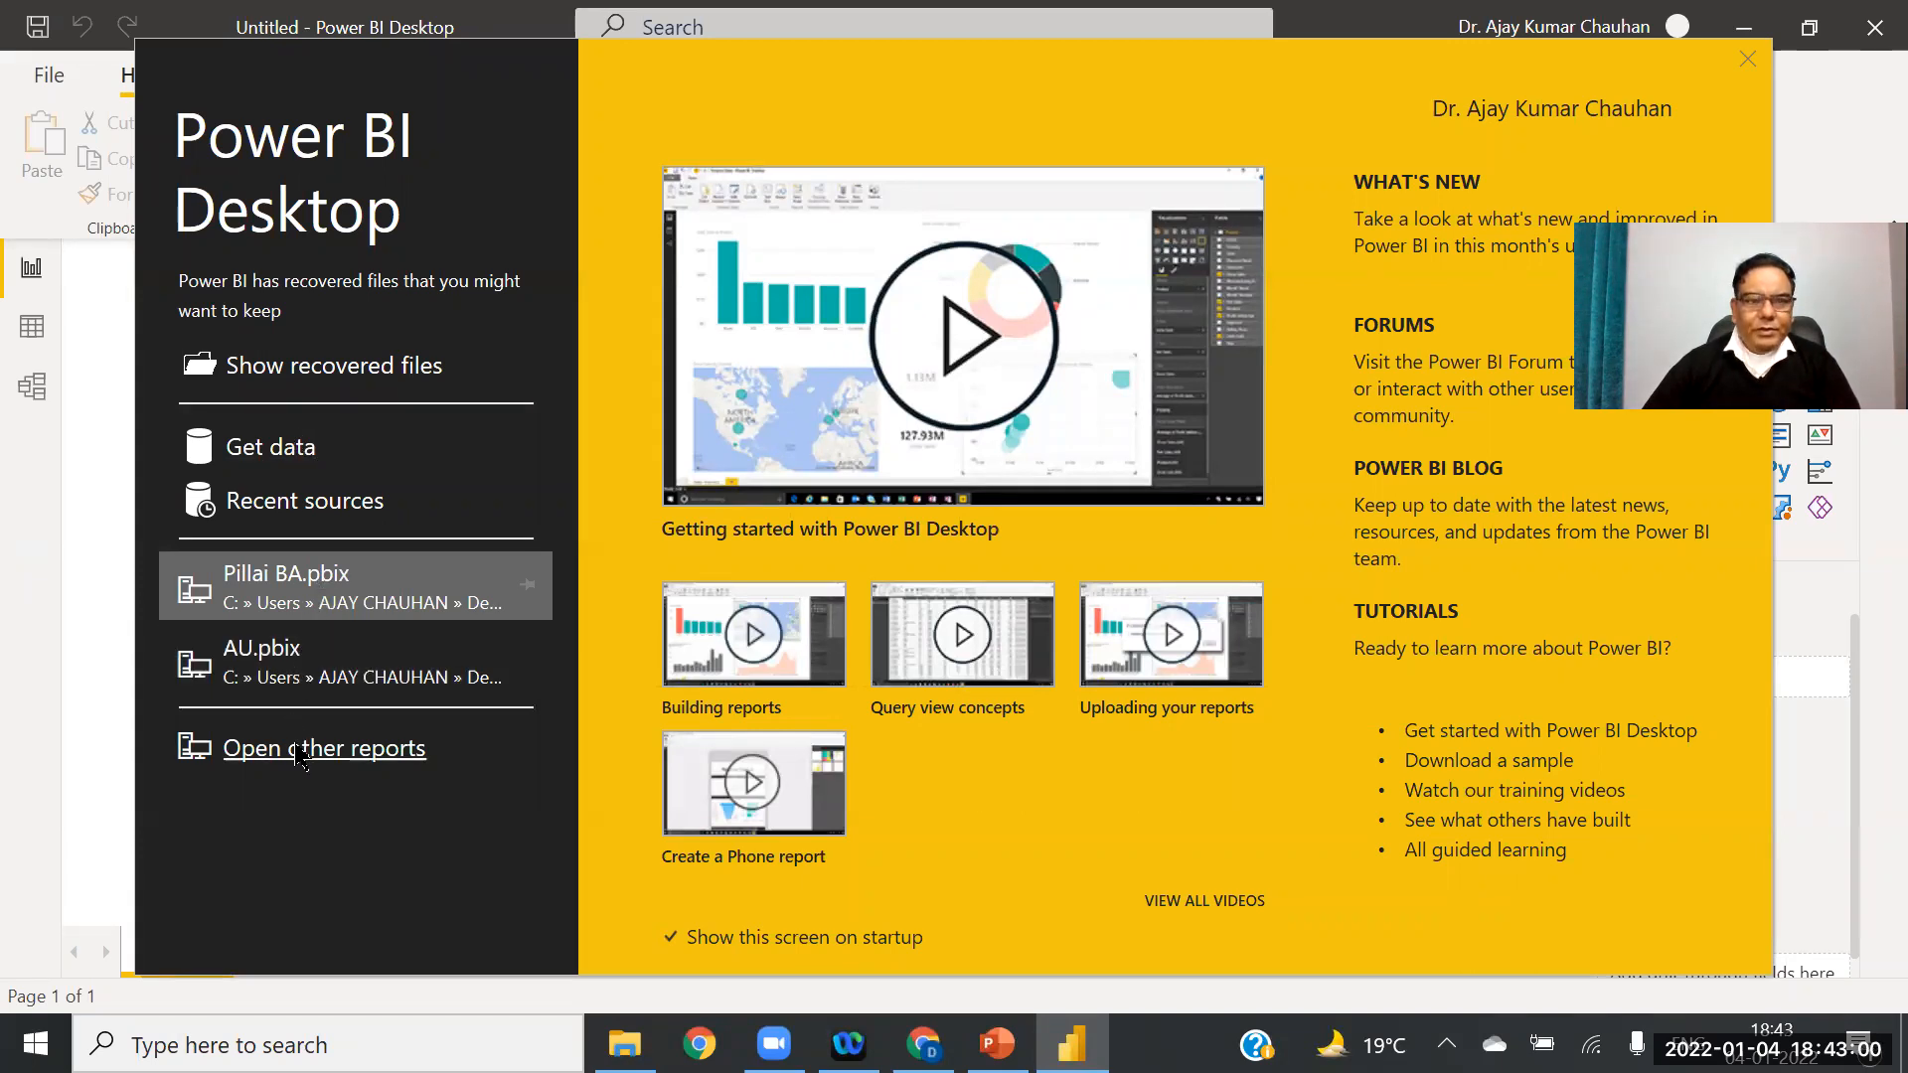
Step: Close the welcome screen and open Jan 2022.pbix from the recent reports
click(1749, 61)
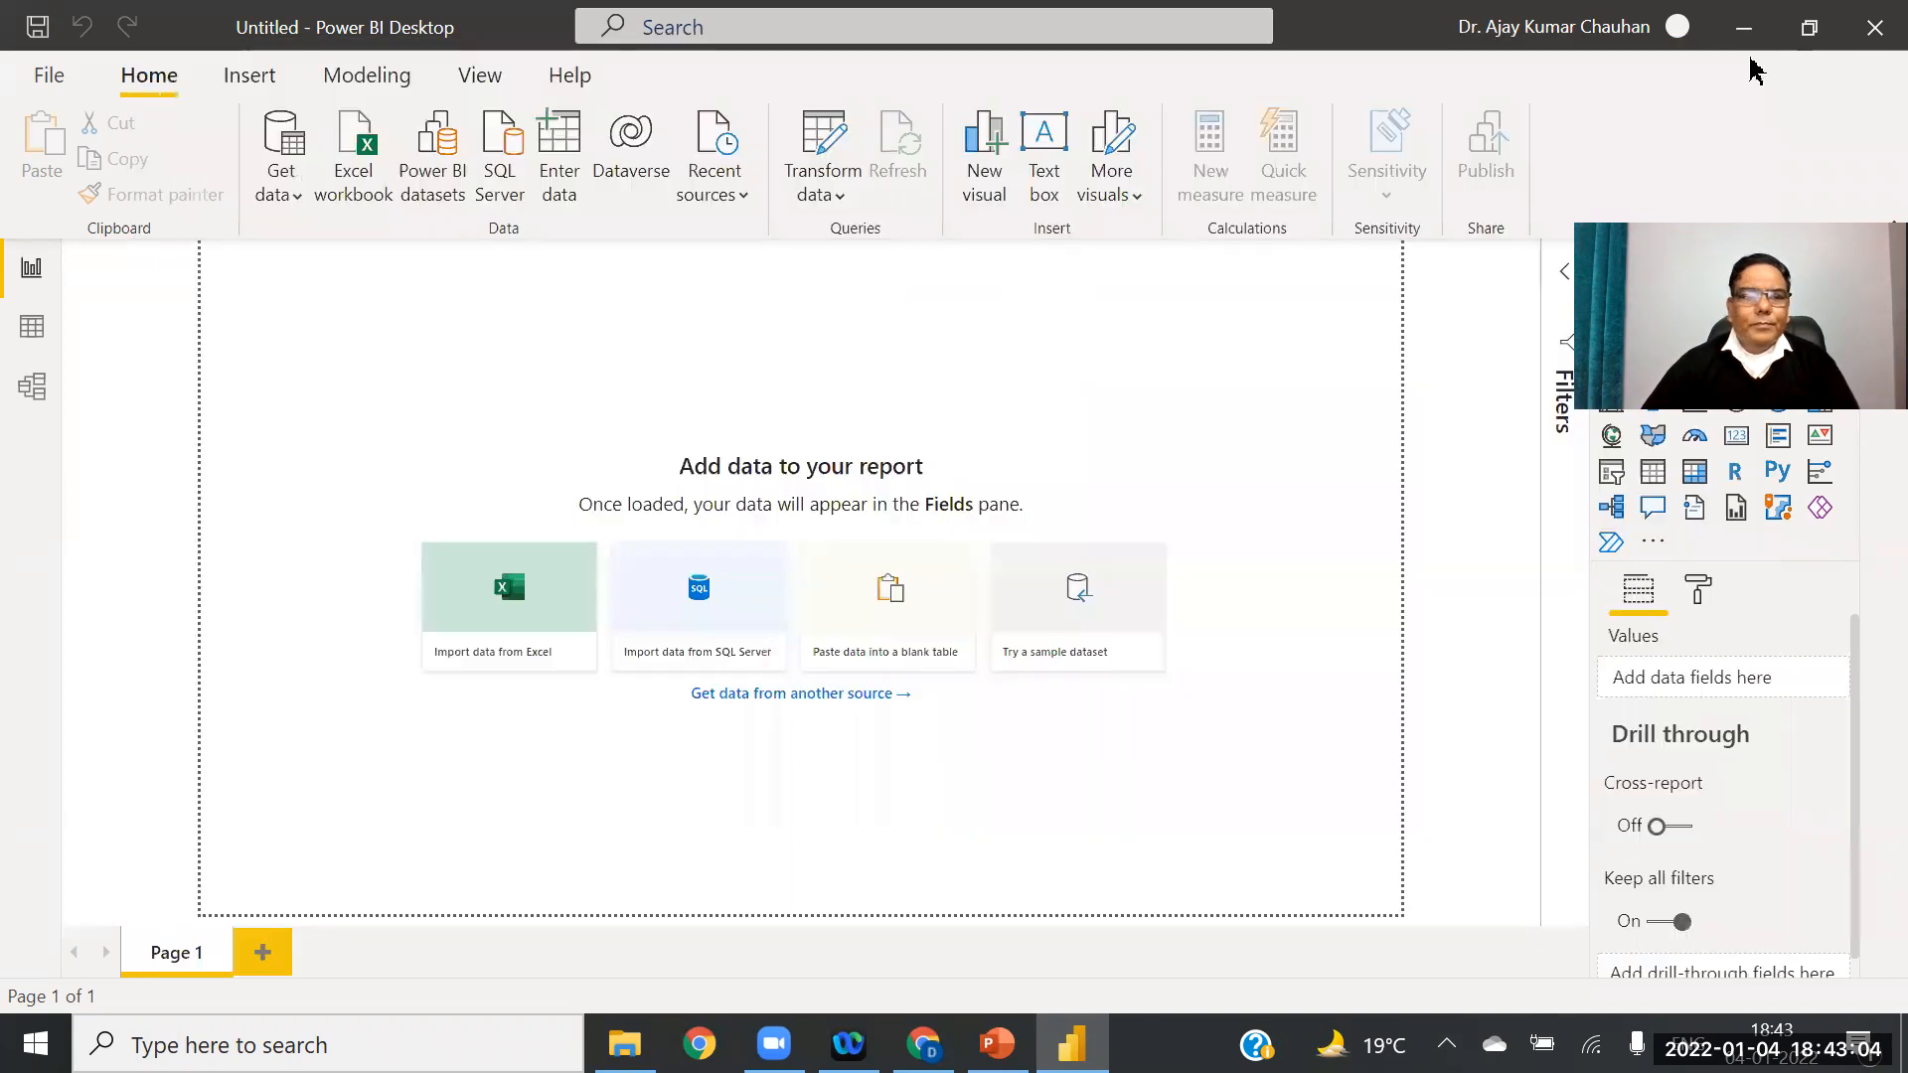
click(45, 74)
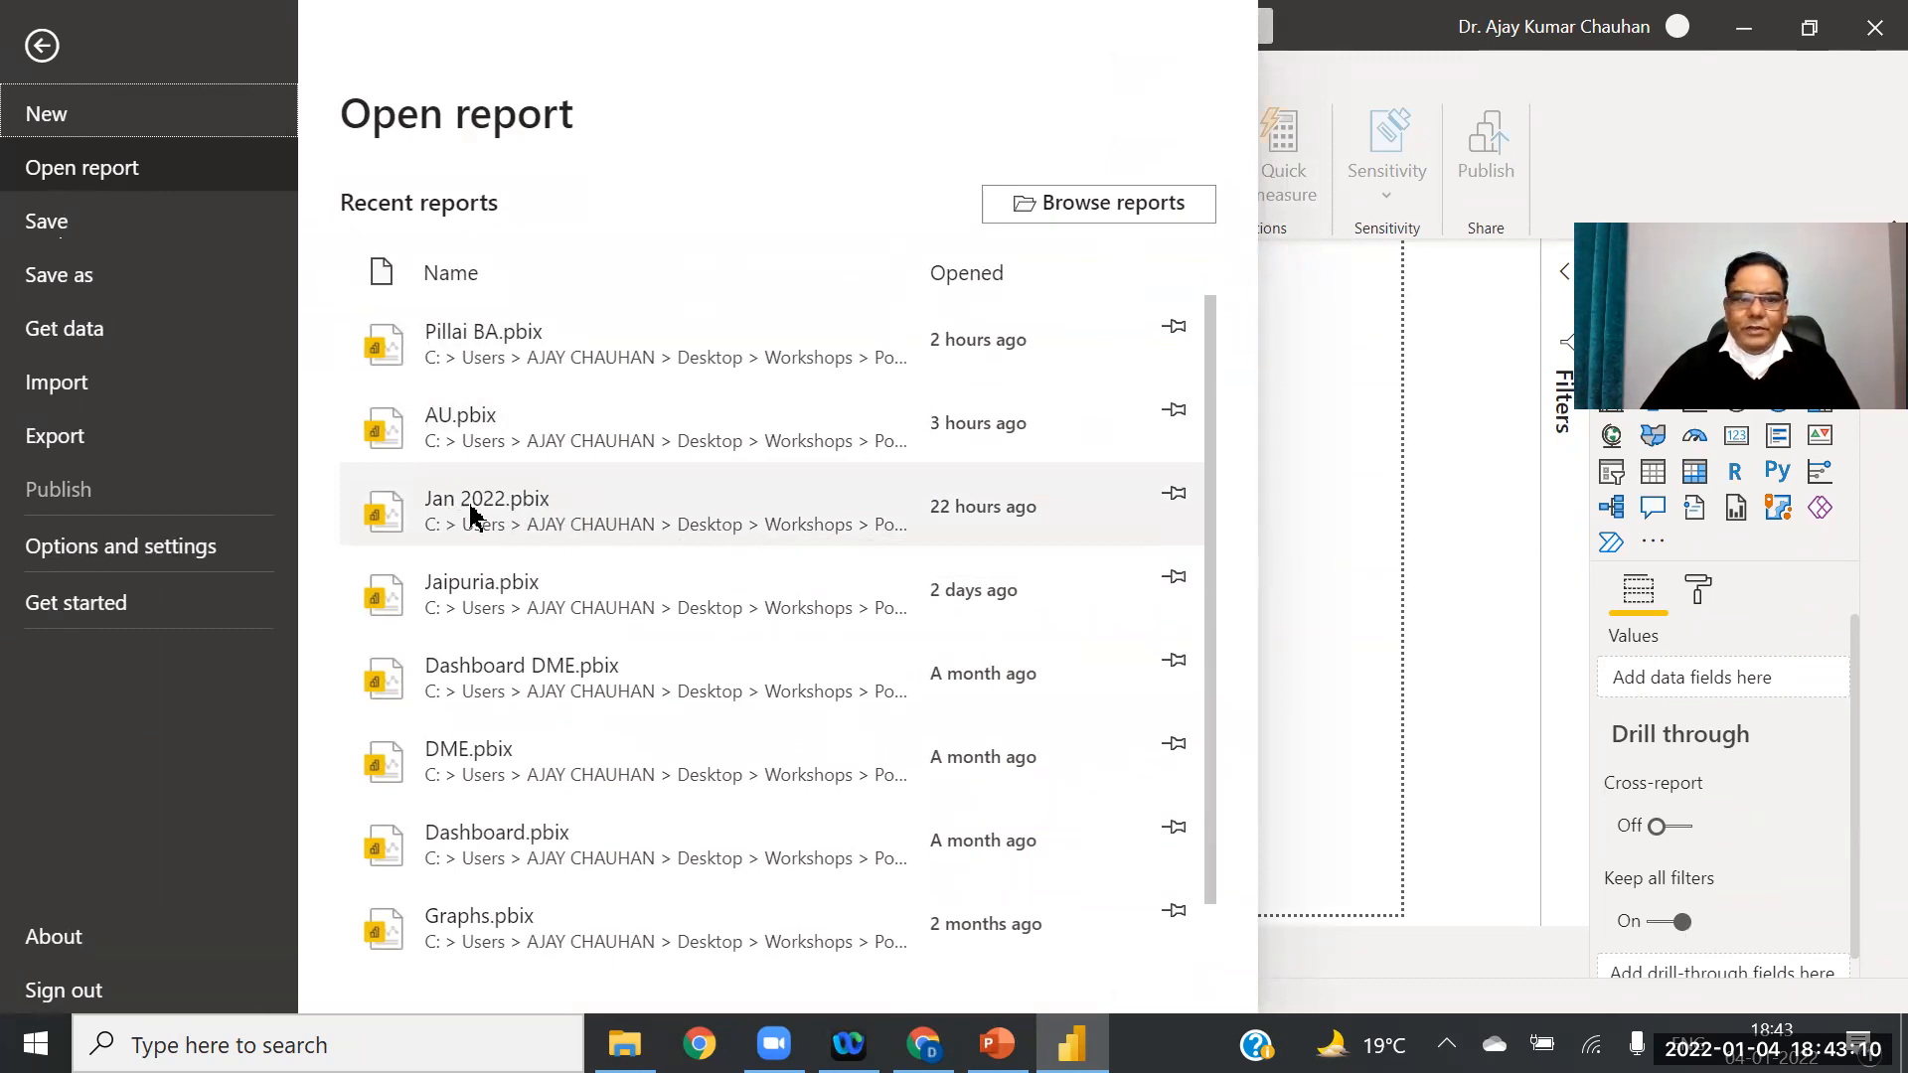
click(510, 512)
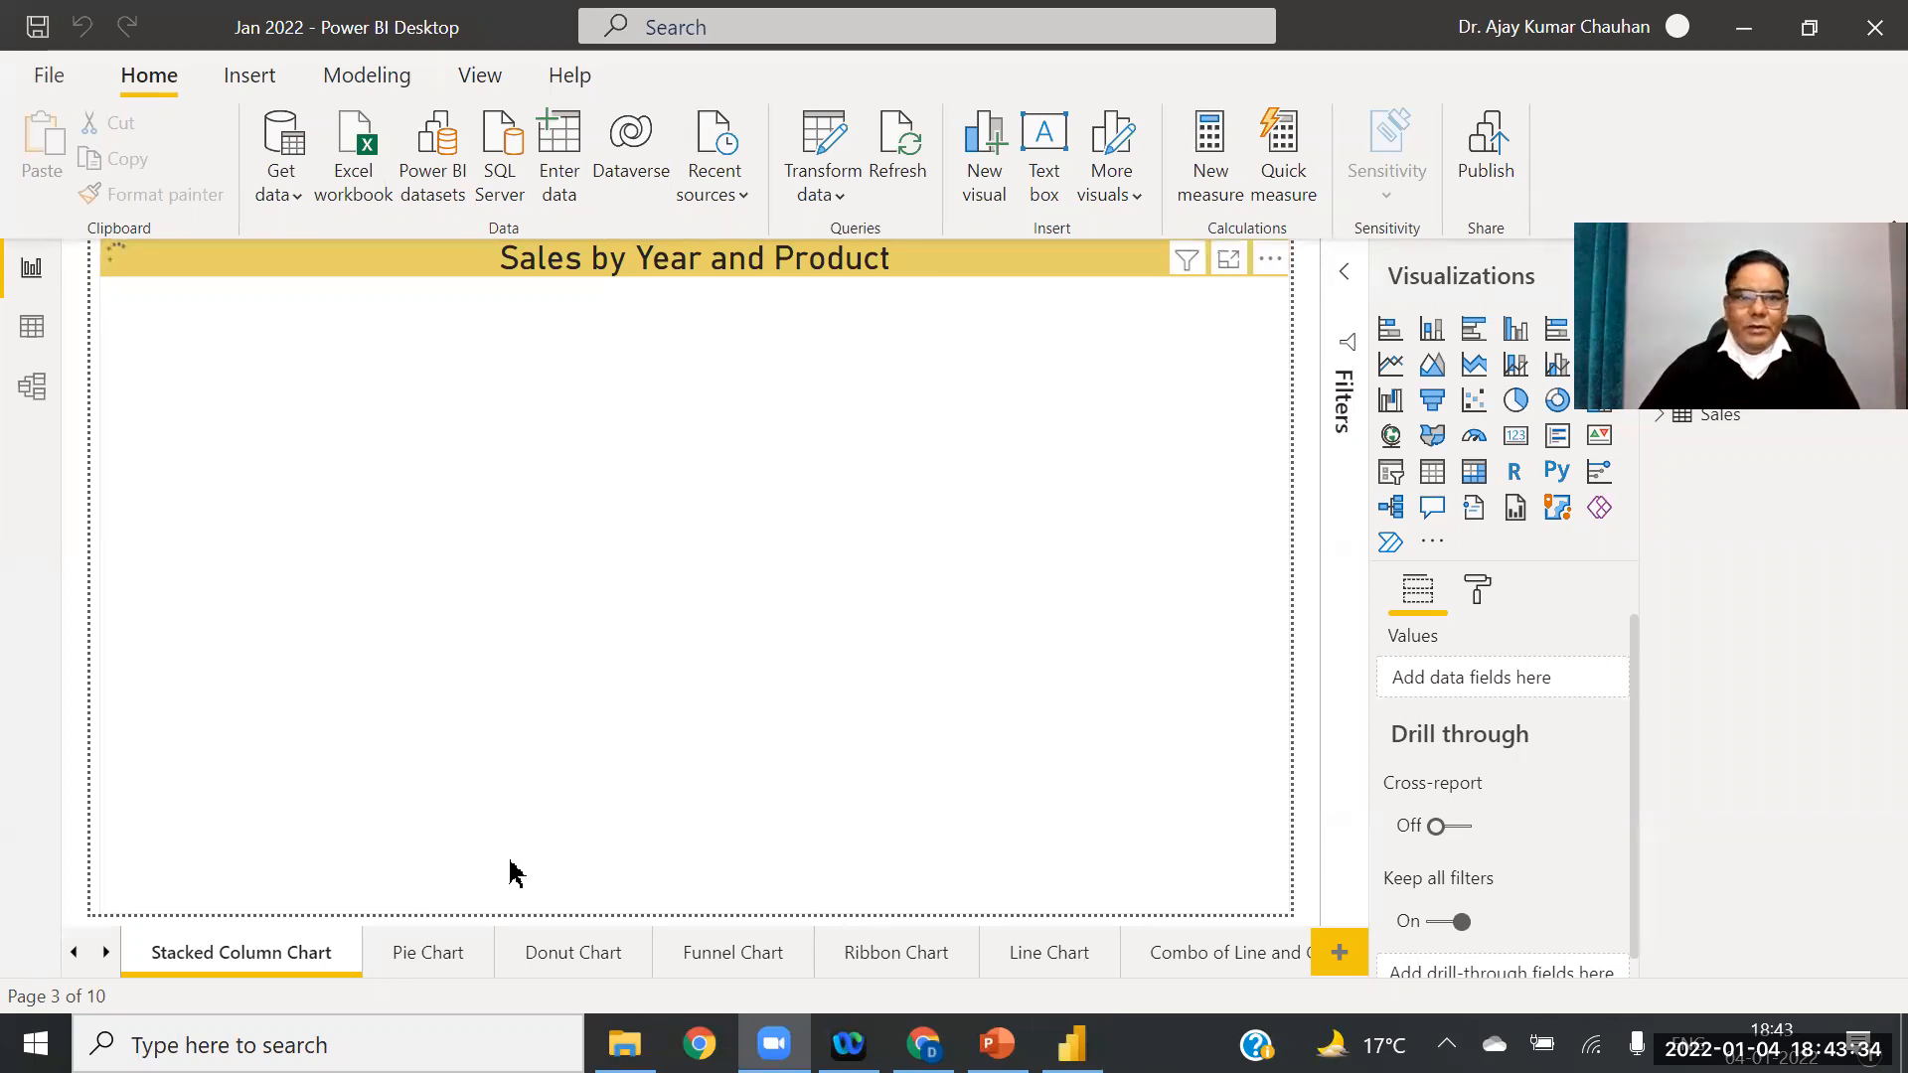
click(560, 786)
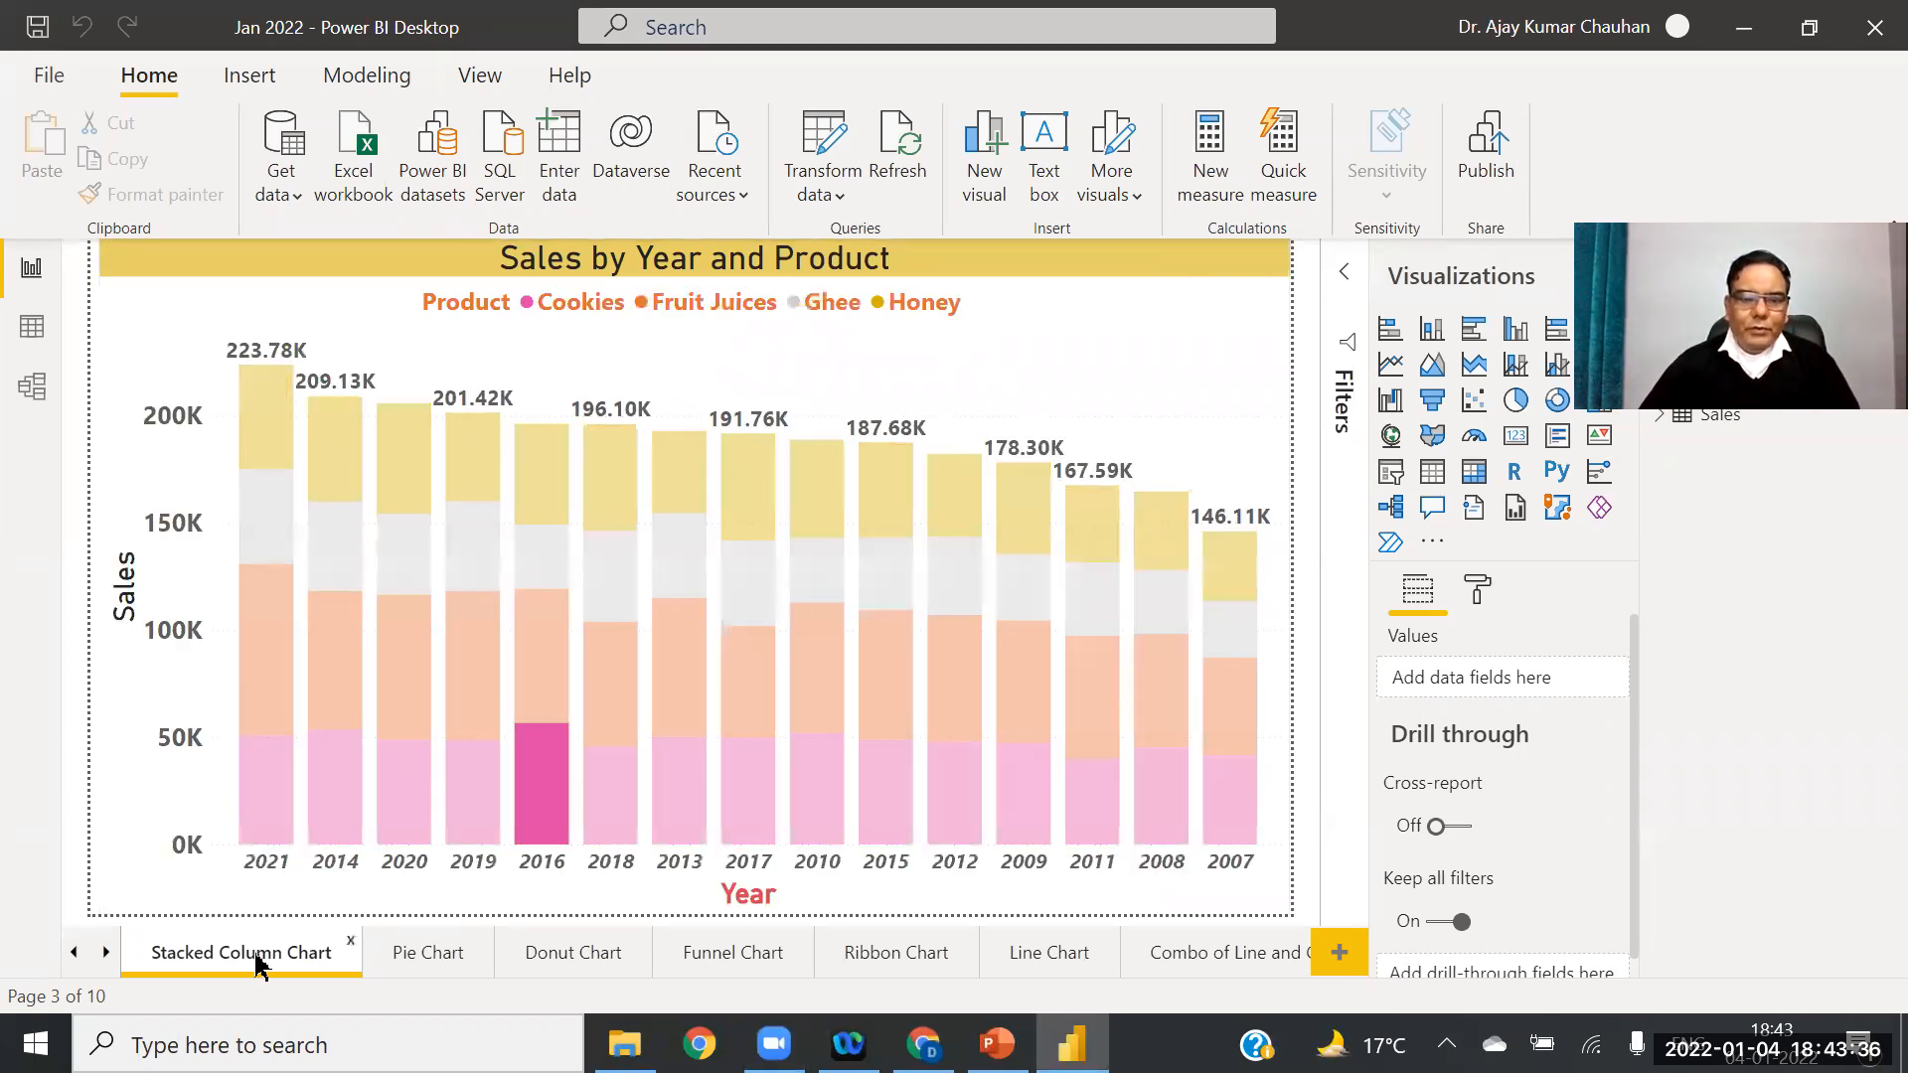
click(74, 952)
click(74, 954)
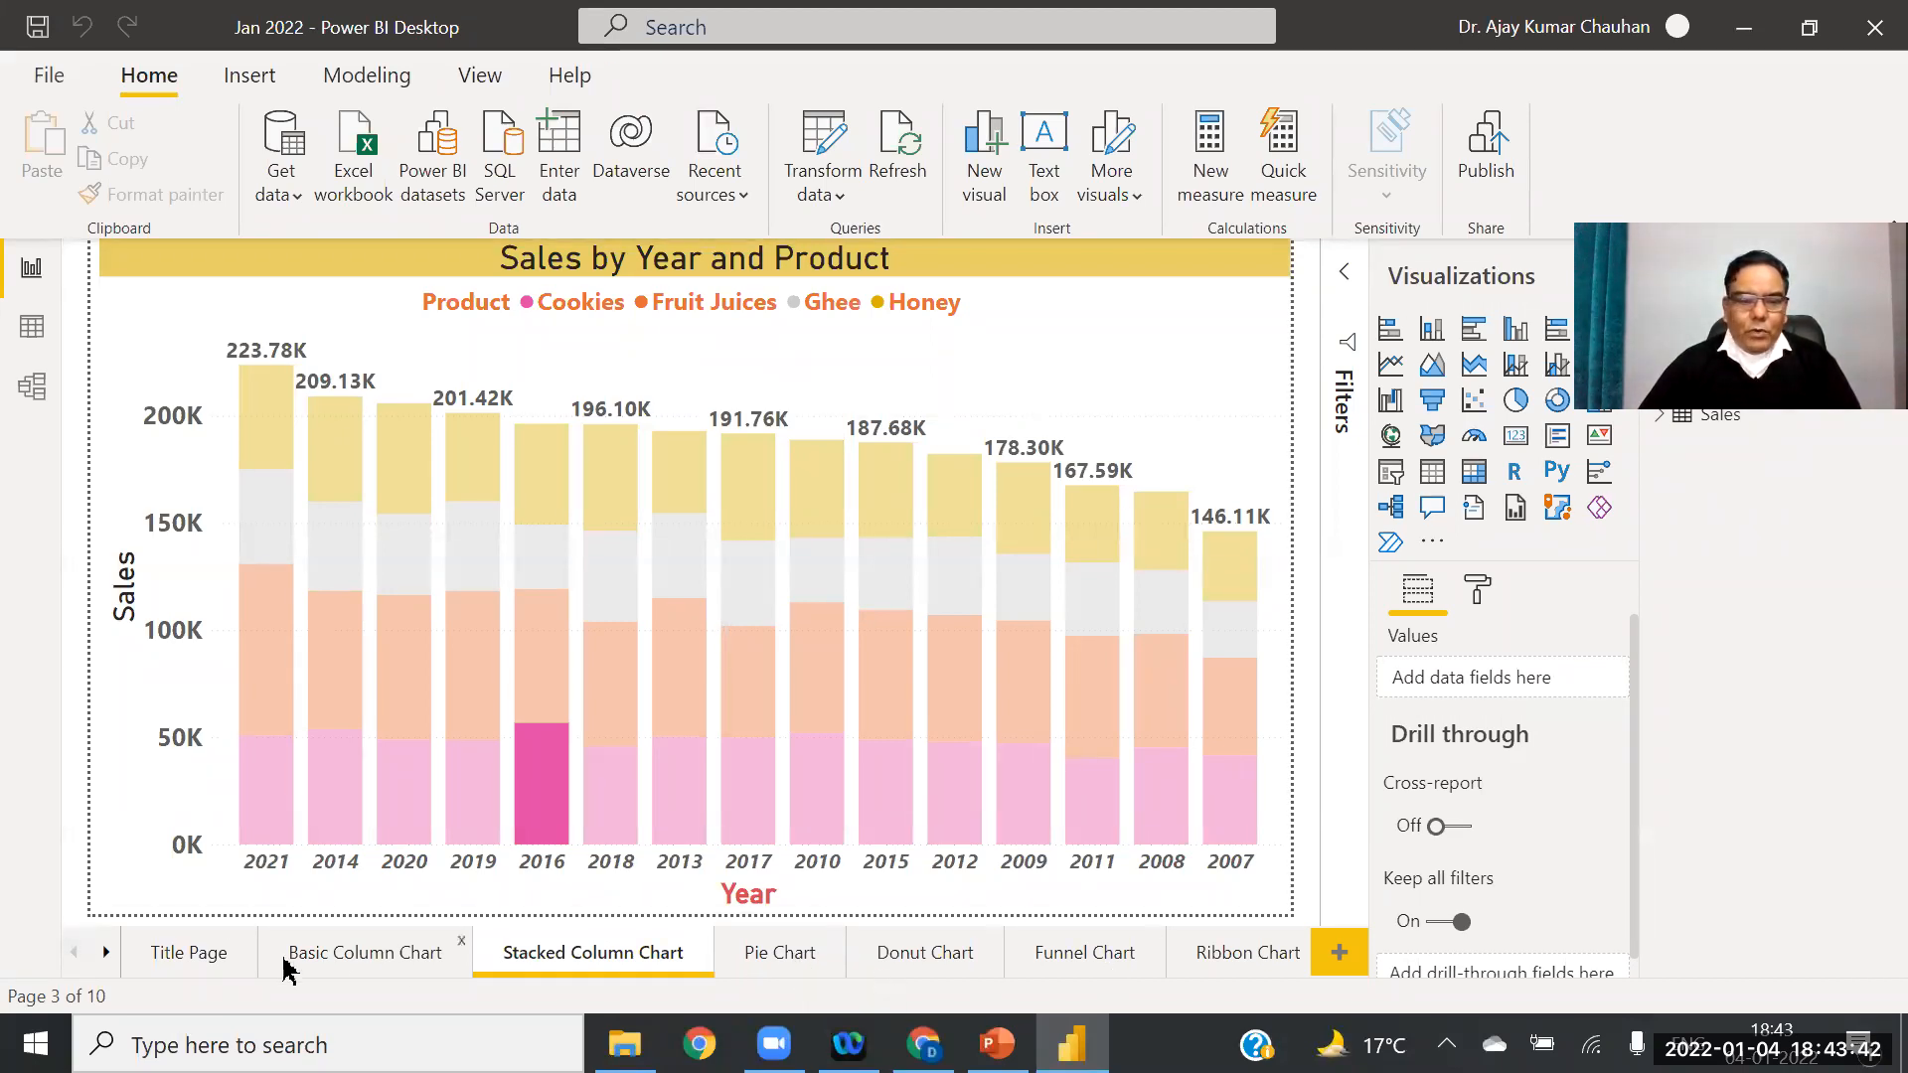
click(106, 956)
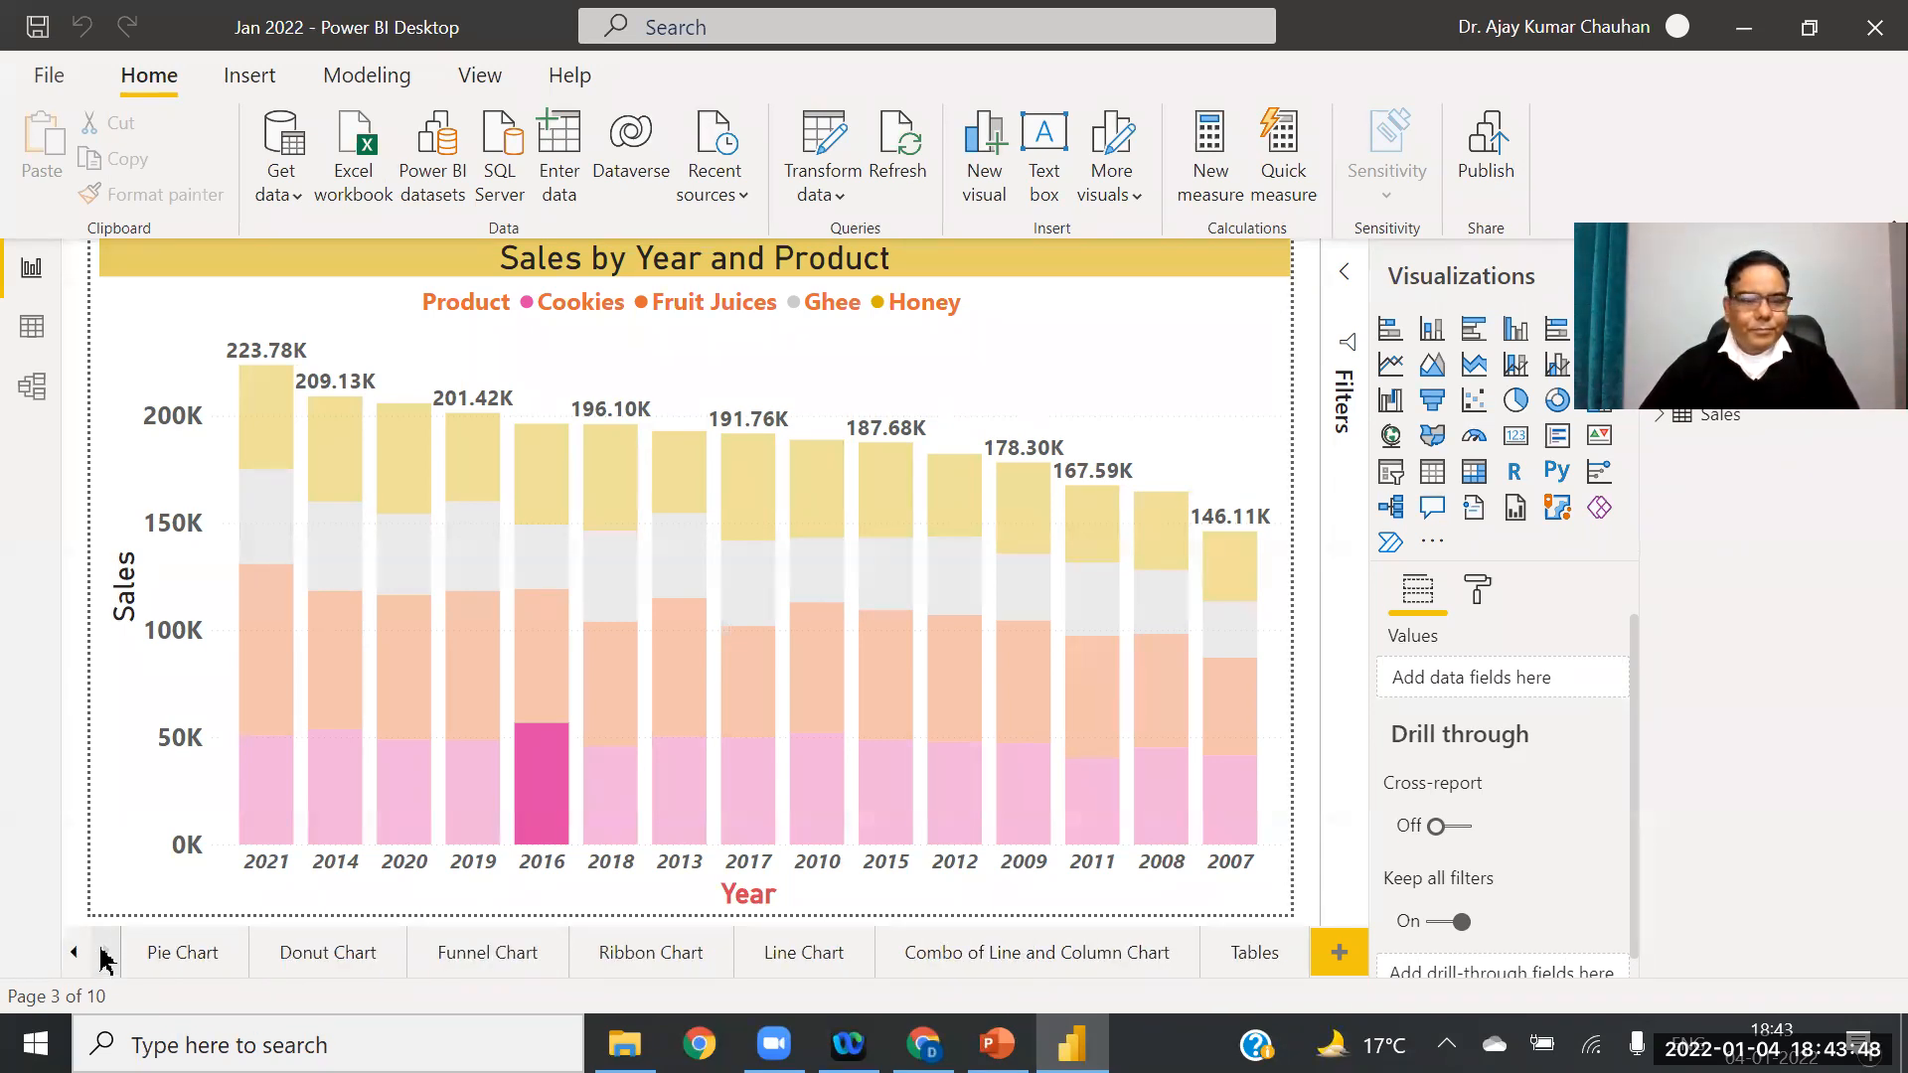
Step: Add a new blank report page and rename it 'Text Slicer'
click(1338, 956)
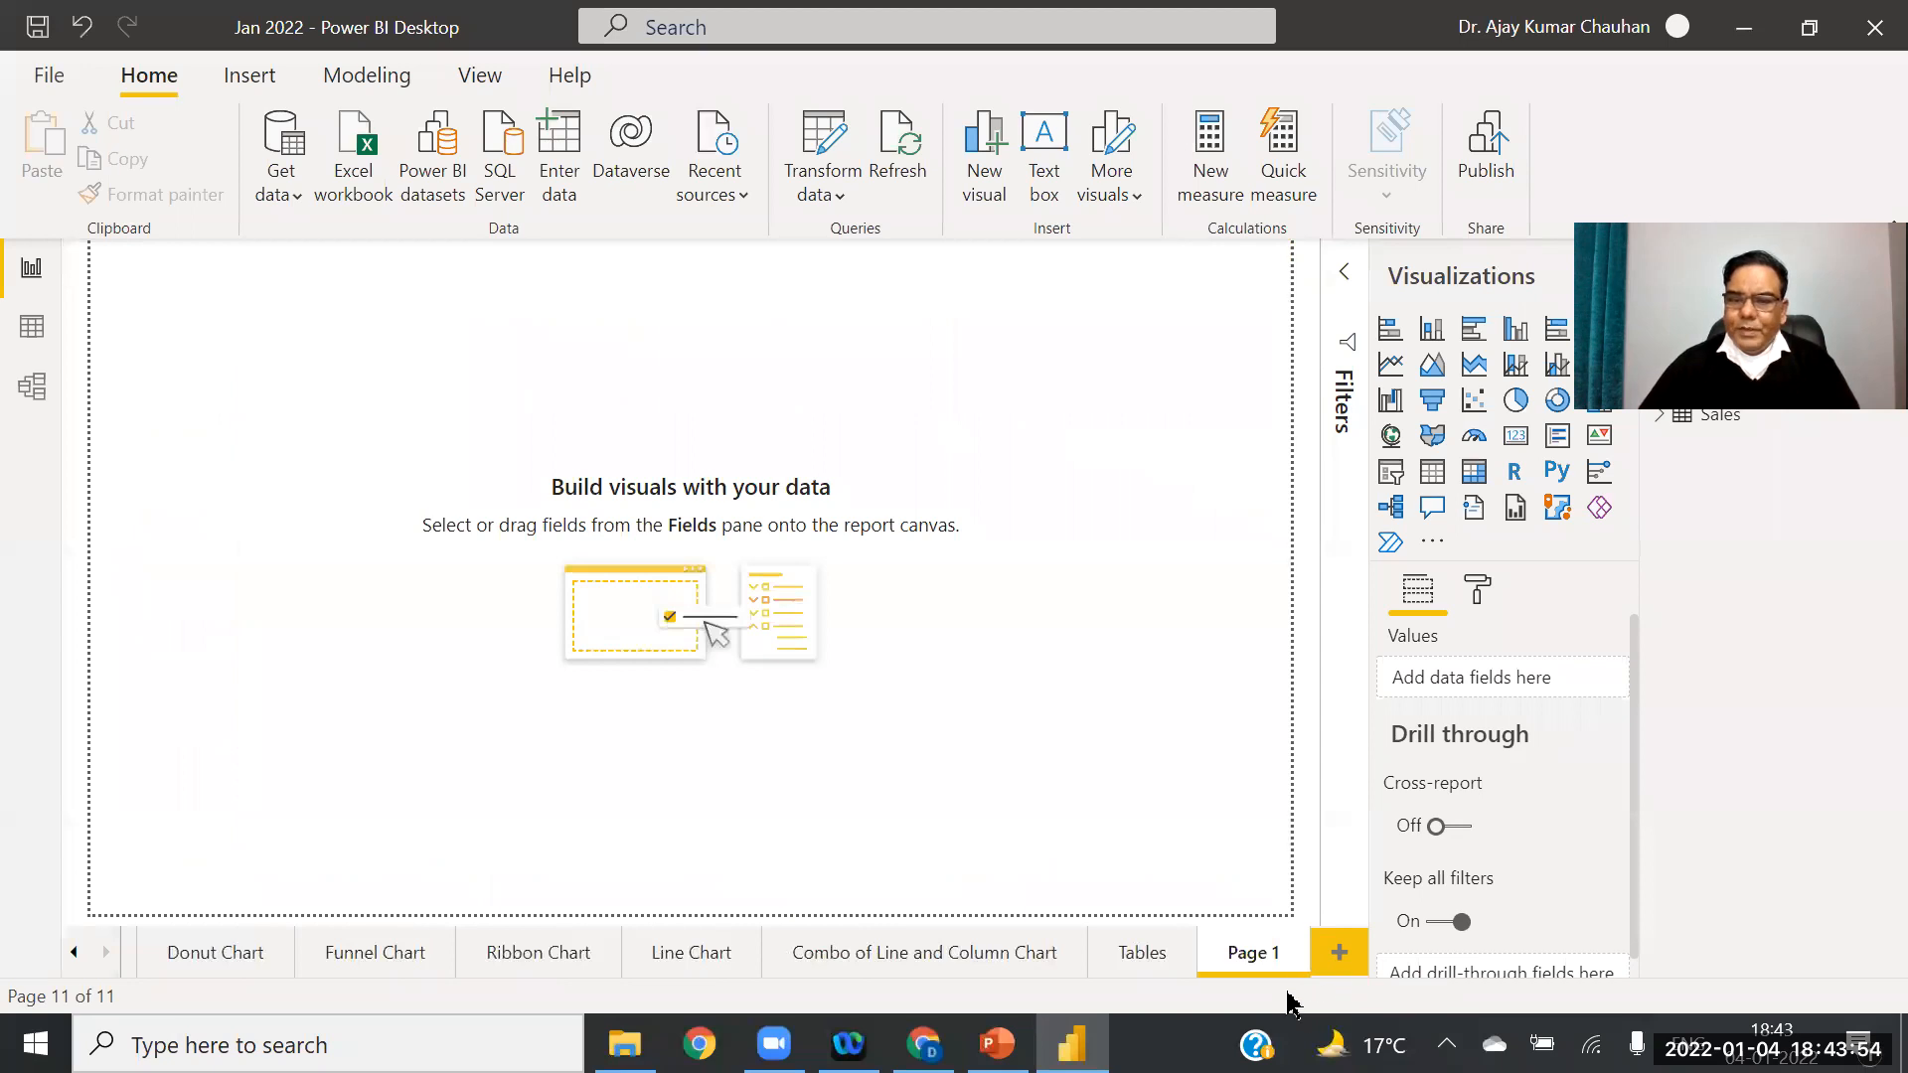
right_click(1248, 957)
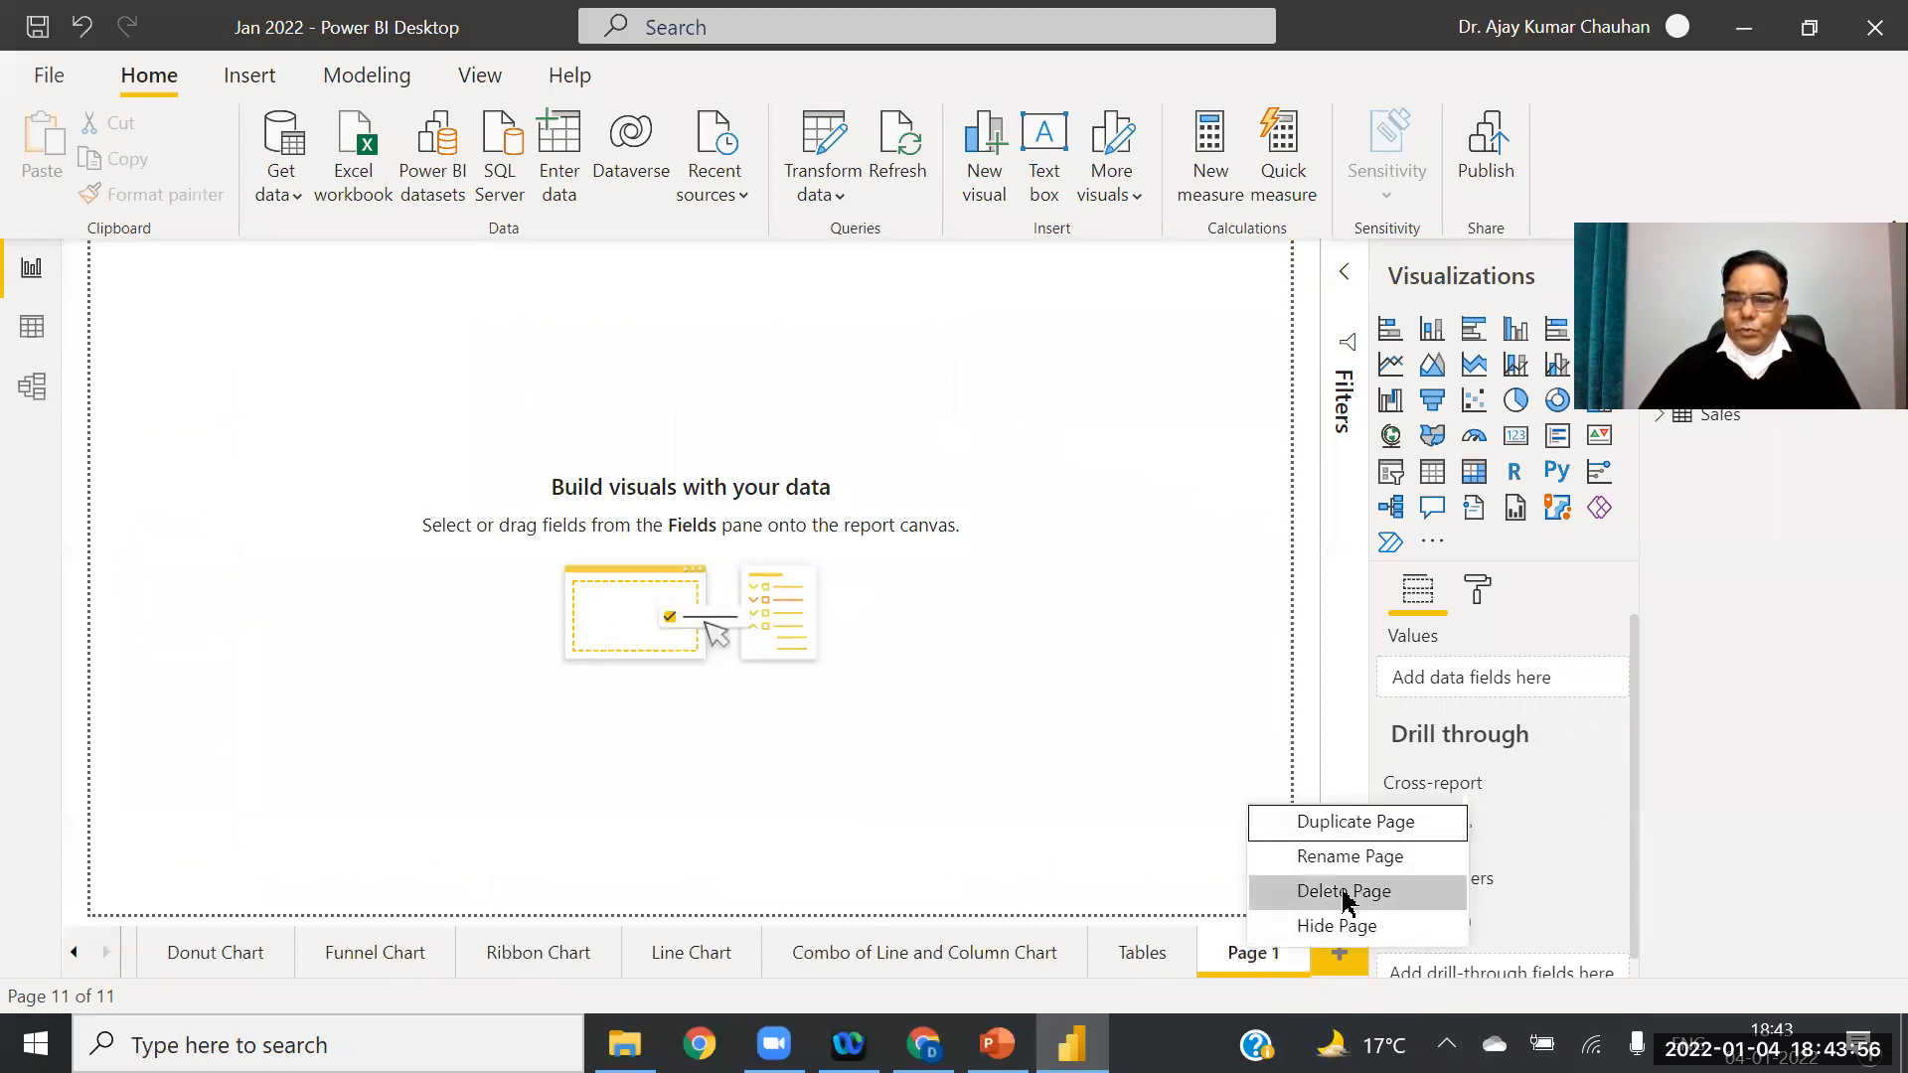
click(1359, 860)
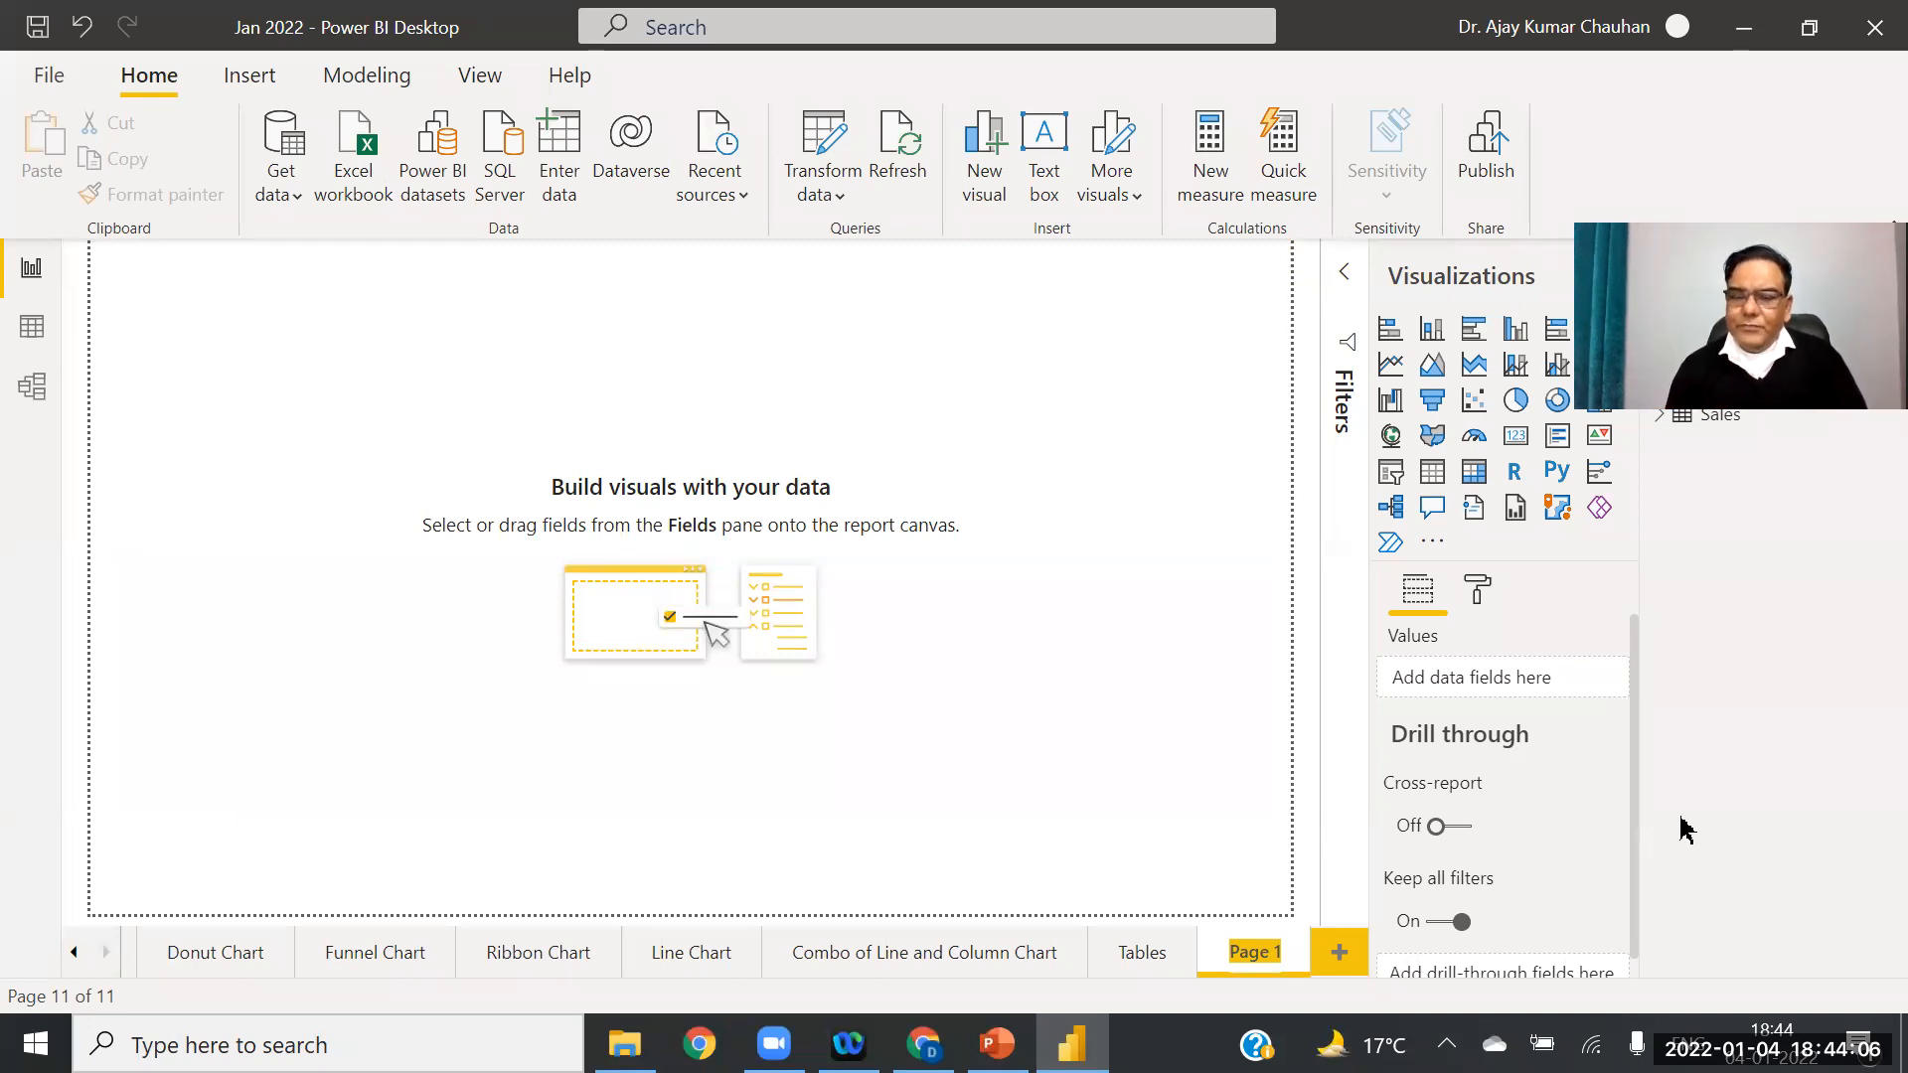
text(Tex)
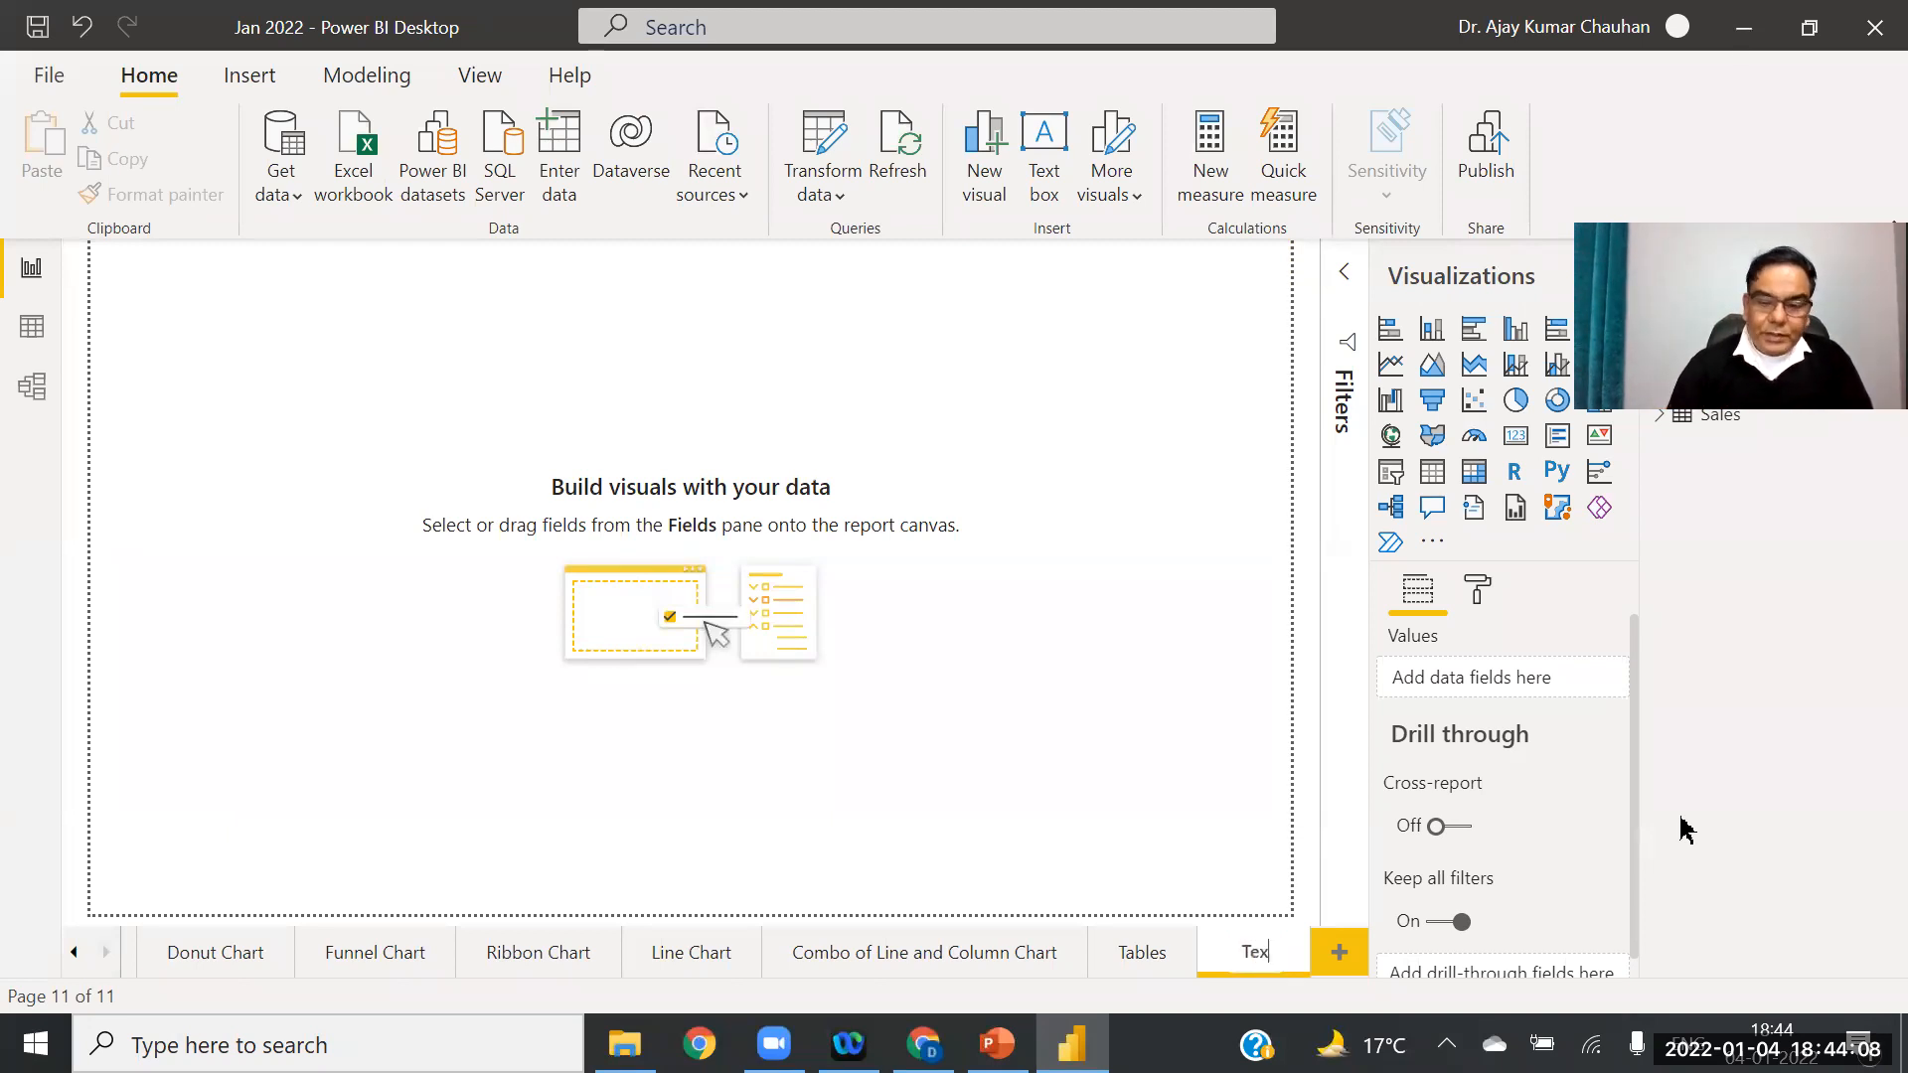
text(t F)
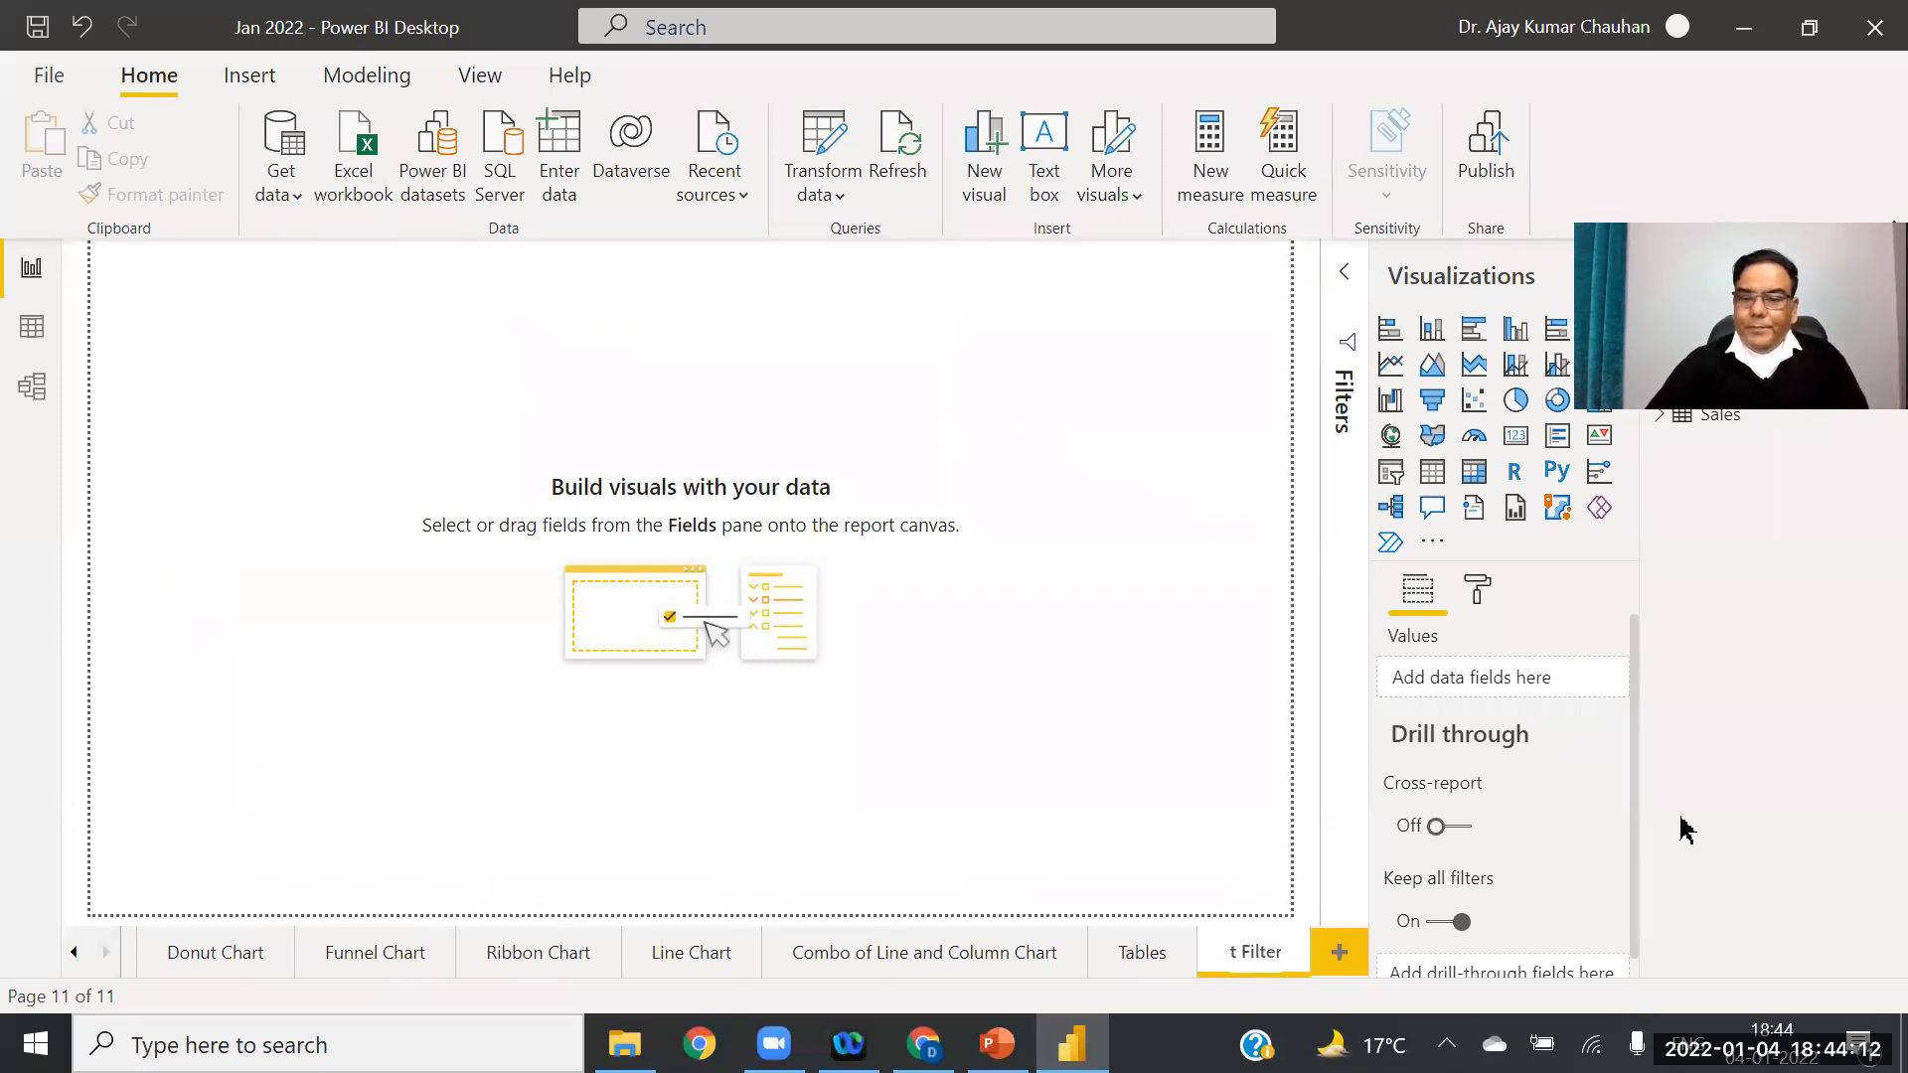
key(BackSpace)
key(BackSpace)
key(BackSpace)
key(BackSpace)
key(BackSpace)
key(BackSpace)
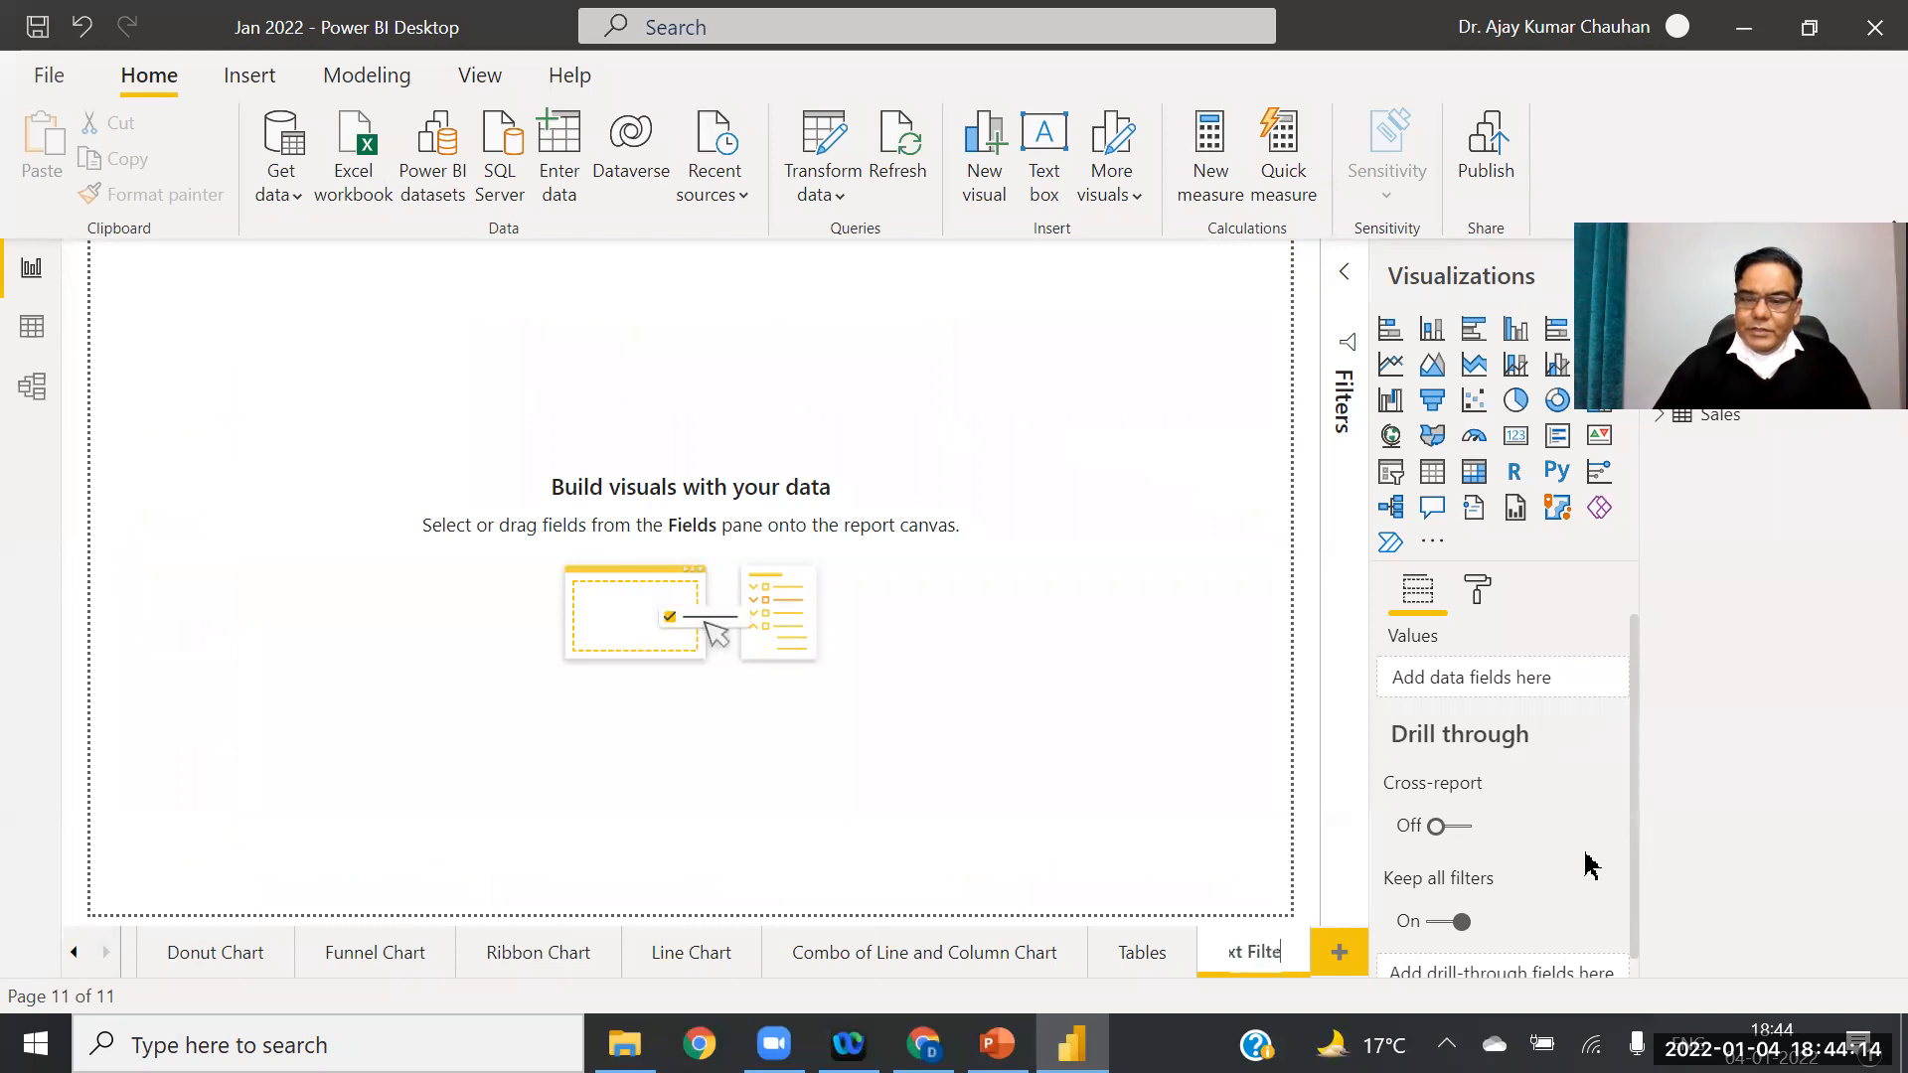
text(S)
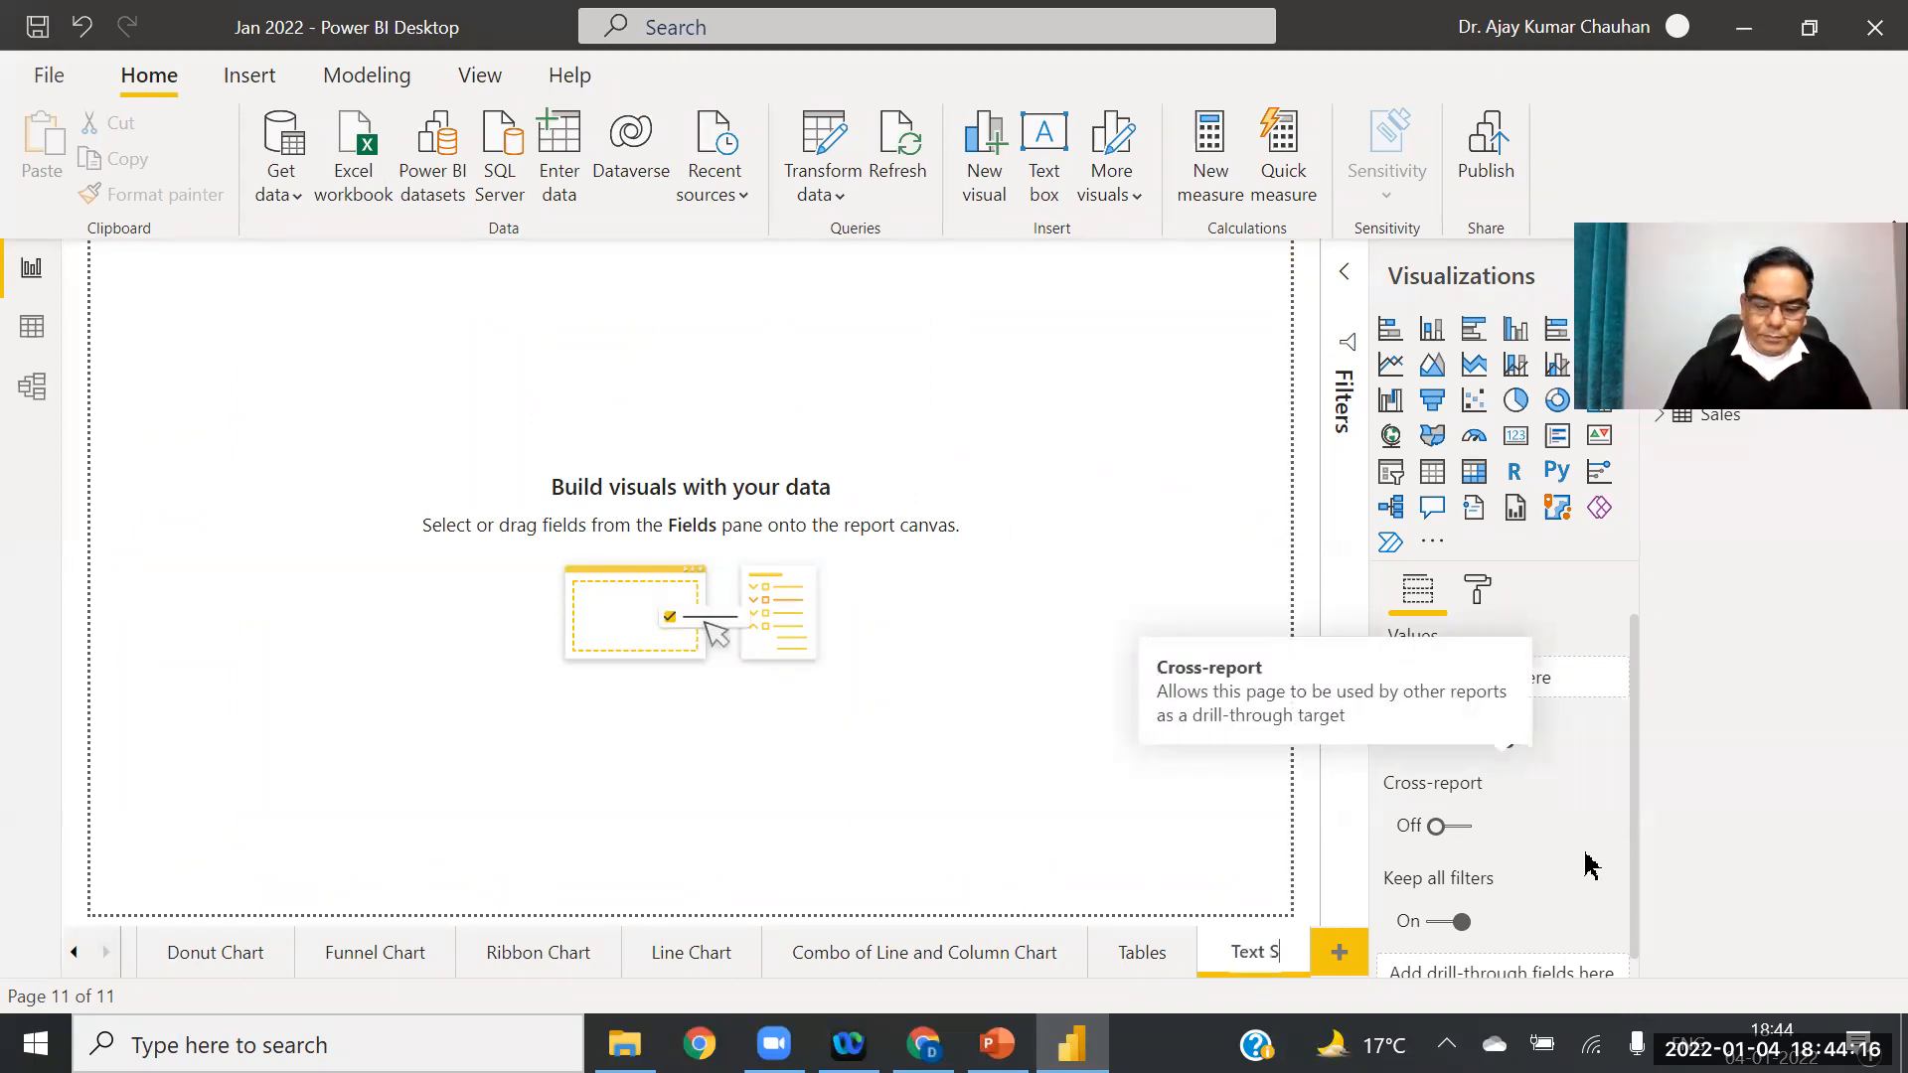
text(licer)
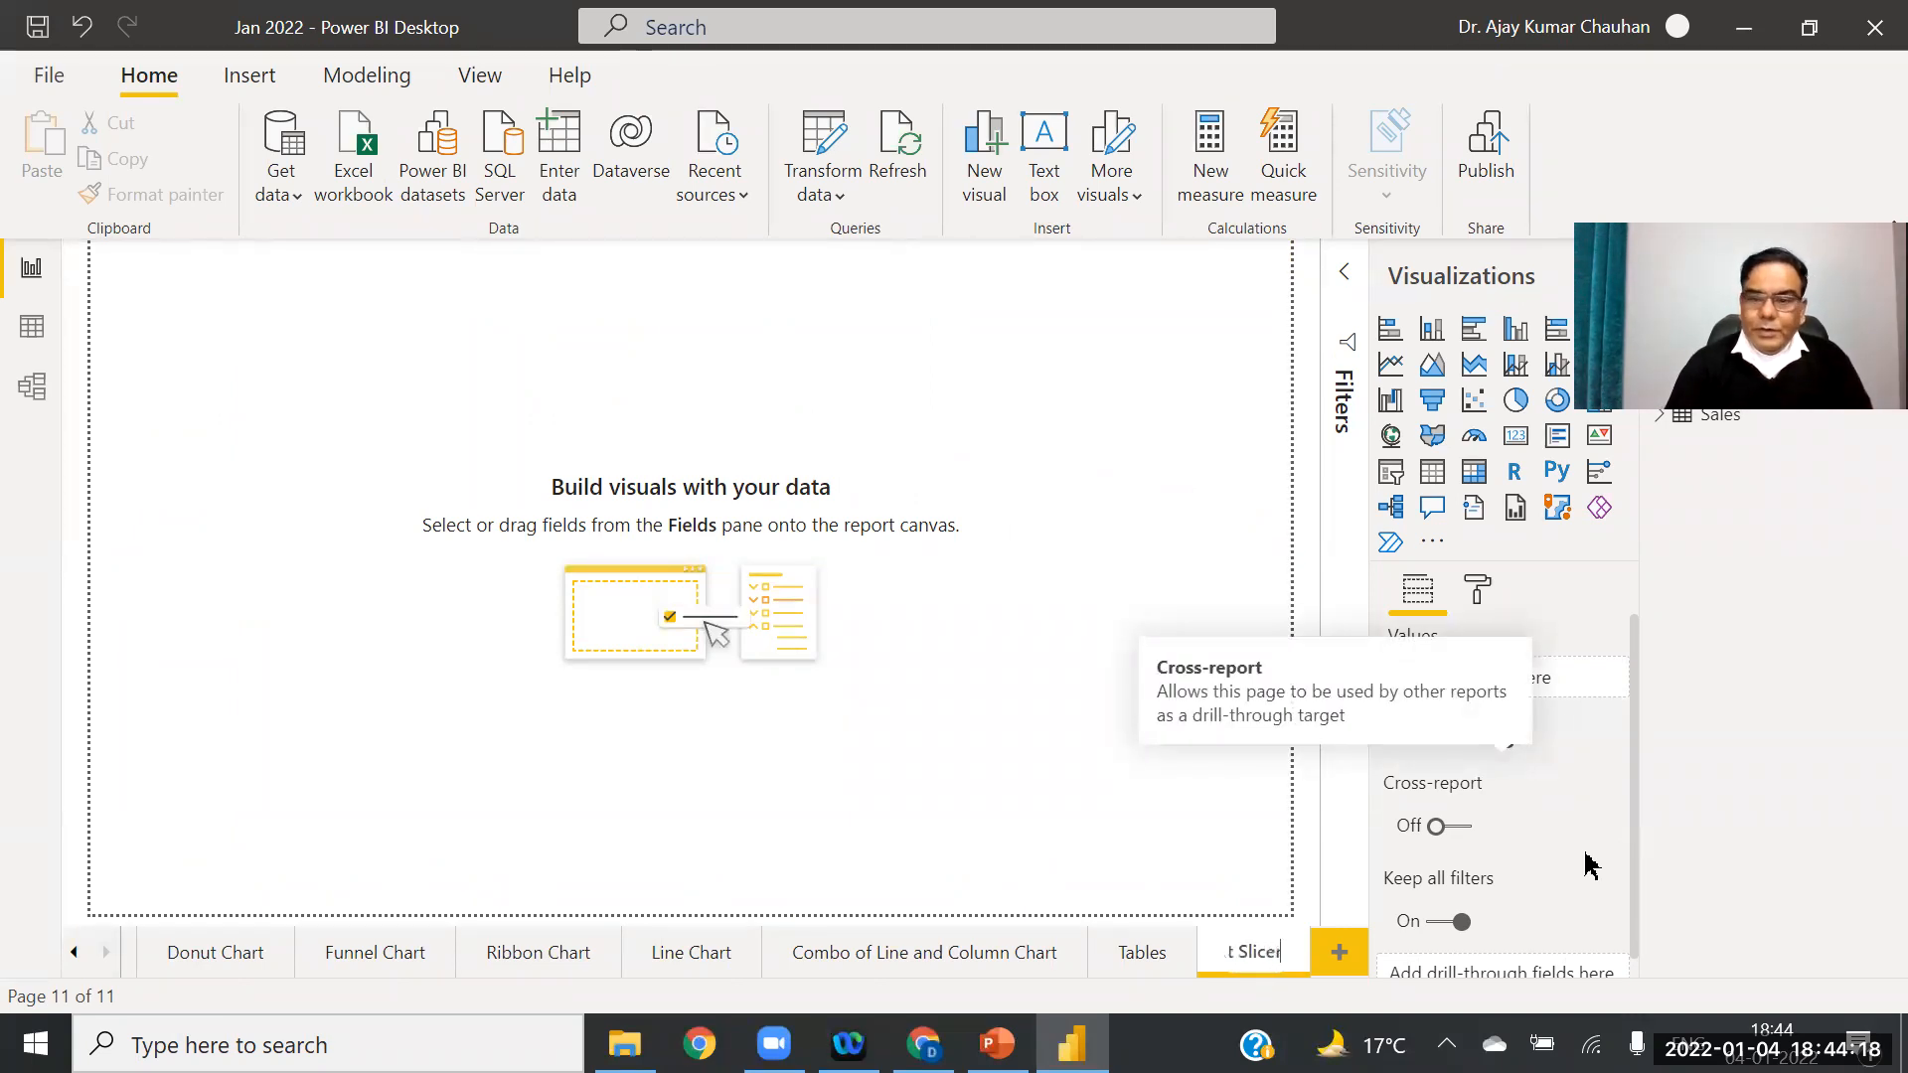
key(Return)
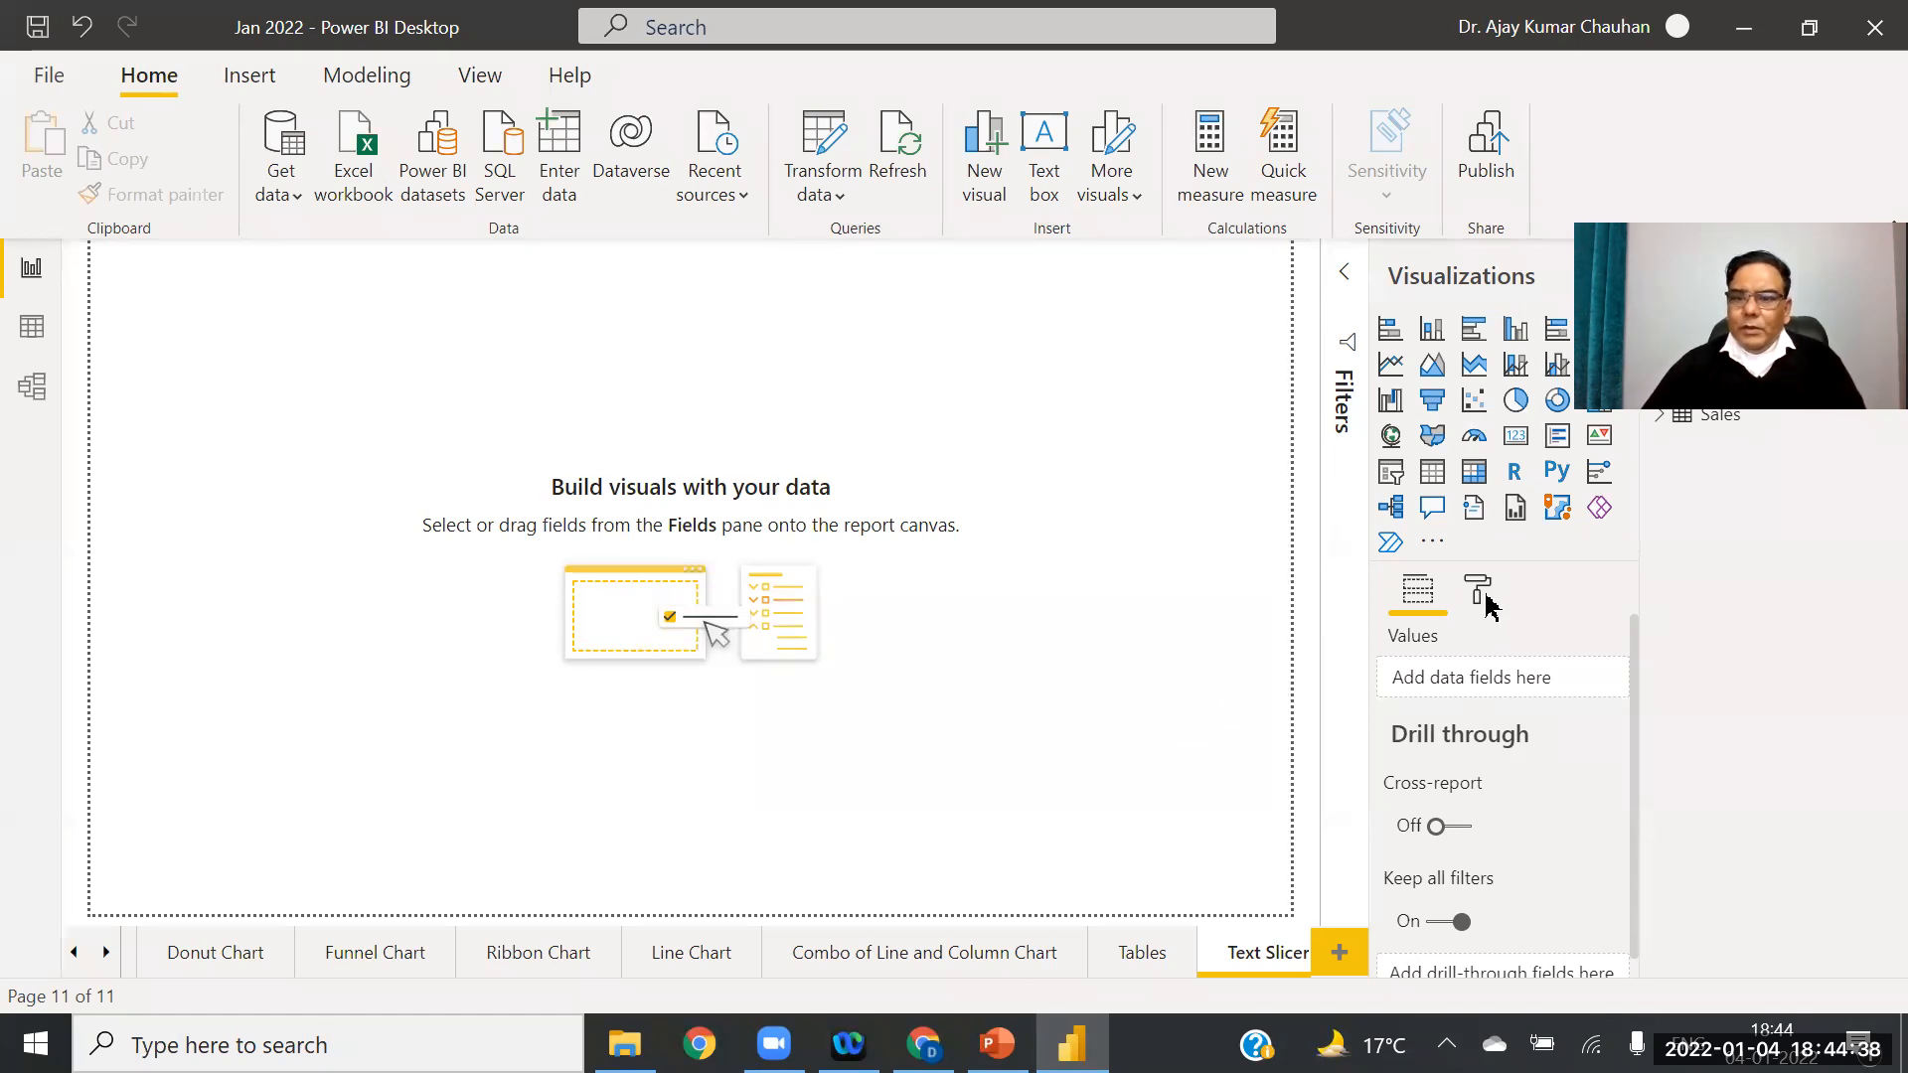
Step: Add a stacked column chart, a pie chart at top middle, and a slicer at top right
click(1437, 335)
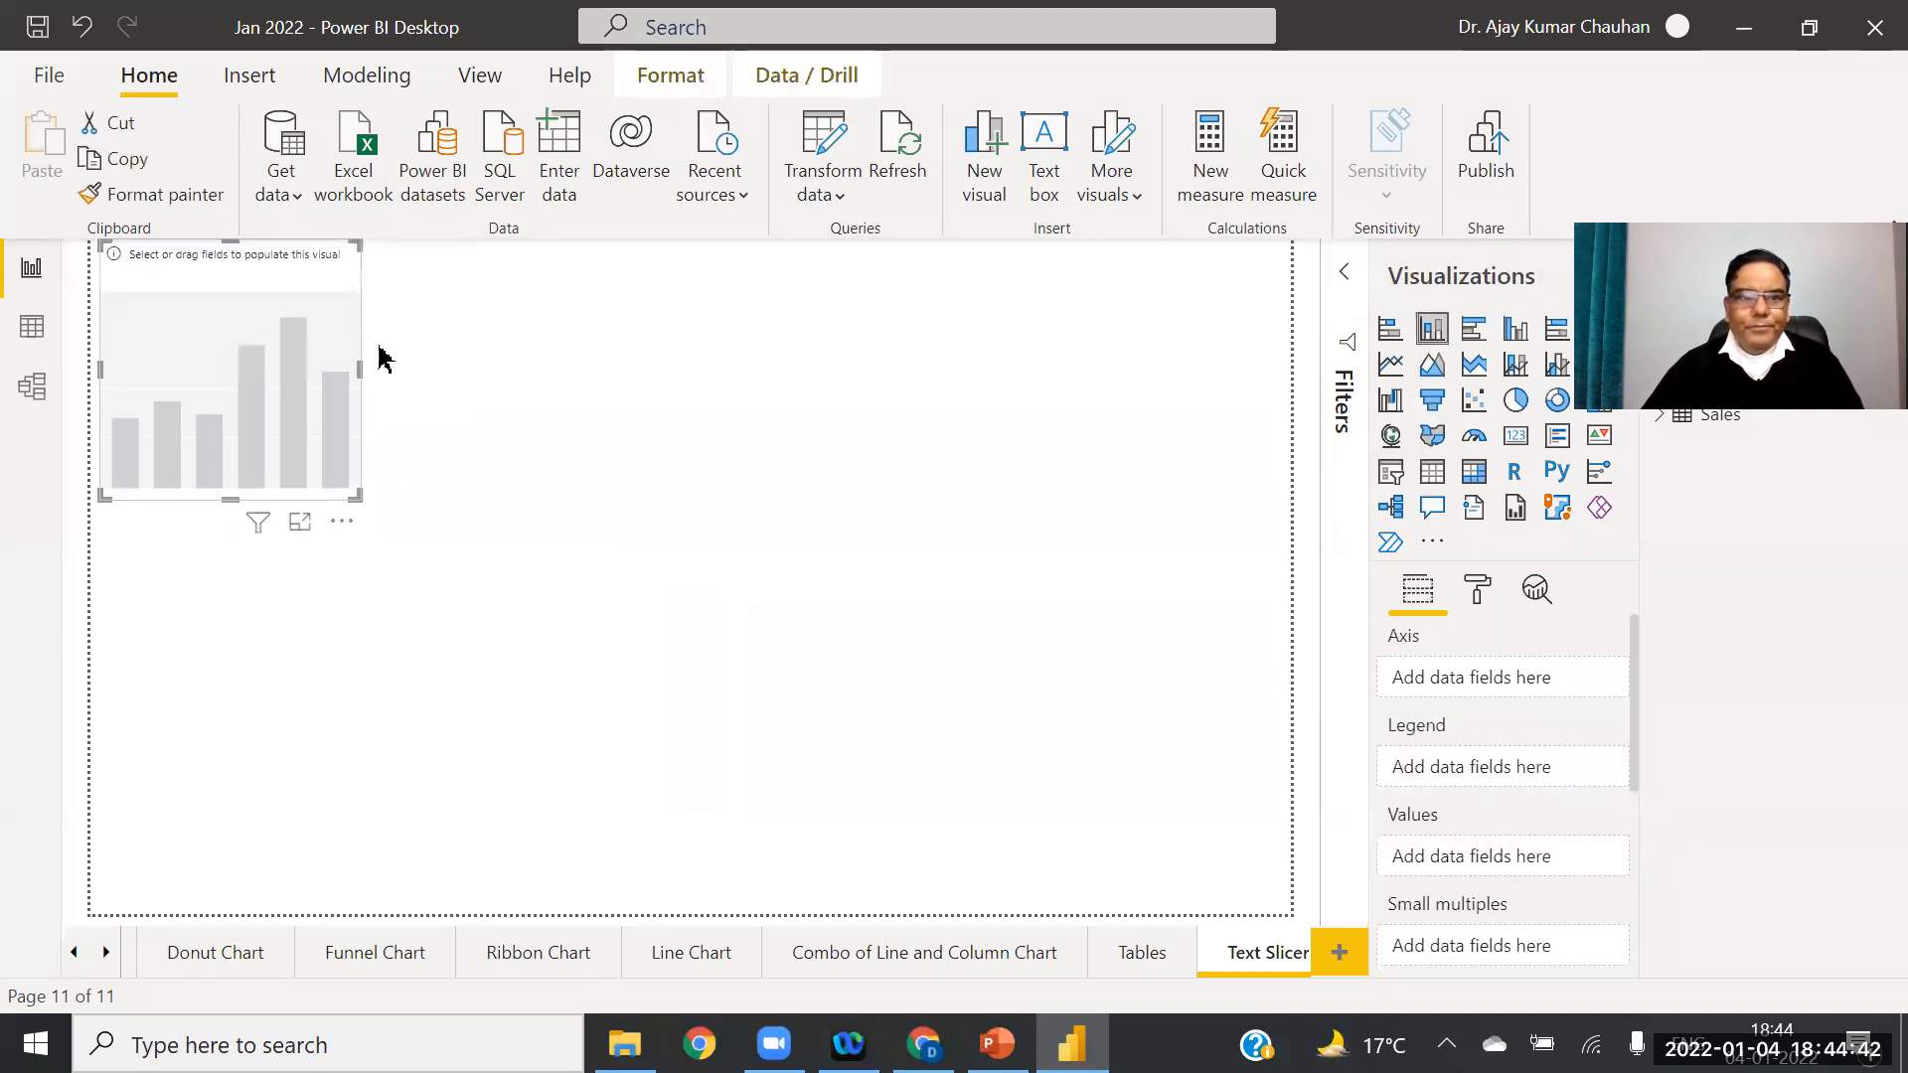
click(803, 380)
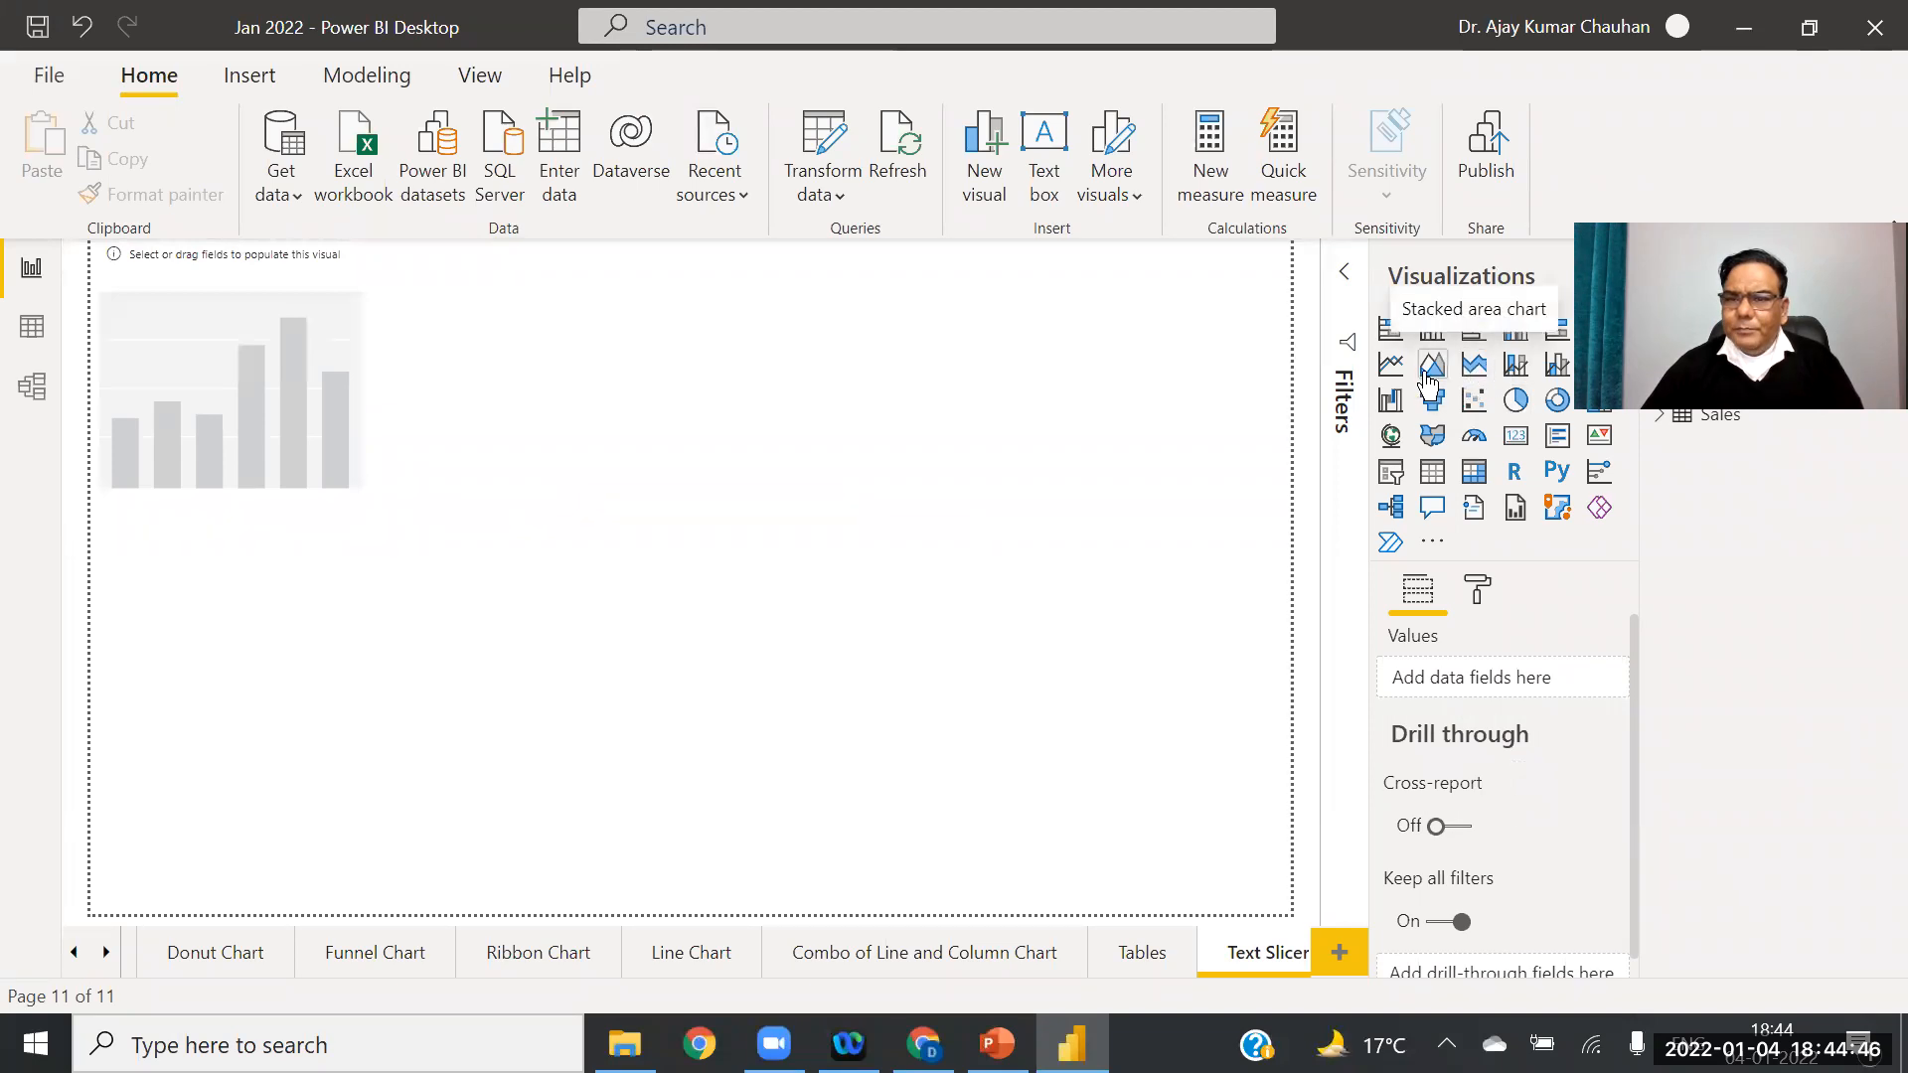
click(1517, 402)
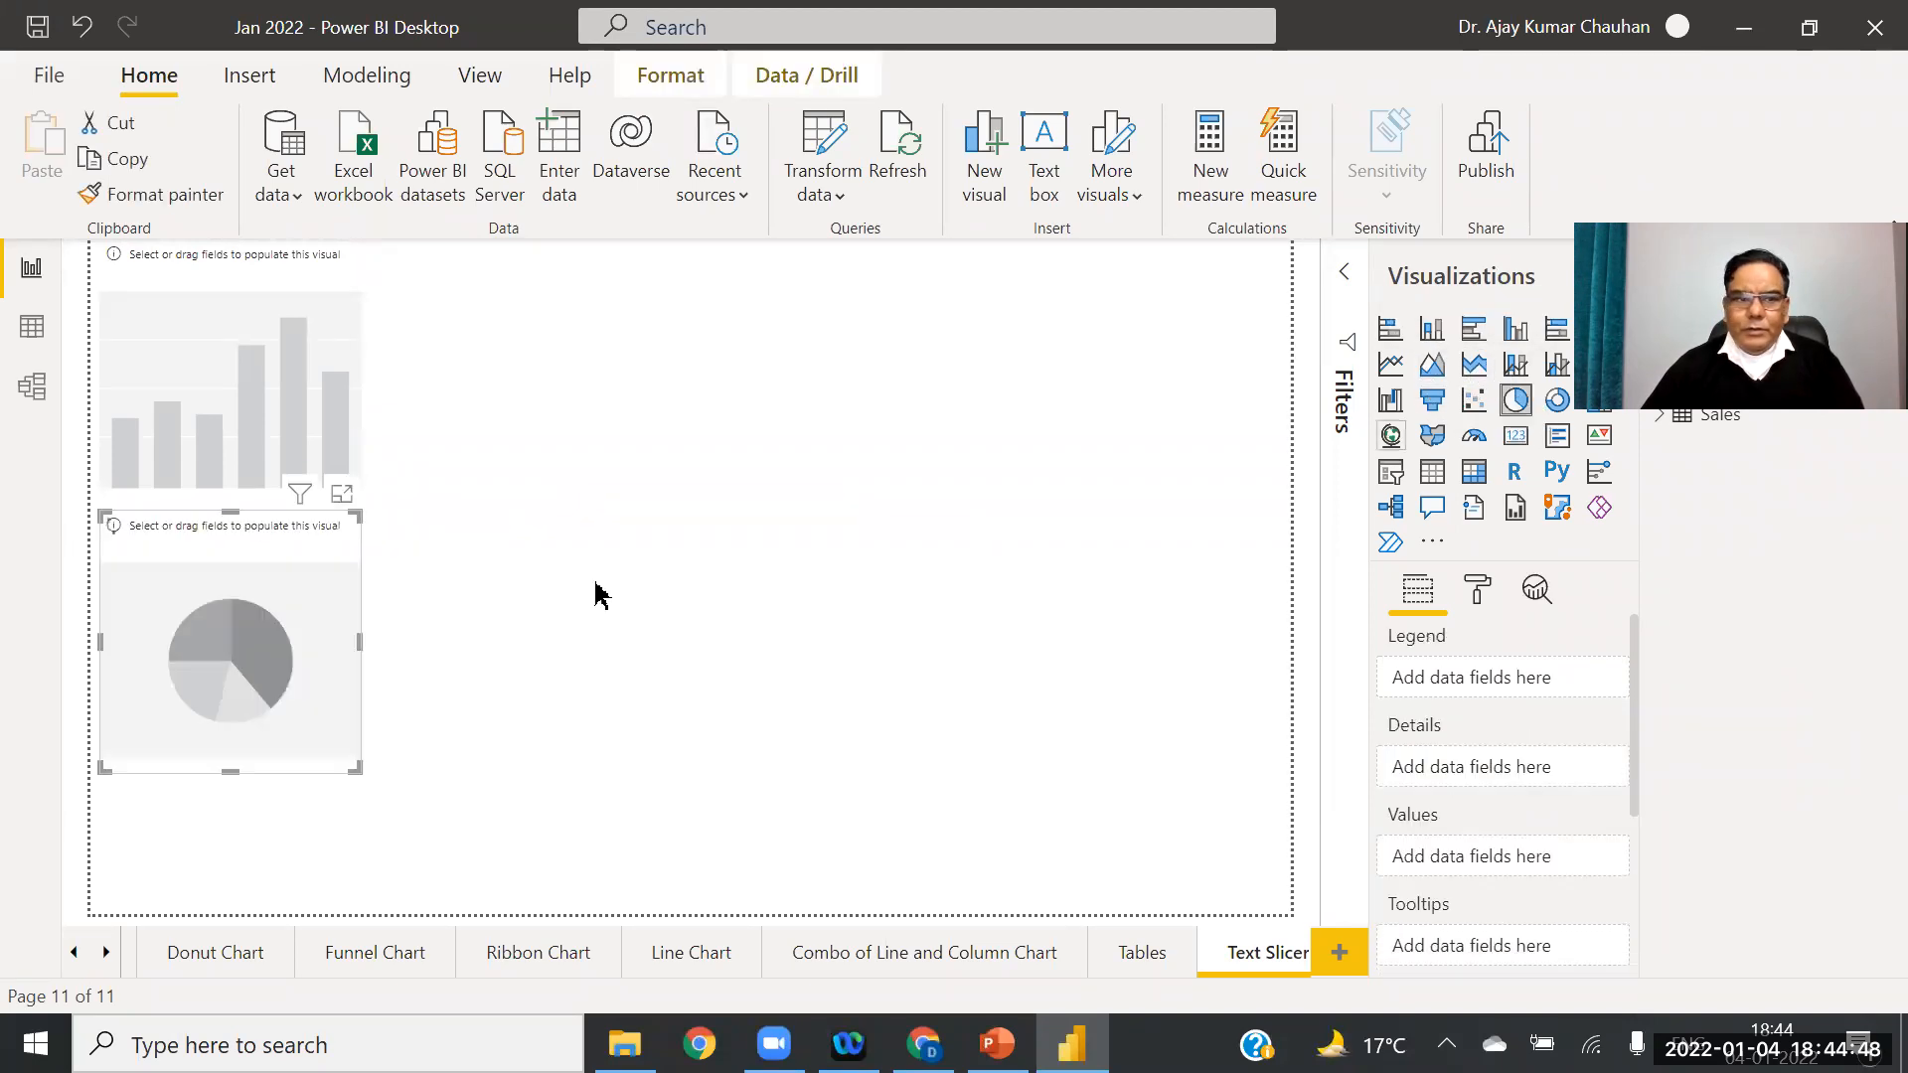
drag(299, 639, 728, 353)
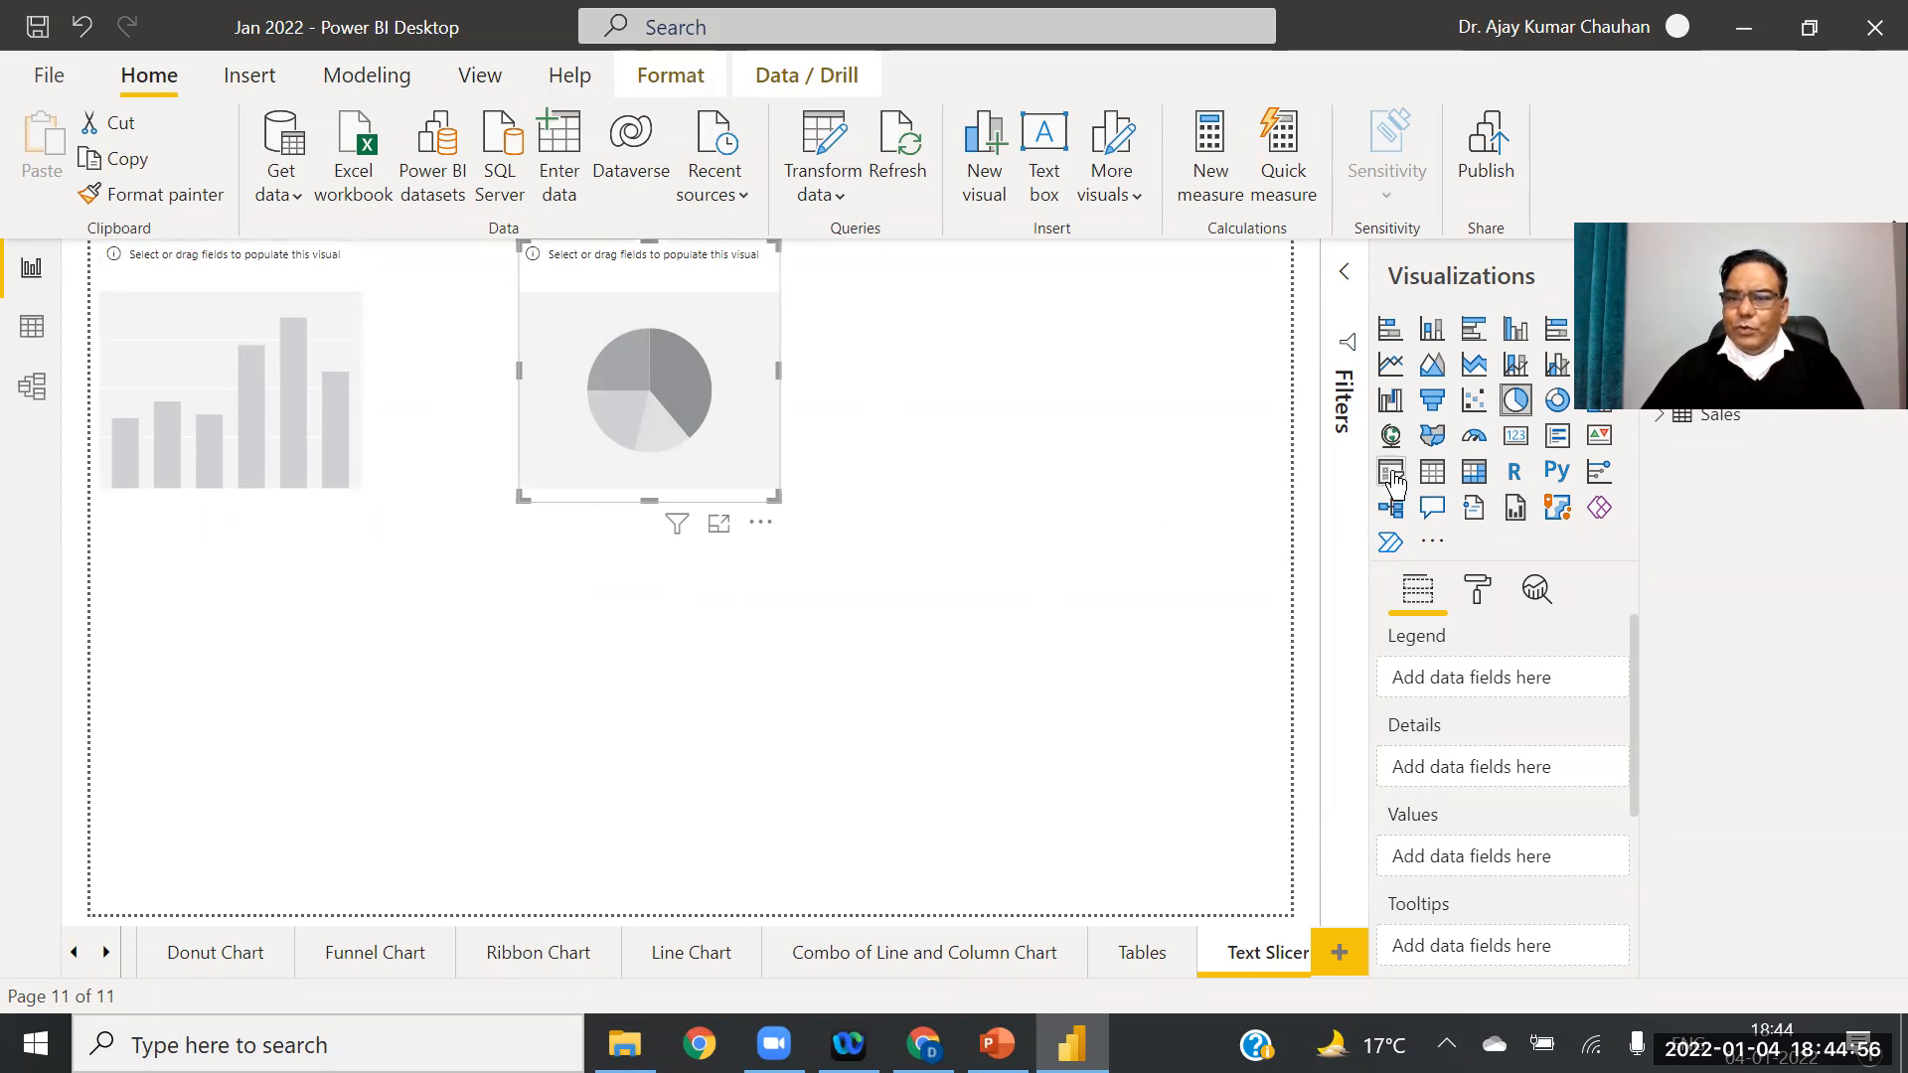
click(998, 569)
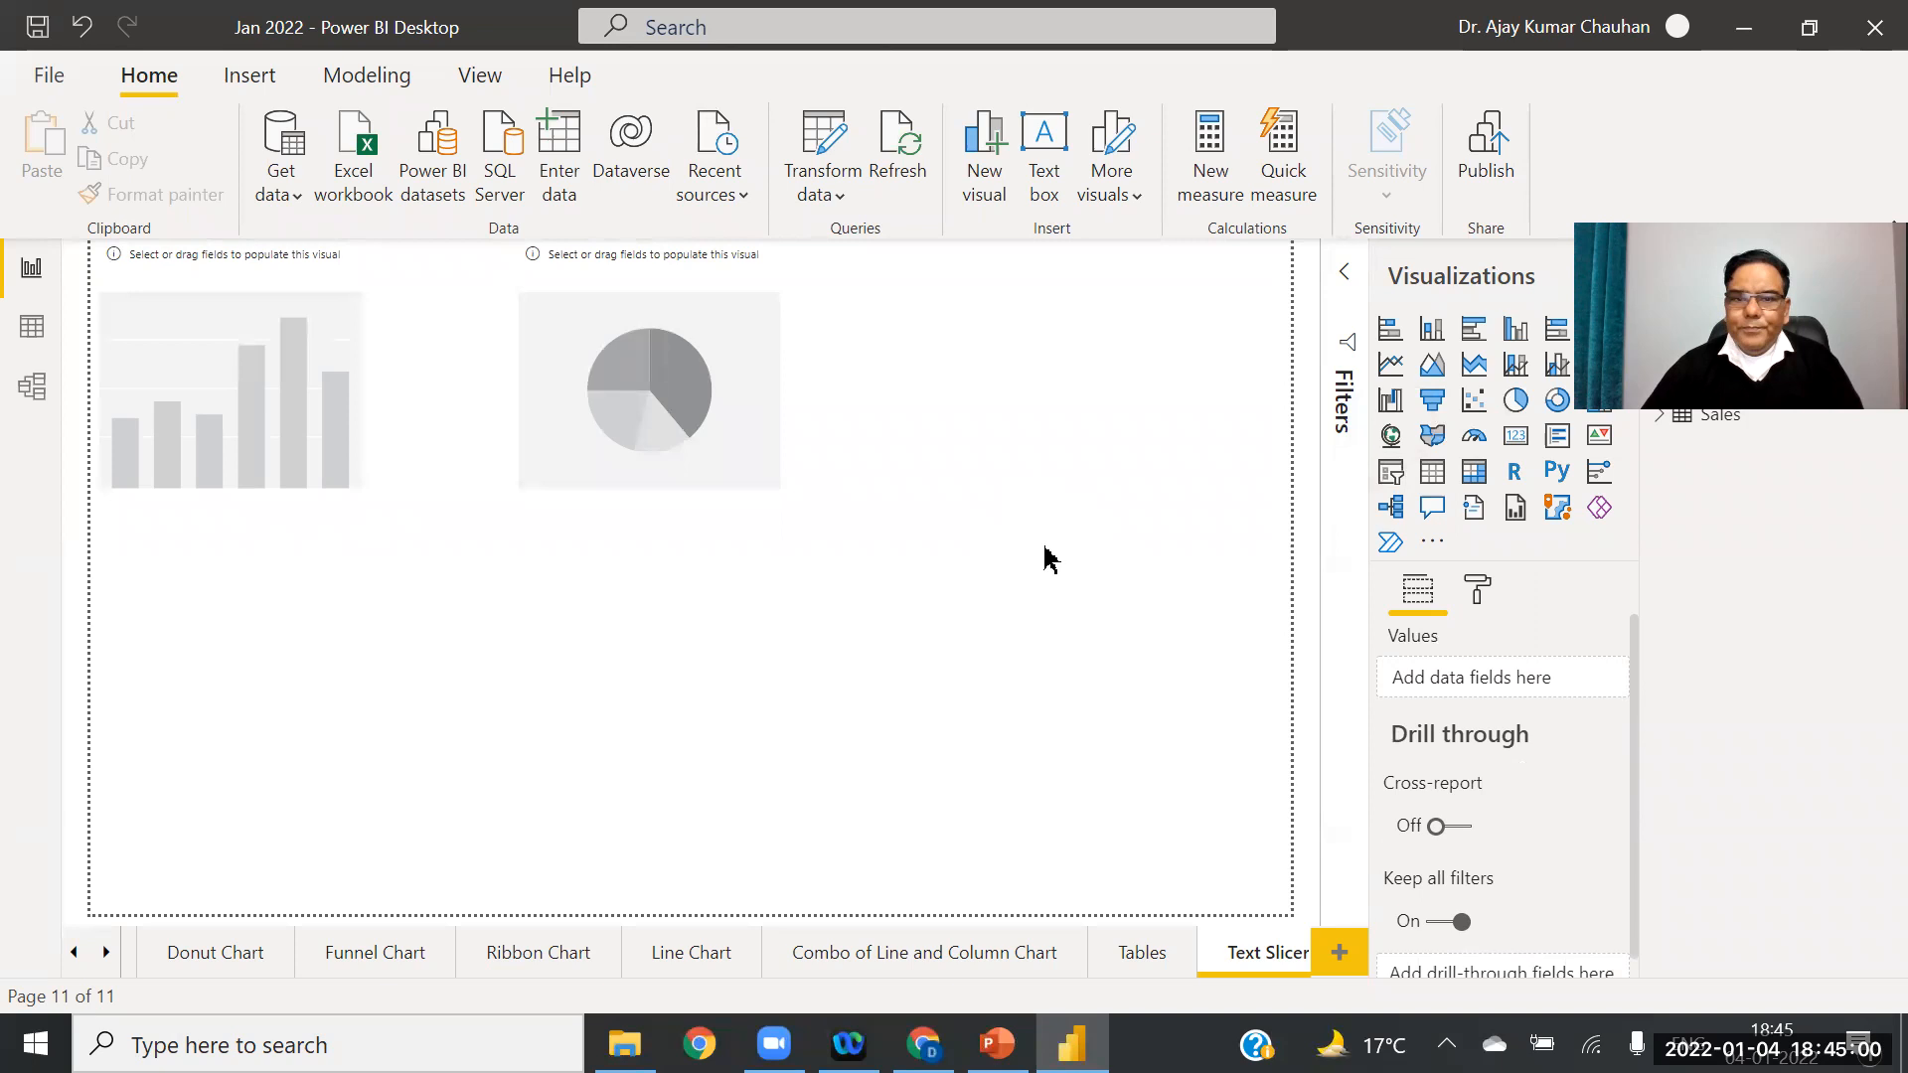
click(1394, 473)
drag(229, 637, 1123, 403)
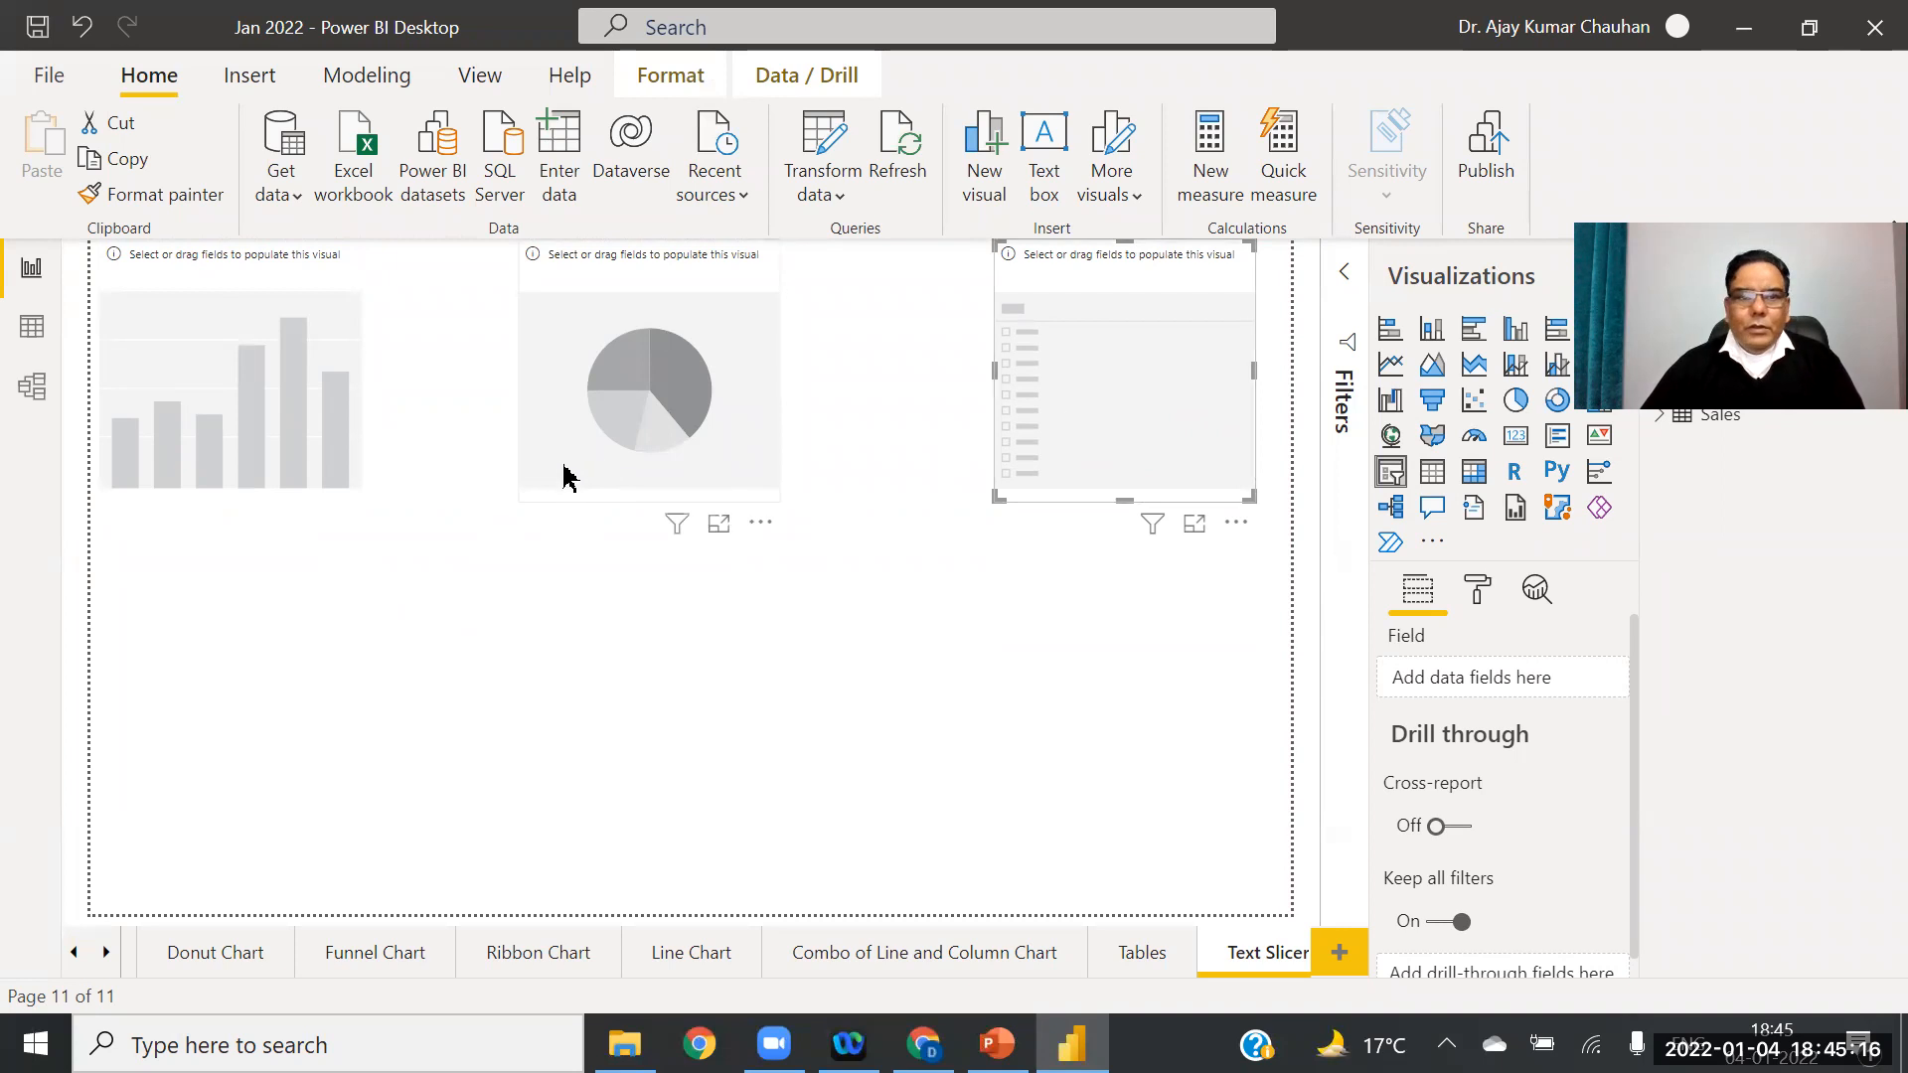
click(231, 395)
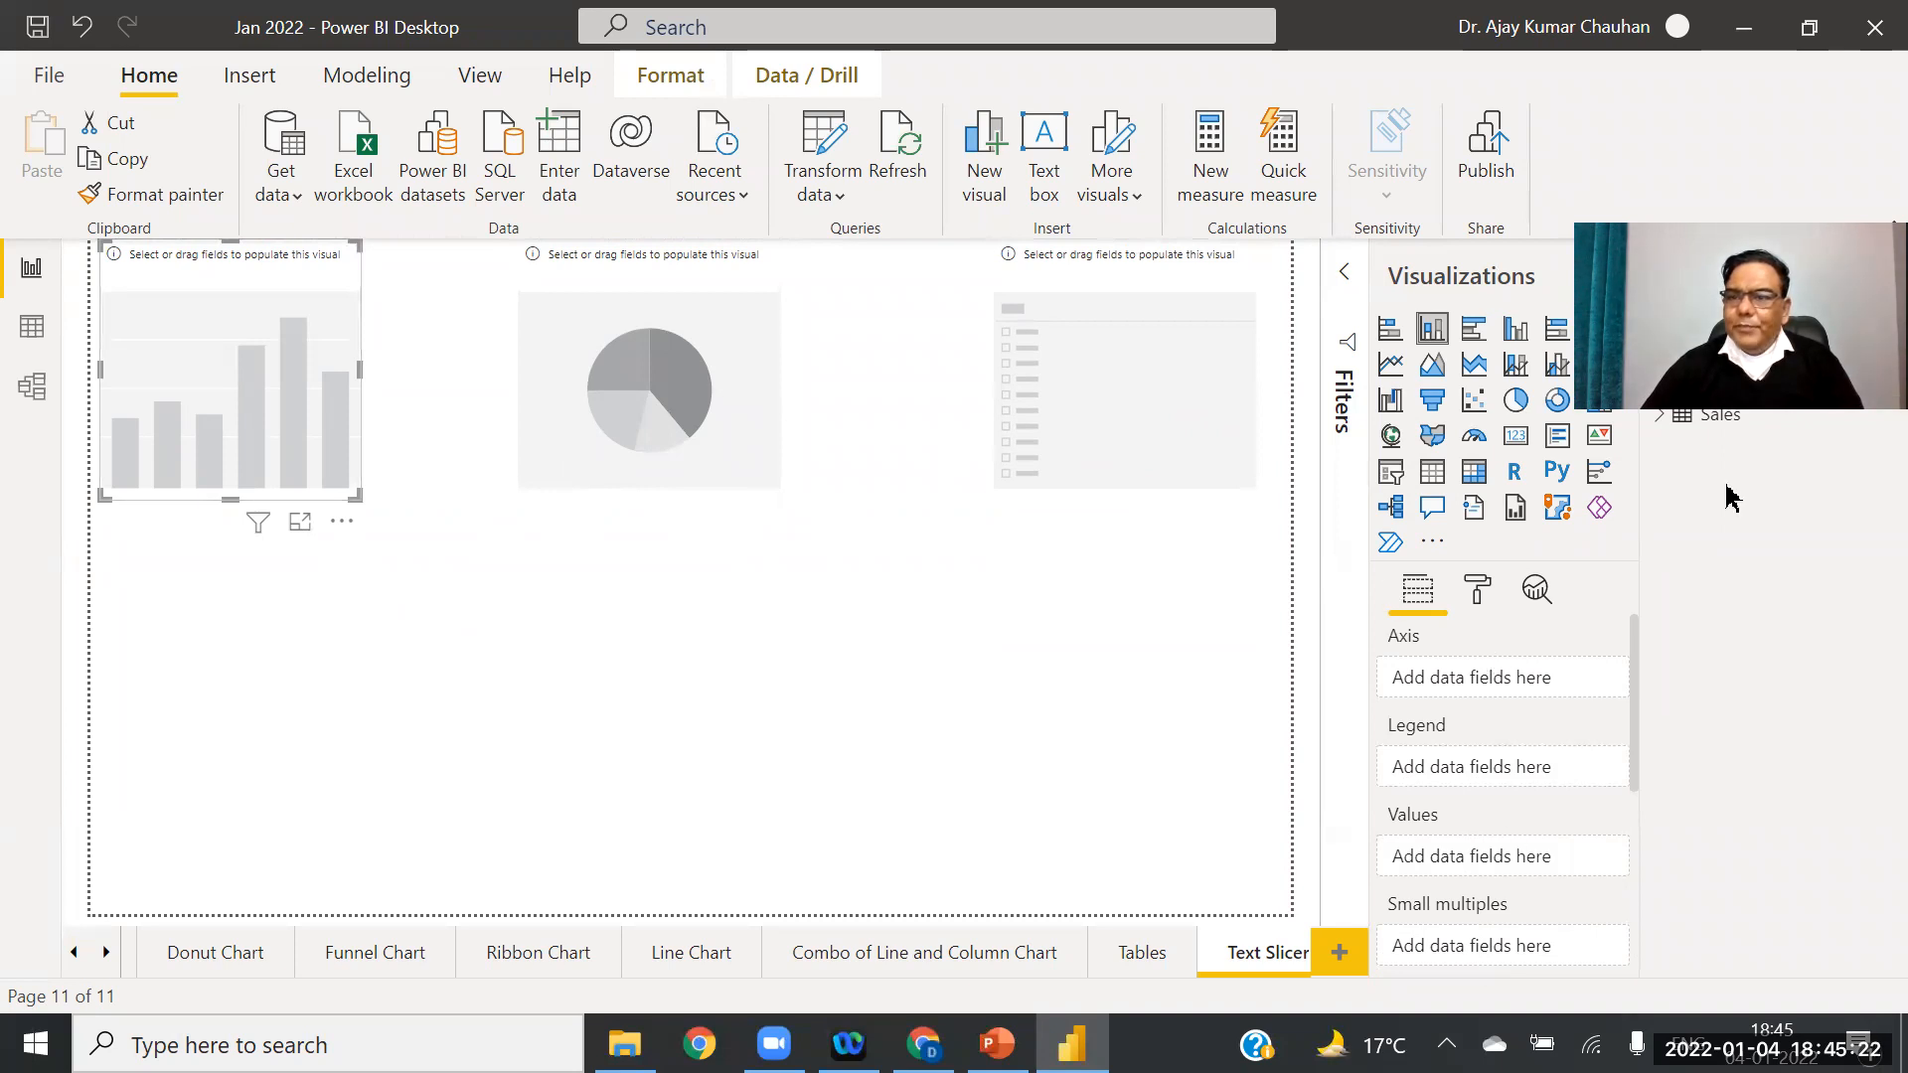
Step: Make the column chart plot Advertisement as values with Product on the axis
click(1659, 416)
click(1779, 602)
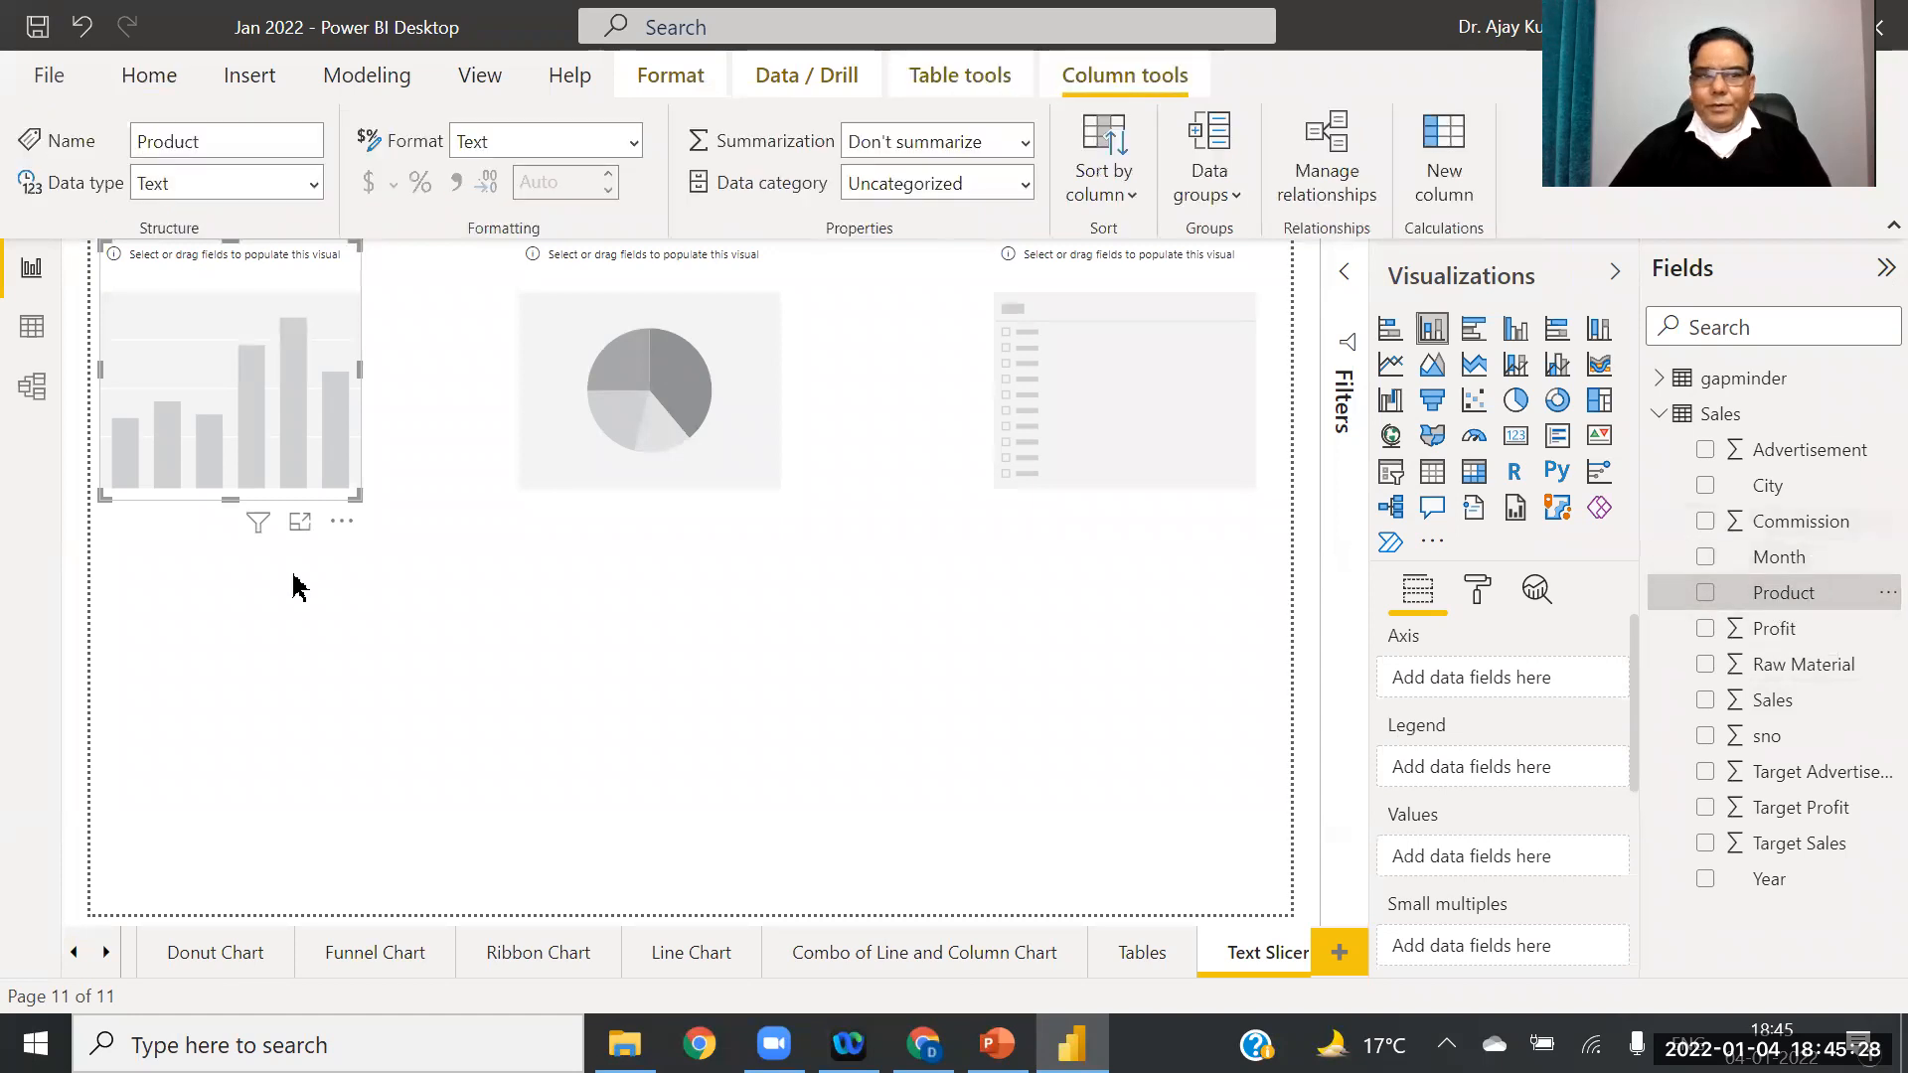
drag(1819, 454, 1547, 869)
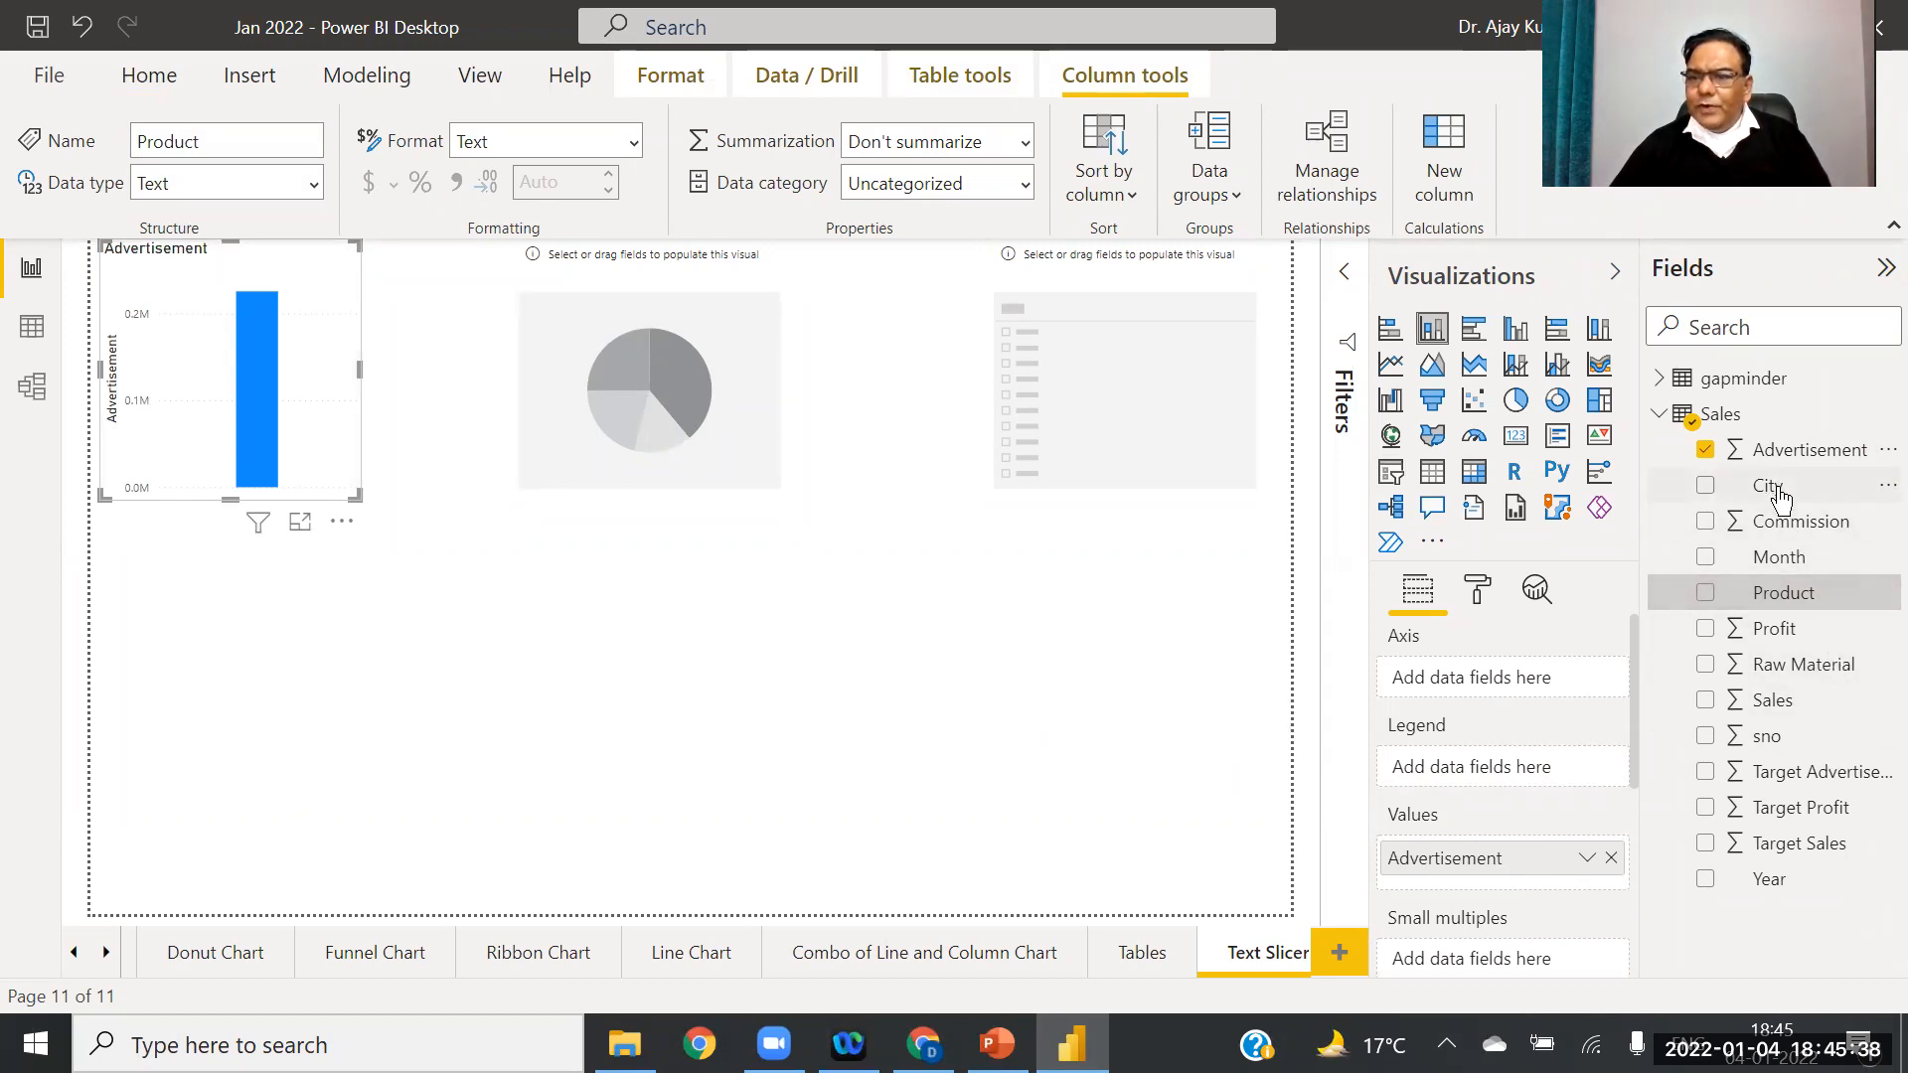
drag(1789, 594, 1518, 688)
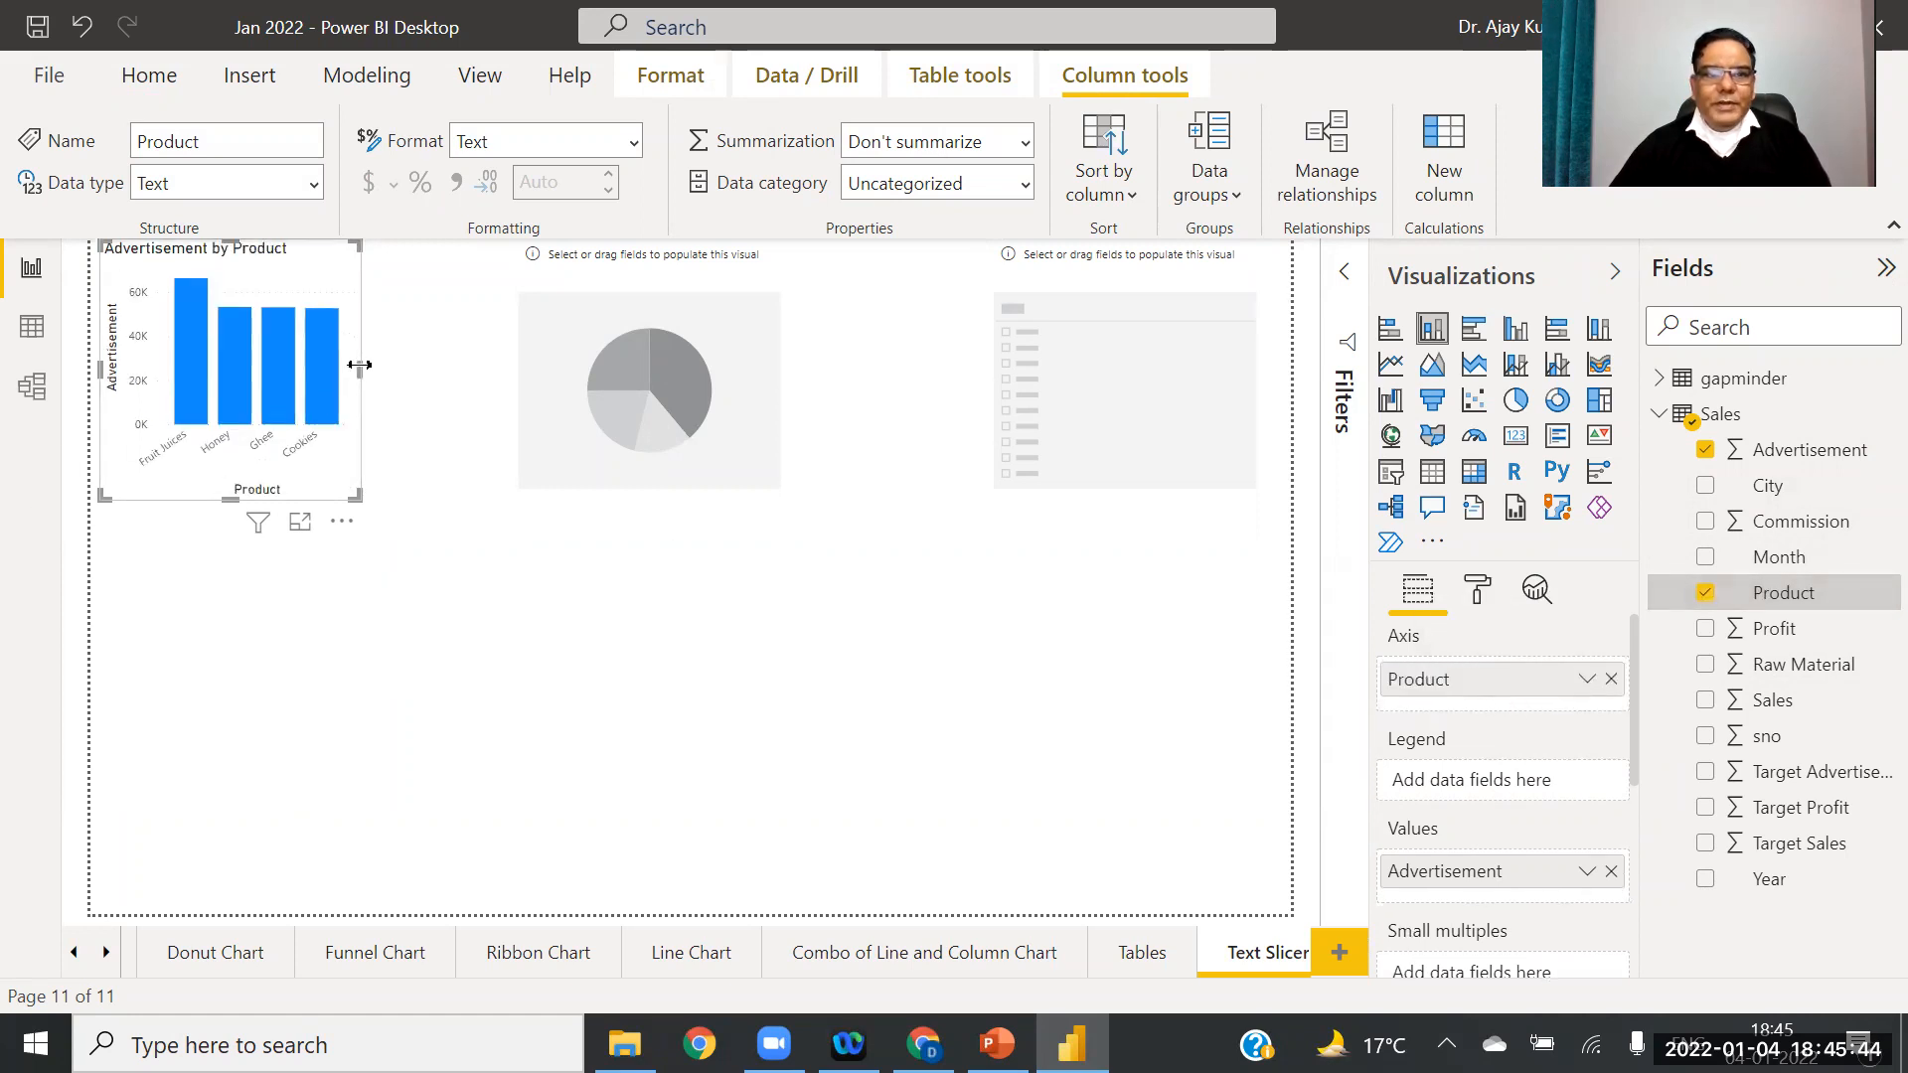
Step: Enlarge the Advertisement by Product chart, making it wider and taller
drag(360, 370, 402, 380)
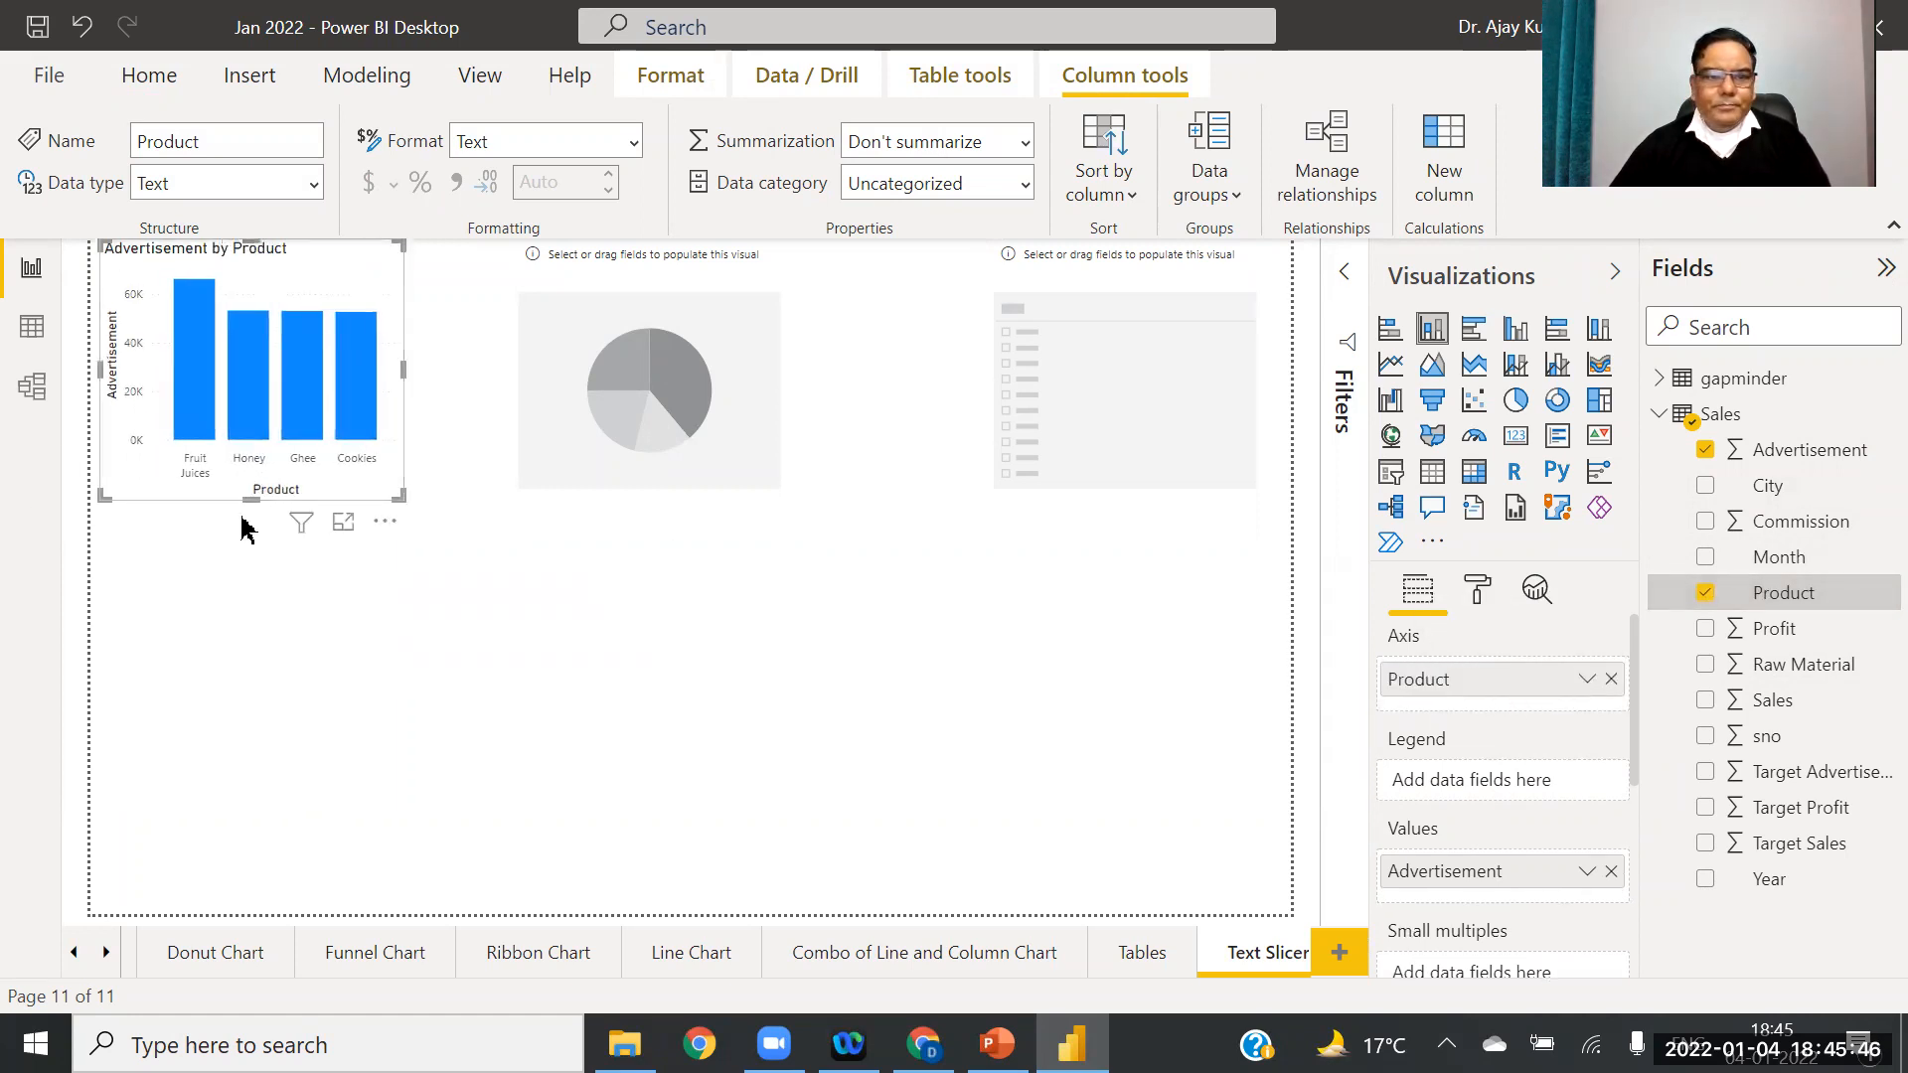
drag(249, 499, 213, 620)
drag(402, 420, 455, 427)
drag(282, 610, 258, 796)
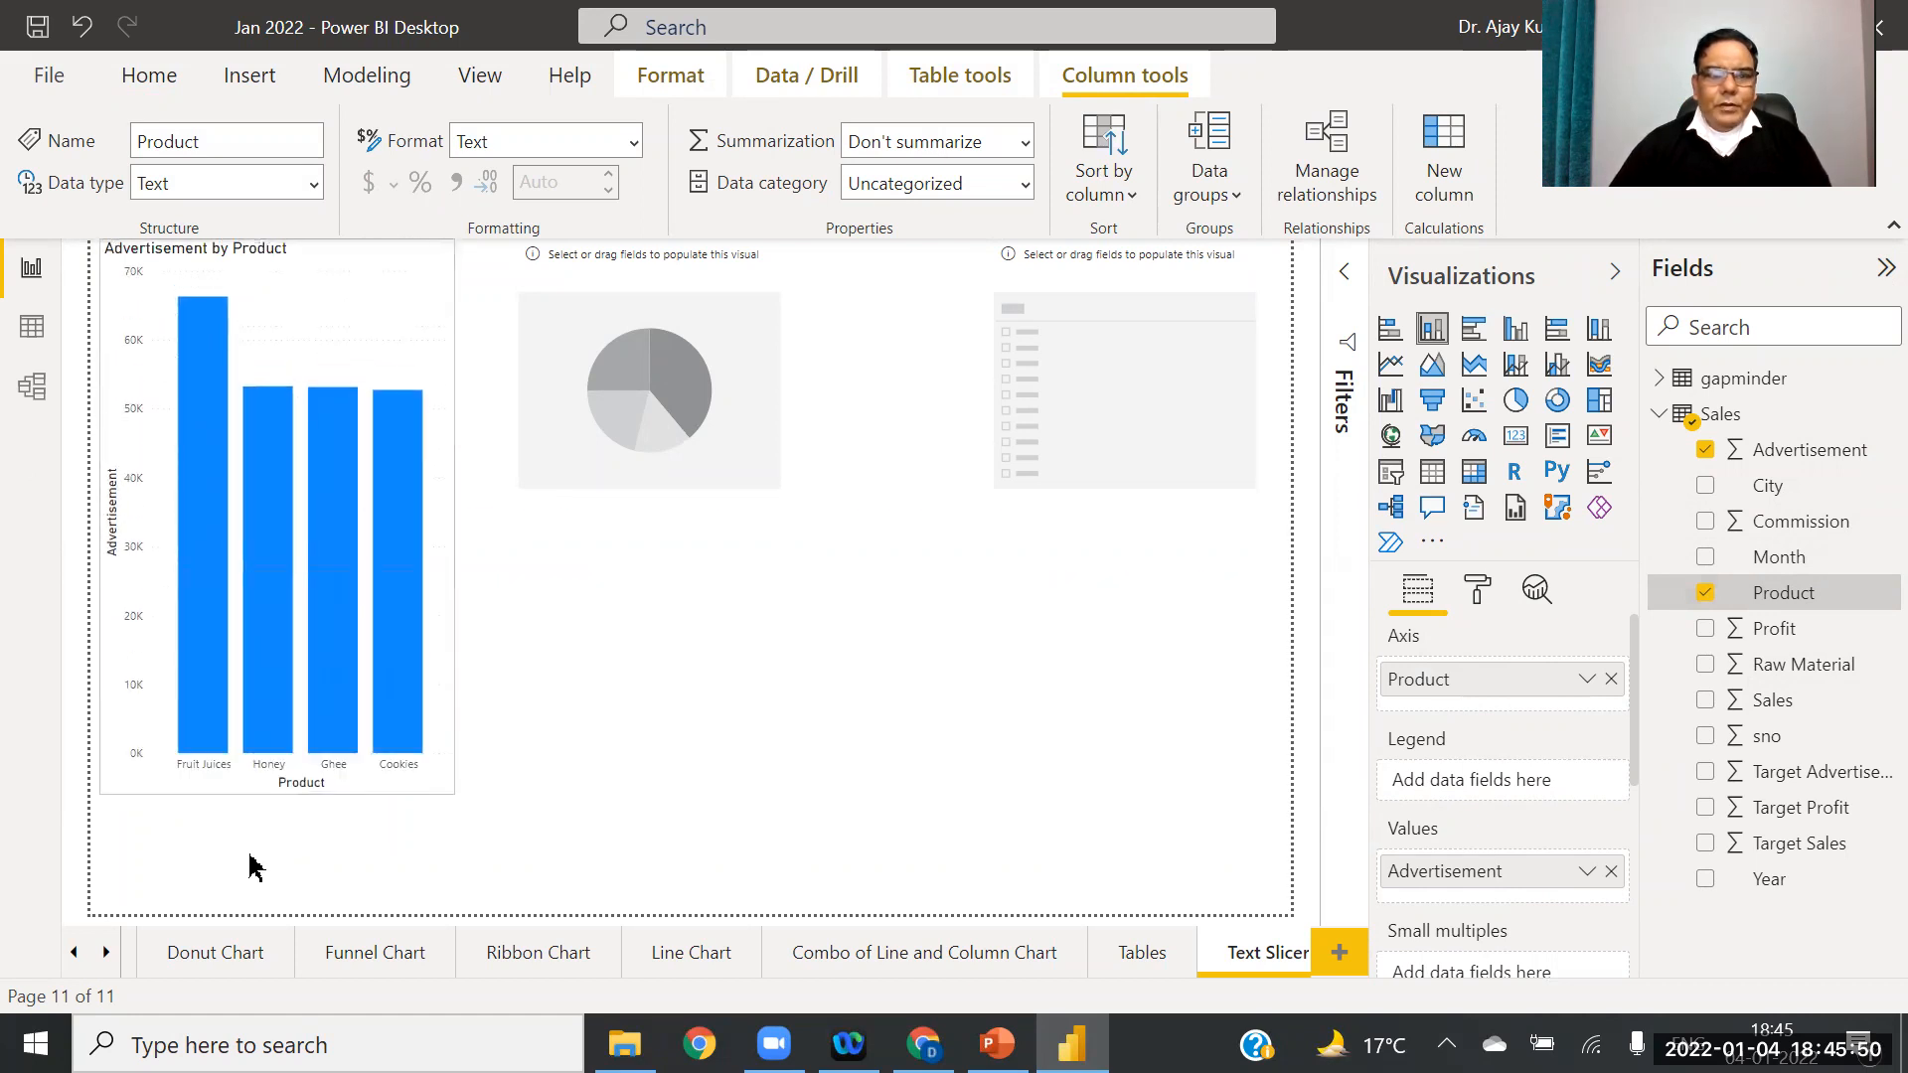
drag(255, 866, 248, 915)
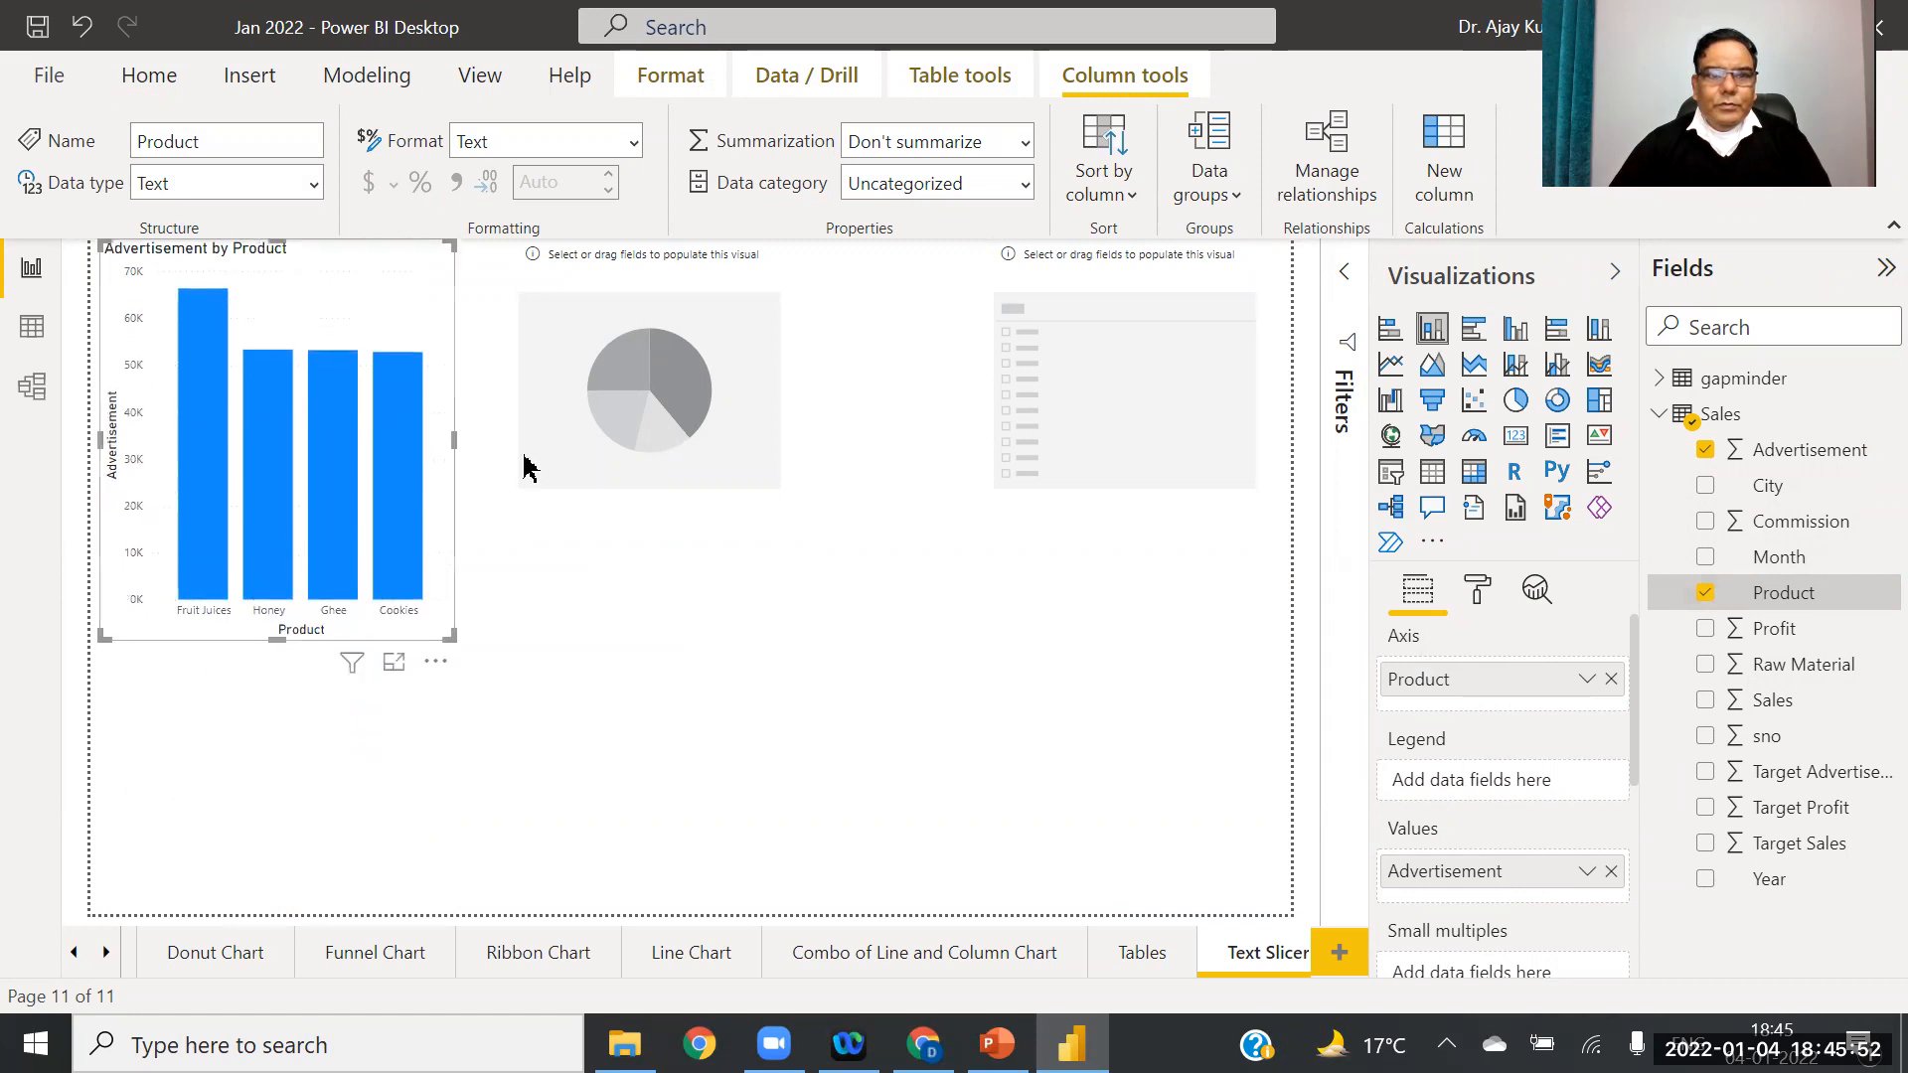
Step: Make the pie chart show total Profit split by Product
click(566, 419)
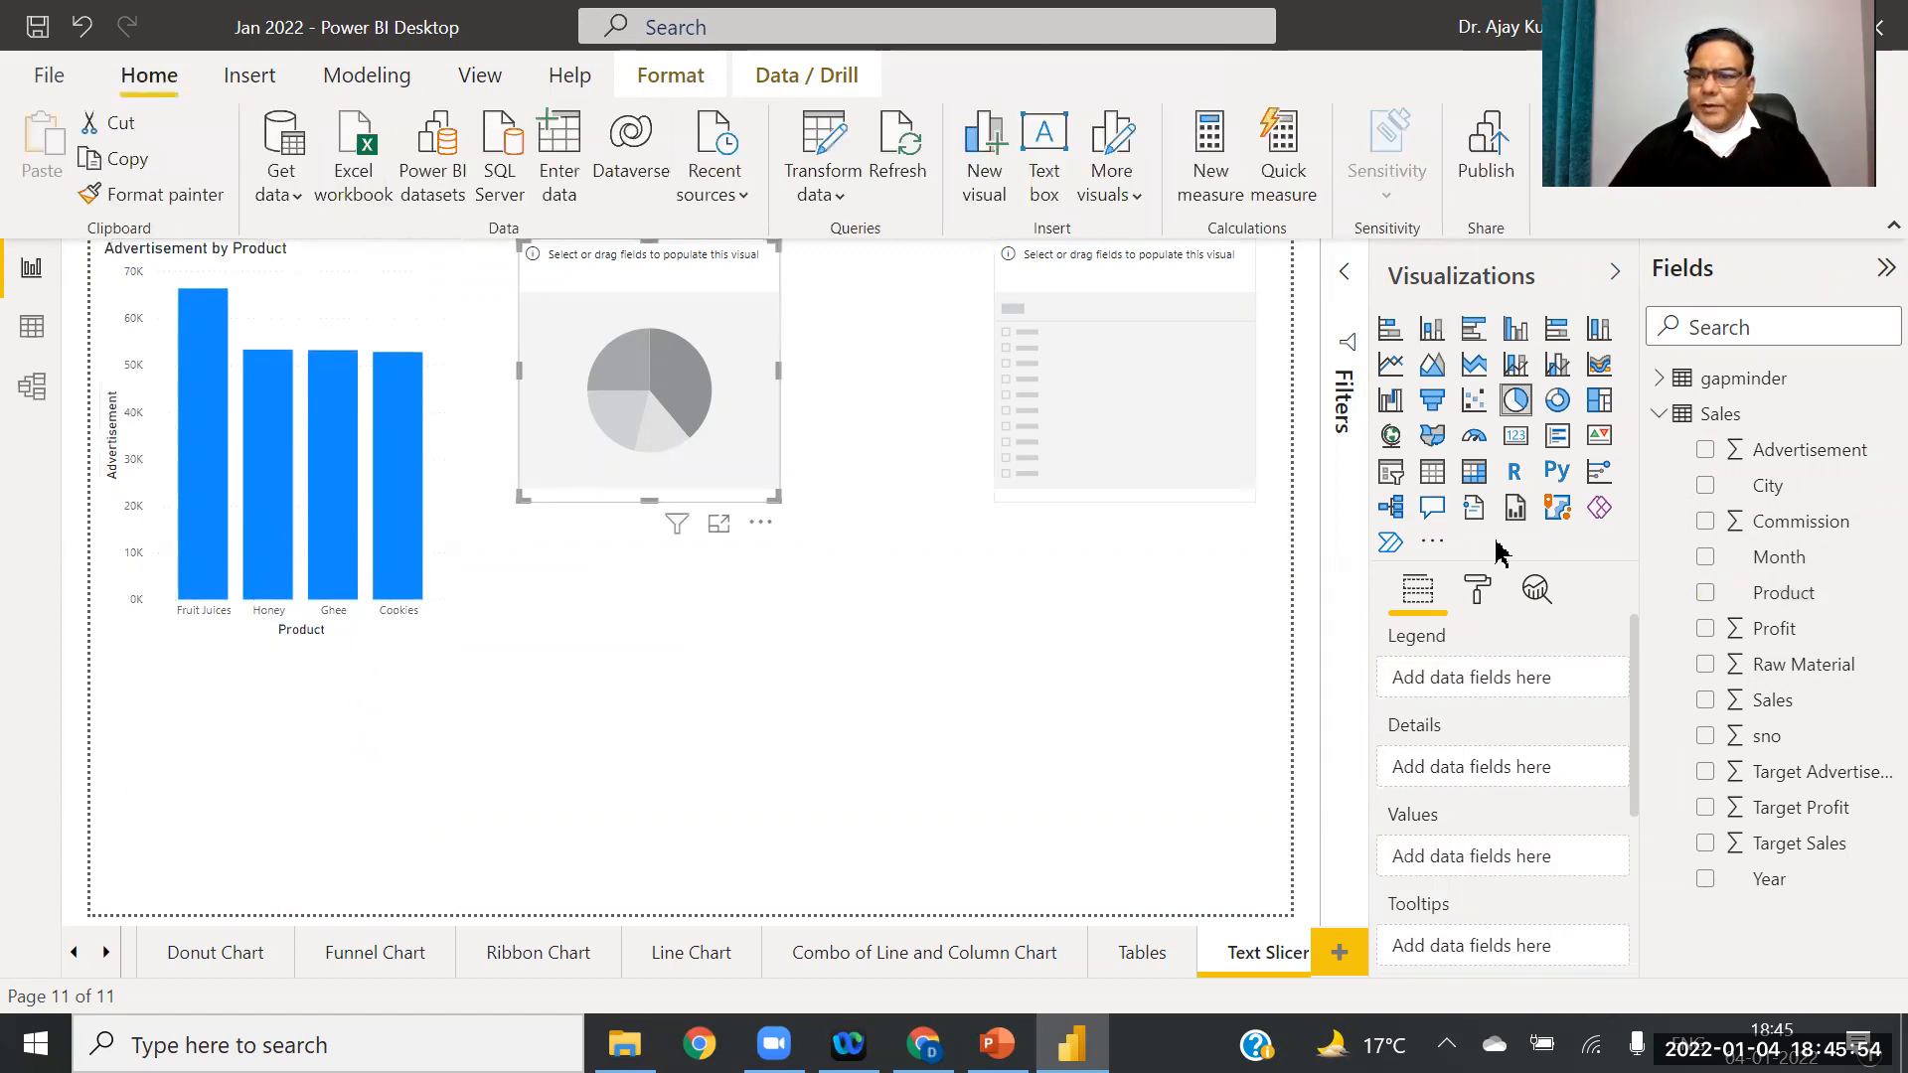
drag(1789, 636, 1528, 857)
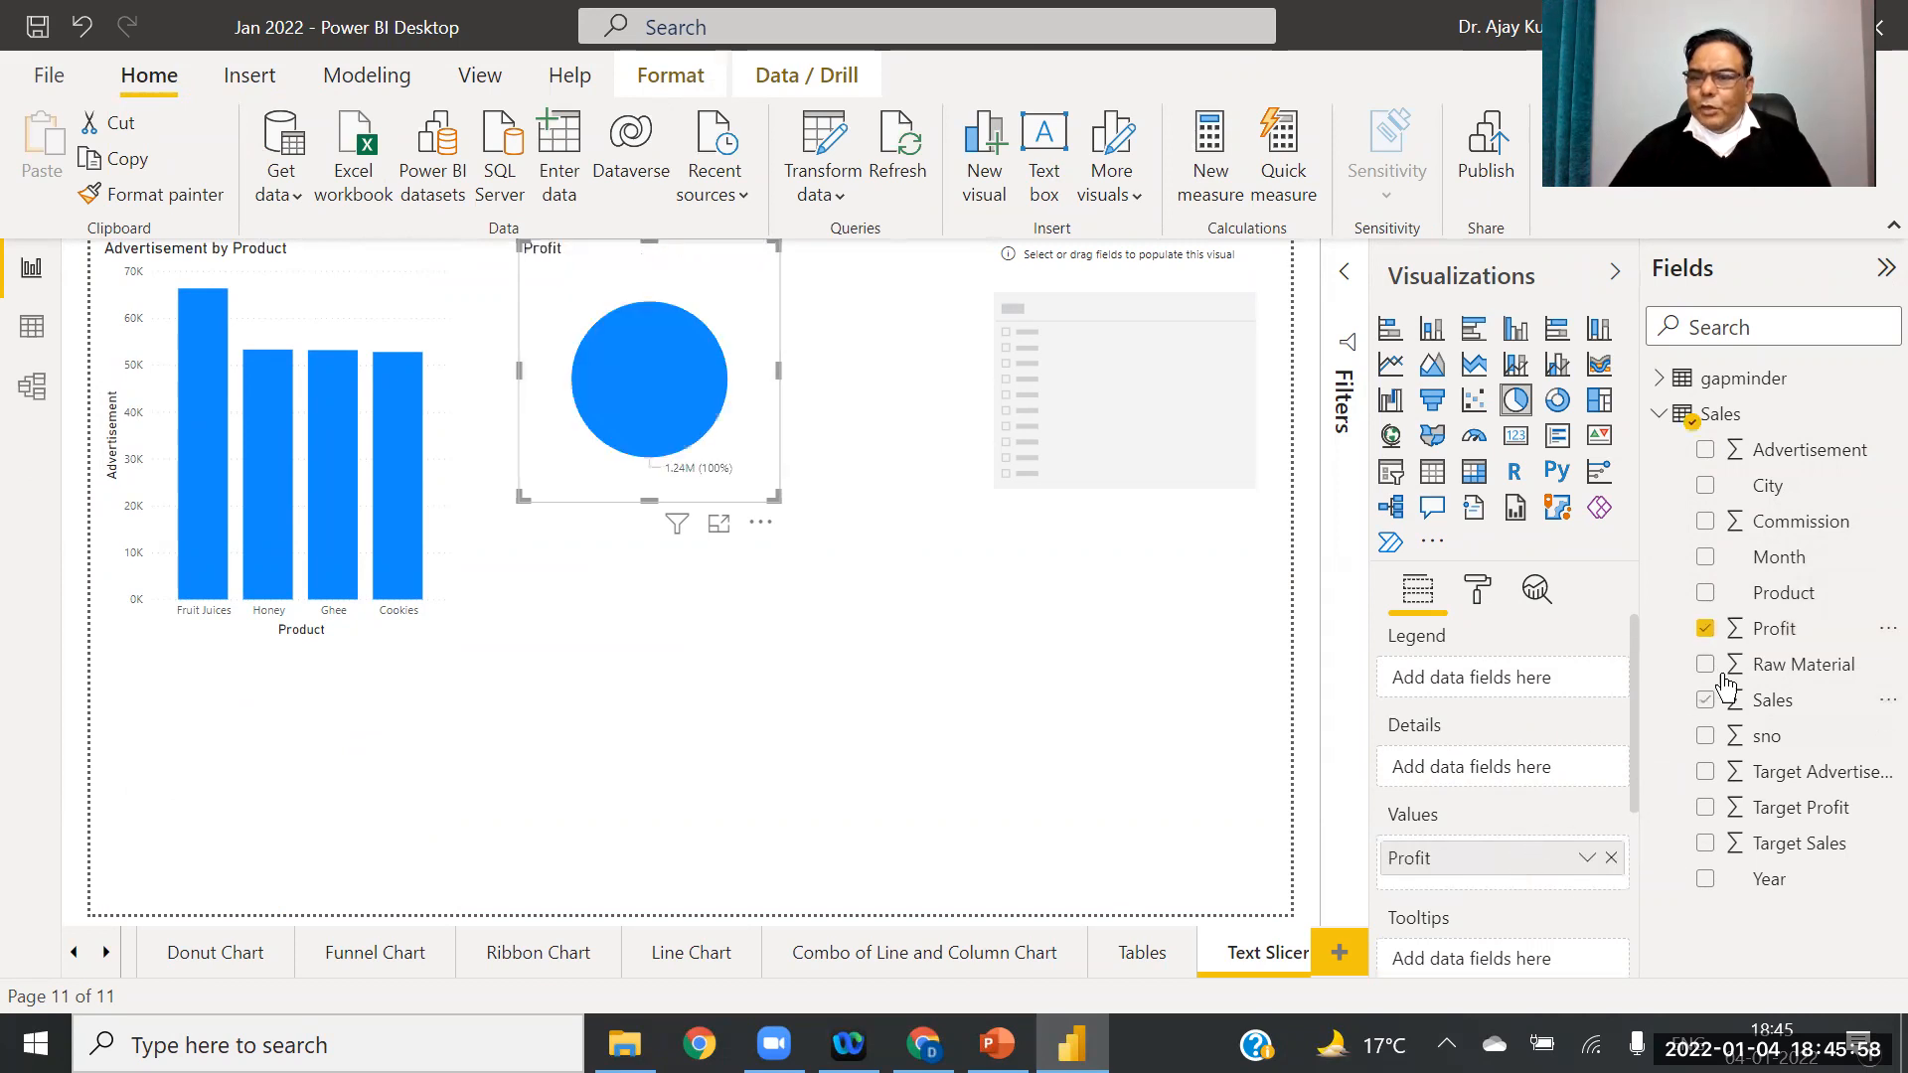
drag(1784, 594, 1509, 679)
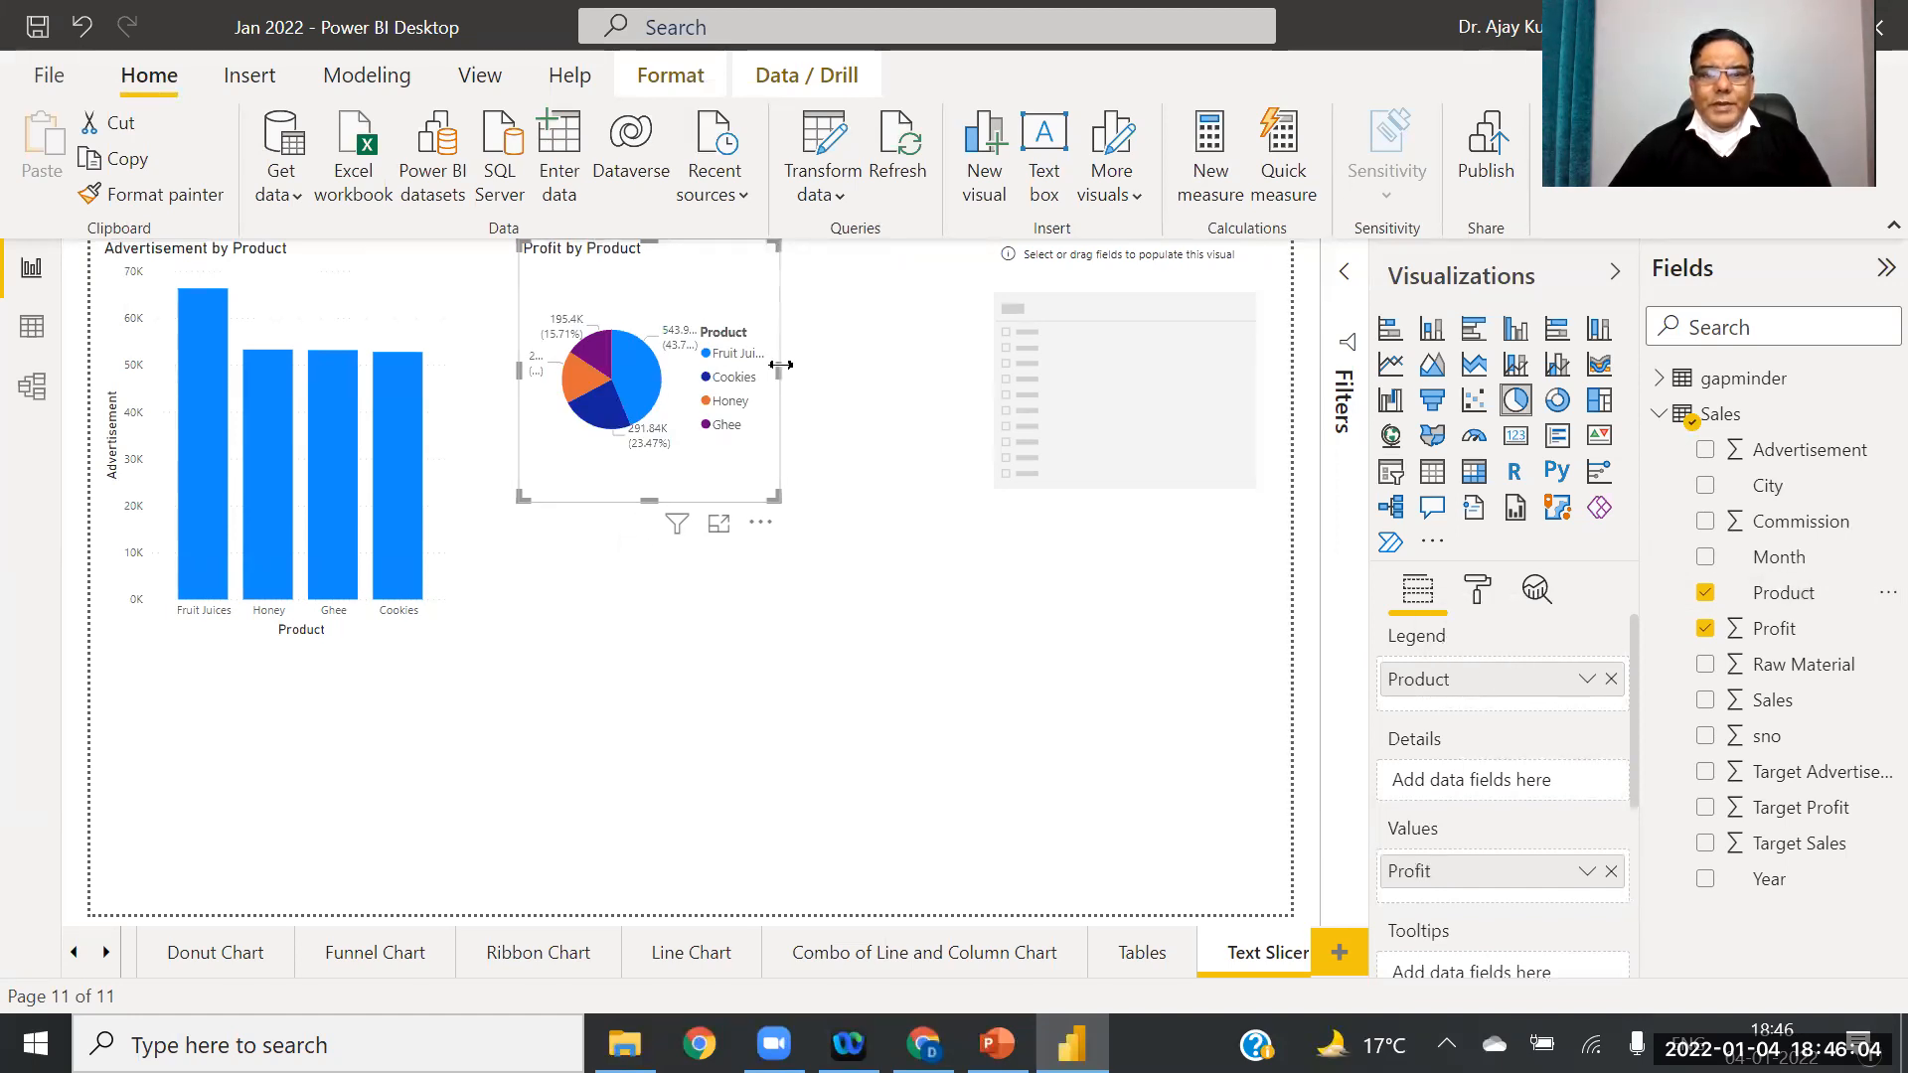
Step: Widen and heighten the Profit by Product pie chart
drag(781, 365, 850, 371)
drag(695, 509, 660, 611)
drag(847, 423, 925, 427)
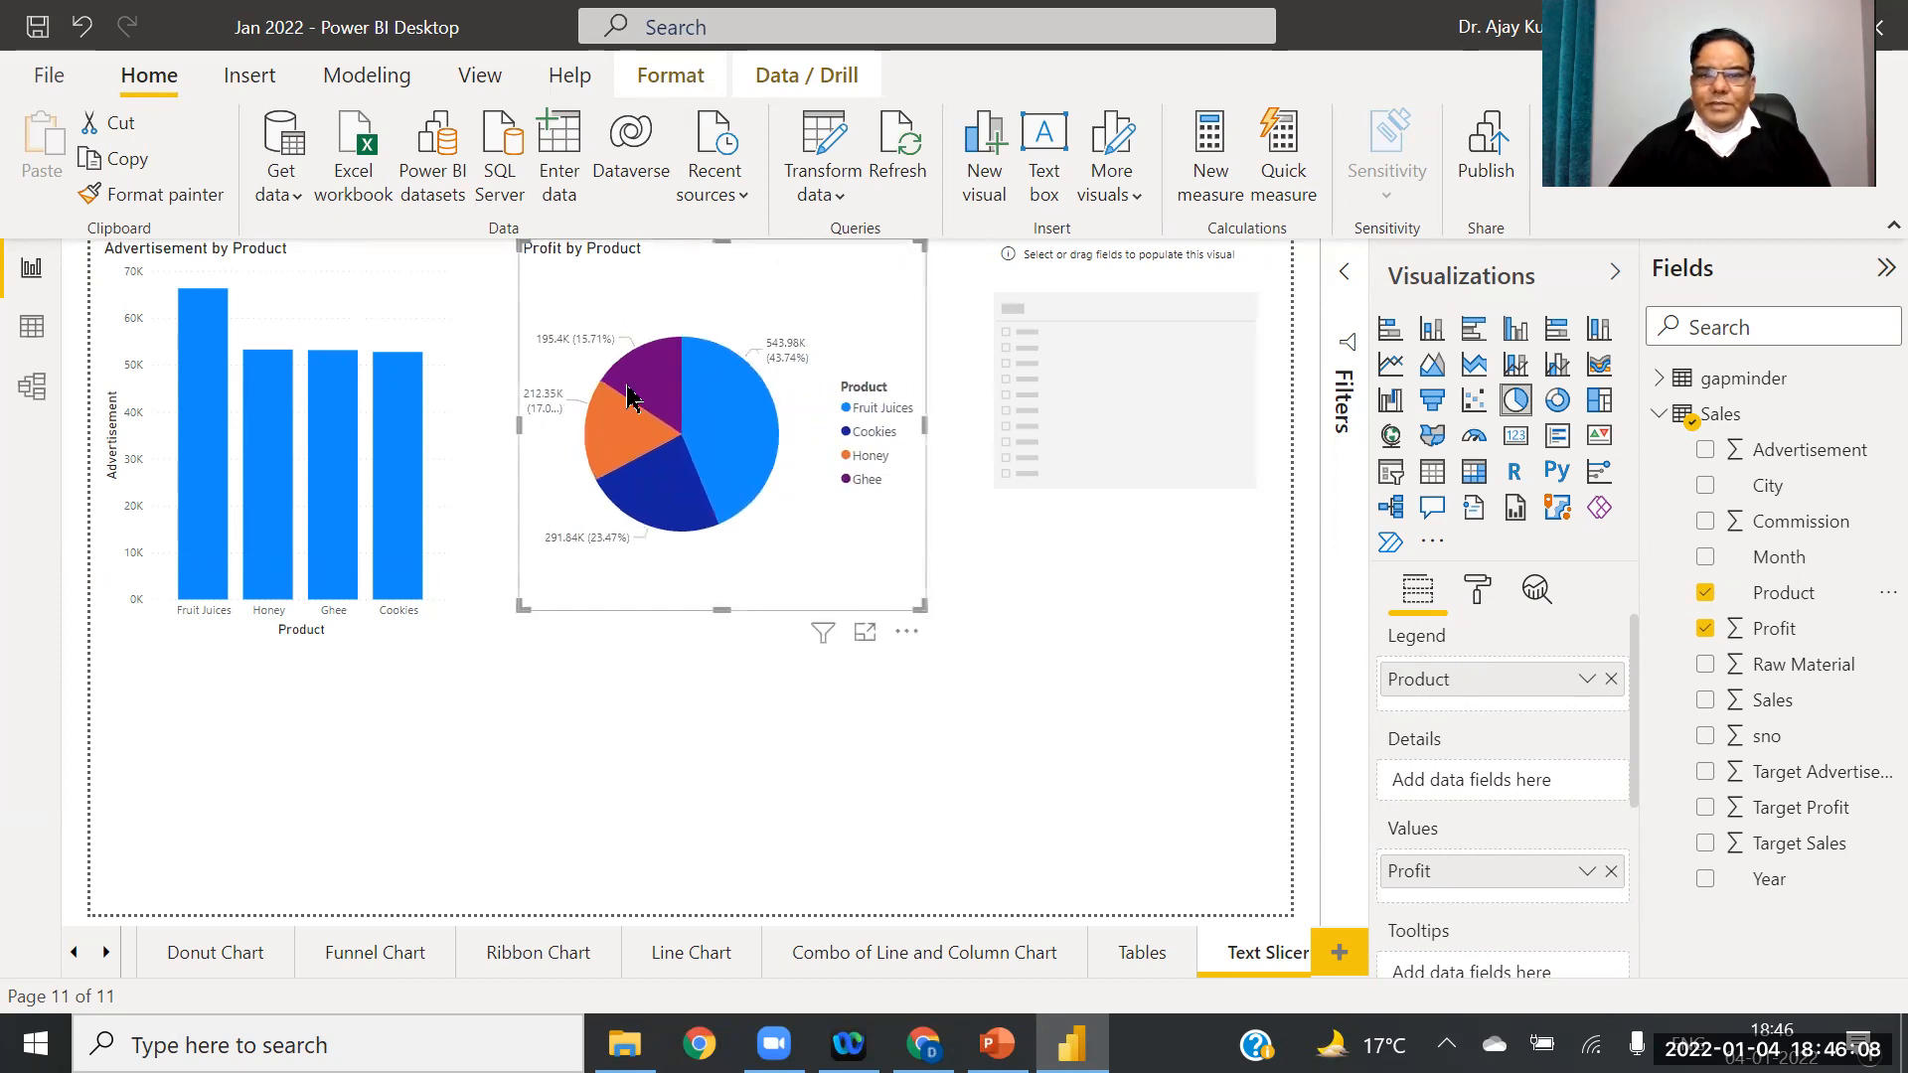
click(1145, 411)
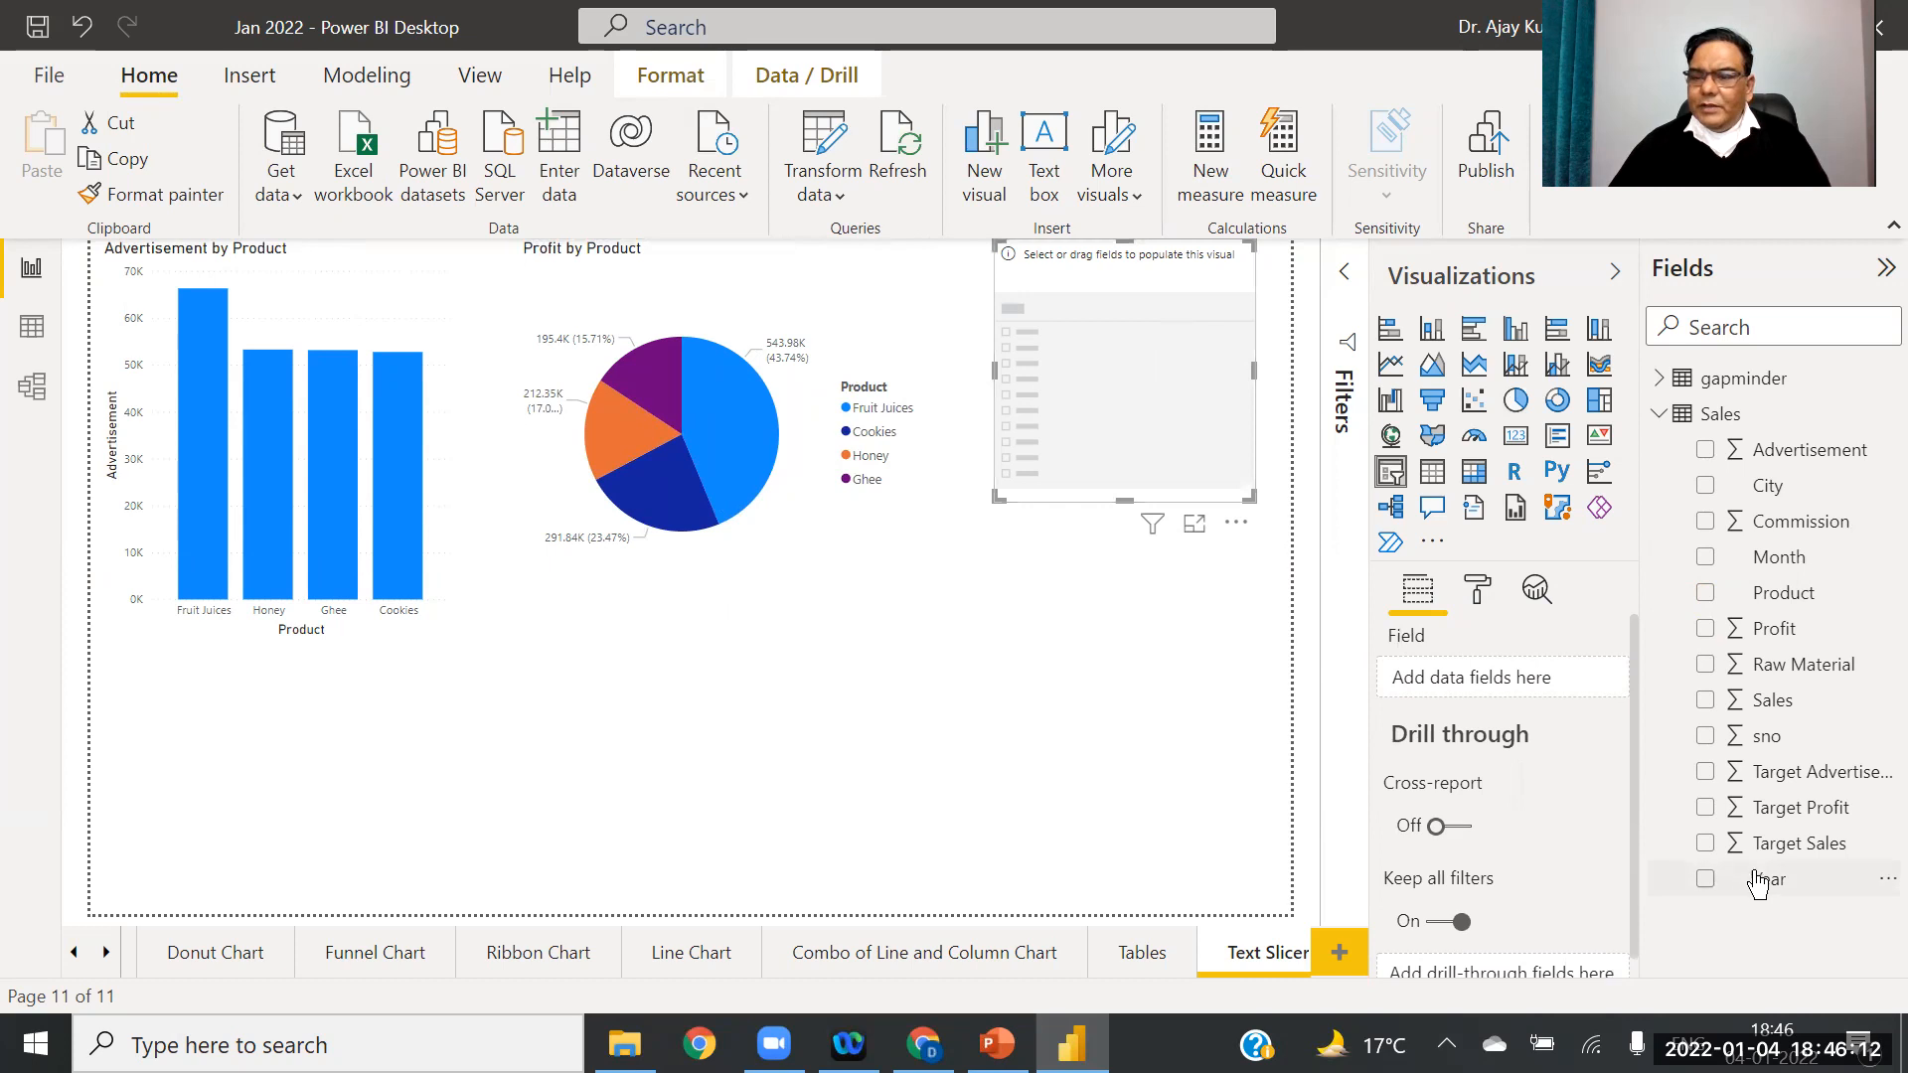
Step: Put the Sales table's City field into the slicer's Field well
click(1777, 494)
drag(1113, 339, 1109, 340)
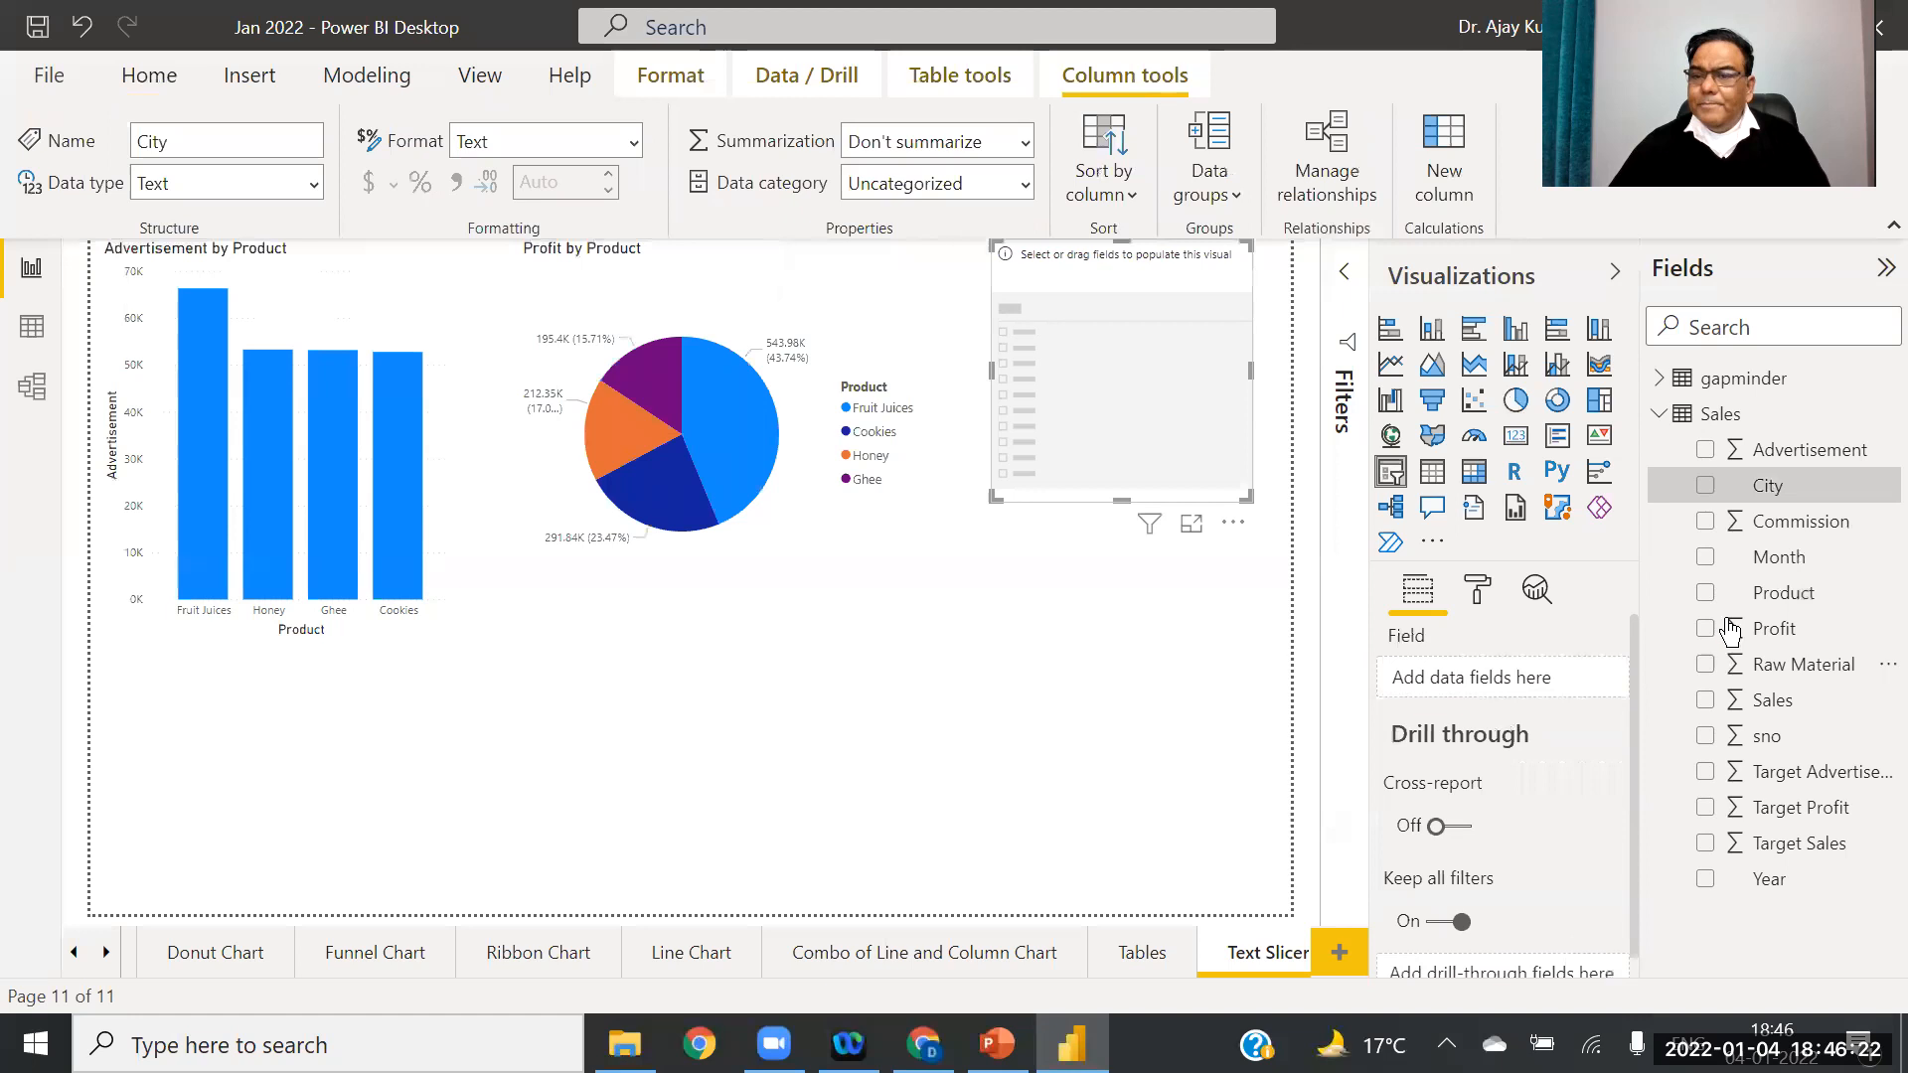
drag(1774, 487, 1503, 693)
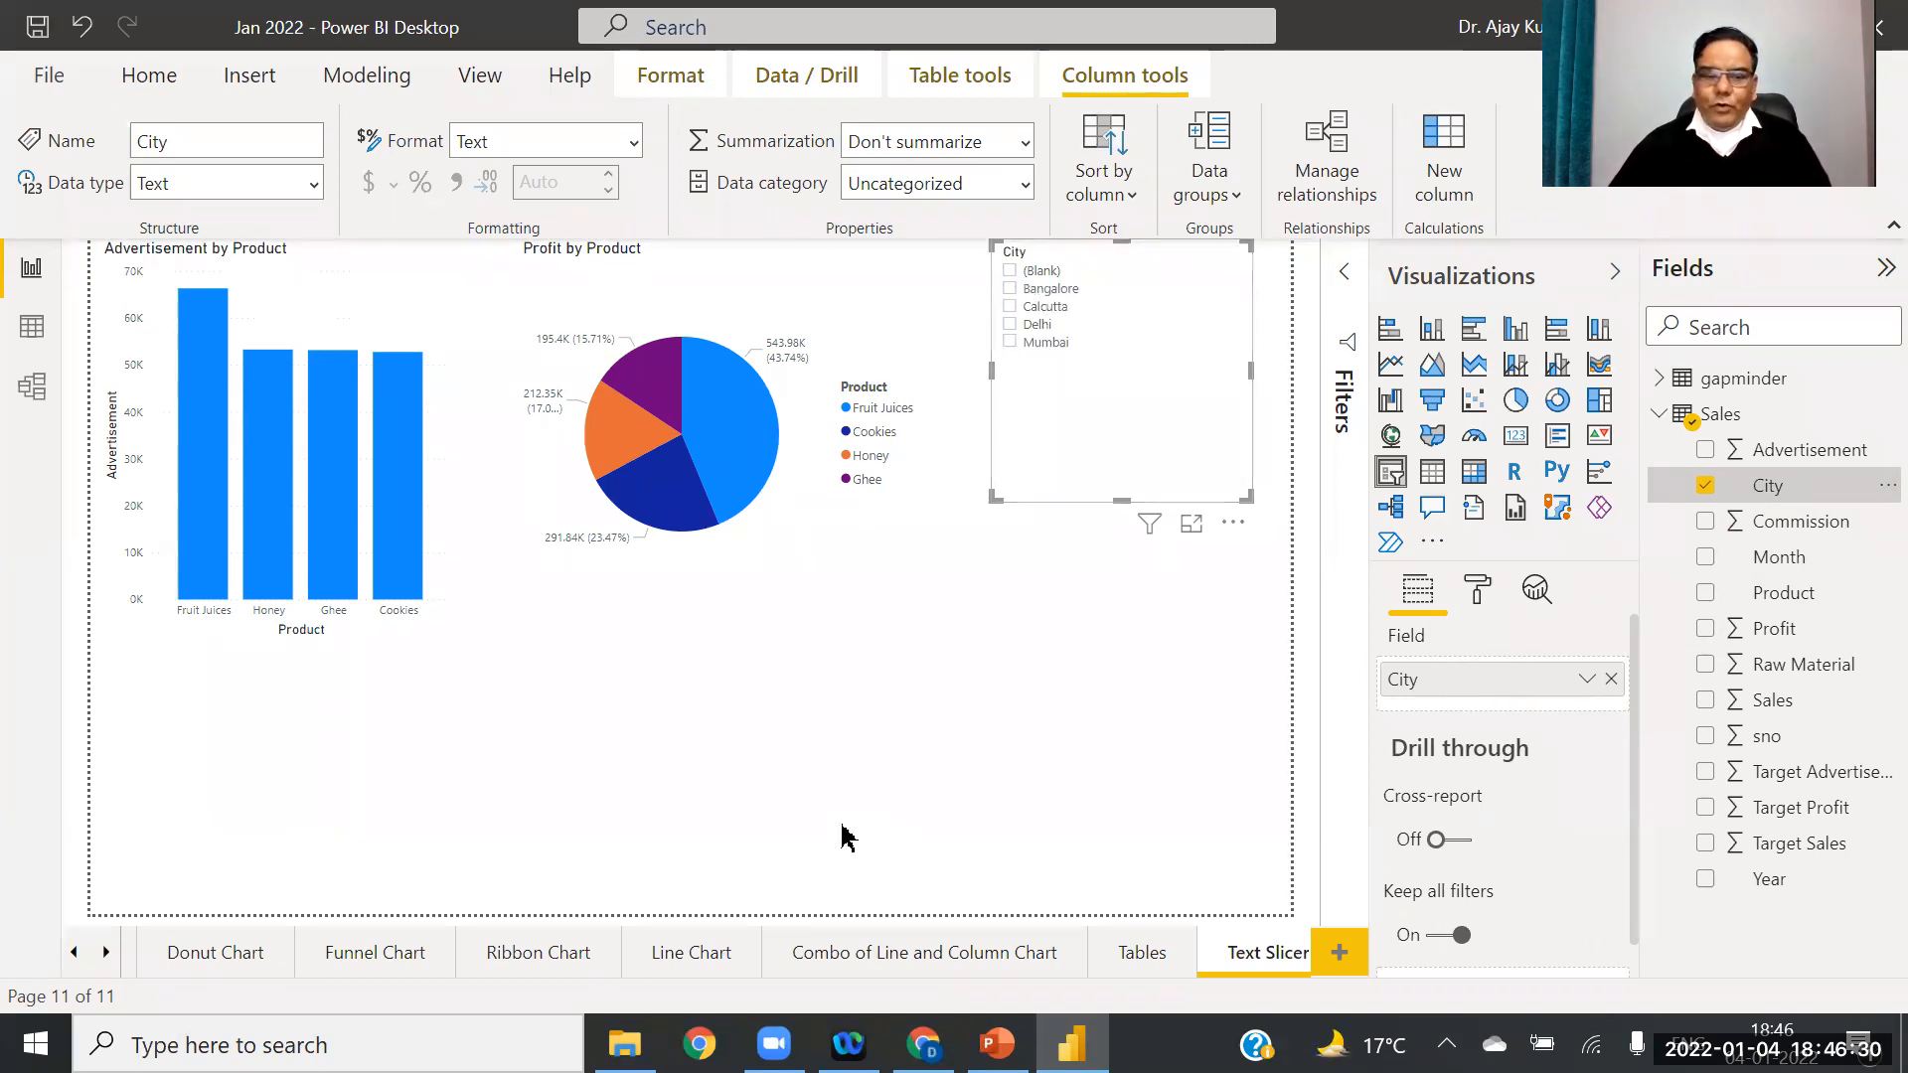
click(74, 954)
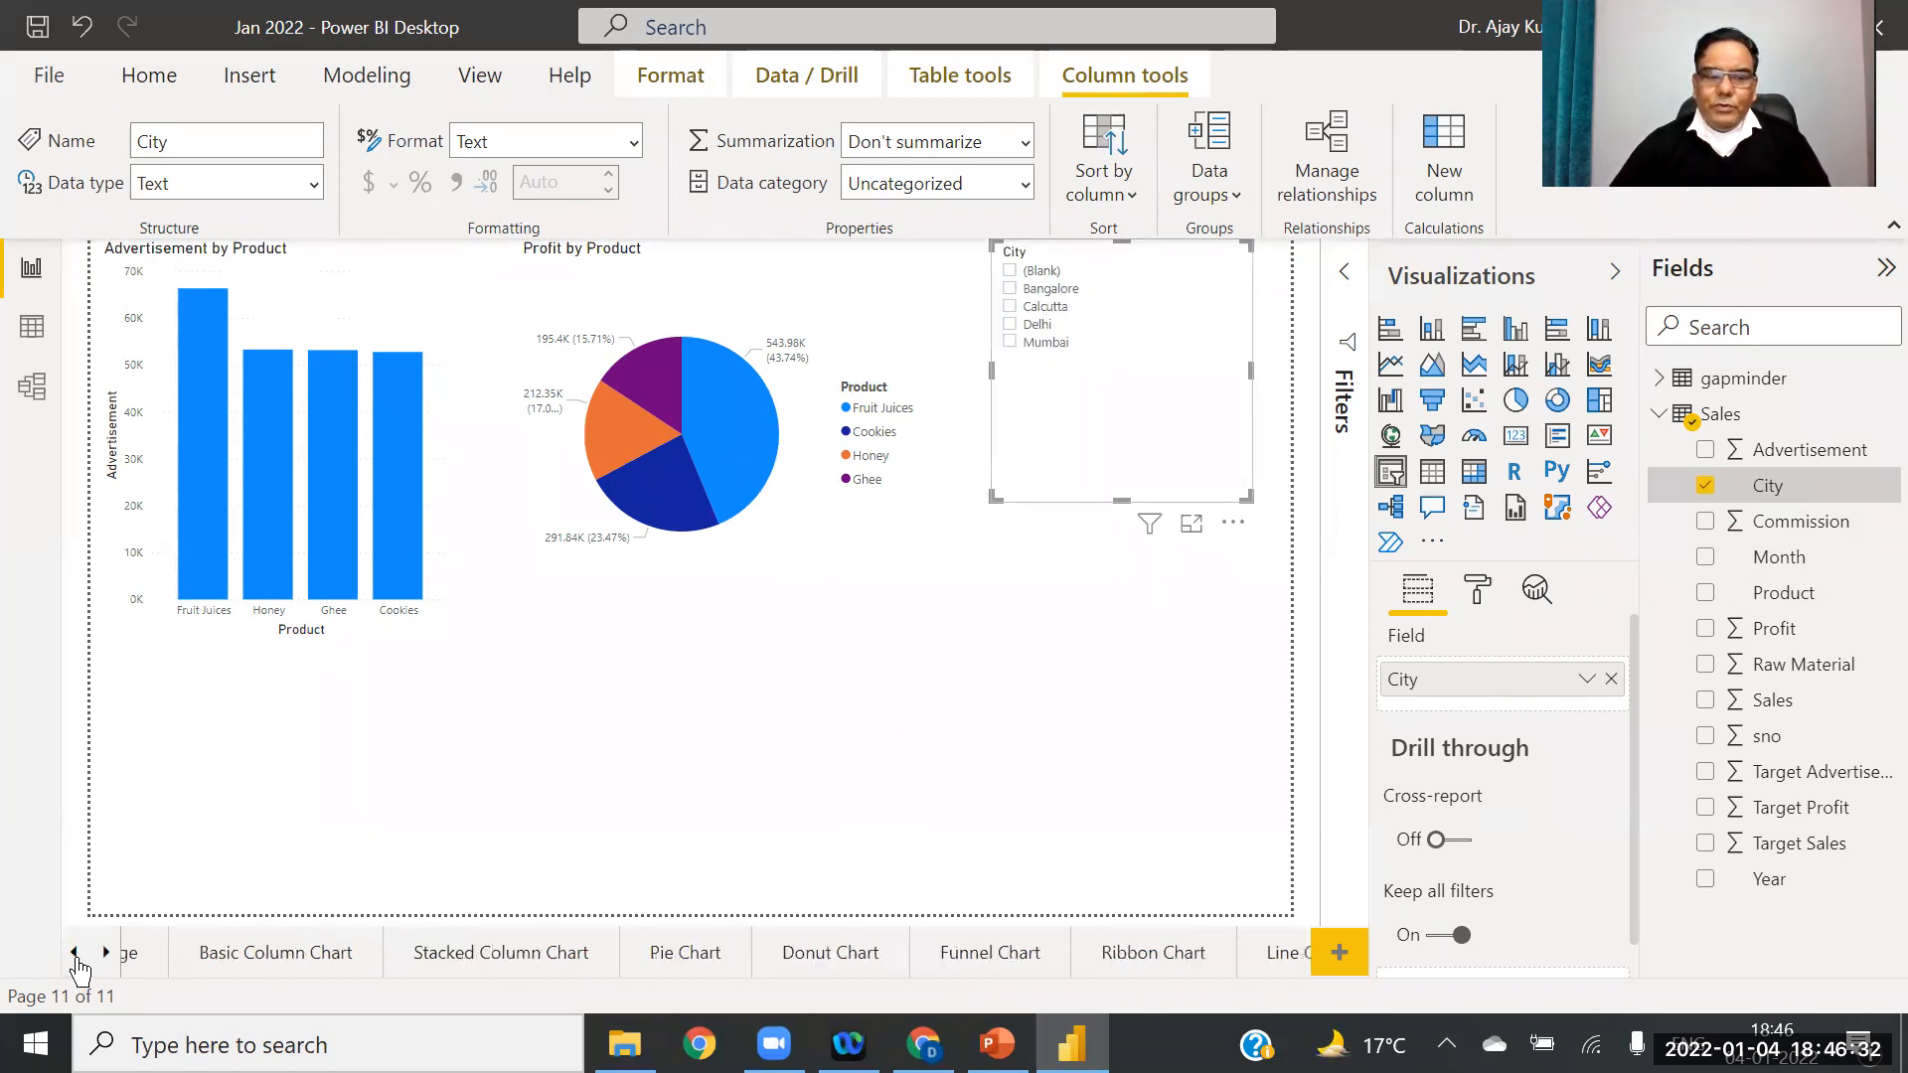
Step: Format-paint the Sales by Year and Product chart's style onto the Advertisement by Product chart
click(341, 960)
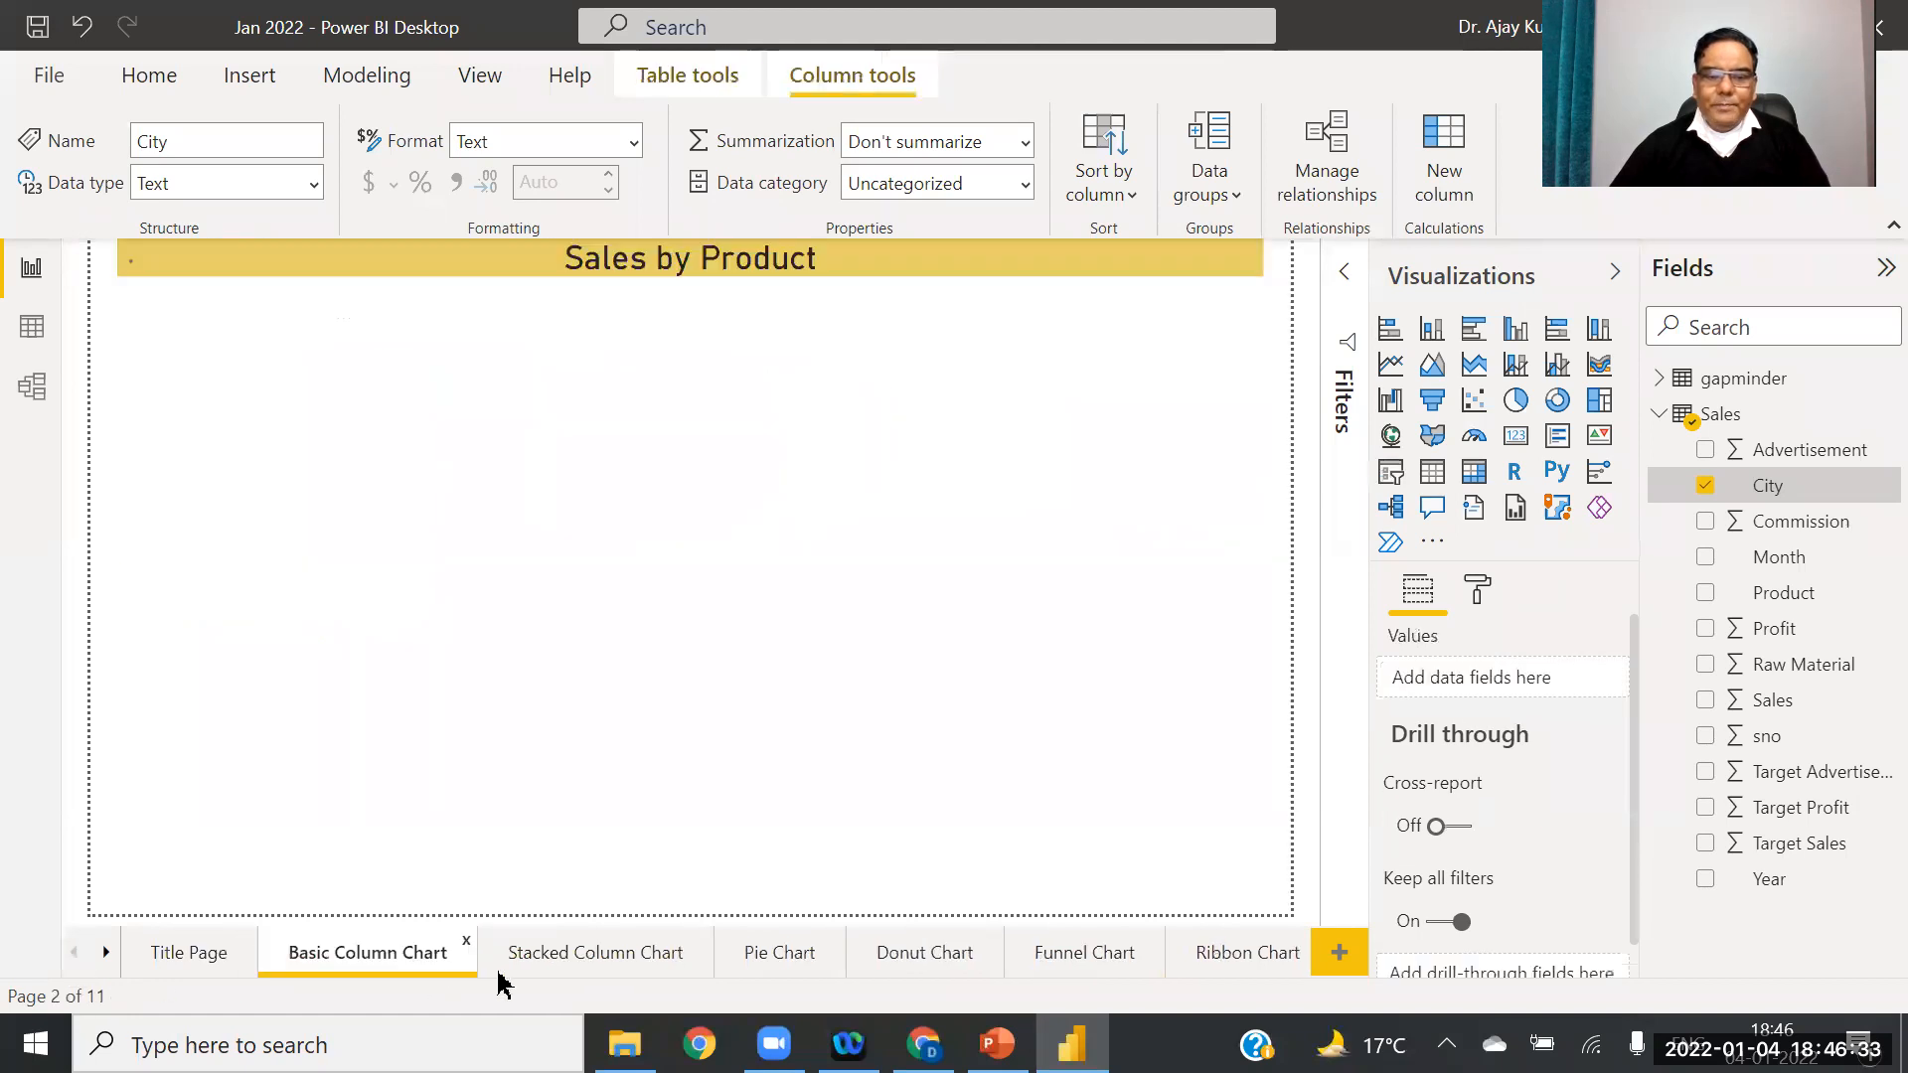
click(552, 944)
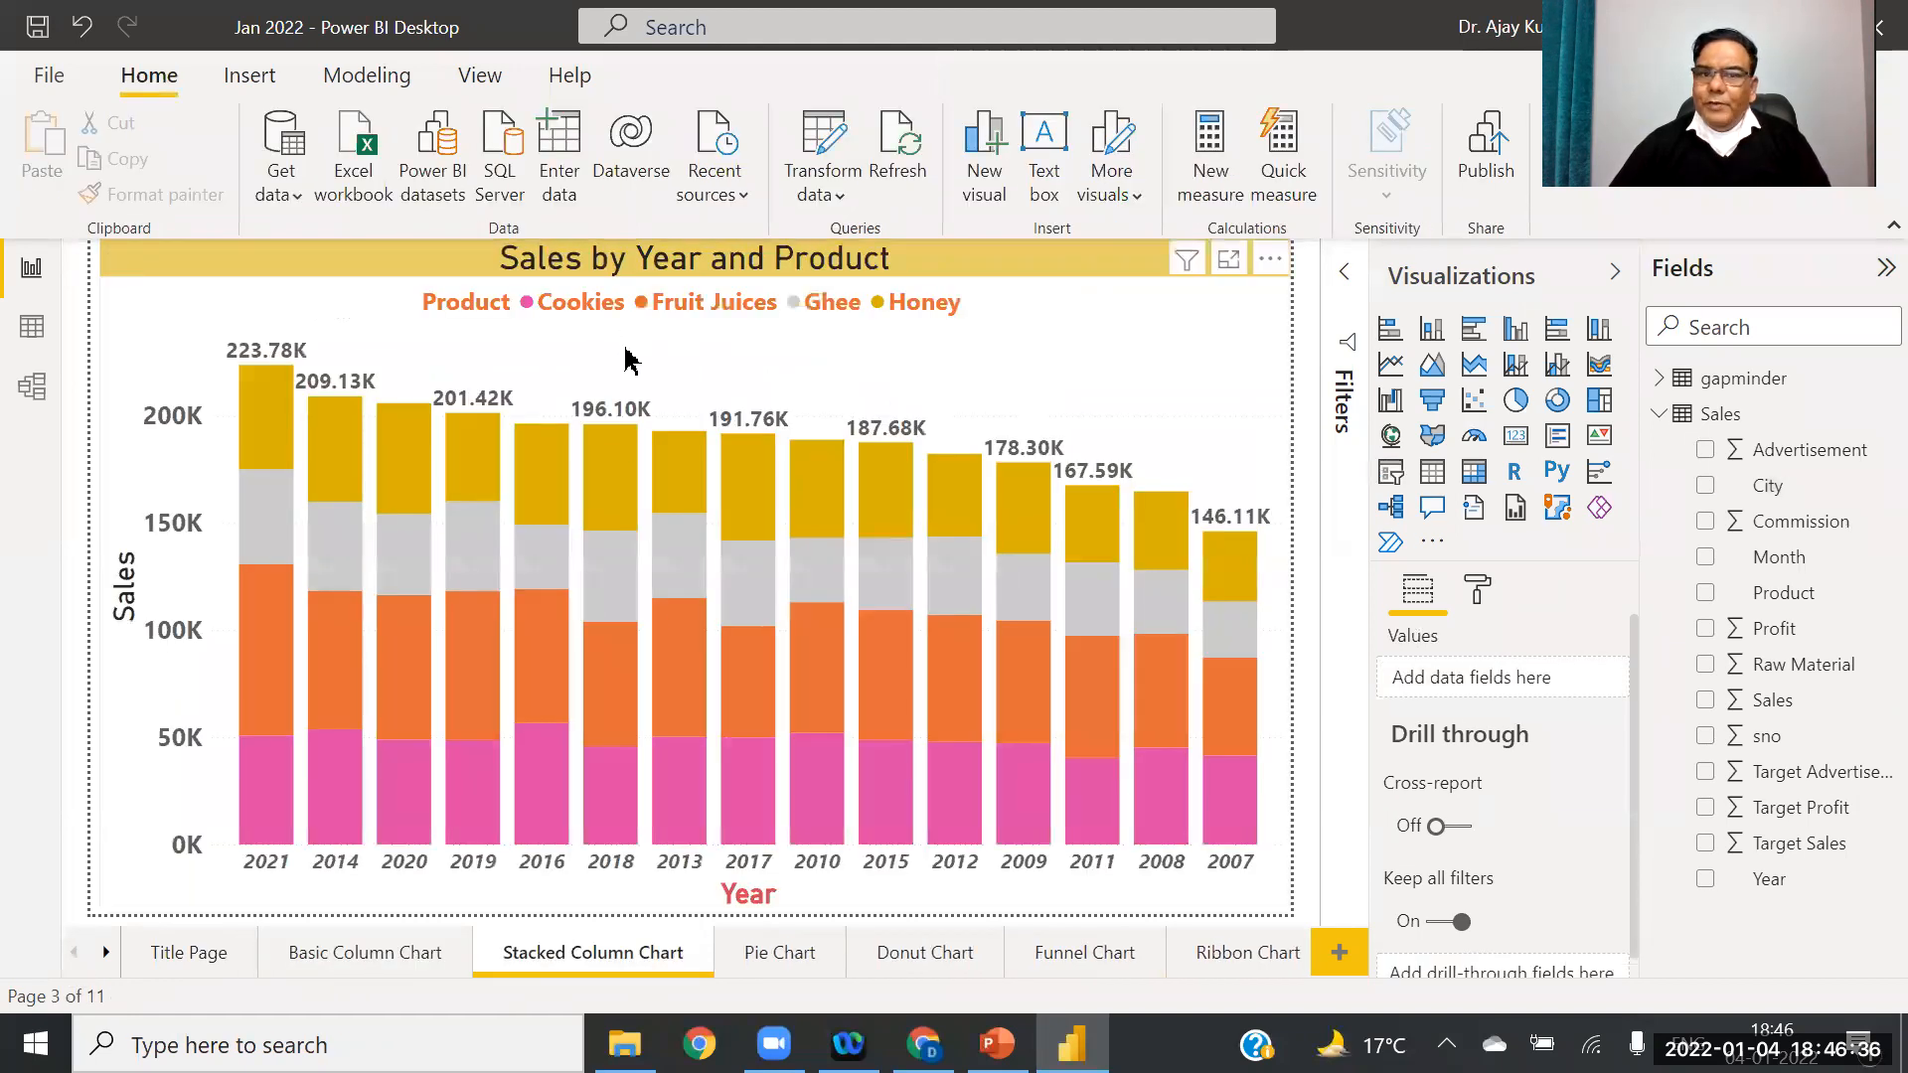
click(545, 330)
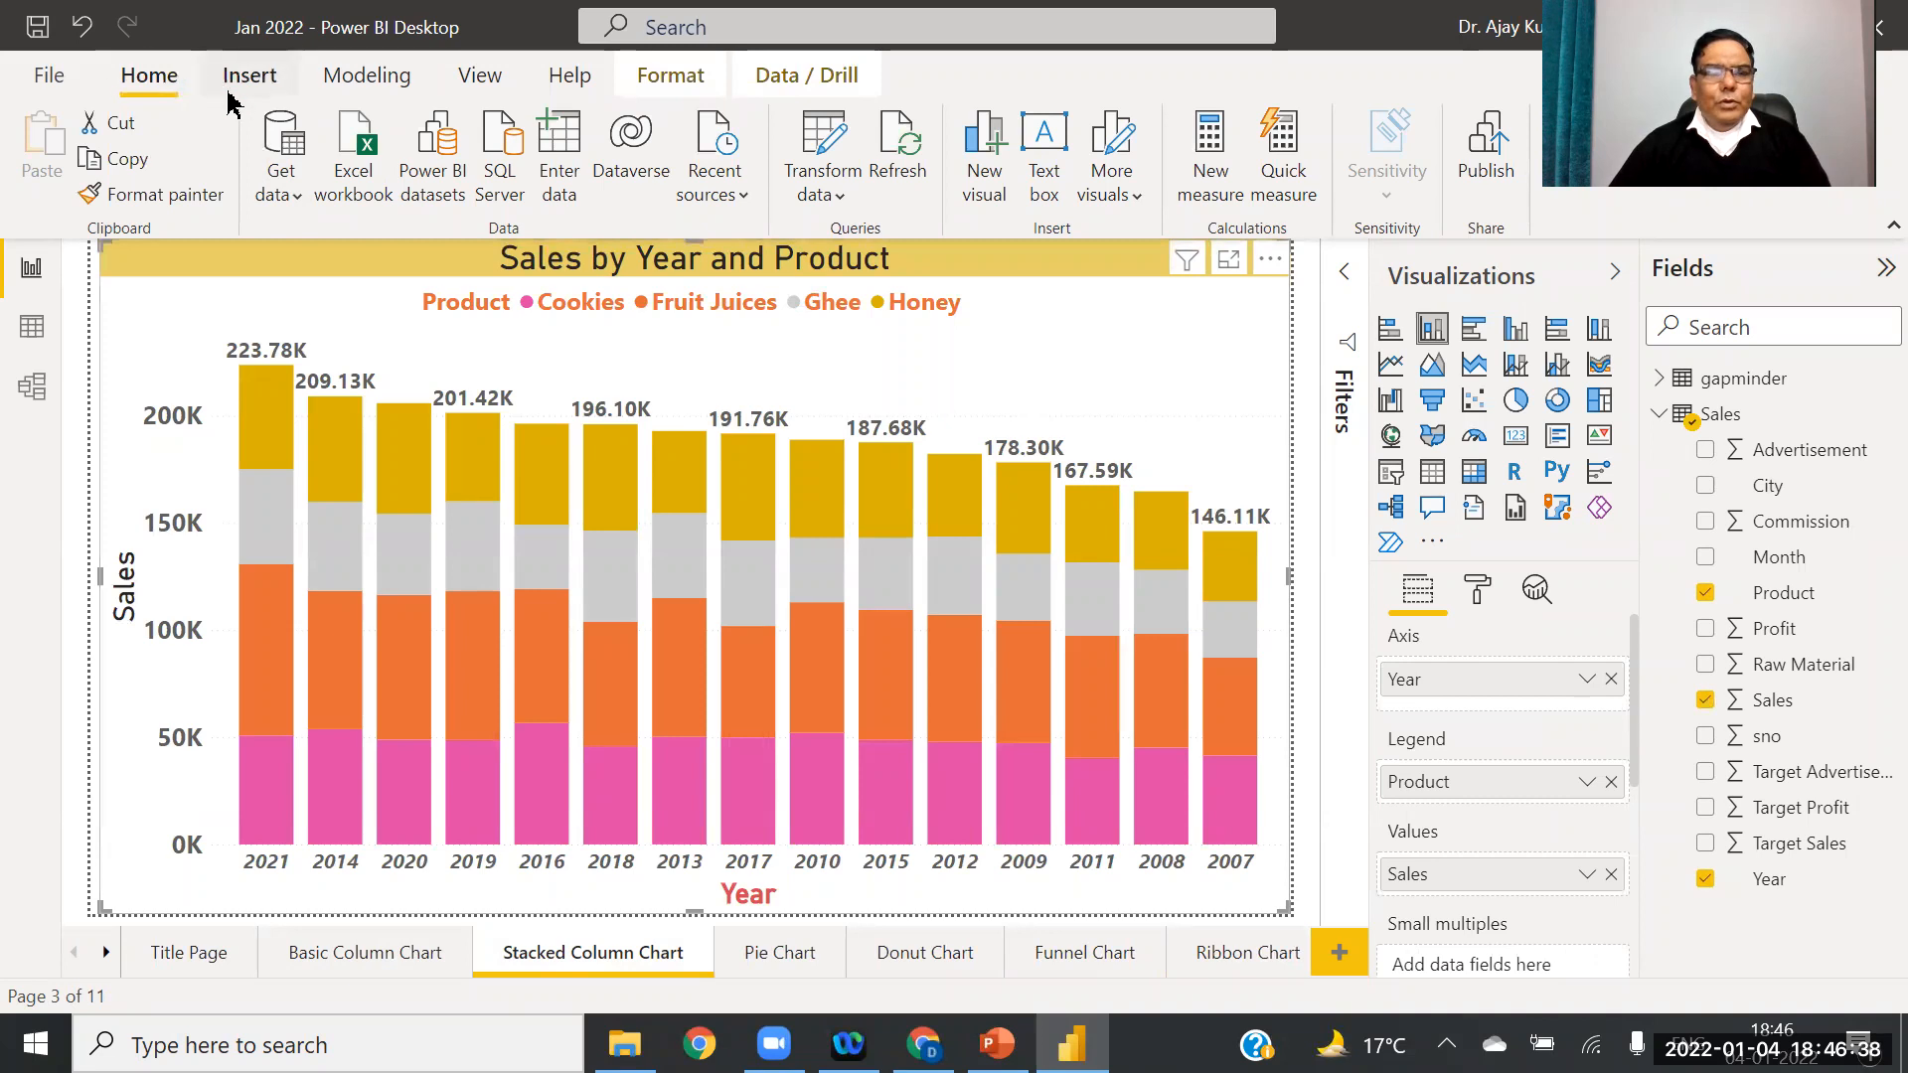
click(151, 199)
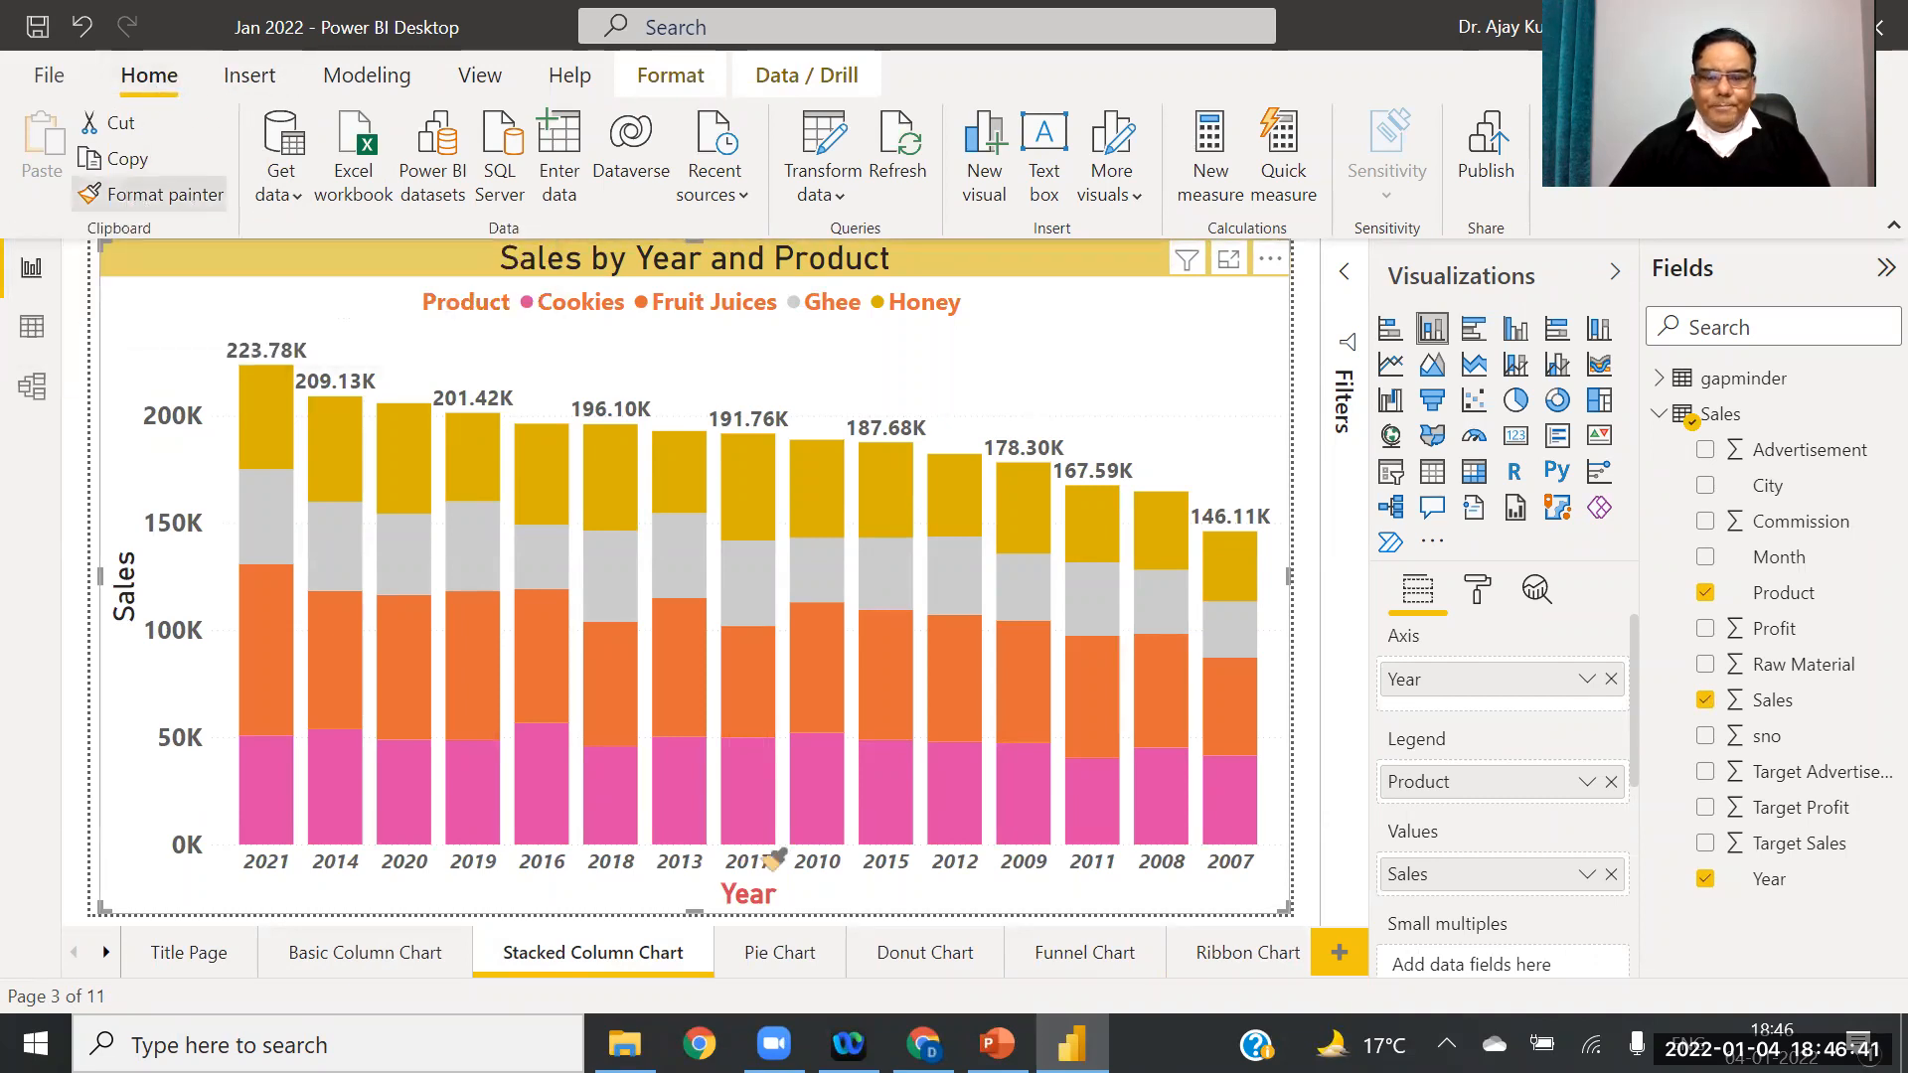
click(105, 954)
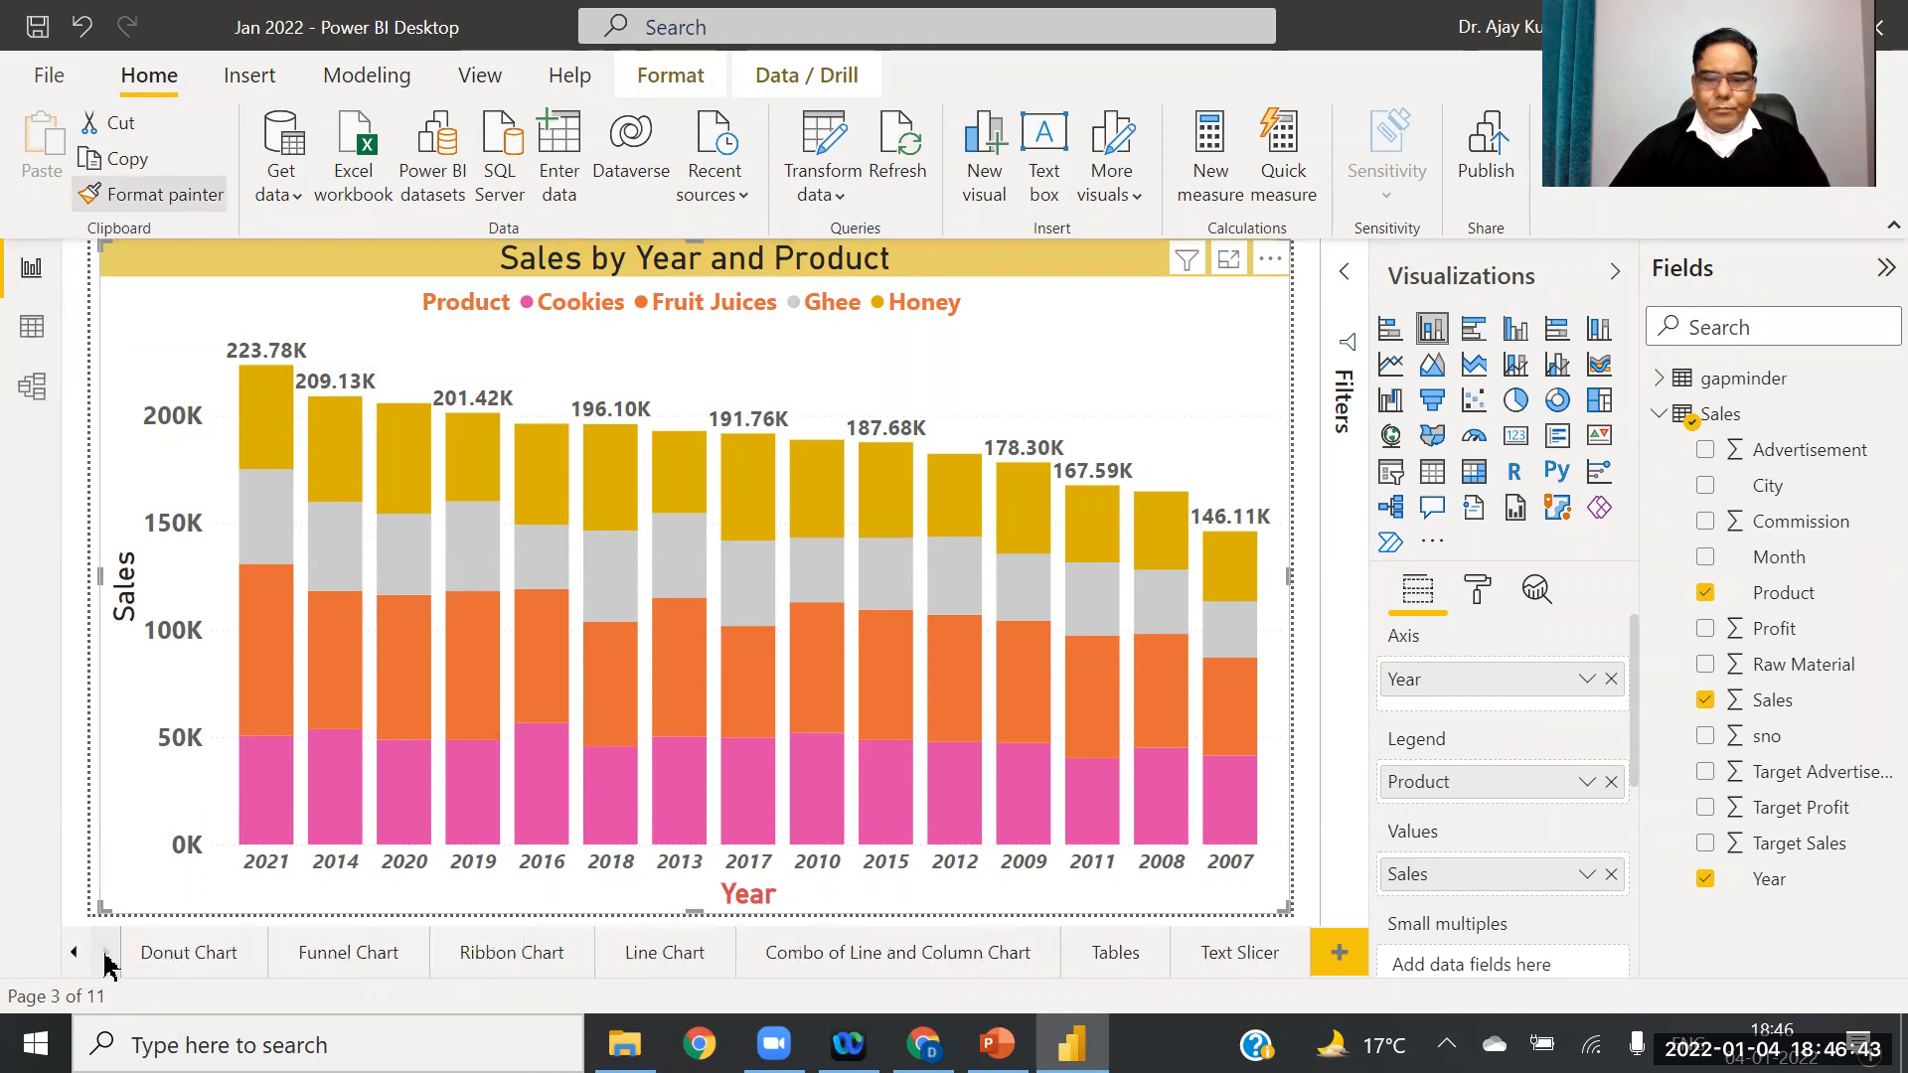
click(1211, 956)
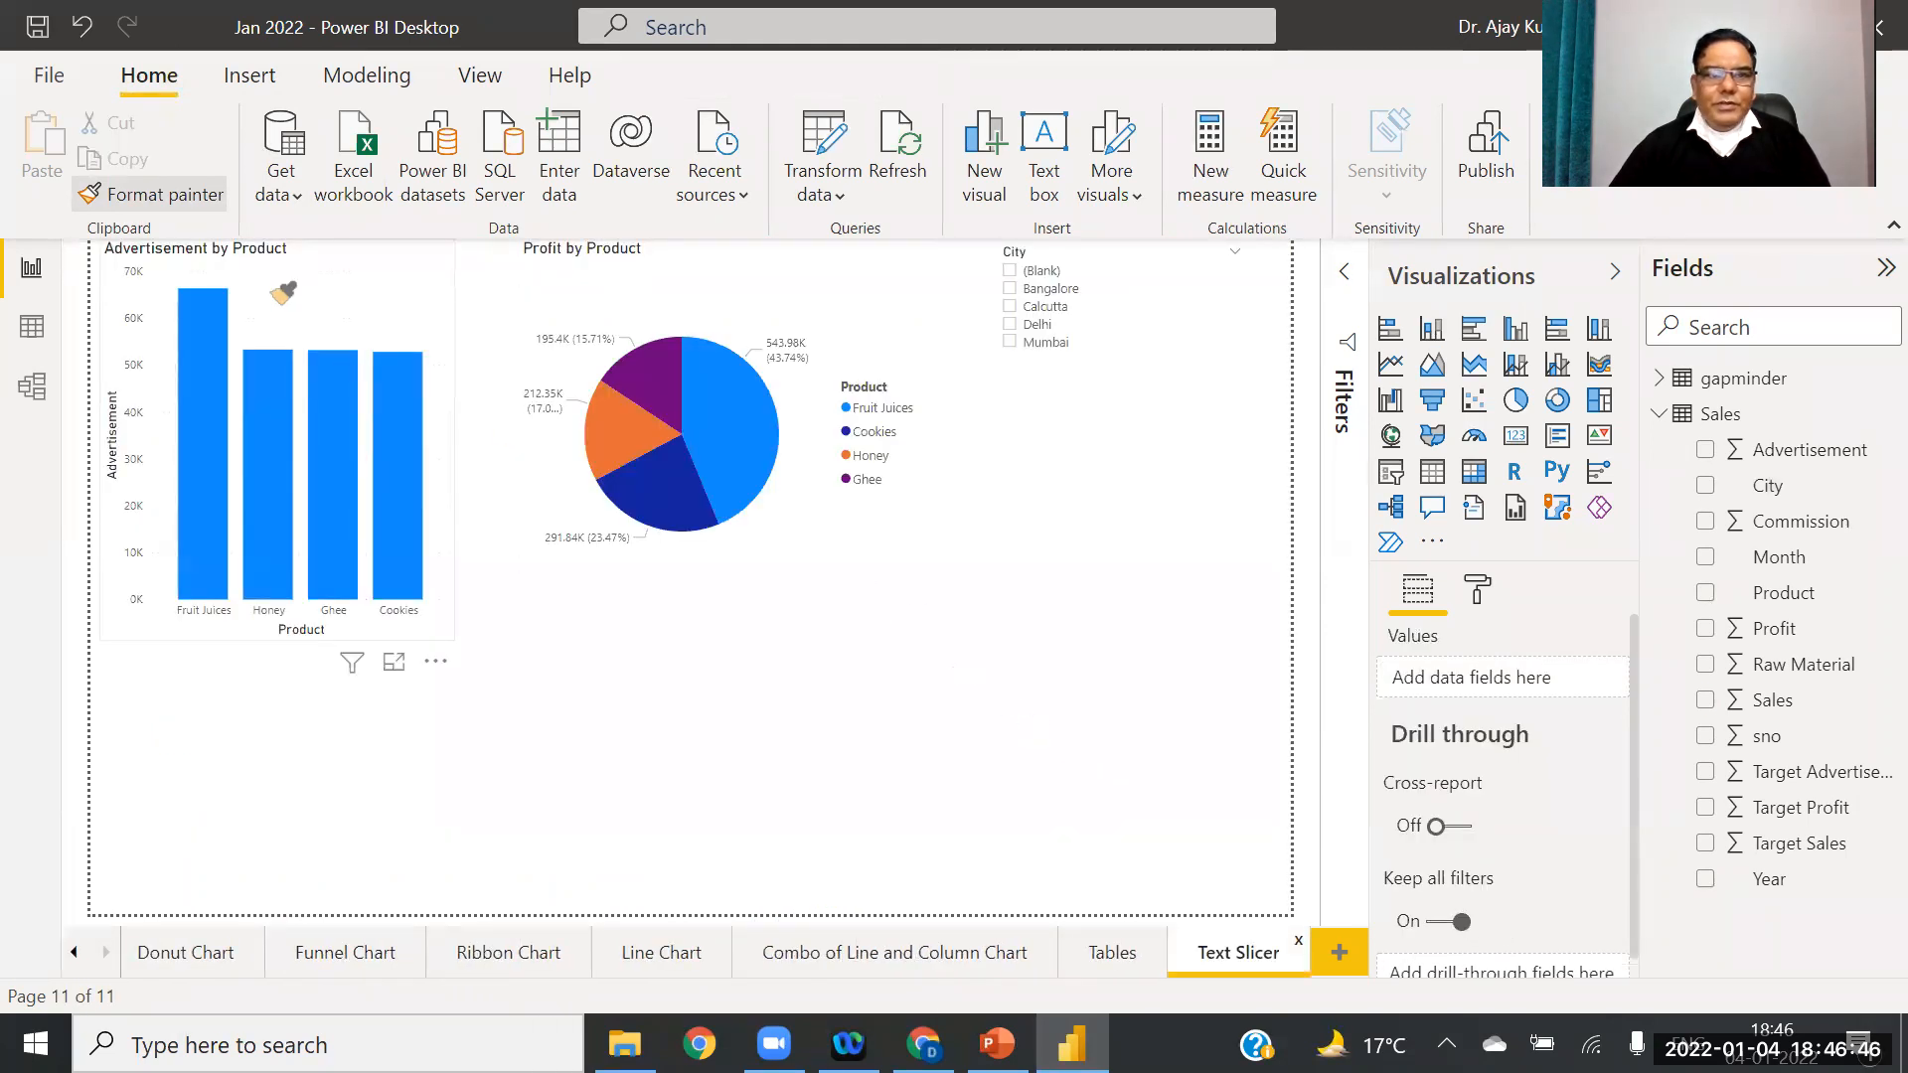
click(283, 292)
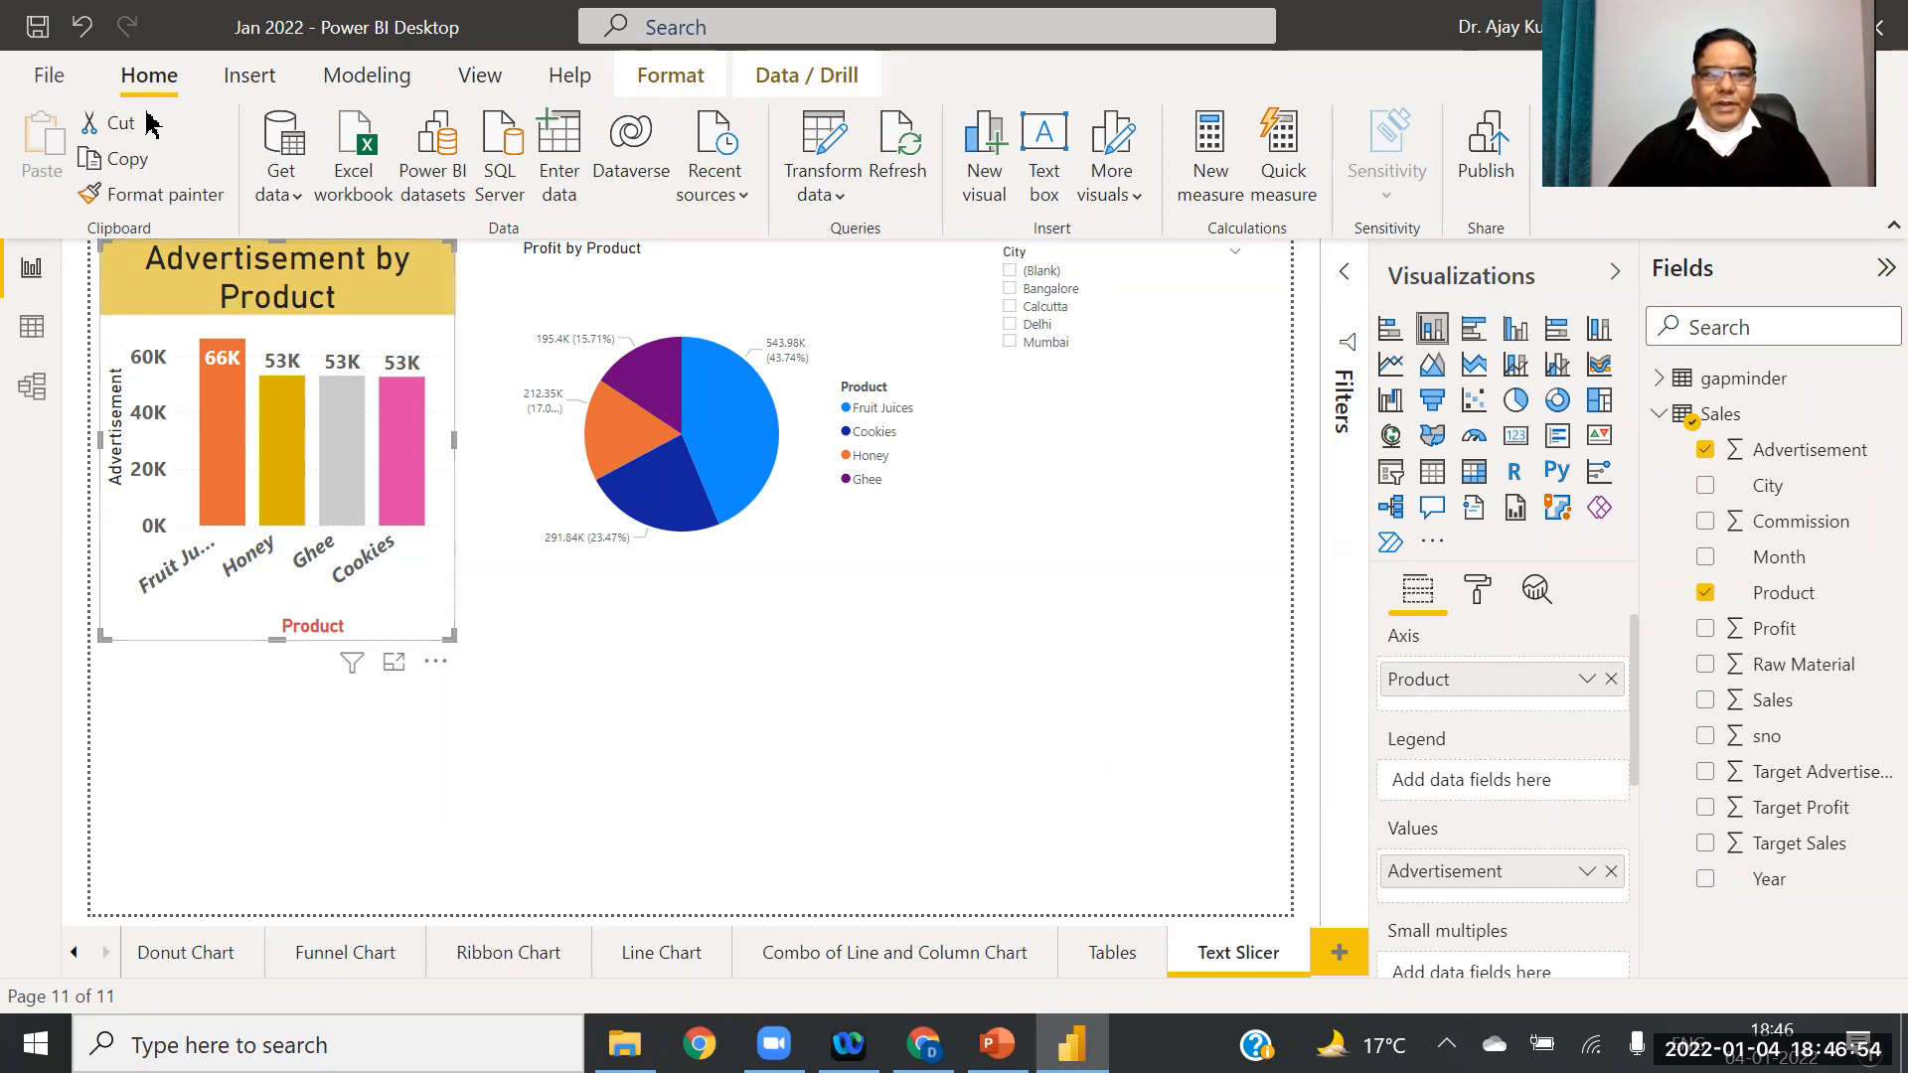
Step: Copy that style onto the pie chart, then apply the Sales by Product donut's formatting to it
click(159, 195)
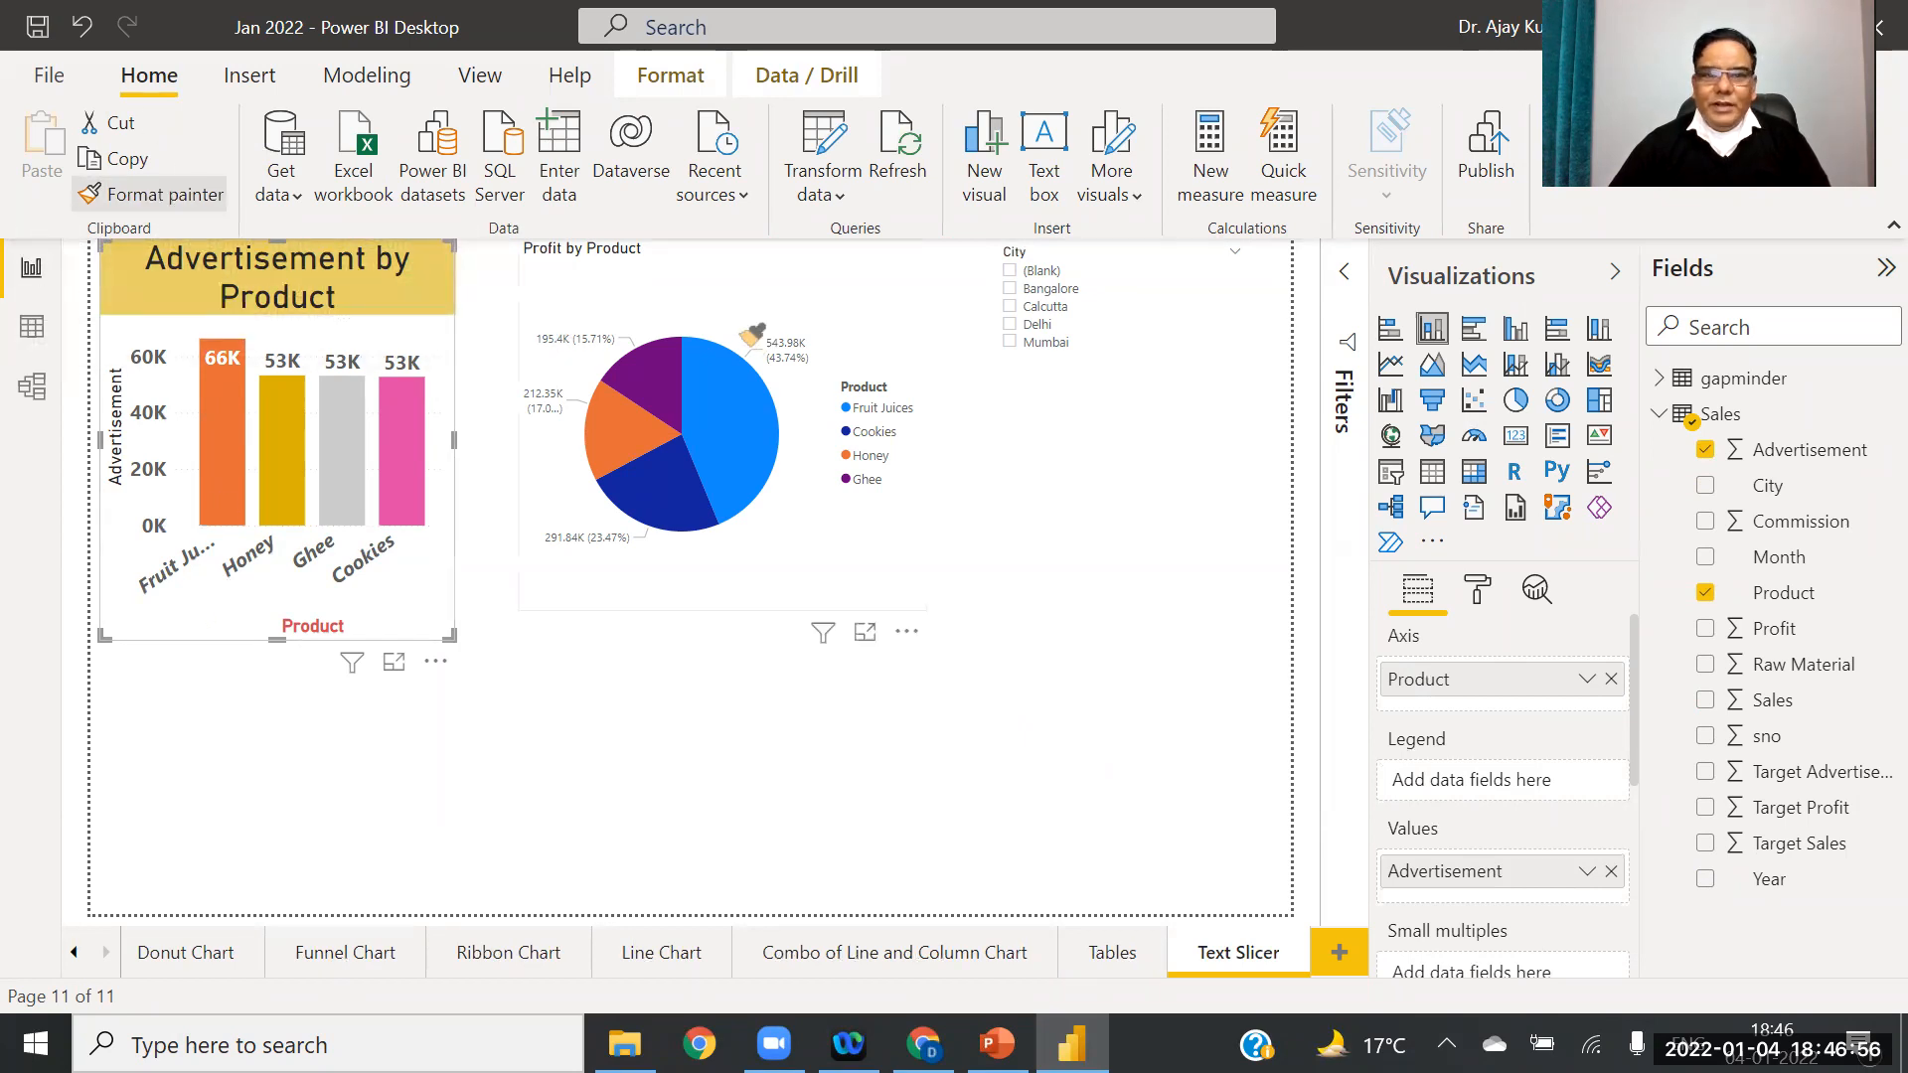
click(710, 295)
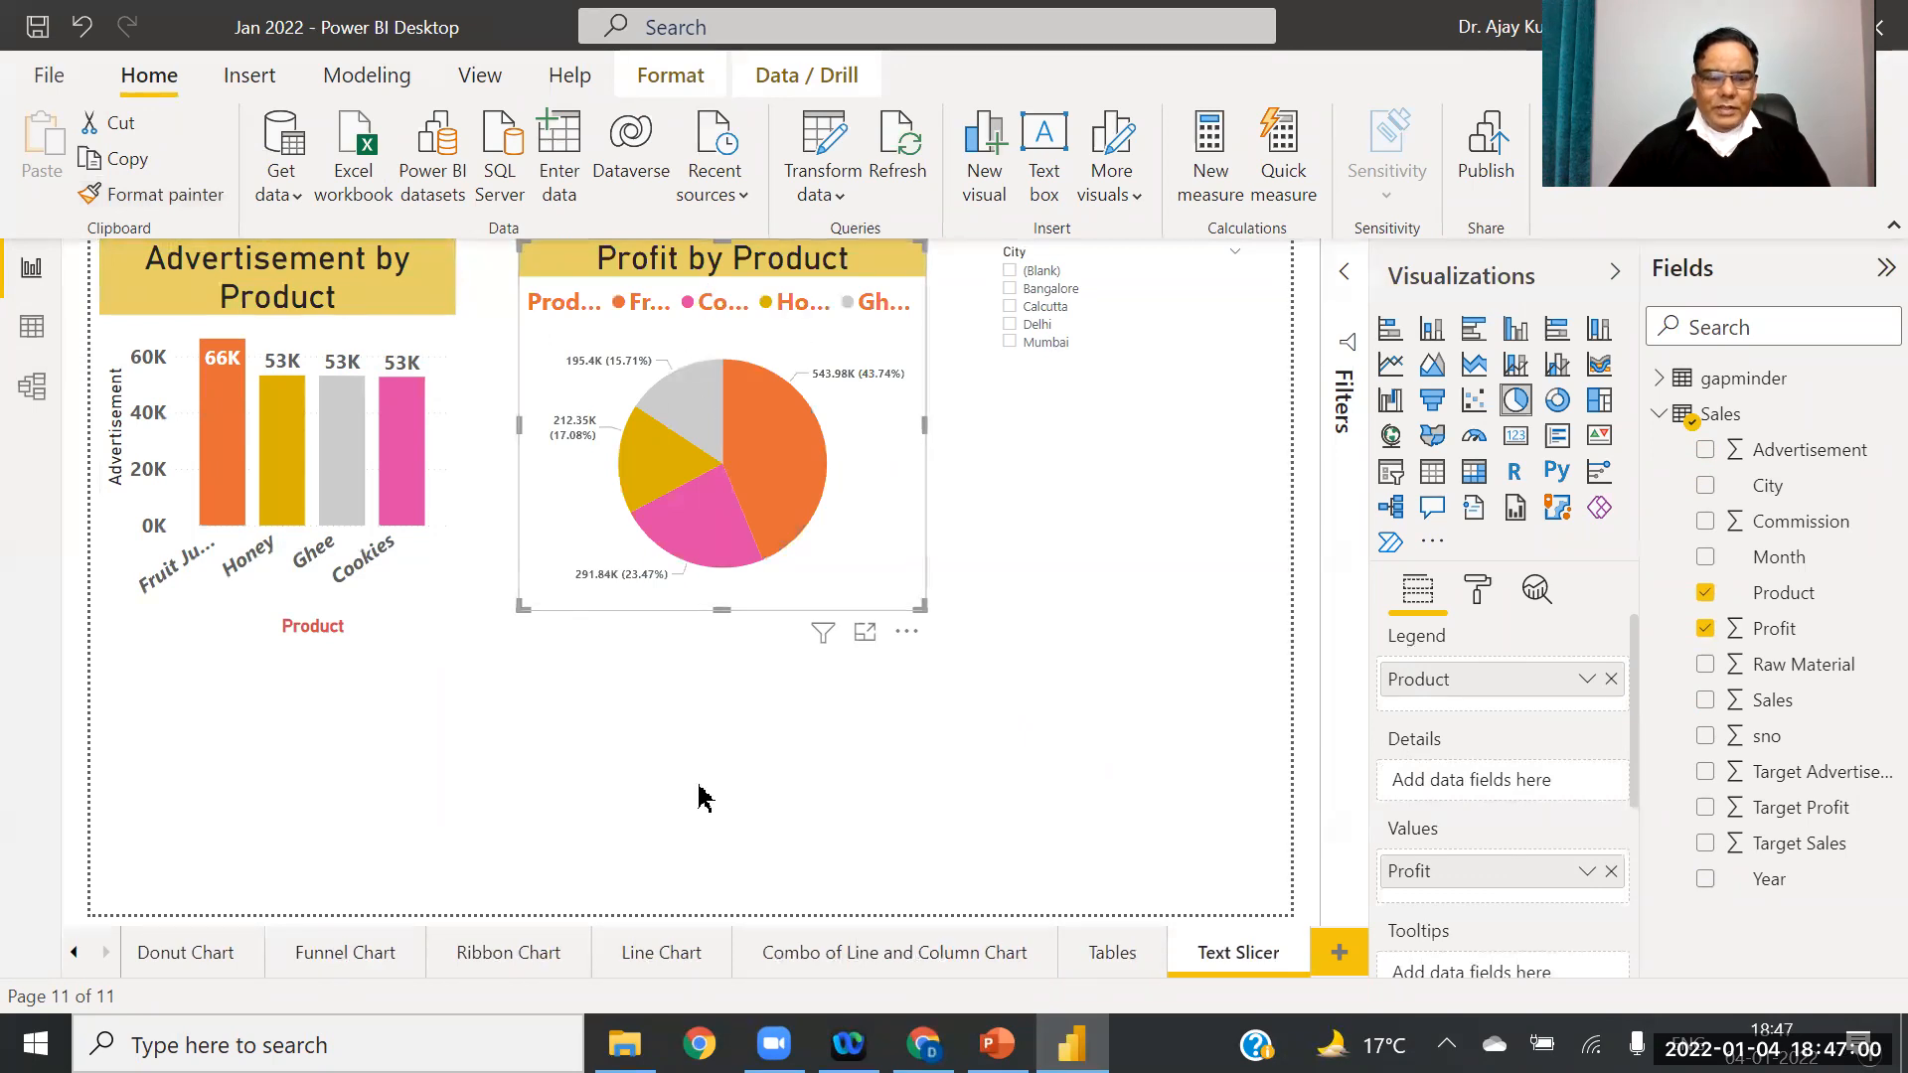
click(154, 956)
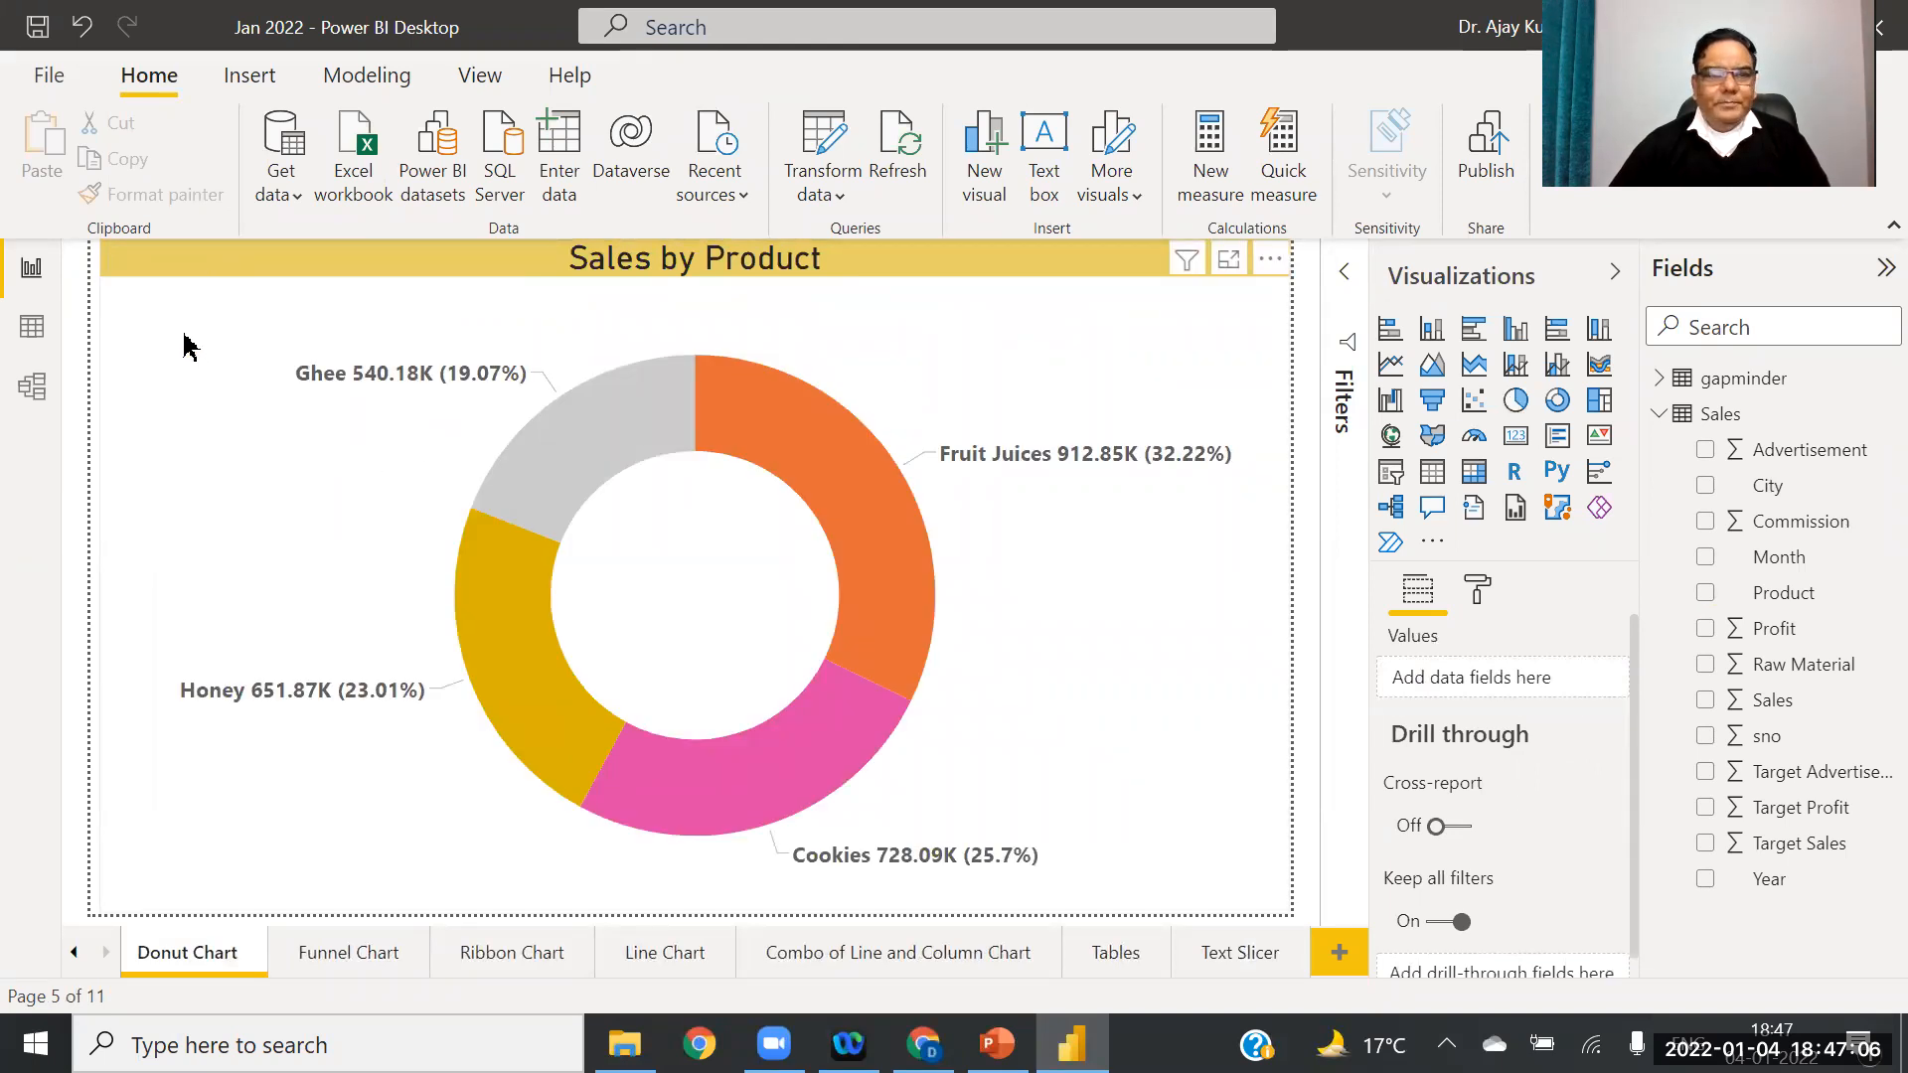
click(187, 345)
click(132, 196)
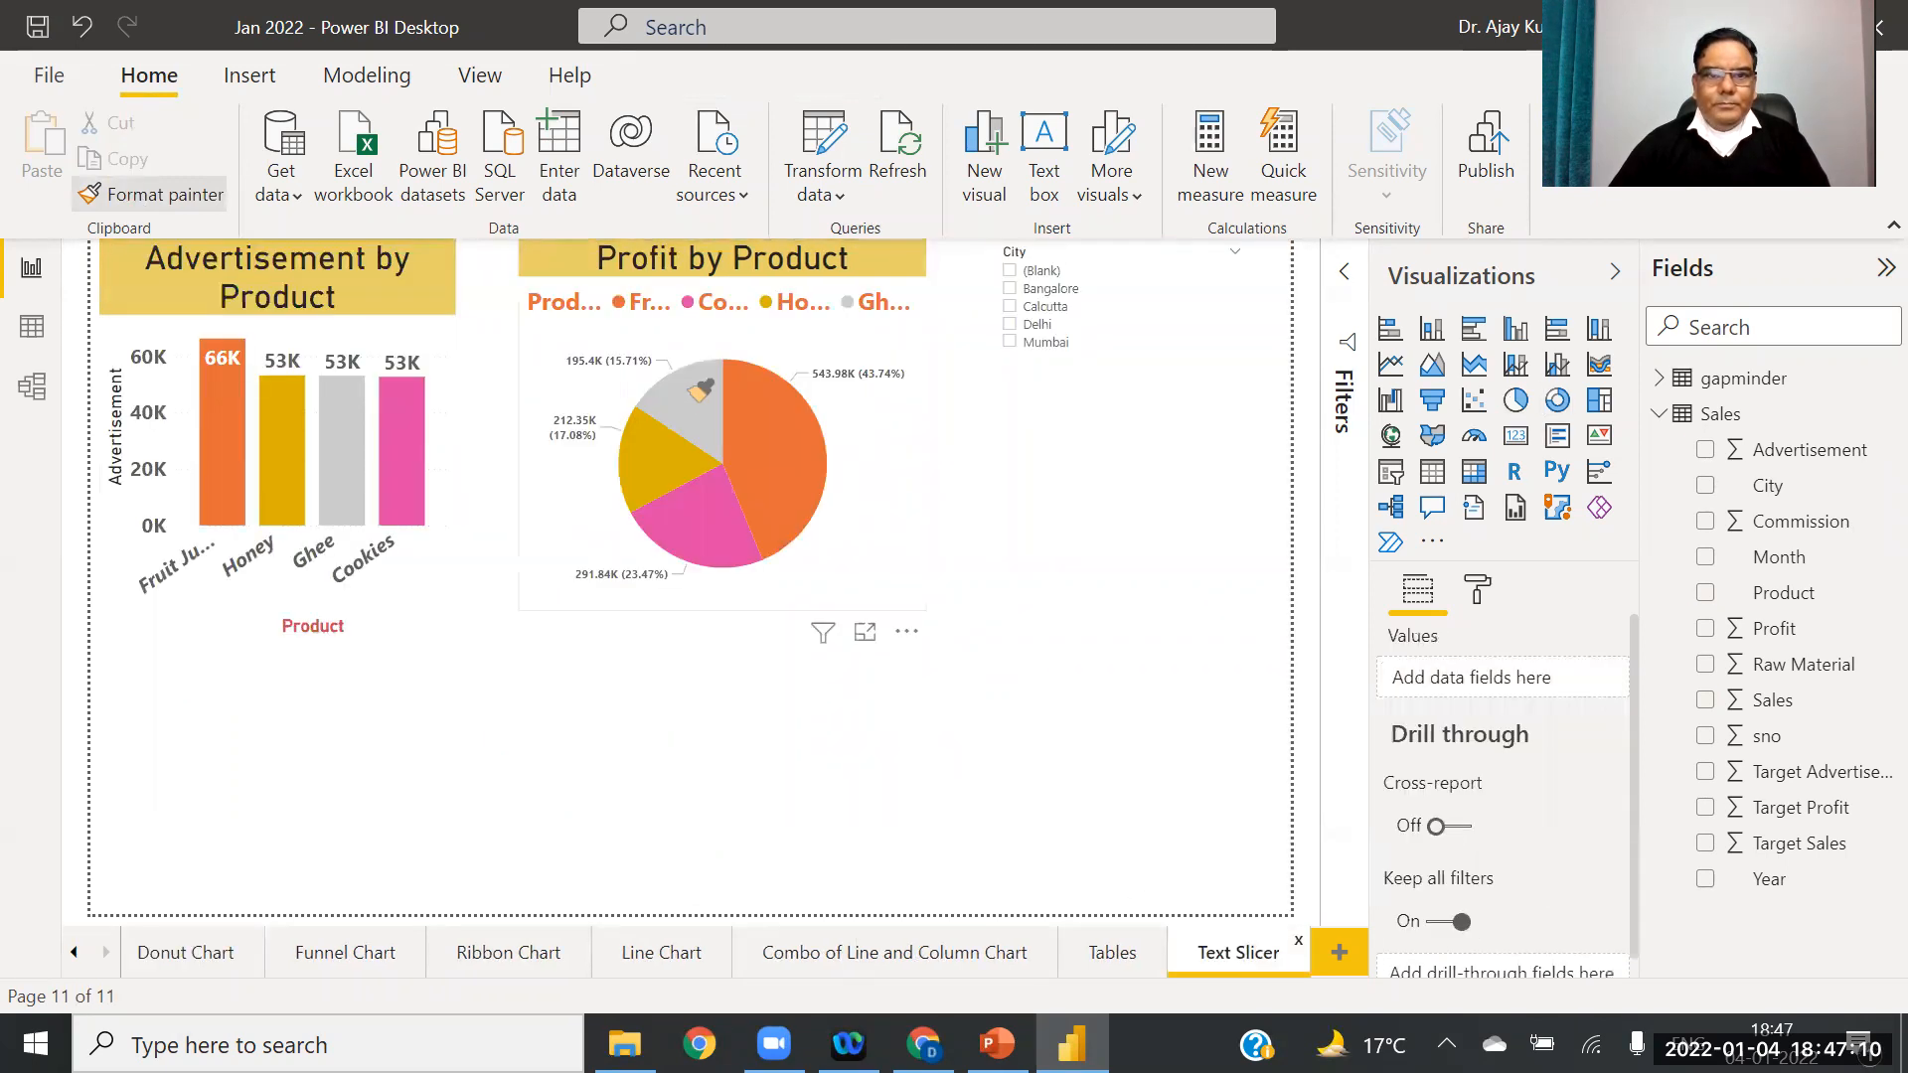
click(703, 384)
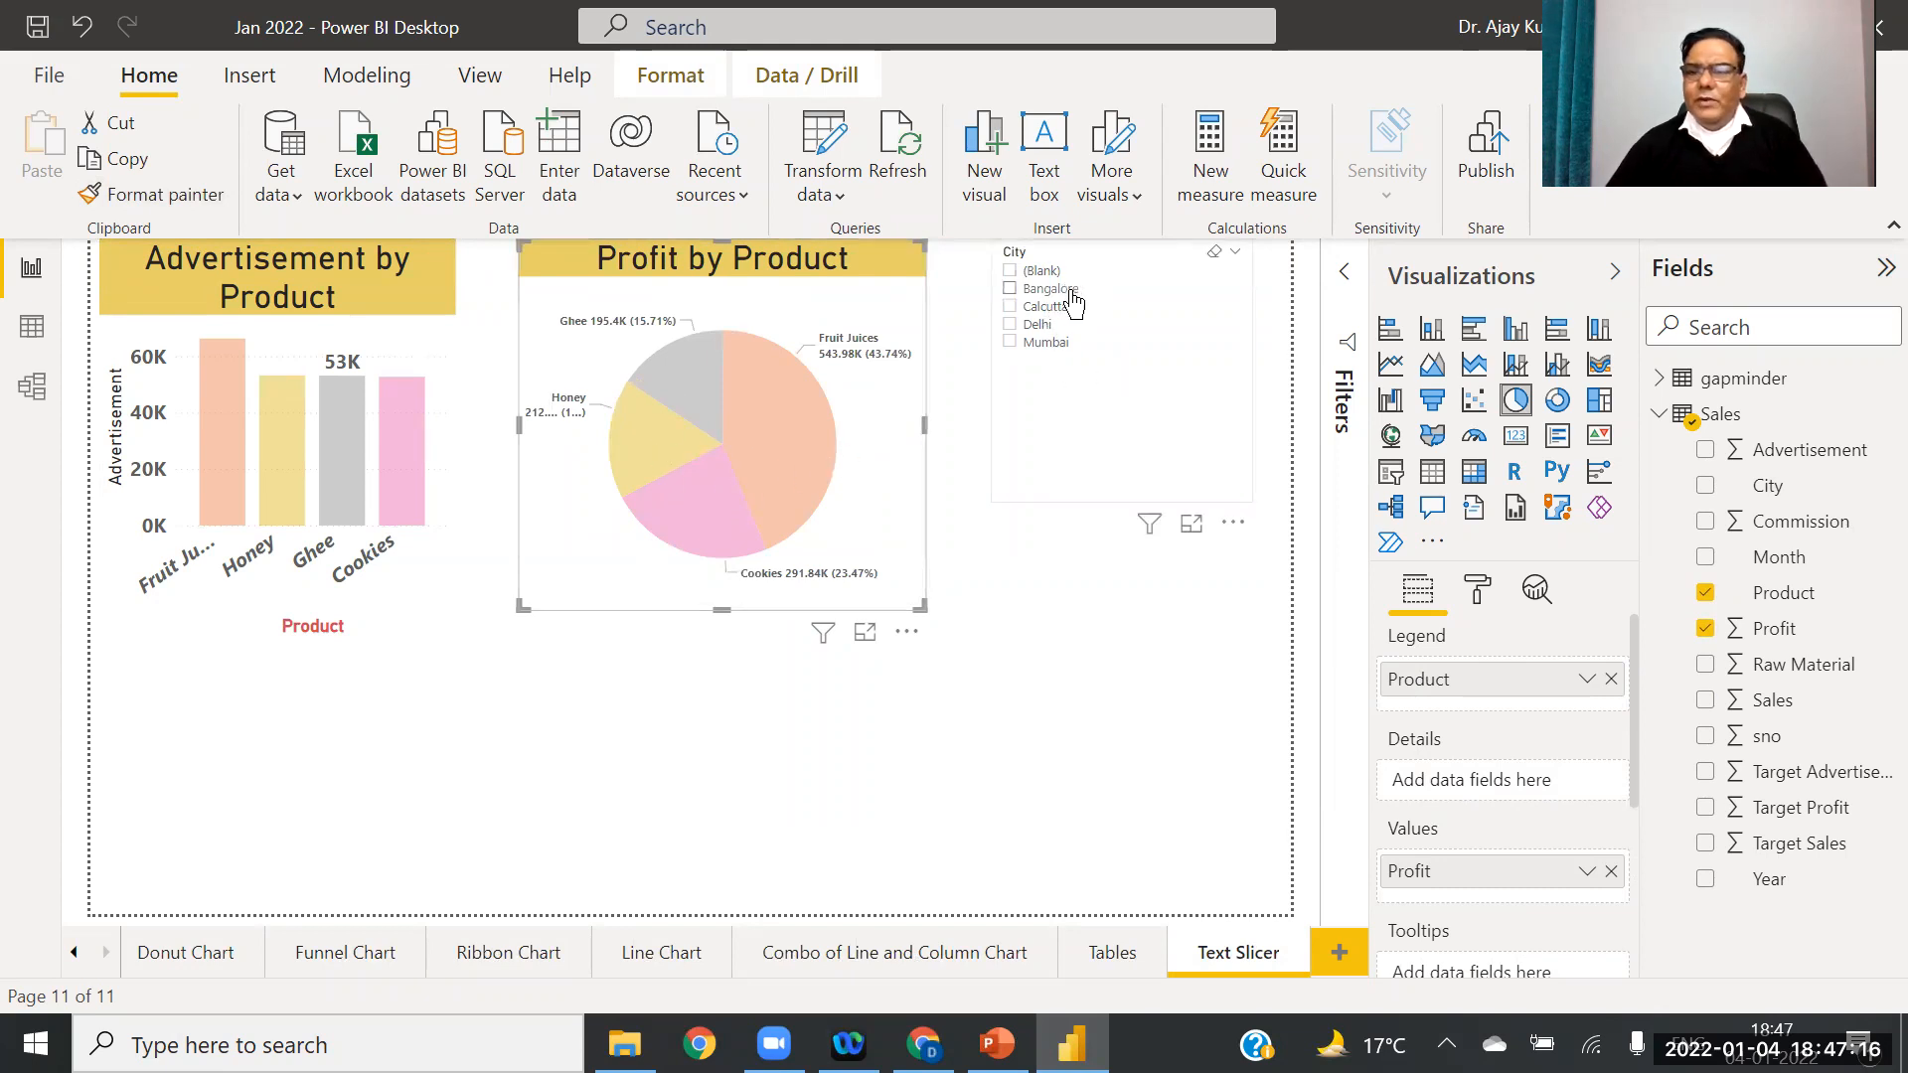
Step: Widen the Advertisement by Product chart and move it to the lower-left
click(450, 453)
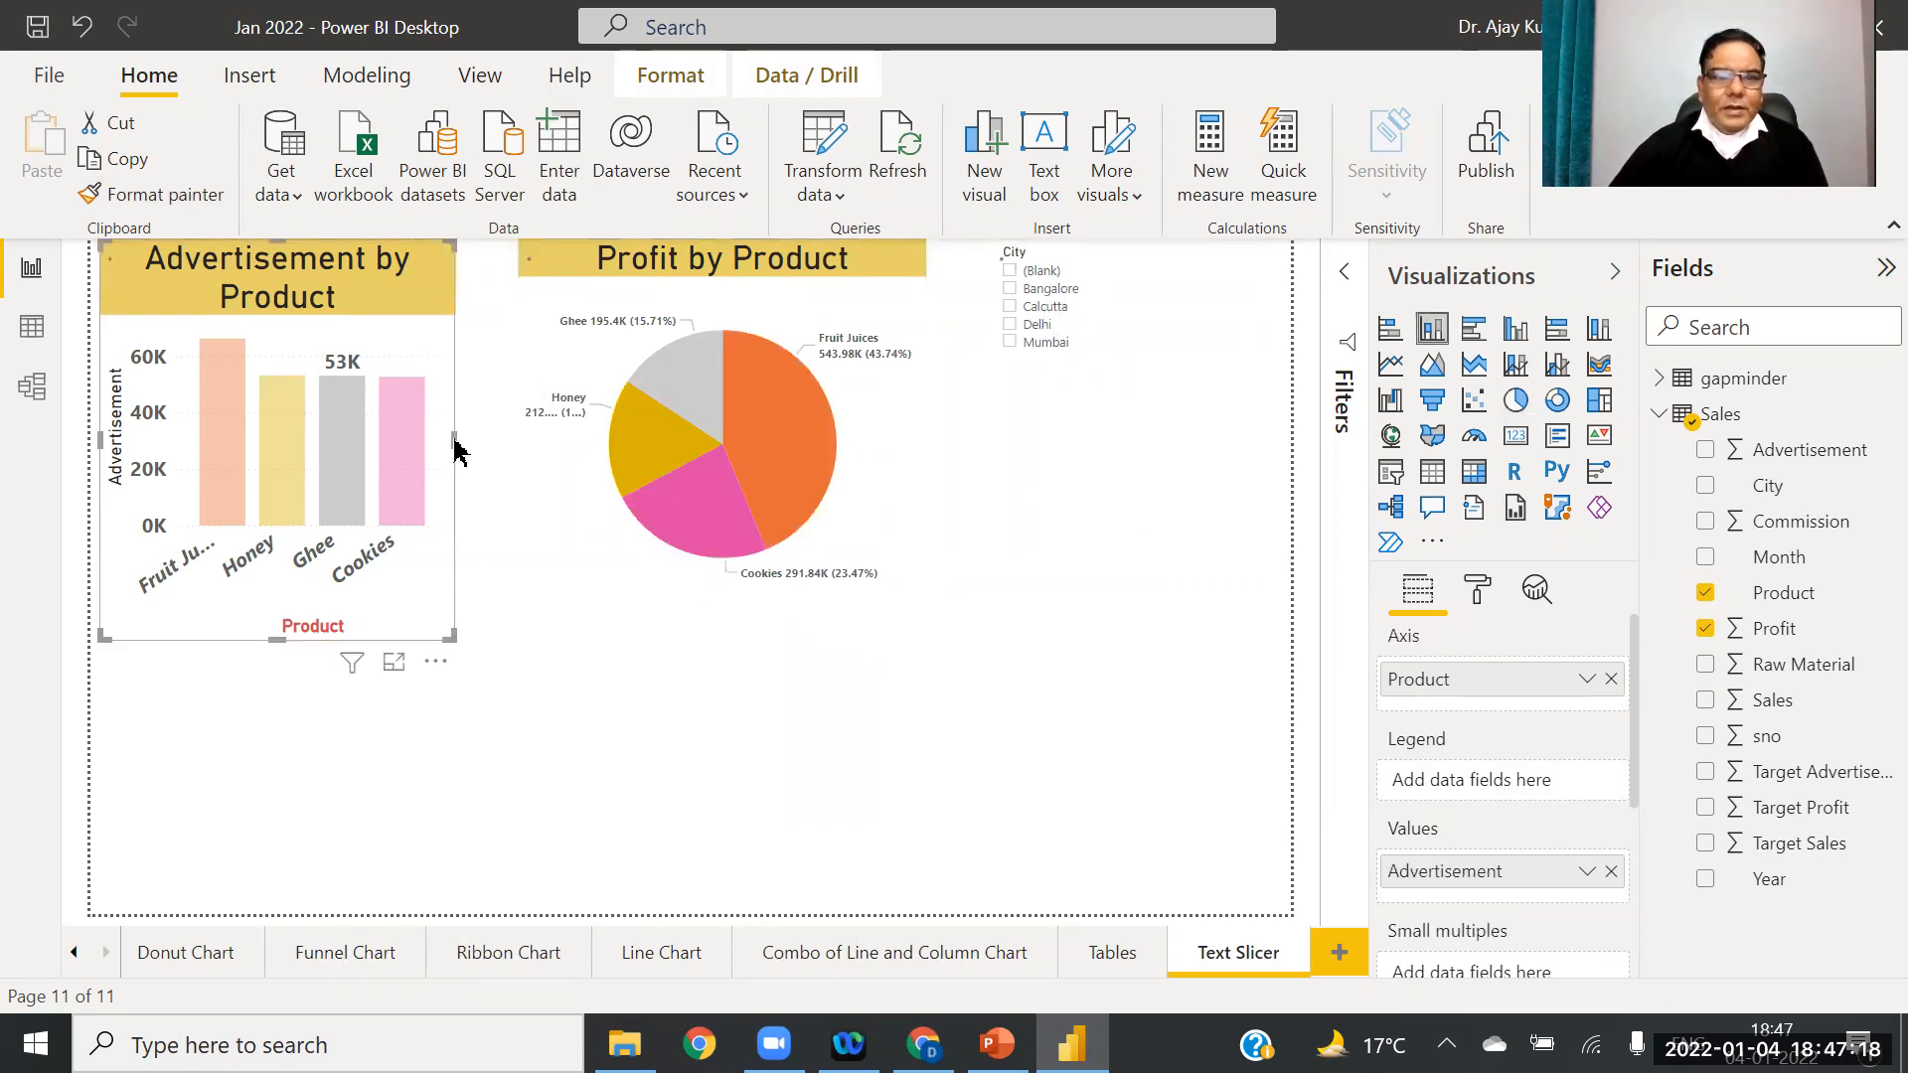
drag(453, 437, 562, 439)
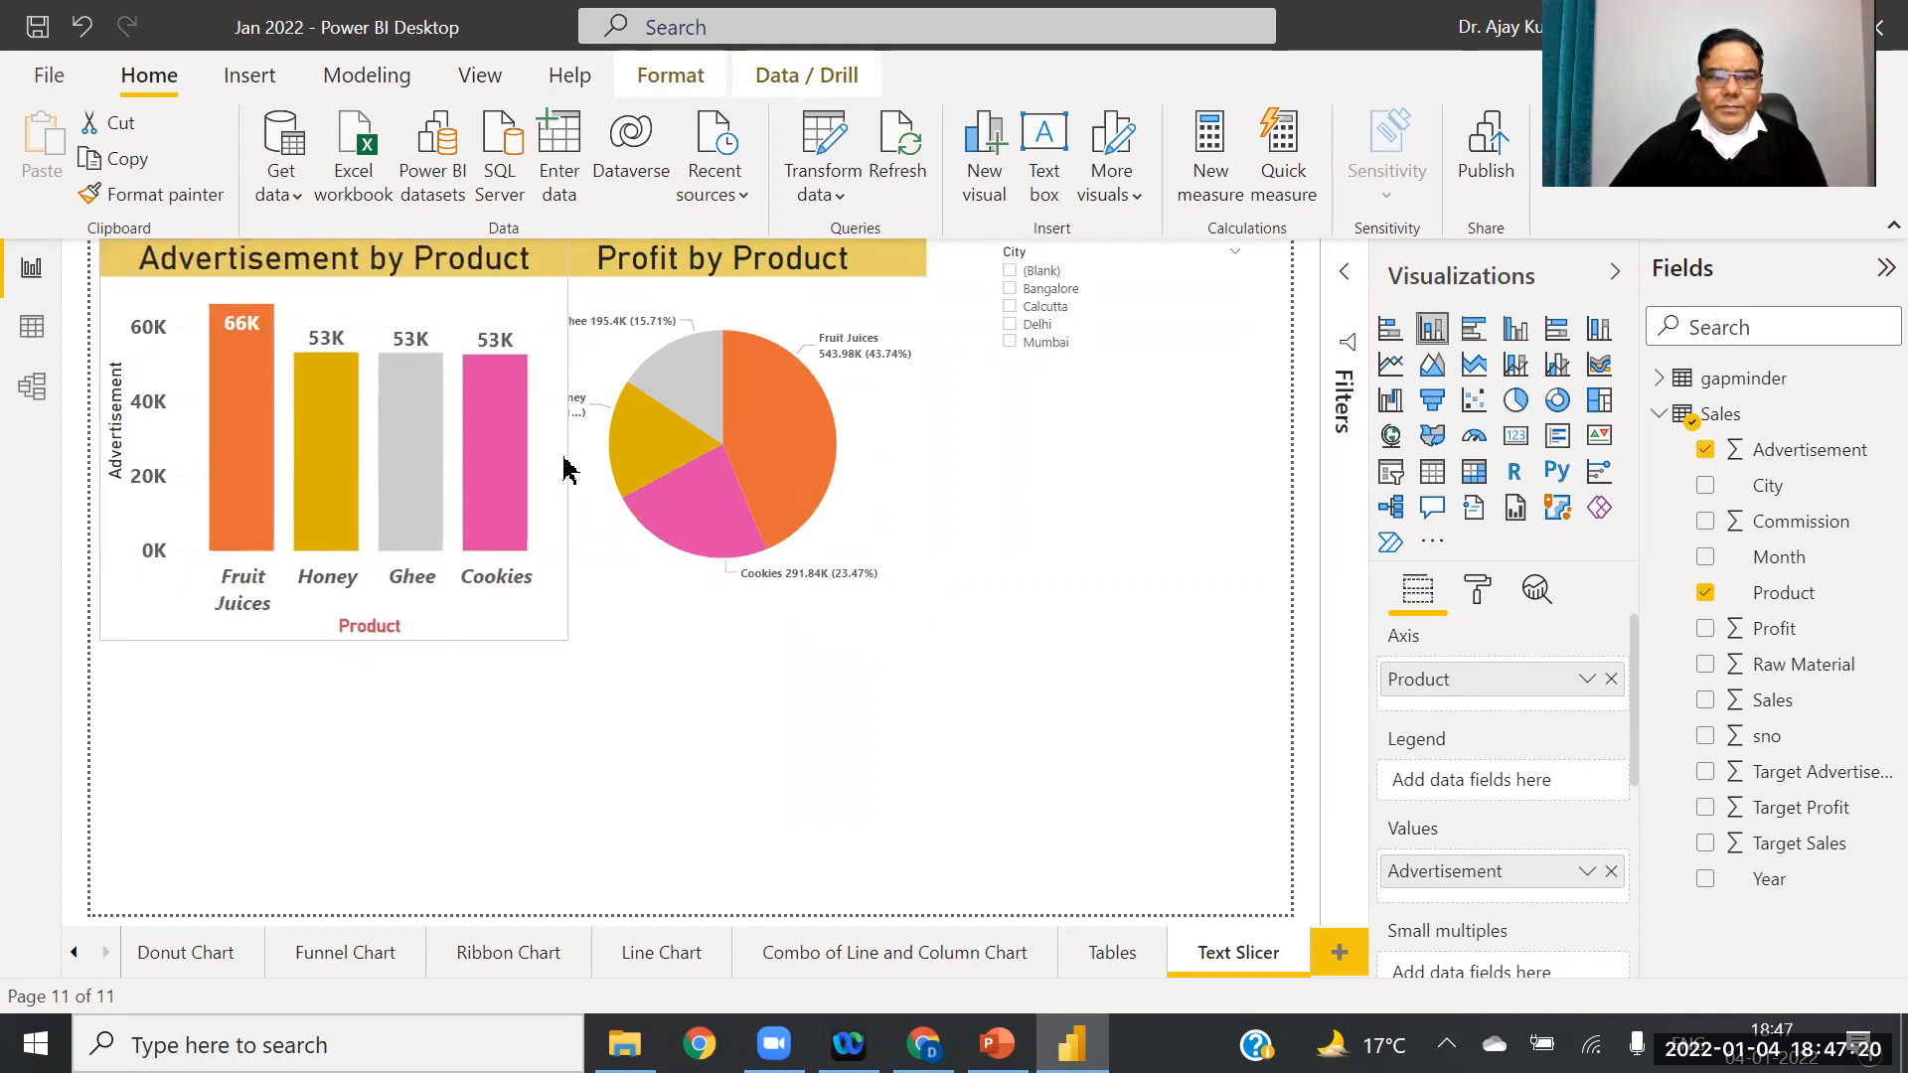
drag(311, 305, 332, 587)
Step: Enlarge the pie chart at lower-right and move the City slicer toward the top centre
click(831, 395)
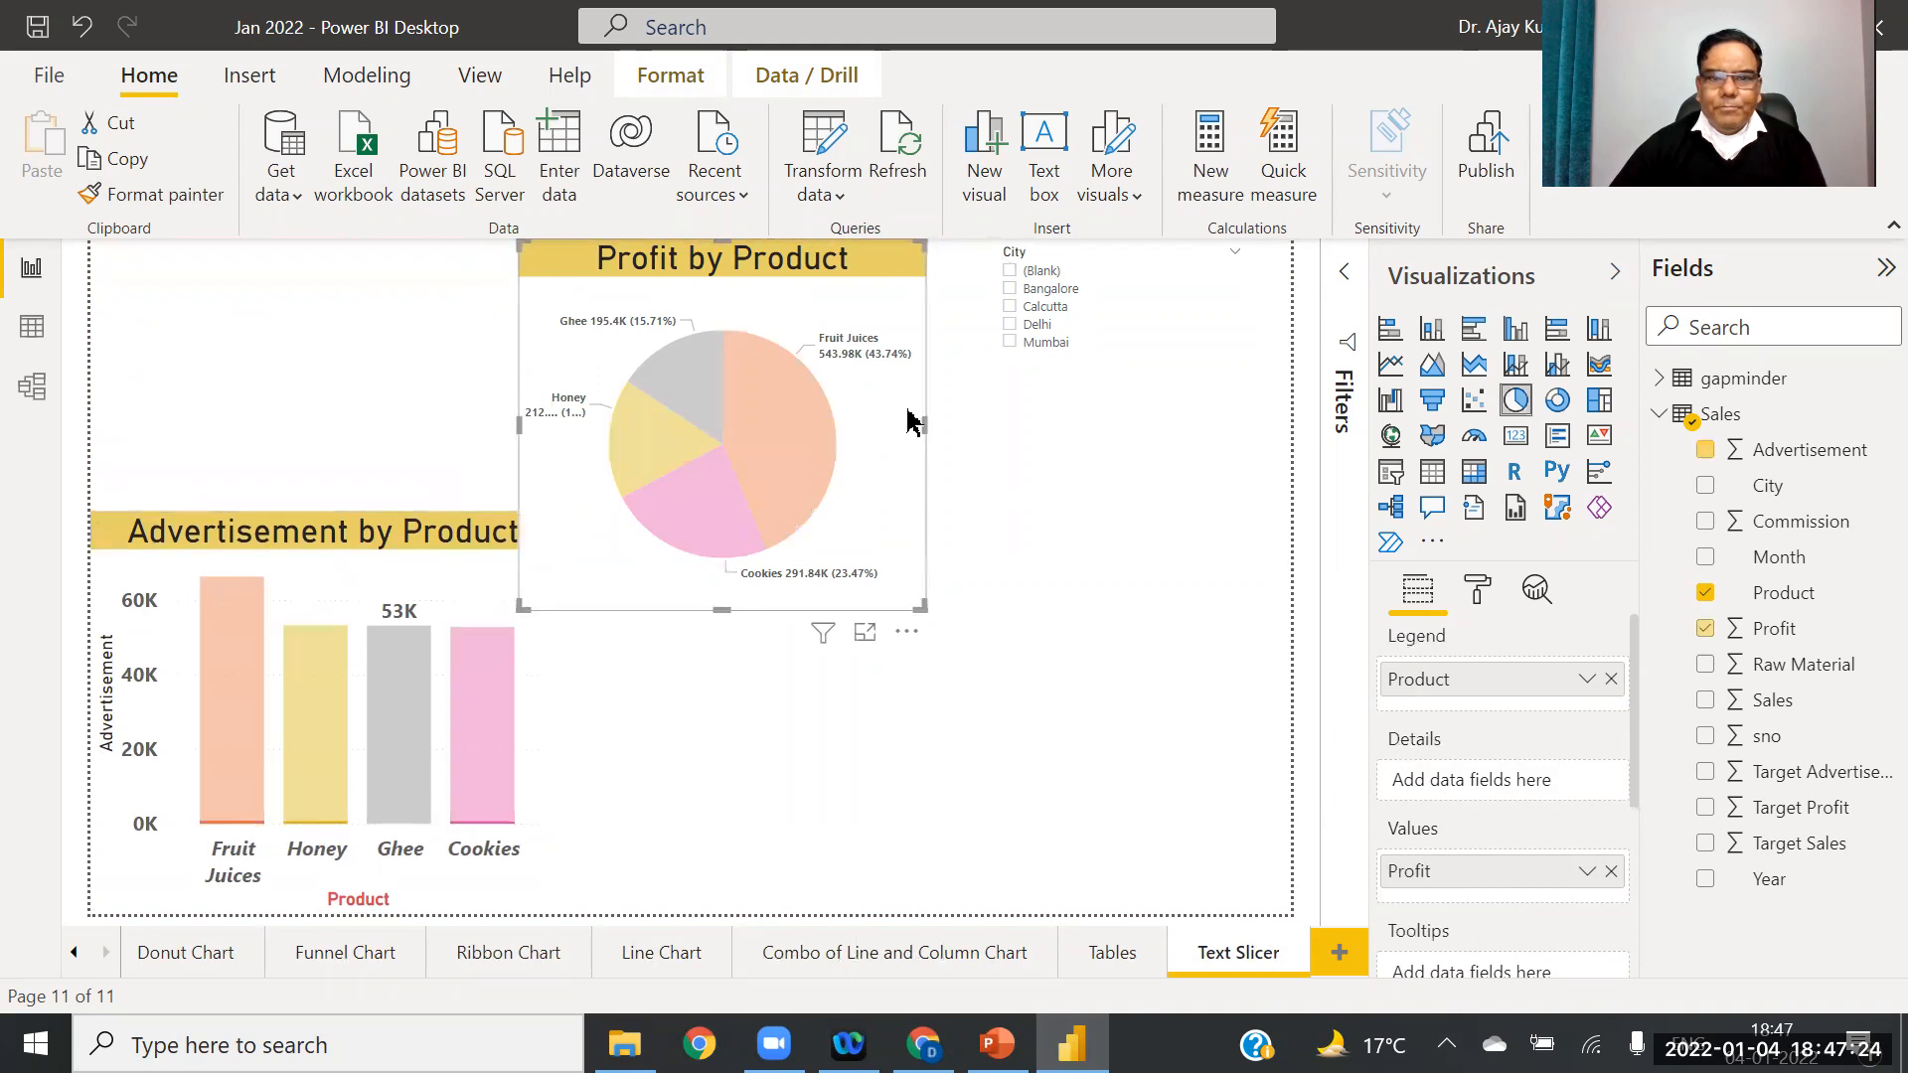
drag(999, 457, 1043, 452)
drag(929, 319, 1208, 633)
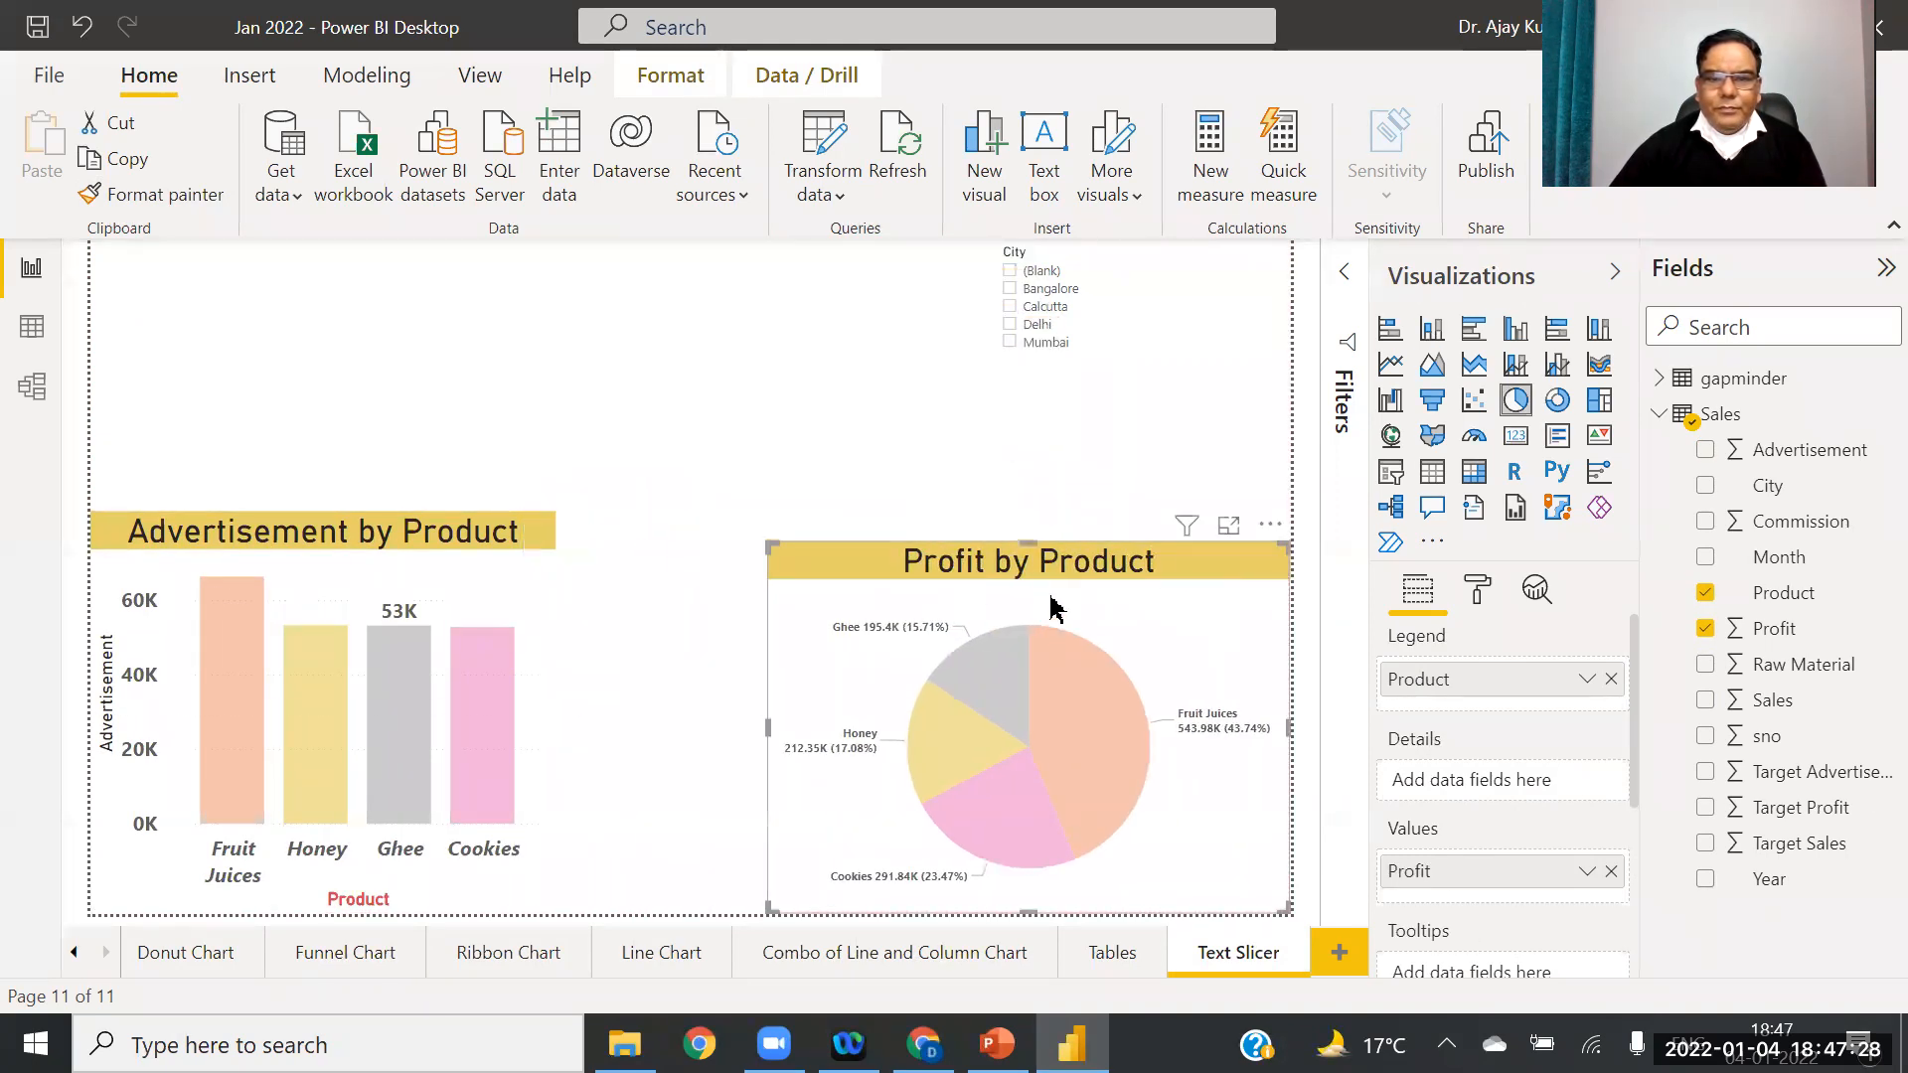
drag(1029, 542, 1031, 504)
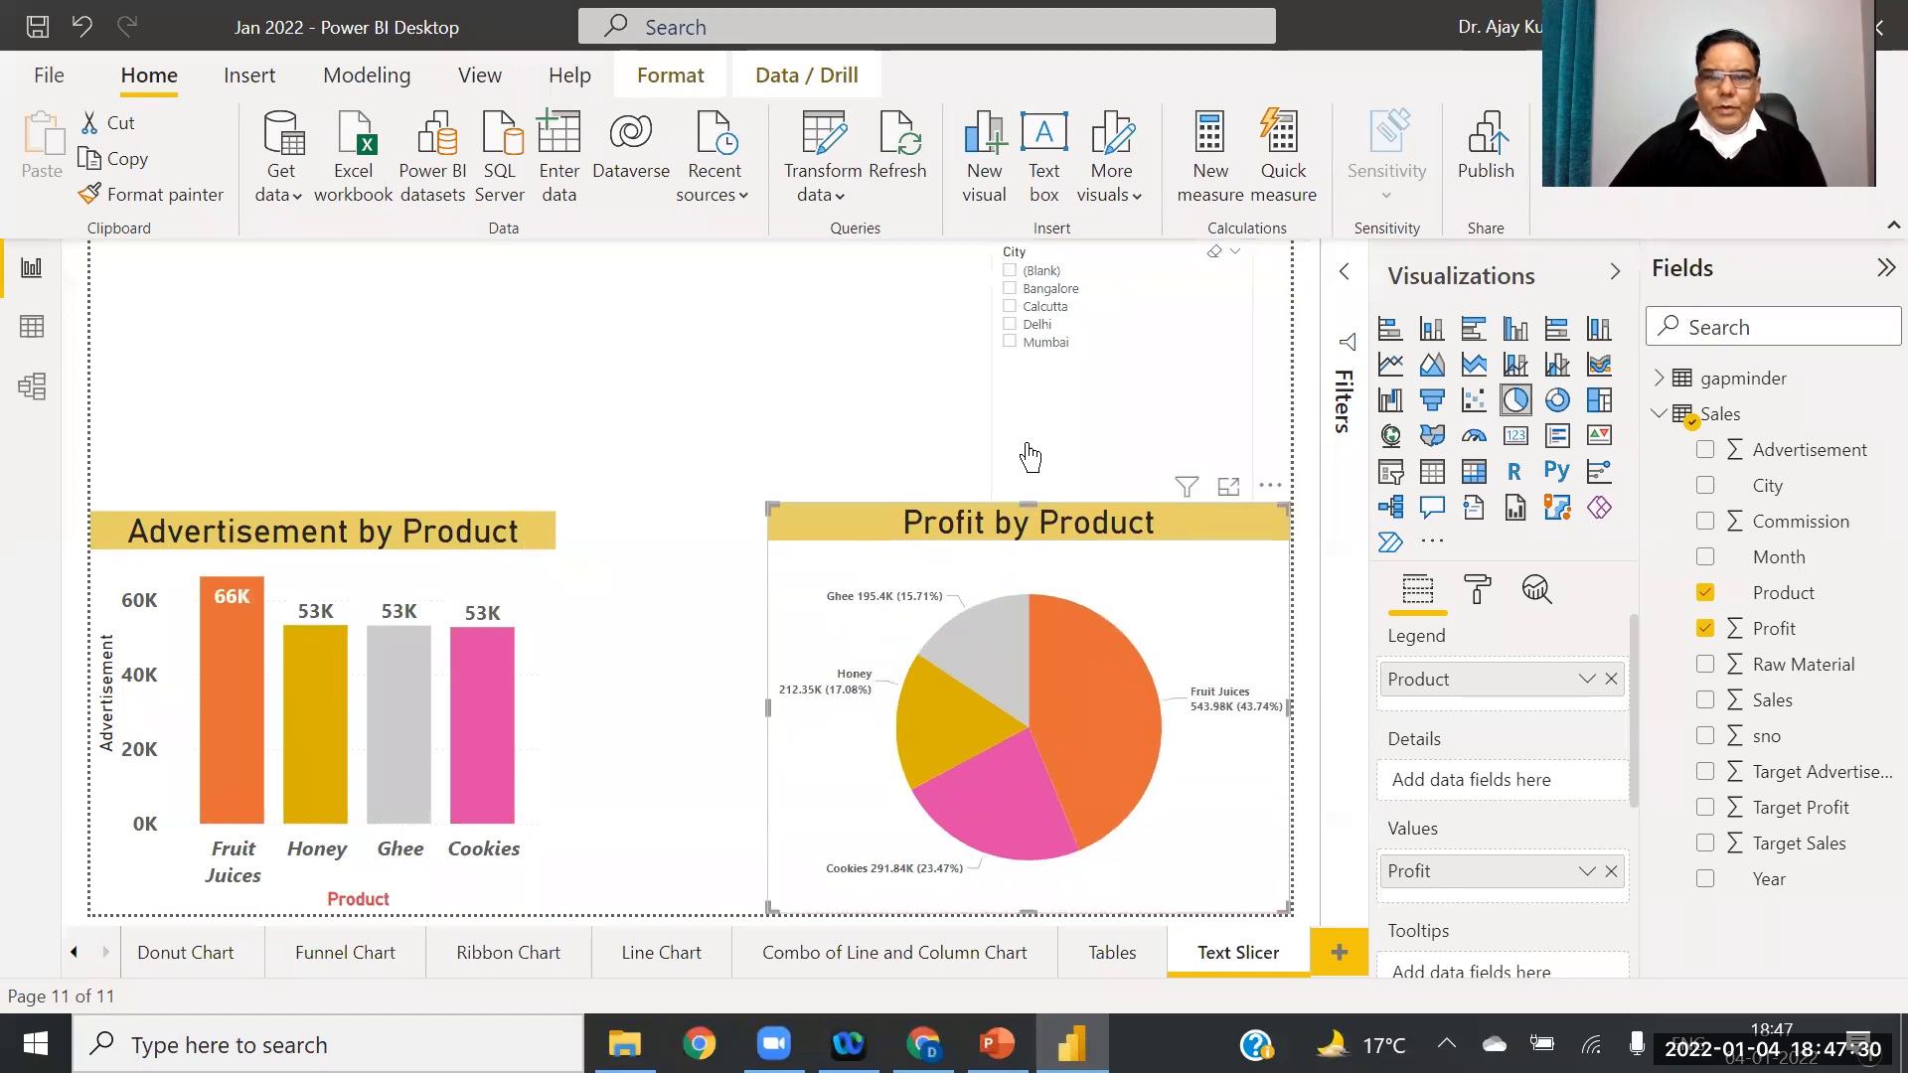
drag(1049, 301, 568, 356)
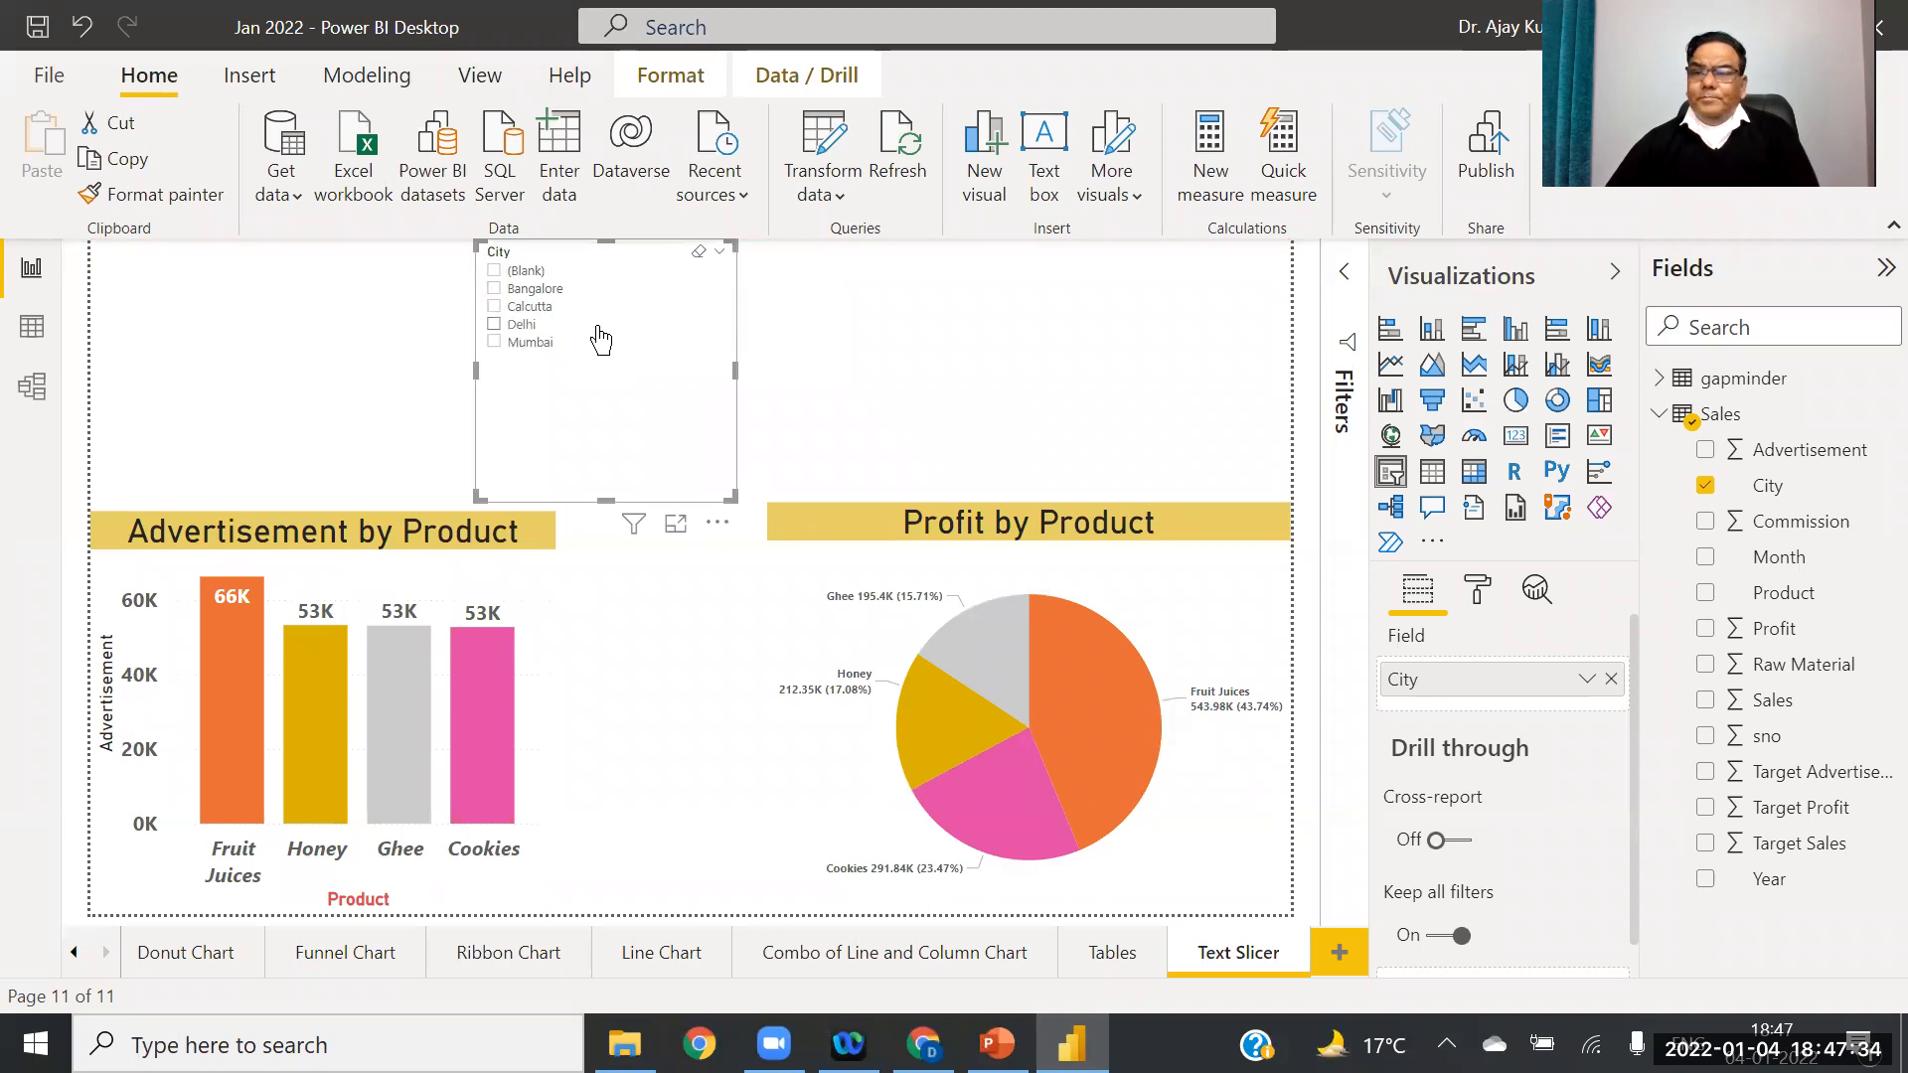
click(821, 614)
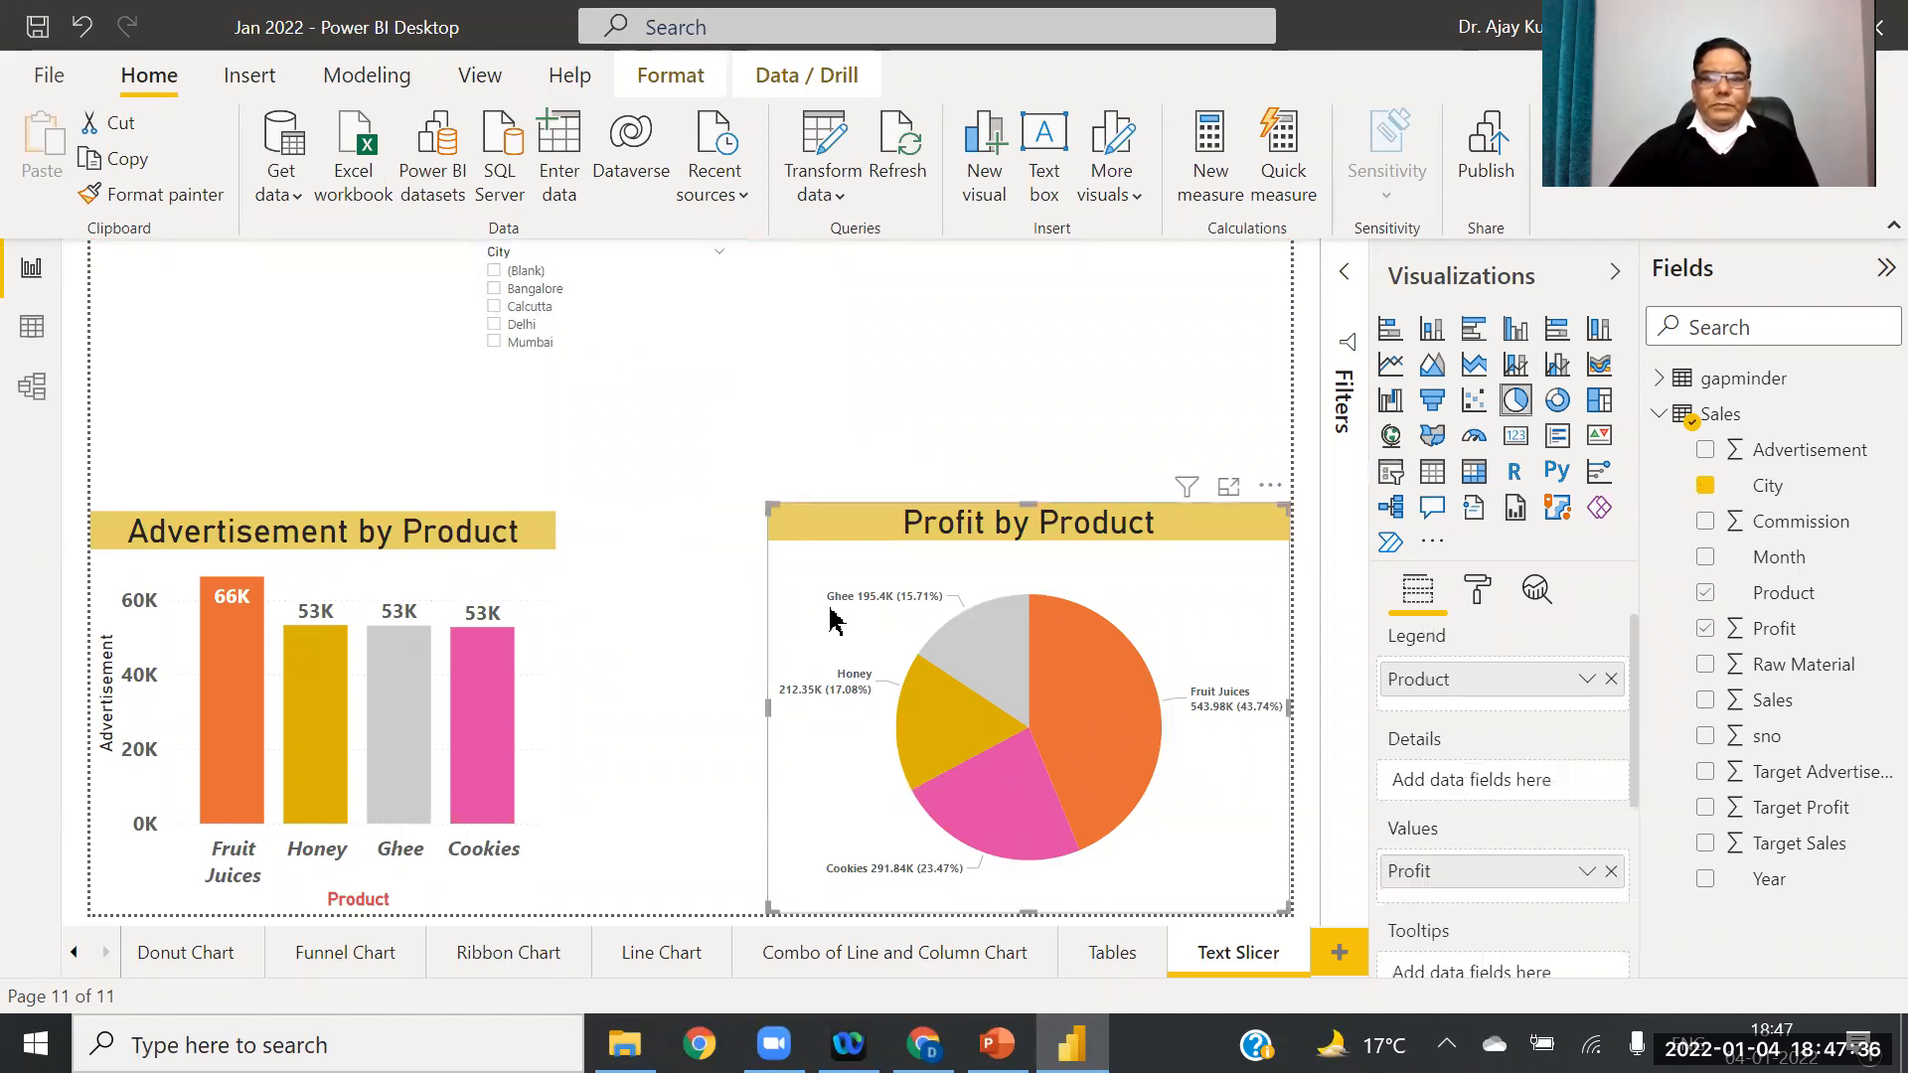
Step: Filter the charts by each city in turn, ending on Mumbai, then open the slicer style menu
click(164, 194)
click(646, 310)
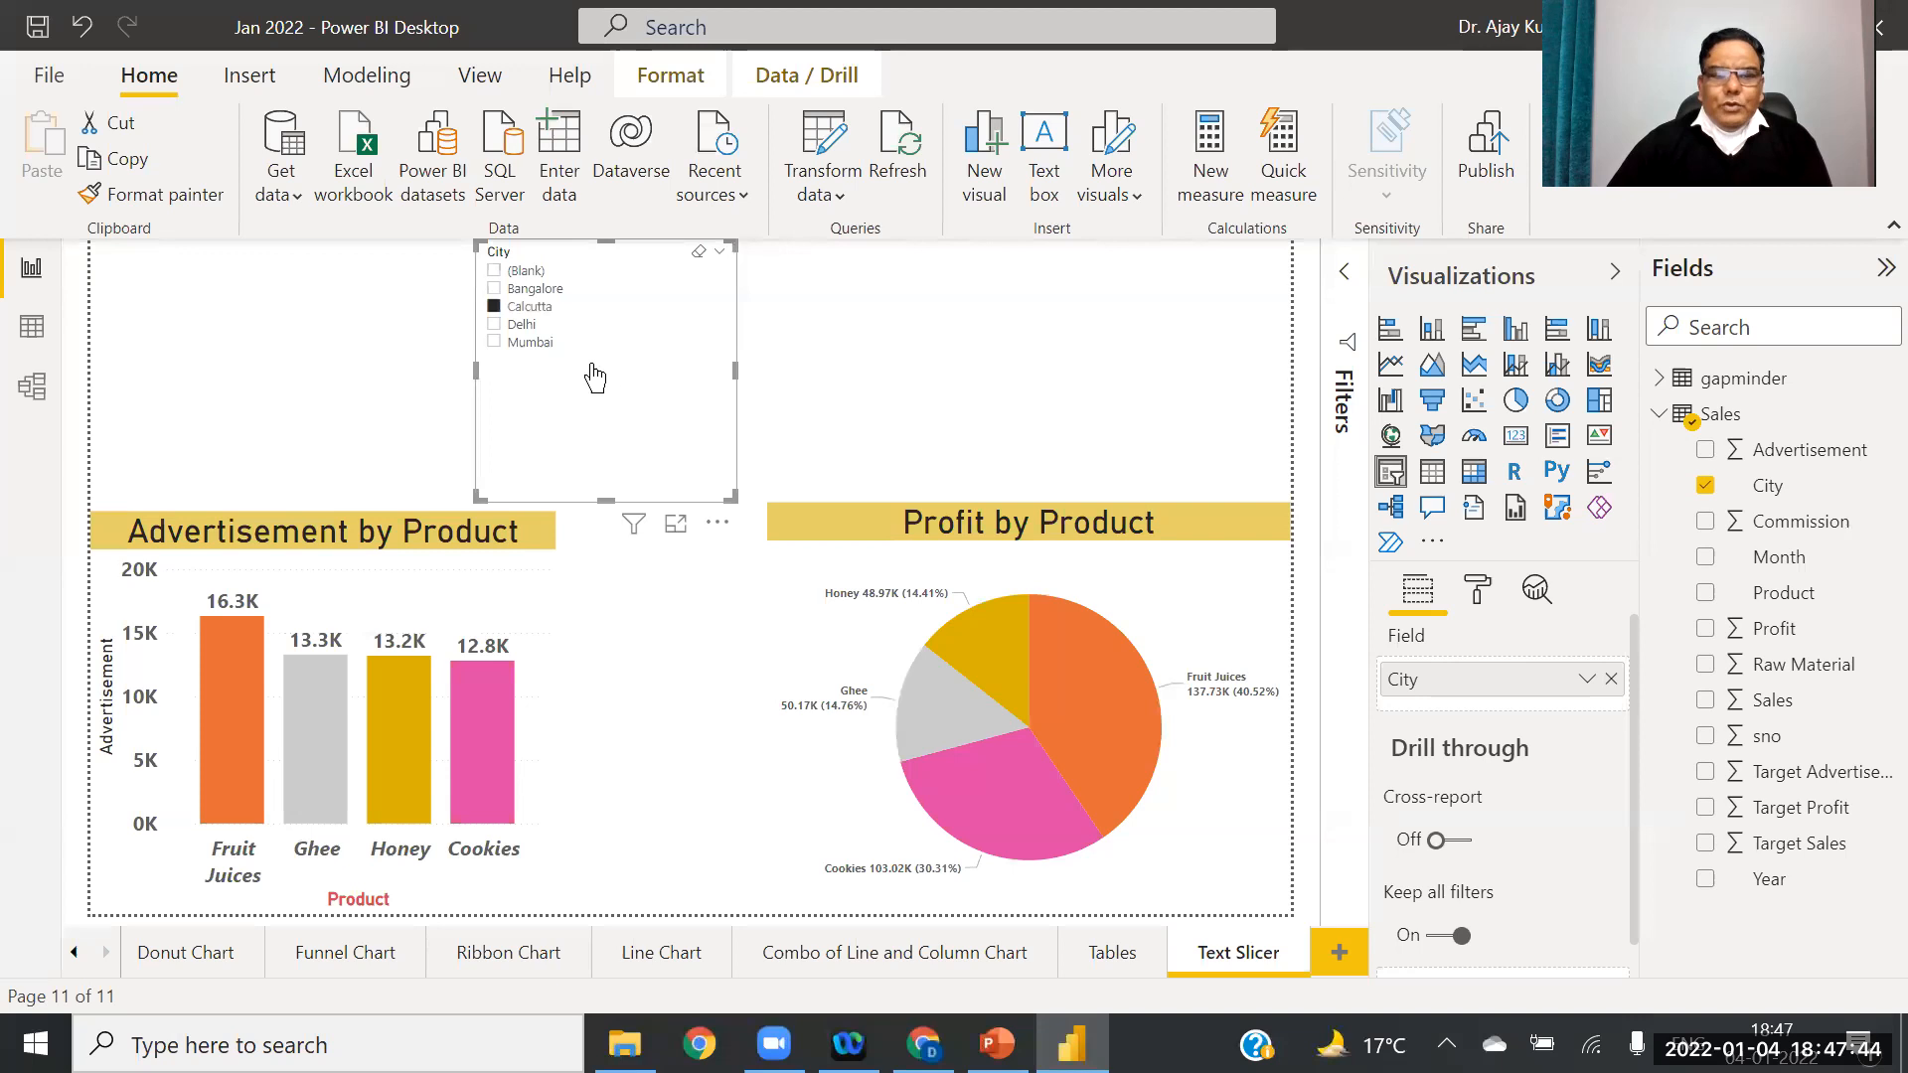
click(532, 289)
click(522, 324)
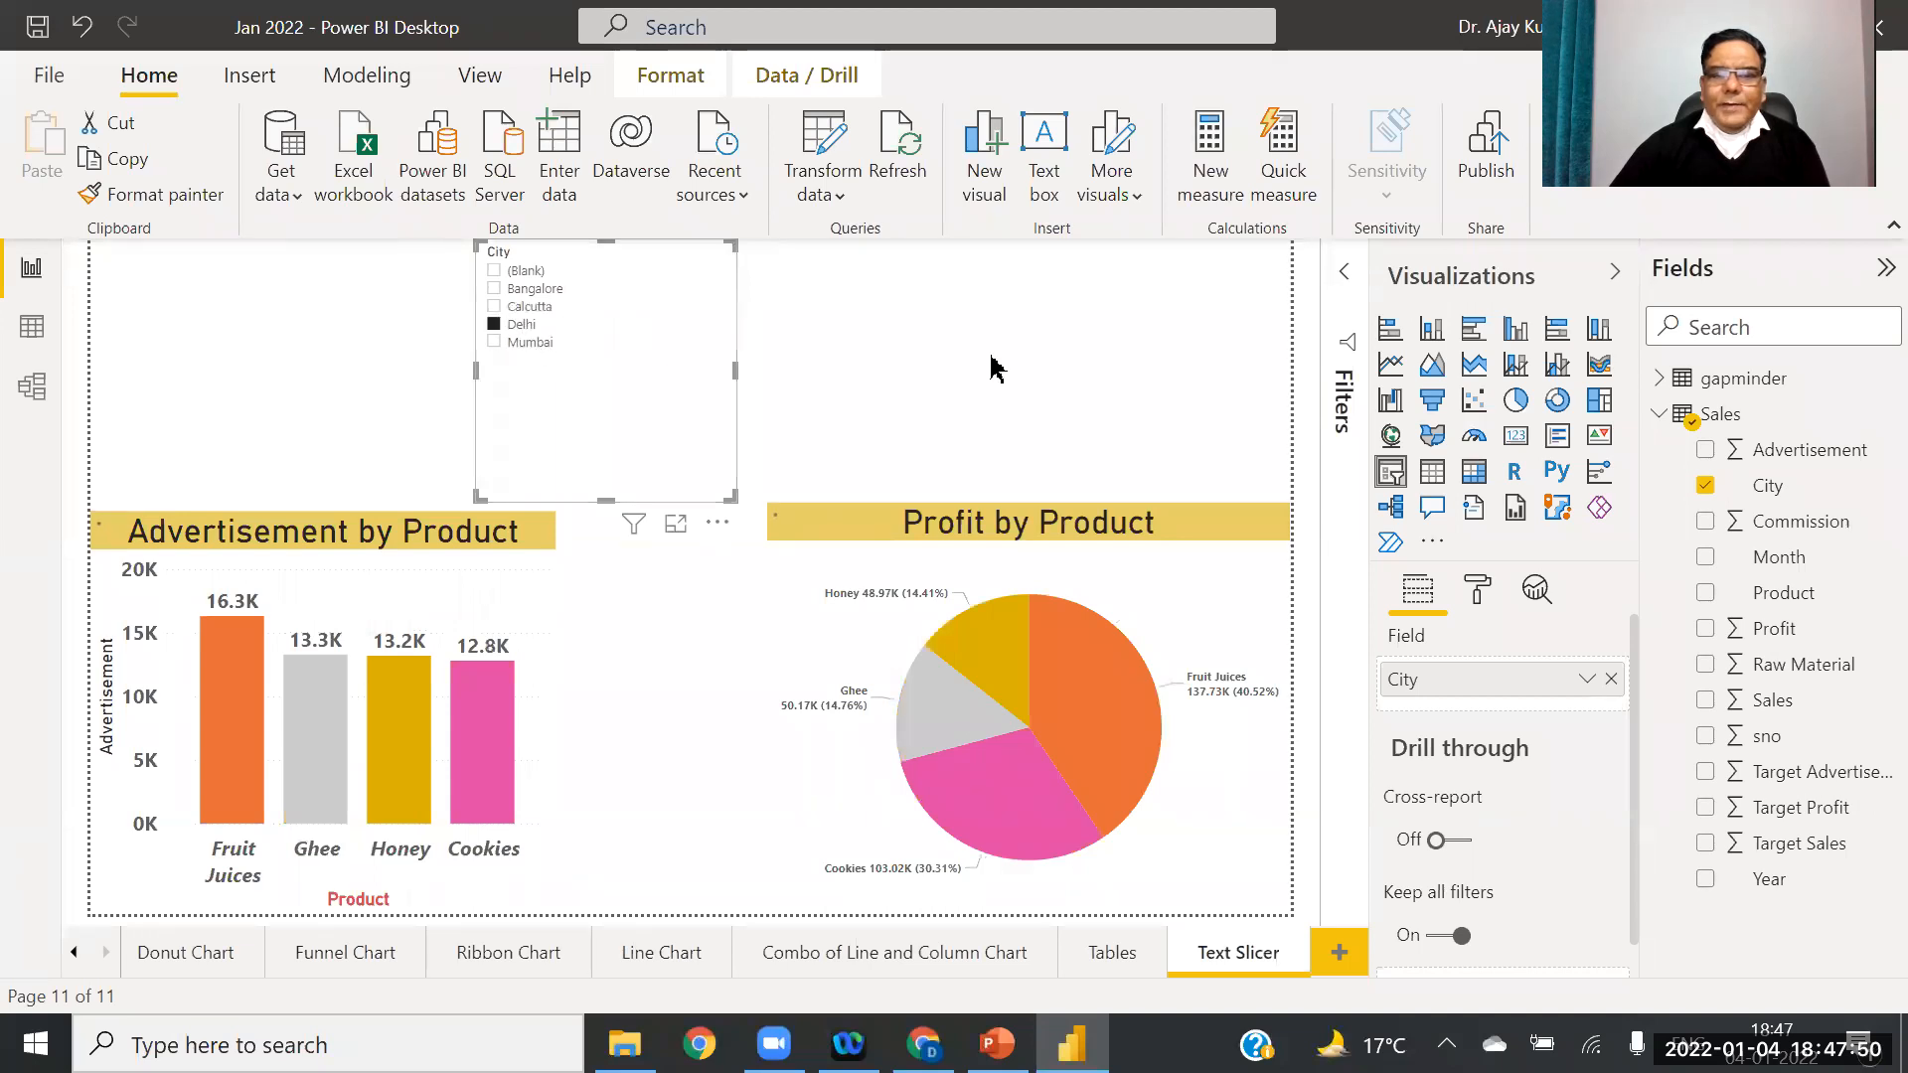
click(524, 343)
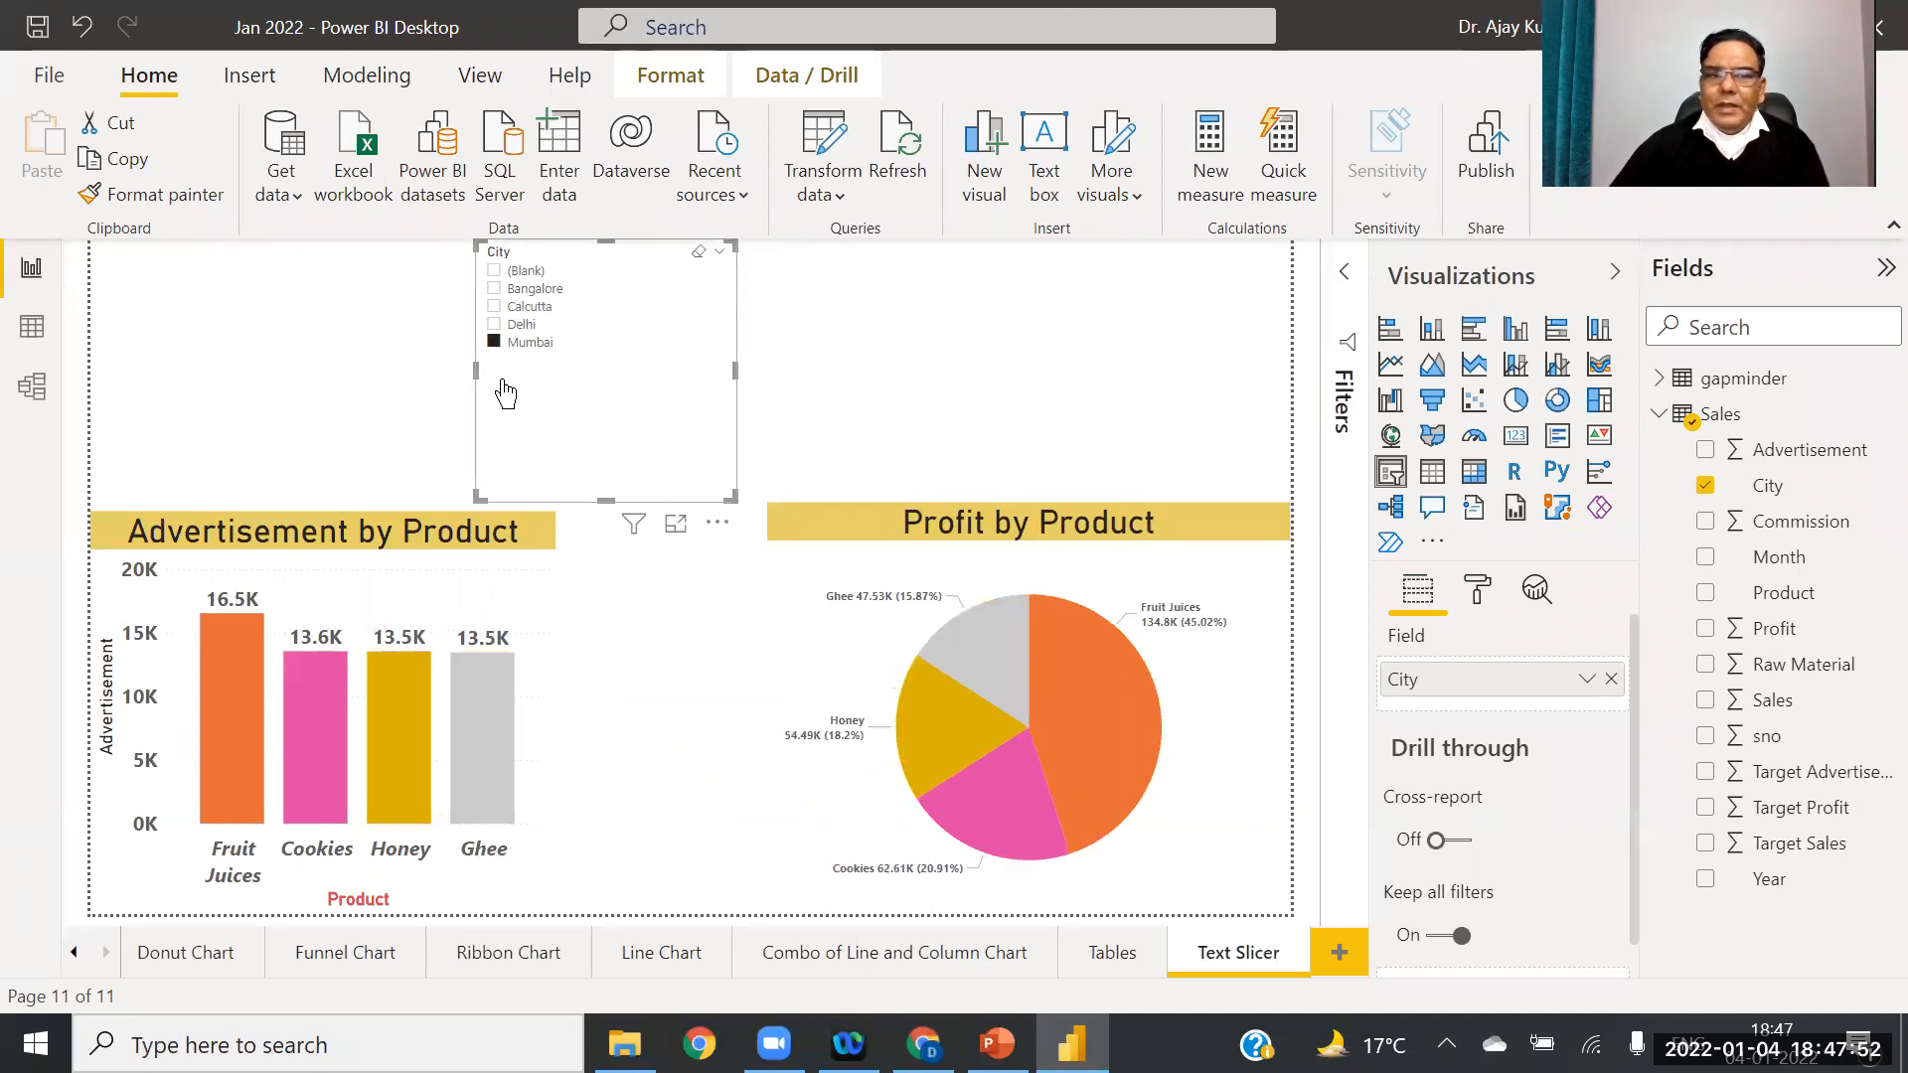
click(553, 289)
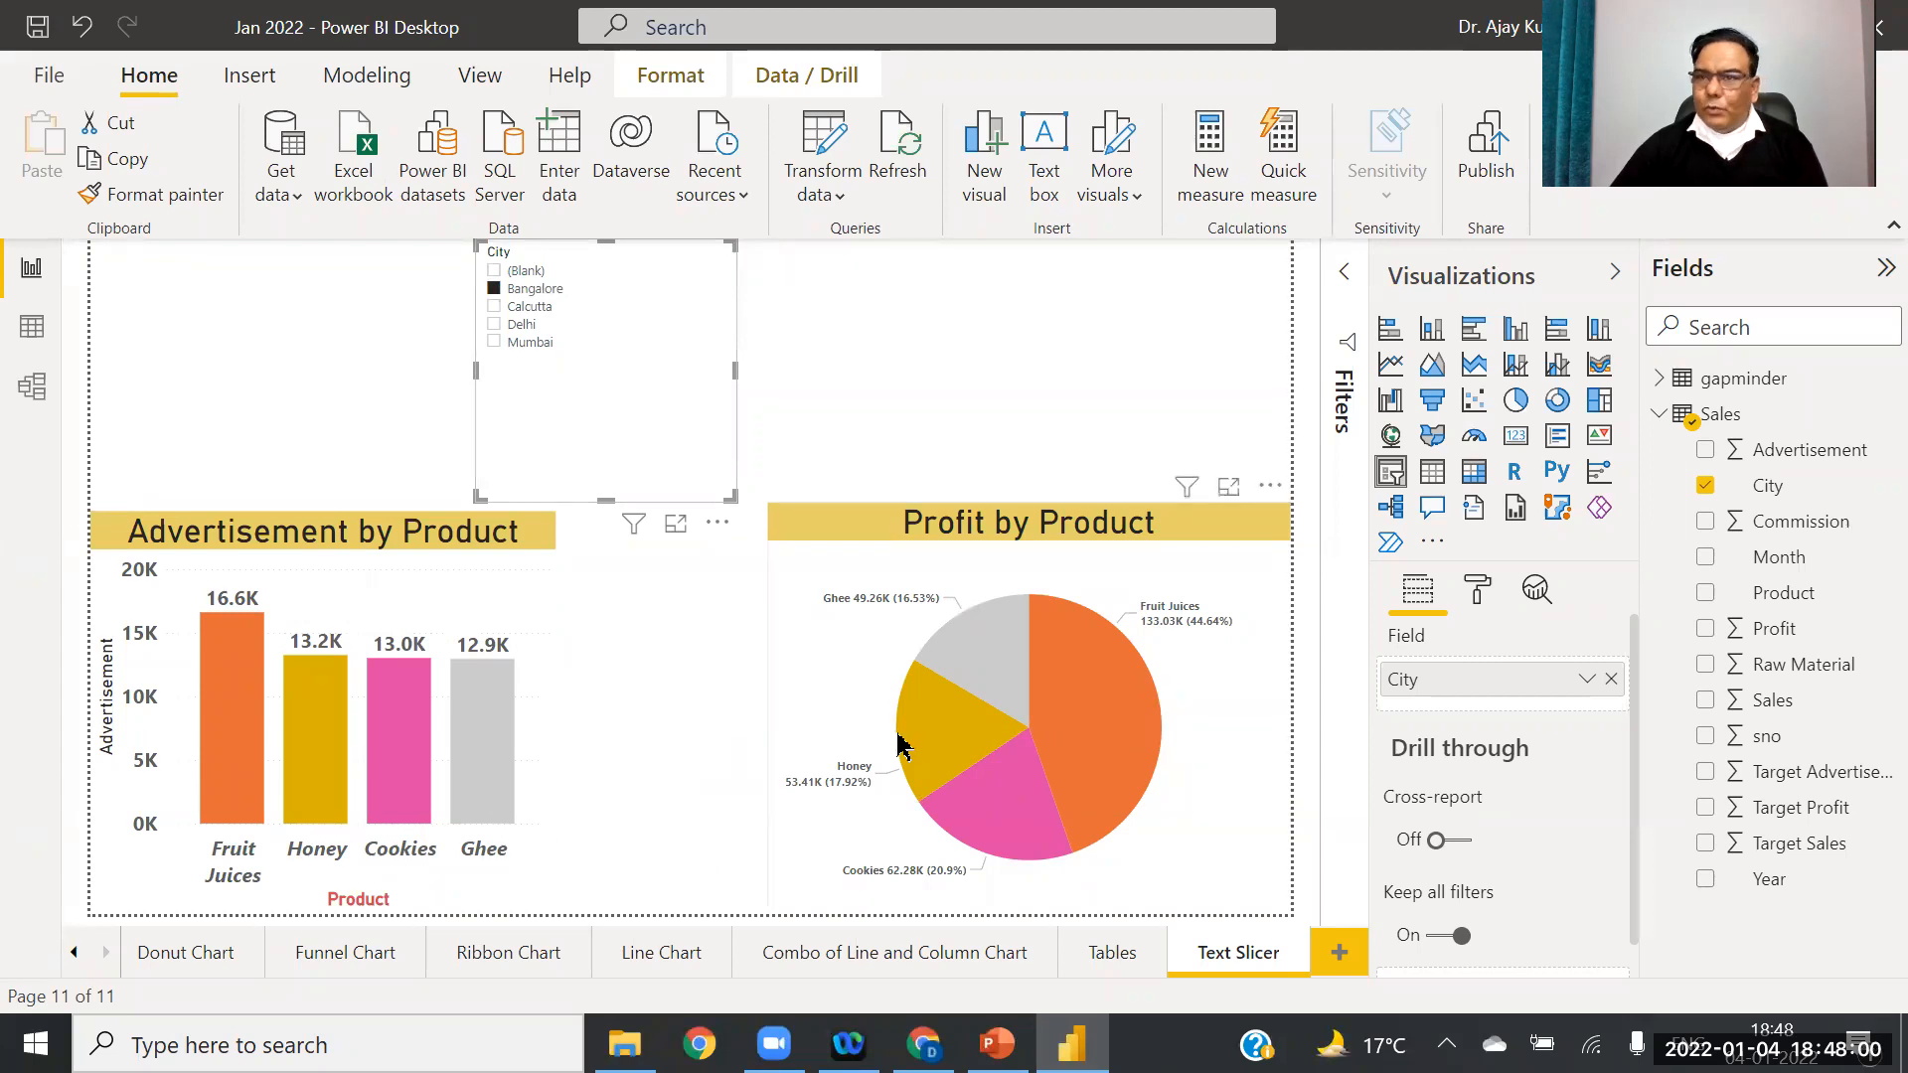
click(543, 316)
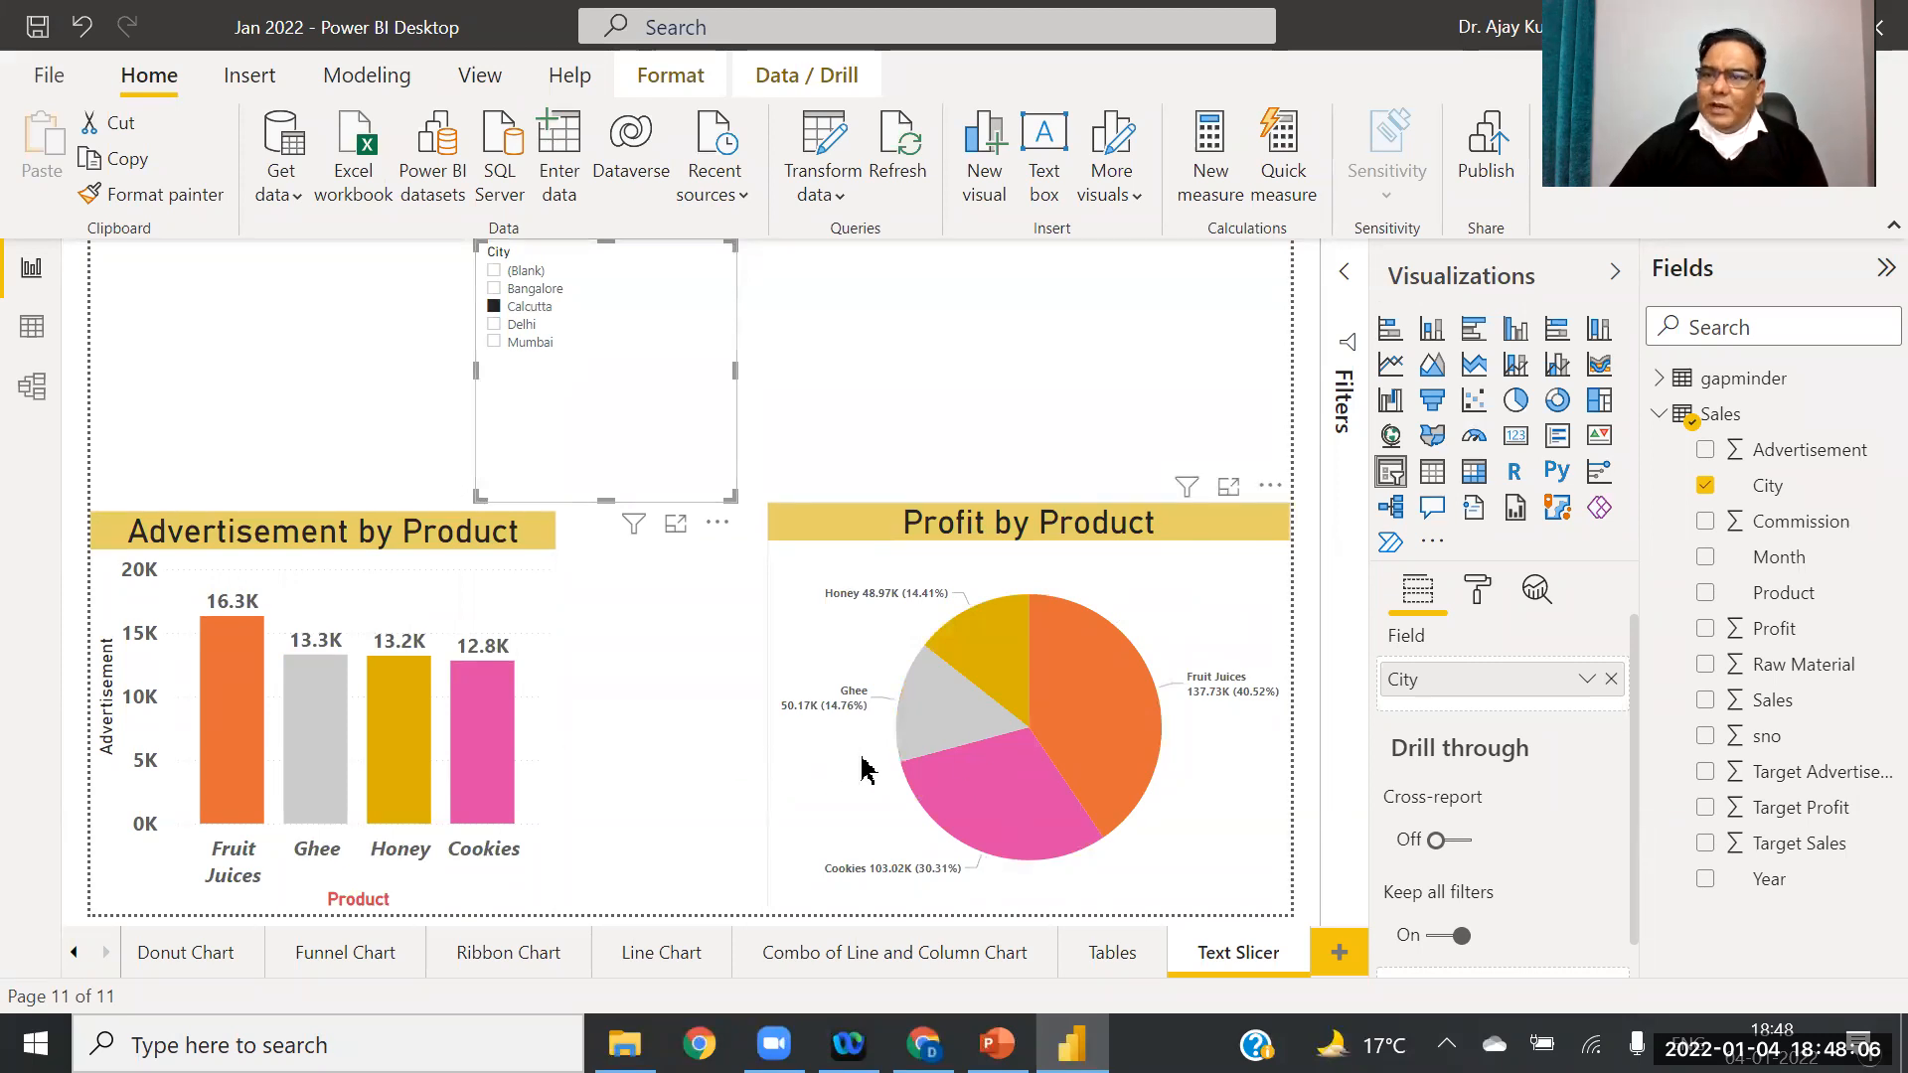
click(518, 325)
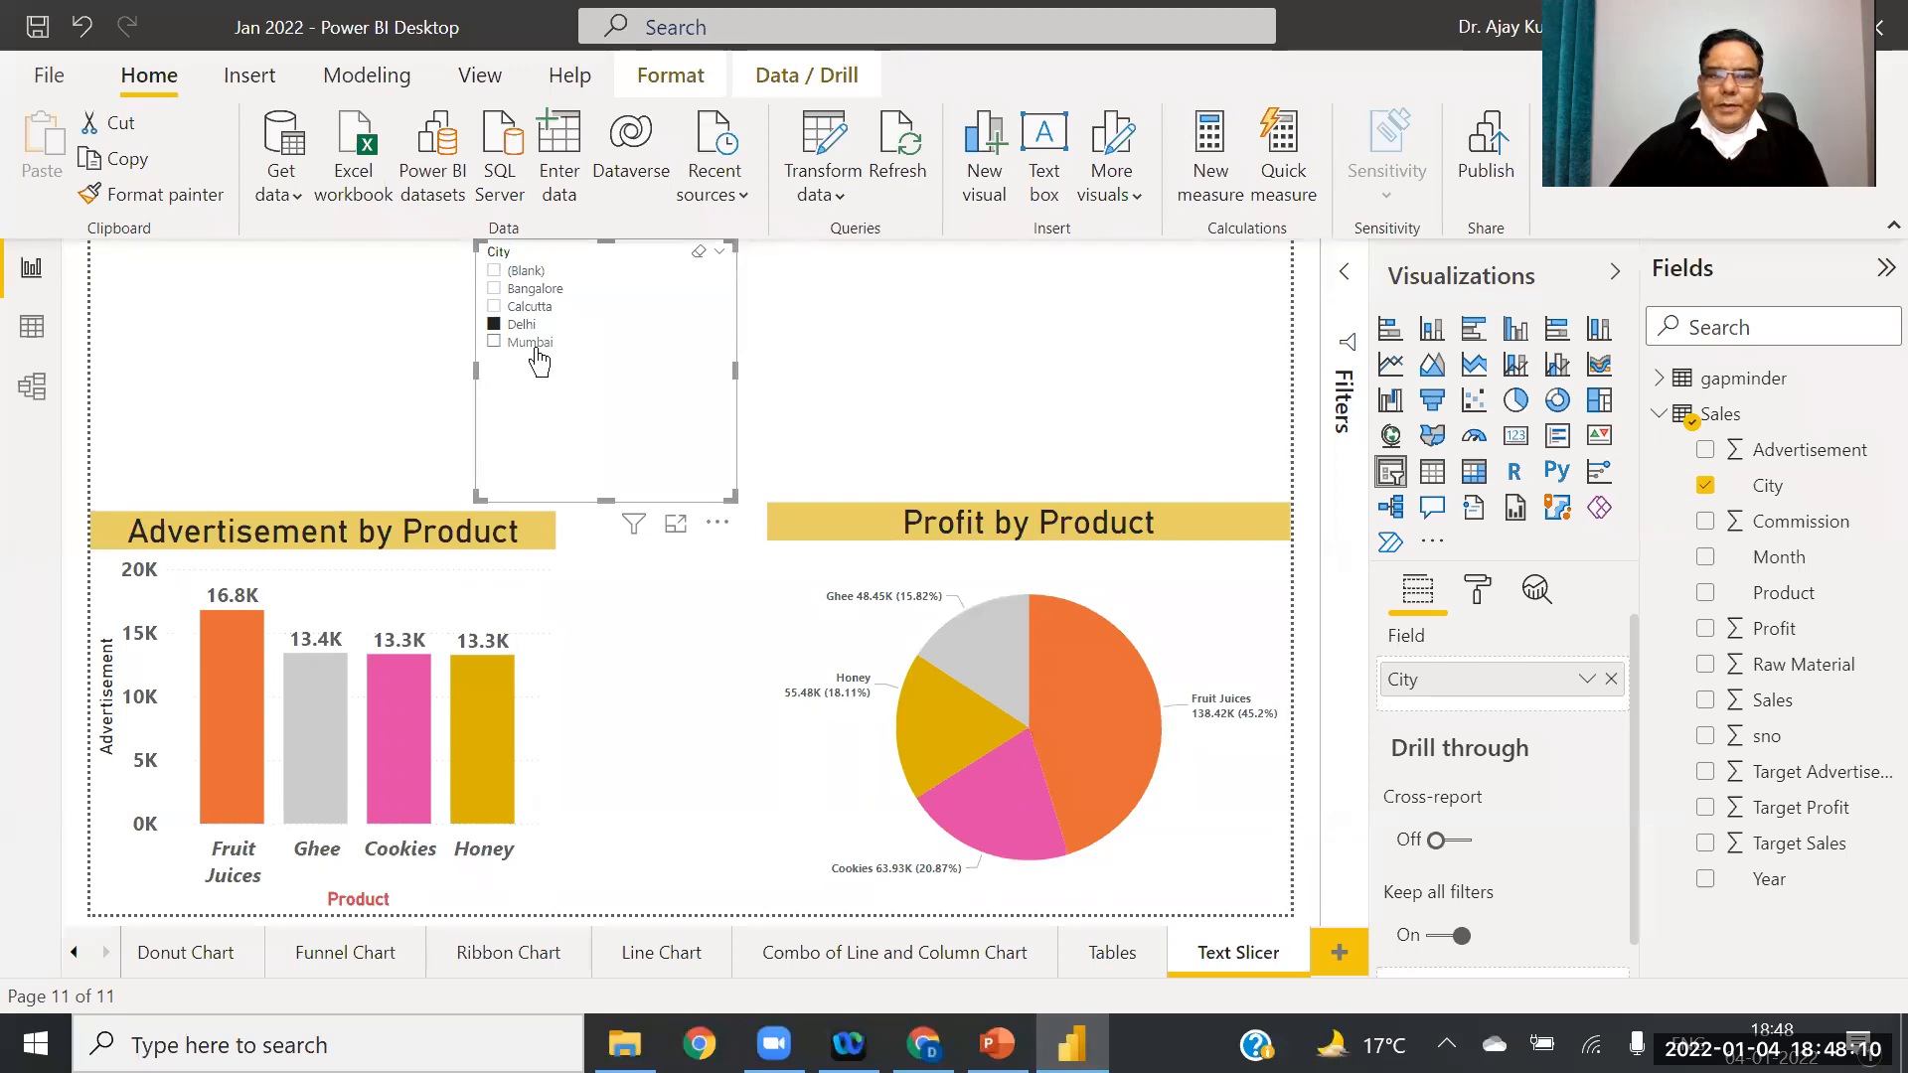
click(530, 343)
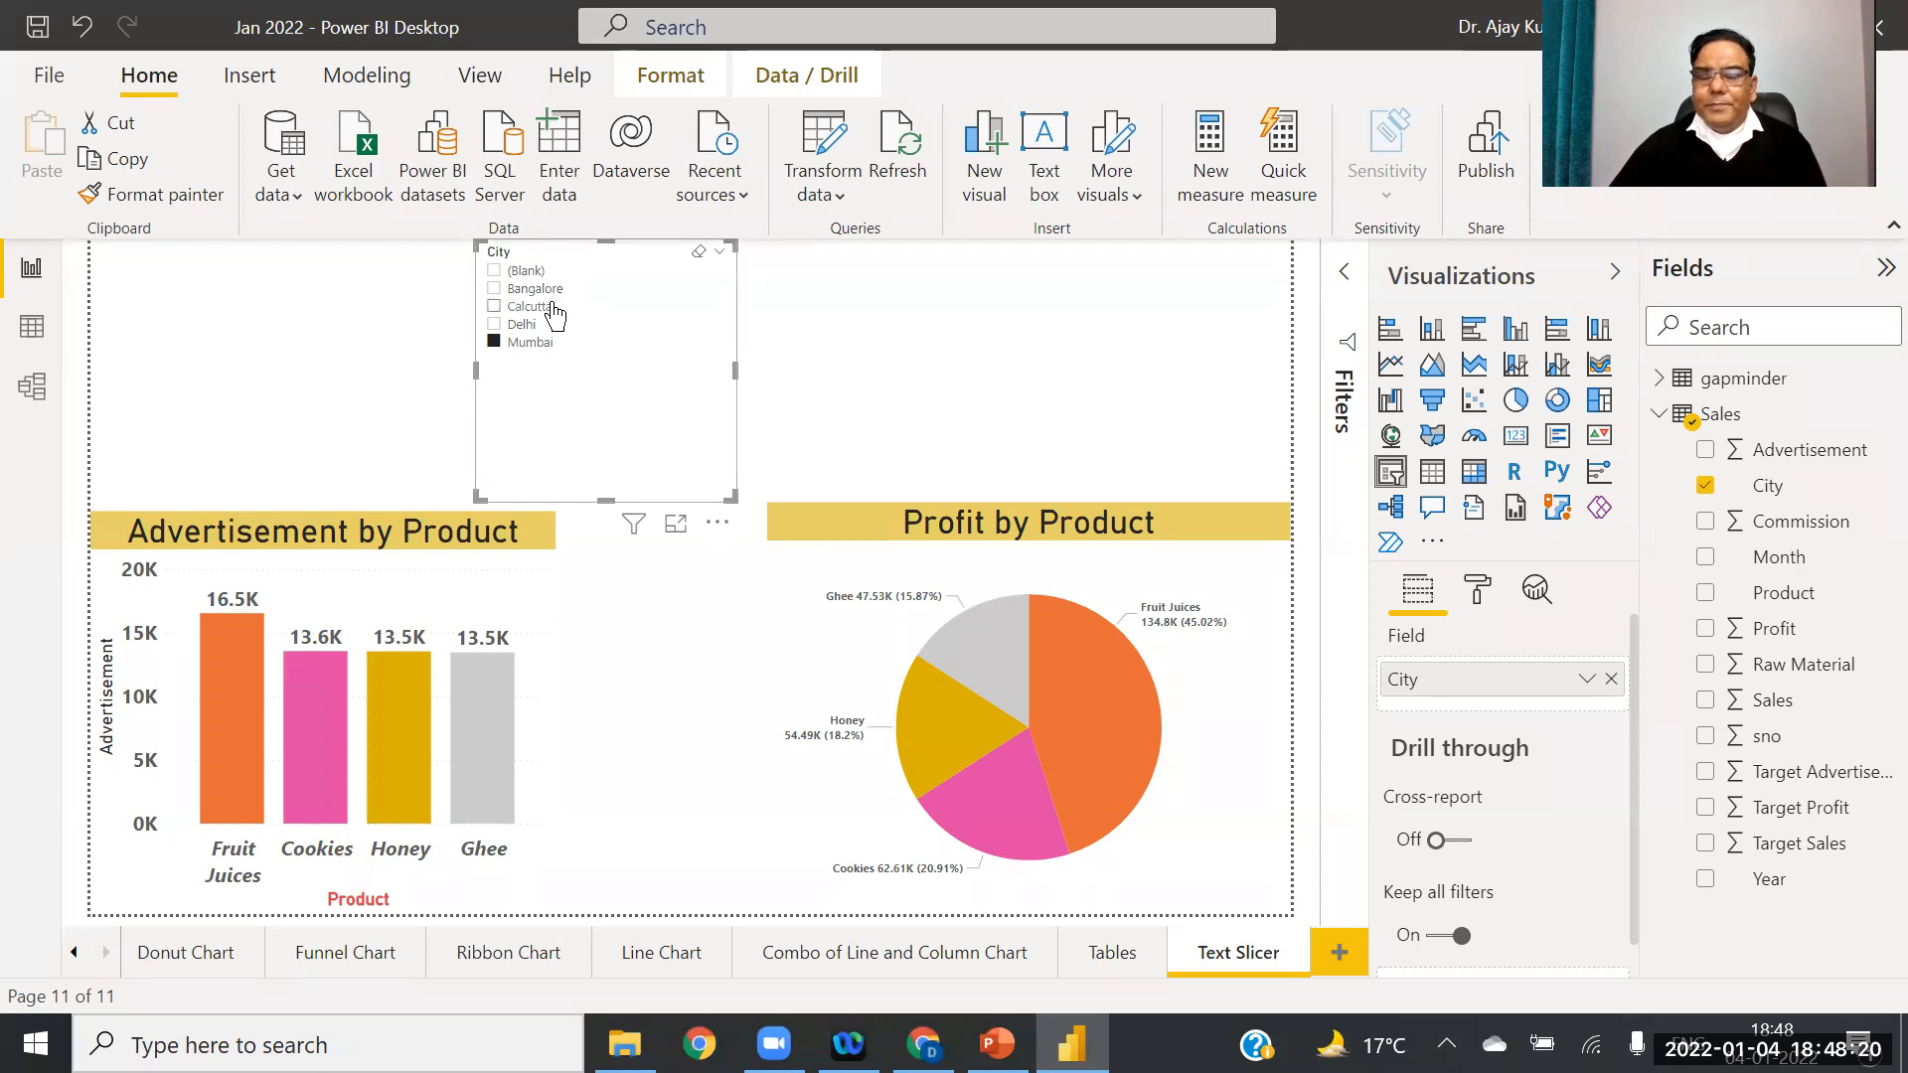
click(721, 255)
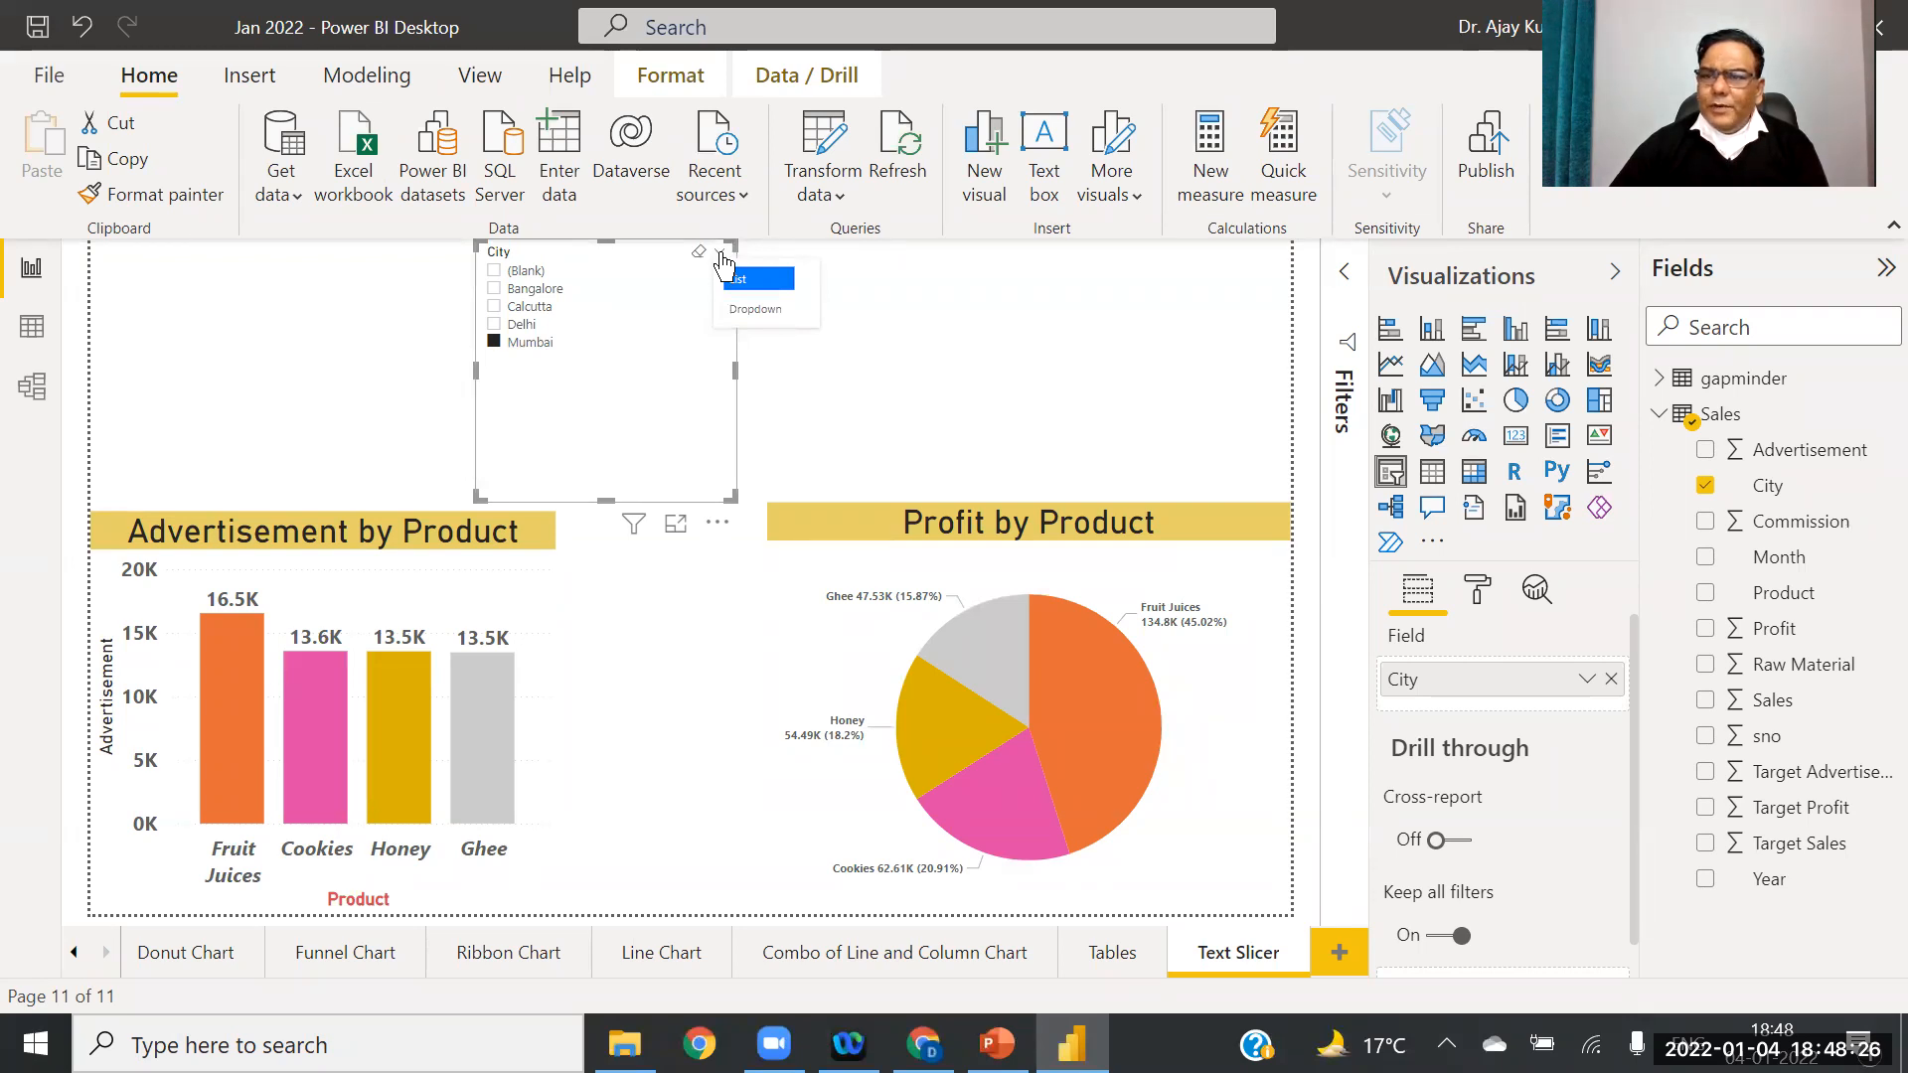
Step: Switch the City slicer to Dropdown style and make it wider and shorter
click(754, 309)
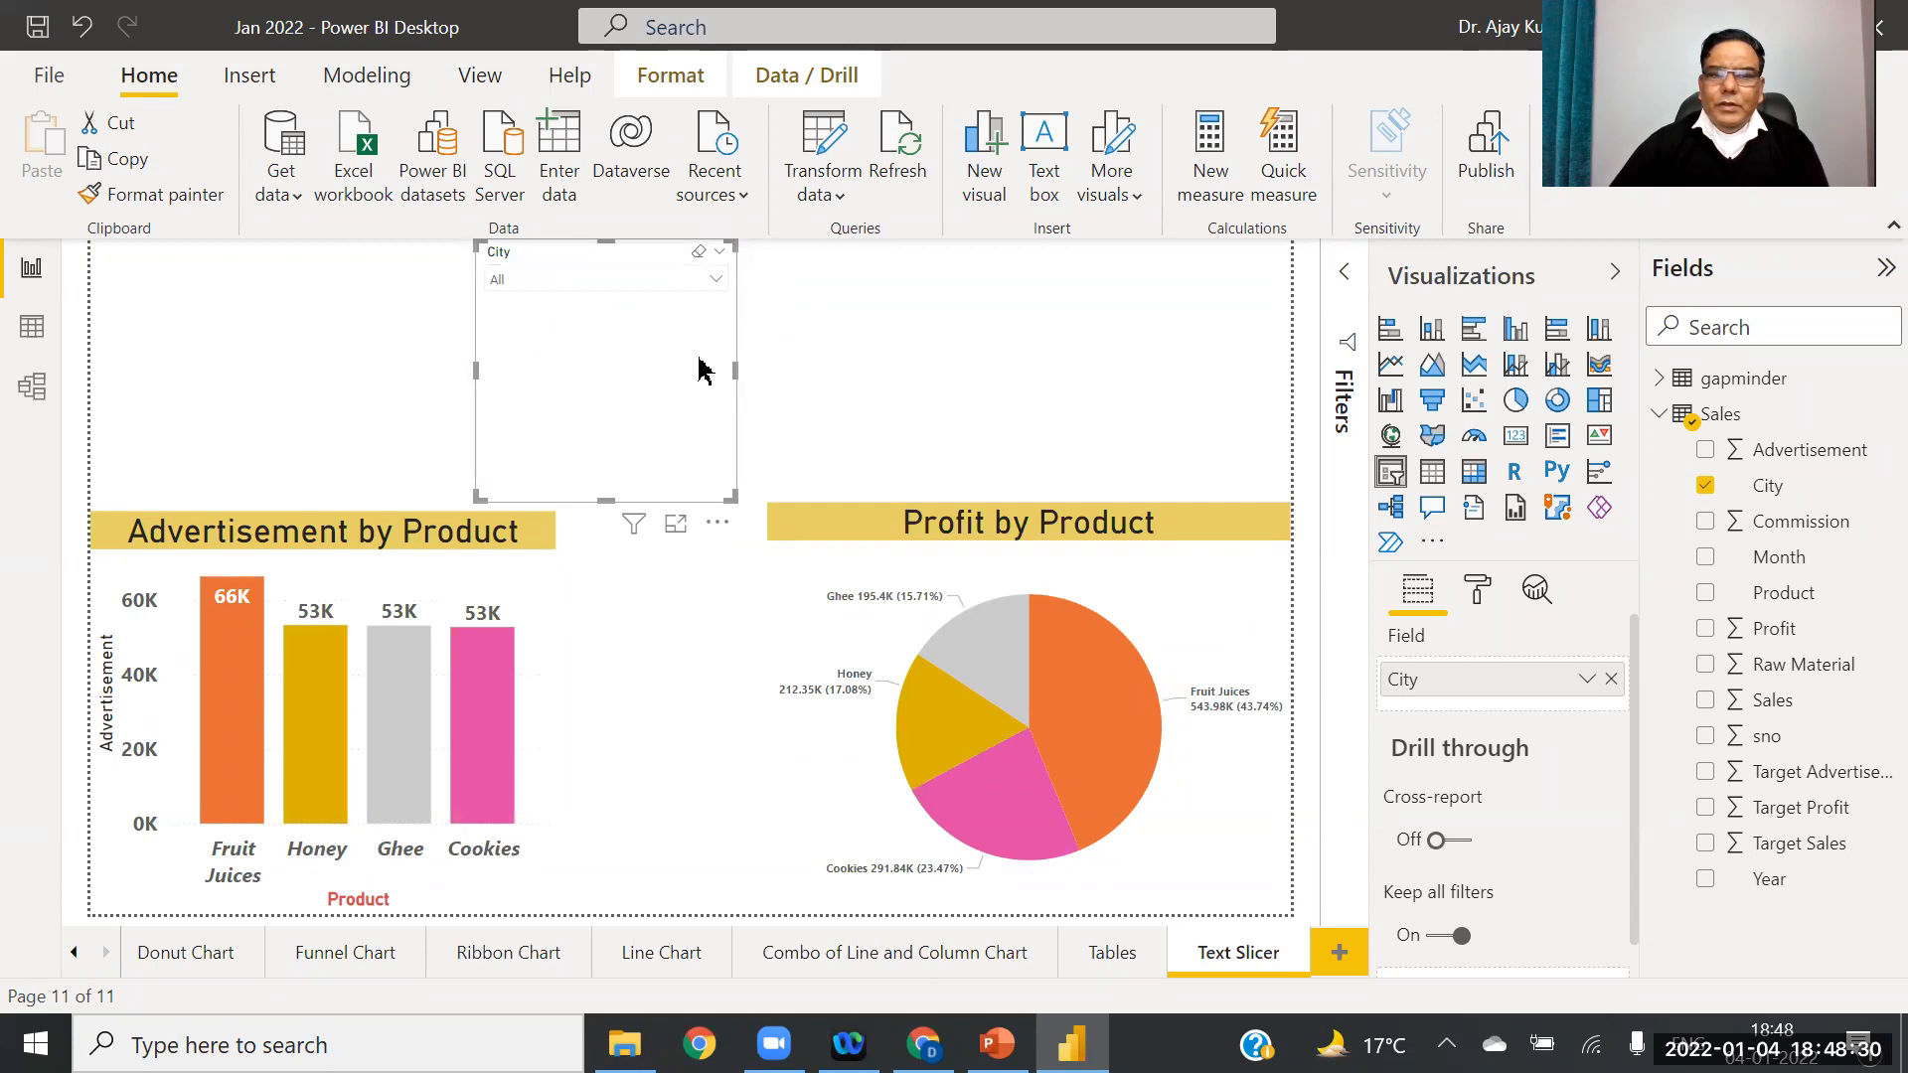
drag(737, 367, 875, 368)
drag(675, 502, 676, 397)
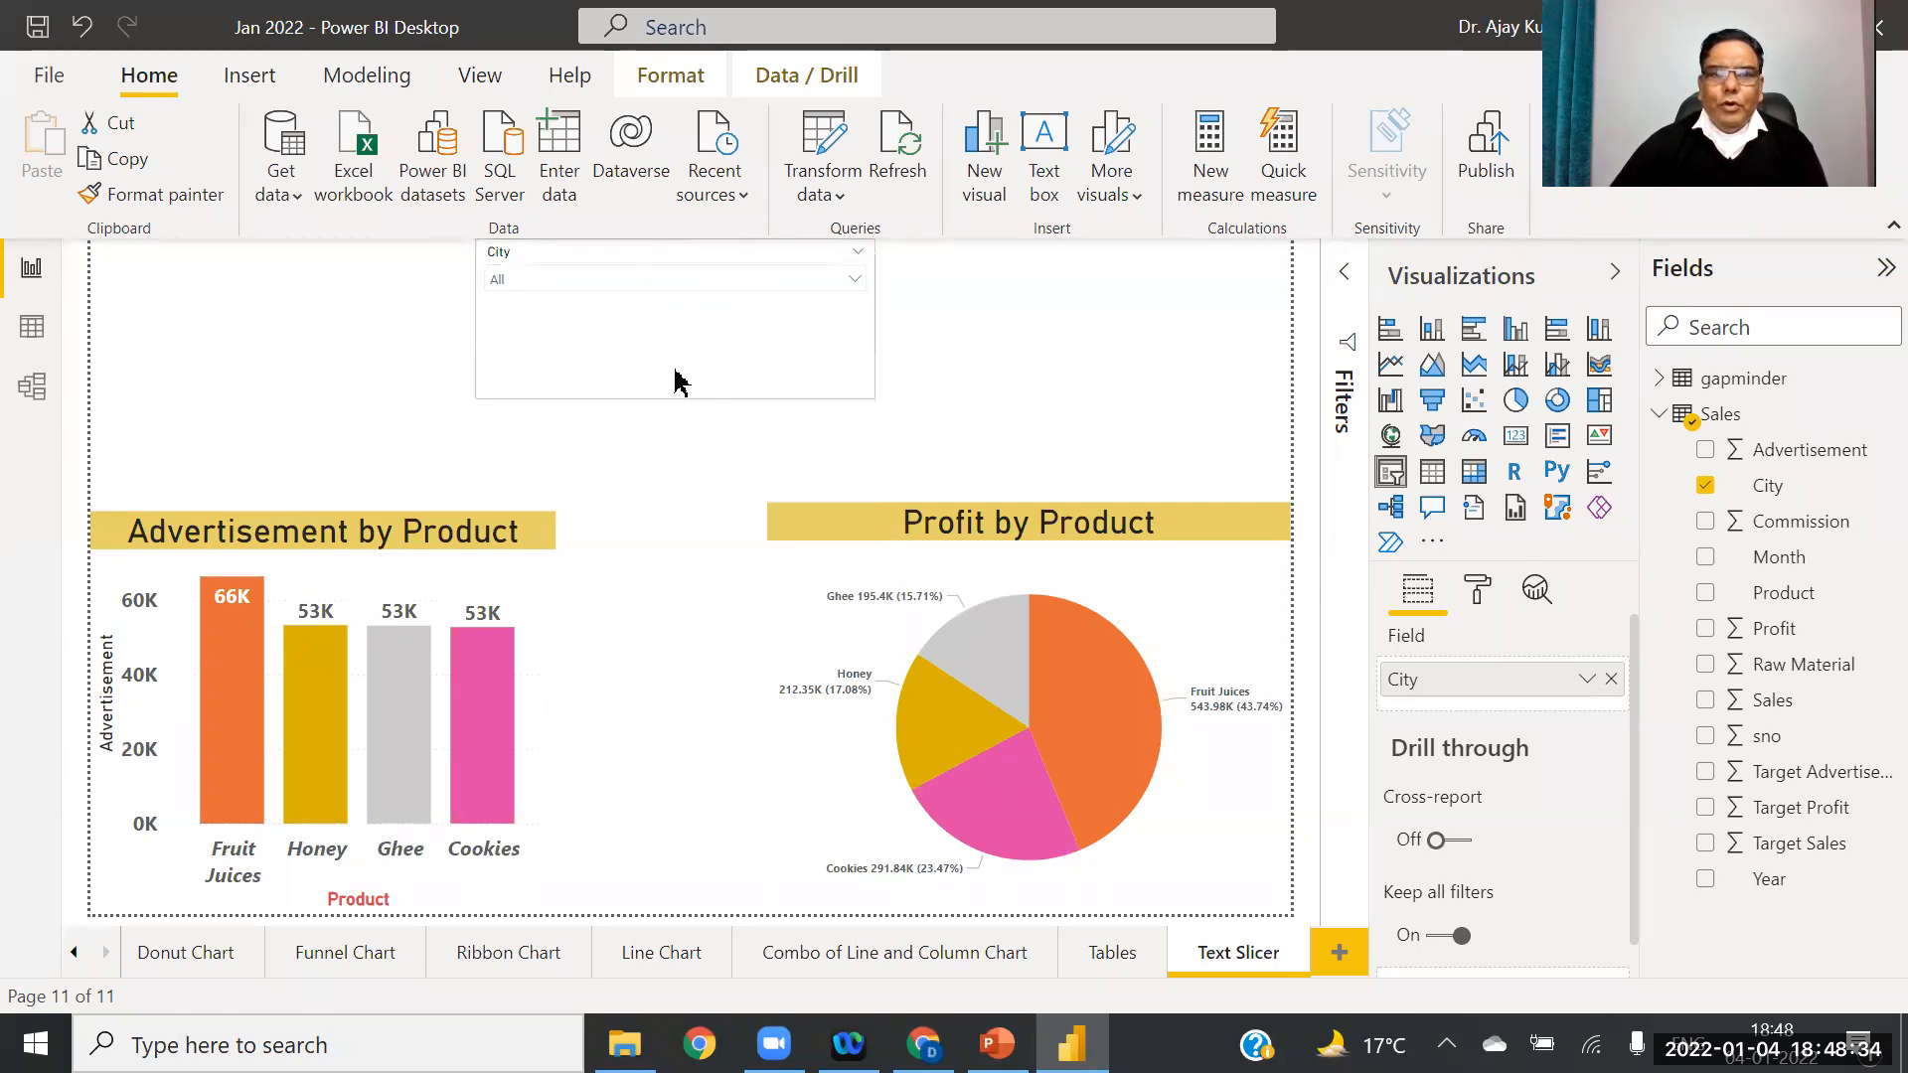
Step: Select Calcutta in the City dropdown, keeping the dropdown style
click(854, 286)
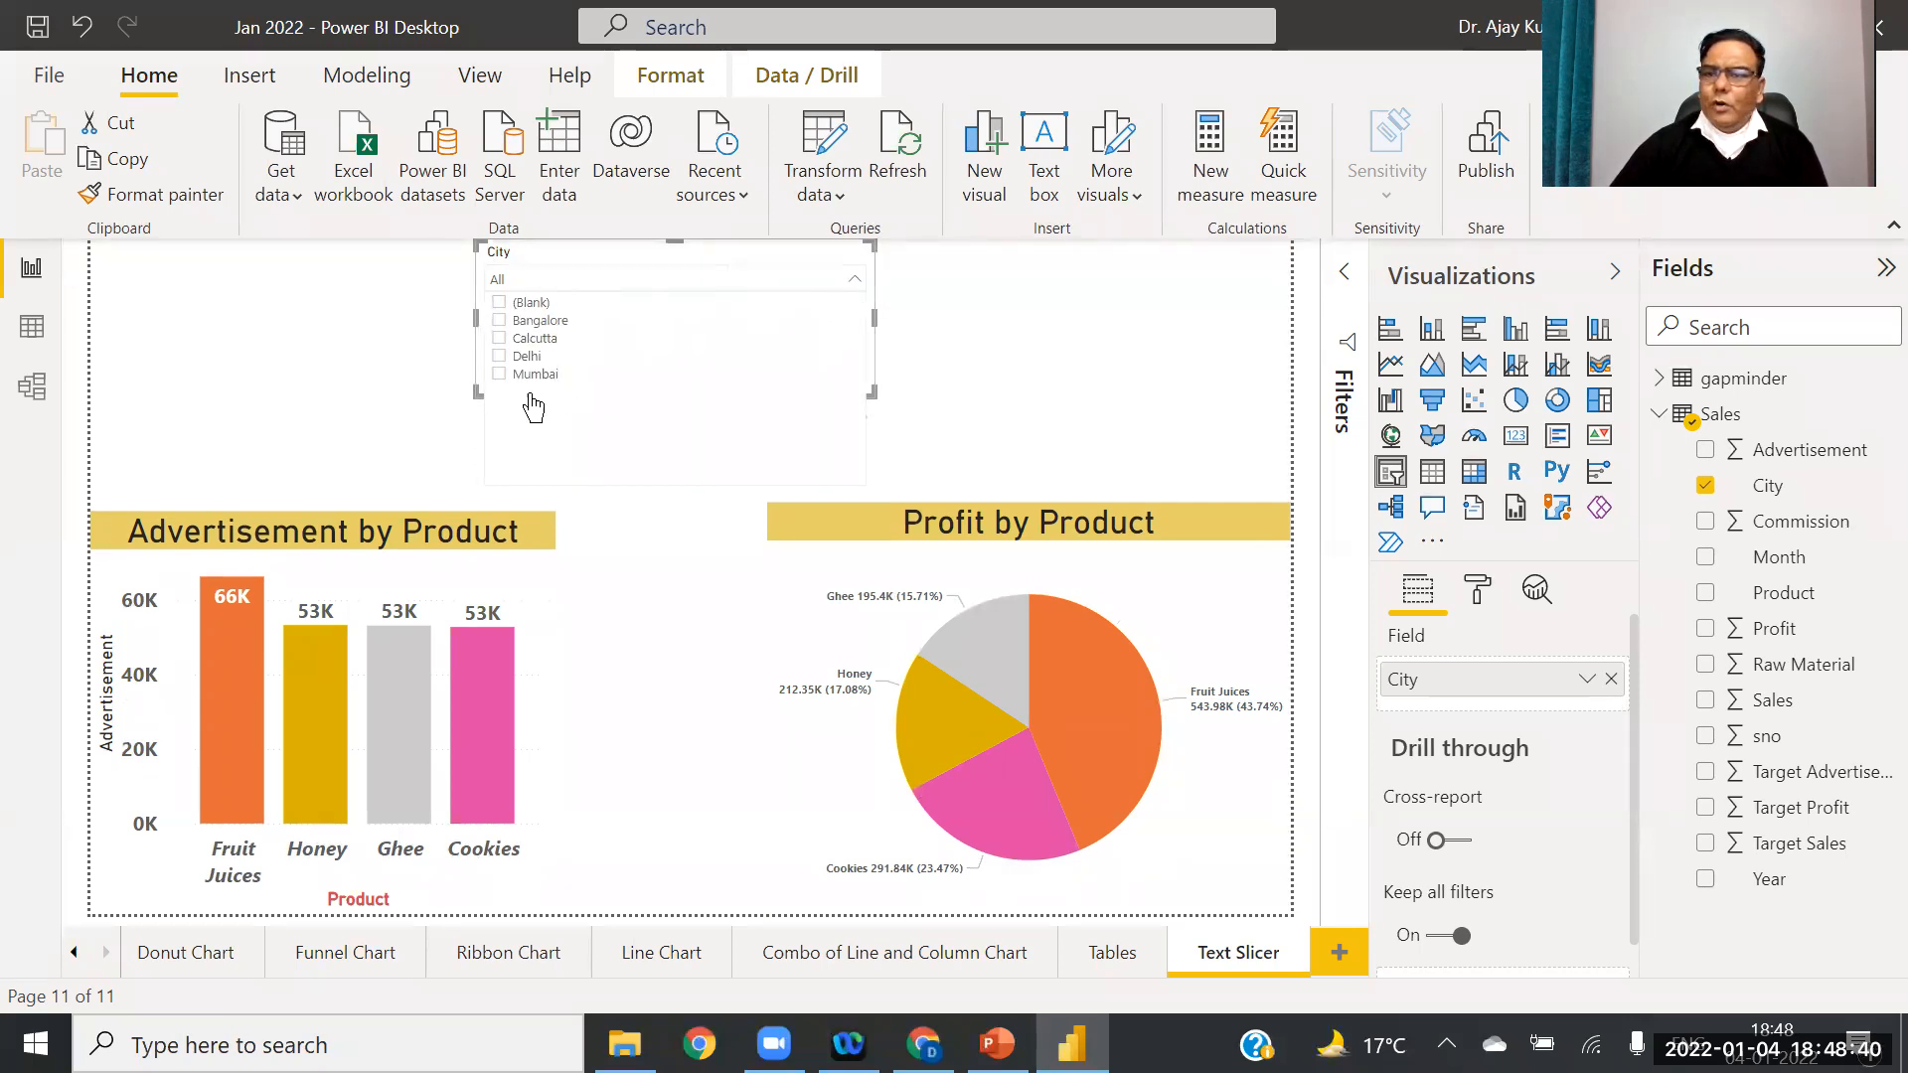
click(500, 339)
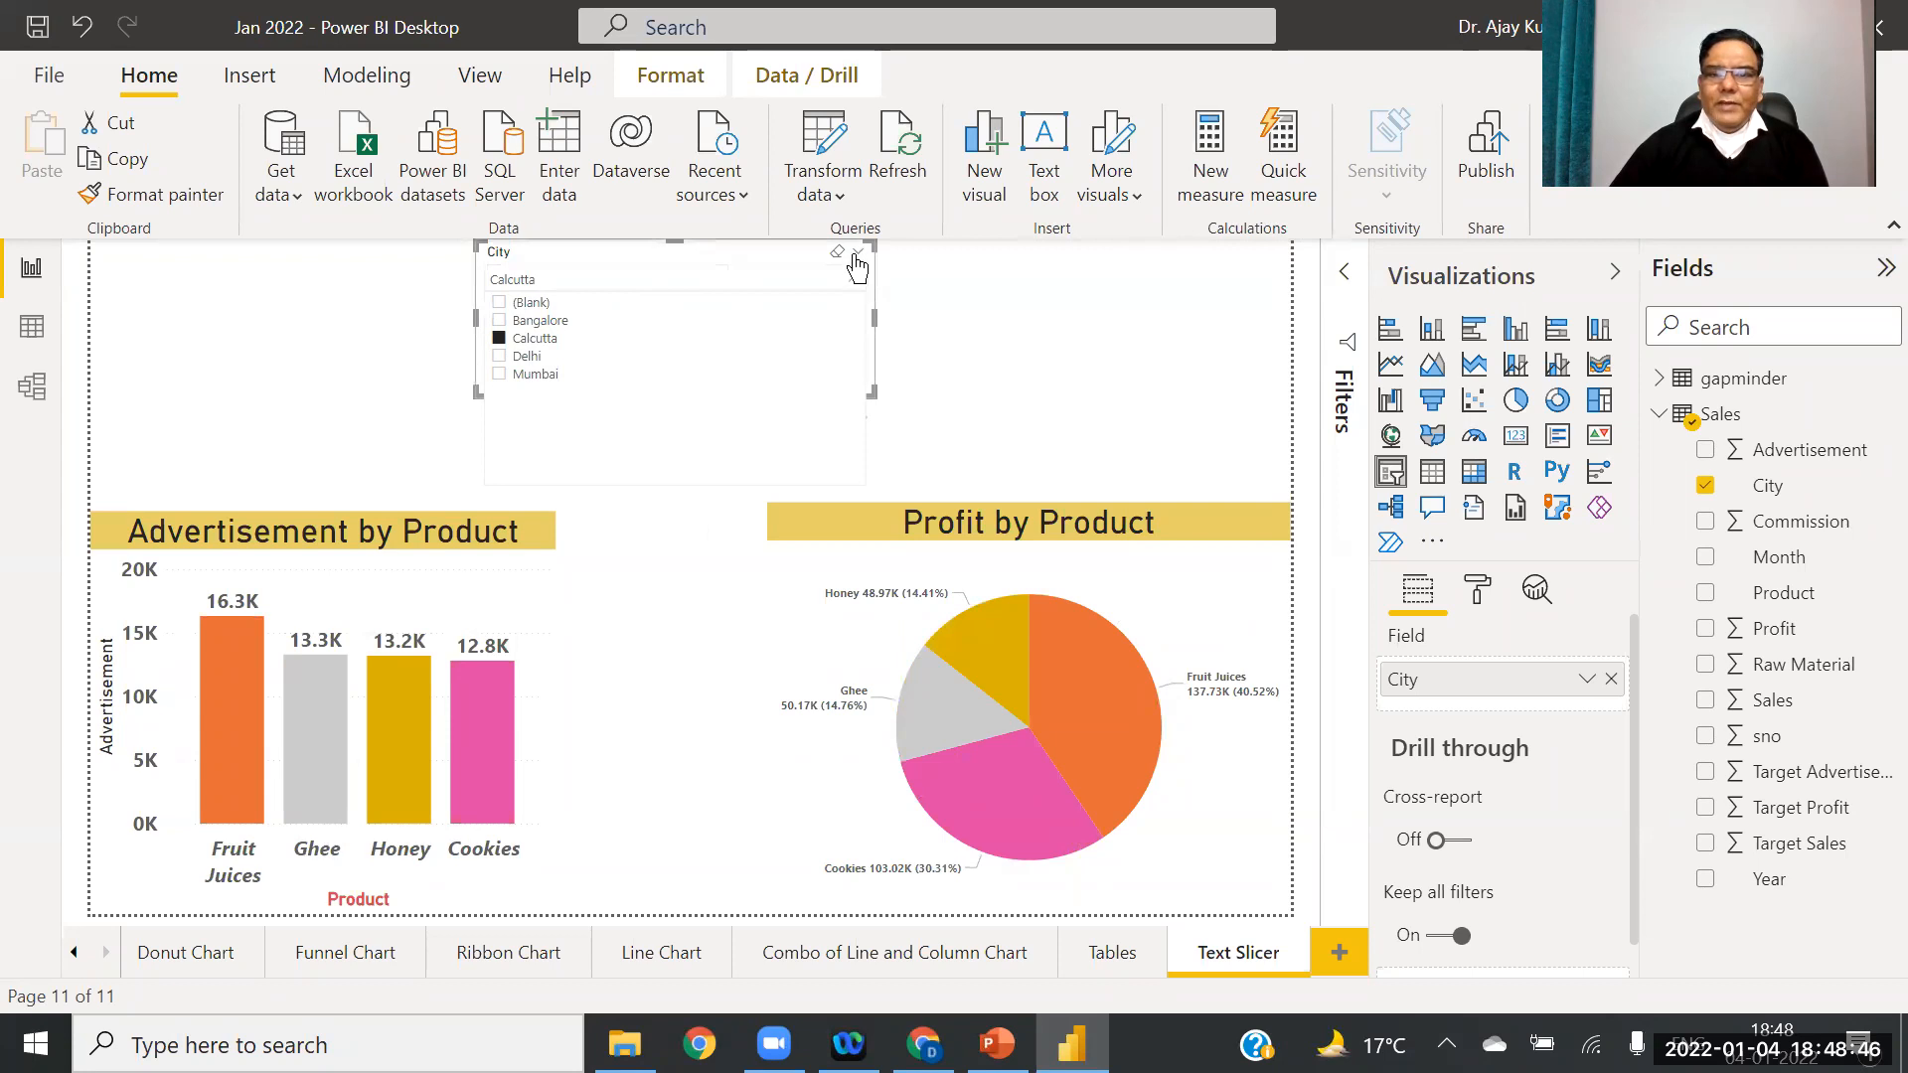
click(860, 255)
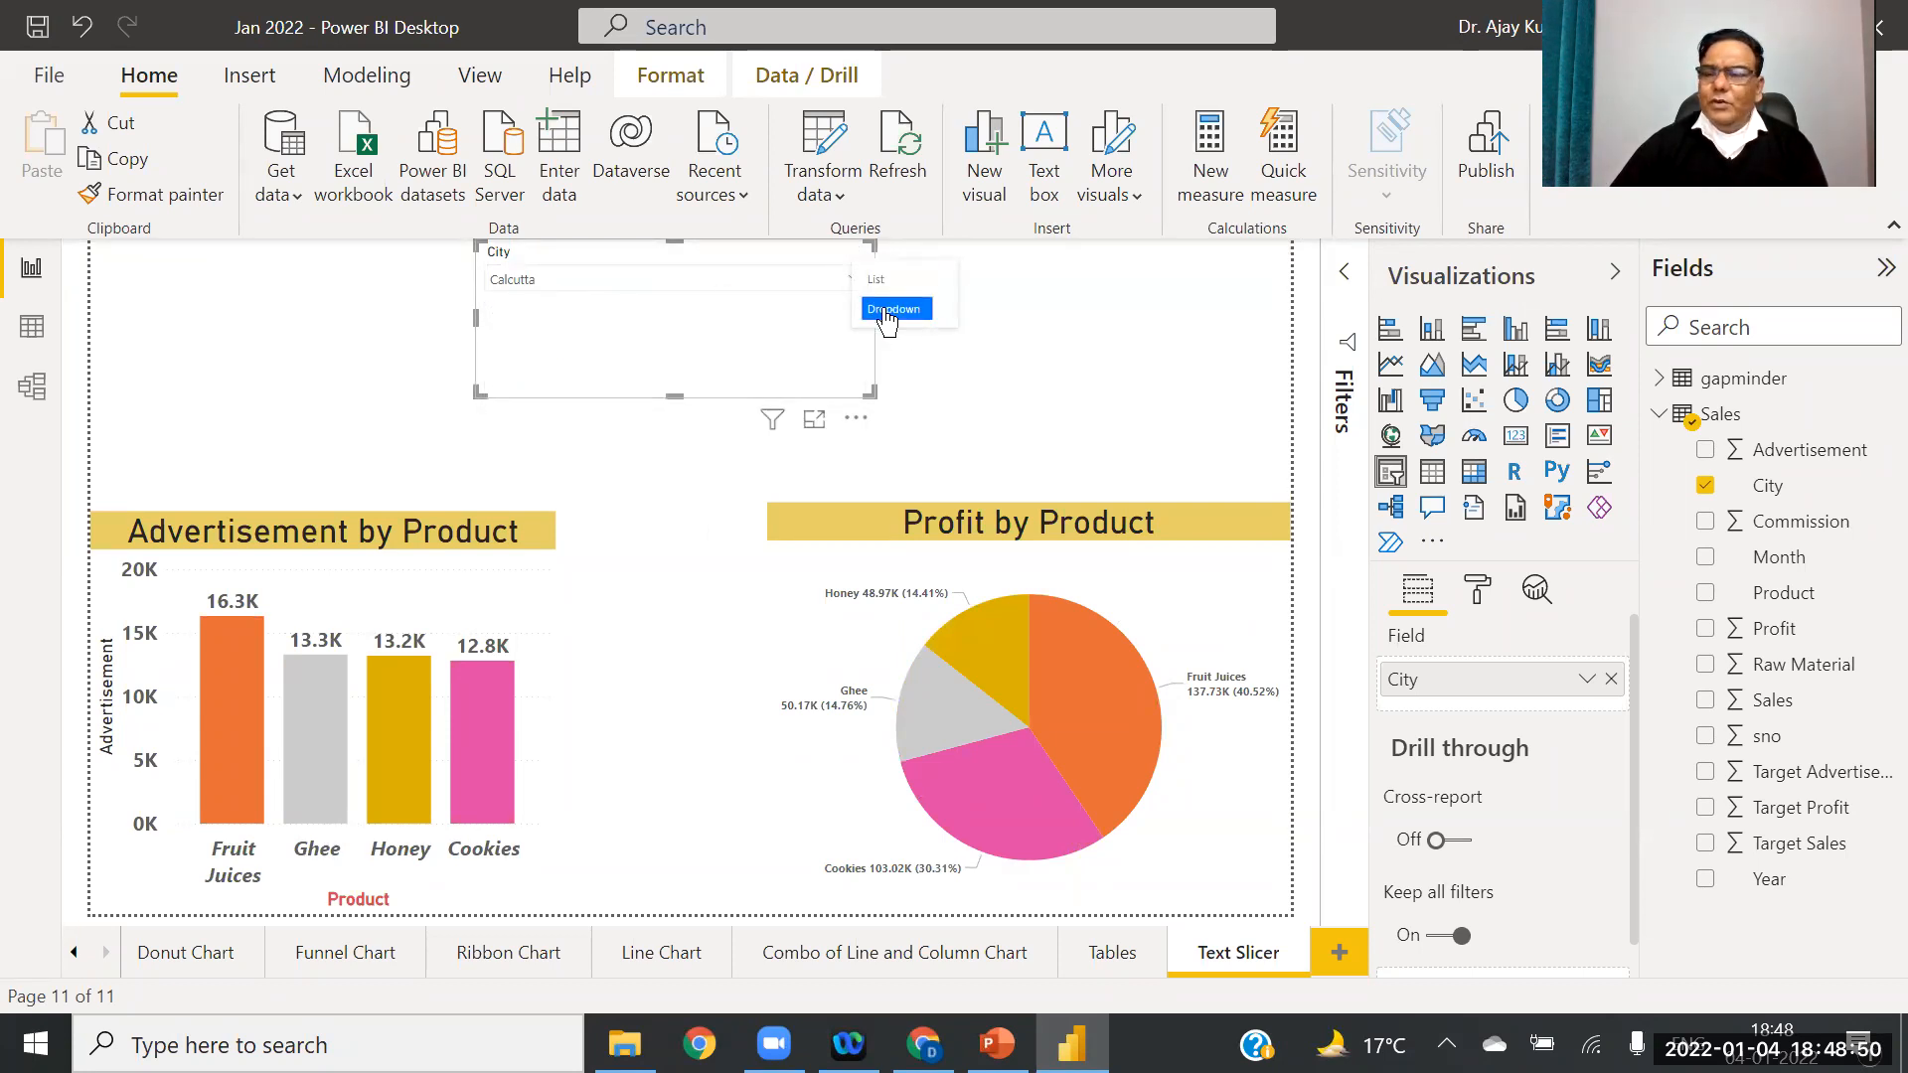
click(1024, 320)
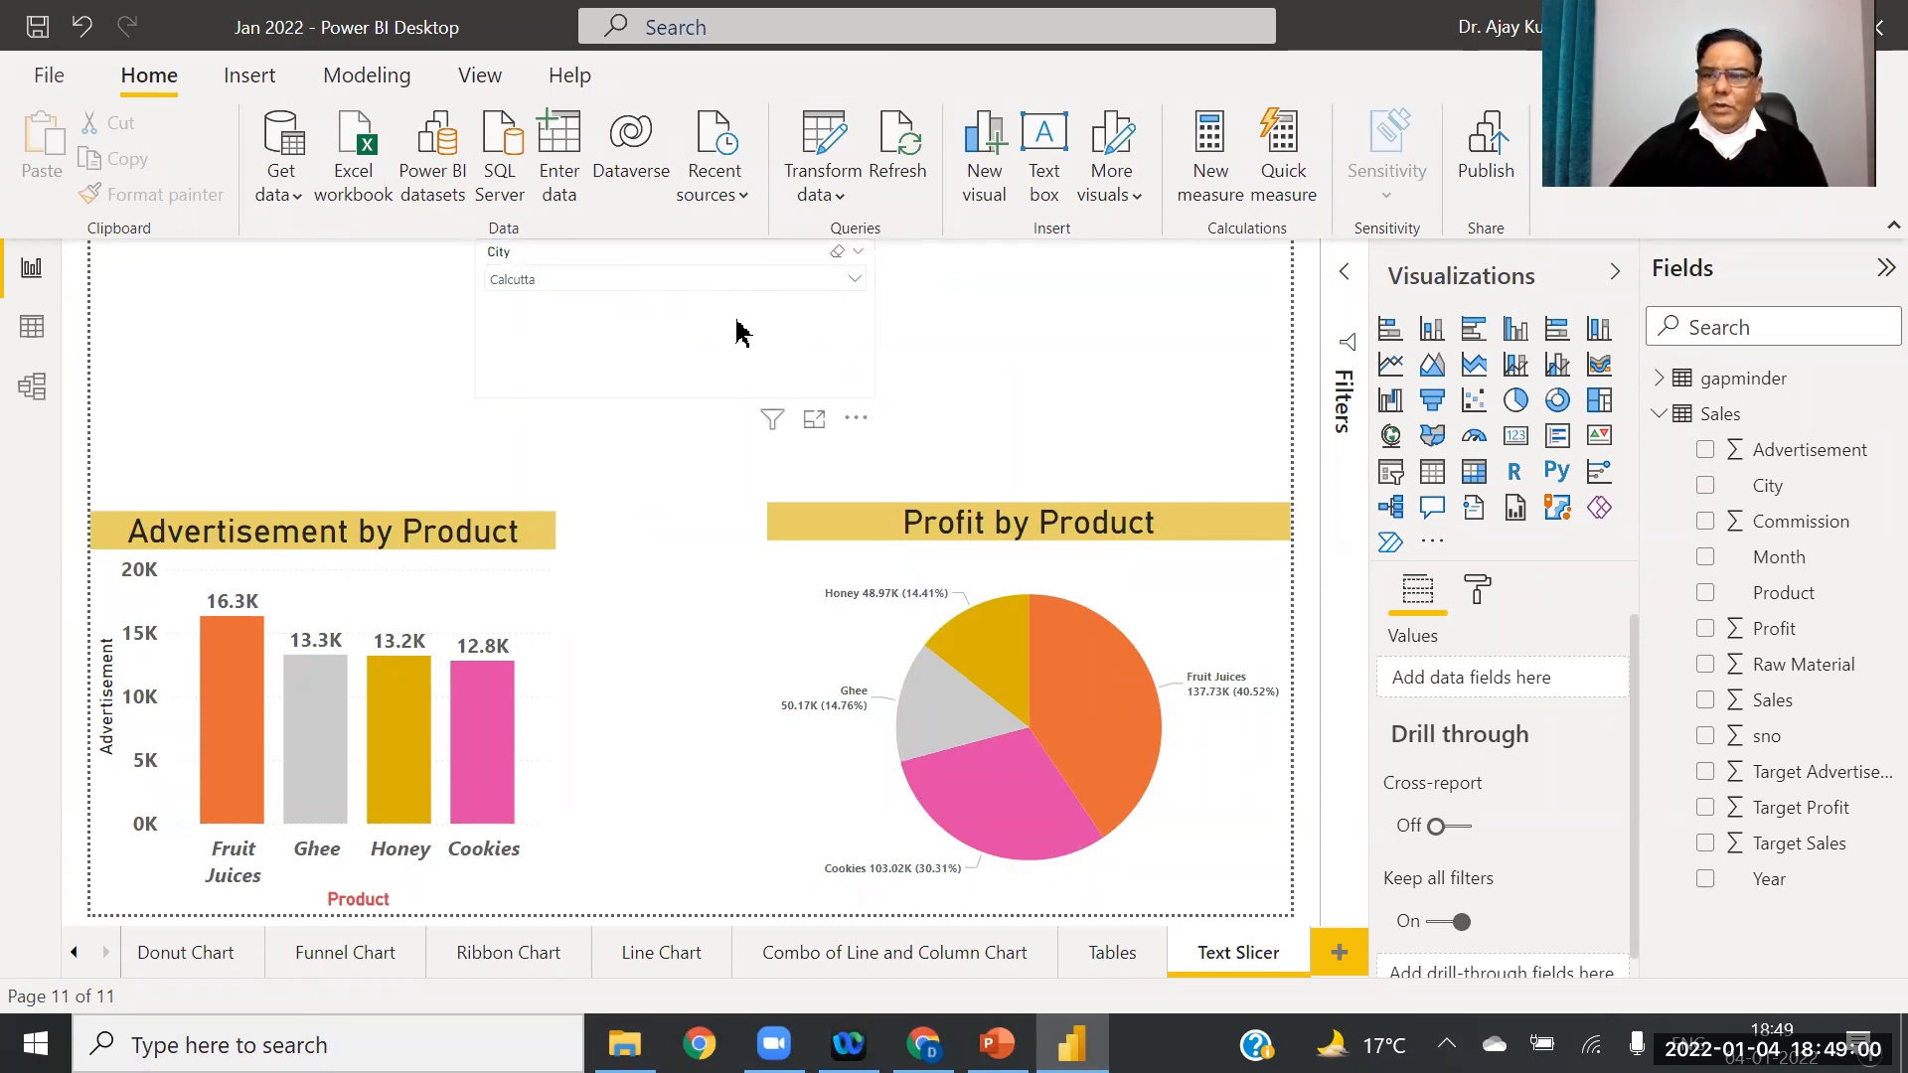
Step: Select the City slicer and browse its General, Selection controls and Slicer header format settings
click(661, 303)
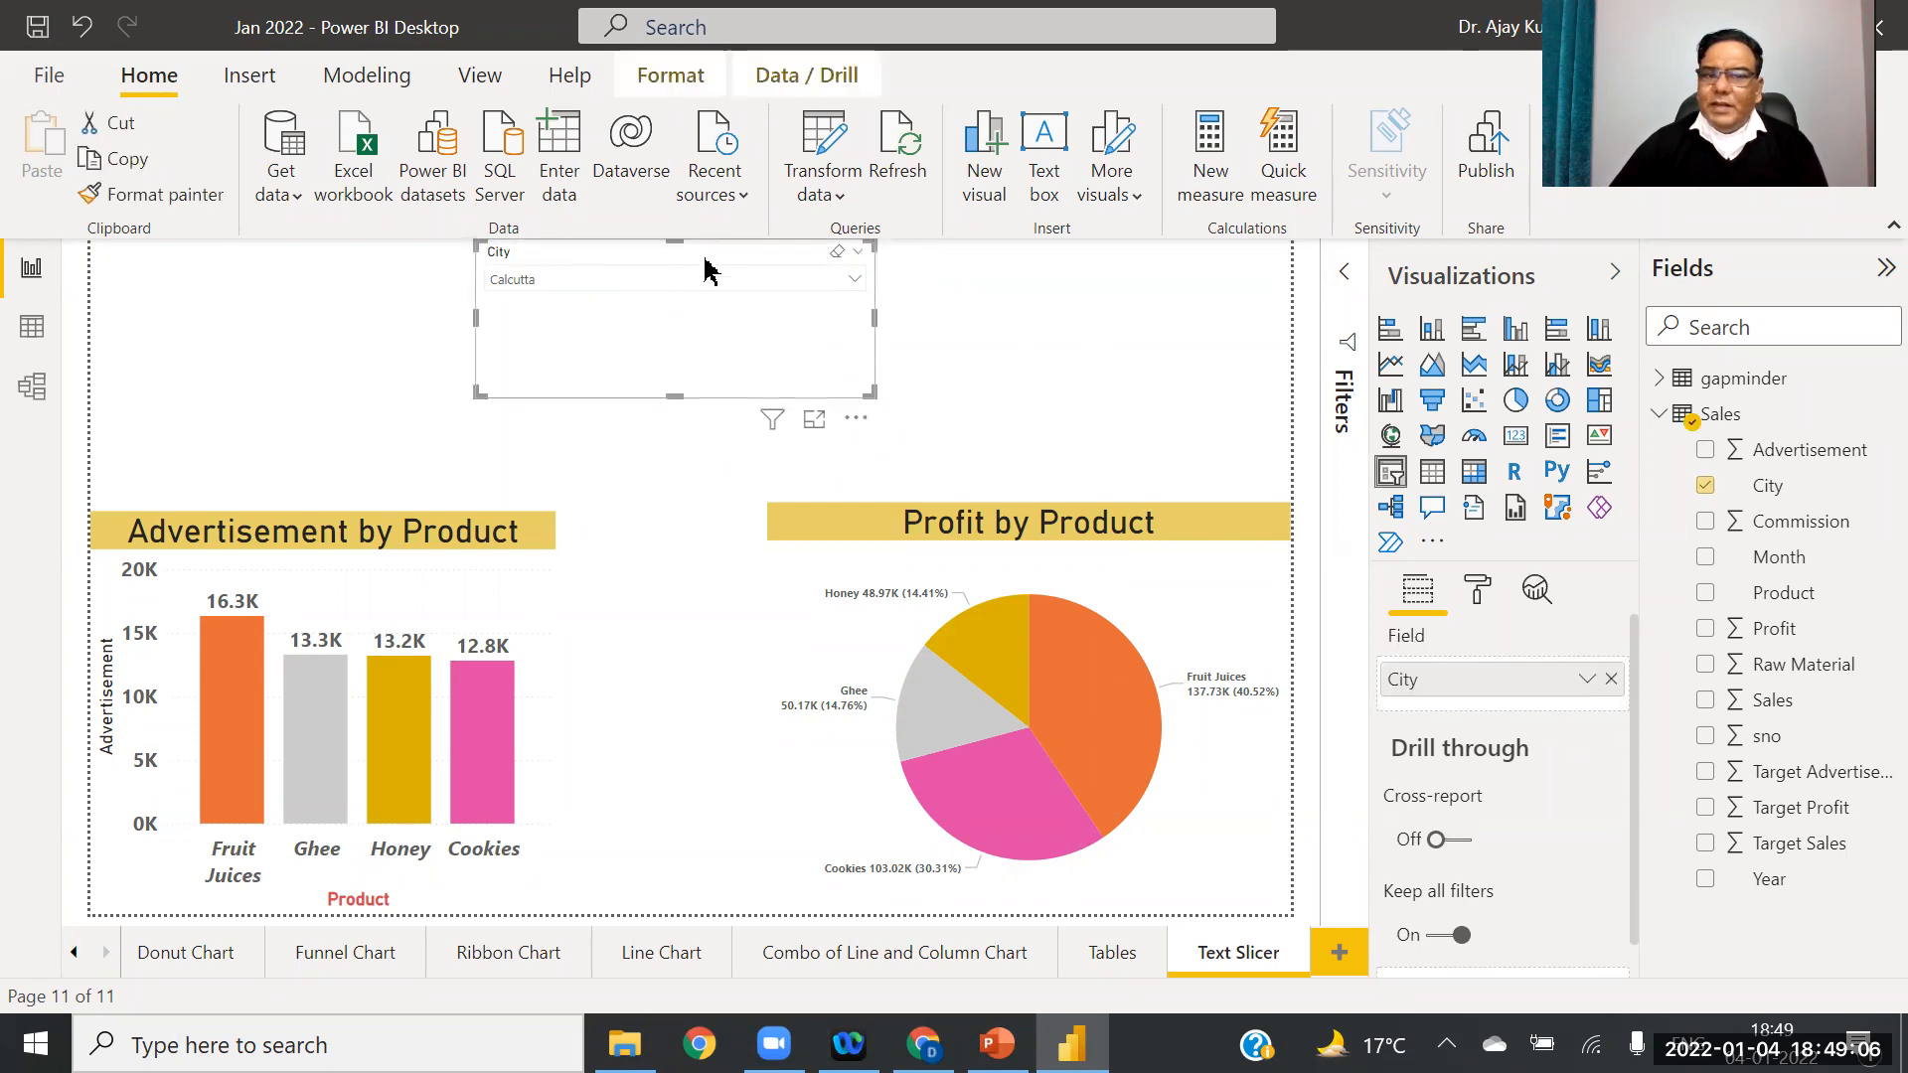
click(1478, 593)
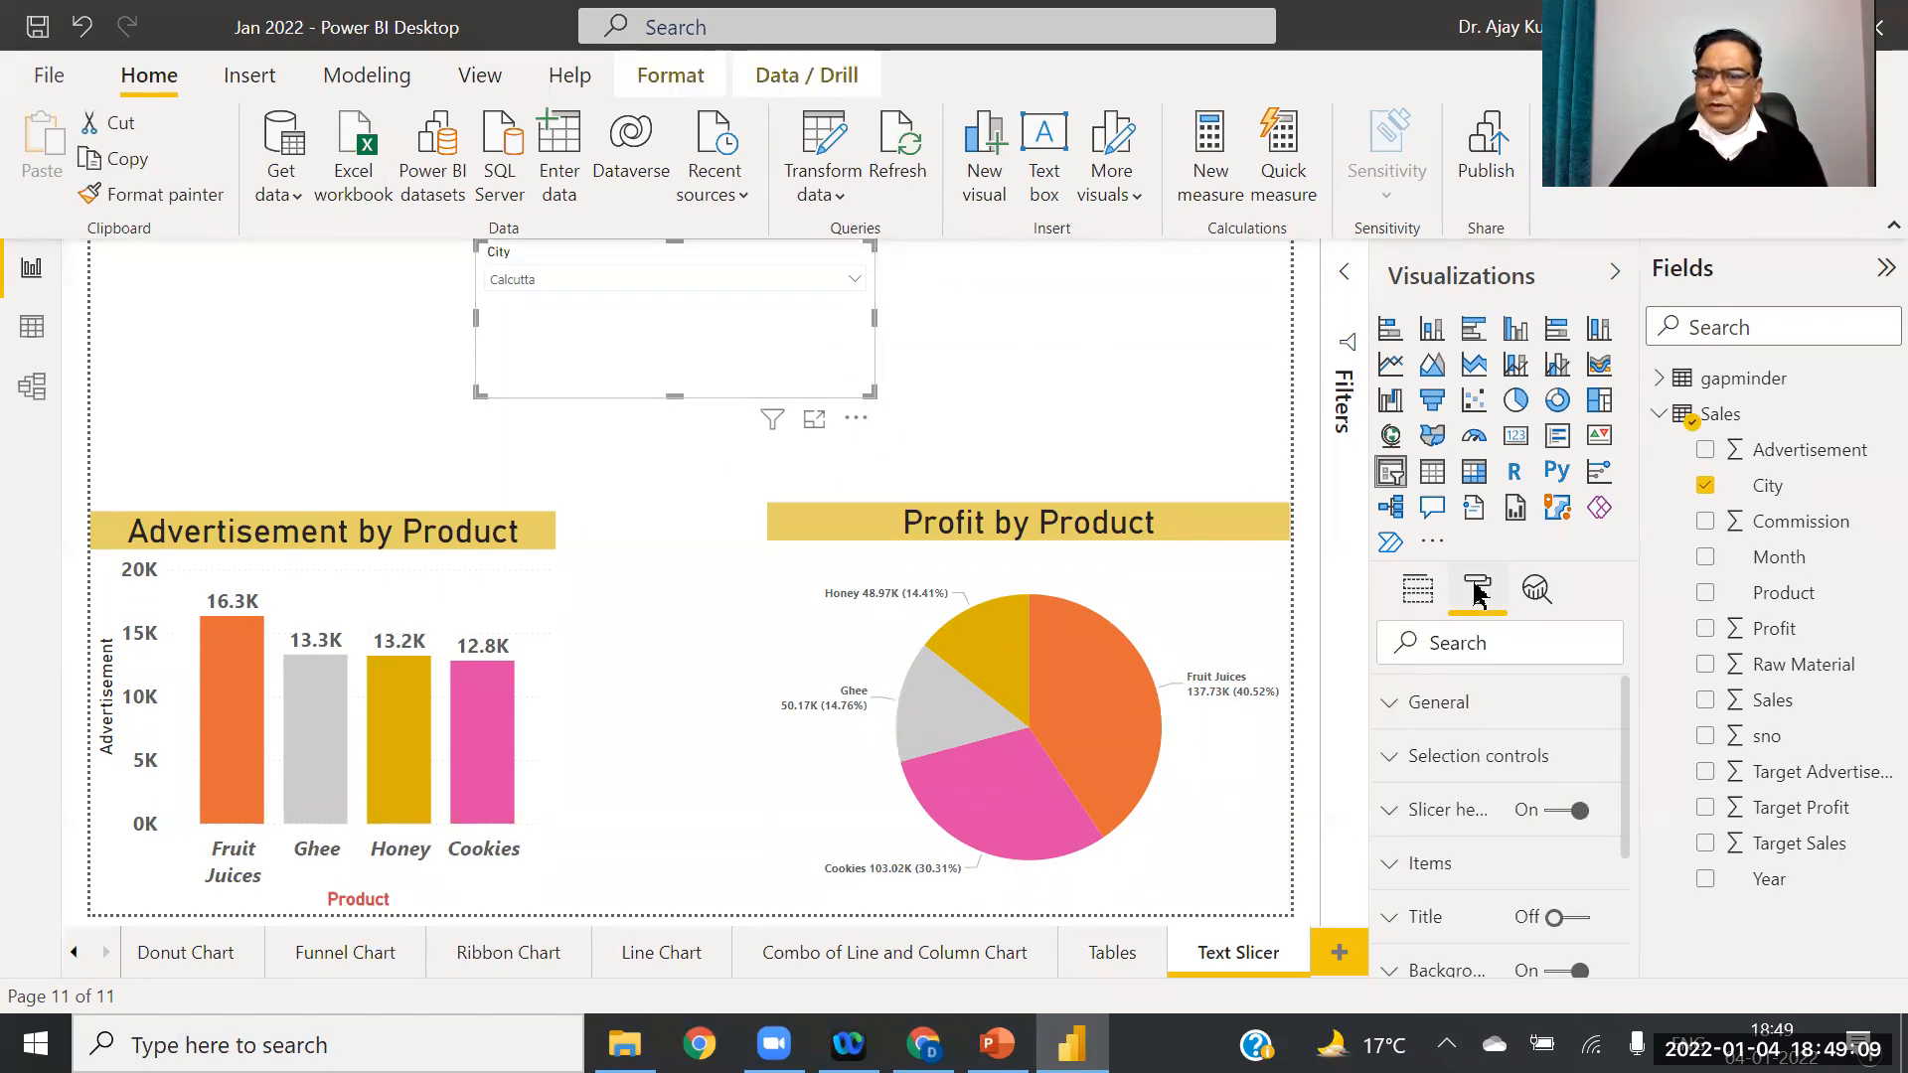
click(1391, 706)
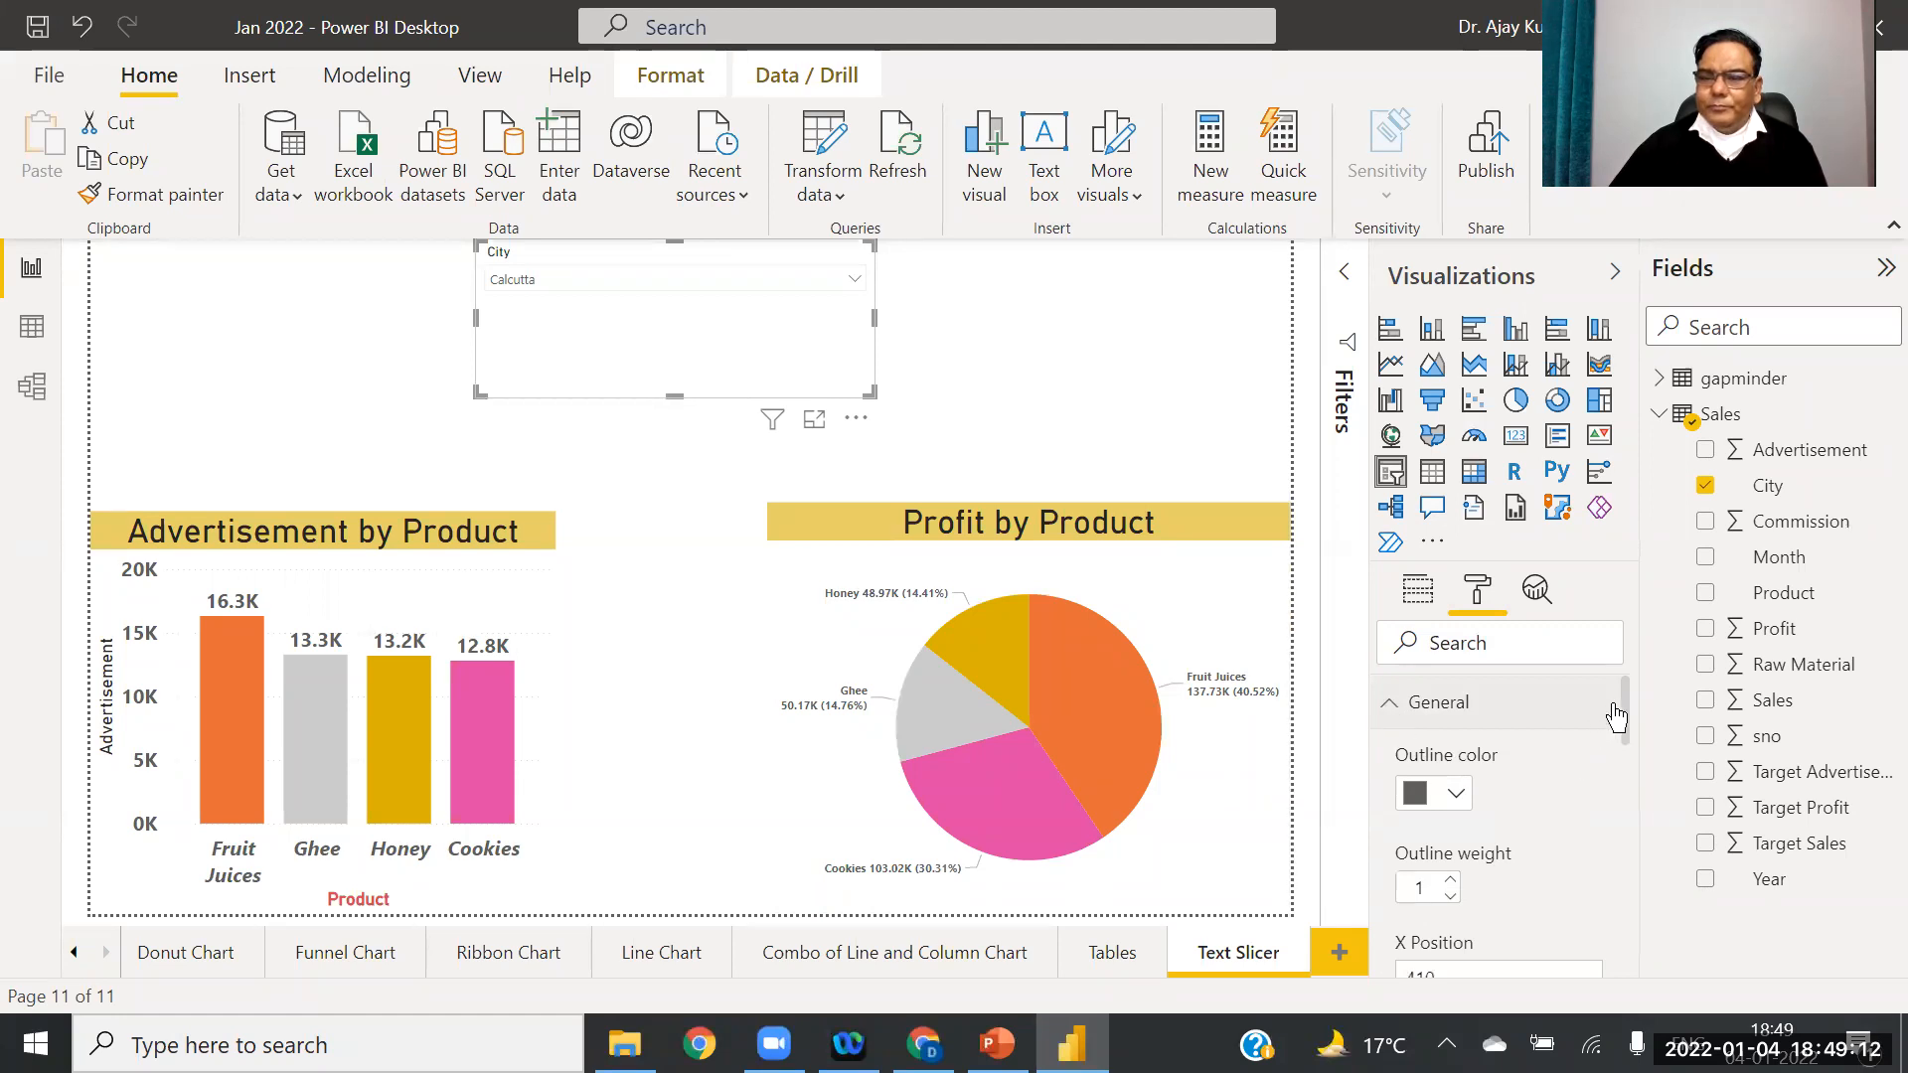
mouse_move(1626, 706)
mouse_down()
mouse_move(1623, 885)
mouse_move(1613, 701)
mouse_up()
scroll(1610, 695, down, 3)
scroll(1610, 696, up, 3)
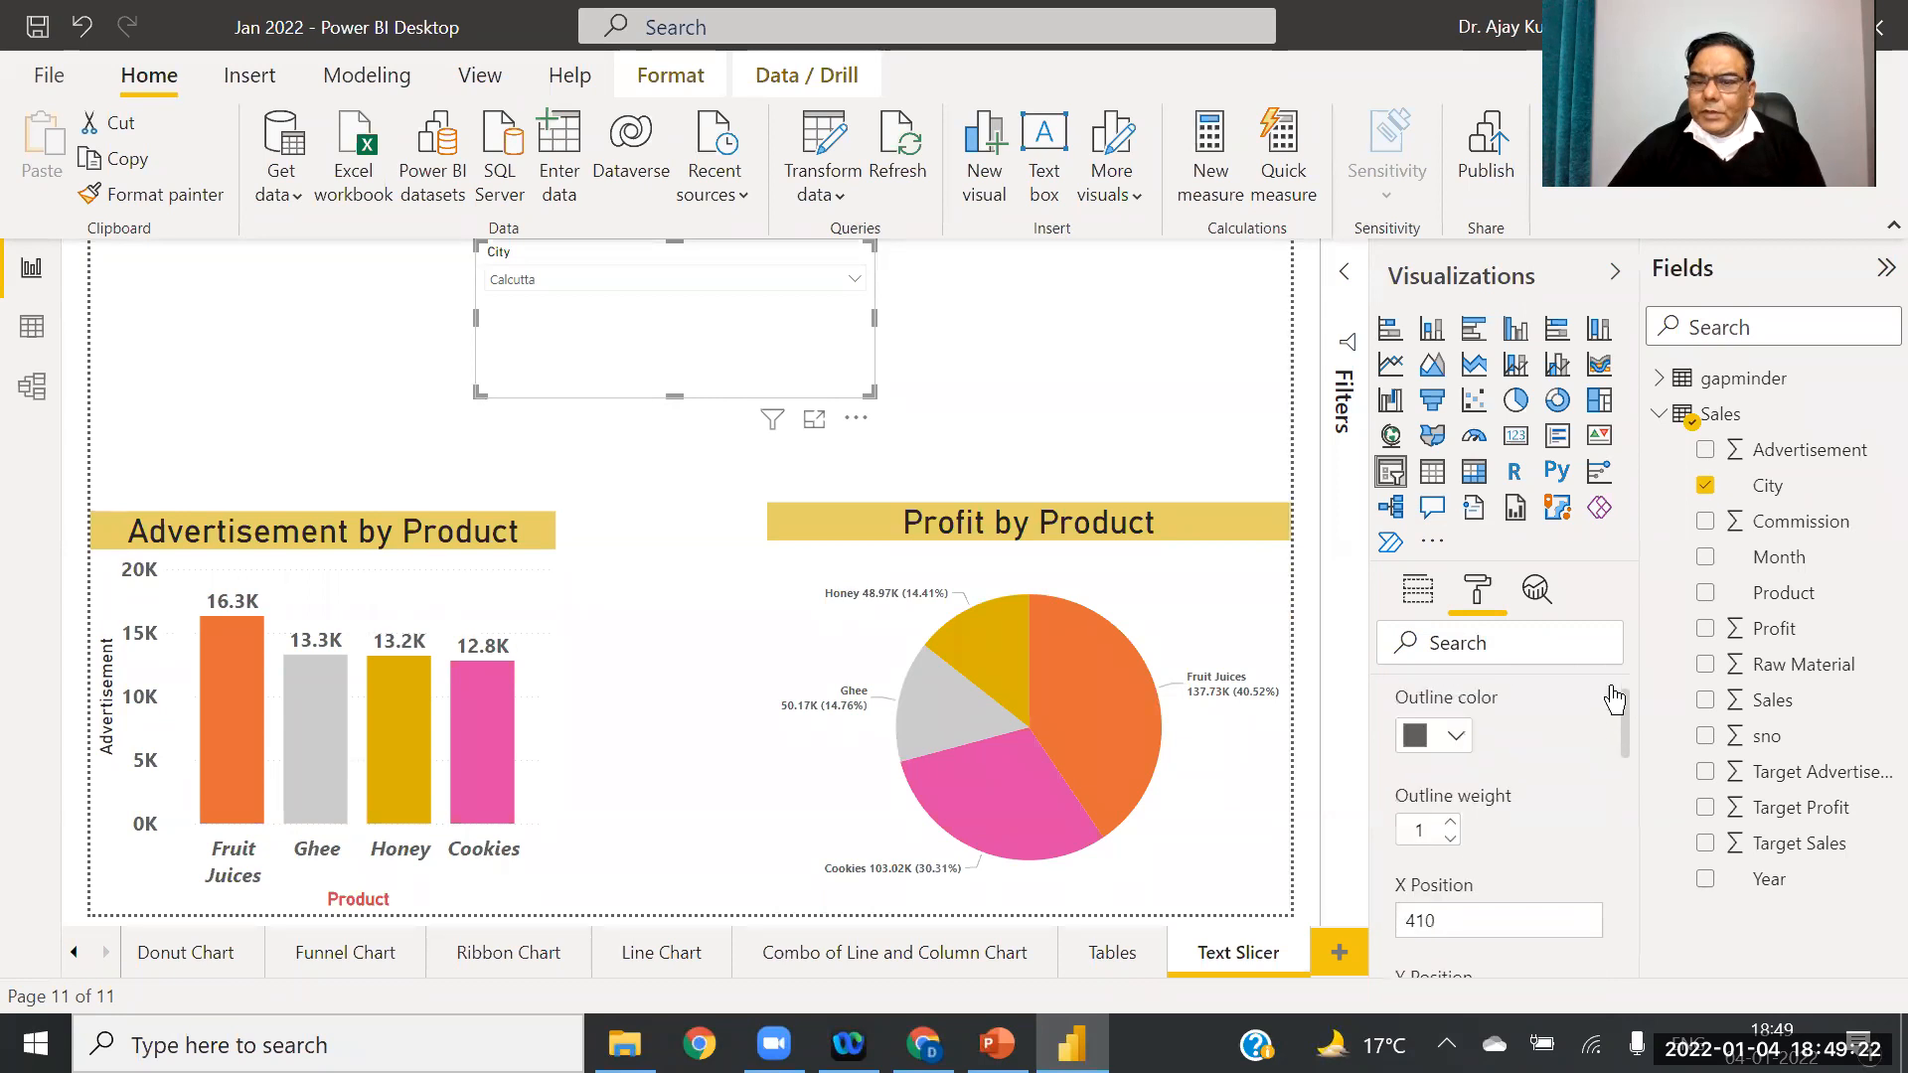
click(1384, 705)
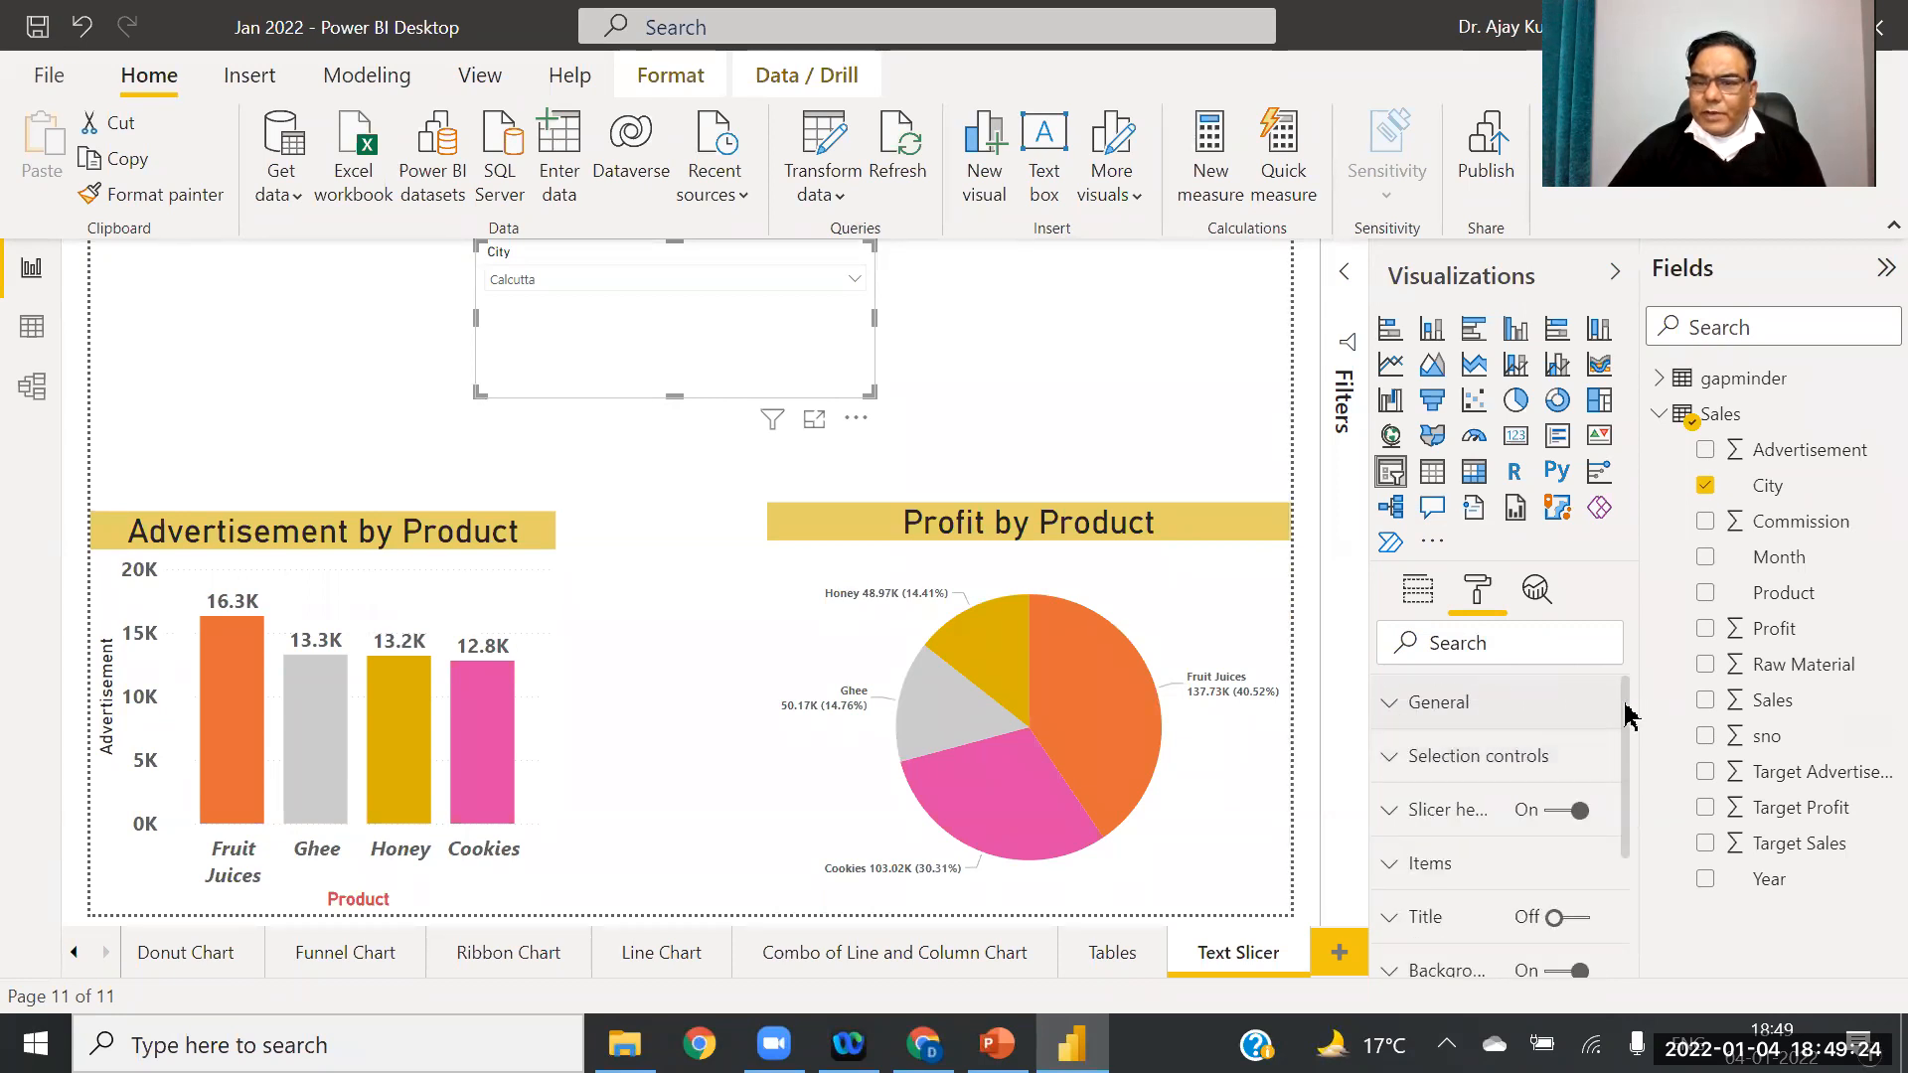
click(1394, 763)
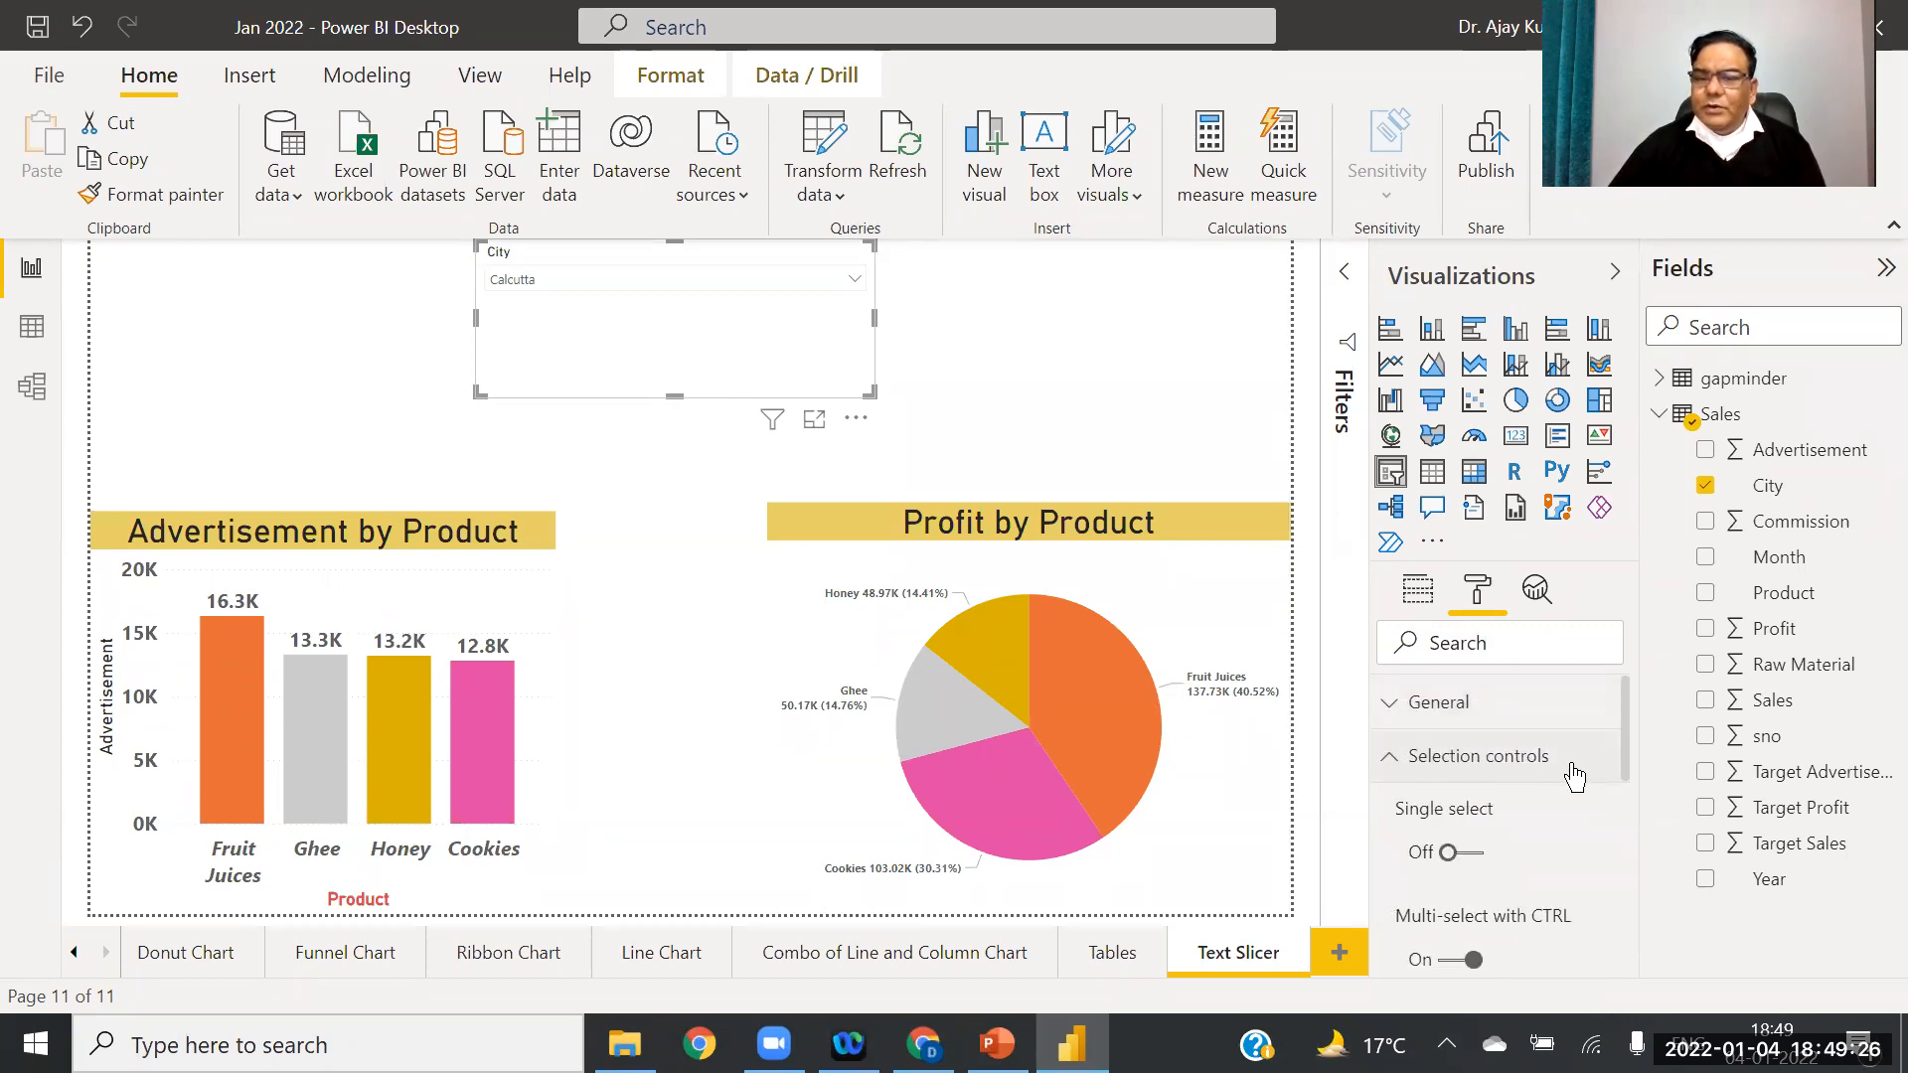
drag(1627, 716, 1641, 852)
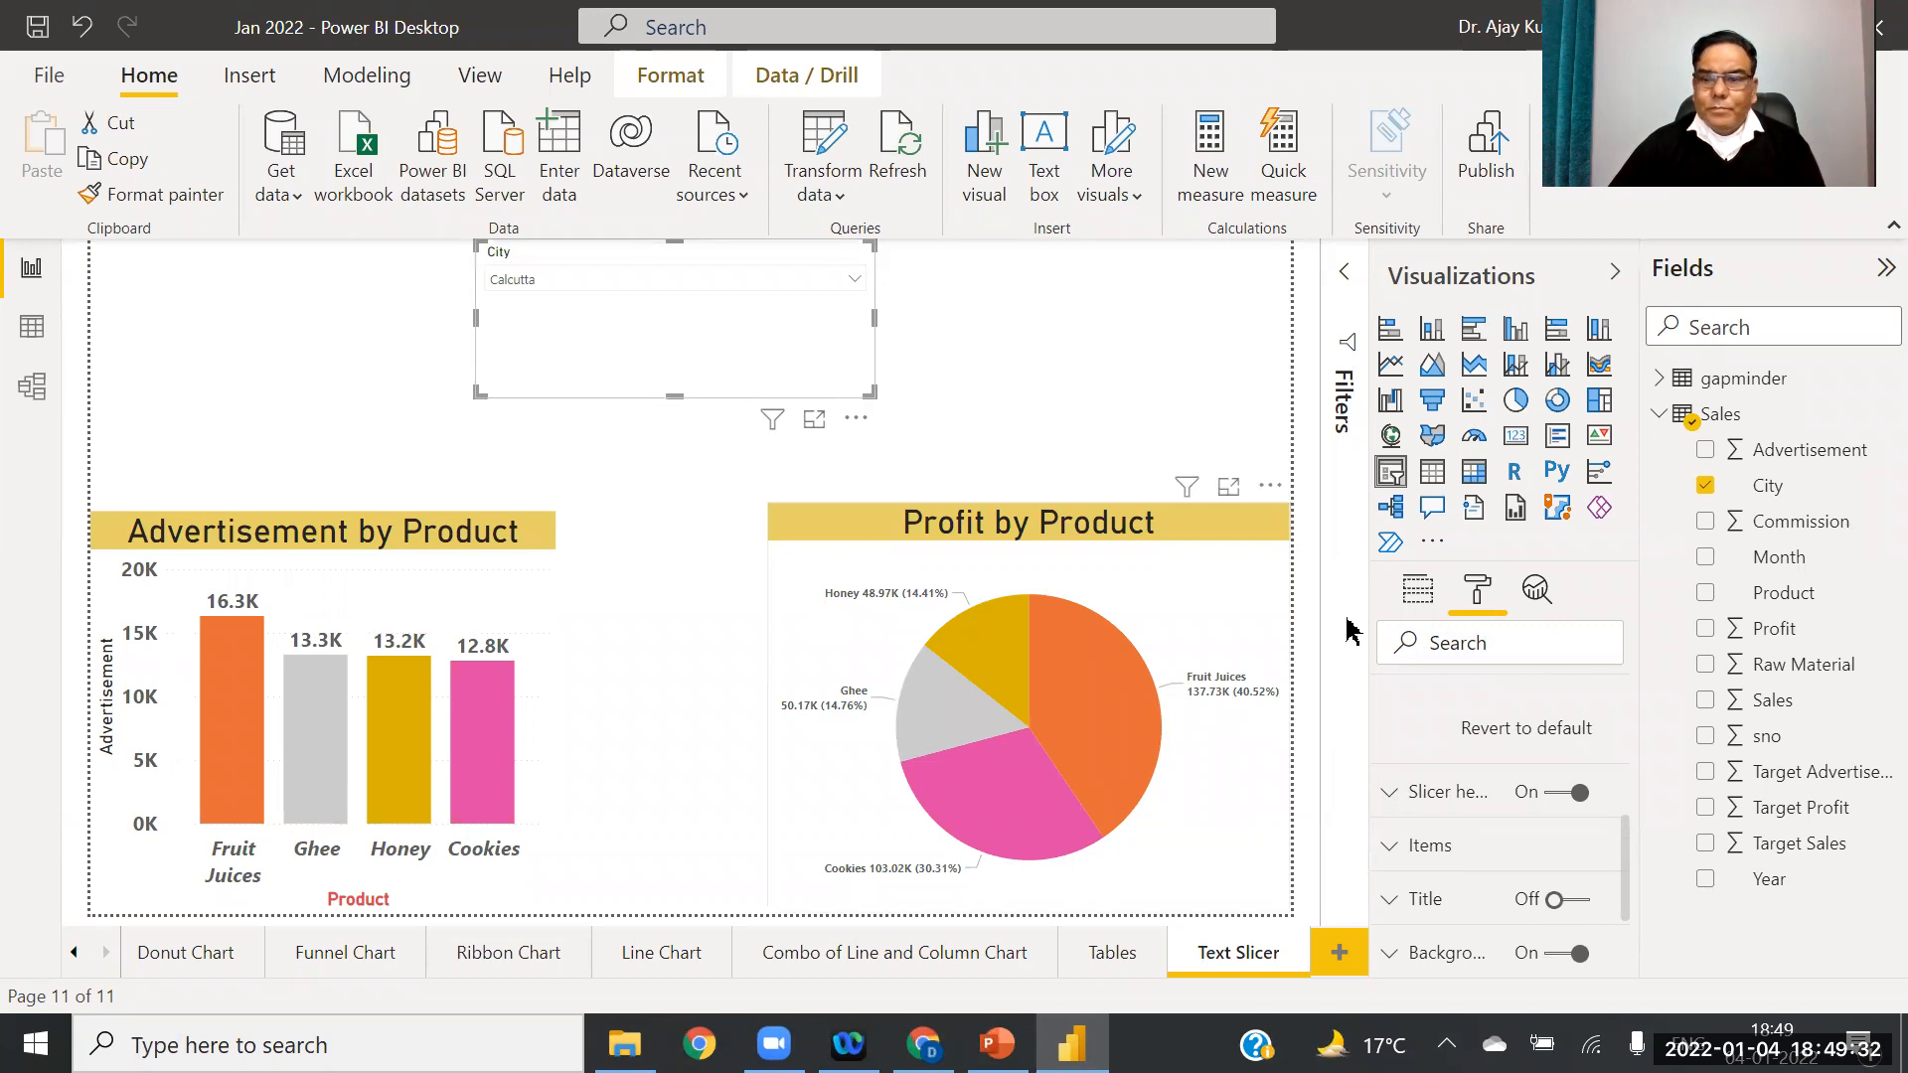
click(1387, 794)
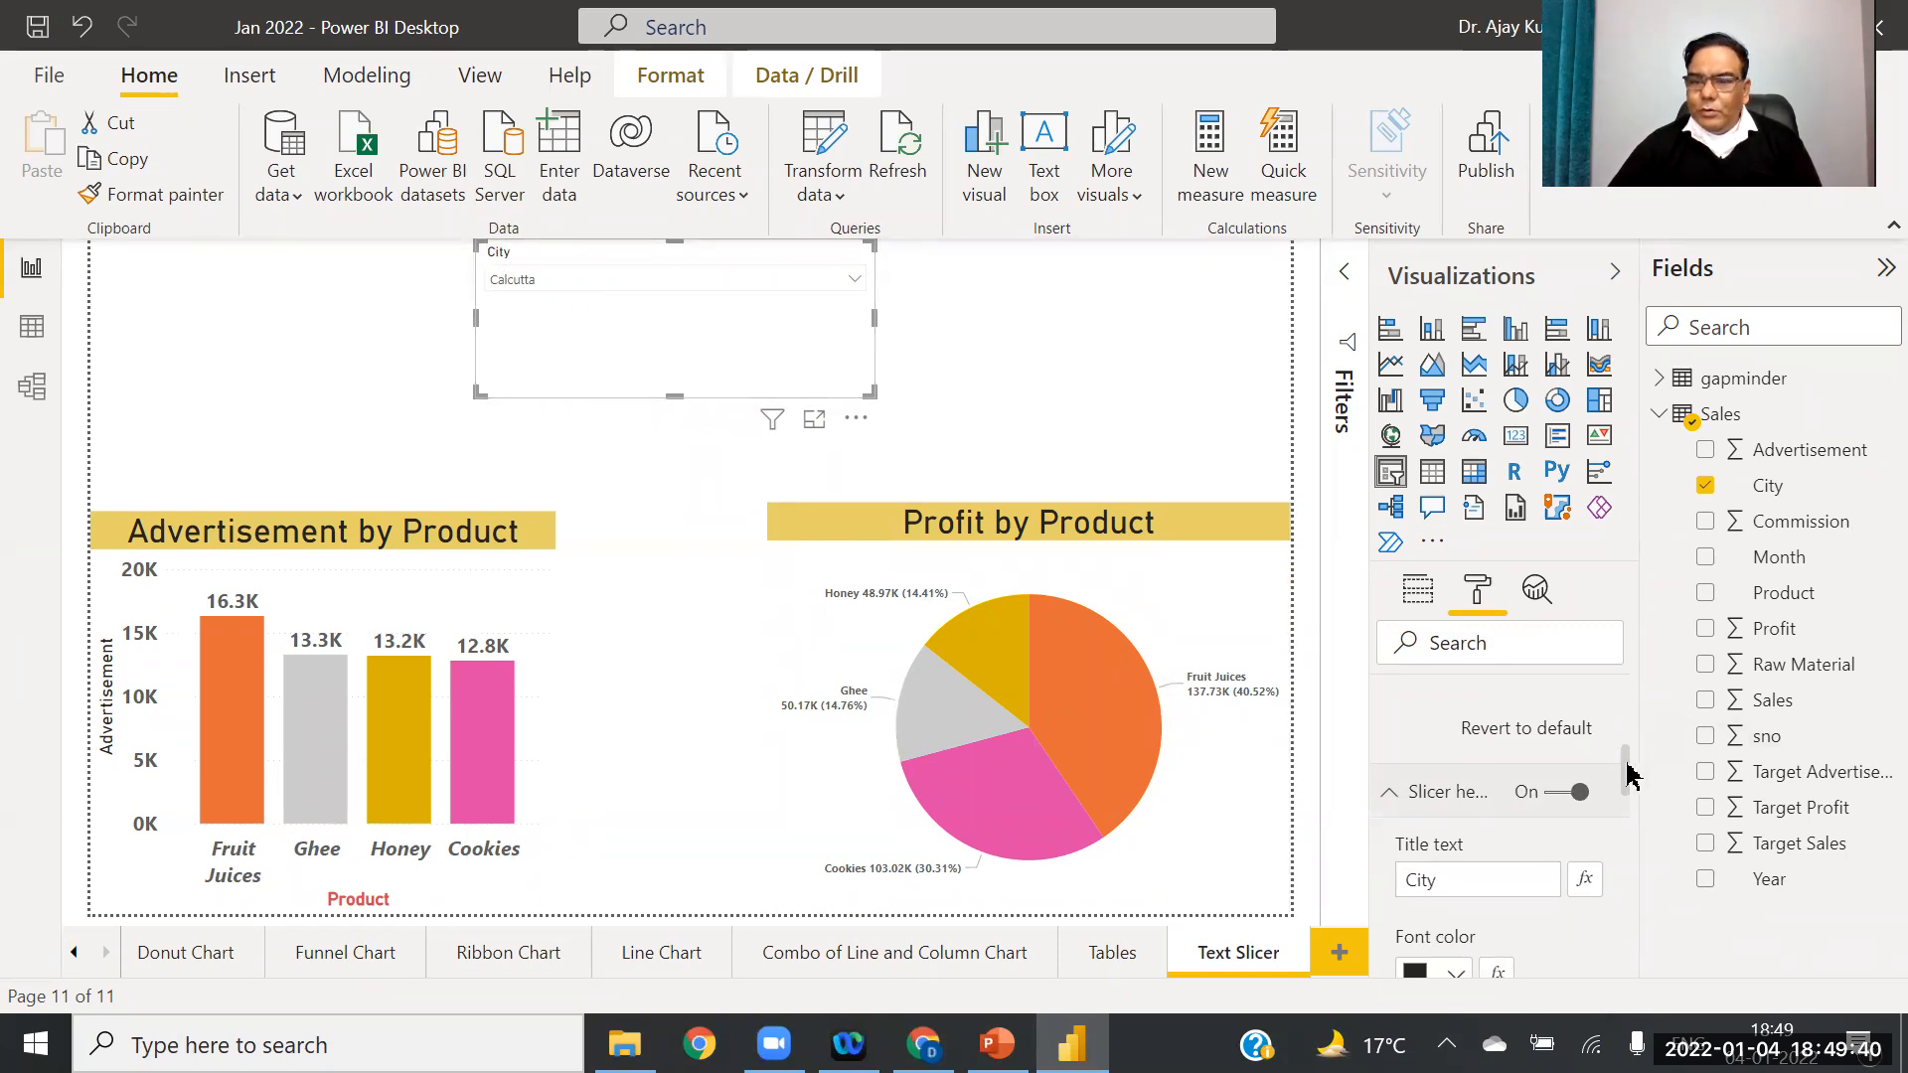
scroll(1626, 780, down, 3)
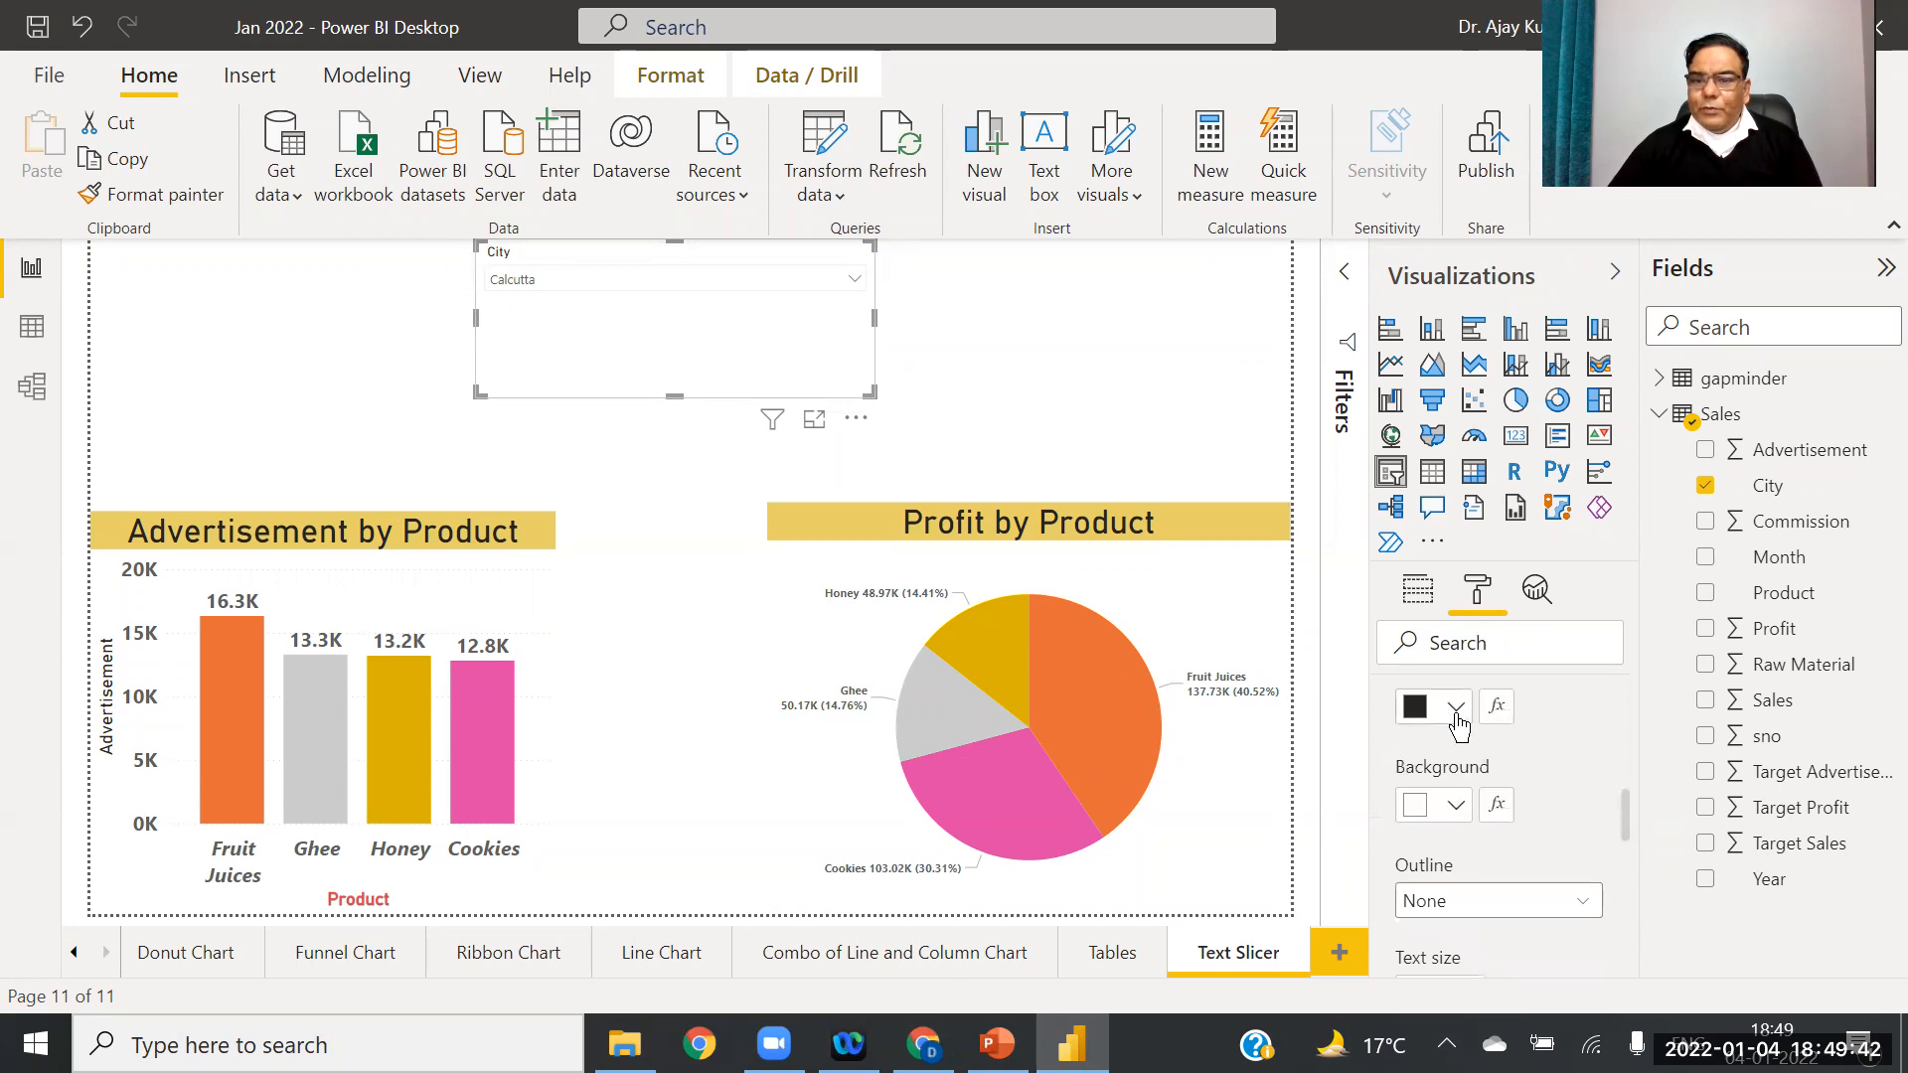
Step: Try header colour pairs: red on lavender, black on white, then white on black
click(1457, 708)
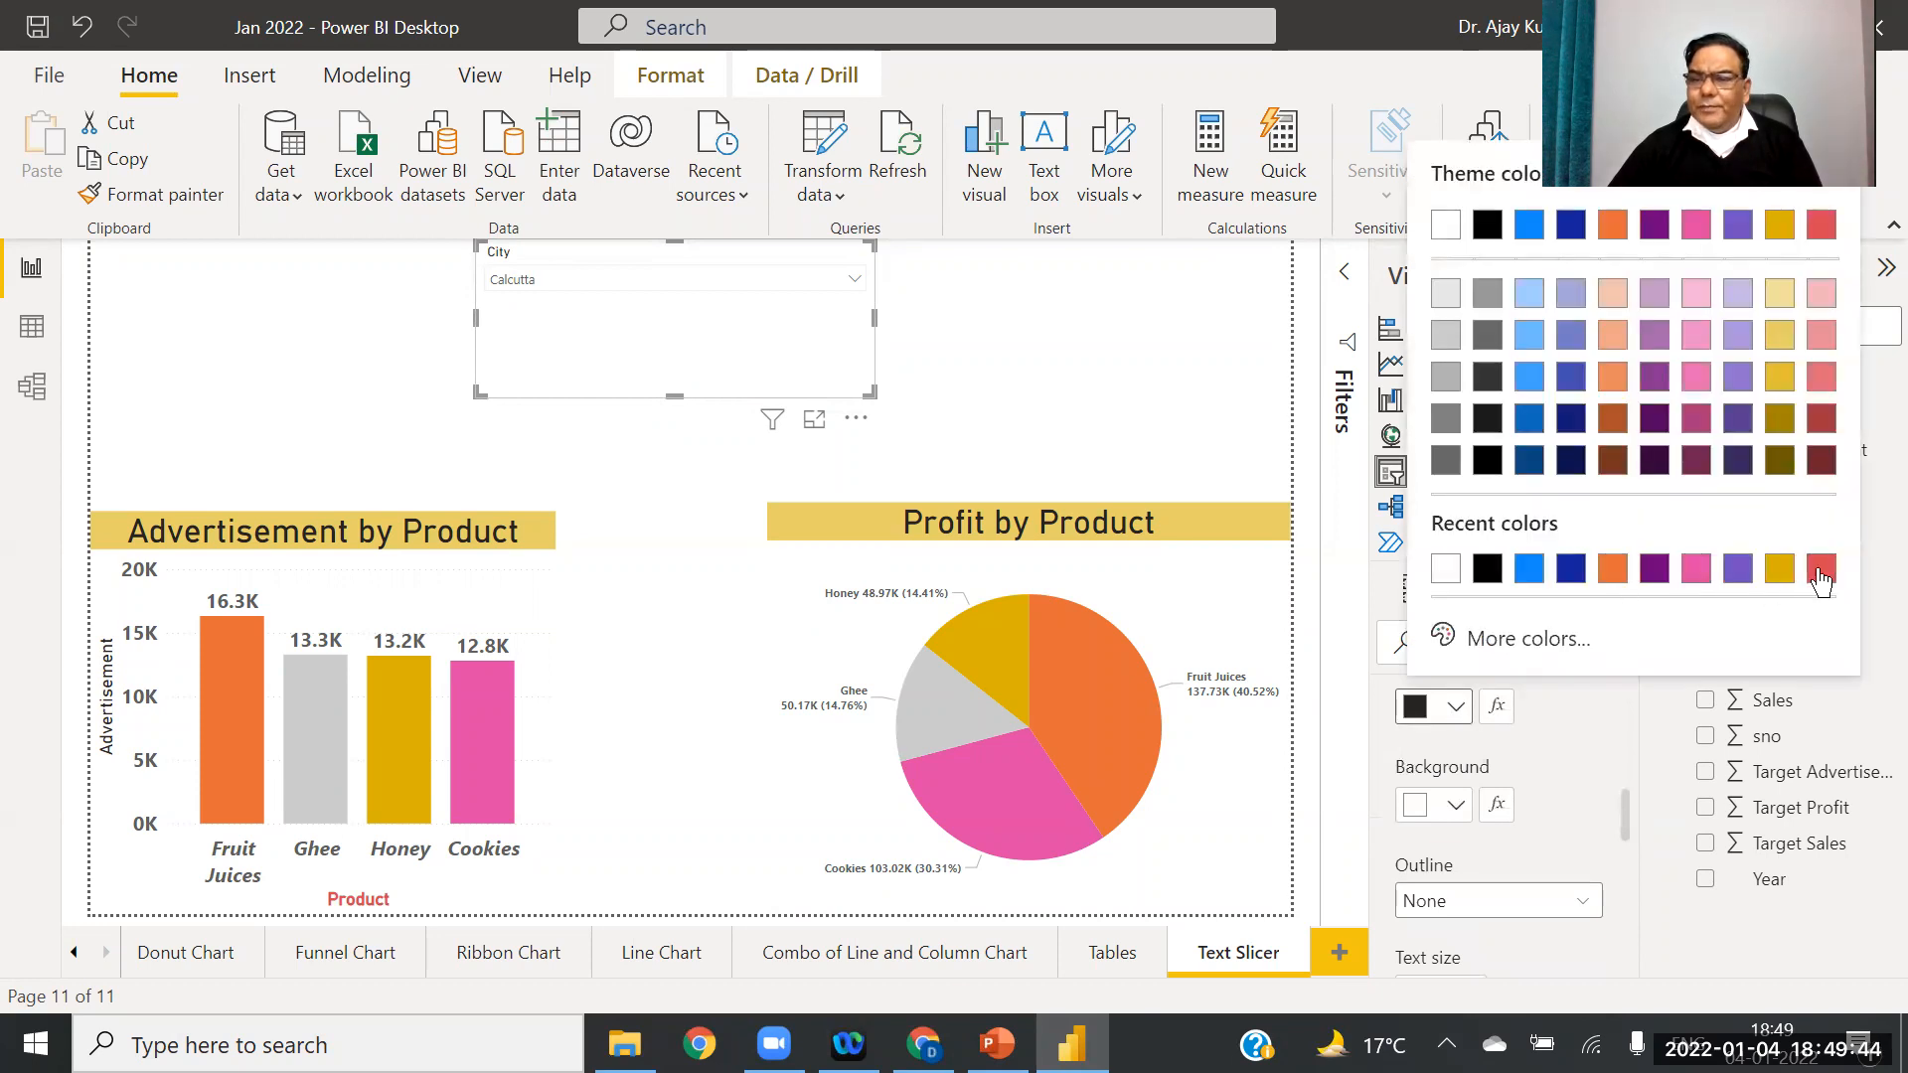
click(1819, 581)
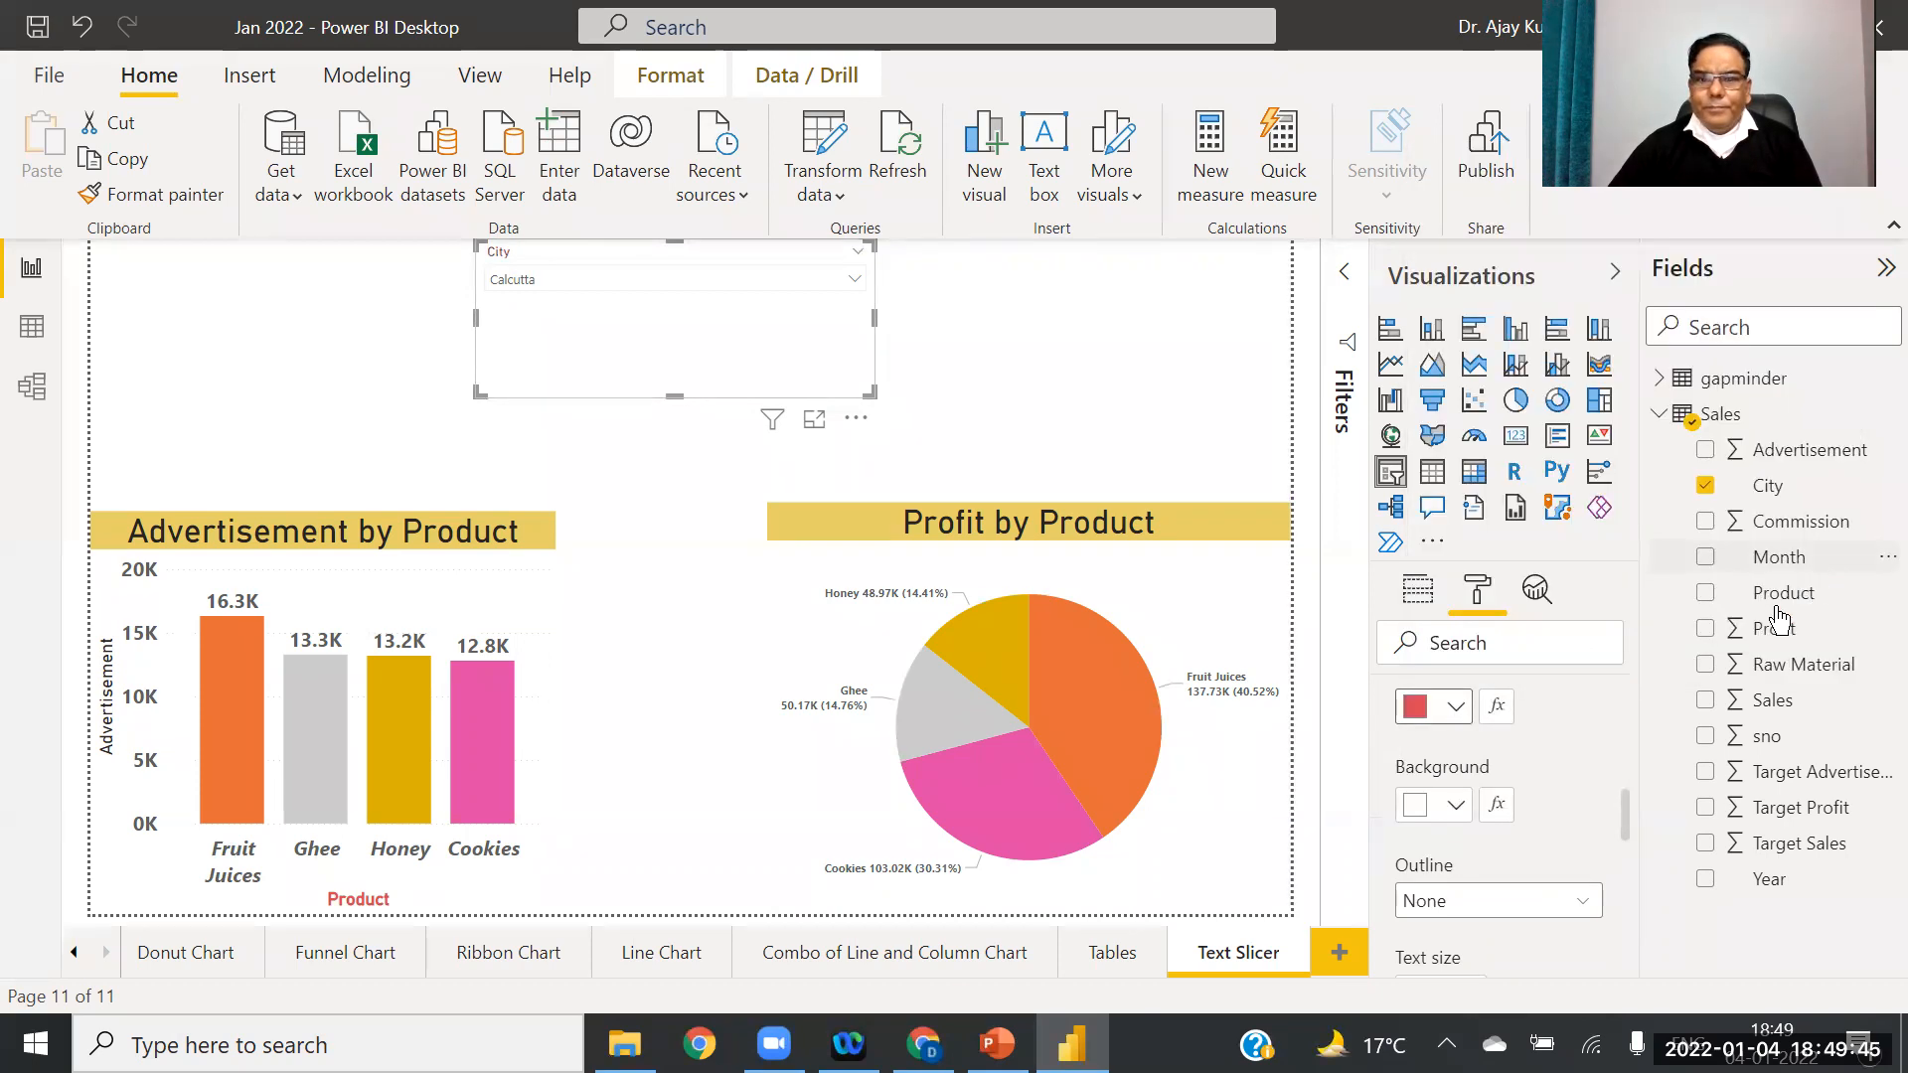
click(1457, 805)
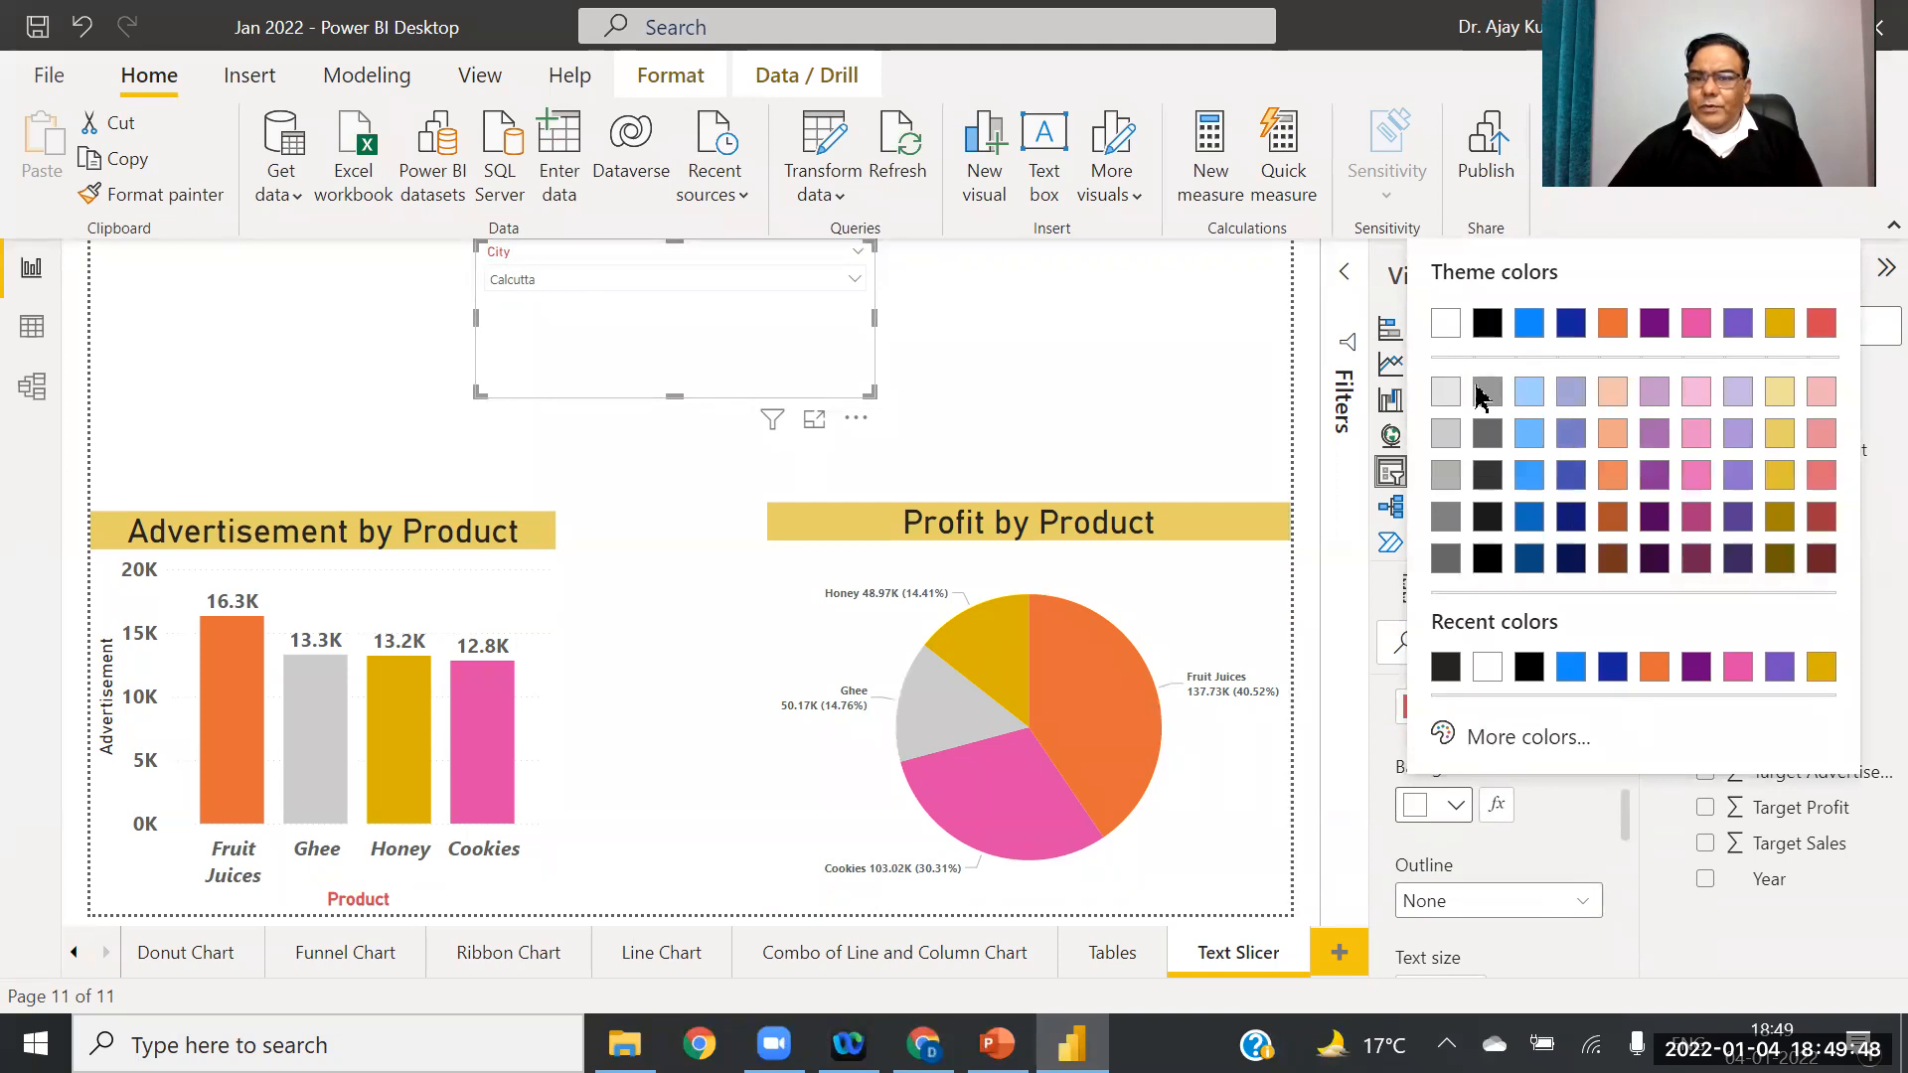
click(1737, 393)
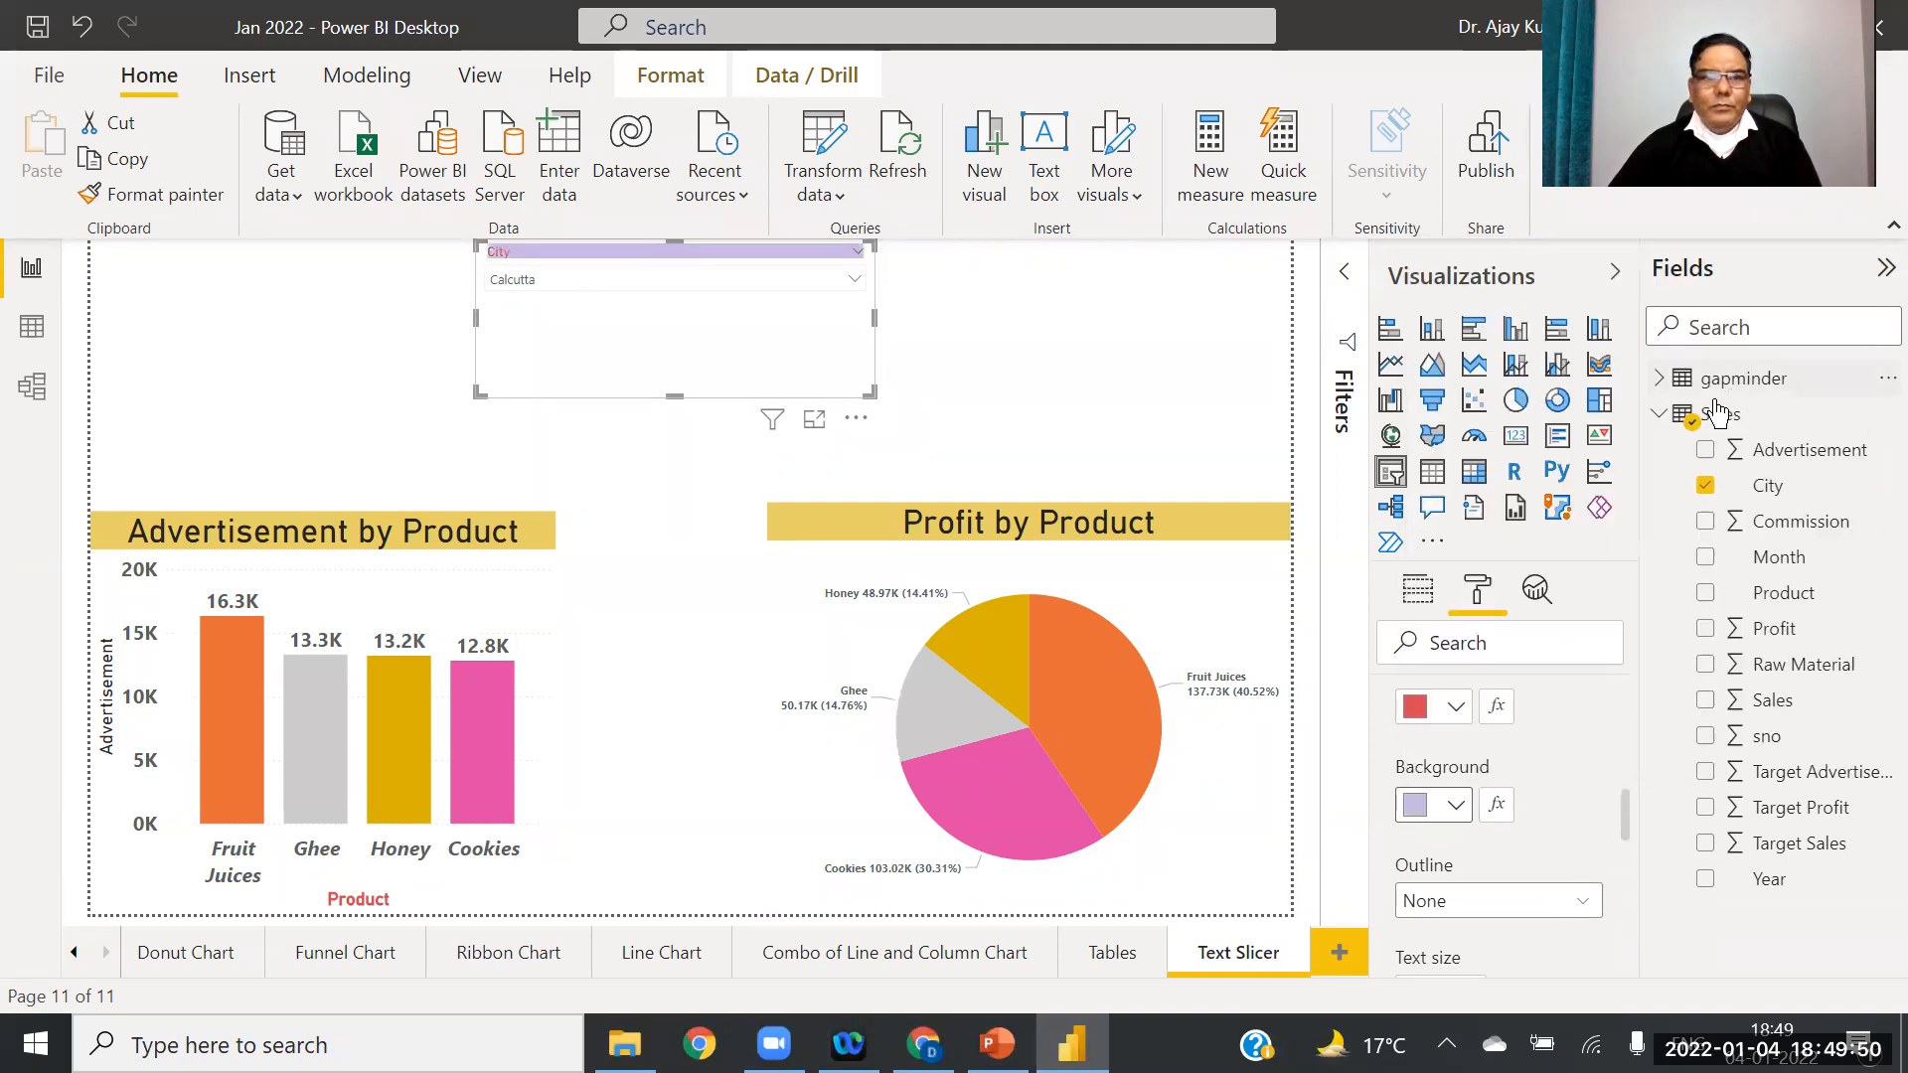
click(1456, 706)
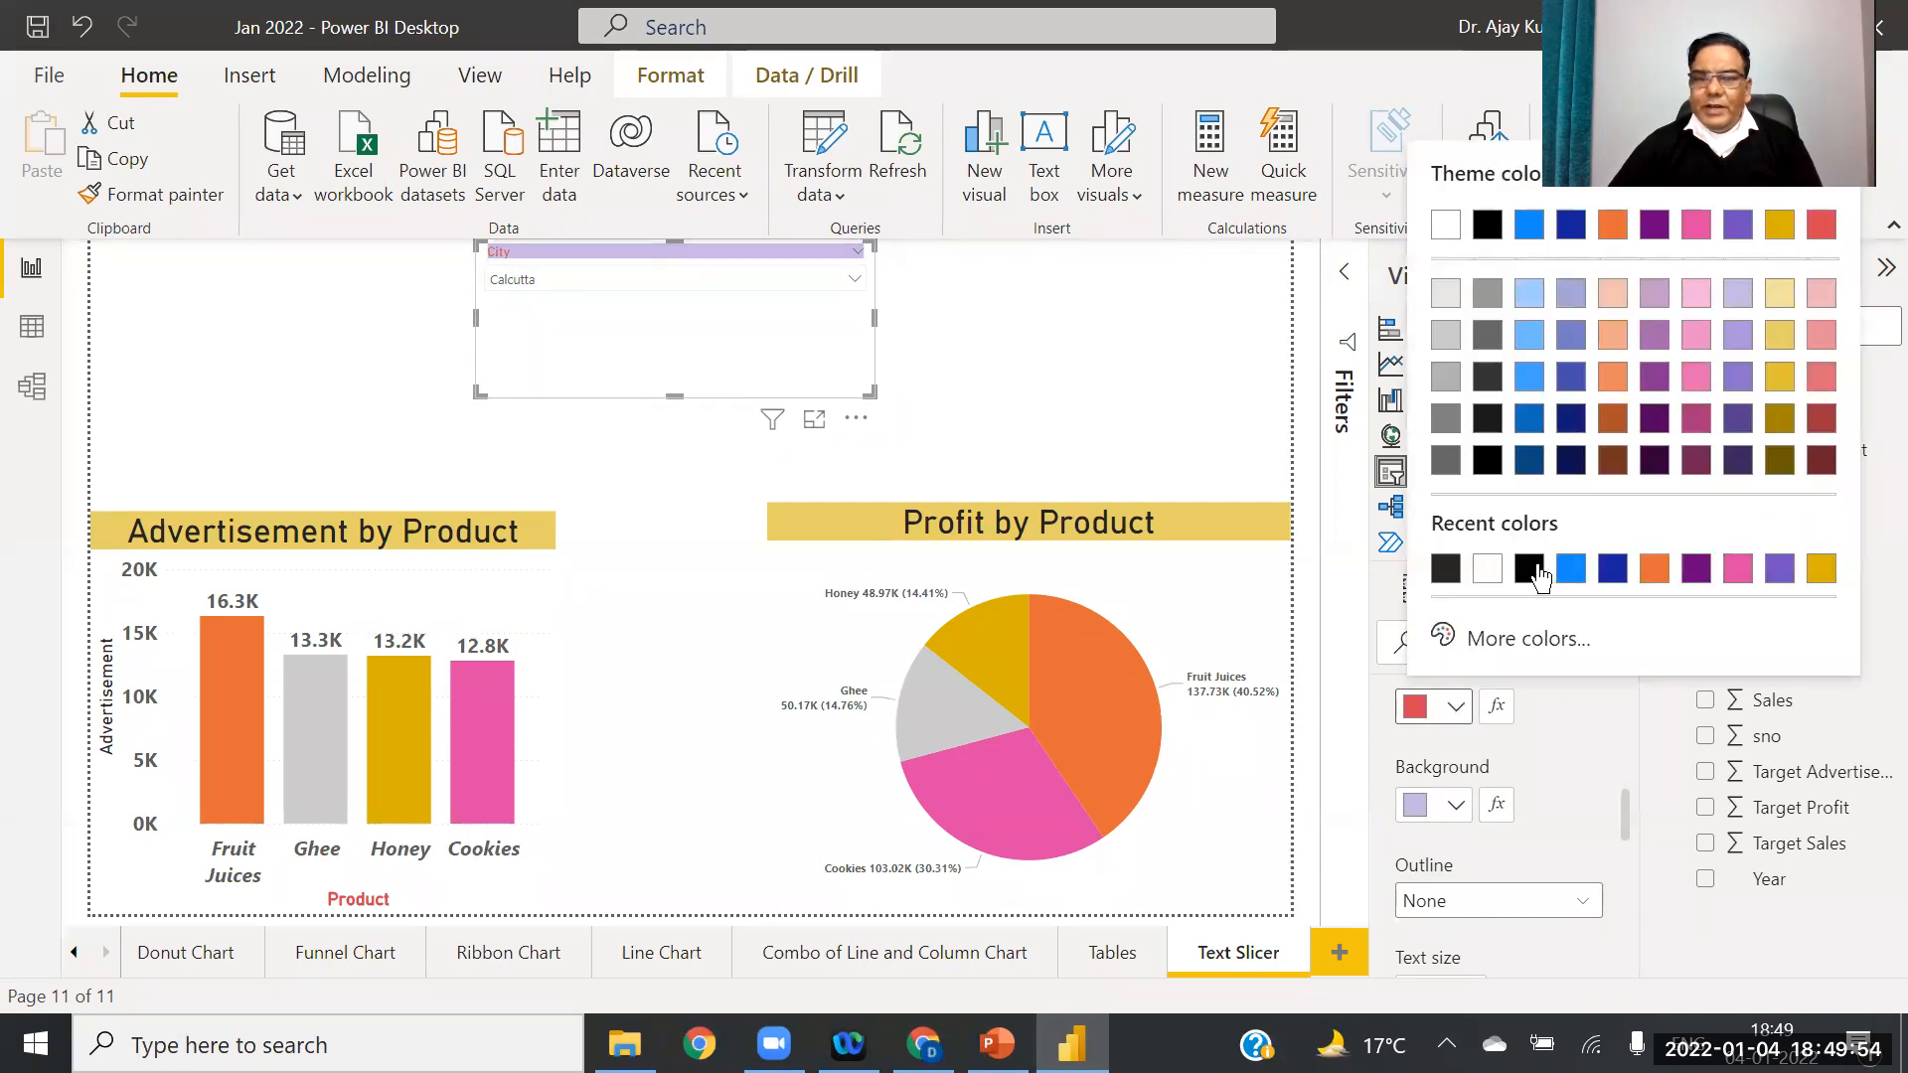
click(1531, 569)
click(1456, 805)
click(1530, 667)
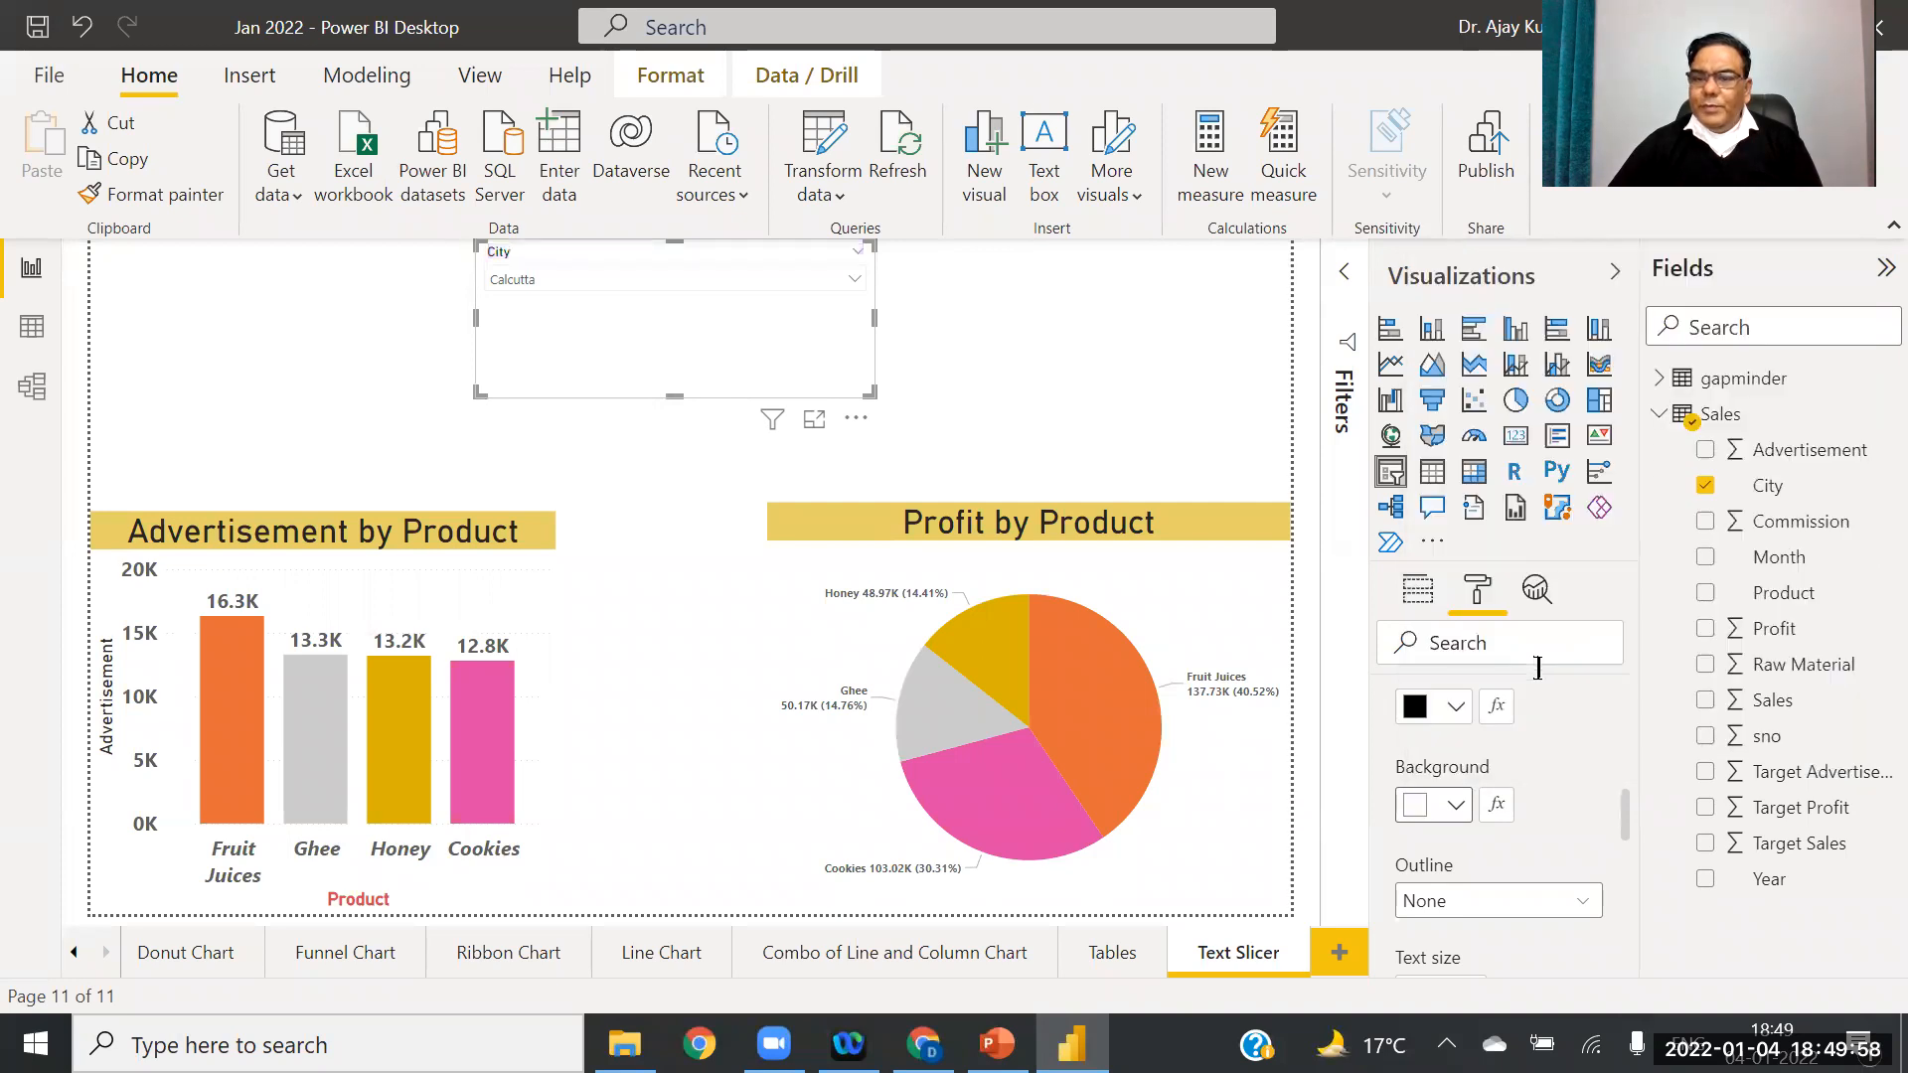
click(1456, 706)
click(1612, 569)
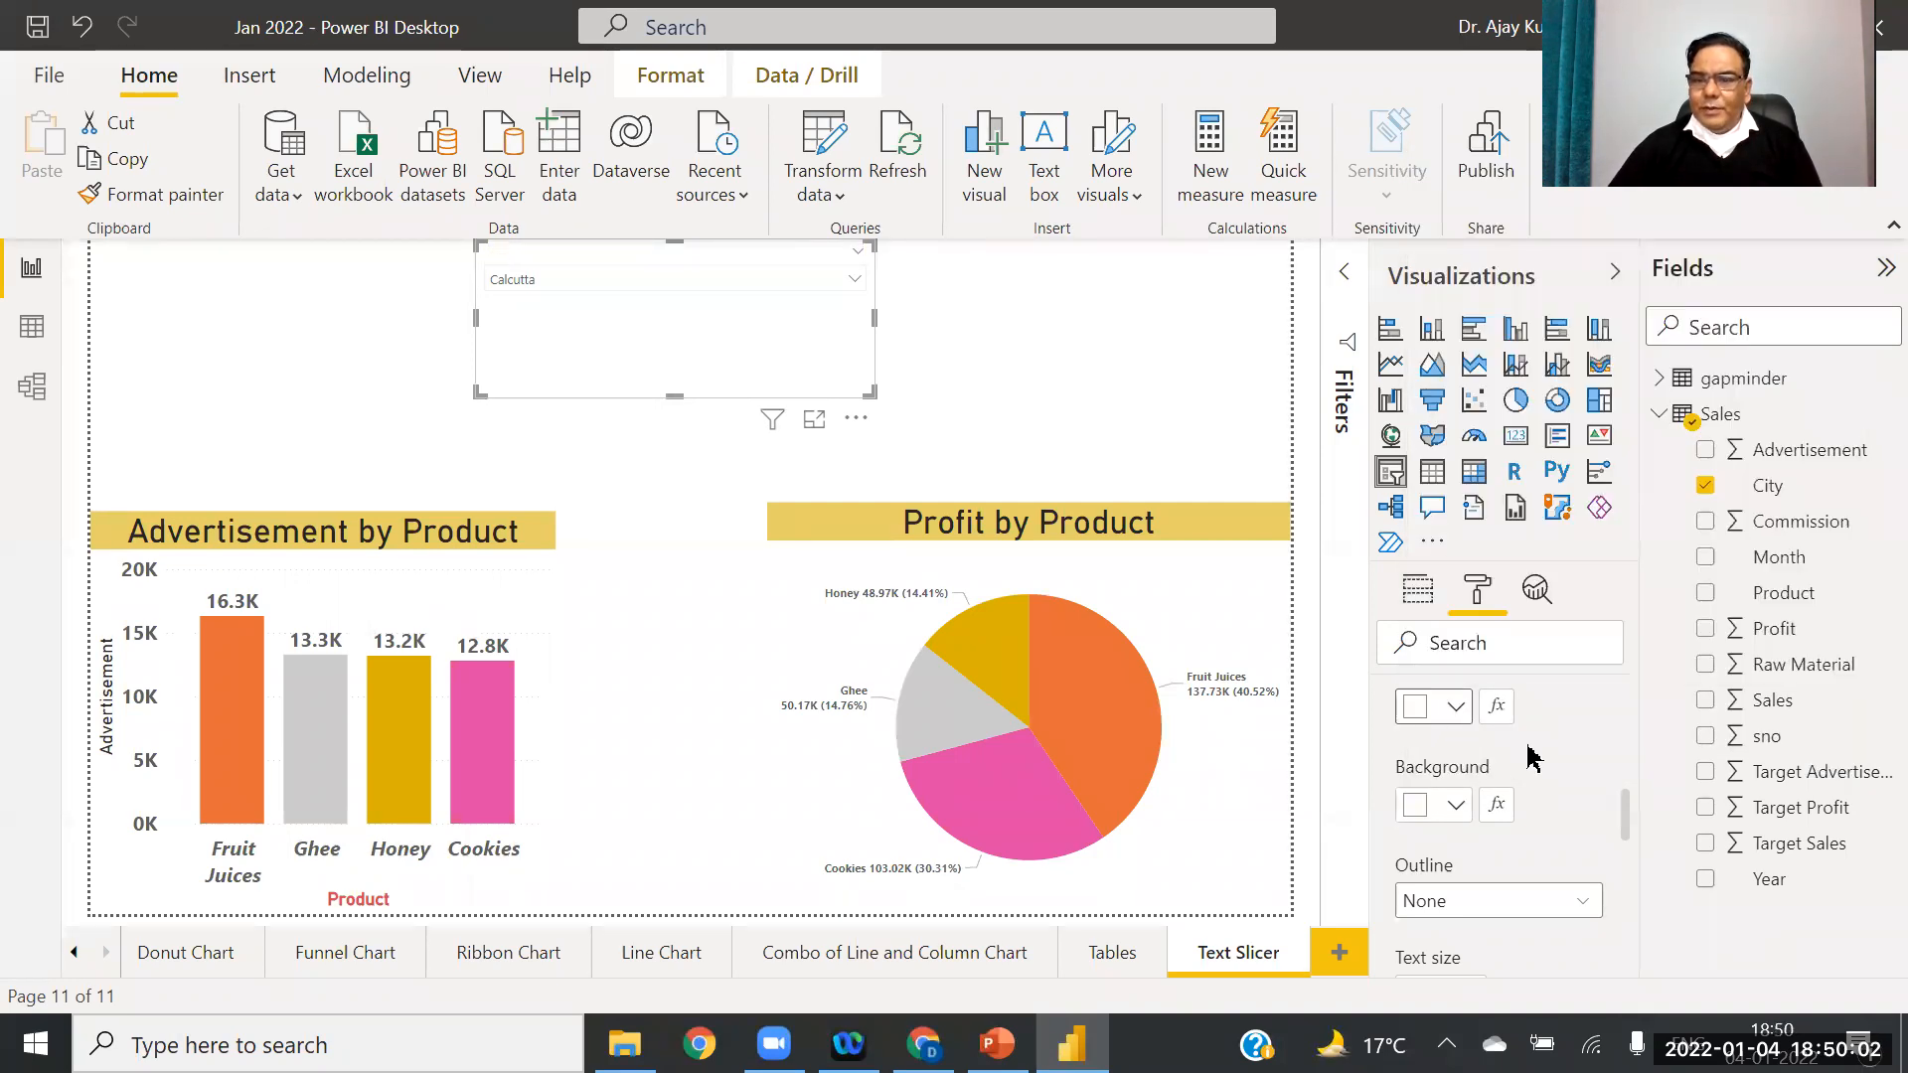
click(1456, 803)
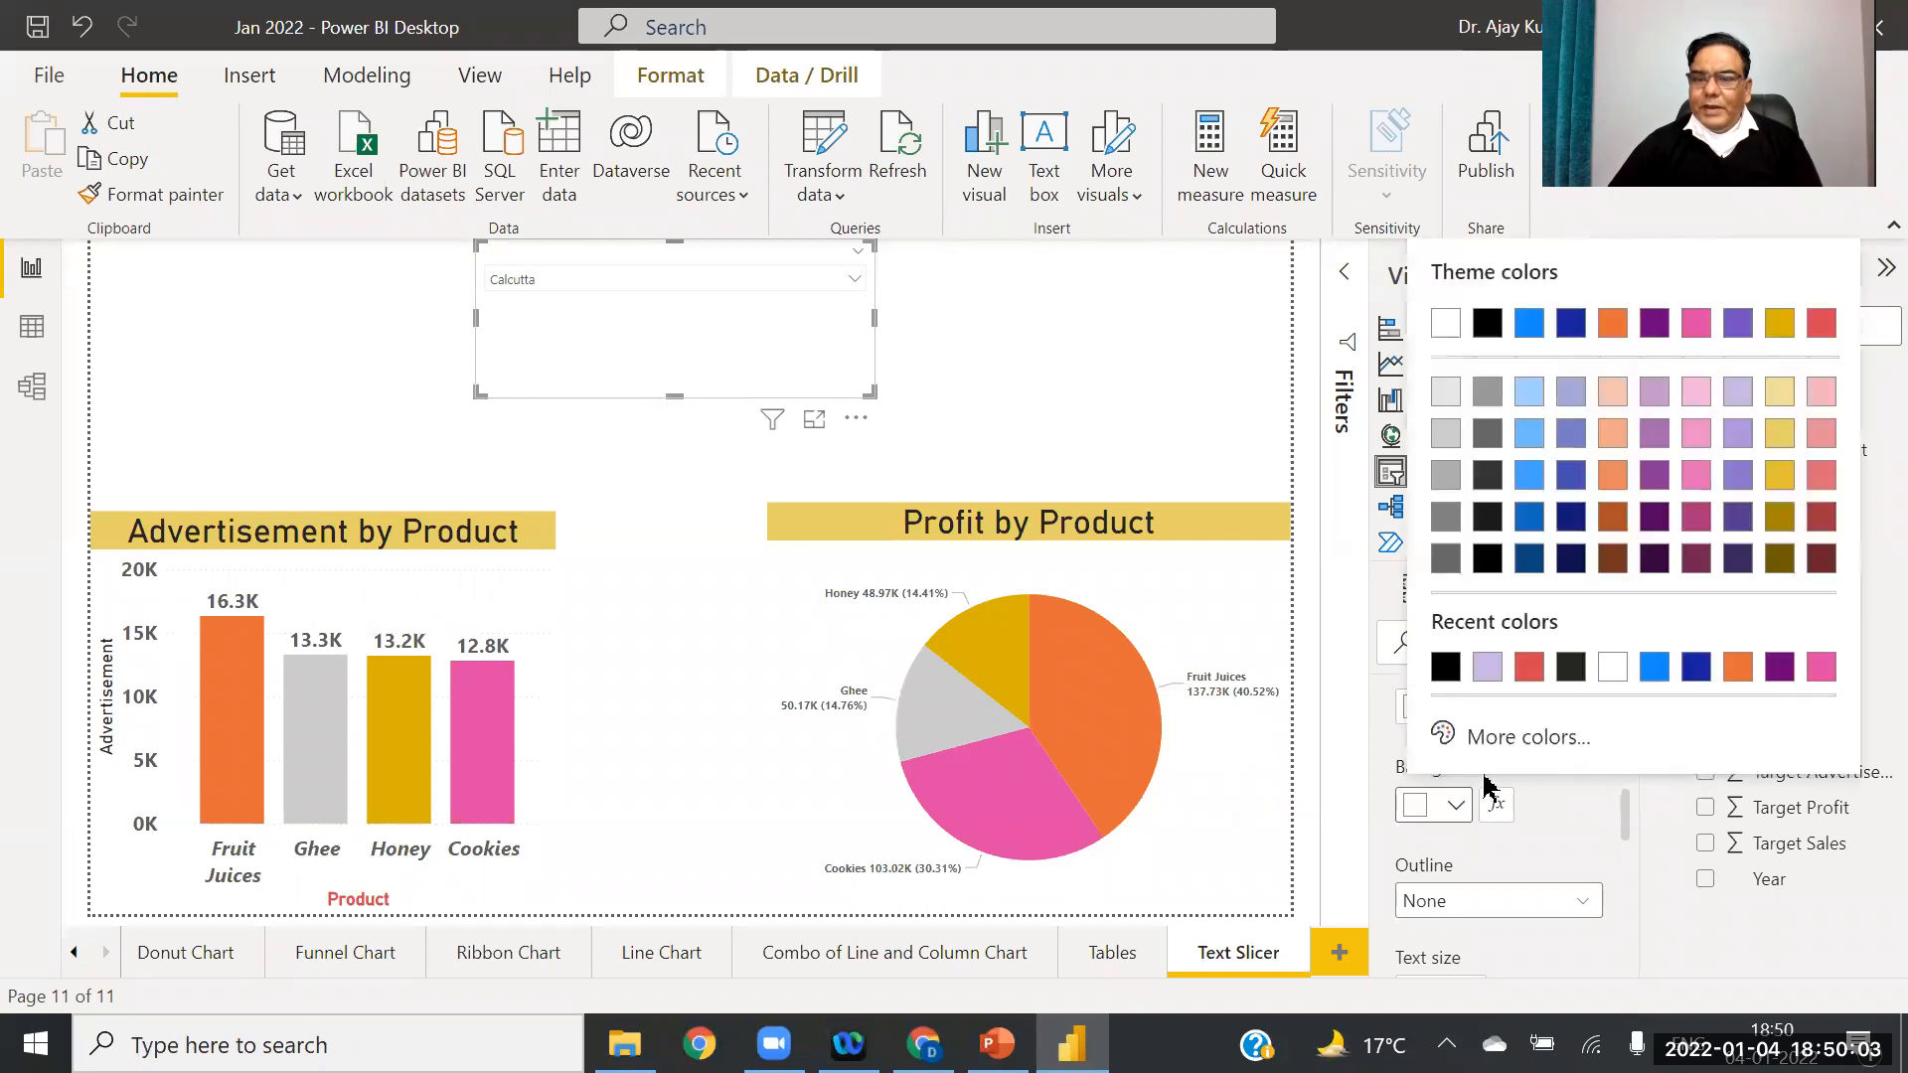
click(1439, 667)
click(1457, 806)
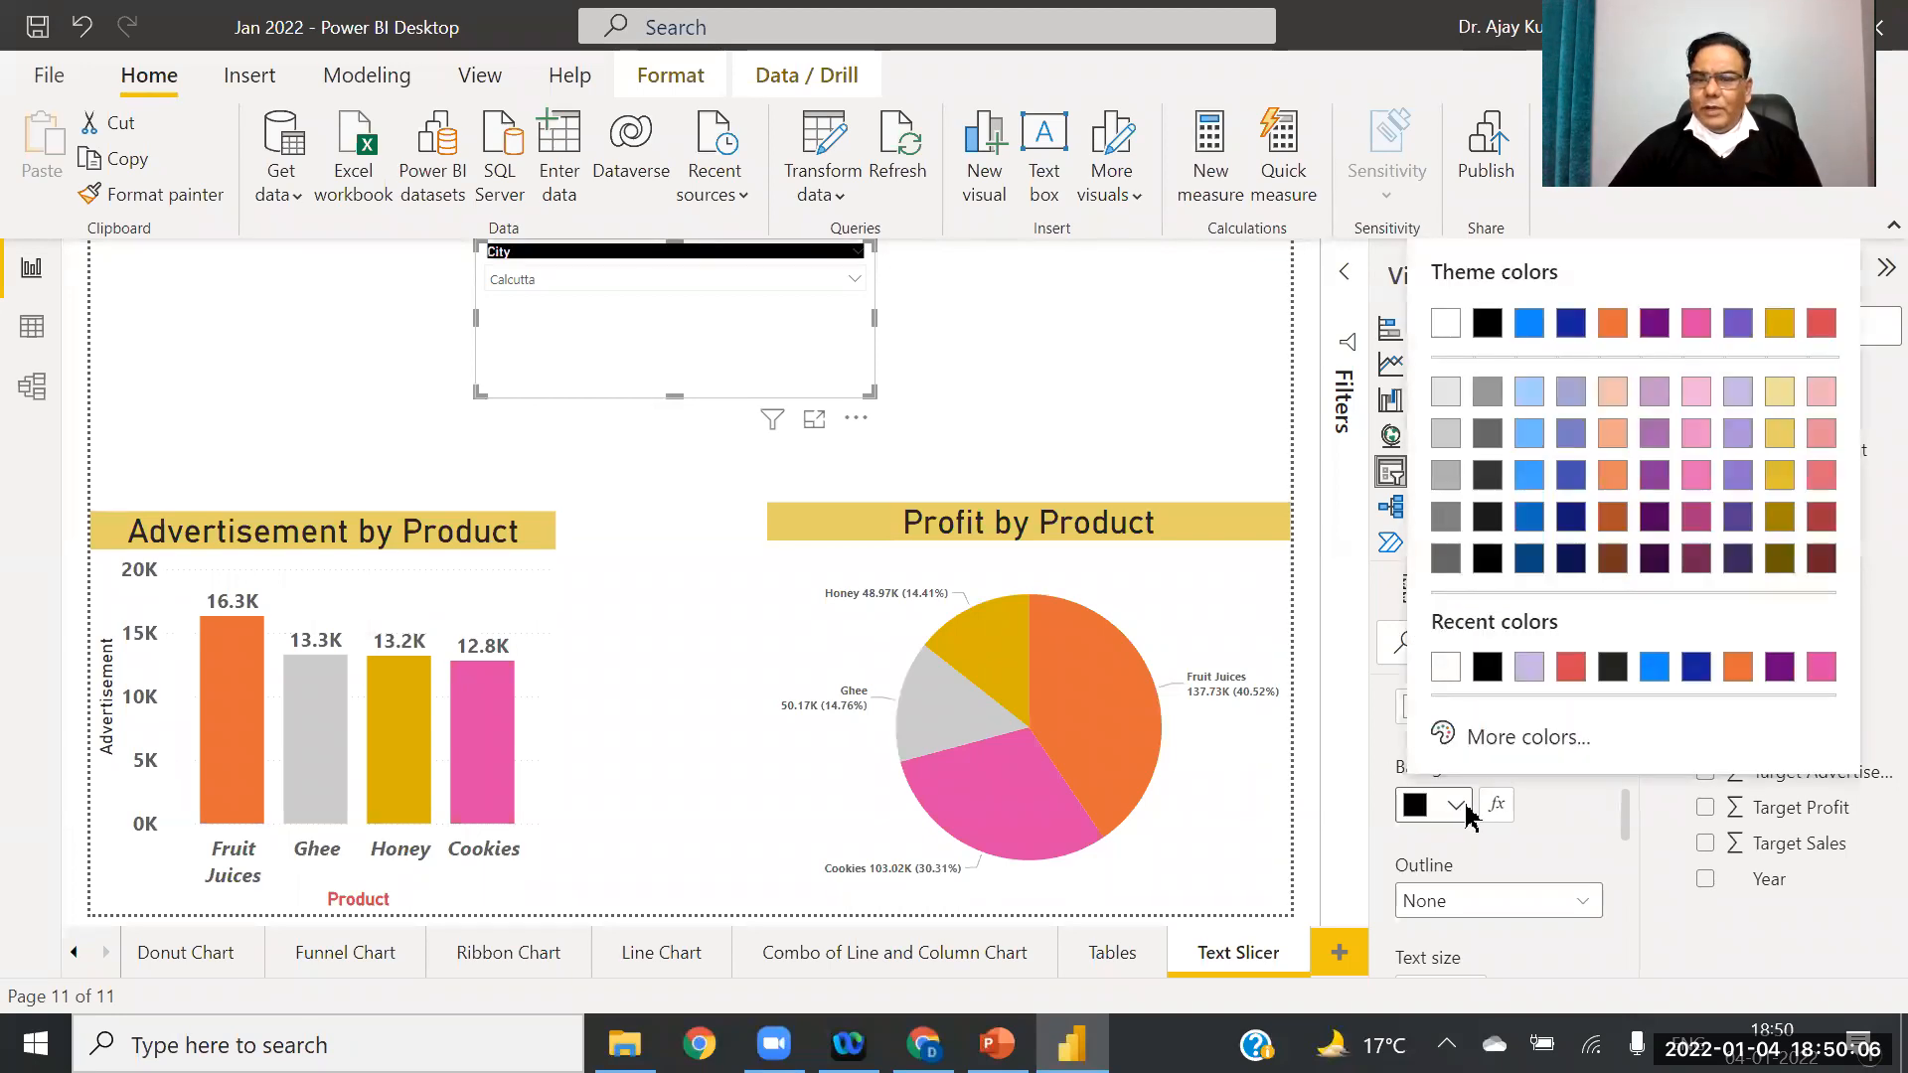
click(1536, 795)
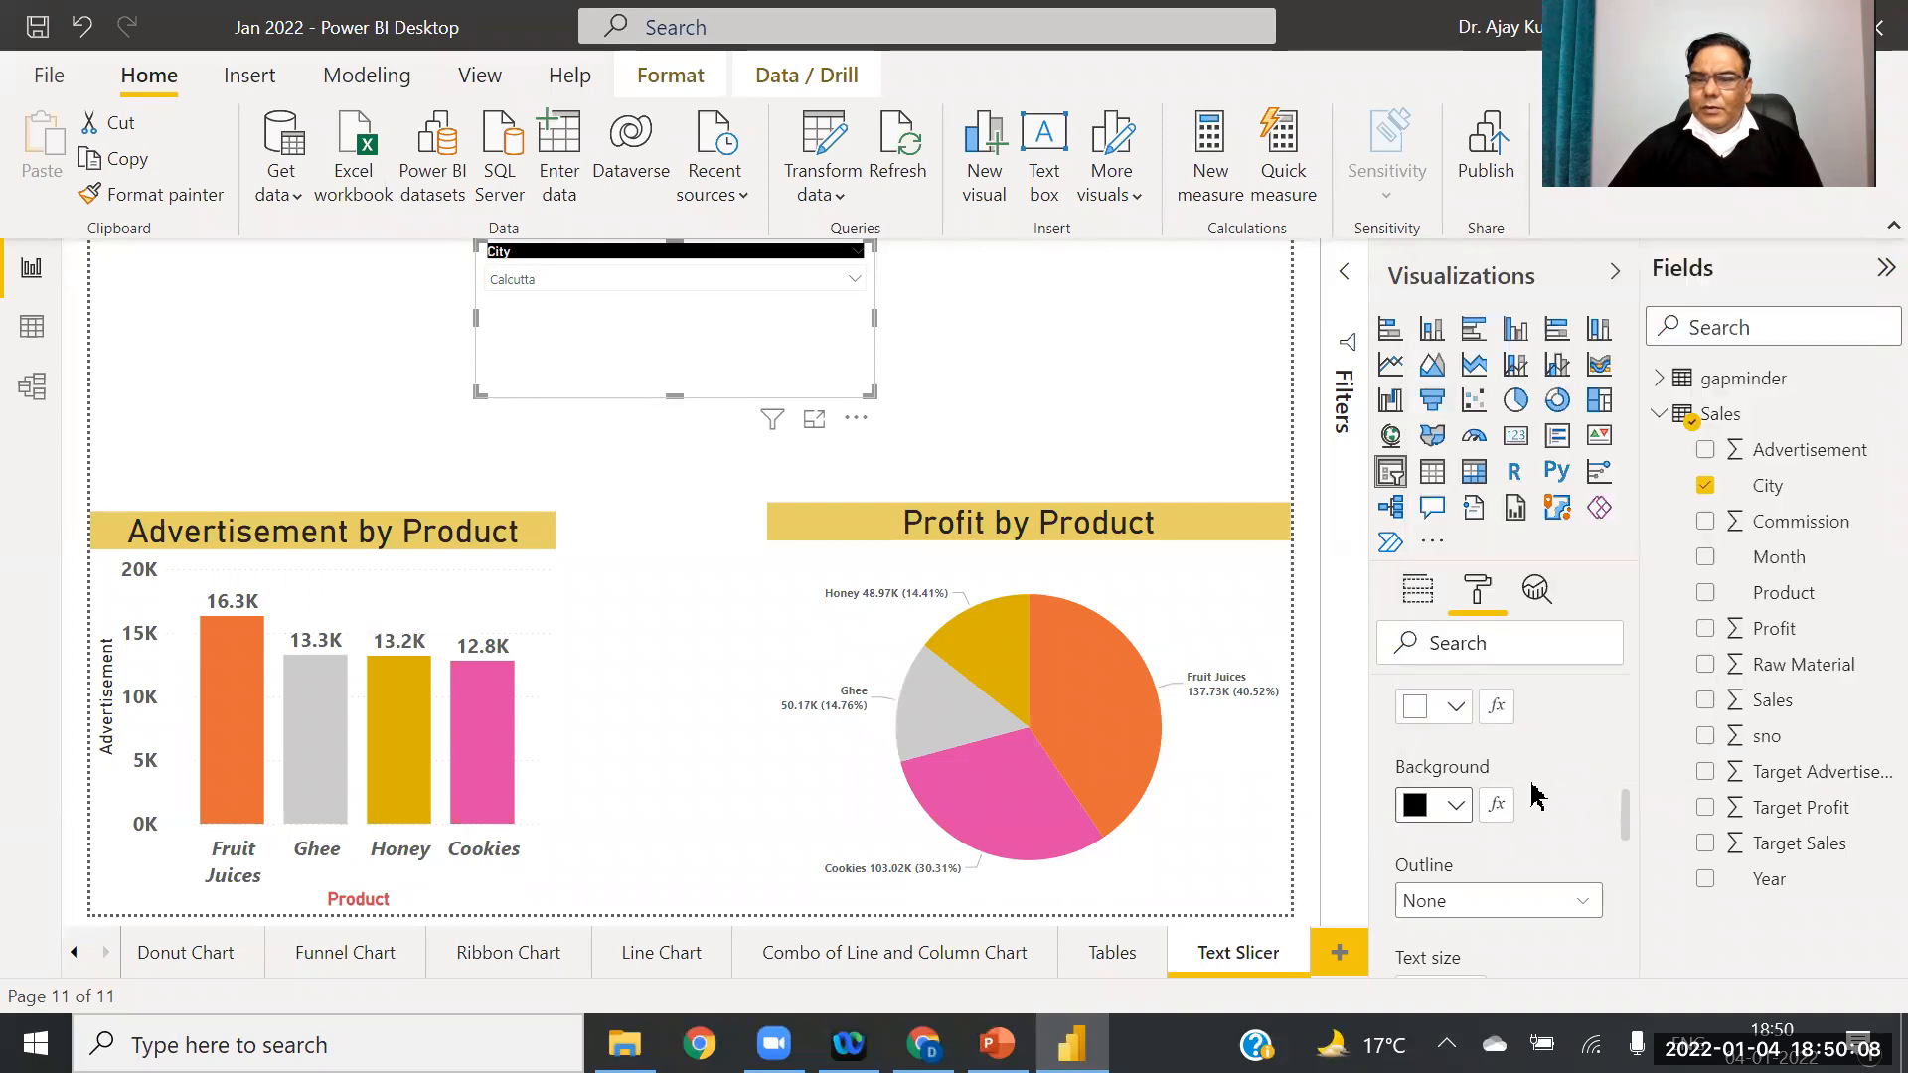
Step: Make the slicer header text gold on lavender, then bring up the font colour's conditional formatting
click(1457, 708)
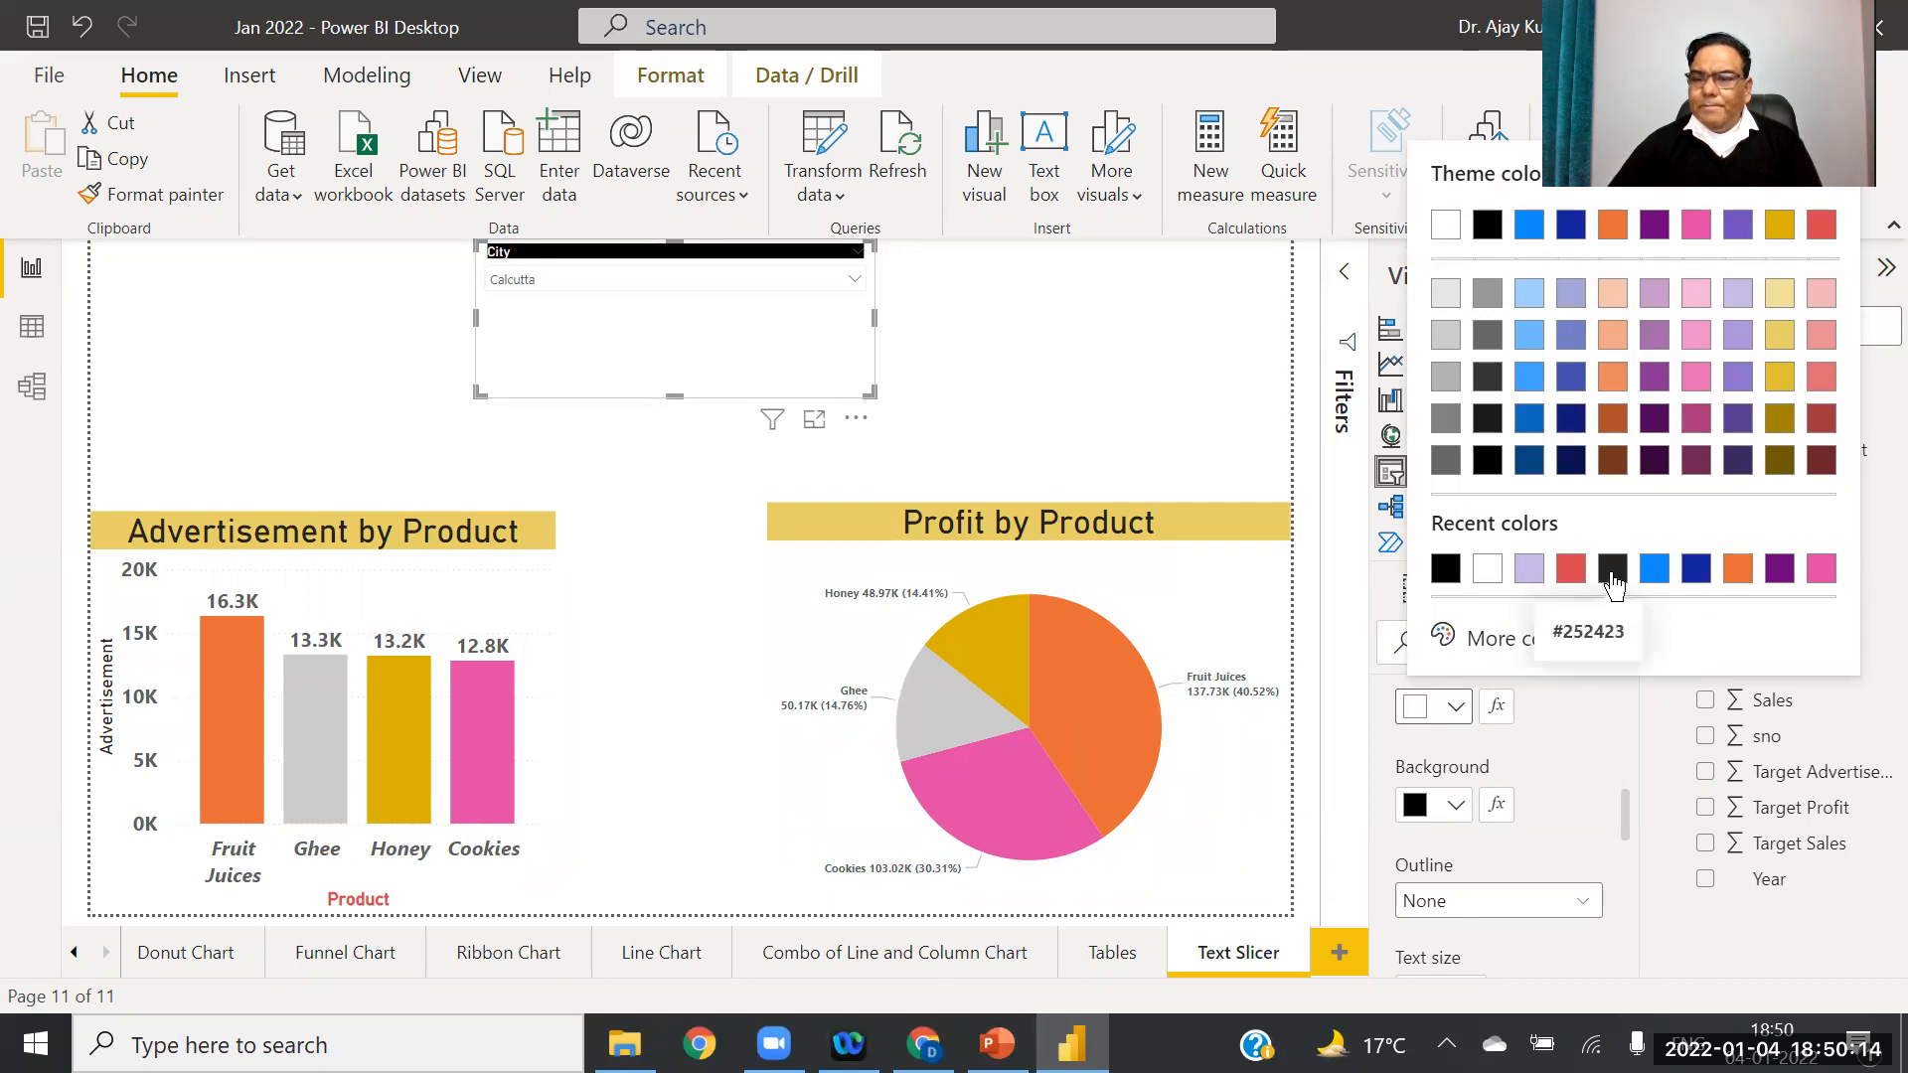
click(1779, 378)
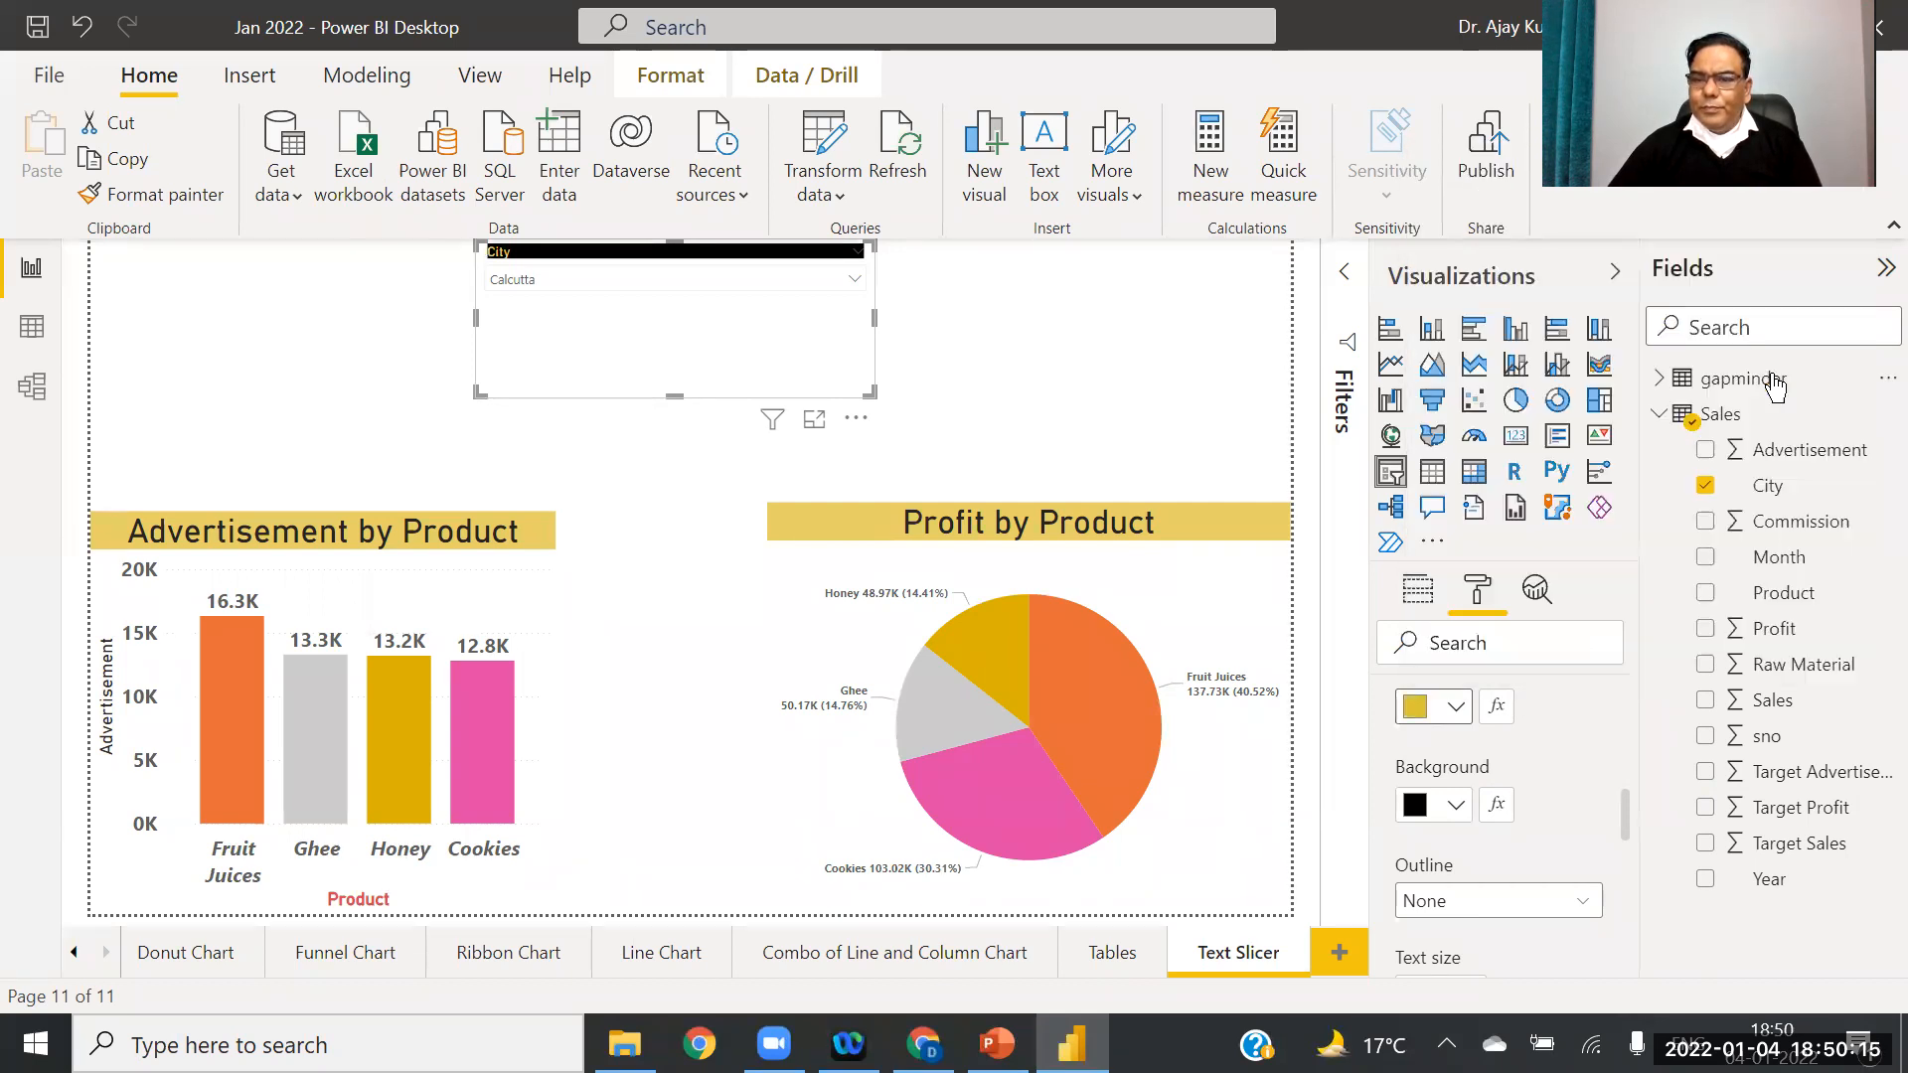
click(1457, 807)
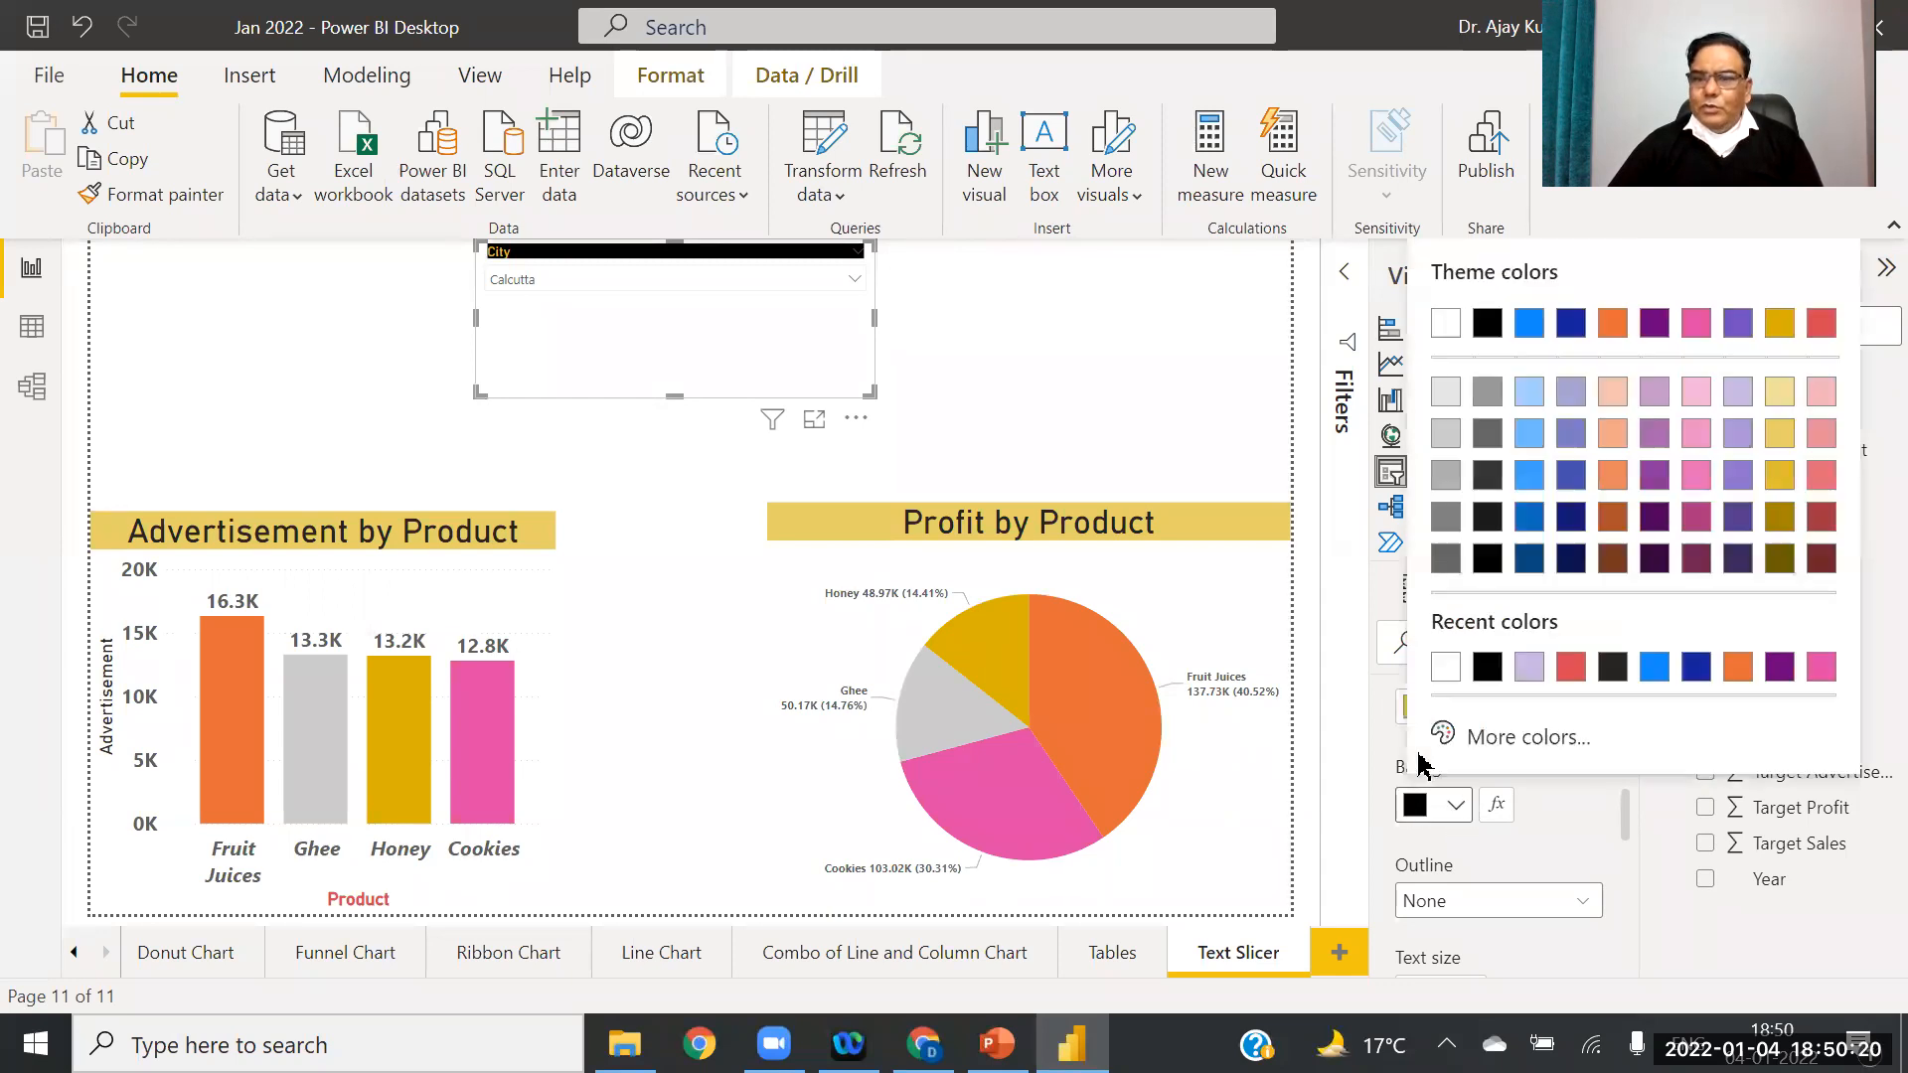
click(1572, 401)
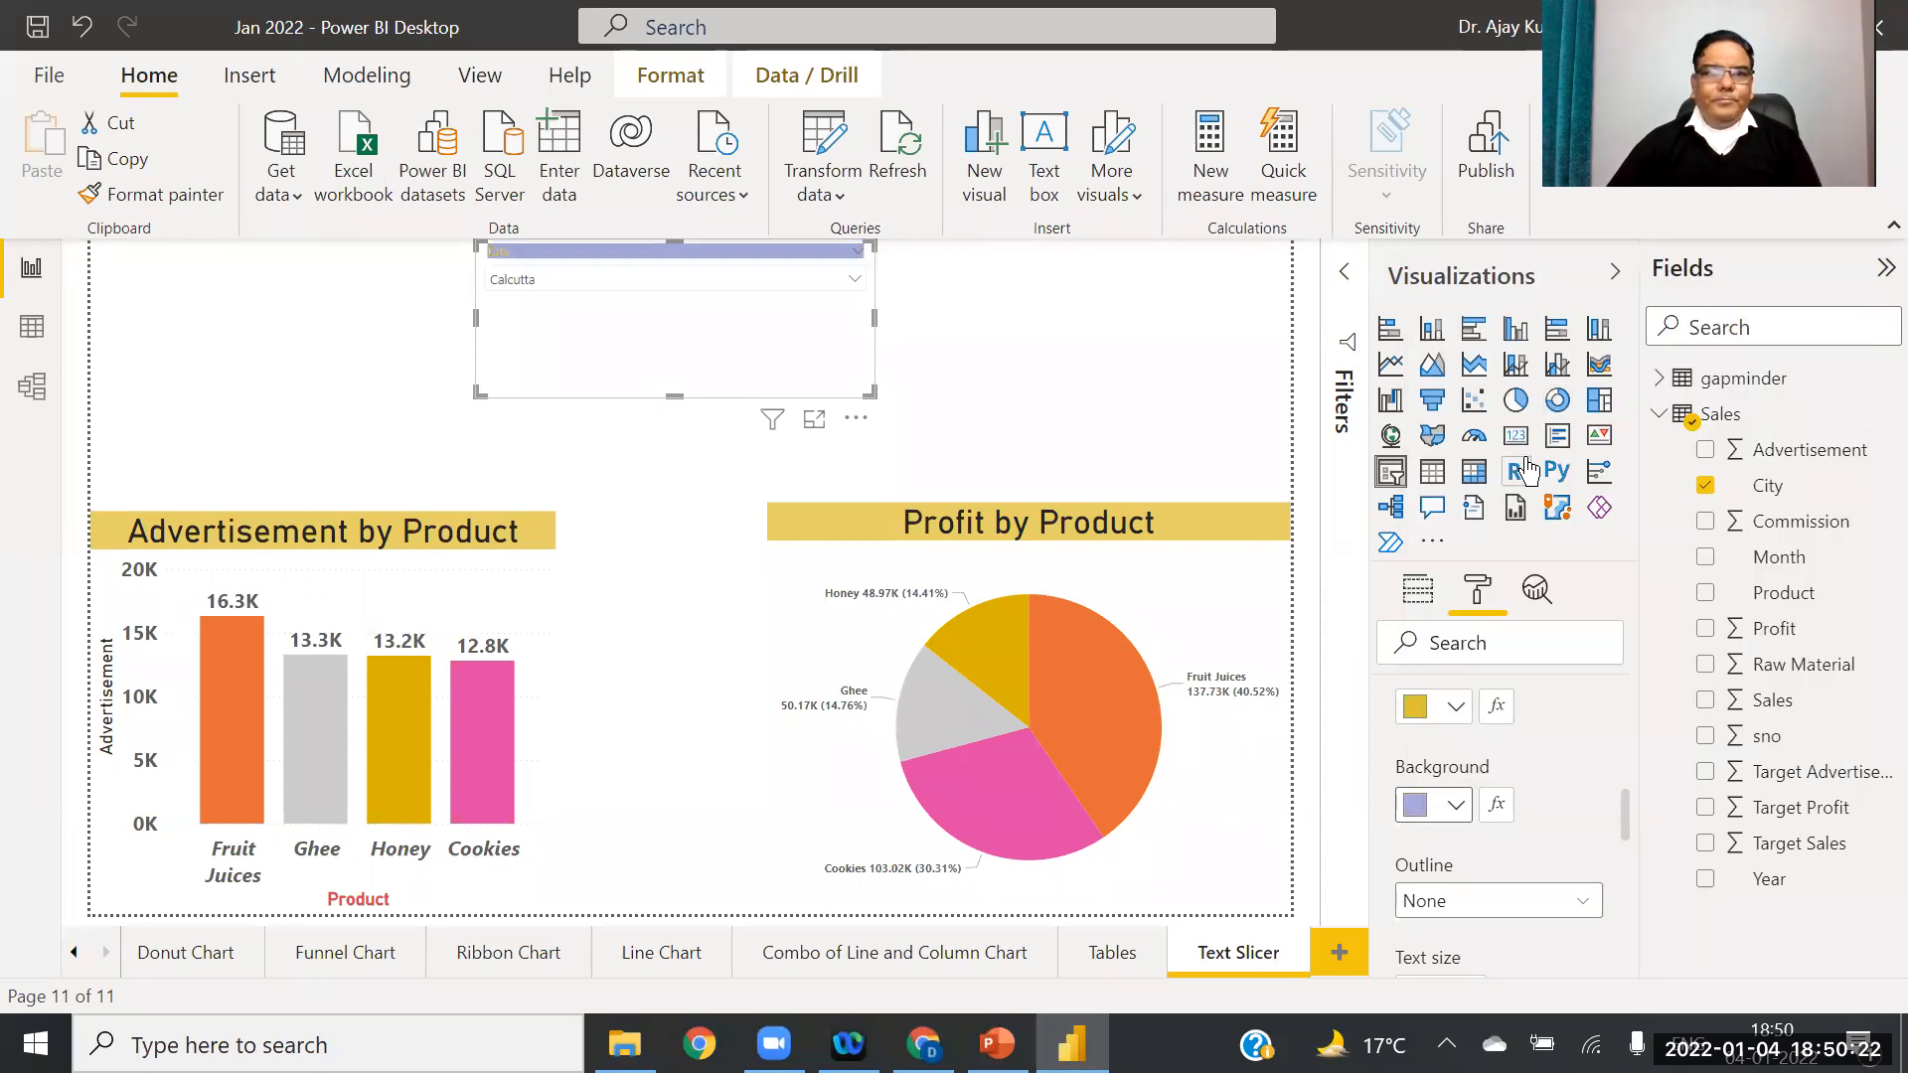
click(1491, 710)
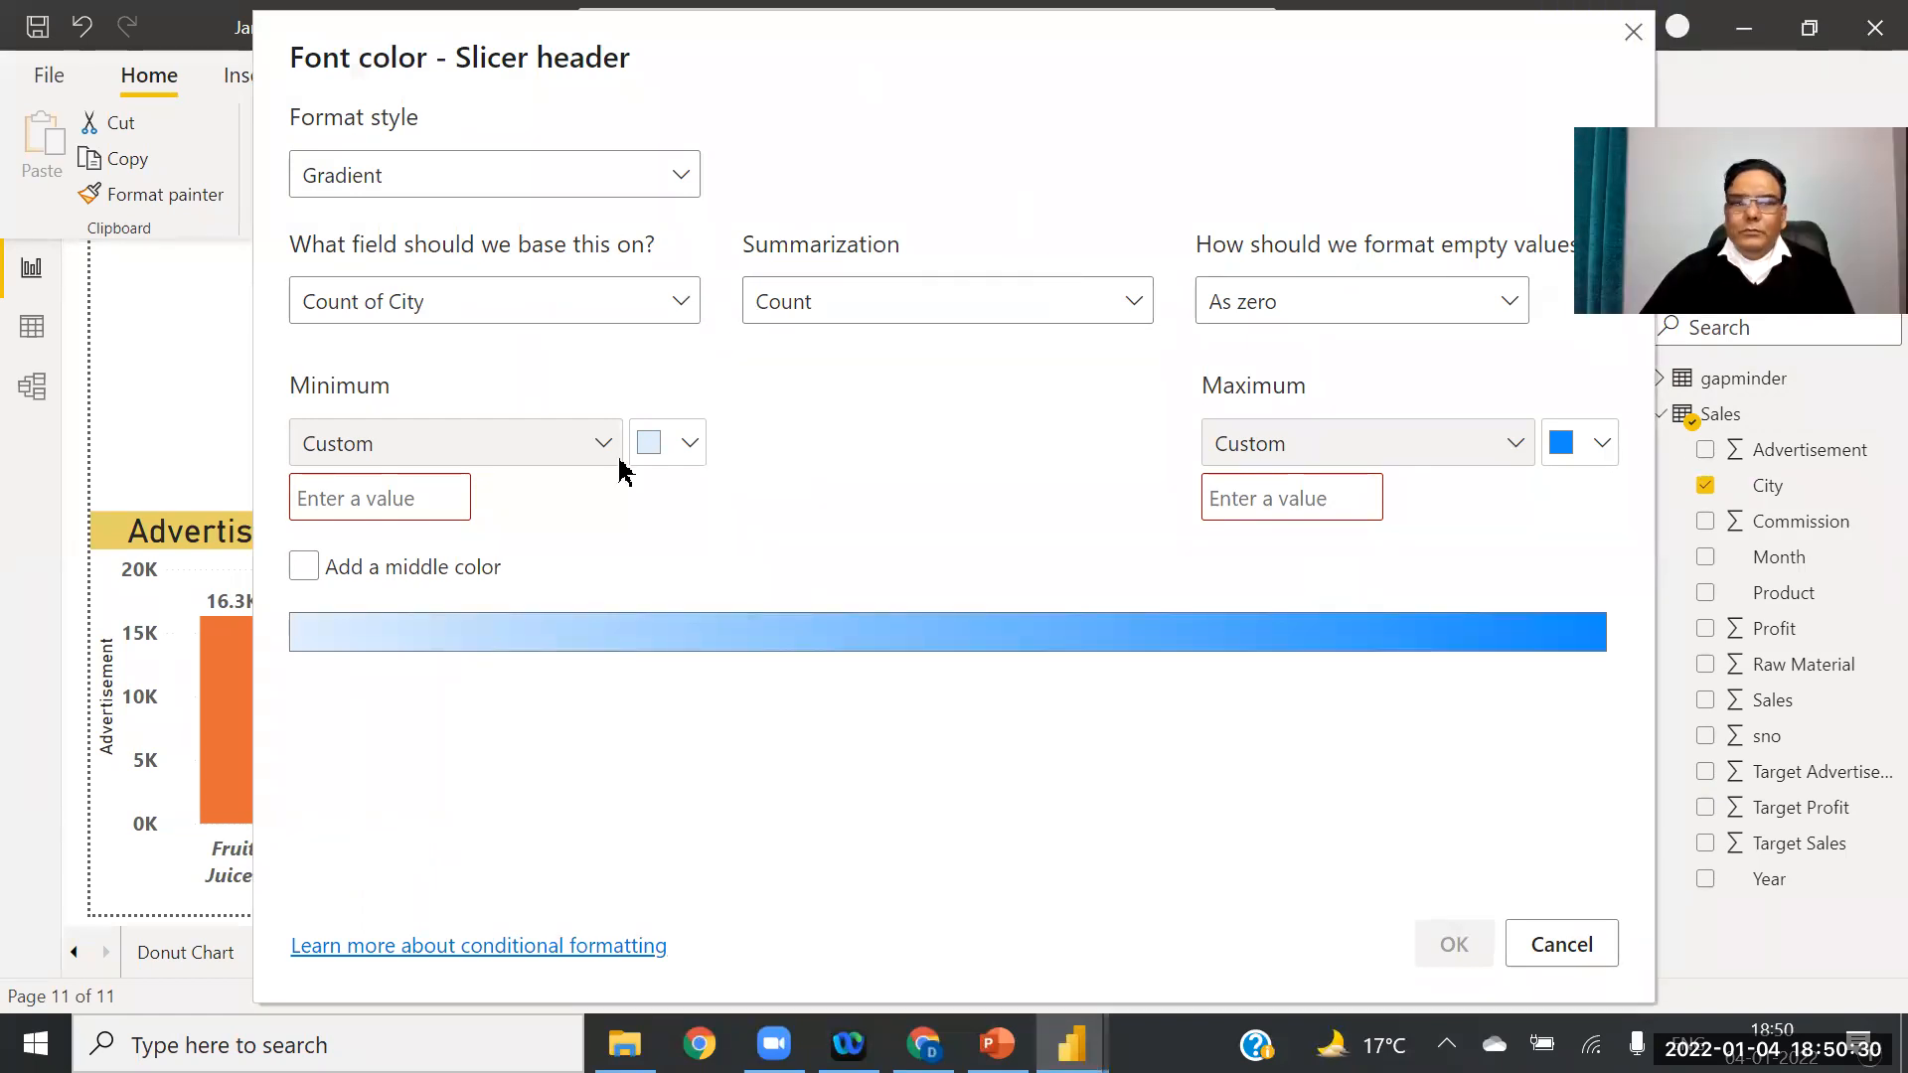
Step: Close the conditional font colour dialog unapplied and give the header black text on pale yellow
drag(369, 309, 374, 418)
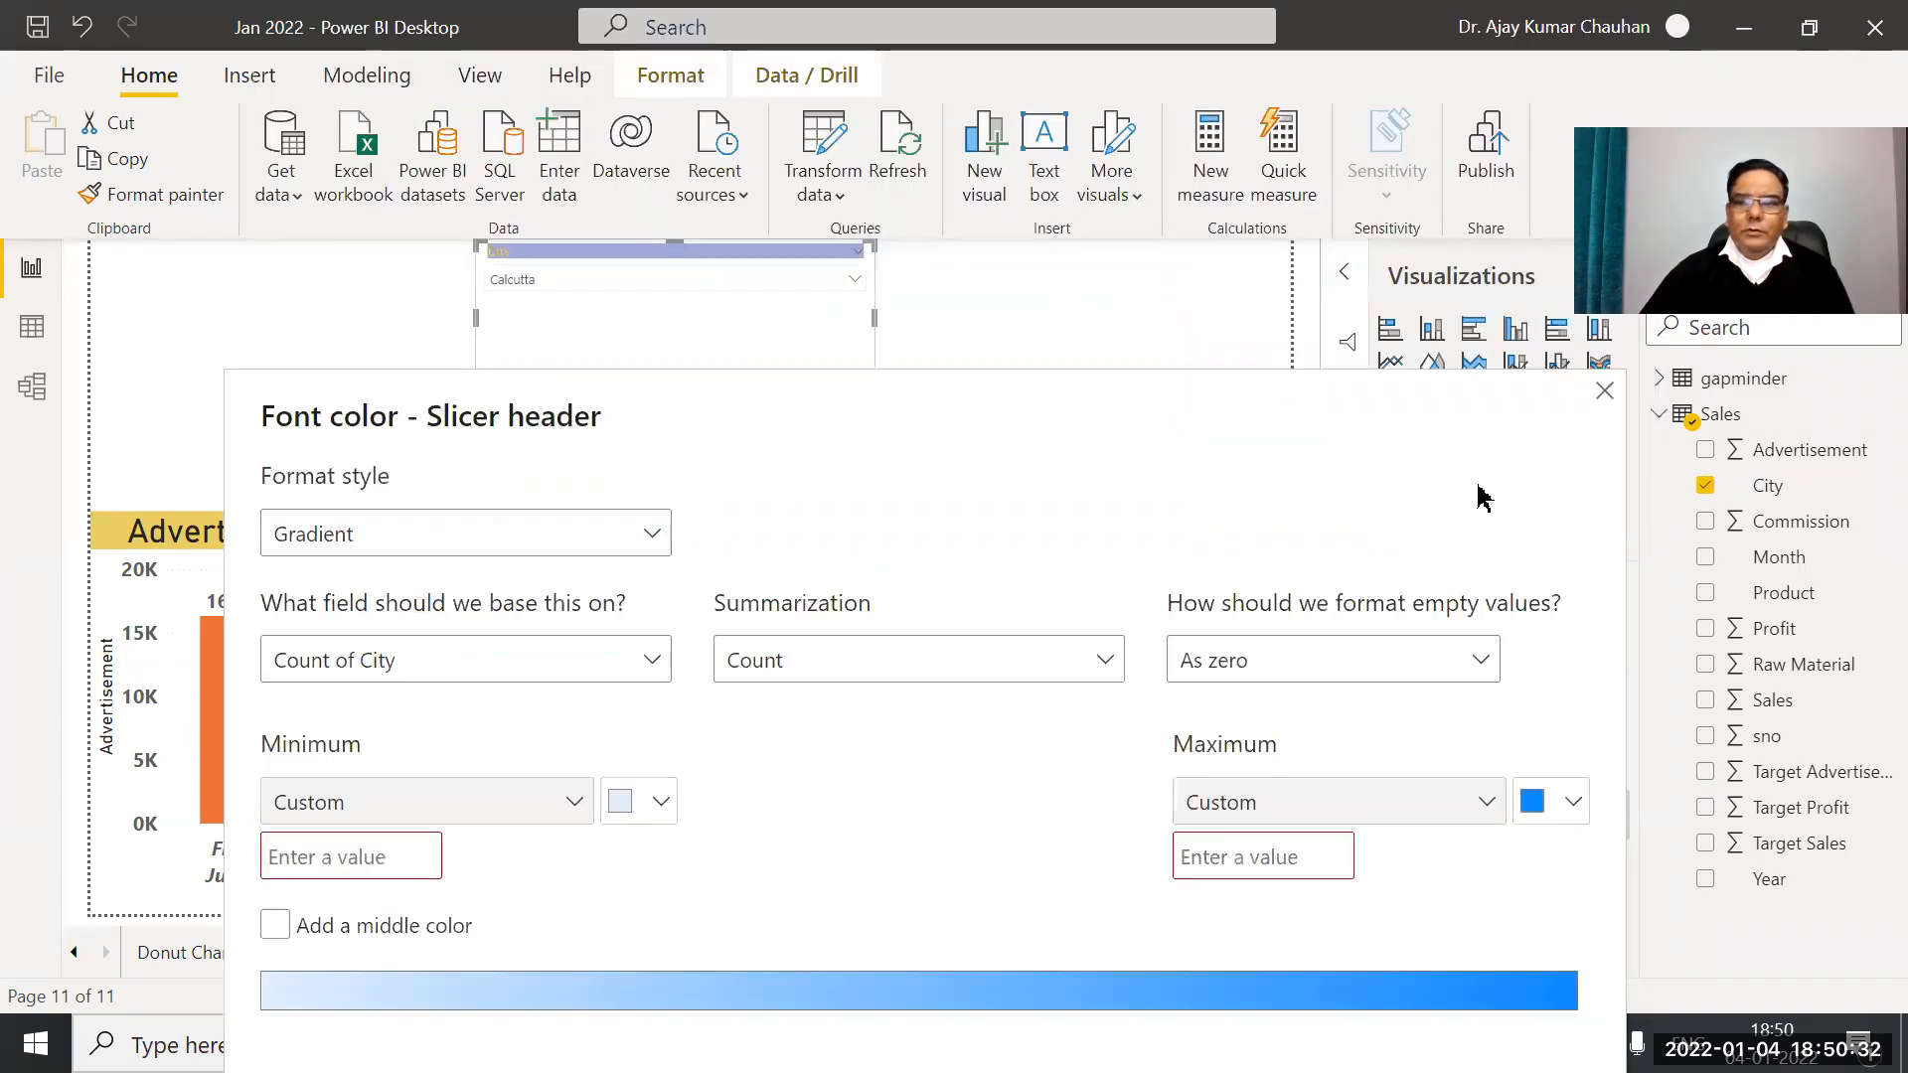
click(1606, 390)
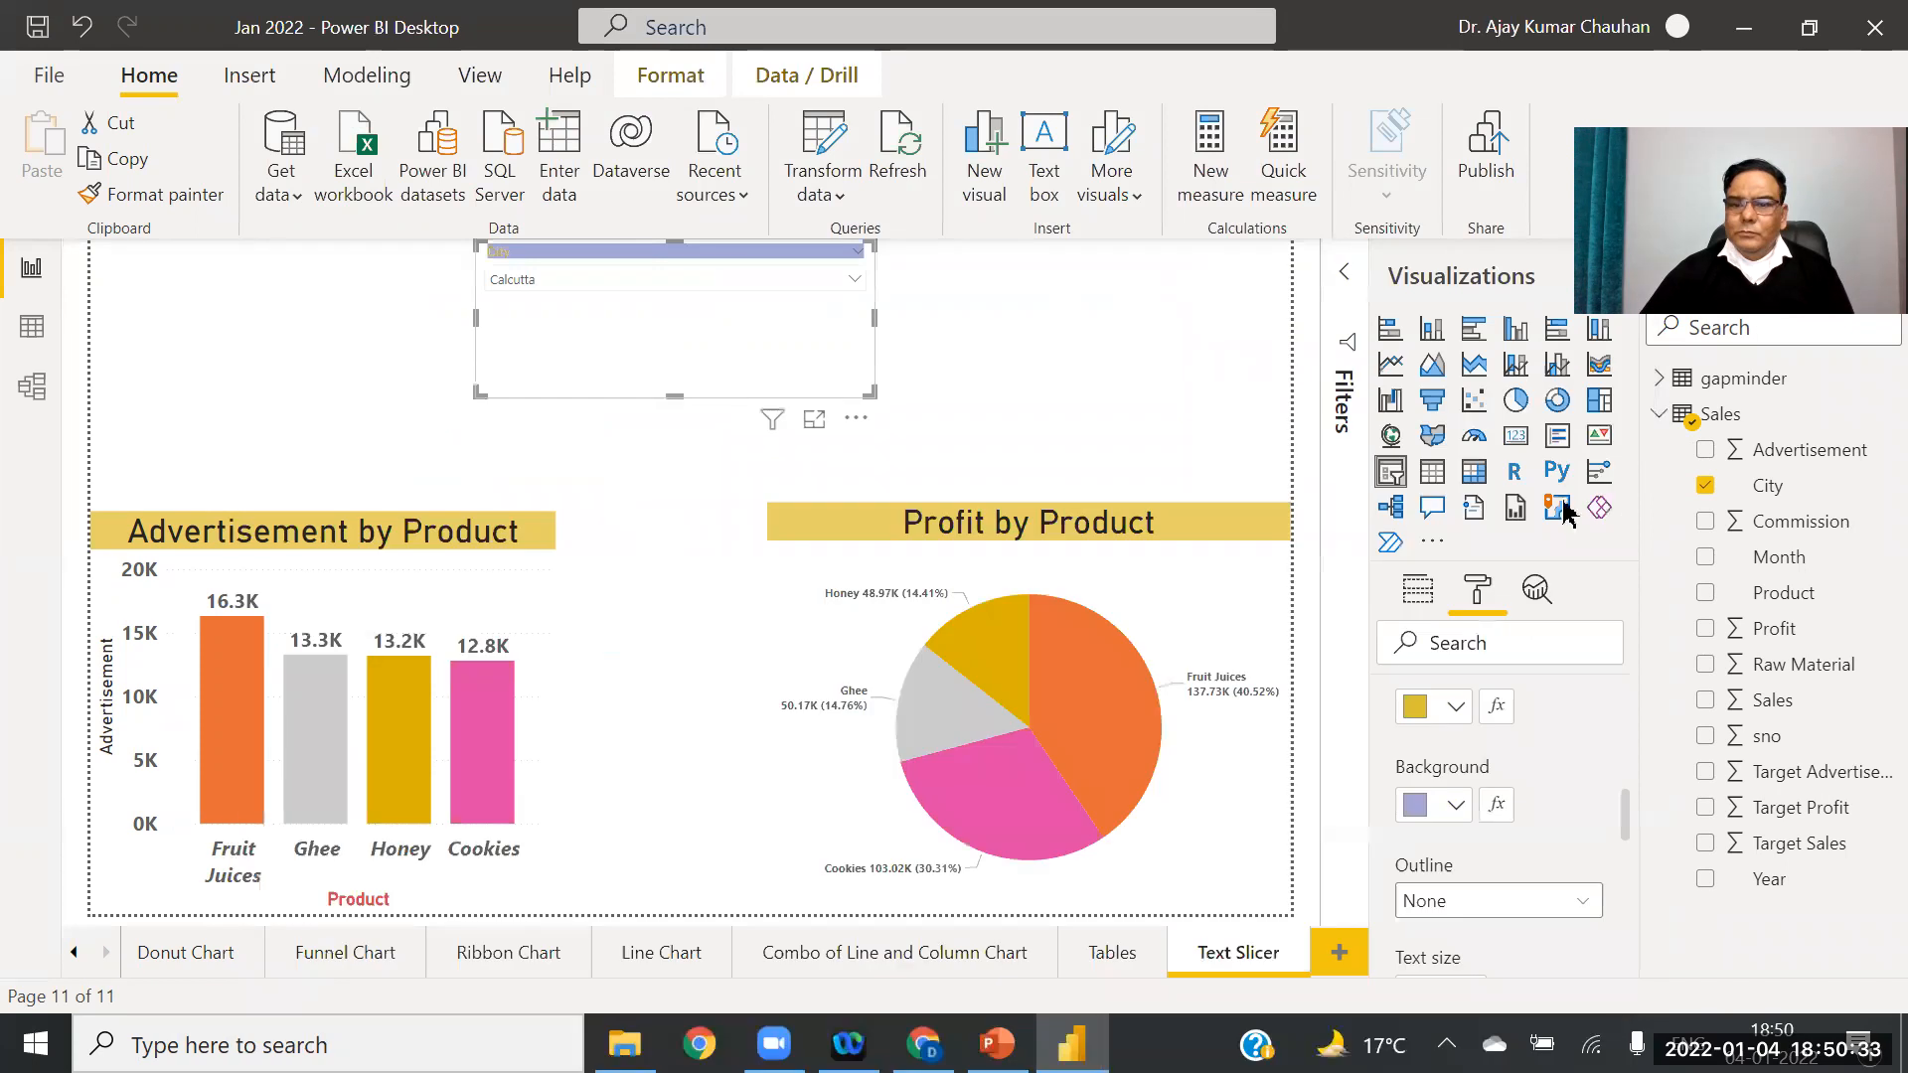
click(1456, 707)
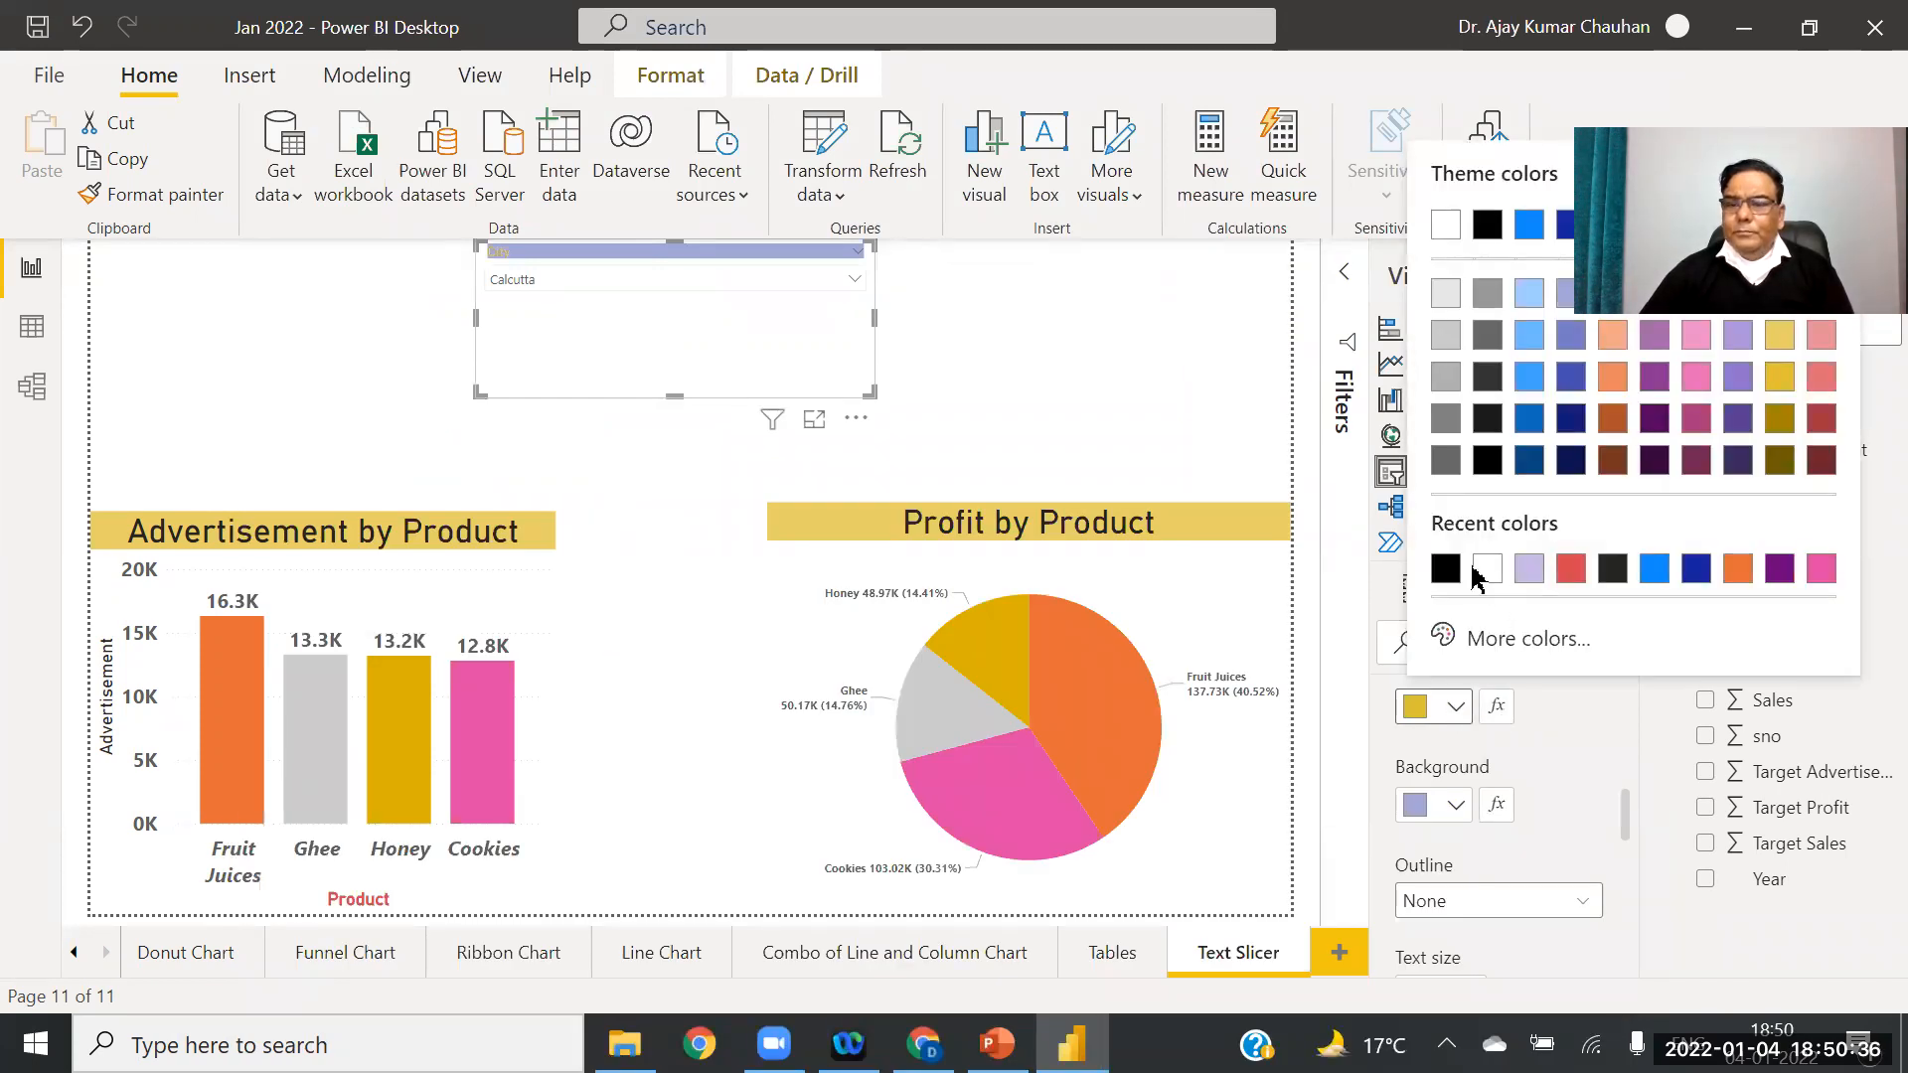
click(1447, 569)
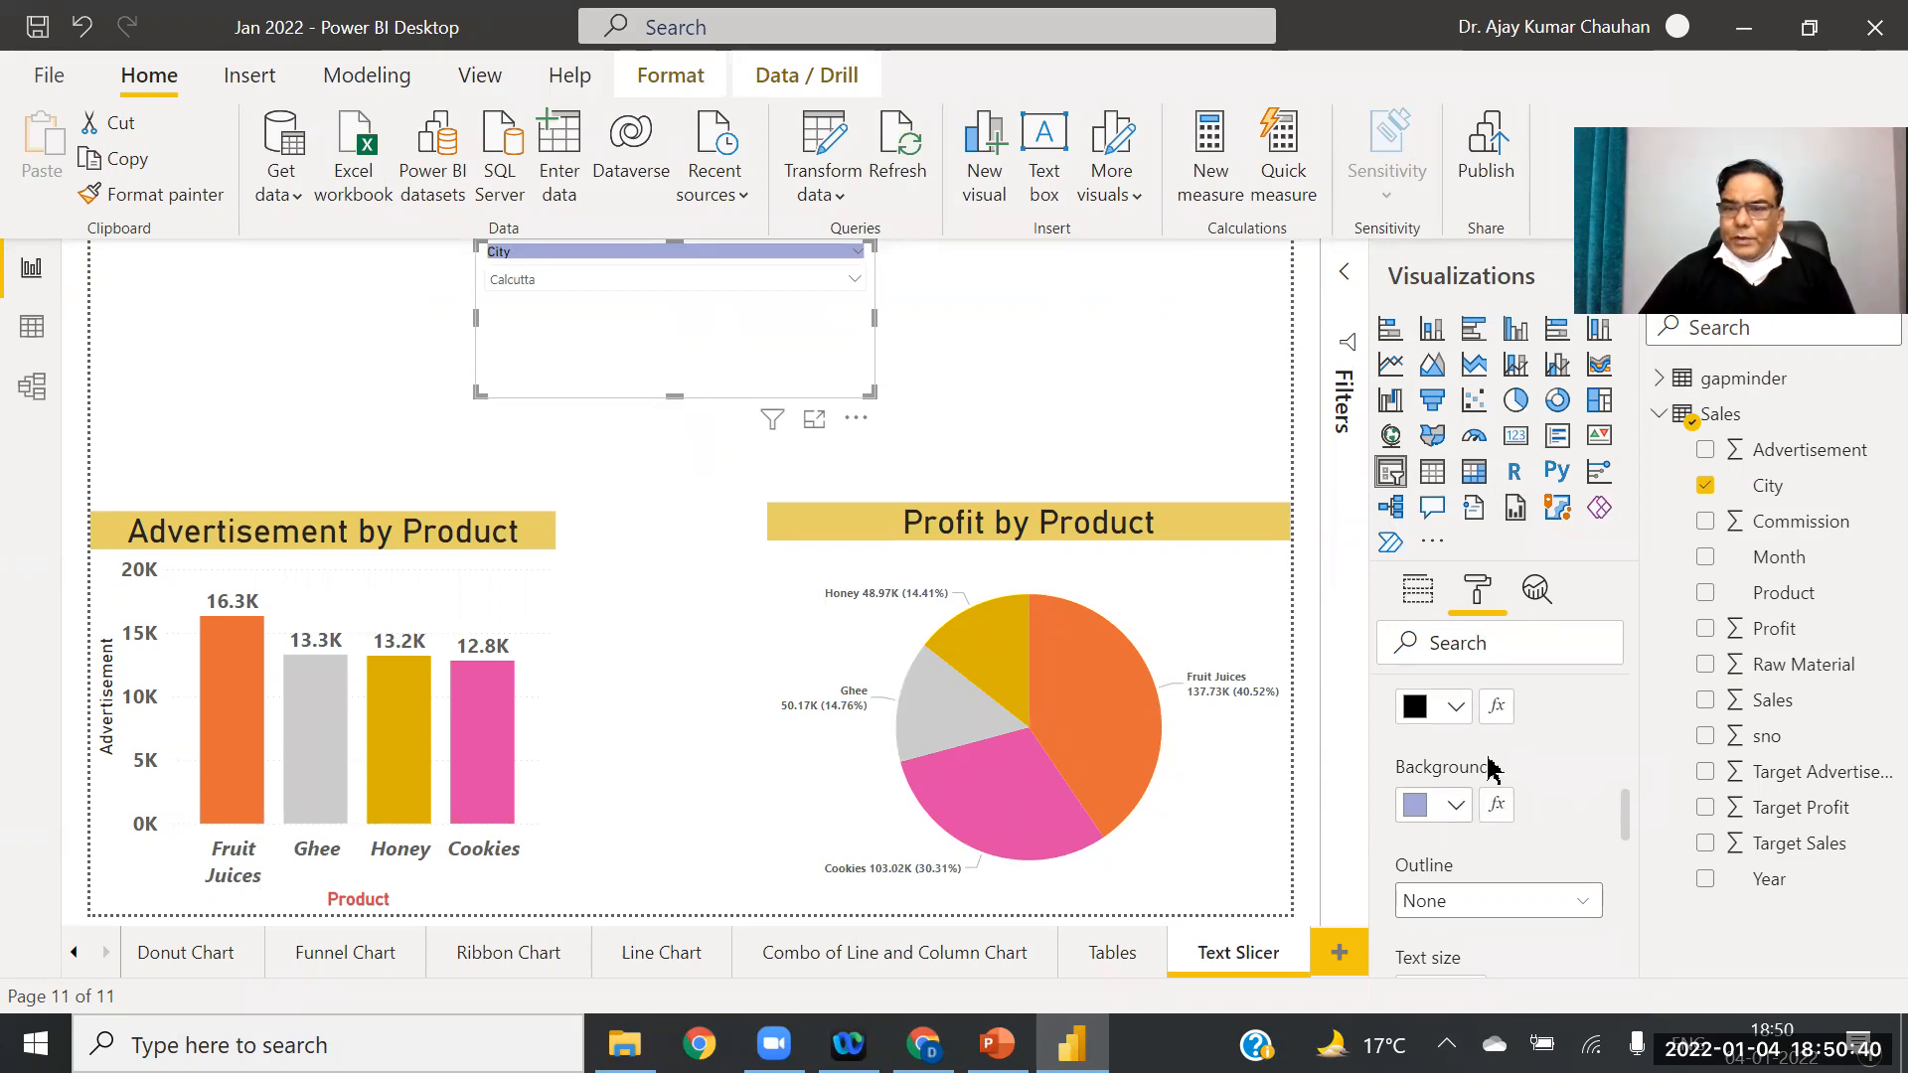
click(1456, 805)
click(1780, 391)
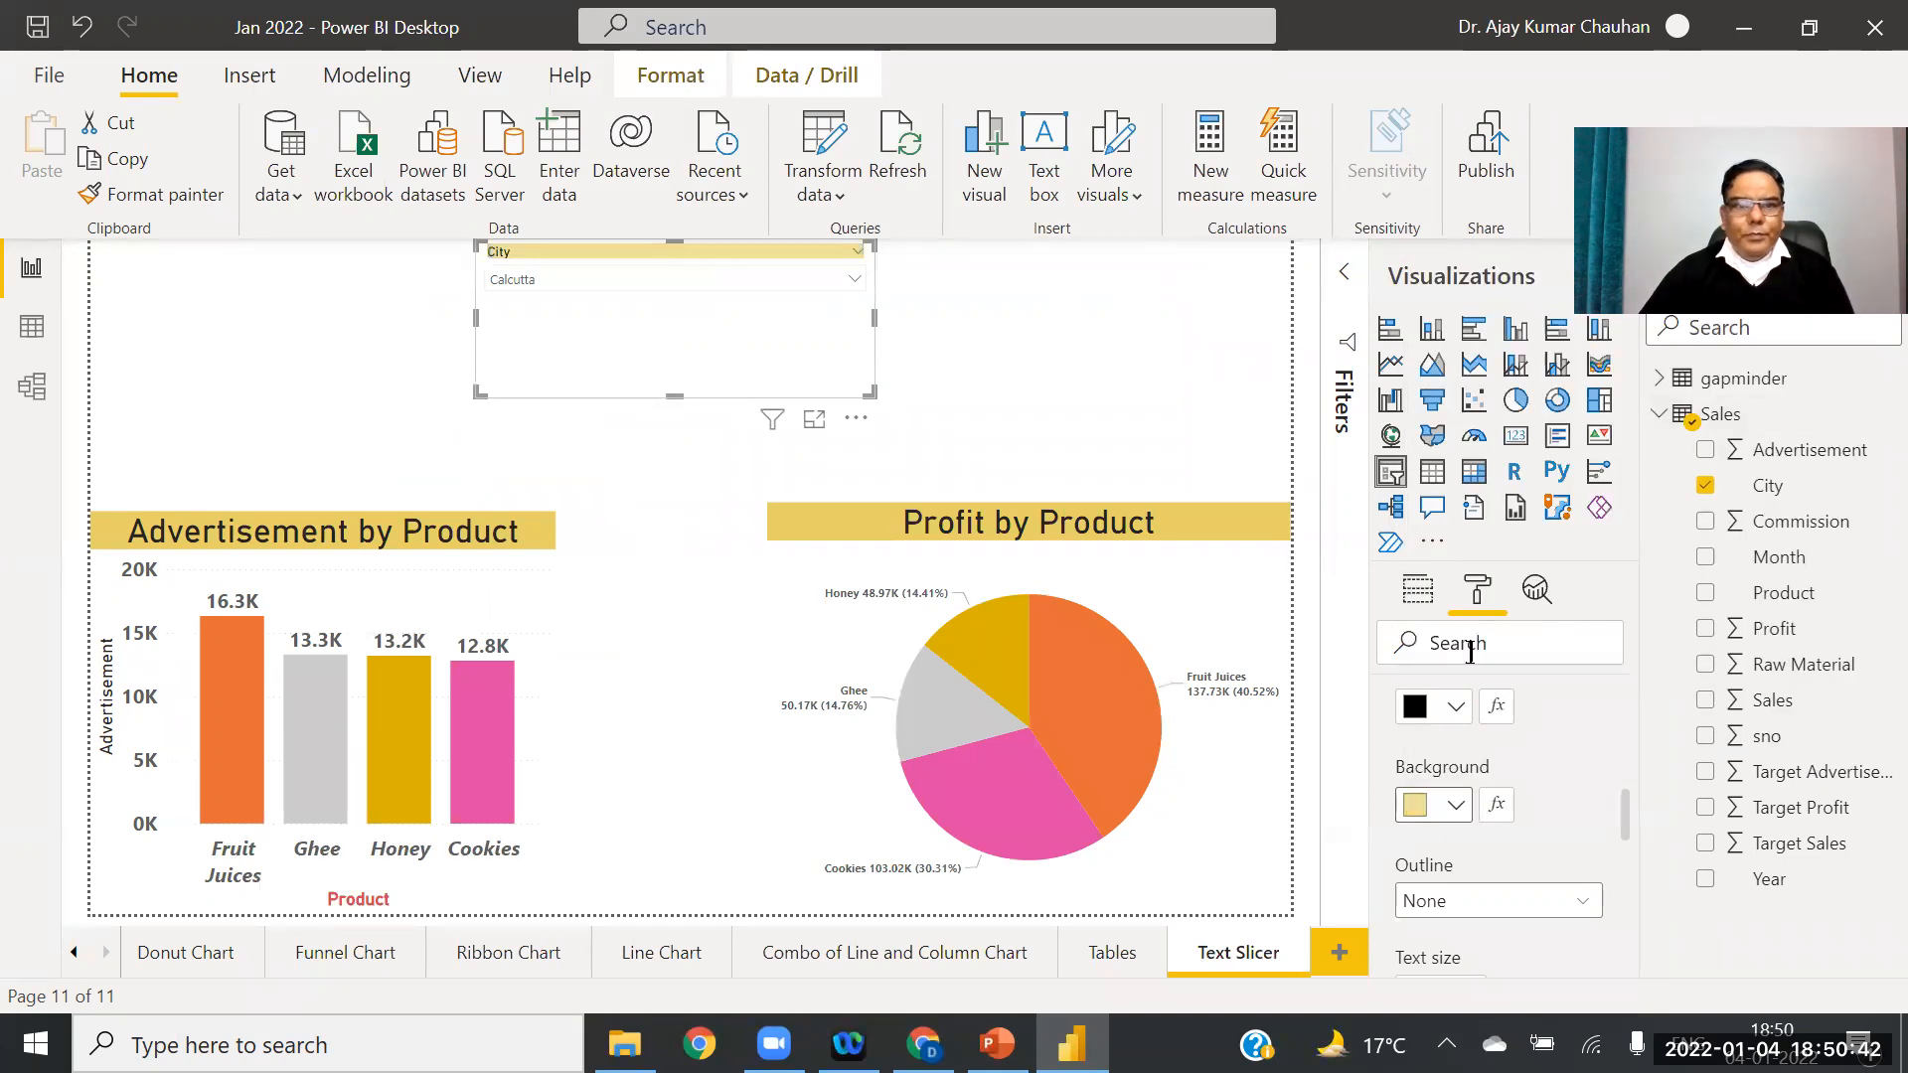
Step: Increase the slicer header text size to 22 pt
drag(1627, 830, 1634, 861)
click(1476, 790)
click(1476, 790)
click(1476, 792)
click(1476, 792)
click(1476, 792)
click(1476, 792)
click(1476, 792)
click(1476, 792)
click(1476, 792)
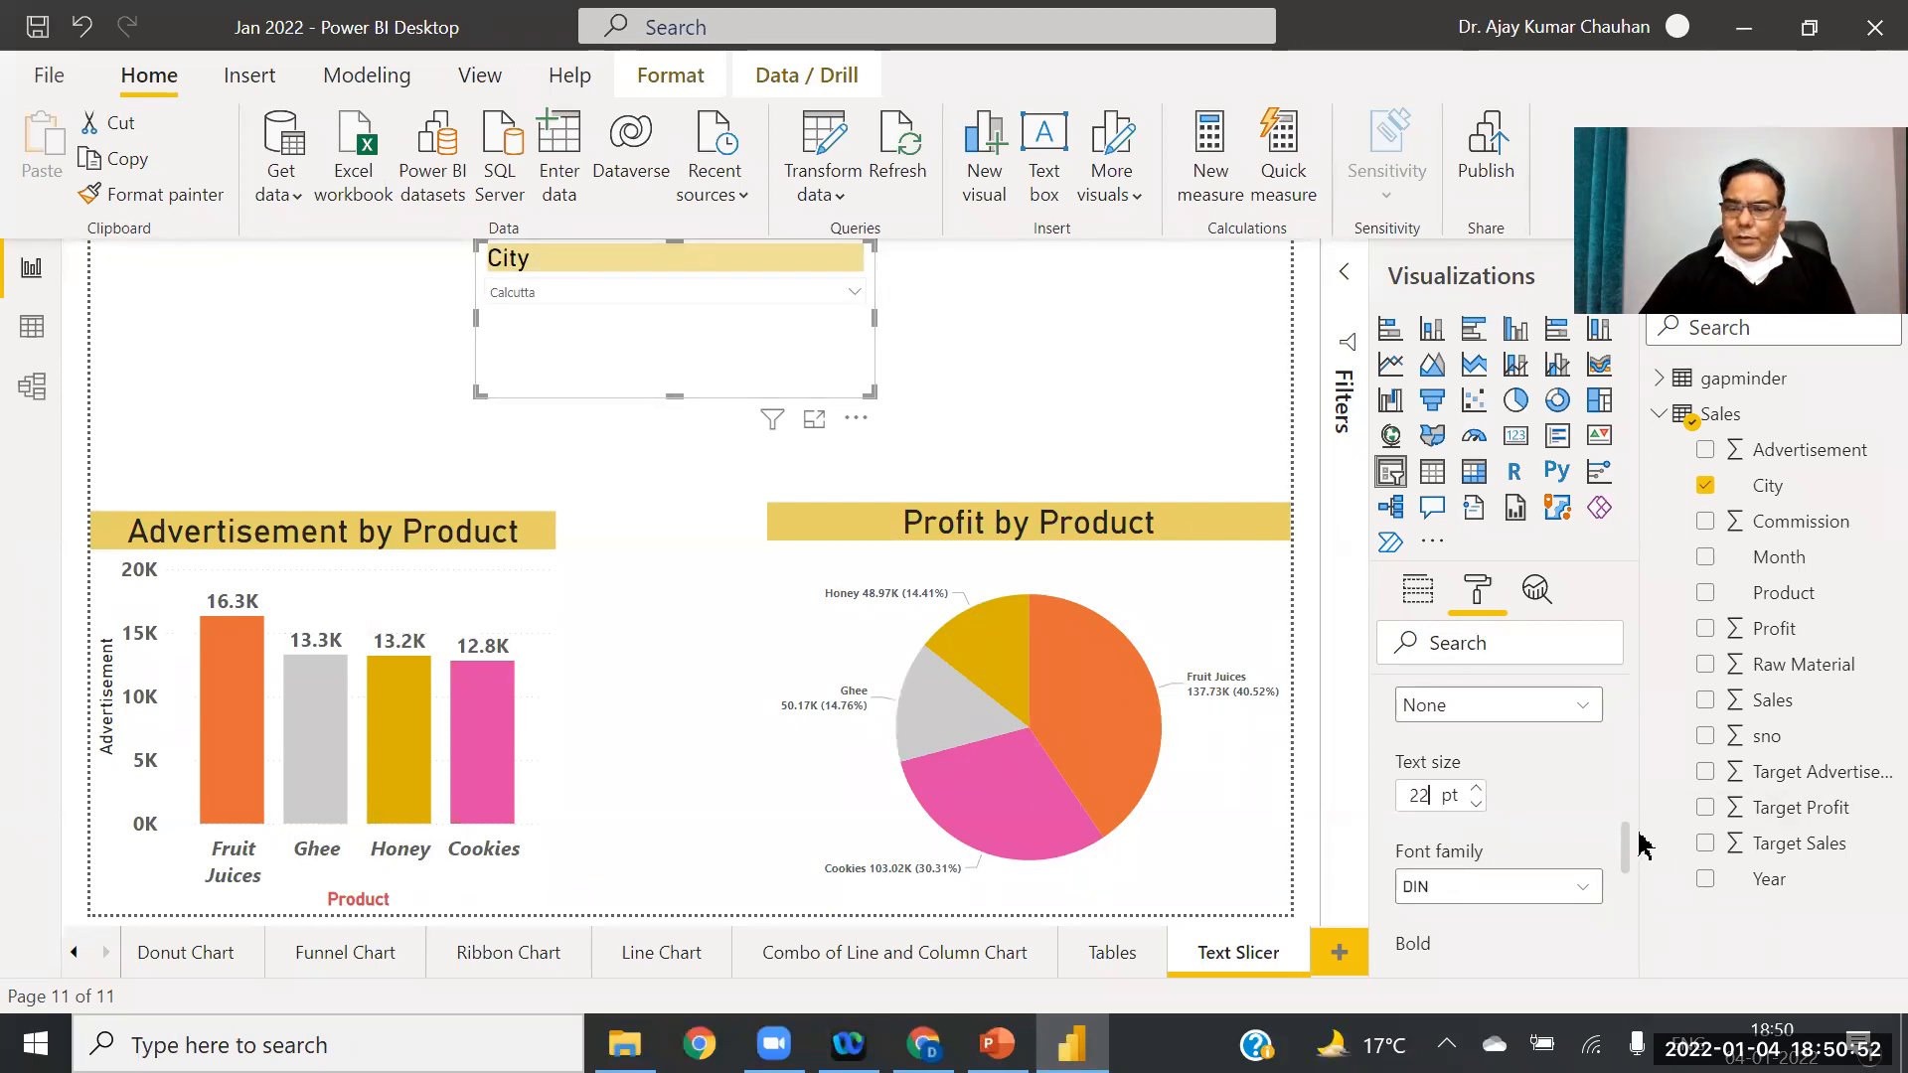
drag(1630, 846, 1638, 951)
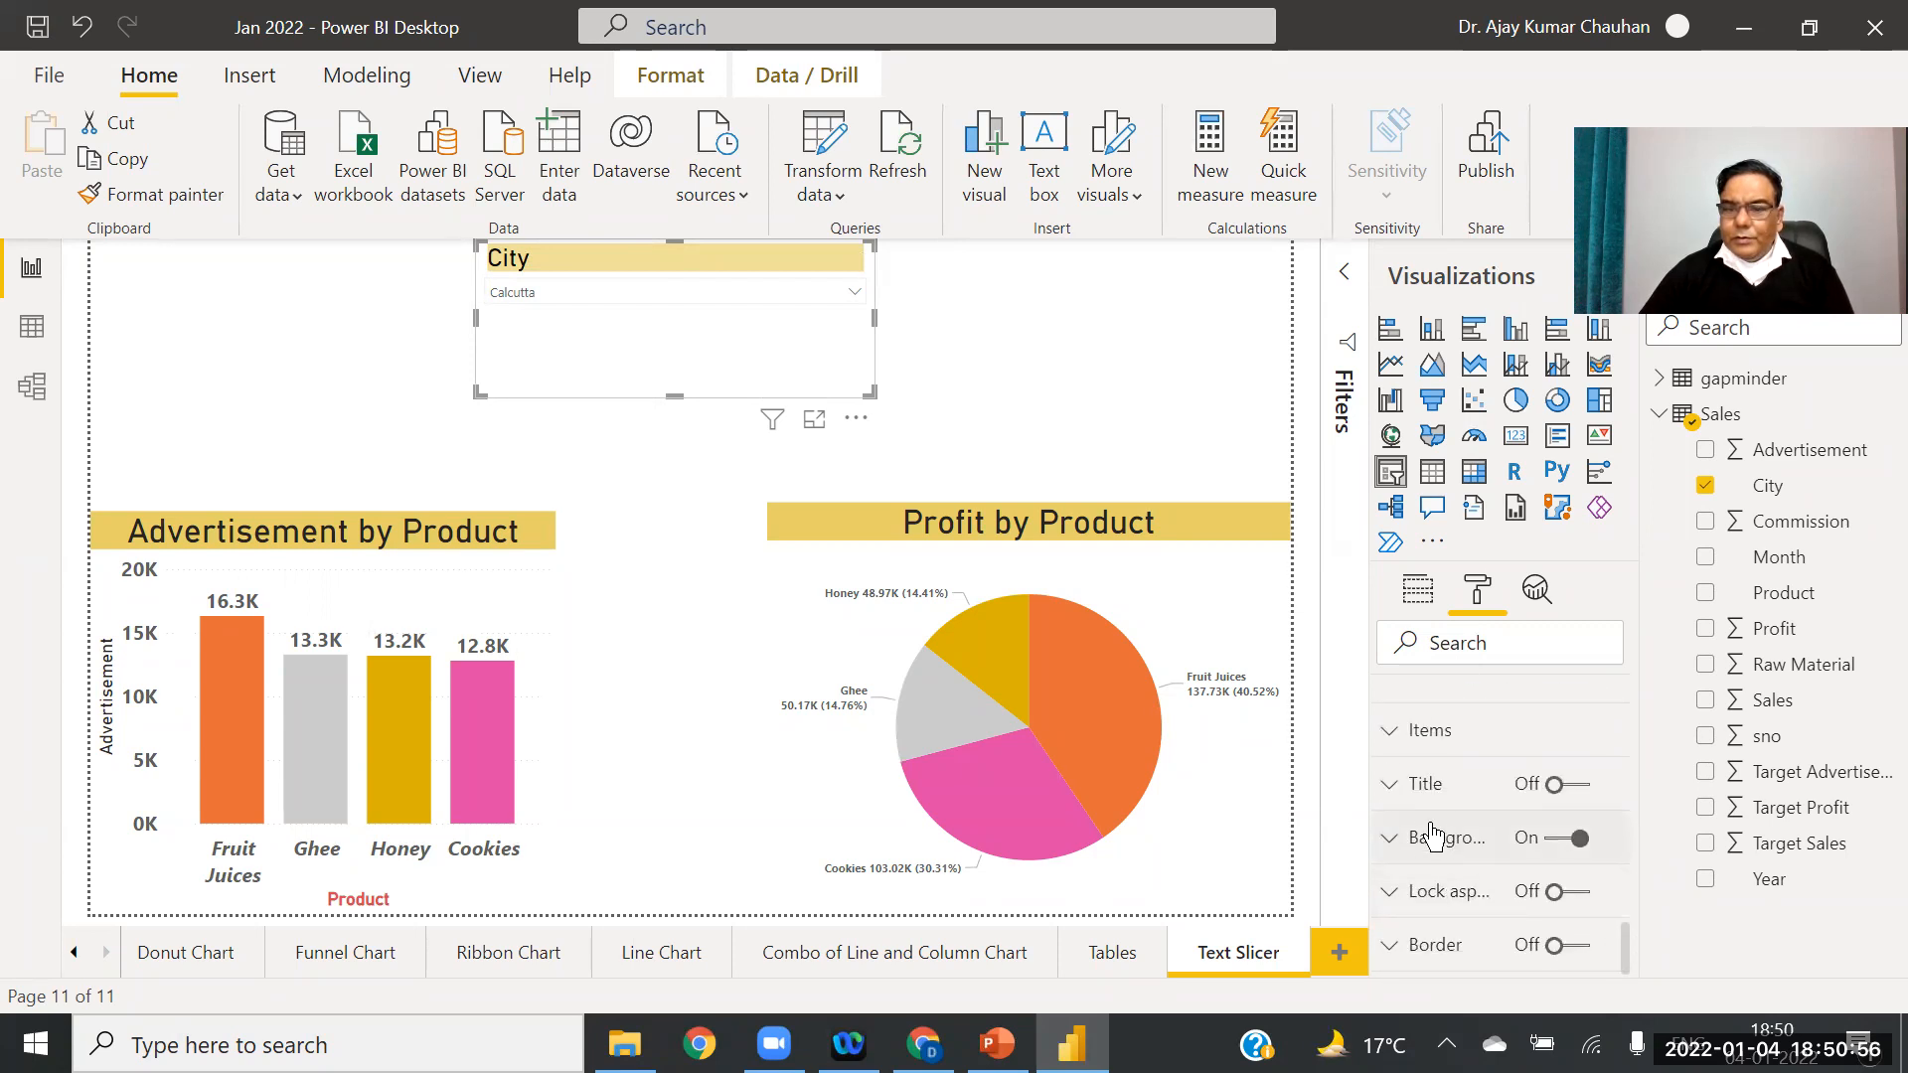
Step: Change the City slicer style from Dropdown to List, showing every city unticked
click(1391, 736)
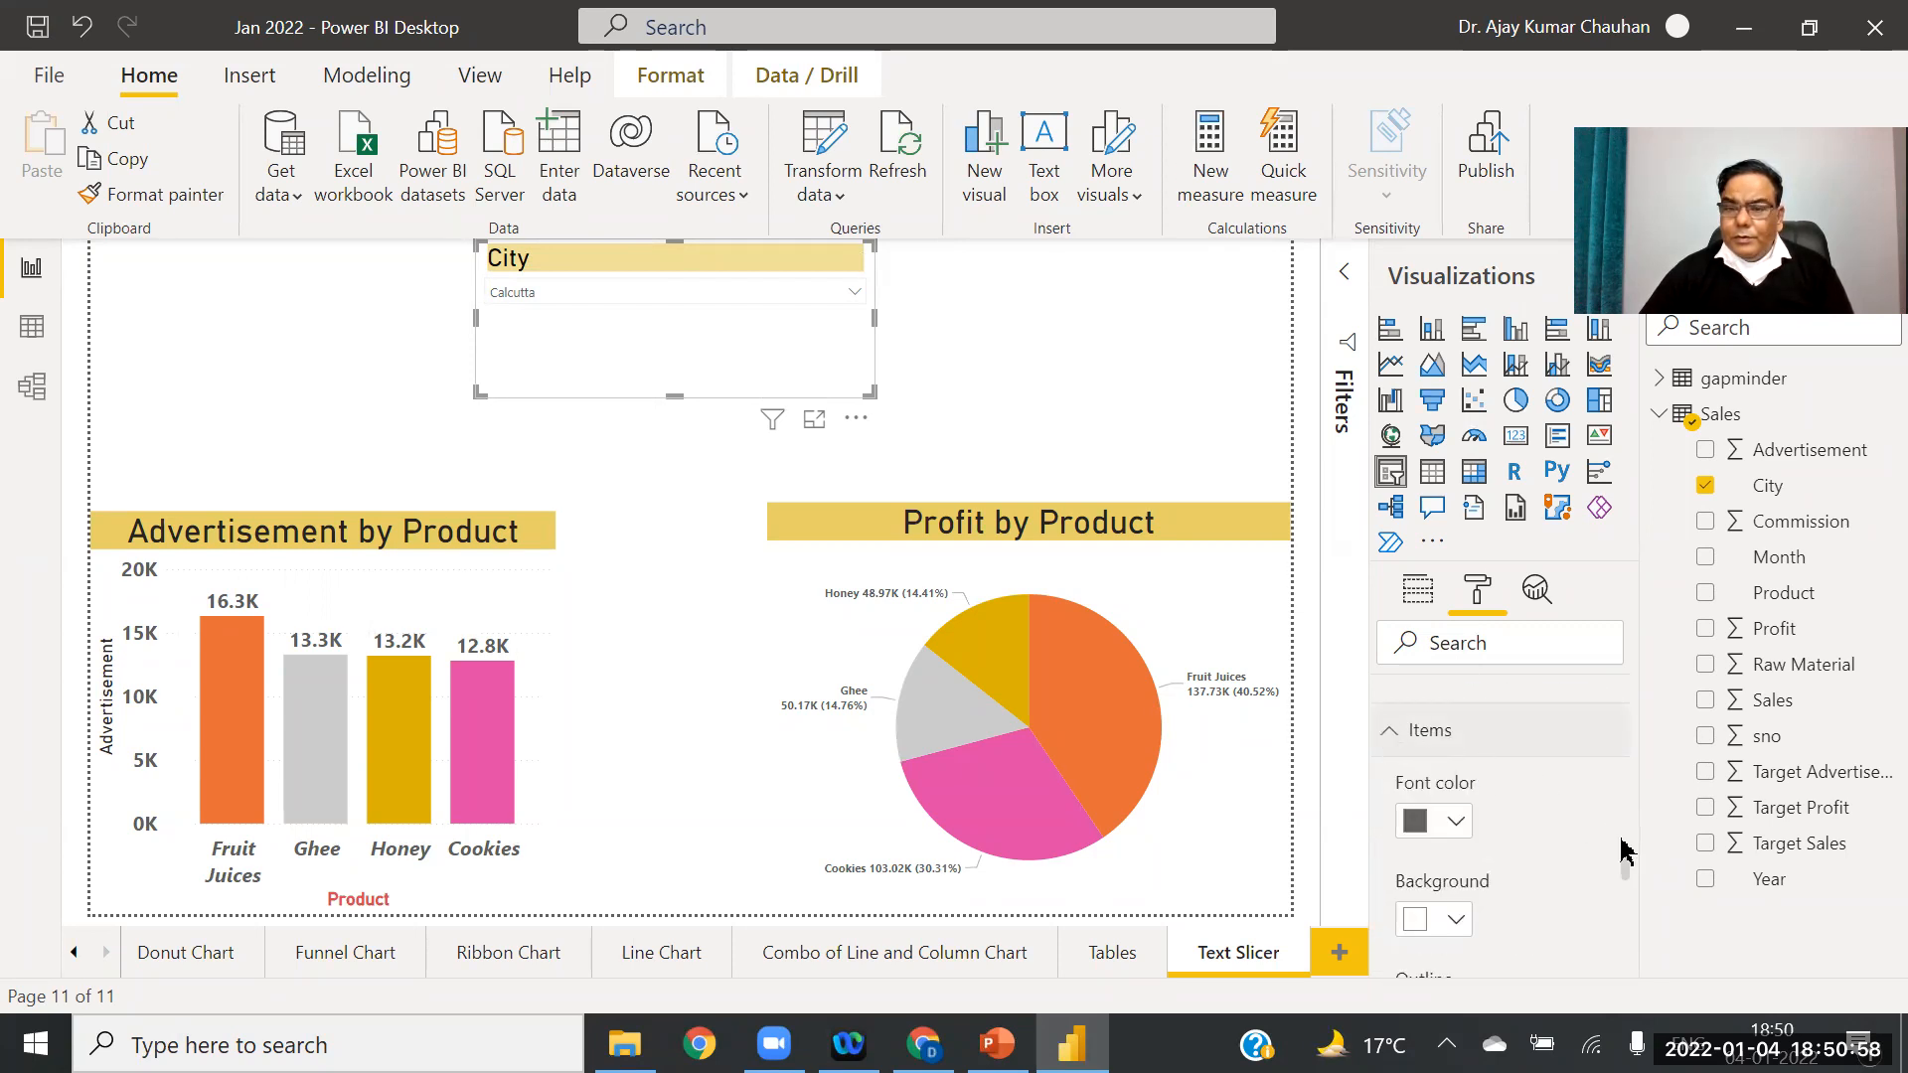
scroll(1630, 795, down, 4)
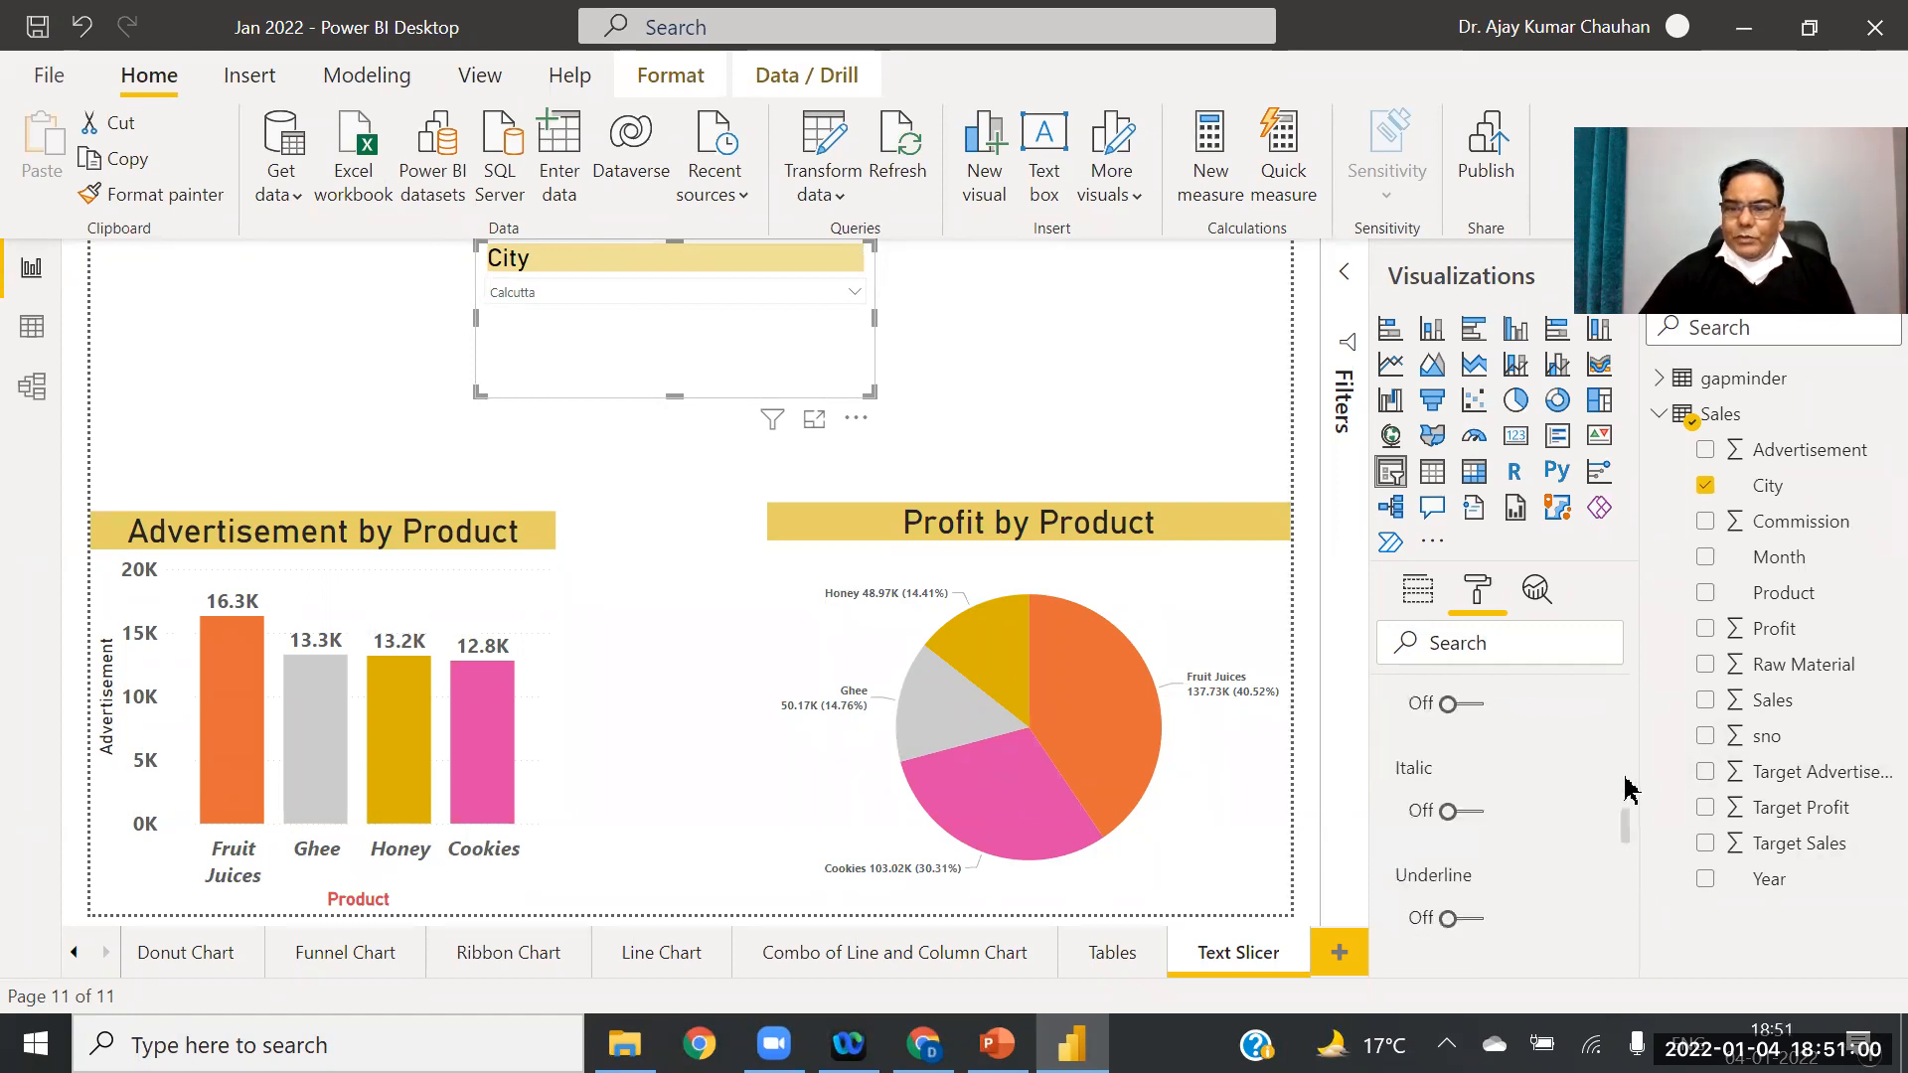
scroll(1630, 790, up, 5)
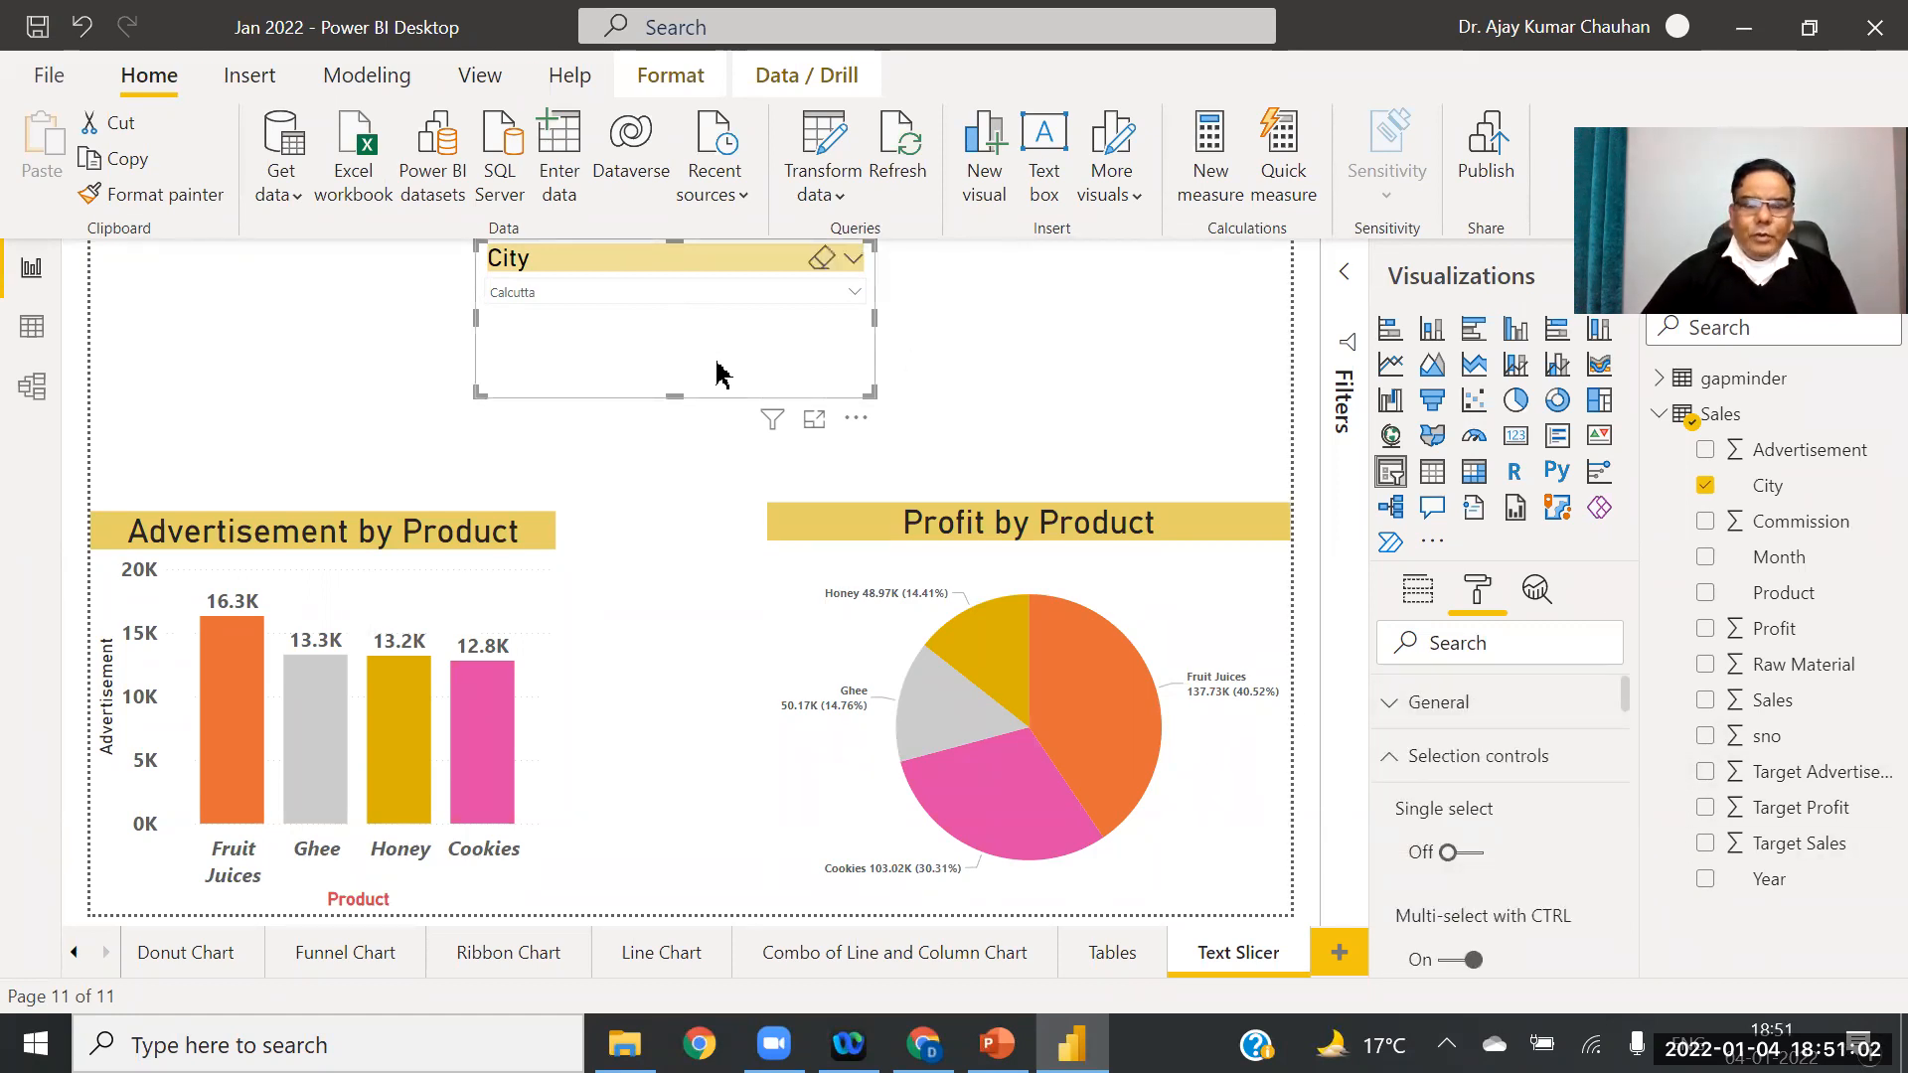
click(855, 260)
click(885, 294)
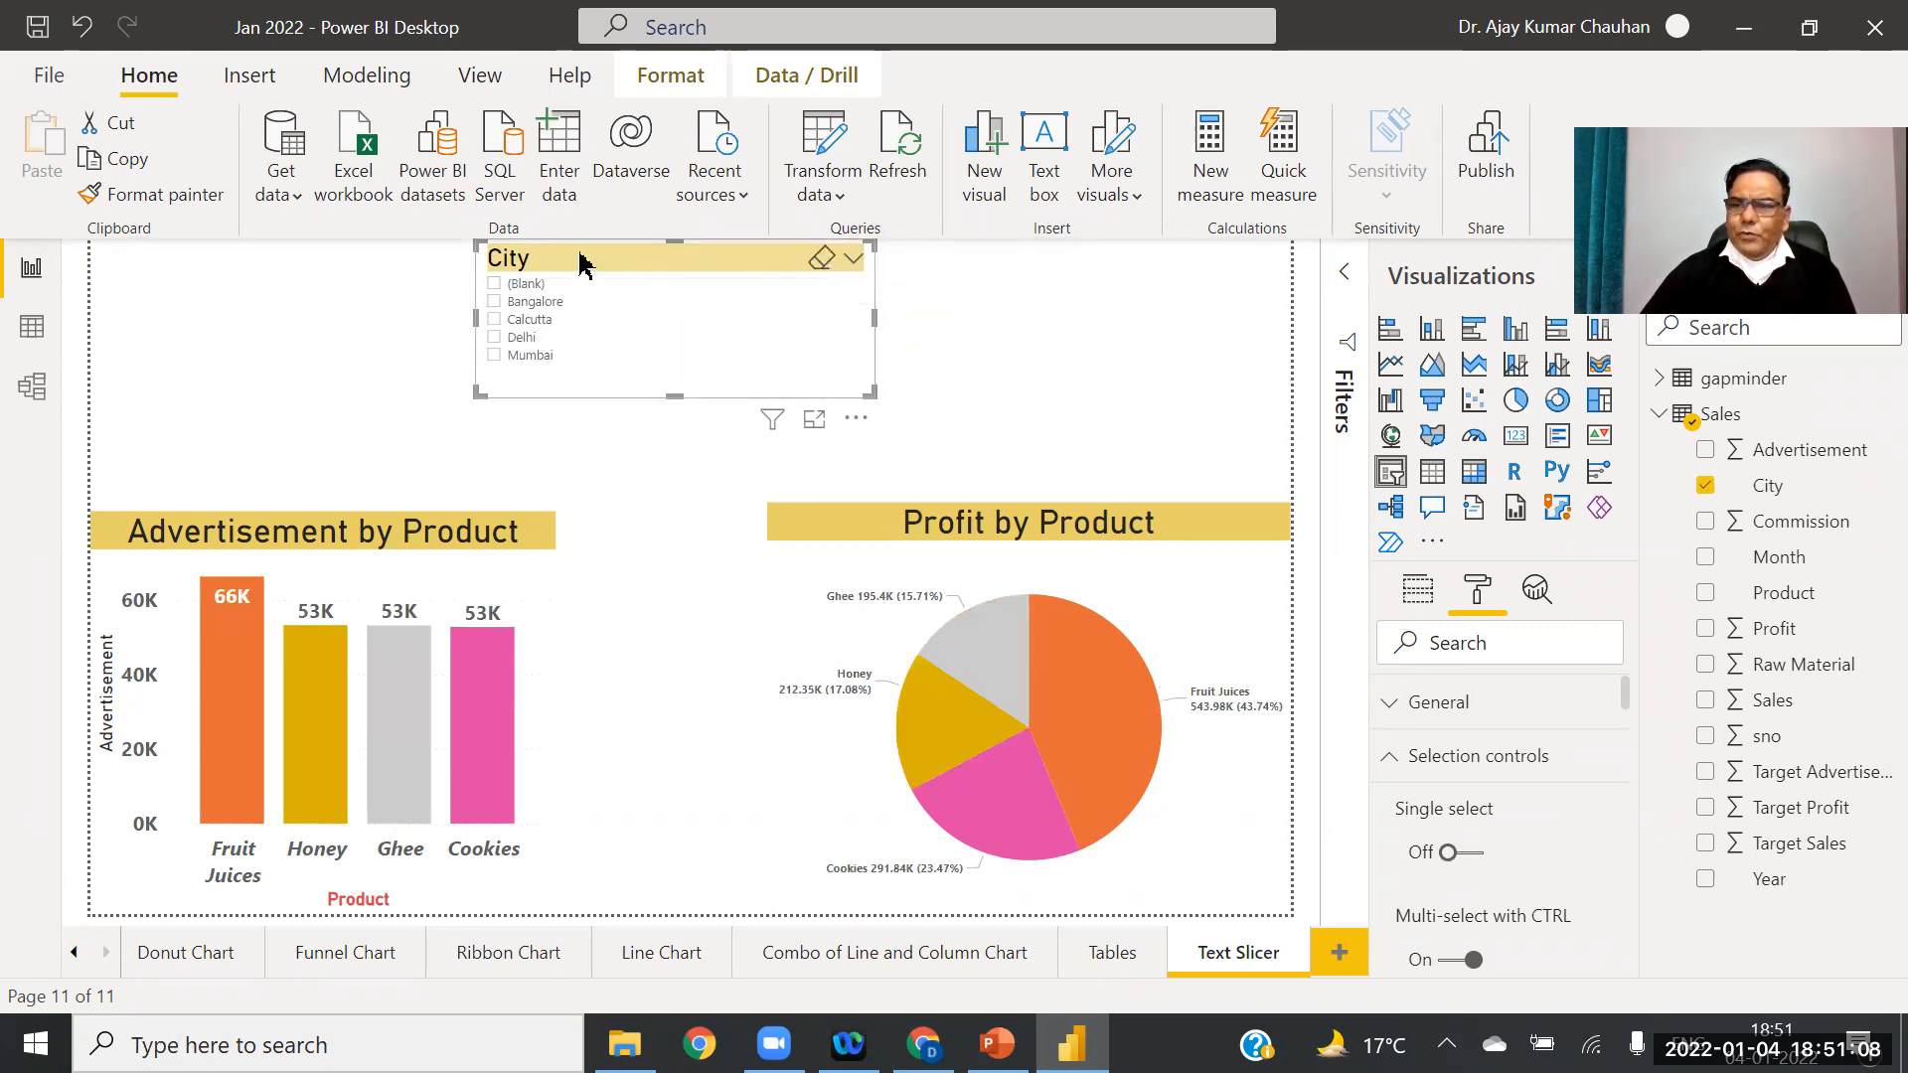
click(1389, 705)
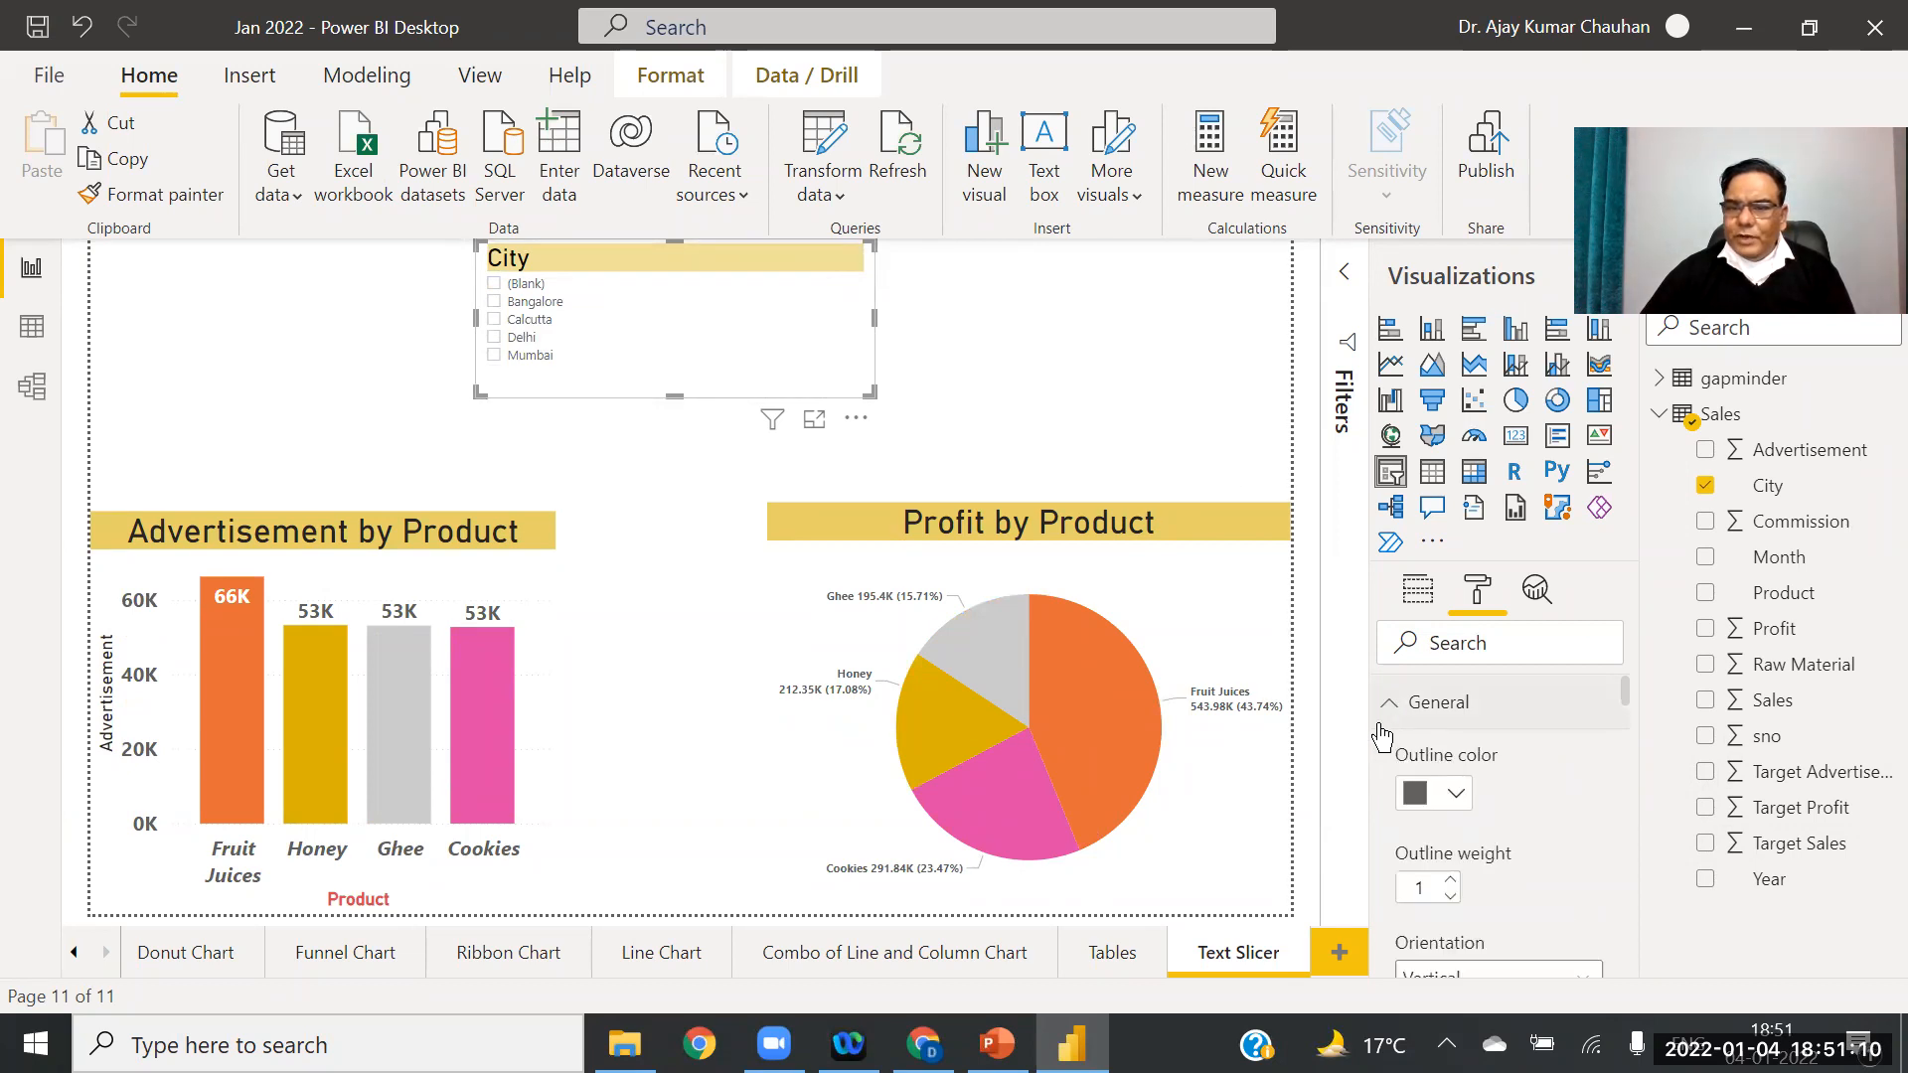
drag(1628, 700, 1624, 719)
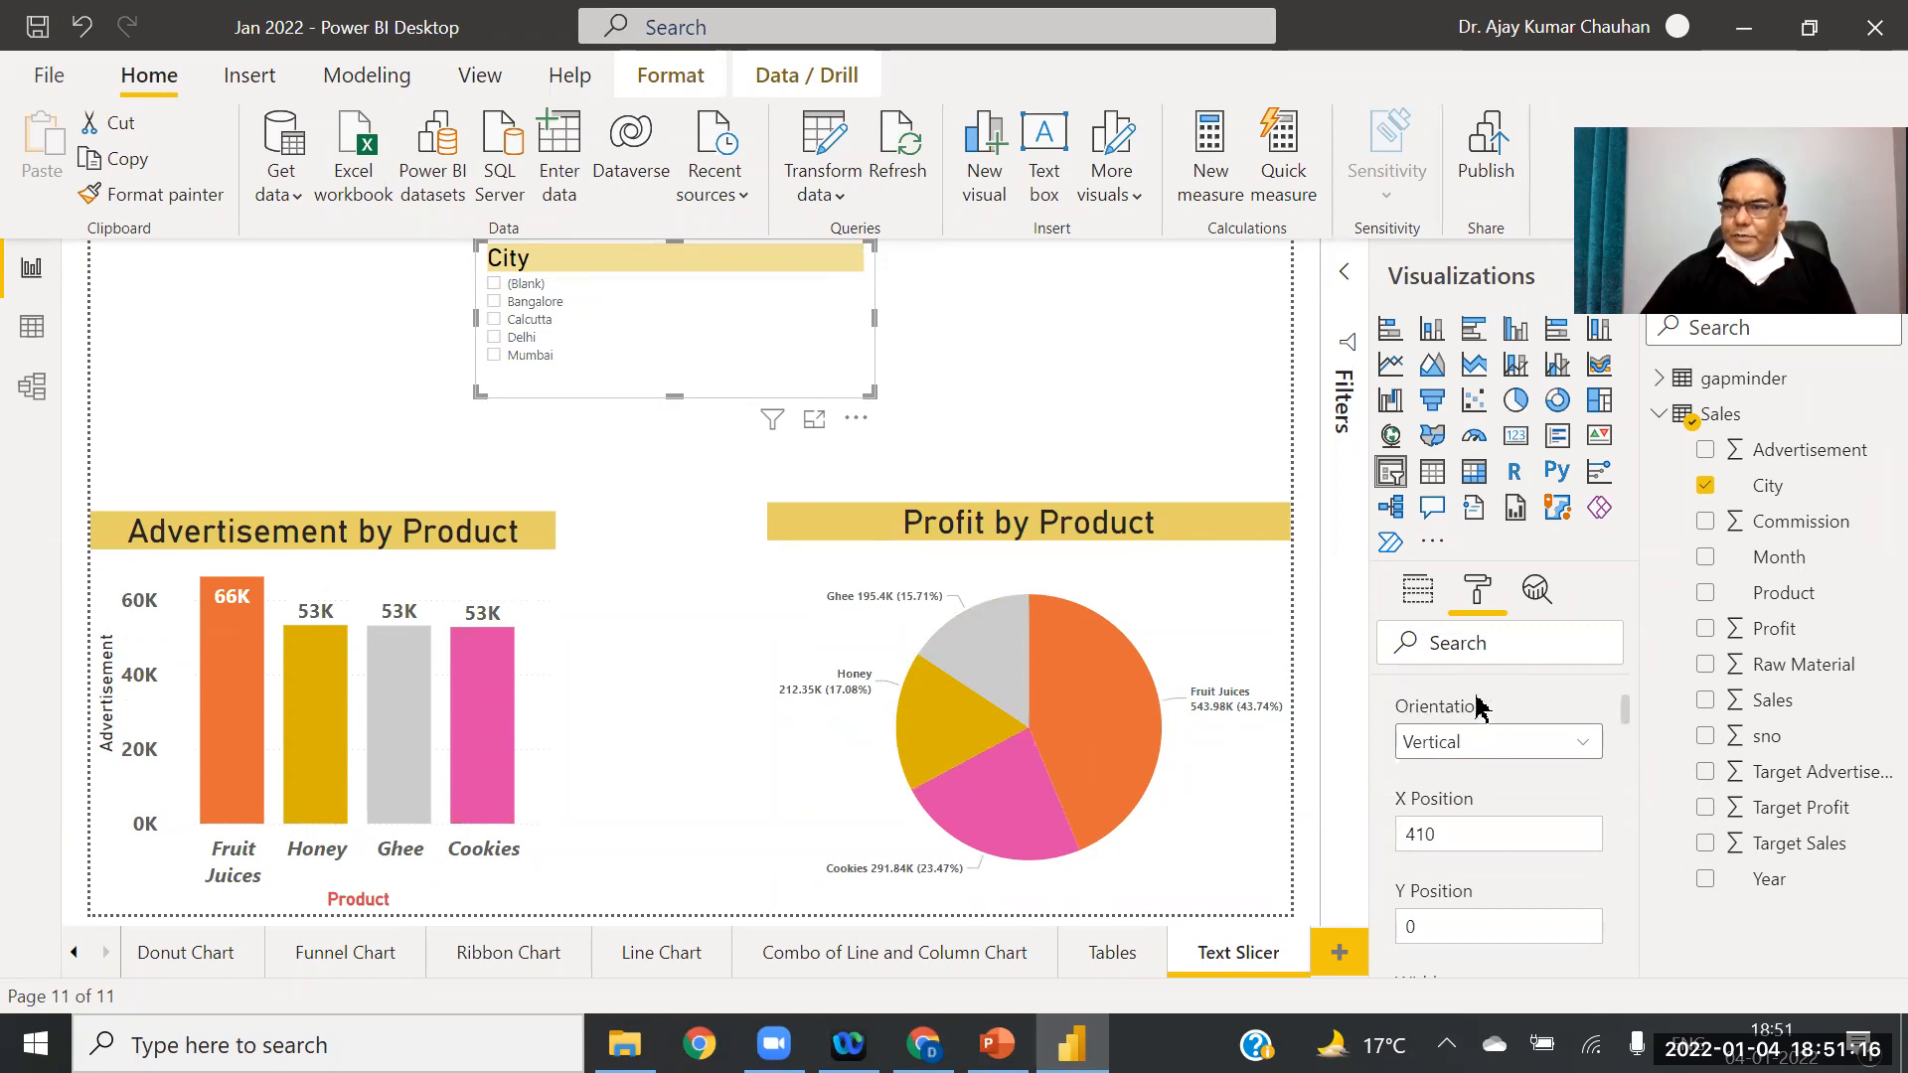
Step: Set the City slicer's orientation to Horizontal so cities appear as tiles
mouse_move(857, 266)
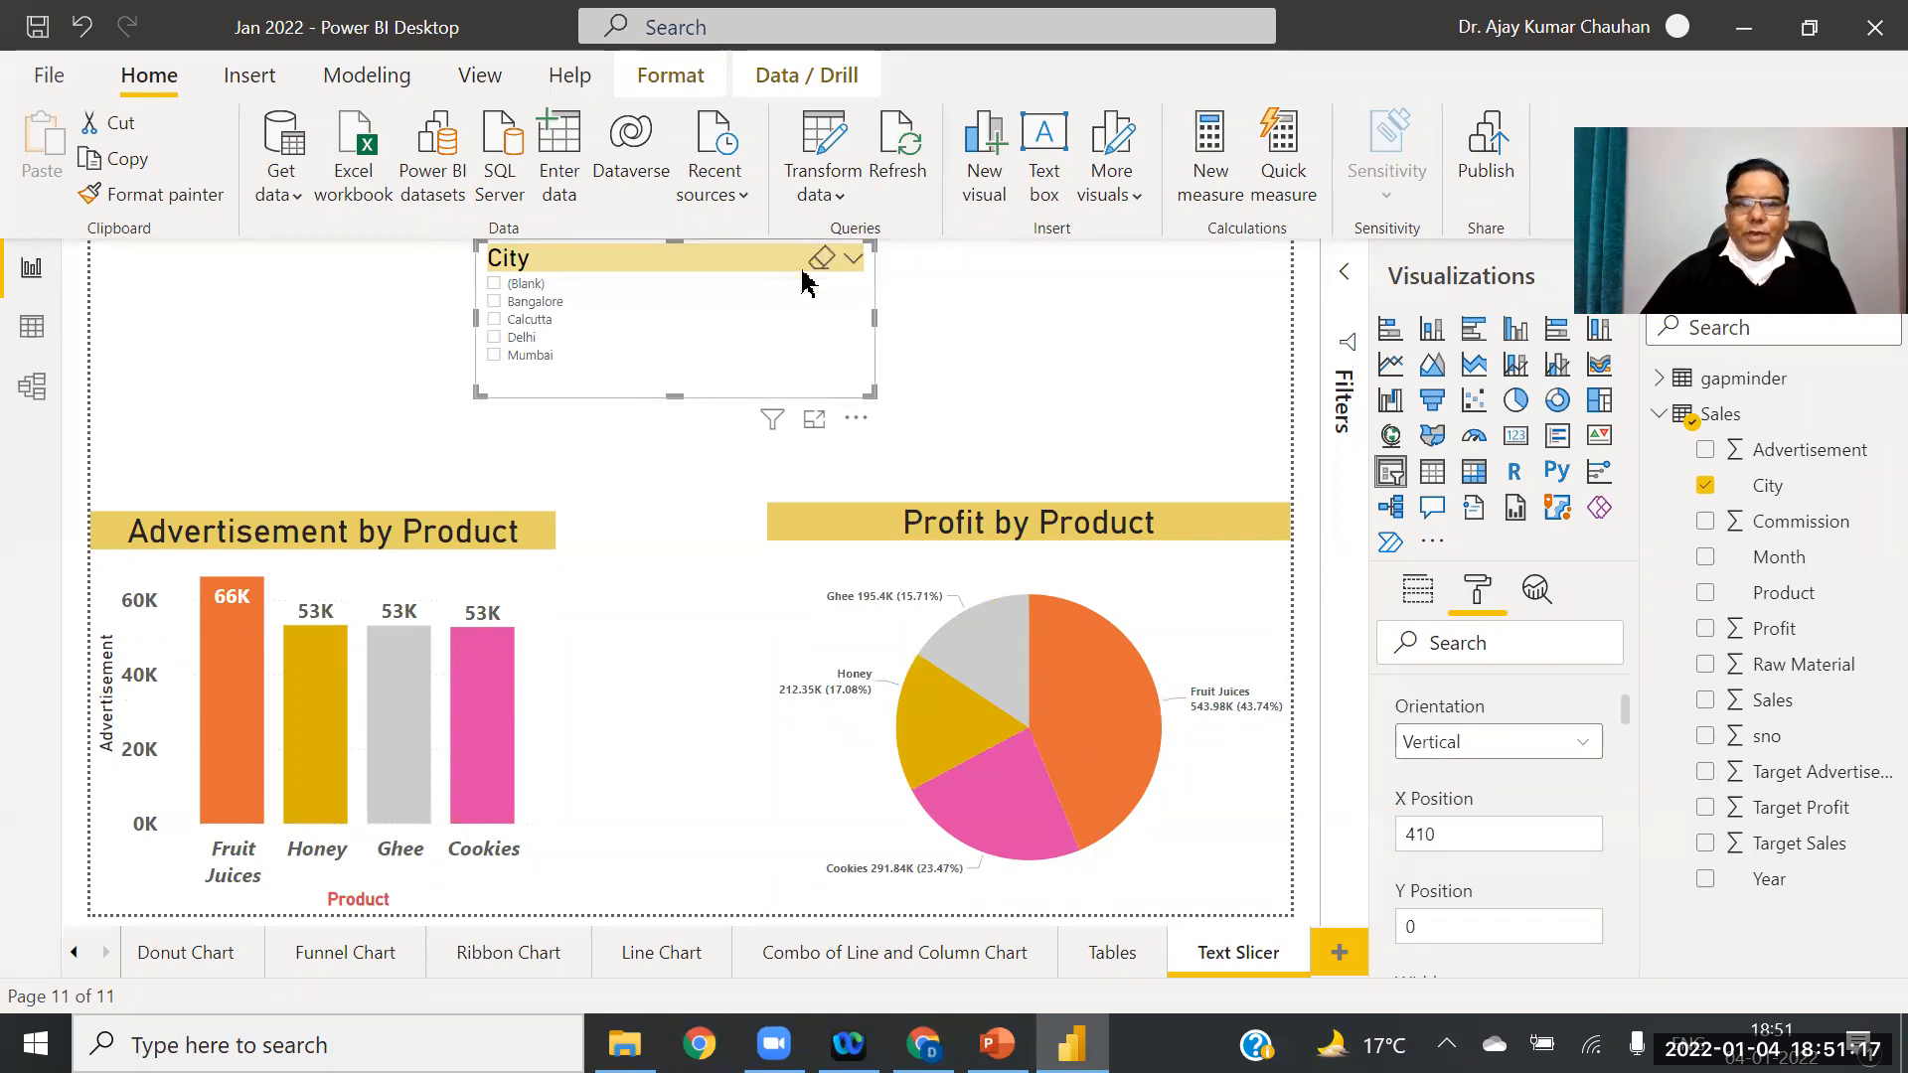
click(857, 263)
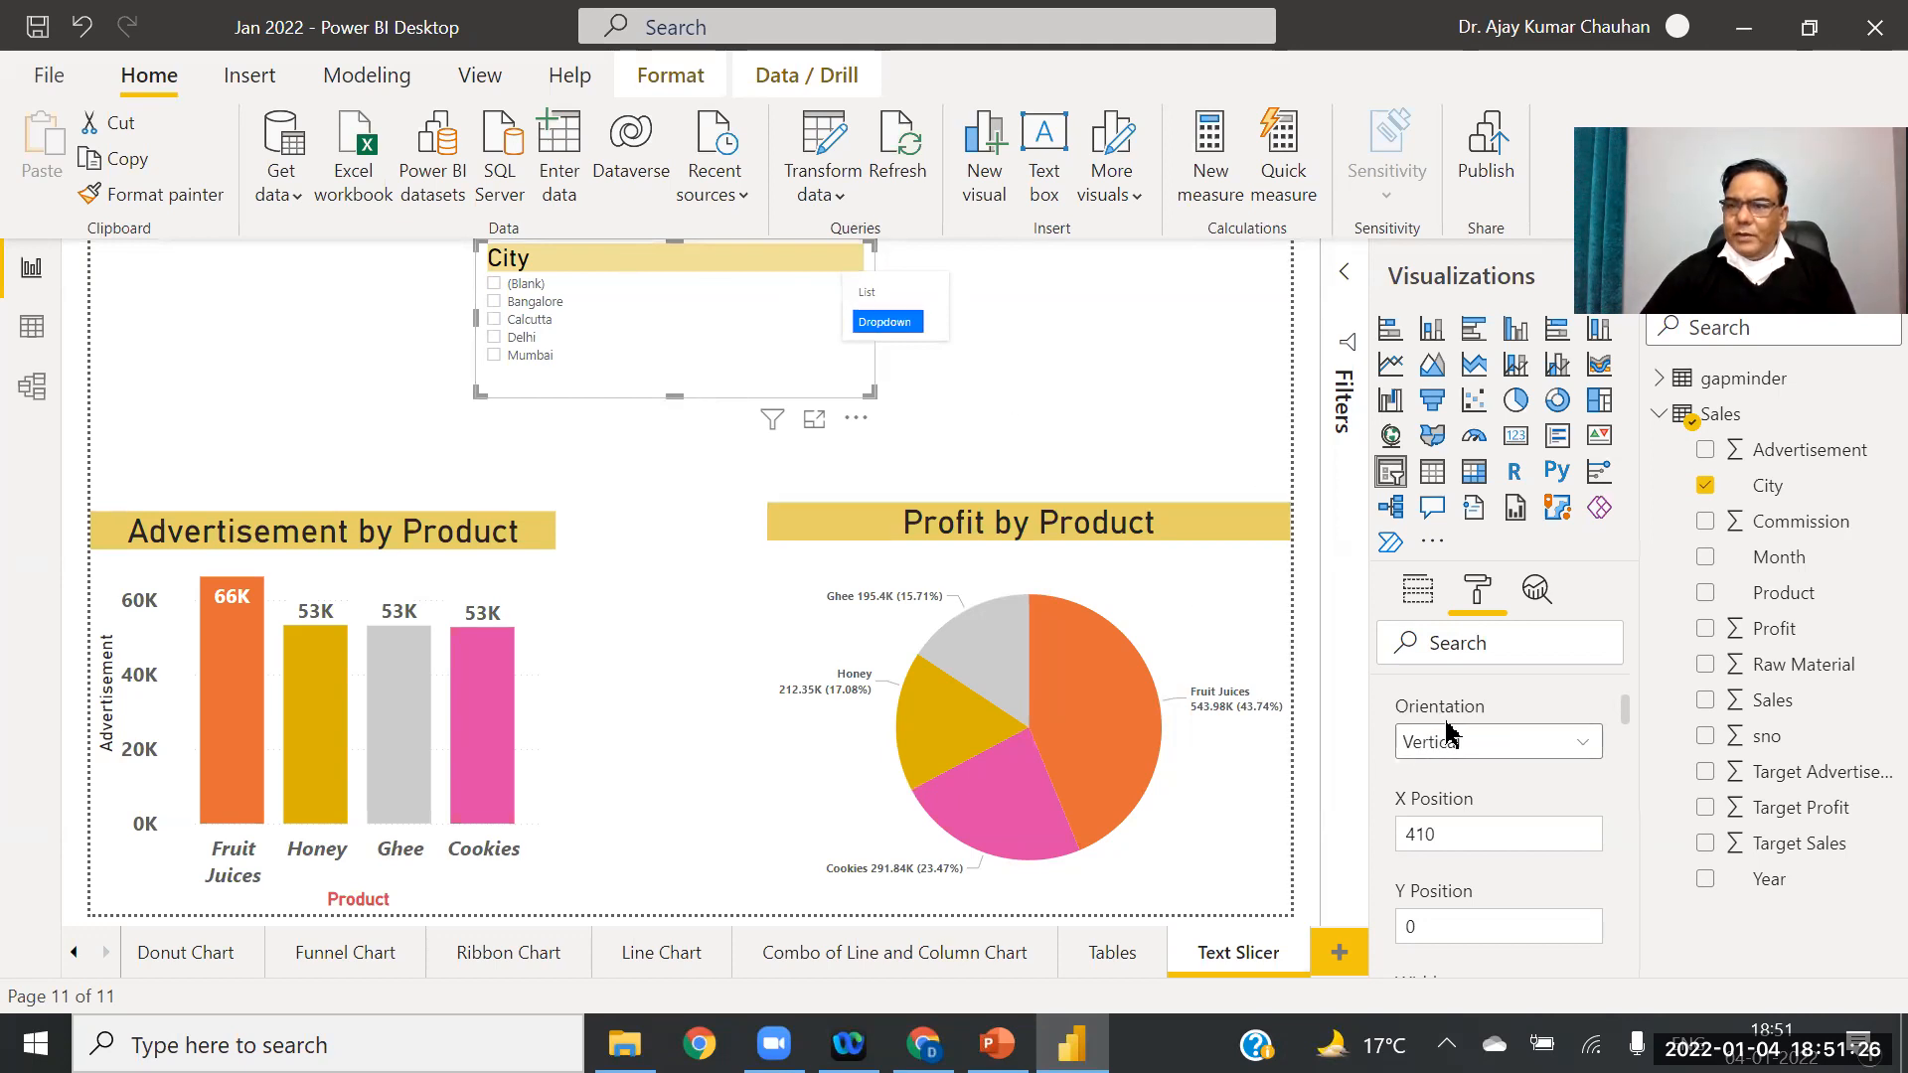
click(1579, 747)
click(1488, 816)
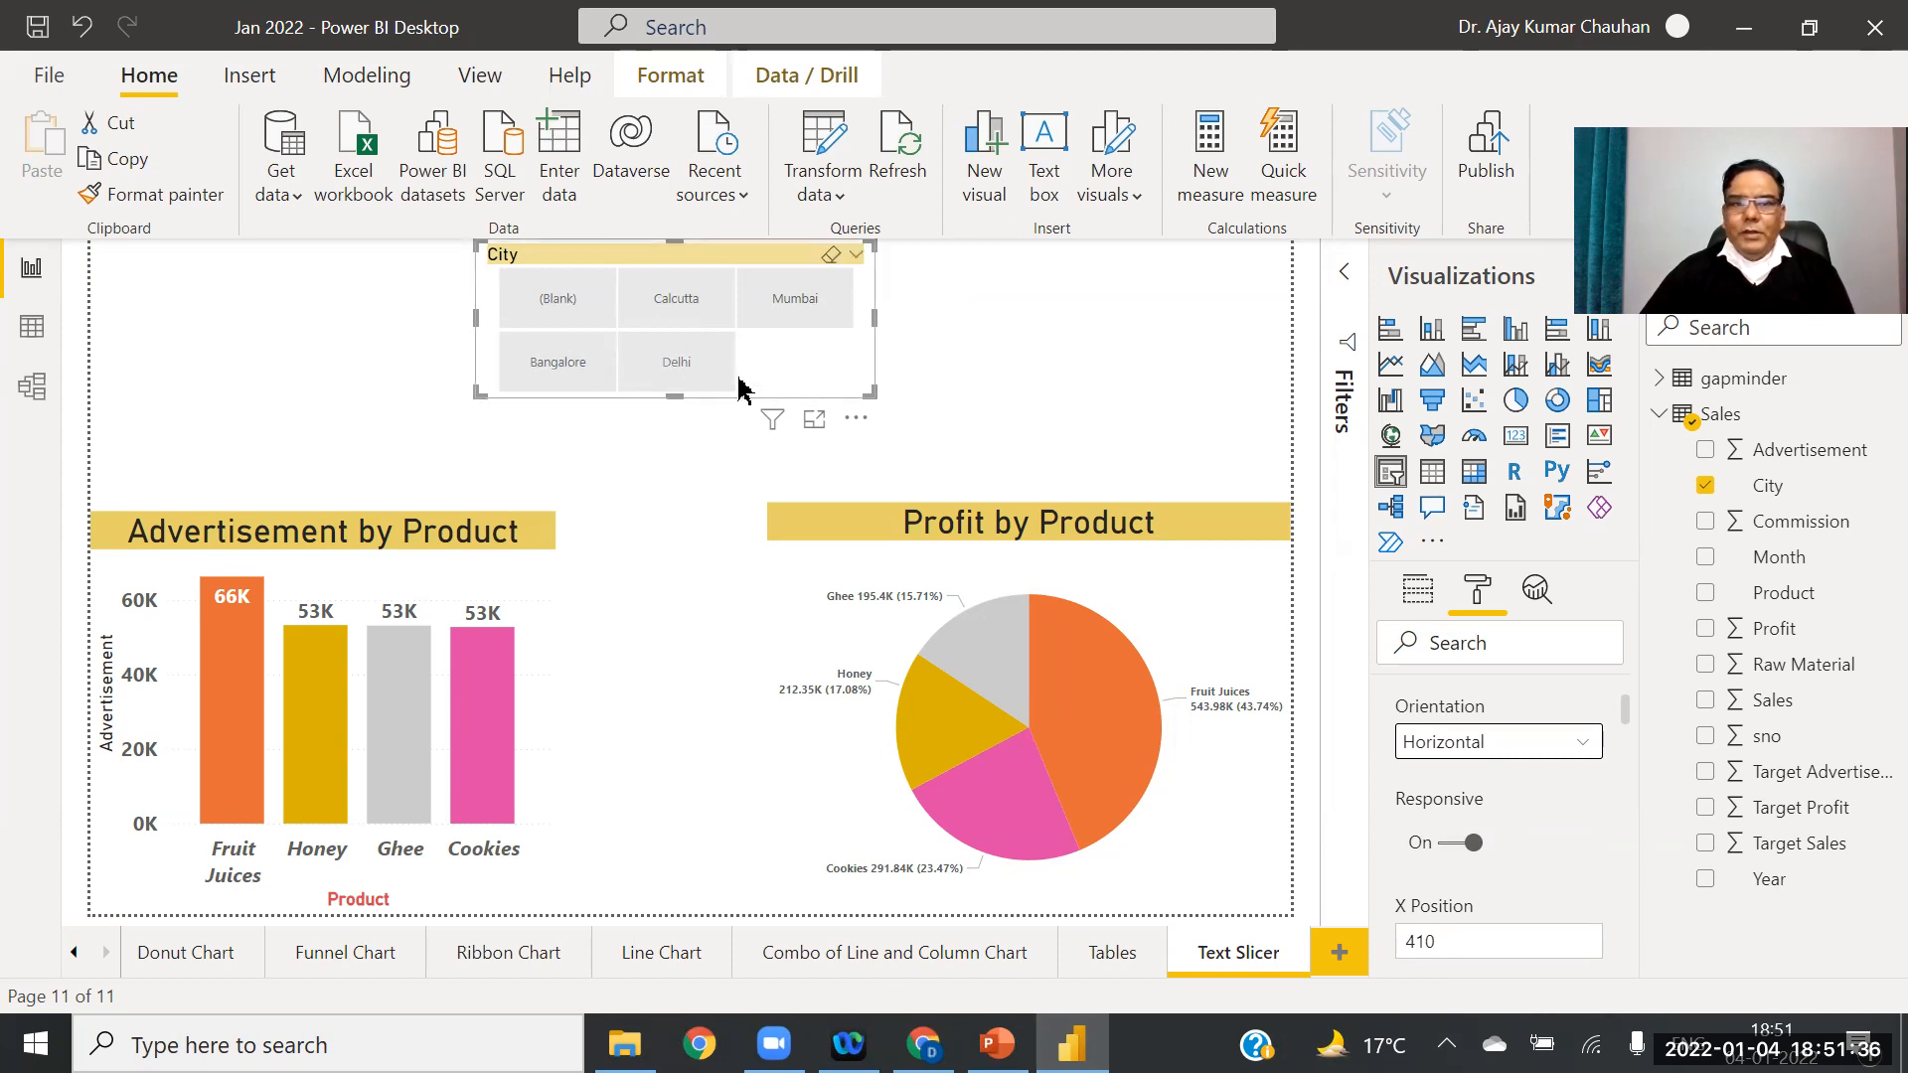
Step: Make the City slicer wider and taller and place it at the top centre
drag(875, 318, 826, 350)
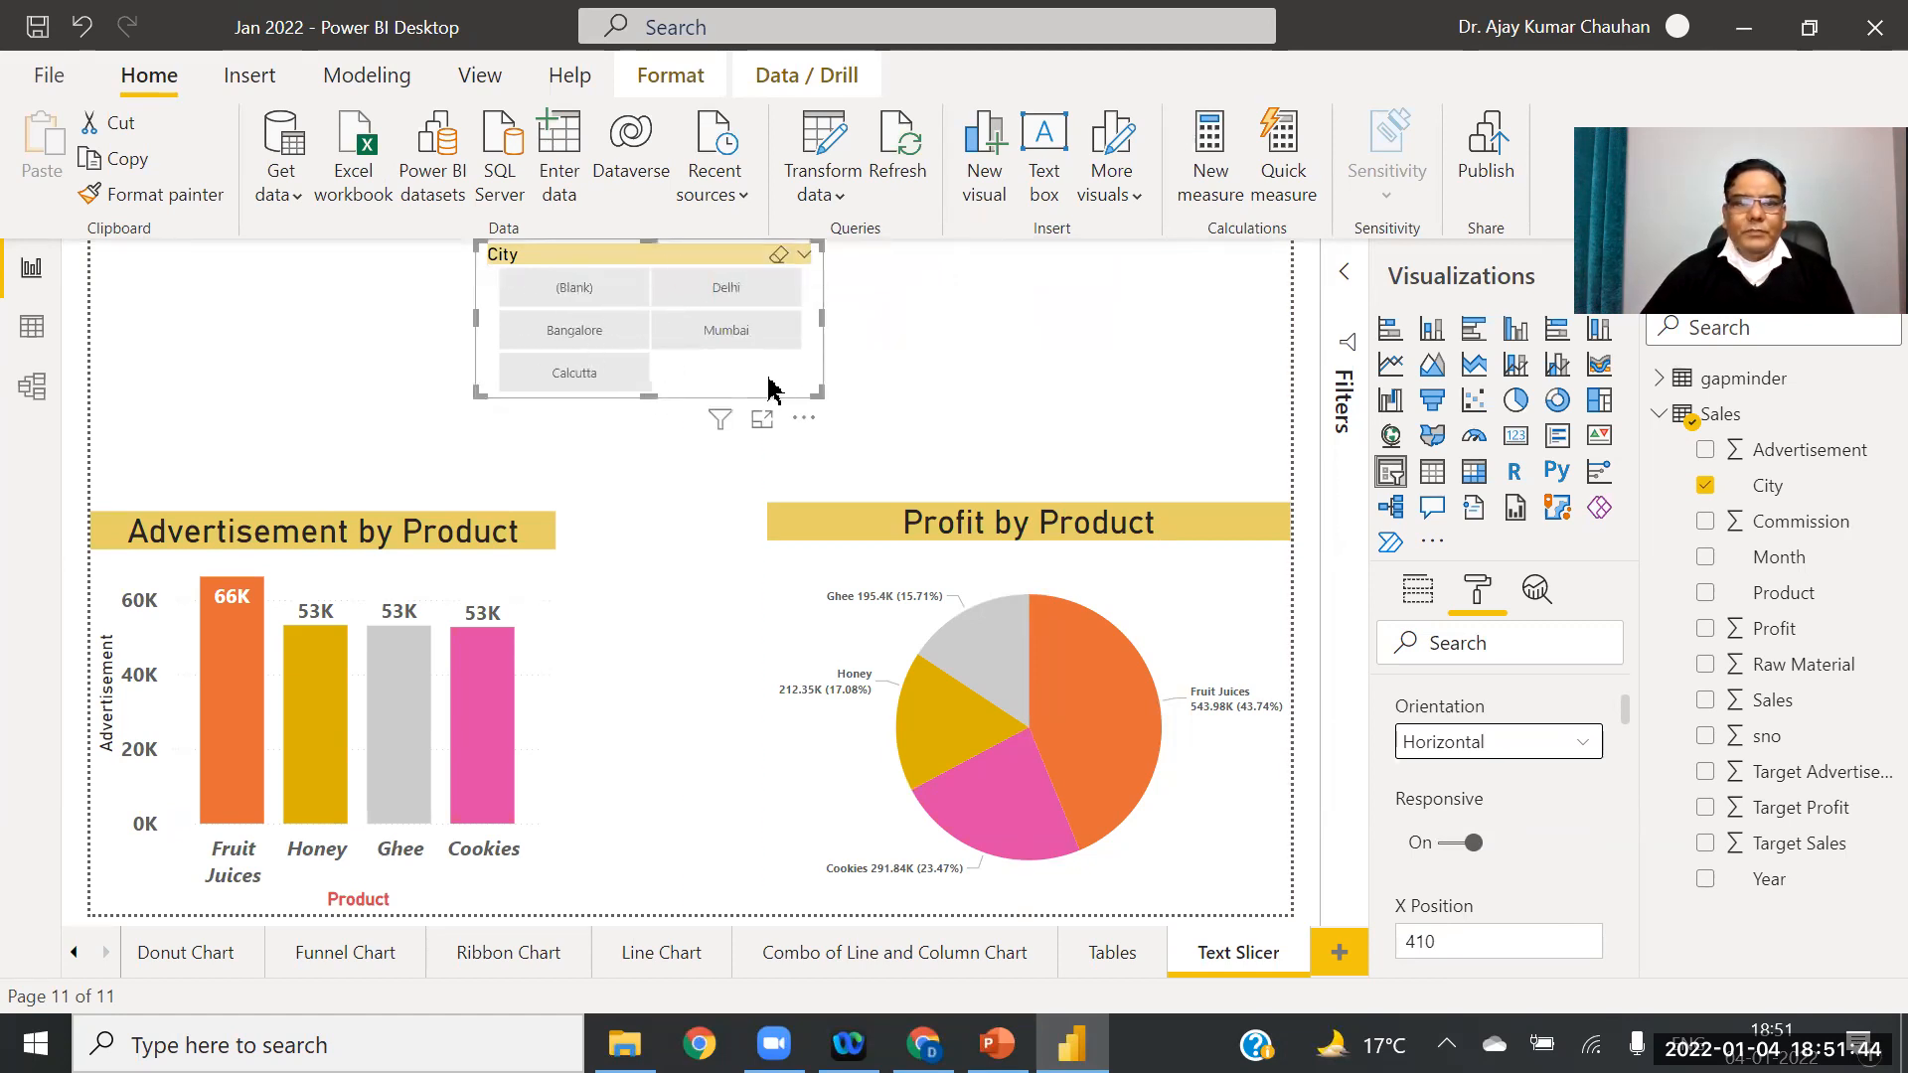
drag(767, 398, 382, 392)
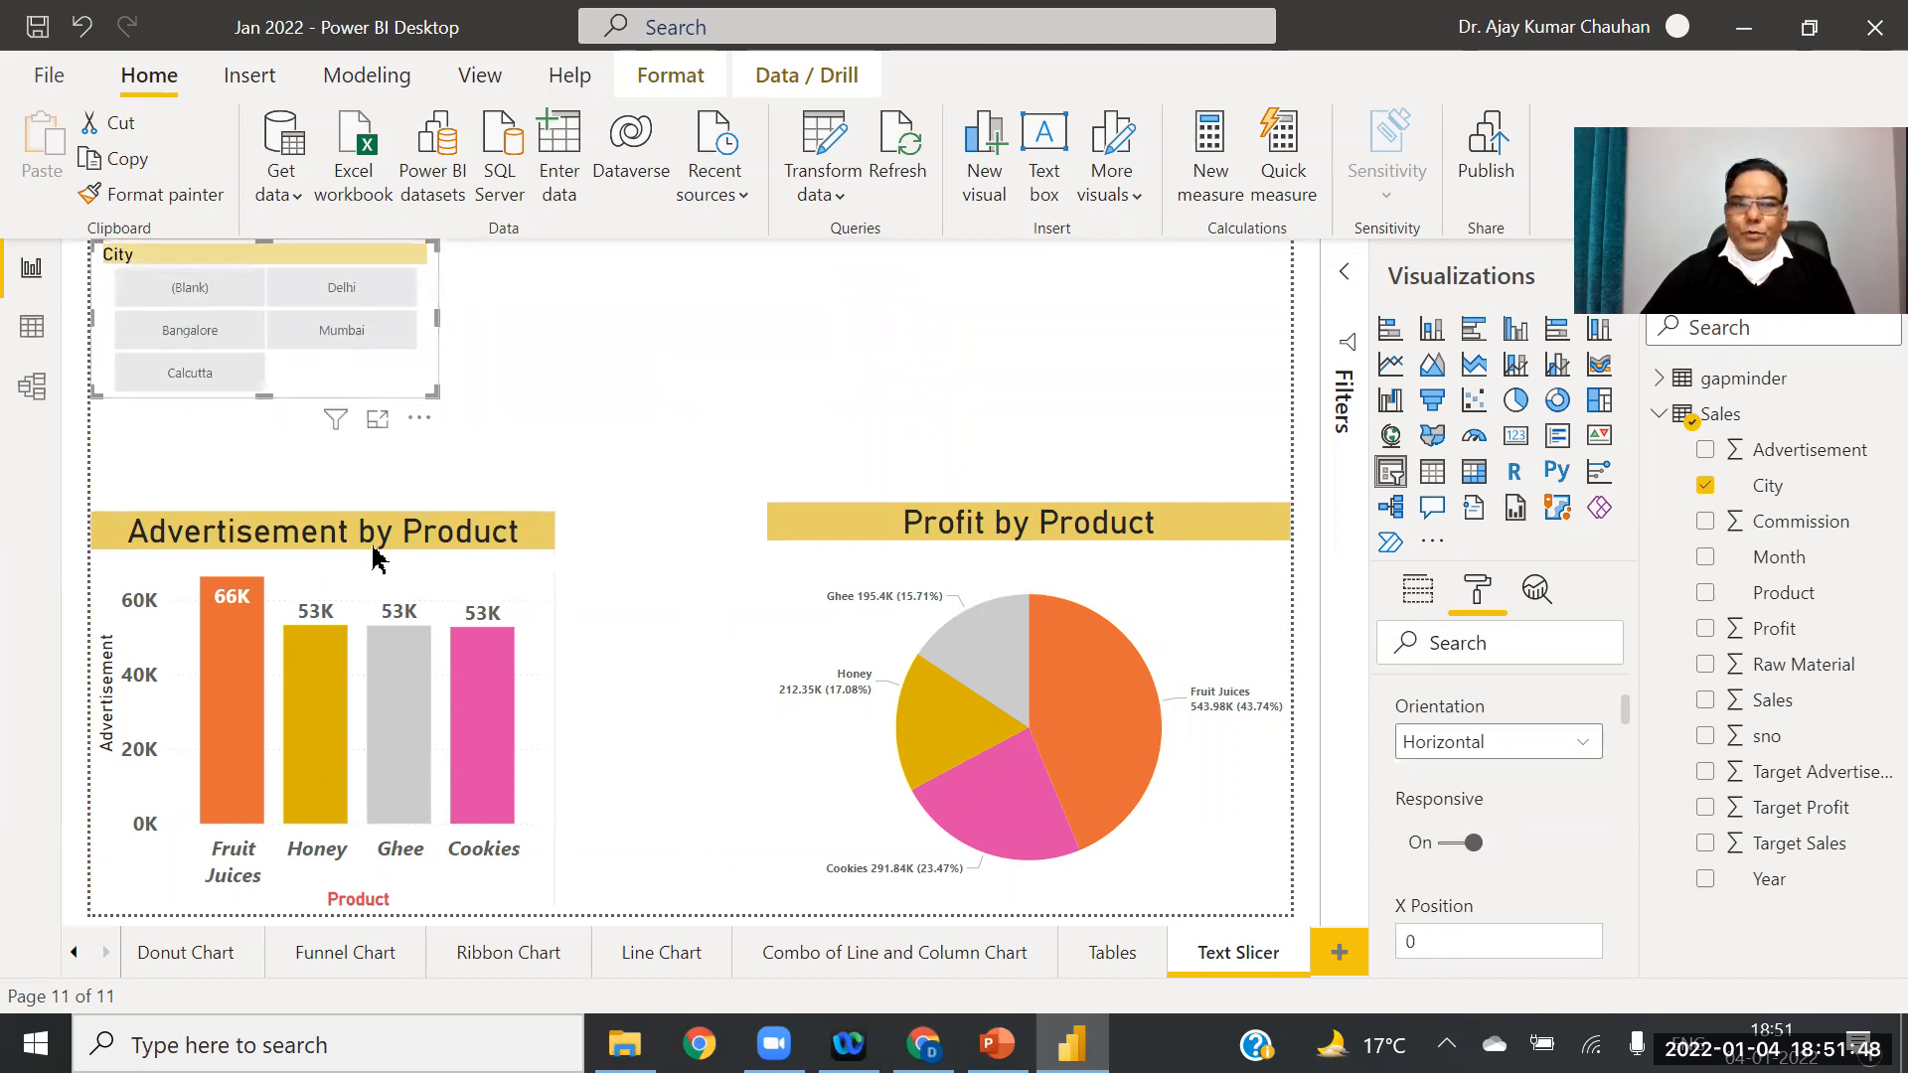
drag(261, 399, 260, 454)
drag(396, 388, 785, 389)
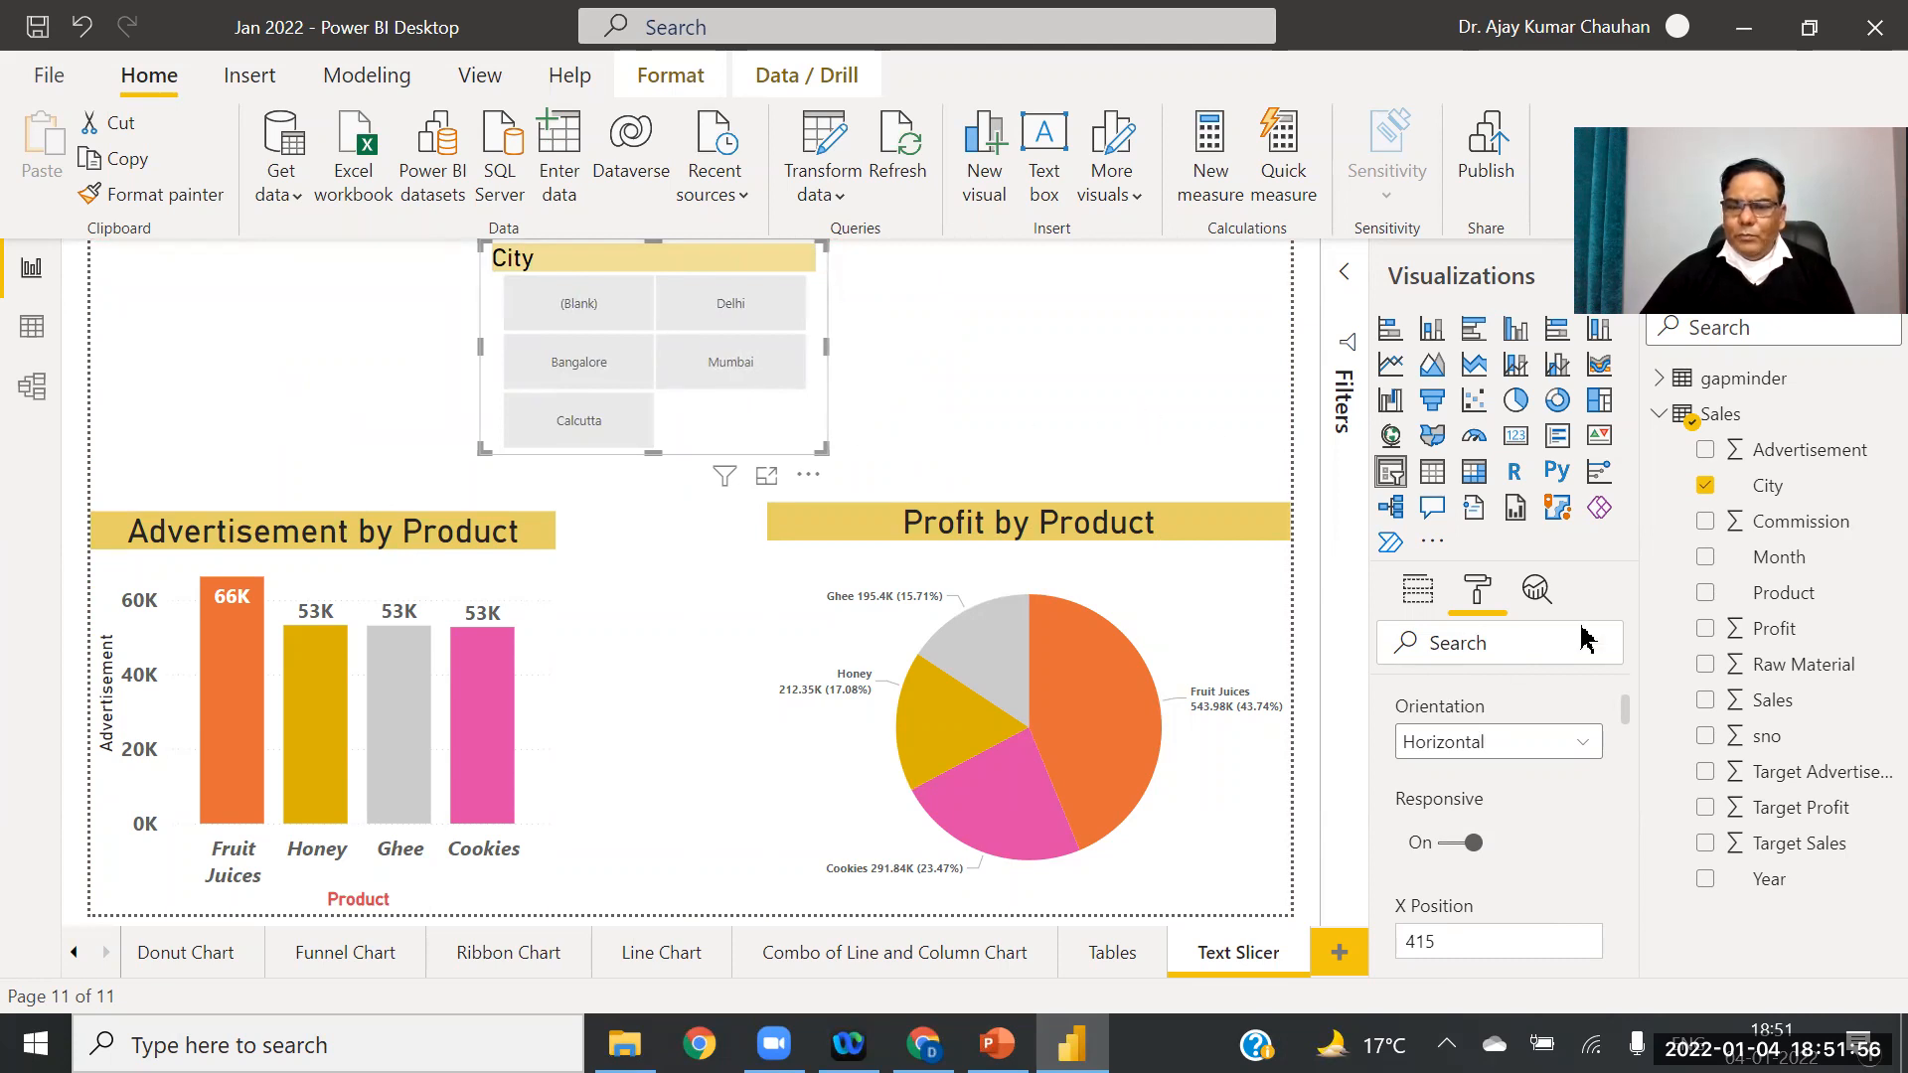
Step: Turn the City slicer's title on and make the title text bold
click(602, 273)
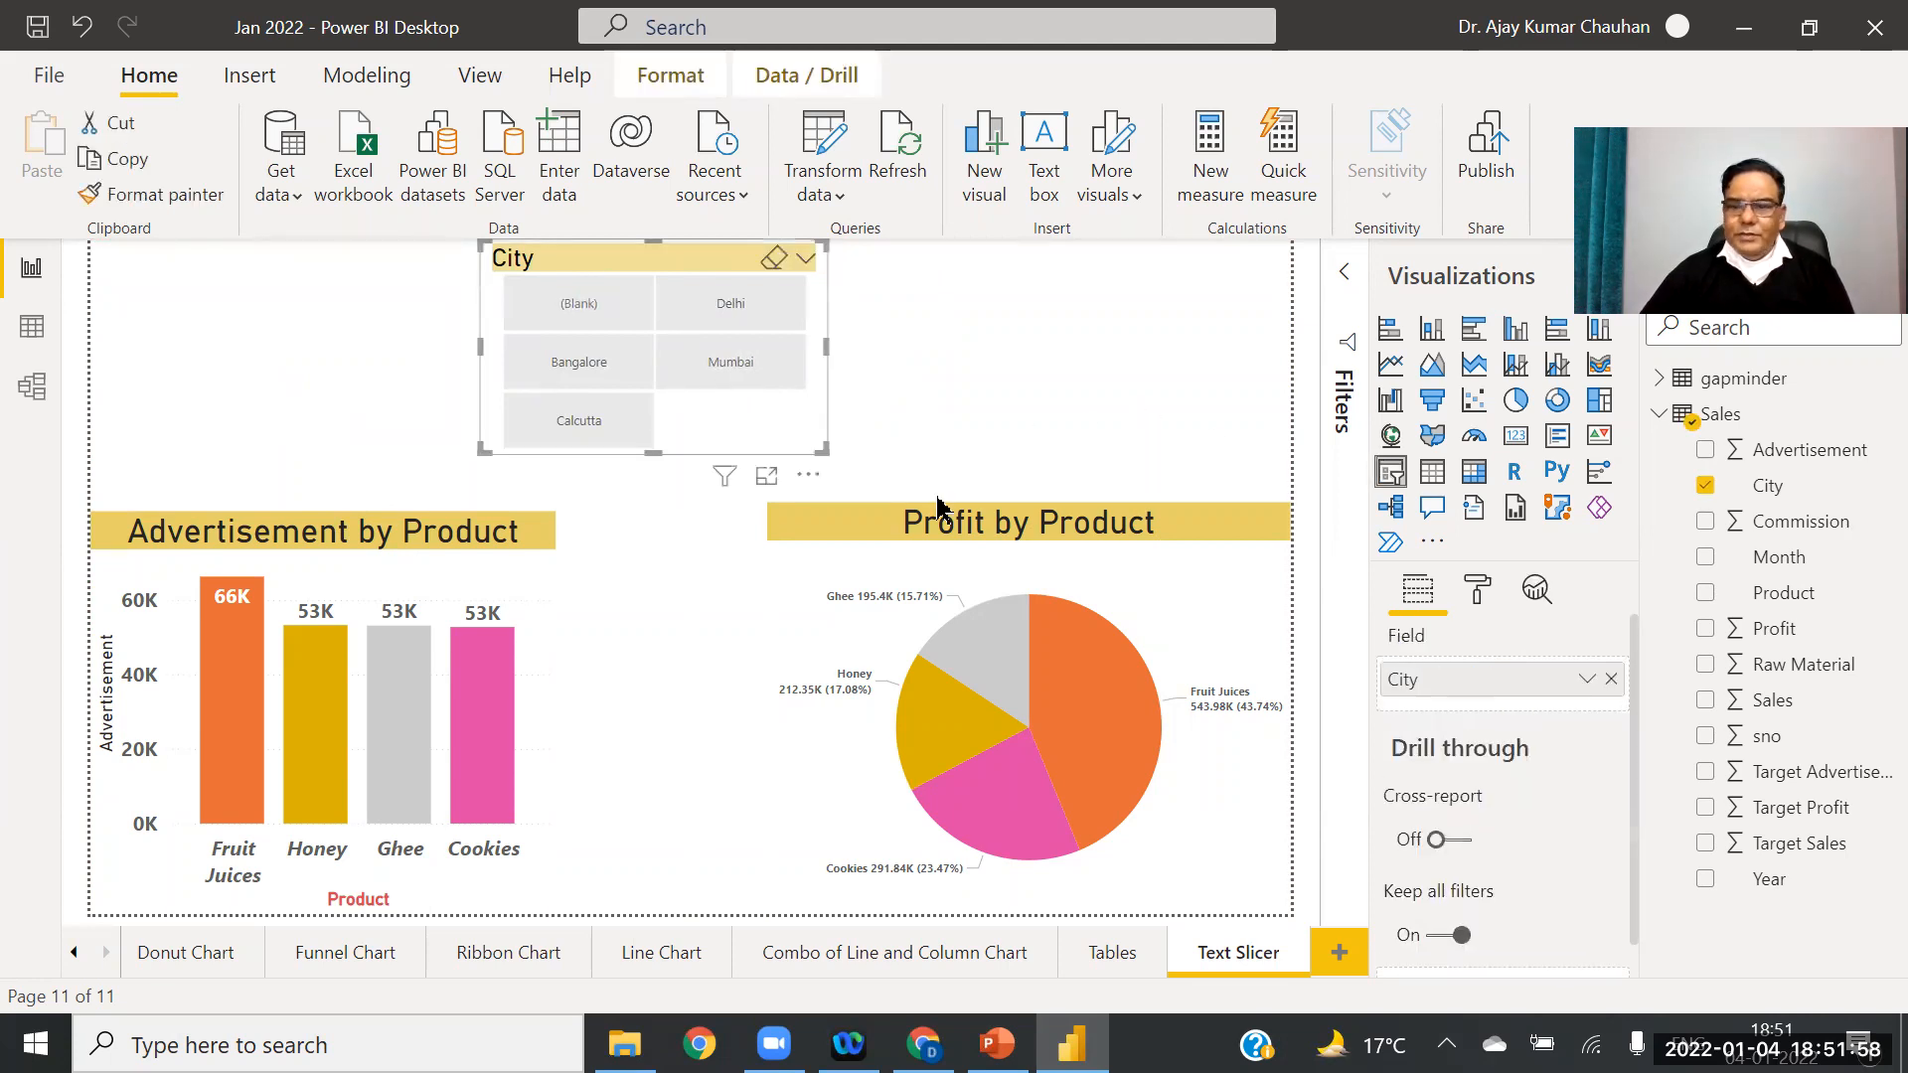
click(1479, 596)
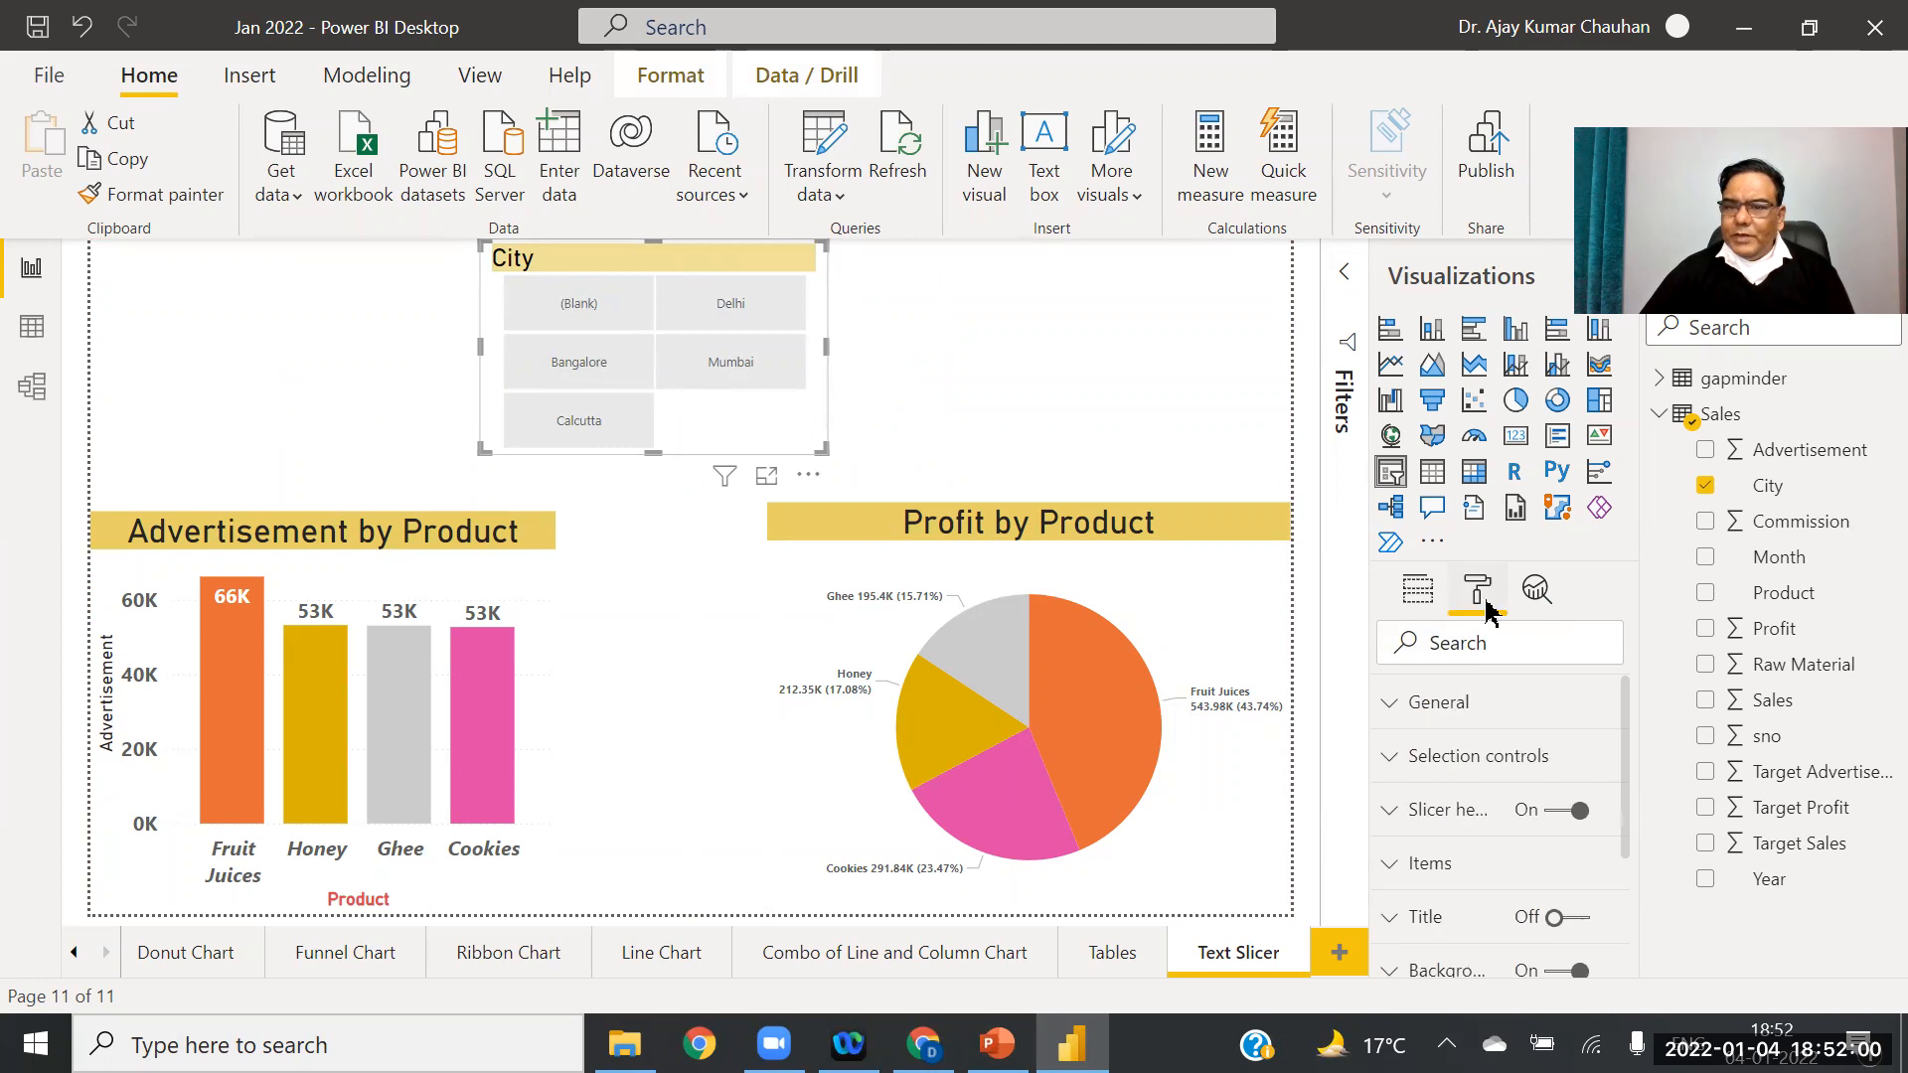
click(1390, 929)
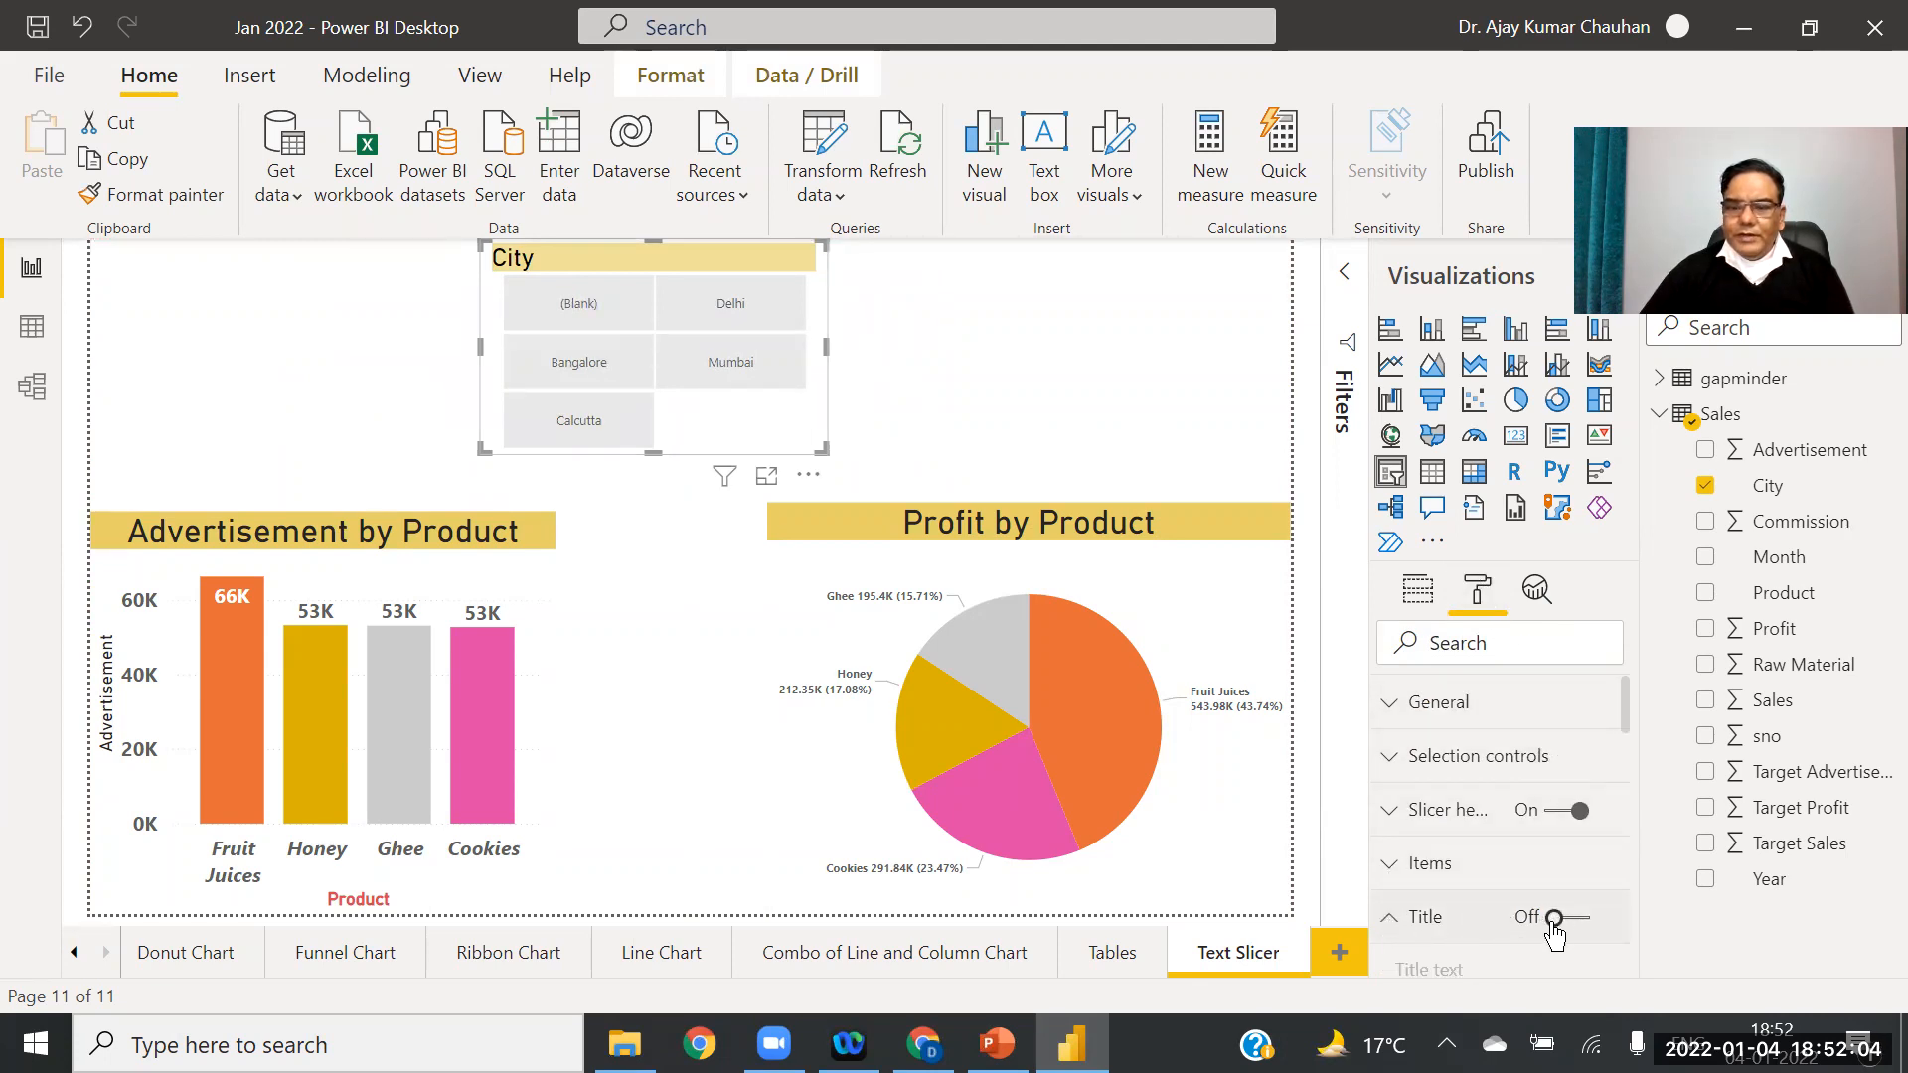
click(1583, 920)
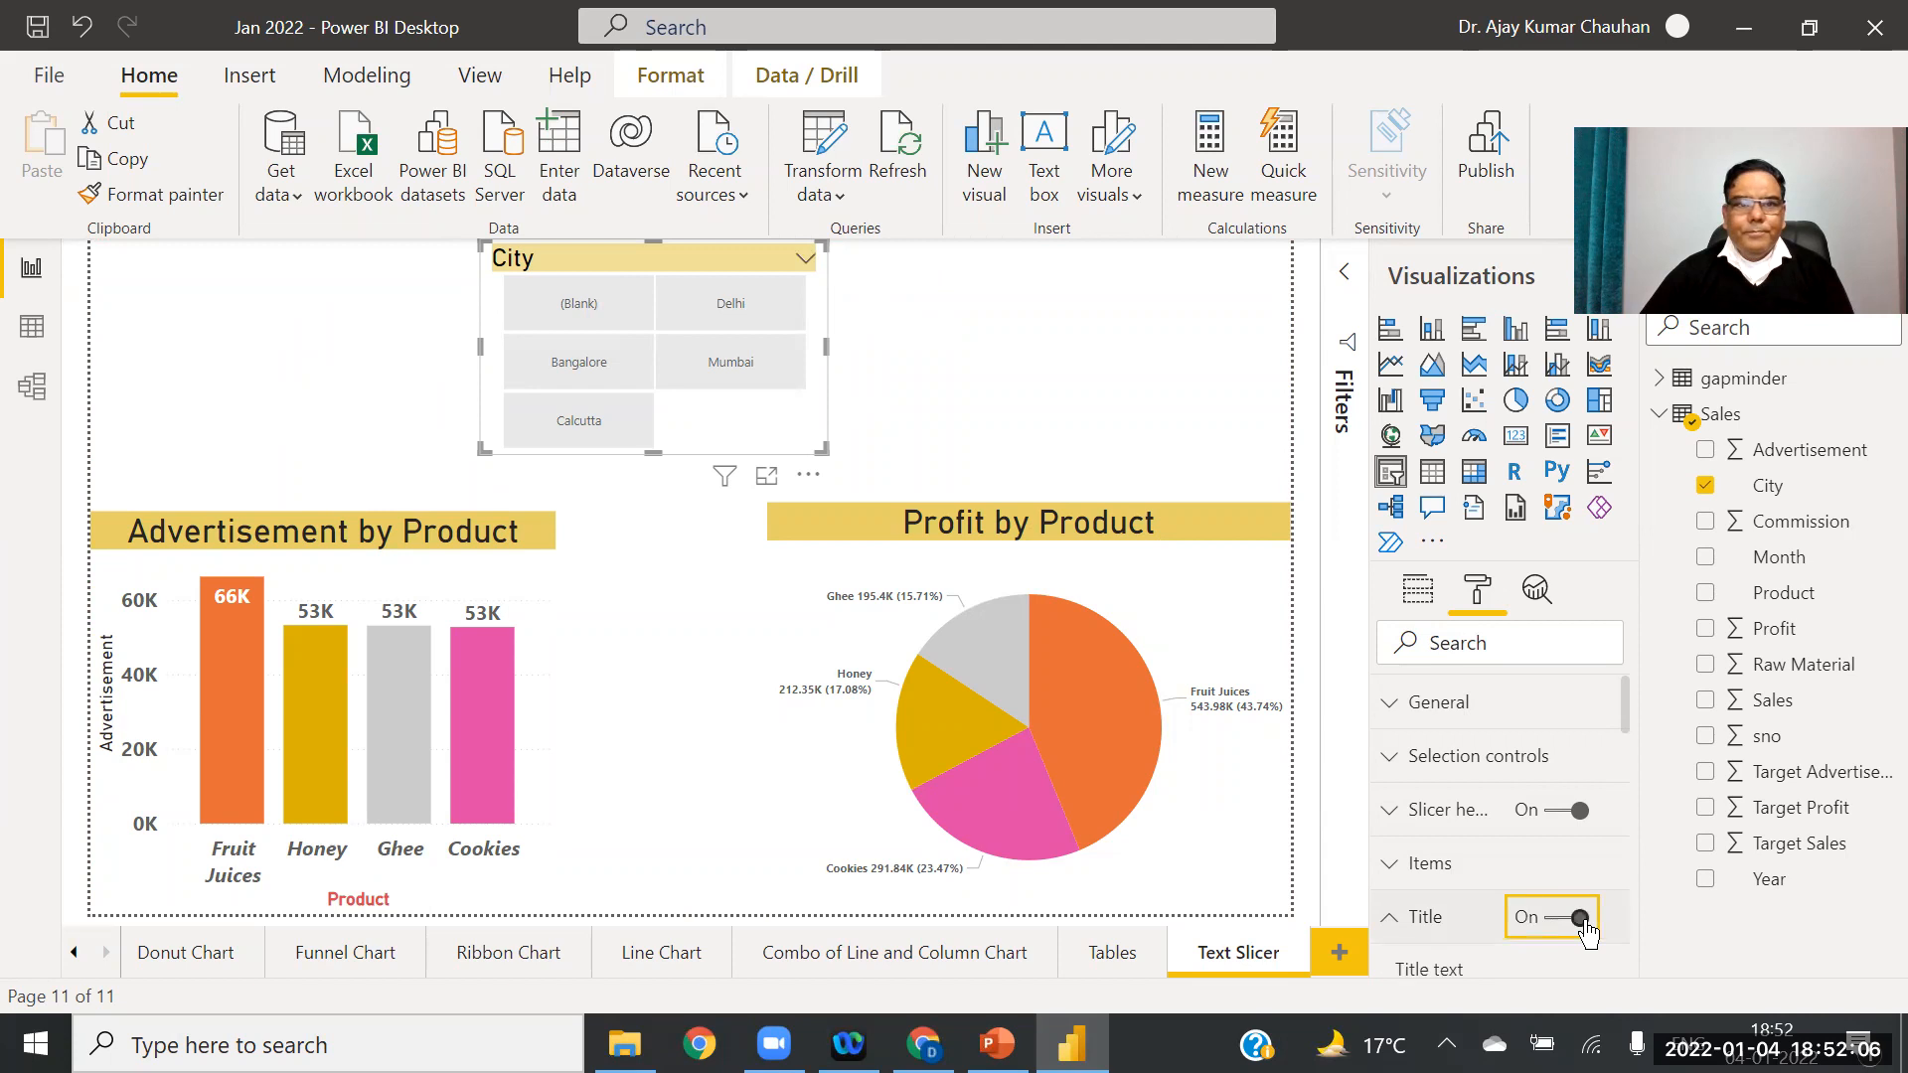
drag(1630, 707, 1631, 822)
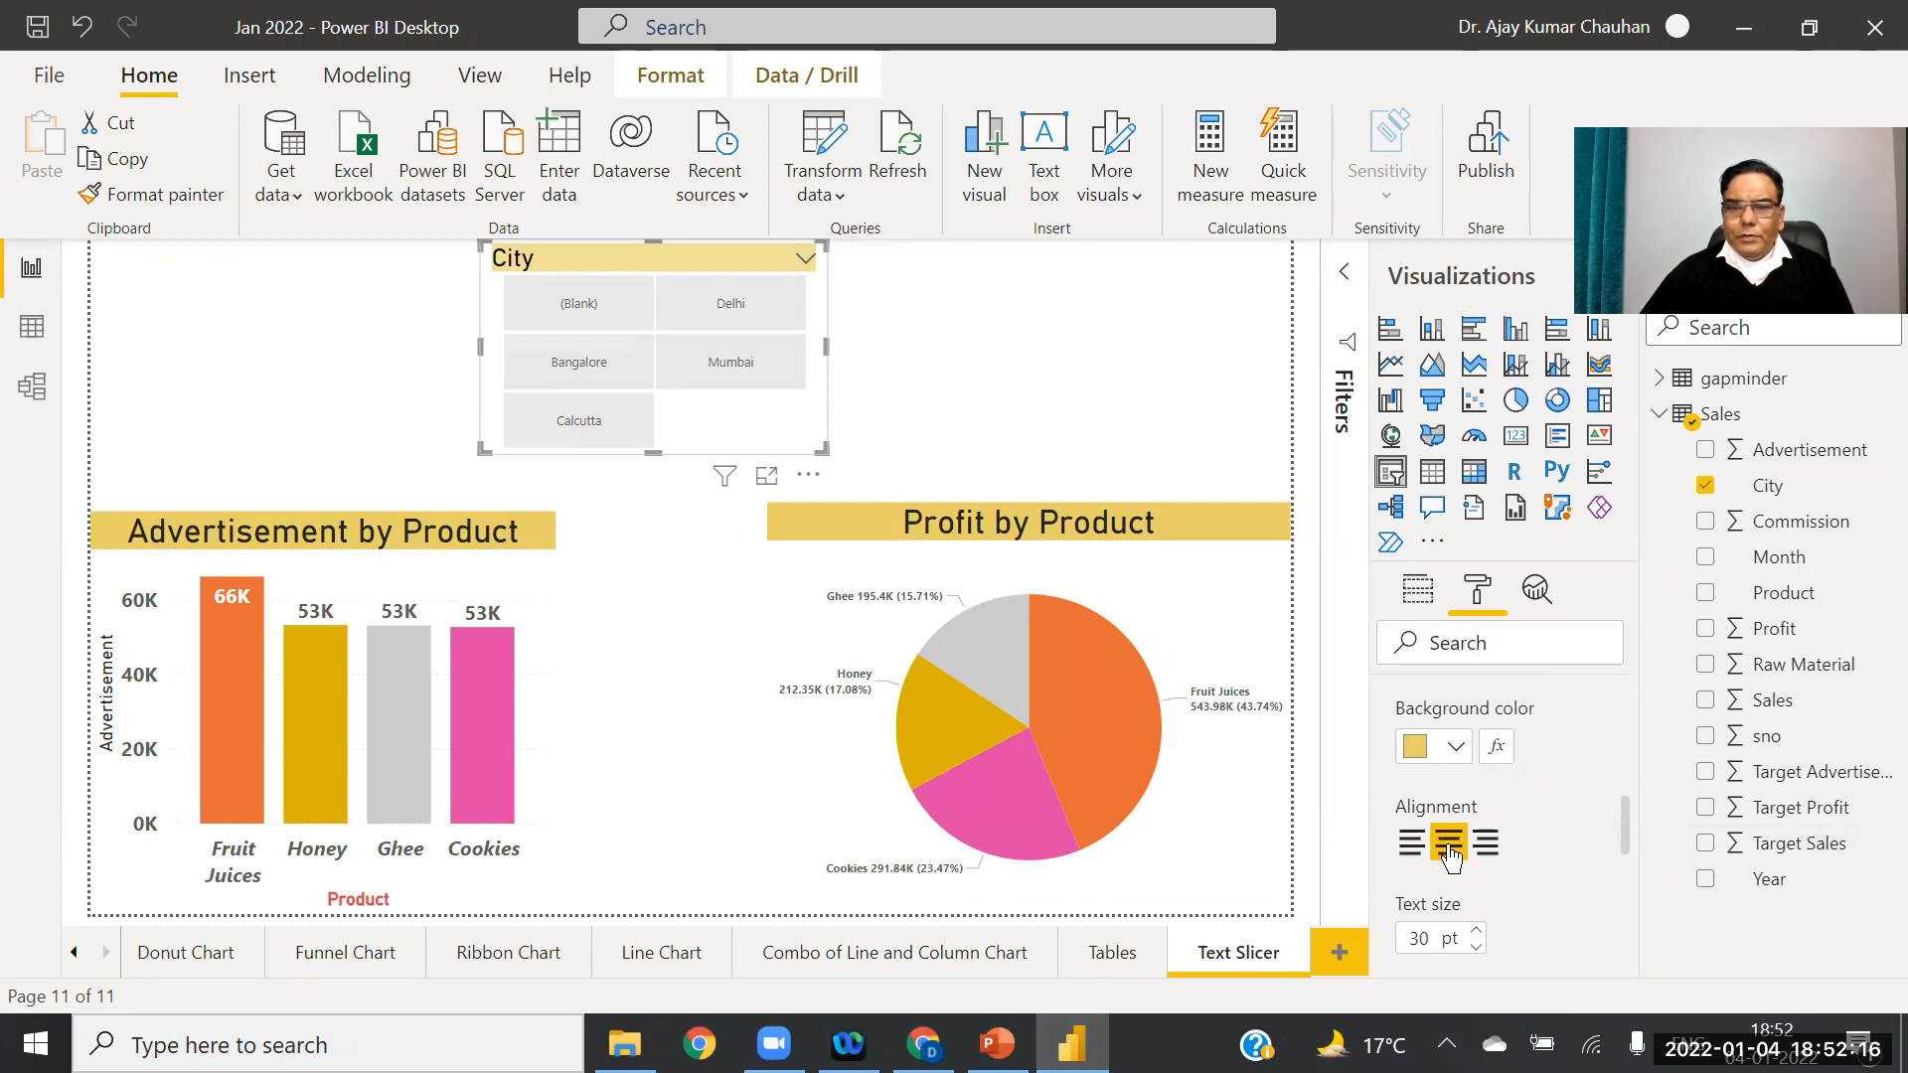
scroll(1623, 848, down, 1)
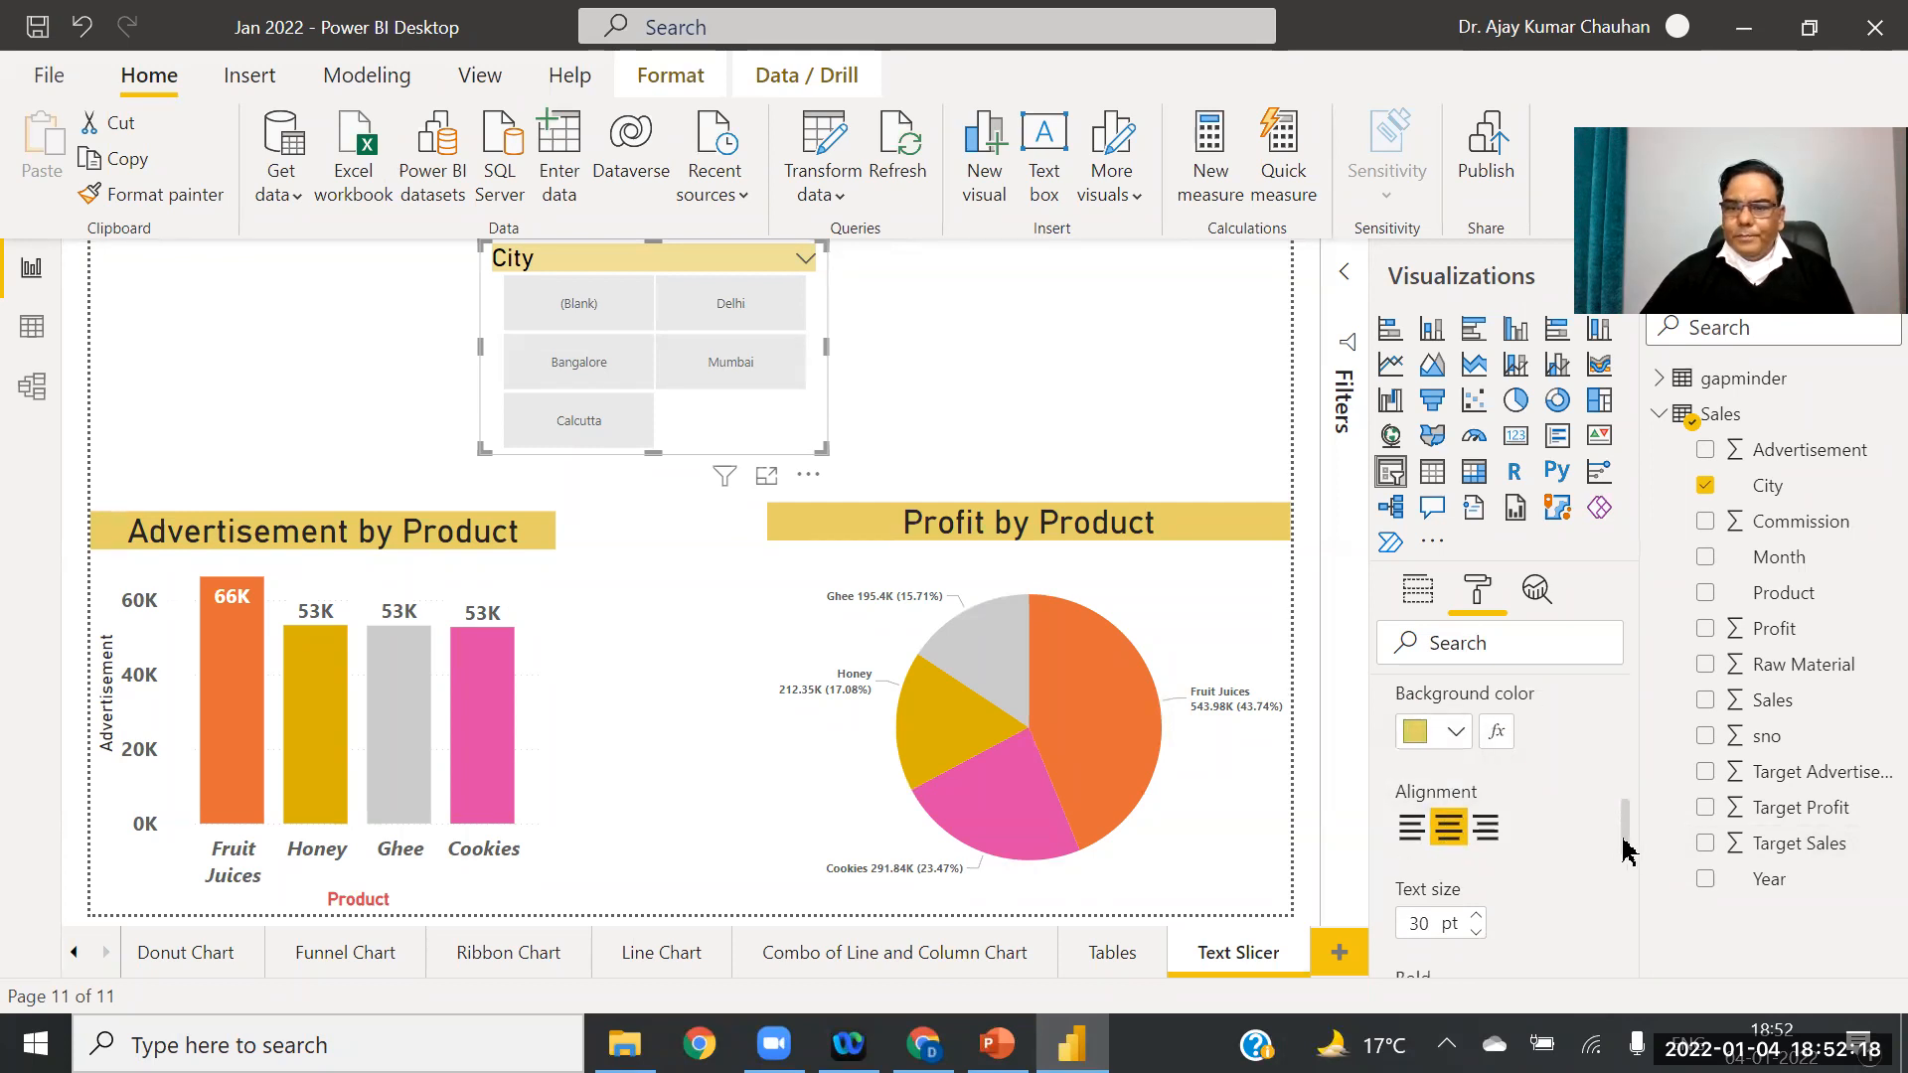
drag(1623, 847, 1631, 900)
click(1475, 773)
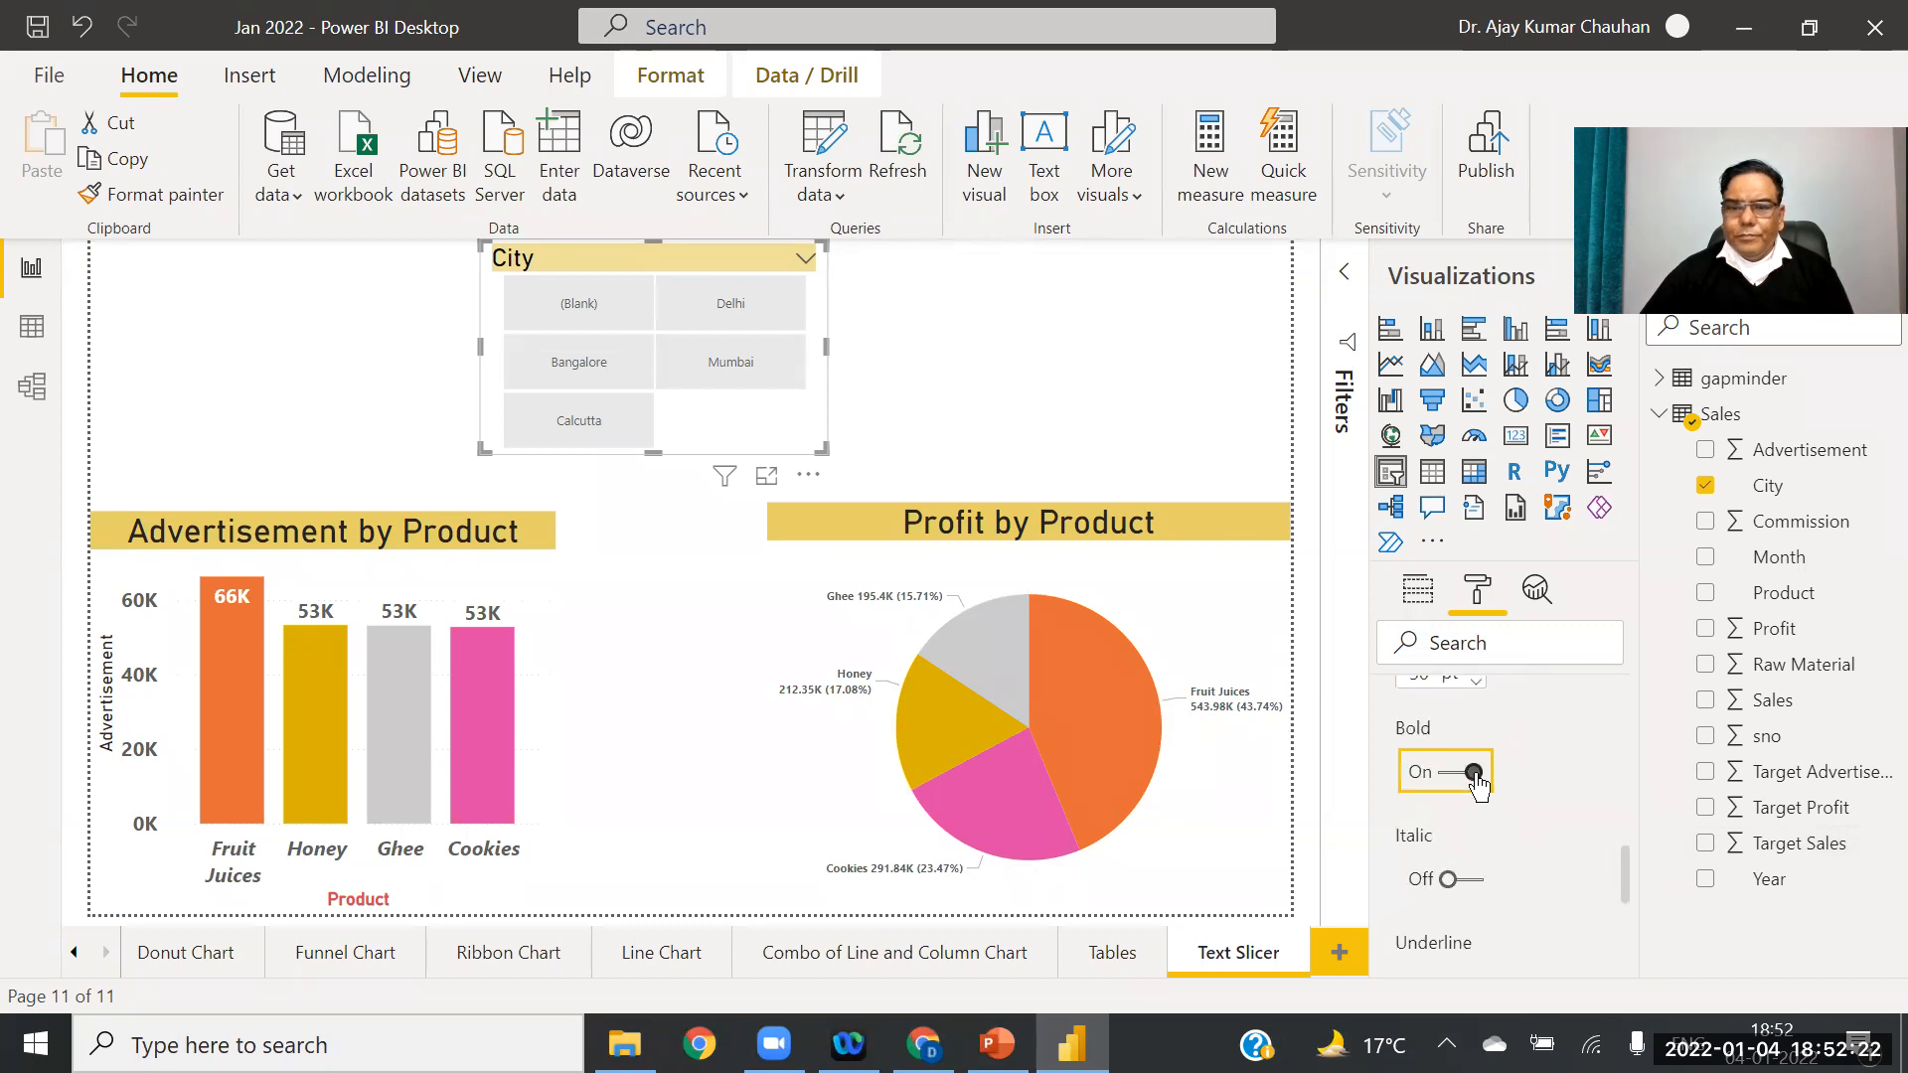
drag(1626, 893, 1630, 976)
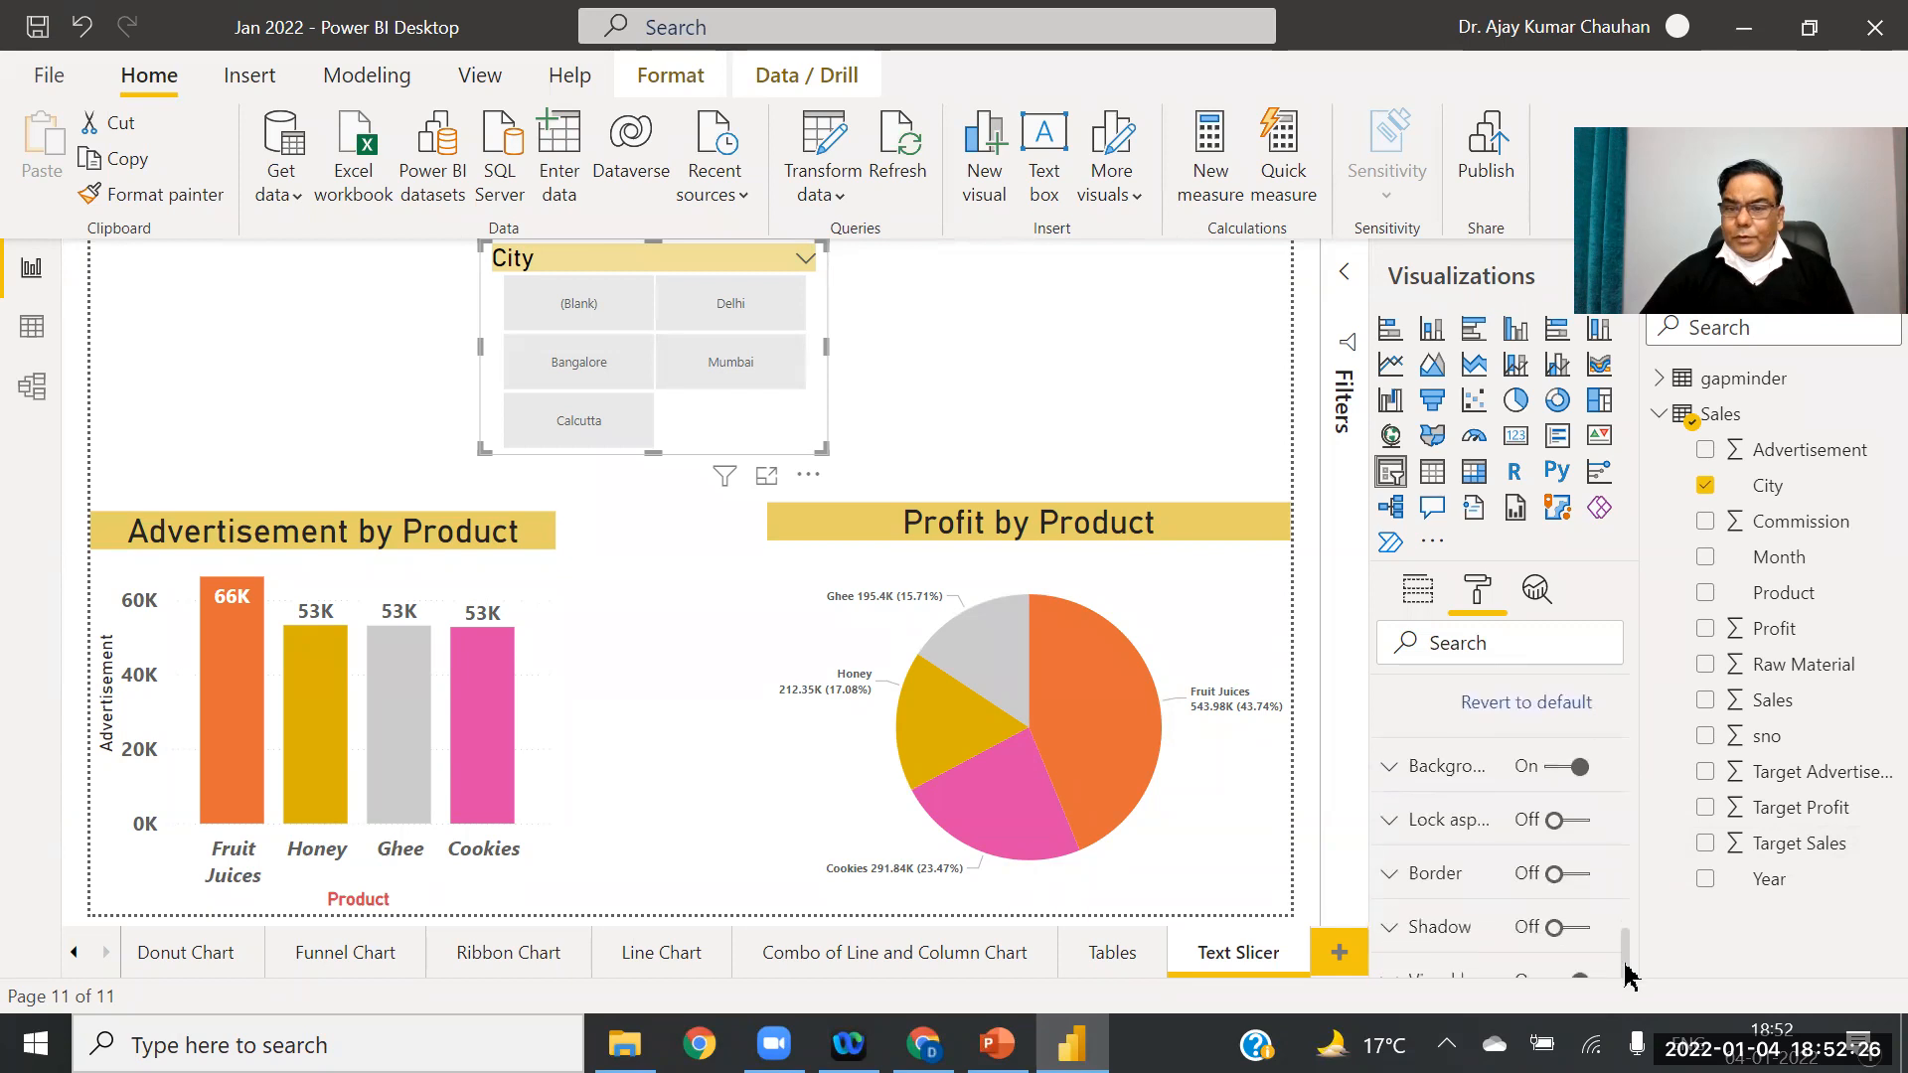
Step: Expand the slicer's Border and Visual header settings to review them
click(1391, 877)
drag(1622, 905, 1622, 960)
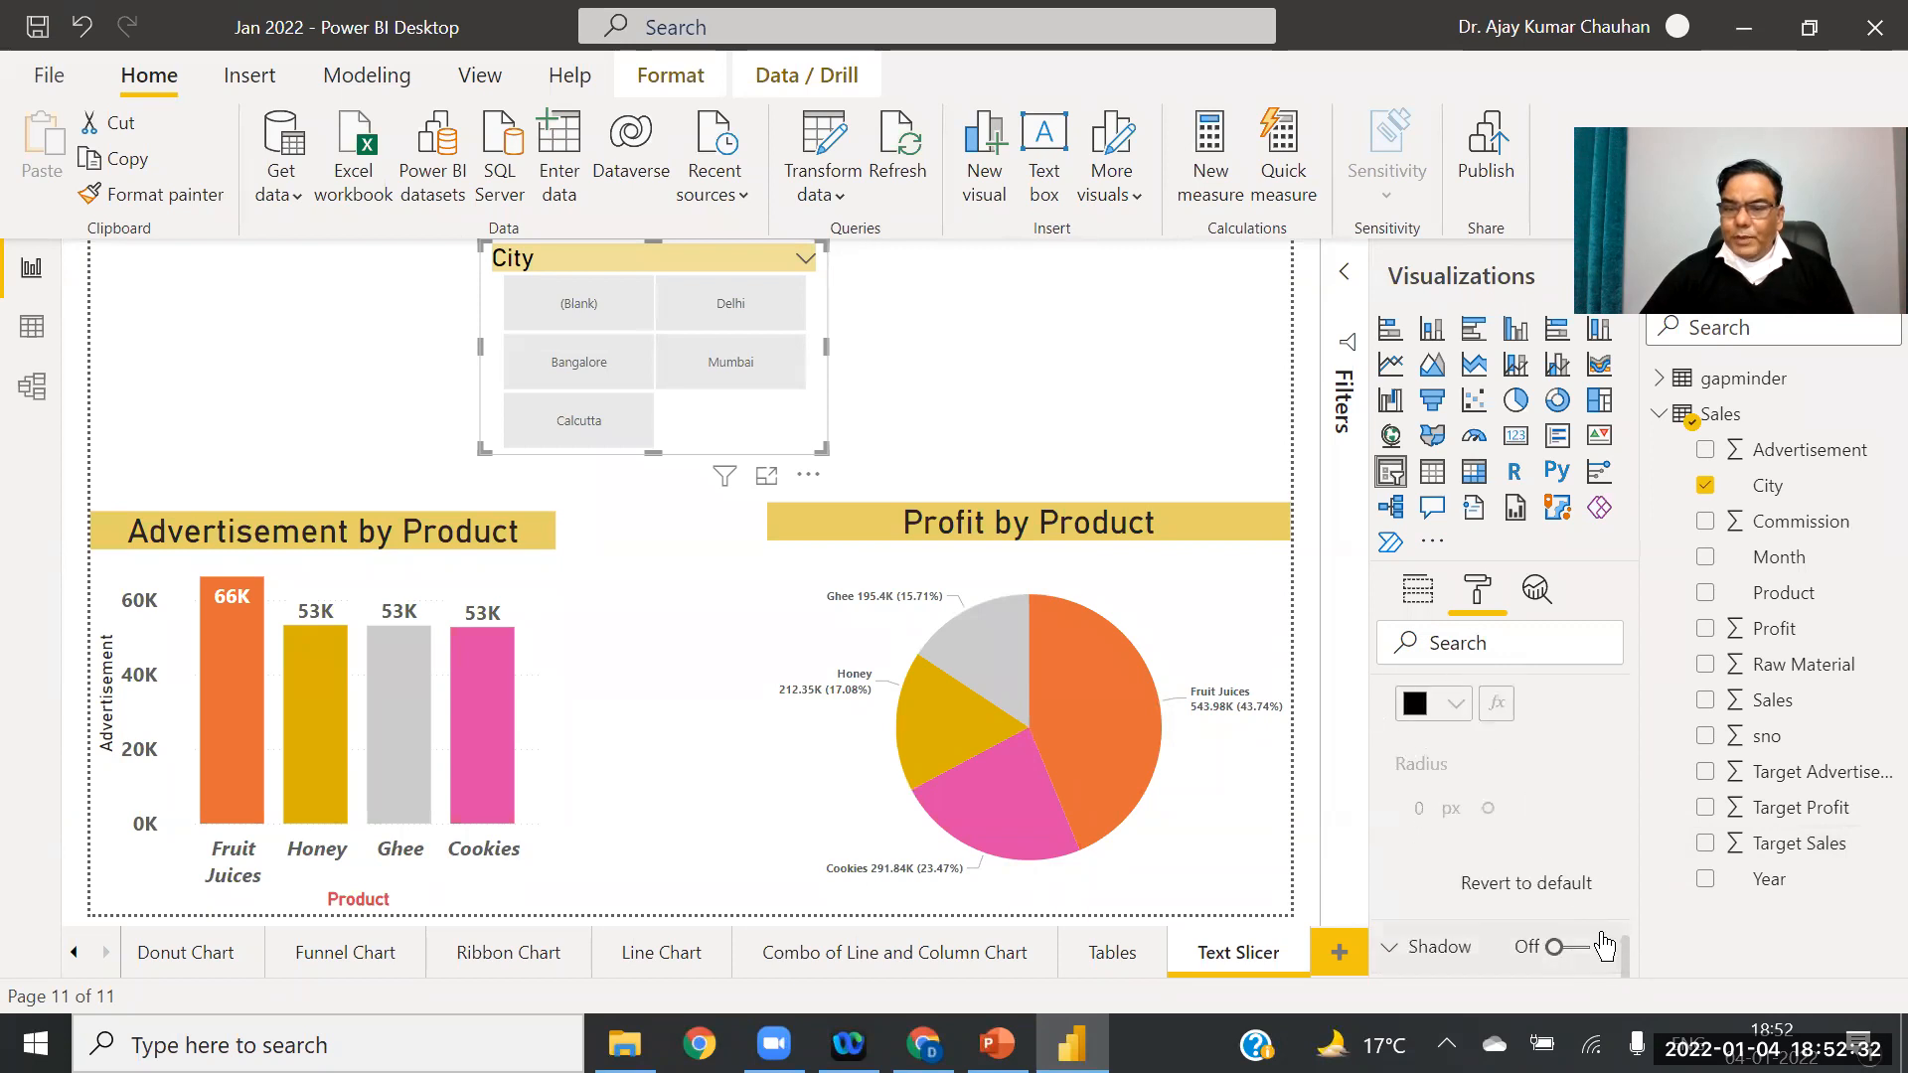
scroll(1623, 956, down, 1)
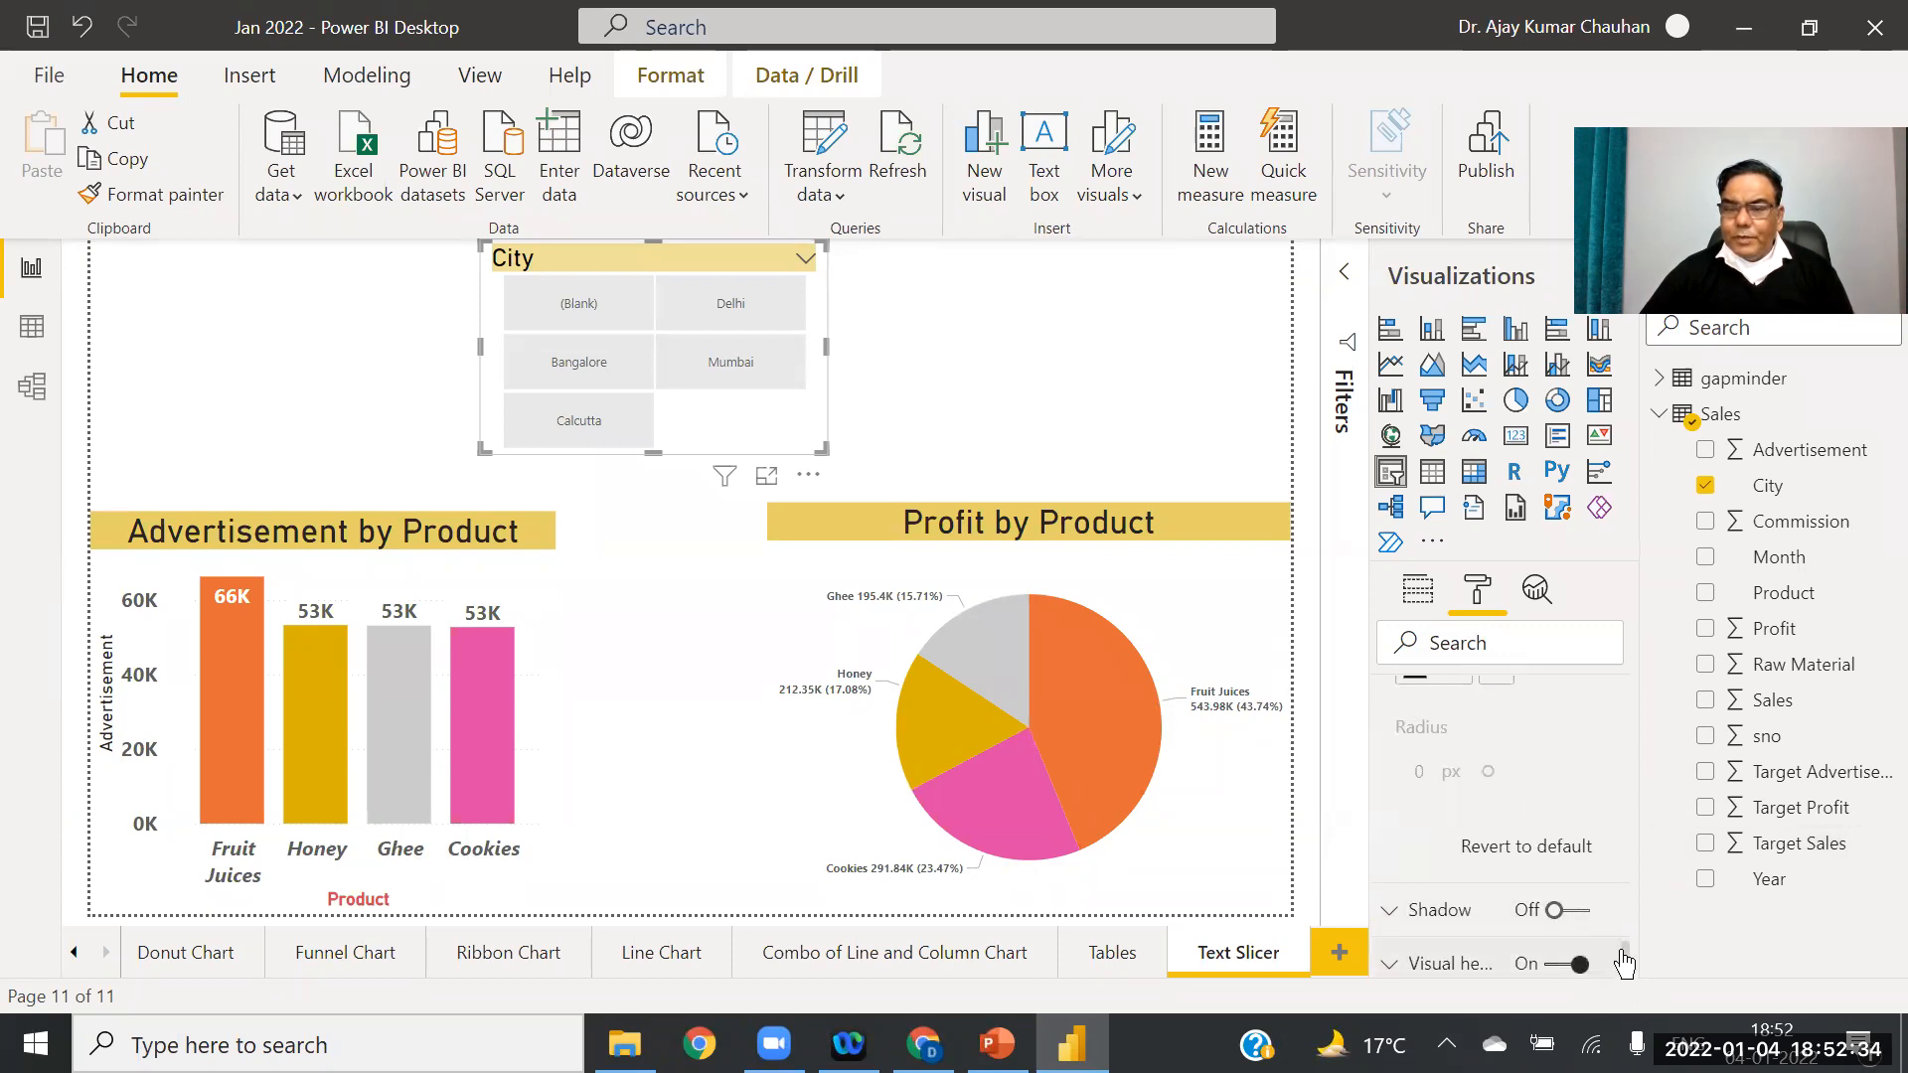
click(1392, 966)
drag(1626, 835, 1631, 600)
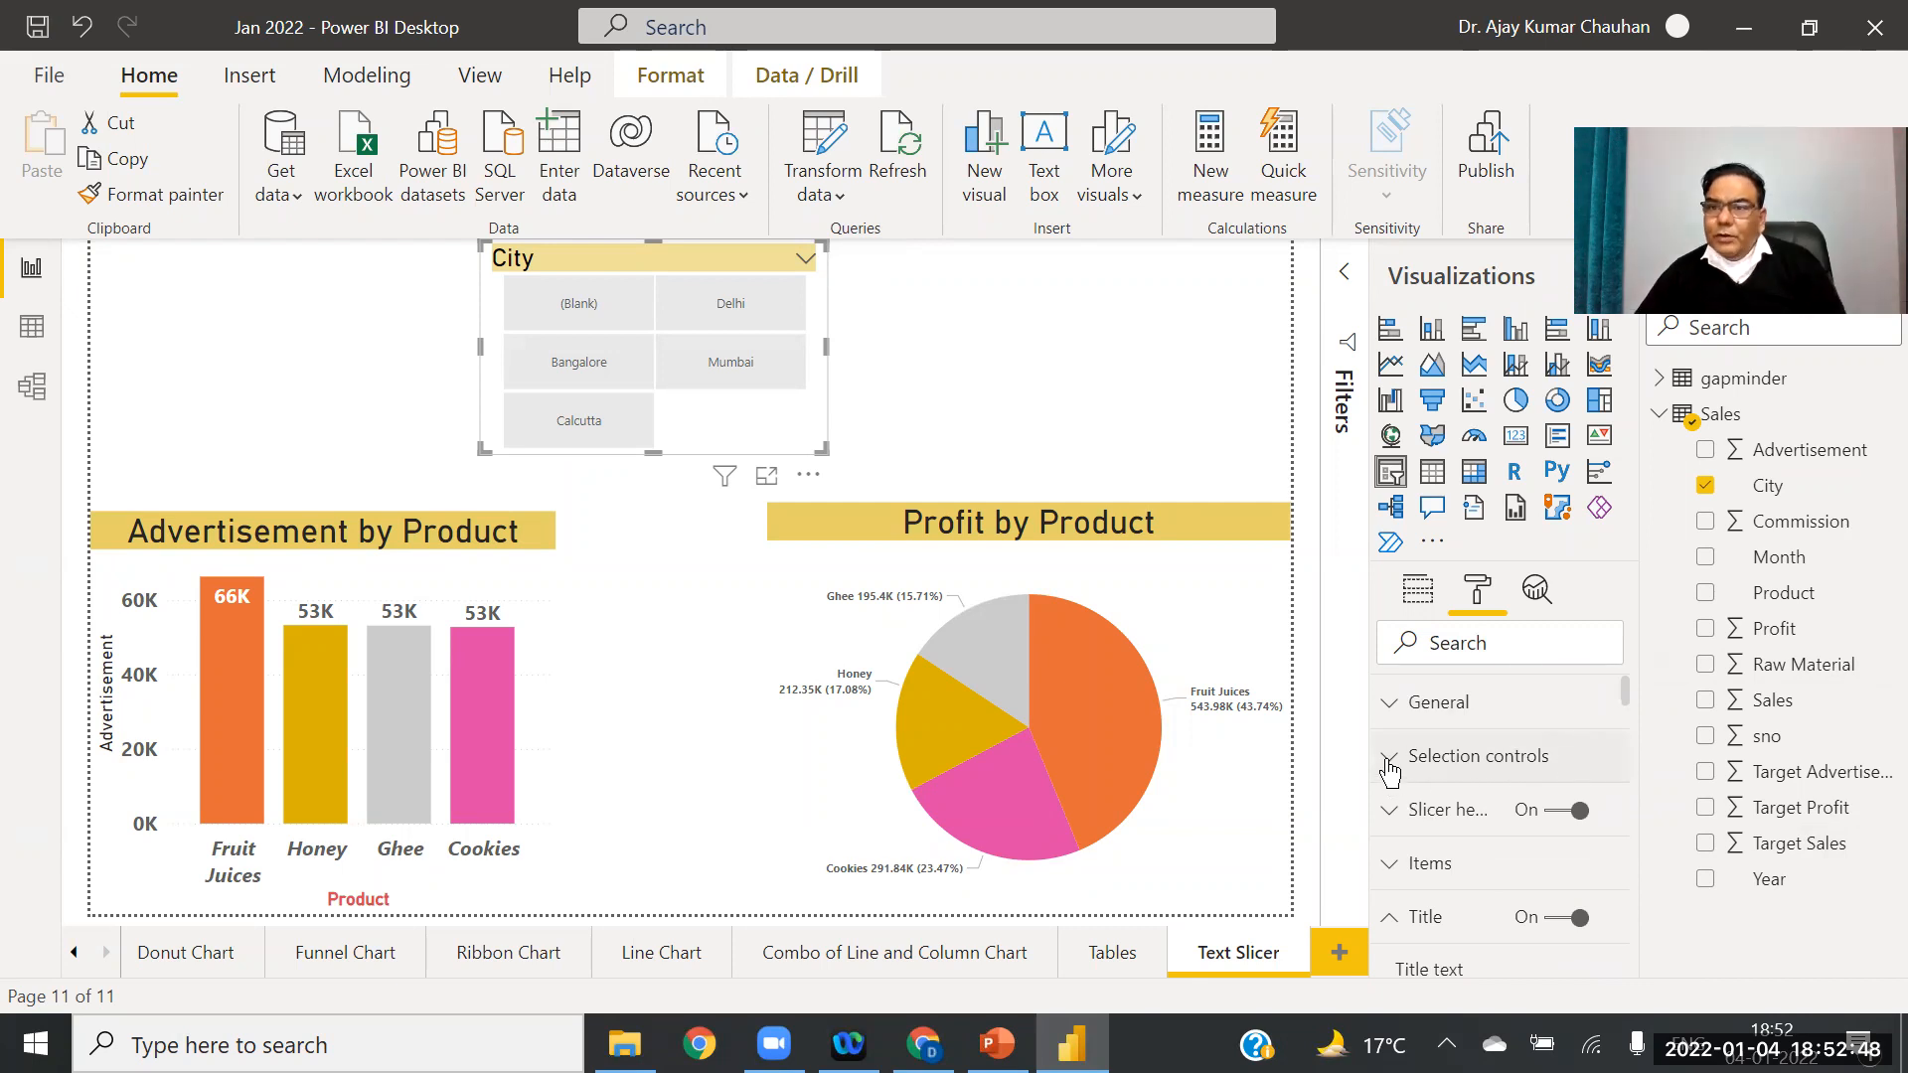
Step: Try city filters (Blank), Delhi, Mumbai and Mumbai+Delhi, finishing with Bangalore alone
click(1457, 765)
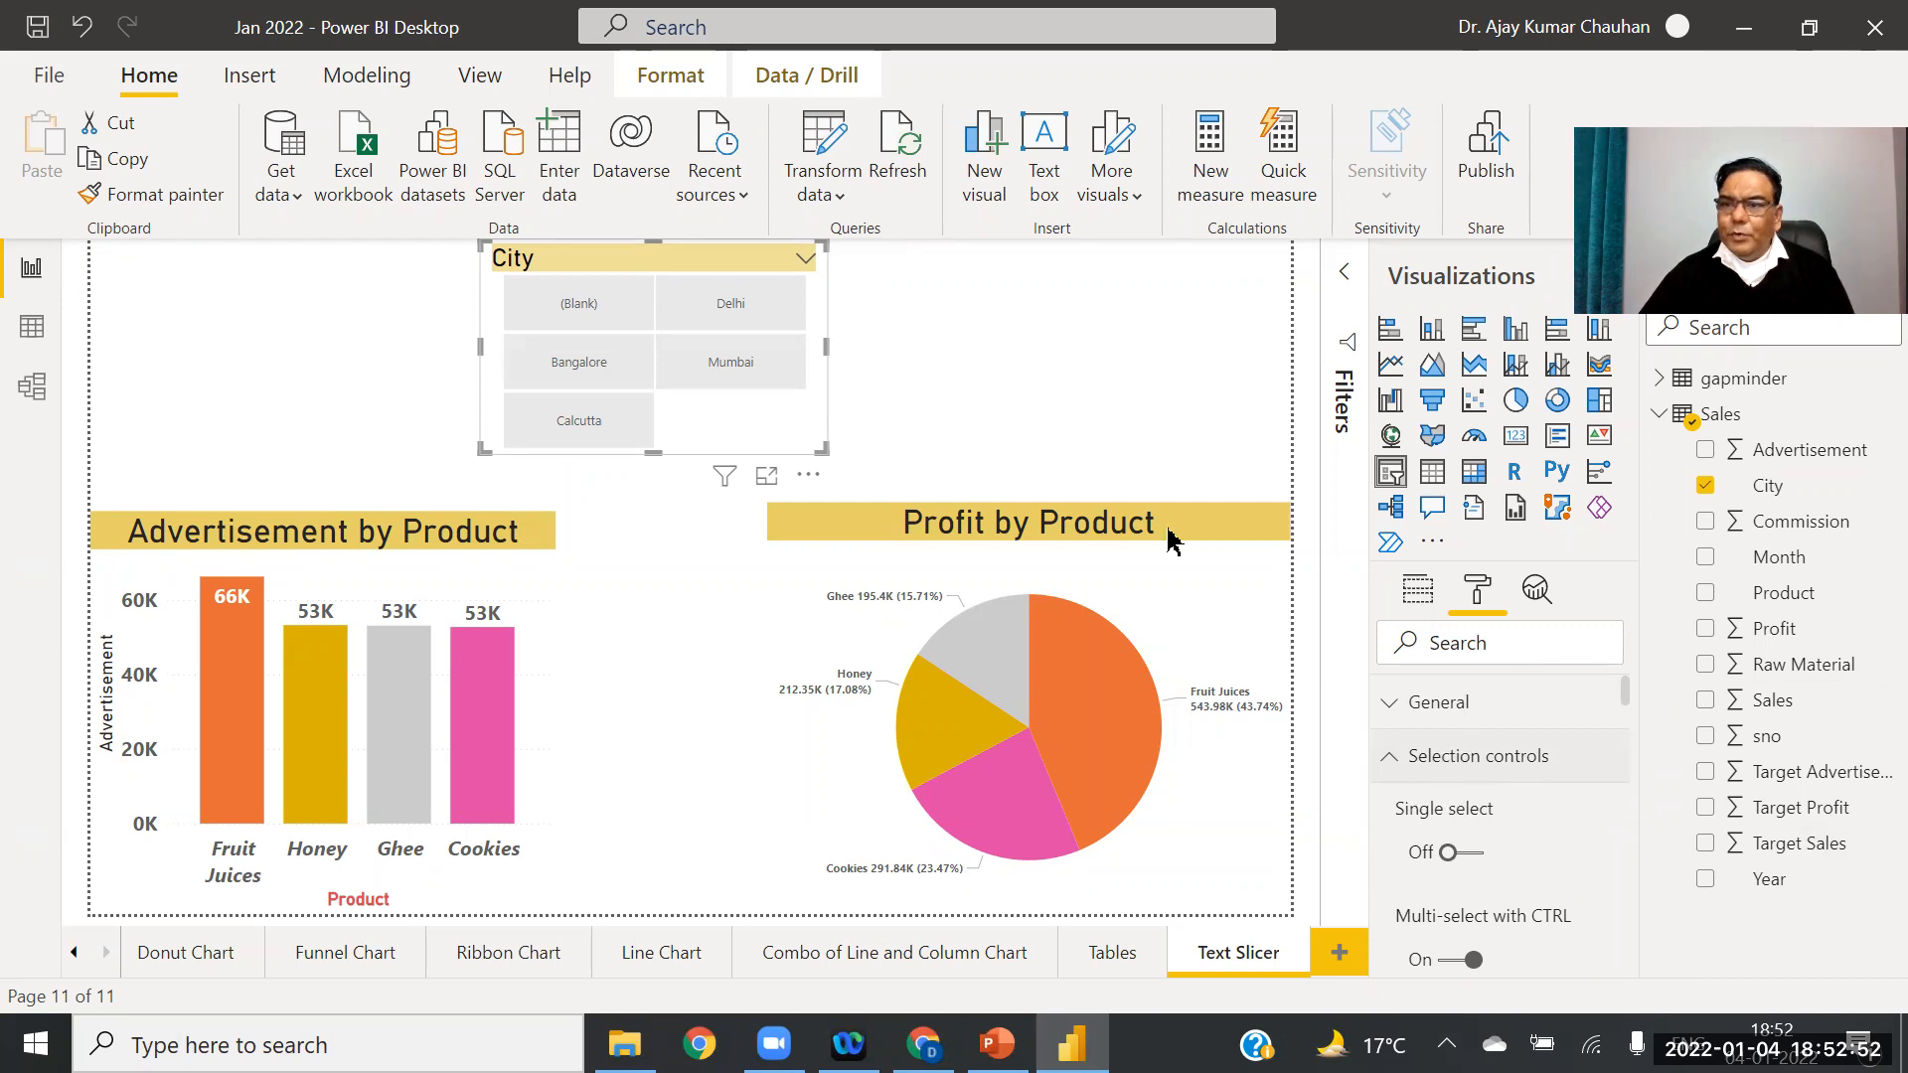
click(559, 306)
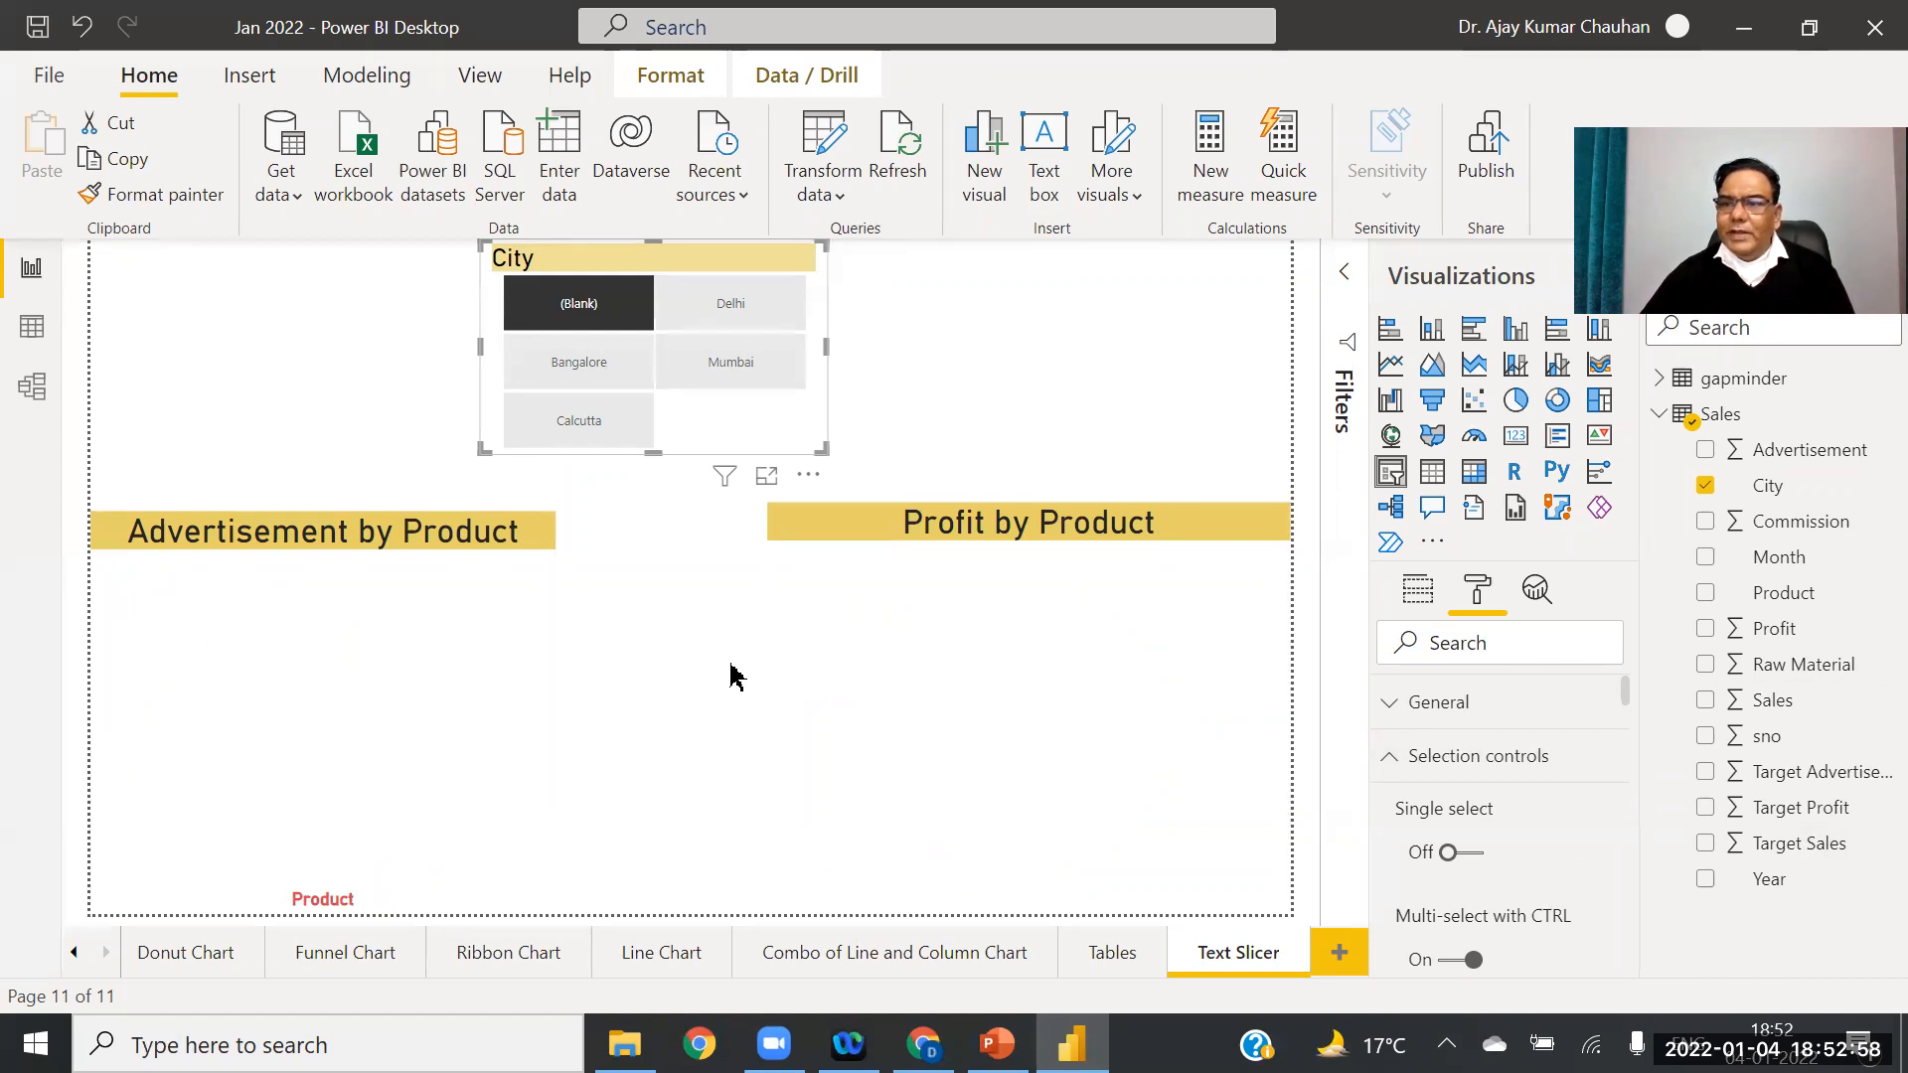
click(744, 308)
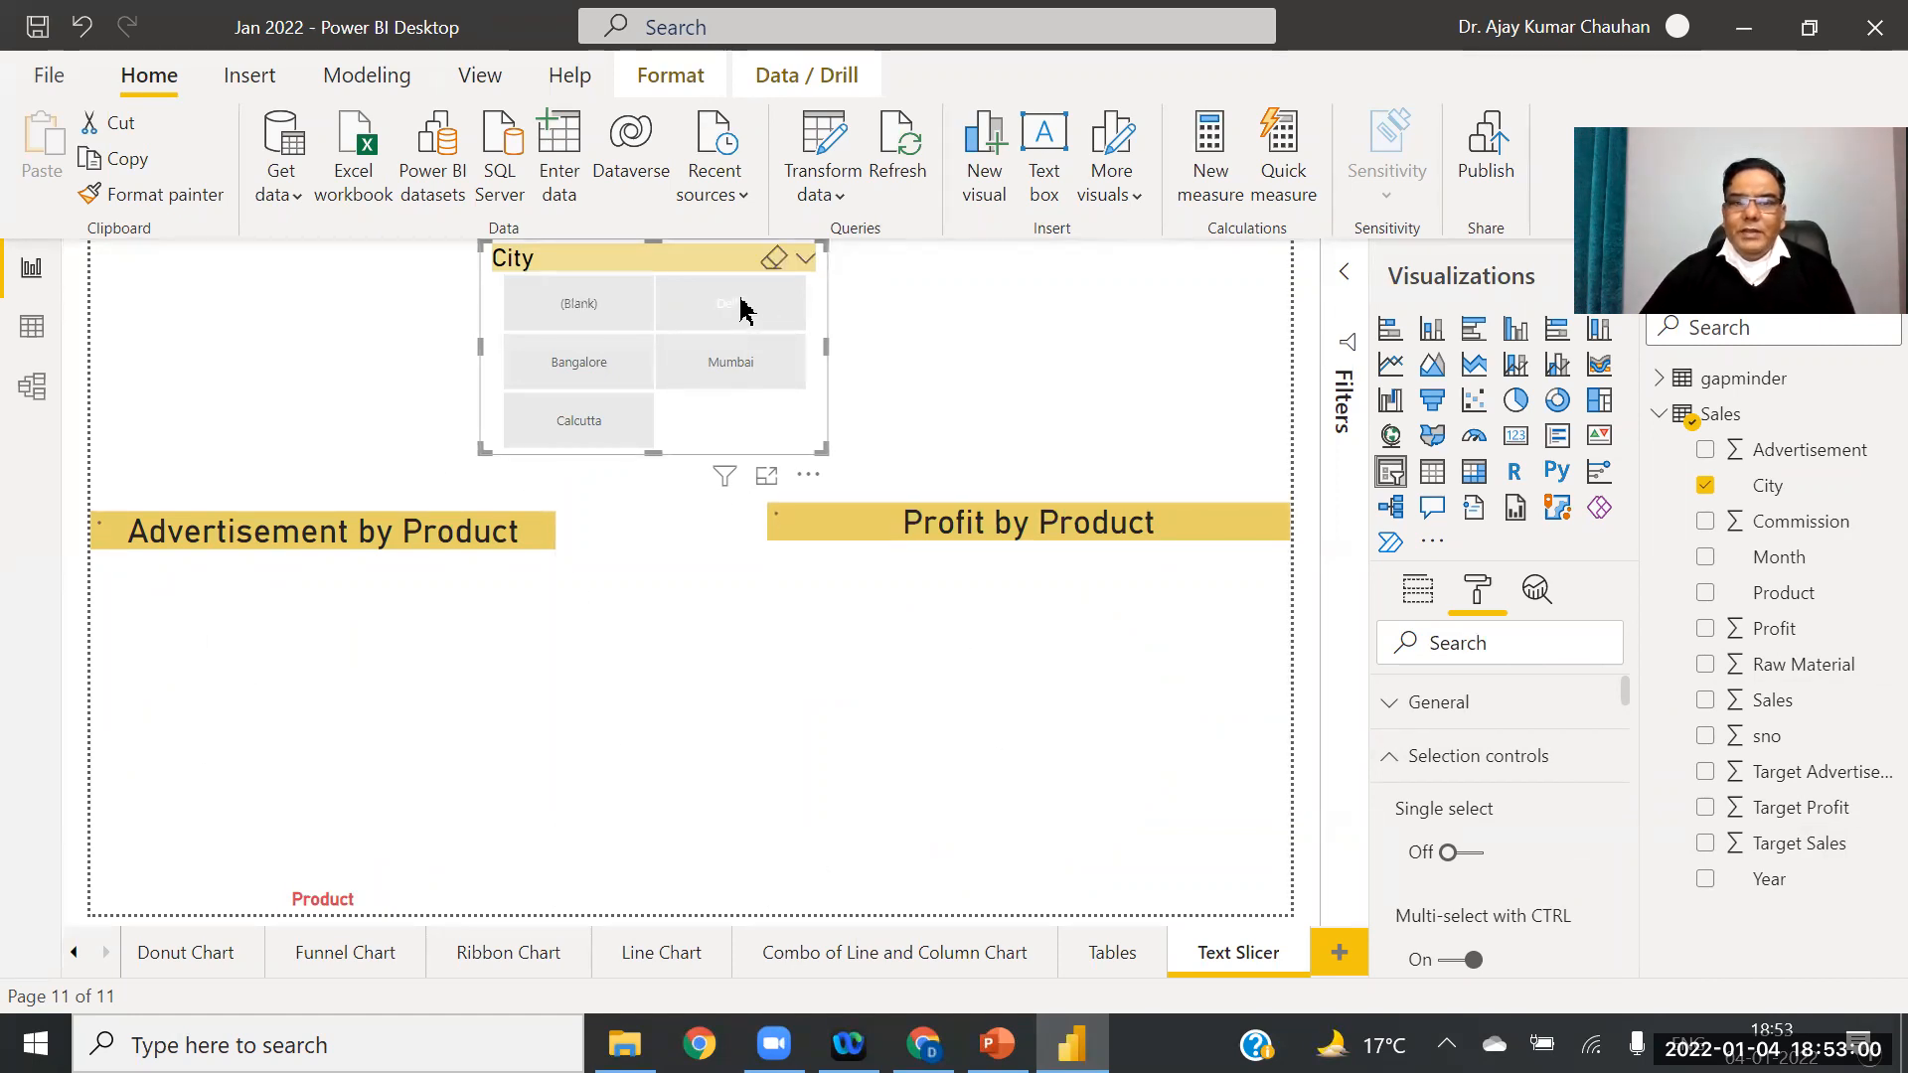
click(714, 369)
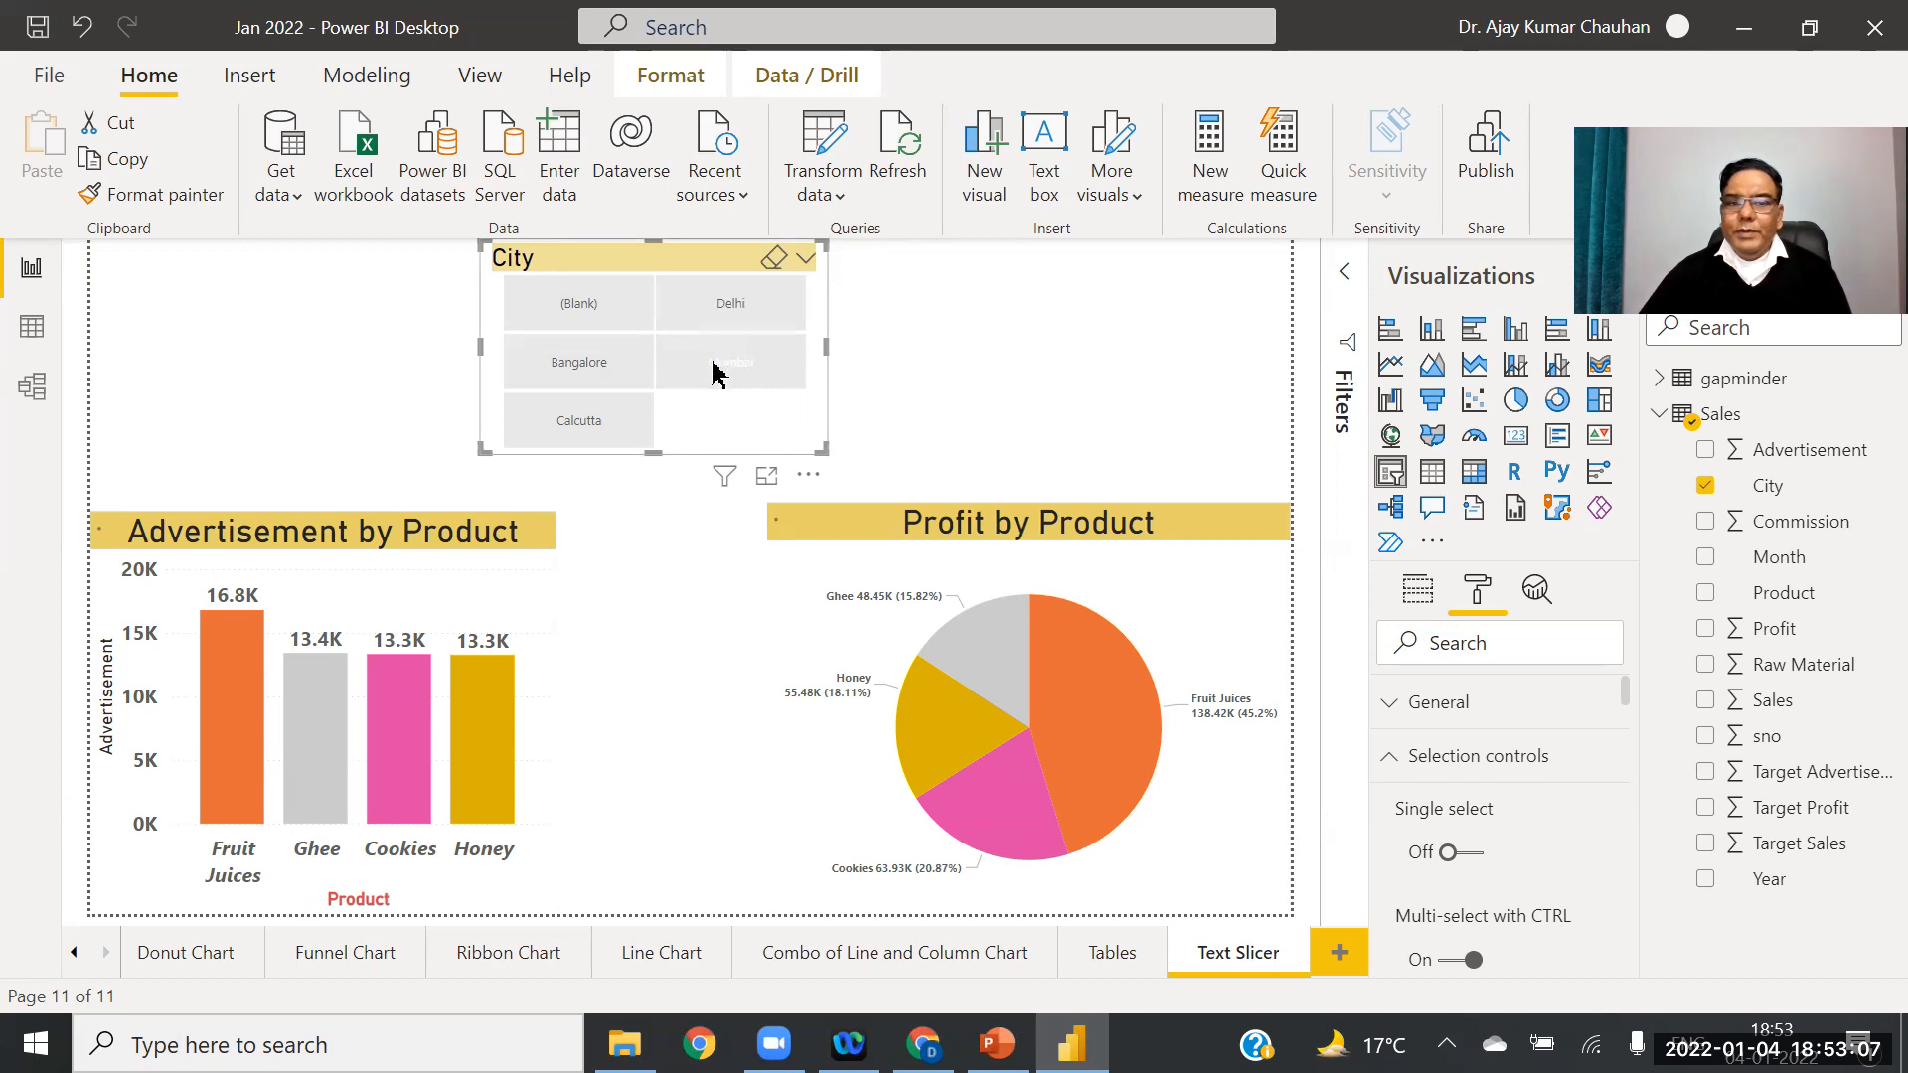
ctrl+click(736, 311)
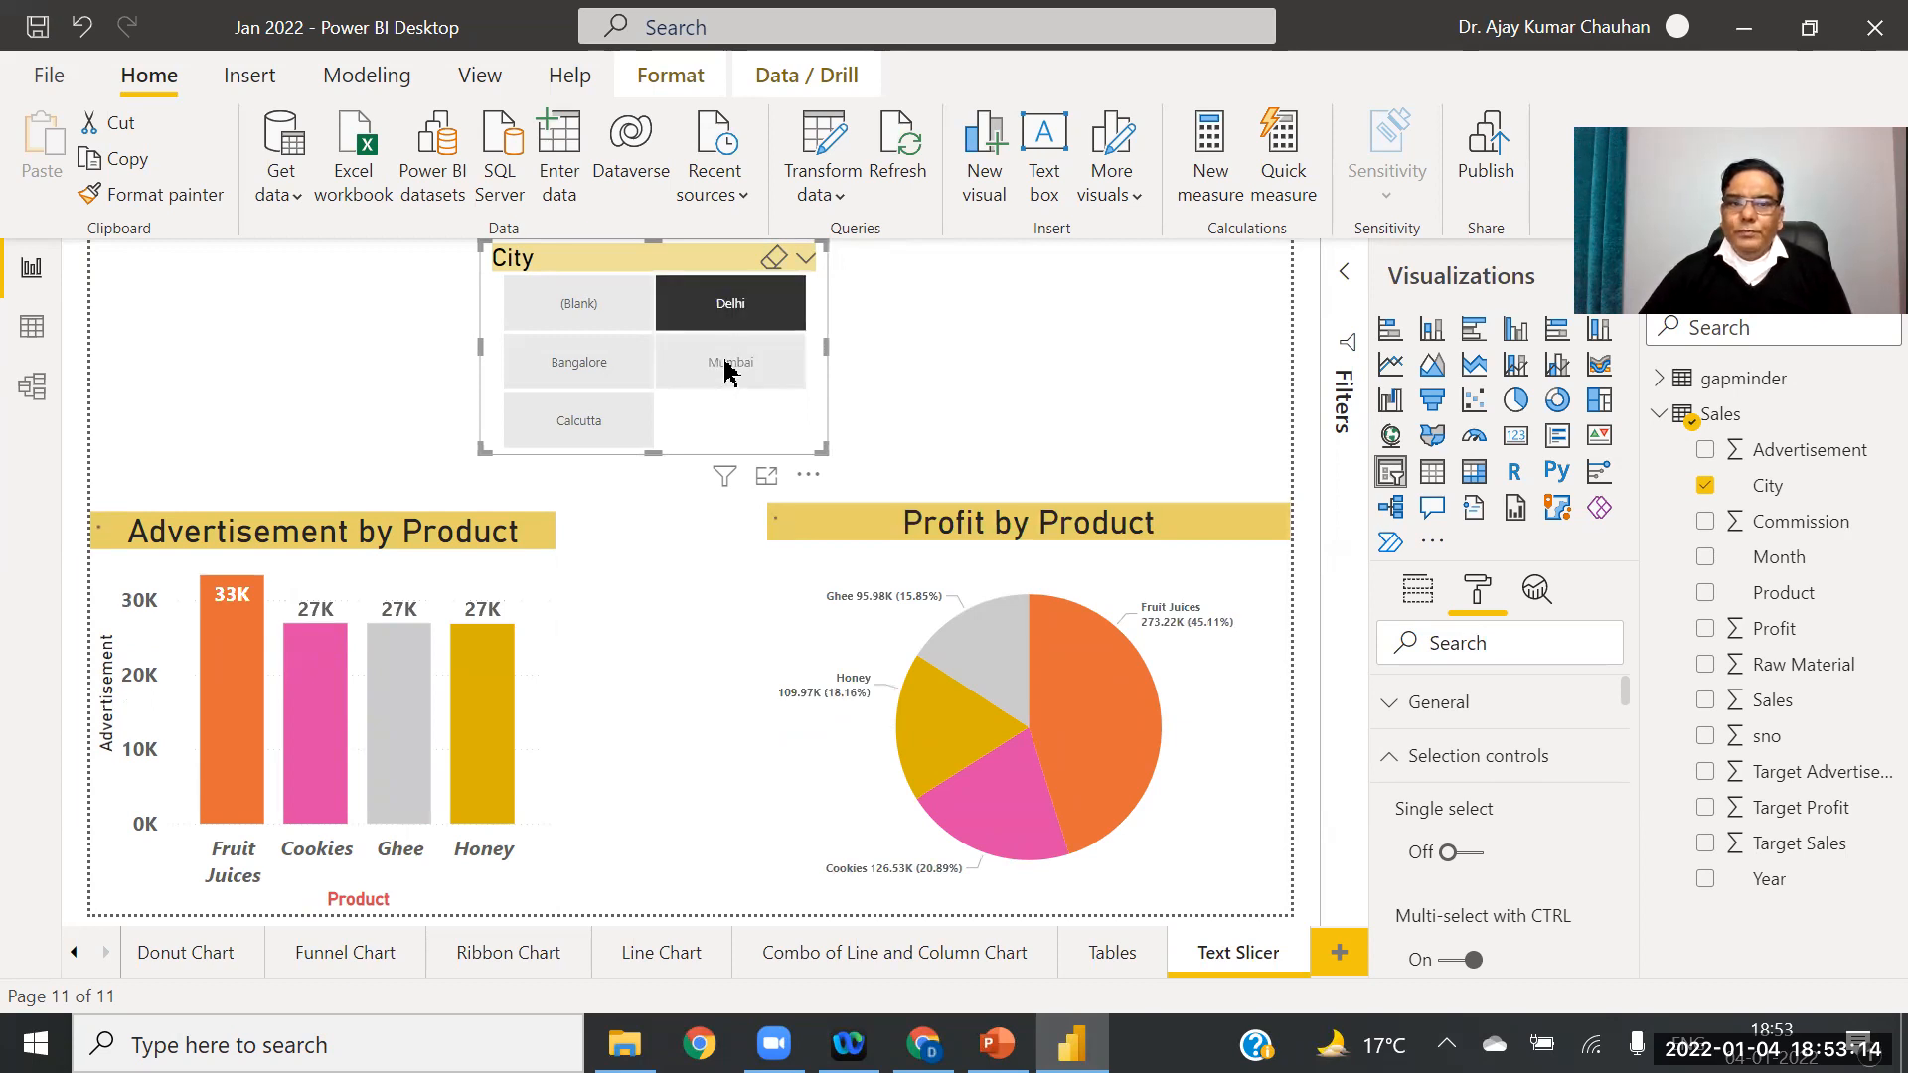
click(626, 364)
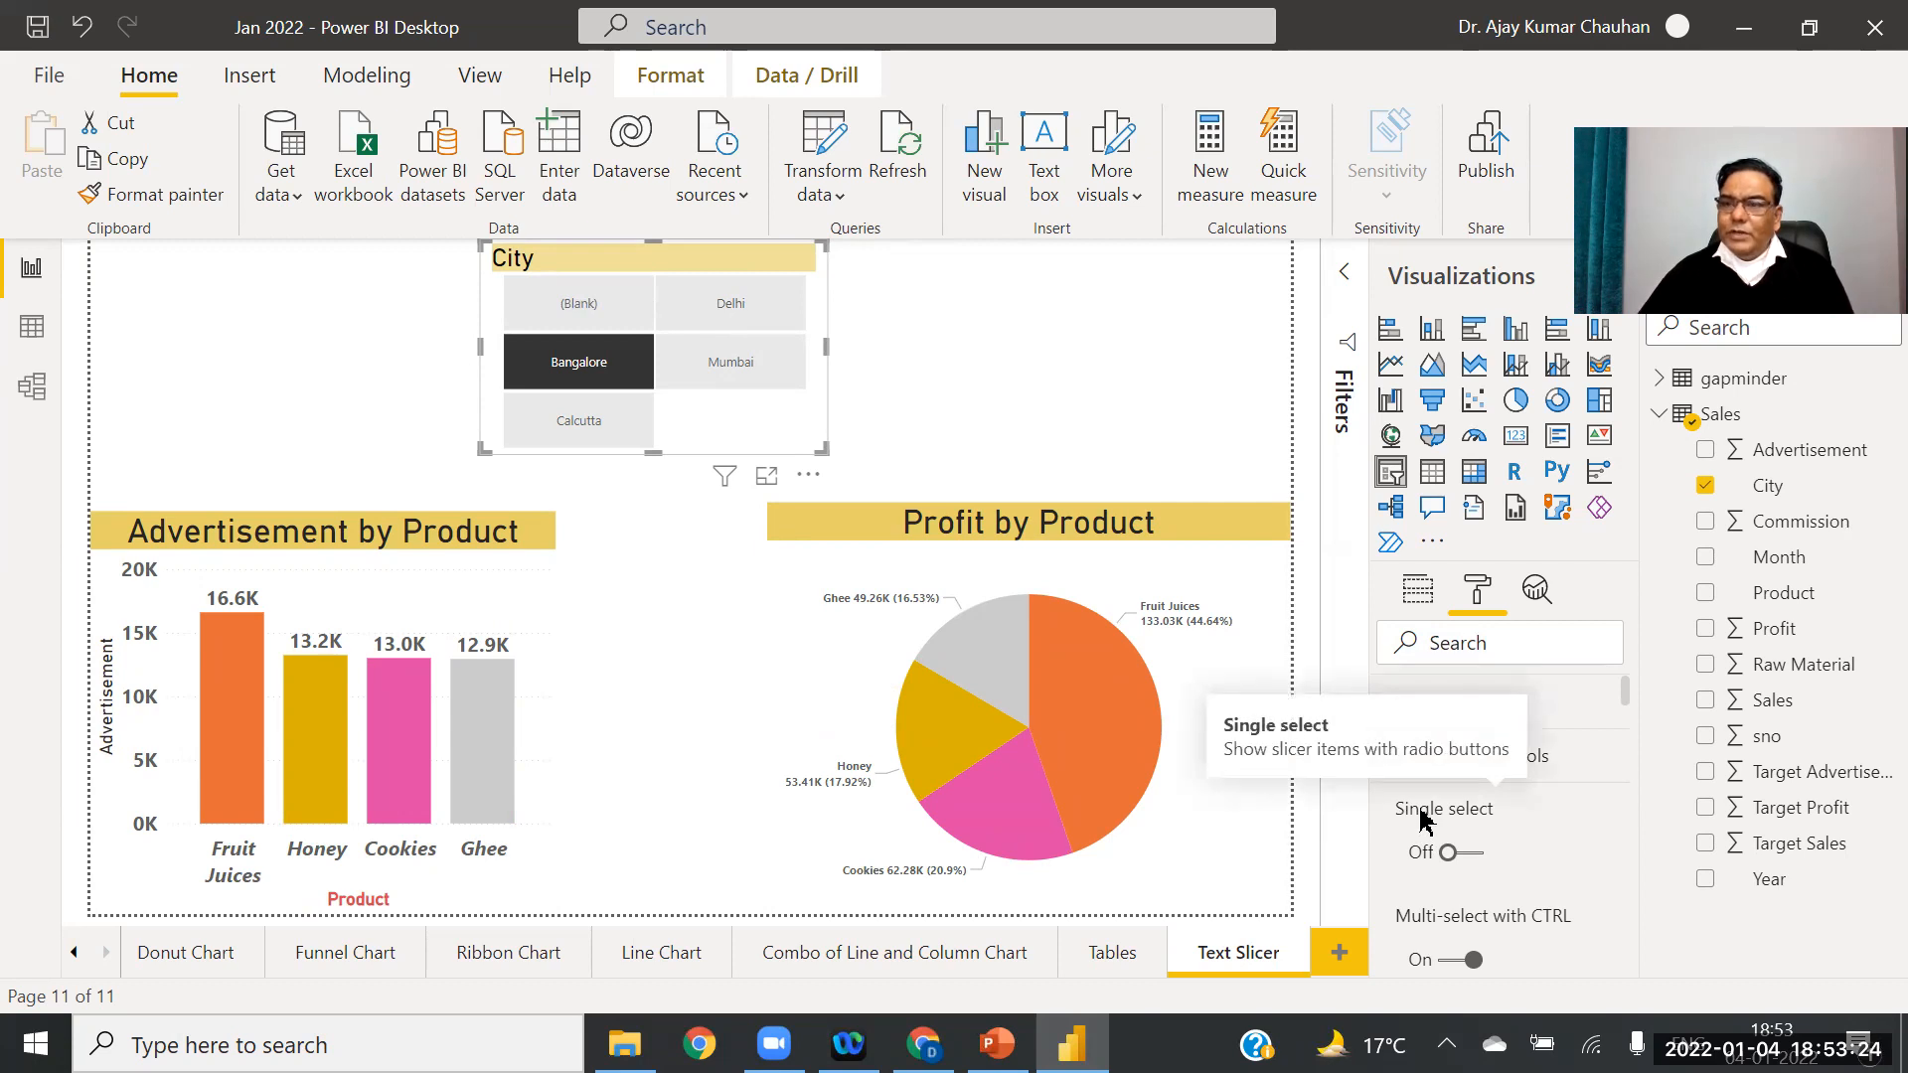
Step: Turn Multi-select with CTRL off, test picking Delhi, Calcutta and Mumbai, then clear them
click(1444, 962)
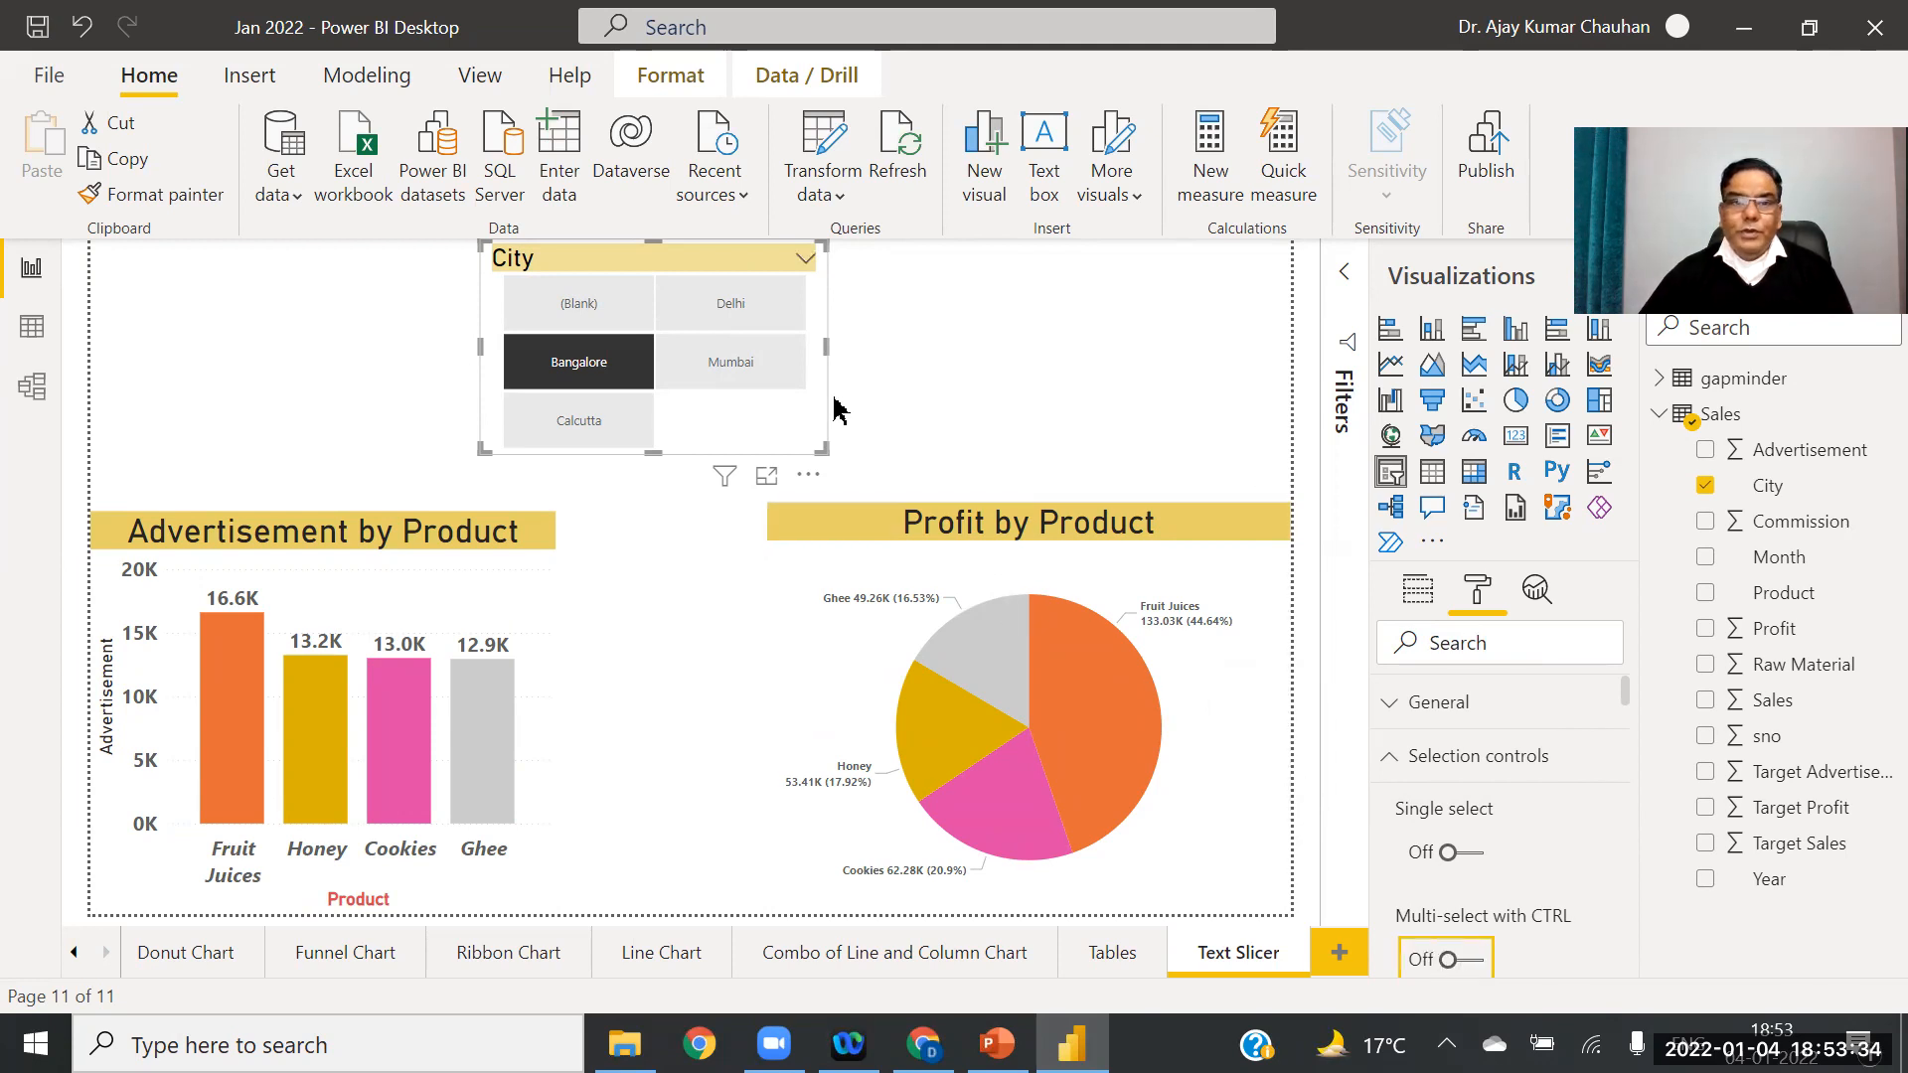
click(715, 316)
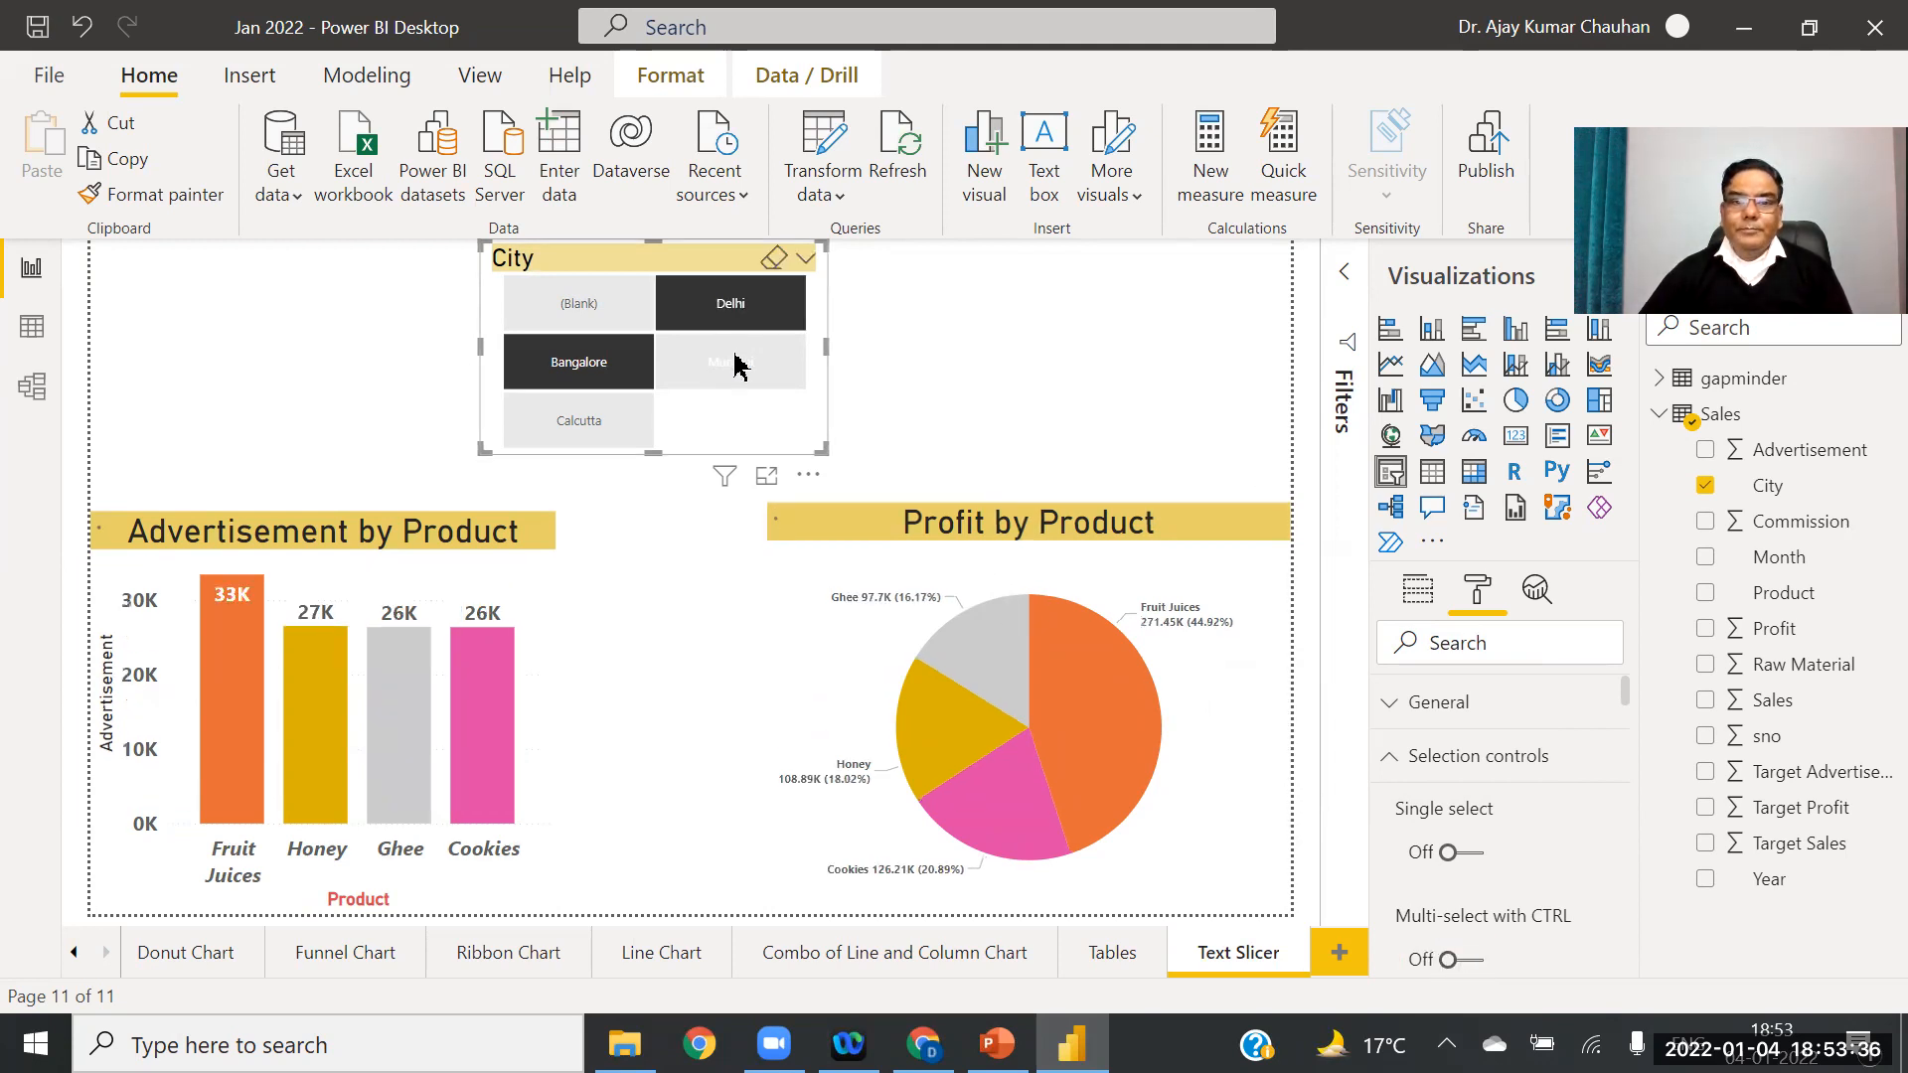
click(608, 428)
click(730, 362)
click(733, 316)
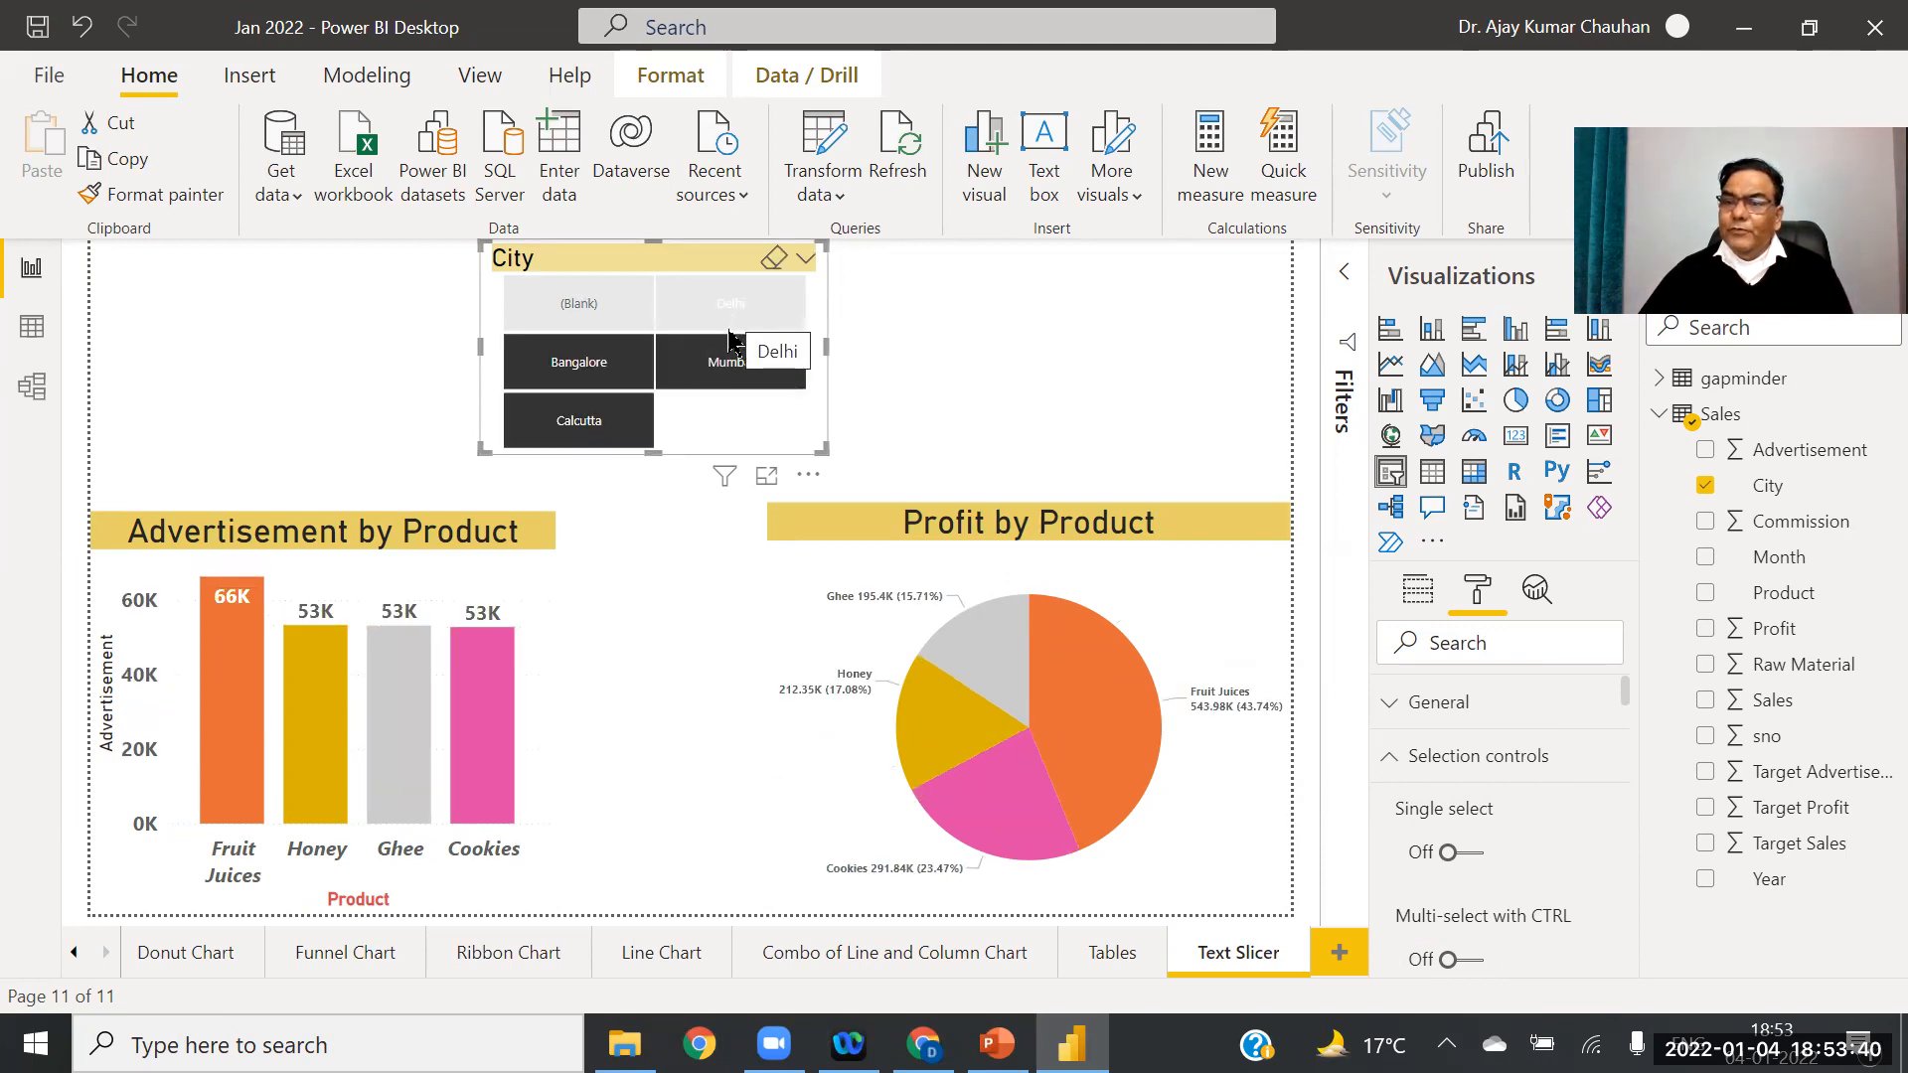
click(730, 326)
click(641, 437)
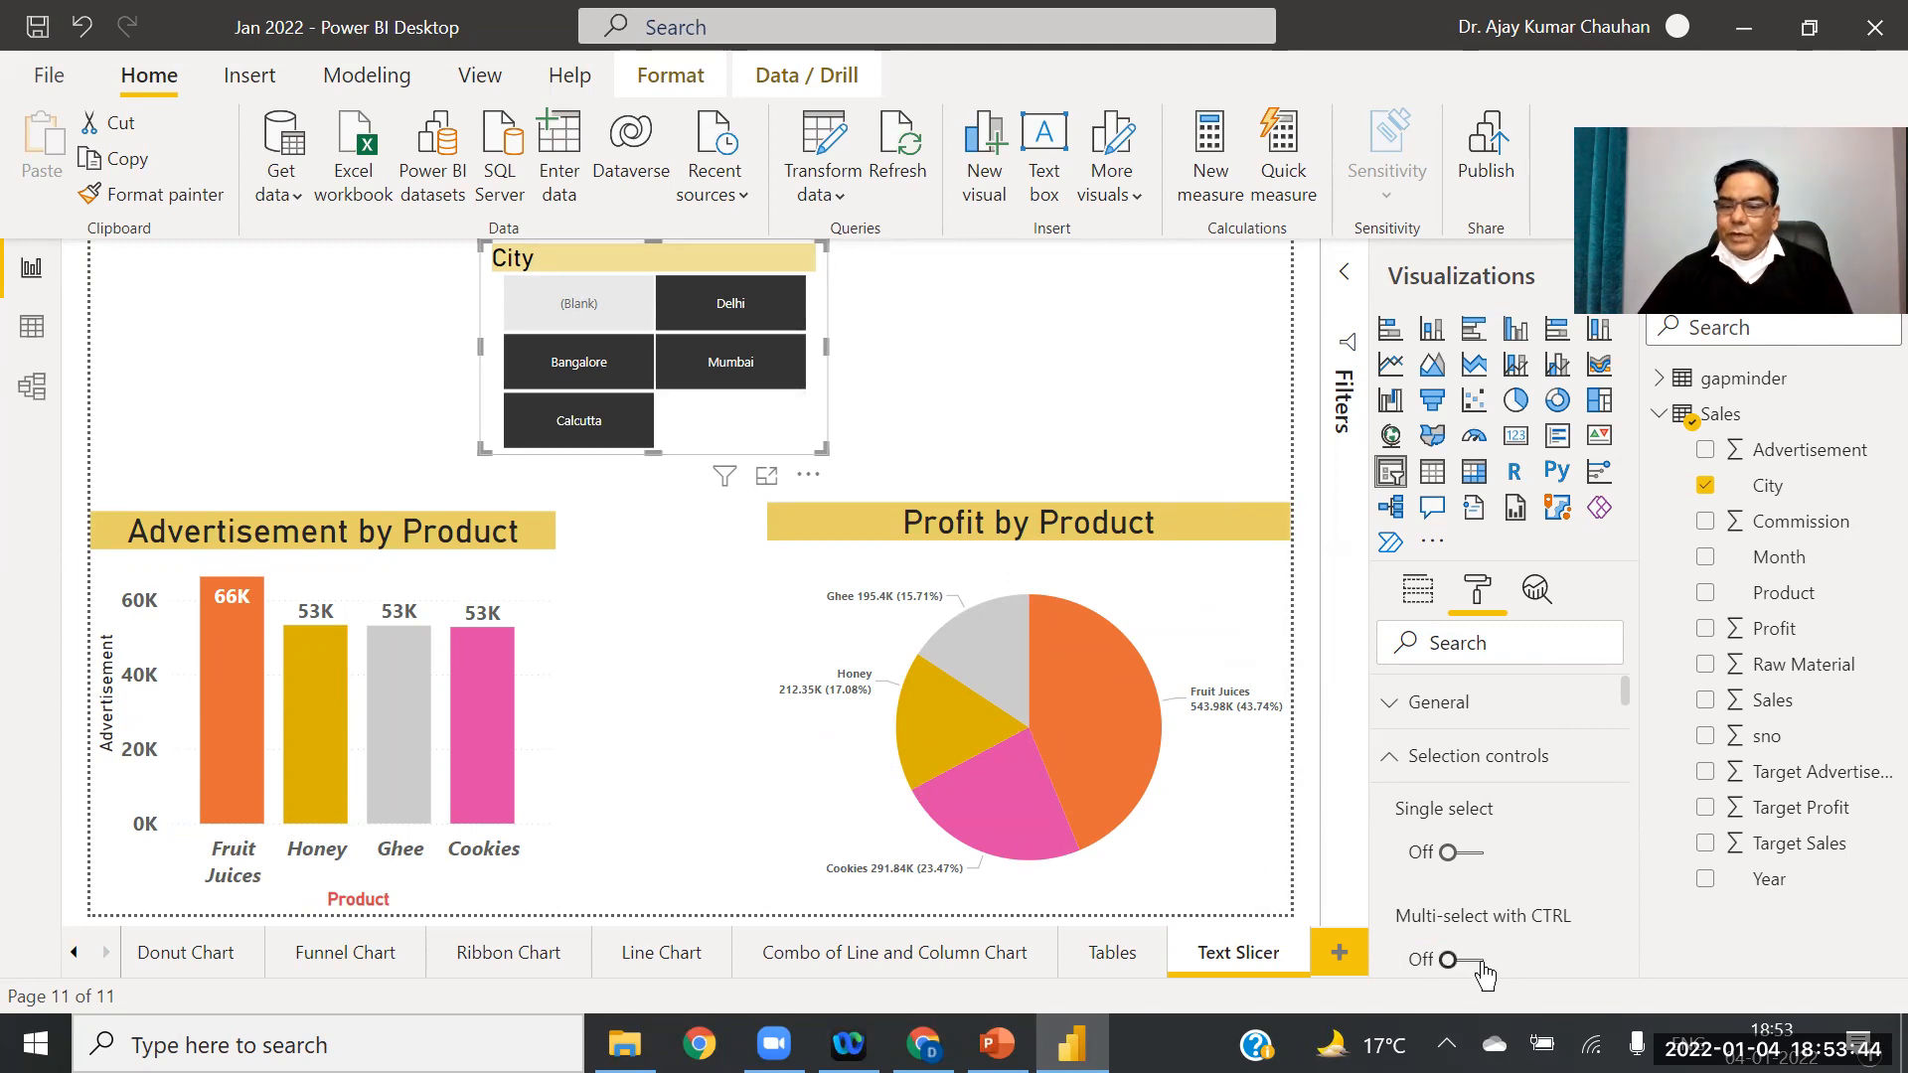
click(702, 357)
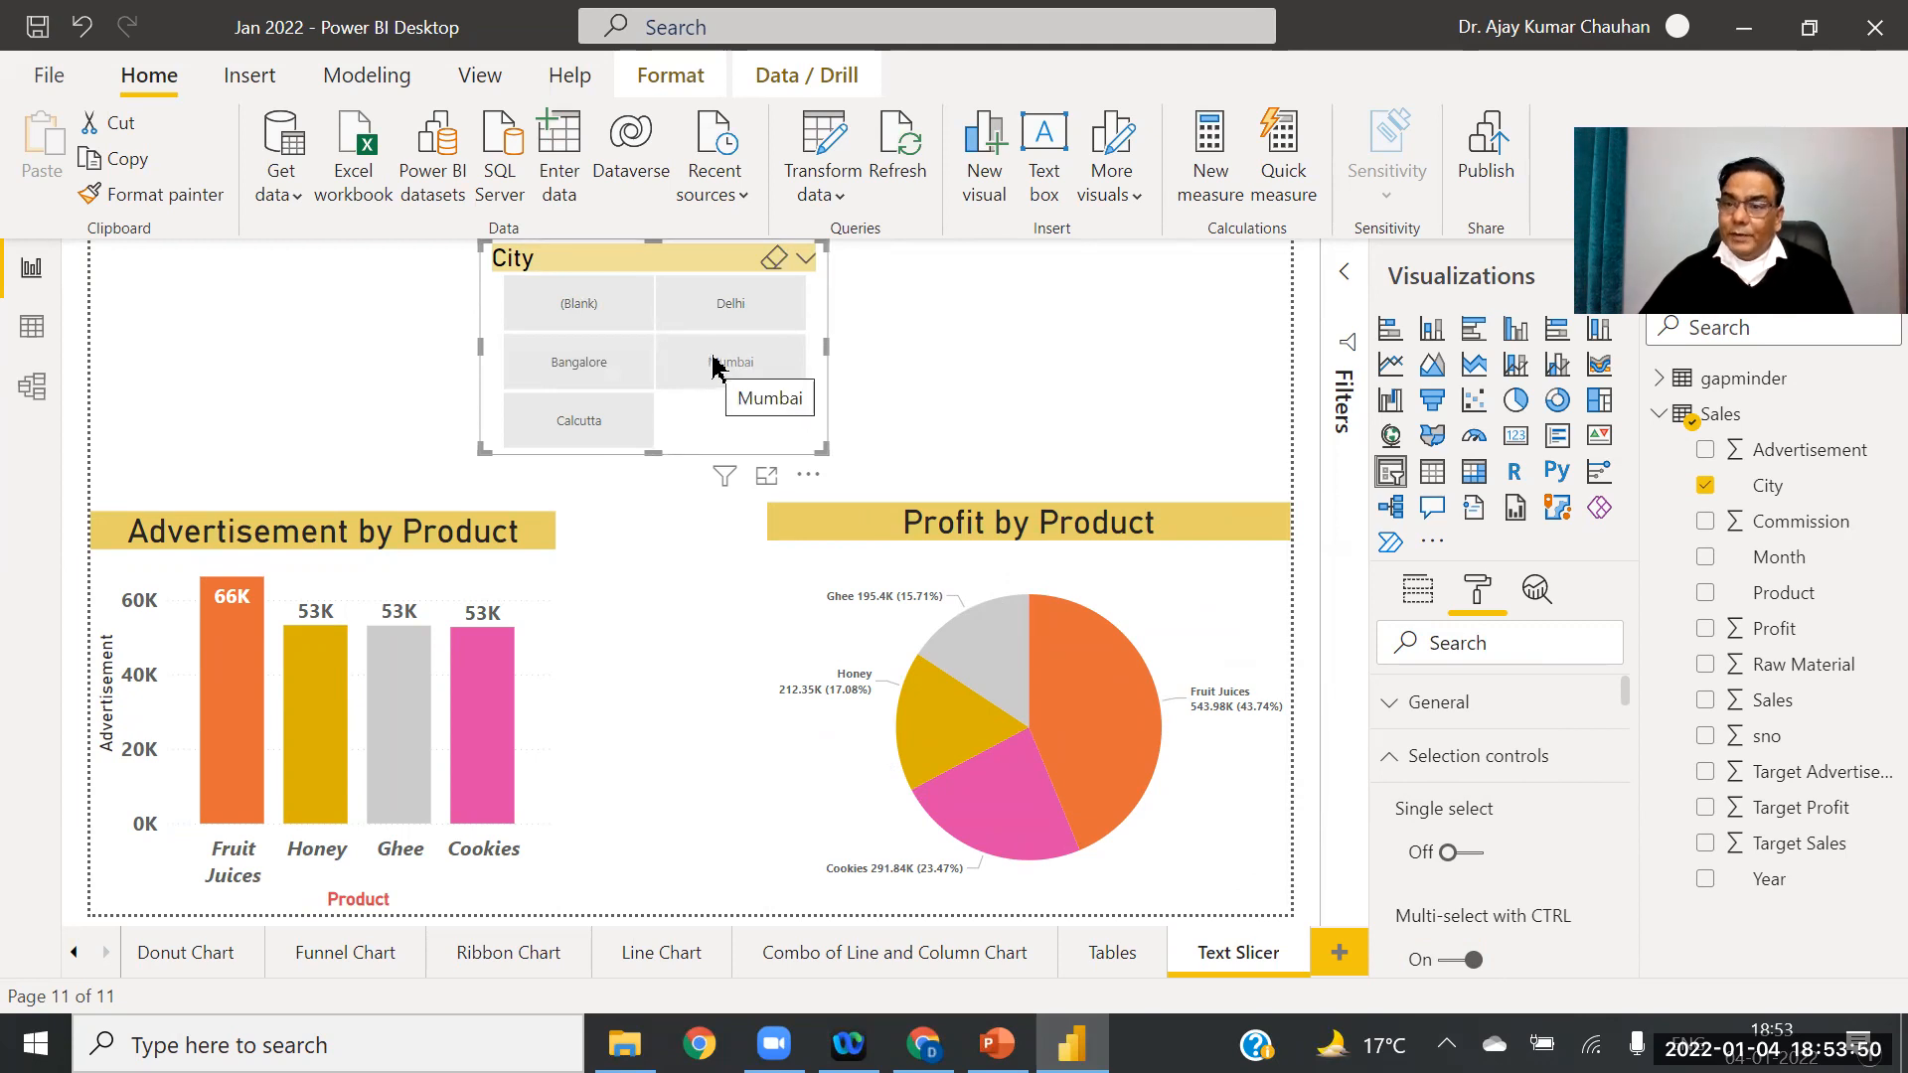
Step: Reapply plain-click multi-select and filter both charts to Delhi plus Bangalore
click(1438, 962)
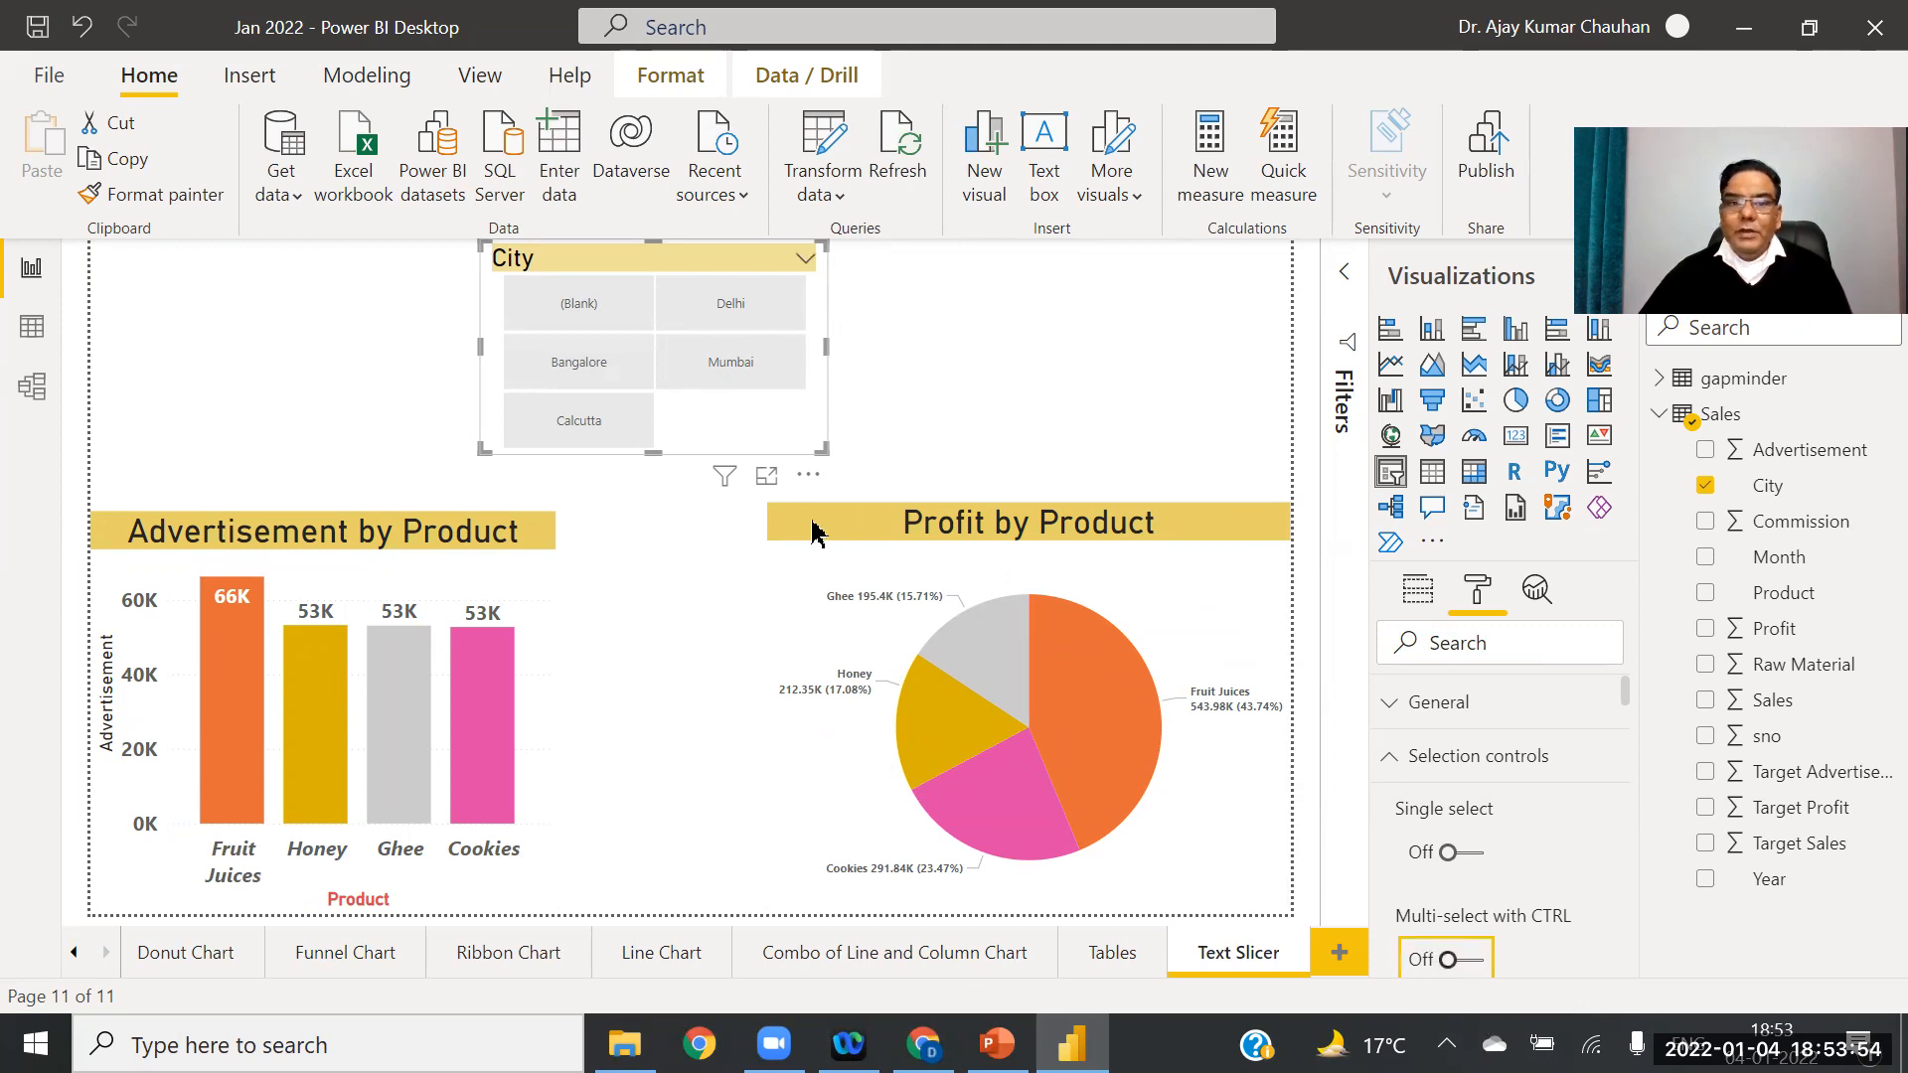
click(736, 314)
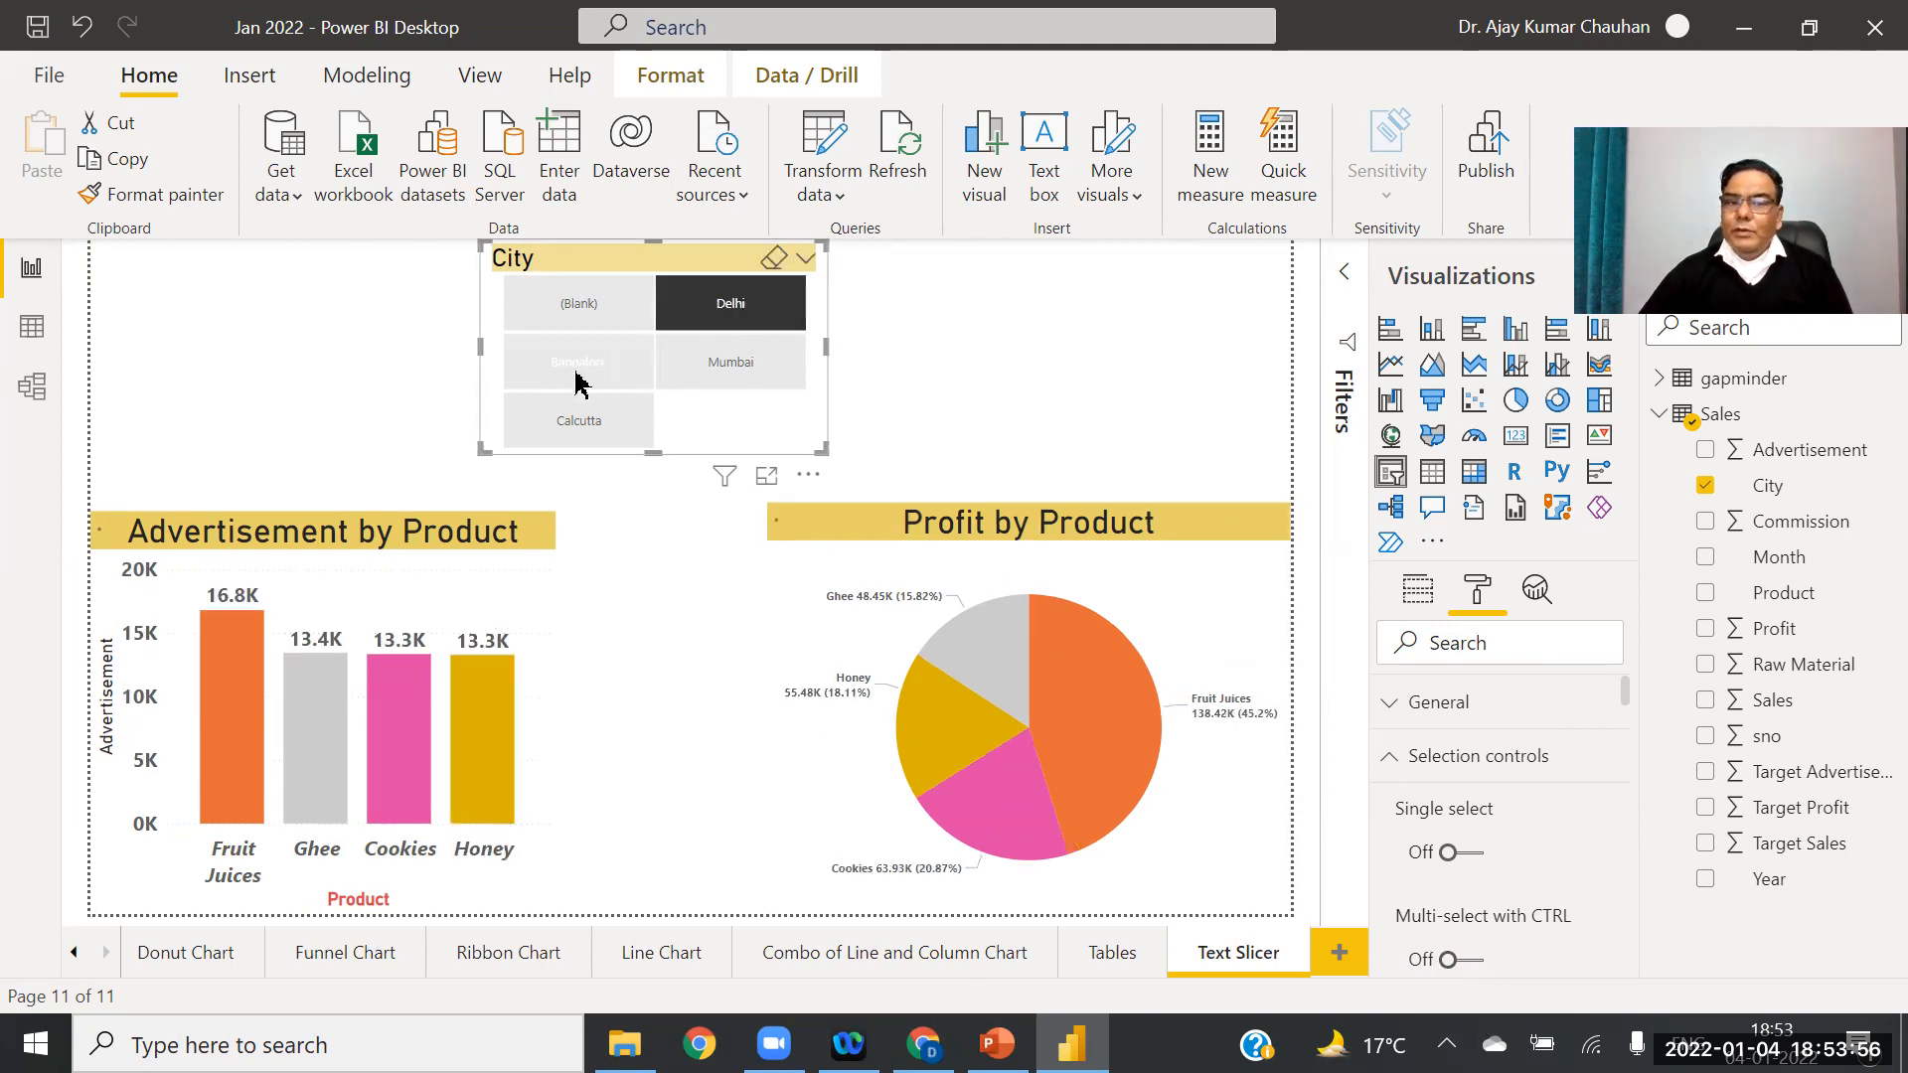
click(617, 377)
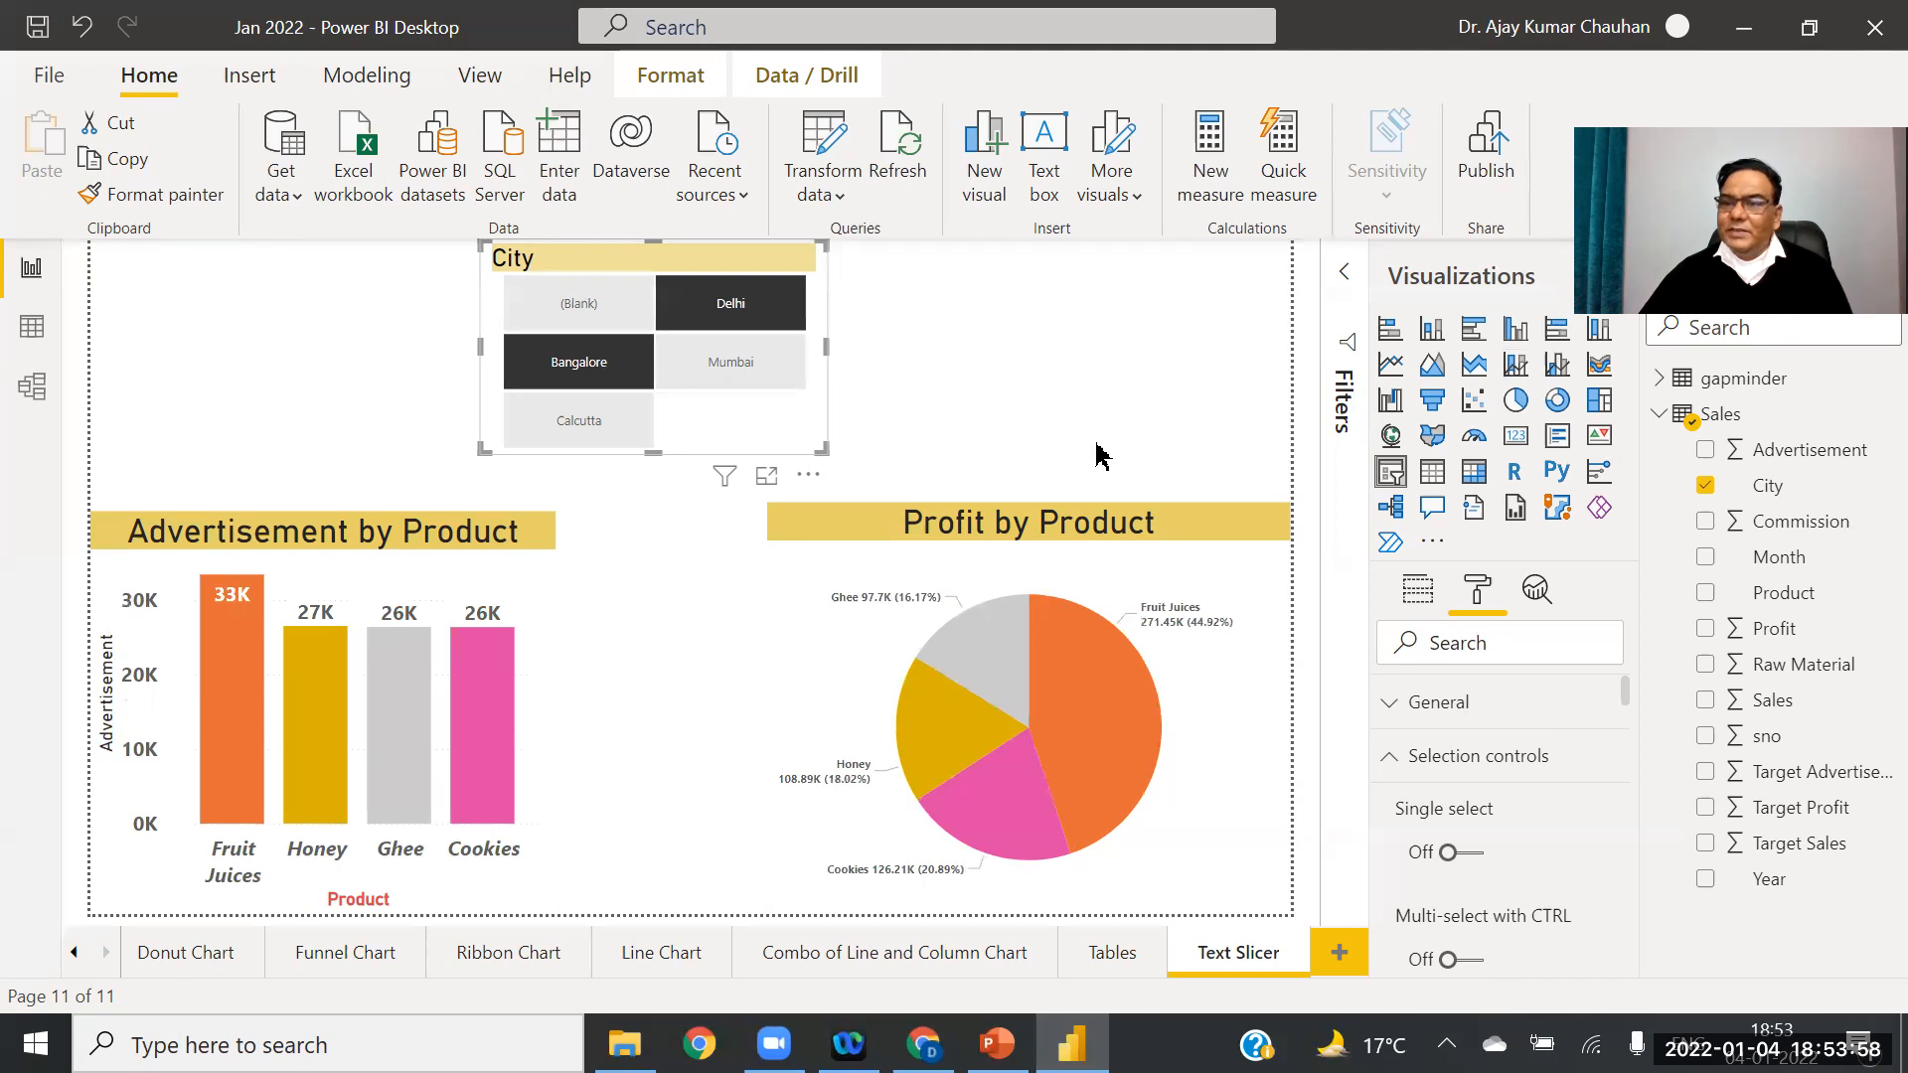
click(561, 370)
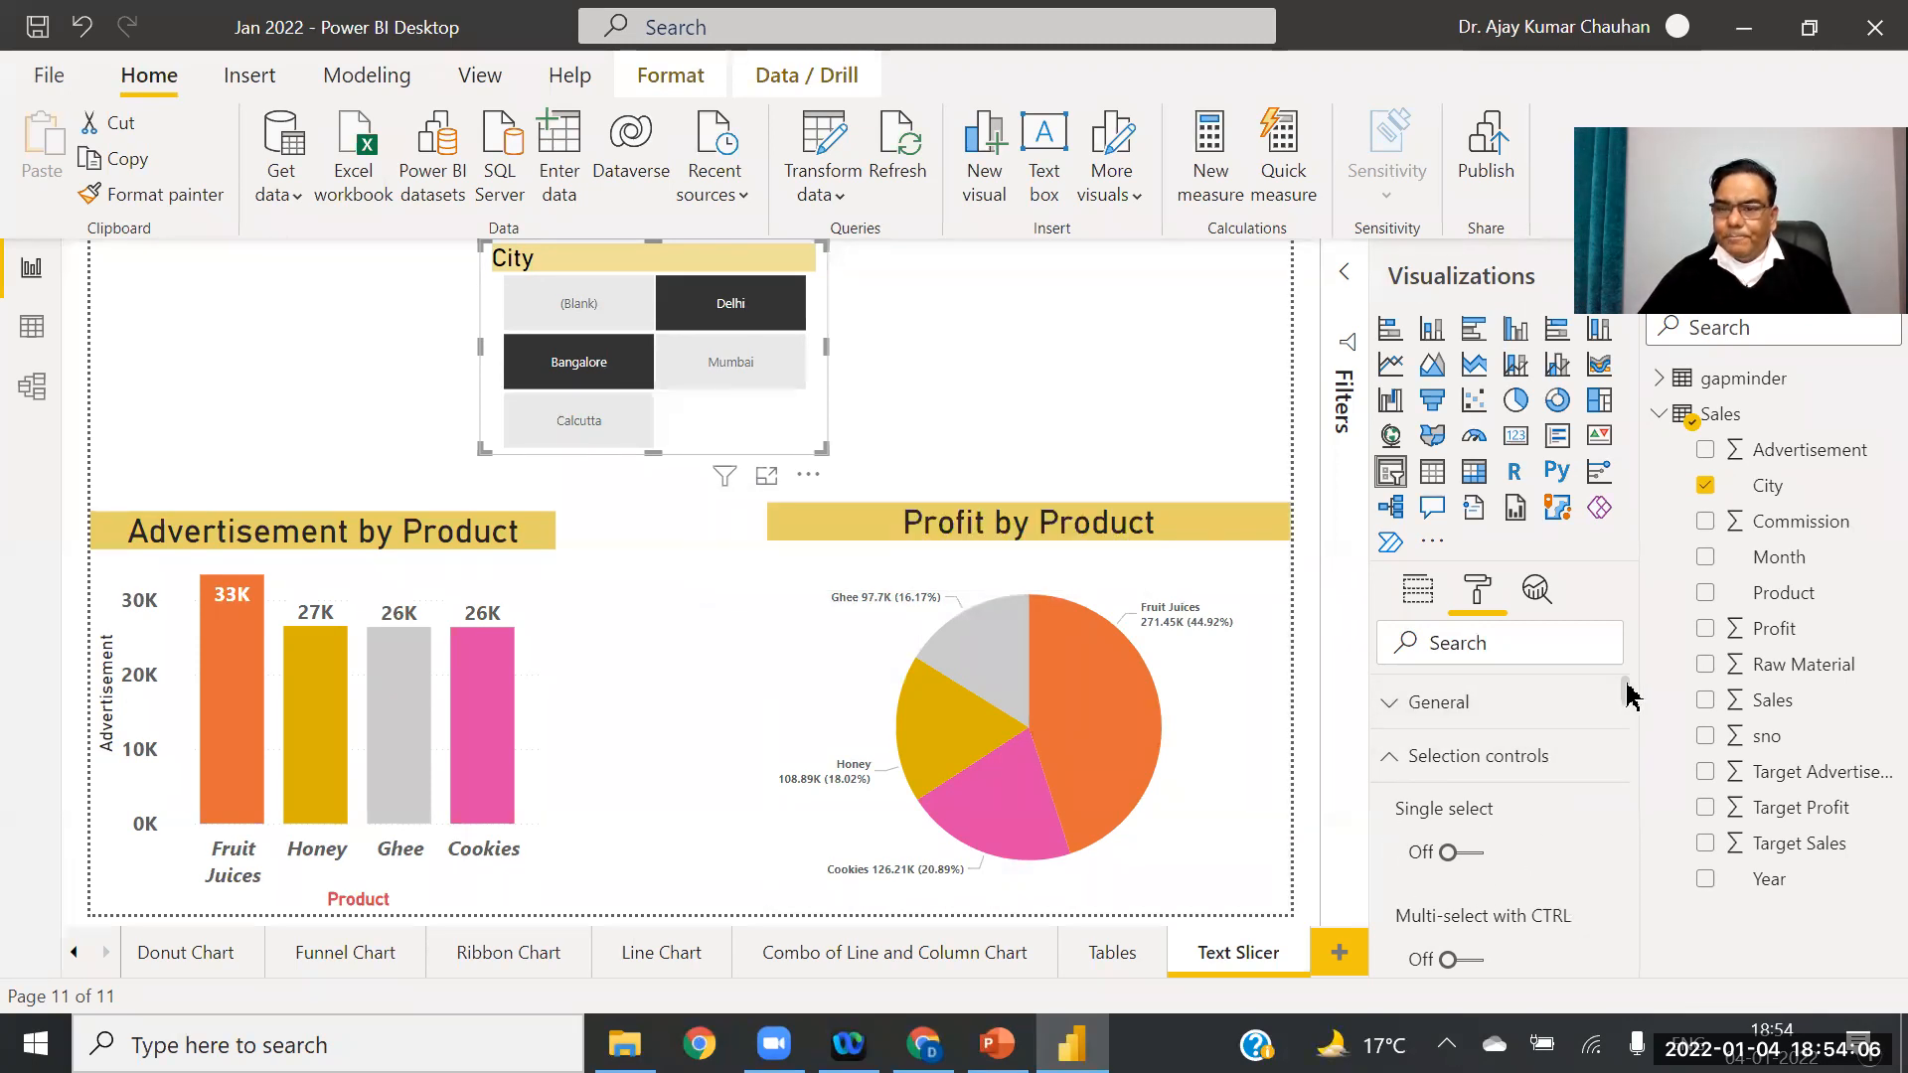
Step: Turn on the Select all tile, select all cities, then clear every selection
drag(1627, 692, 1631, 720)
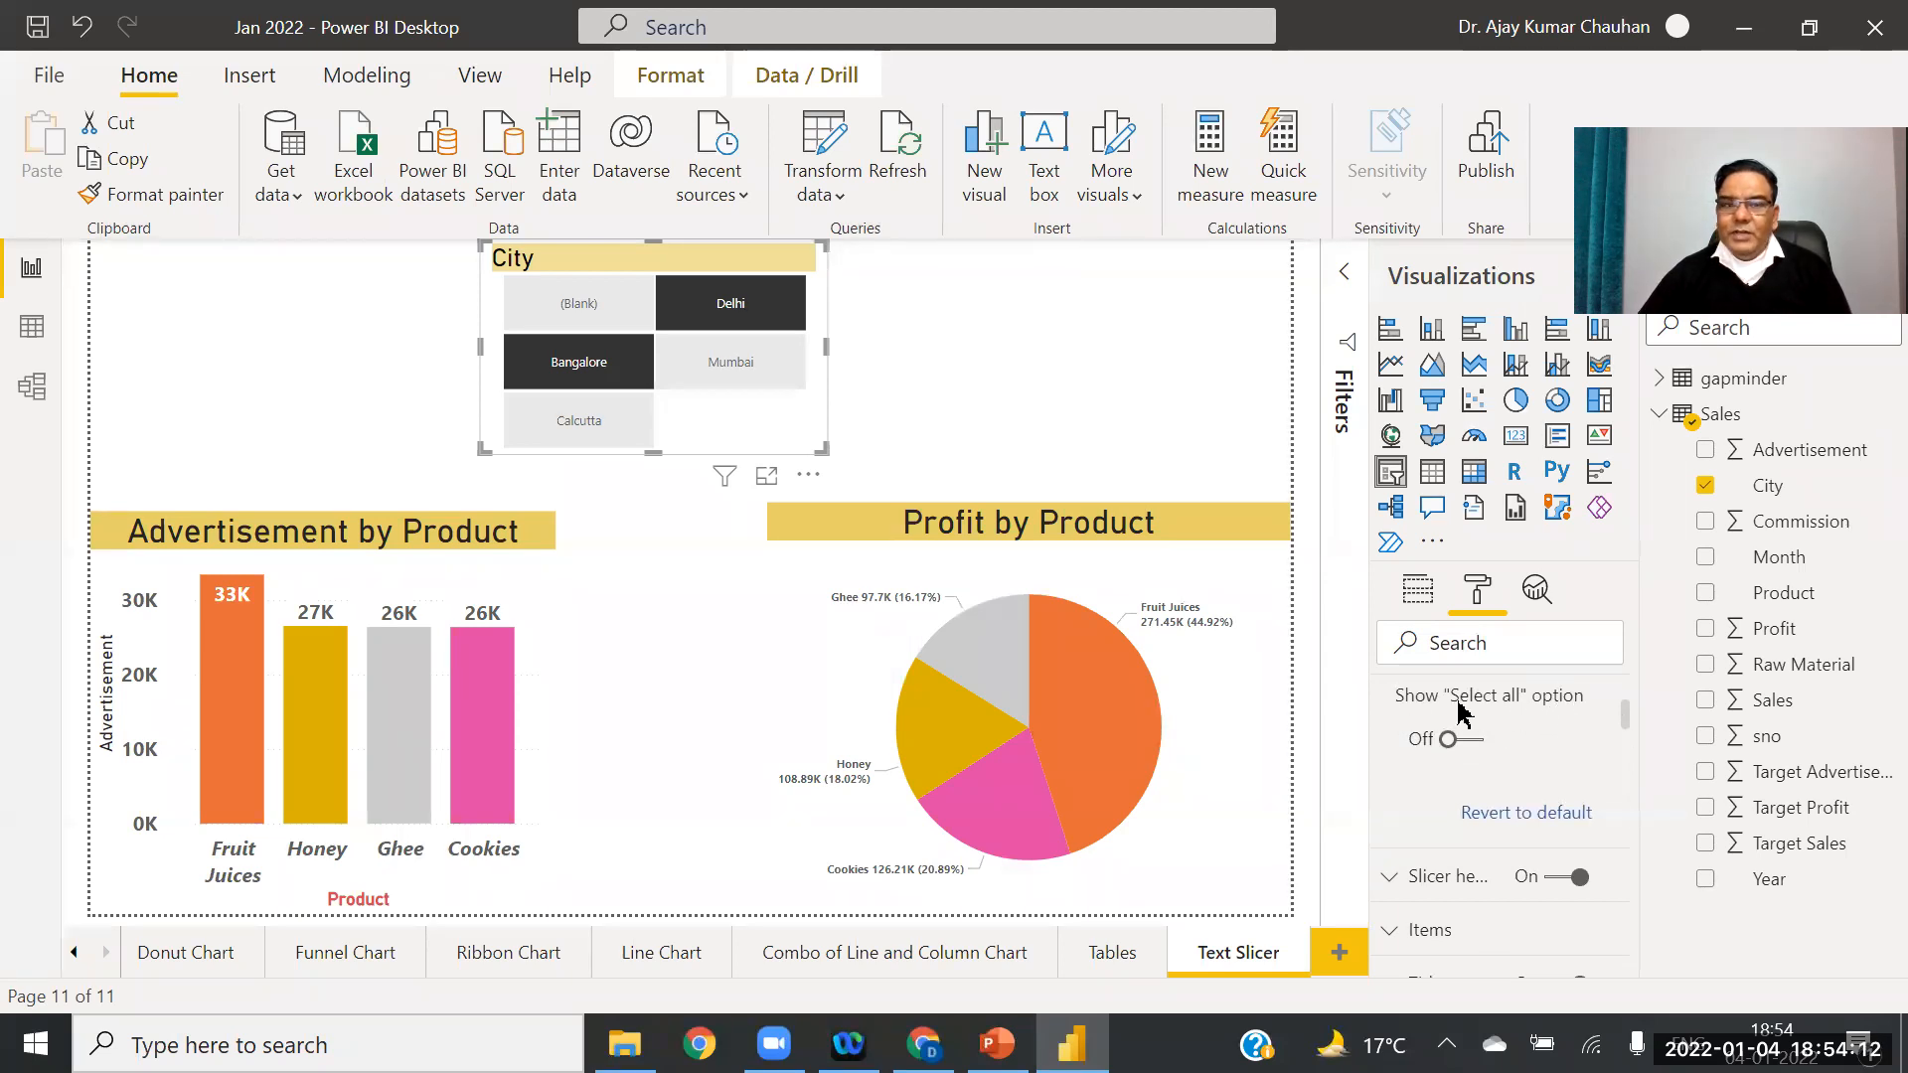
click(1452, 736)
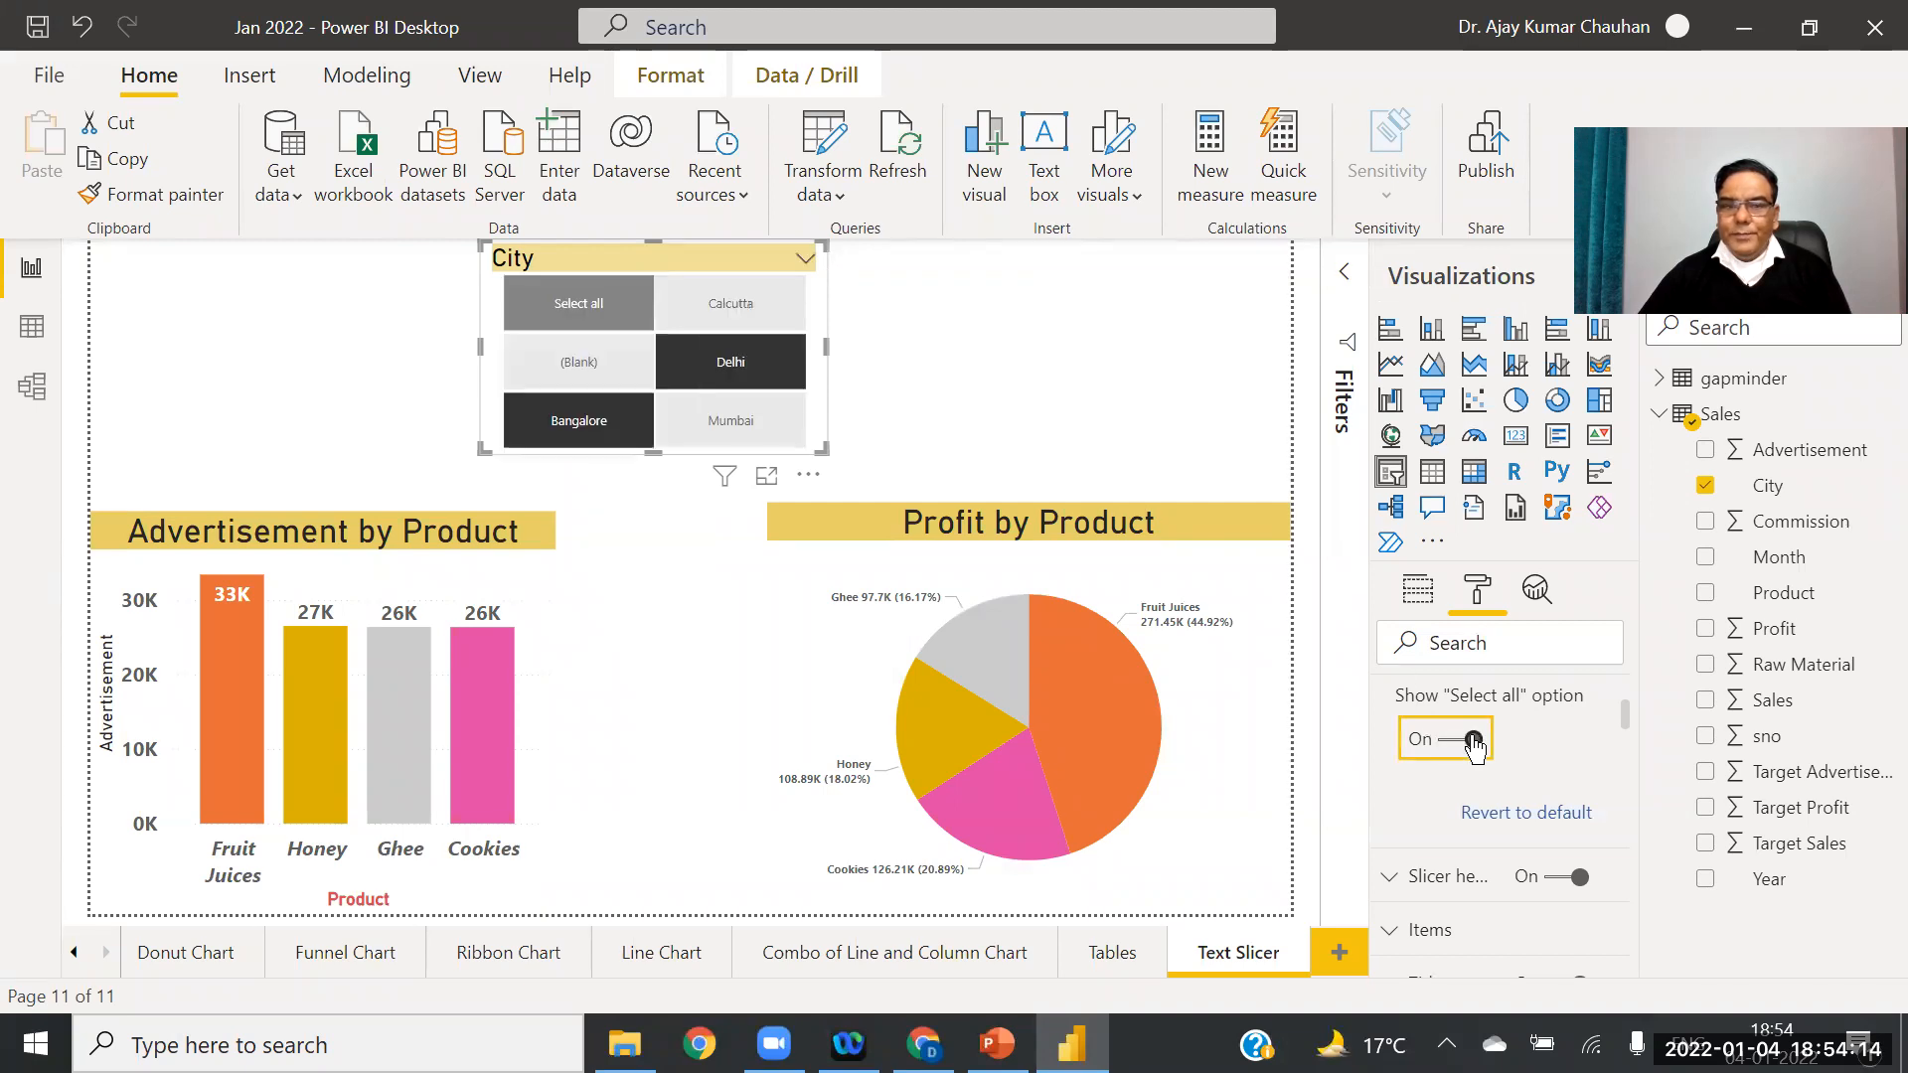
click(579, 307)
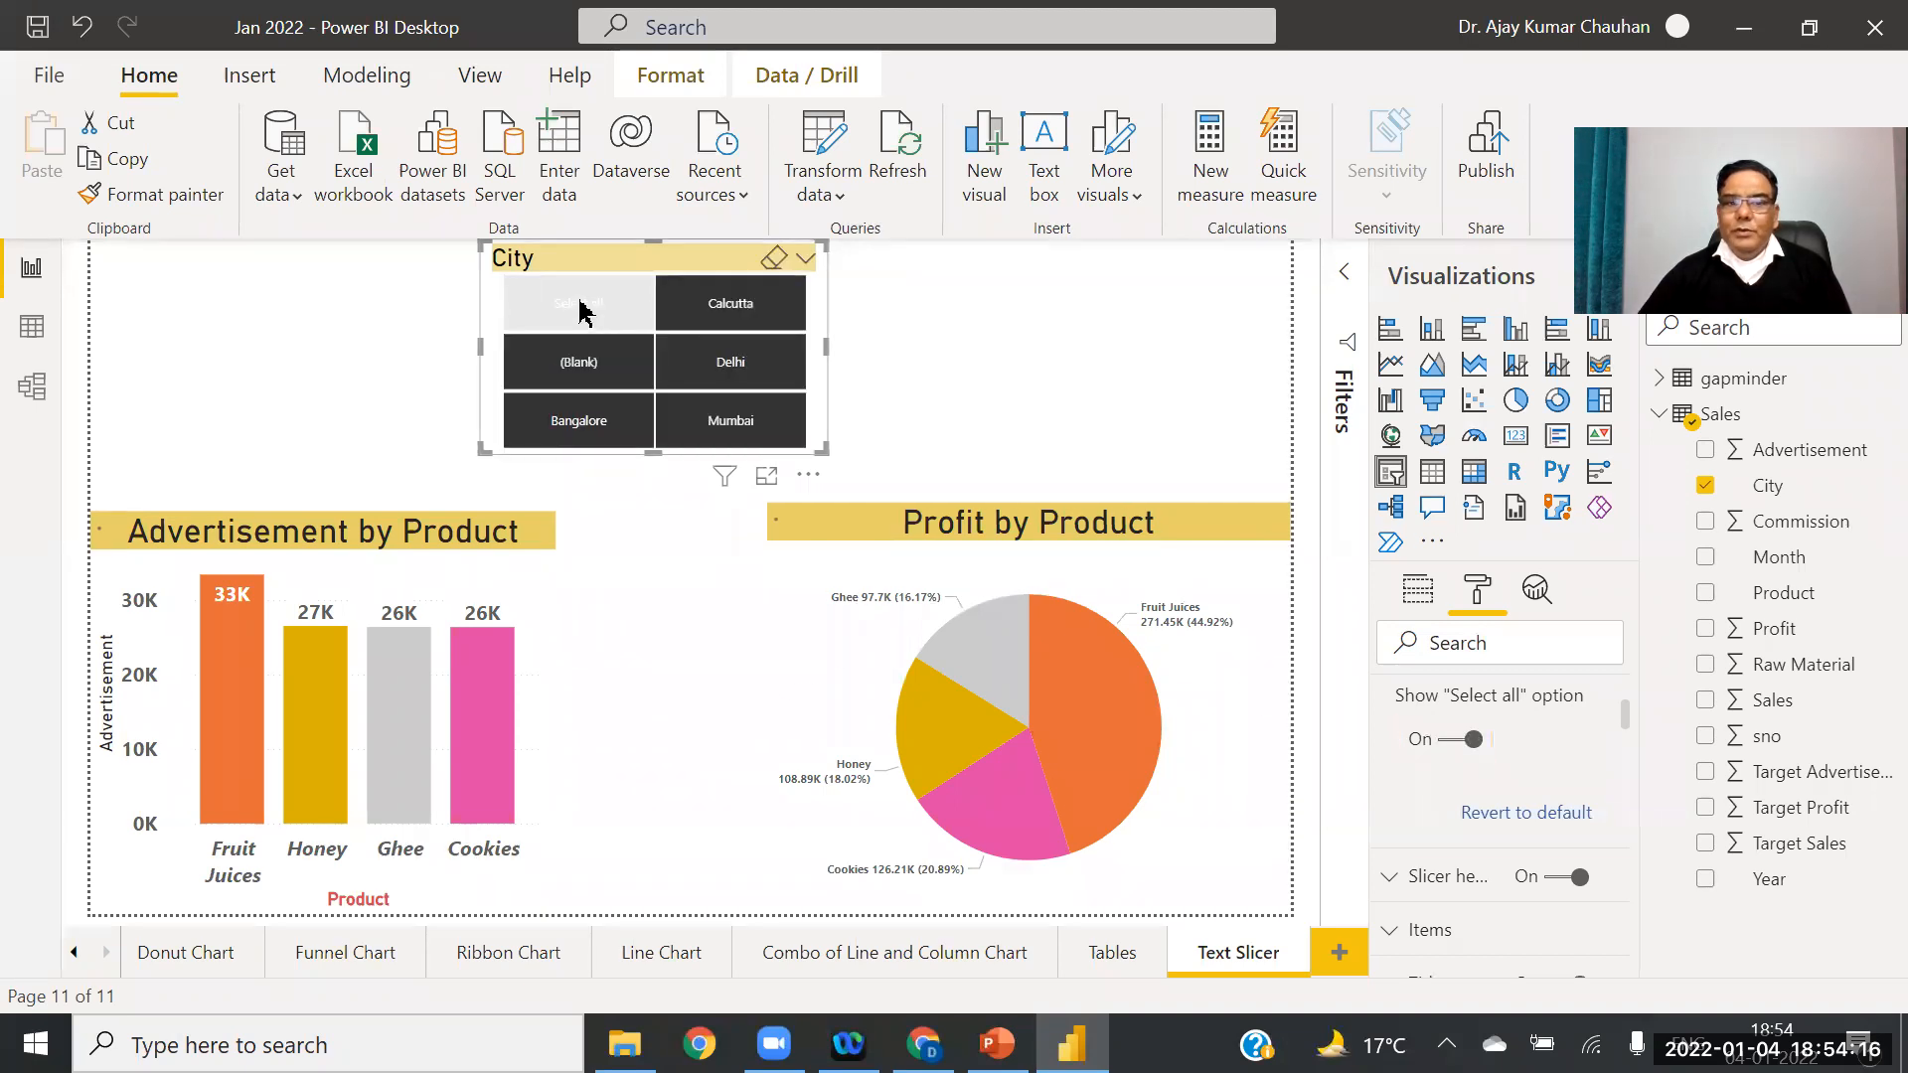
click(573, 374)
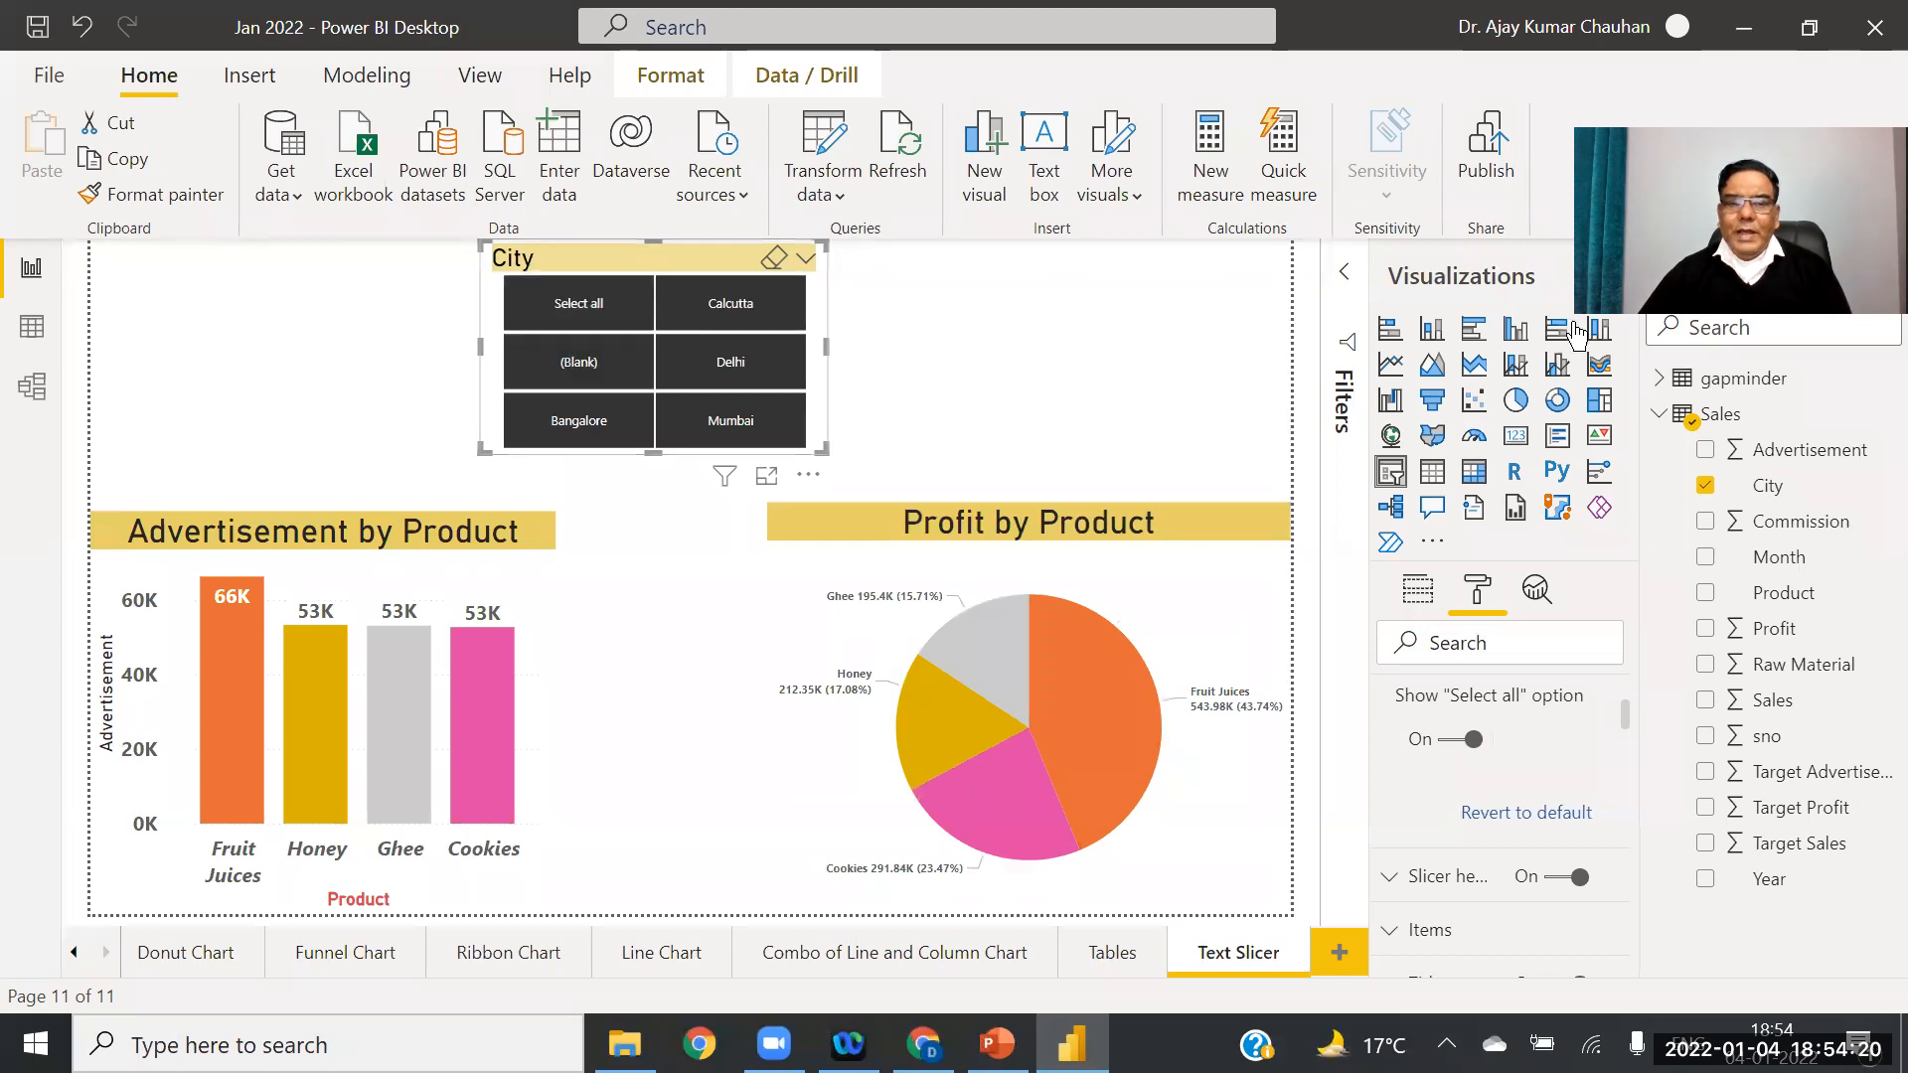
click(596, 302)
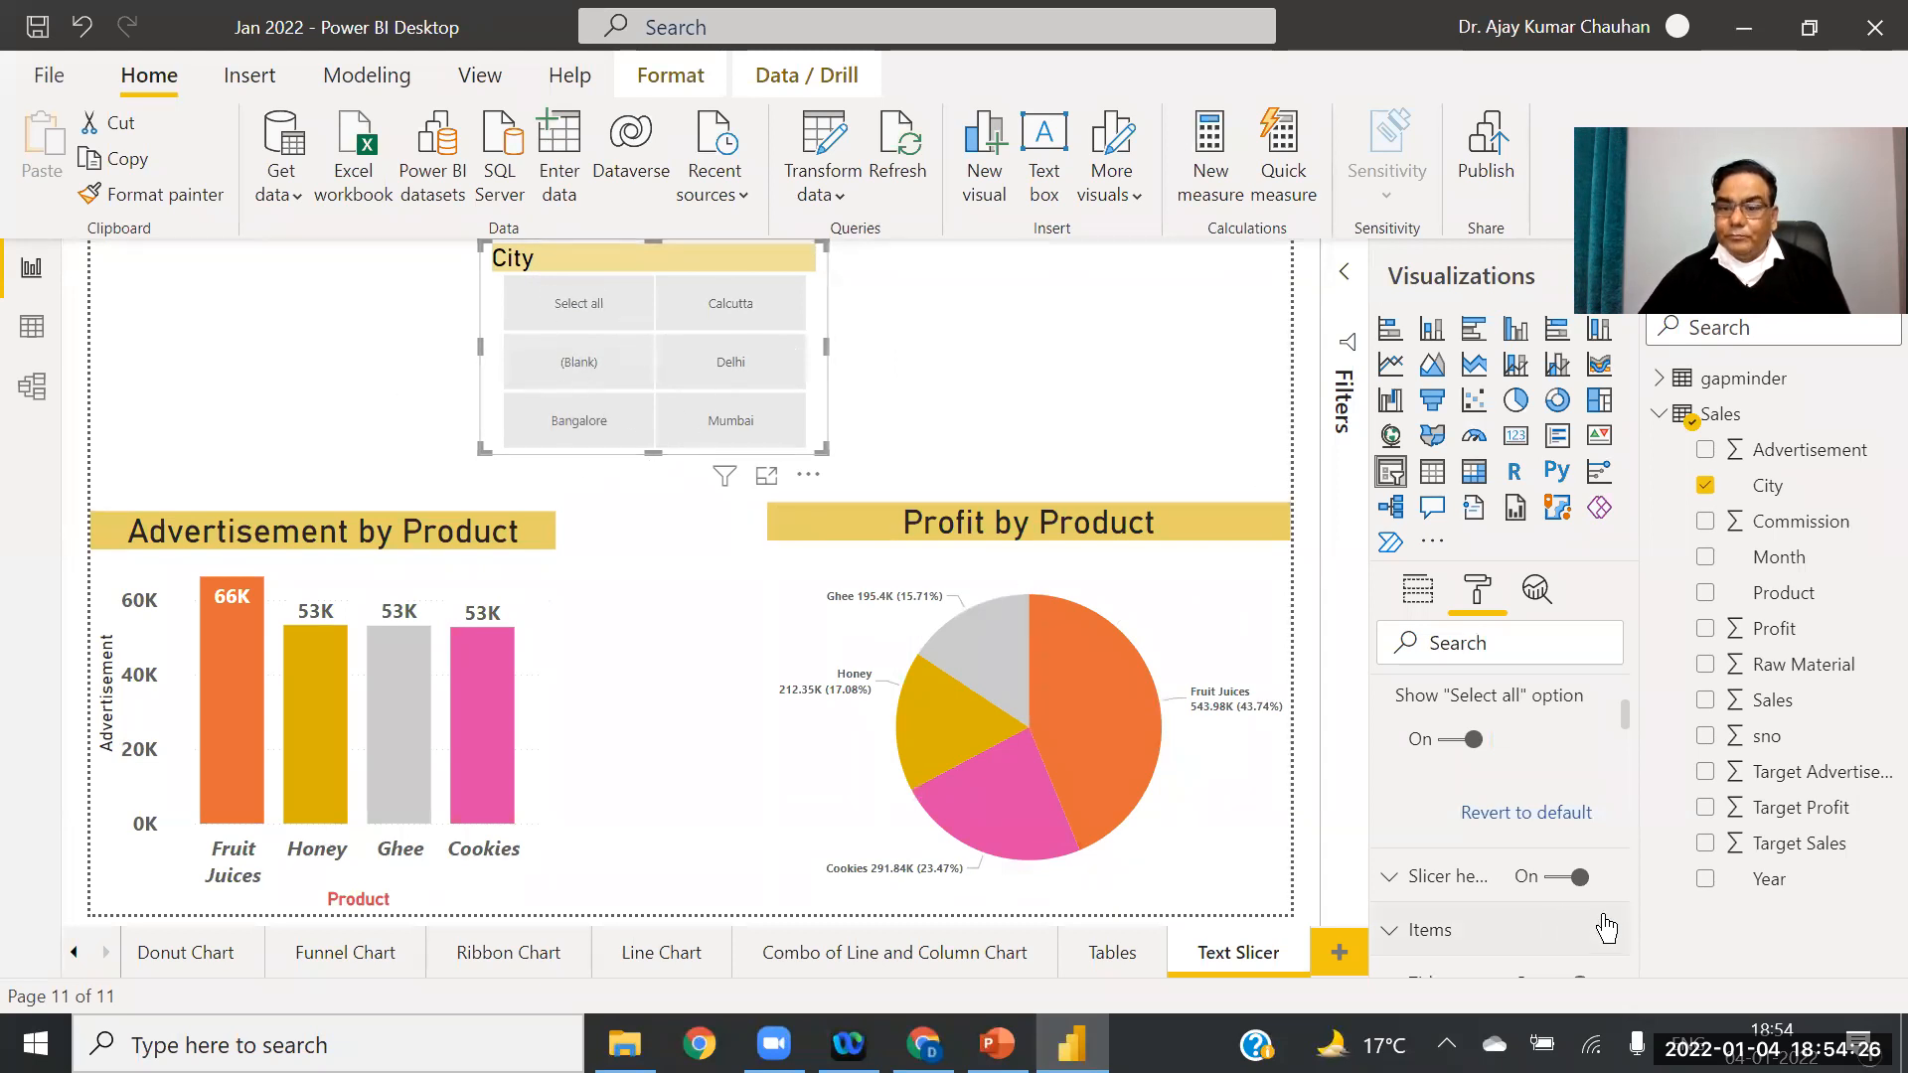
Step: Set the slicer header outline to Top + bottom, after briefly trying Top only
click(1390, 879)
drag(1623, 710, 1623, 727)
scroll(1623, 735, down, 3)
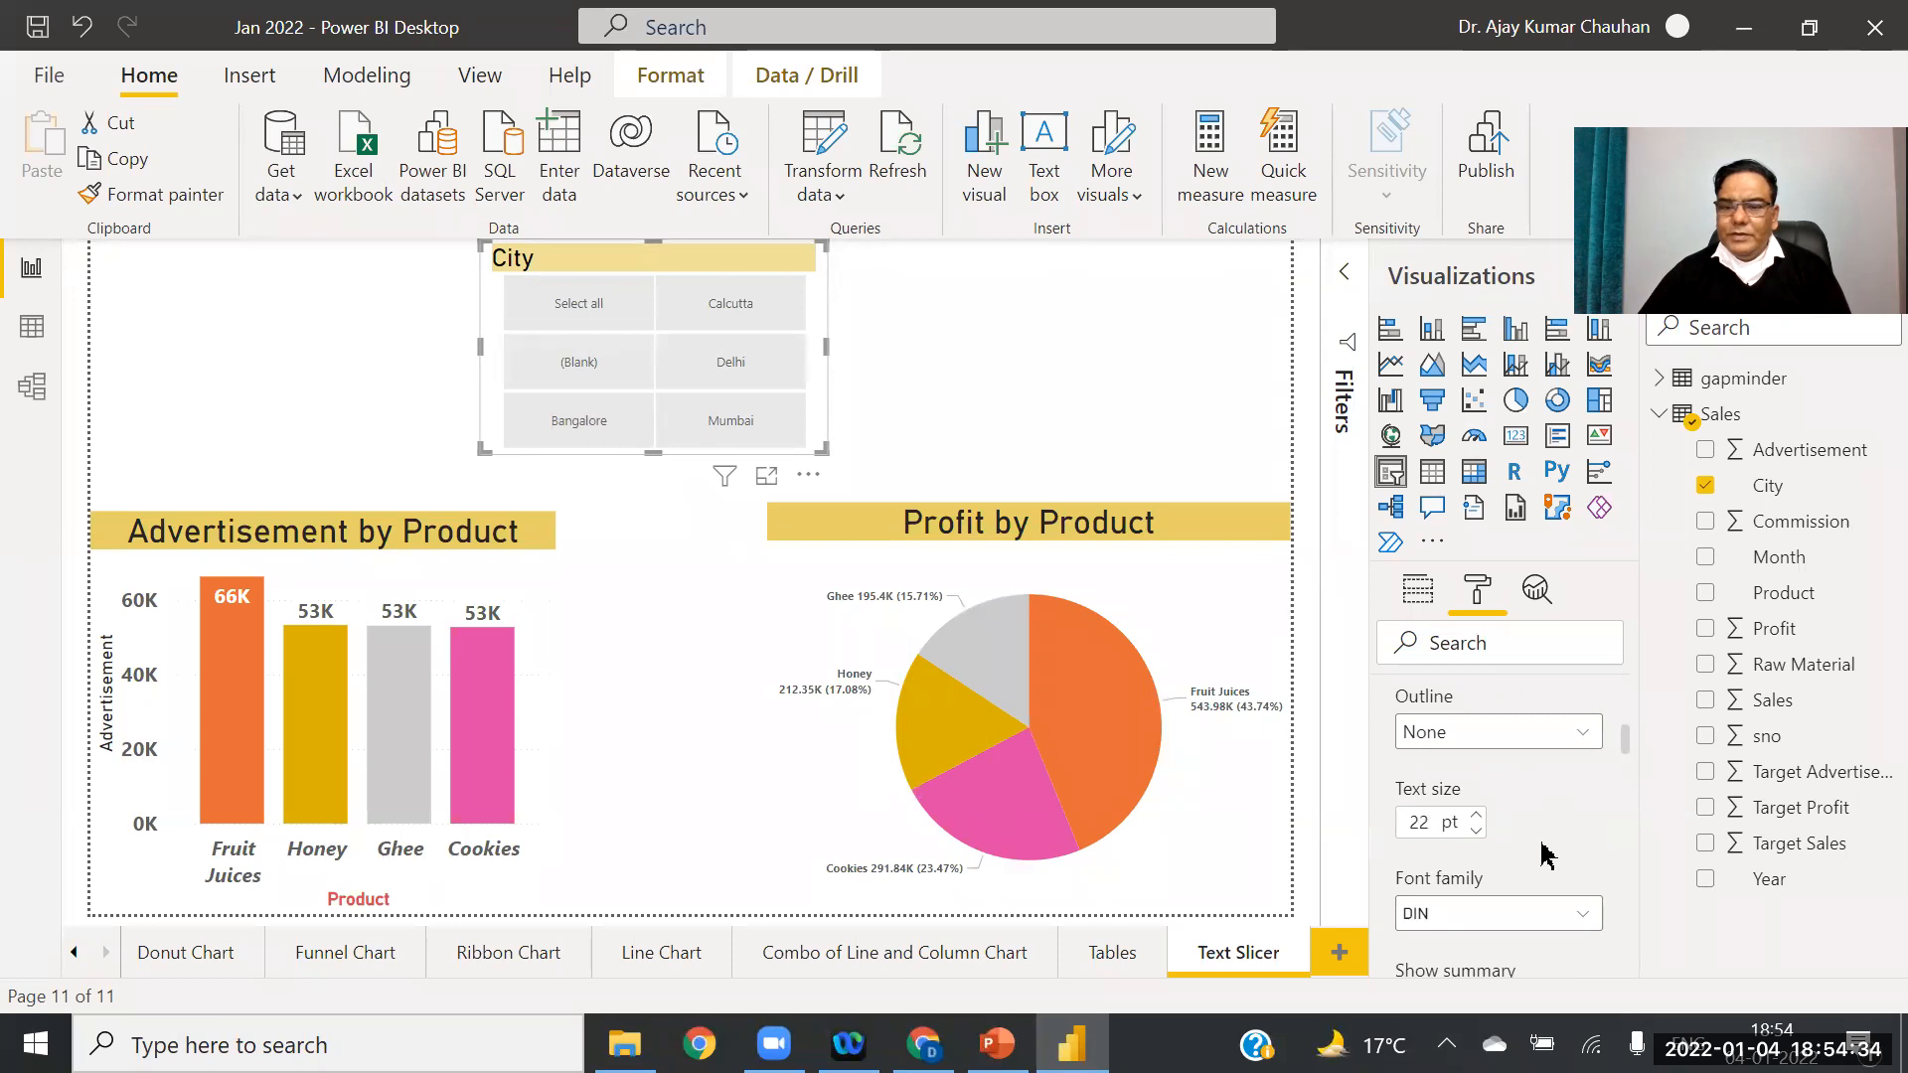
mouse_move(1620, 752)
mouse_down()
mouse_move(1630, 793)
mouse_move(1642, 713)
mouse_move(1647, 736)
mouse_up()
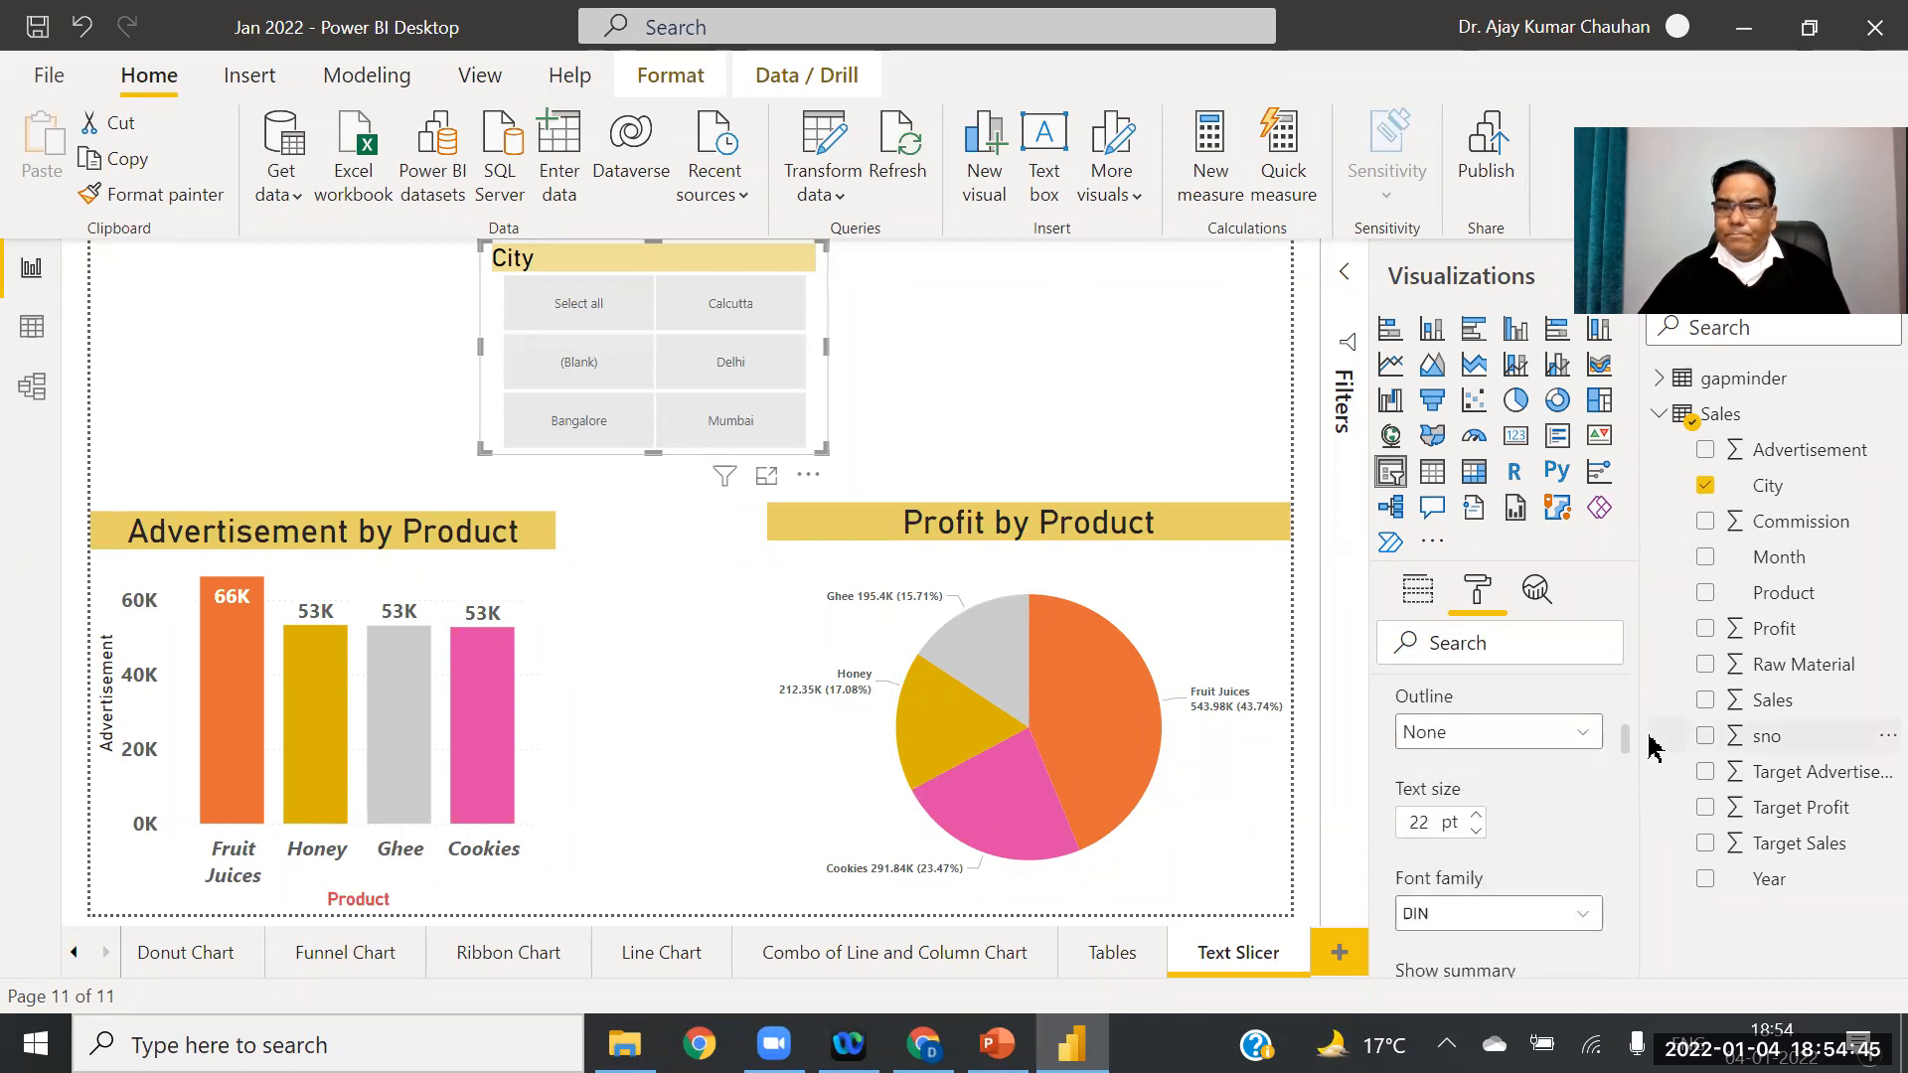
click(1586, 712)
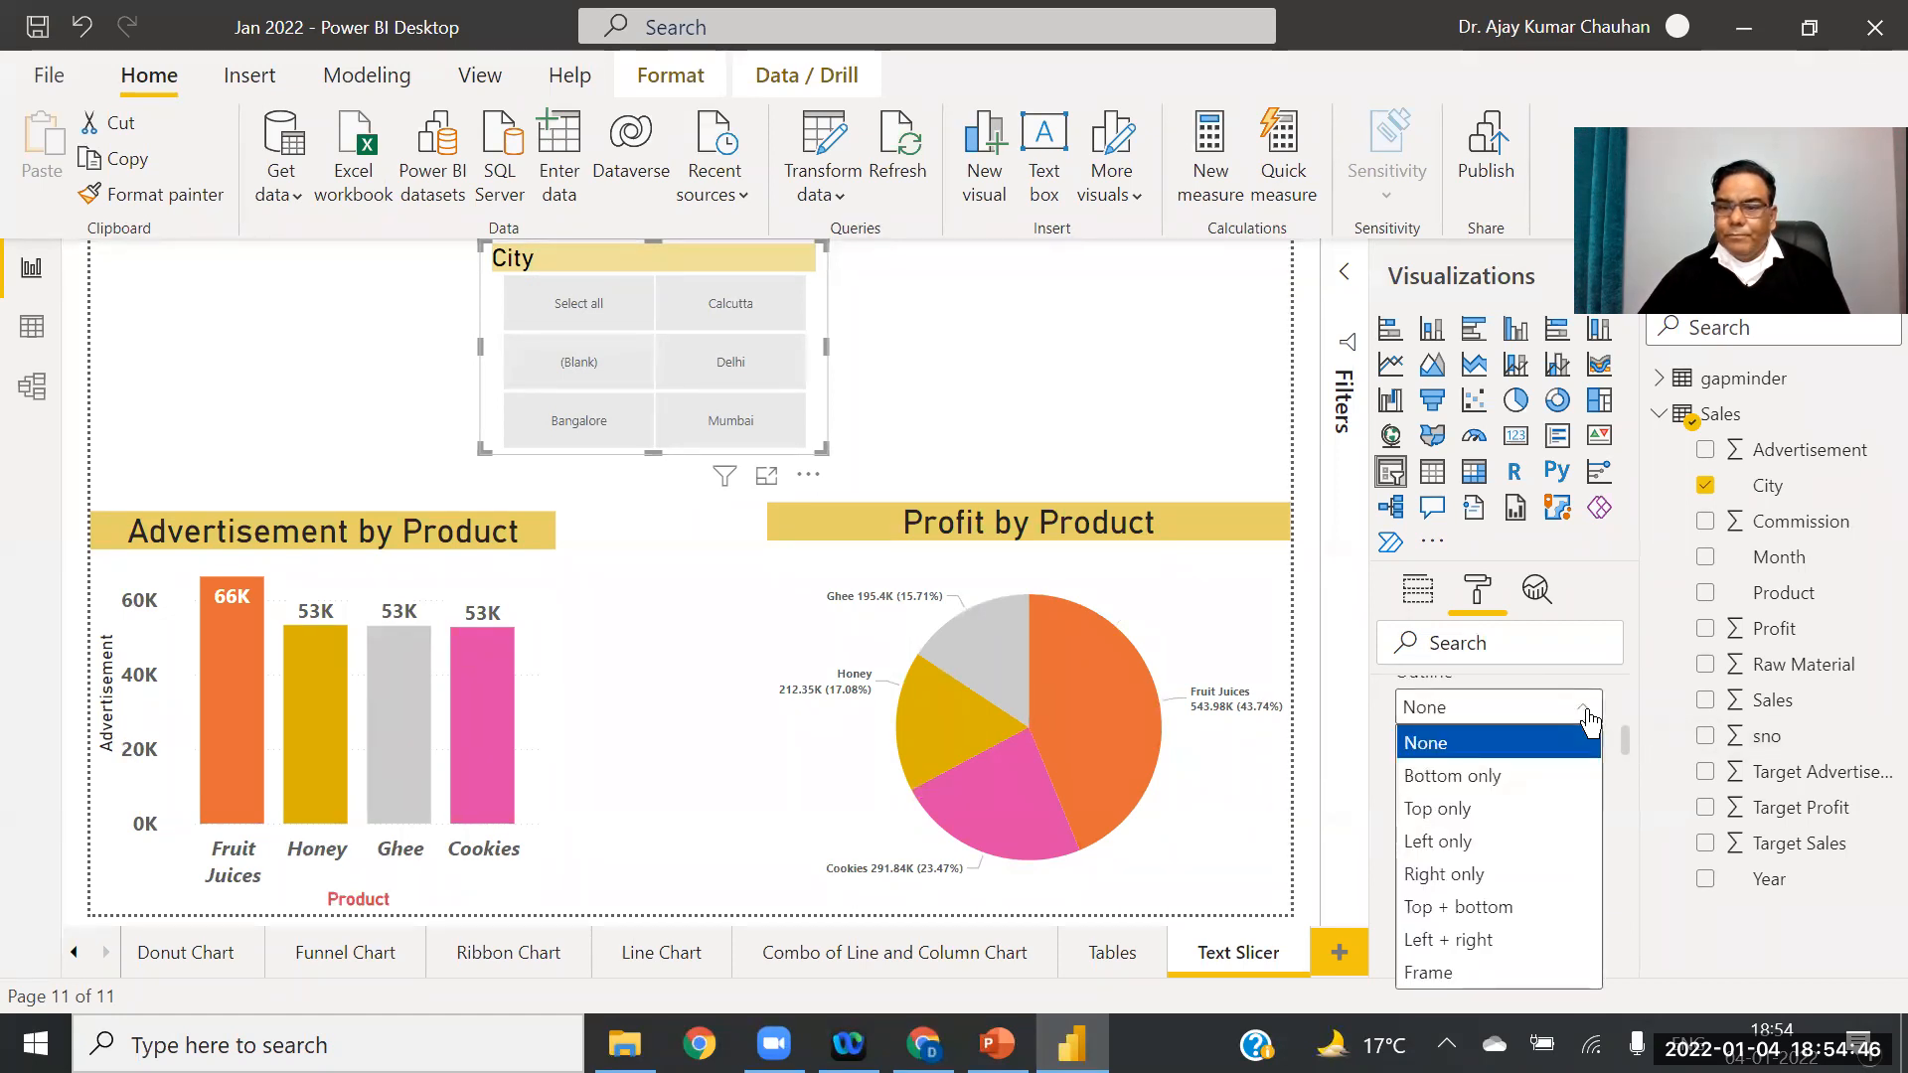
click(1475, 910)
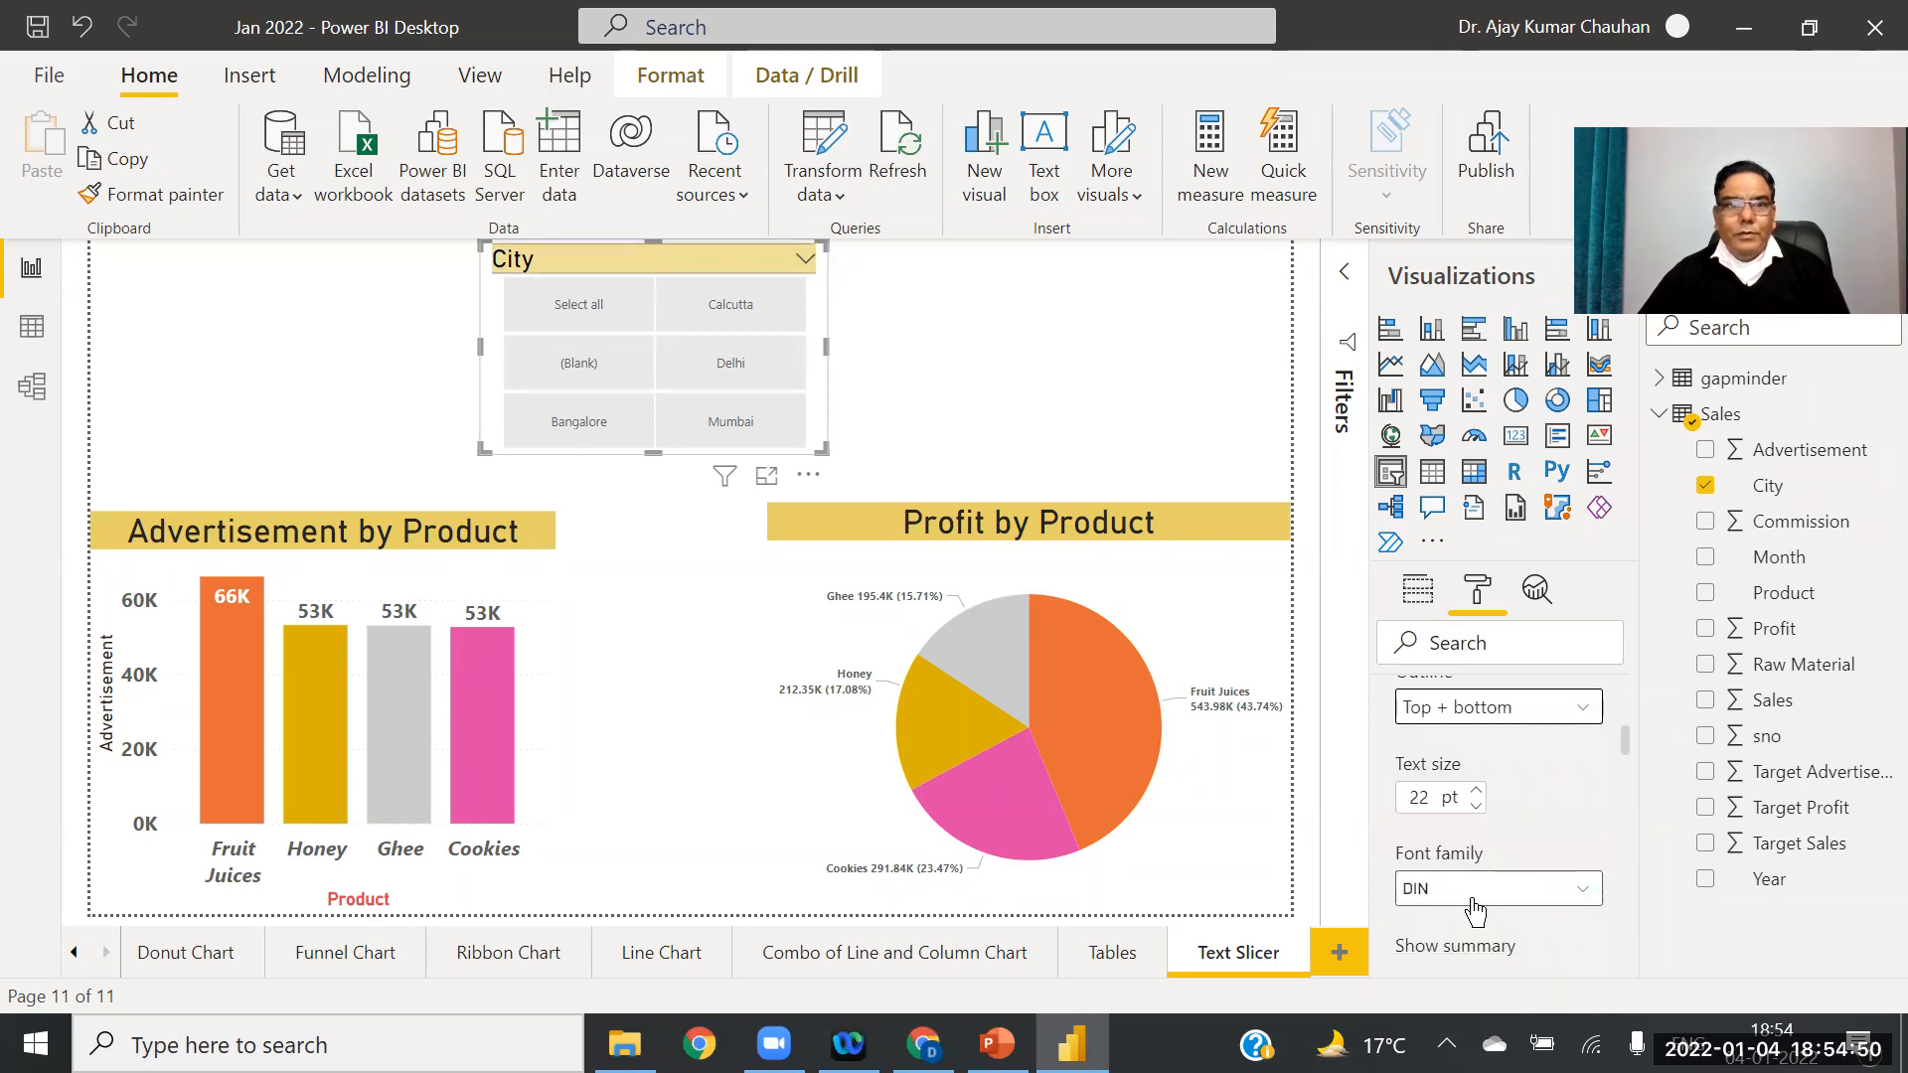
click(1581, 892)
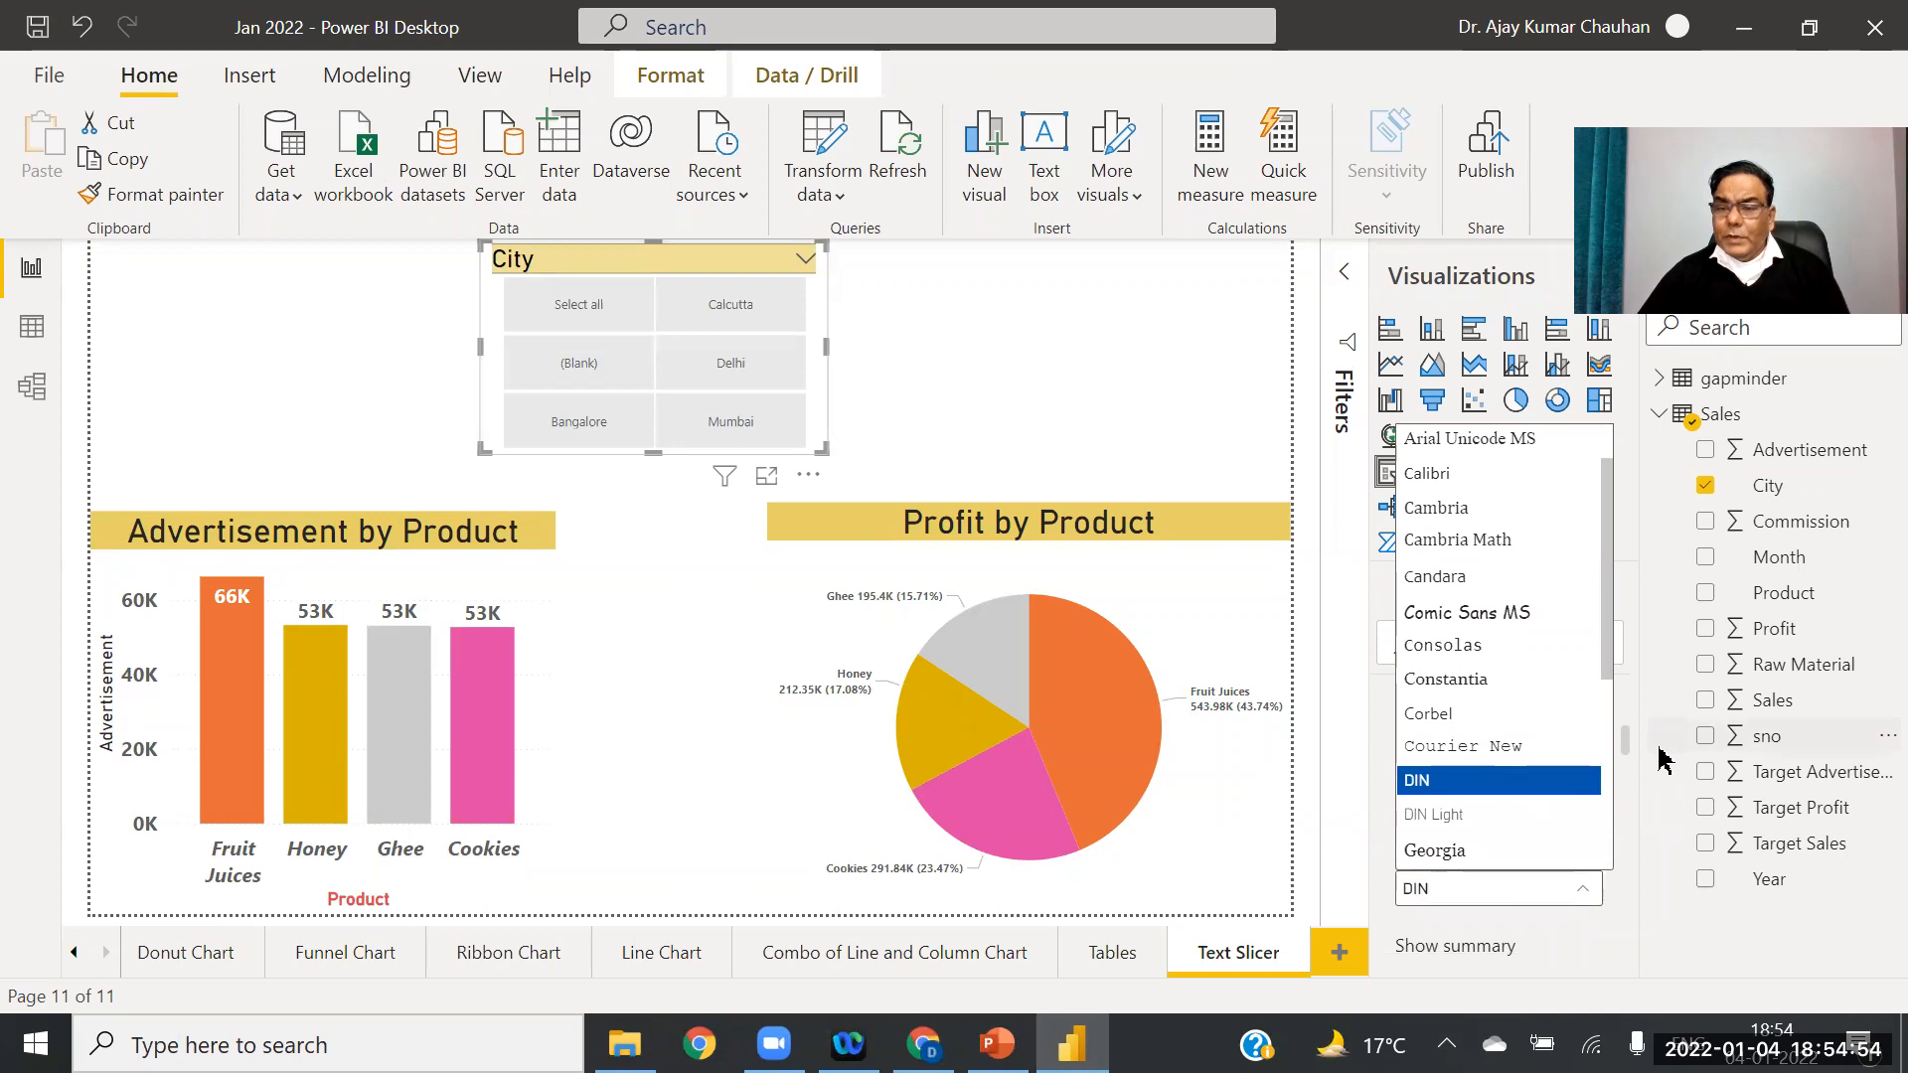
click(1595, 714)
click(1589, 709)
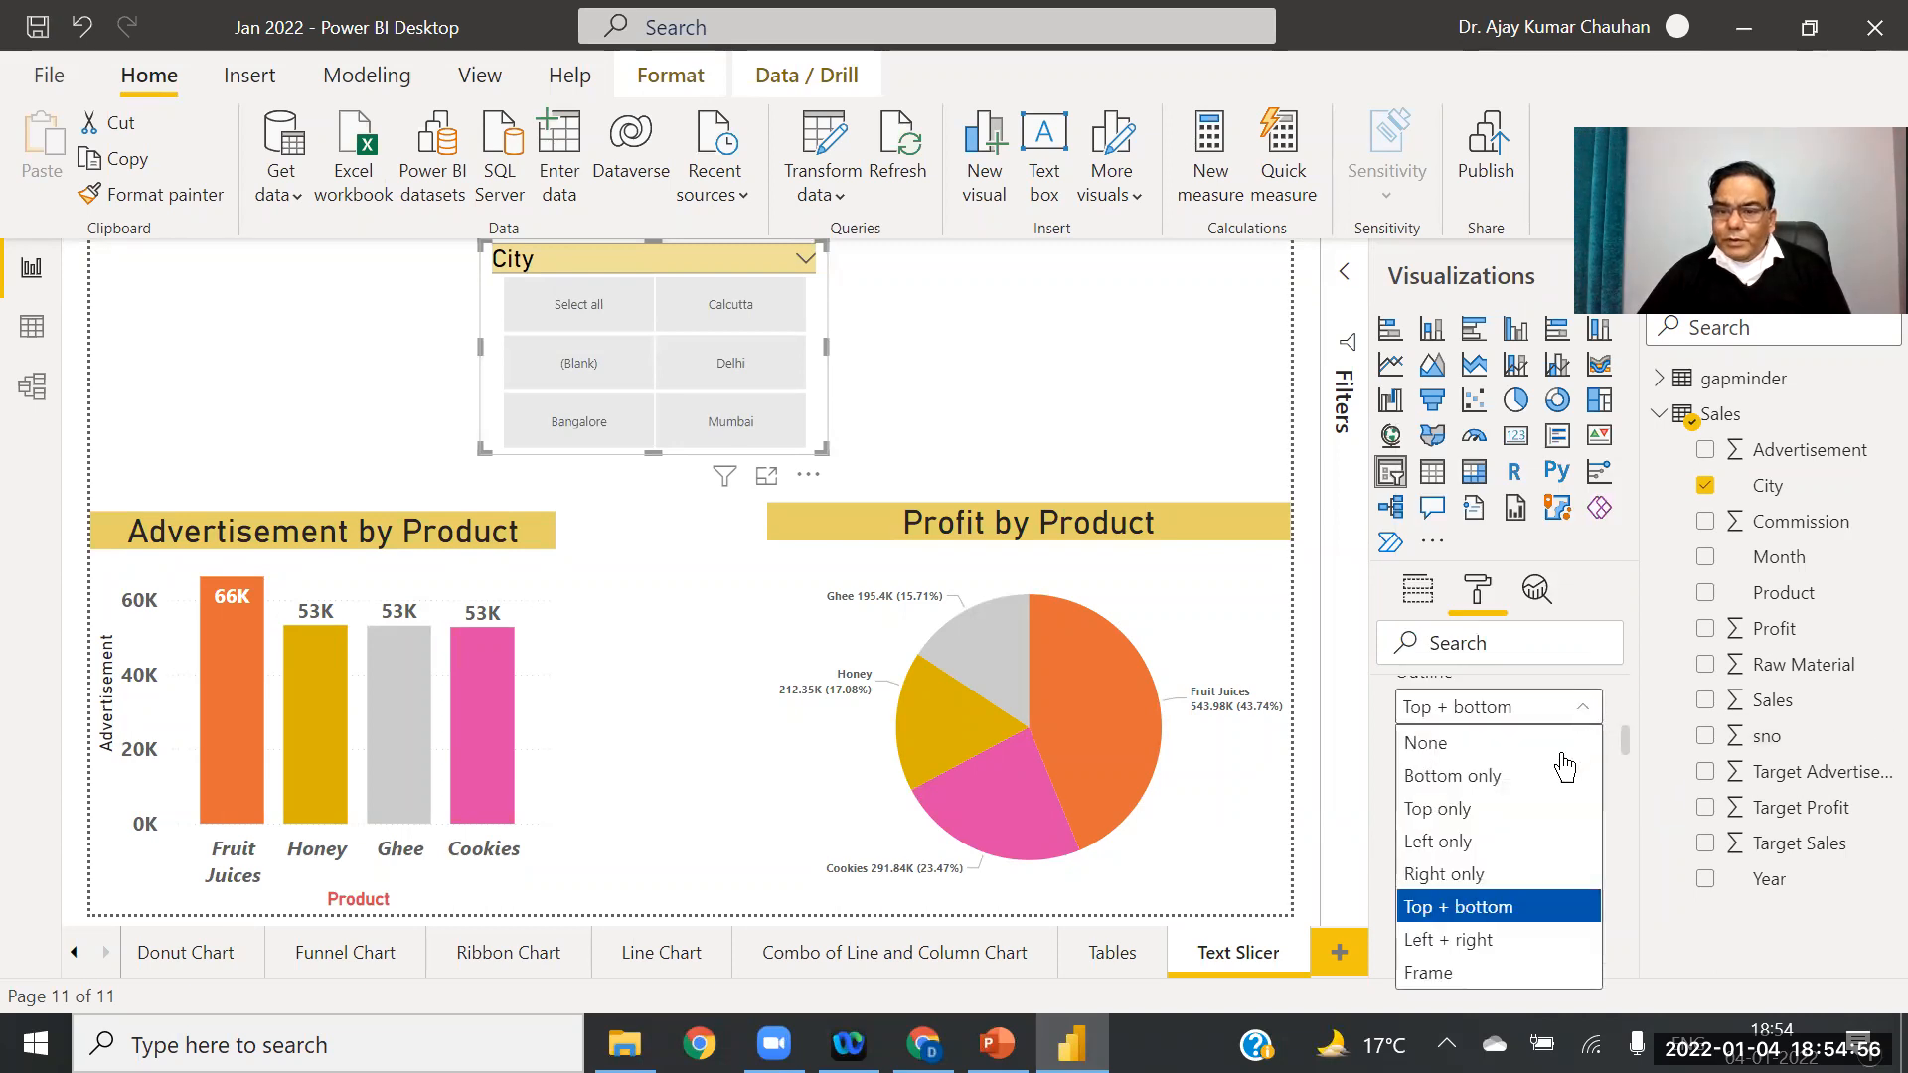
click(1465, 813)
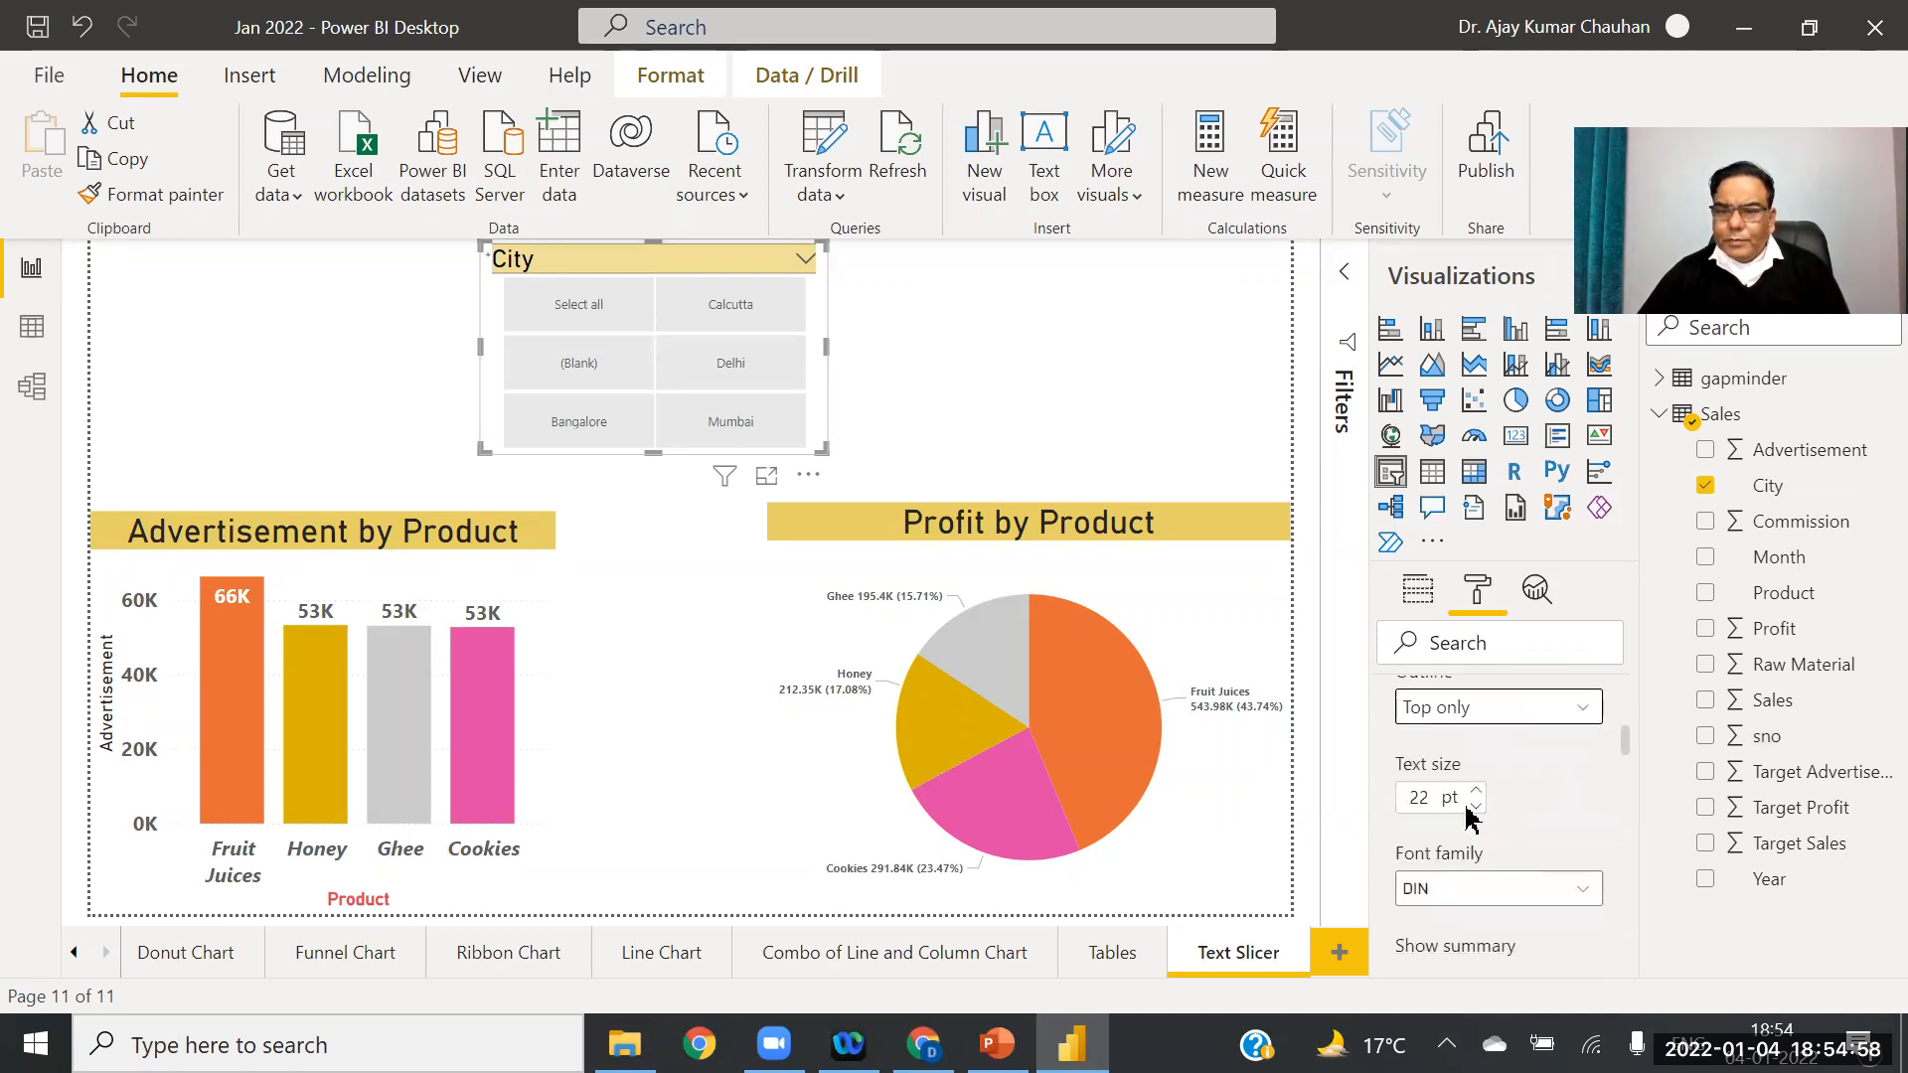
click(1590, 708)
click(1505, 908)
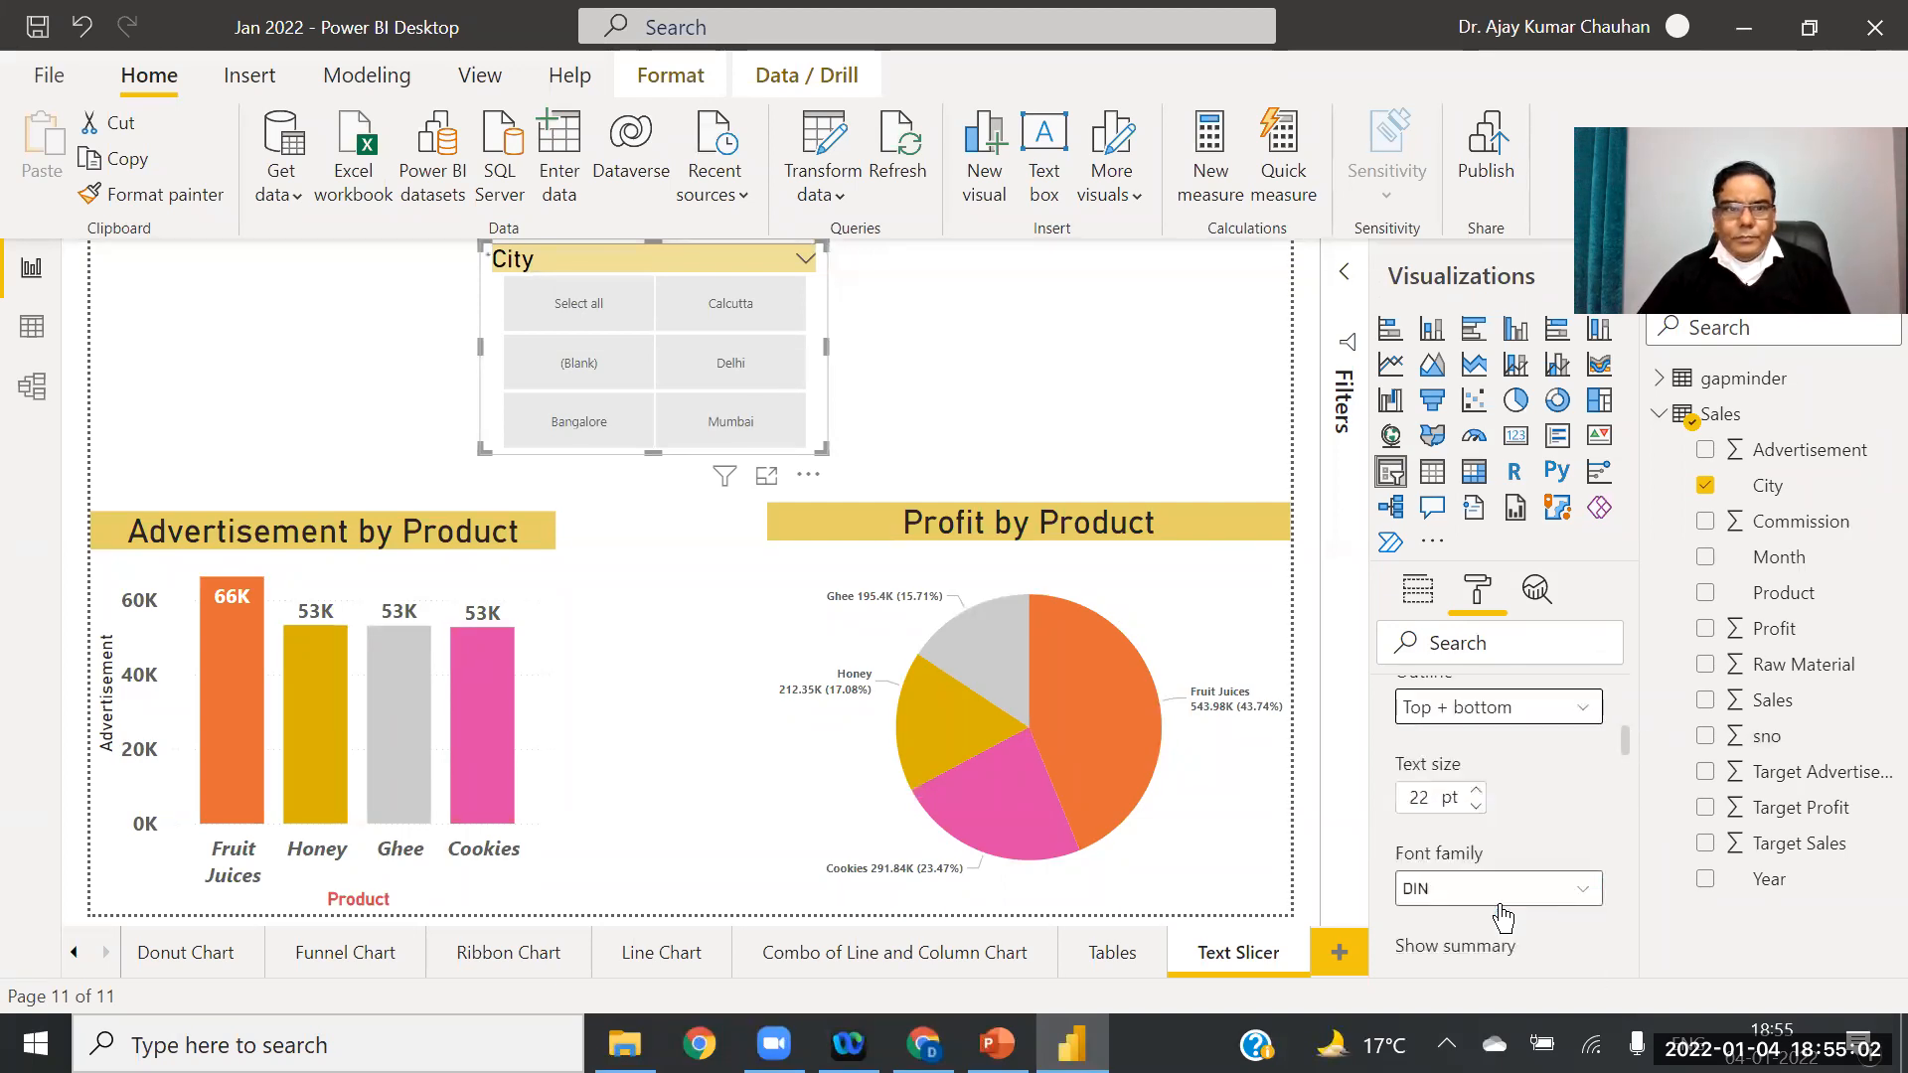
Step: Turn Bold on for the slicer header text
scroll(1628, 752, down, 4)
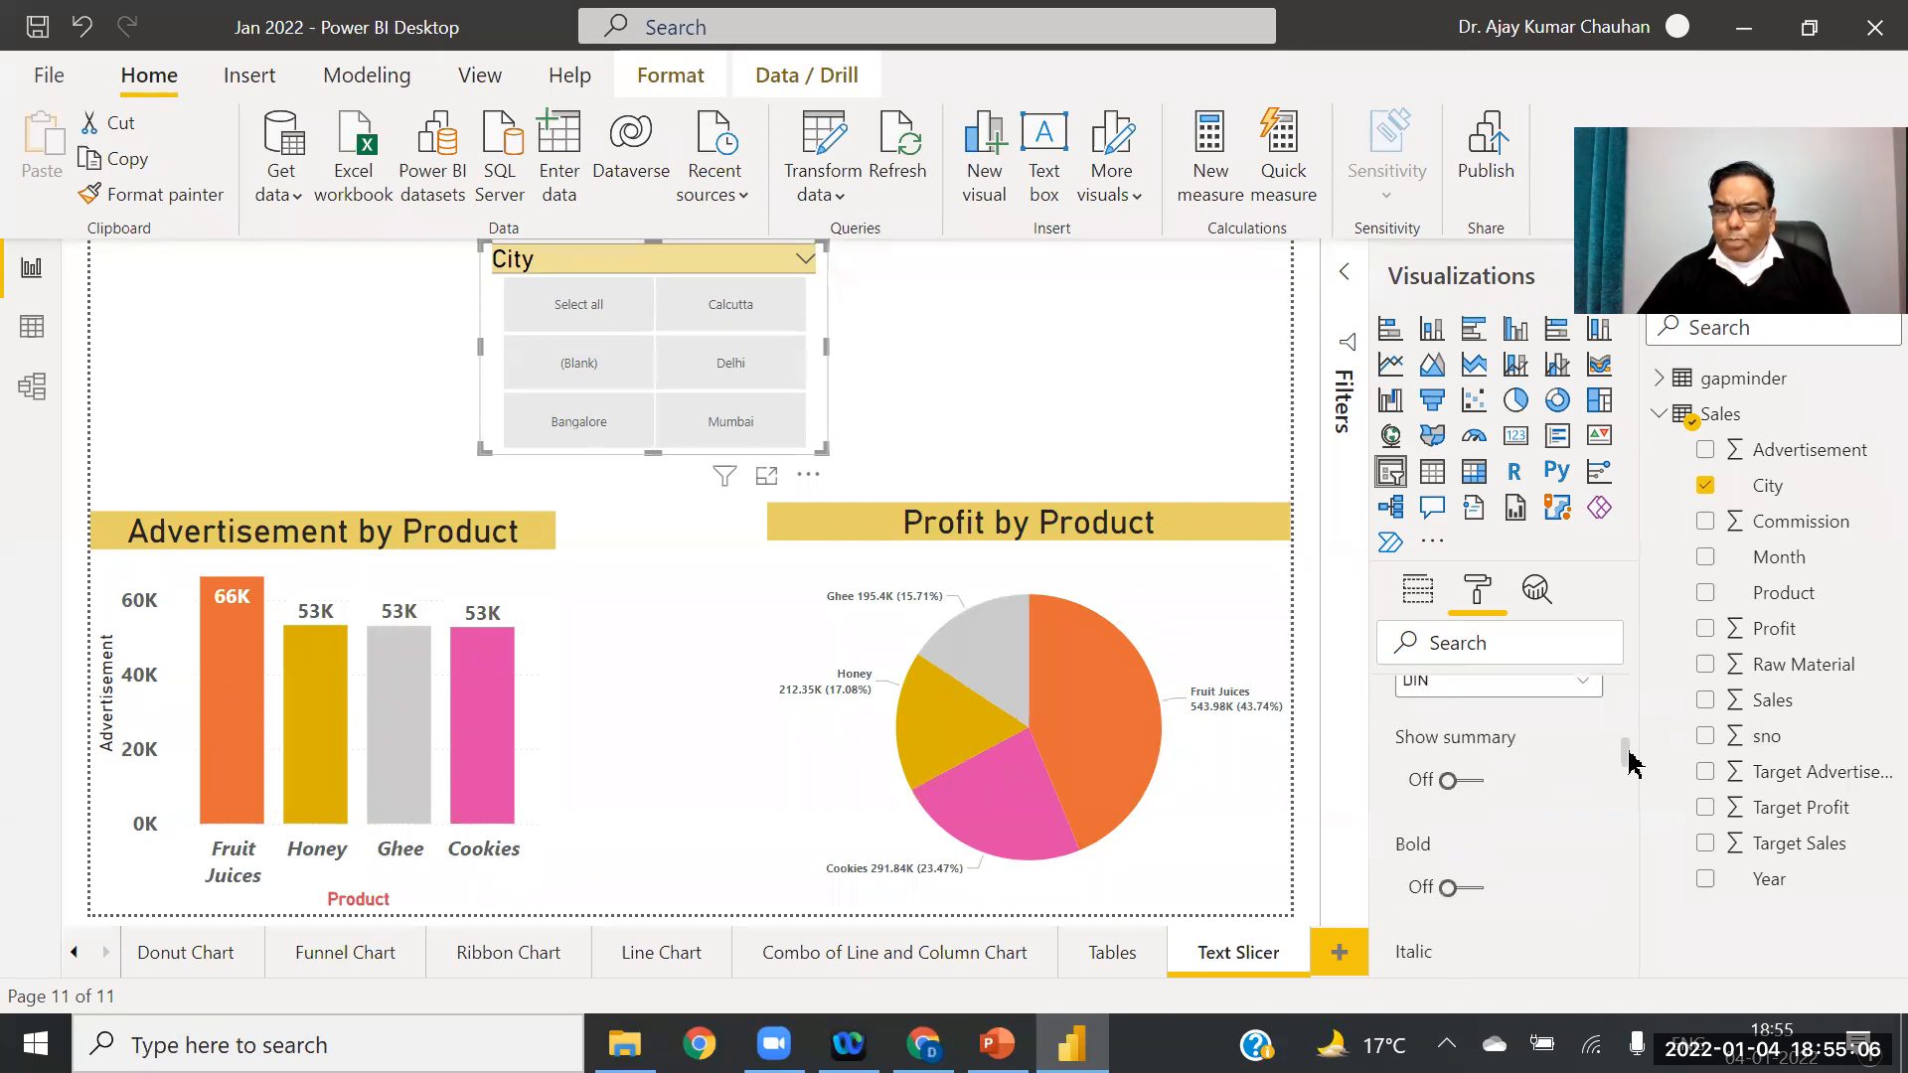
scroll(1630, 761, down, 3)
scroll(1628, 767, up, 1)
click(1474, 759)
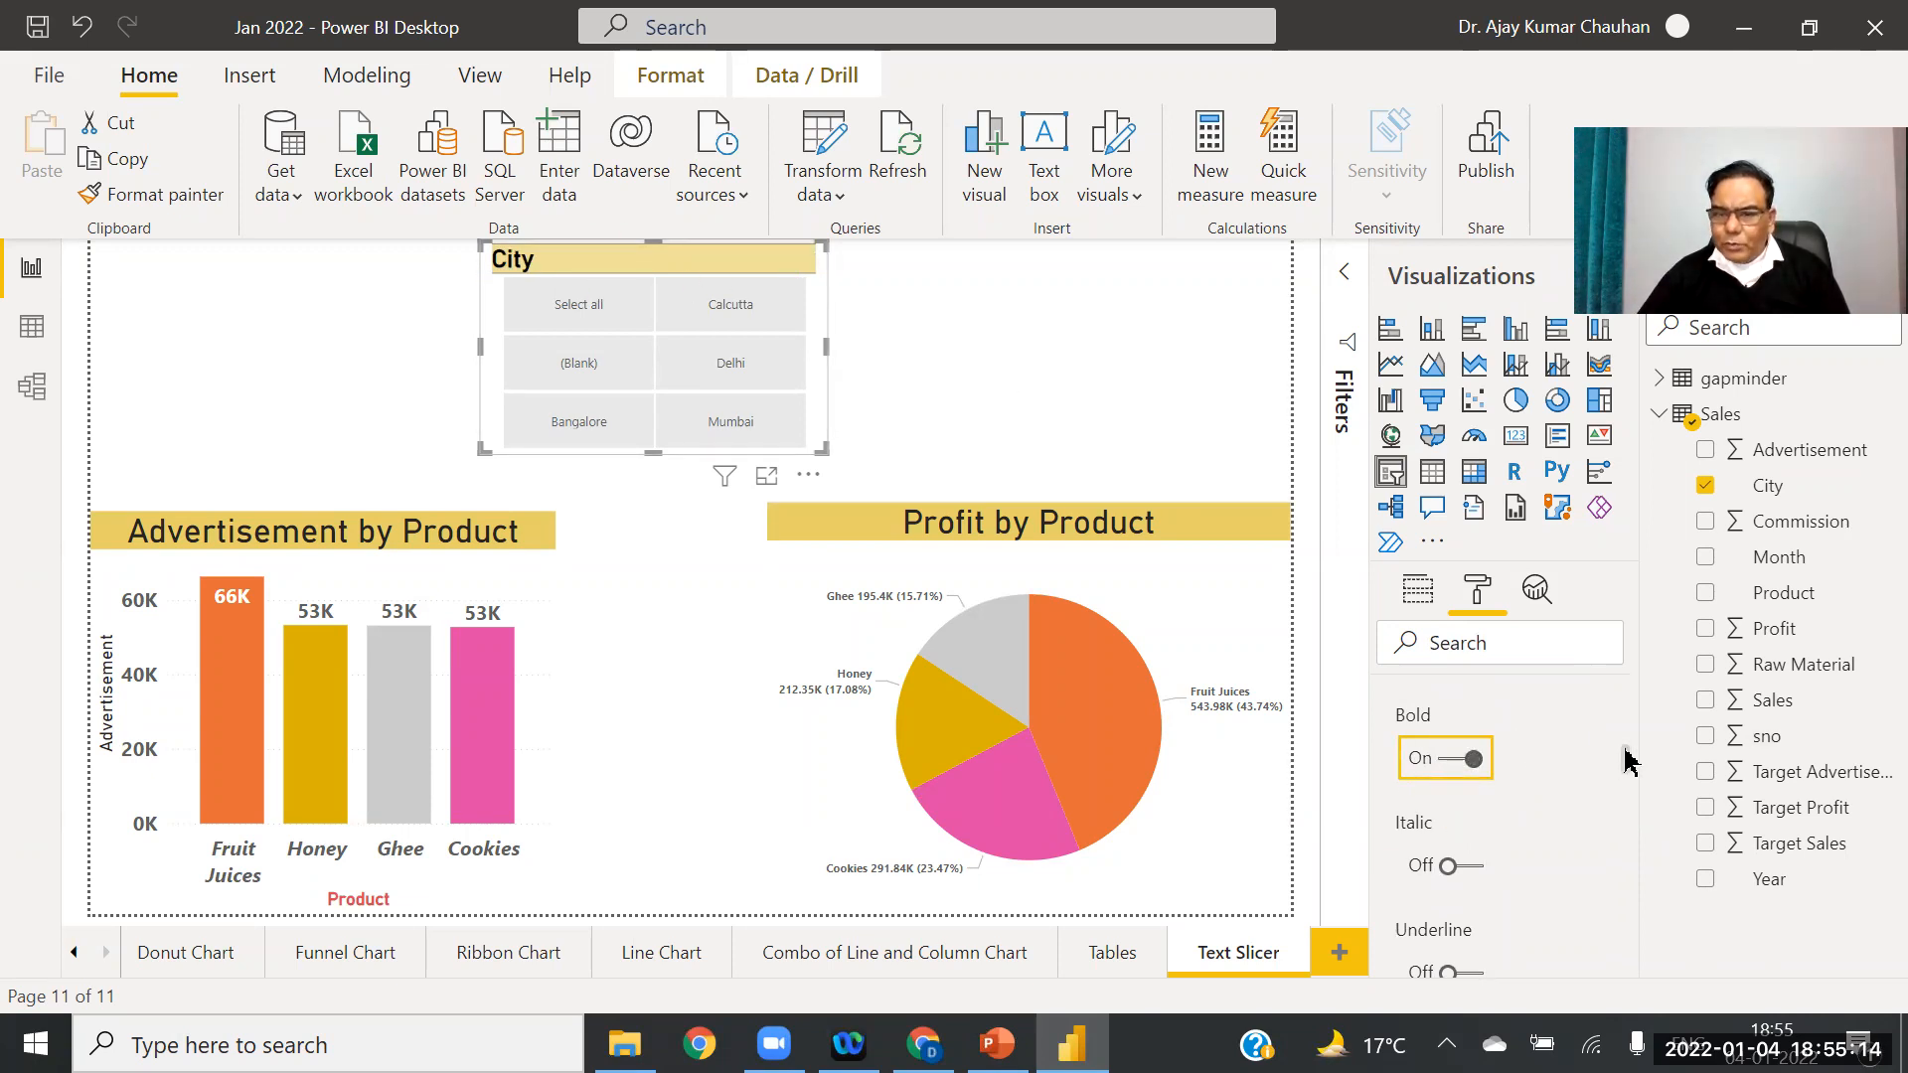
scroll(1626, 761, down, 3)
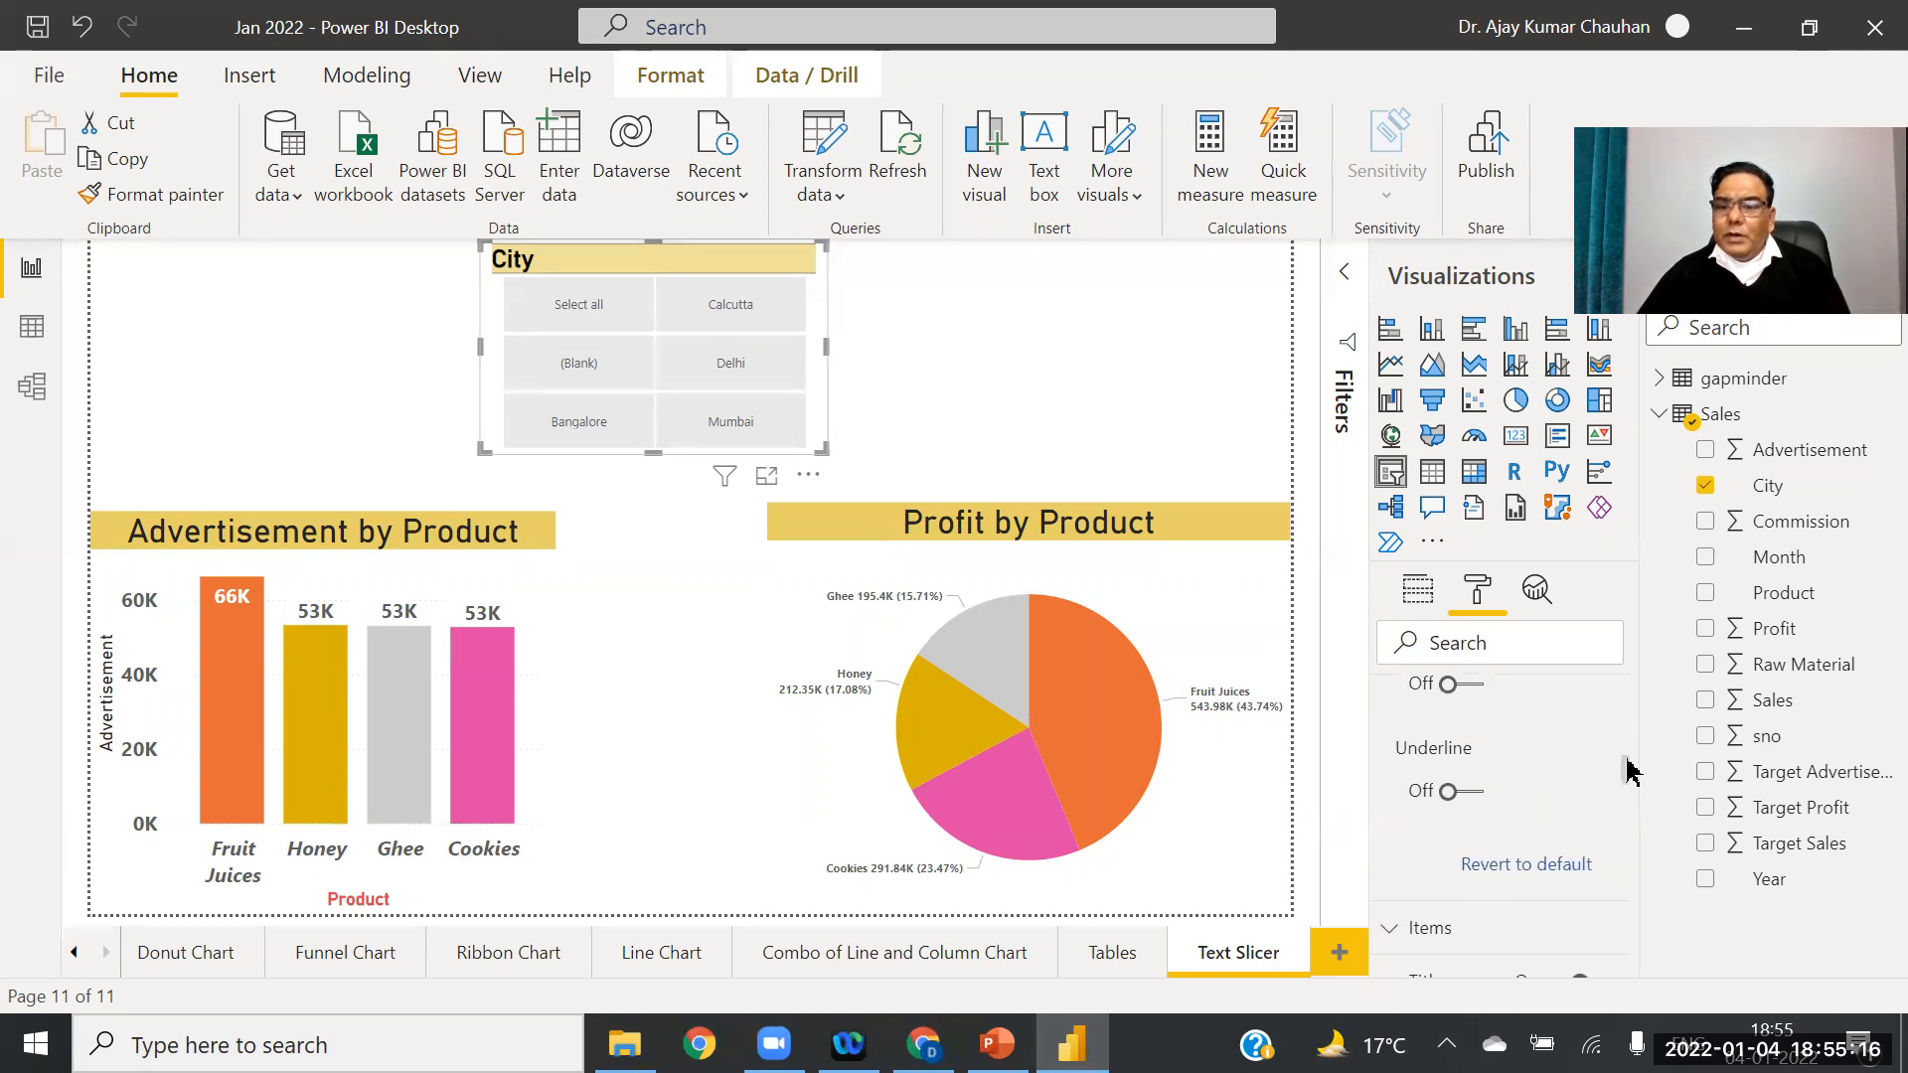
scroll(1630, 772, down, 2)
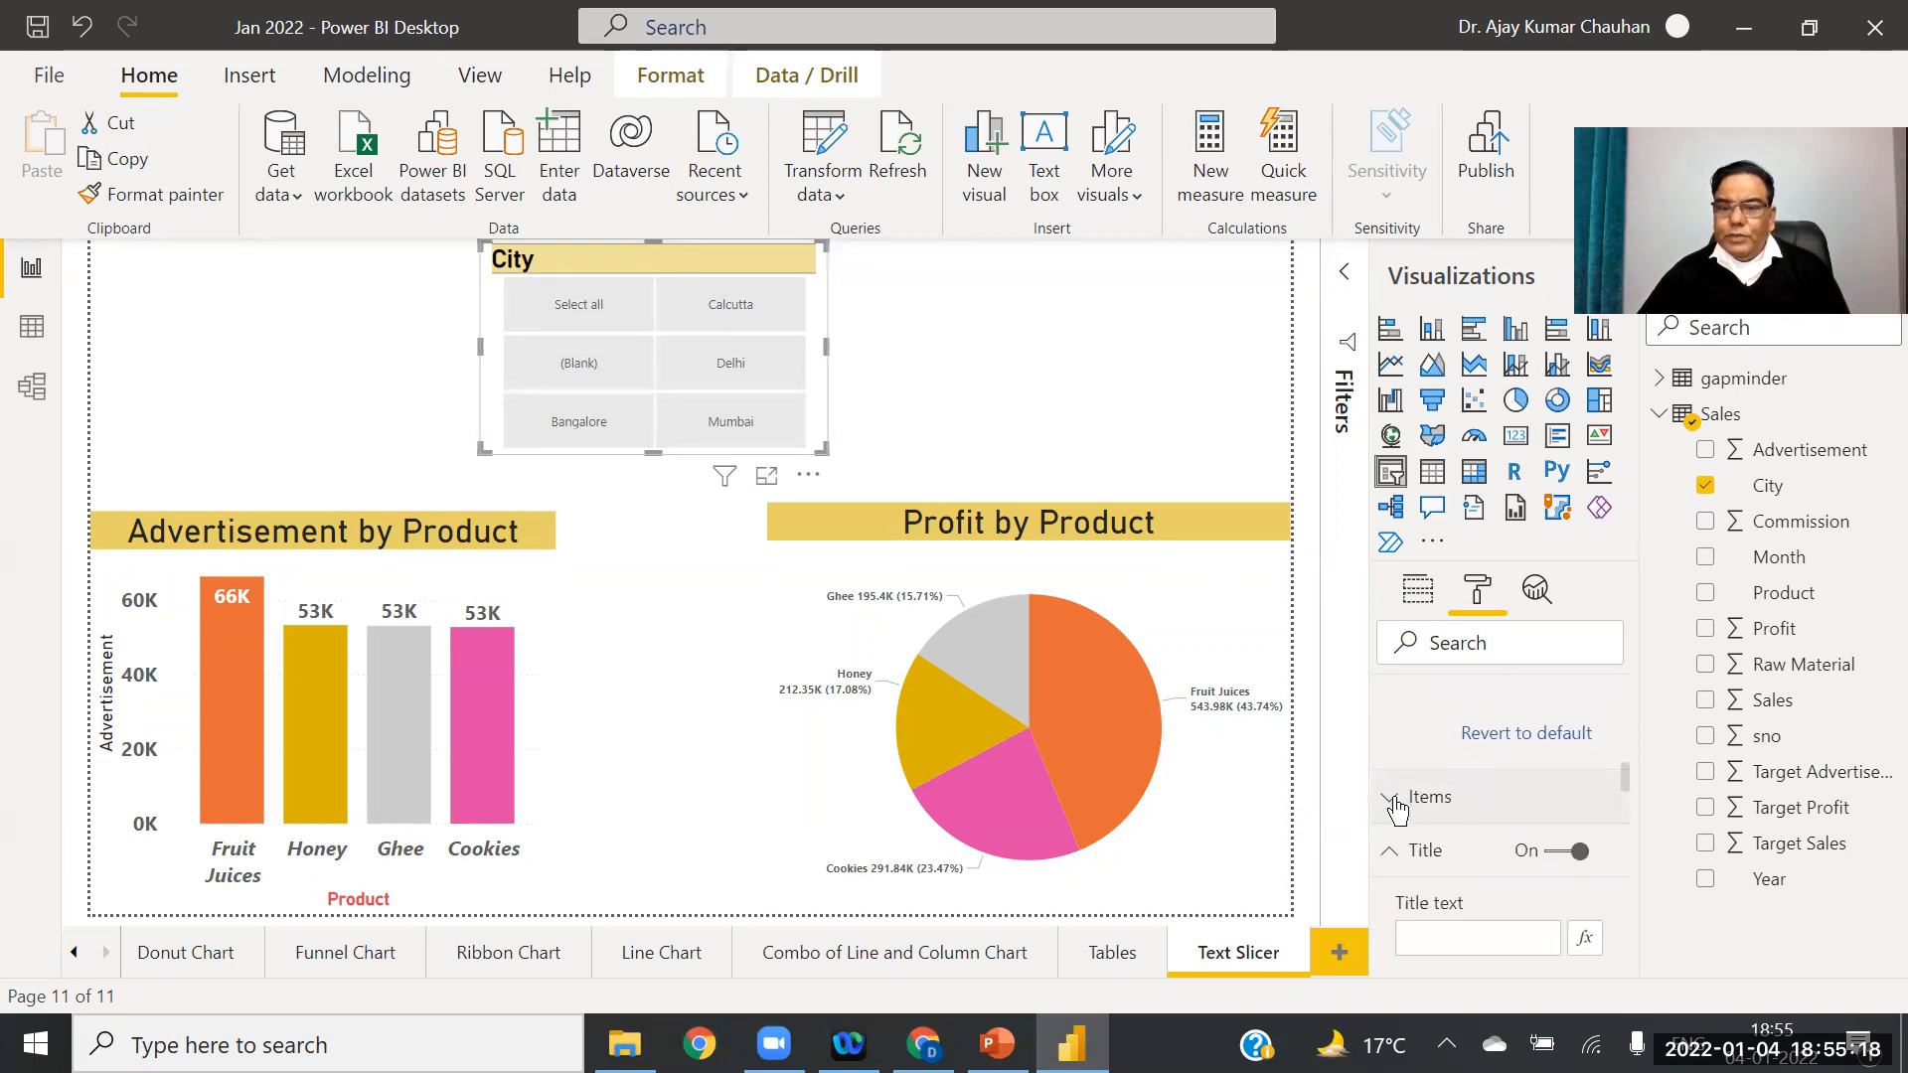
Step: Give the city tiles a light-blue background and raise their text size to 20 pt
click(1396, 801)
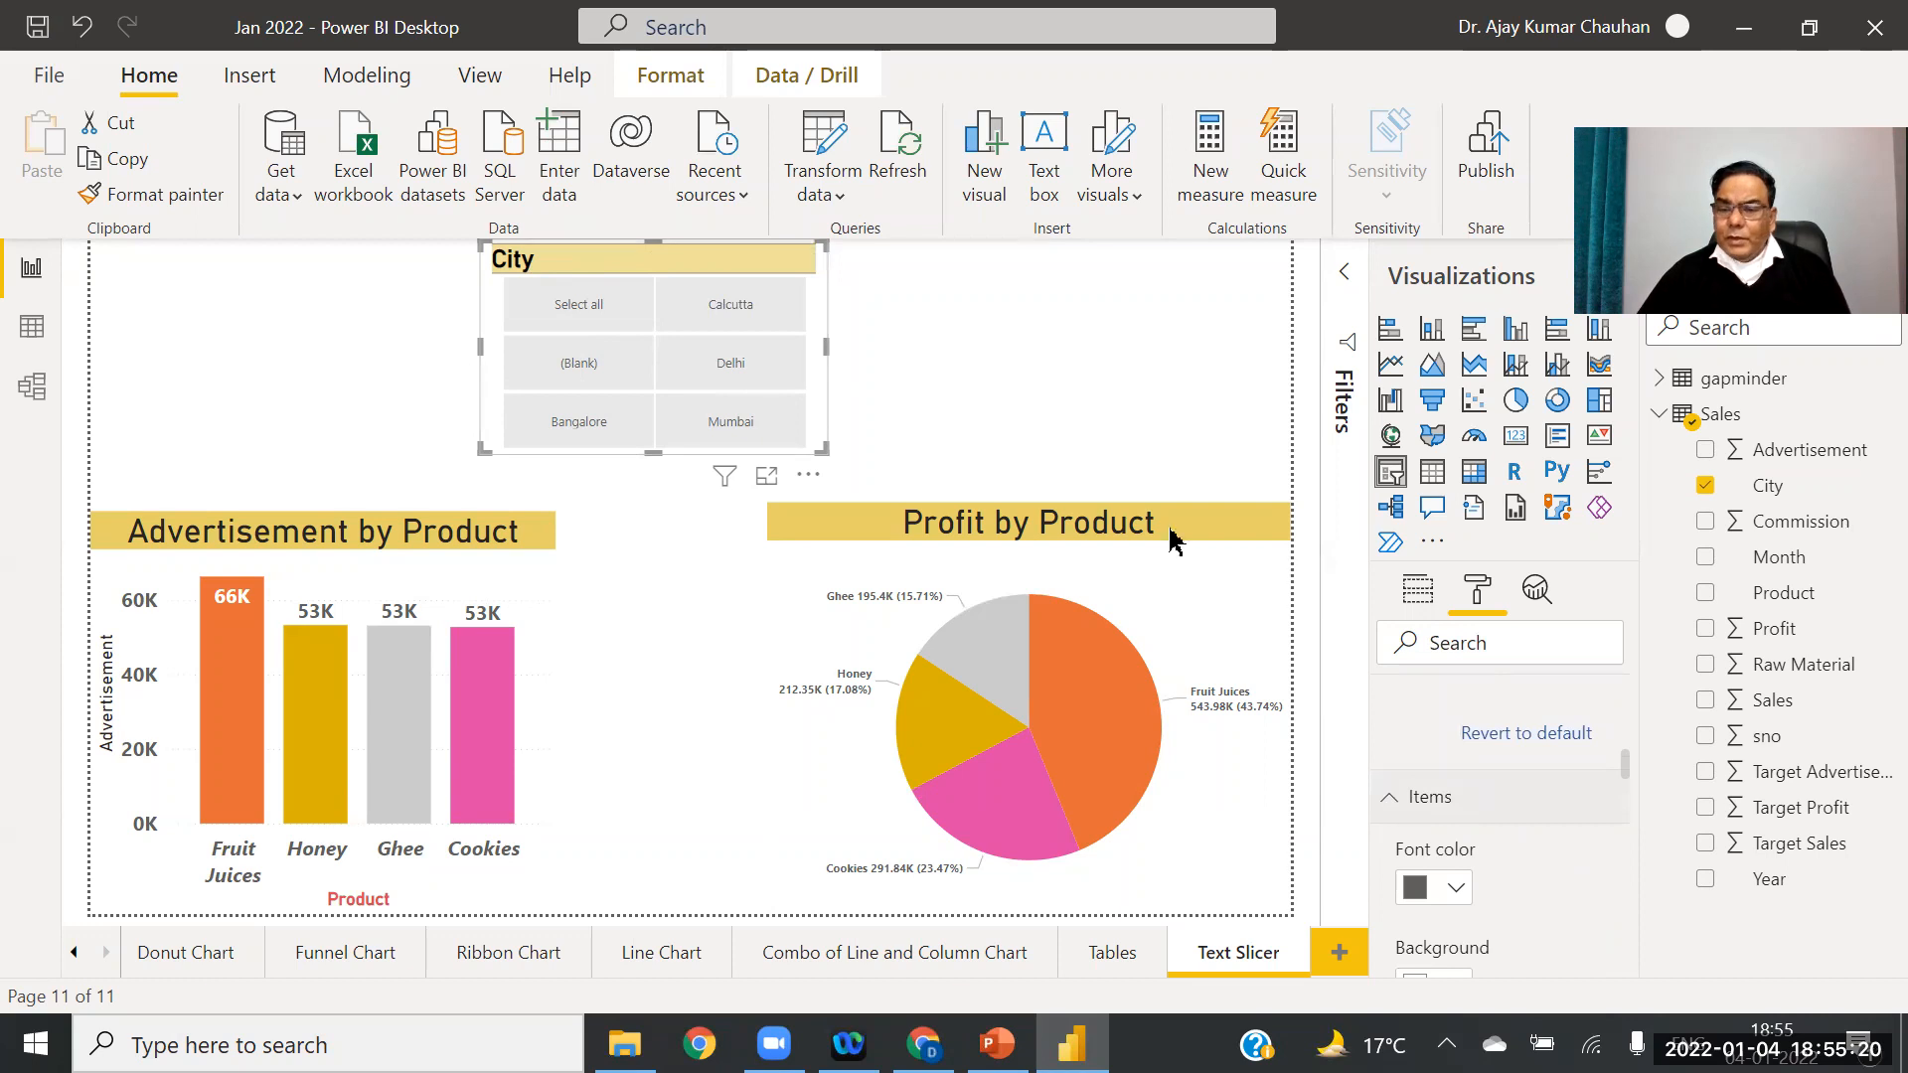
scroll(1625, 772, down, 3)
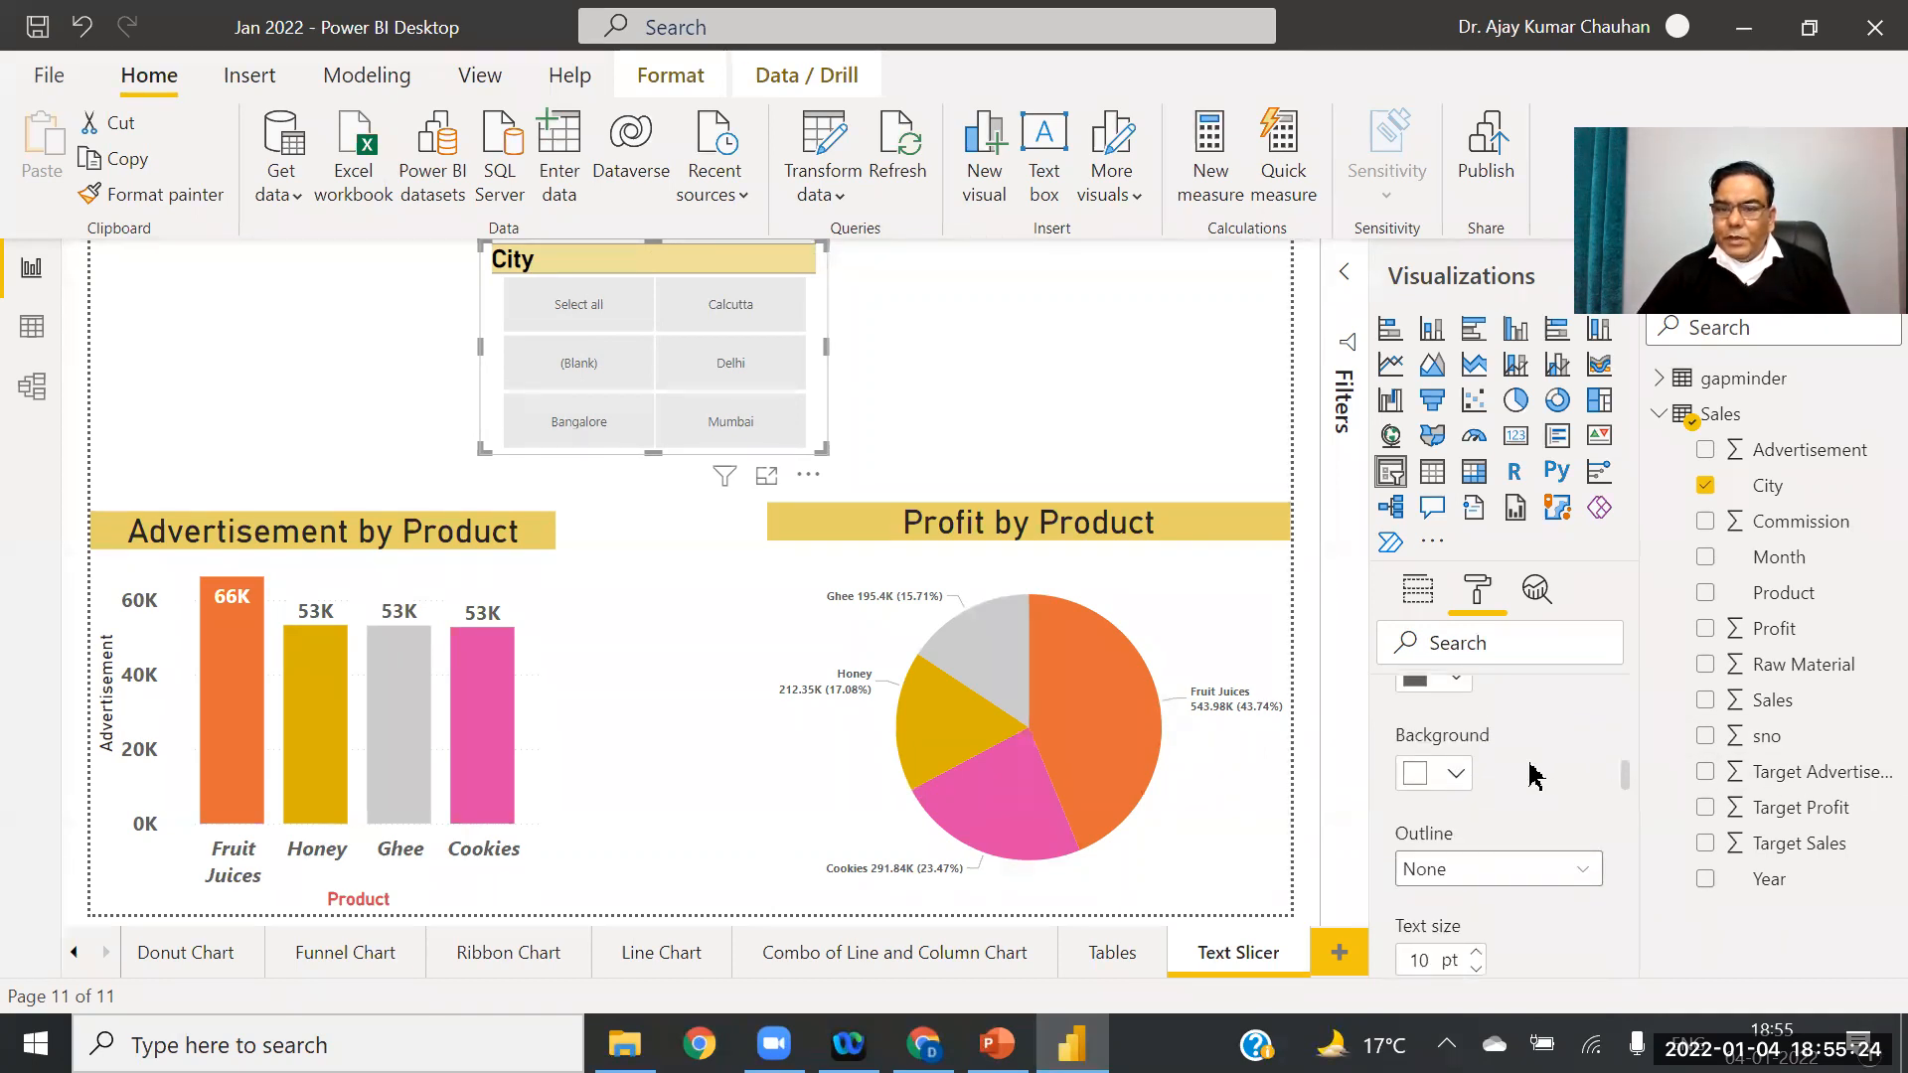
click(1454, 776)
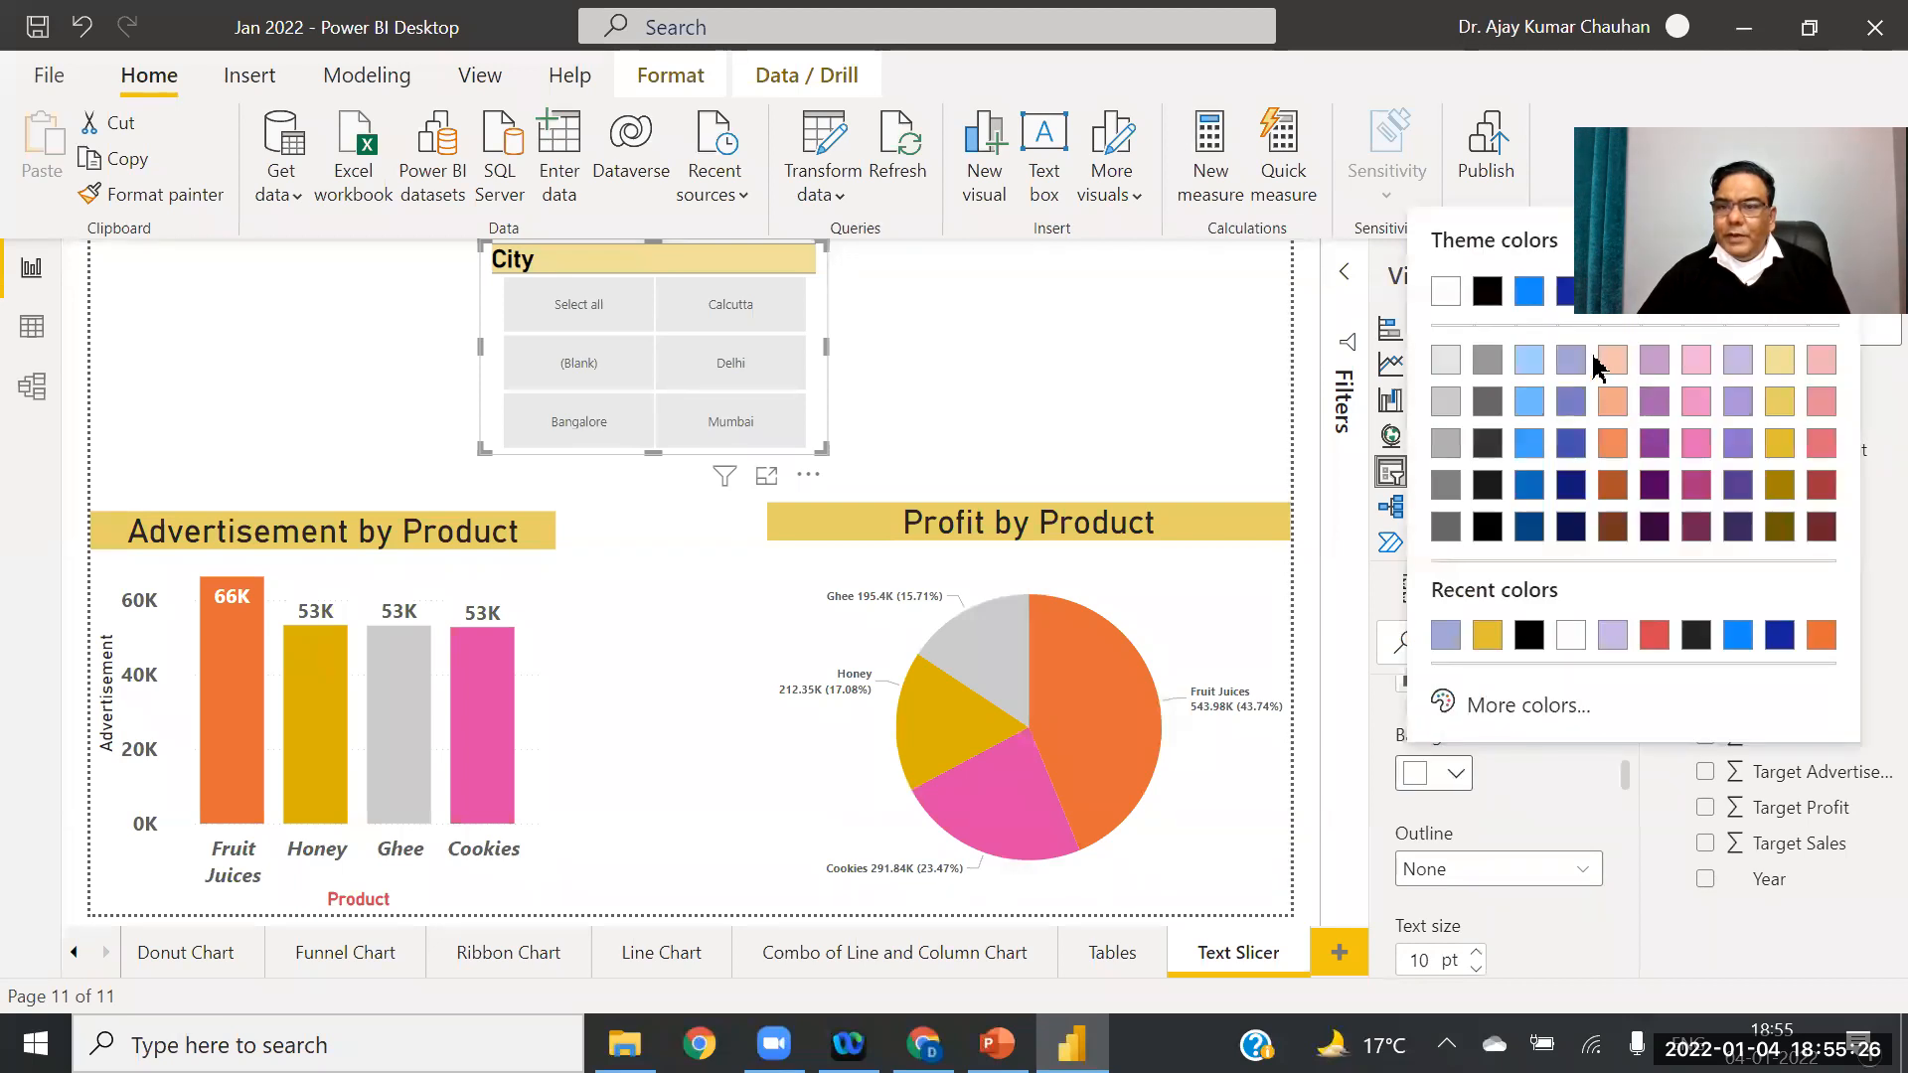
click(1527, 360)
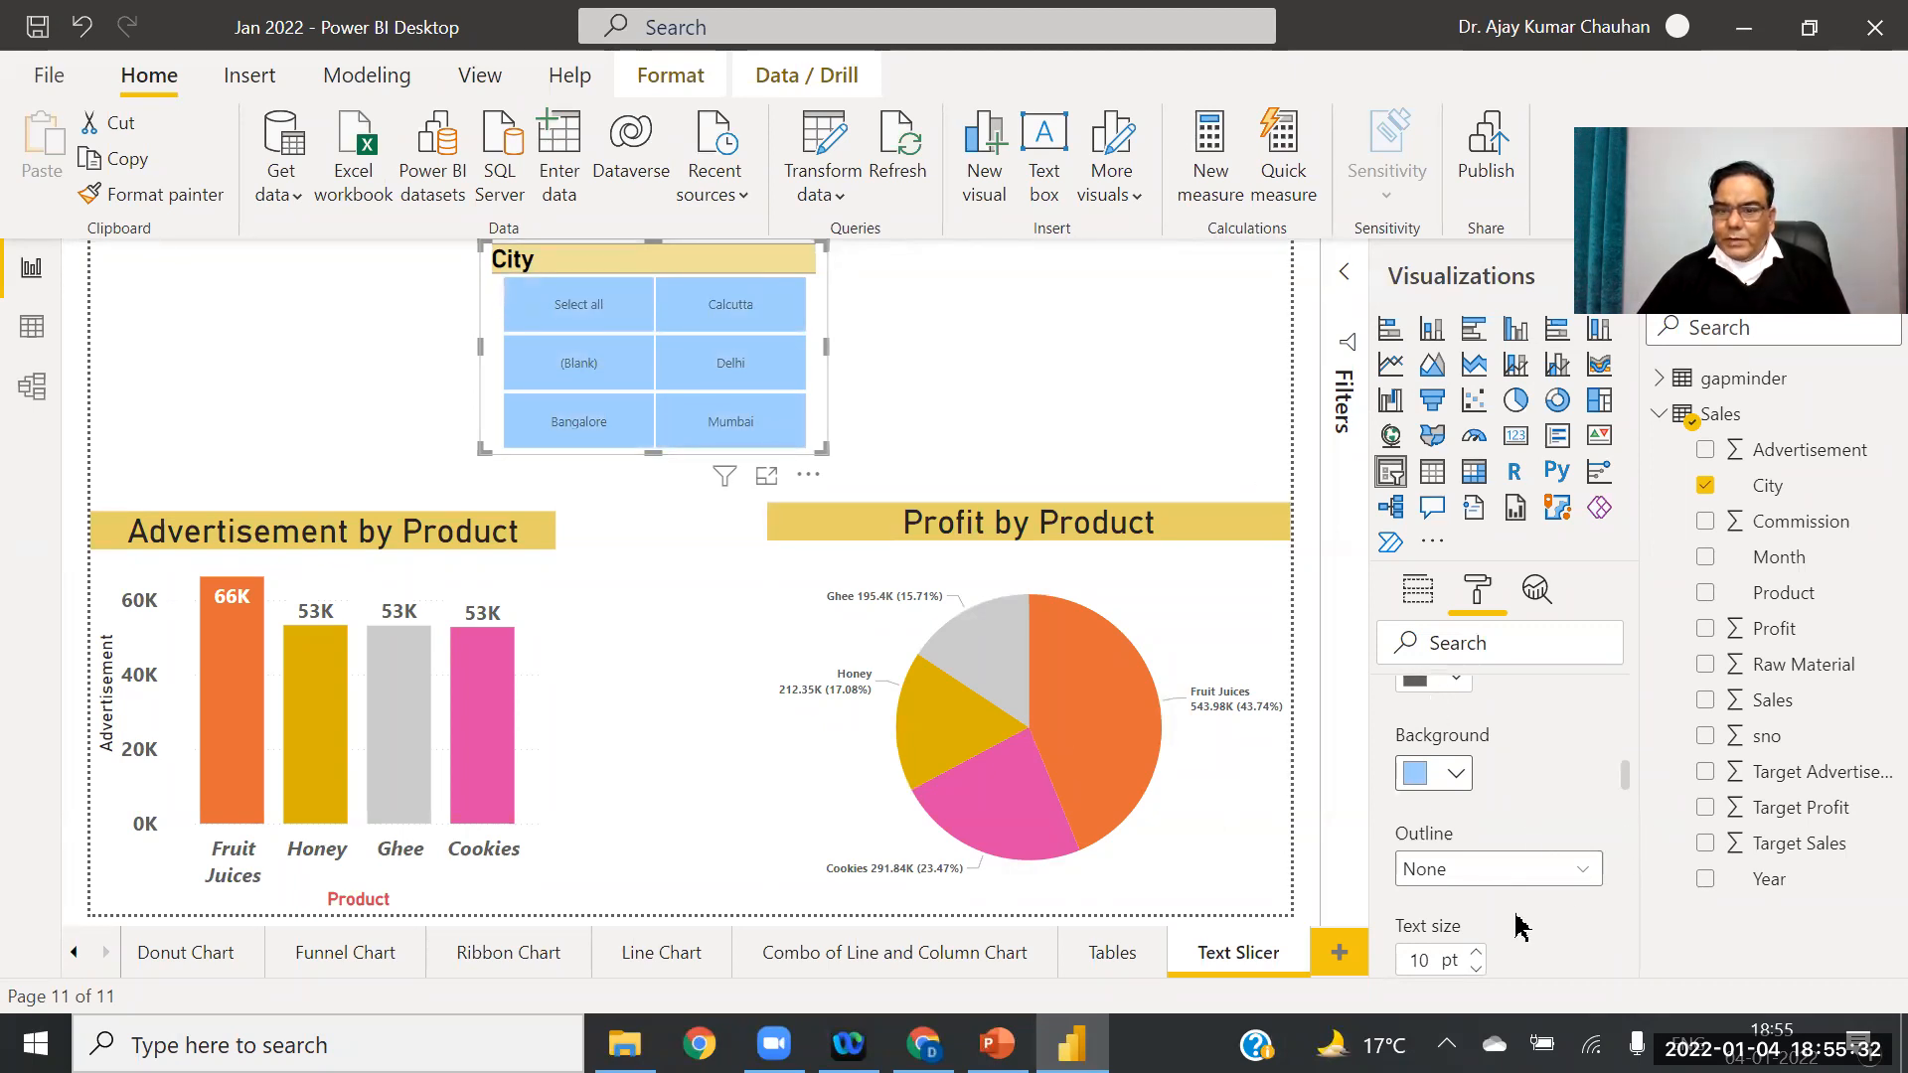
click(1477, 953)
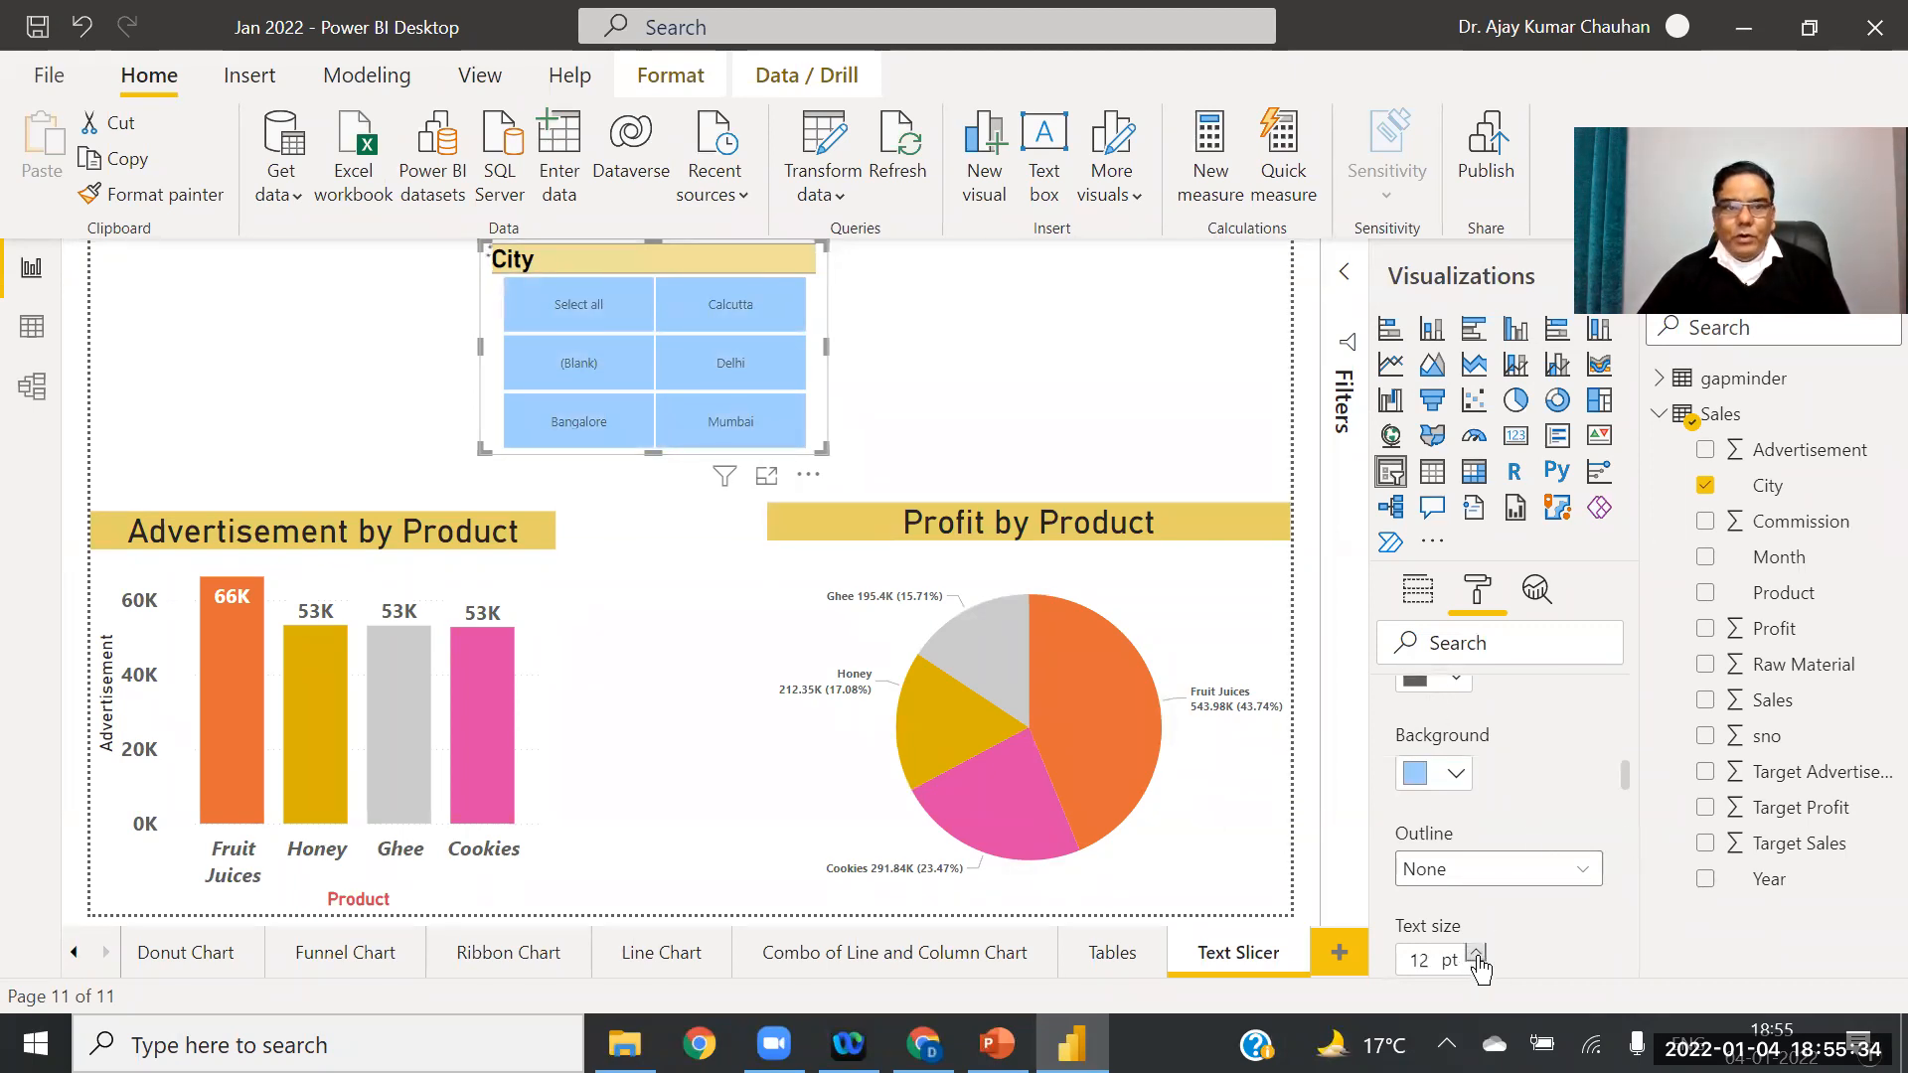
click(1477, 954)
click(1477, 953)
click(1477, 953)
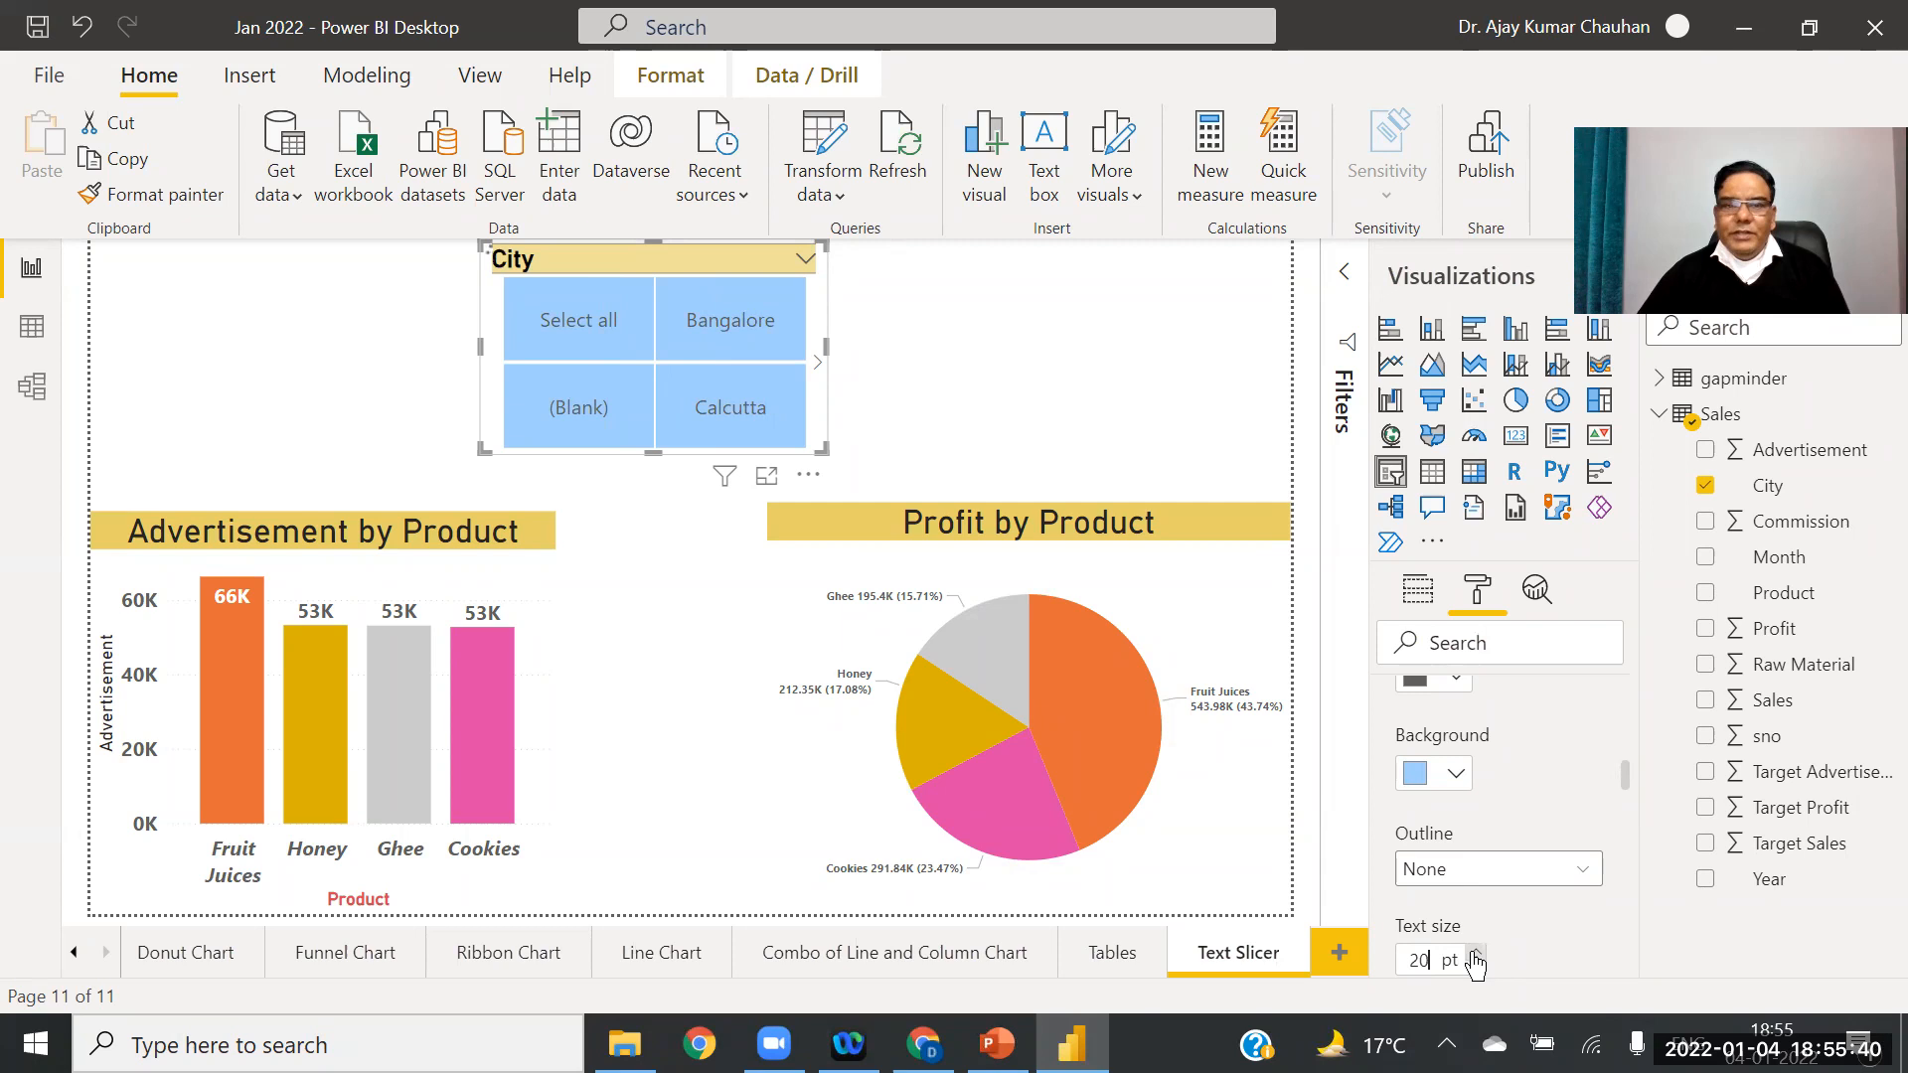
Step: Widen the City slicer to three columns and shift it left
drag(826, 345, 1152, 382)
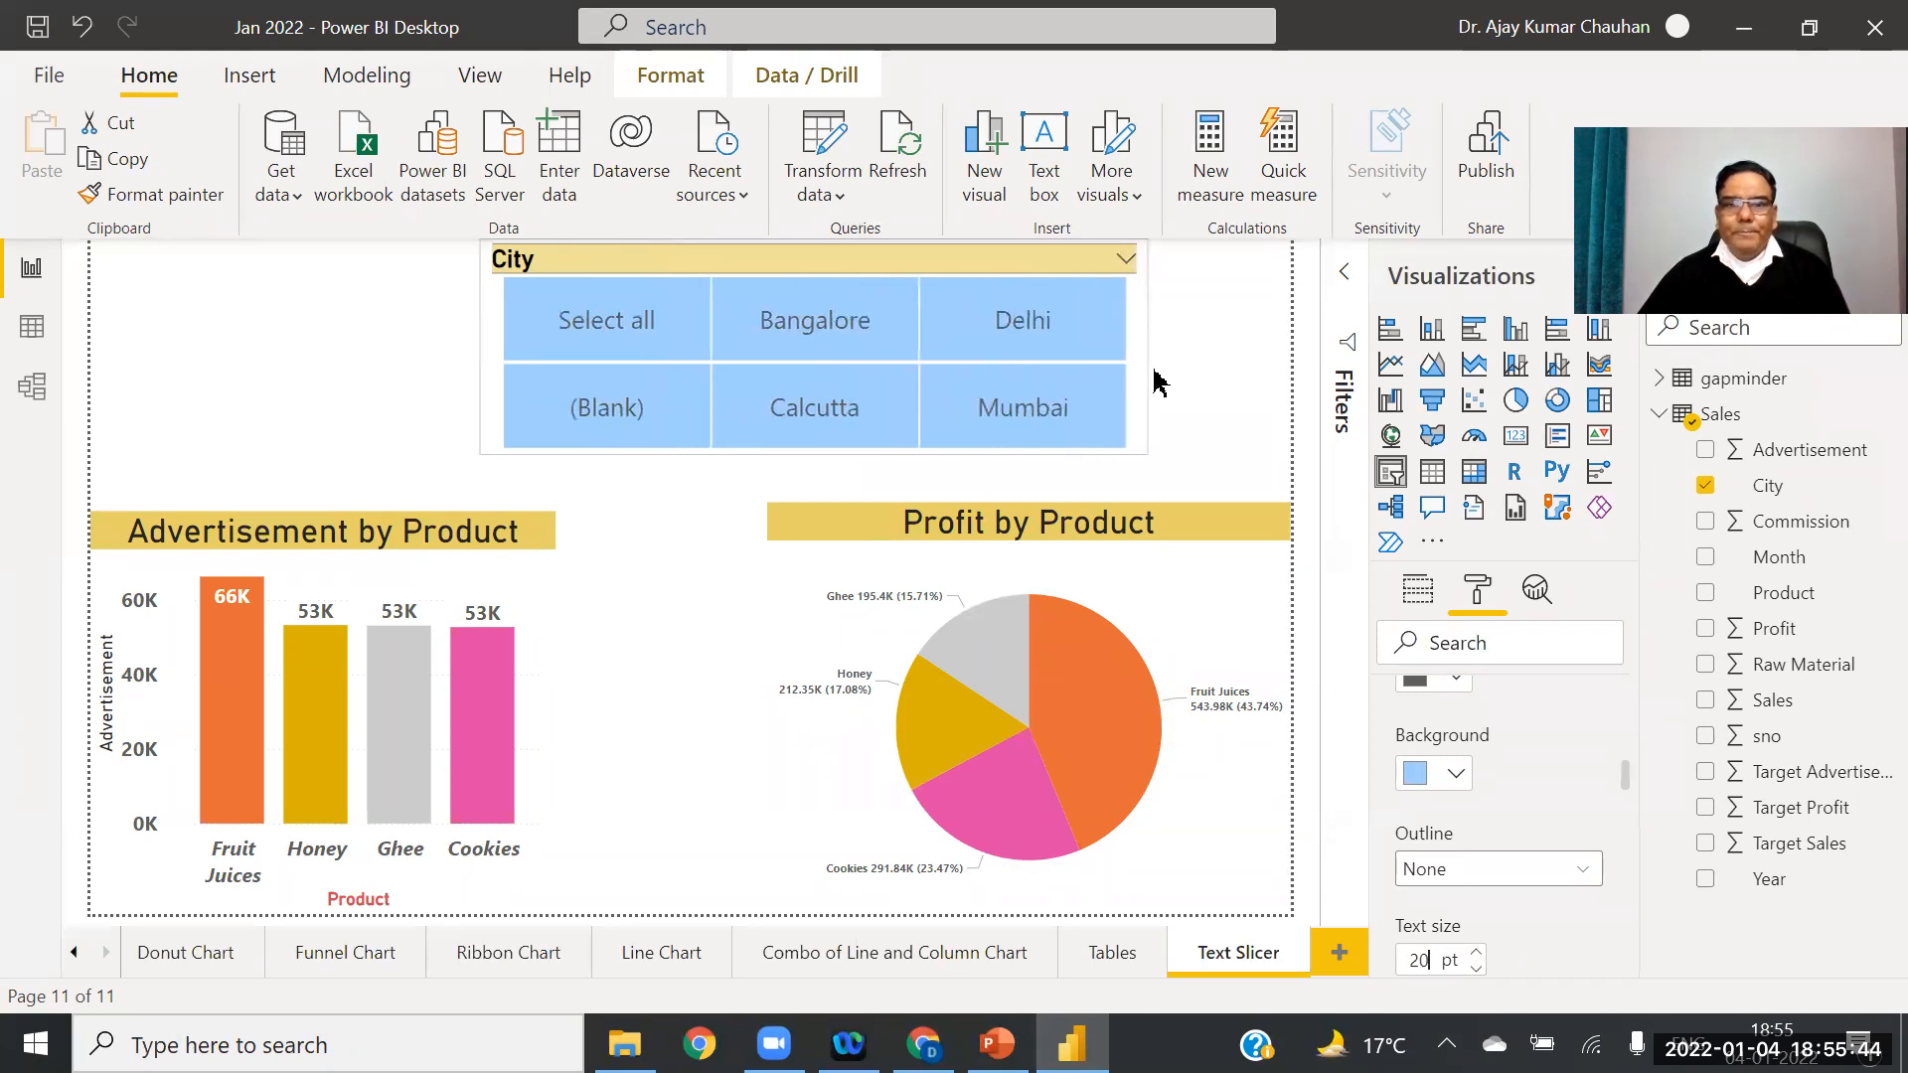
drag(840, 264, 762, 266)
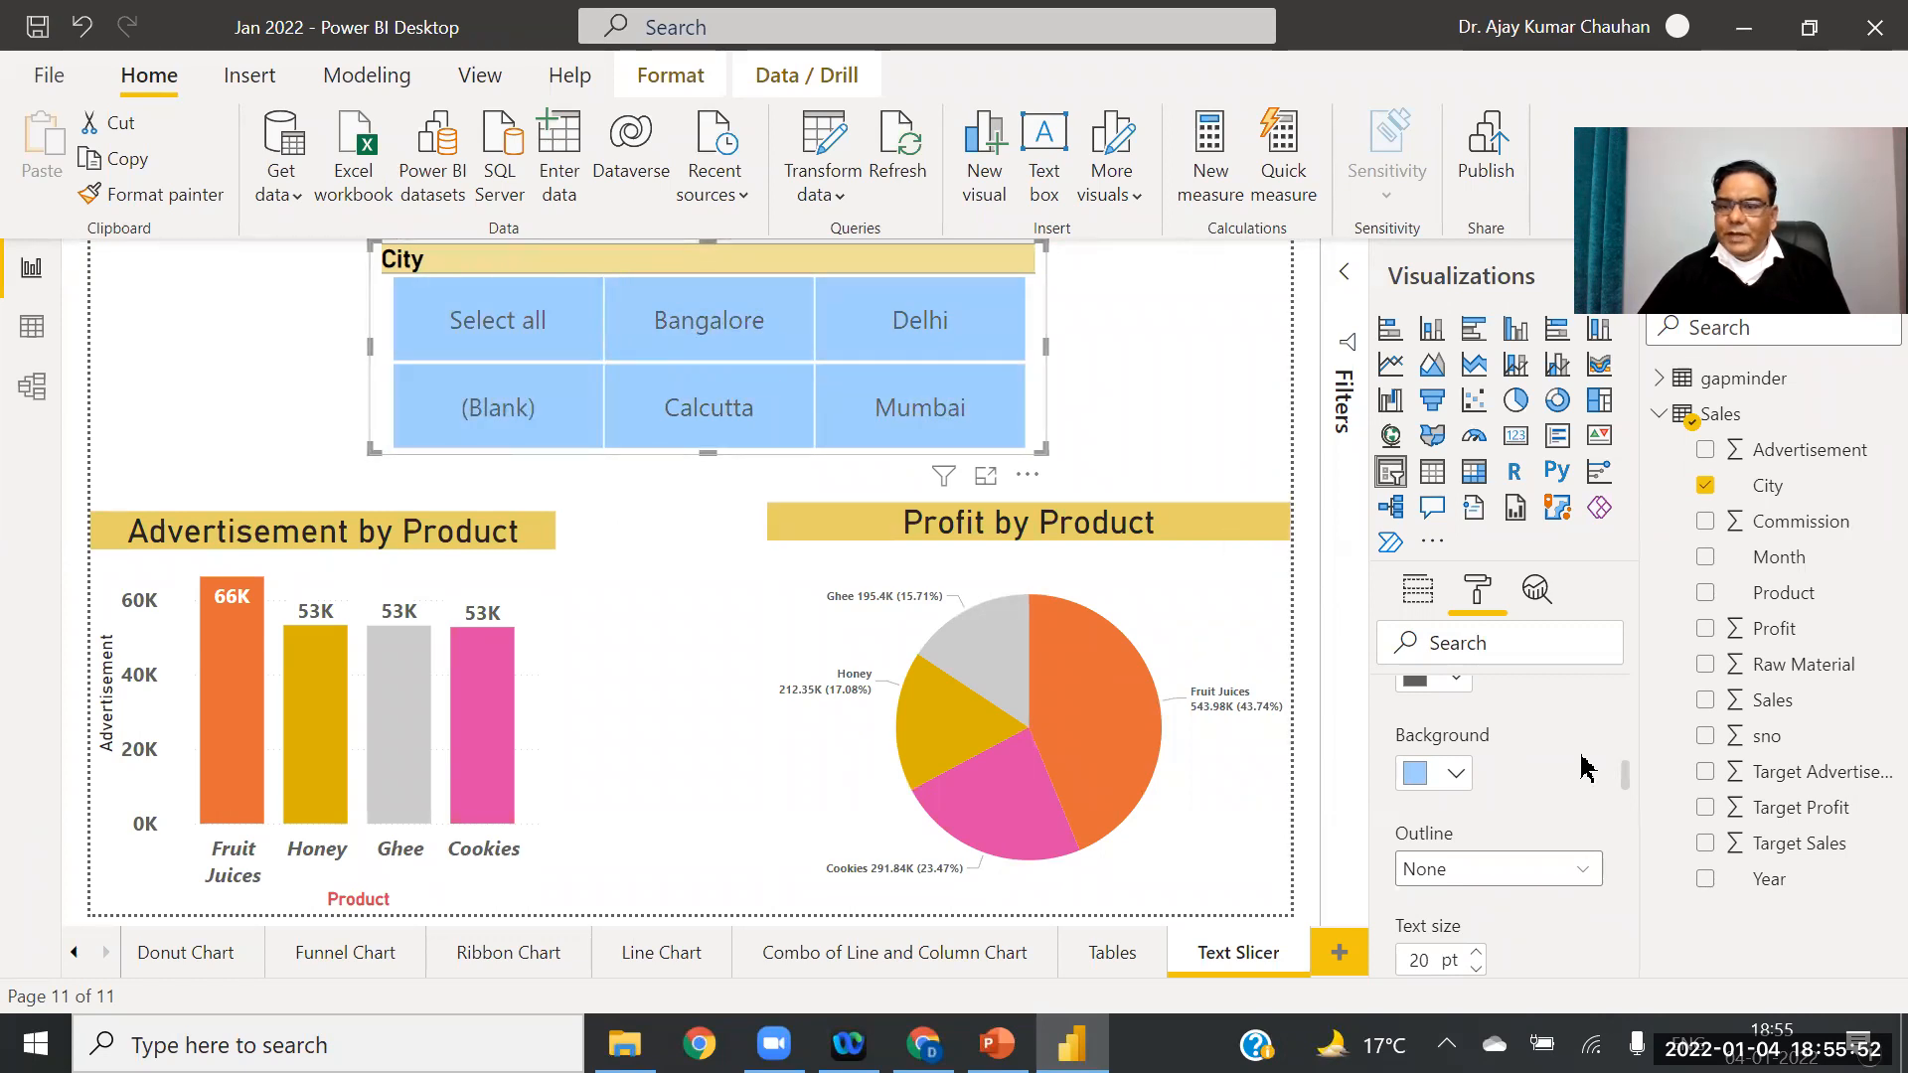
drag(1624, 778, 1628, 796)
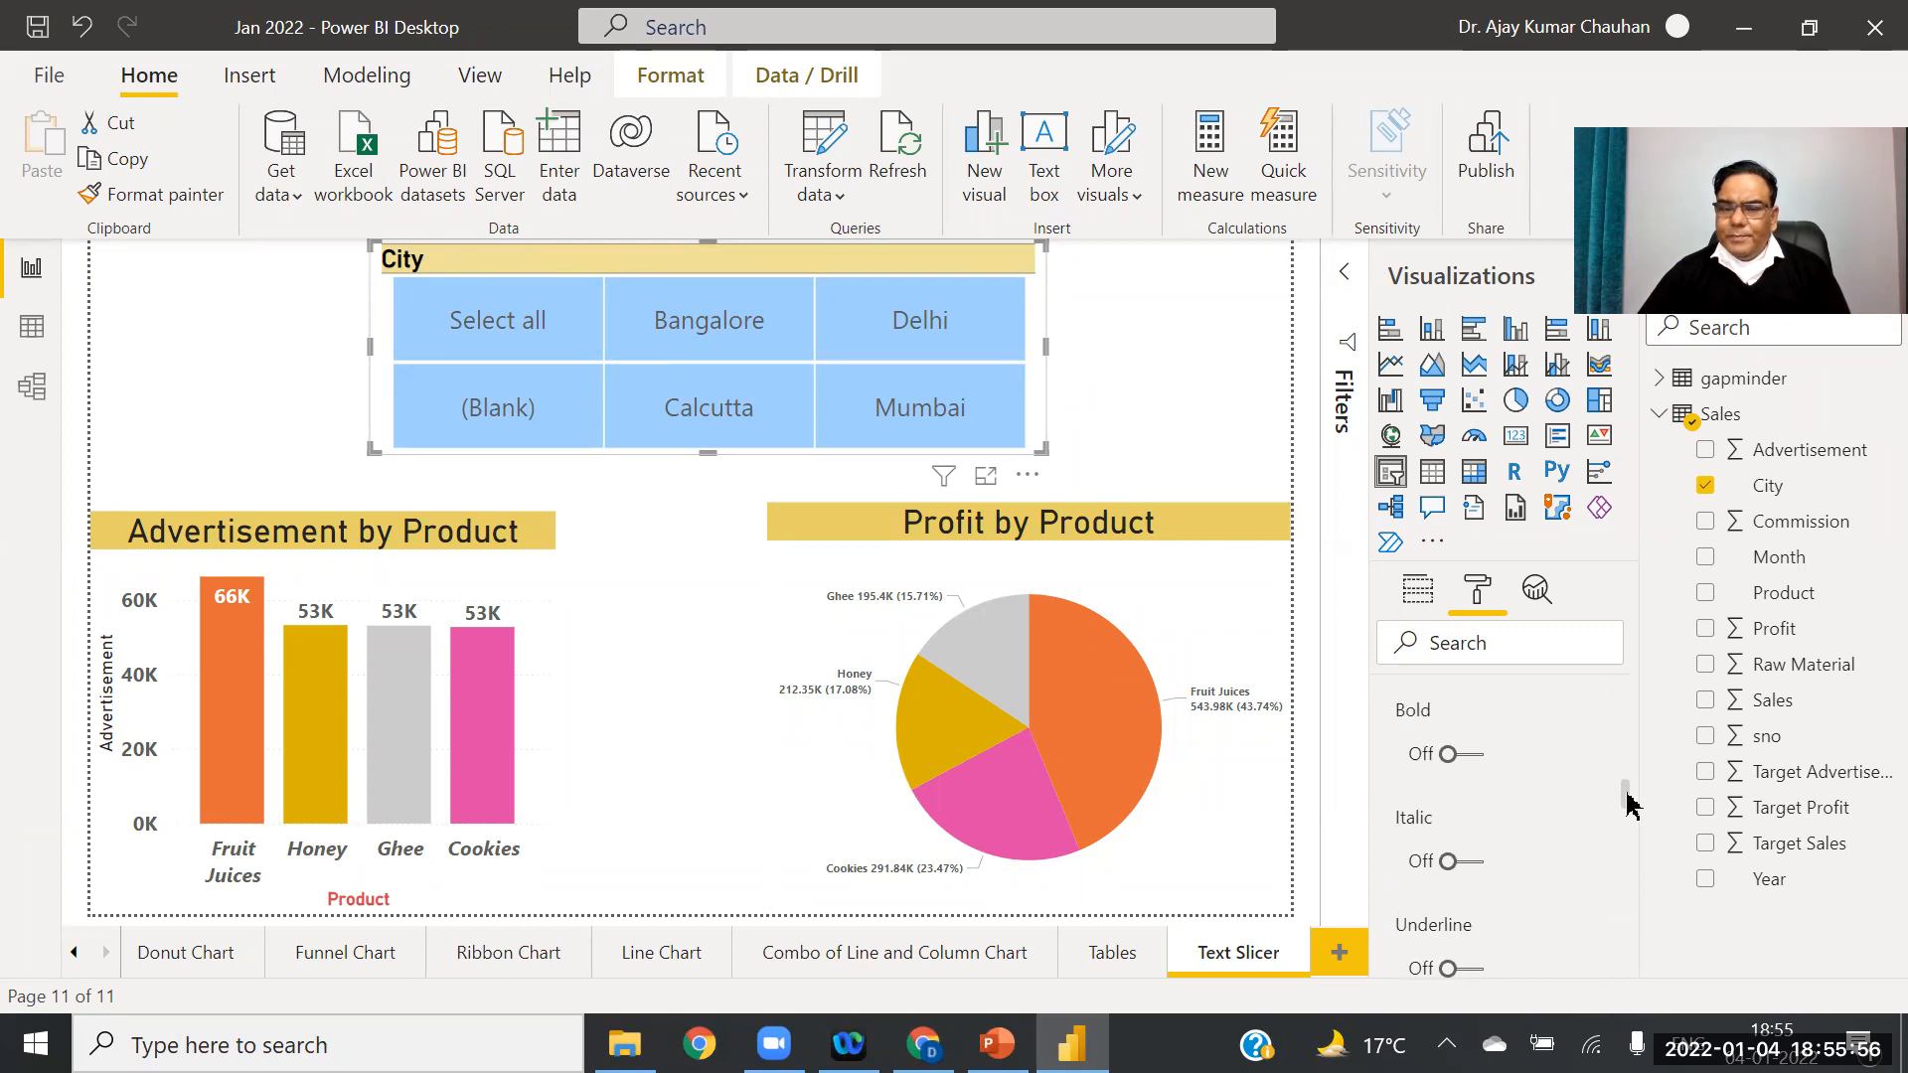
Step: Bold the City slicer labels, then test filtering by selecting and deselecting Delhi, Bangalore and Calcutta
scroll(1628, 805, up, 1)
click(1448, 785)
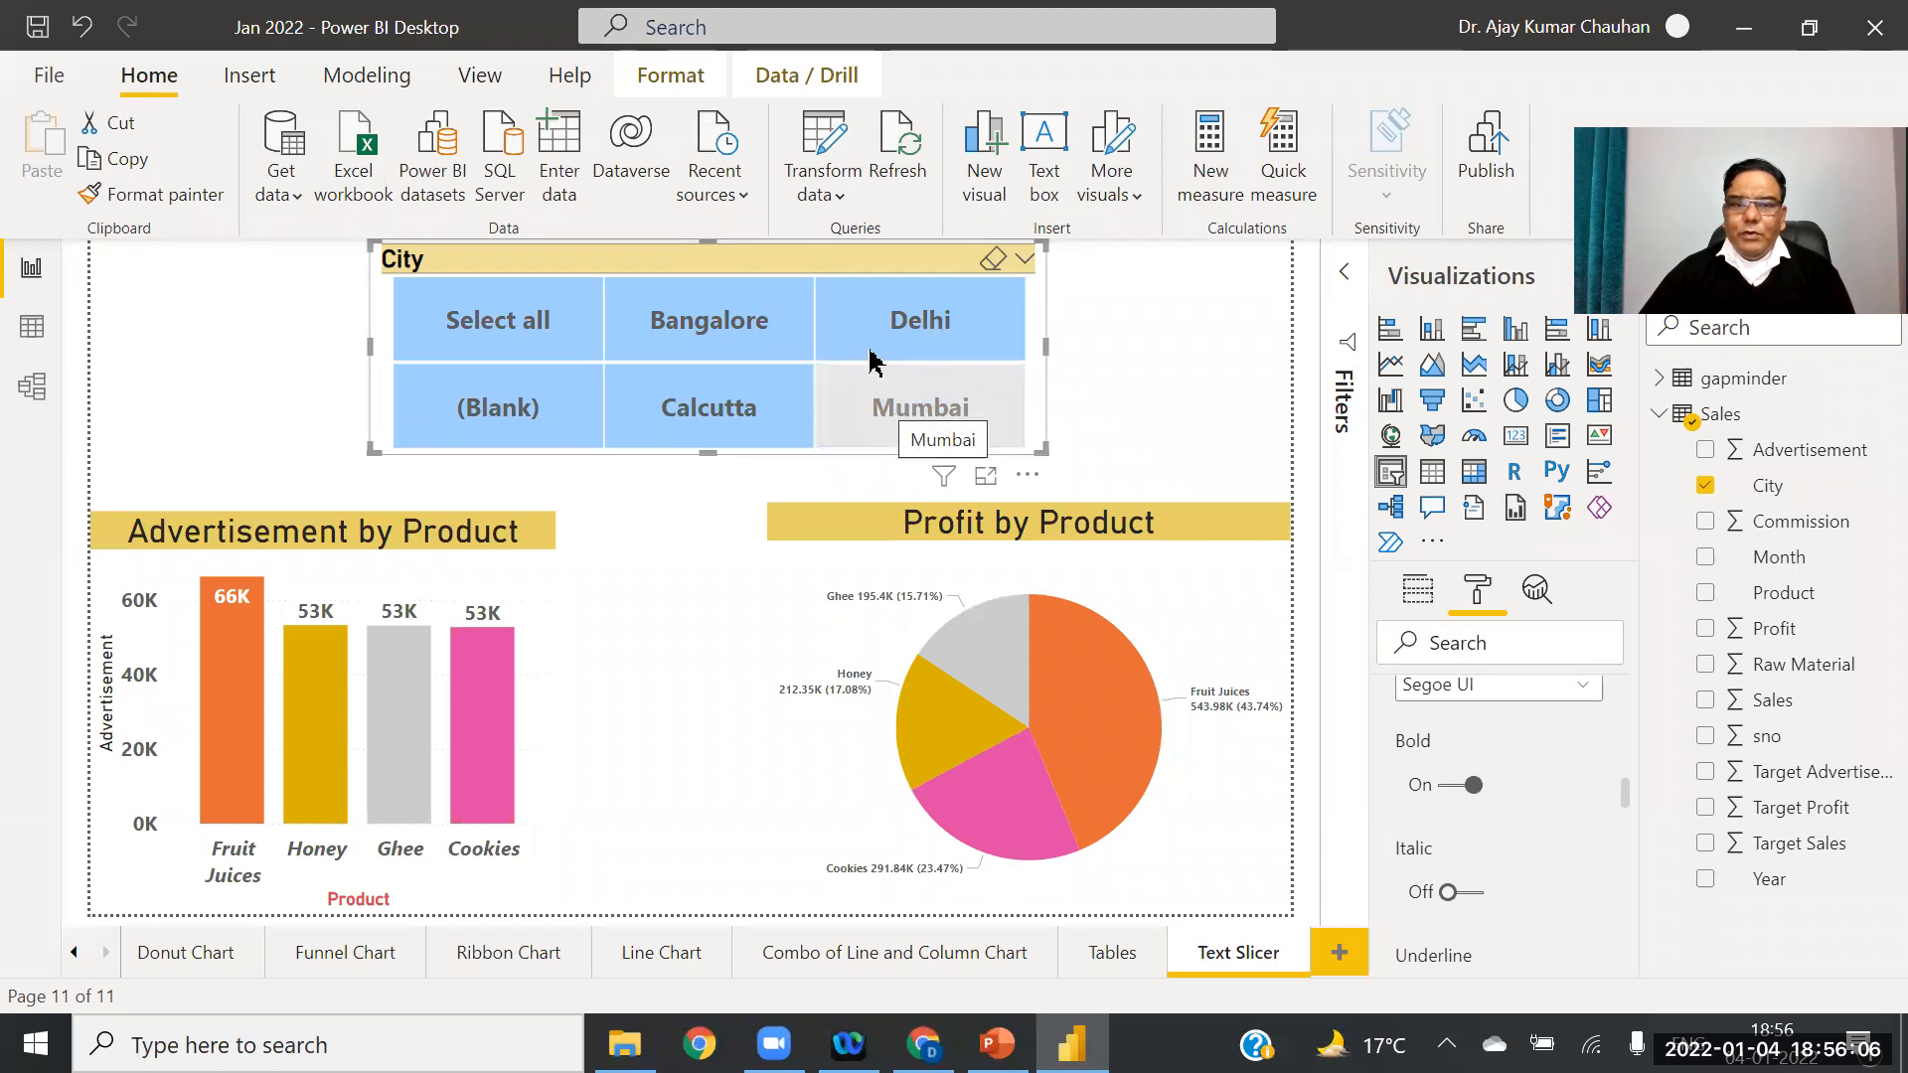
click(887, 316)
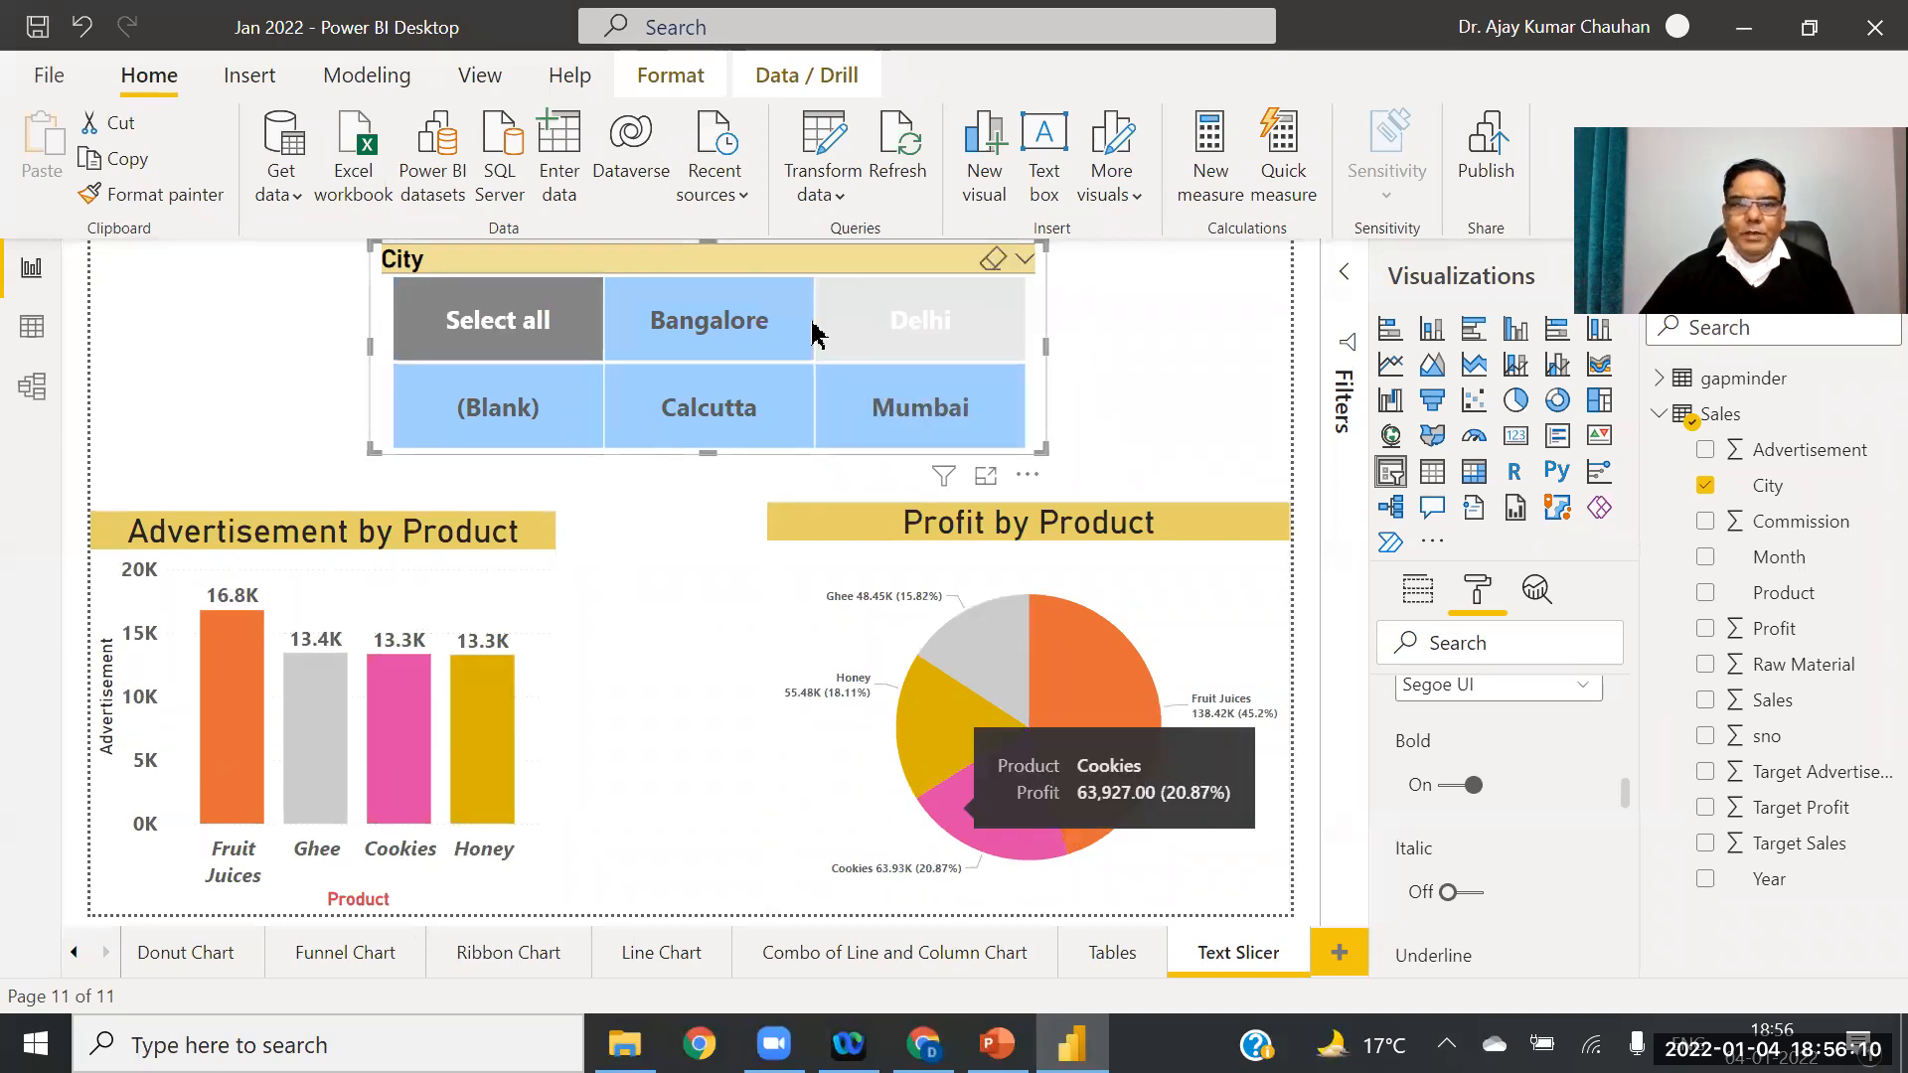
ctrl+click(720, 328)
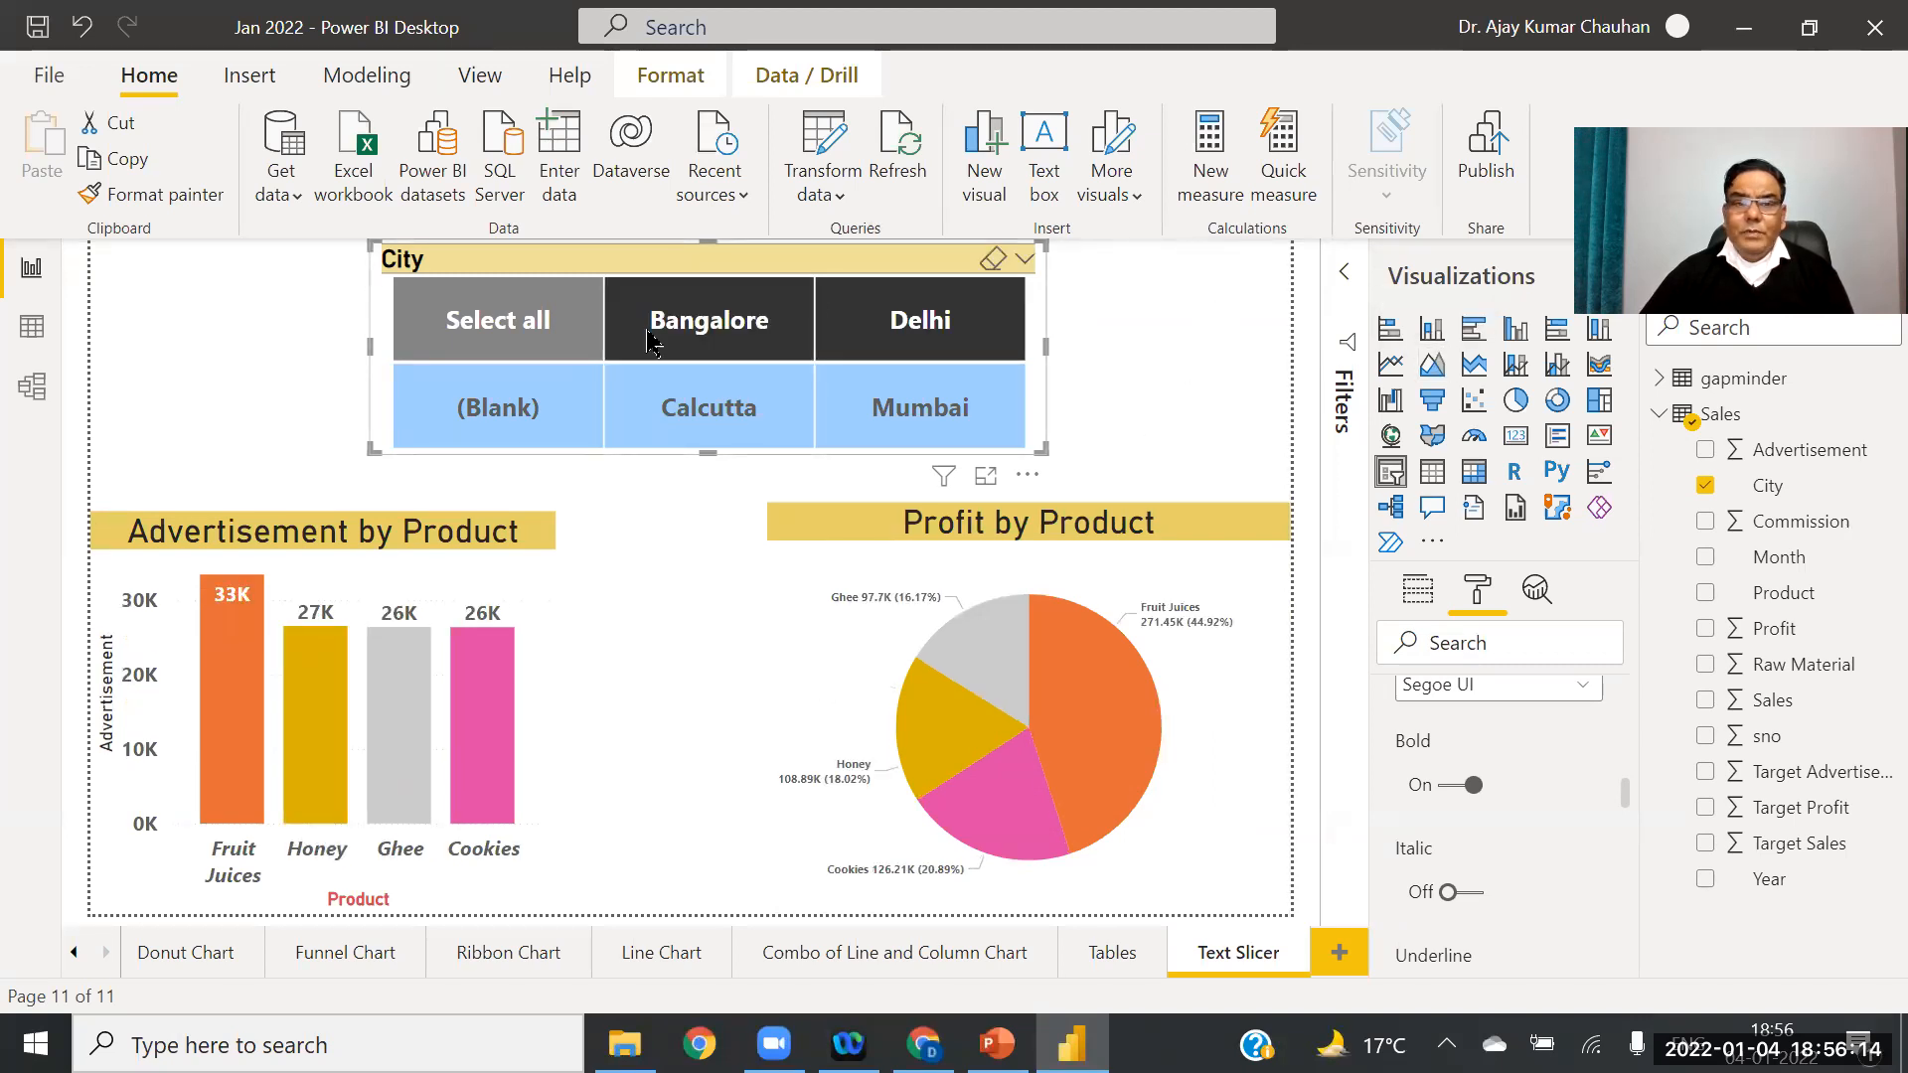
ctrl+click(704, 408)
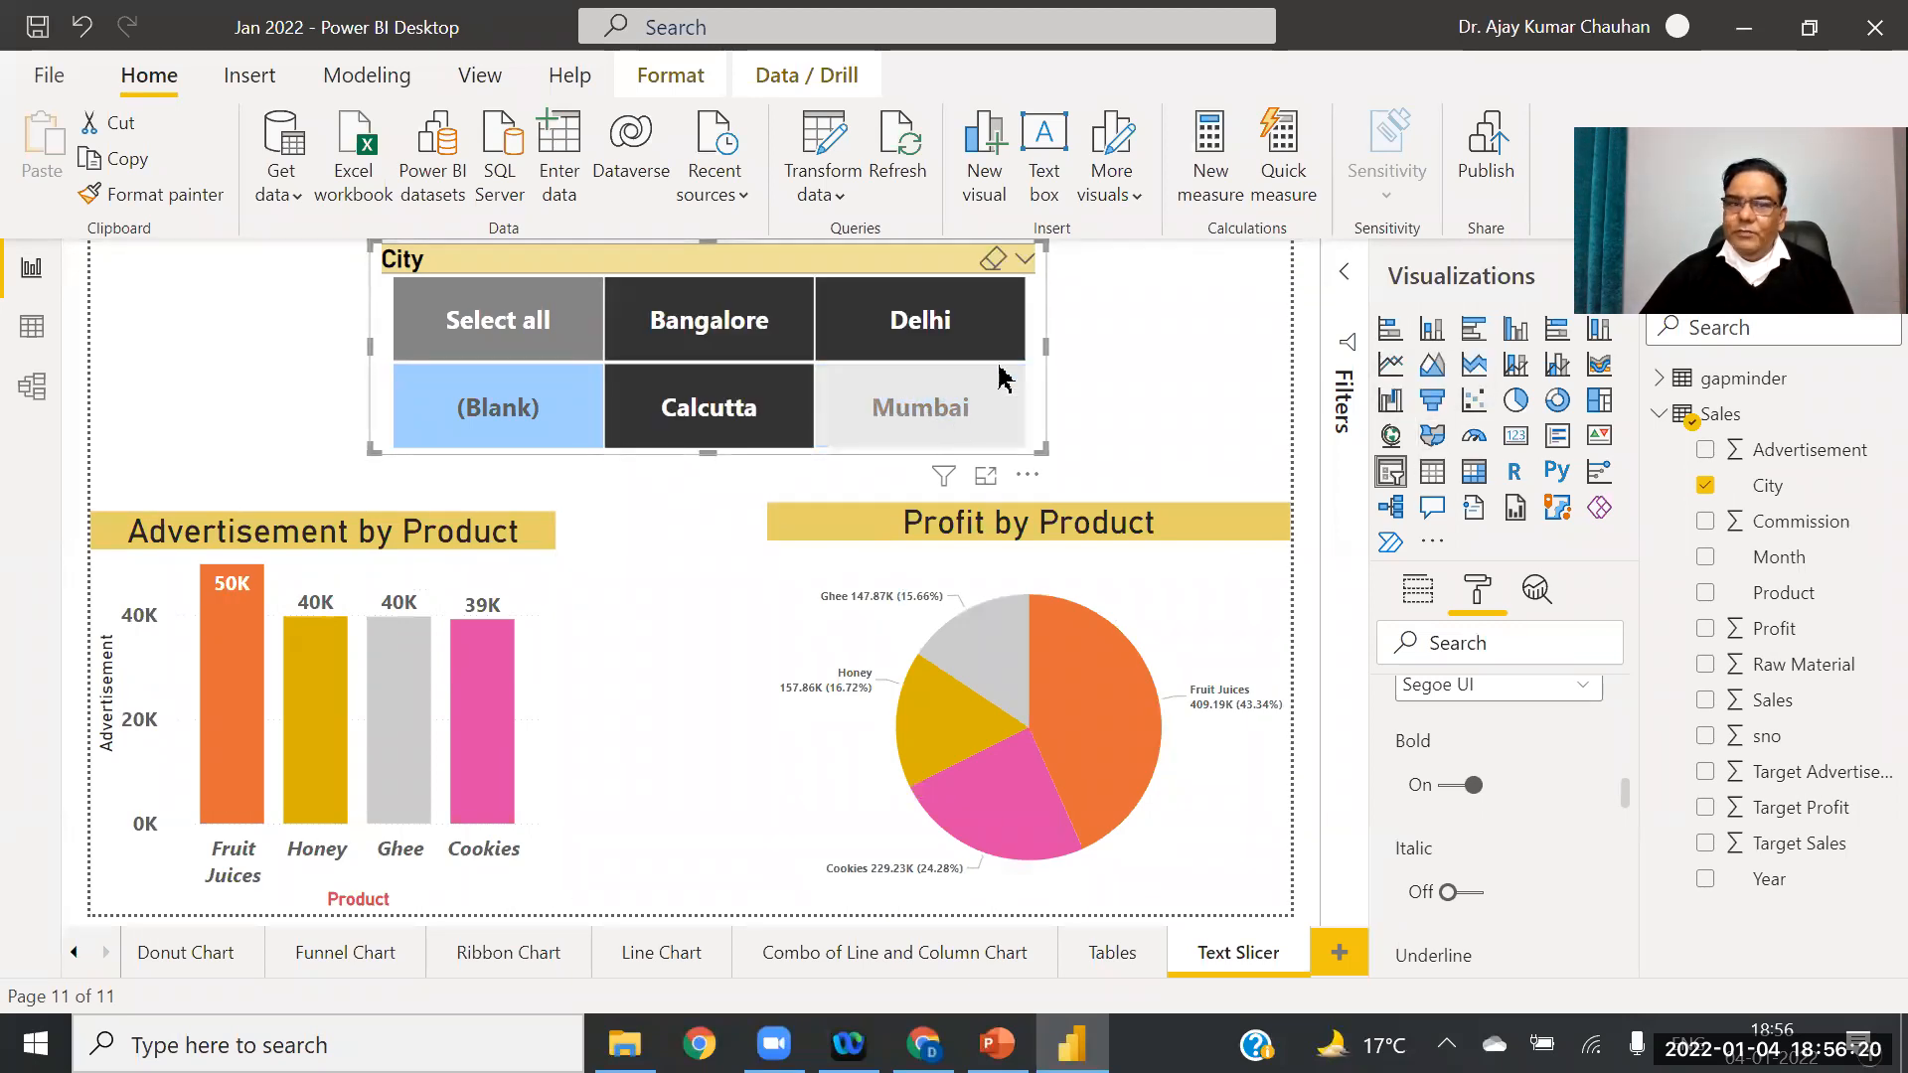
click(487, 437)
click(869, 333)
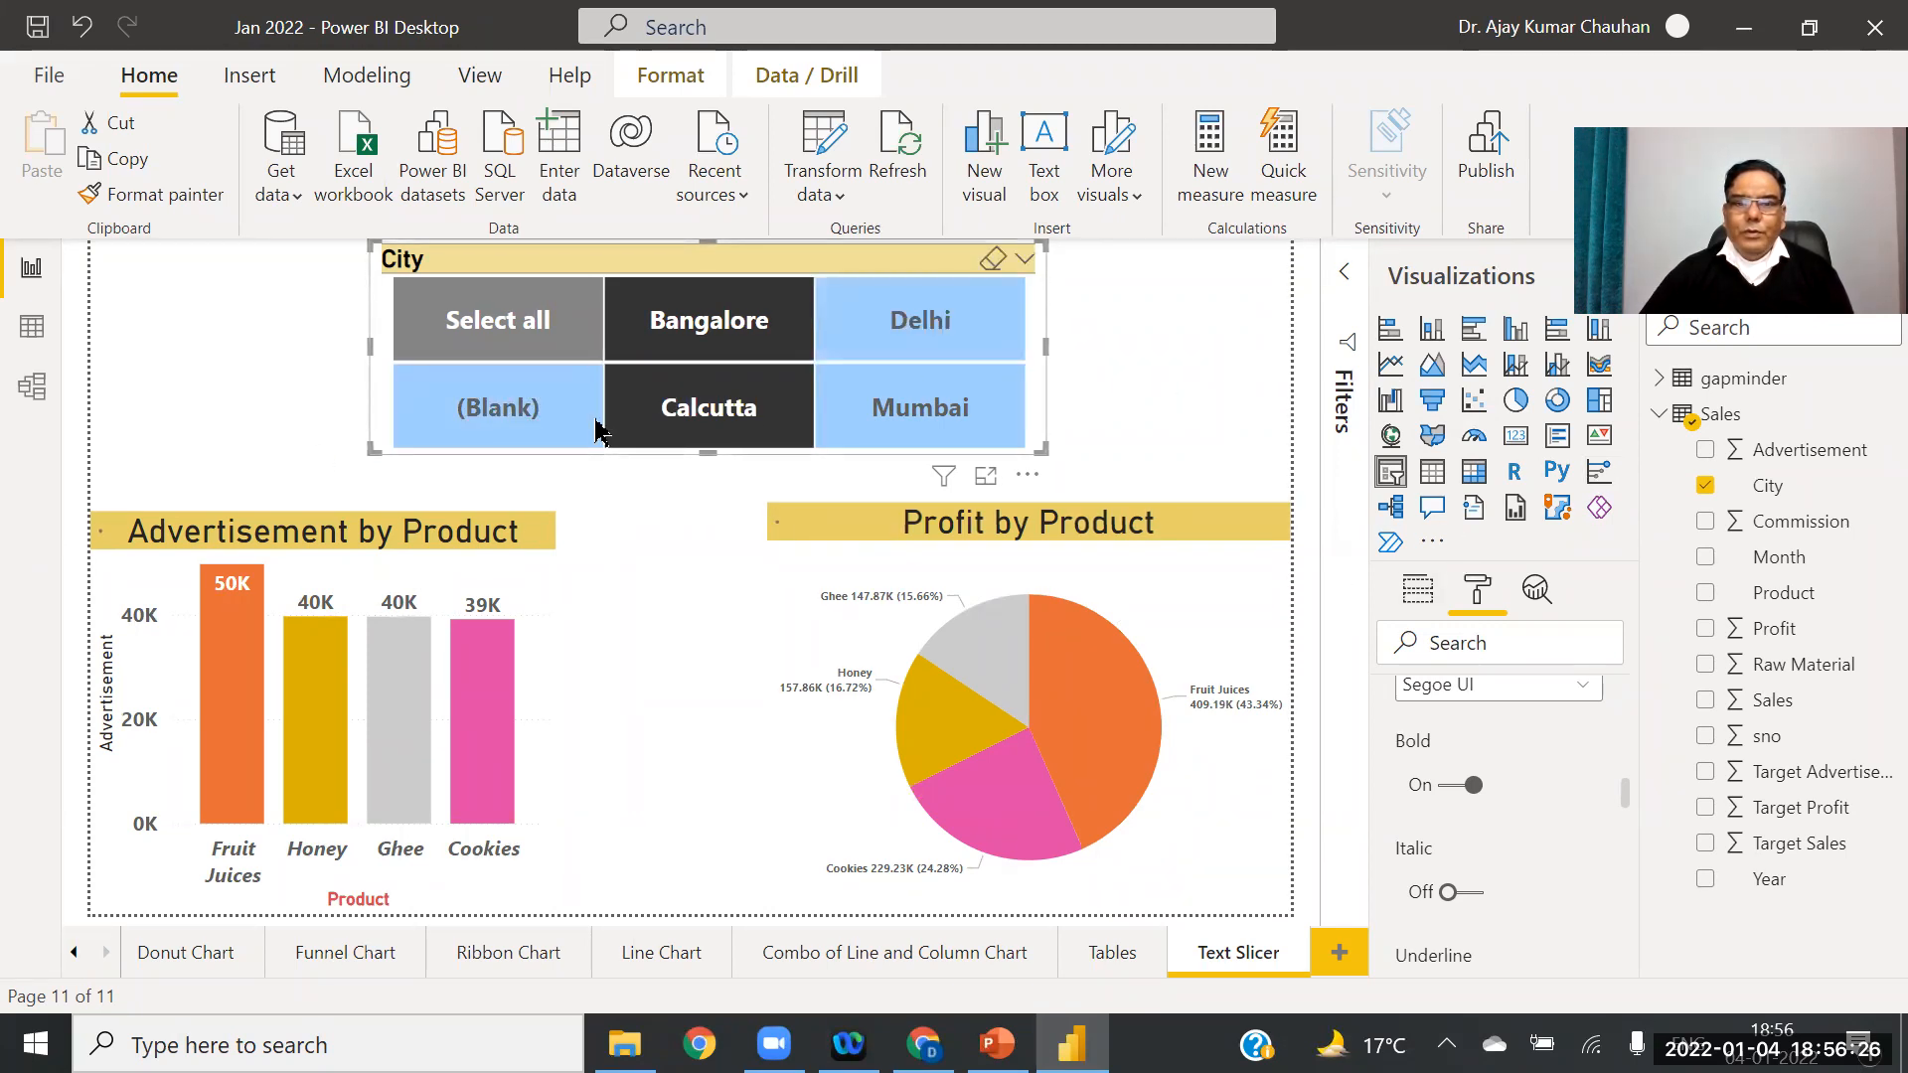
click(711, 410)
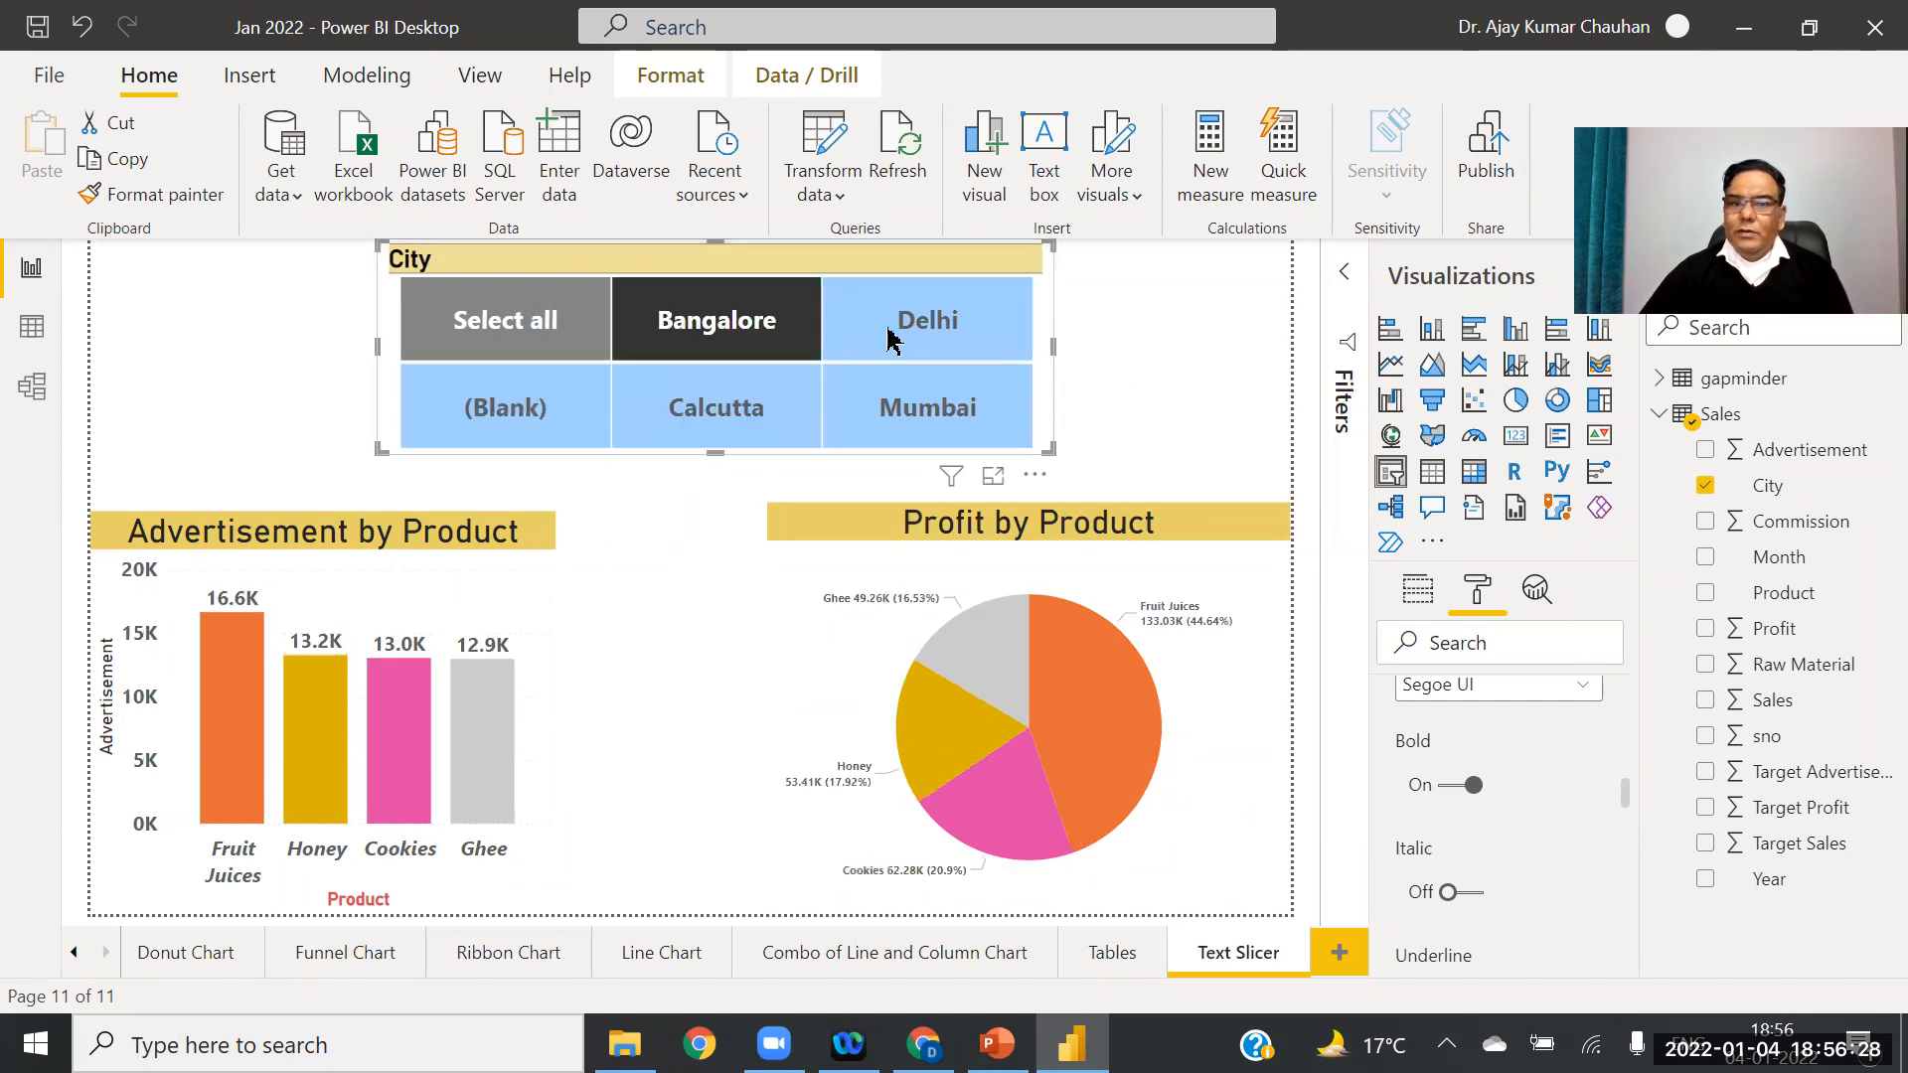
click(706, 326)
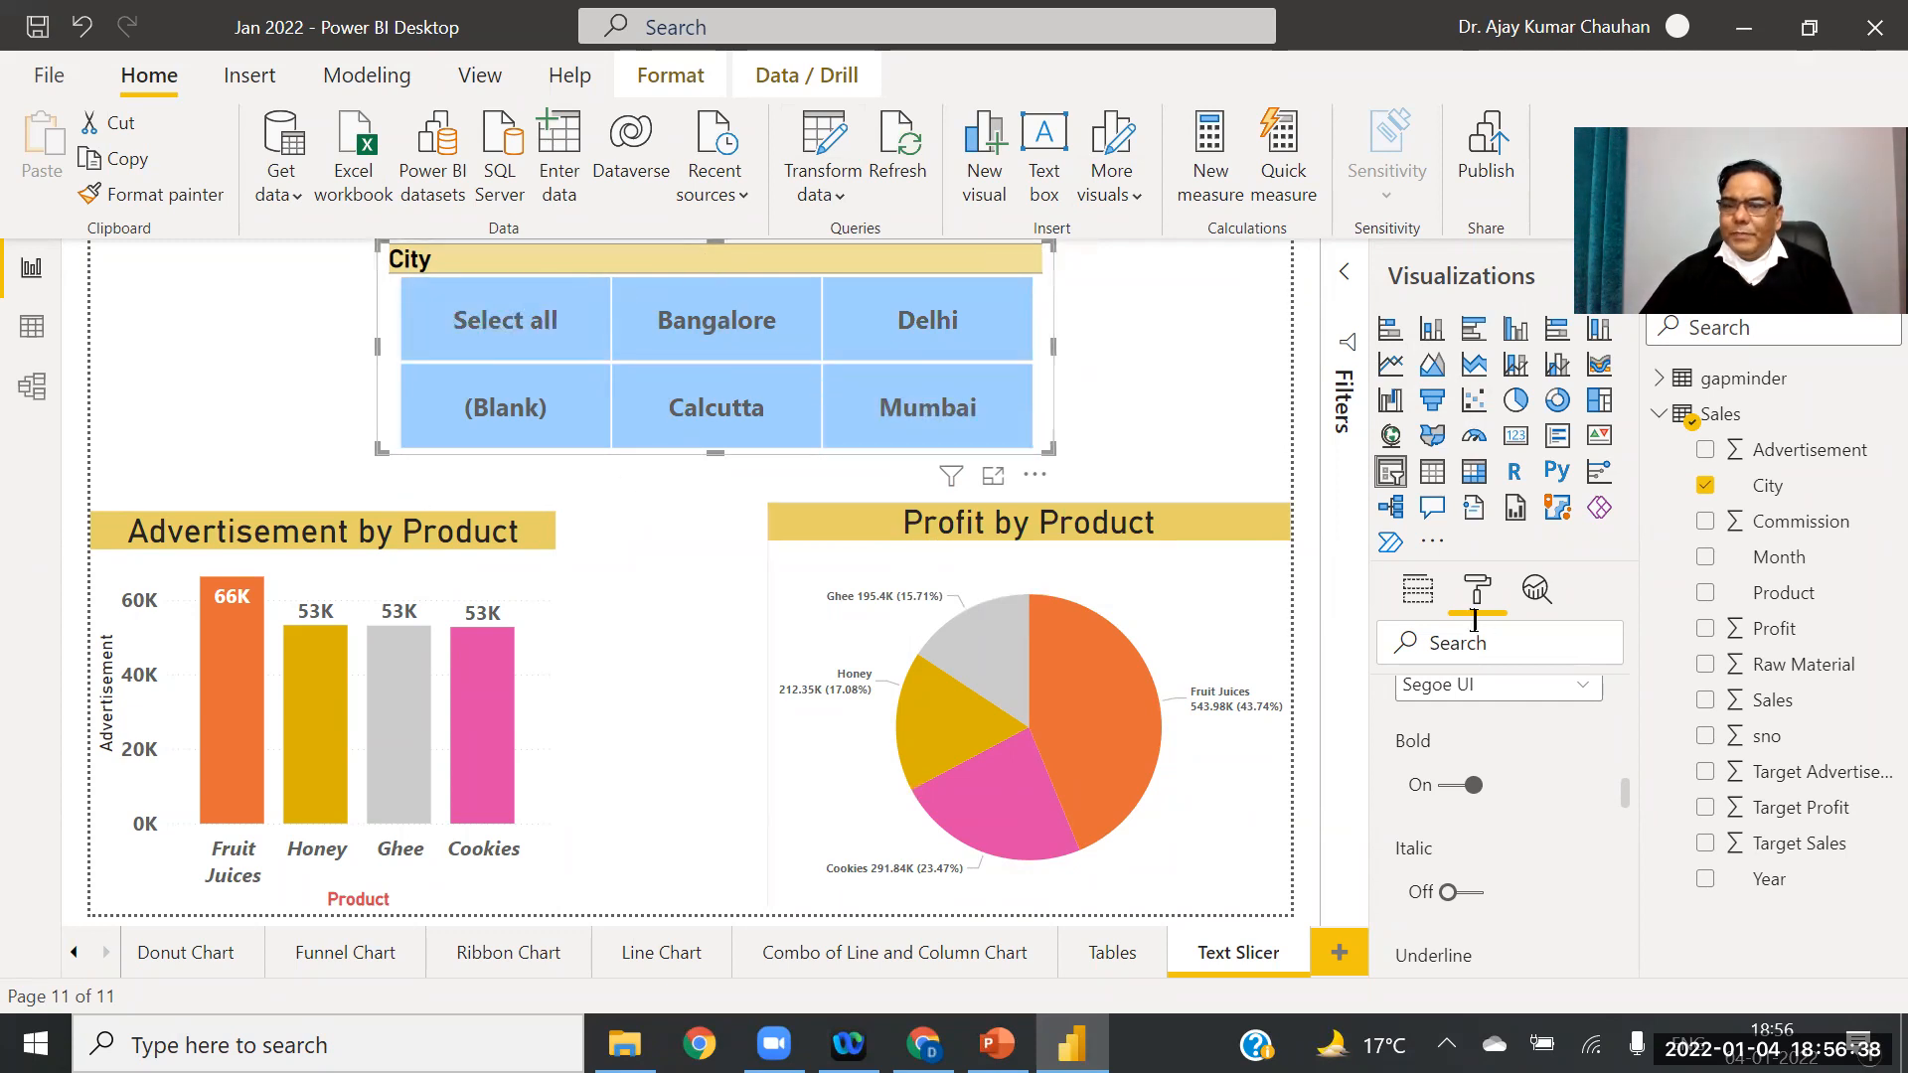
Step: Turn on Multi-select with CTRL for the City slicer, test Delhi plus Mumbai, then clear the selection
drag(1625, 800, 1640, 682)
scroll(1600, 711, down, 3)
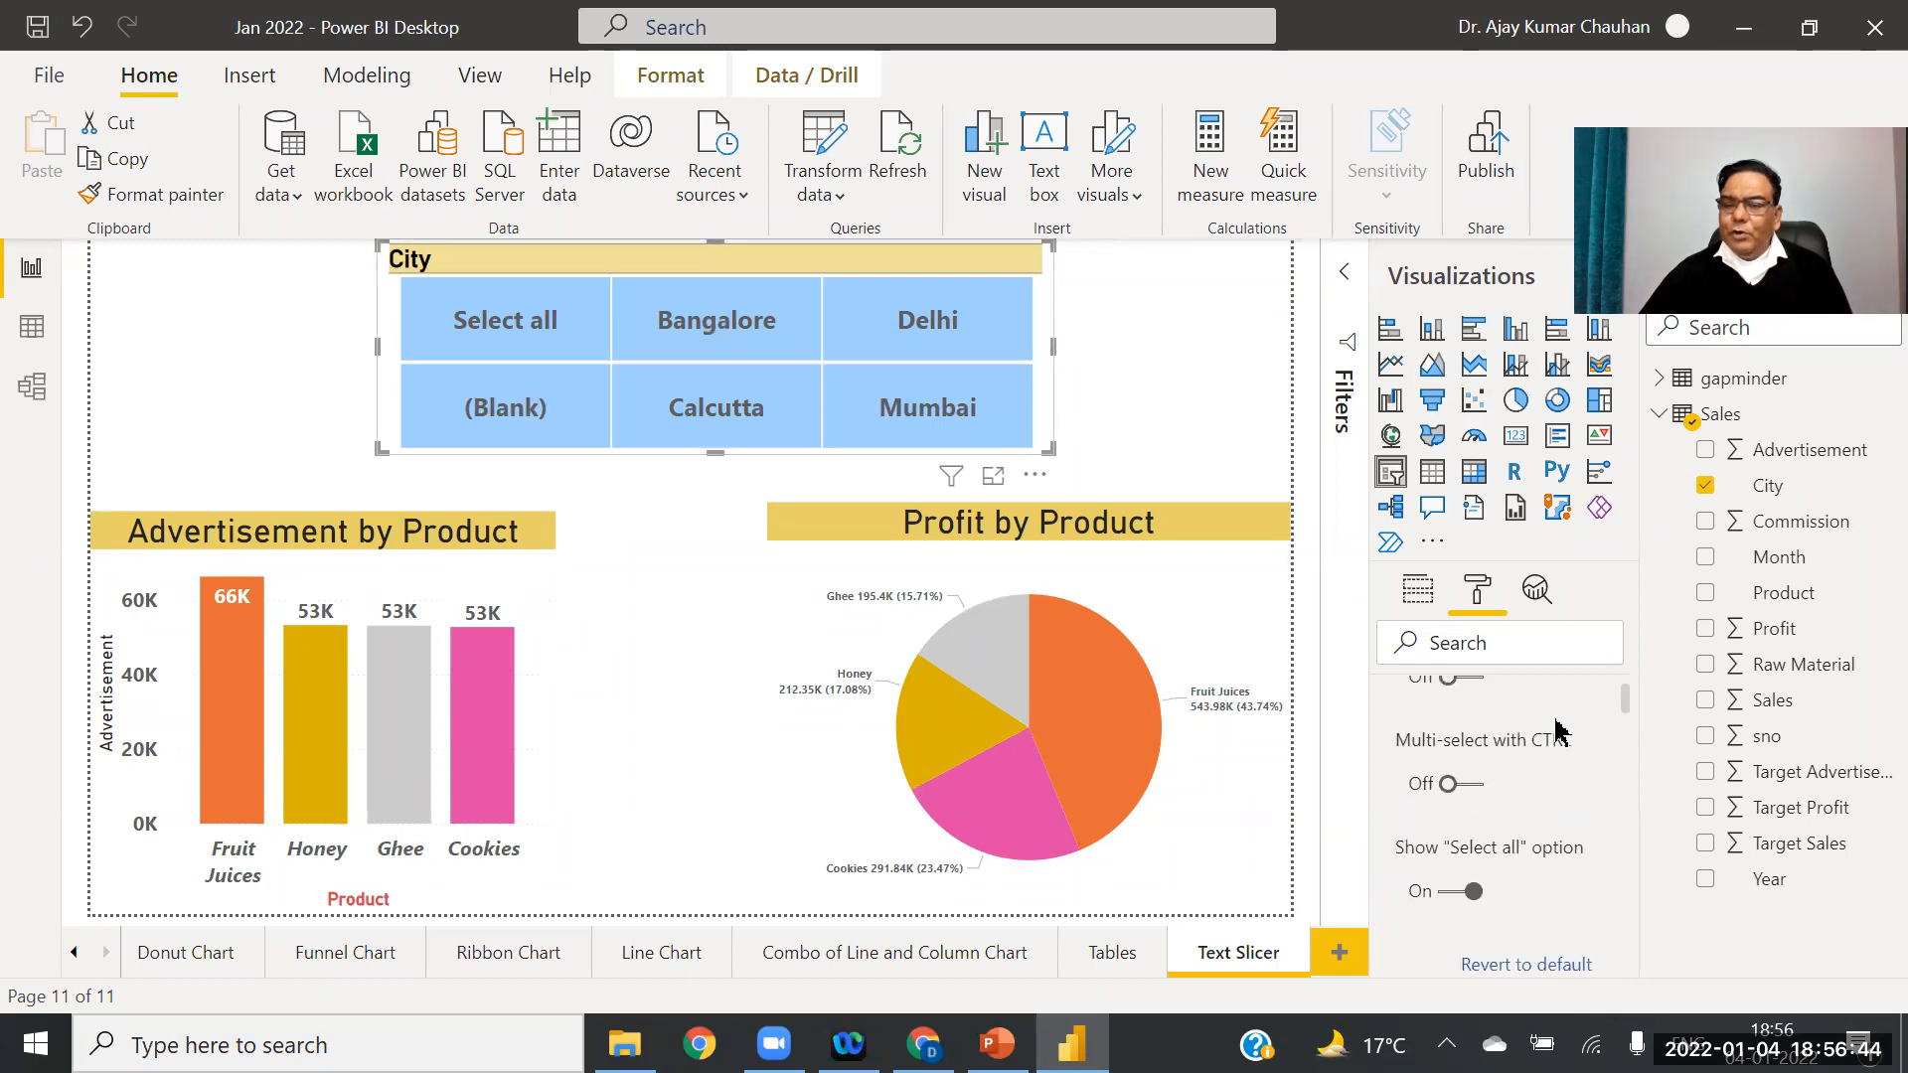
click(1485, 795)
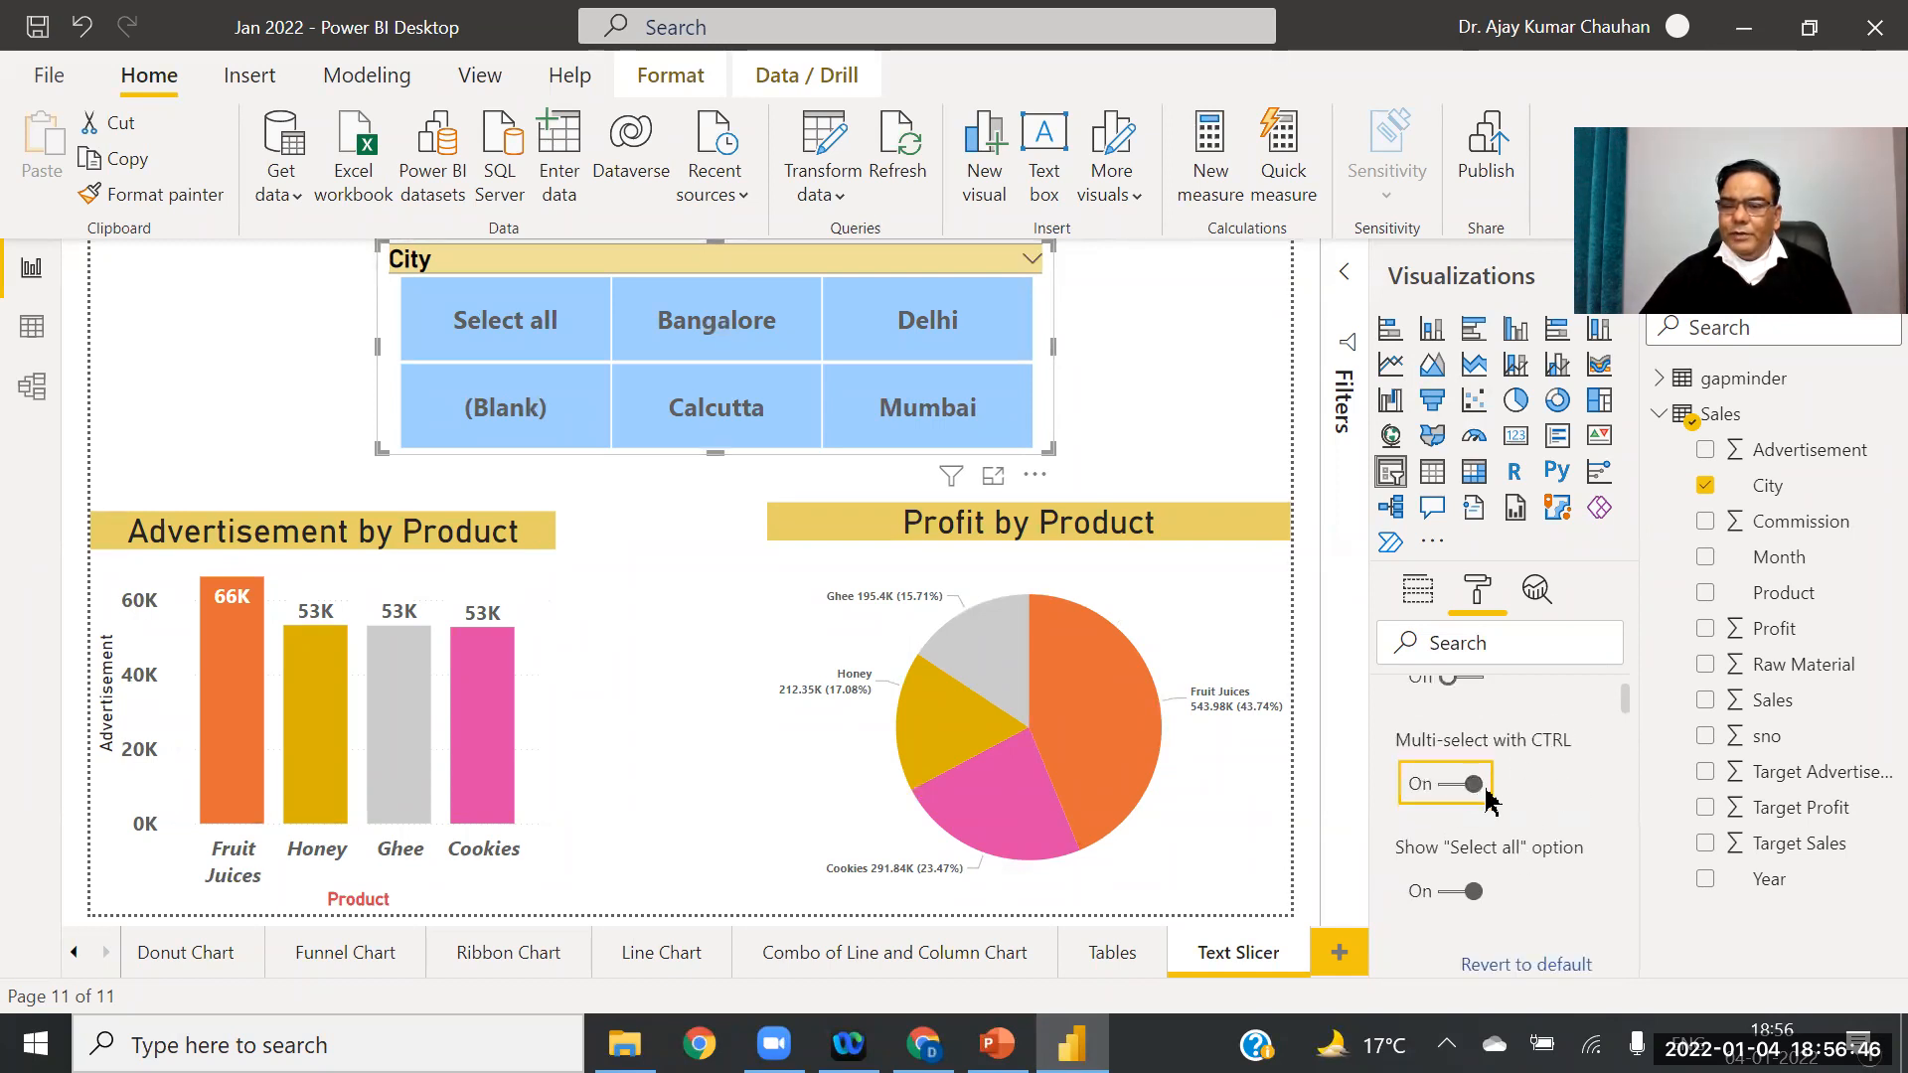
click(899, 348)
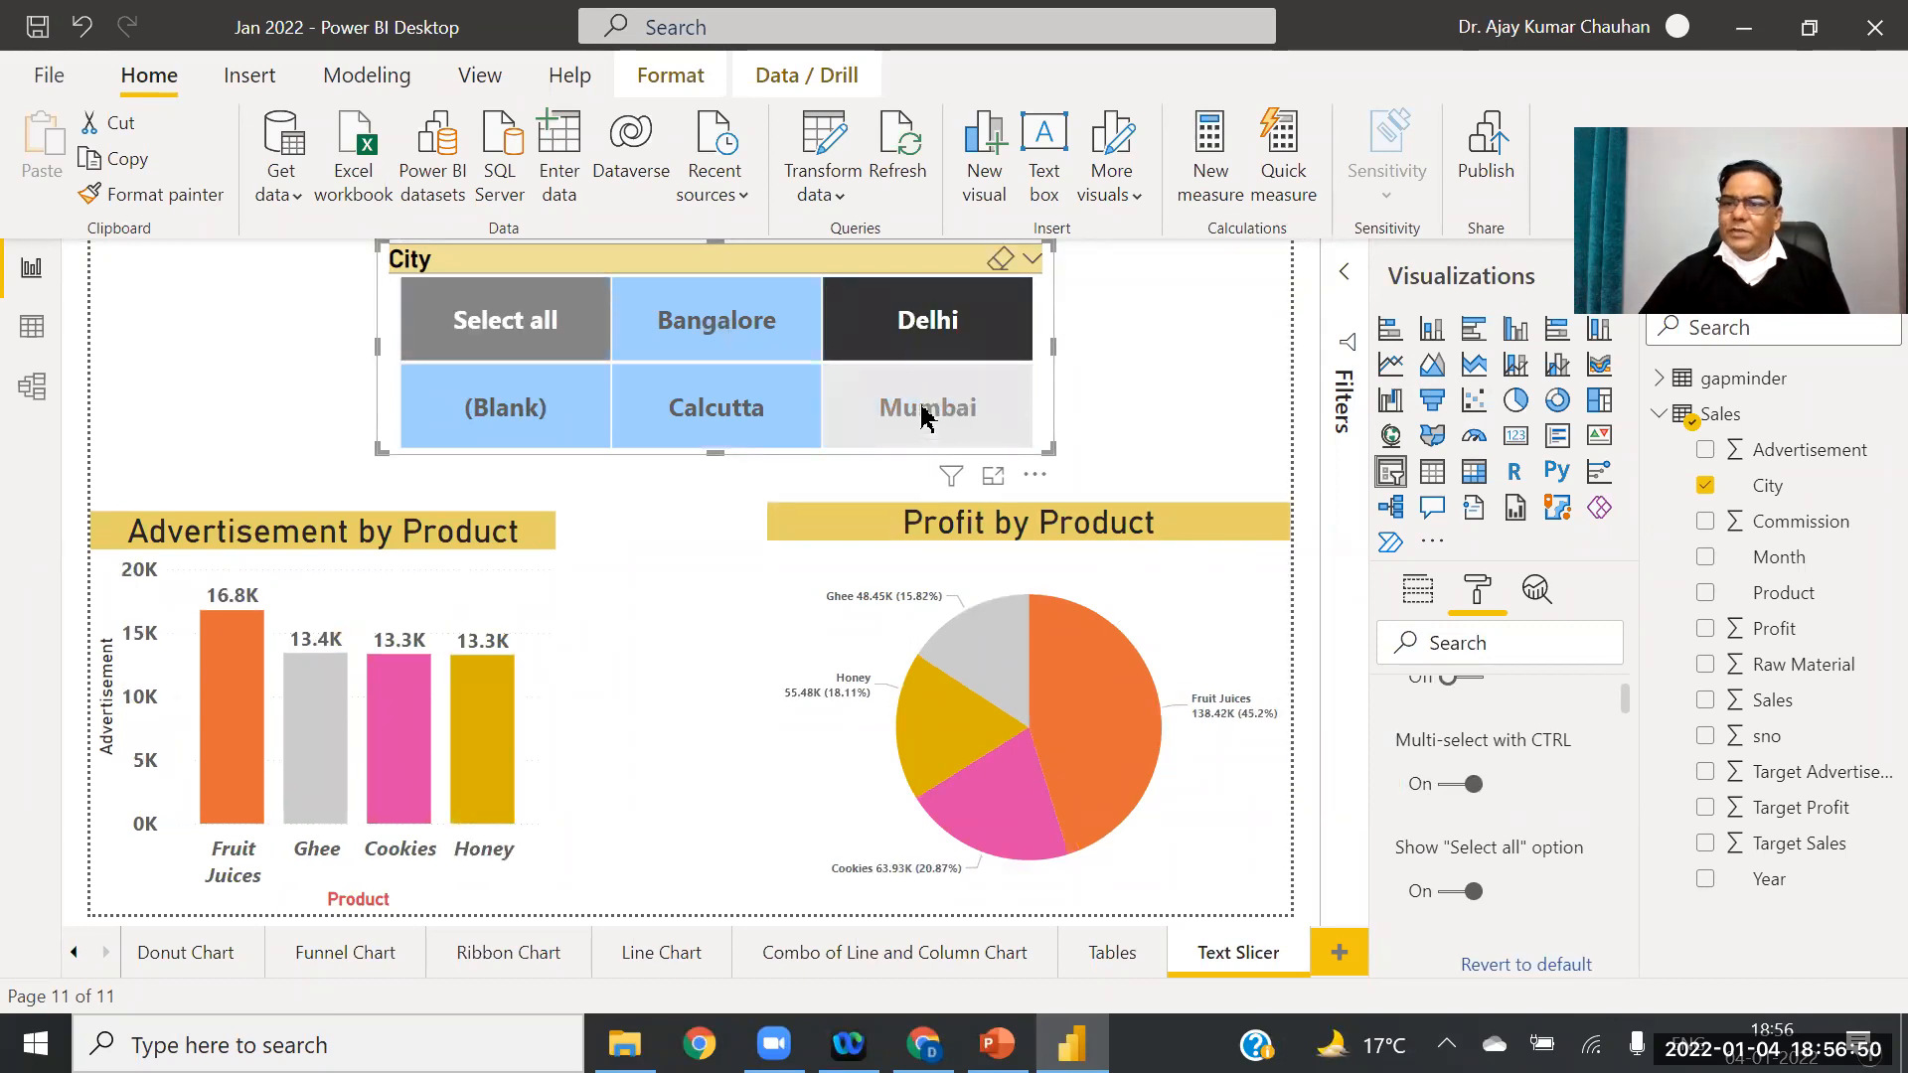
click(922, 416)
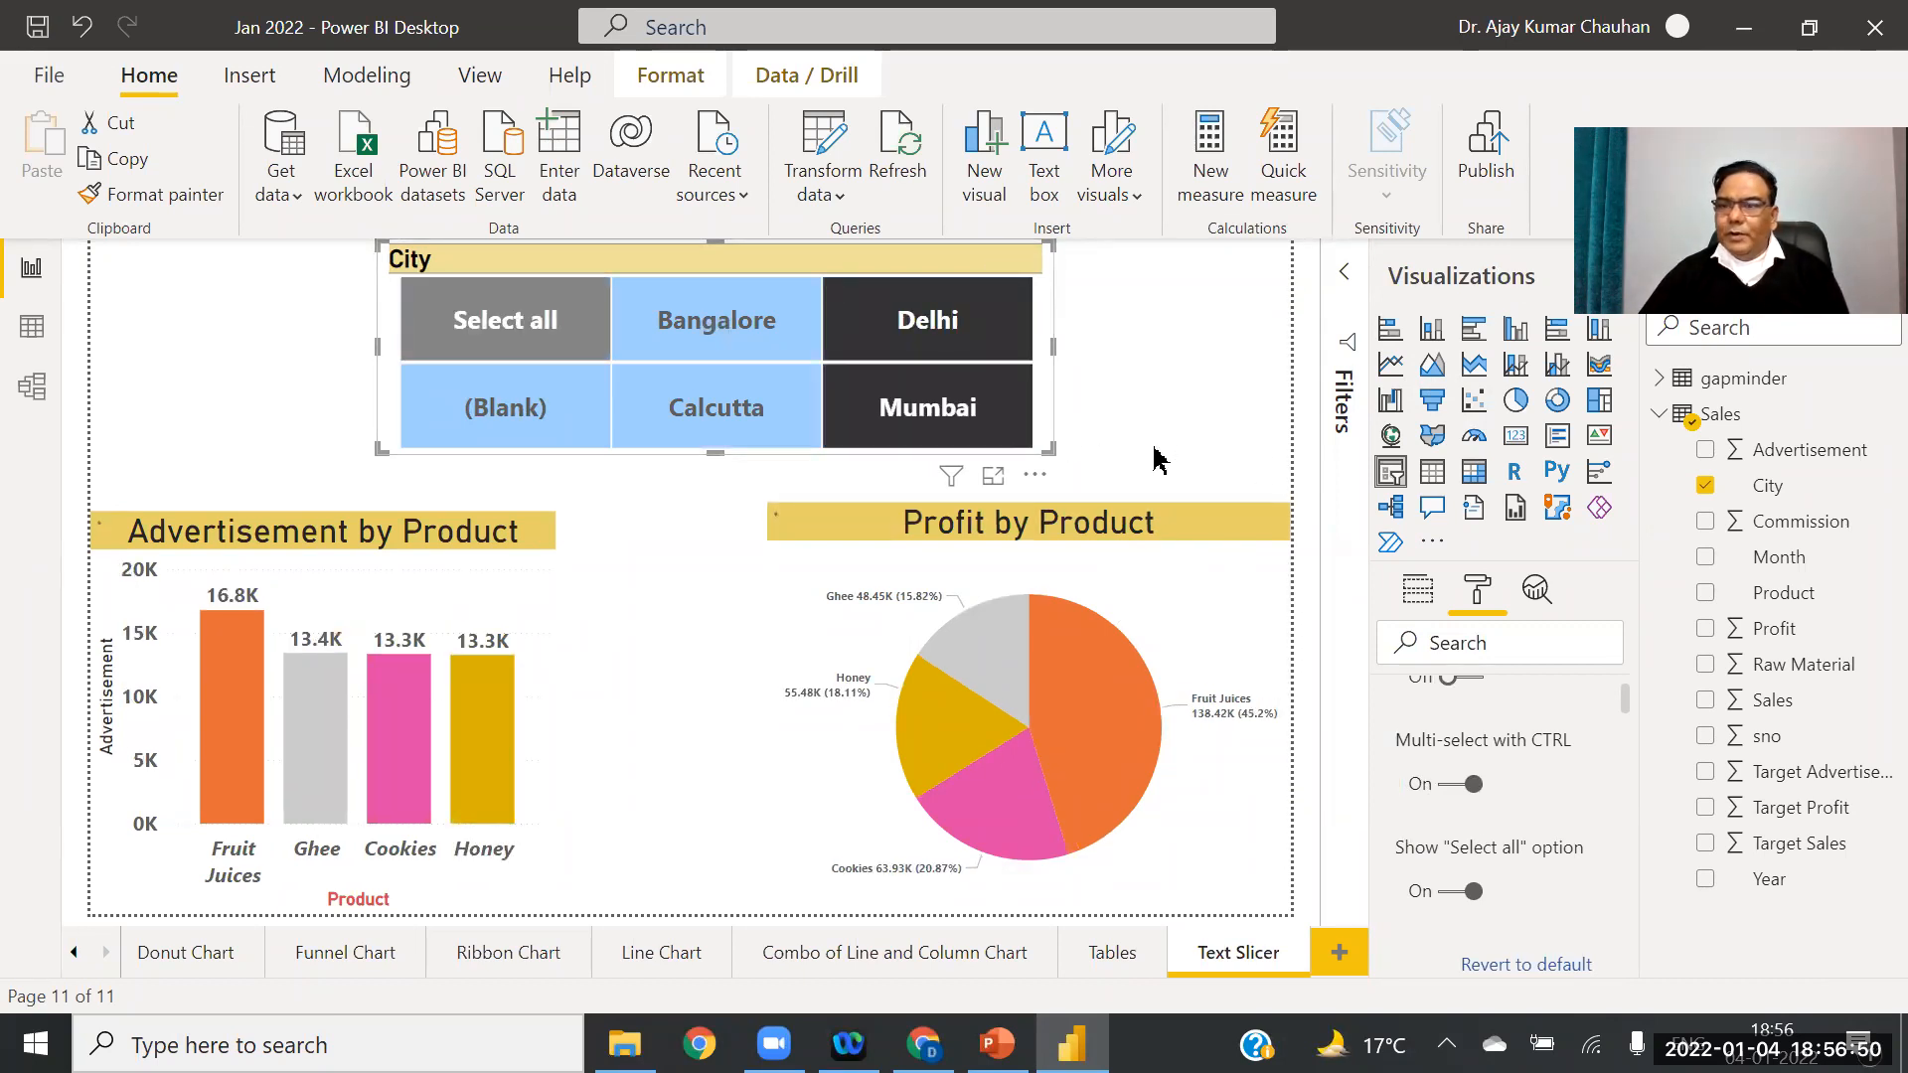
click(907, 347)
click(944, 418)
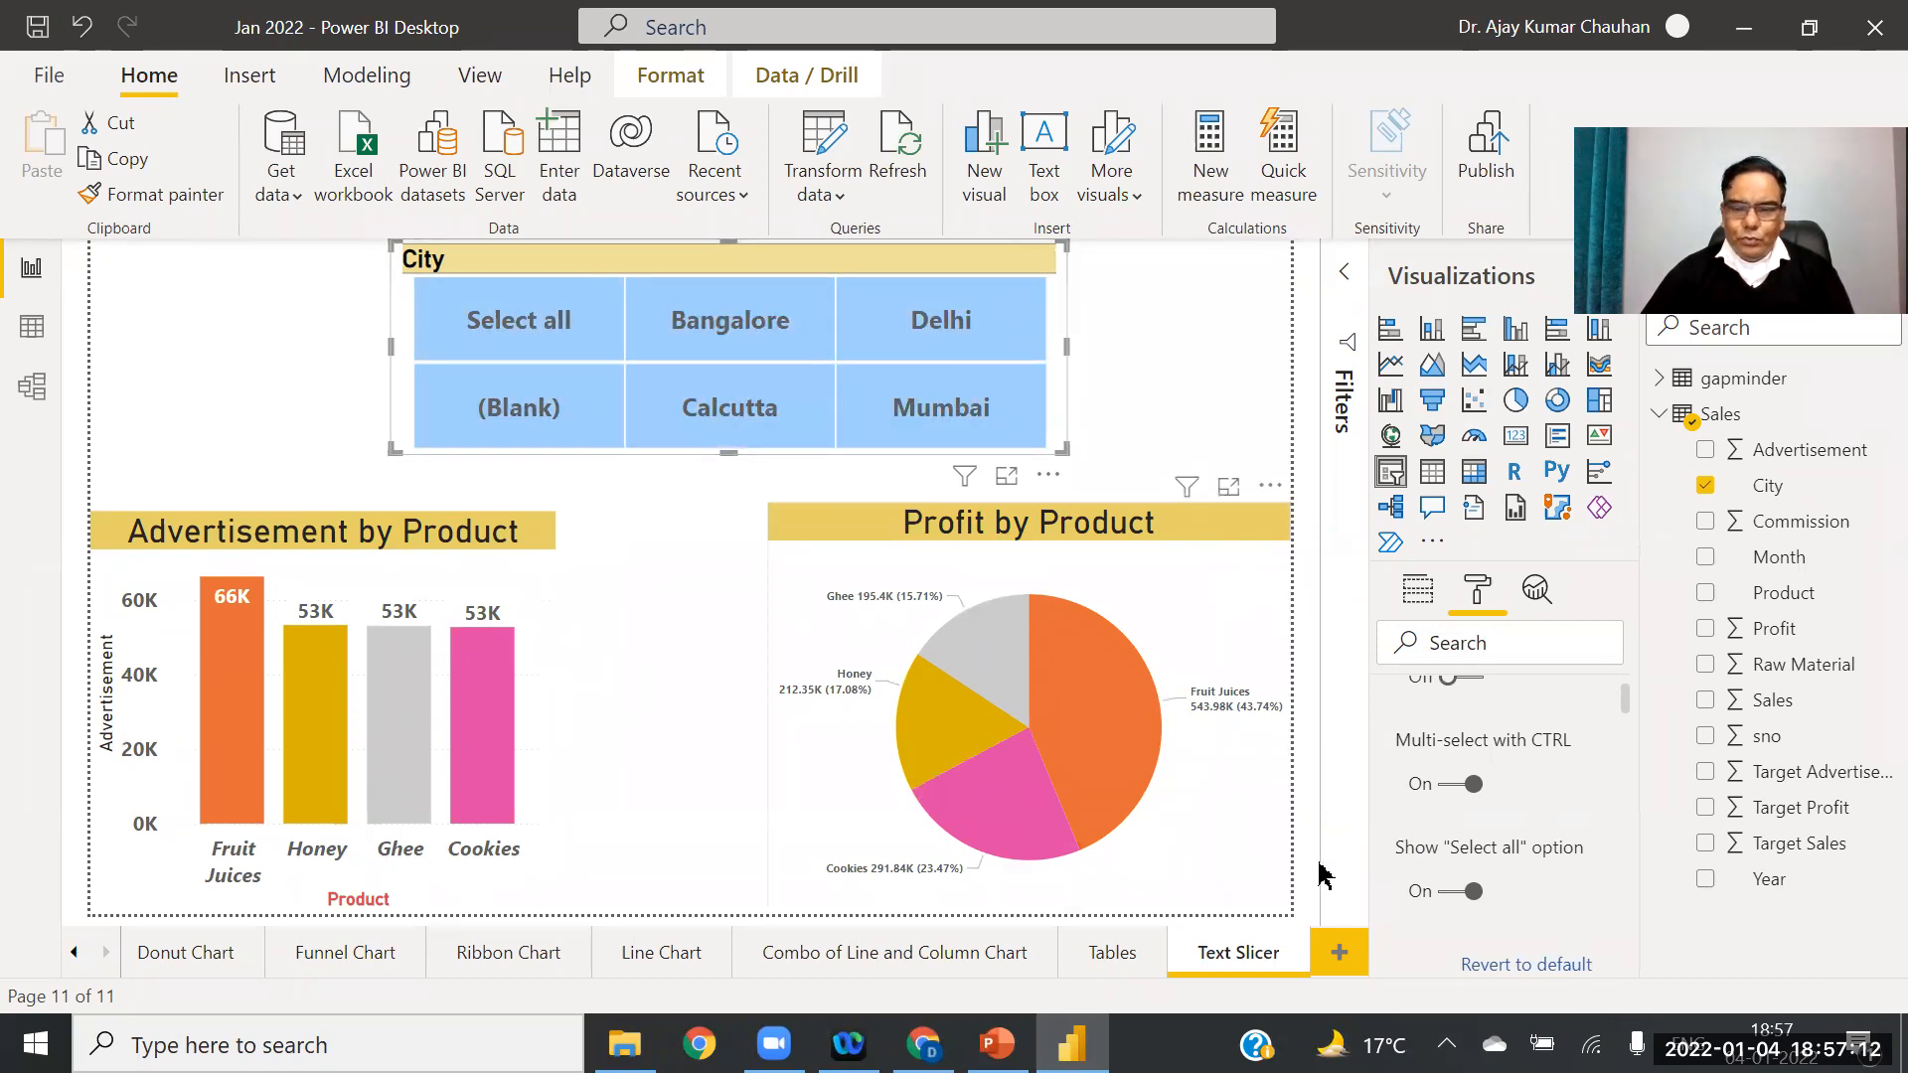
Step: Duplicate the Text Slicer page and rename the copy 'Hirarchy Text Slicer'
right_click(1243, 956)
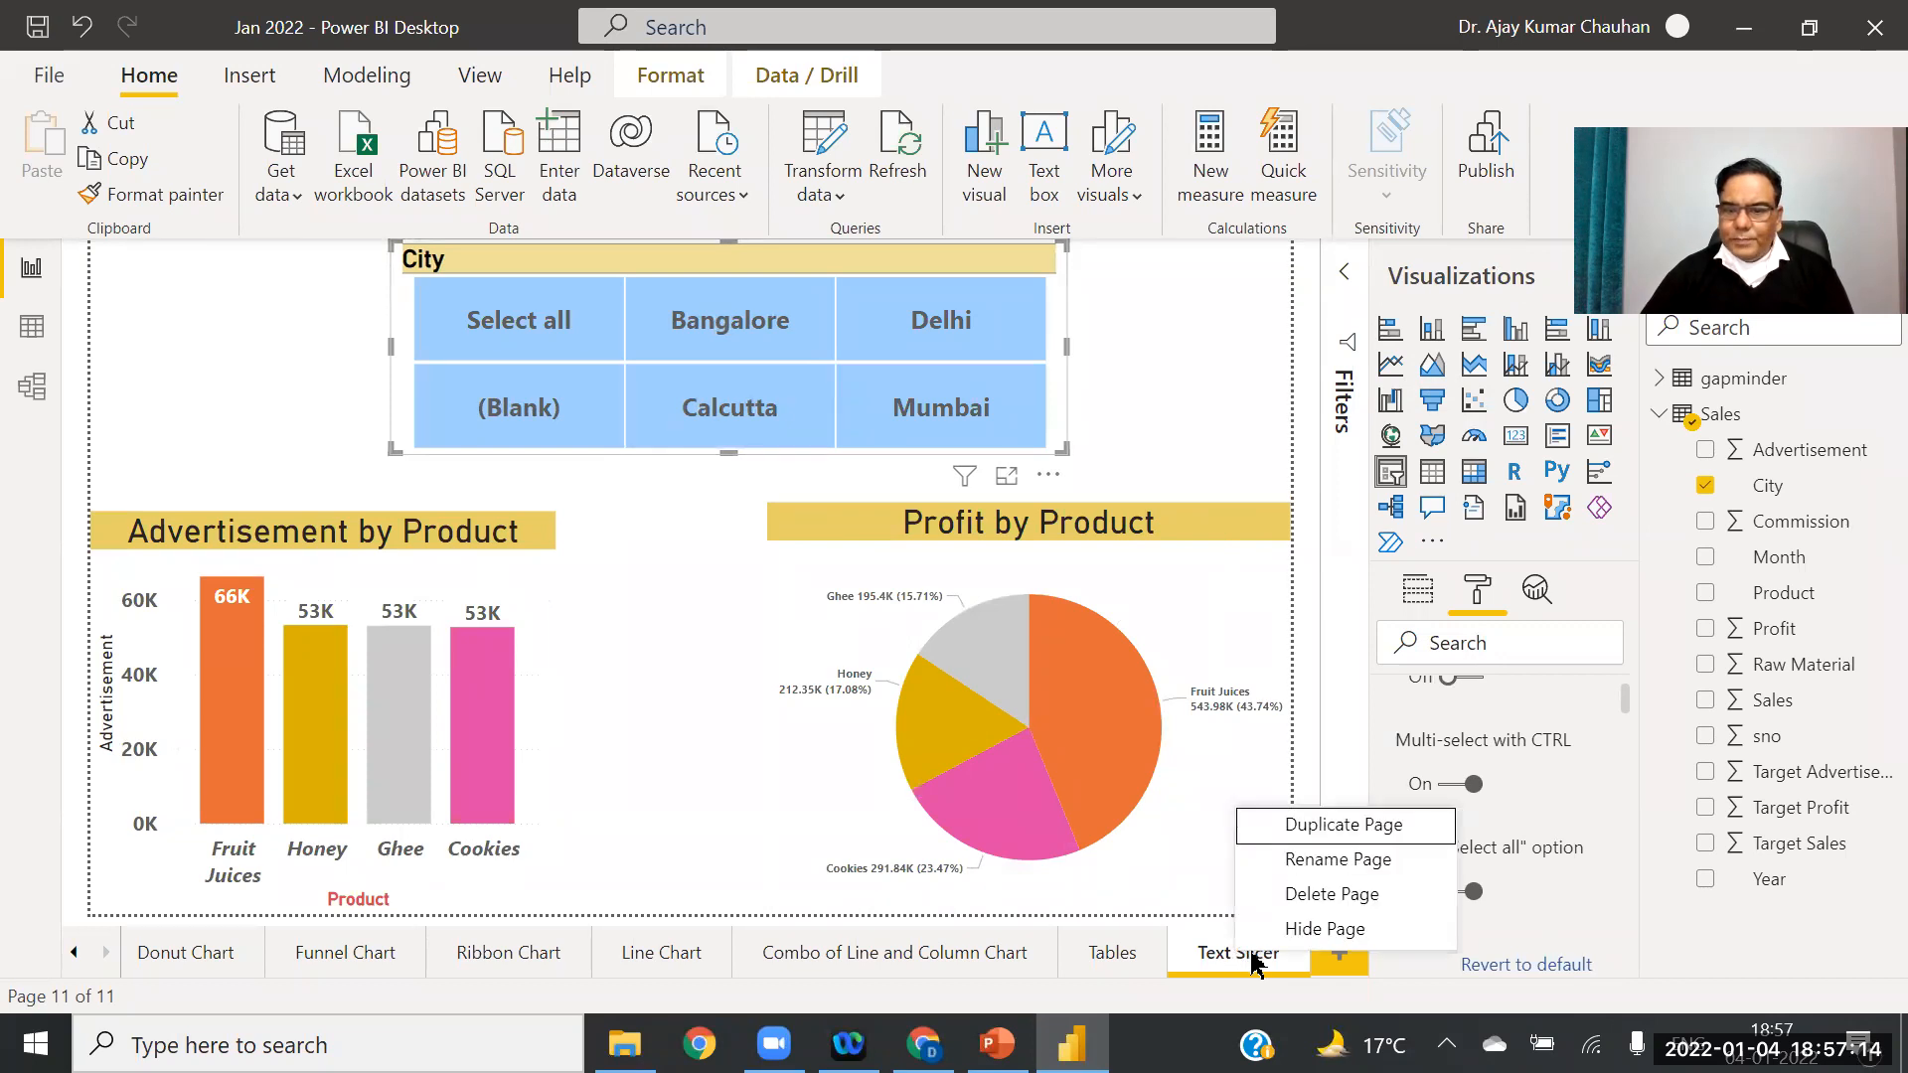
click(1325, 823)
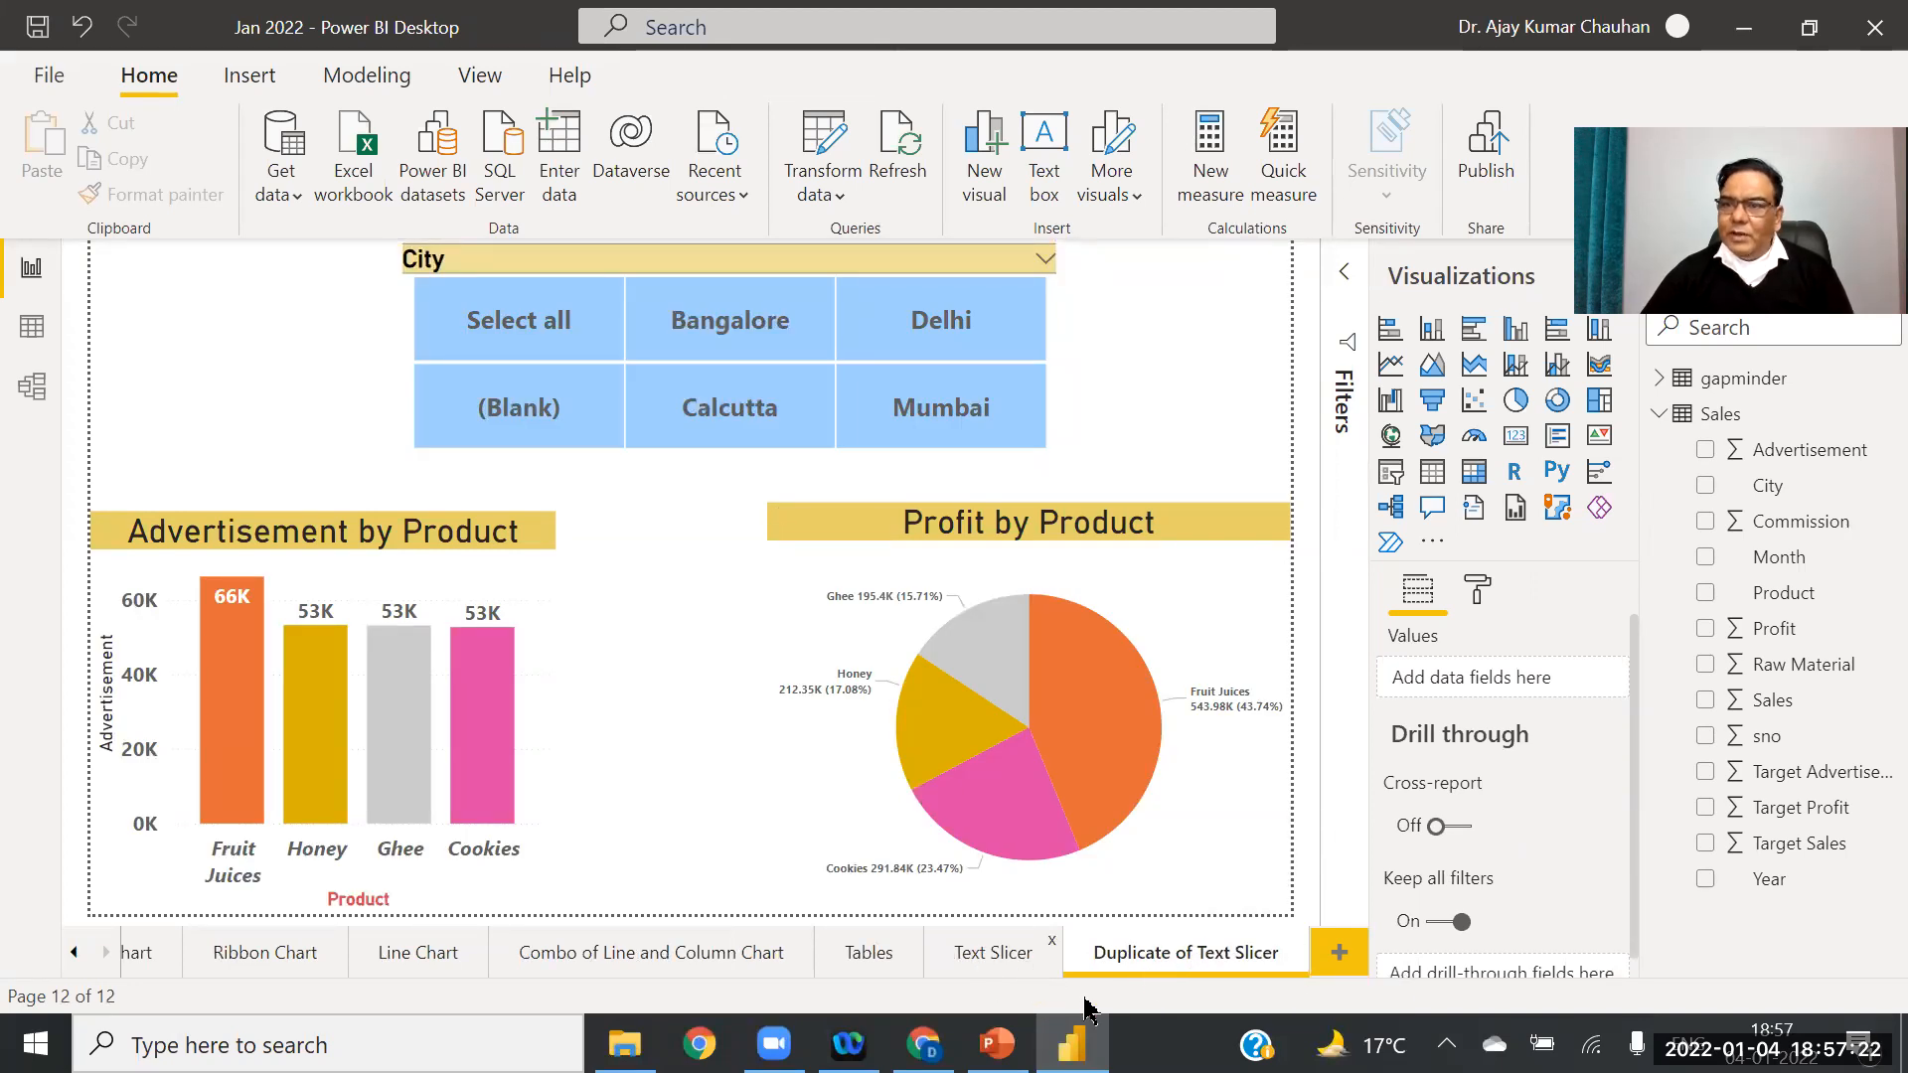
right_click(1183, 959)
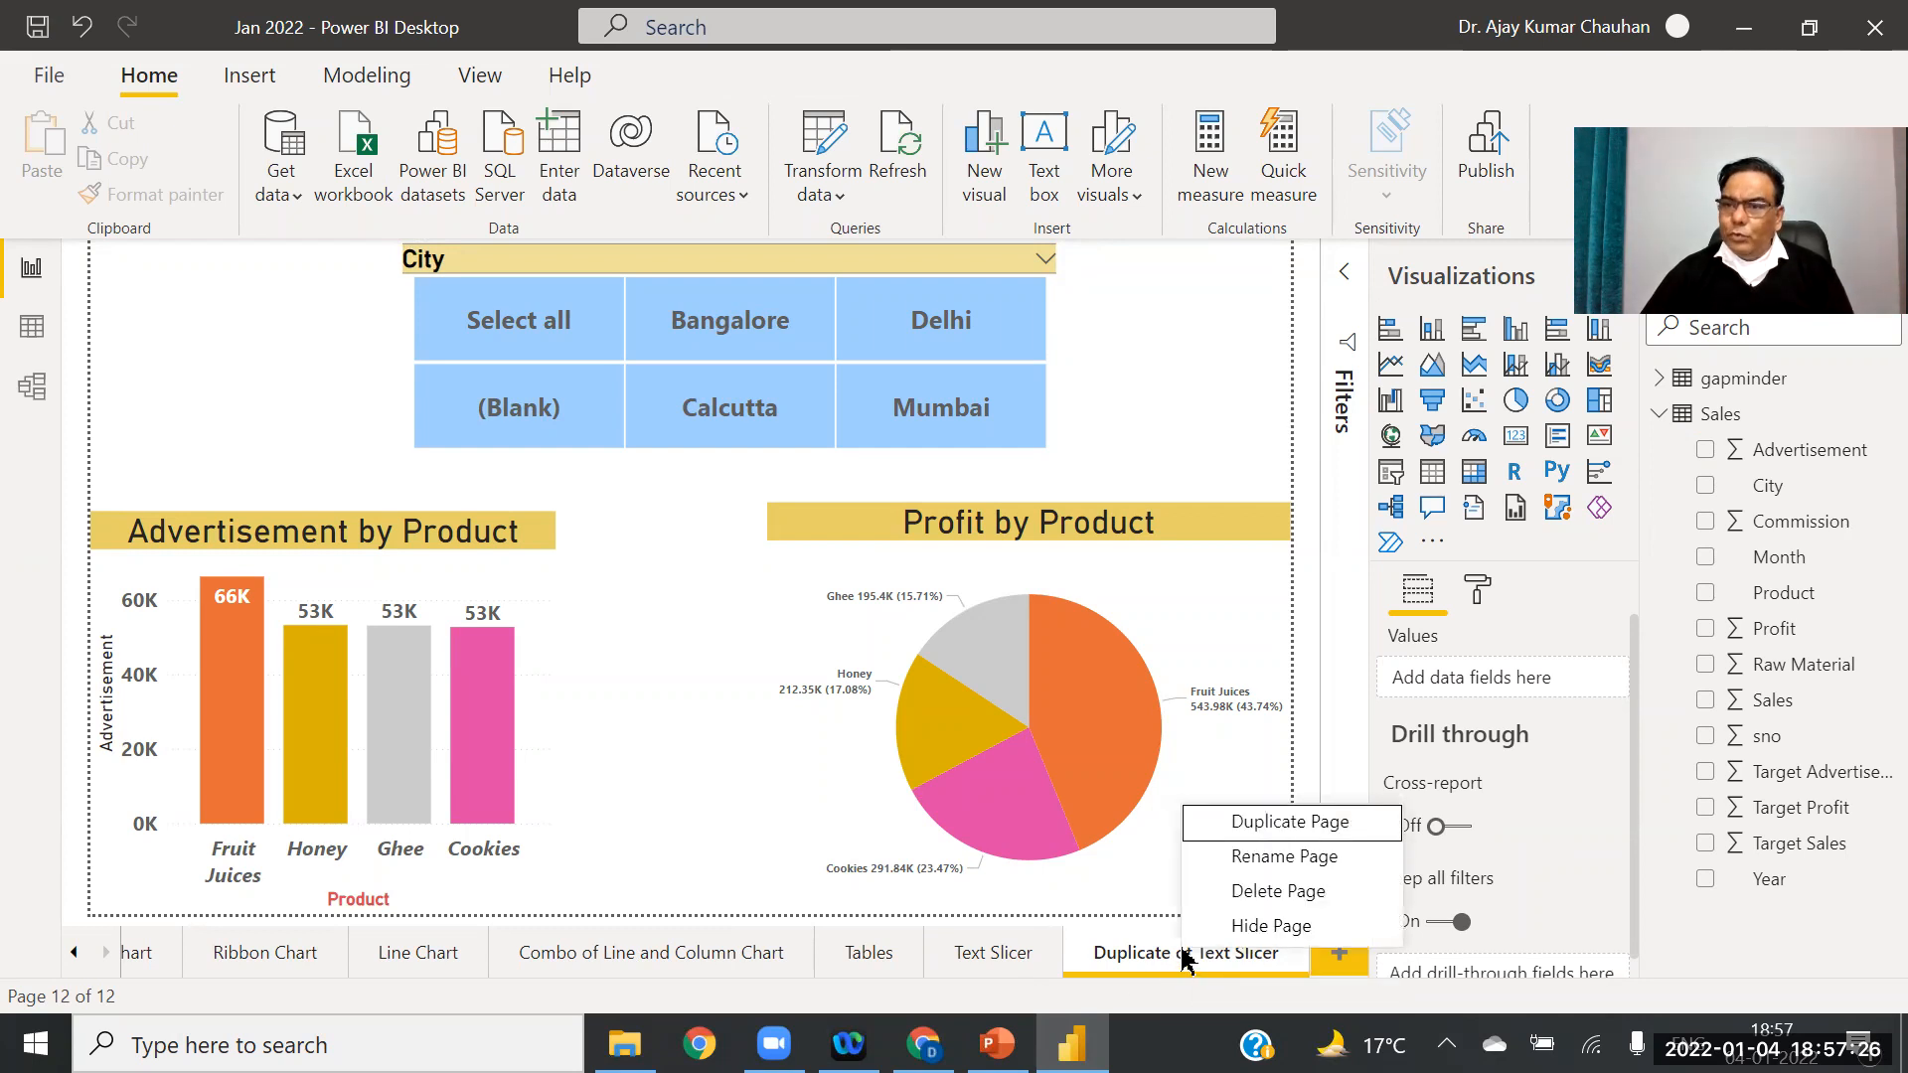
click(1292, 857)
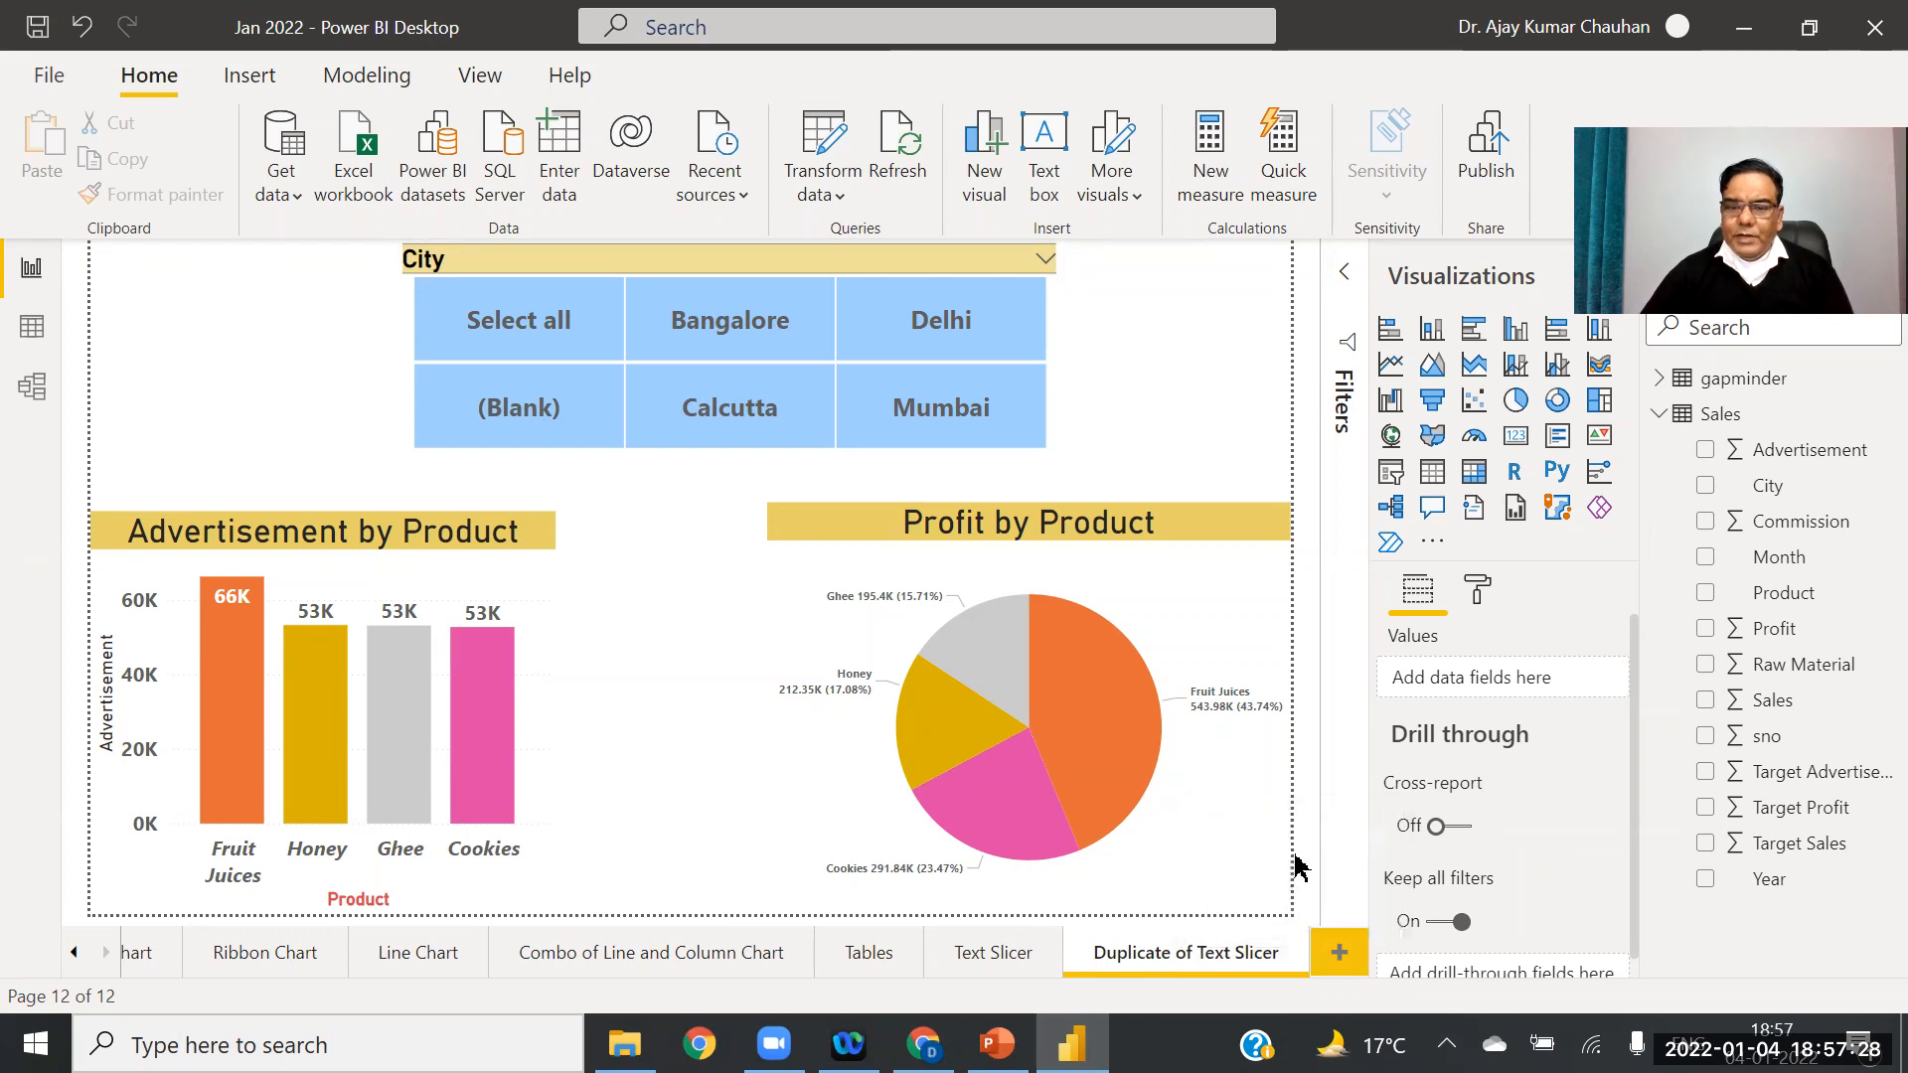
click(1218, 954)
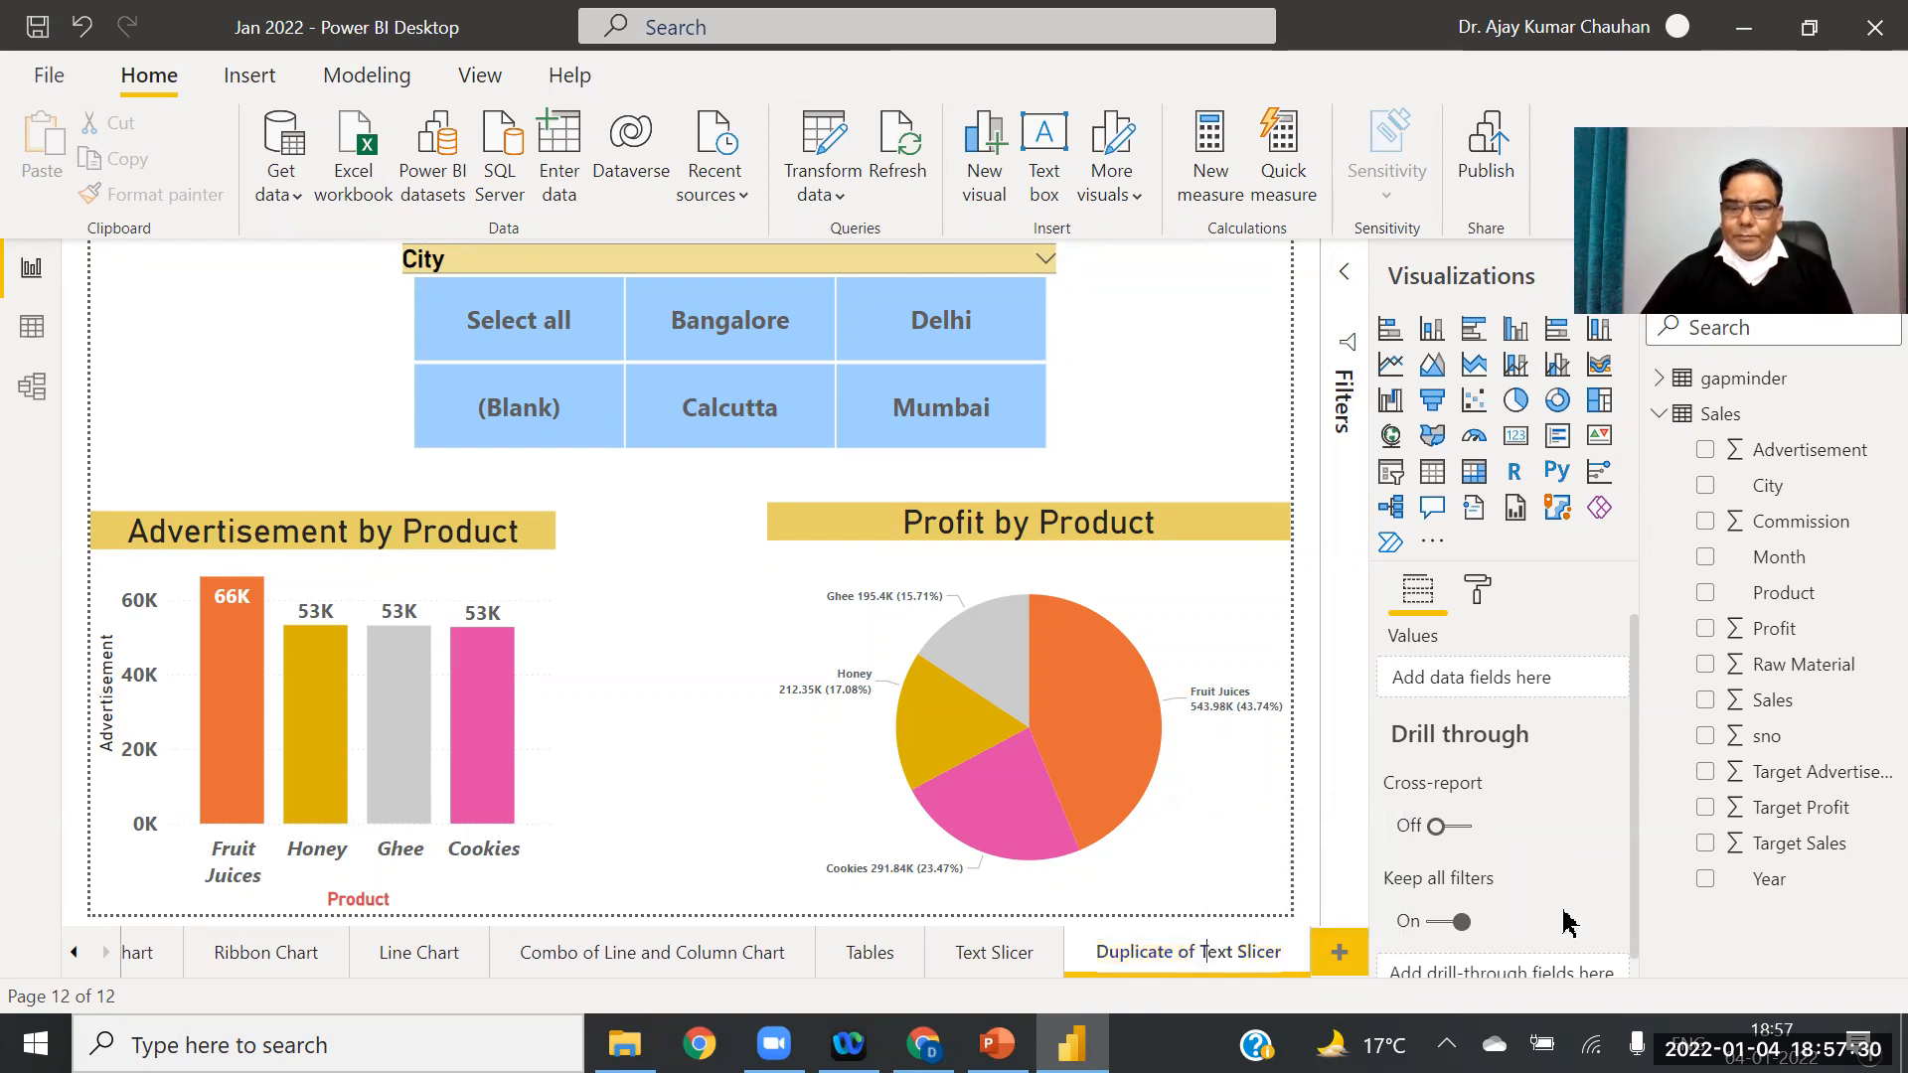
key(BackSpace)
key(BackSpace)
key(BackSpace)
key(BackSpace)
key(BackSpace)
key(BackSpace)
key(BackSpace)
key(BackSpace)
key(BackSpace)
key(BackSpace)
key(BackSpace)
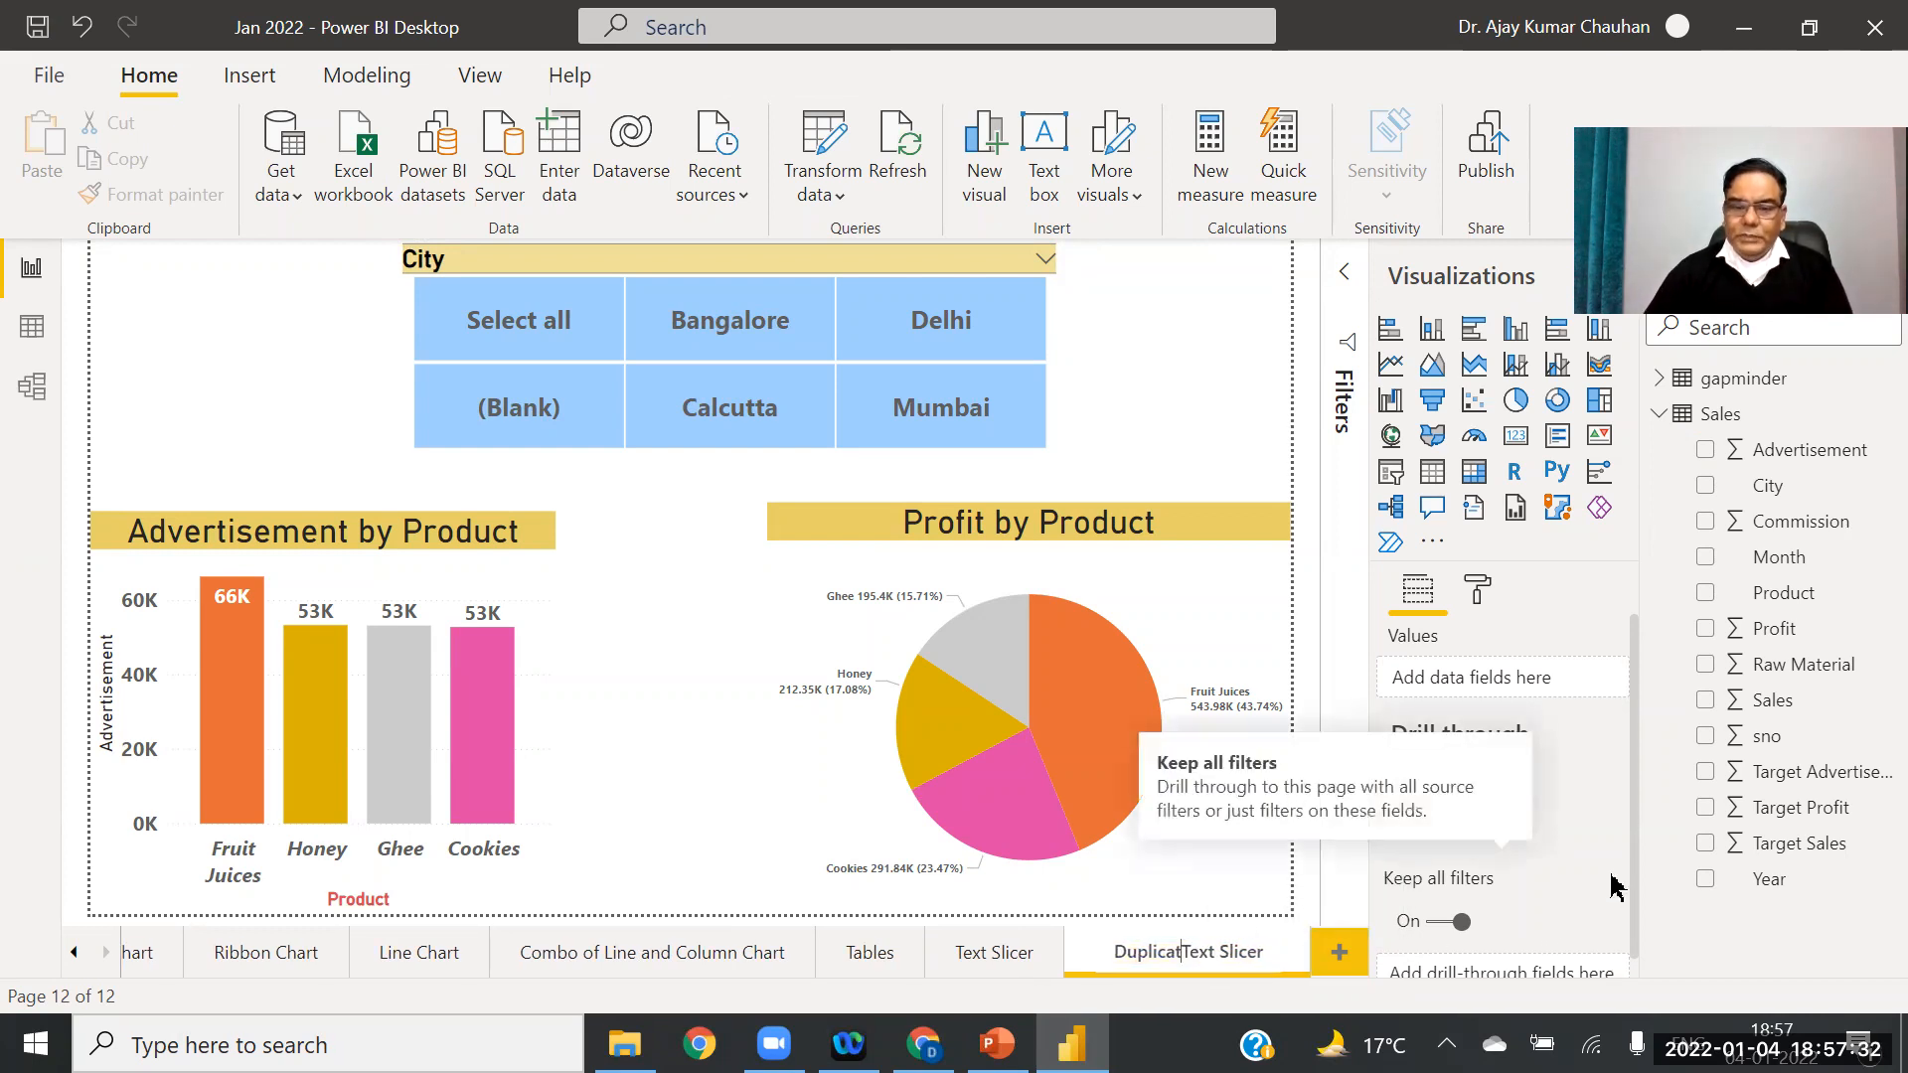
key(BackSpace)
key(BackSpace)
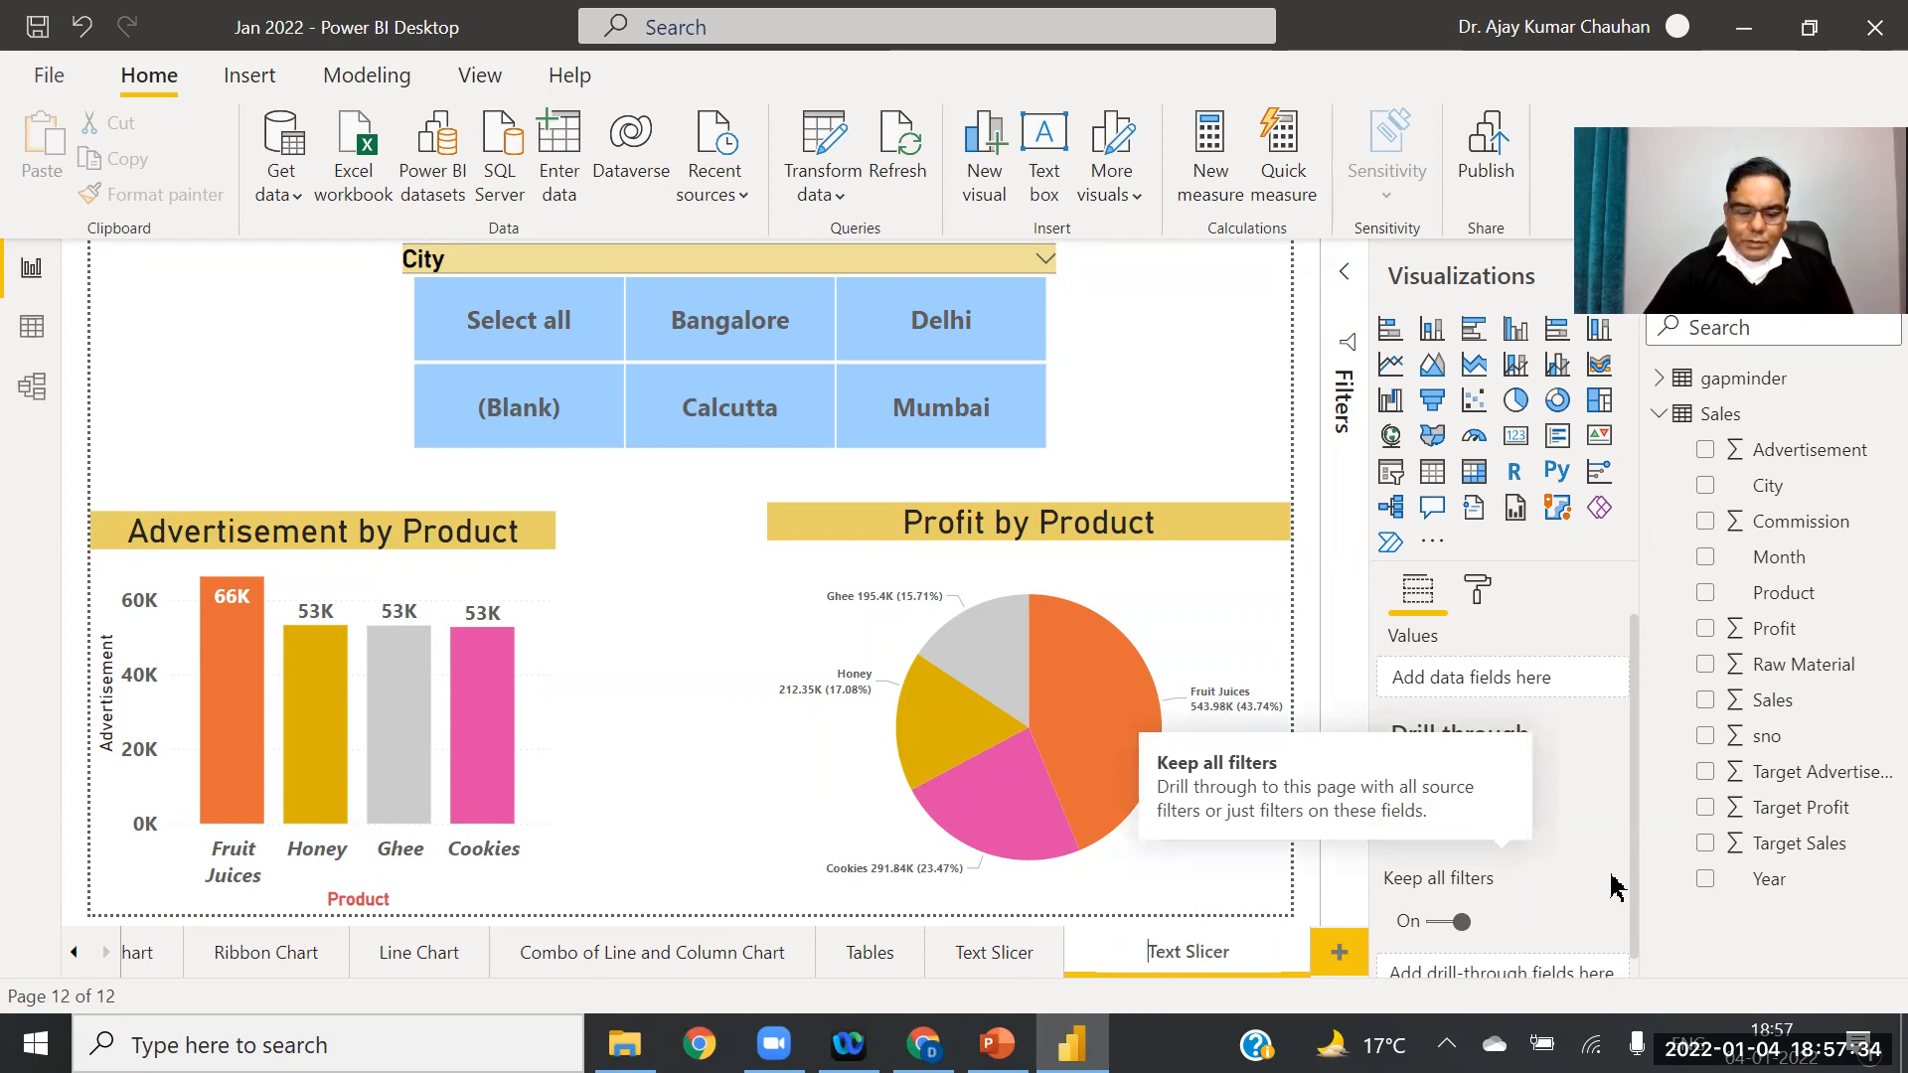
text(Hirarc)
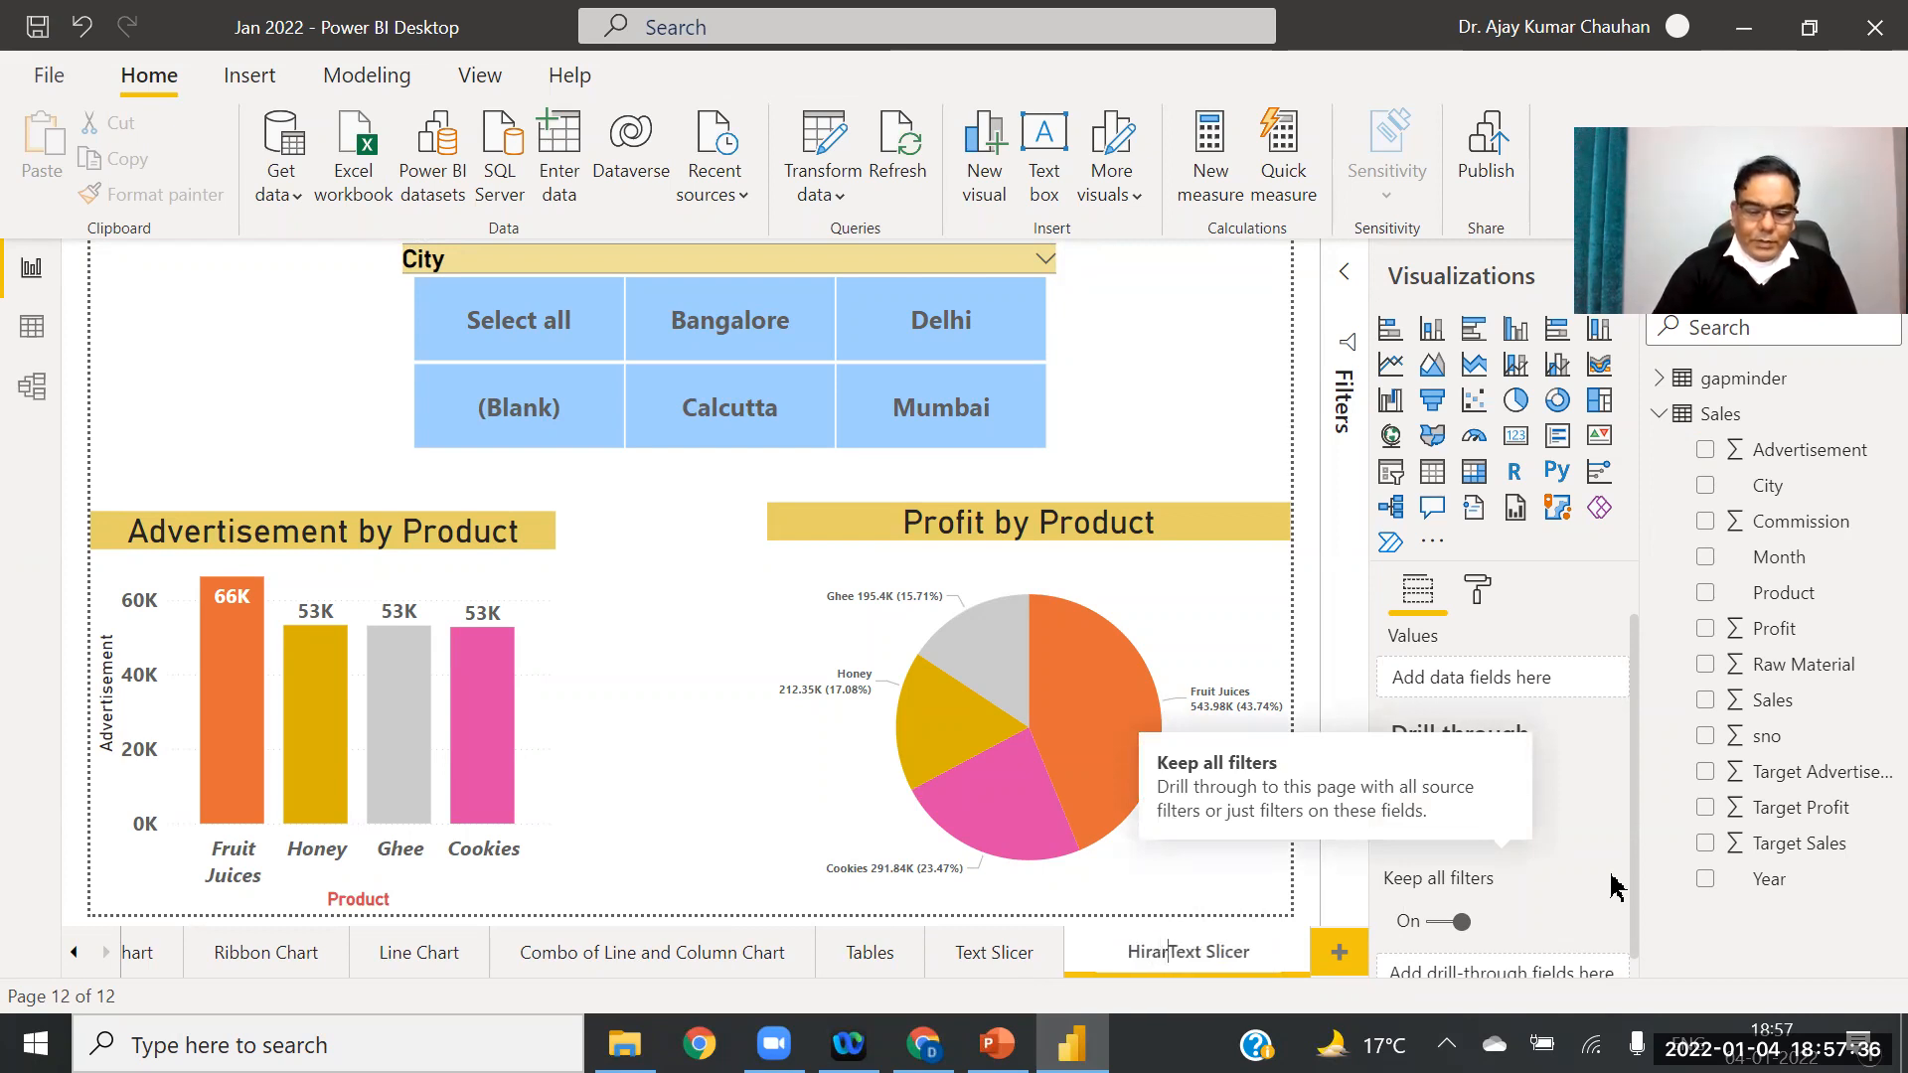
text(hy)
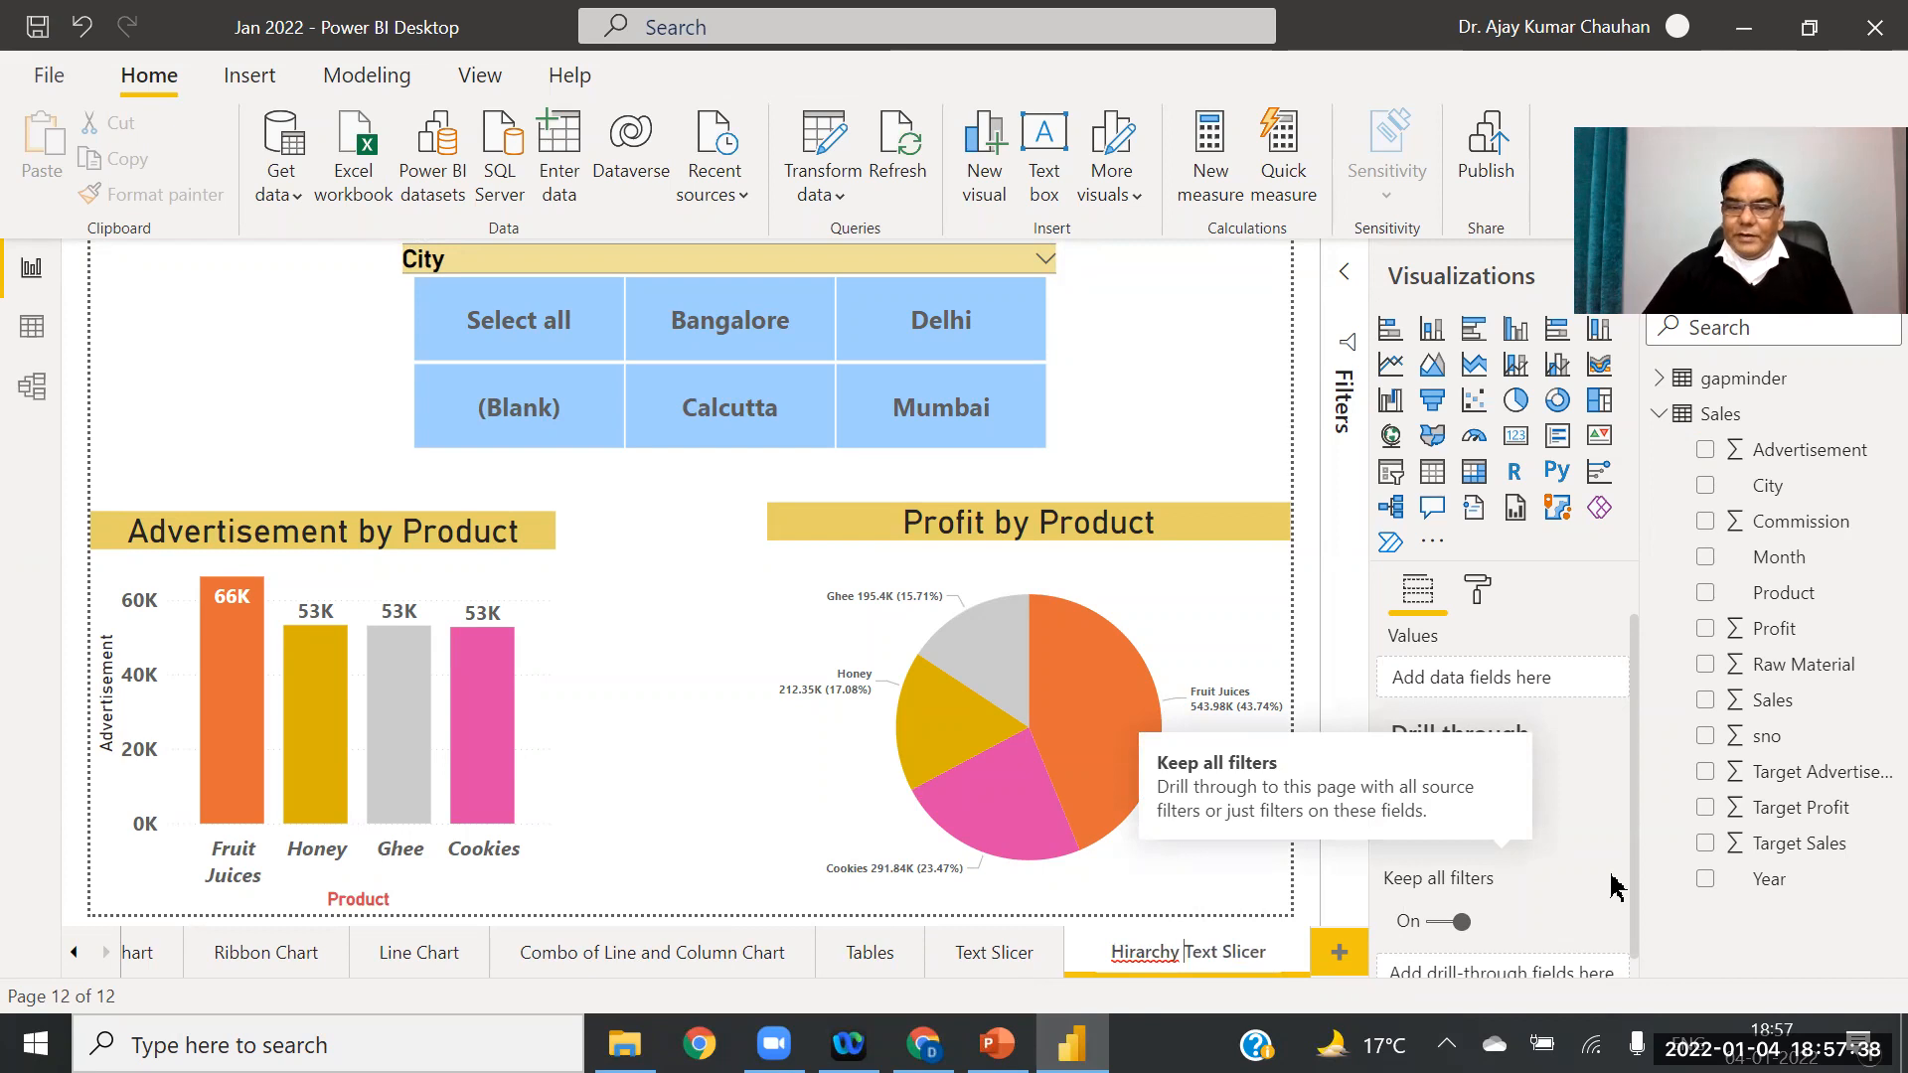
key(Return)
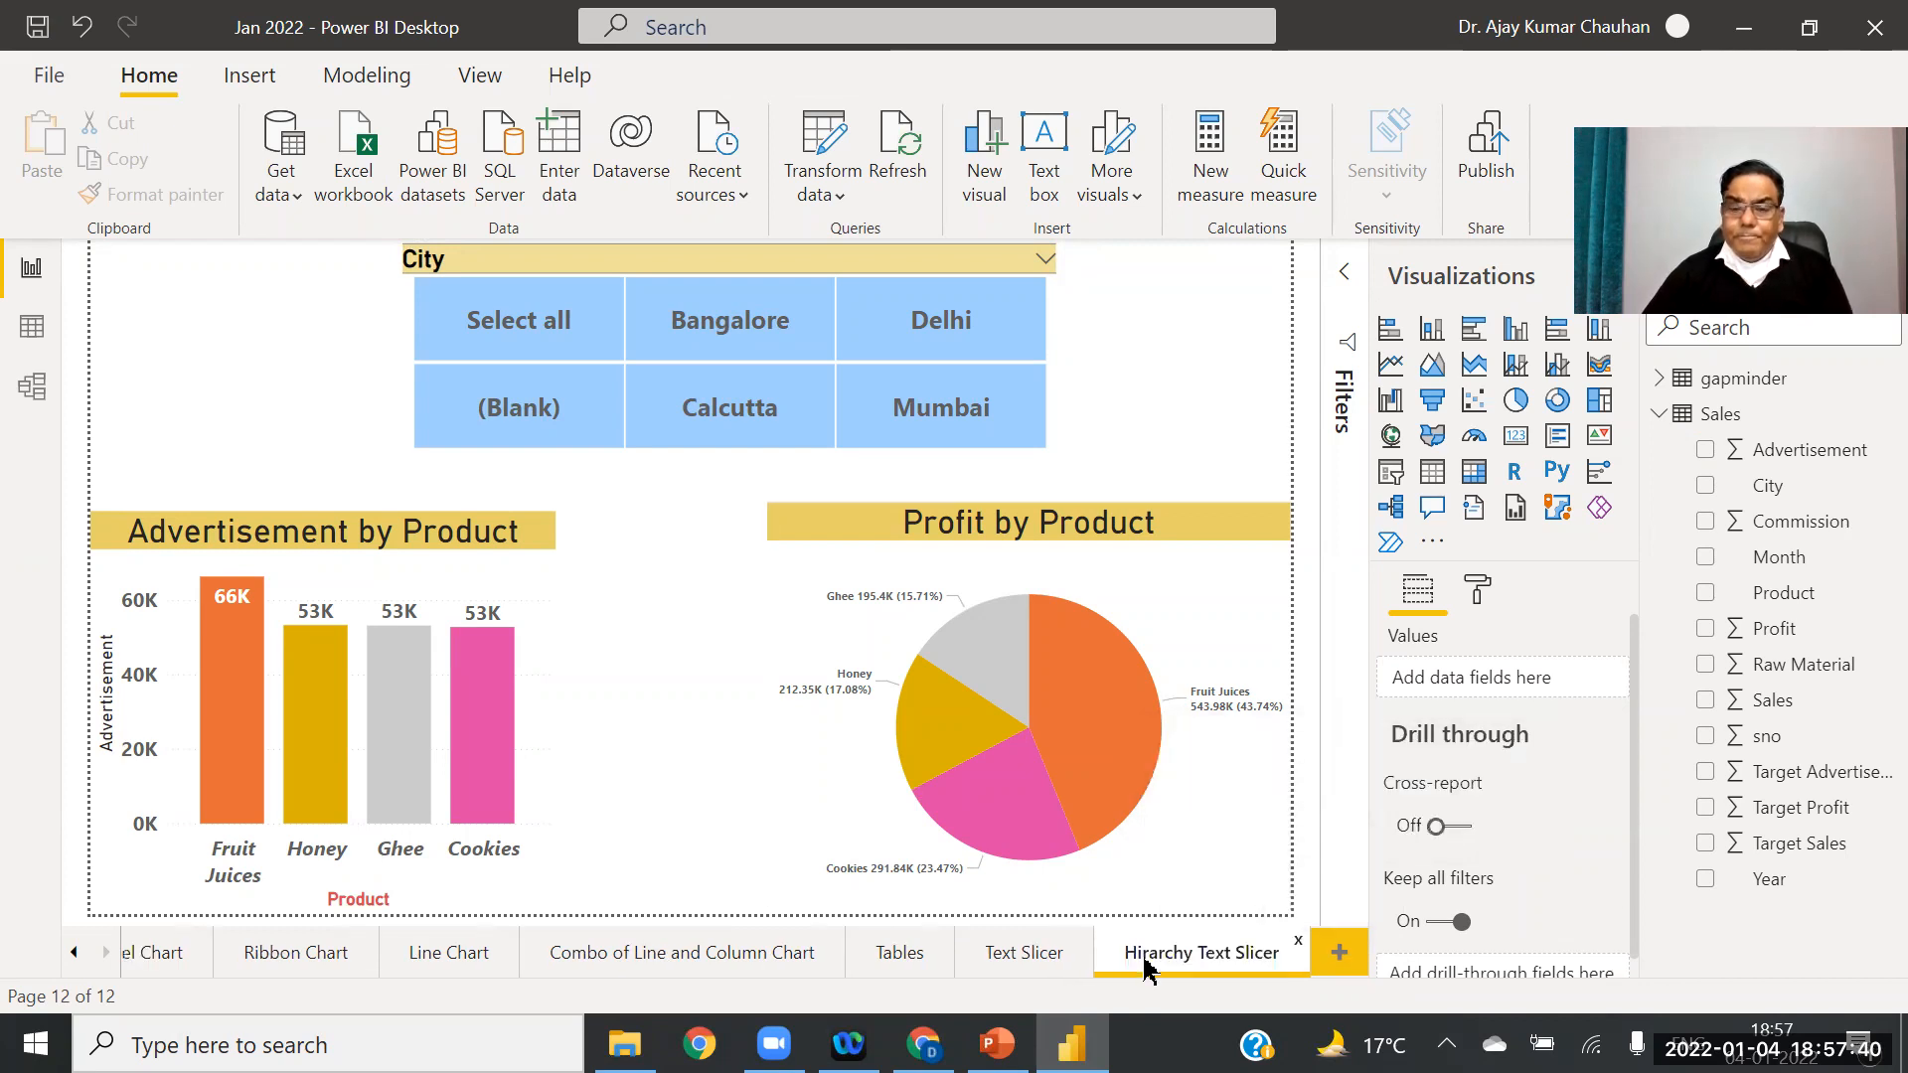
right_click(1153, 968)
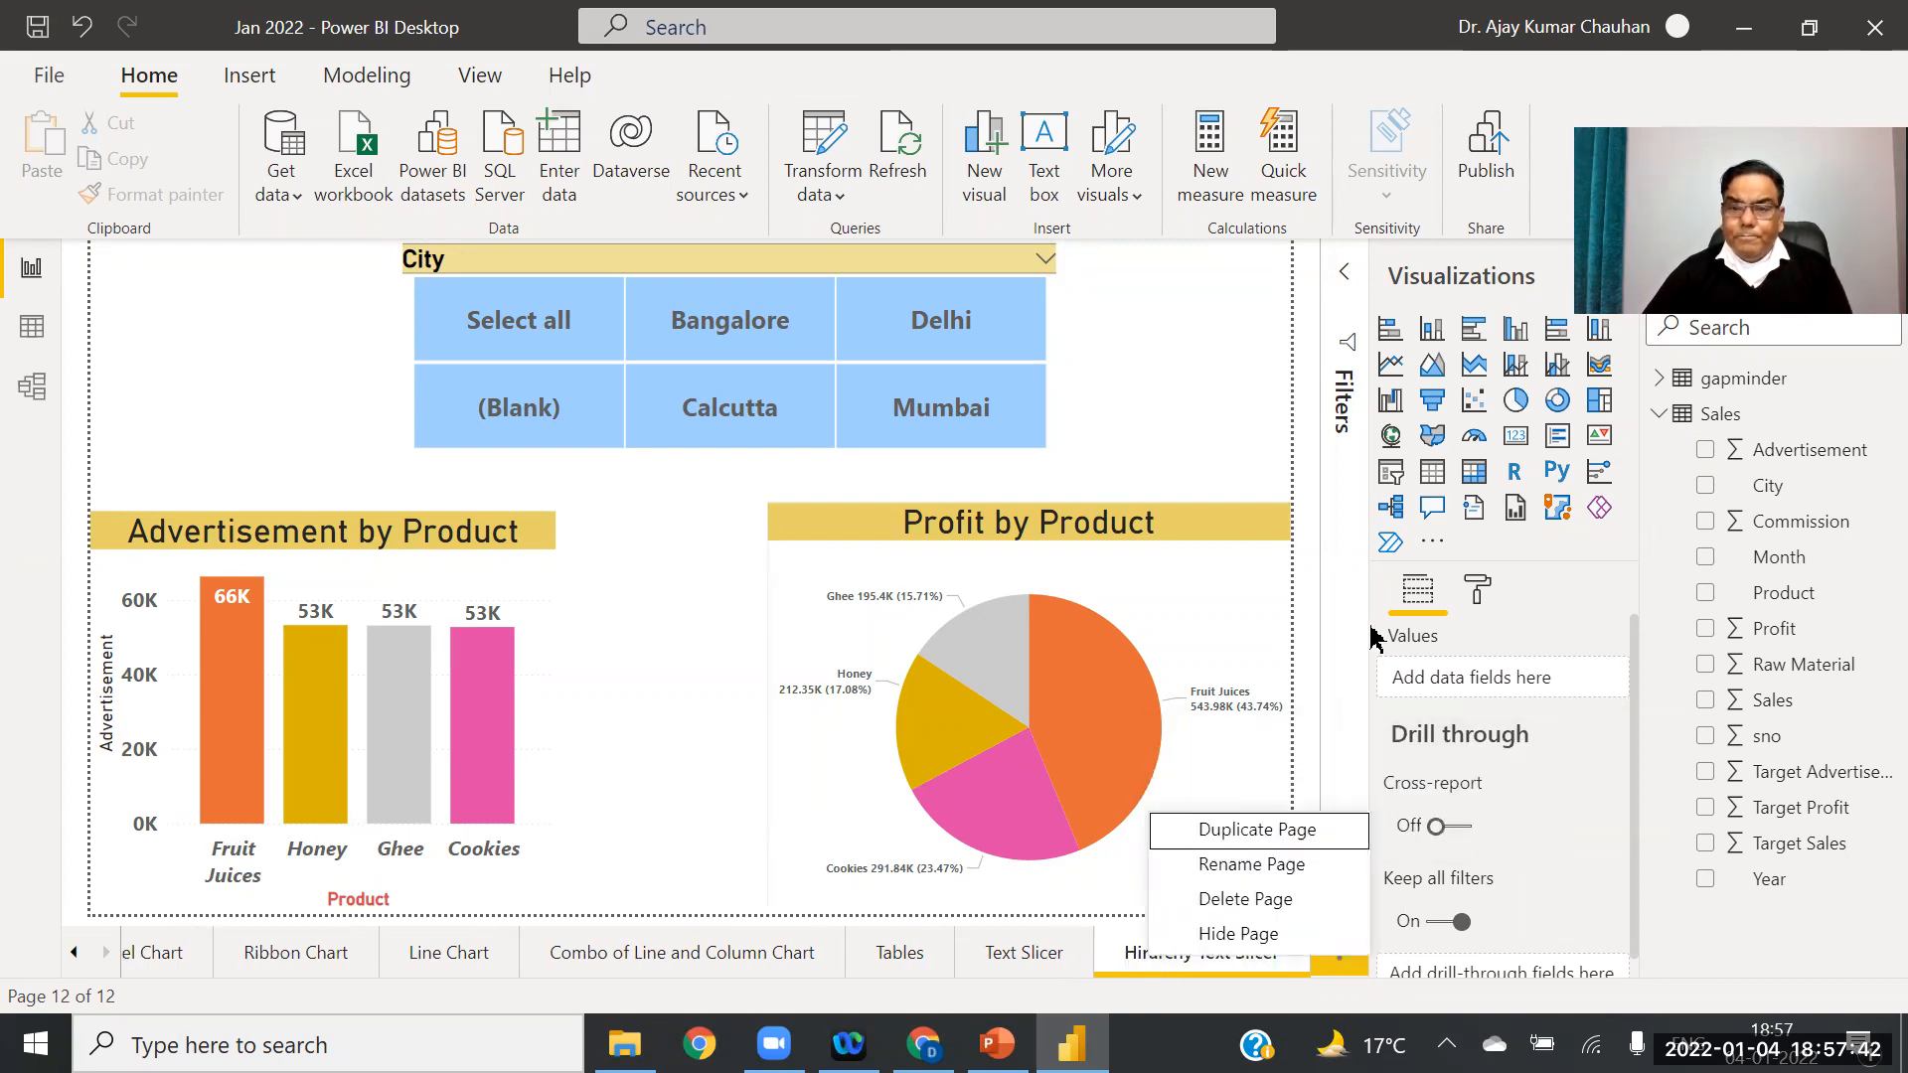
click(1335, 603)
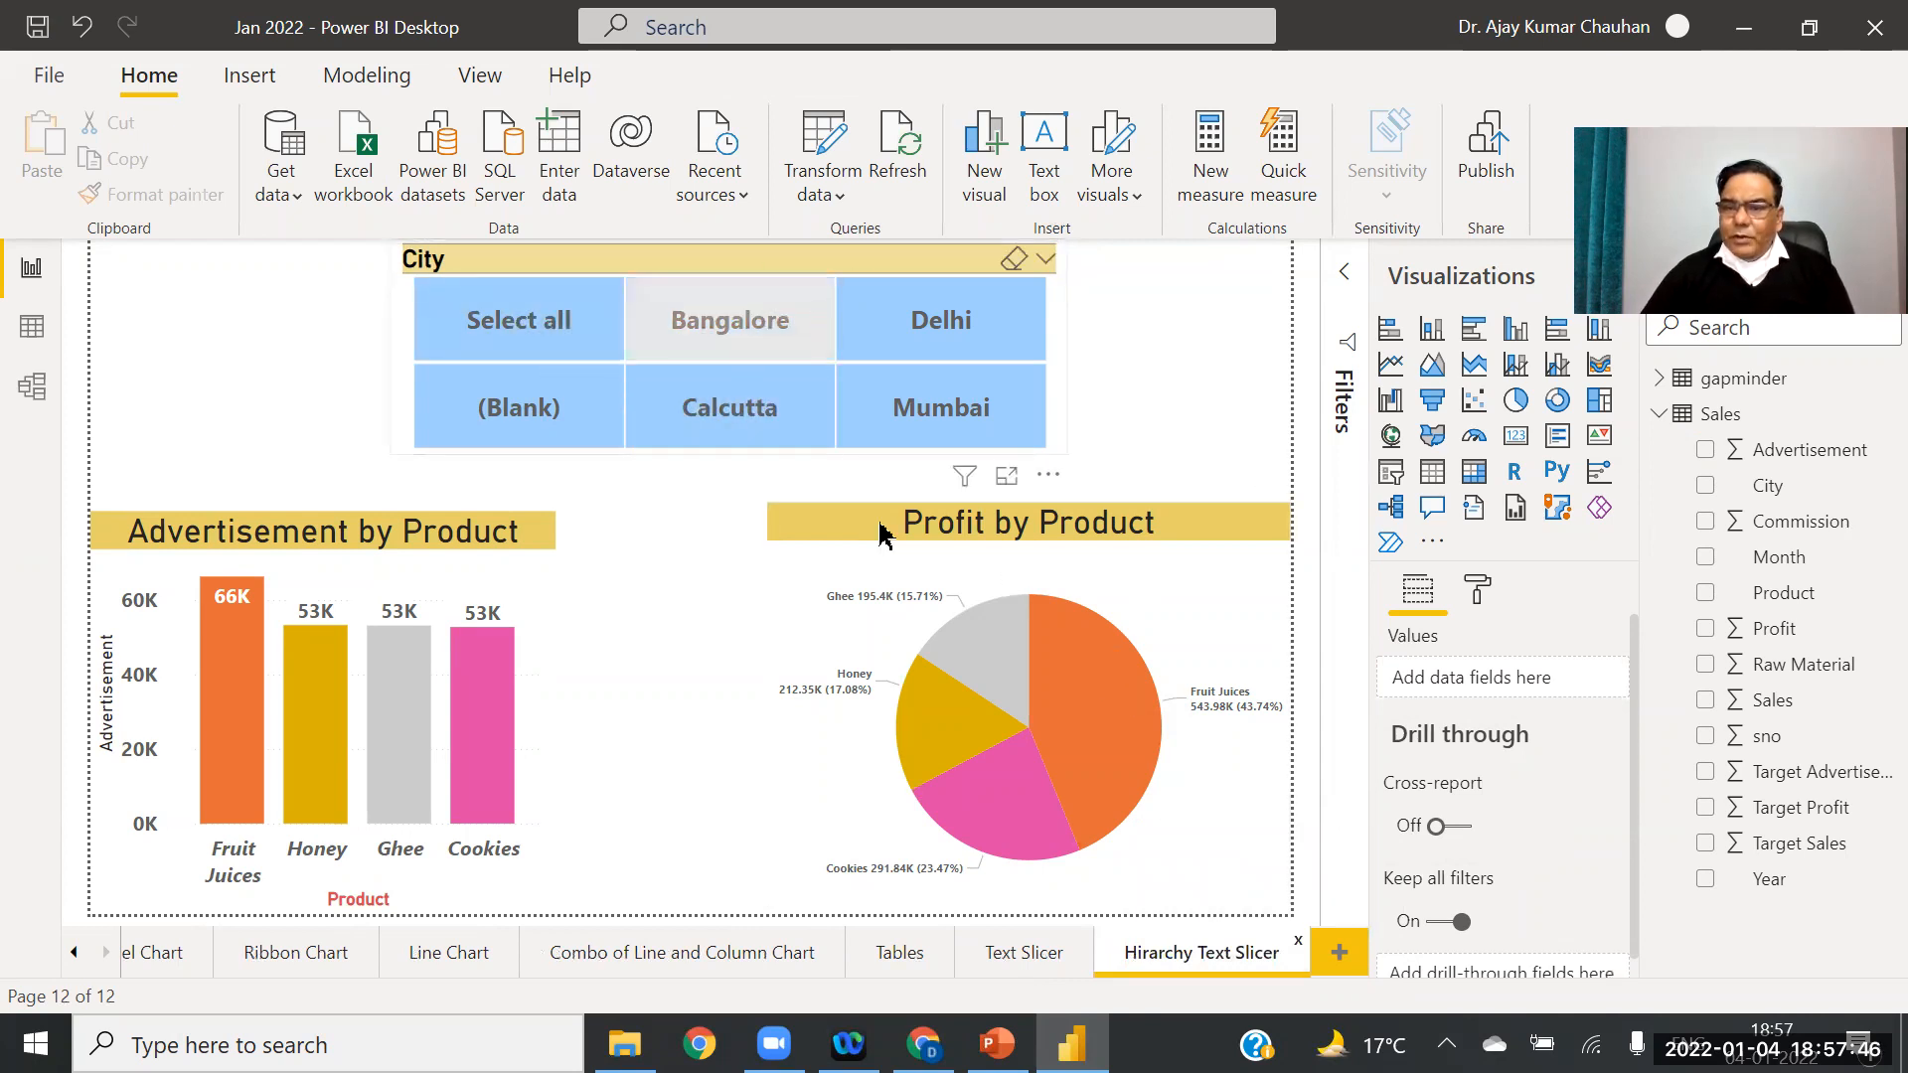
Step: Select Bangalore in the City slicer and set the slicer's General Orientation to Vertical
click(725, 332)
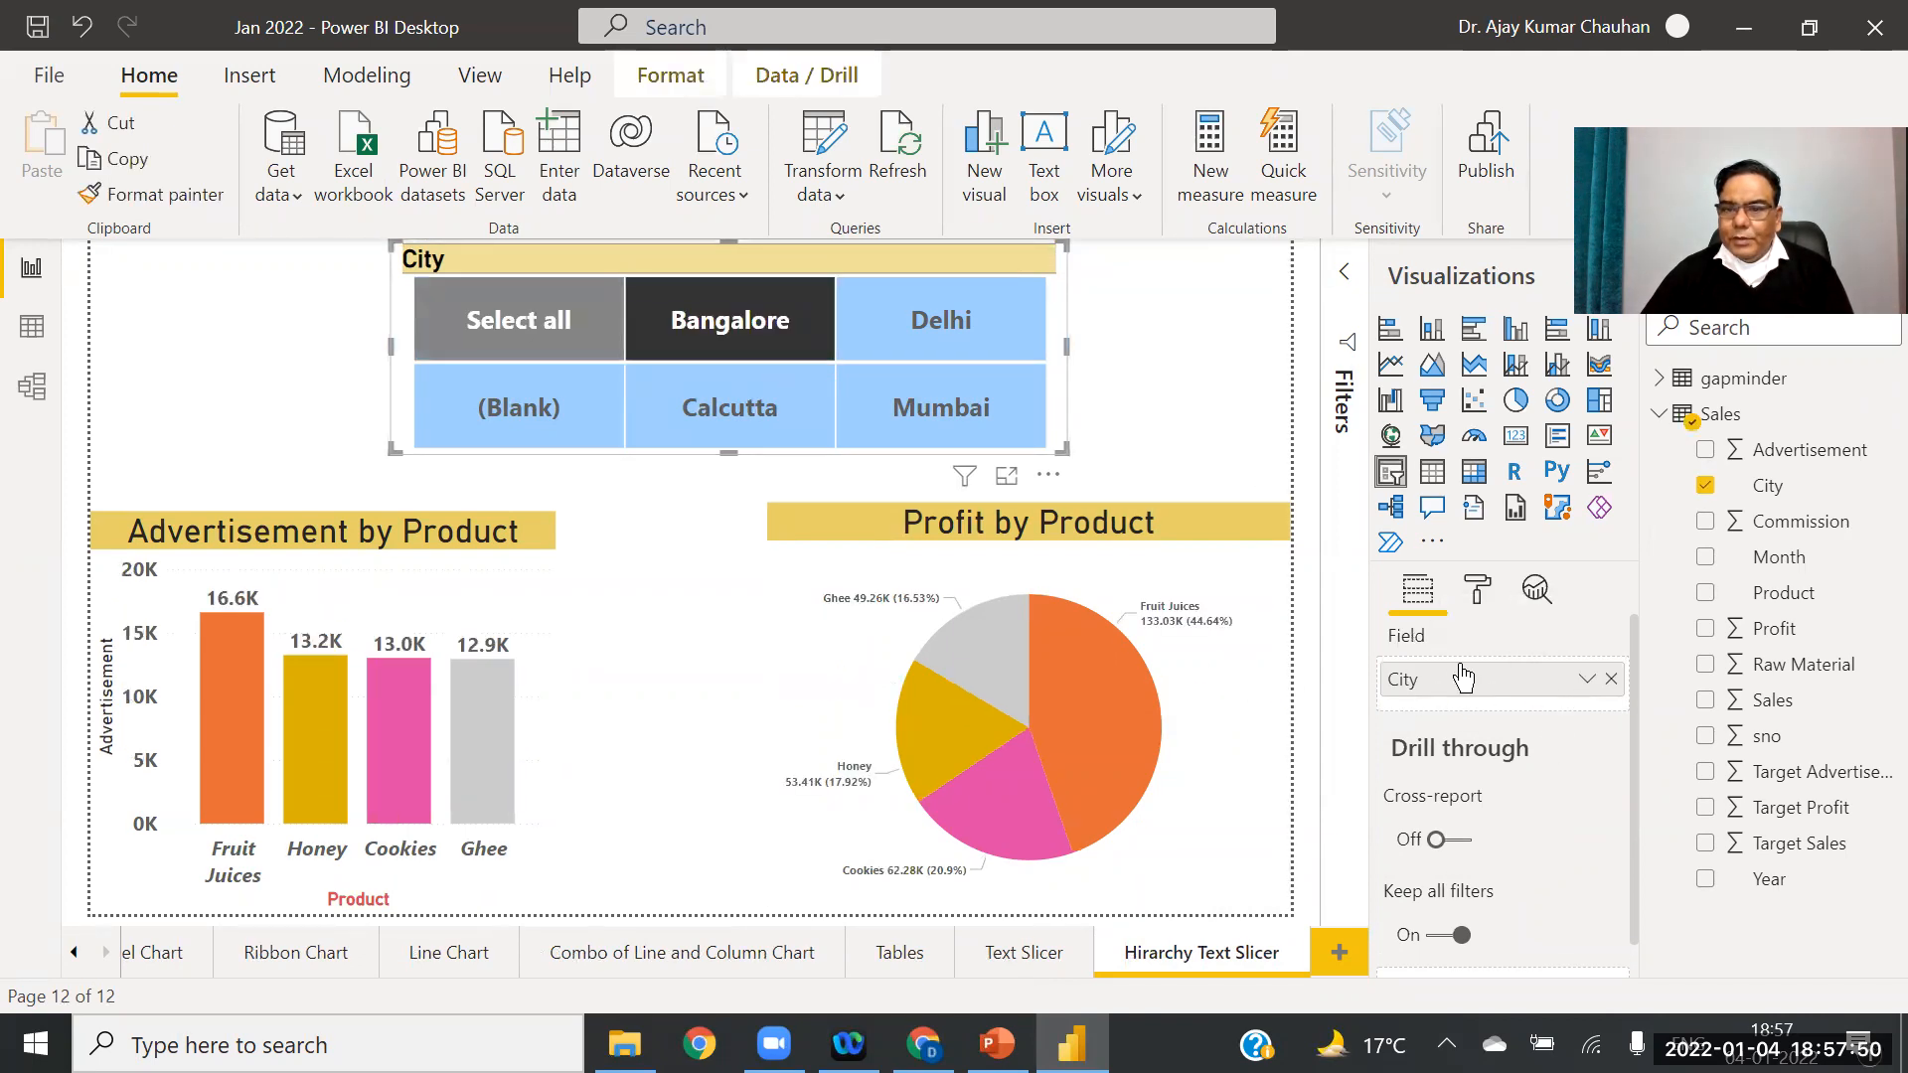
click(1481, 590)
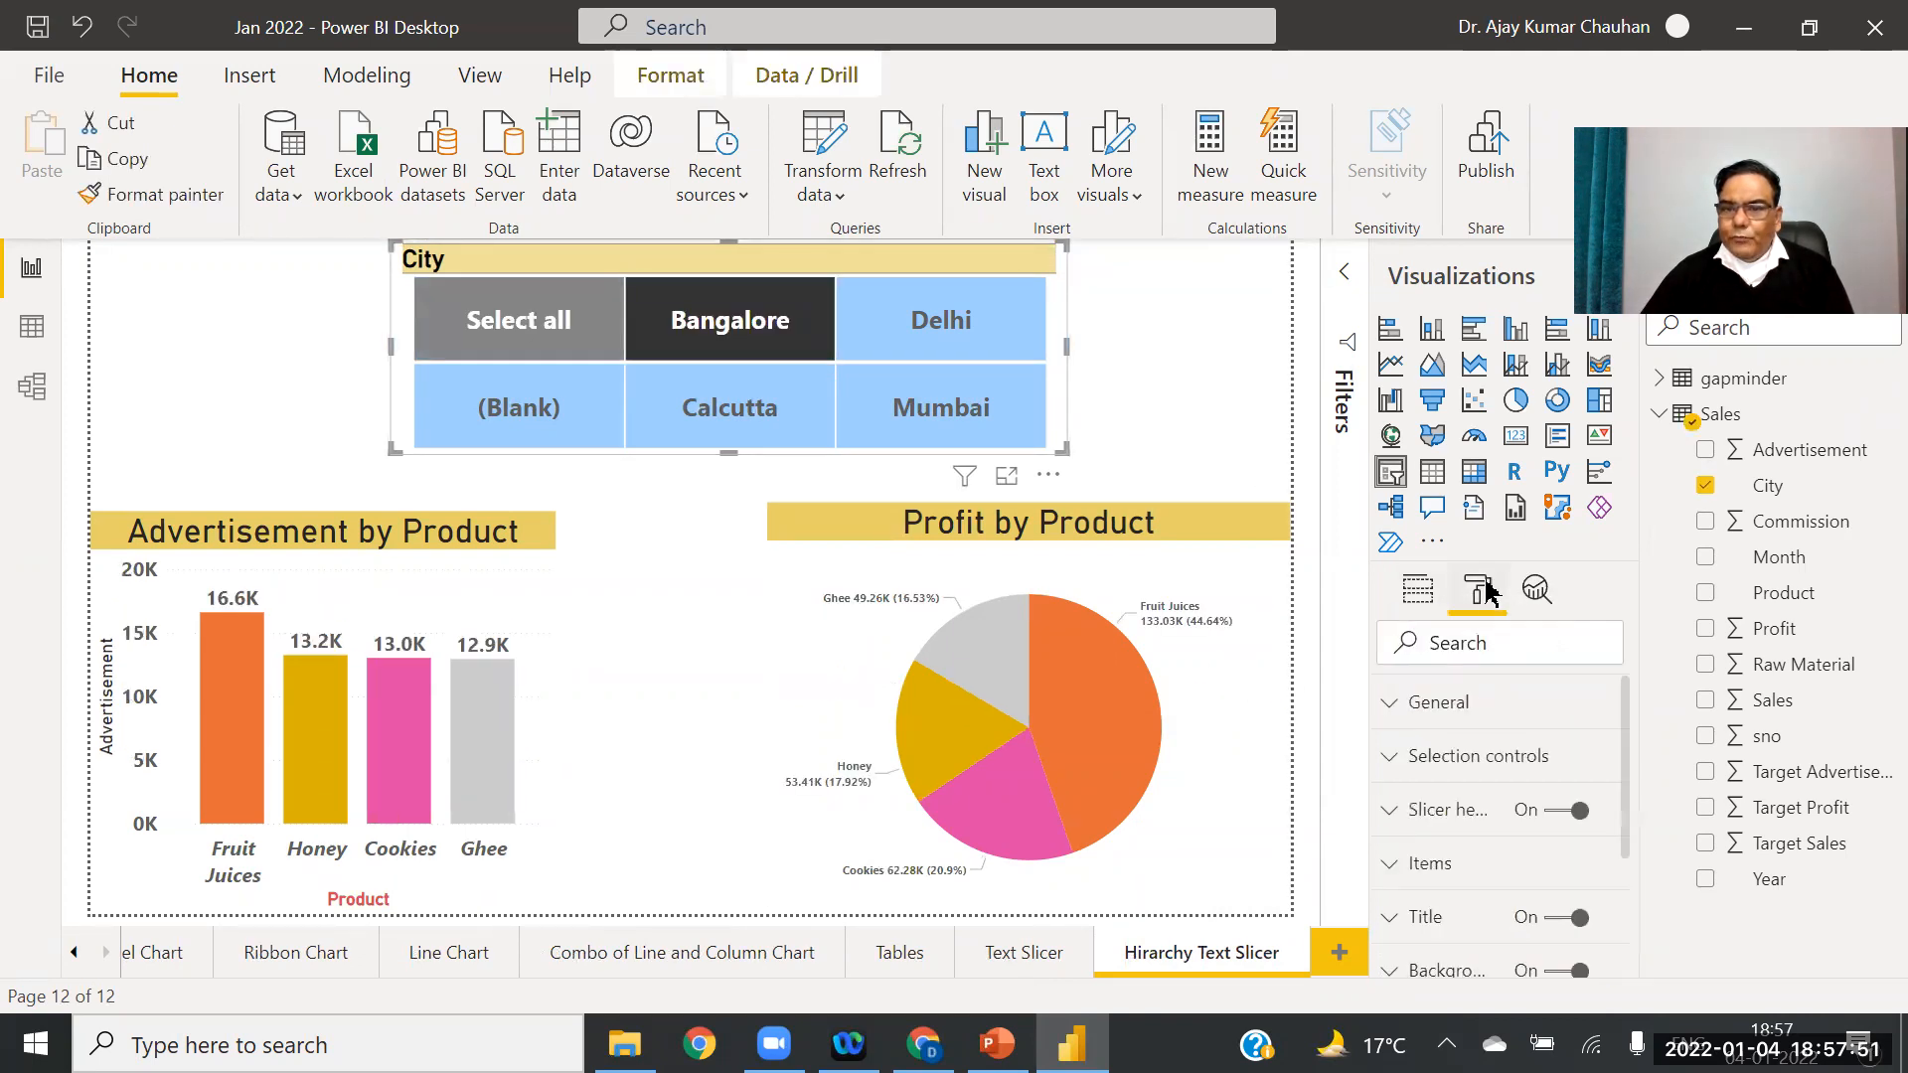
click(1441, 705)
drag(1627, 708, 1627, 748)
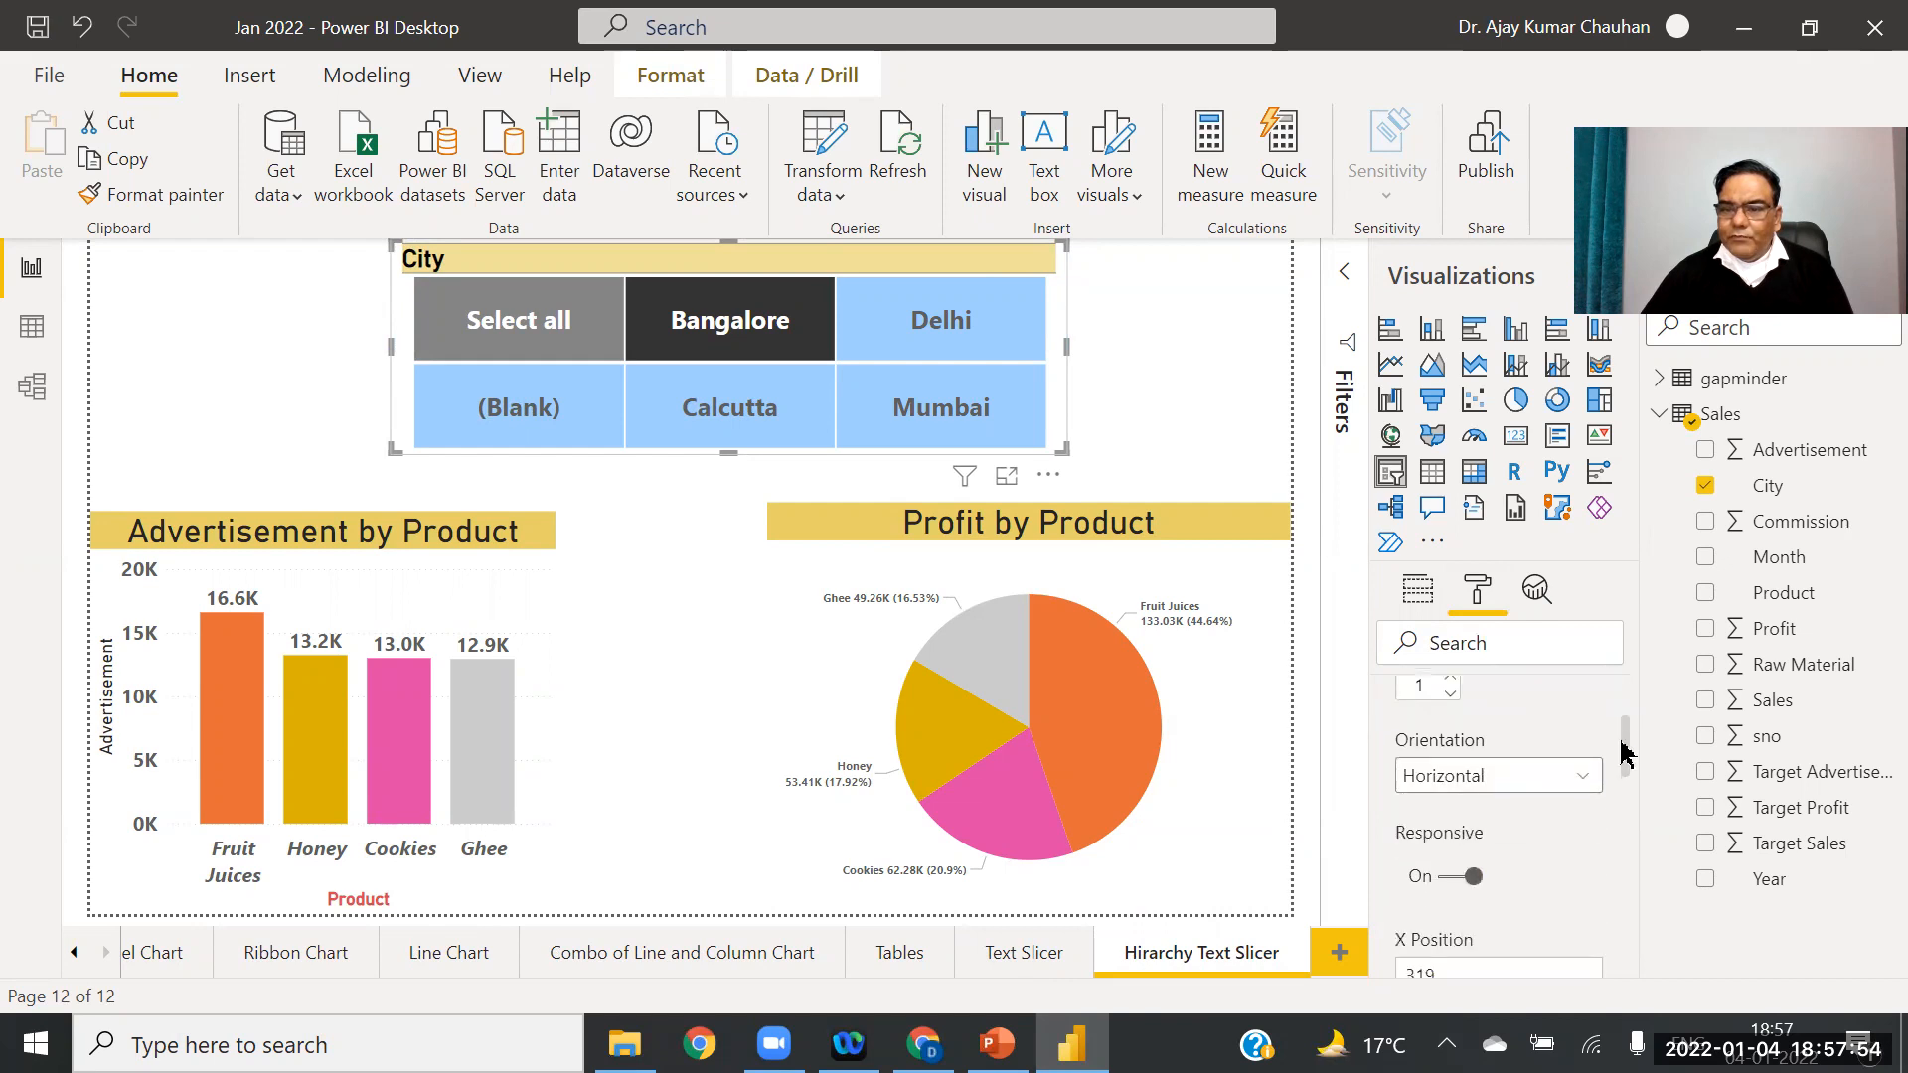
click(1496, 776)
click(1478, 821)
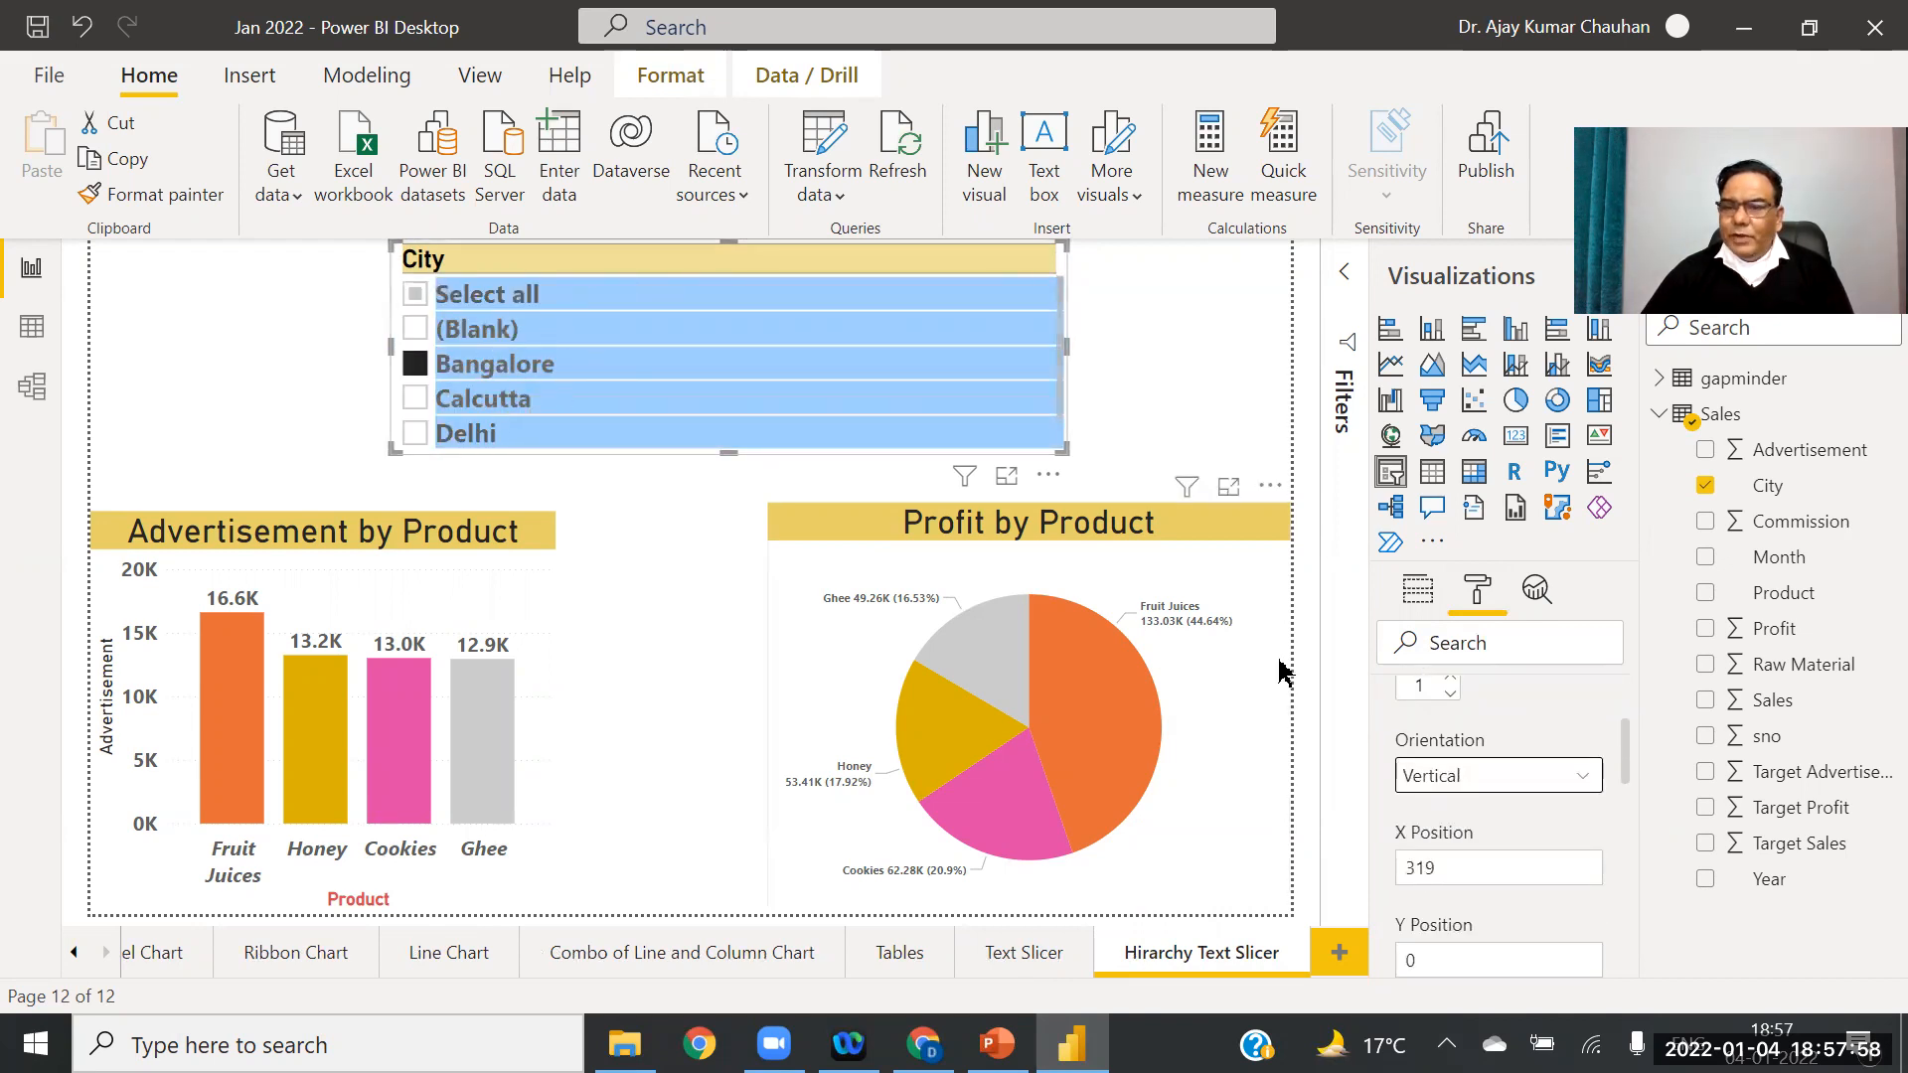
scroll(1627, 757, up, 3)
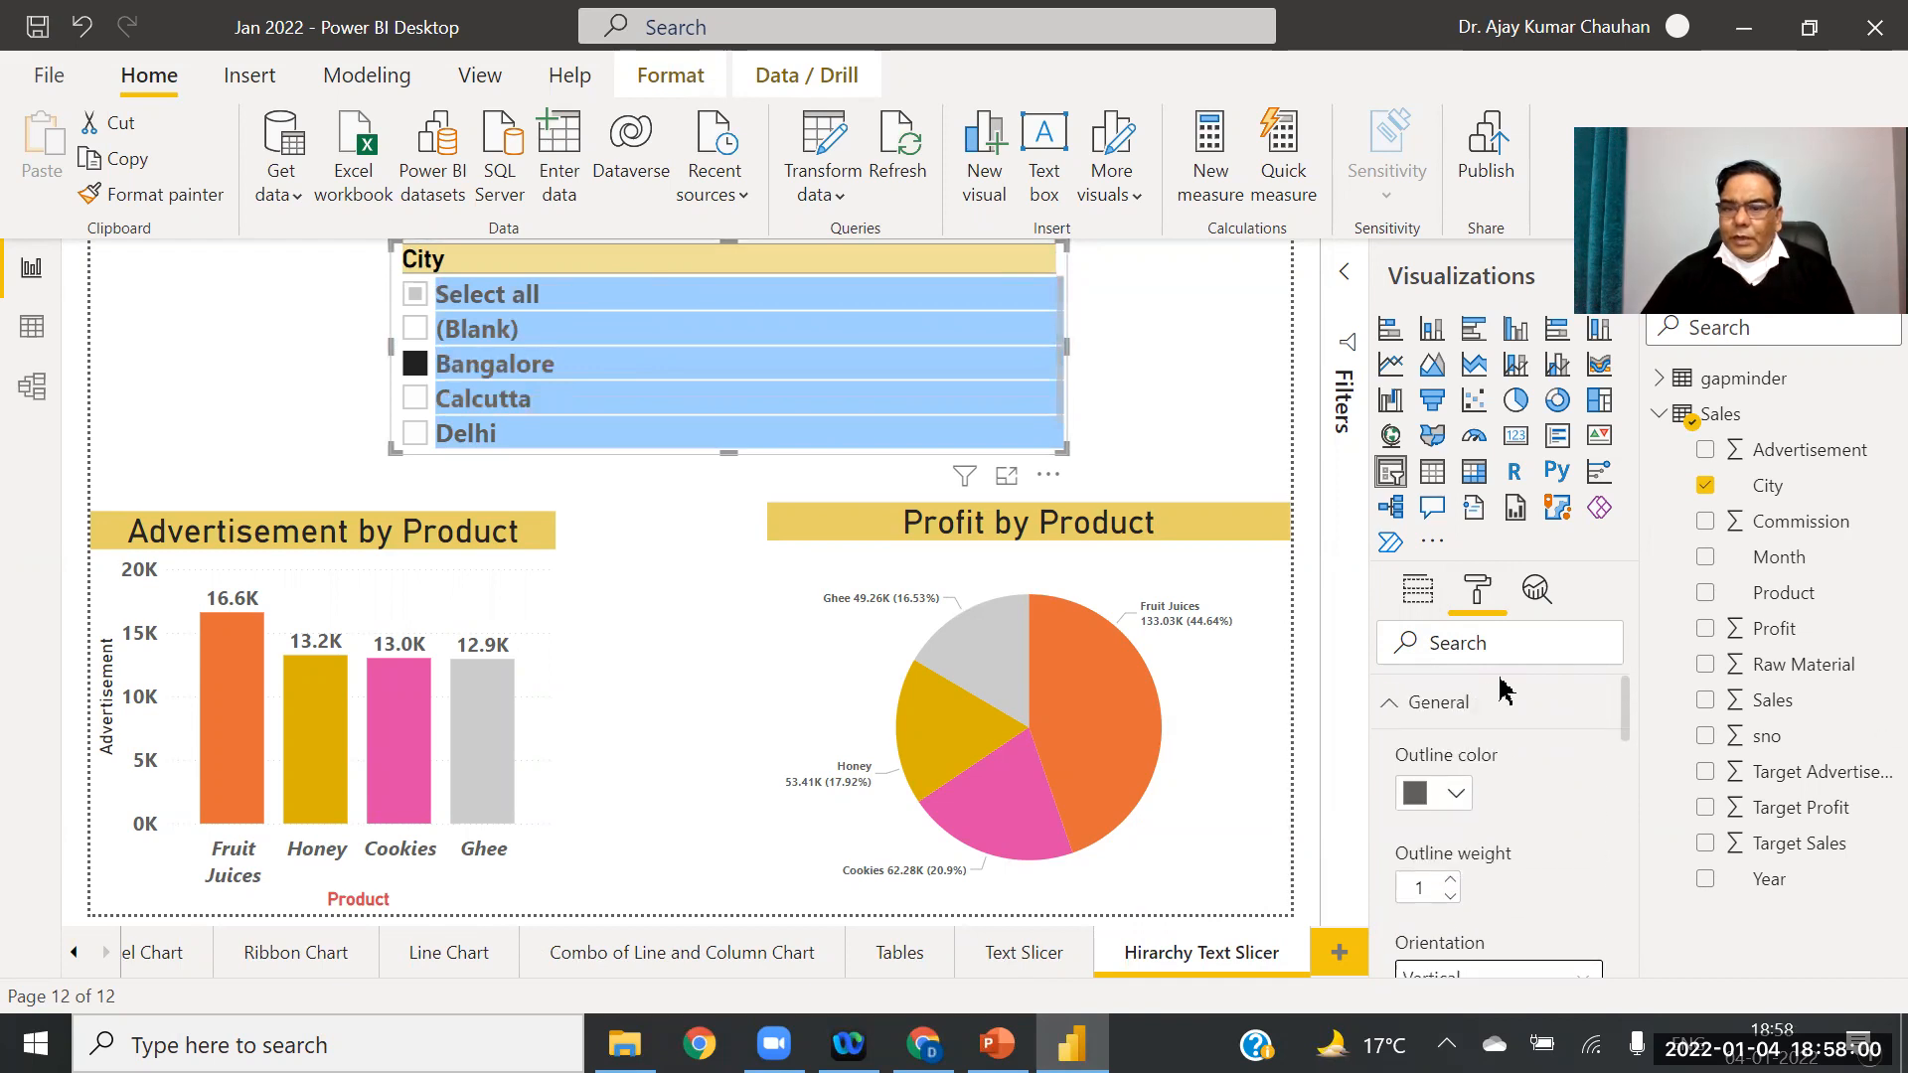
click(1451, 712)
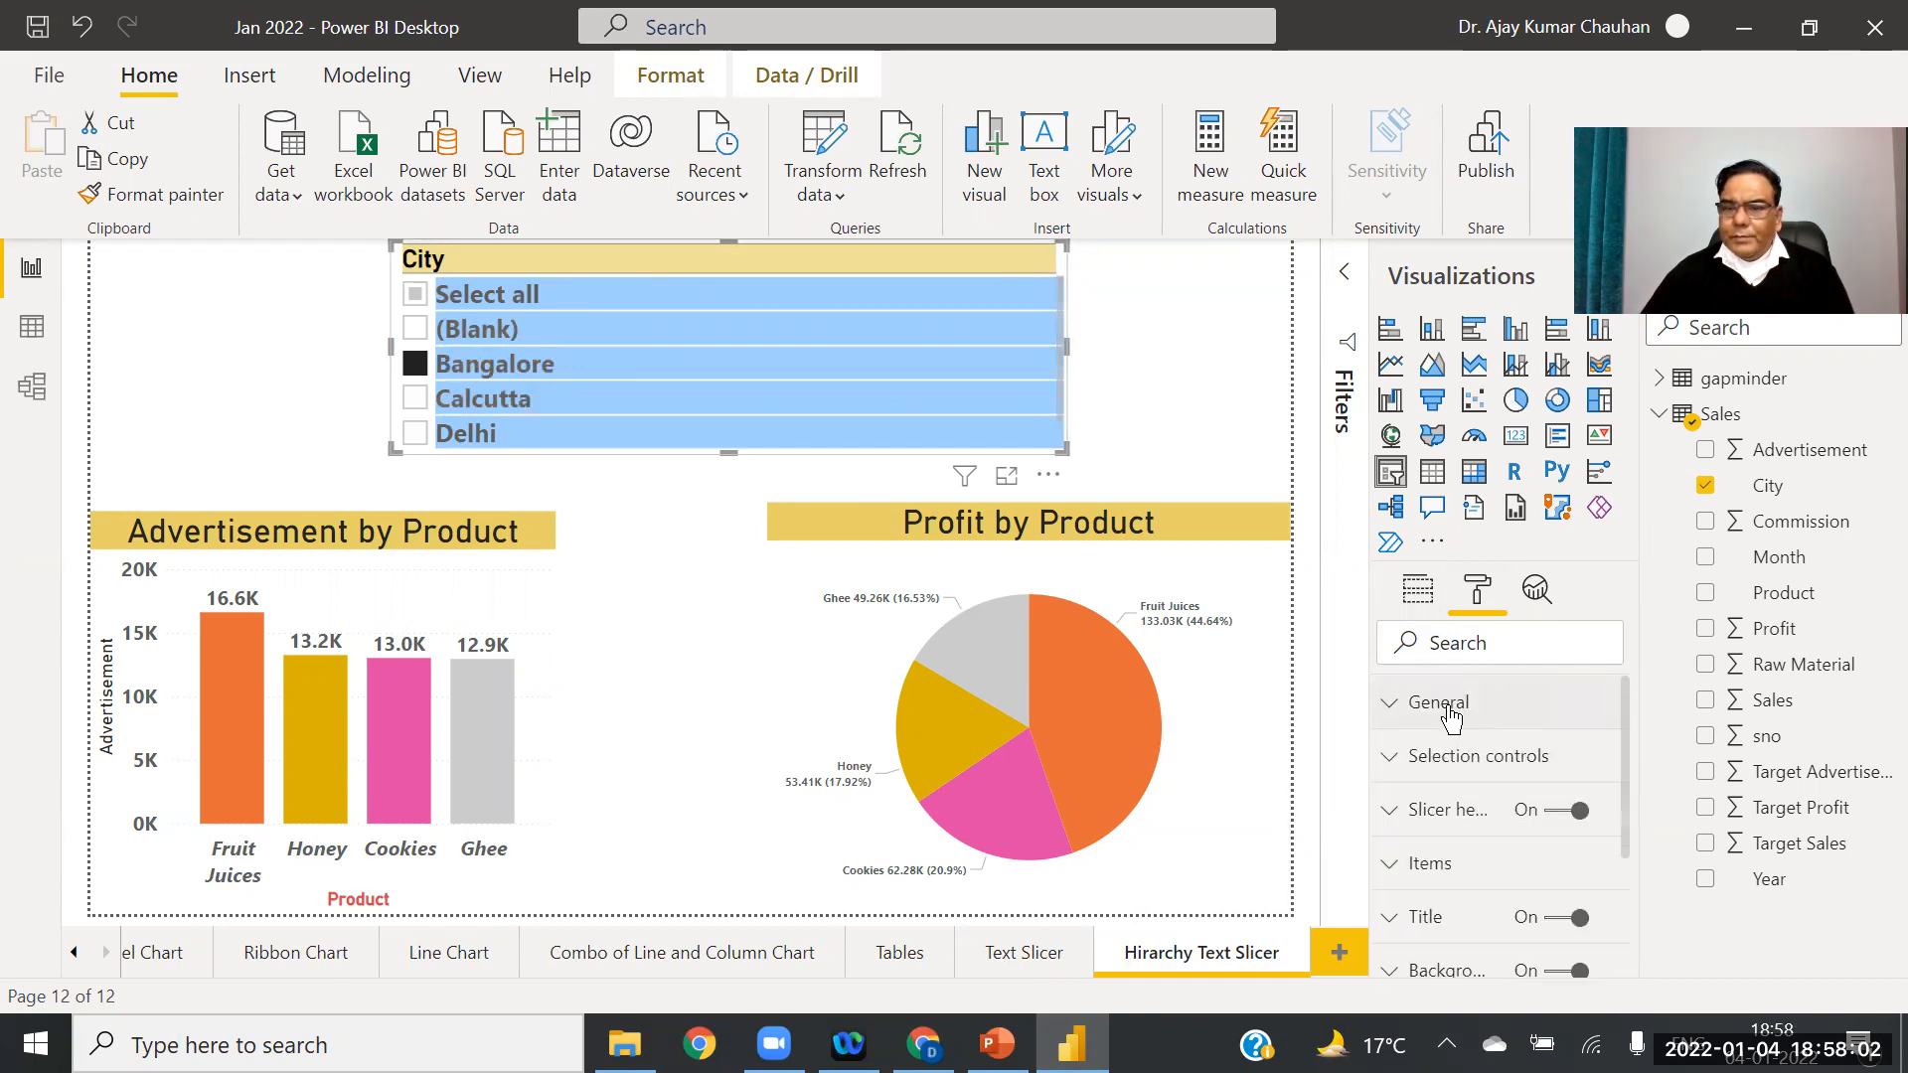
click(1446, 704)
click(1417, 593)
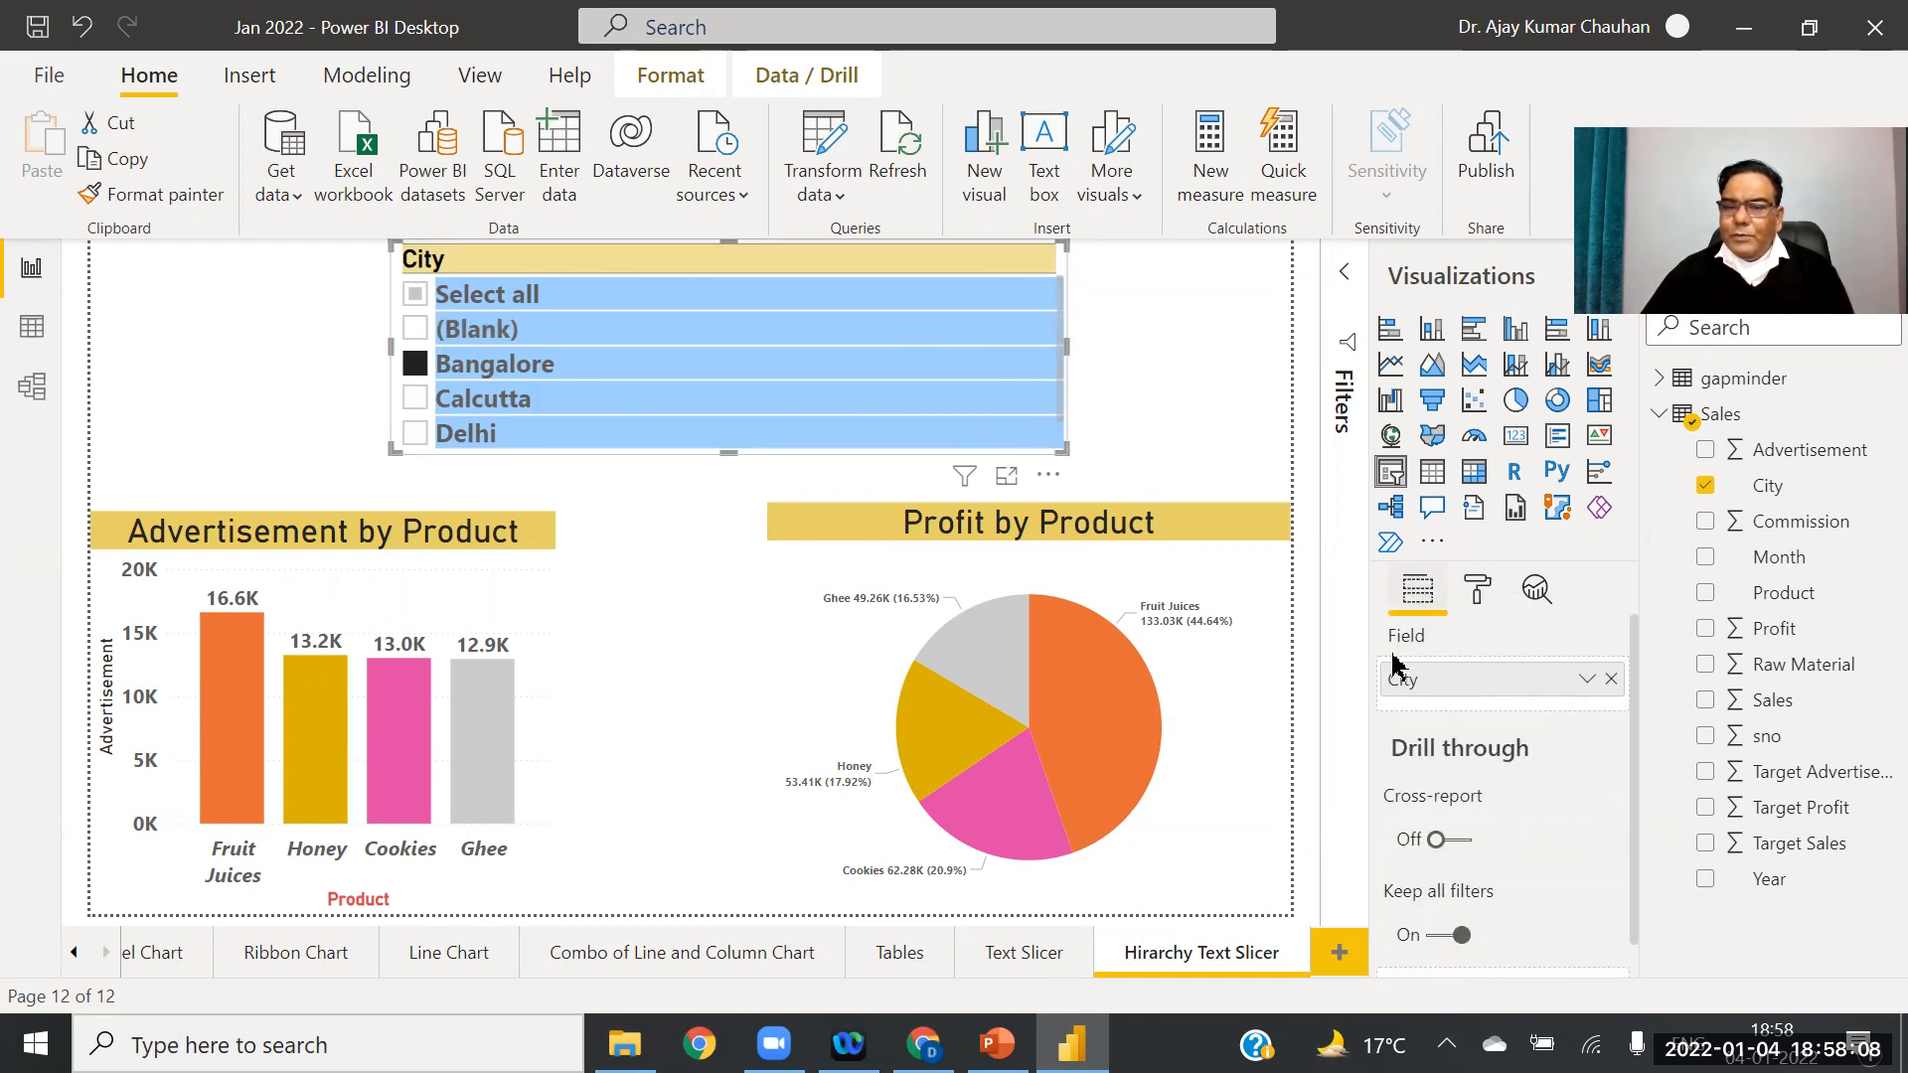
Step: Swap City for a Year, Month hierarchy in the slicer, expand 2007, and make the slicer taller
click(1611, 679)
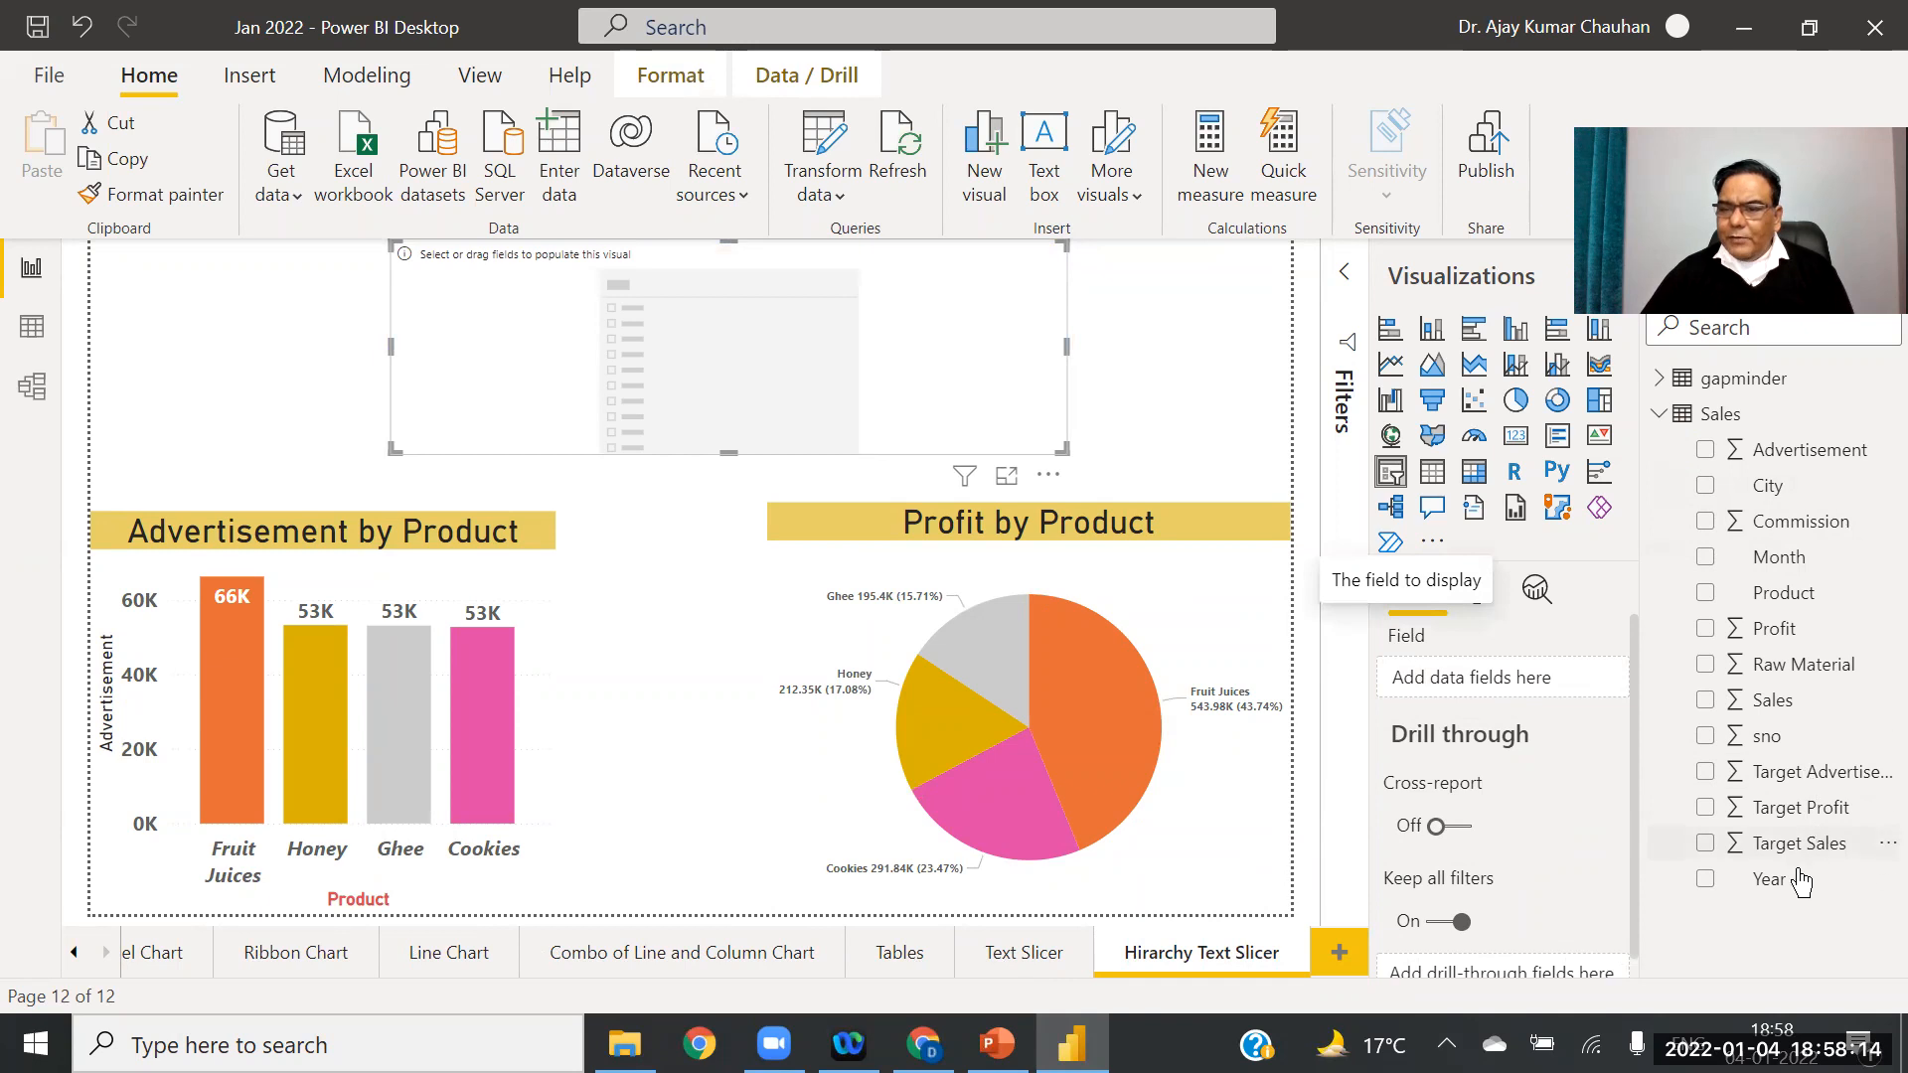
drag(1786, 881, 1463, 686)
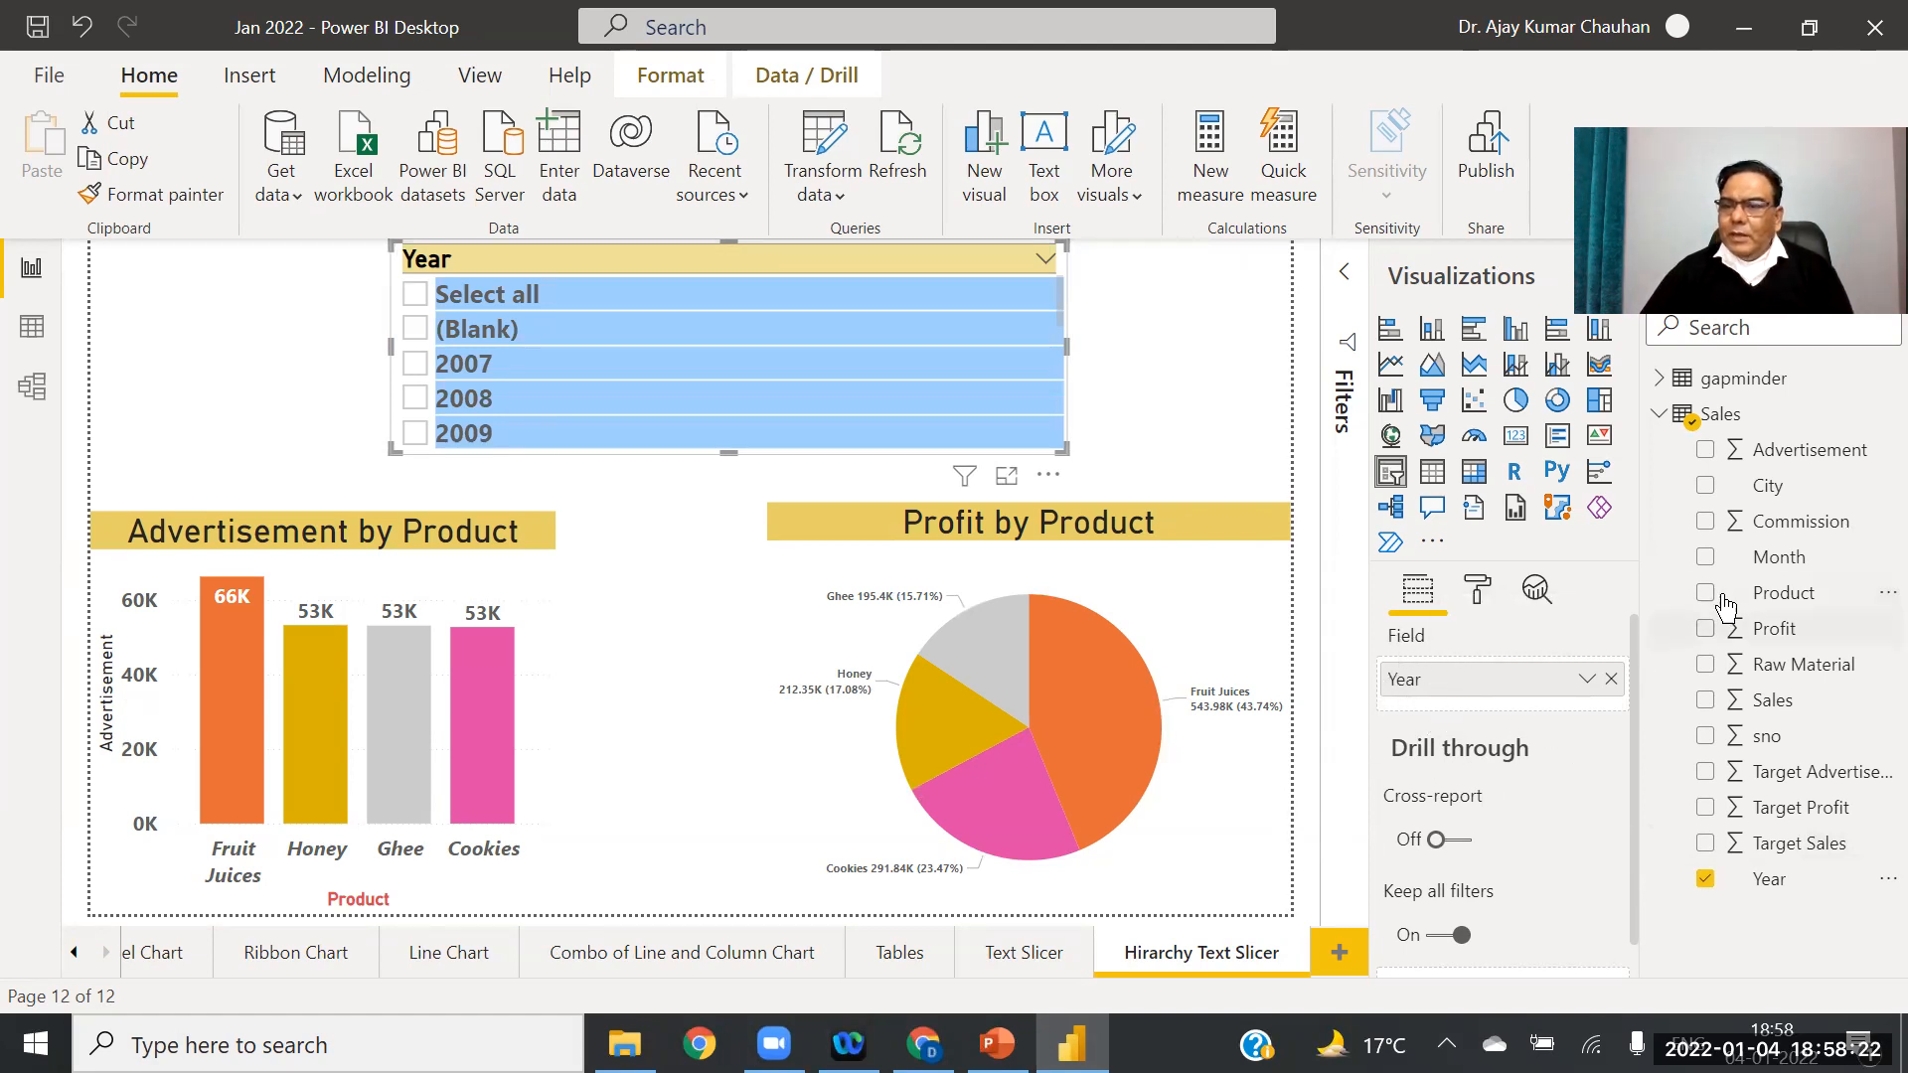
drag(1764, 558, 1494, 714)
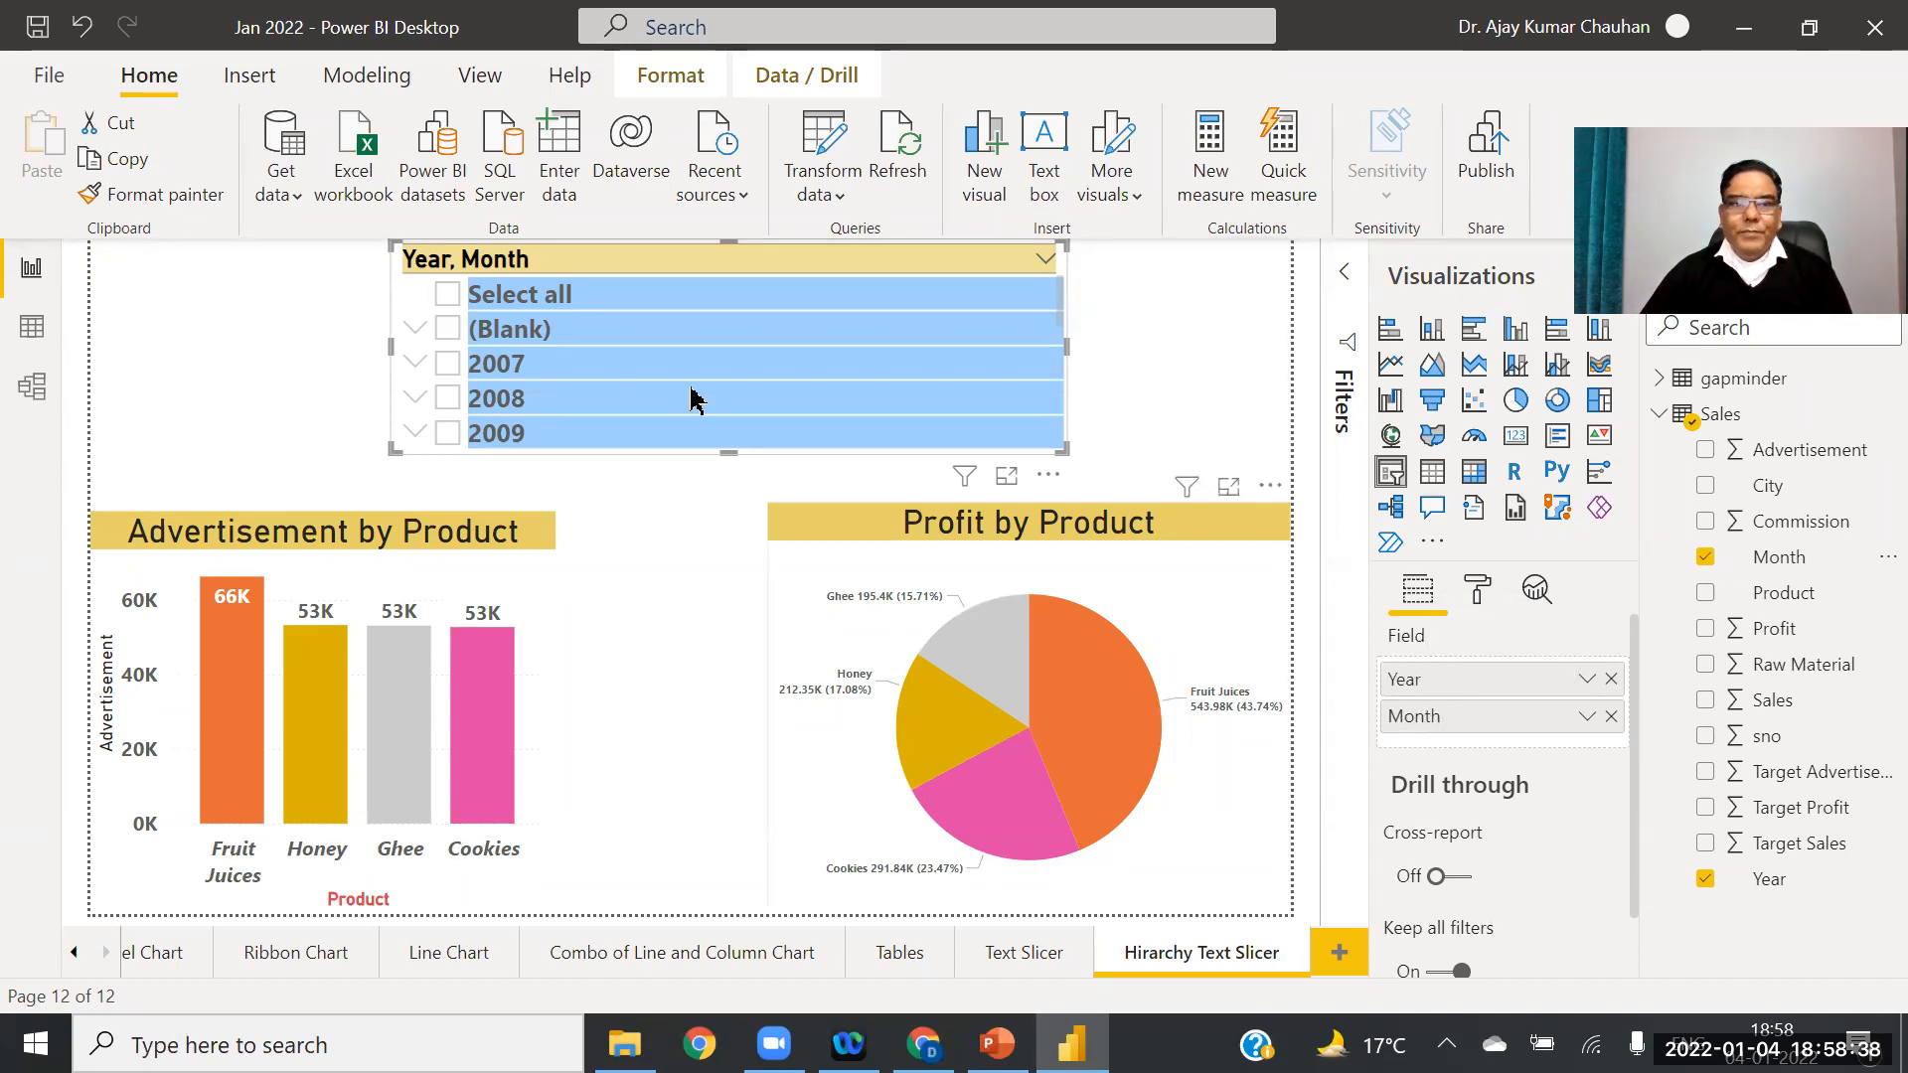
click(415, 366)
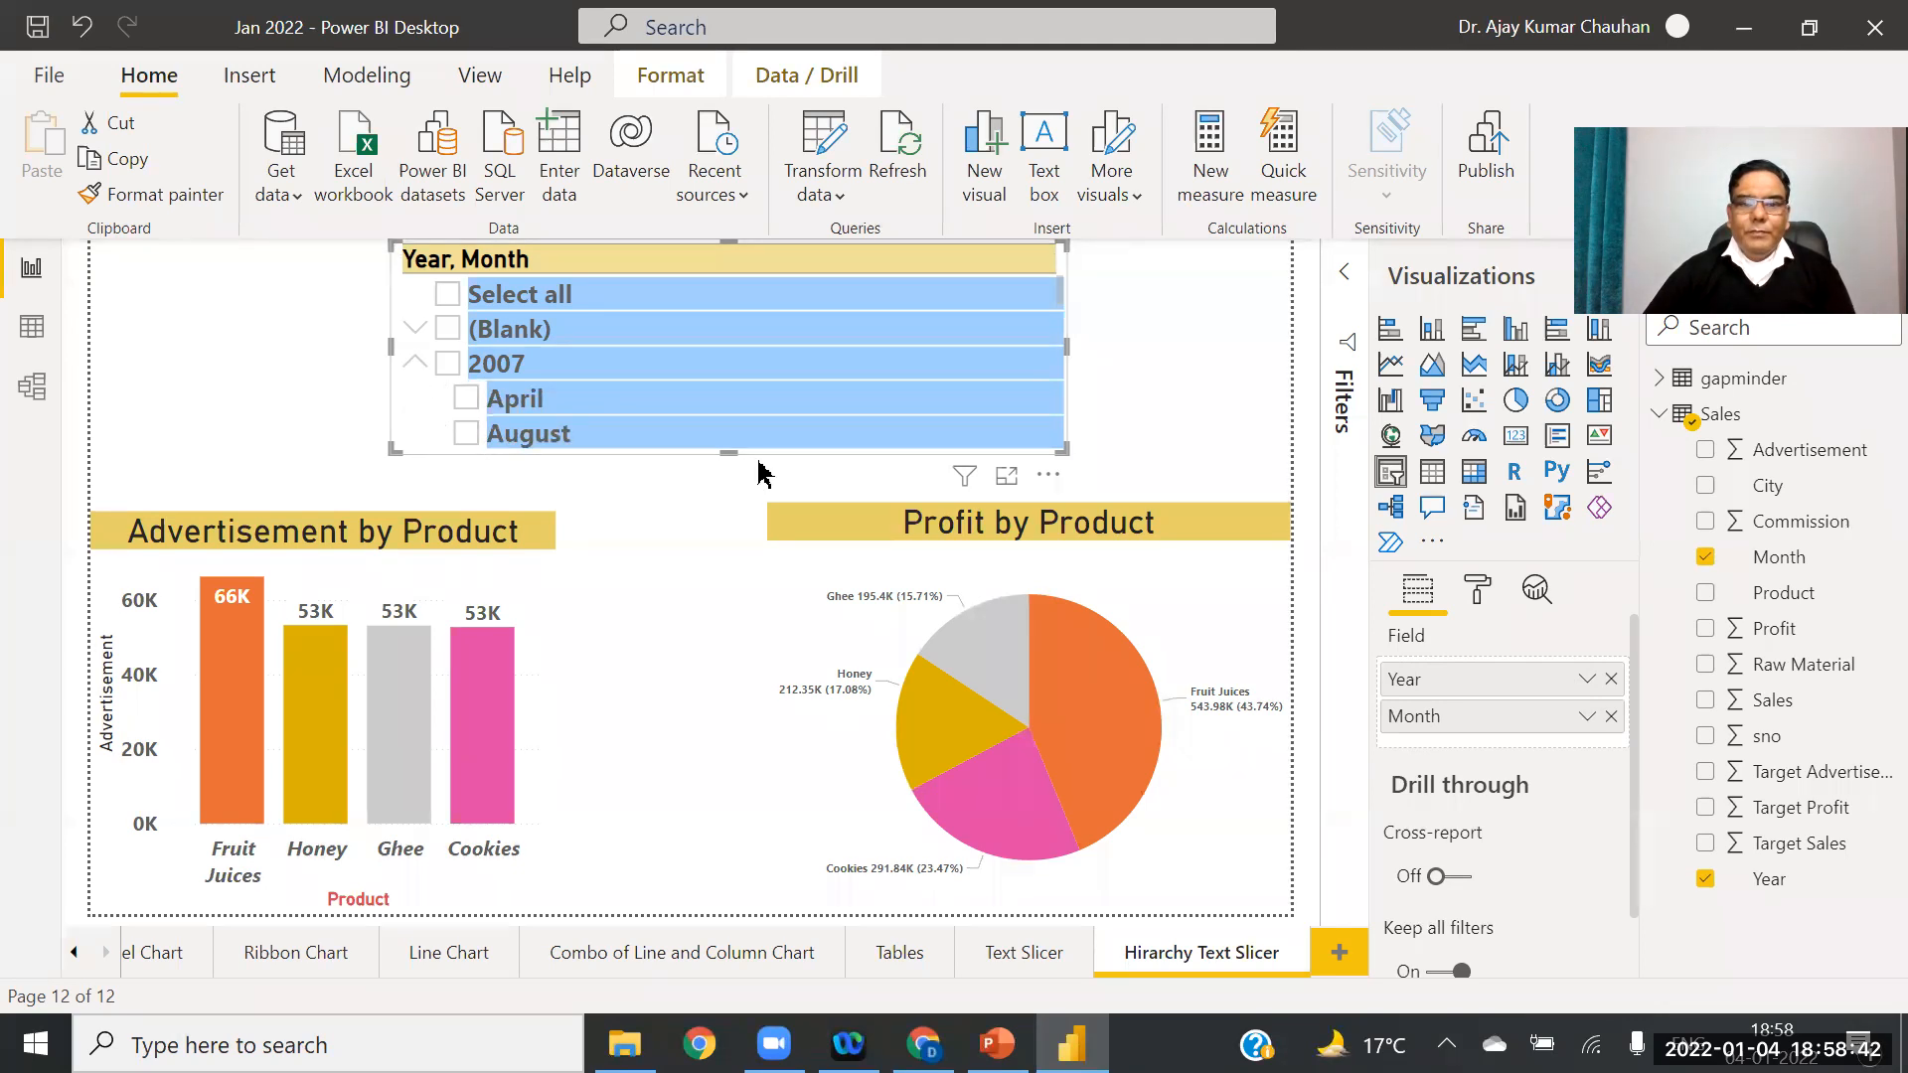
drag(728, 450, 730, 898)
Step: Tick July 2007, narrow the slicer, move and narrow the pie chart, and place the slicer between the charts
click(480, 403)
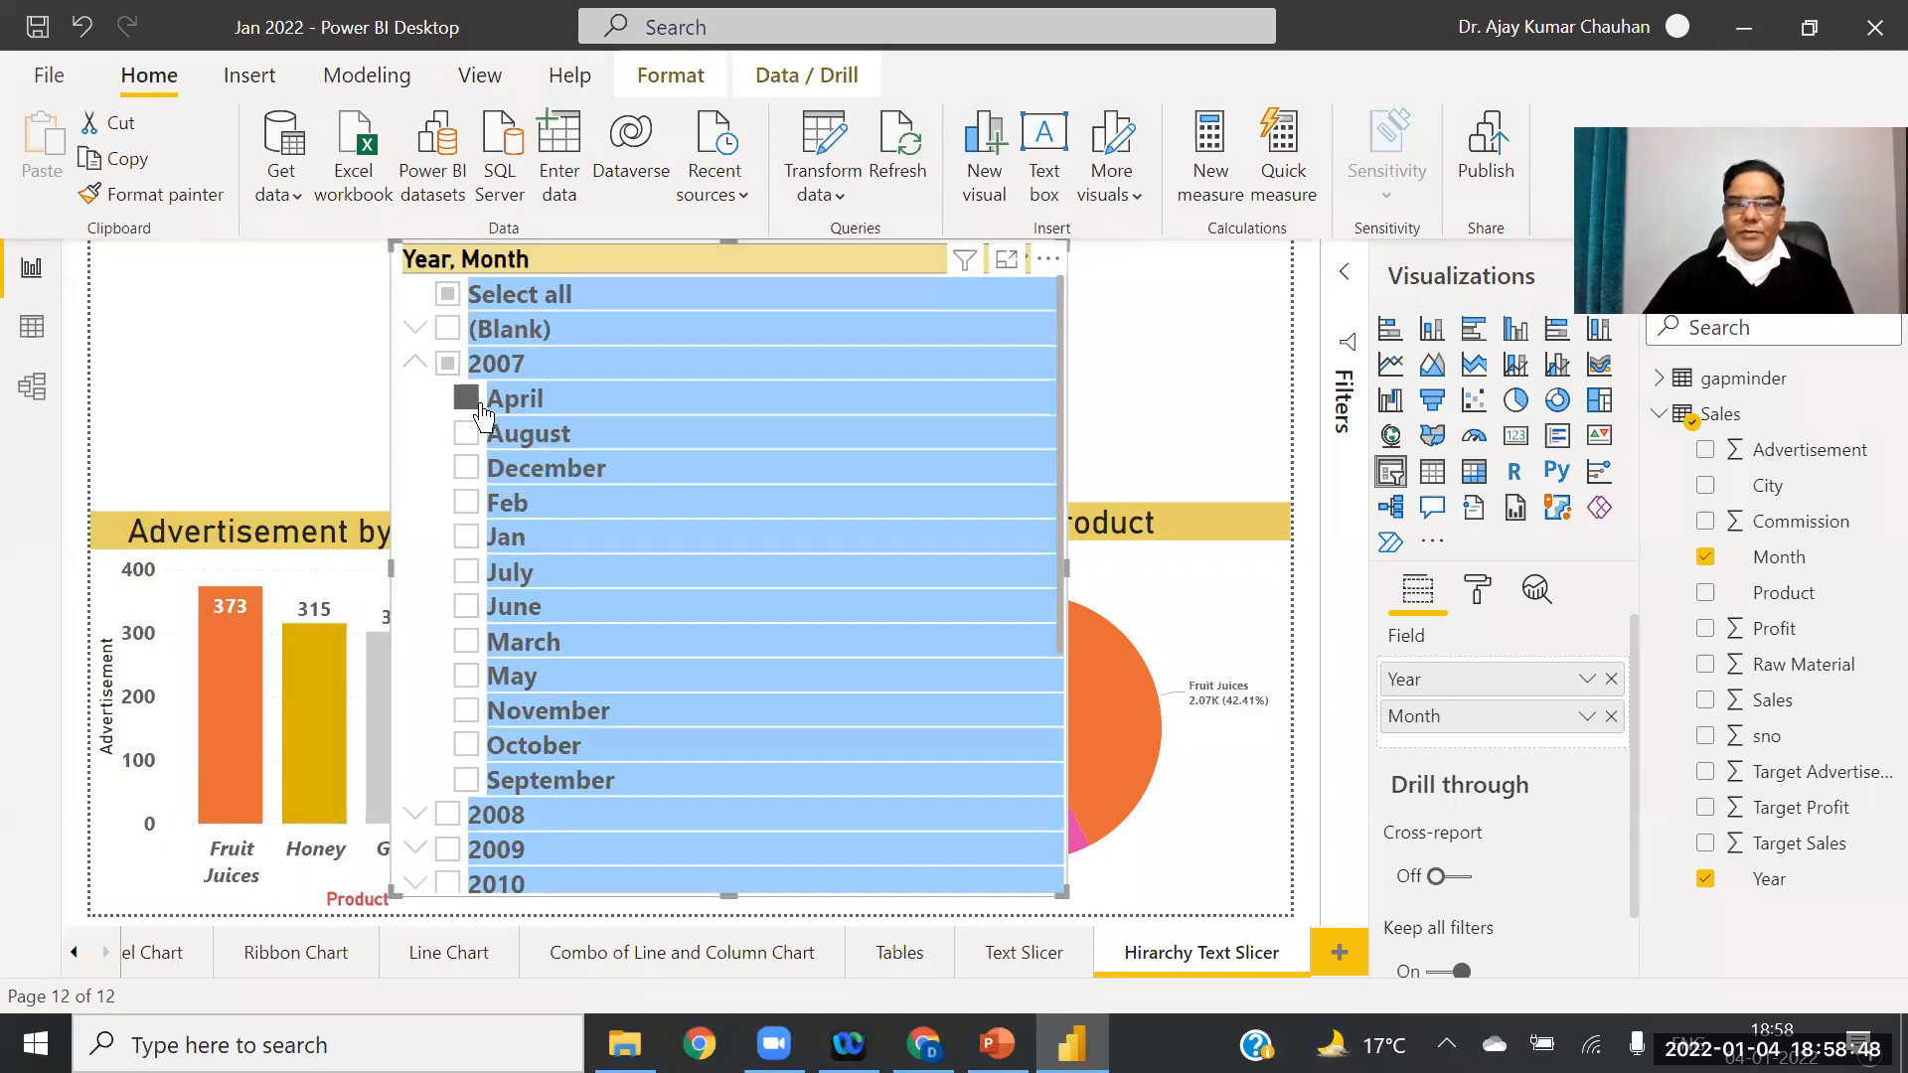
click(466, 573)
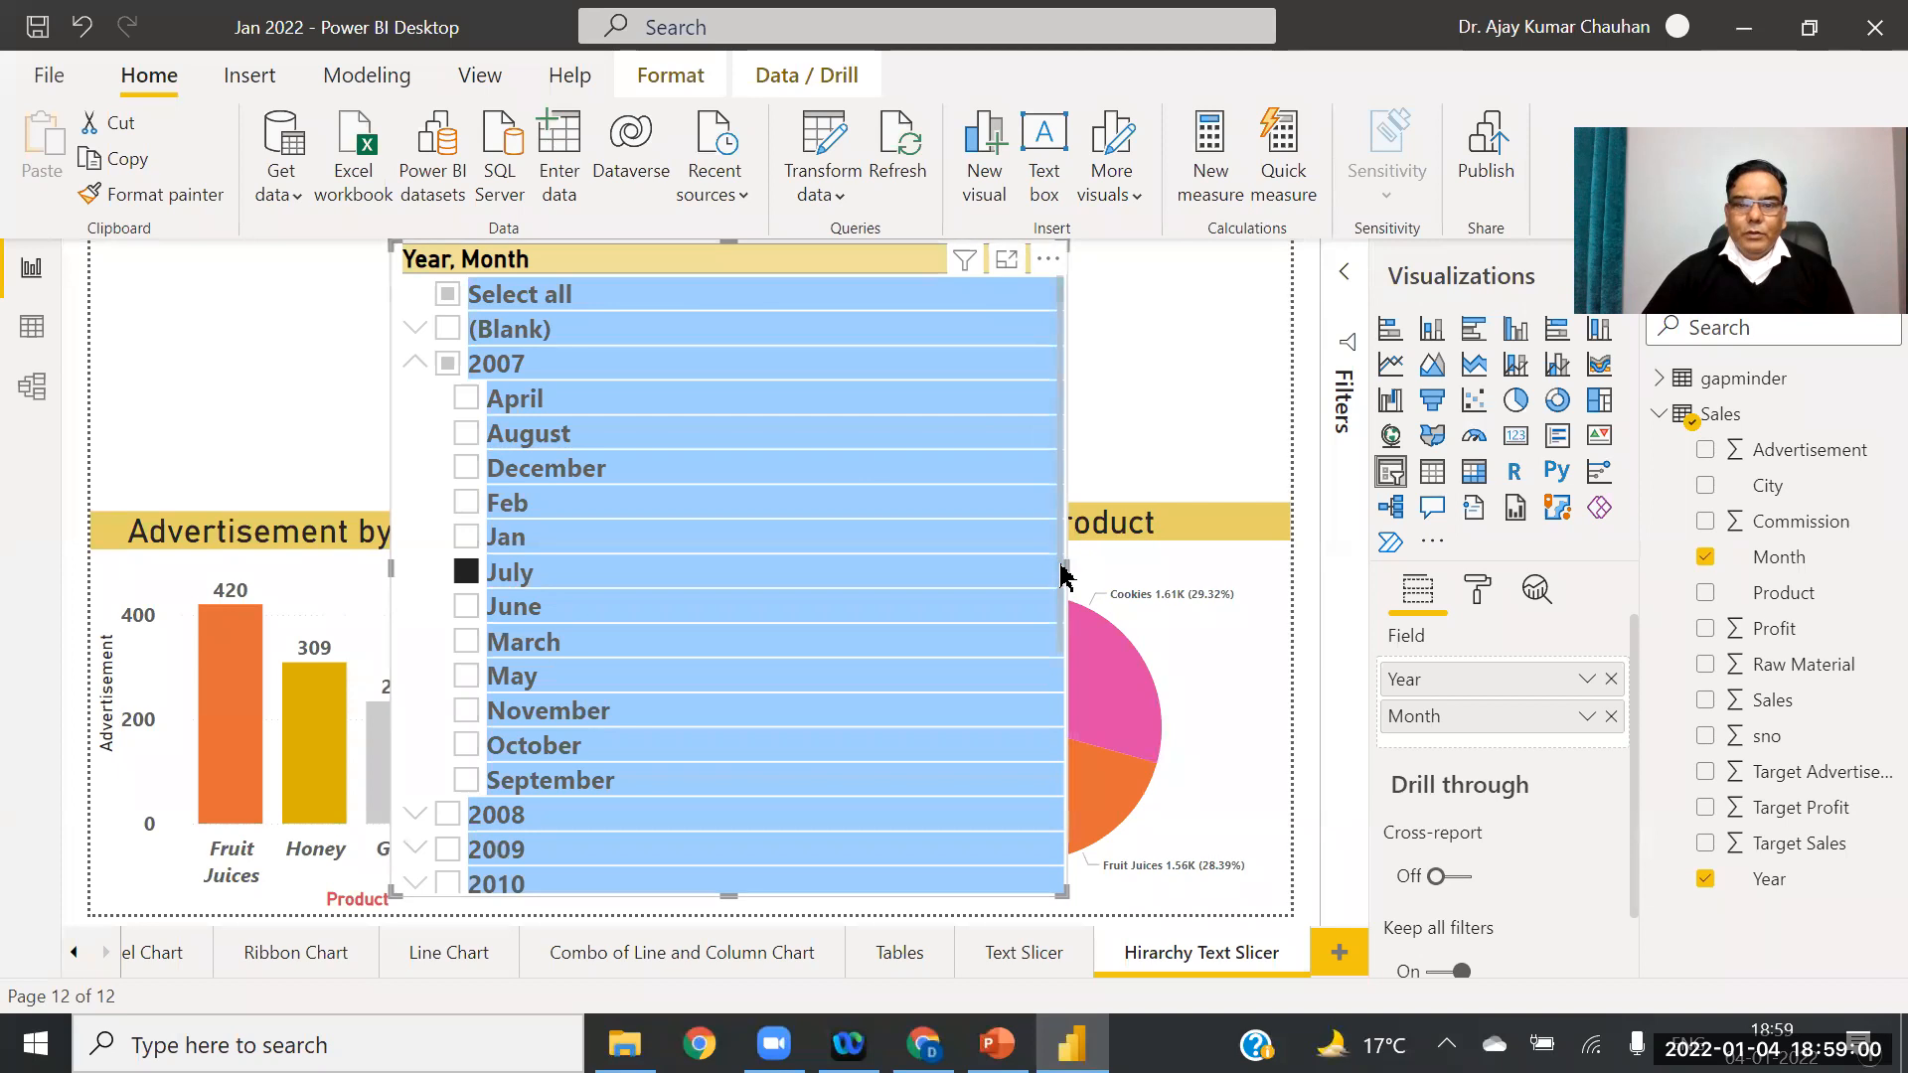
drag(1072, 574, 738, 568)
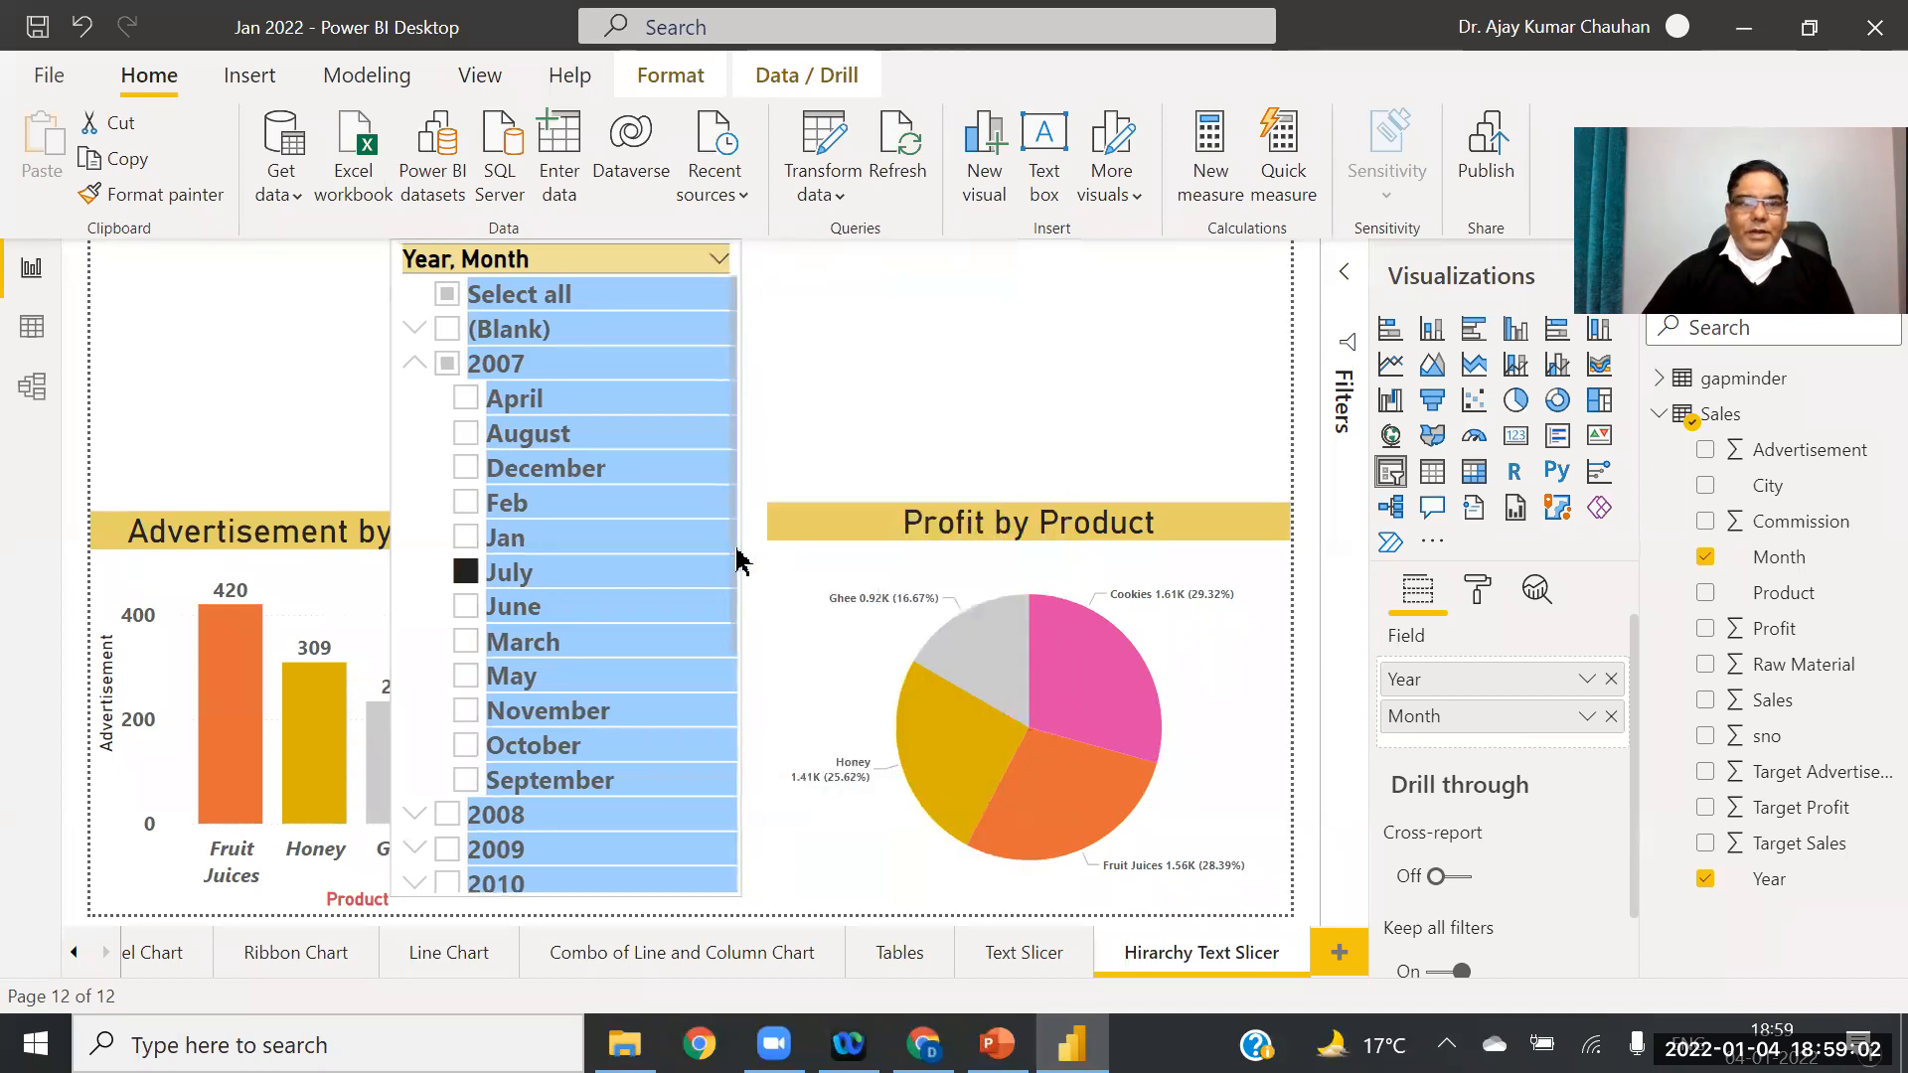
drag(840, 696, 850, 409)
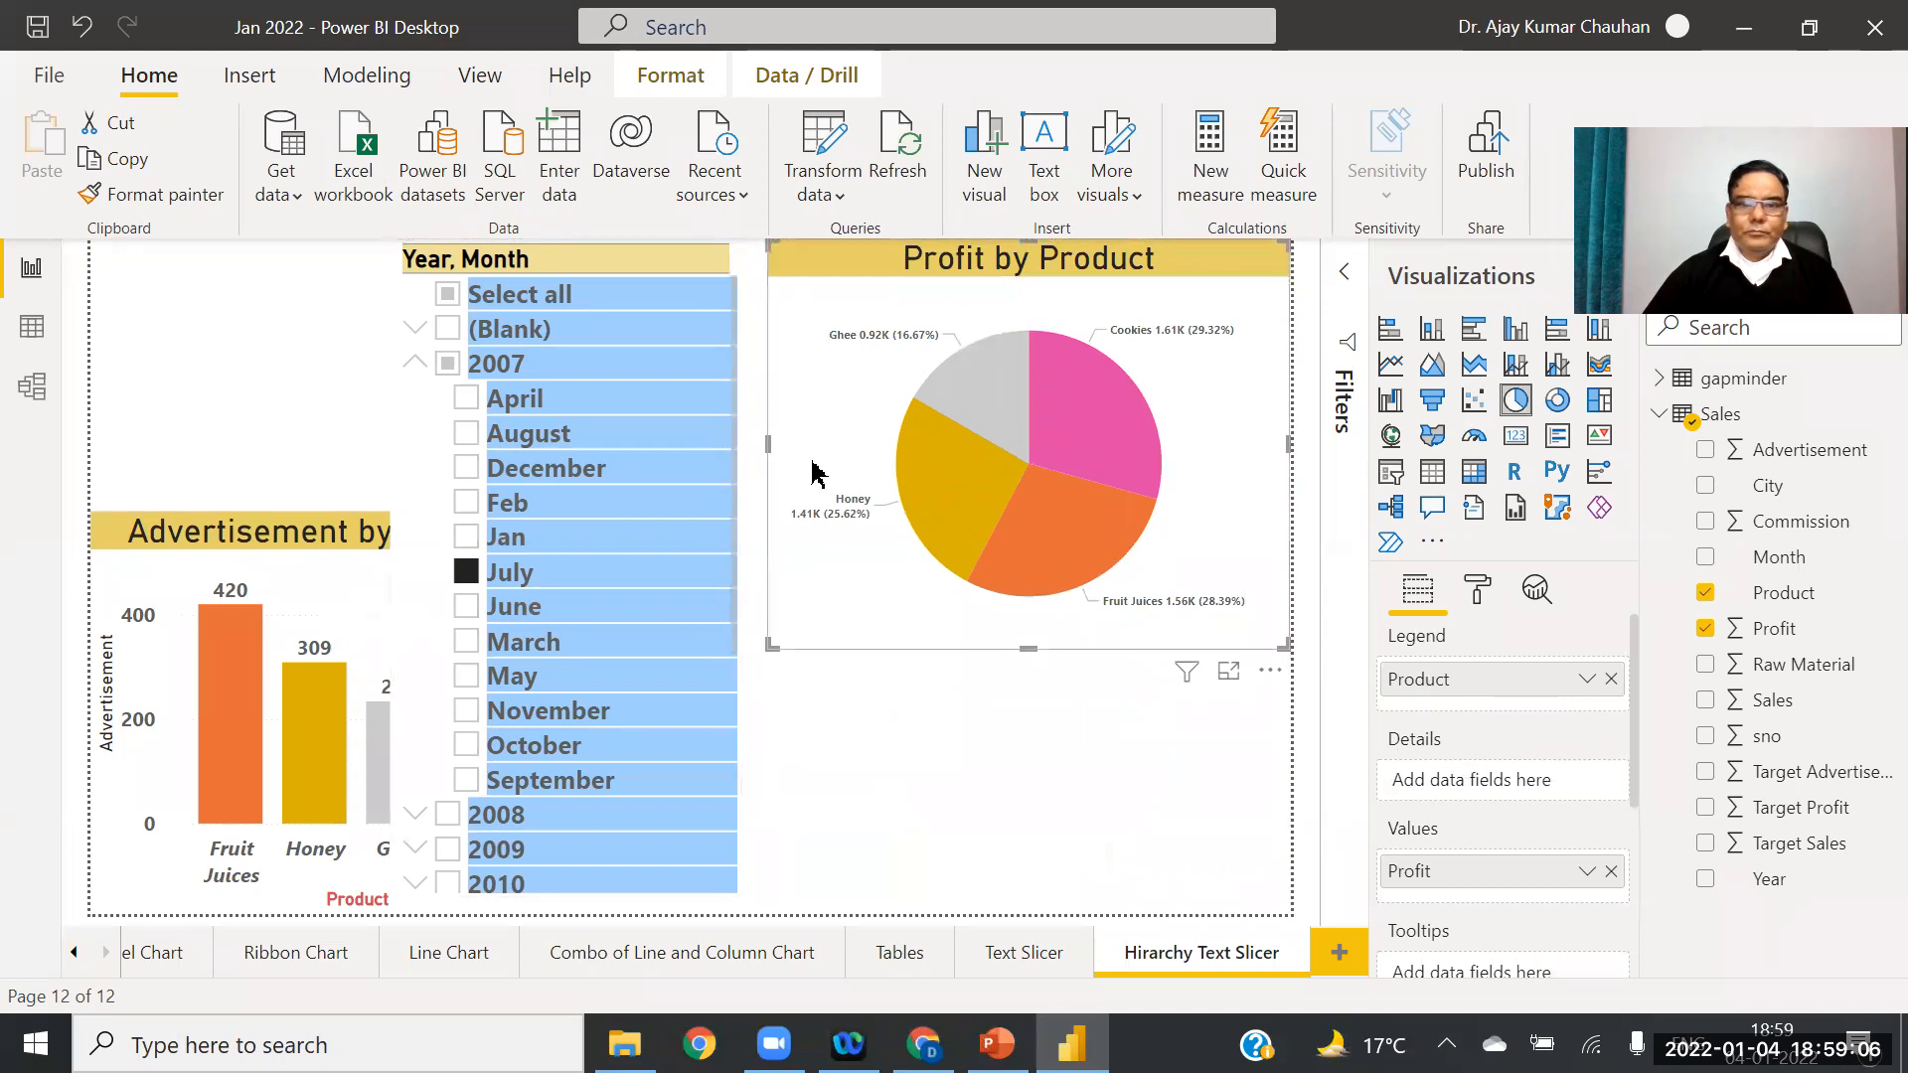
drag(777, 453, 934, 452)
drag(703, 267, 894, 266)
click(1117, 694)
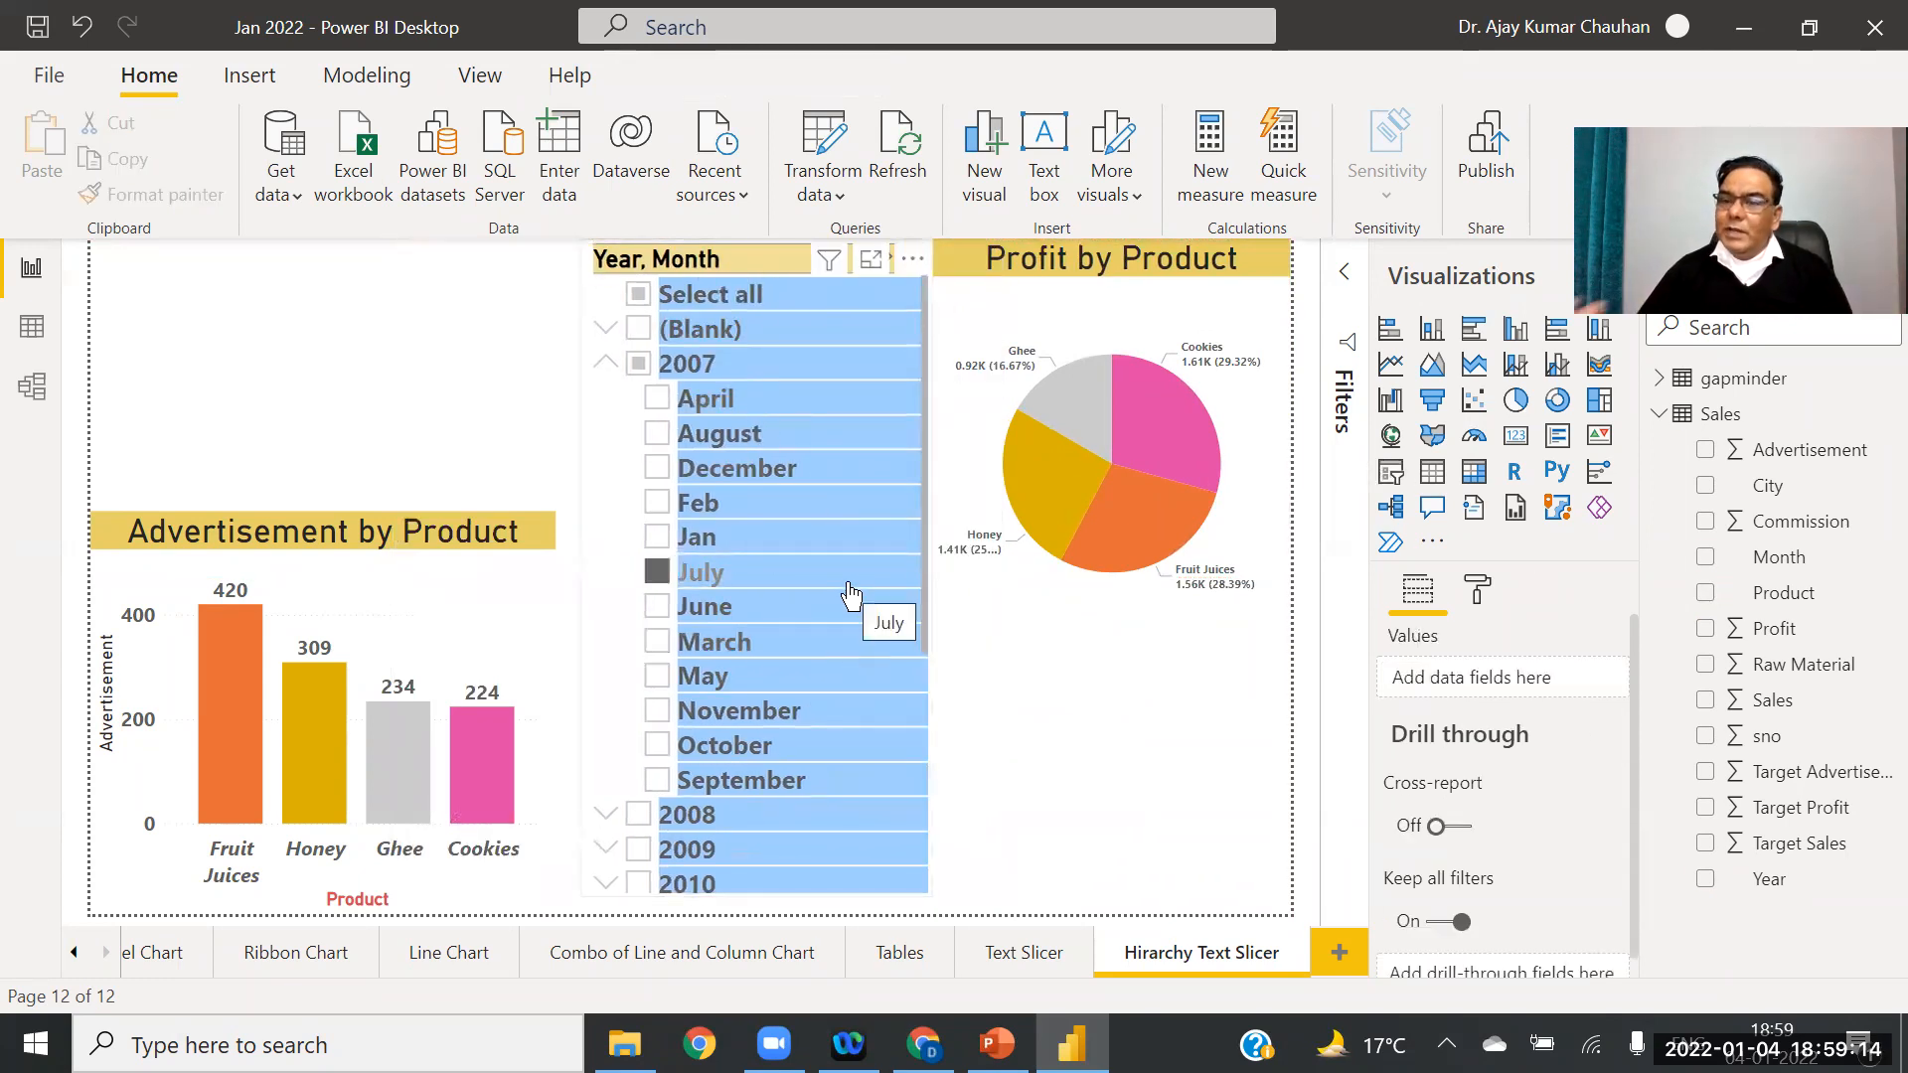
Step: Collapse 2007, filter the charts to 2008, then remove Year and Month from the slicer
click(608, 364)
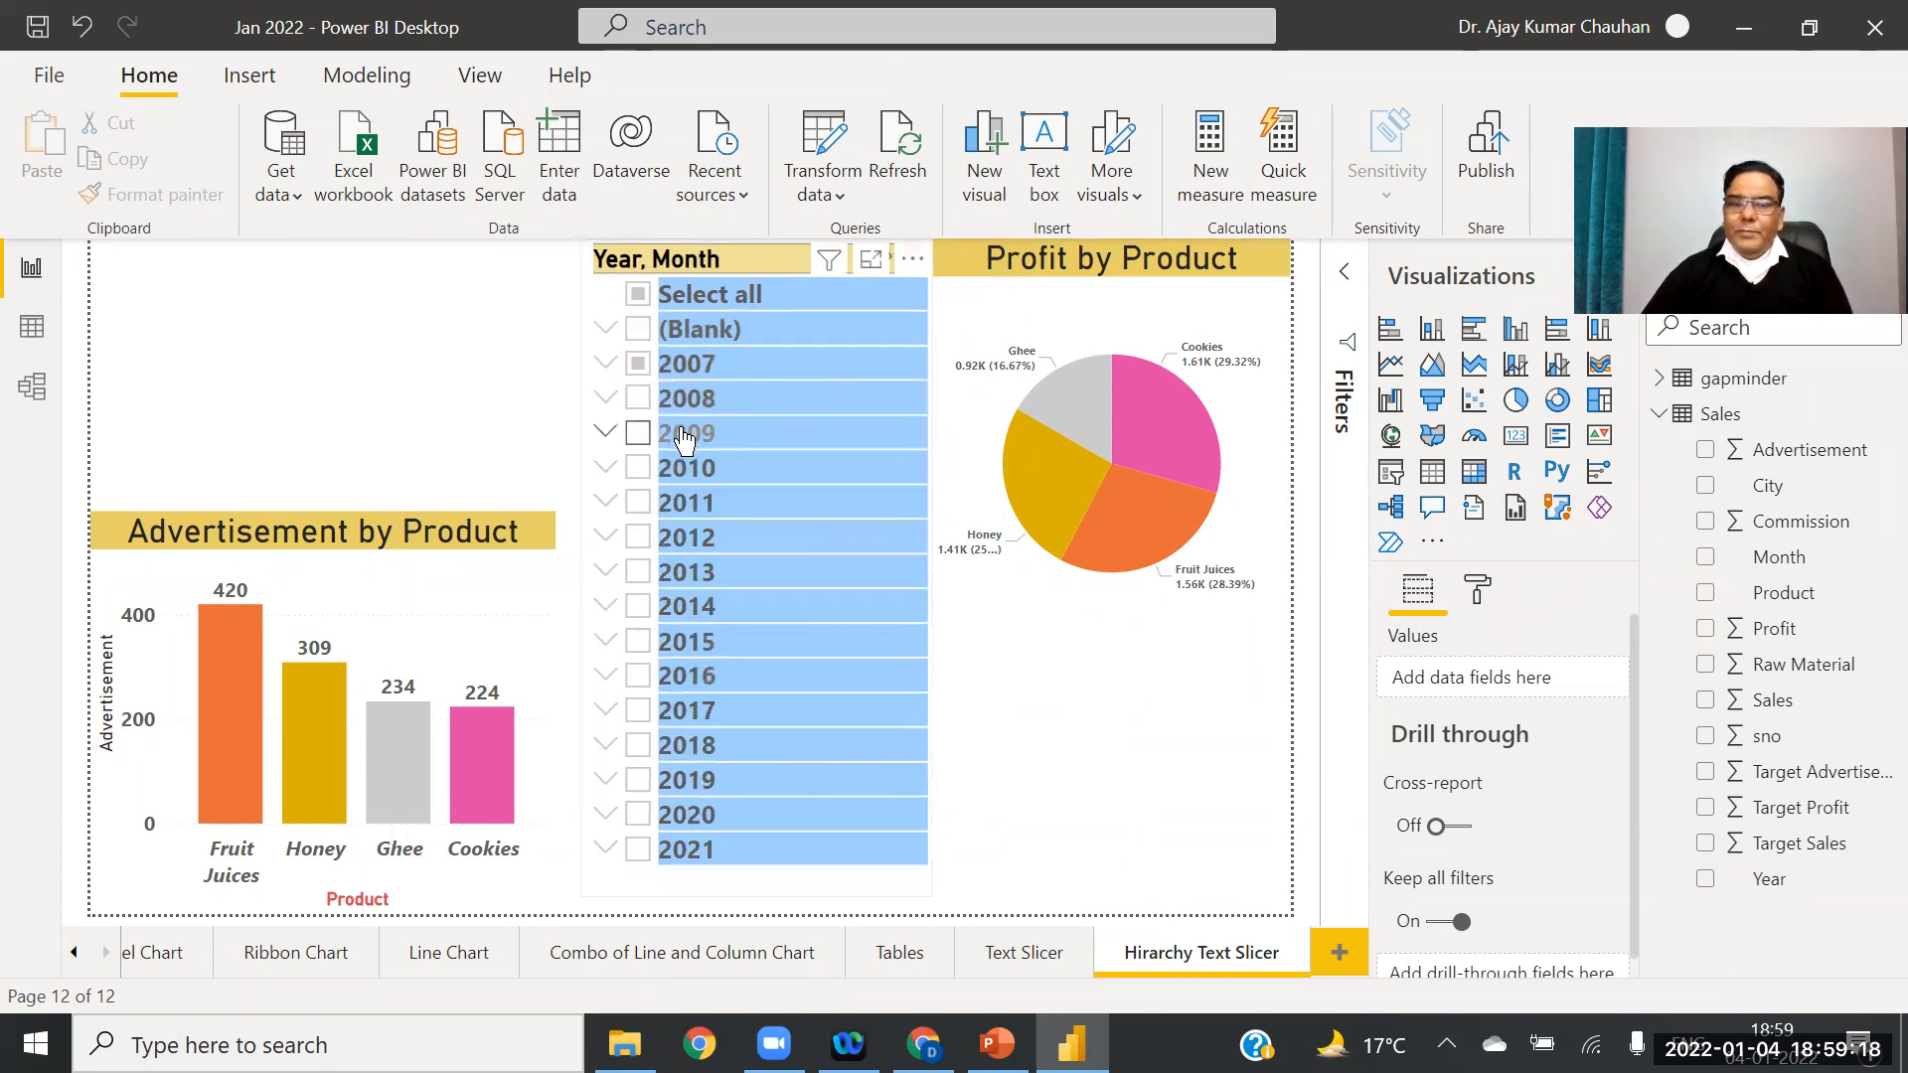
click(792, 402)
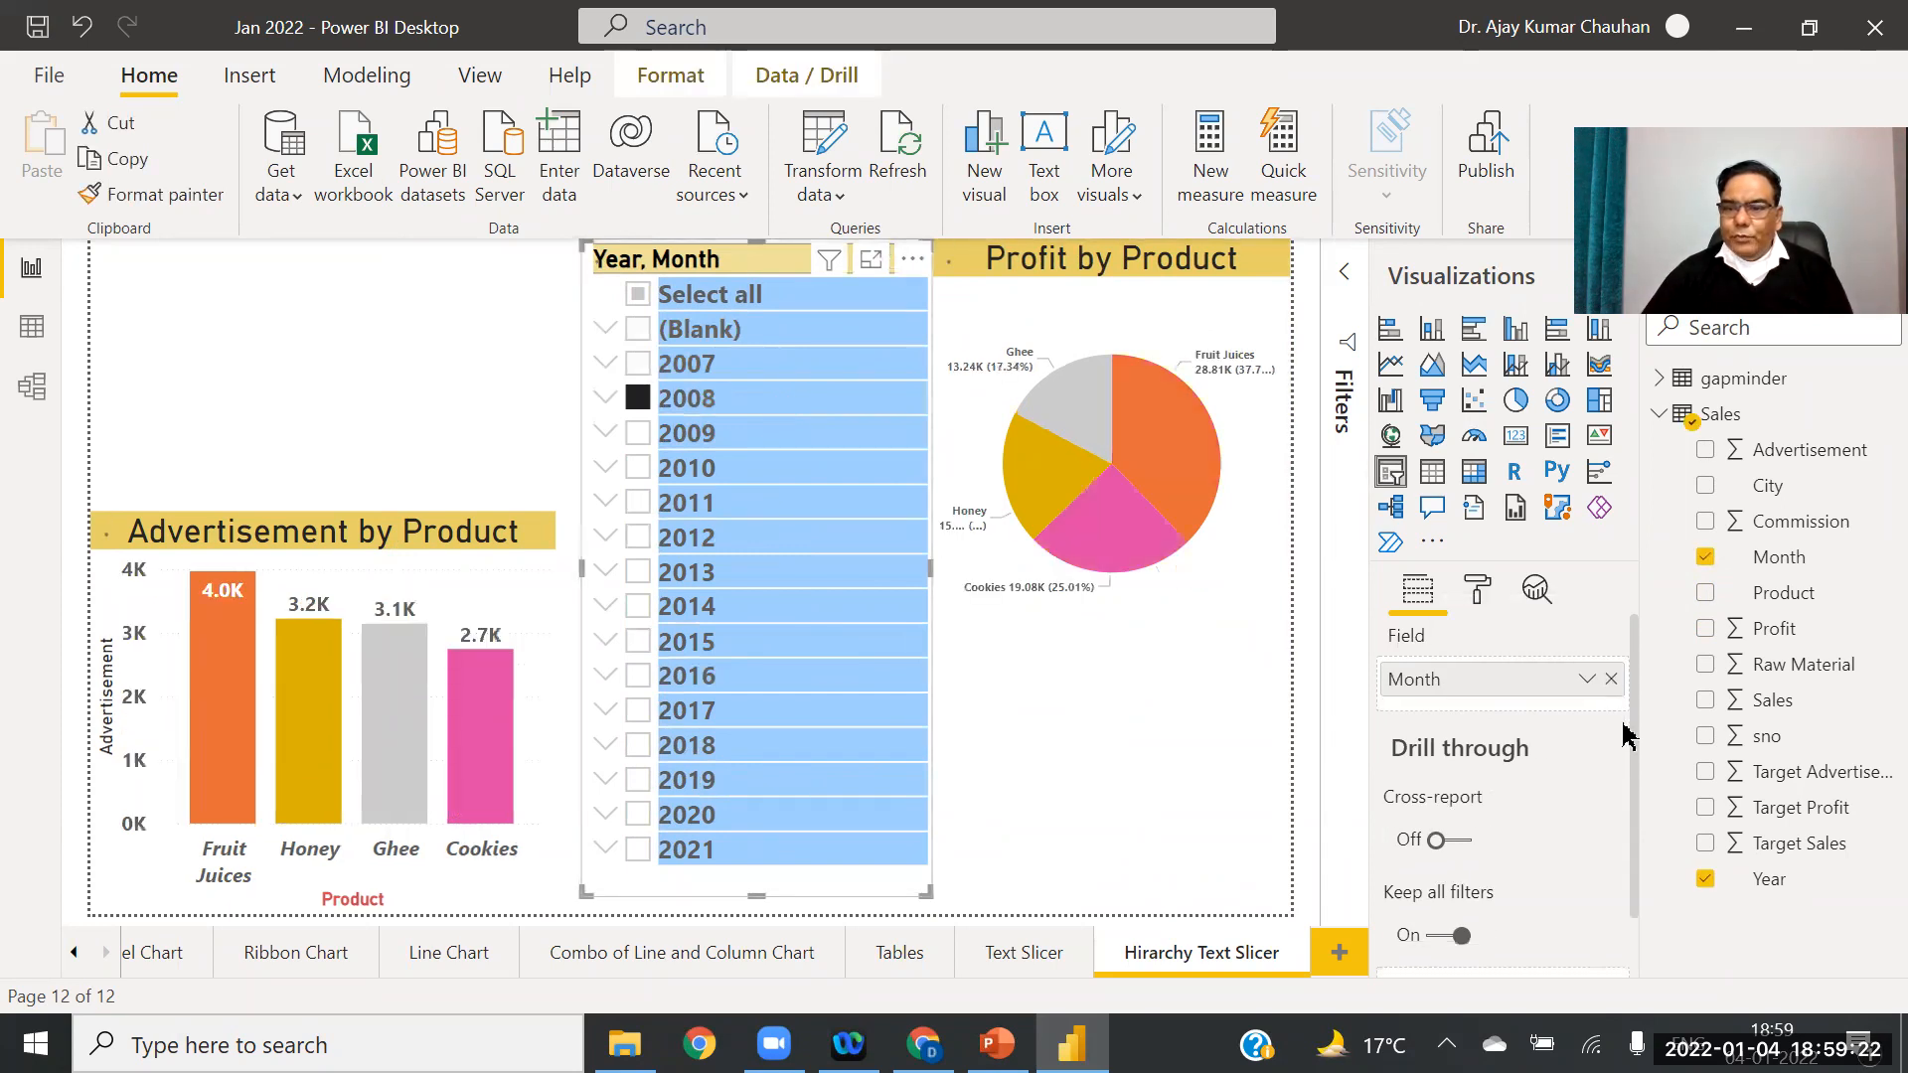
click(1611, 678)
click(1611, 678)
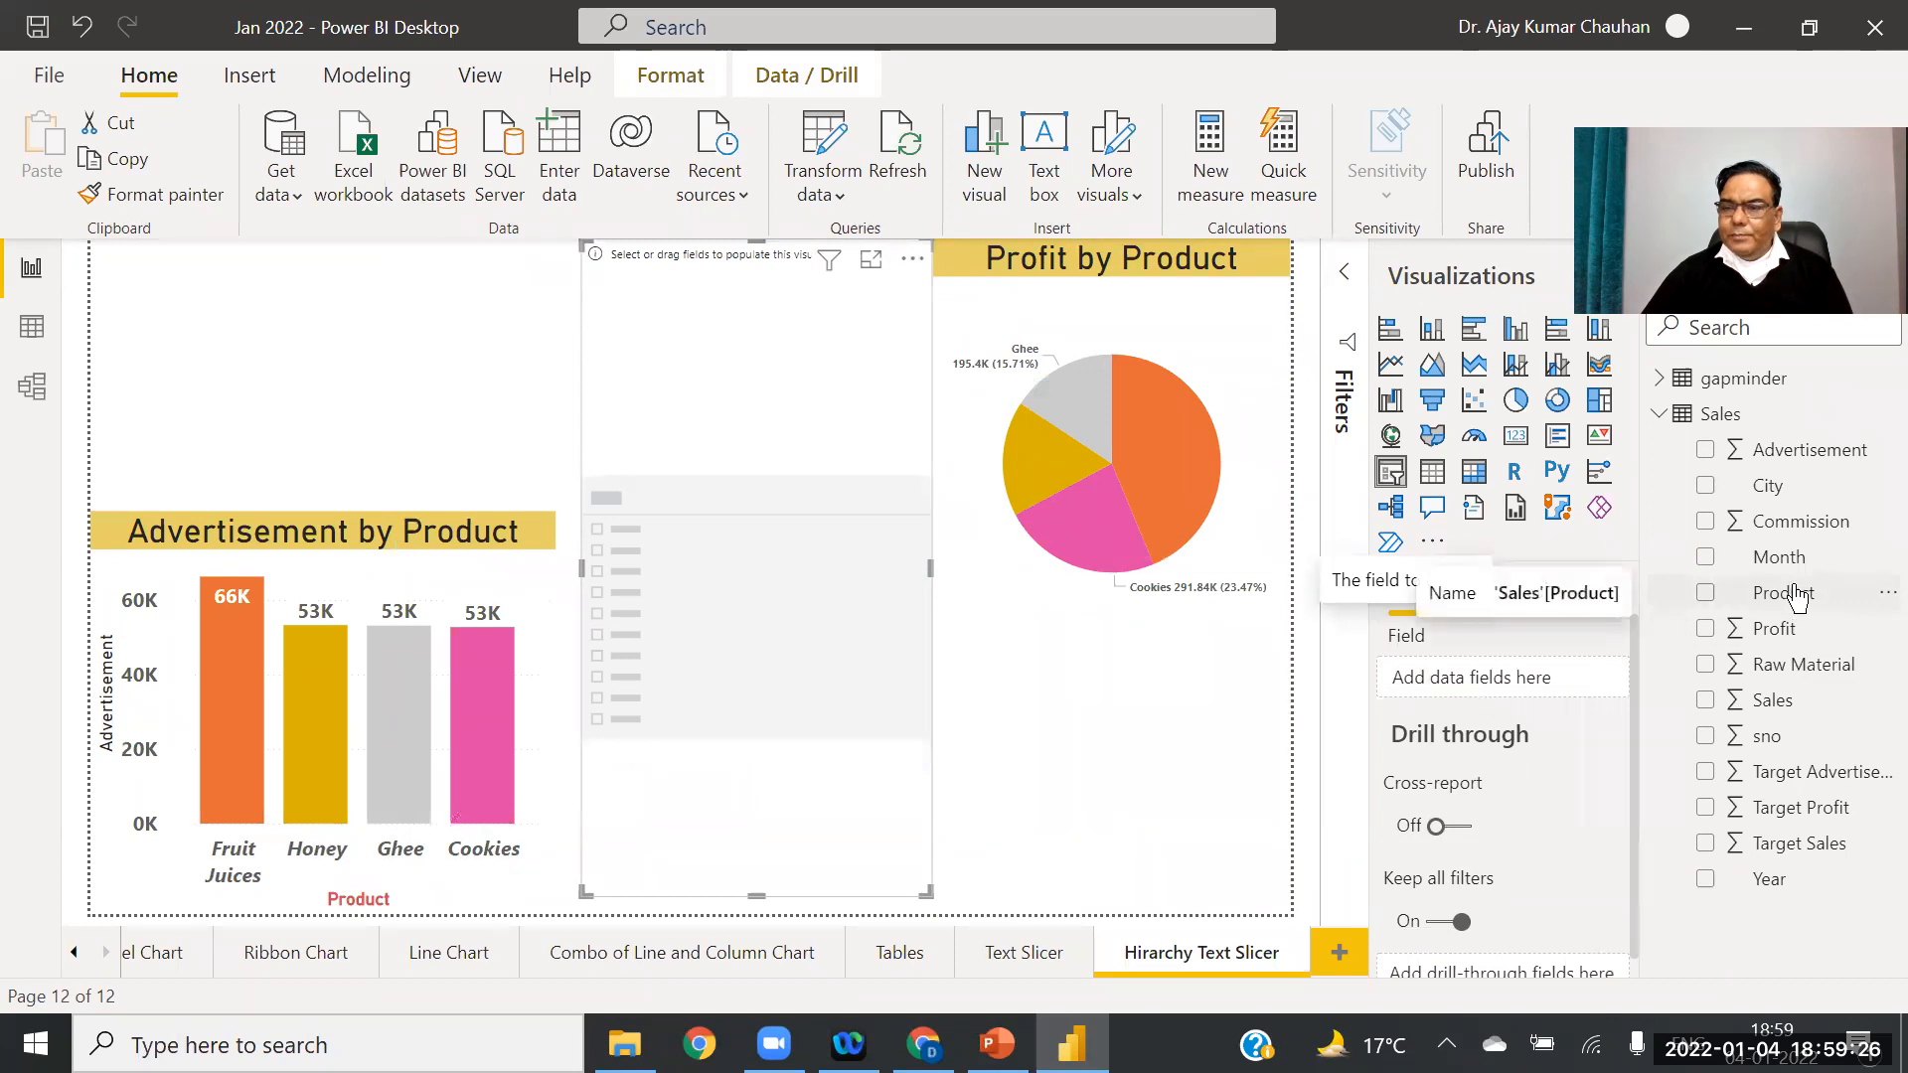
Step: Build a City, Year, Month hierarchy in the slicer and filter to Bangalore, April 2007
drag(1791, 487, 1519, 674)
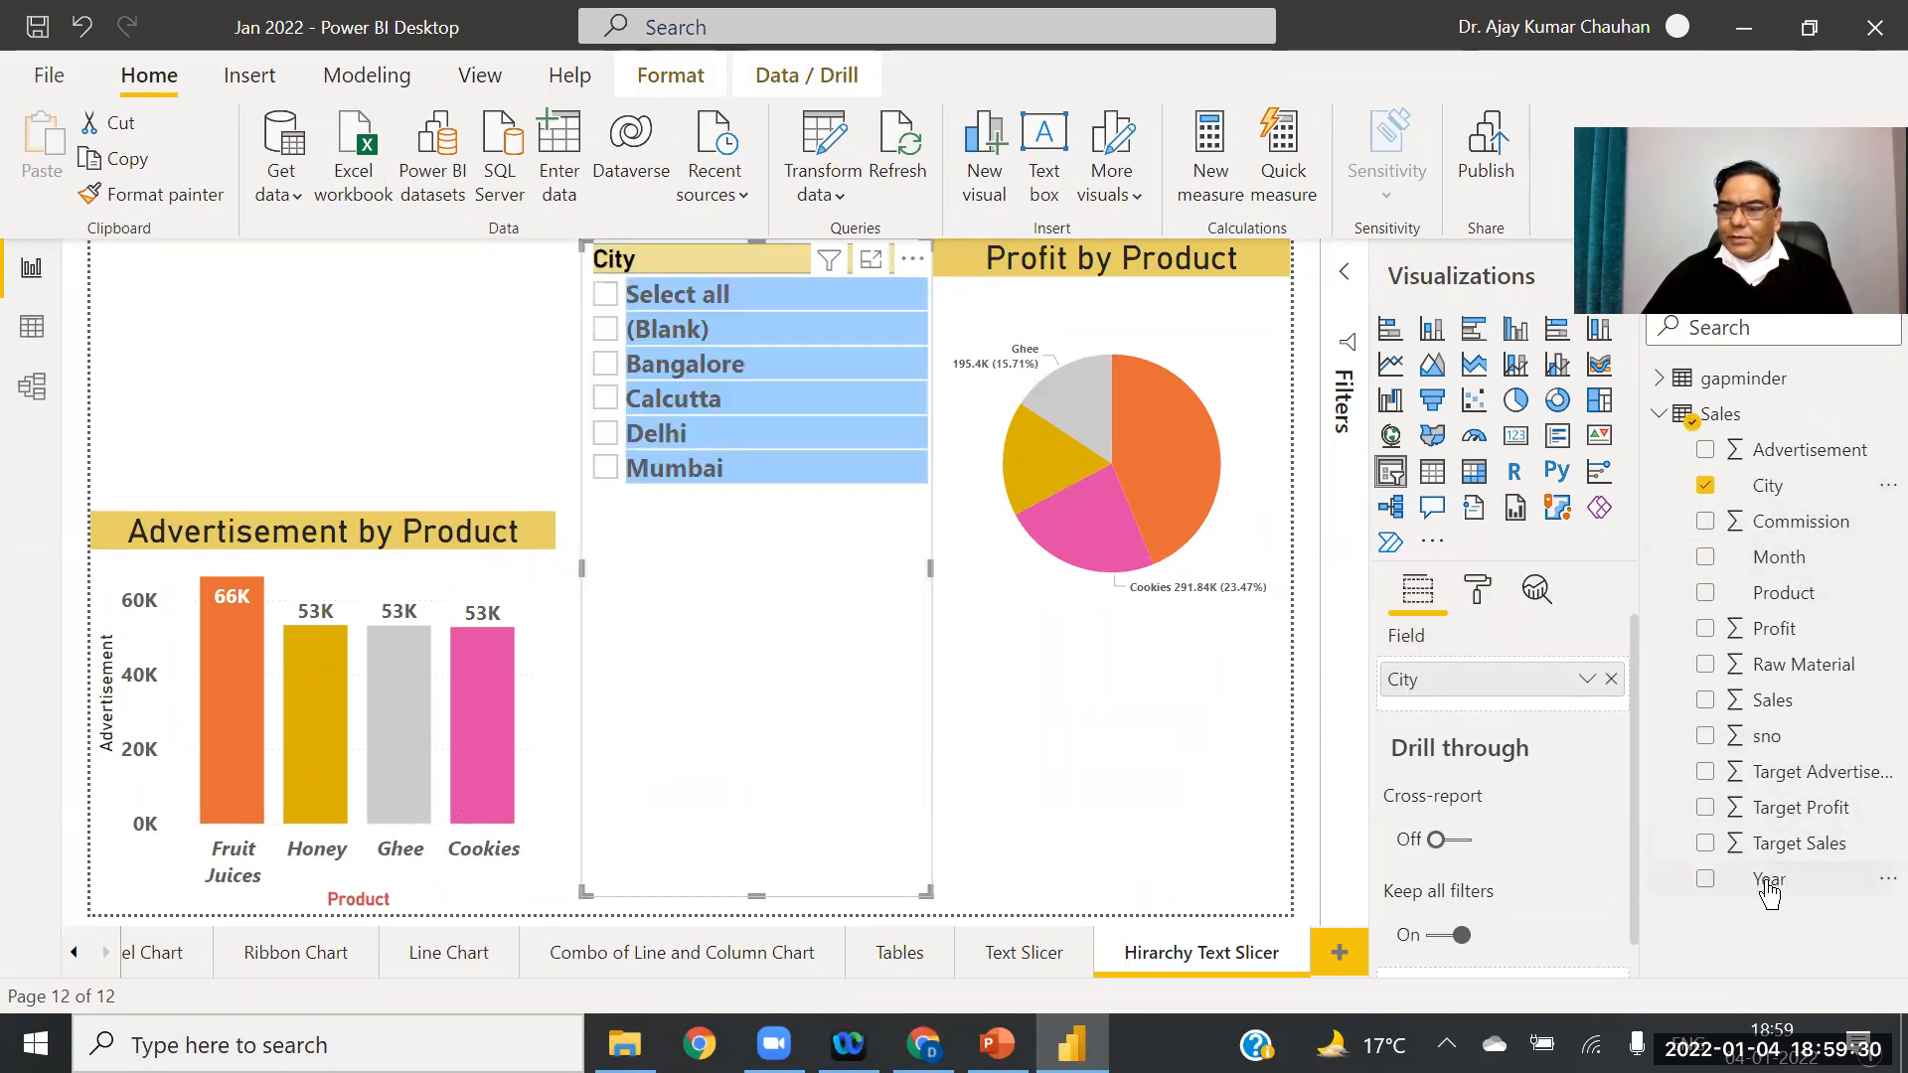
drag(1764, 887, 1493, 721)
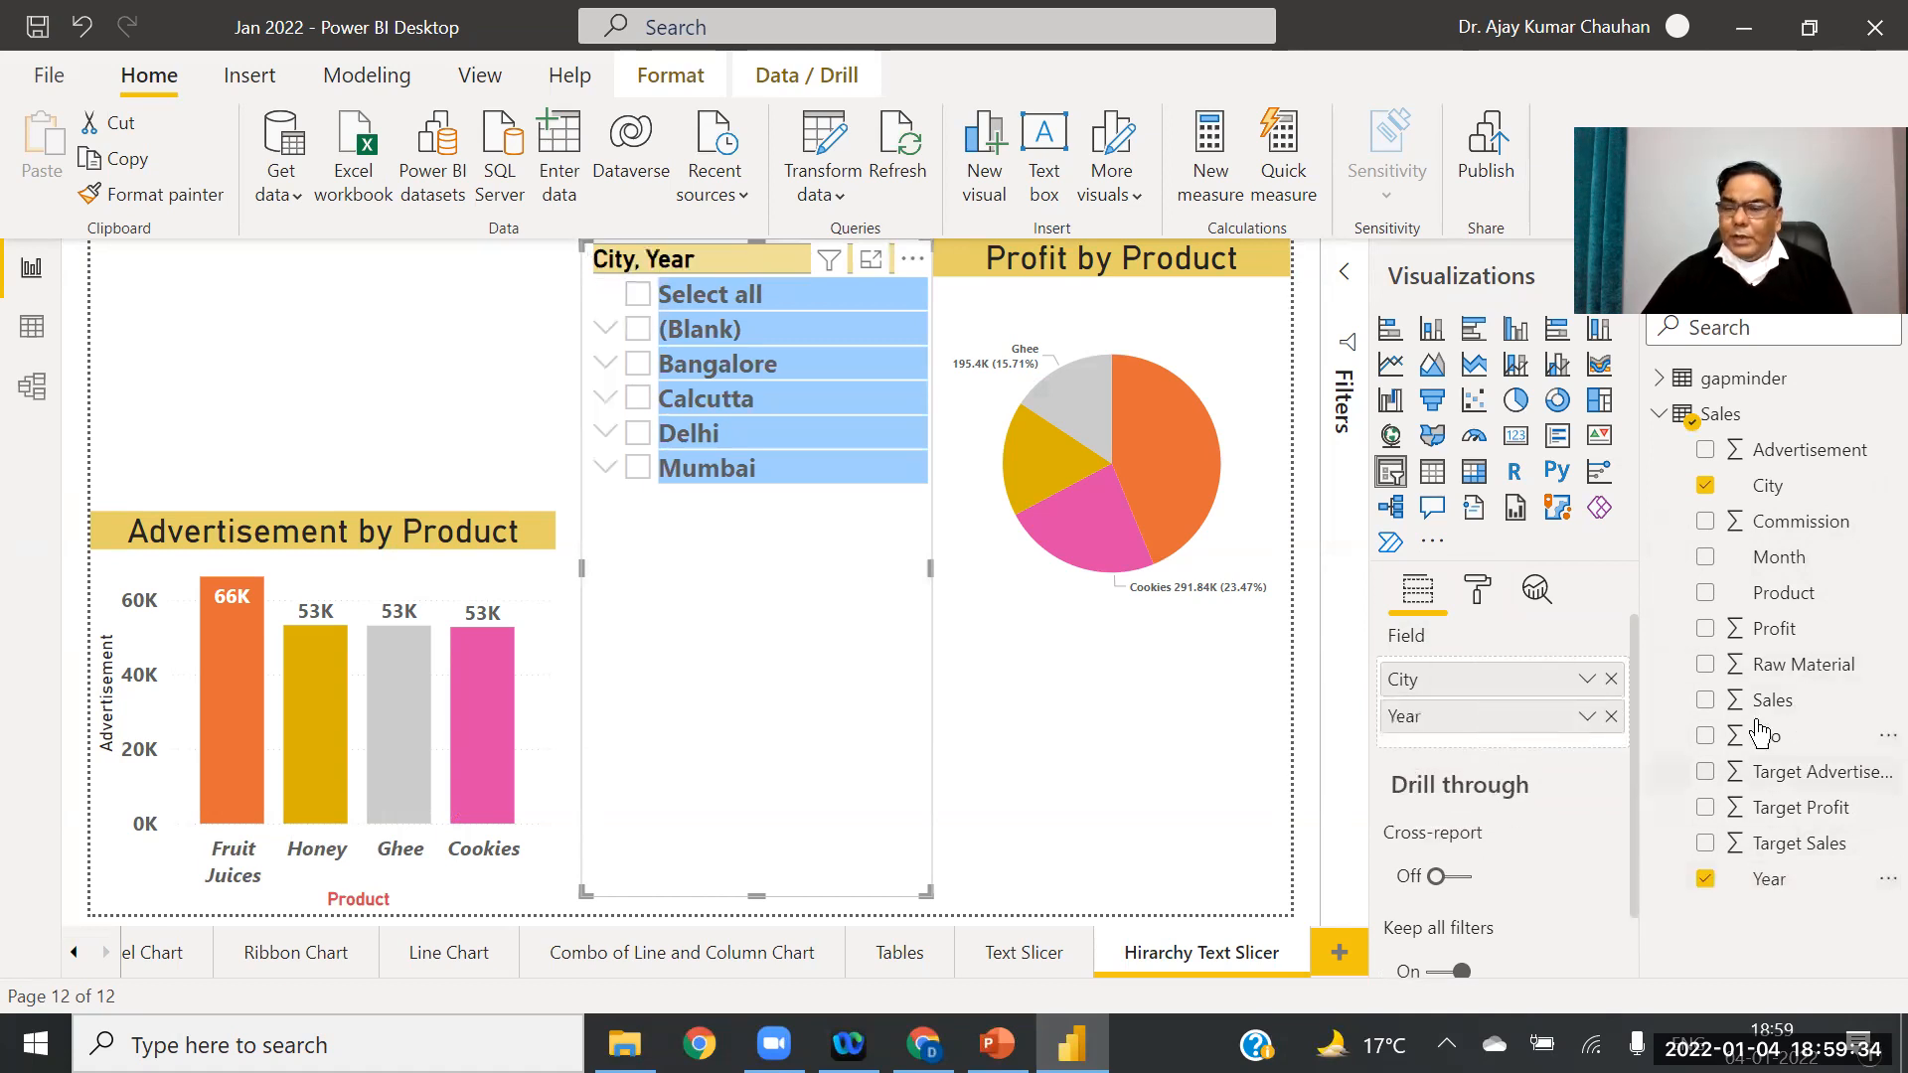
drag(1779, 559, 1524, 750)
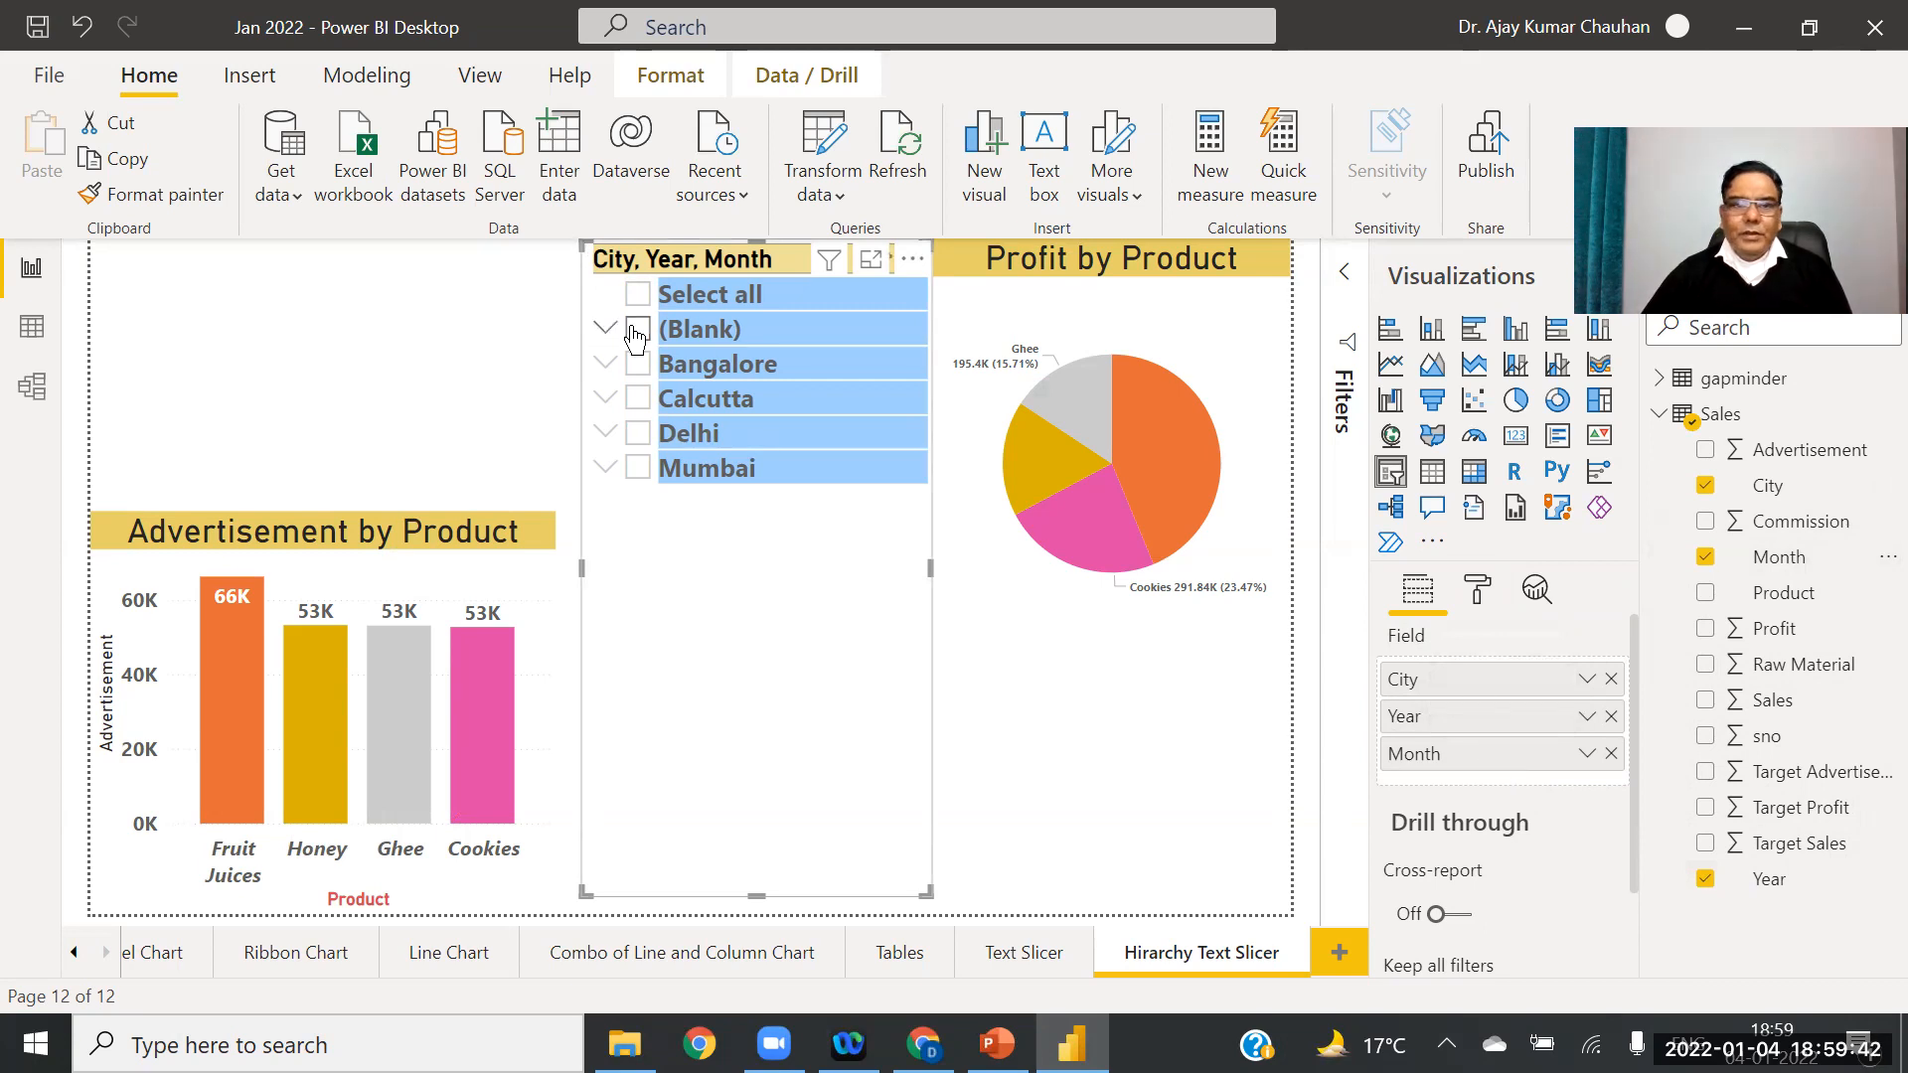
click(603, 368)
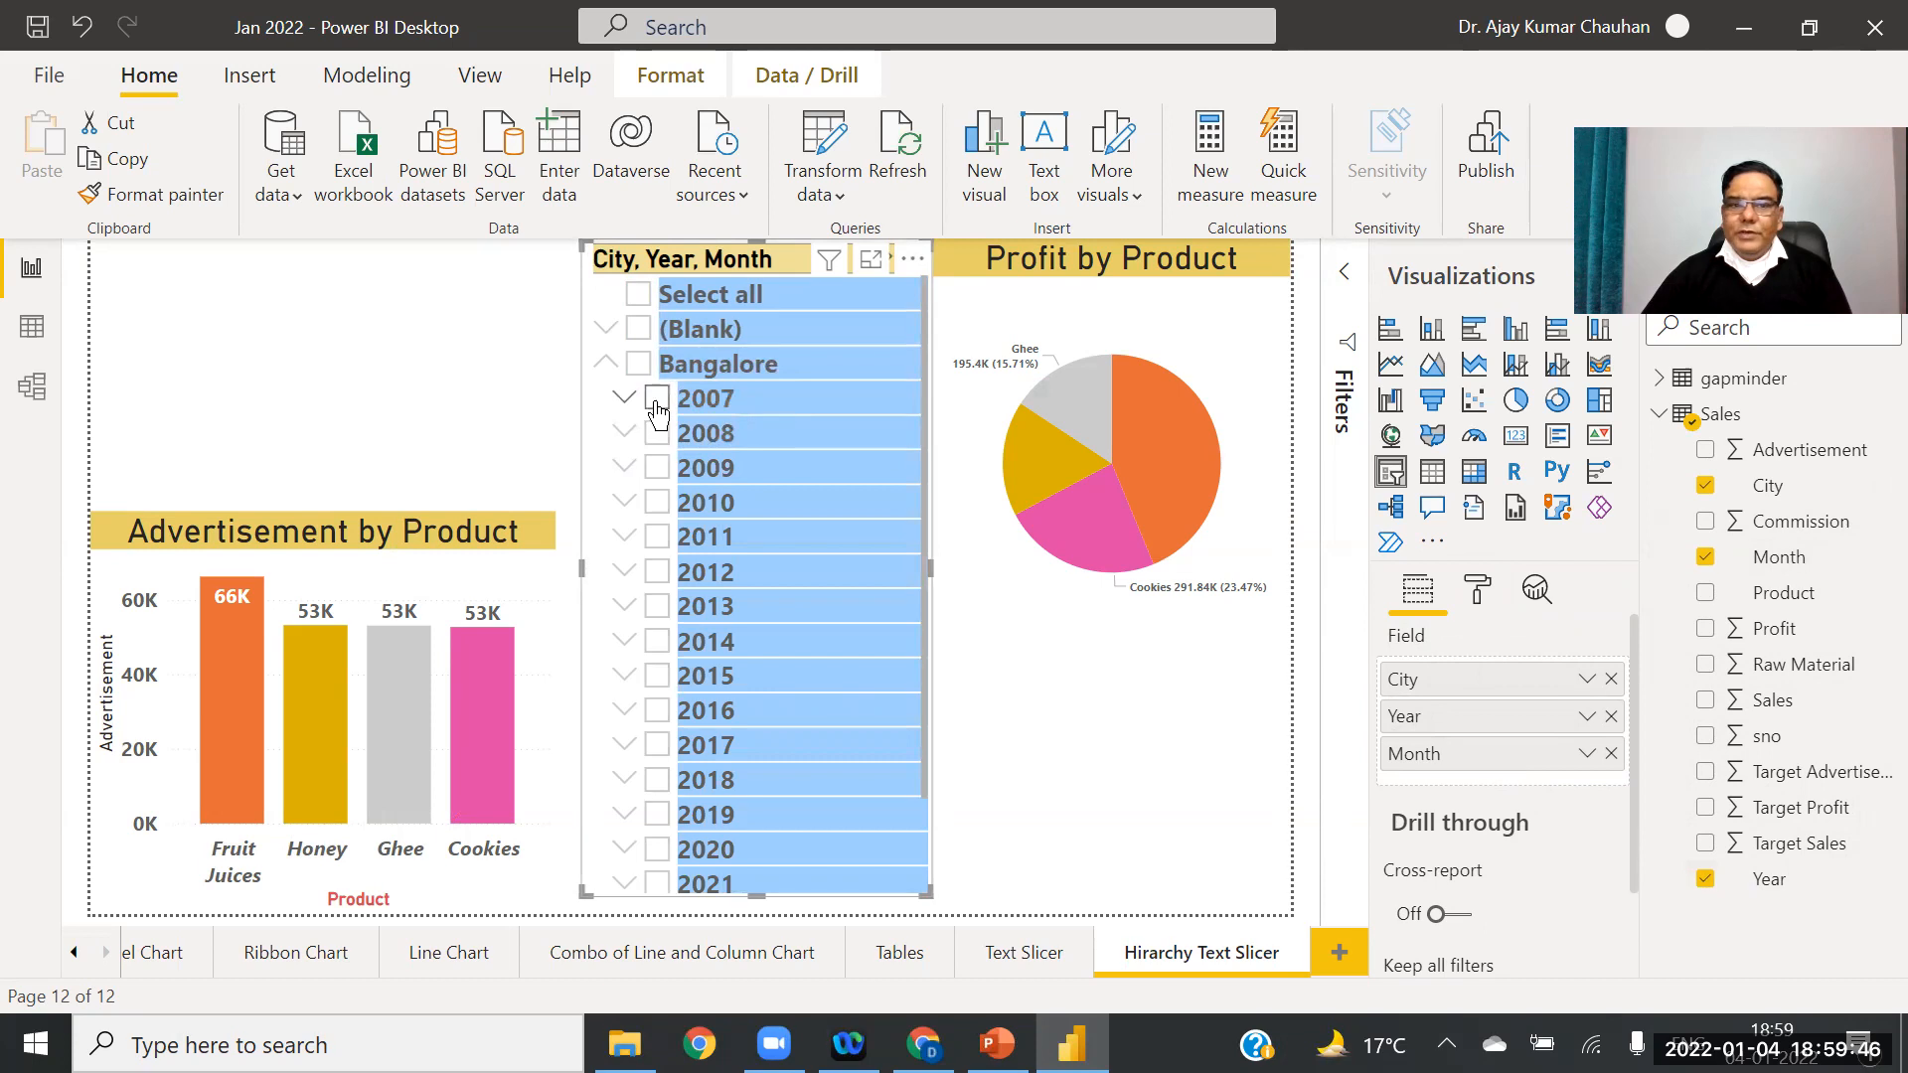
click(626, 399)
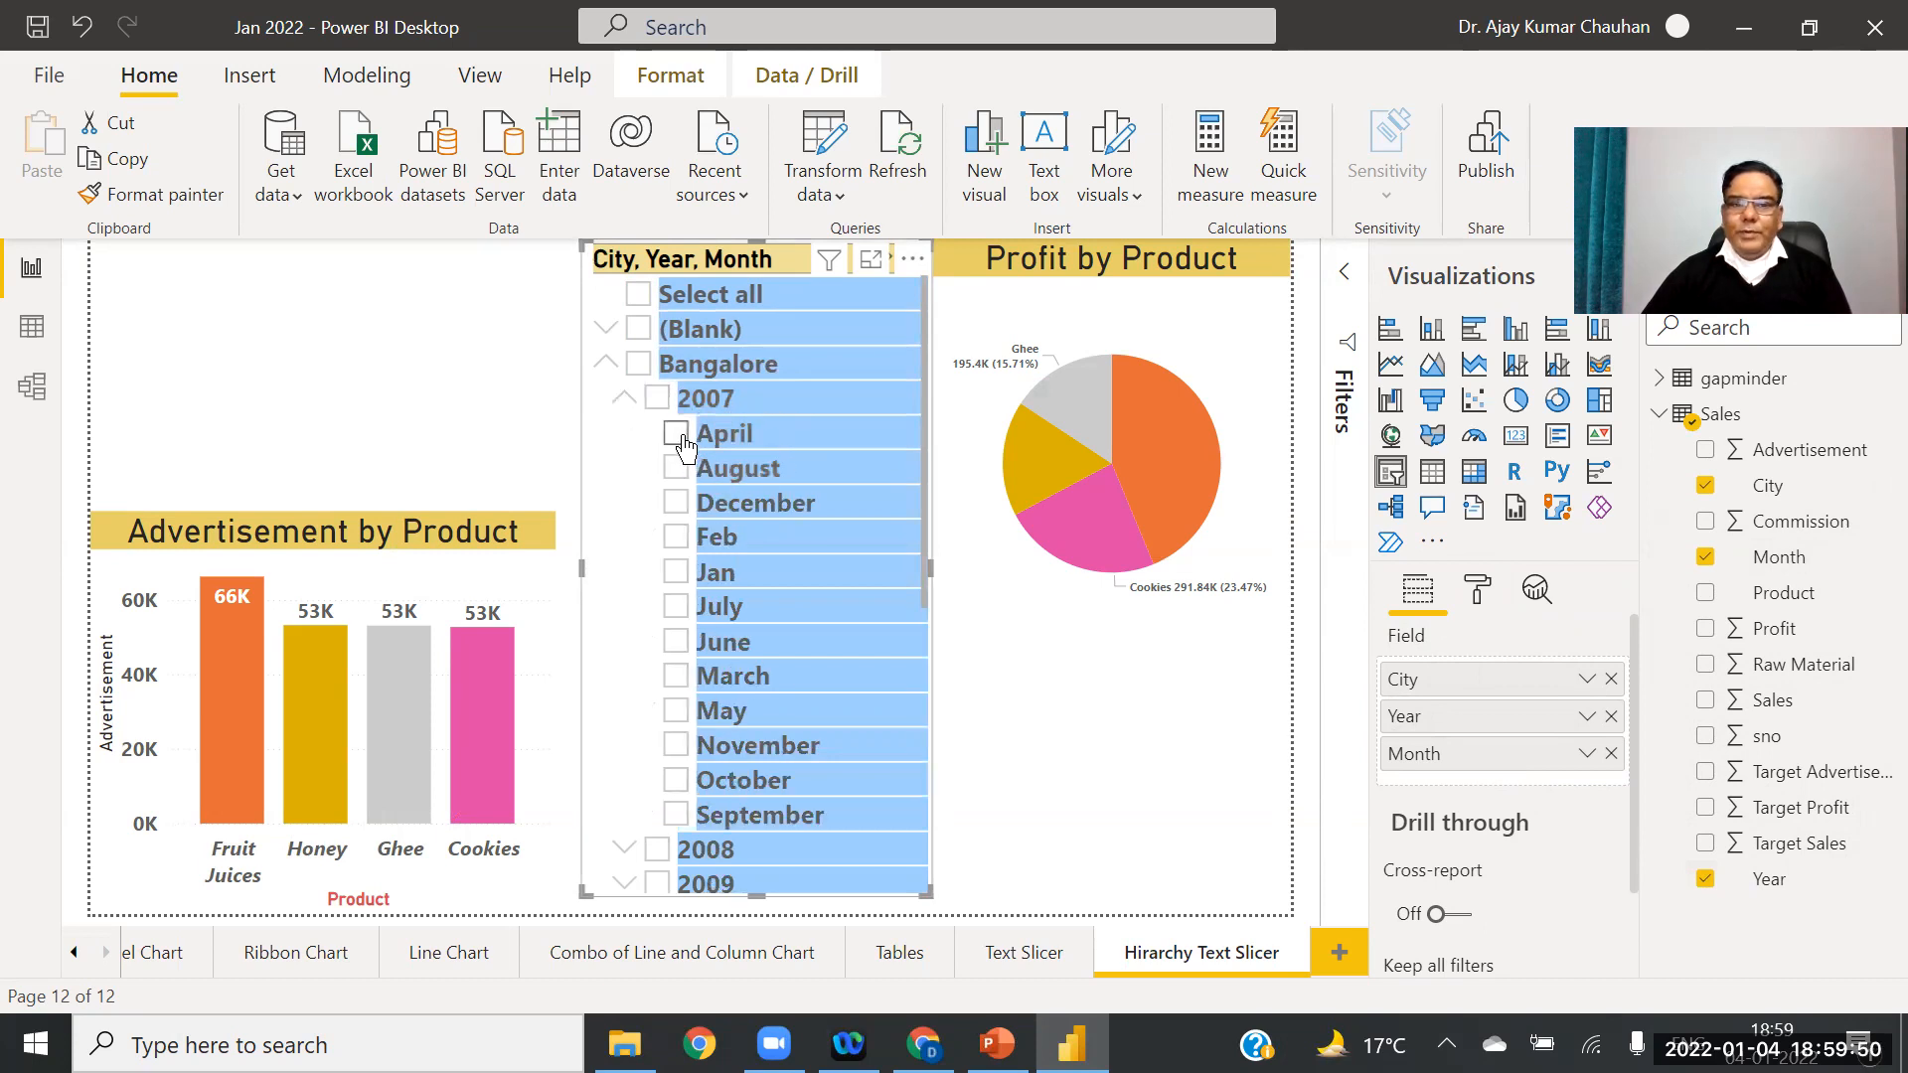
click(676, 436)
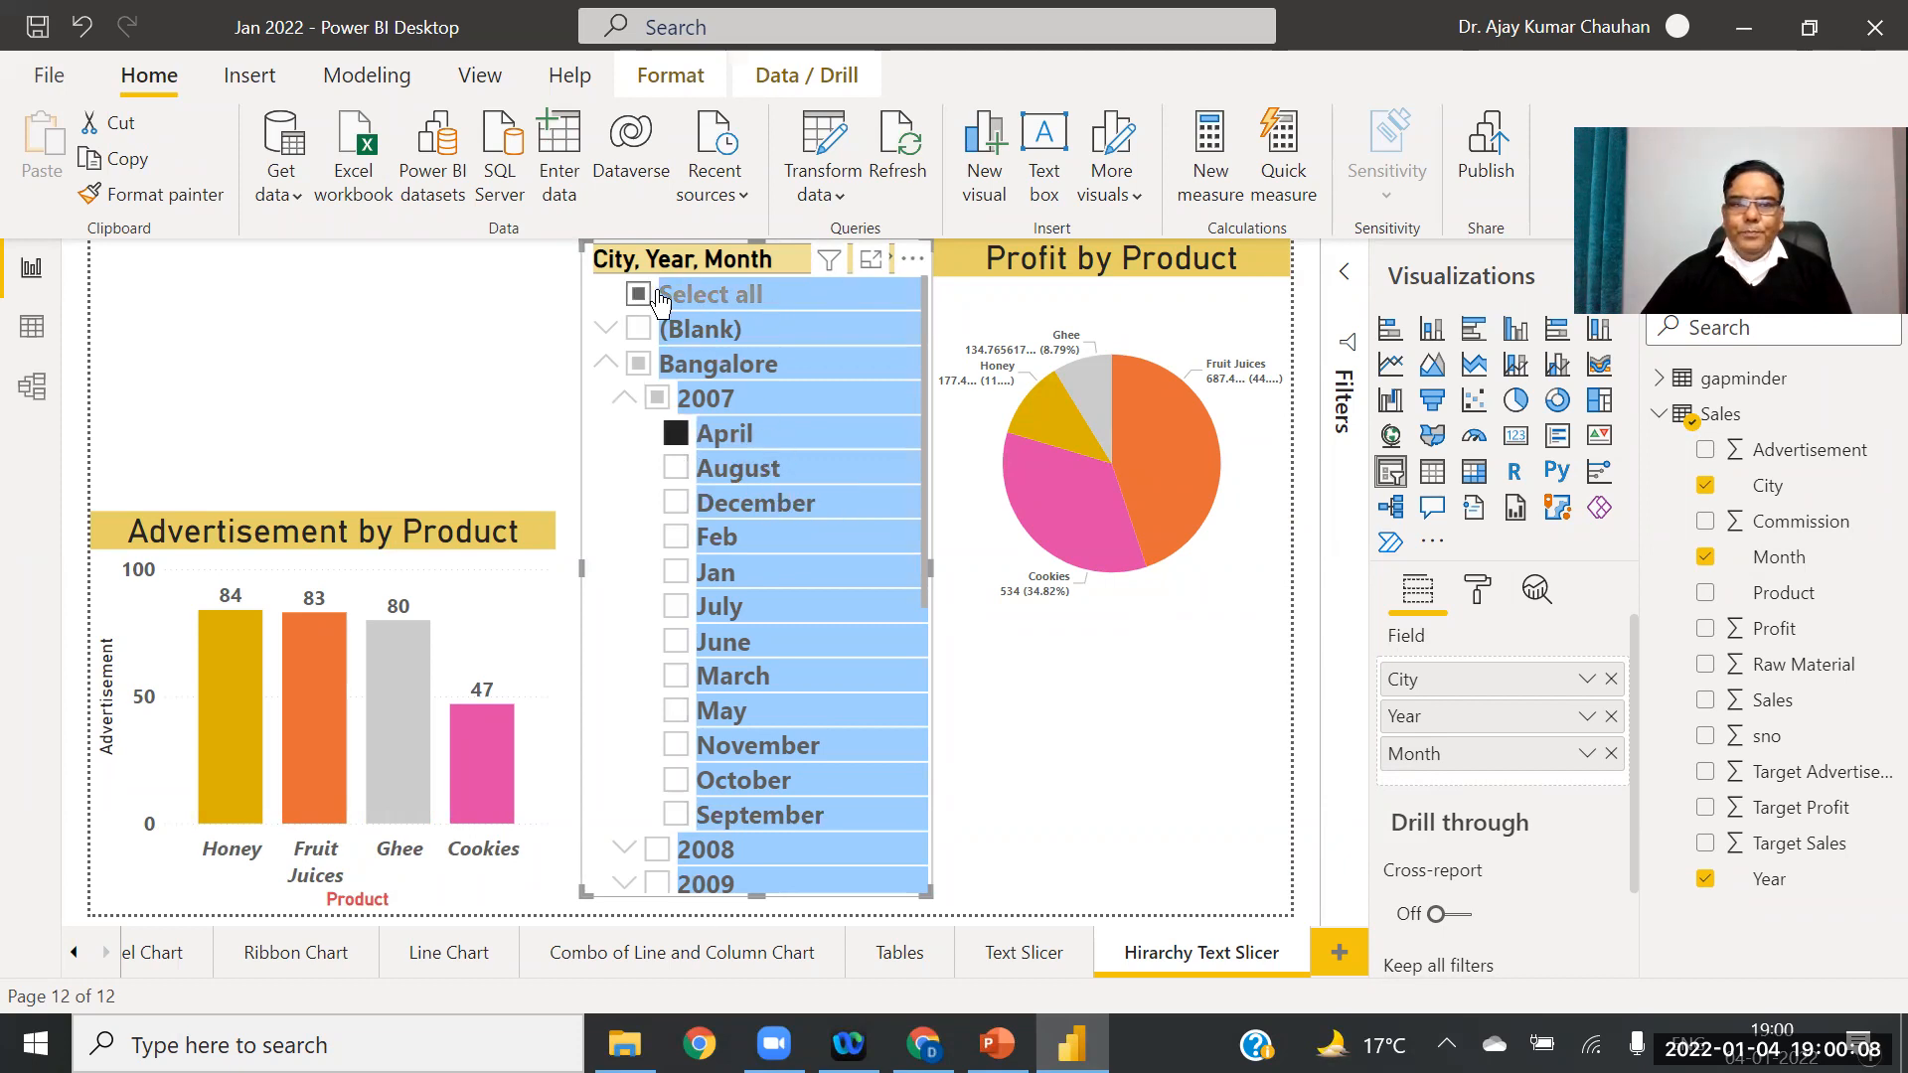
Step: Collapse the hierarchy entries and remove all fields from the slicer
click(625, 402)
click(606, 363)
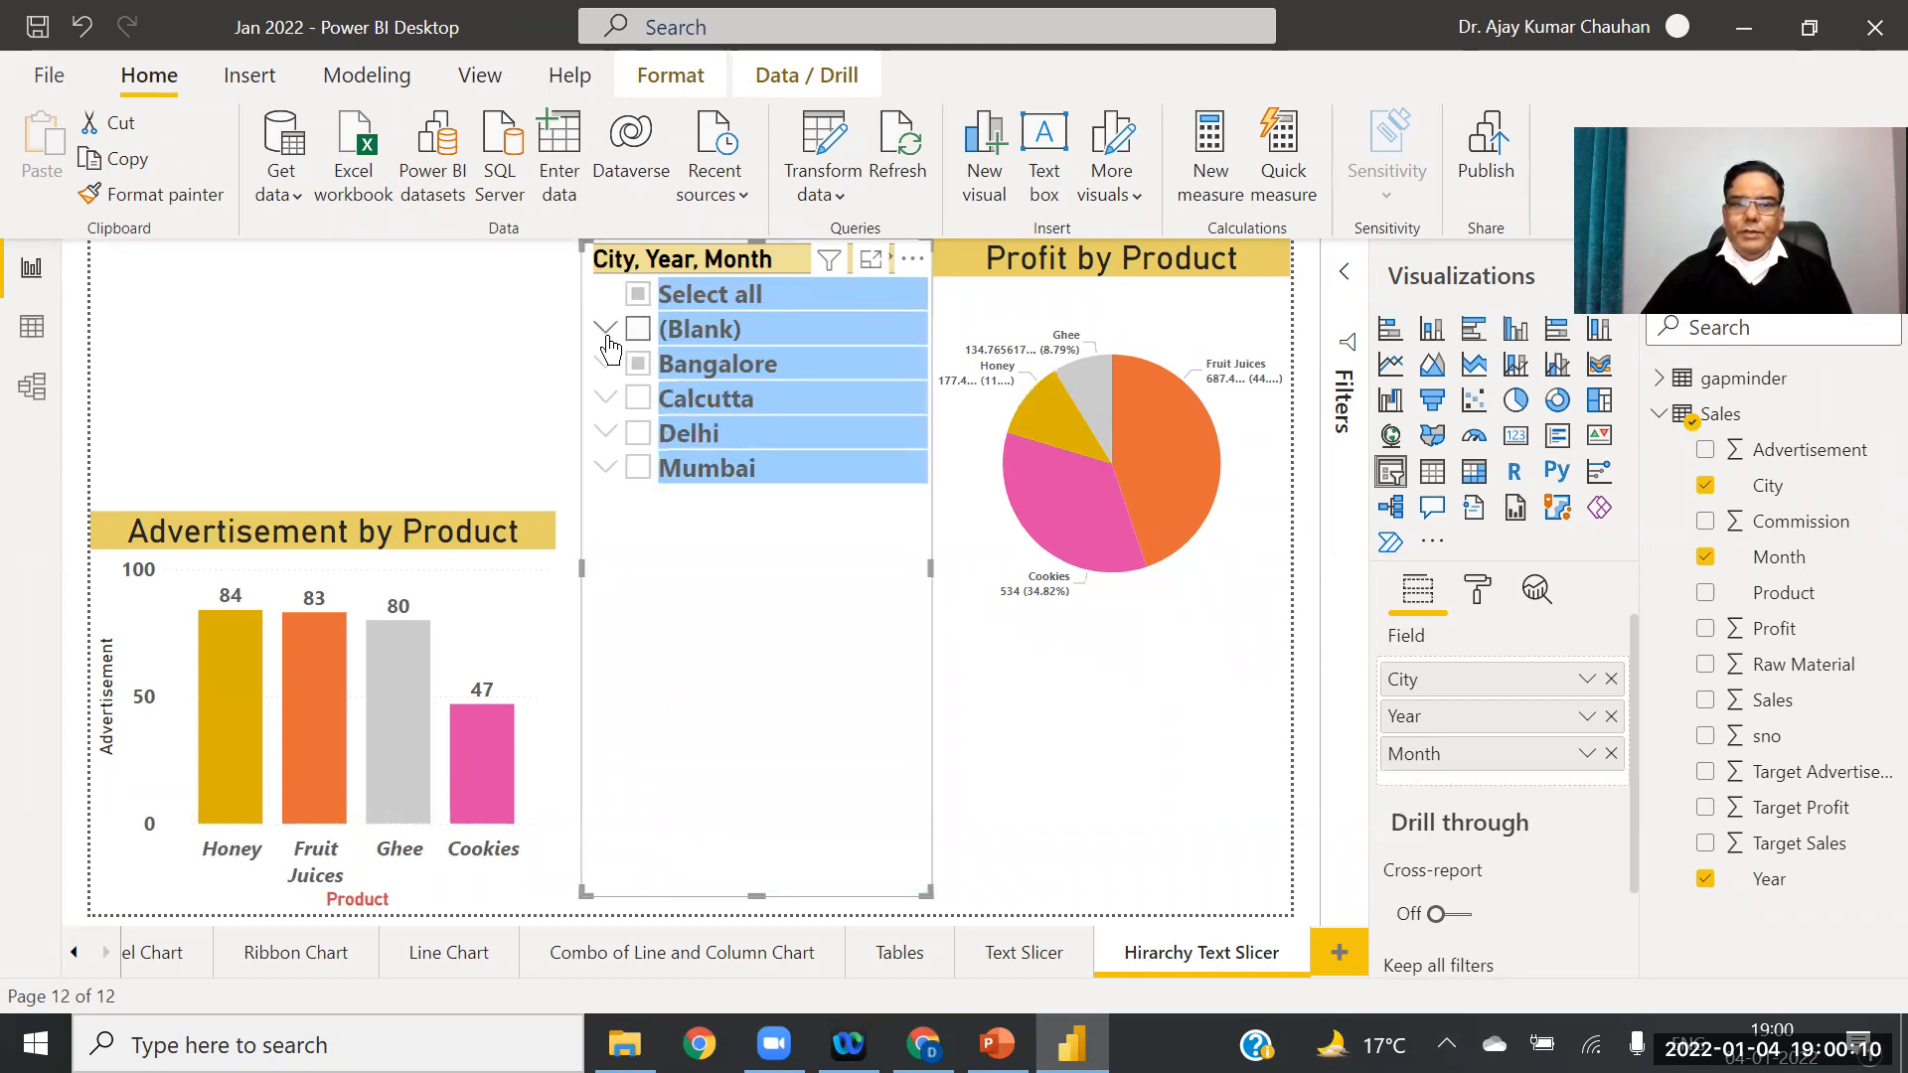
click(609, 331)
click(608, 331)
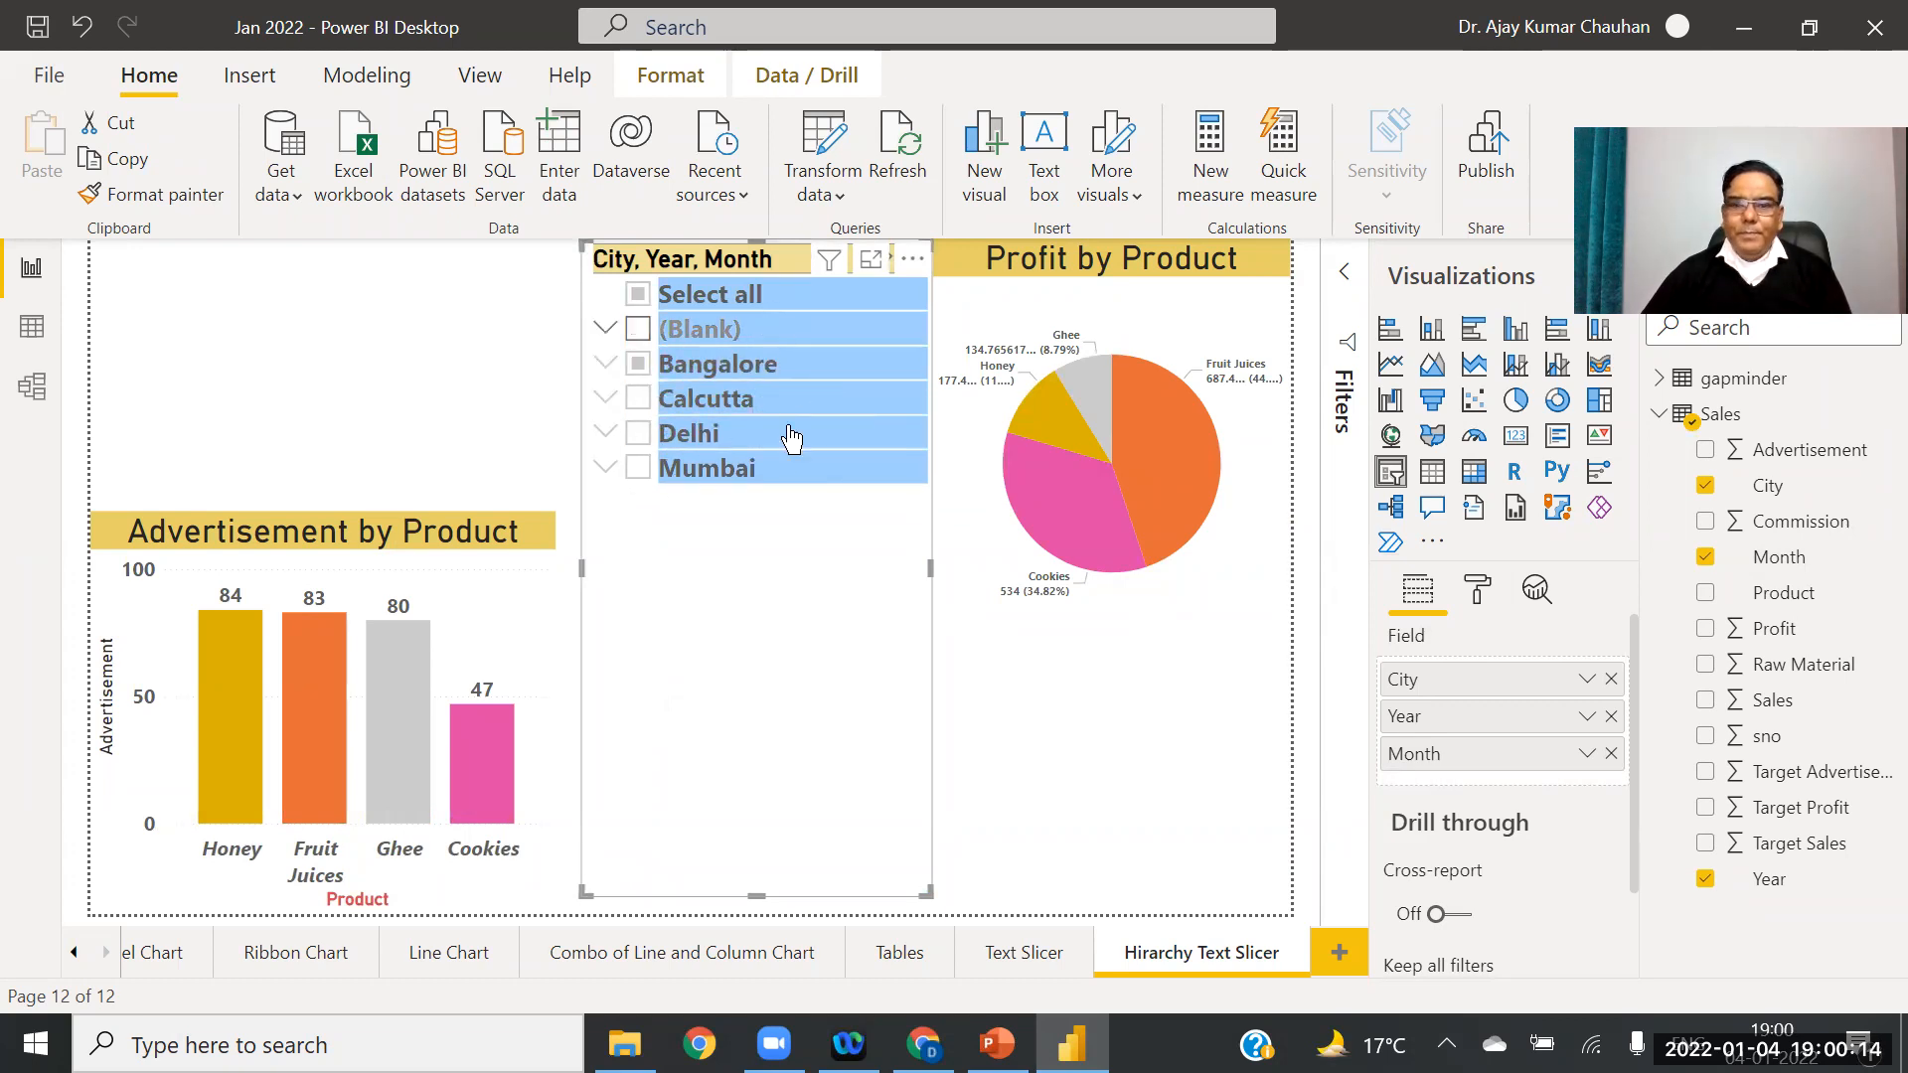
click(1611, 717)
click(1611, 716)
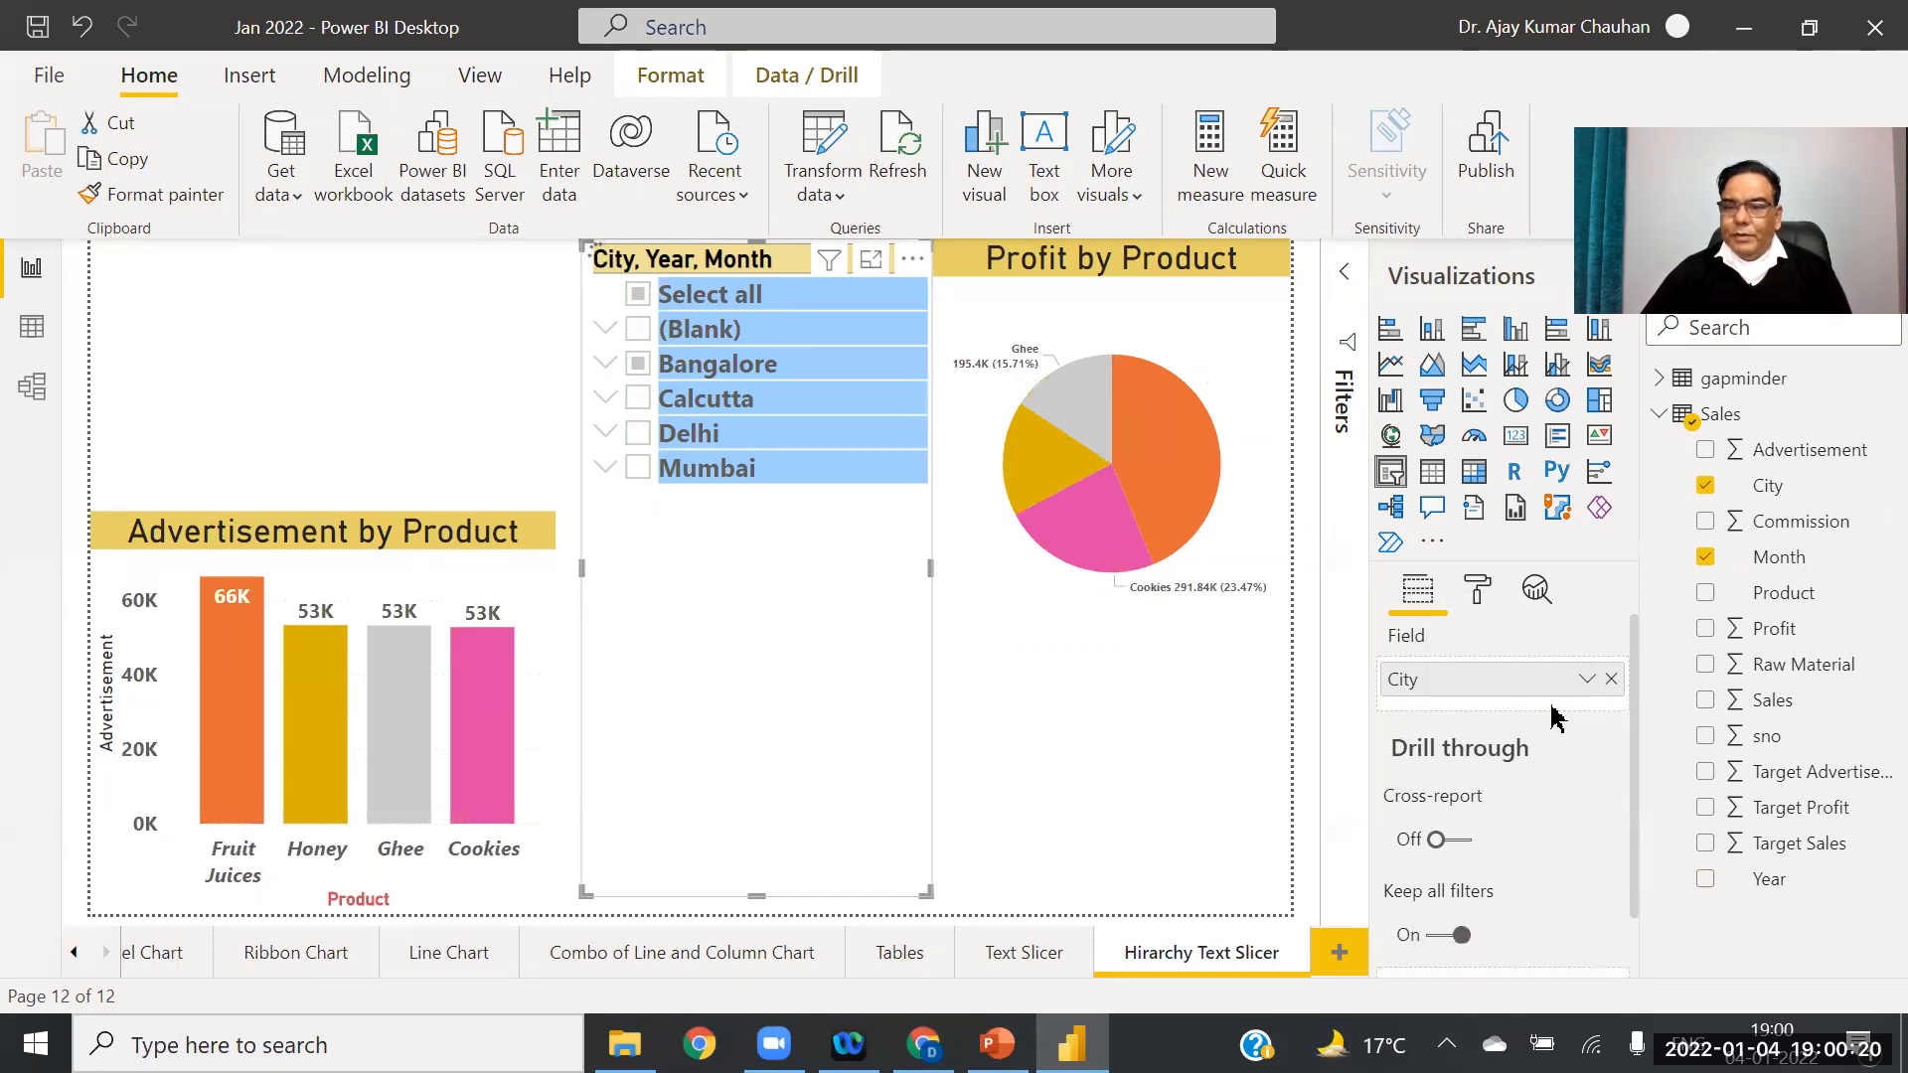
click(1611, 680)
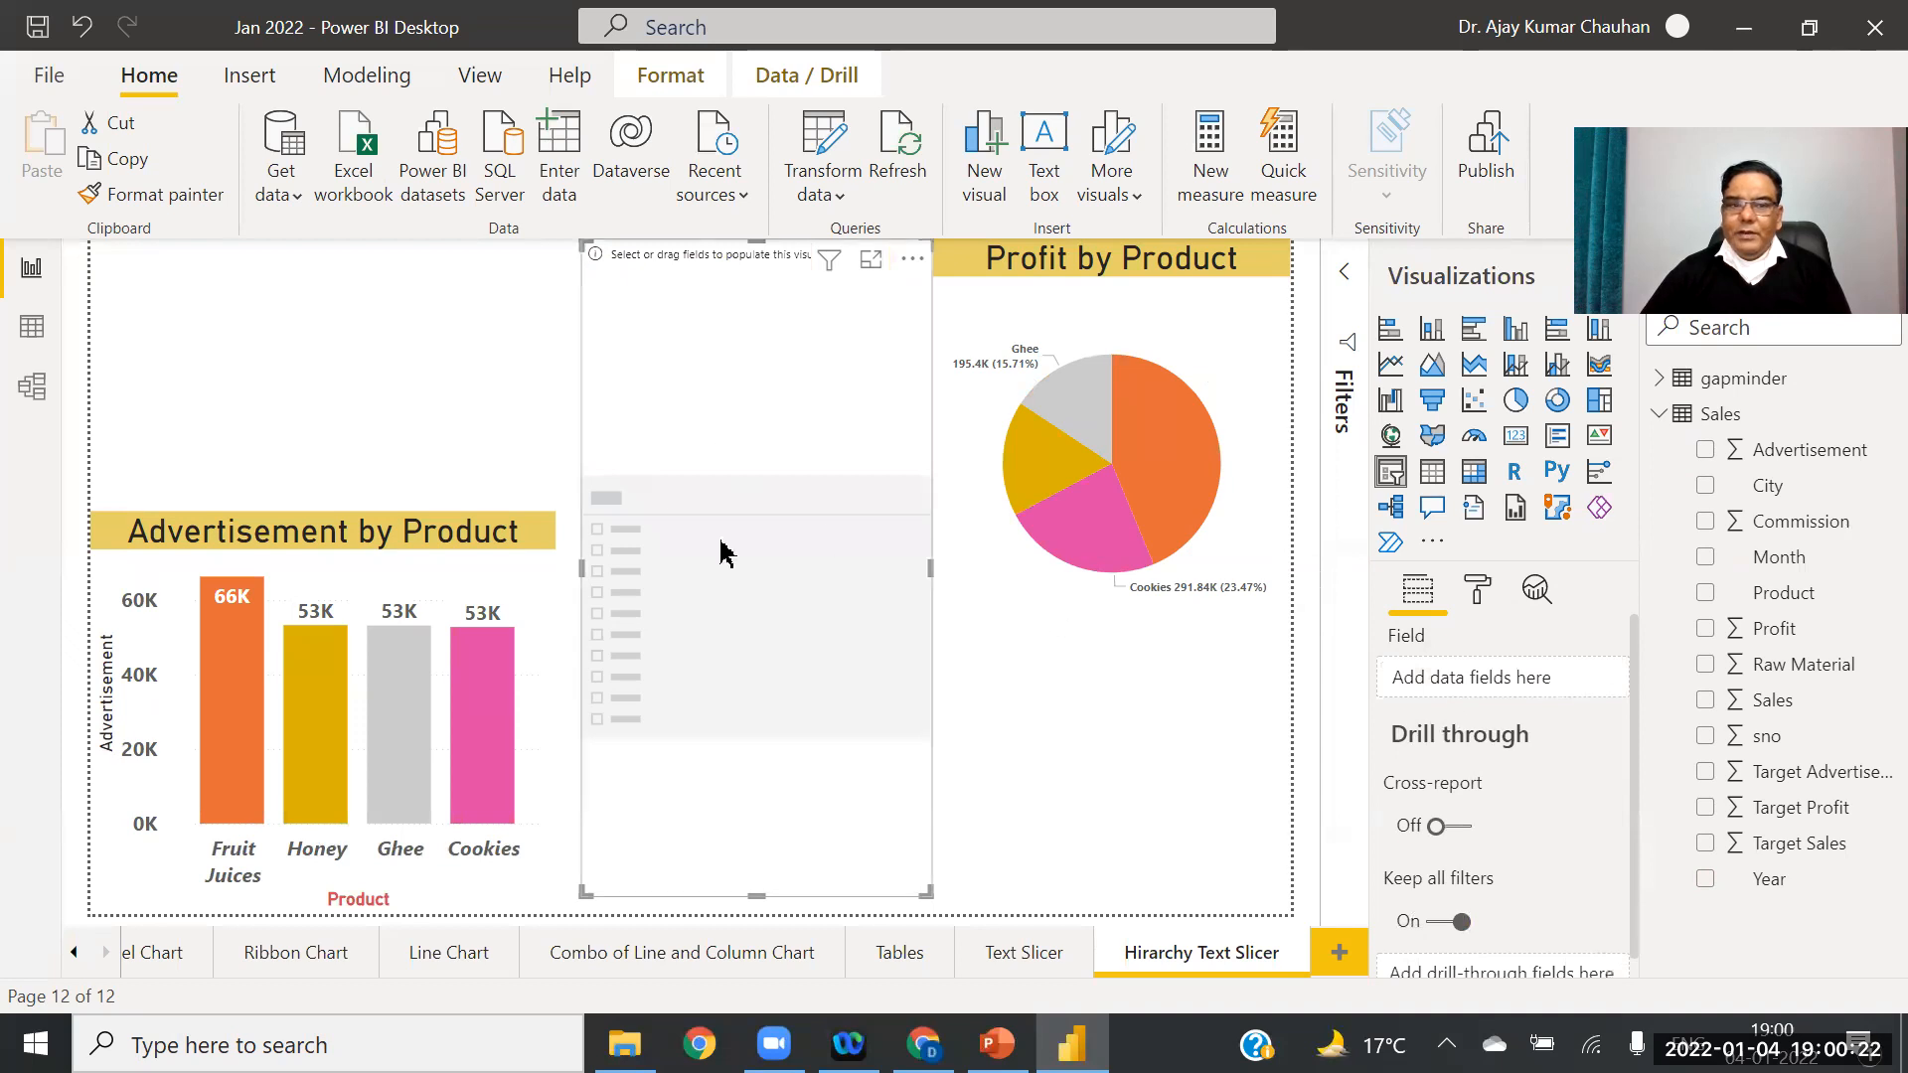
Step: Shorten the empty slicer, collapse the Sales table and expand gapminder in the Fields pane
mouse_move(755, 893)
mouse_down()
mouse_move(753, 410)
mouse_move(725, 971)
mouse_move(766, 894)
mouse_up()
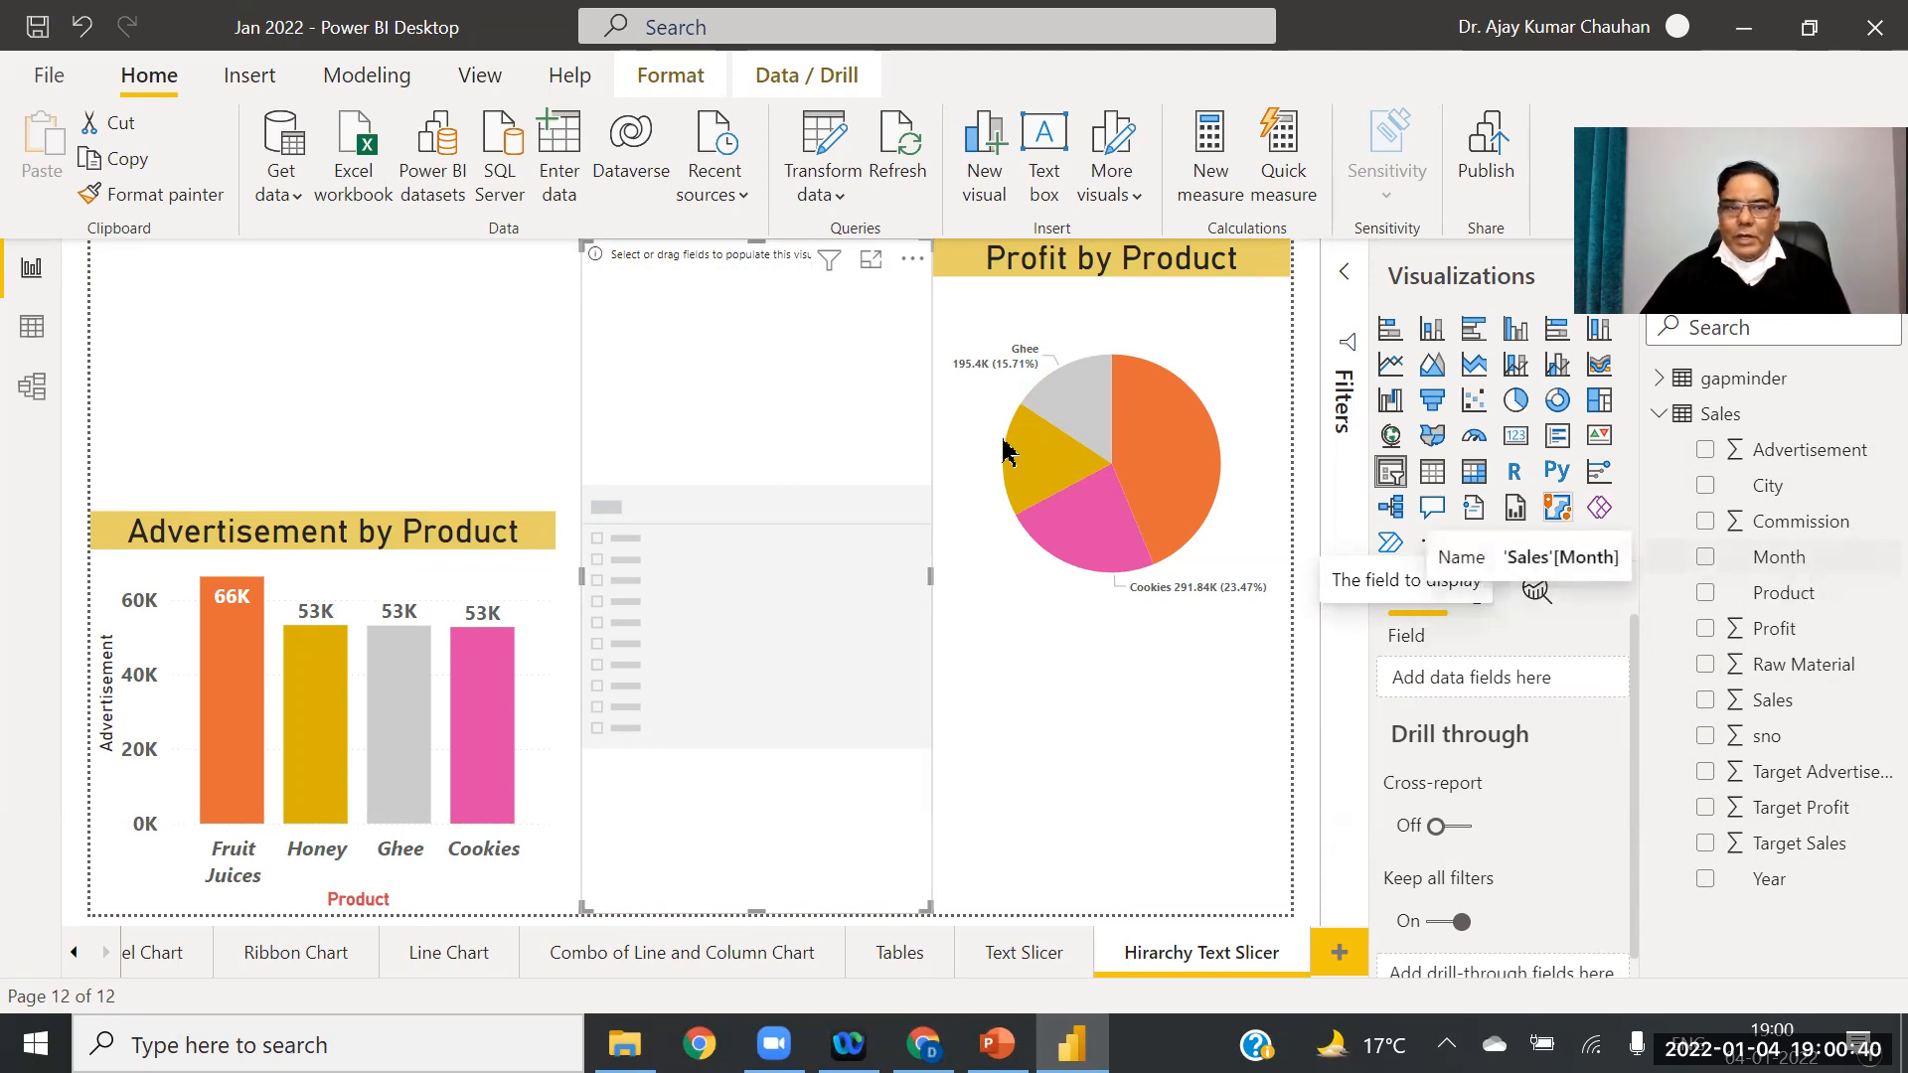
click(1668, 420)
click(1660, 382)
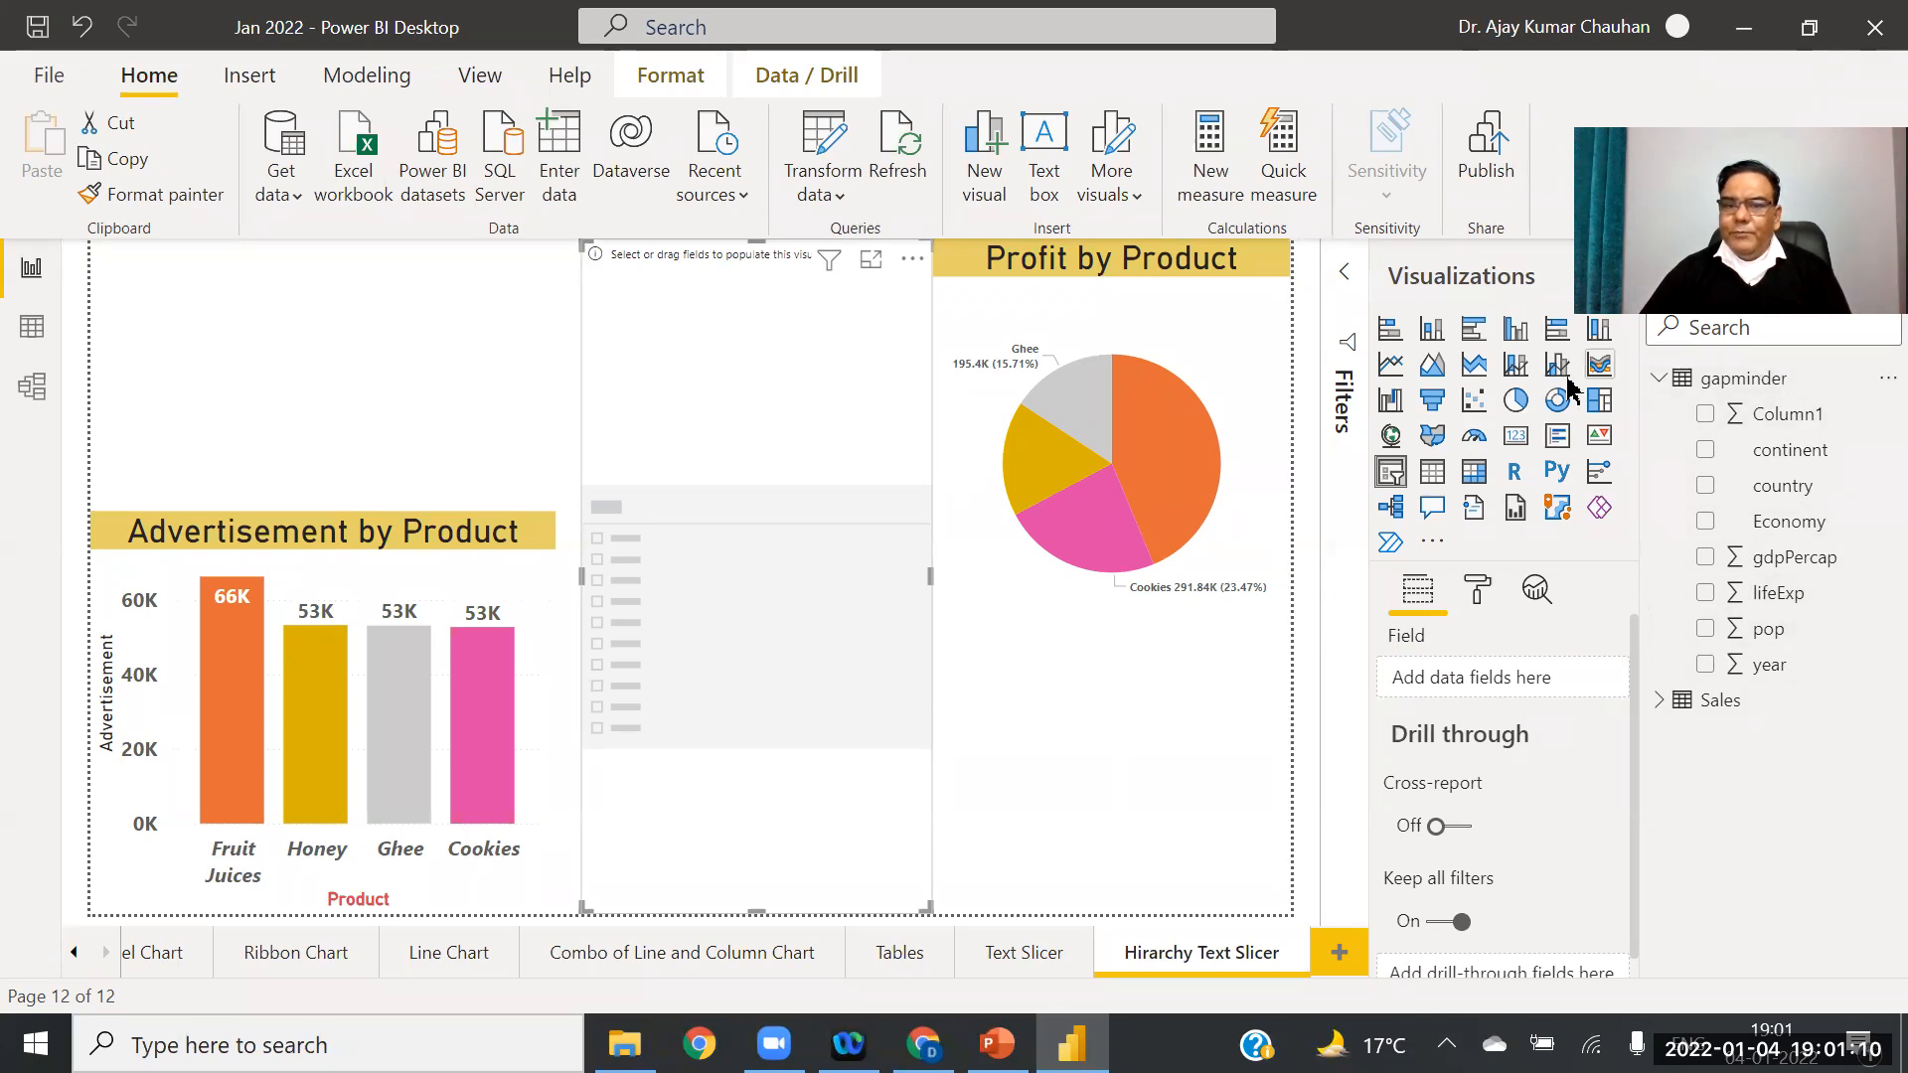
Step: Delete the Profit by Product pie chart and make the Advertisement by Product chart wider and taller
click(1111, 293)
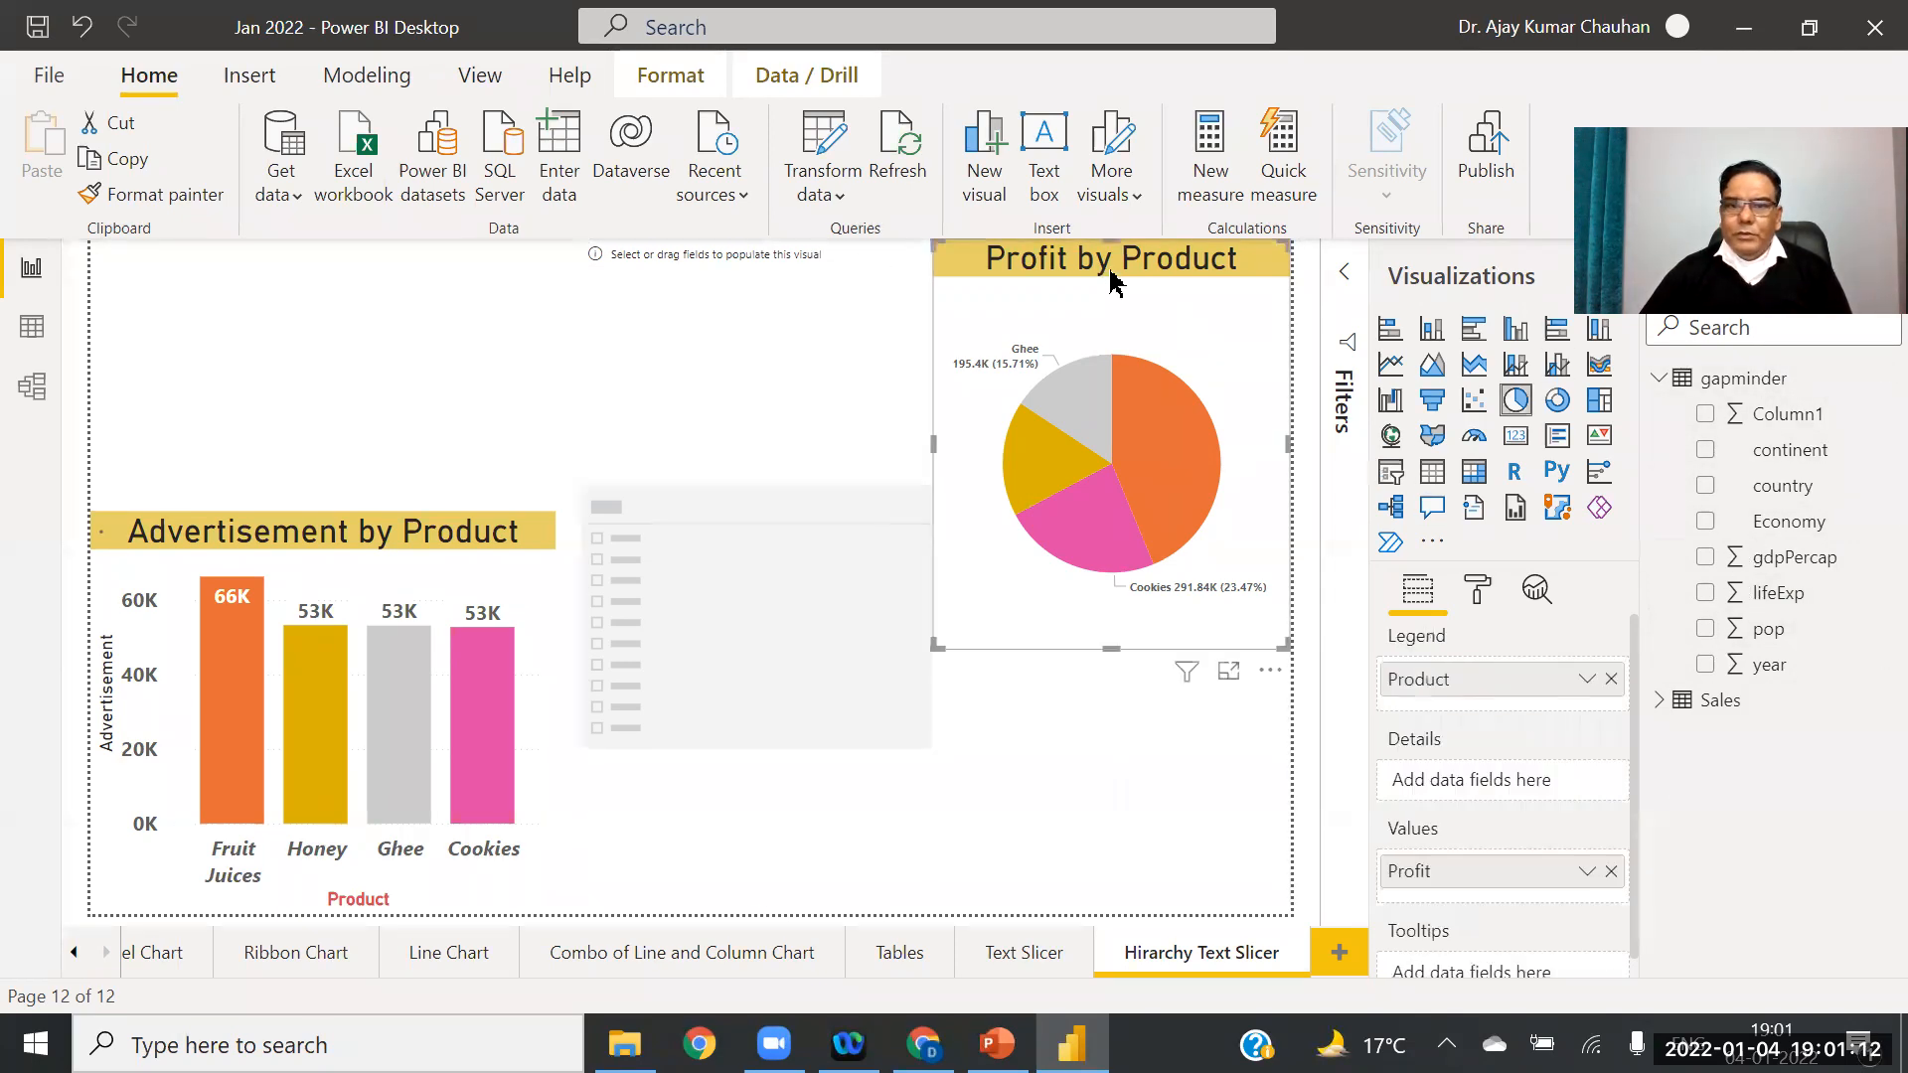
key(Delete)
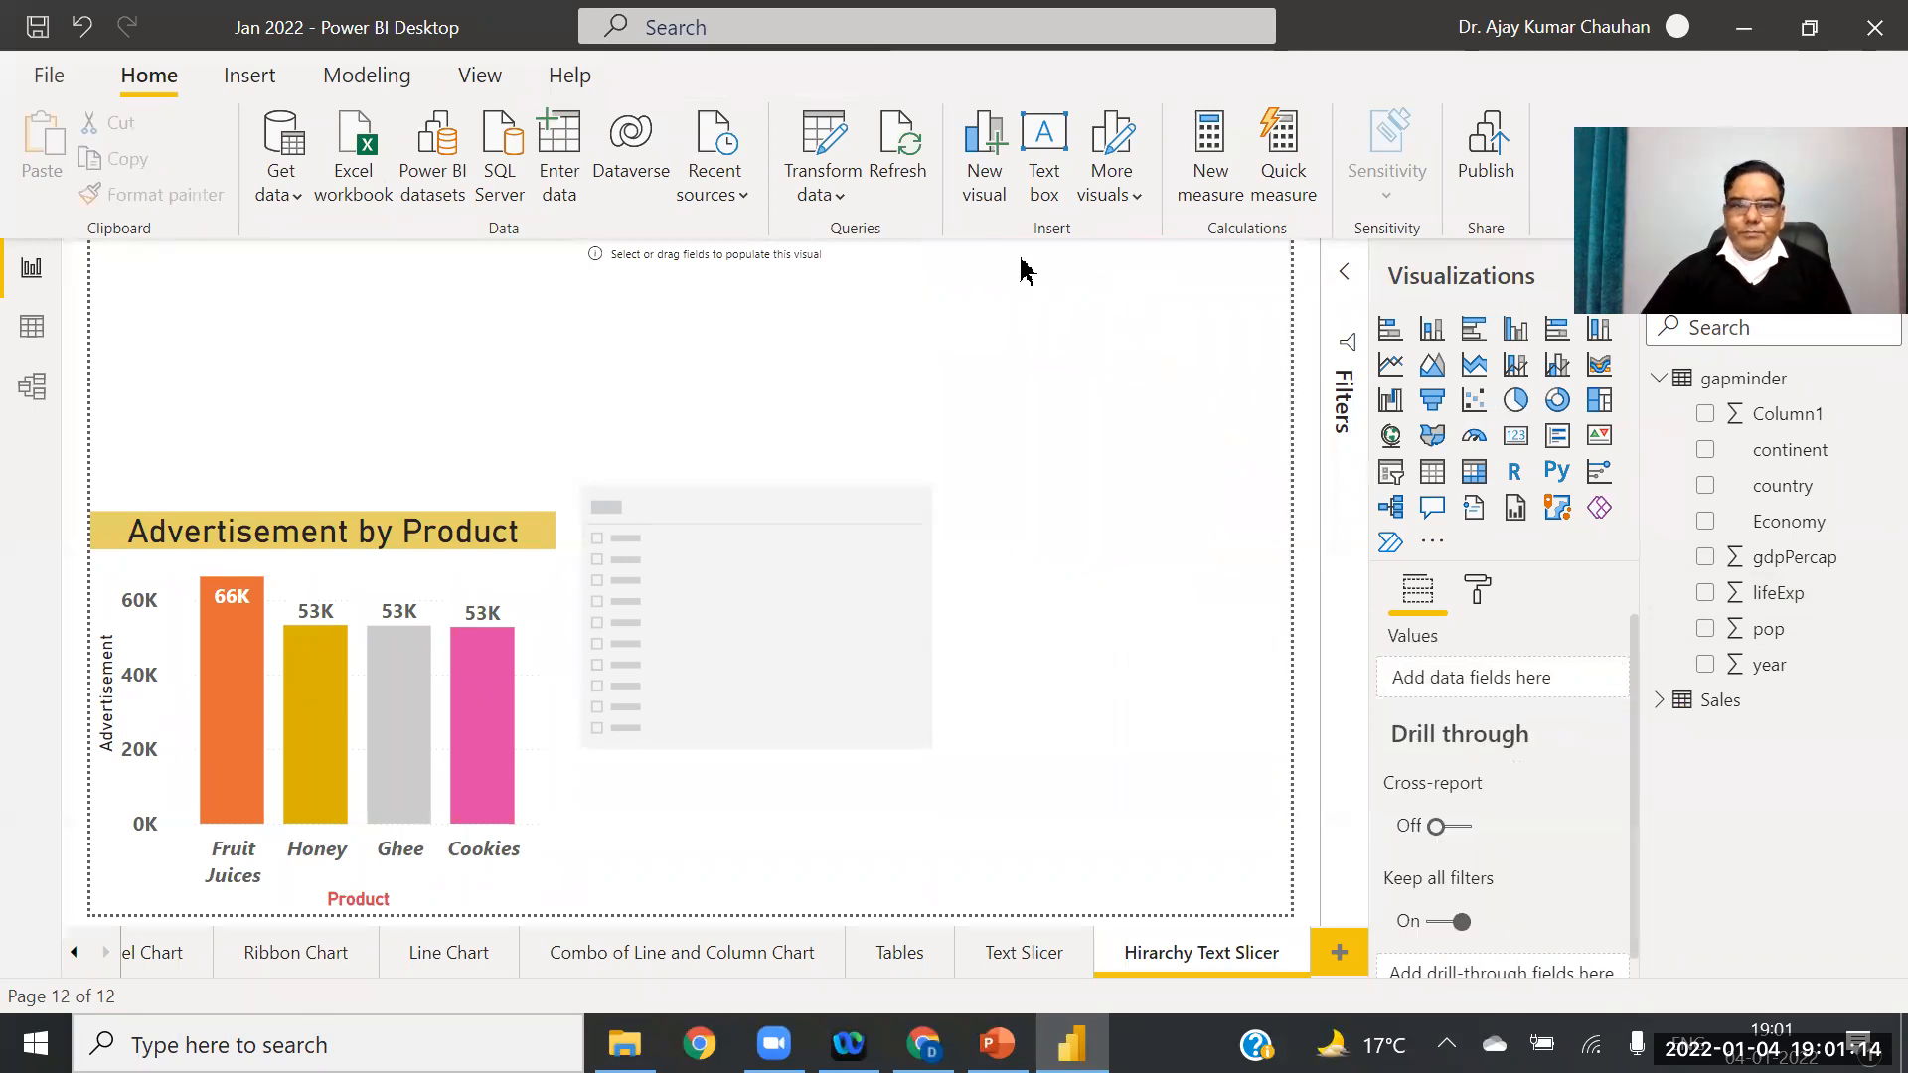
click(1176, 355)
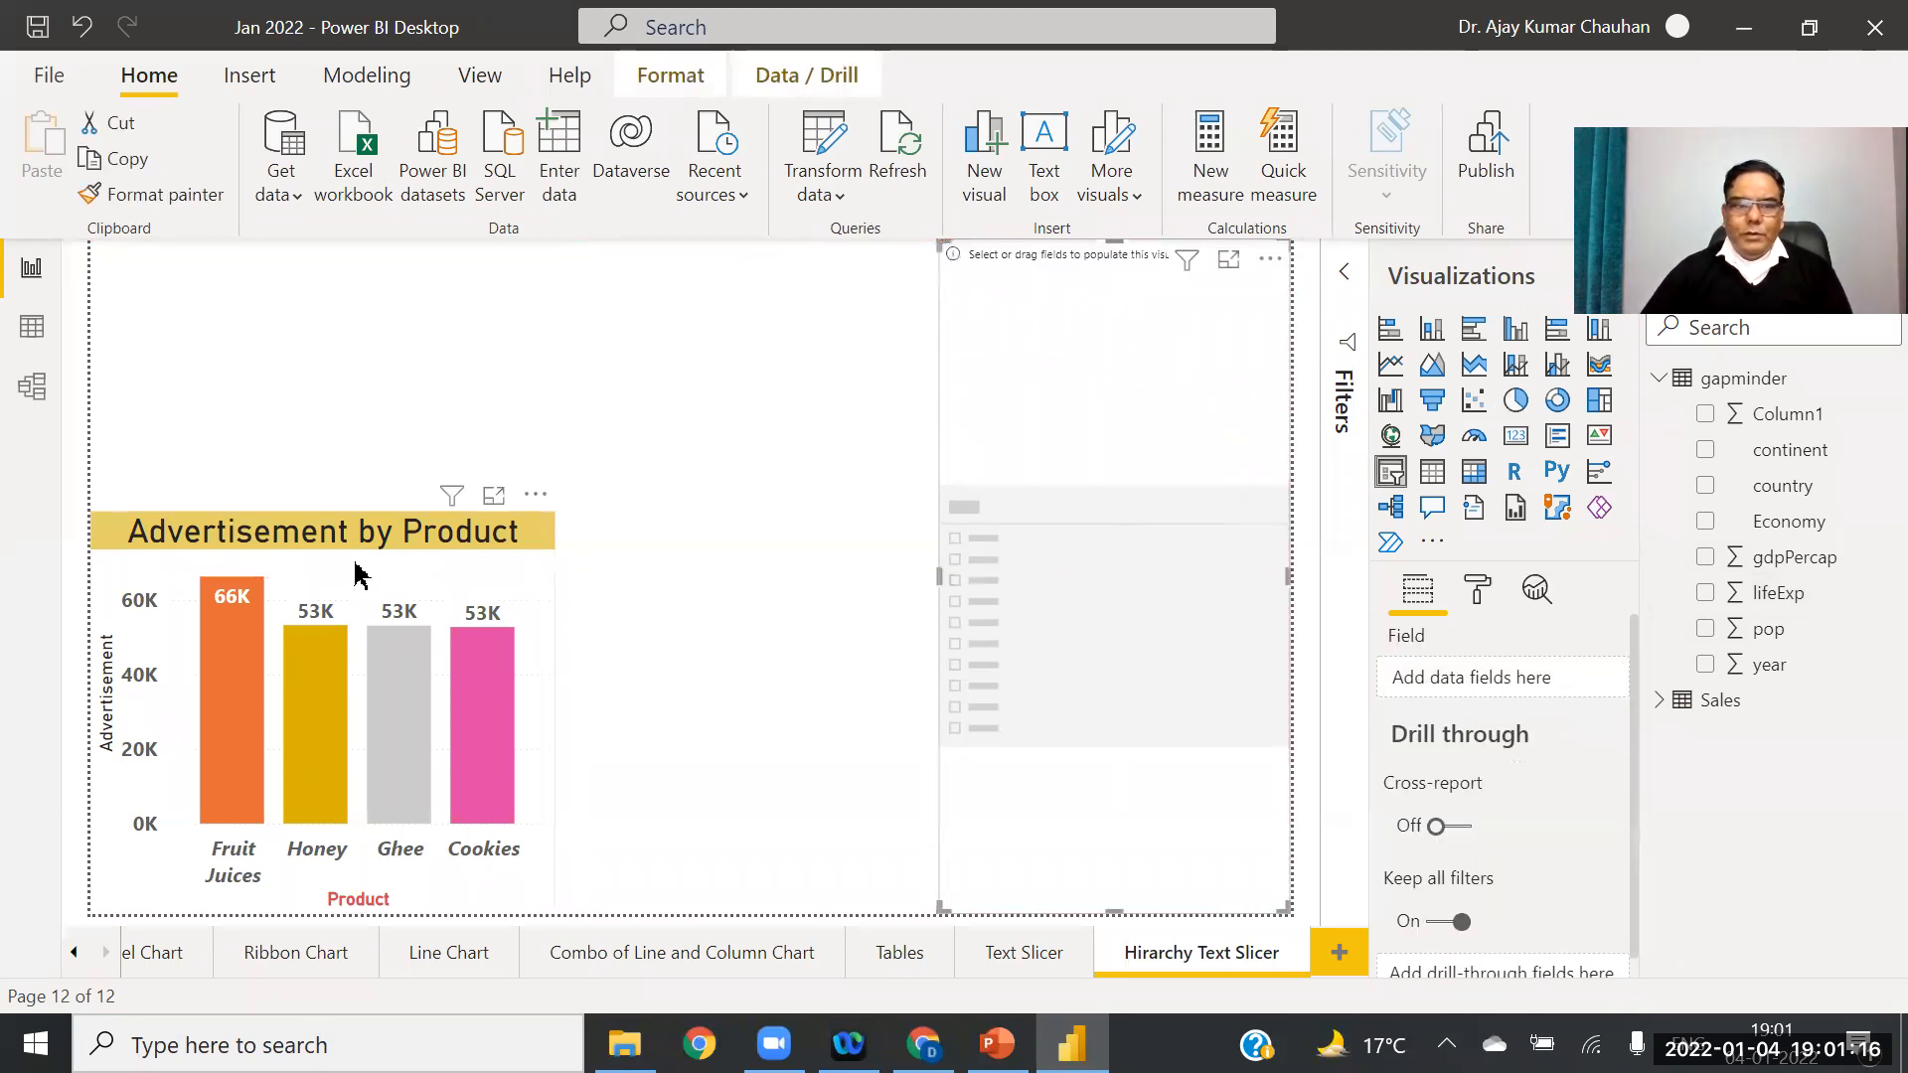
click(417, 584)
drag(550, 712, 794, 714)
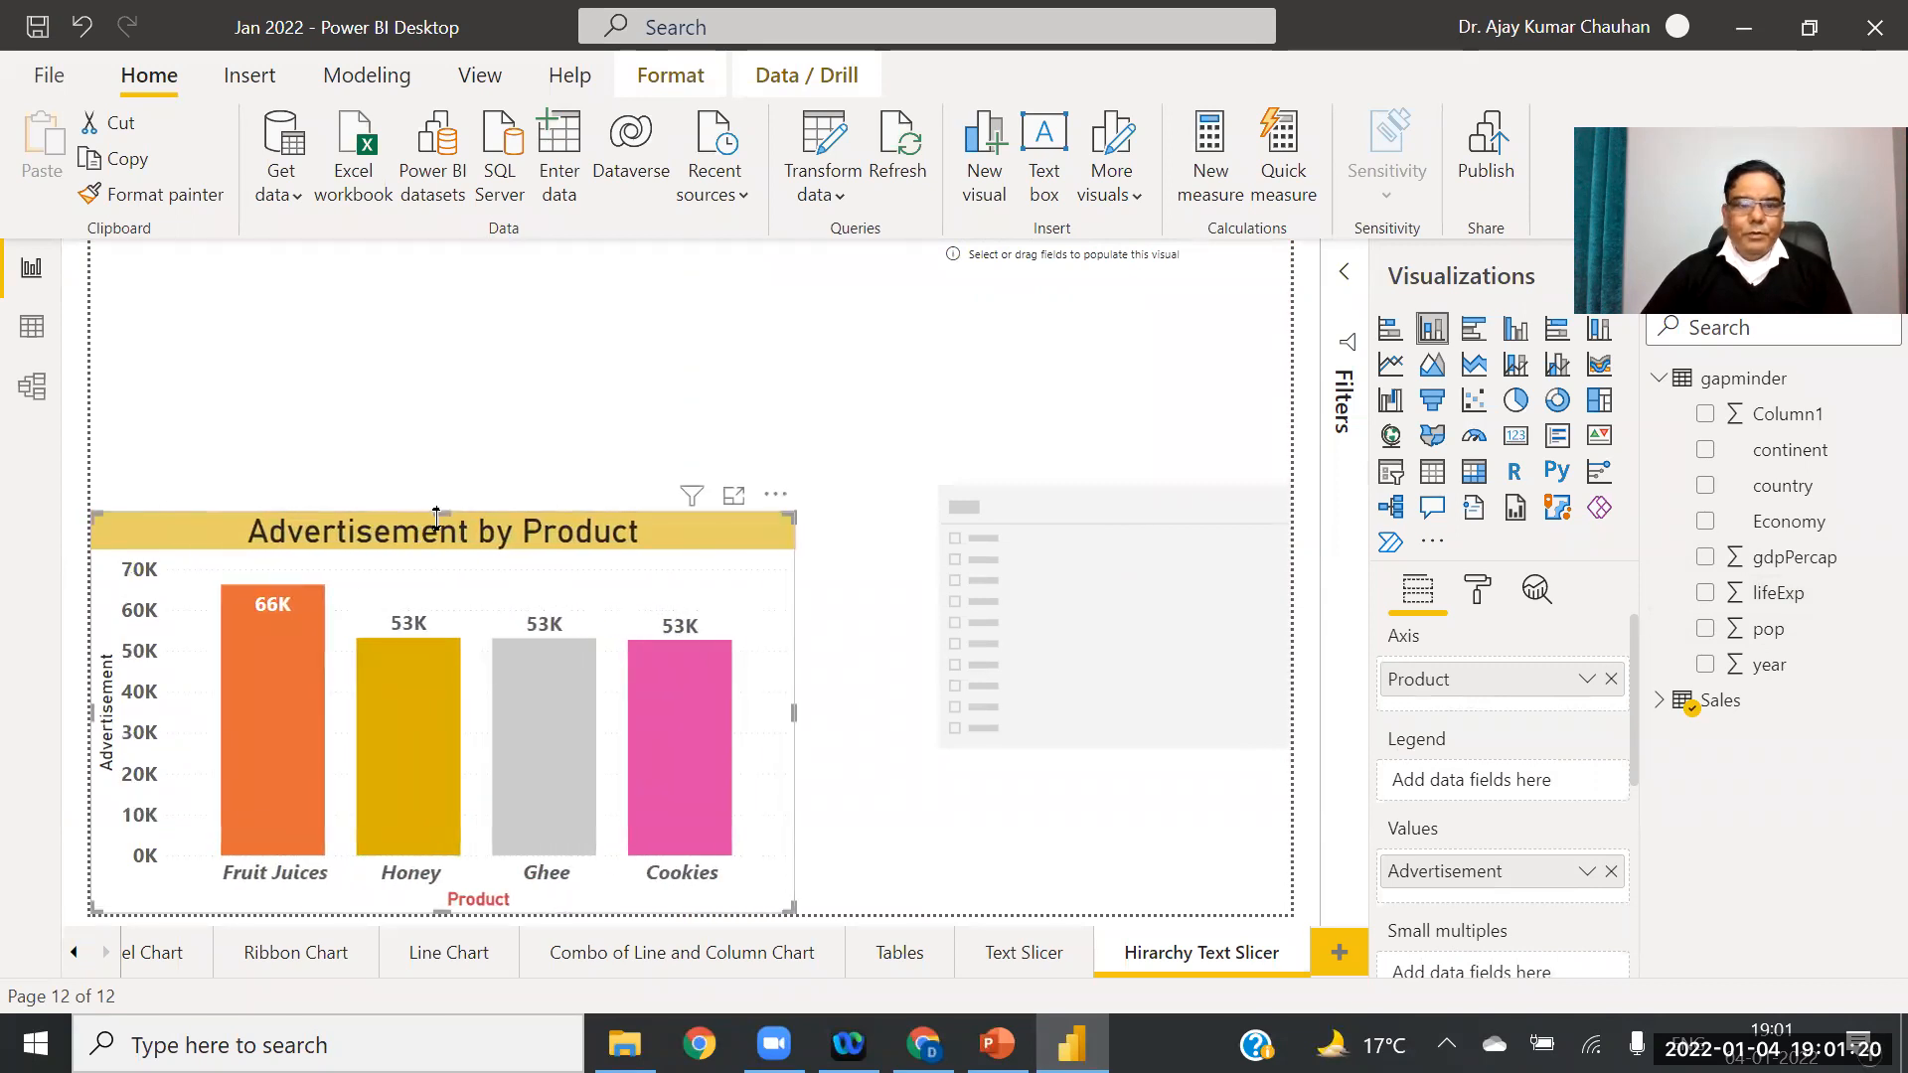
drag(436, 516, 440, 243)
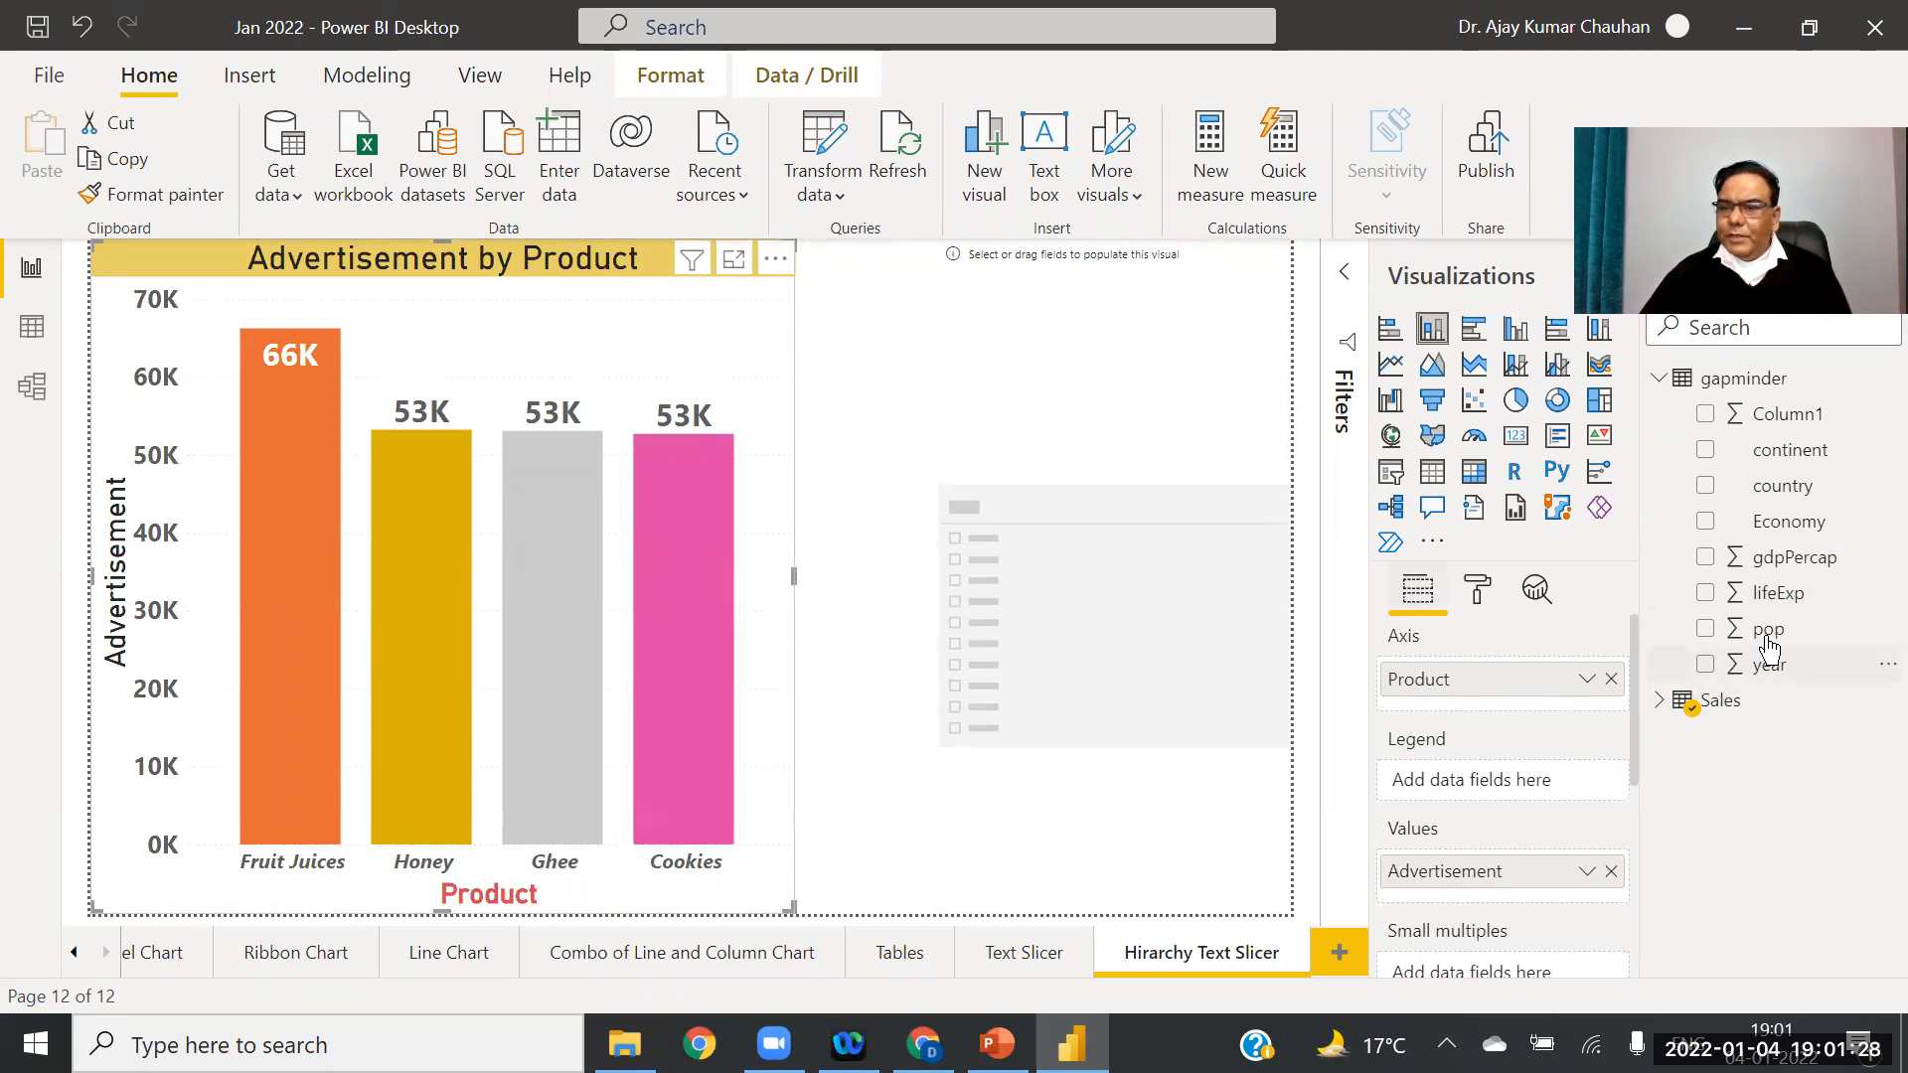
Step: Make the chart plot pop by country, replacing Advertisement and Product, and widen it
drag(1769, 629, 1509, 886)
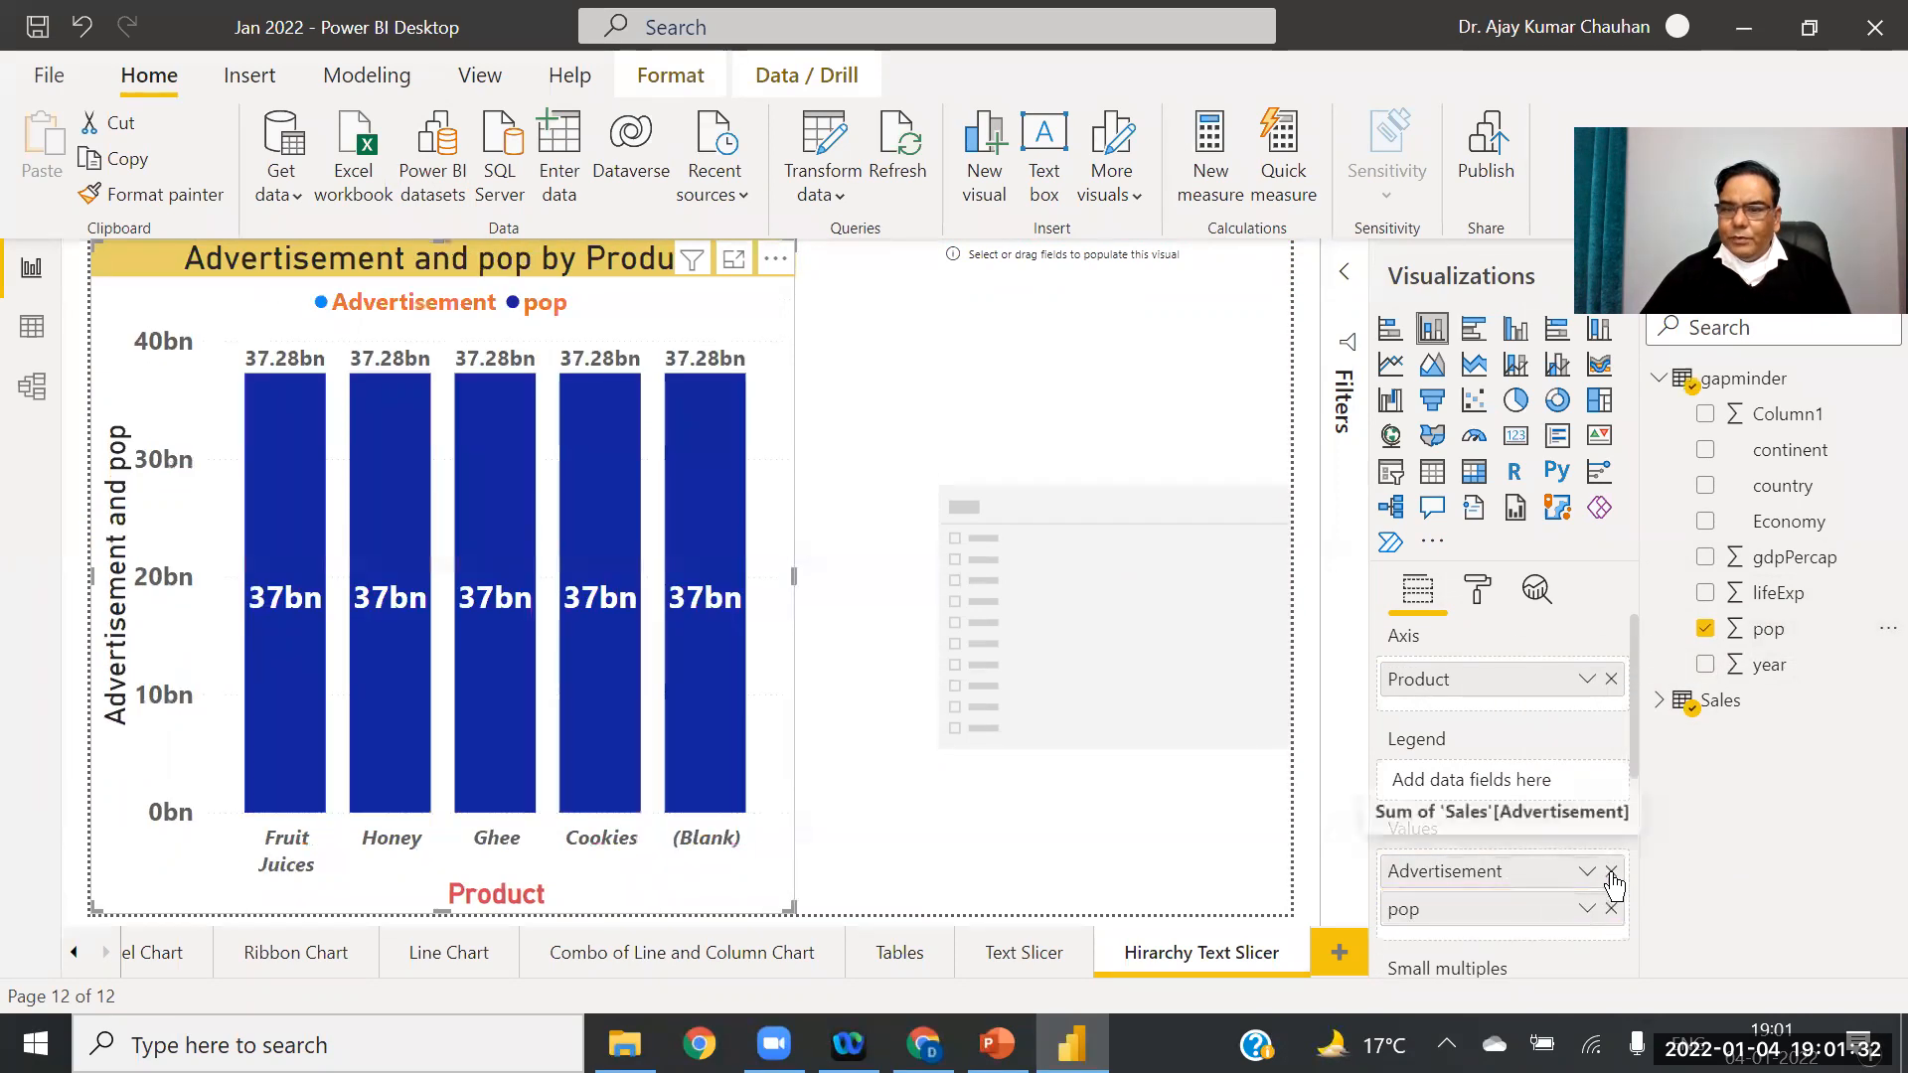
click(1611, 872)
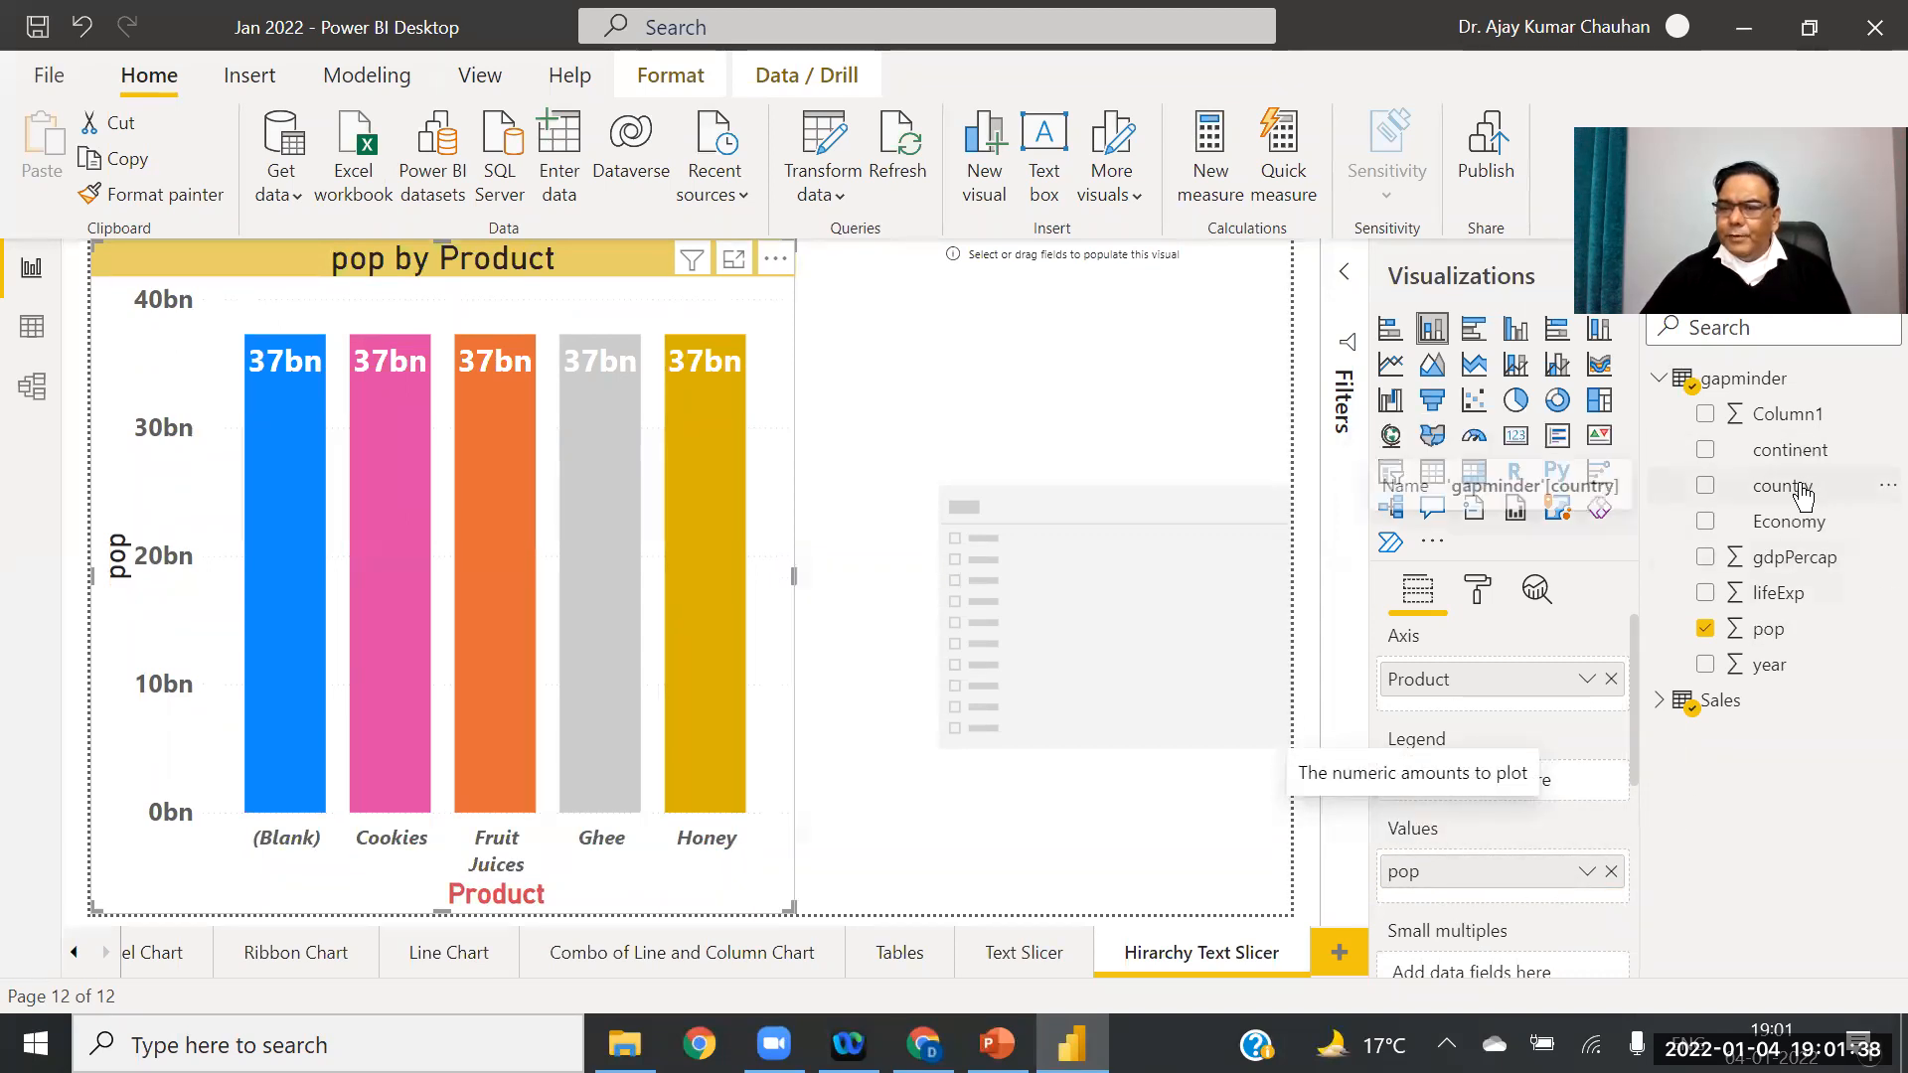
drag(1784, 487, 1631, 490)
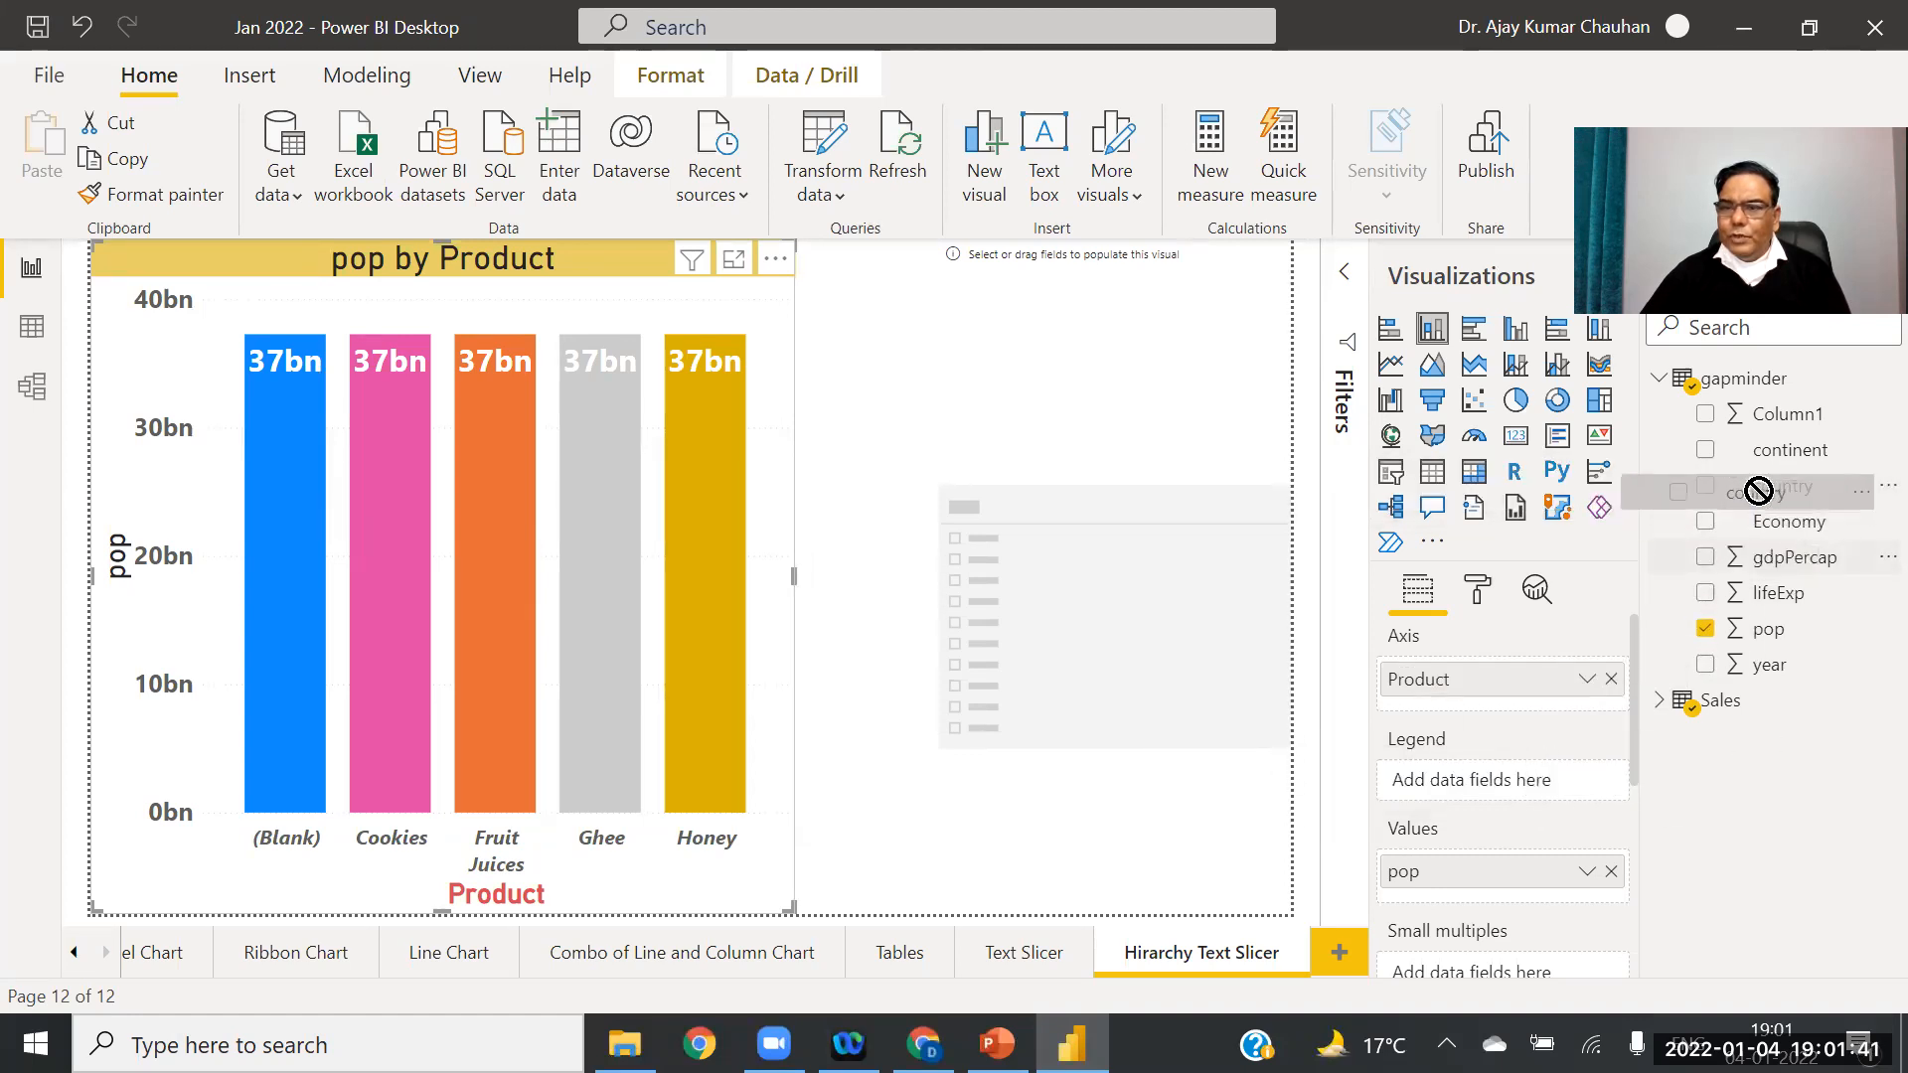
click(1611, 679)
drag(1779, 492, 1501, 686)
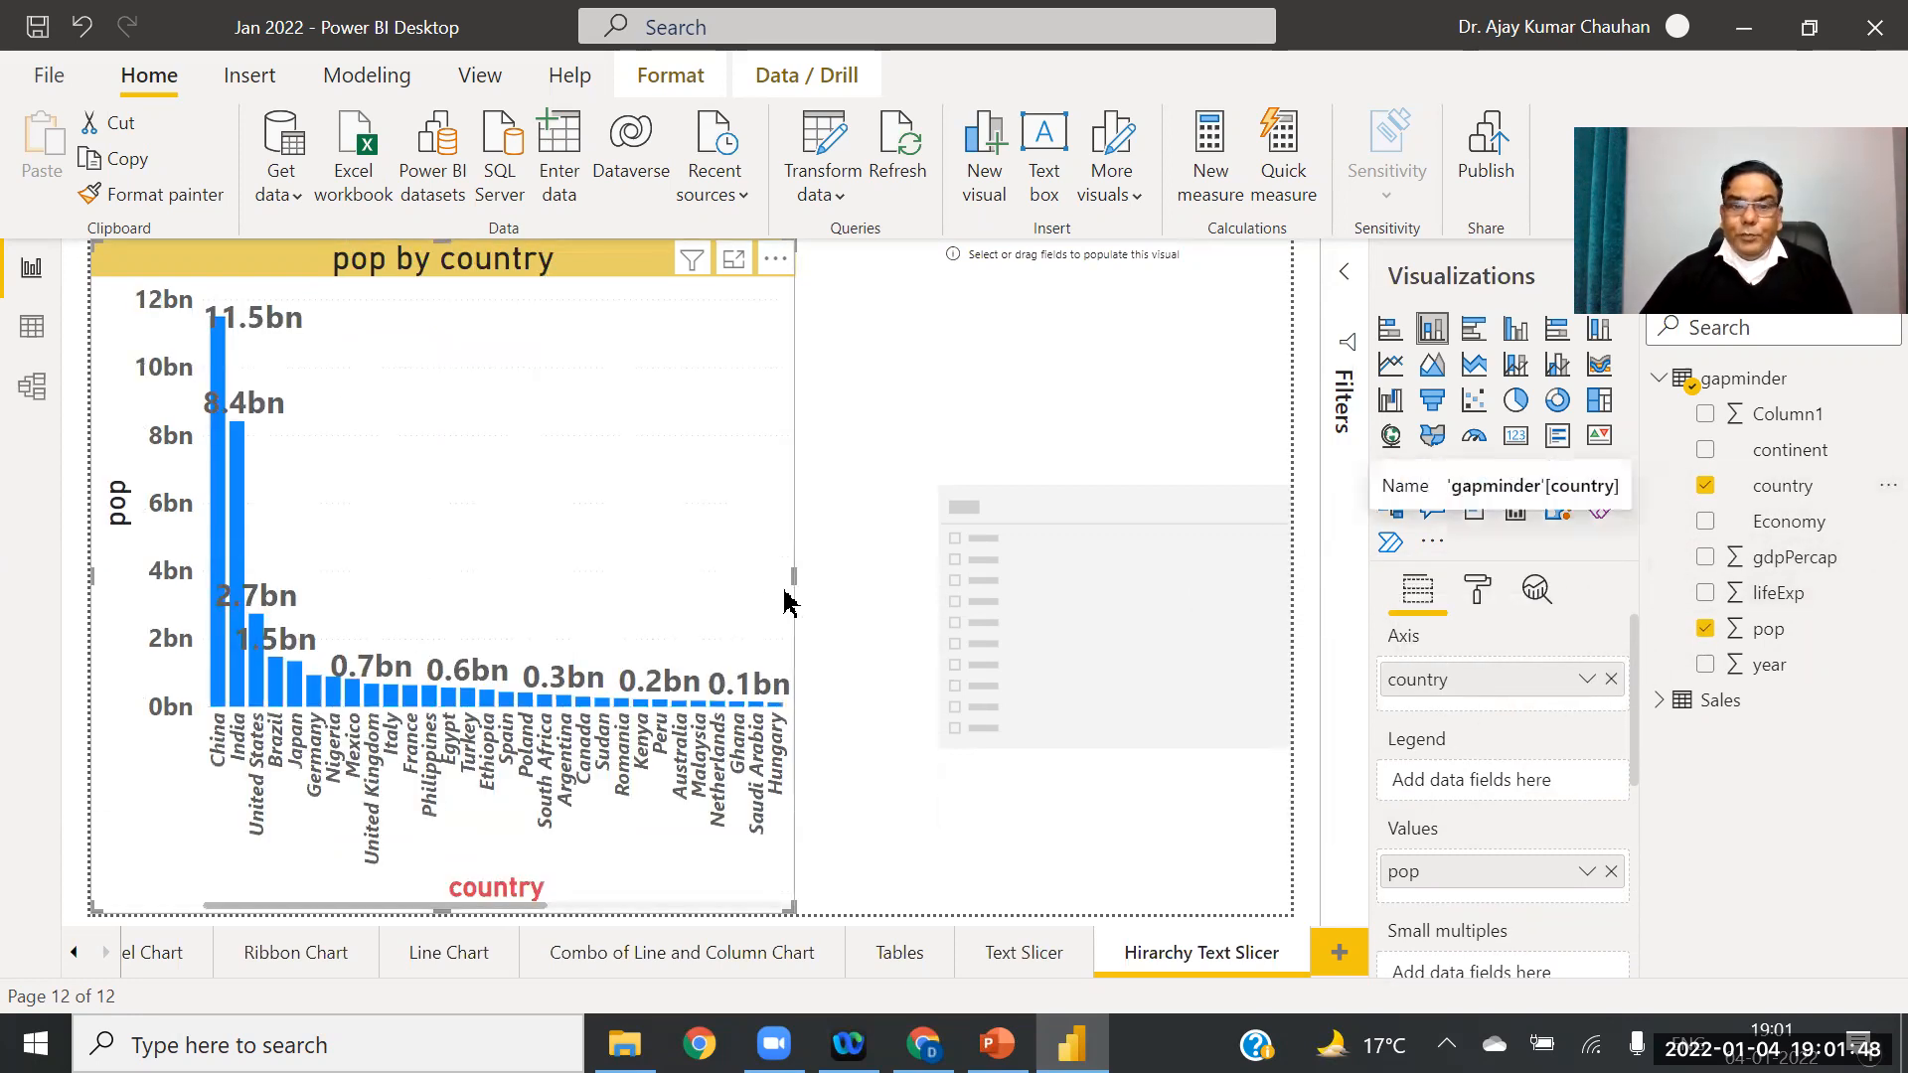
drag(792, 574, 894, 598)
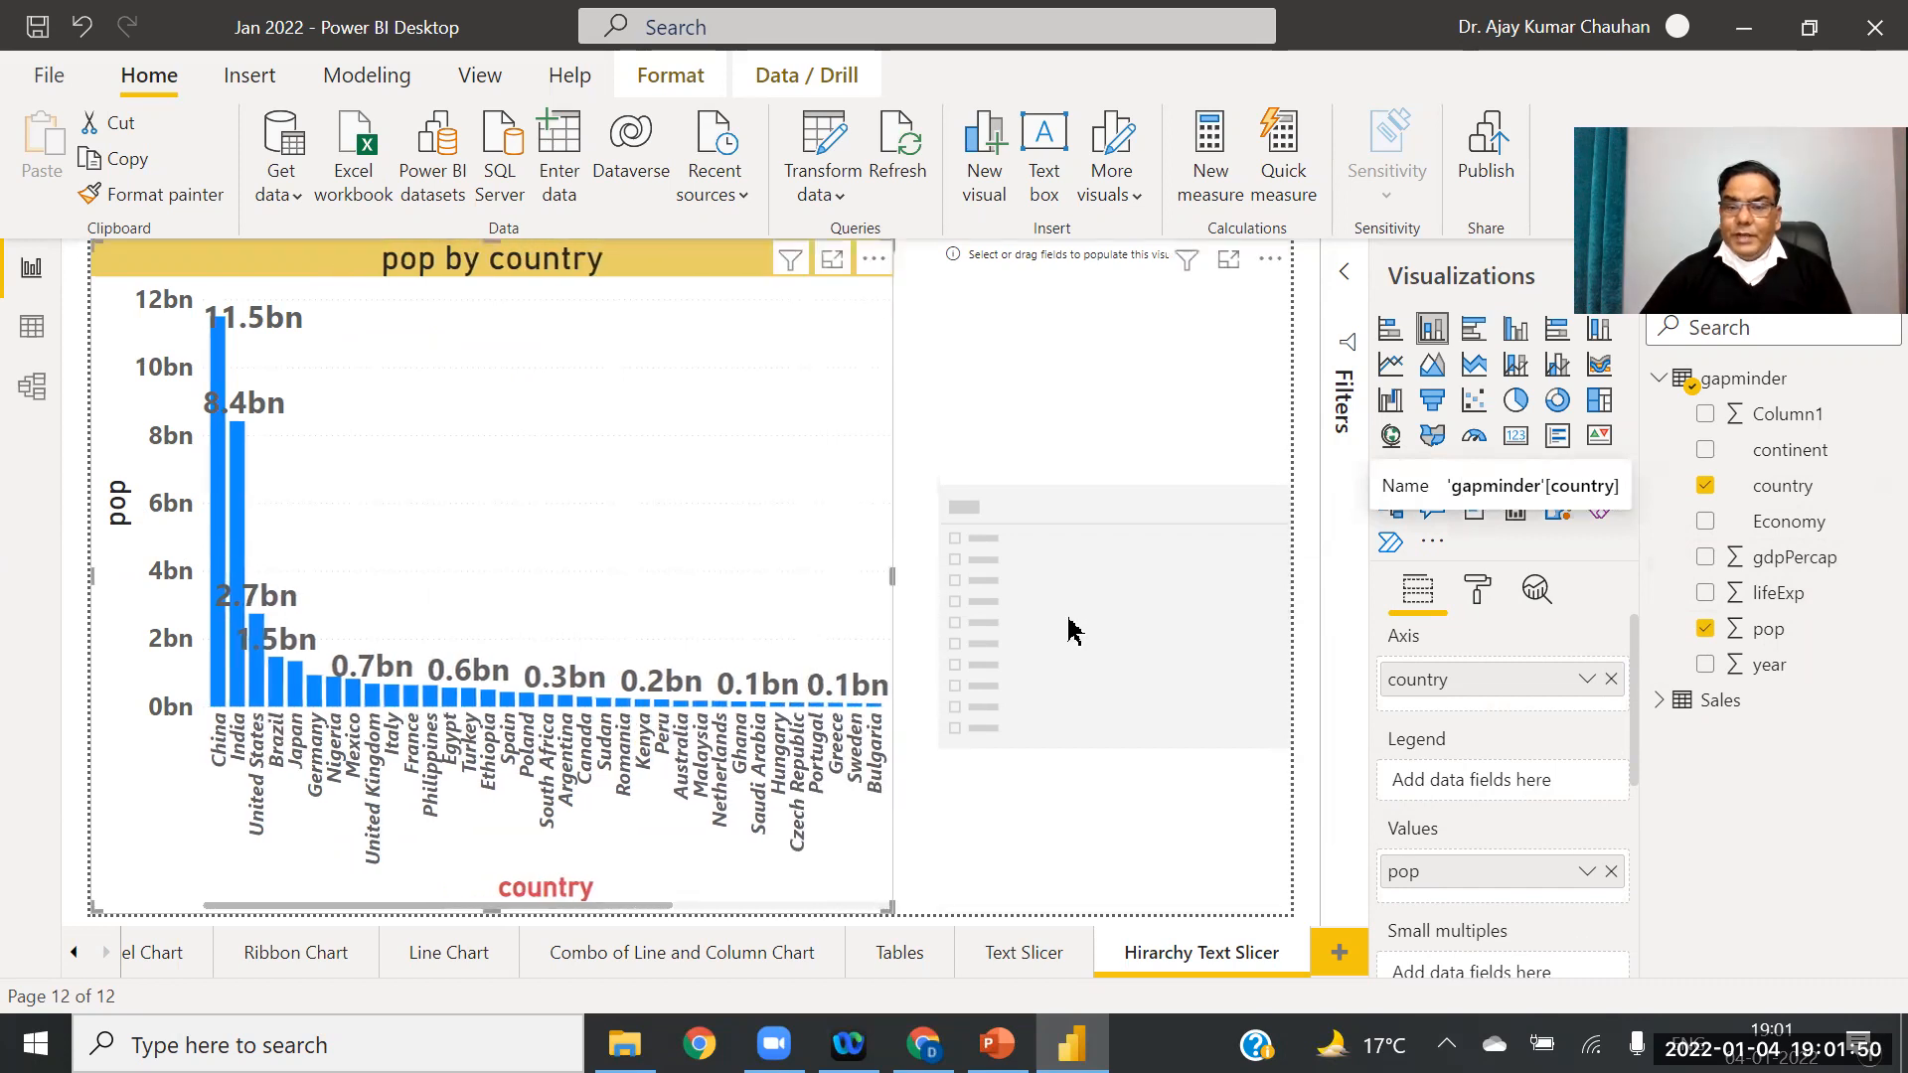
click(1129, 647)
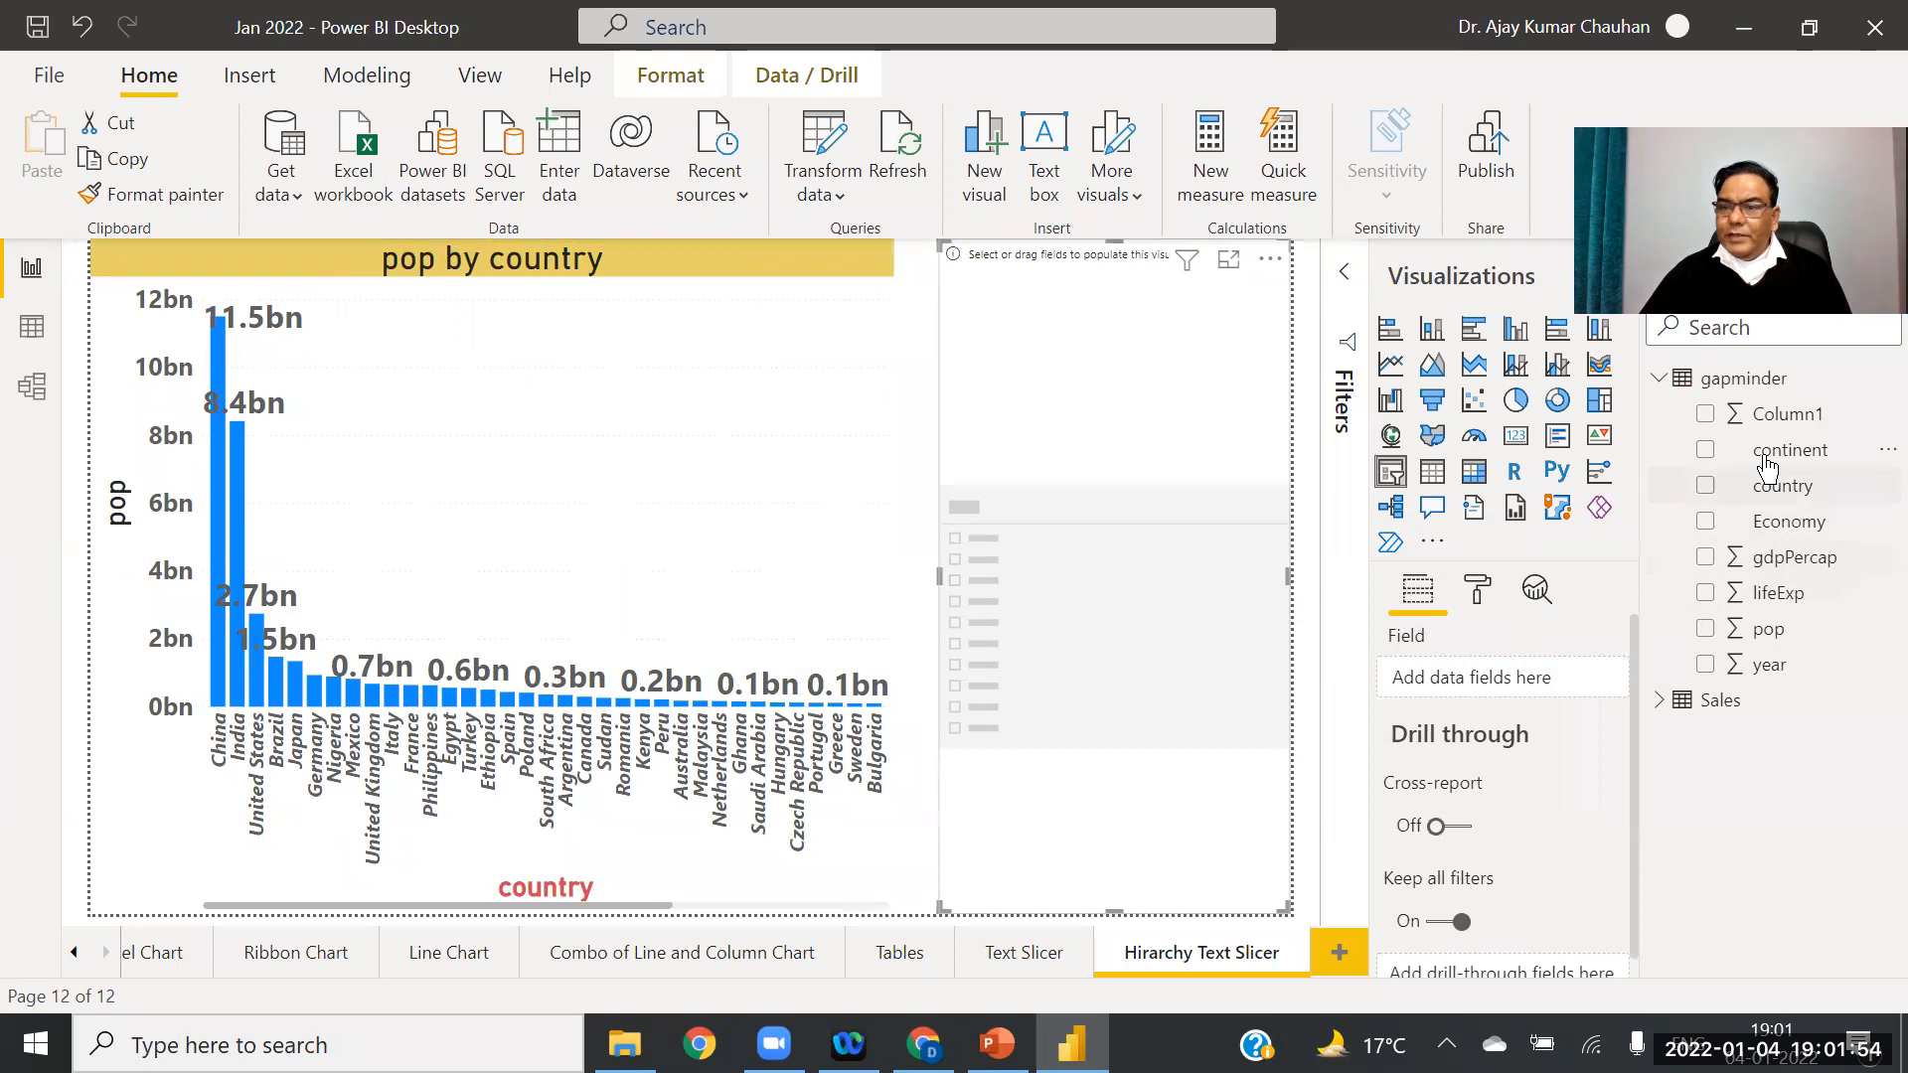
Step: Build a continent-then-year slicer and filter the pop chart to Asia in 2007
drag(1777, 459, 1501, 680)
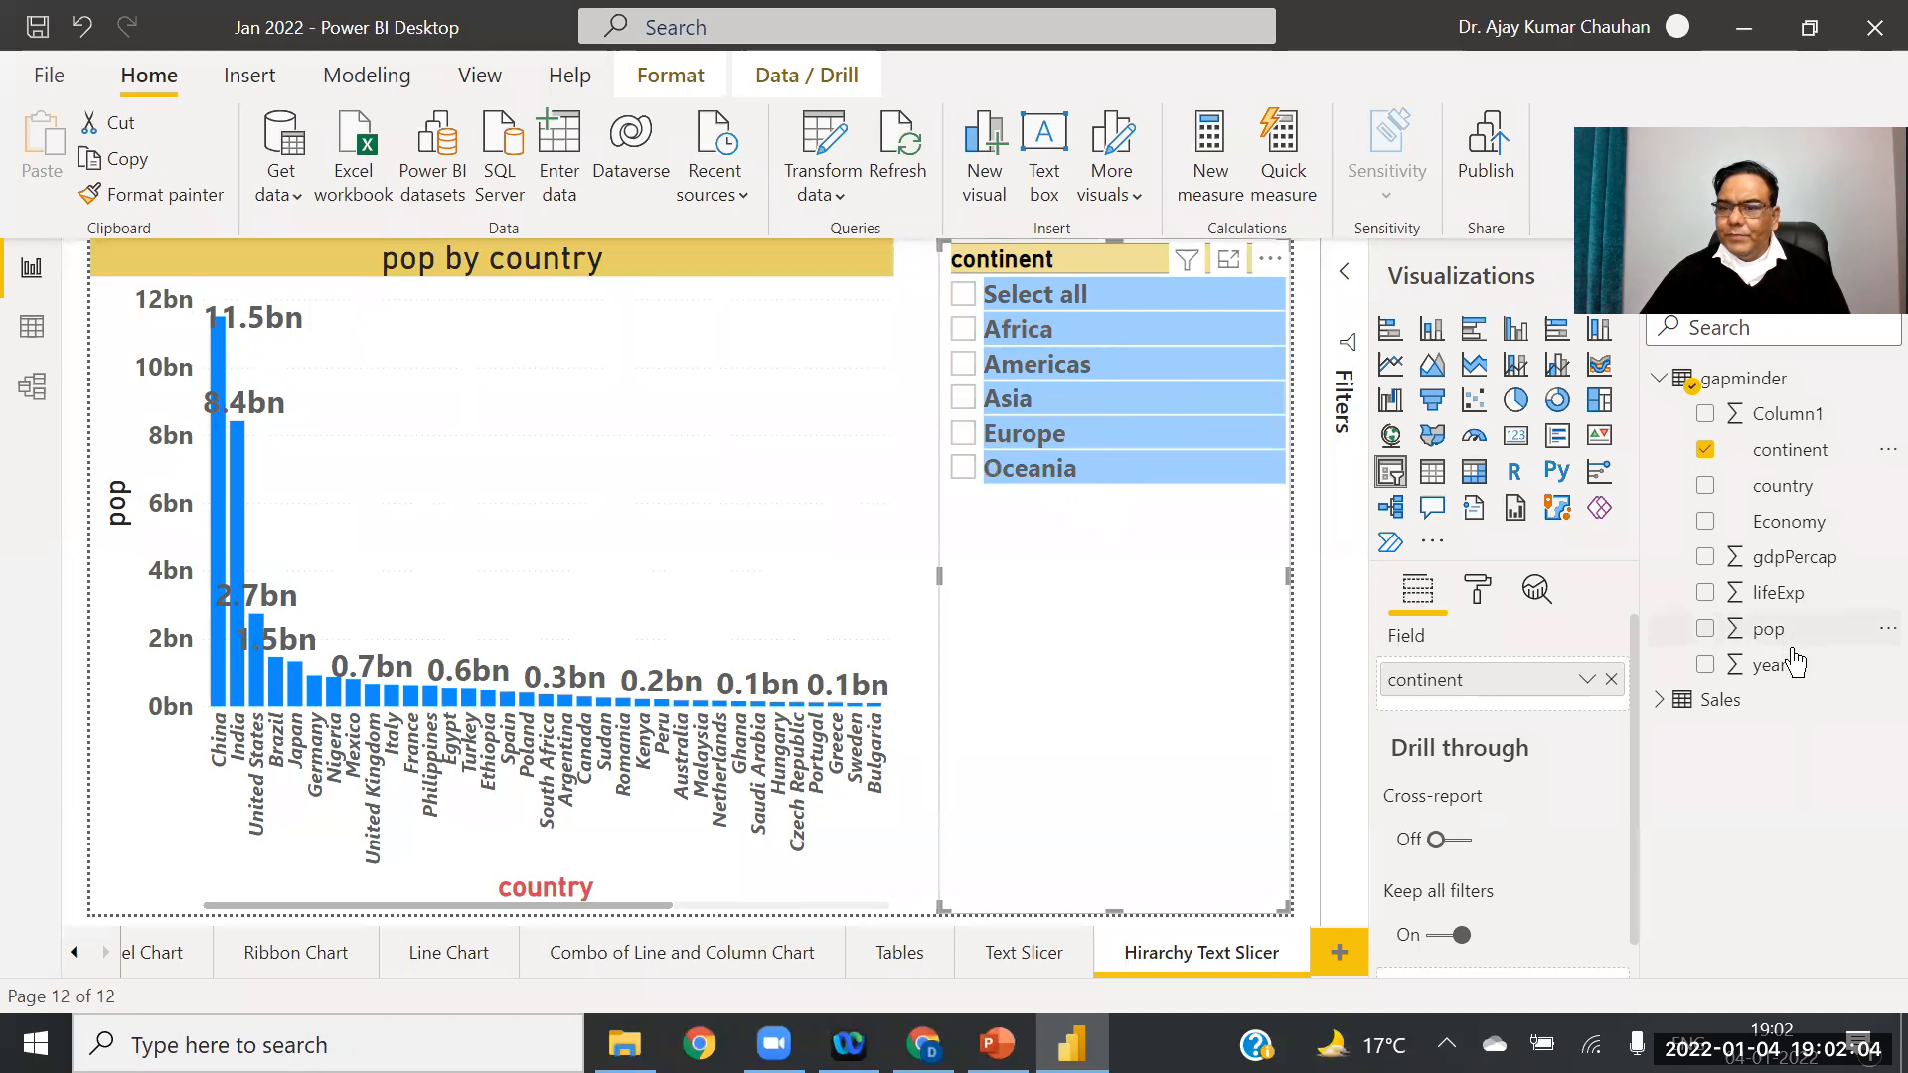
drag(1790, 684, 1521, 717)
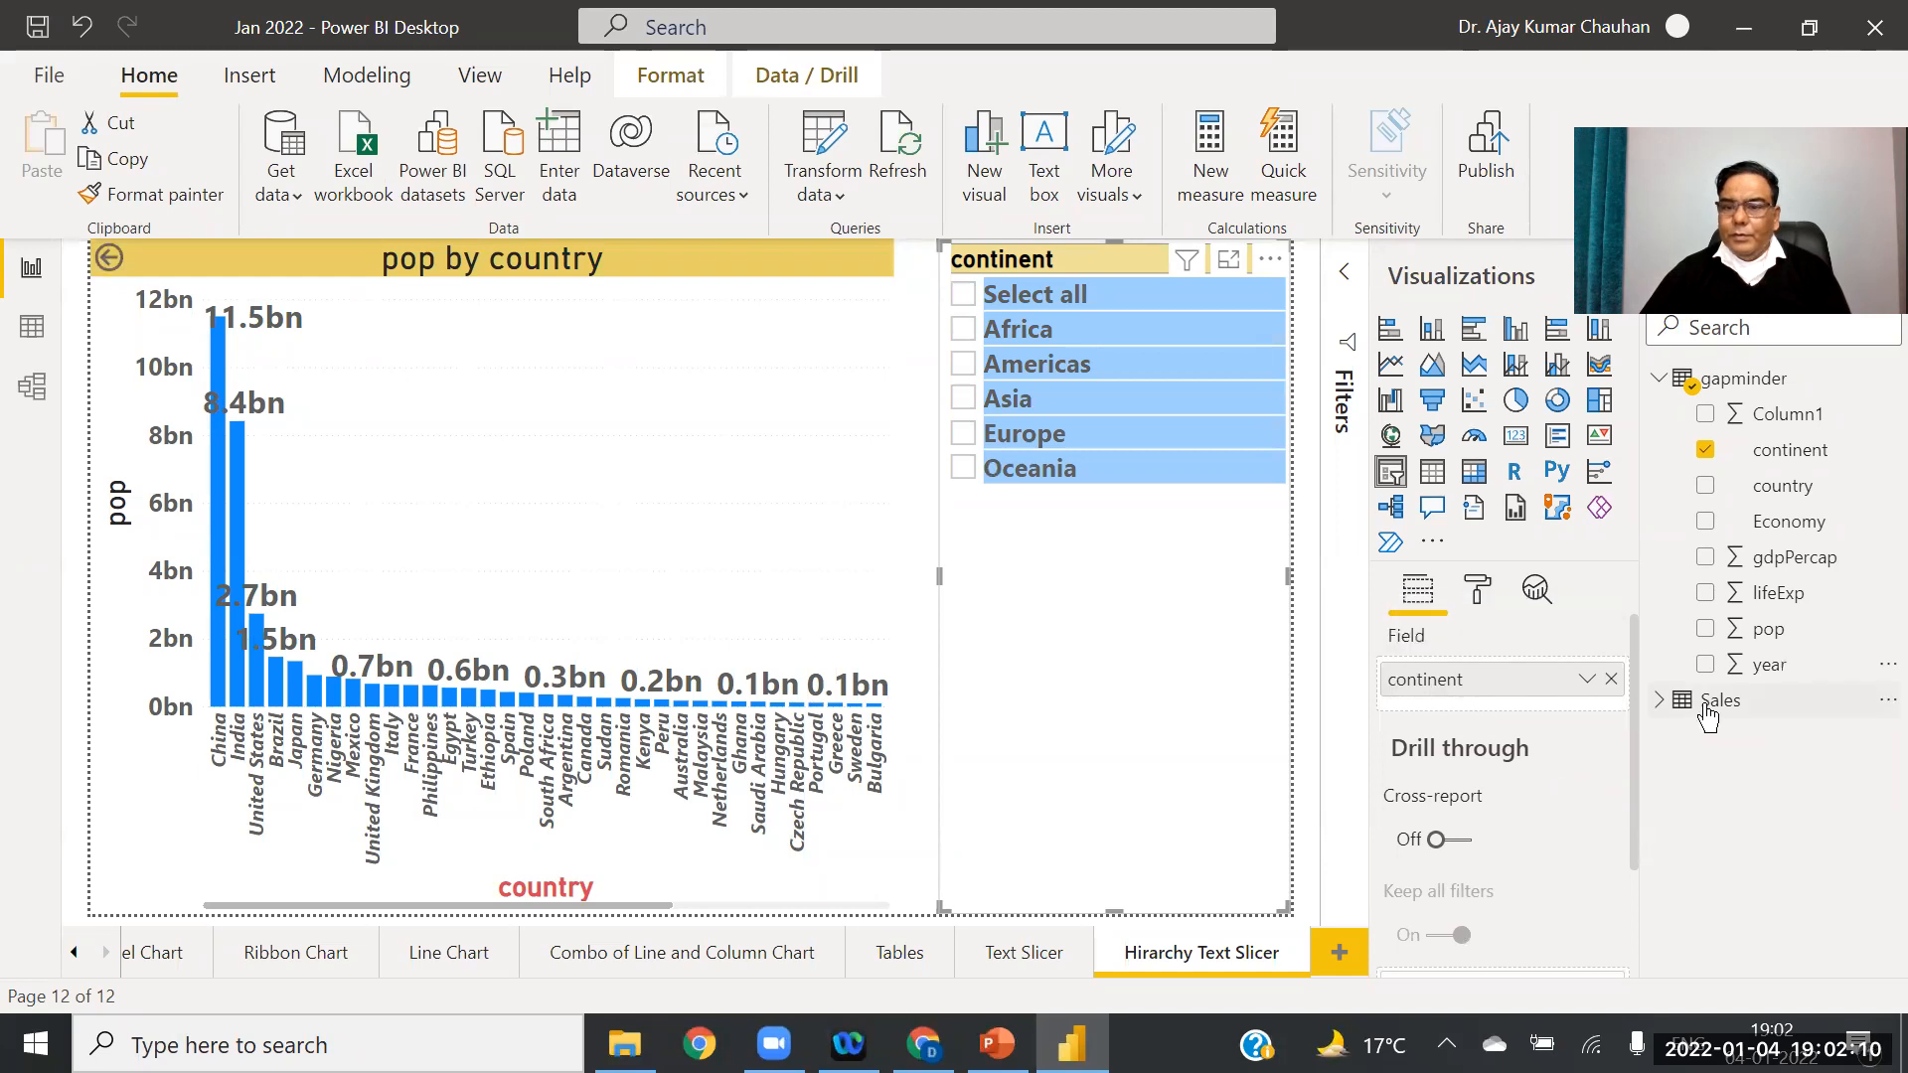
drag(1769, 664, 1501, 718)
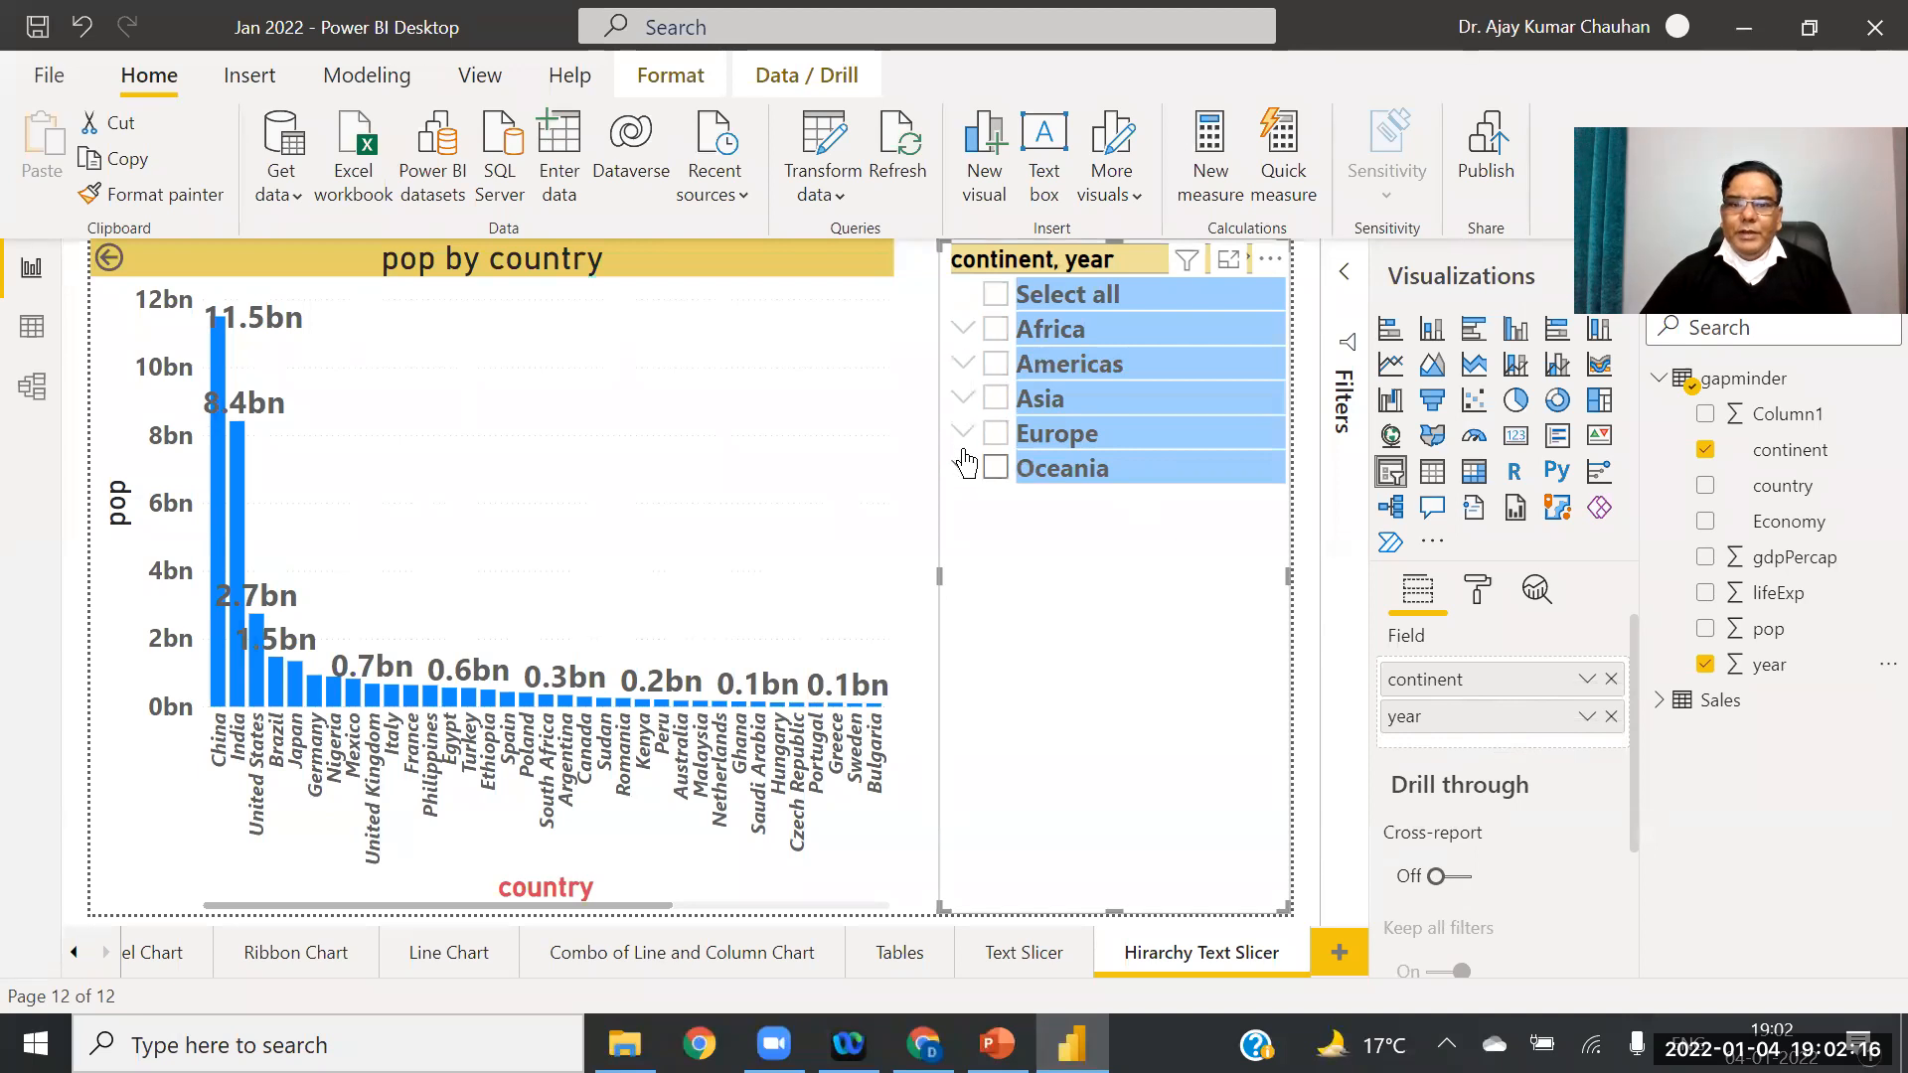
click(967, 399)
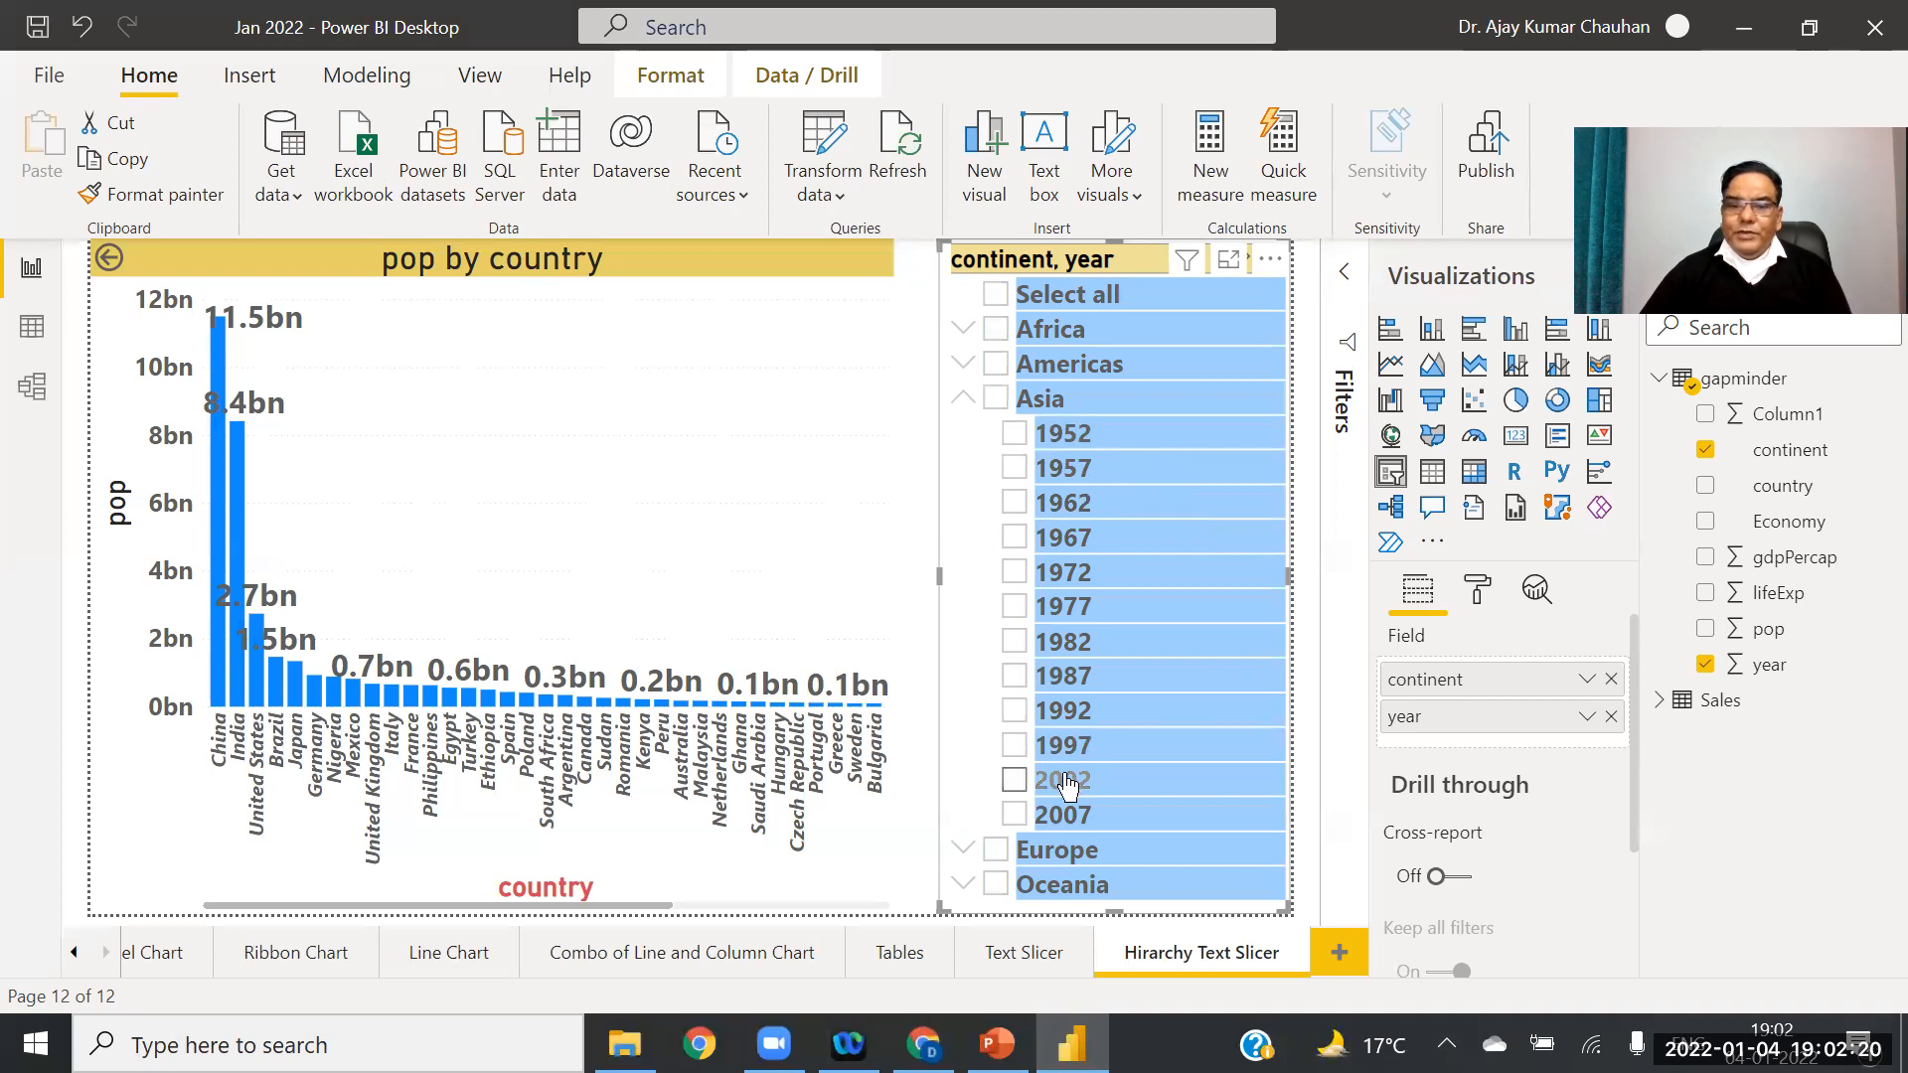
click(1015, 816)
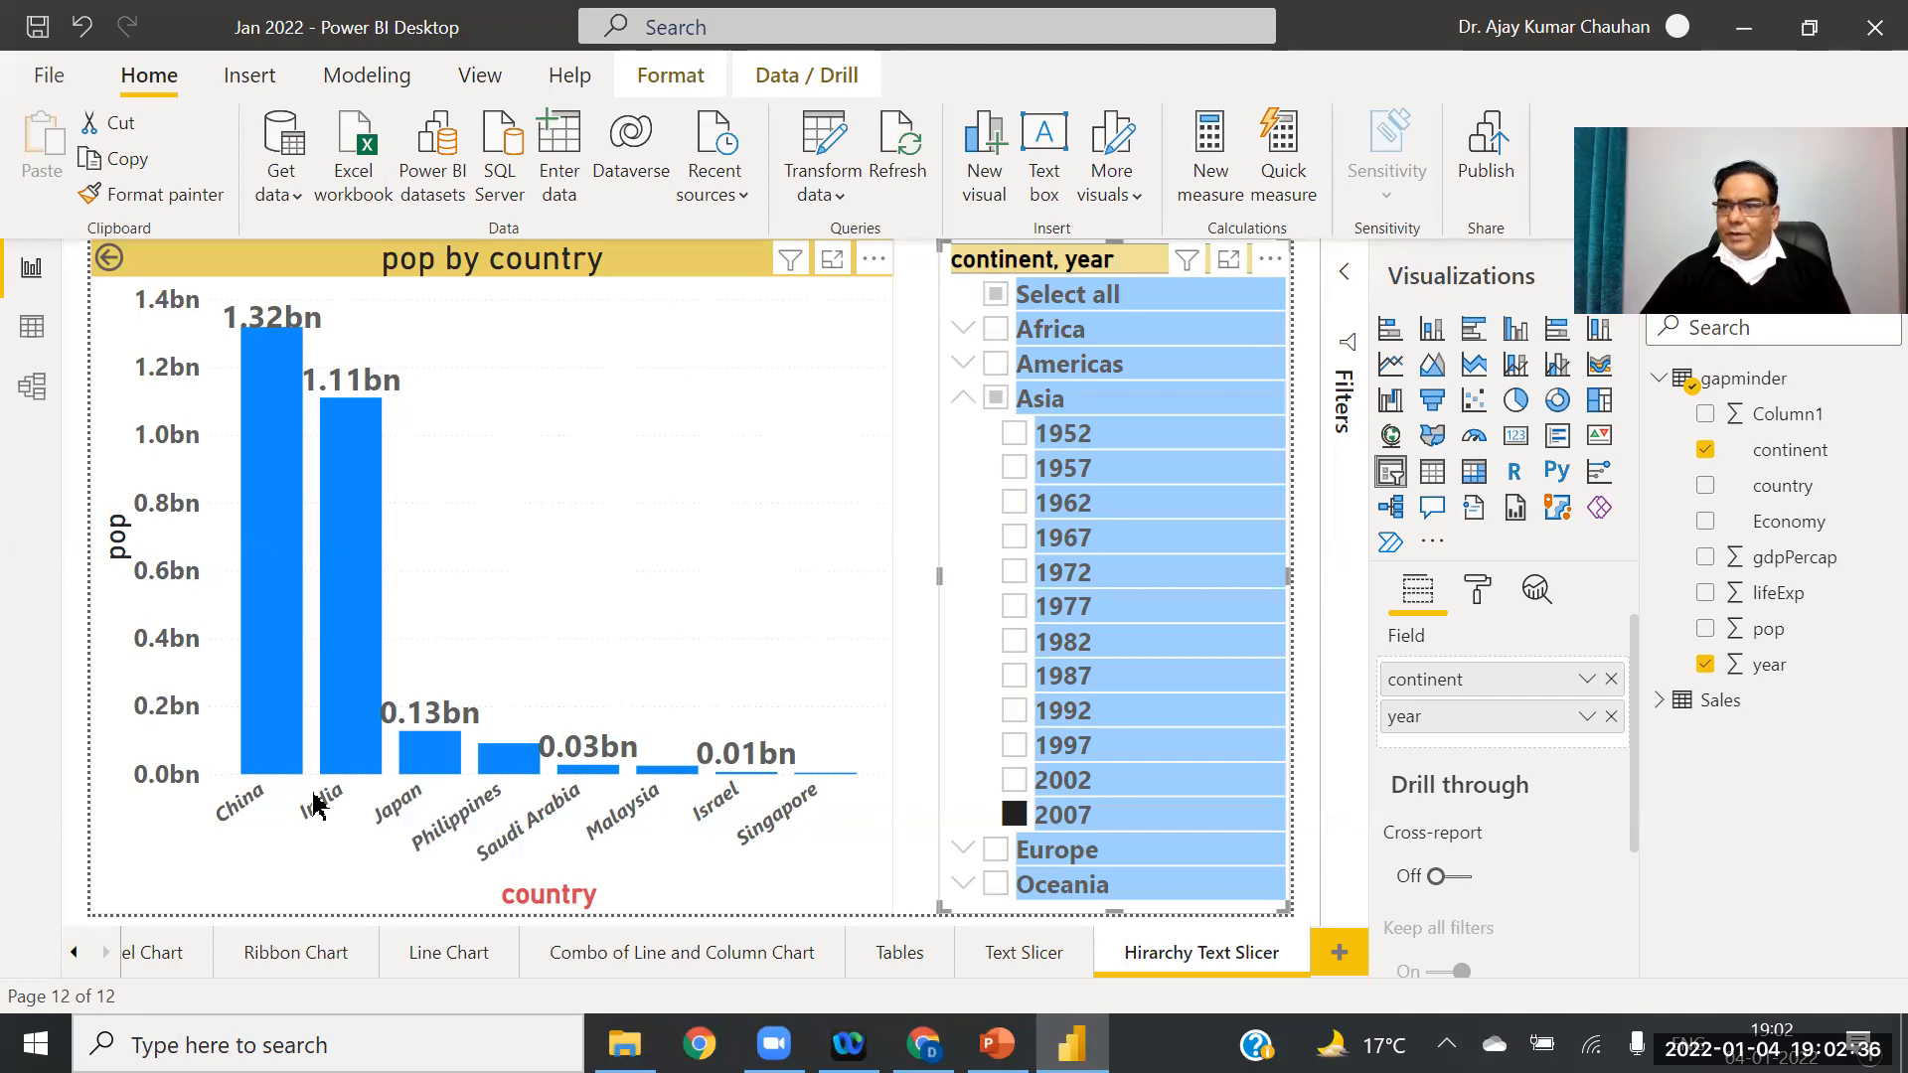
Step: Switch the slicer filter from Asia to Europe in 2002, then add a new blank report page
click(997, 402)
click(963, 398)
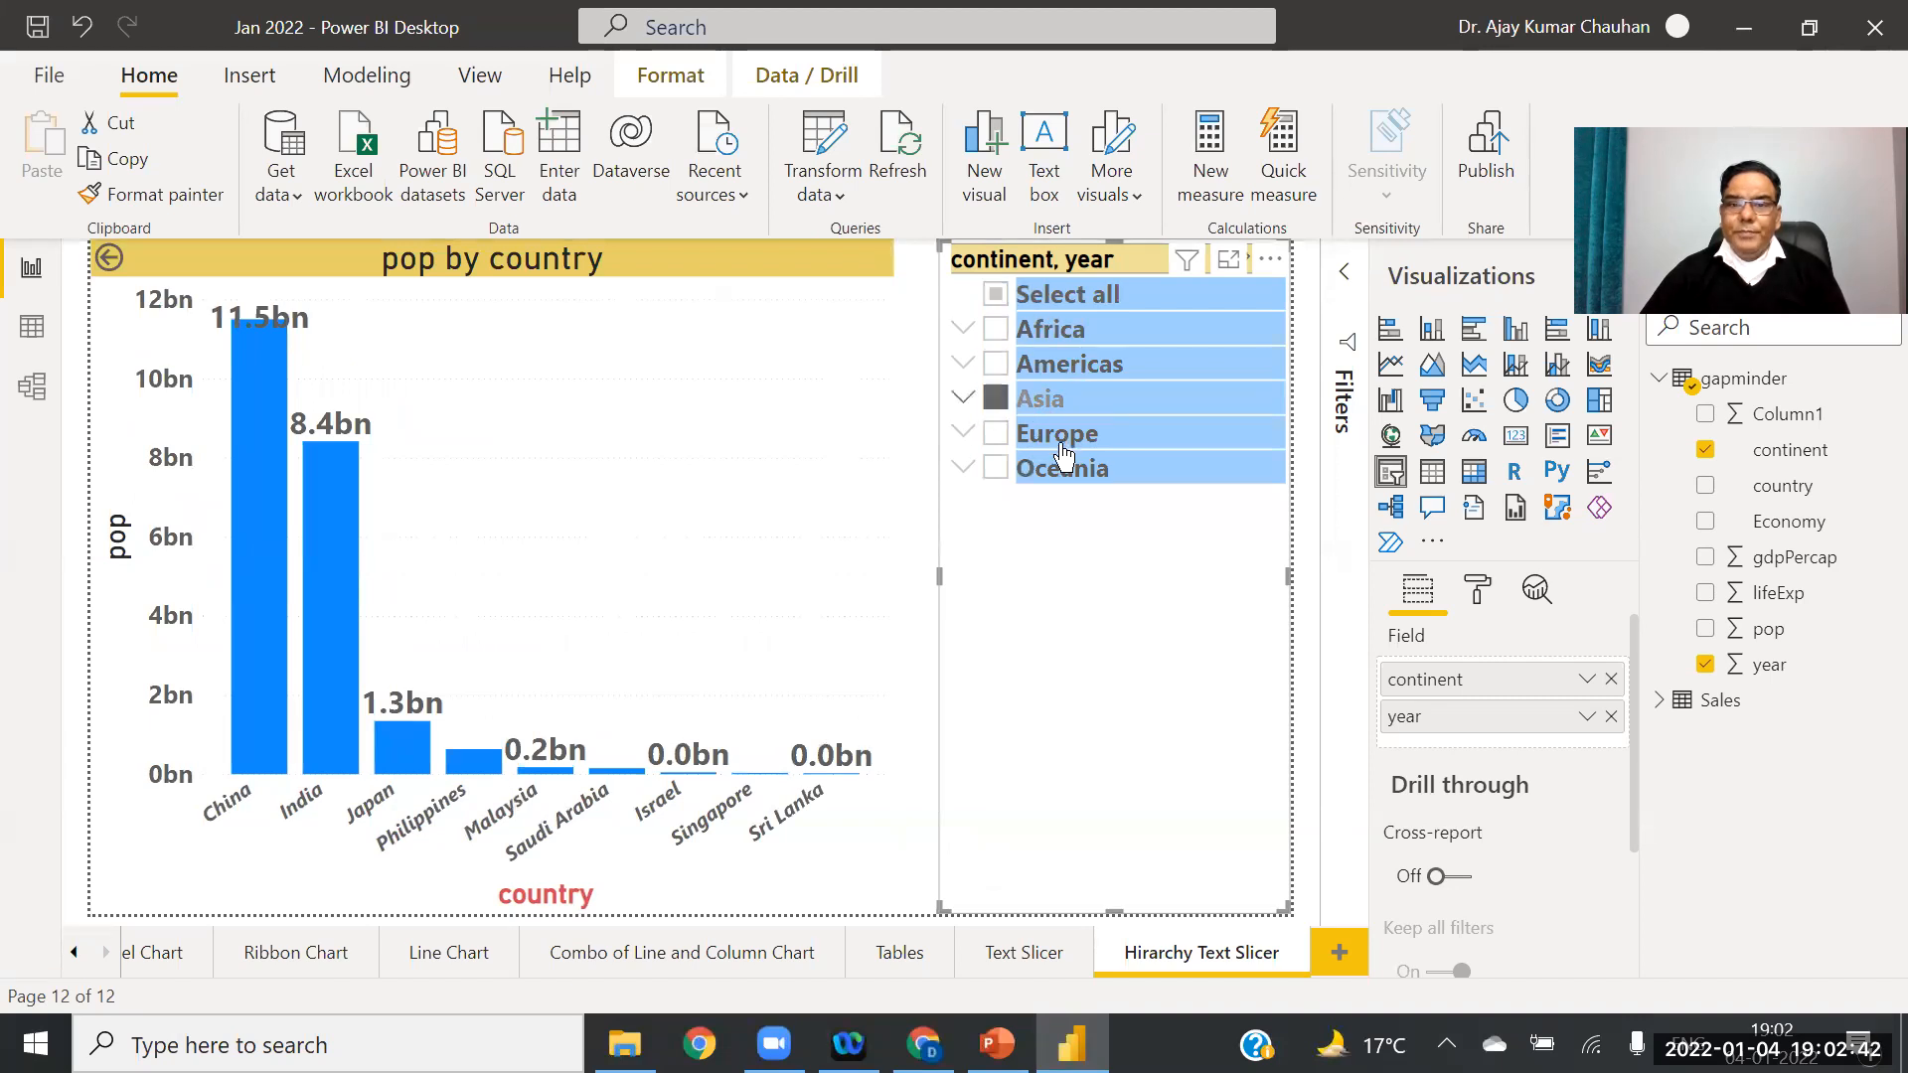
click(996, 399)
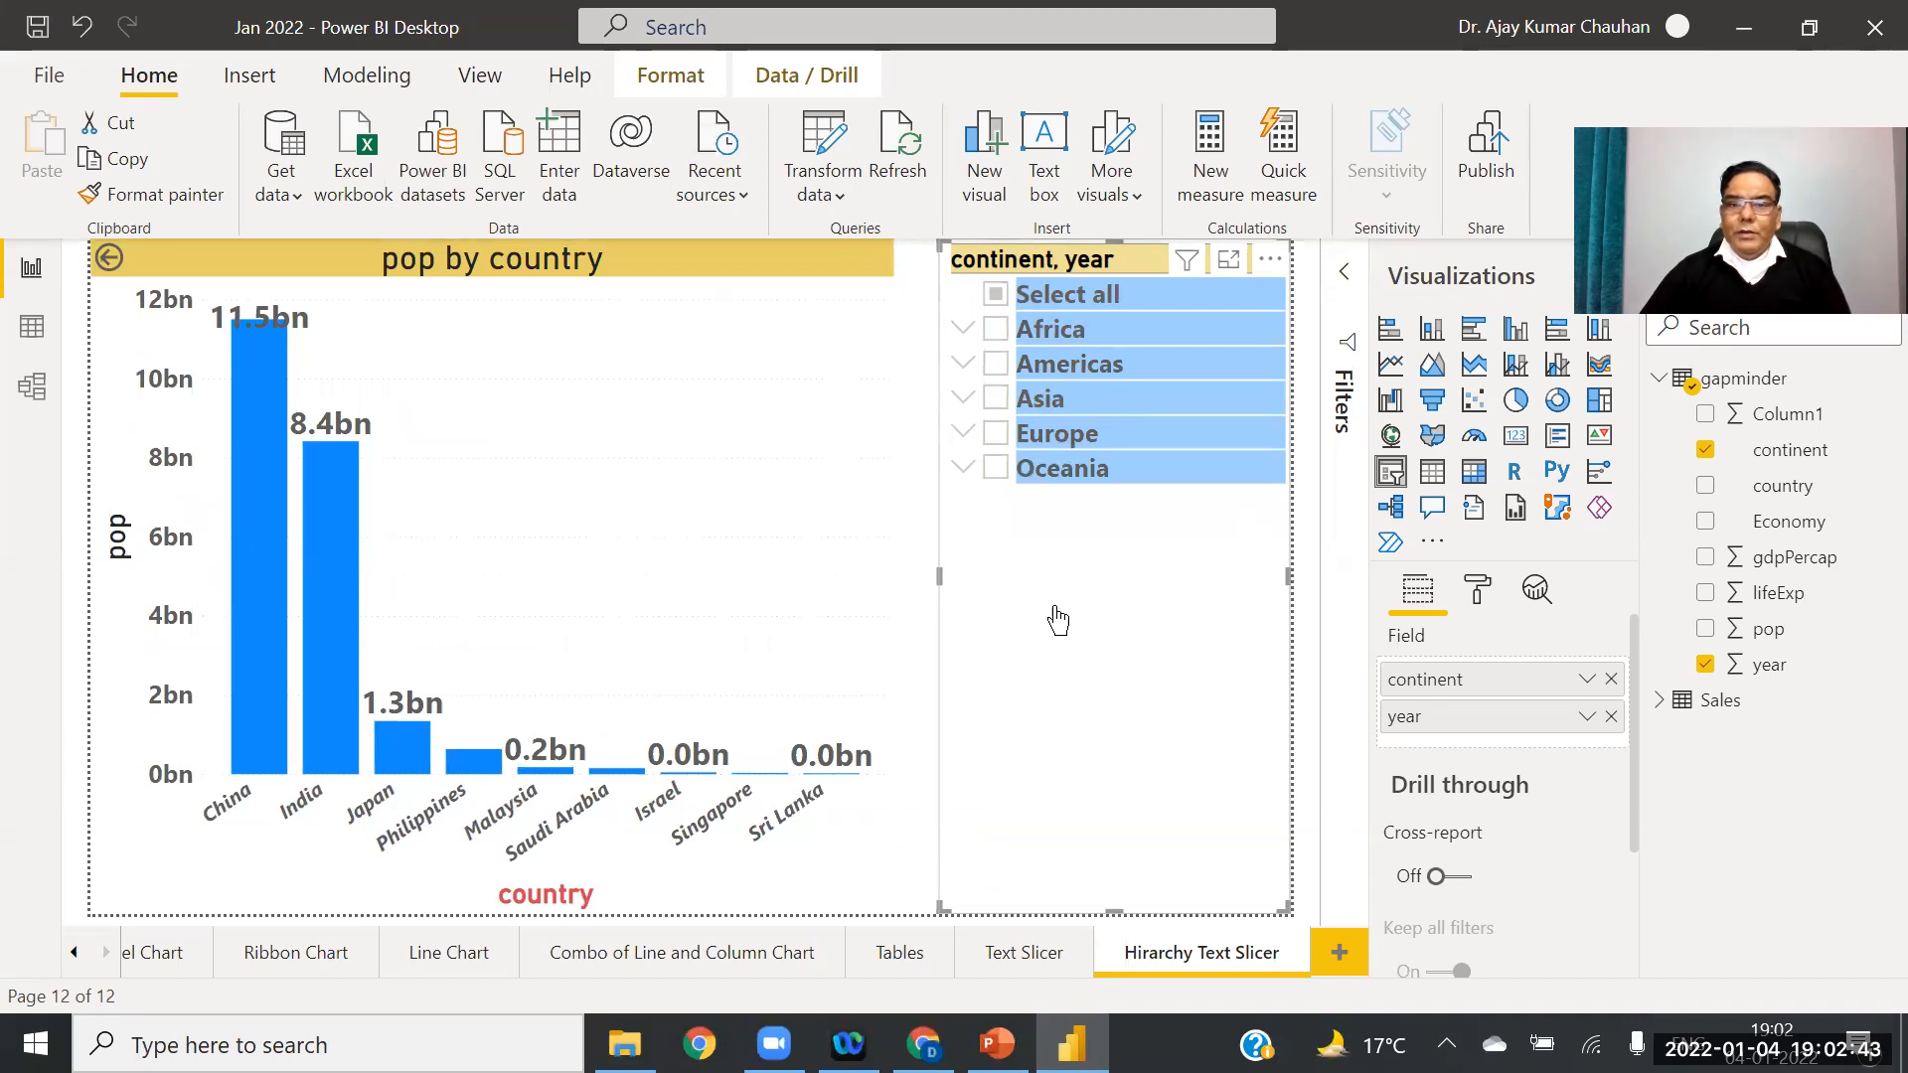
click(964, 434)
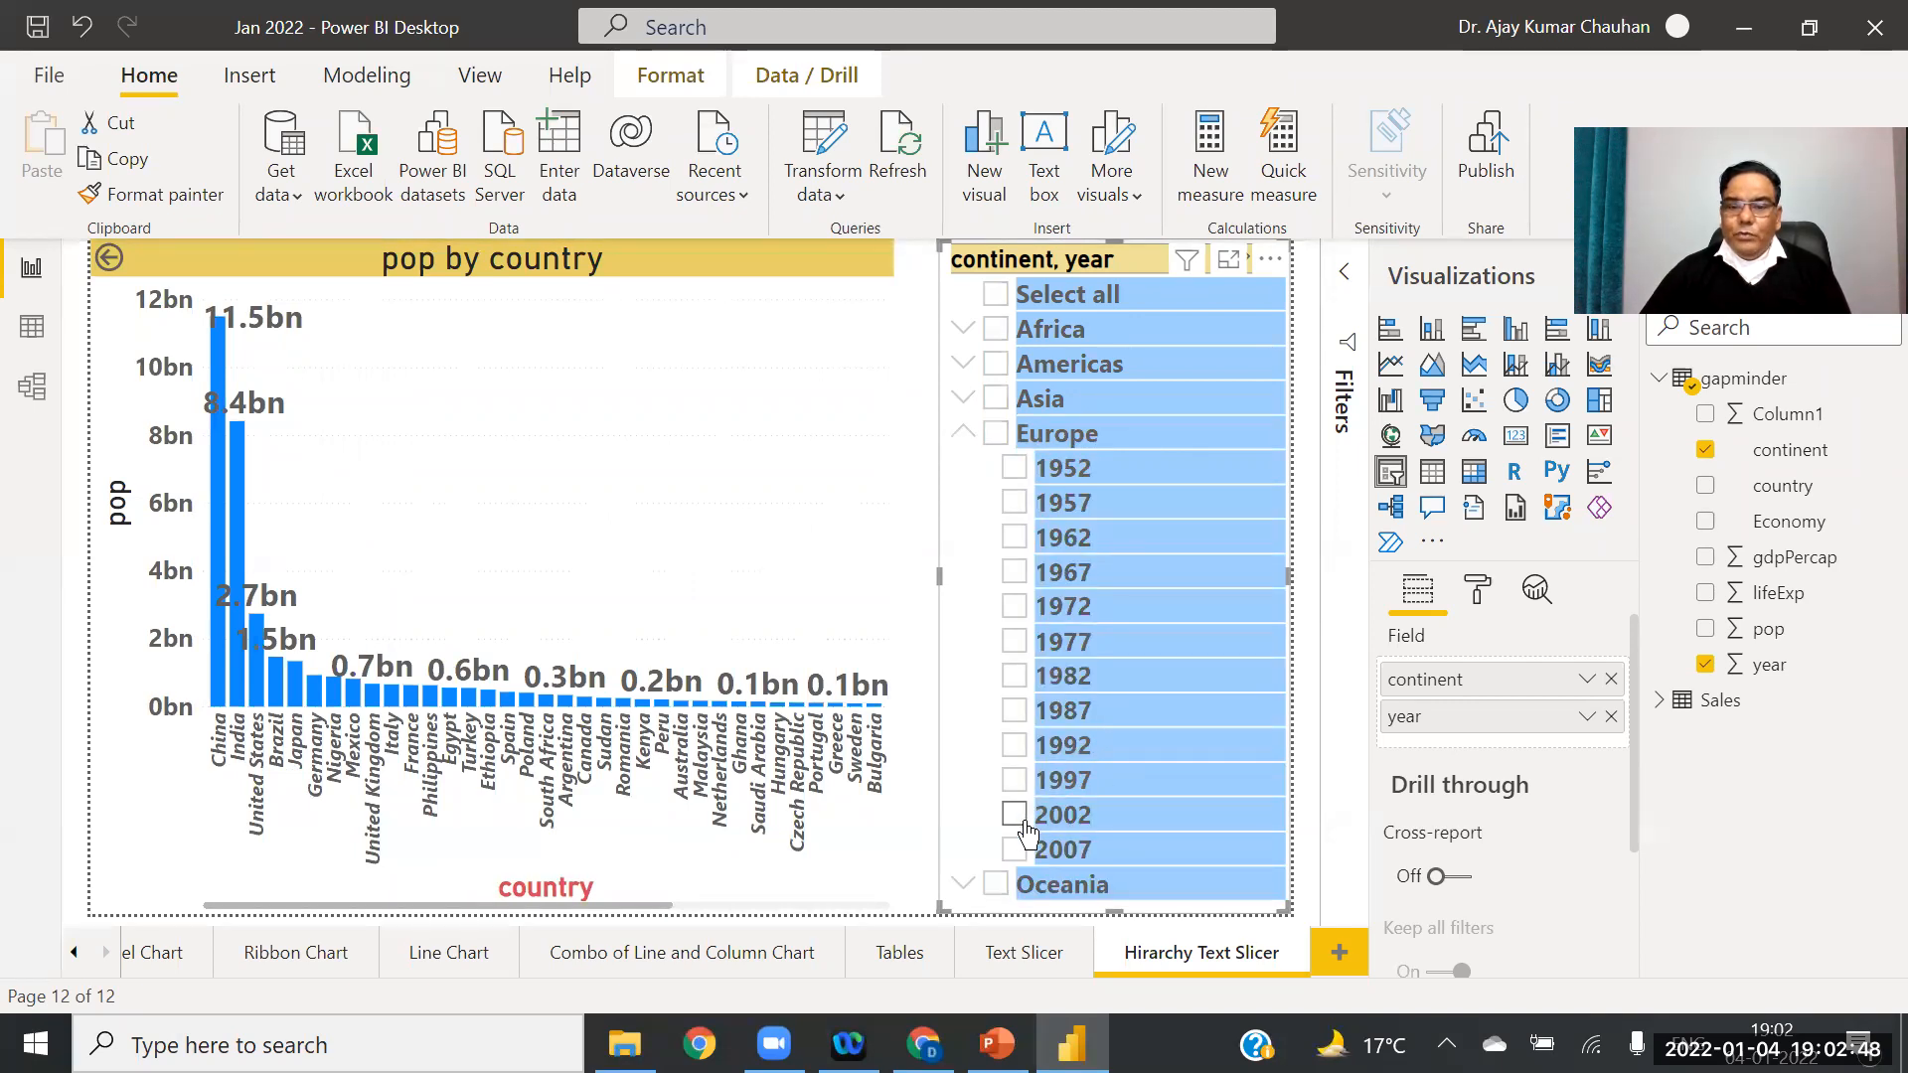
click(1016, 815)
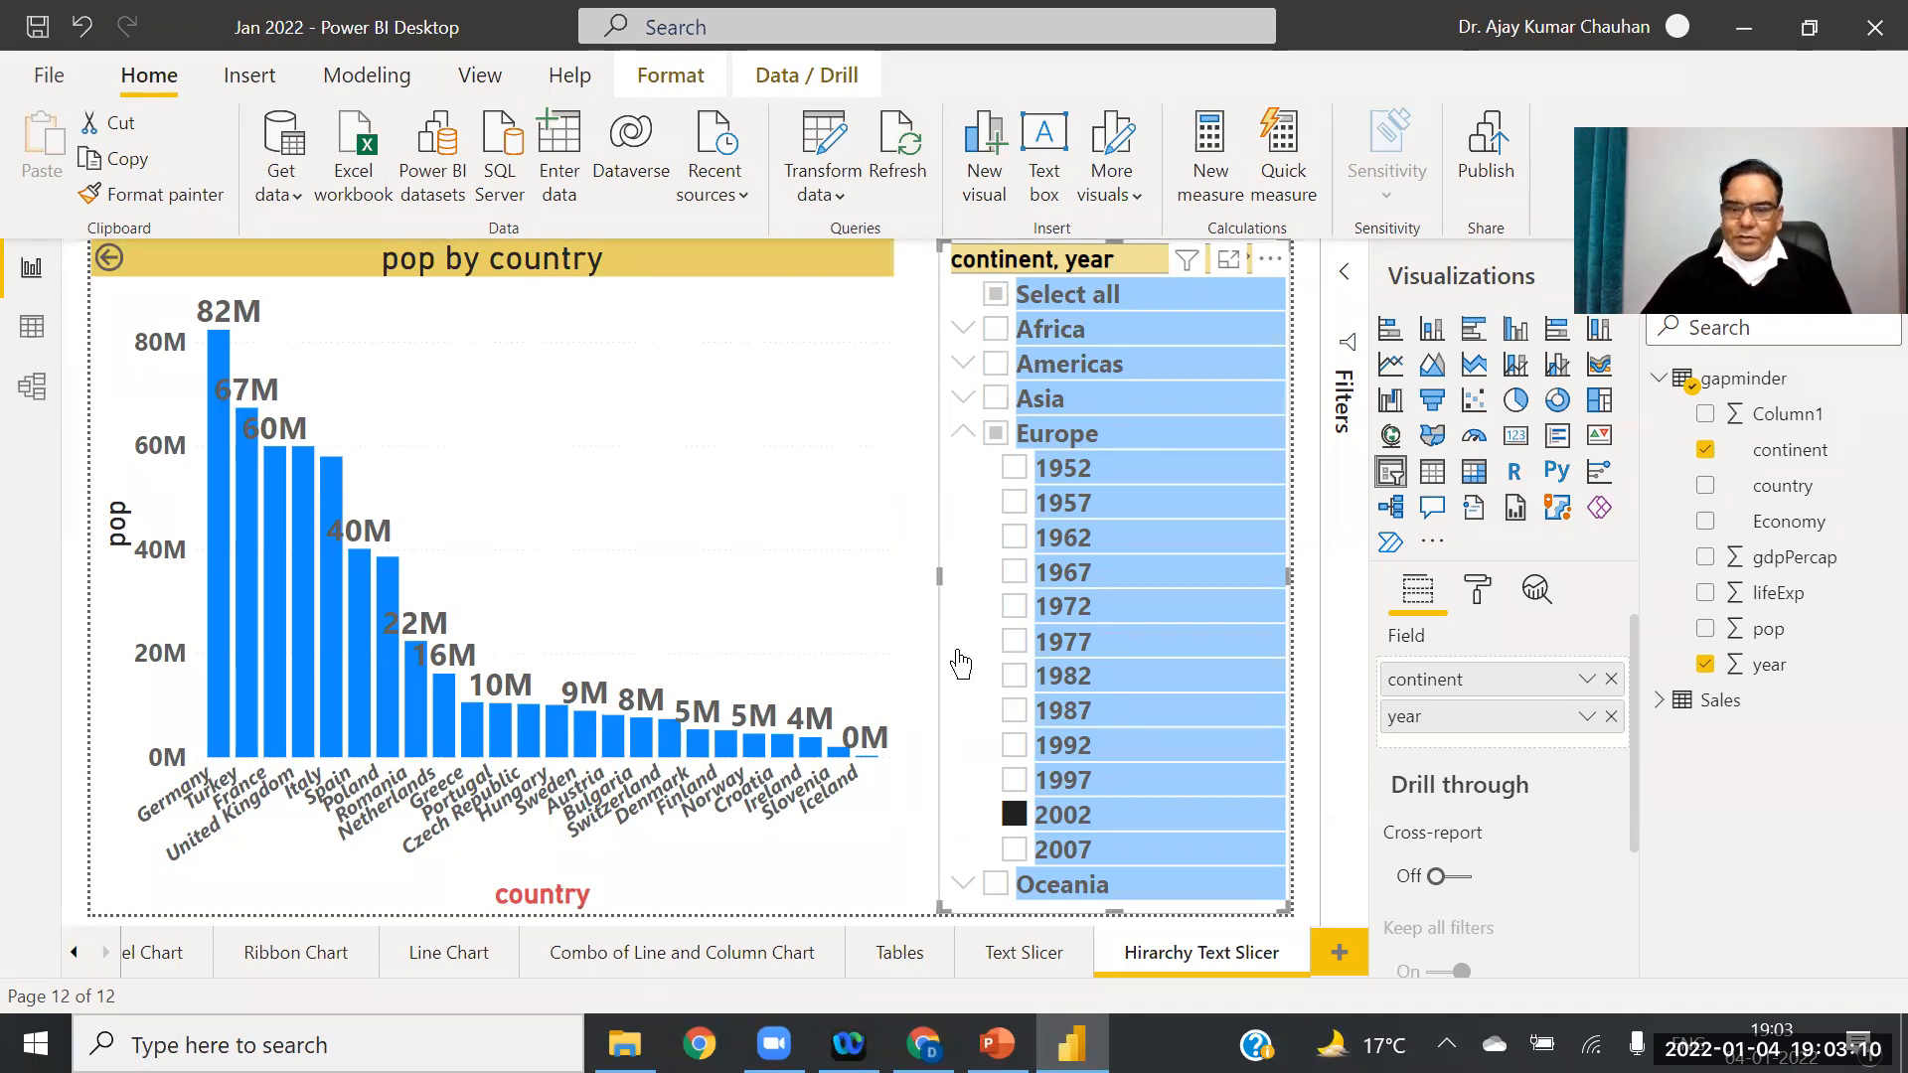
click(1341, 952)
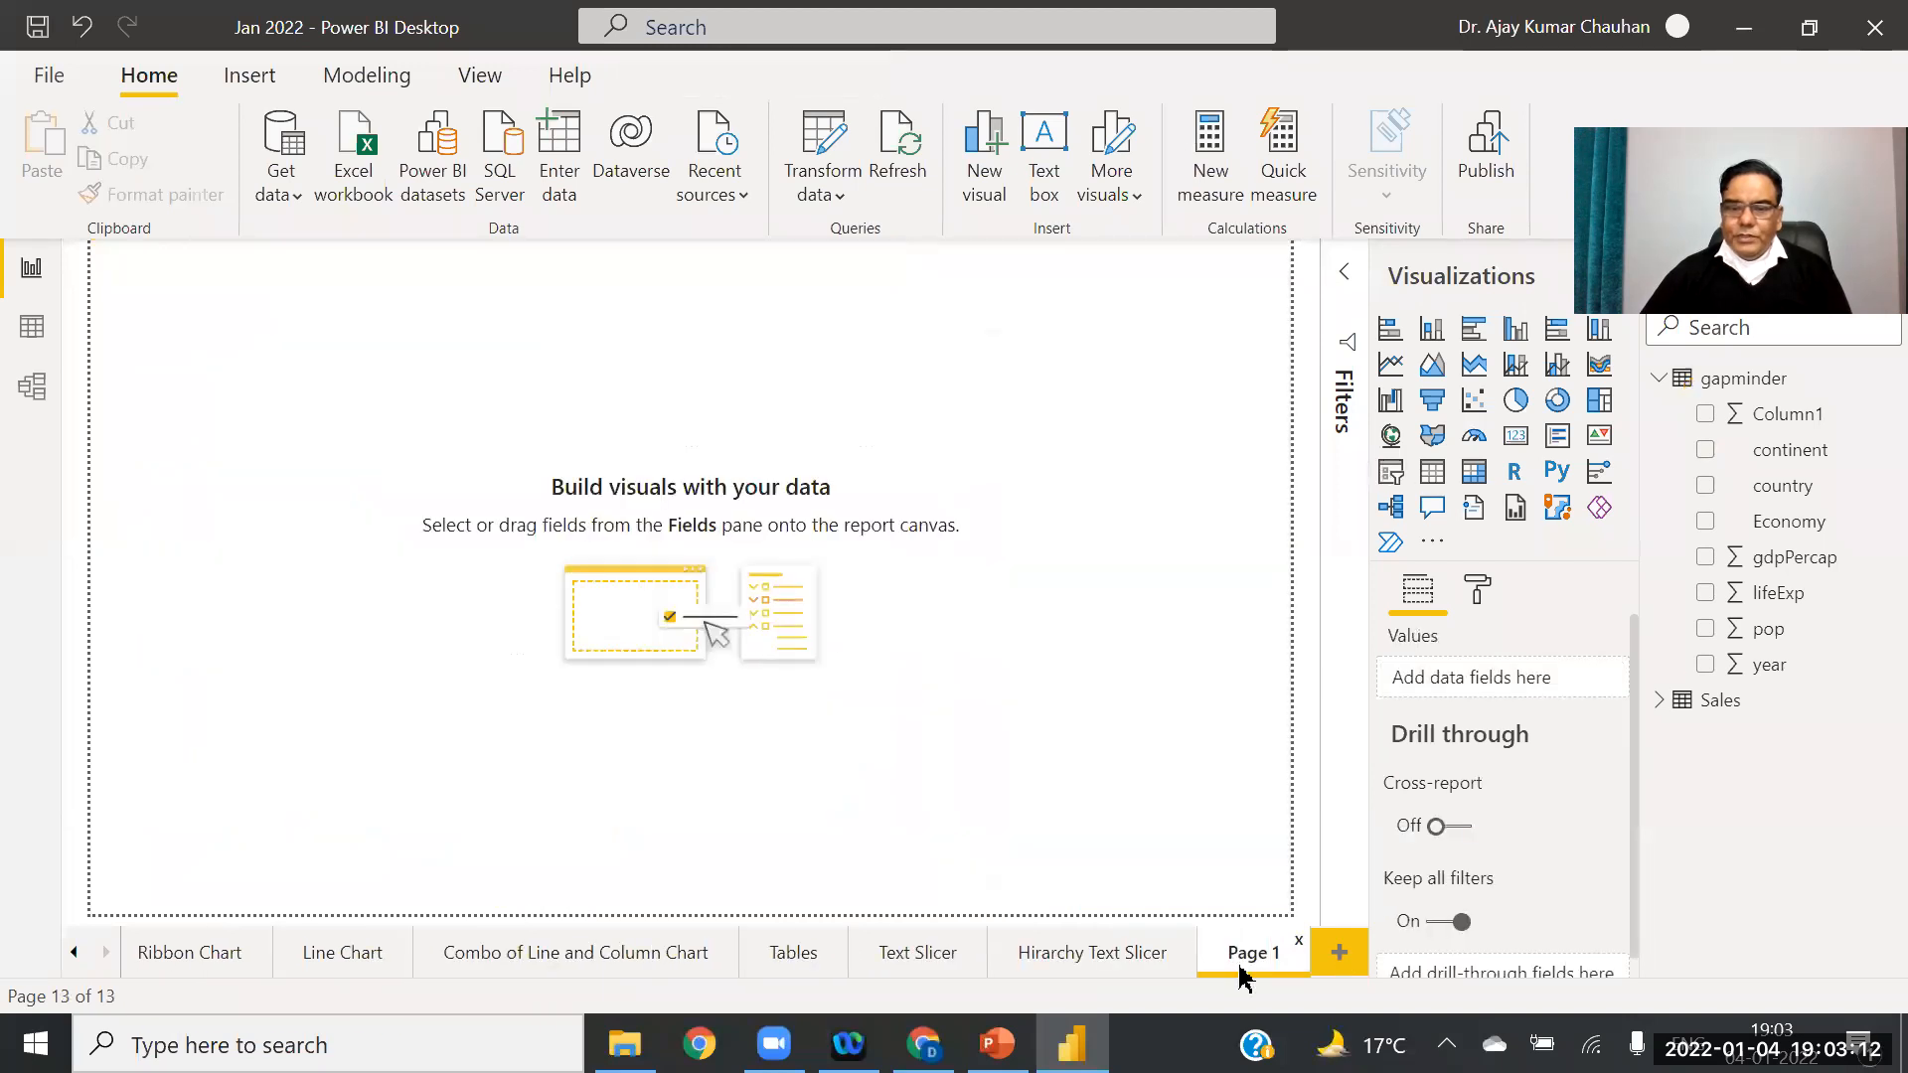
Step: Rename the new blank page tab to 'Date Slicers'
right_click(1251, 951)
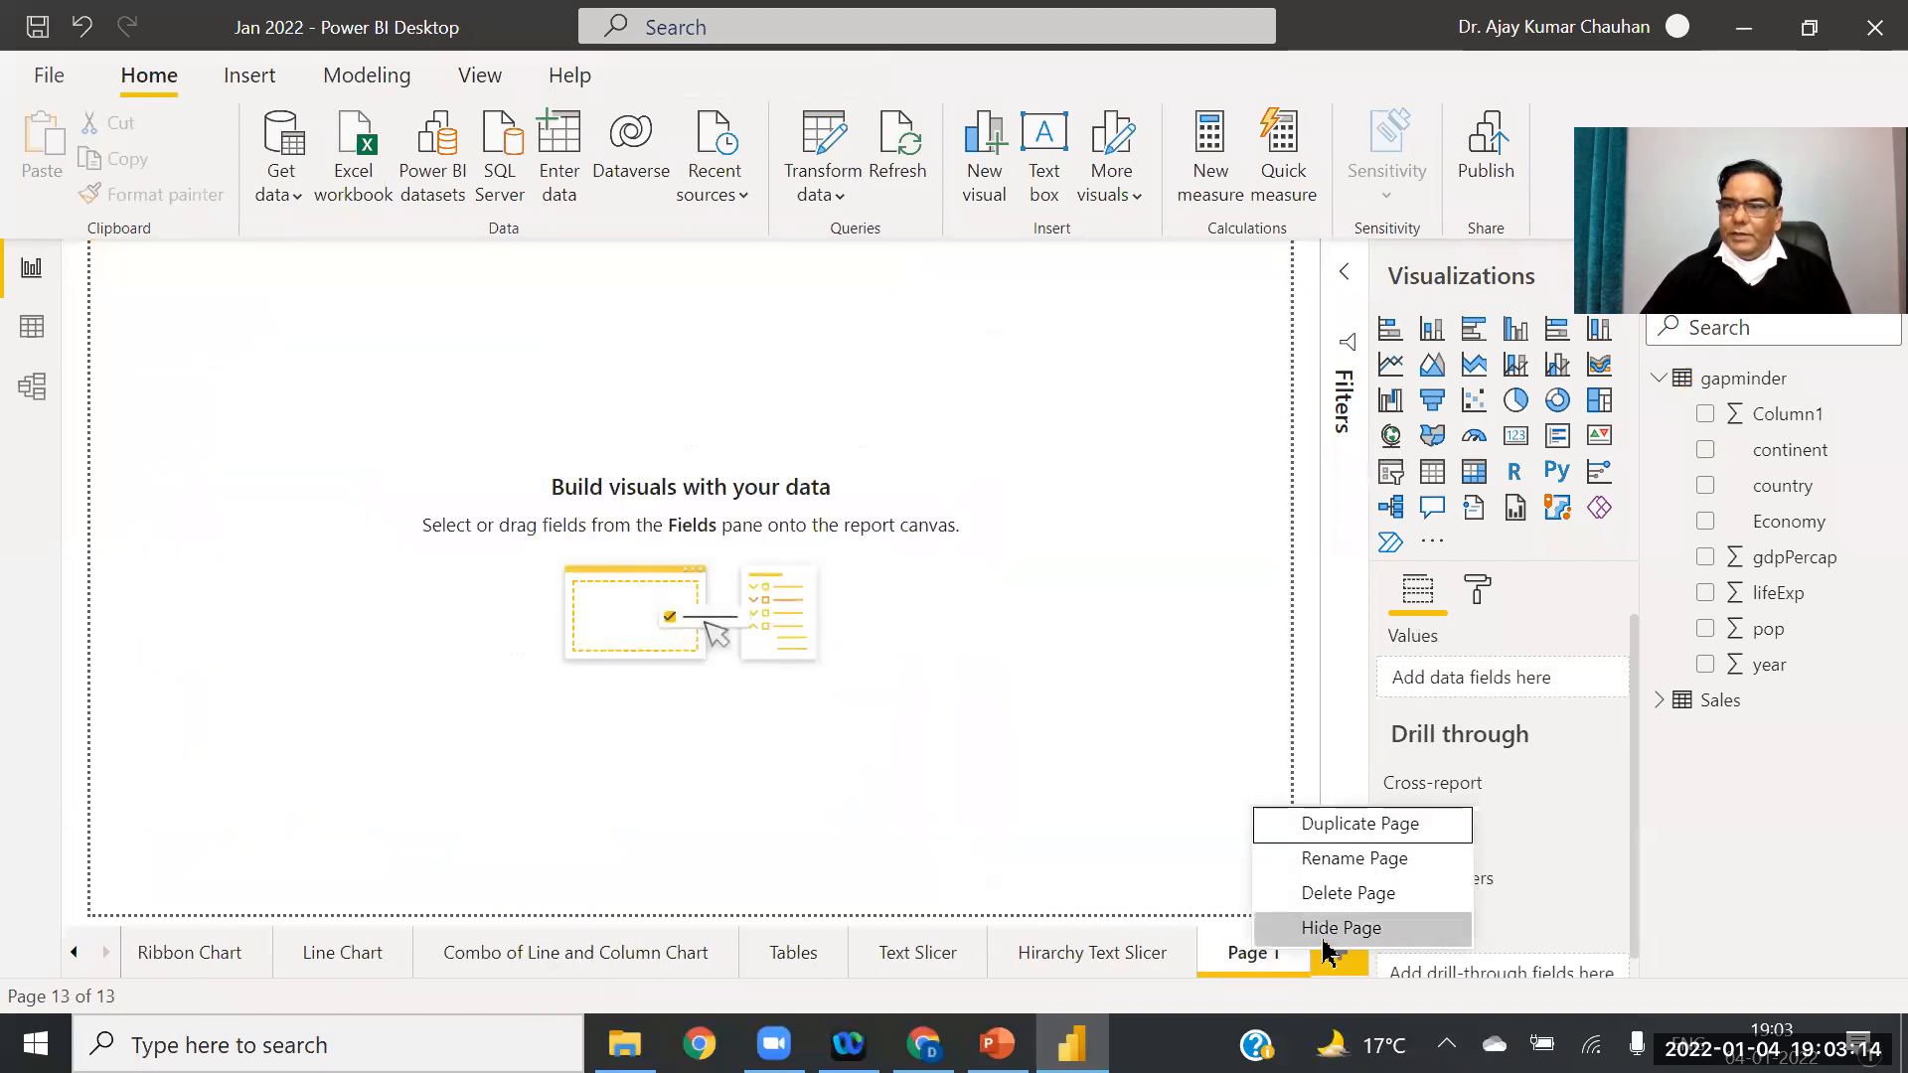
click(1361, 859)
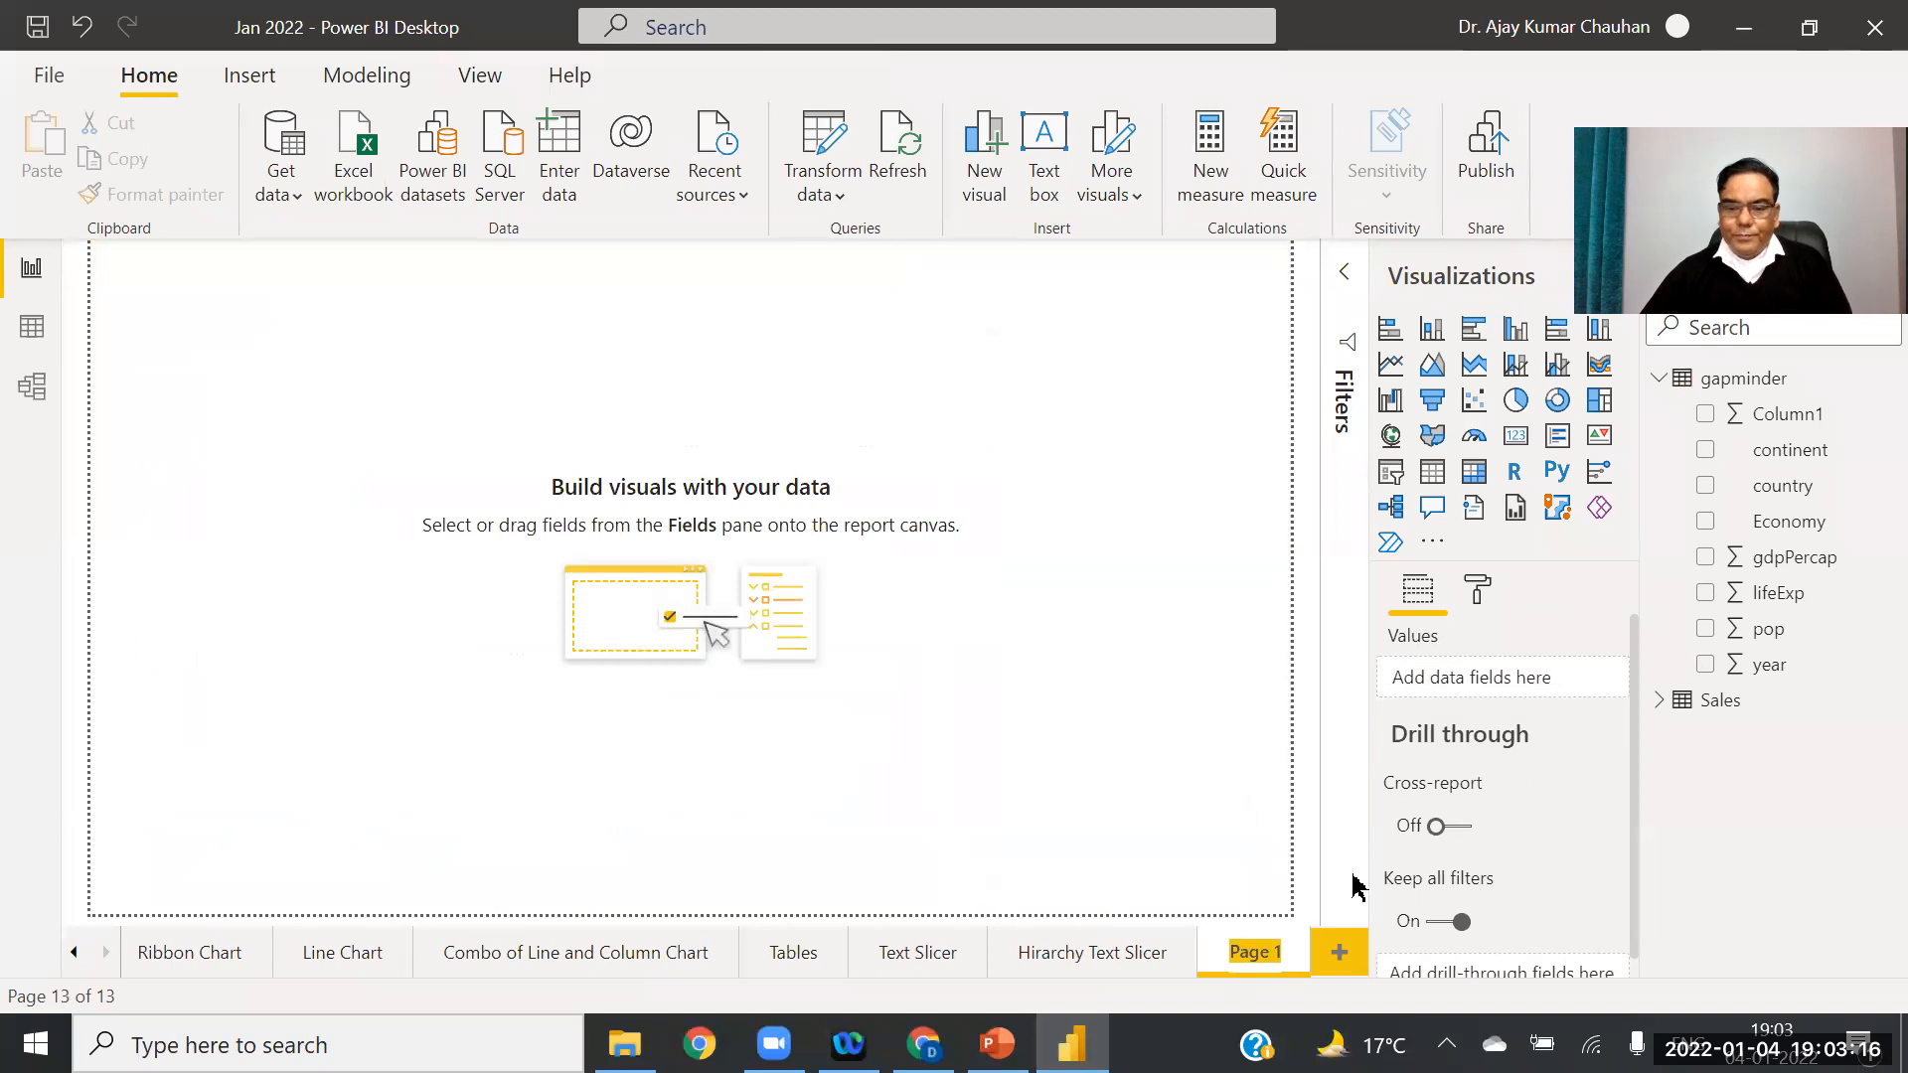
text(Date)
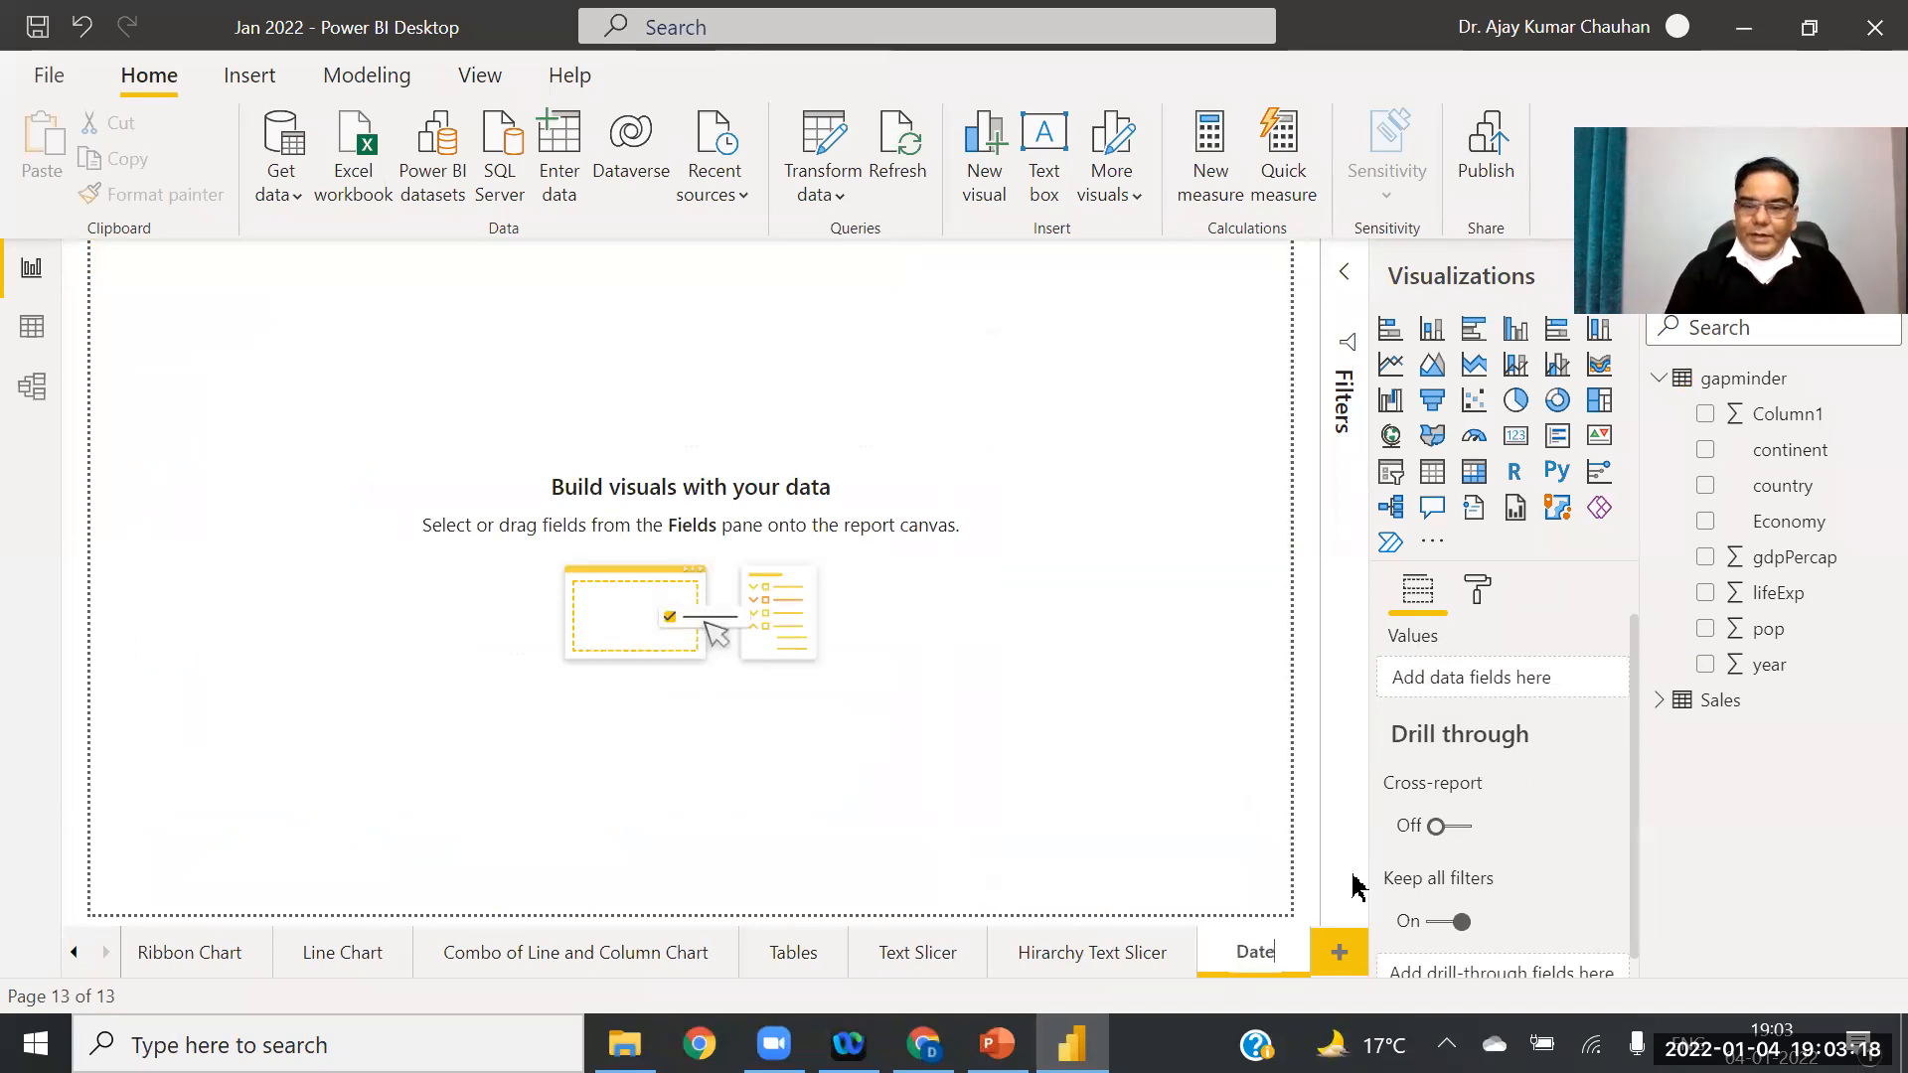
text( Slicers)
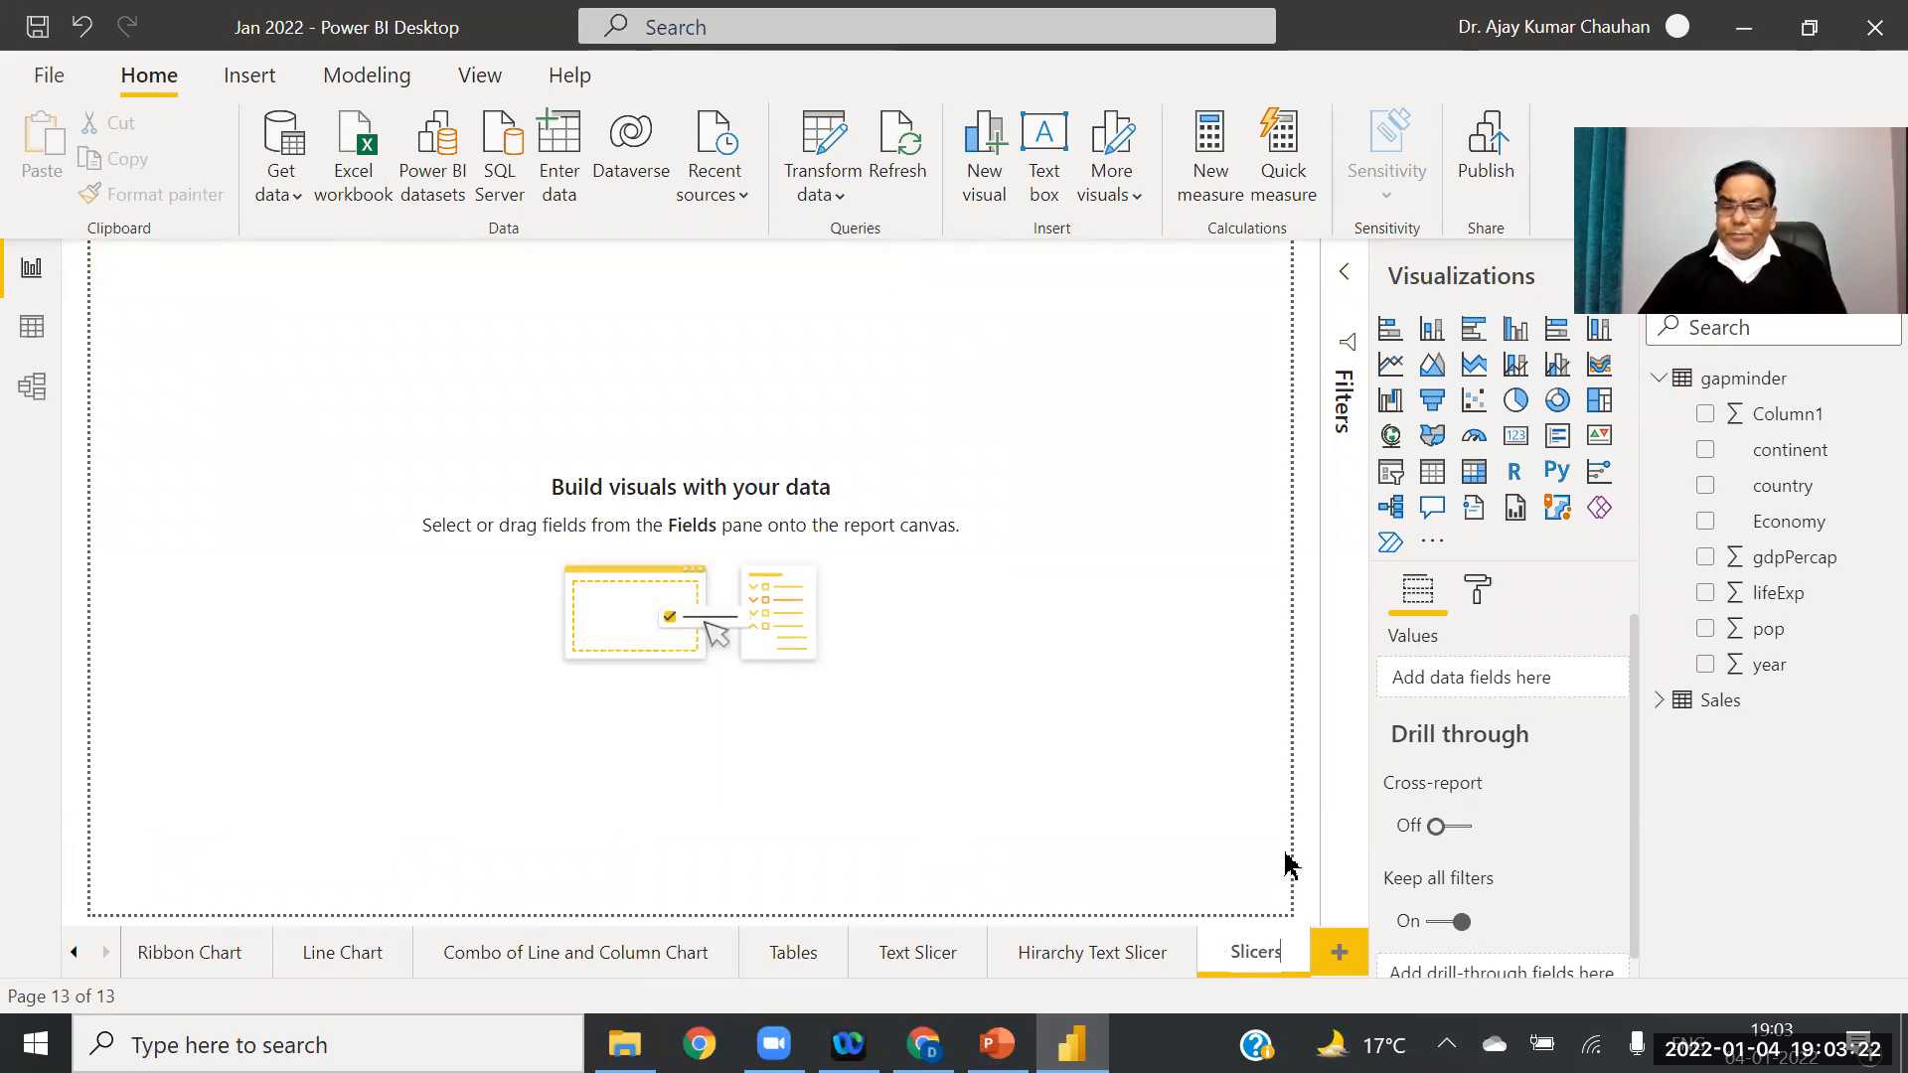
key(Return)
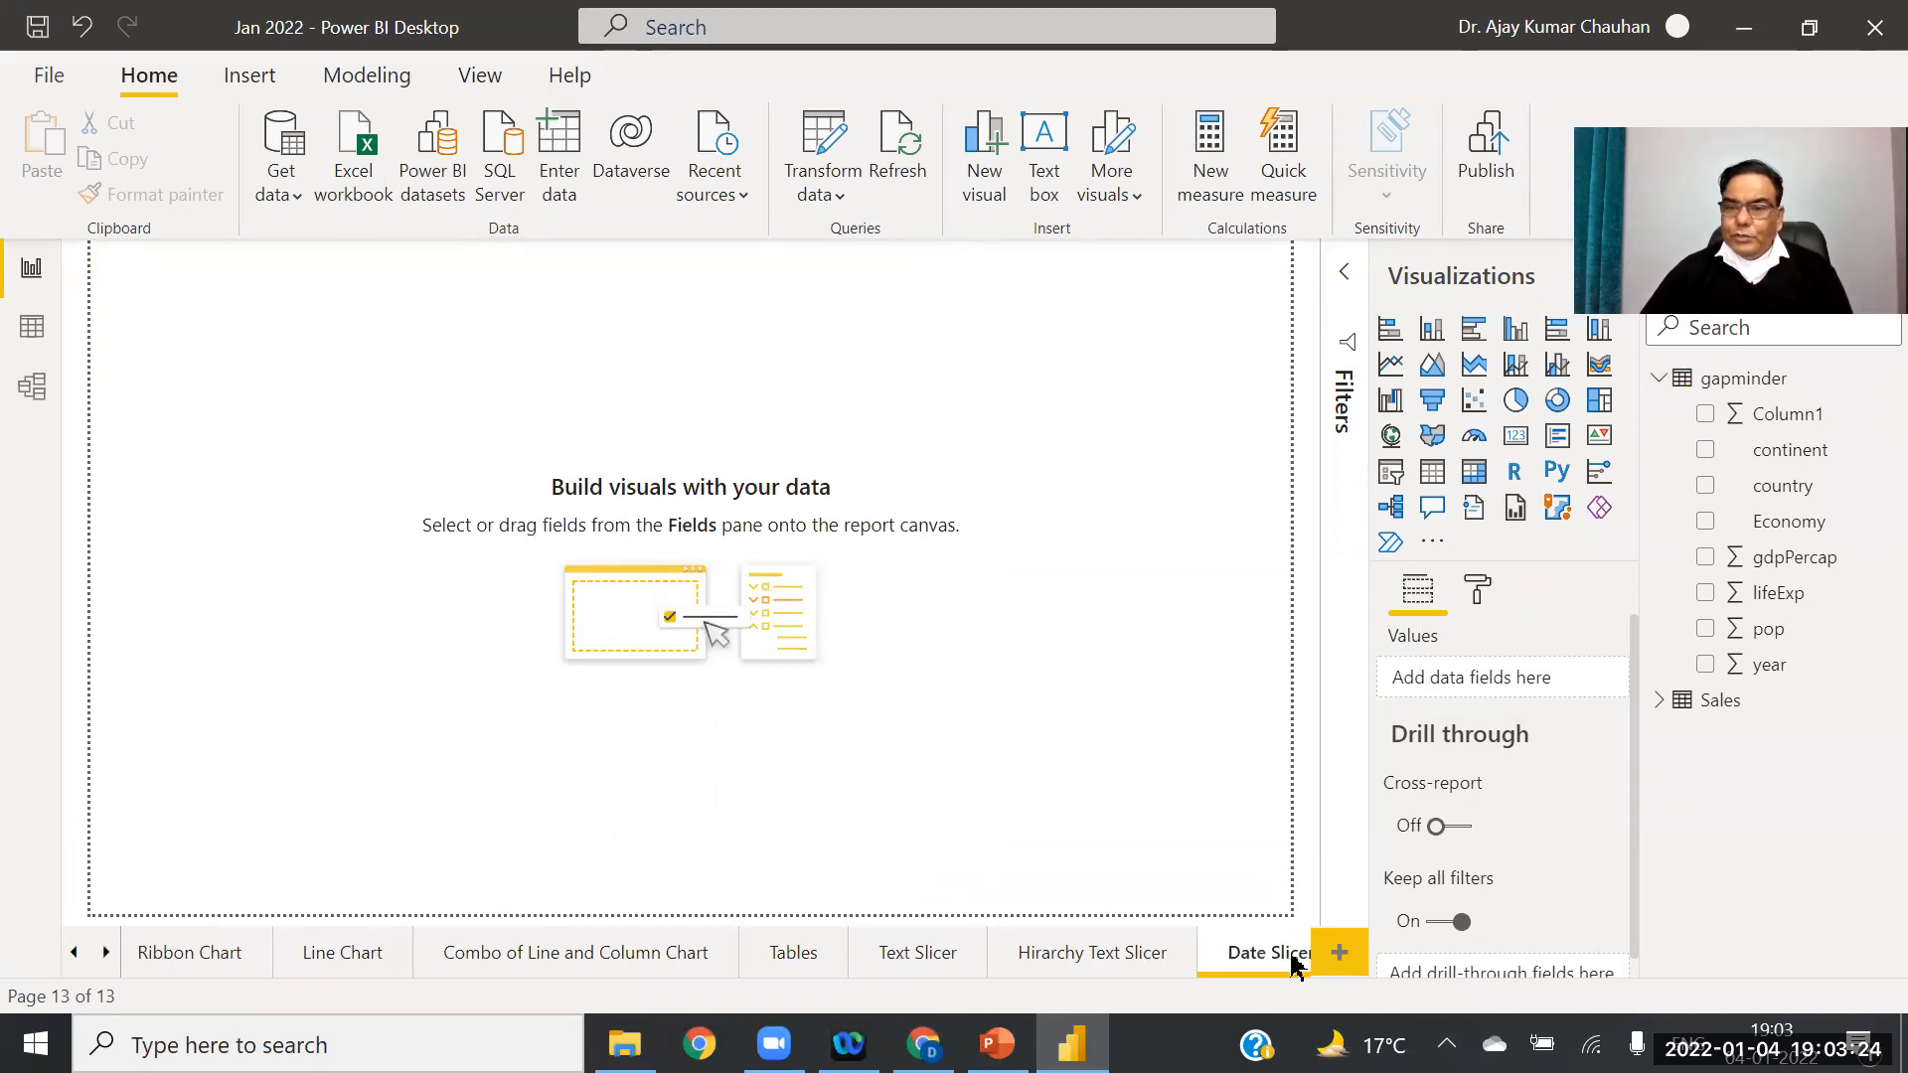
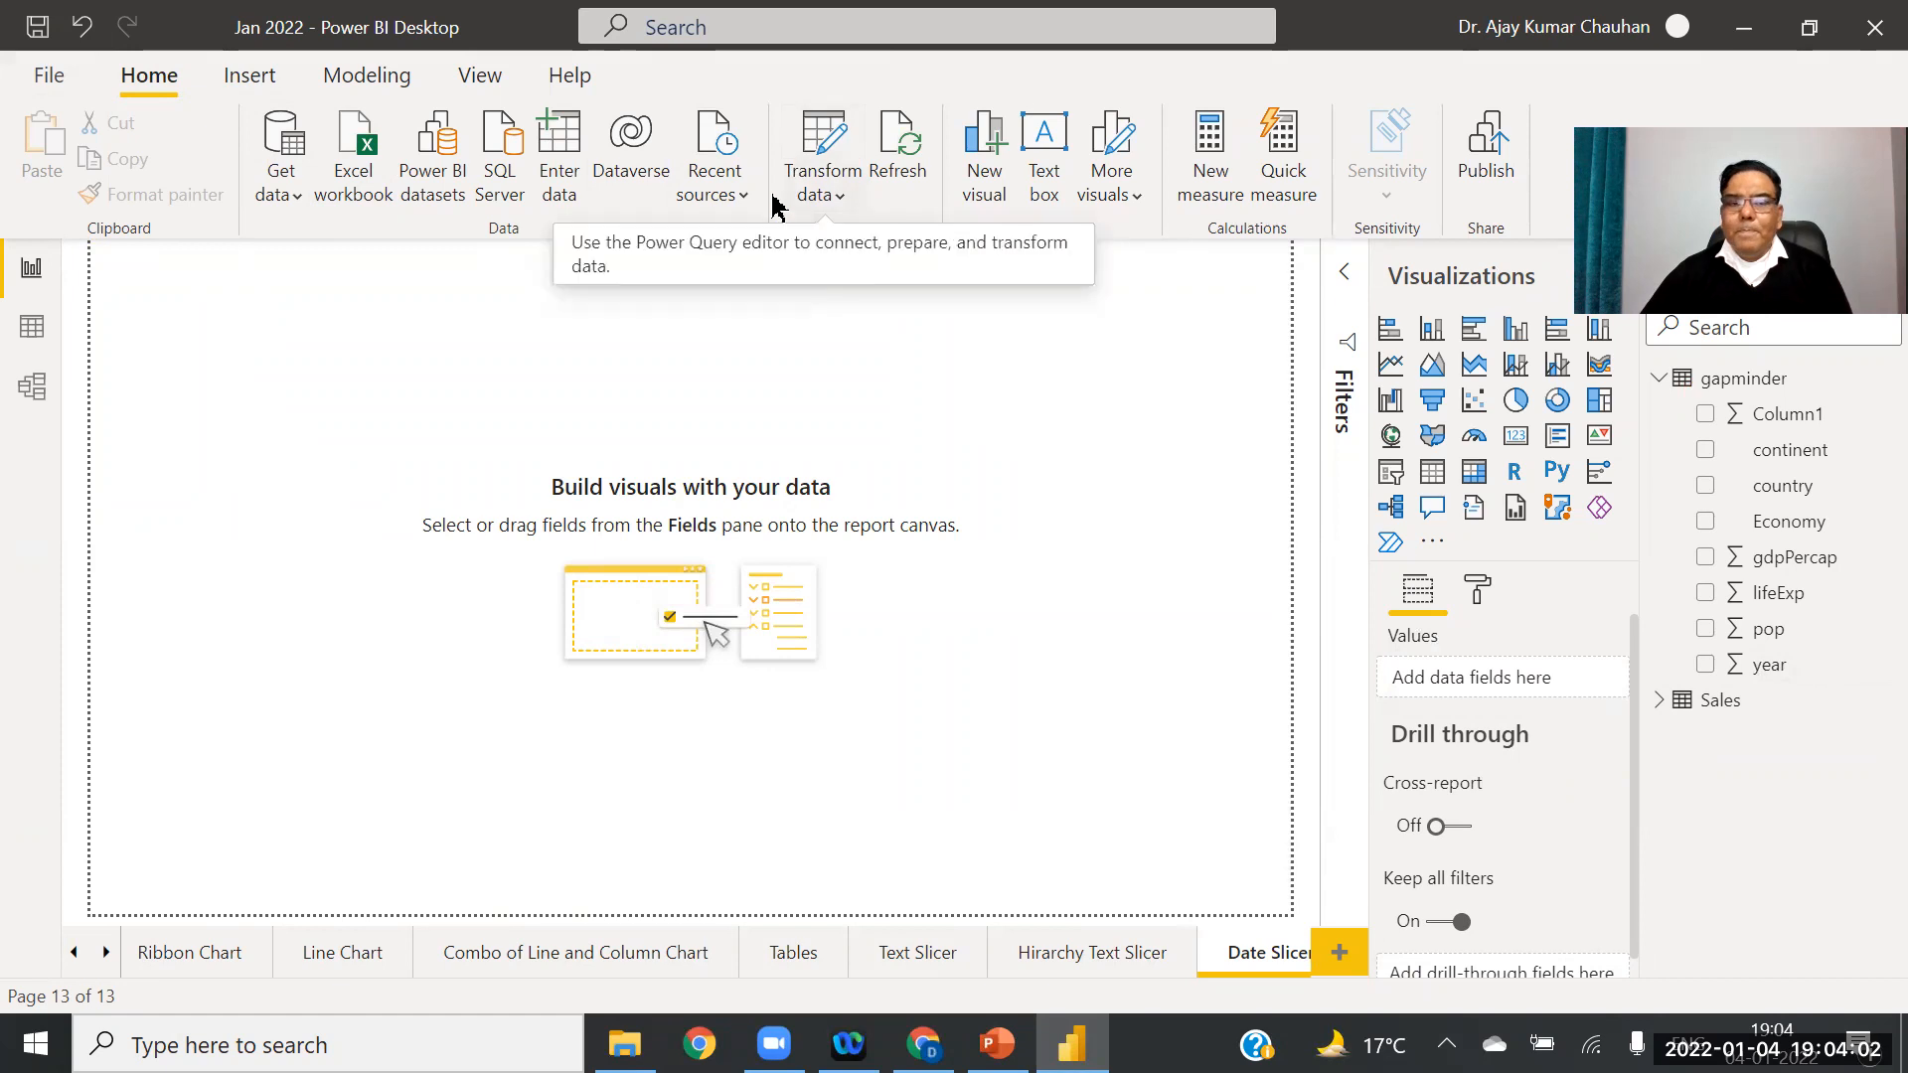
Step: Inspect the gapminder query's file error in Power Query Editor, then return to the report
click(815, 145)
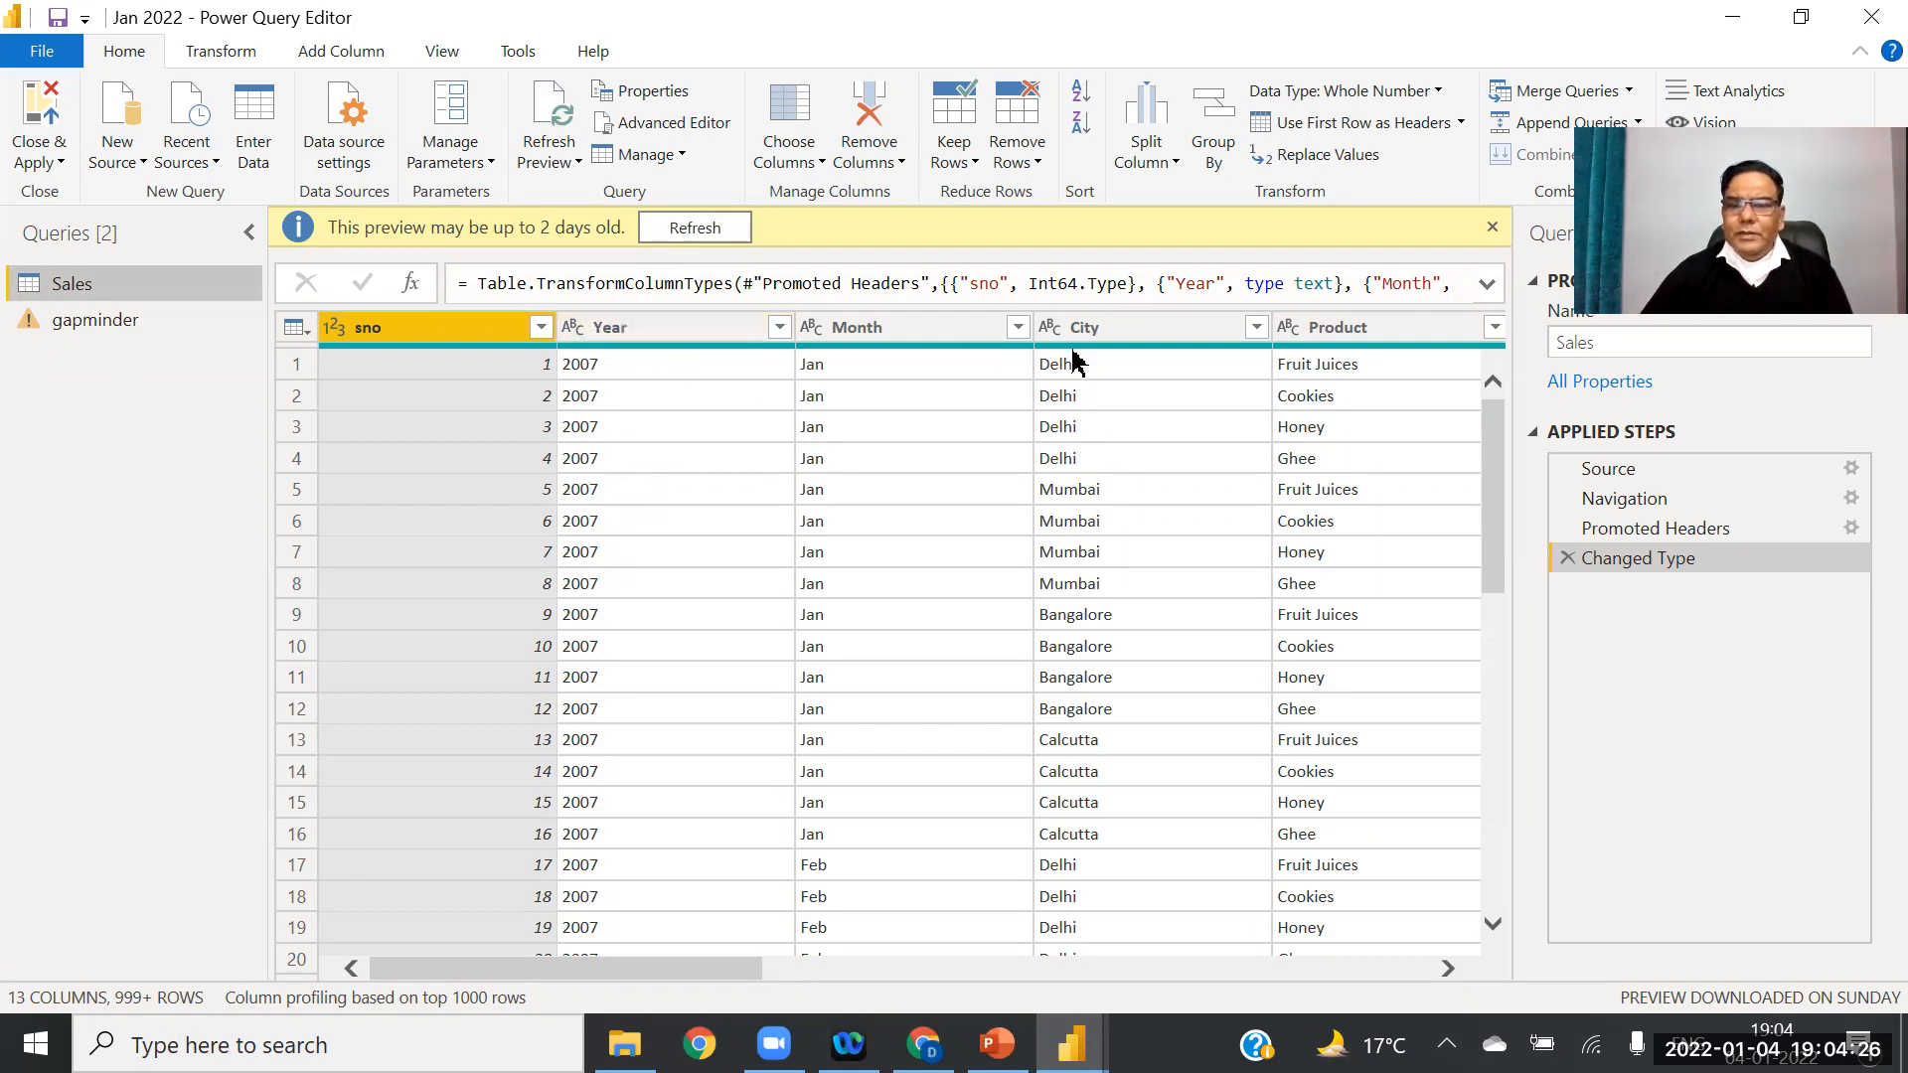
click(70, 332)
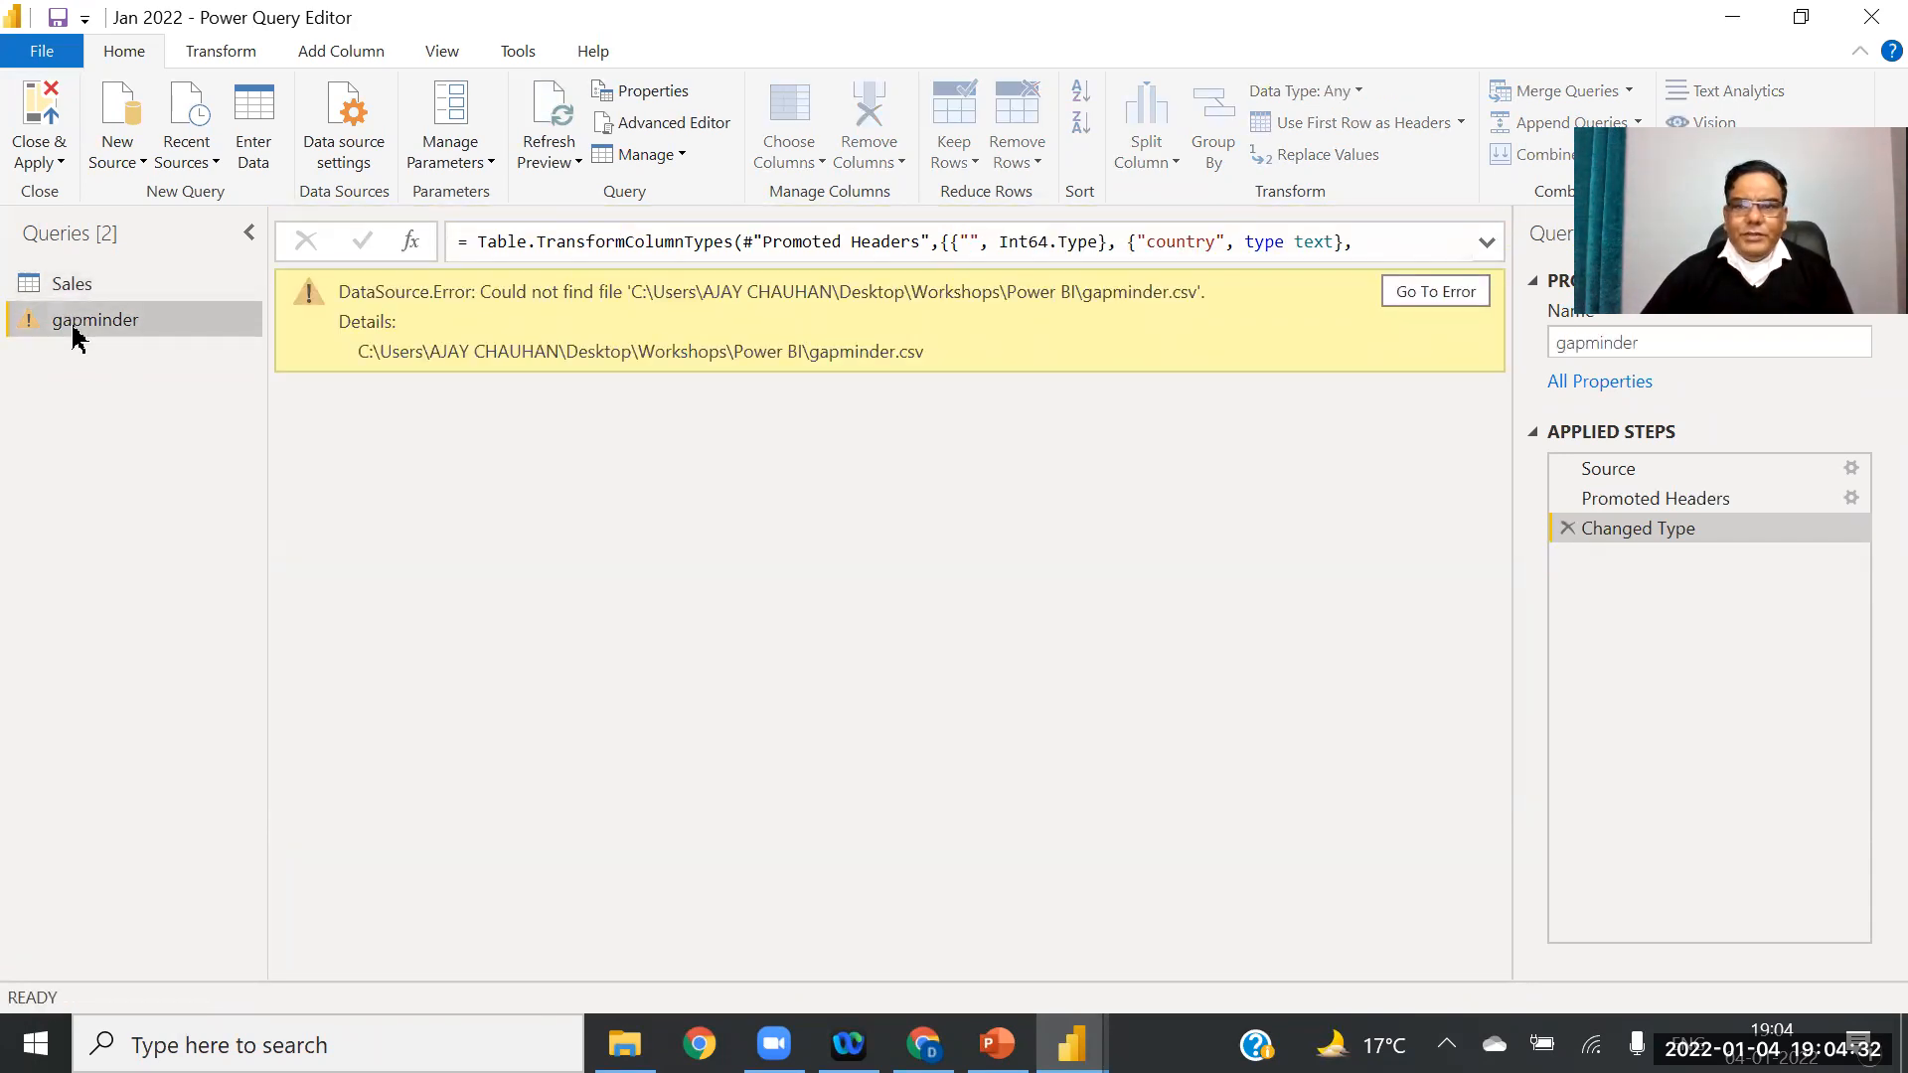
click(1437, 292)
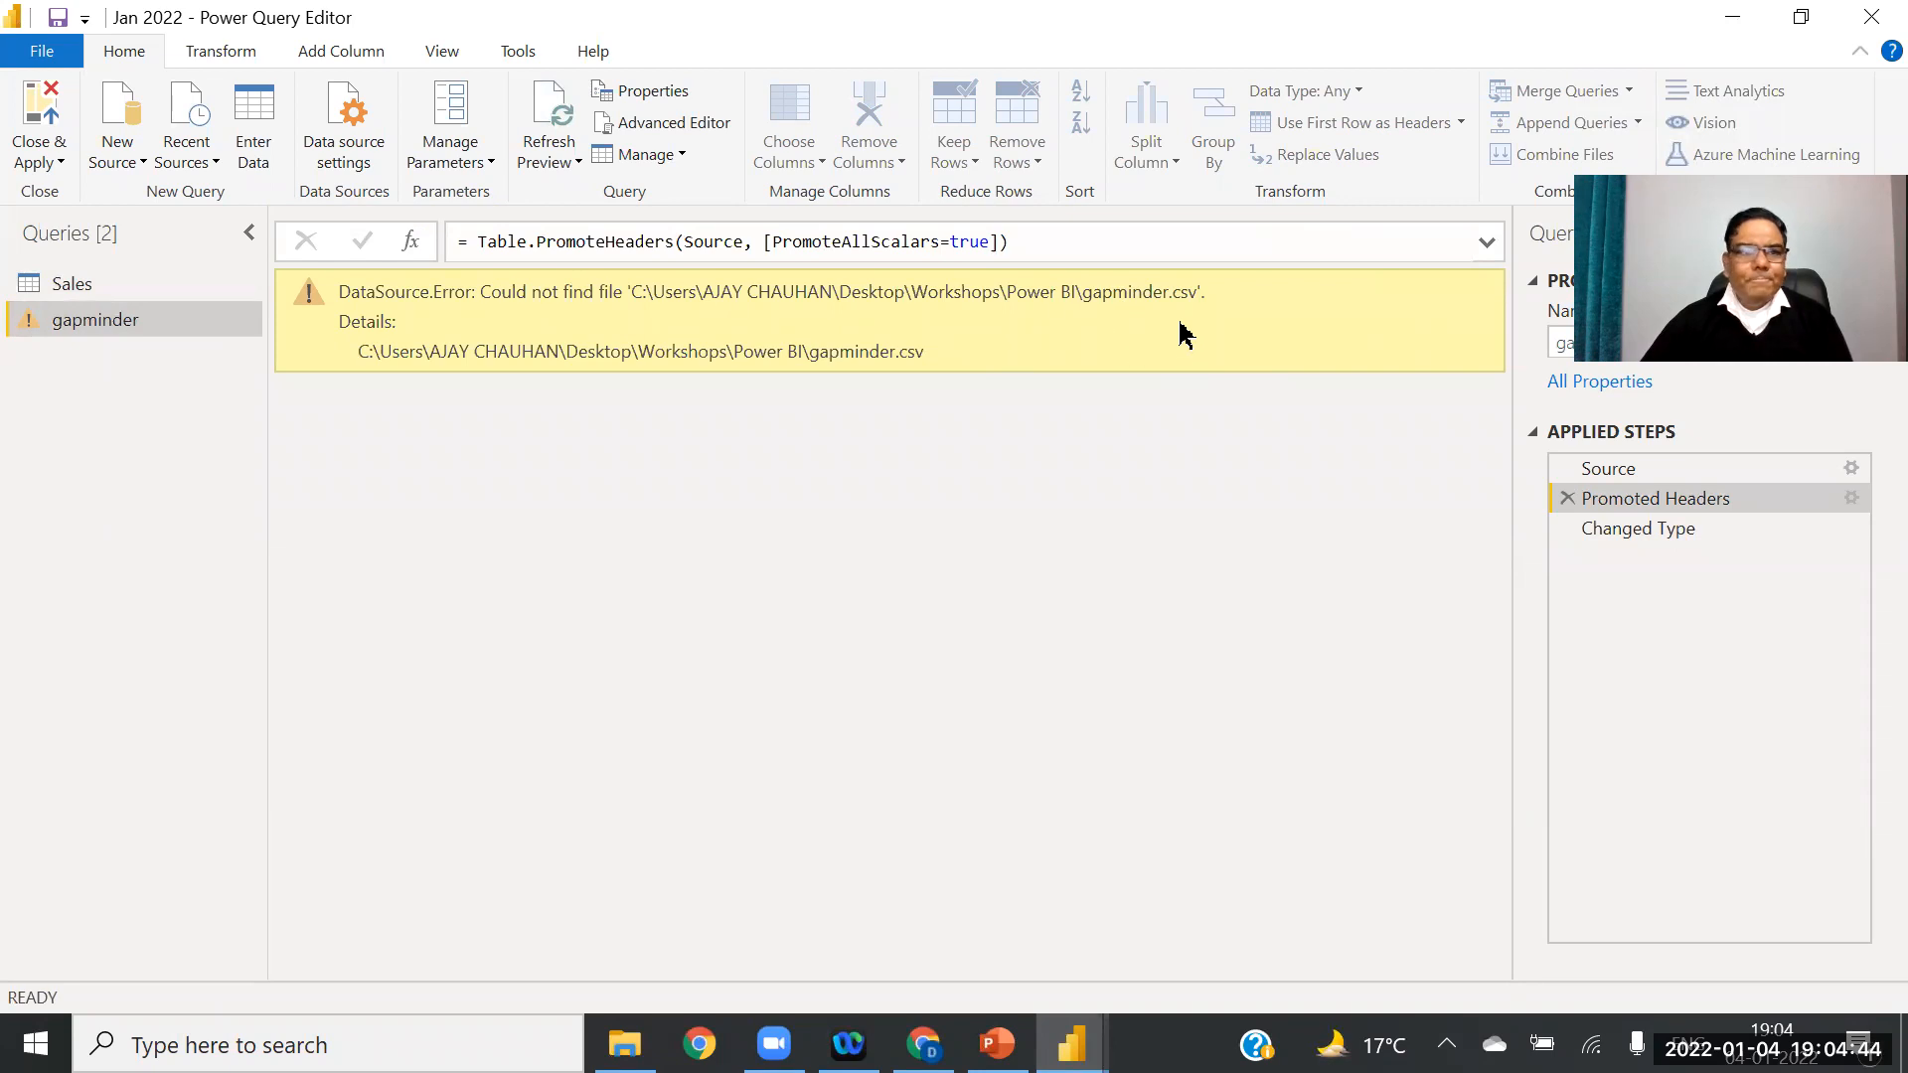
click(54, 159)
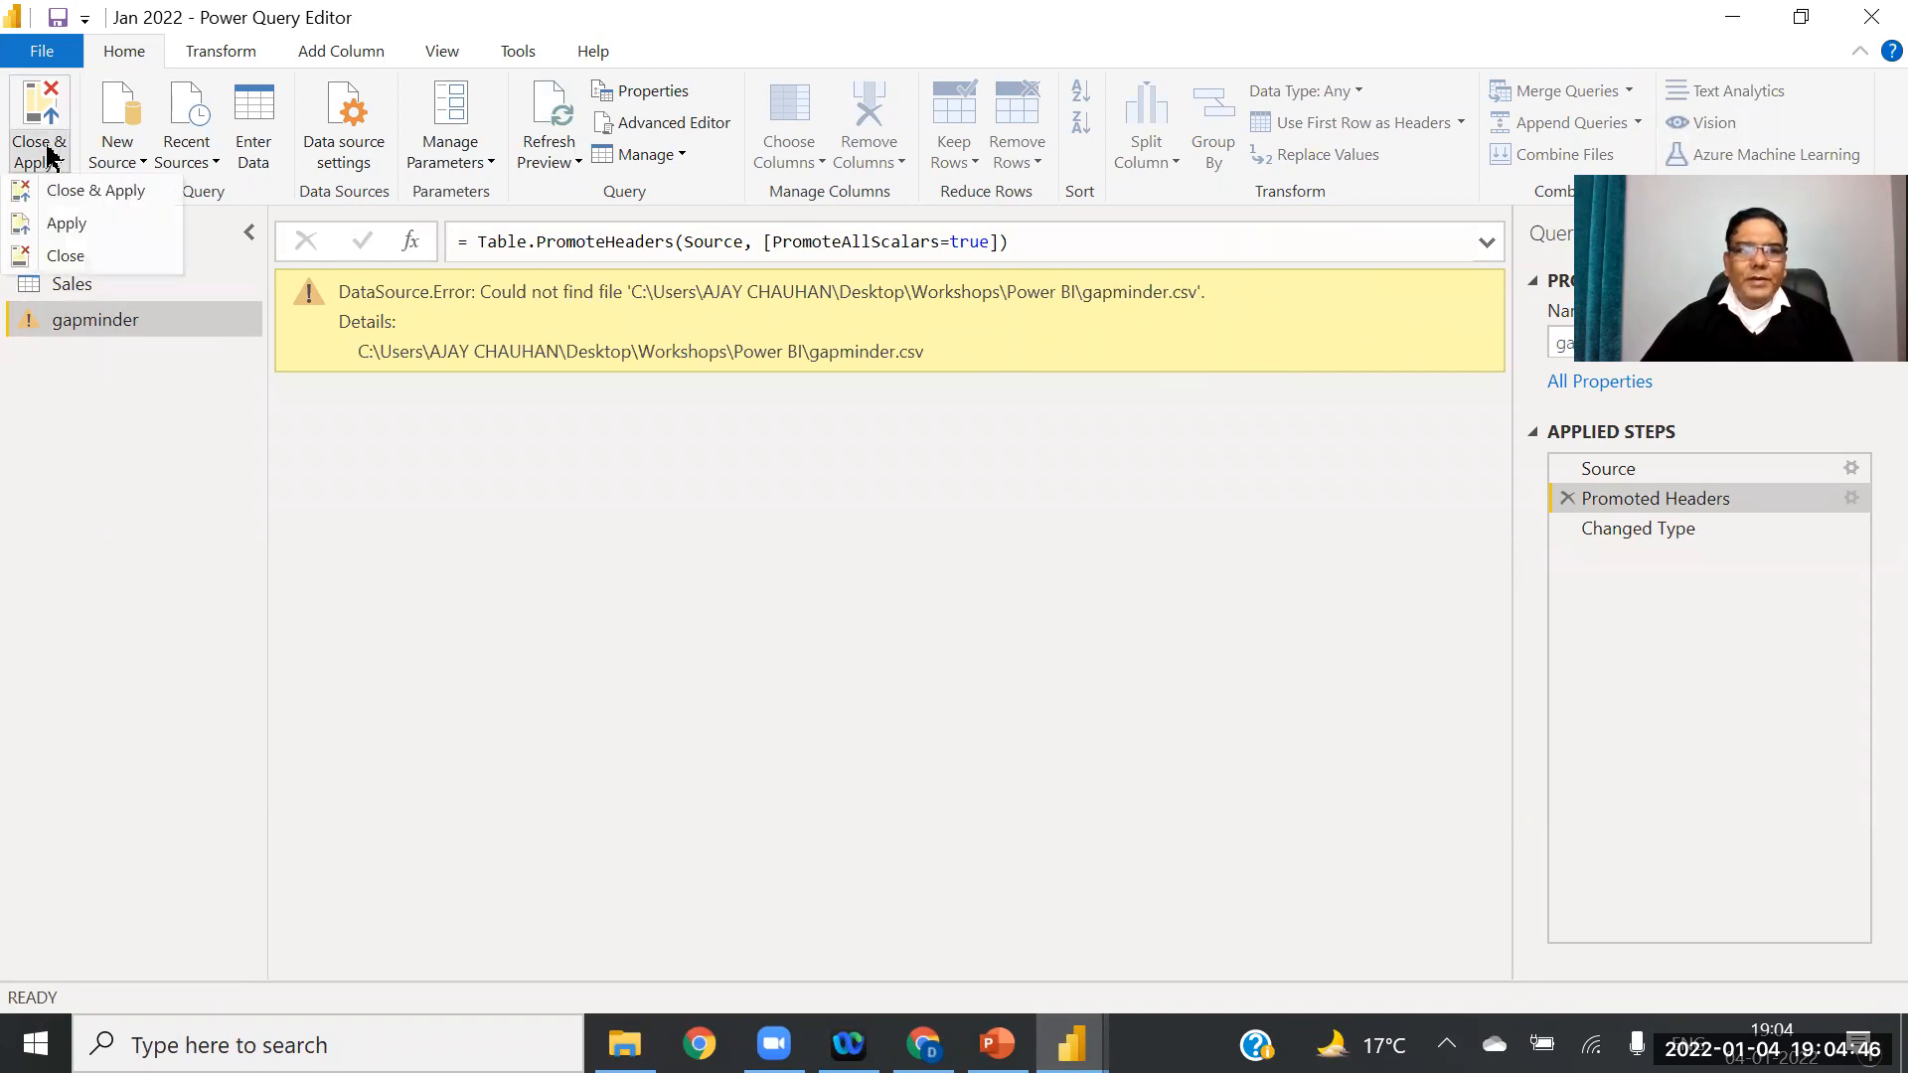
click(73, 197)
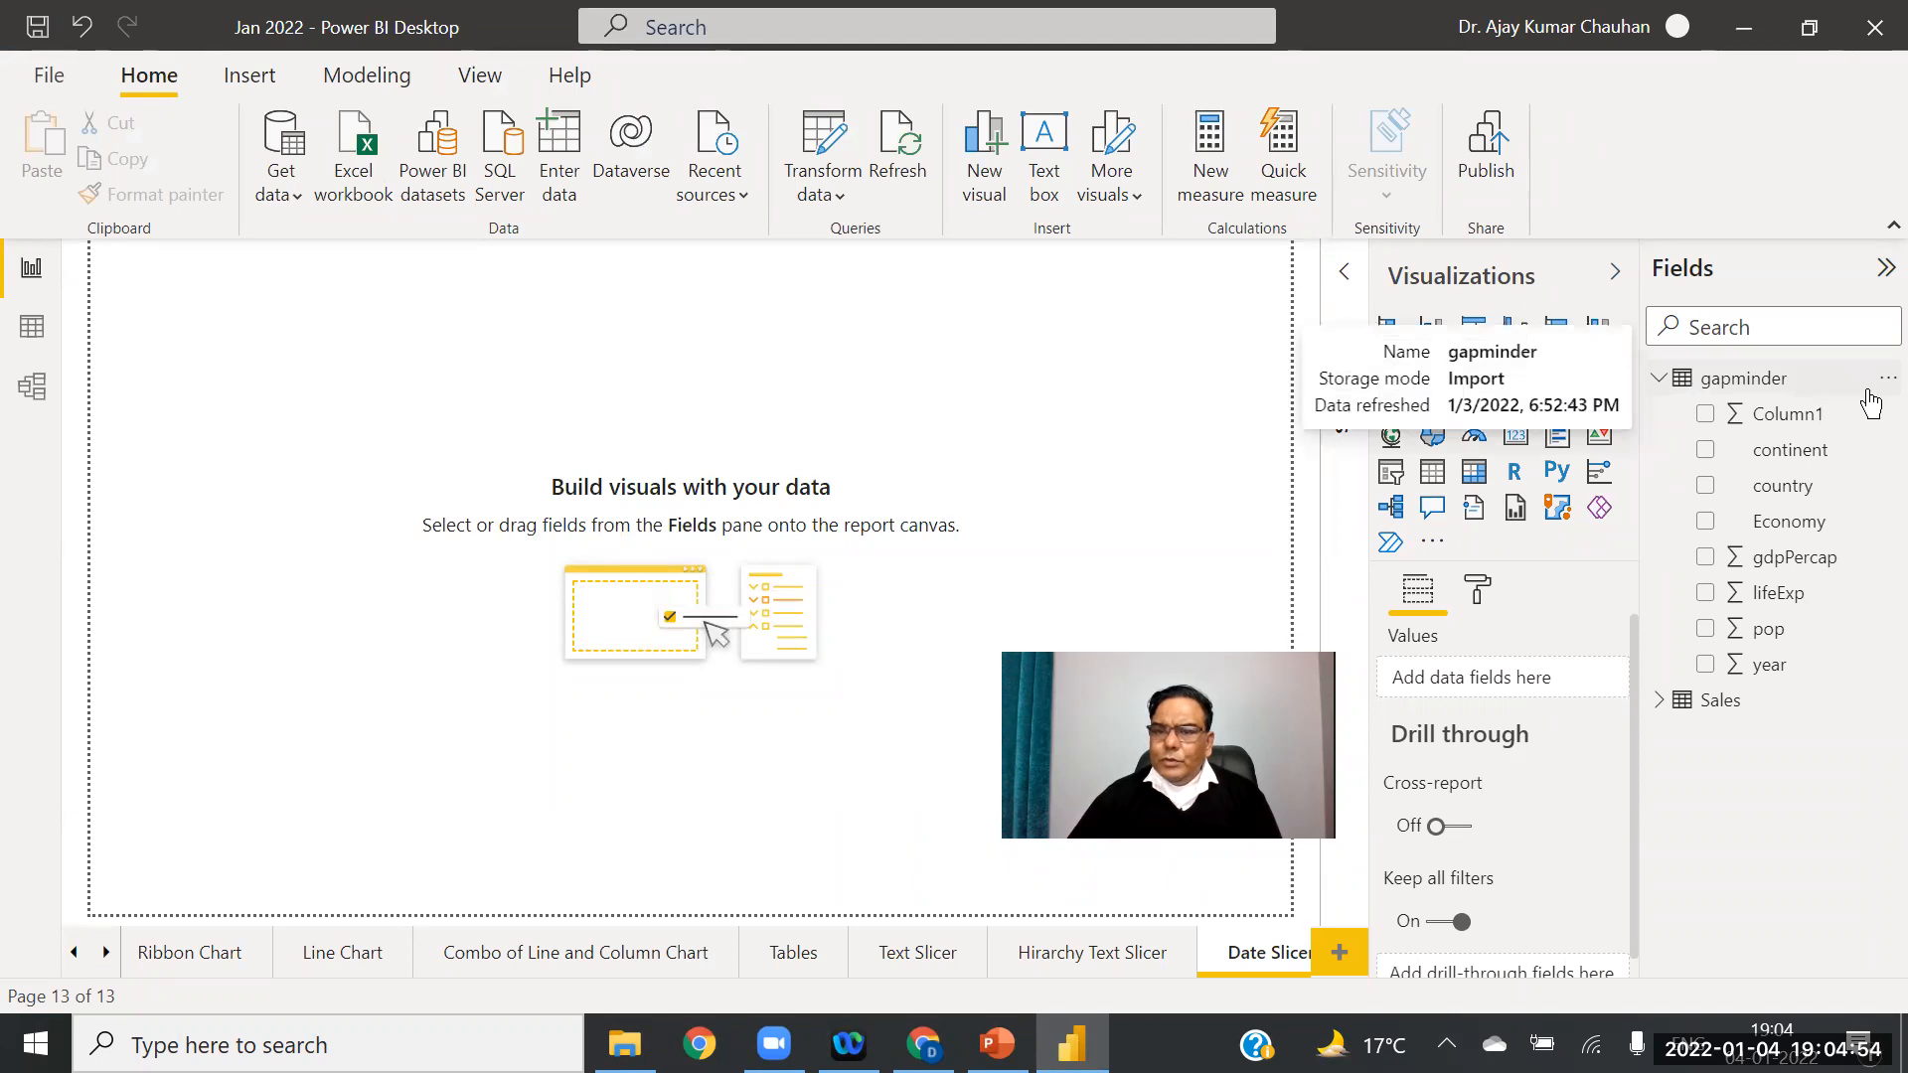
Step: Delete the broken gapminder table from the model
click(1887, 379)
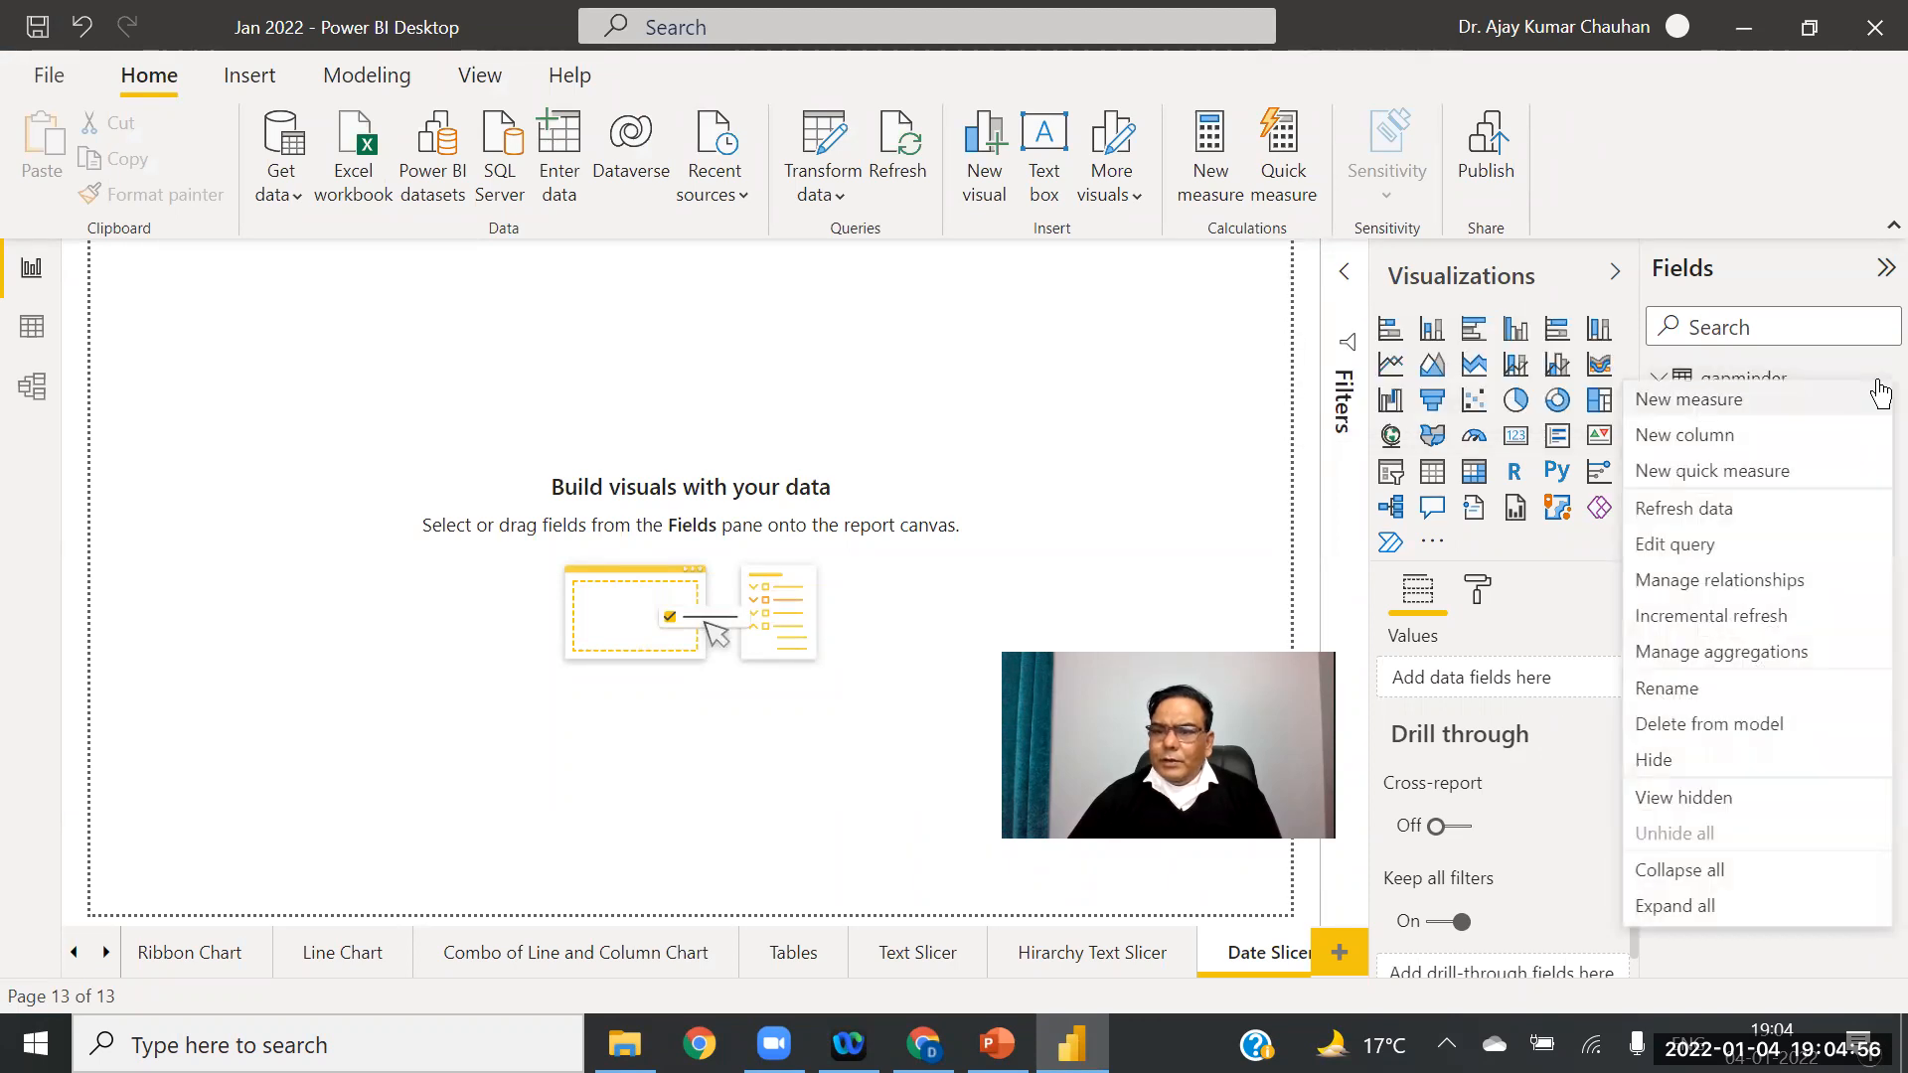
click(1723, 733)
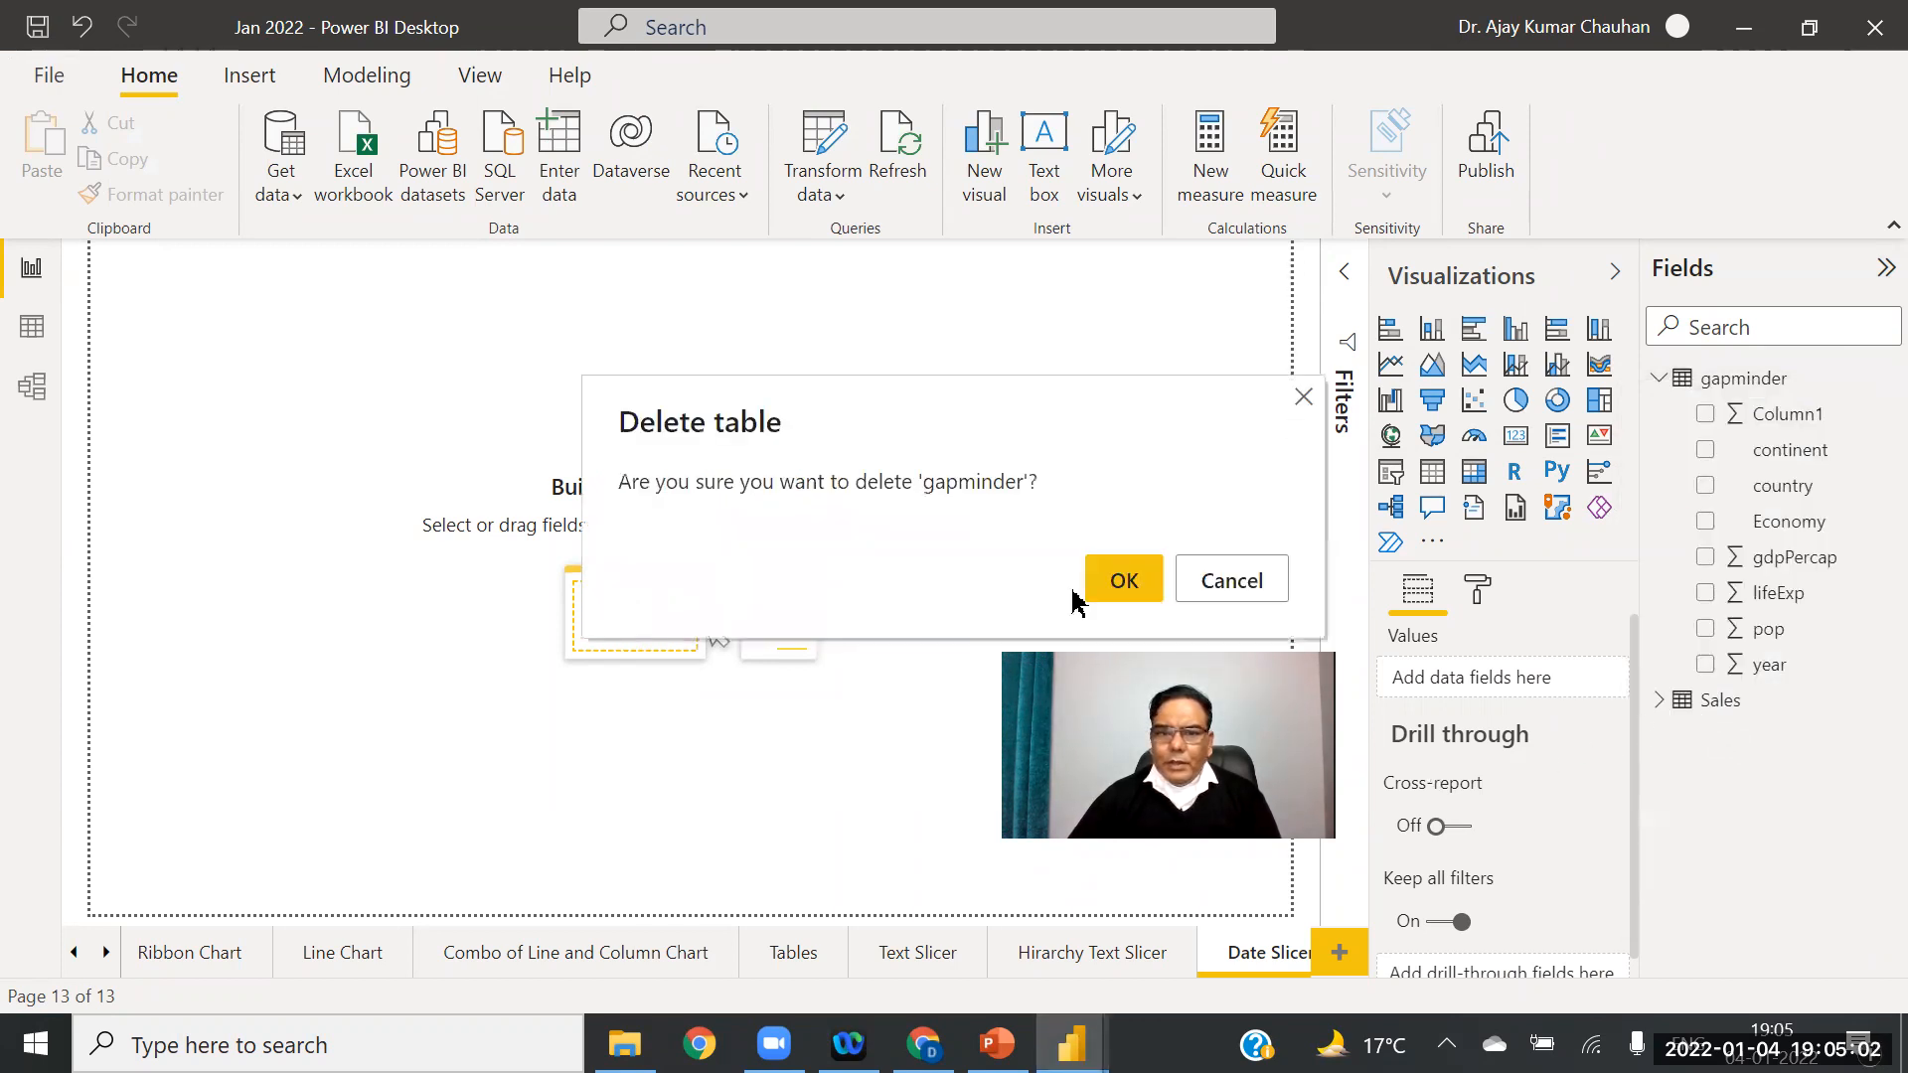
click(1113, 586)
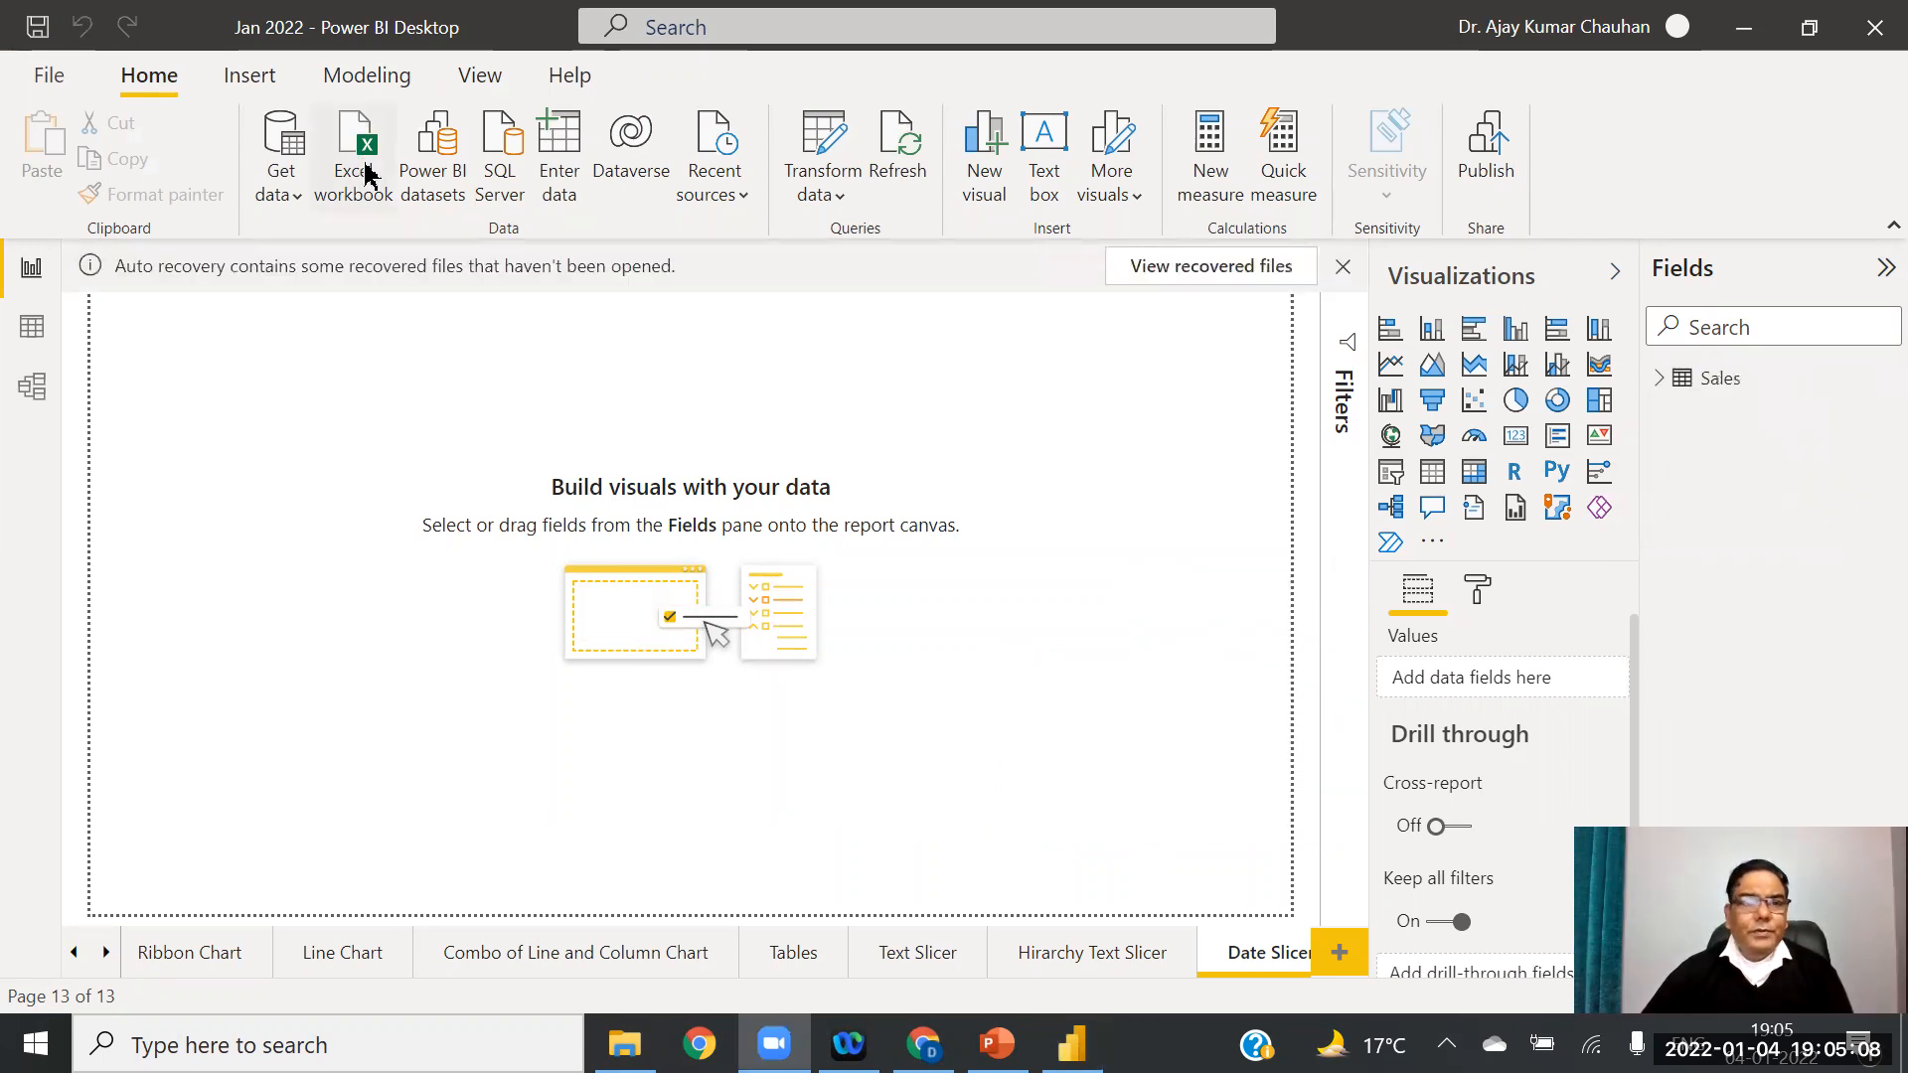
Step: Import gapminder.csv from the Data folder as a new table and apply the pending changes
click(280, 184)
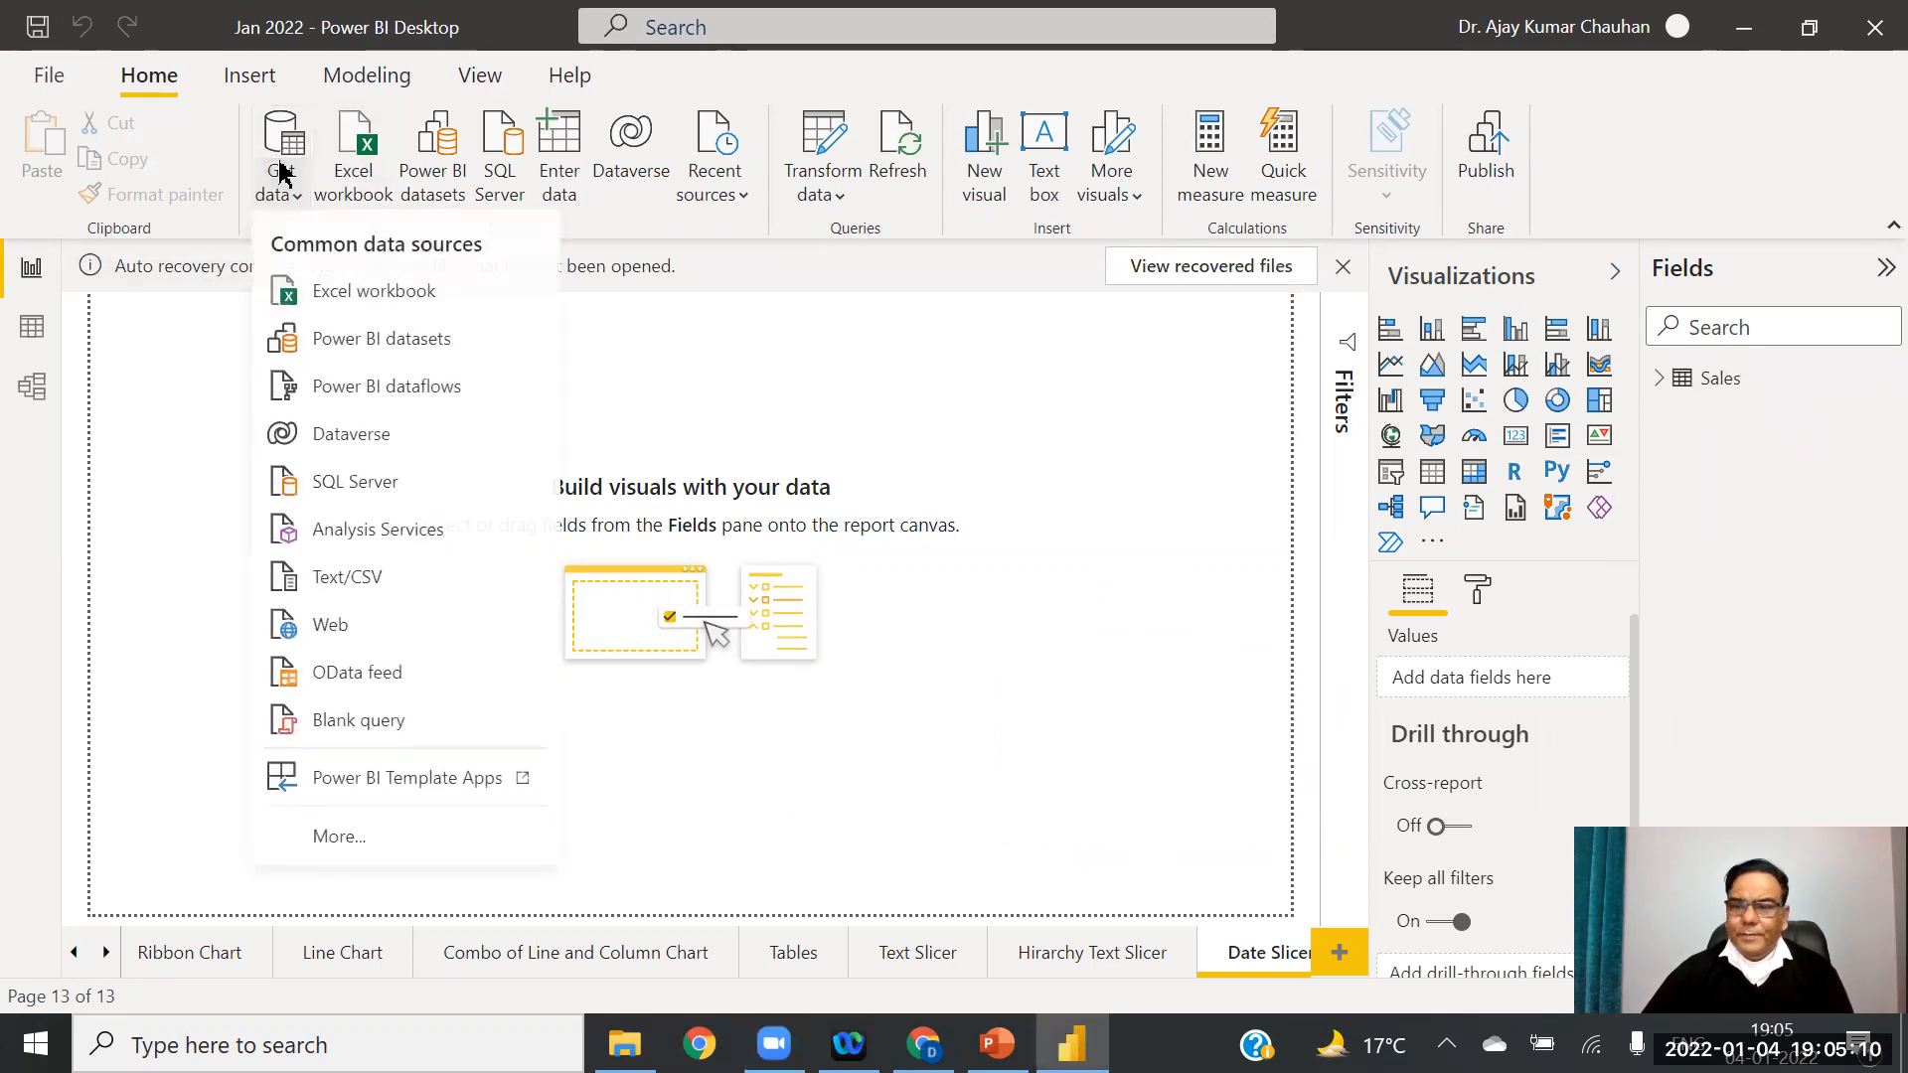
click(323, 580)
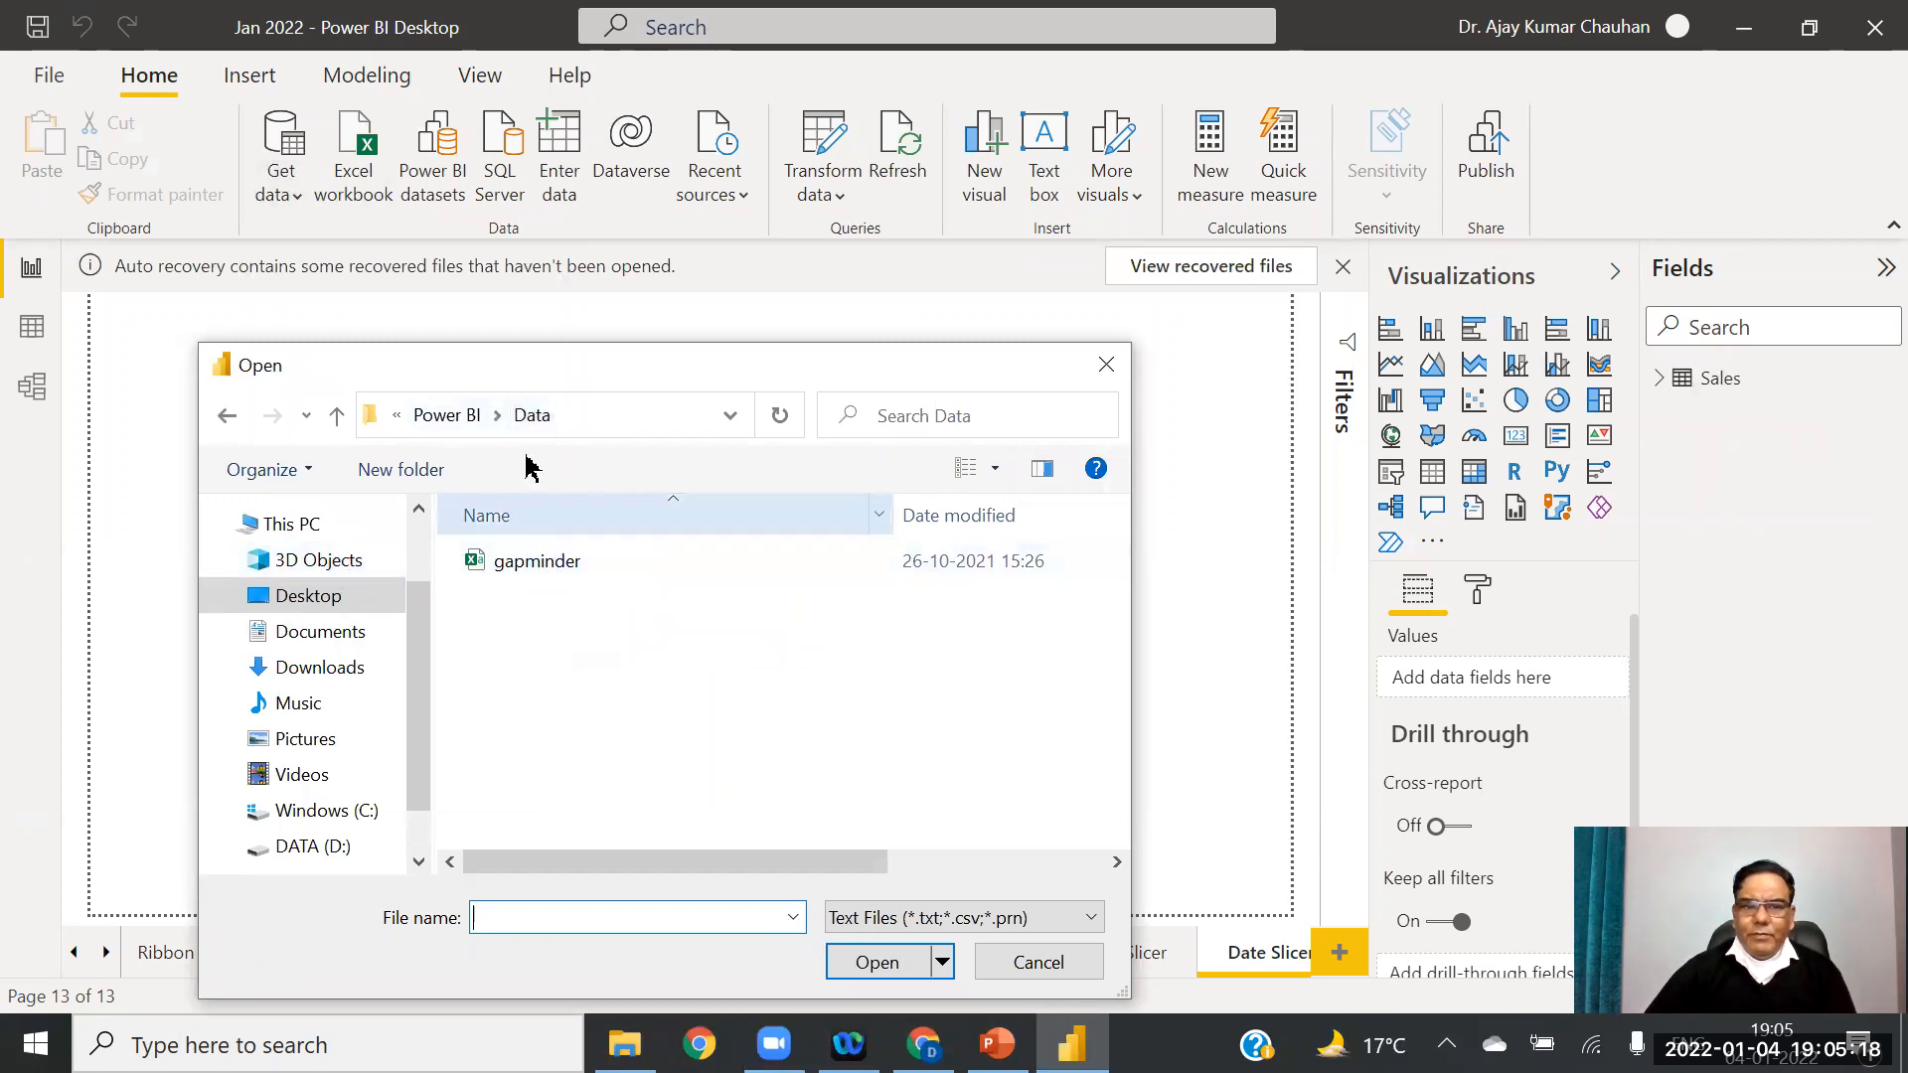
double_click(537, 563)
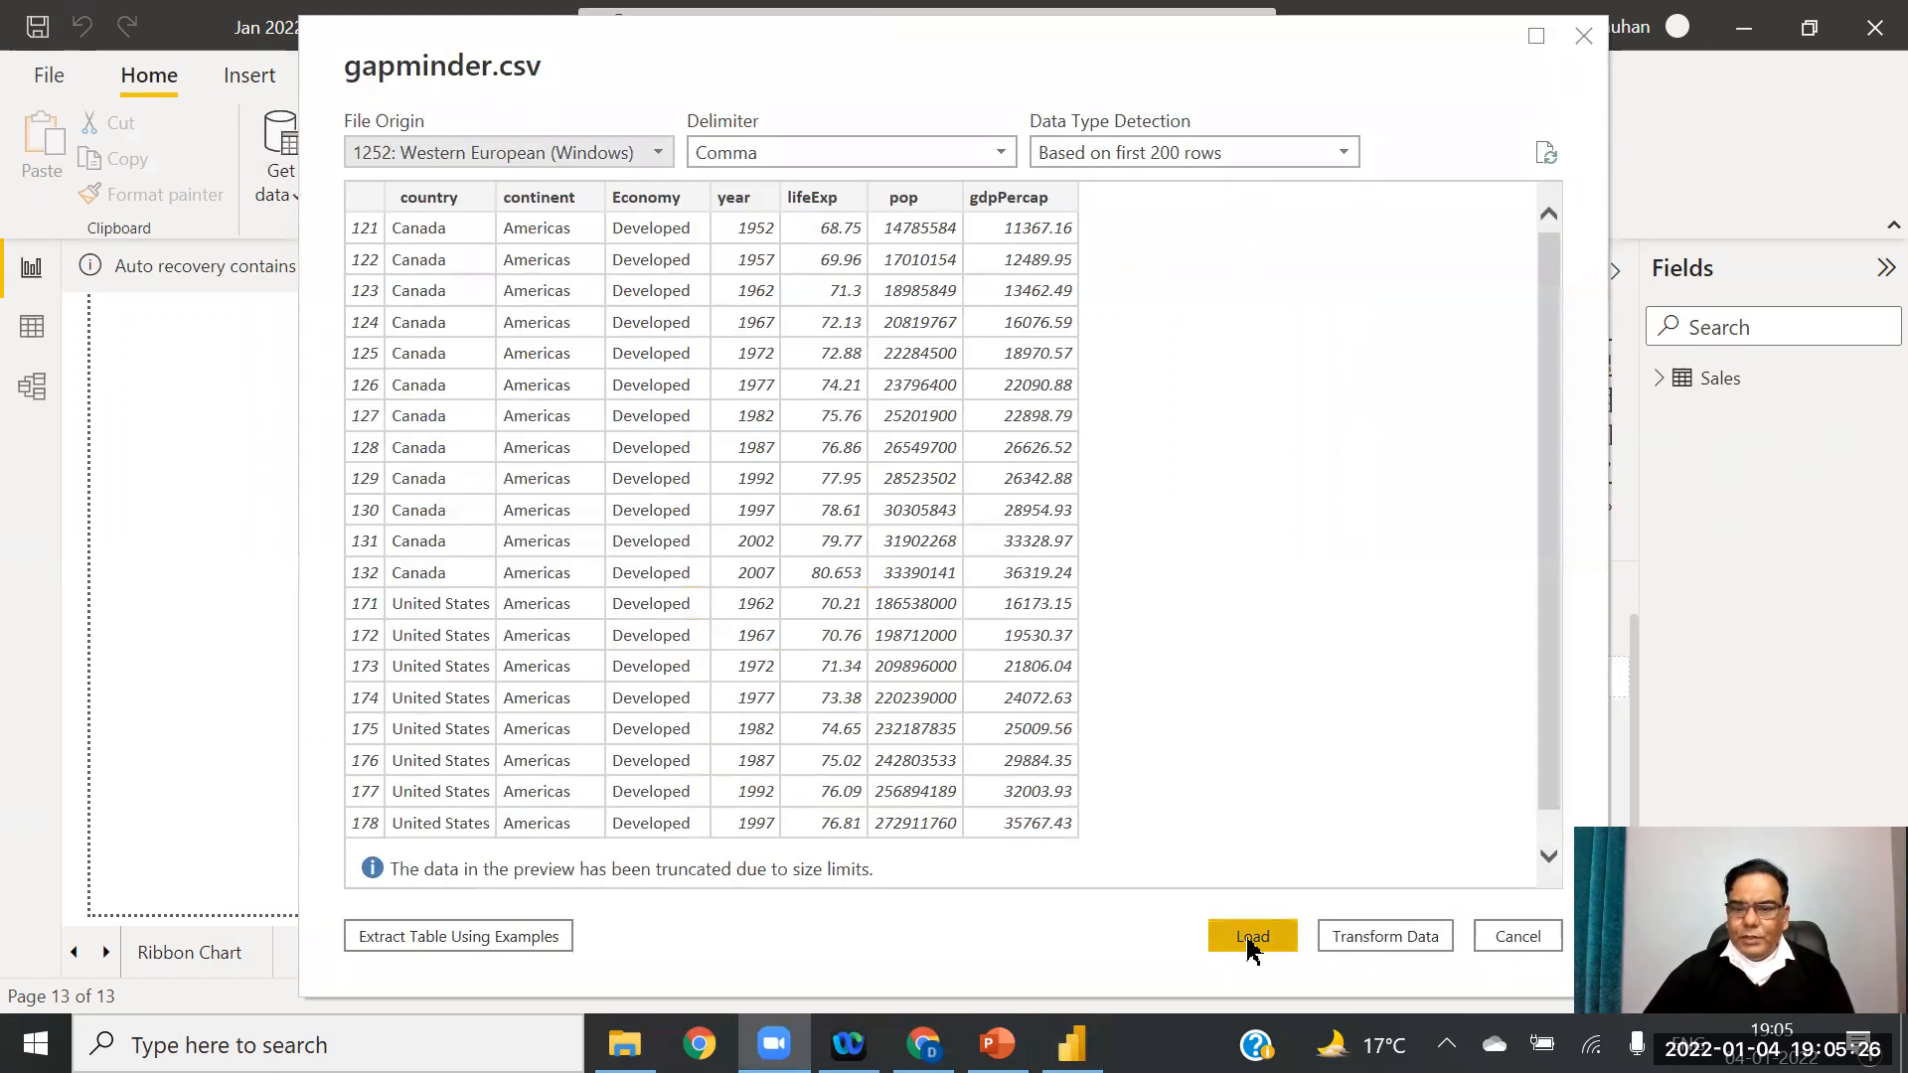
click(1247, 939)
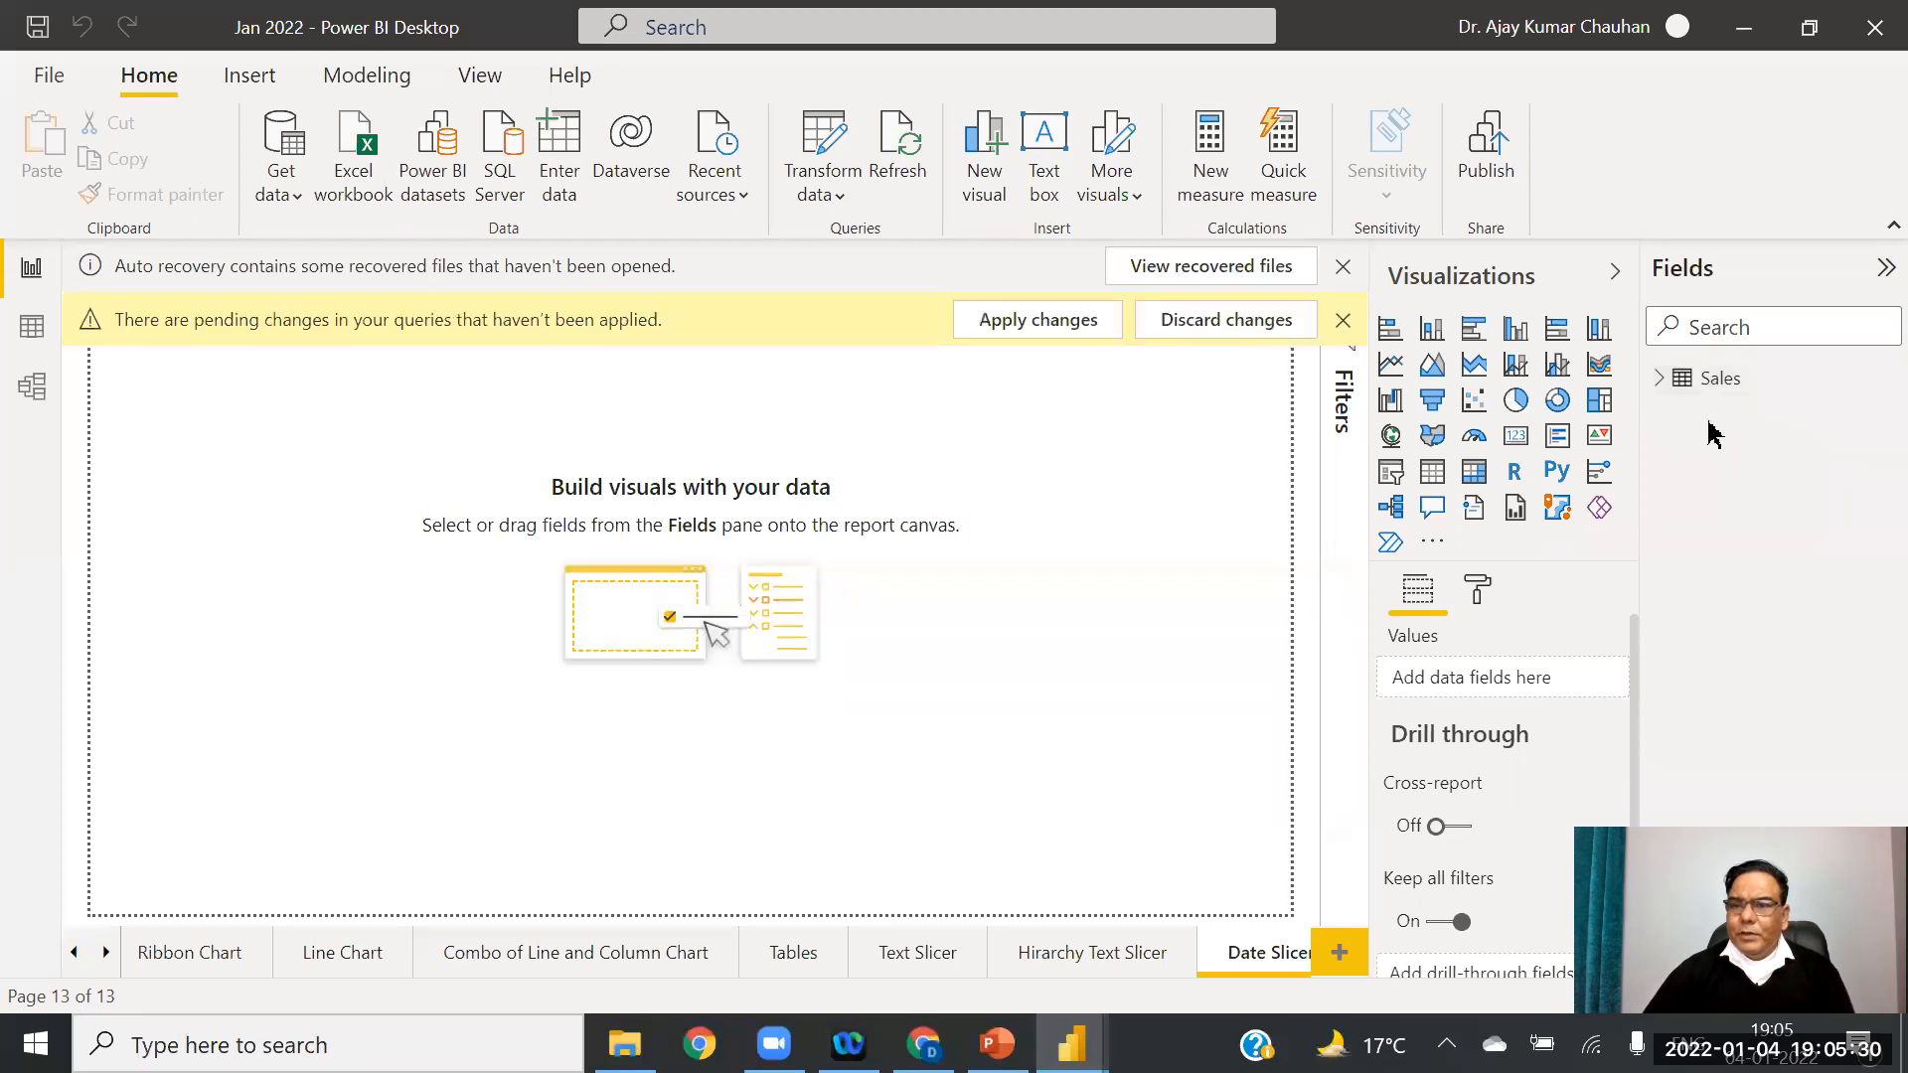
click(1093, 326)
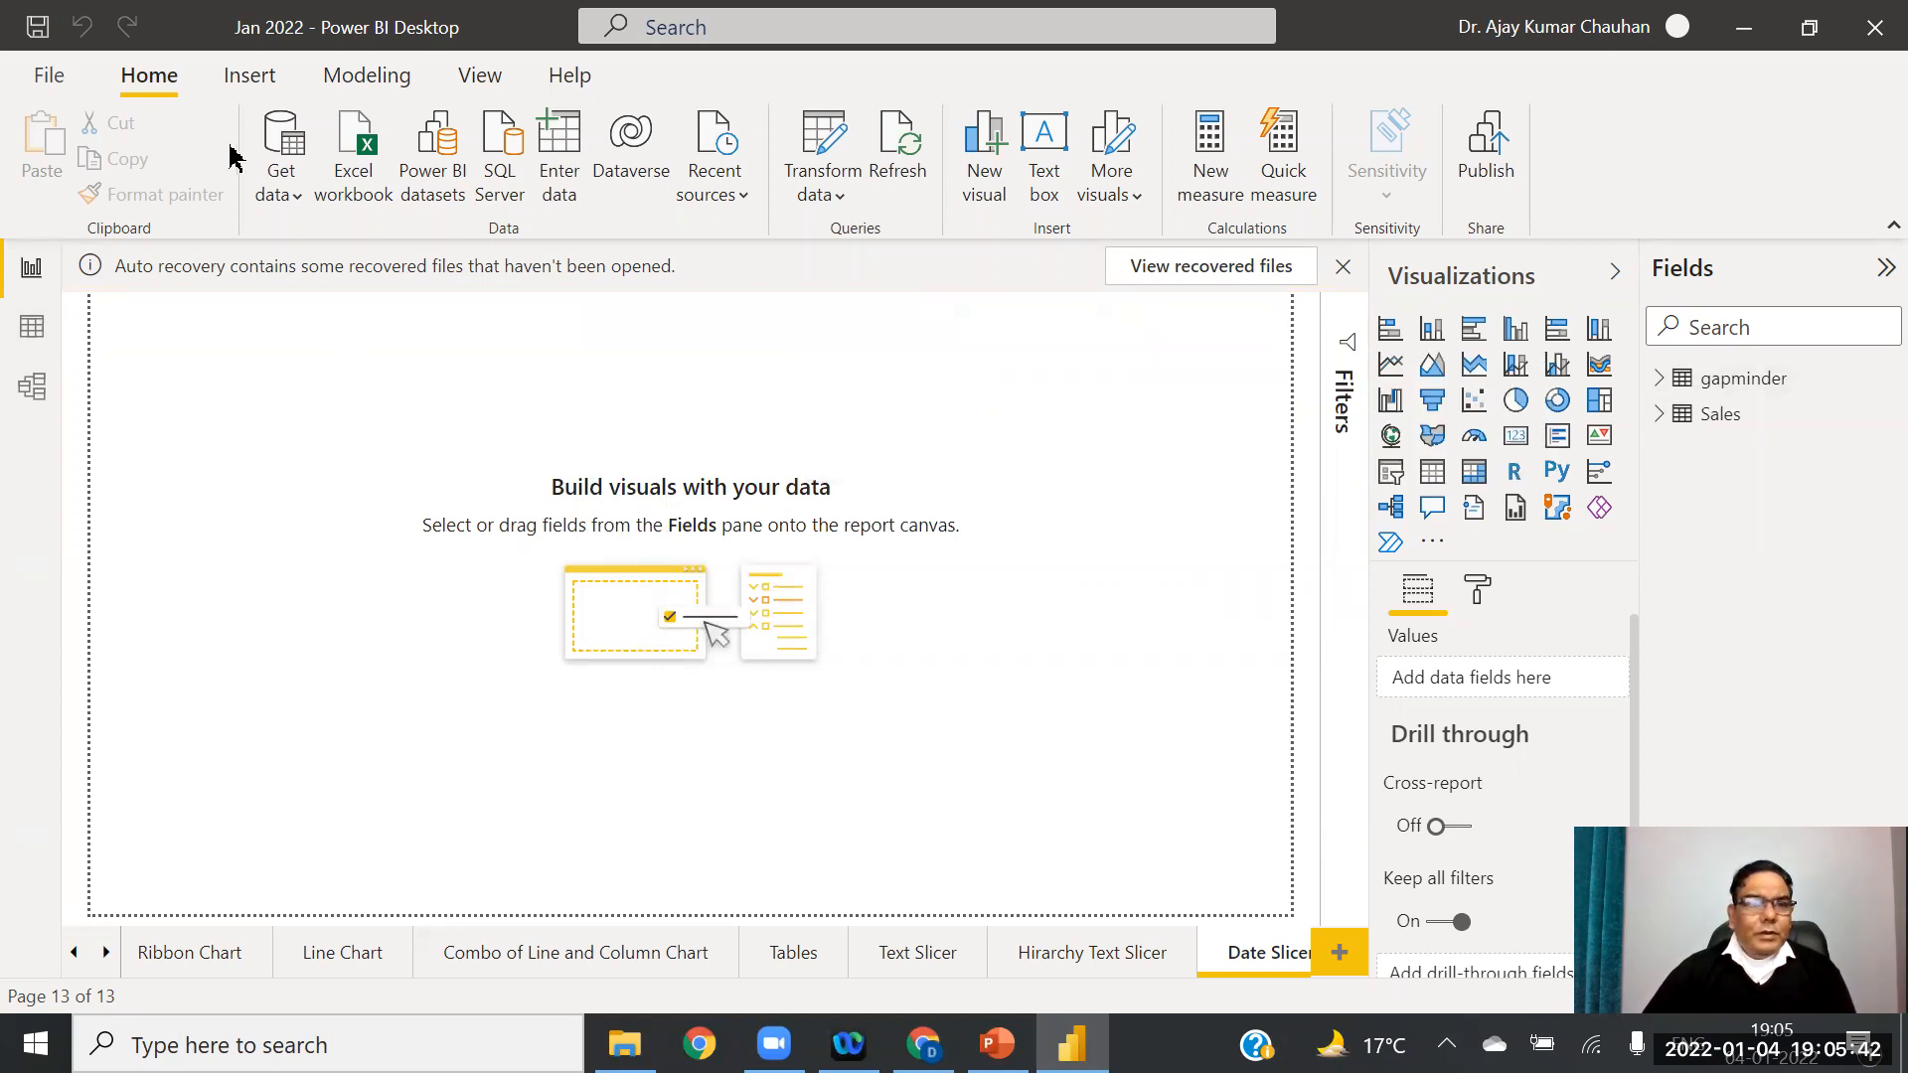
Step: Change the gapminder year column to Date type, replacing its current conversion, and apply
click(813, 188)
click(899, 249)
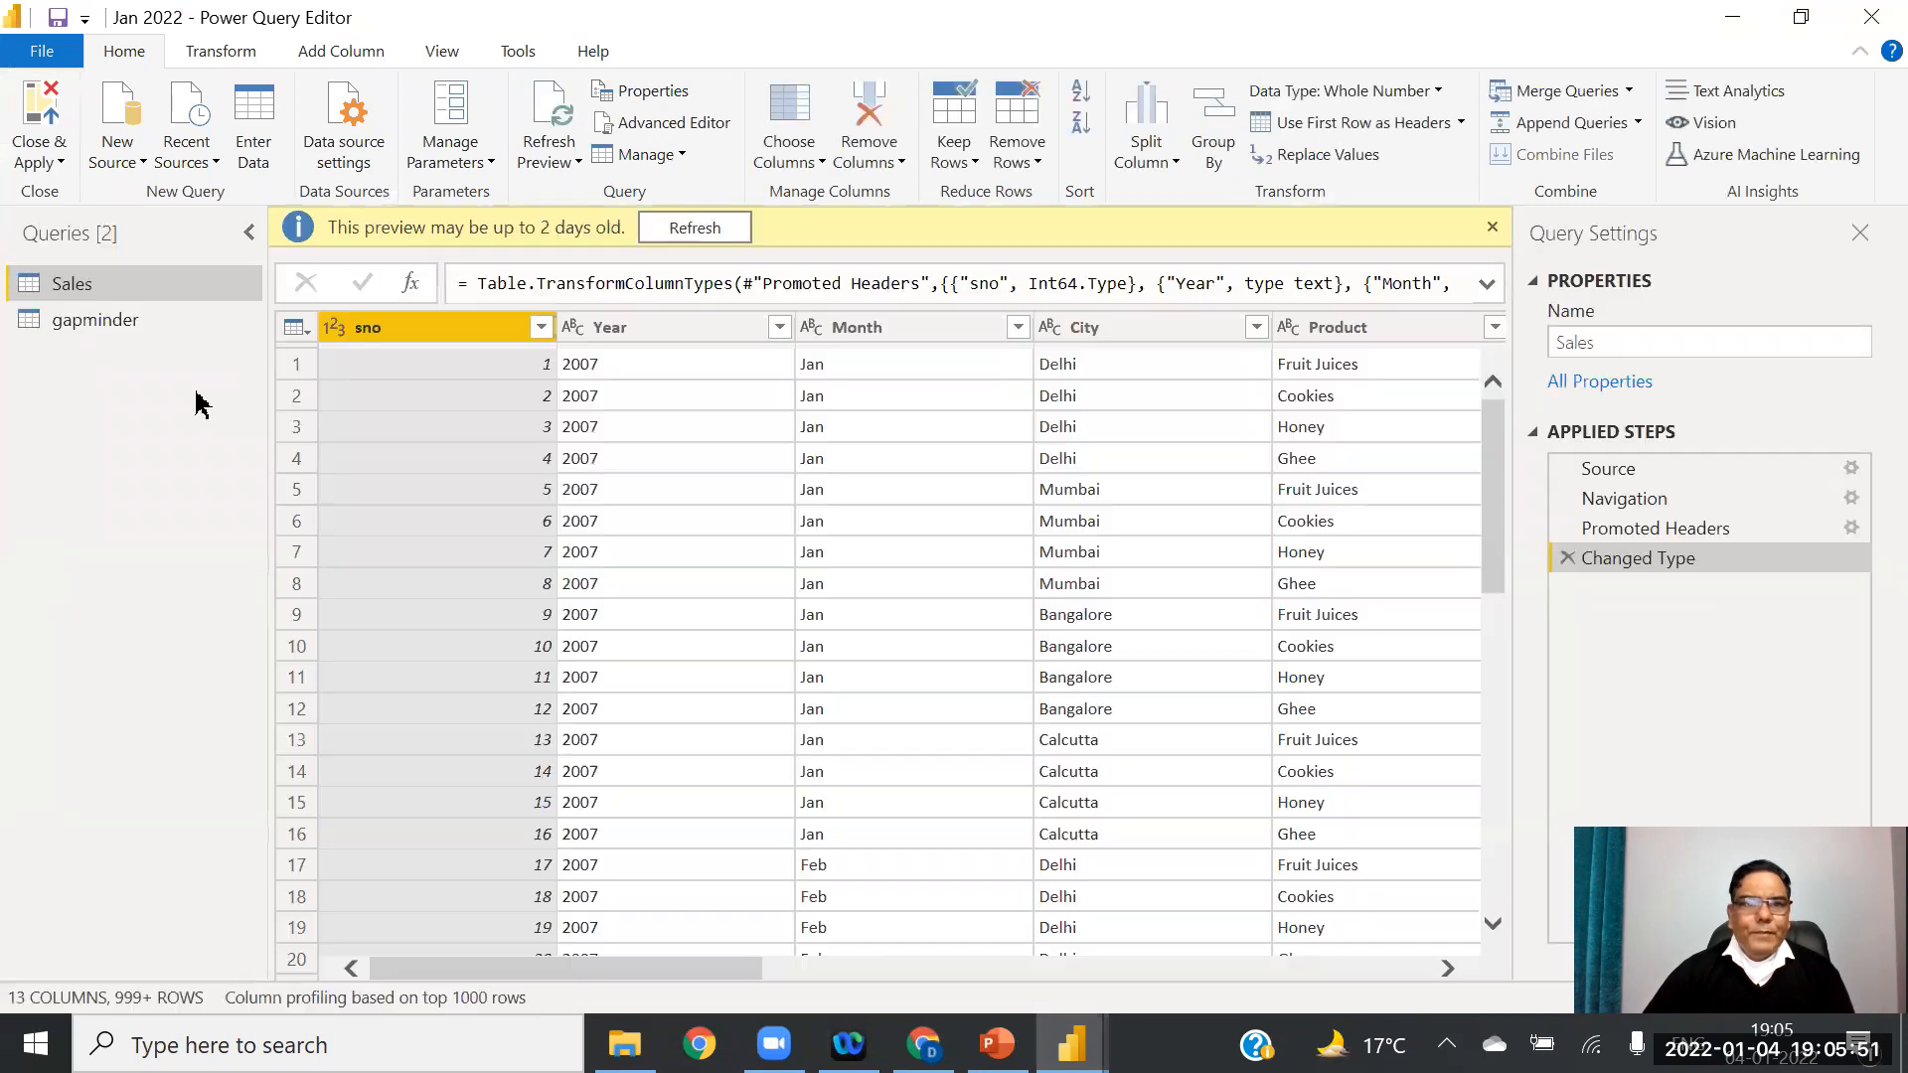
click(73, 328)
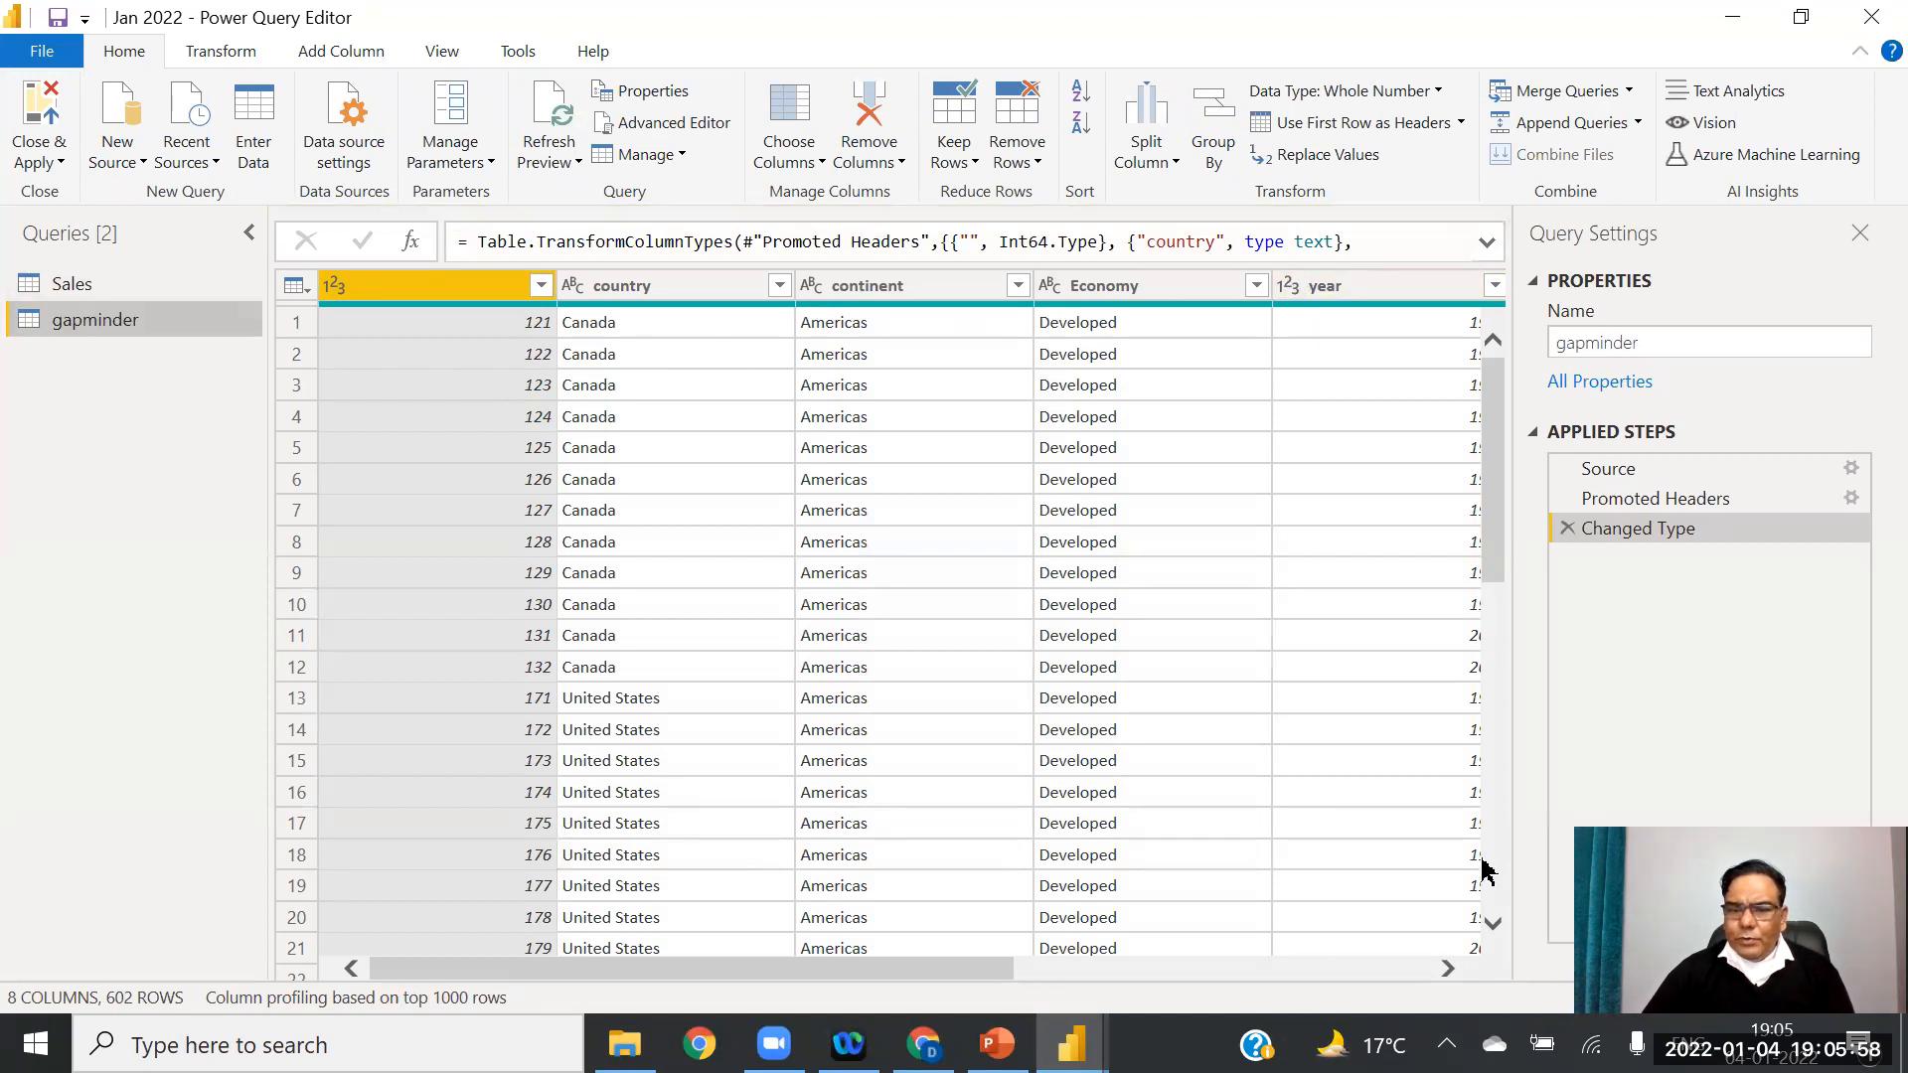
click(1447, 969)
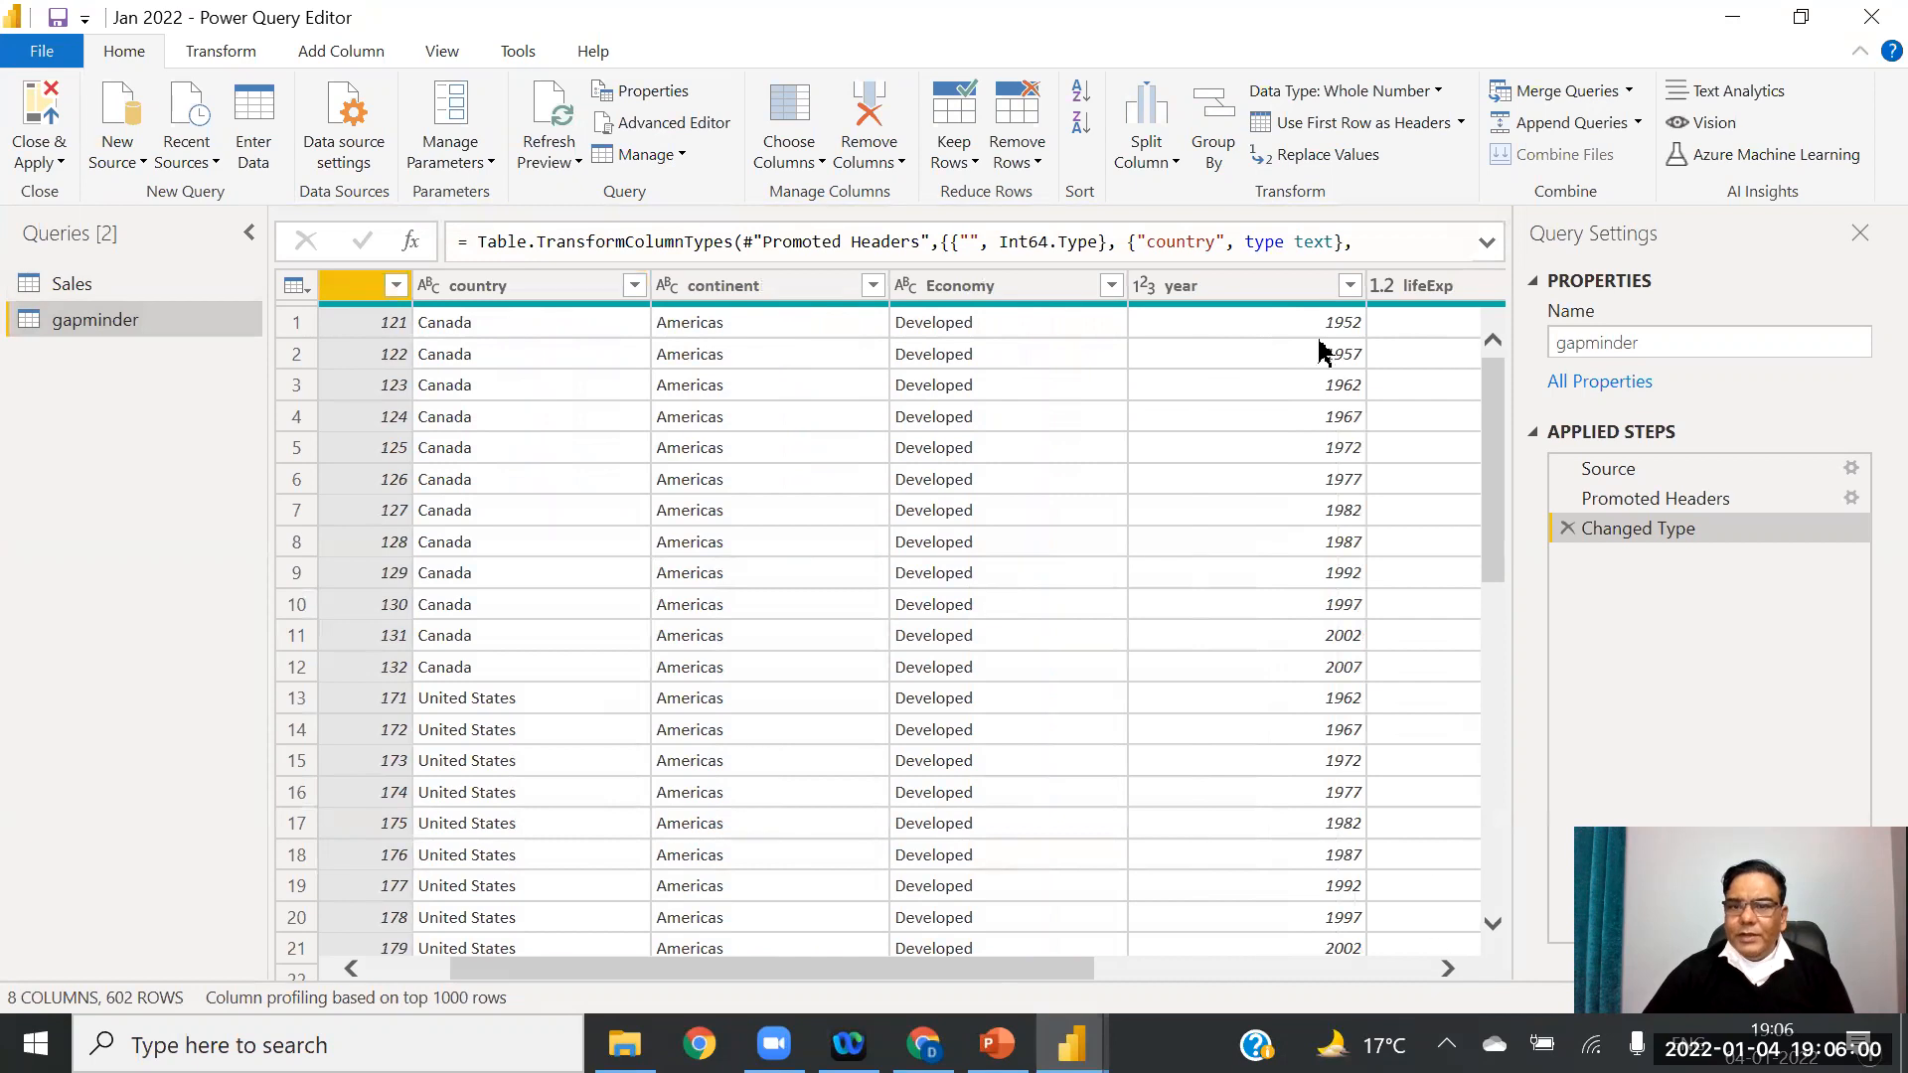
click(1145, 288)
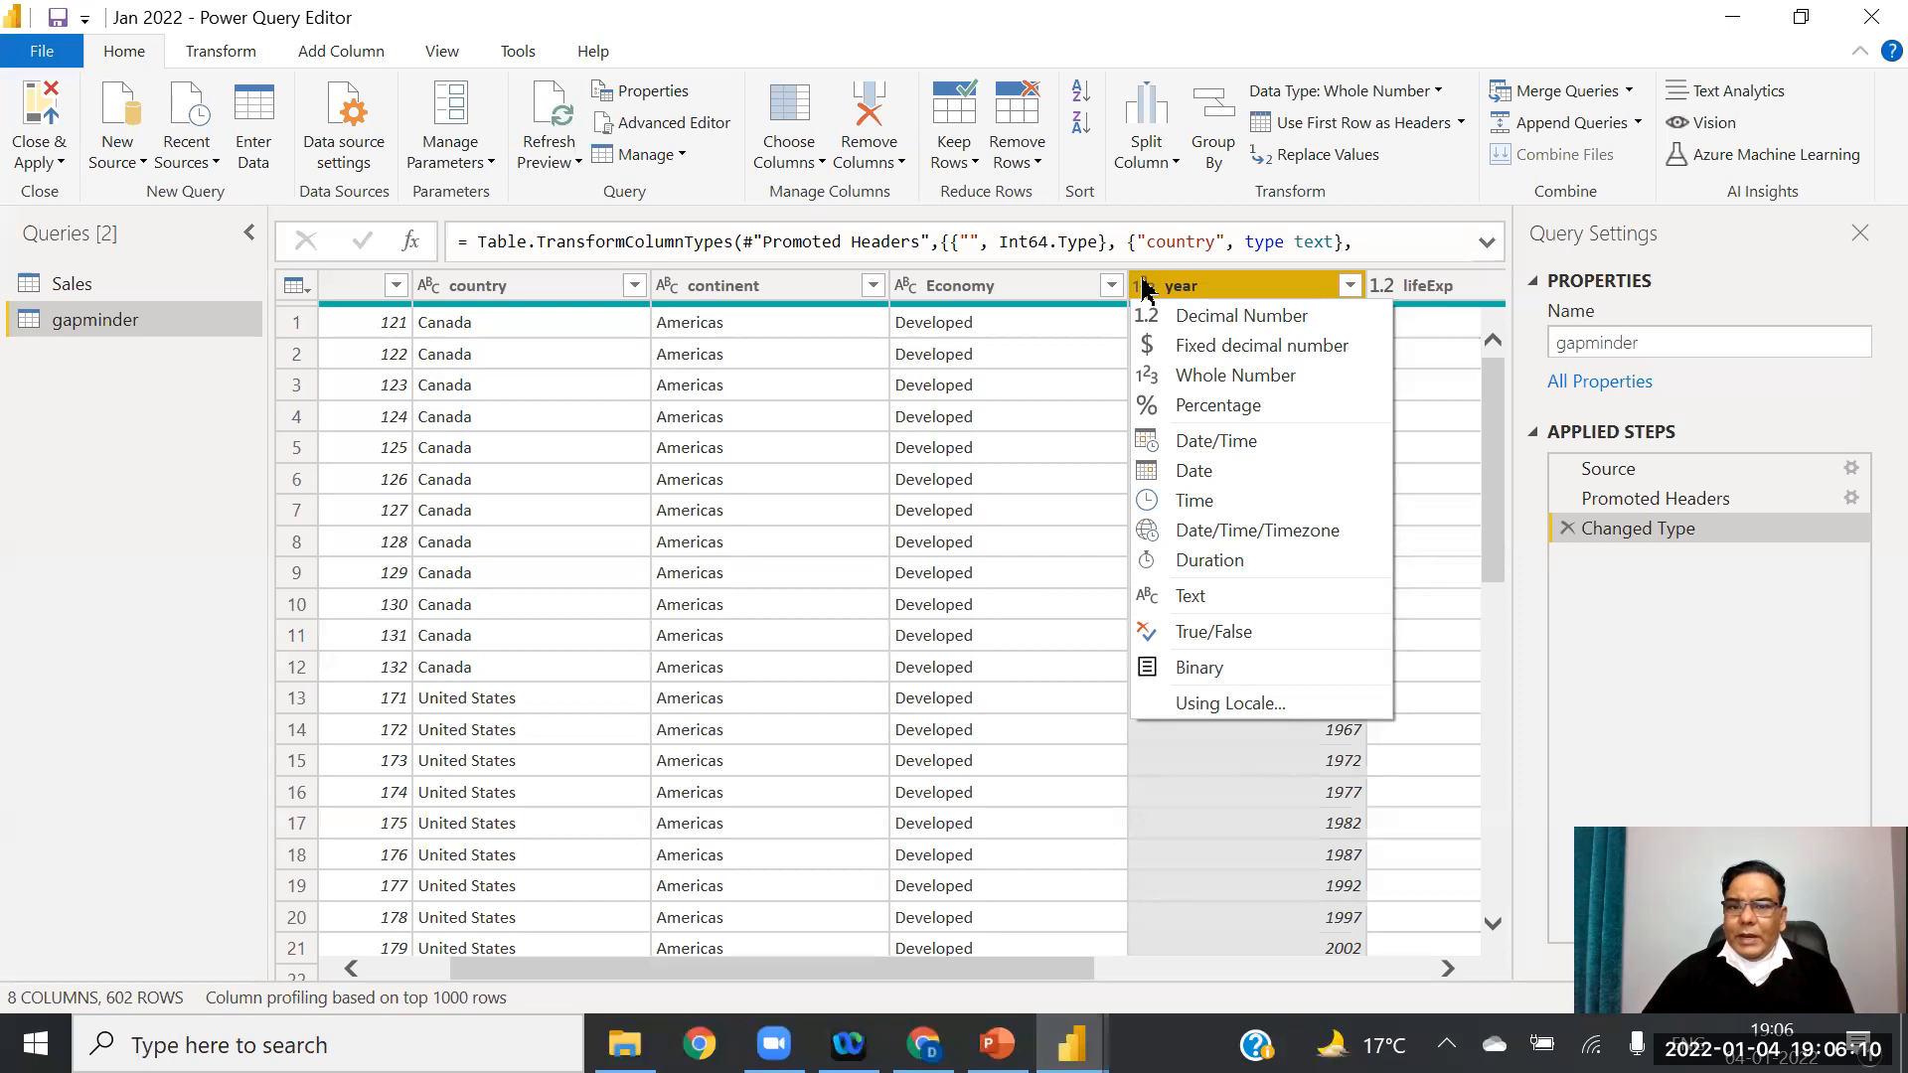
click(1195, 471)
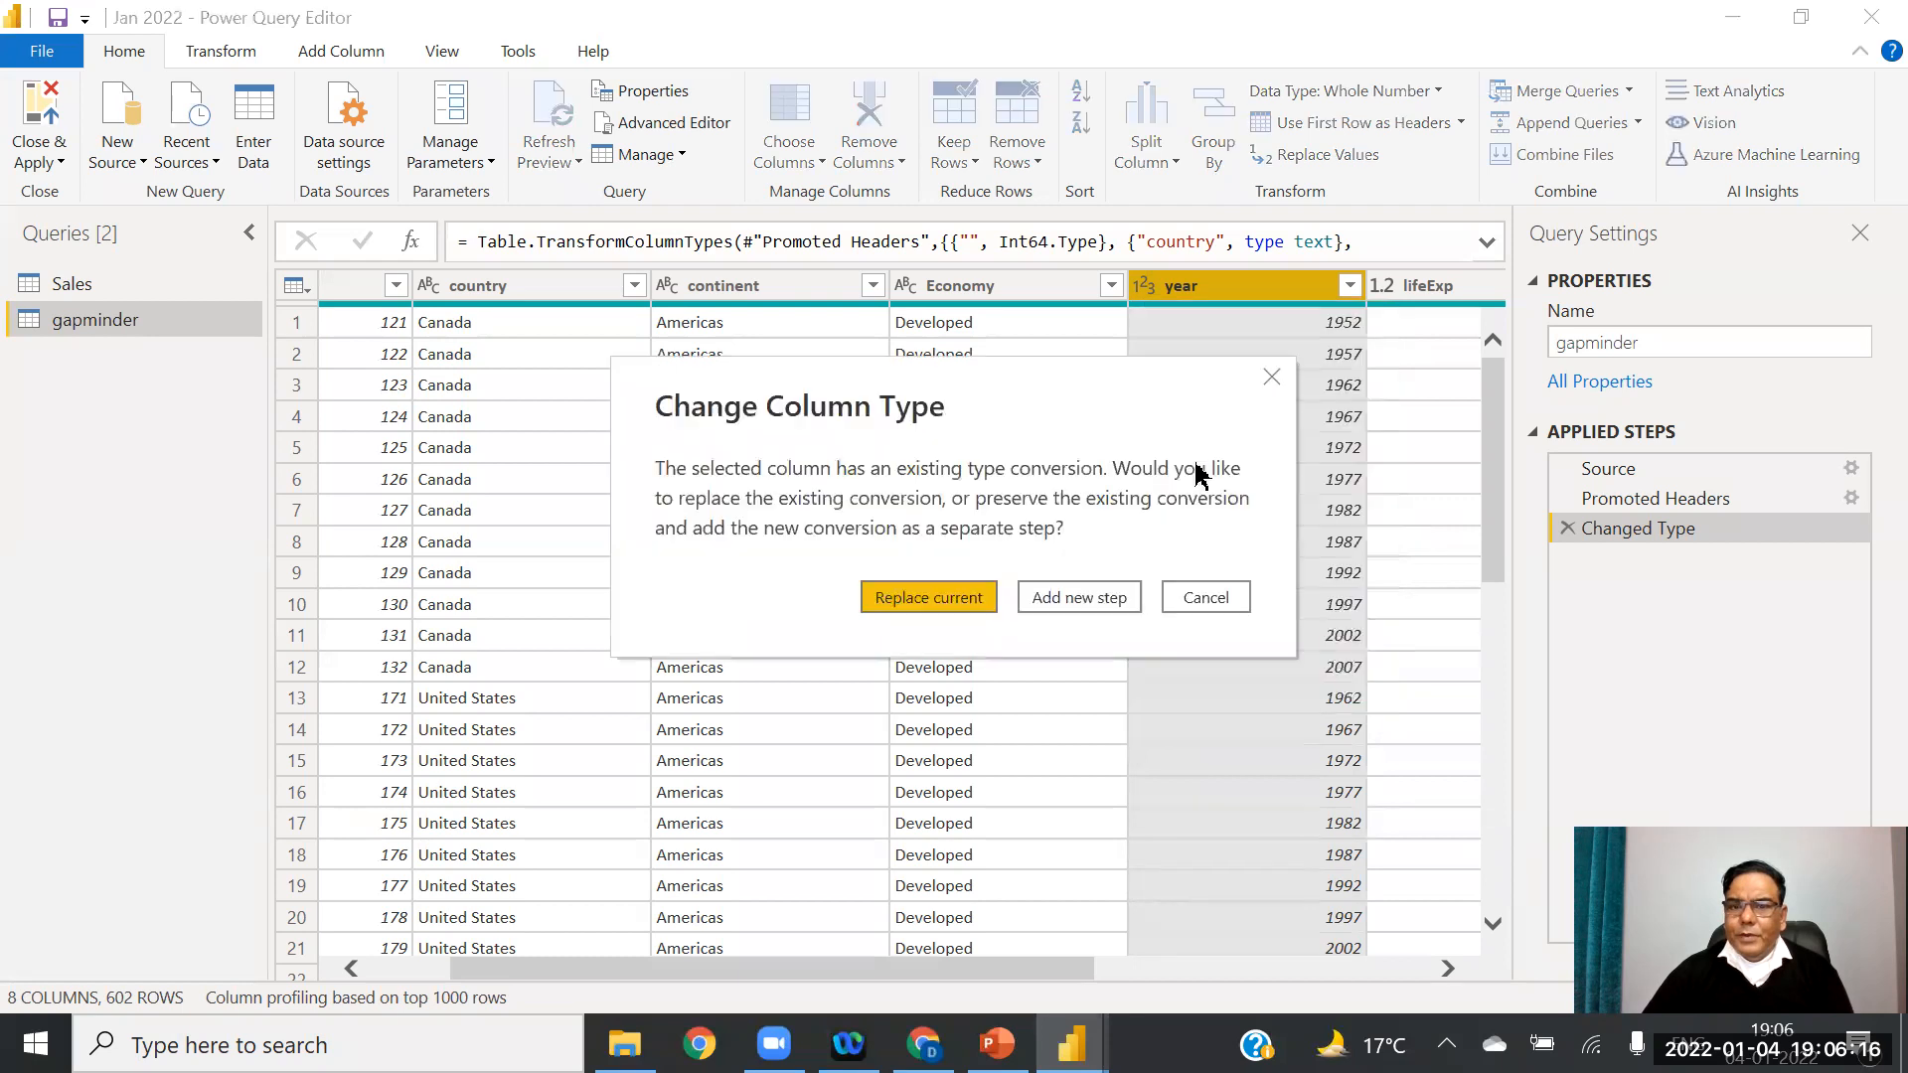
click(929, 600)
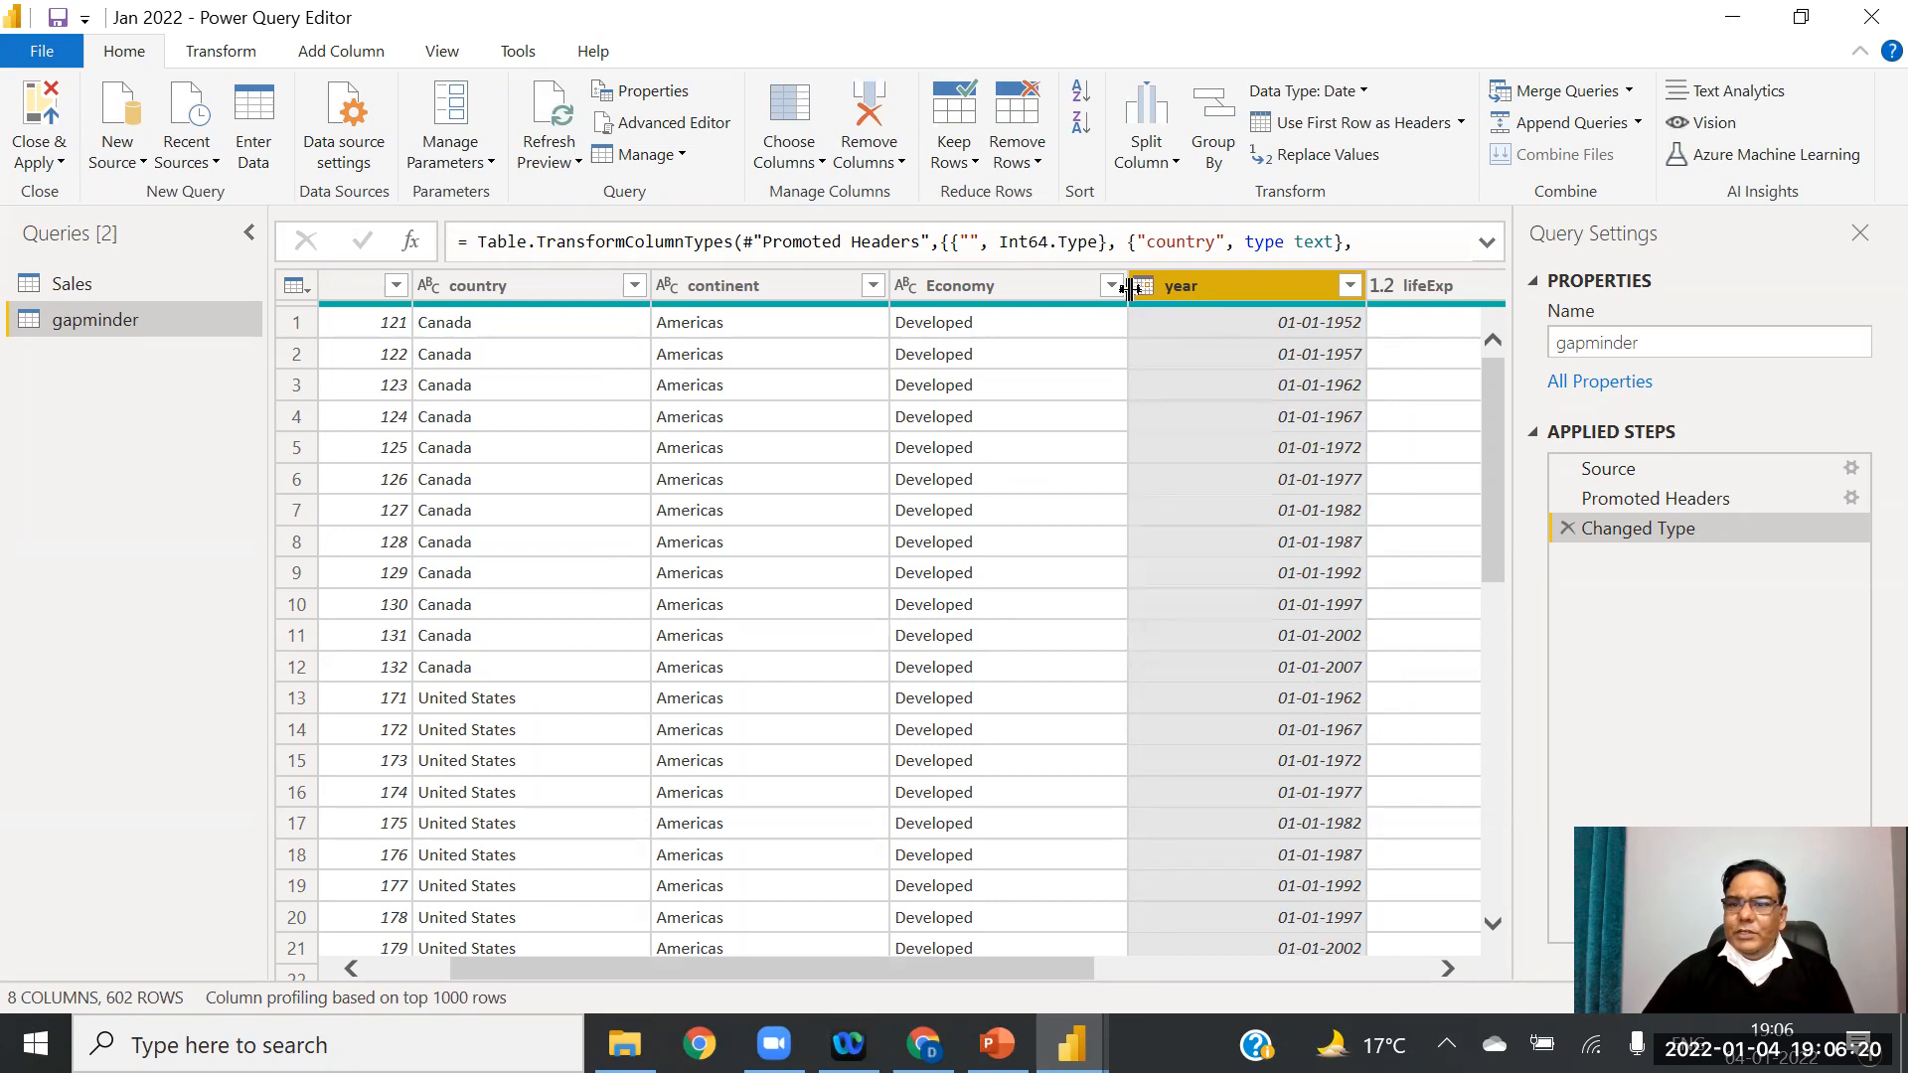
click(32, 149)
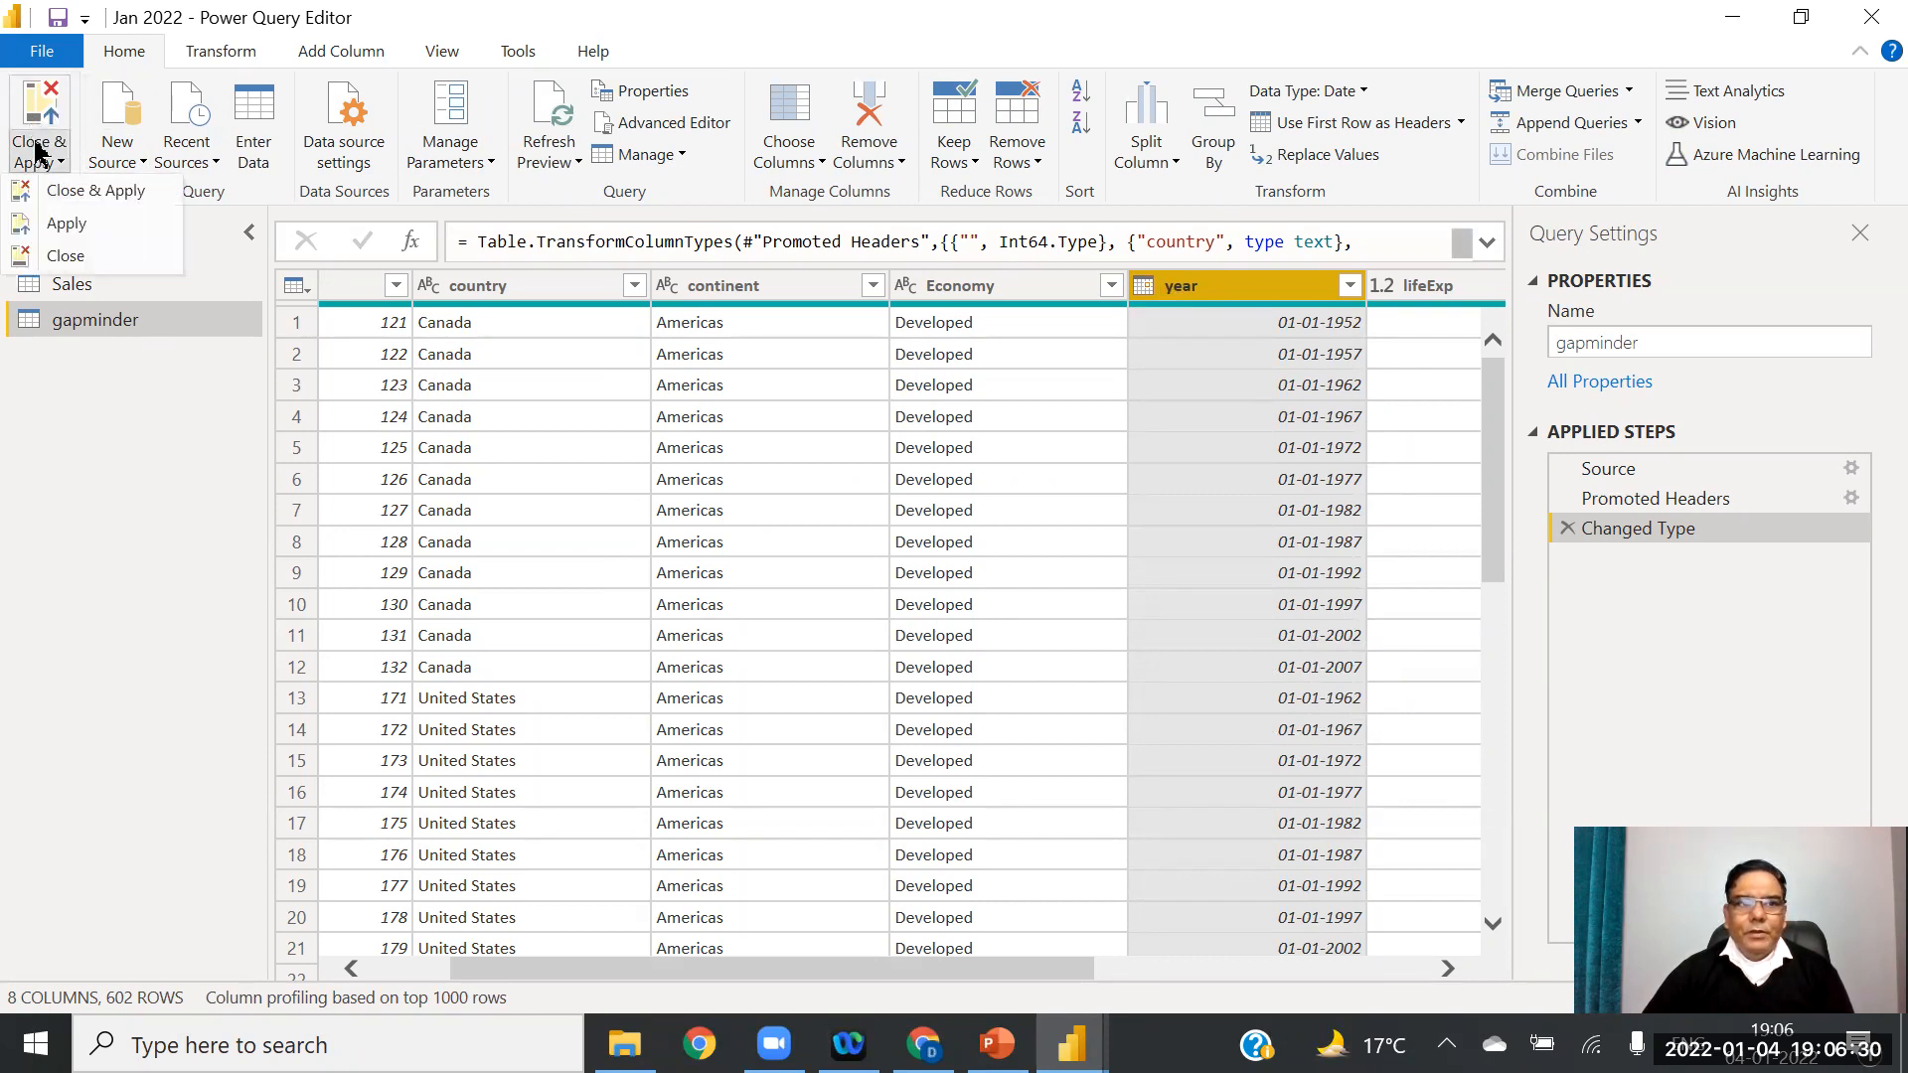
click(71, 190)
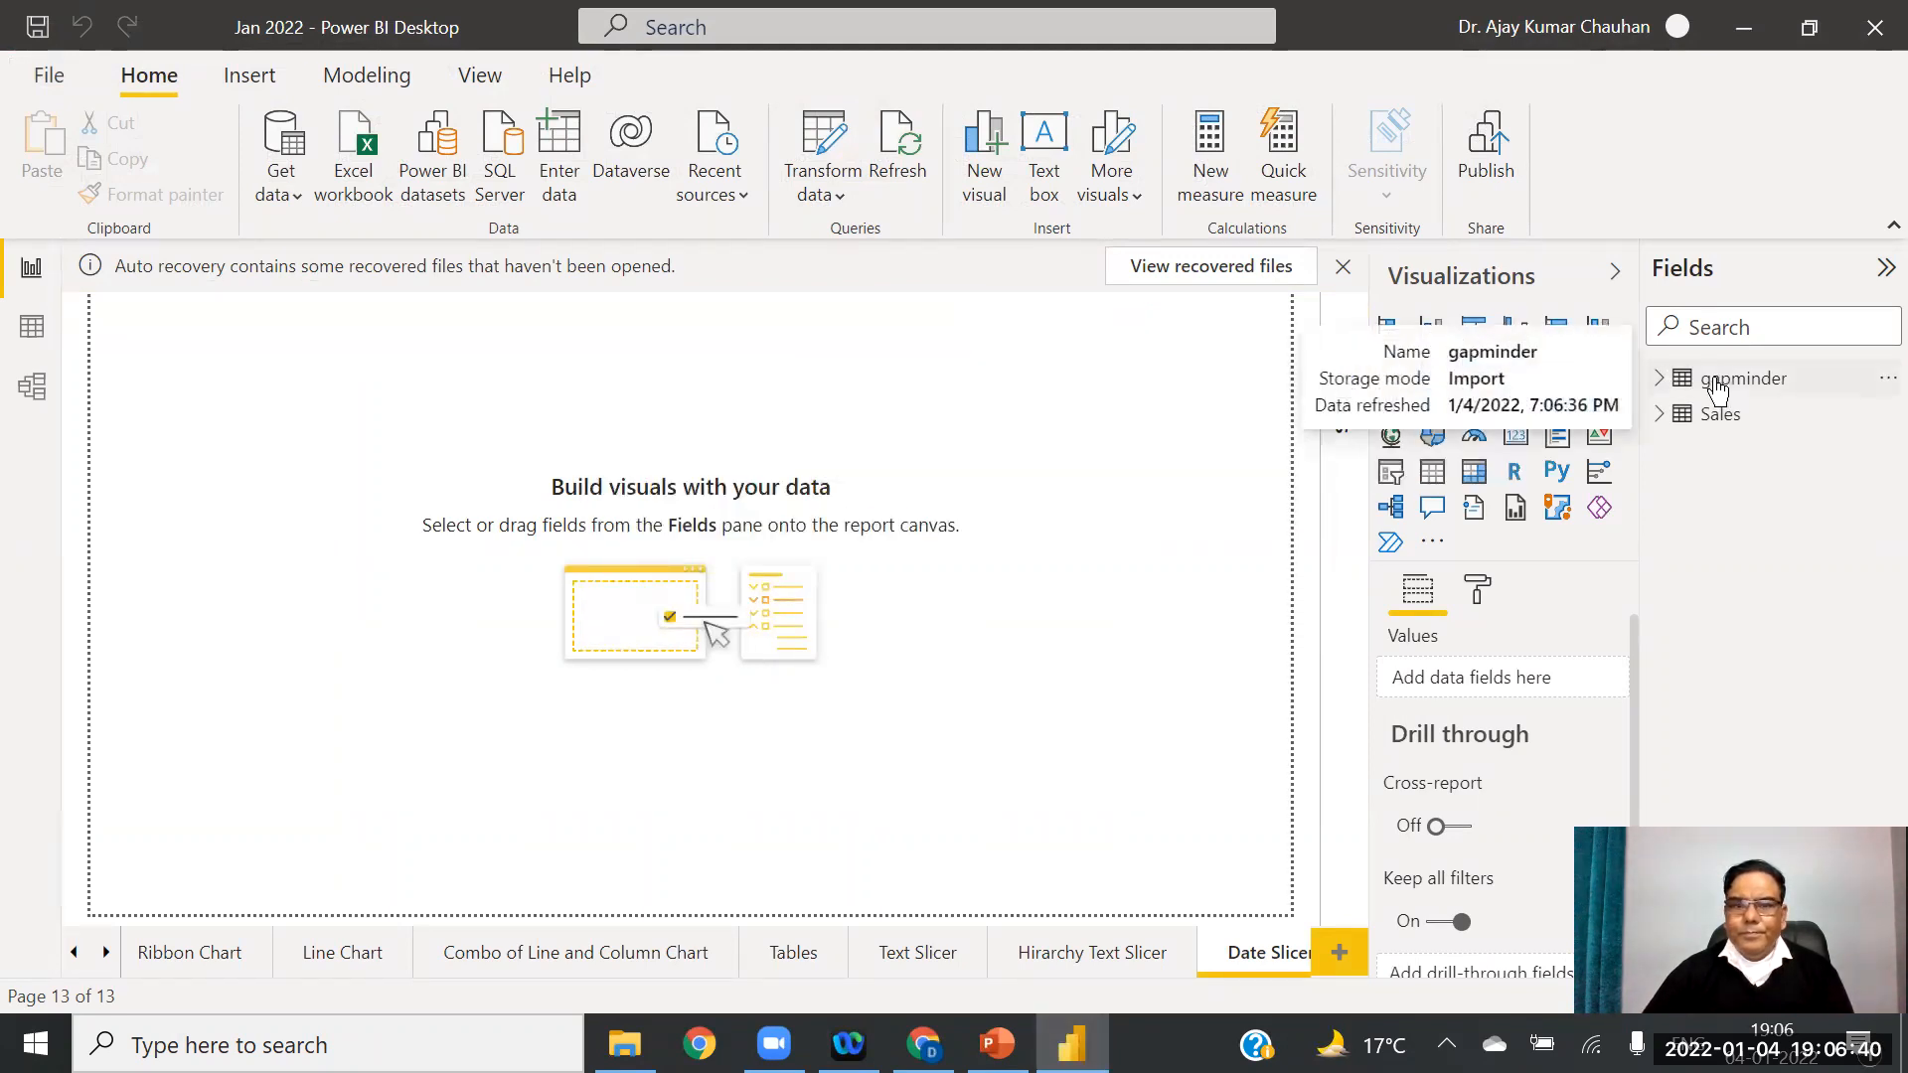
Step: Duplicate the Hirarchy Text Slicer page and rename the copy 'Date Slicer'
click(1658, 382)
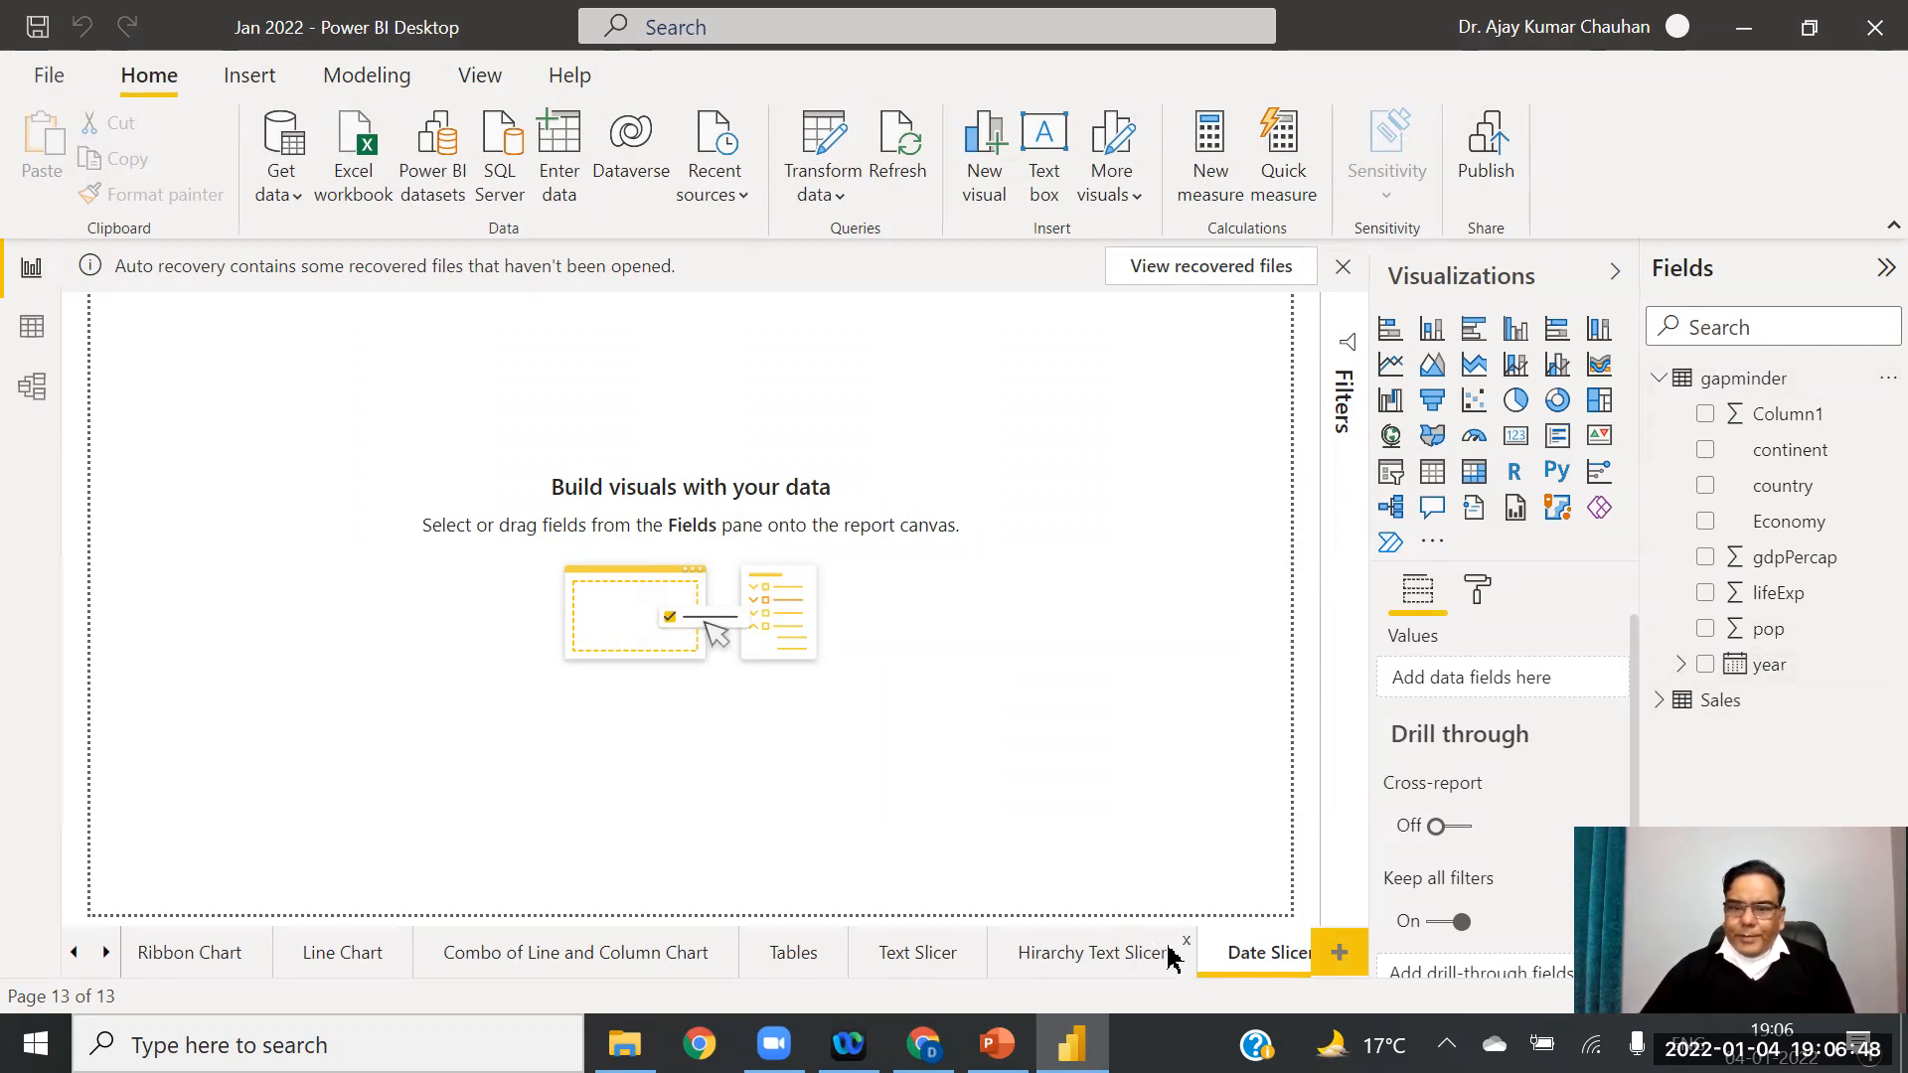
click(1081, 957)
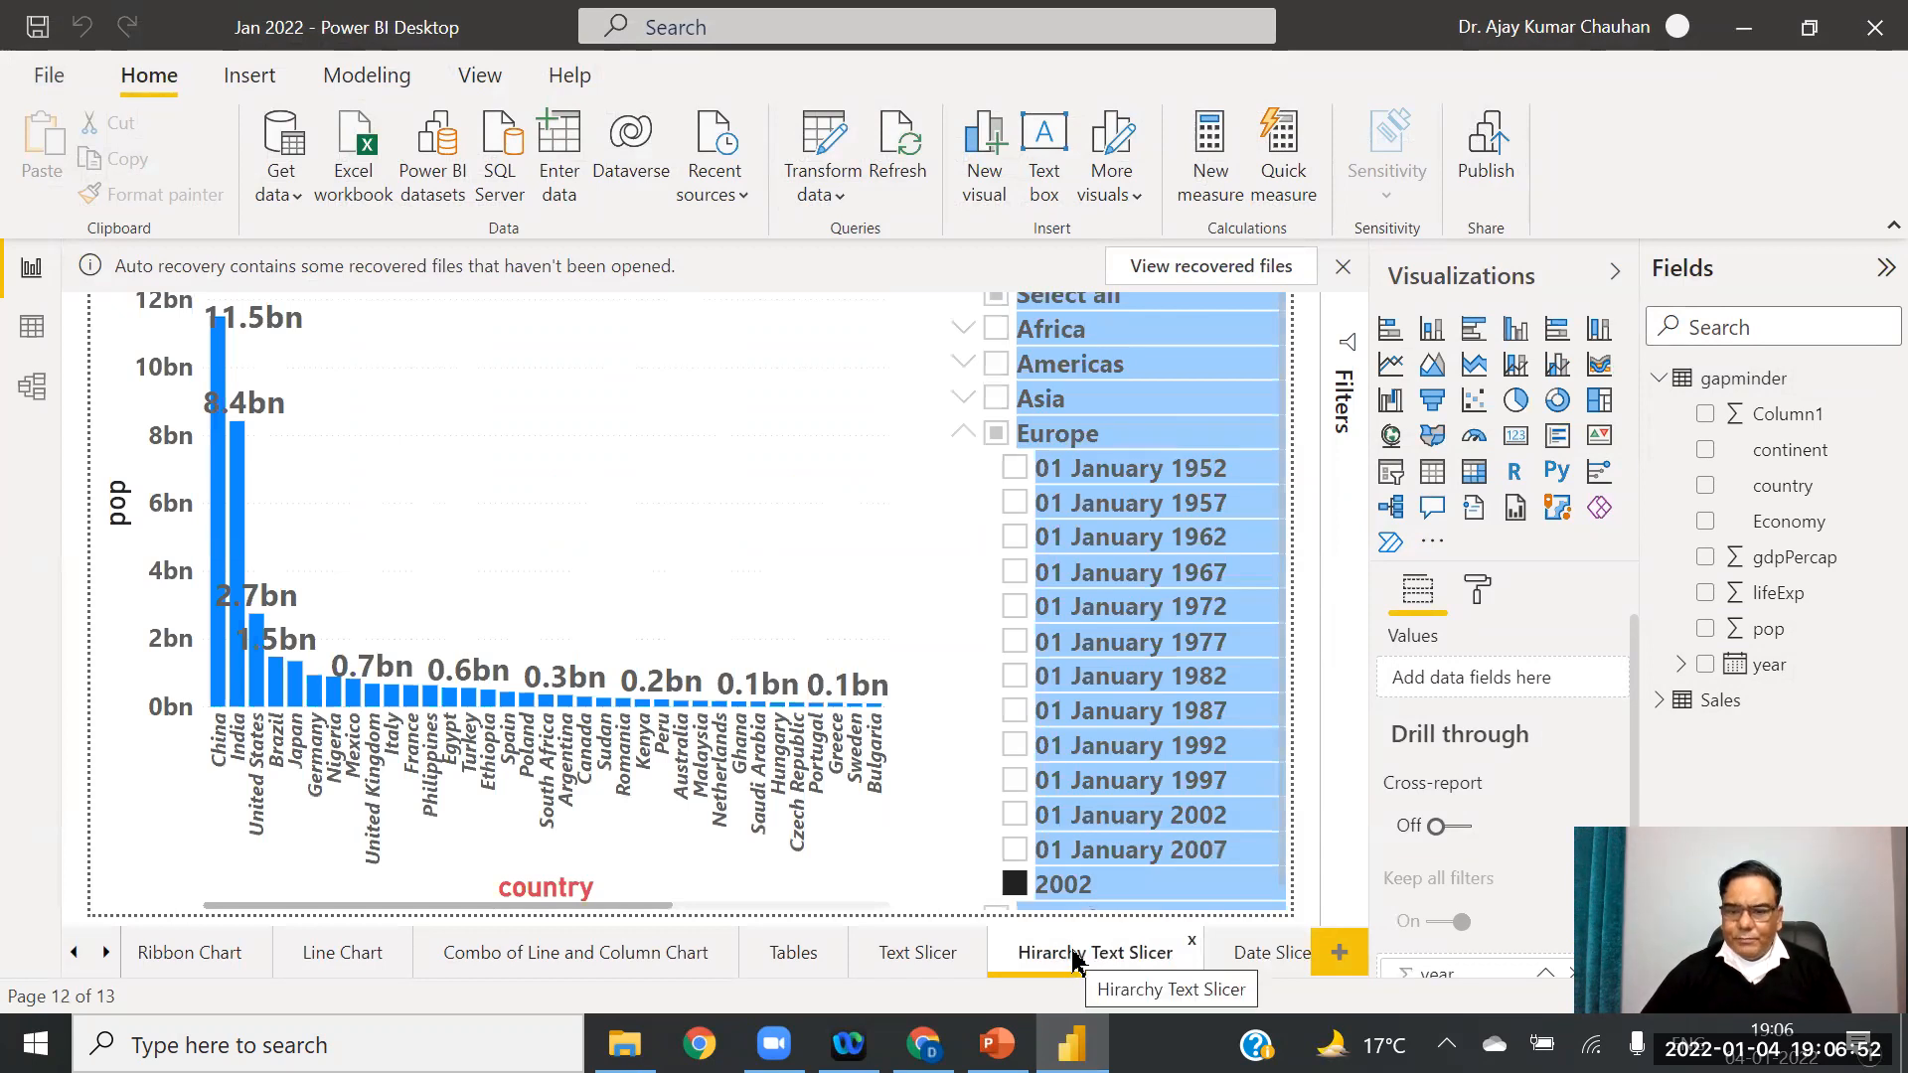
right_click(1097, 954)
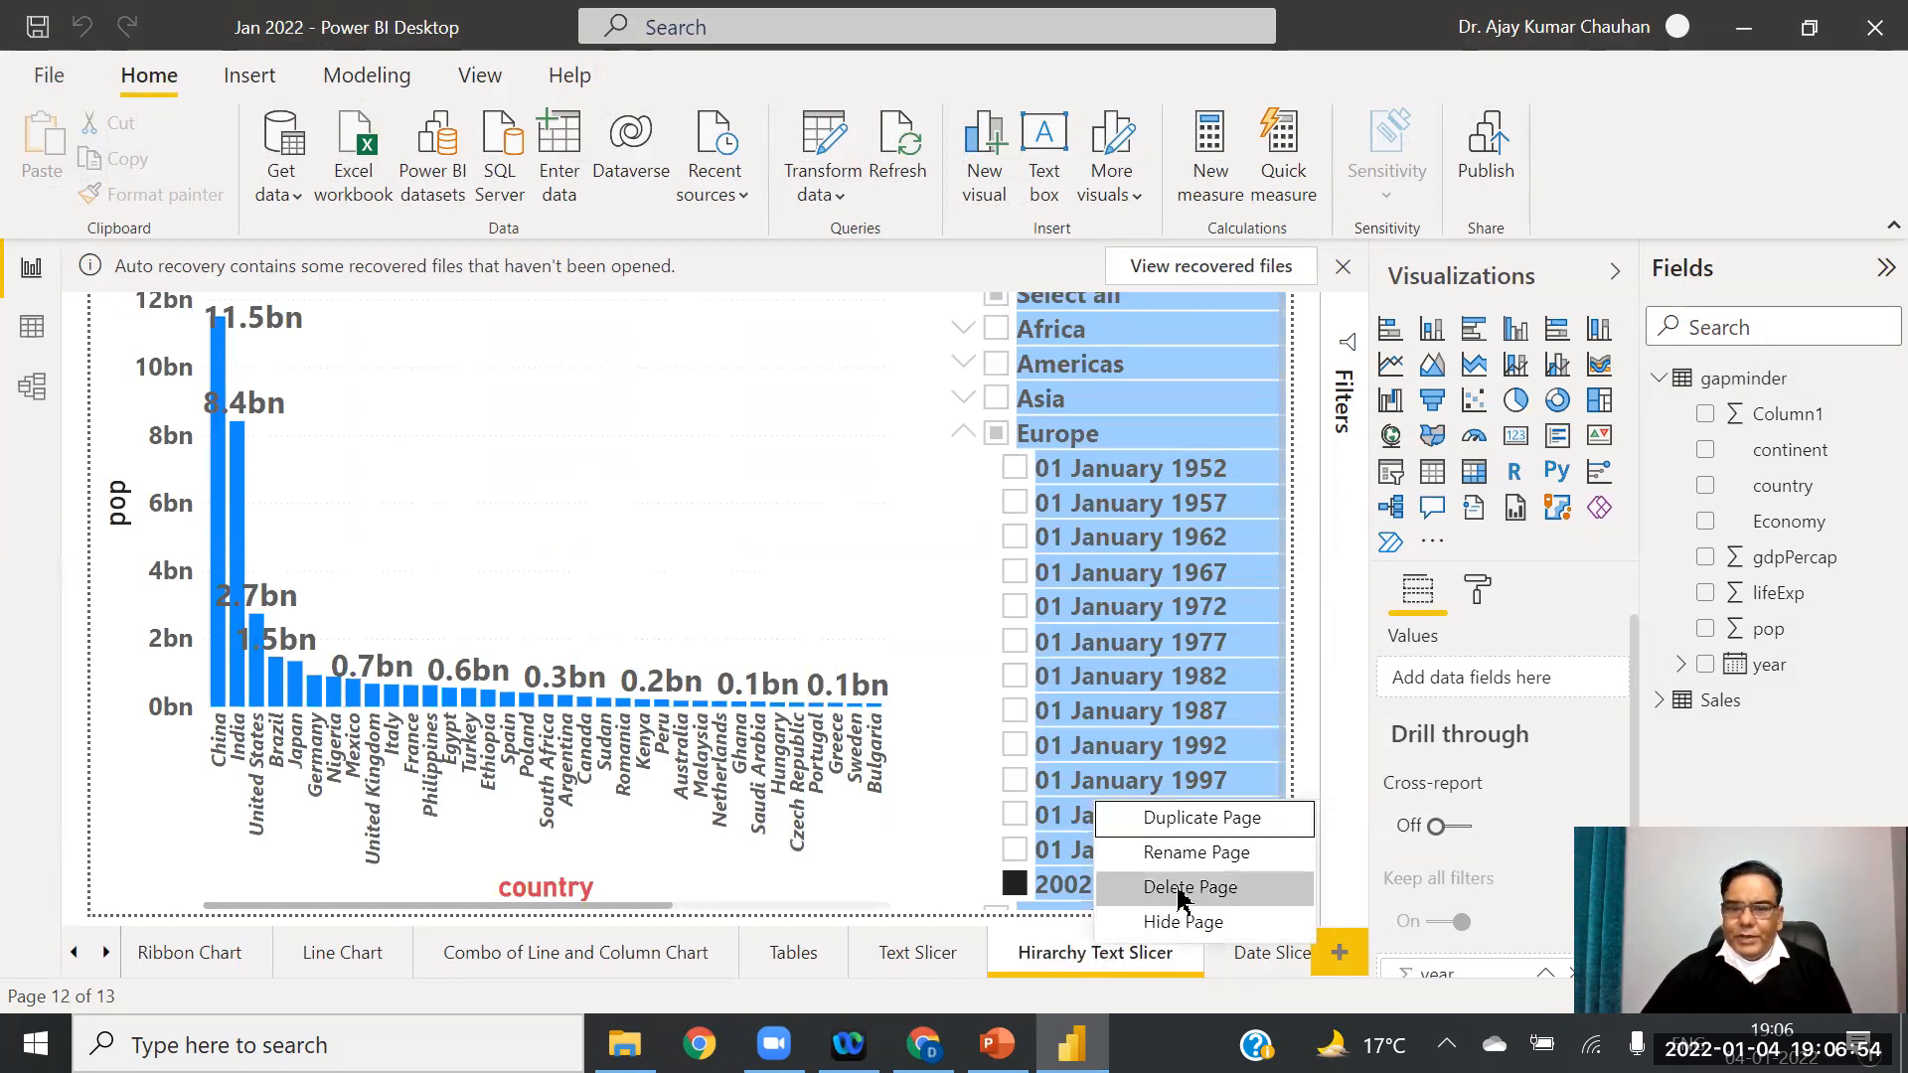
click(1192, 821)
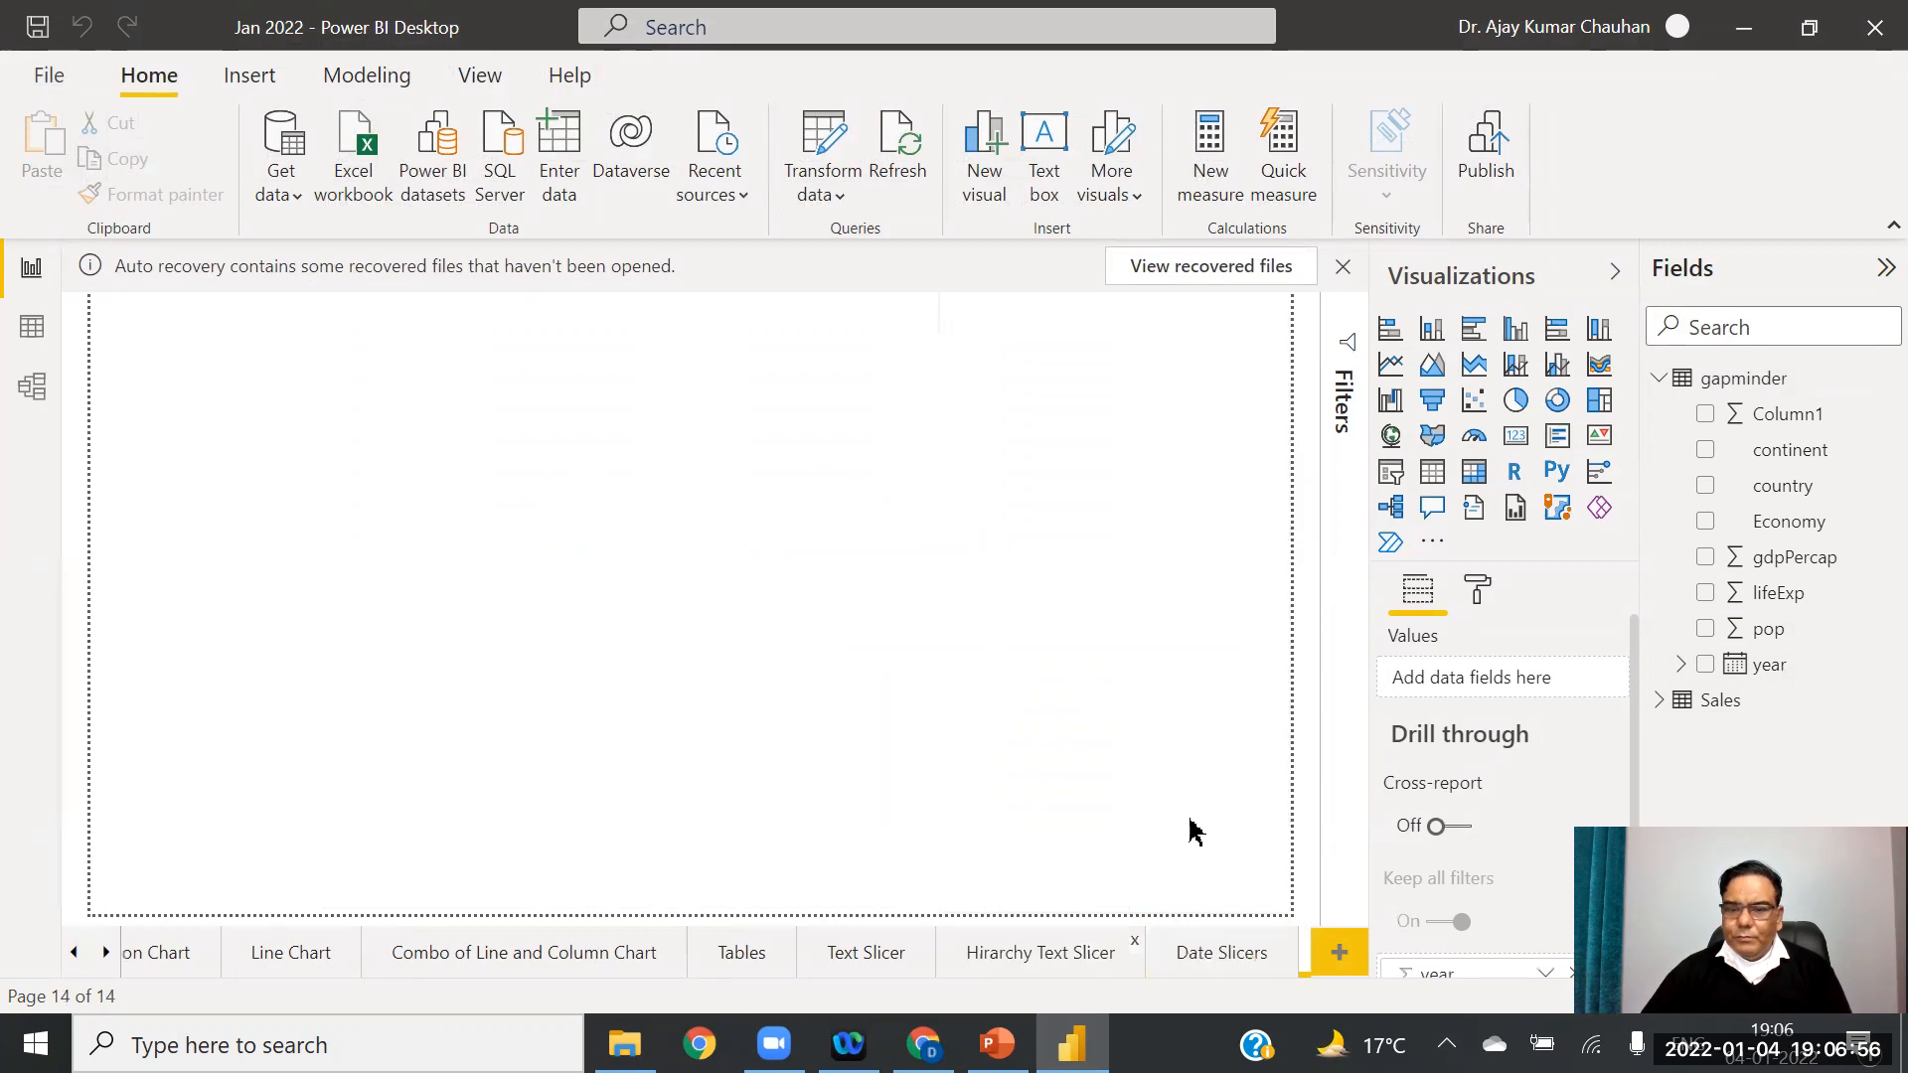
right_click(1127, 952)
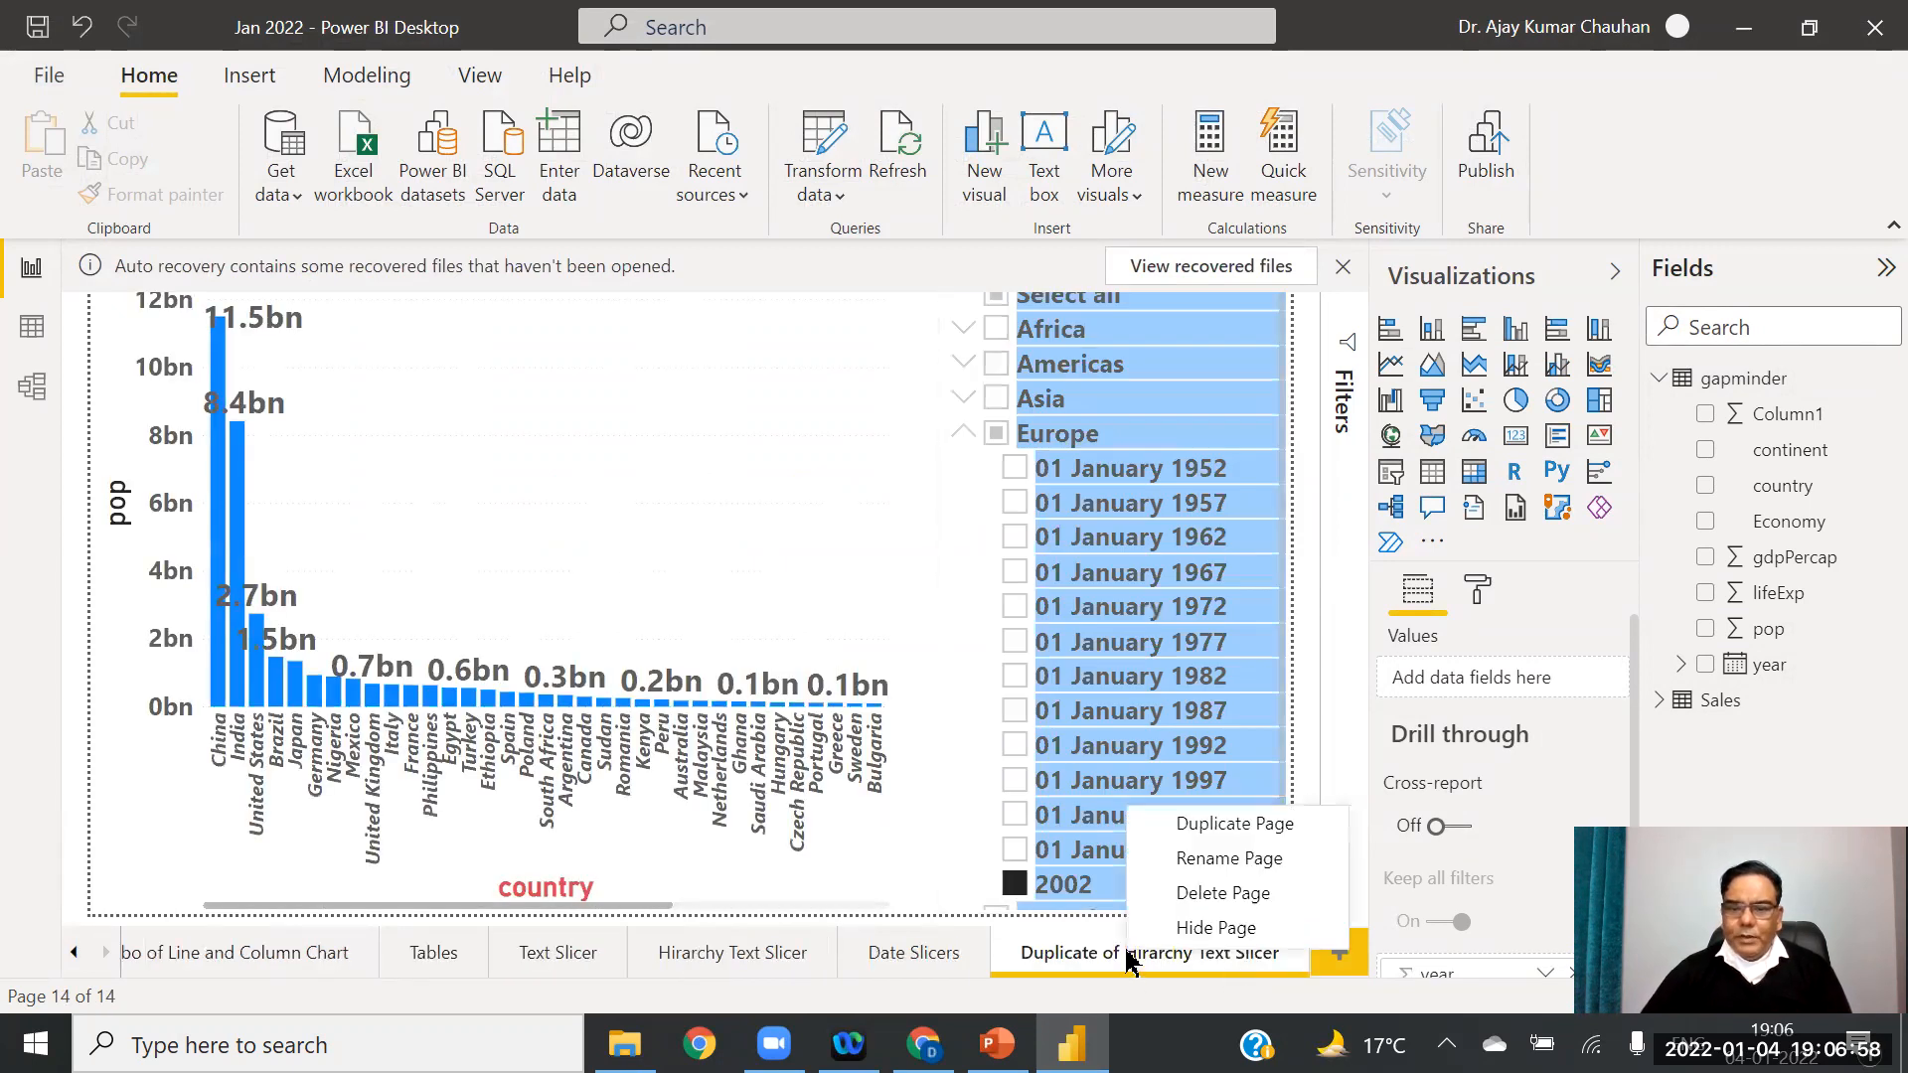
click(1193, 868)
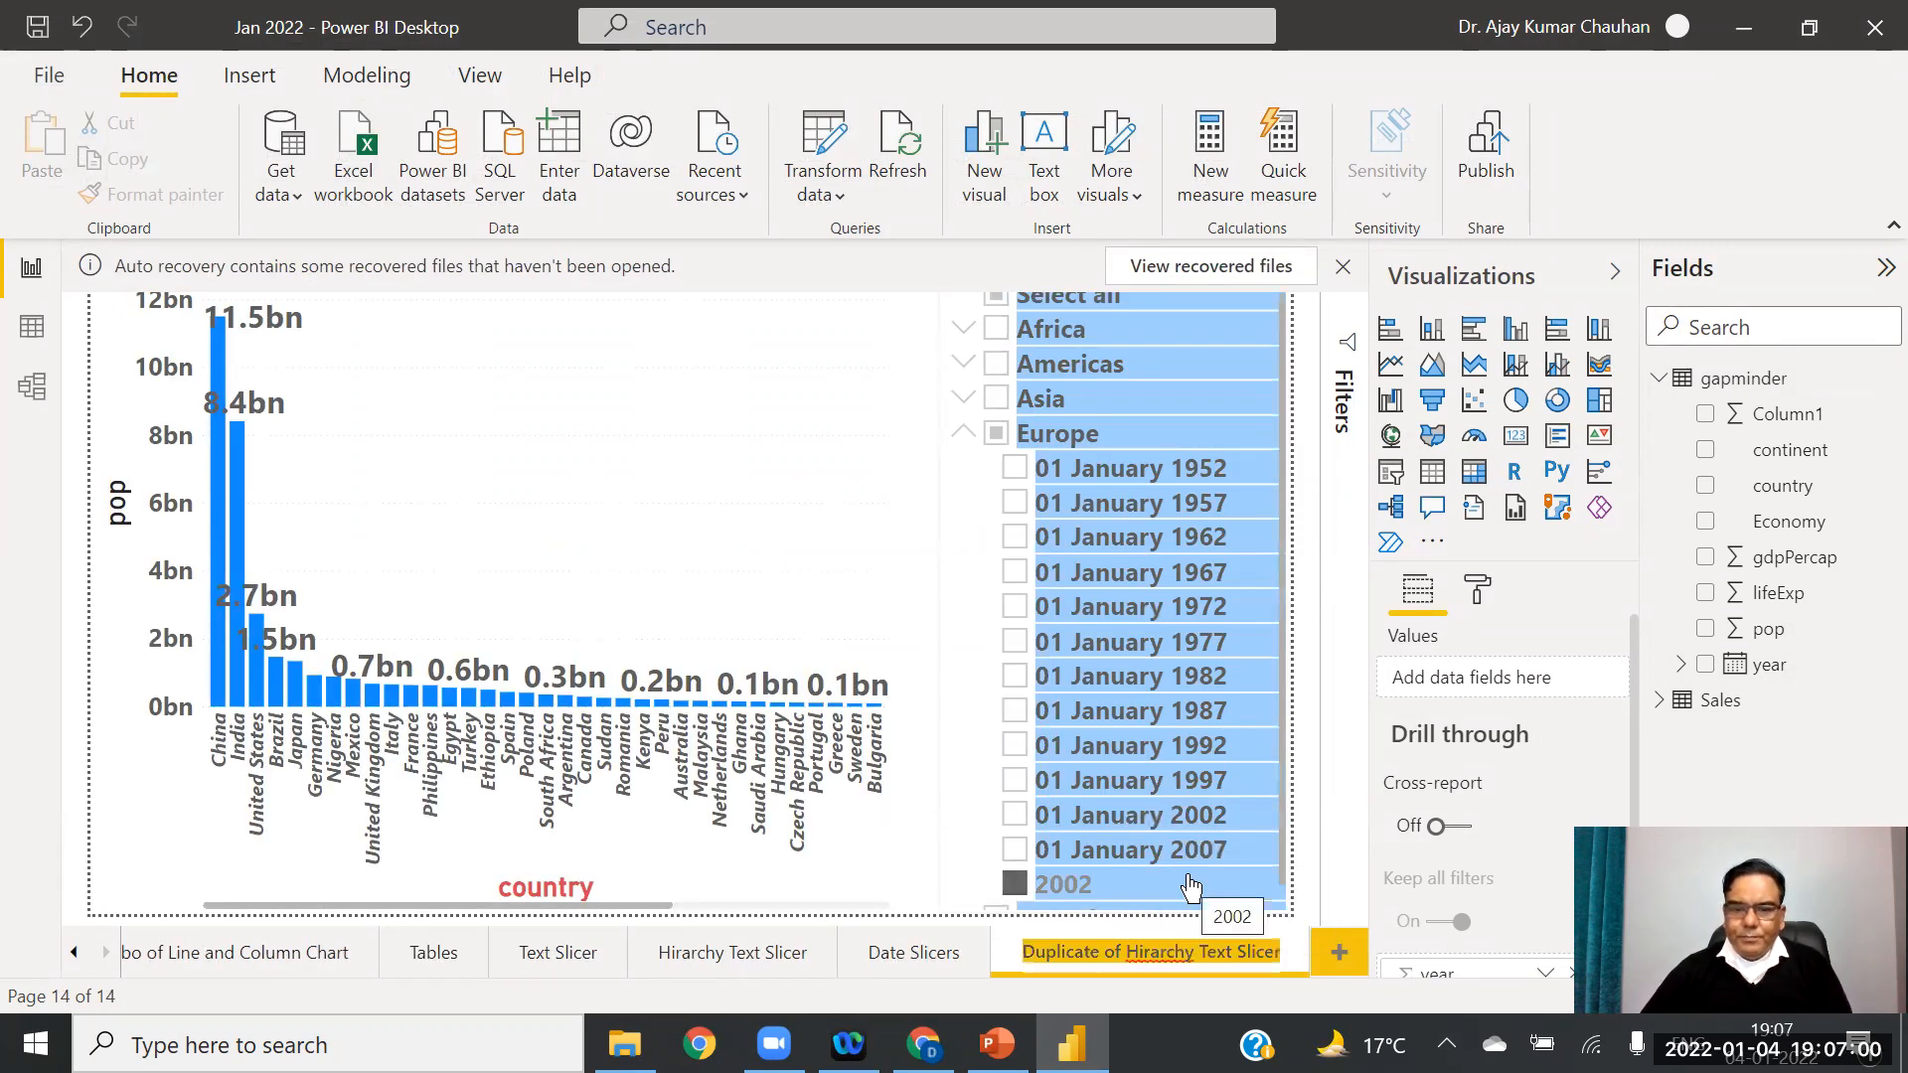
text(Date)
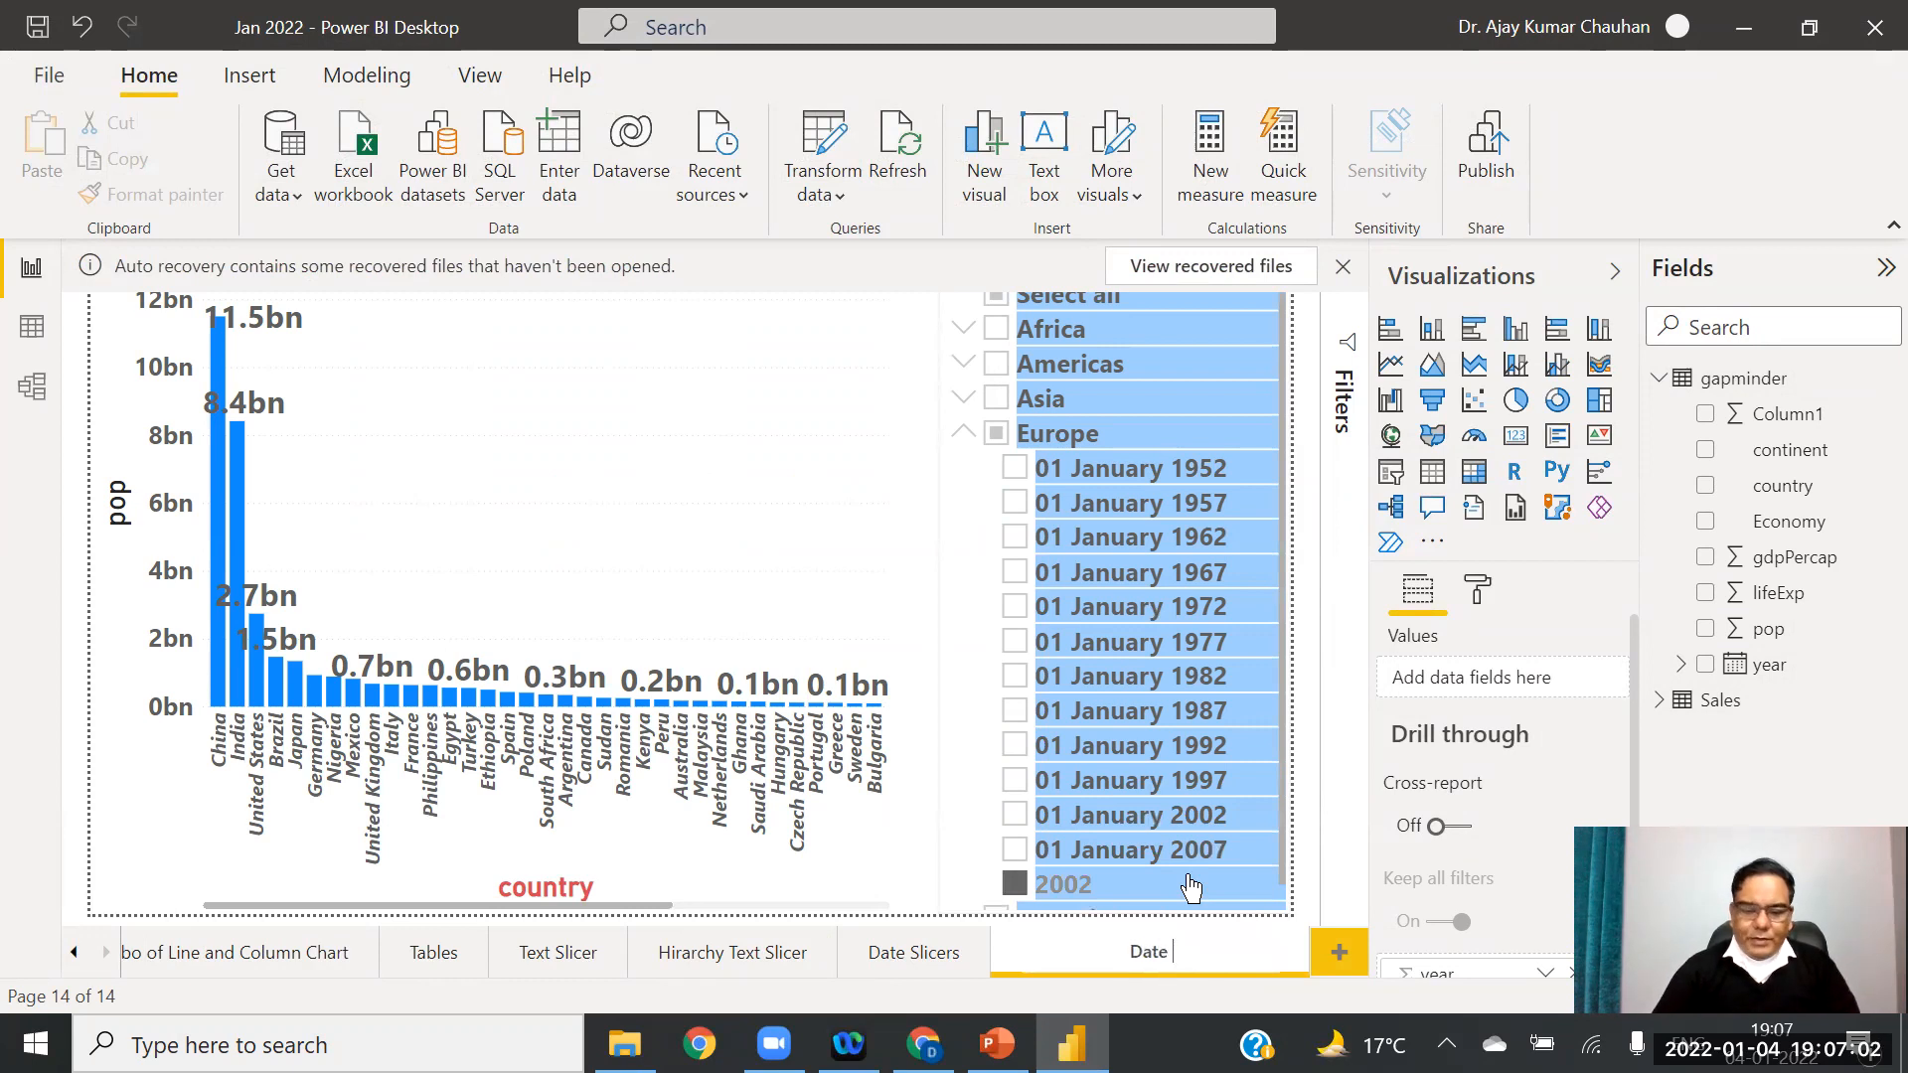
text( Slicer)
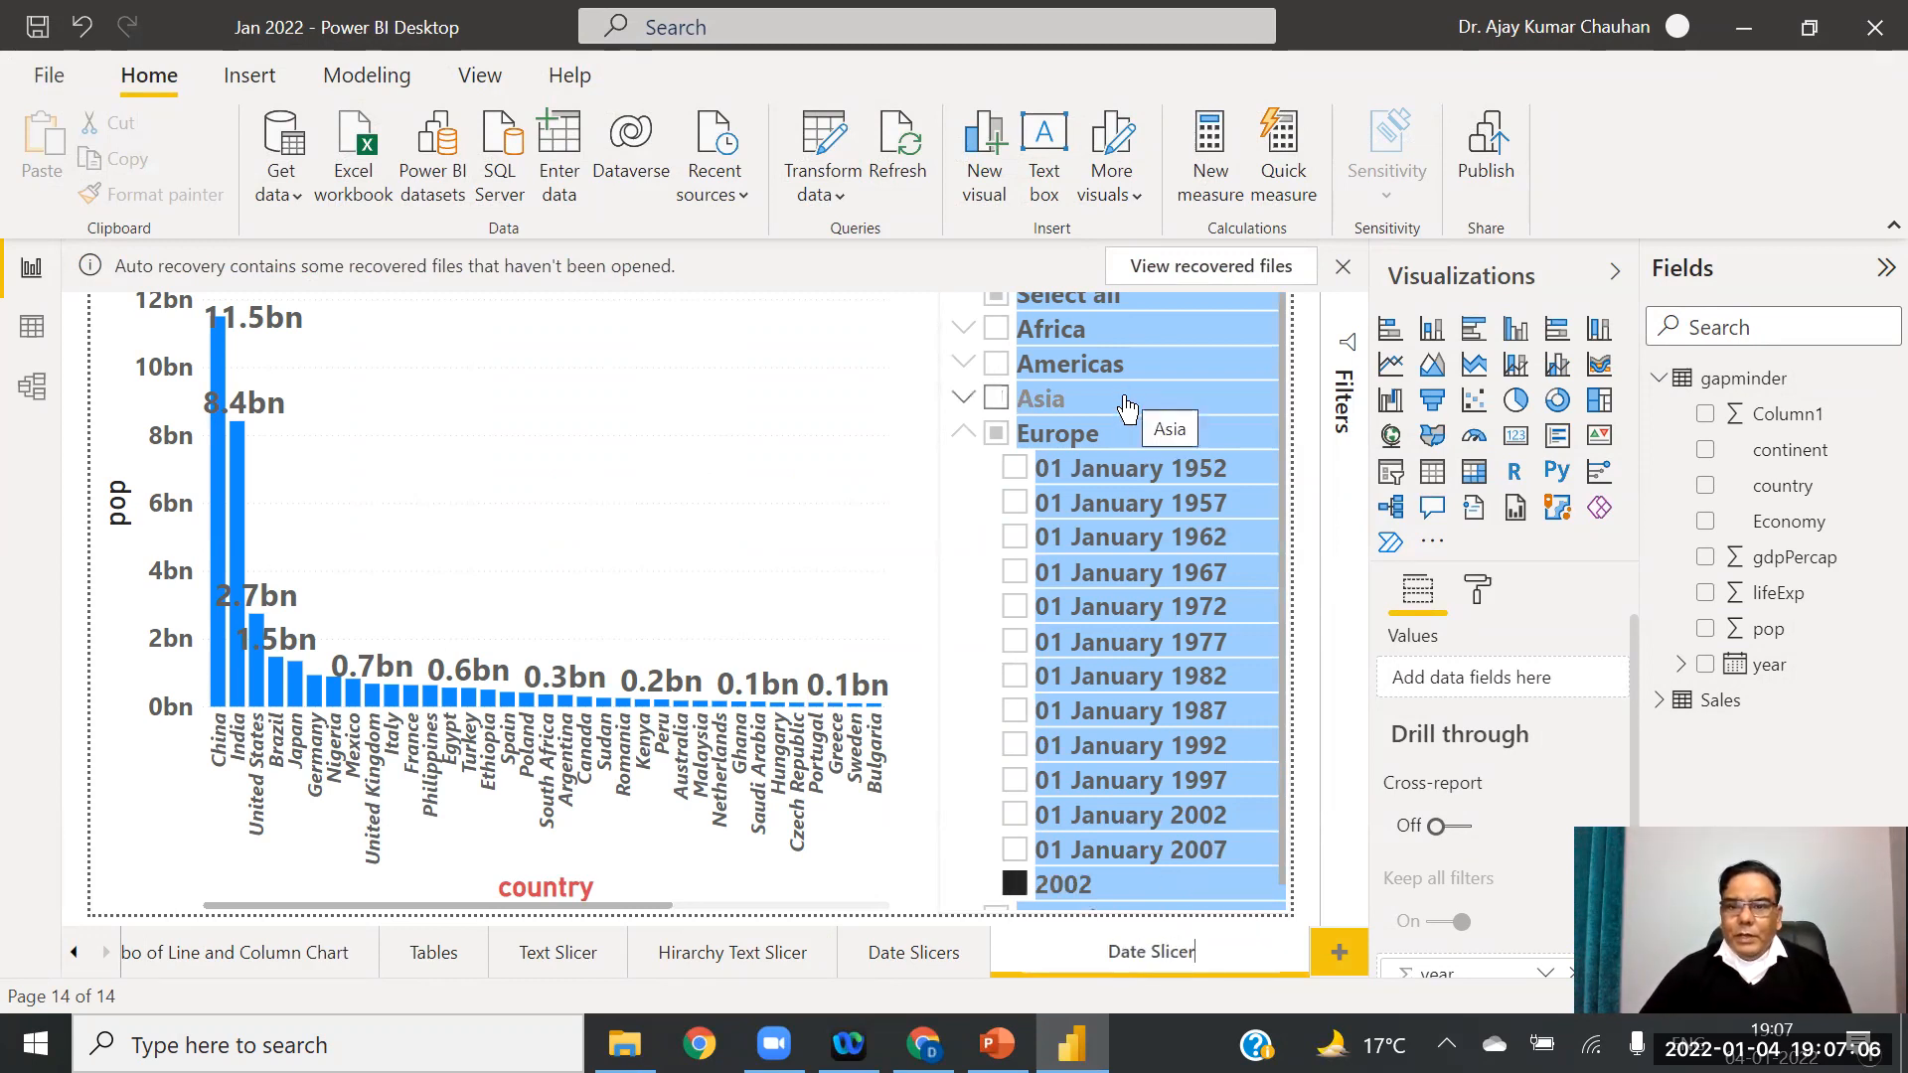
Step: Finish naming the page, clear the old slicer's continent and year fields, and delete it
click(845, 497)
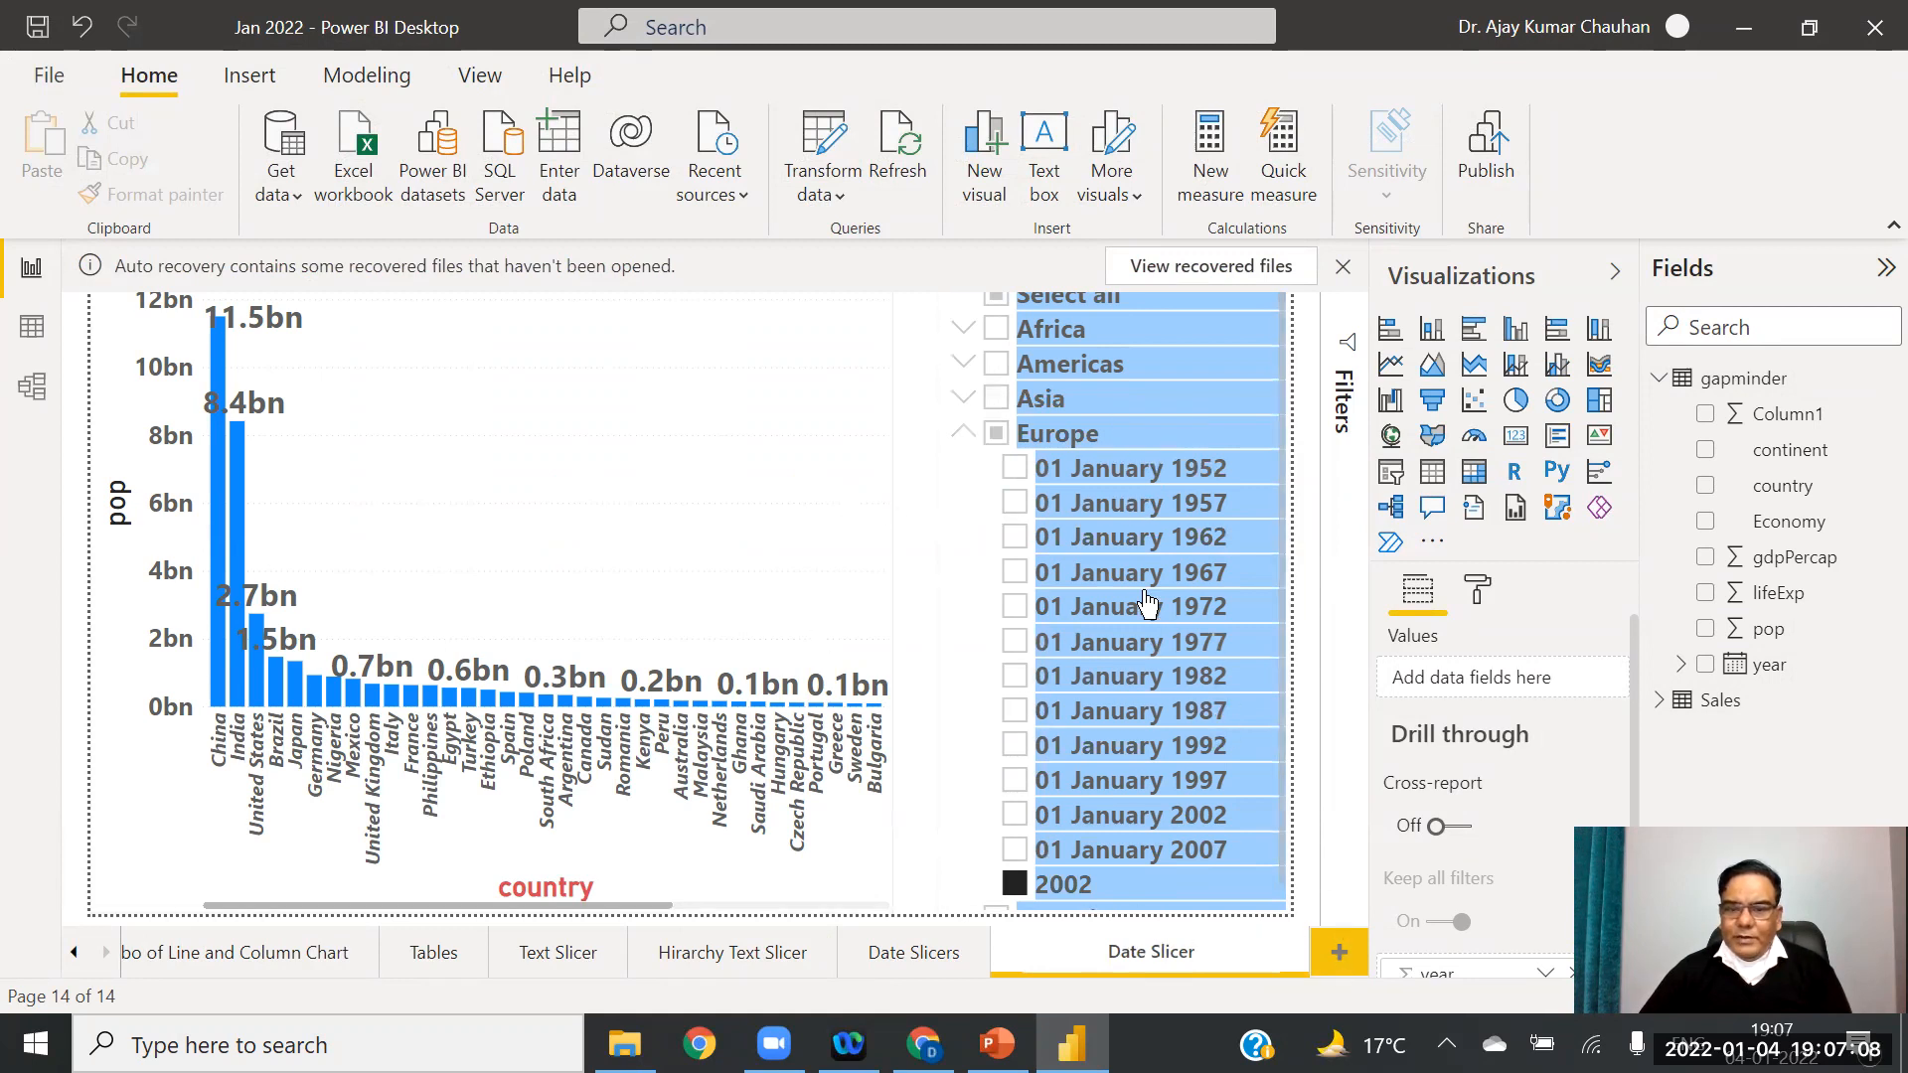
click(1131, 401)
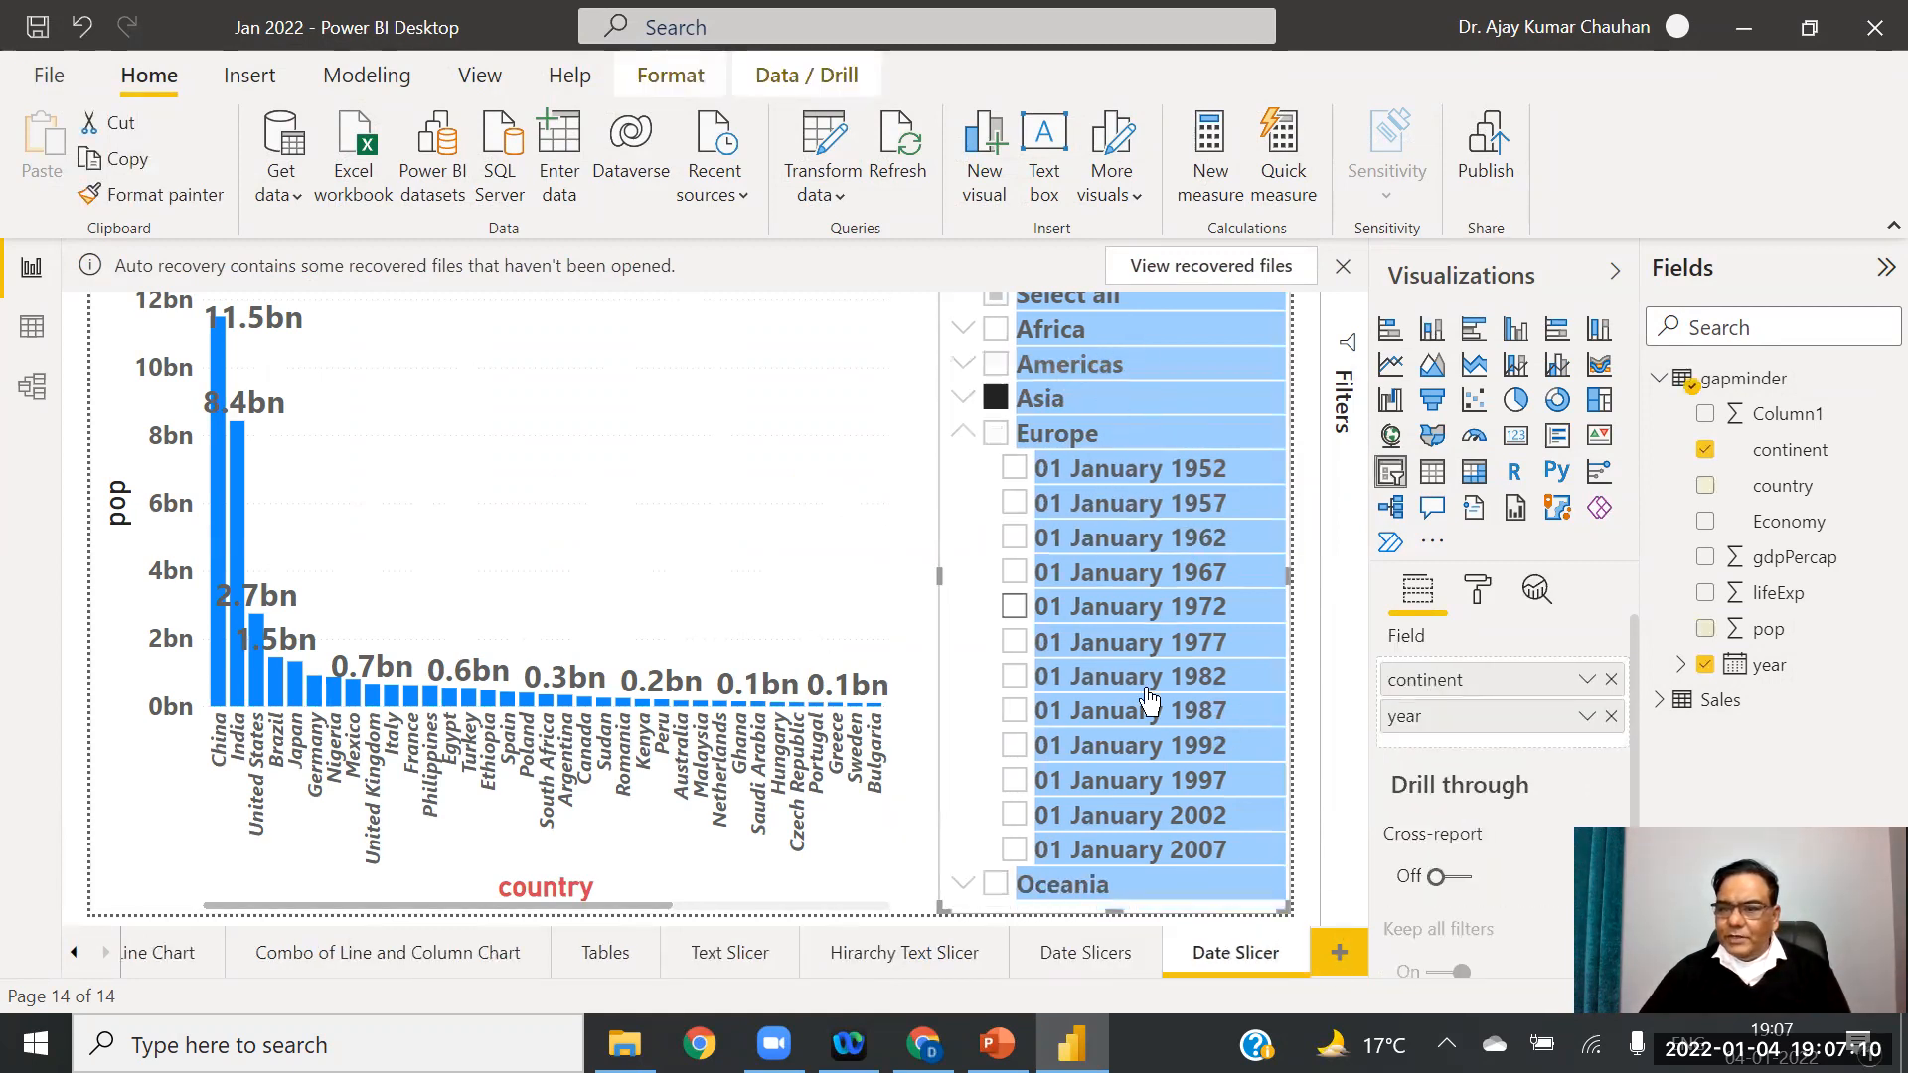
click(1611, 717)
click(1611, 679)
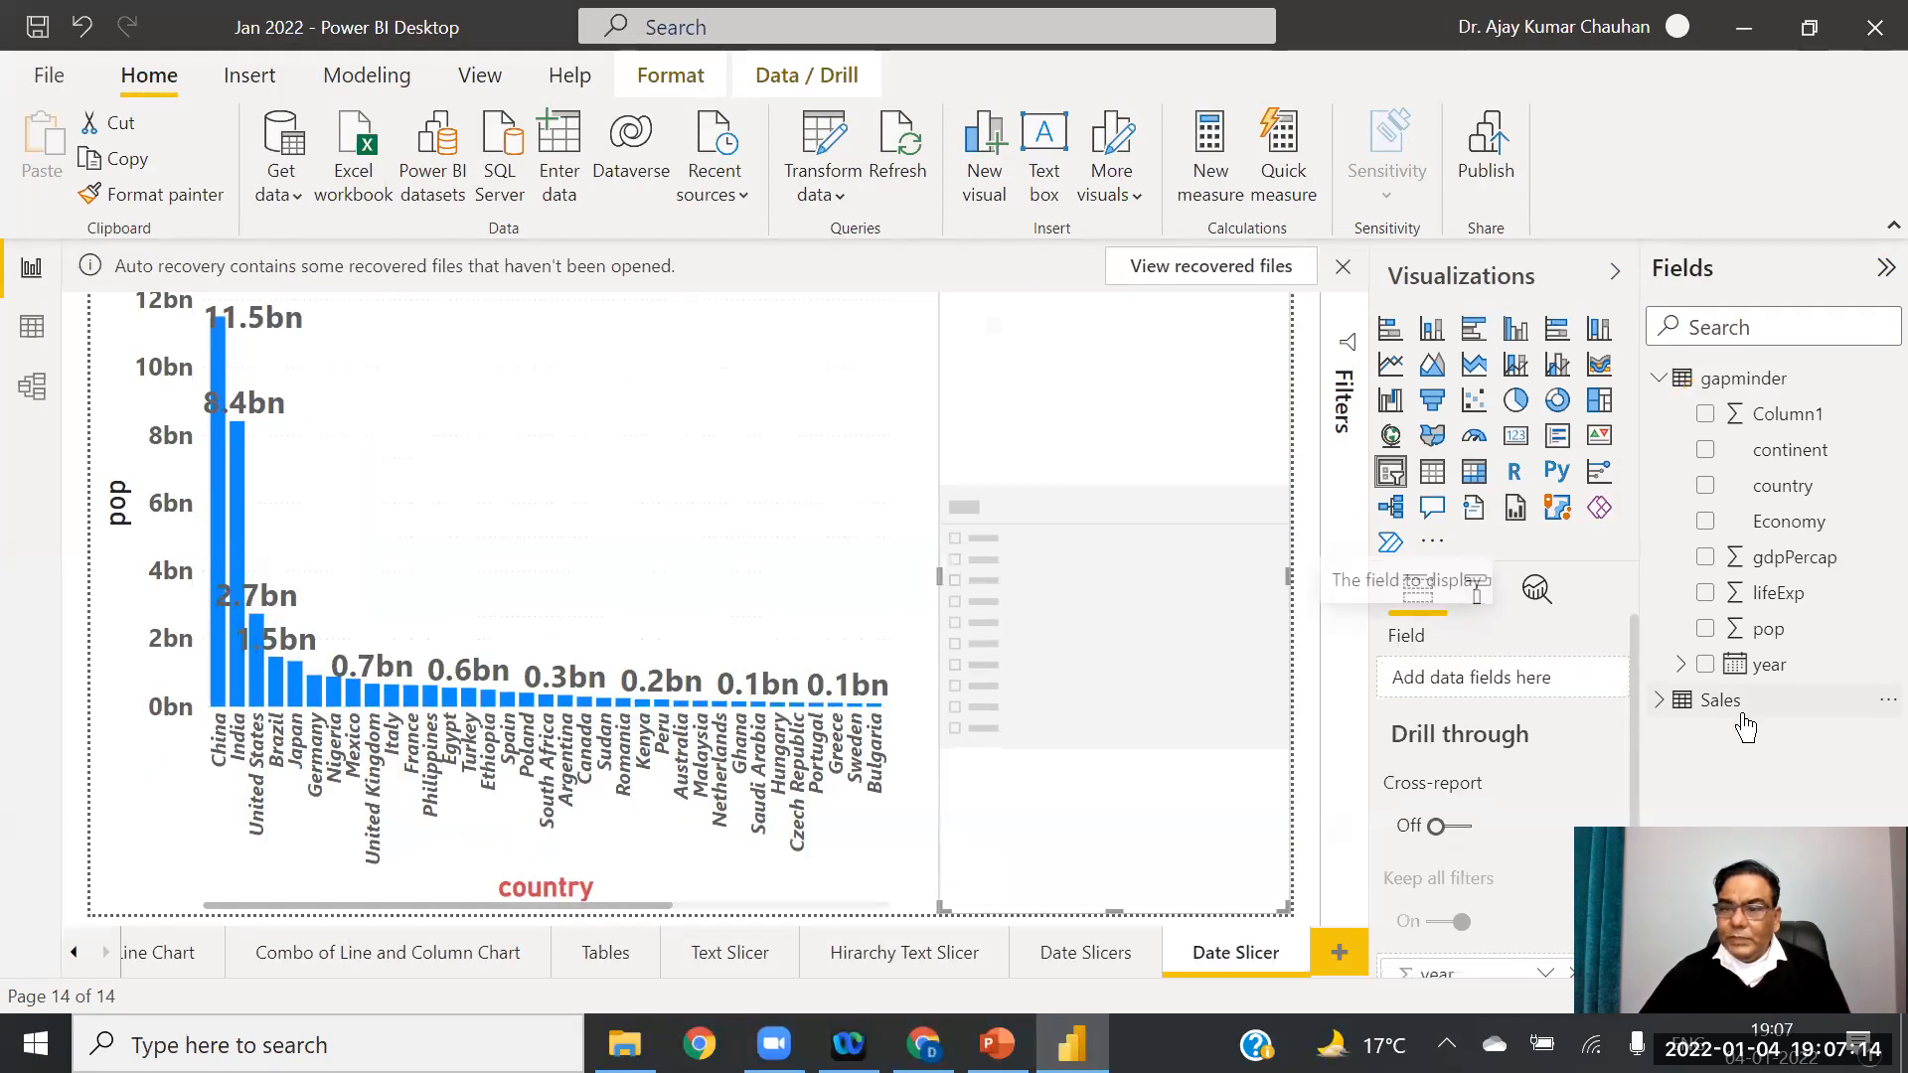
drag(1768, 680, 1504, 692)
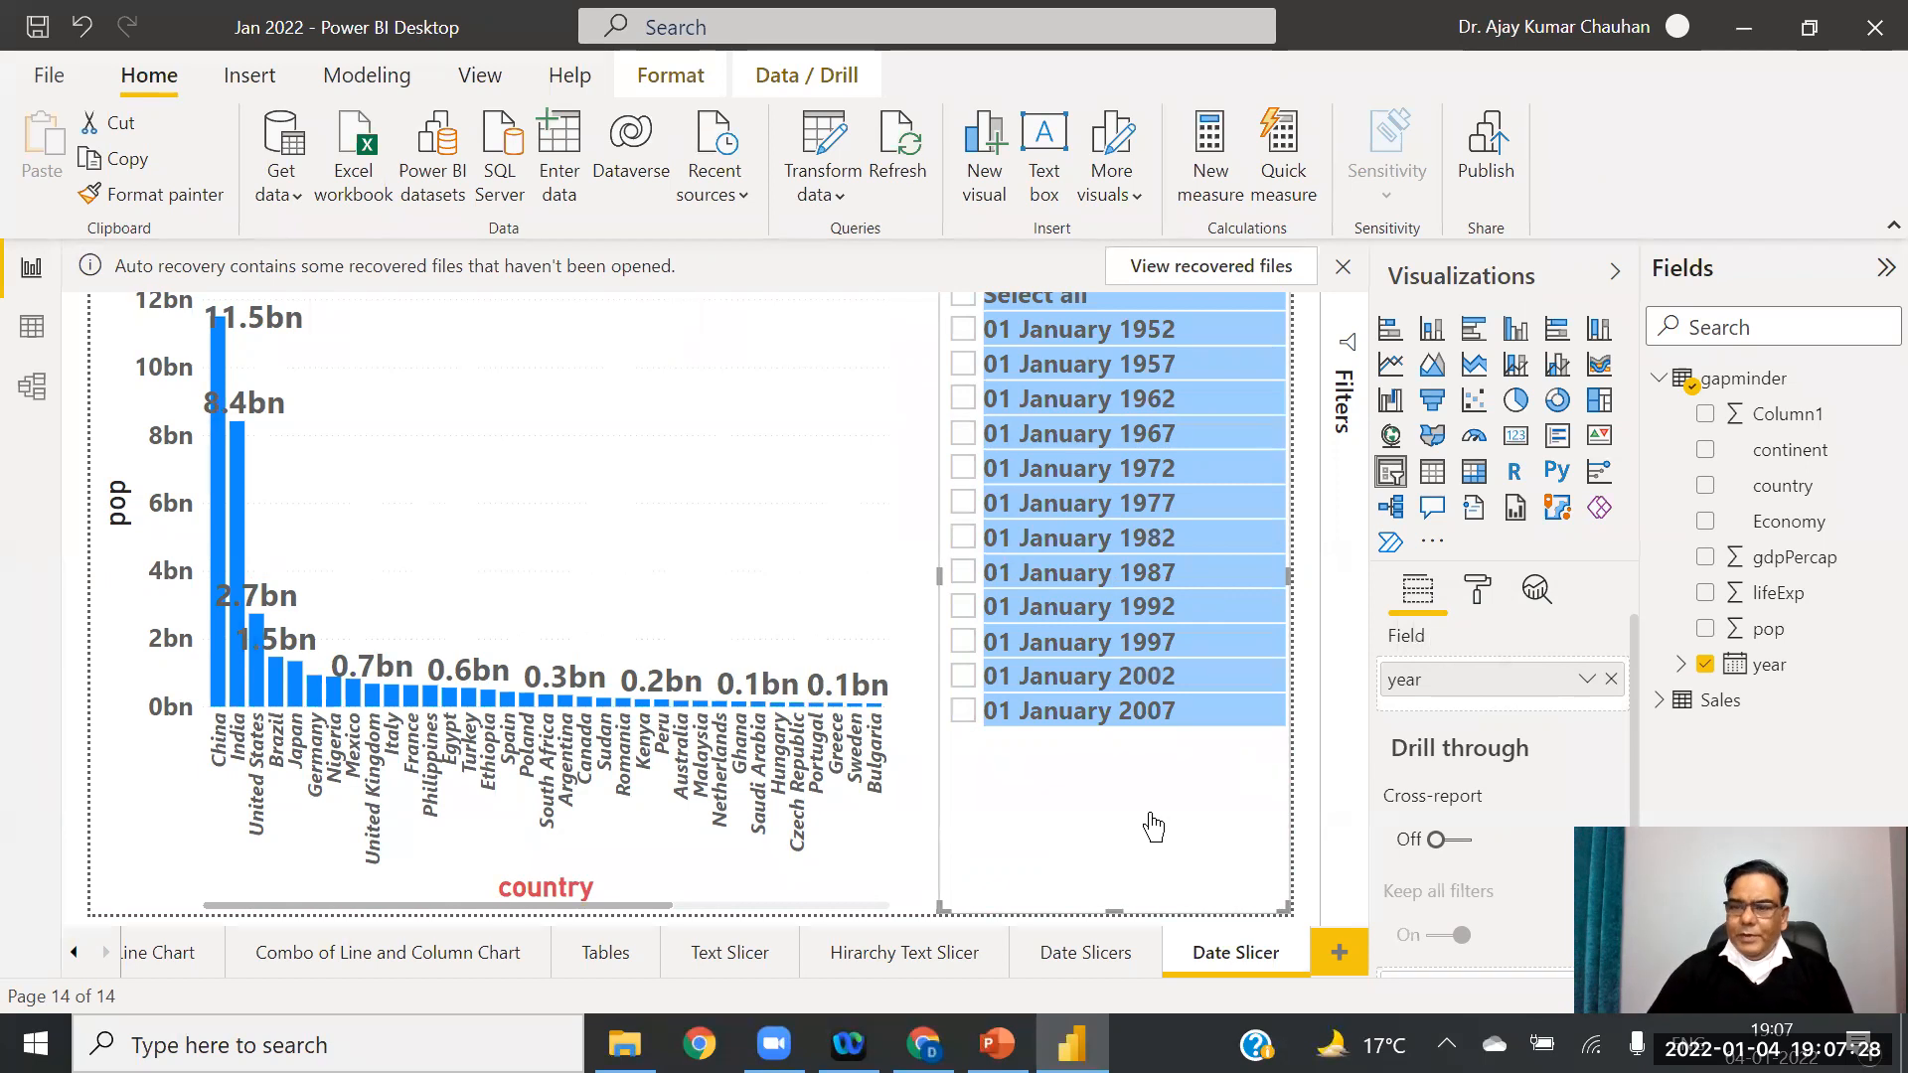
key(Delete)
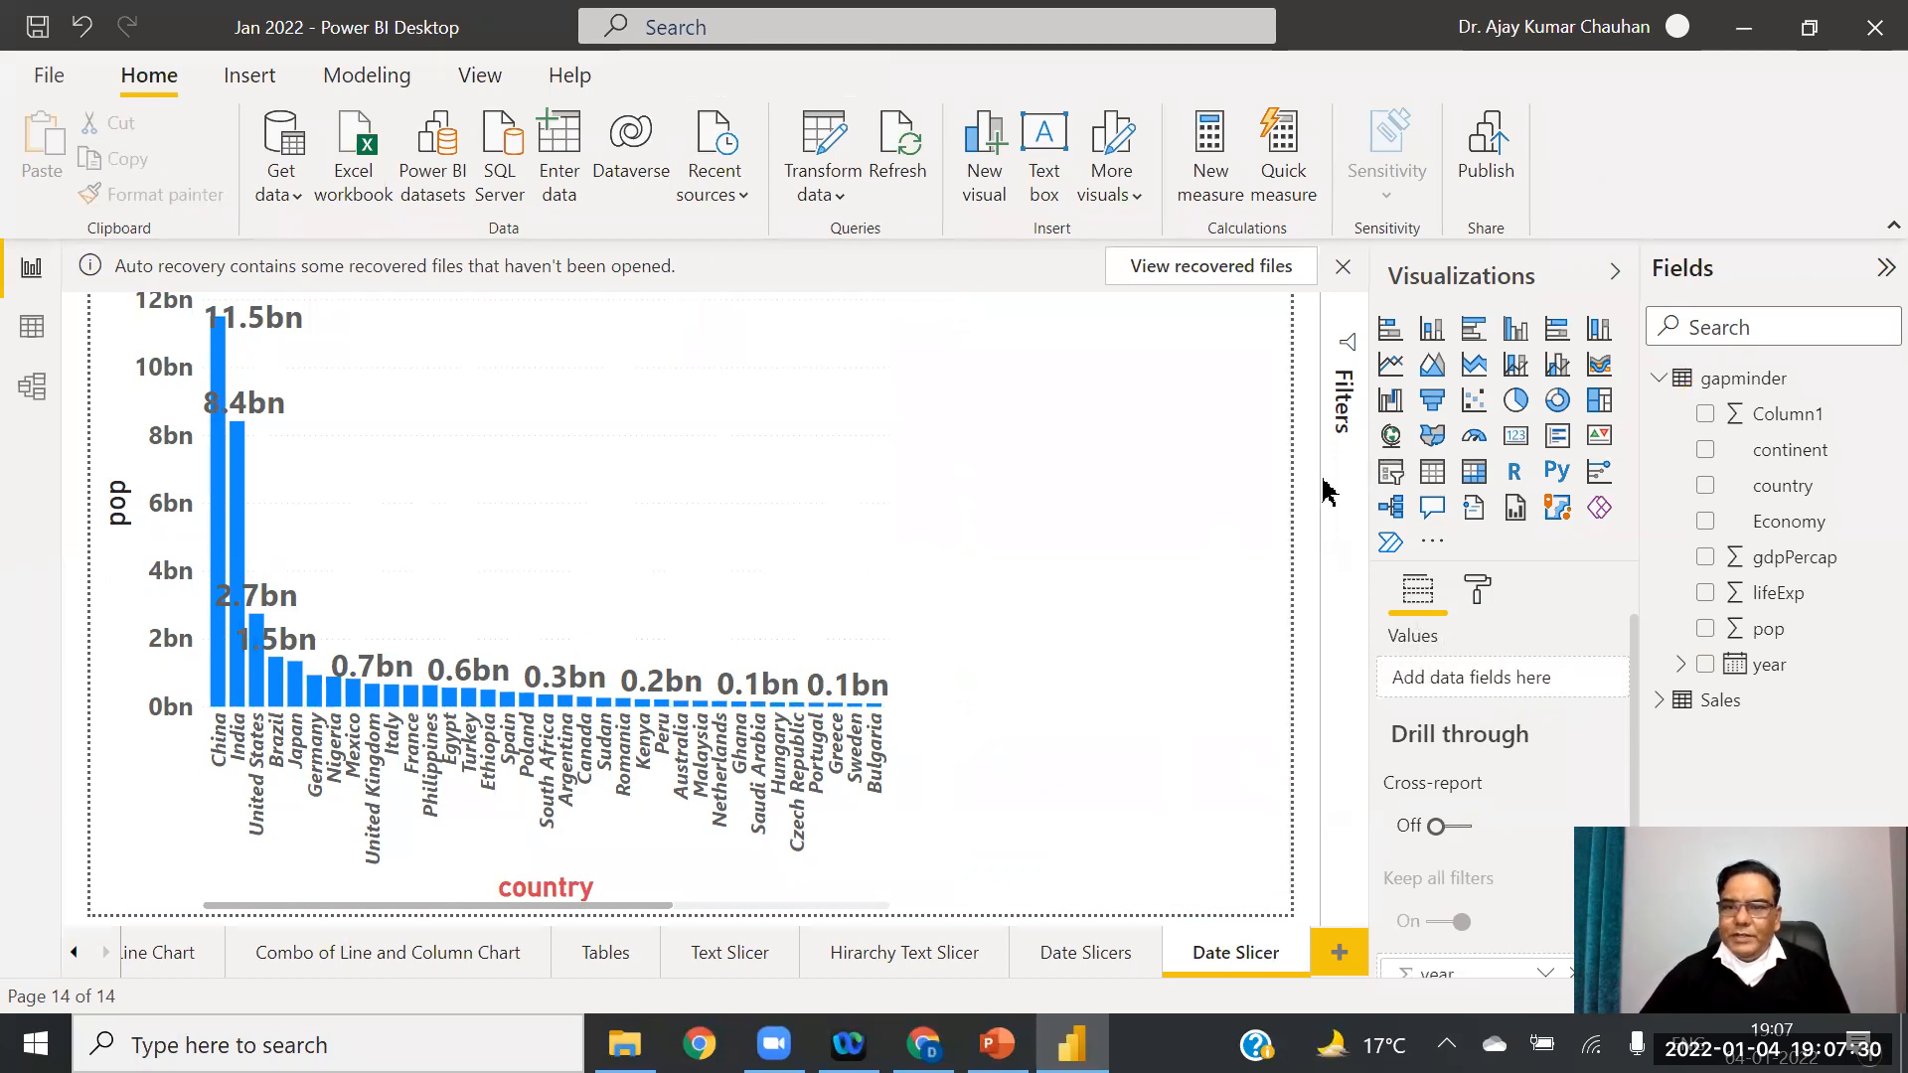
Step: Place a new slicer with the year field beside a narrowed population bar chart
click(1386, 481)
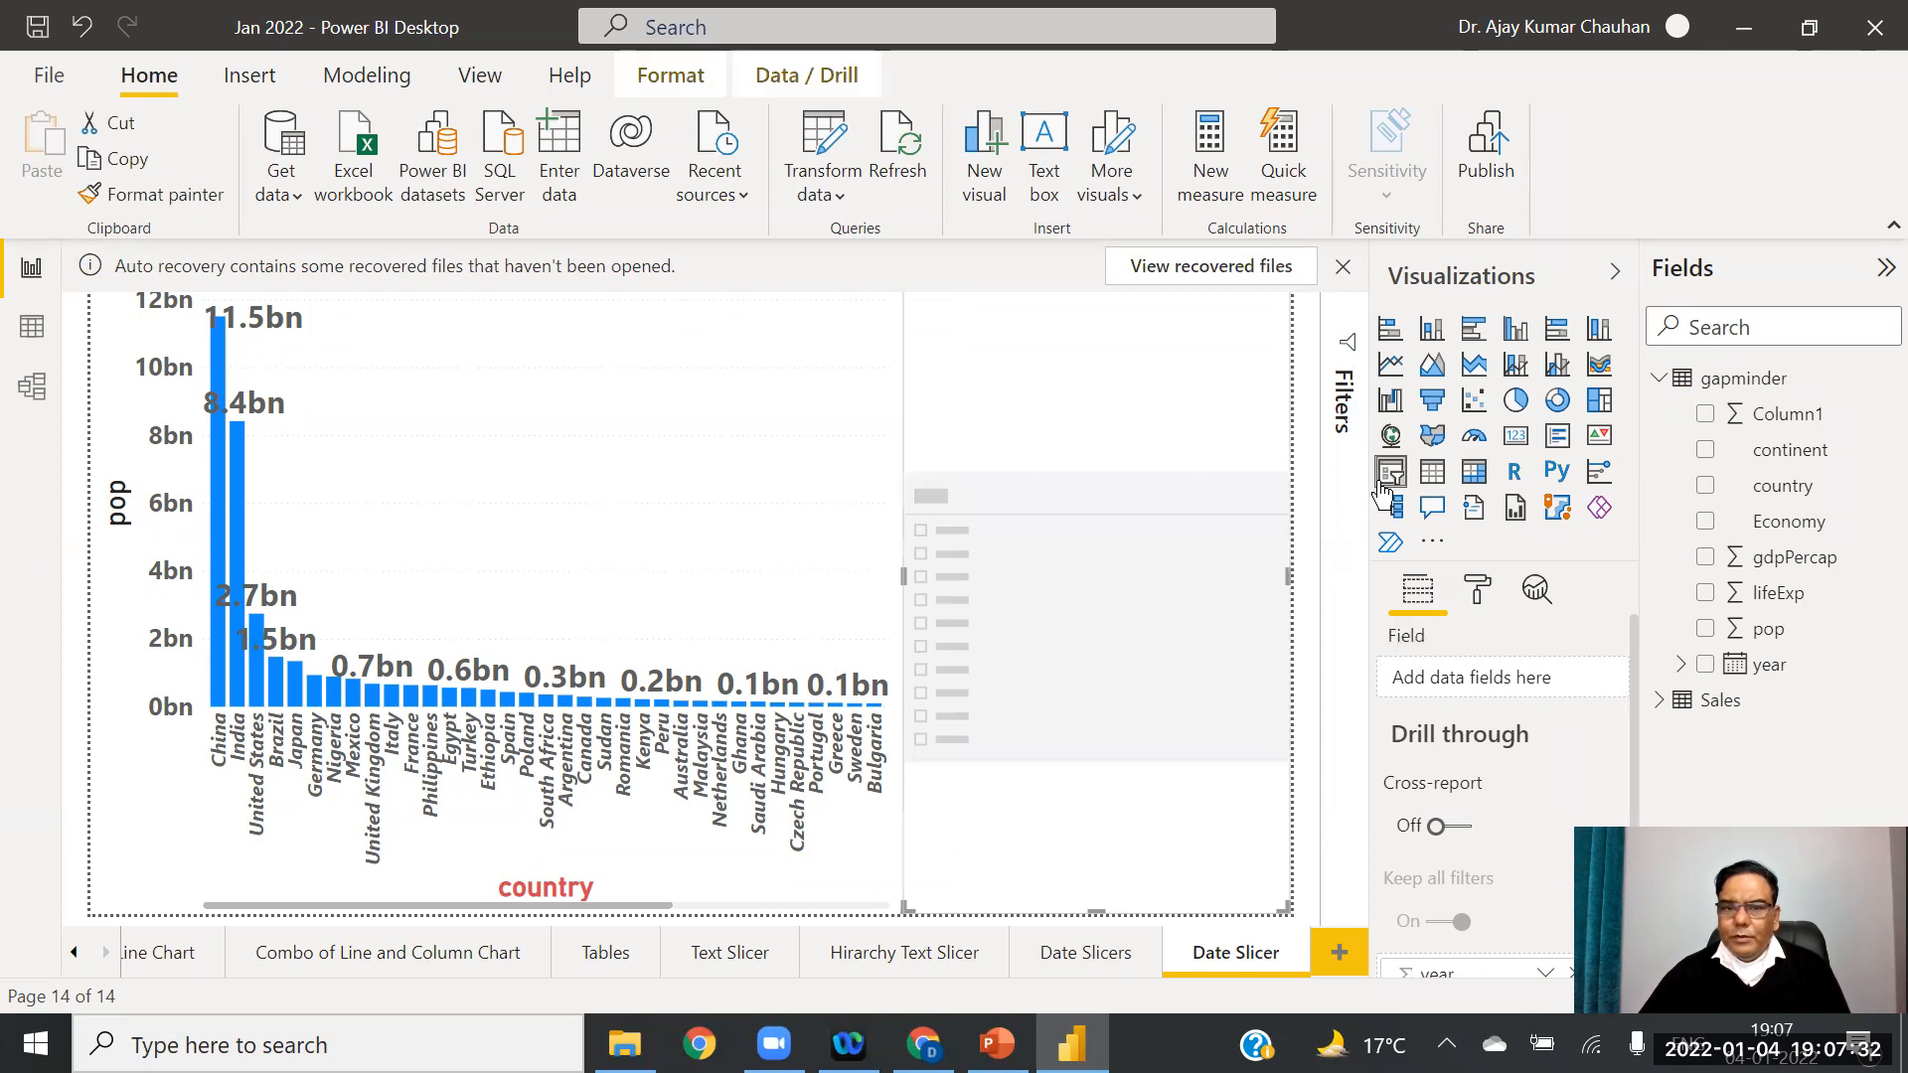
drag(1096, 910, 1078, 809)
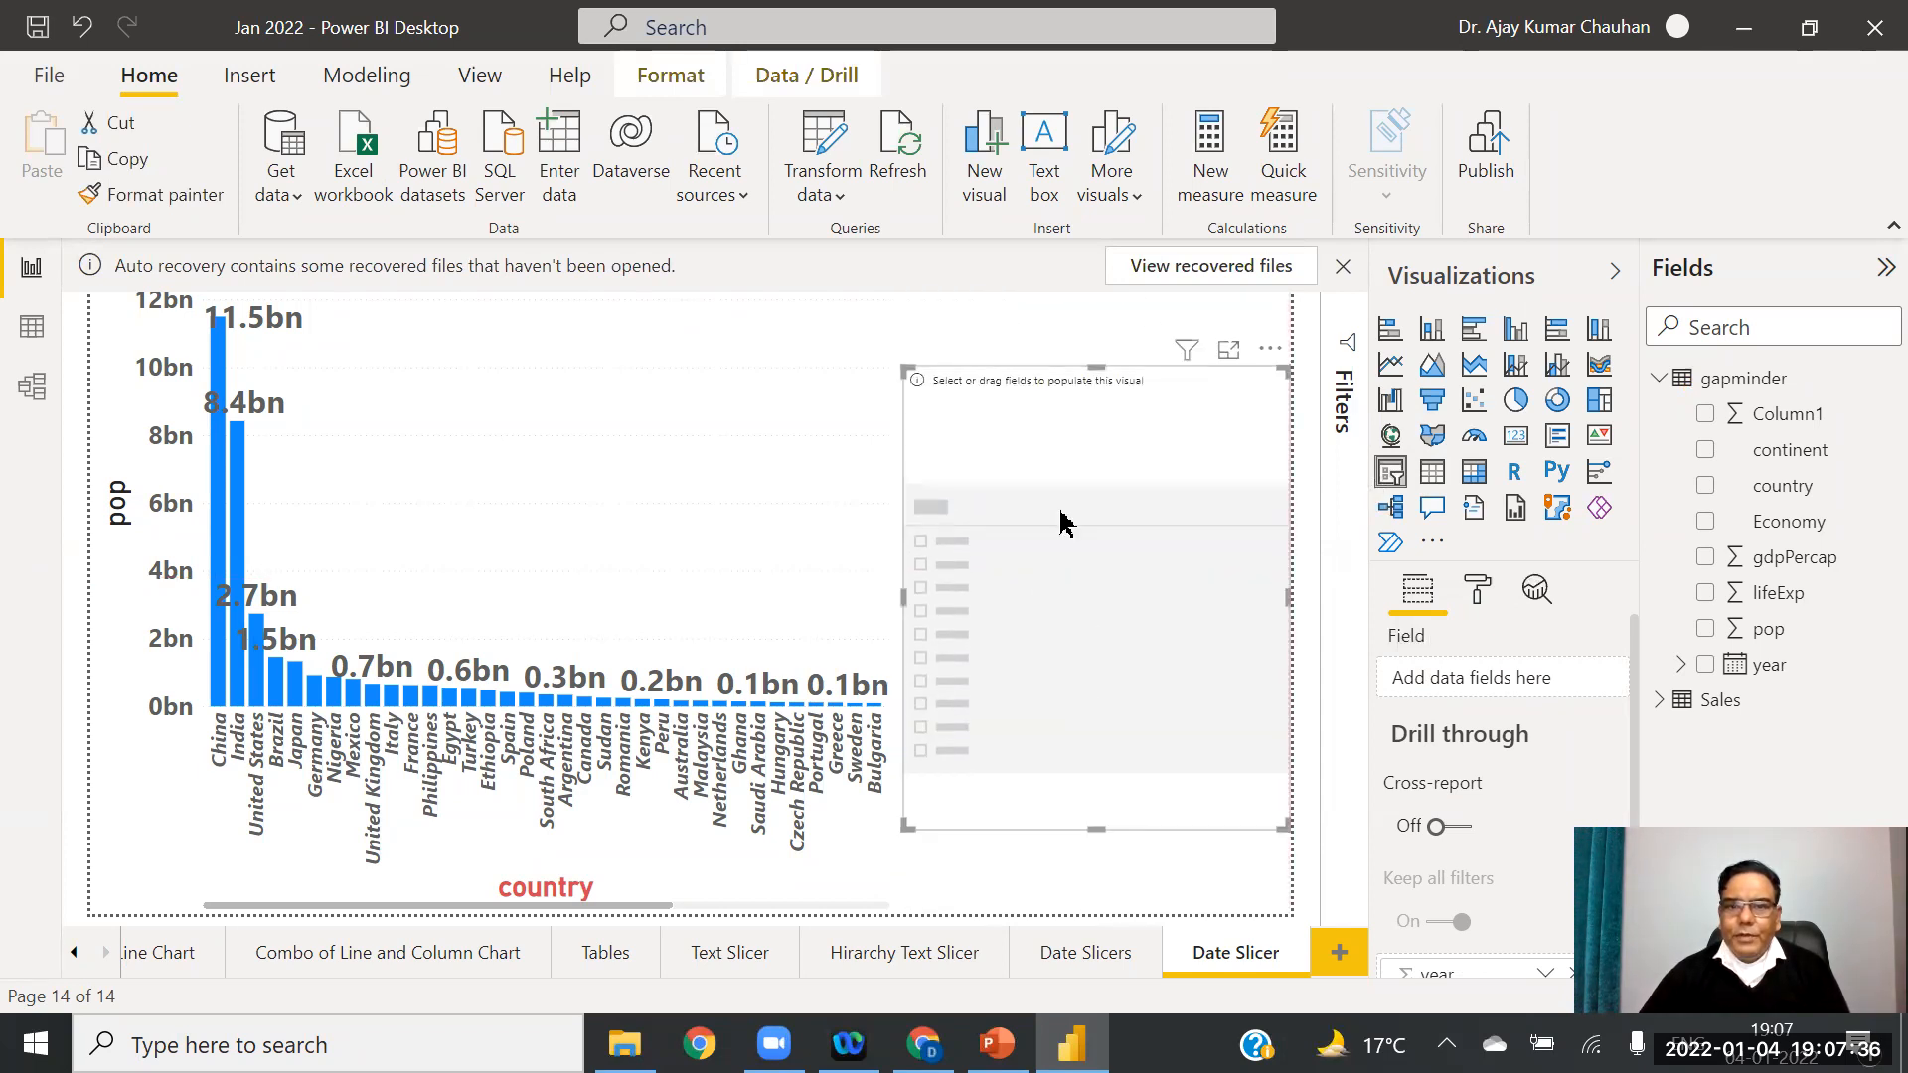
click(861, 598)
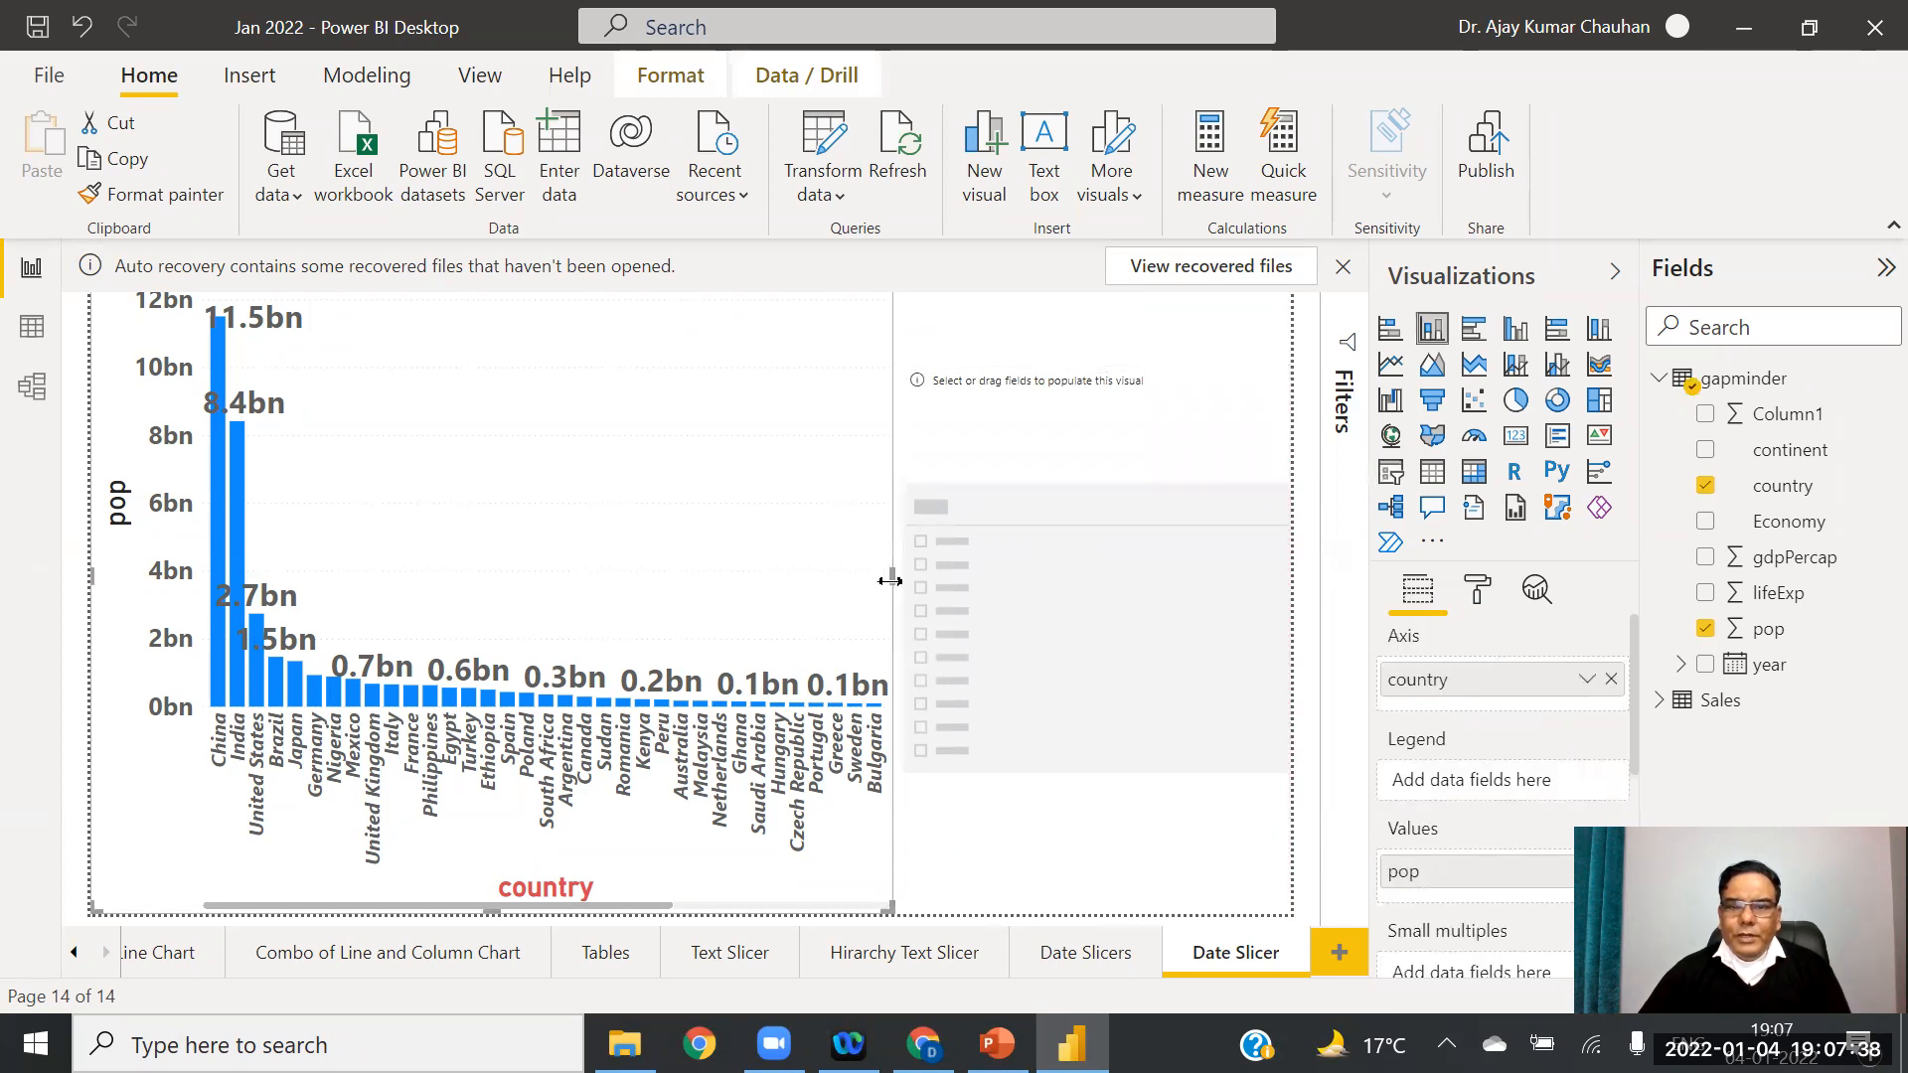
drag(889, 576, 695, 587)
drag(1090, 630, 986, 624)
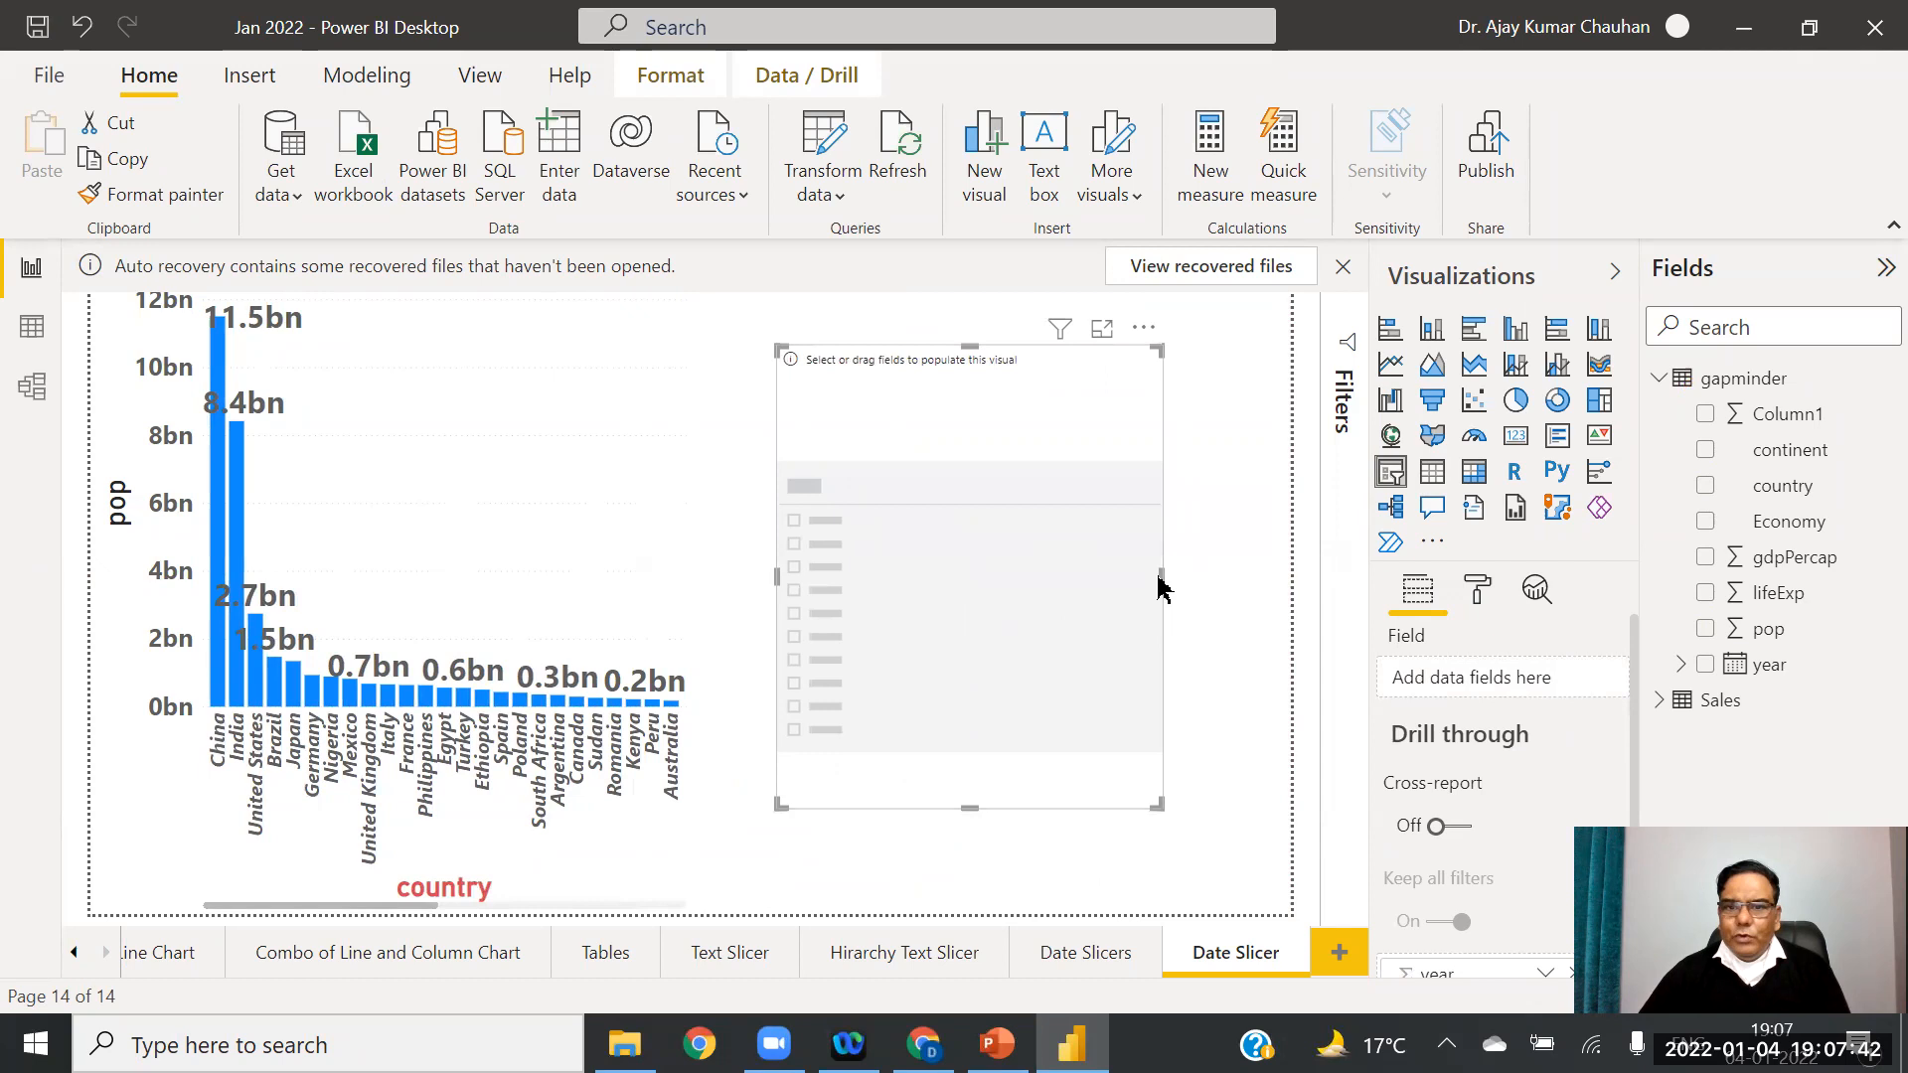
drag(1160, 574, 1290, 594)
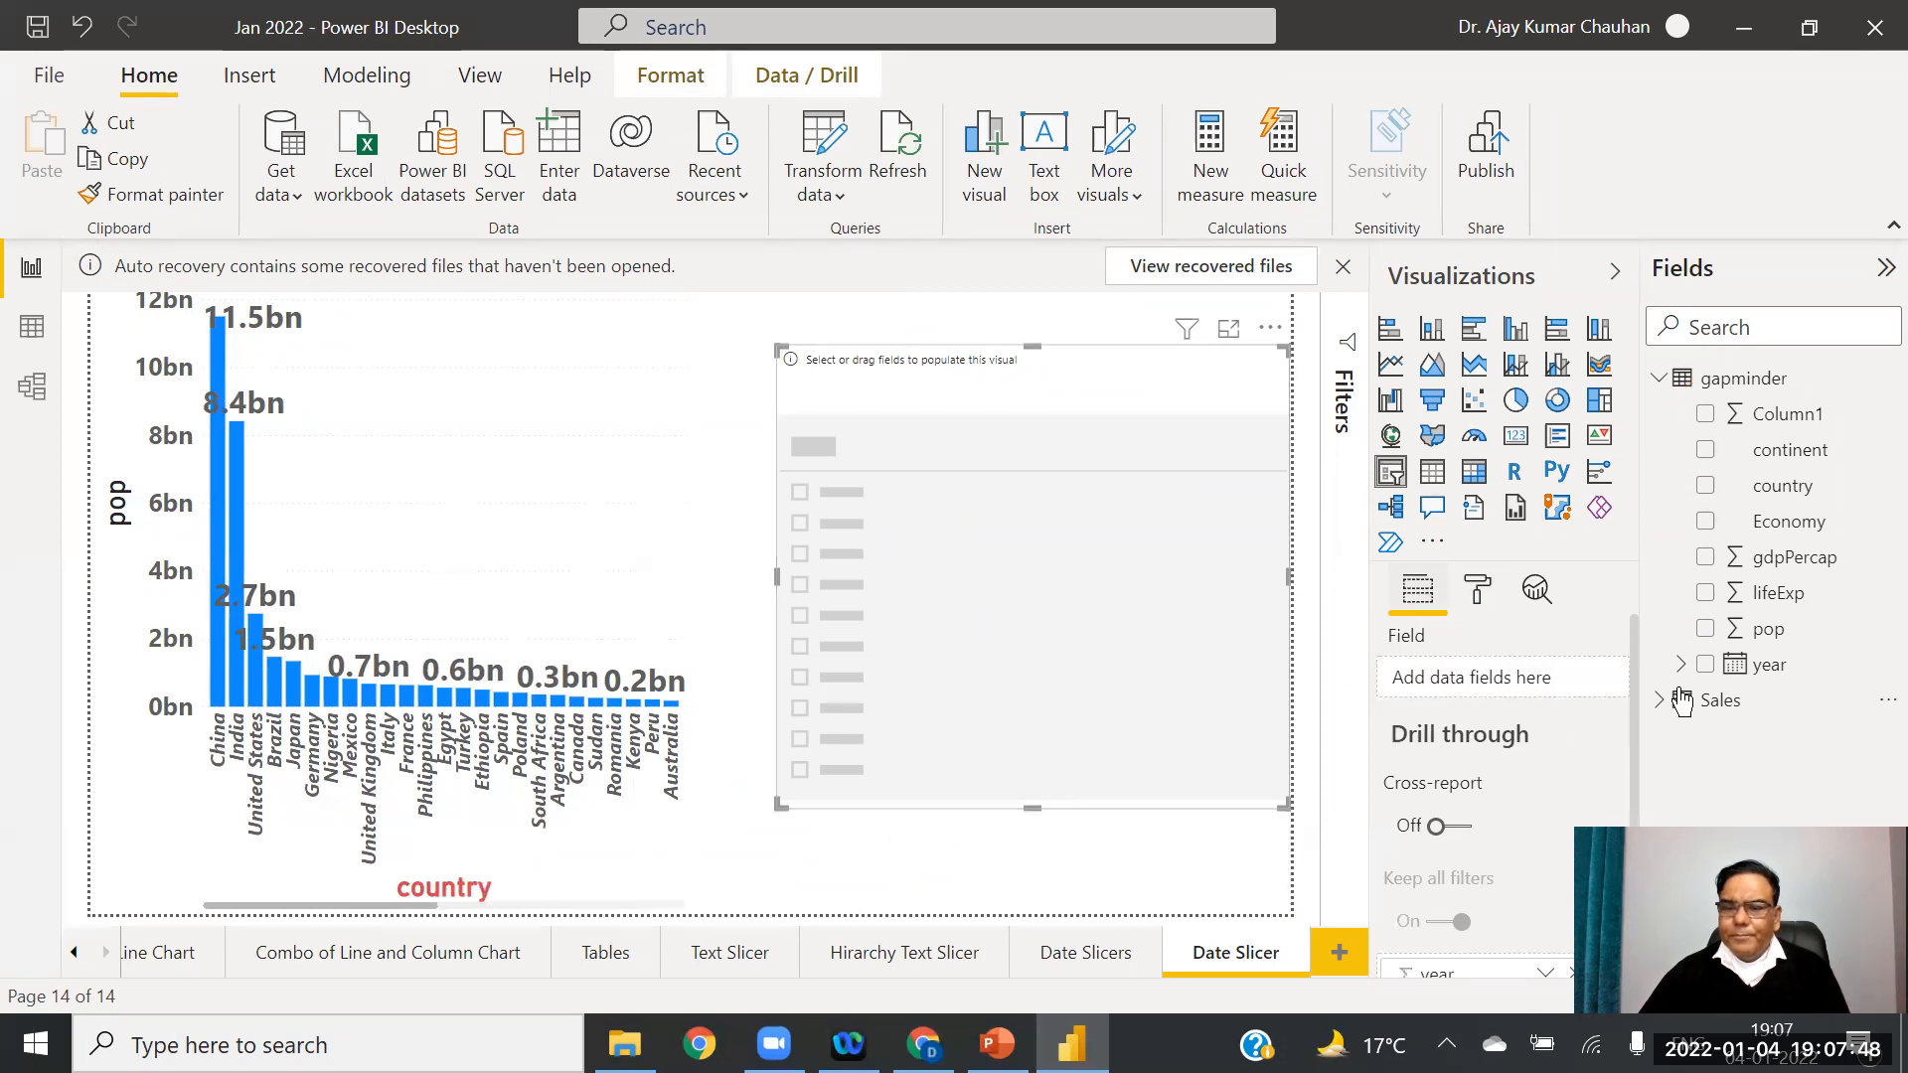
drag(1768, 664, 1550, 701)
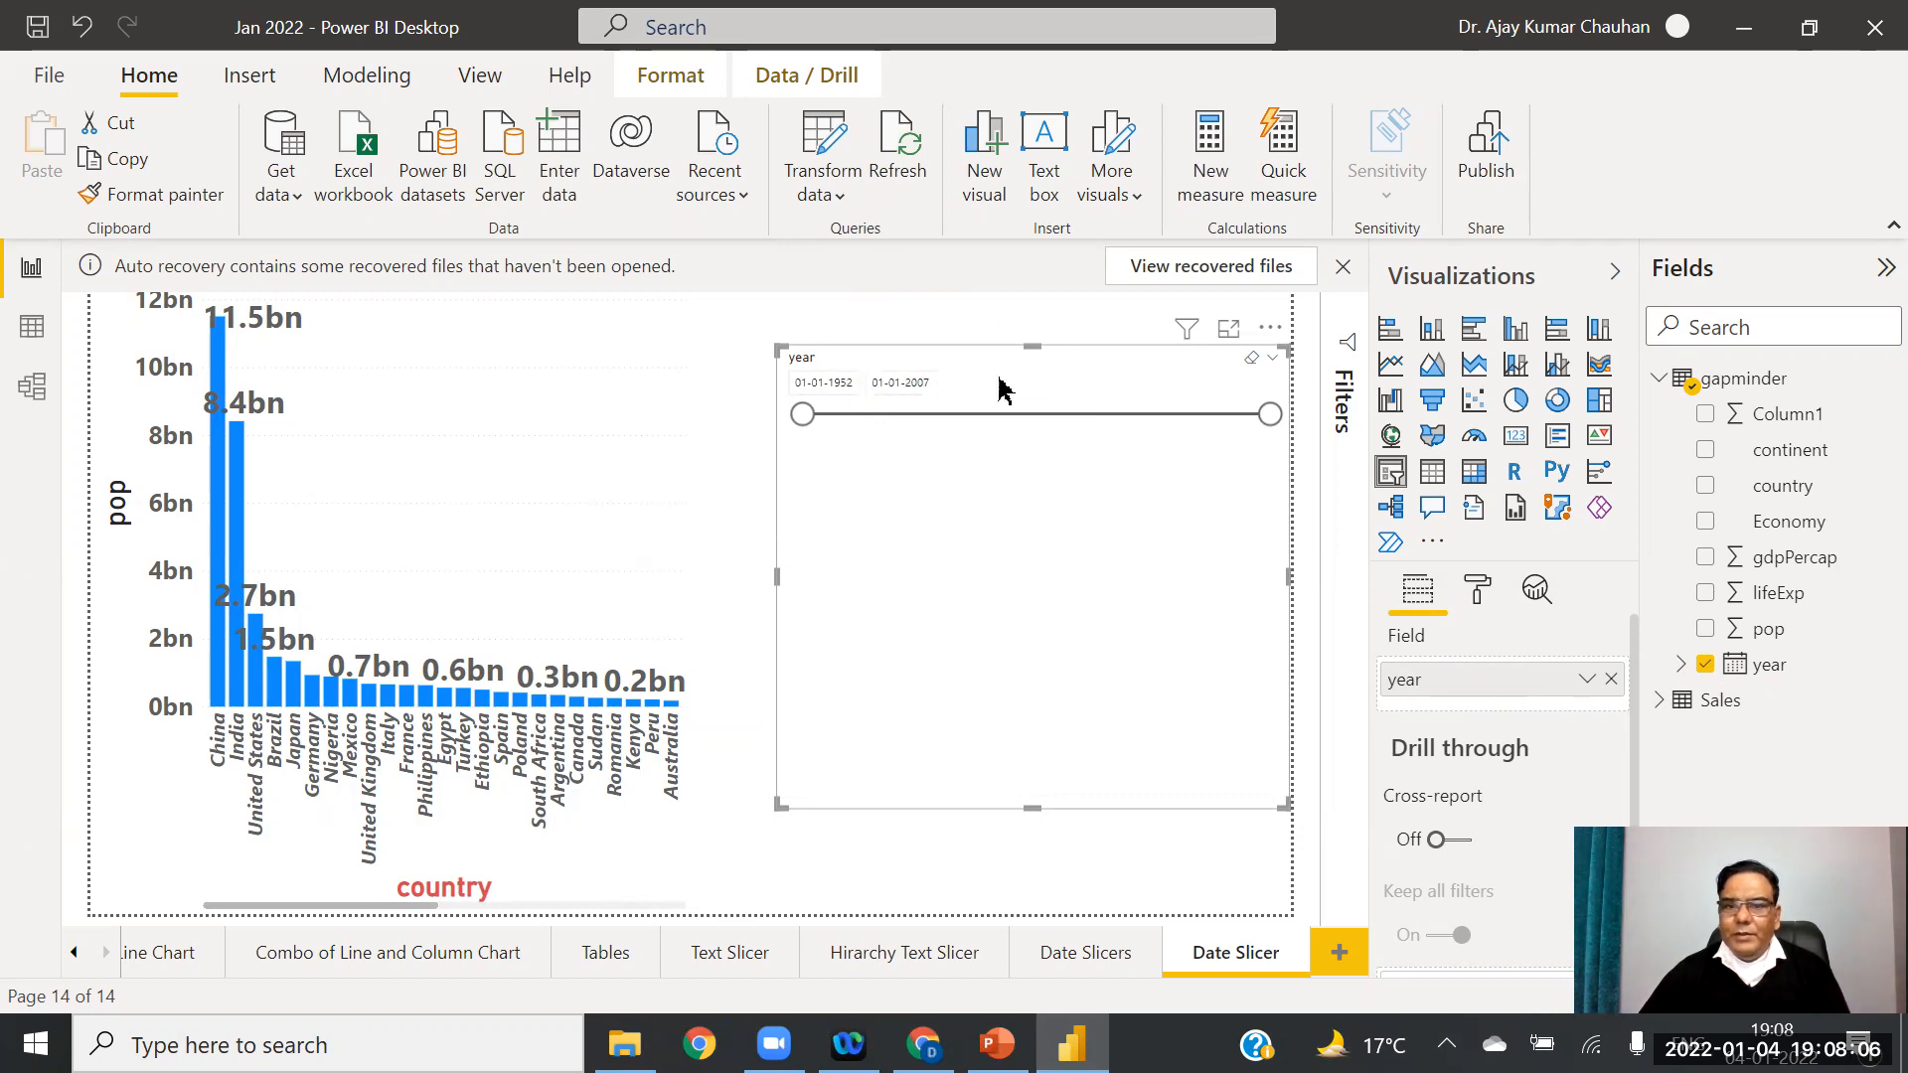
click(1478, 597)
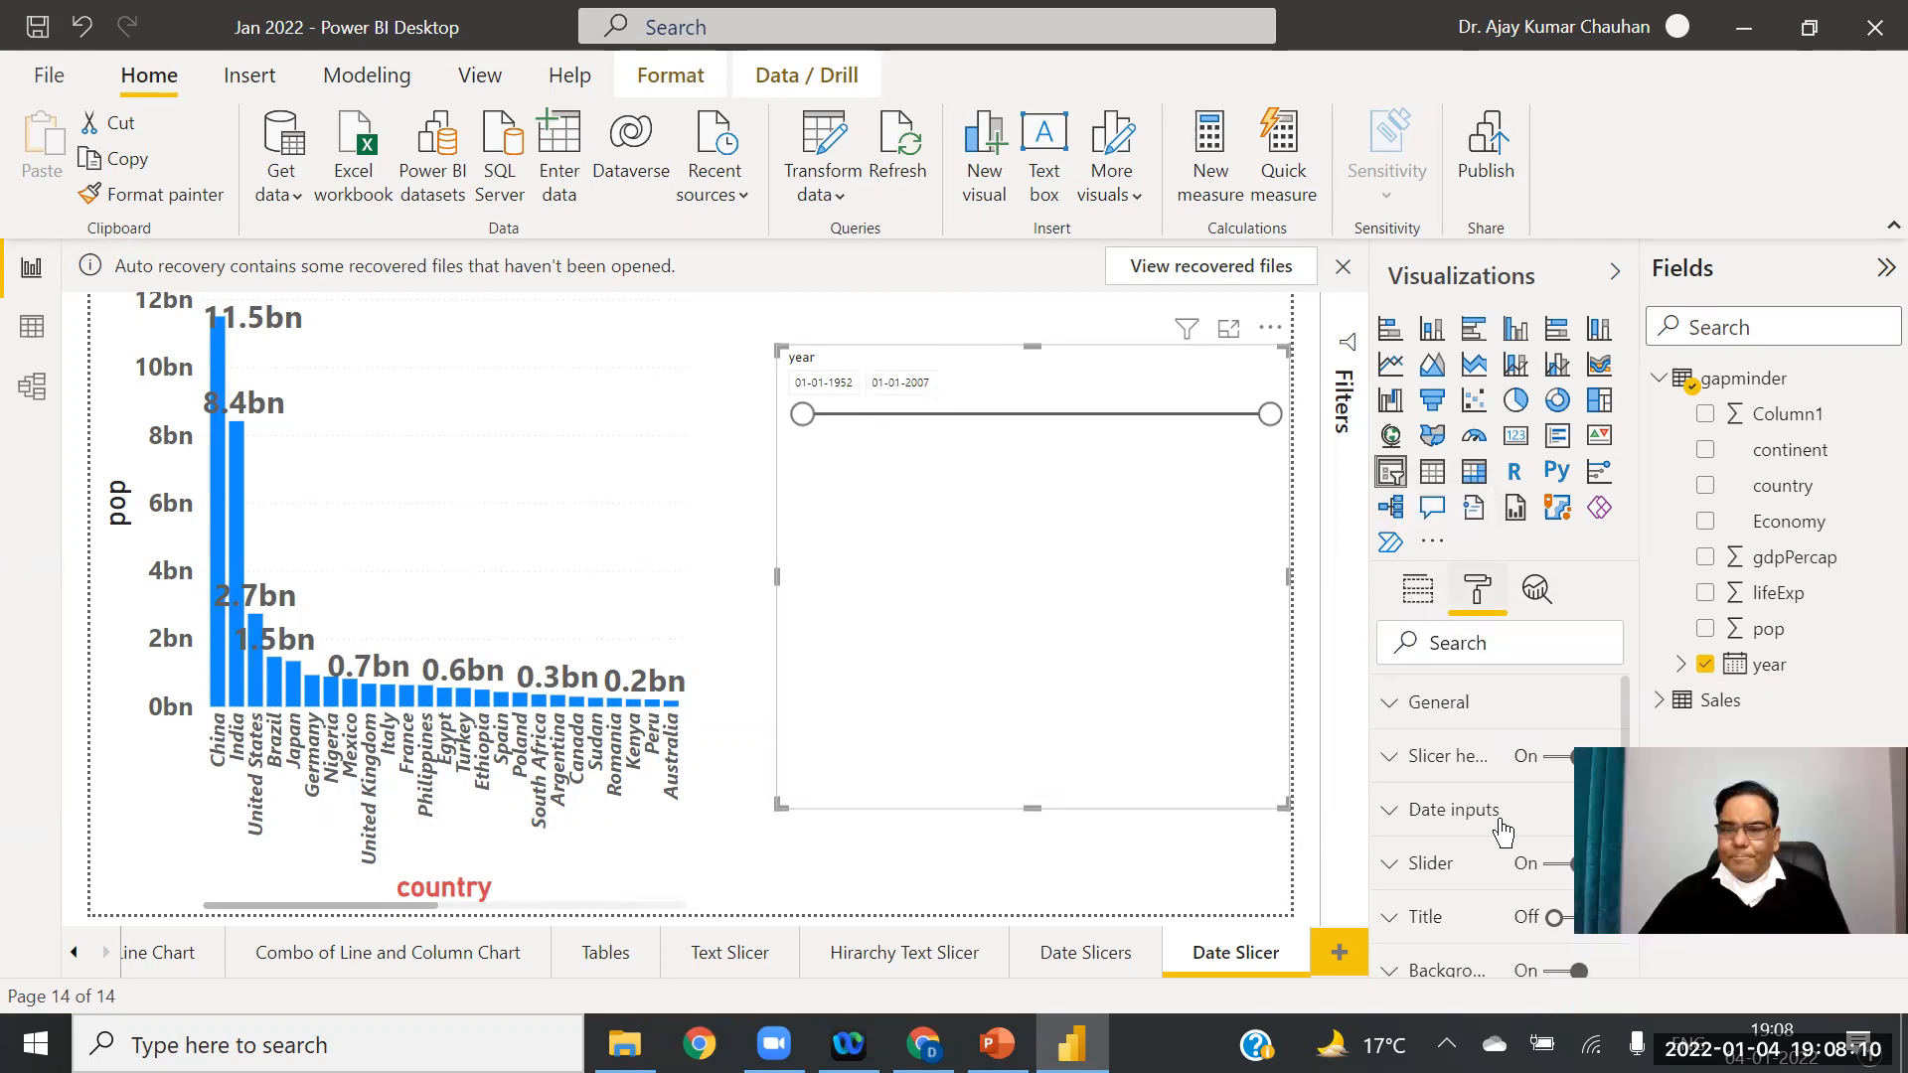
Step: Set the year slicer's header text to 21 pt and bold
click(1387, 756)
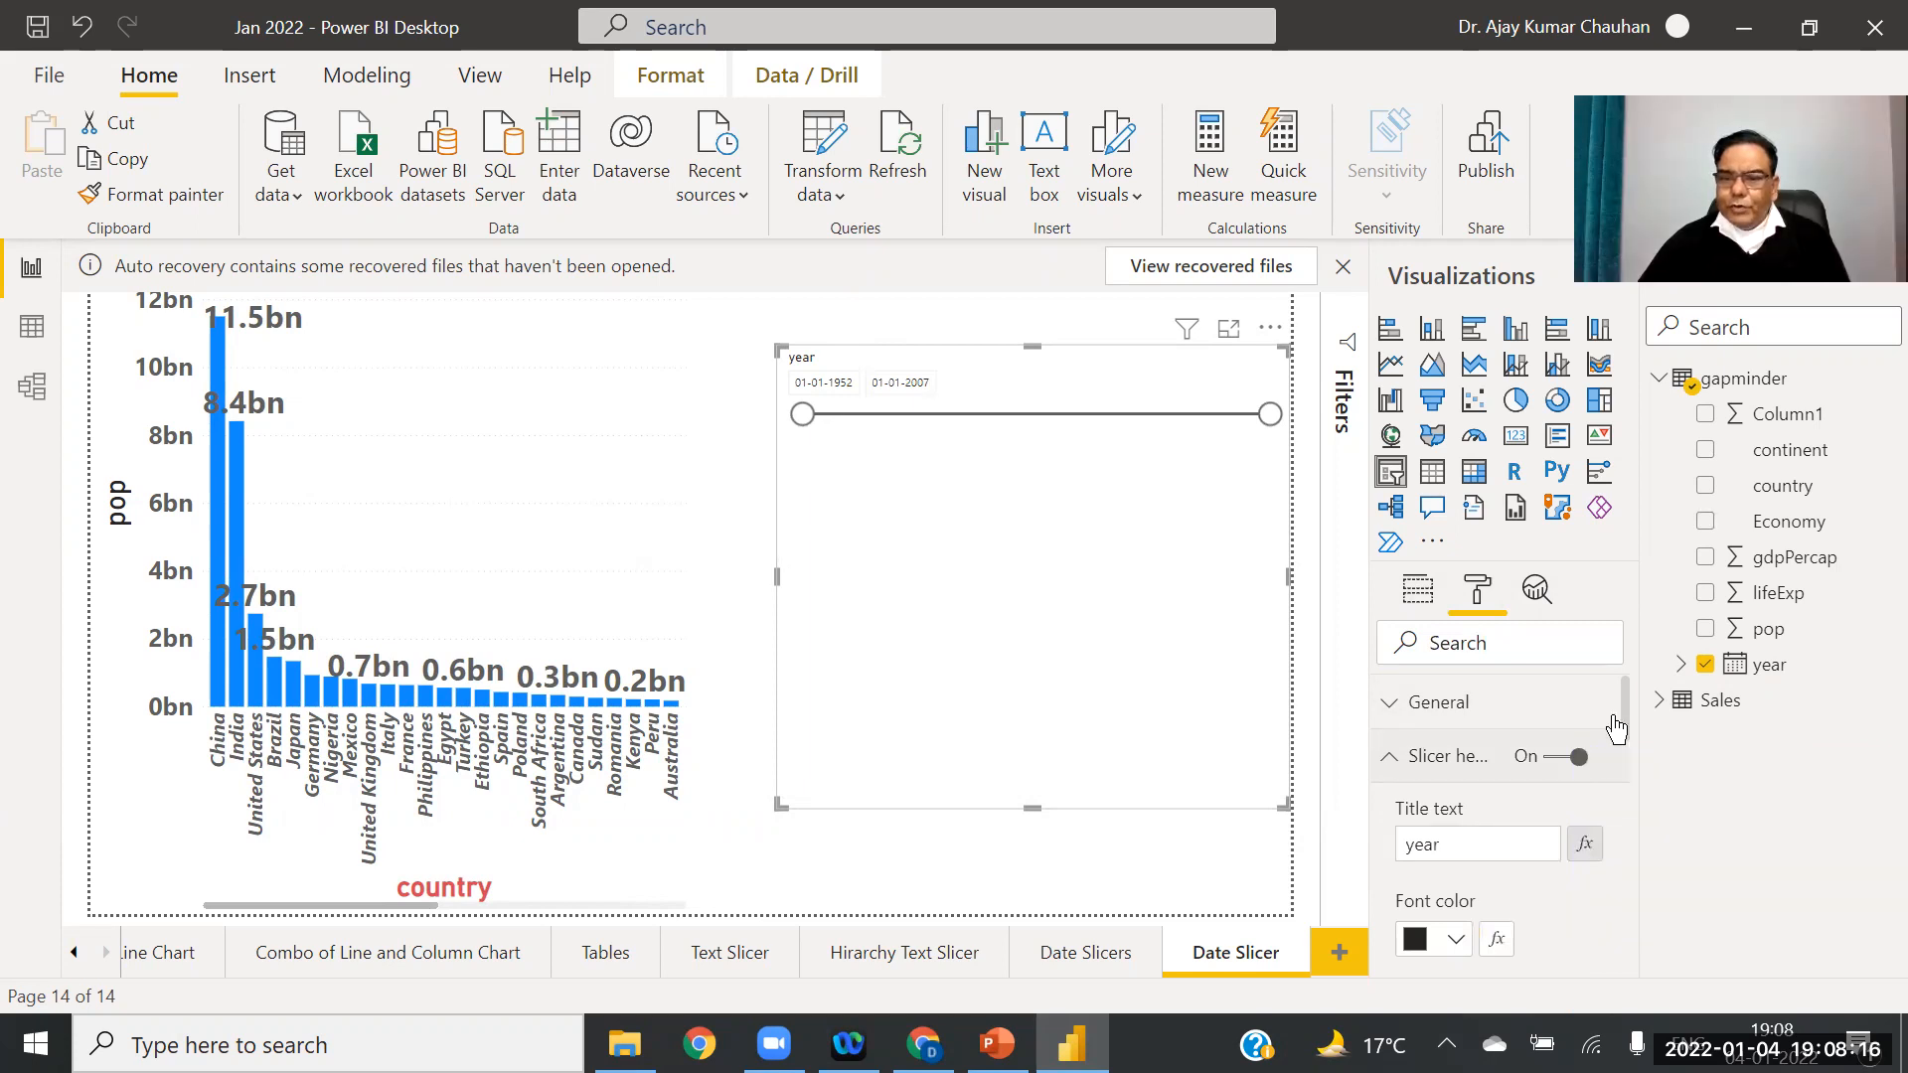
scroll(1615, 740, down, 5)
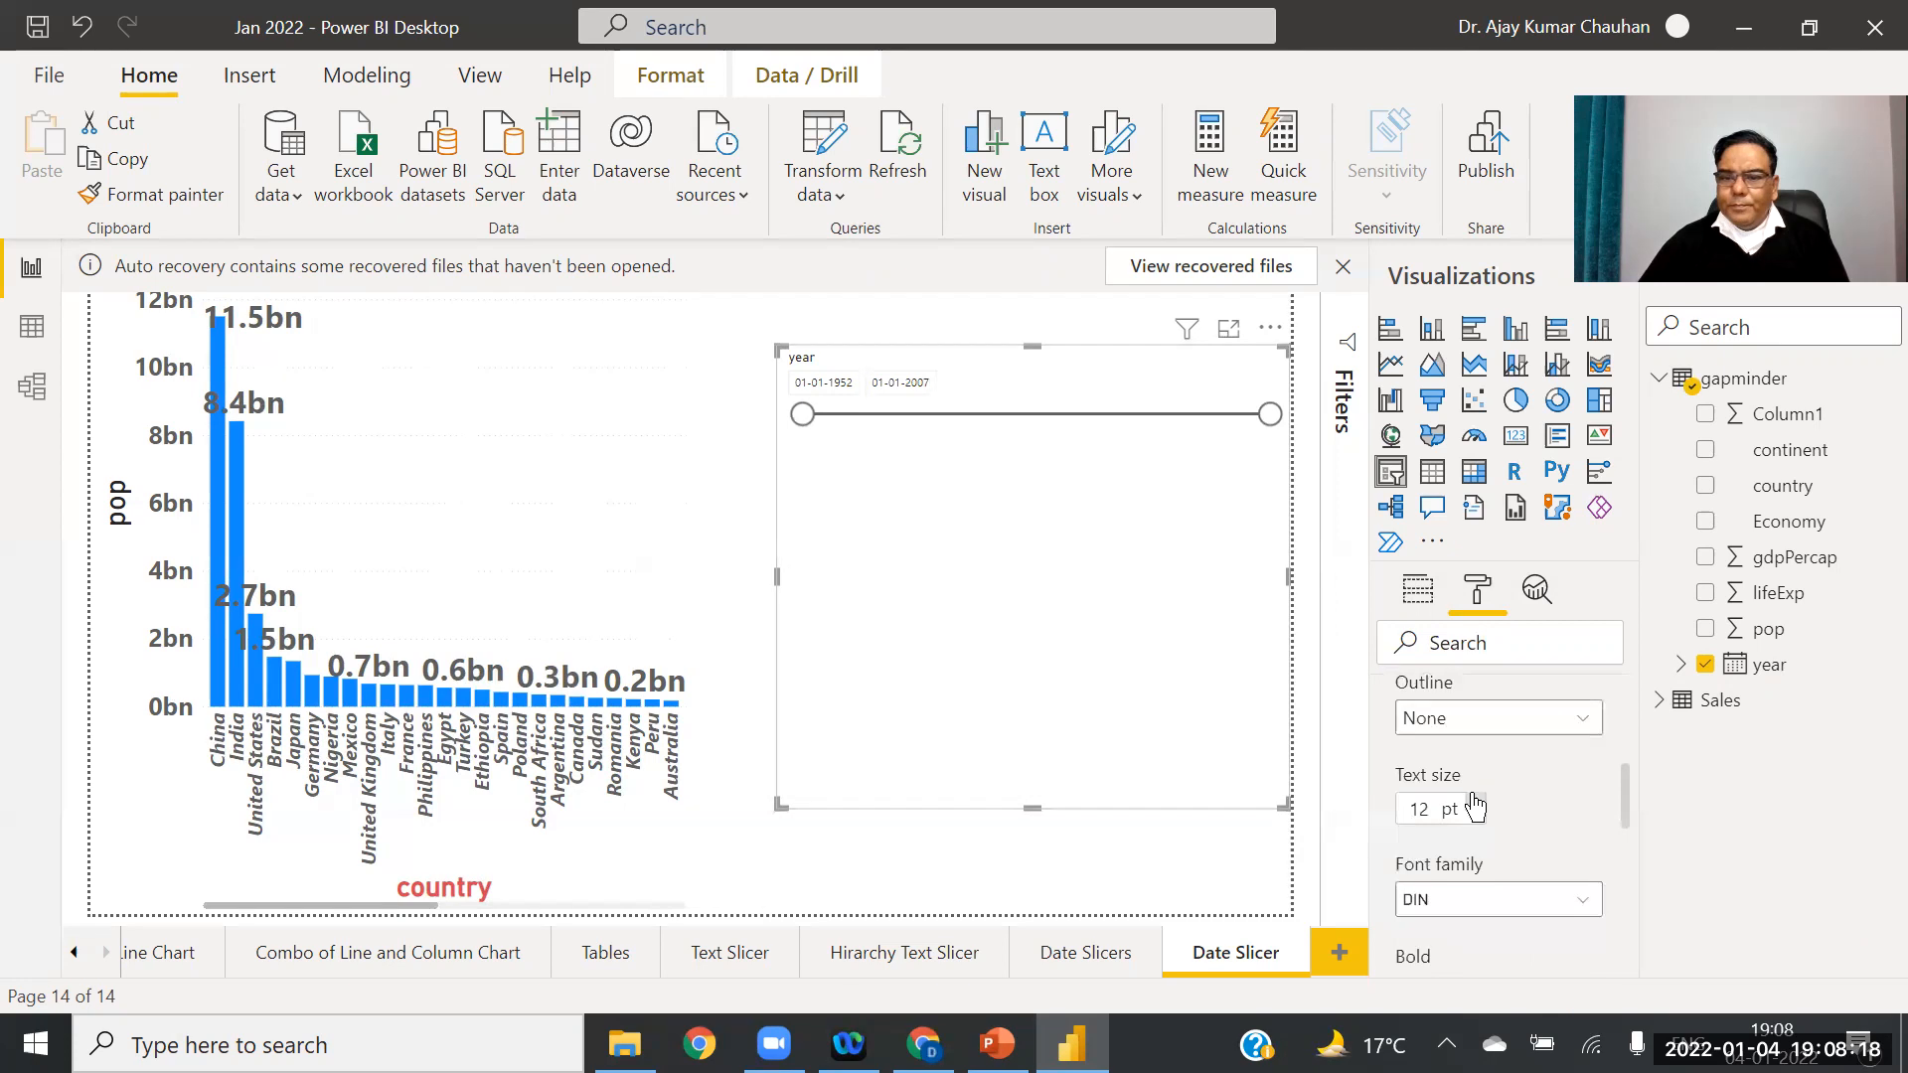
click(1476, 801)
click(1476, 801)
click(1476, 802)
click(1476, 801)
click(1476, 801)
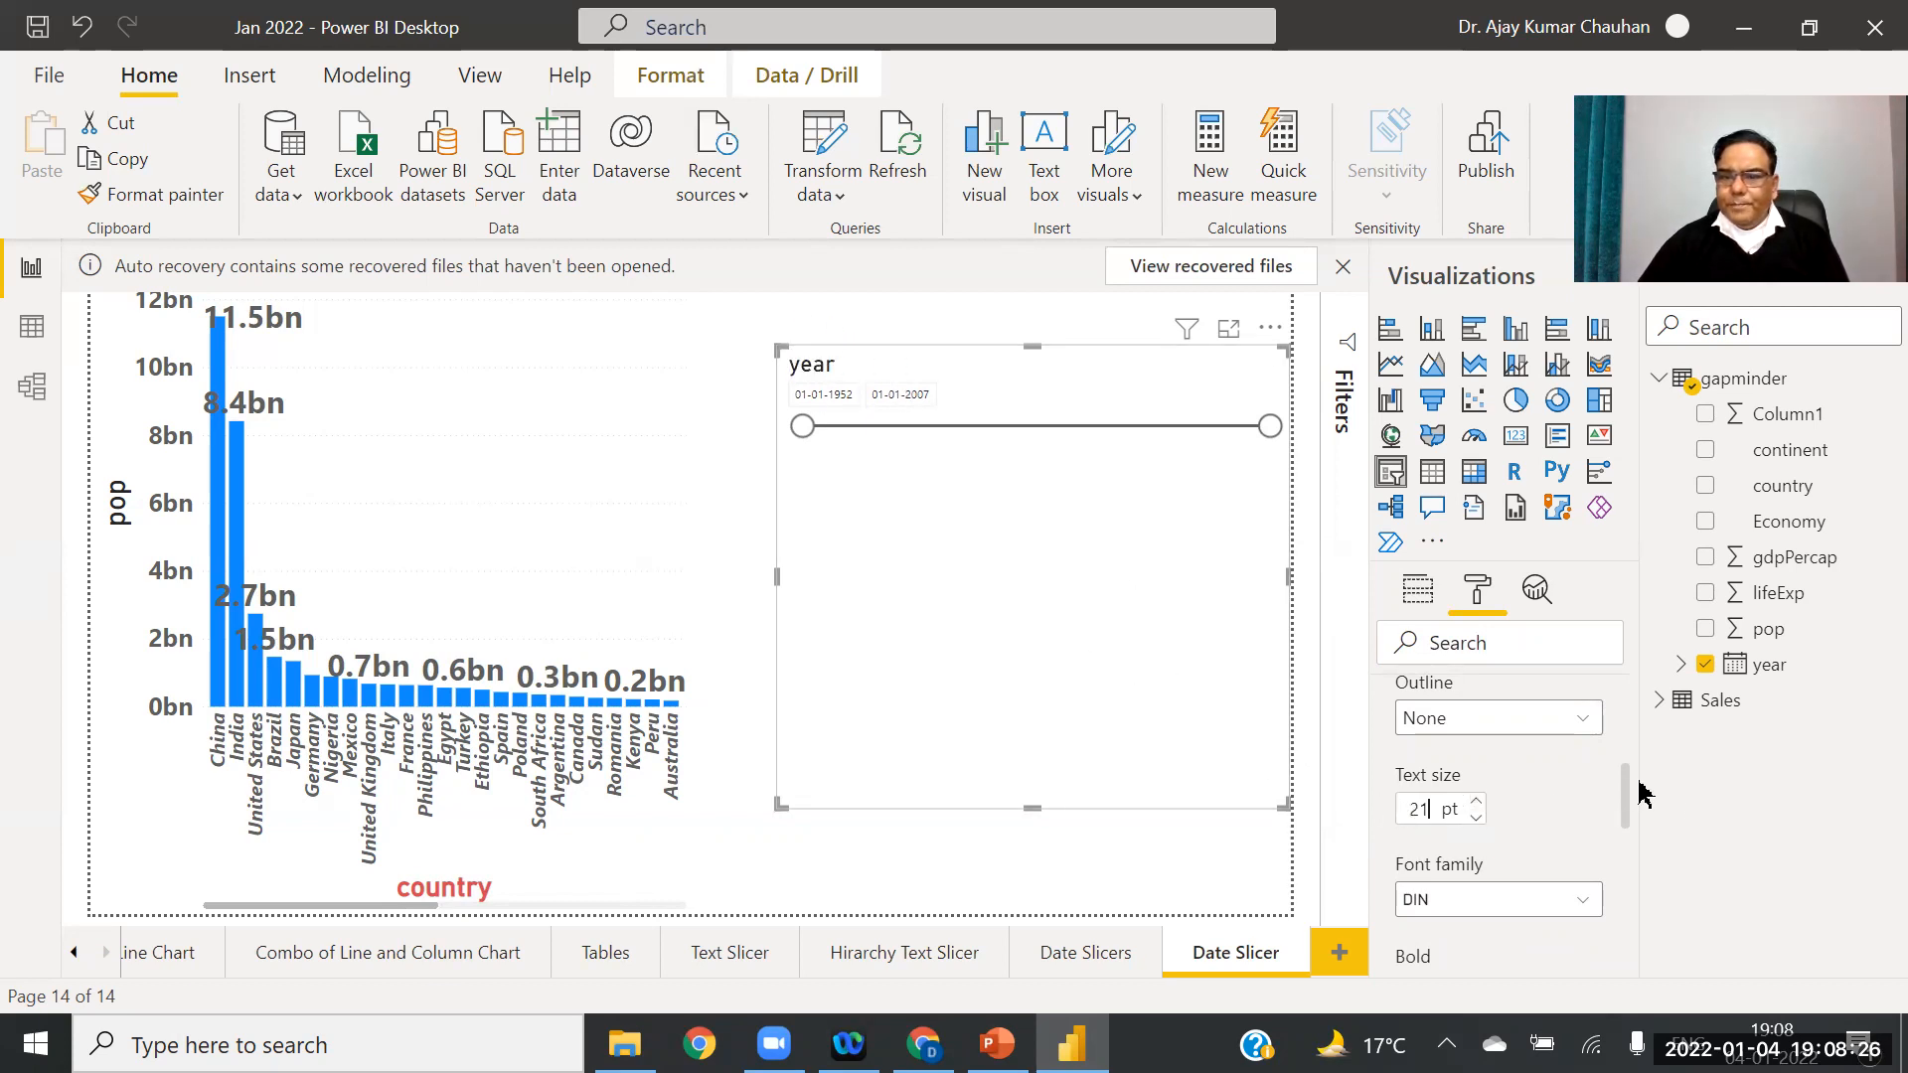
drag(1627, 795, 1628, 840)
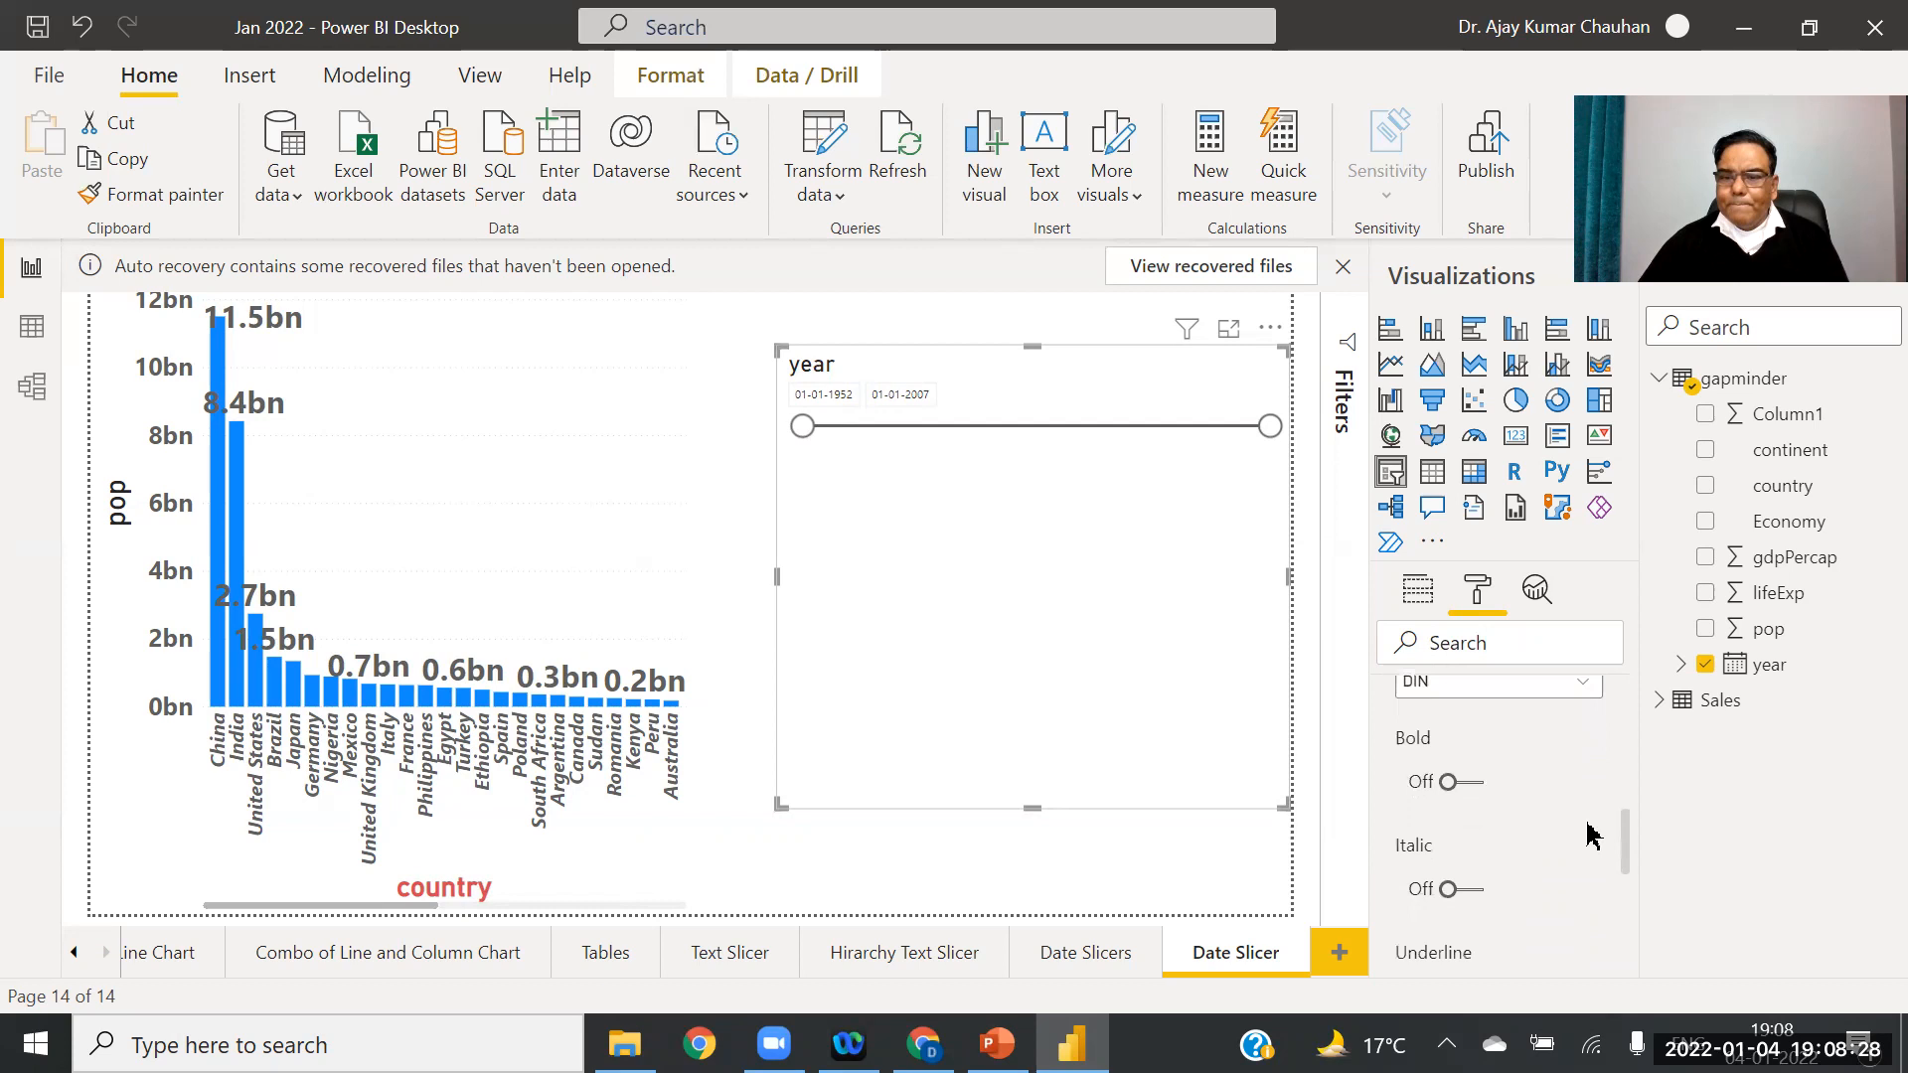
click(1482, 785)
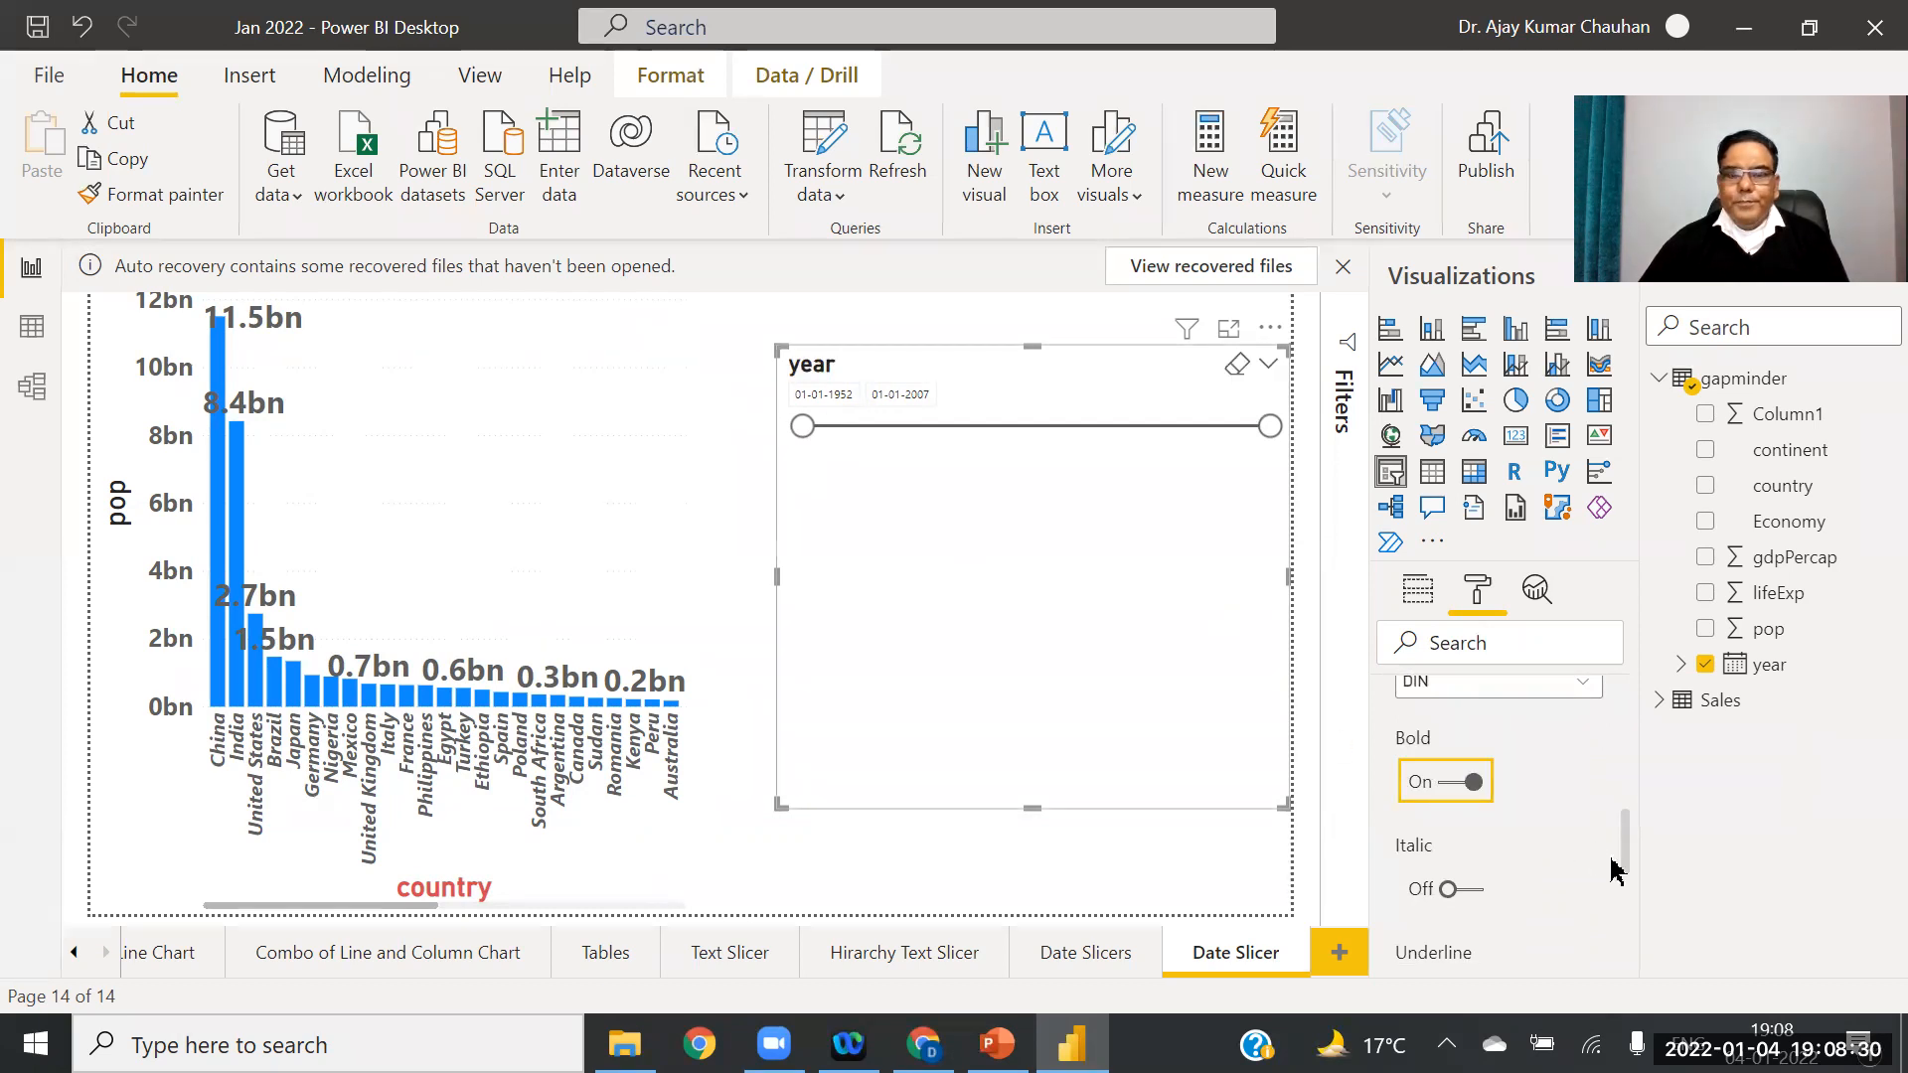
drag(1623, 839, 1633, 923)
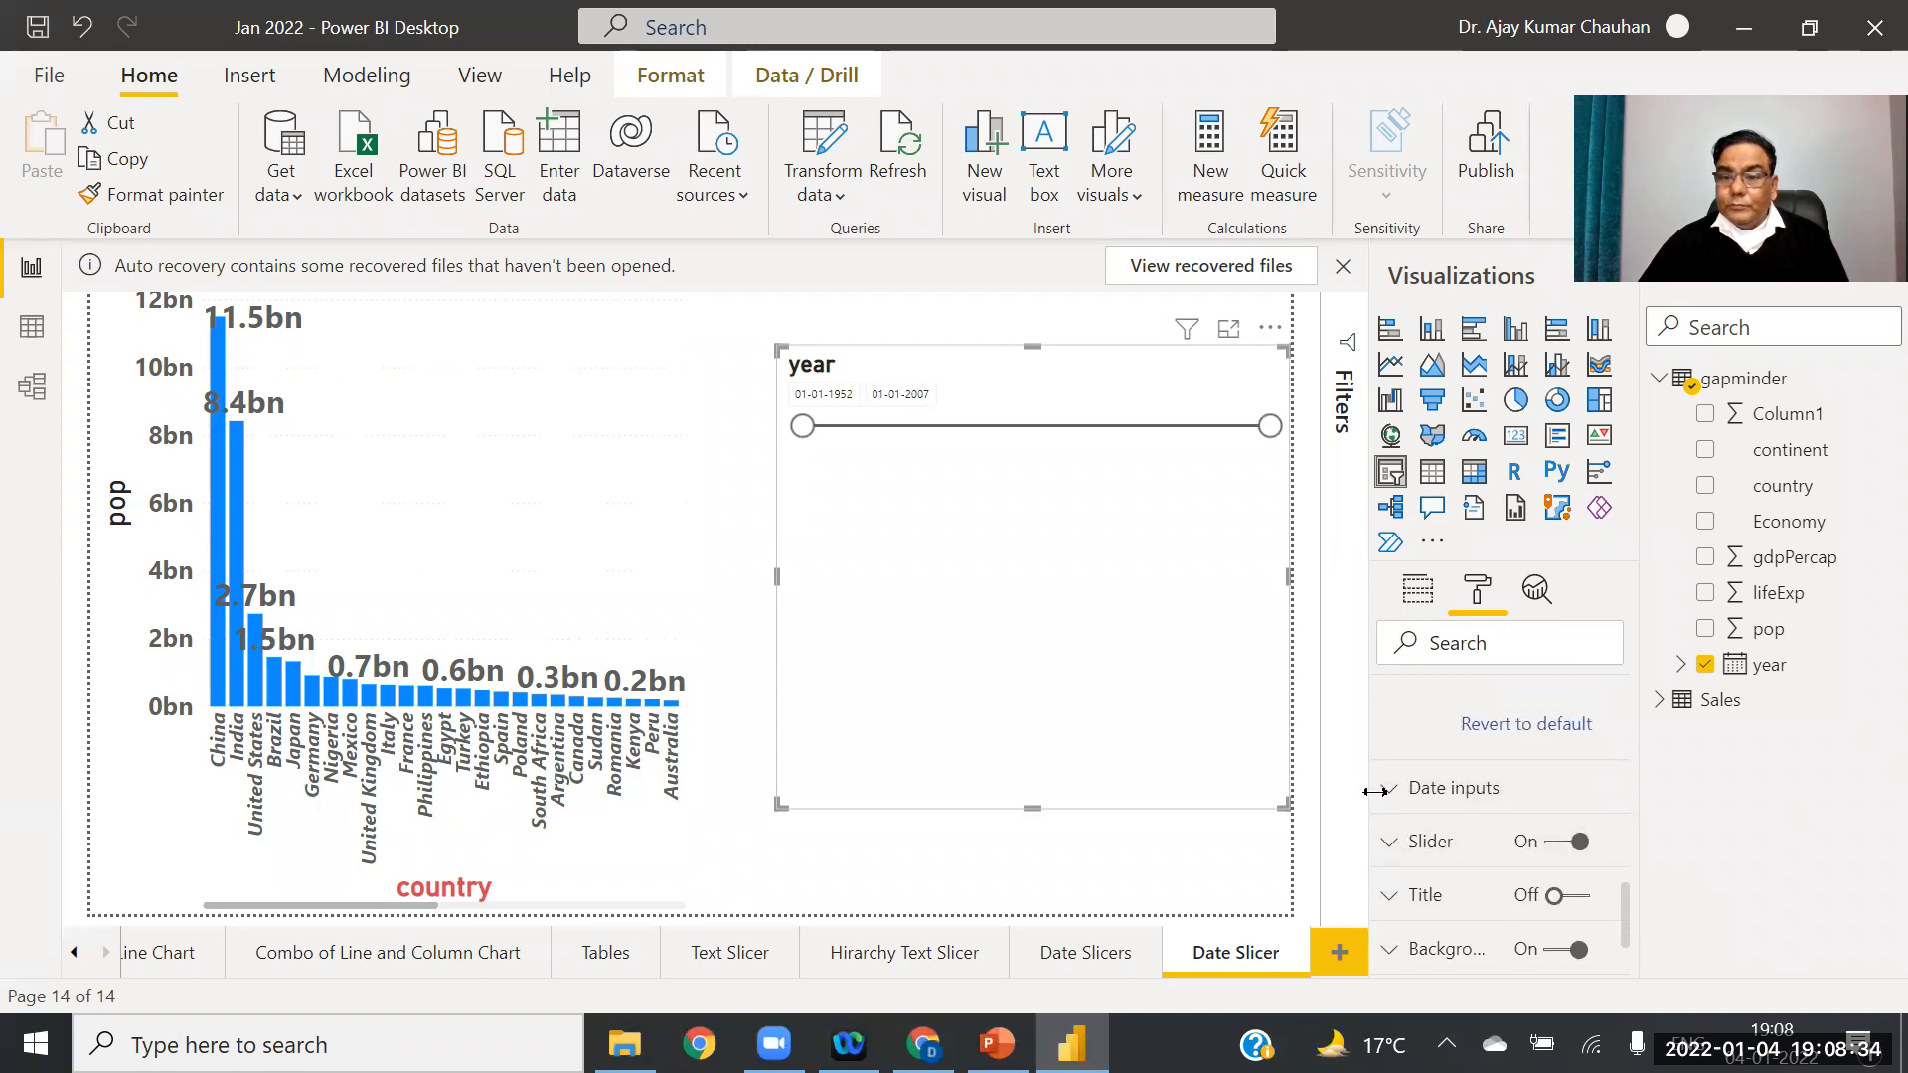
Step: Raise the year slicer's date input text size to 19 pt
click(1392, 795)
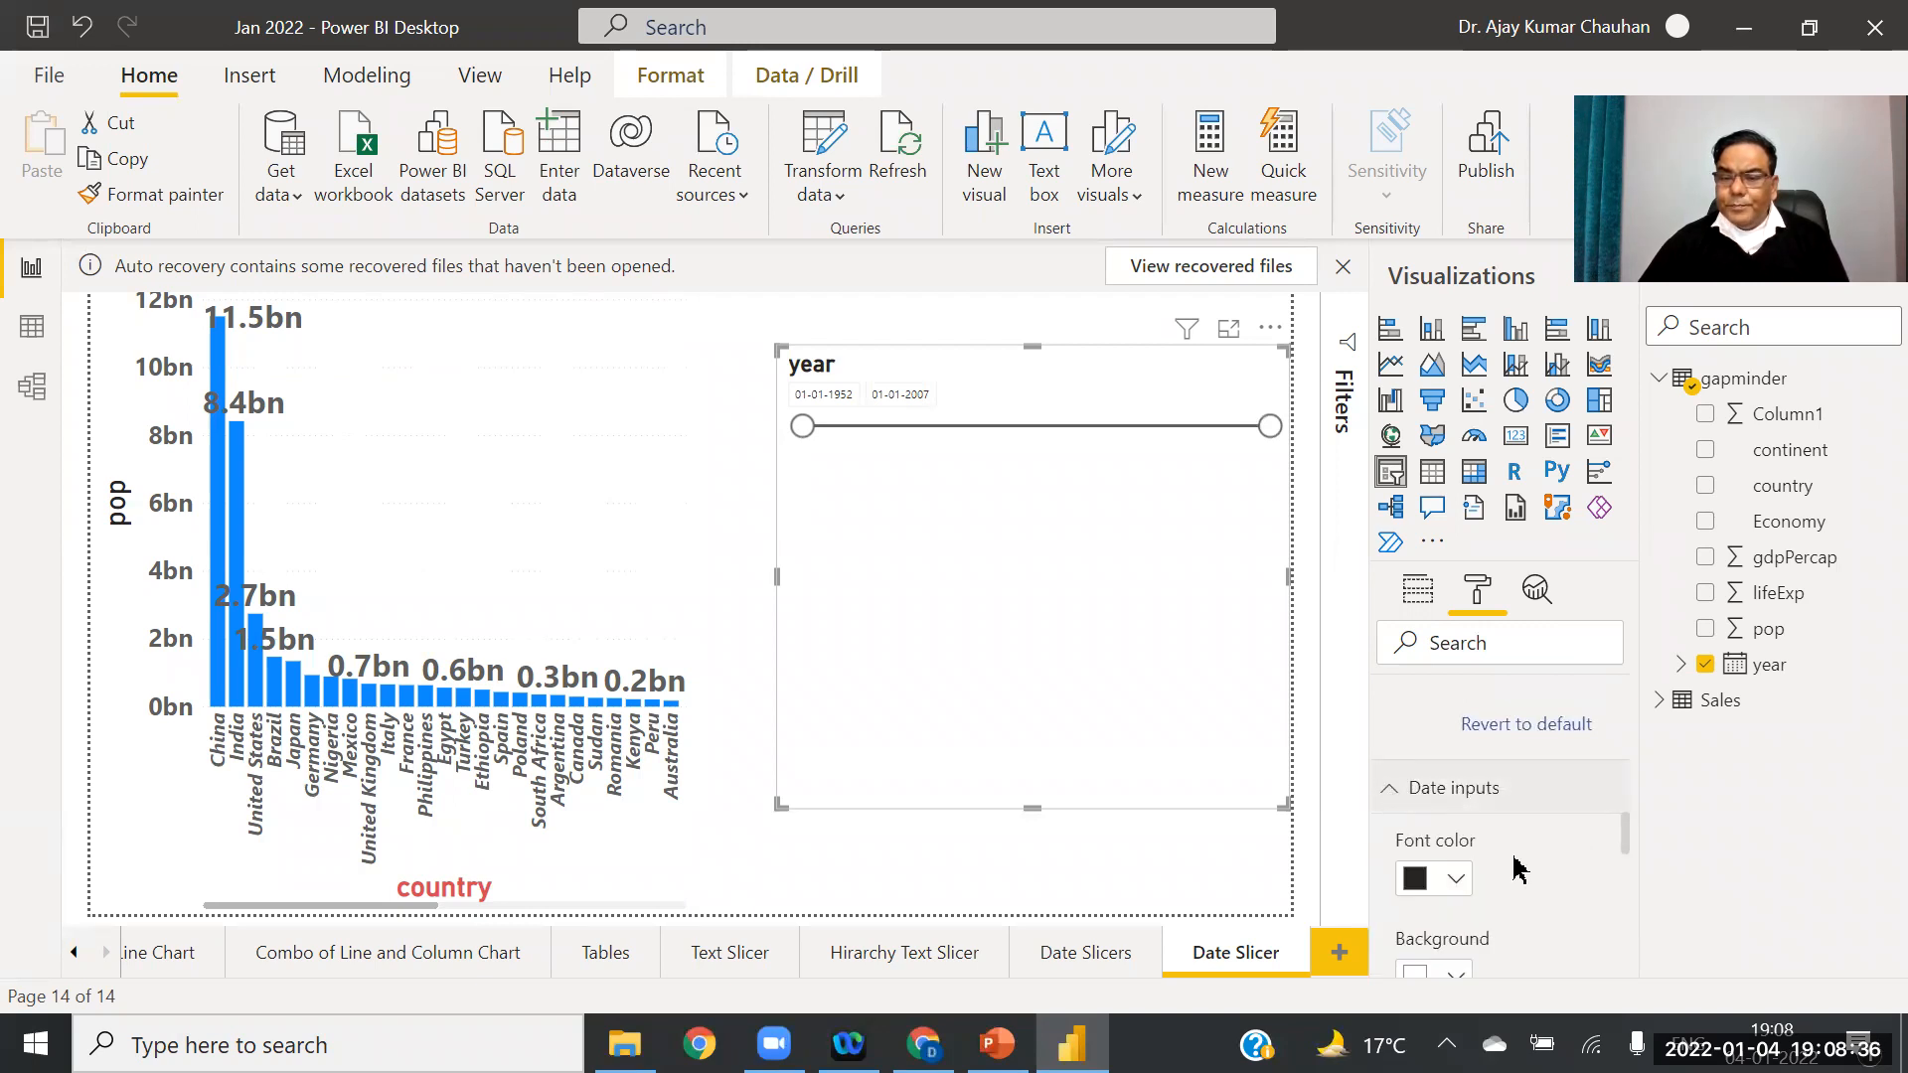
drag(1633, 835, 1633, 855)
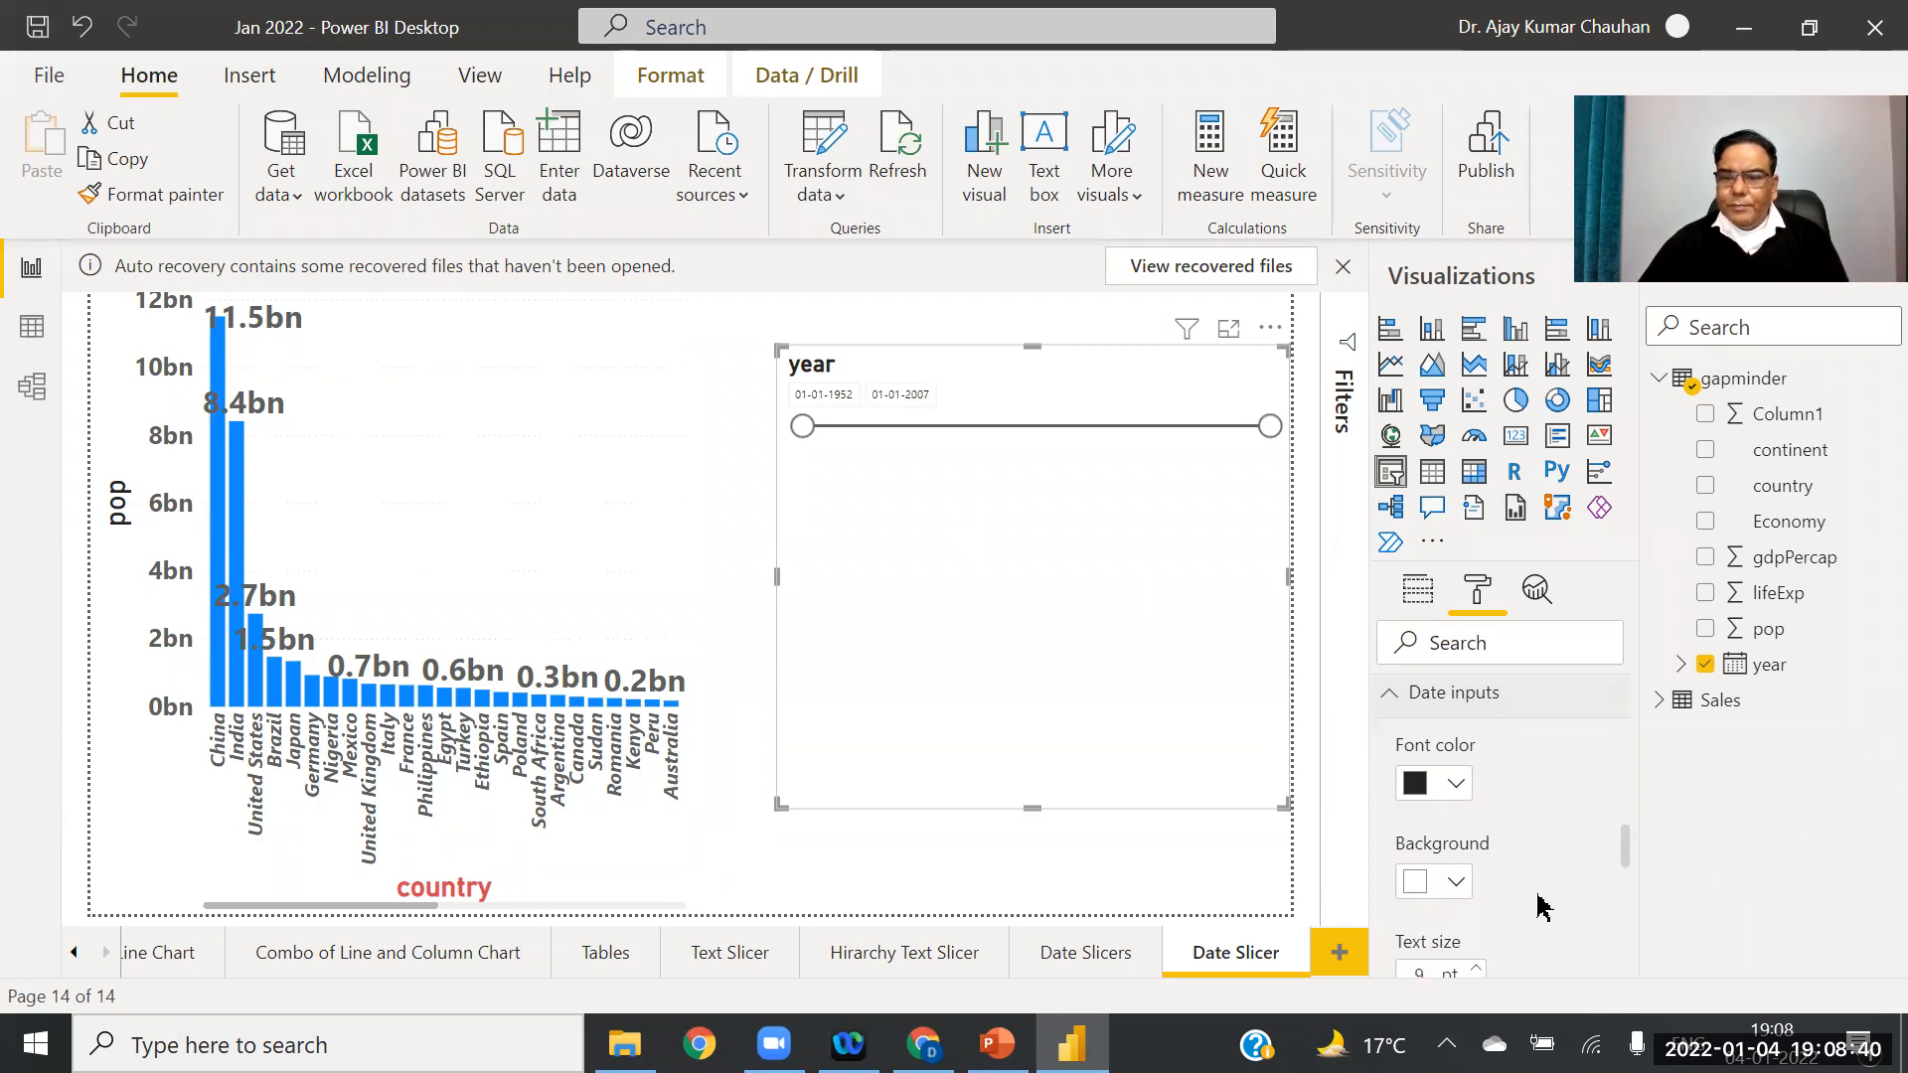
scroll(1630, 855, down, 3)
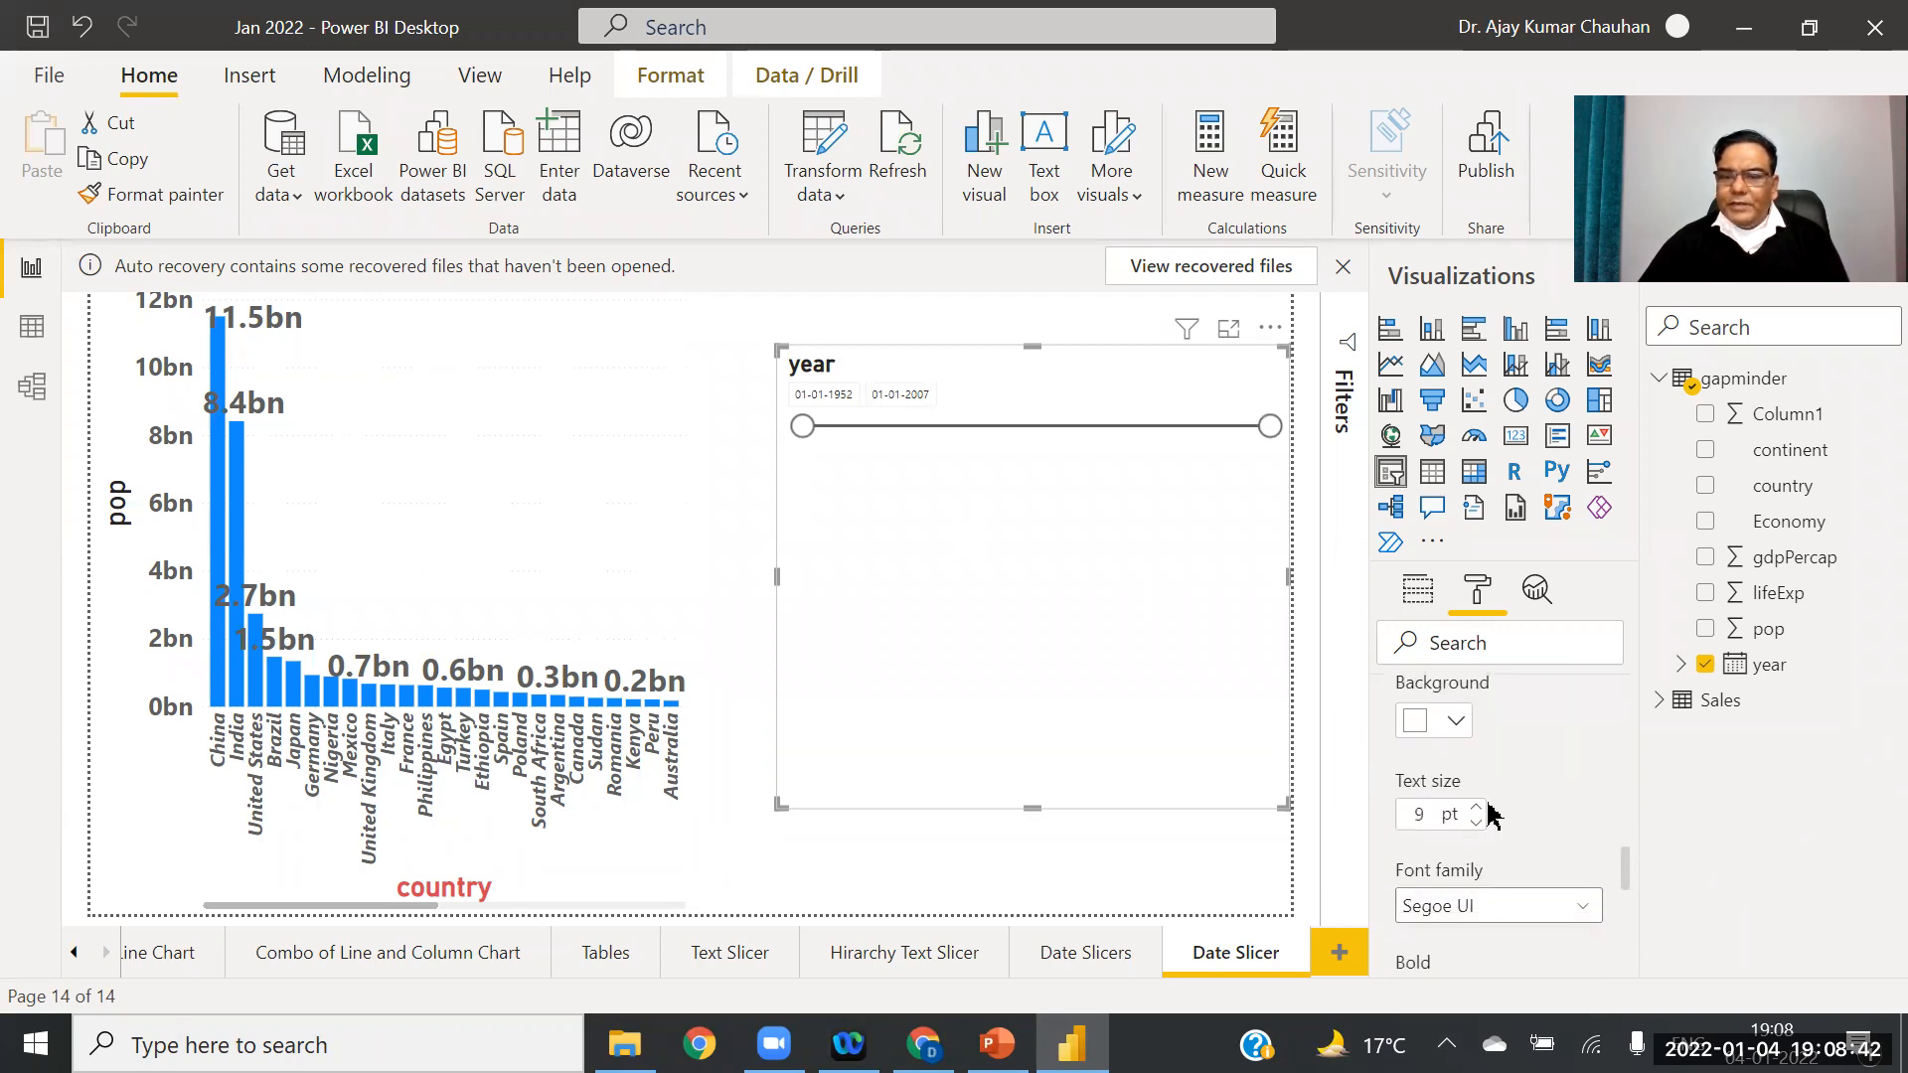
click(1478, 809)
click(1478, 809)
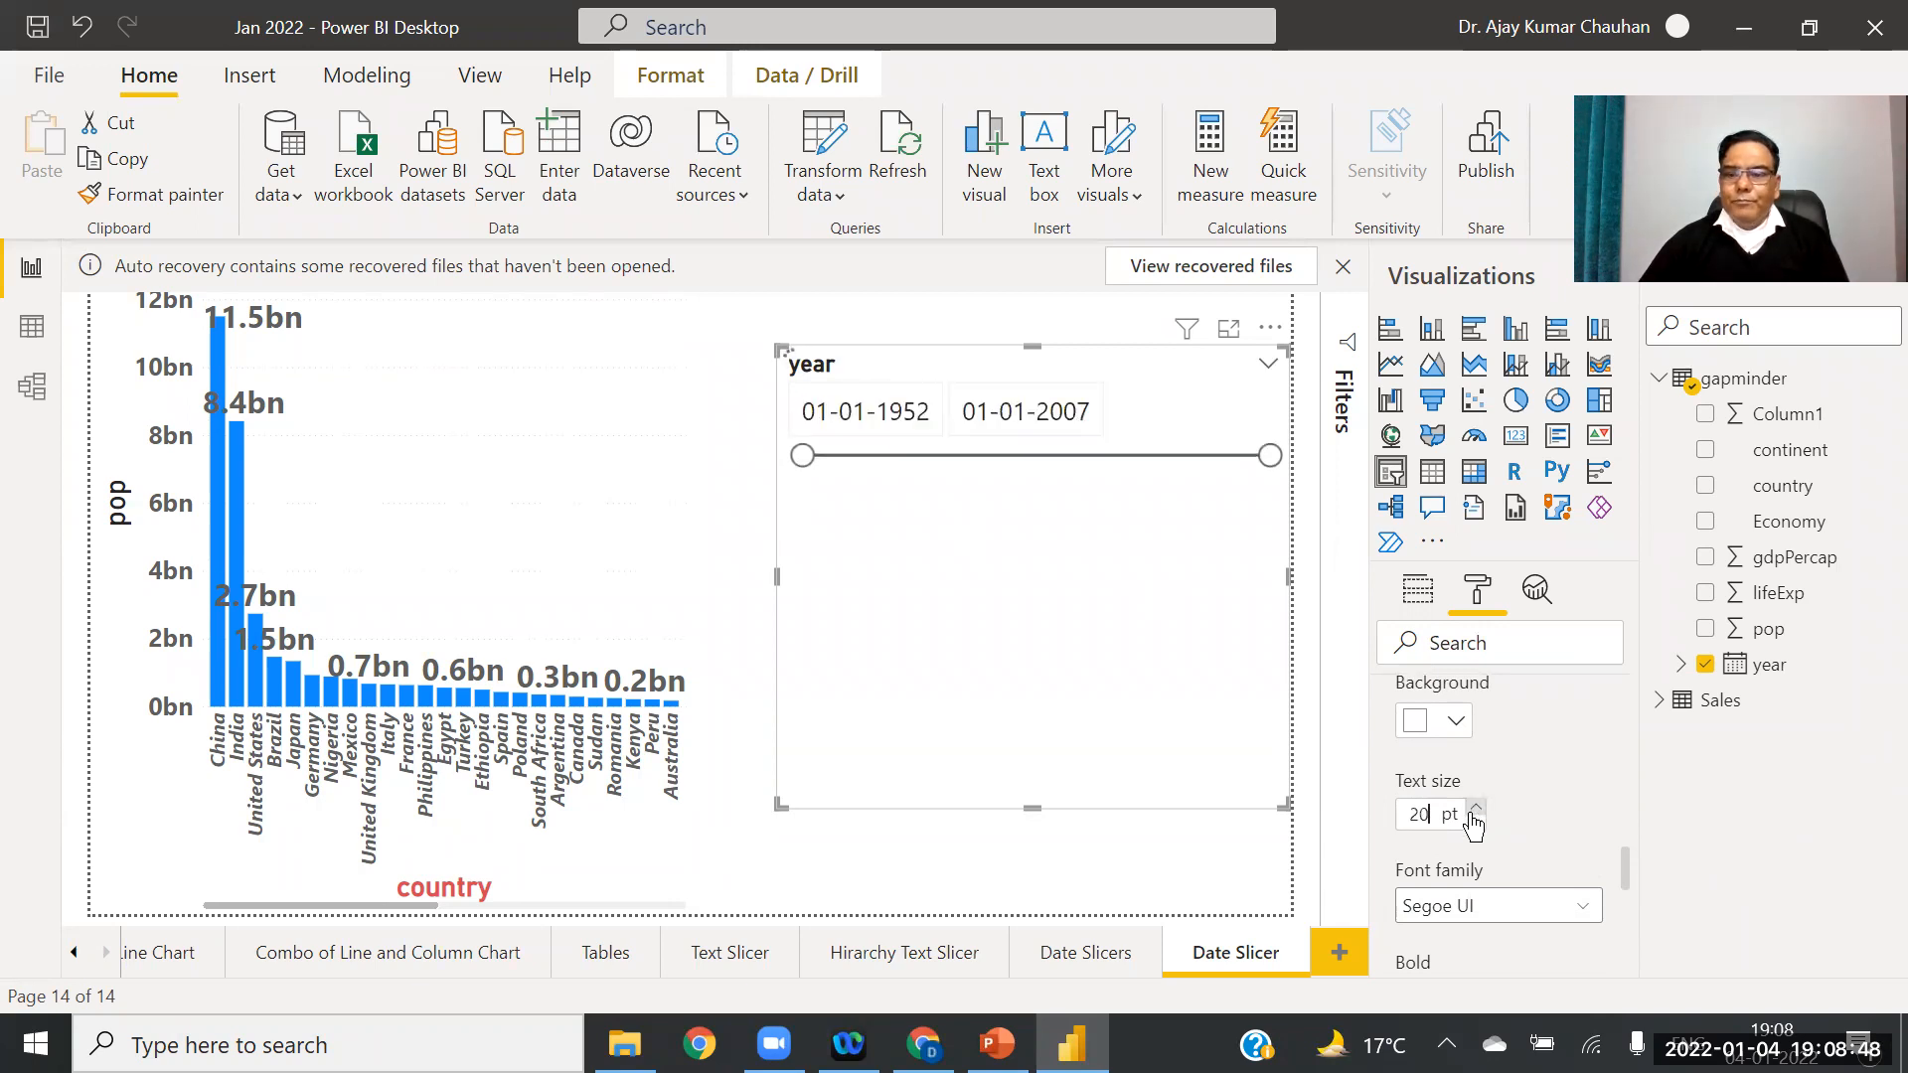
click(1477, 809)
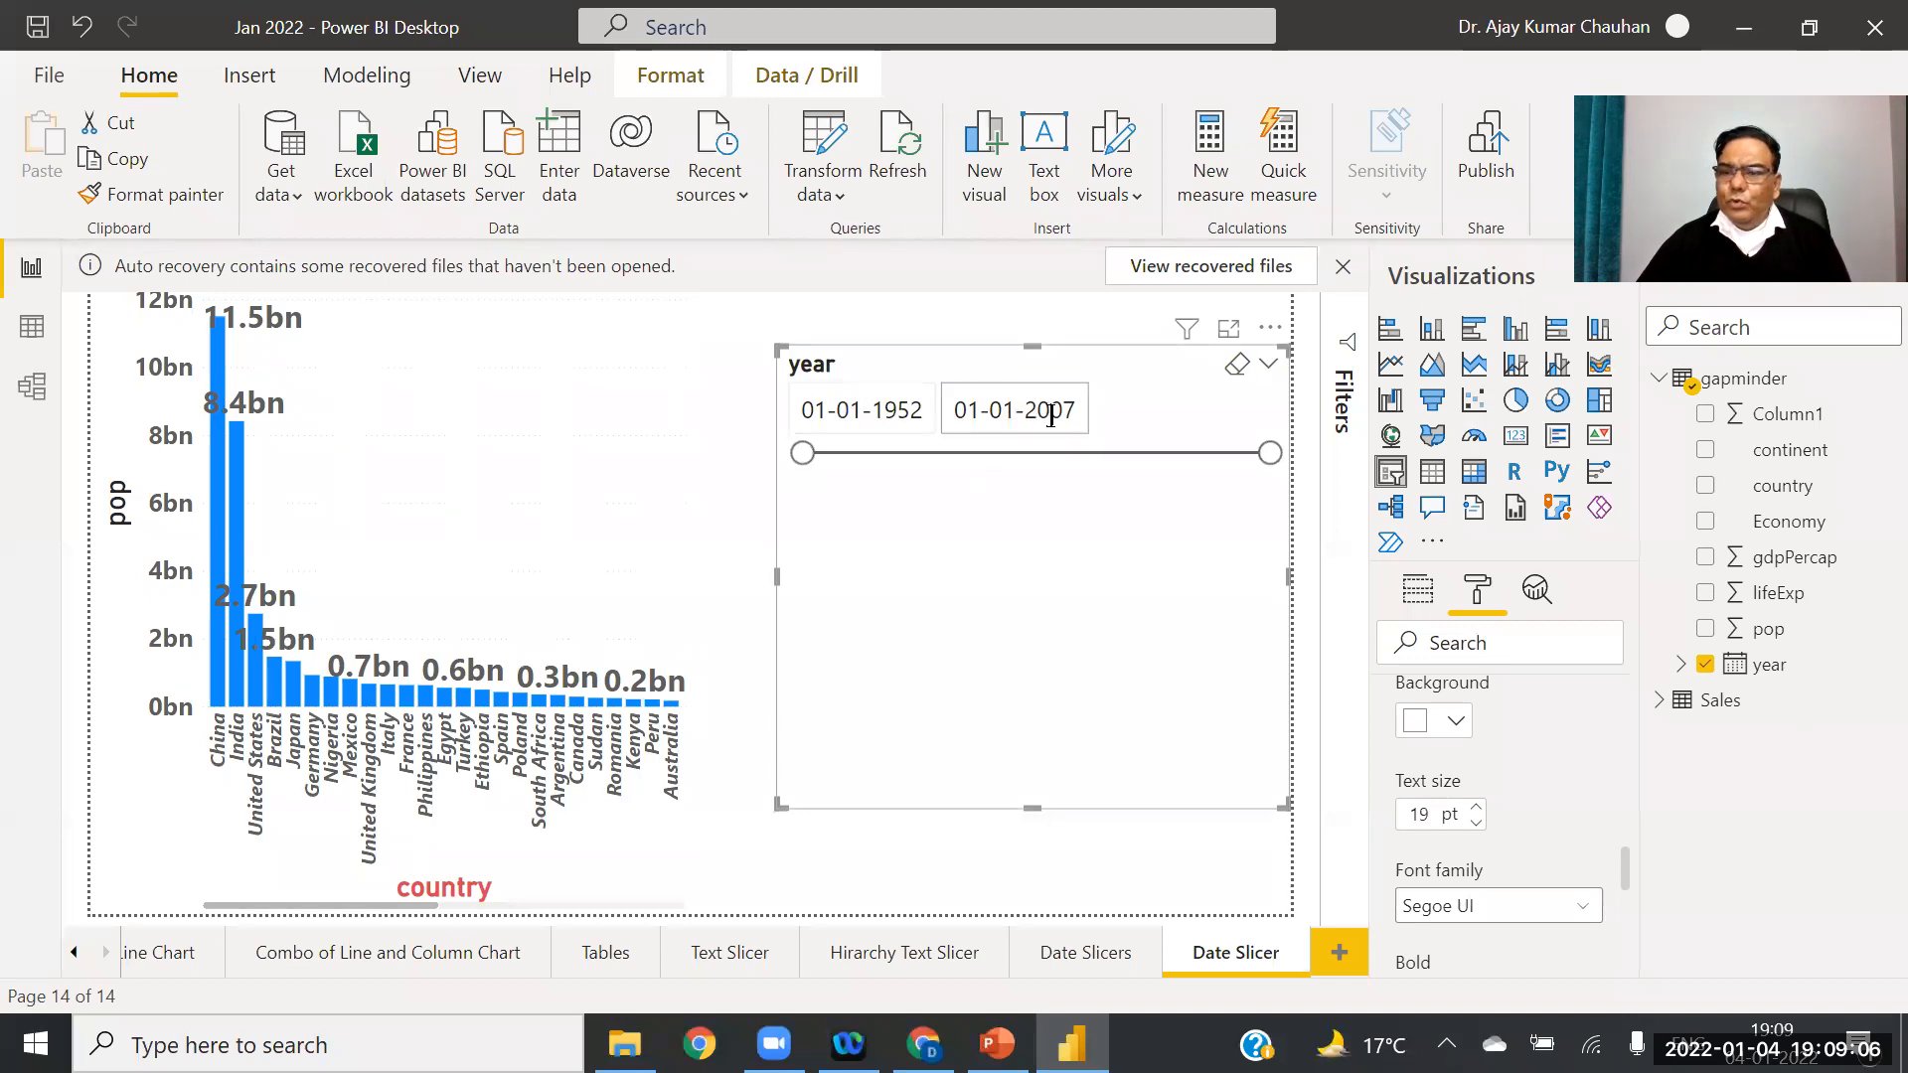
Step: Set a 1959 start date in the calendar, then slide the range to 15-08-1971 through 22-06-1989
click(859, 413)
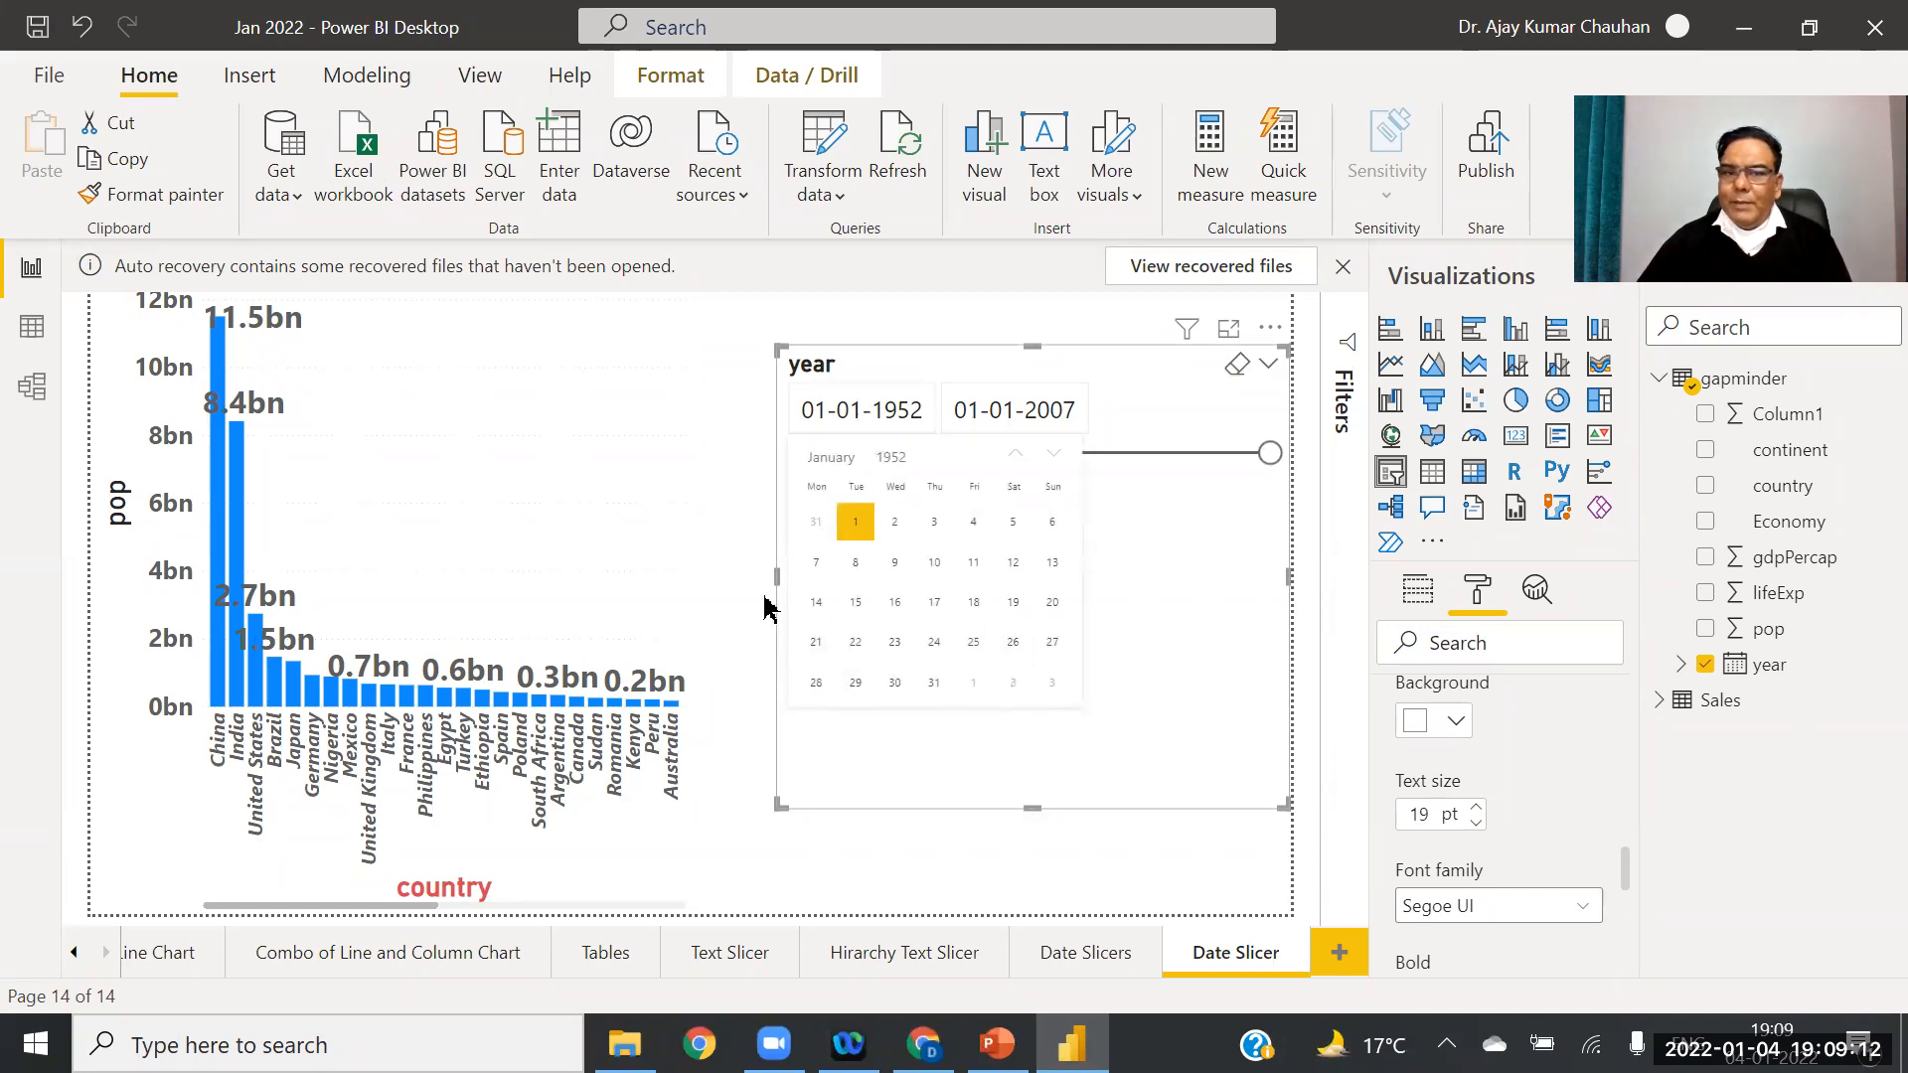
click(889, 459)
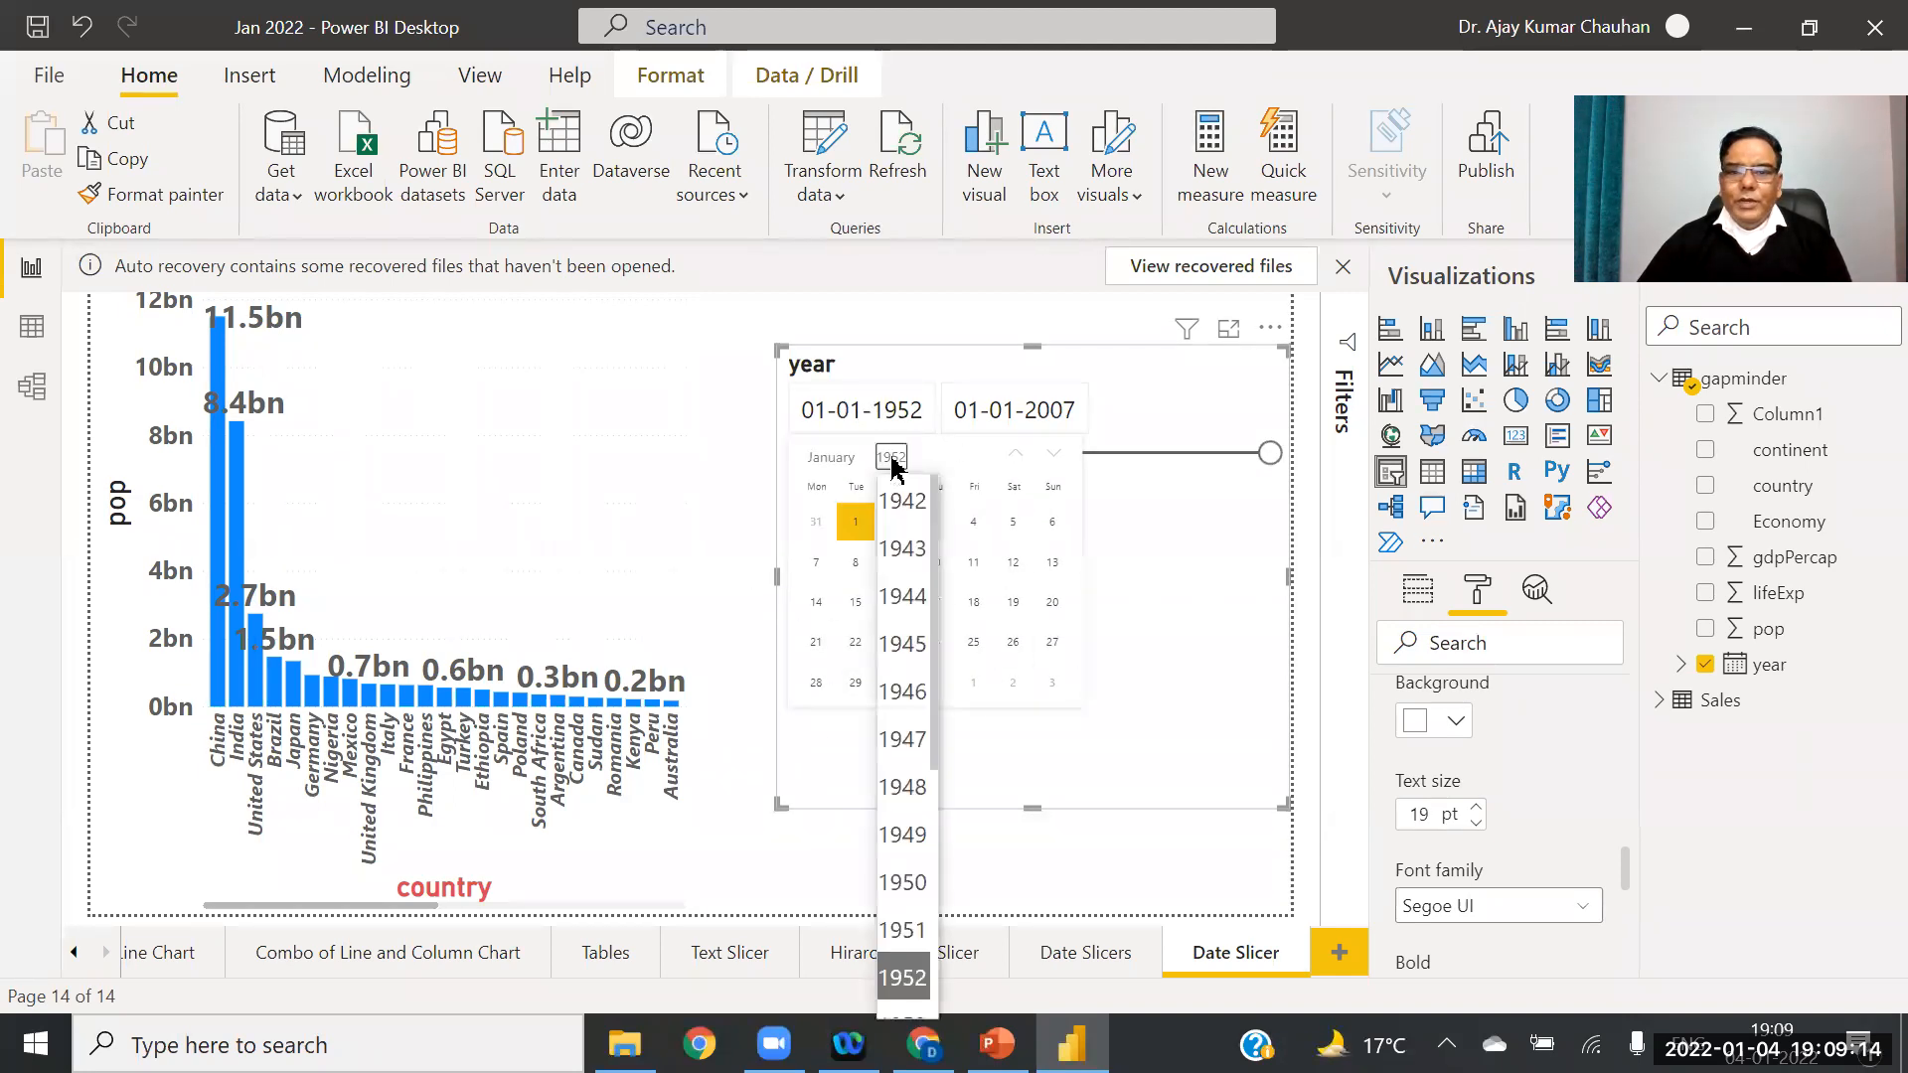
drag(937, 647, 901, 877)
click(901, 835)
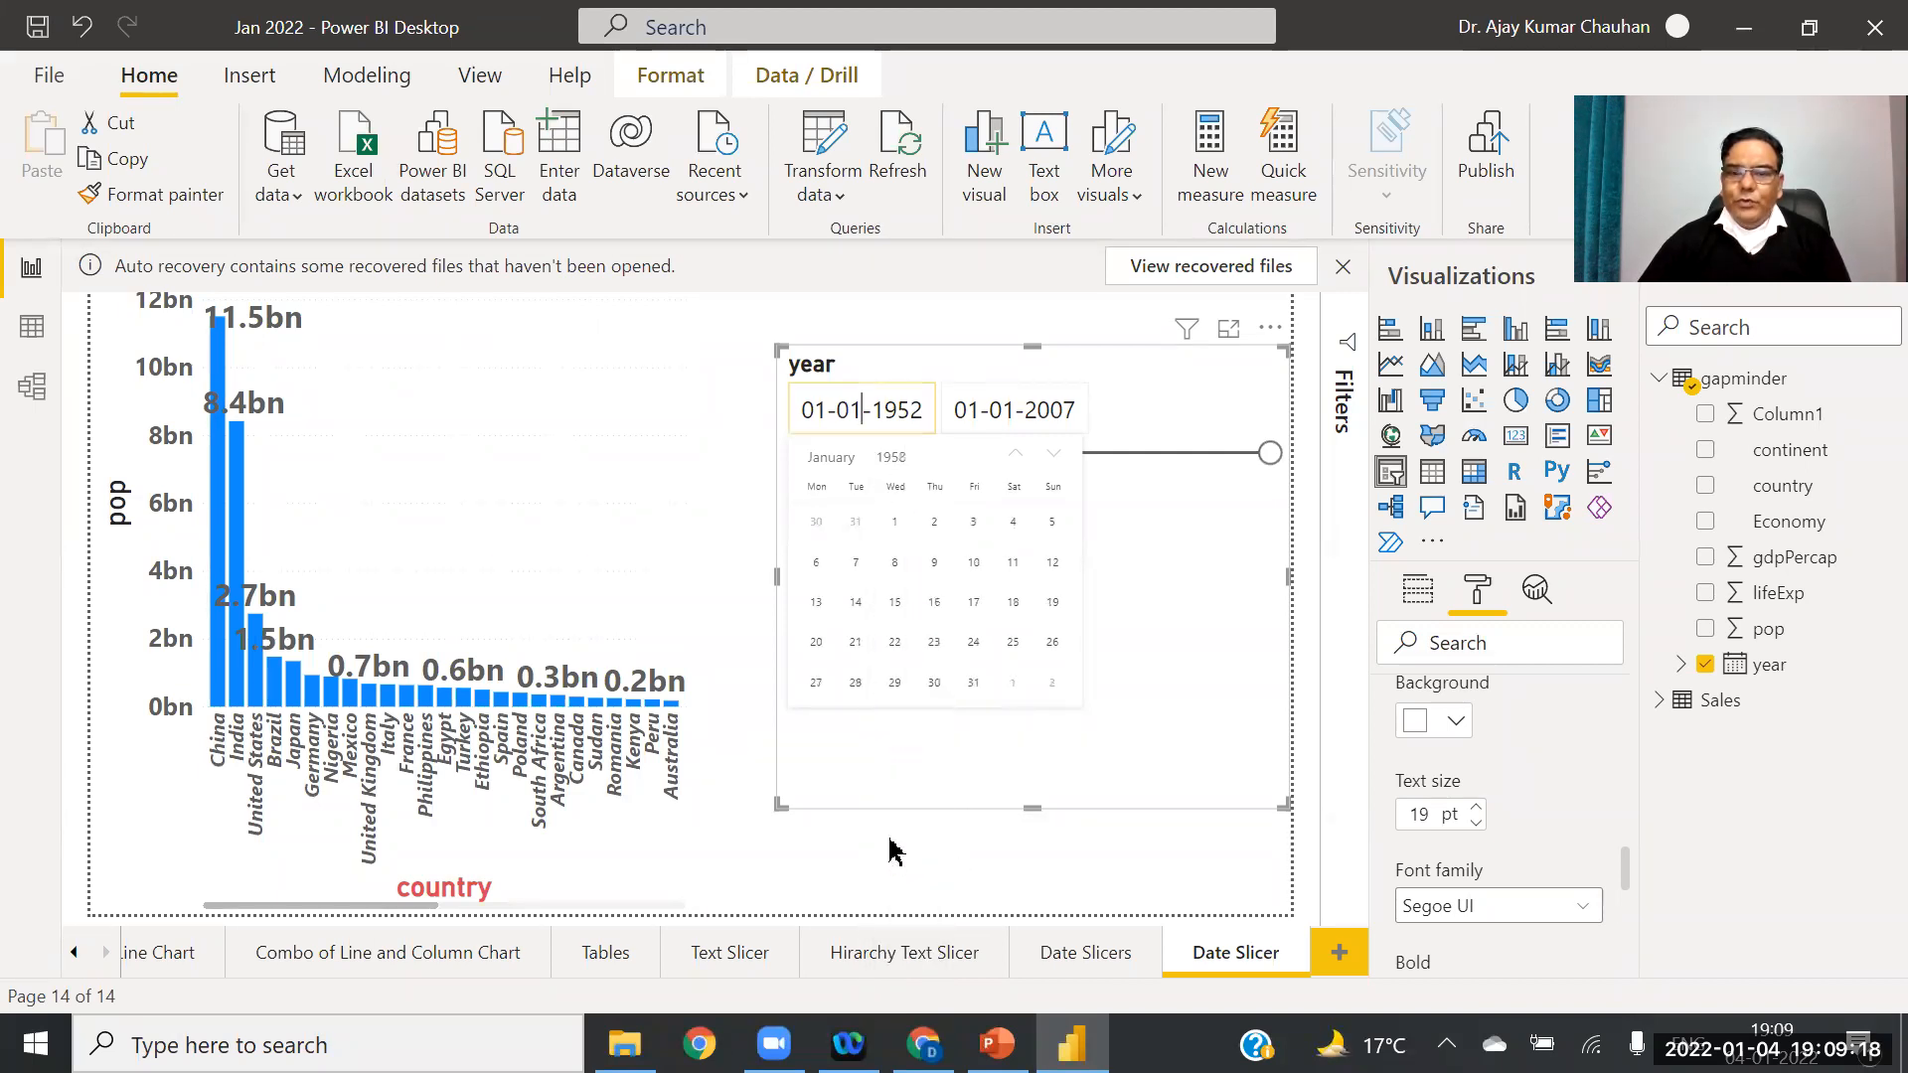
click(921, 419)
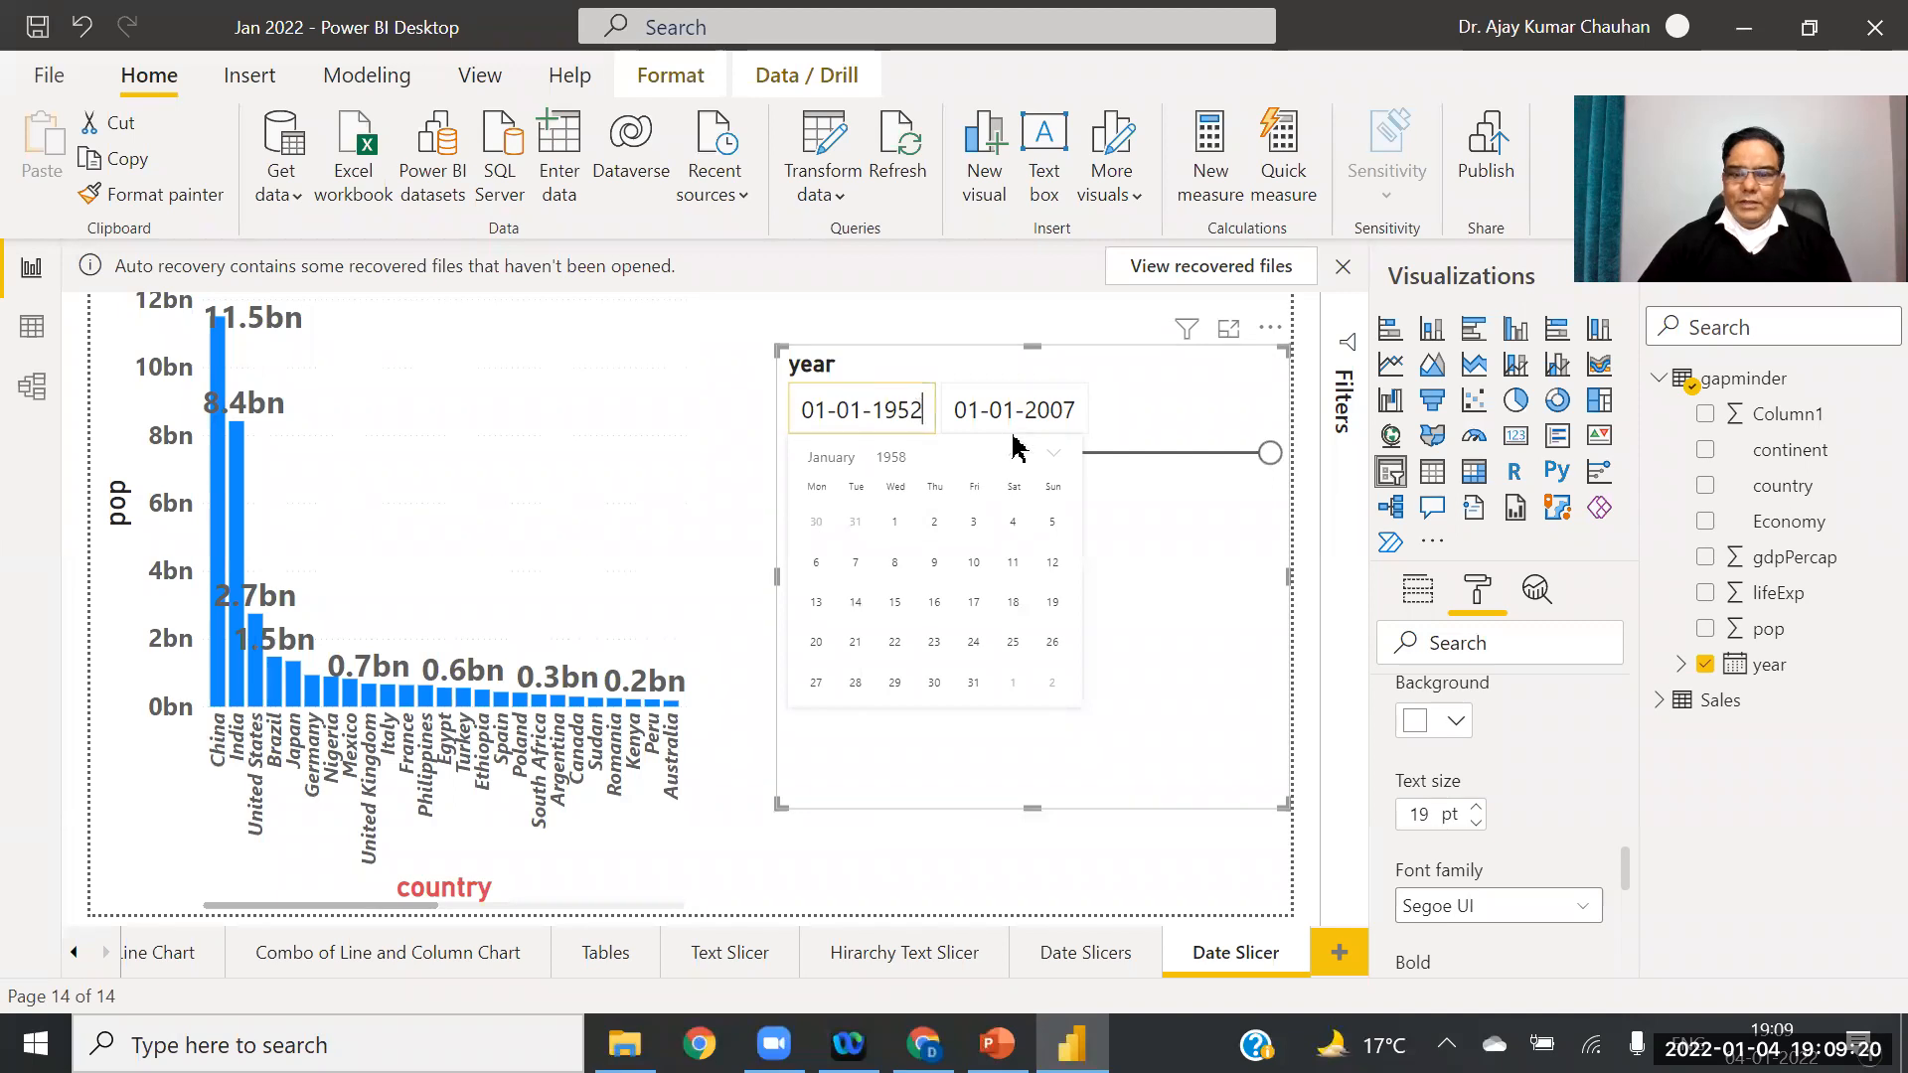
text(9)
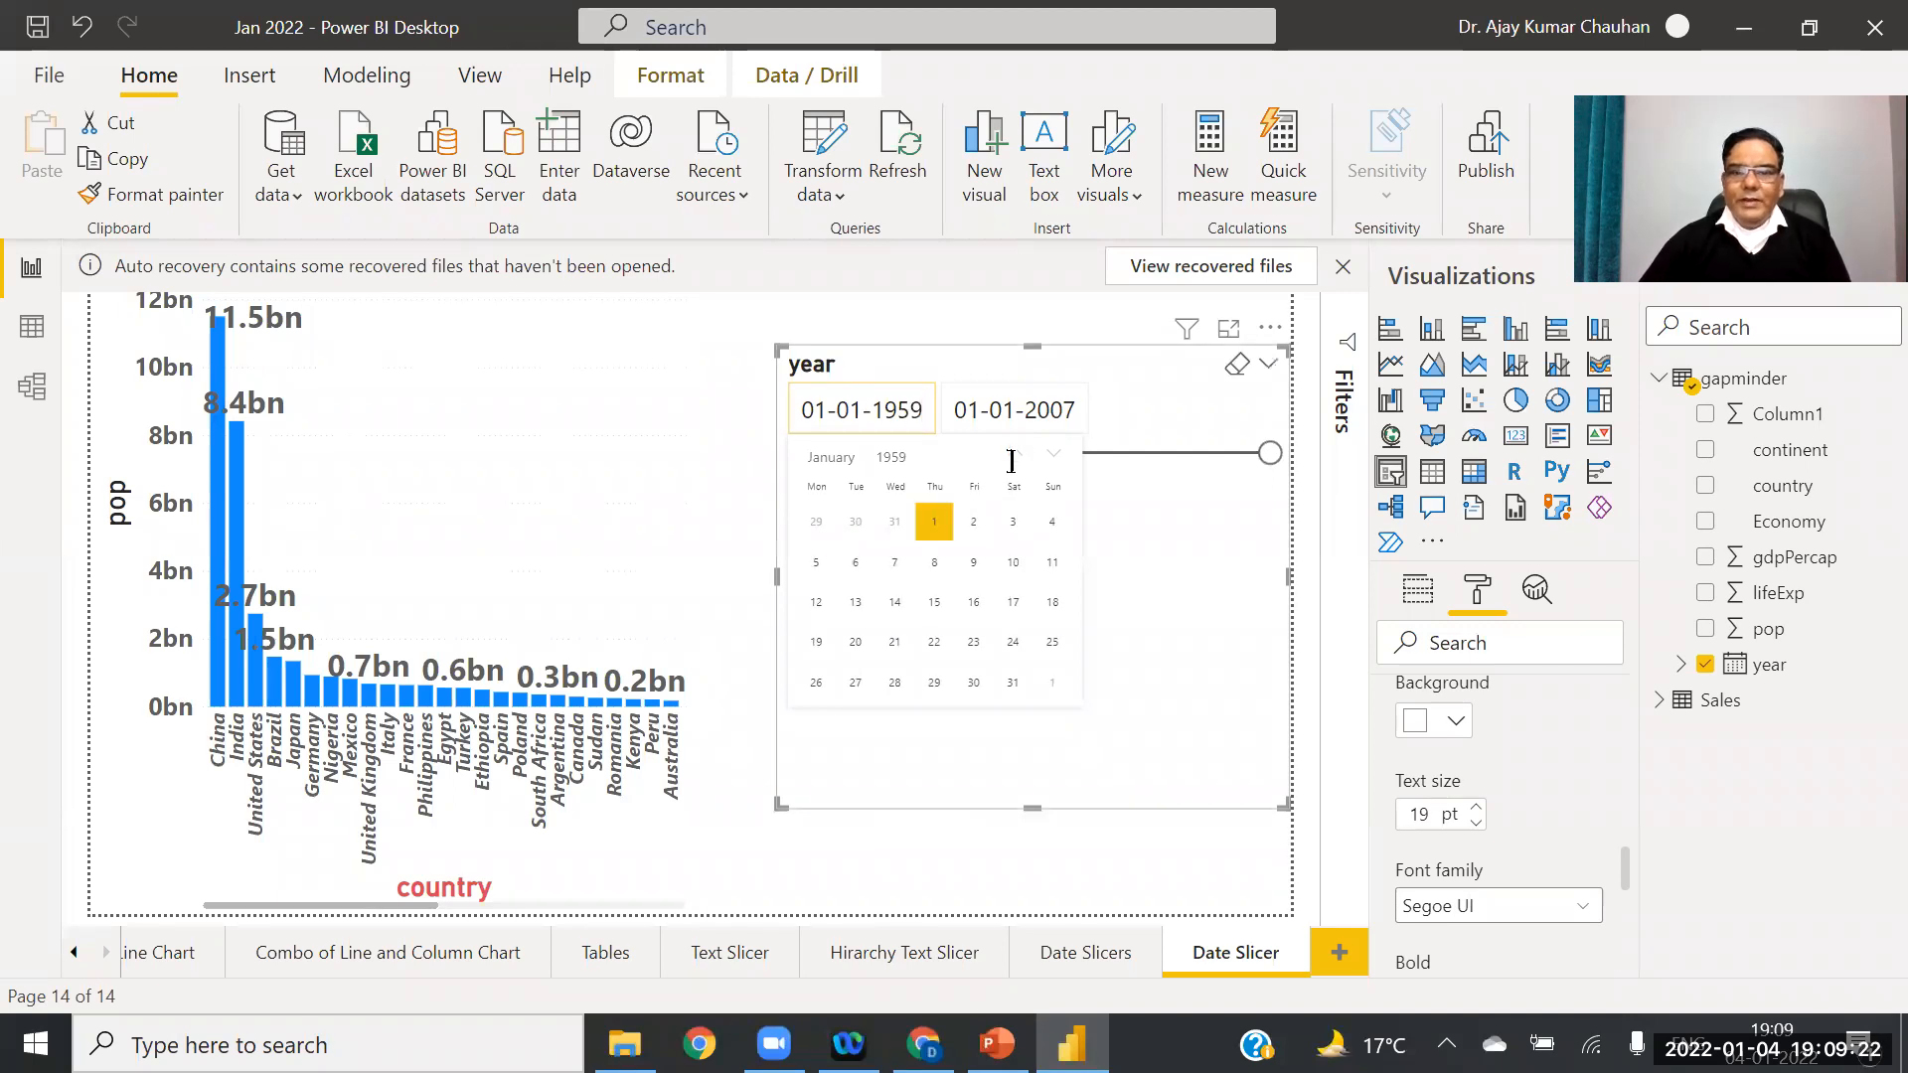
click(1071, 412)
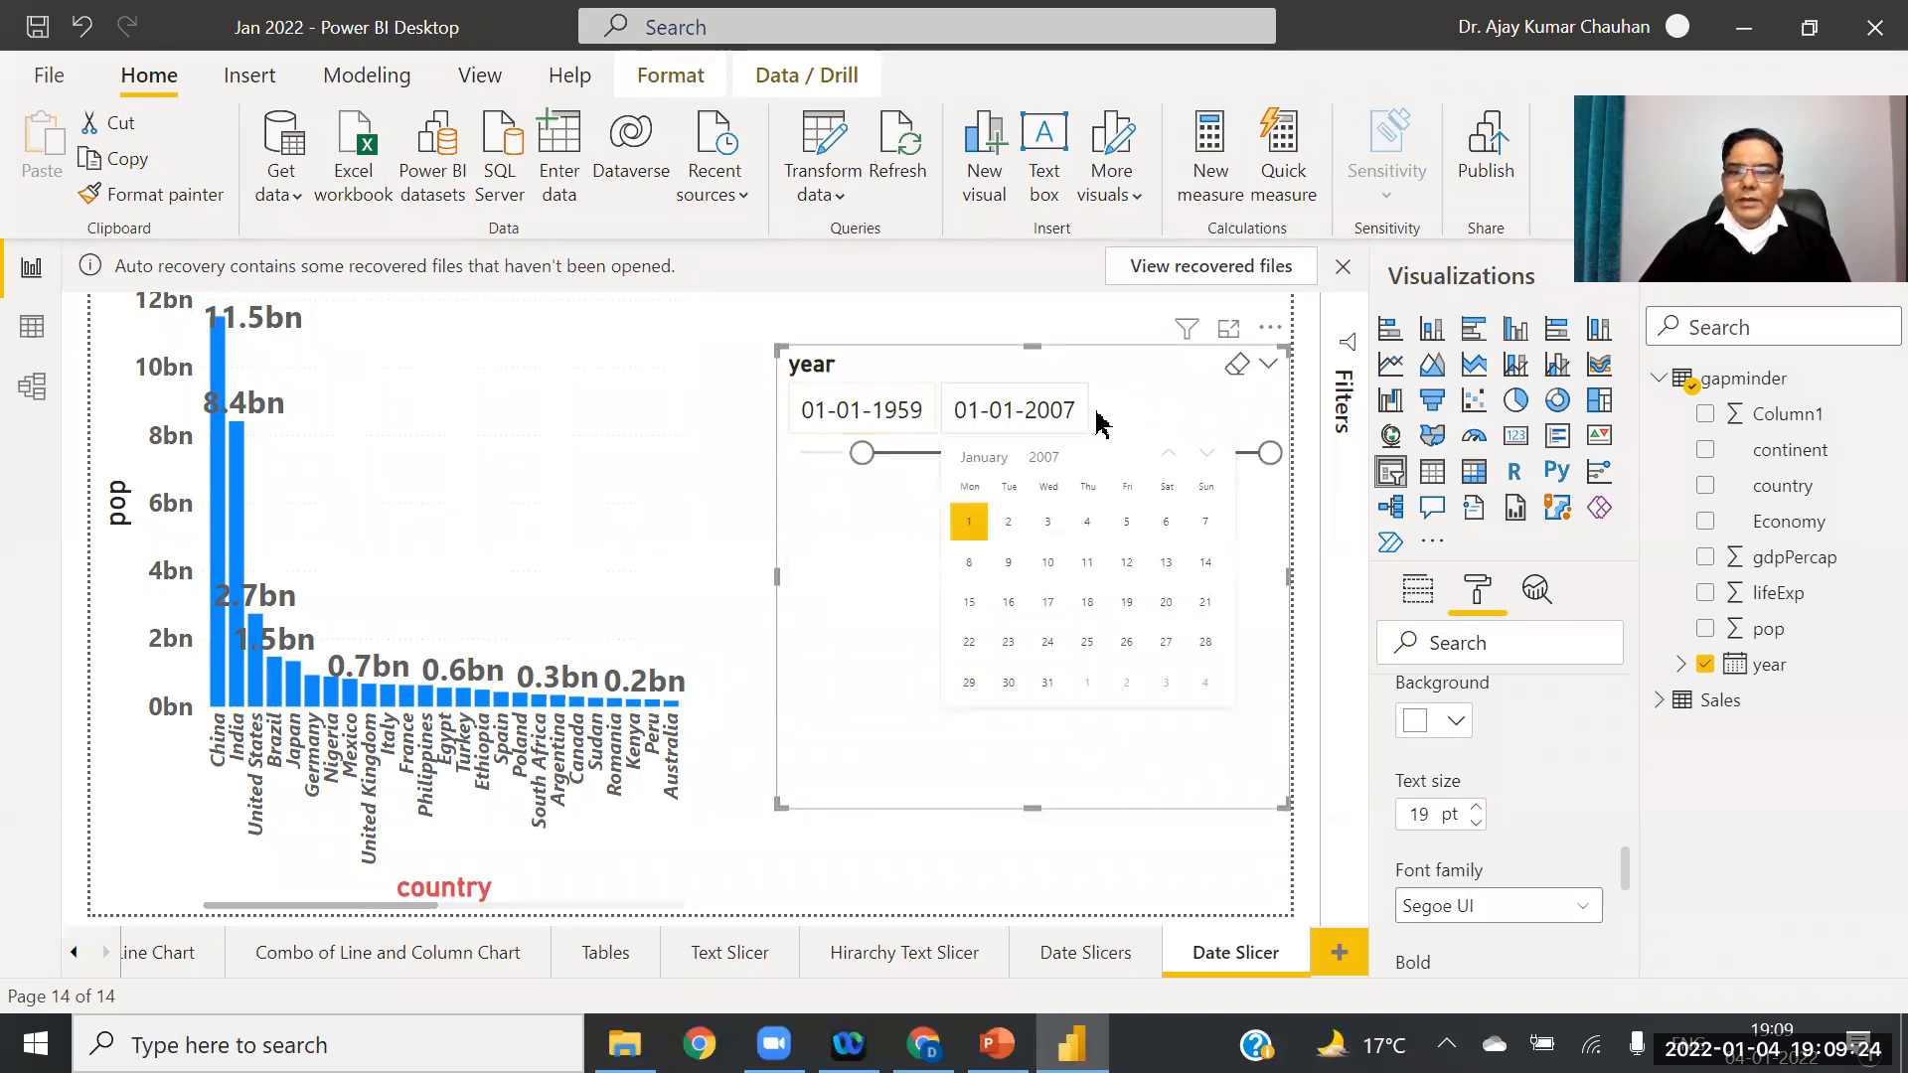
click(844, 601)
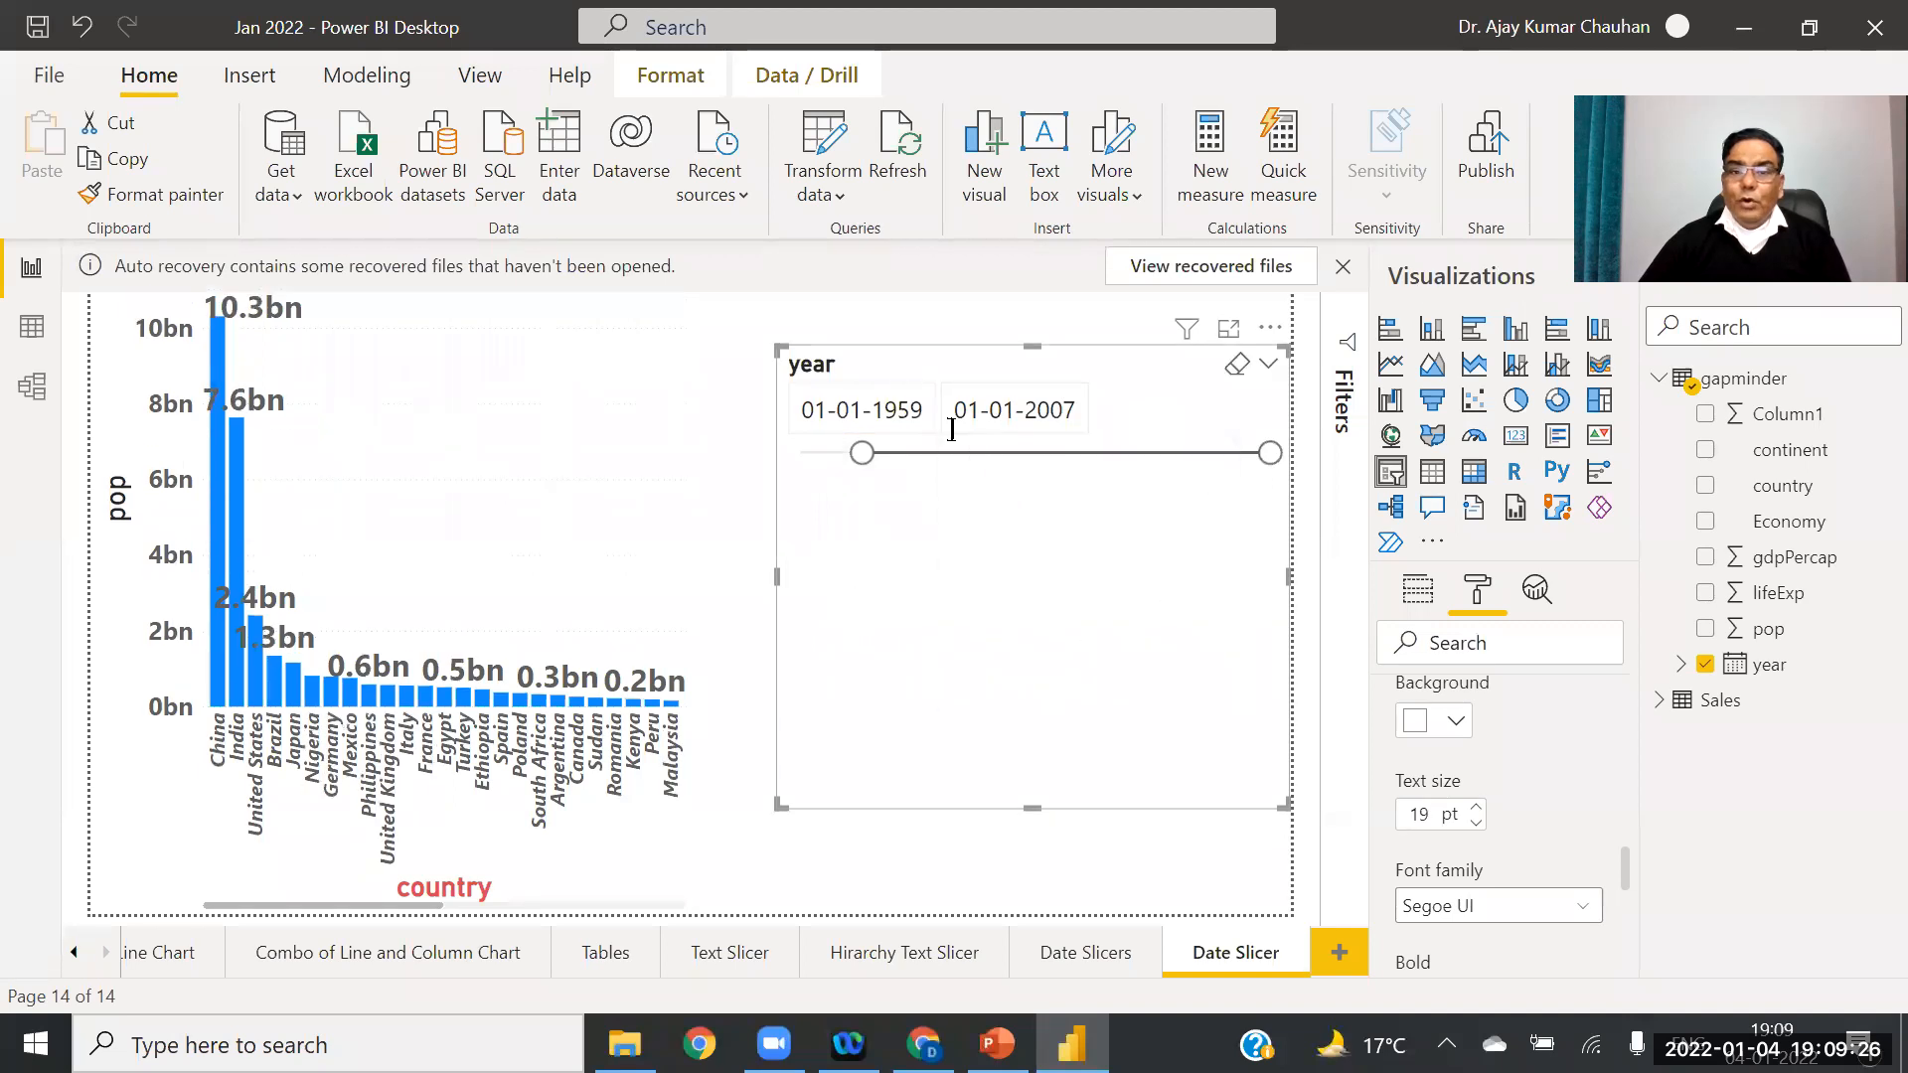
drag(861, 455, 970, 453)
drag(1248, 463, 1103, 478)
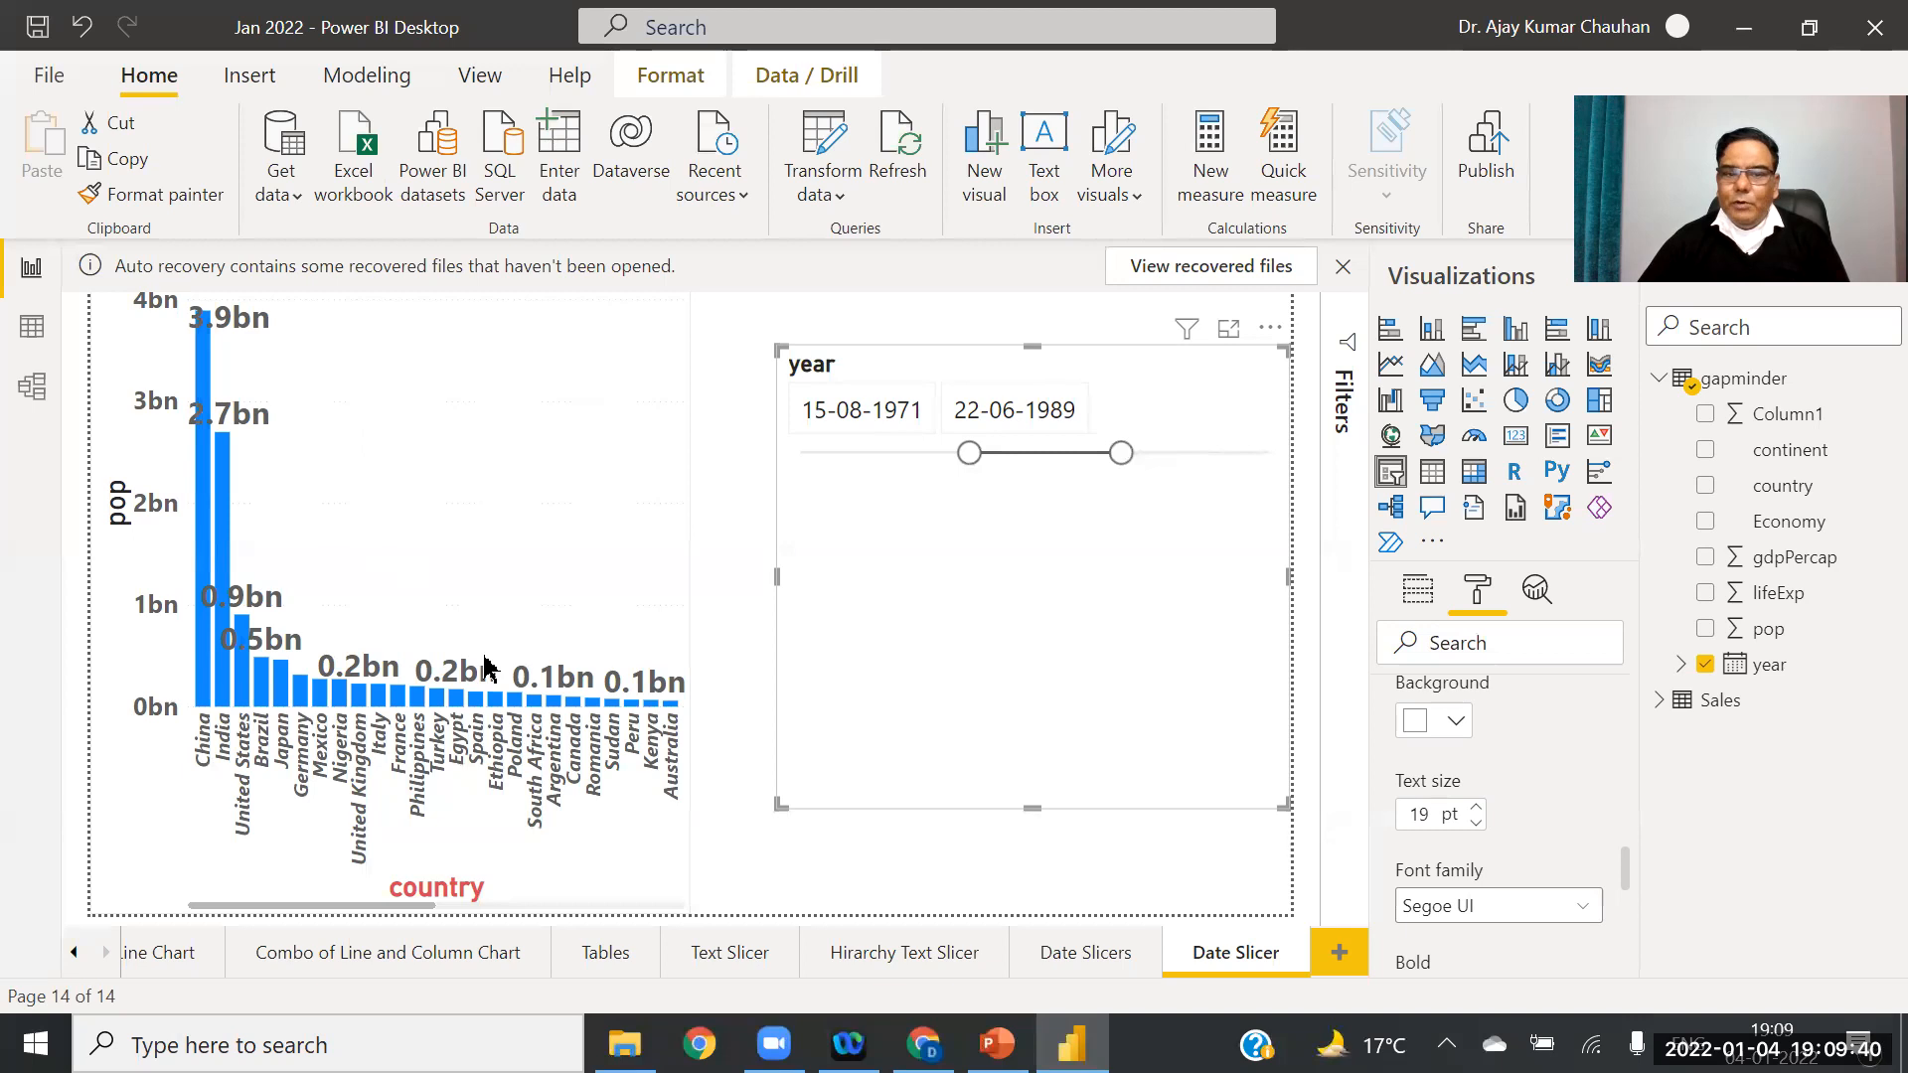
Step: Switch the year slicer to Before mode with its end date at 19-02-1979
click(1270, 366)
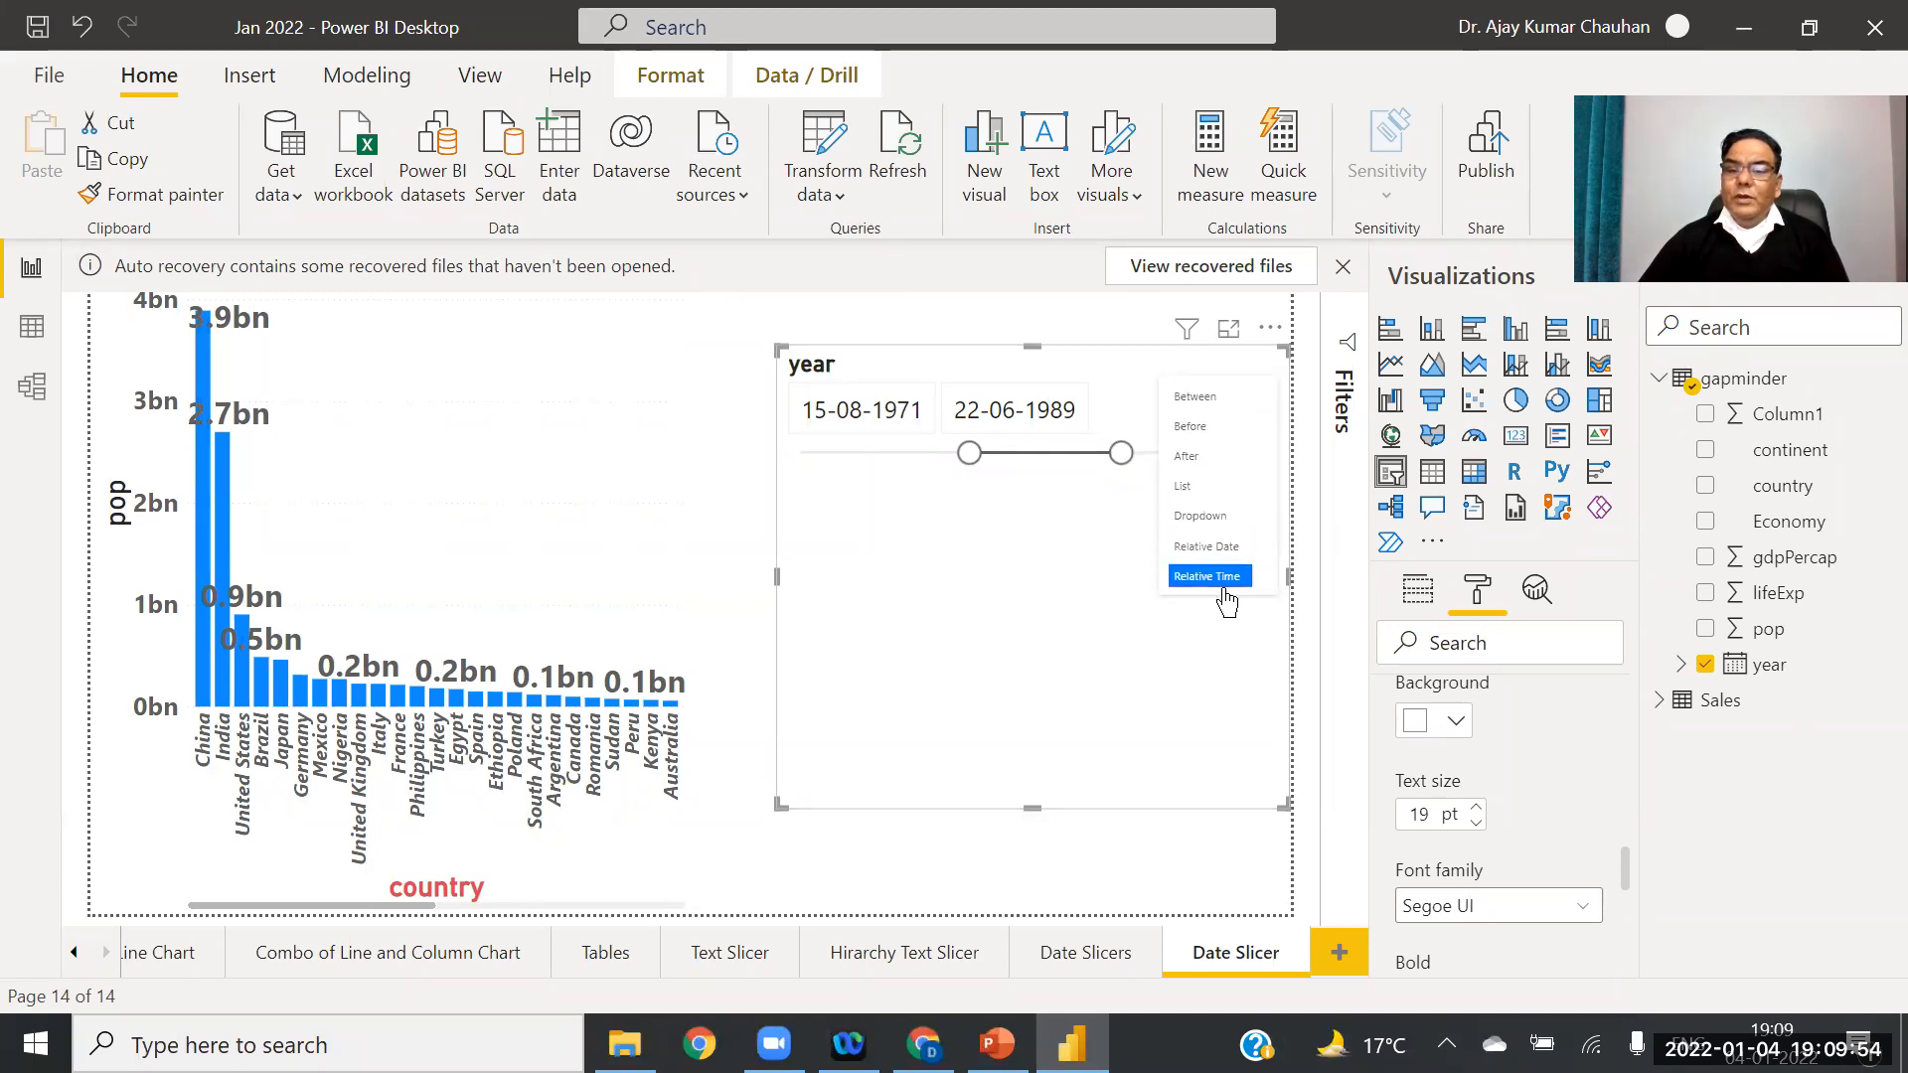
click(1187, 403)
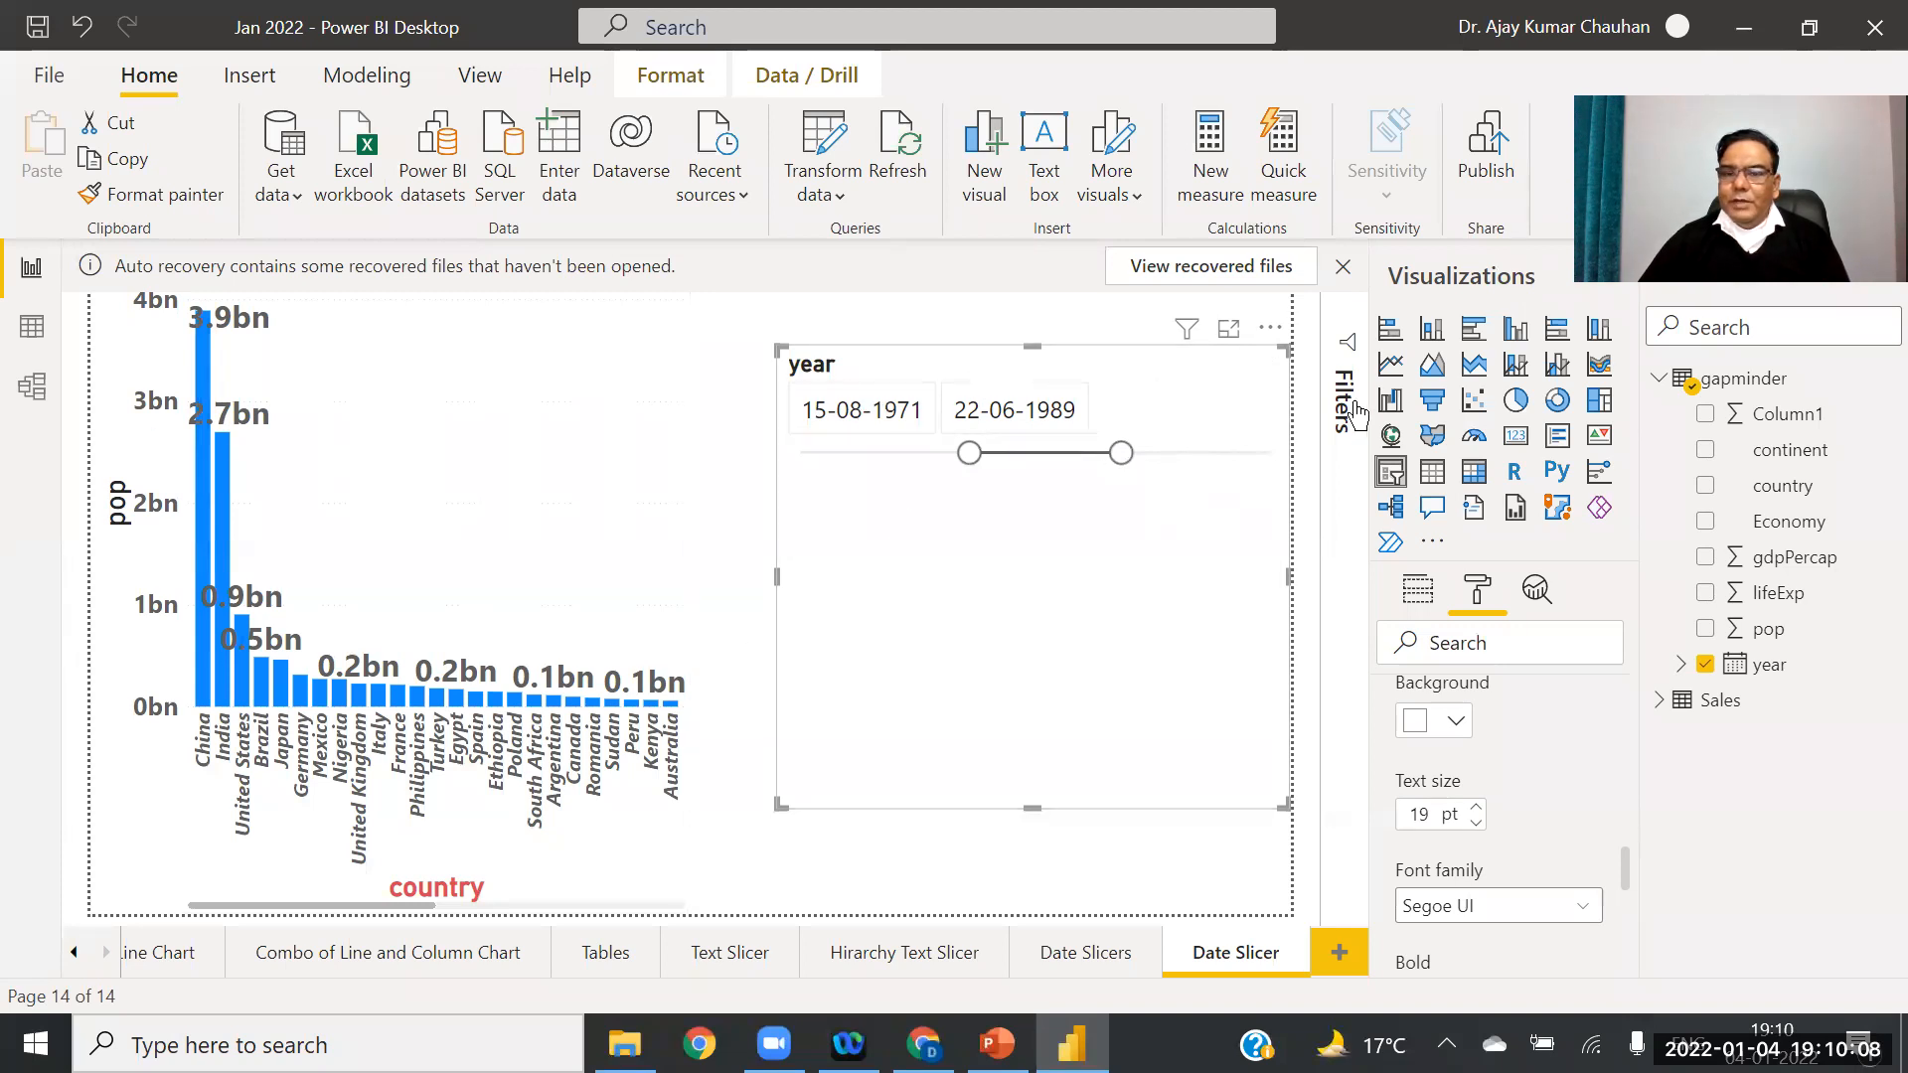
click(1270, 366)
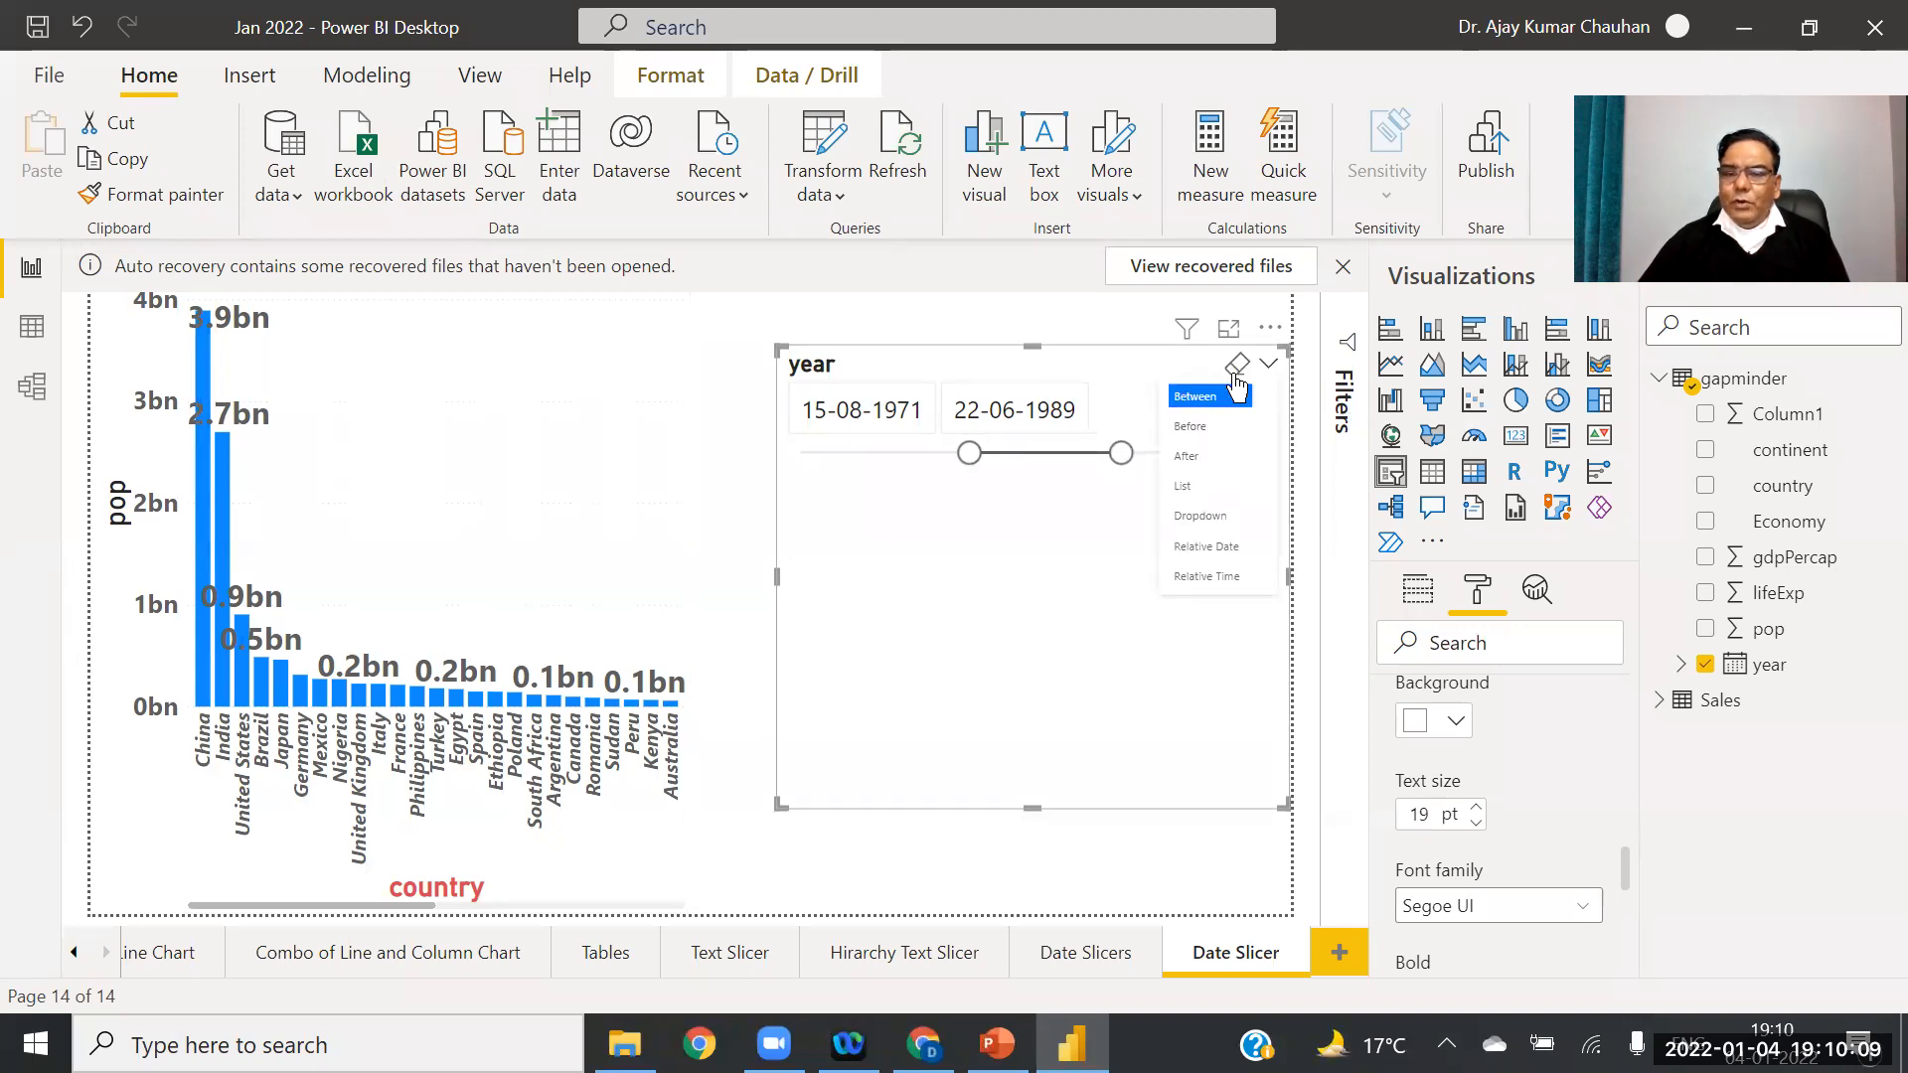
click(1205, 440)
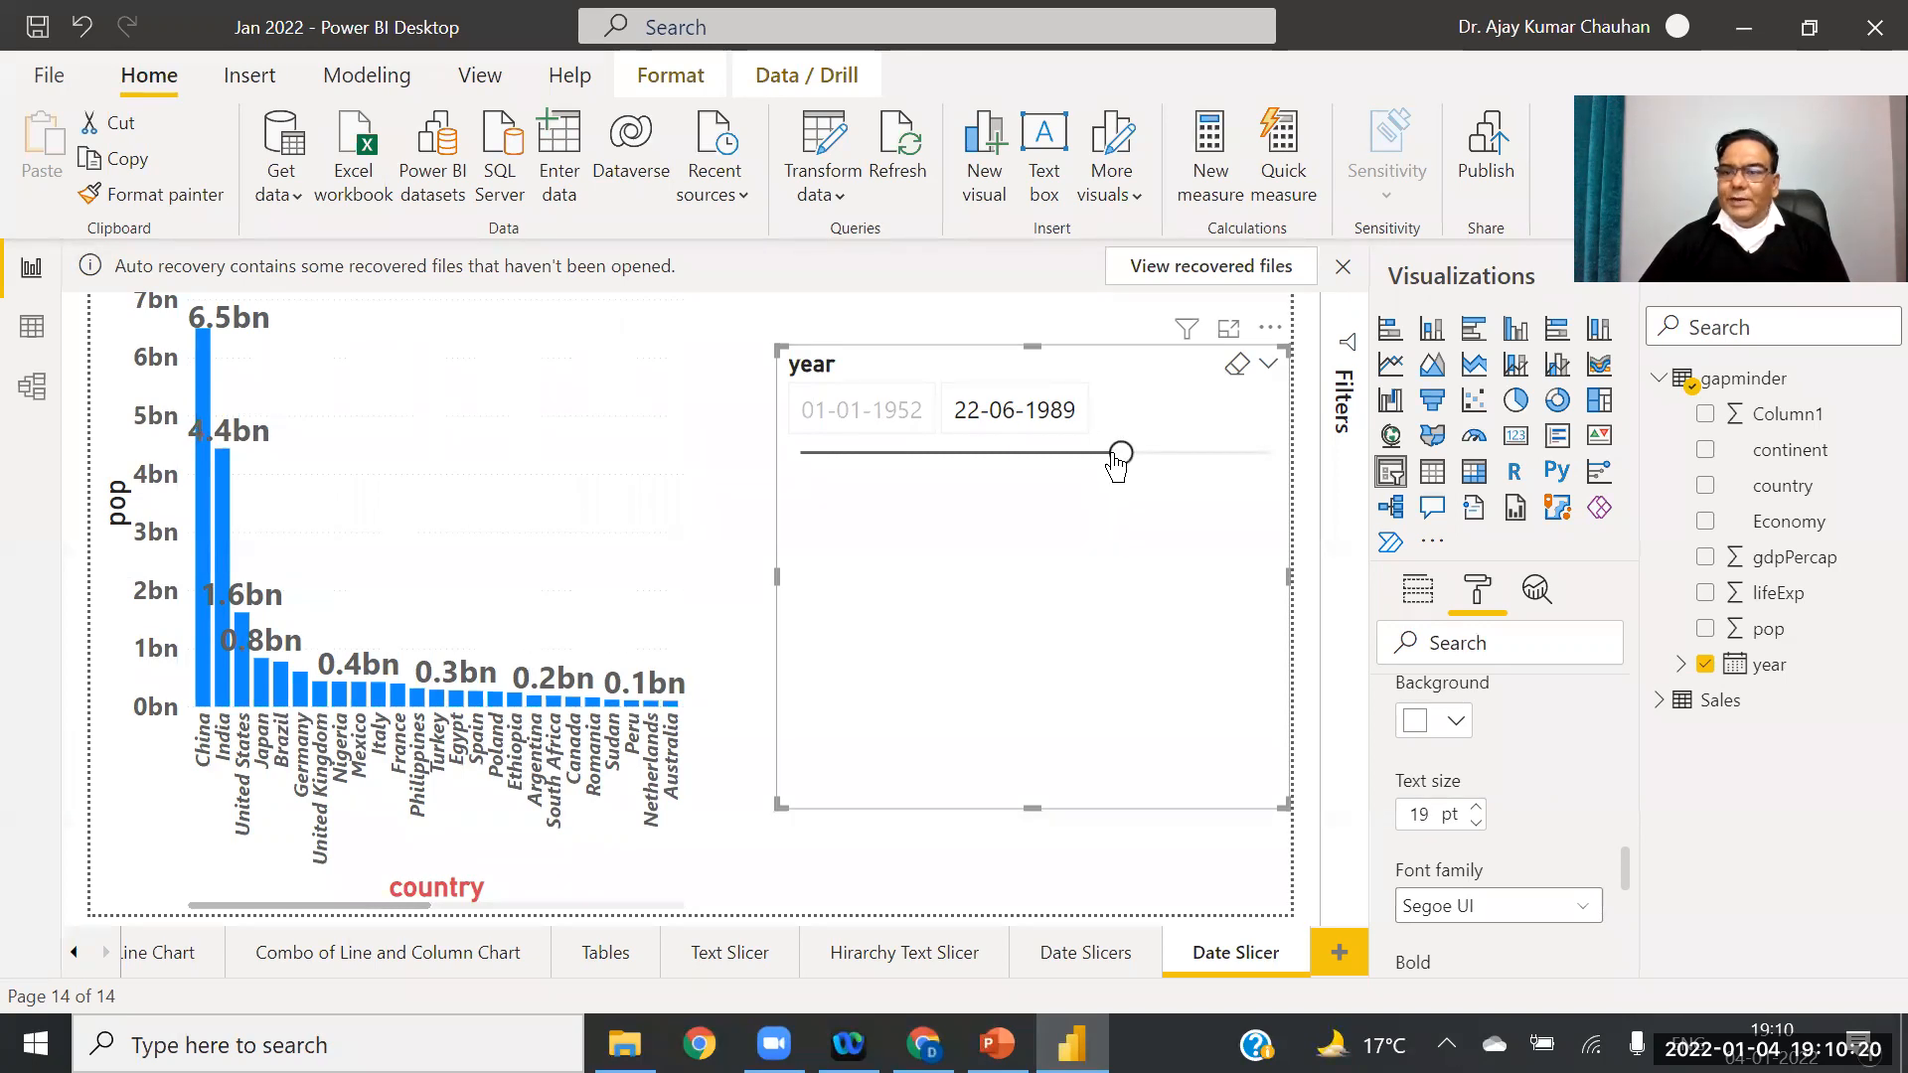
drag(1121, 457, 1033, 459)
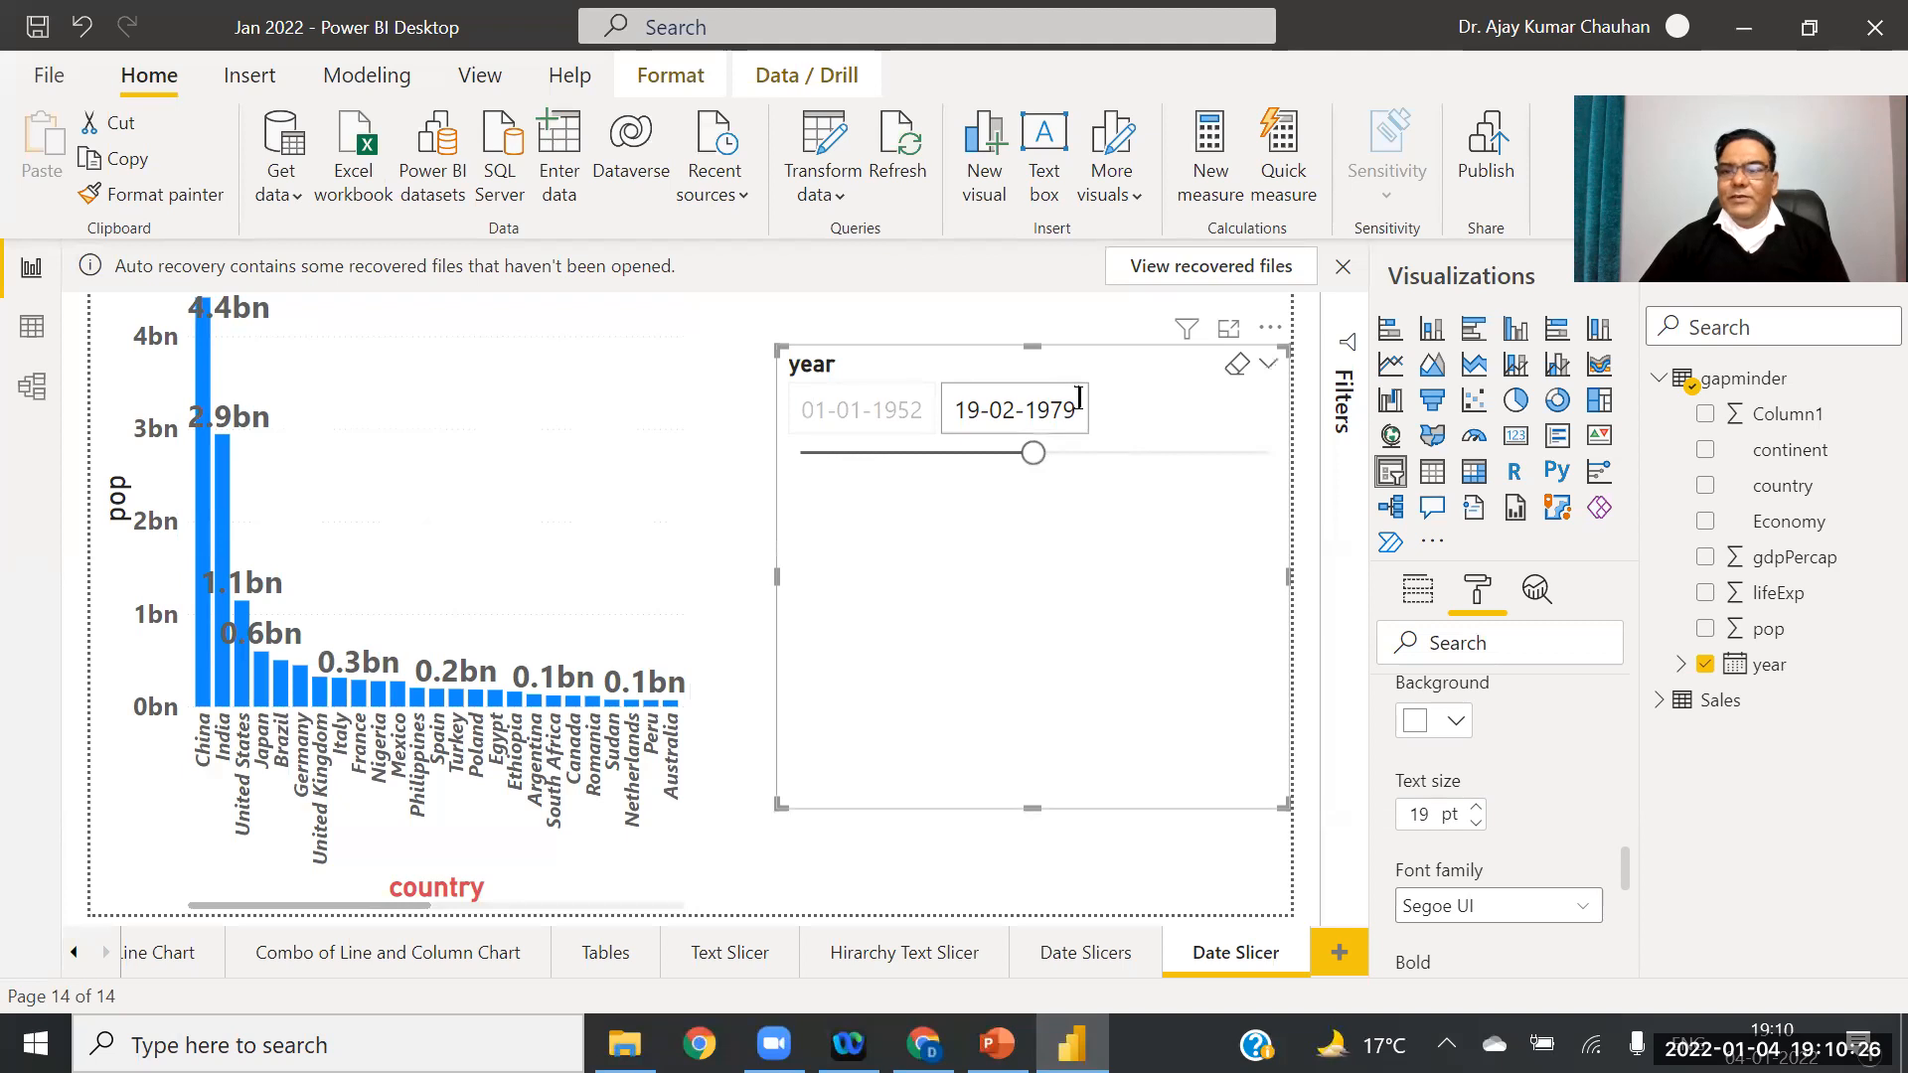
Step: Try After mode with a 20-06-1965 start, then switch the year slicer to List style
click(1268, 376)
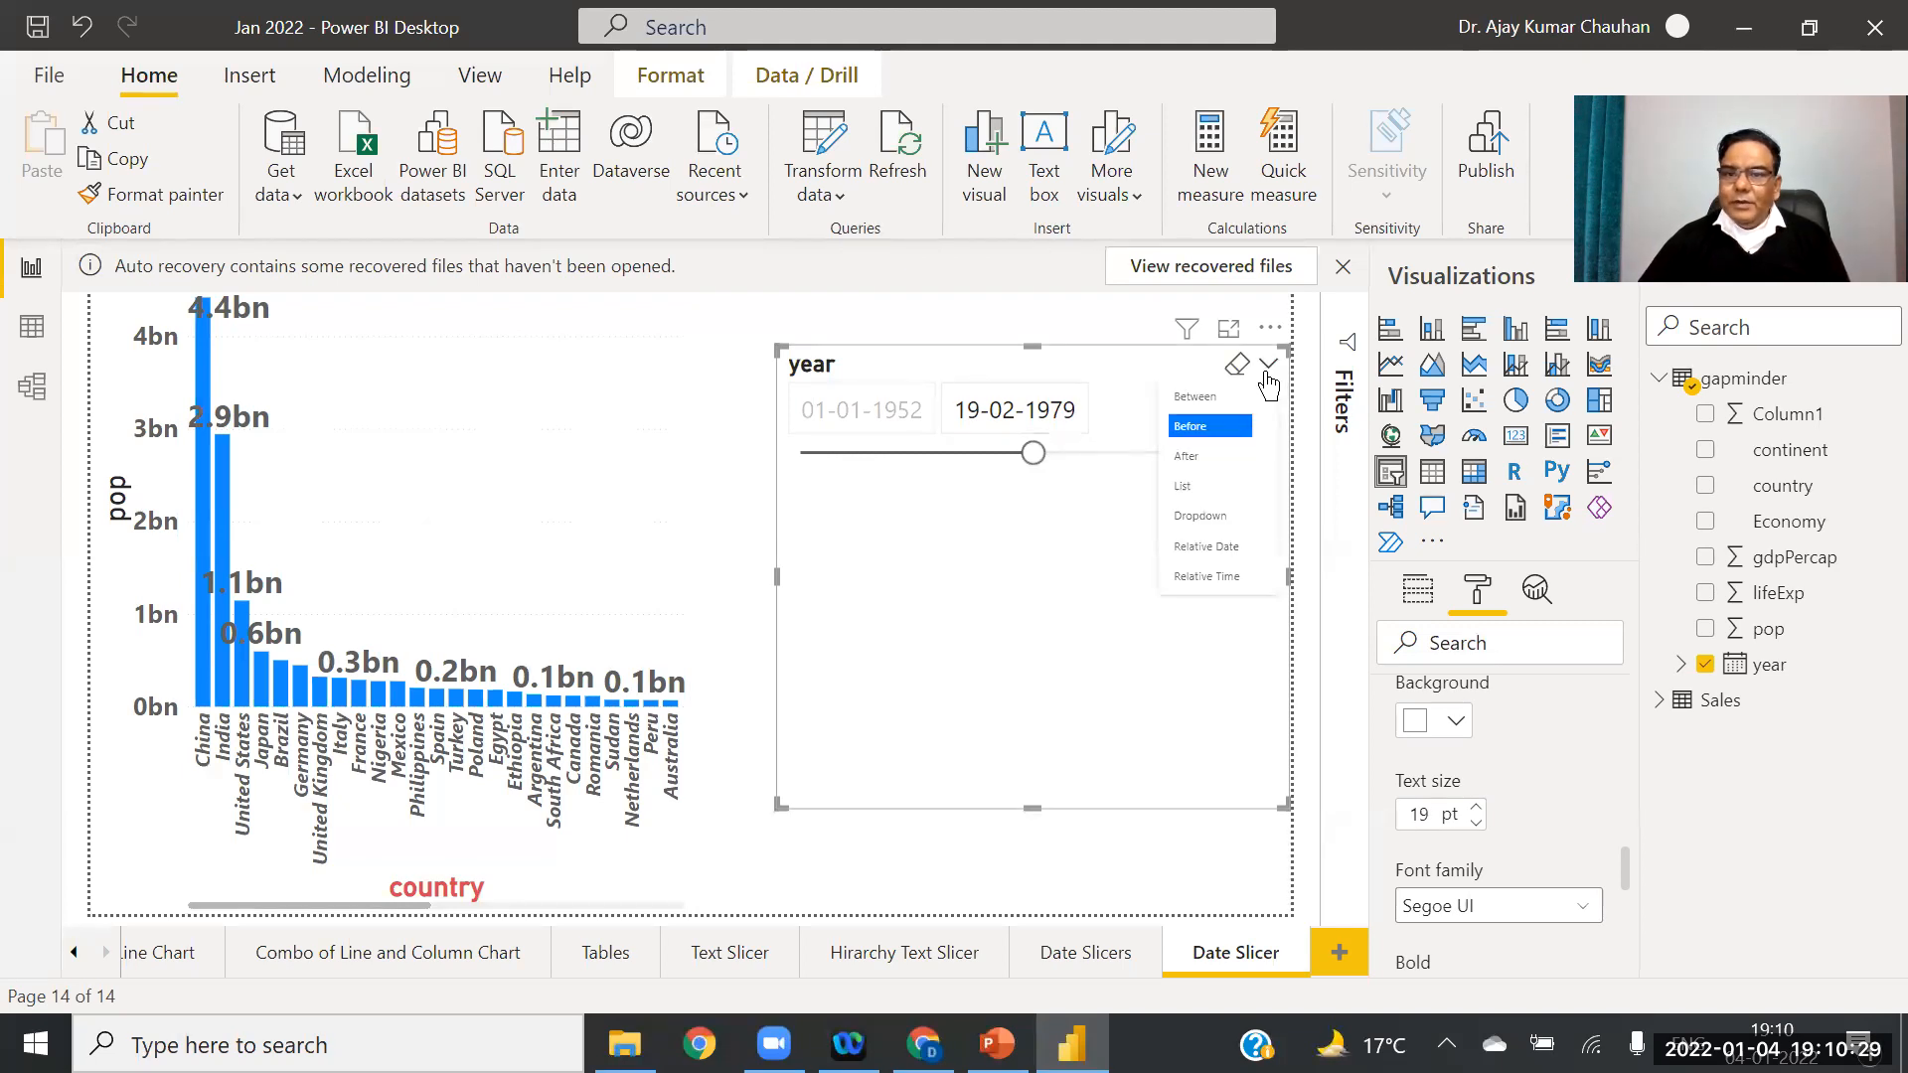
click(1203, 459)
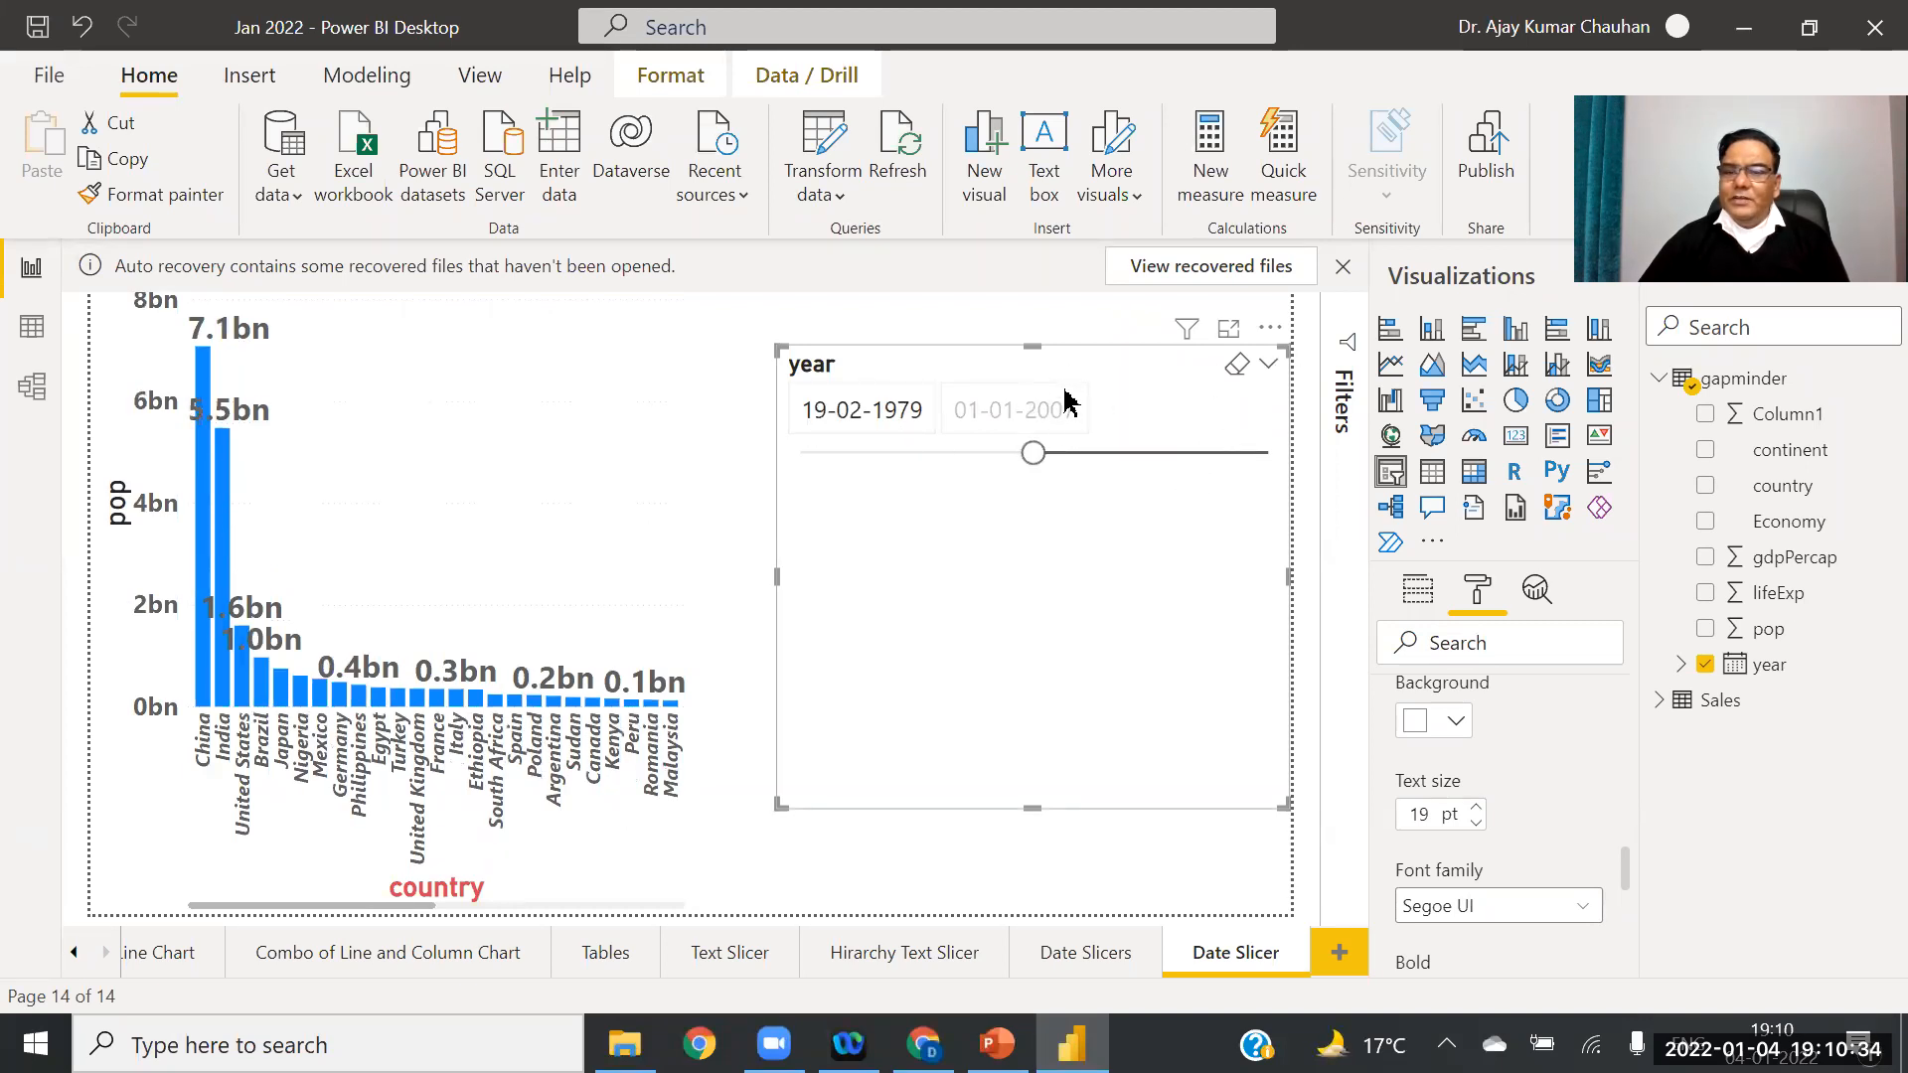
drag(1043, 457, 1219, 457)
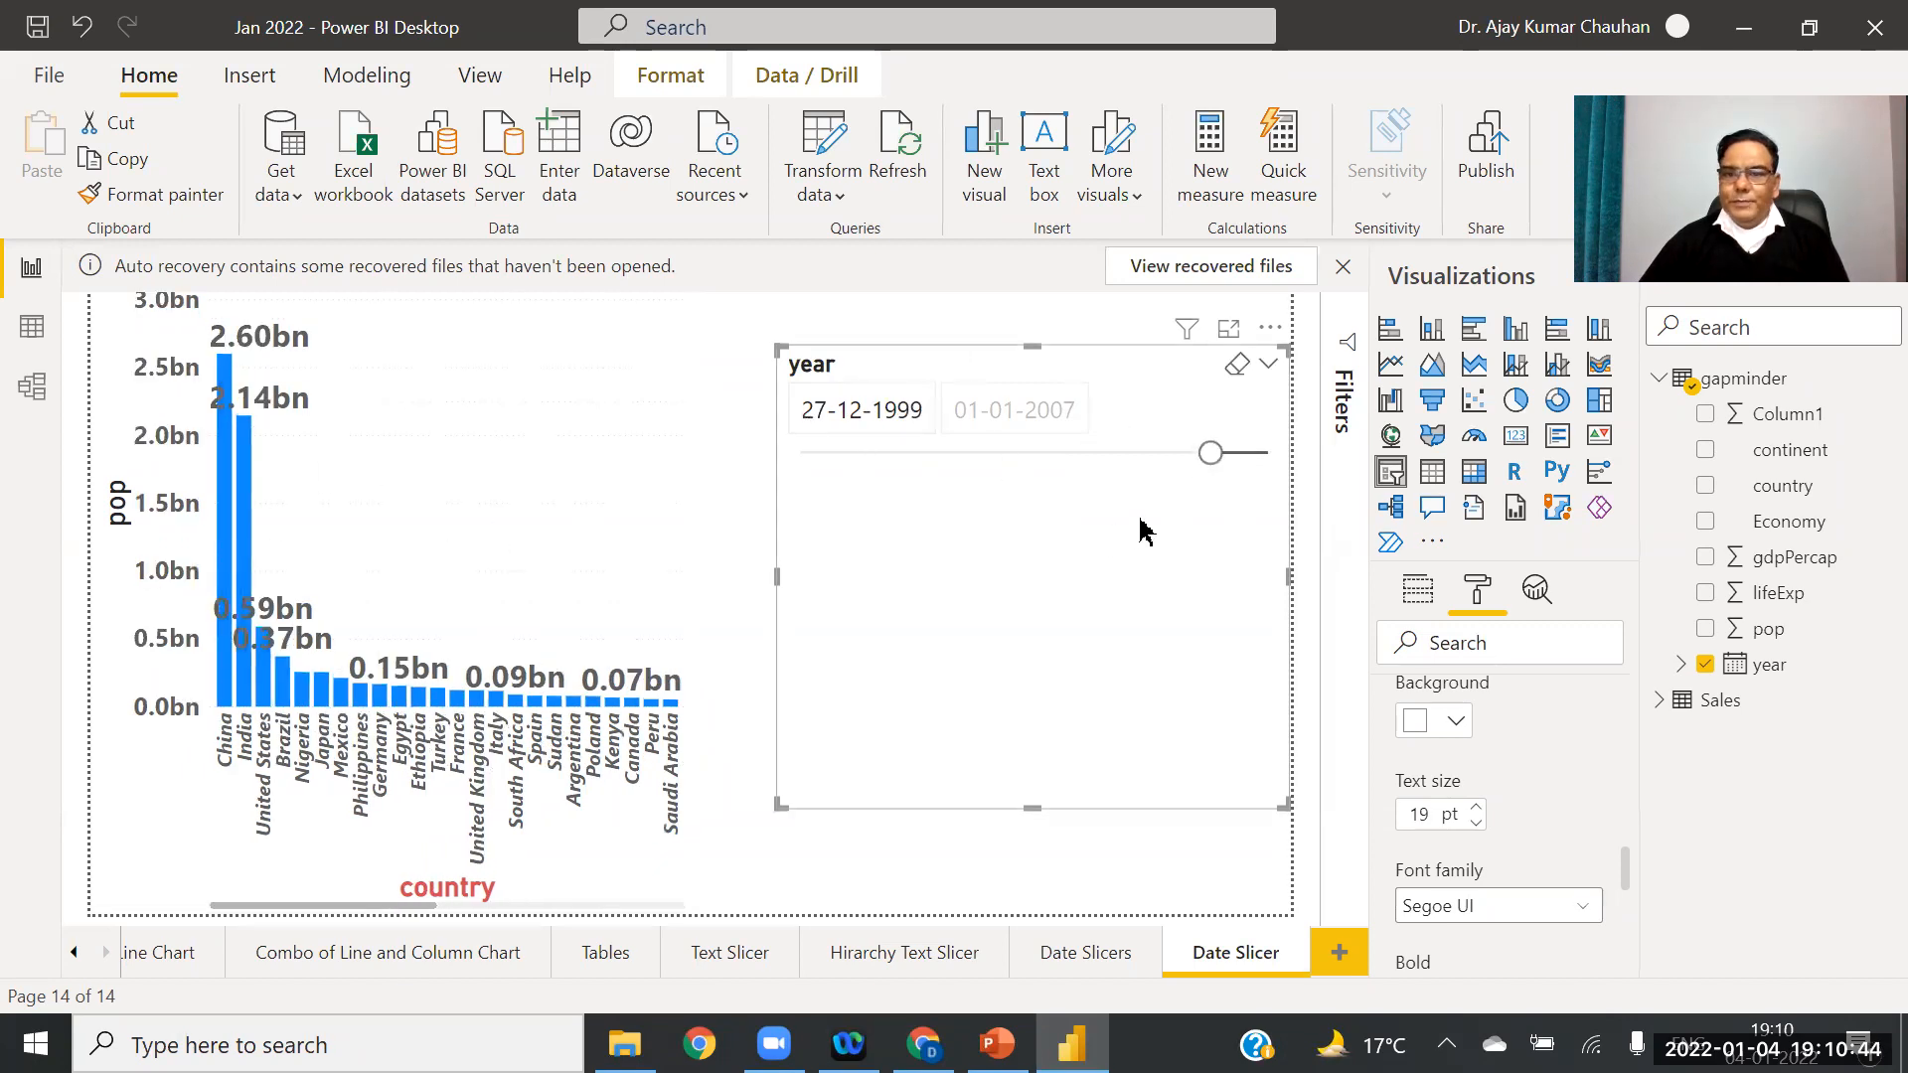
drag(1211, 454, 917, 453)
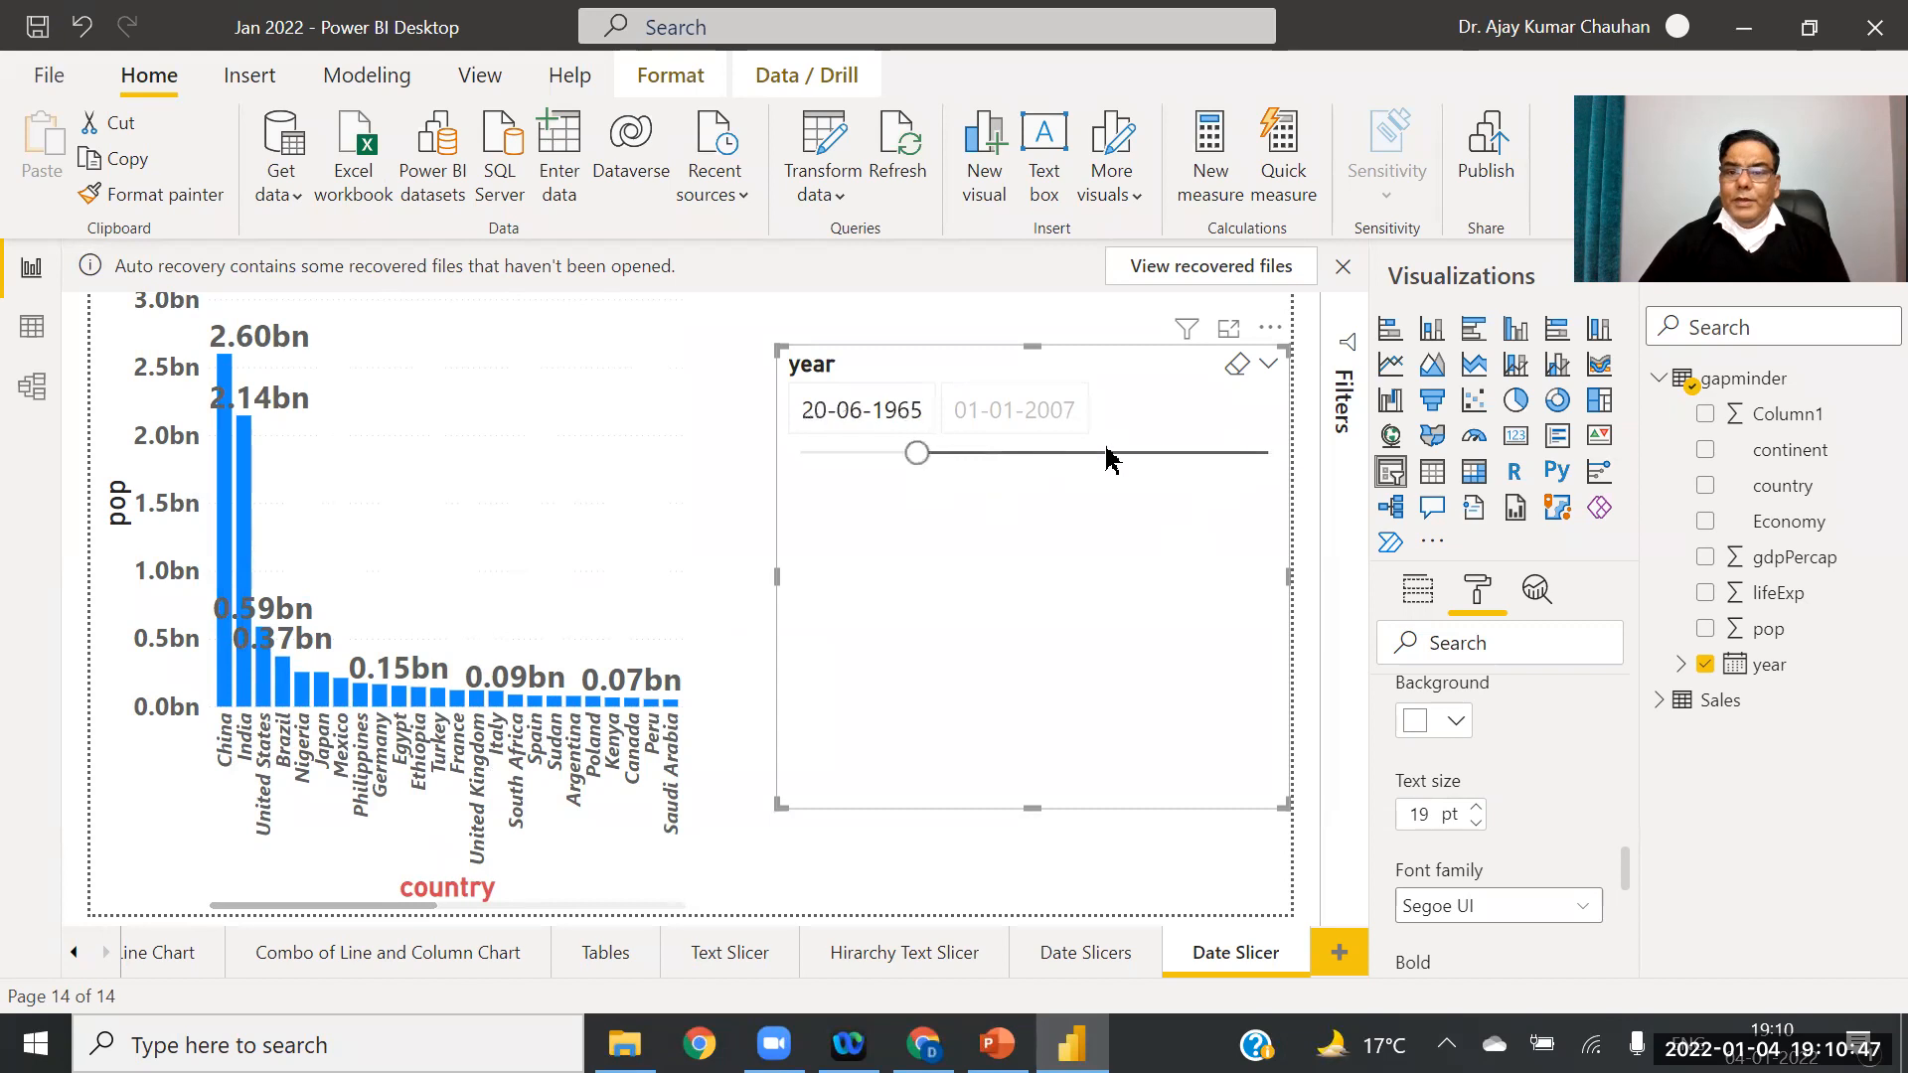
click(1267, 370)
click(1198, 494)
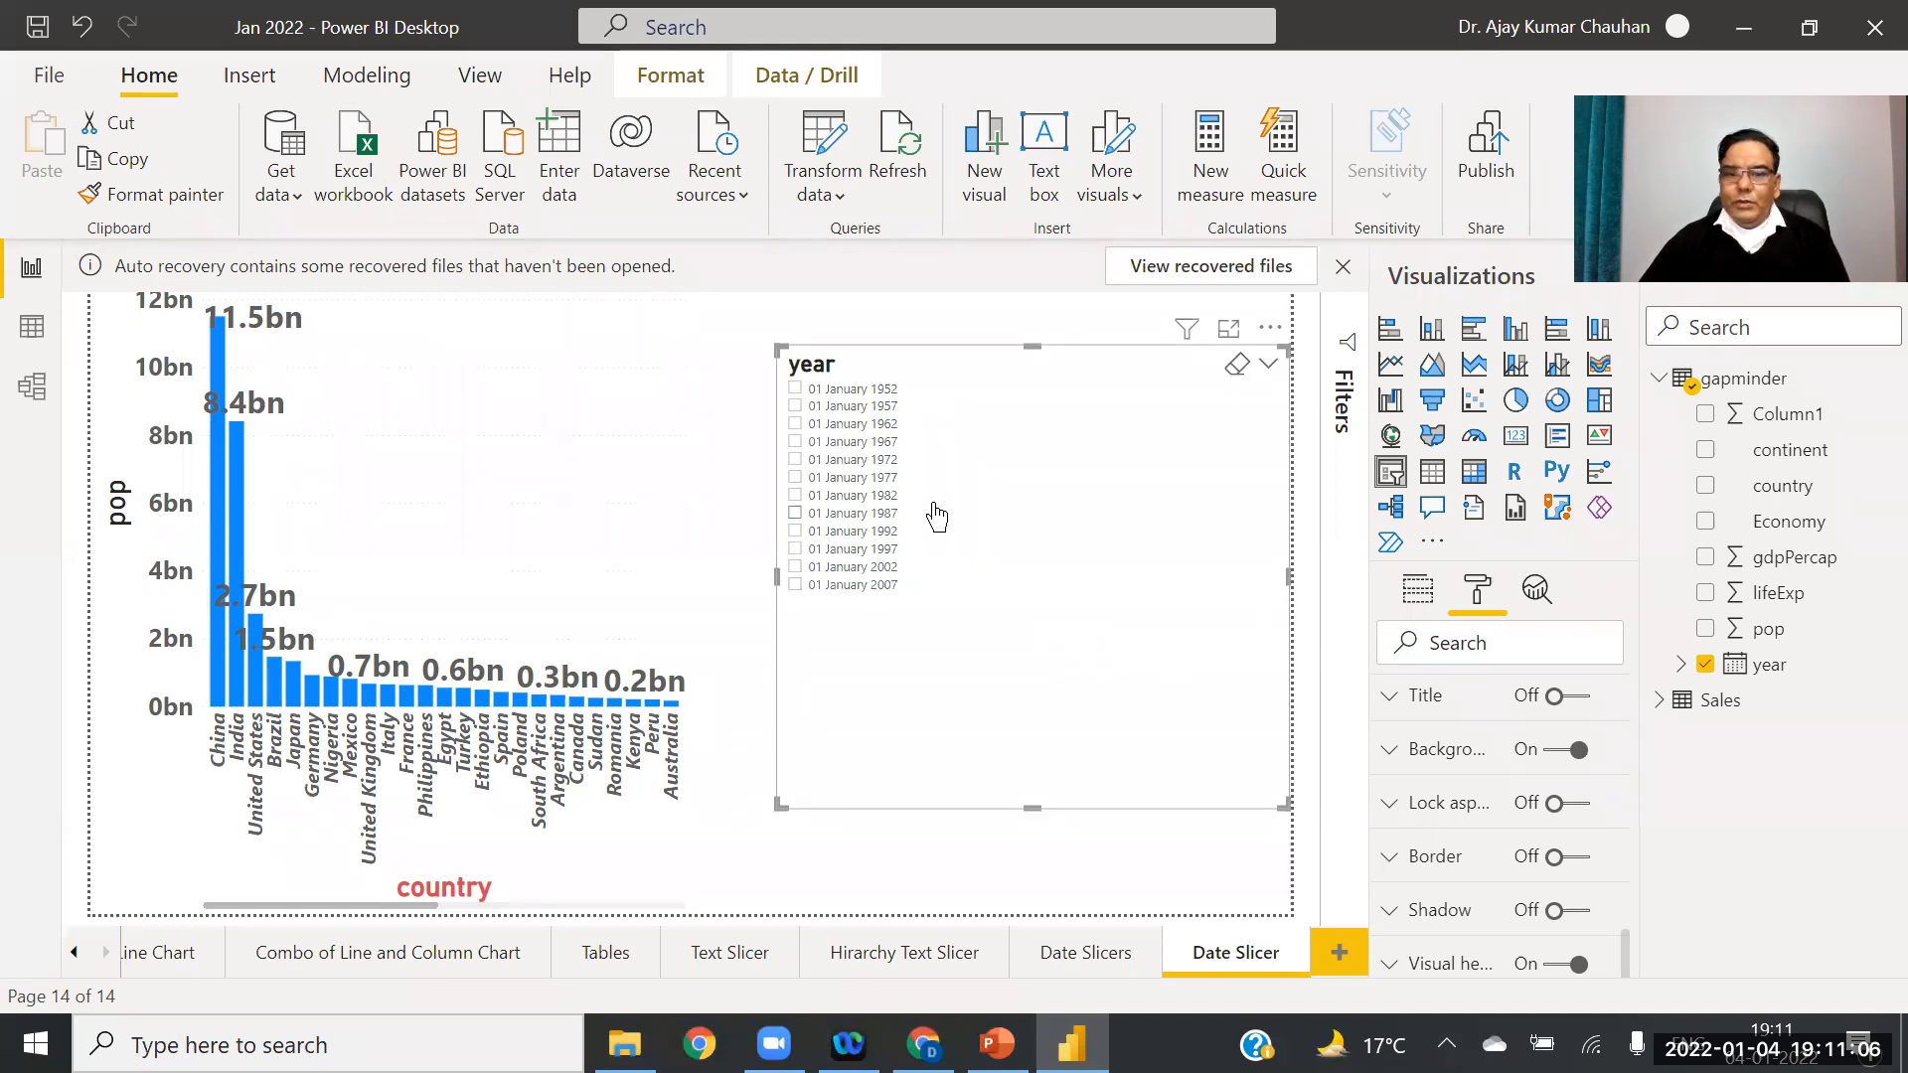
Step: Select 01 January 1982 in the slicer and set its orientation to Horizontal
click(1002, 501)
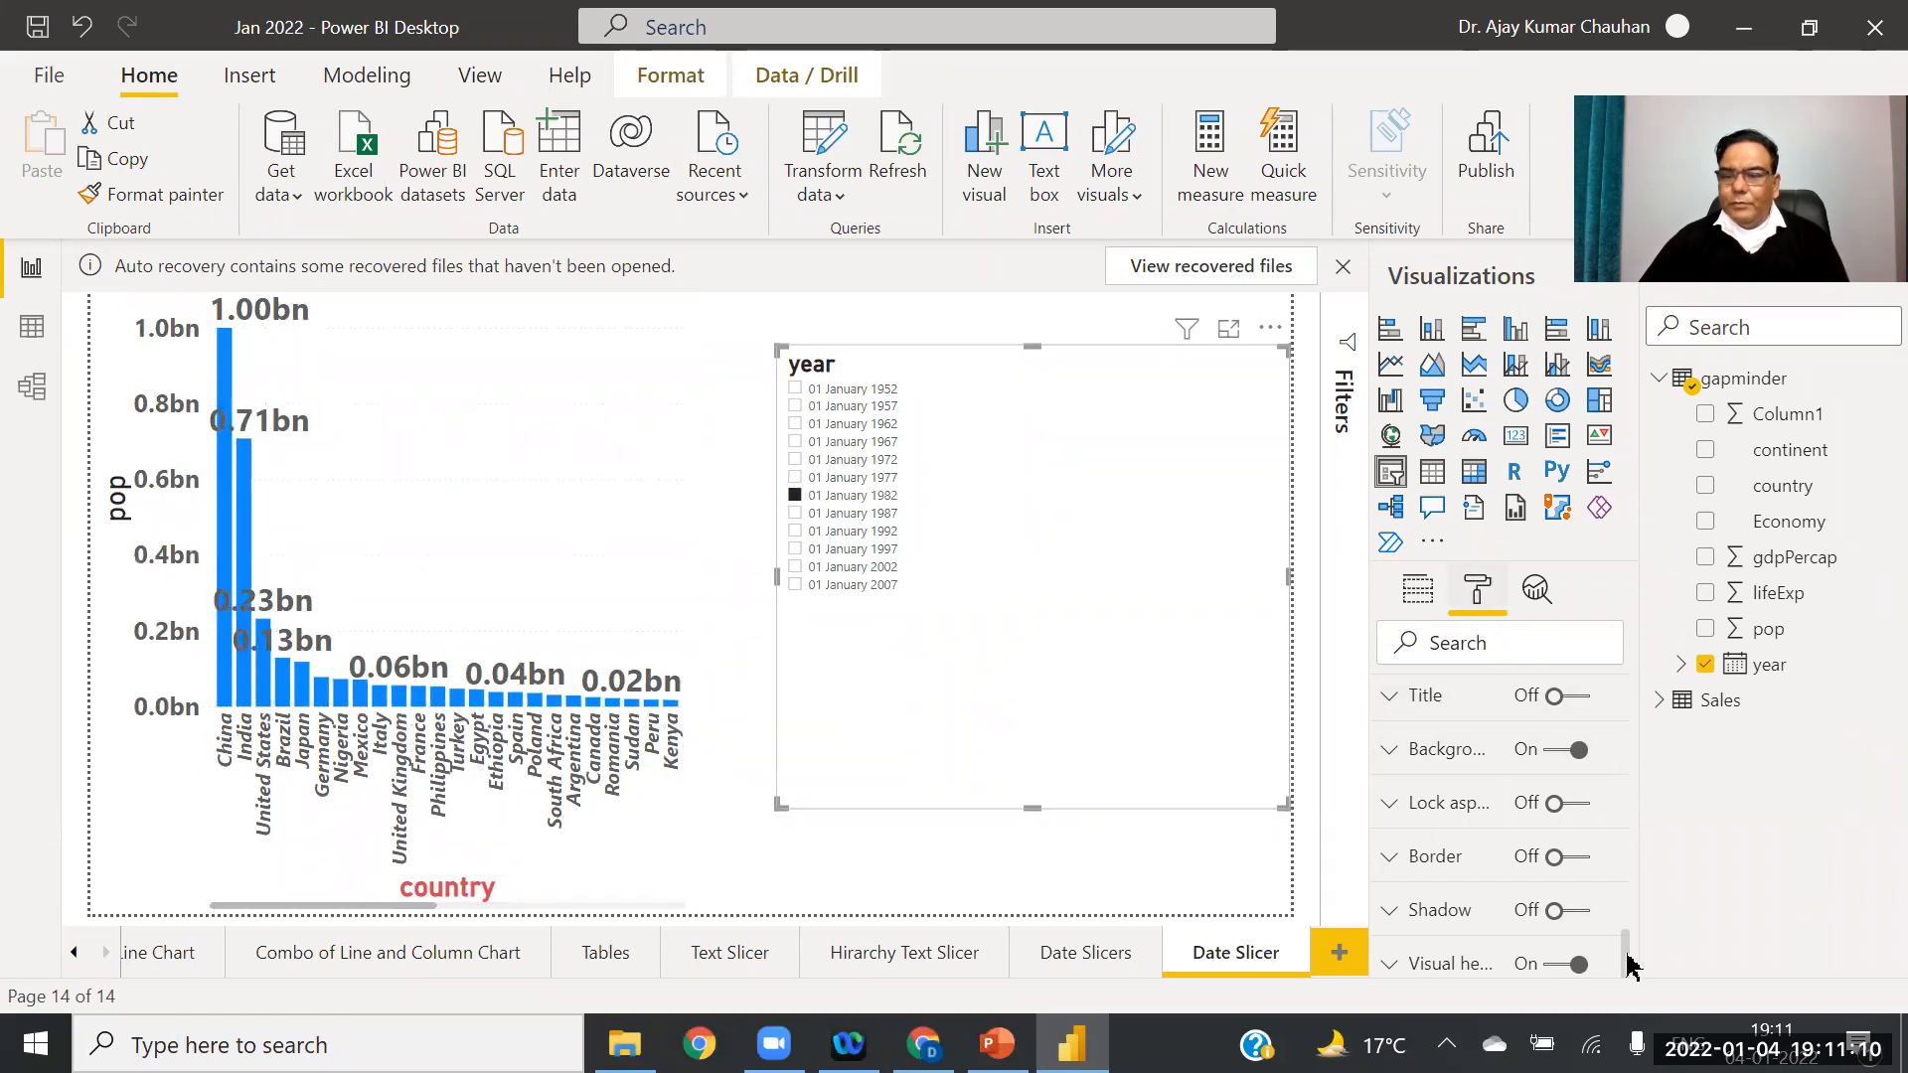
drag(1628, 956, 1619, 703)
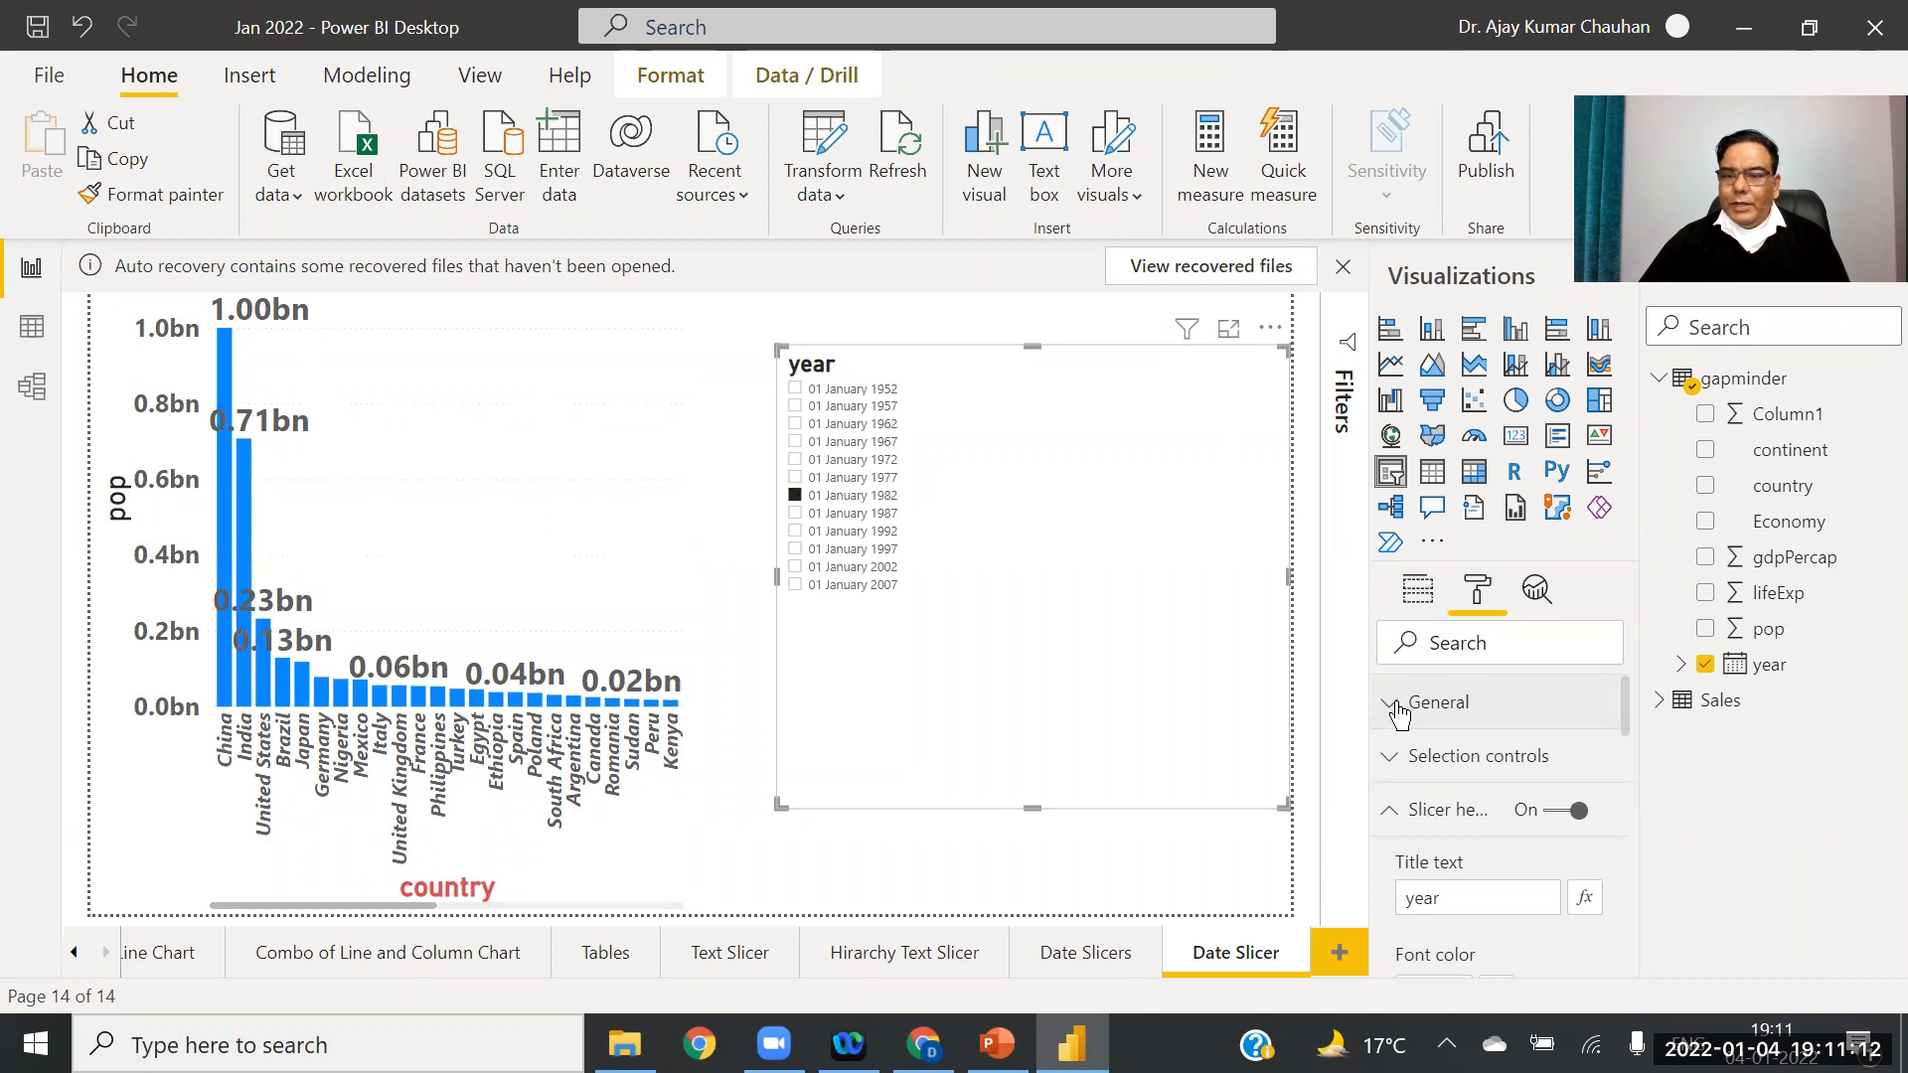
click(1397, 707)
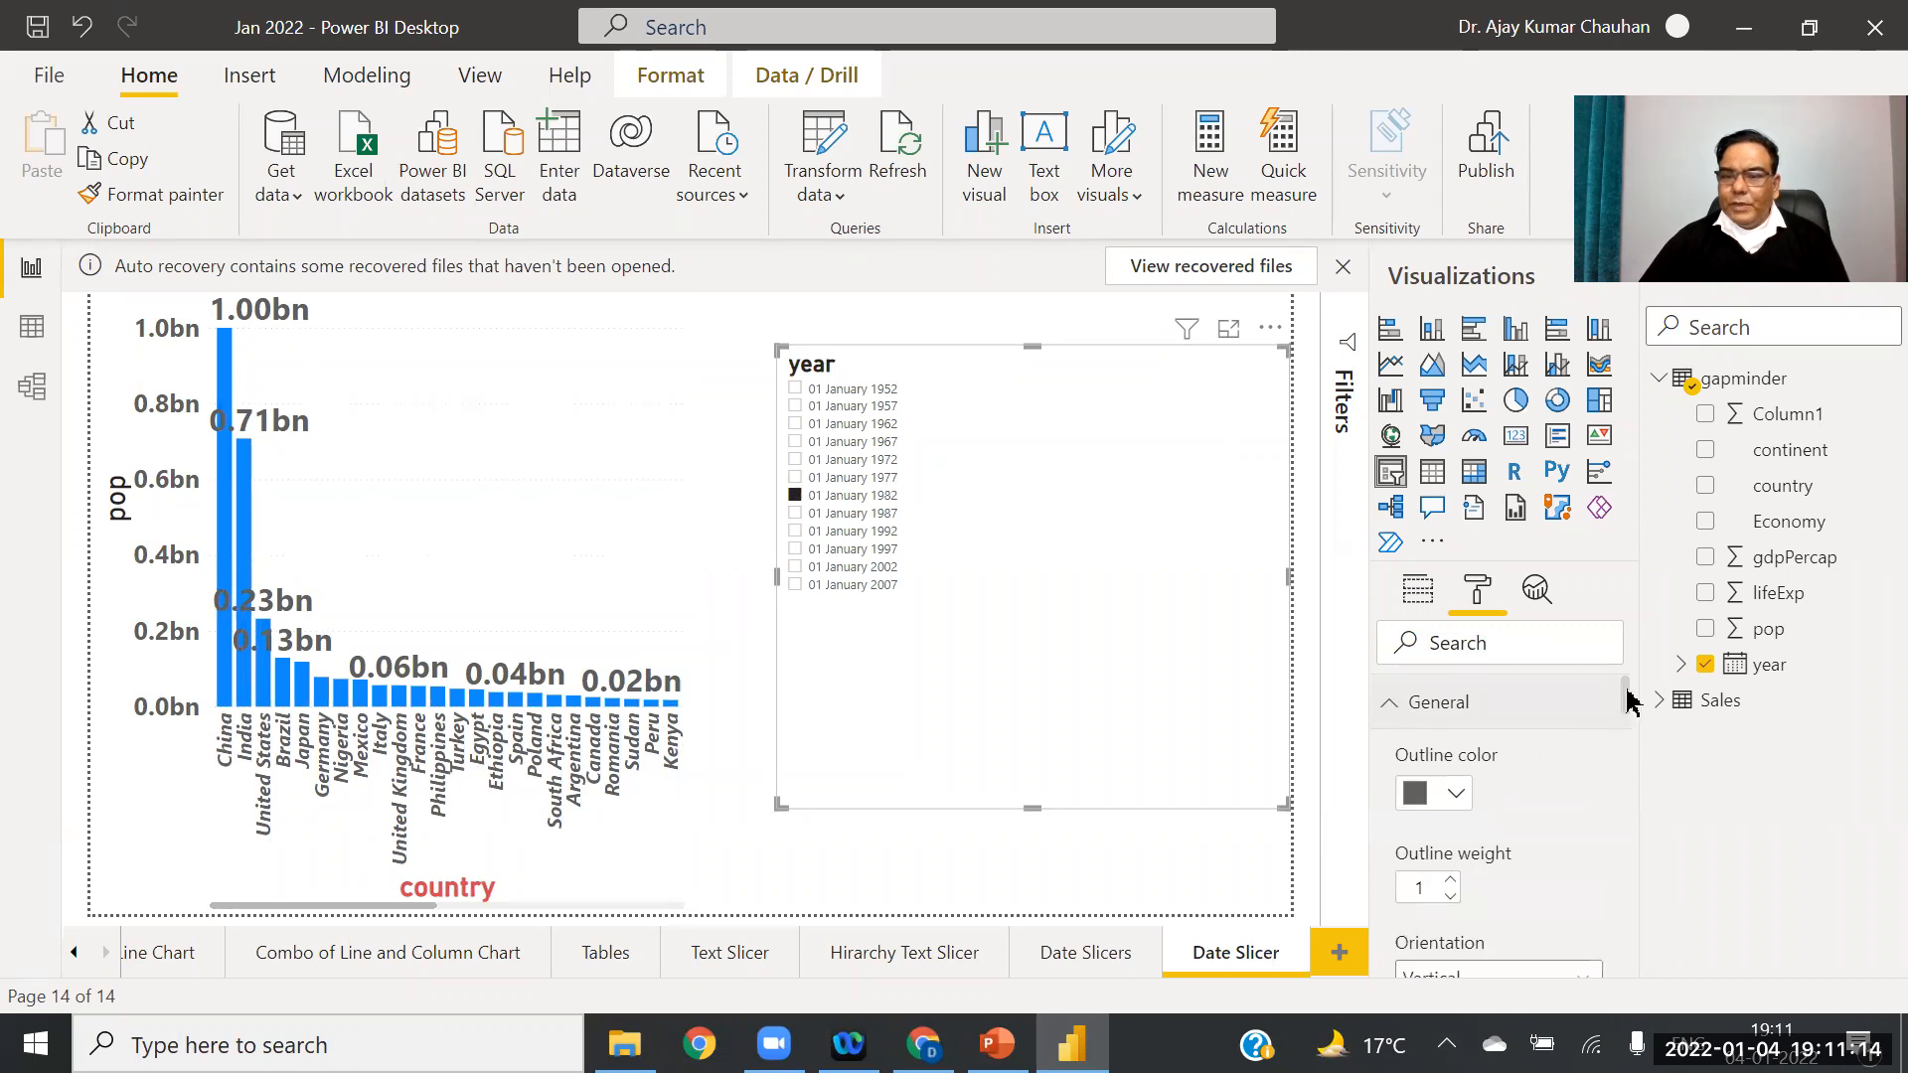
drag(1628, 693, 1624, 724)
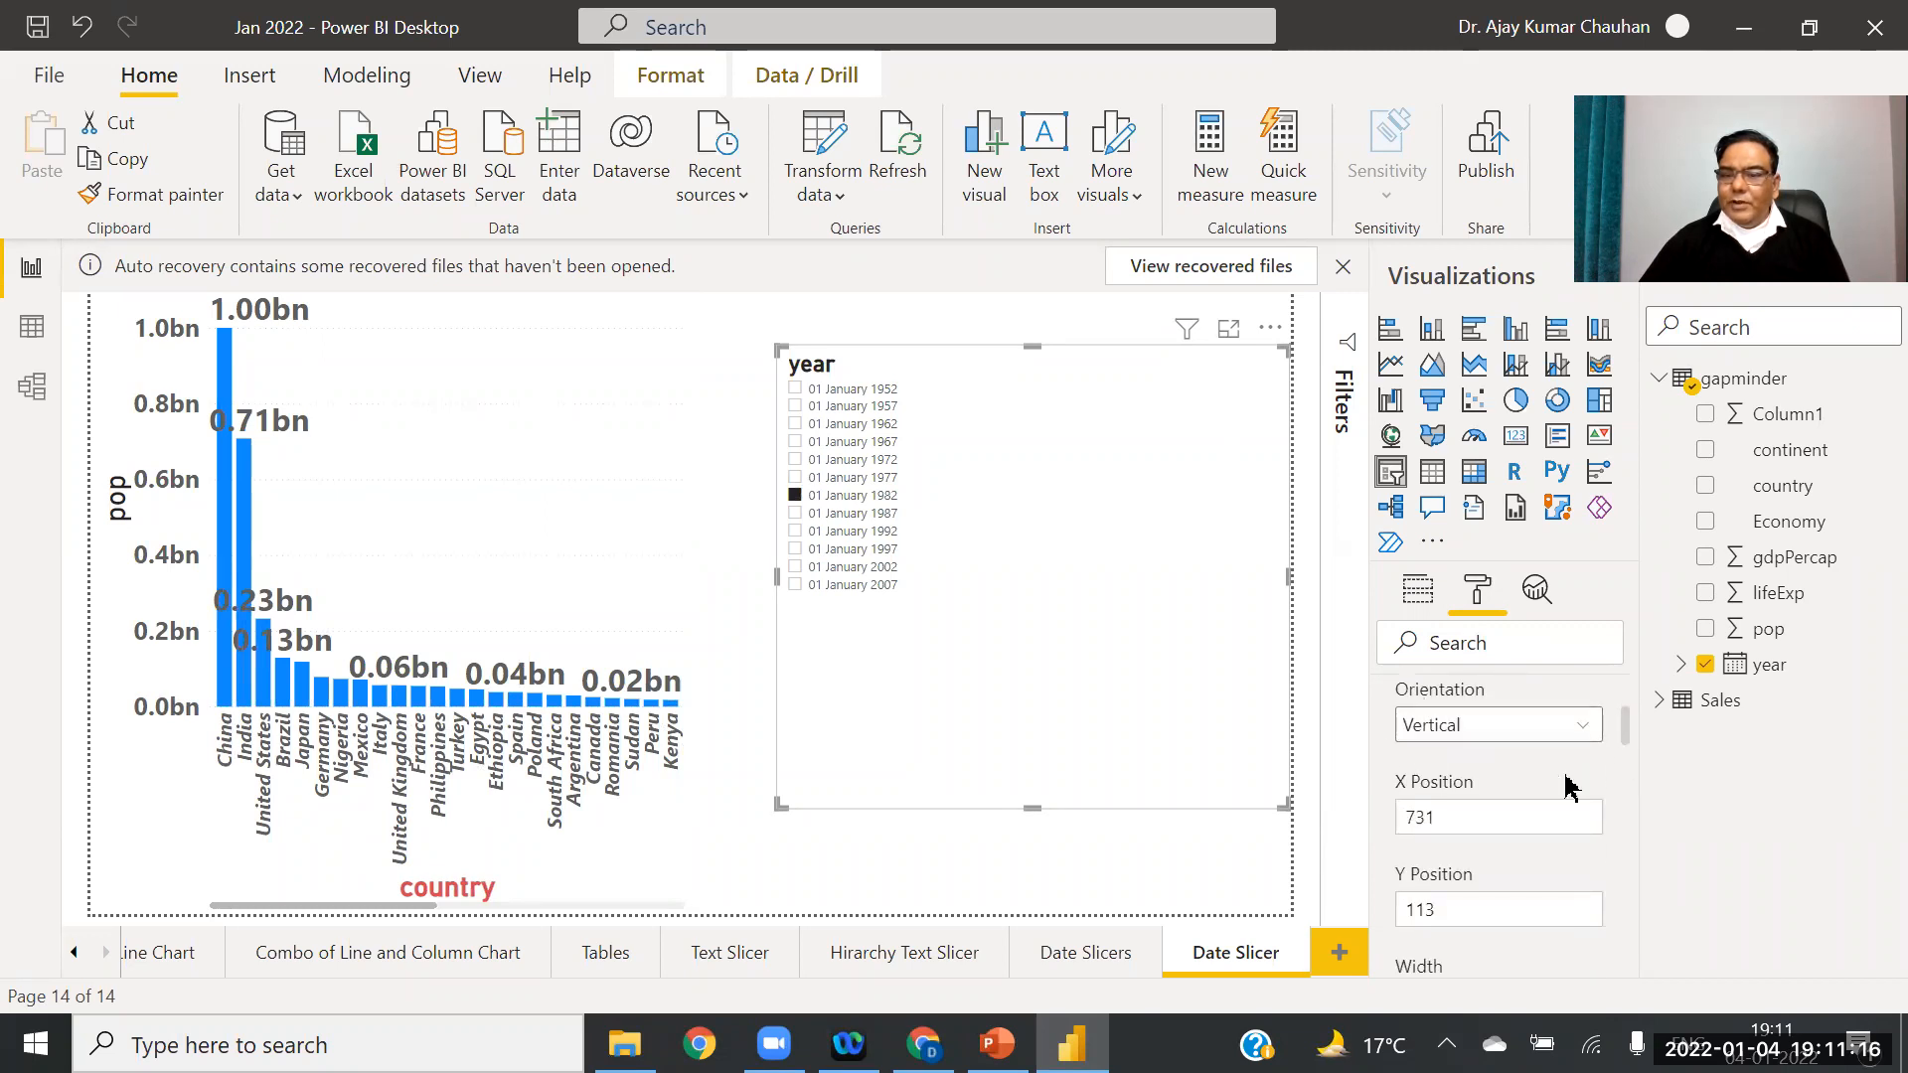
click(1583, 729)
click(1512, 785)
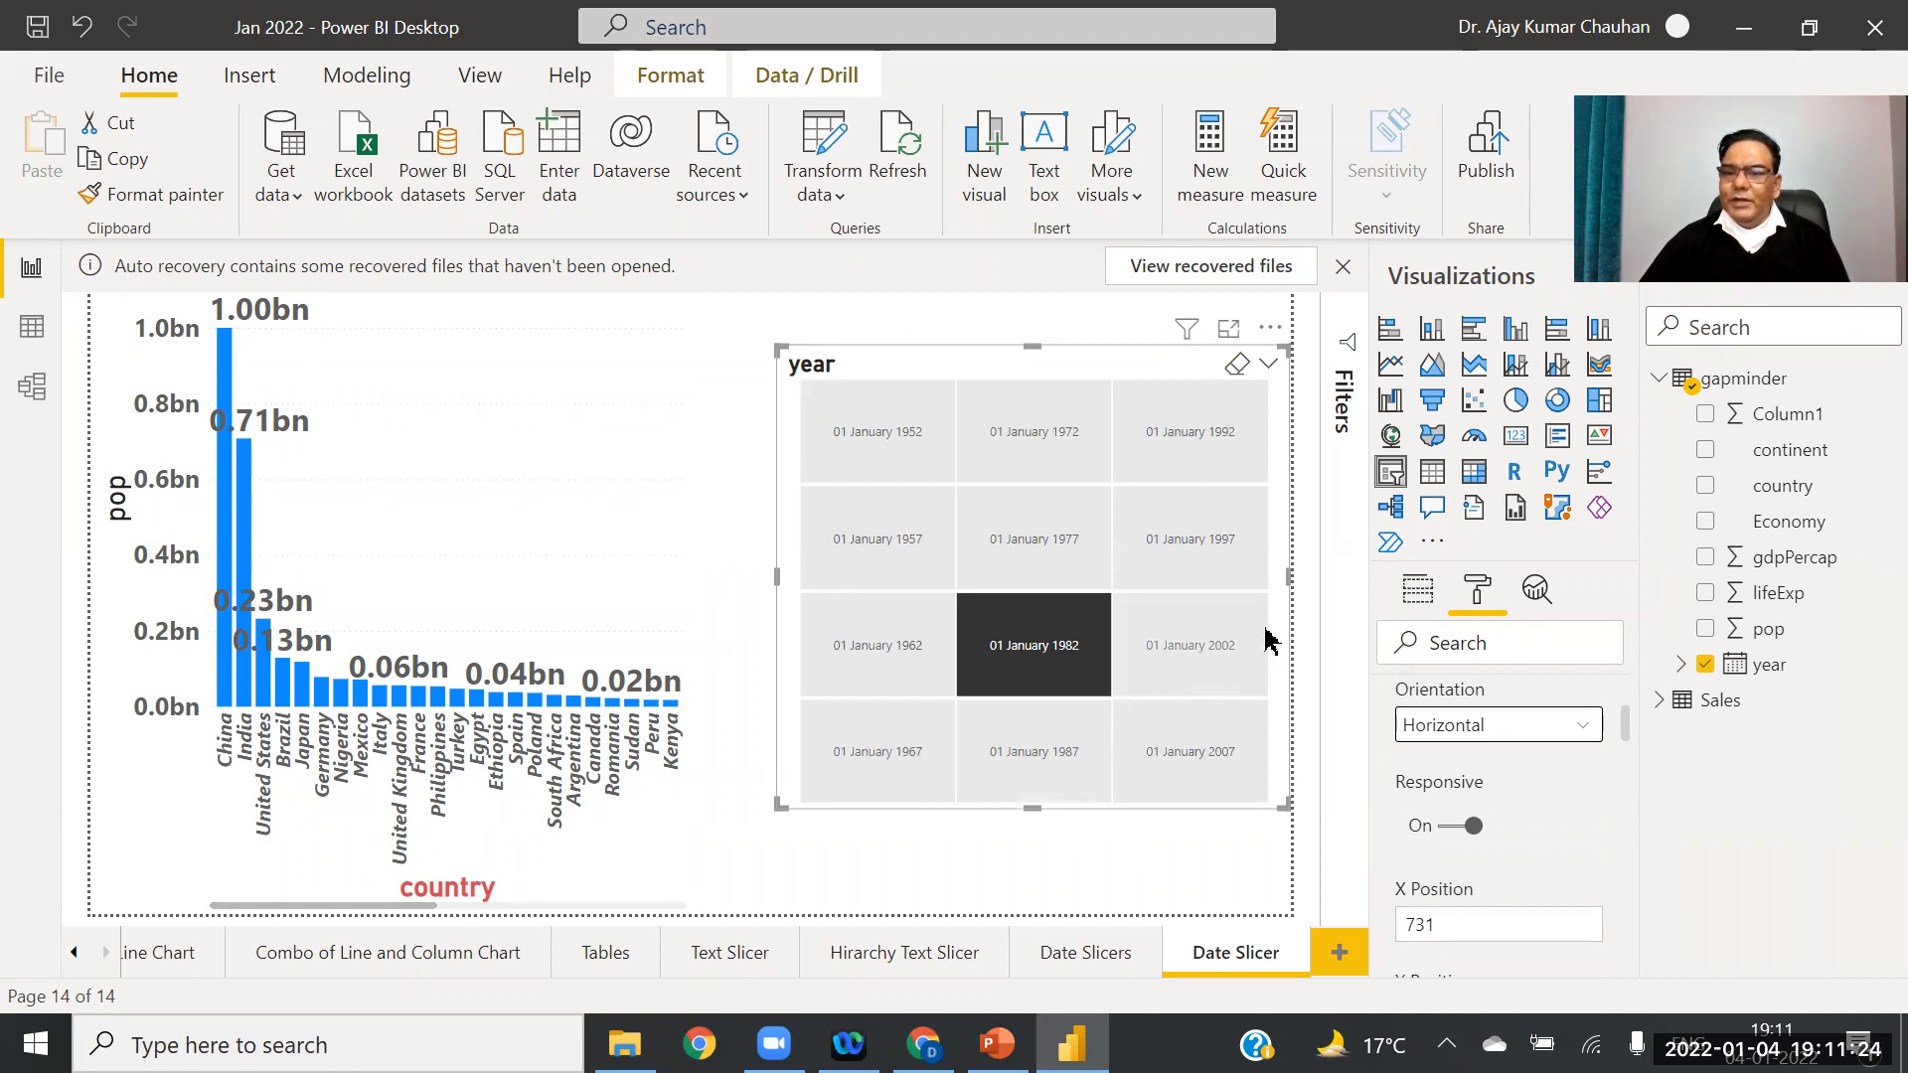
Step: Stretch the year slicer down to the page bottom and adjust its left edge clear of the bar chart
drag(1626, 740, 1673, 942)
scroll(1559, 942, up, 5)
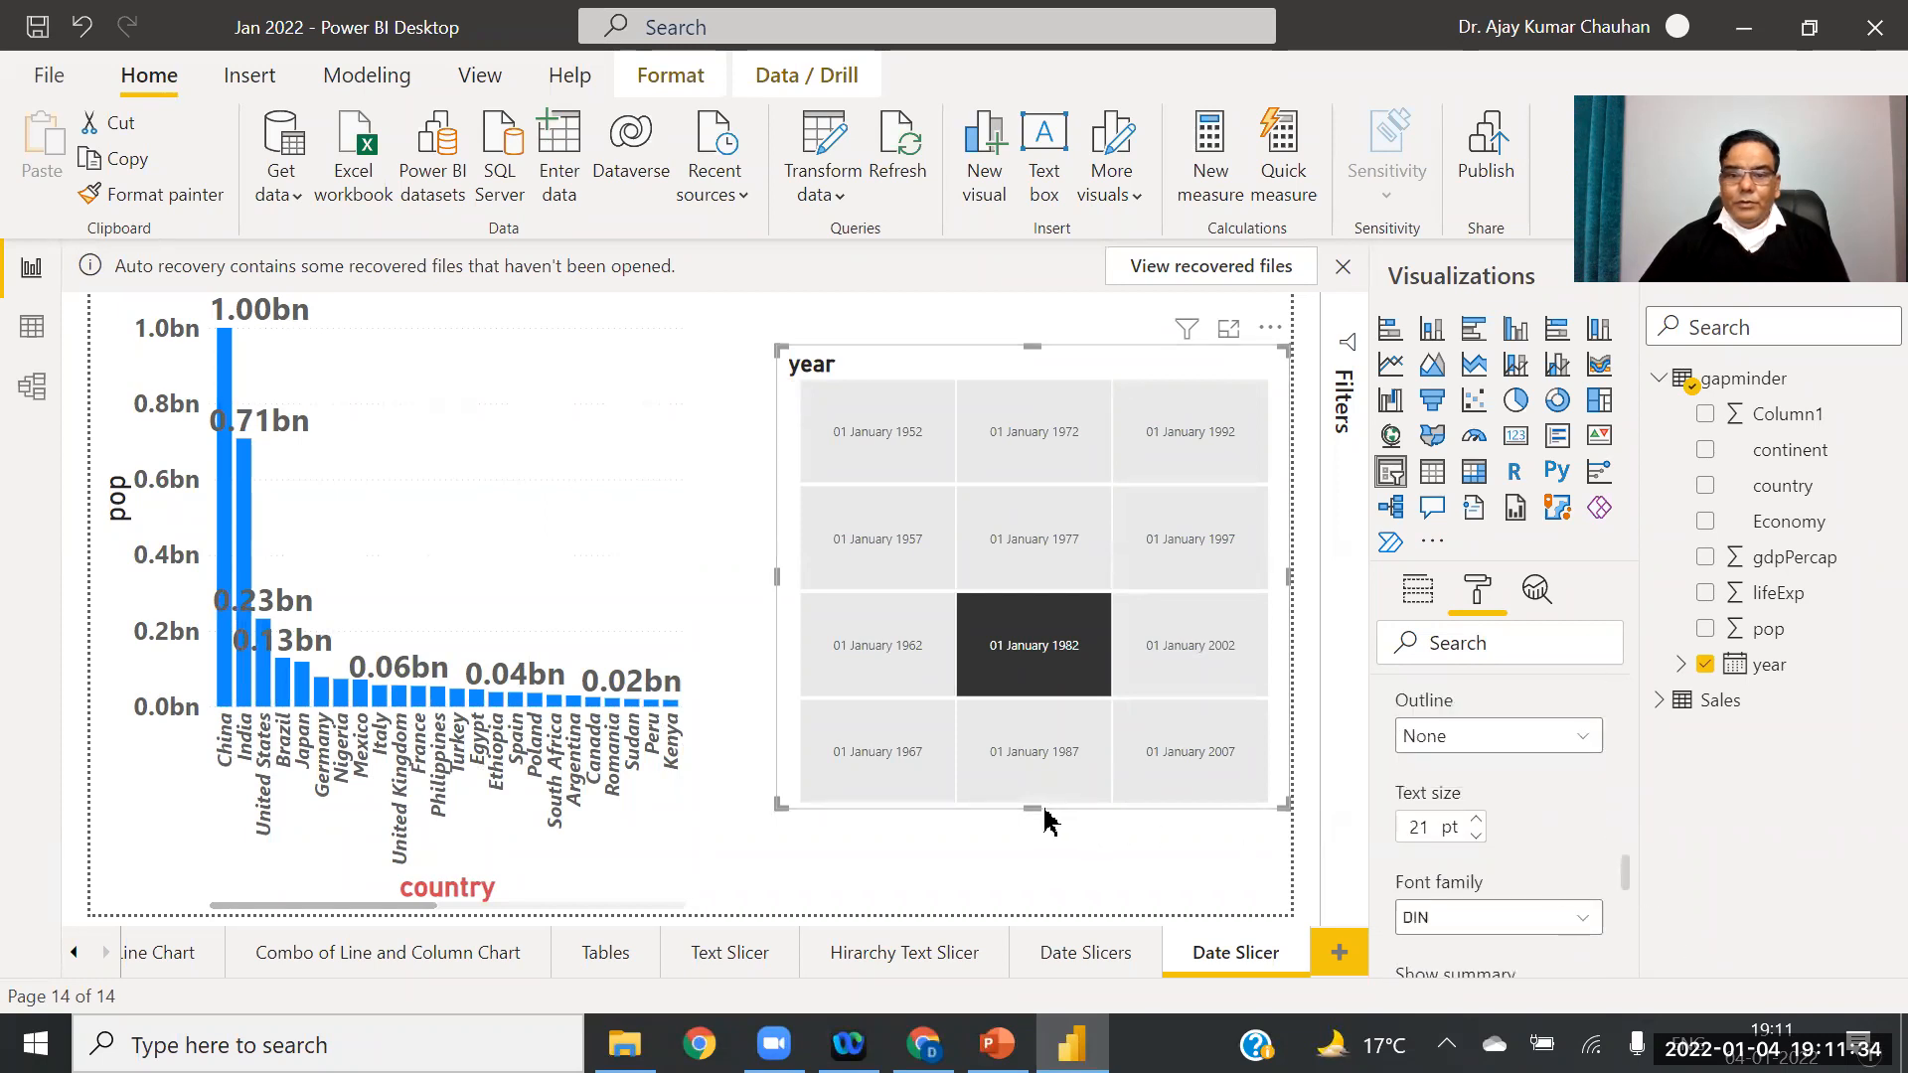
drag(1052, 871, 1045, 962)
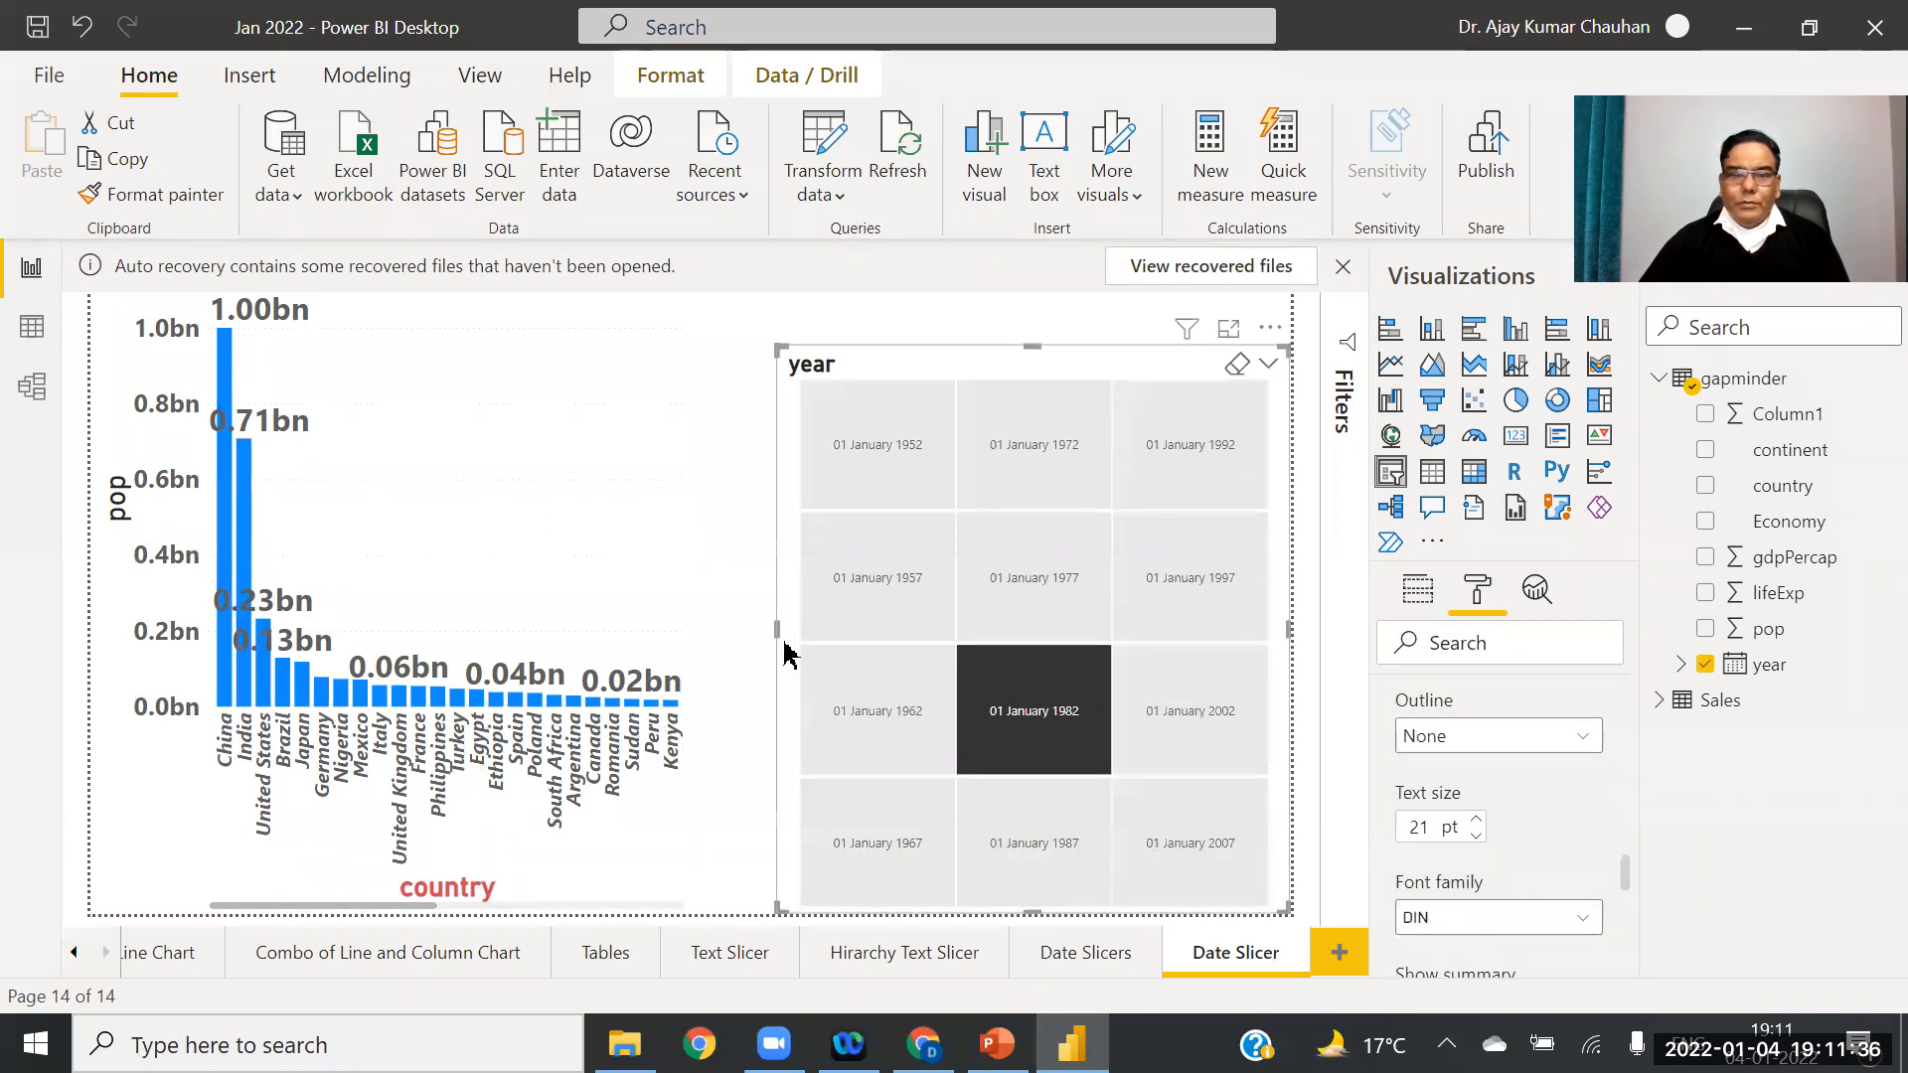
drag(692, 629, 211, 547)
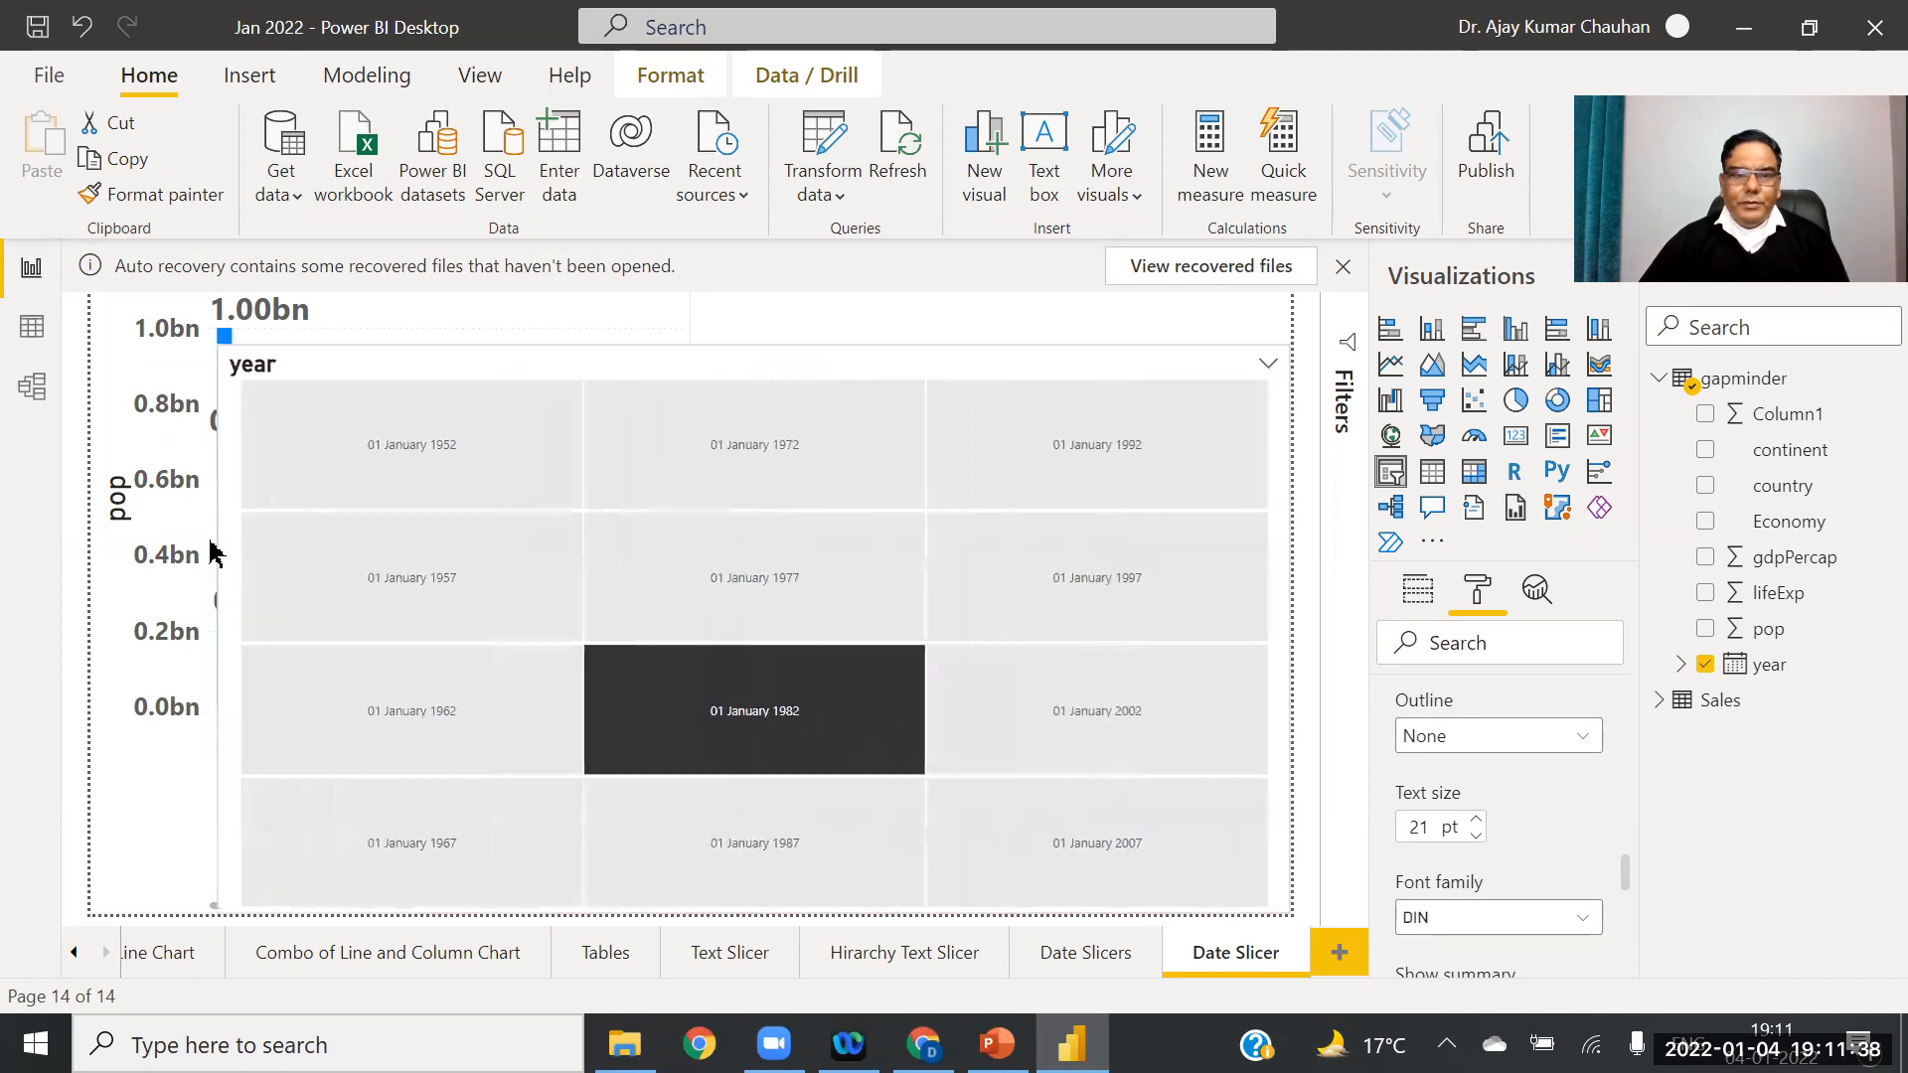
drag(221, 632, 787, 644)
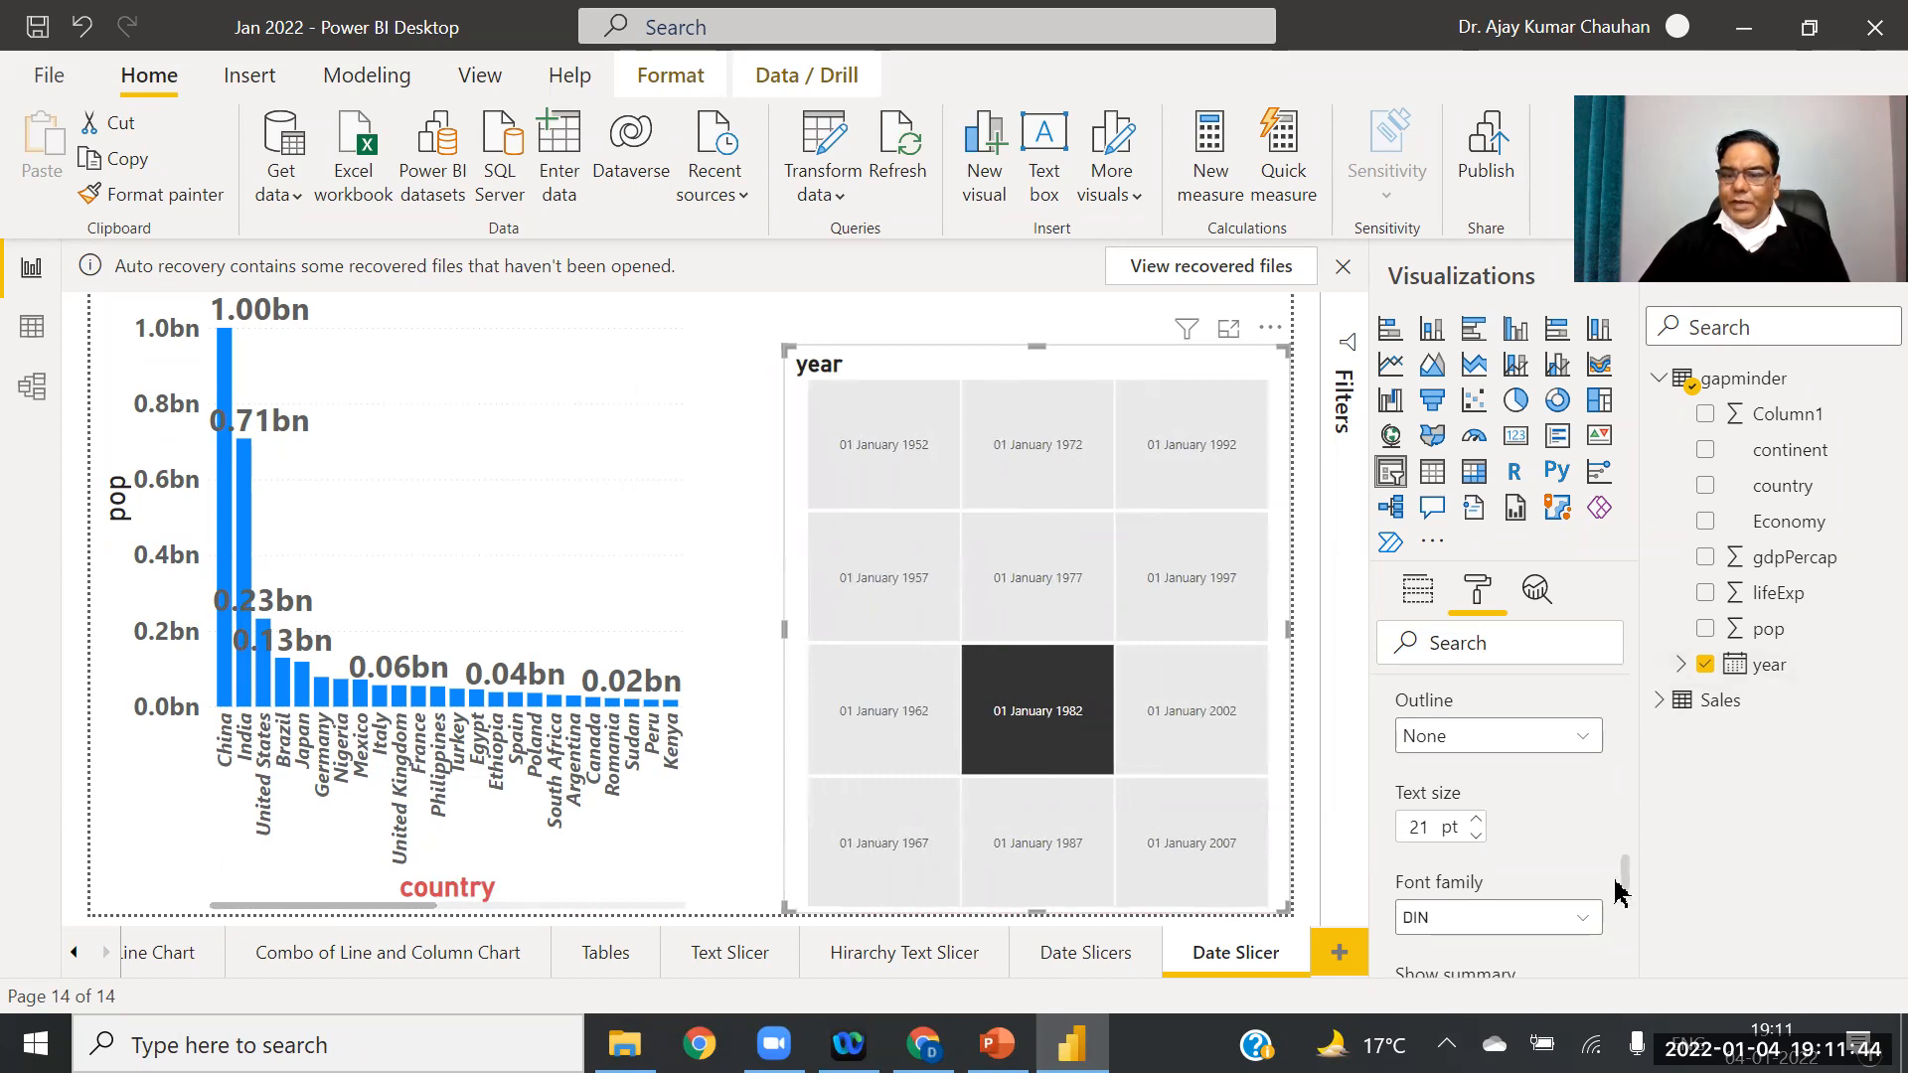
Step: In the slicer's Format pane, collapse General and expand Selection controls
drag(1625, 878, 1596, 659)
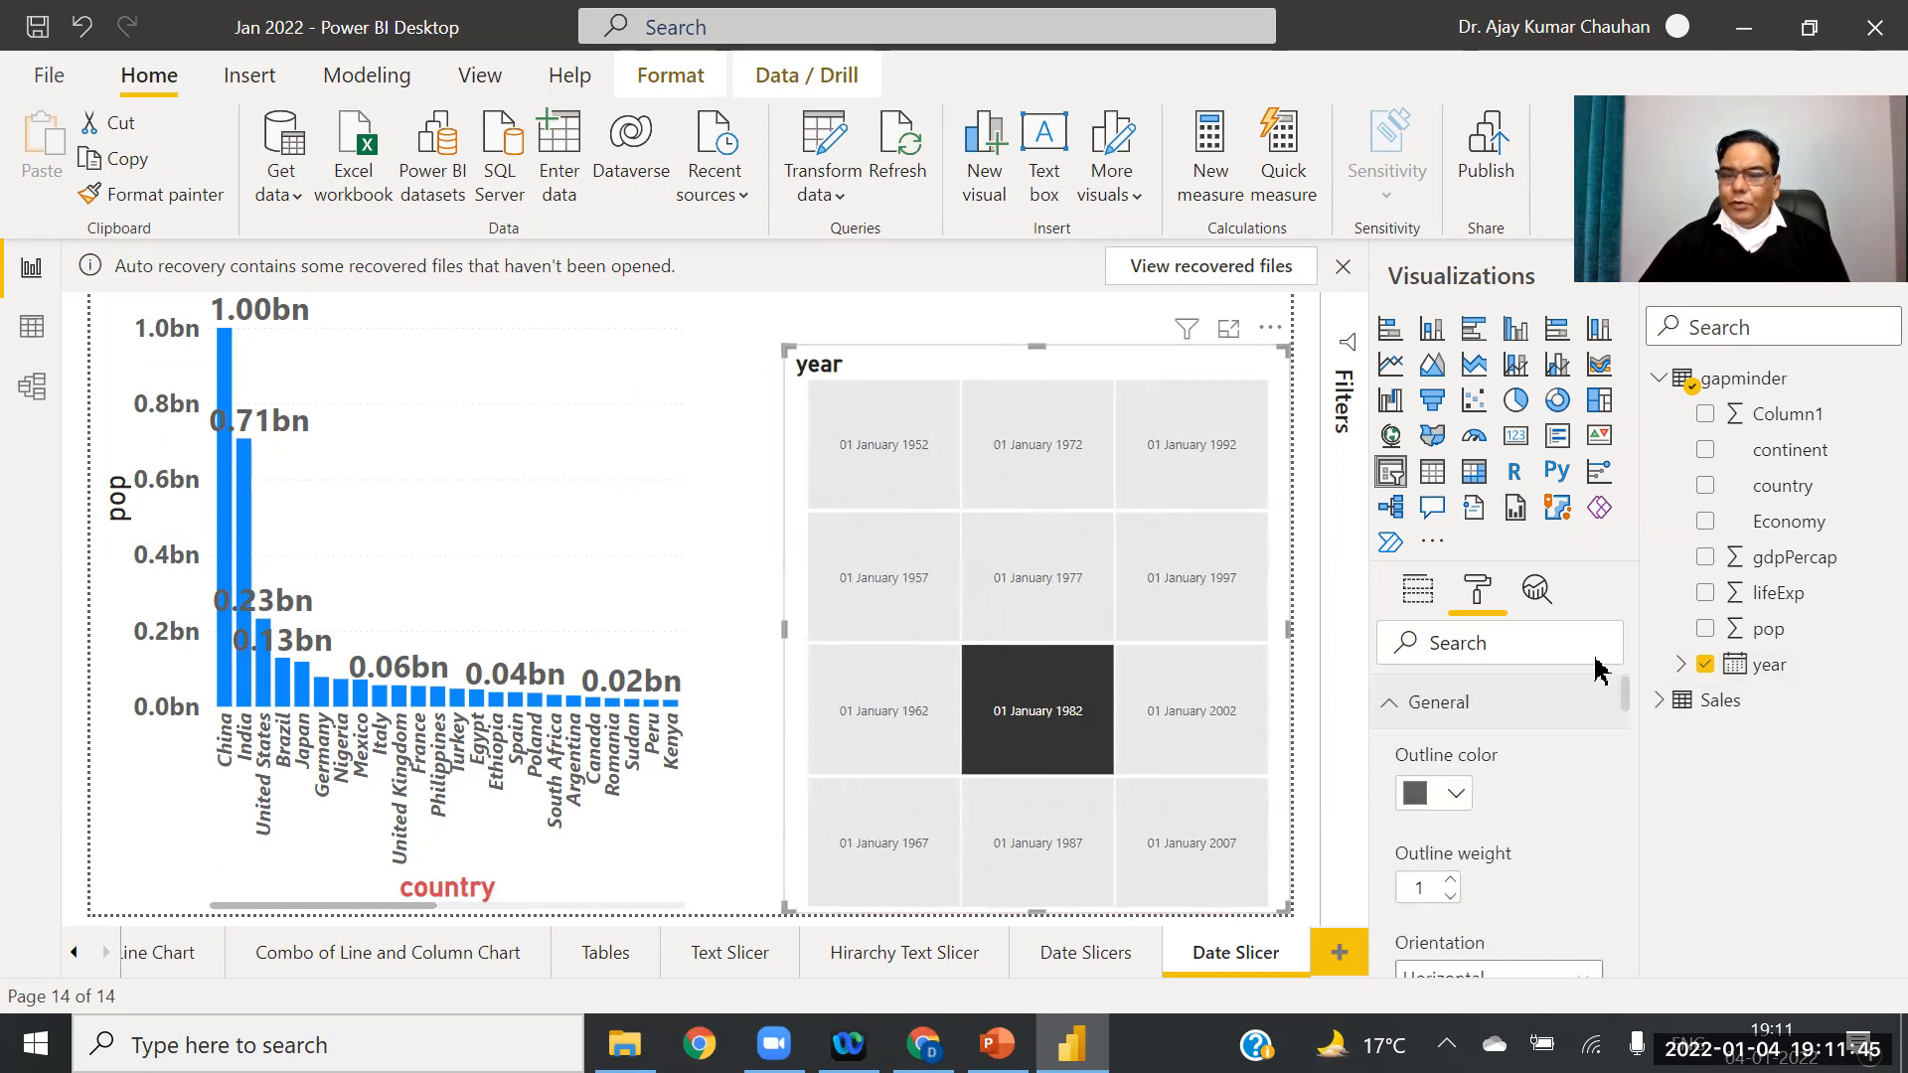
click(1392, 708)
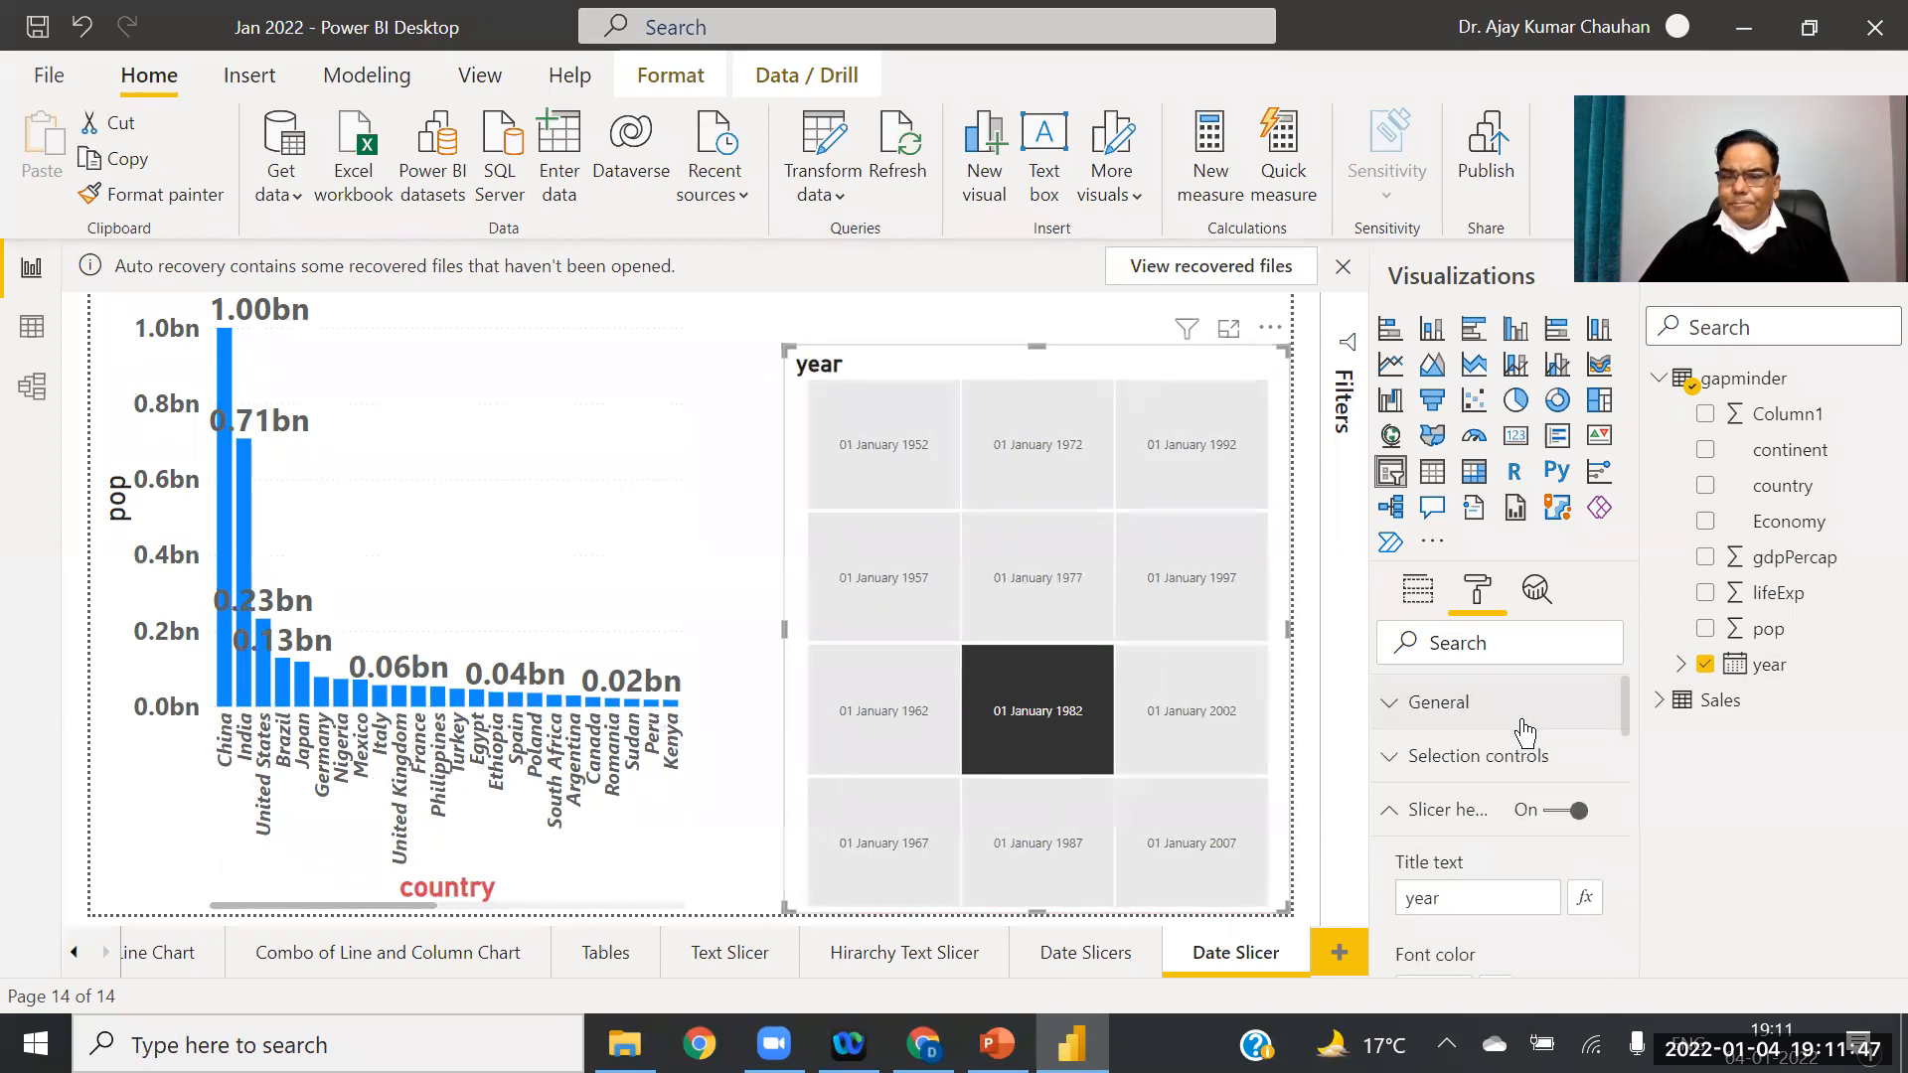
click(1390, 771)
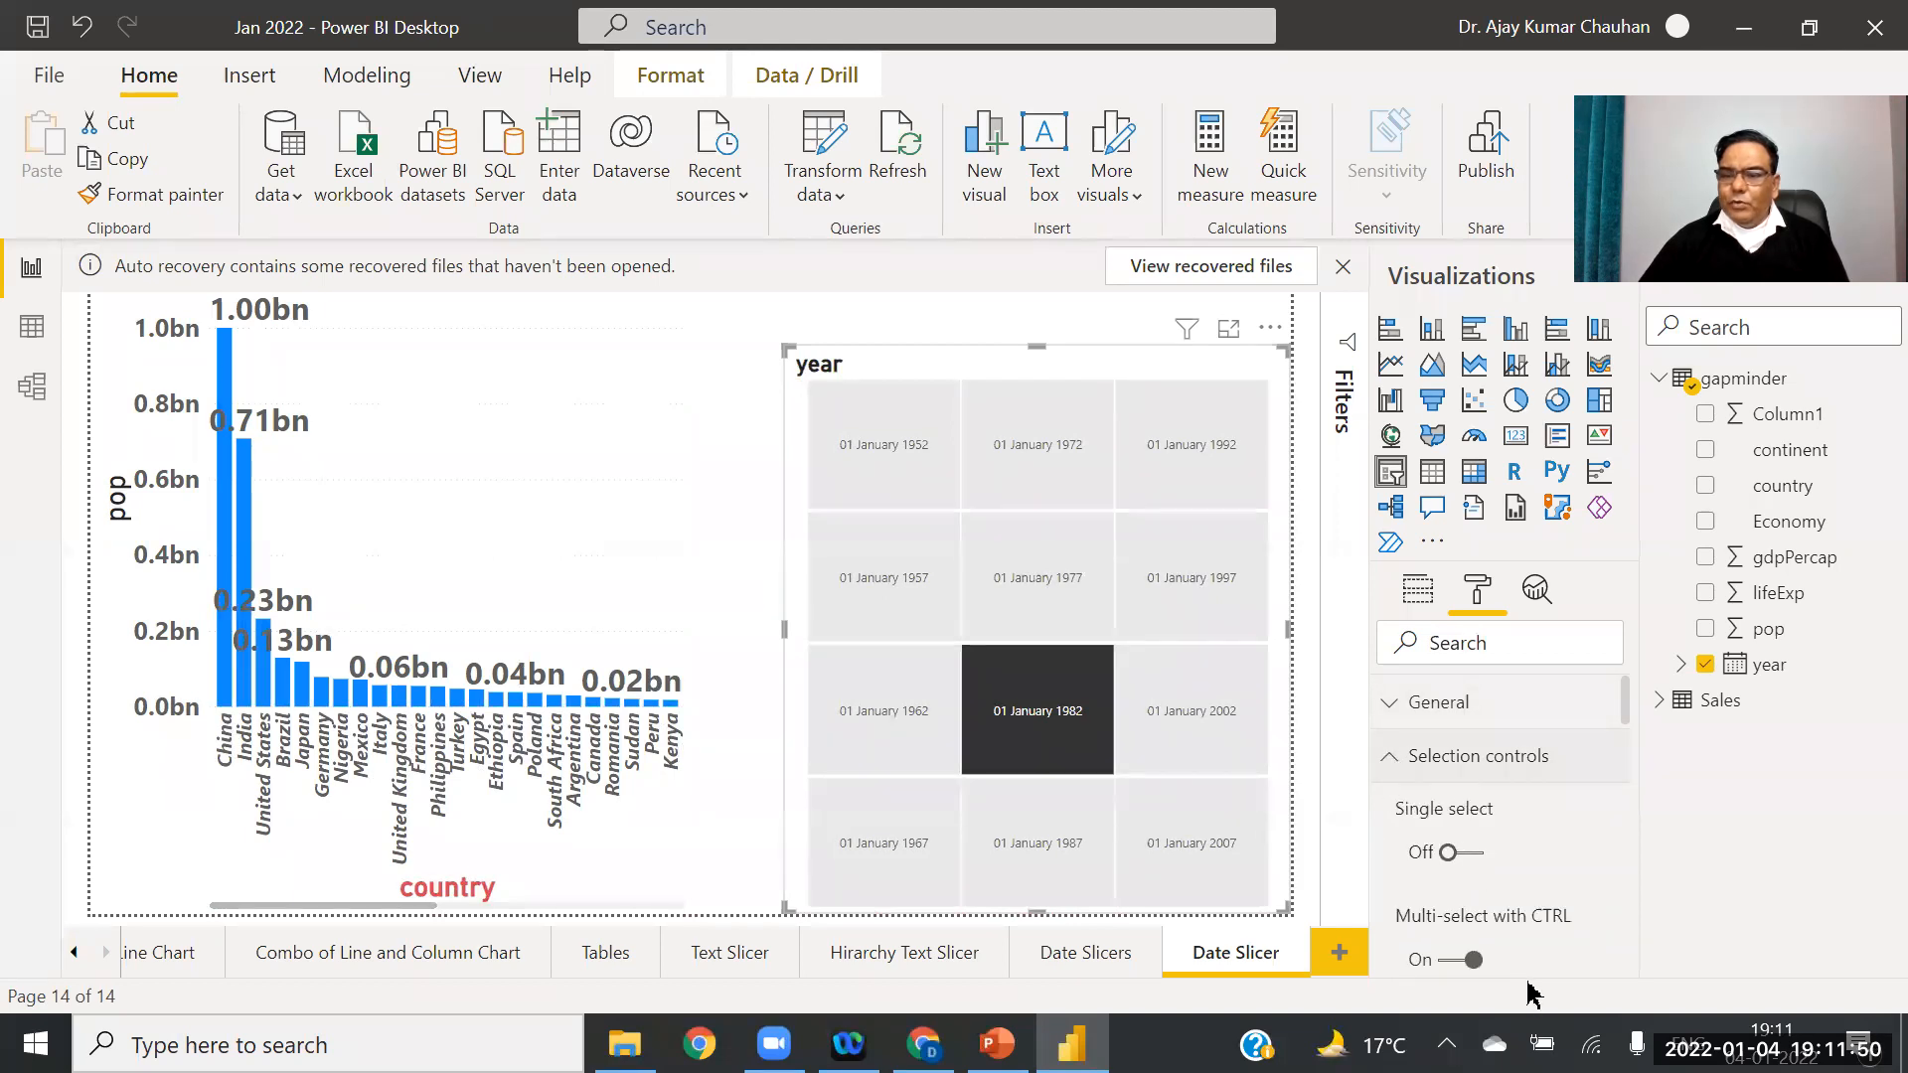
Step: Give the year tiles red label text on a pale gold background
drag(1623, 708, 1629, 769)
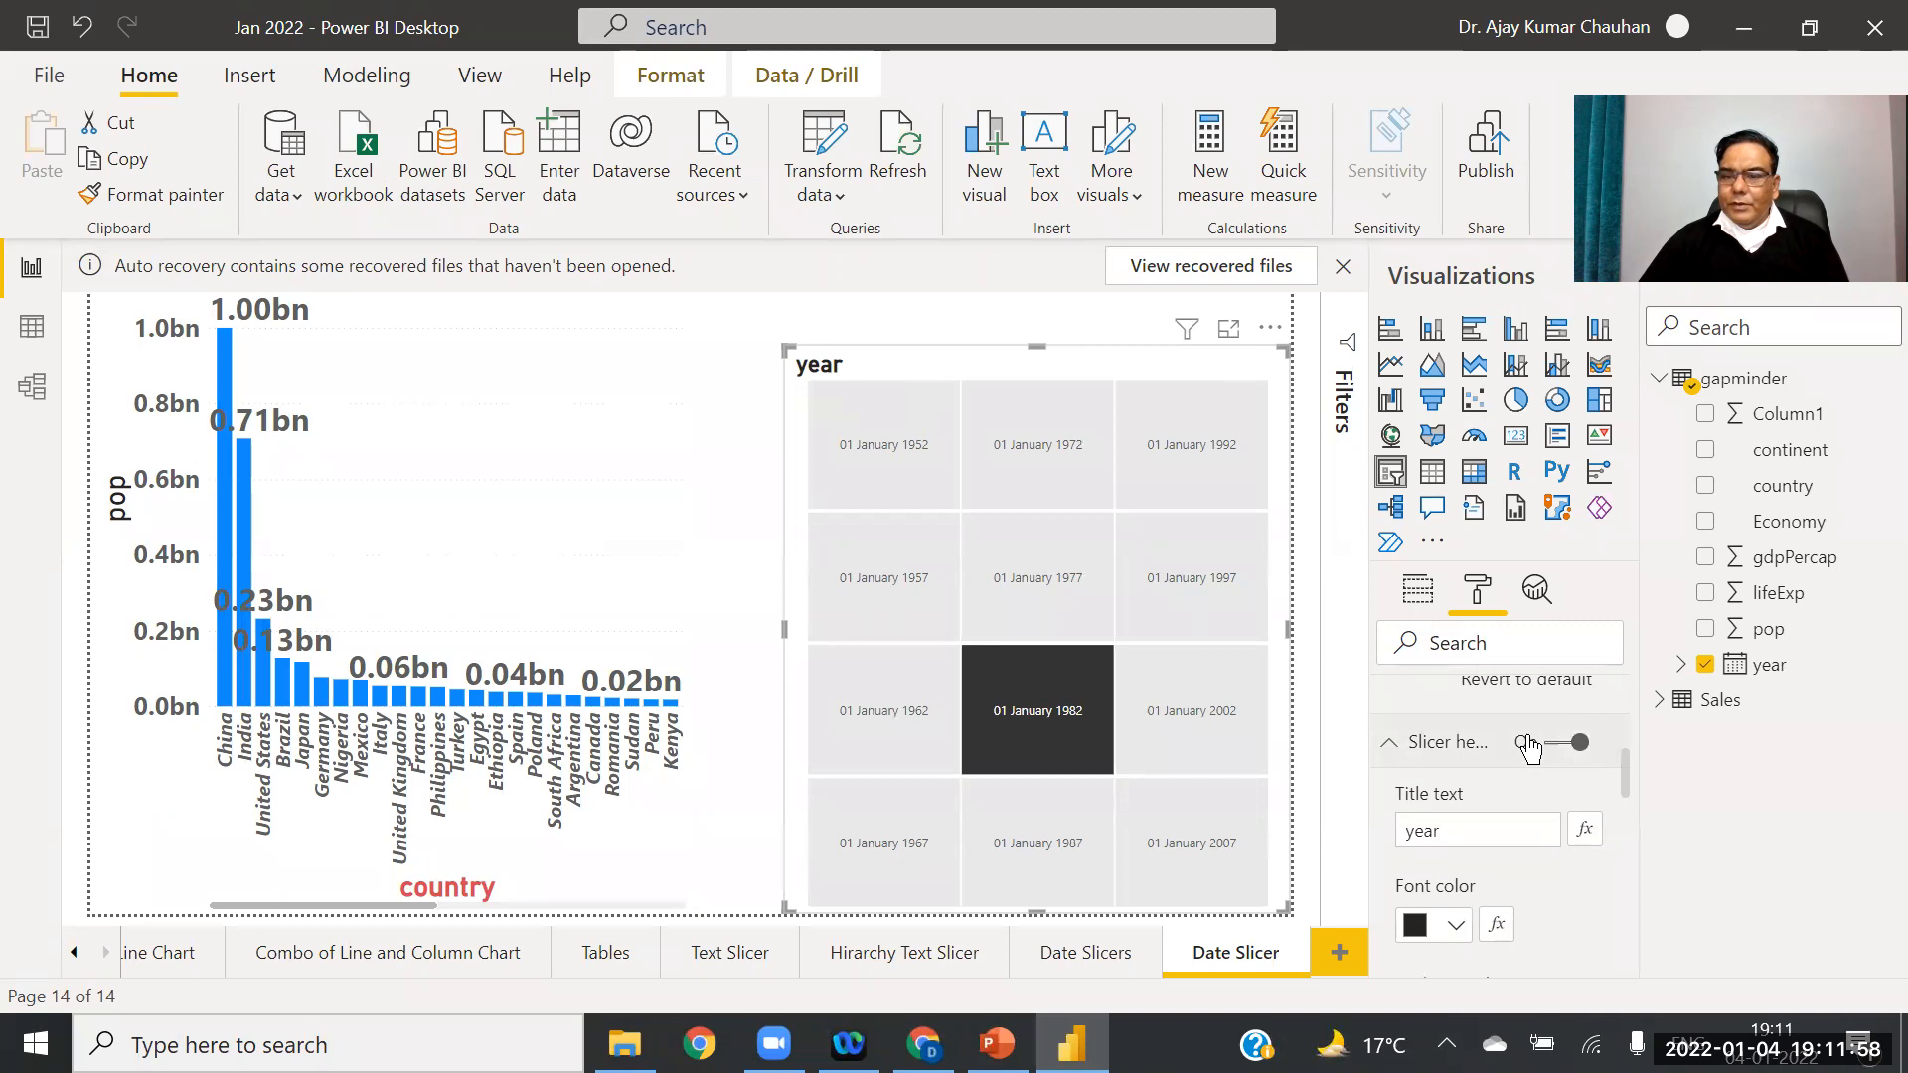
click(1391, 750)
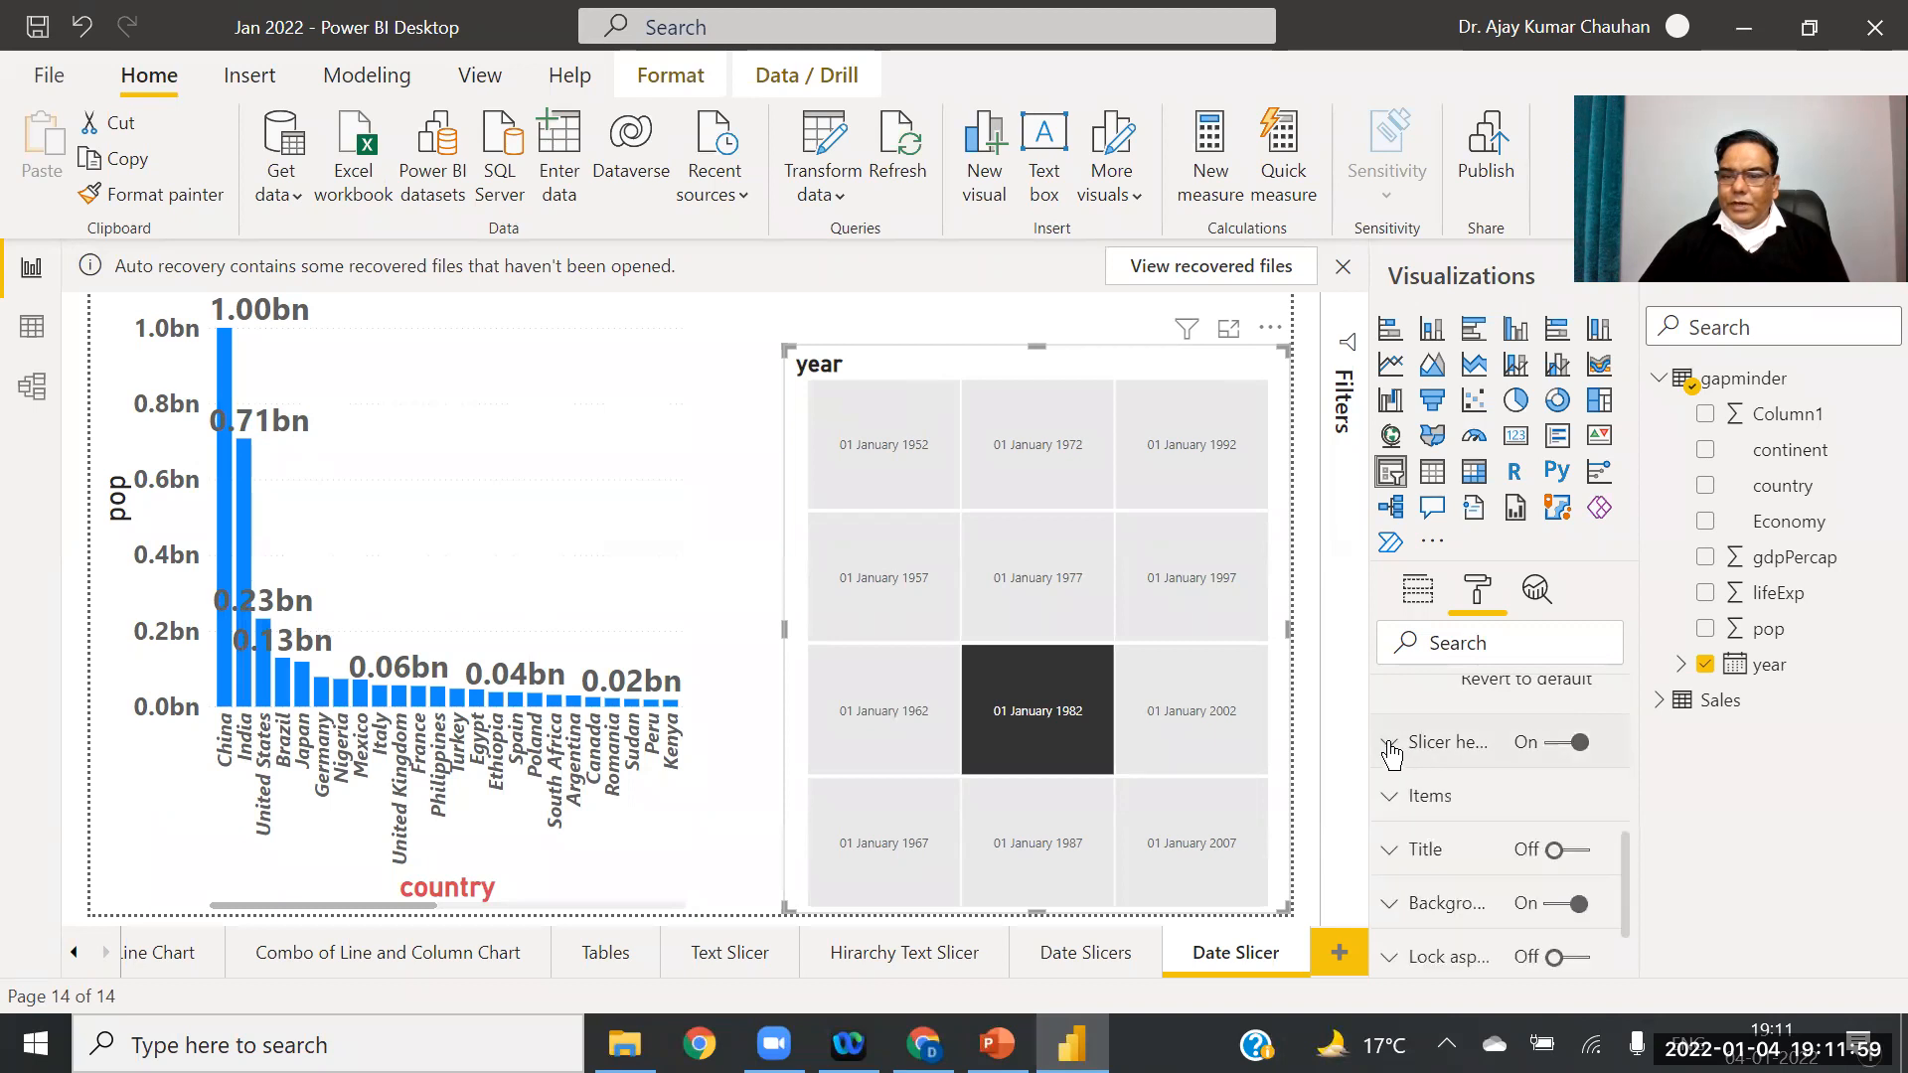
click(1396, 803)
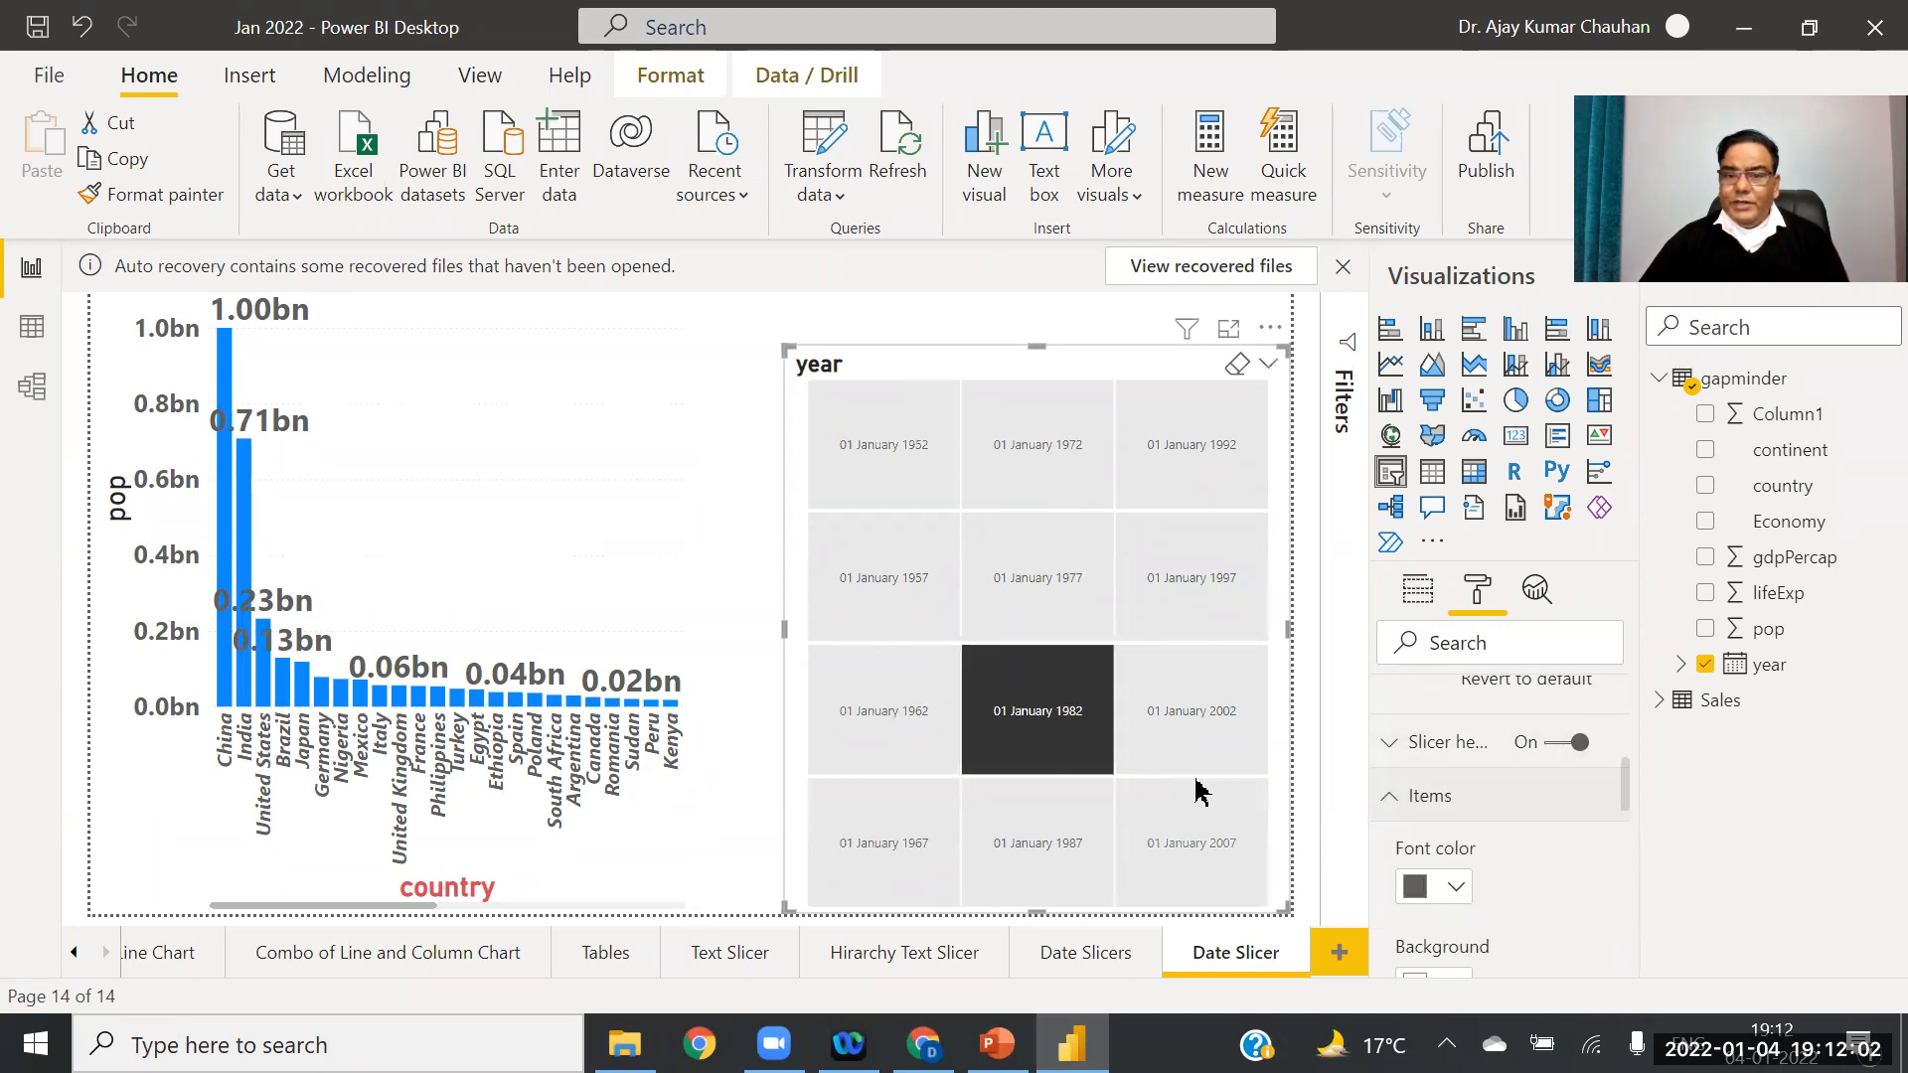
drag(1626, 782, 1628, 798)
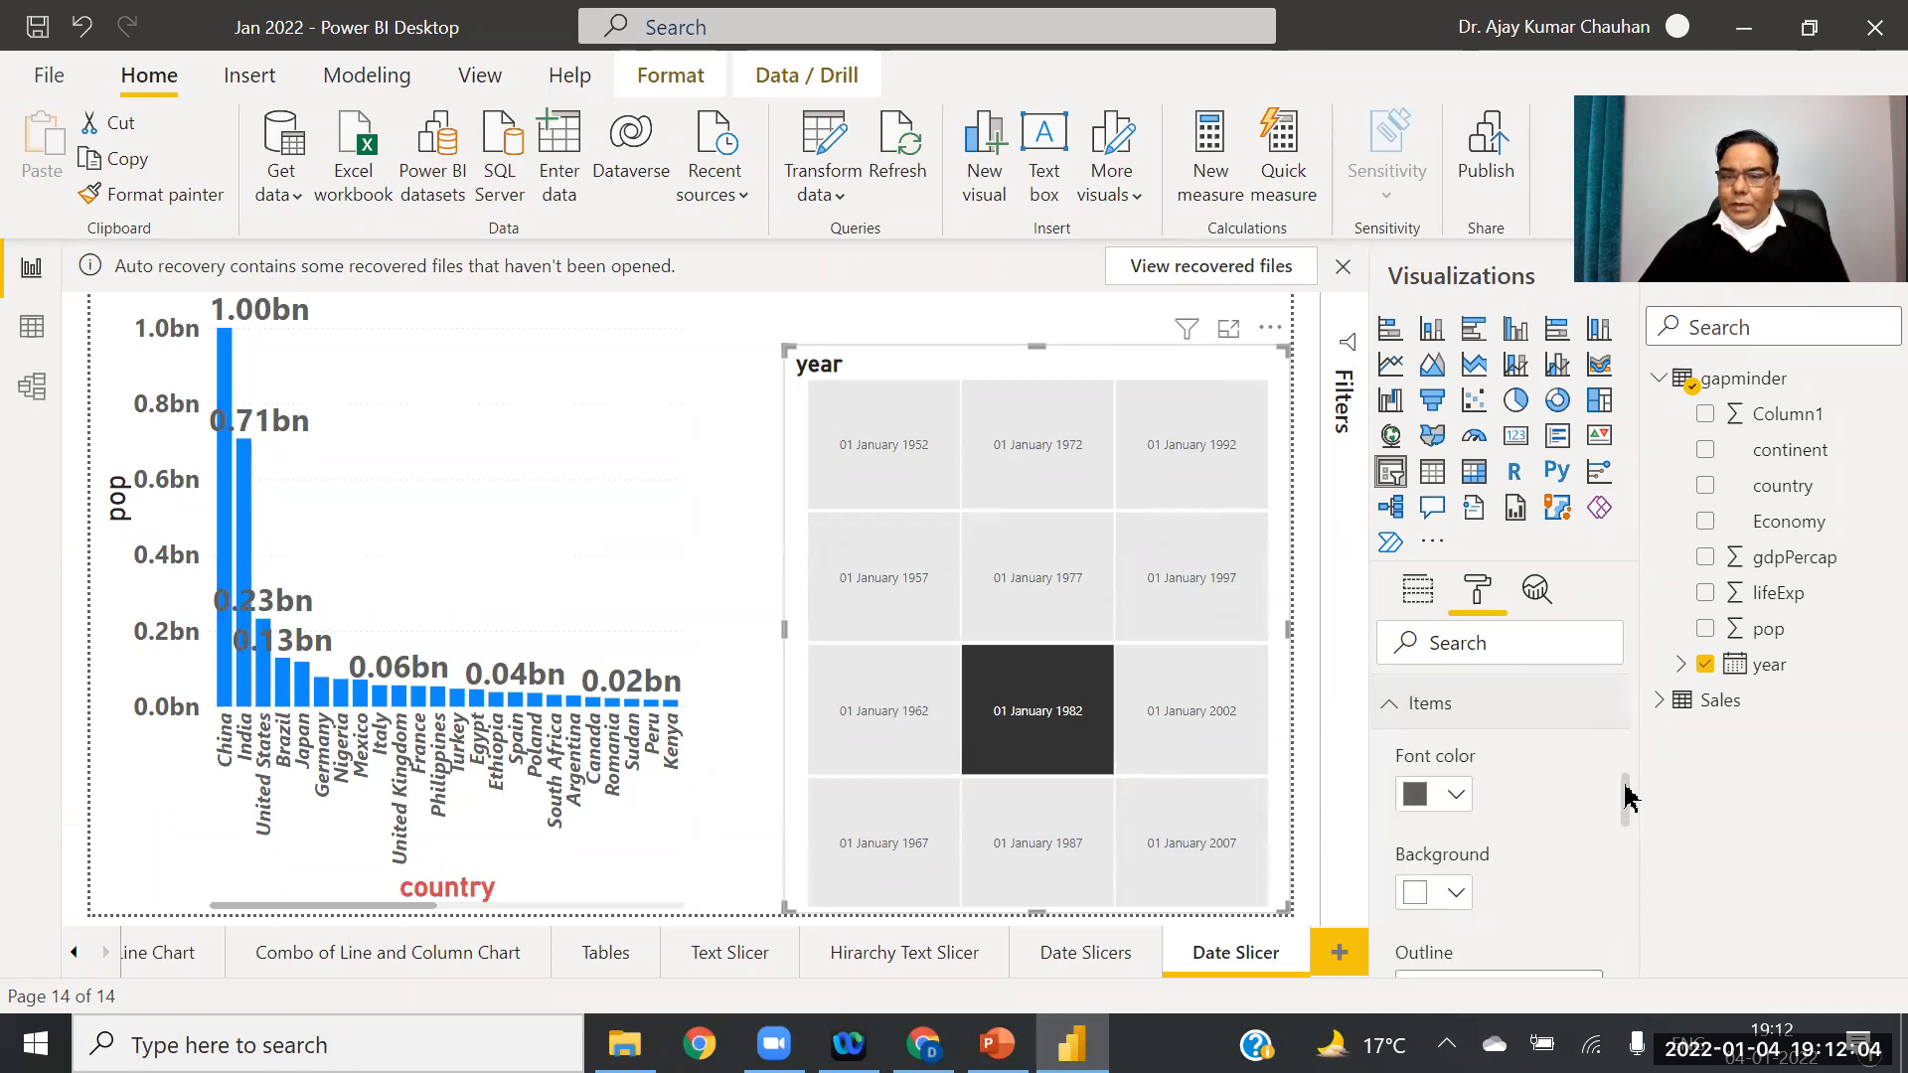
click(1459, 798)
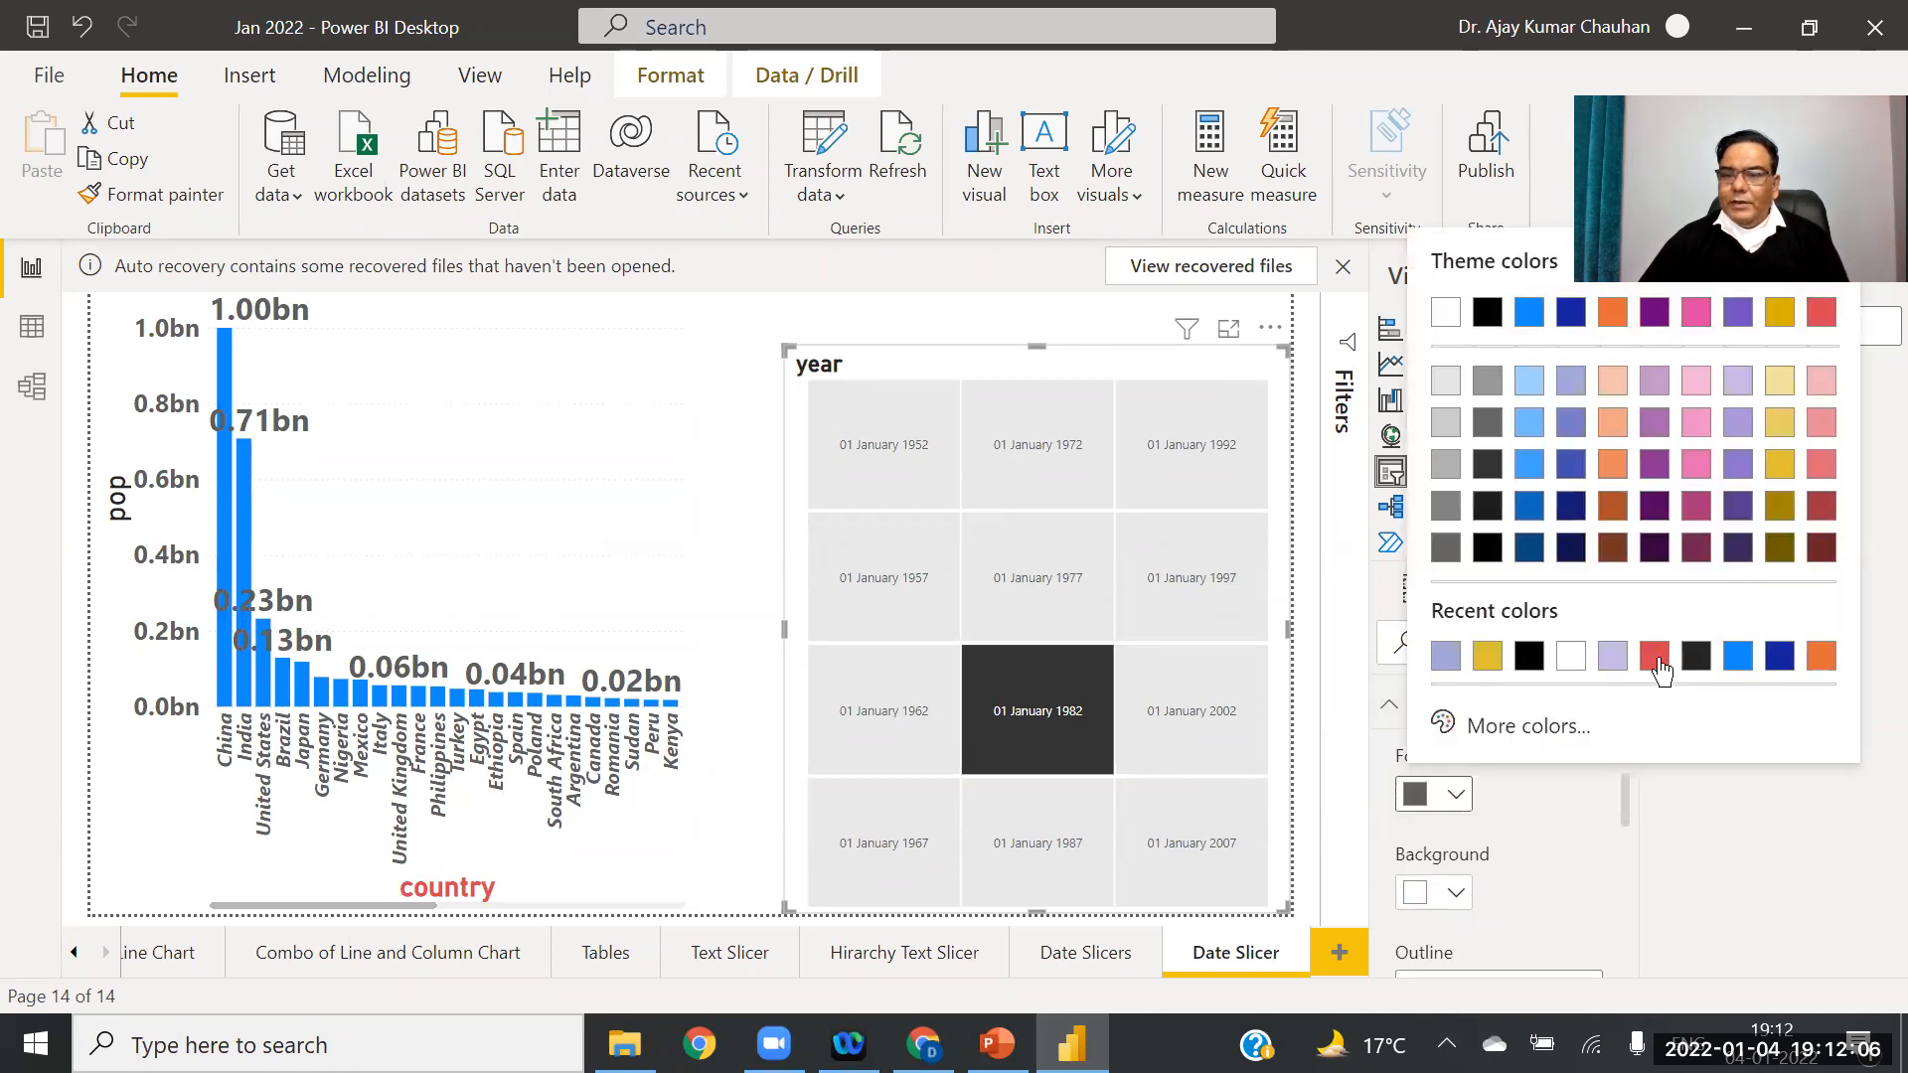
click(1655, 658)
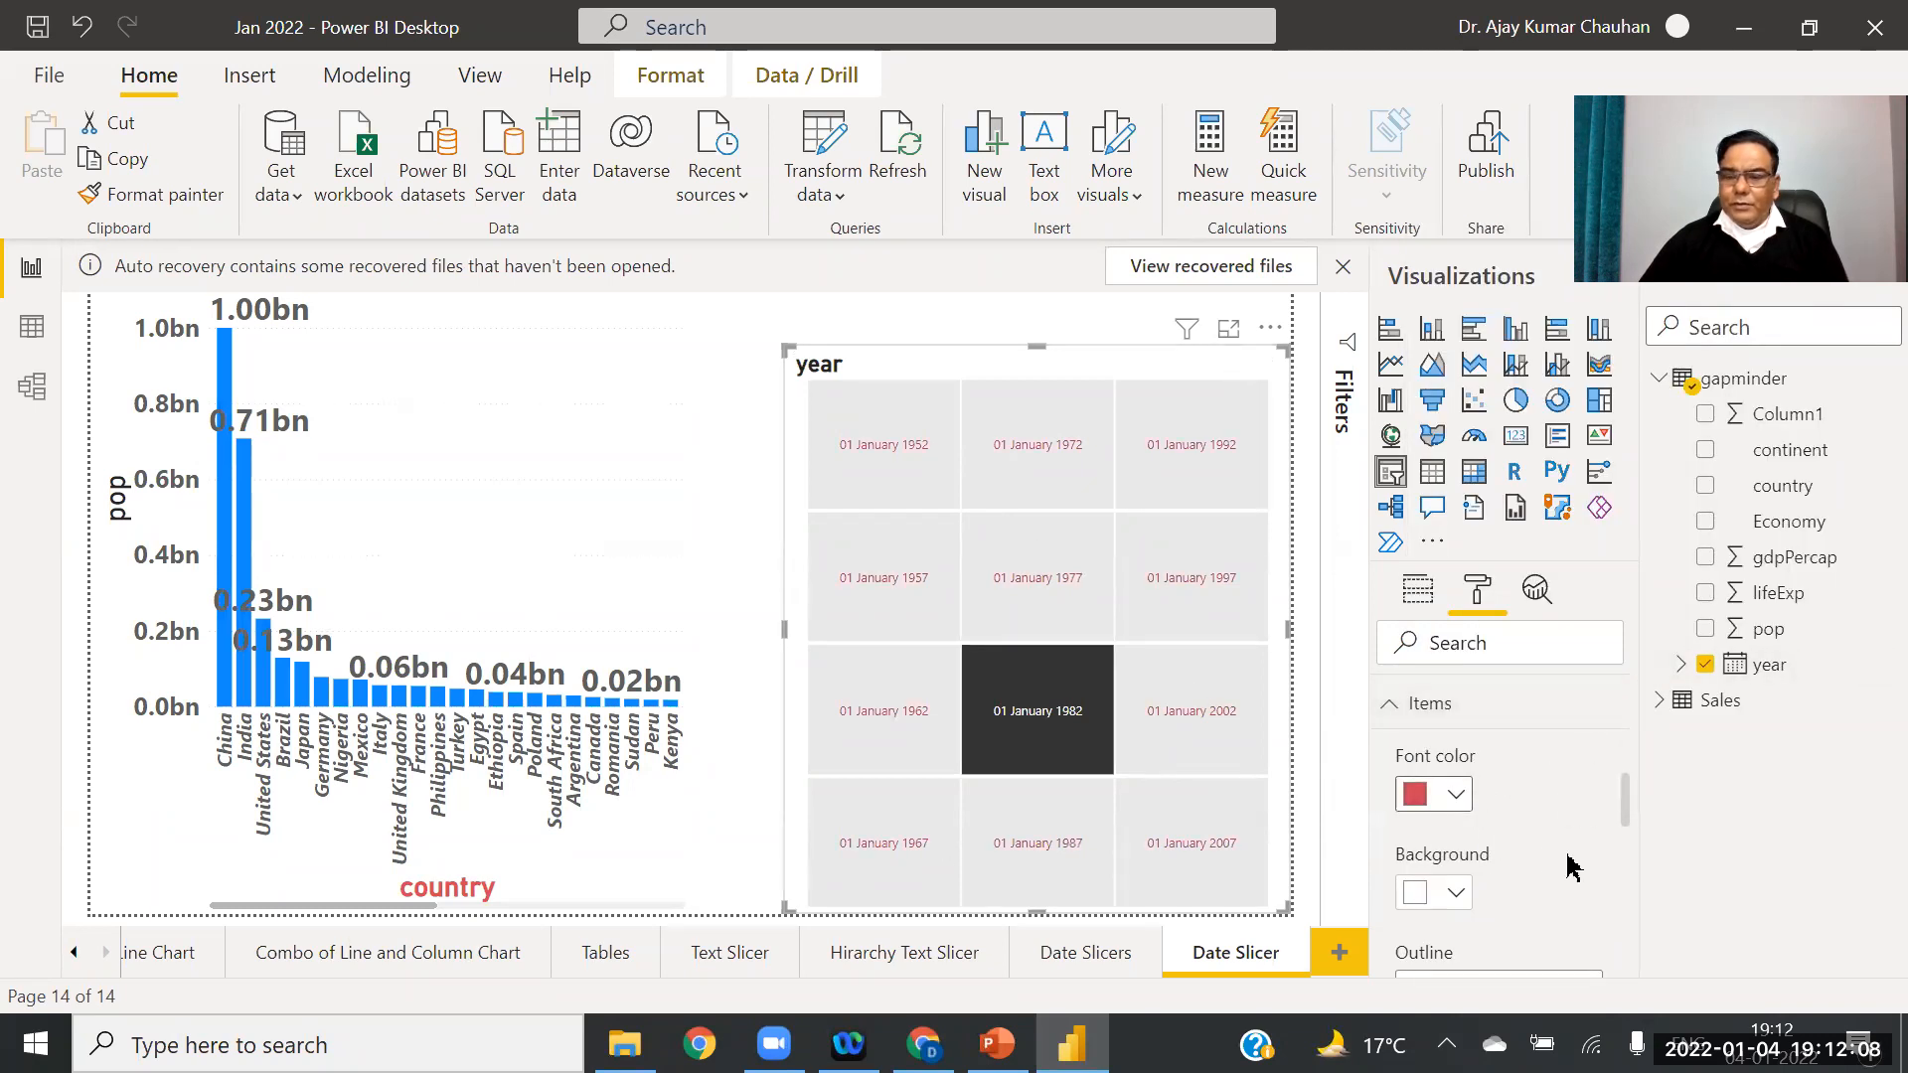
click(1459, 896)
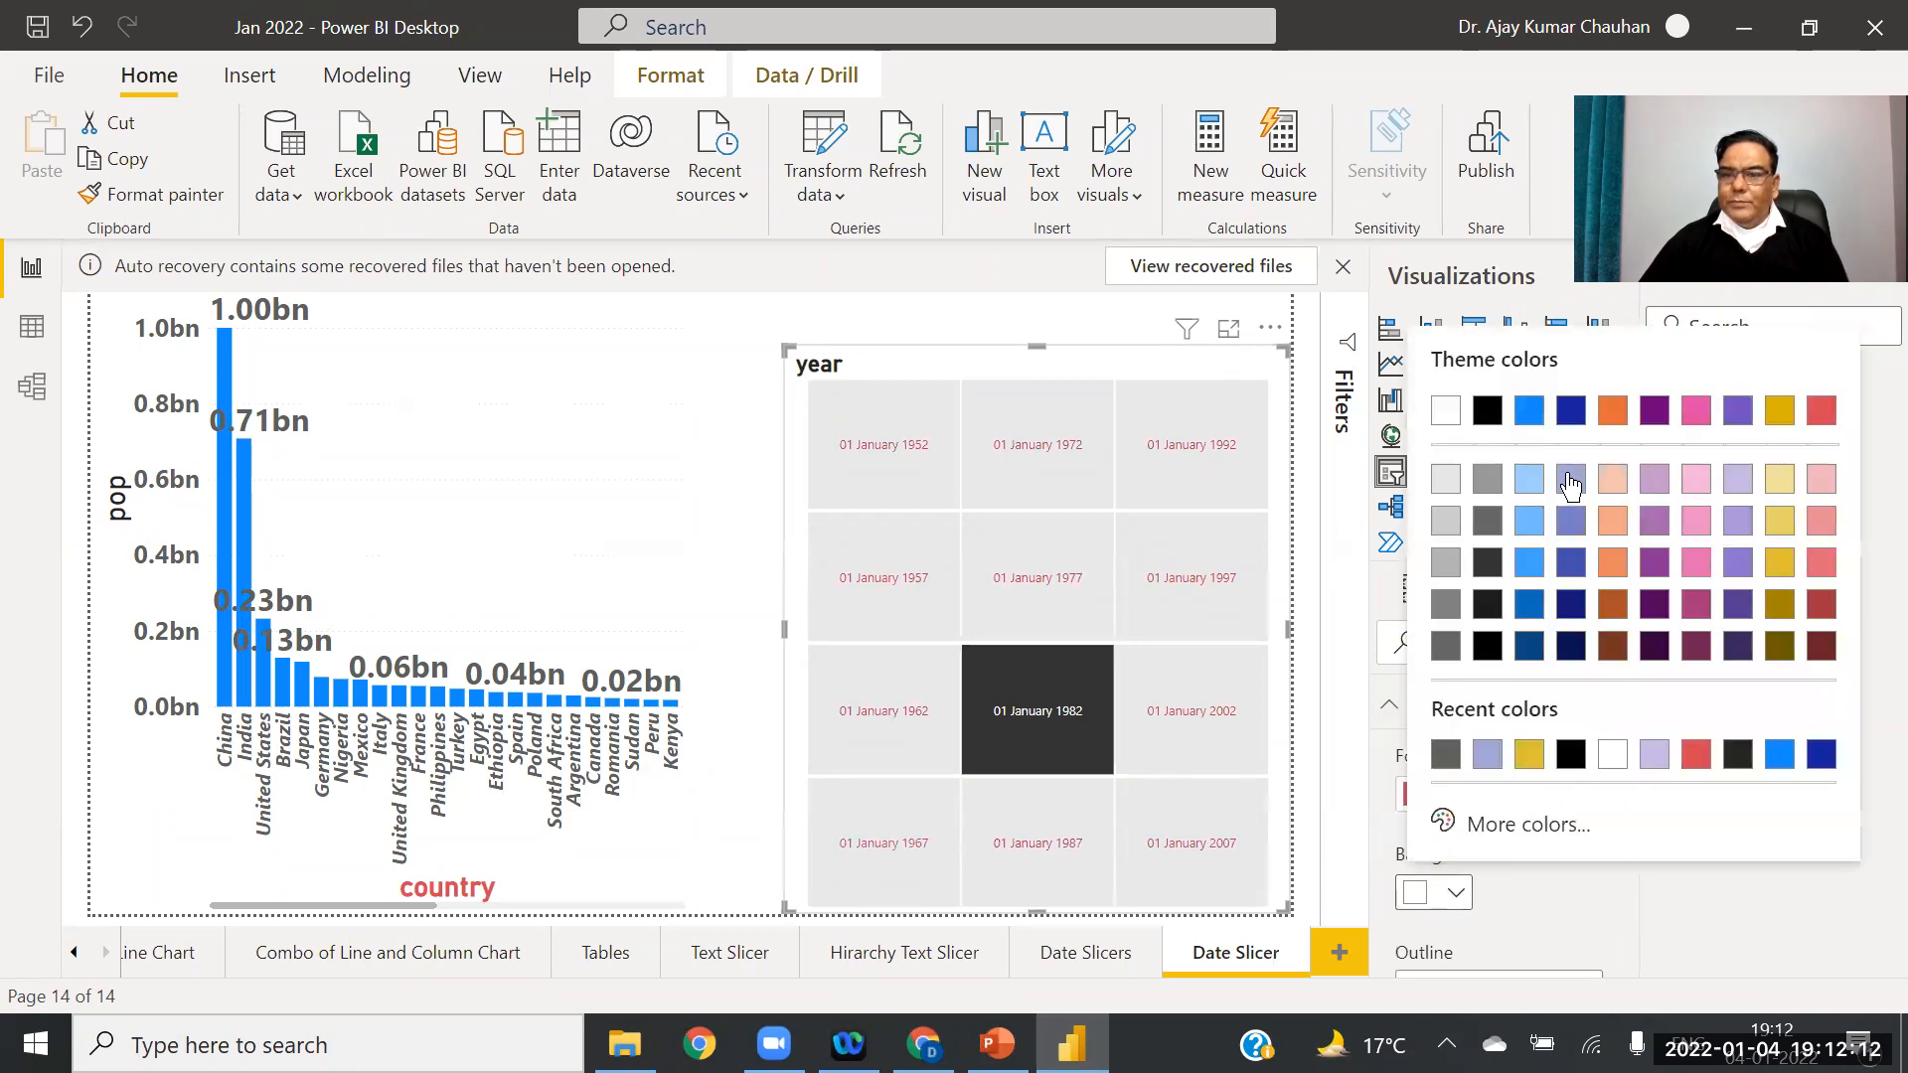
click(1782, 482)
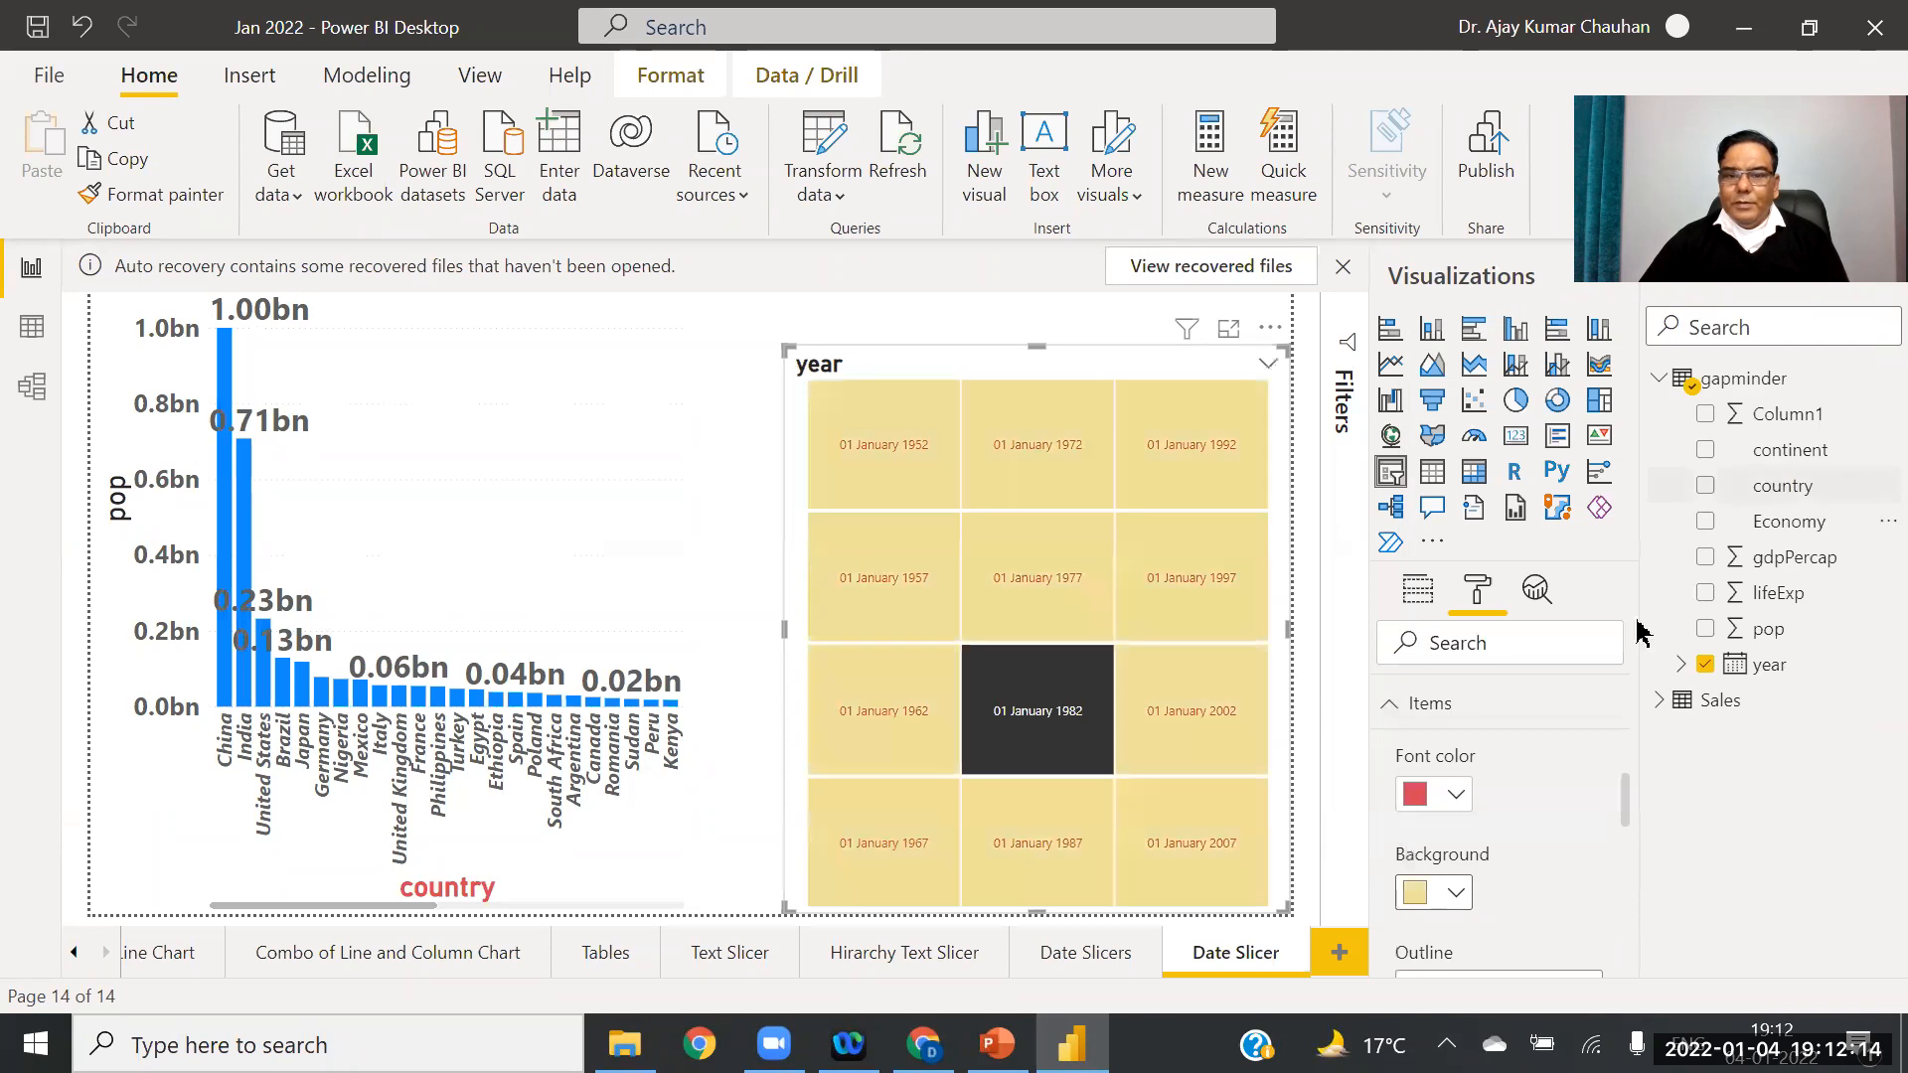
Step: Set the year tile text size to 18 pt
scroll(1630, 825, down, 5)
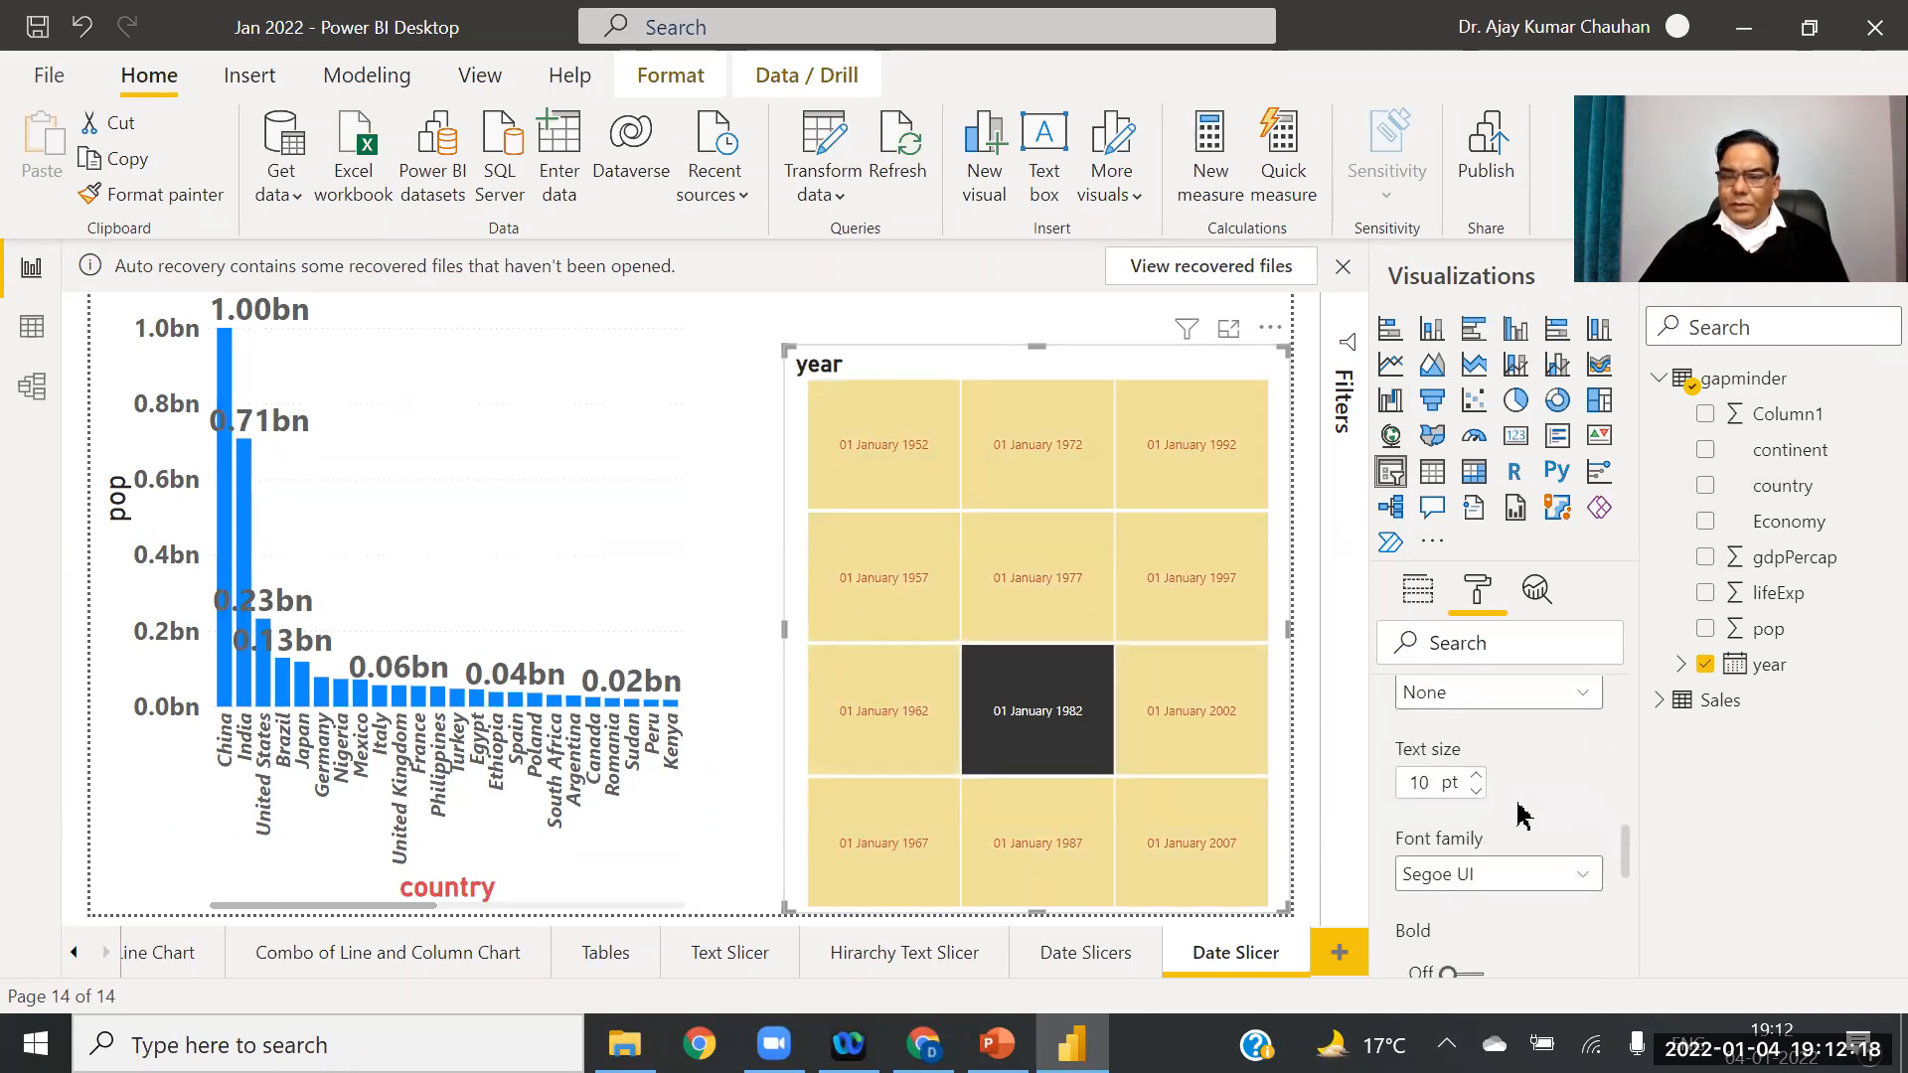
click(1475, 777)
click(1475, 777)
click(1475, 777)
click(1475, 778)
click(1475, 777)
click(1475, 777)
click(1475, 777)
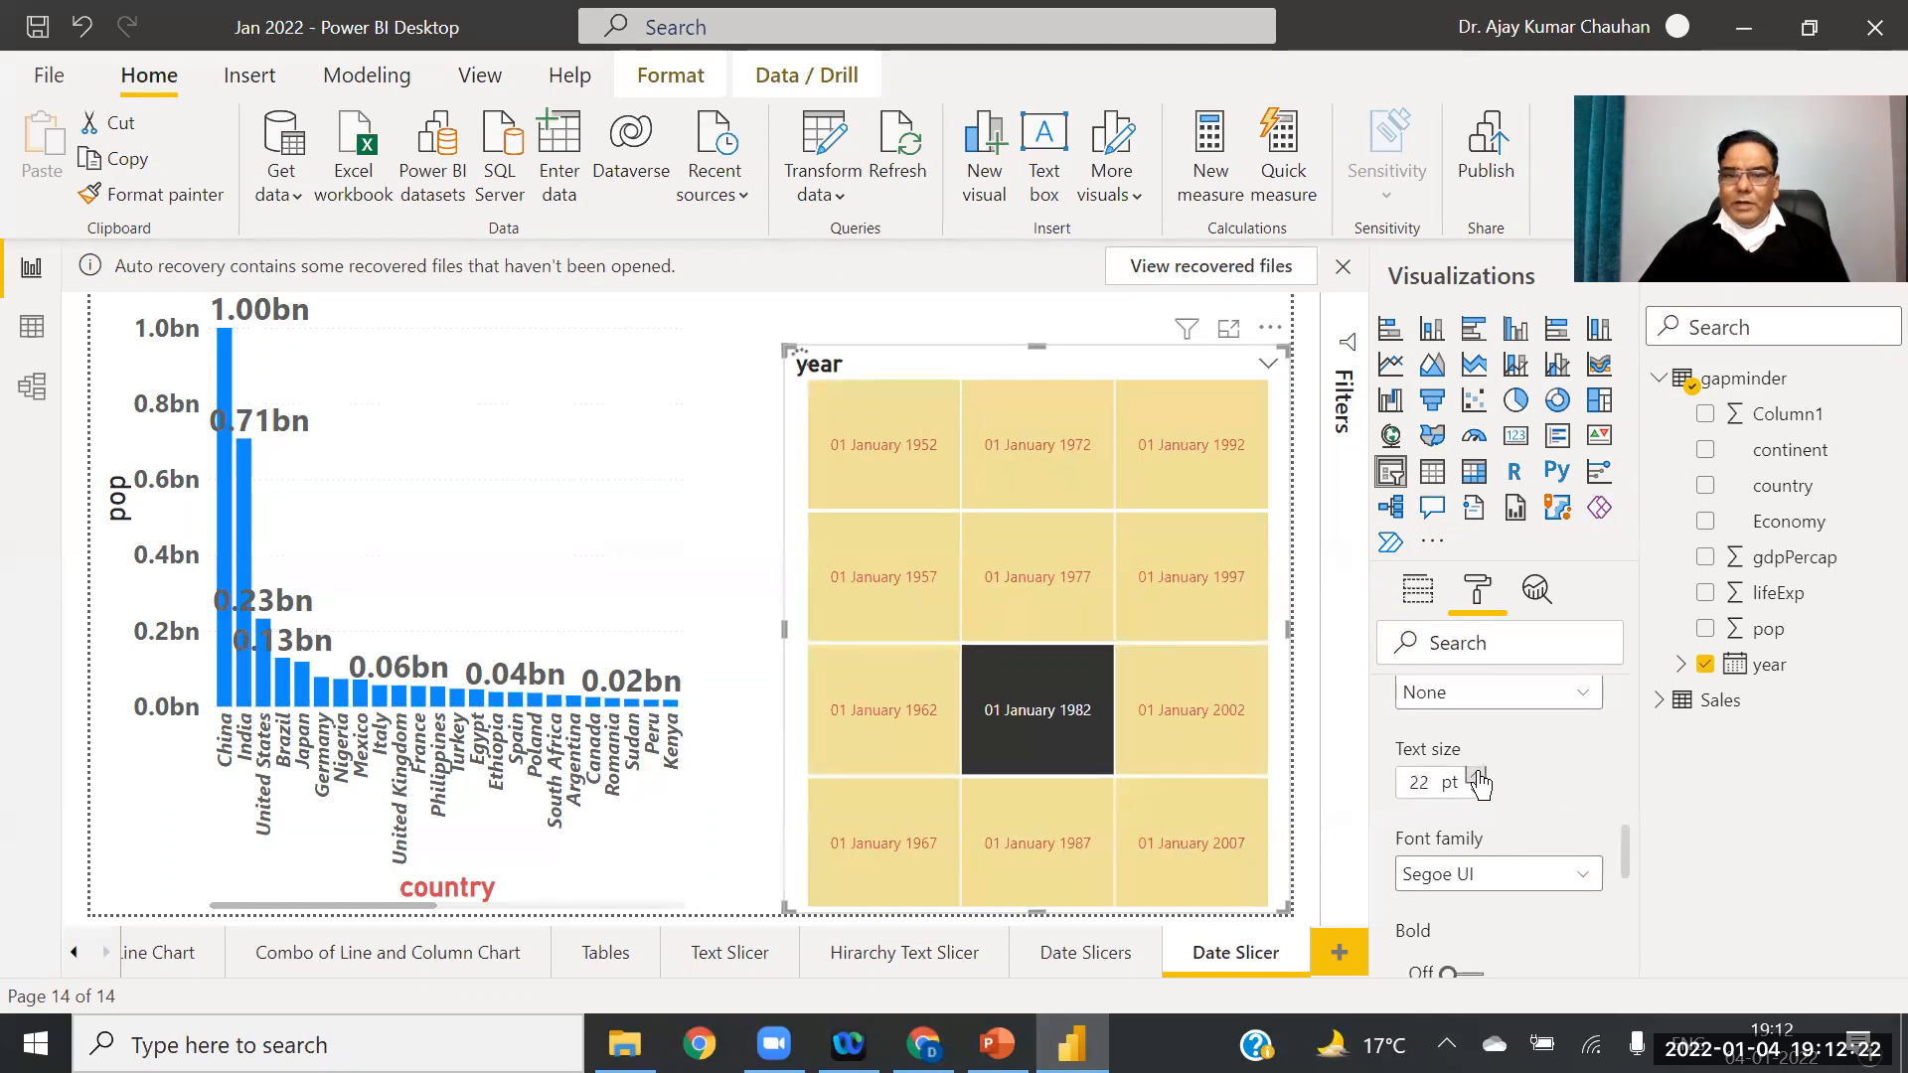
click(1478, 789)
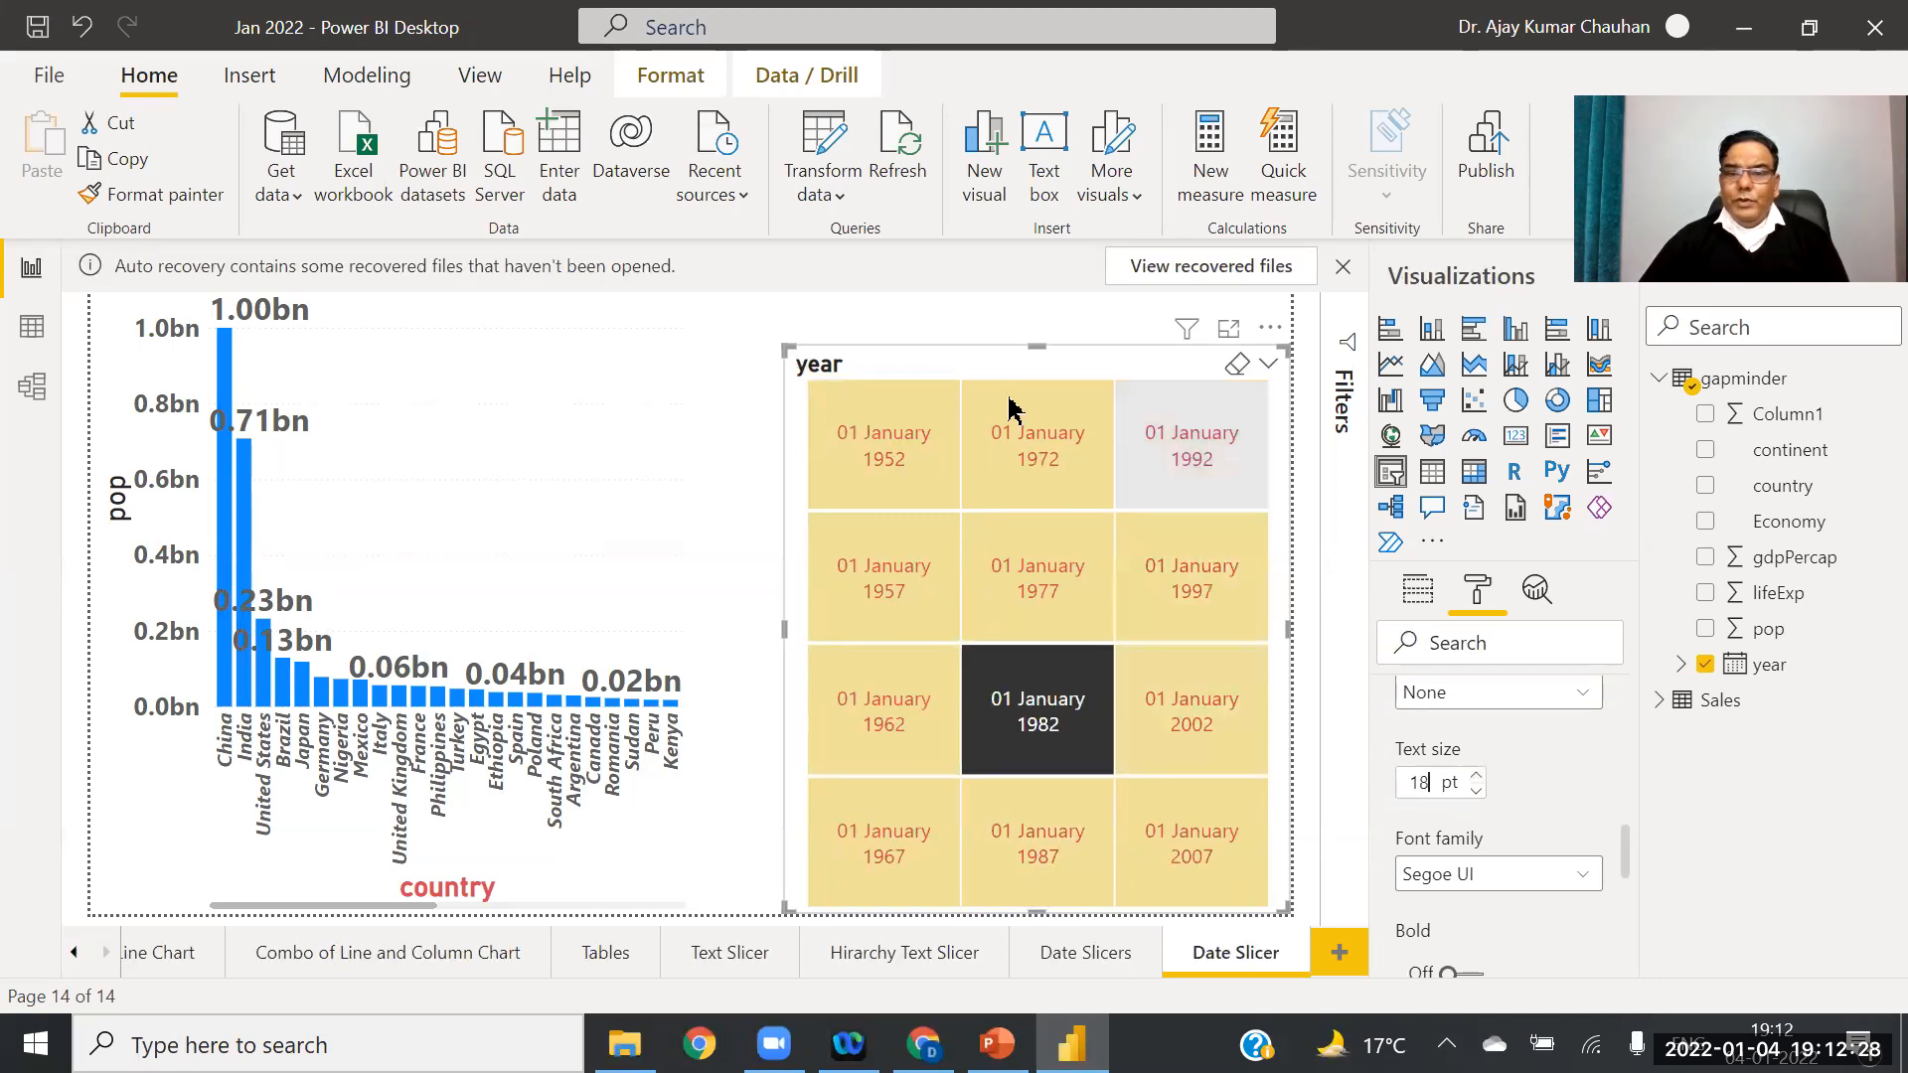
Step: Filter the bar chart to 1972, 1952, 1962, 1982, 1997, 1972 and 1992 in turn
click(997, 477)
click(880, 446)
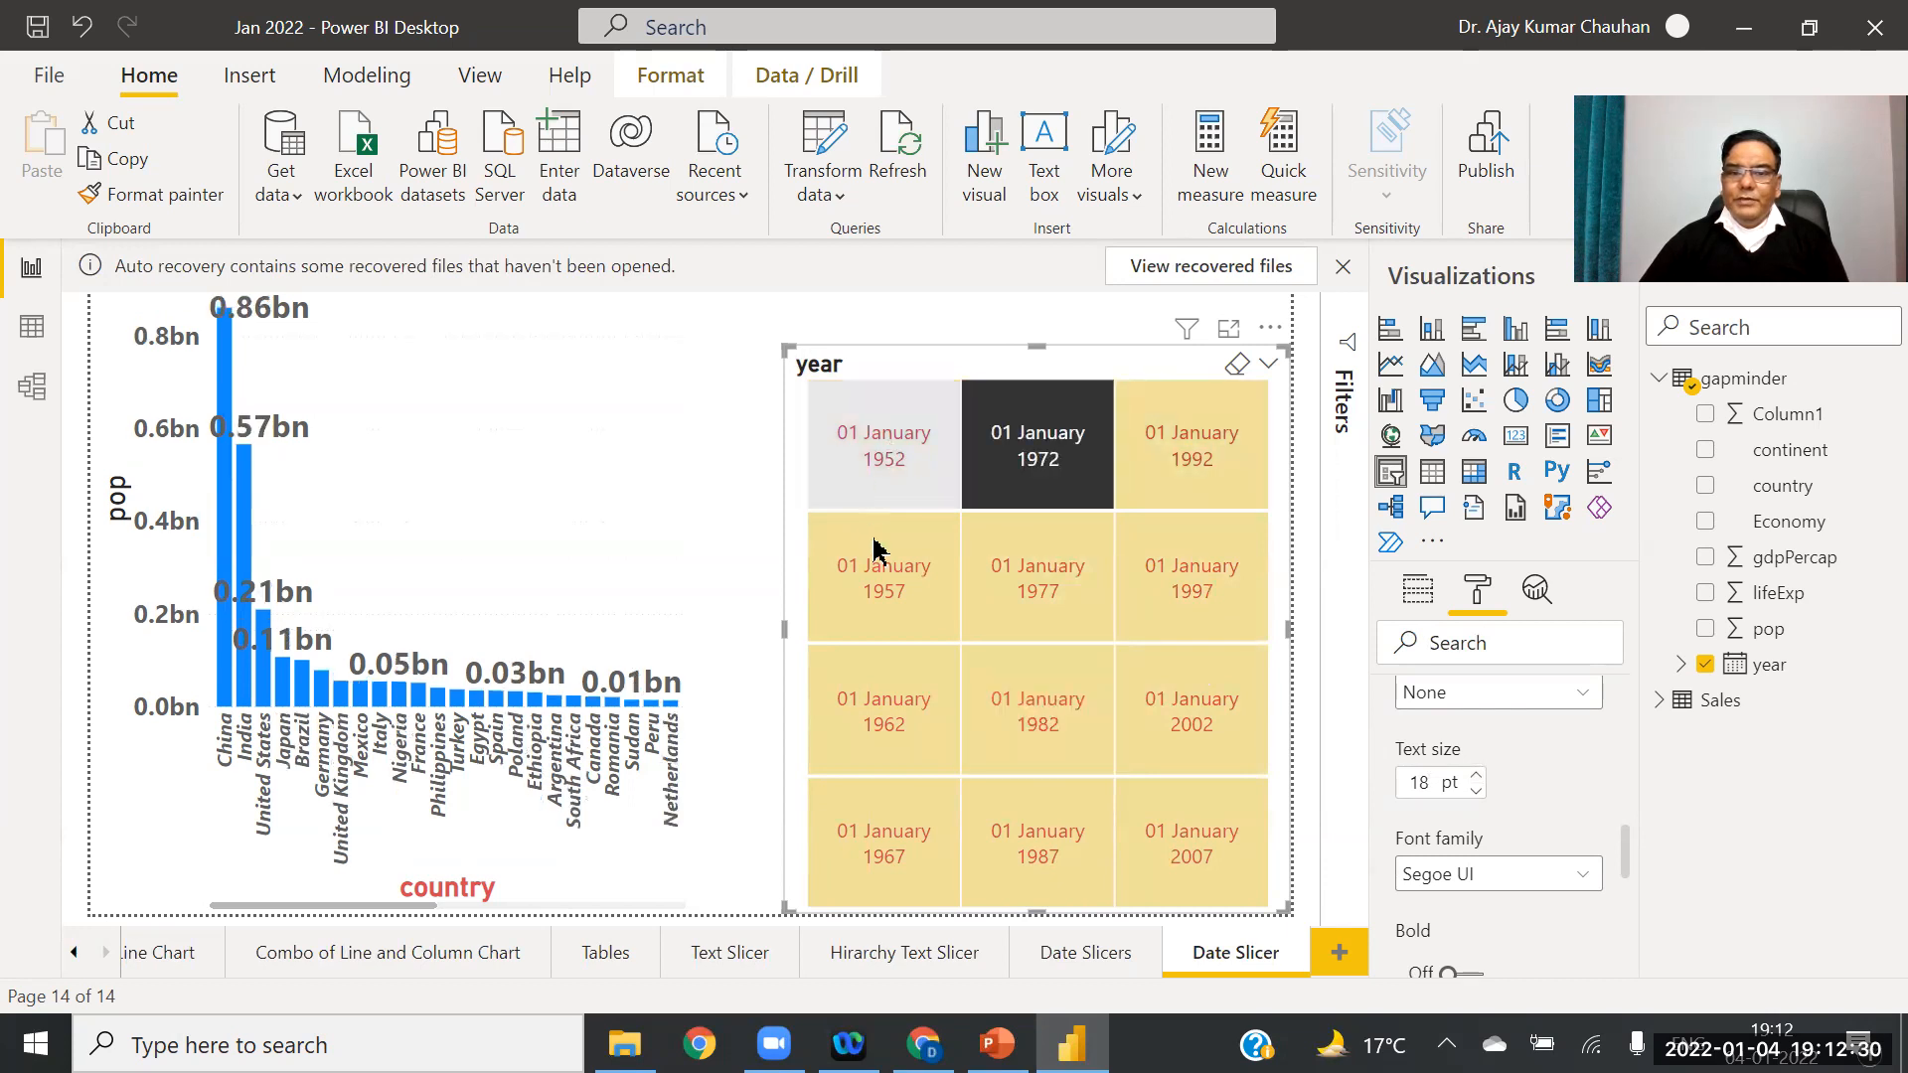
click(887, 730)
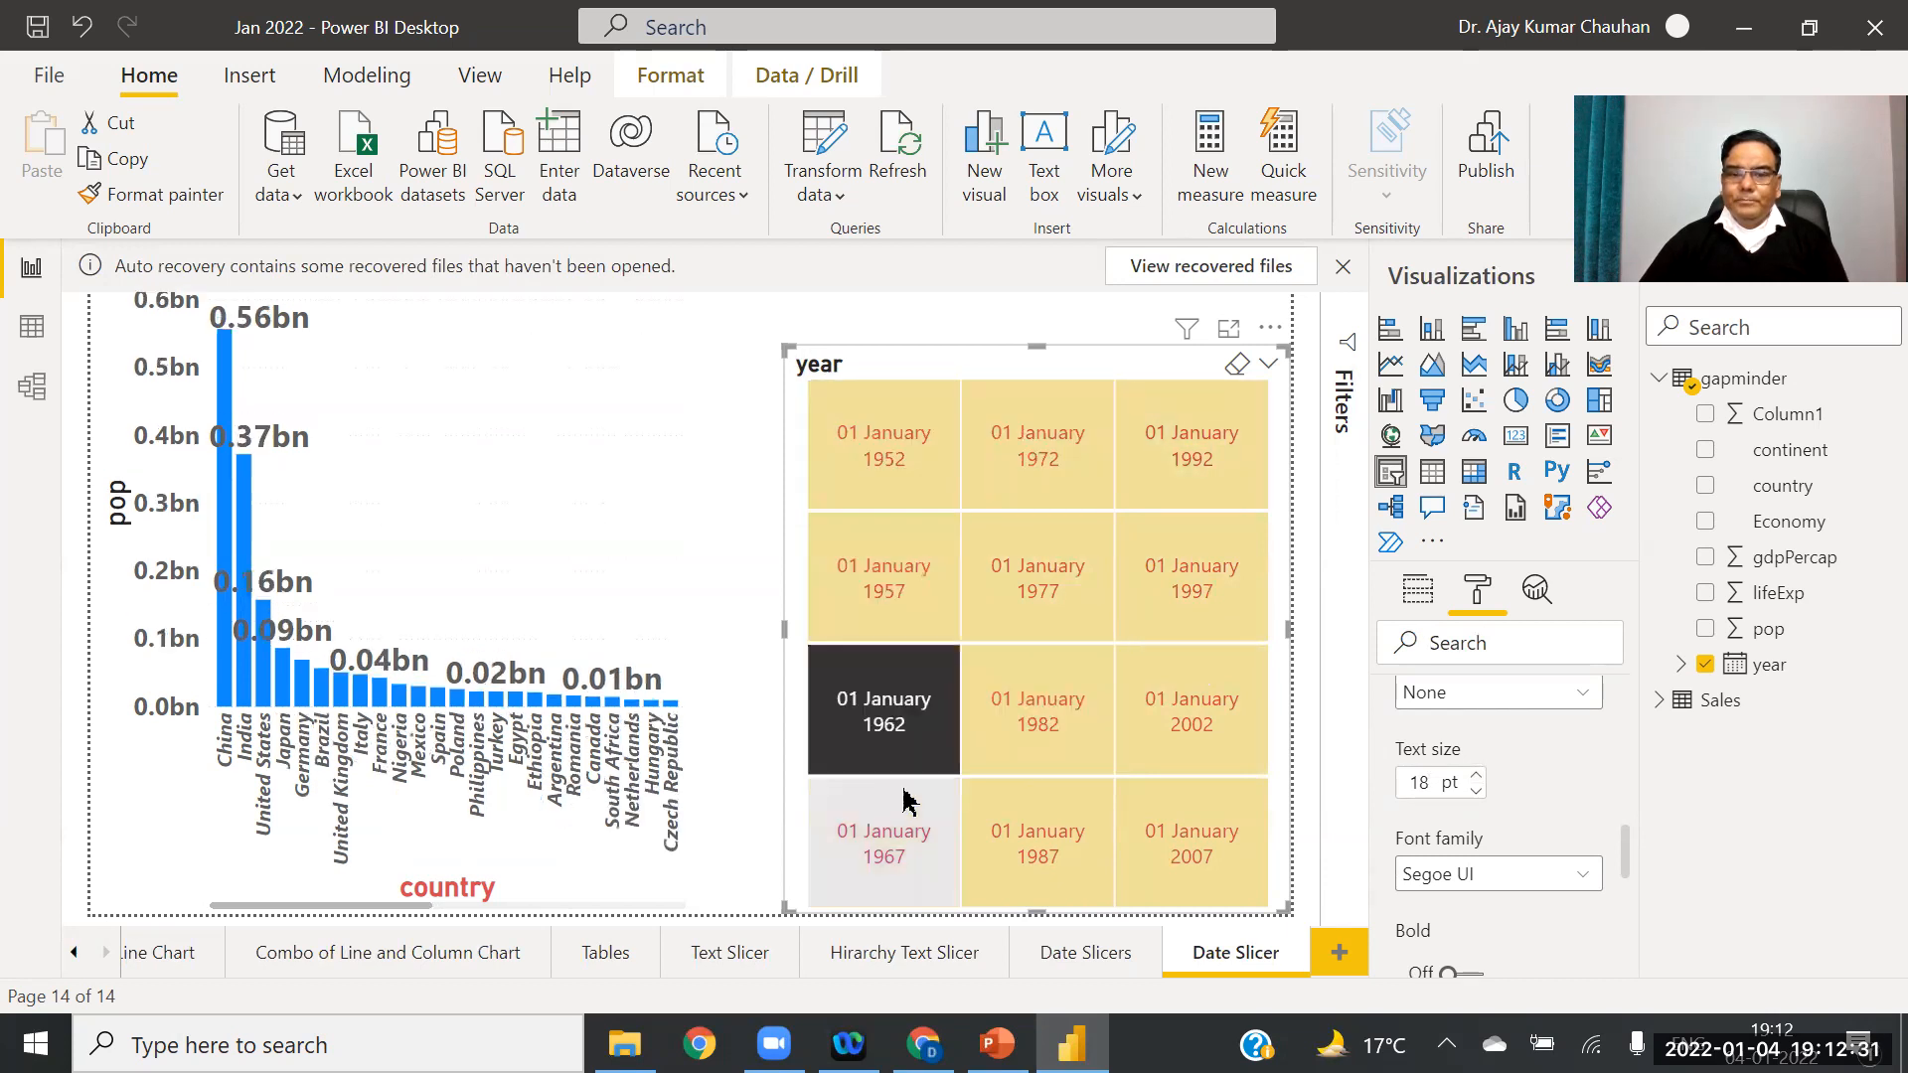
click(1053, 723)
click(1153, 557)
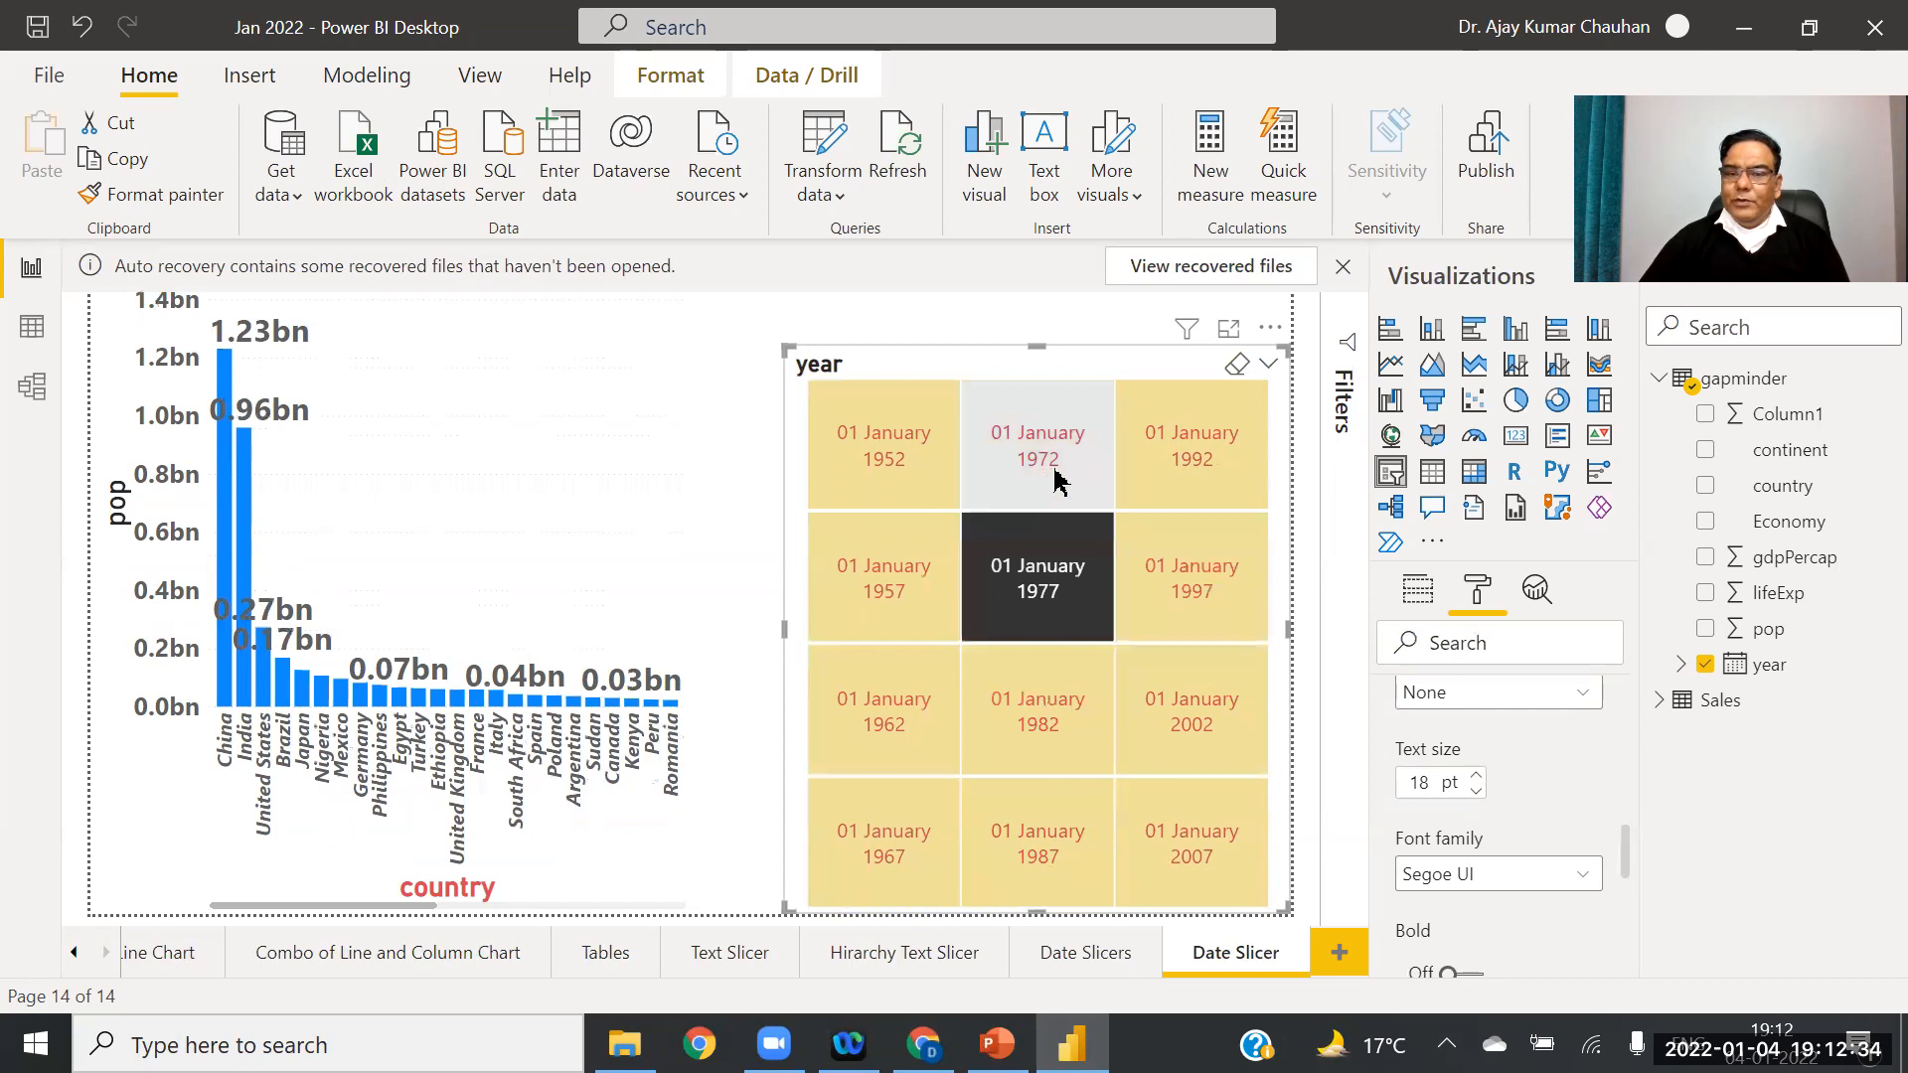
click(1056, 468)
click(1180, 468)
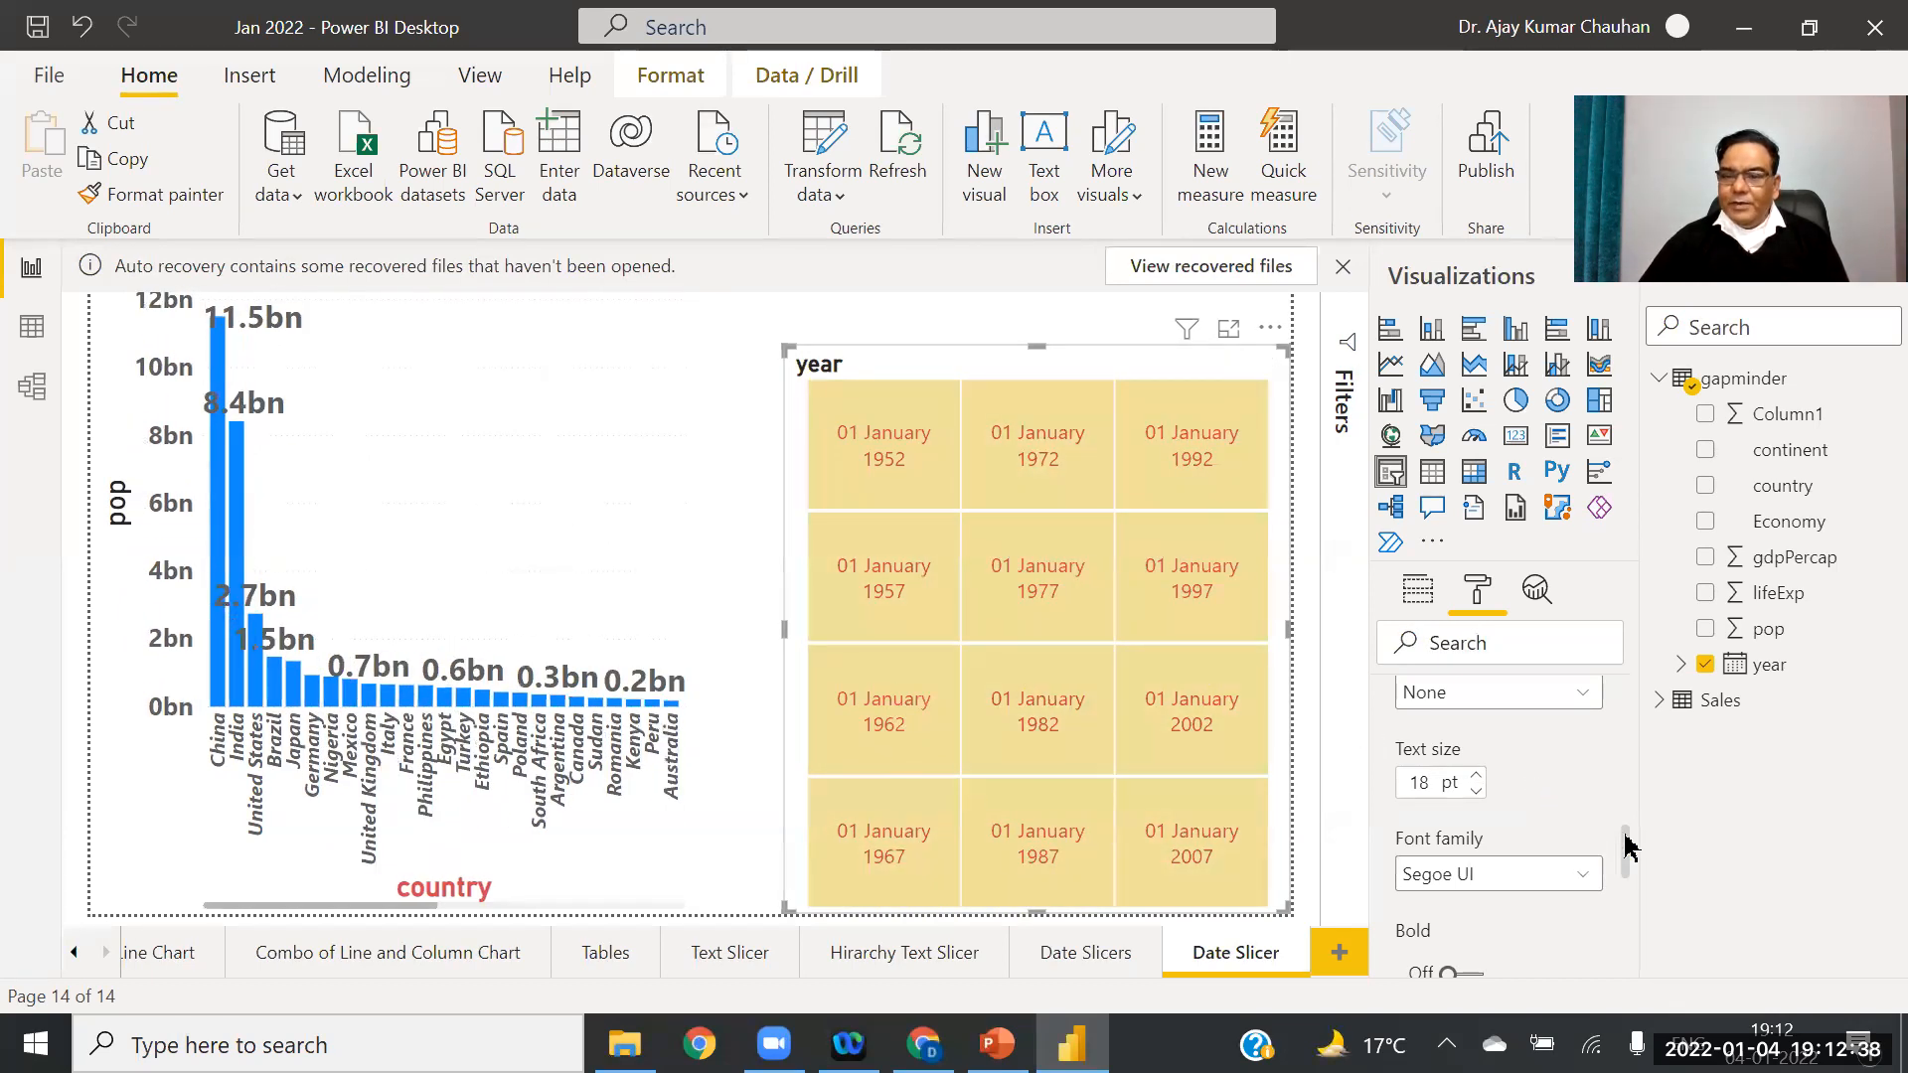
Step: Switch on the year slicer's border, round its corners to 30 px, then select the bar chart
drag(1627, 853, 1631, 974)
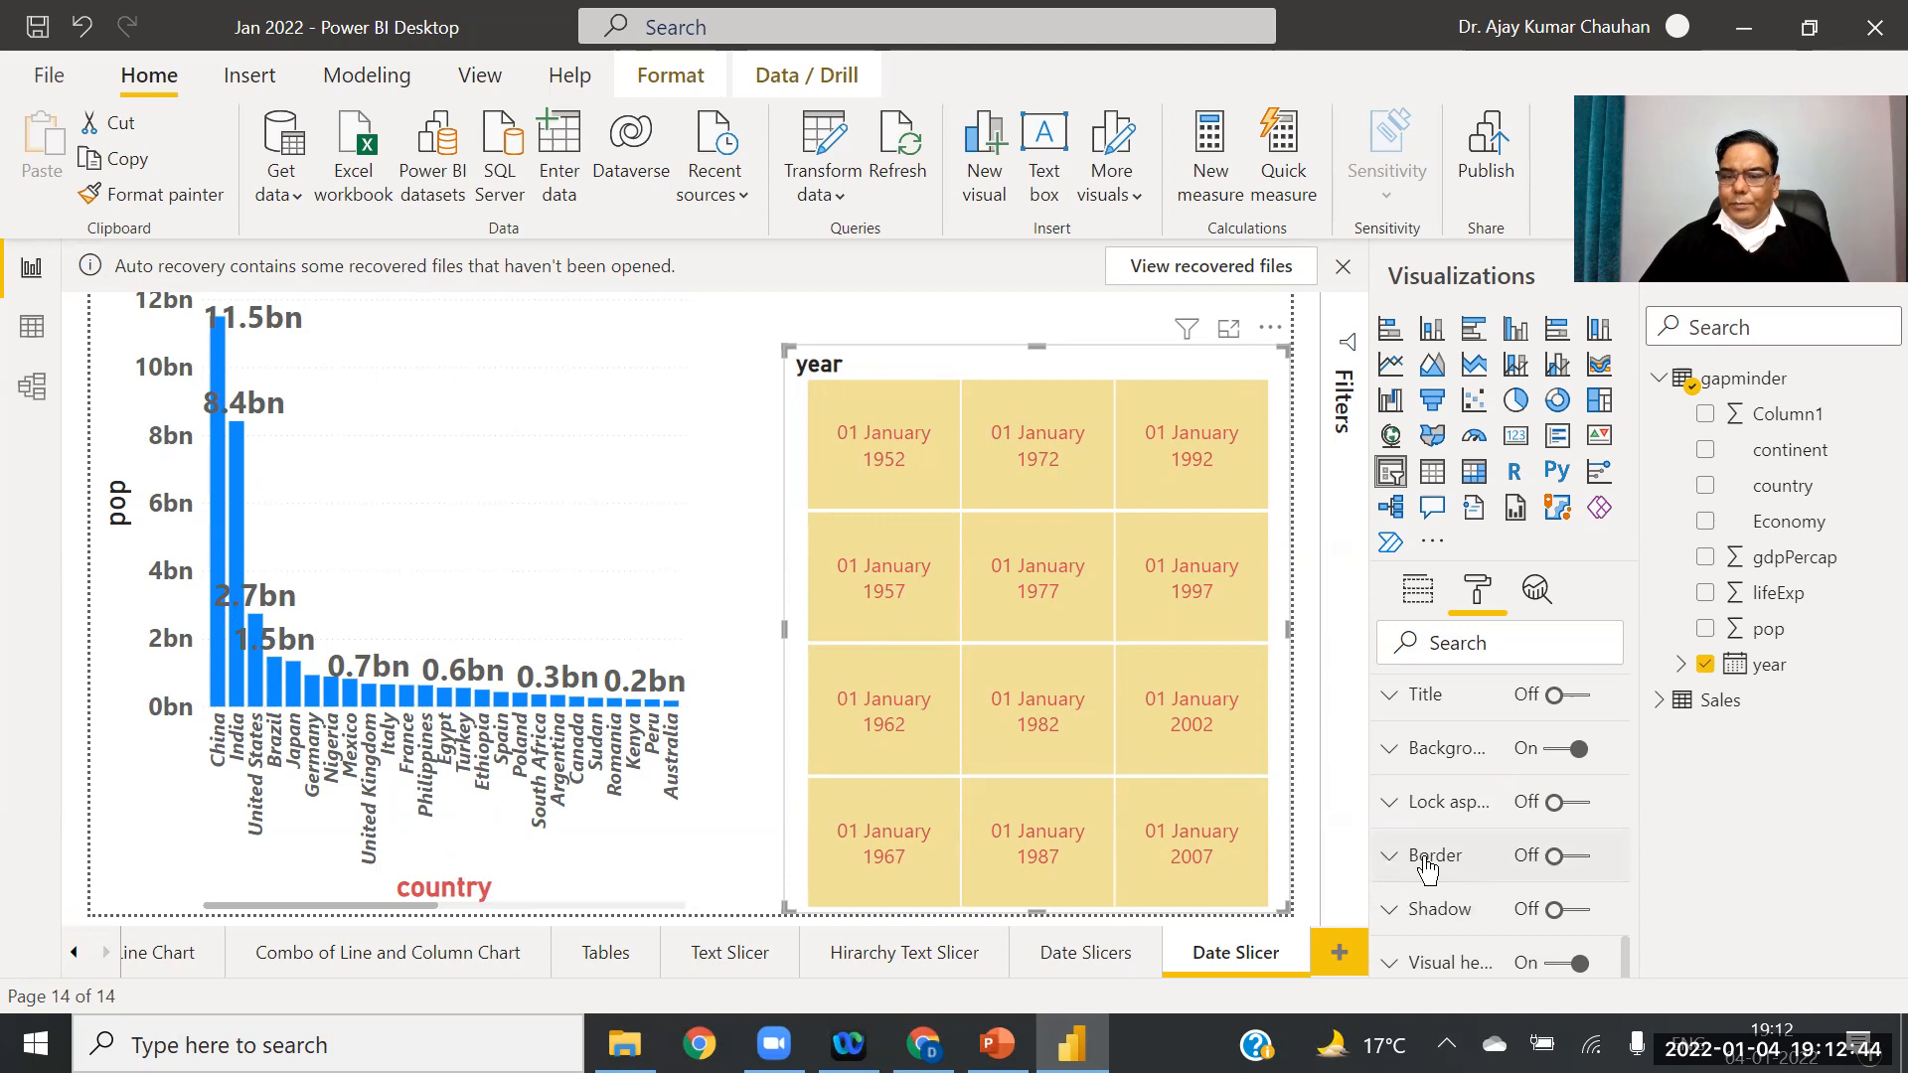
click(1584, 873)
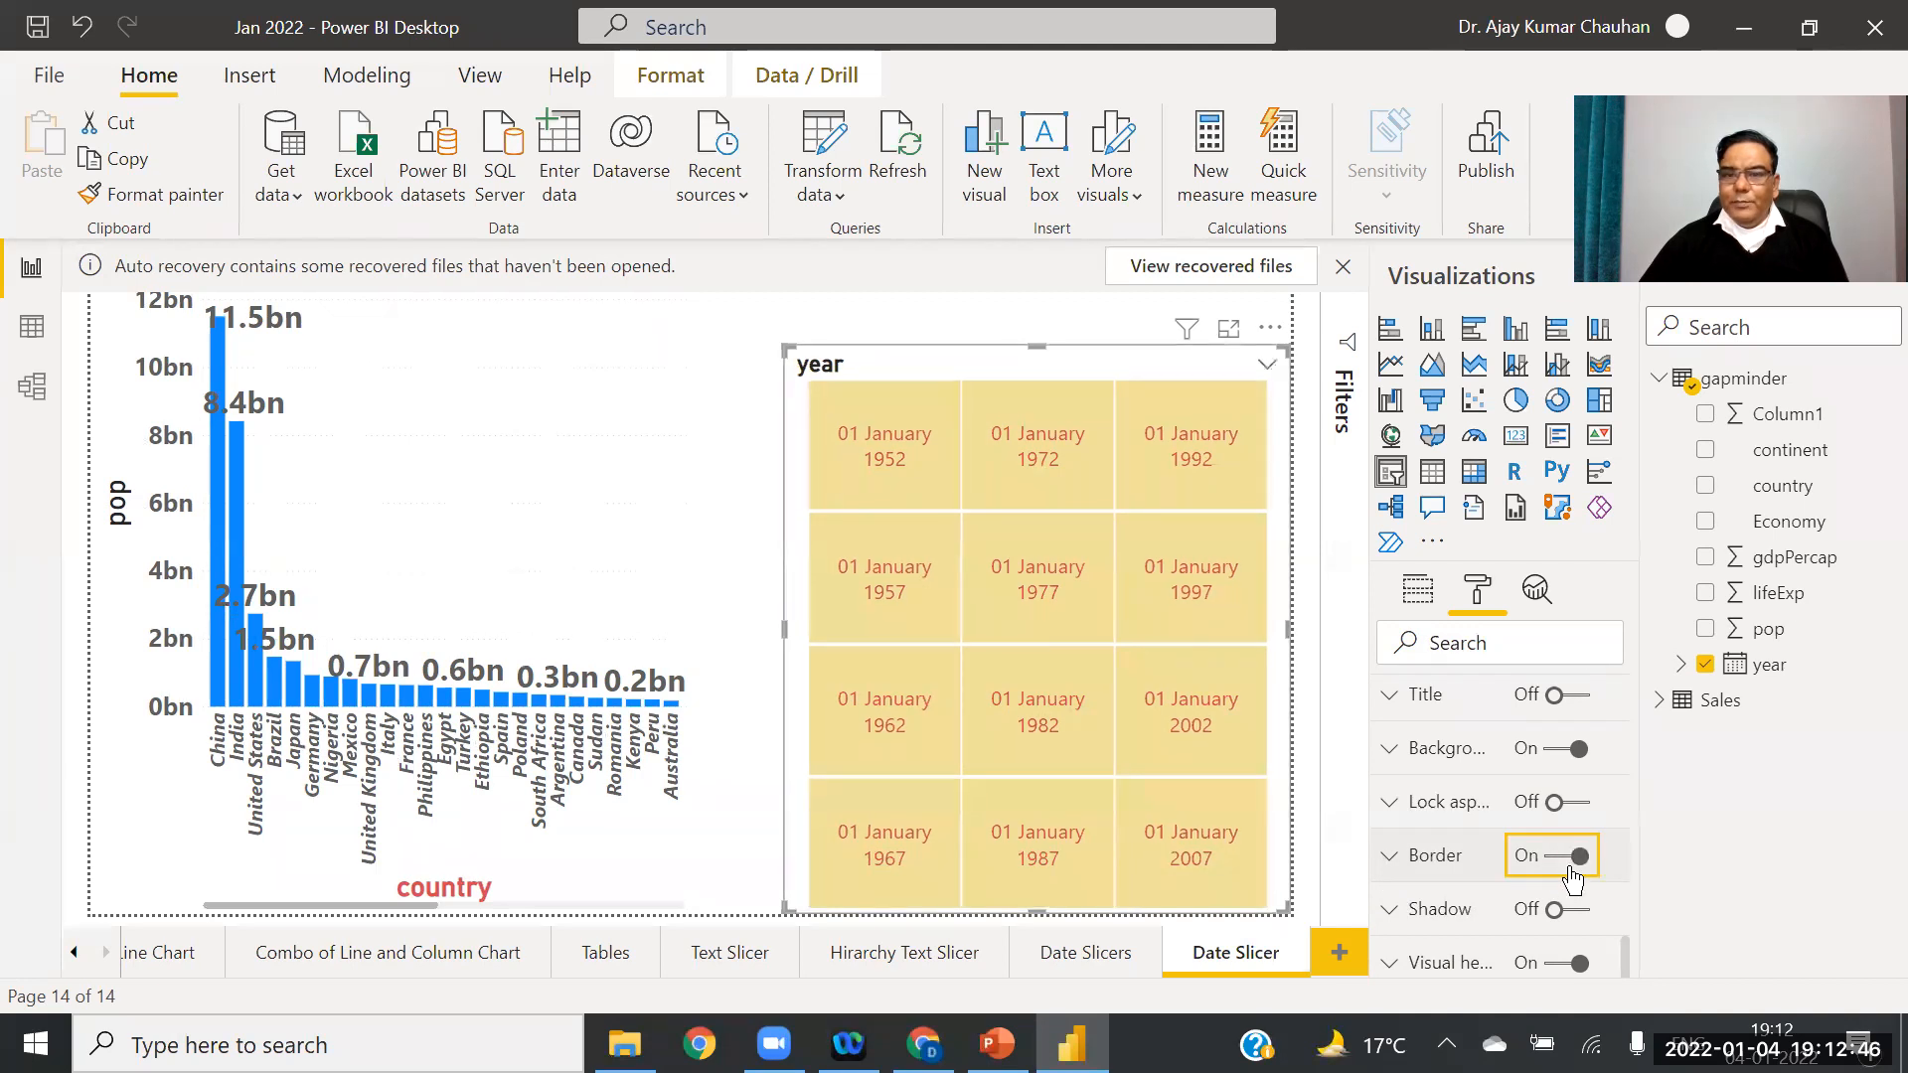
click(1391, 860)
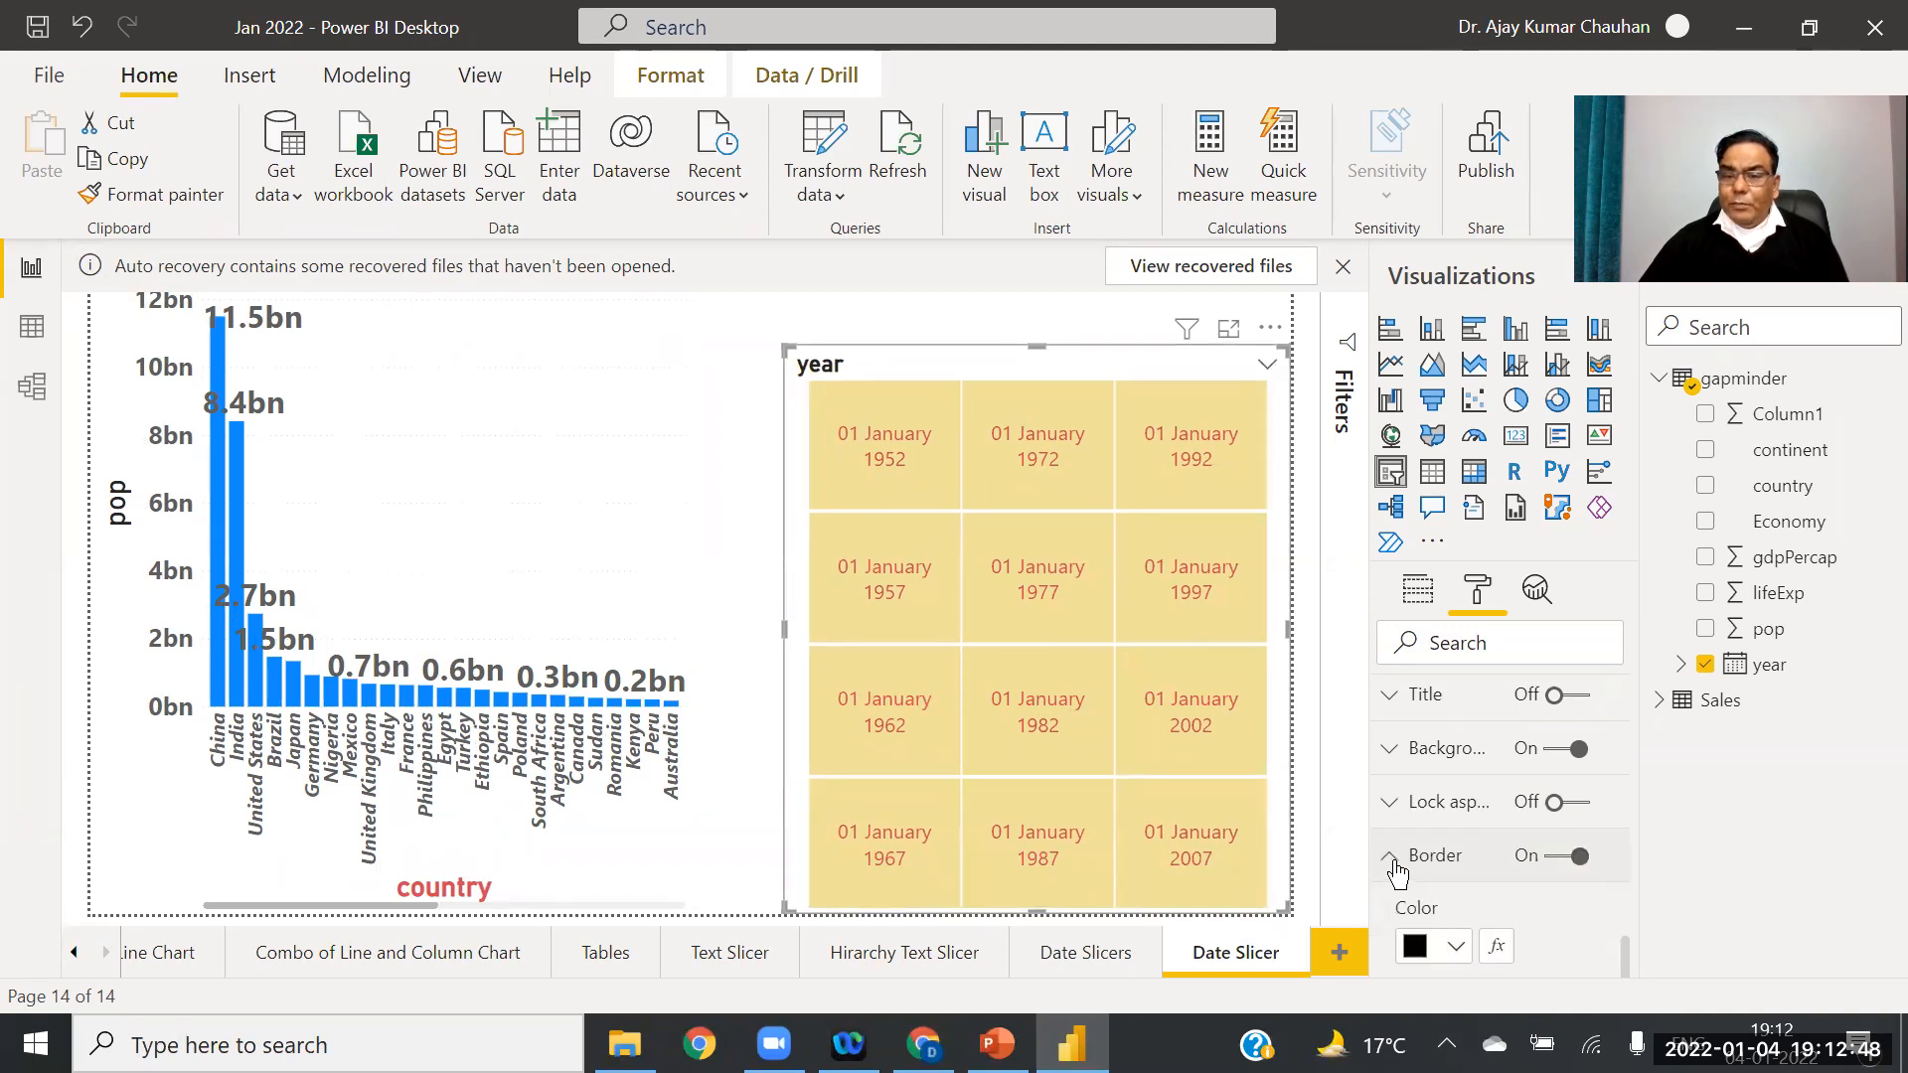
scroll(1501, 894, down, 3)
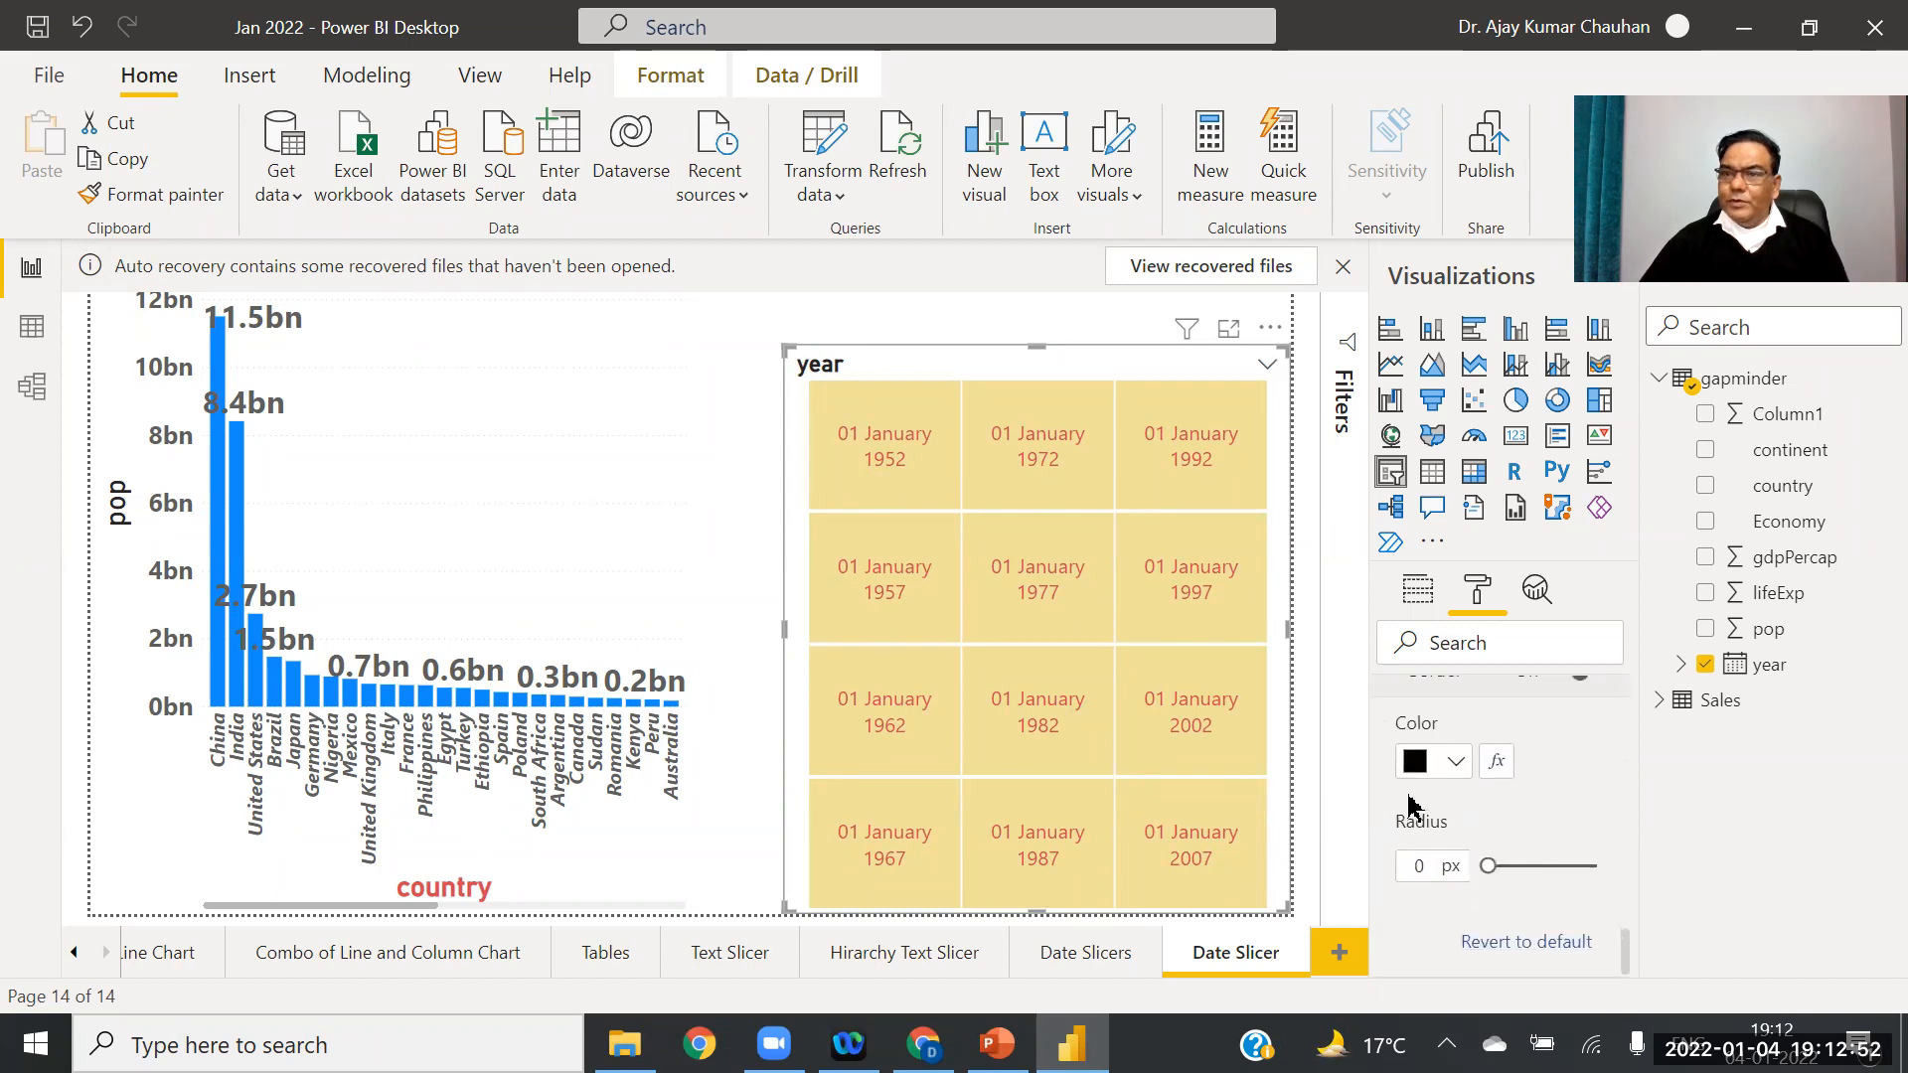
drag(1486, 881, 1611, 877)
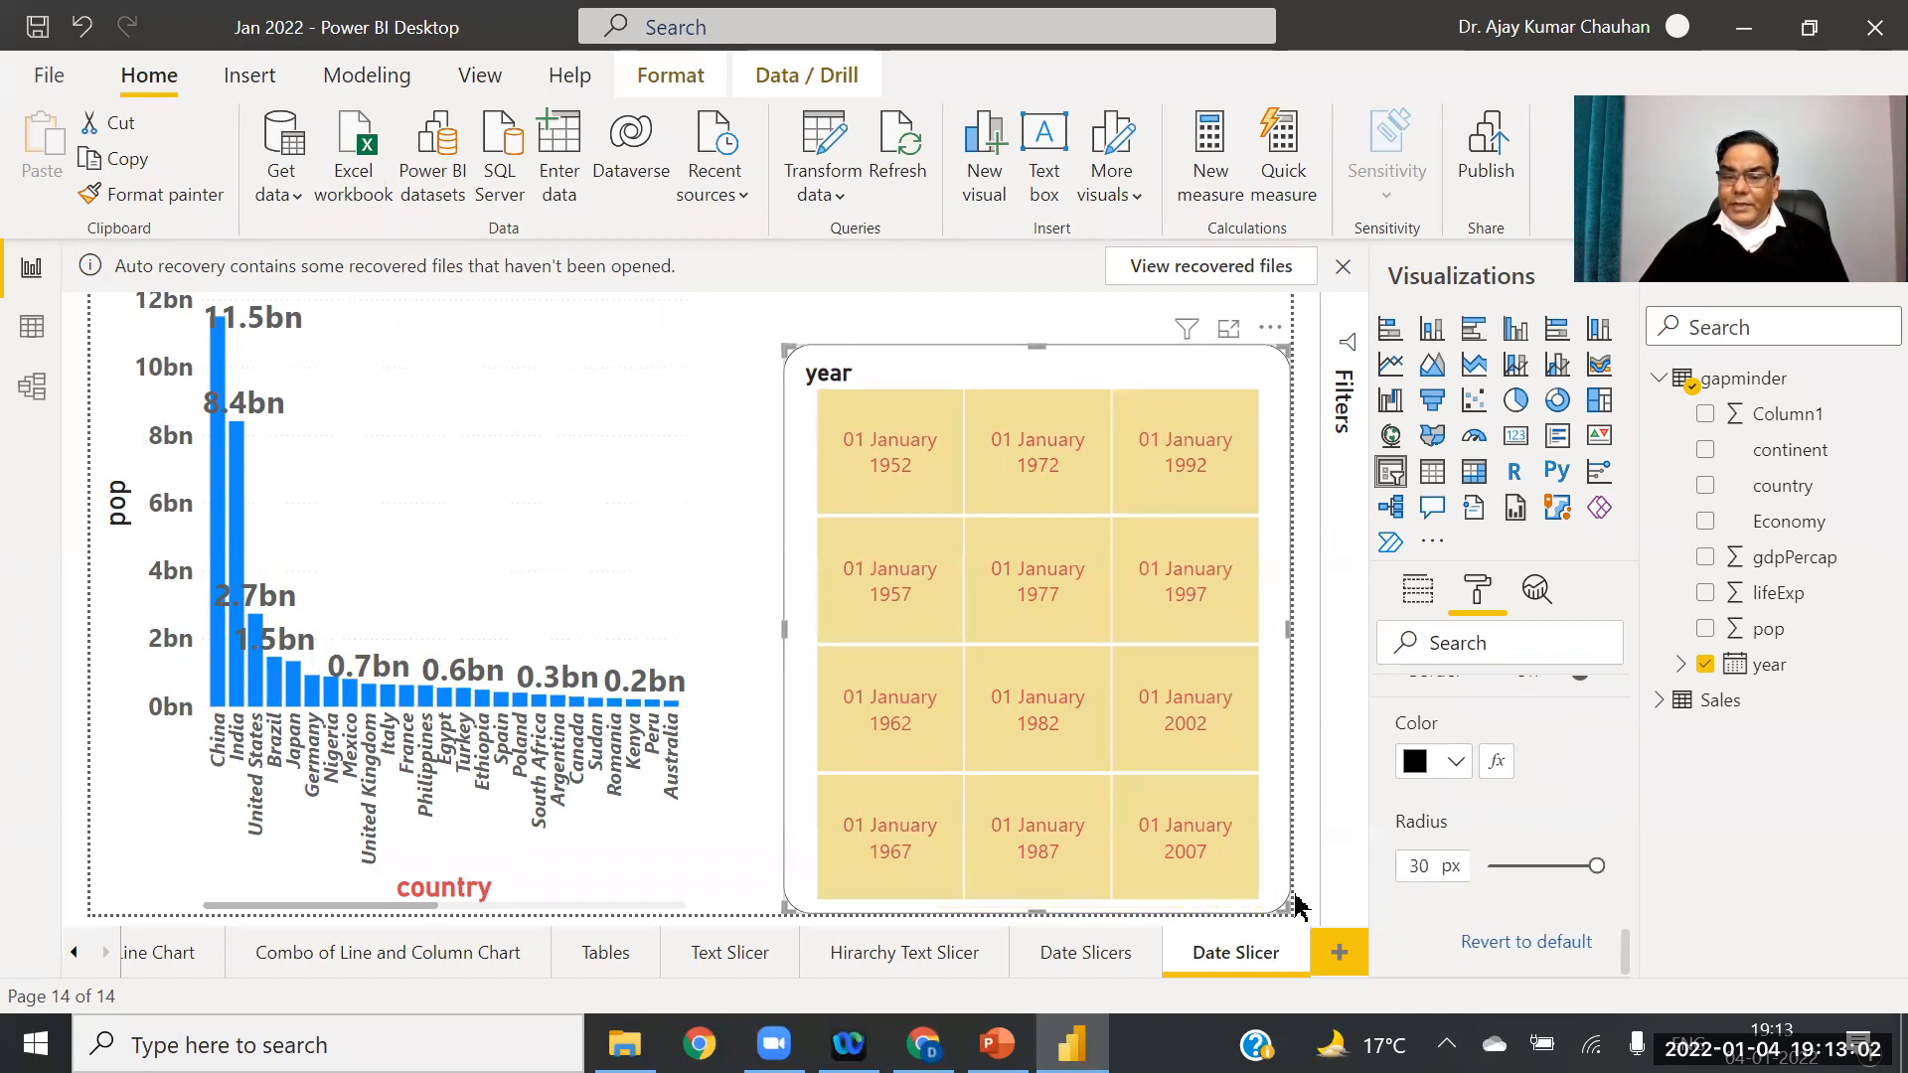
click(537, 430)
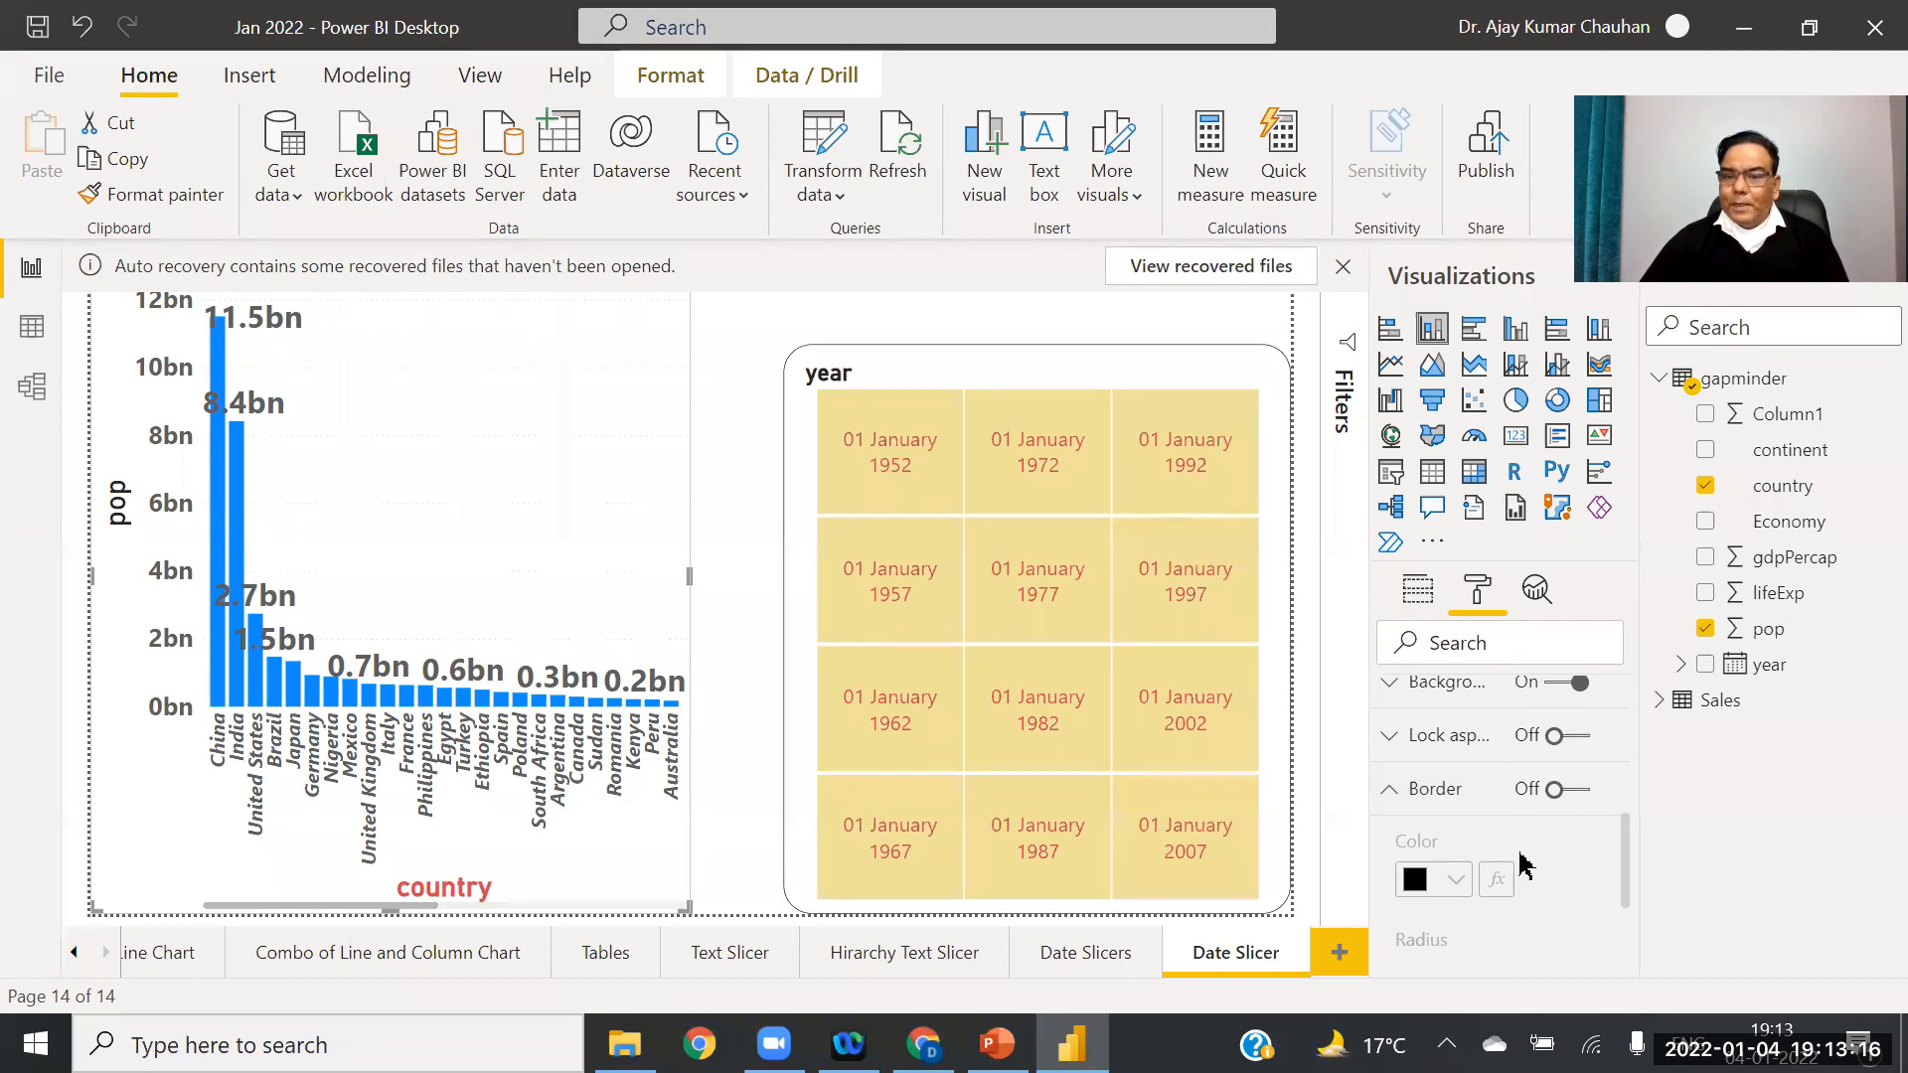
drag(1625, 870, 1631, 810)
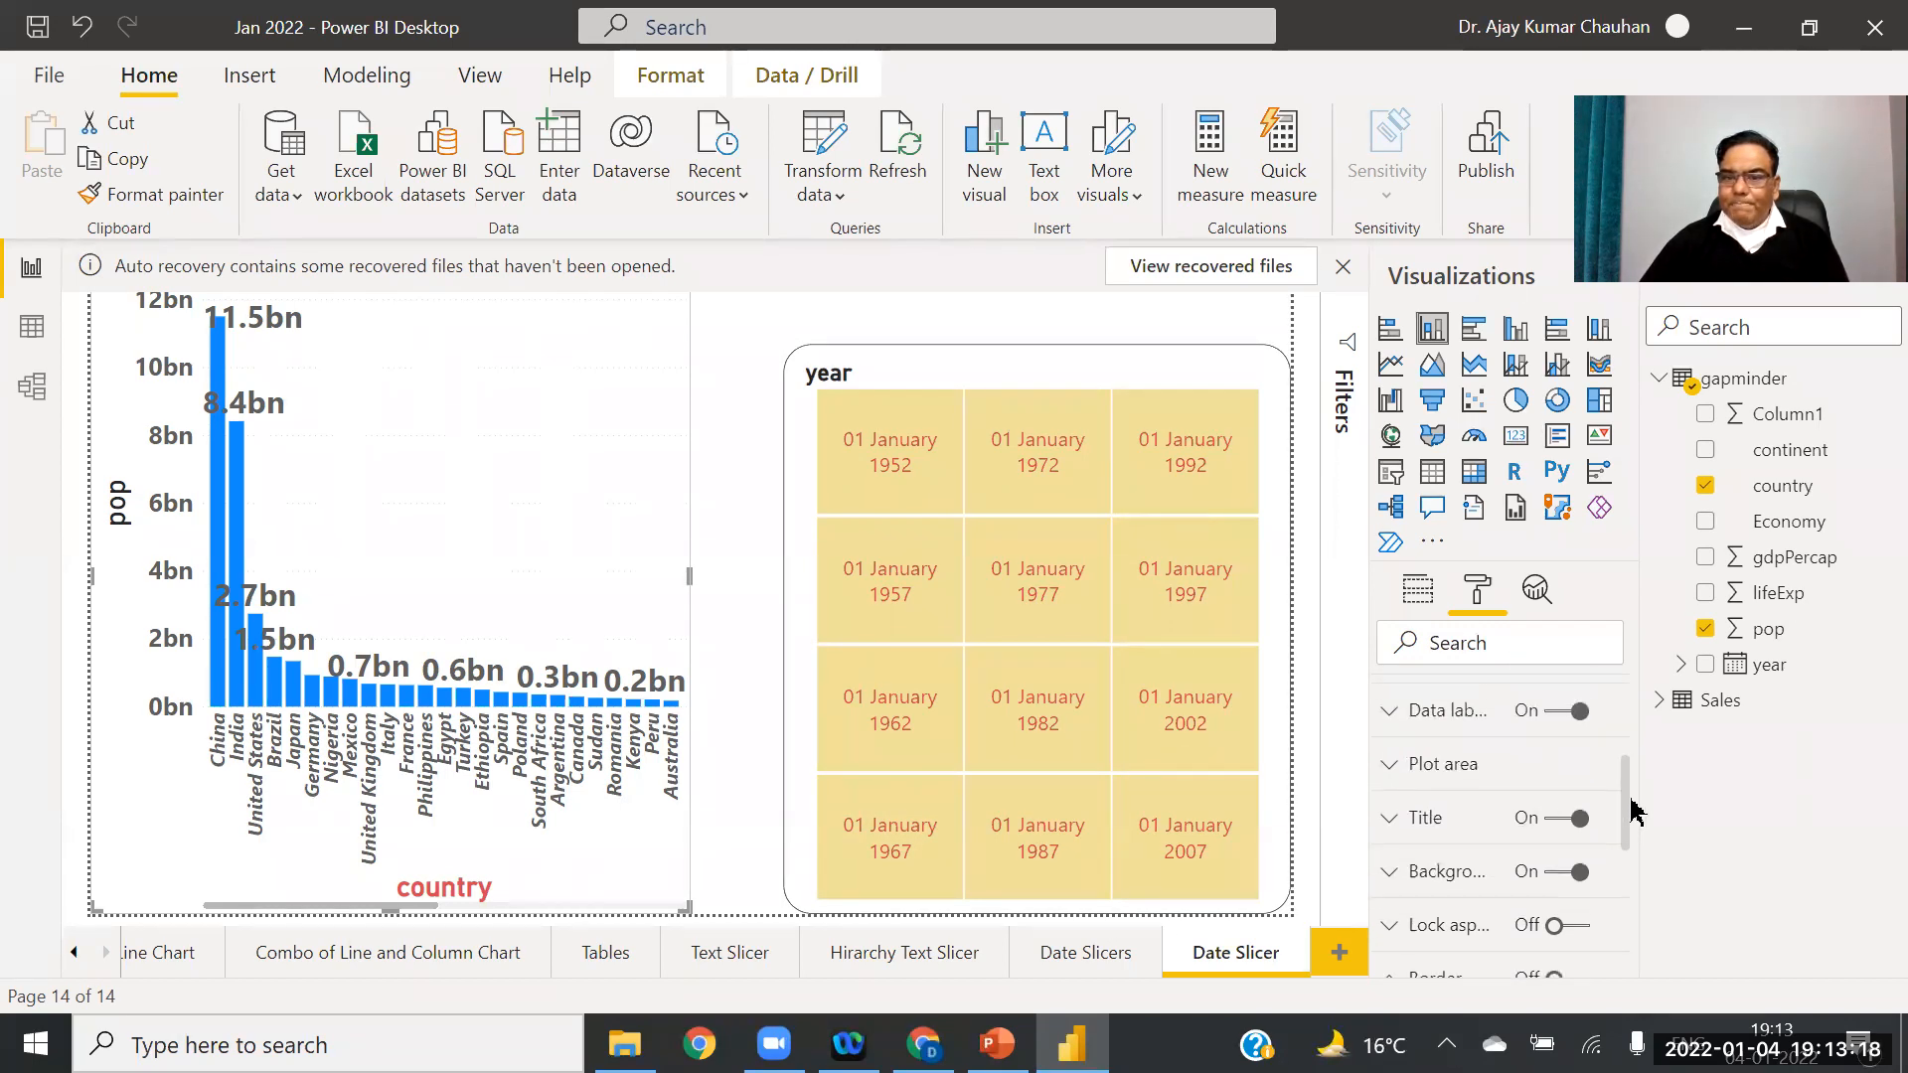
click(1387, 831)
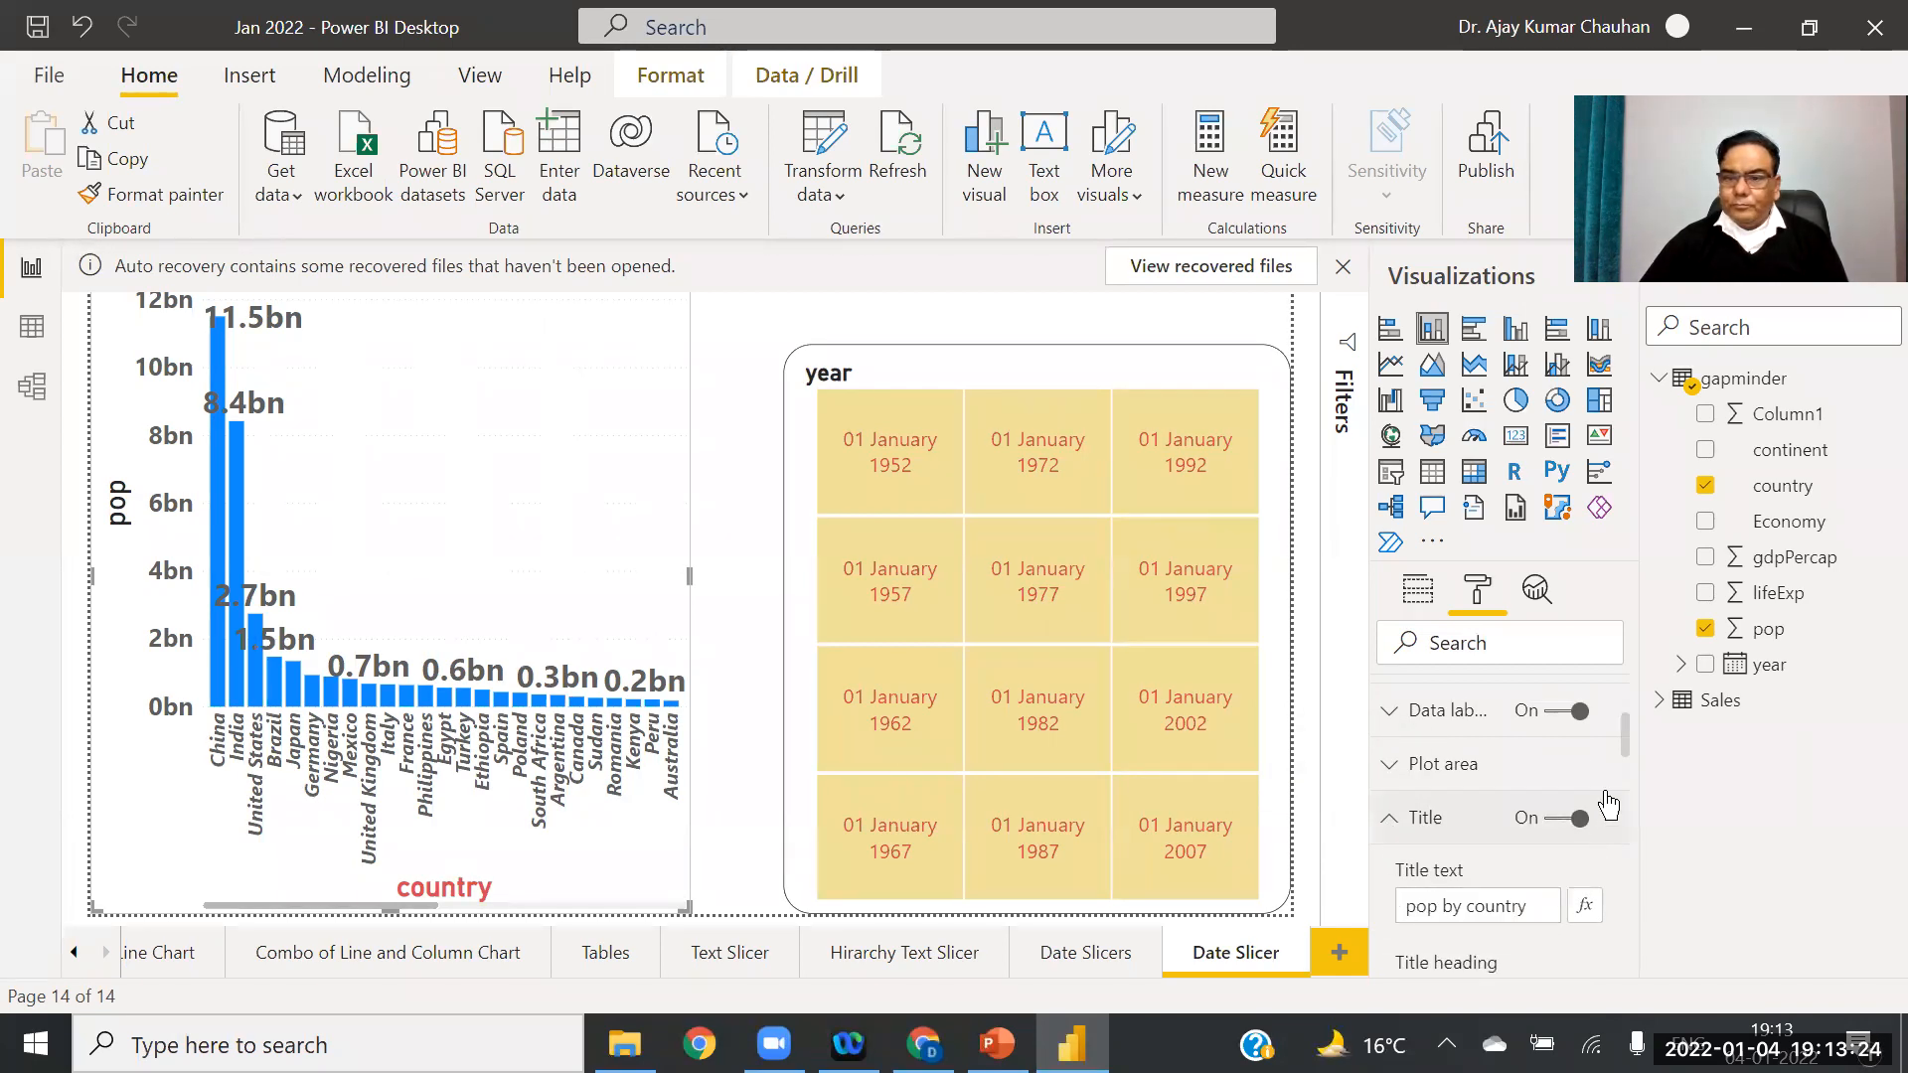
drag(1627, 747, 1617, 641)
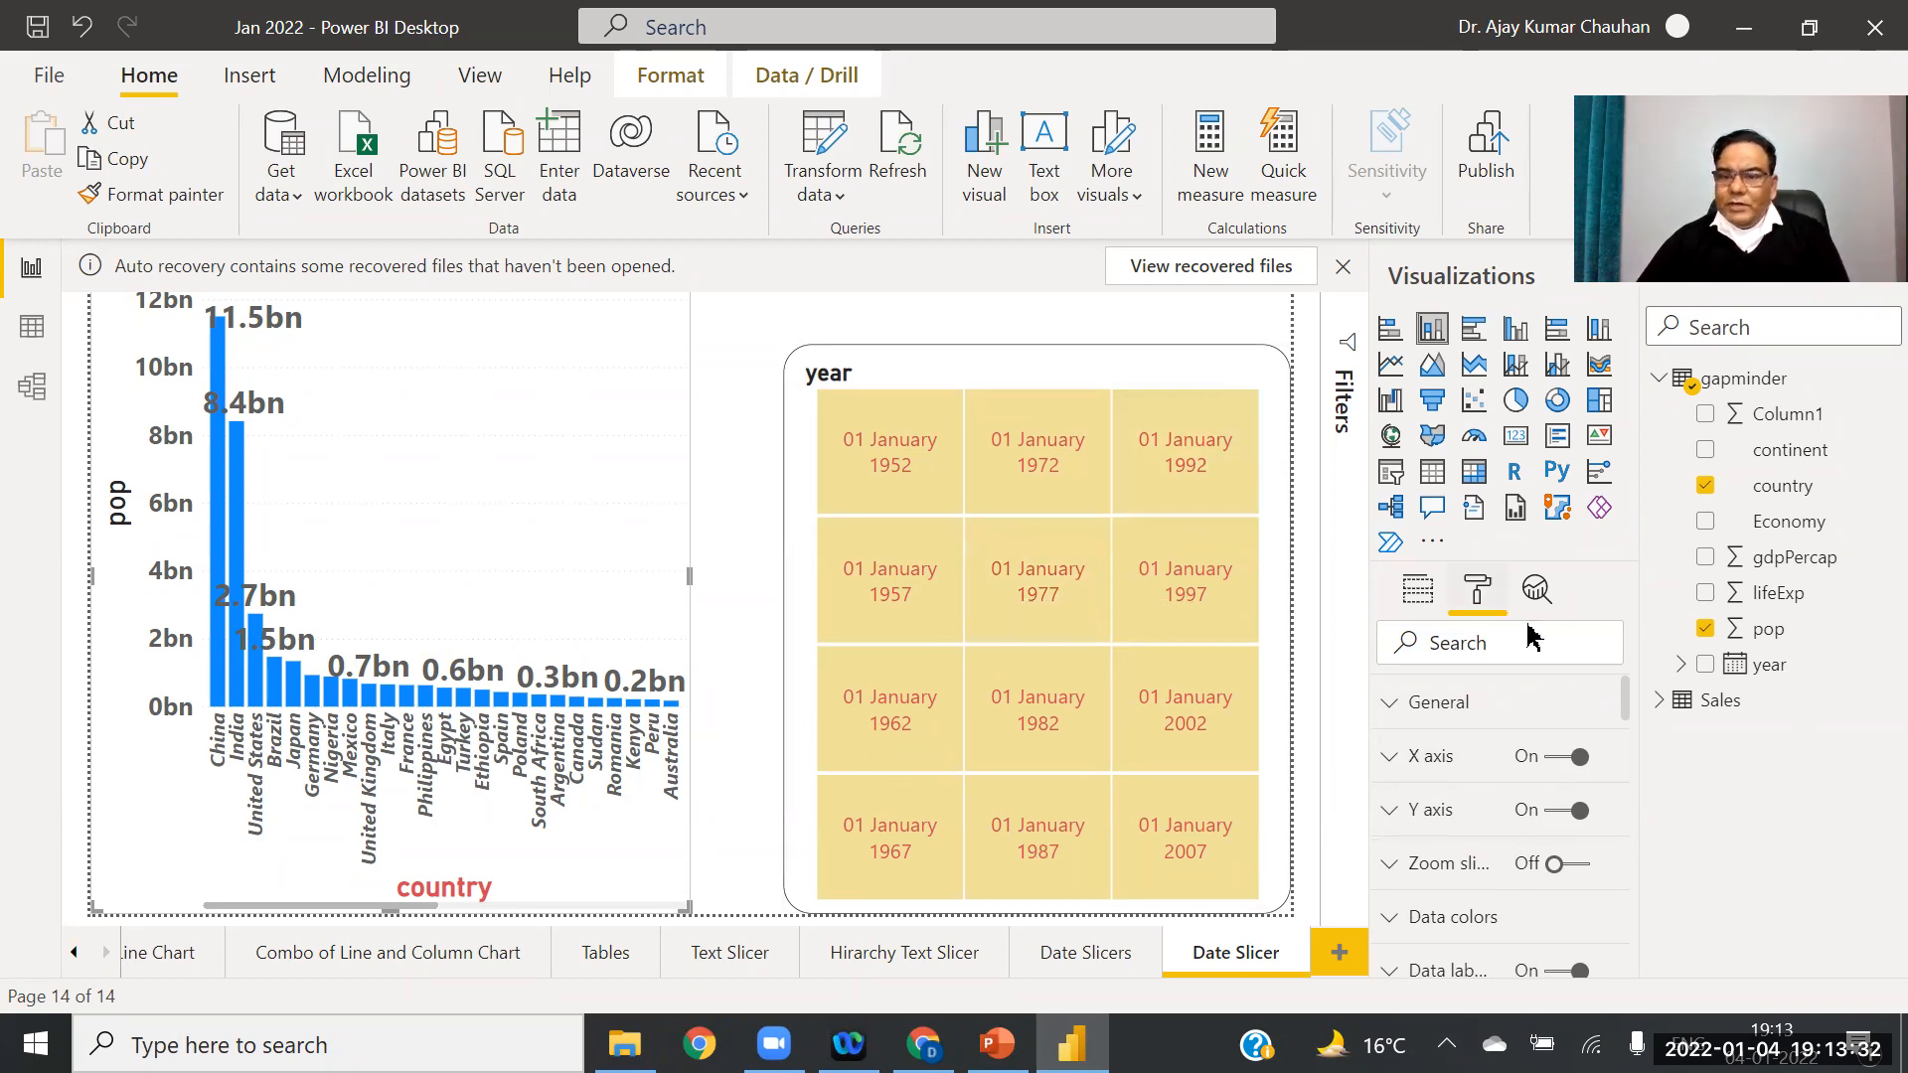
click(1390, 716)
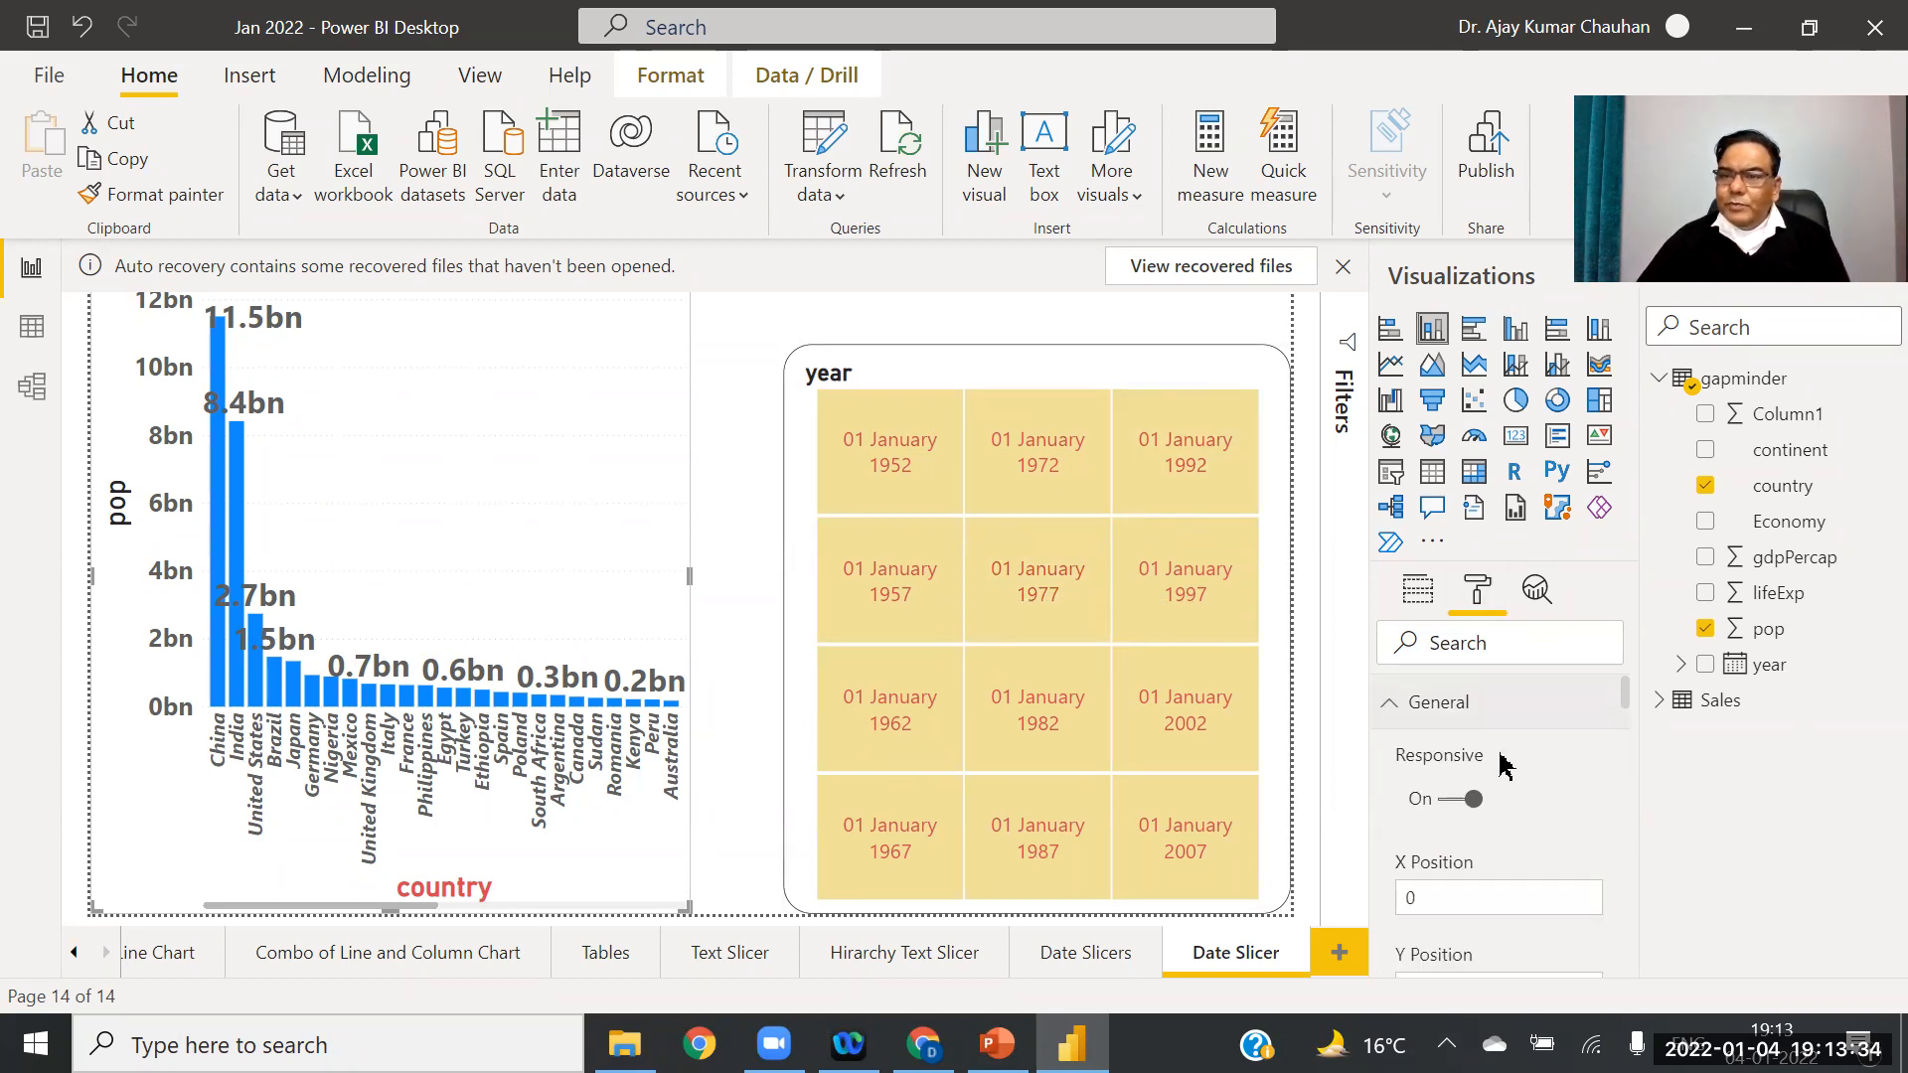
drag(1624, 689, 1619, 646)
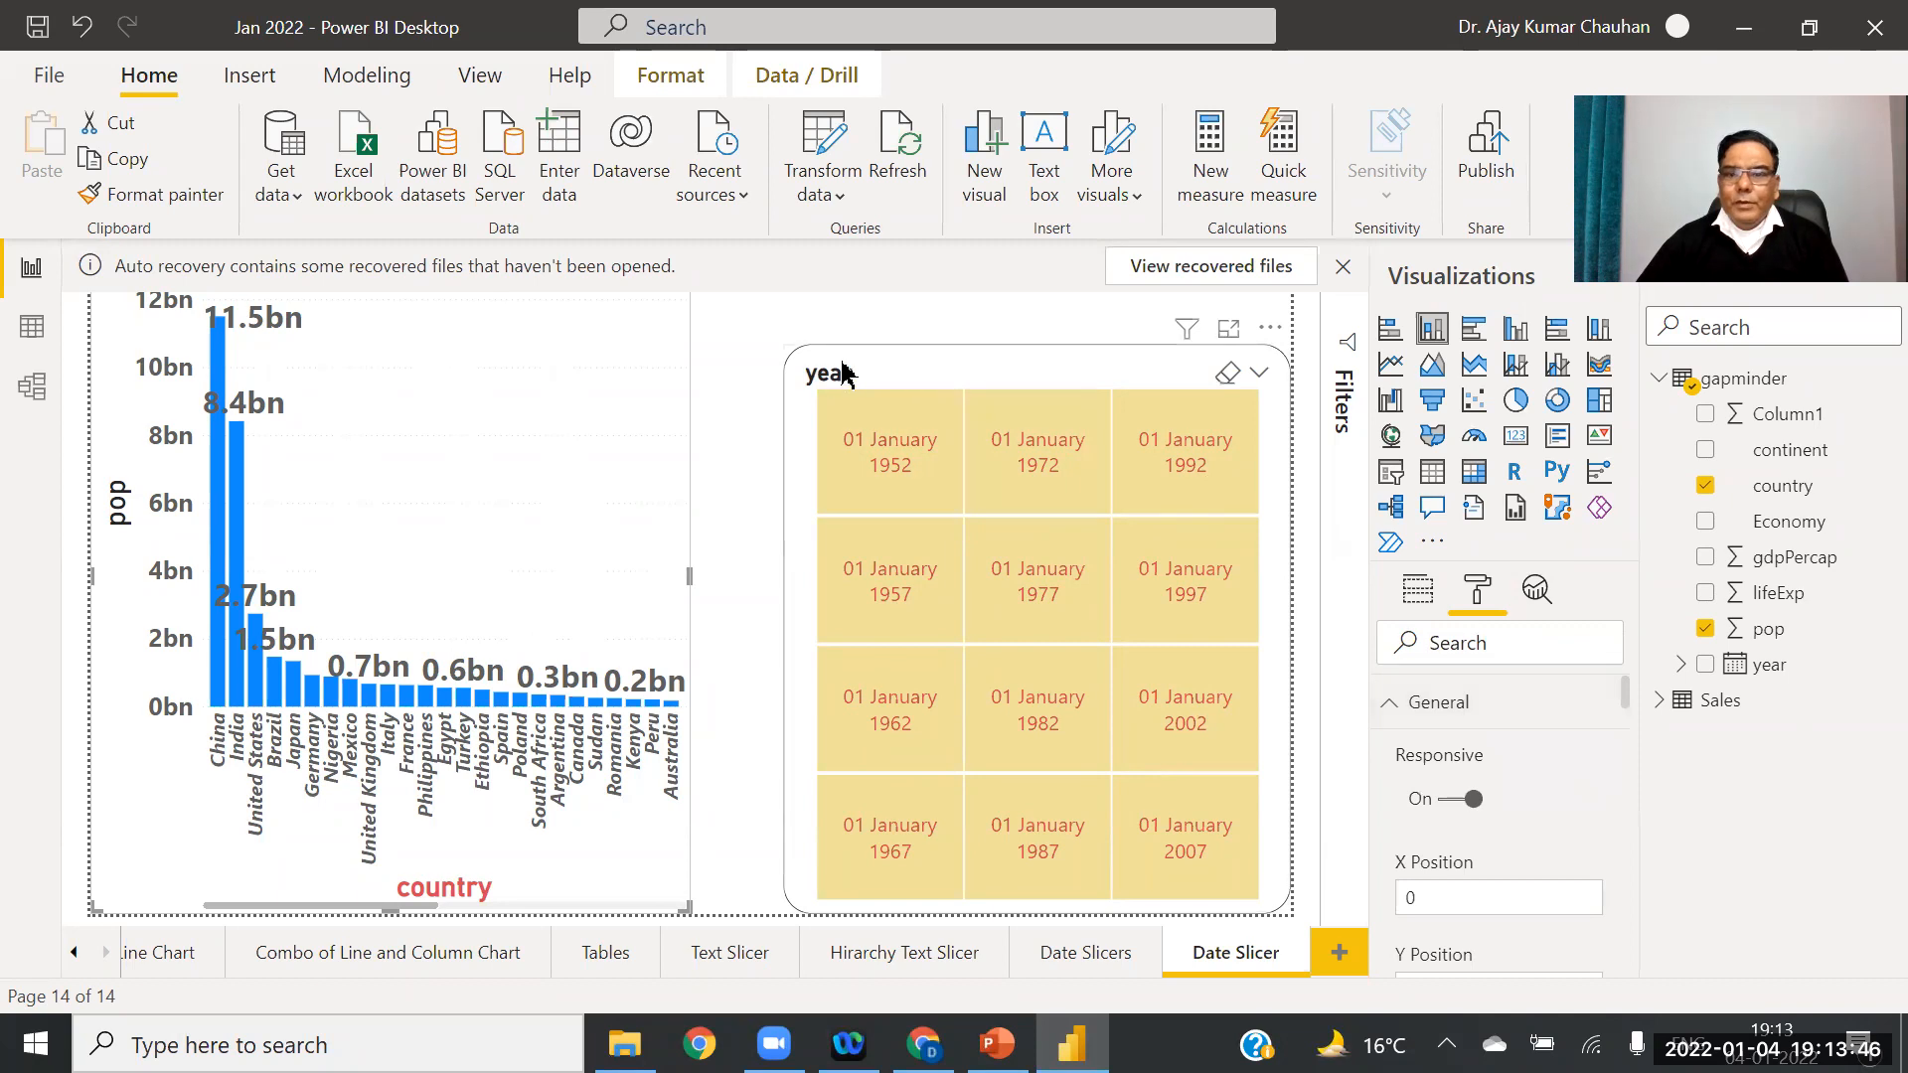
Step: Set the year slicer's orientation to Vertical
click(923, 370)
click(1389, 708)
click(1388, 707)
scroll(1626, 692, down, 3)
click(1570, 771)
click(1461, 806)
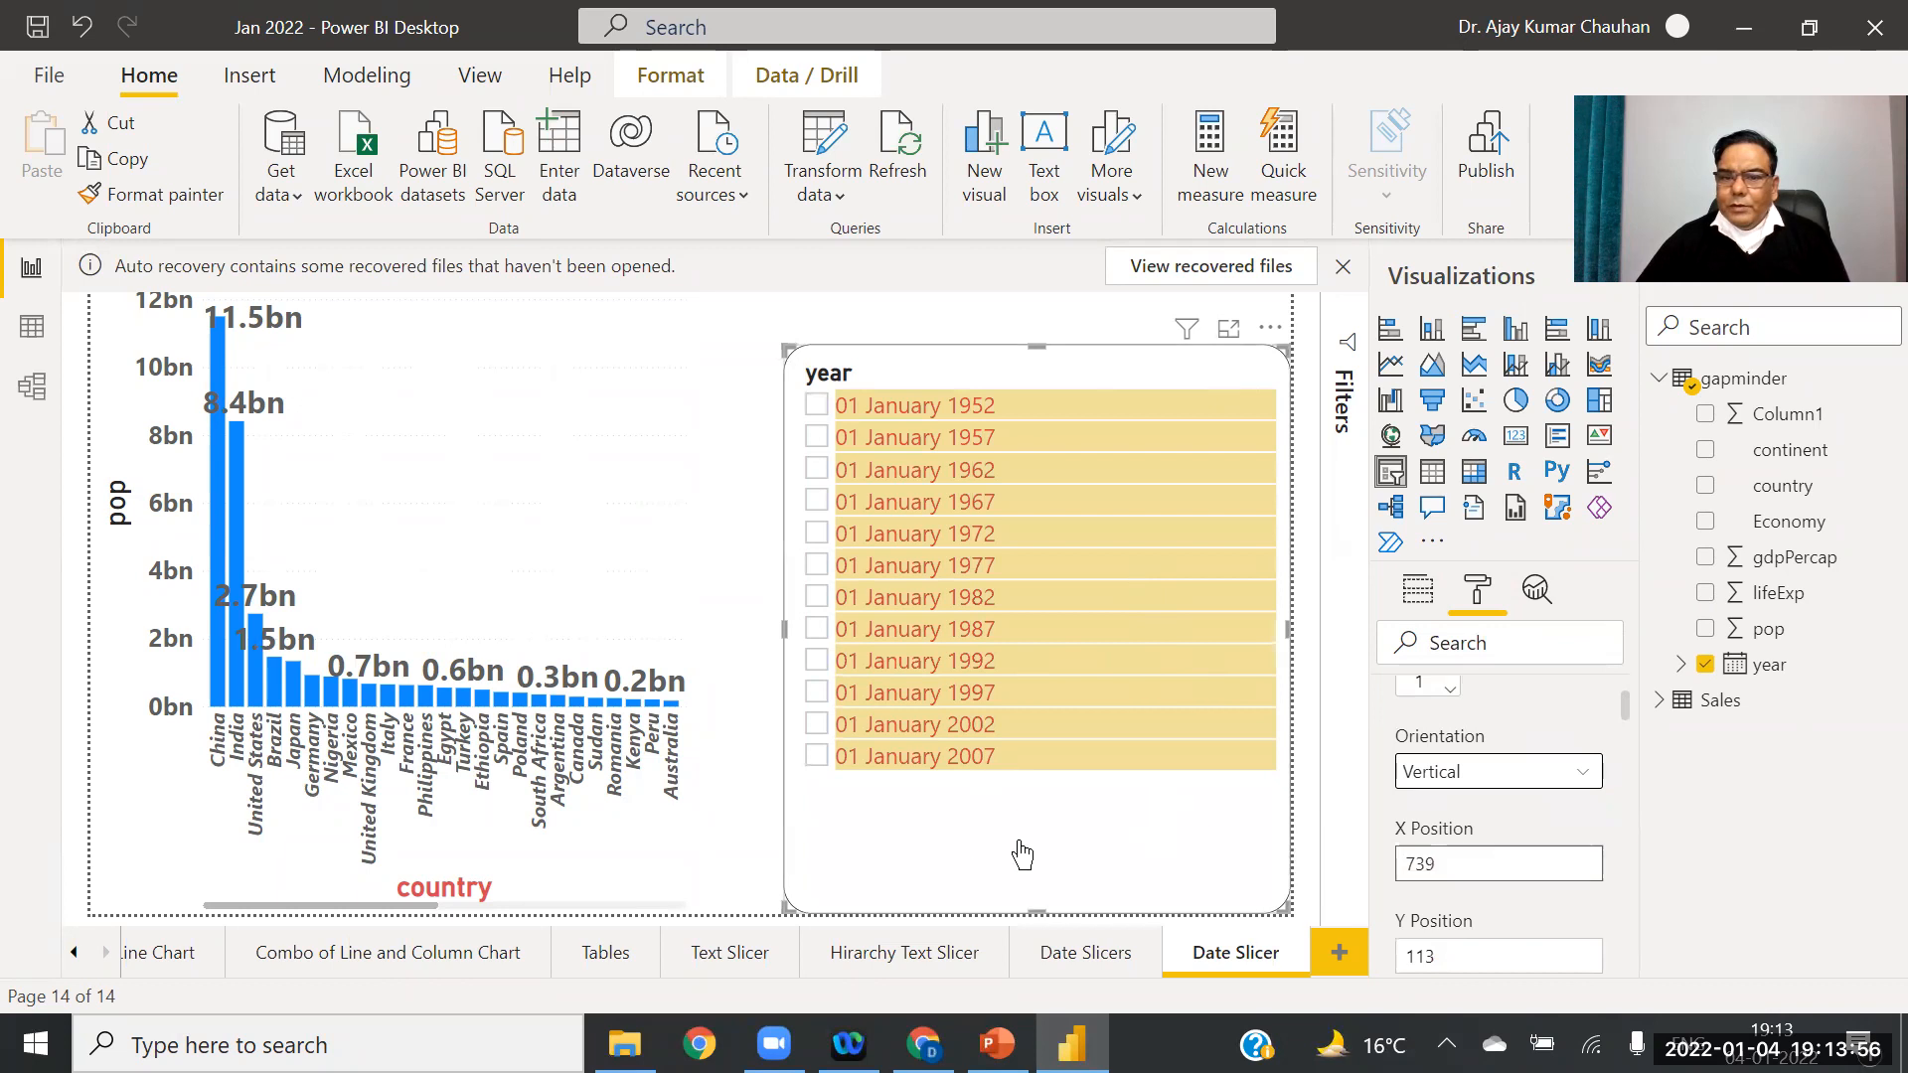
Step: Switch the slicer's year field to its Date Hierarchy
click(1418, 591)
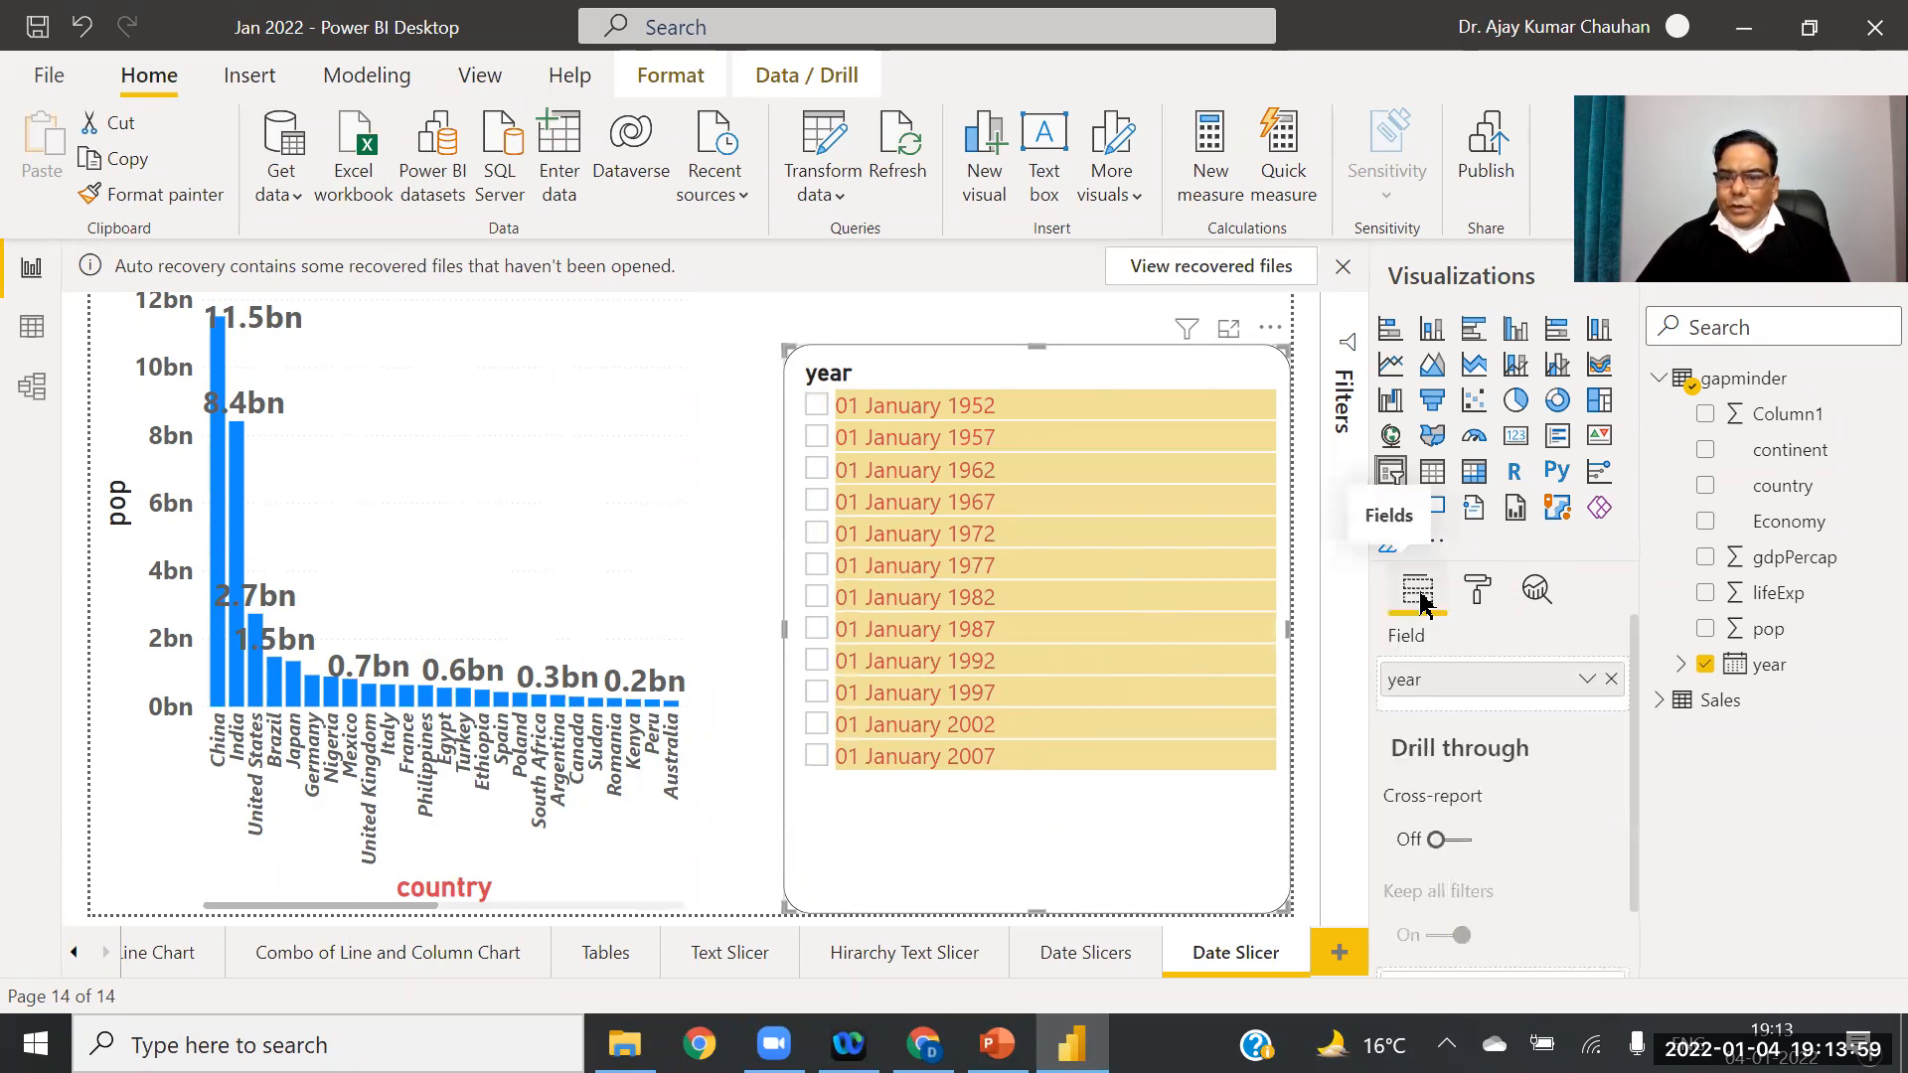
right_click(1526, 681)
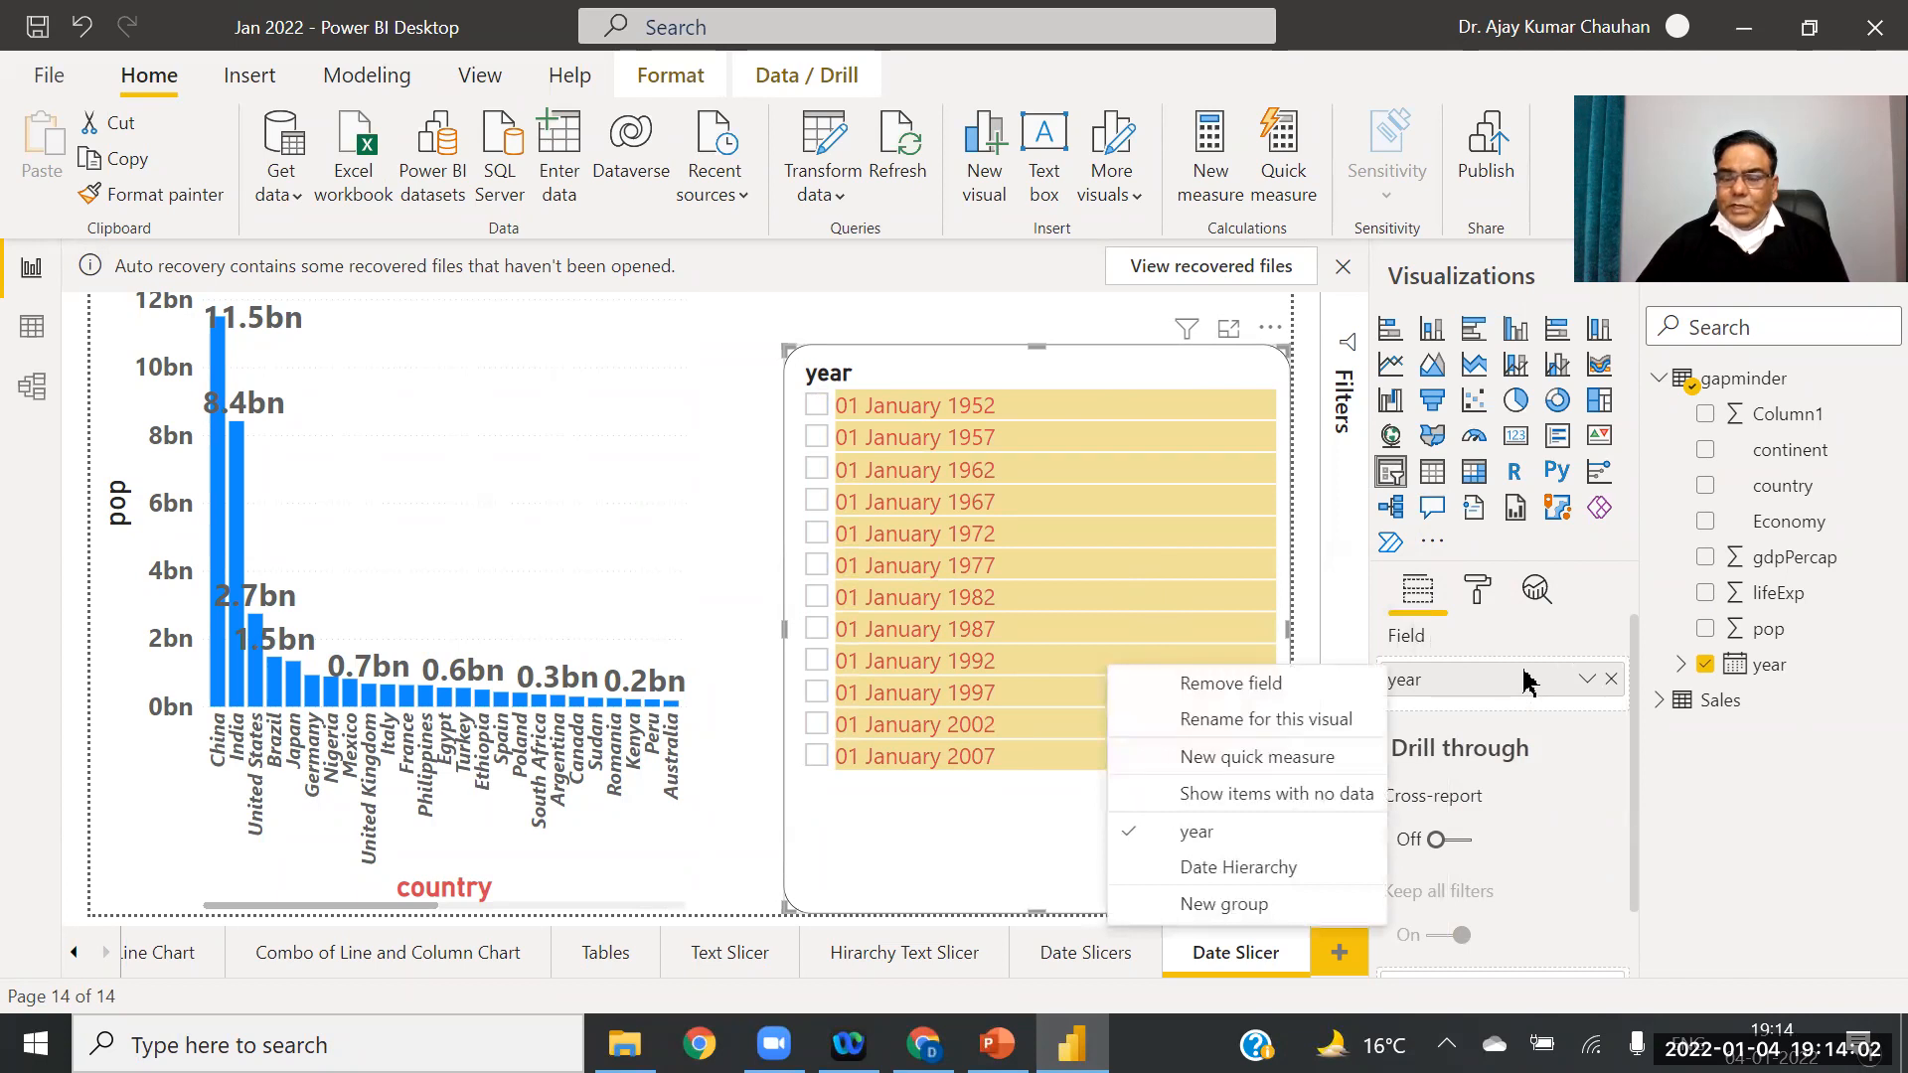
click(1687, 790)
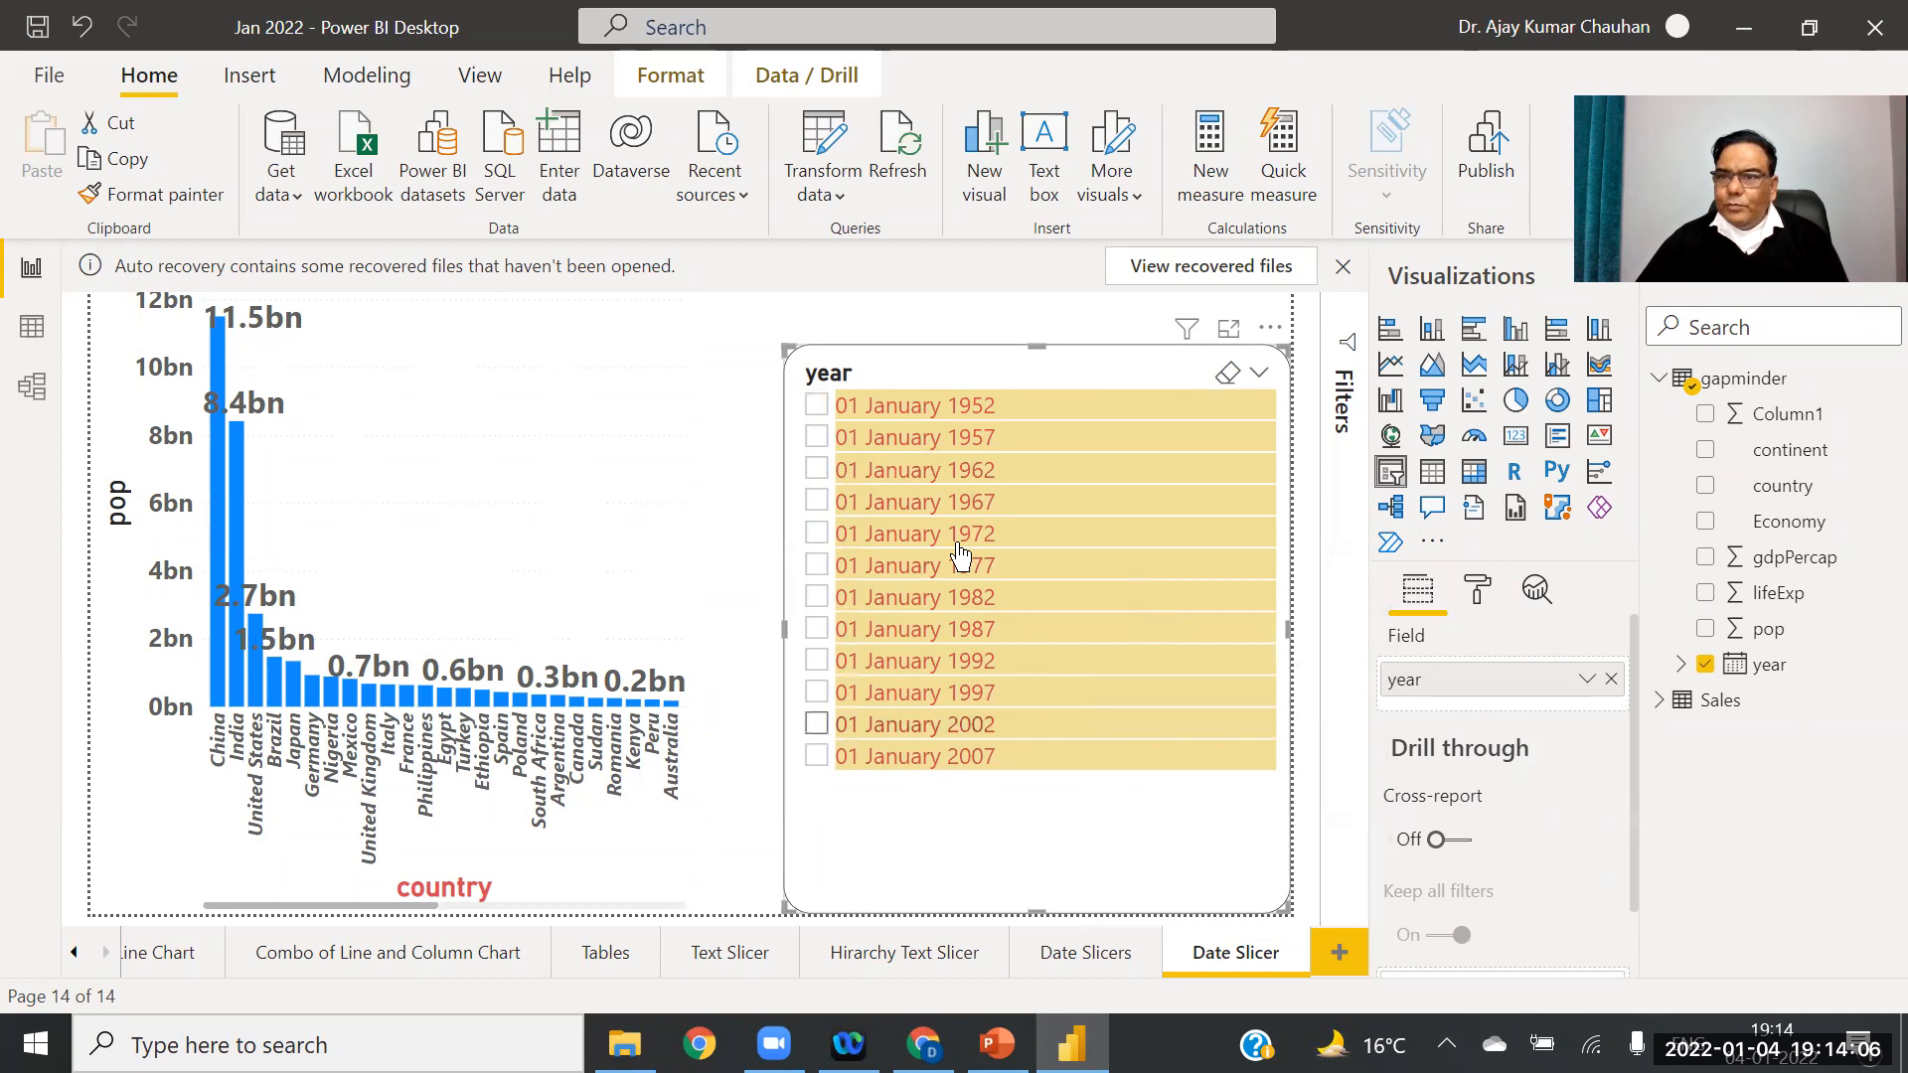
right_click(1464, 689)
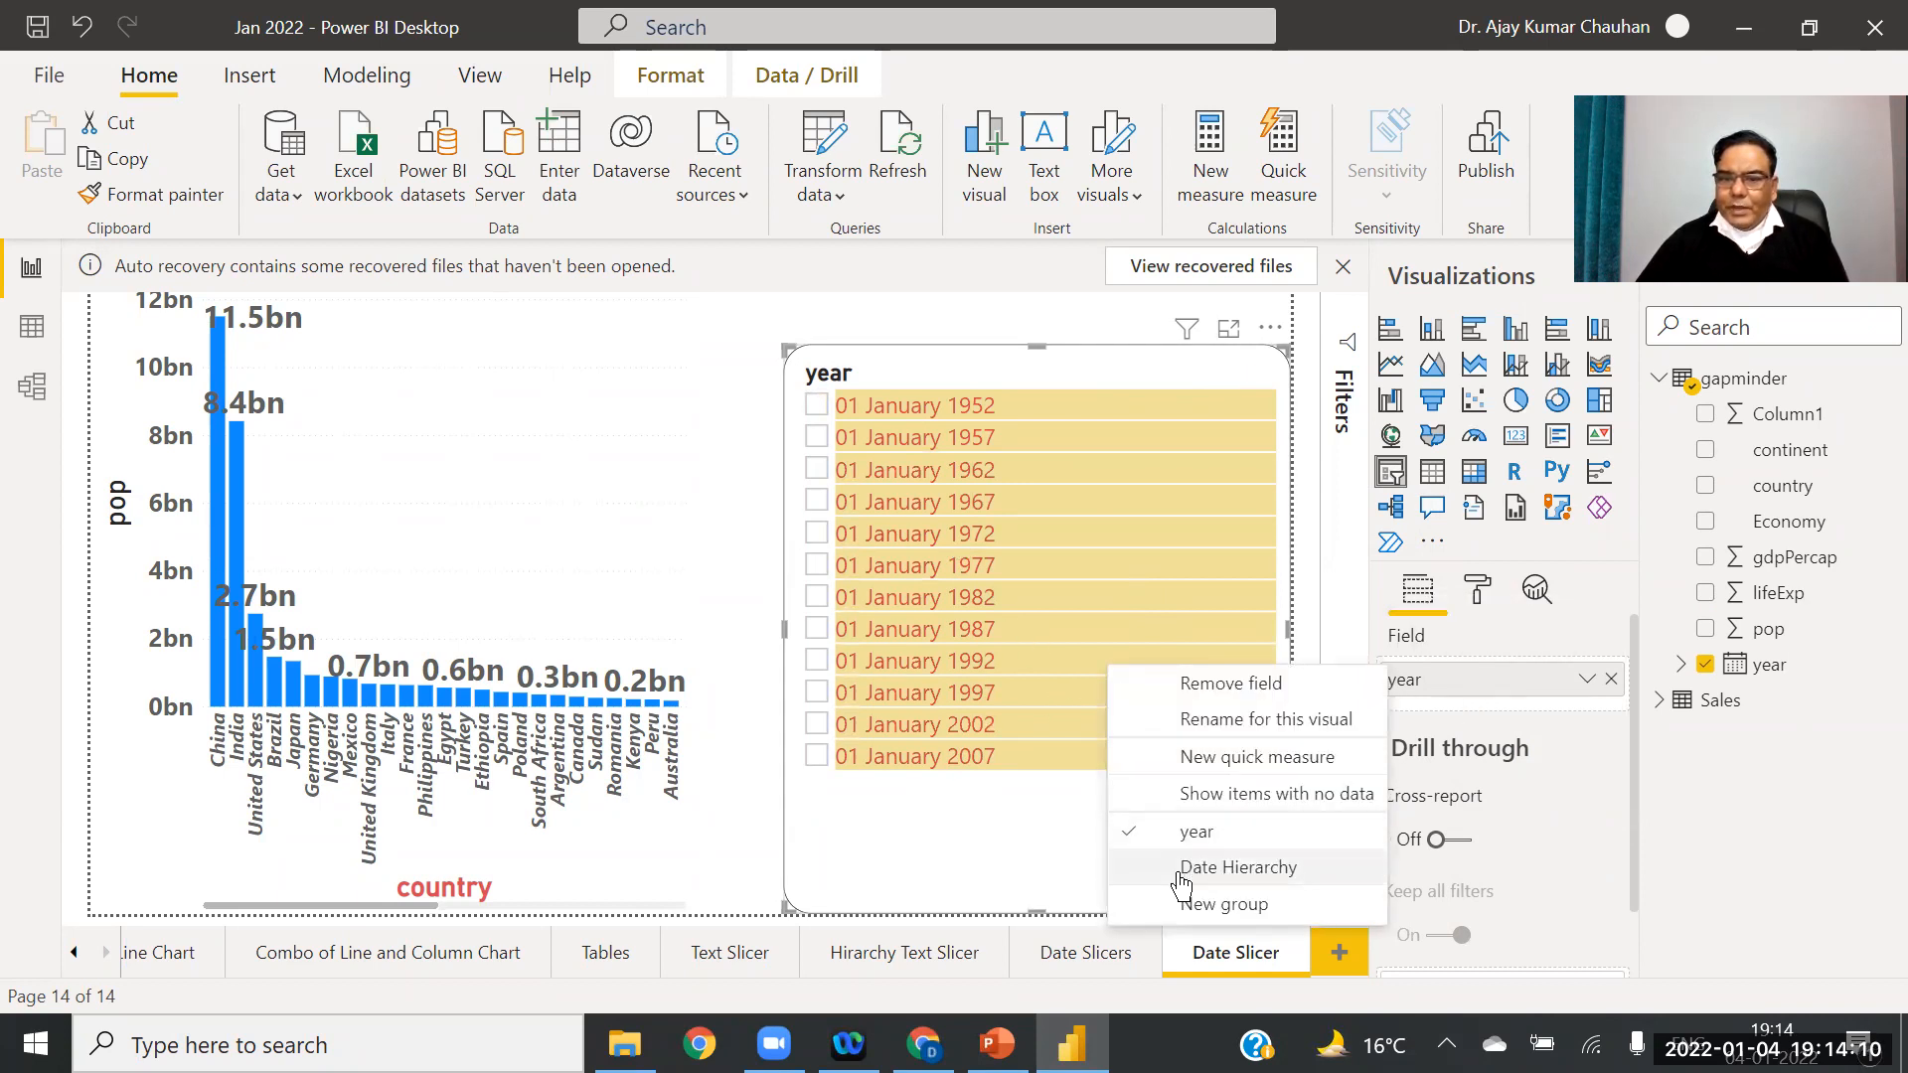
click(1239, 871)
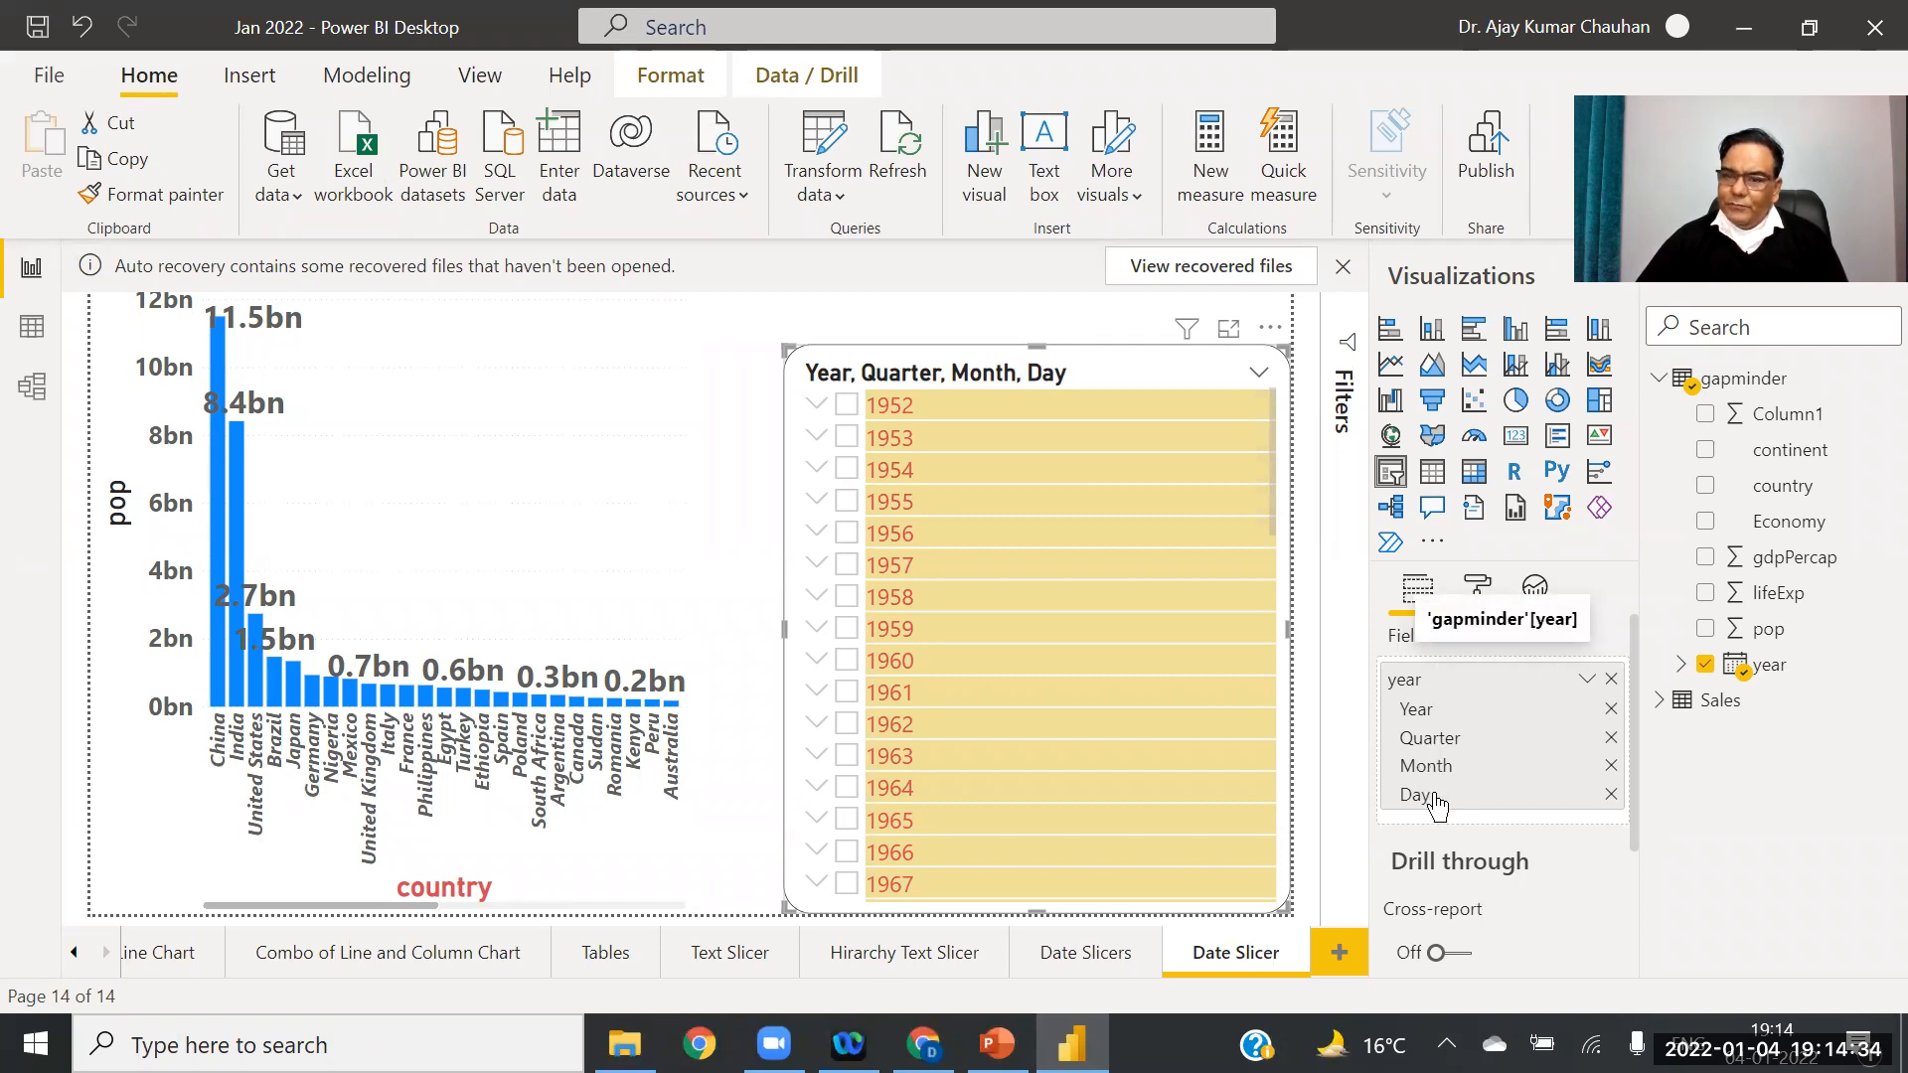
Step: Tick Qtr 1 under 1954, browse down to January's days, then collapse back to 1954
click(817, 470)
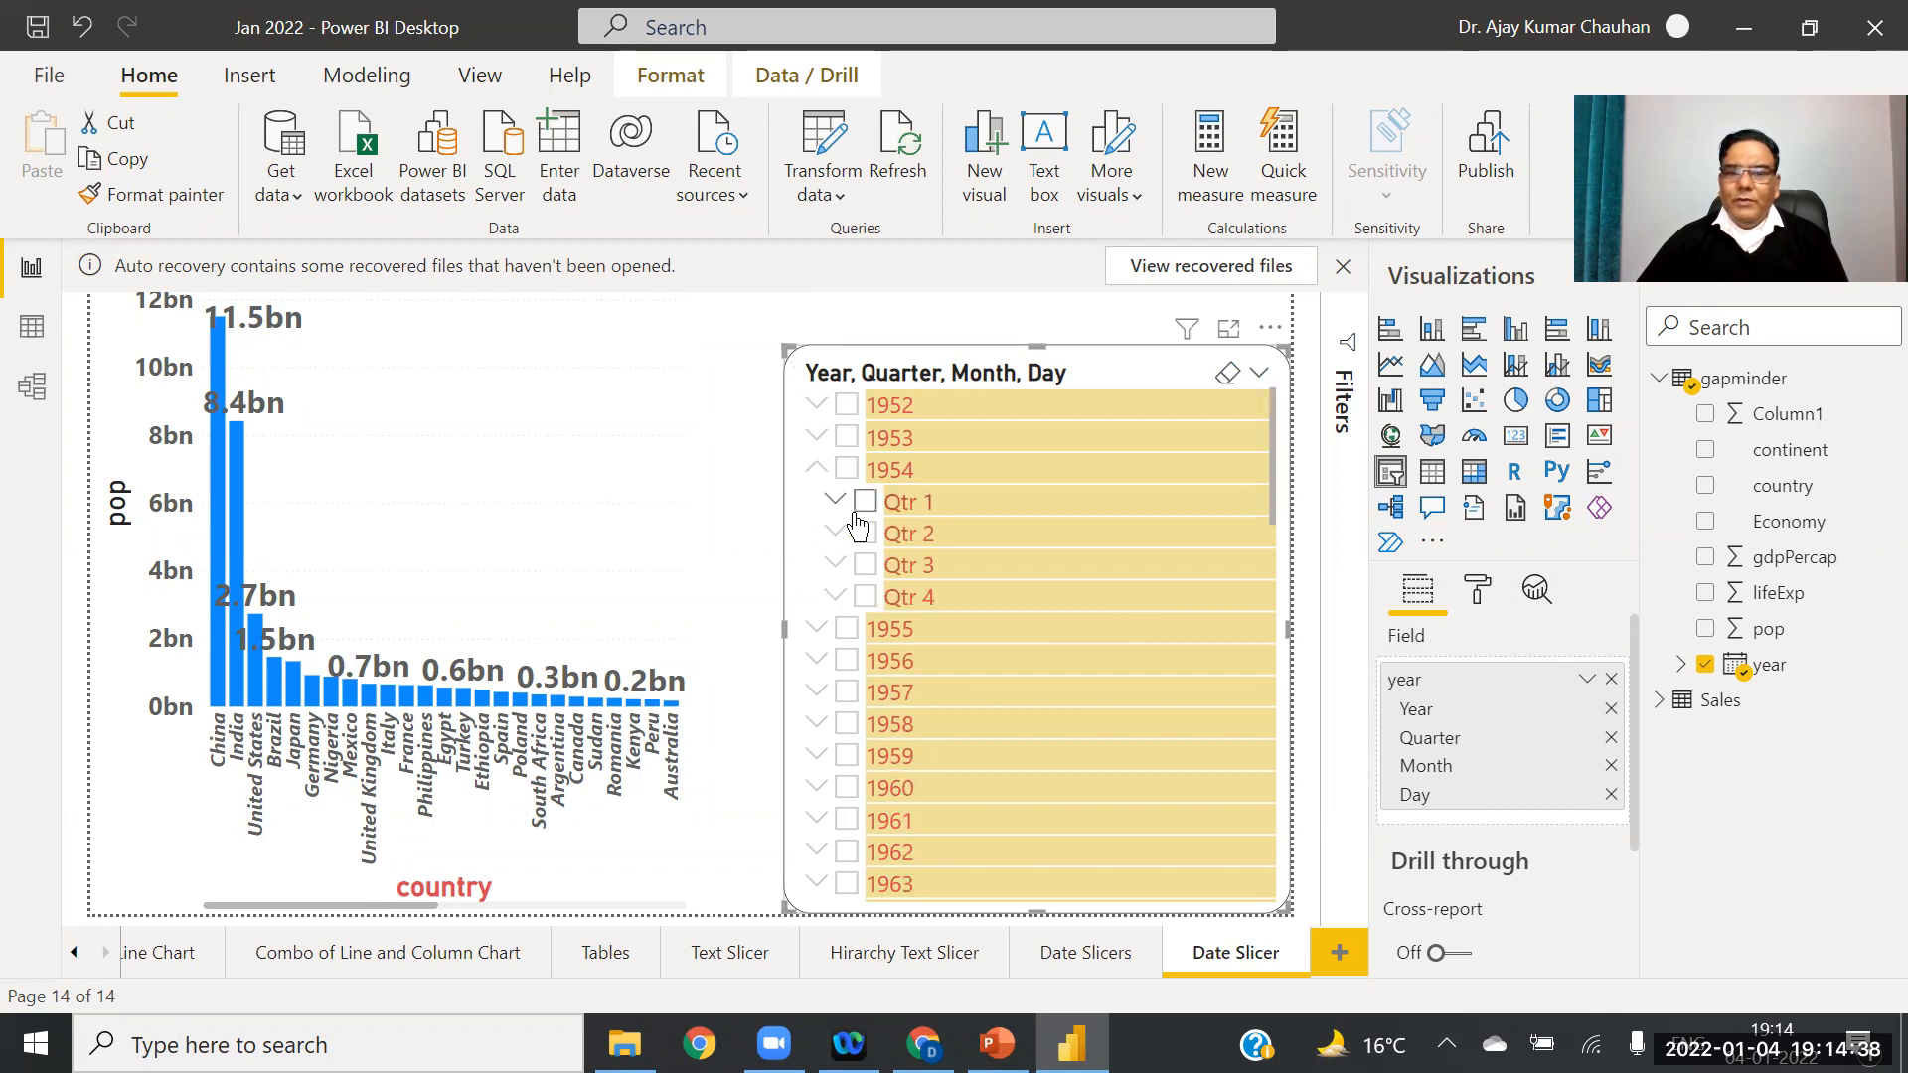
click(875, 504)
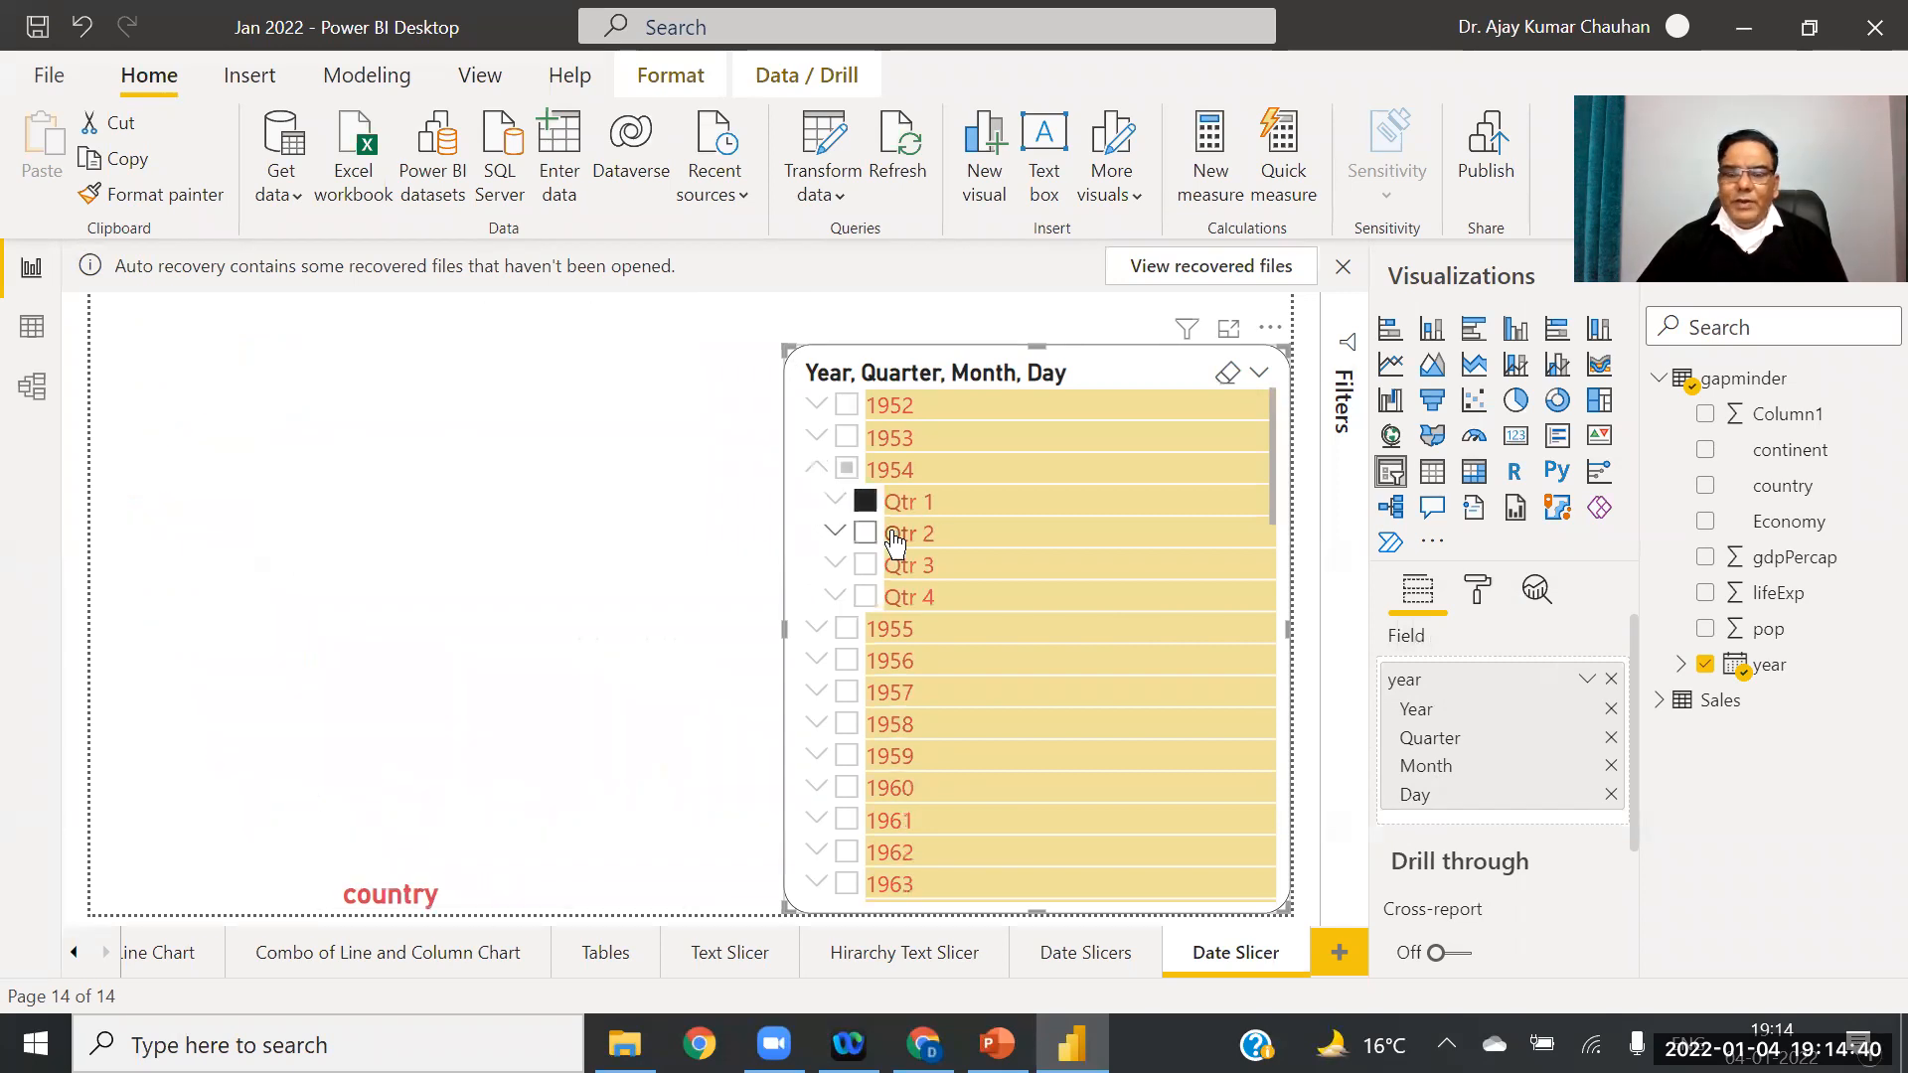
click(836, 507)
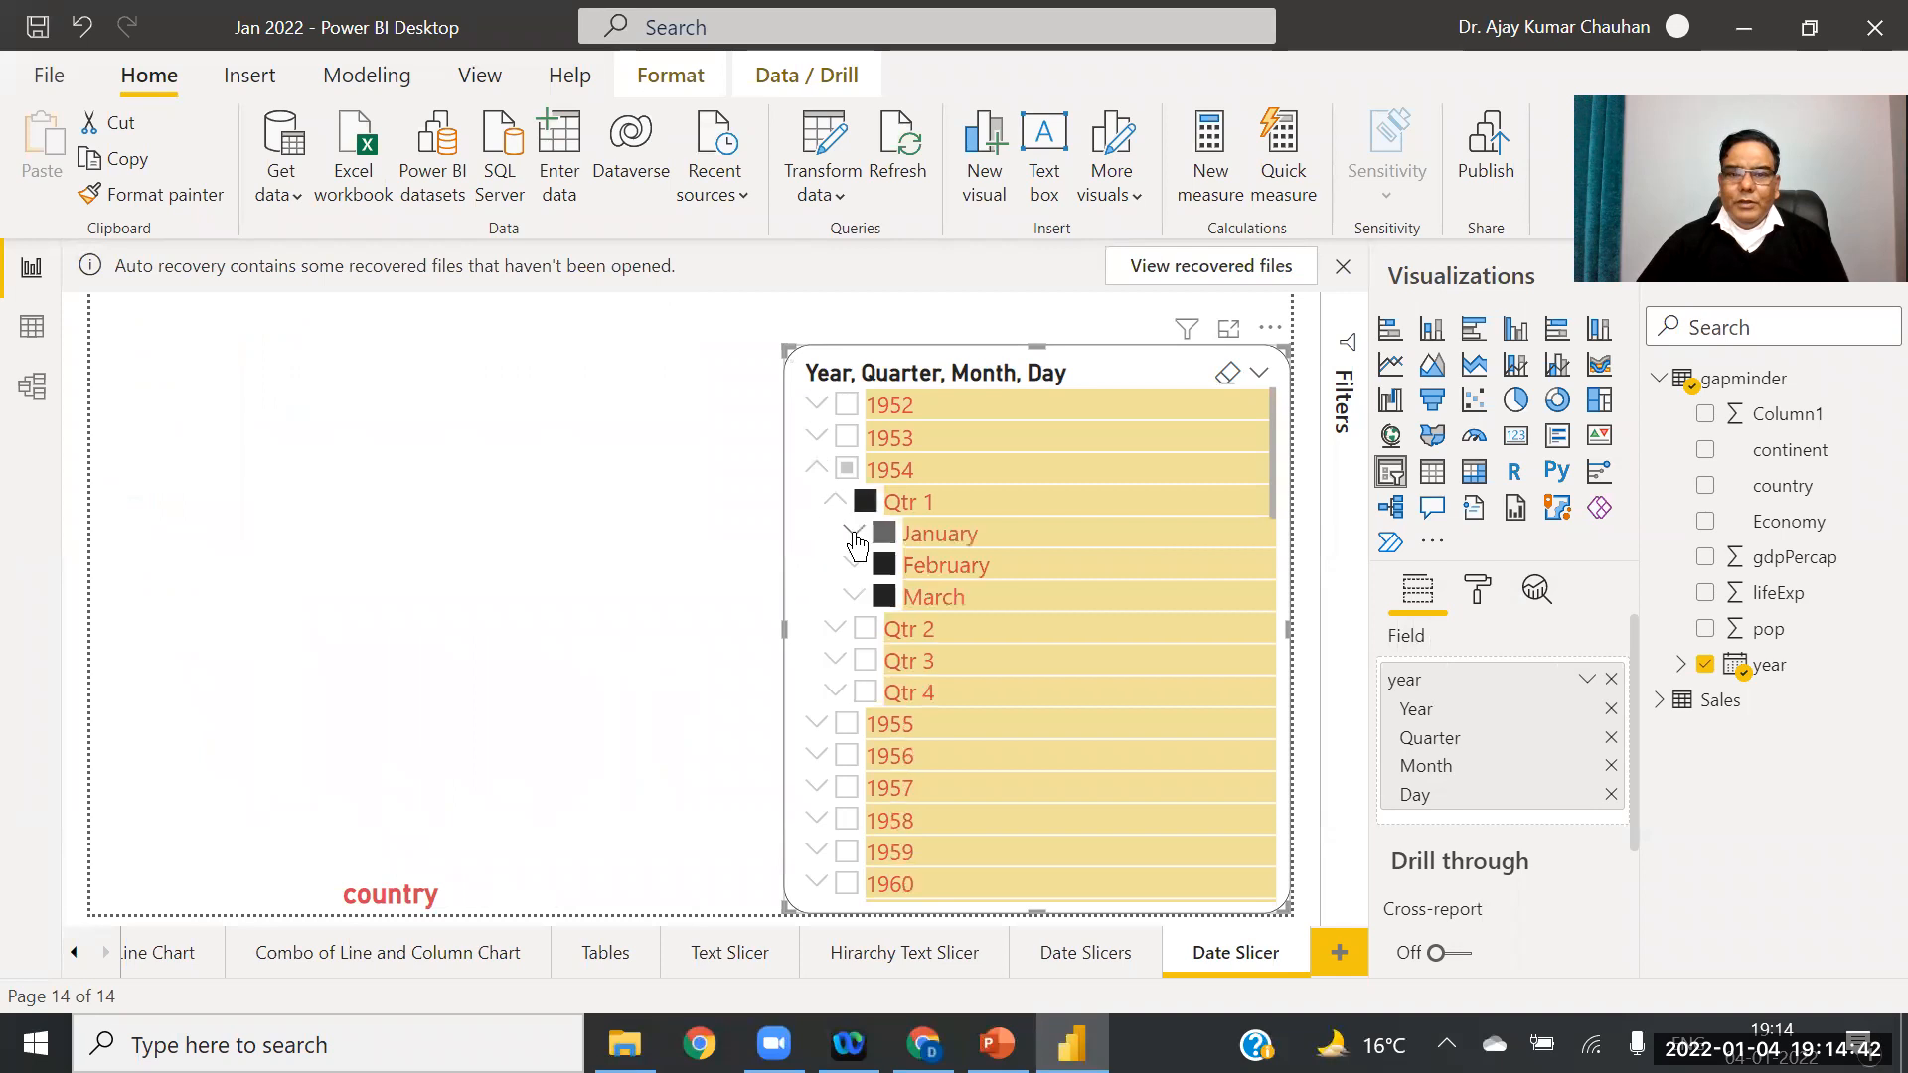
click(853, 531)
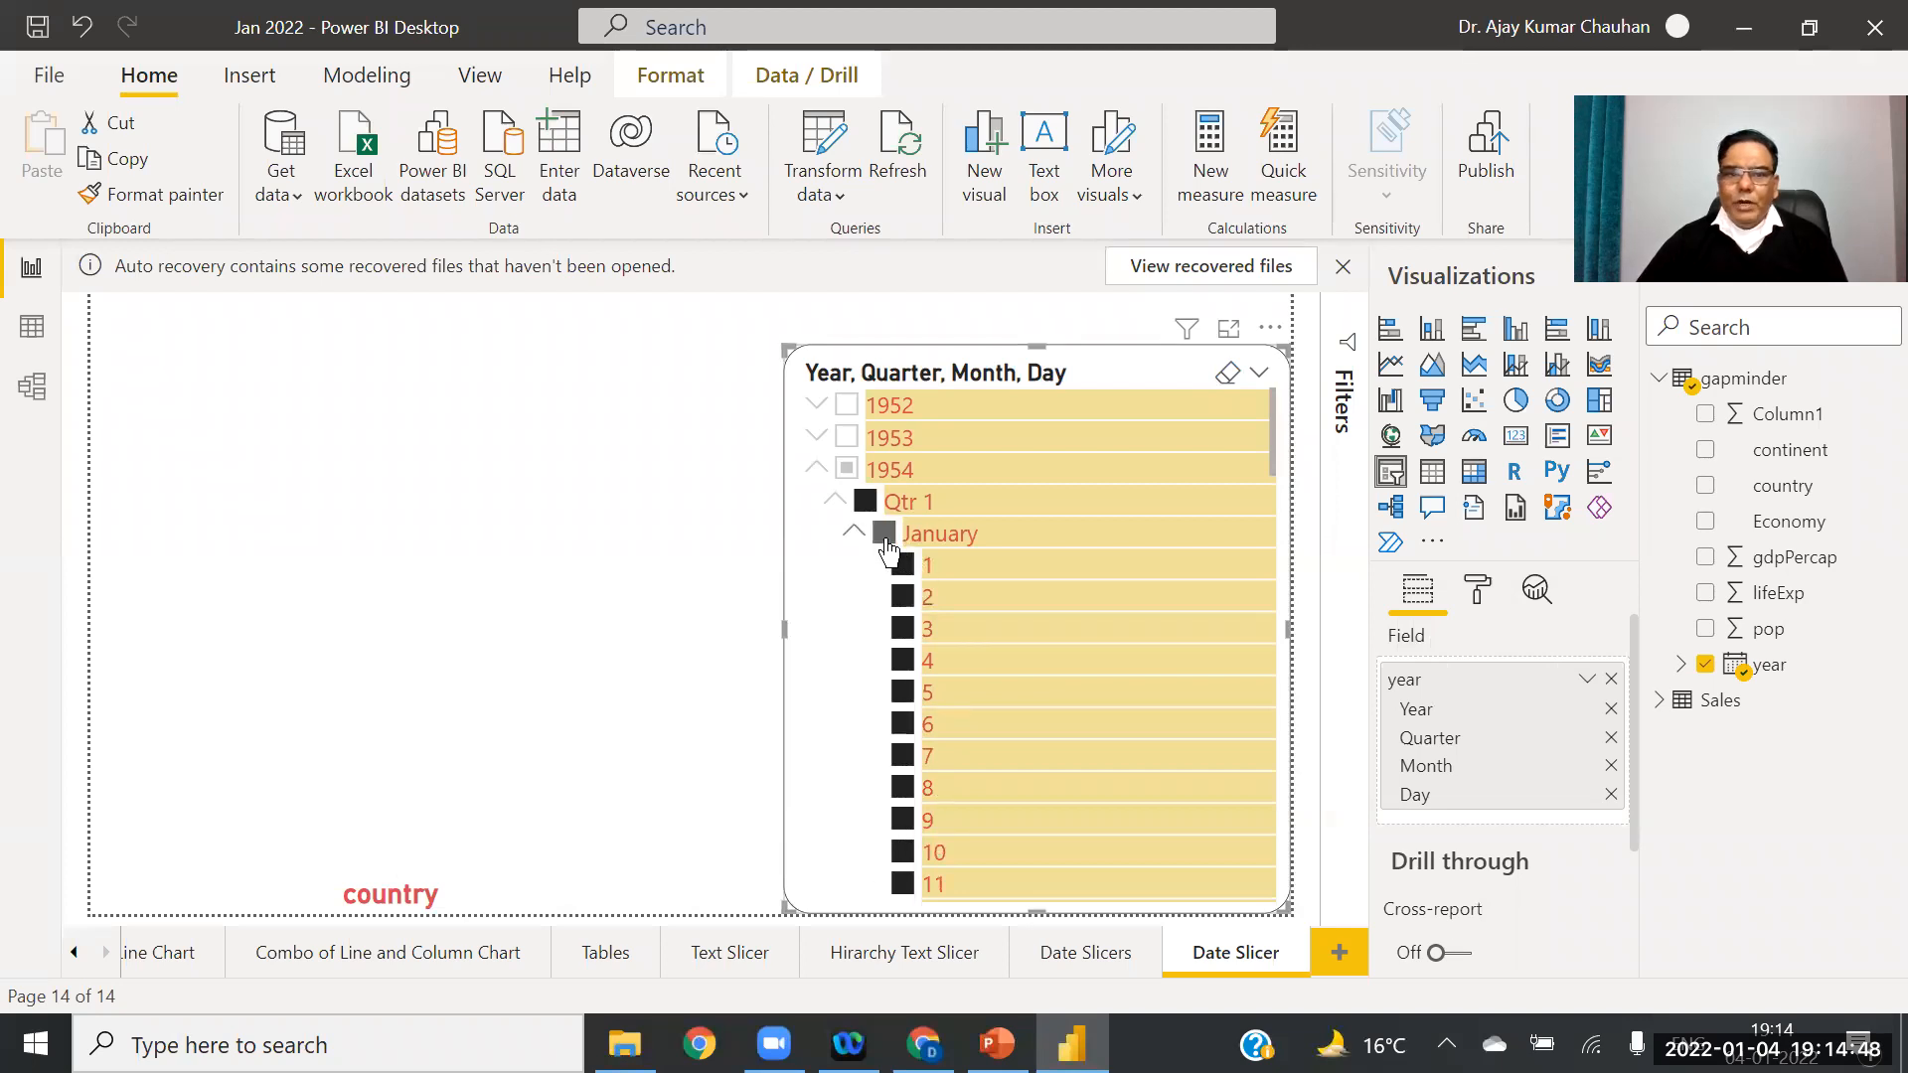
click(853, 531)
click(838, 506)
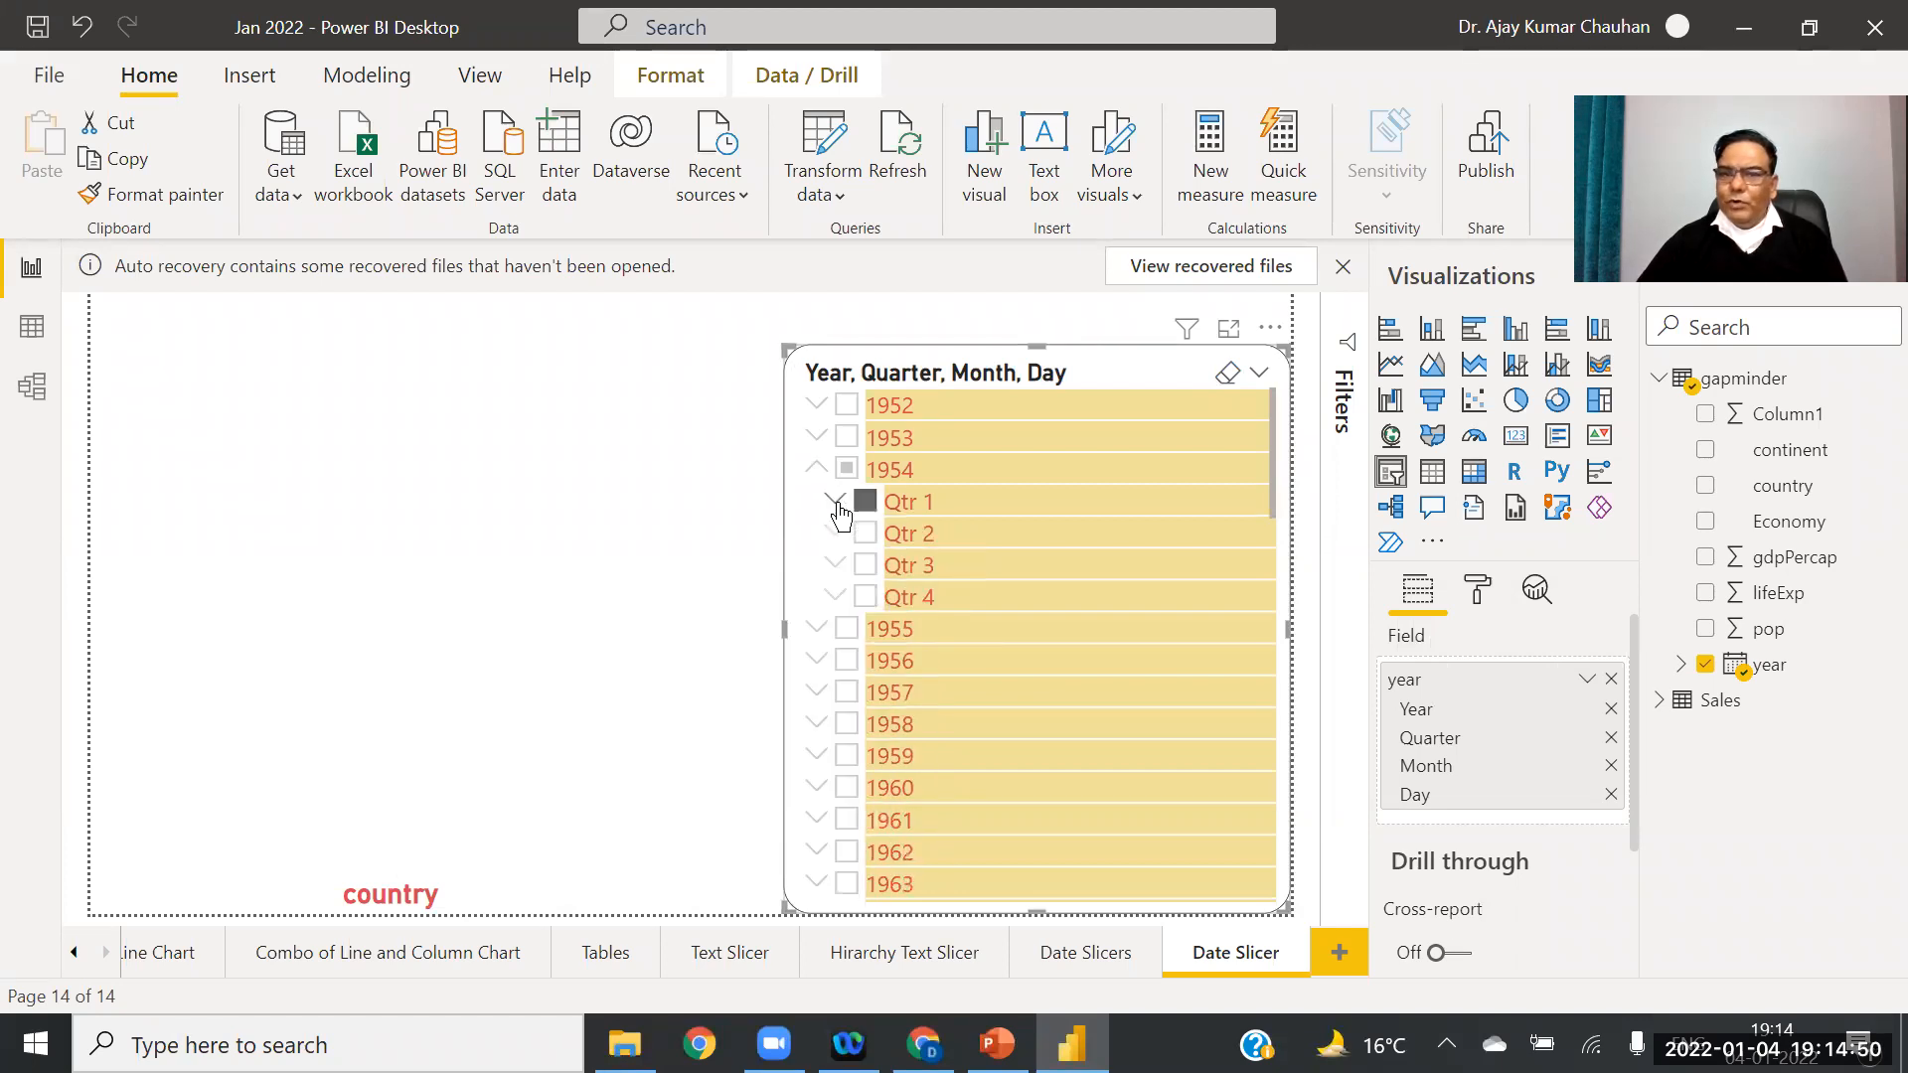
click(815, 475)
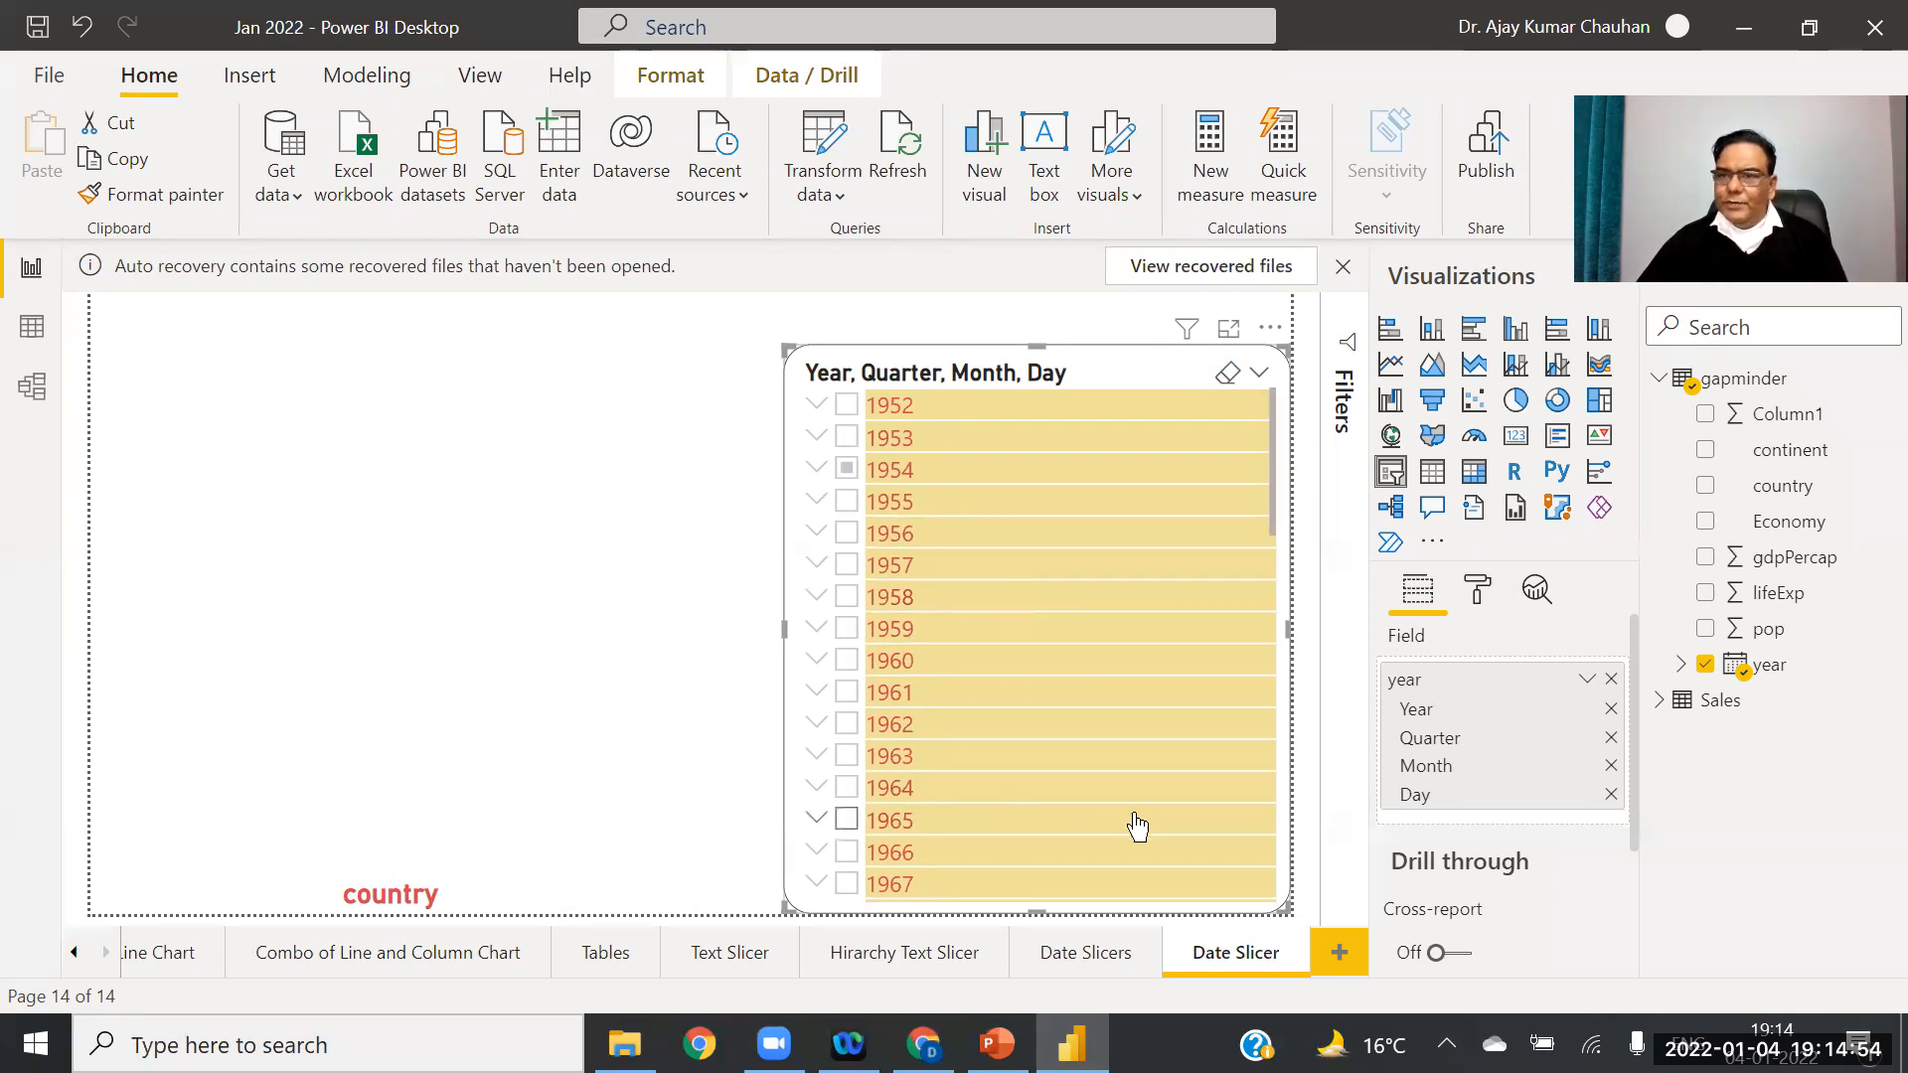
Step: Remove the year field from the slicer and drag the plain year field back in
click(1612, 679)
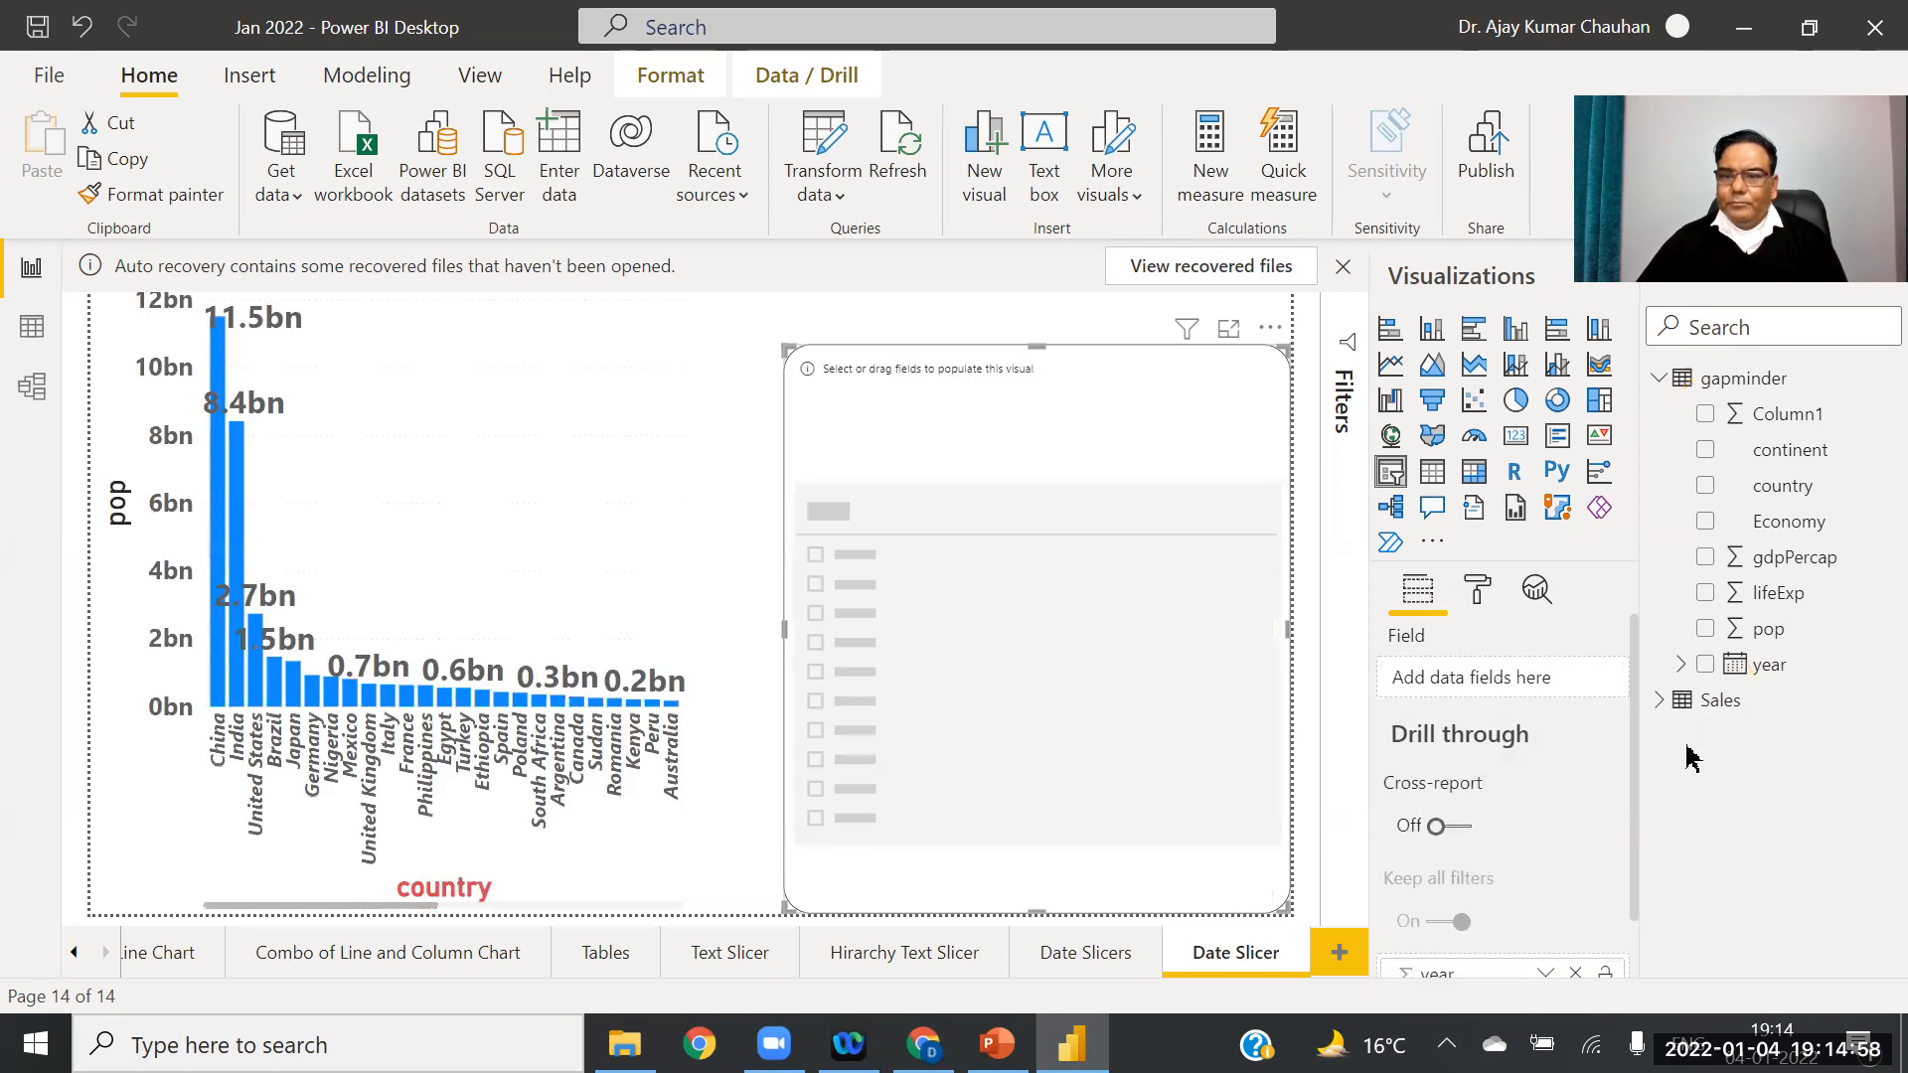
drag(1777, 666, 1498, 686)
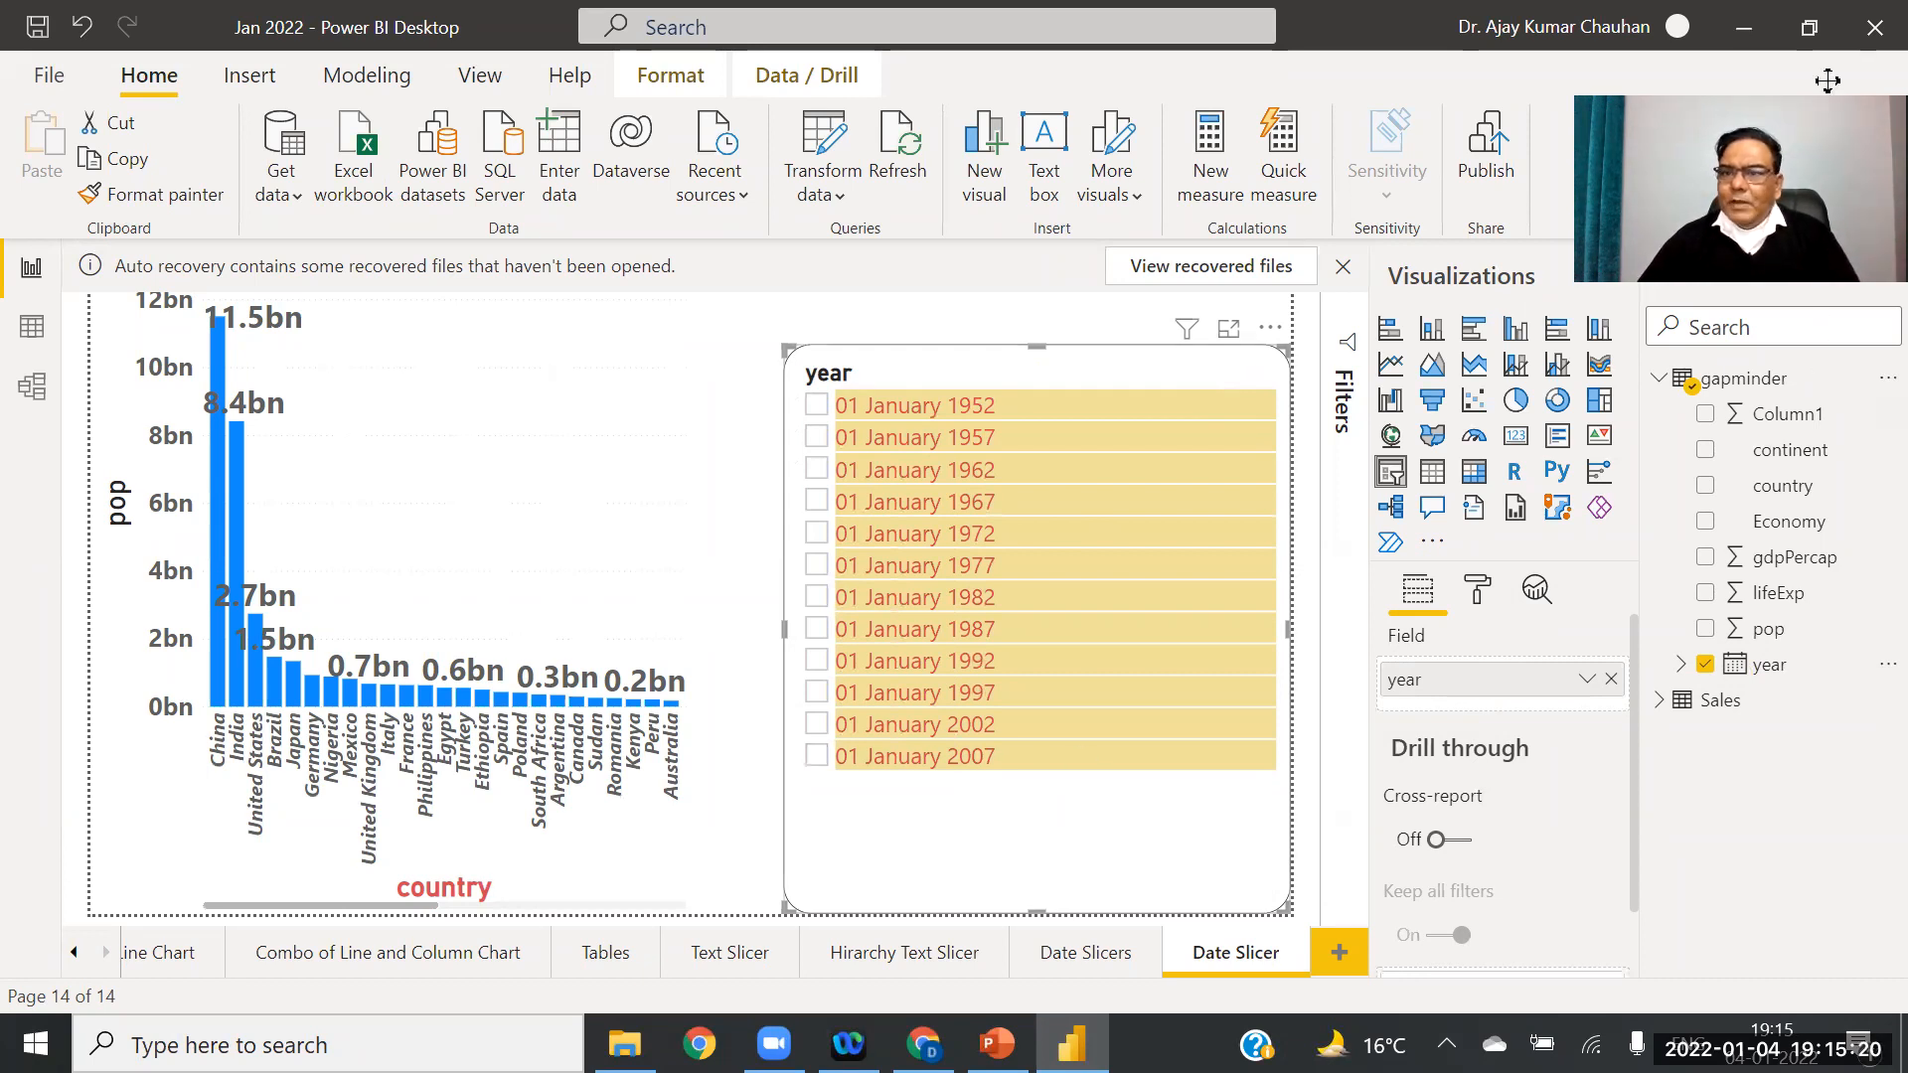
drag(1828, 81, 1830, 0)
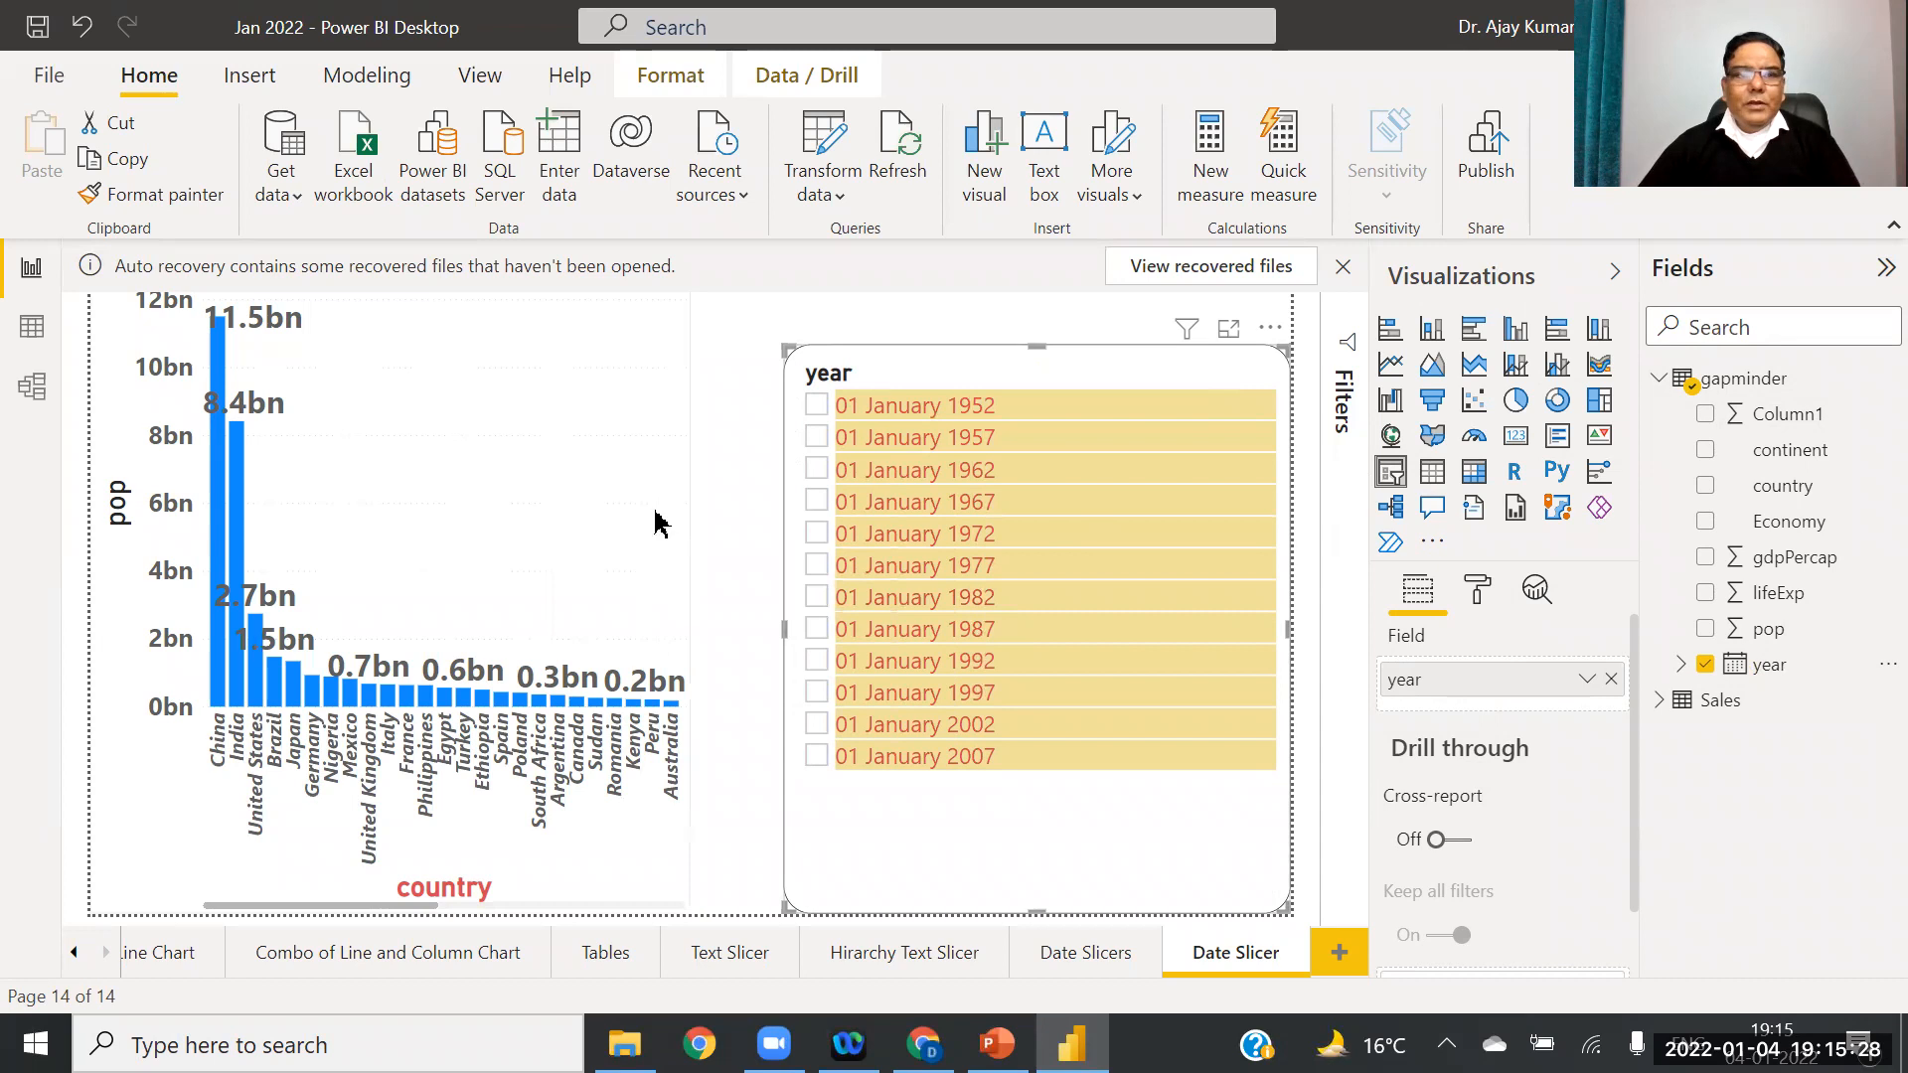
Step: Load the Data sheet from the Furniture Store Excel workbook
click(349, 182)
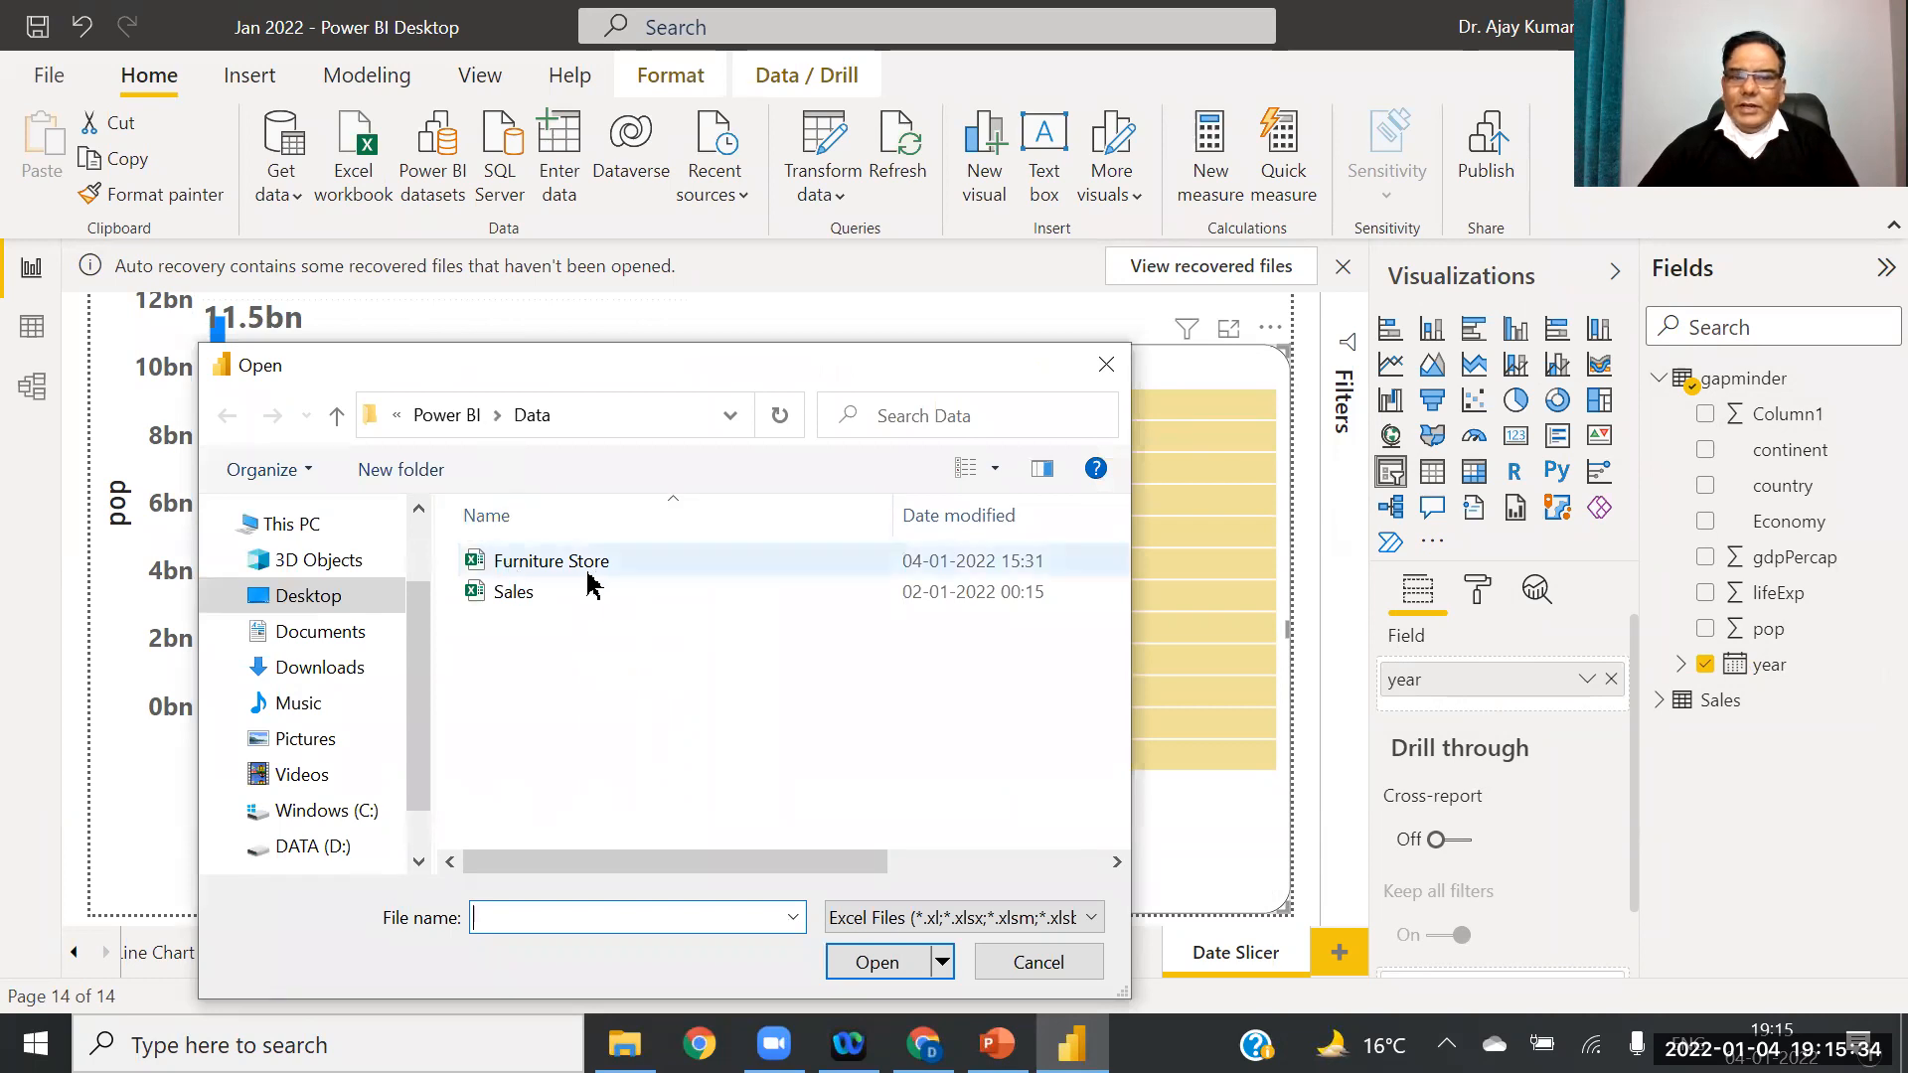
click(559, 572)
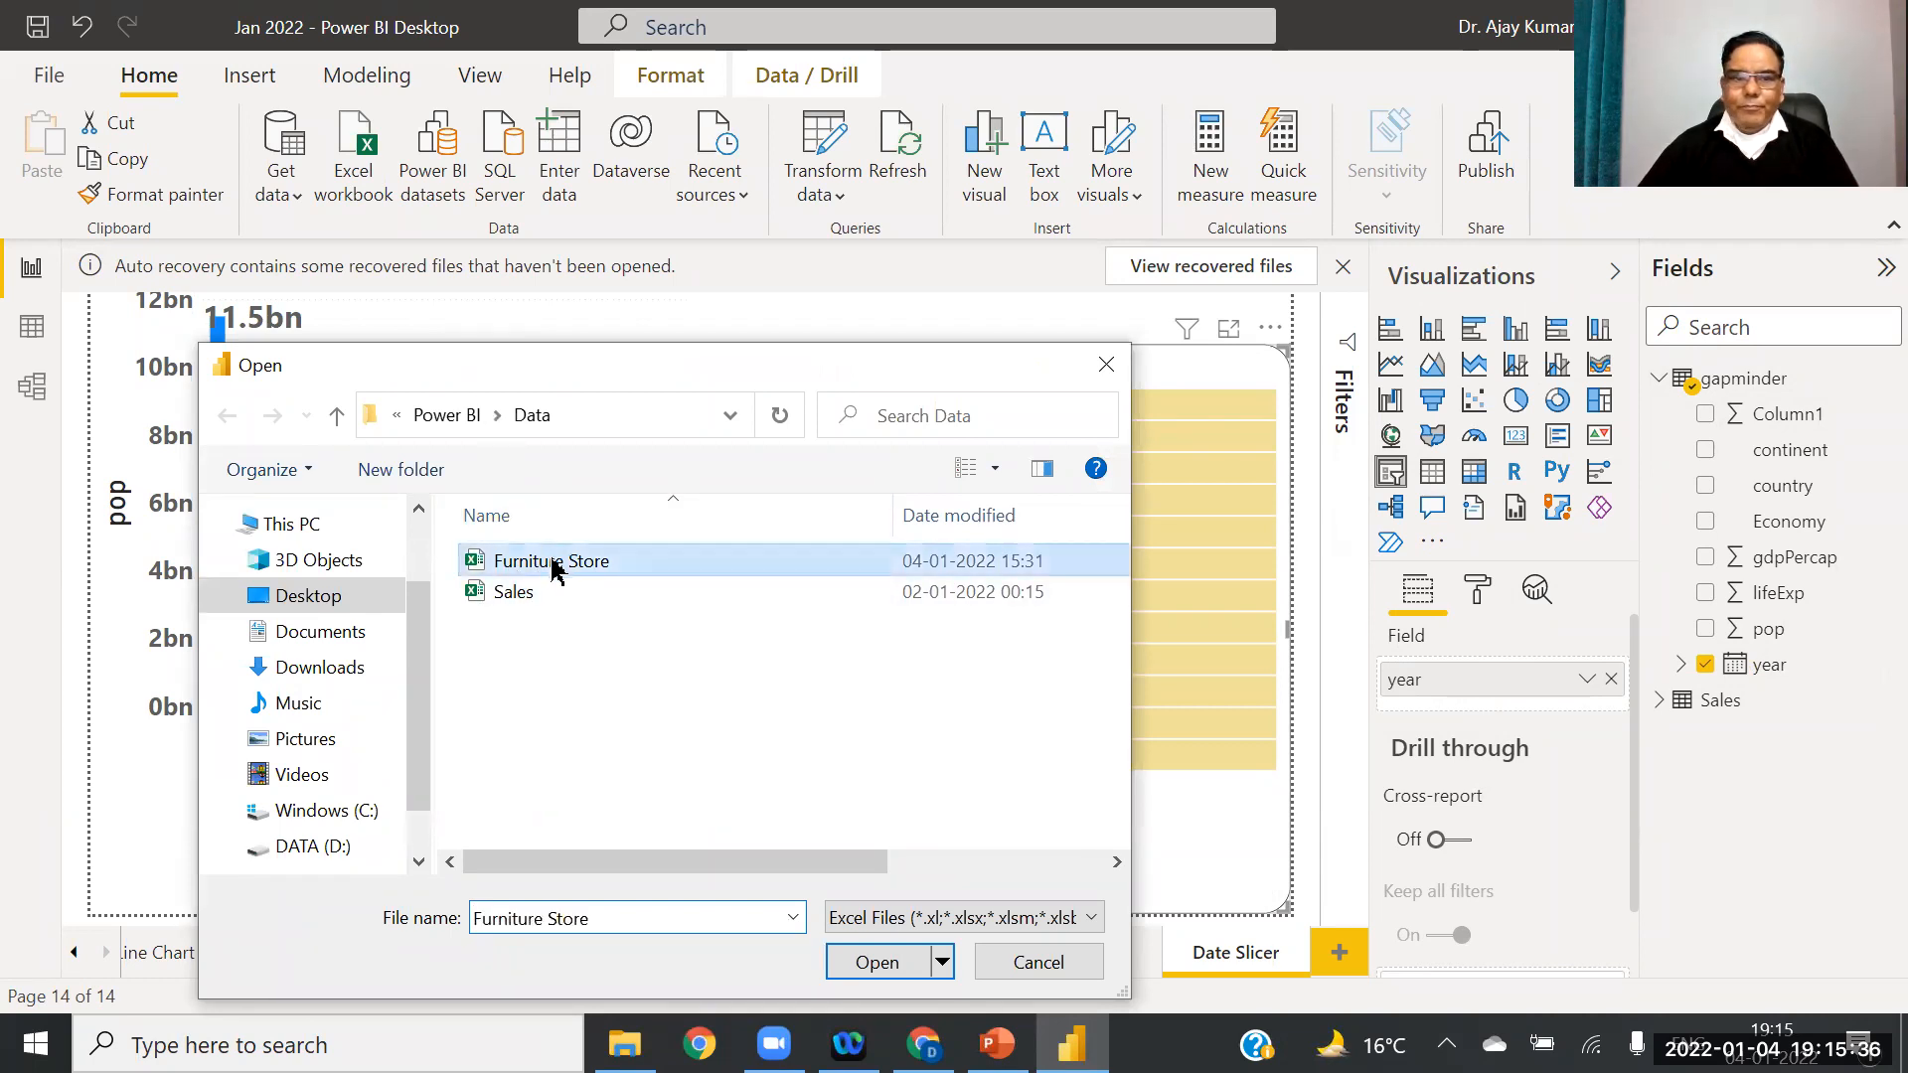
click(872, 964)
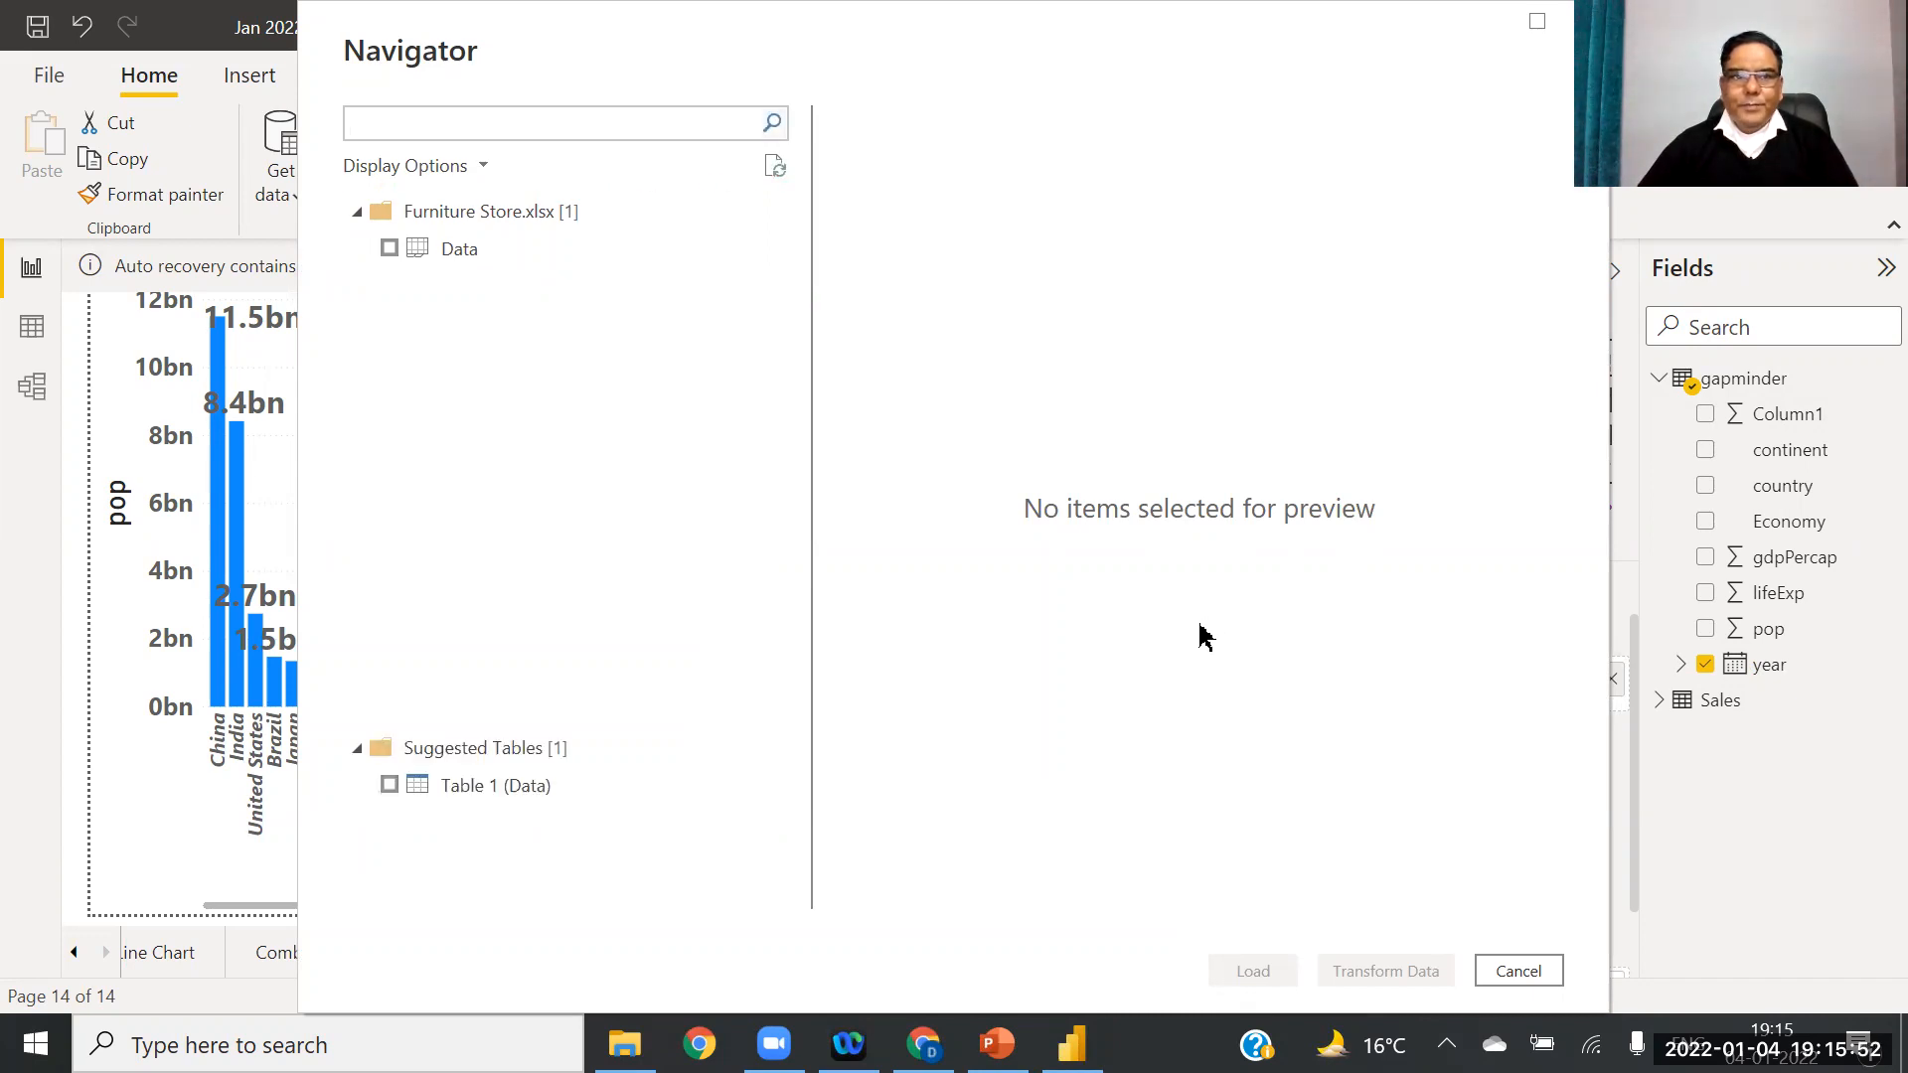
click(390, 249)
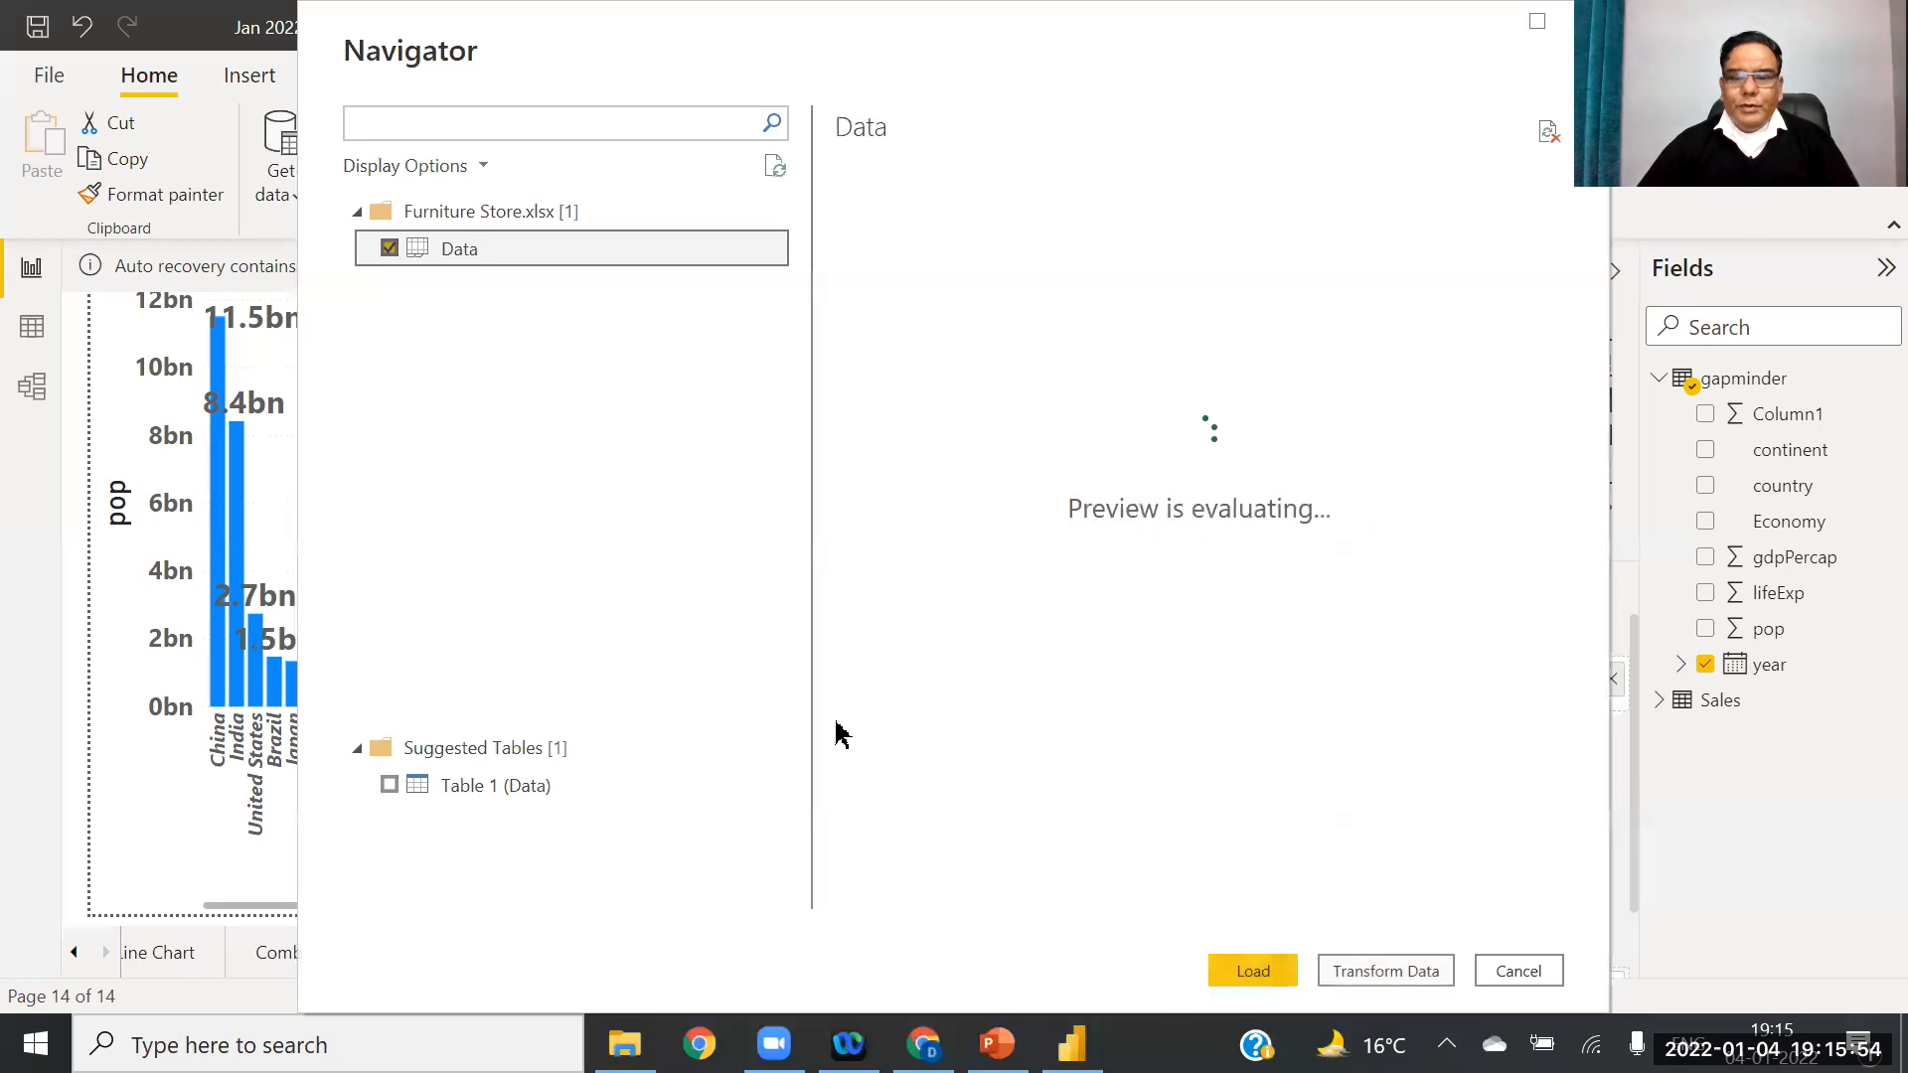
click(1252, 972)
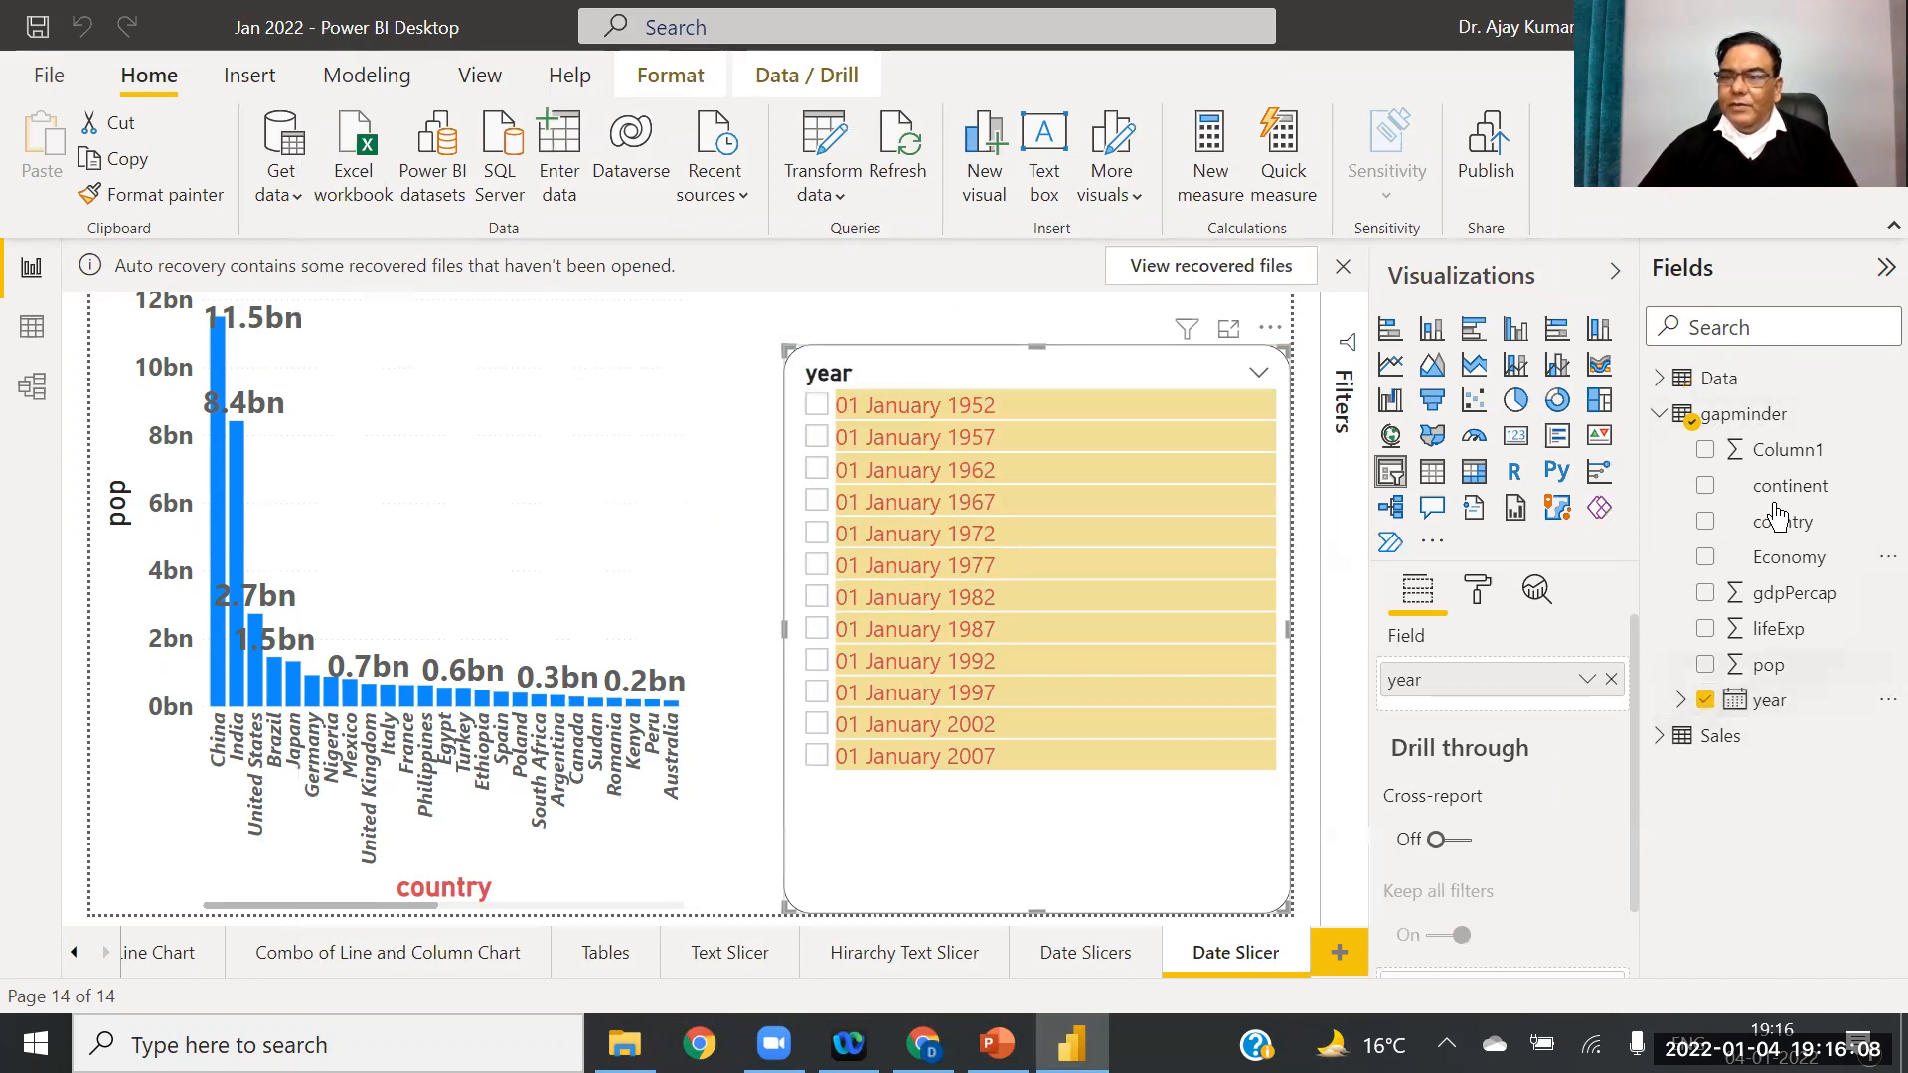
Step: Rename the Data table to Furniture and expand it to show Beds, Chairs, Date and other fields
right_click(1809, 391)
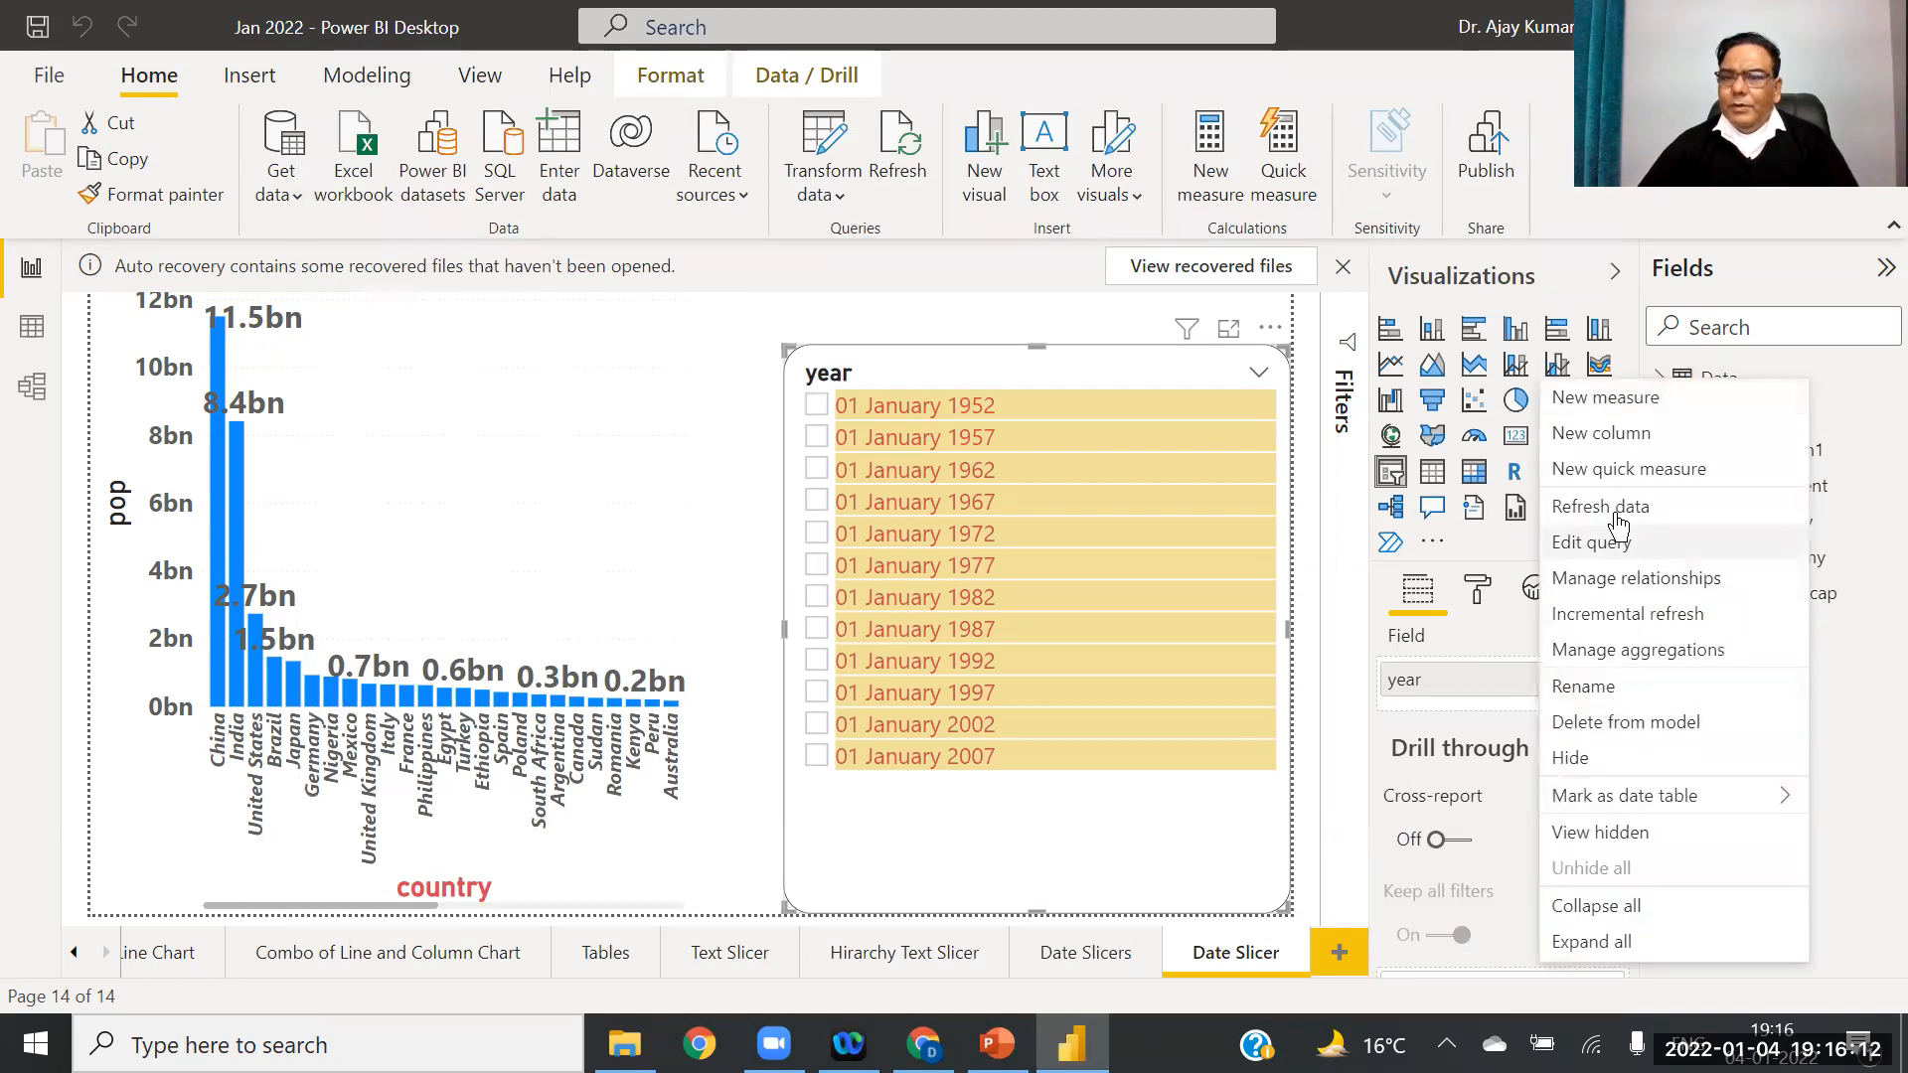
click(1583, 686)
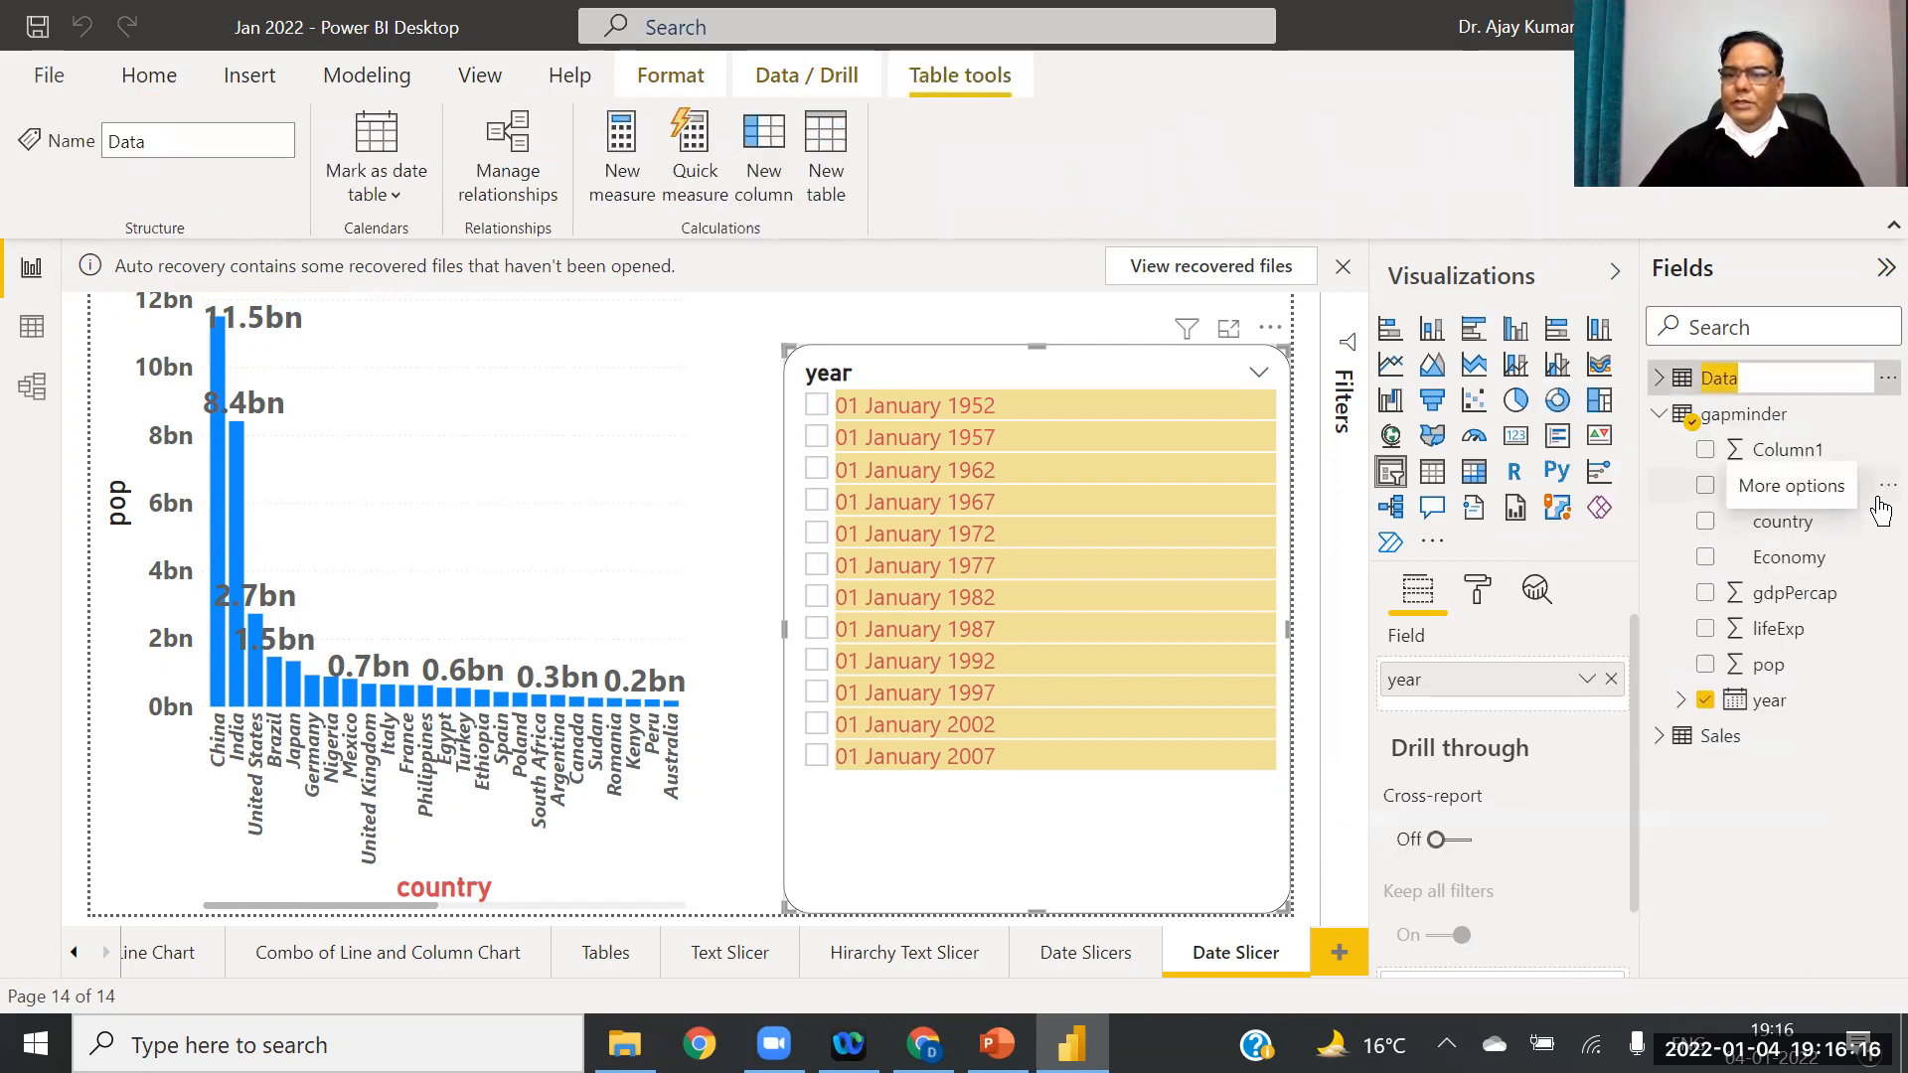
text(Furniture)
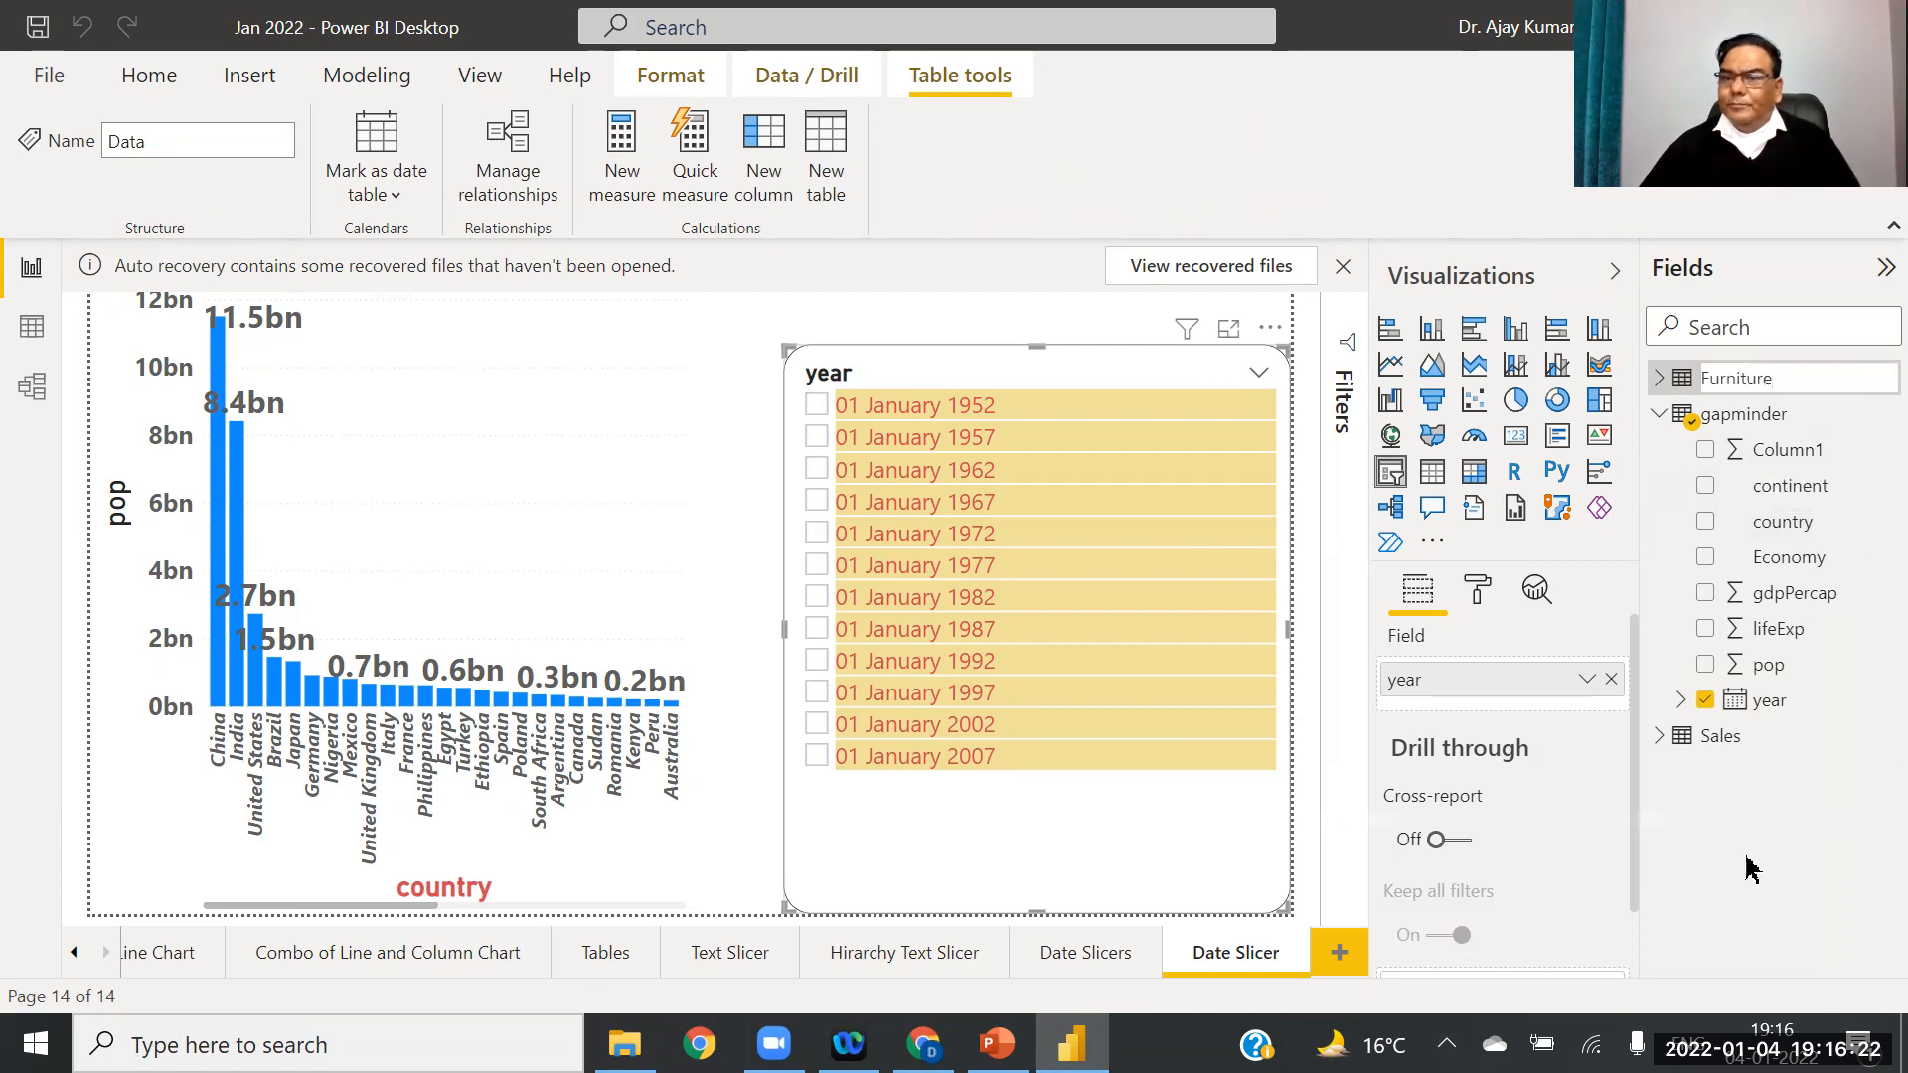
key(Escape)
click(1658, 379)
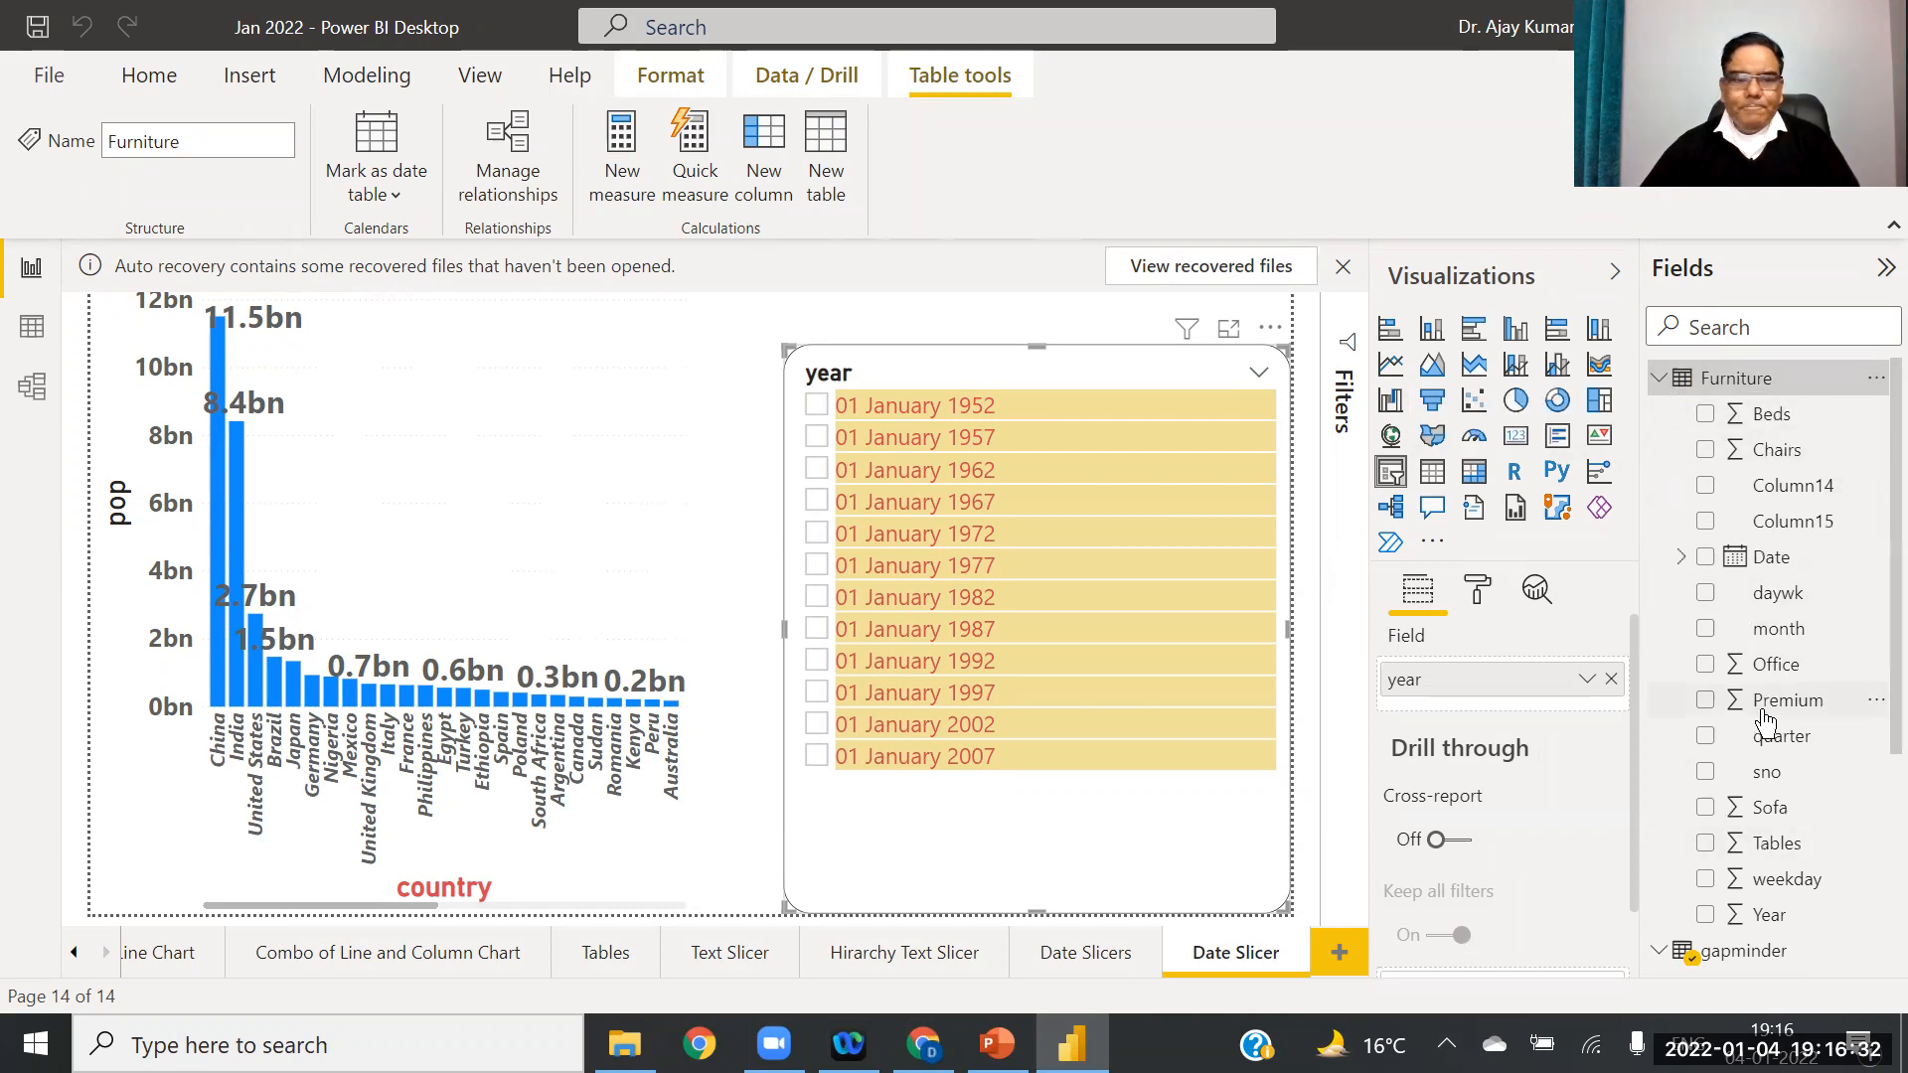
Step: Rebuild the bar chart with Tables as values and Year on the axis, replacing pop and country
click(415, 494)
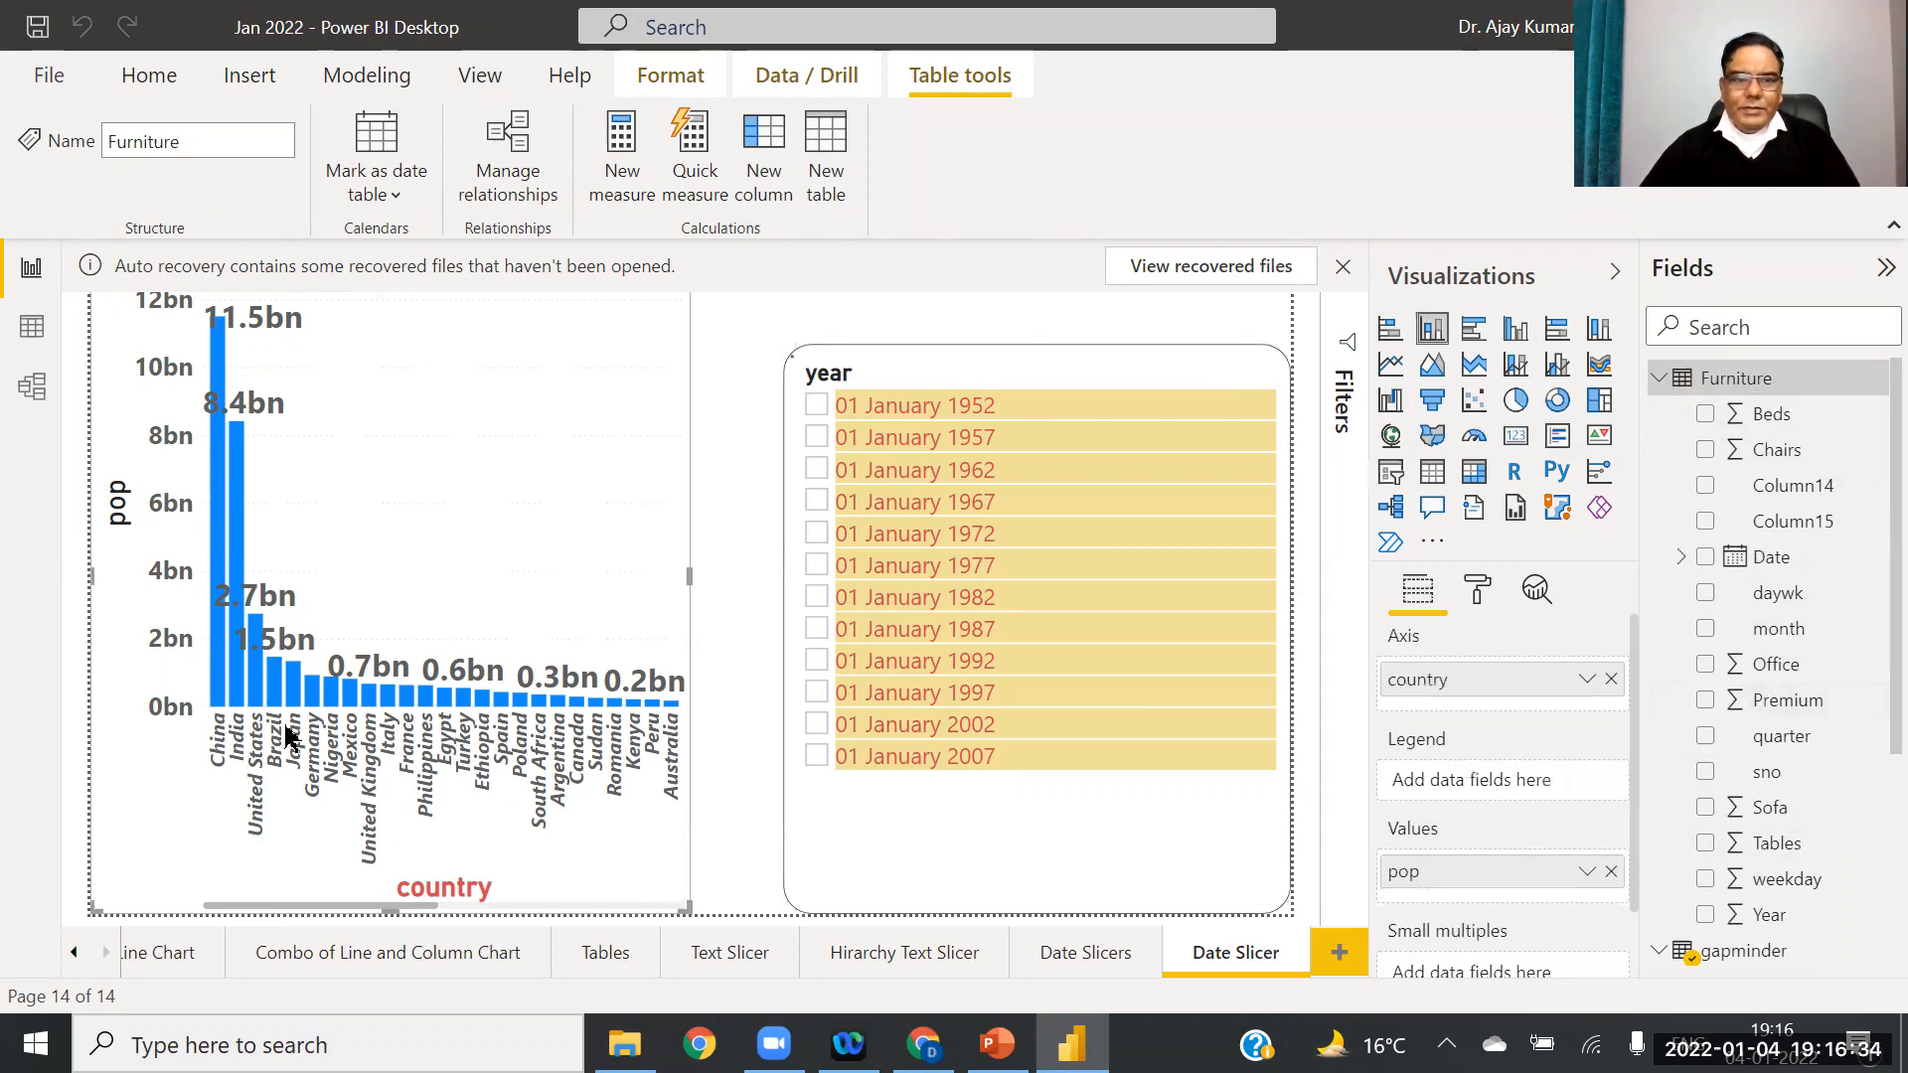
click(1611, 871)
click(1611, 679)
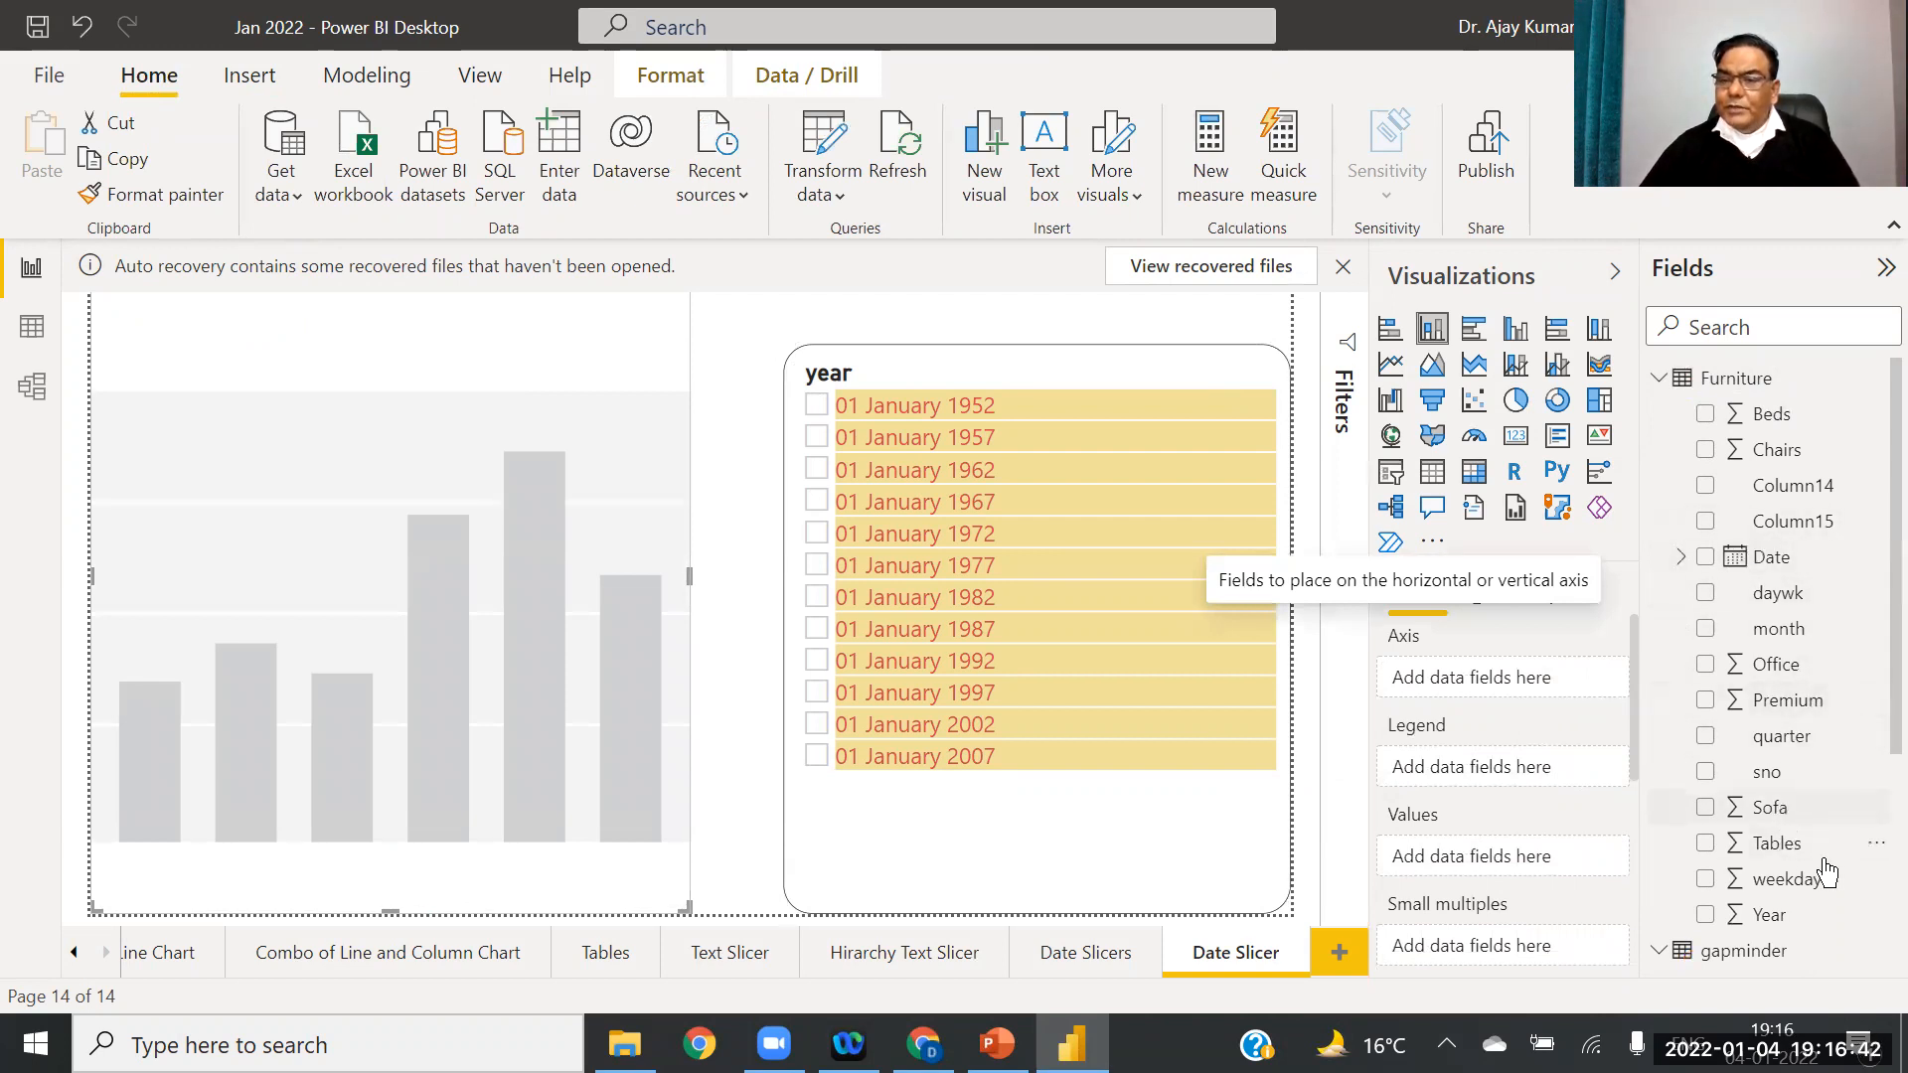
drag(1786, 850, 1522, 686)
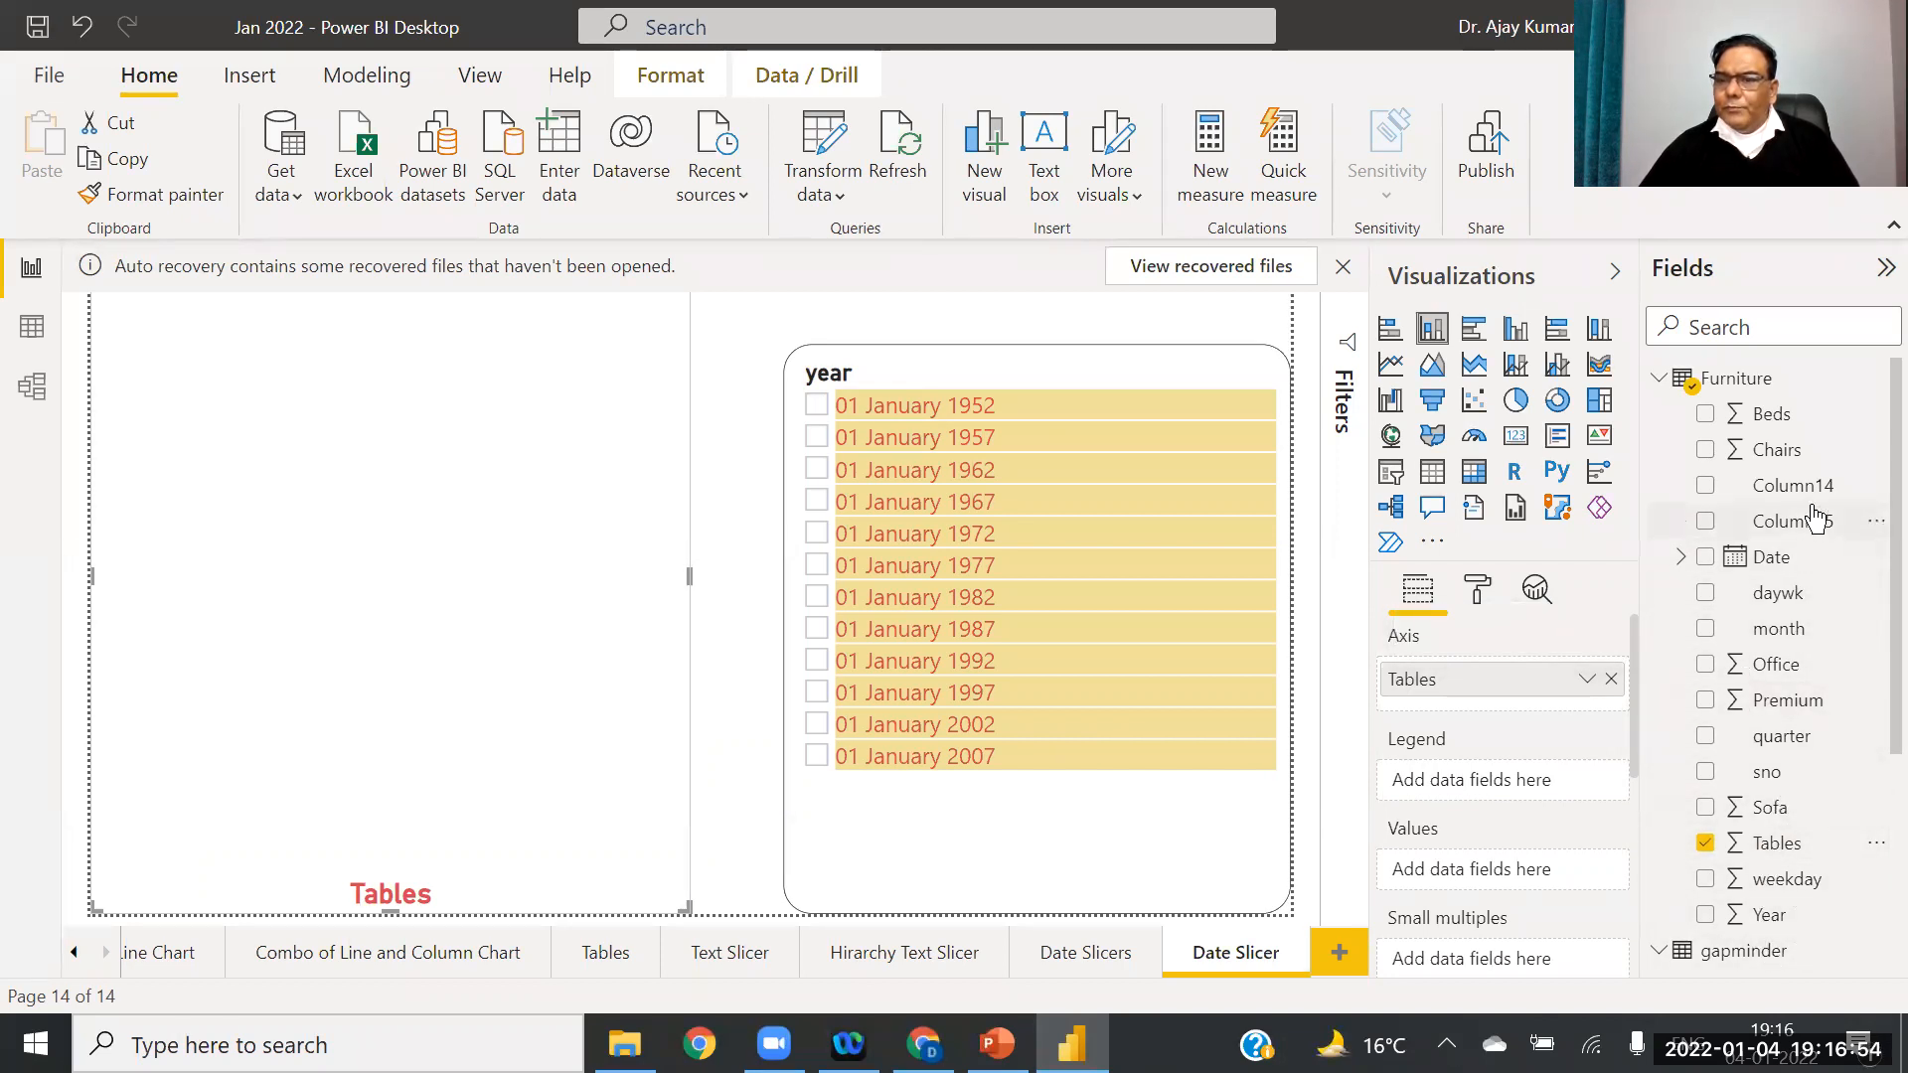
drag(1757, 916, 1505, 787)
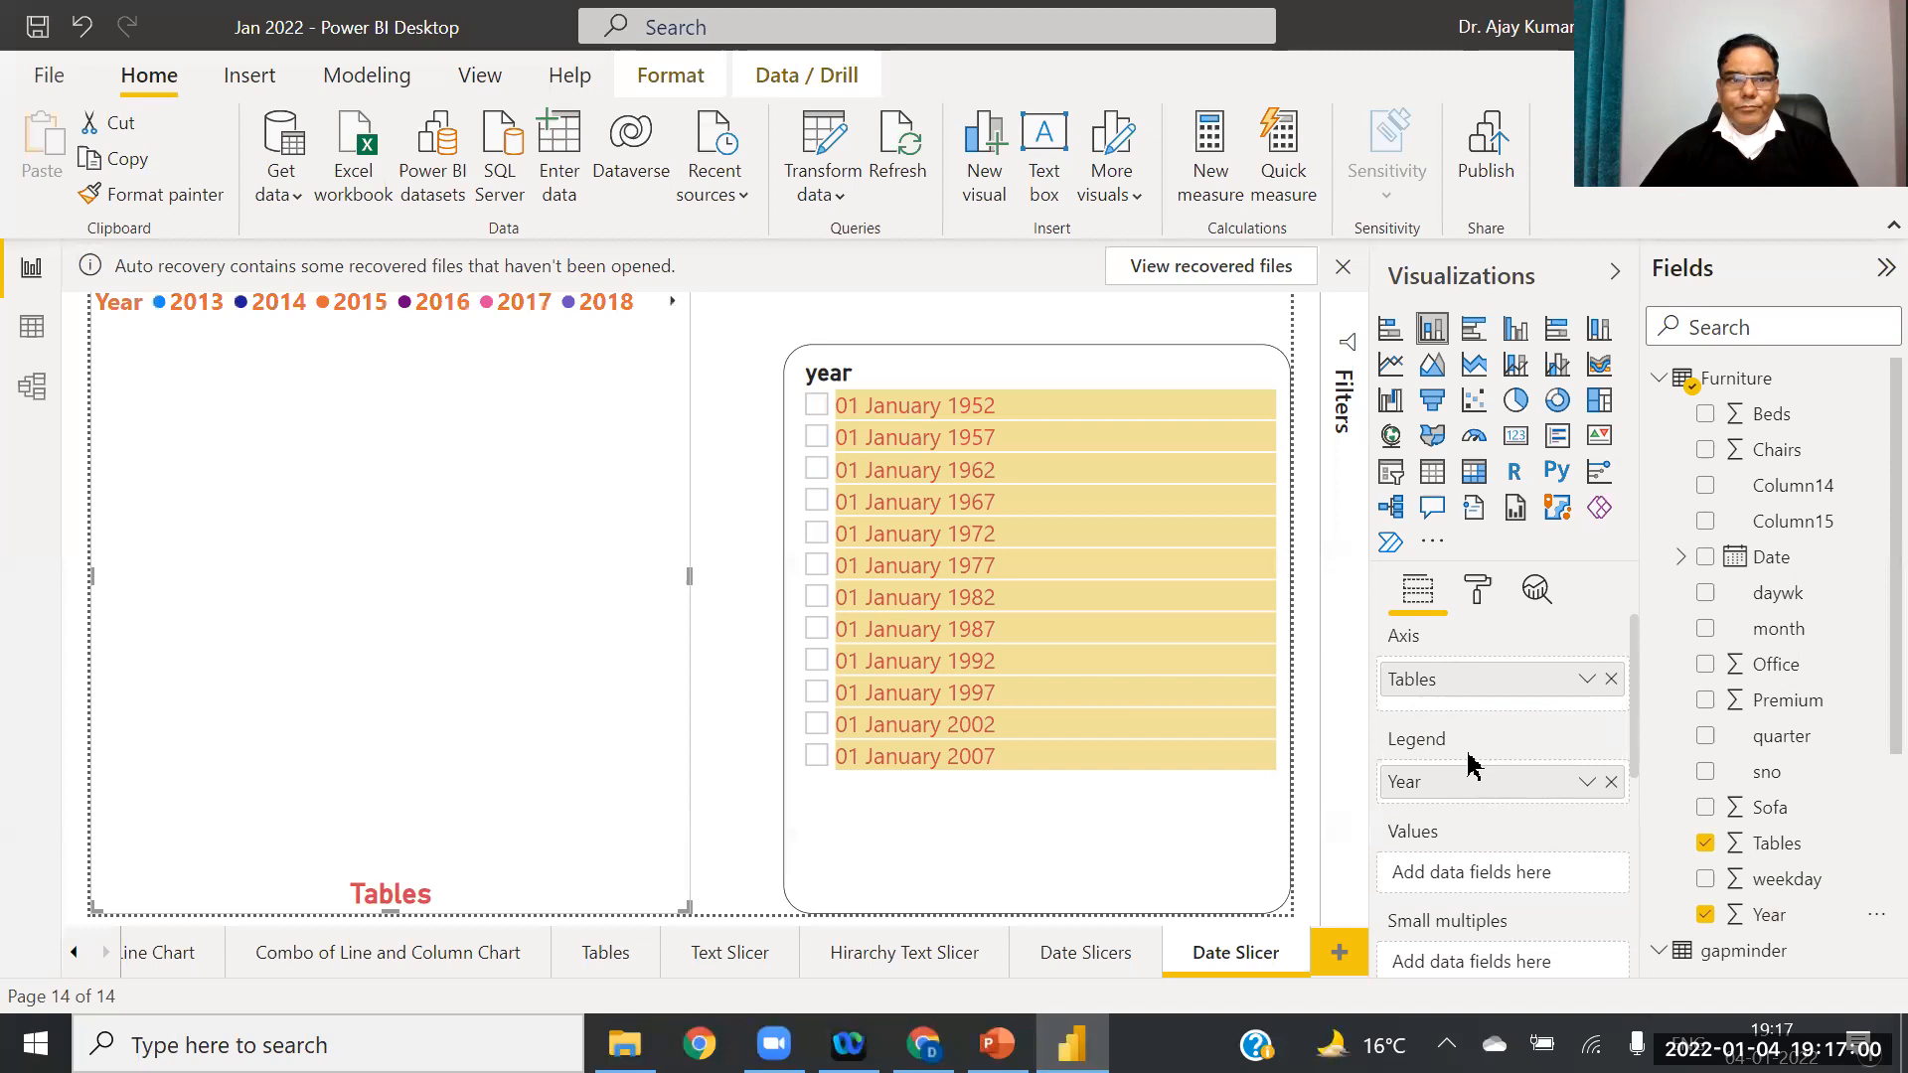
click(1611, 783)
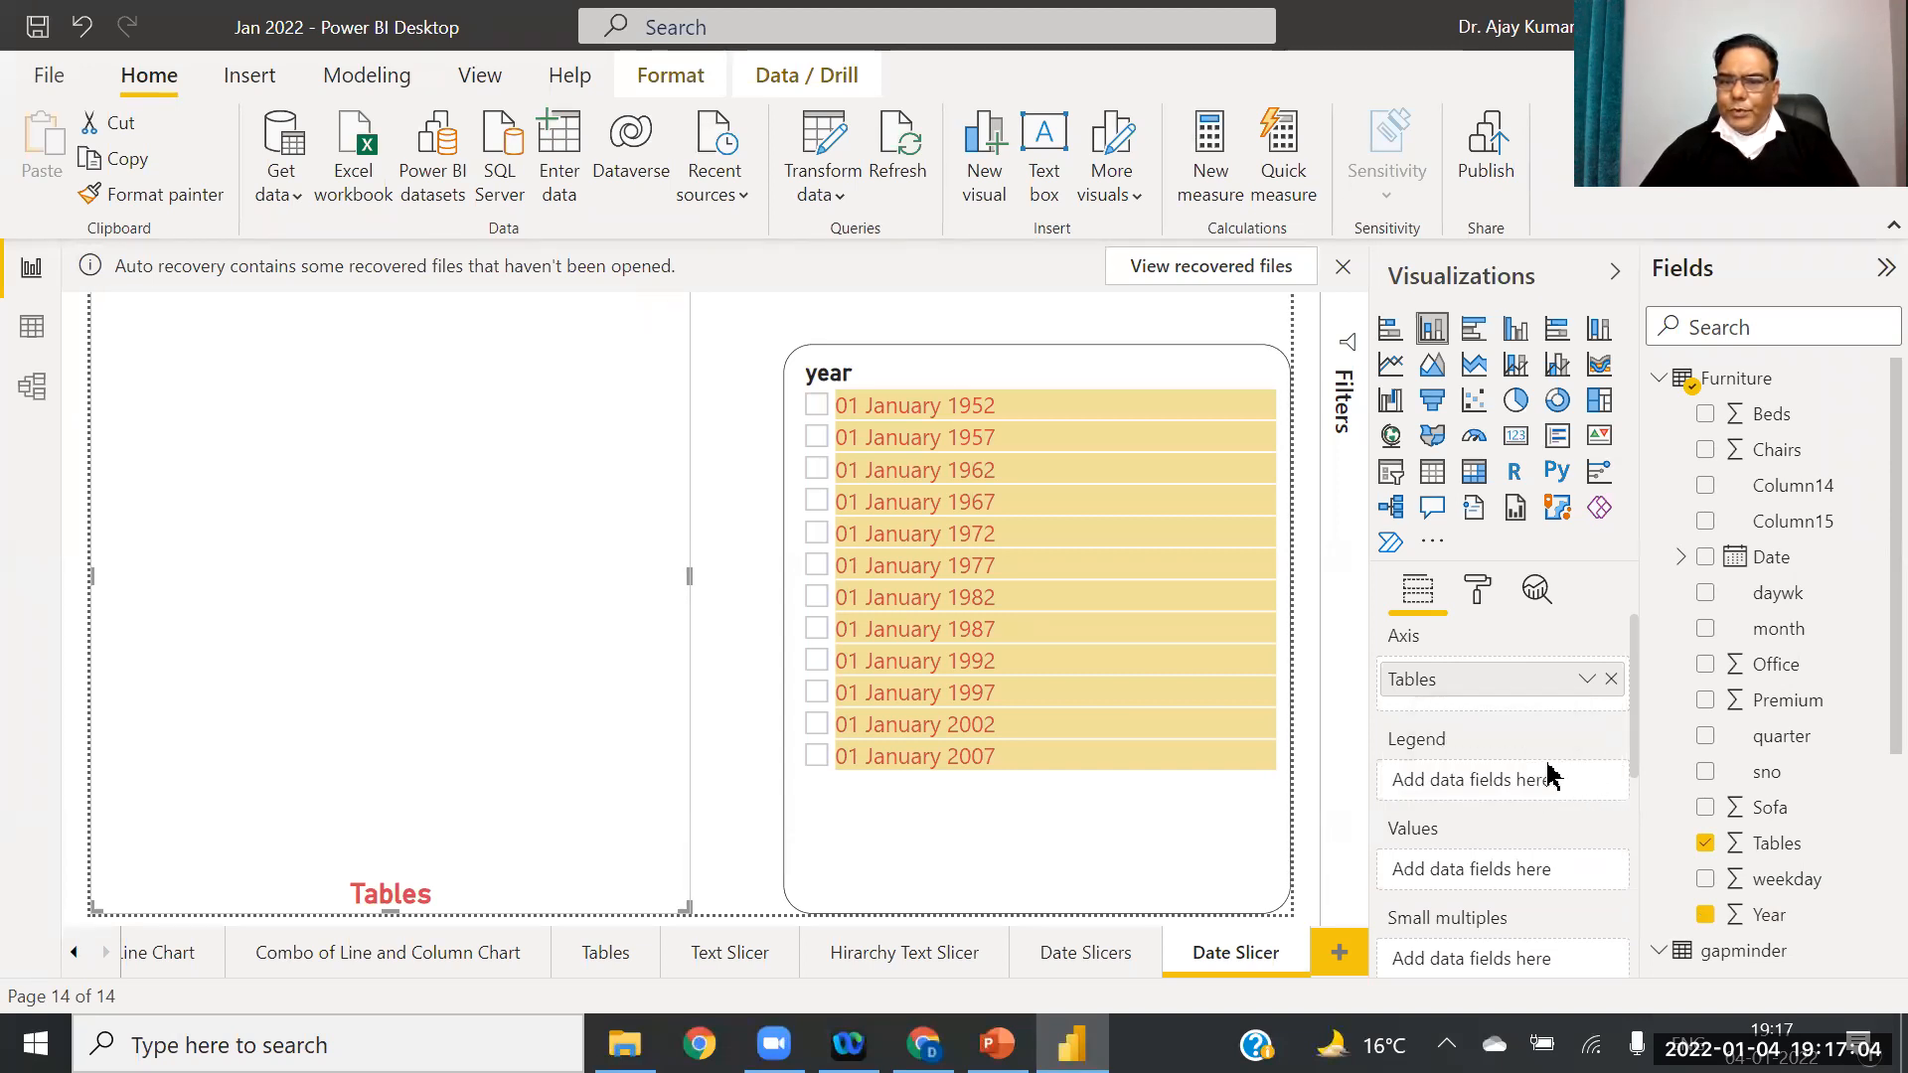
click(1612, 683)
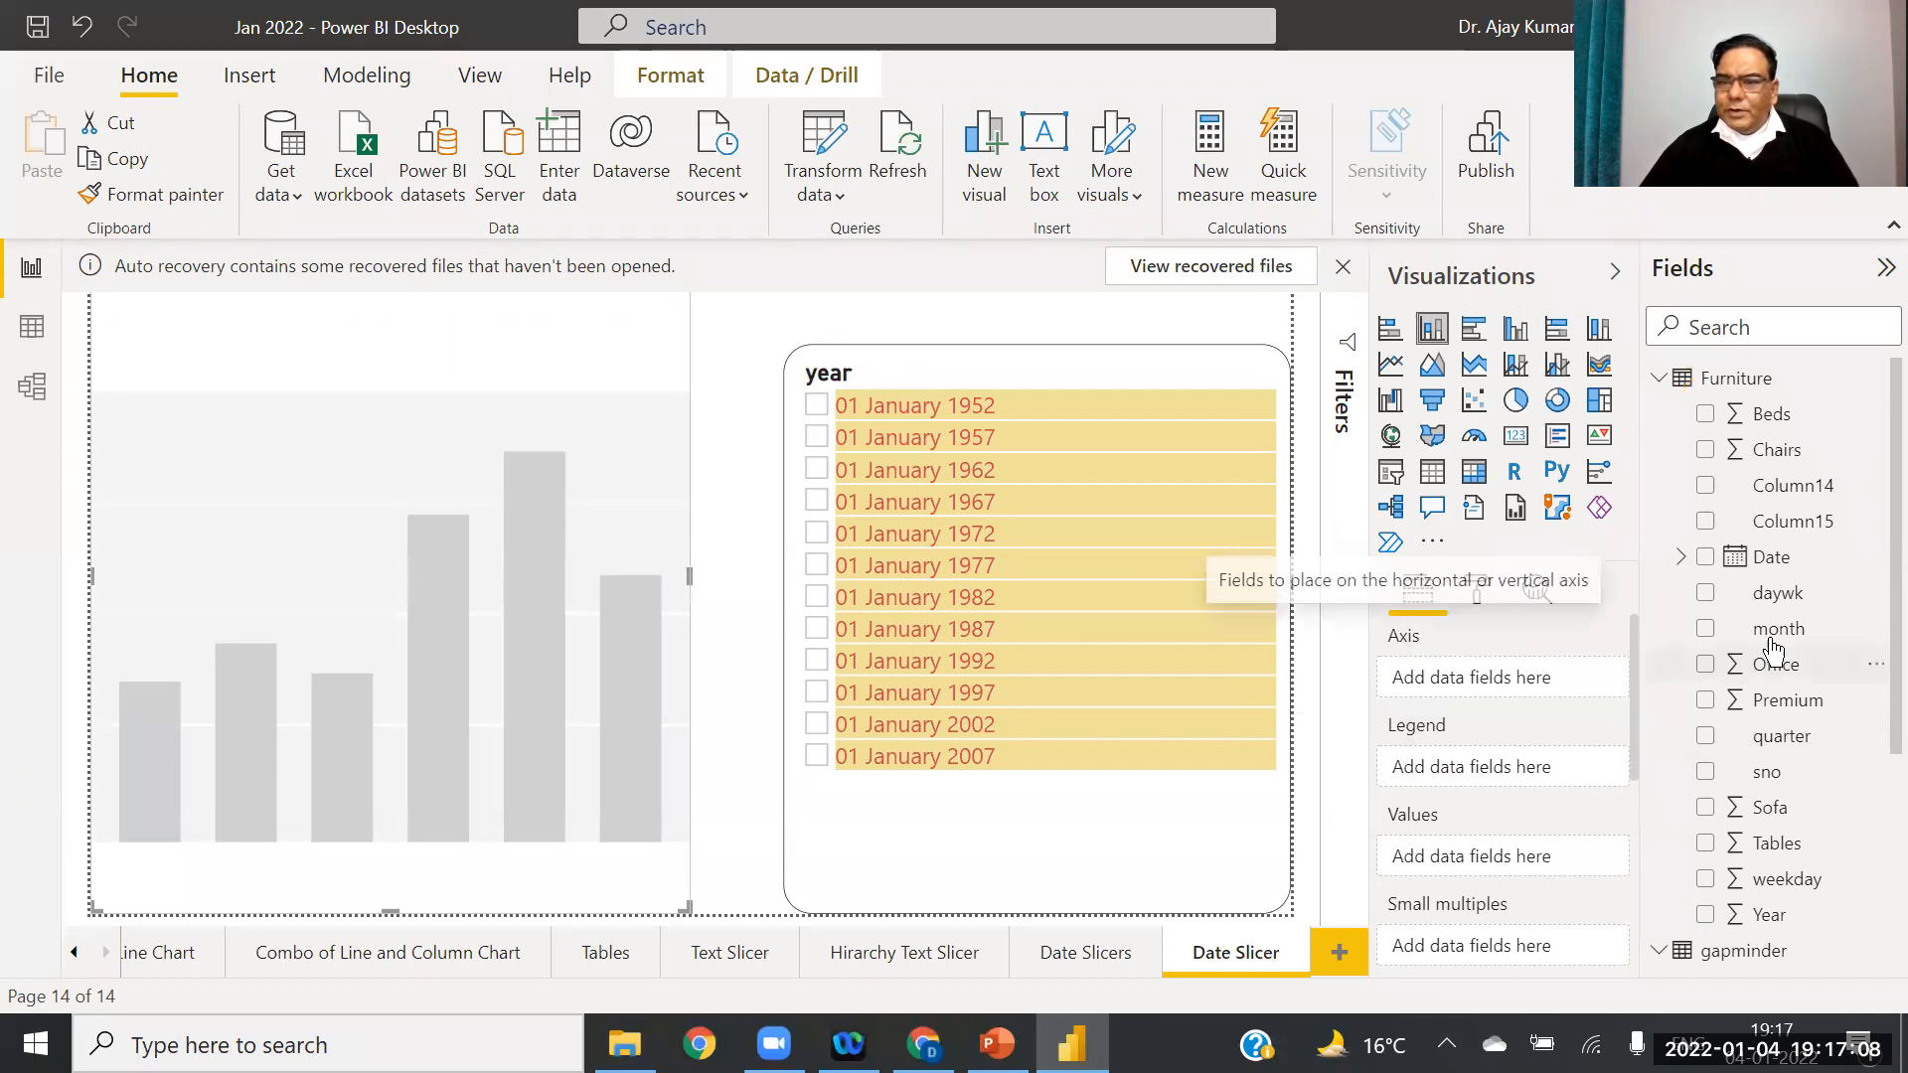
drag(1774, 843, 1485, 856)
drag(1746, 928, 1491, 680)
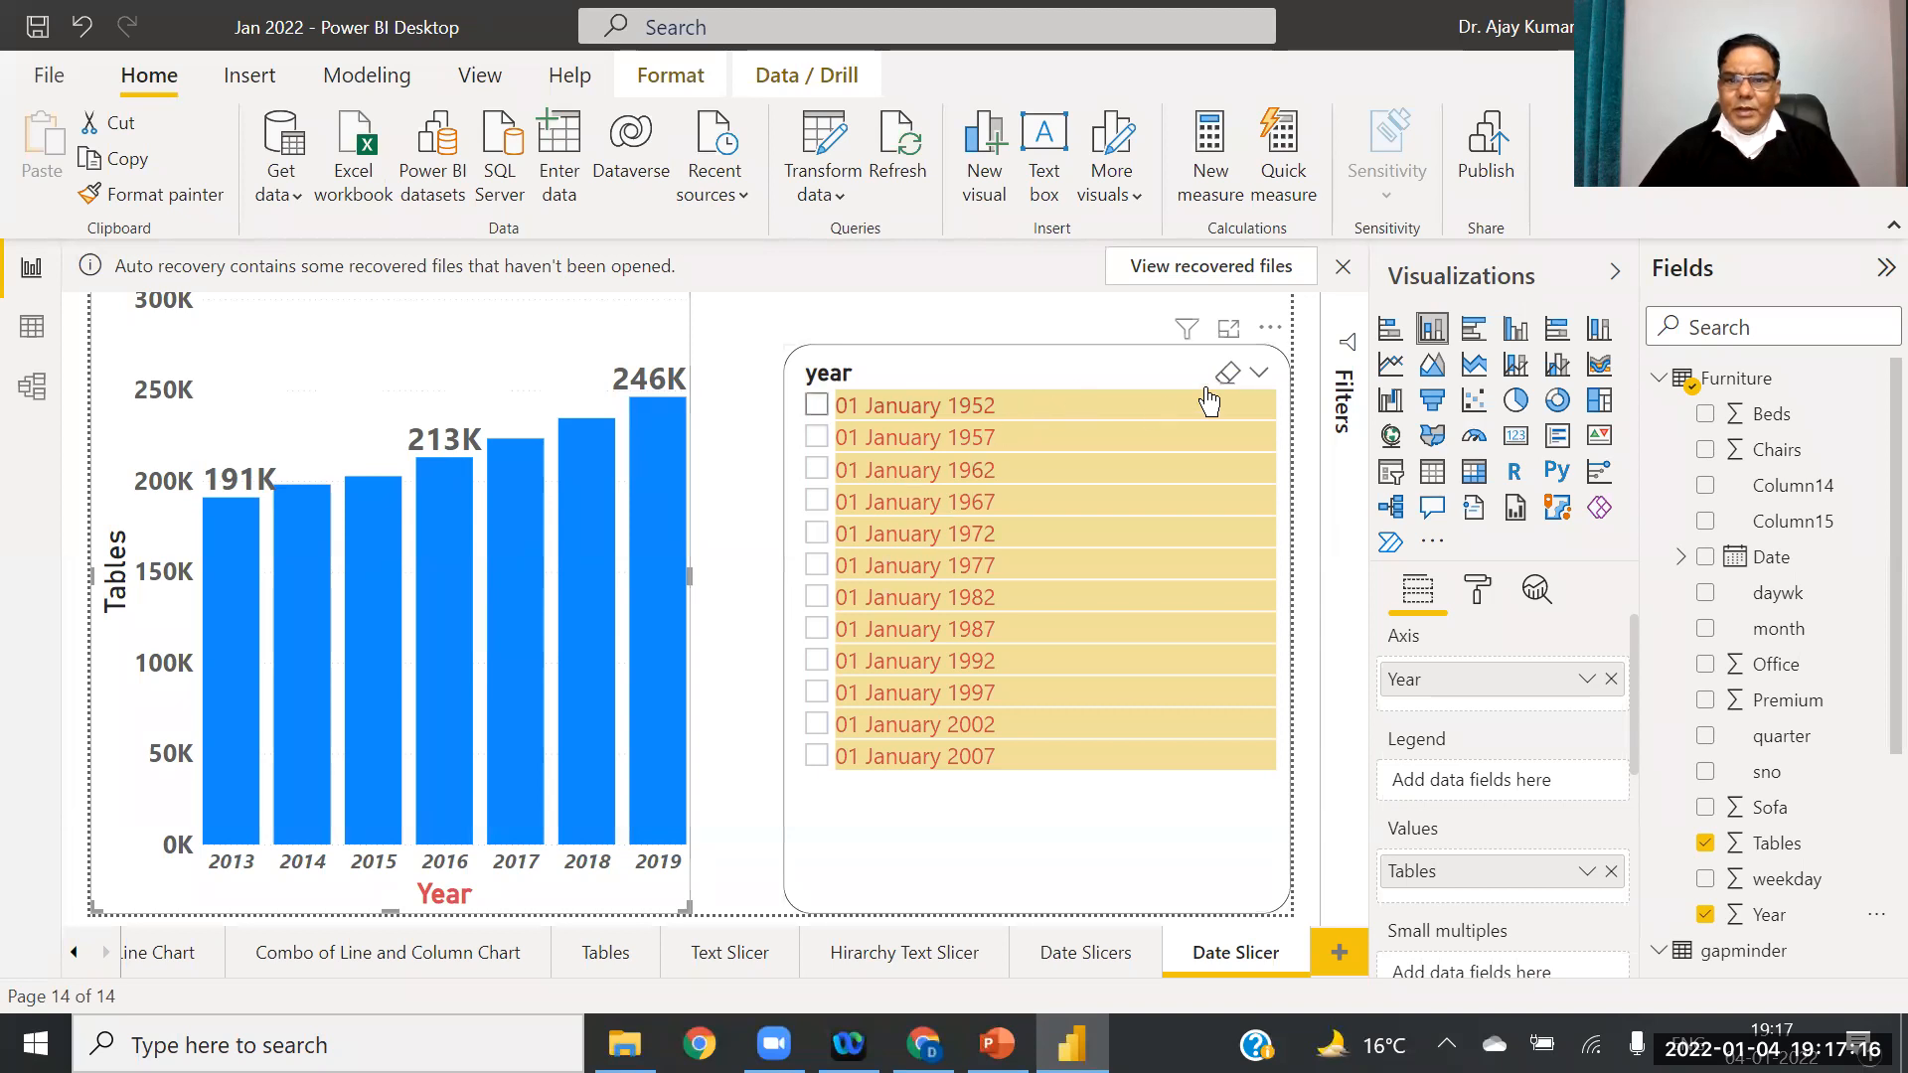
Step: Remove the year field from the slicer and bring up the Transform data menu
click(994, 383)
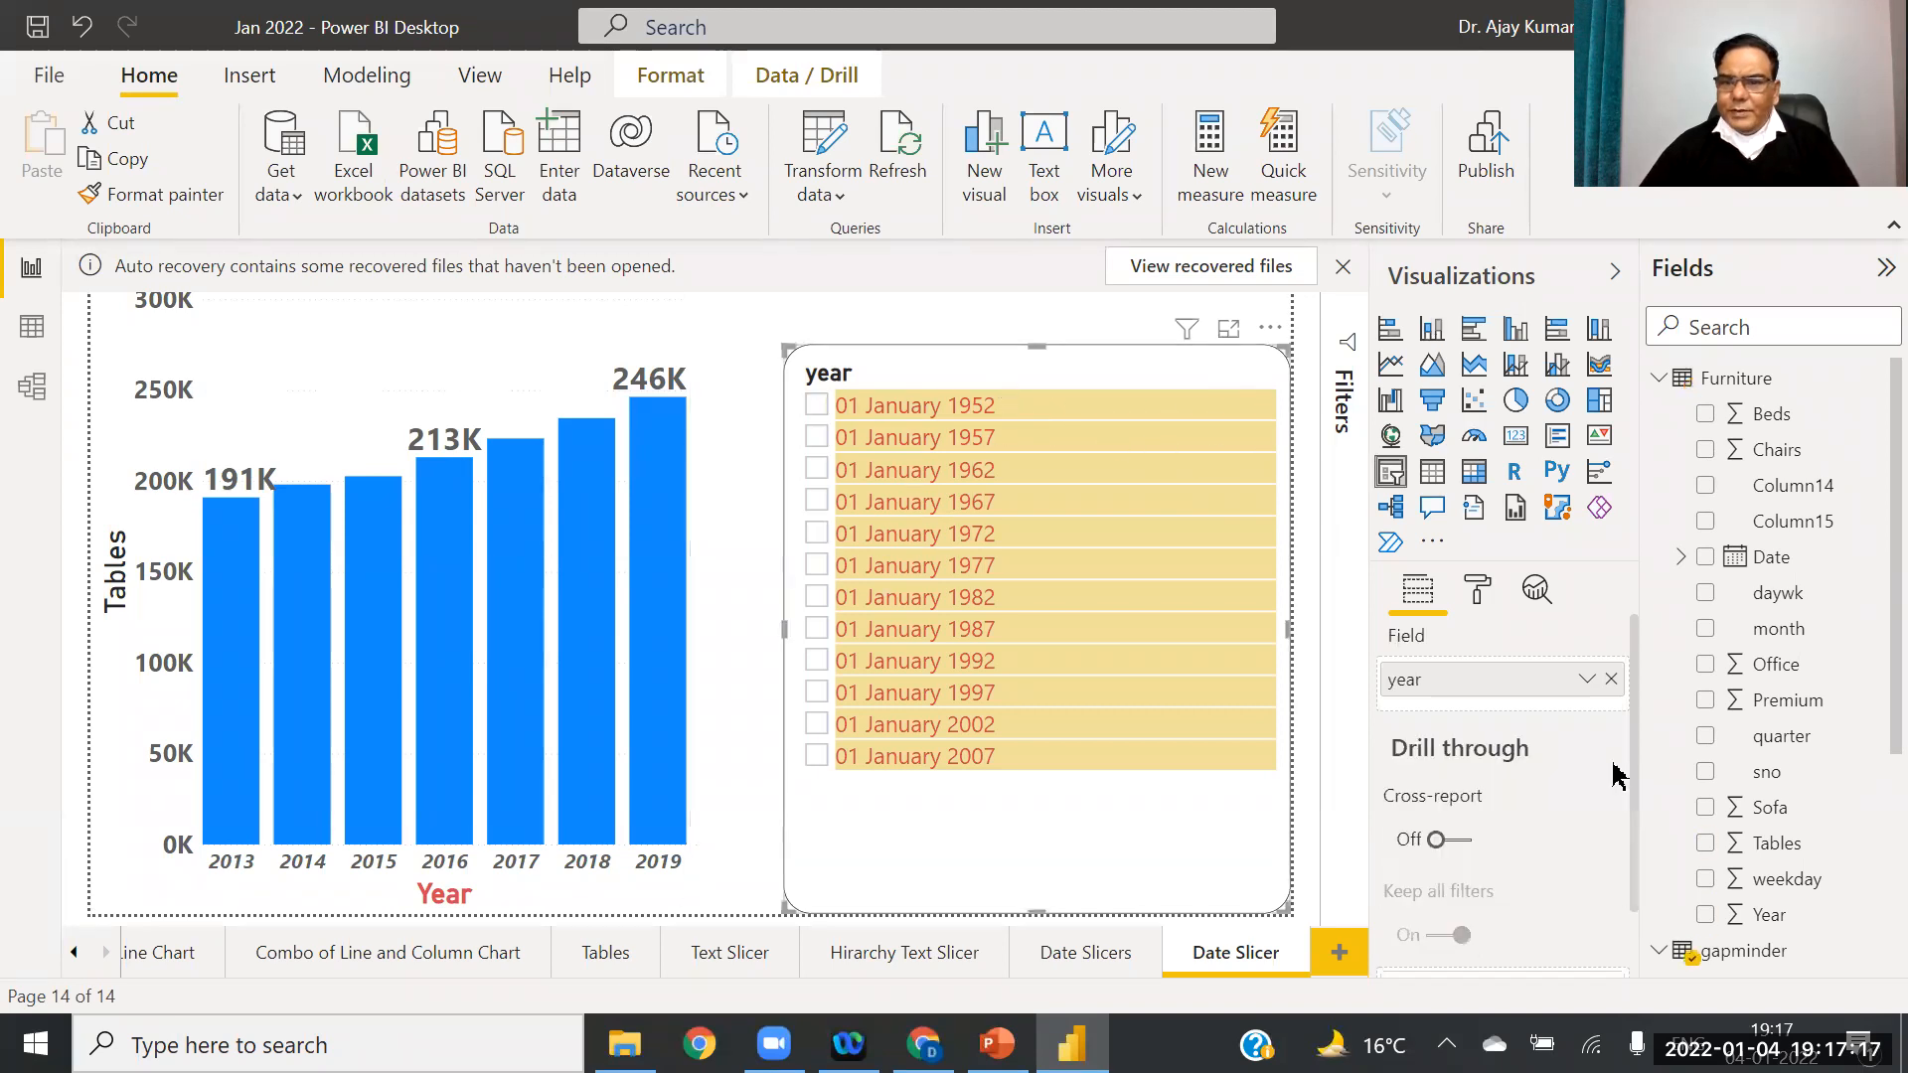
click(1611, 679)
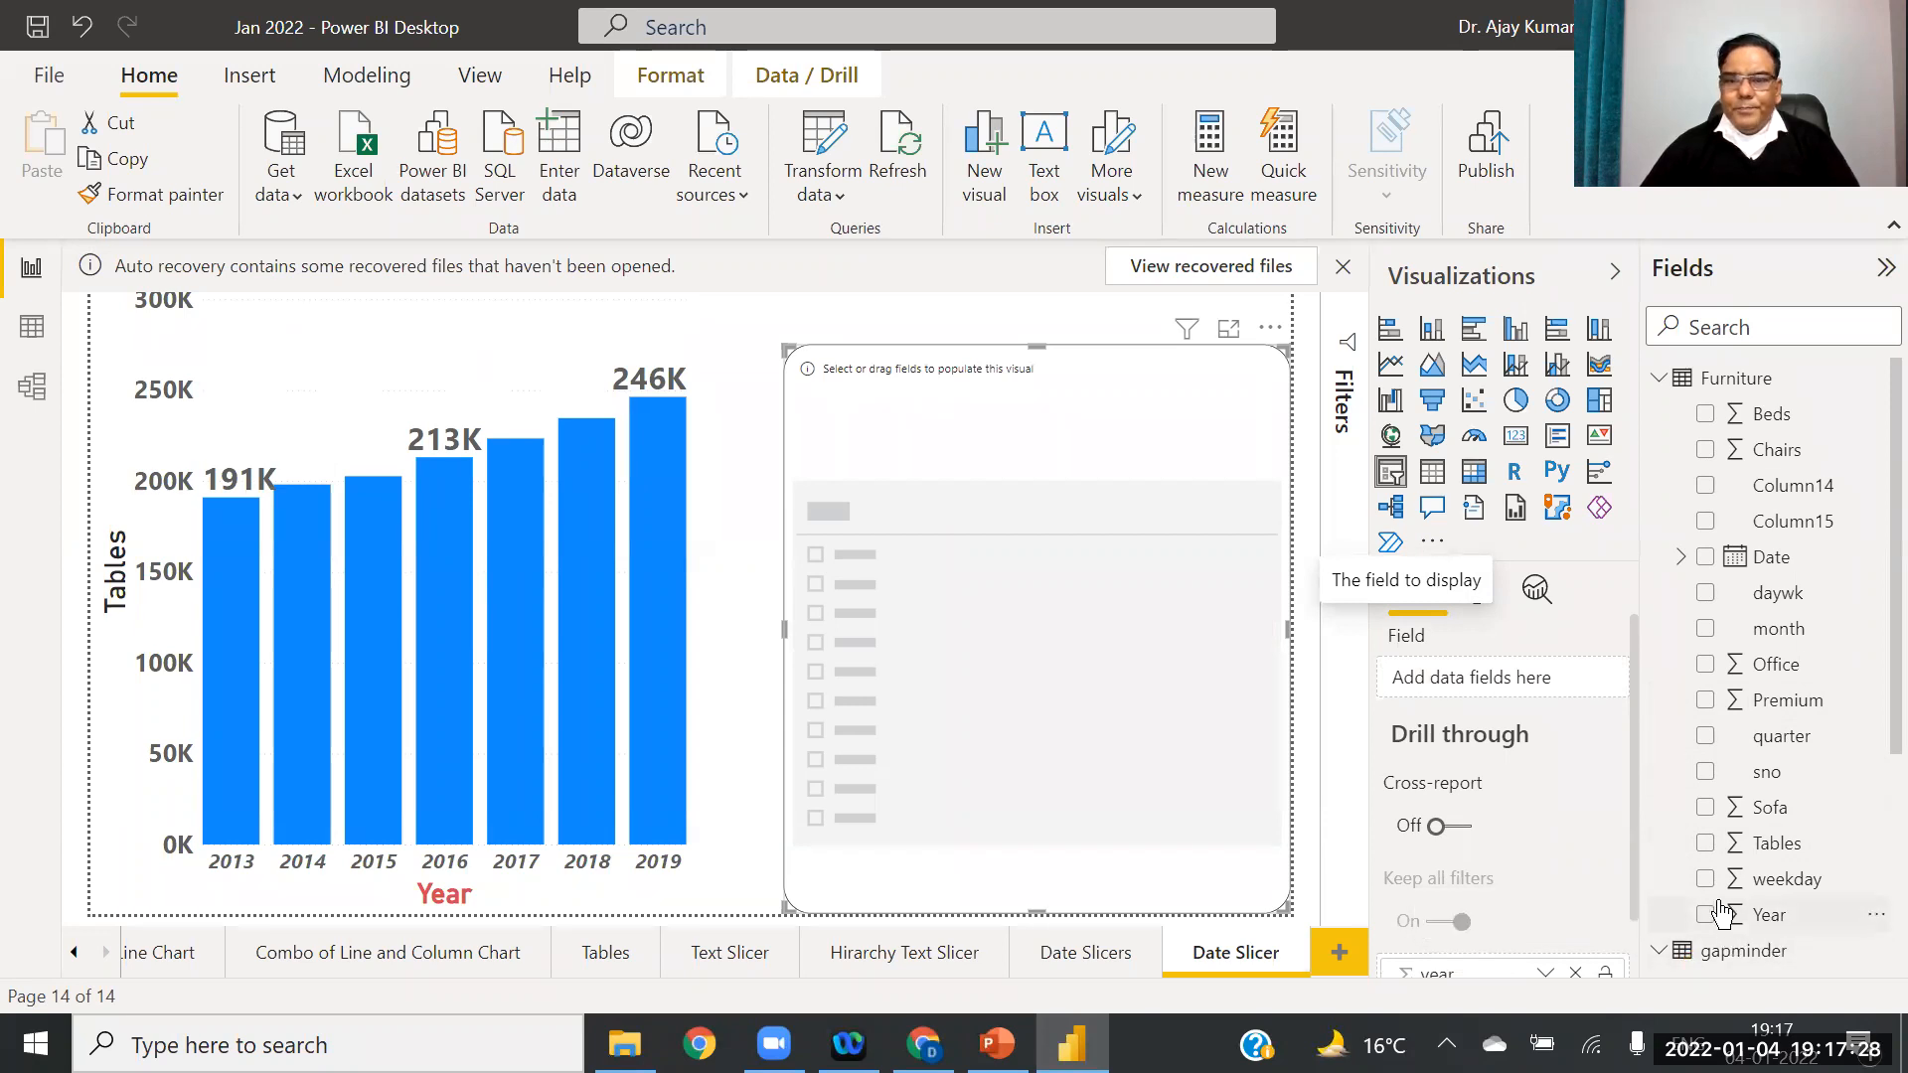
click(813, 197)
Step: Change the Furniture query's Year column to Date, replacing the current conversion, and close the editor
click(810, 243)
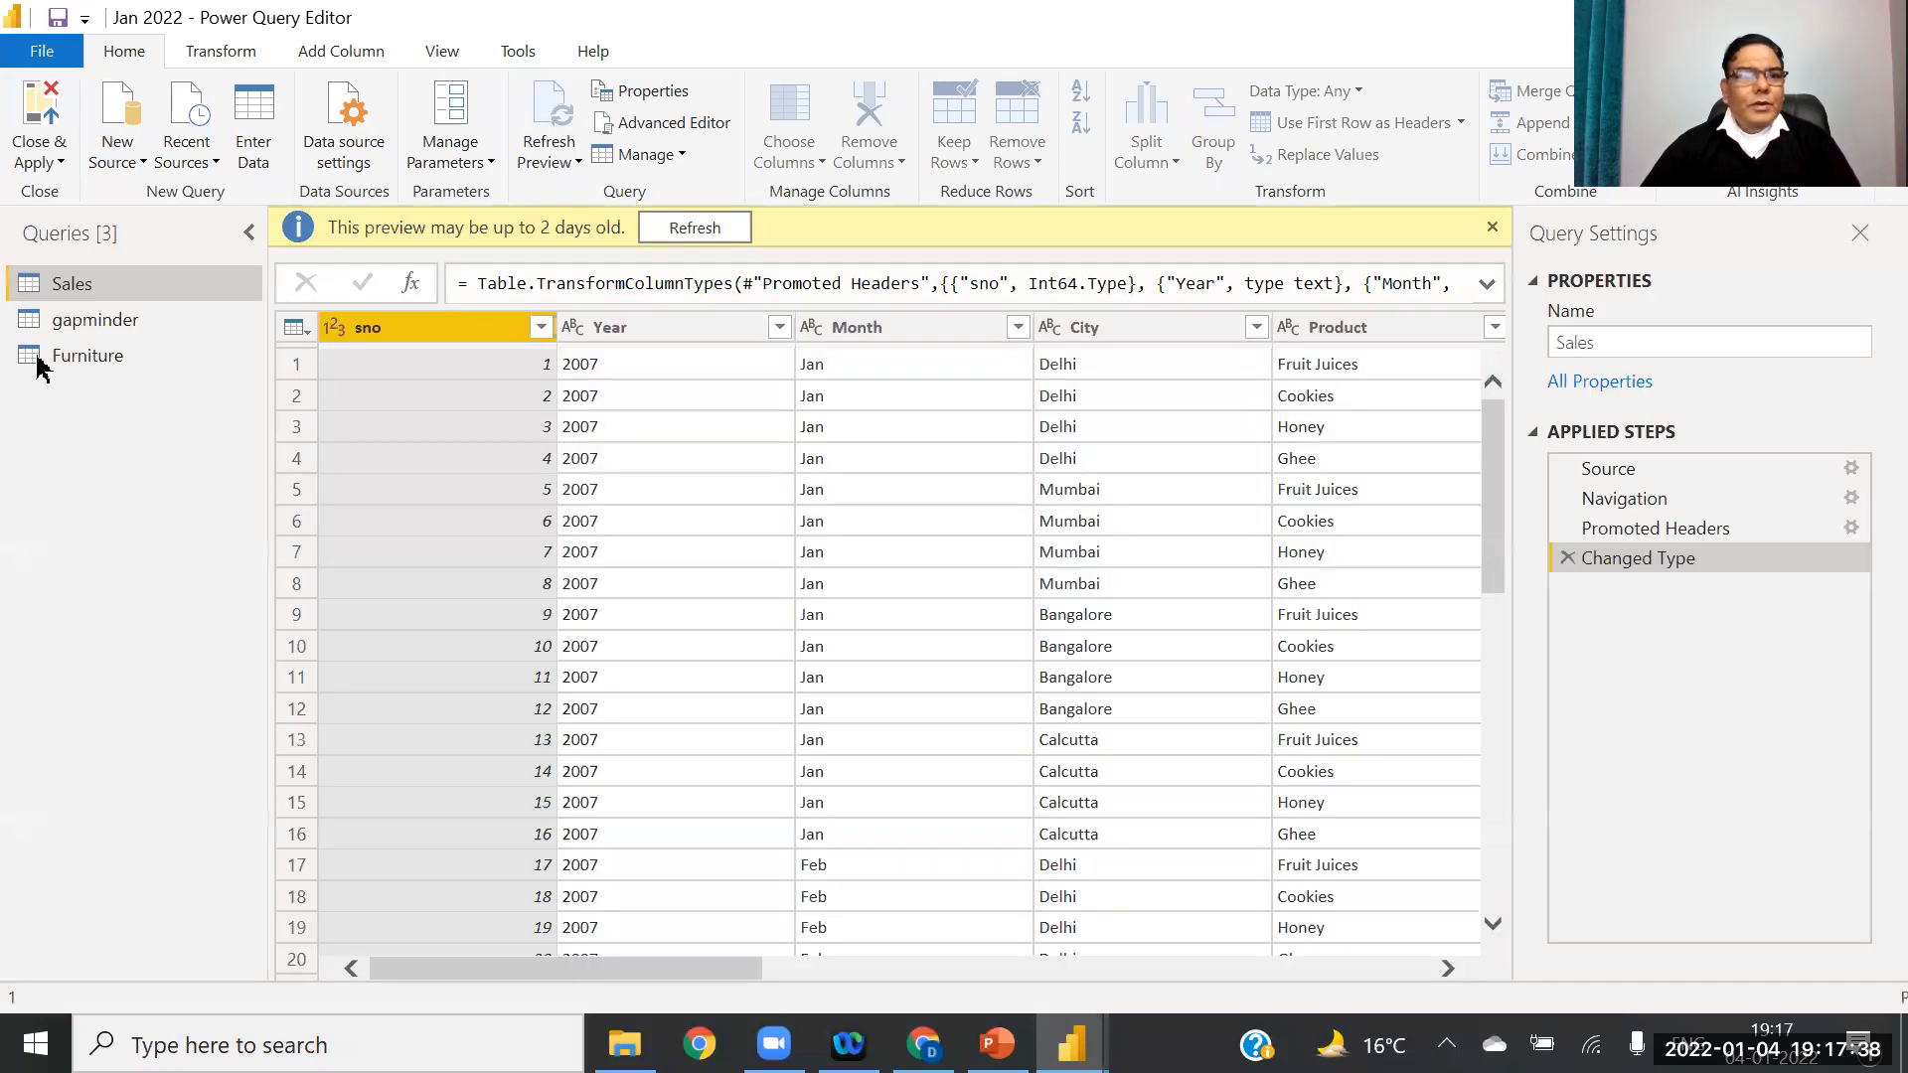
click(30, 359)
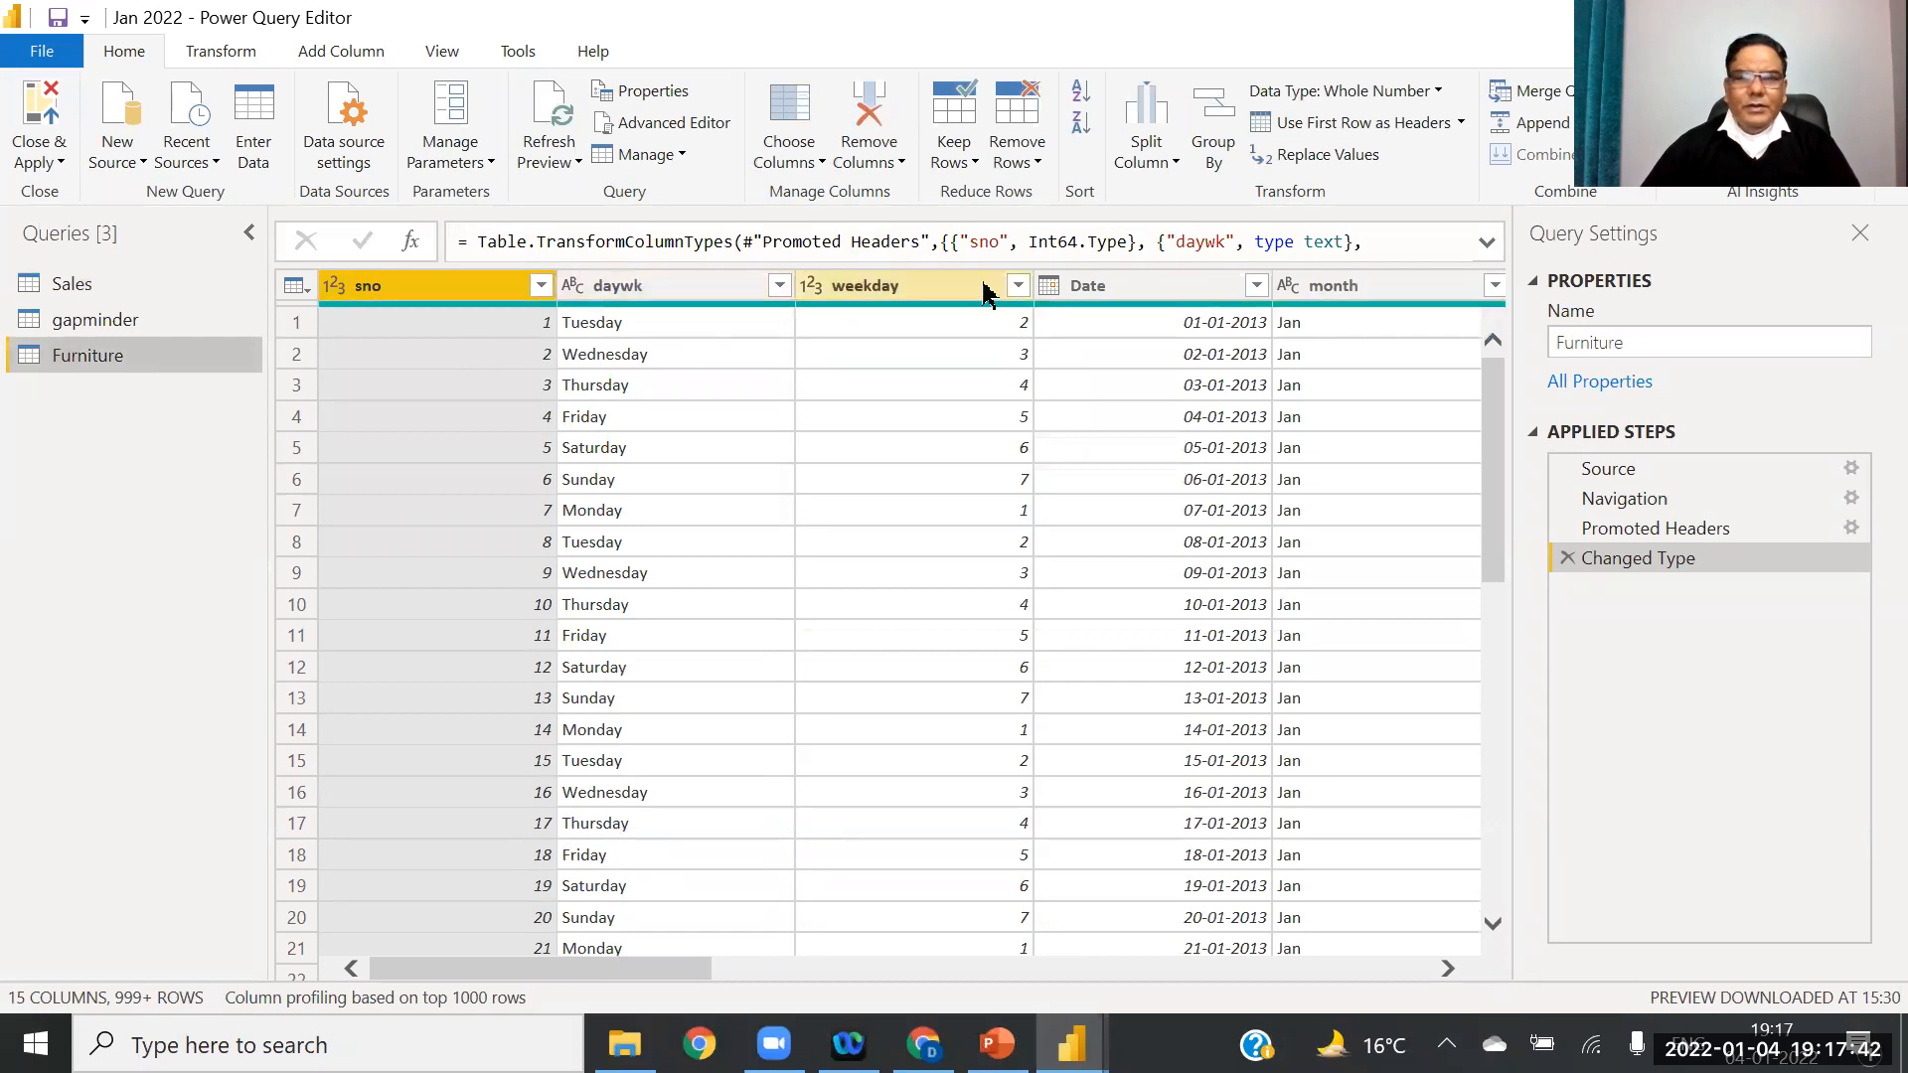
click(1431, 969)
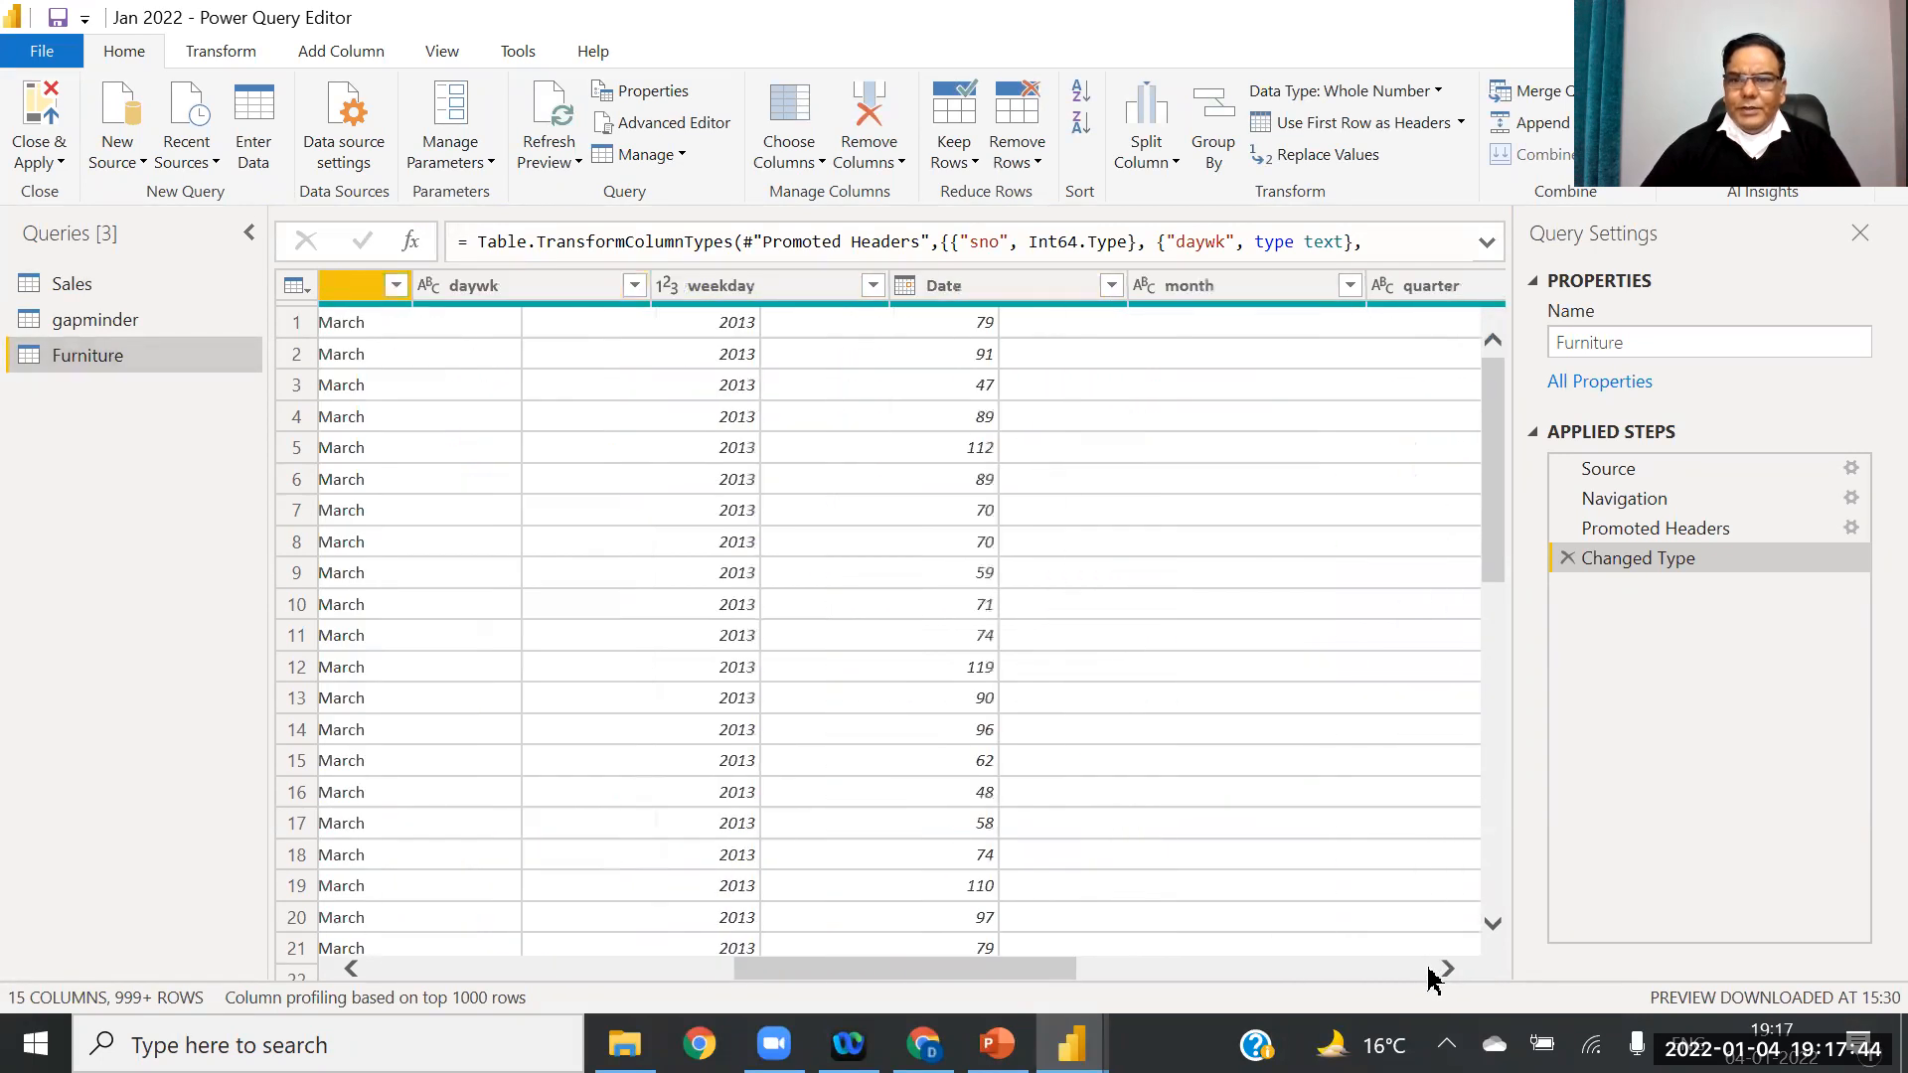
drag(1312, 977, 928, 1001)
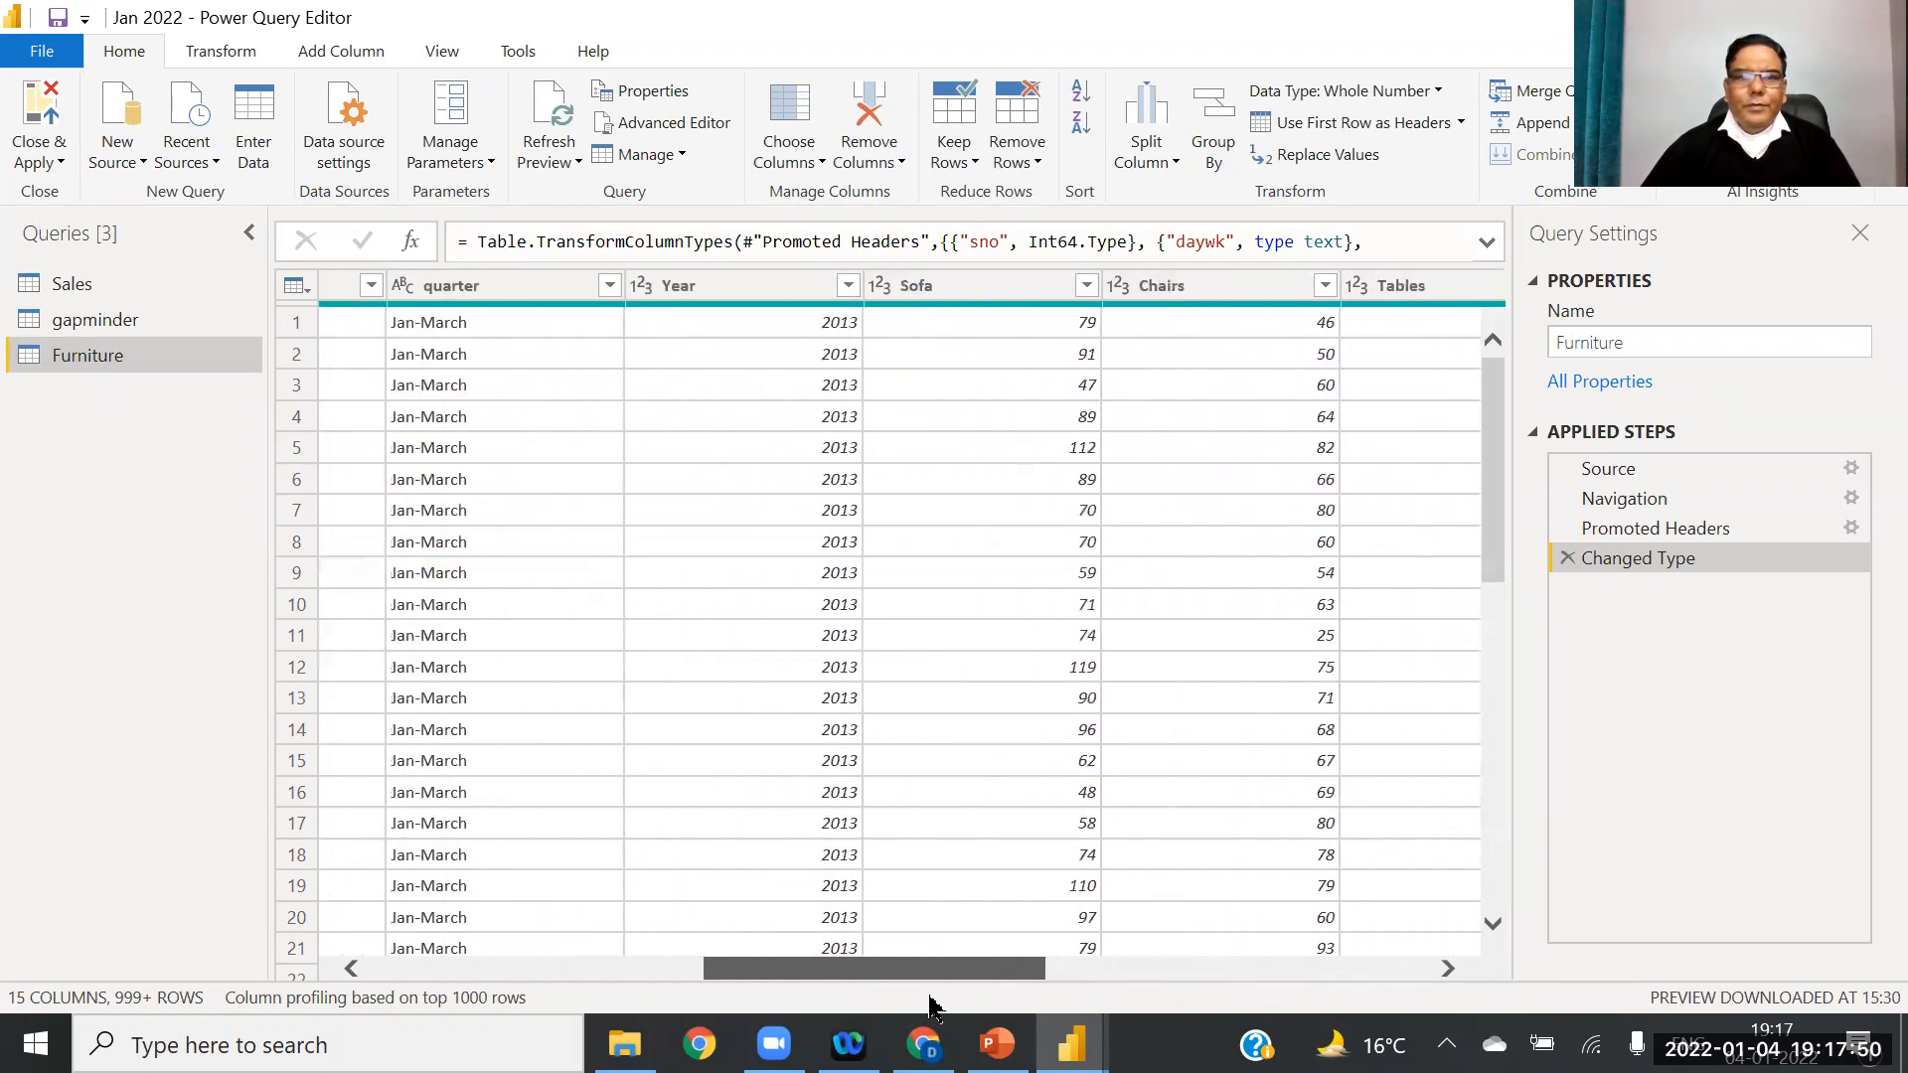
click(640, 287)
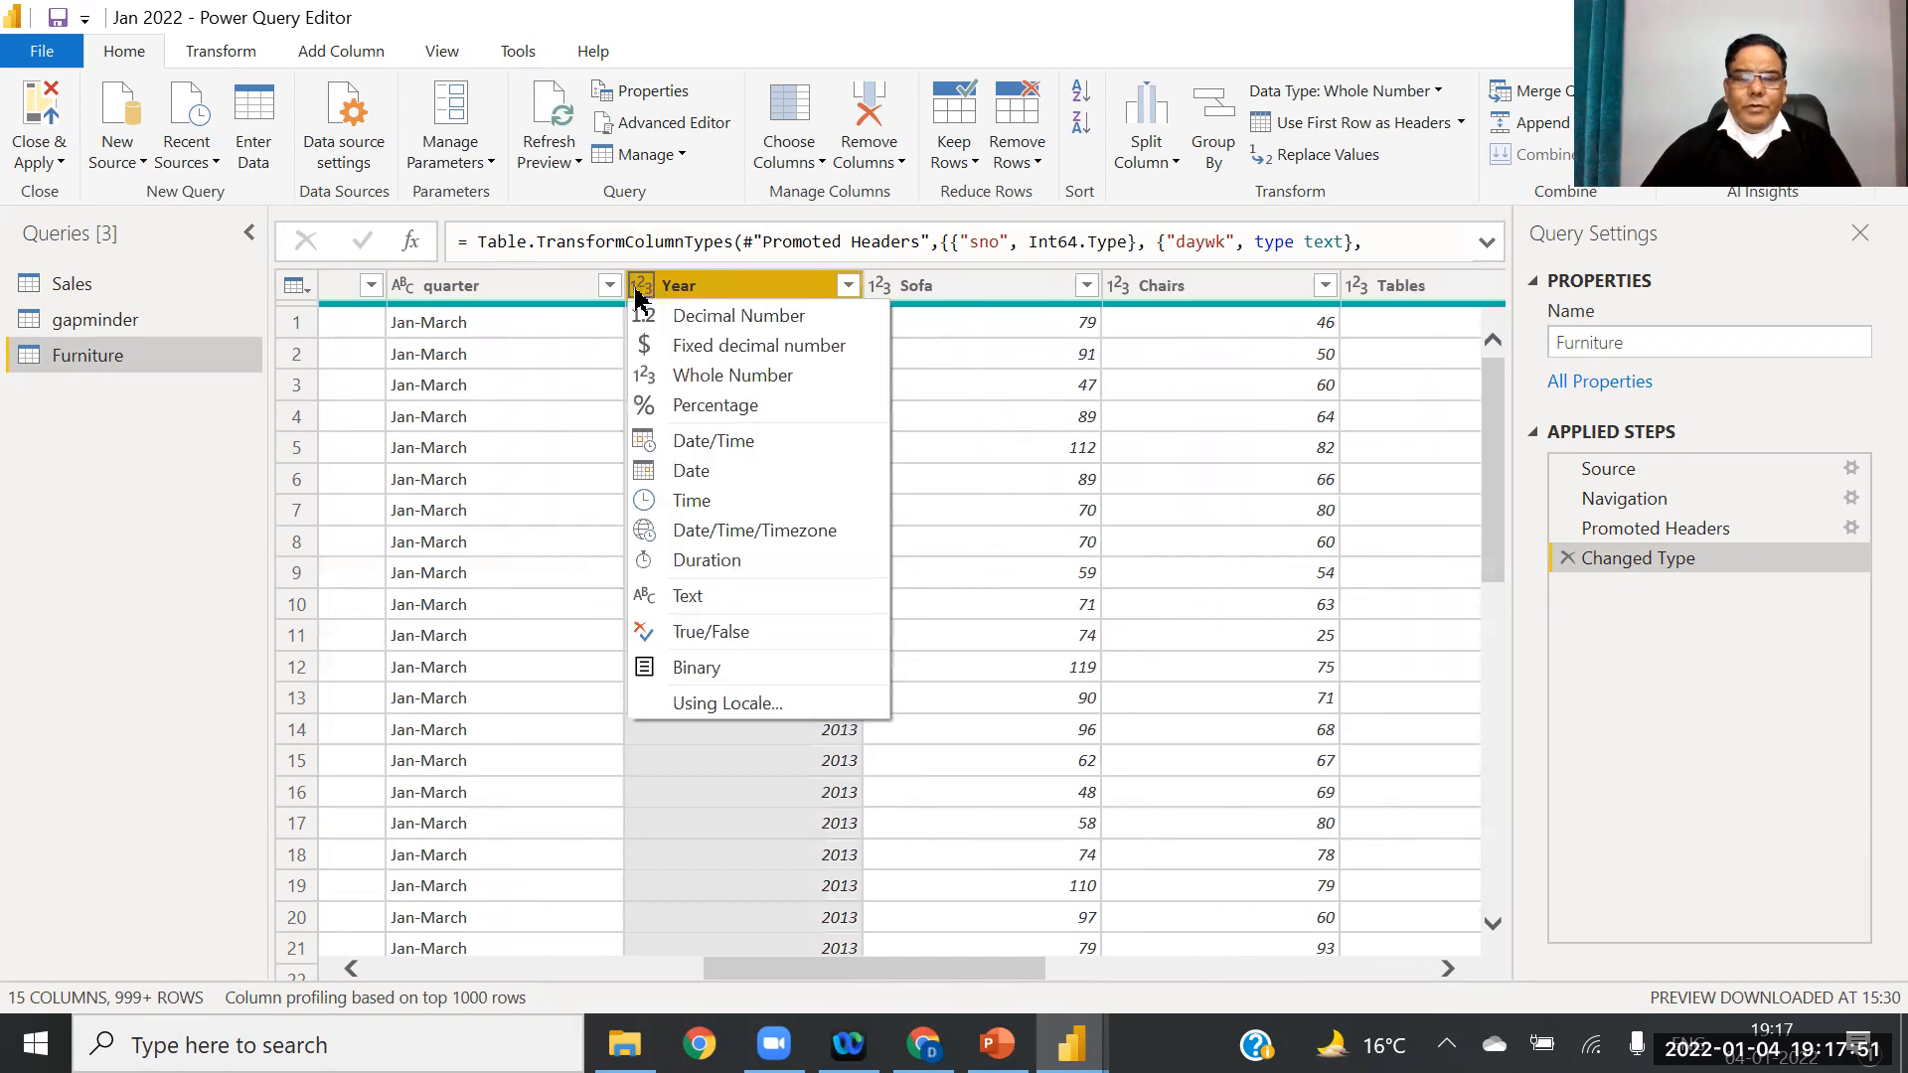
click(695, 471)
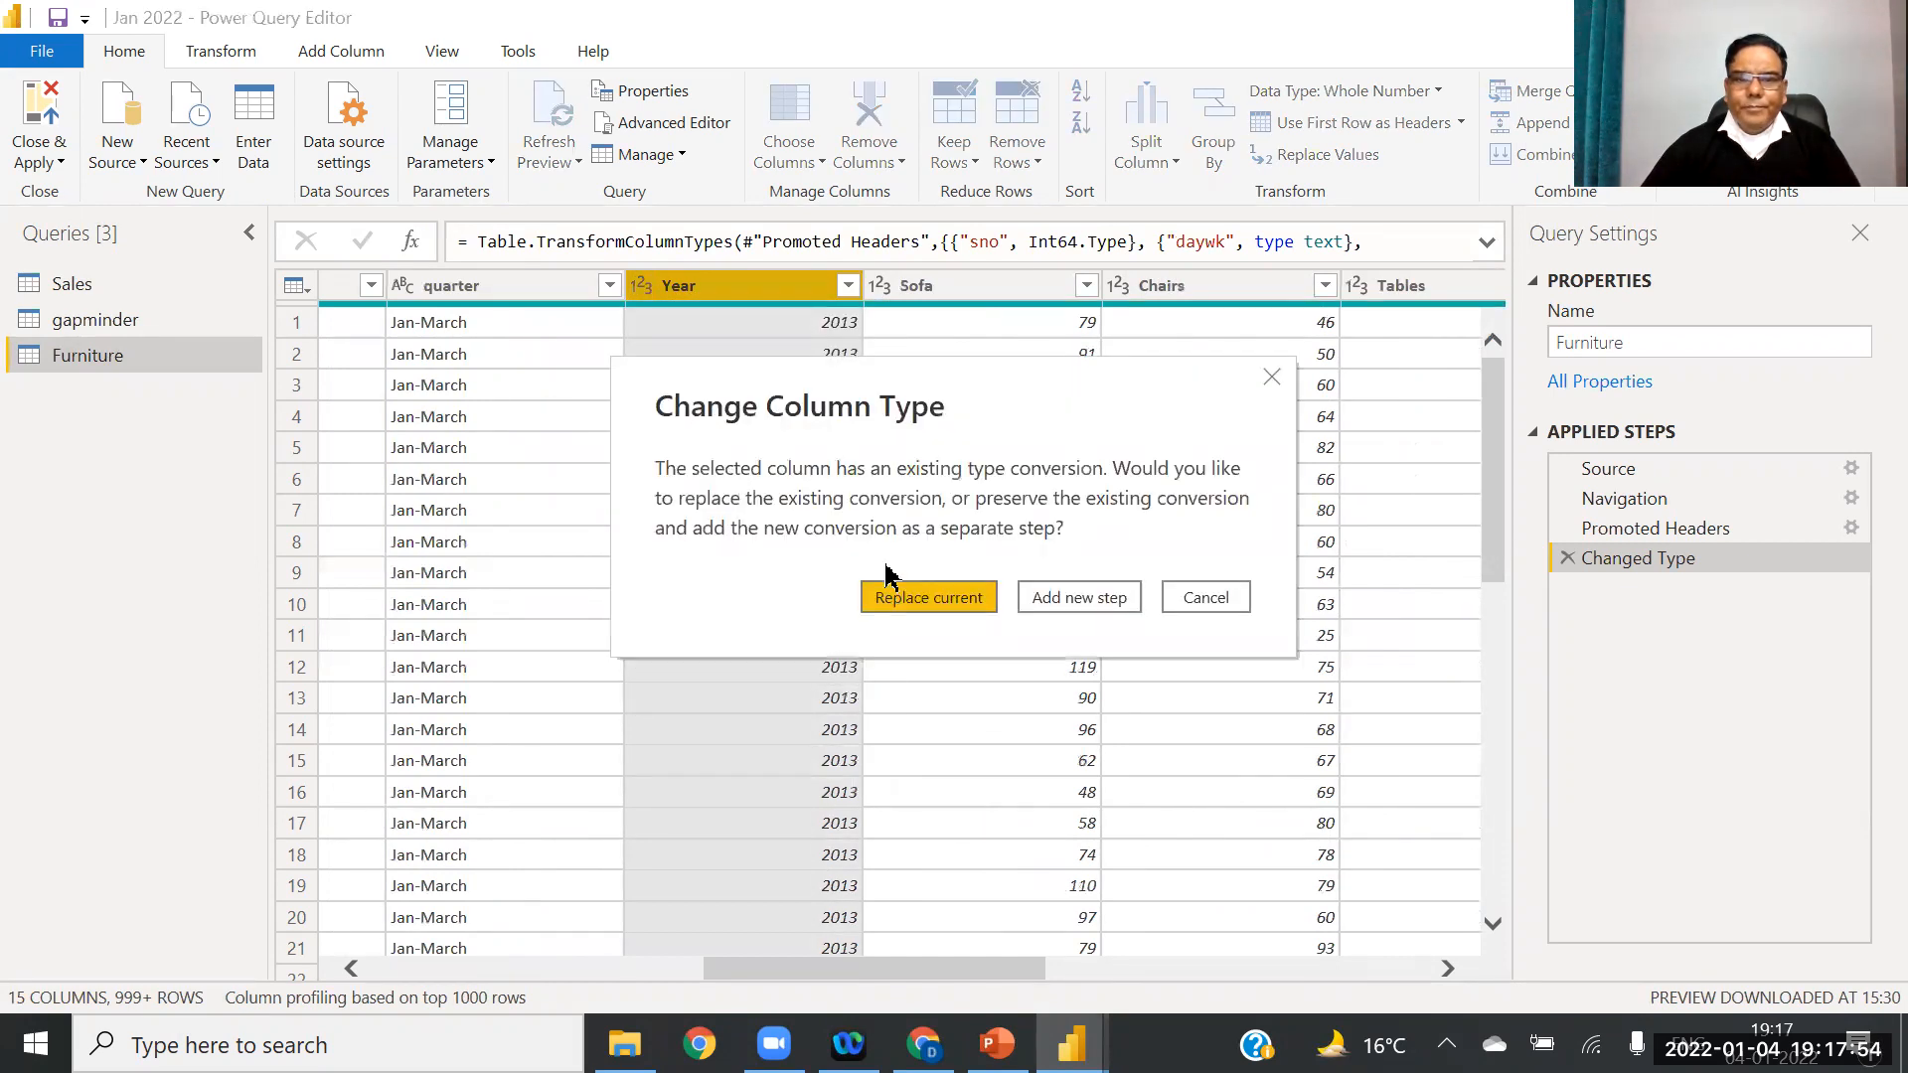
click(929, 600)
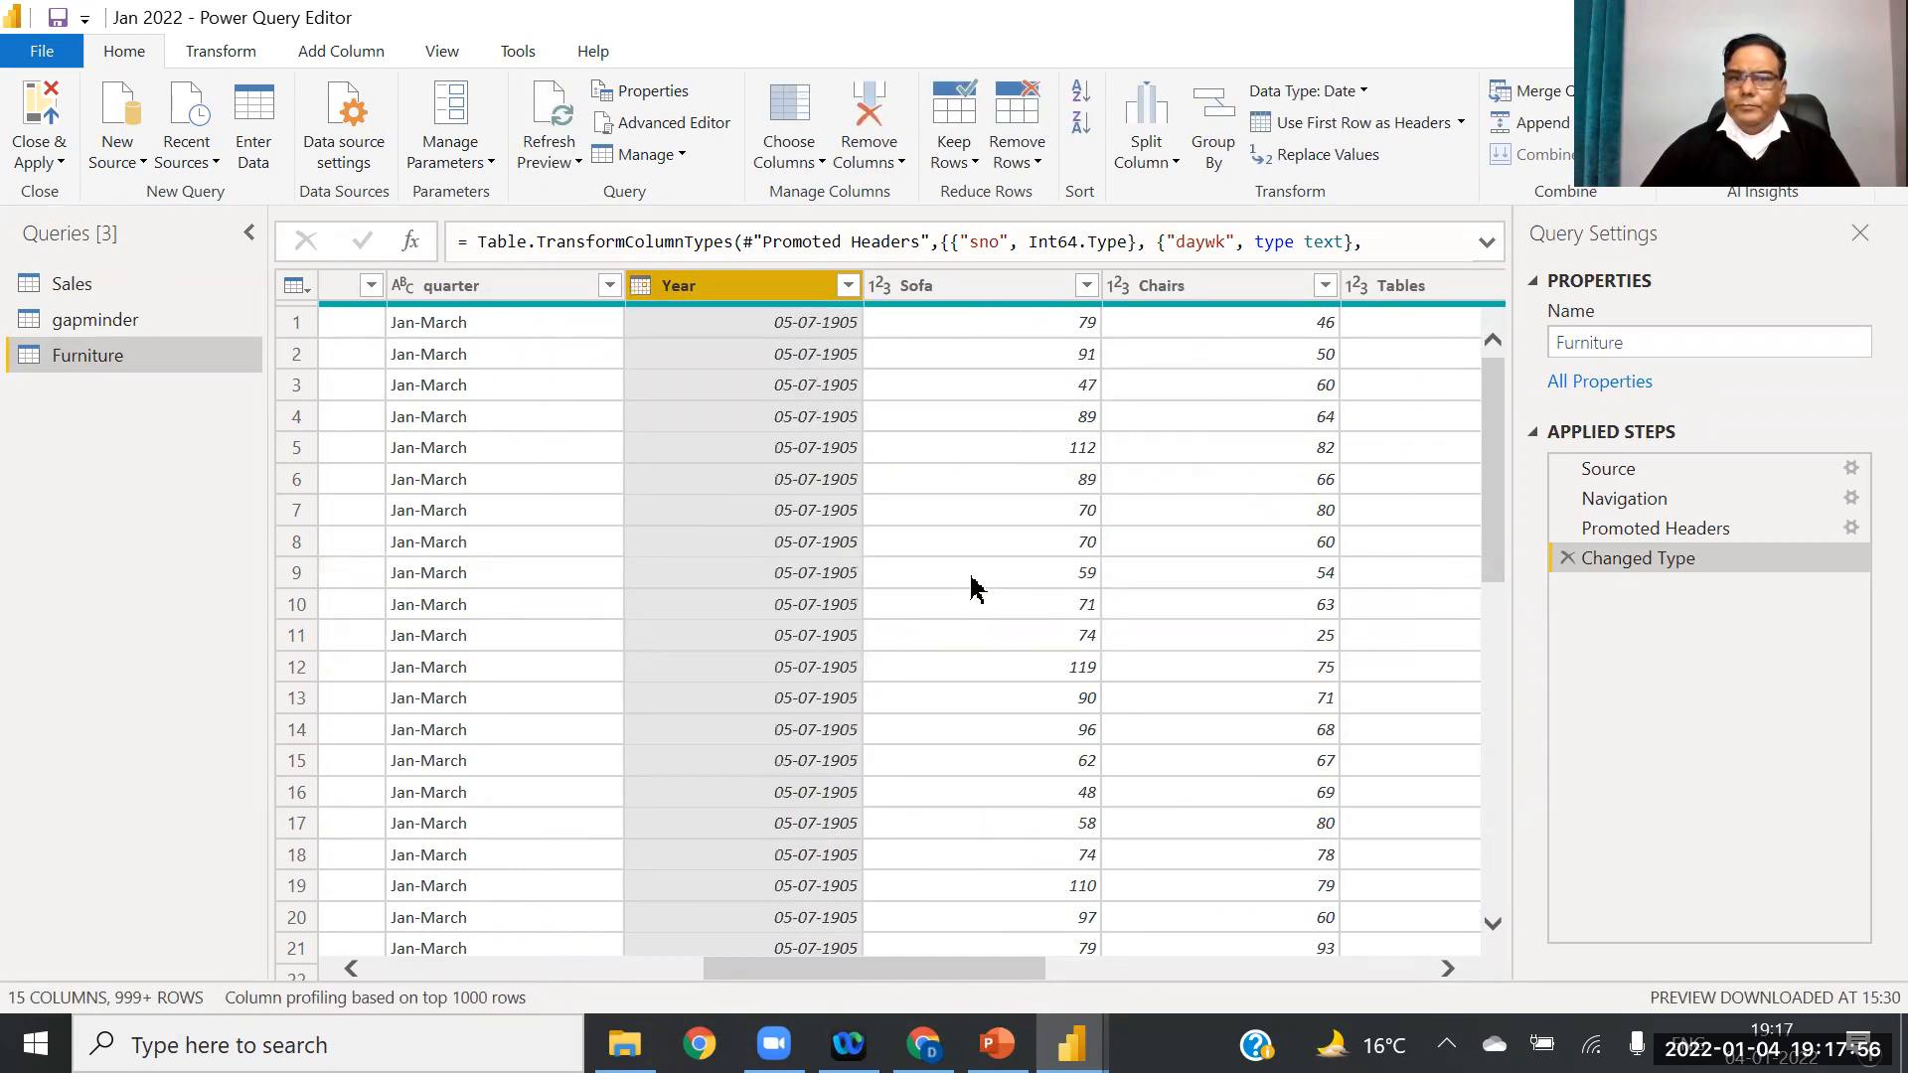
click(27, 162)
click(55, 190)
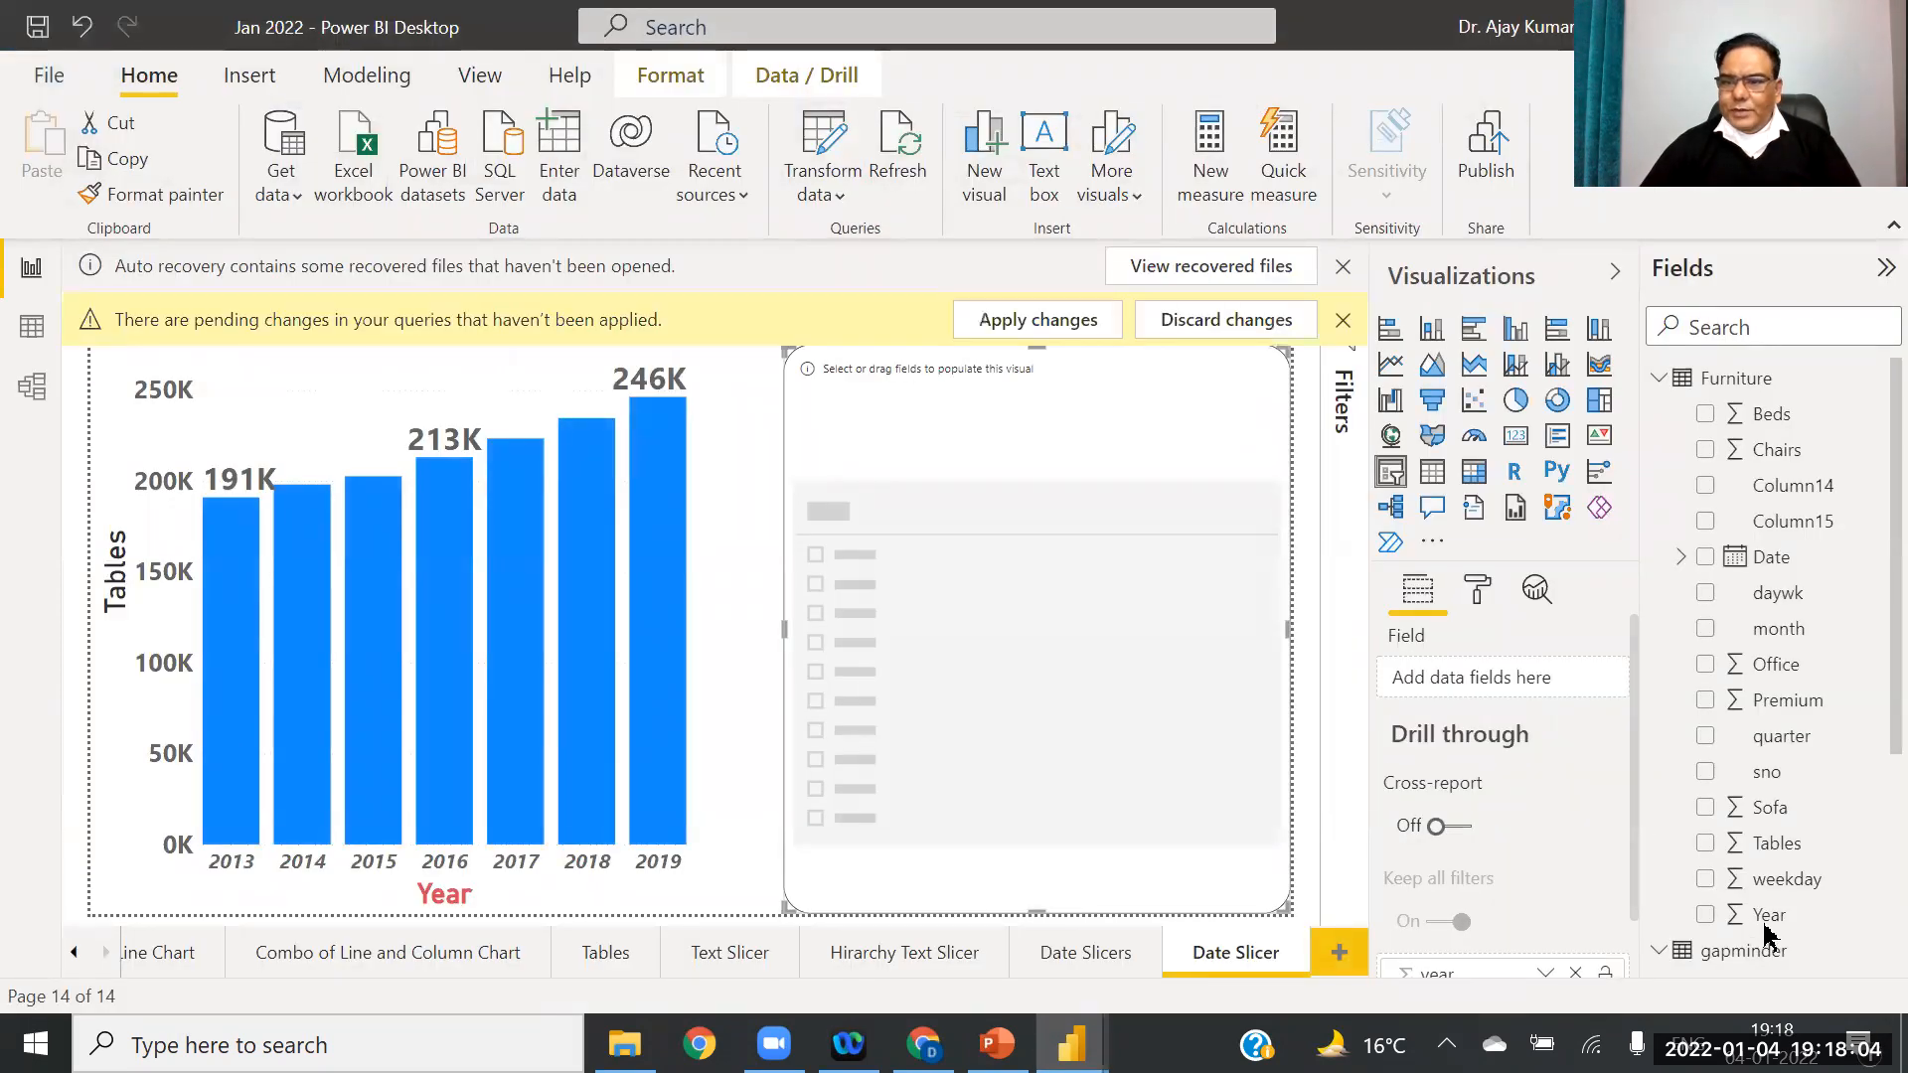
Step: Apply the pending query changes to reload Furniture, then put its Year field in the empty slicer
click(1015, 326)
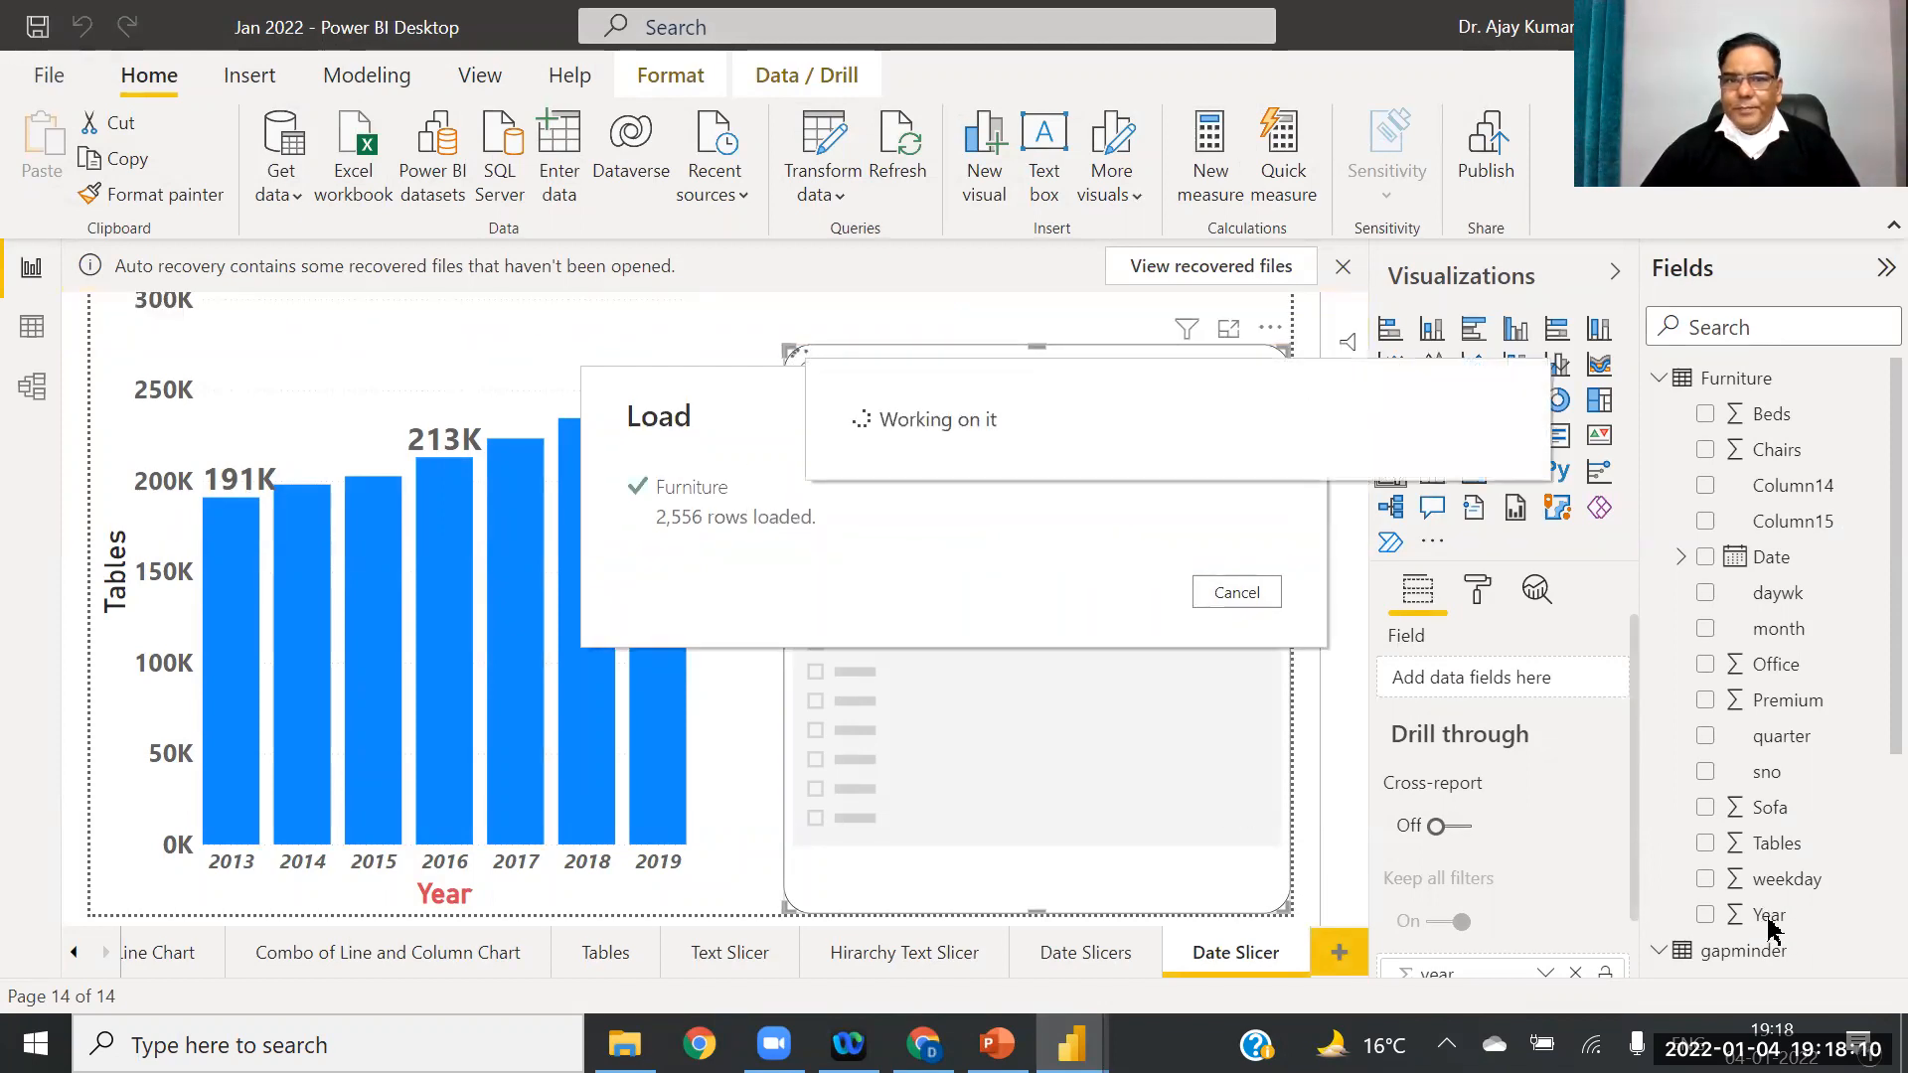
drag(1767, 916, 1474, 699)
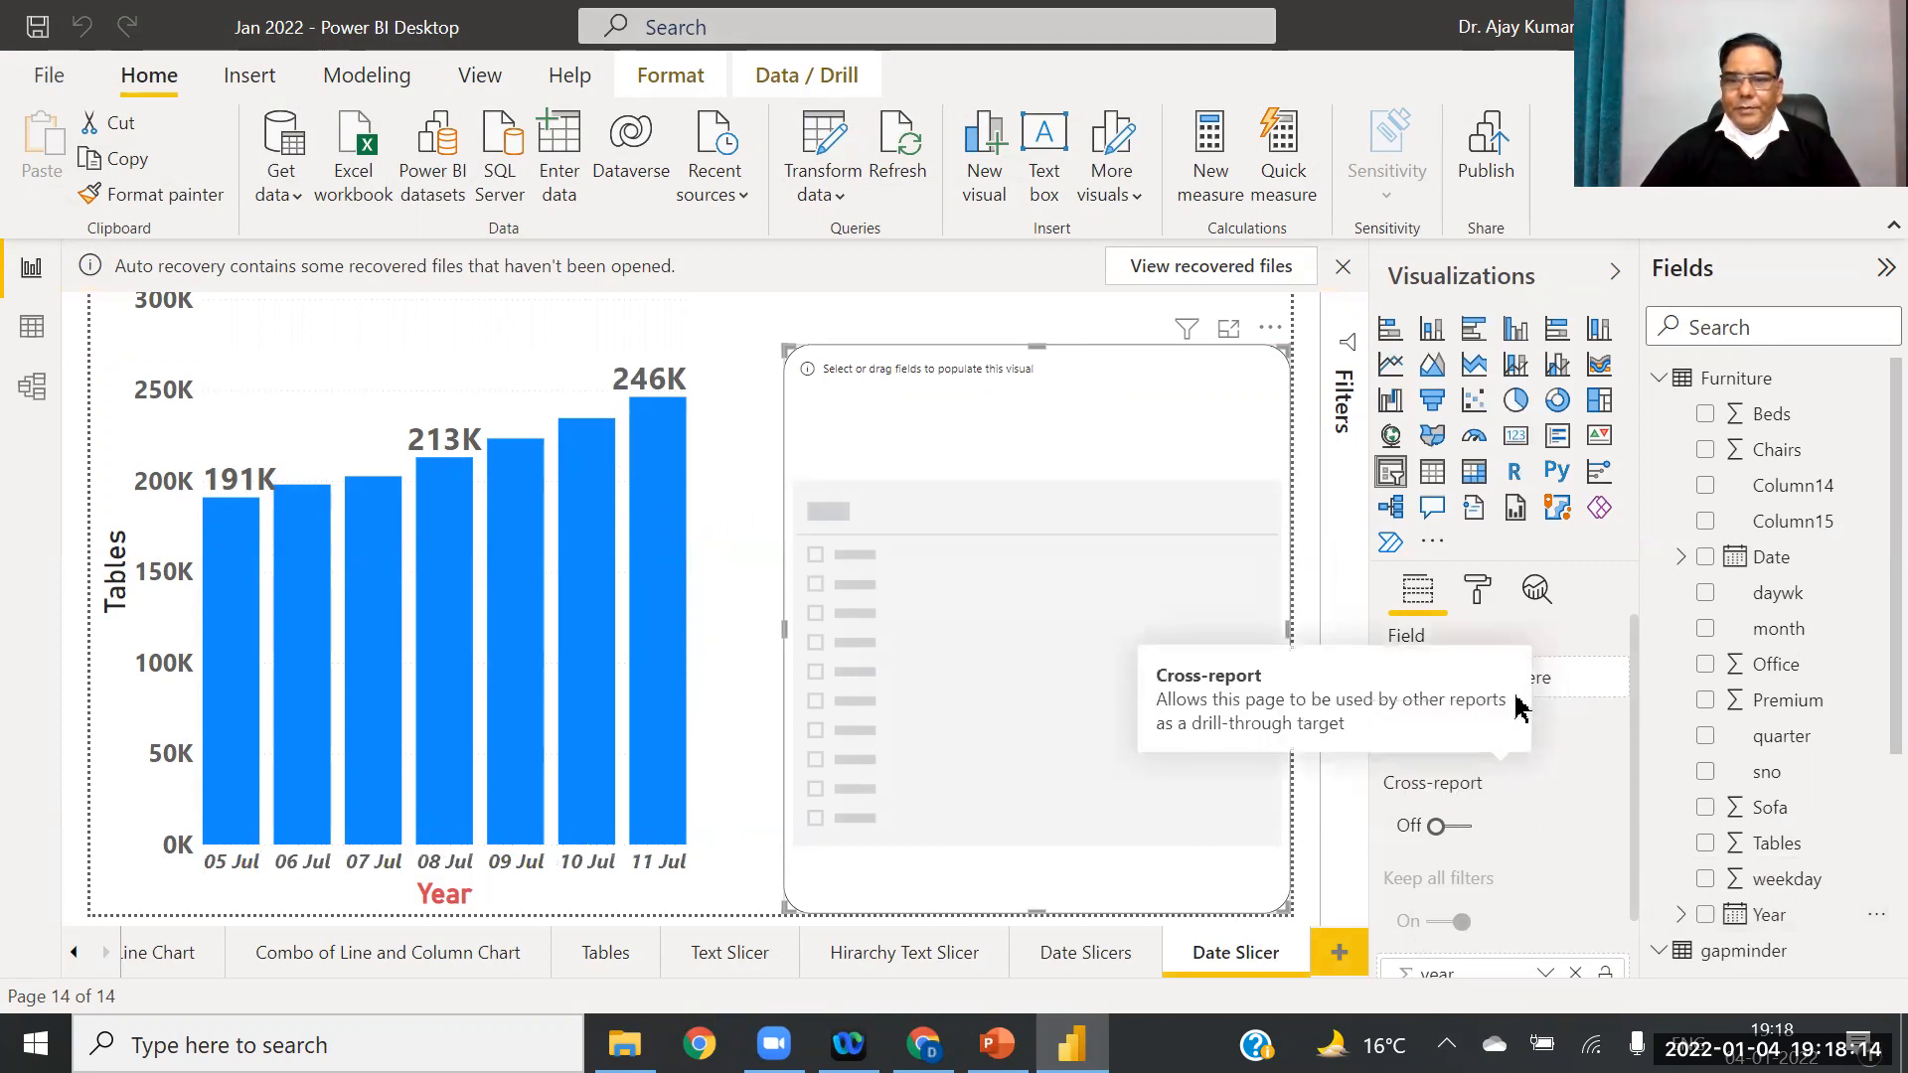
drag(1749, 915, 1527, 690)
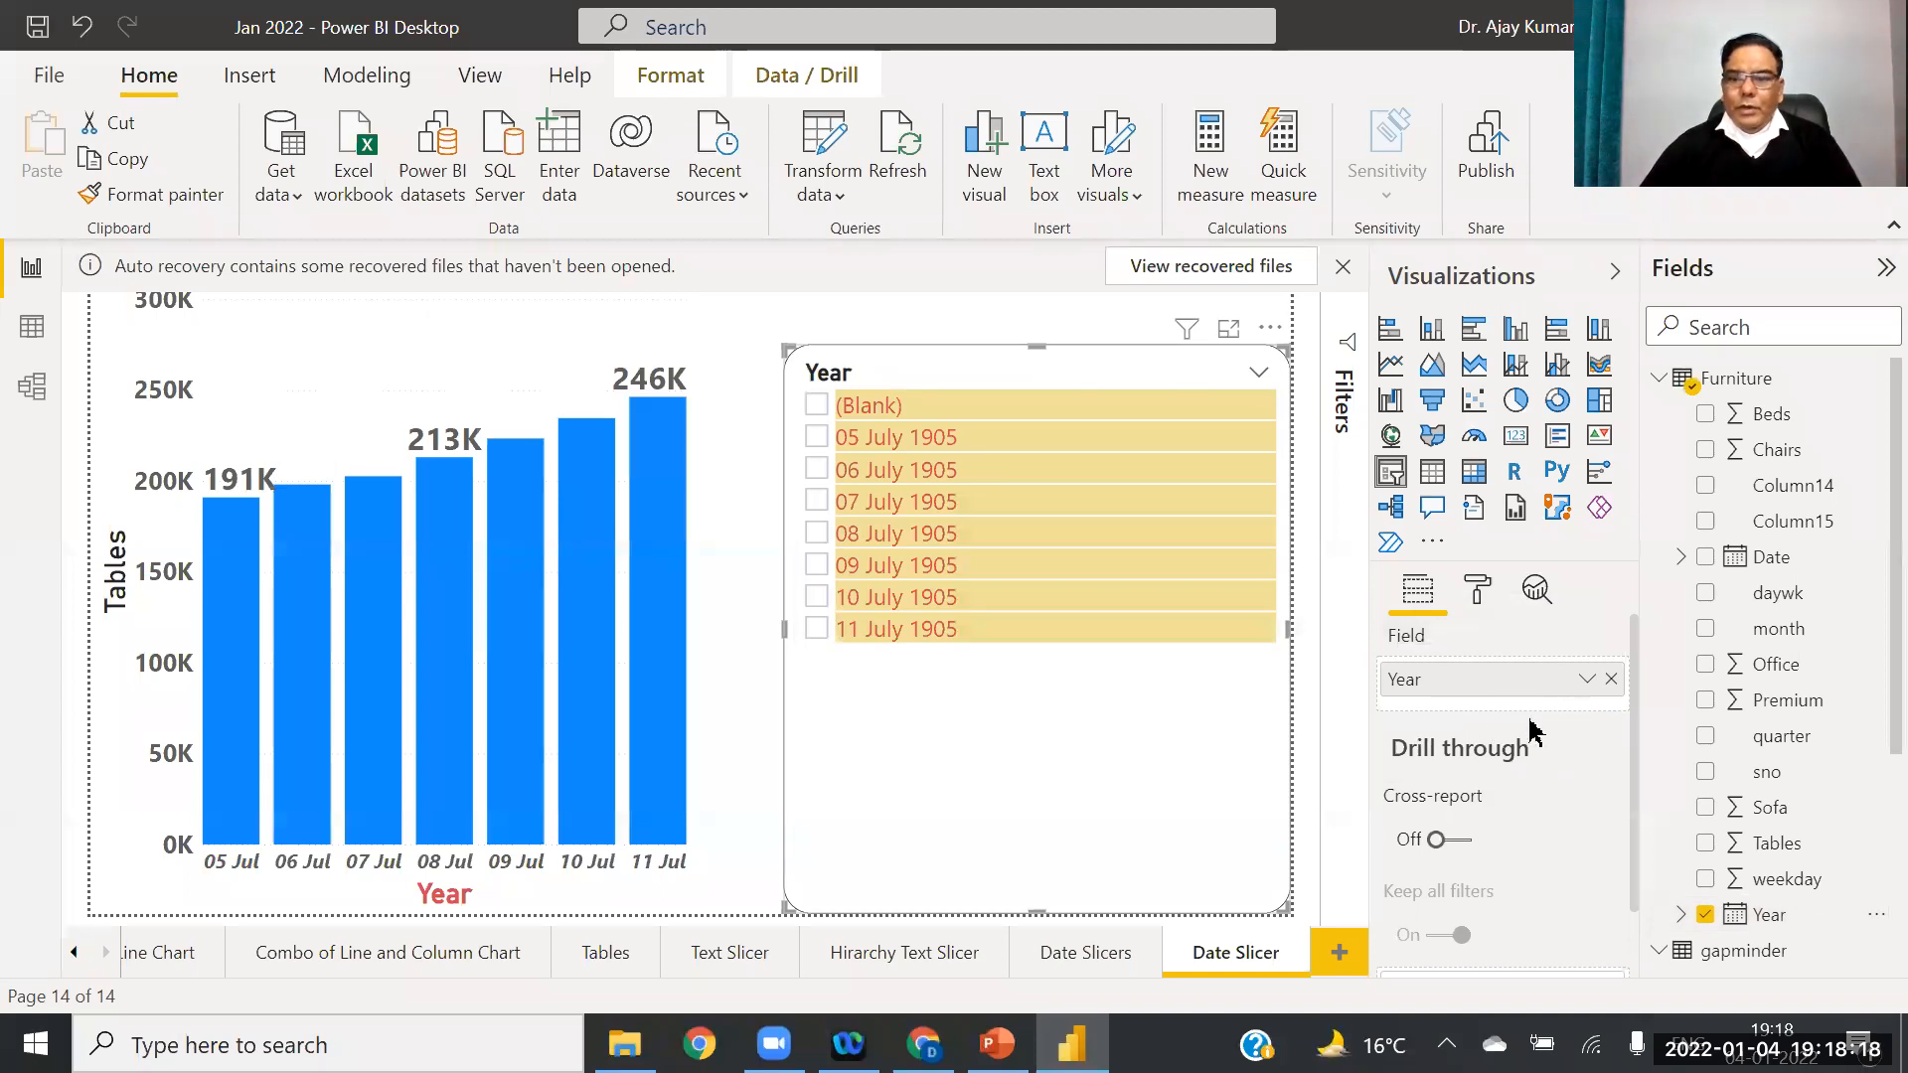
right_click(1550, 684)
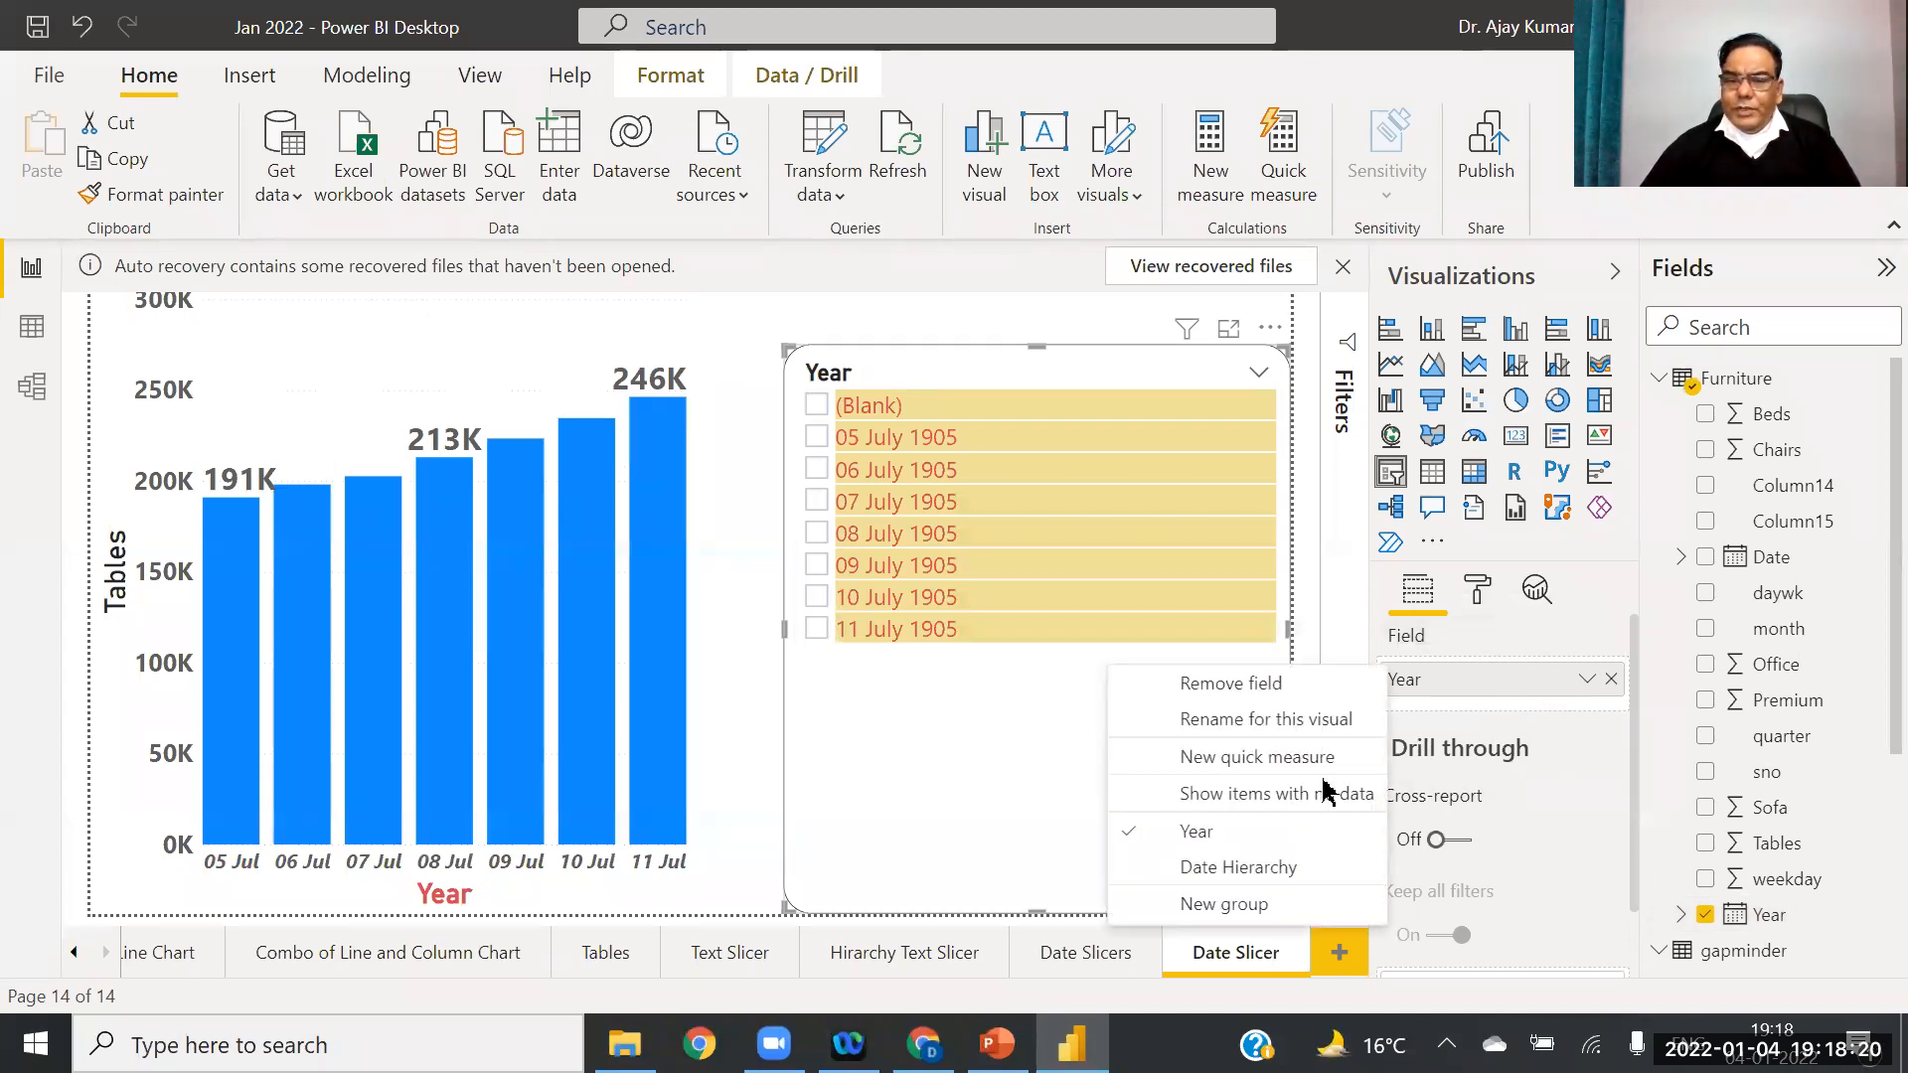
click(1258, 876)
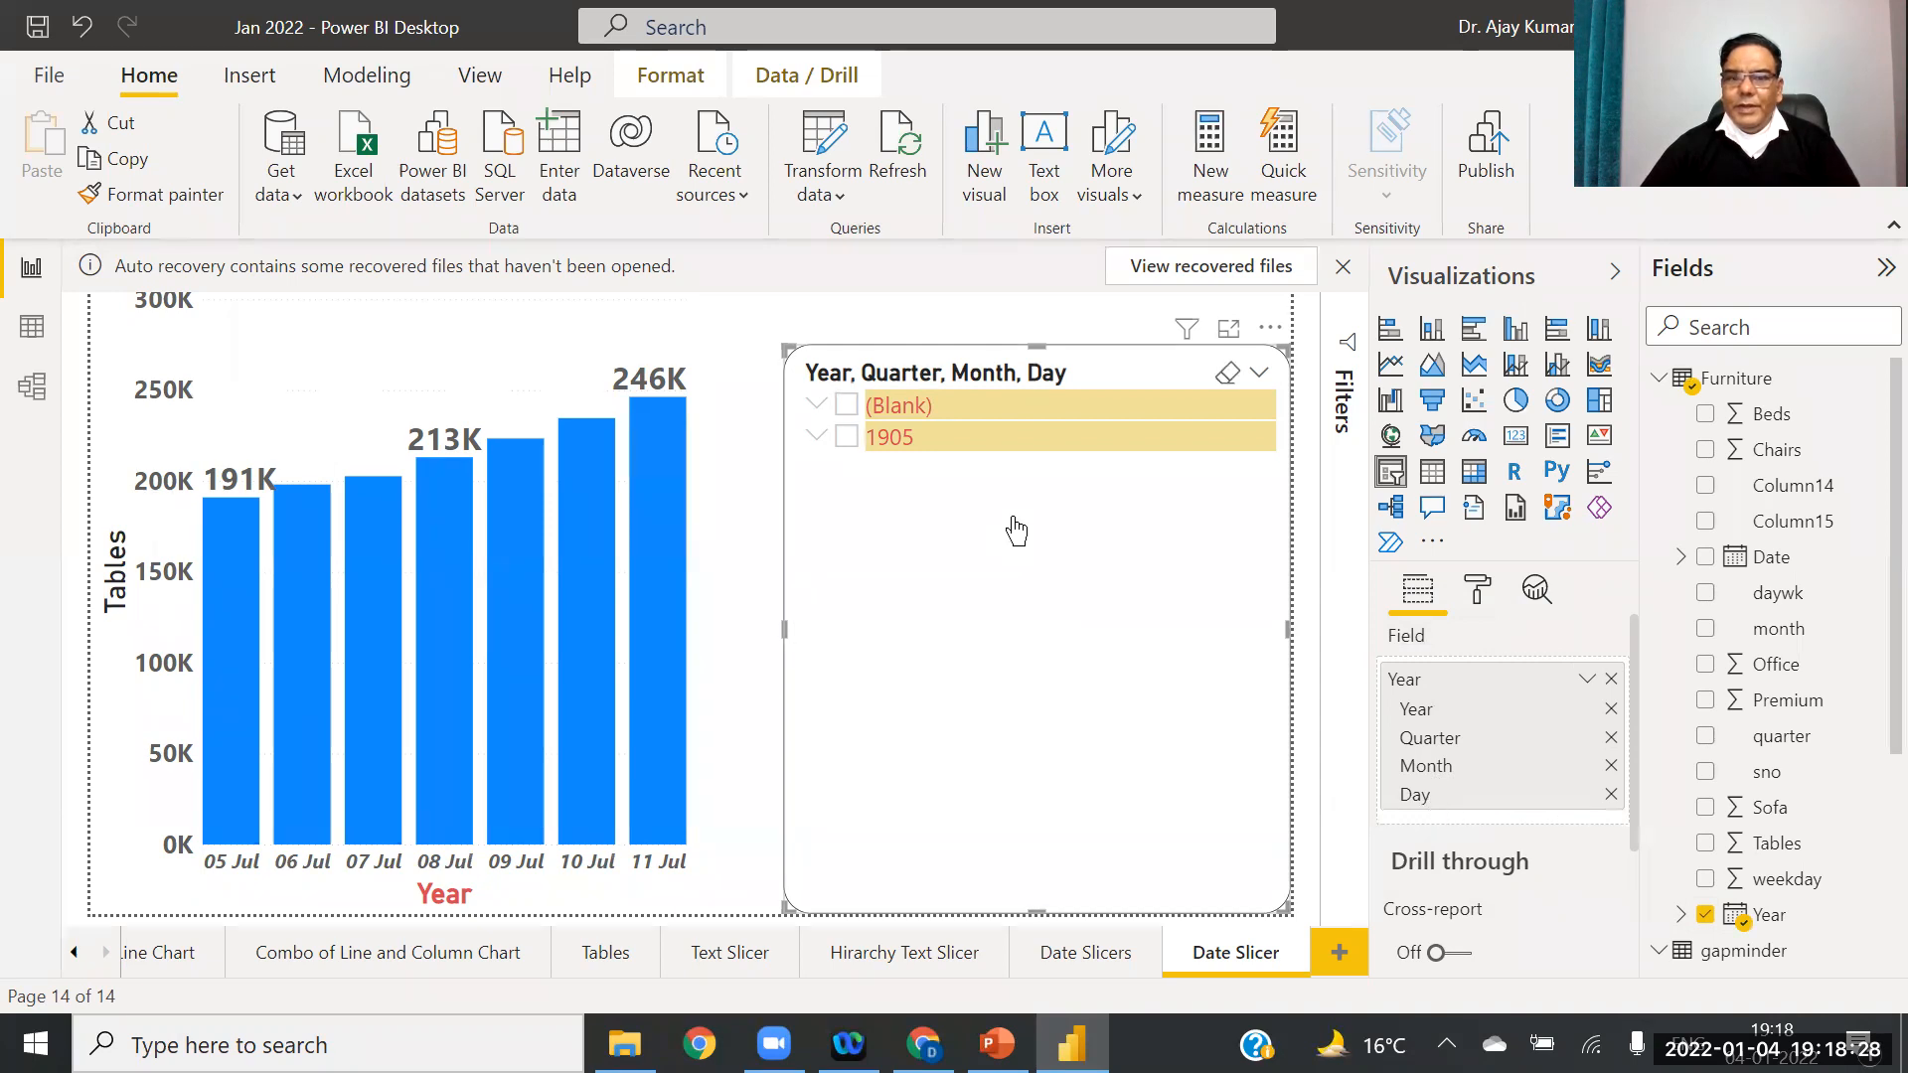
click(816, 438)
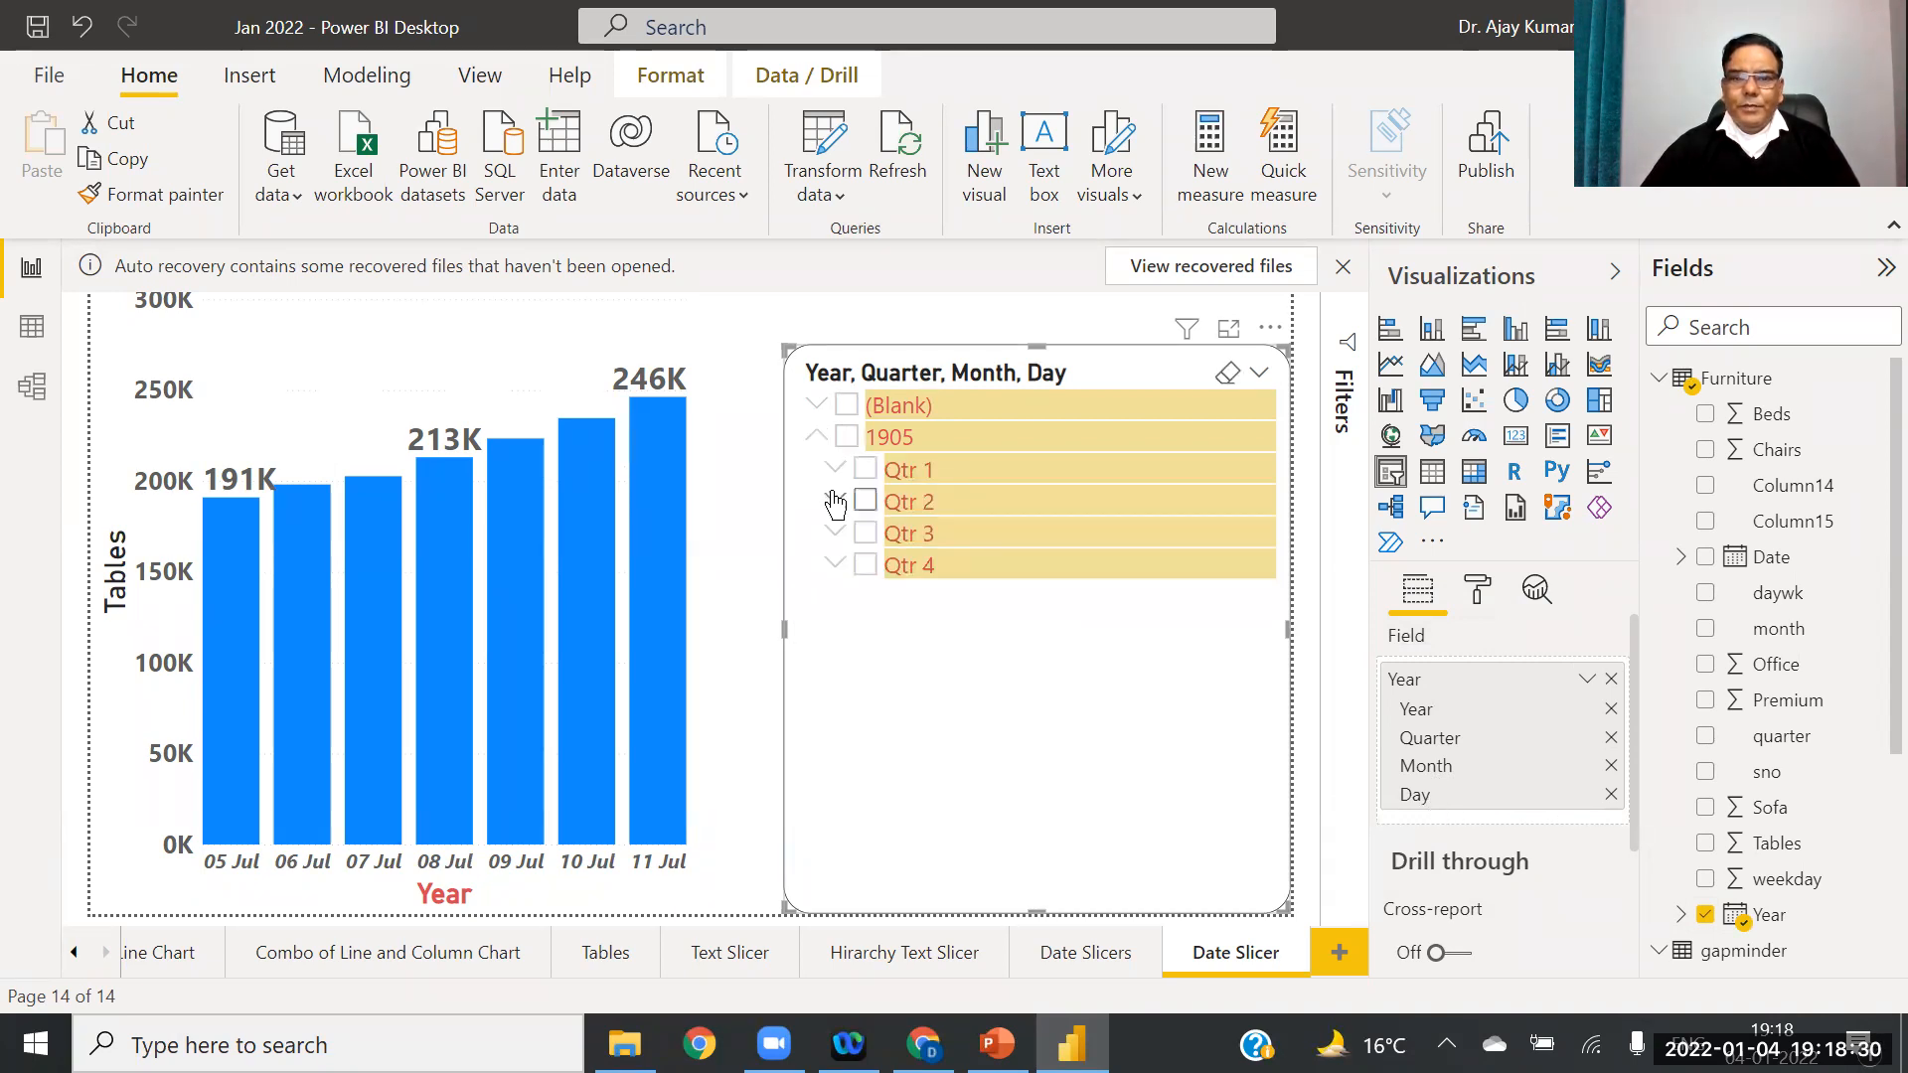
click(836, 469)
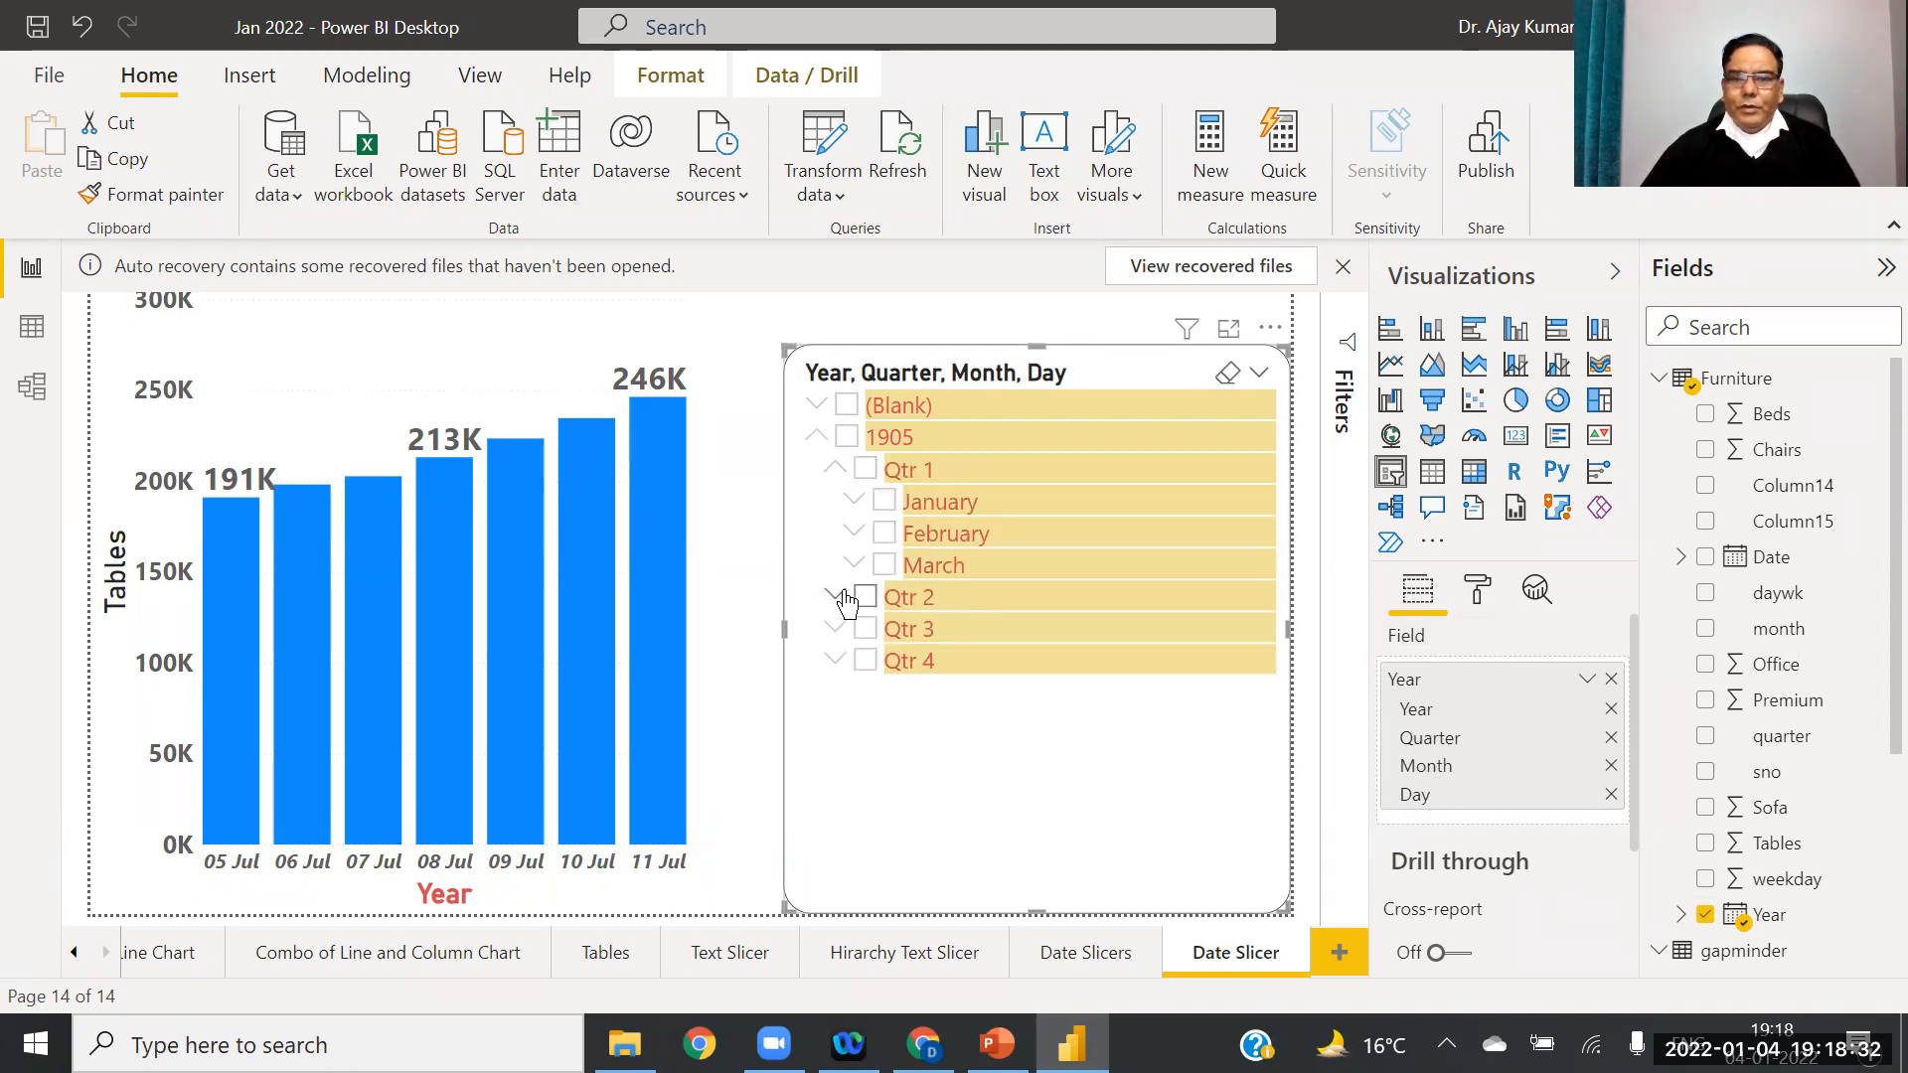
click(835, 598)
click(857, 503)
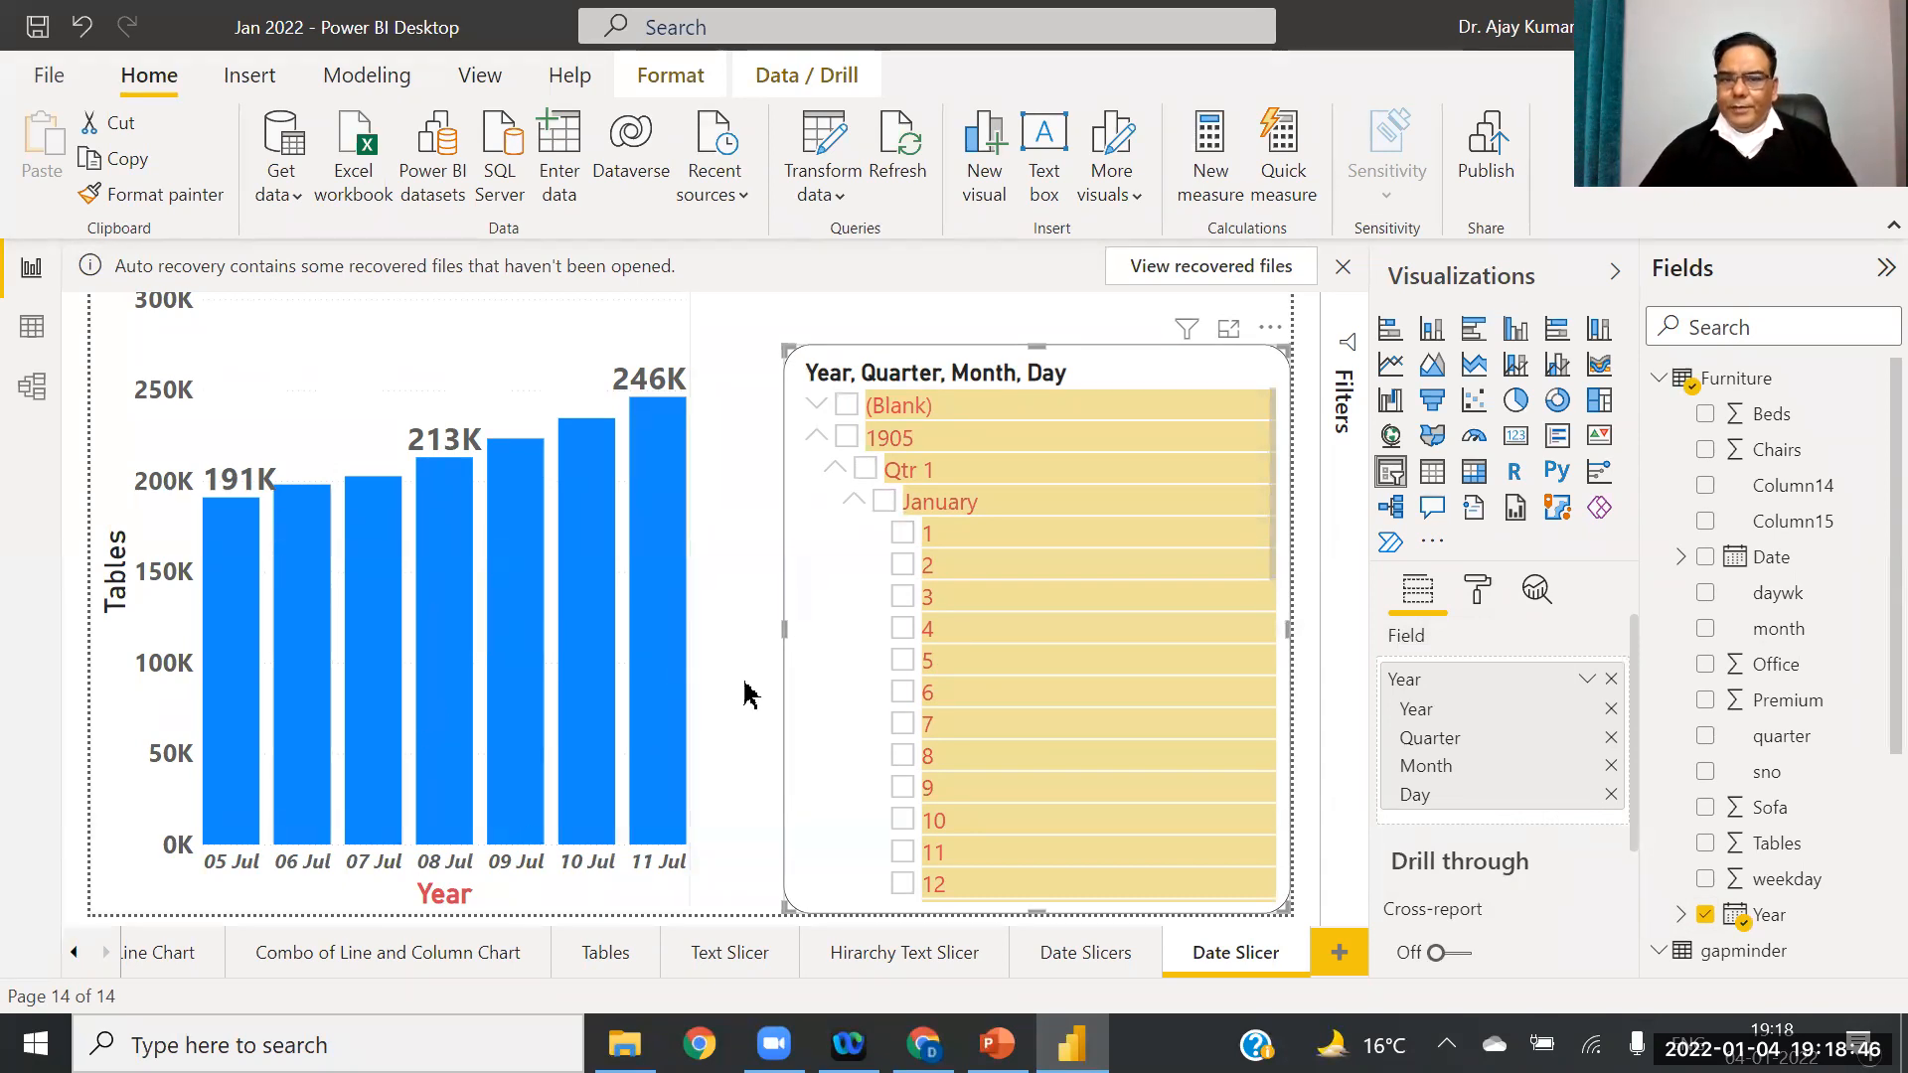
click(1260, 376)
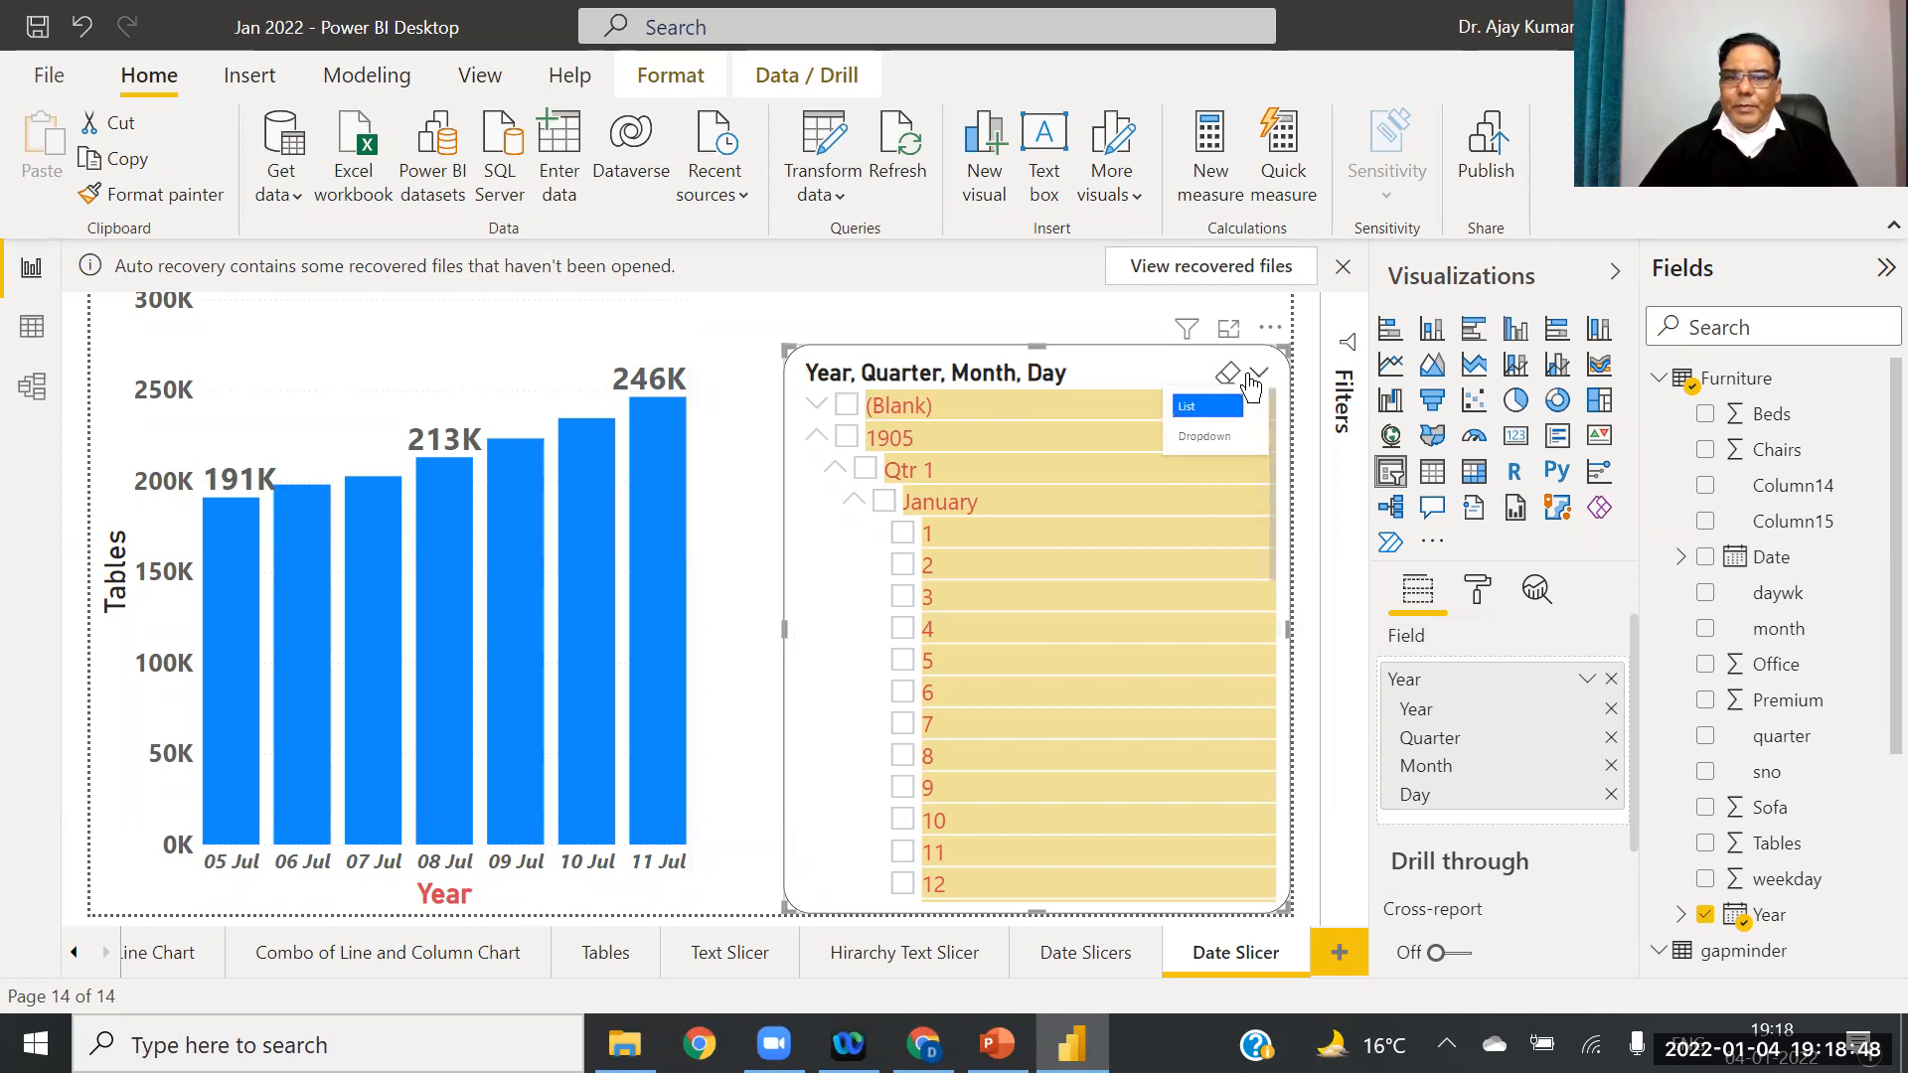
click(1261, 378)
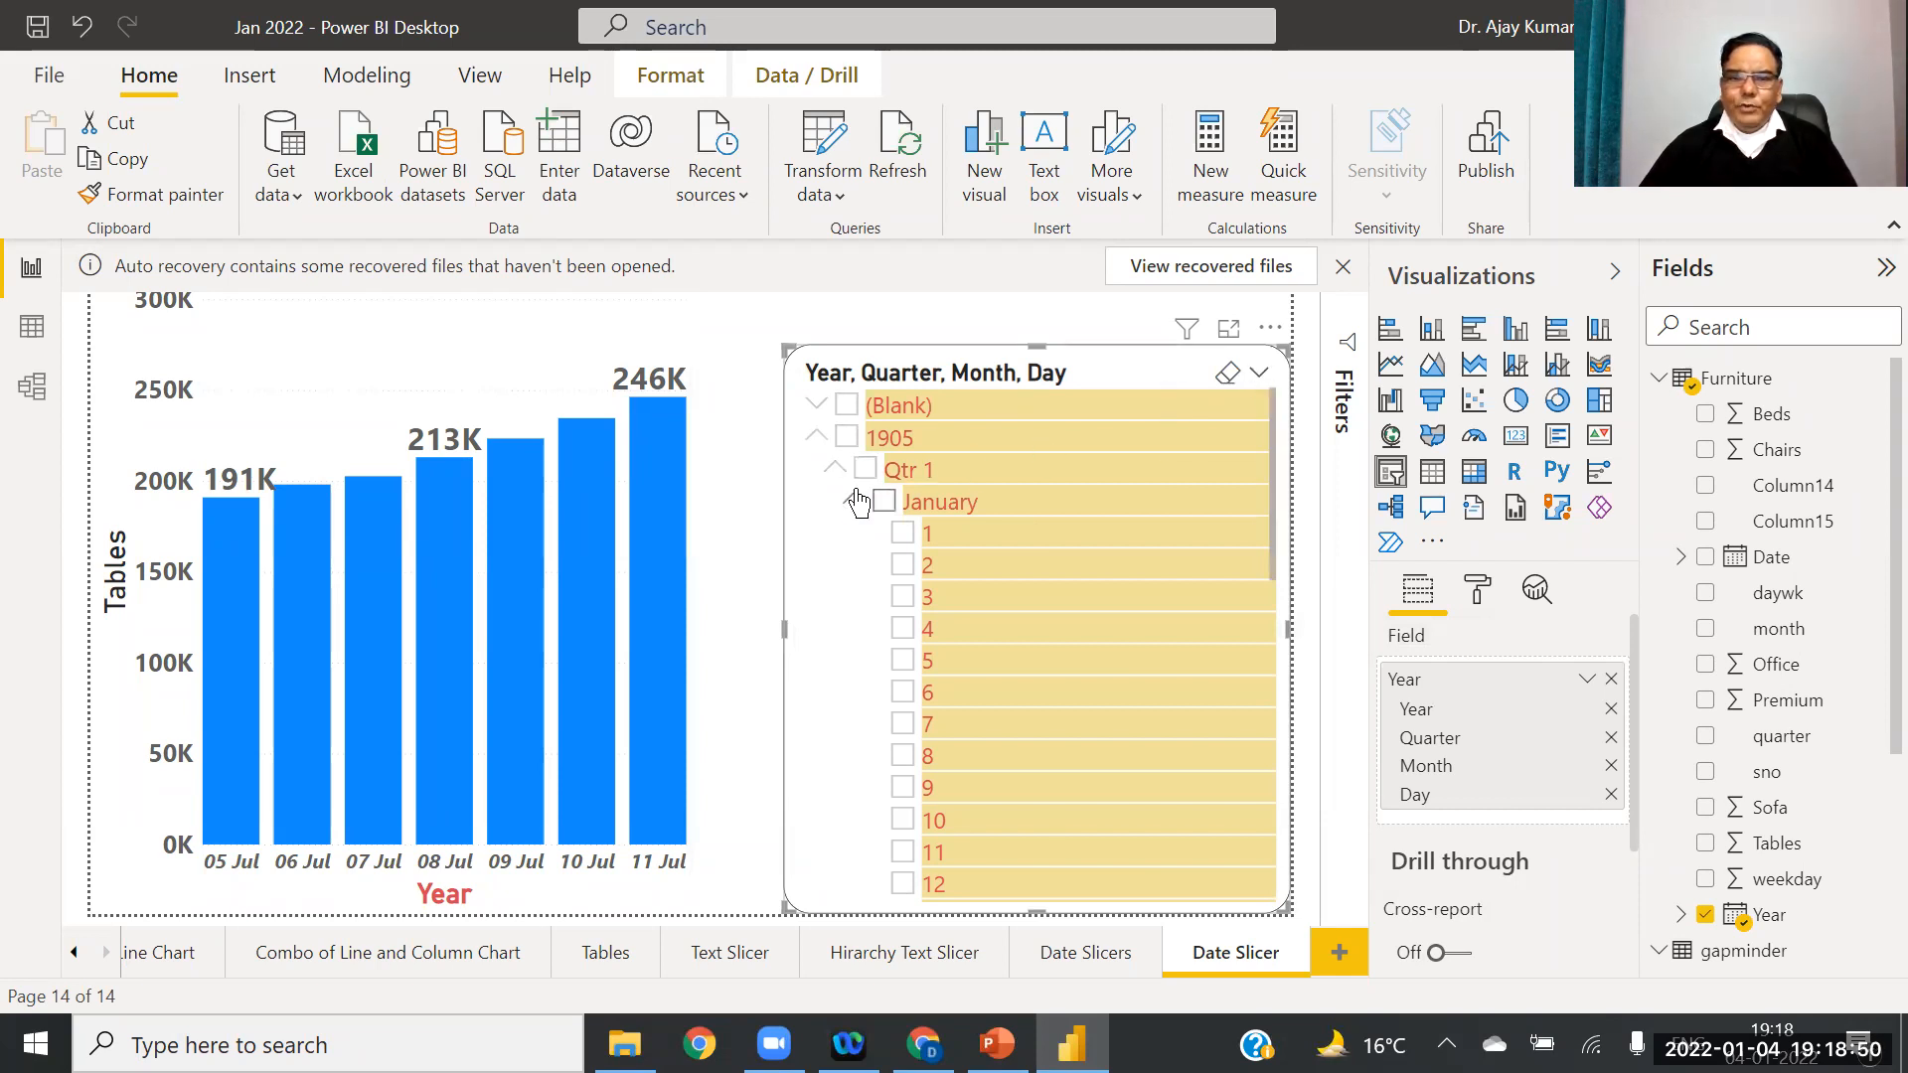
click(854, 502)
click(835, 468)
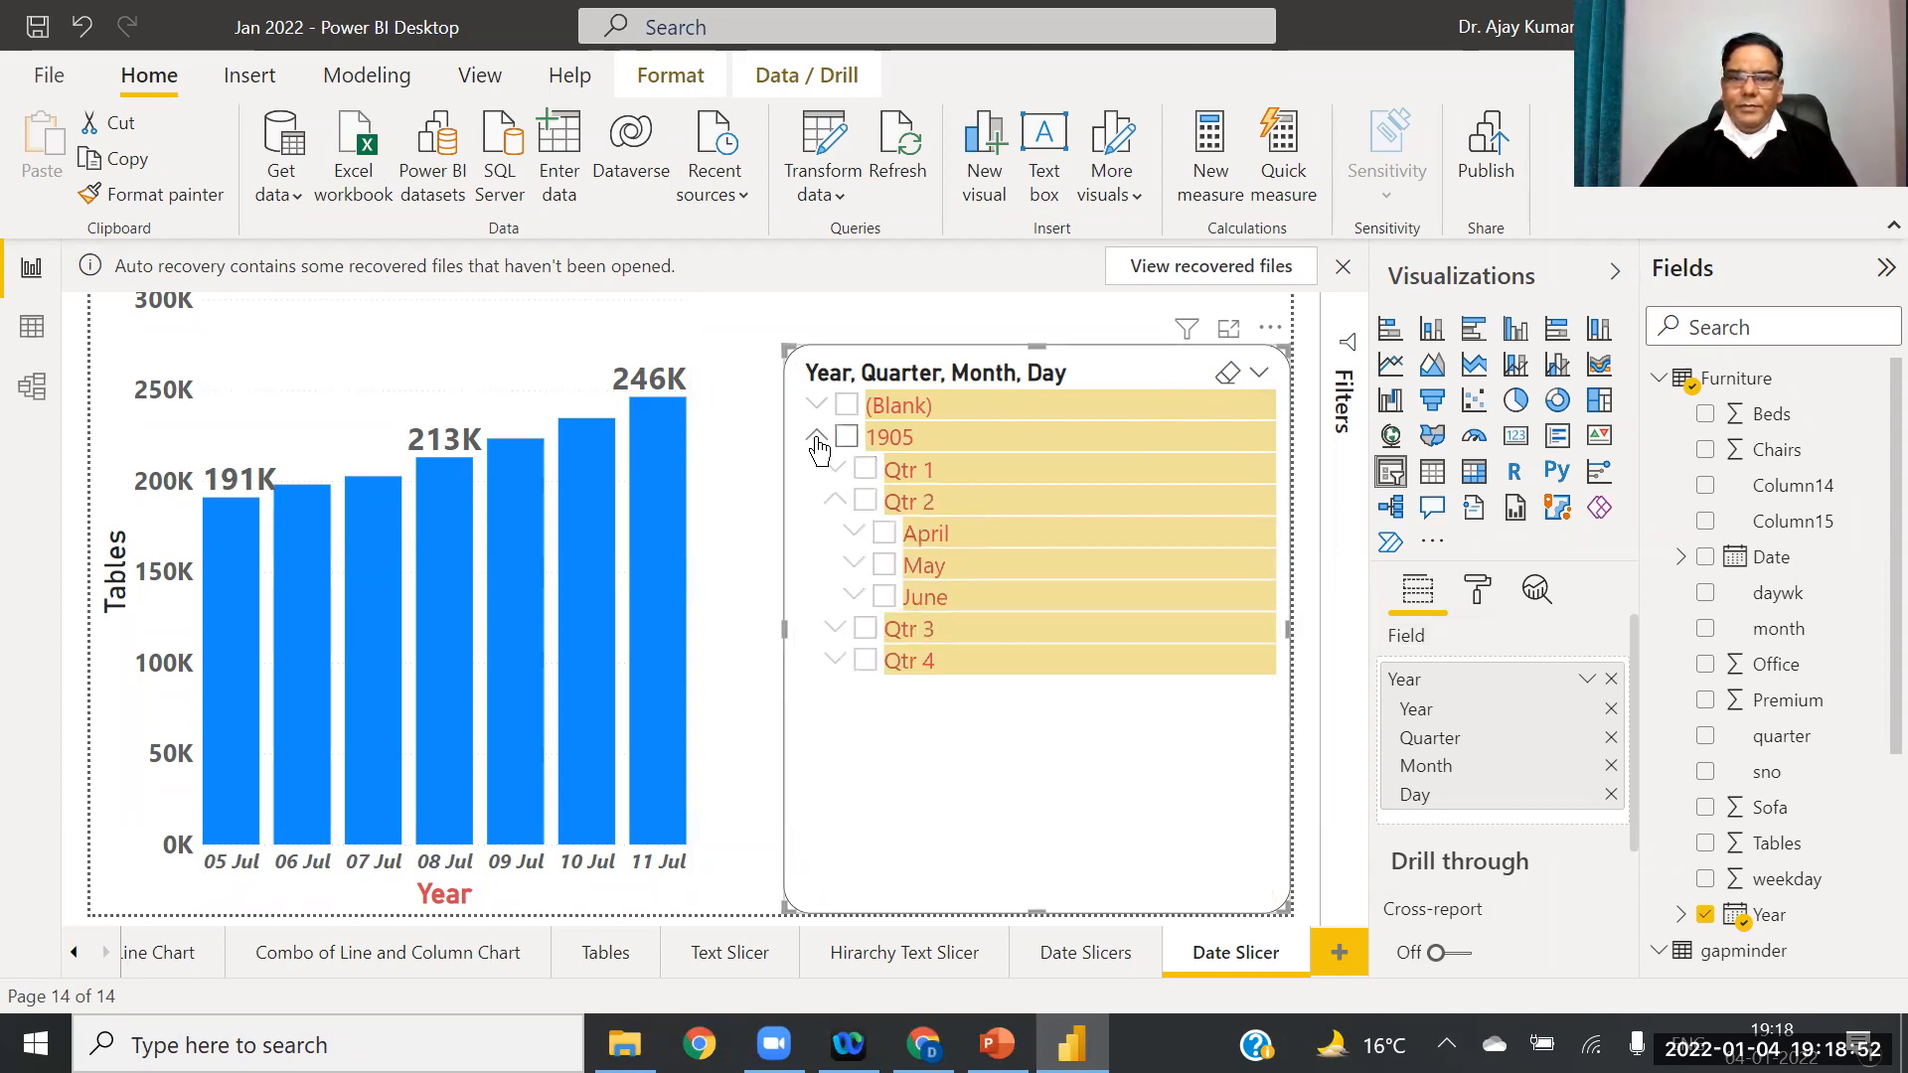
click(816, 436)
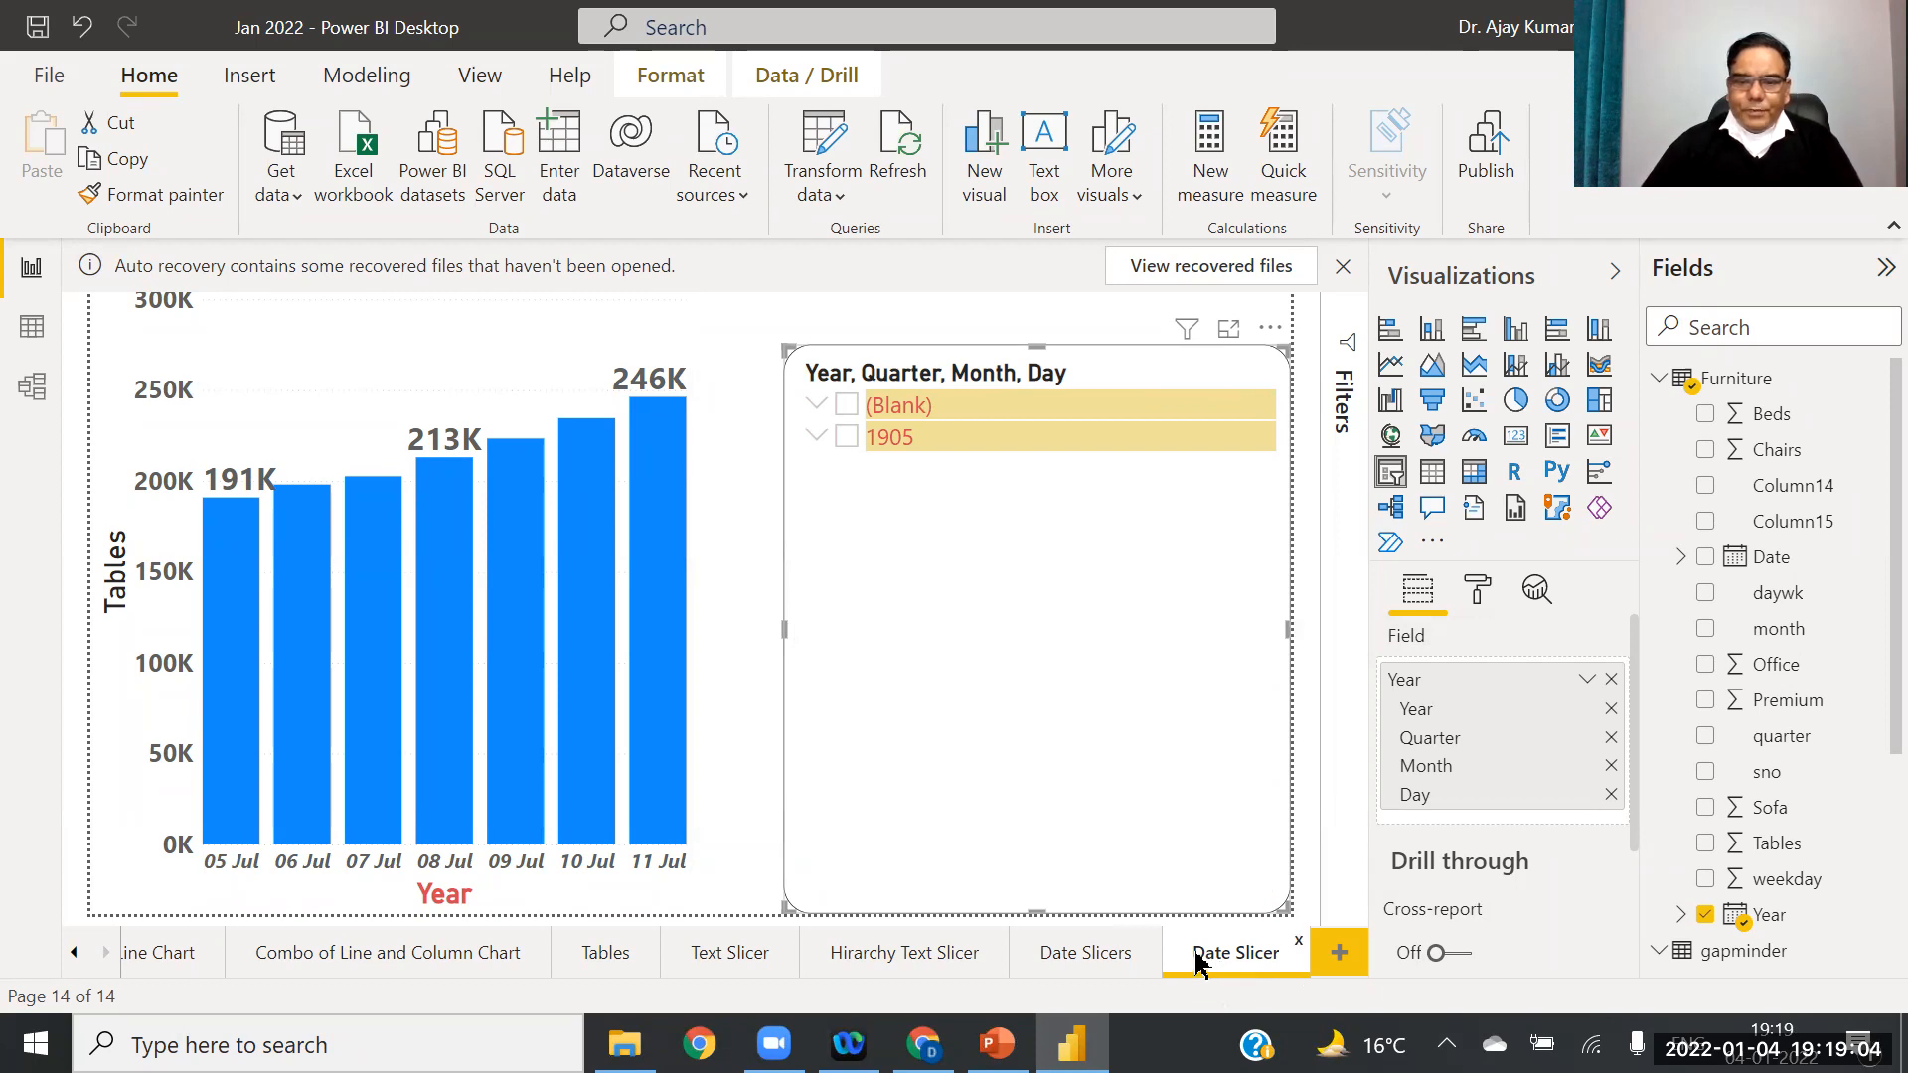
Step: Rename the Date Slicer page to 'Number Slicer'
right_click(1237, 956)
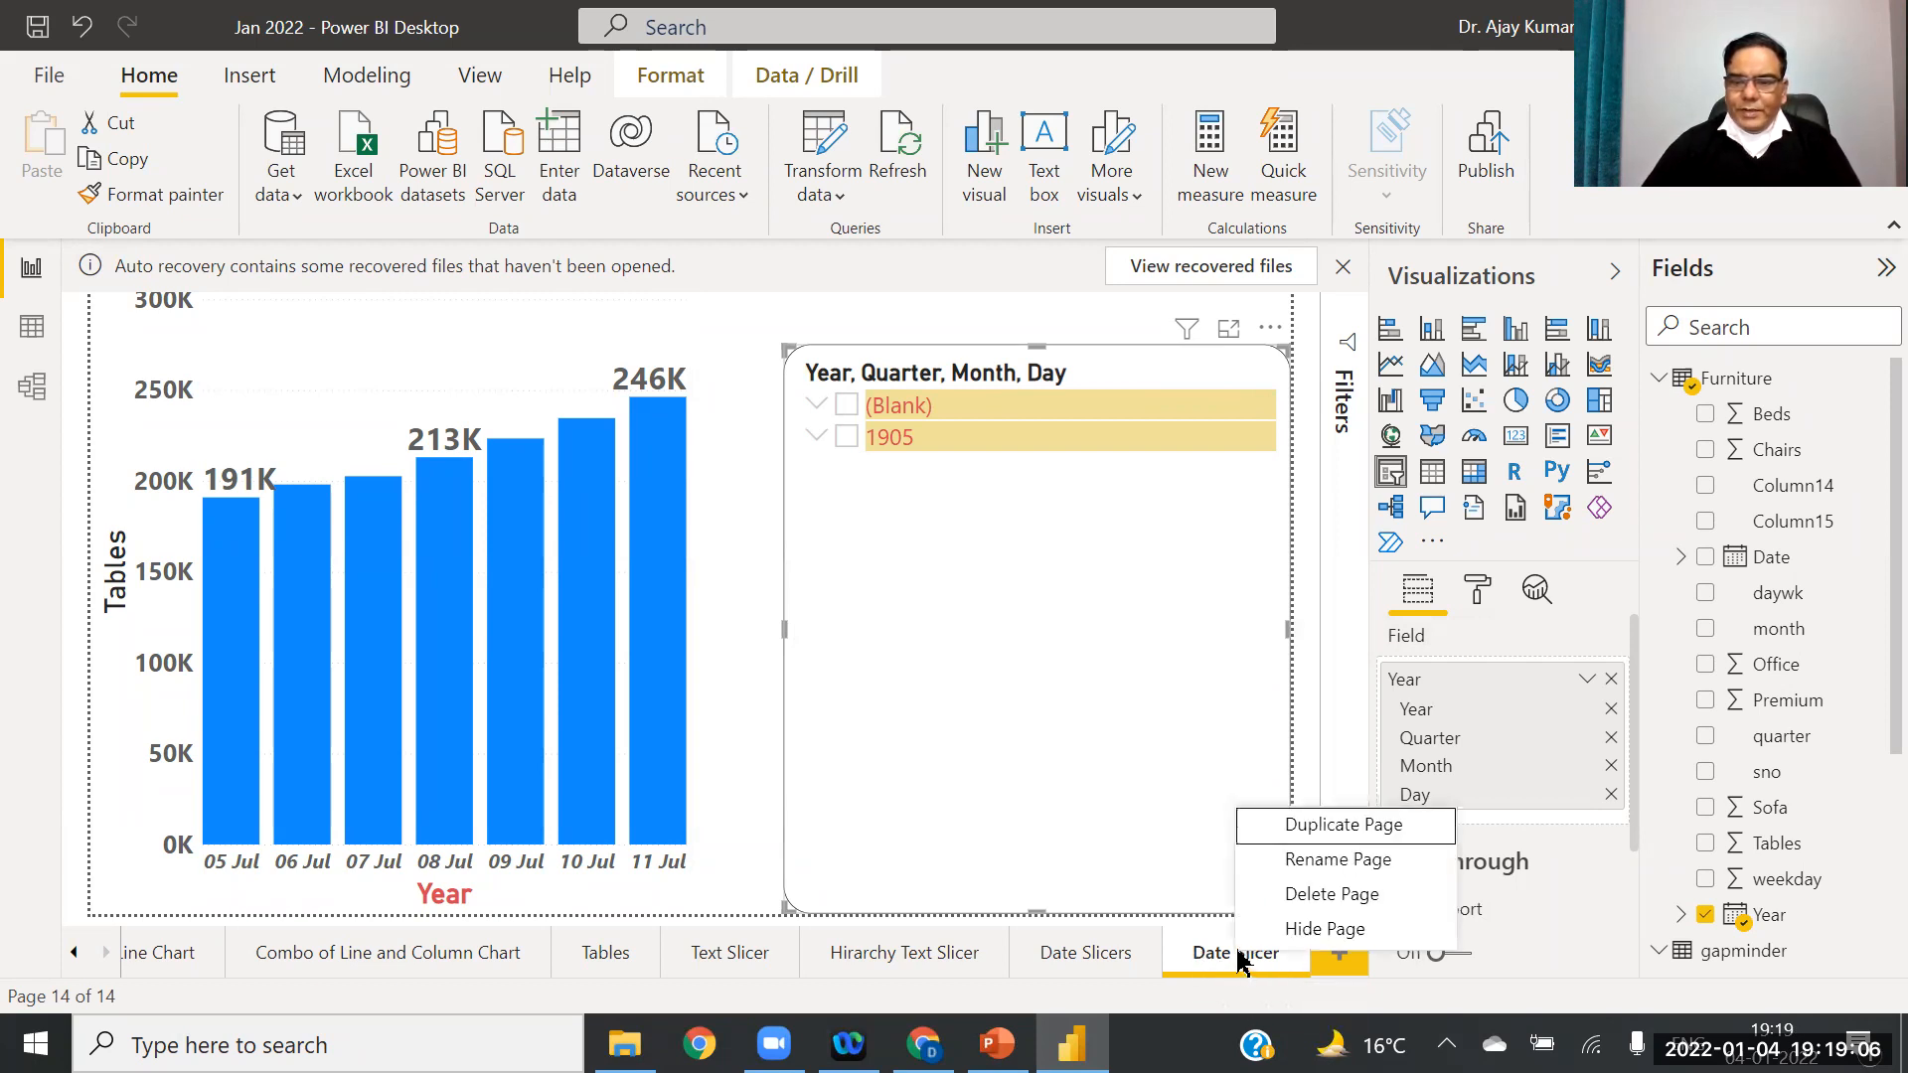
click(1310, 861)
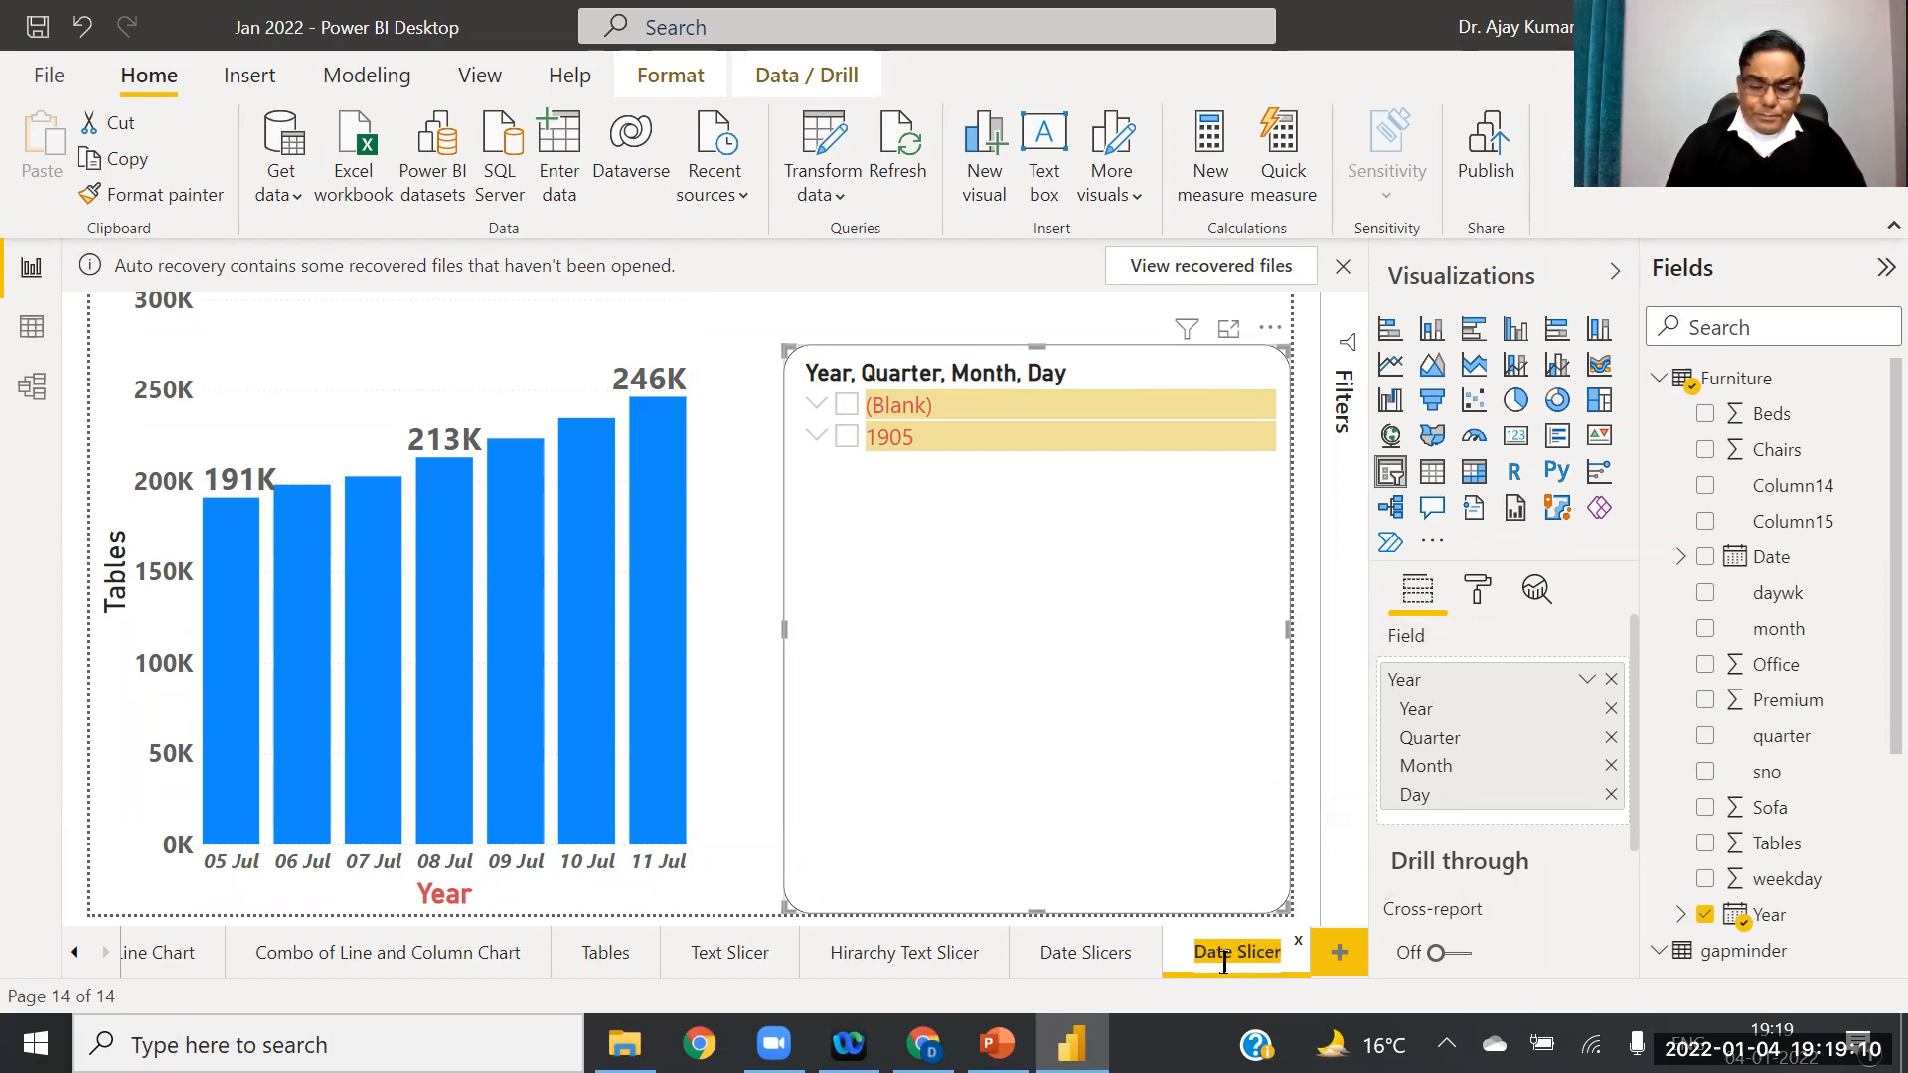
text(Num)
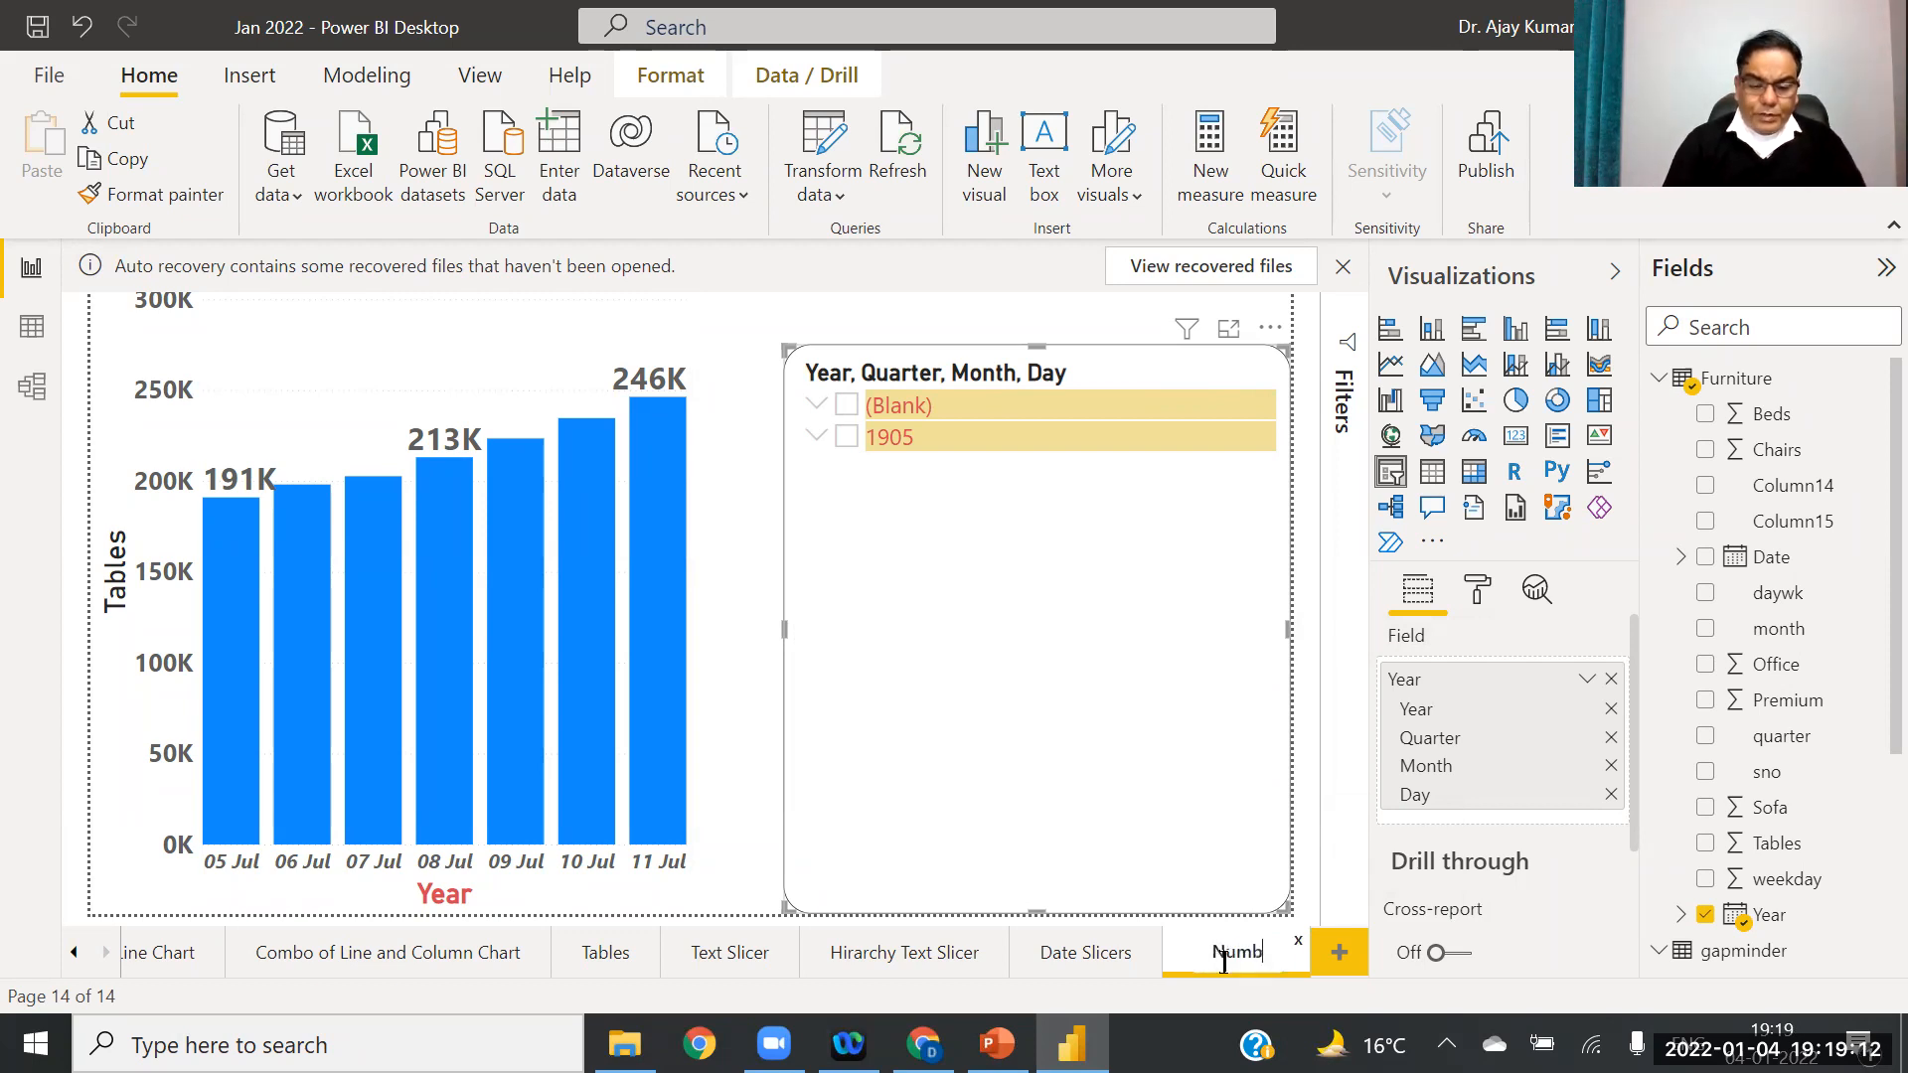
text(b)
key(BackSpace)
text(Slicer)
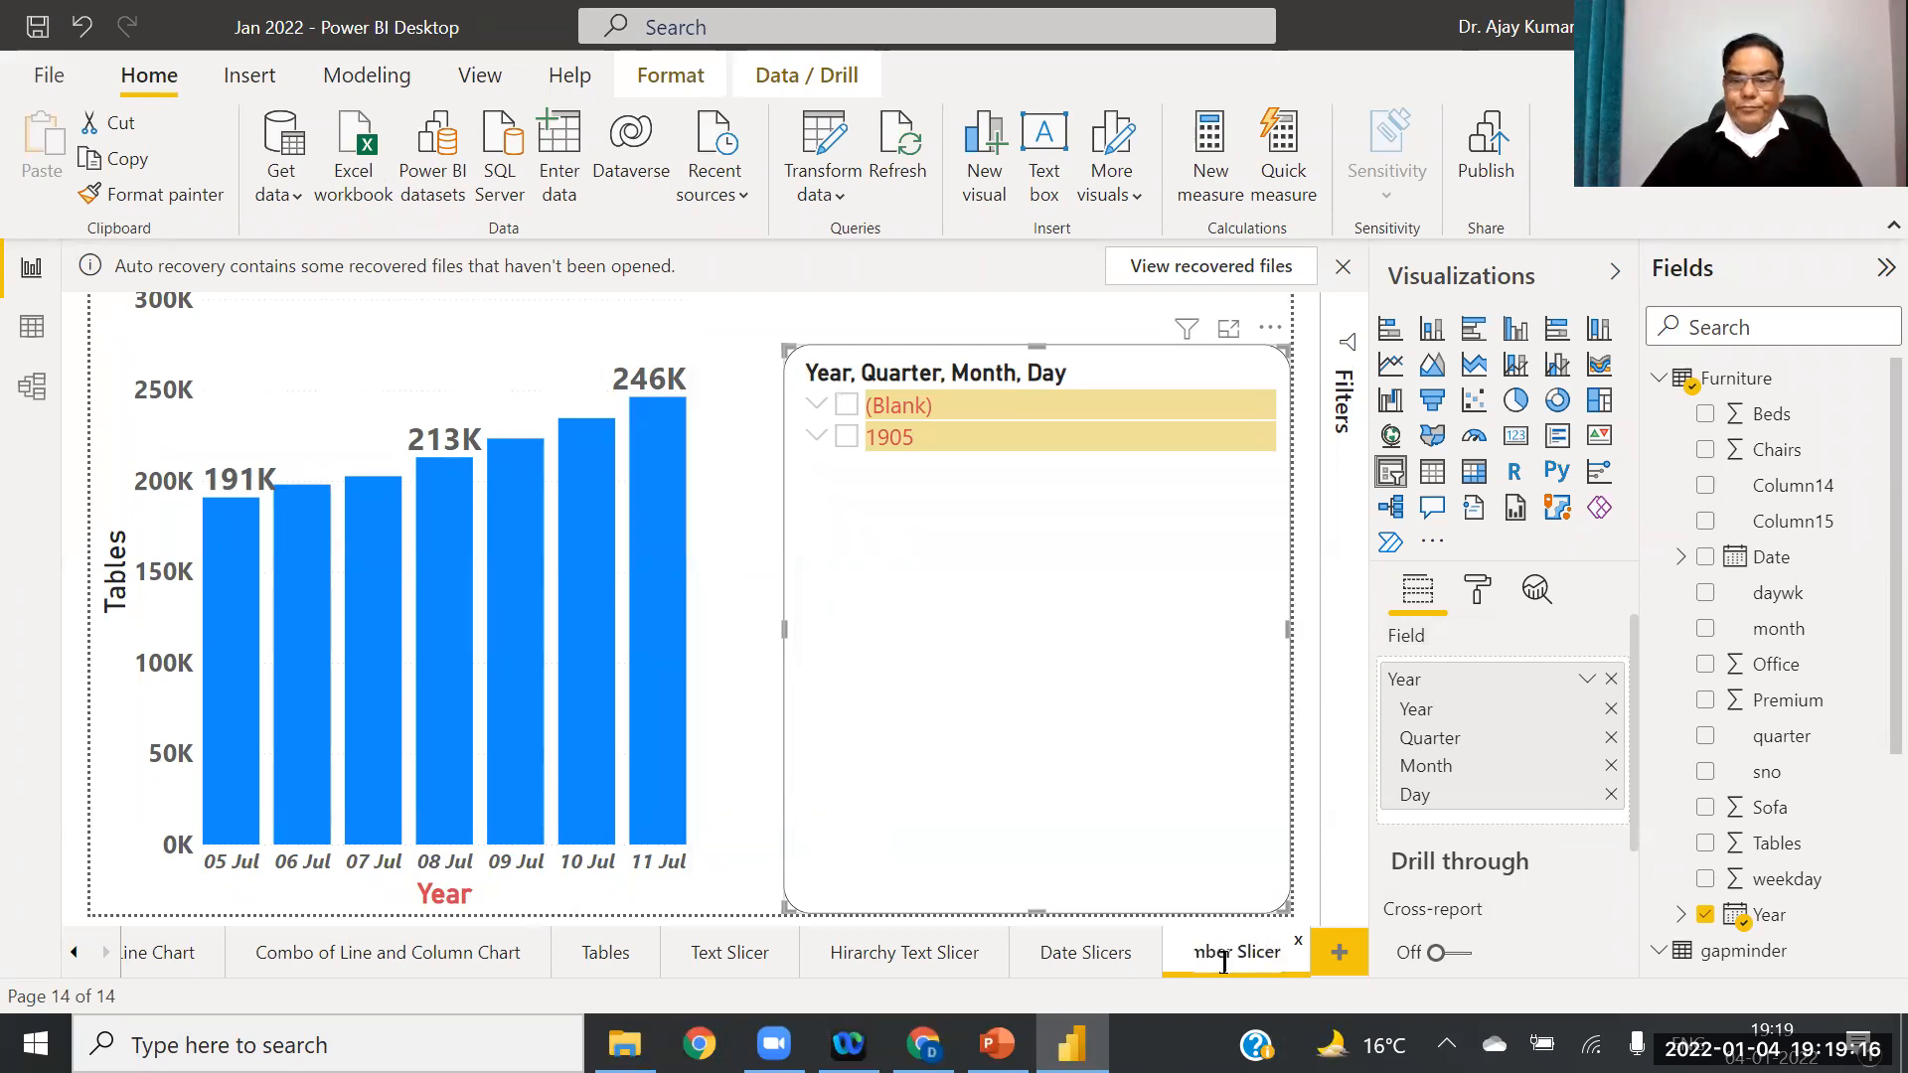
key(Return)
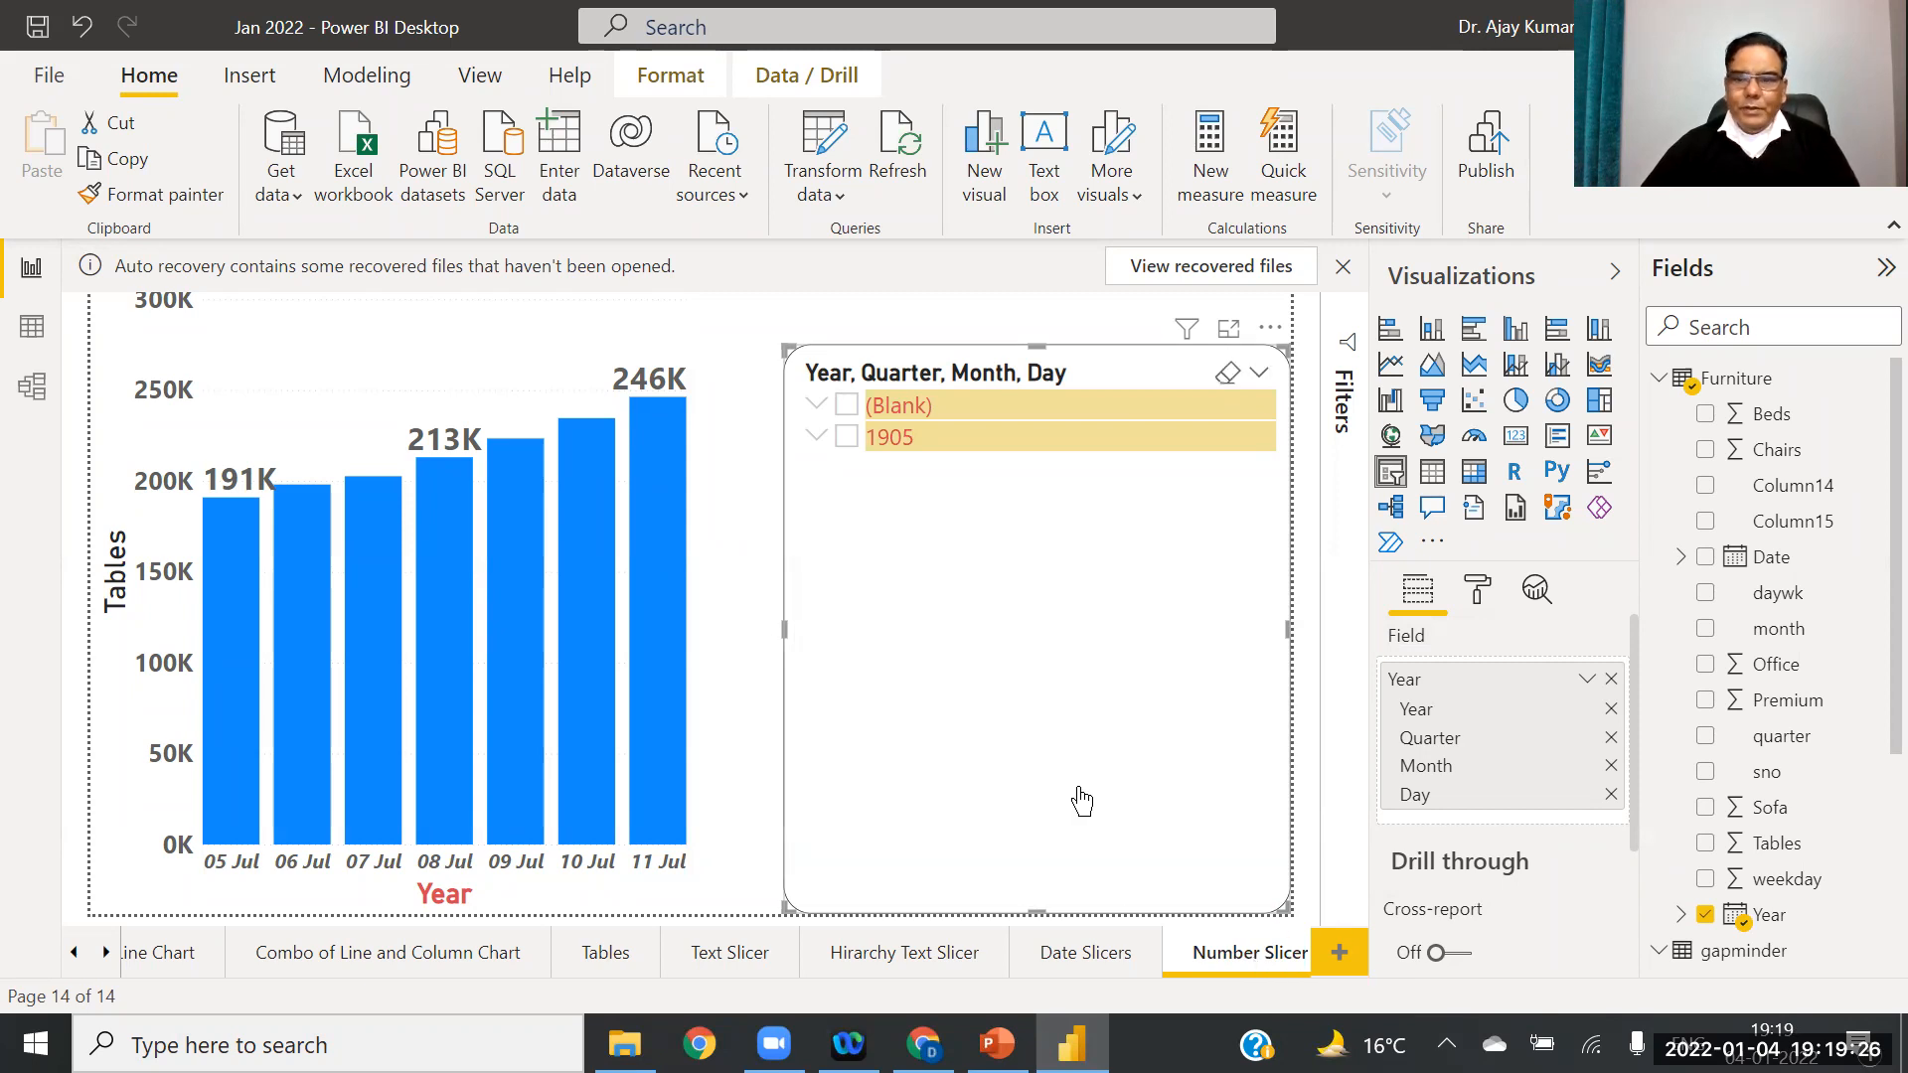
Step: Expand the Sales table and clear Year and Tables from the slicer and column chart
click(1657, 378)
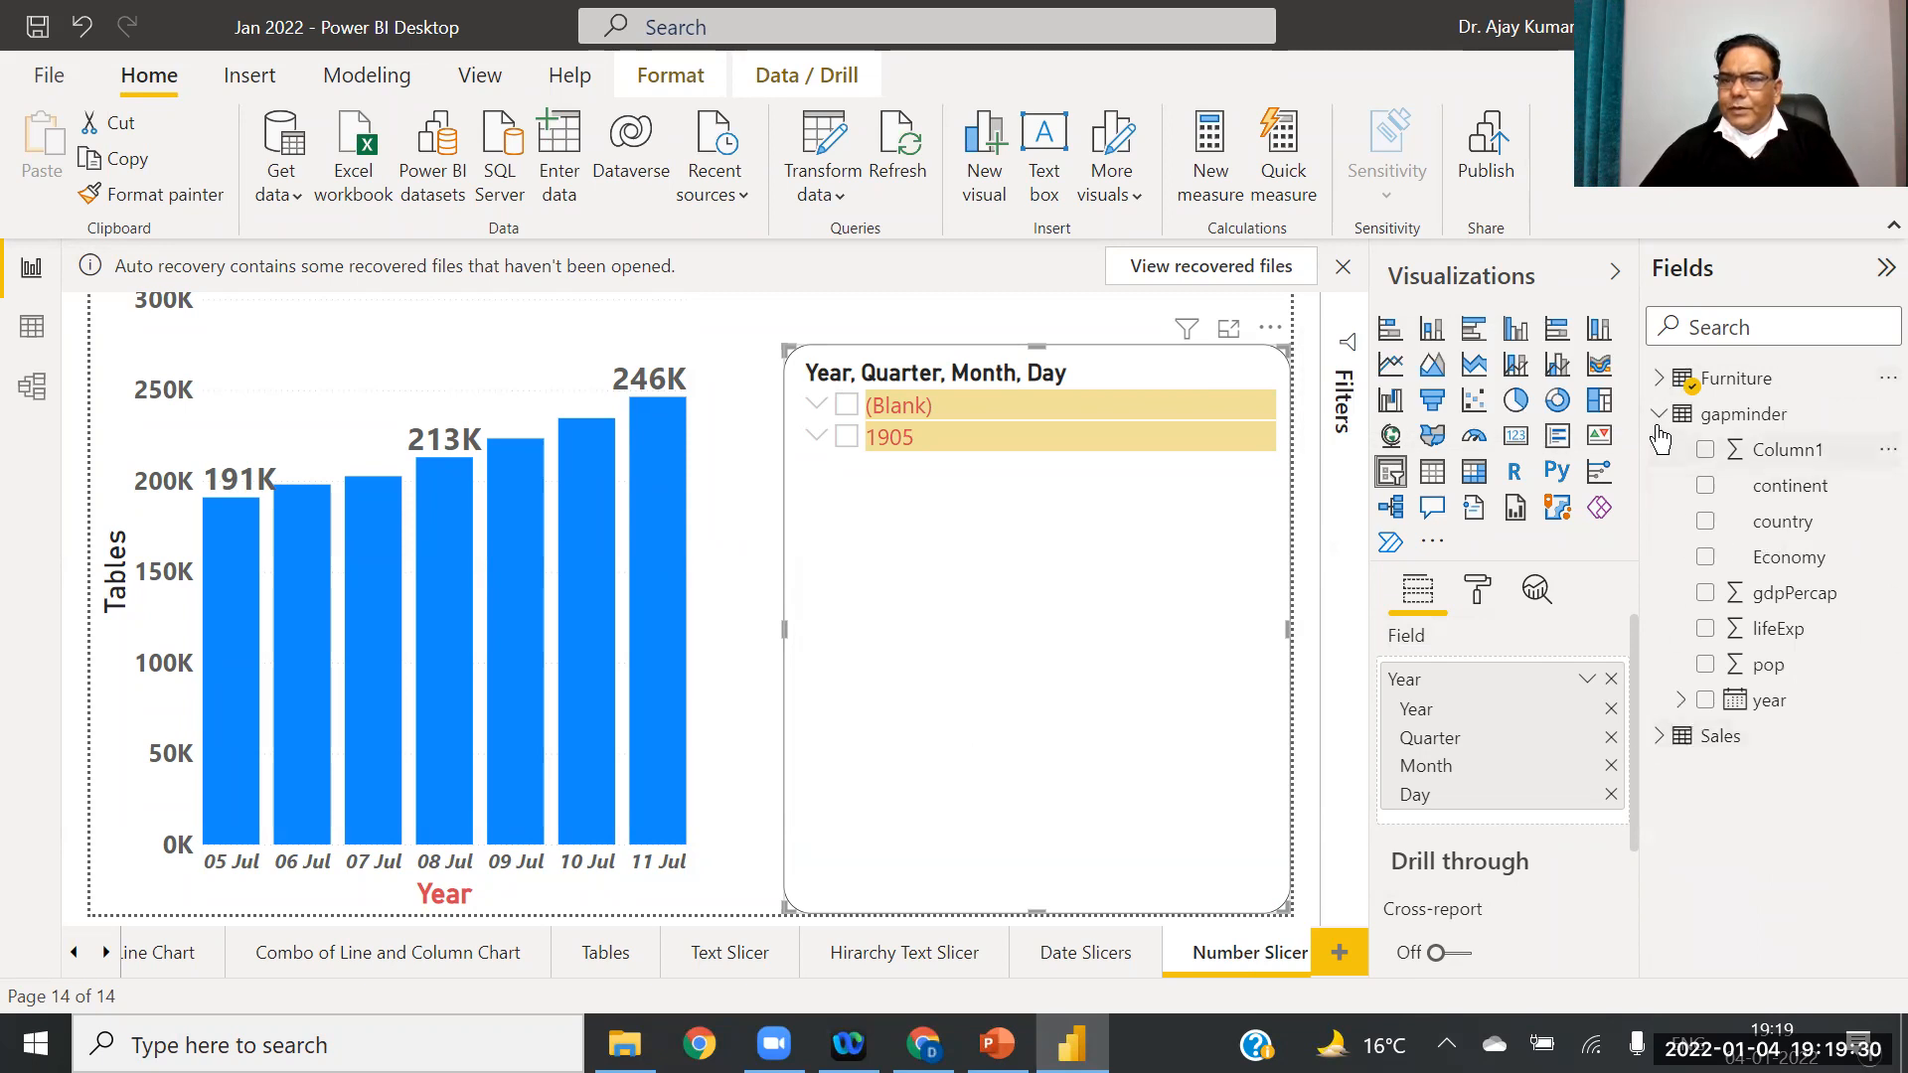
click(1658, 416)
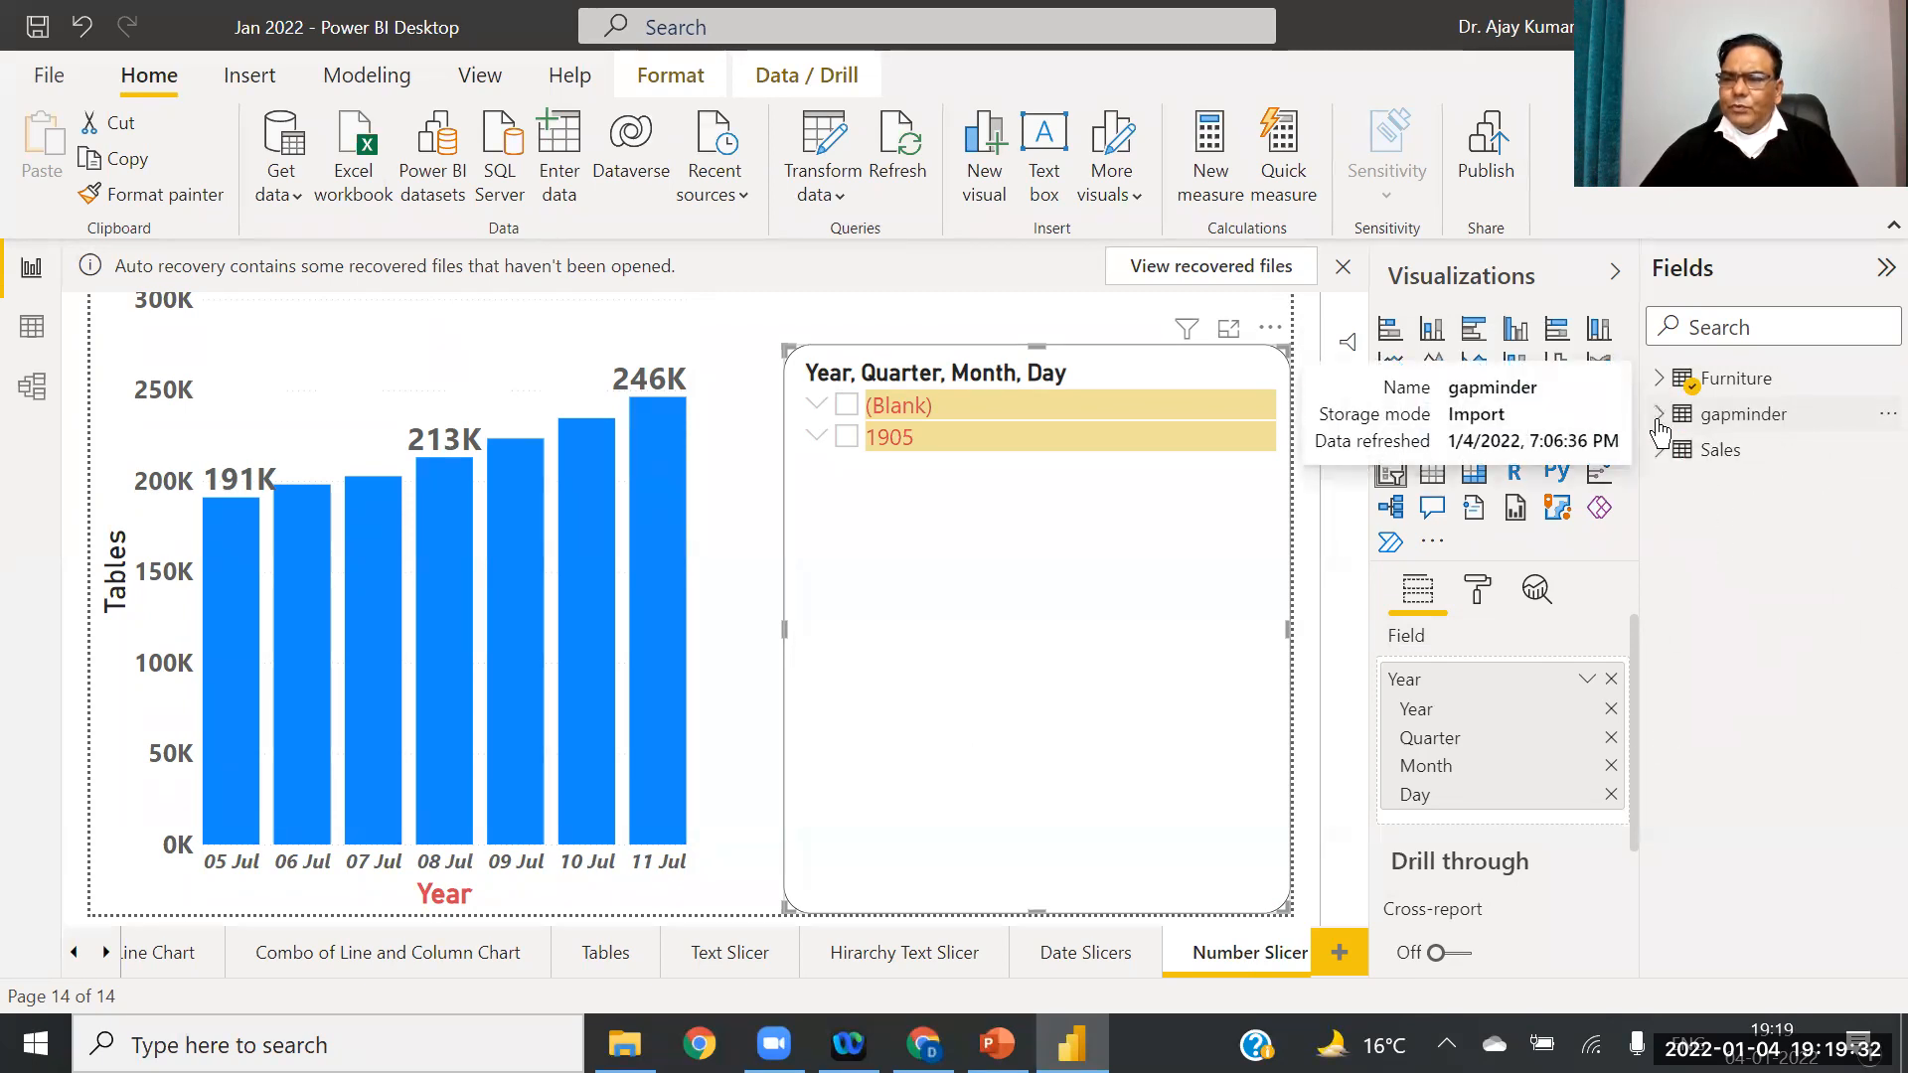
click(1657, 450)
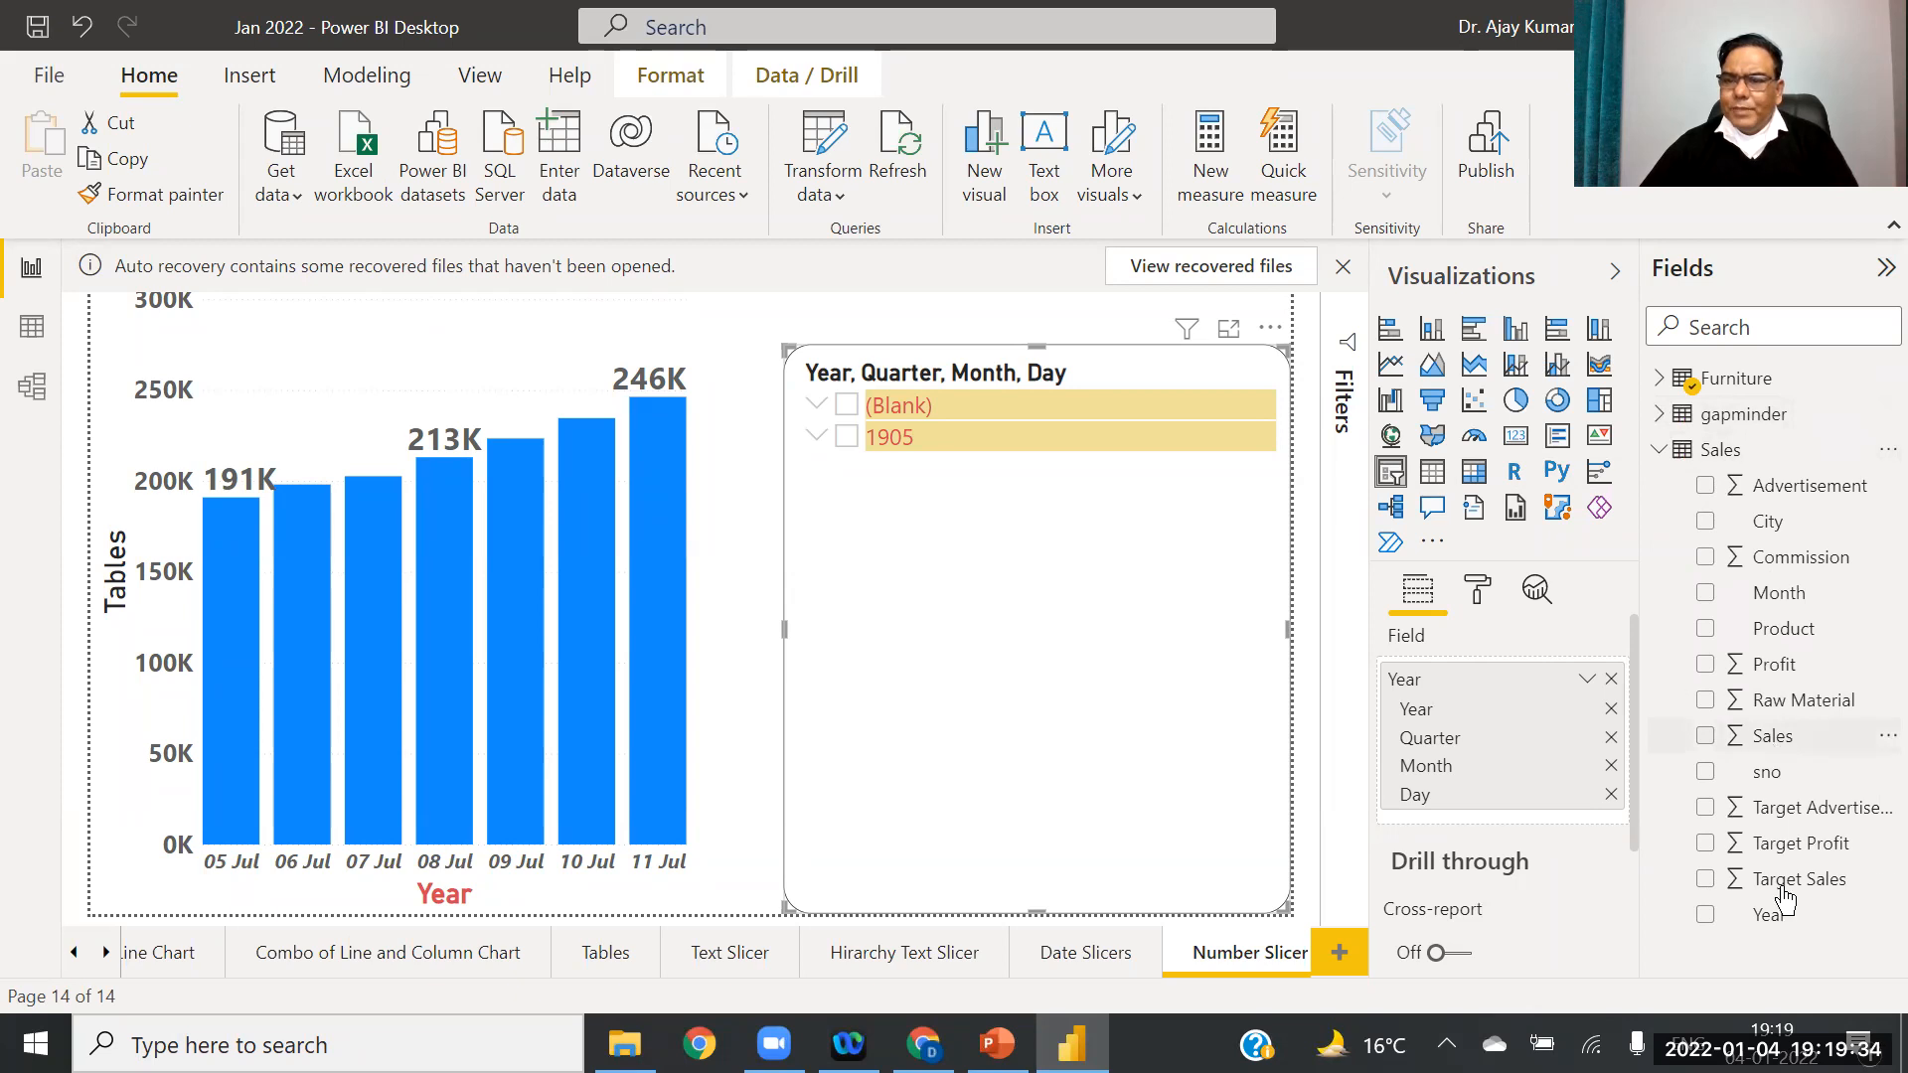
click(326, 581)
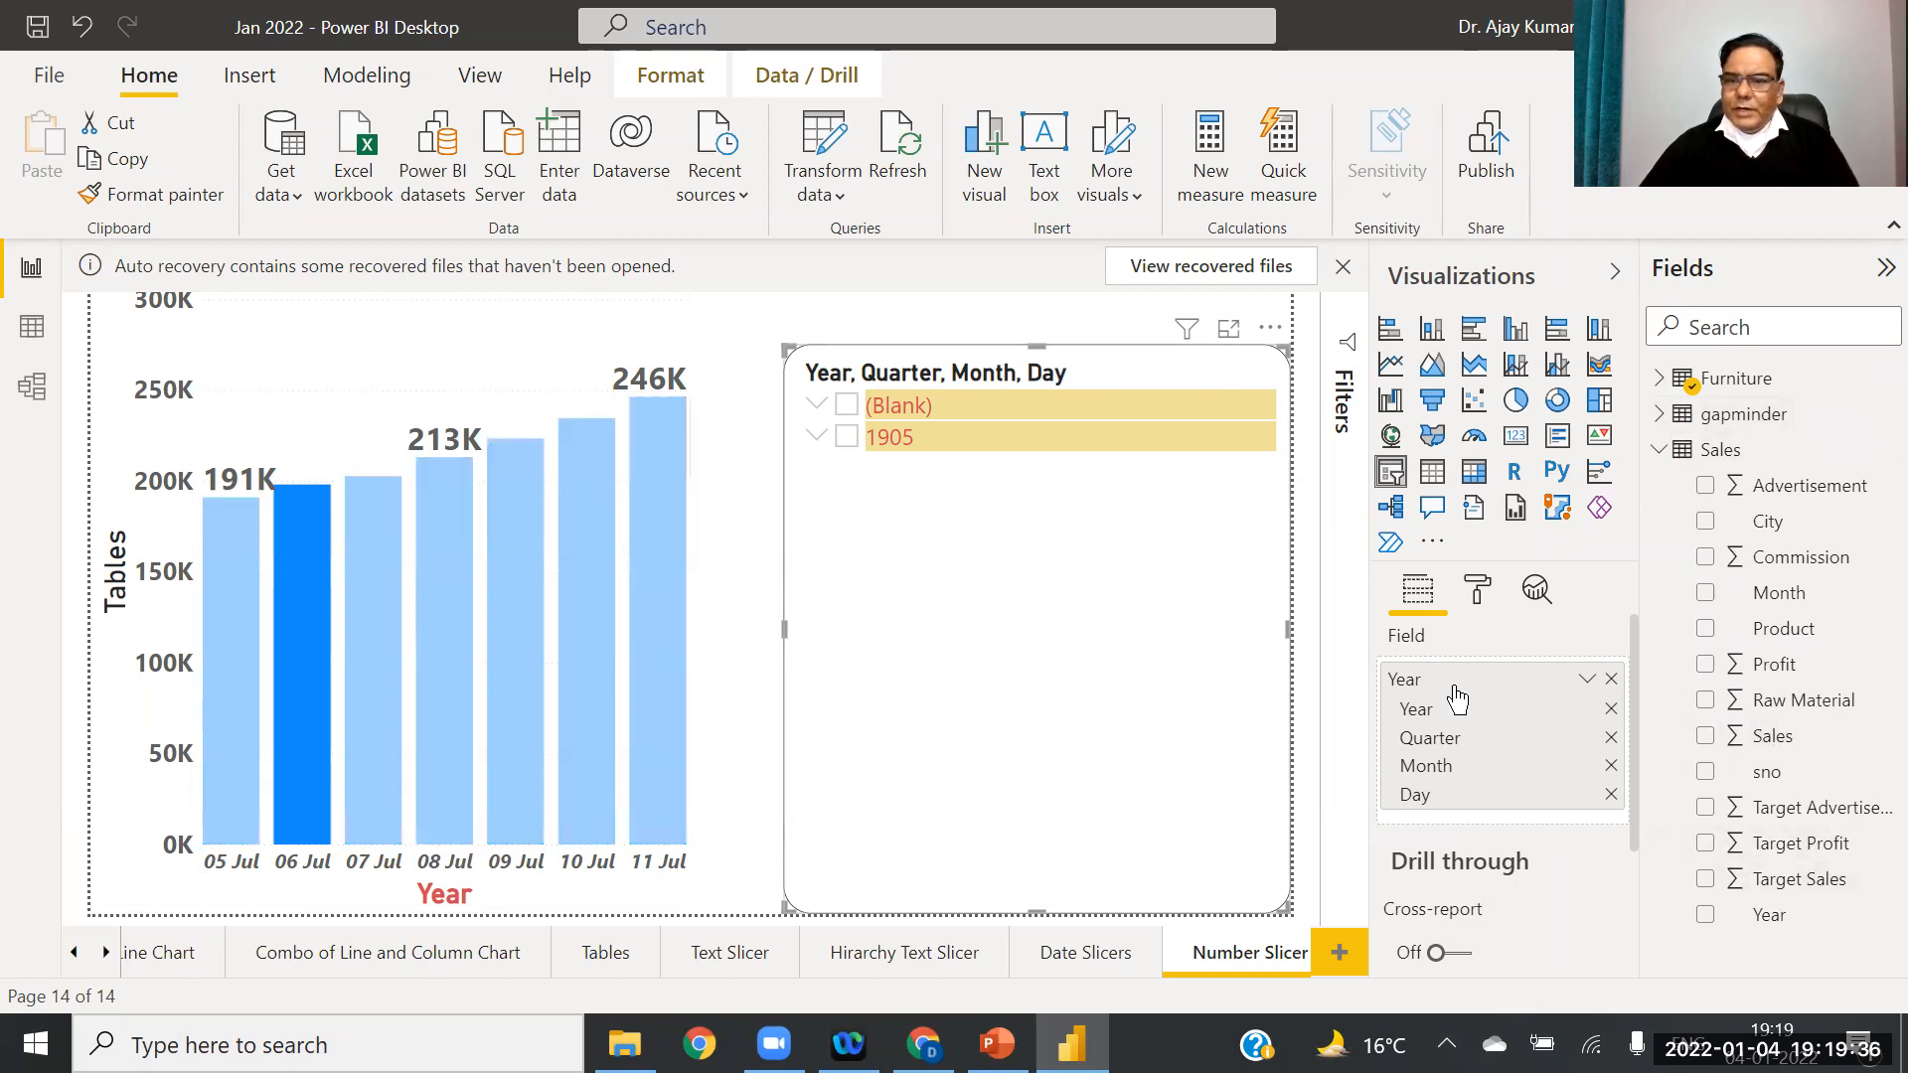
click(1611, 678)
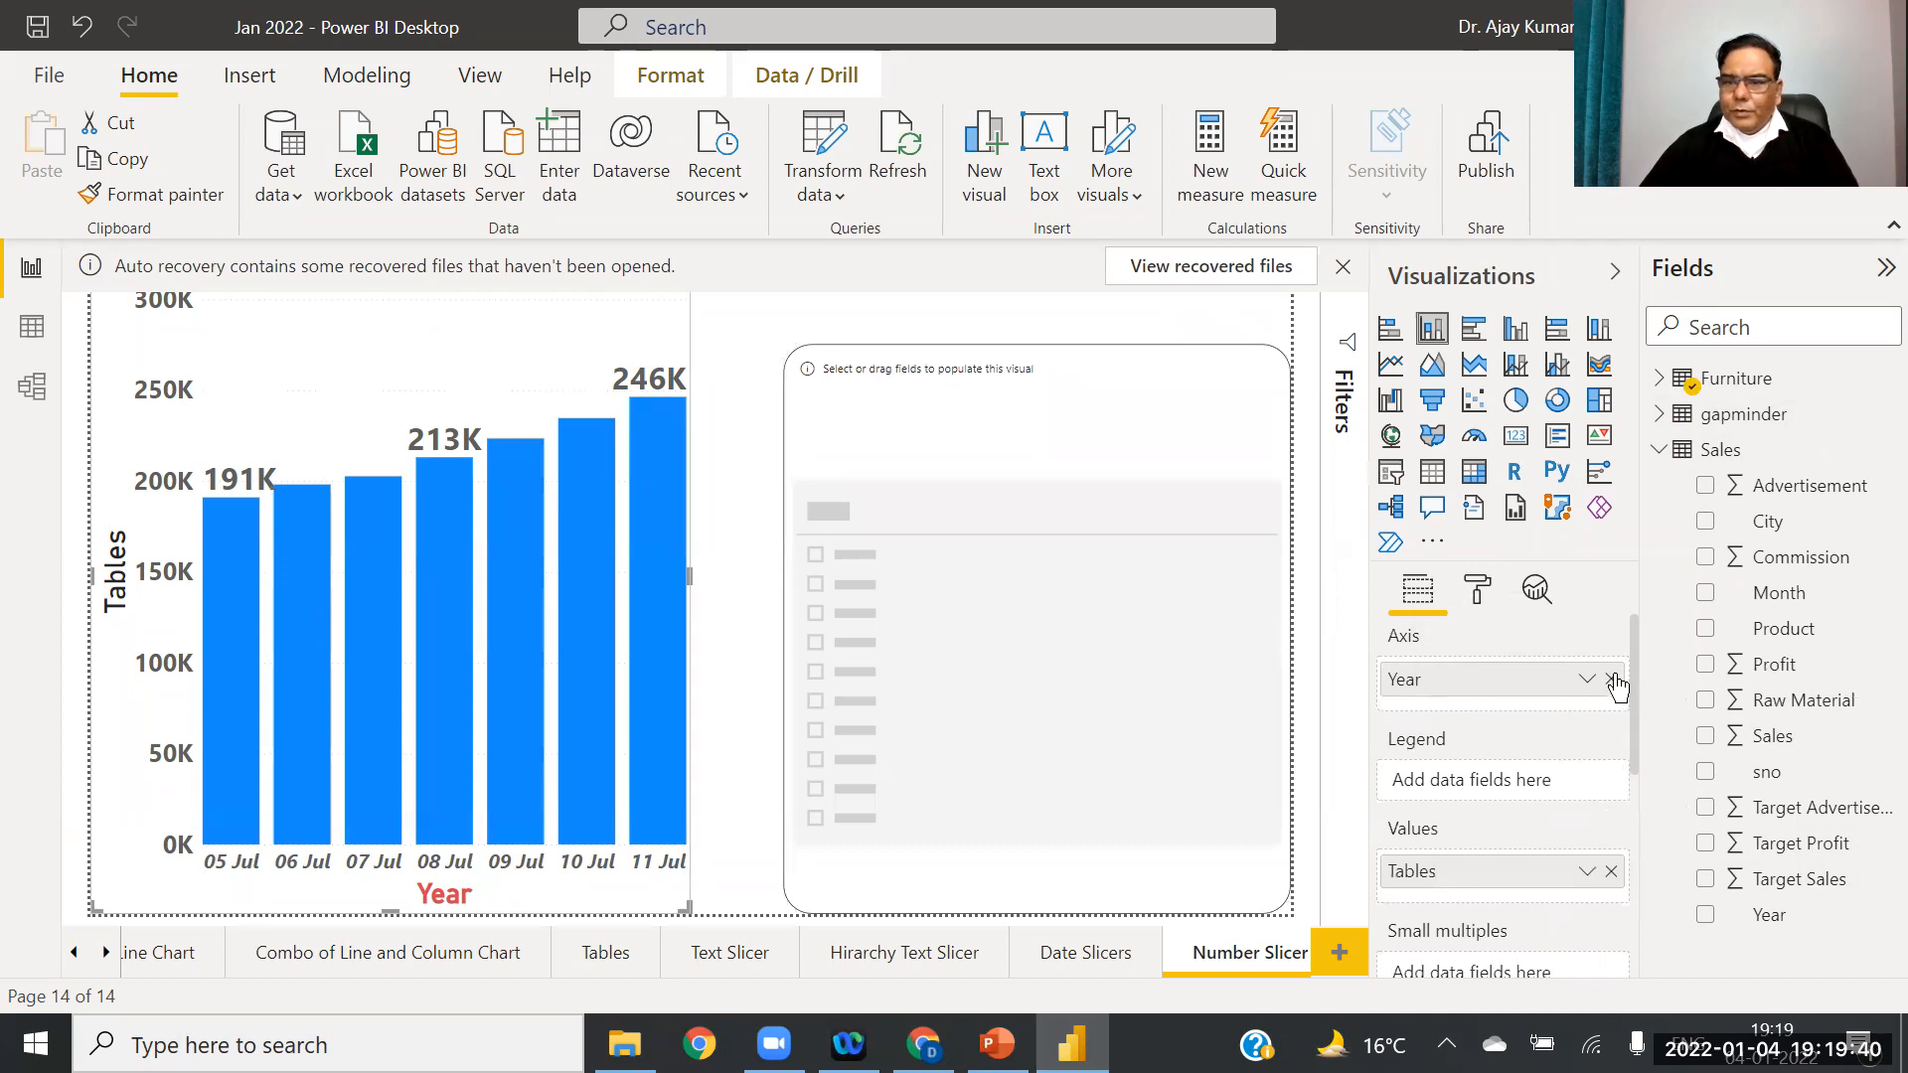
click(1611, 679)
click(1611, 857)
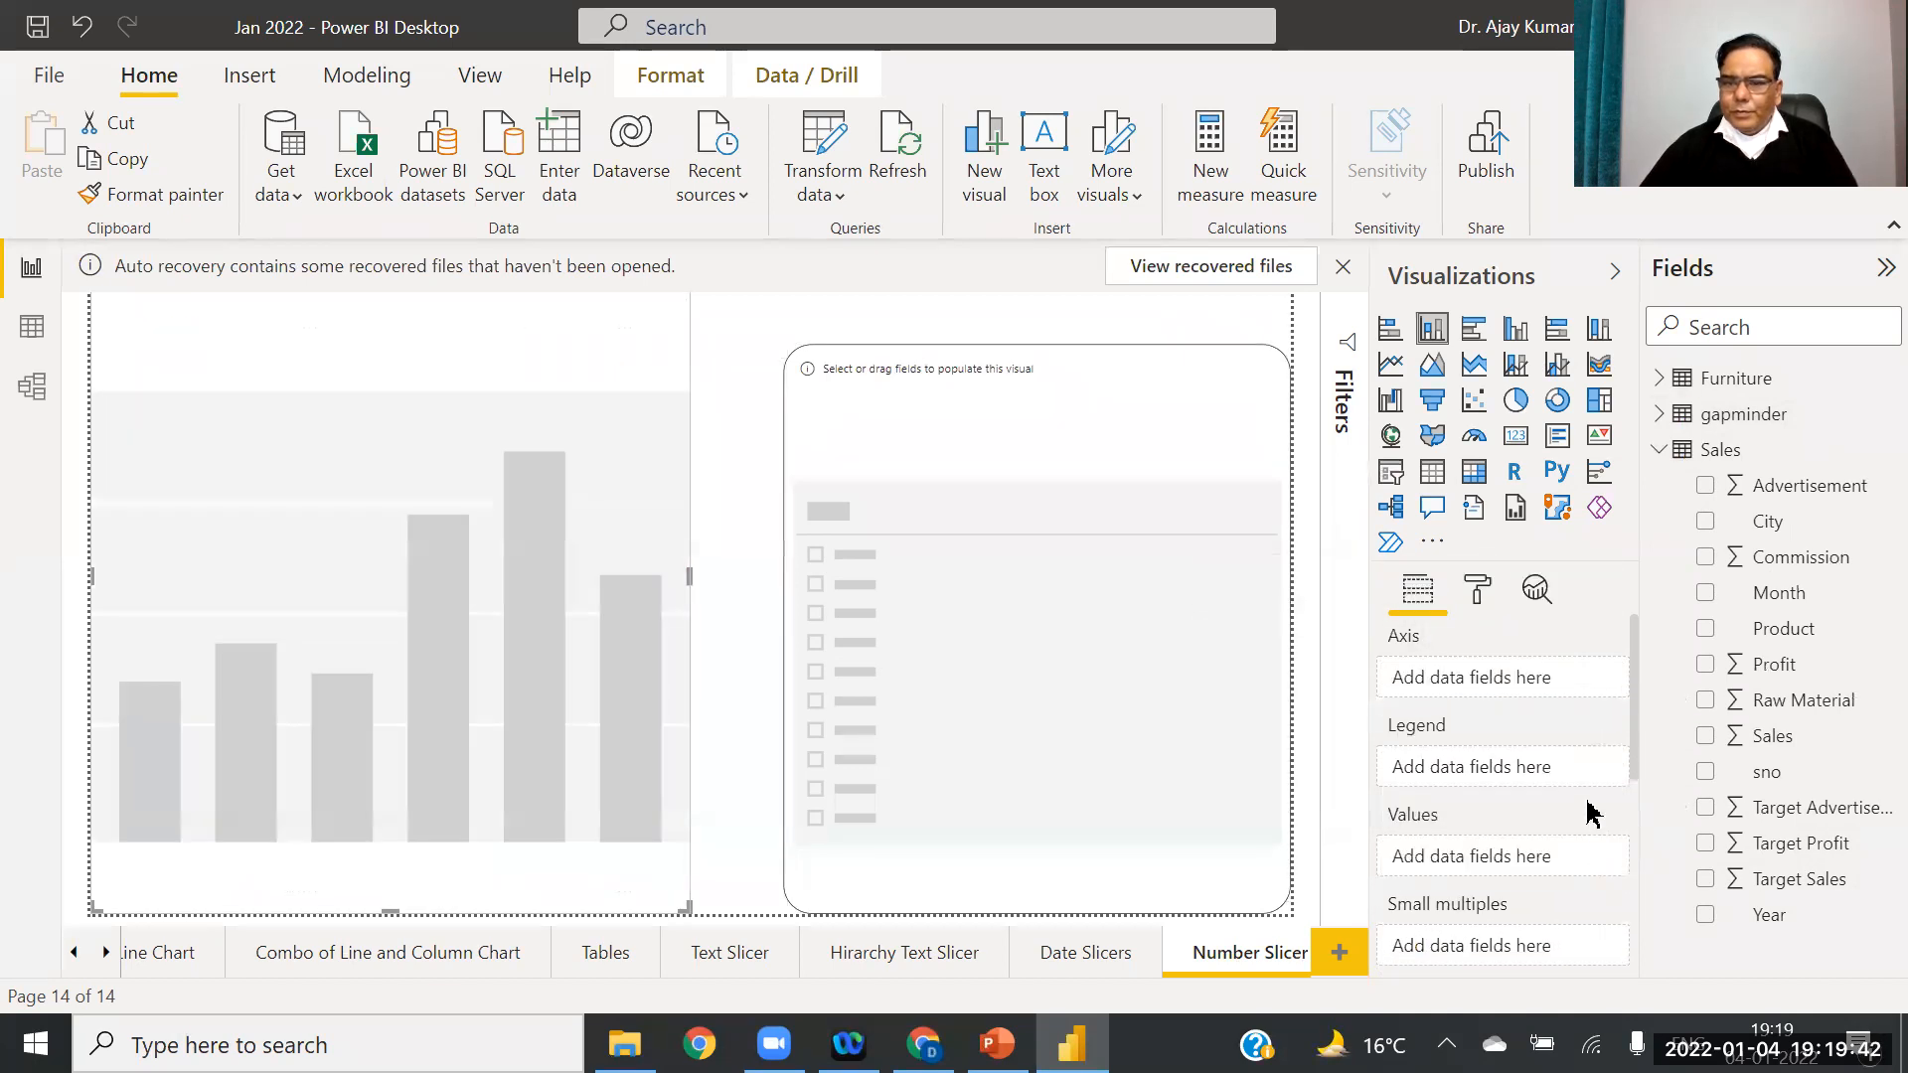
Step: Build the column chart as Profit by Product from the Sales table
click(1818, 853)
drag(1809, 666, 1581, 834)
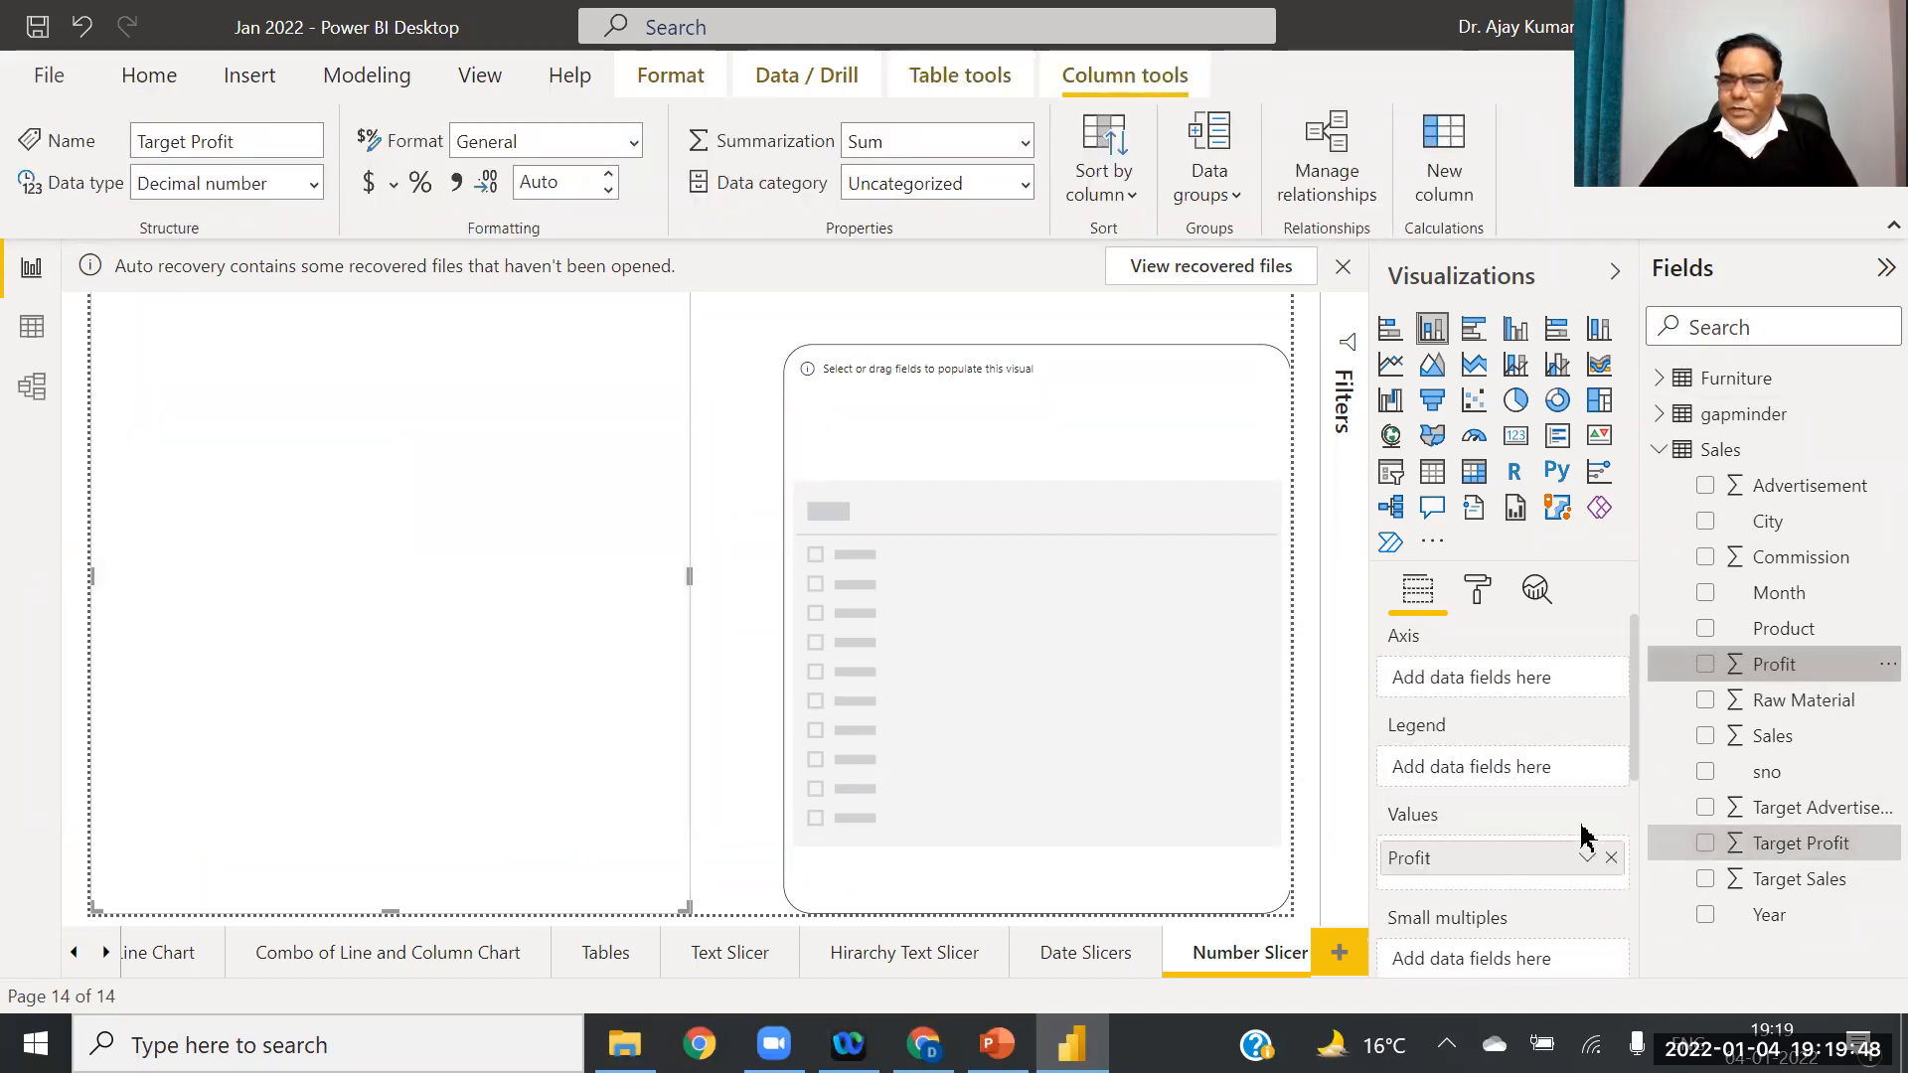
drag(1801, 644, 1520, 682)
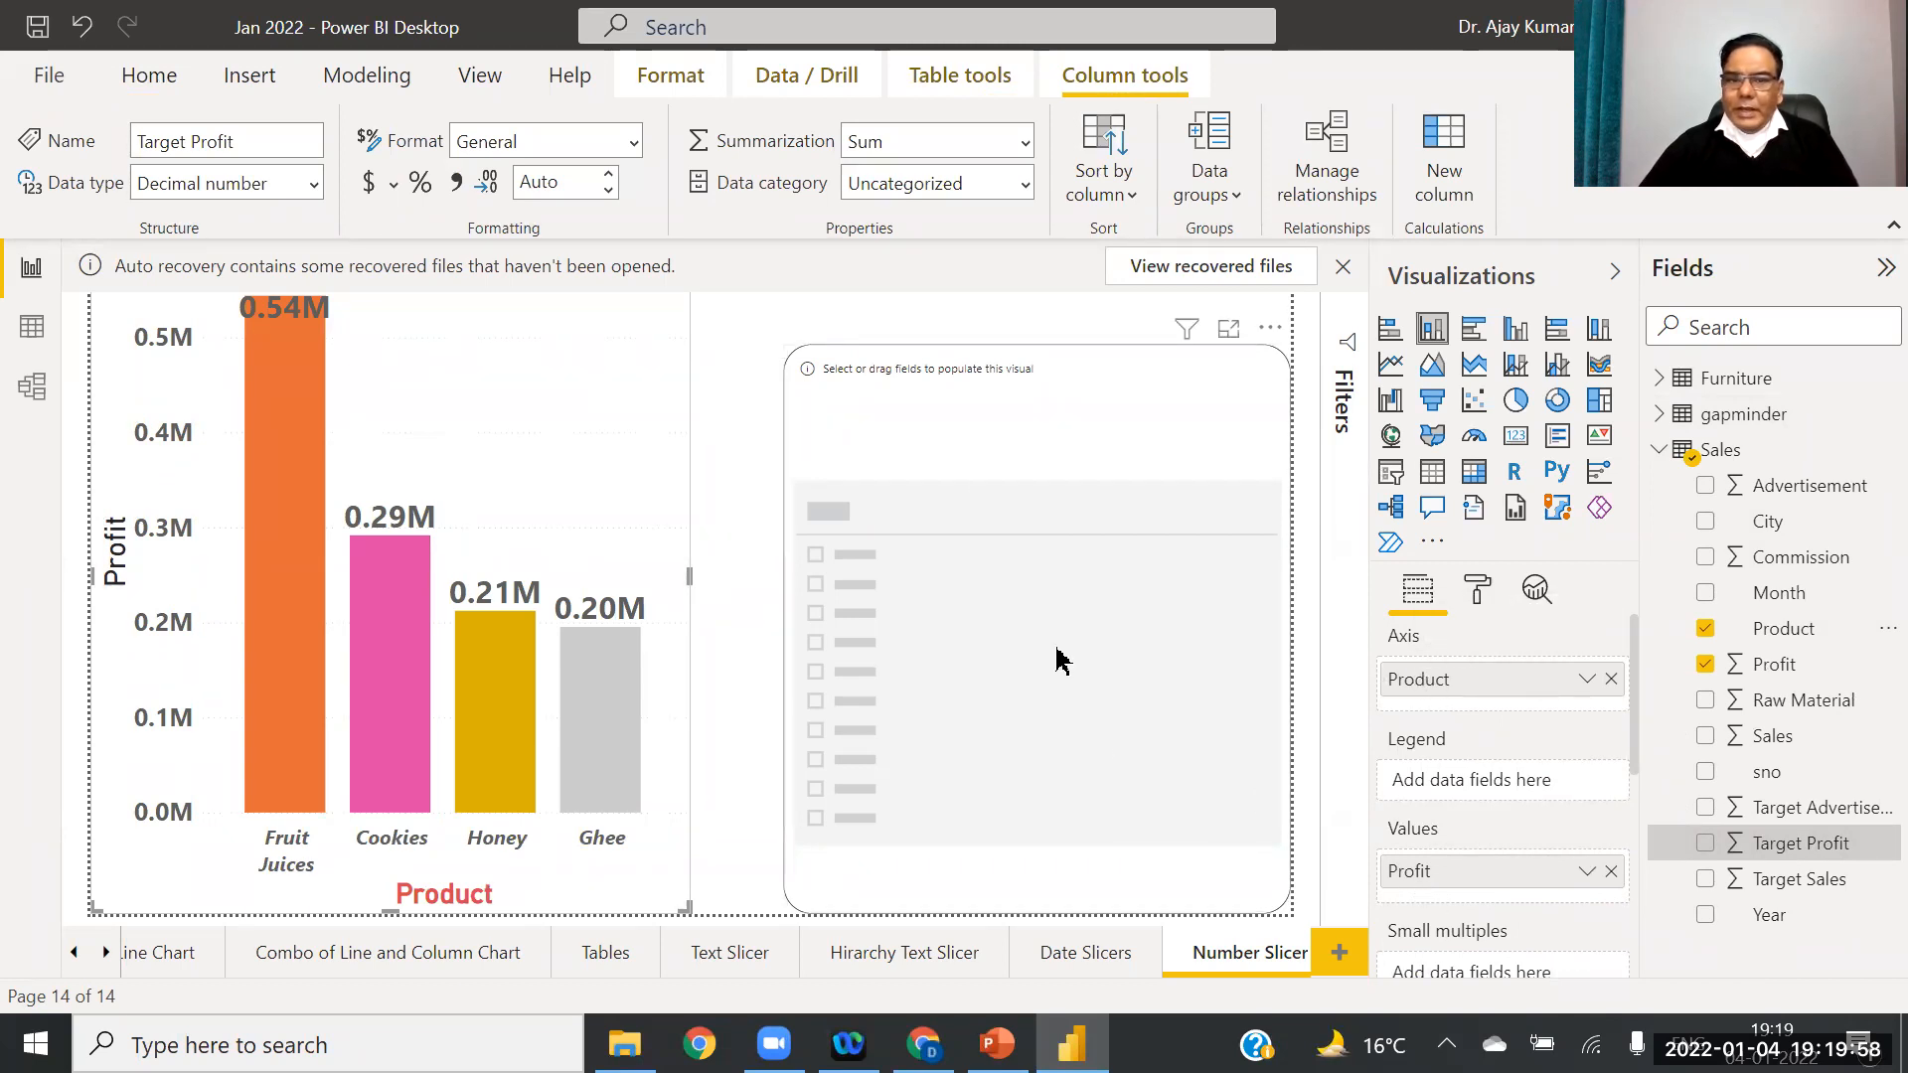
click(960, 436)
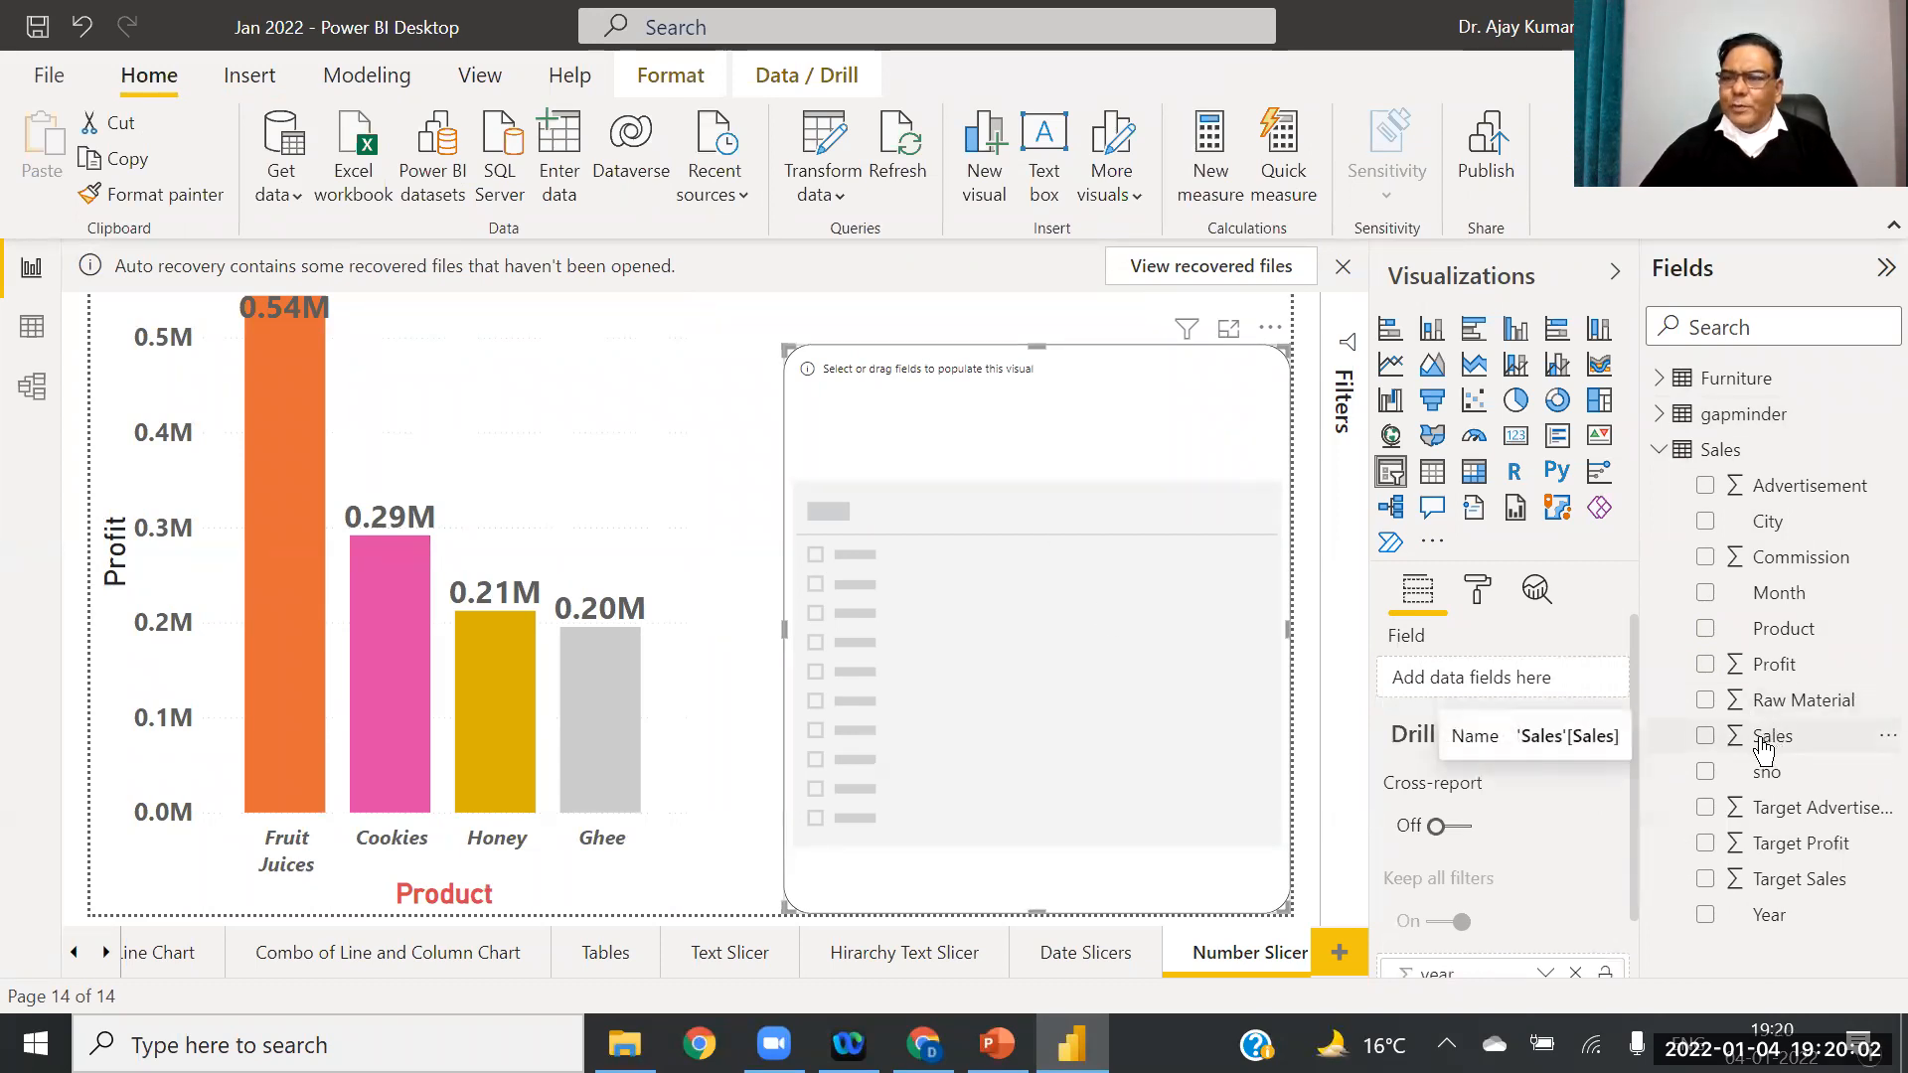
Step: Replace the Sales list slicer with a new slicer holding the Sales field
drag(1765, 749, 937, 470)
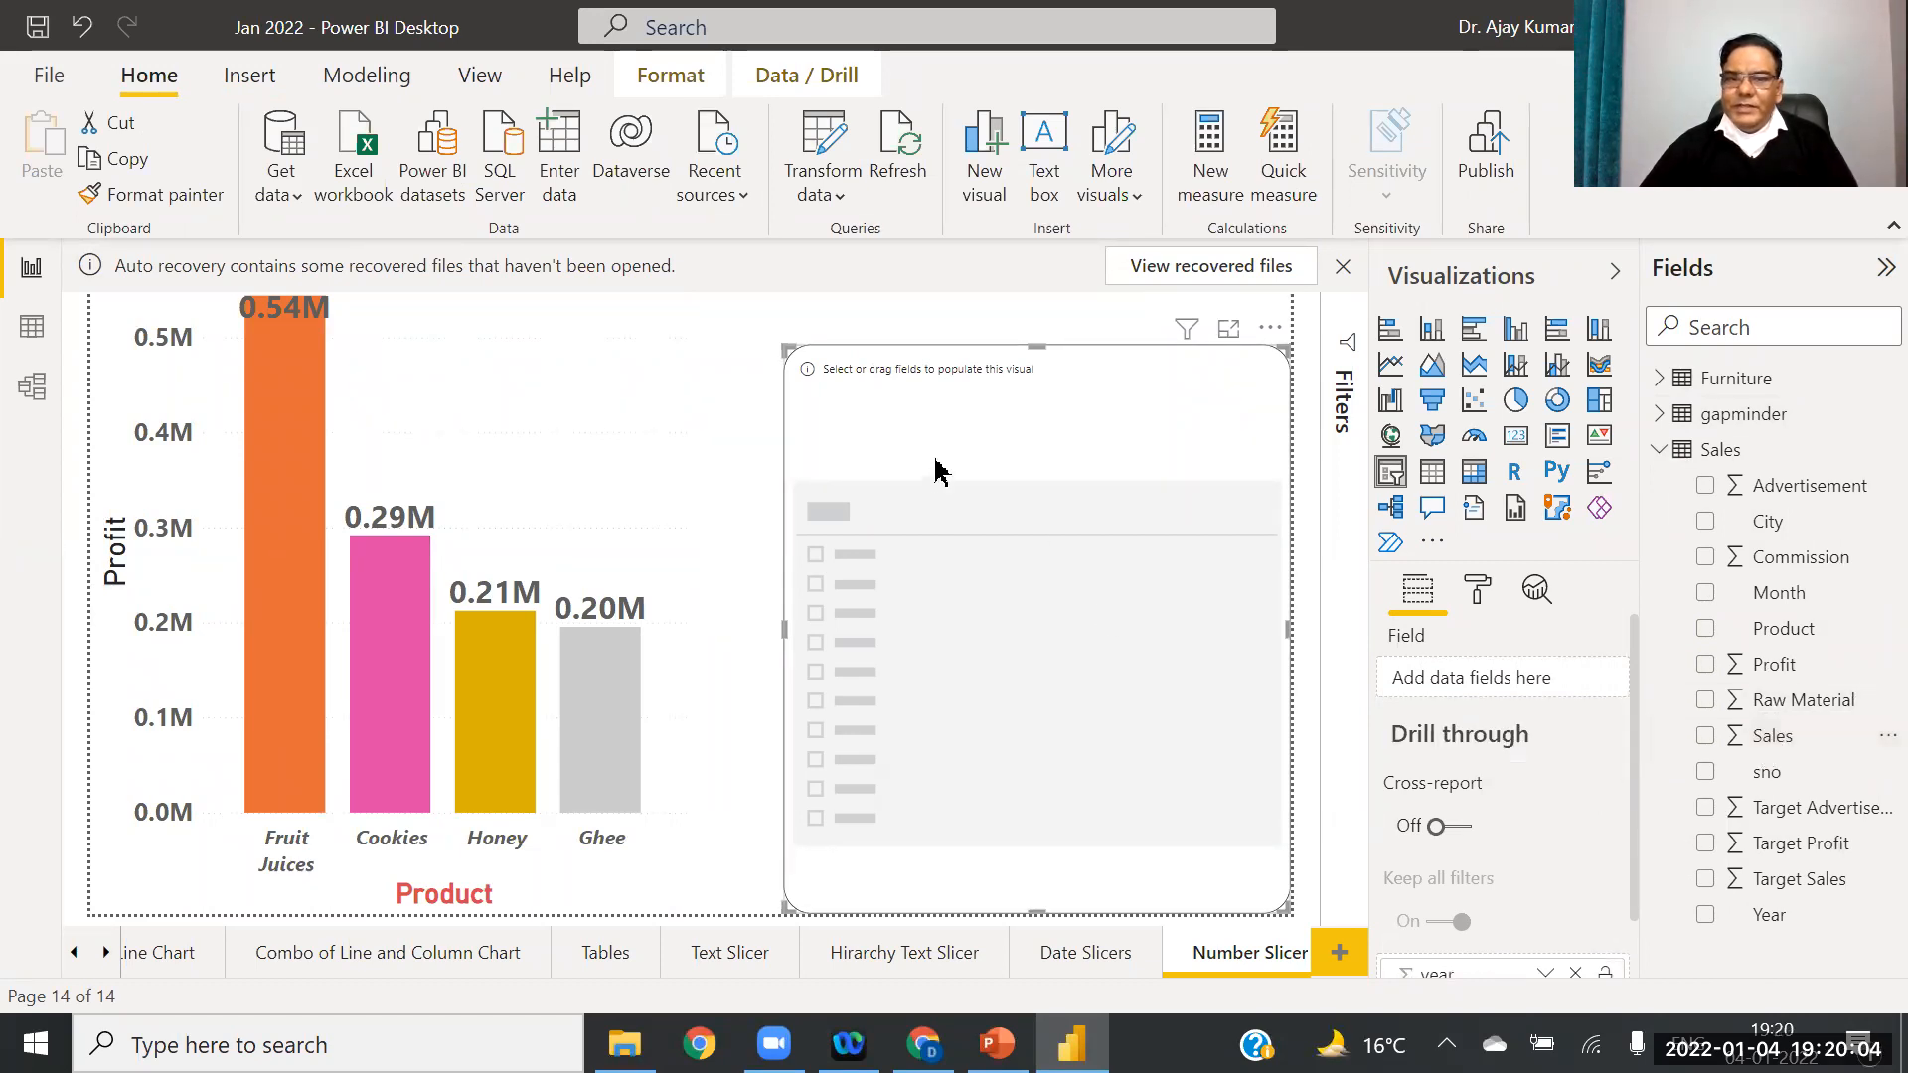
drag(1769, 744, 1487, 680)
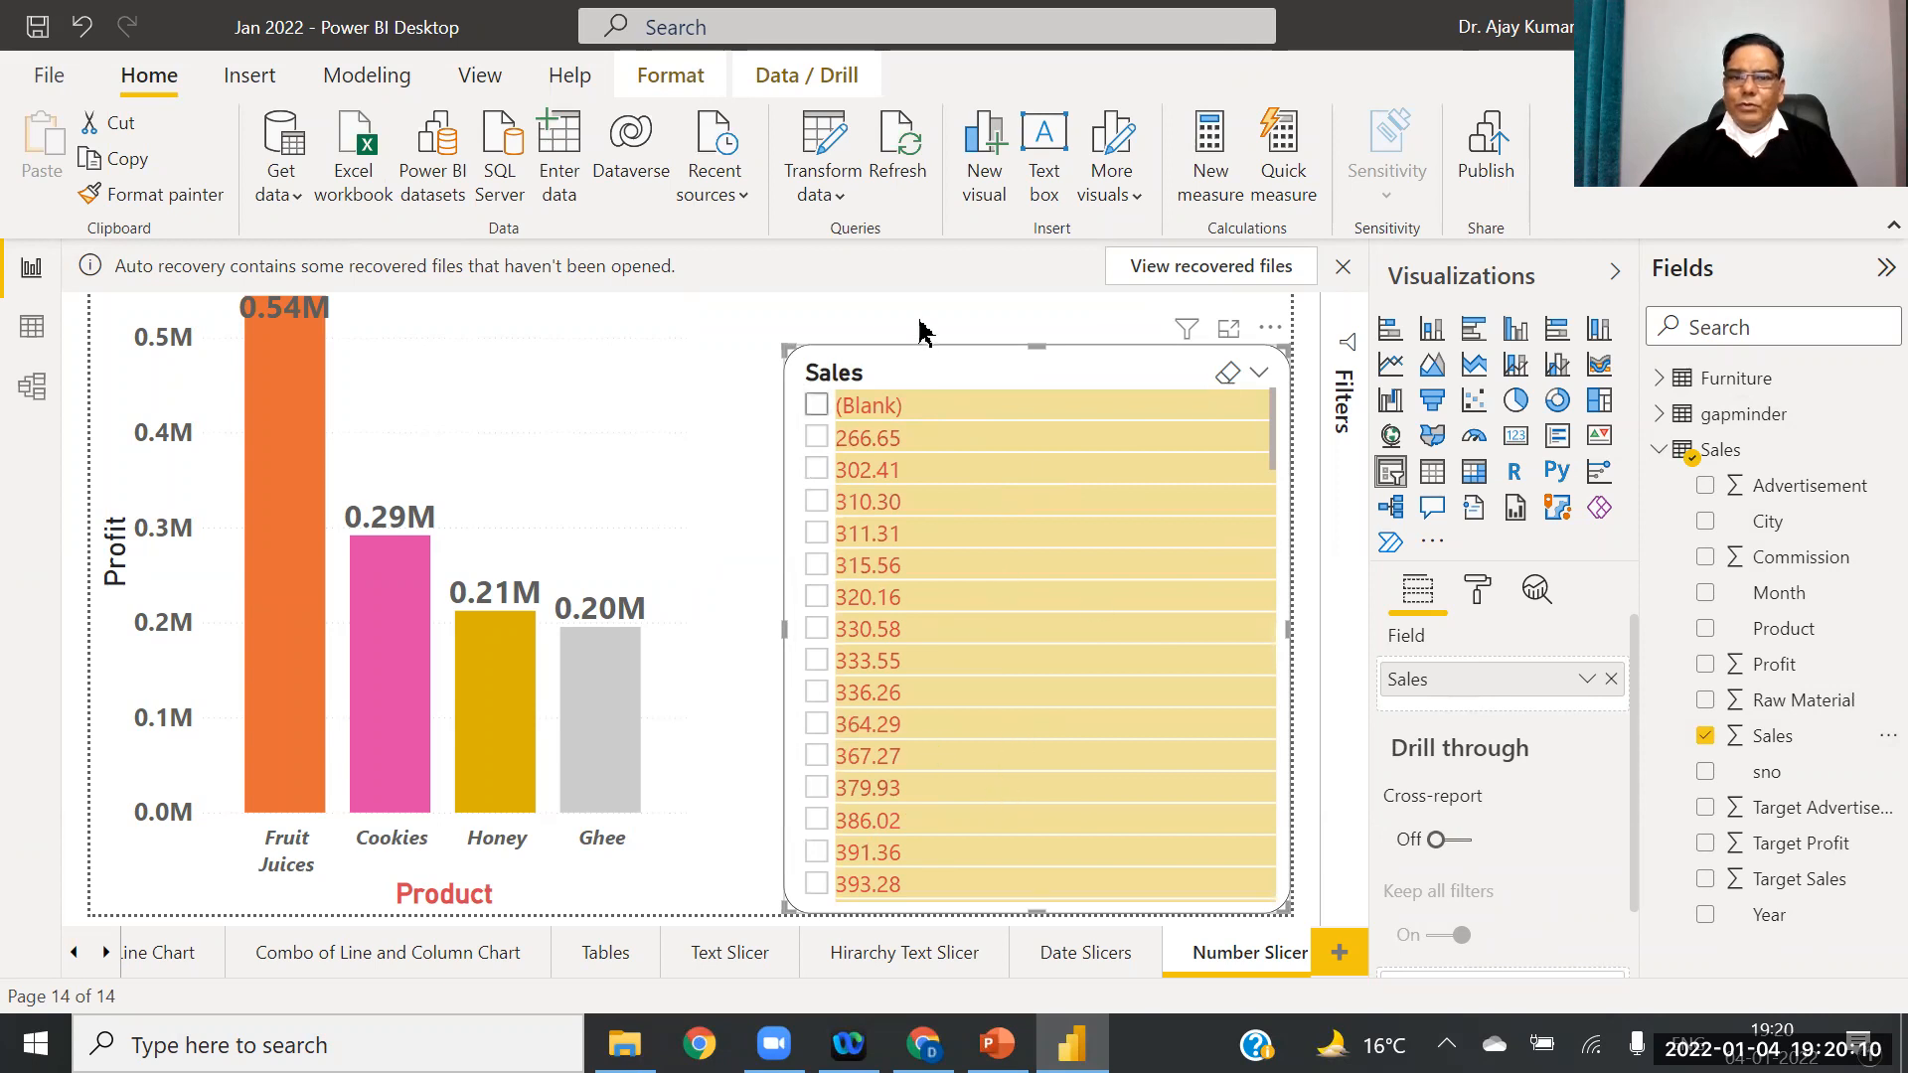
key(Delete)
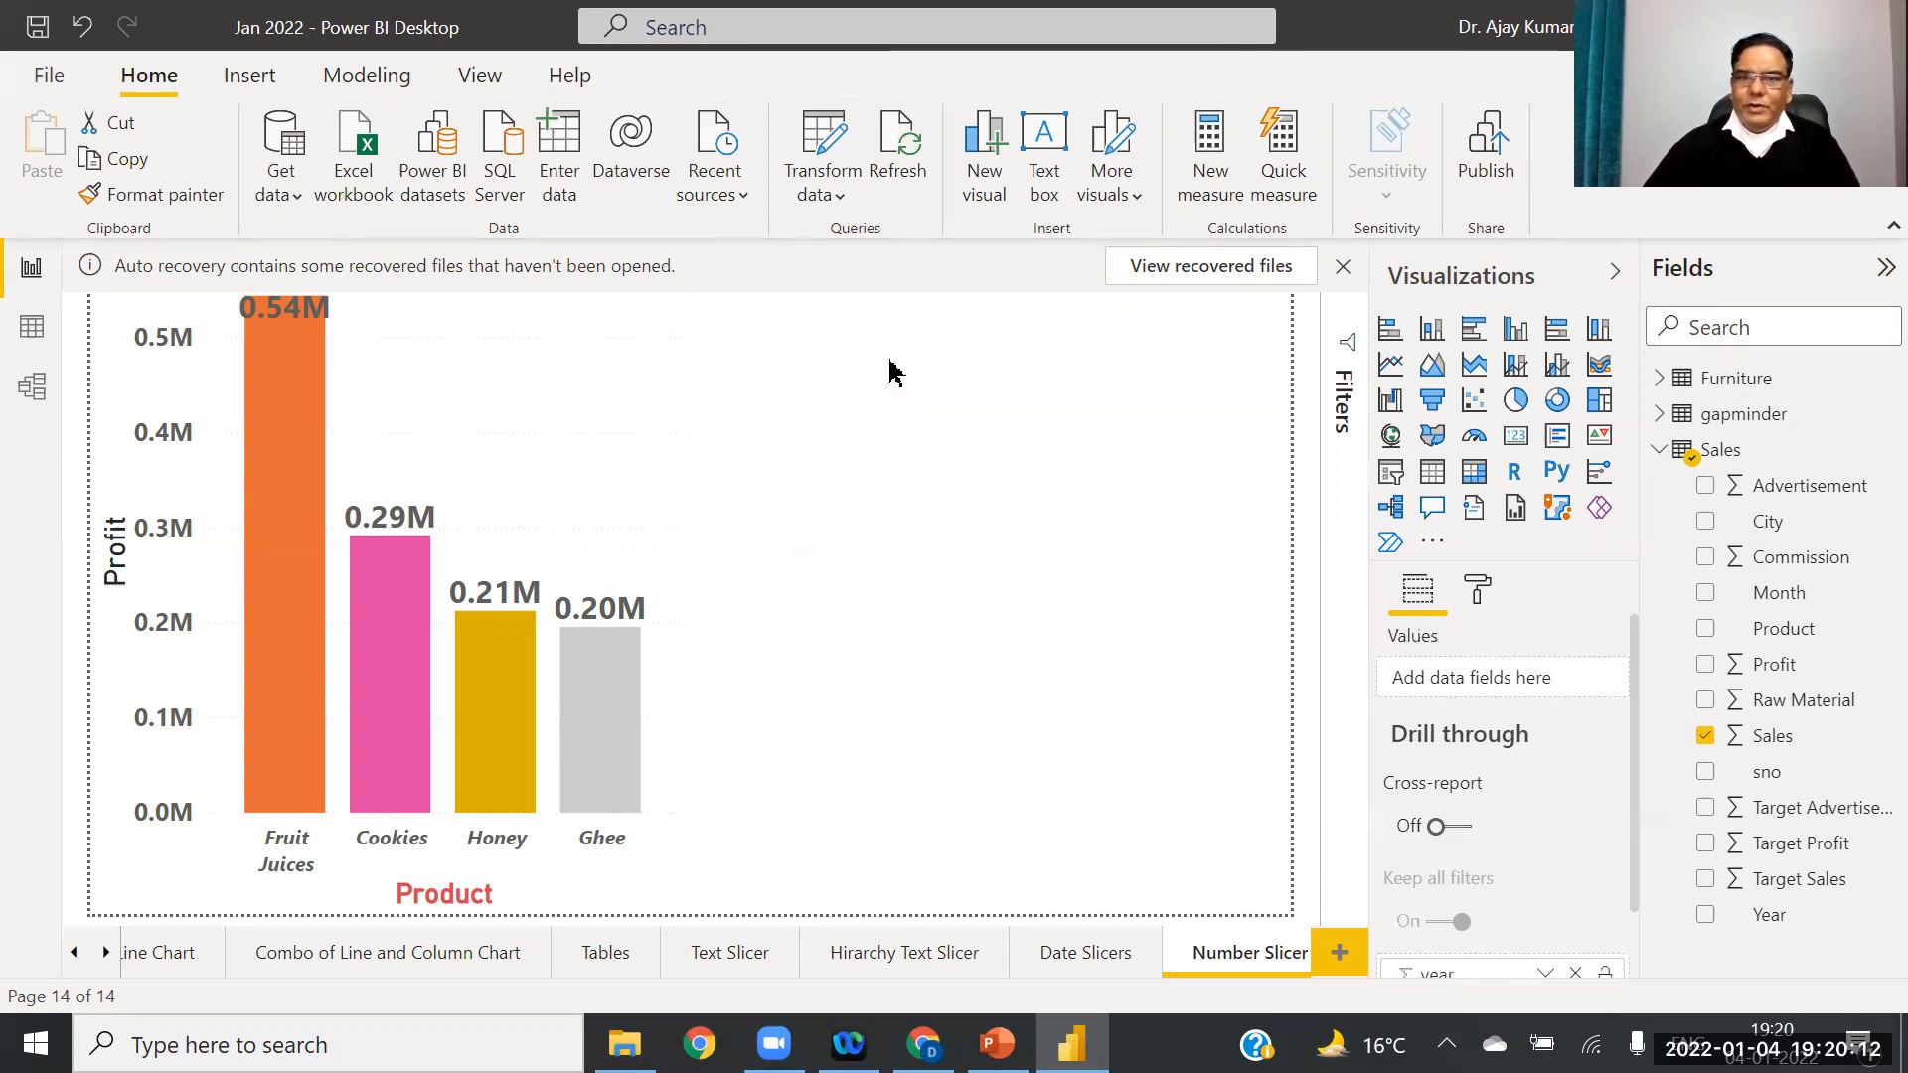
click(1392, 473)
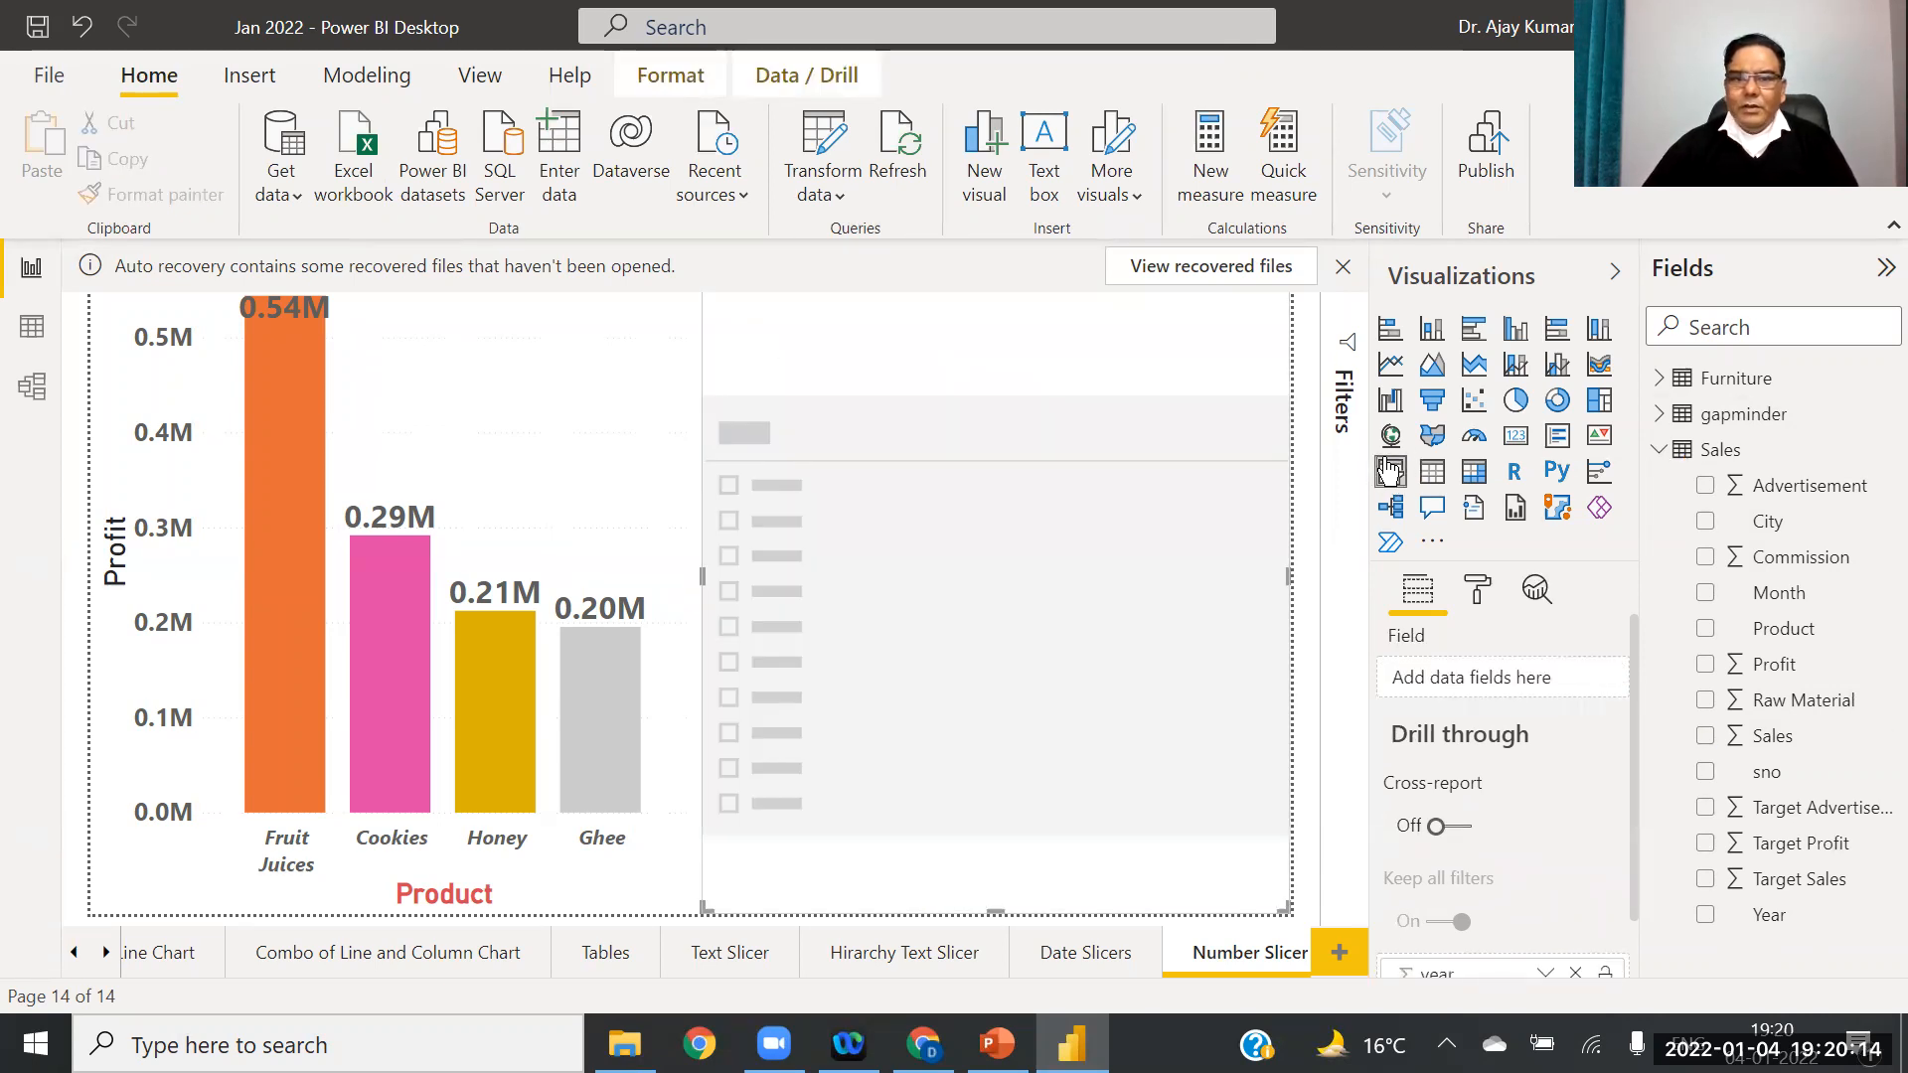
drag(1741, 738, 1481, 680)
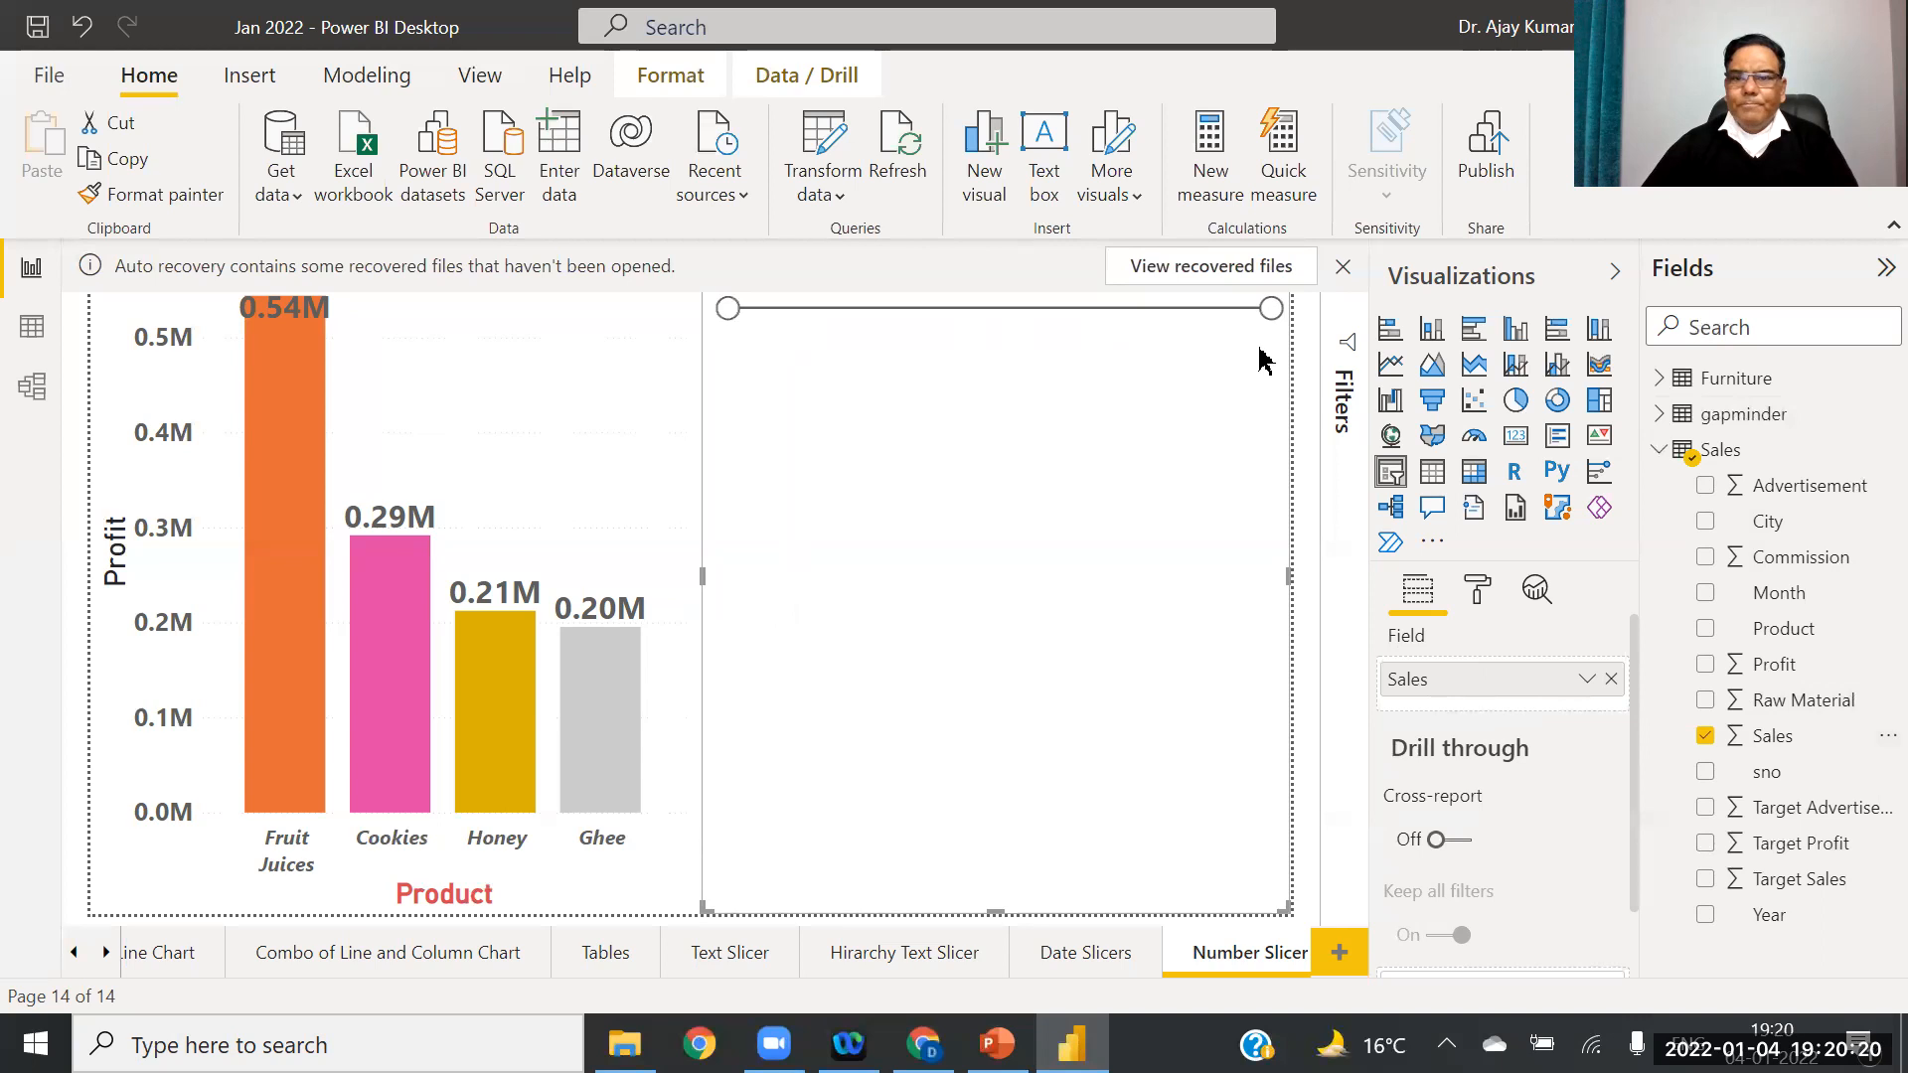
Step: Lower the Sales range's upper limit, resize and move the slicer, keeping the Between style
drag(1271, 309, 1051, 311)
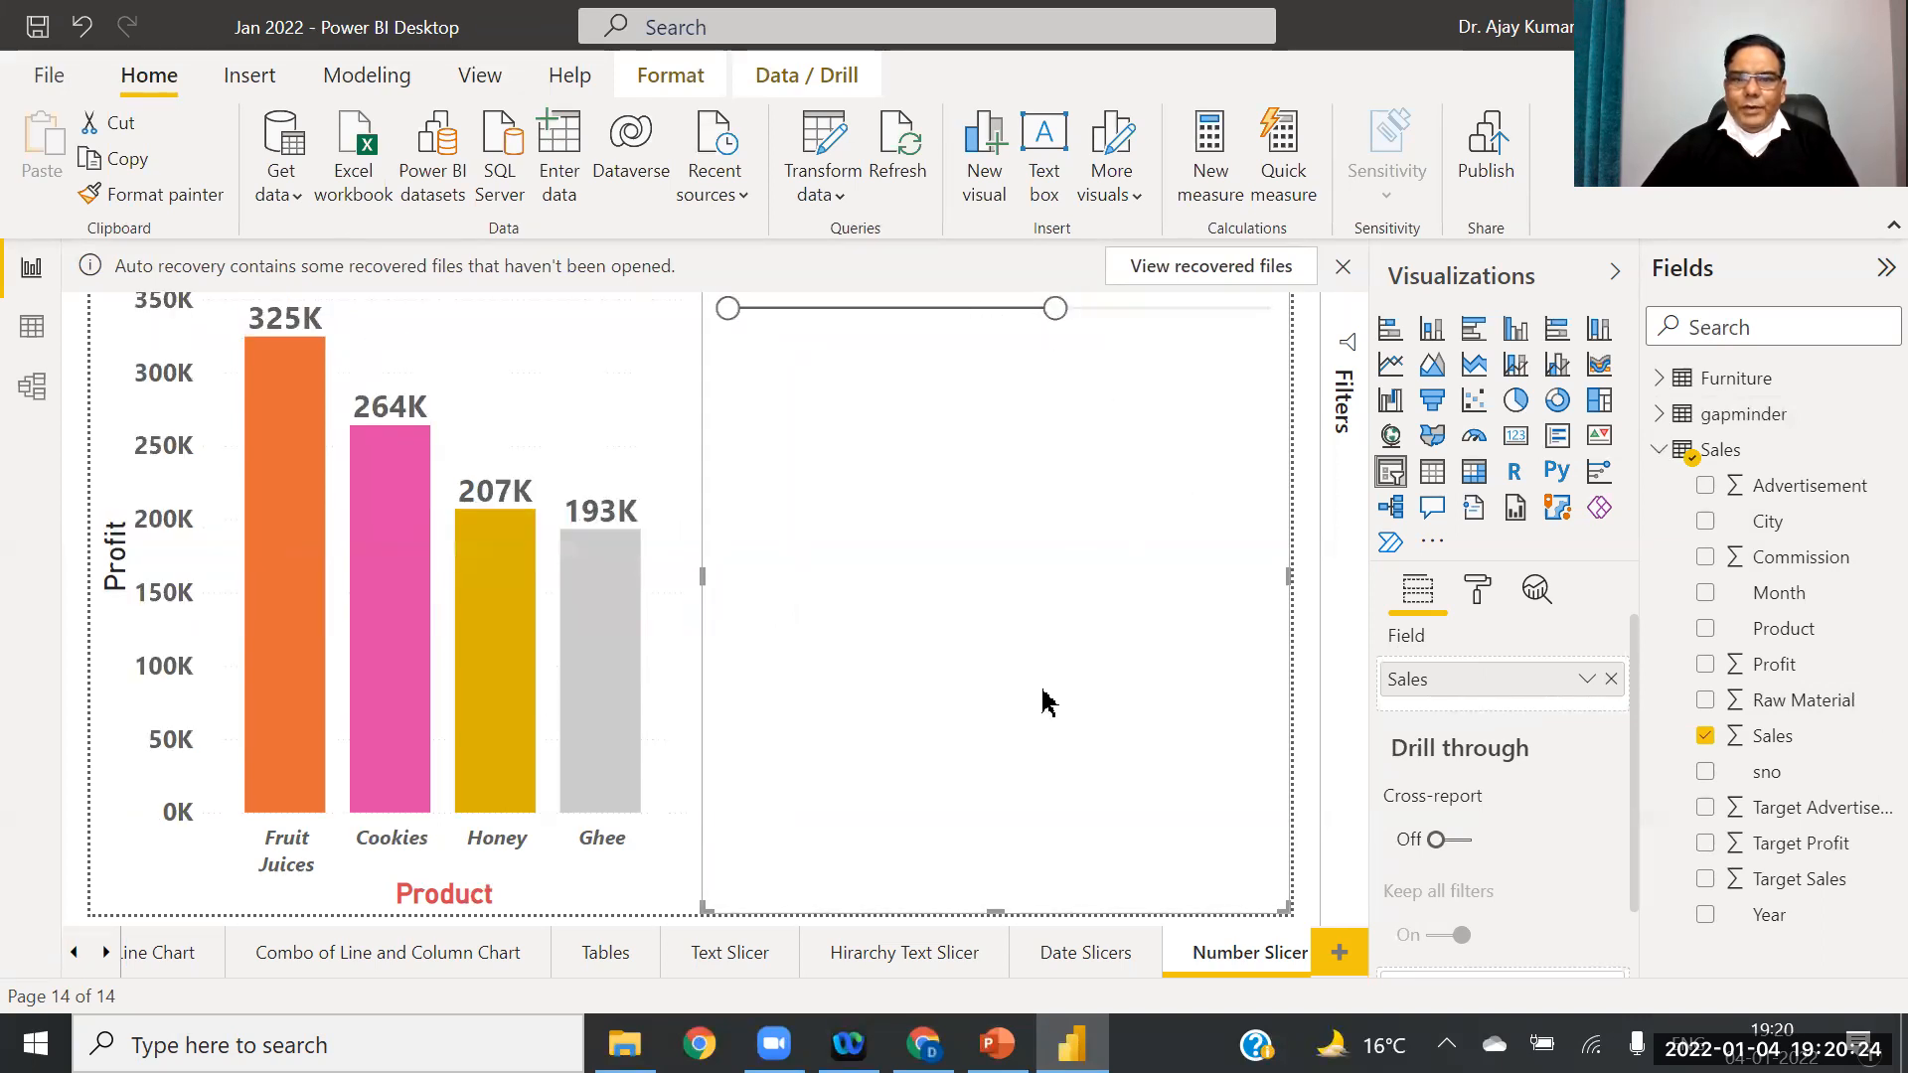
drag(985, 908, 1008, 652)
drag(975, 518, 985, 693)
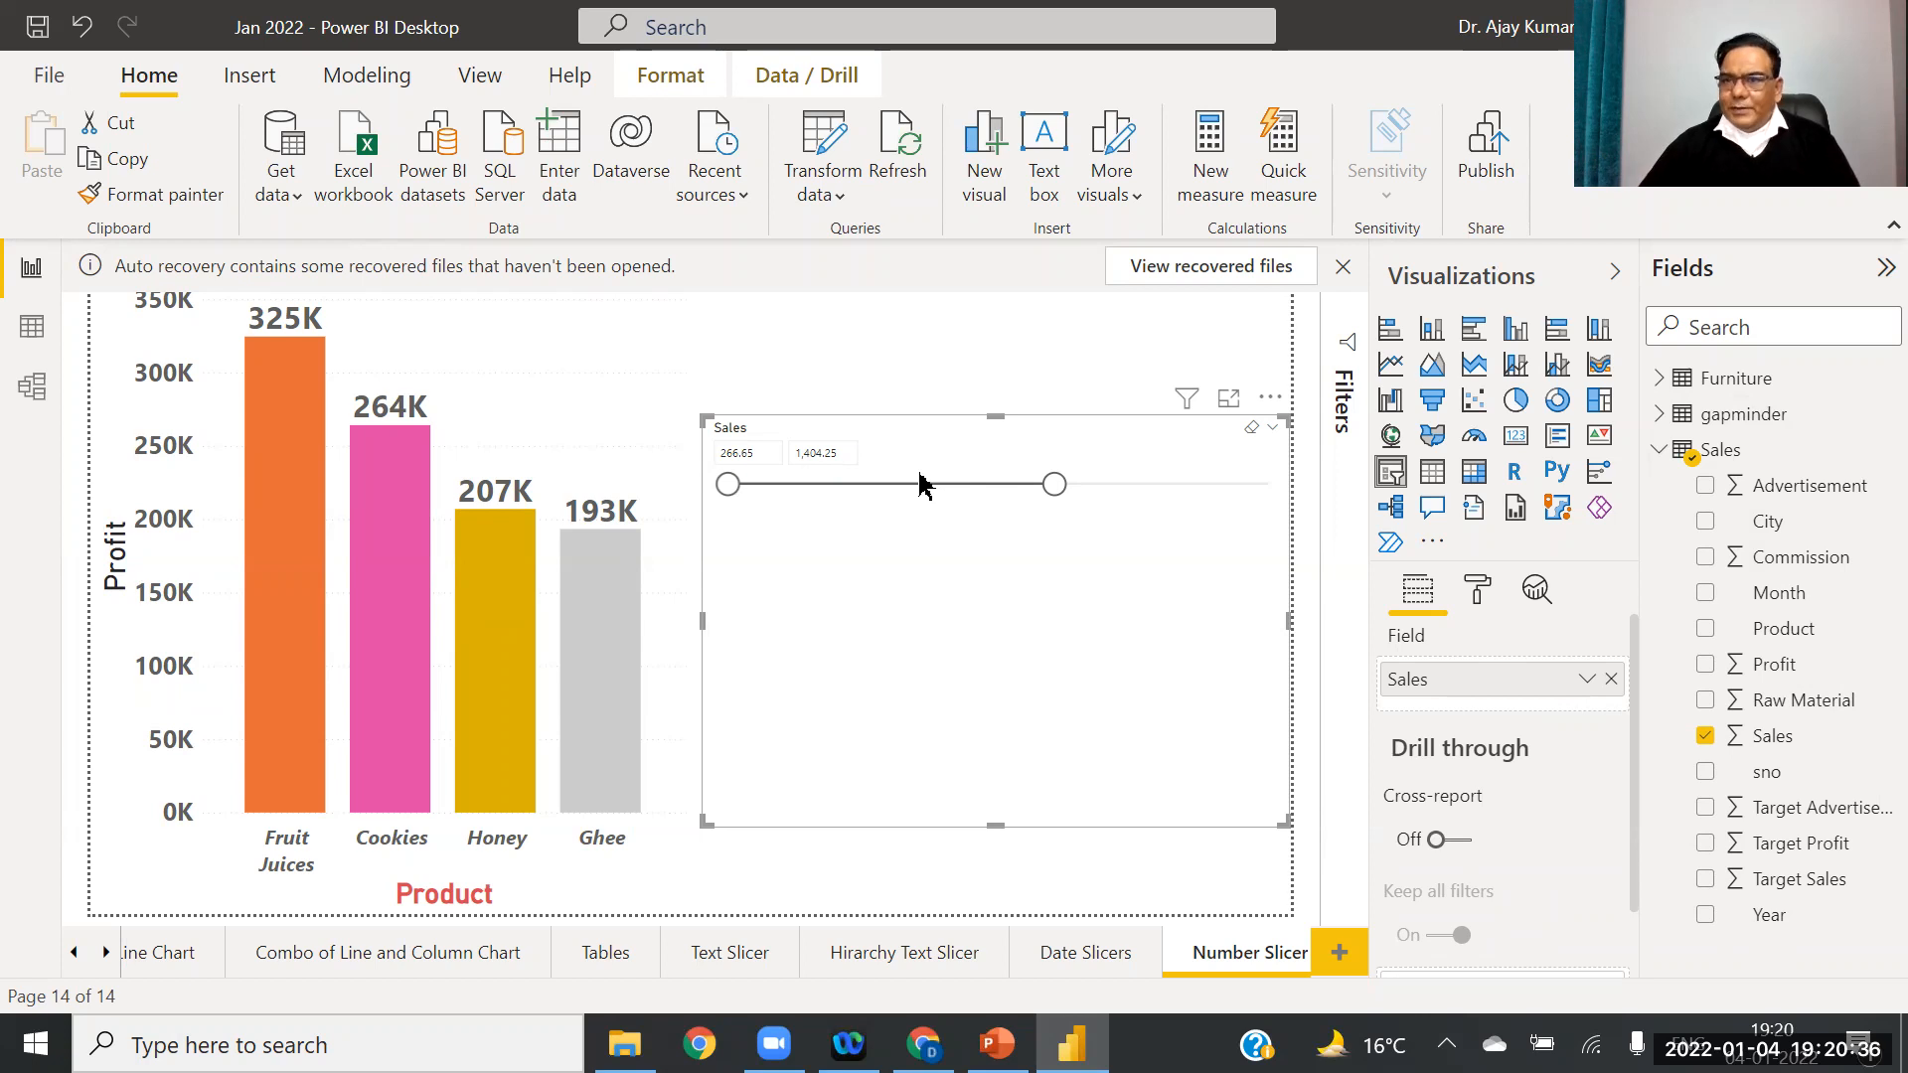
click(1273, 434)
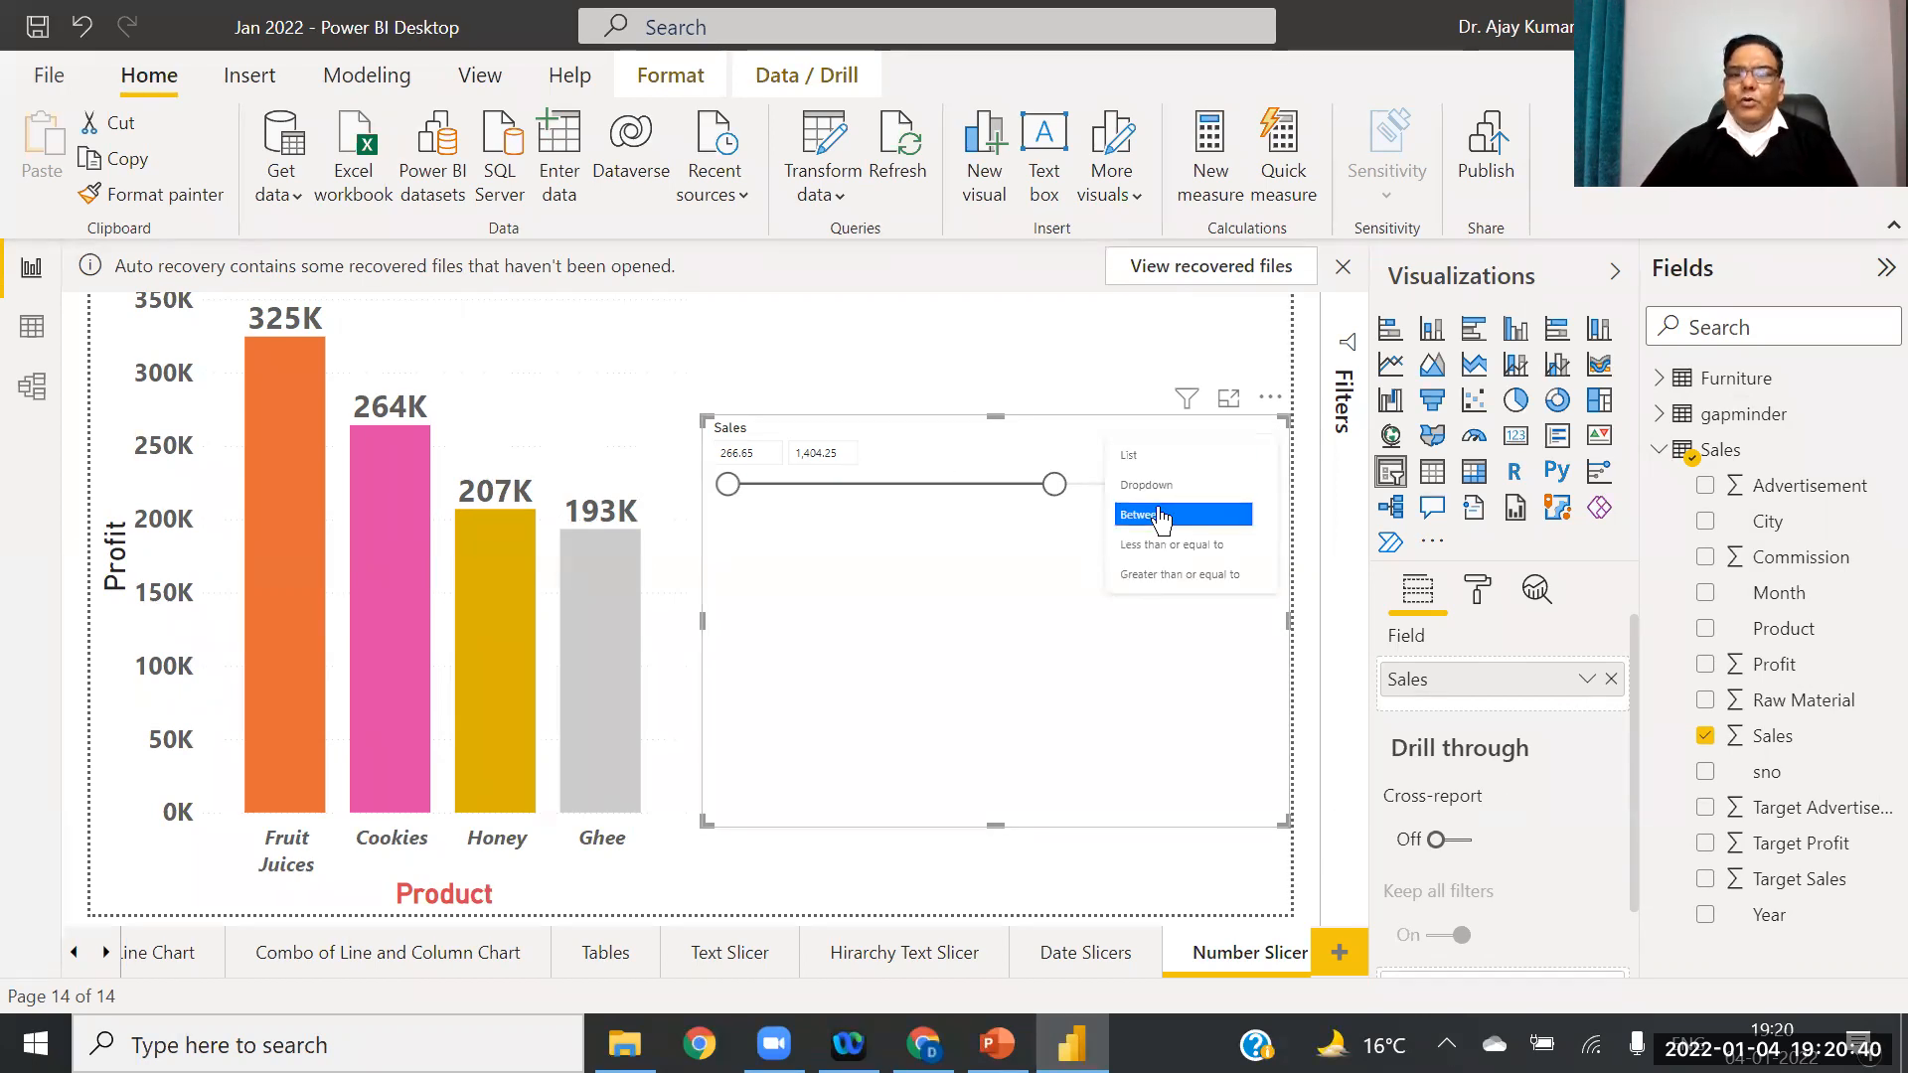
click(1210, 576)
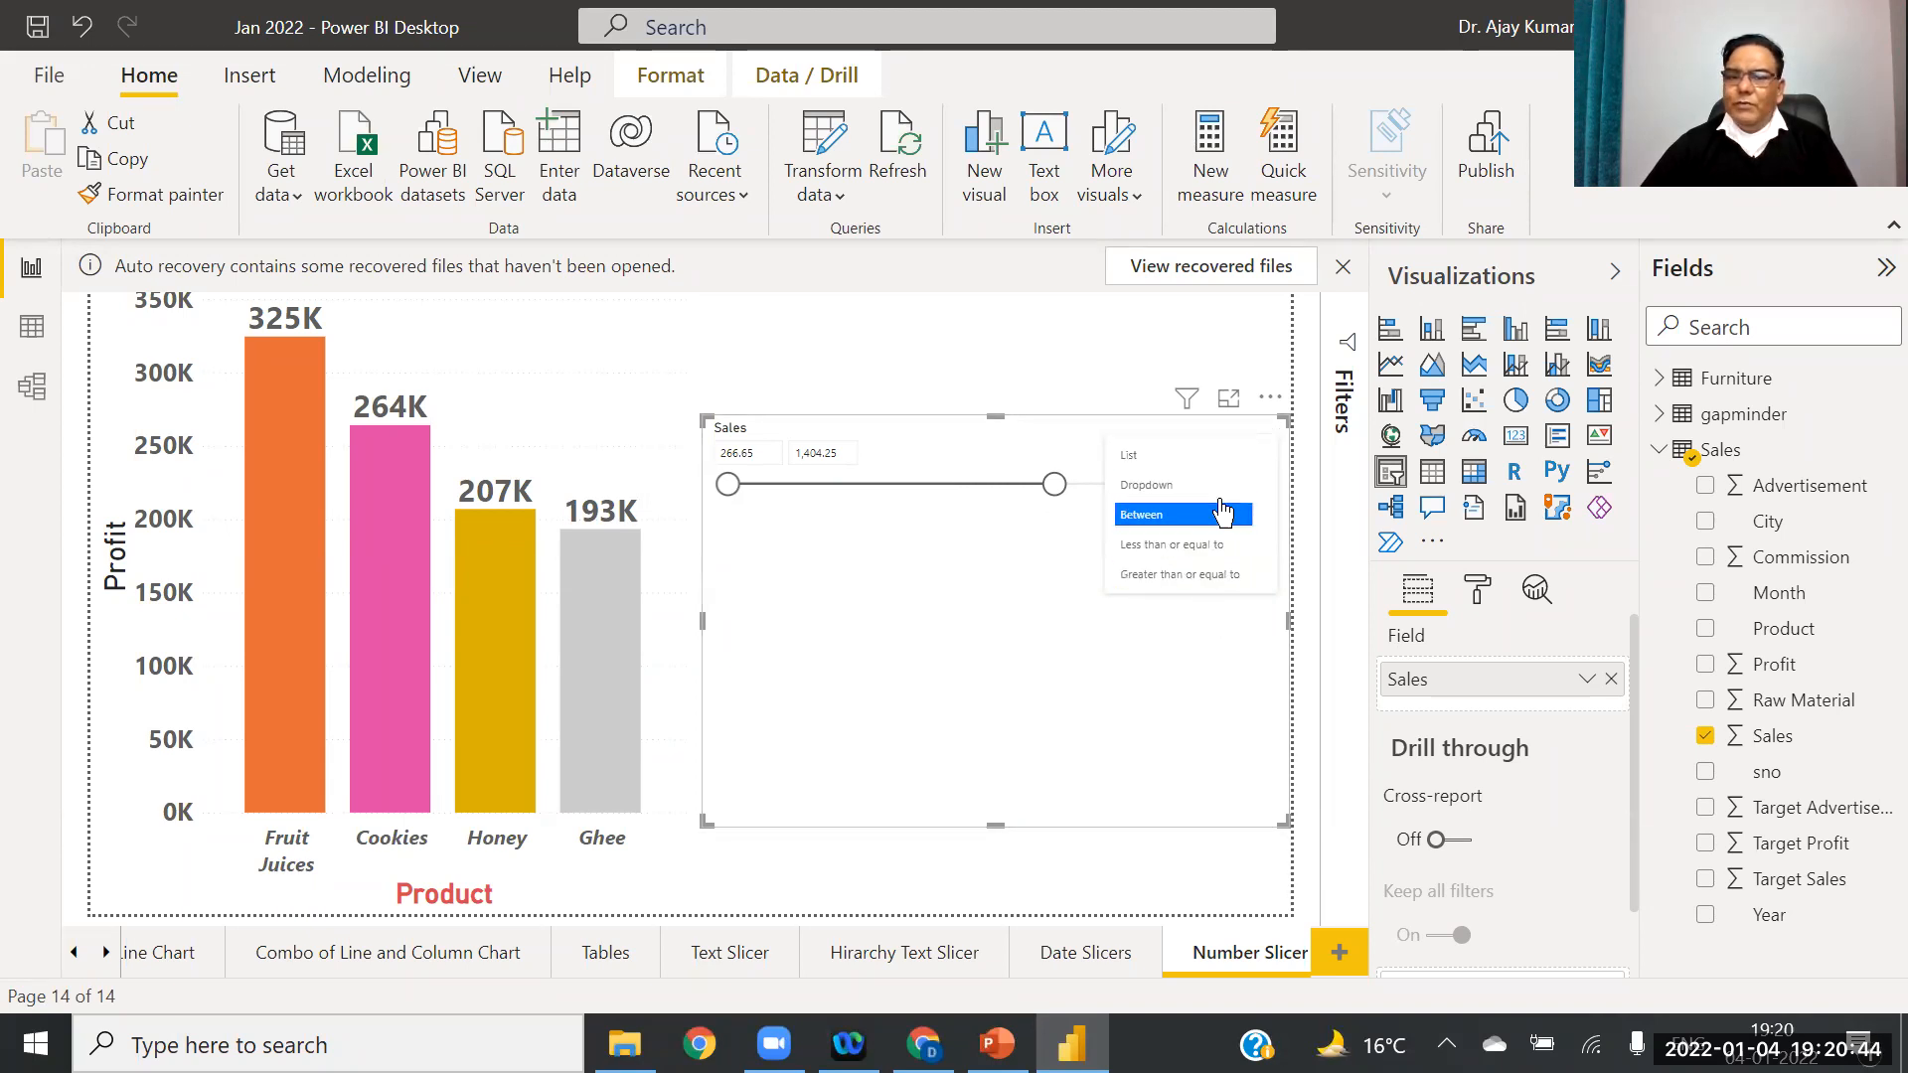
click(949, 557)
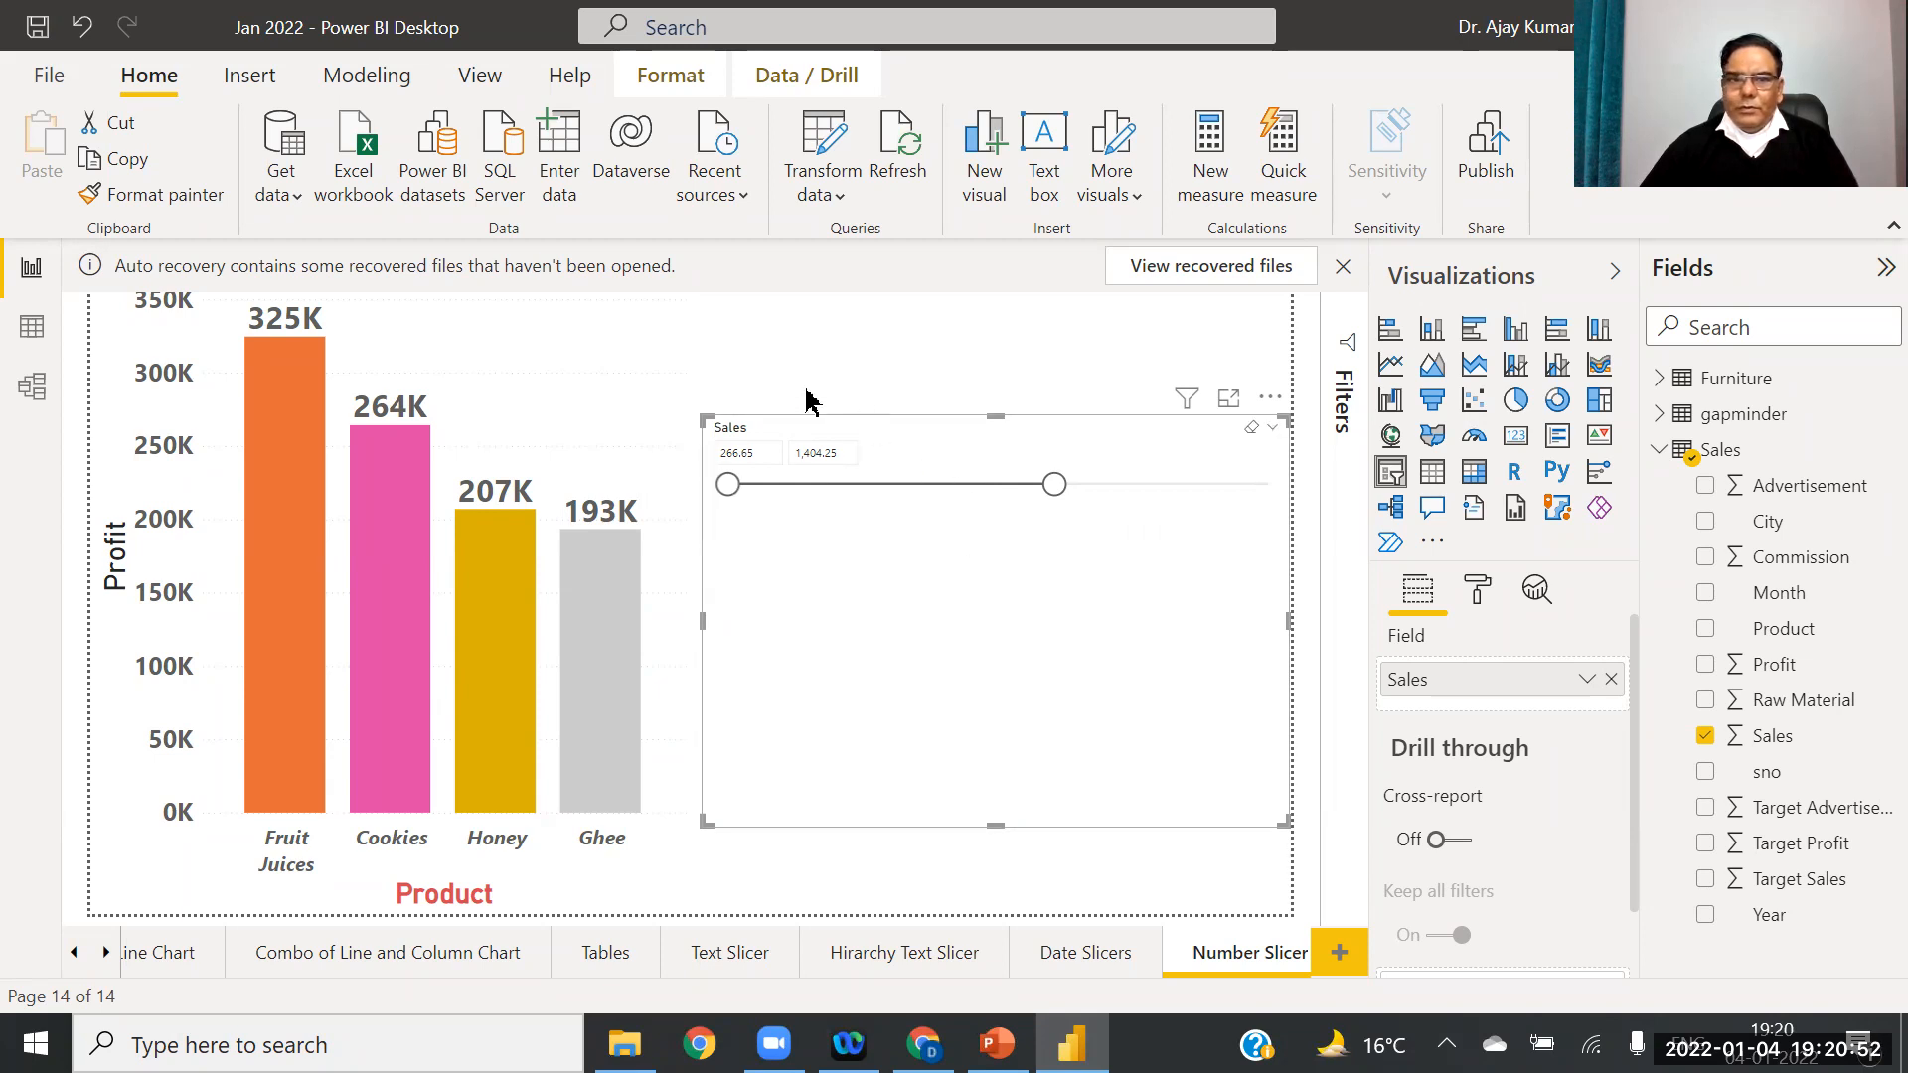
Step: Raise the slicer's Numeric inputs text size to 21 pt
click(1477, 593)
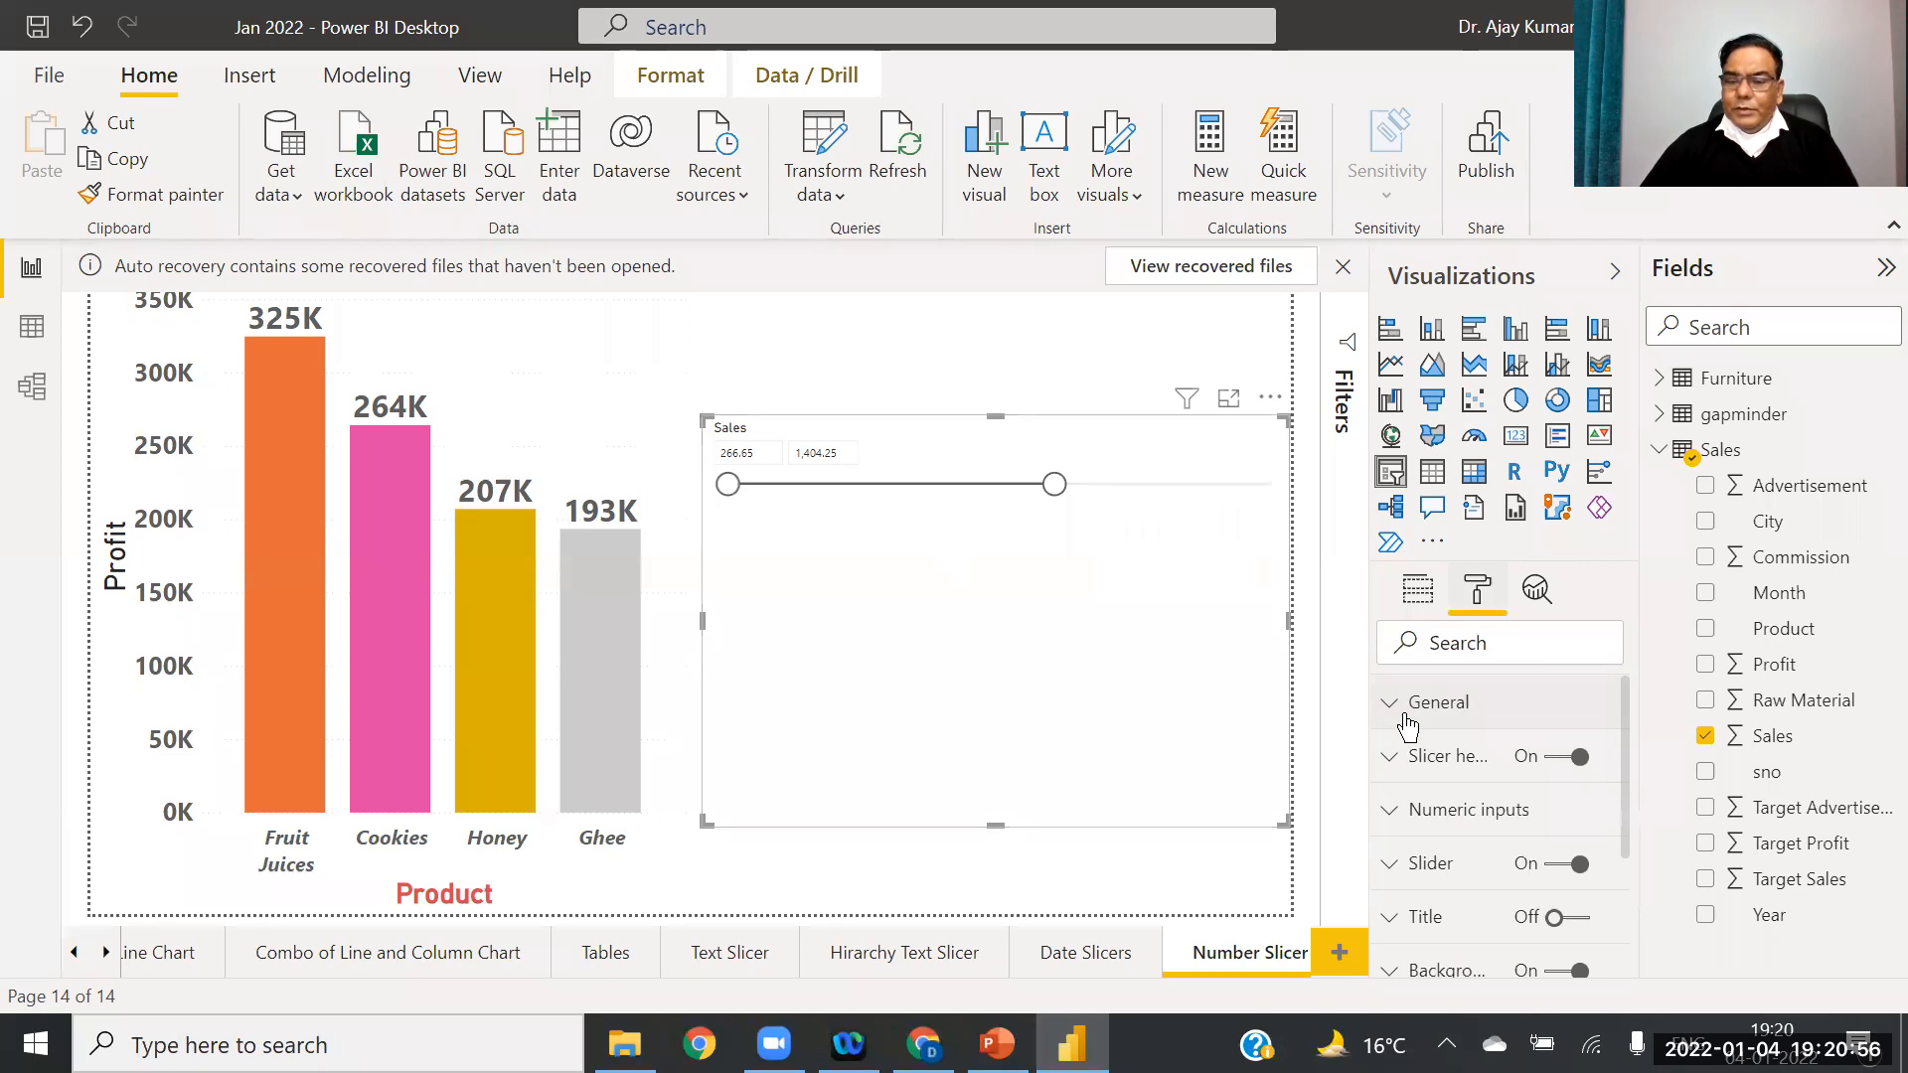
click(1386, 821)
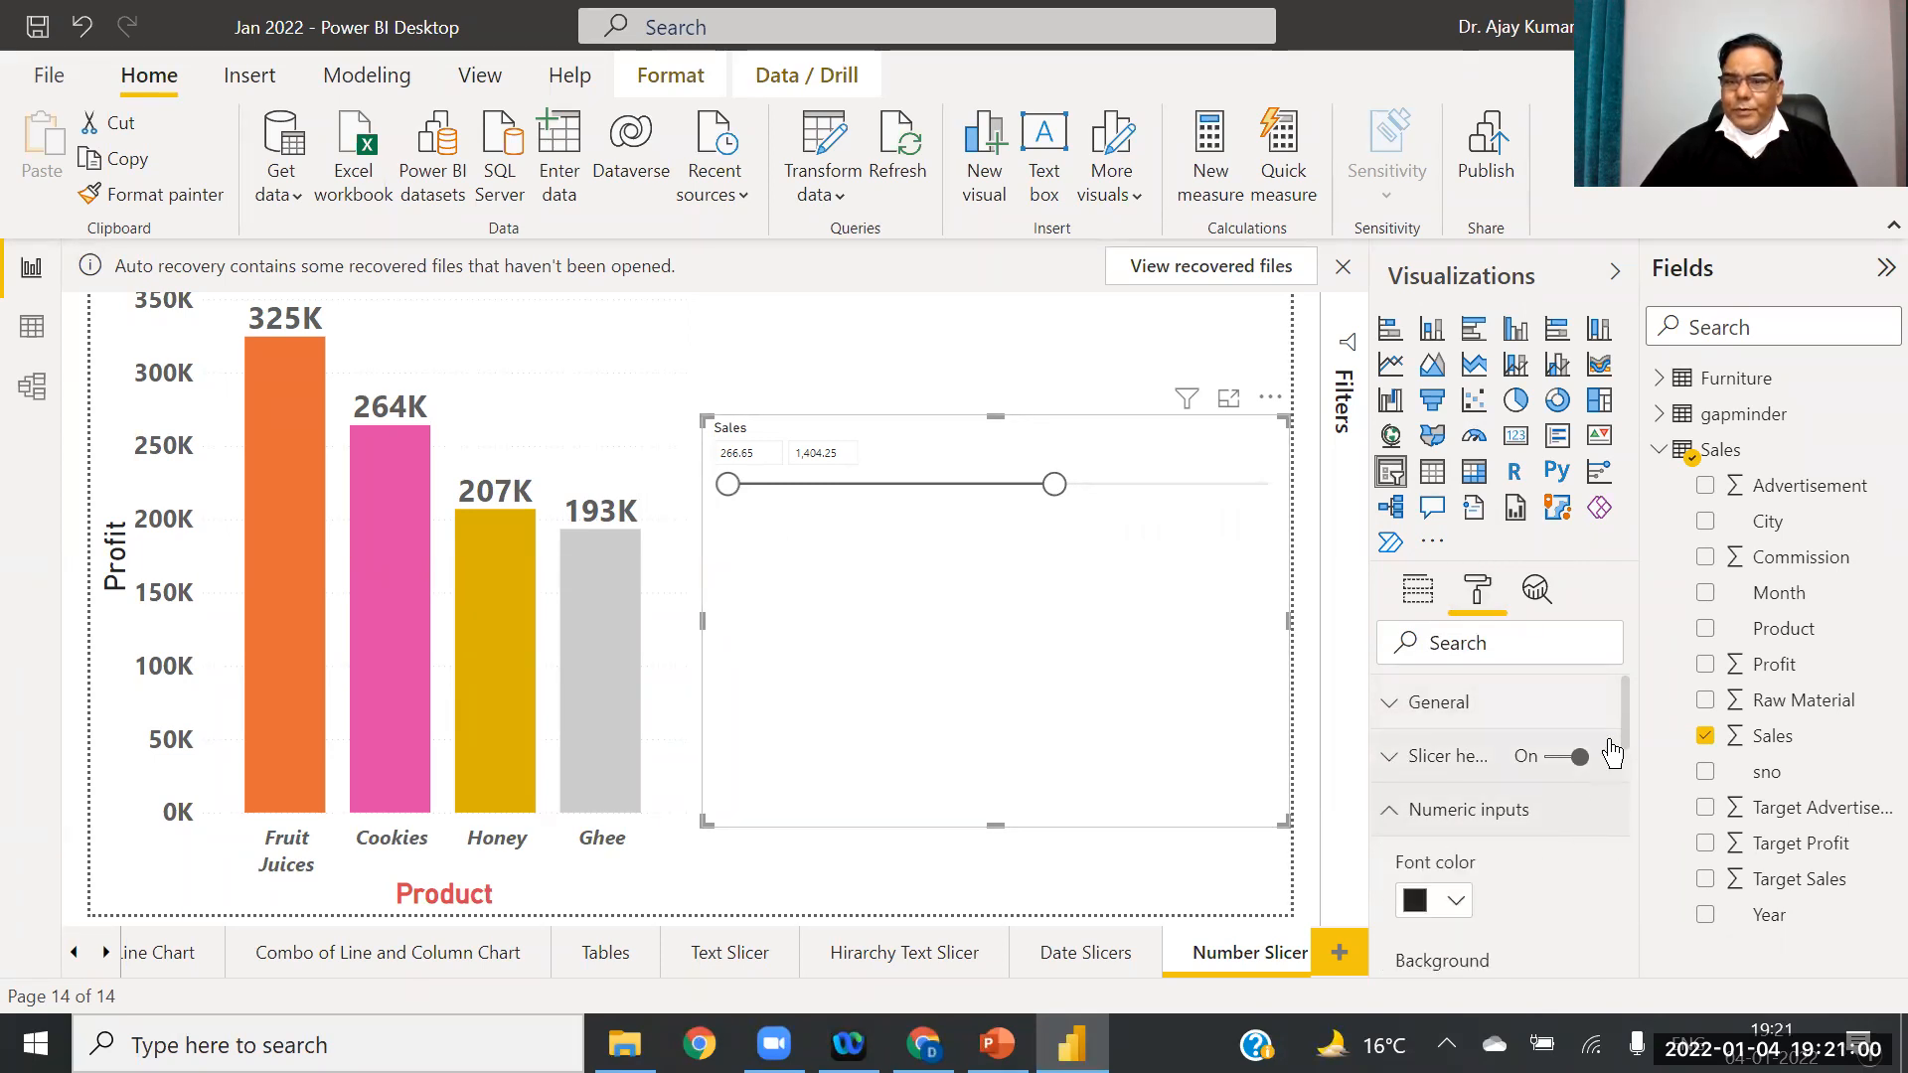
scroll(1521, 770, down, 4)
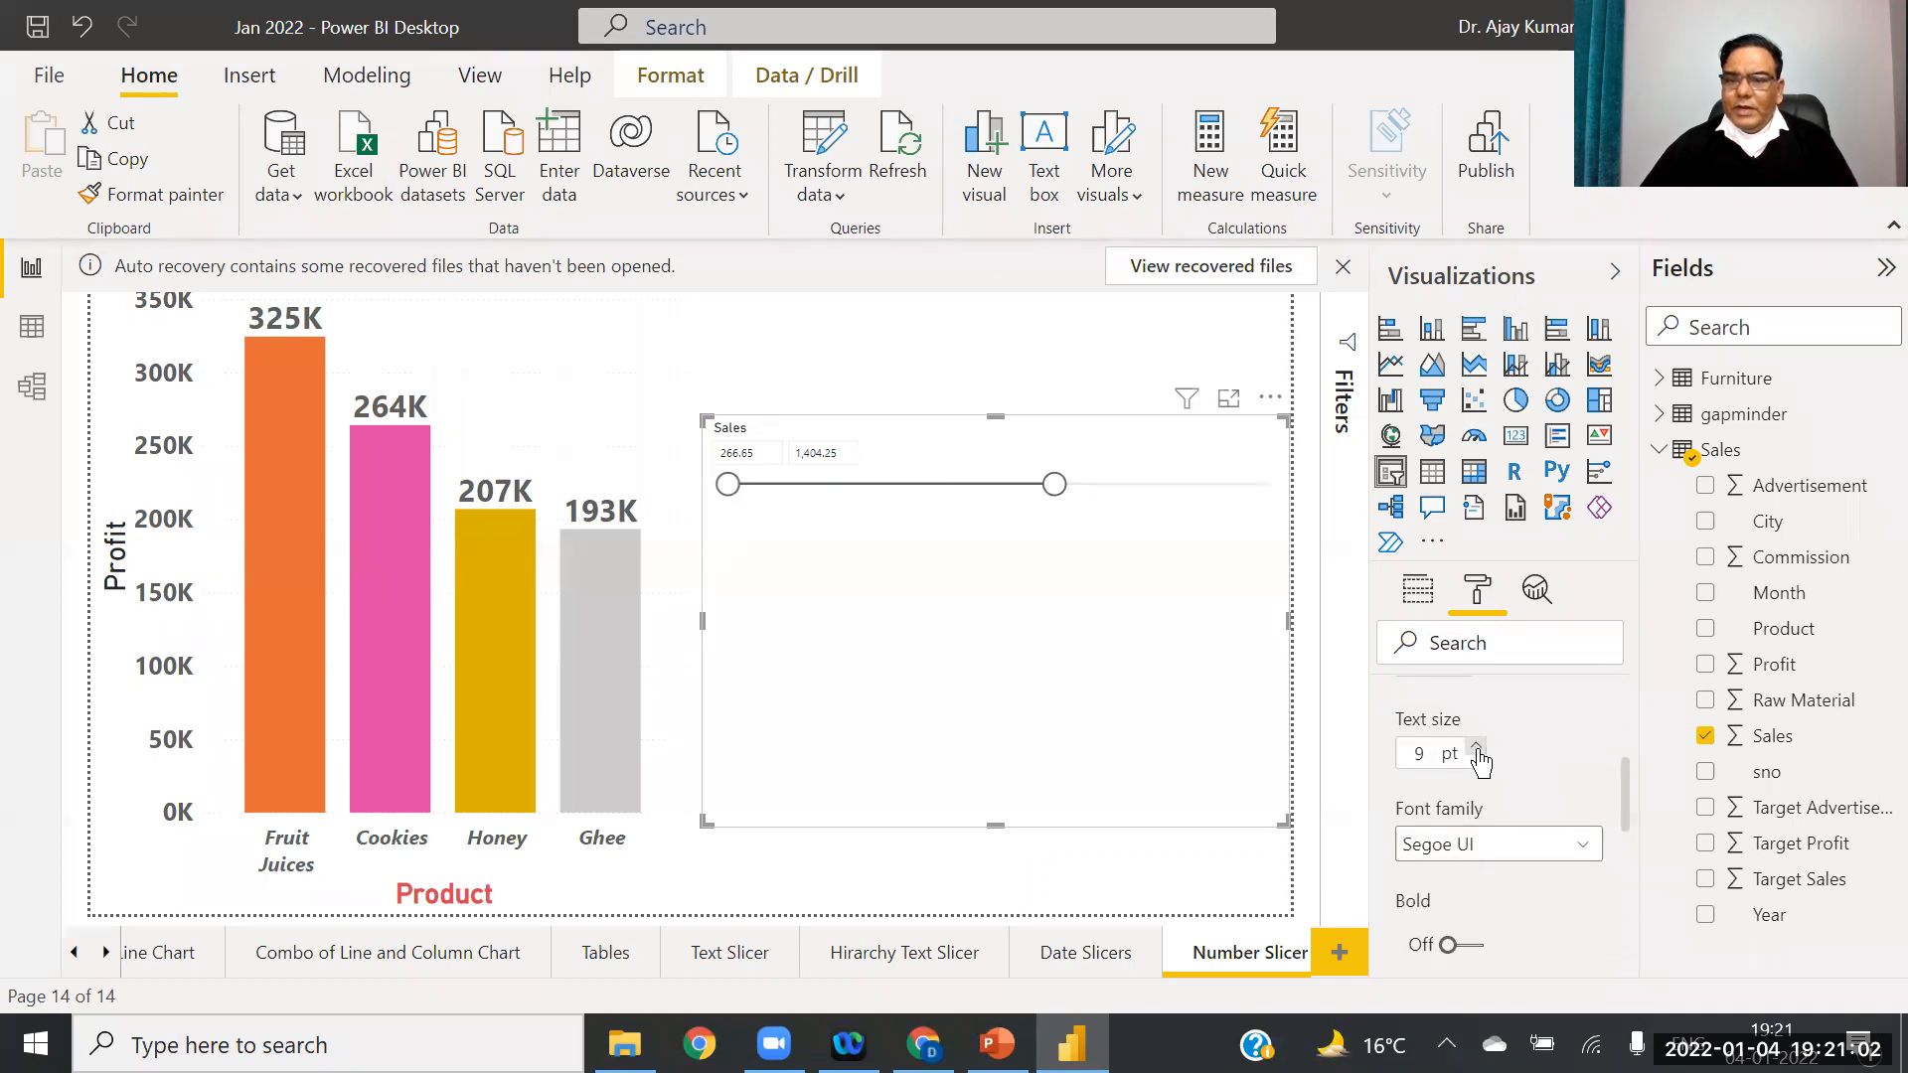
click(1478, 752)
click(1478, 752)
click(1478, 751)
click(1477, 751)
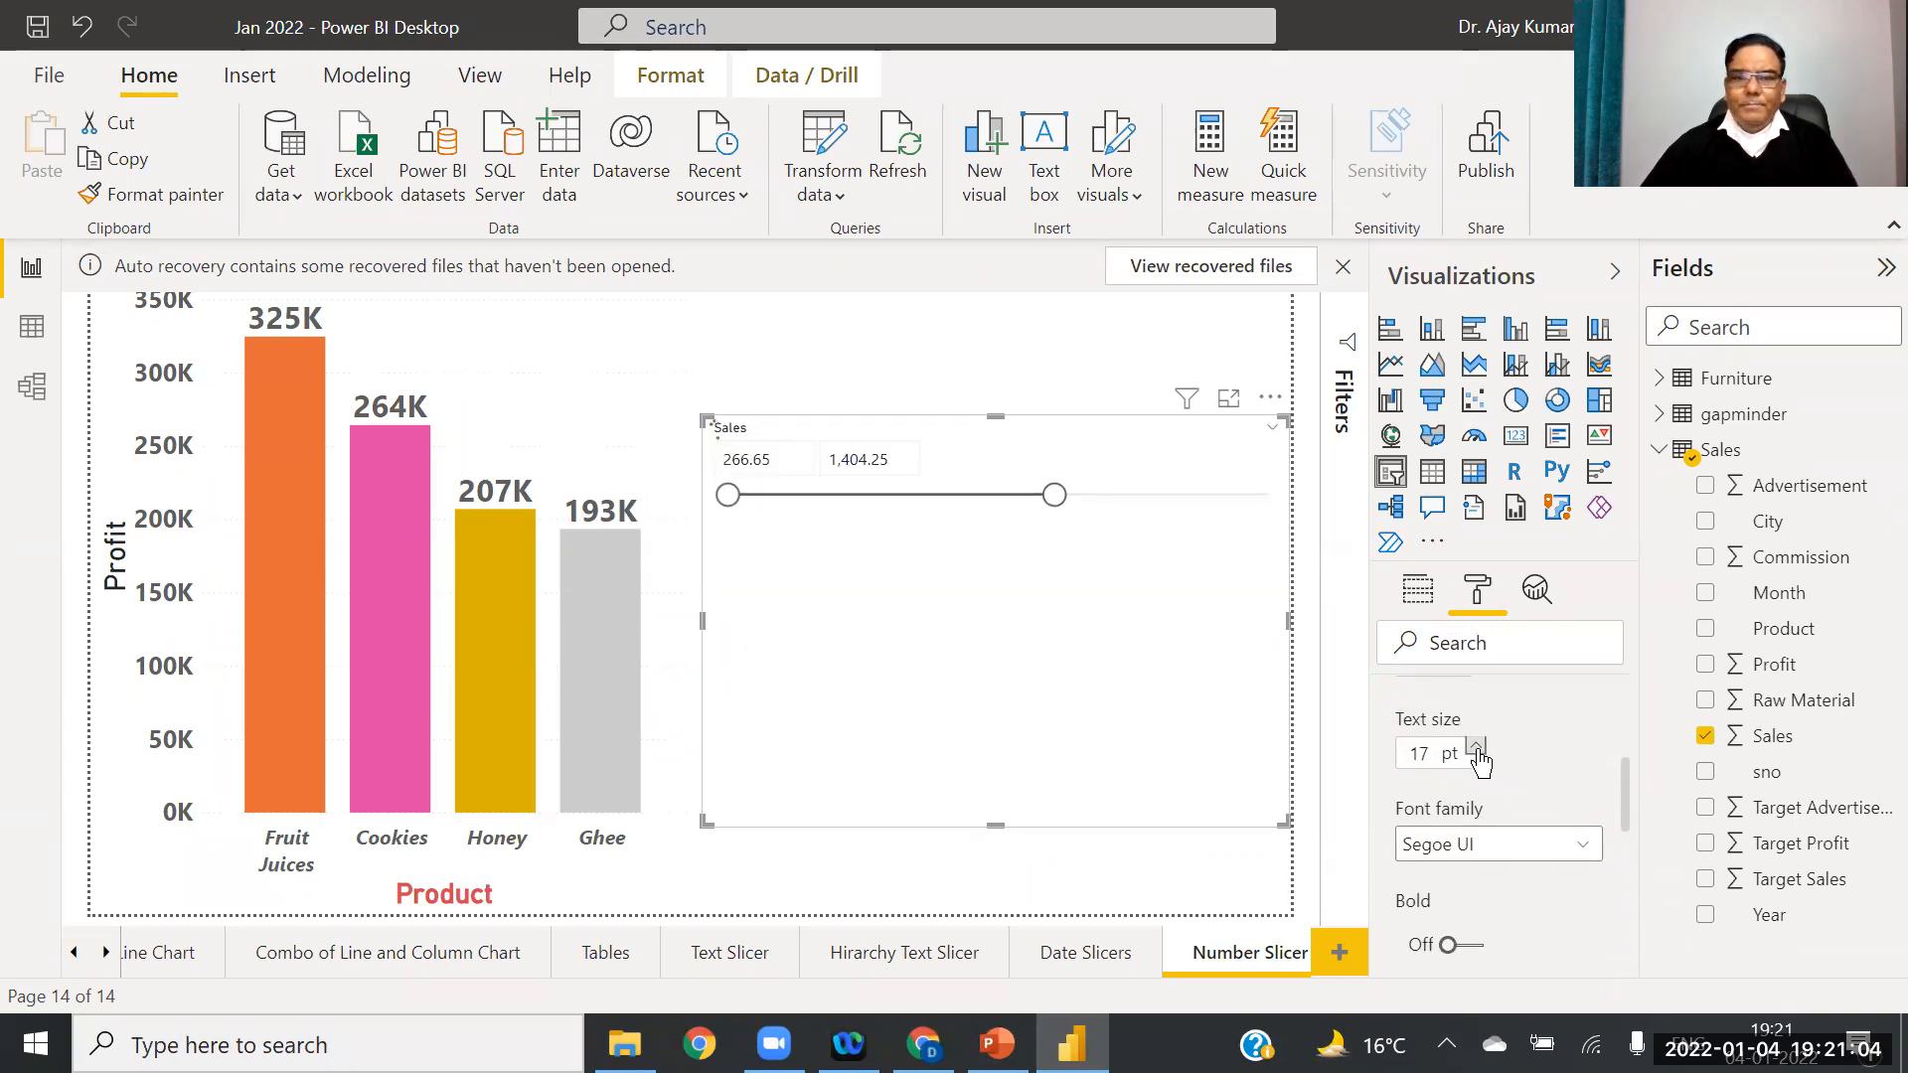
click(1478, 752)
click(1478, 751)
click(1478, 751)
click(1478, 751)
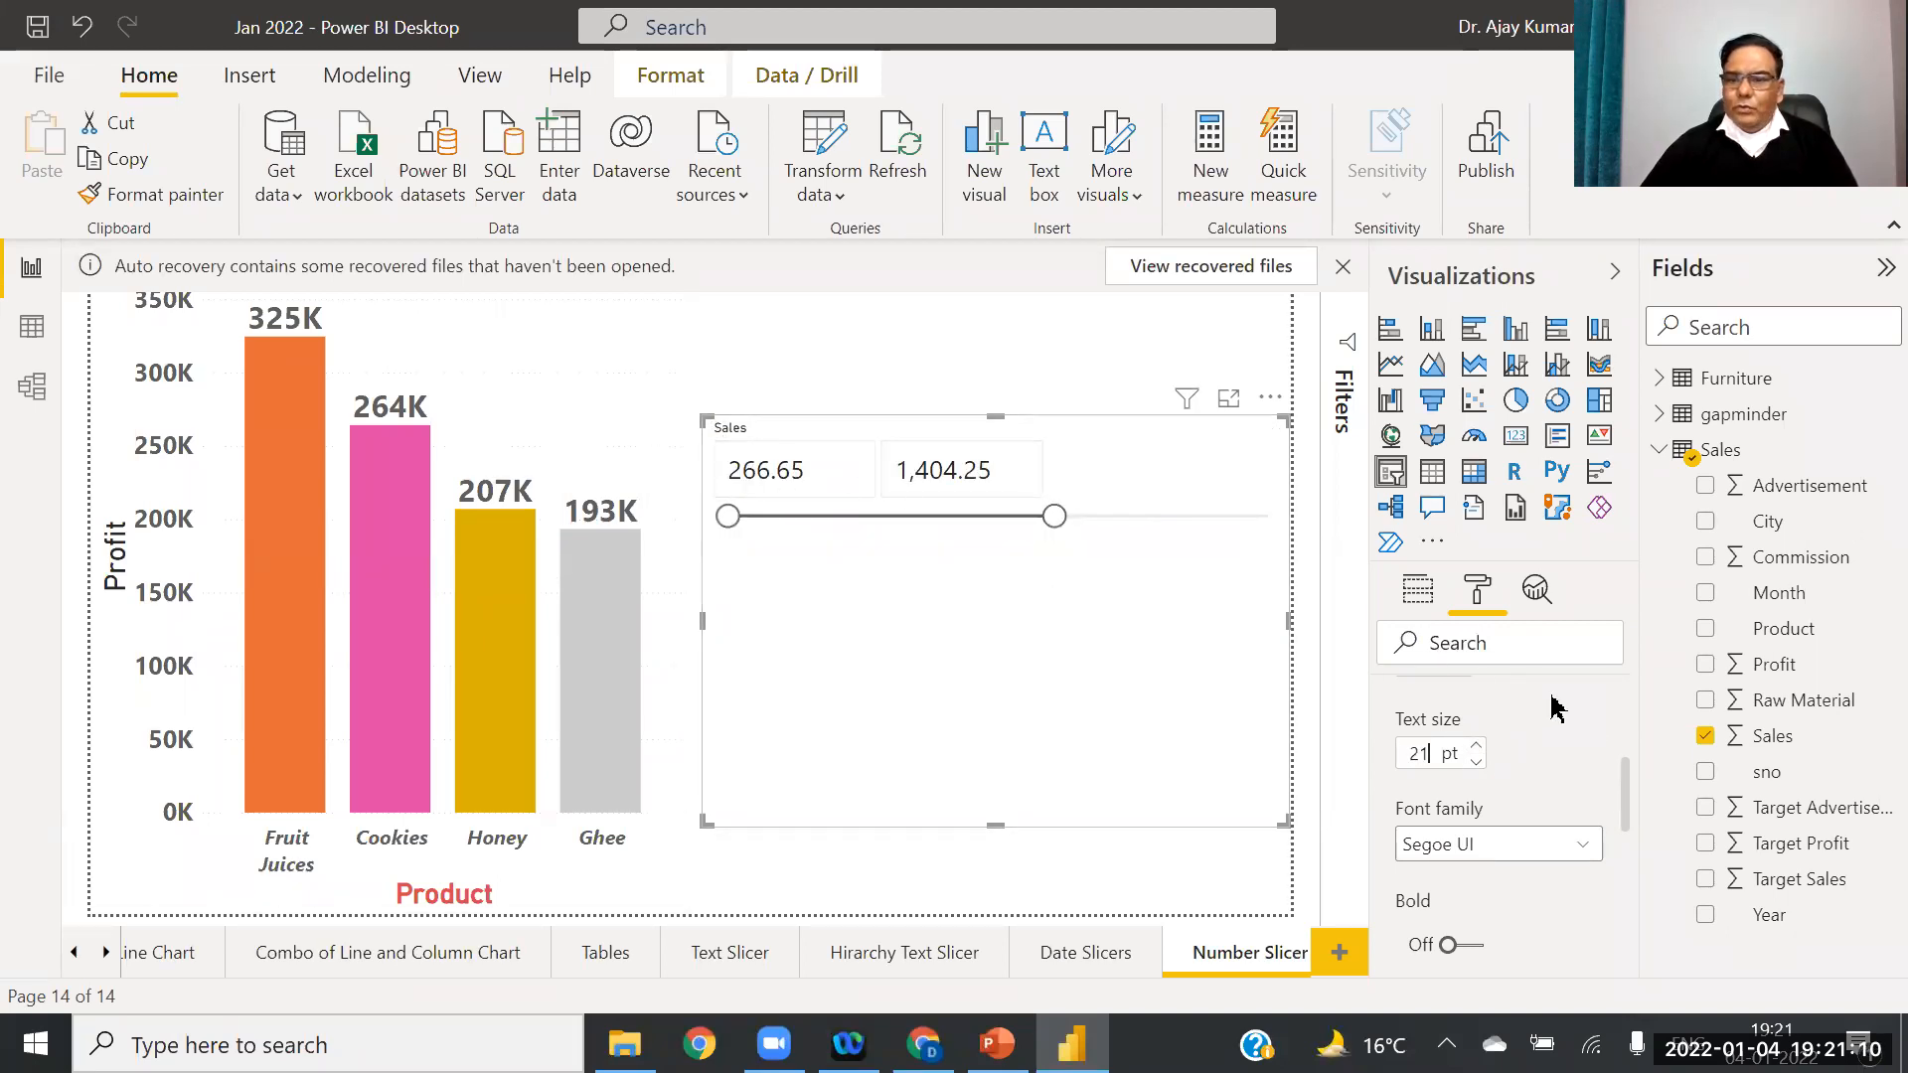
drag(1631, 766, 1635, 850)
Step: Raise the slicer header's Sales title text size to 27 pt
scroll(1635, 850, down, 3)
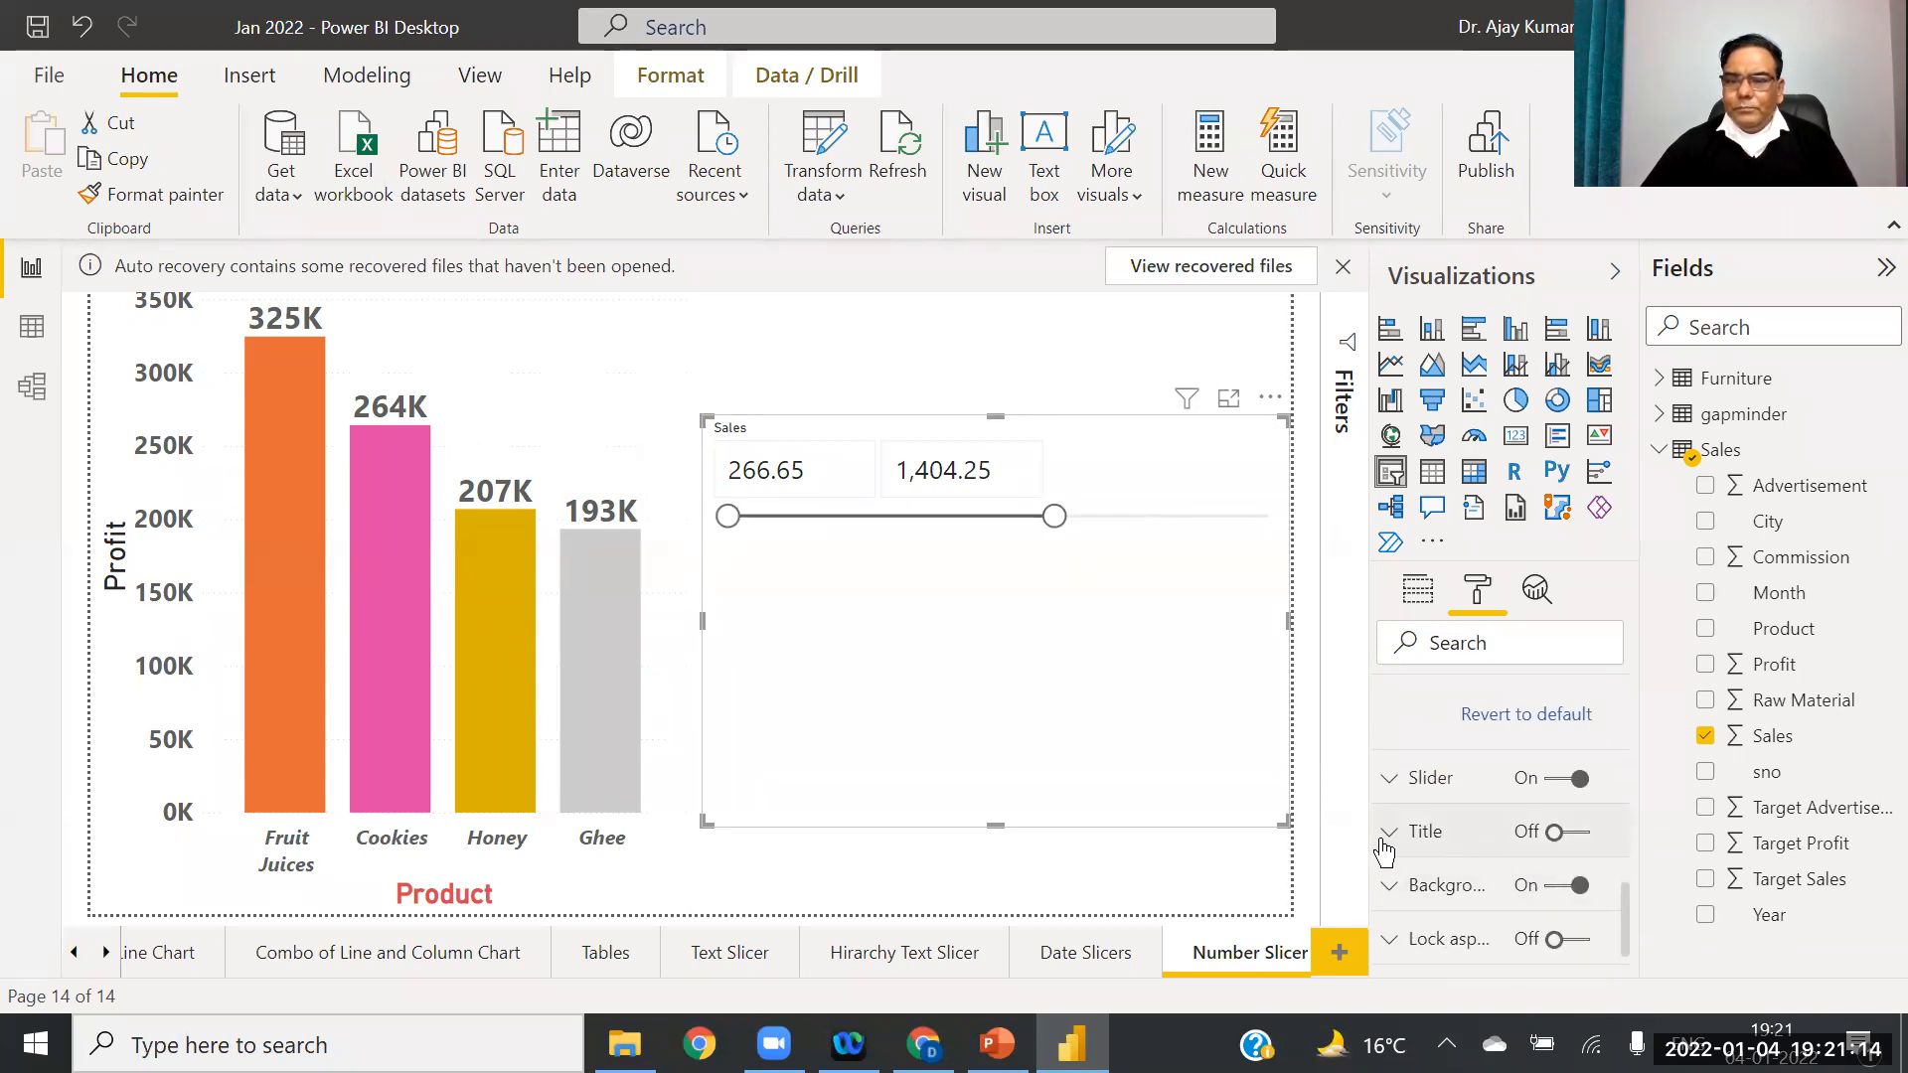
click(1383, 845)
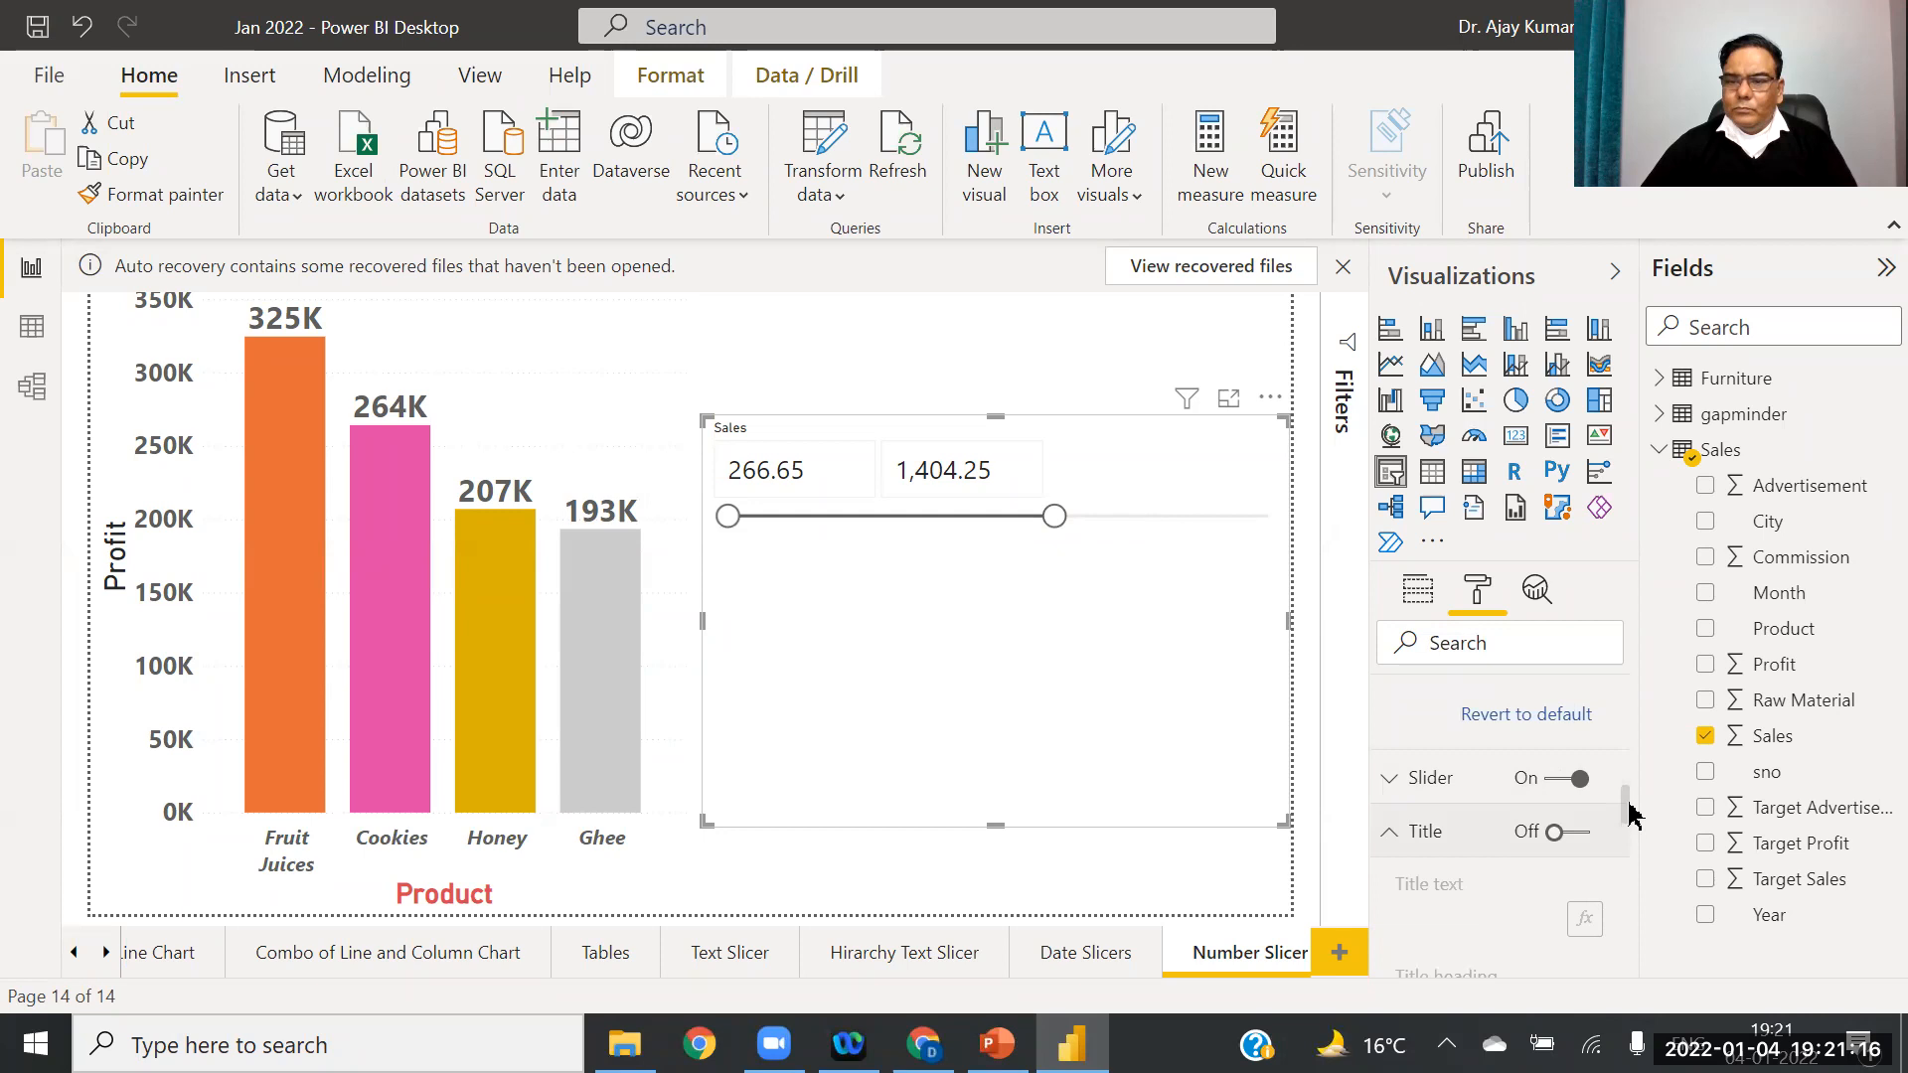
scroll(1631, 813, down, 5)
scroll(1631, 756, up, 8)
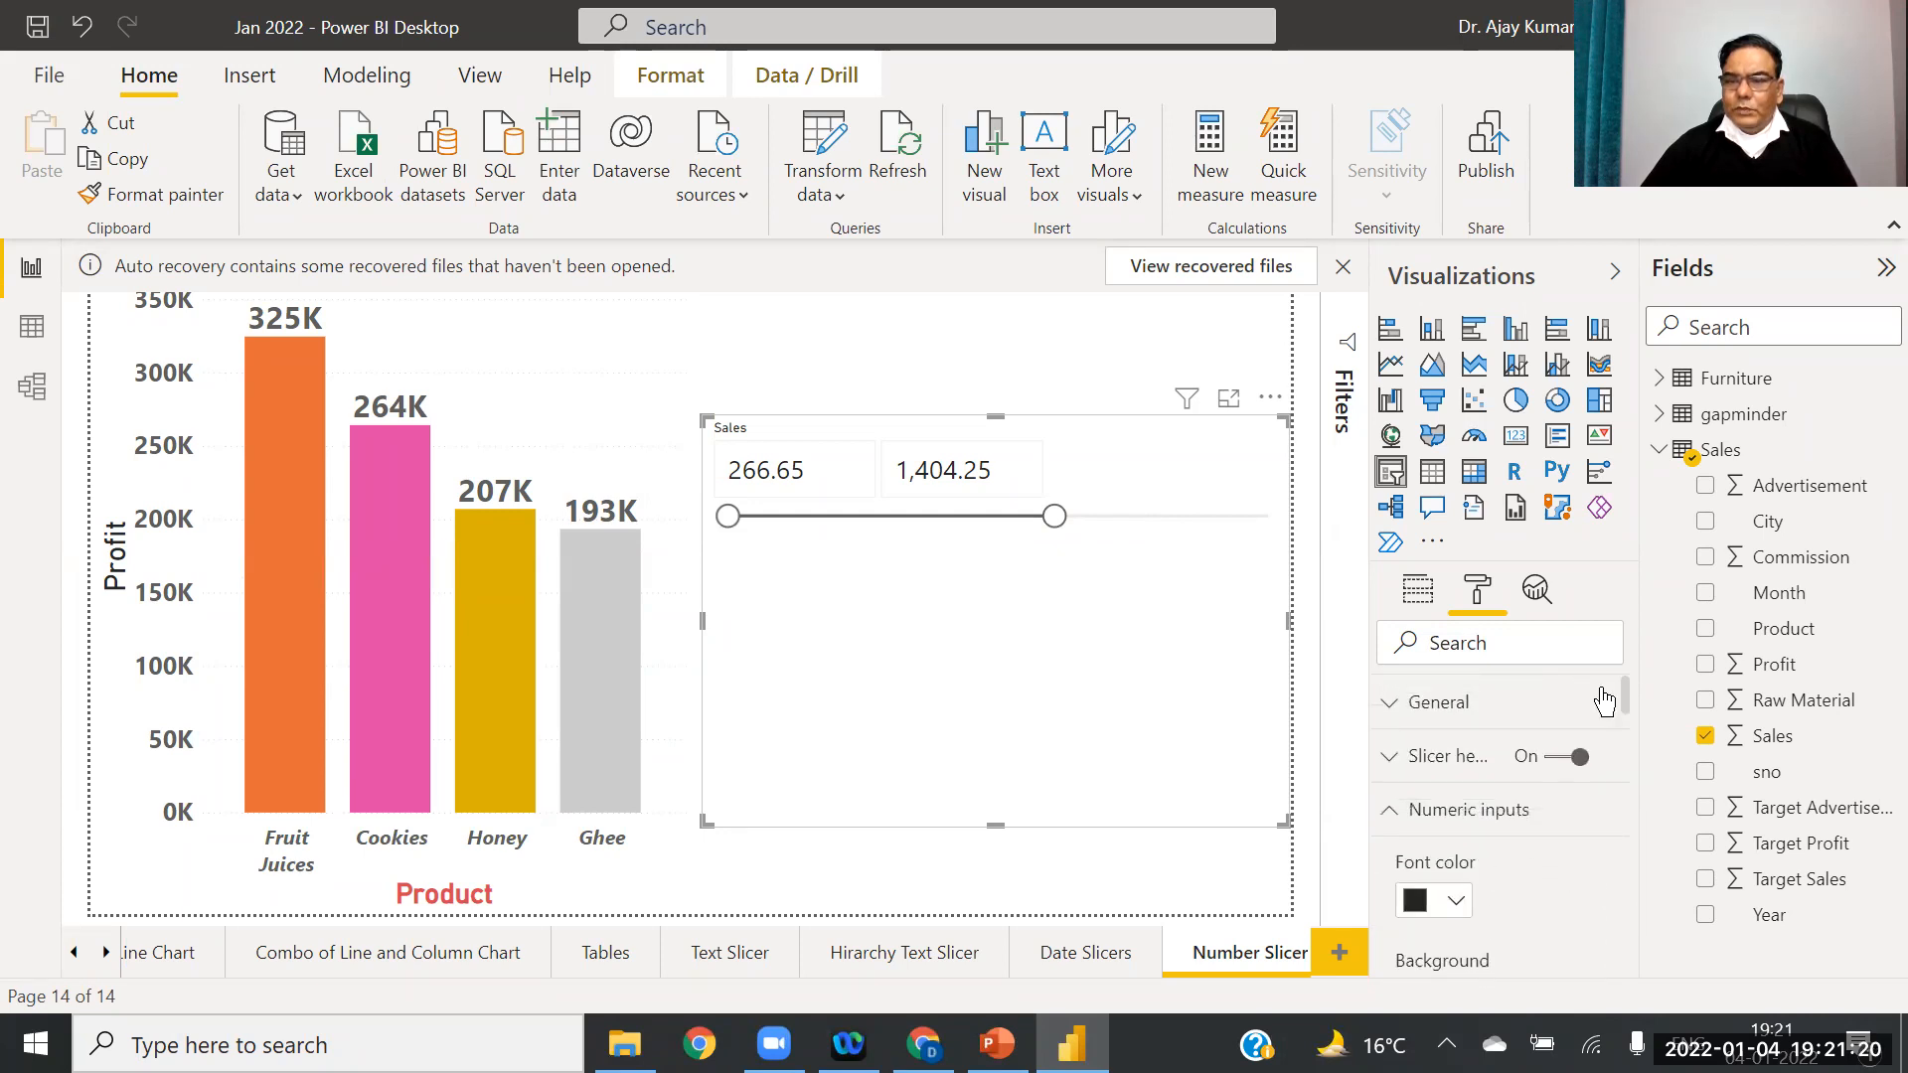
click(1390, 757)
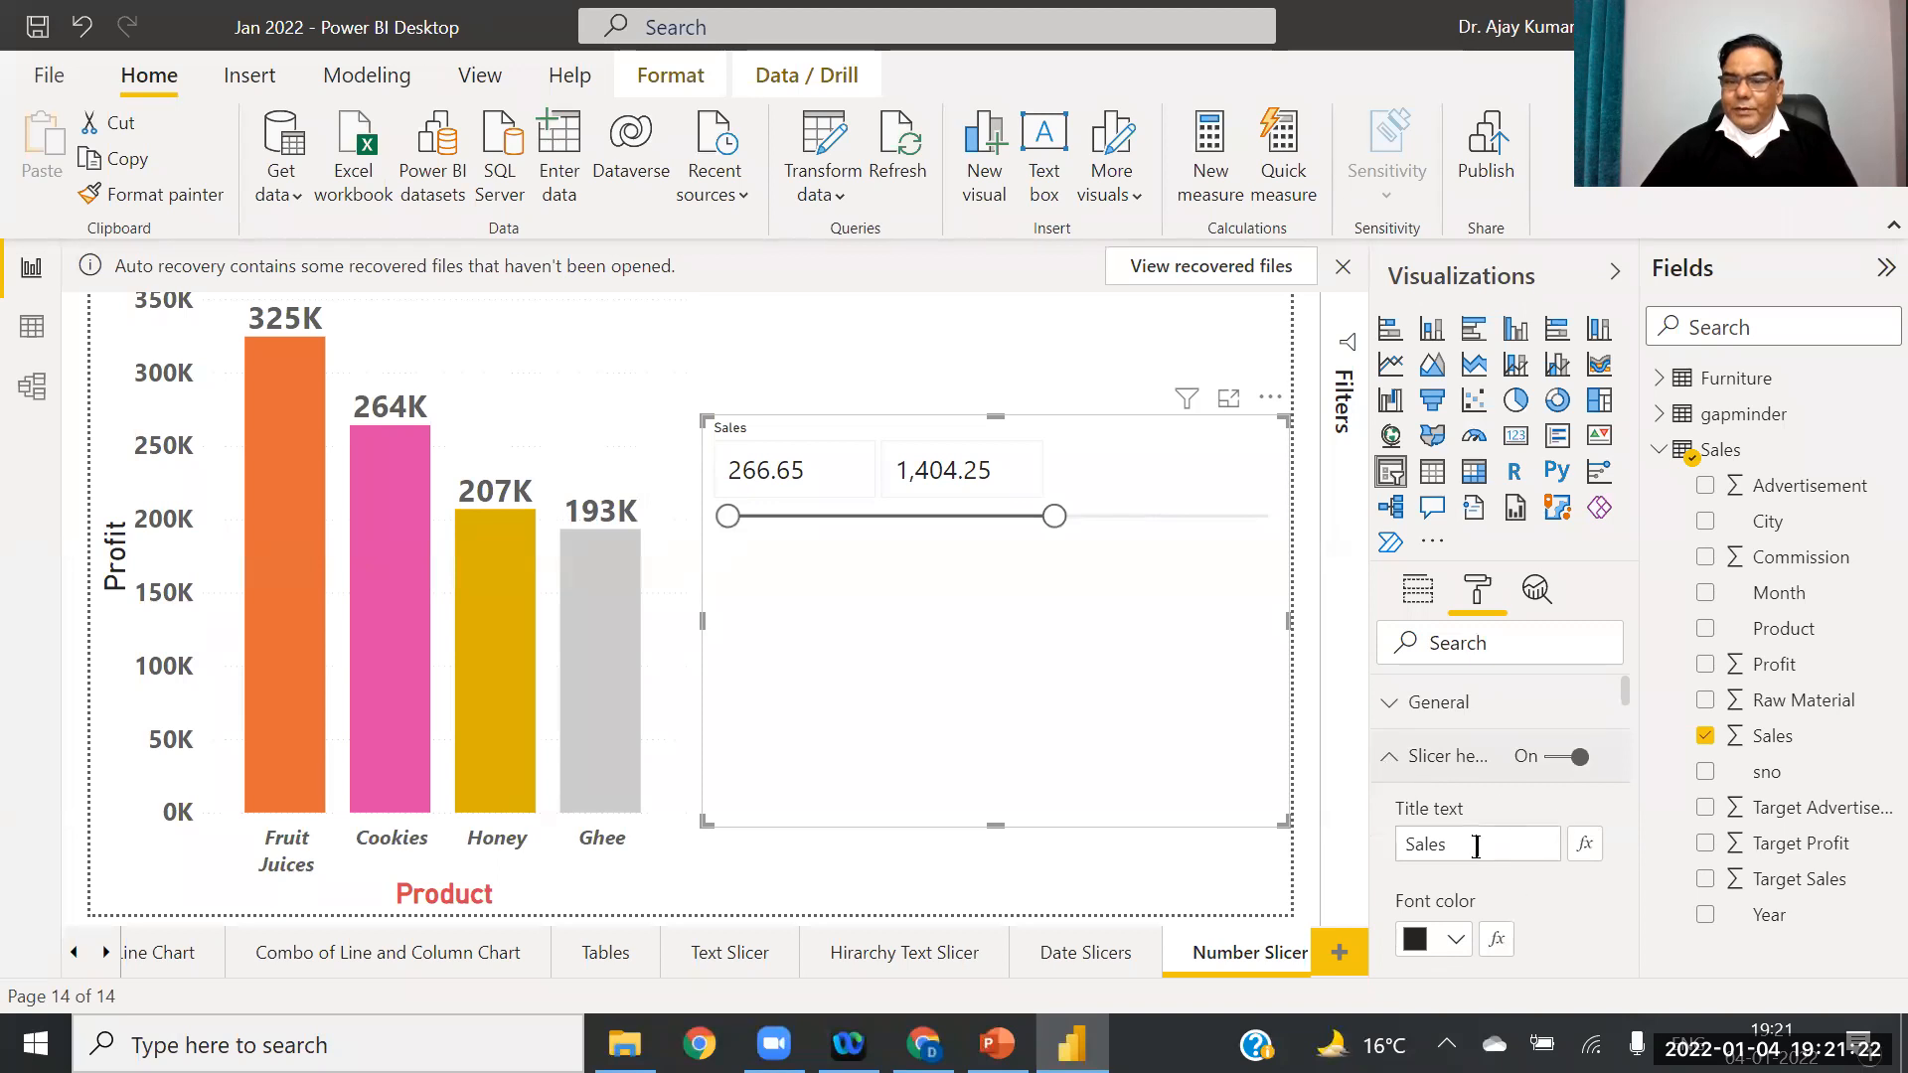
scroll(1626, 716, down, 6)
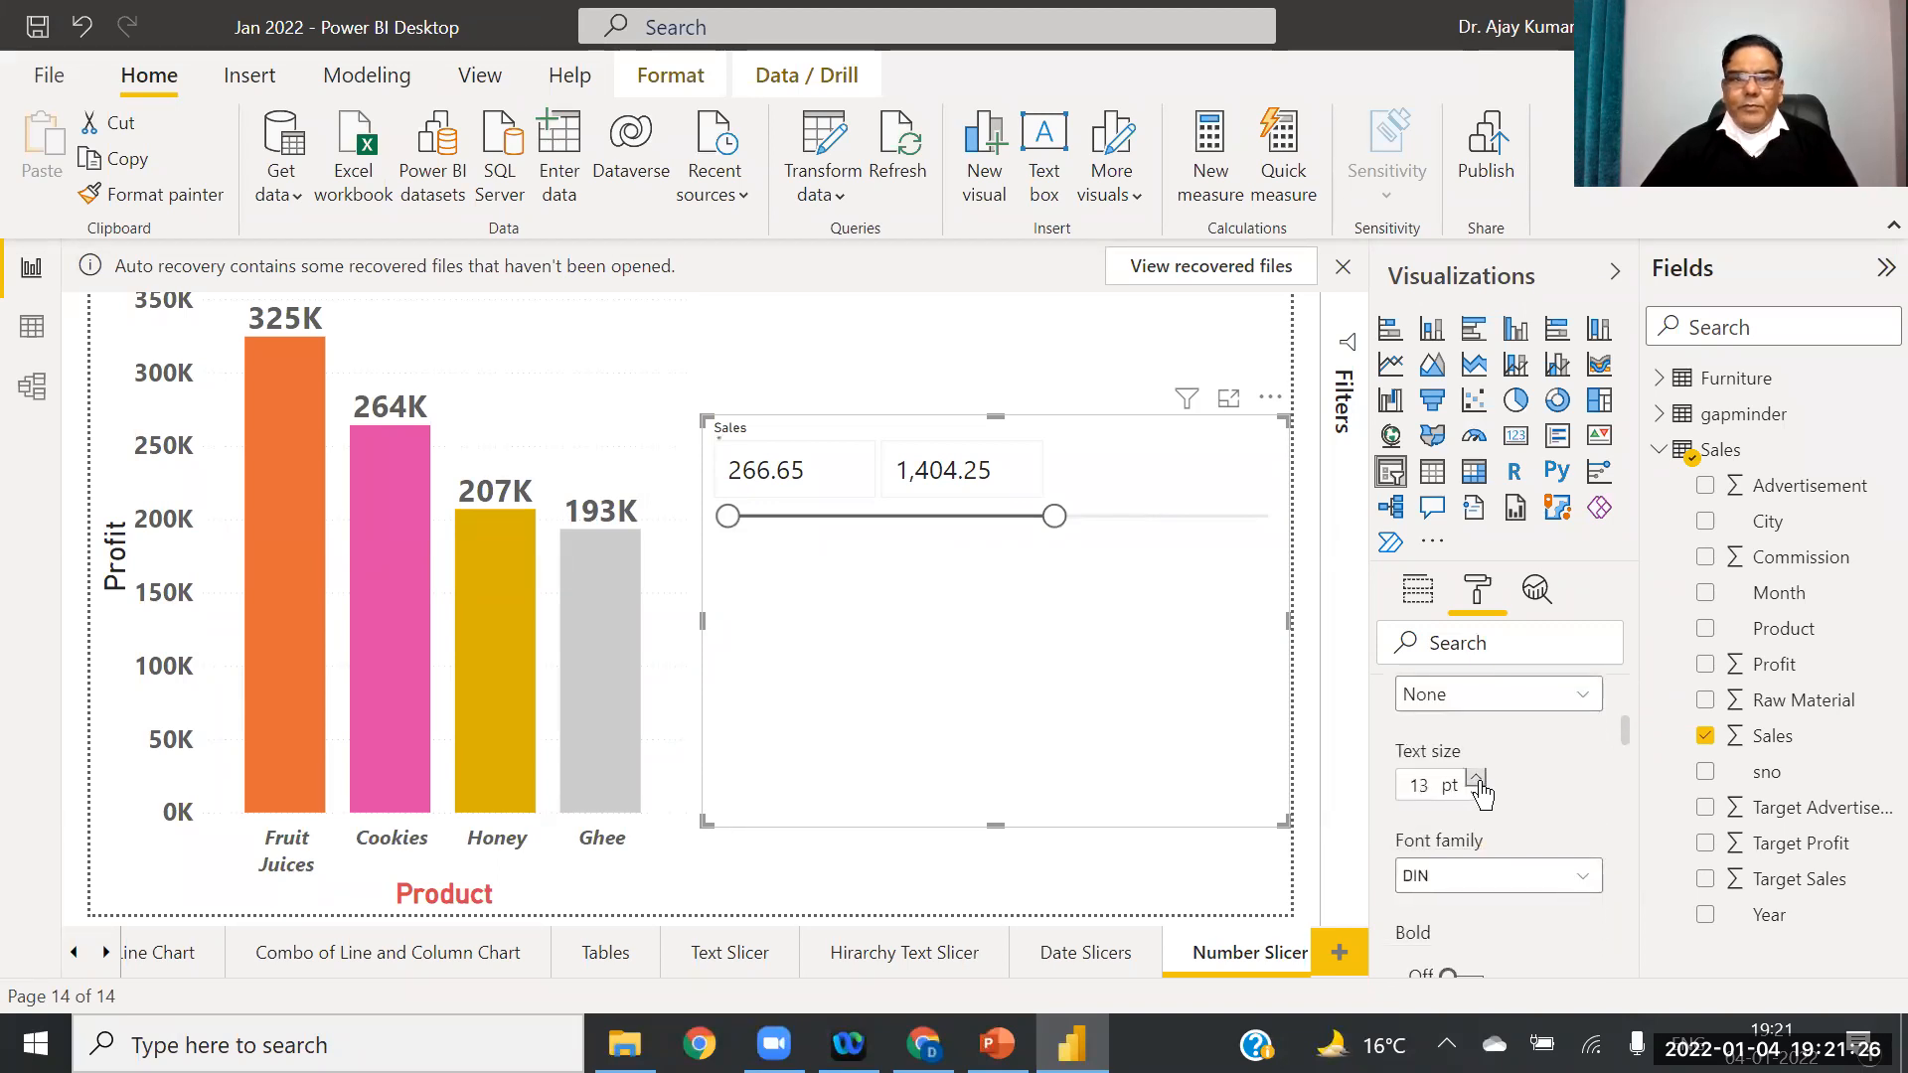
click(1478, 780)
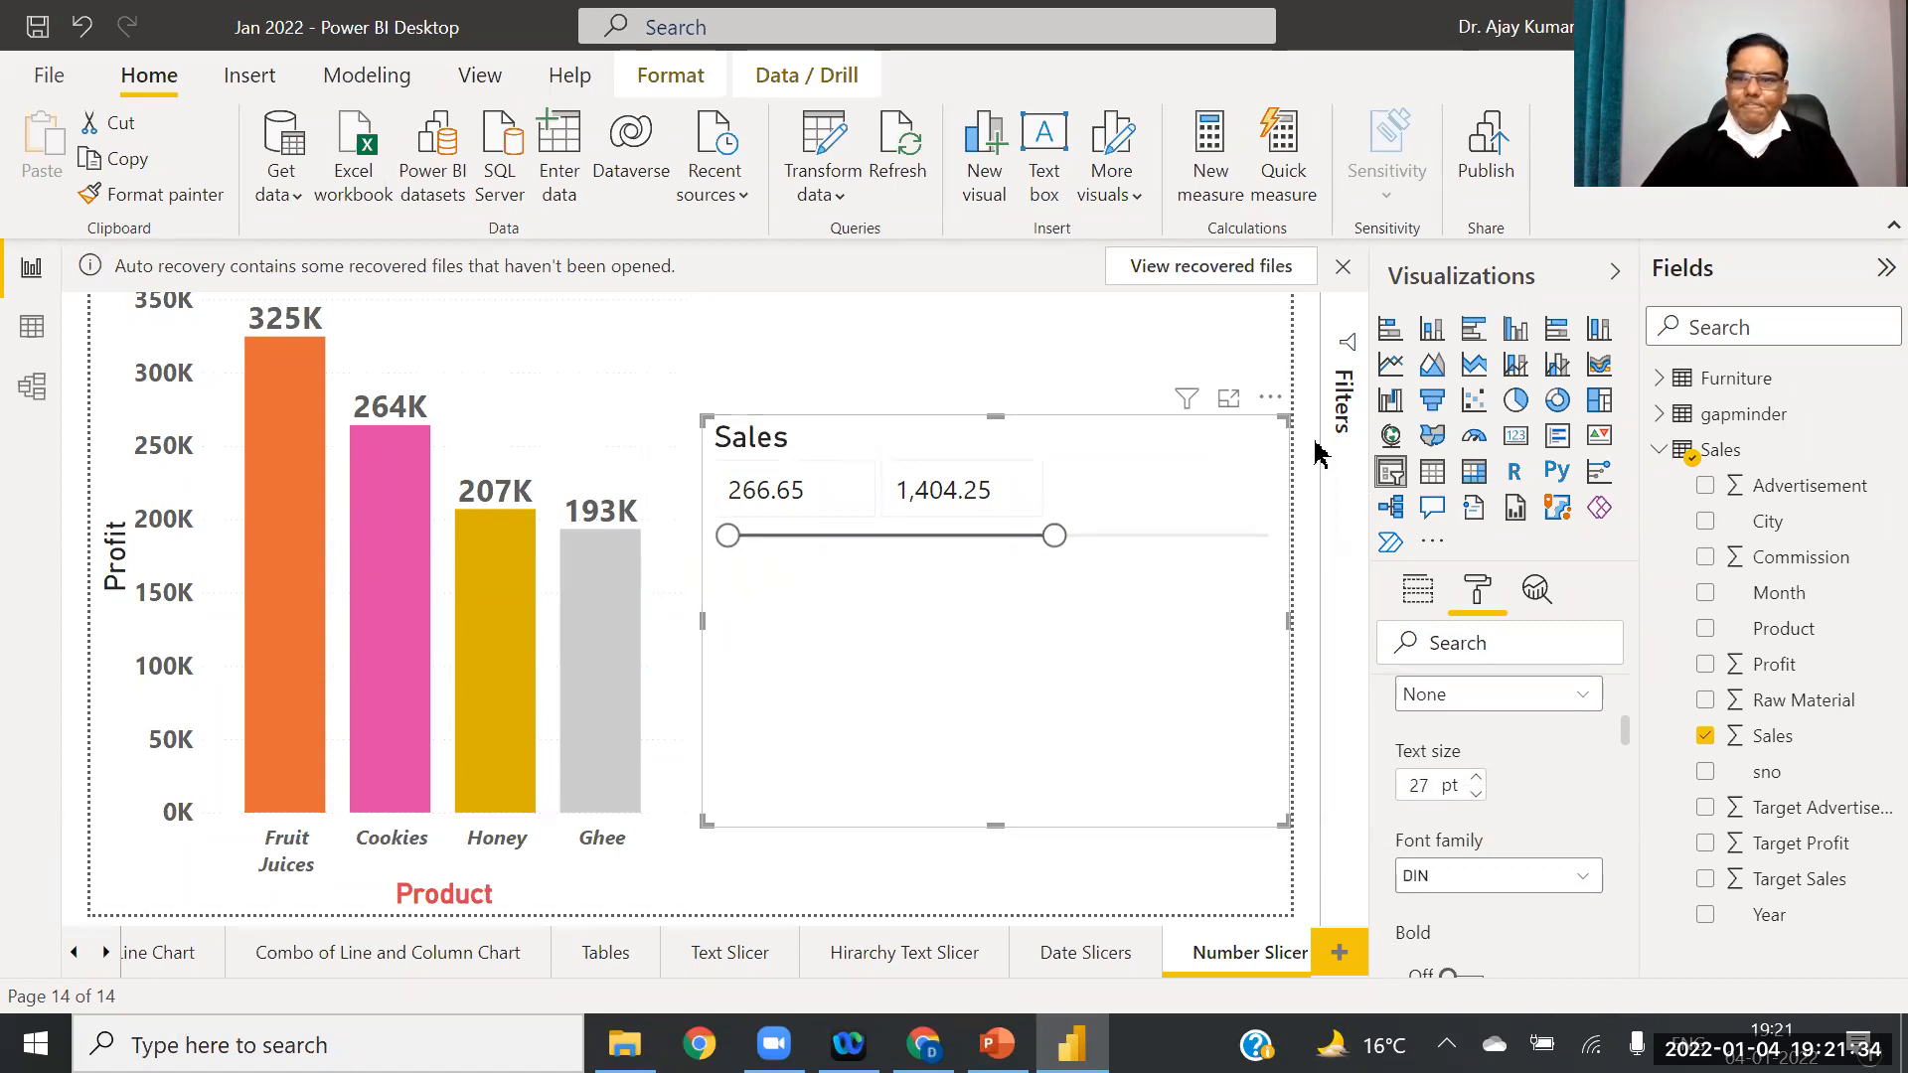
Step: Set the Sales slicer range to 500 minimum and 1,000 maximum
drag(811, 490, 698, 505)
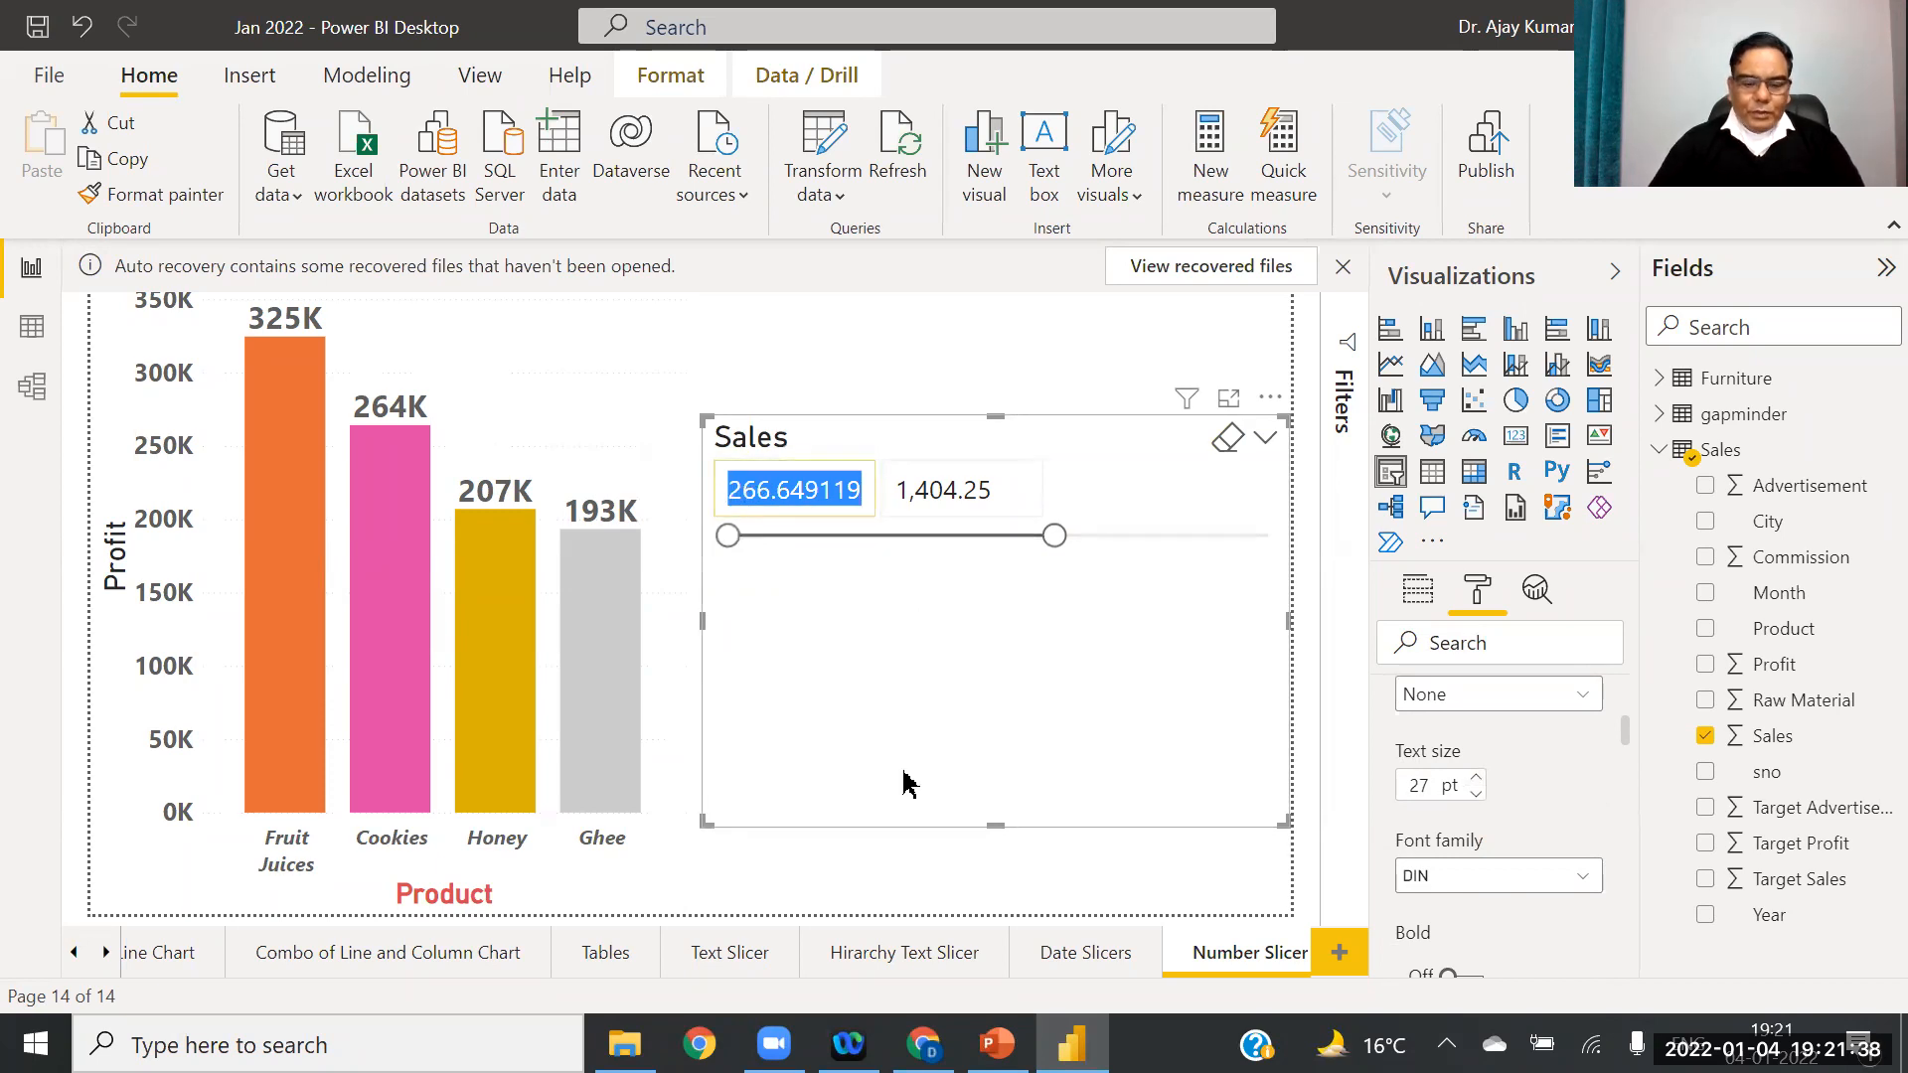
text(5)
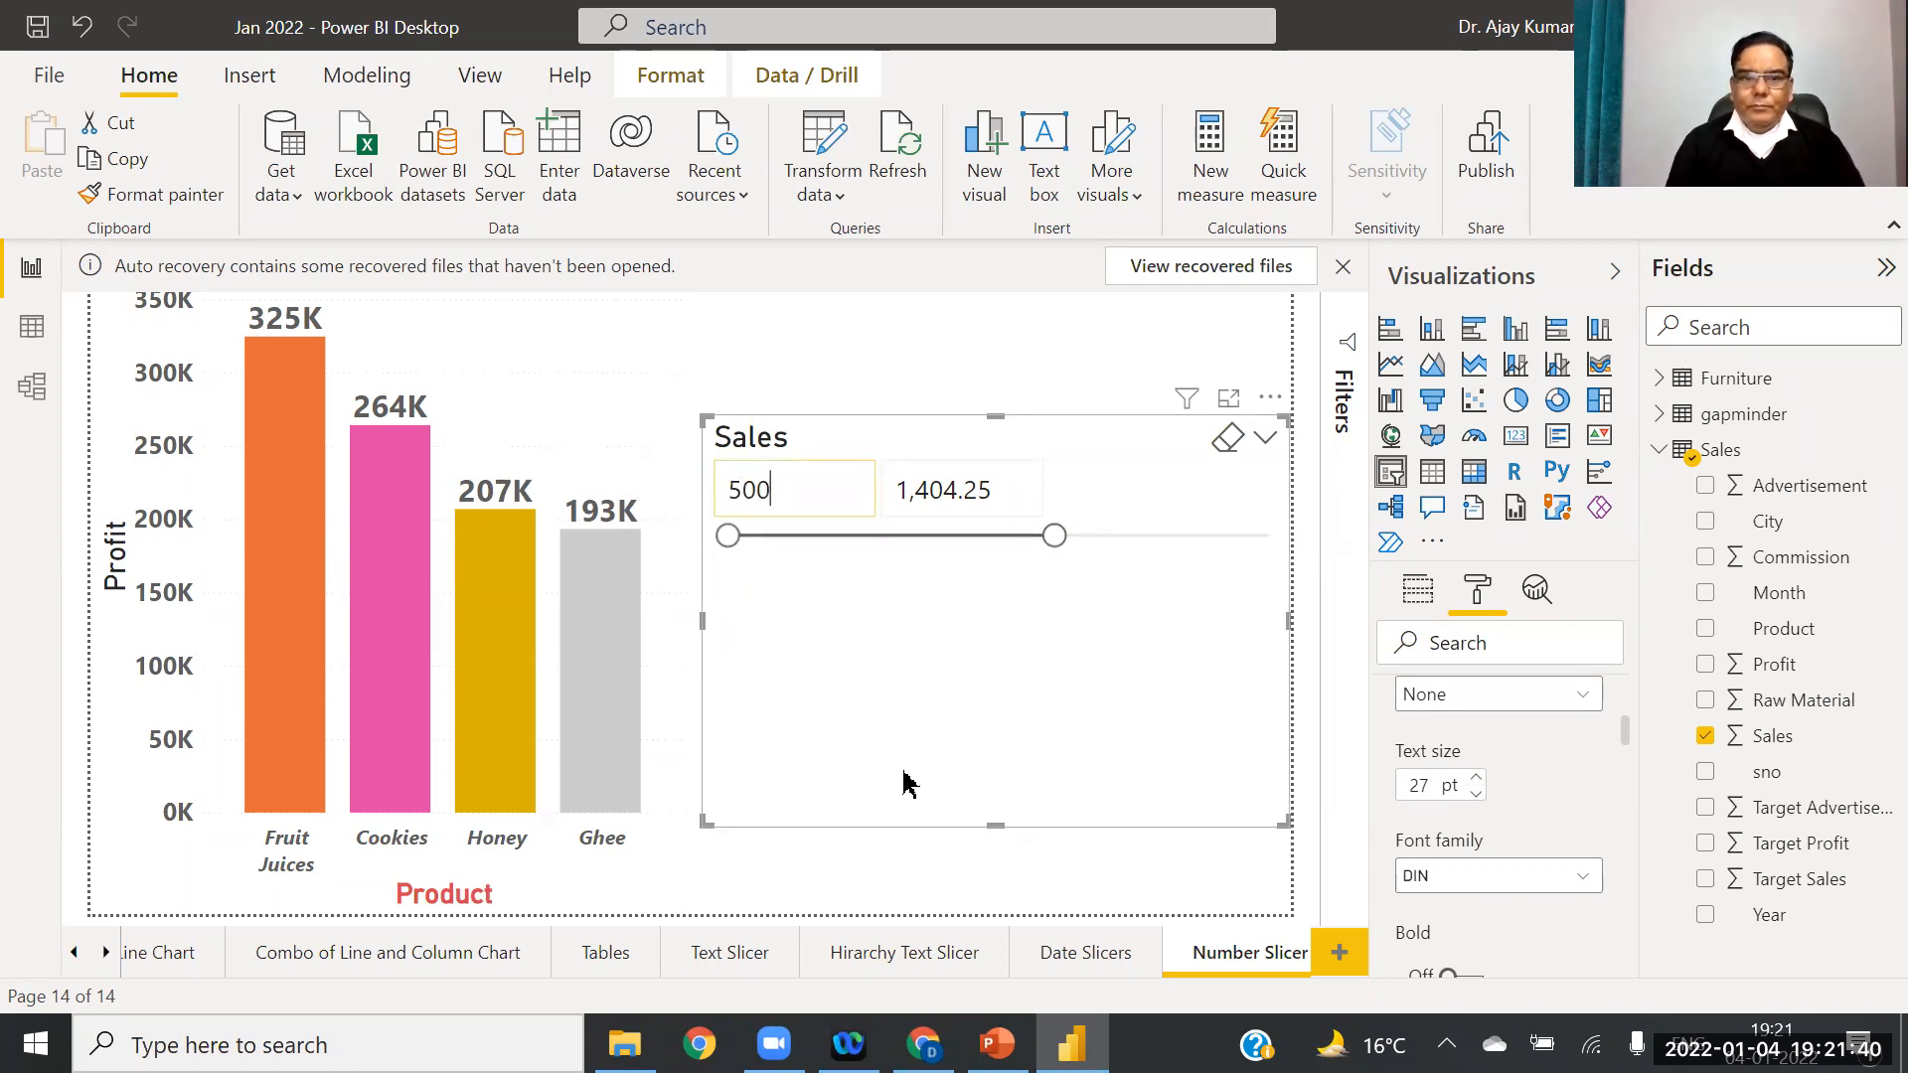
text(00)
key(Tab)
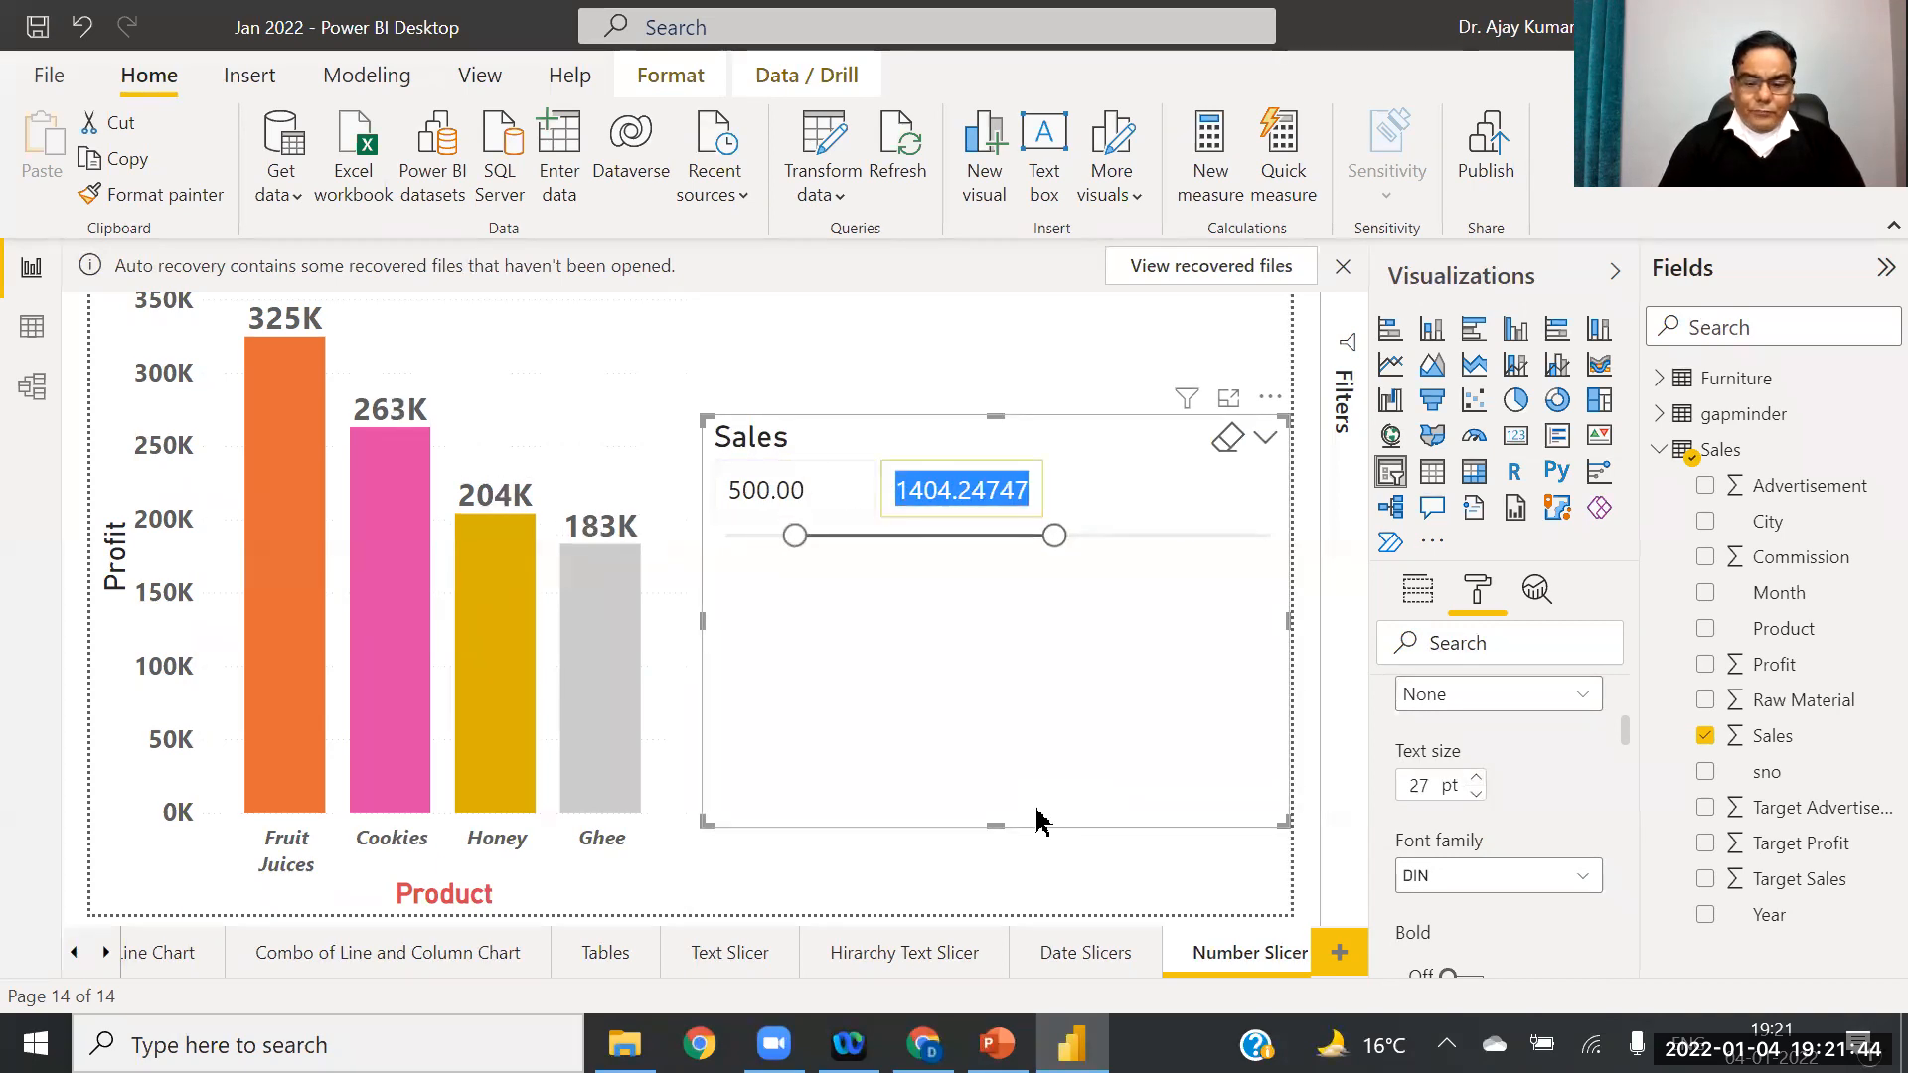
text(1000)
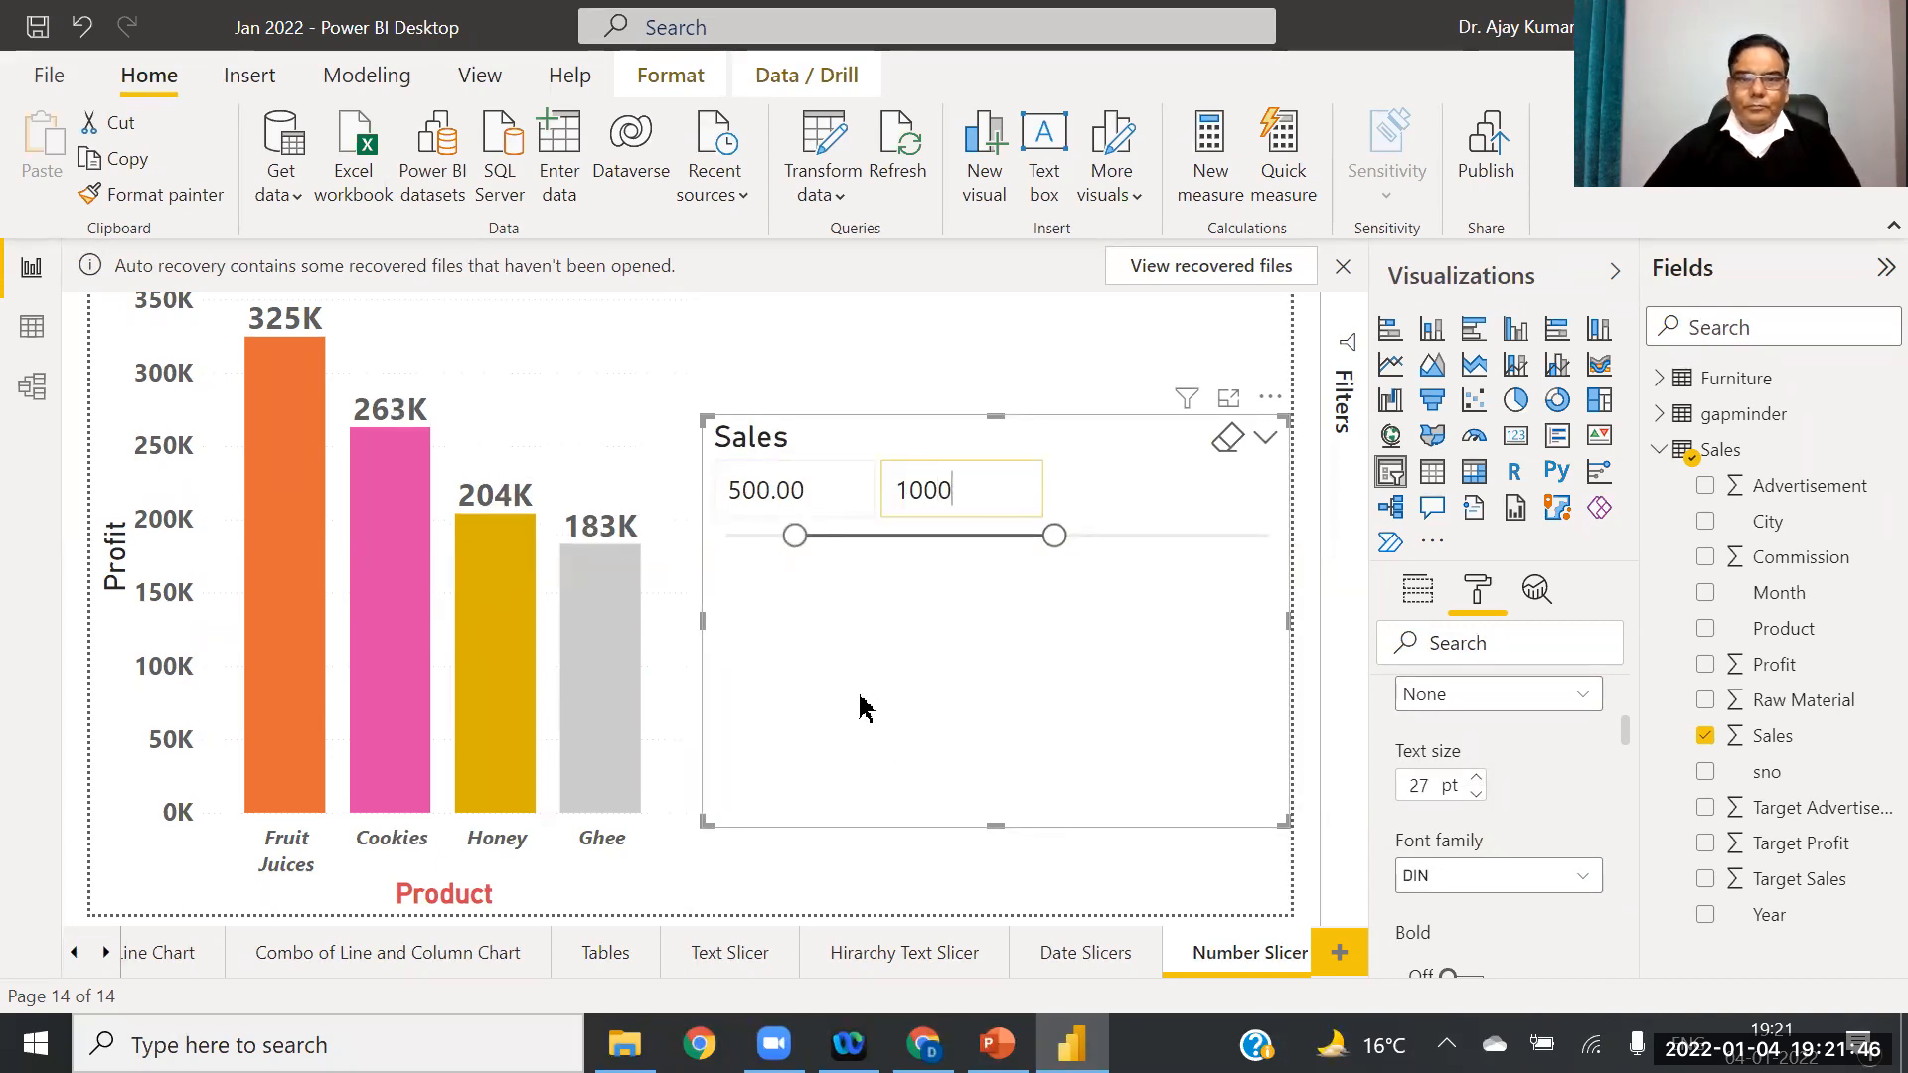
key(Return)
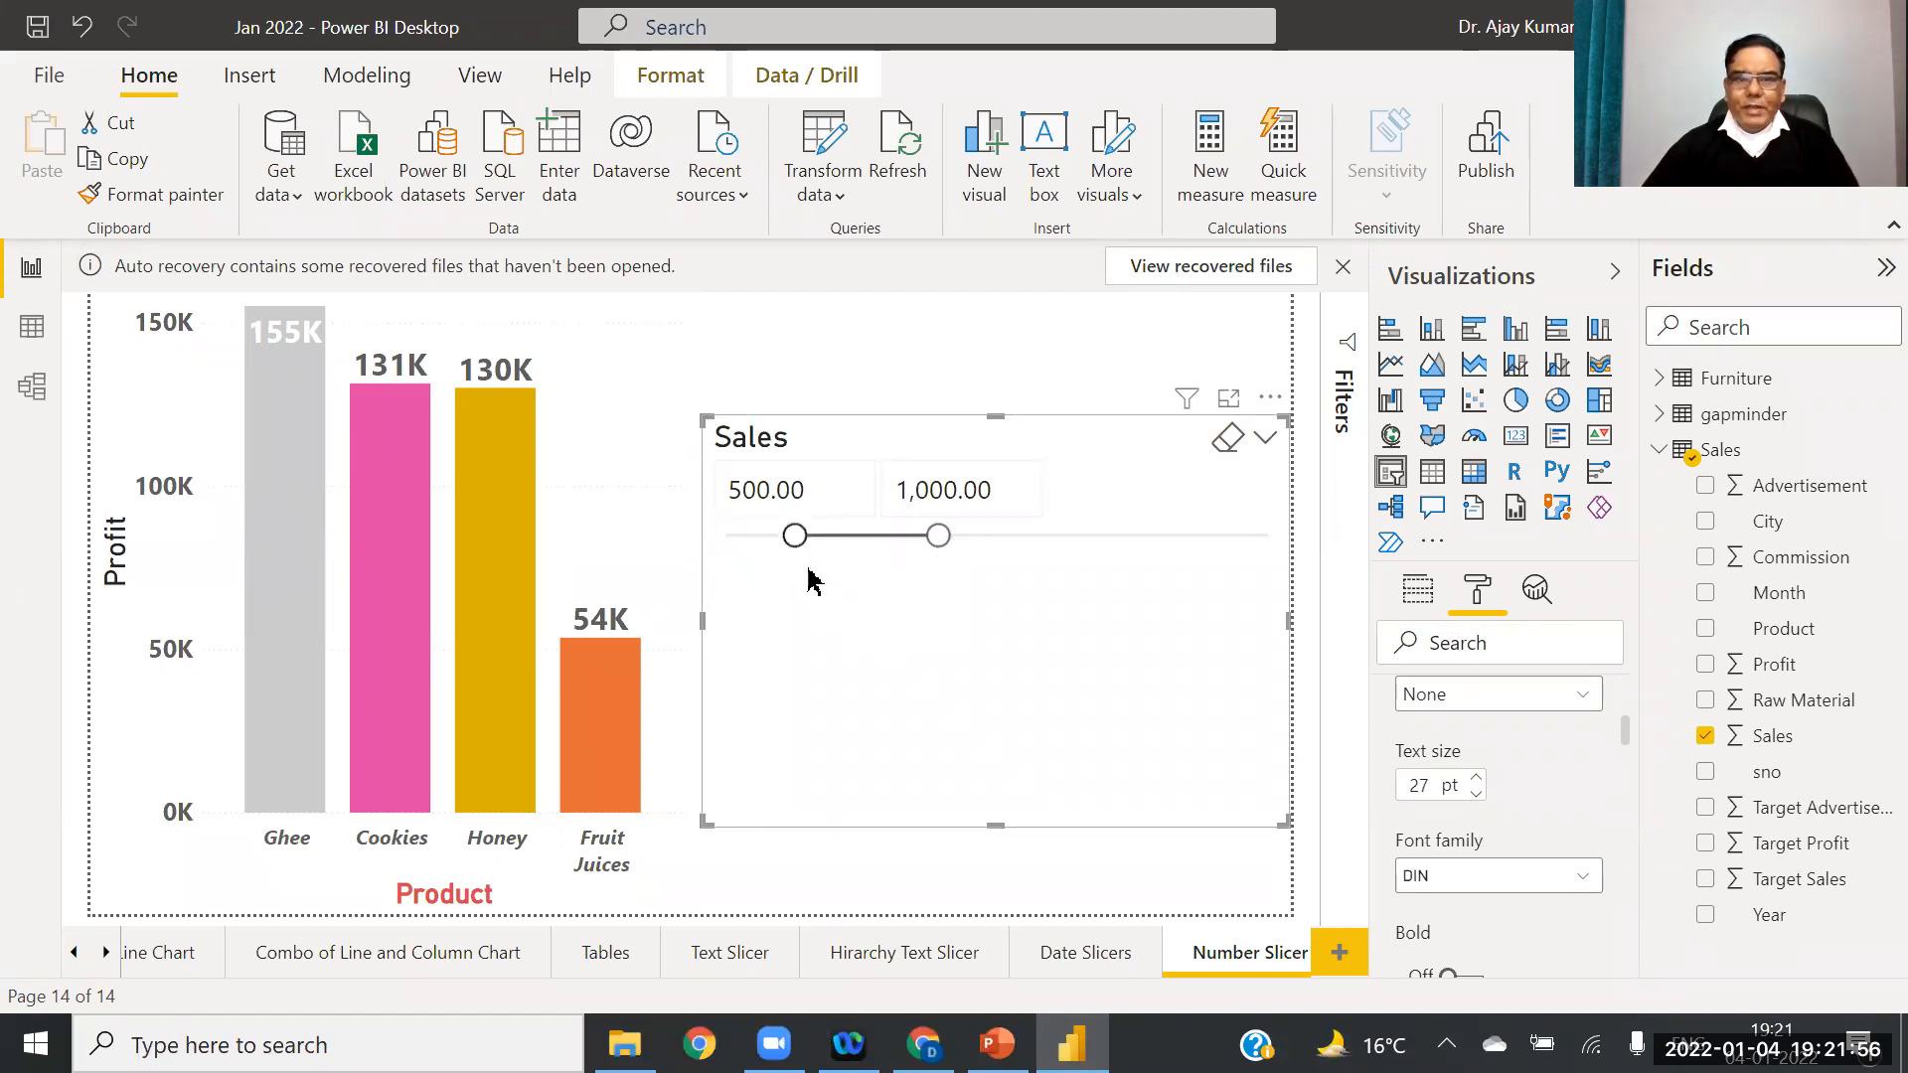
Step: Replace Product with Year on the profit column chart's axis
click(209, 440)
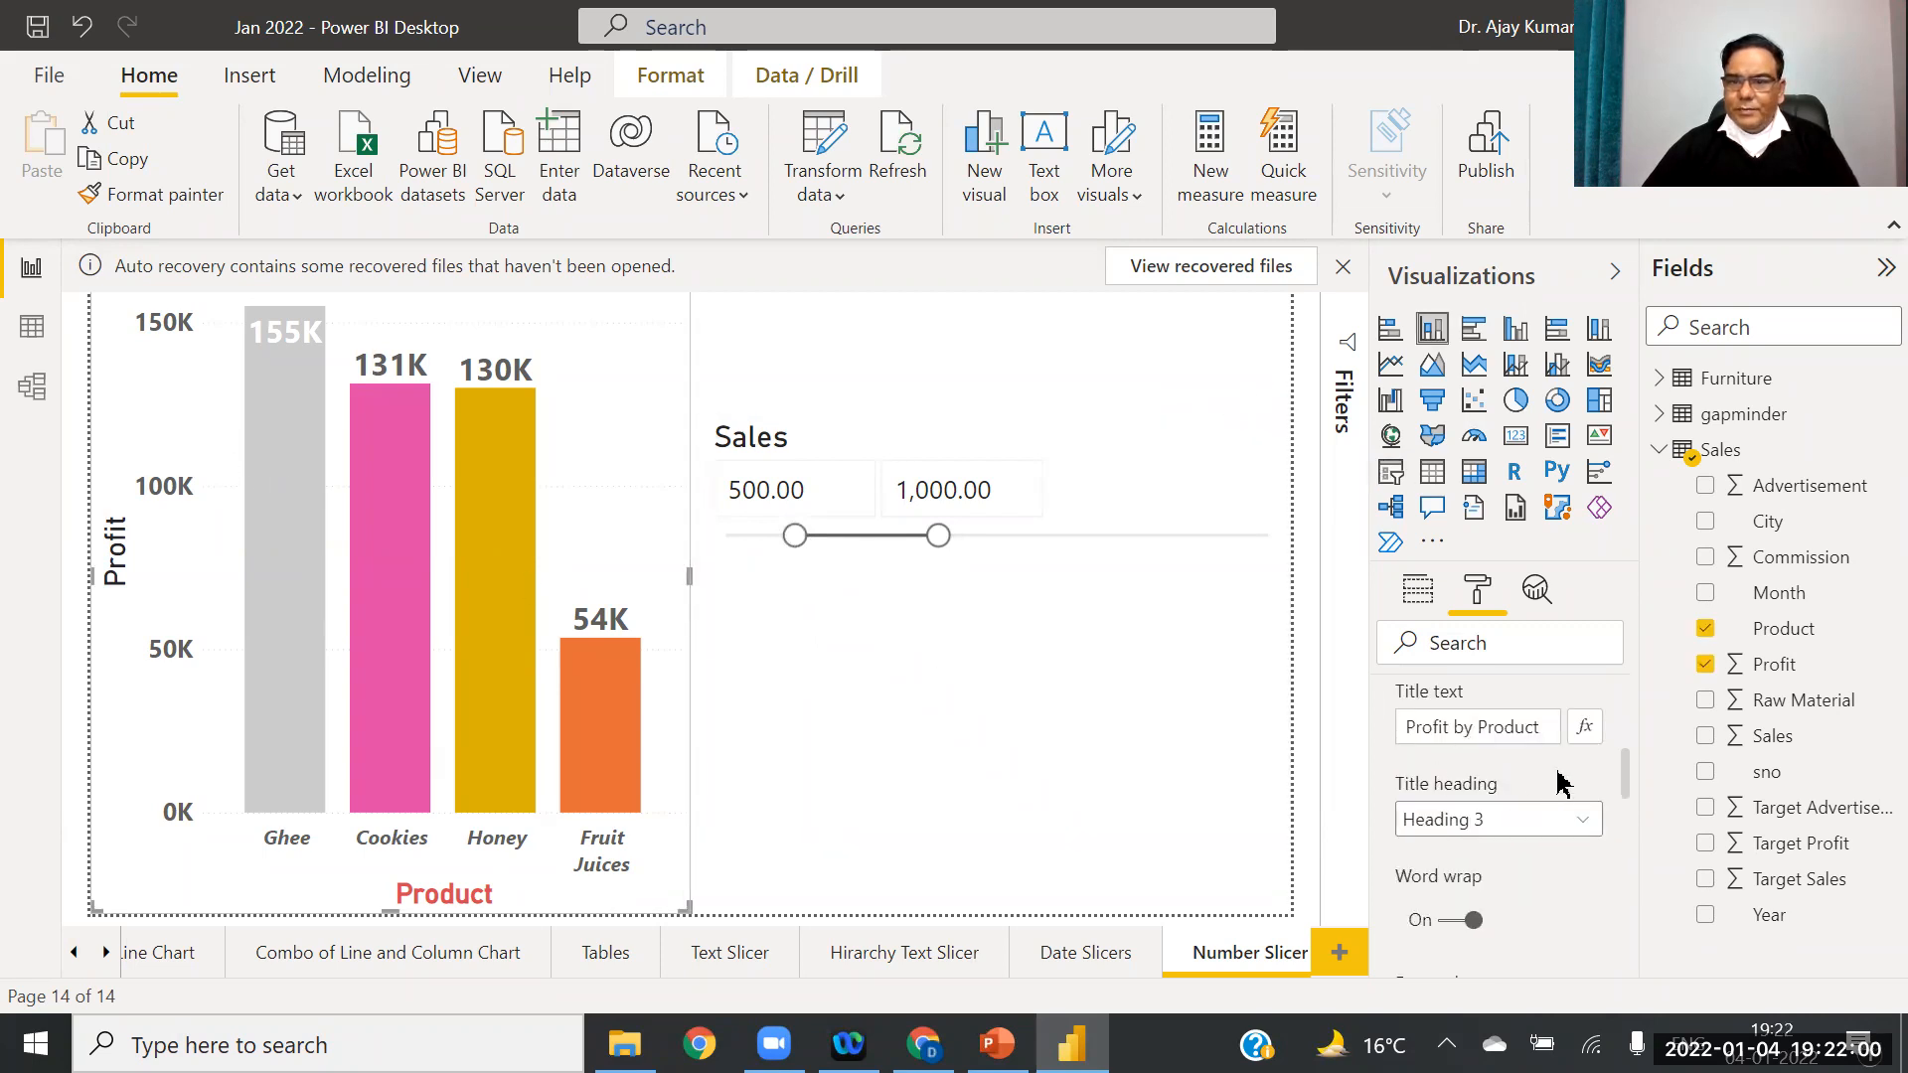
drag(1626, 785, 1617, 641)
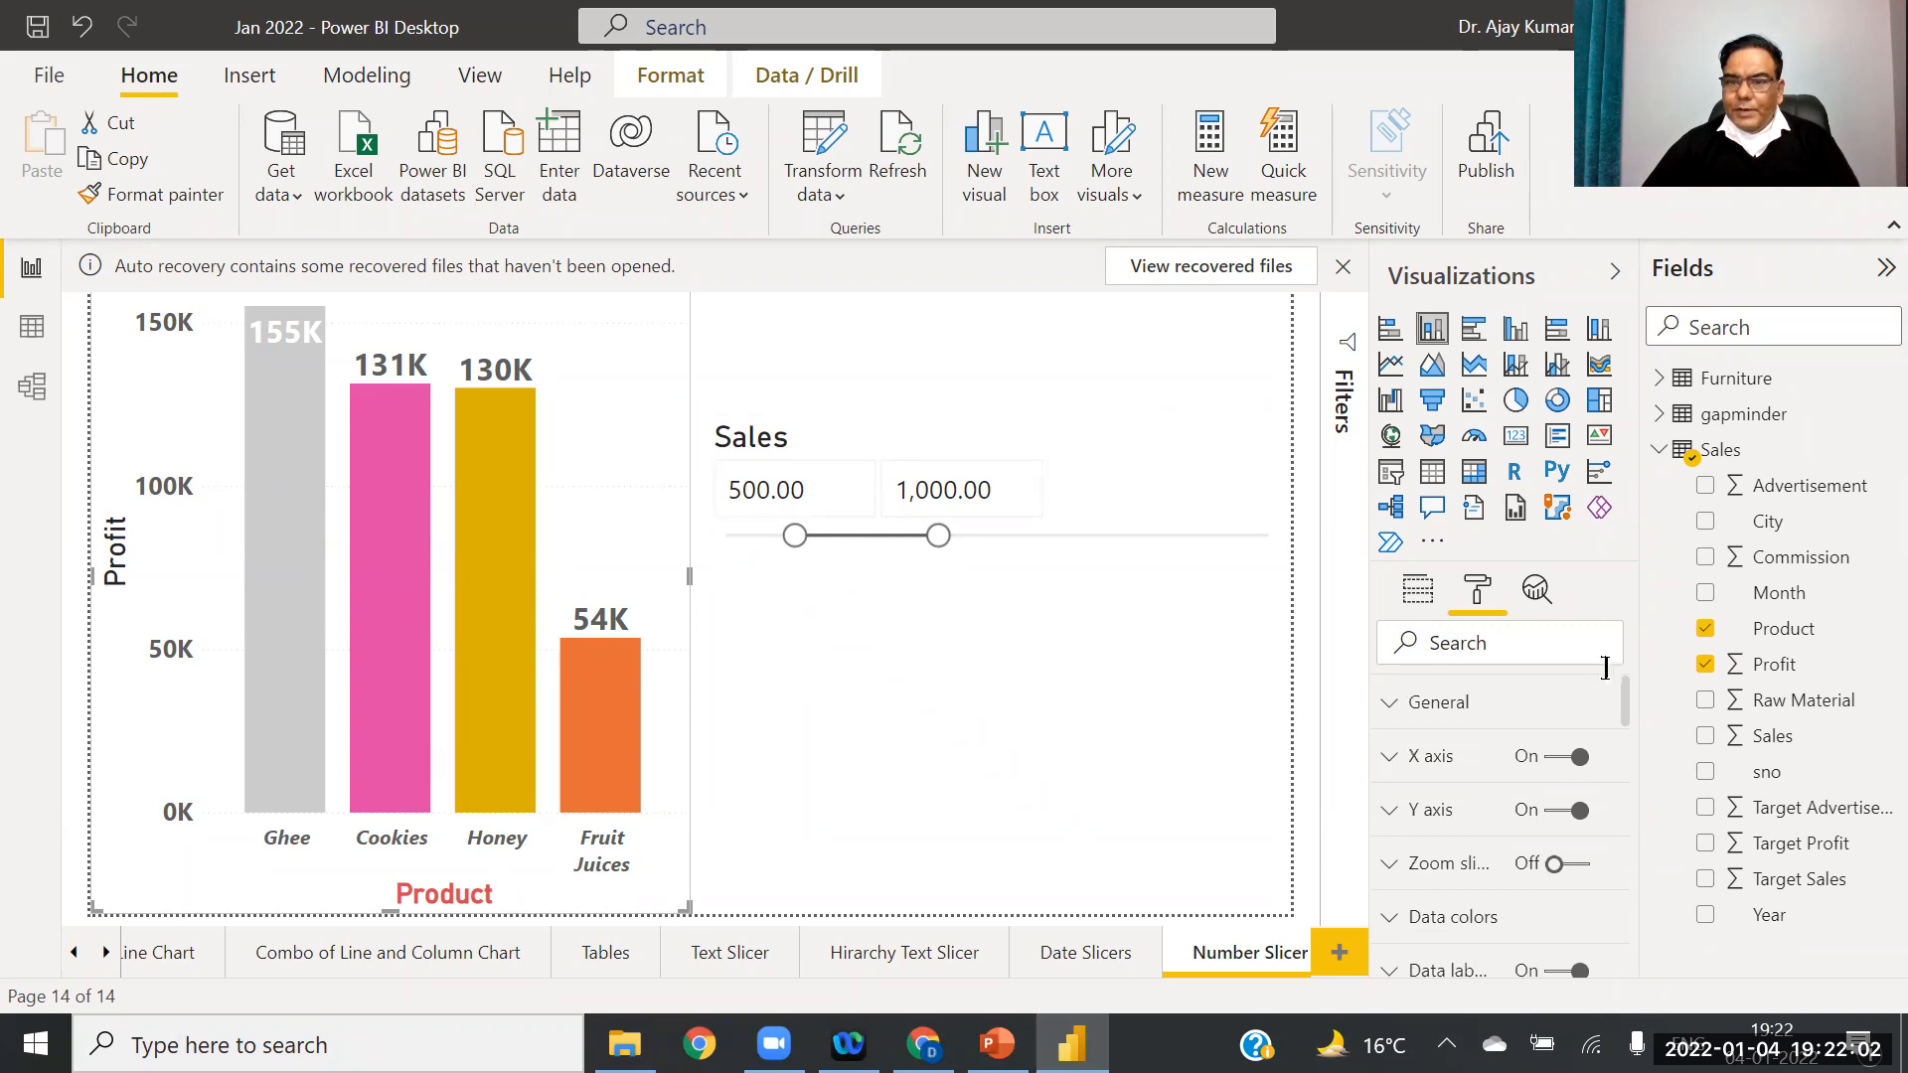
click(1418, 587)
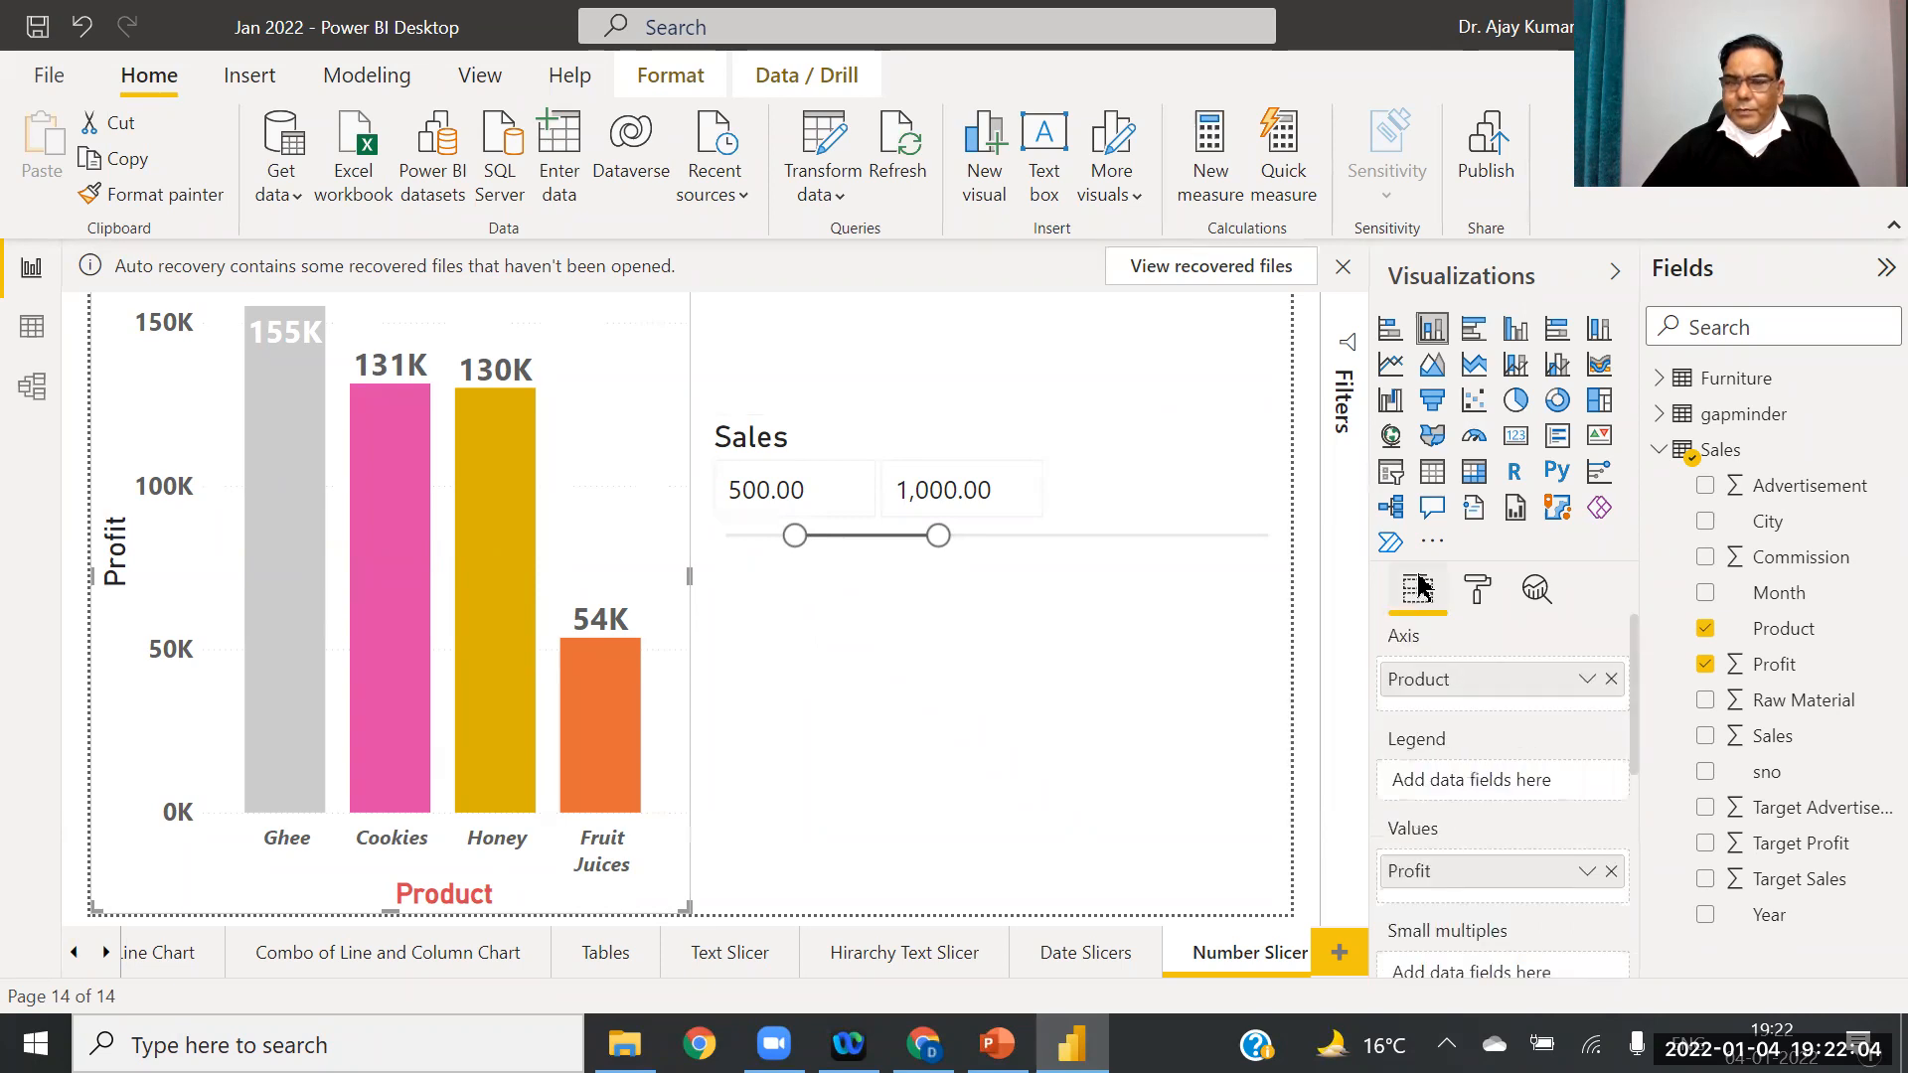
click(1611, 679)
drag(1769, 914, 1499, 685)
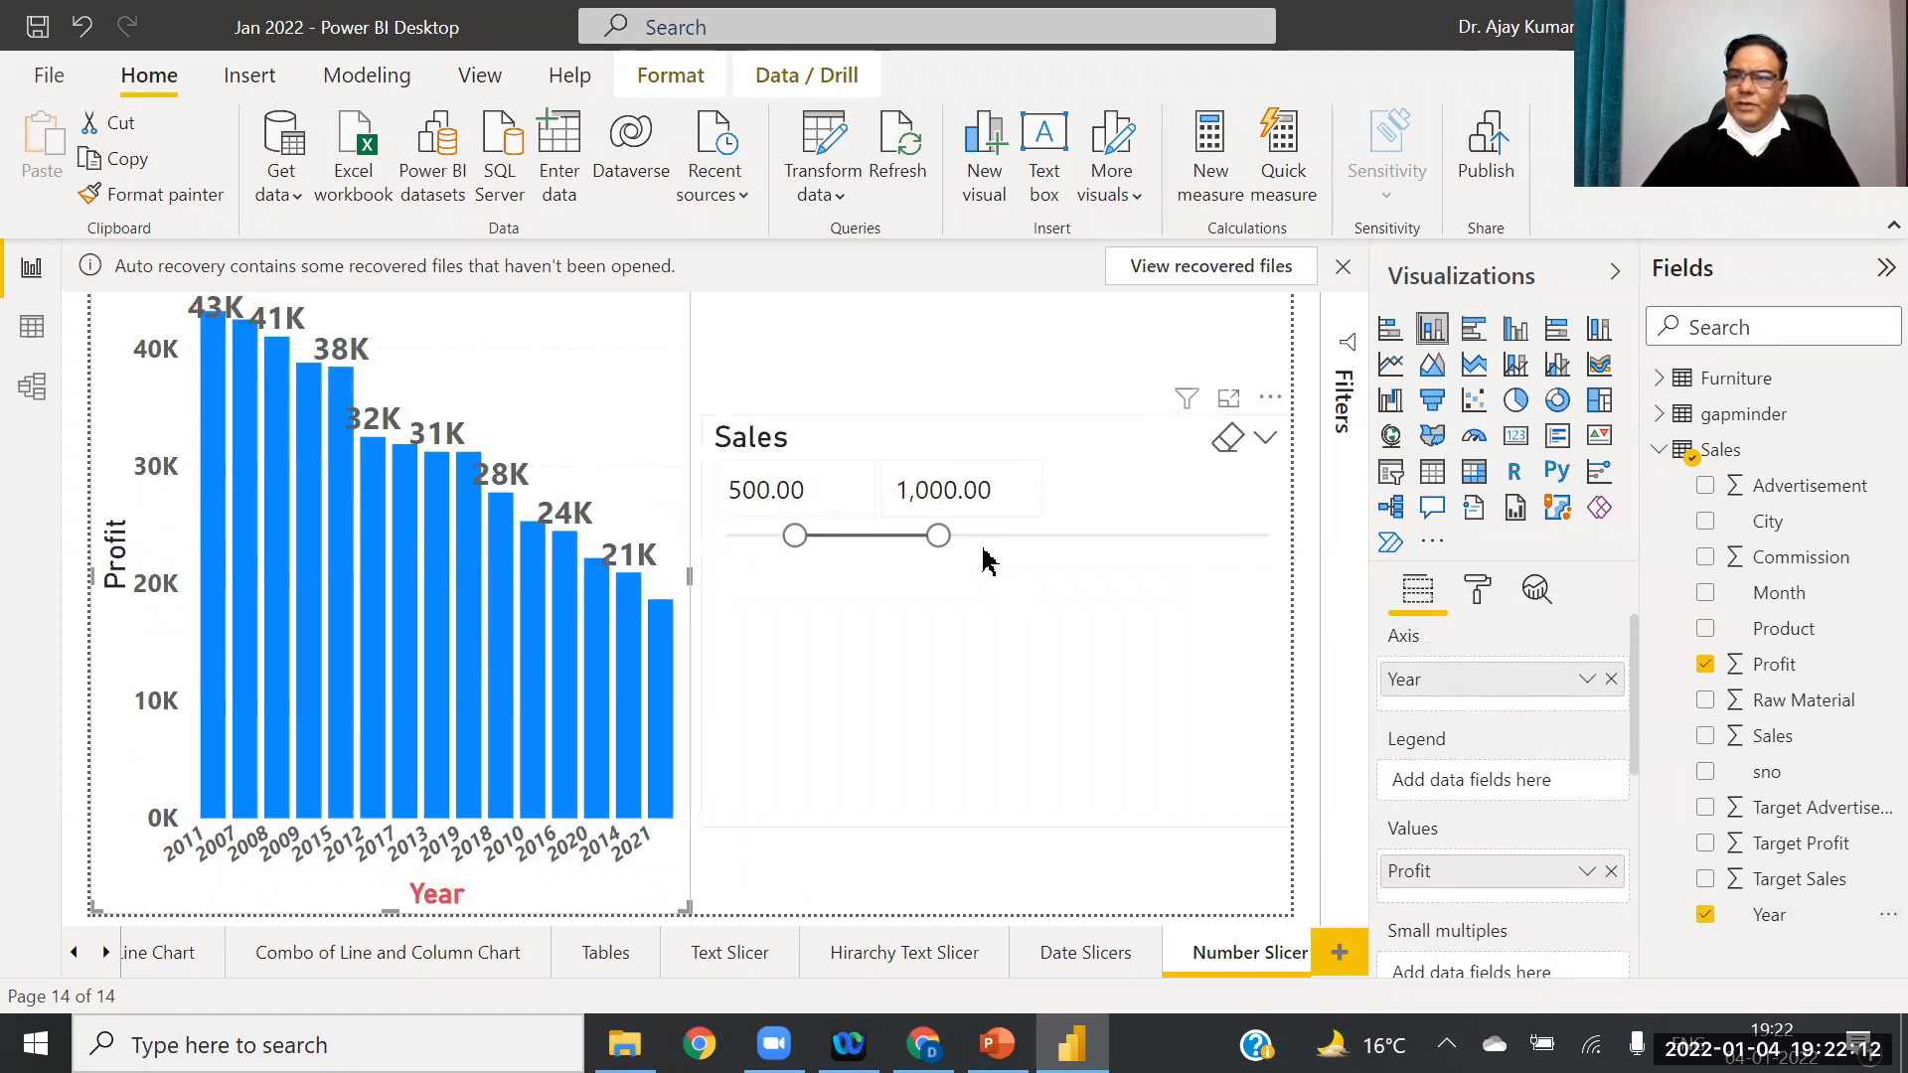
Step: Drag the Sales slider handles to 1,991.46–2,155.39 so only 2021 remains on the chart
drag(945, 540, 1075, 542)
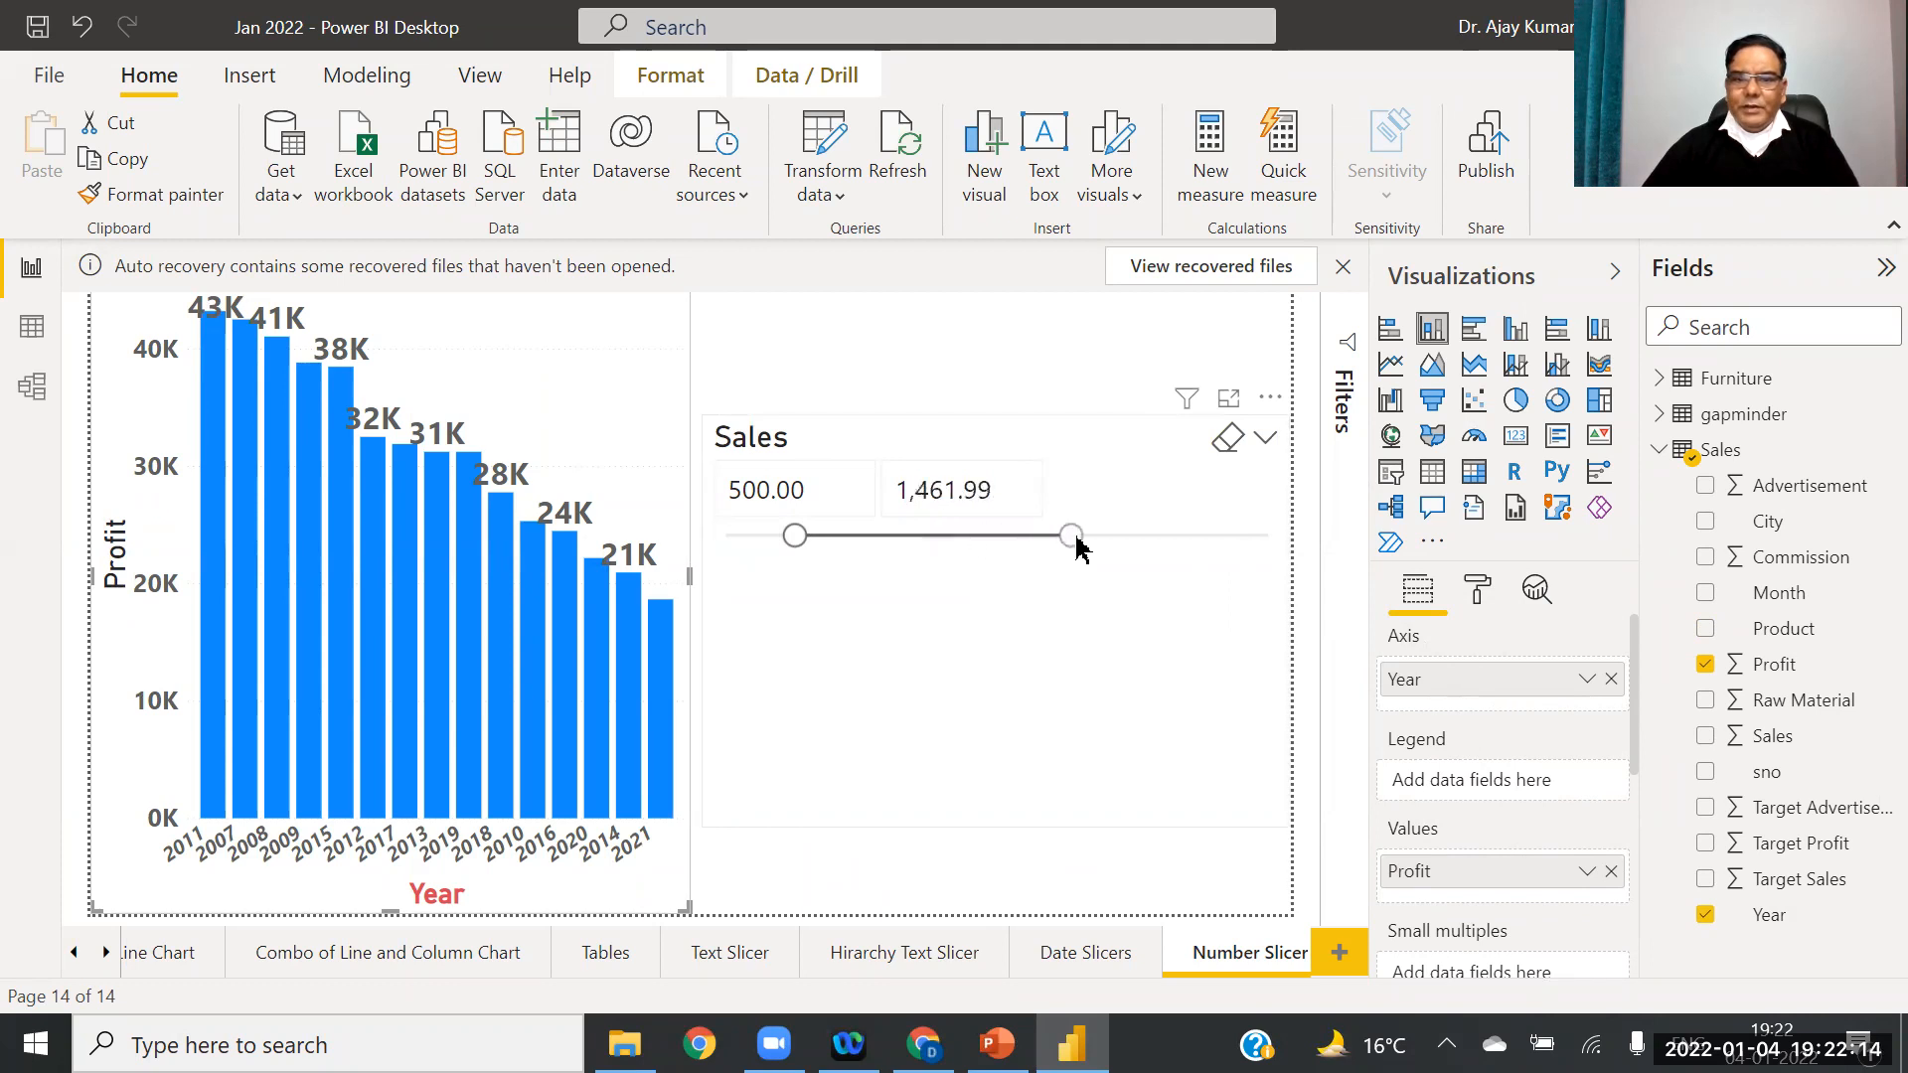
drag(794, 536, 1071, 538)
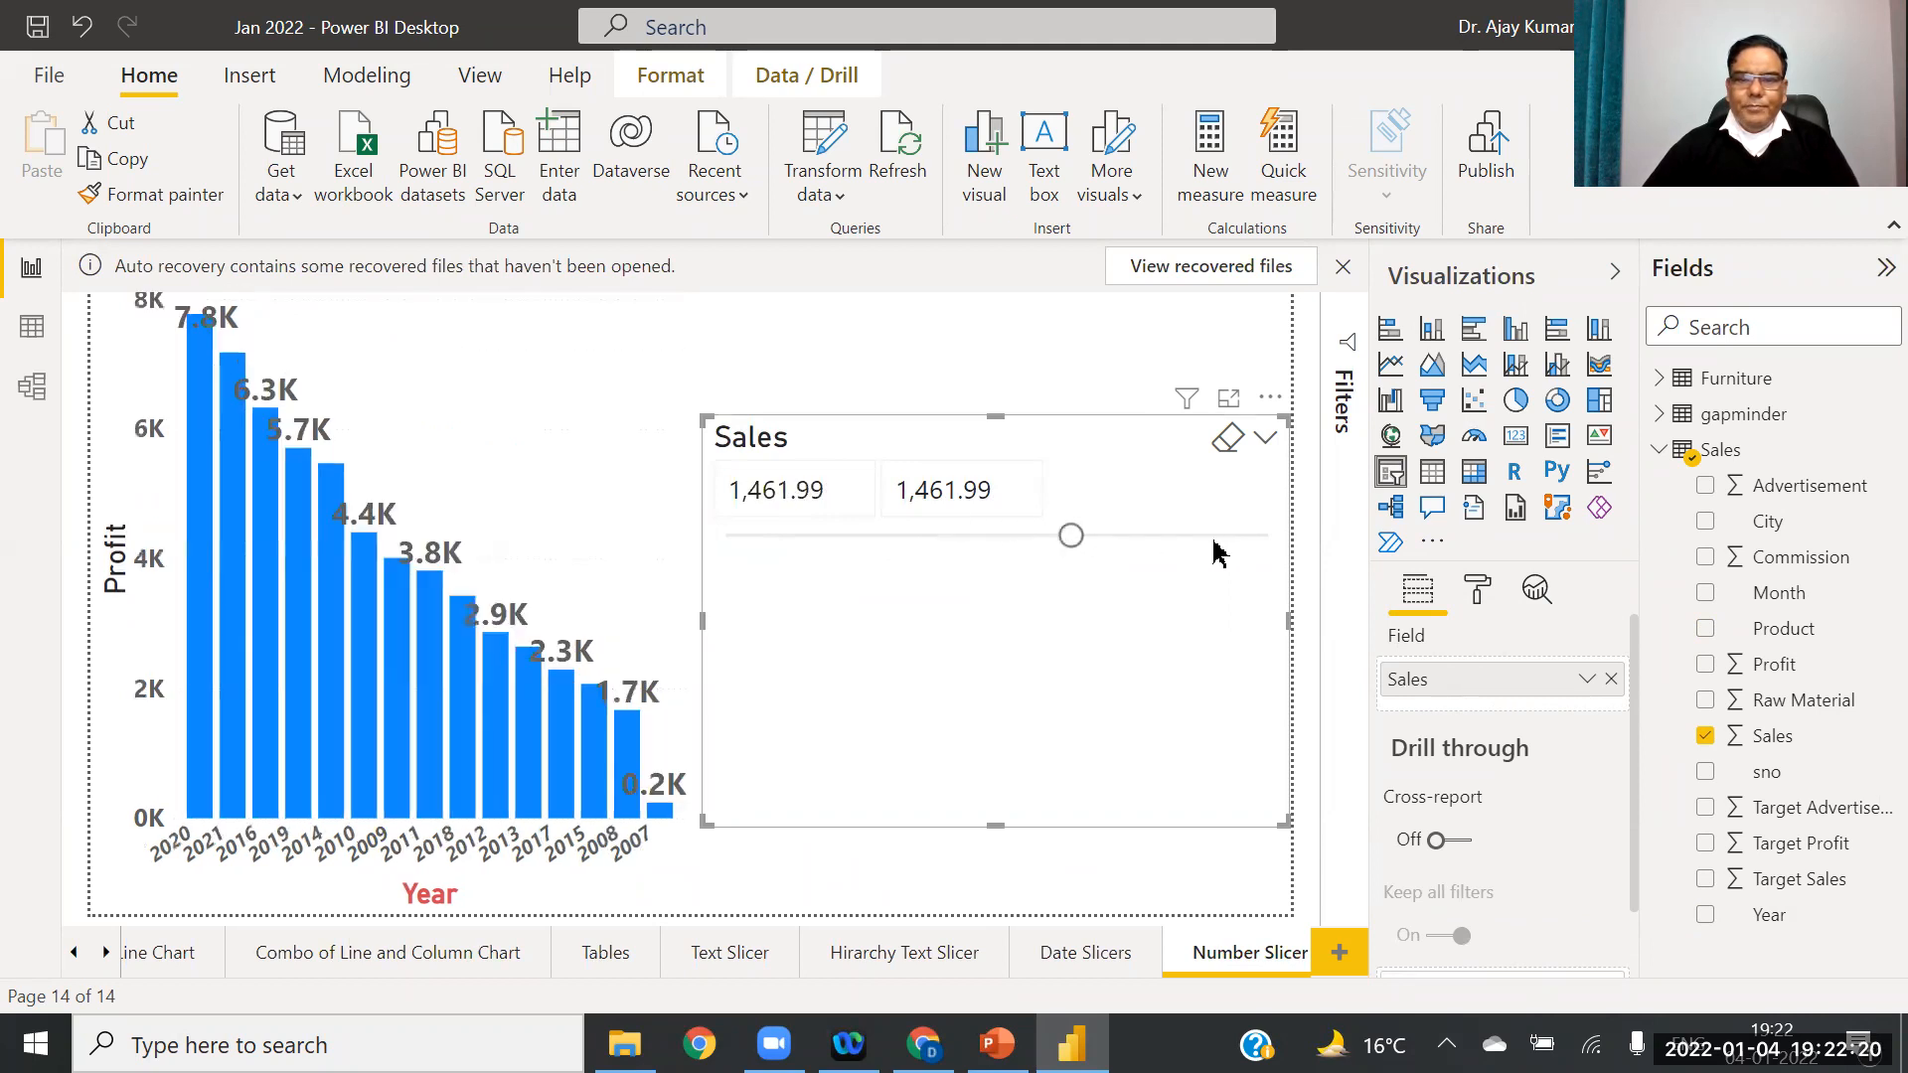
drag(1071, 537, 1232, 542)
drag(1023, 537, 1188, 542)
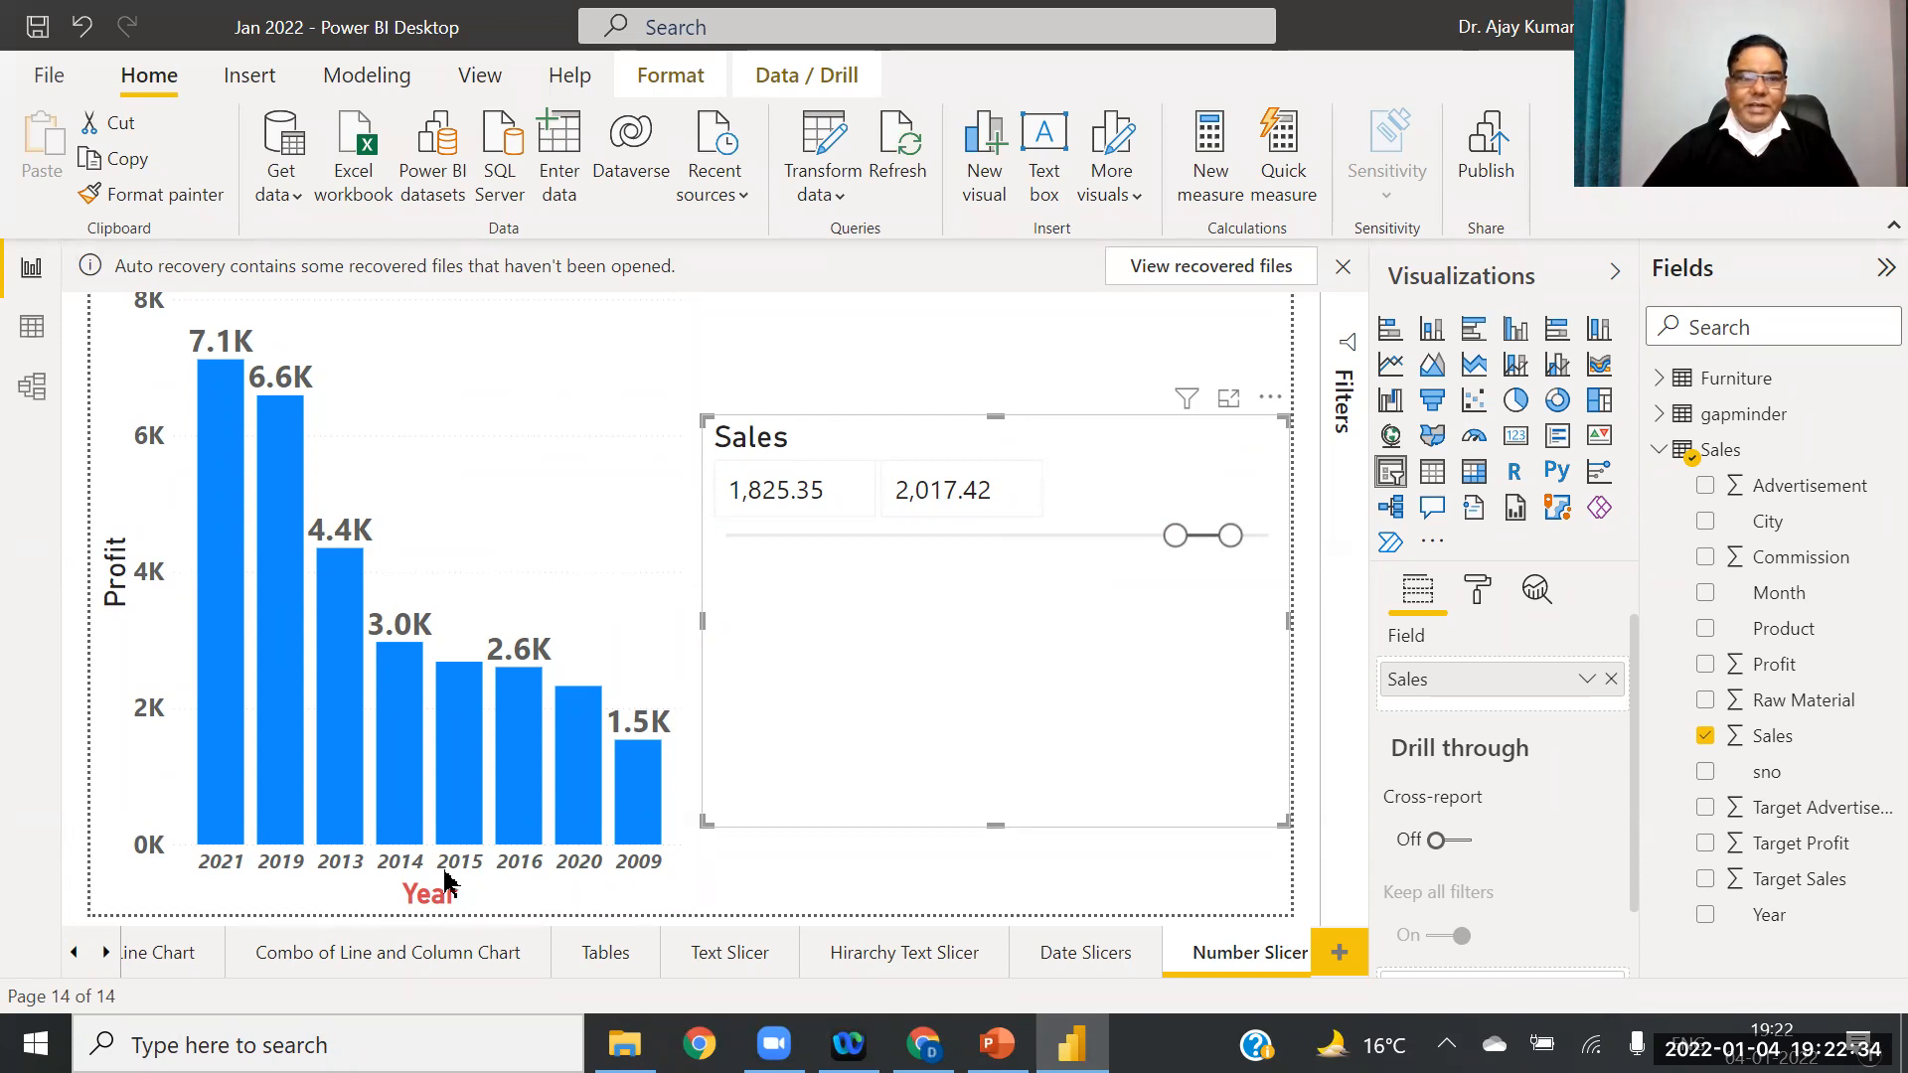
mouse_move(1230, 536)
mouse_down()
mouse_move(1270, 536)
mouse_move(1233, 536)
mouse_up()
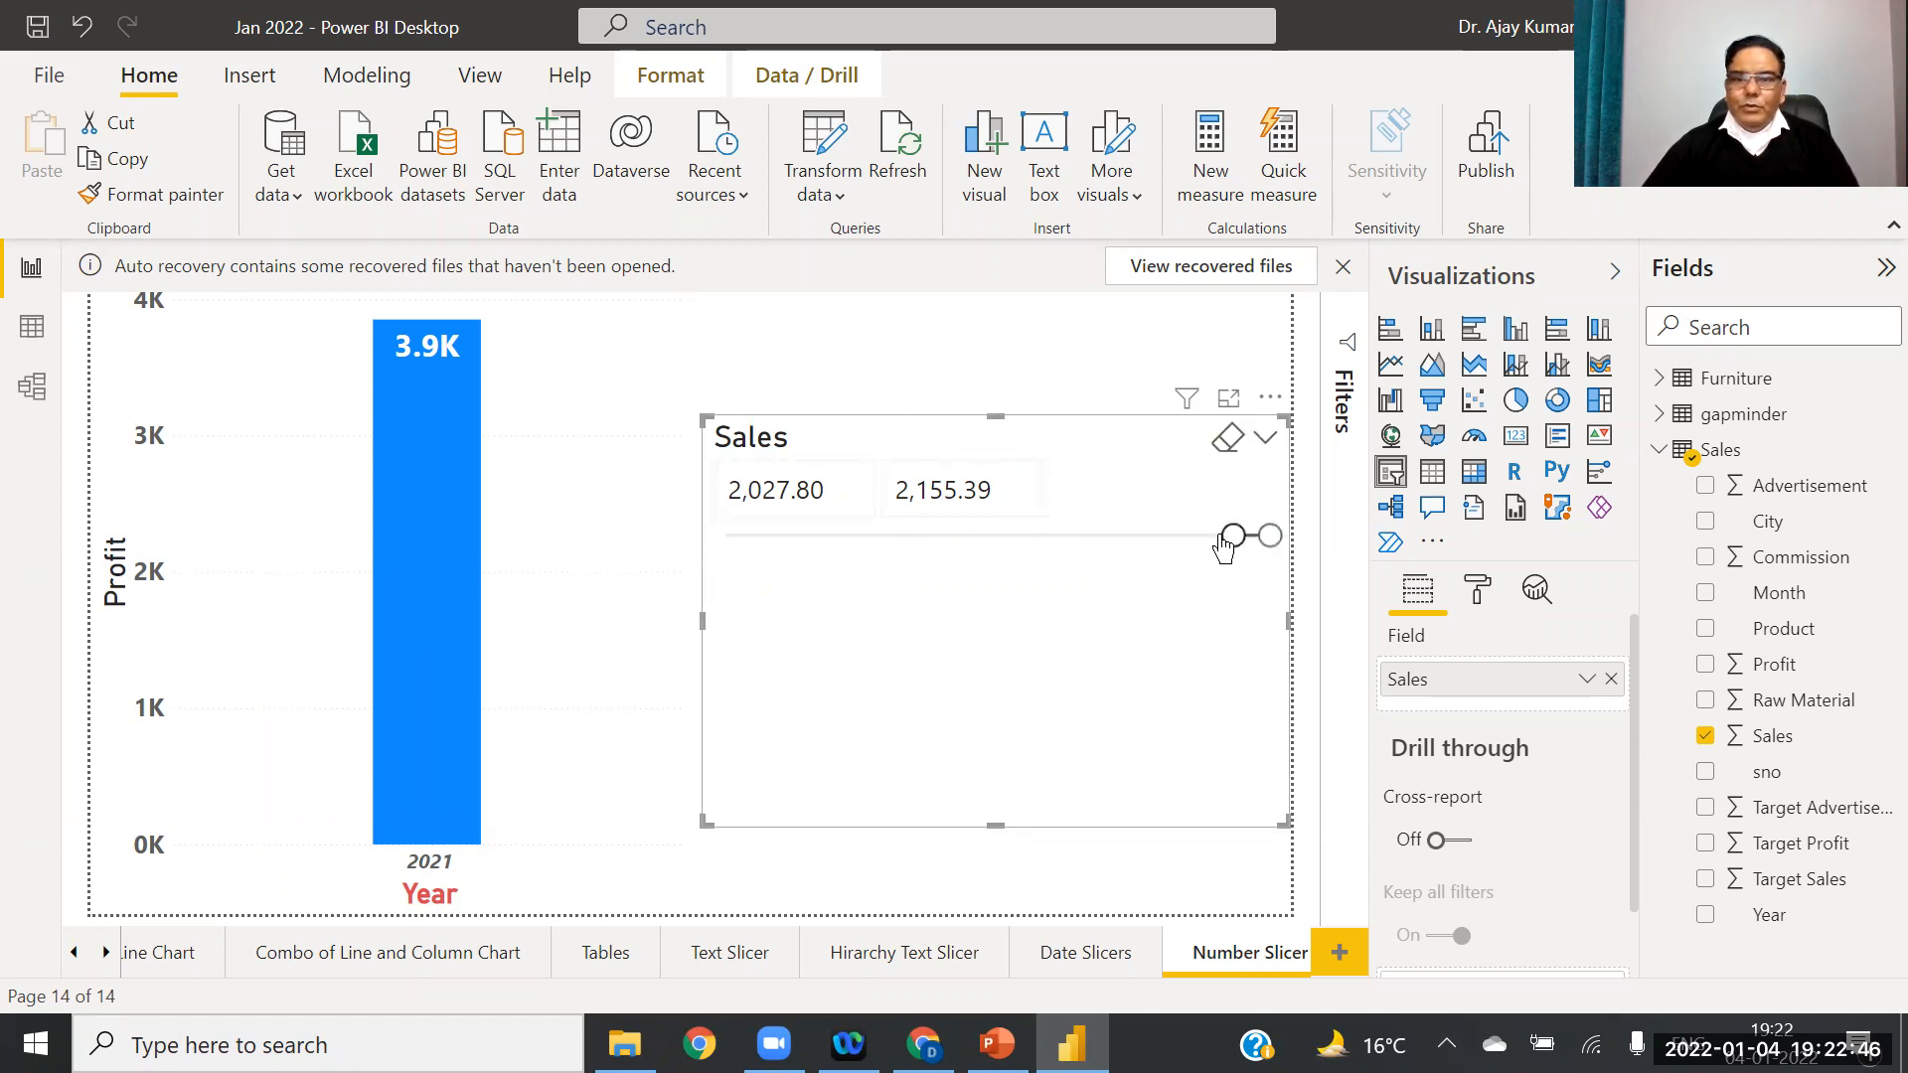
drag(1230, 546, 1143, 544)
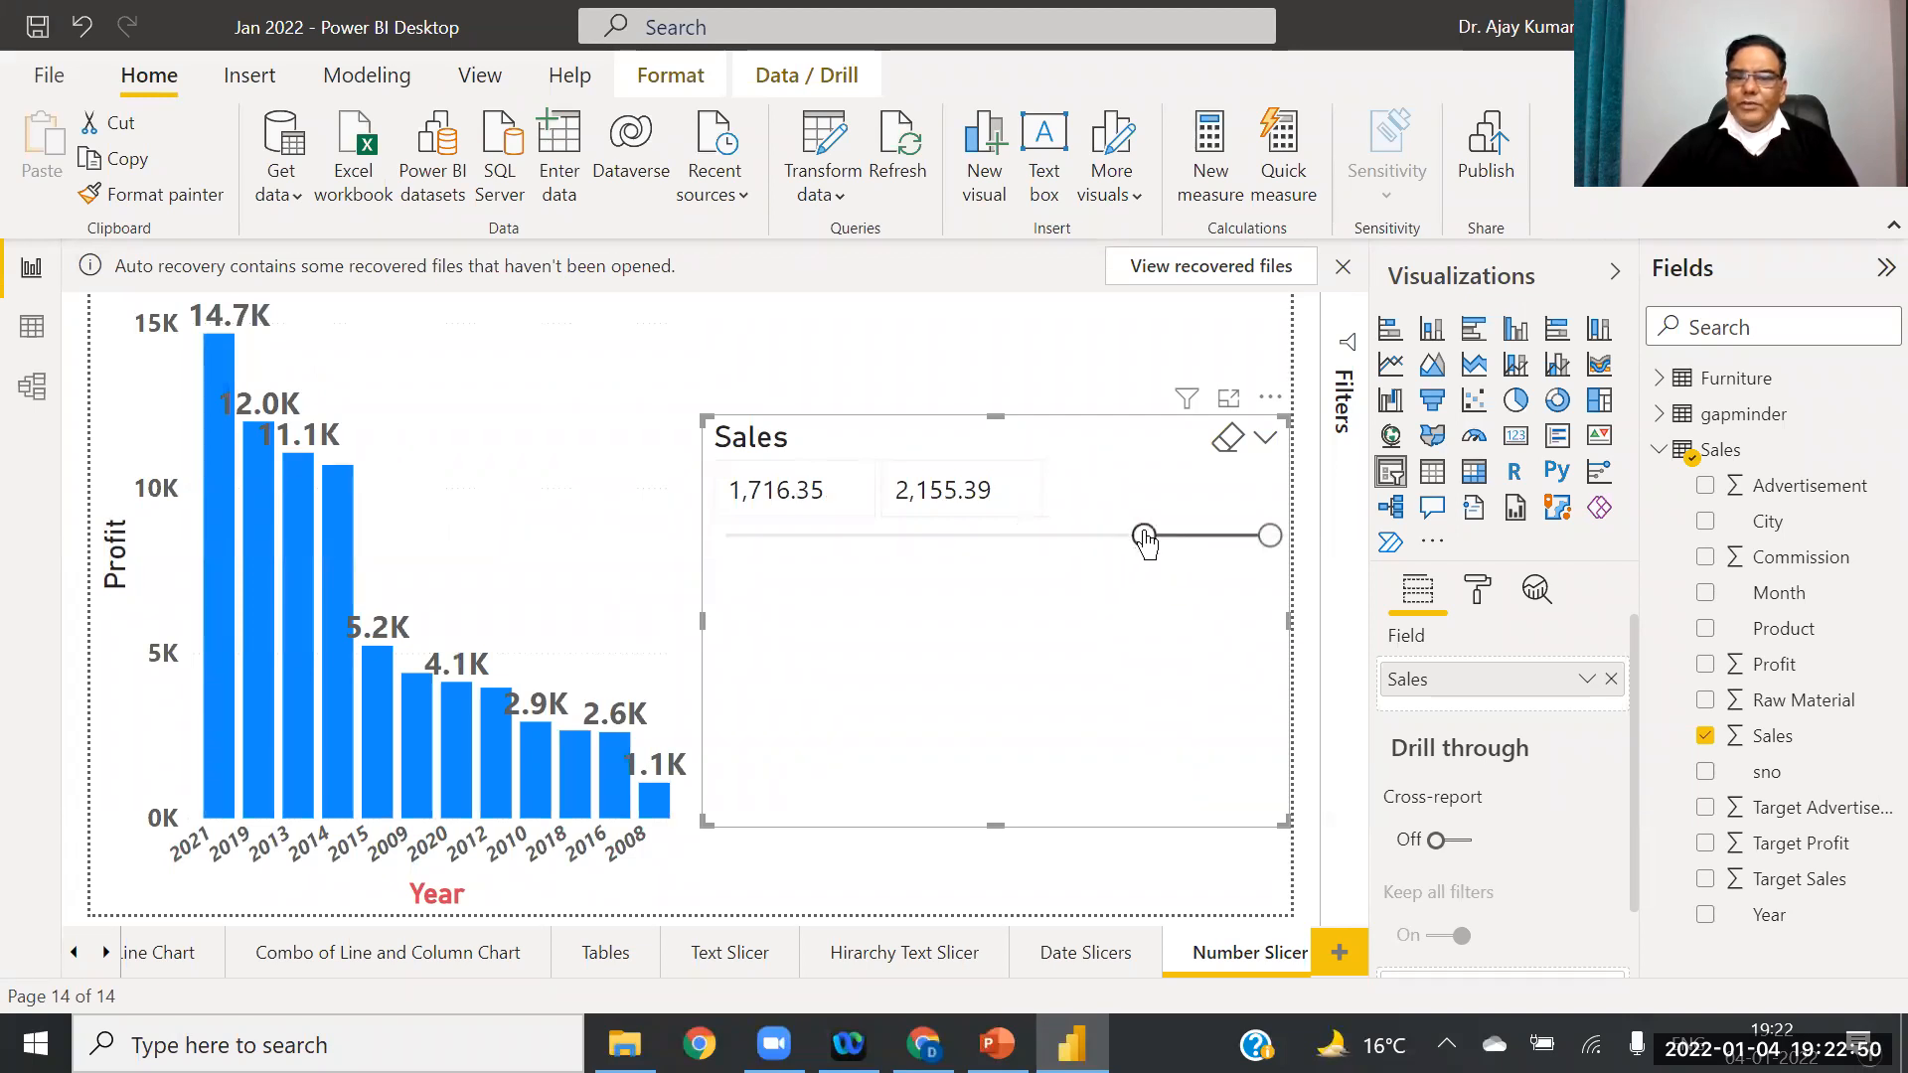
drag(1146, 542, 1226, 541)
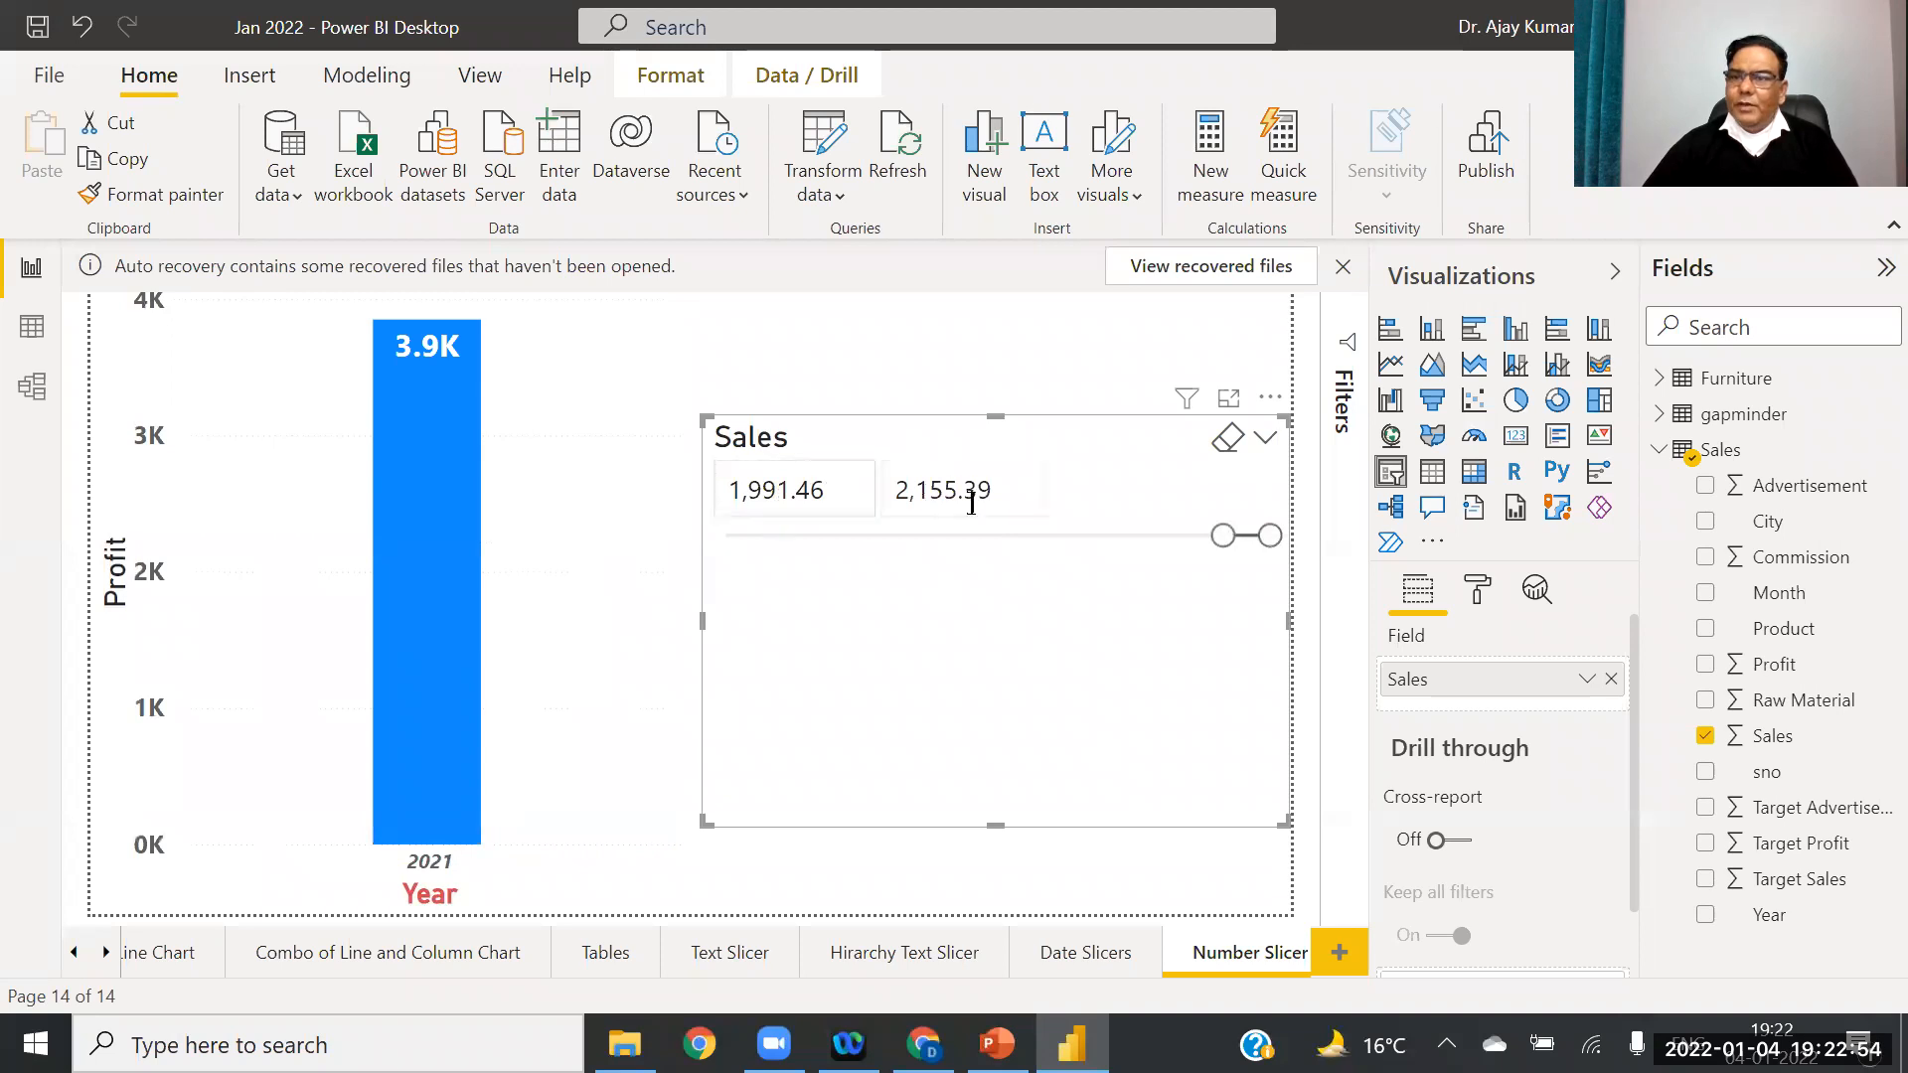
Step: Try the Sales slicer as Dropdown and List, then restore the Between range slider
click(1265, 440)
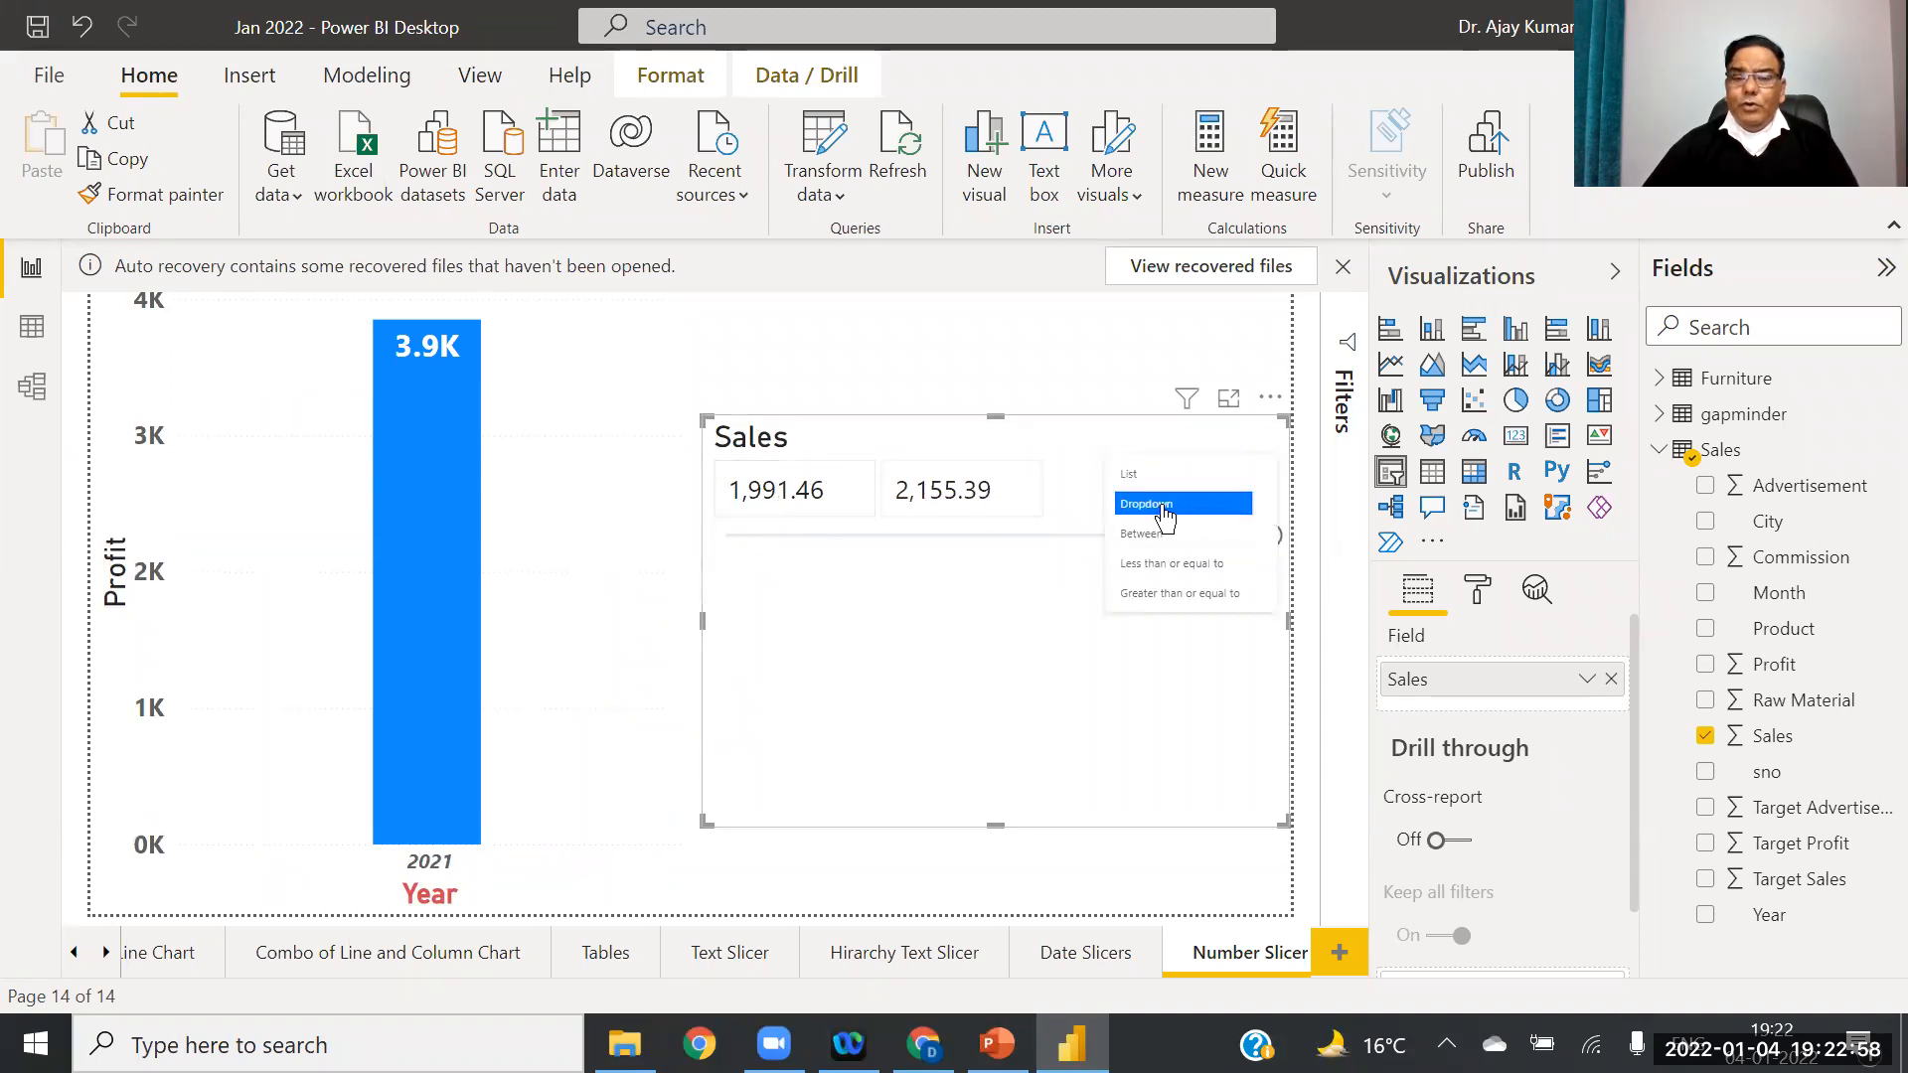
click(1164, 506)
click(1265, 442)
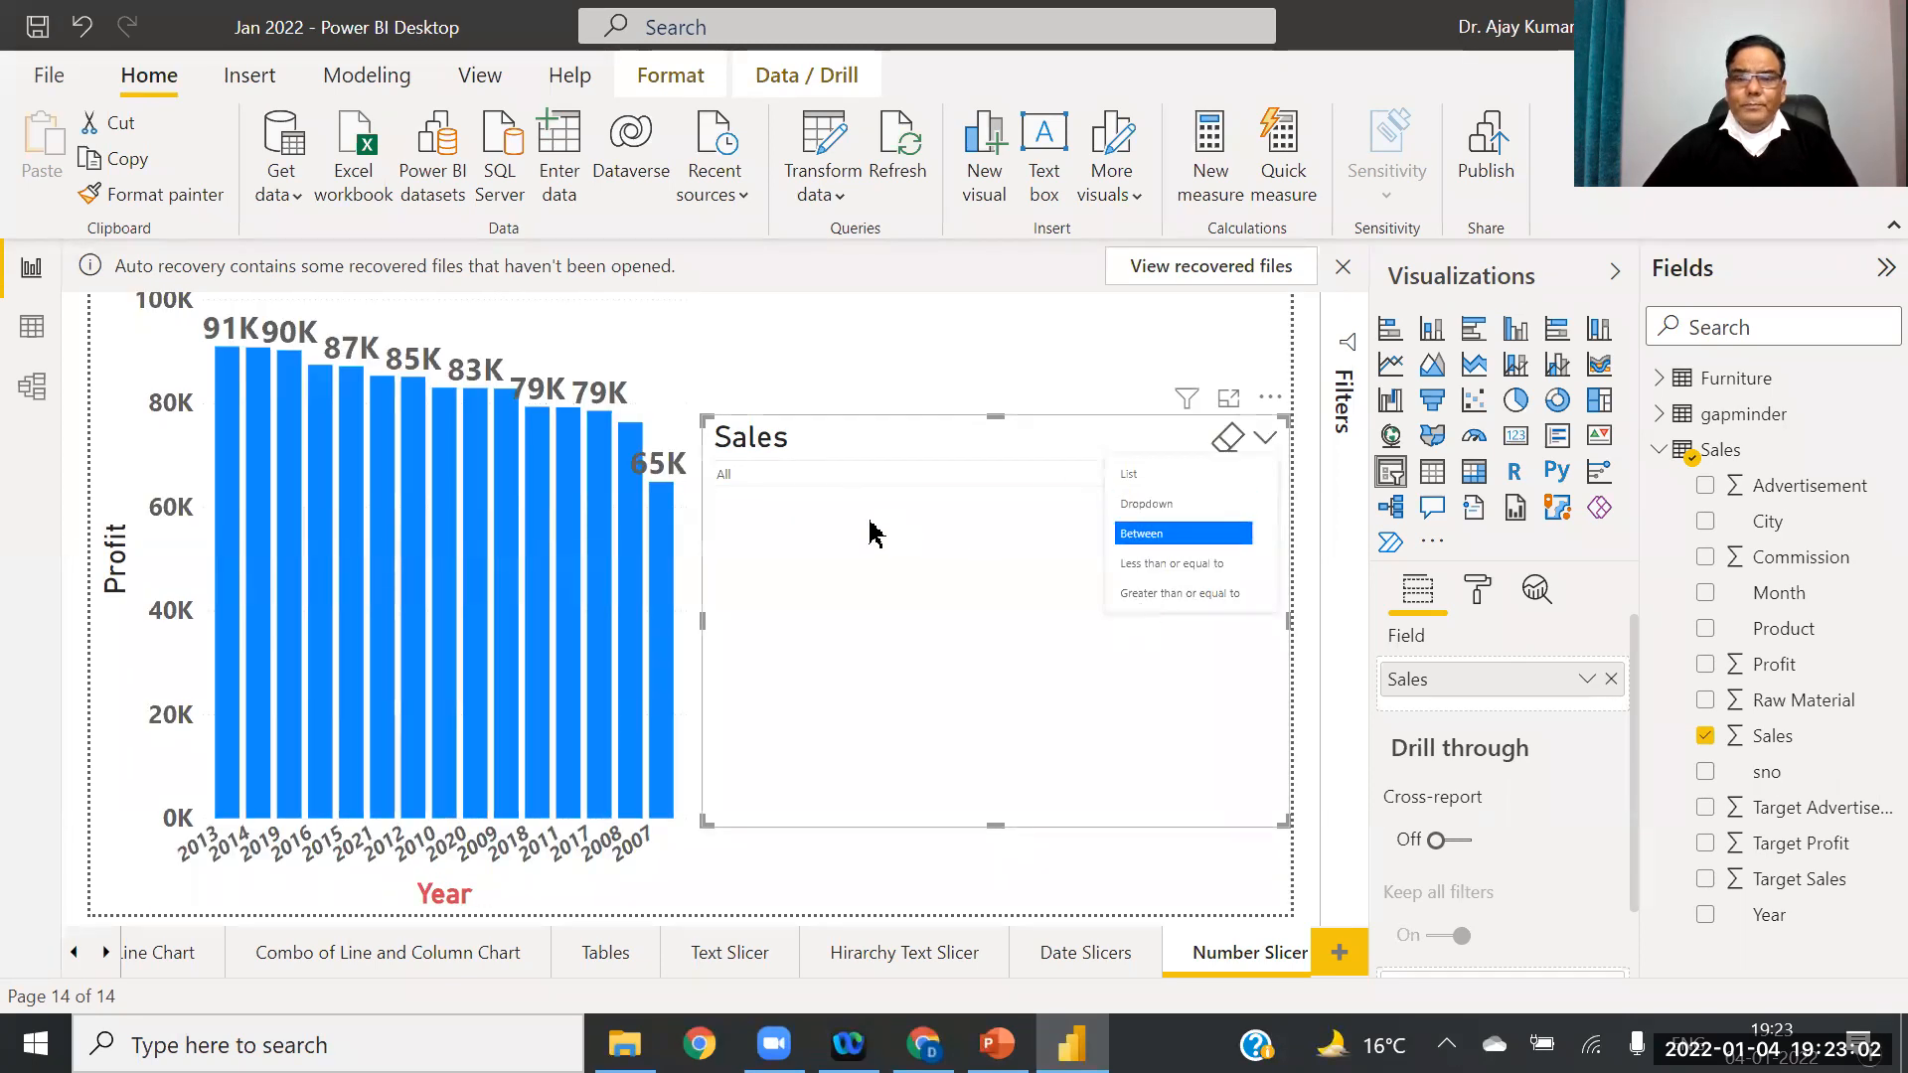
click(867, 523)
click(1267, 476)
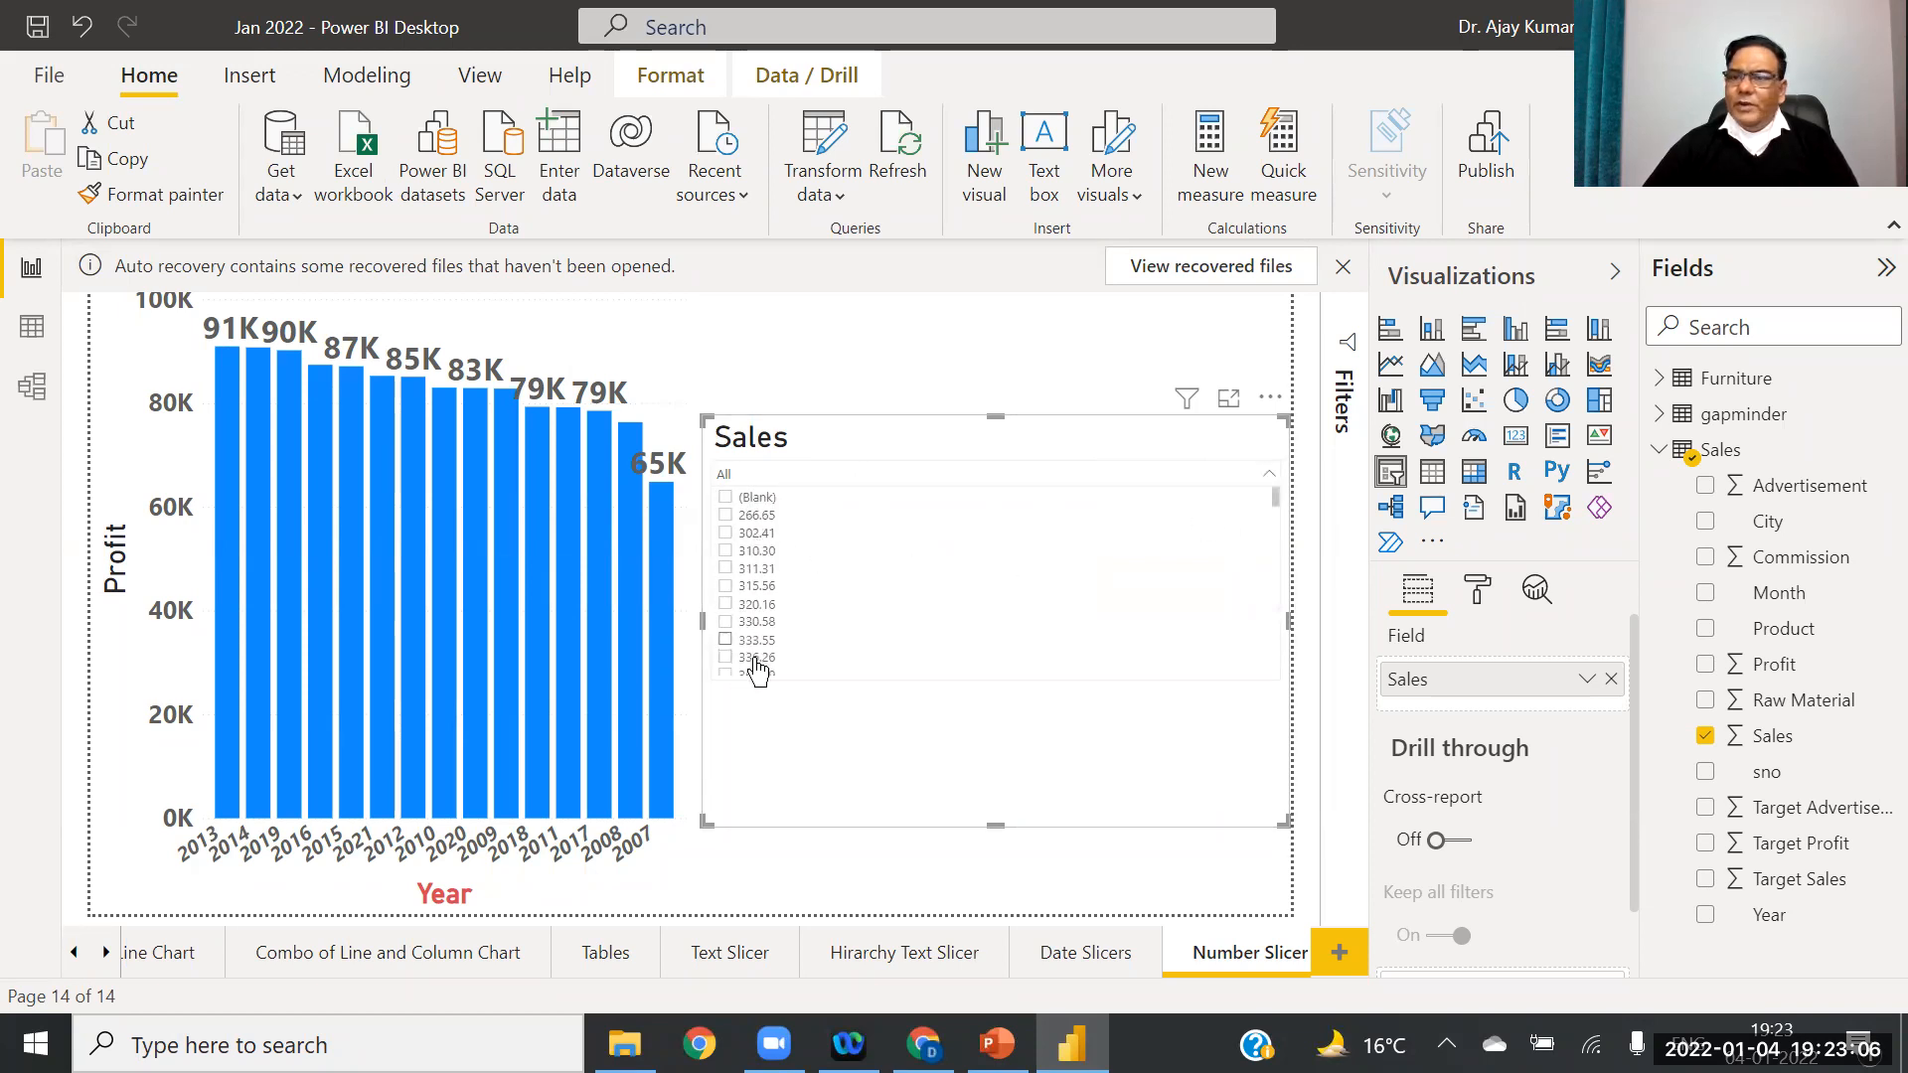
click(1260, 440)
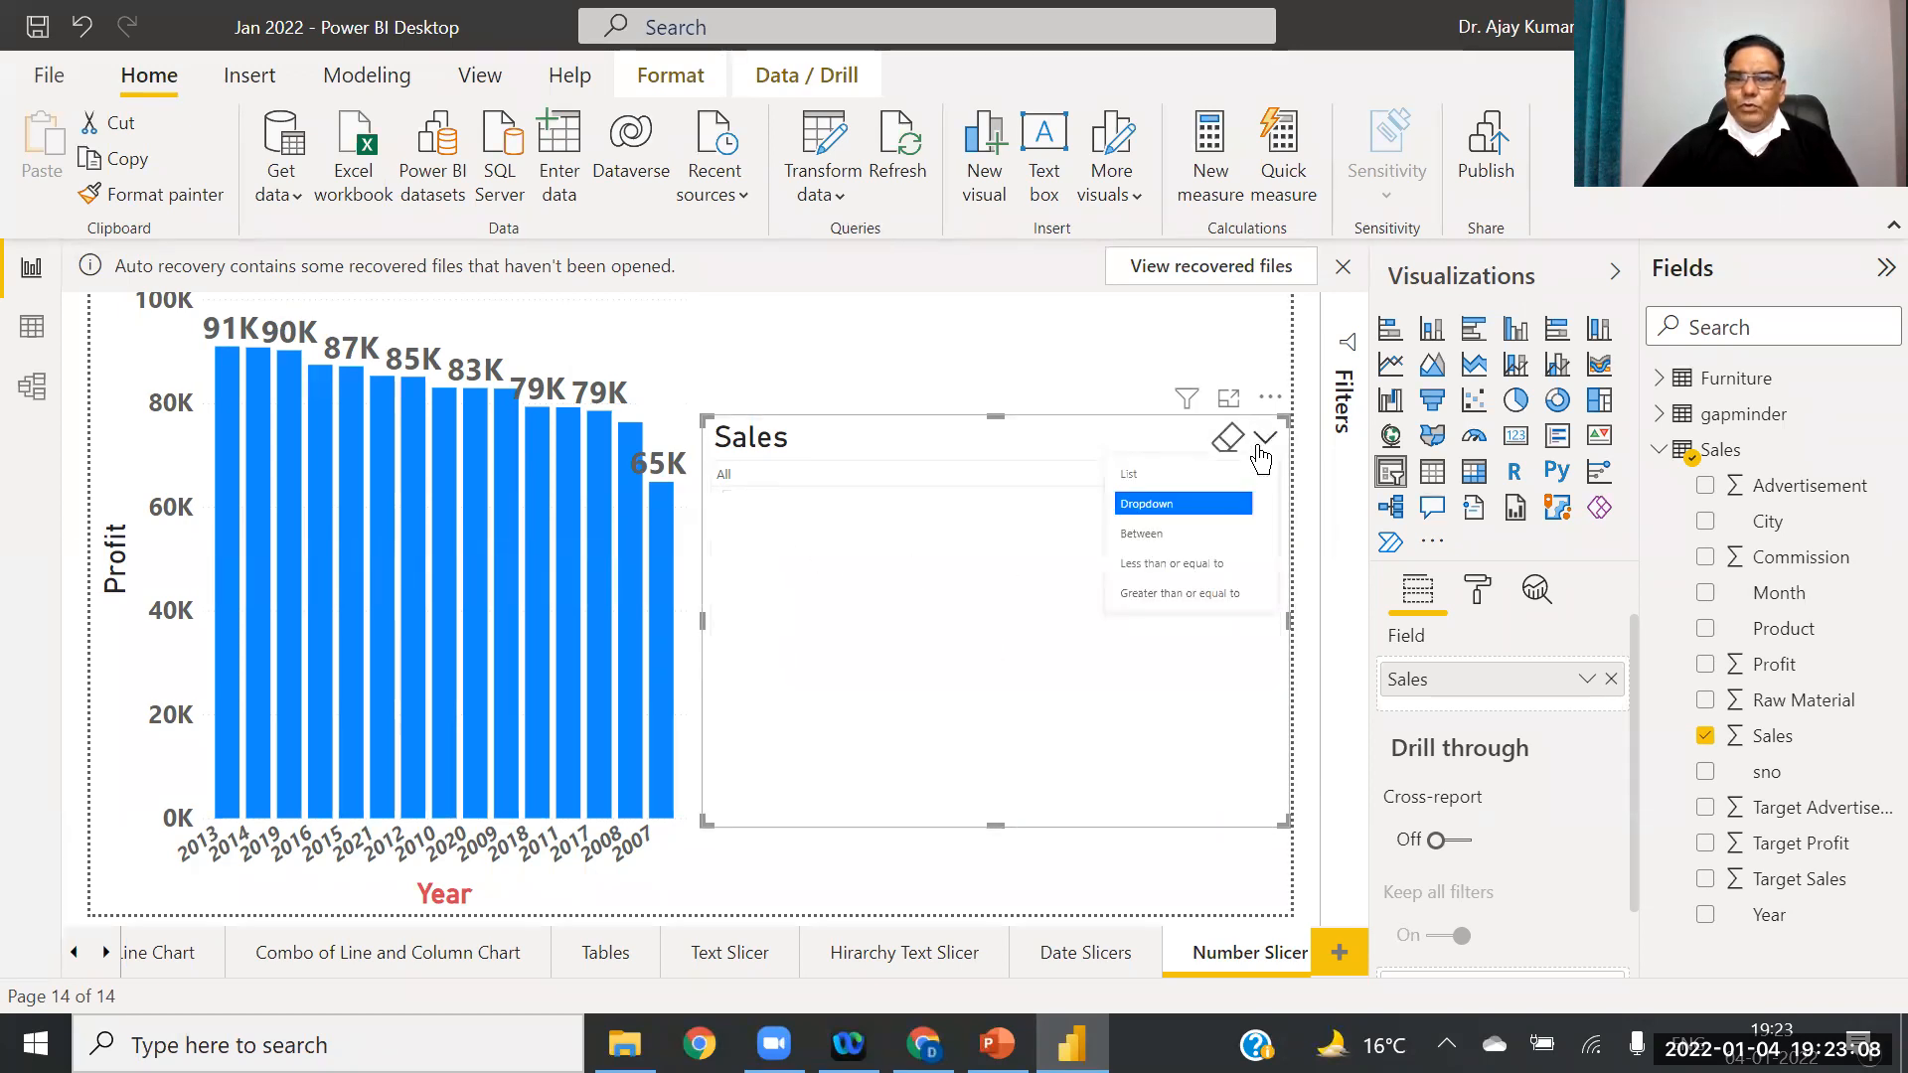
click(1171, 474)
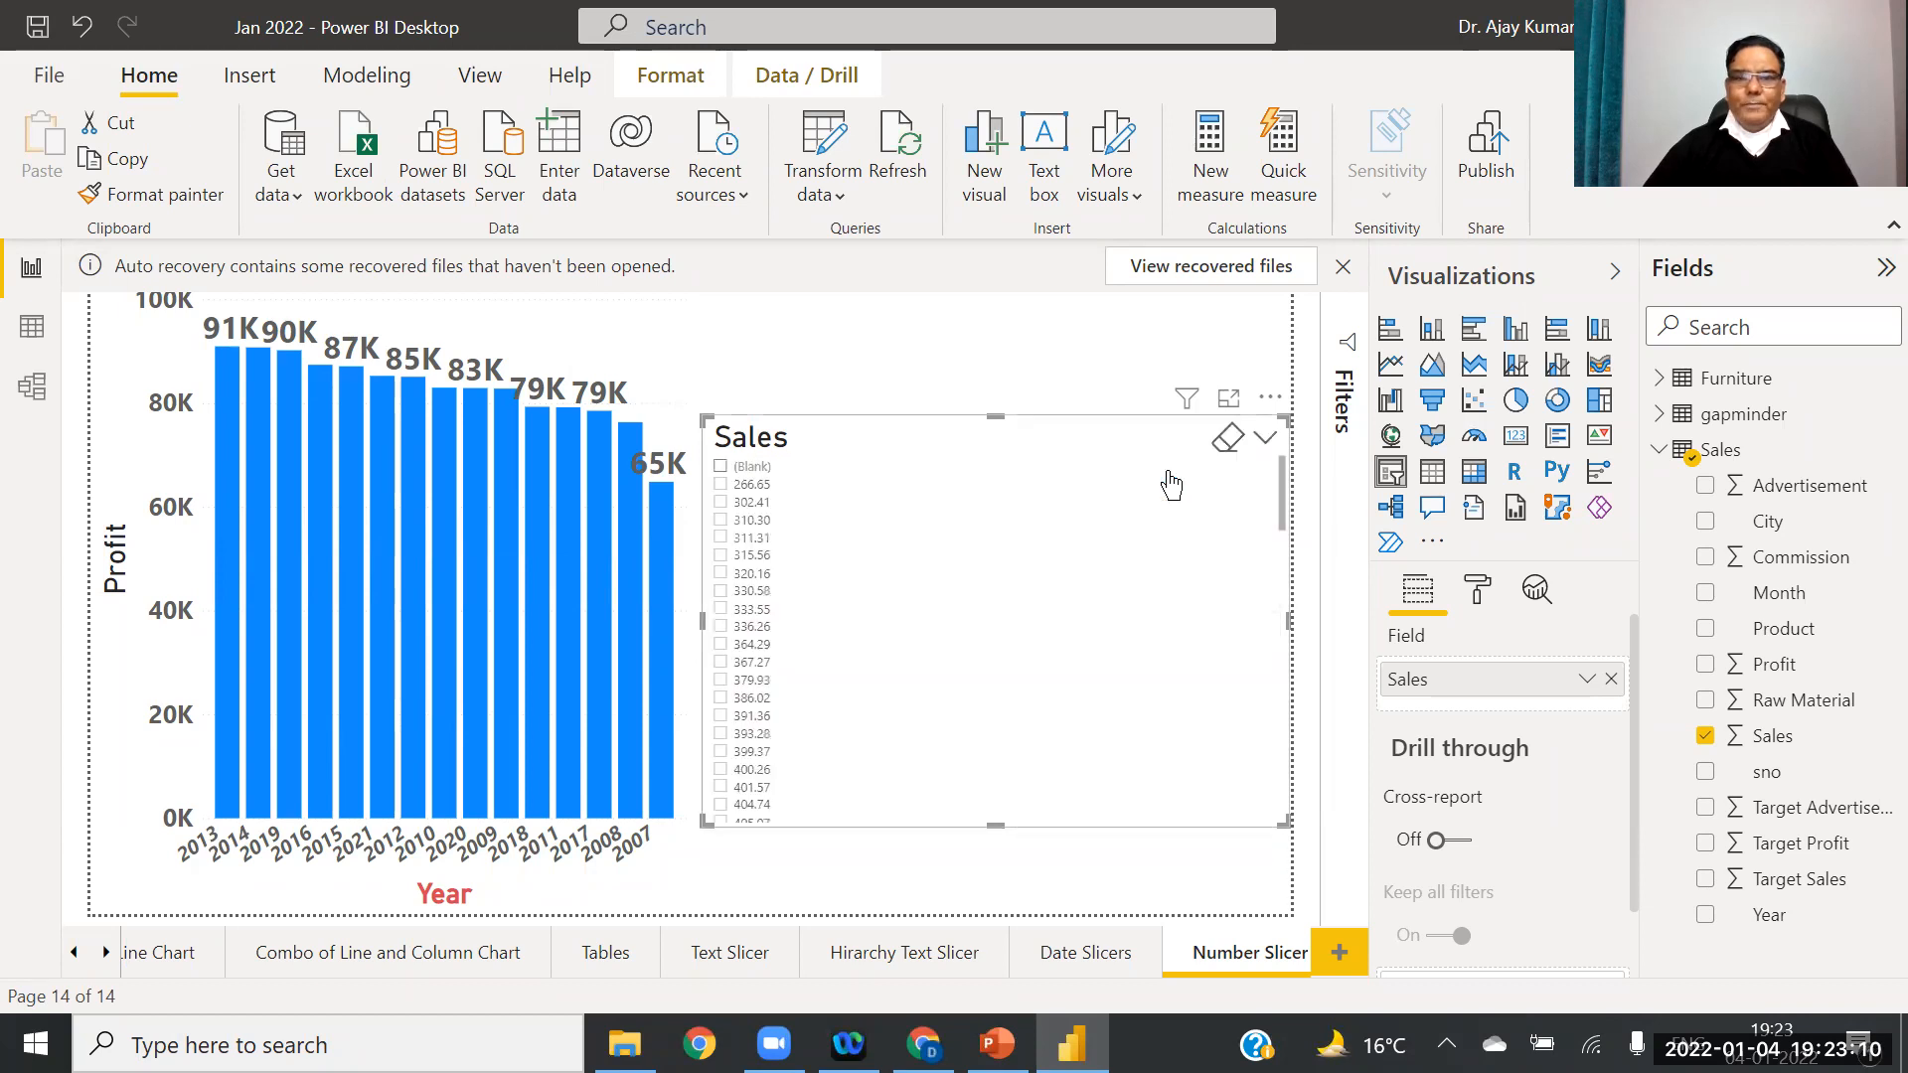
click(1265, 438)
click(1156, 536)
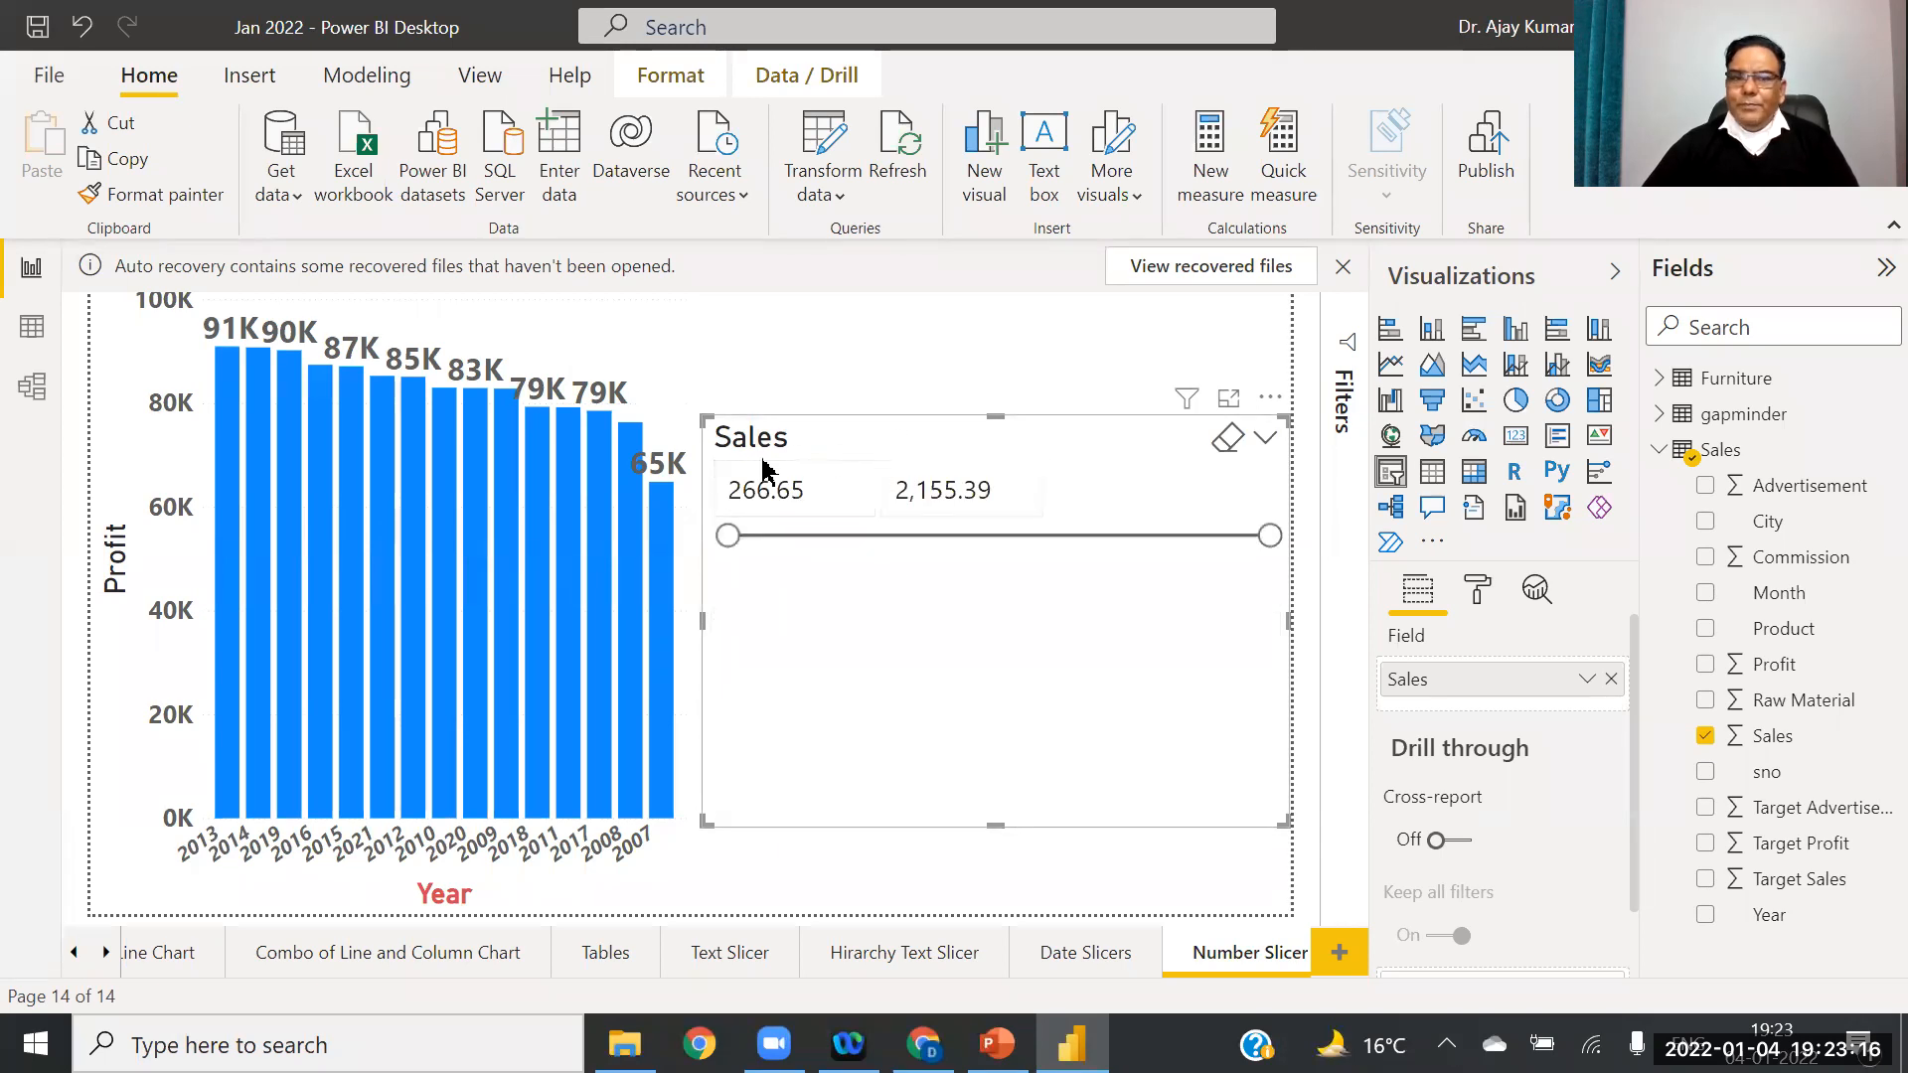
Step: Resize the Sales slicer into a compact strip showing both values, then bring up PowerPoint
drag(752, 633, 930, 637)
drag(1106, 825, 1111, 575)
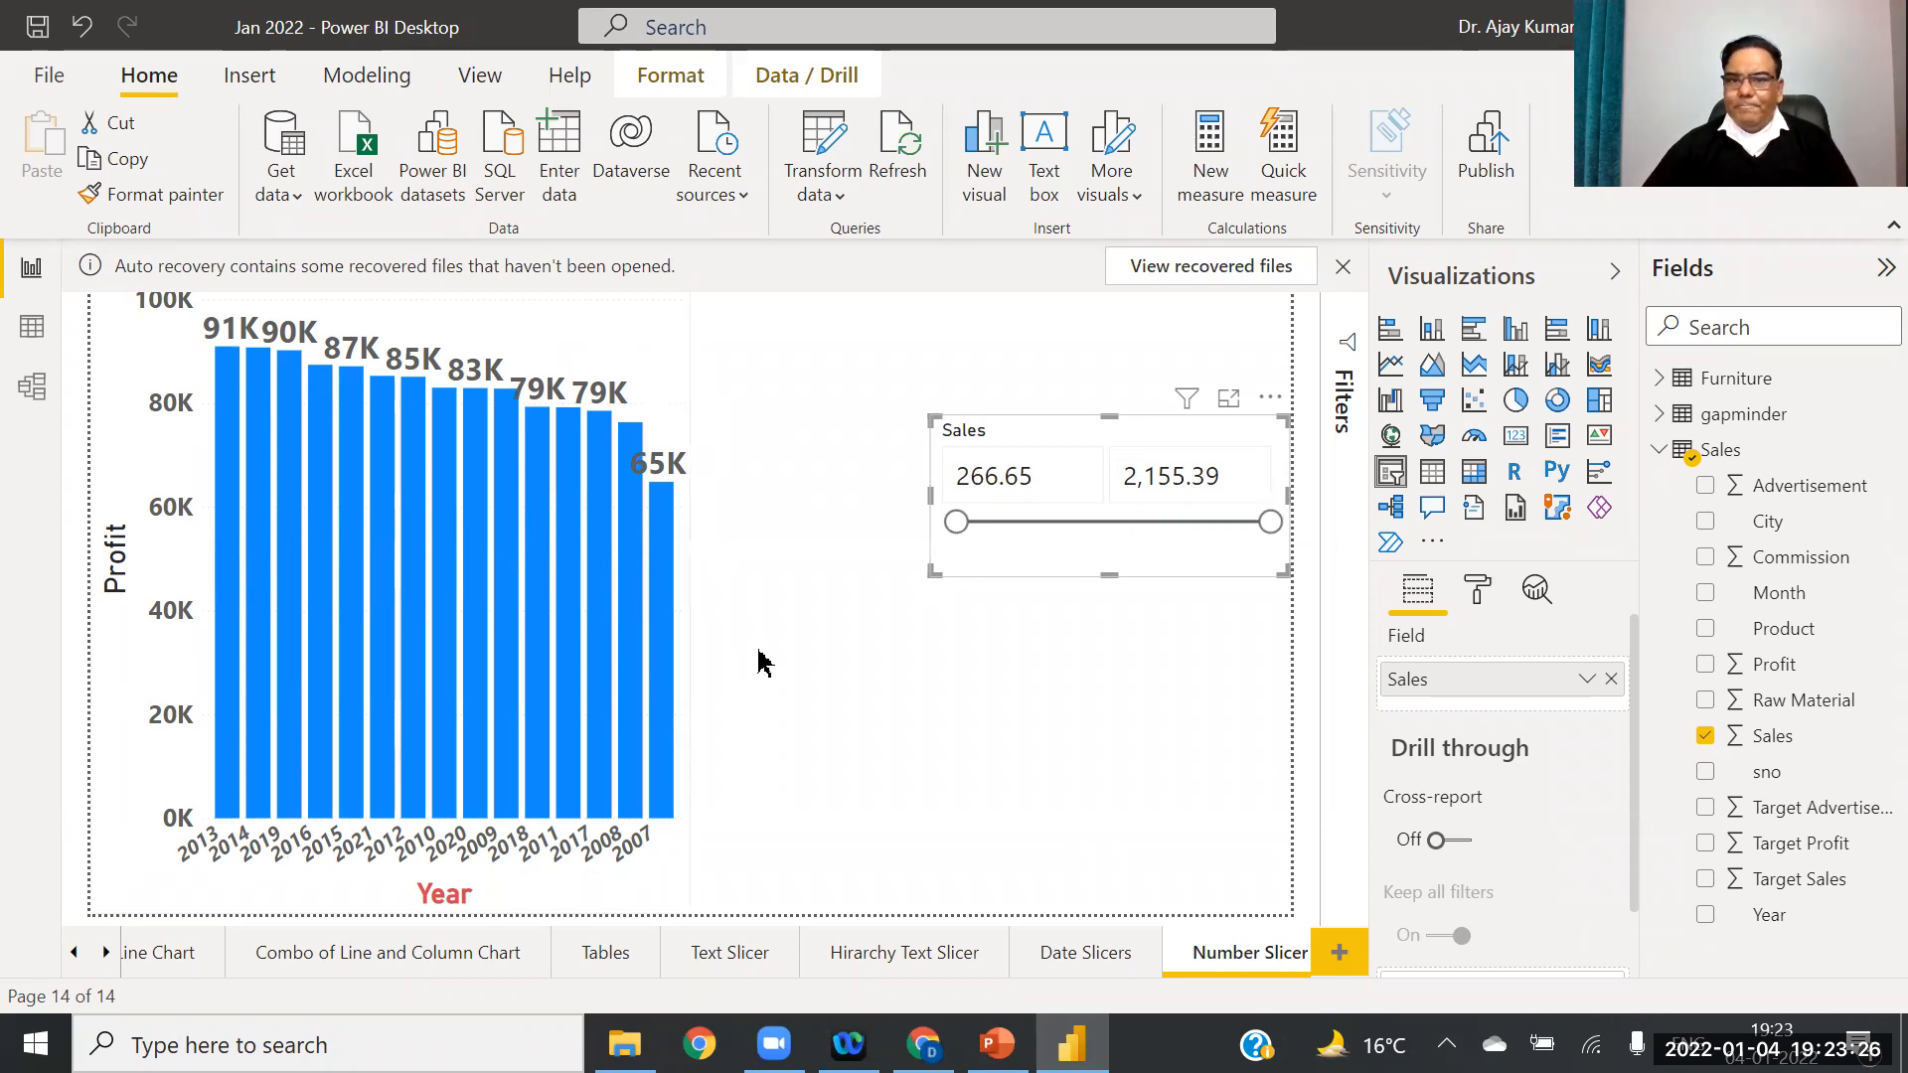
click(1057, 477)
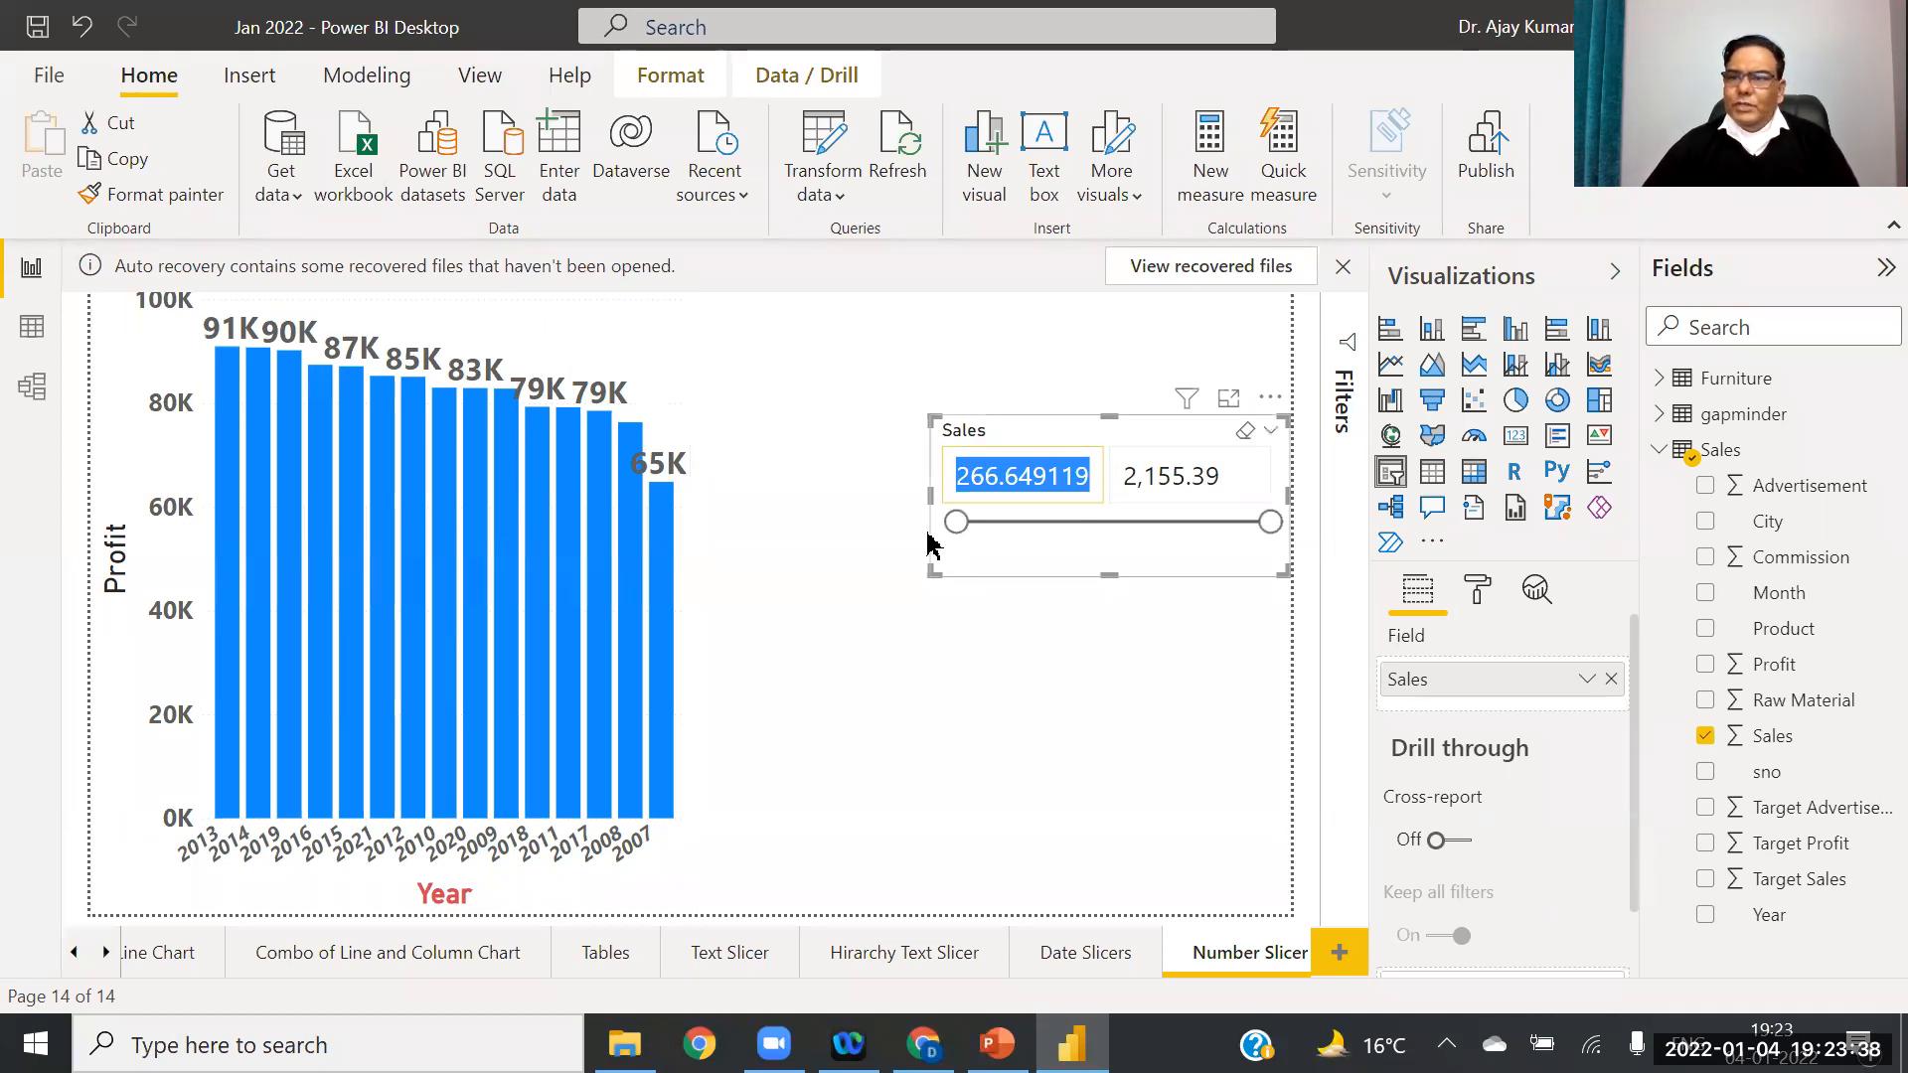
drag(931, 494, 799, 496)
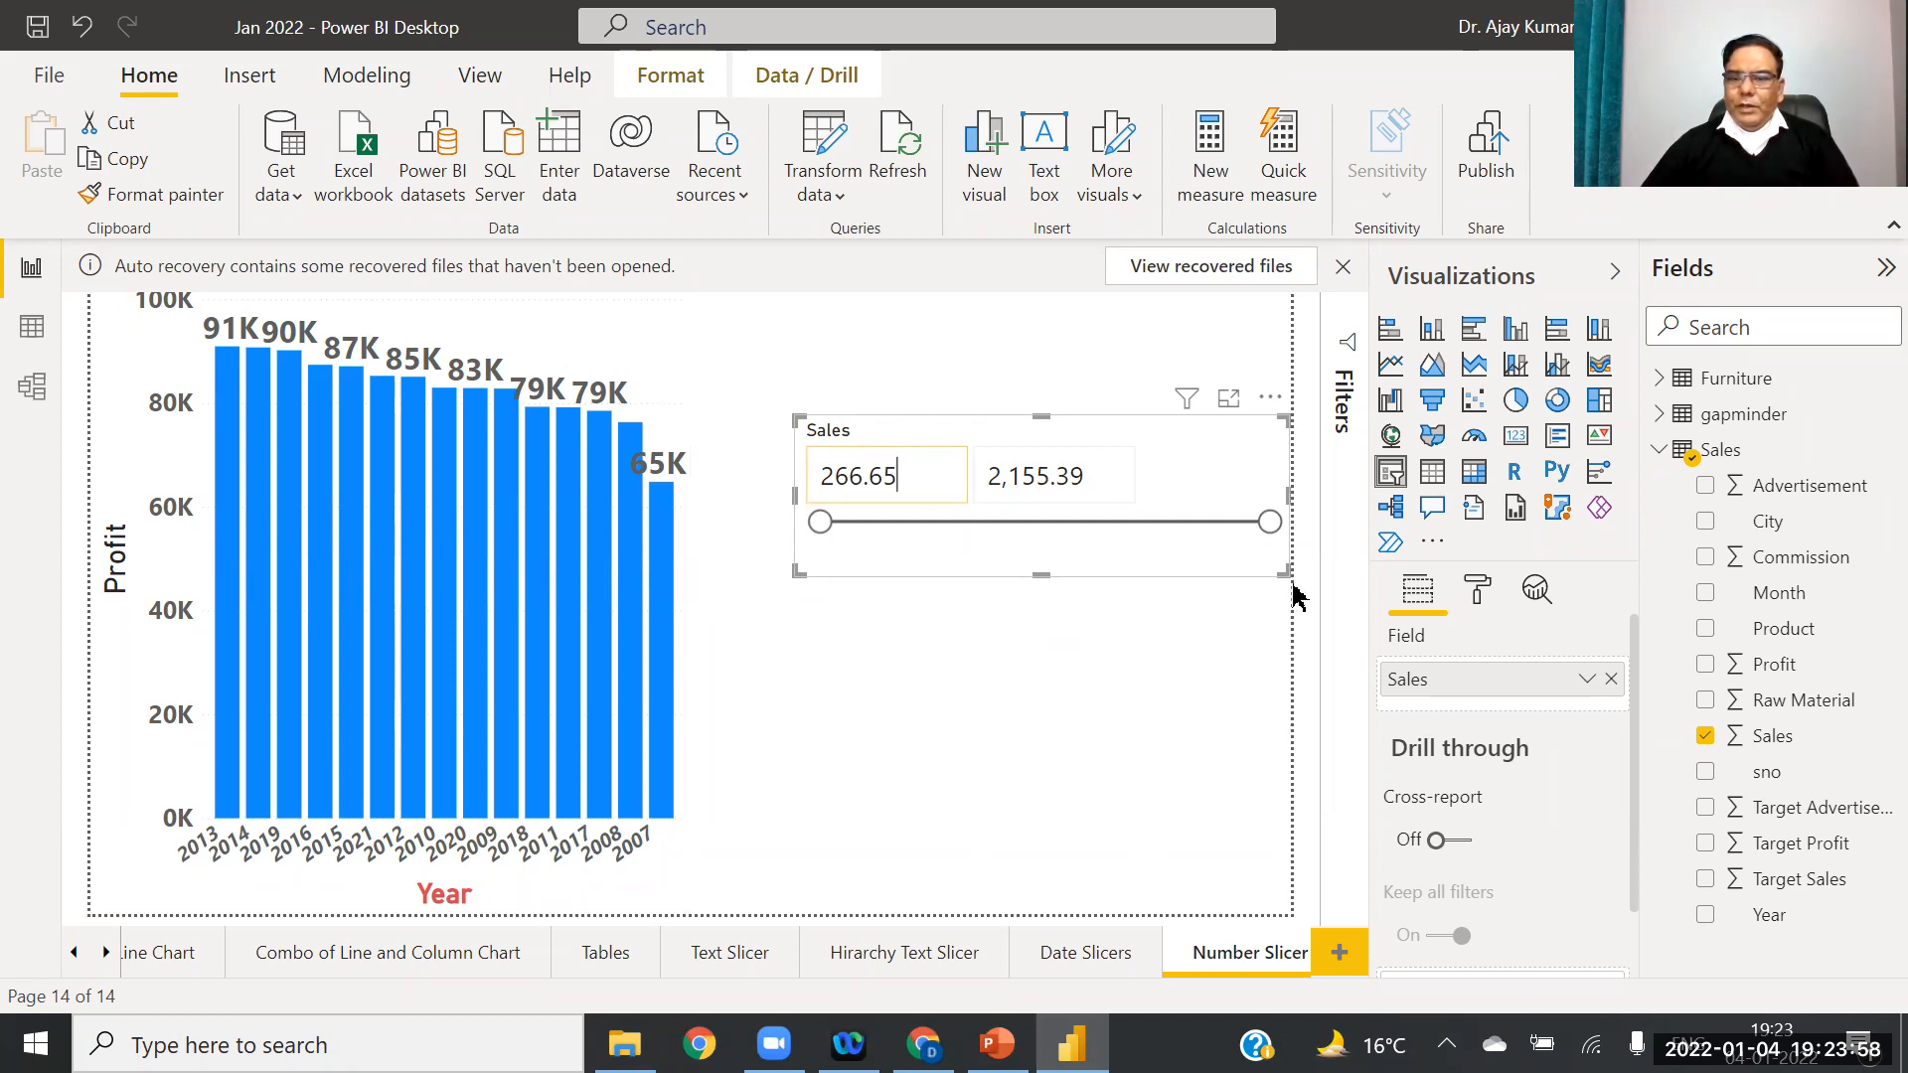
click(1221, 654)
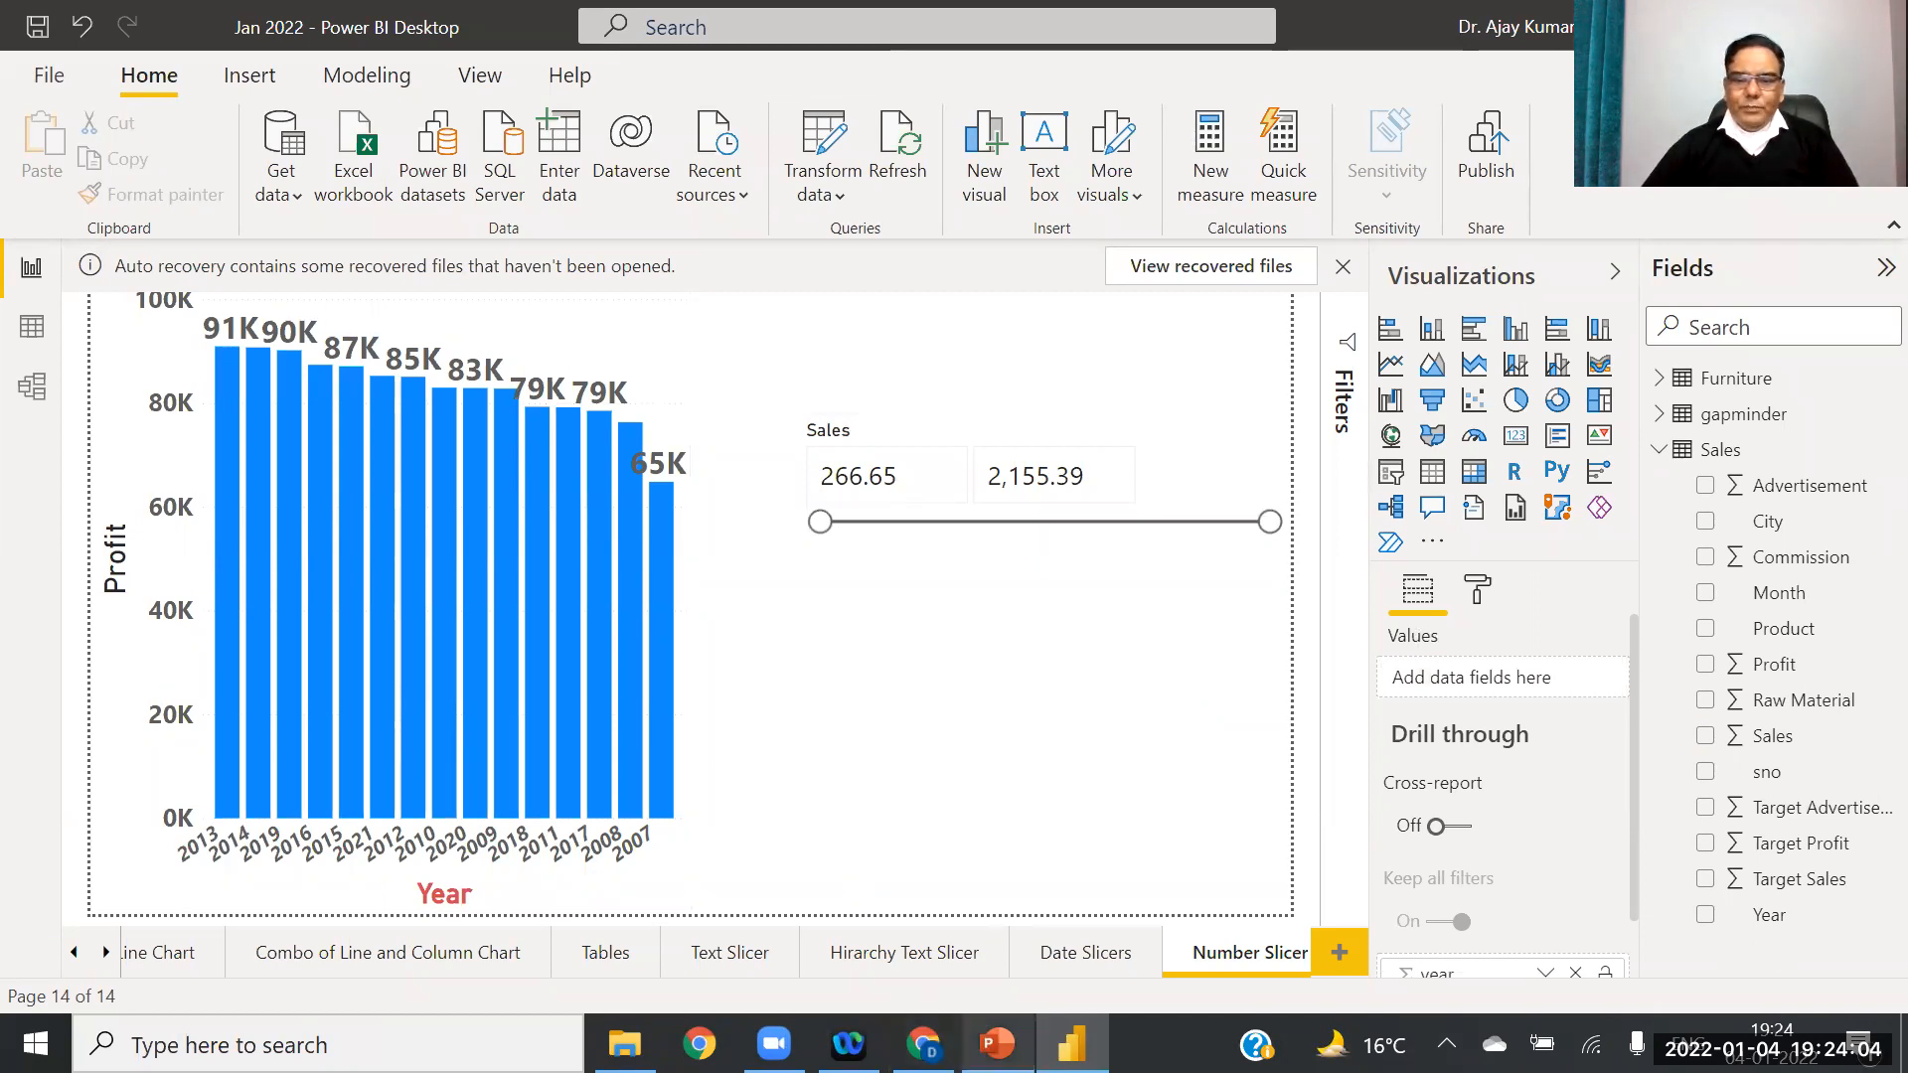
click(997, 1043)
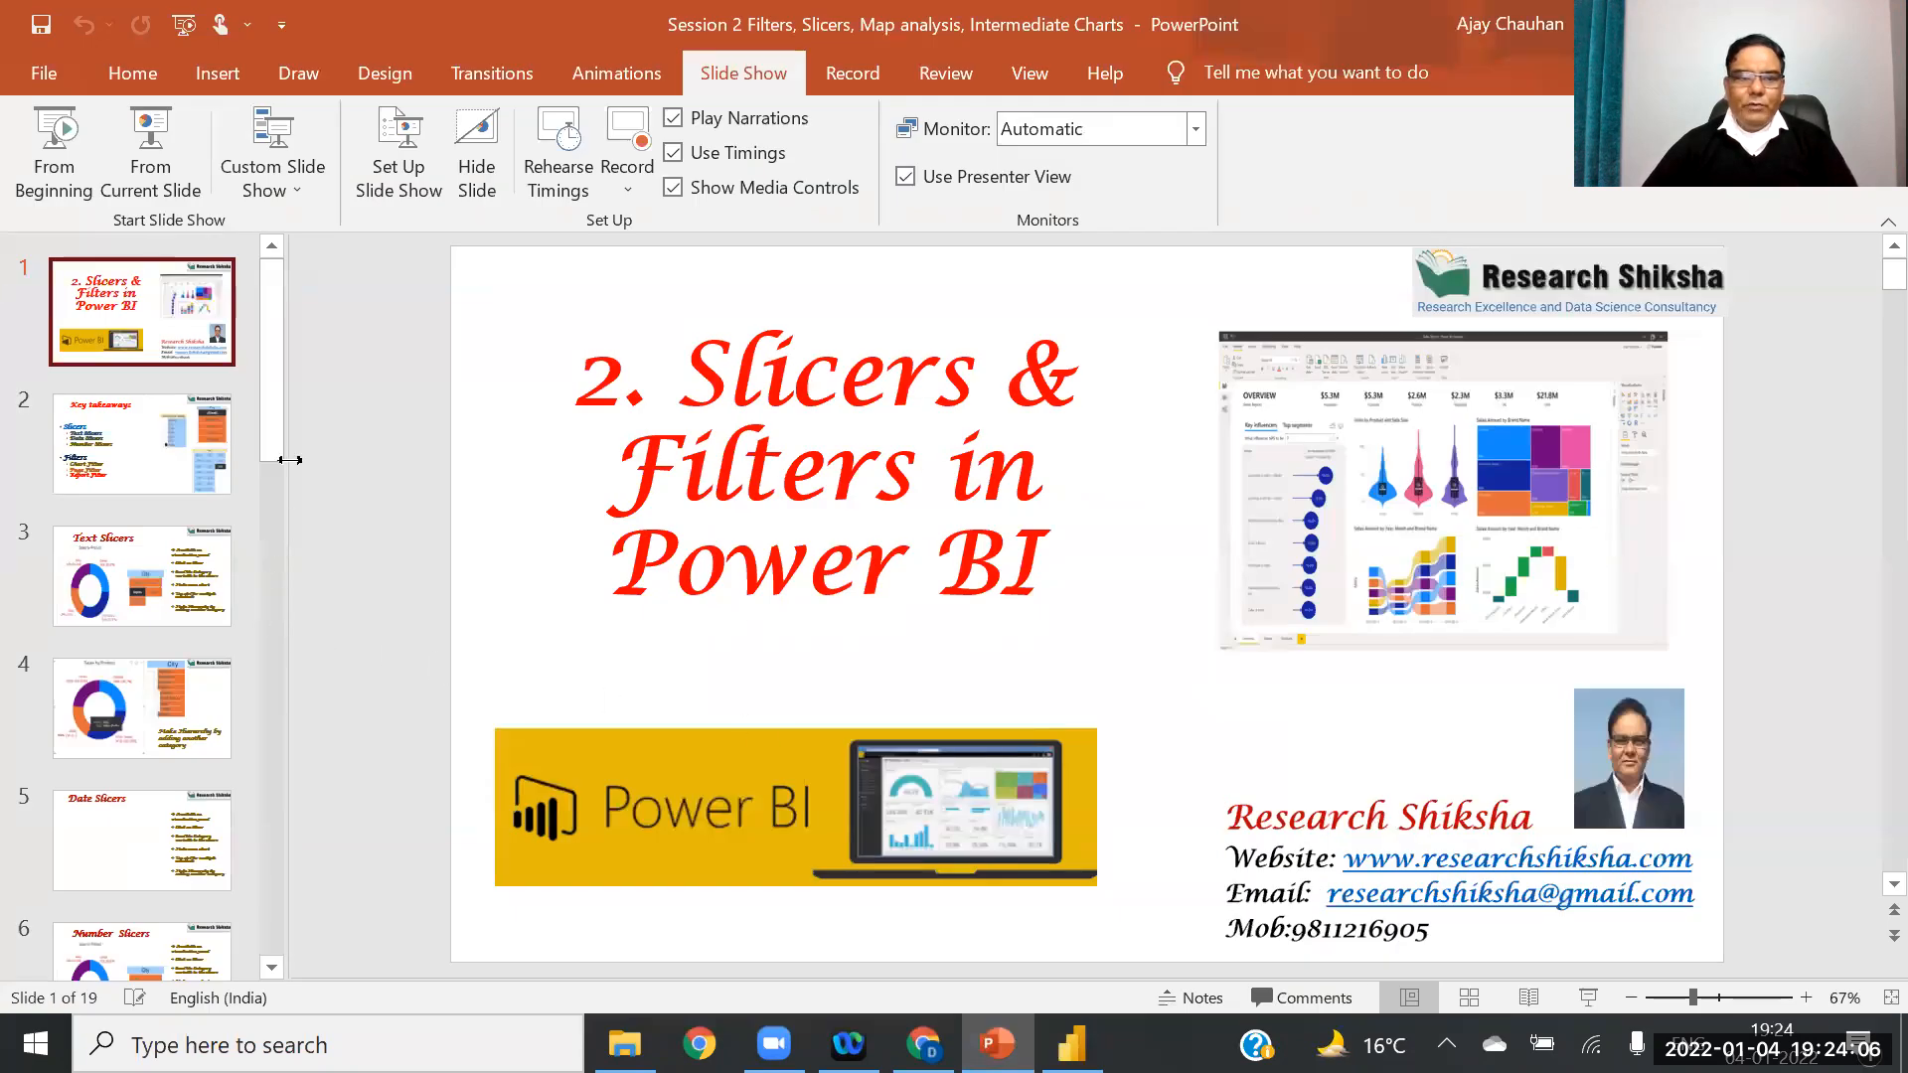
Step: Show slide 8, 'Map Analysis in Power BI', then return to the Power BI report
drag(273, 396, 248, 672)
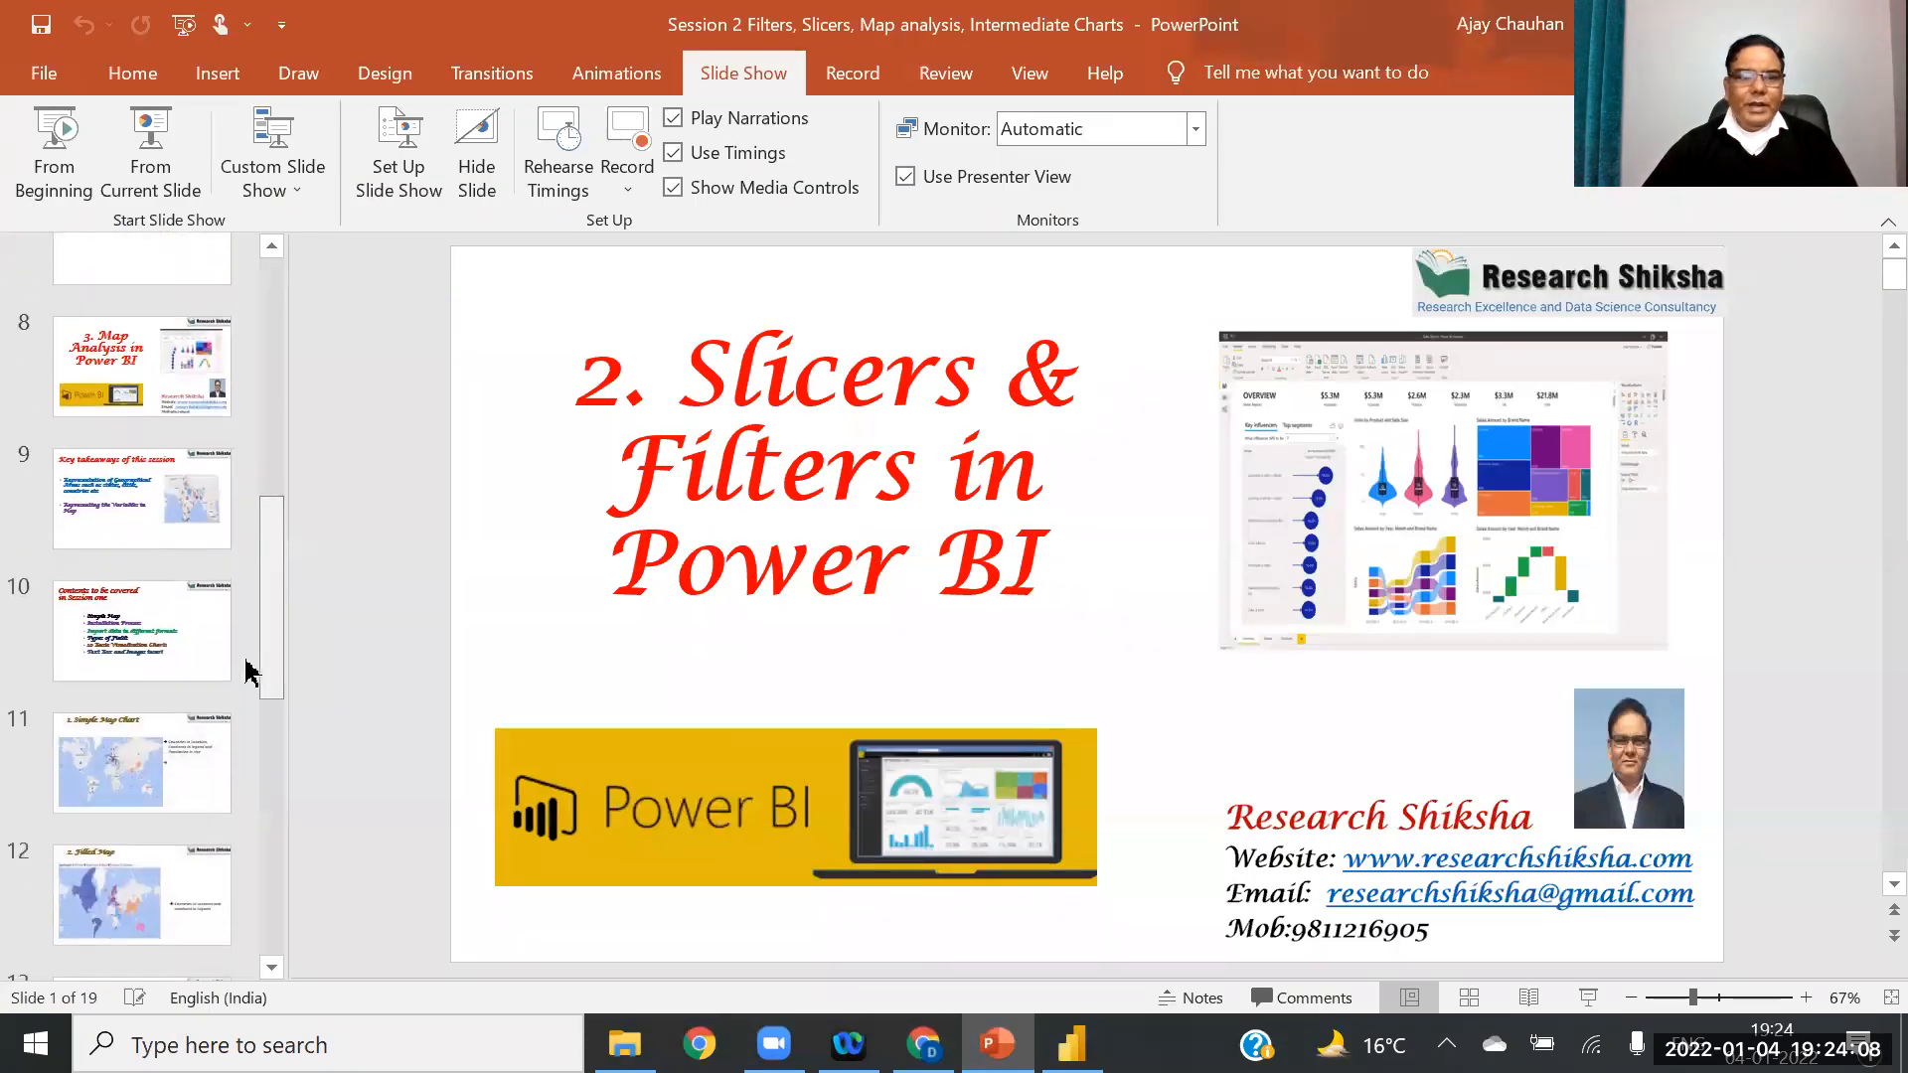
click(136, 370)
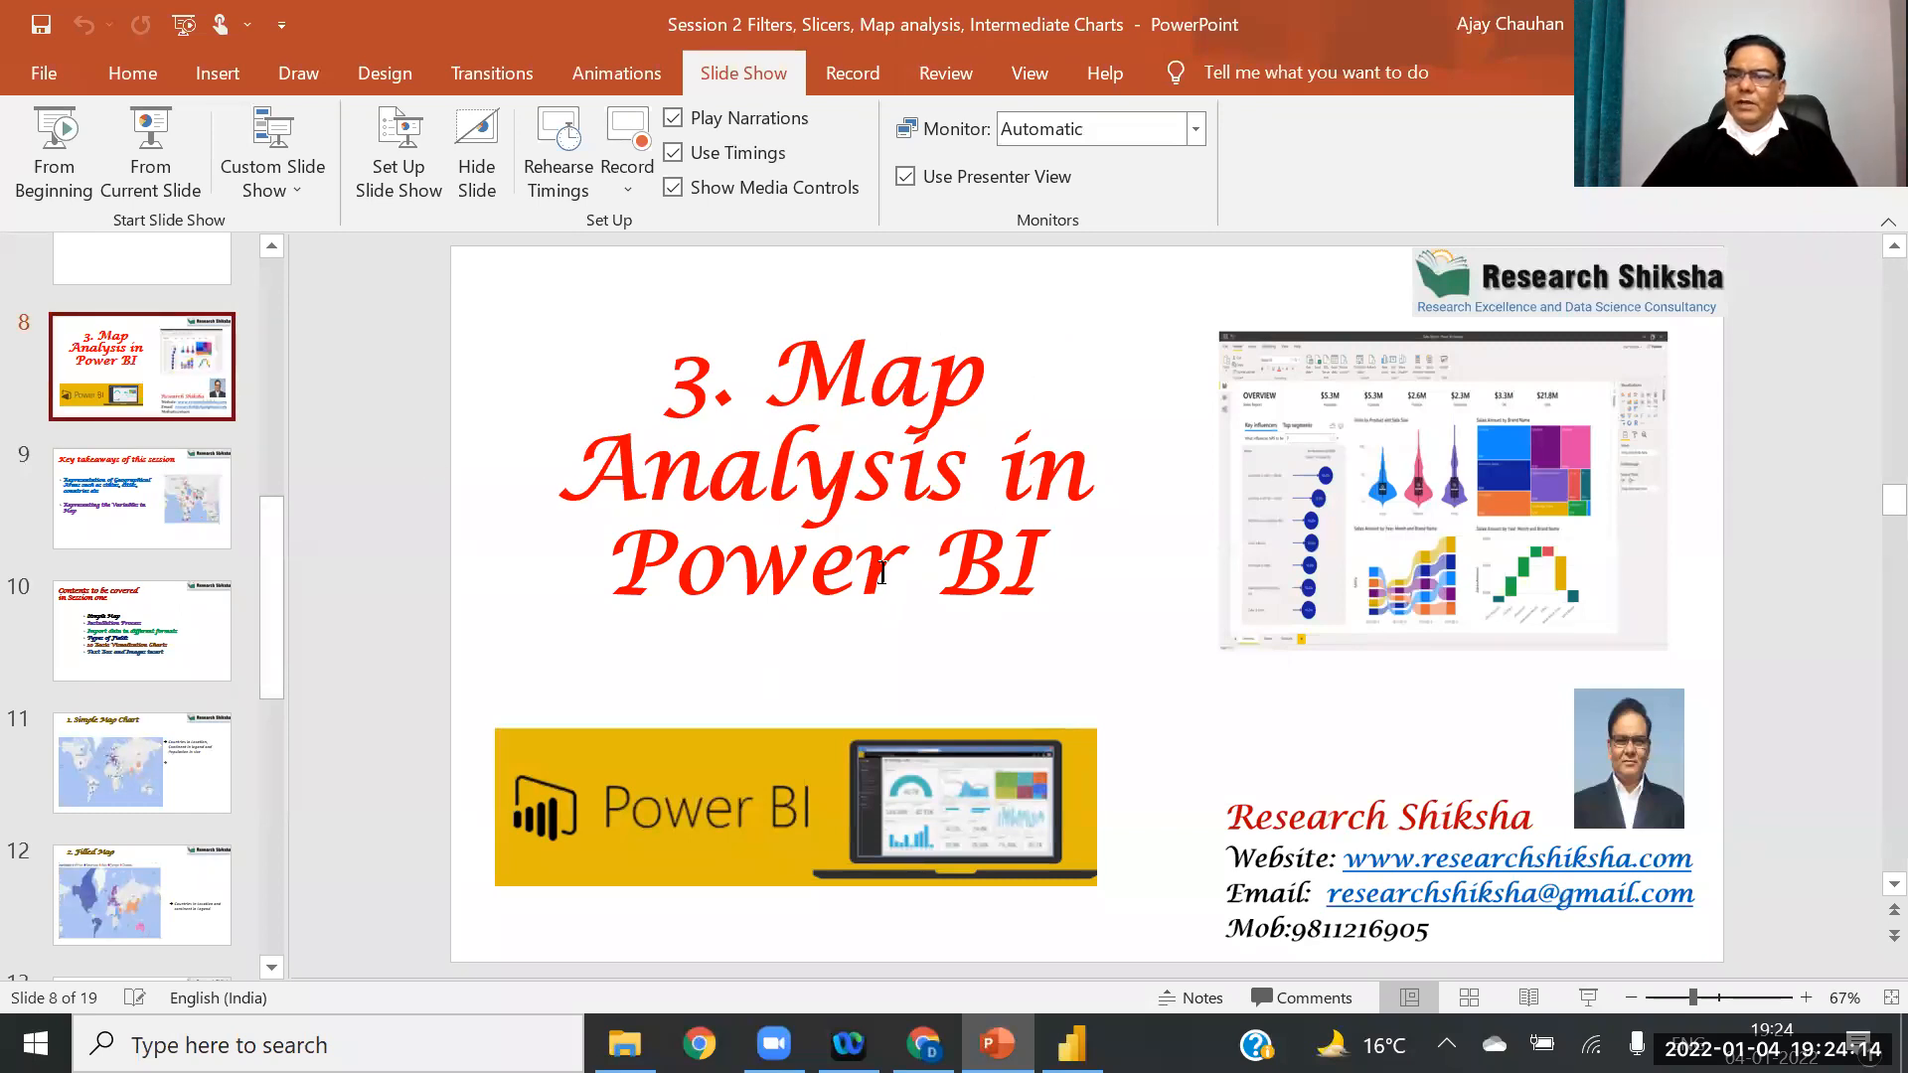
mouse_move(1071, 1044)
click(1074, 924)
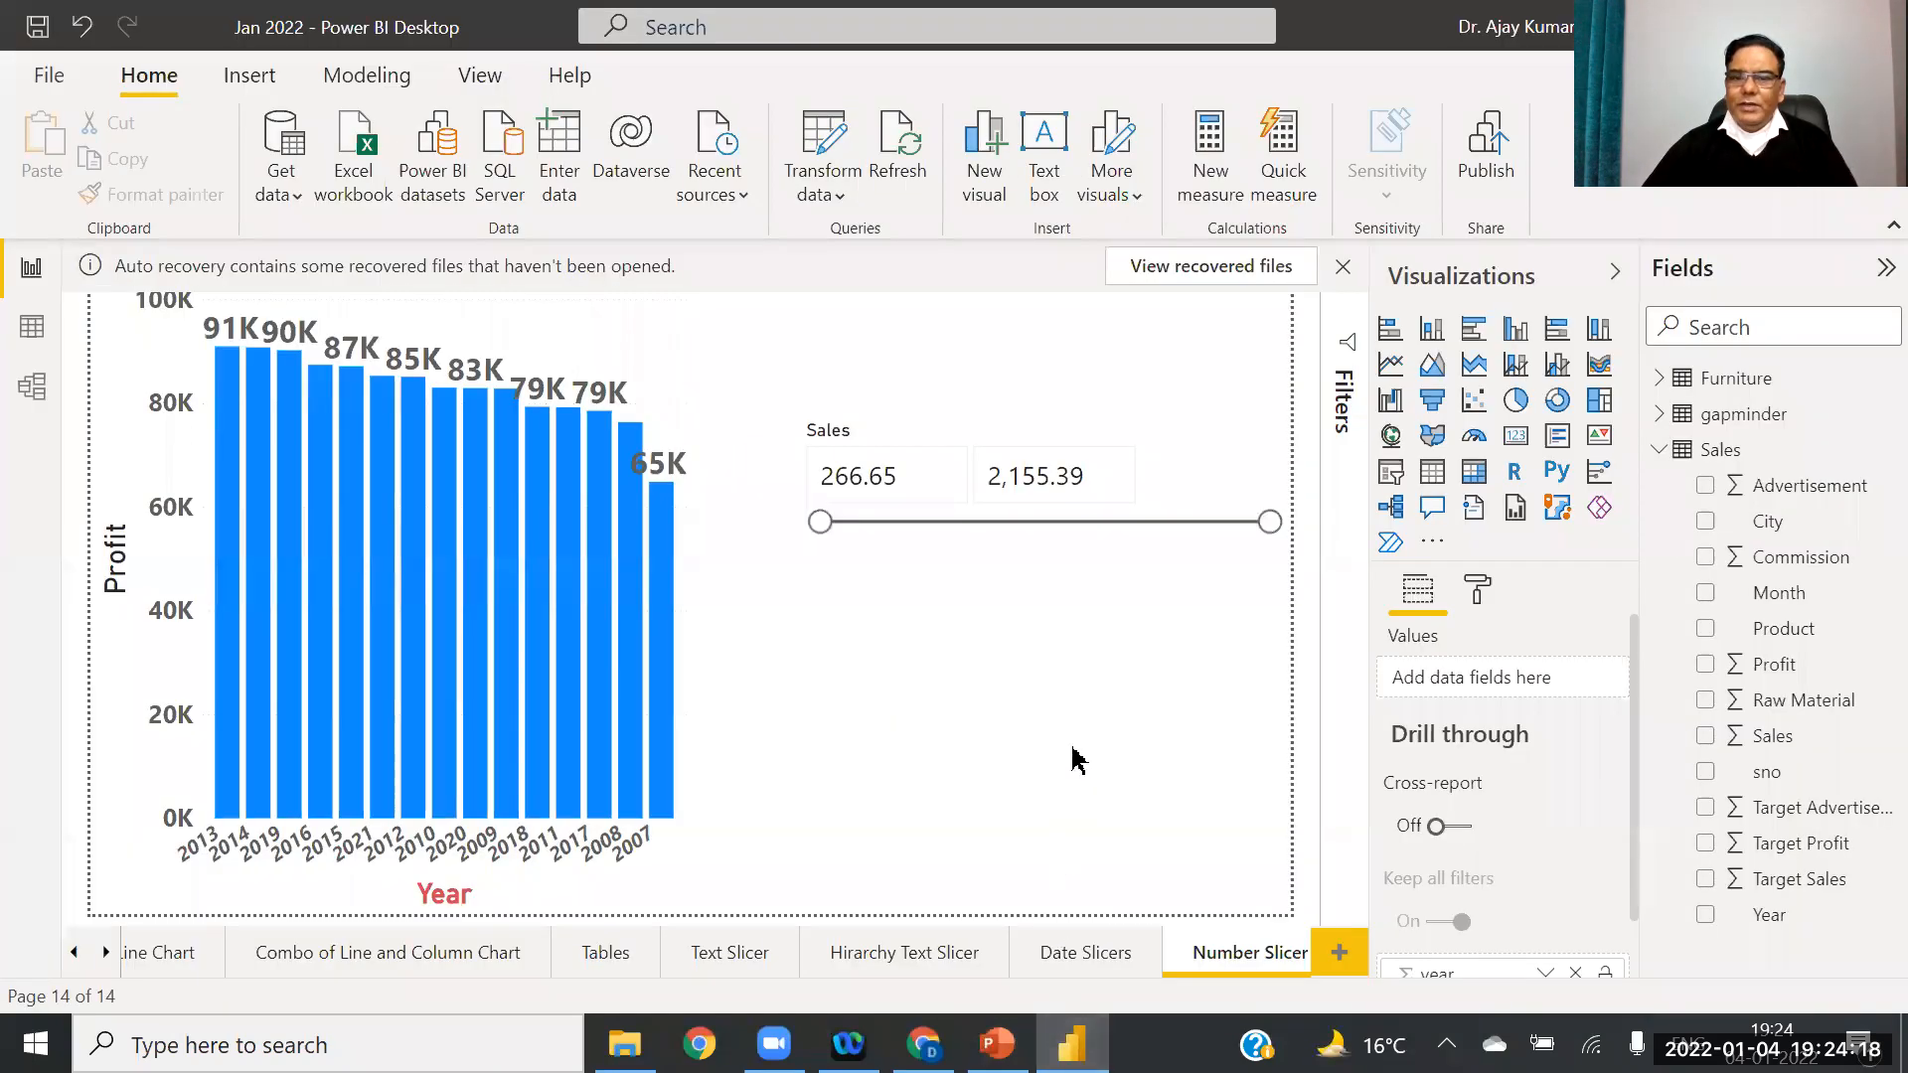
Step: Add a new report page named 'Simple Map' and expand the gapminder table in Fields
click(1339, 956)
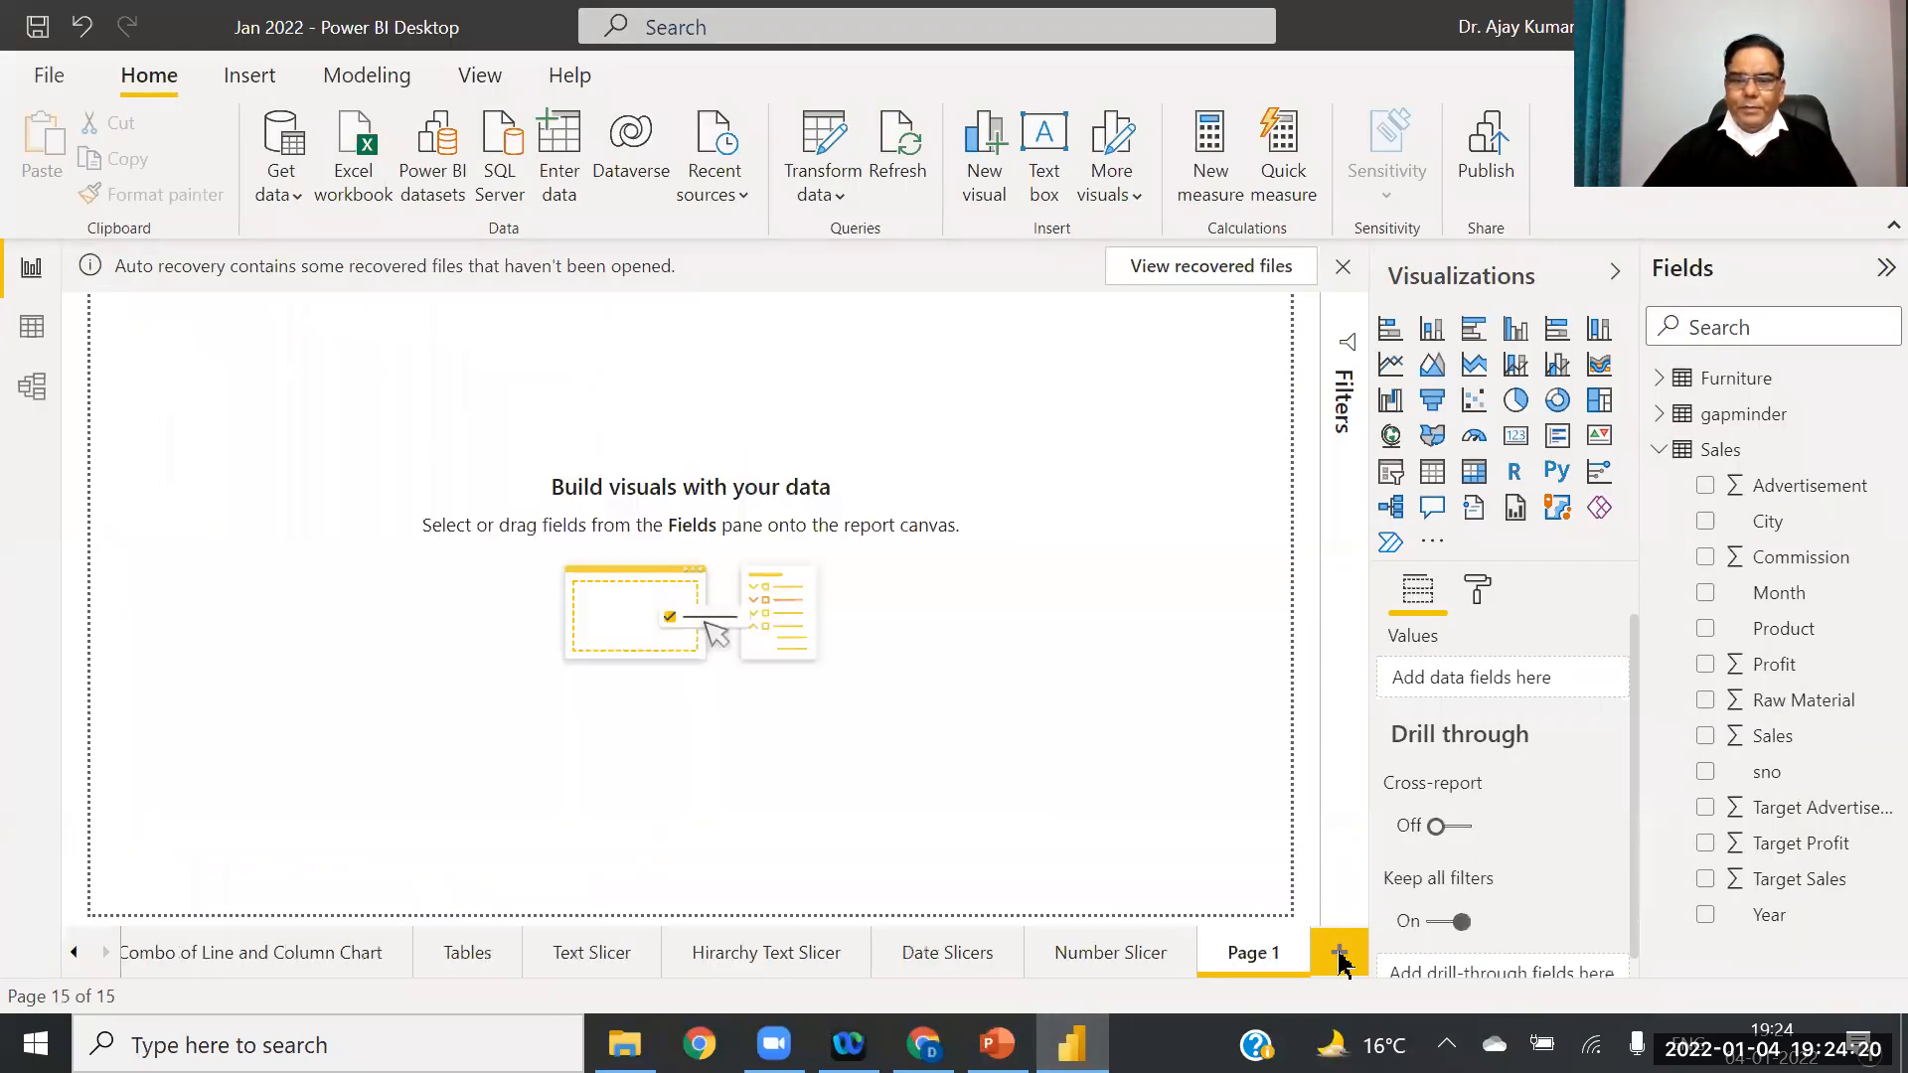
right_click(1241, 954)
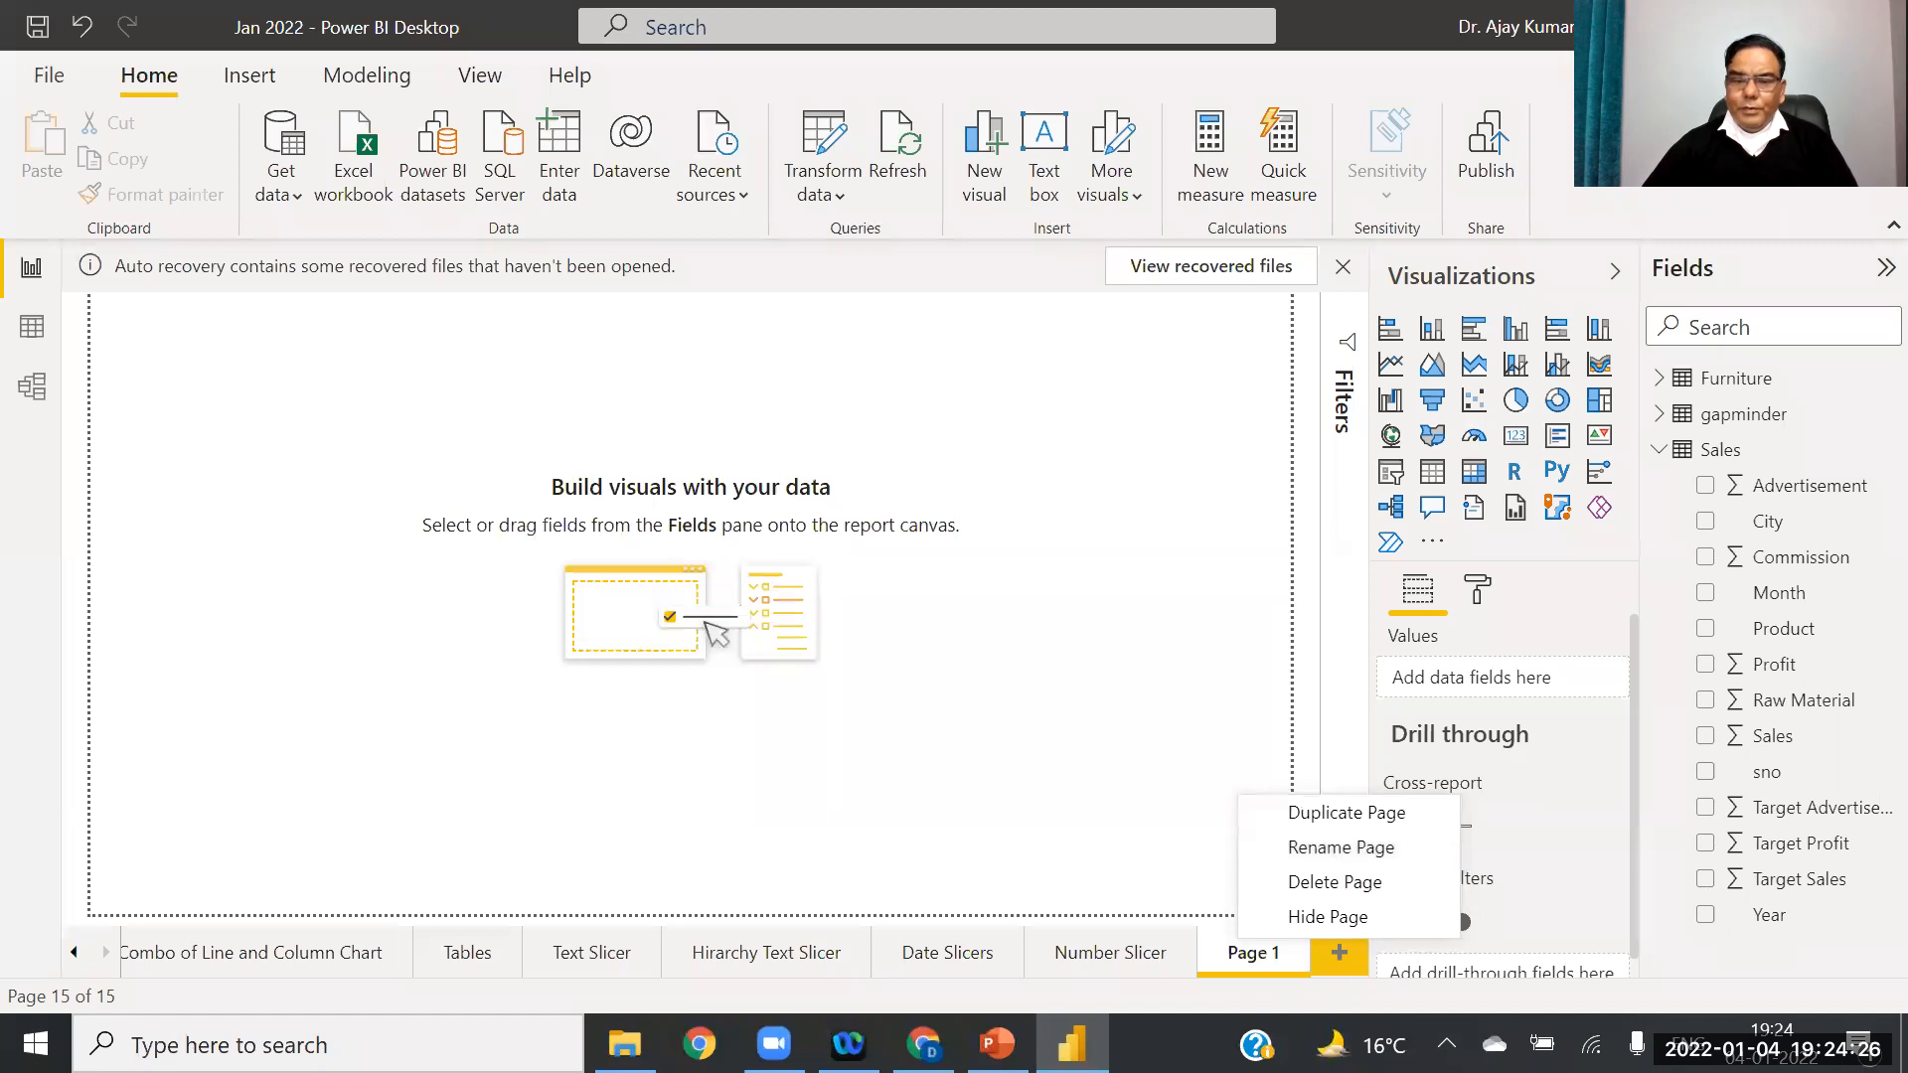
click(1332, 848)
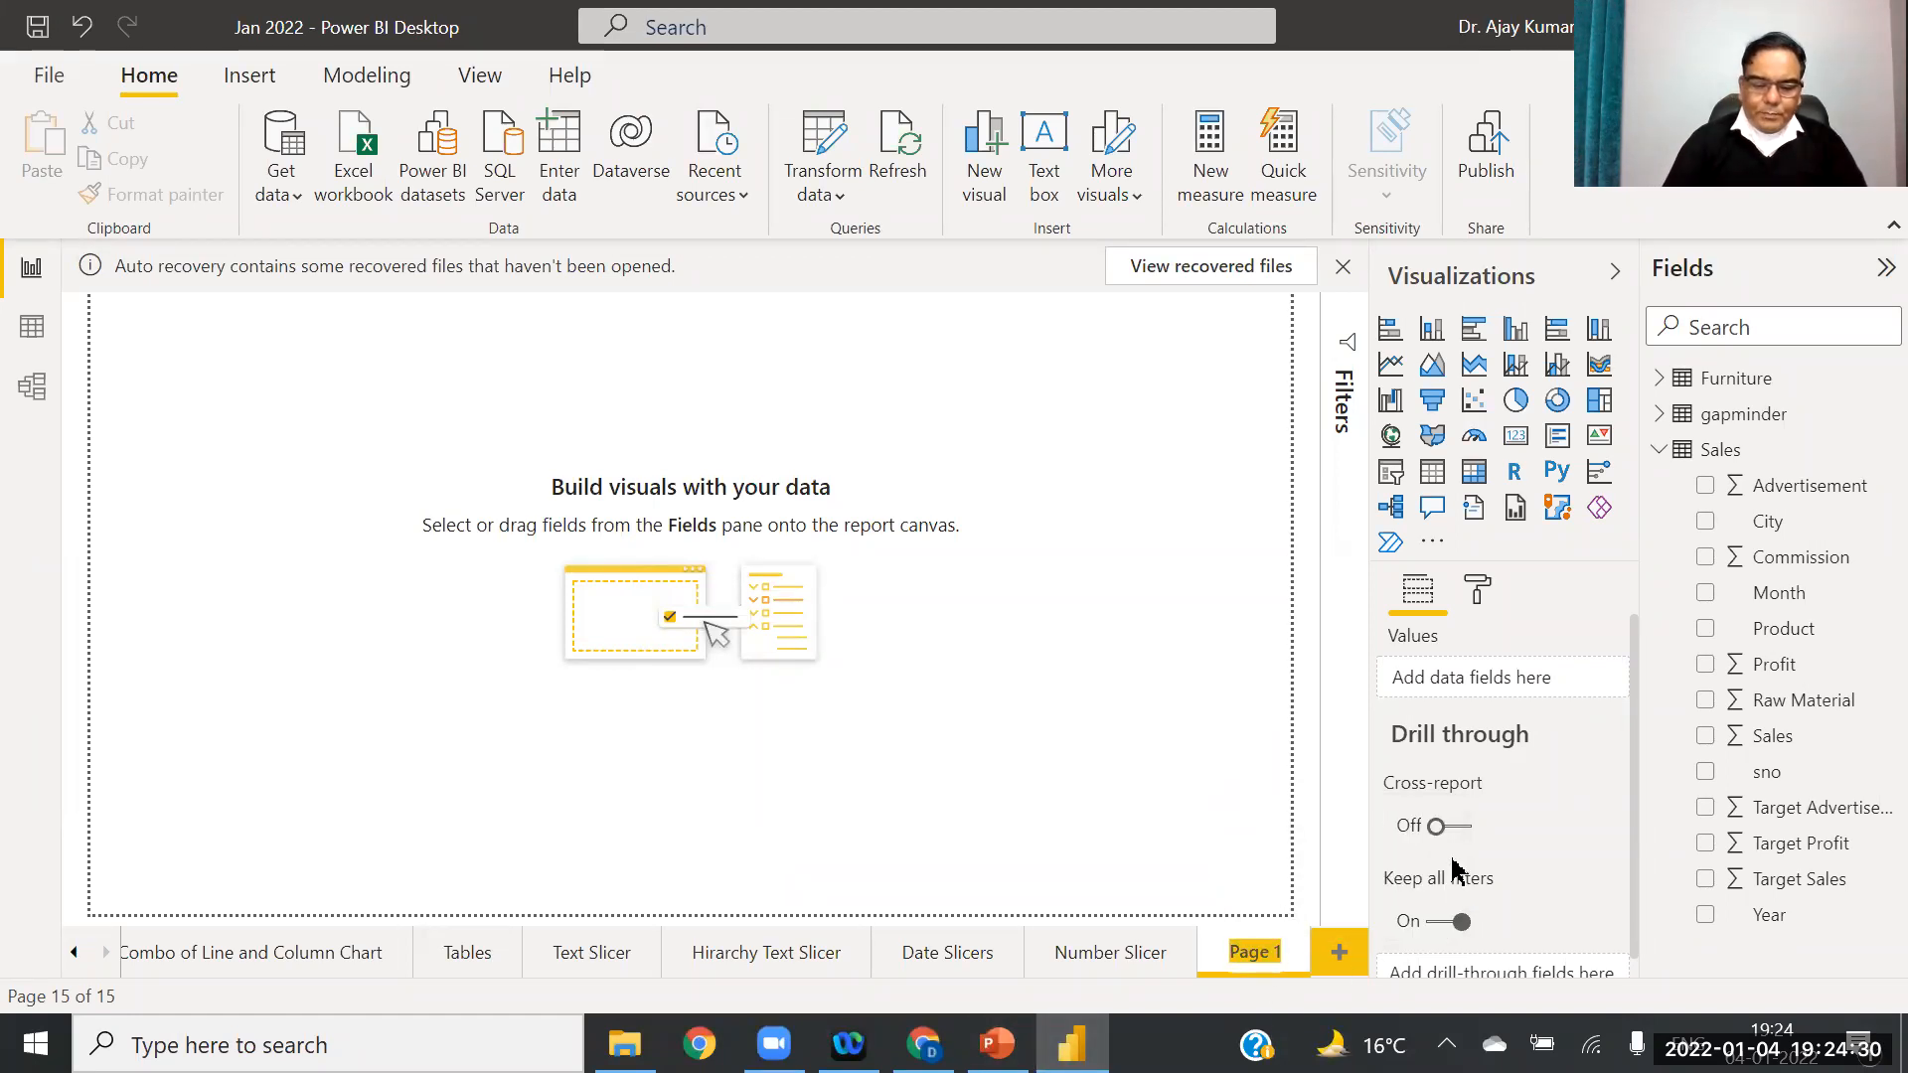
text(Simple)
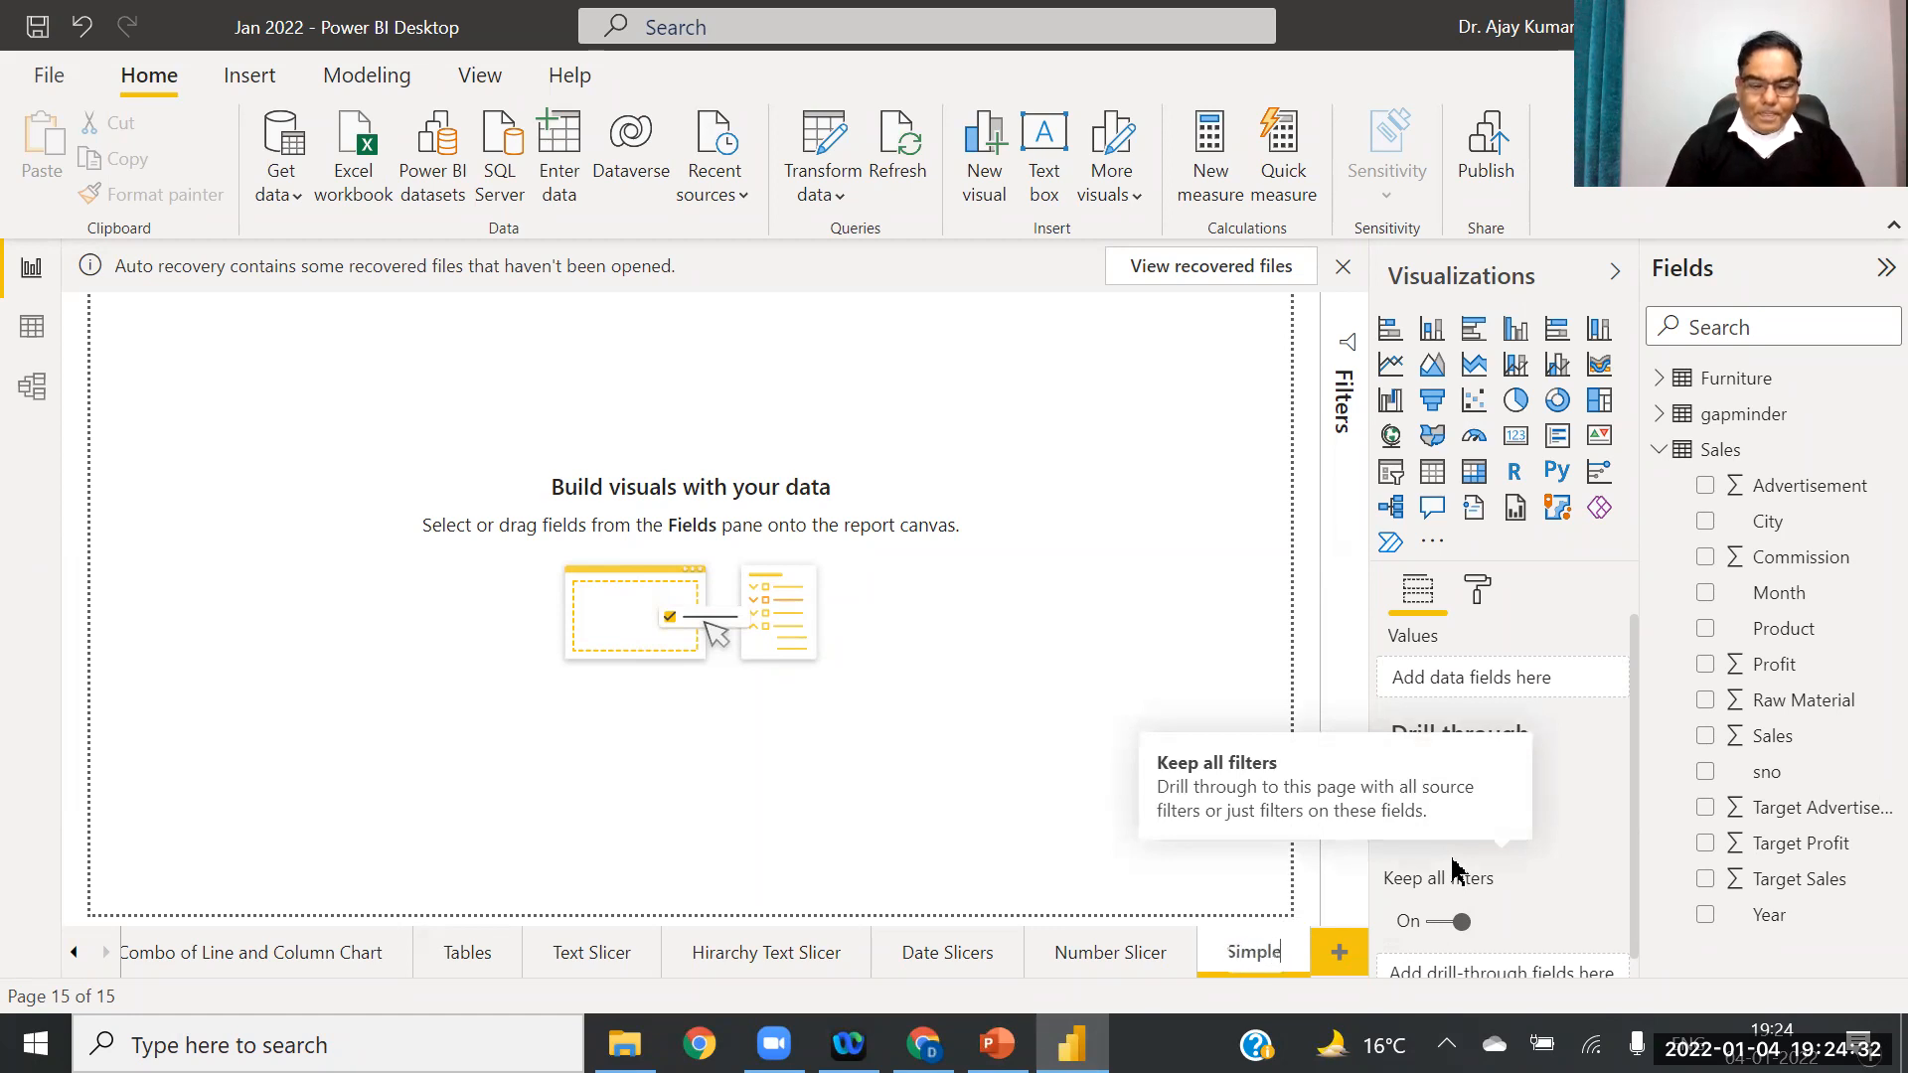
text( Ma)
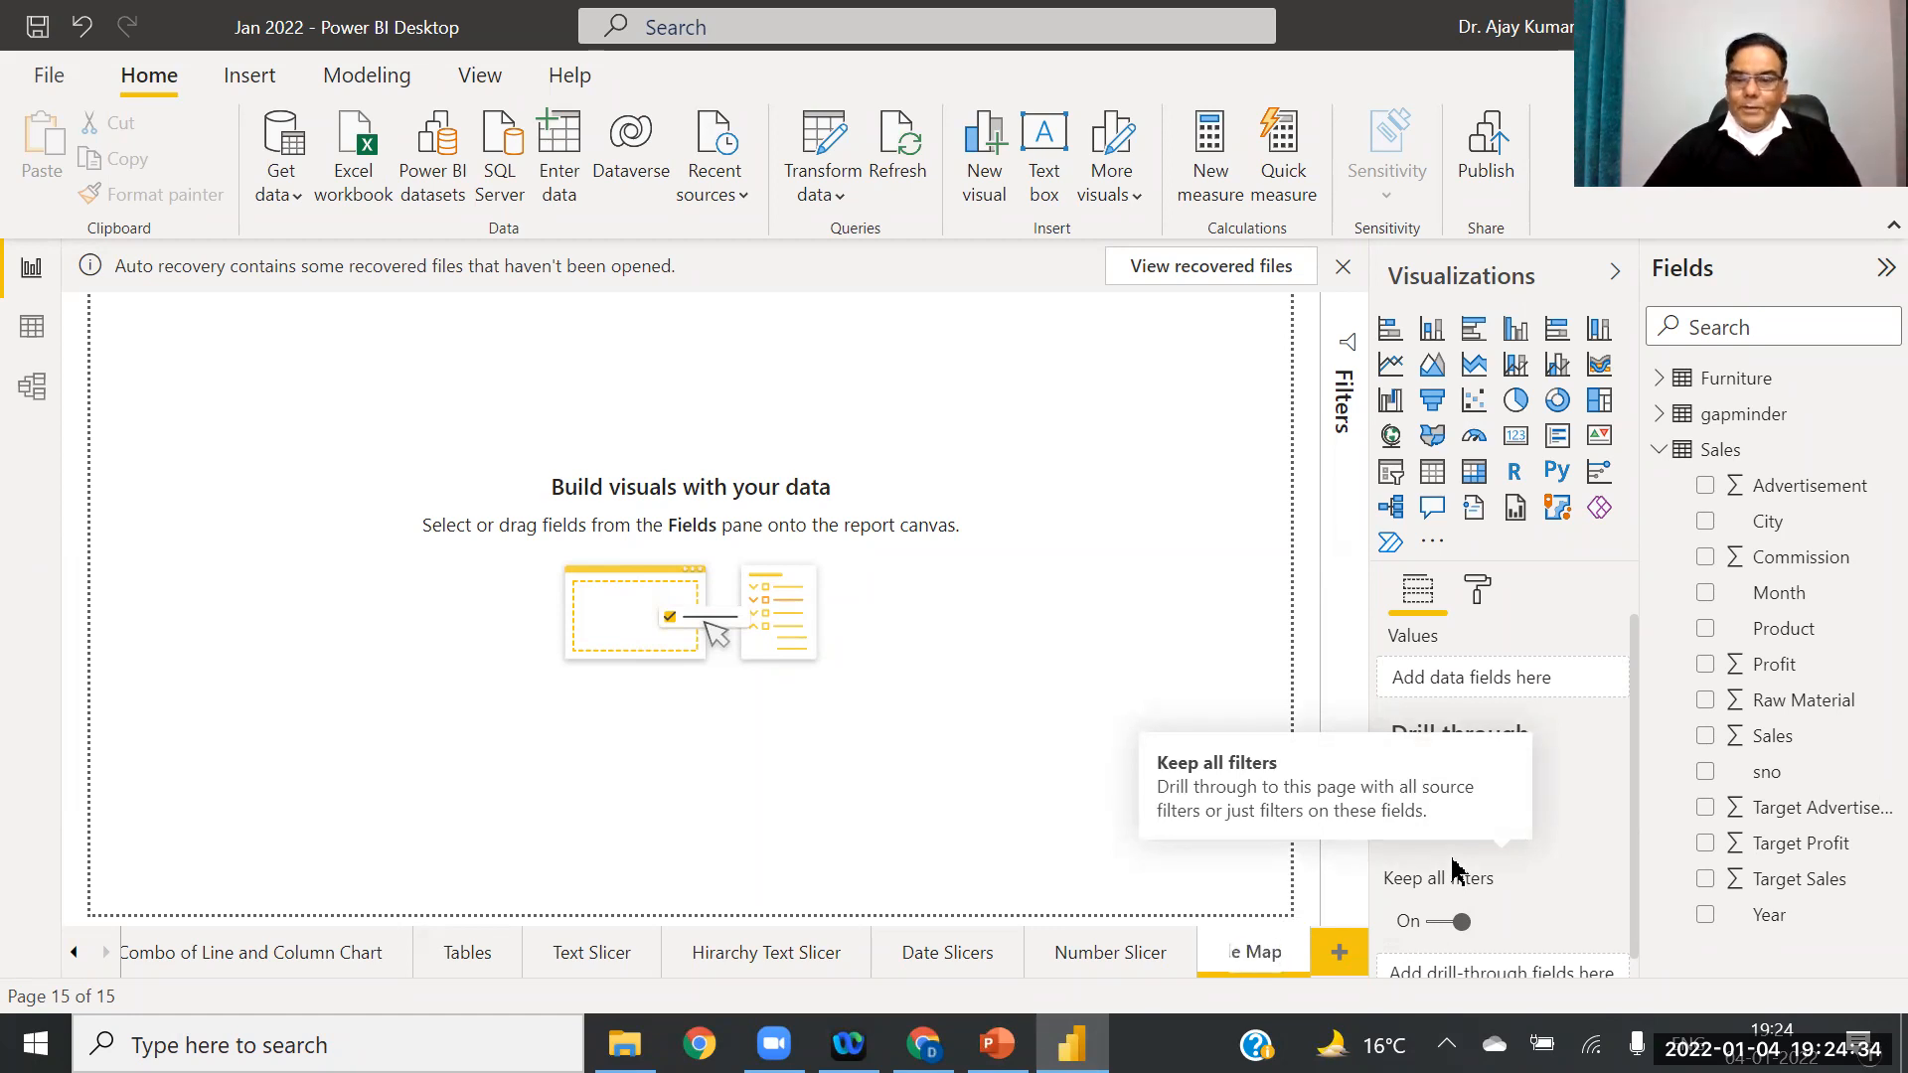
text(p)
key(Return)
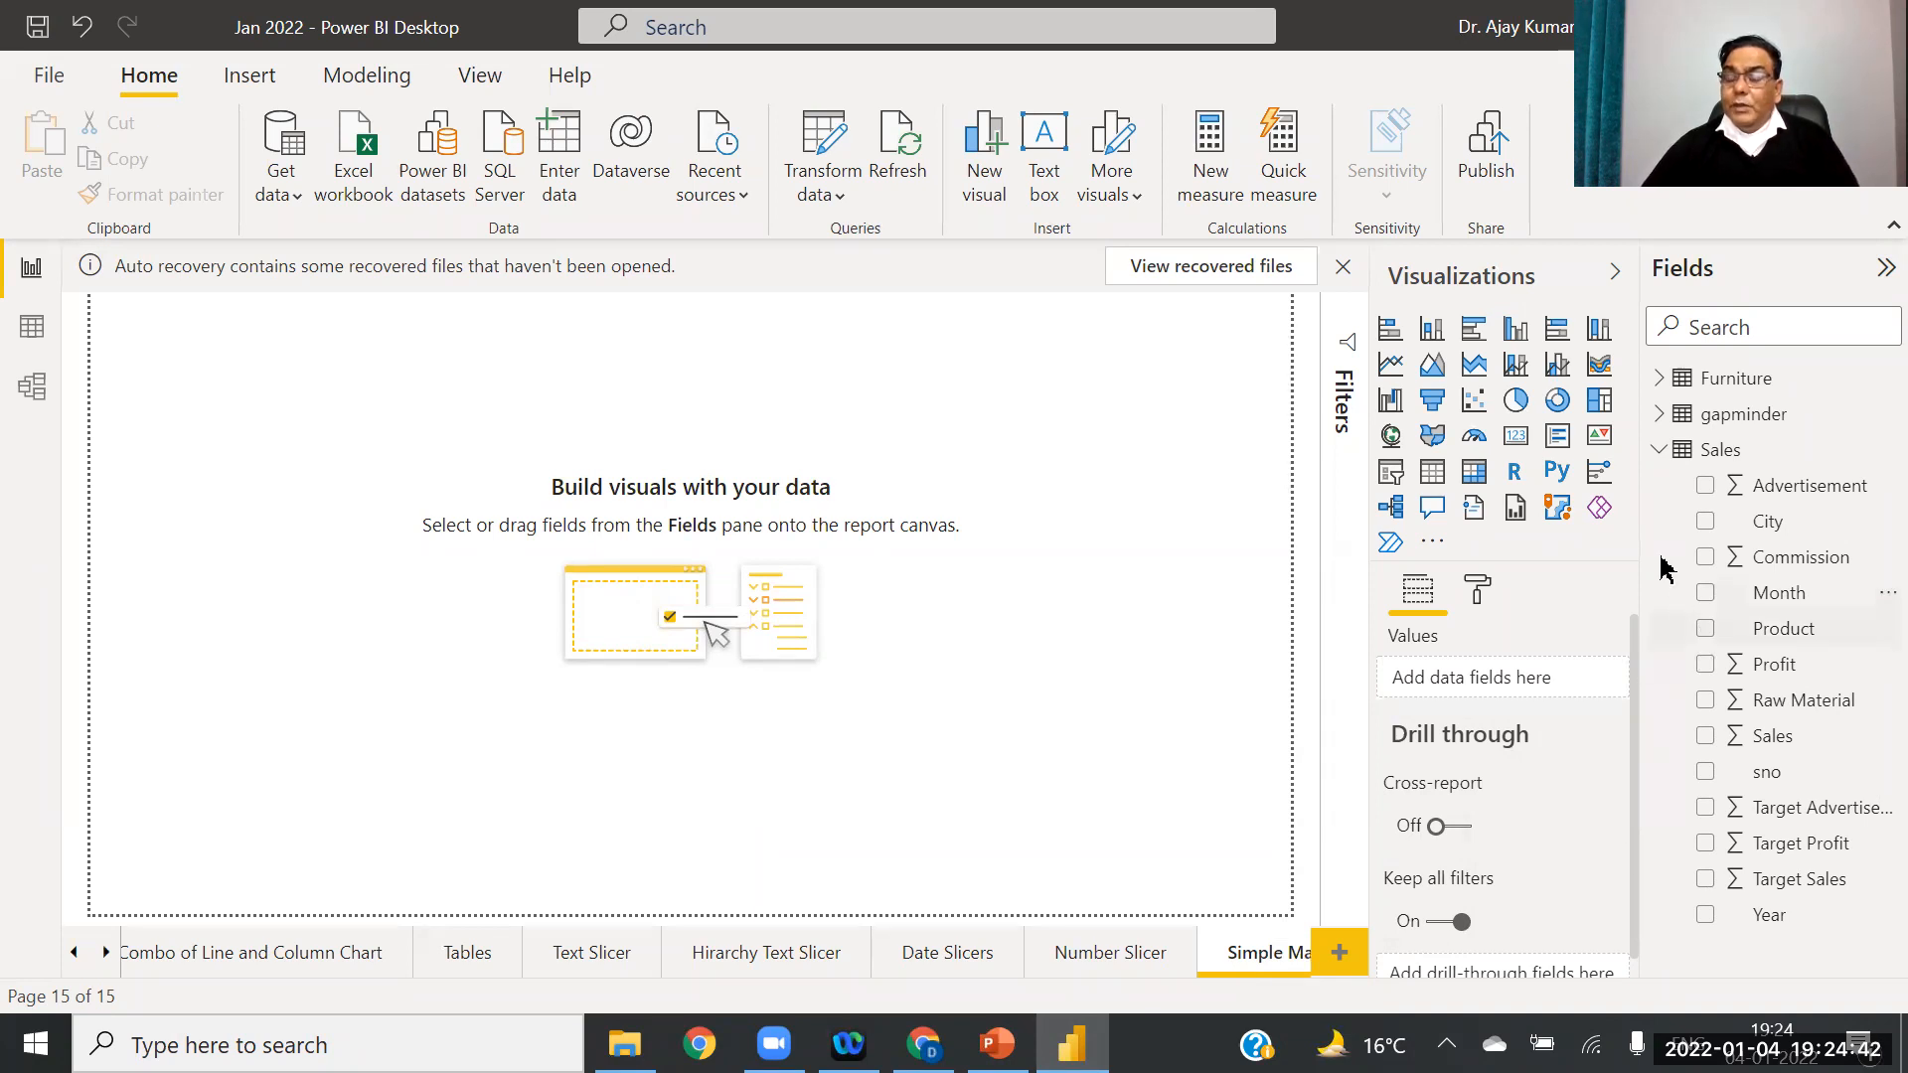
click(1661, 449)
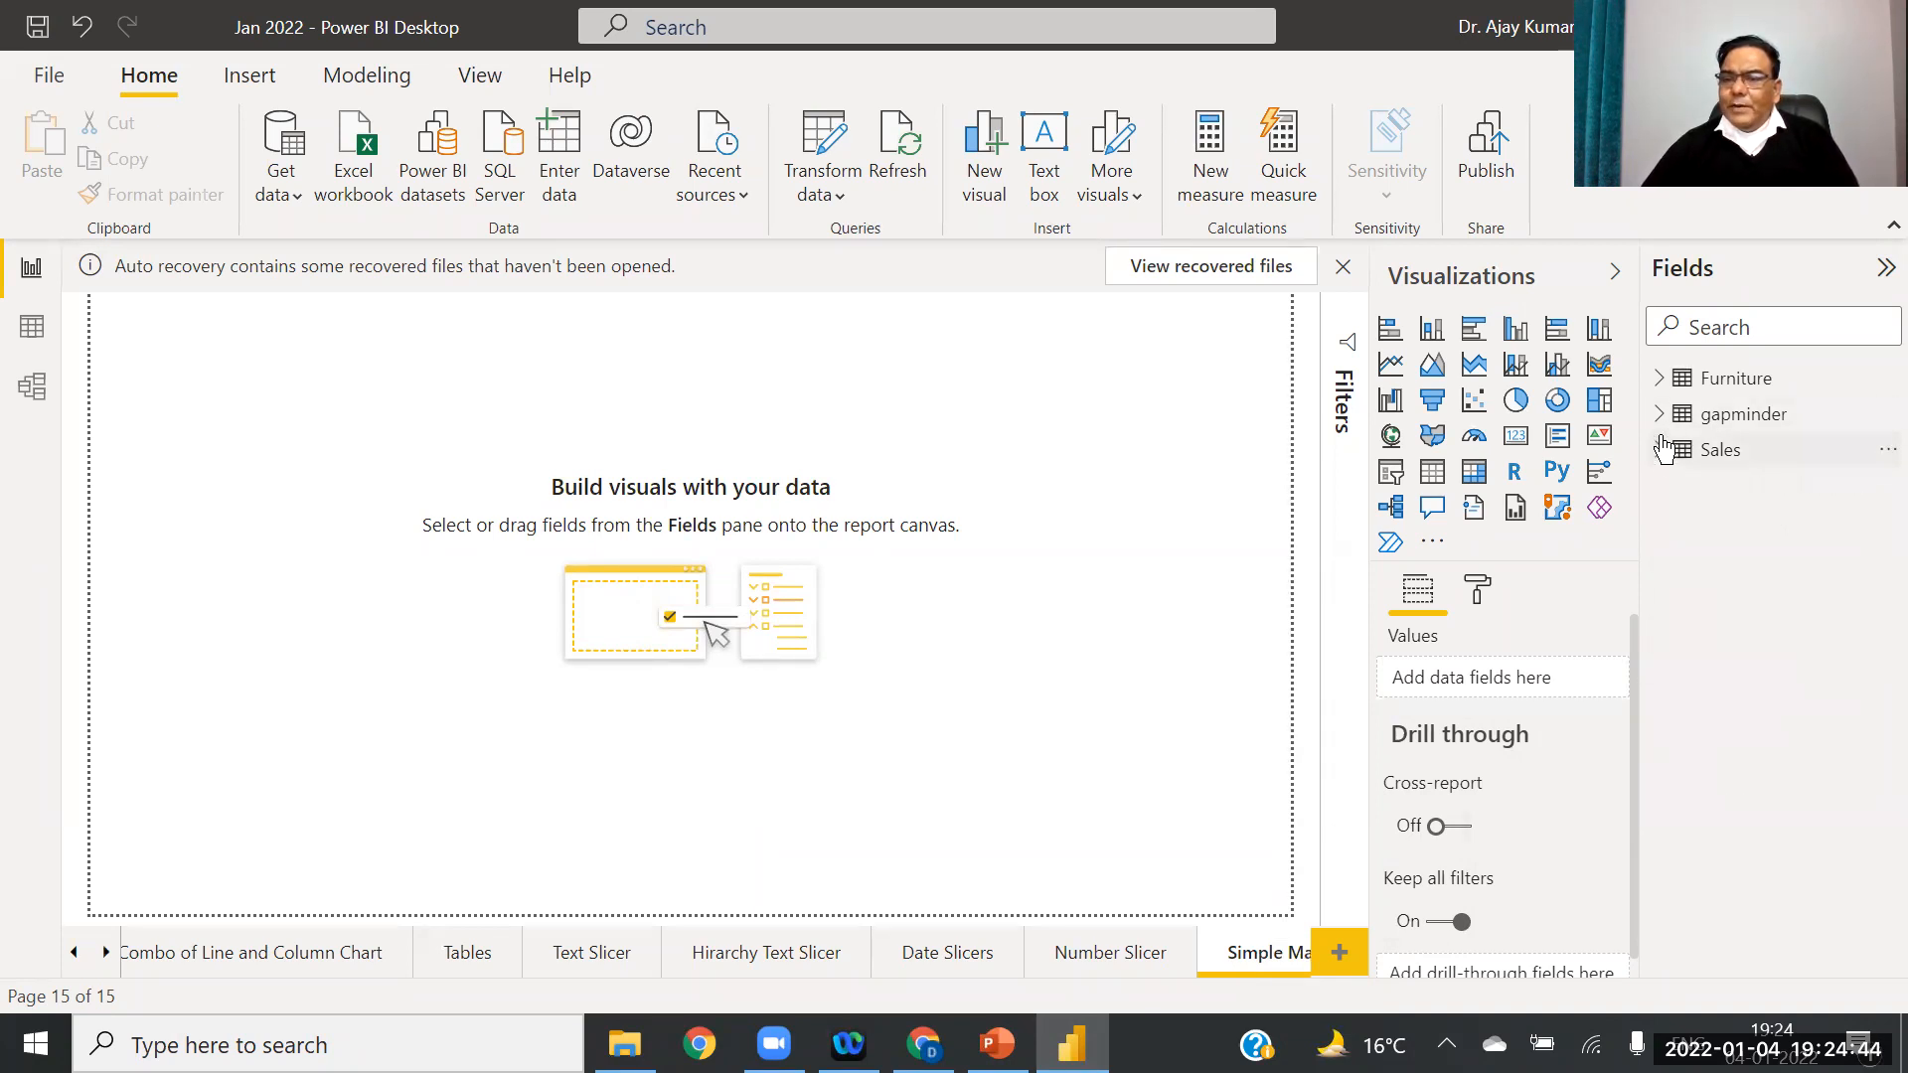
click(1659, 414)
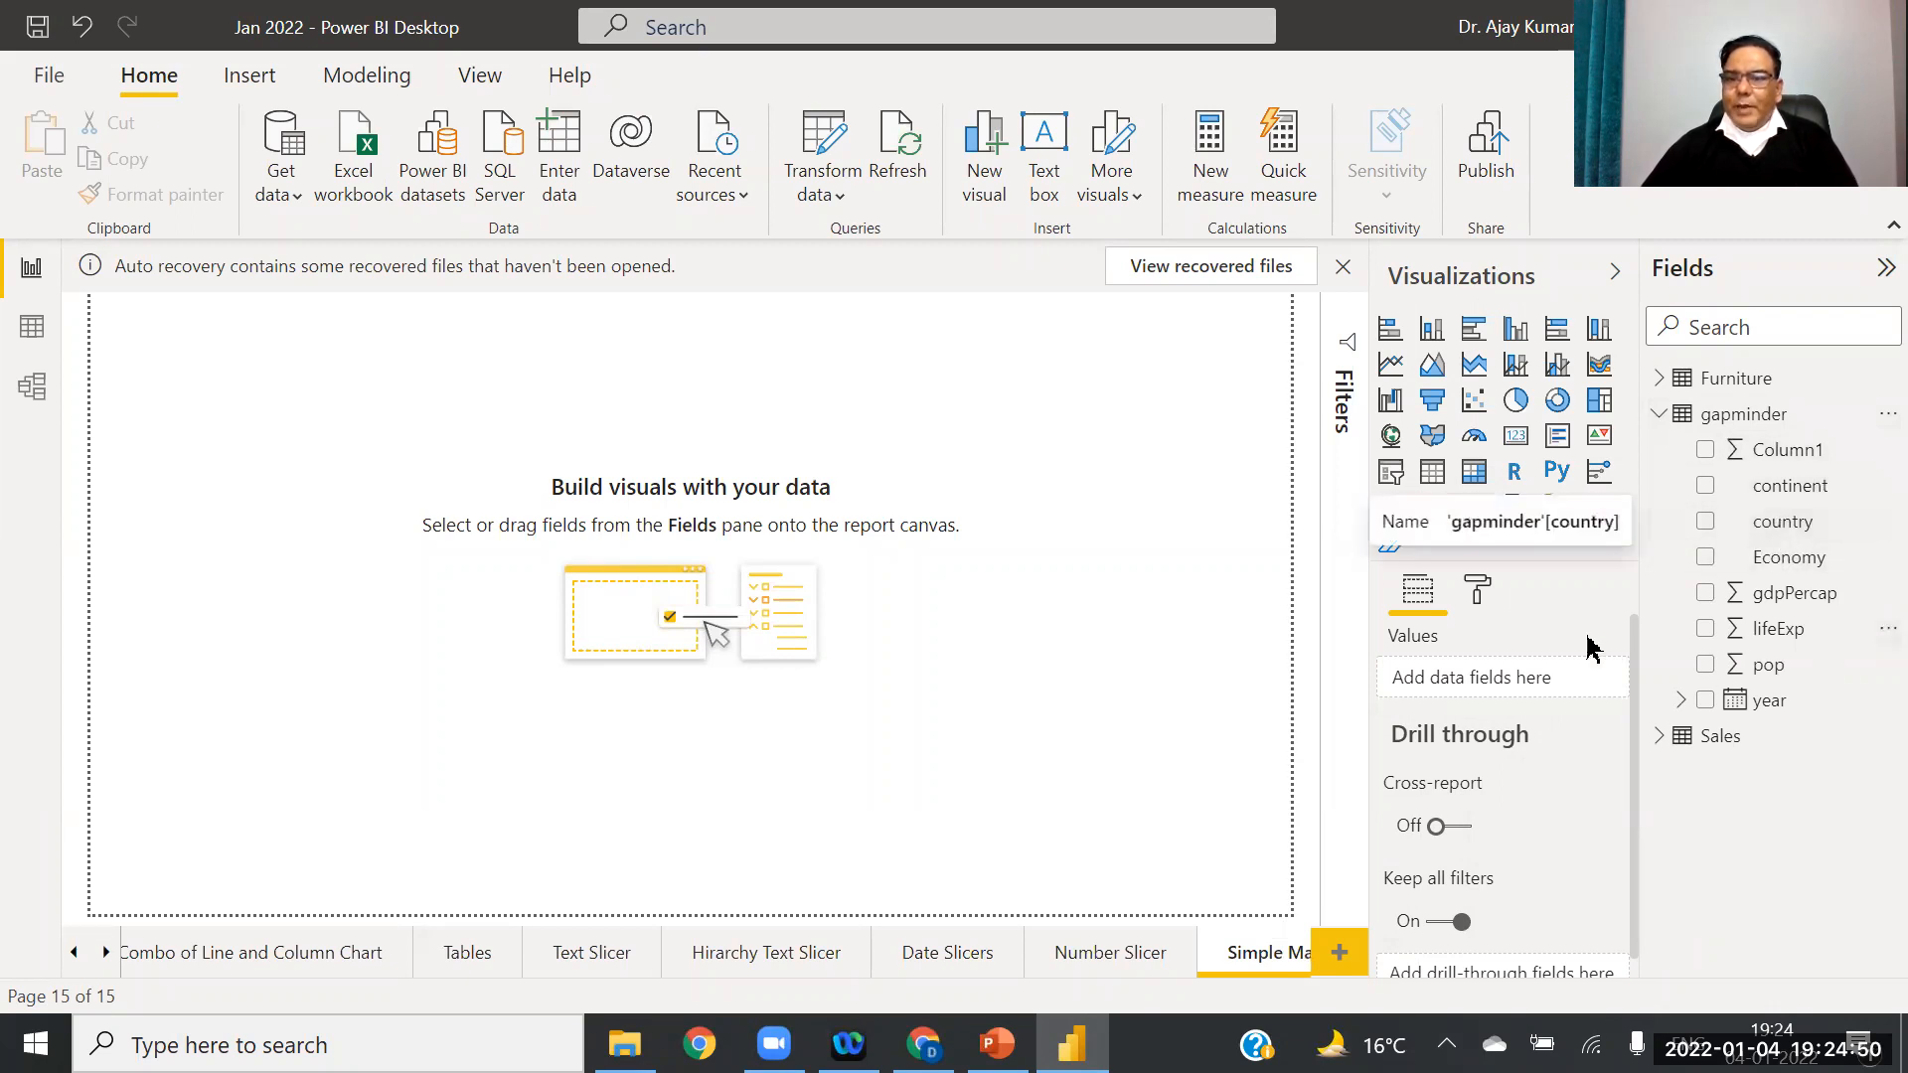
Step: Add a Map visual stretched to fill the canvas, with country as its Location
click(1392, 438)
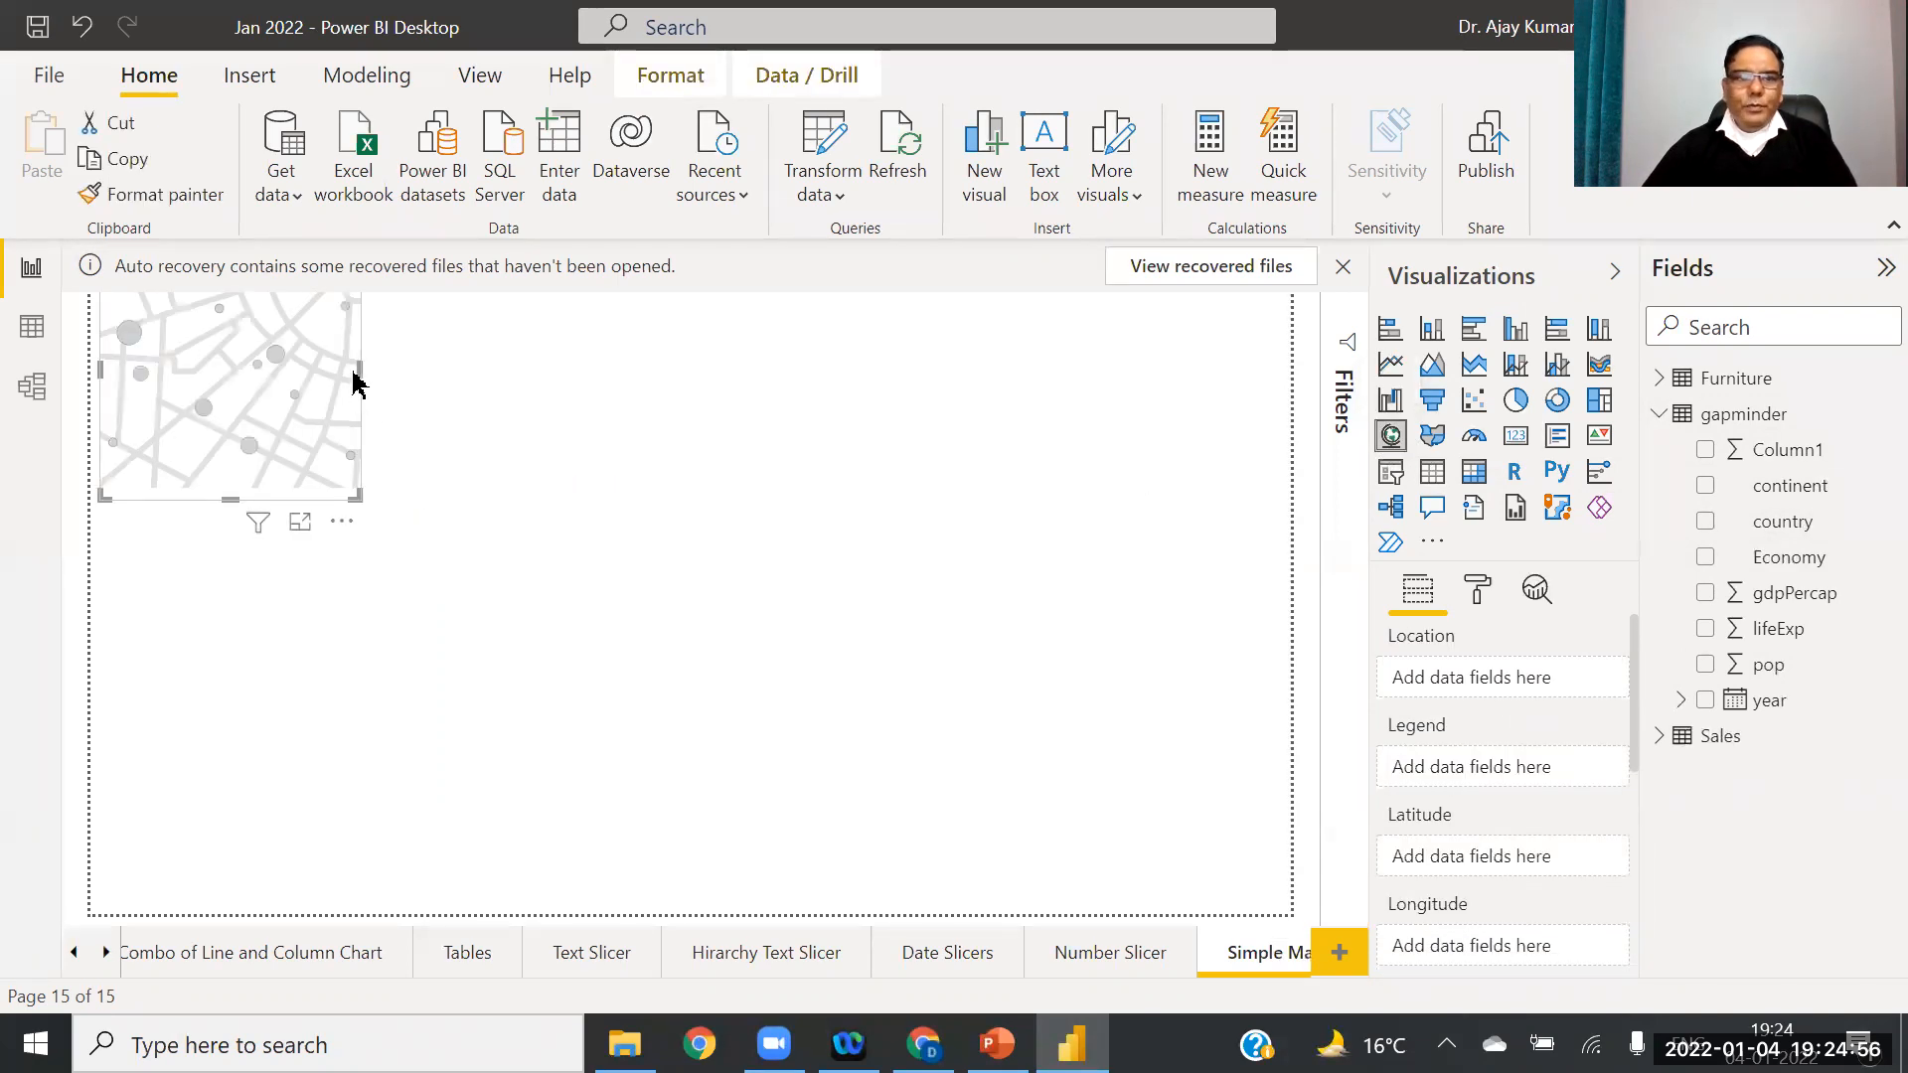
drag(360, 367, 1289, 369)
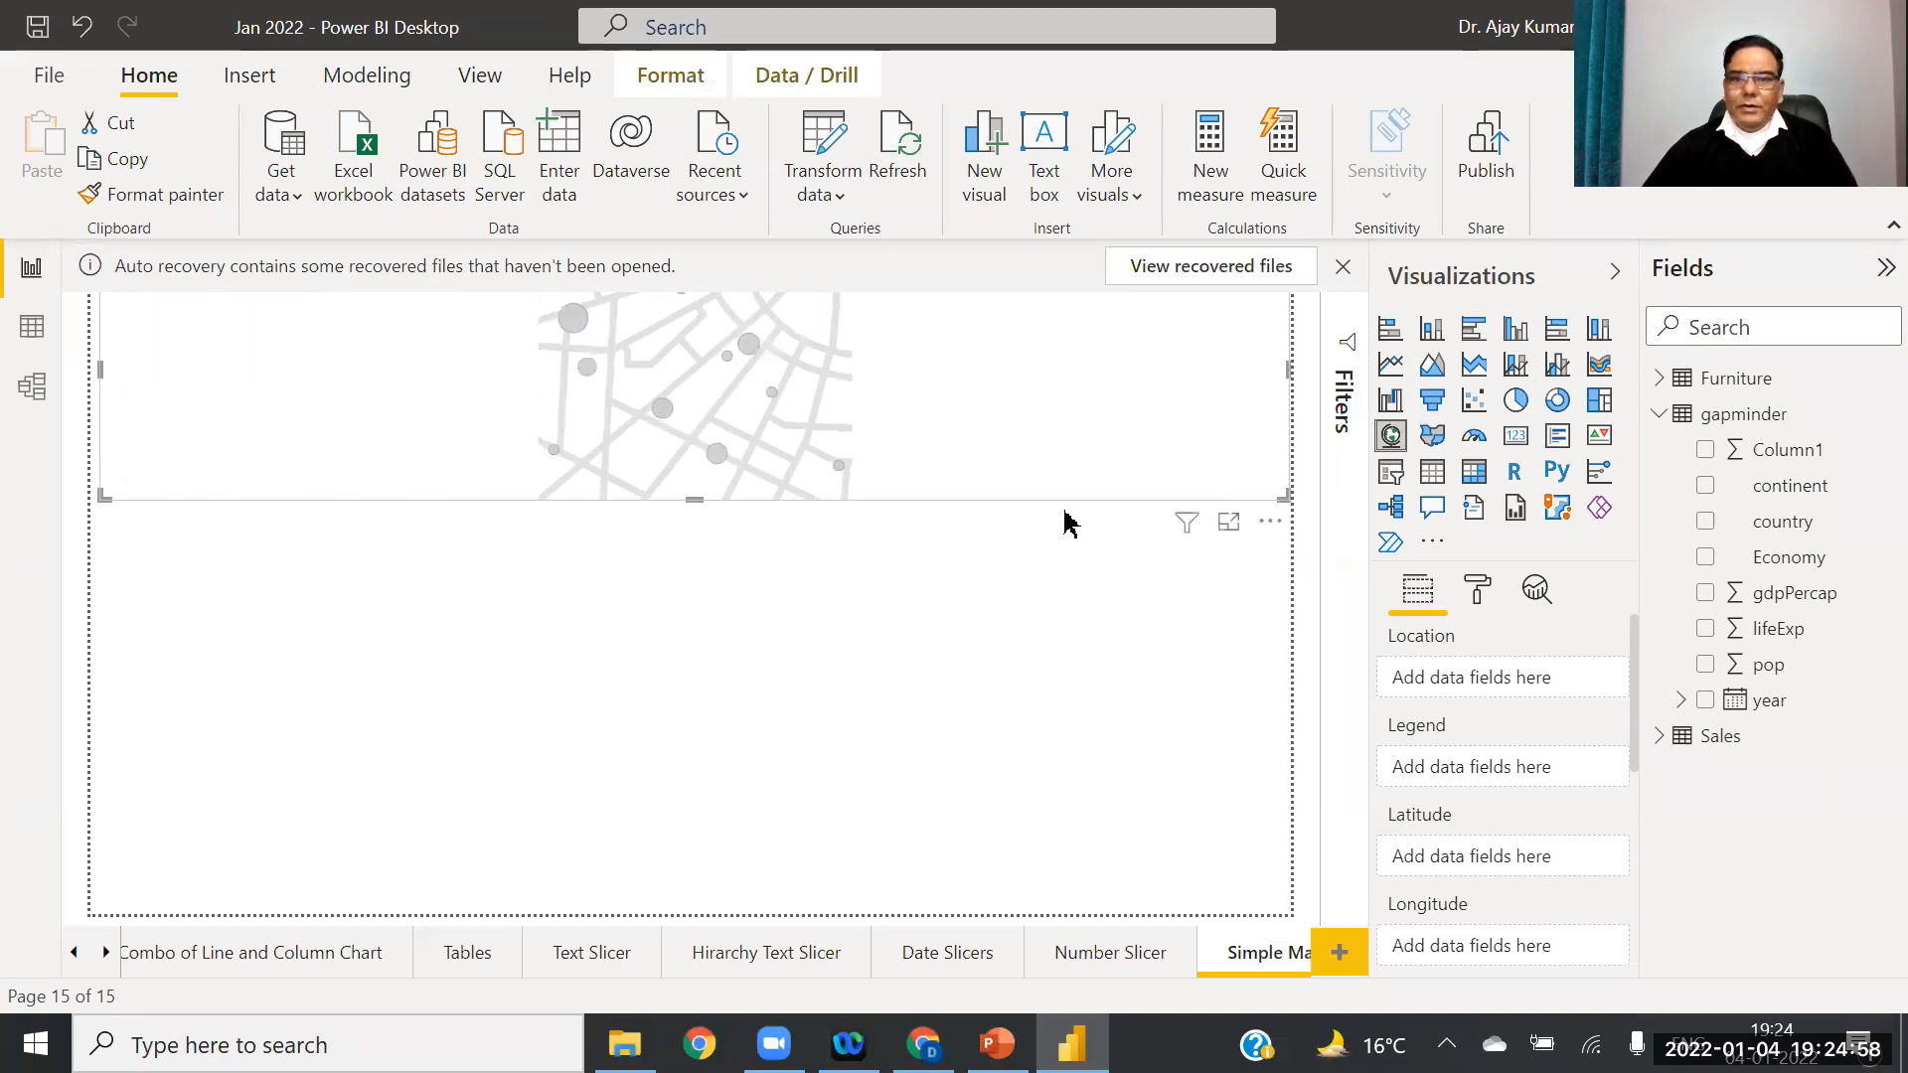
drag(693, 494, 694, 911)
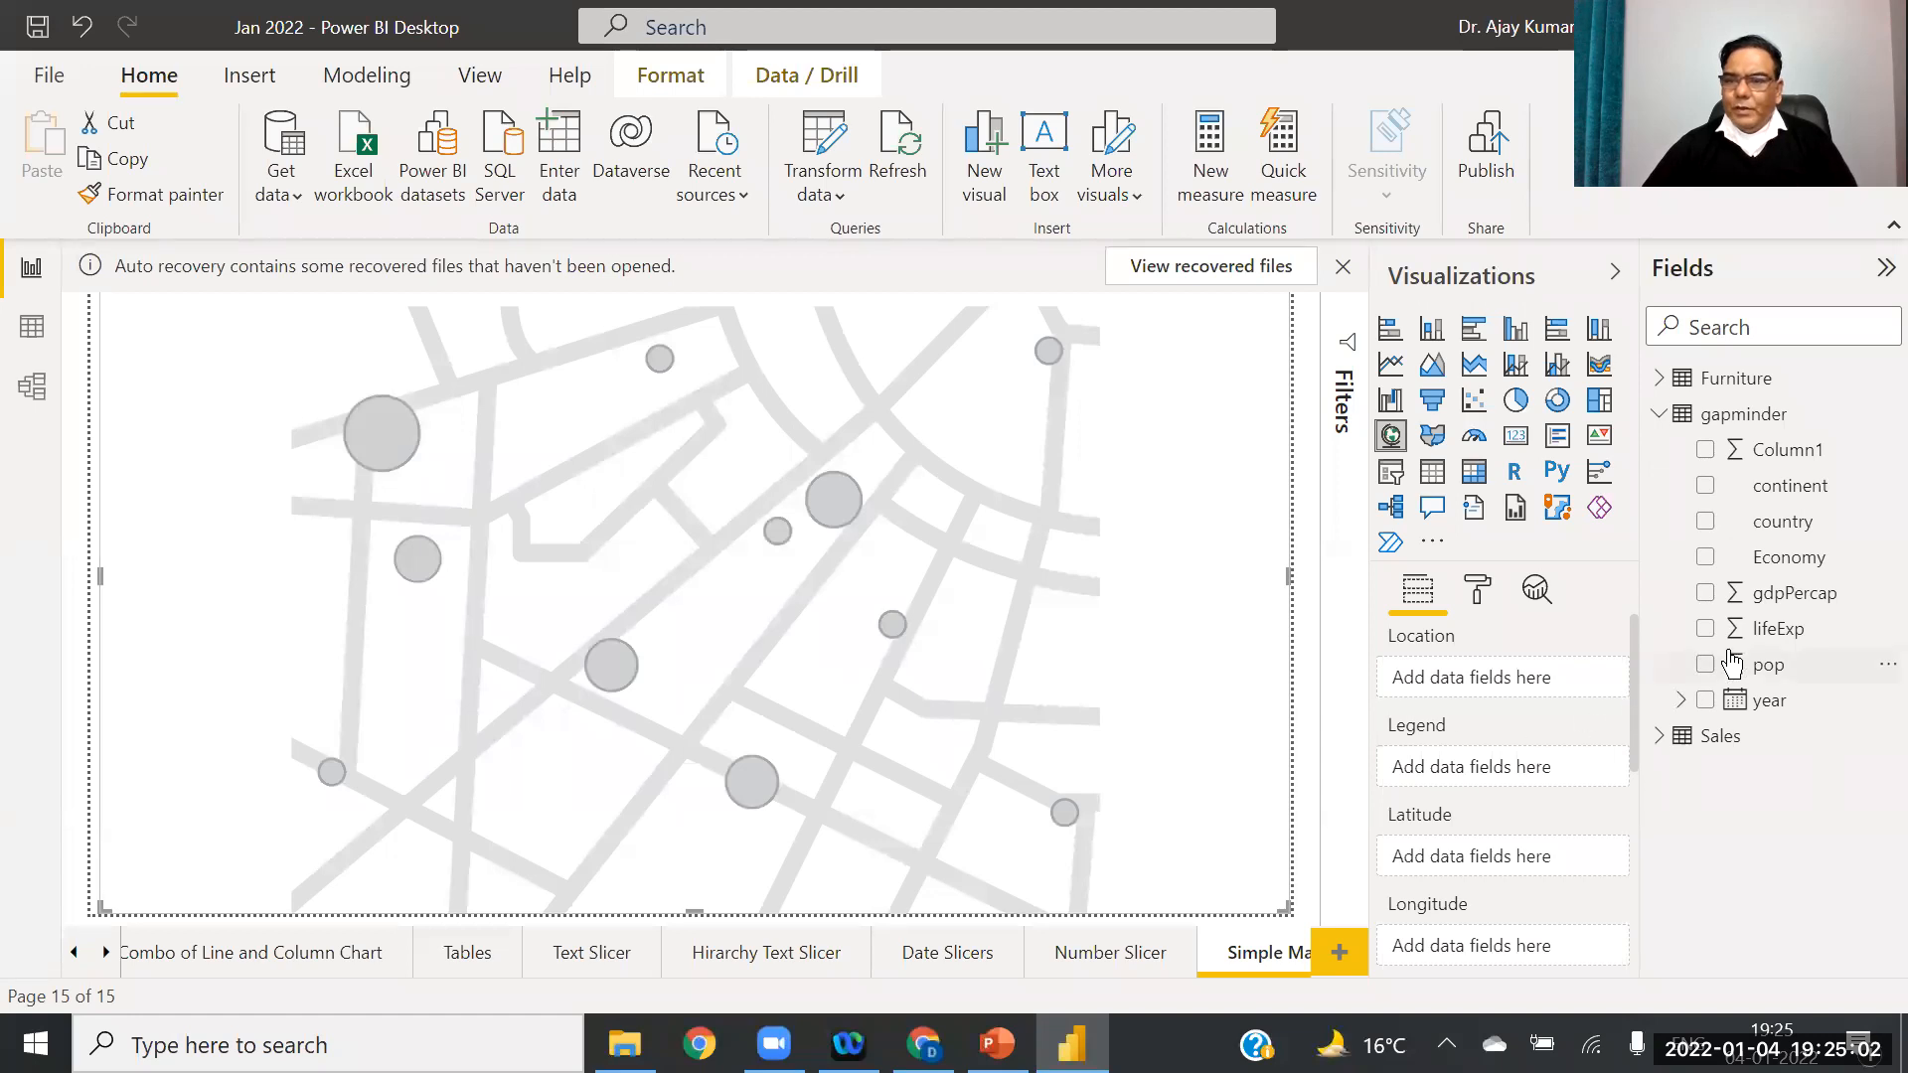
drag(1789, 522, 1519, 676)
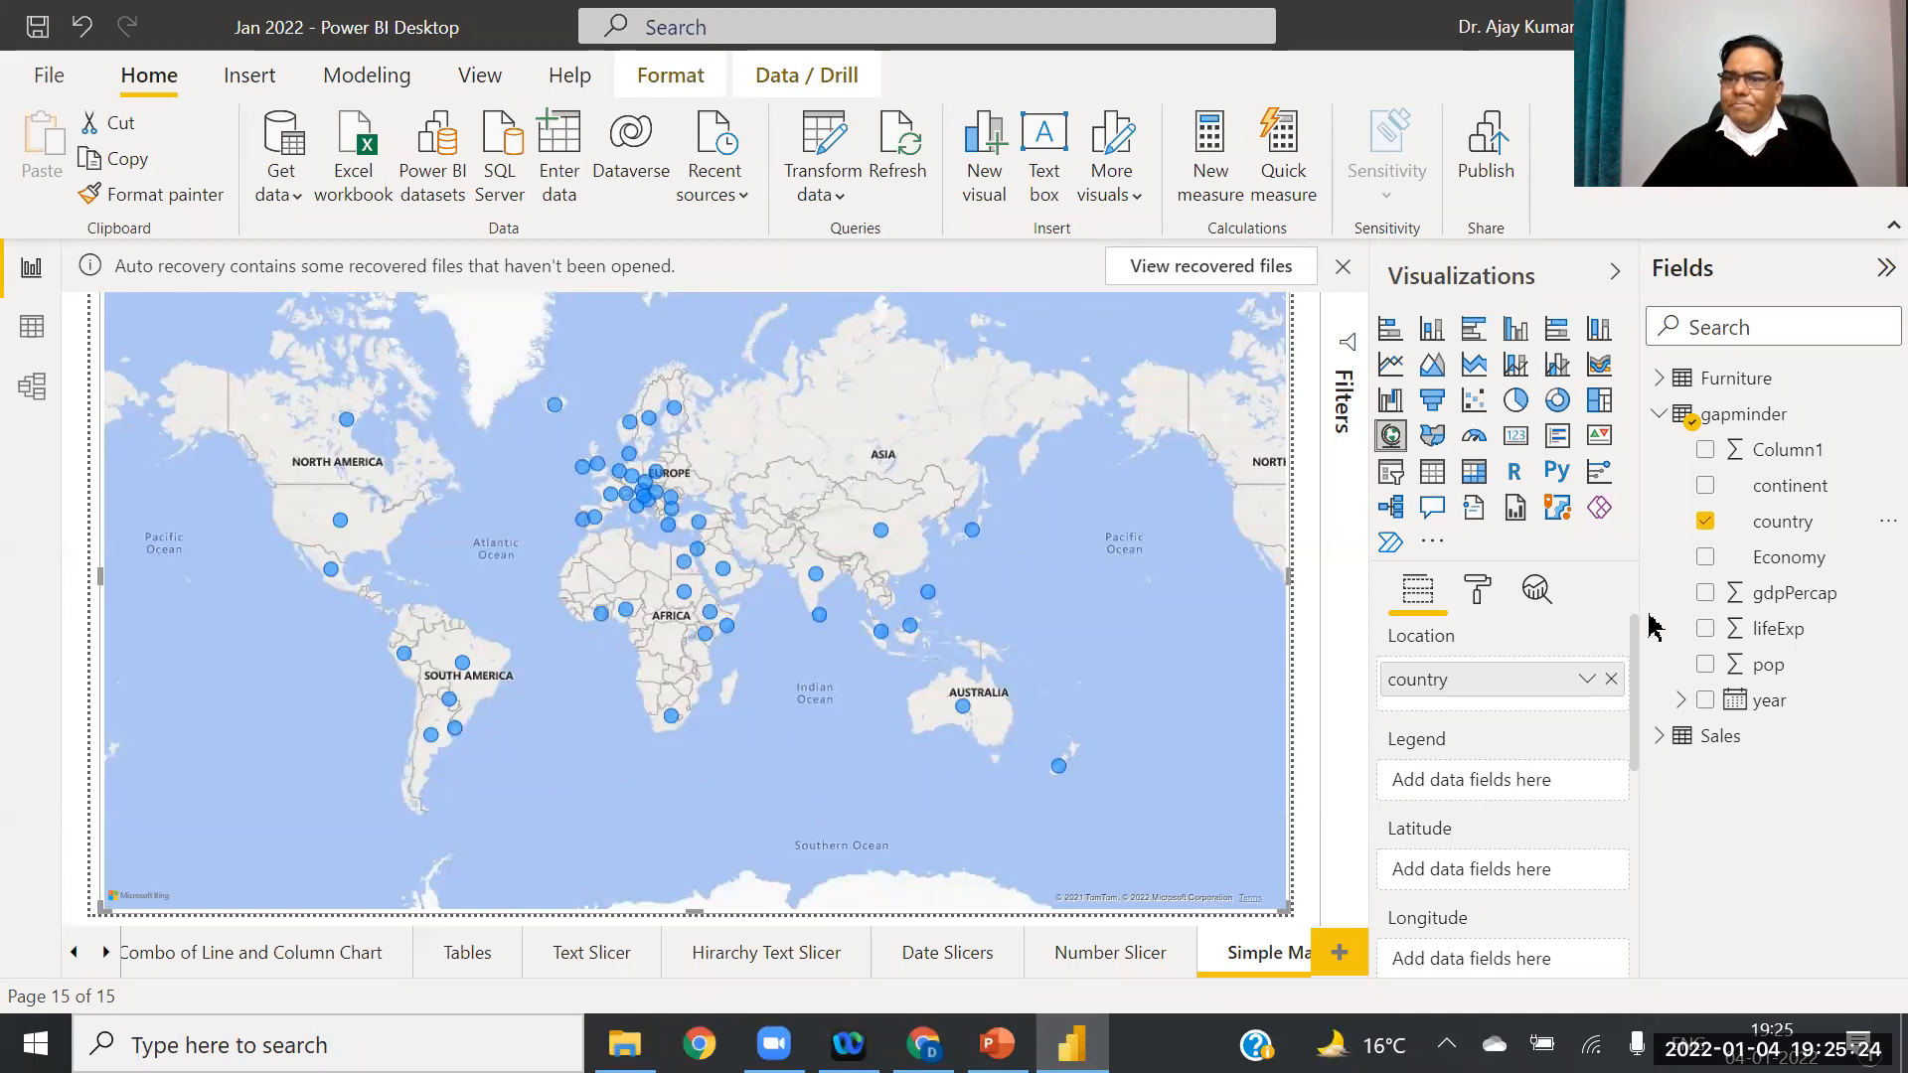
Step: Put continent in the map's Legend and pop in its Size well
drag(1797, 497, 1455, 805)
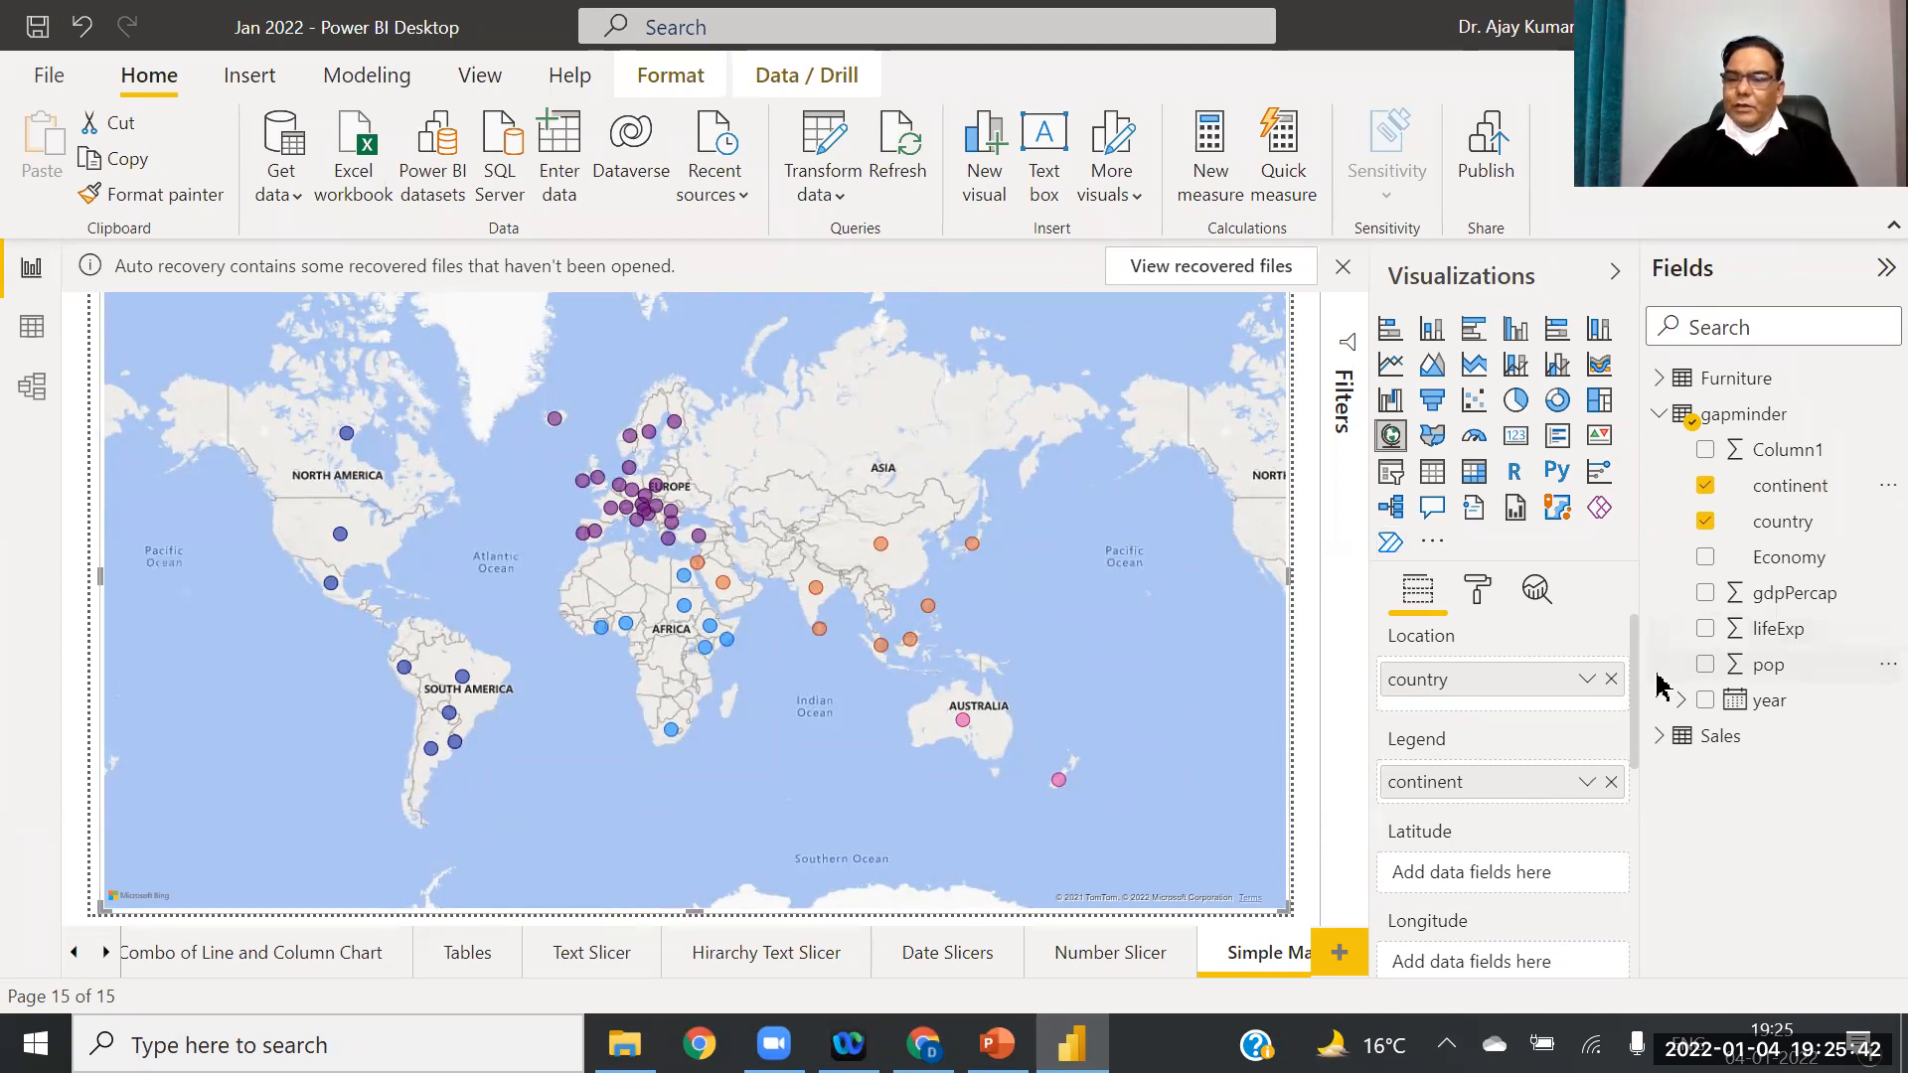
scroll(1638, 746, down, 3)
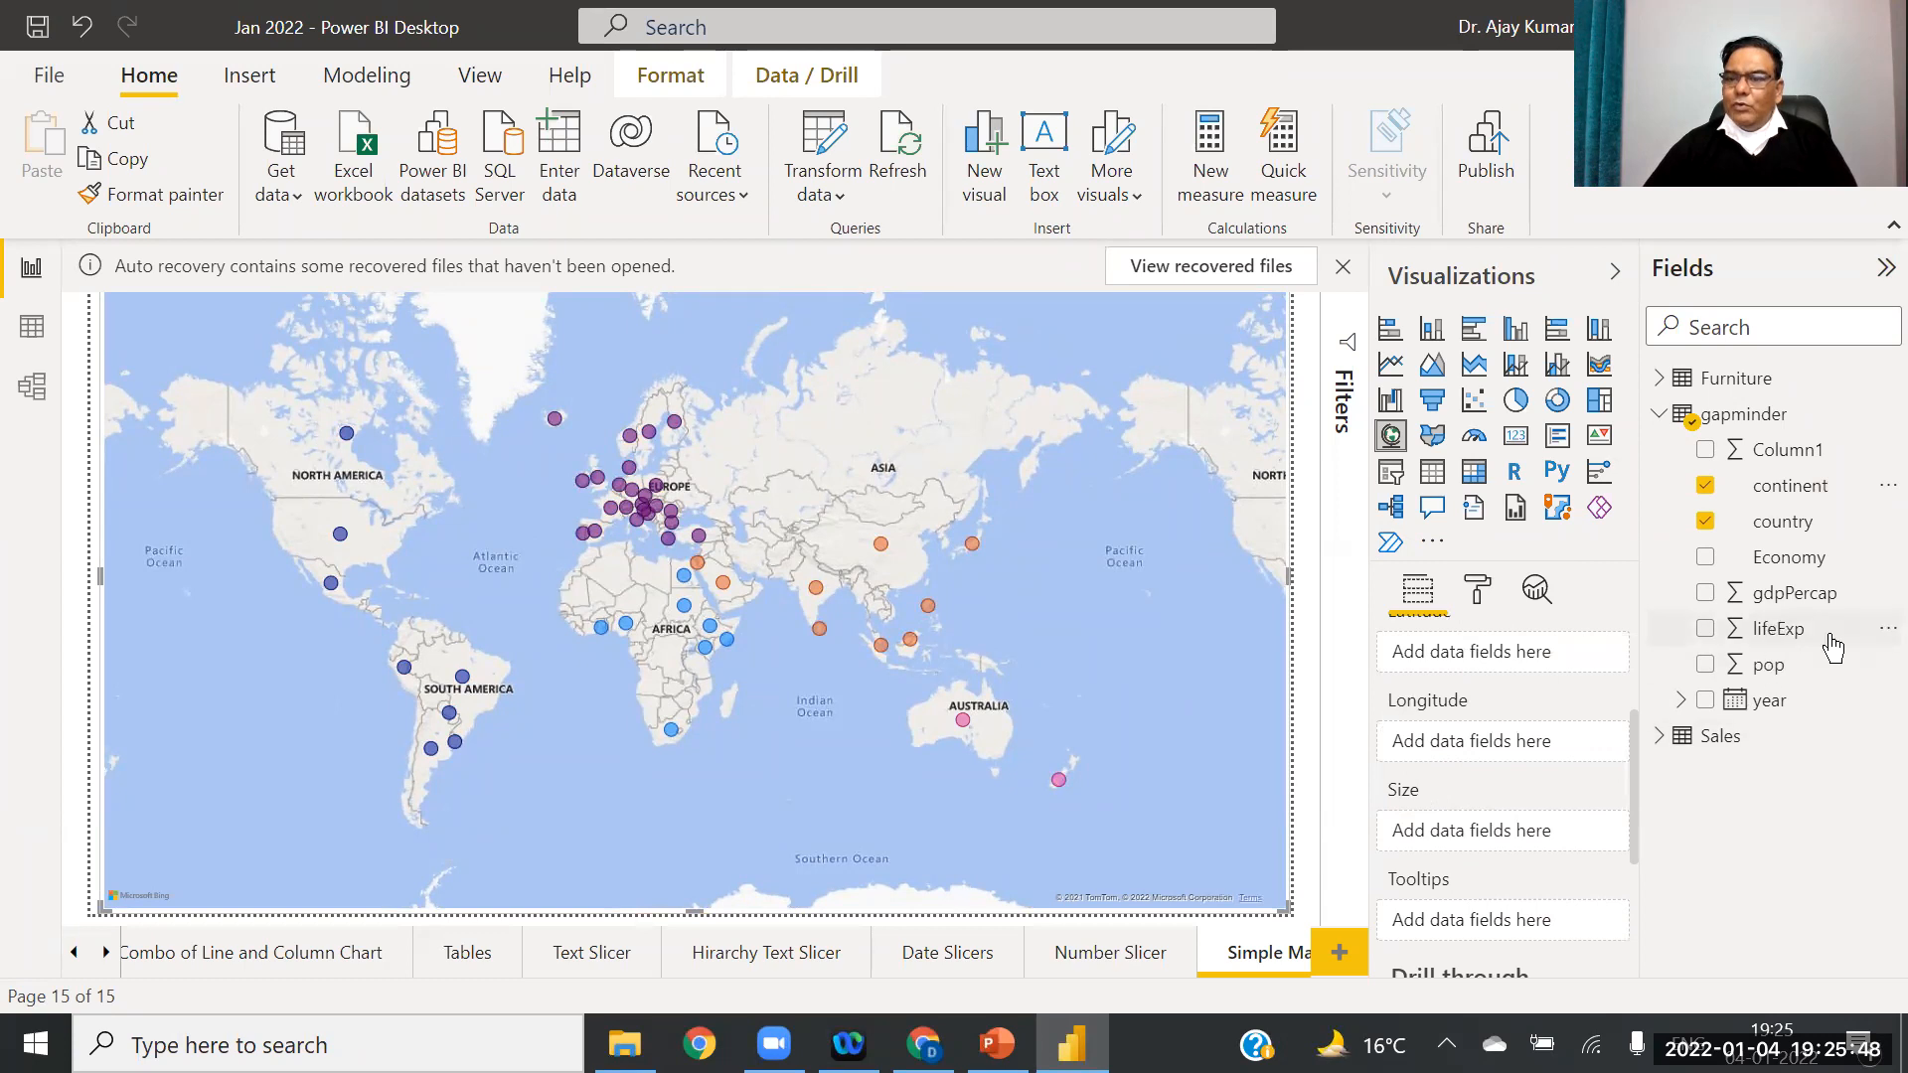
drag(1767, 666, 1497, 829)
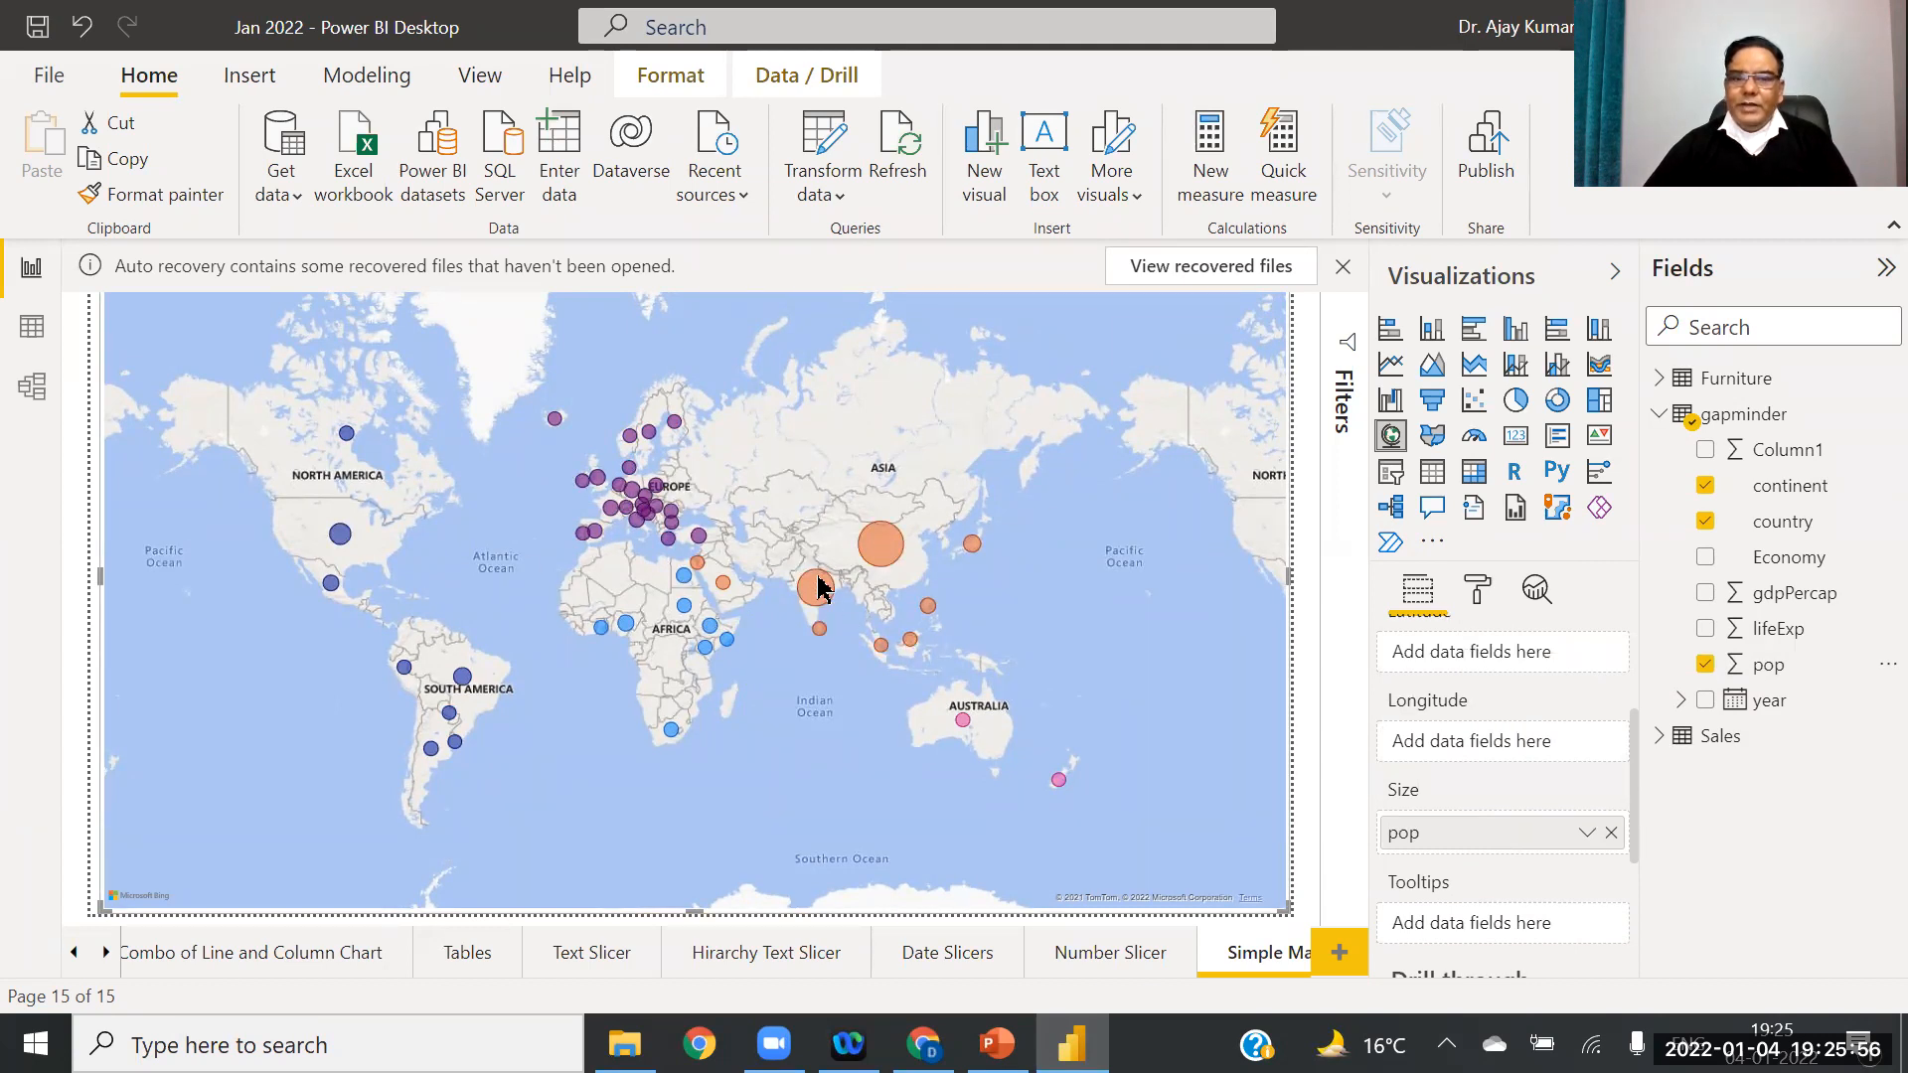
mouse_move(876, 562)
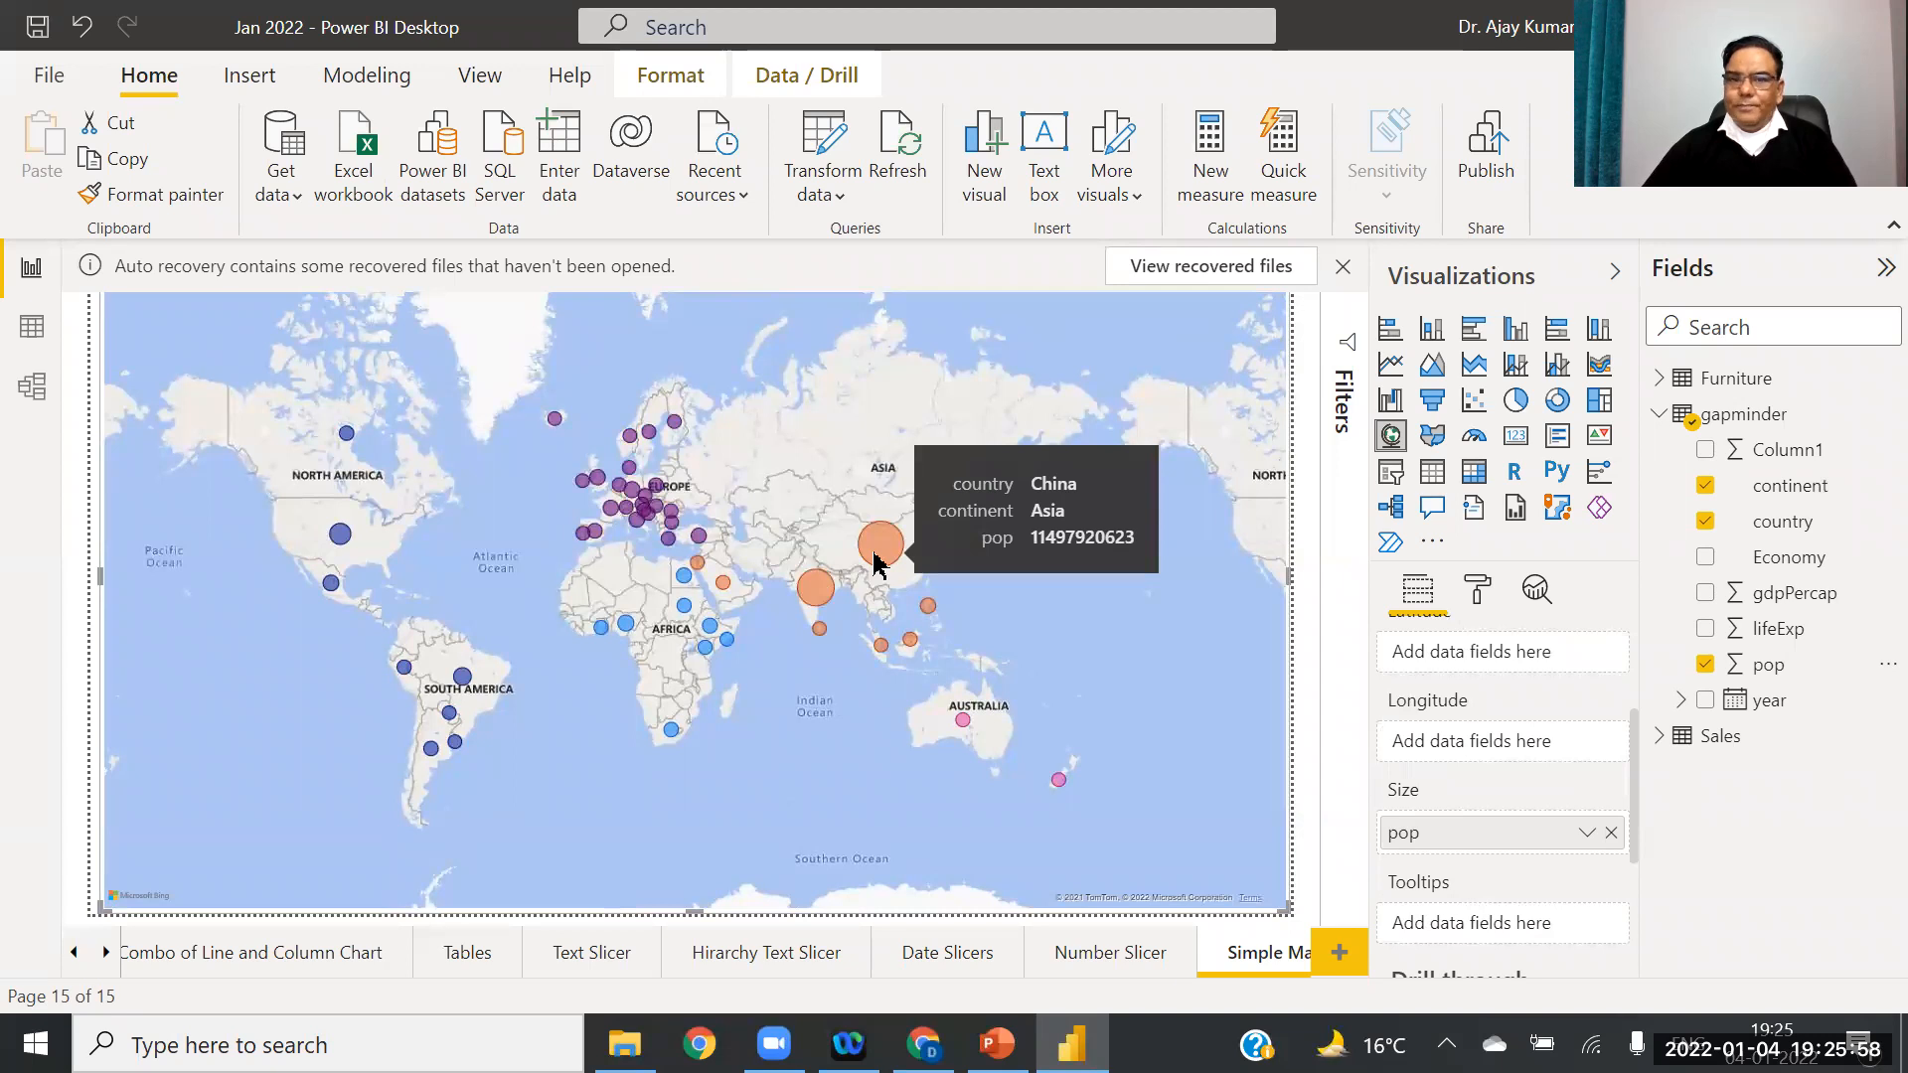
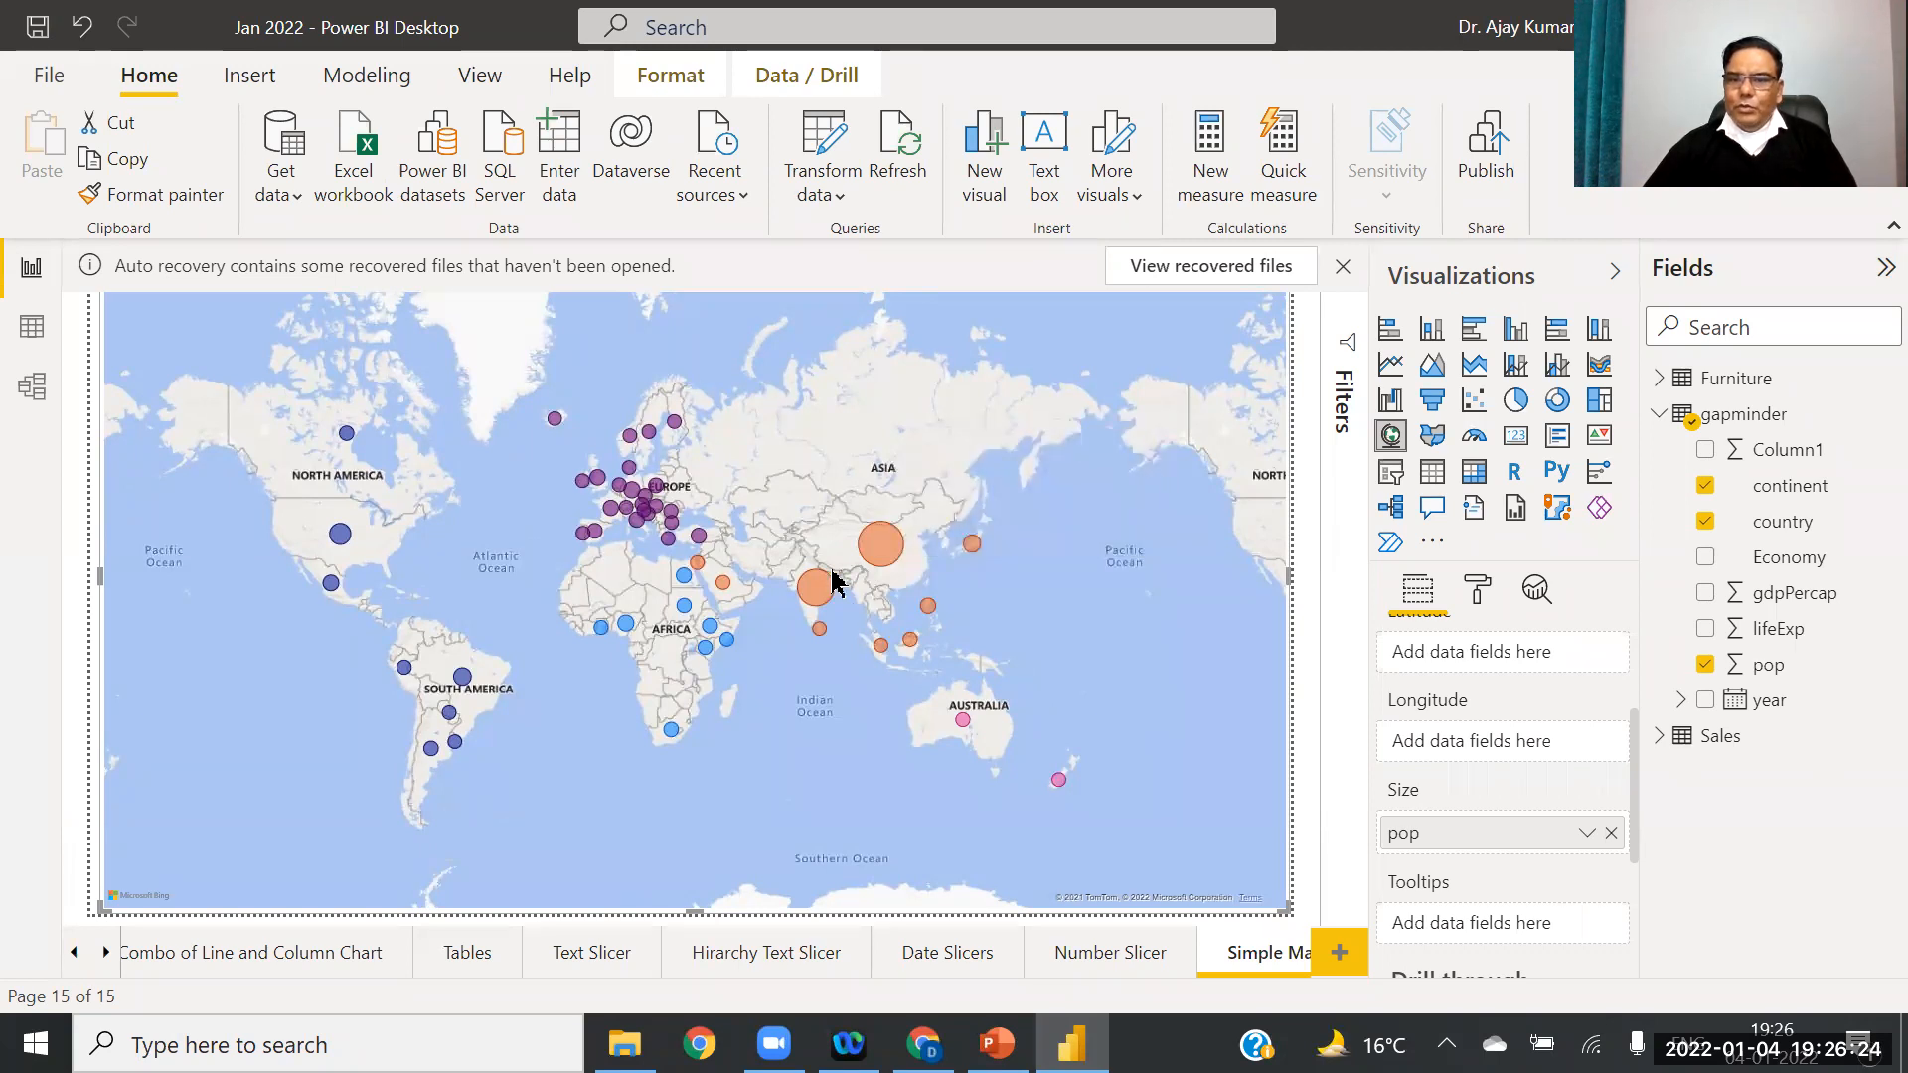
Step: Turn Zoom buttons On under Map controls in the map's Format pane
click(1479, 590)
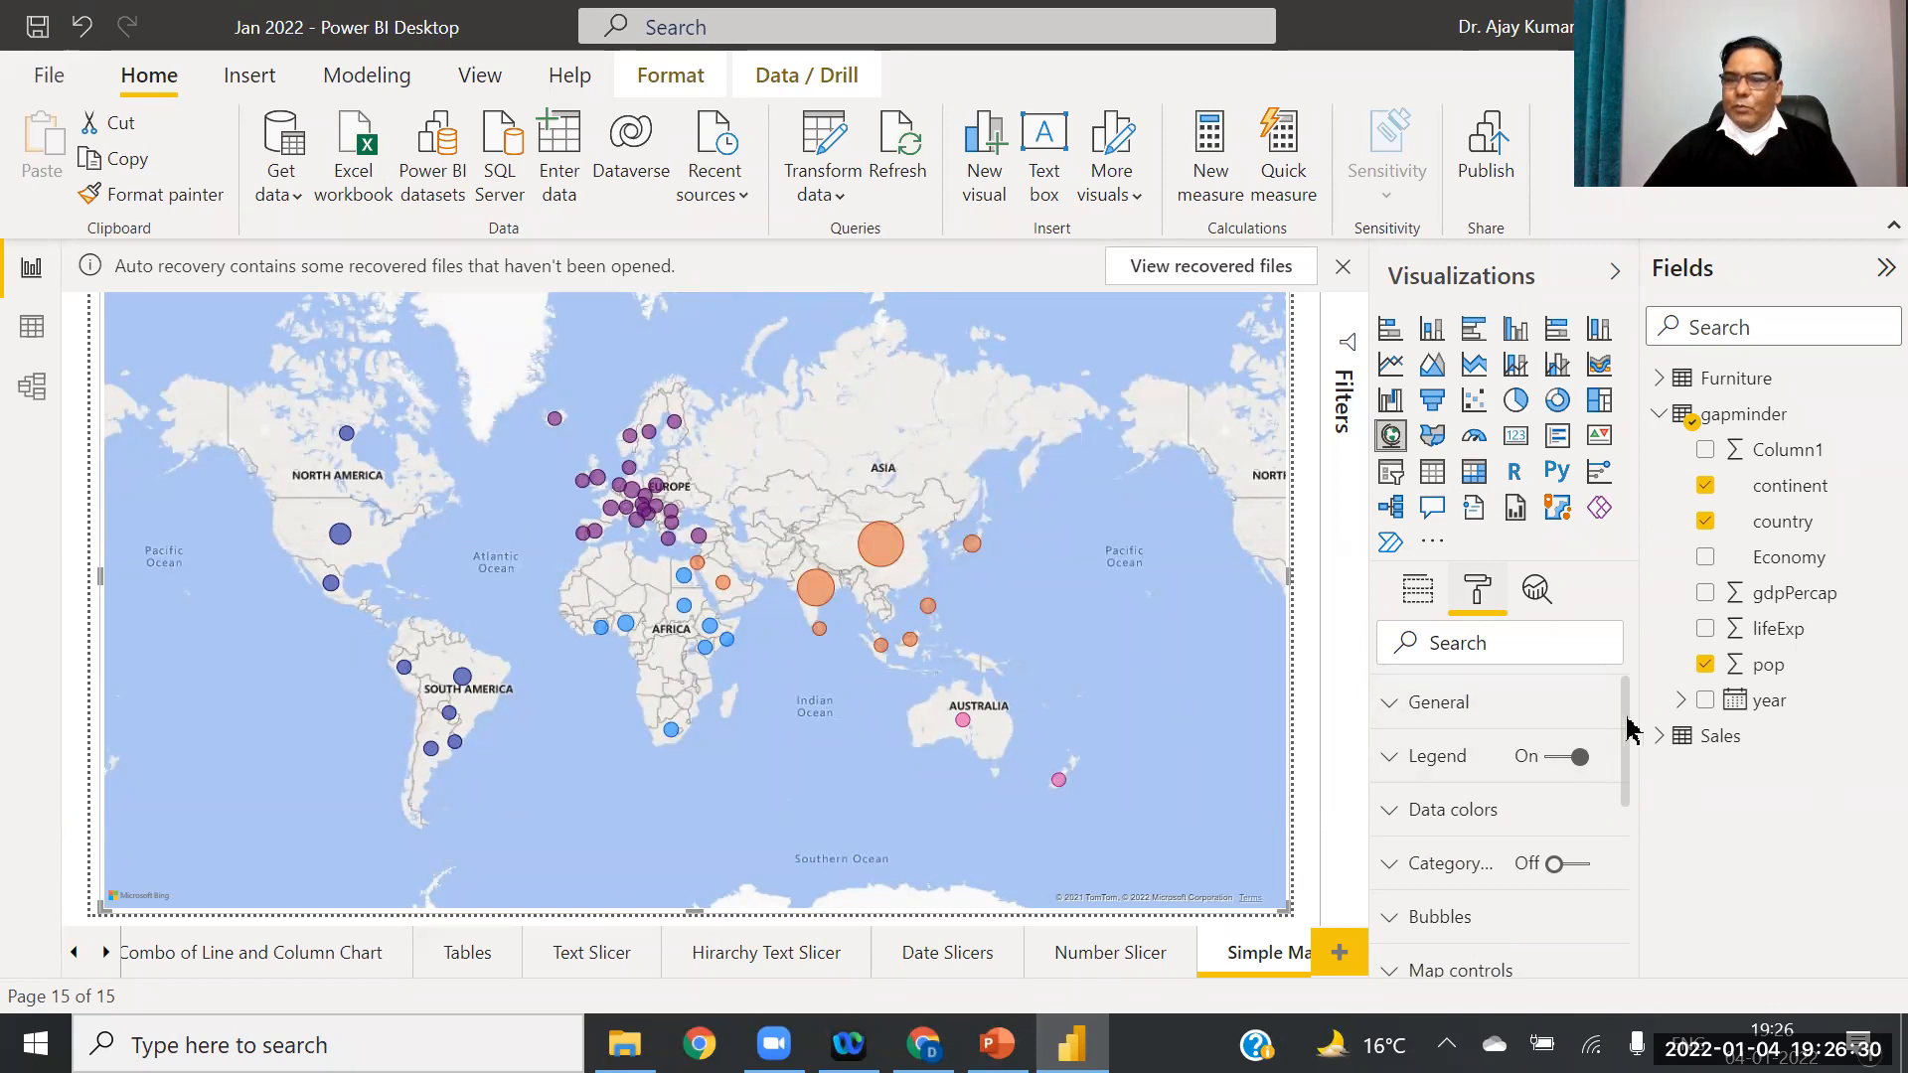
scroll(1631, 730, down, 3)
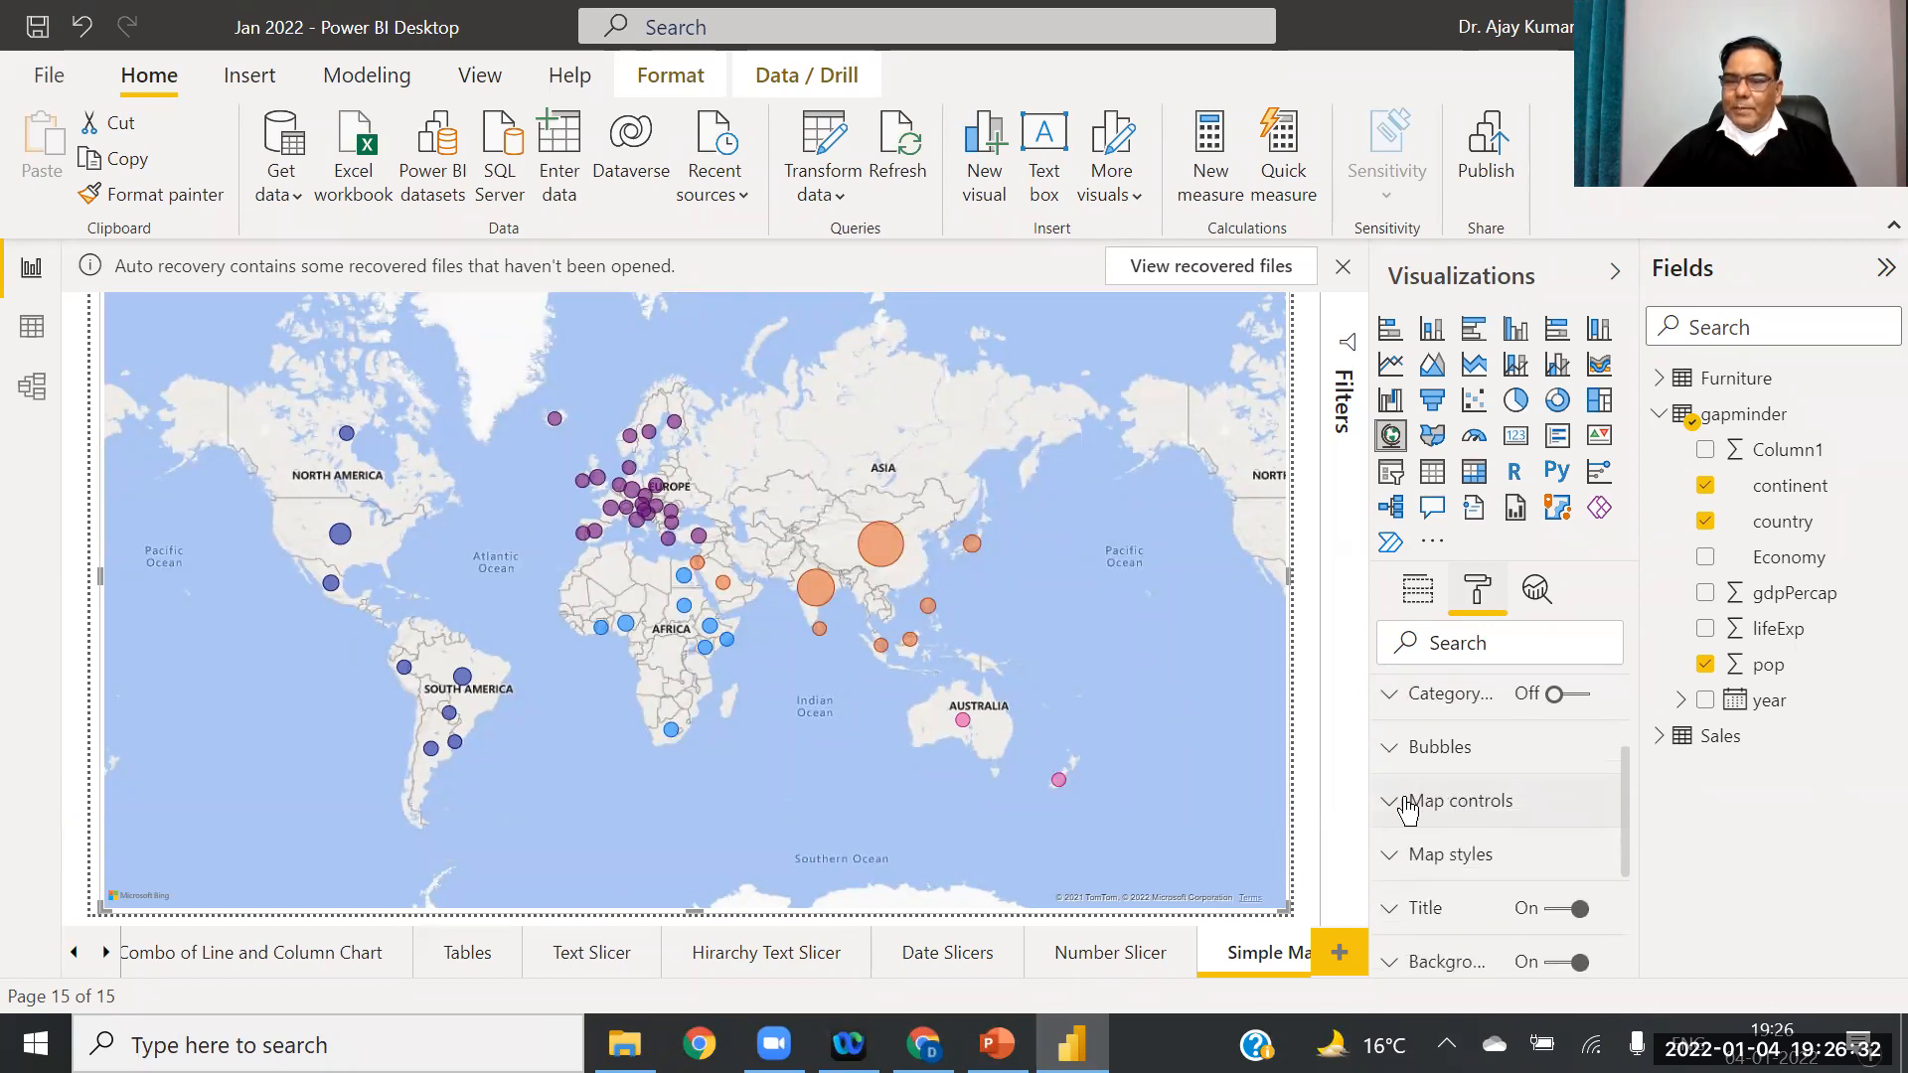
click(1391, 810)
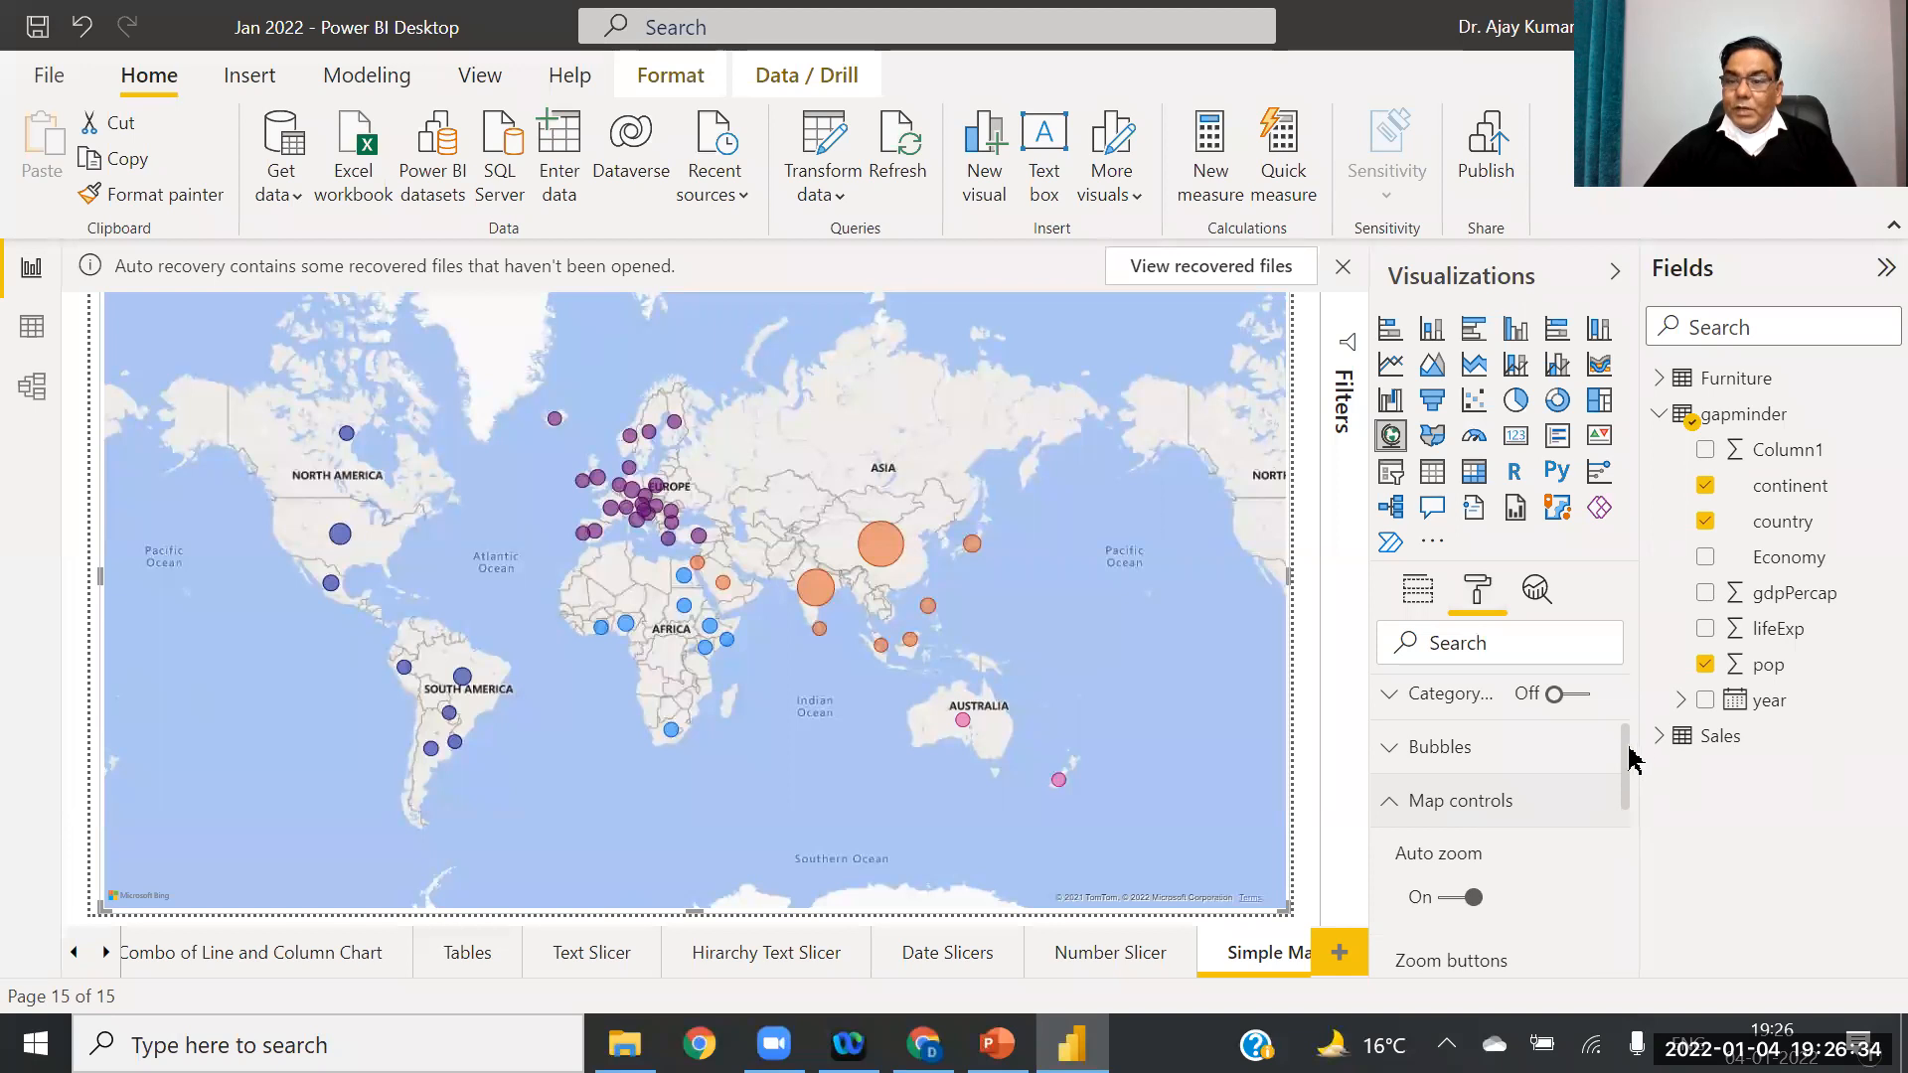
scroll(1623, 767, down, 4)
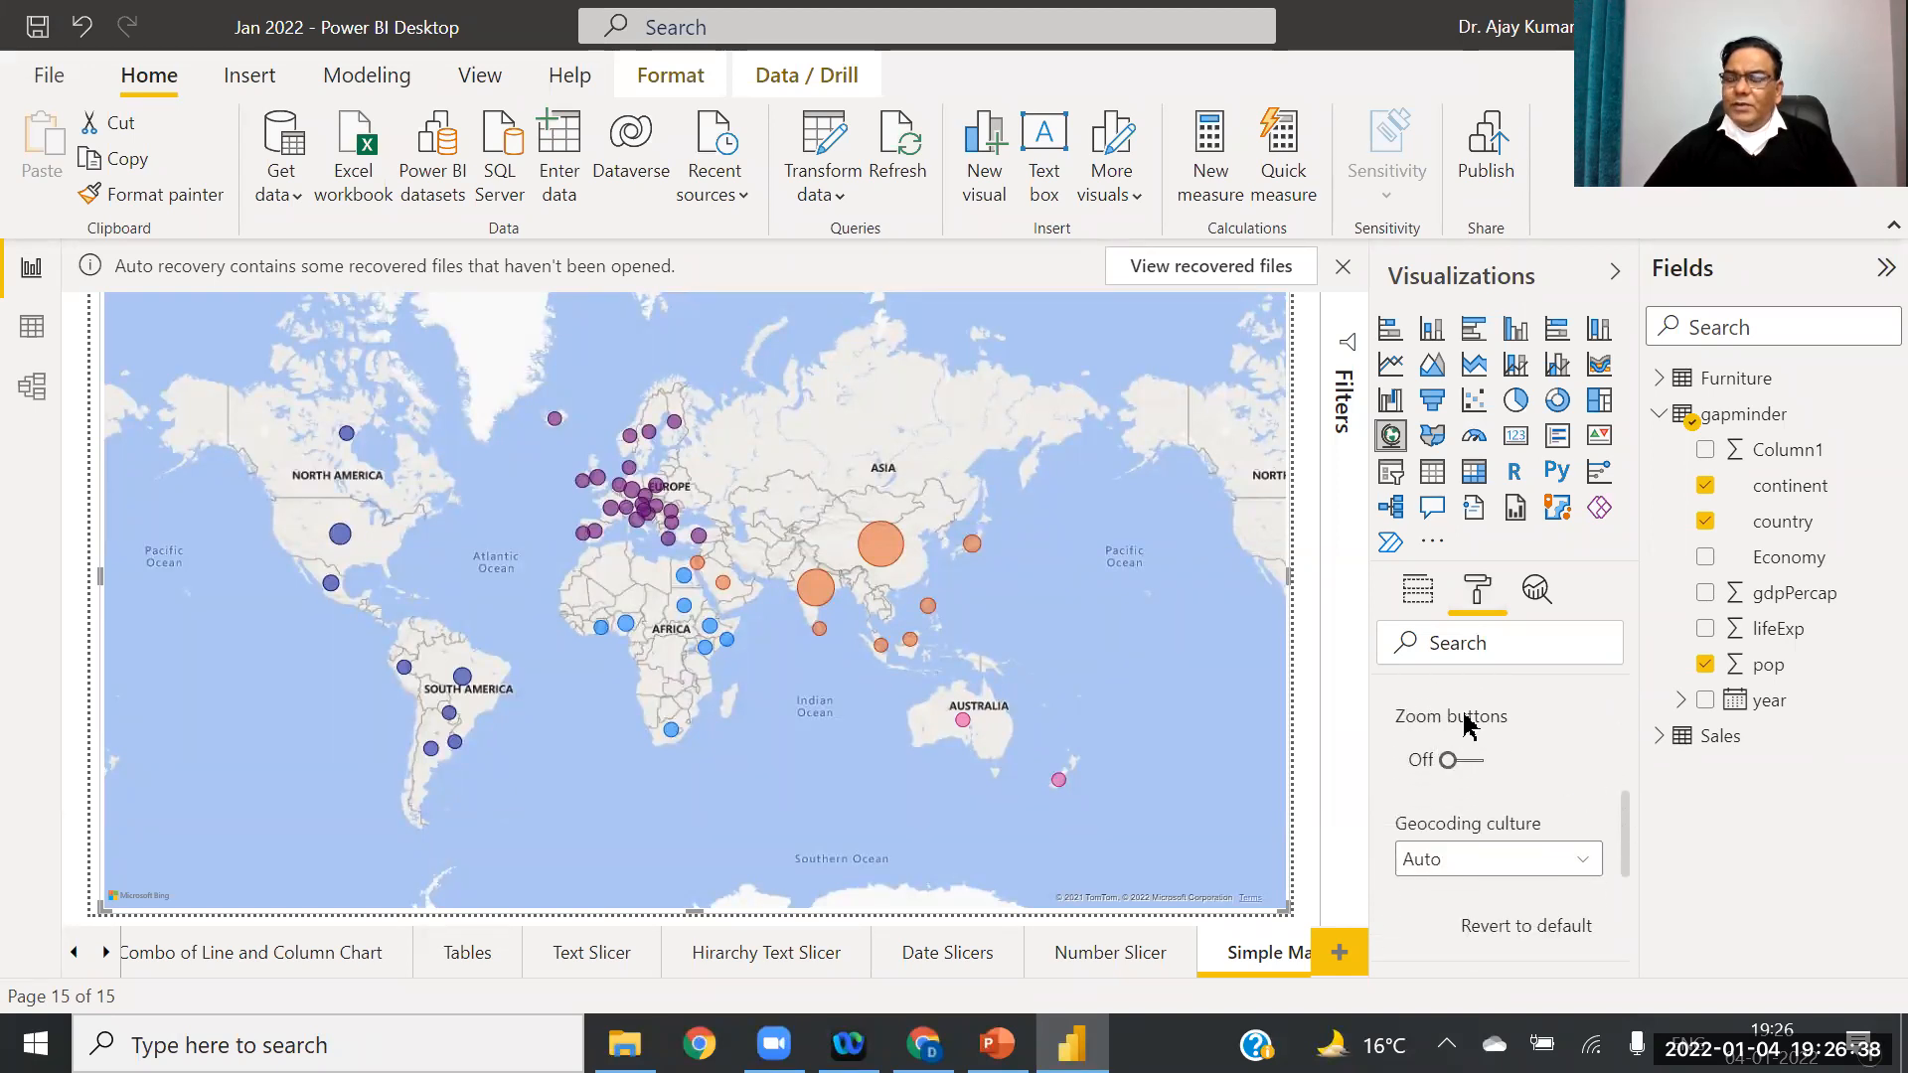
click(1469, 762)
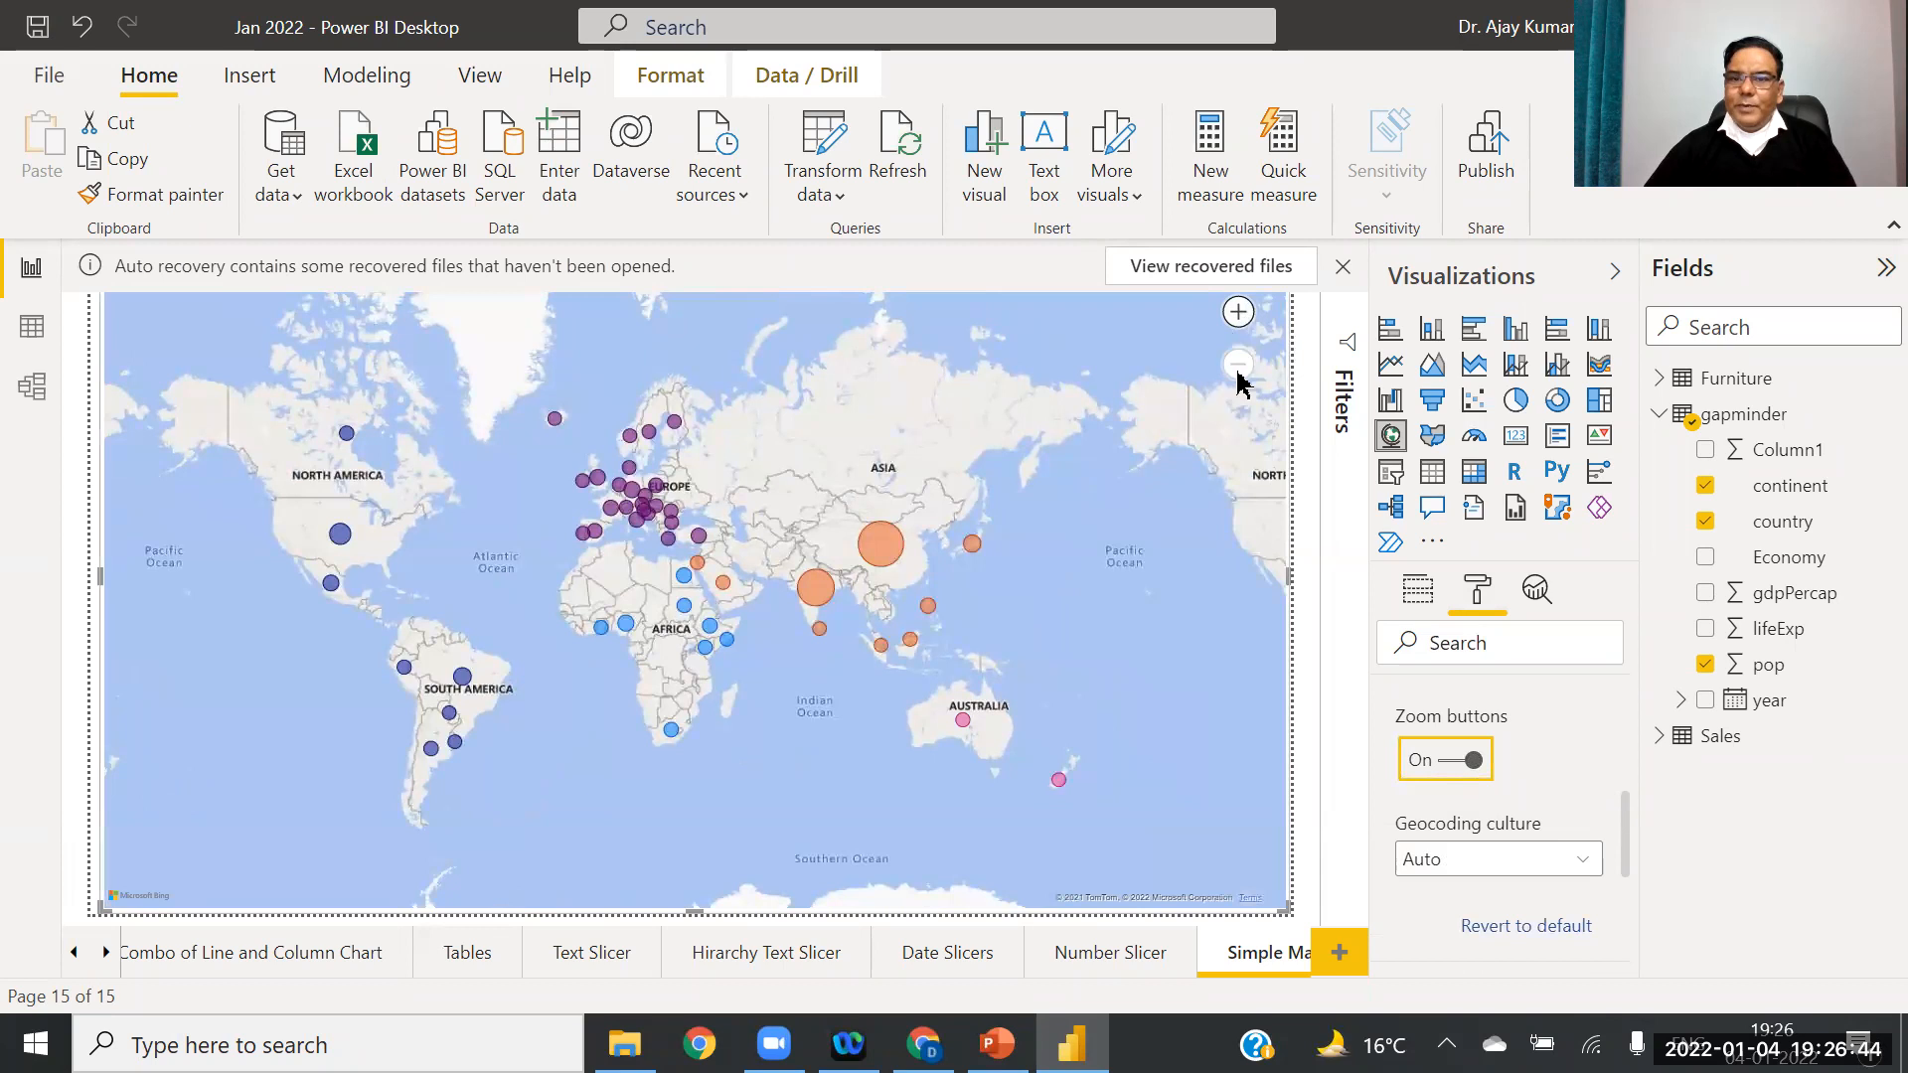
Step: Zoom the map in to its maximum with the + button
click(1239, 312)
click(1238, 312)
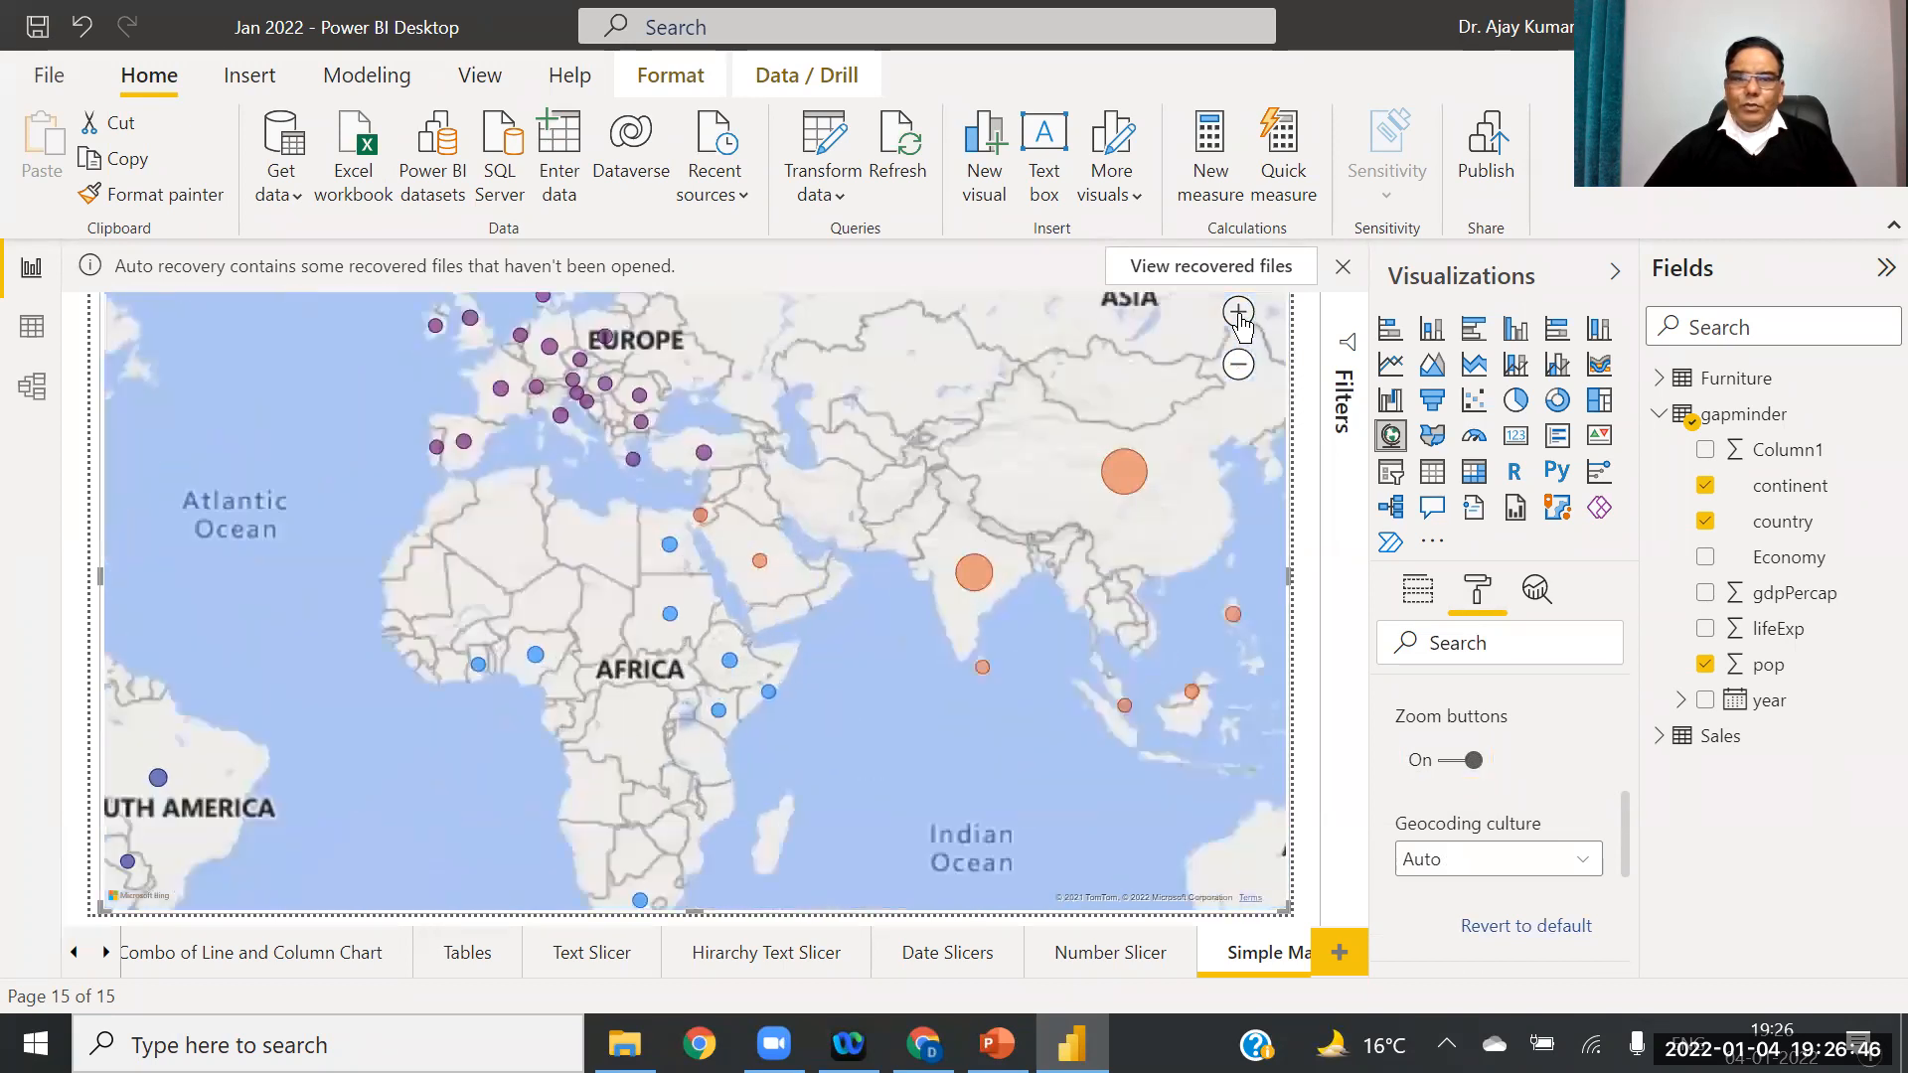
click(1239, 312)
click(1239, 312)
click(1238, 312)
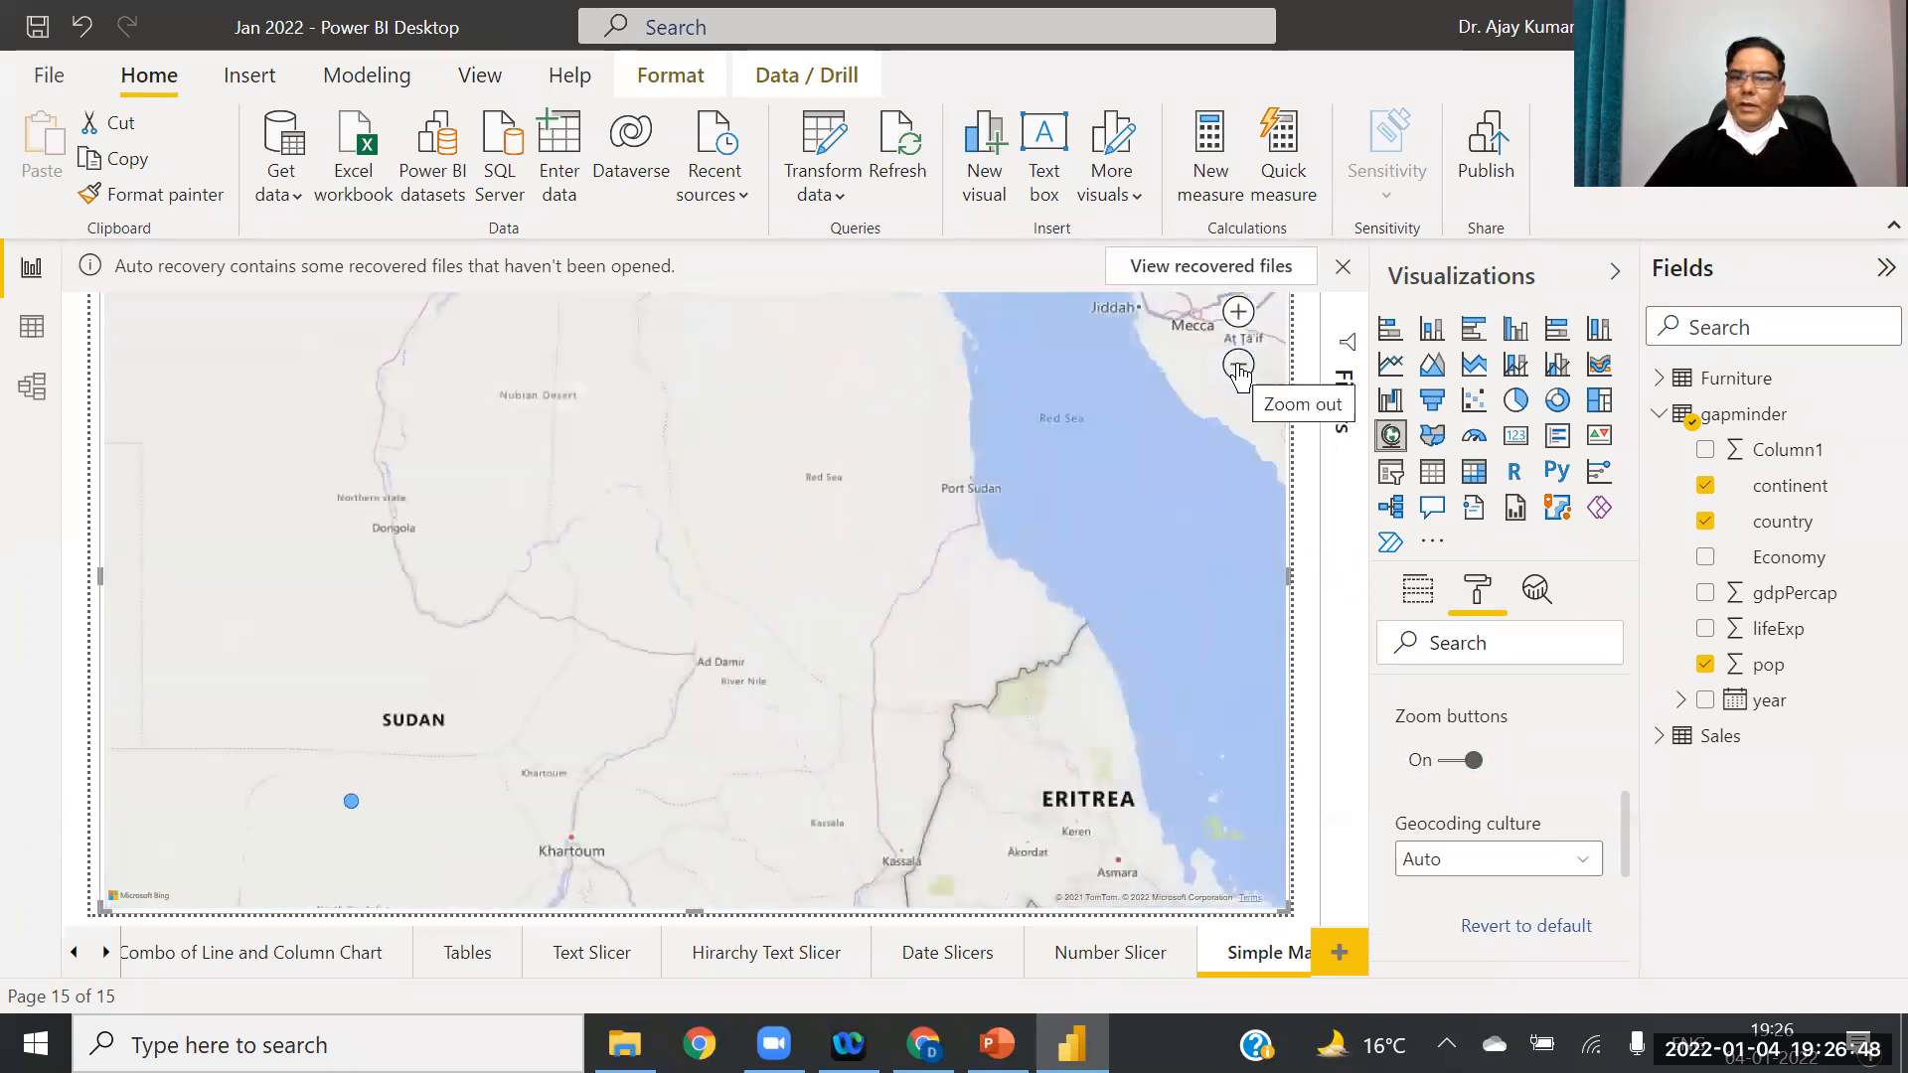
click(1238, 312)
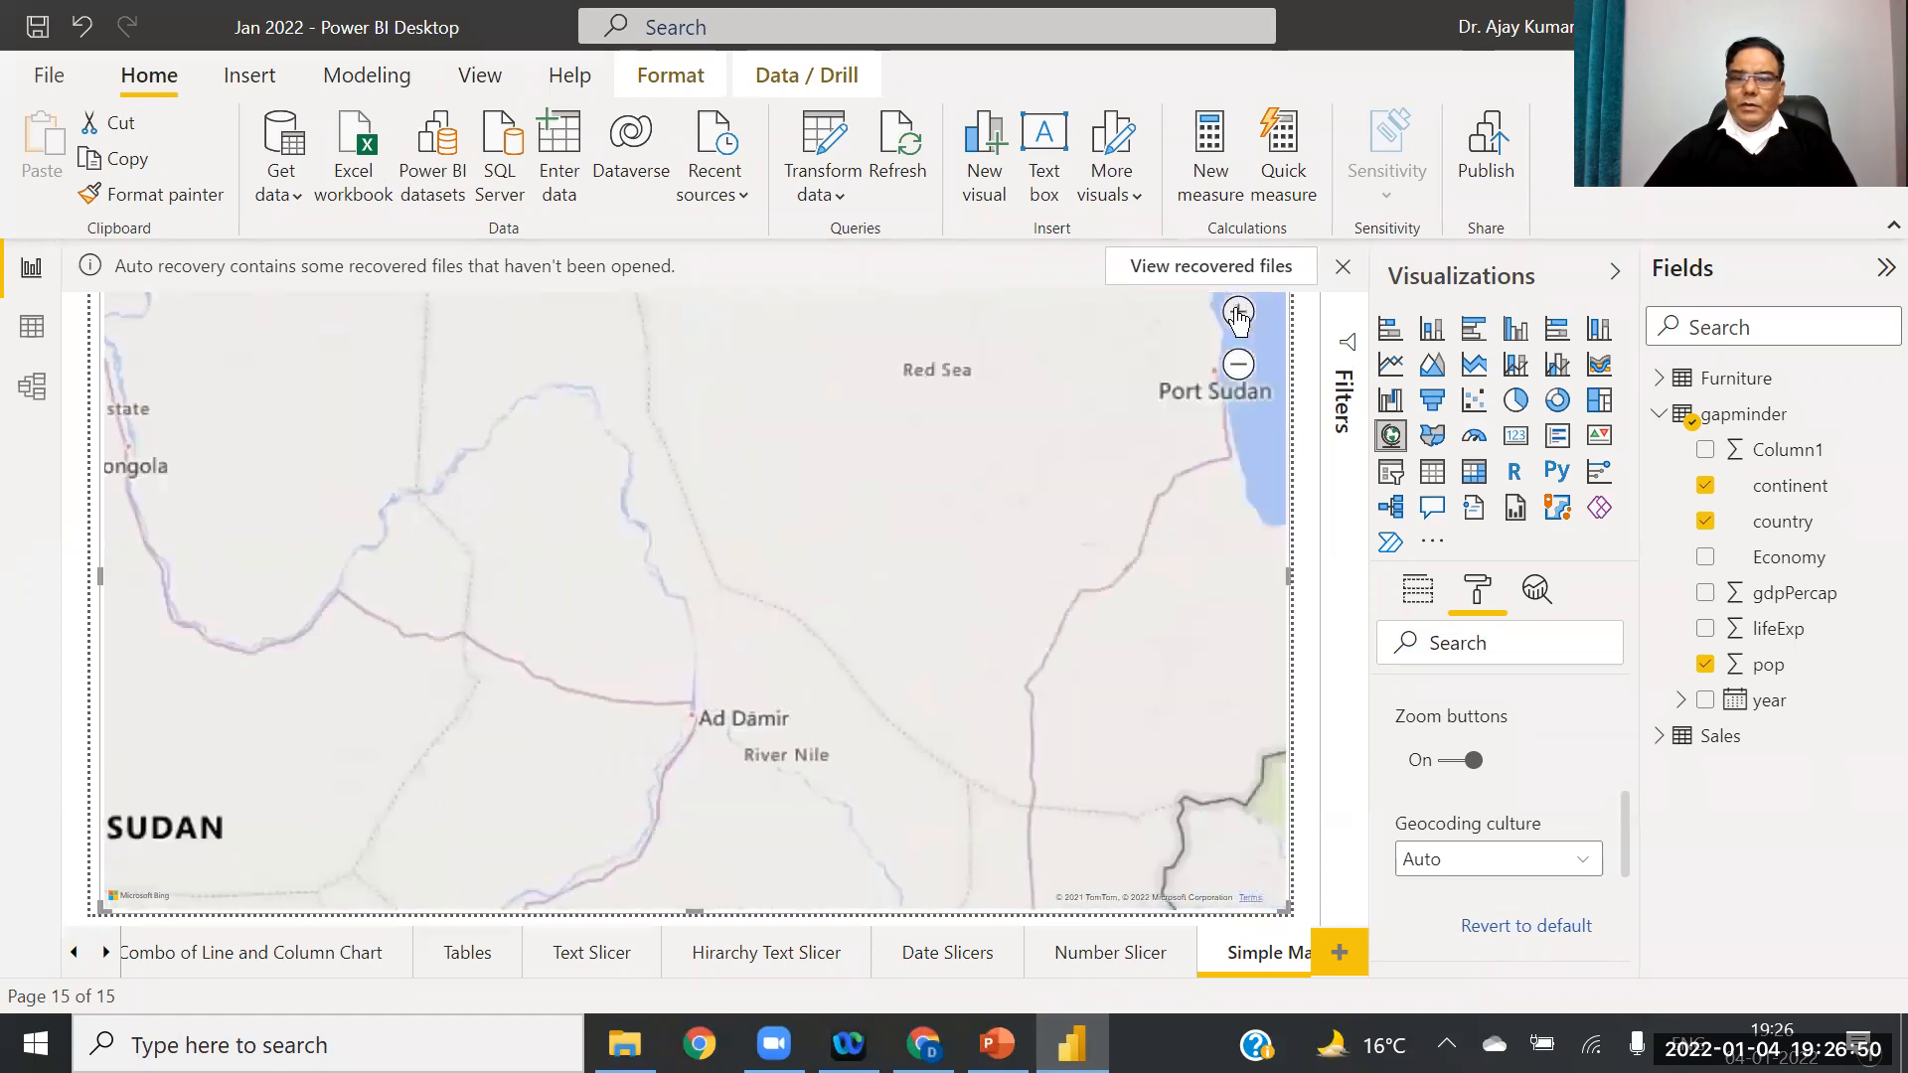
click(1238, 312)
click(1238, 312)
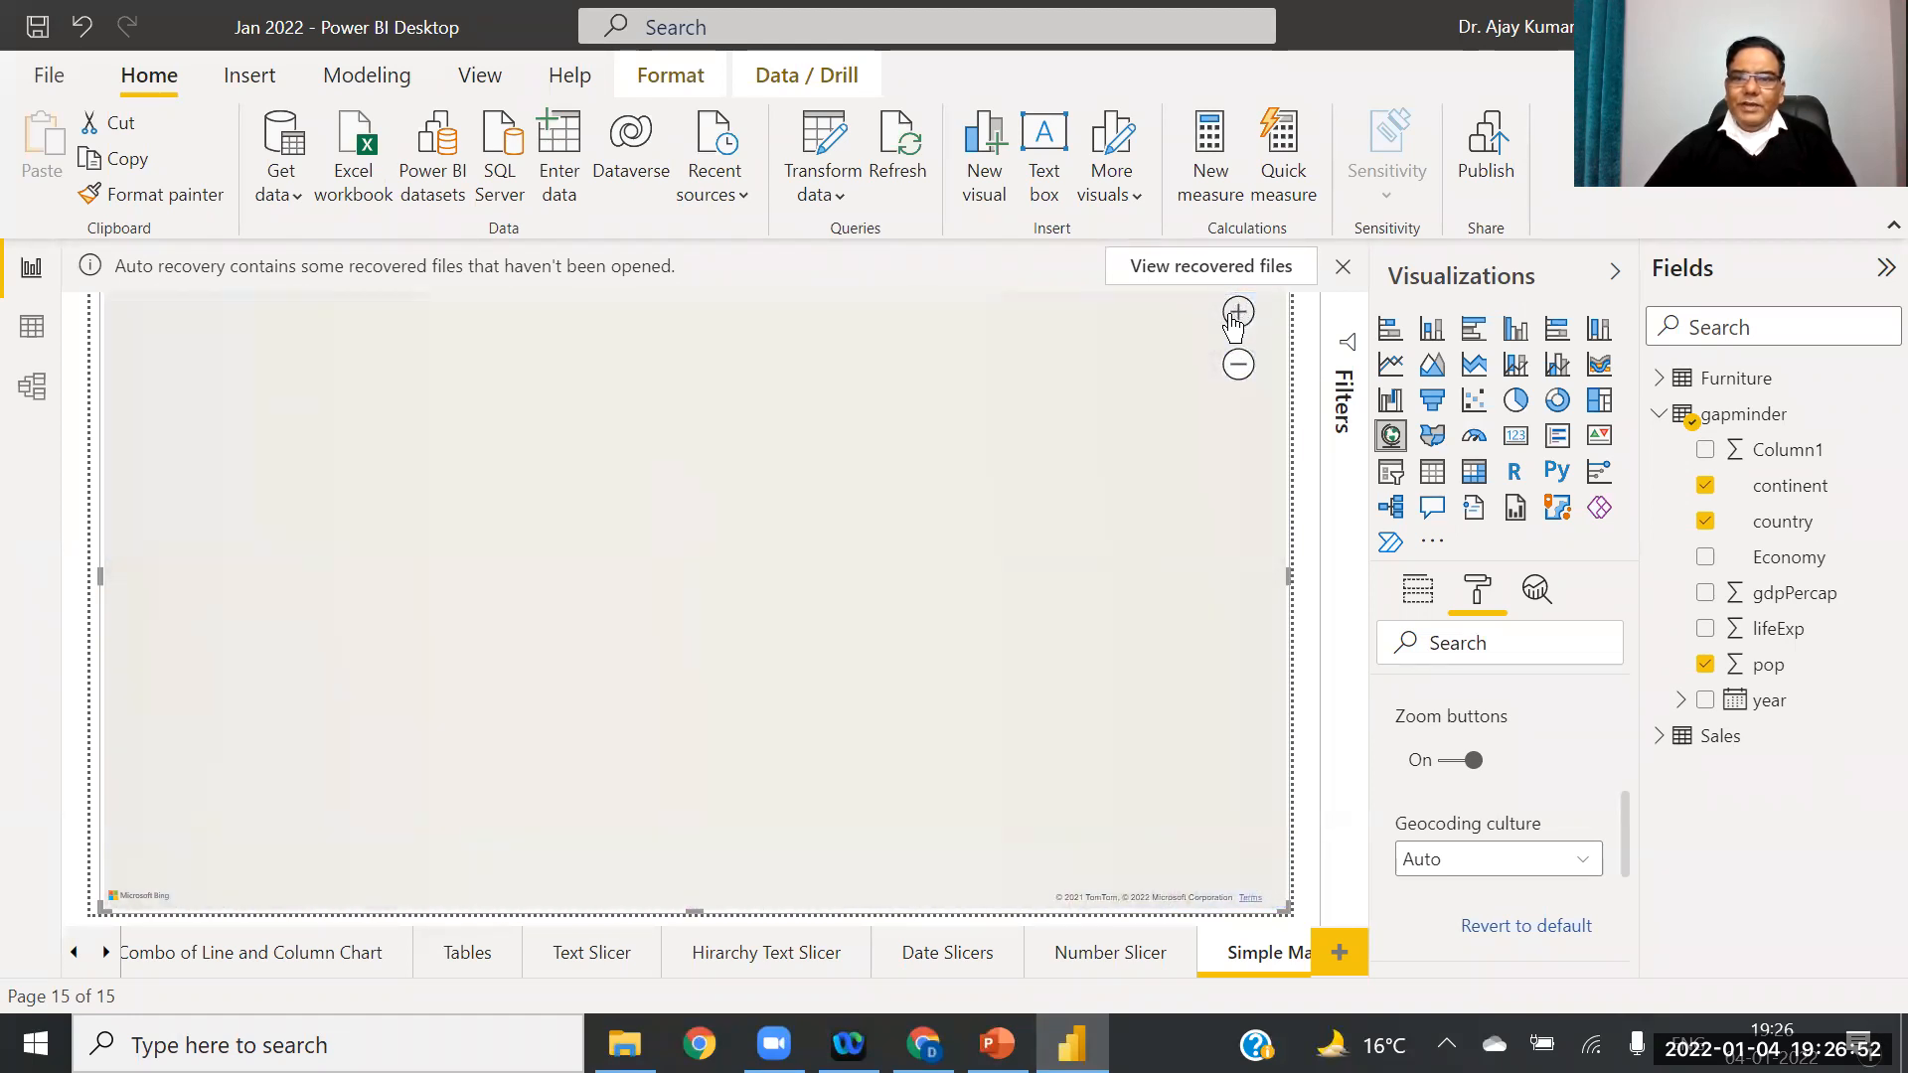
click(1234, 317)
click(1234, 318)
click(1233, 317)
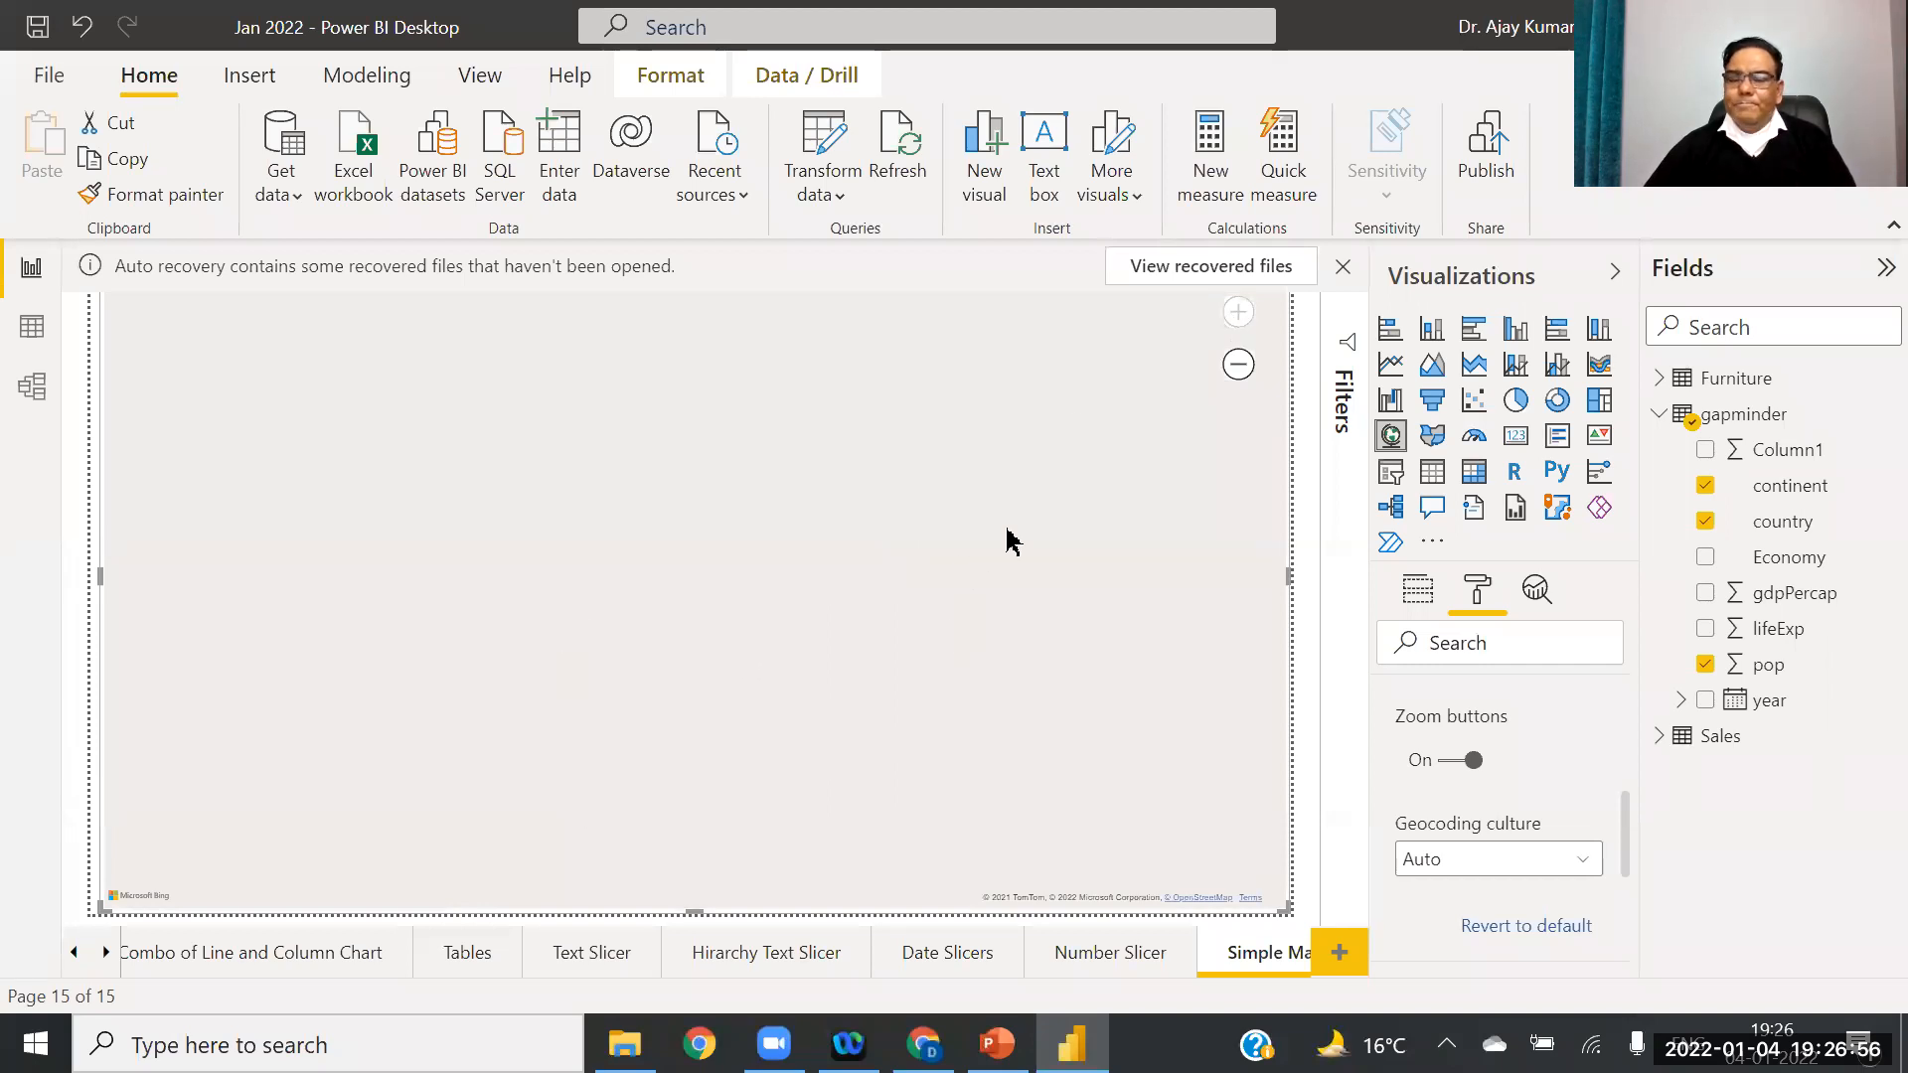
Step: Zoom the map back out step by step to the whole world
click(1237, 366)
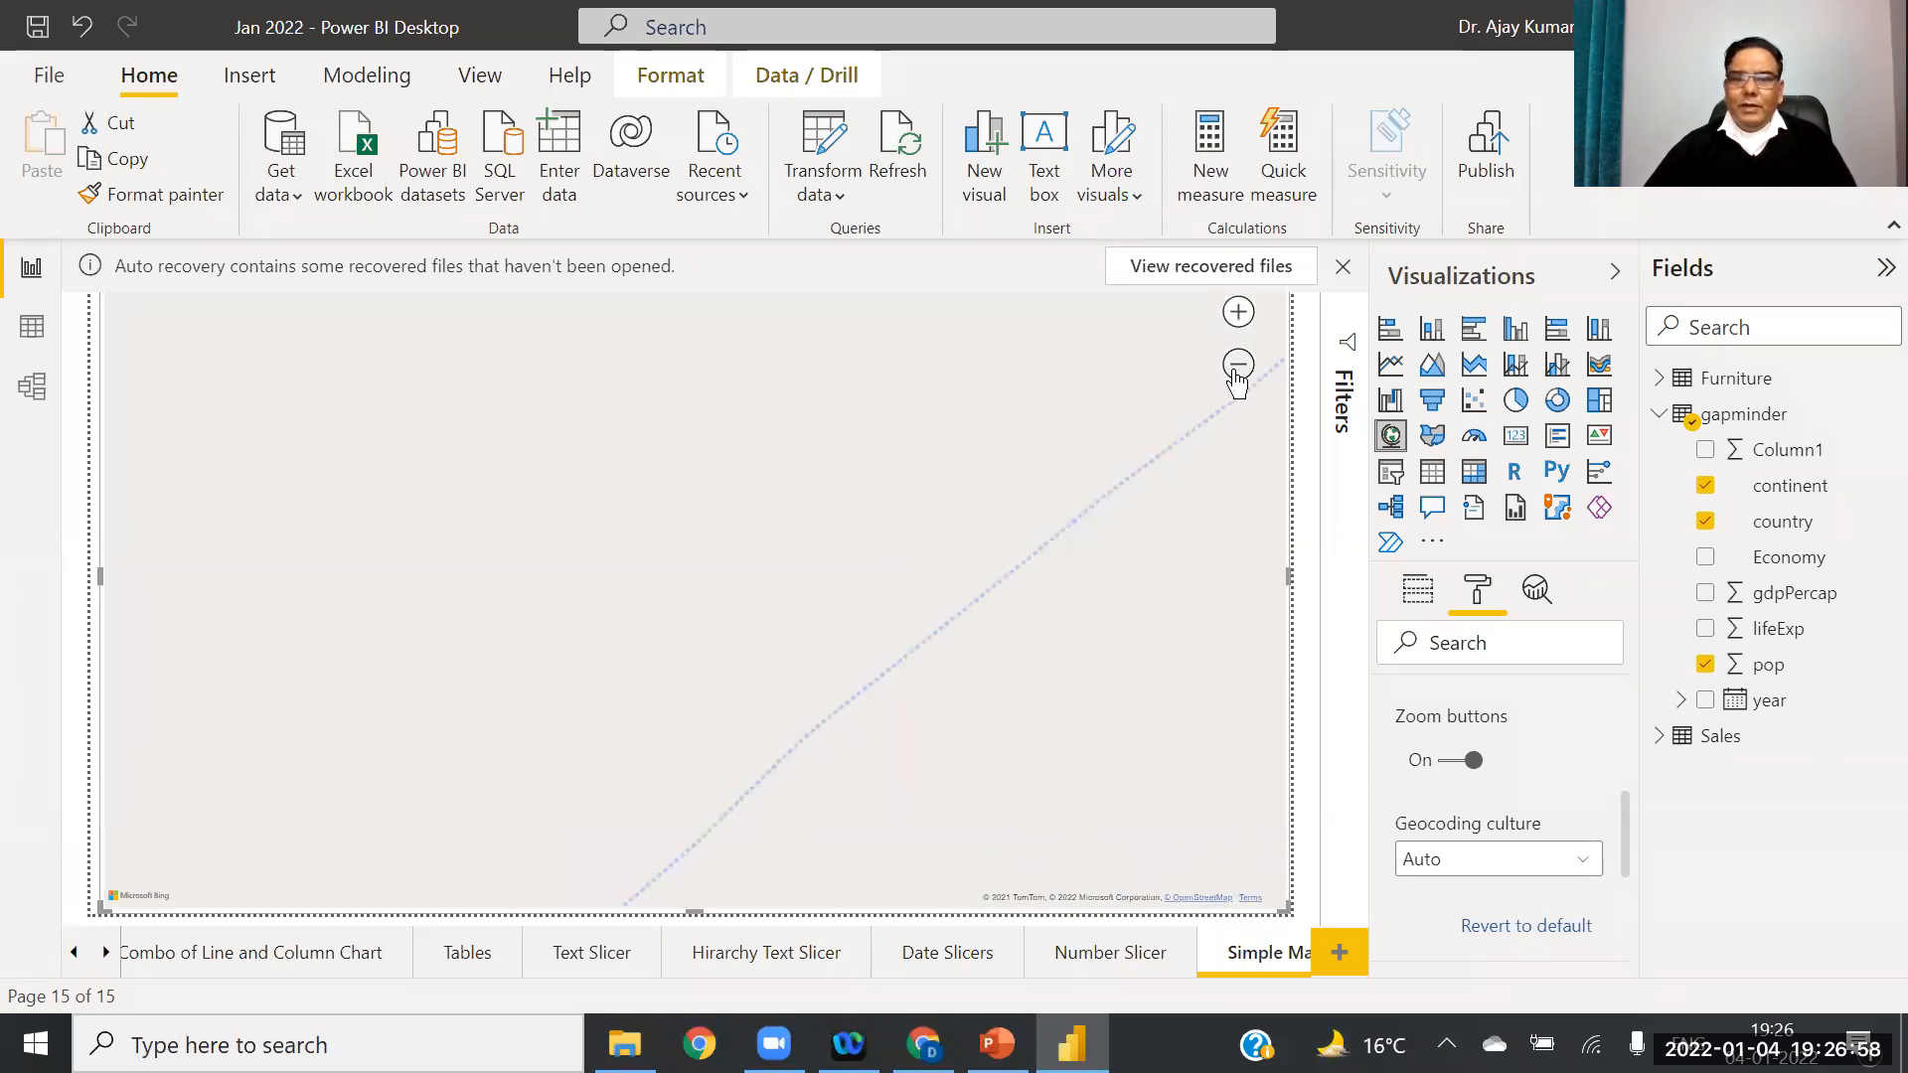
click(1237, 365)
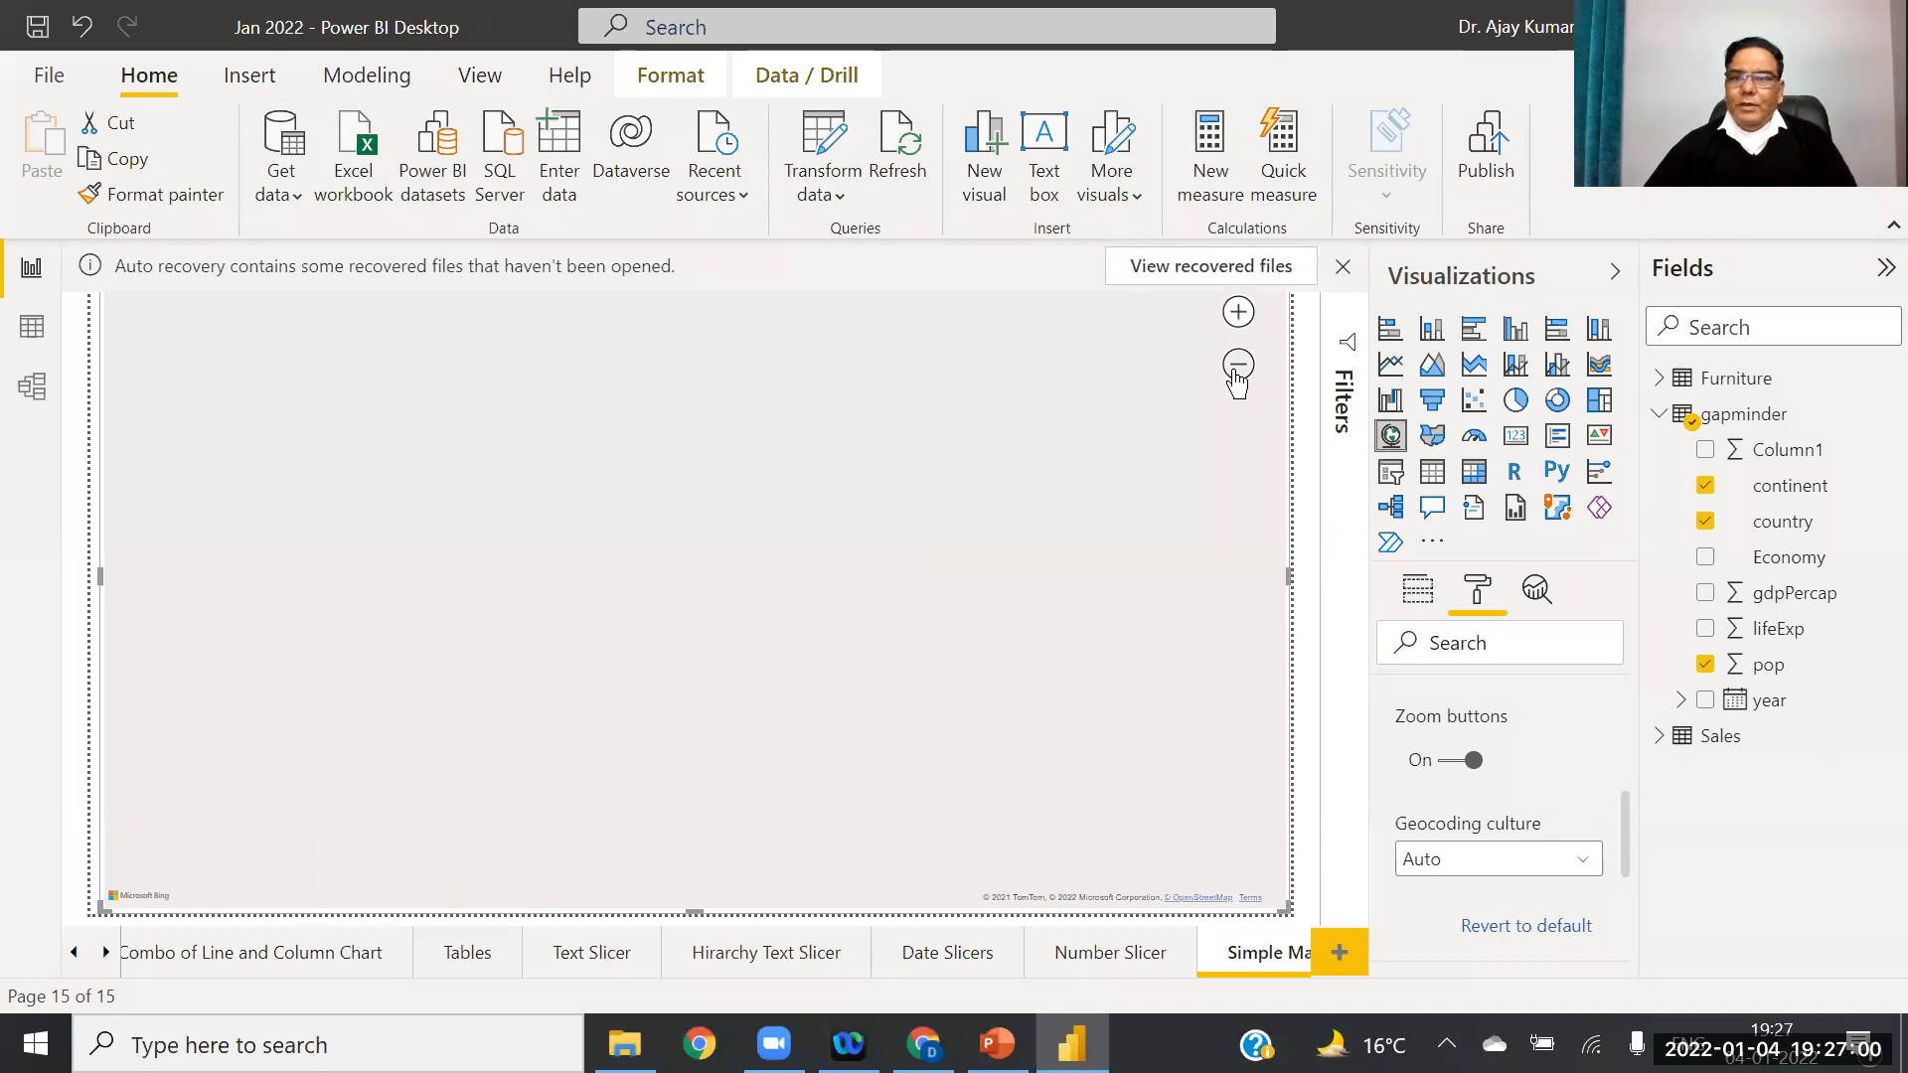
click(1237, 369)
click(1237, 369)
click(1238, 370)
click(1238, 370)
click(1237, 370)
click(1237, 367)
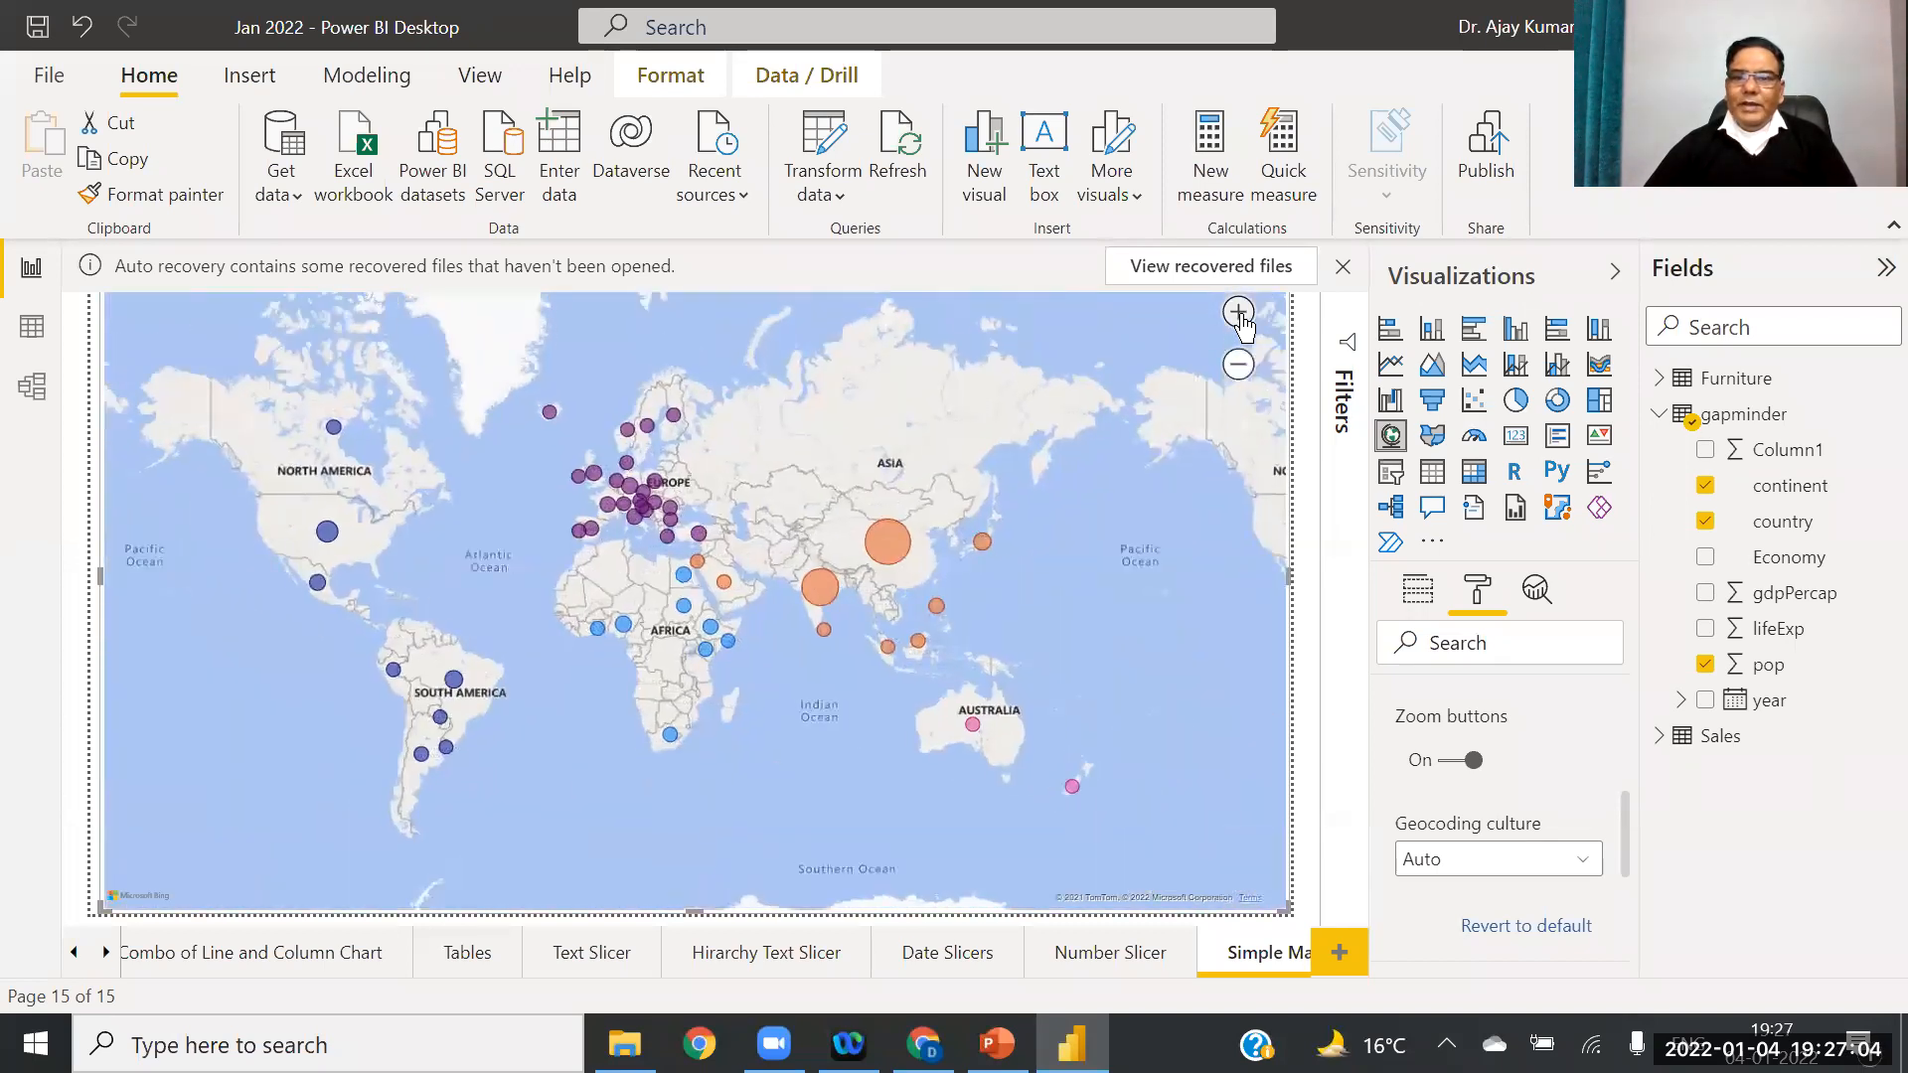
Step: Zoom and pan over Scandinavia and Russia, then reframe on Africa, Europe and the Middle East
click(1239, 313)
scroll(994, 477, up, 1)
drag(1022, 524, 1111, 375)
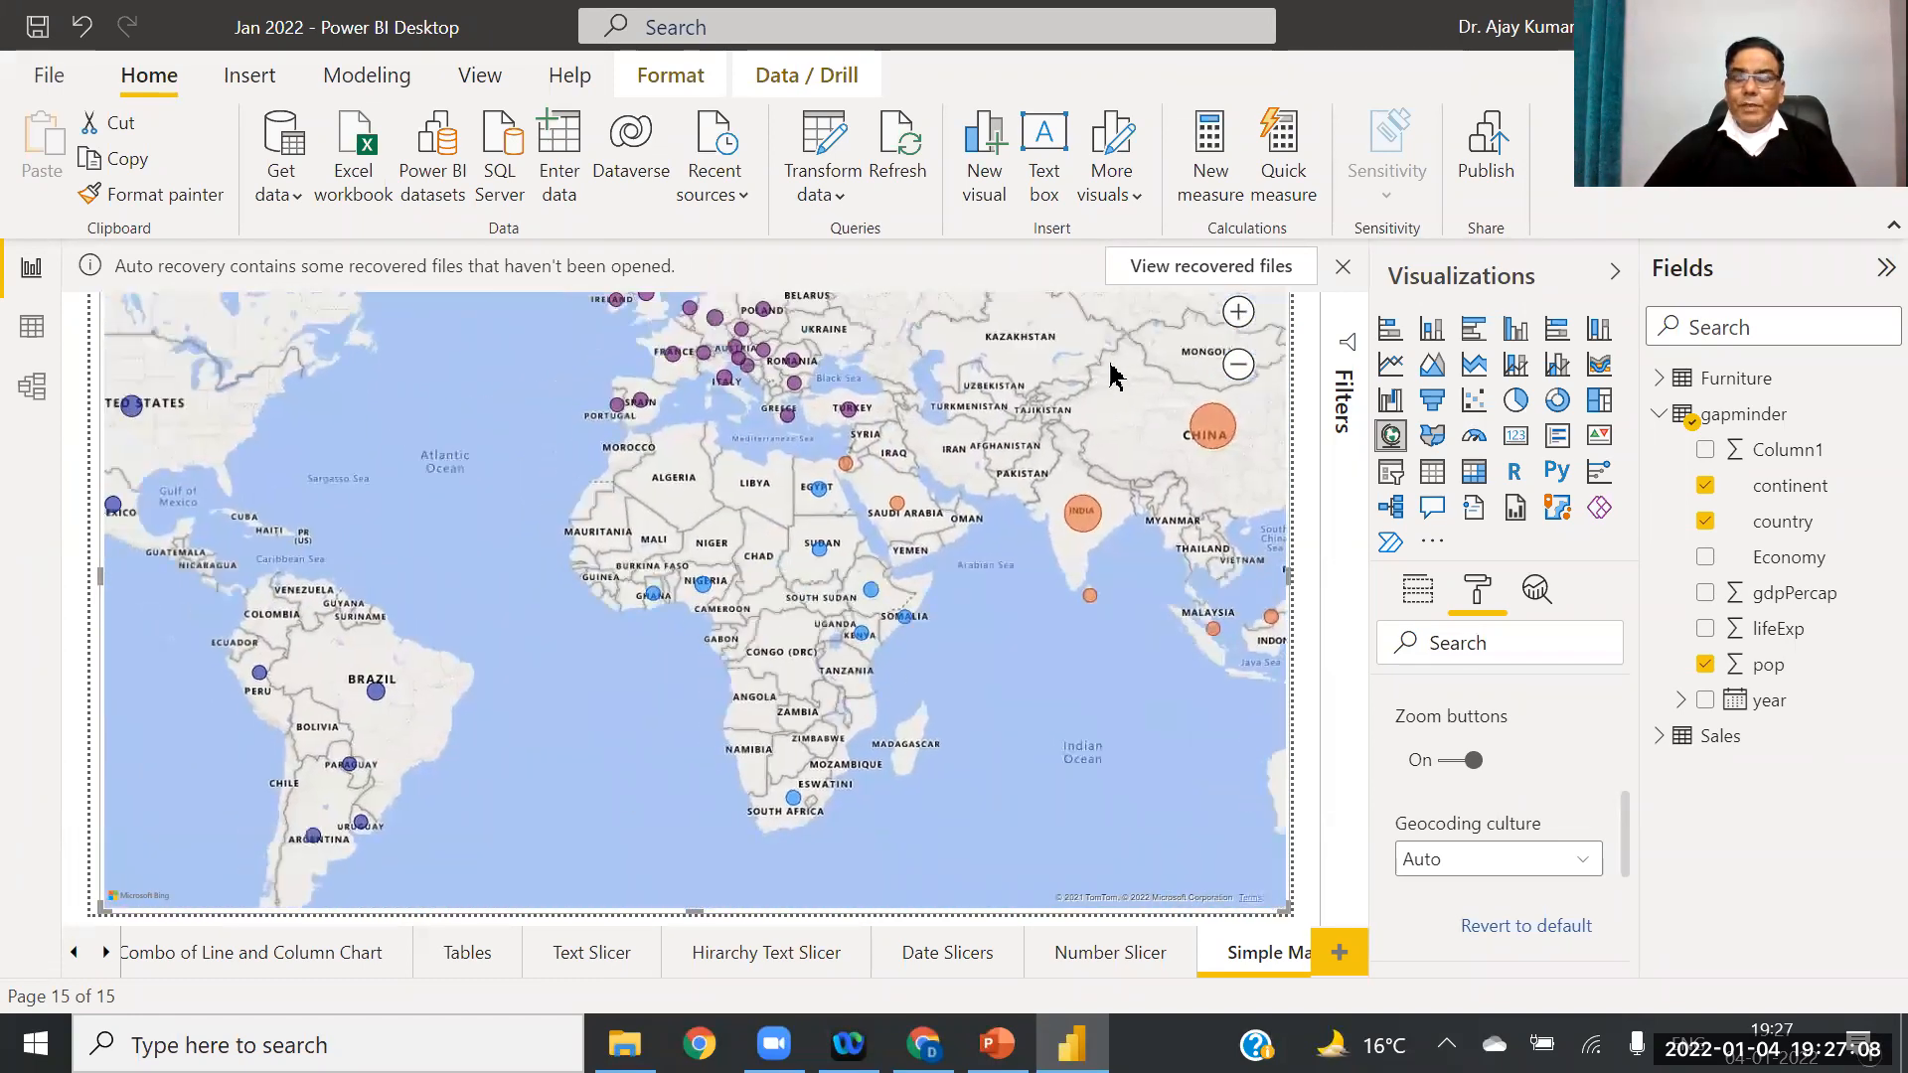
click(1239, 364)
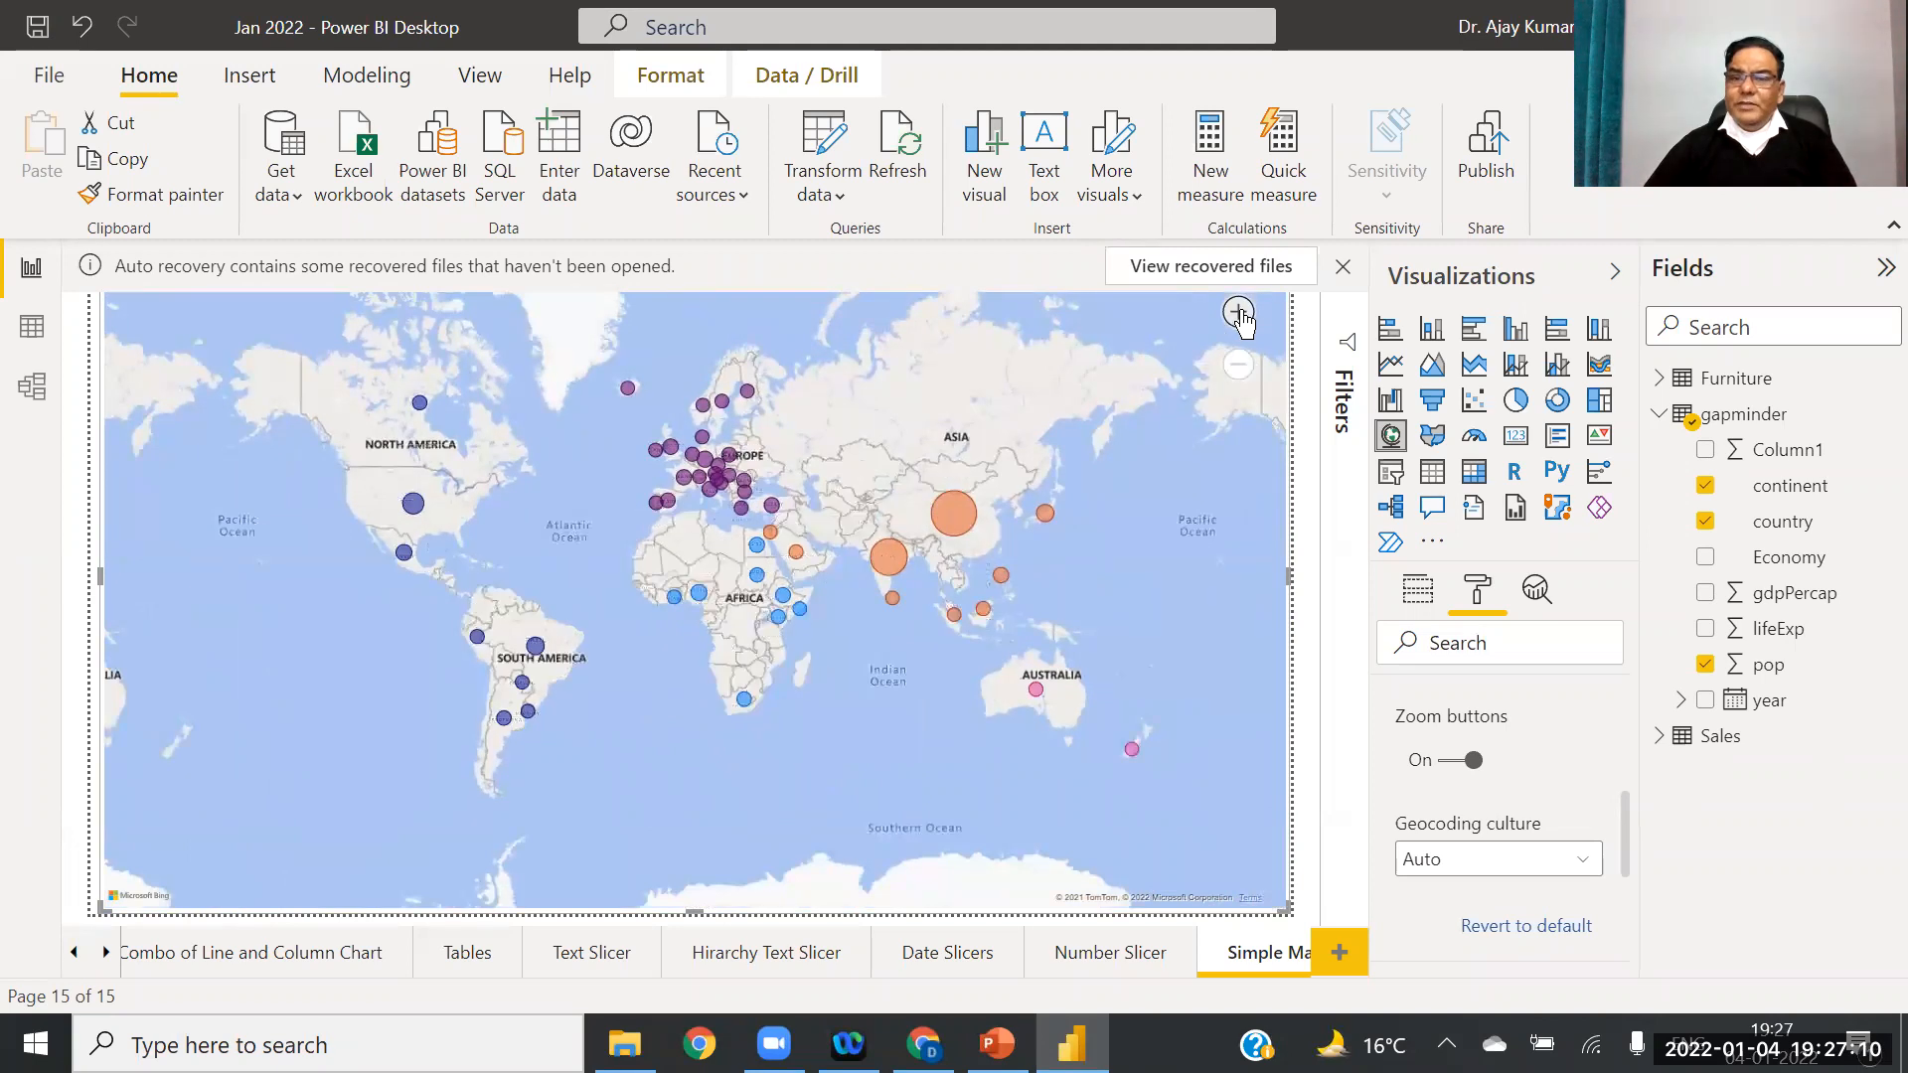
click(1239, 313)
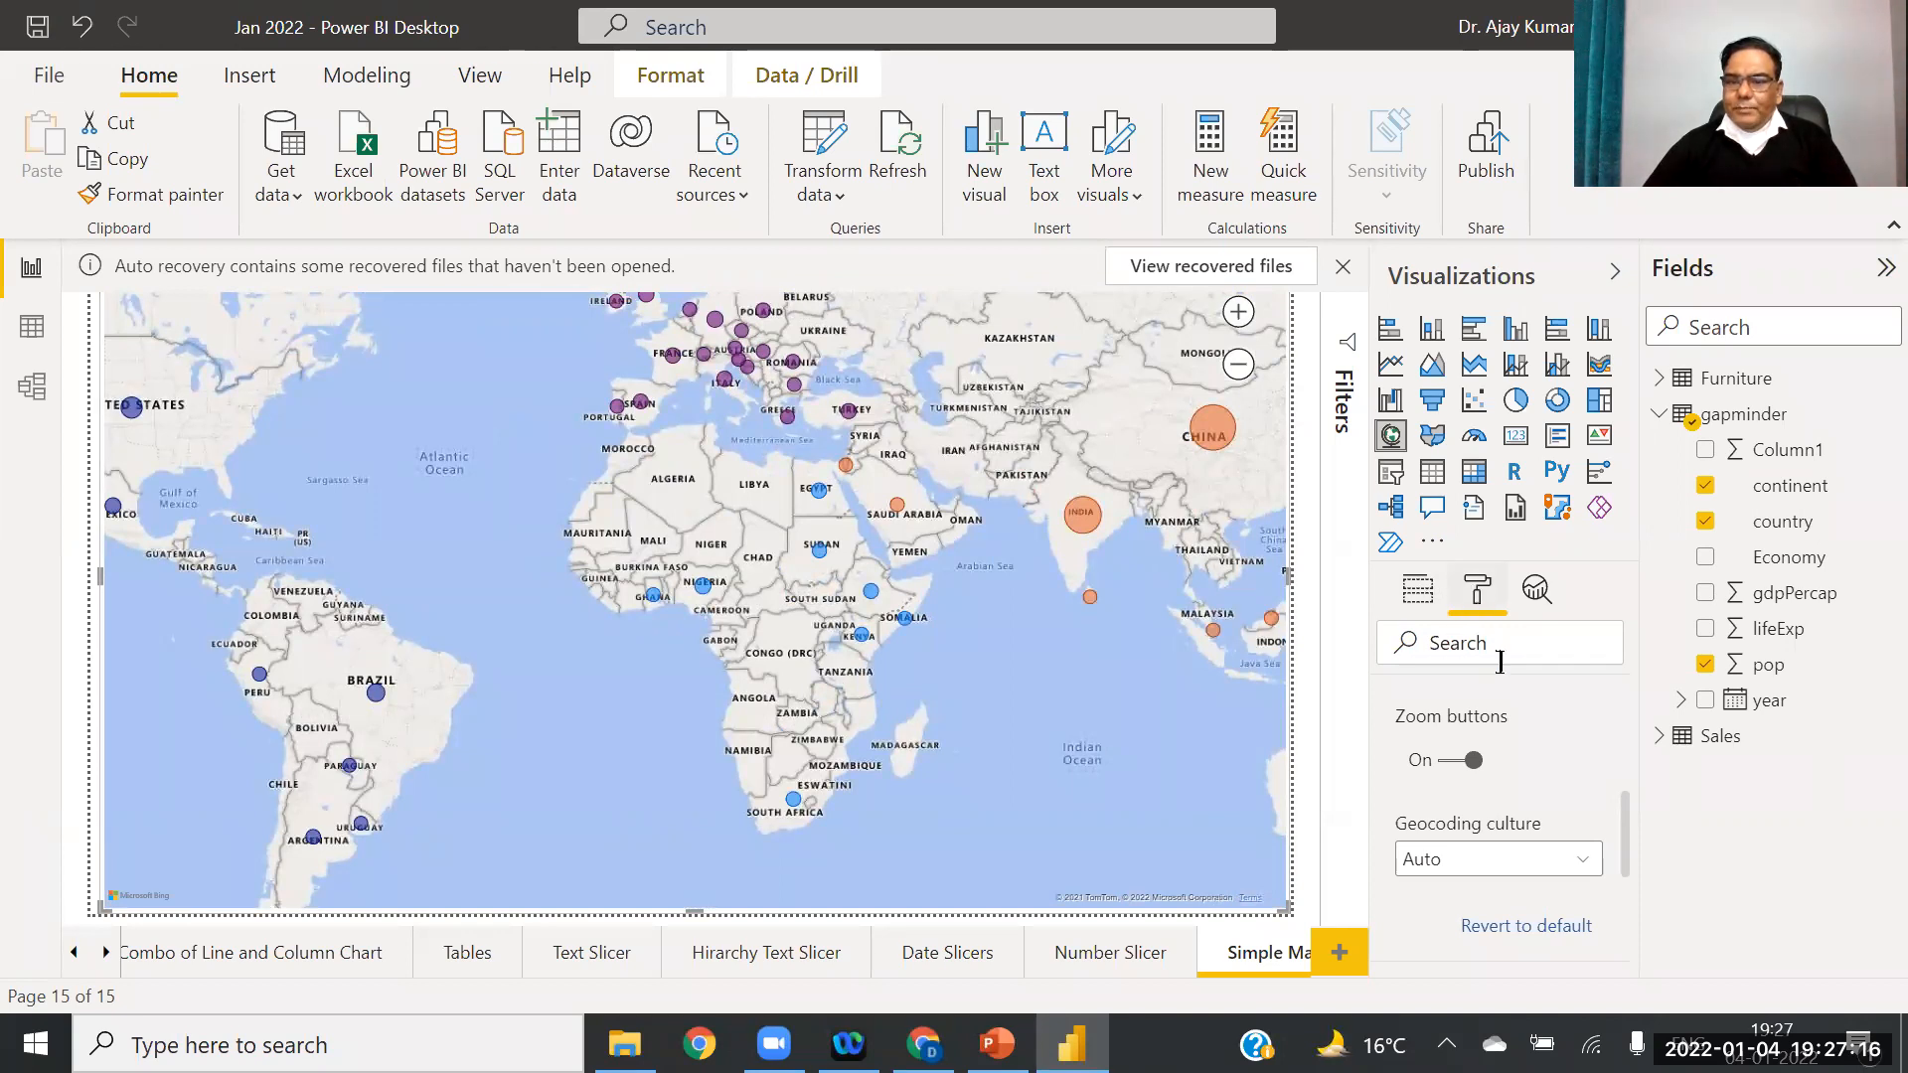
Step: Set the Bubbles size slider to 10
drag(1630, 831, 1624, 740)
click(1412, 795)
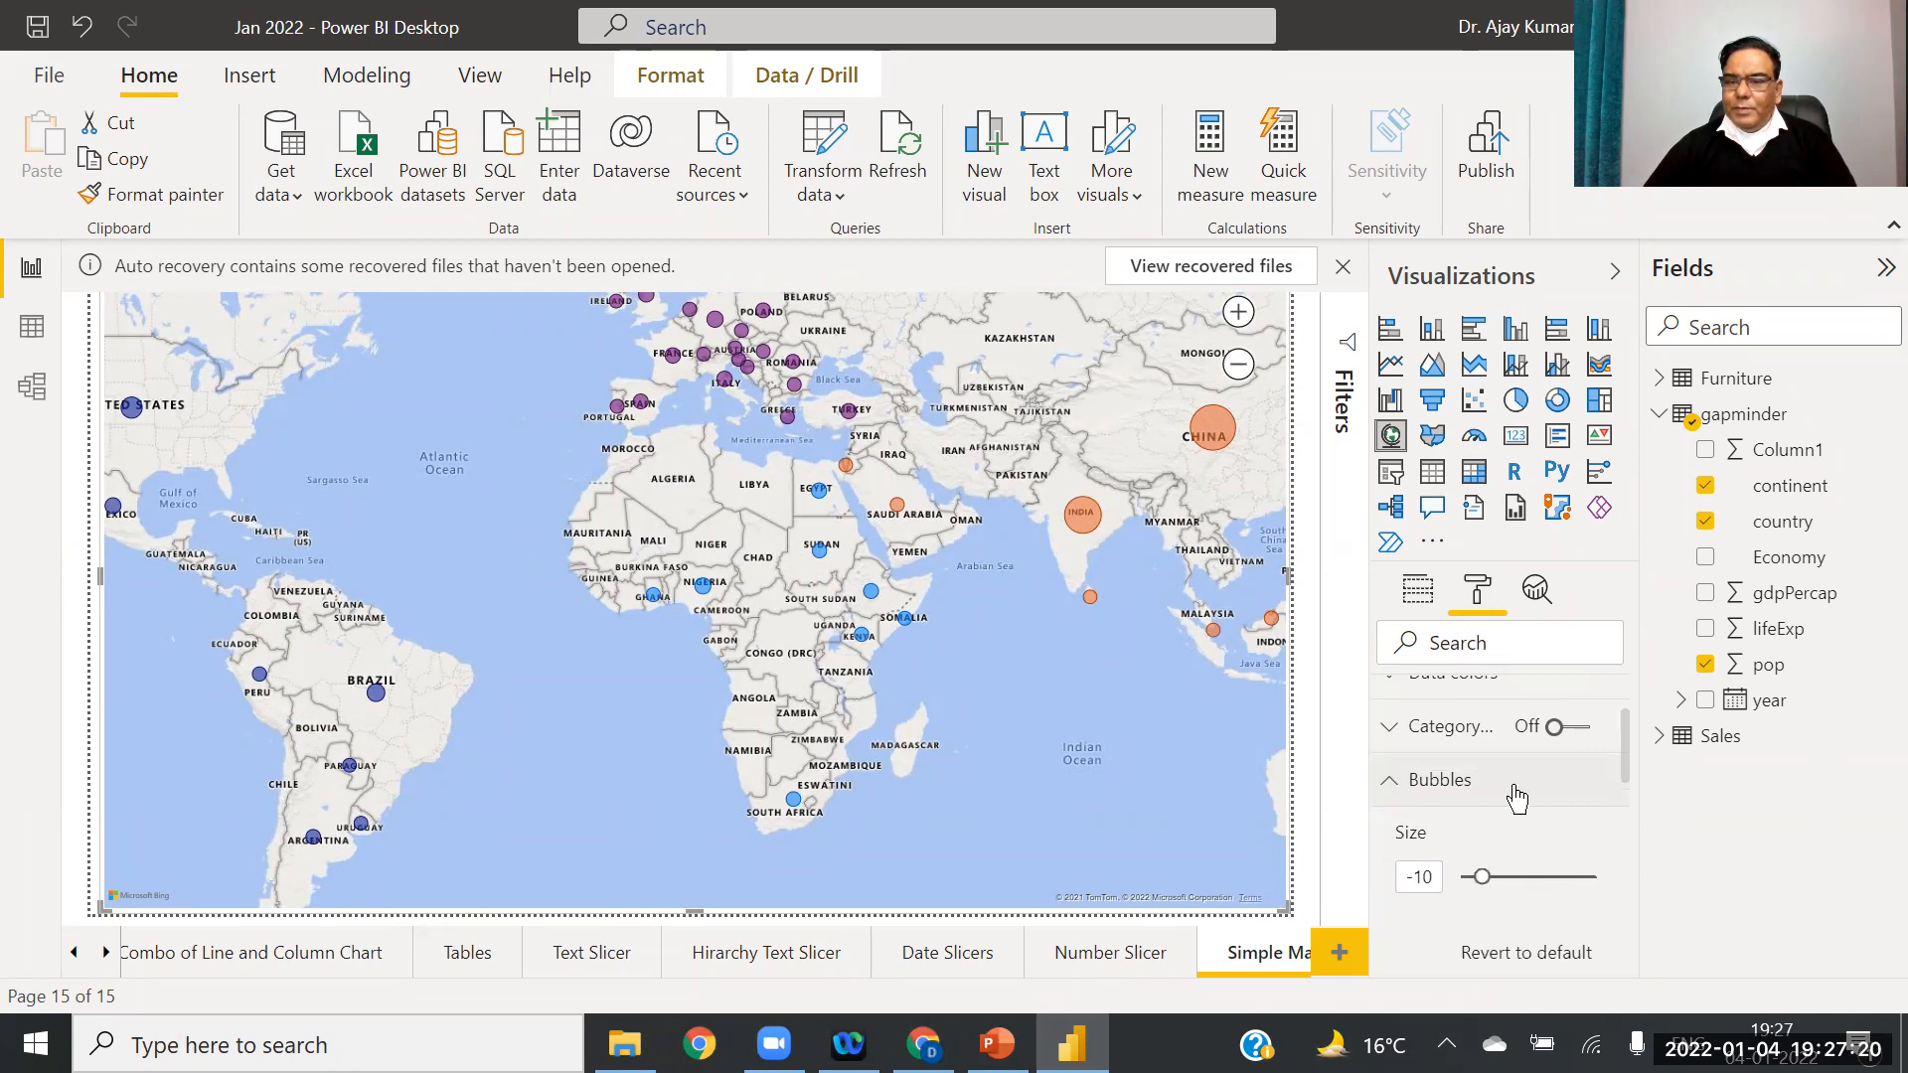
drag(1480, 882, 1504, 881)
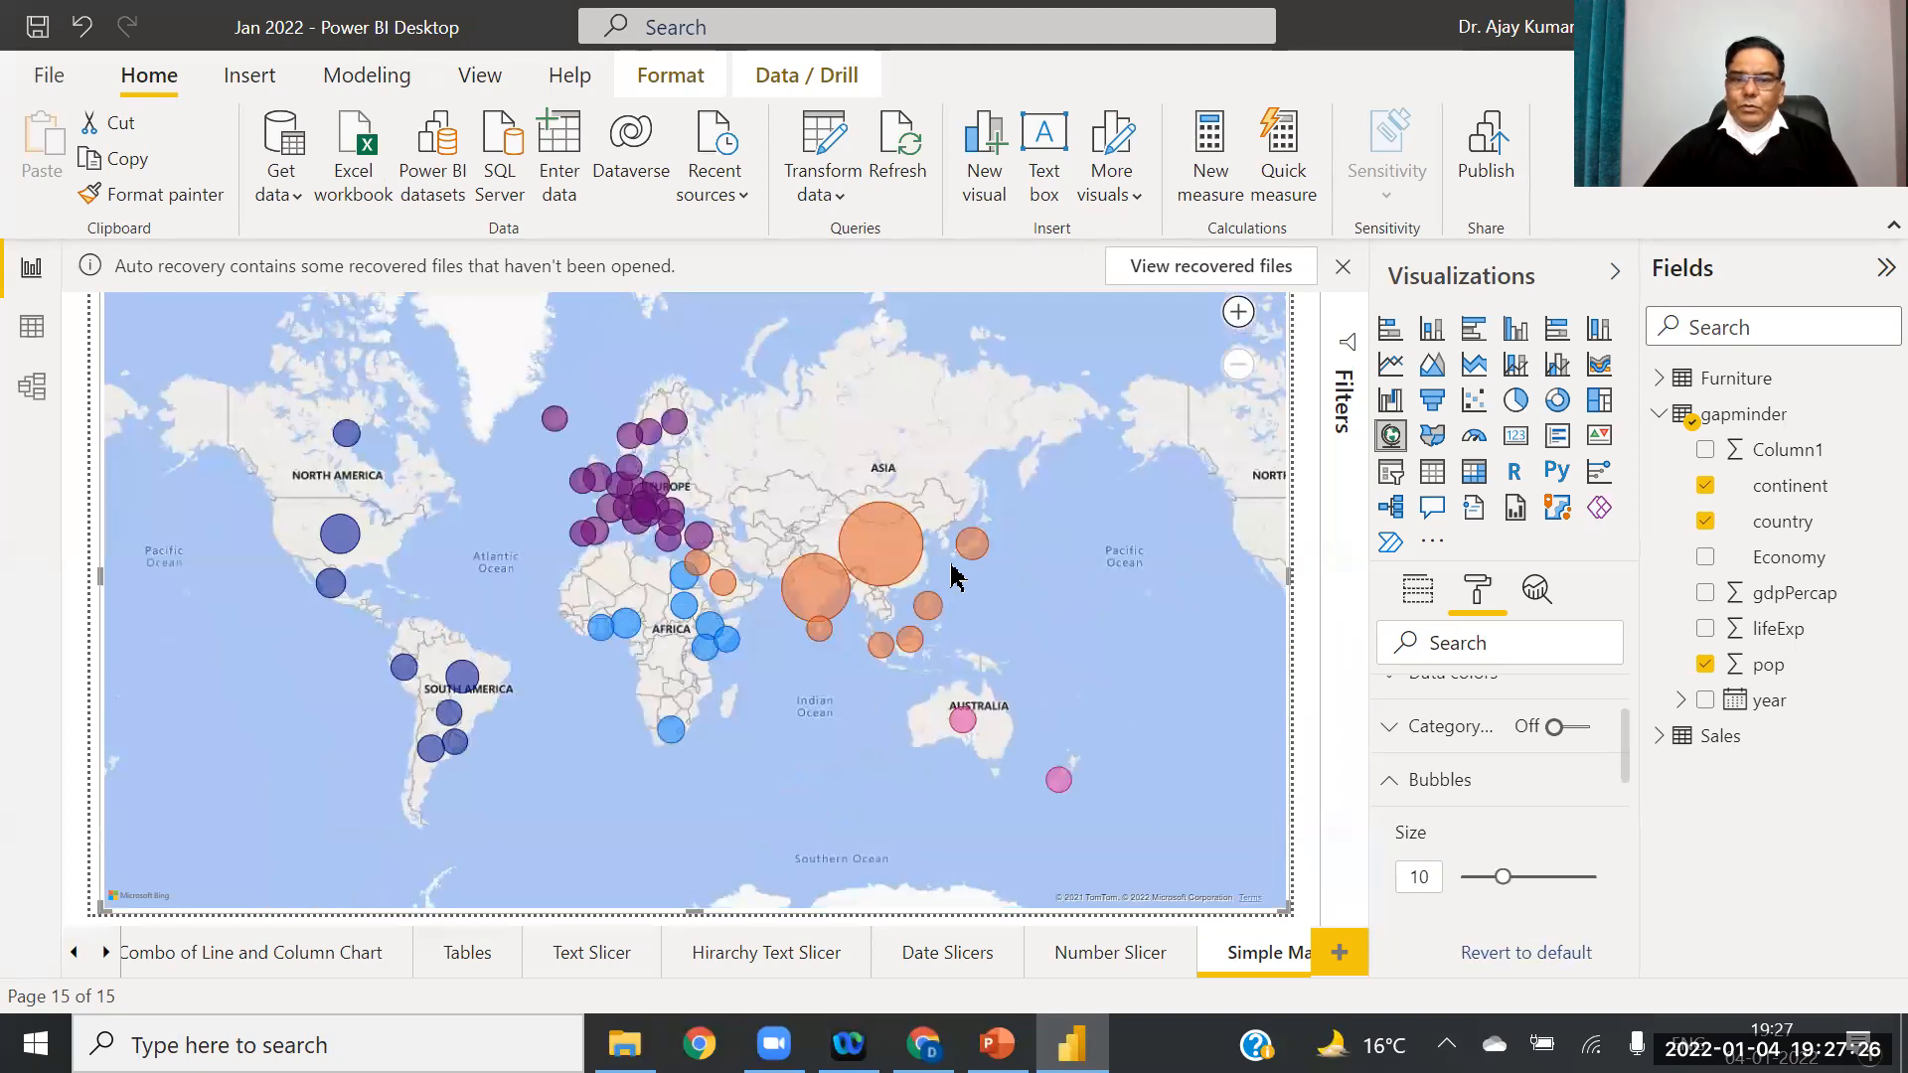
Step: Zoom and pan across Europe, Africa and Asia to check the larger bubbles
click(1241, 316)
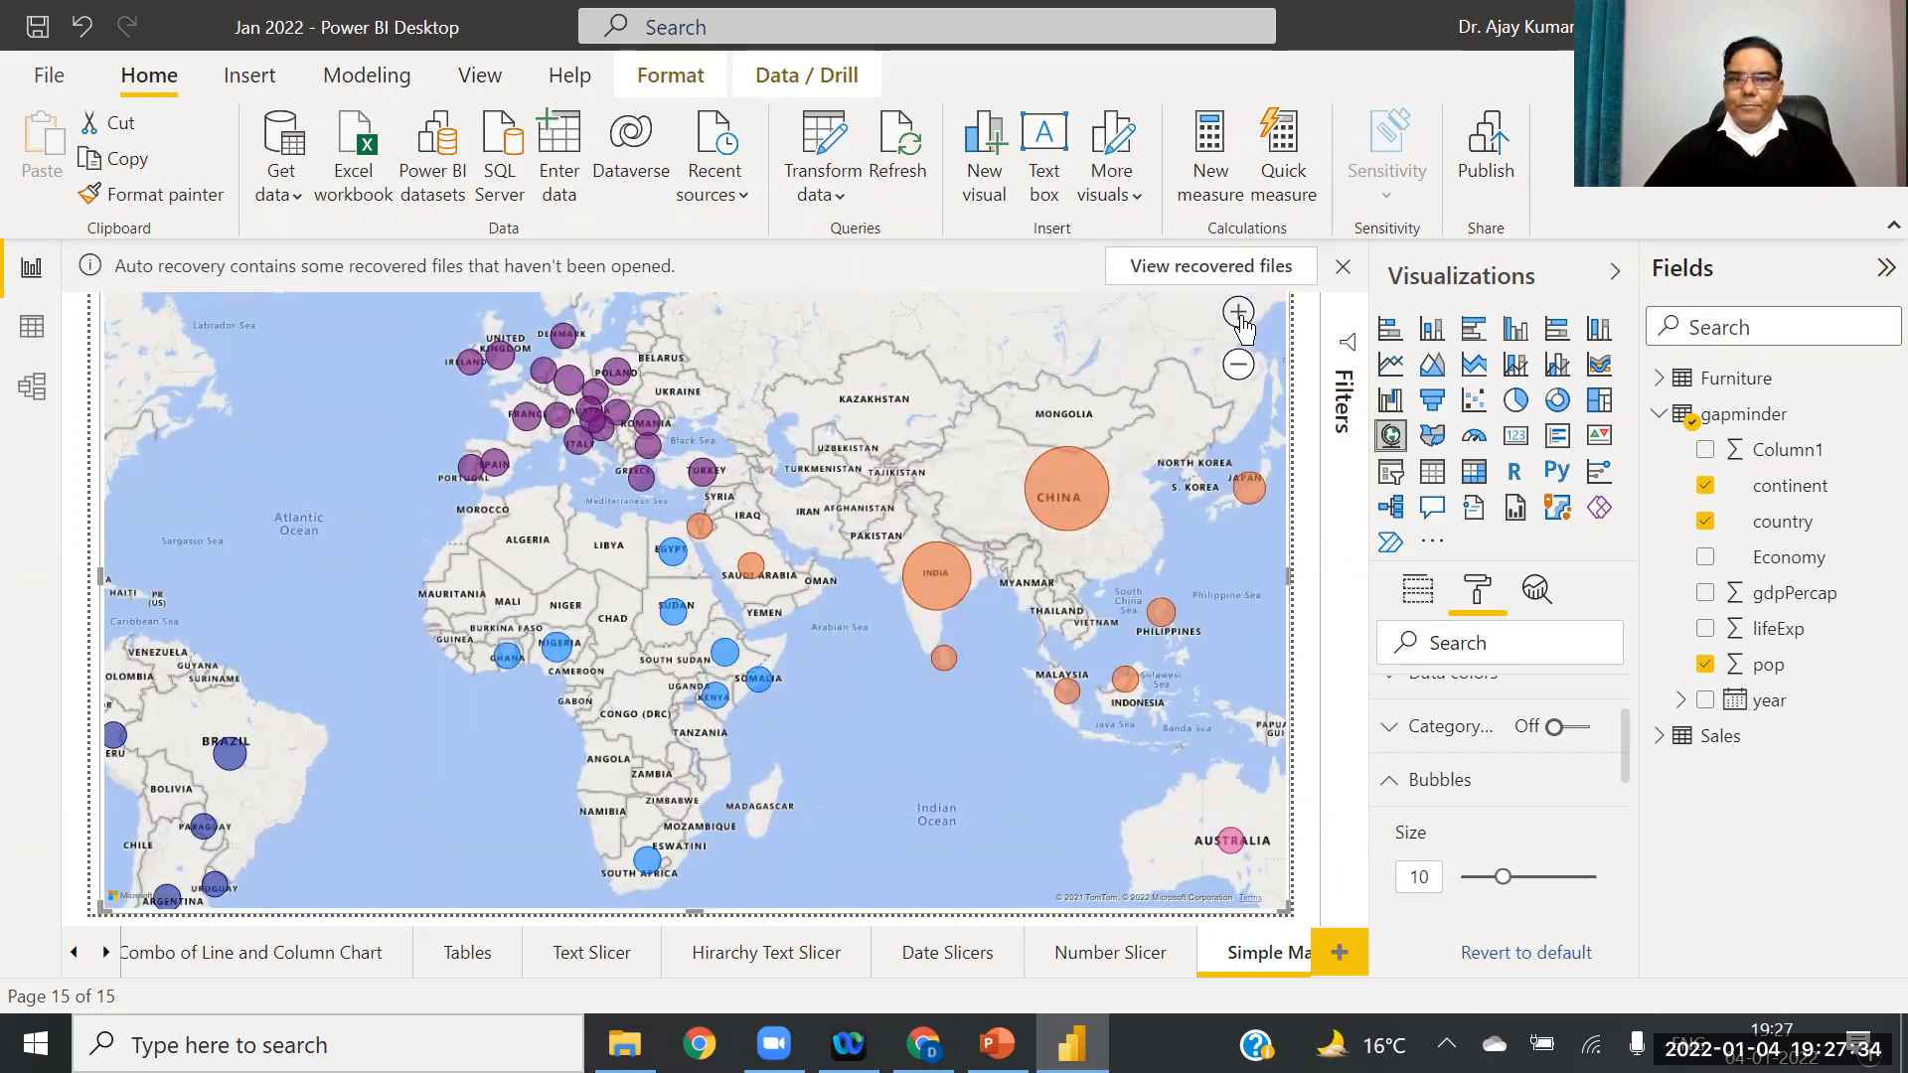
scroll(778, 544, up, 3)
drag(861, 476, 448, 560)
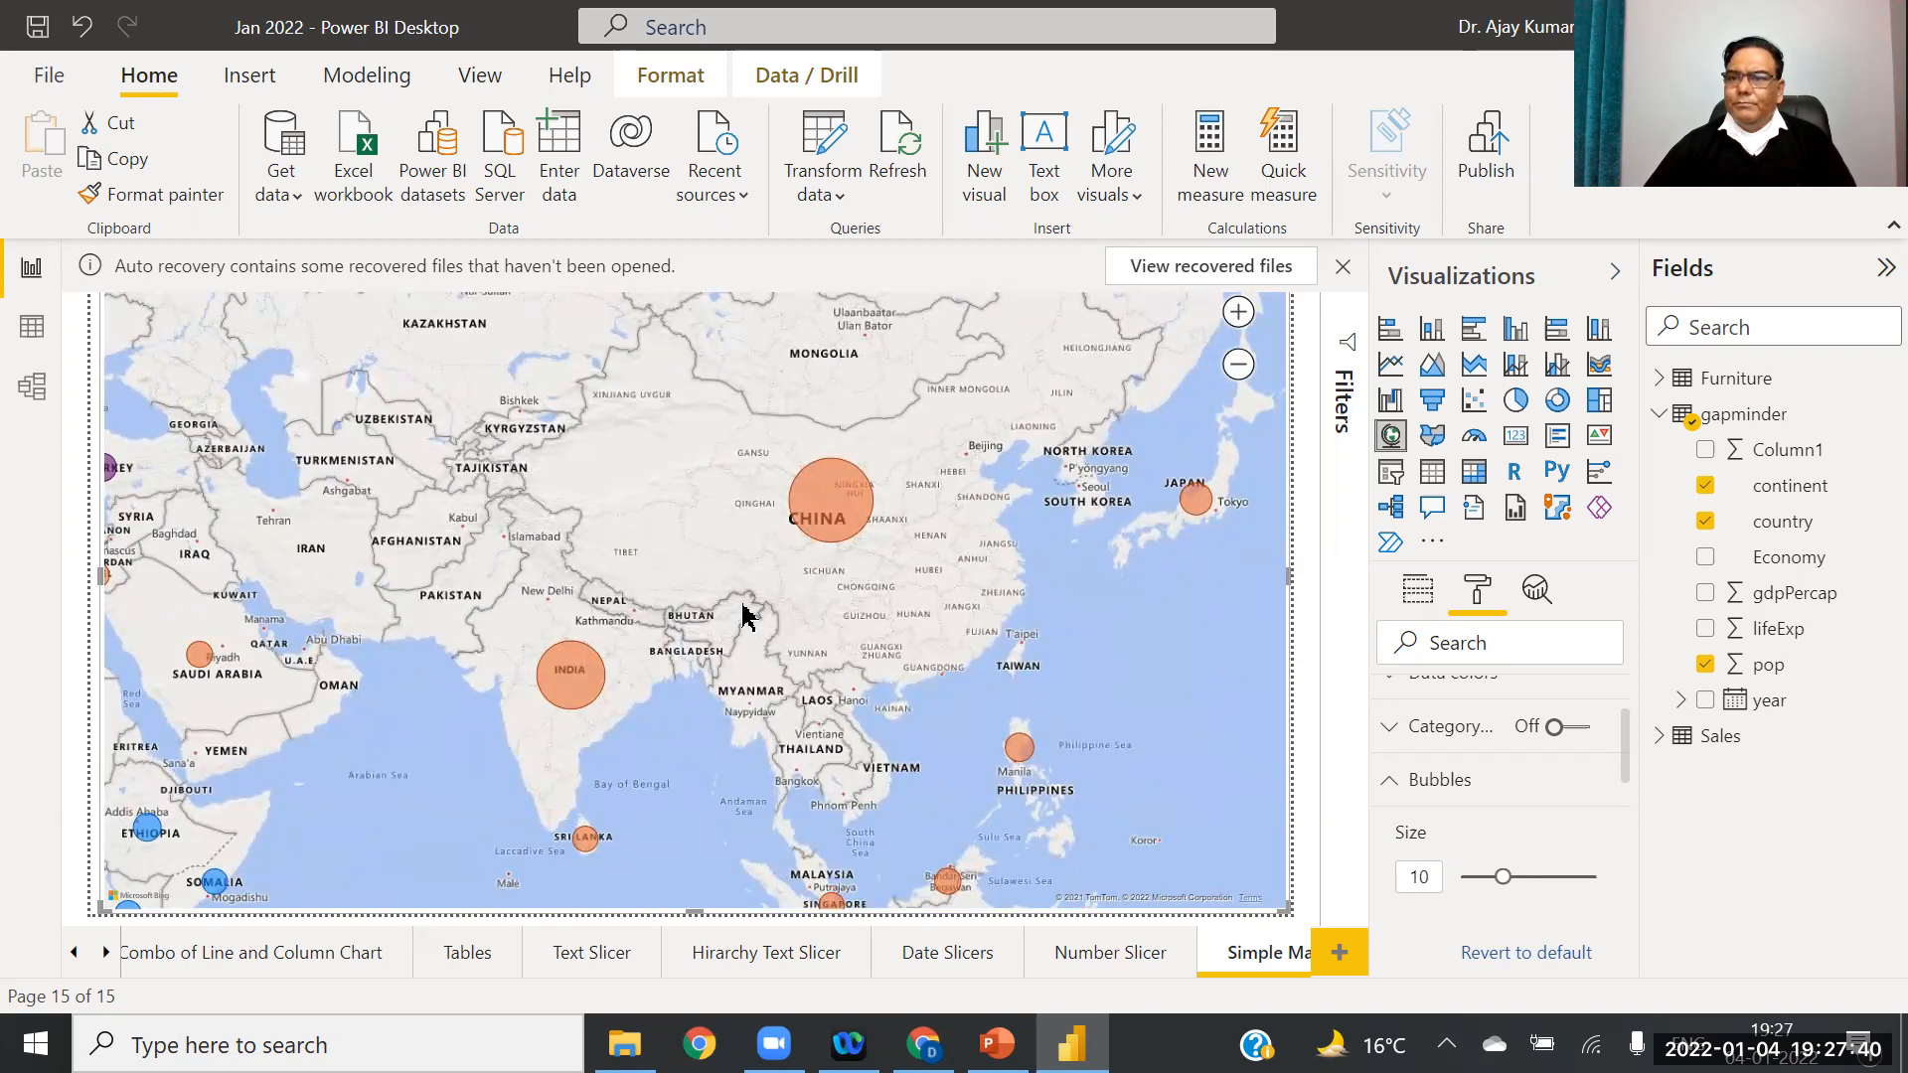
click(1240, 370)
drag(924, 451, 1217, 350)
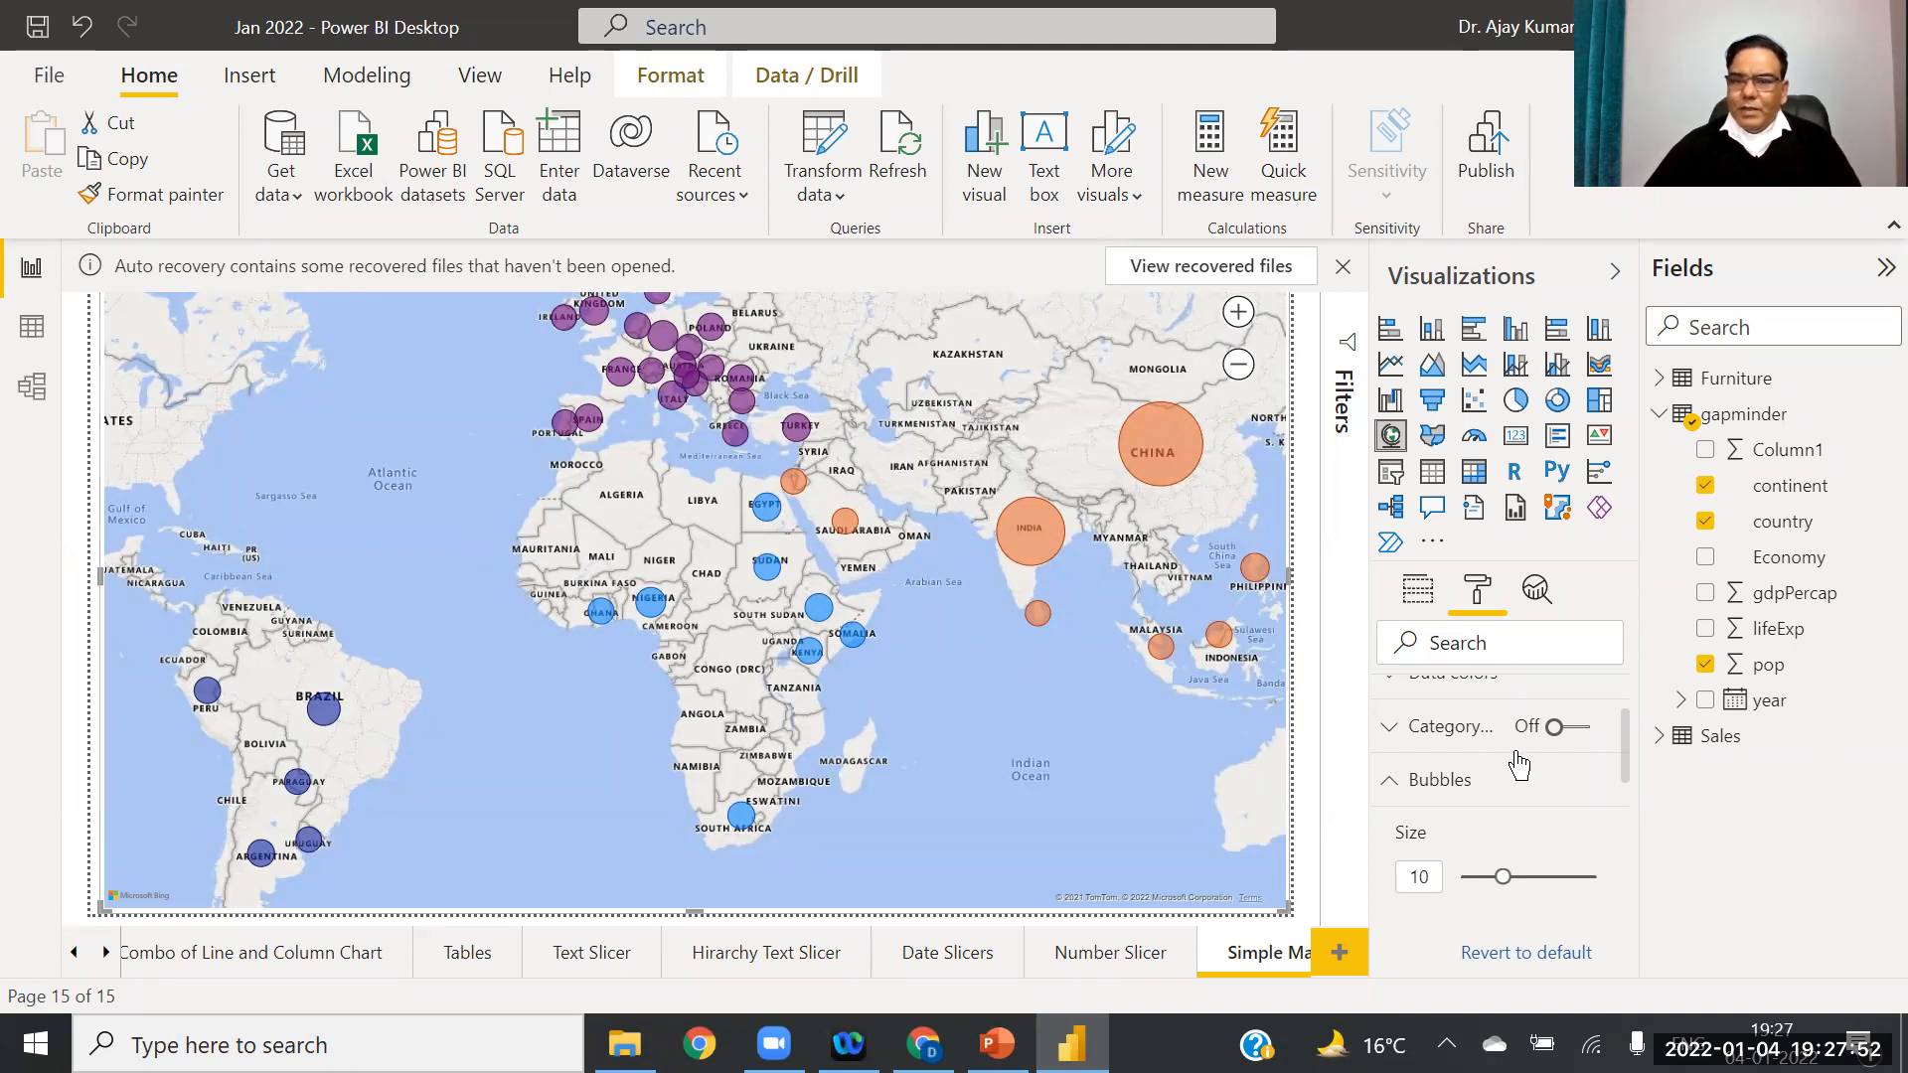
drag(1626, 767, 1633, 676)
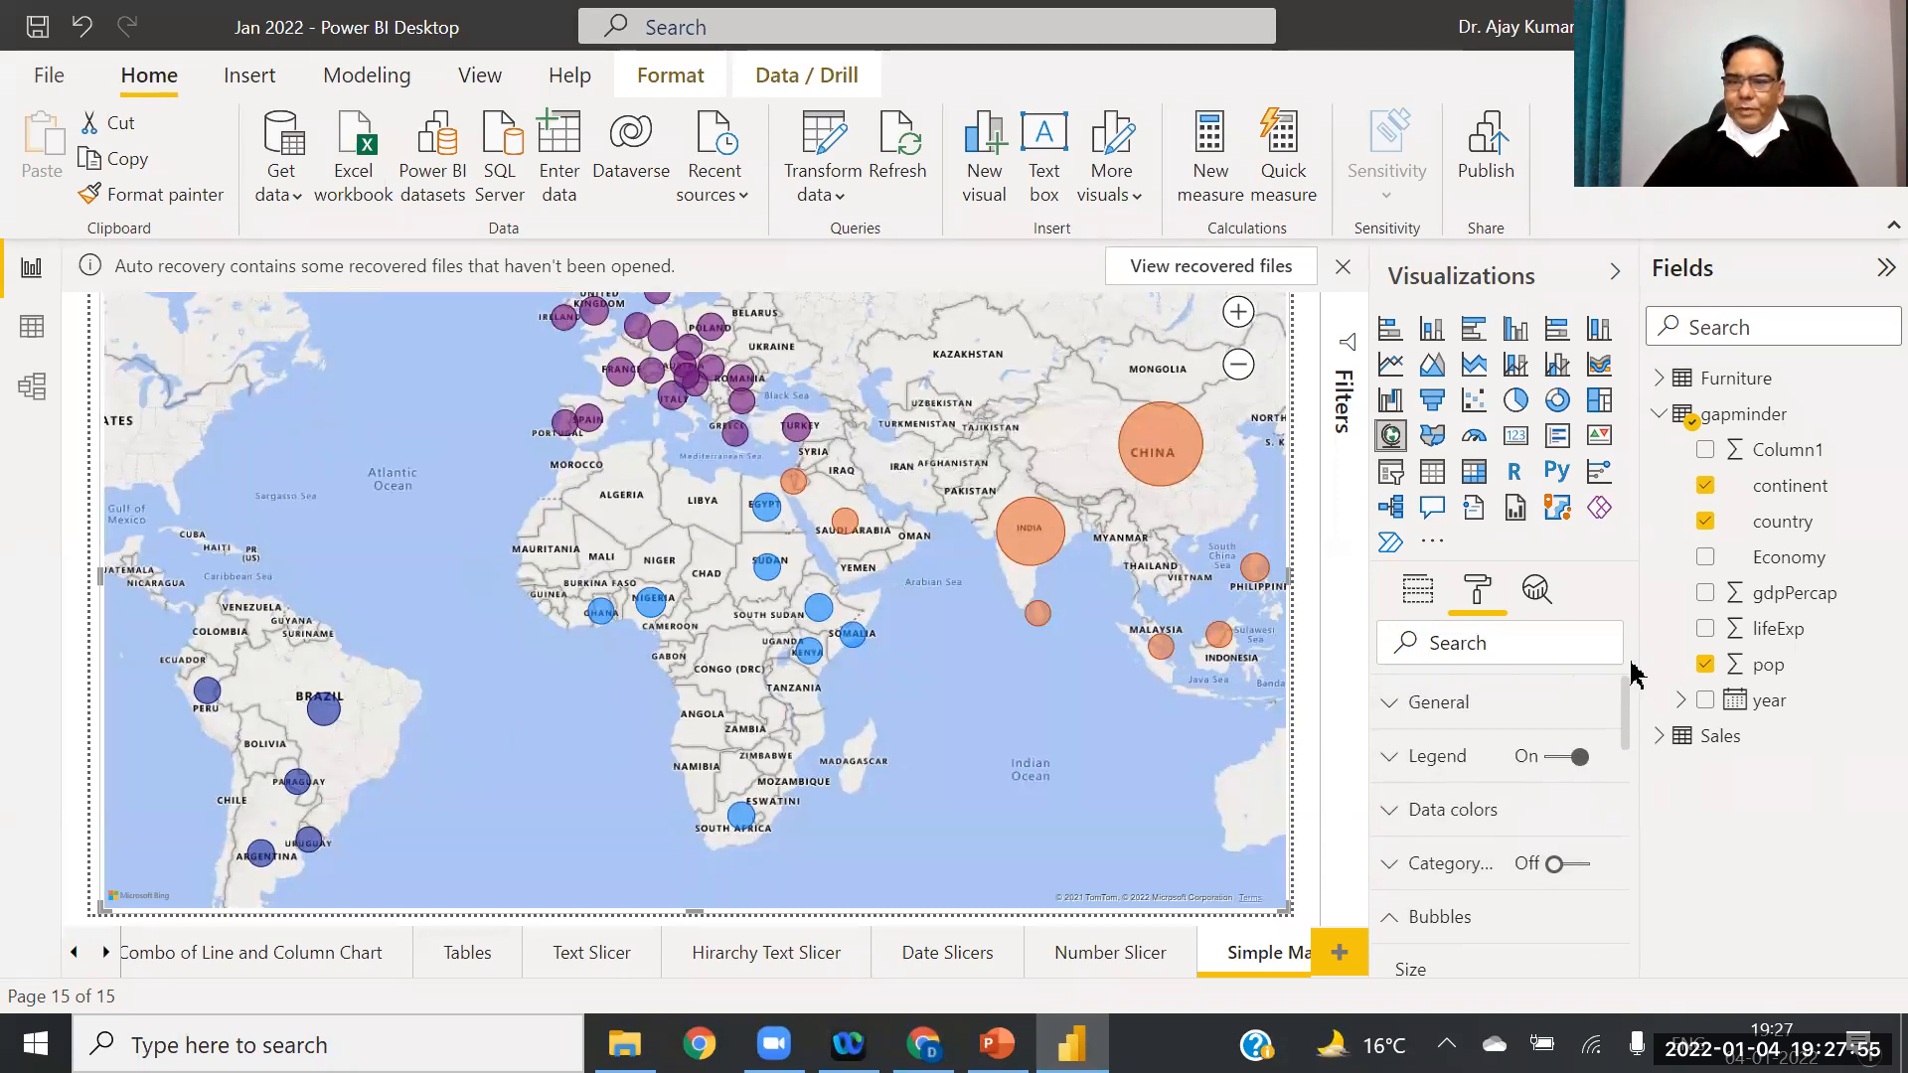
Step: Raise the legend text size from 16 pt to 18 pt
click(1395, 709)
drag(1630, 696, 1644, 802)
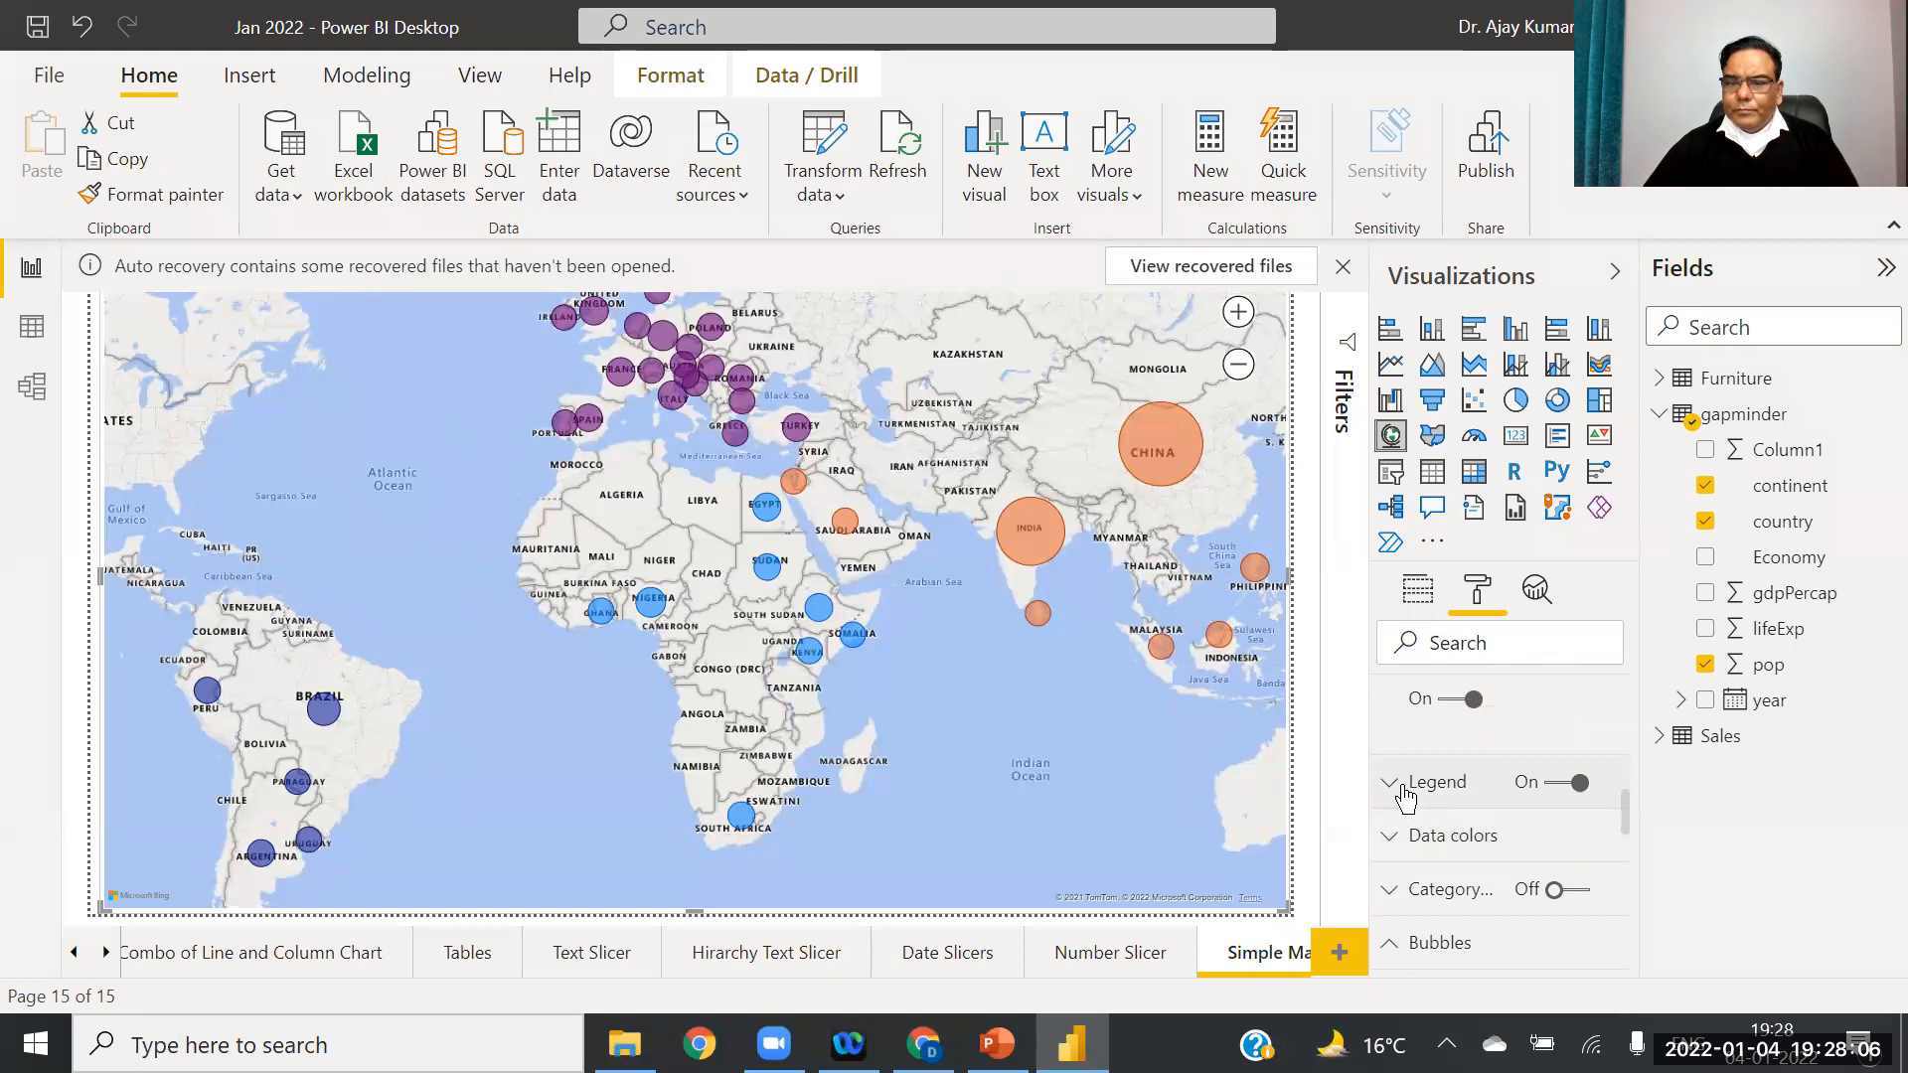
click(1402, 789)
drag(1630, 775, 1636, 801)
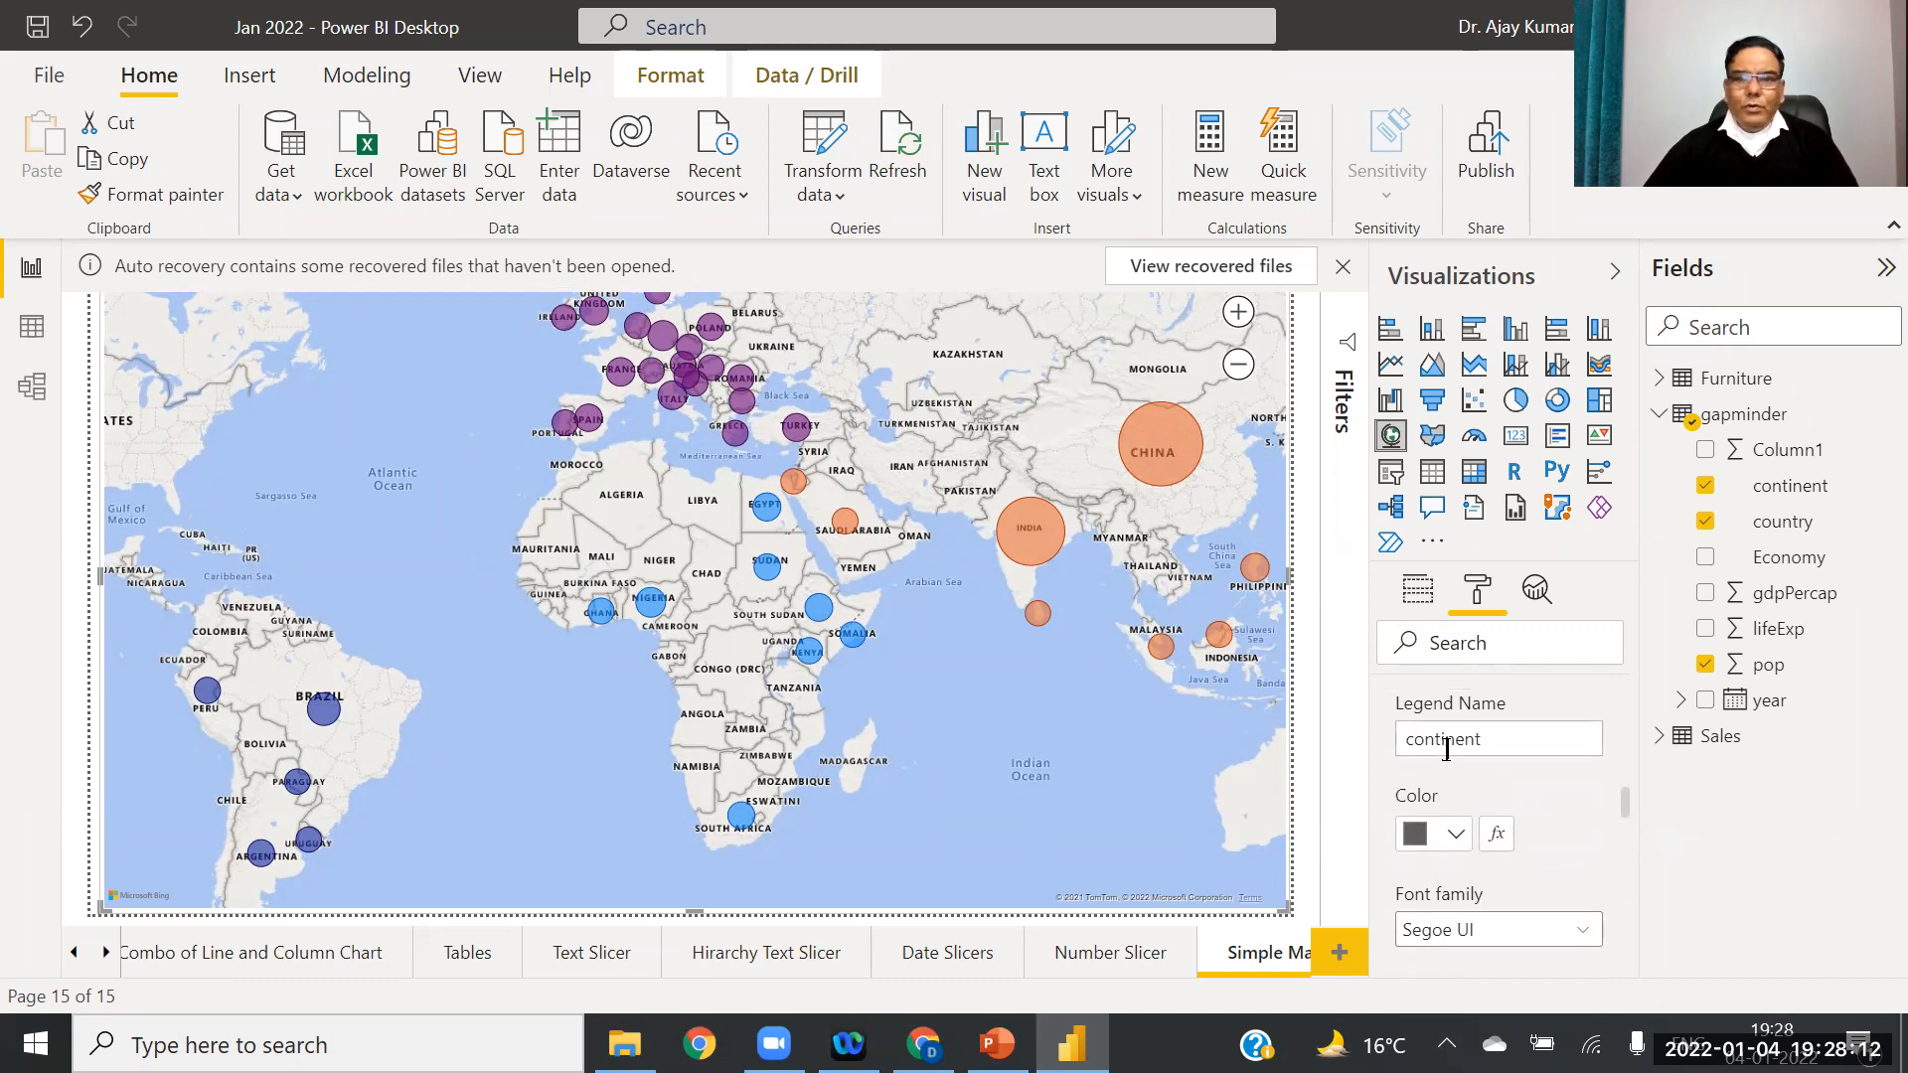
drag(1626, 805, 1624, 827)
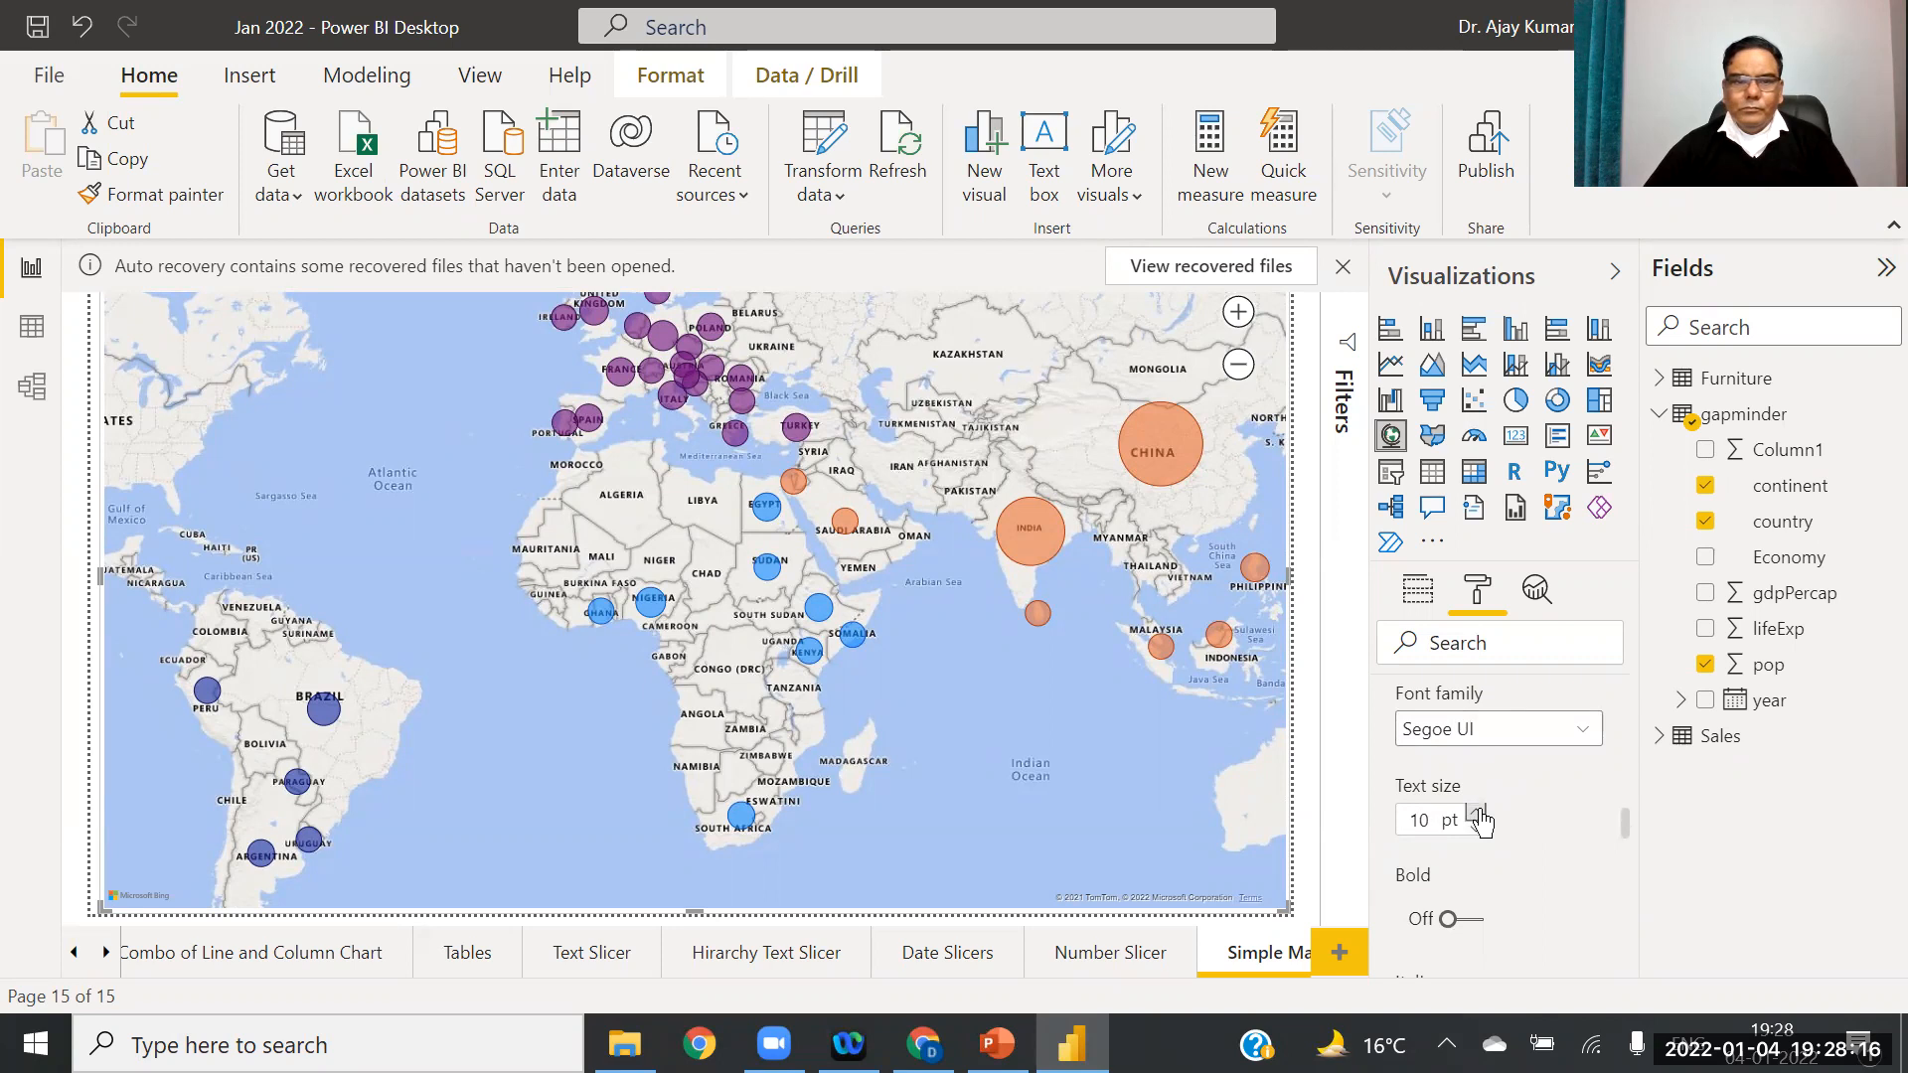
click(1478, 813)
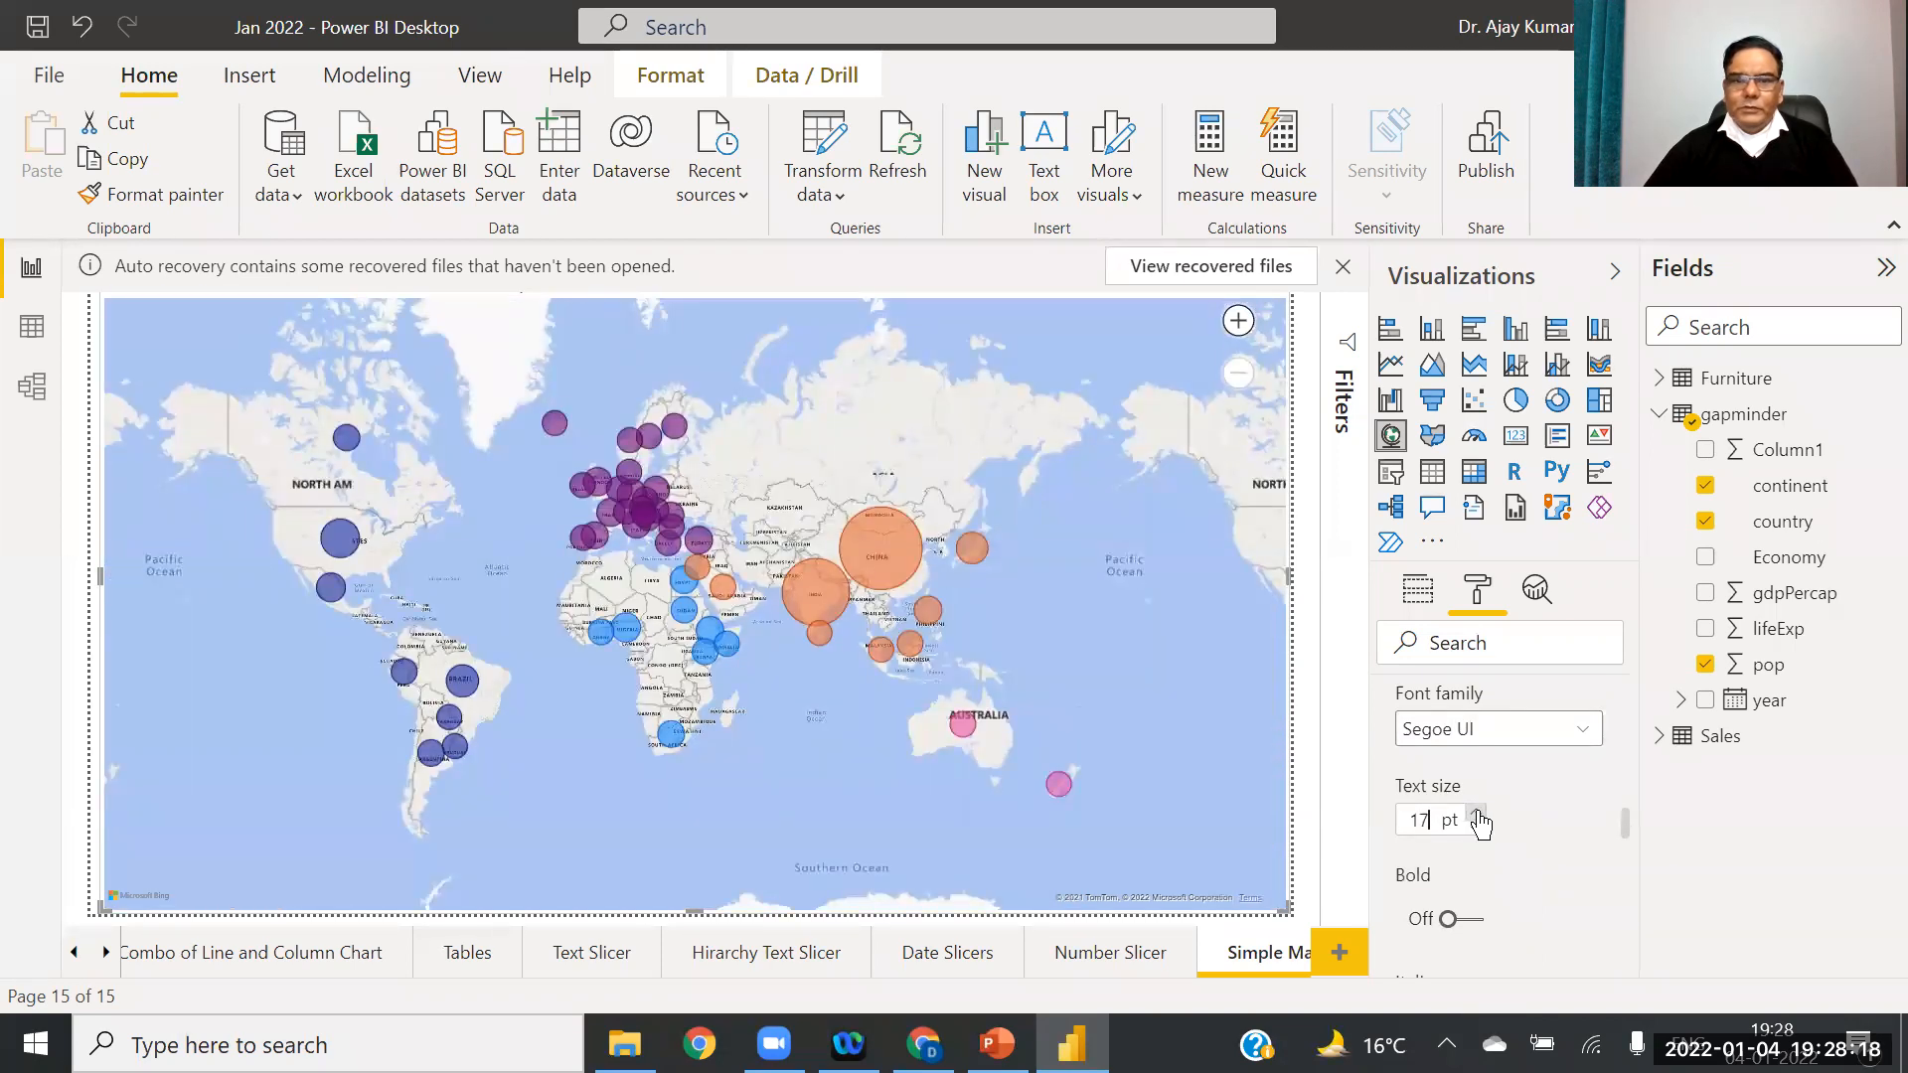
click(1478, 813)
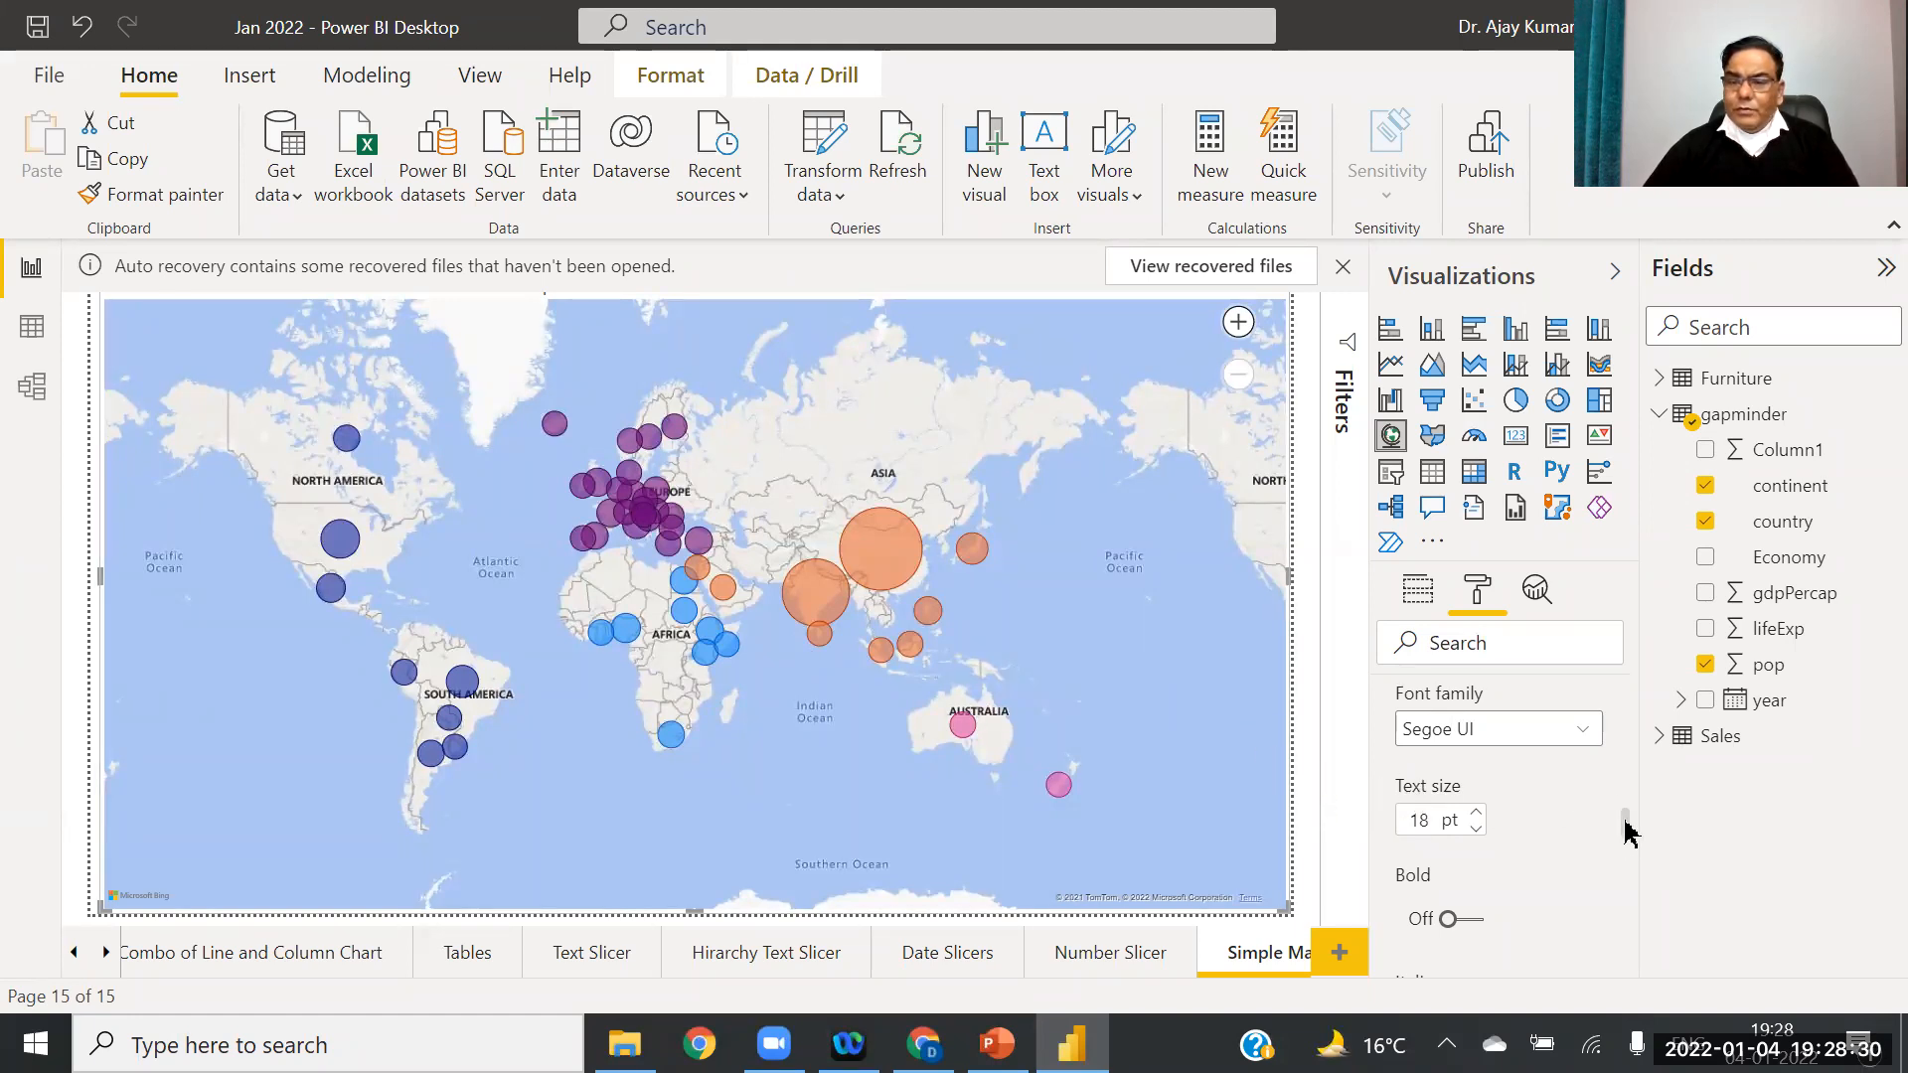
Step: Zoom in and pan the map to centre on north-east Africa
click(1238, 324)
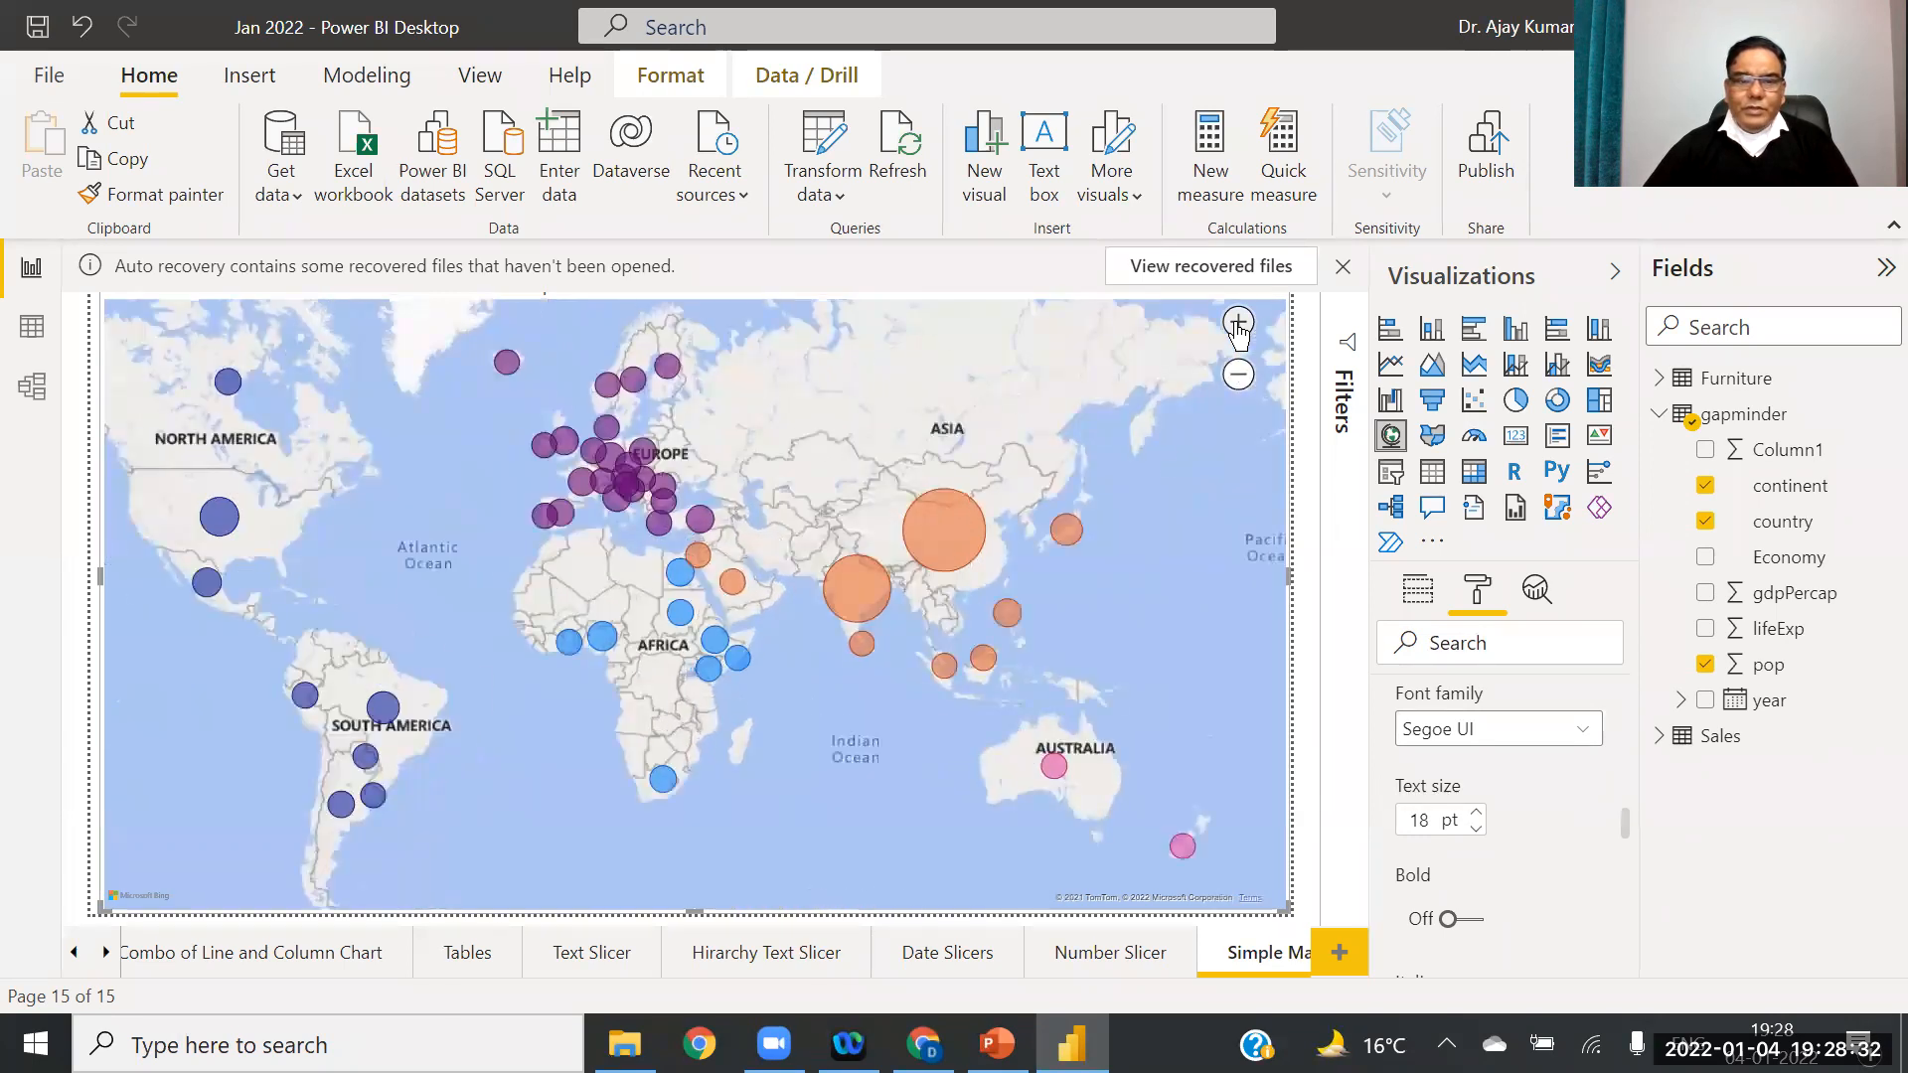
click(1239, 324)
click(1238, 324)
drag(810, 782, 1030, 565)
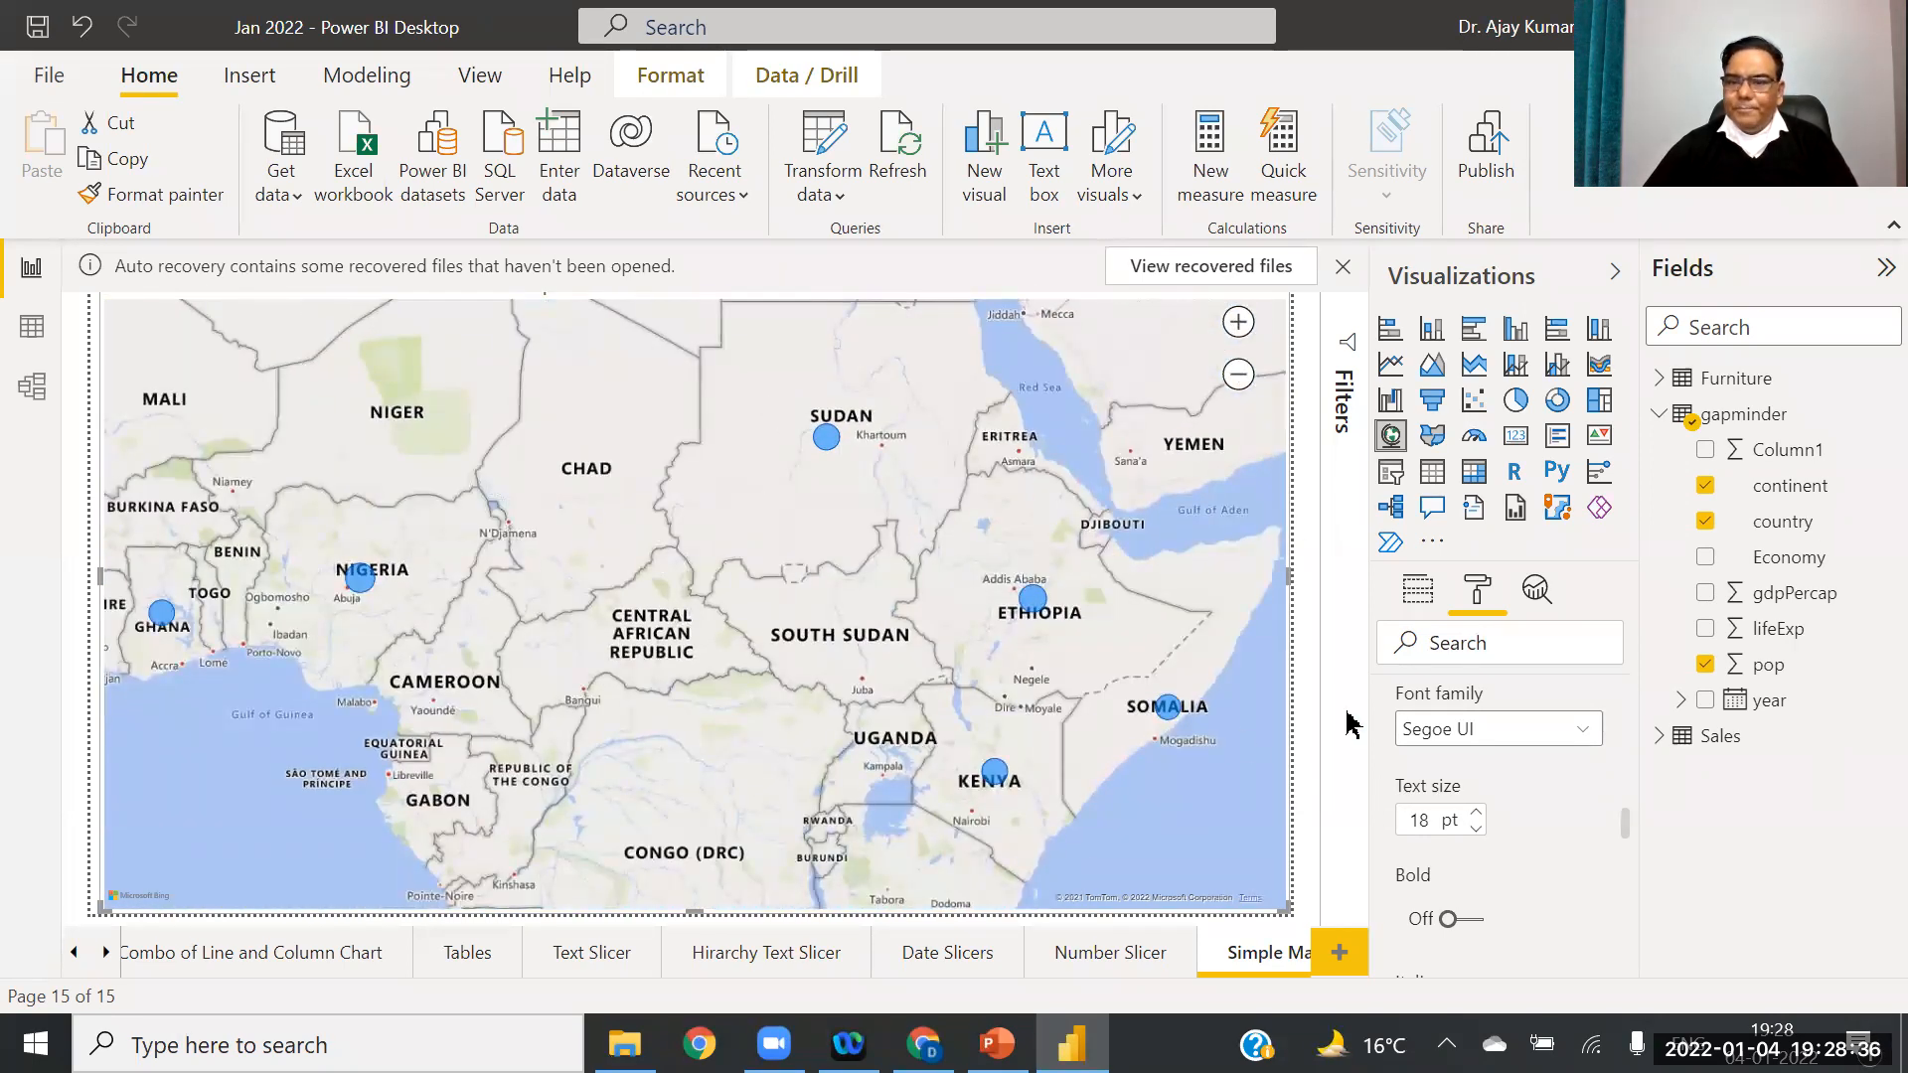
drag(1627, 831, 1630, 884)
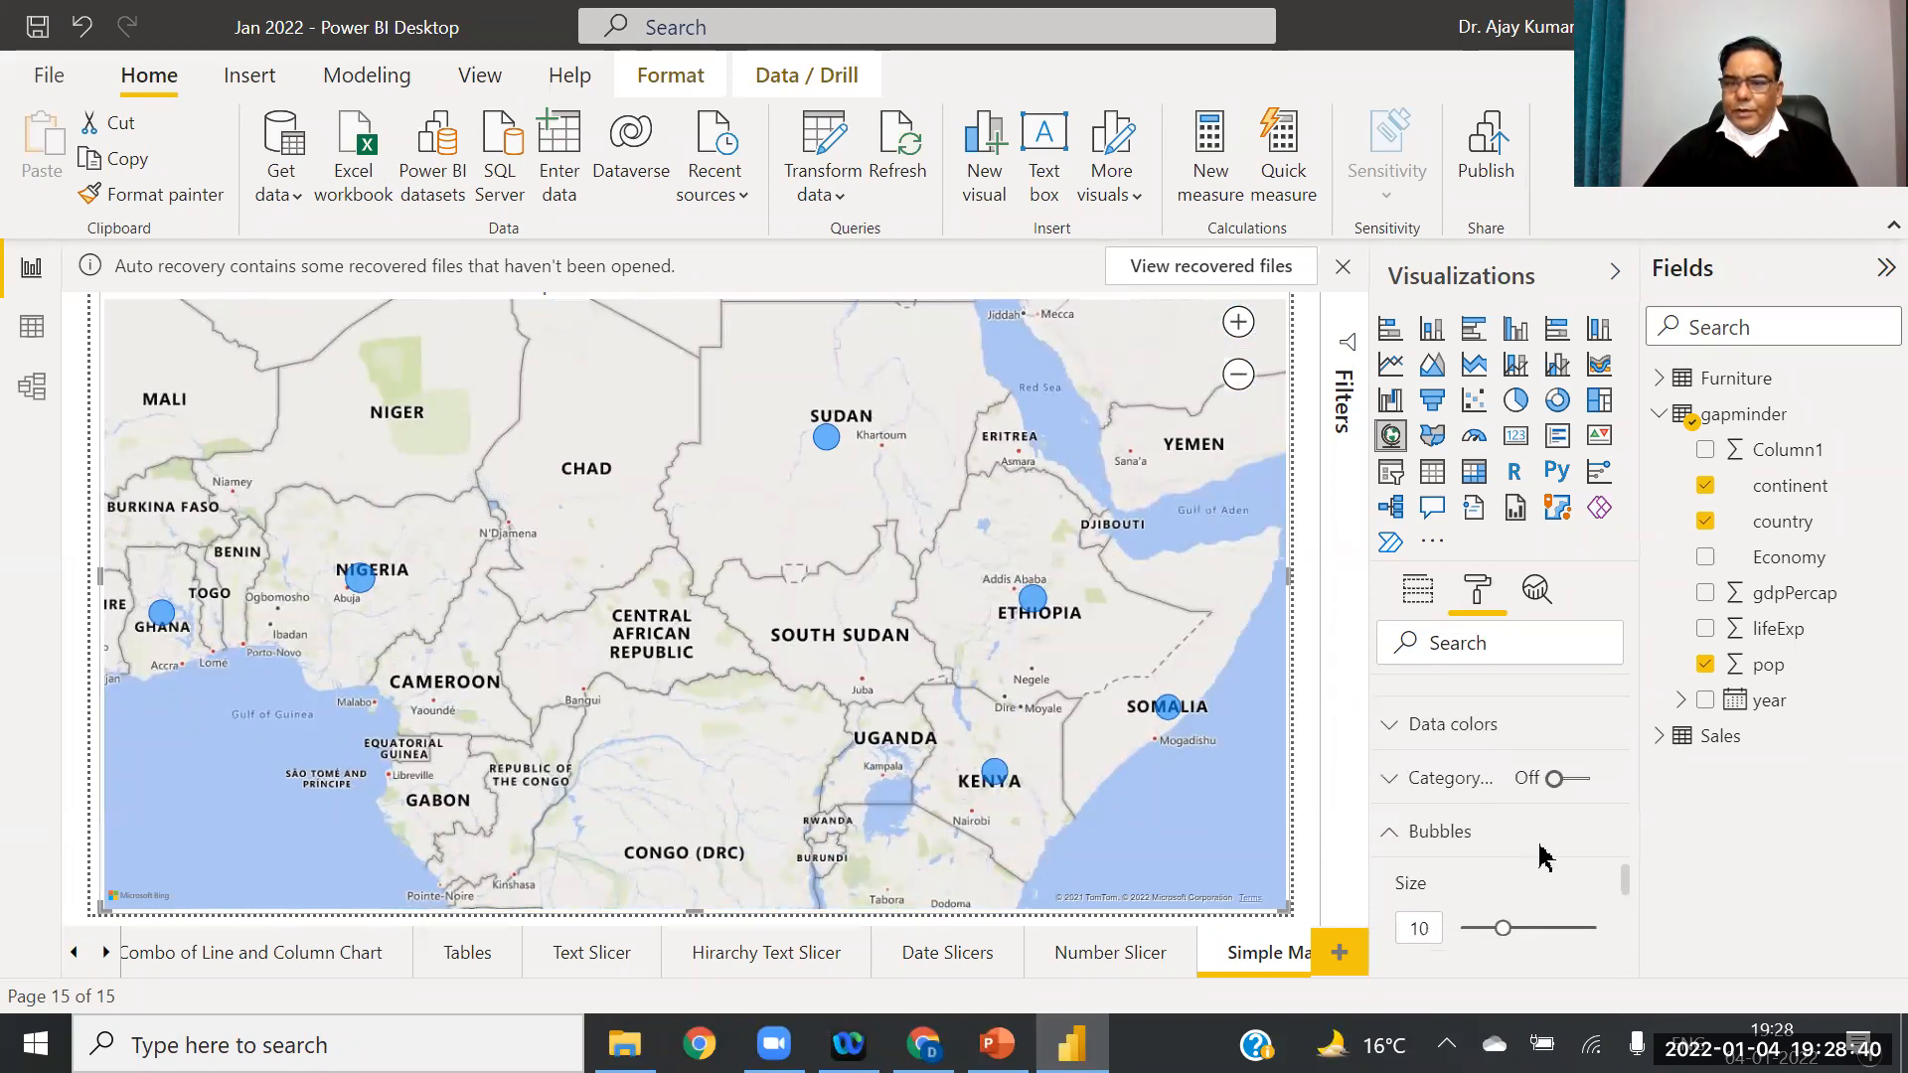
Step: Turn Category labels On to name each country bubble, then pan toward Europe and Asia
click(1389, 740)
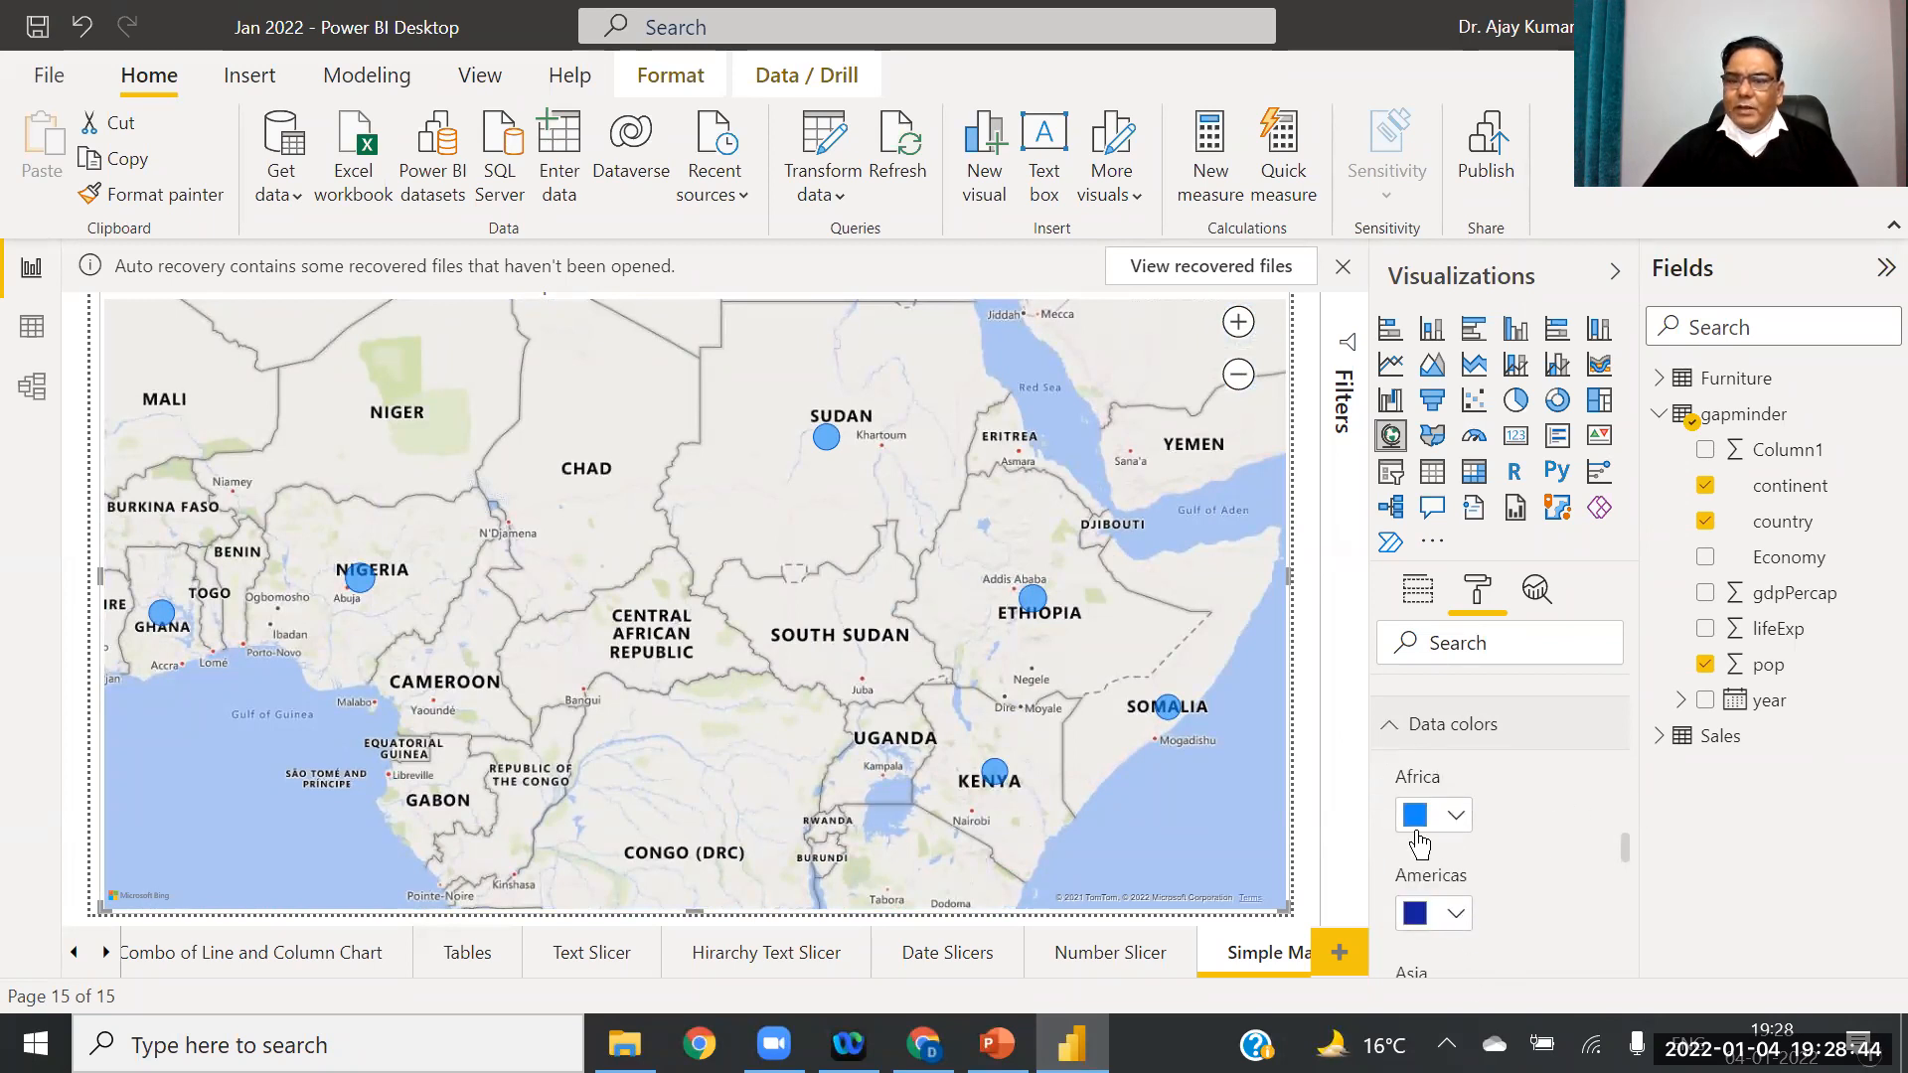
drag(1627, 855, 1630, 913)
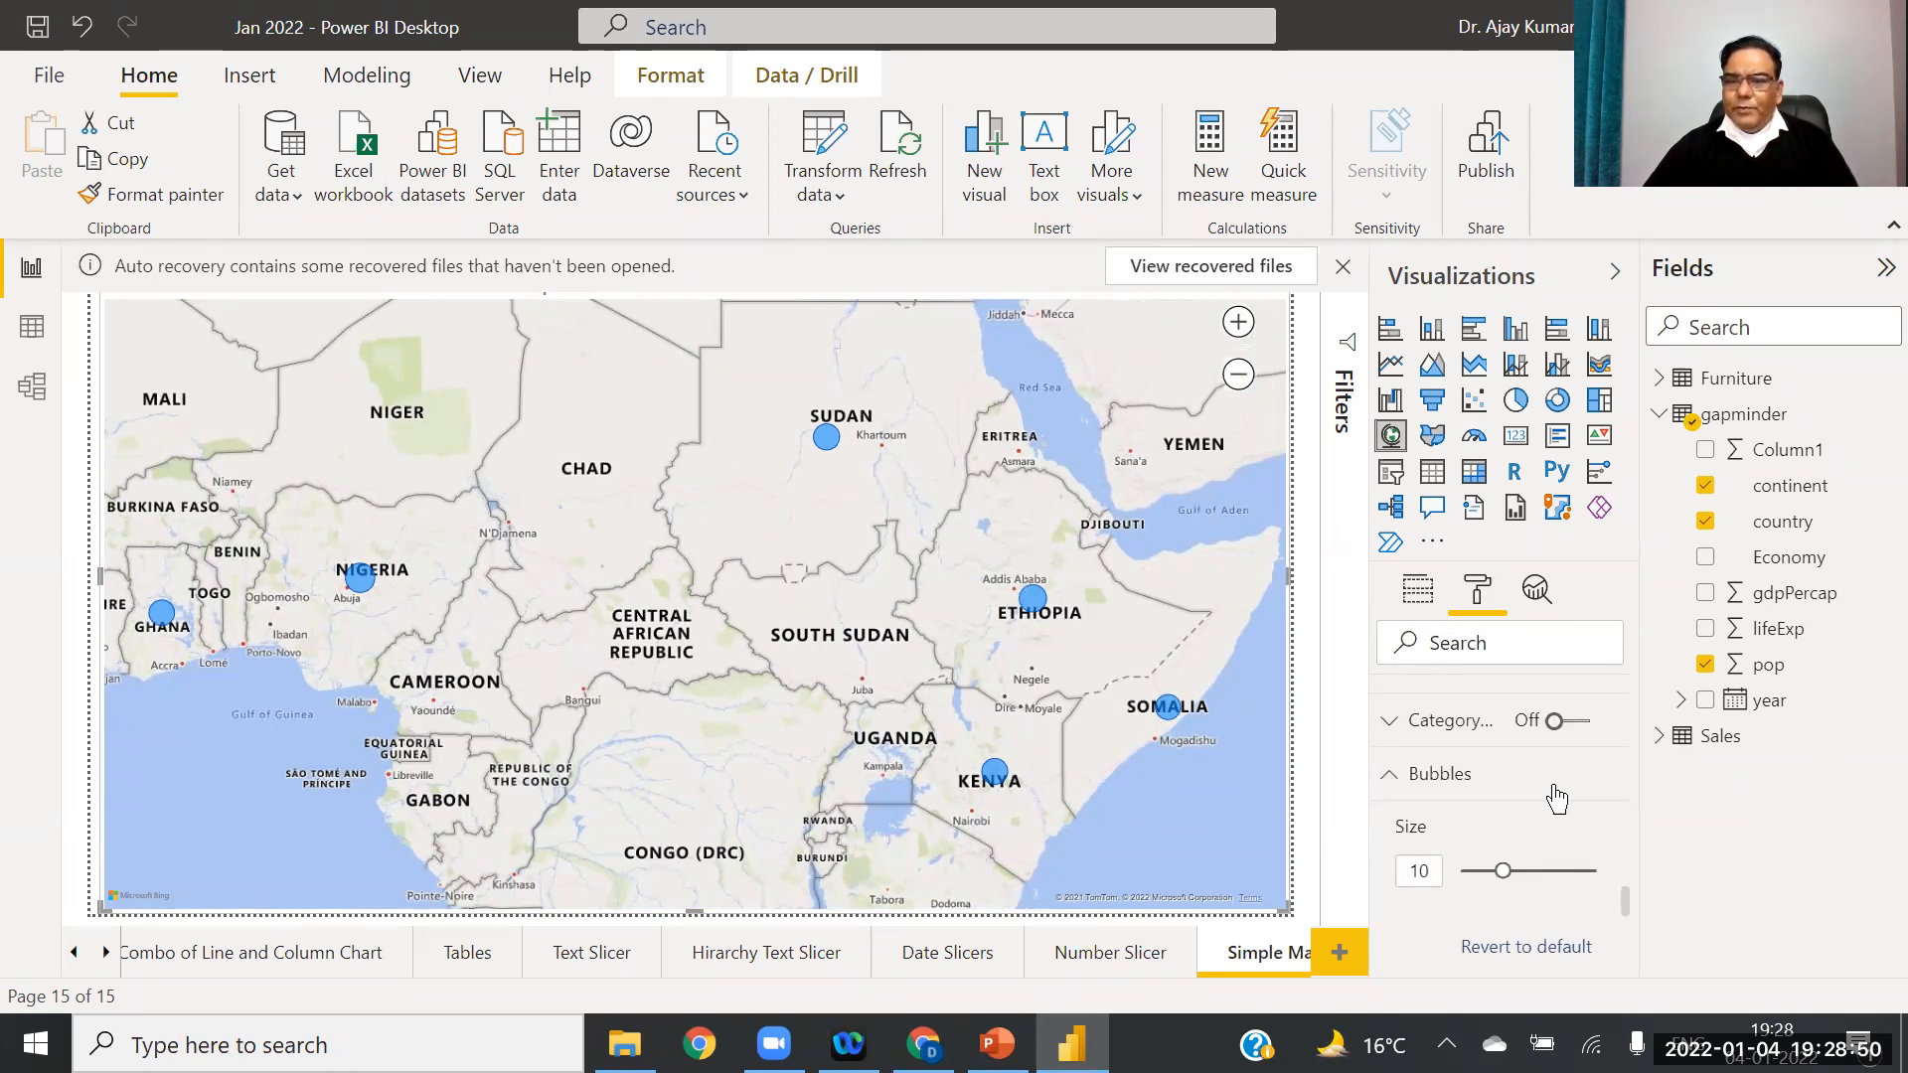
click(1583, 723)
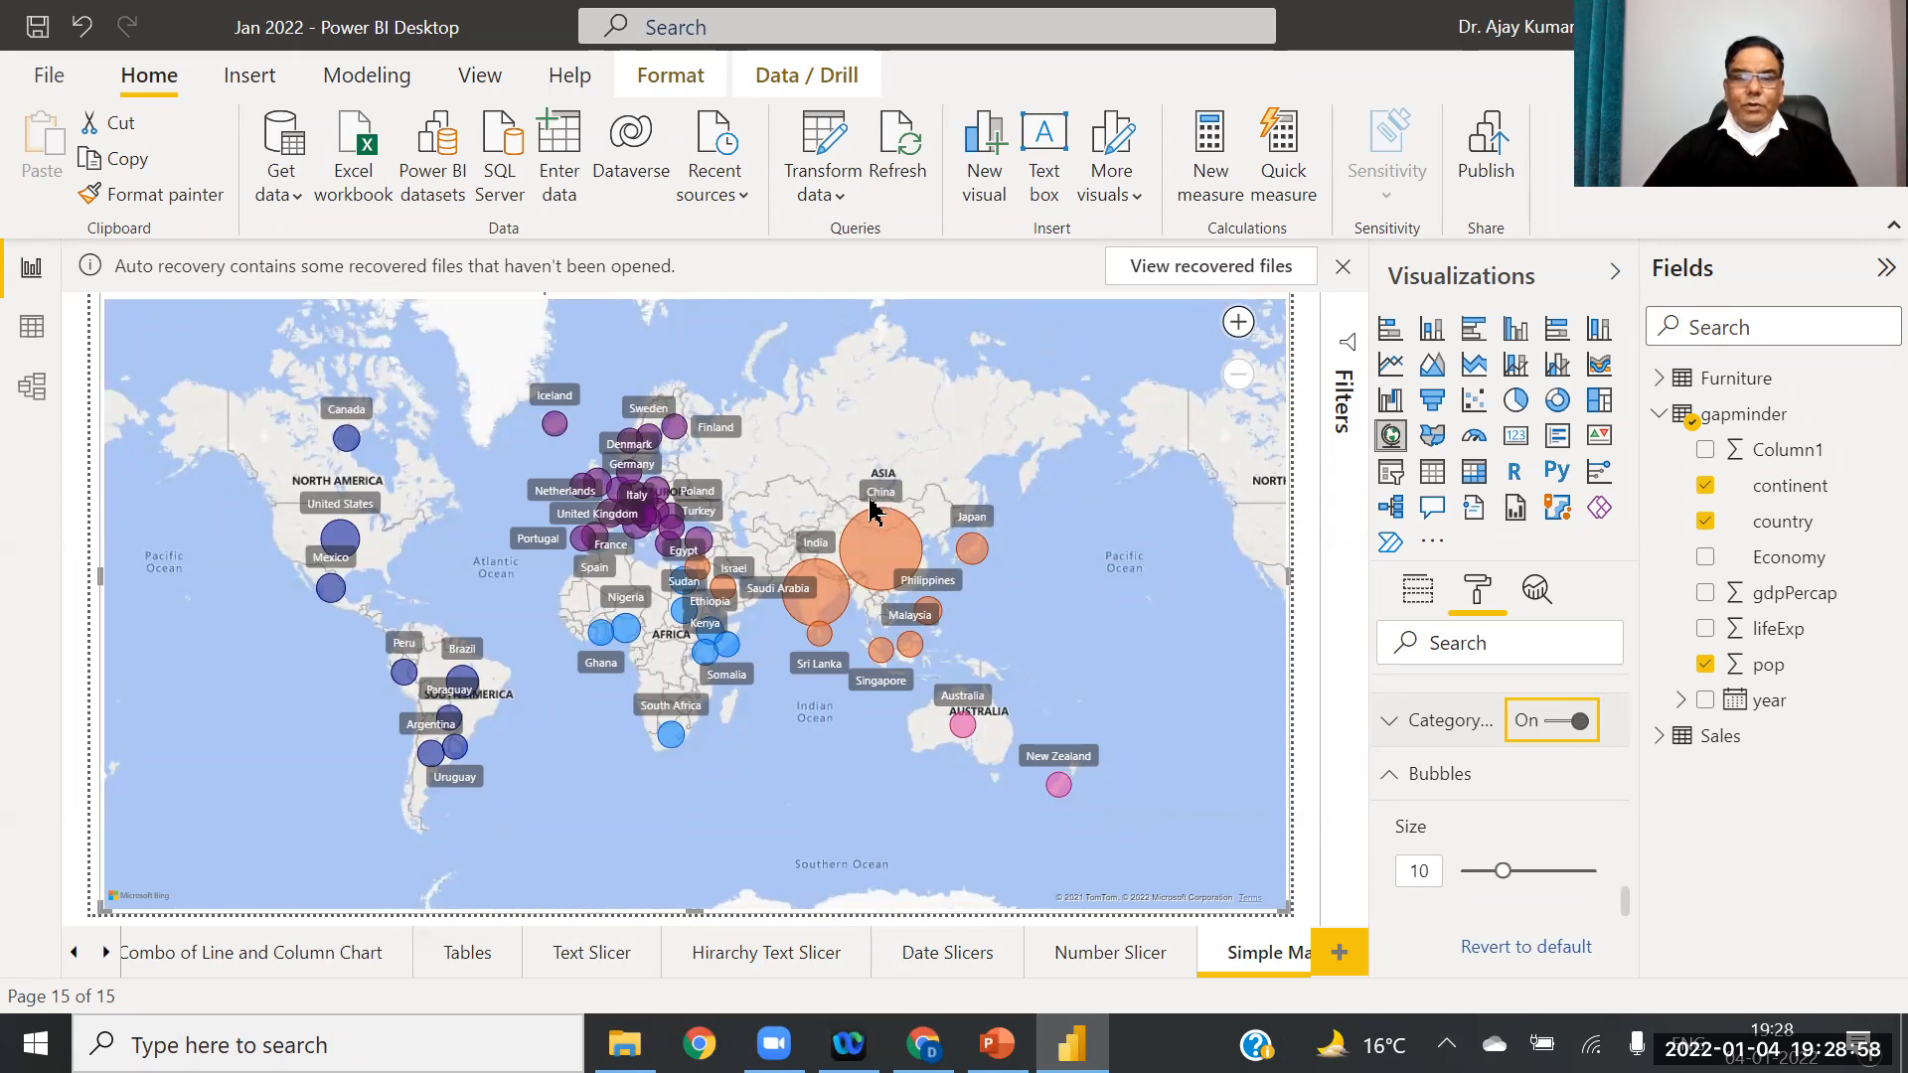
click(1392, 777)
drag(1628, 917, 1653, 647)
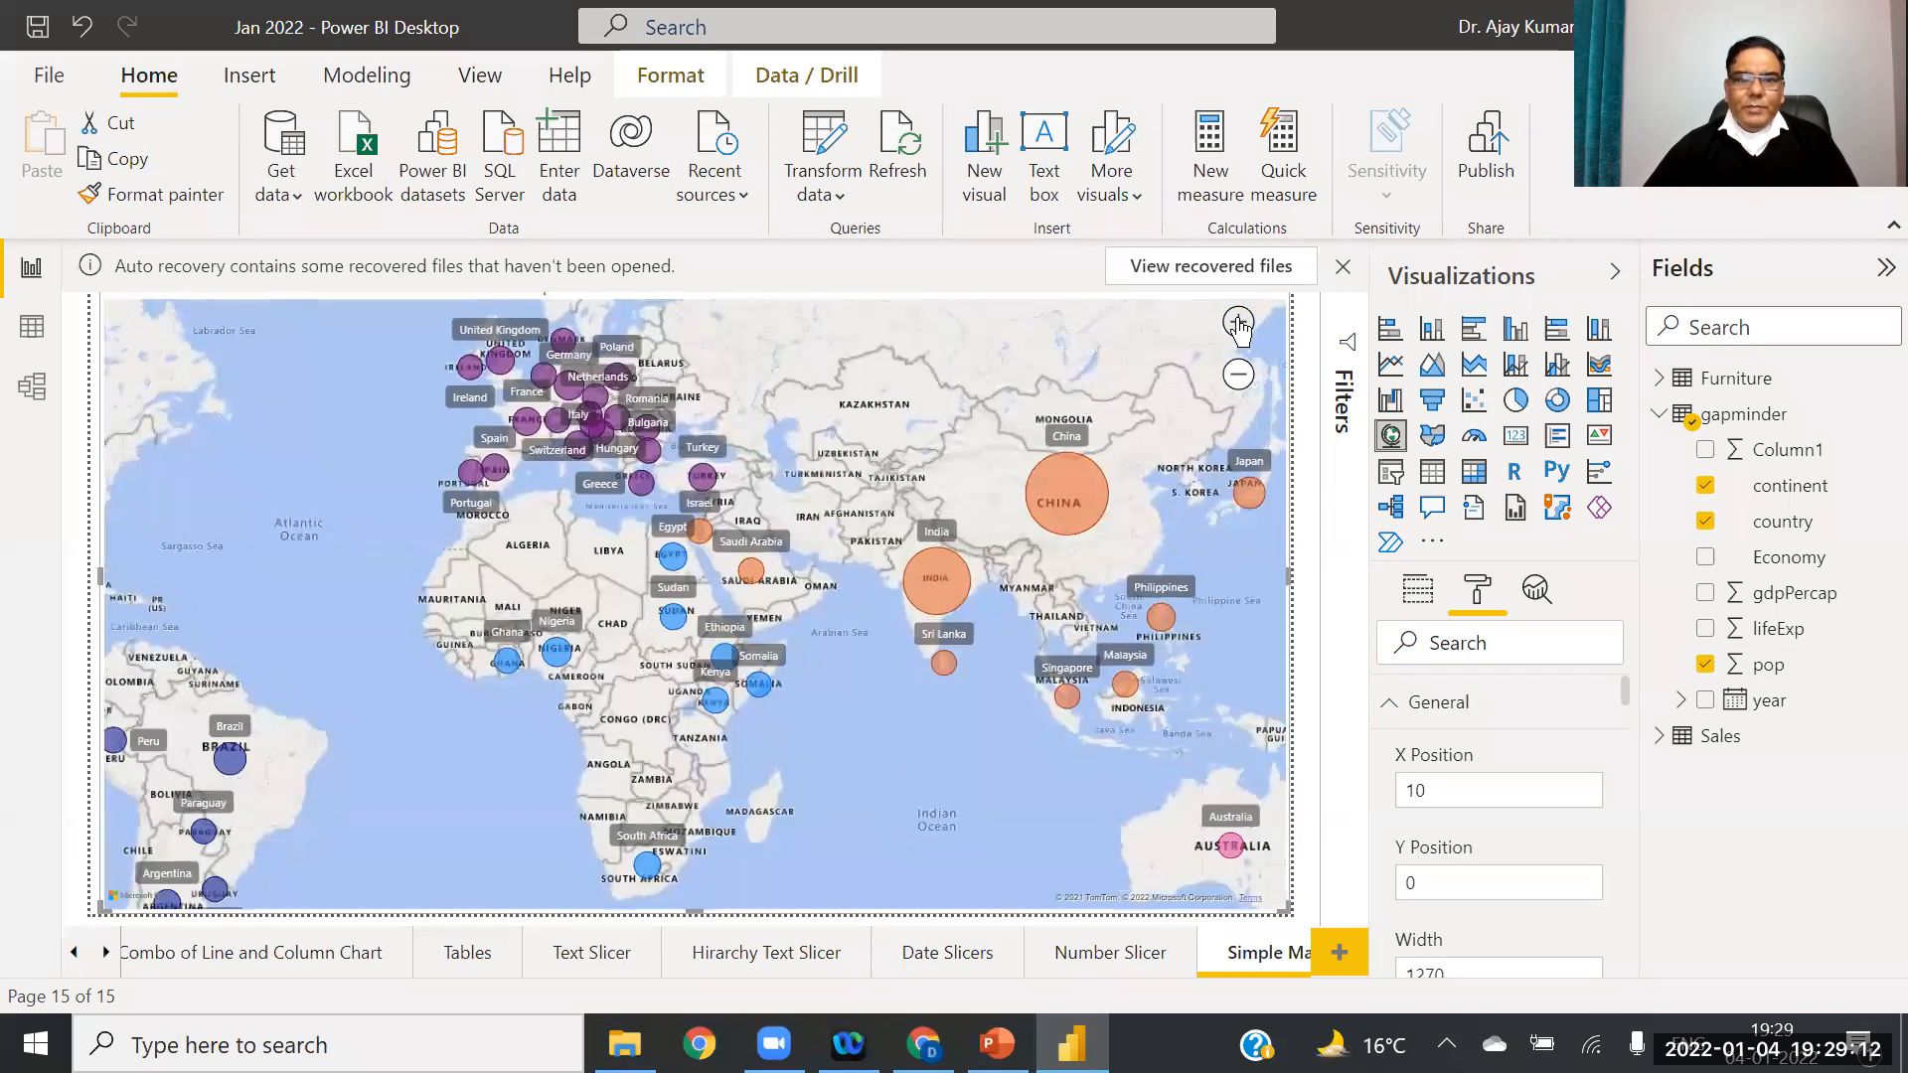
drag(831, 396, 907, 468)
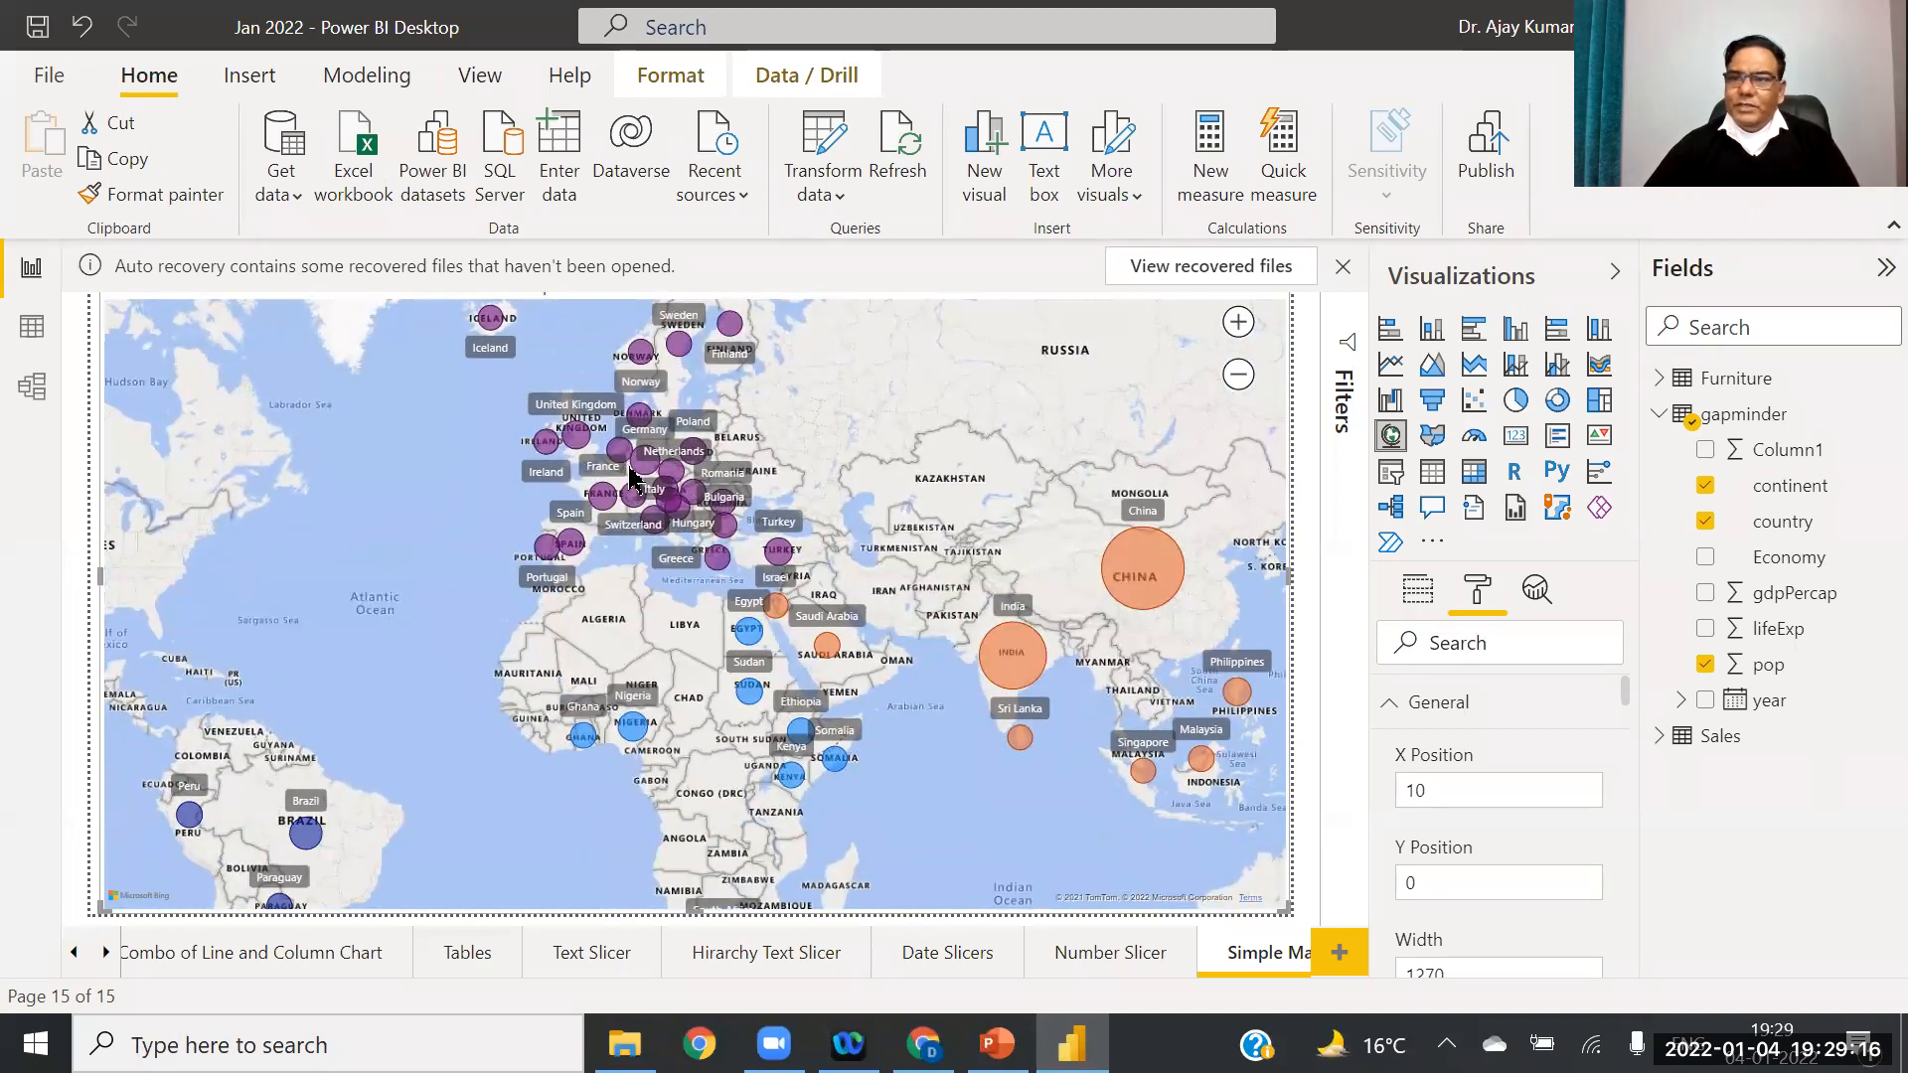
mouse_move(636, 467)
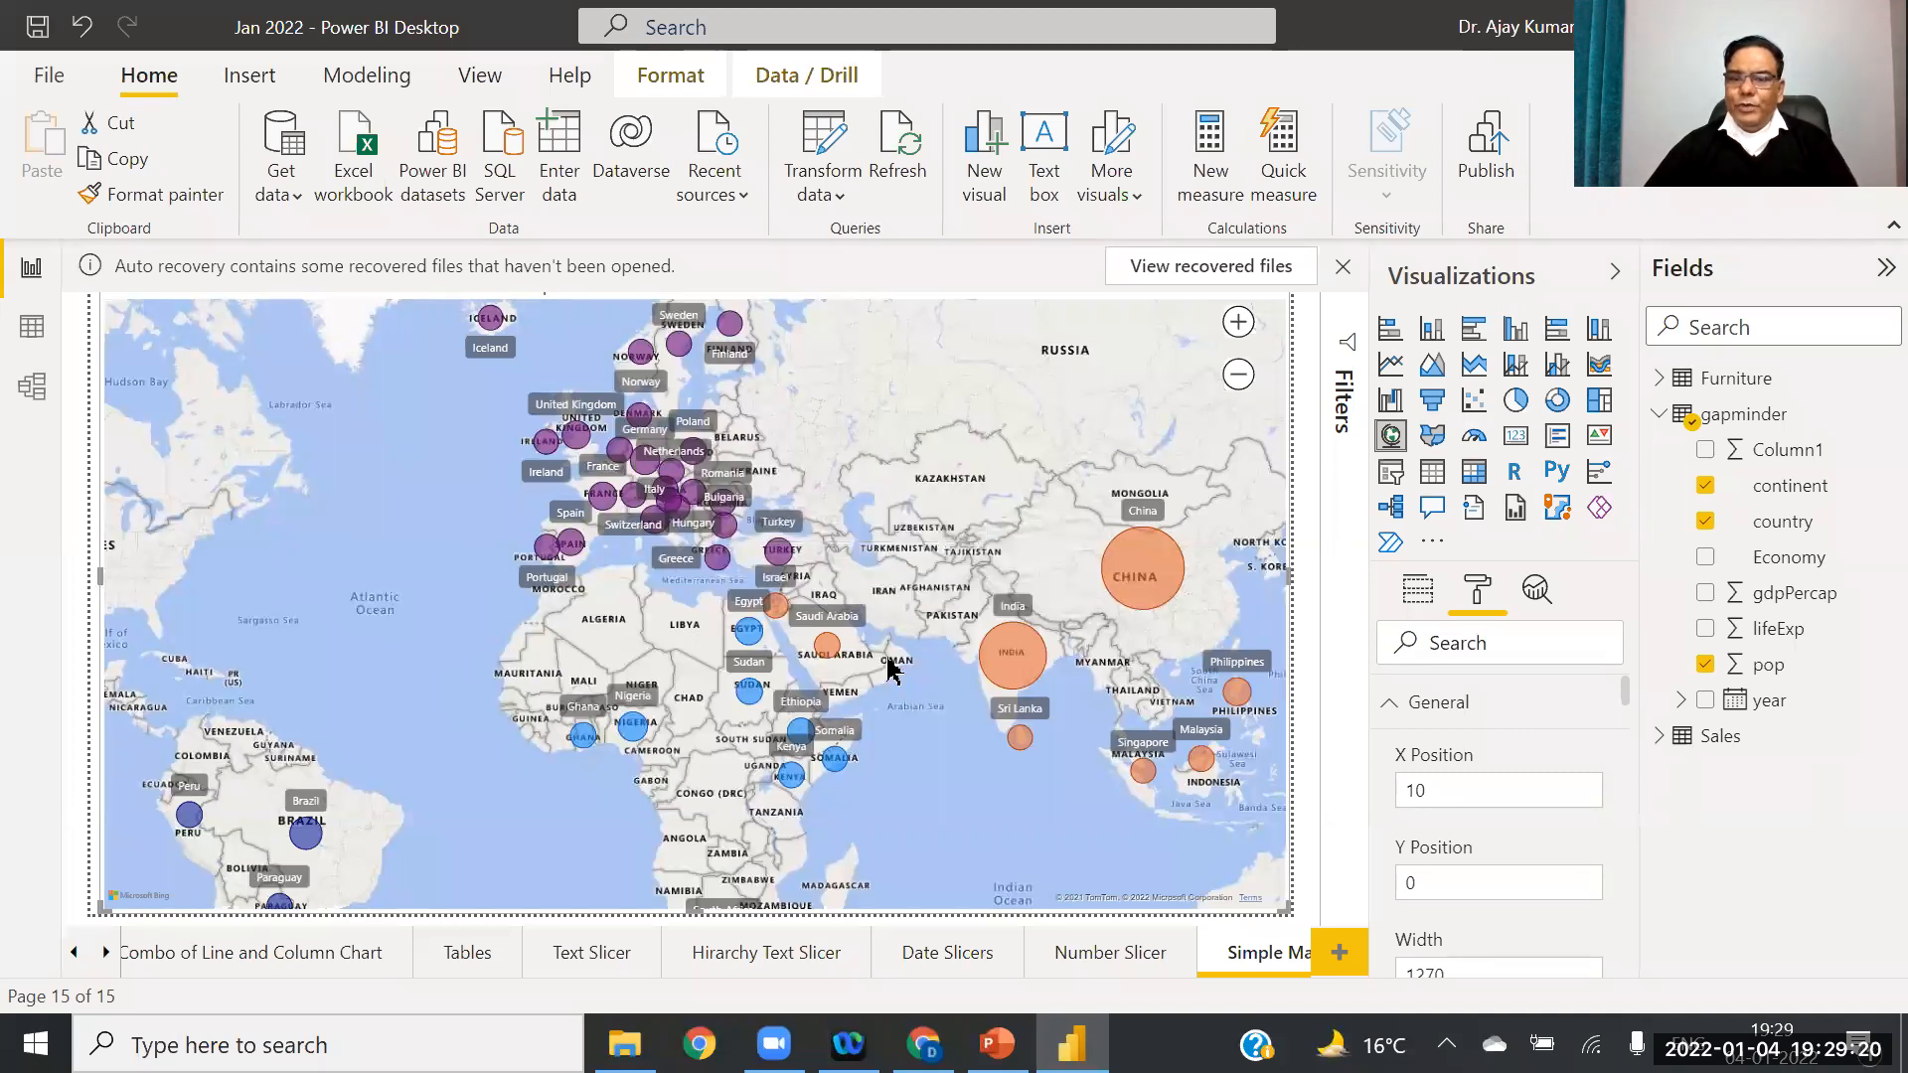
Step: Add a new report page and rename it 'Aerial Map'
click(1333, 962)
right_click(1266, 962)
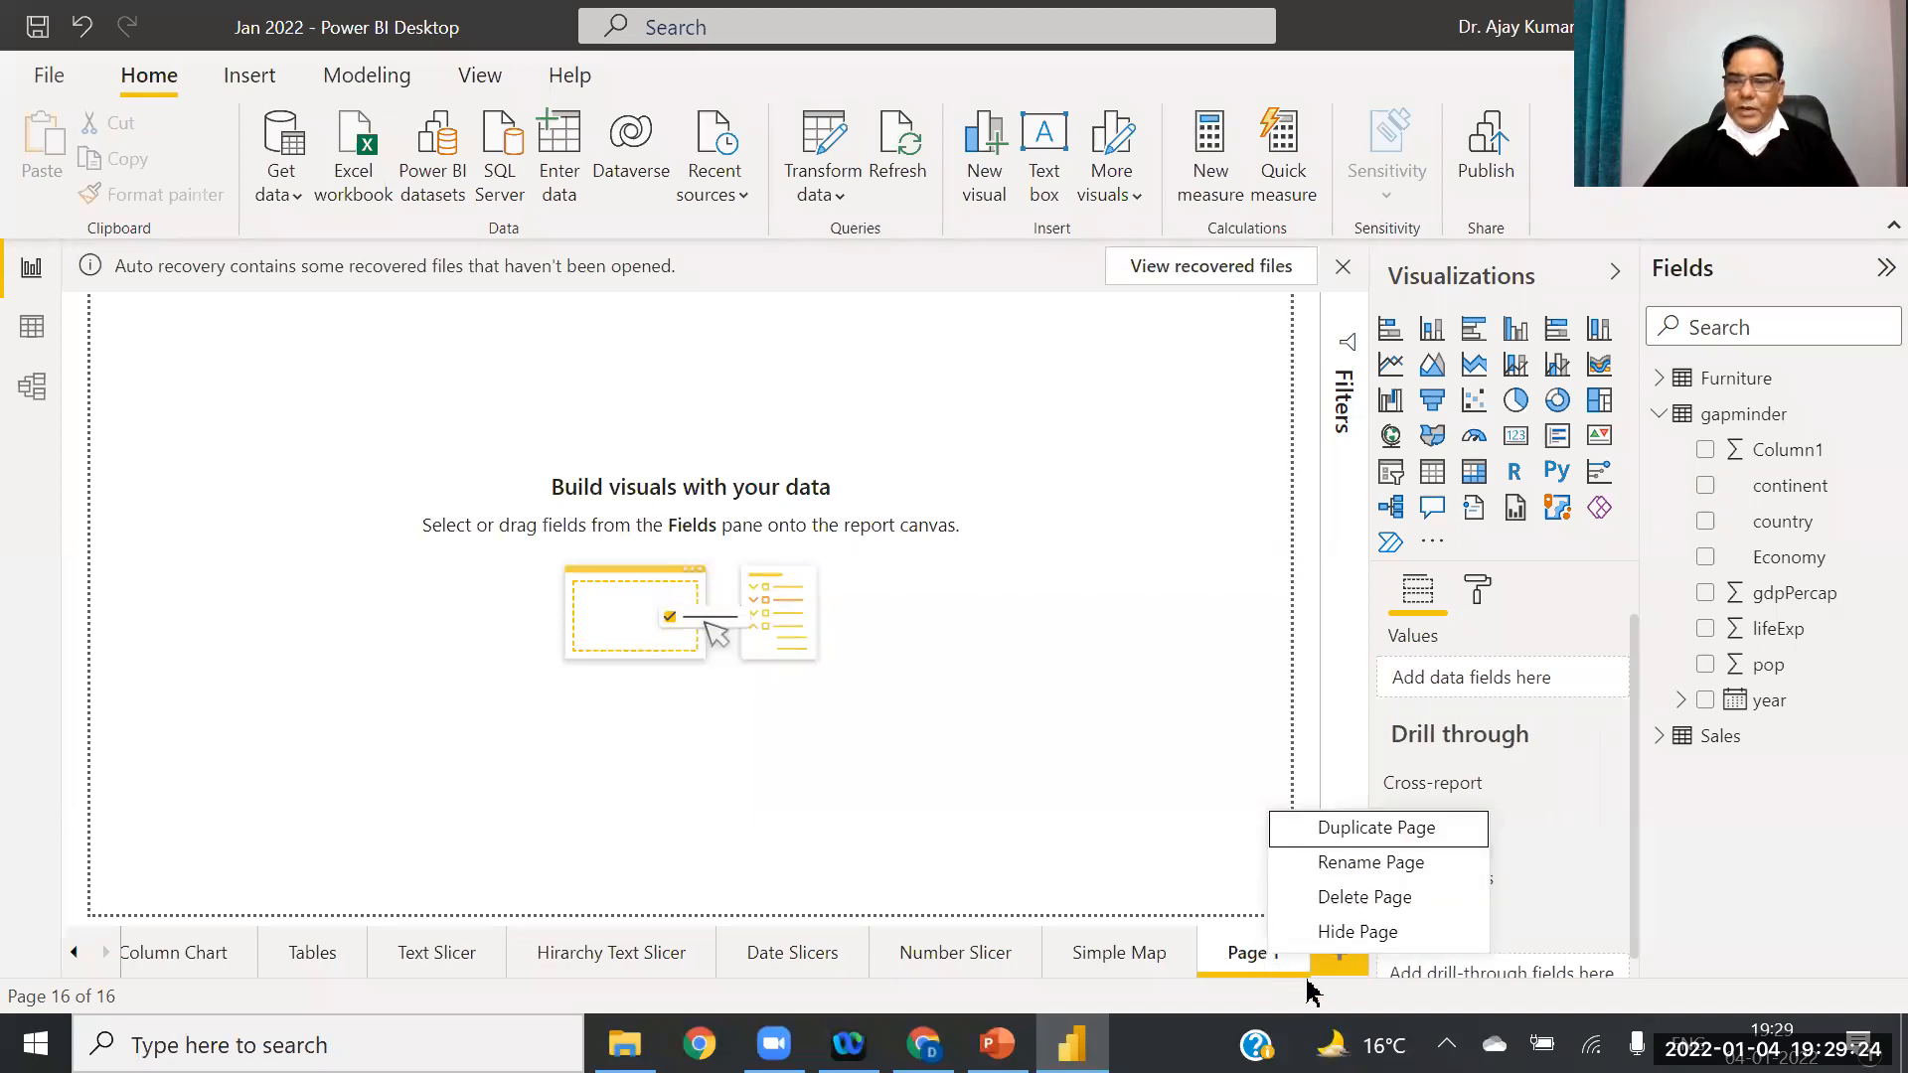
click(1371, 862)
text(A)
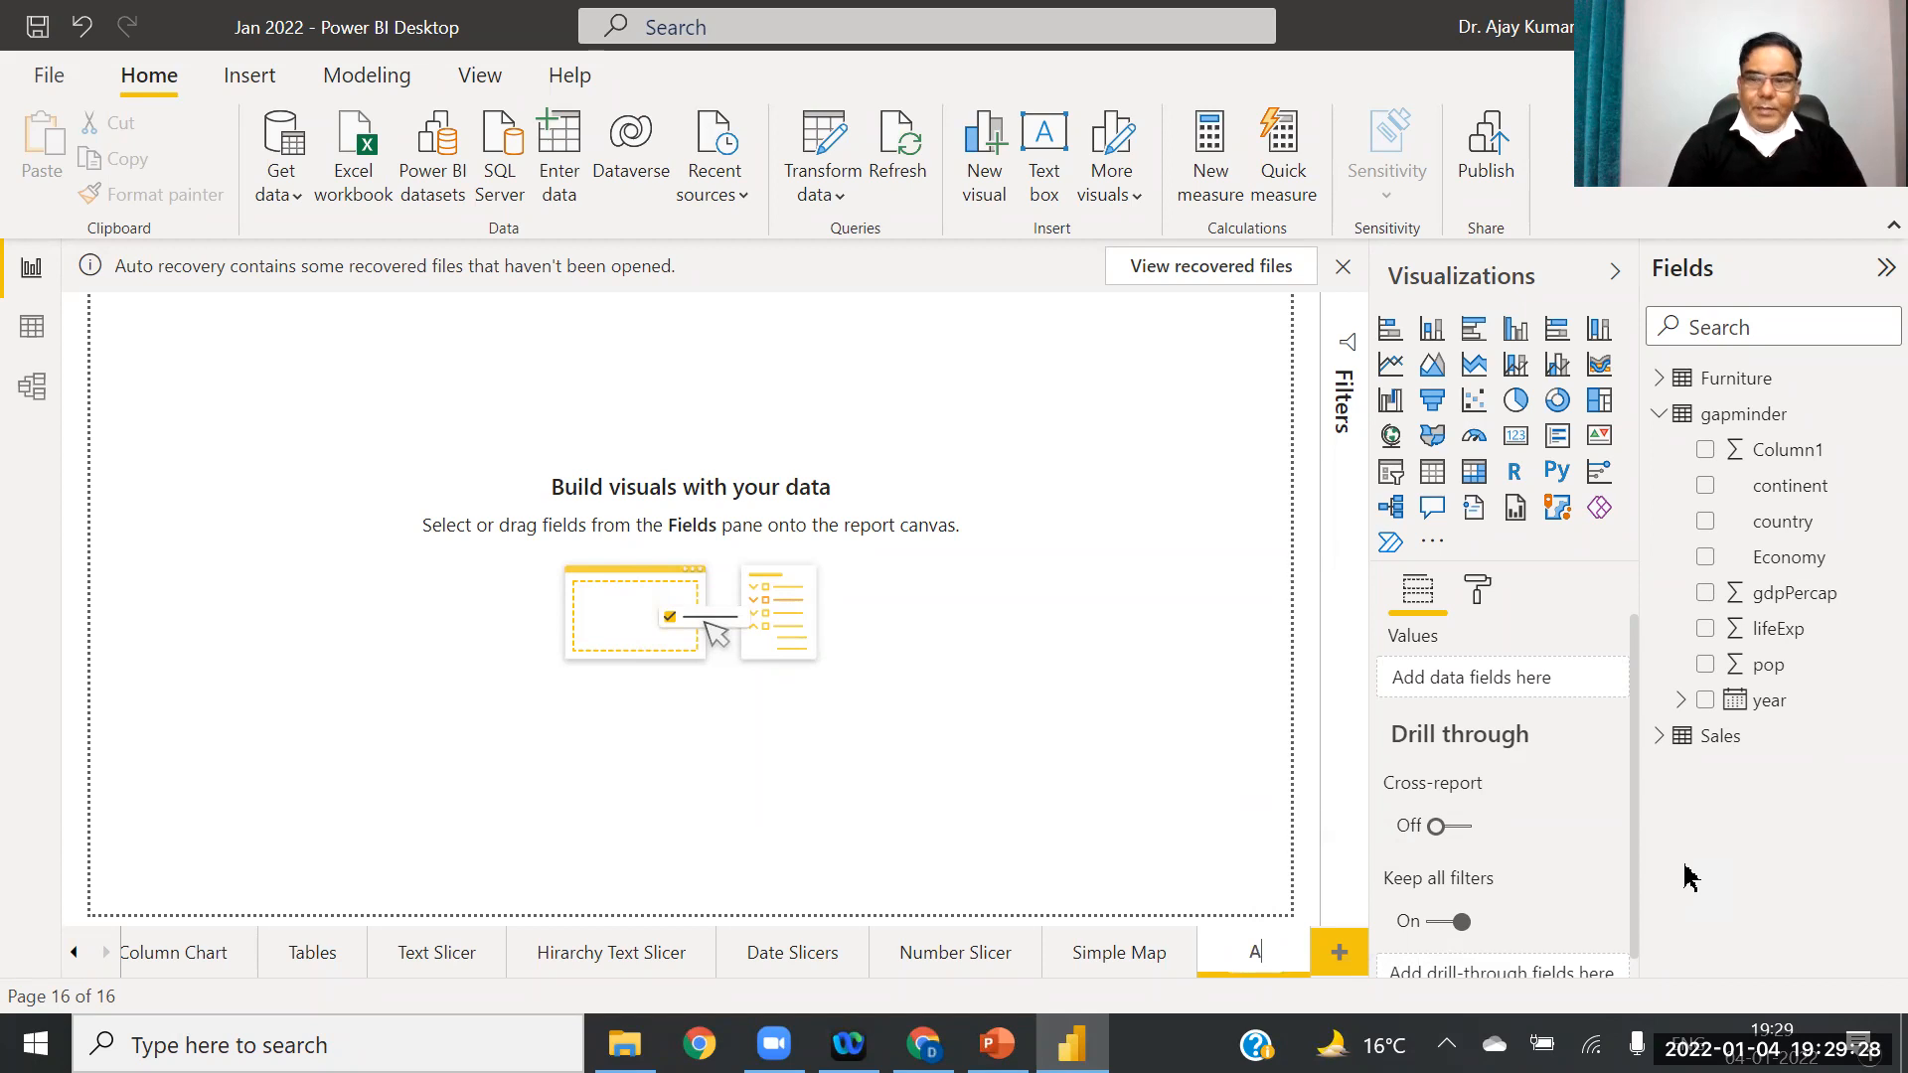
text(erial)
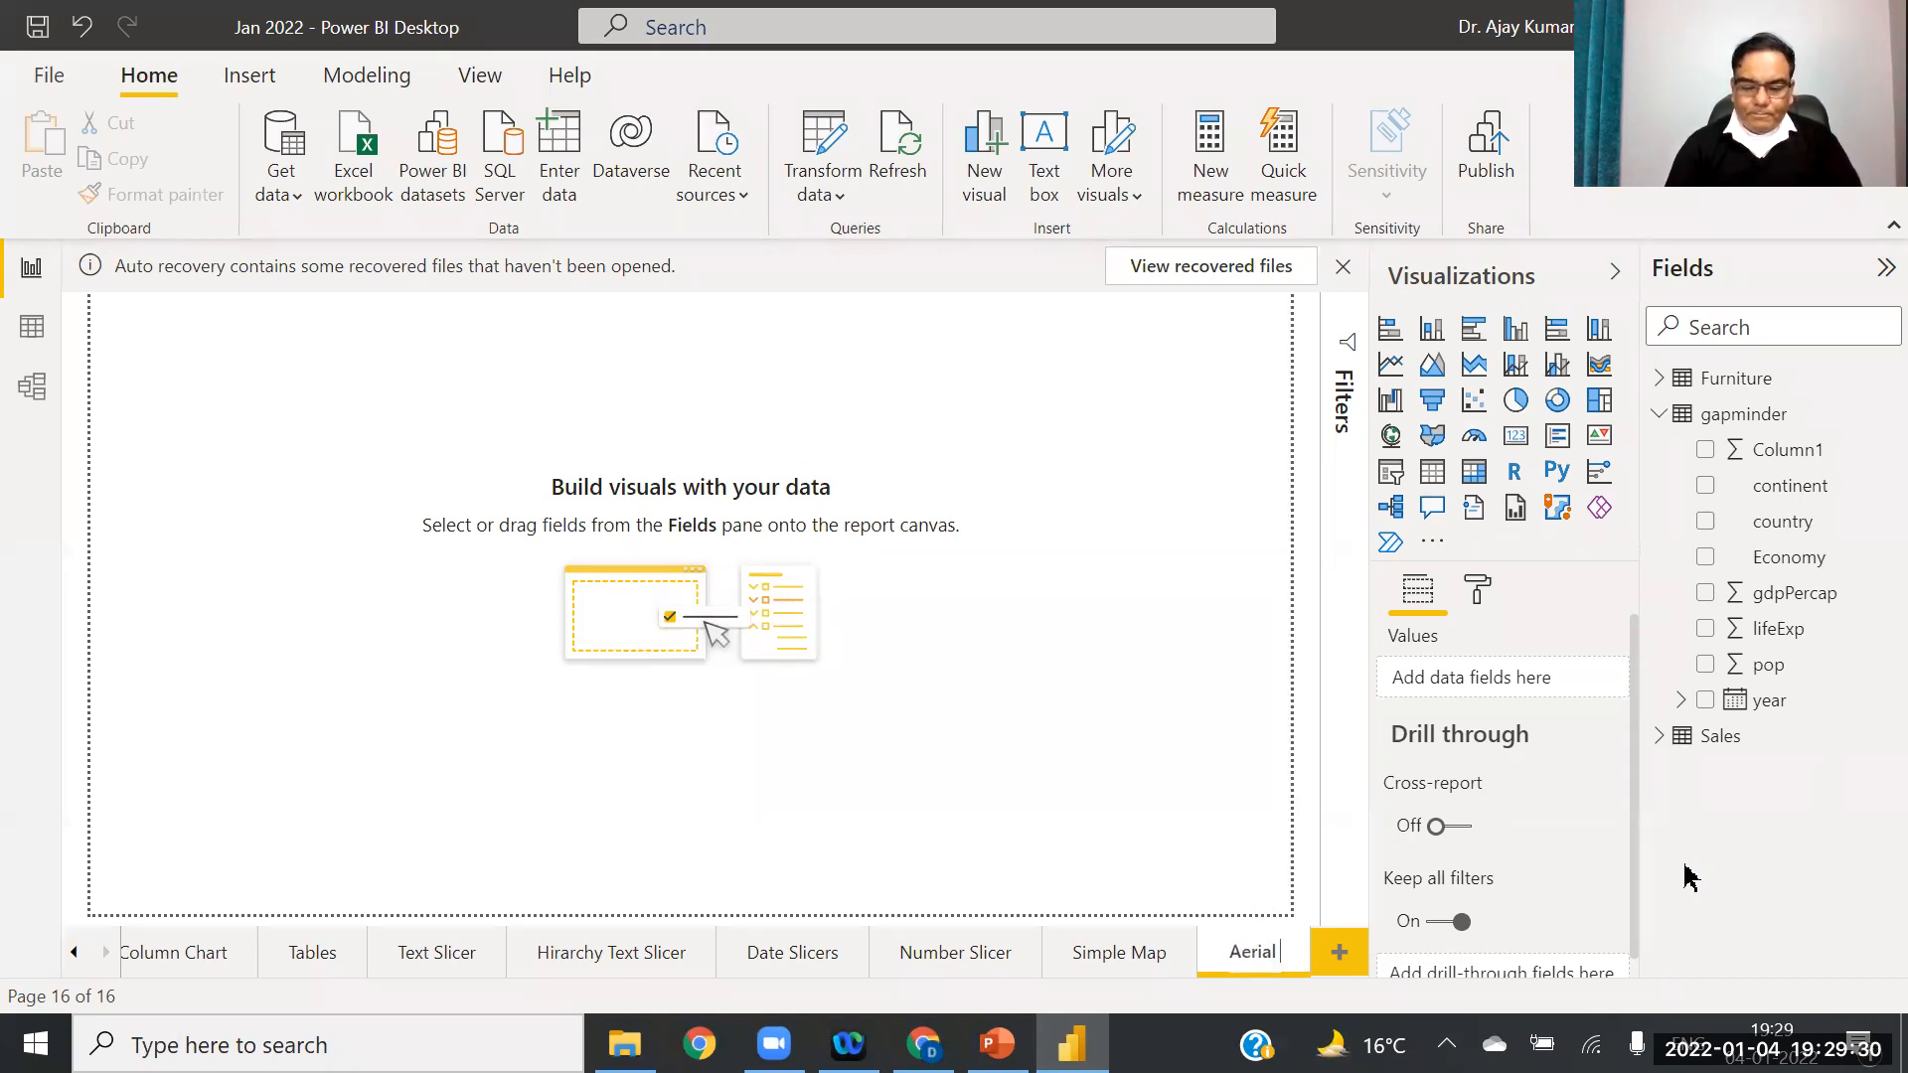
click(1164, 763)
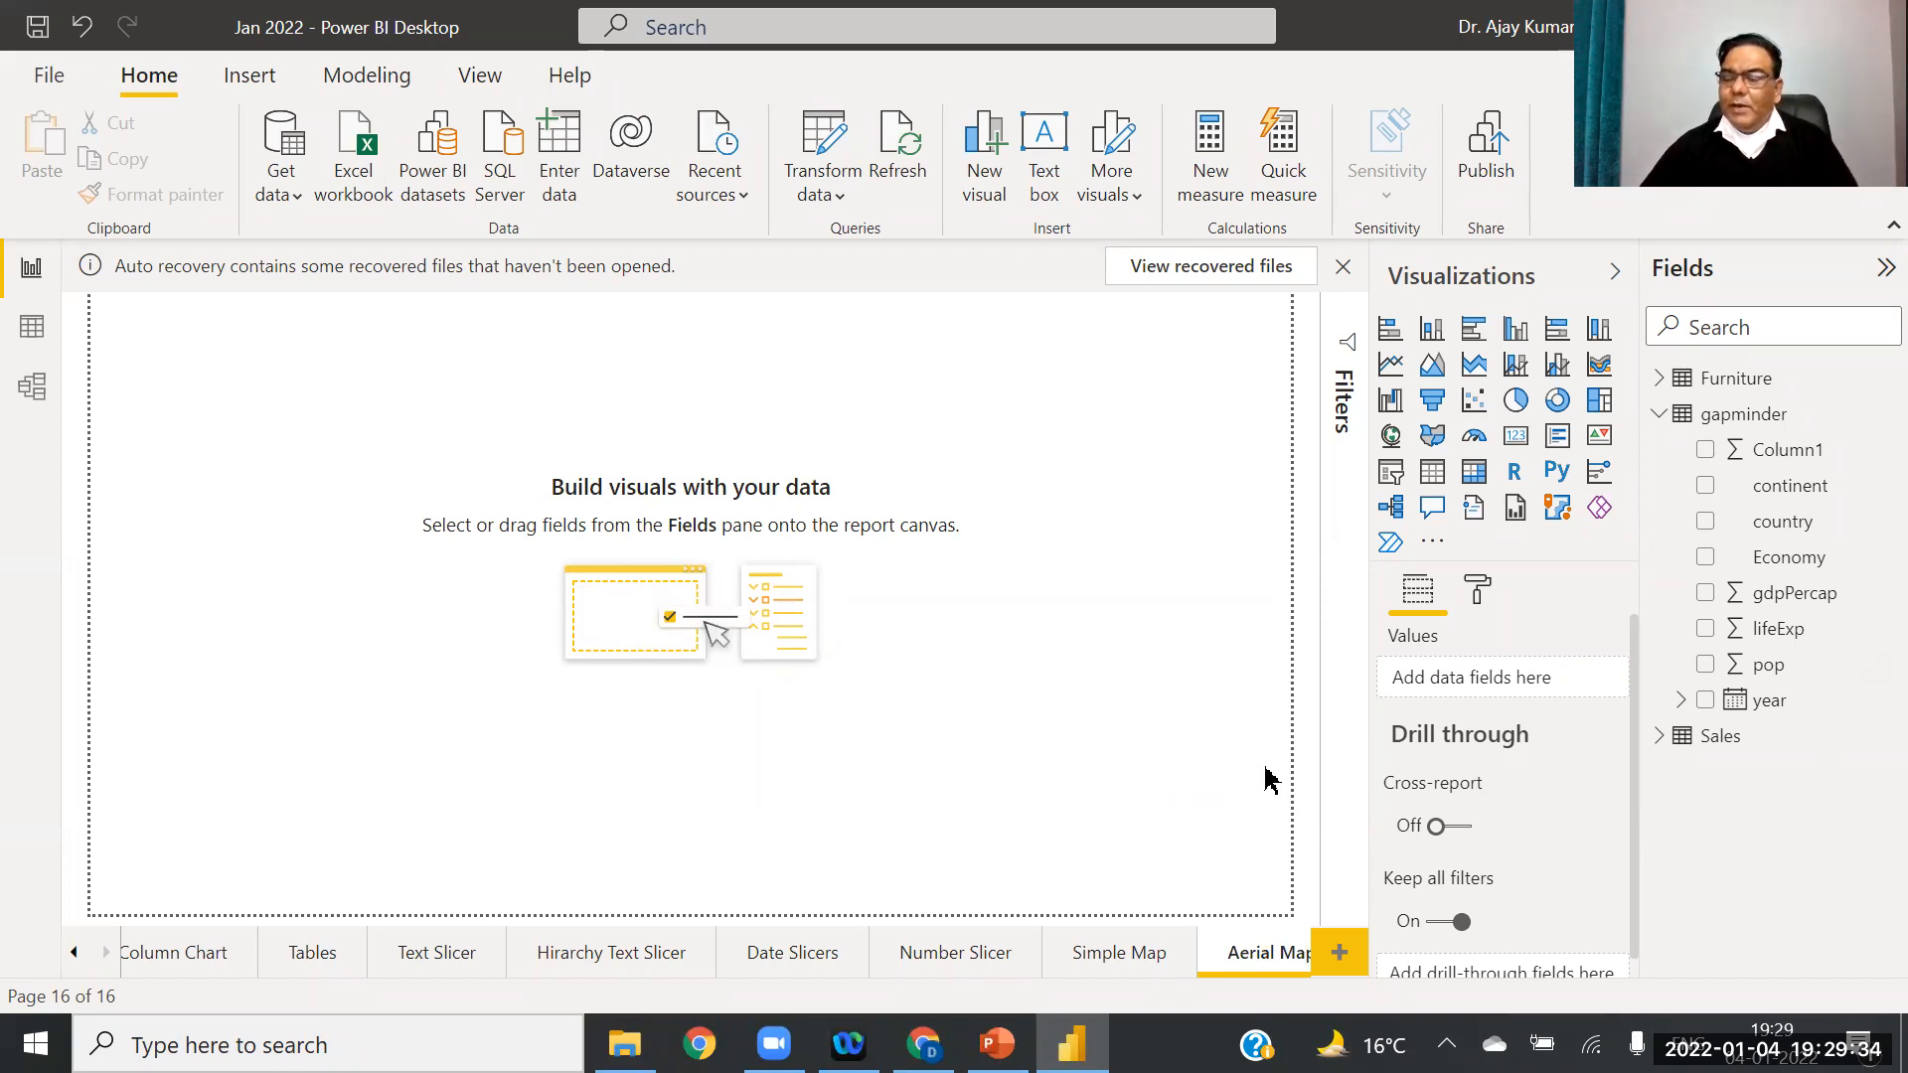
Step: Add a canvas-filling Map visual with the Sales table's City field as Location
click(1659, 416)
click(1662, 453)
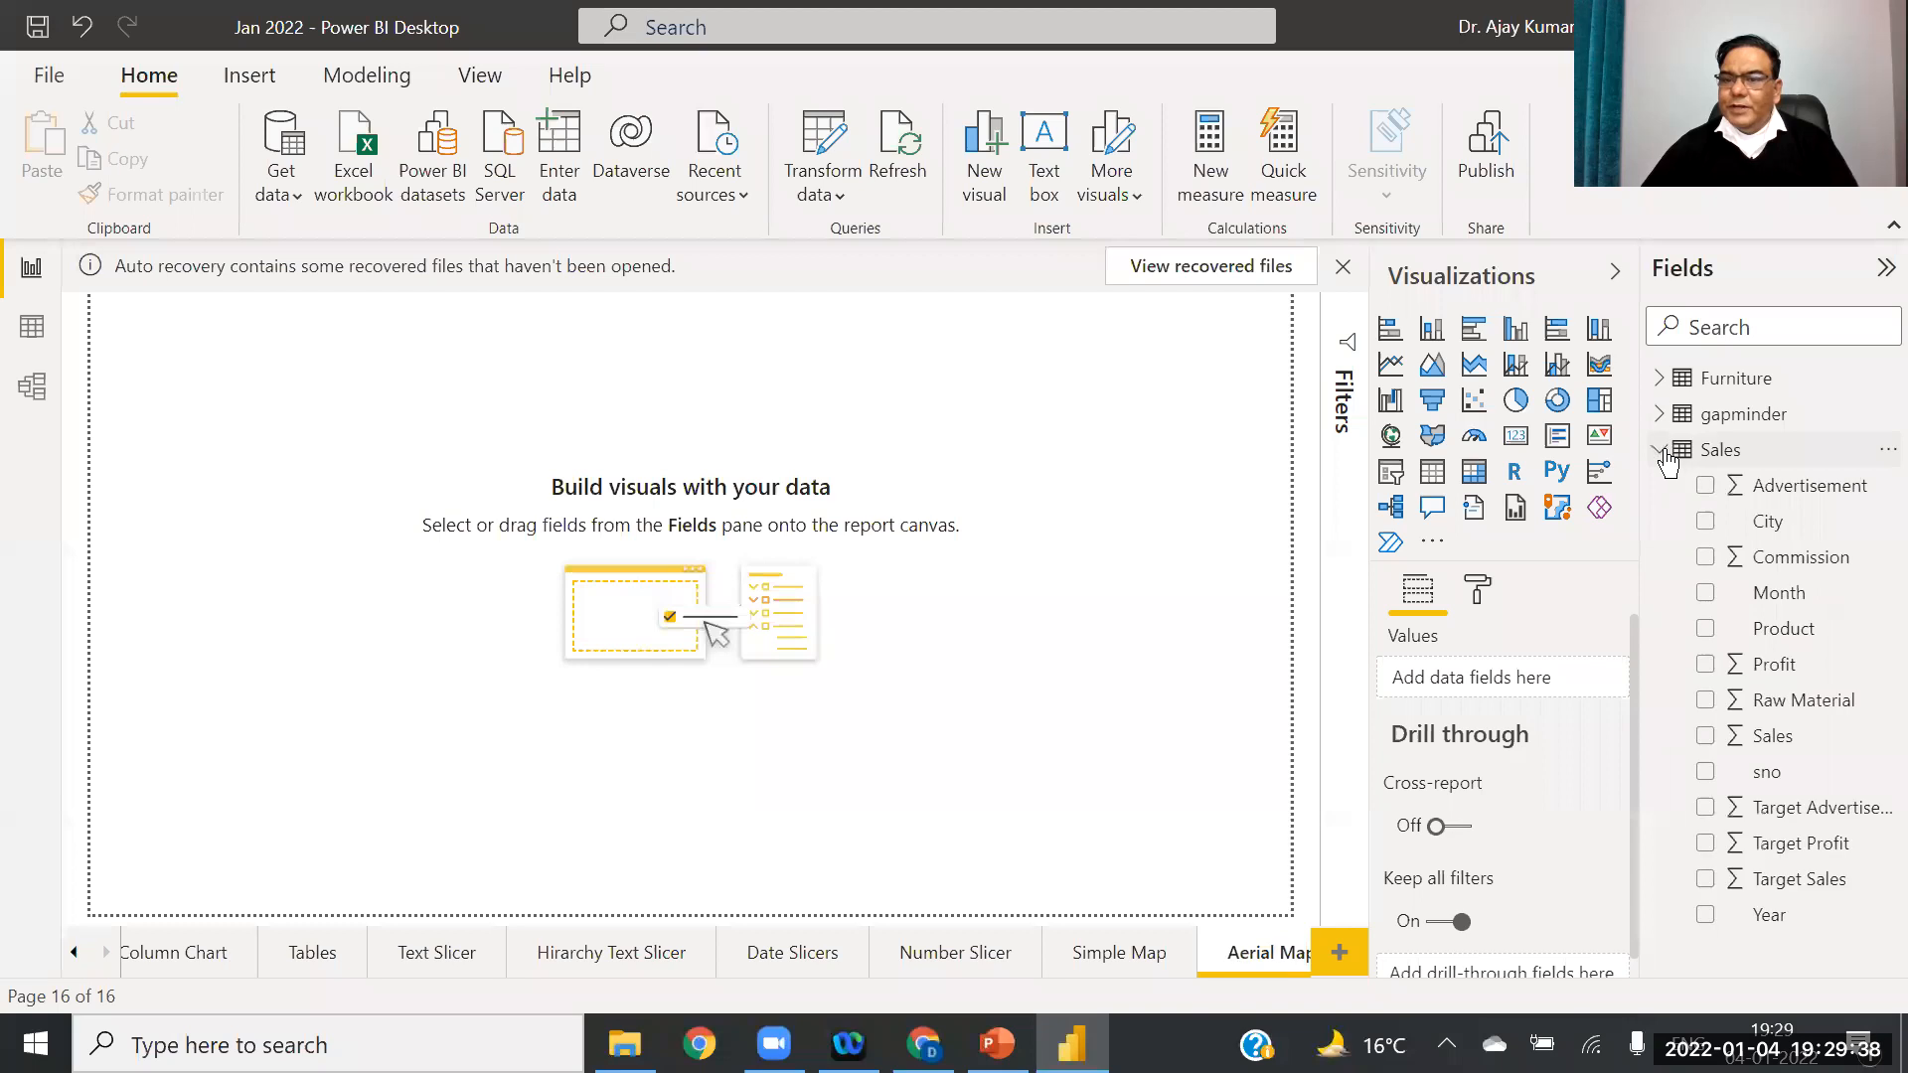
click(1393, 438)
drag(364, 380, 1292, 382)
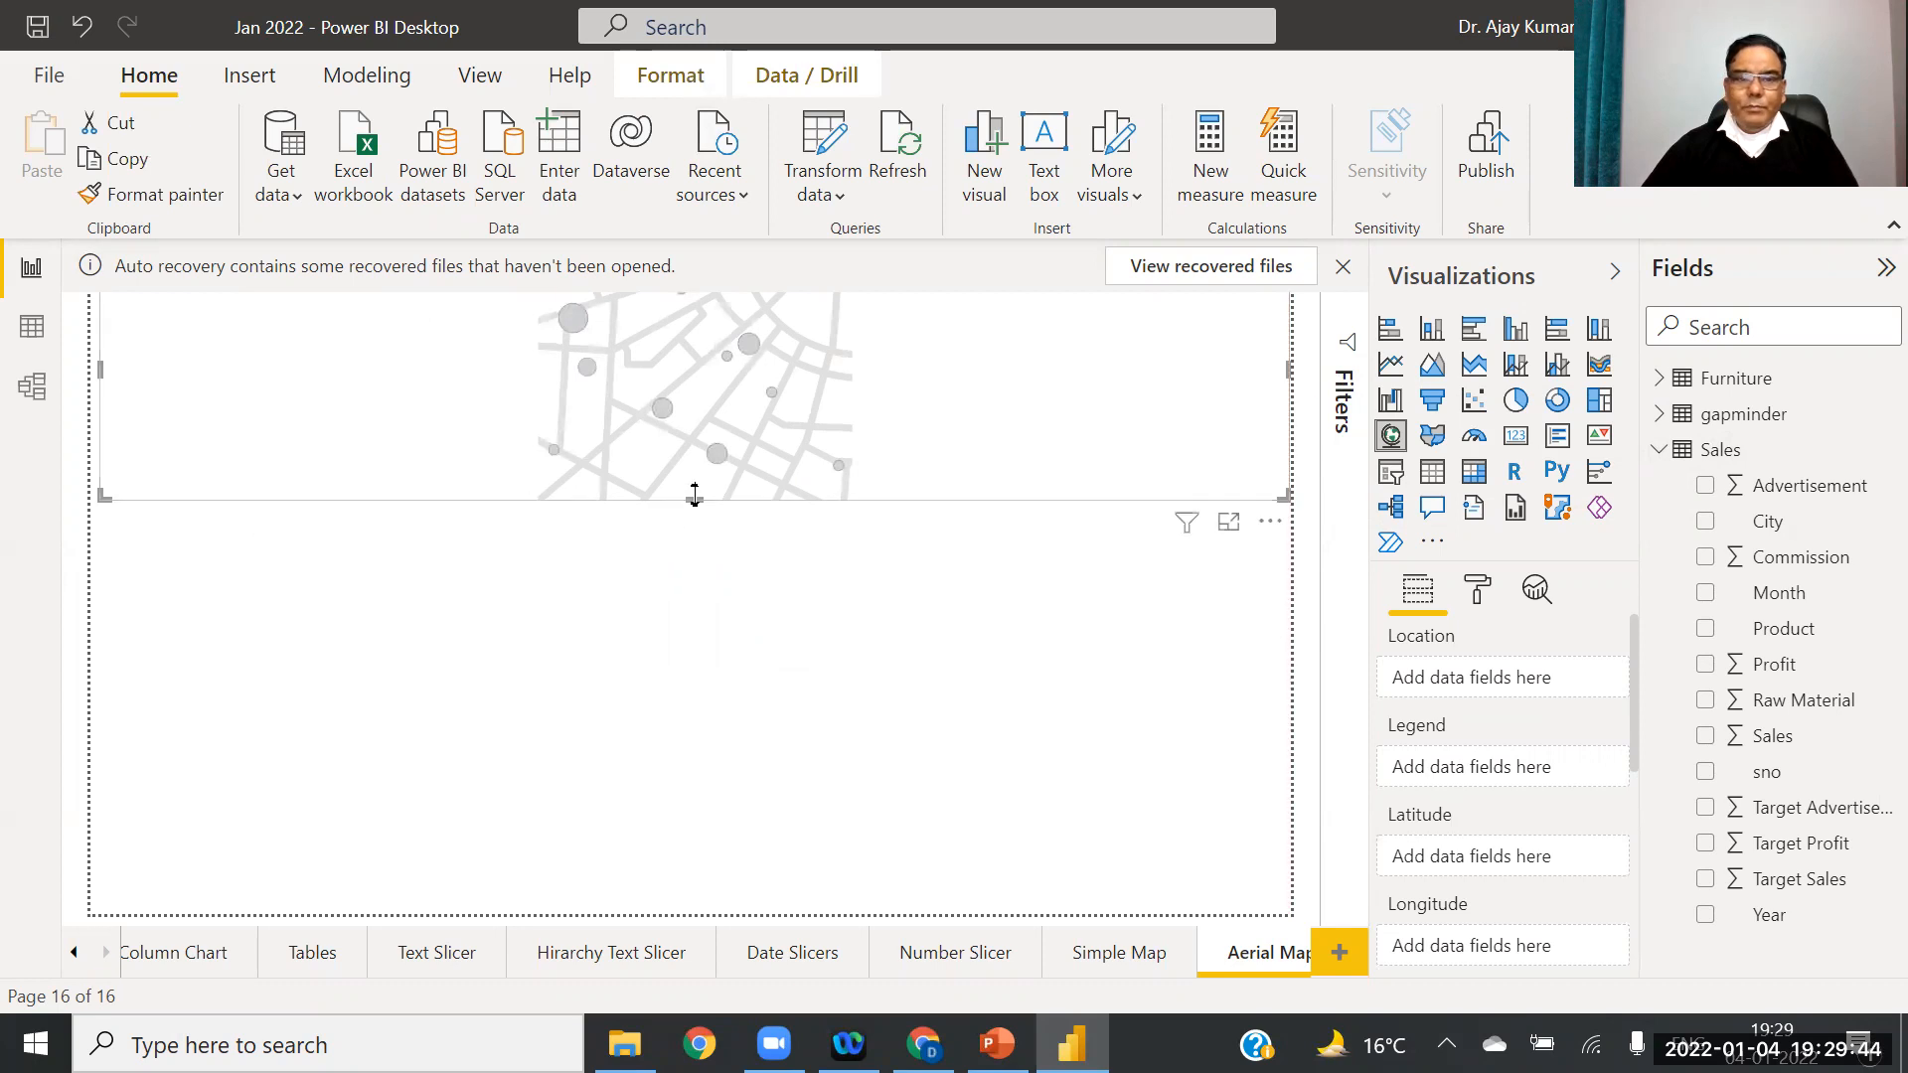
drag(695, 497, 736, 964)
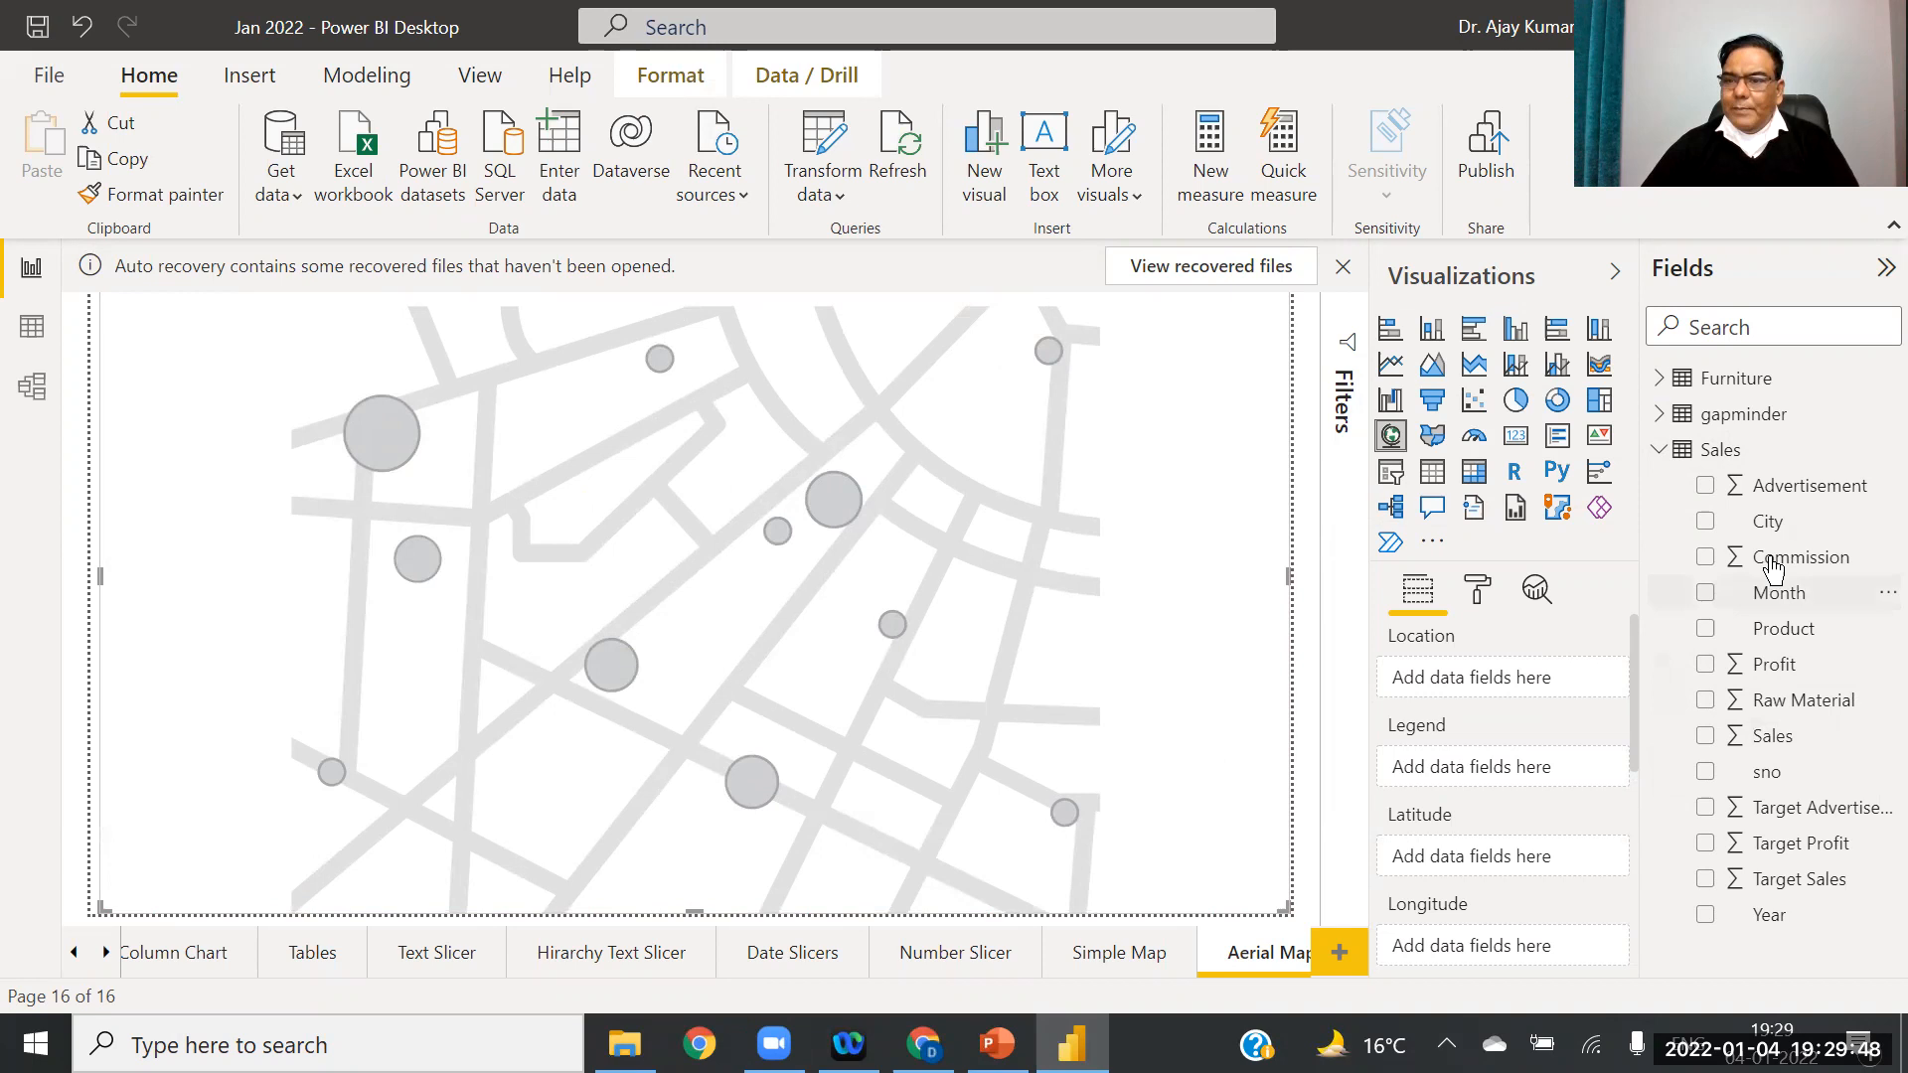
drag(1782, 530, 1474, 673)
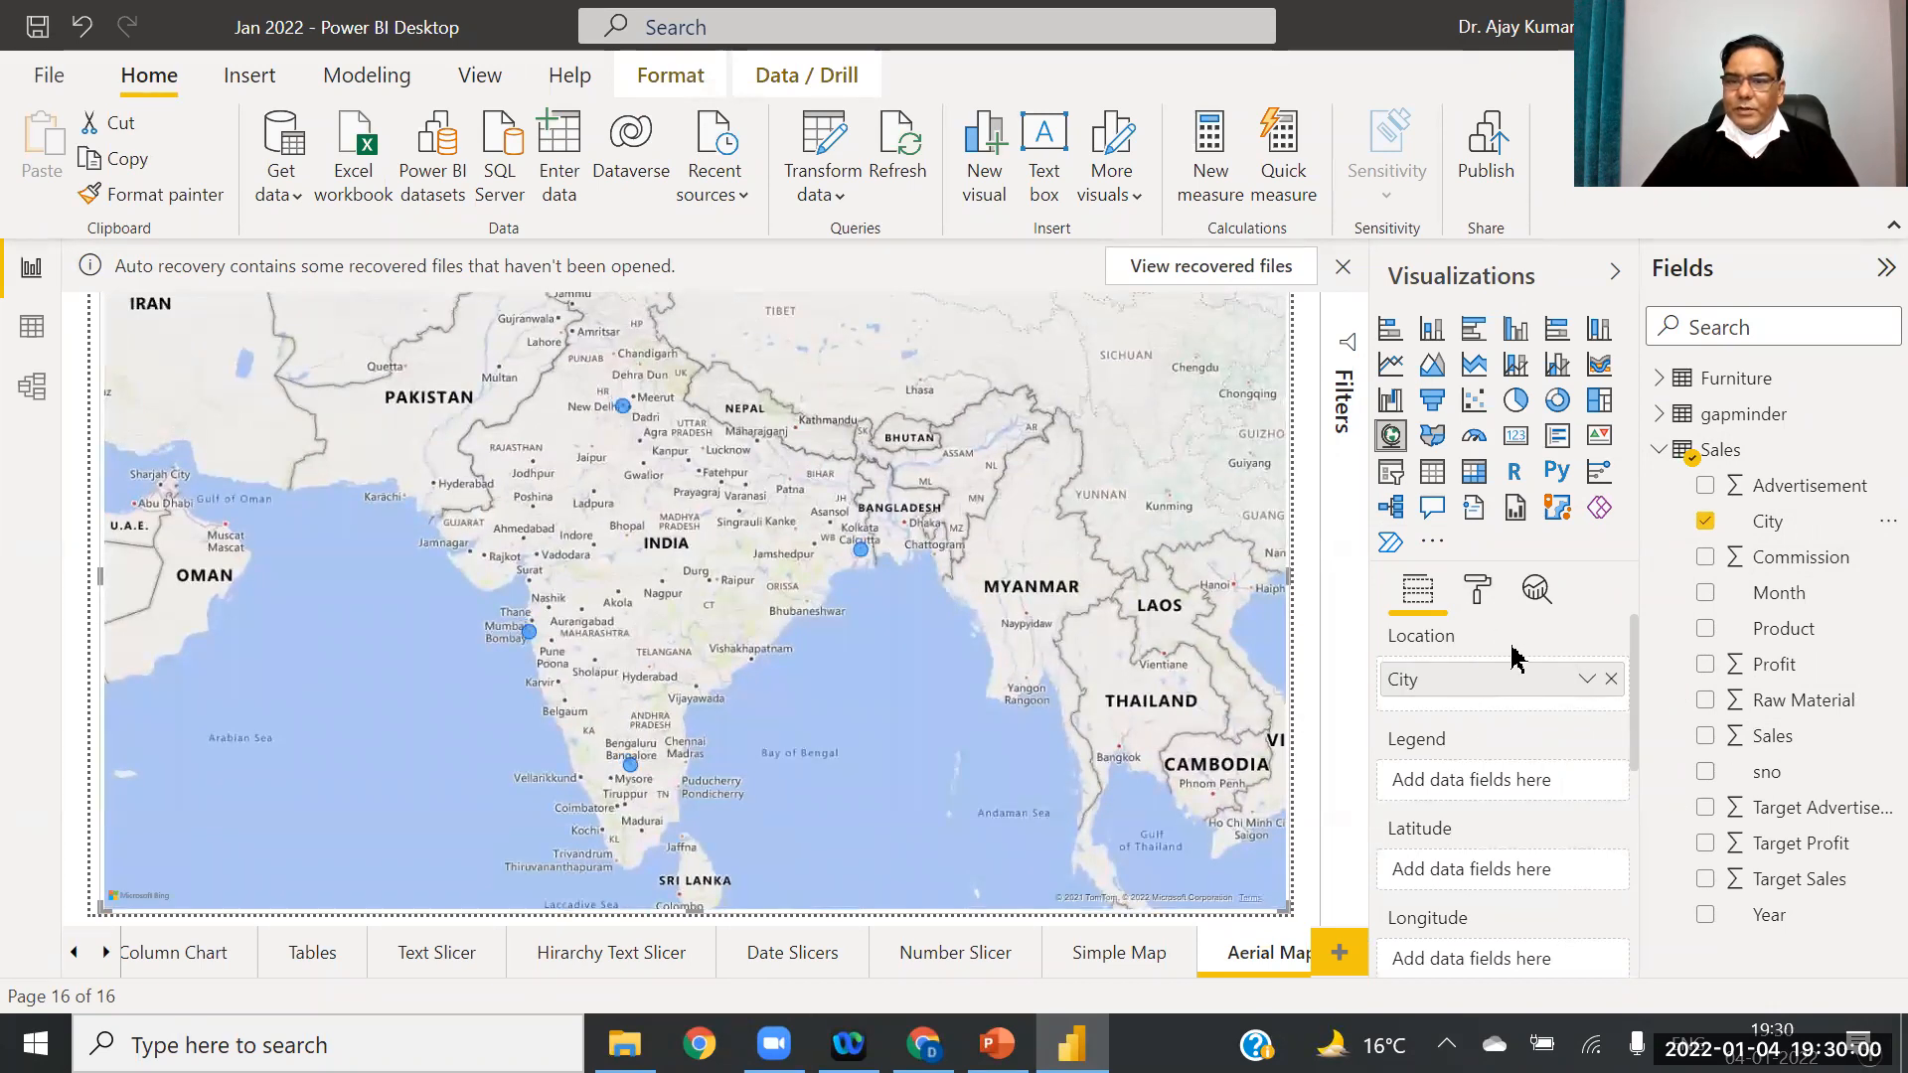
Step: Set the city bubble size to the maximum of 100 in Bubbles formatting
click(1479, 588)
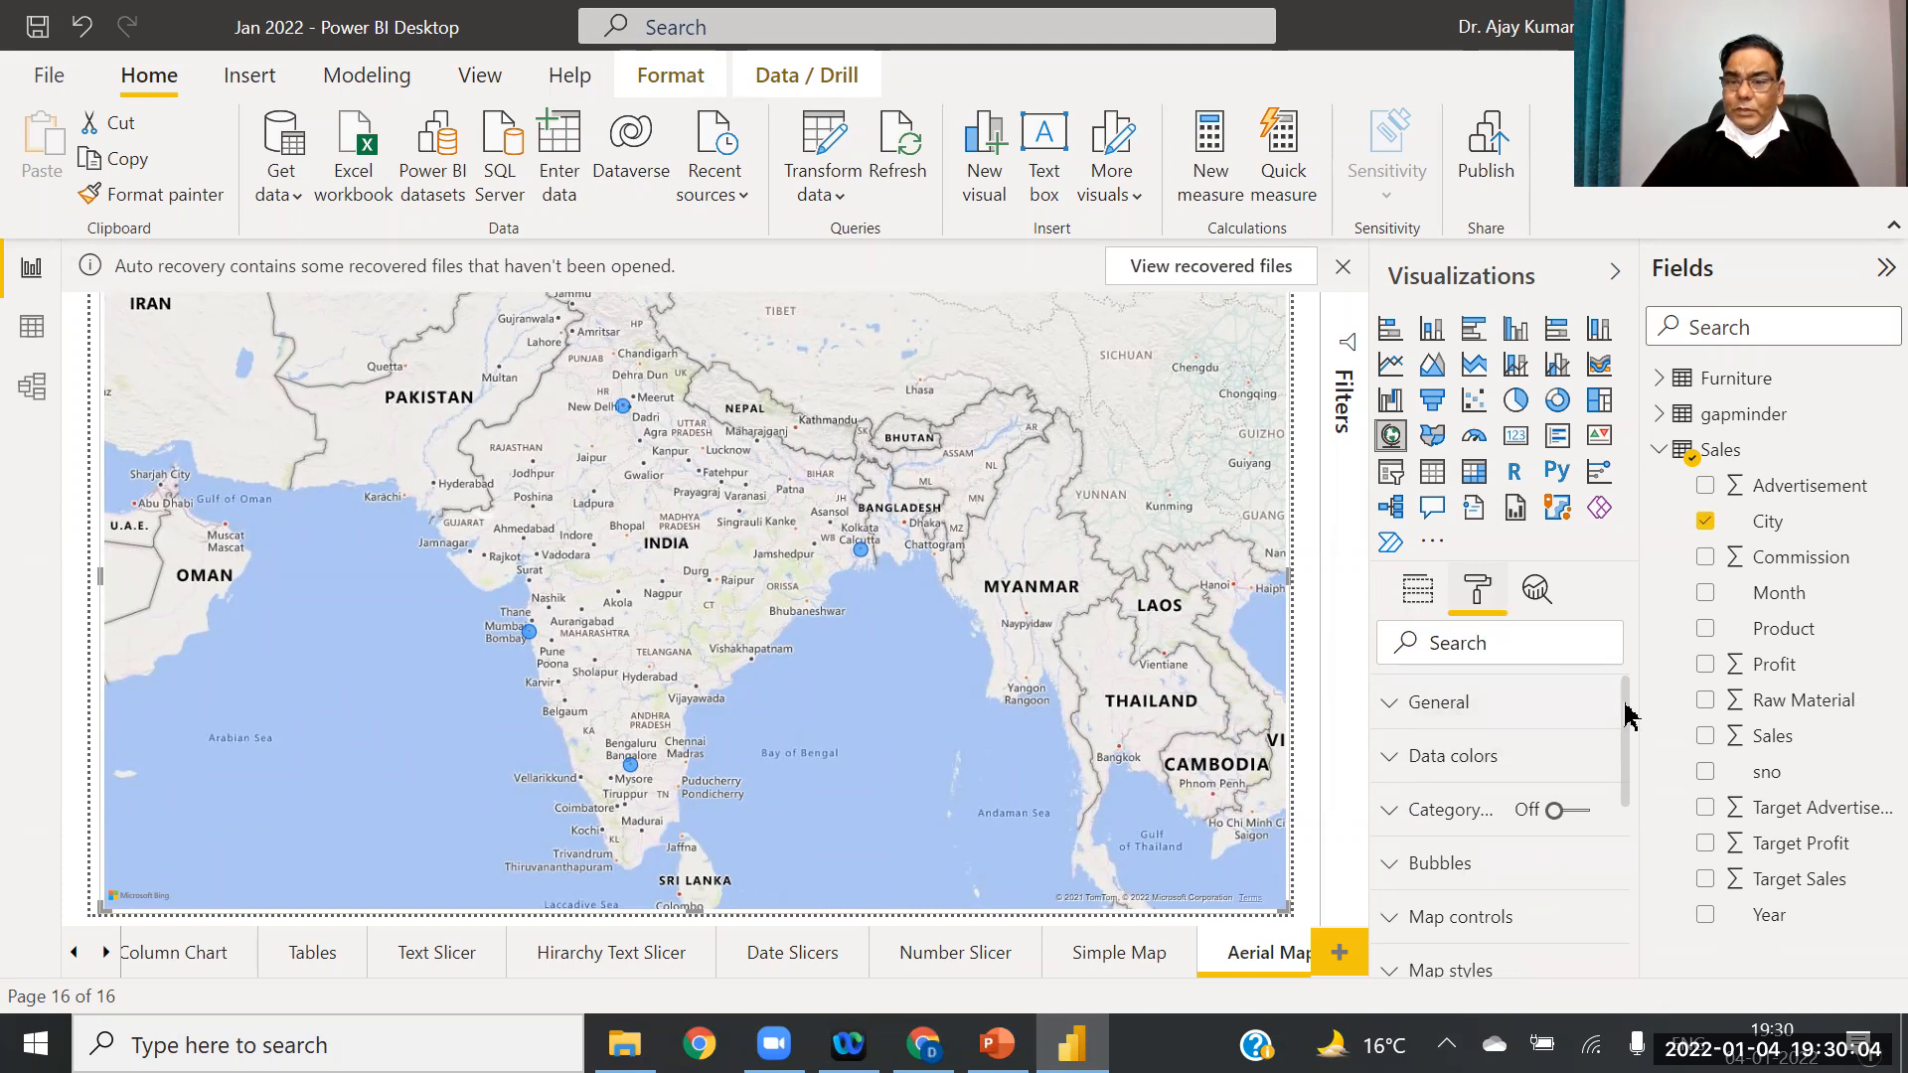
click(1450, 872)
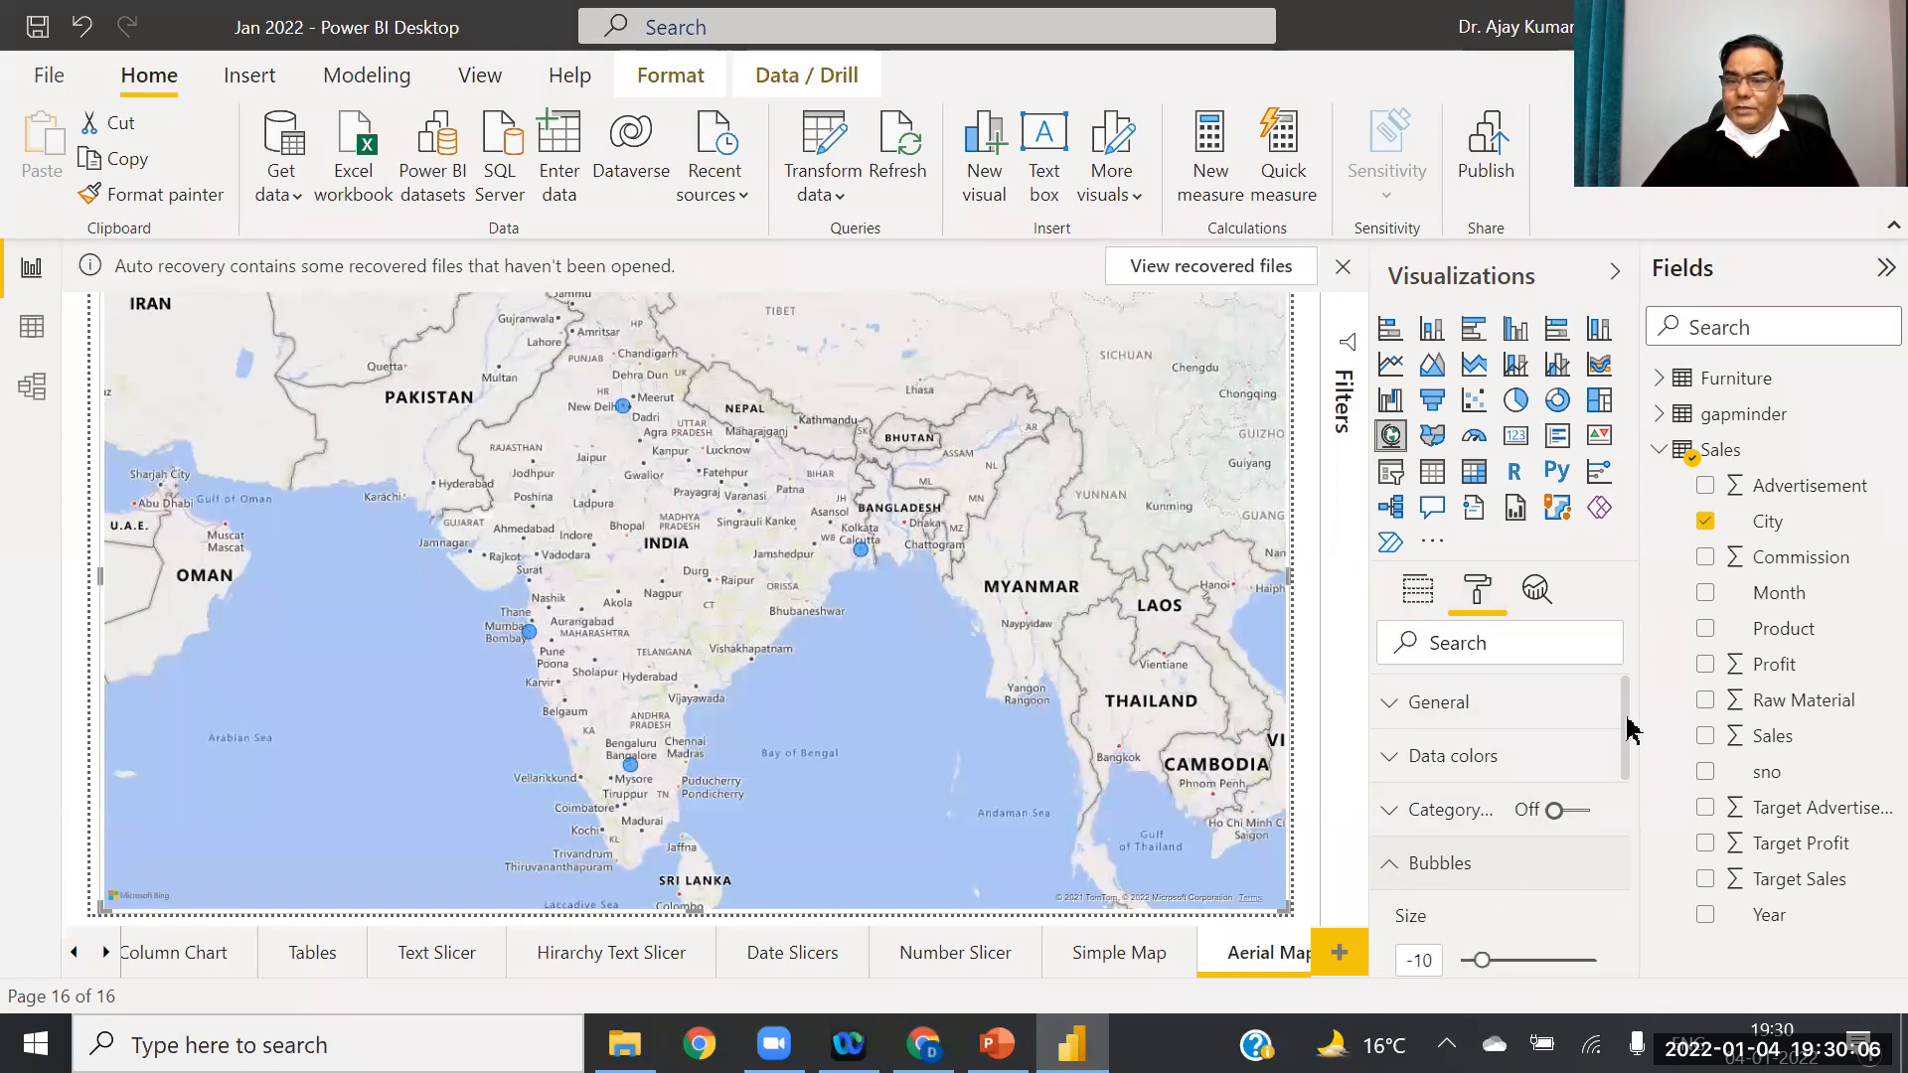
scroll(1635, 756, down, 3)
drag(1488, 719, 1603, 716)
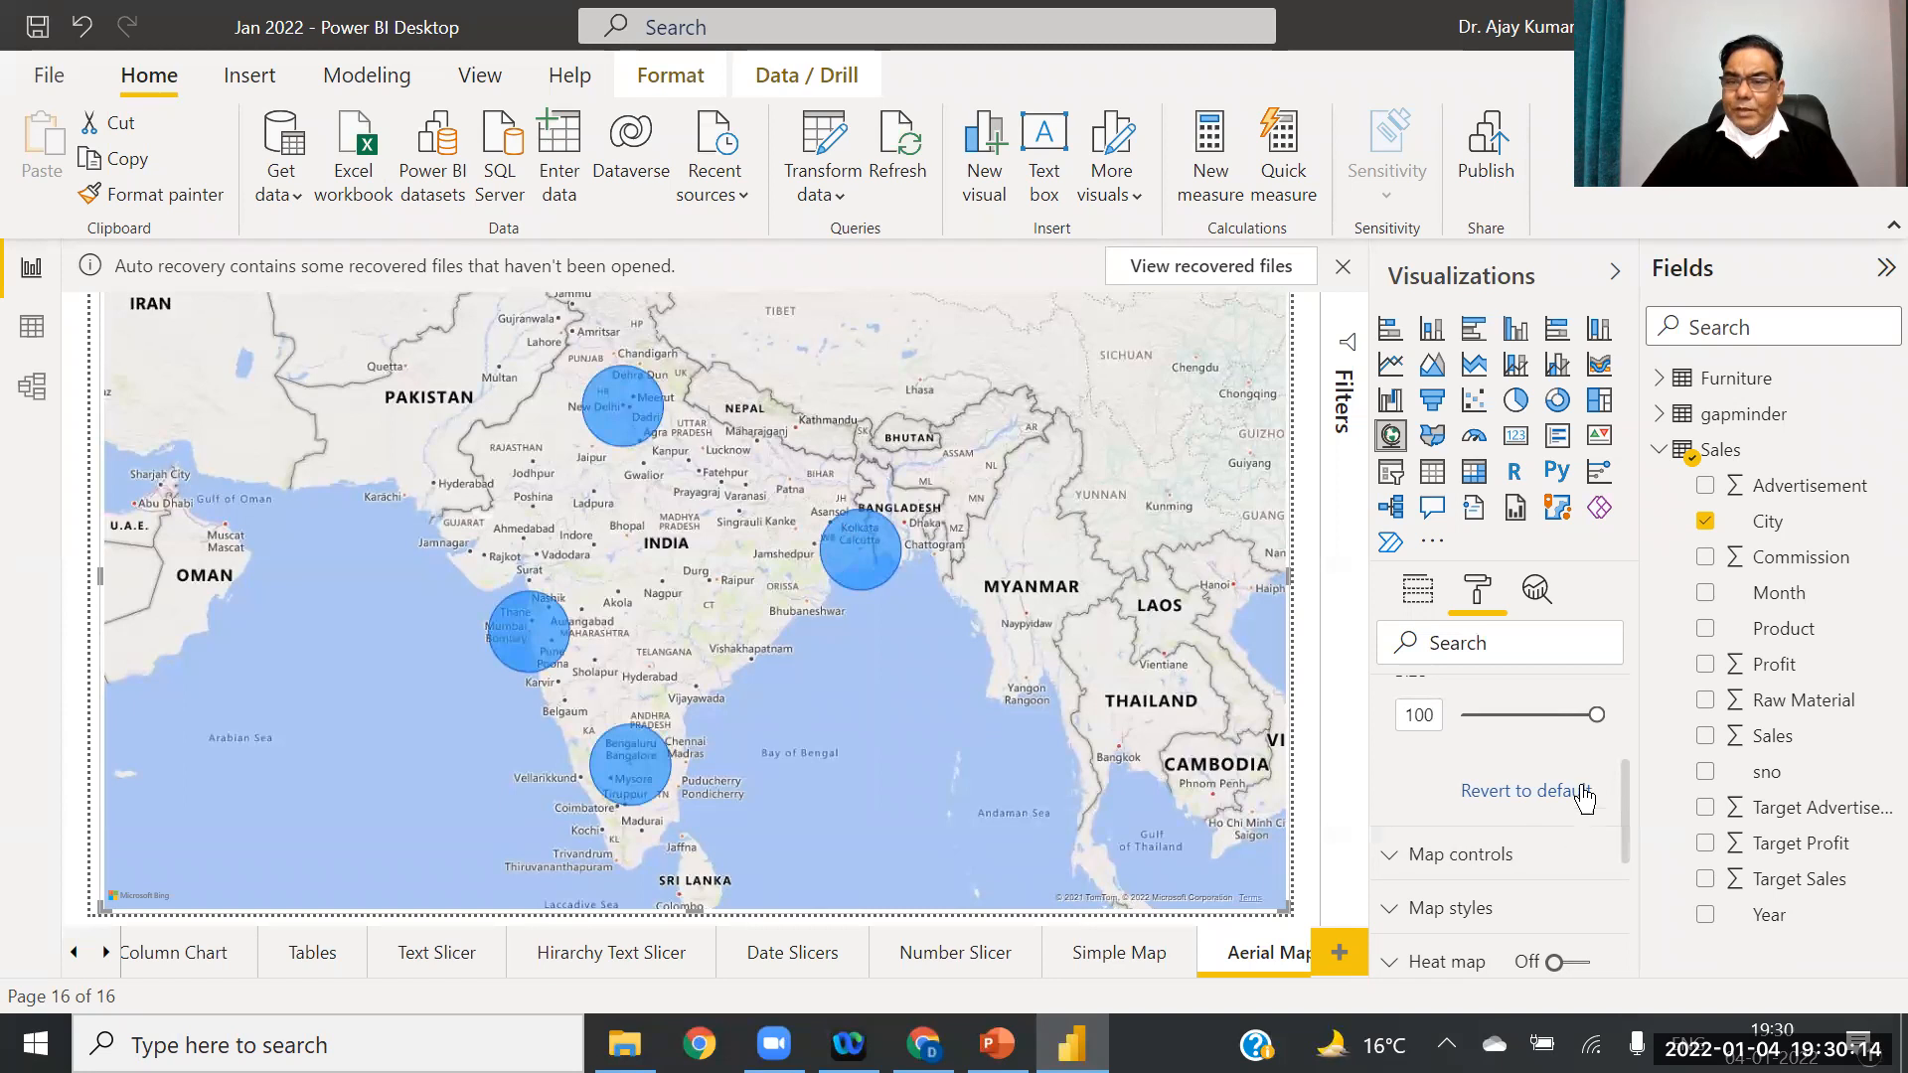
drag(1630, 773, 1399, 829)
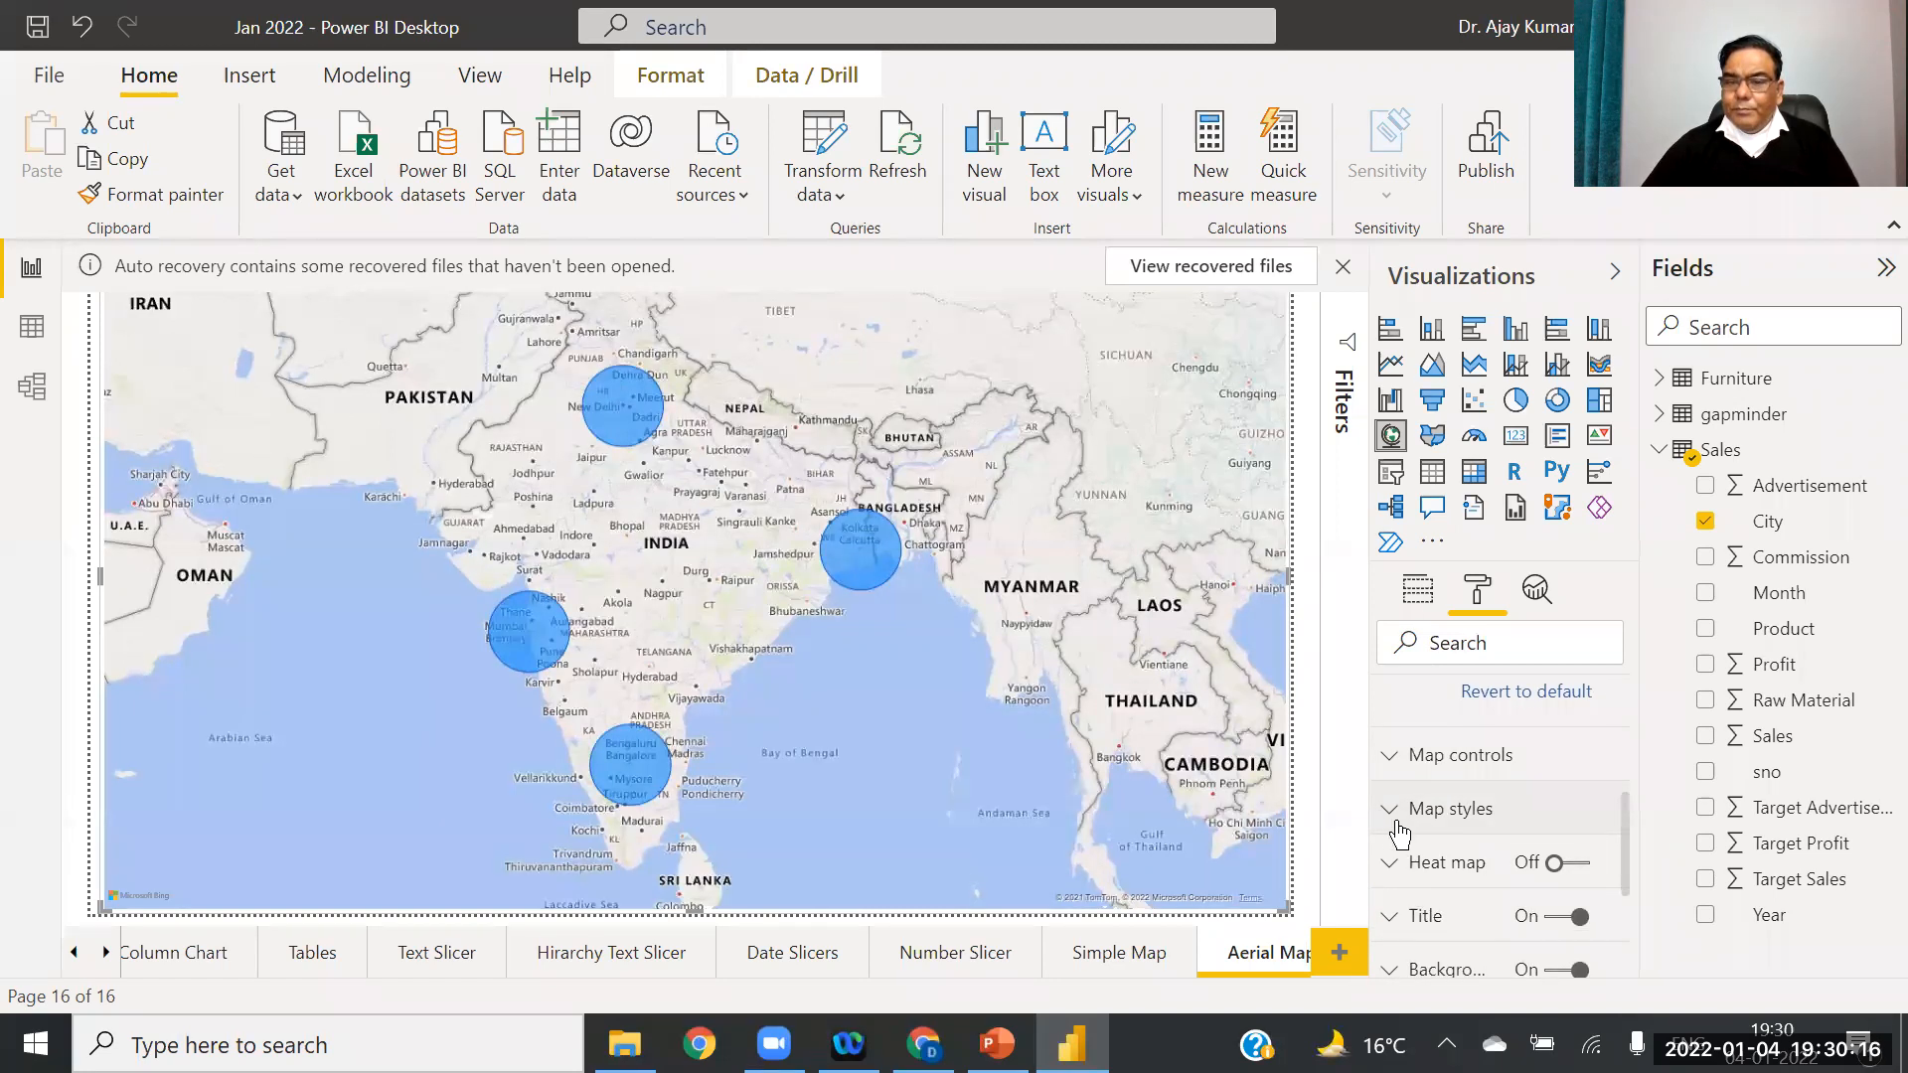
Step: Try the Aerial, Dark, Light and Grayscale map themes under Map styles
click(1404, 815)
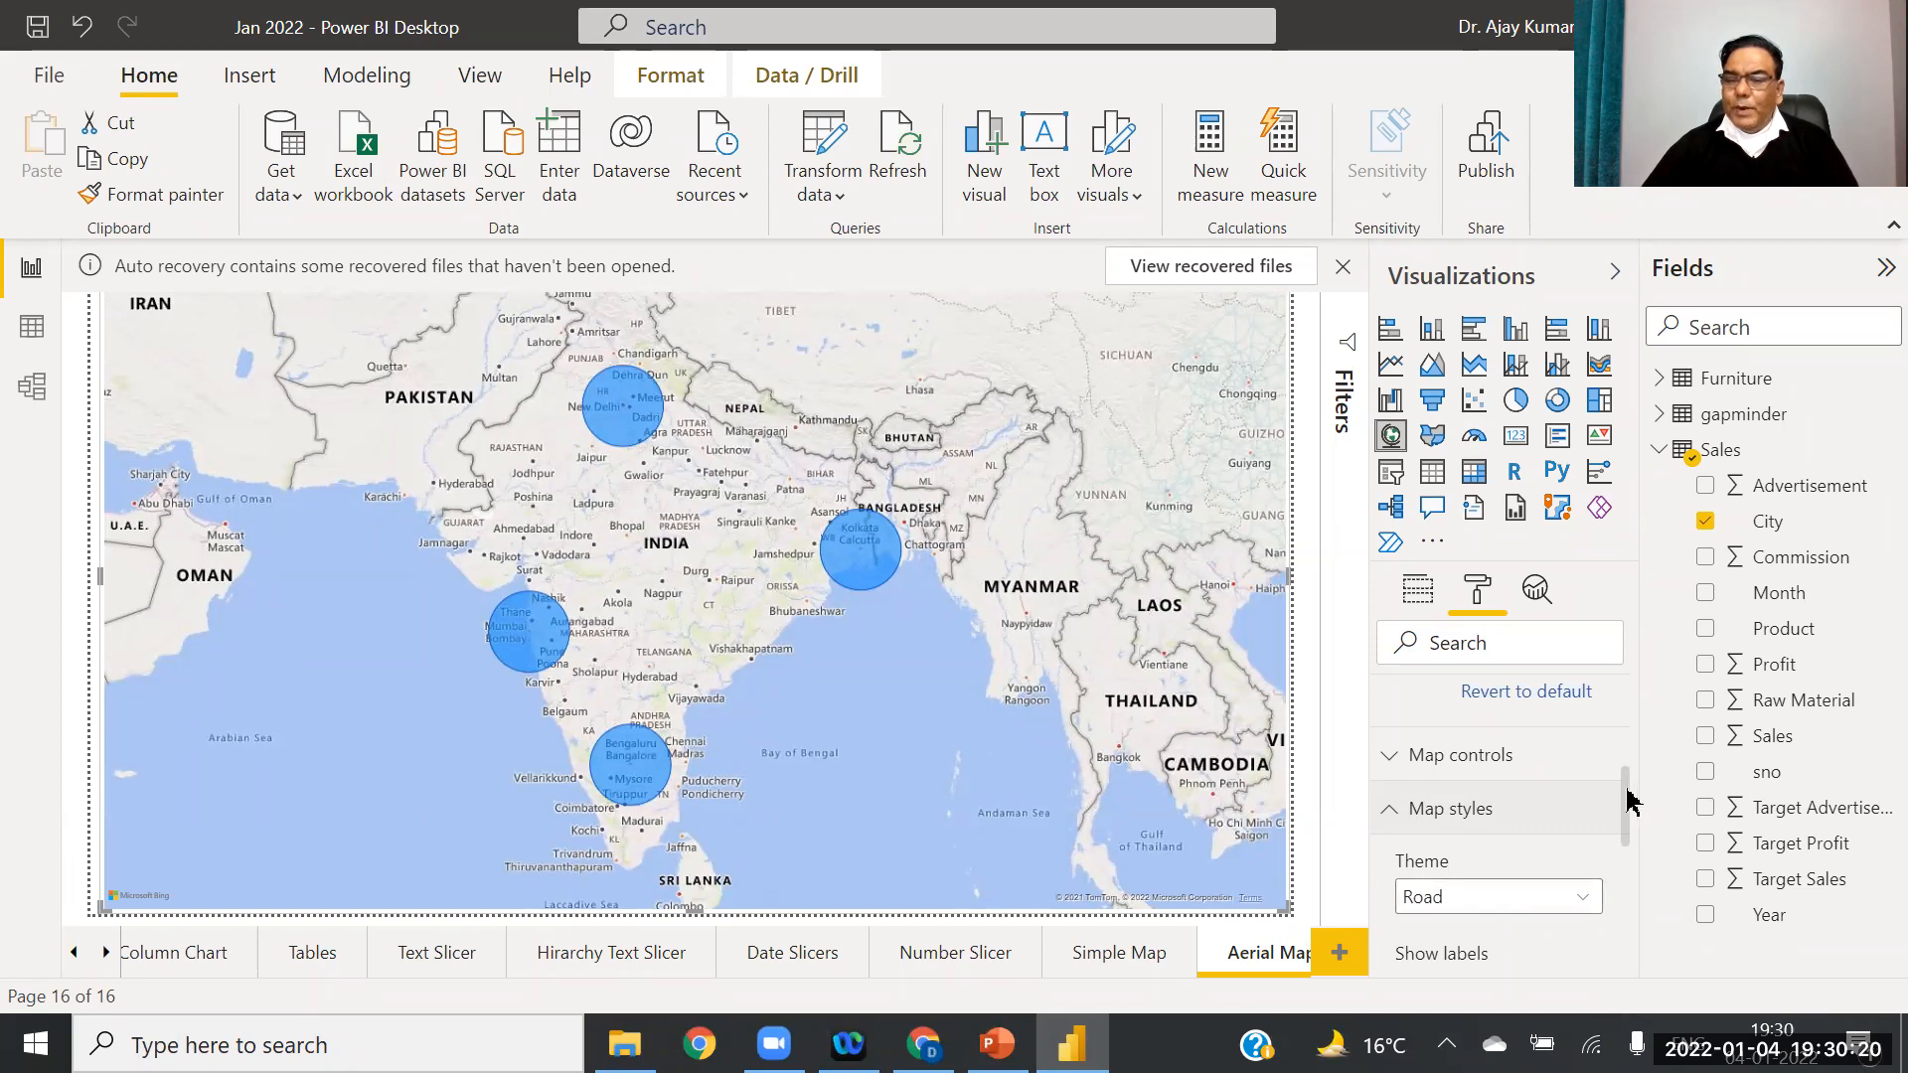
drag(1627, 792, 1630, 833)
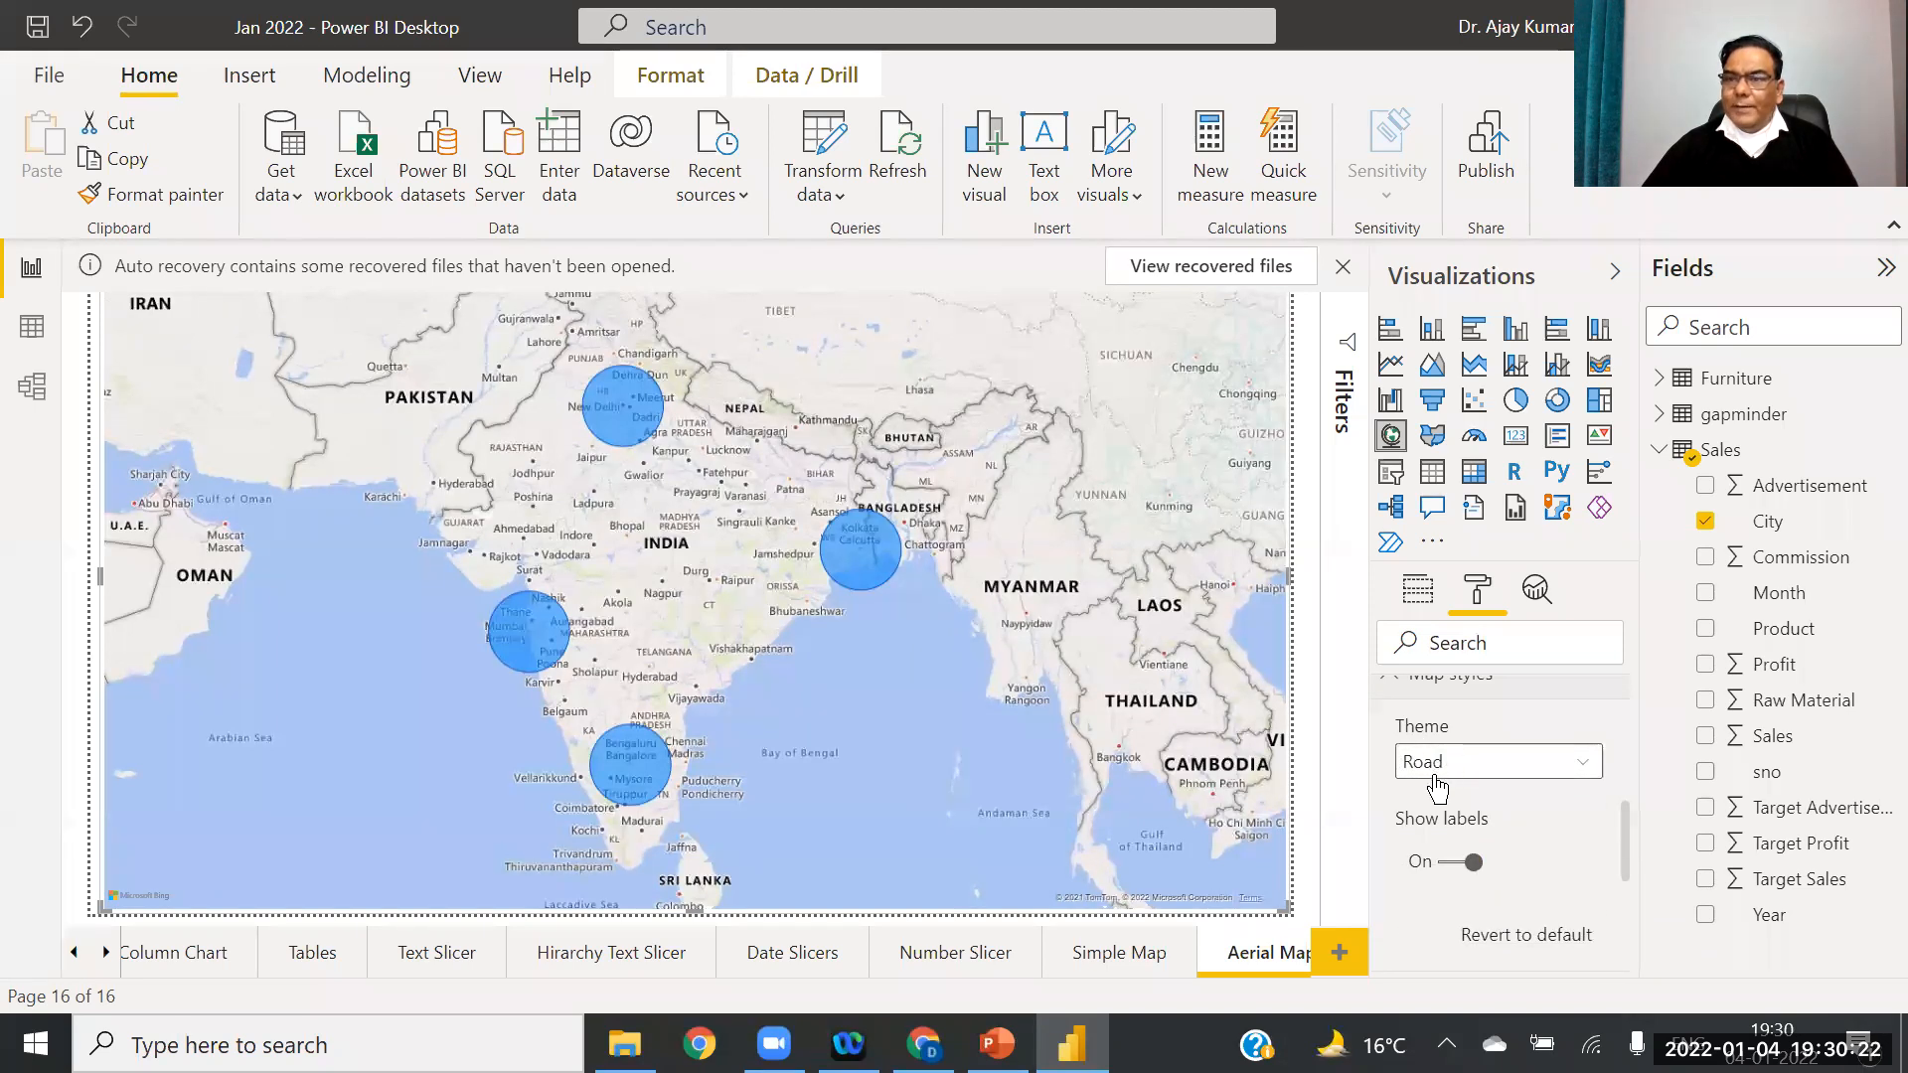
click(1586, 762)
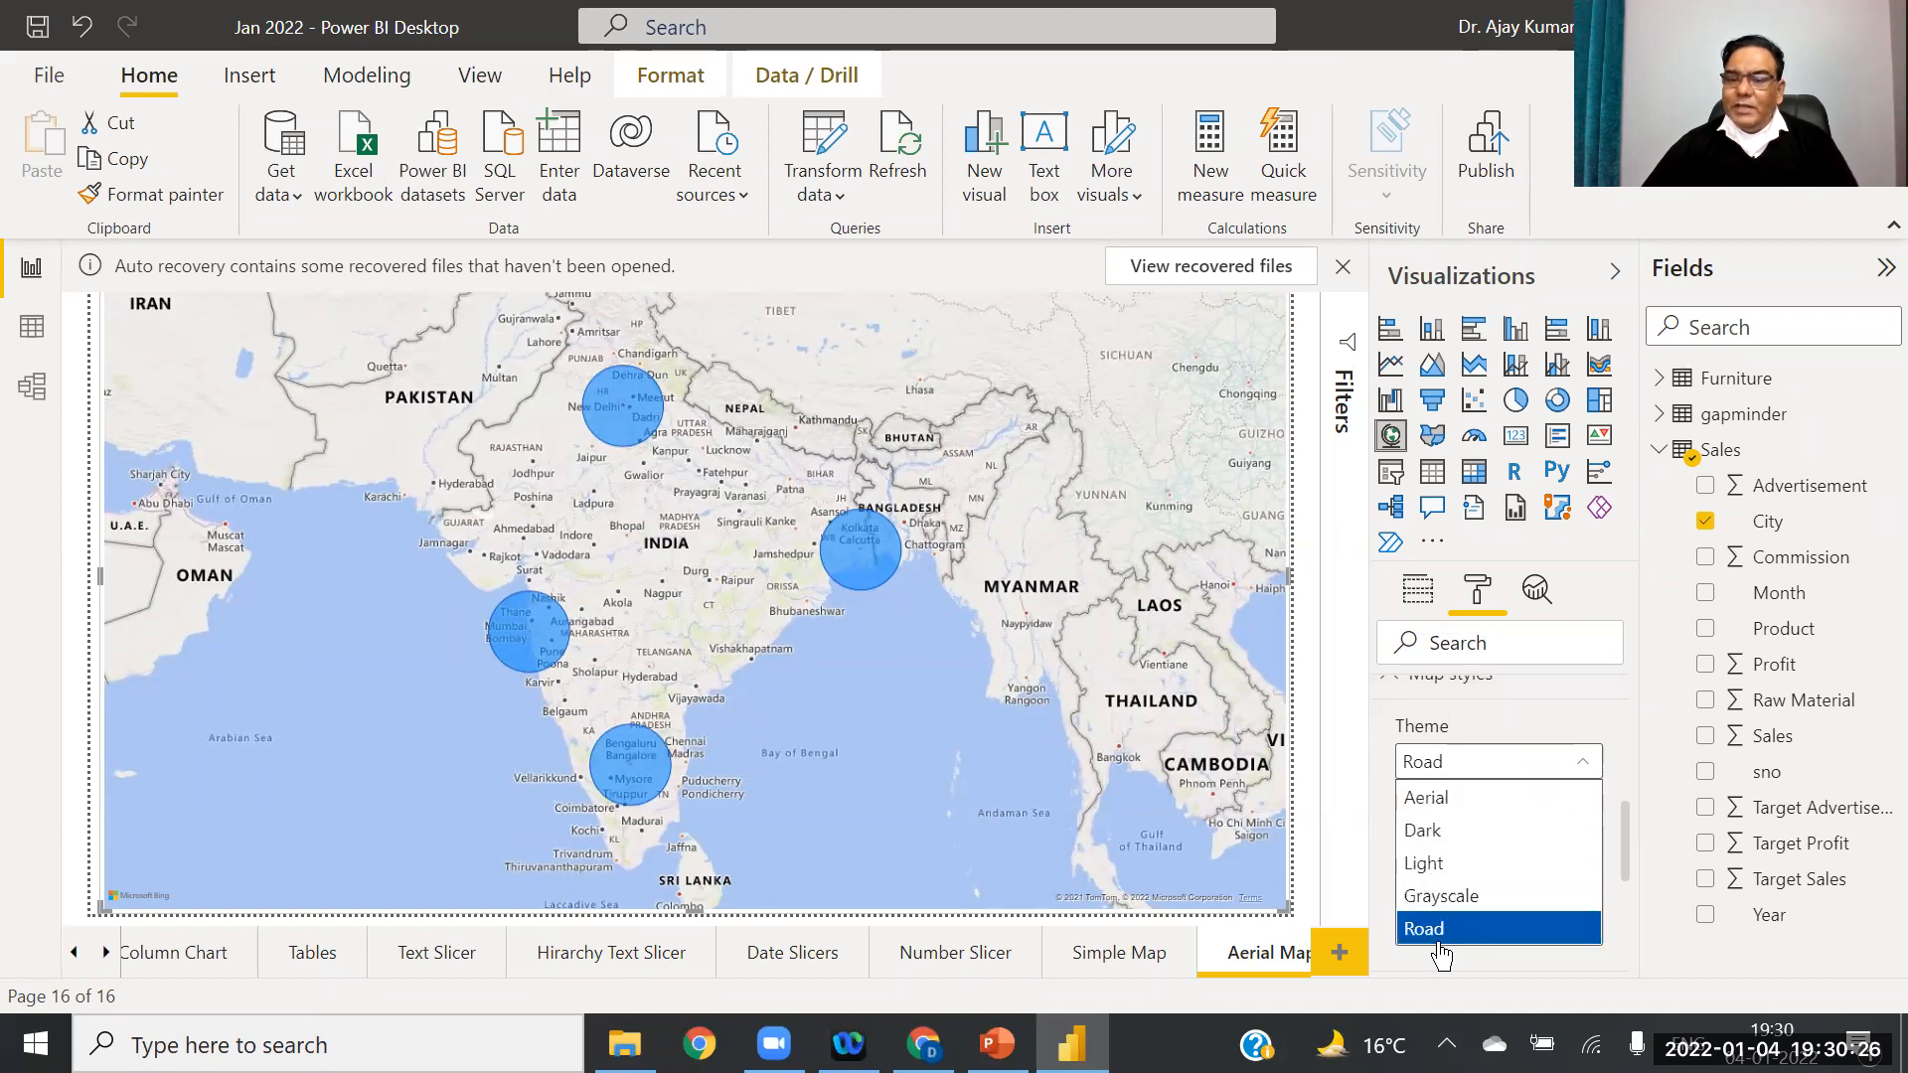
click(1449, 805)
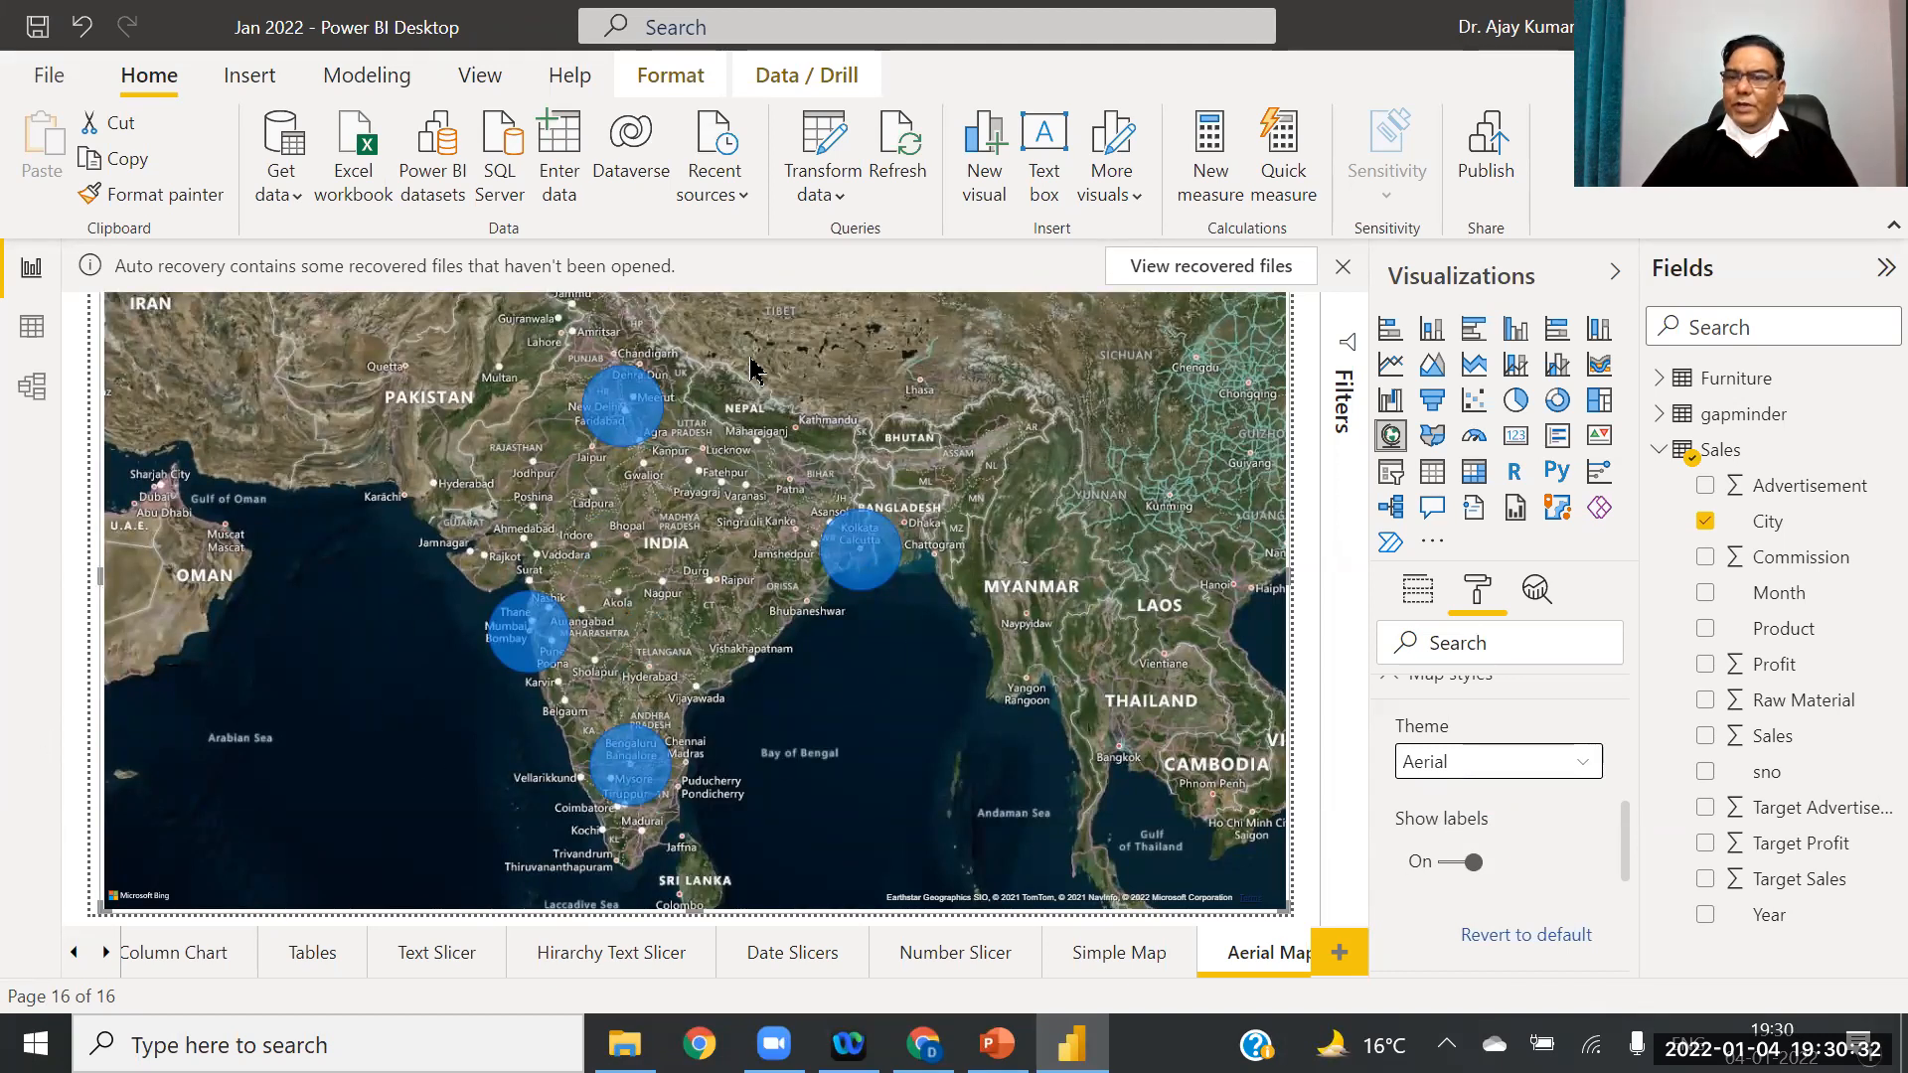
click(1591, 761)
click(1446, 831)
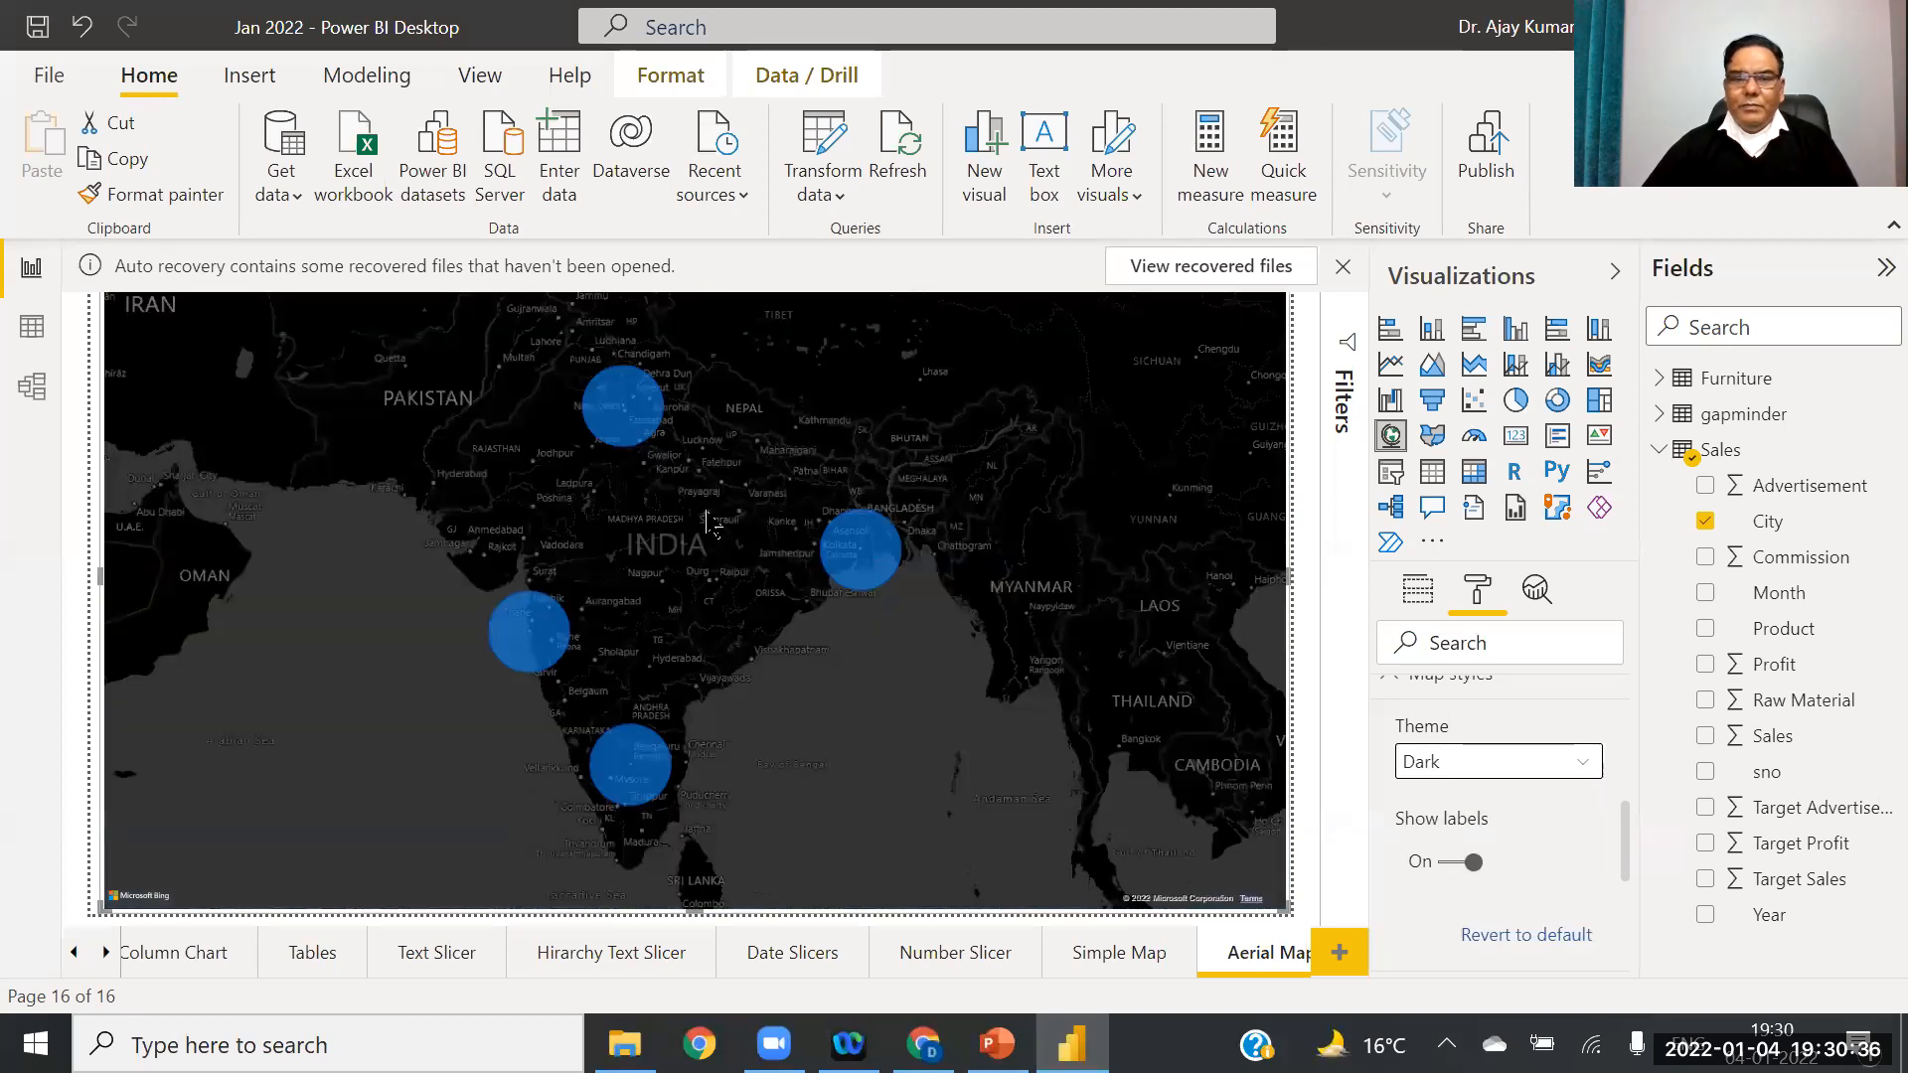
click(1585, 764)
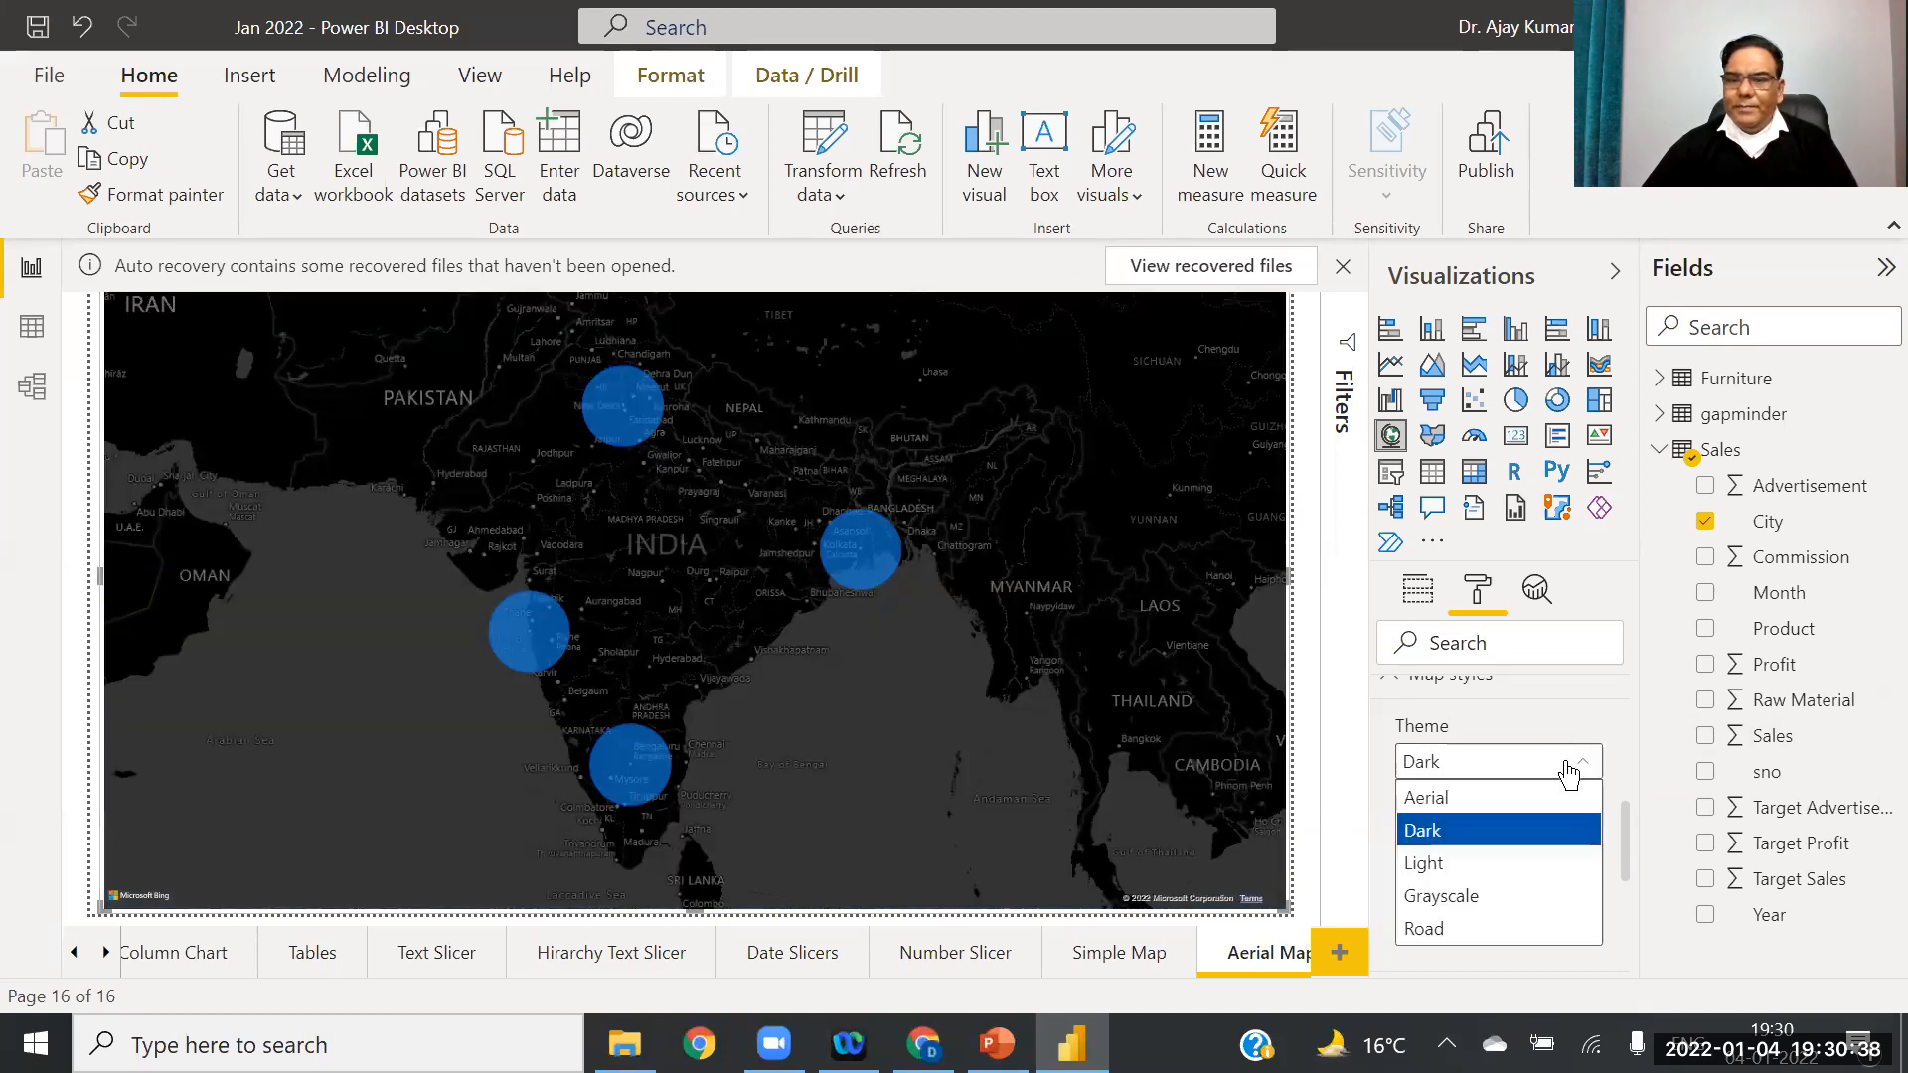
click(1449, 865)
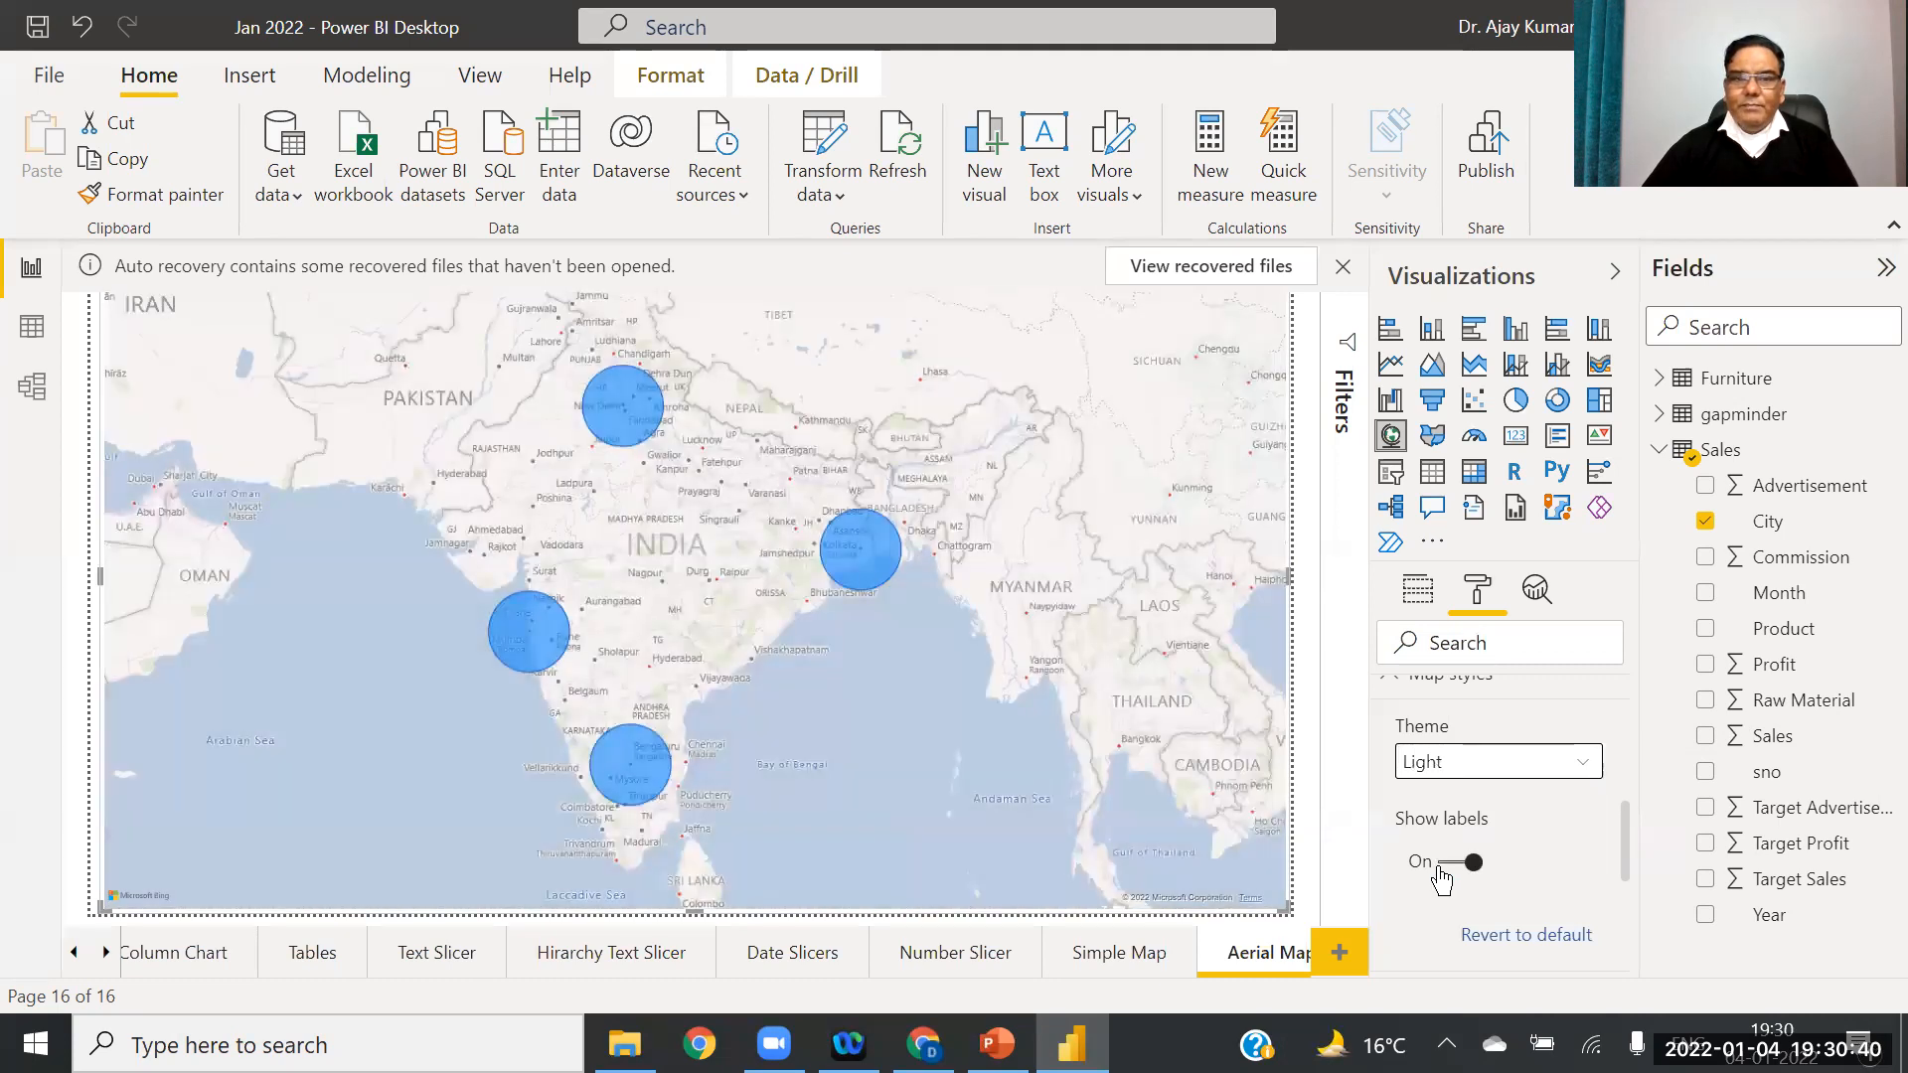
click(1580, 769)
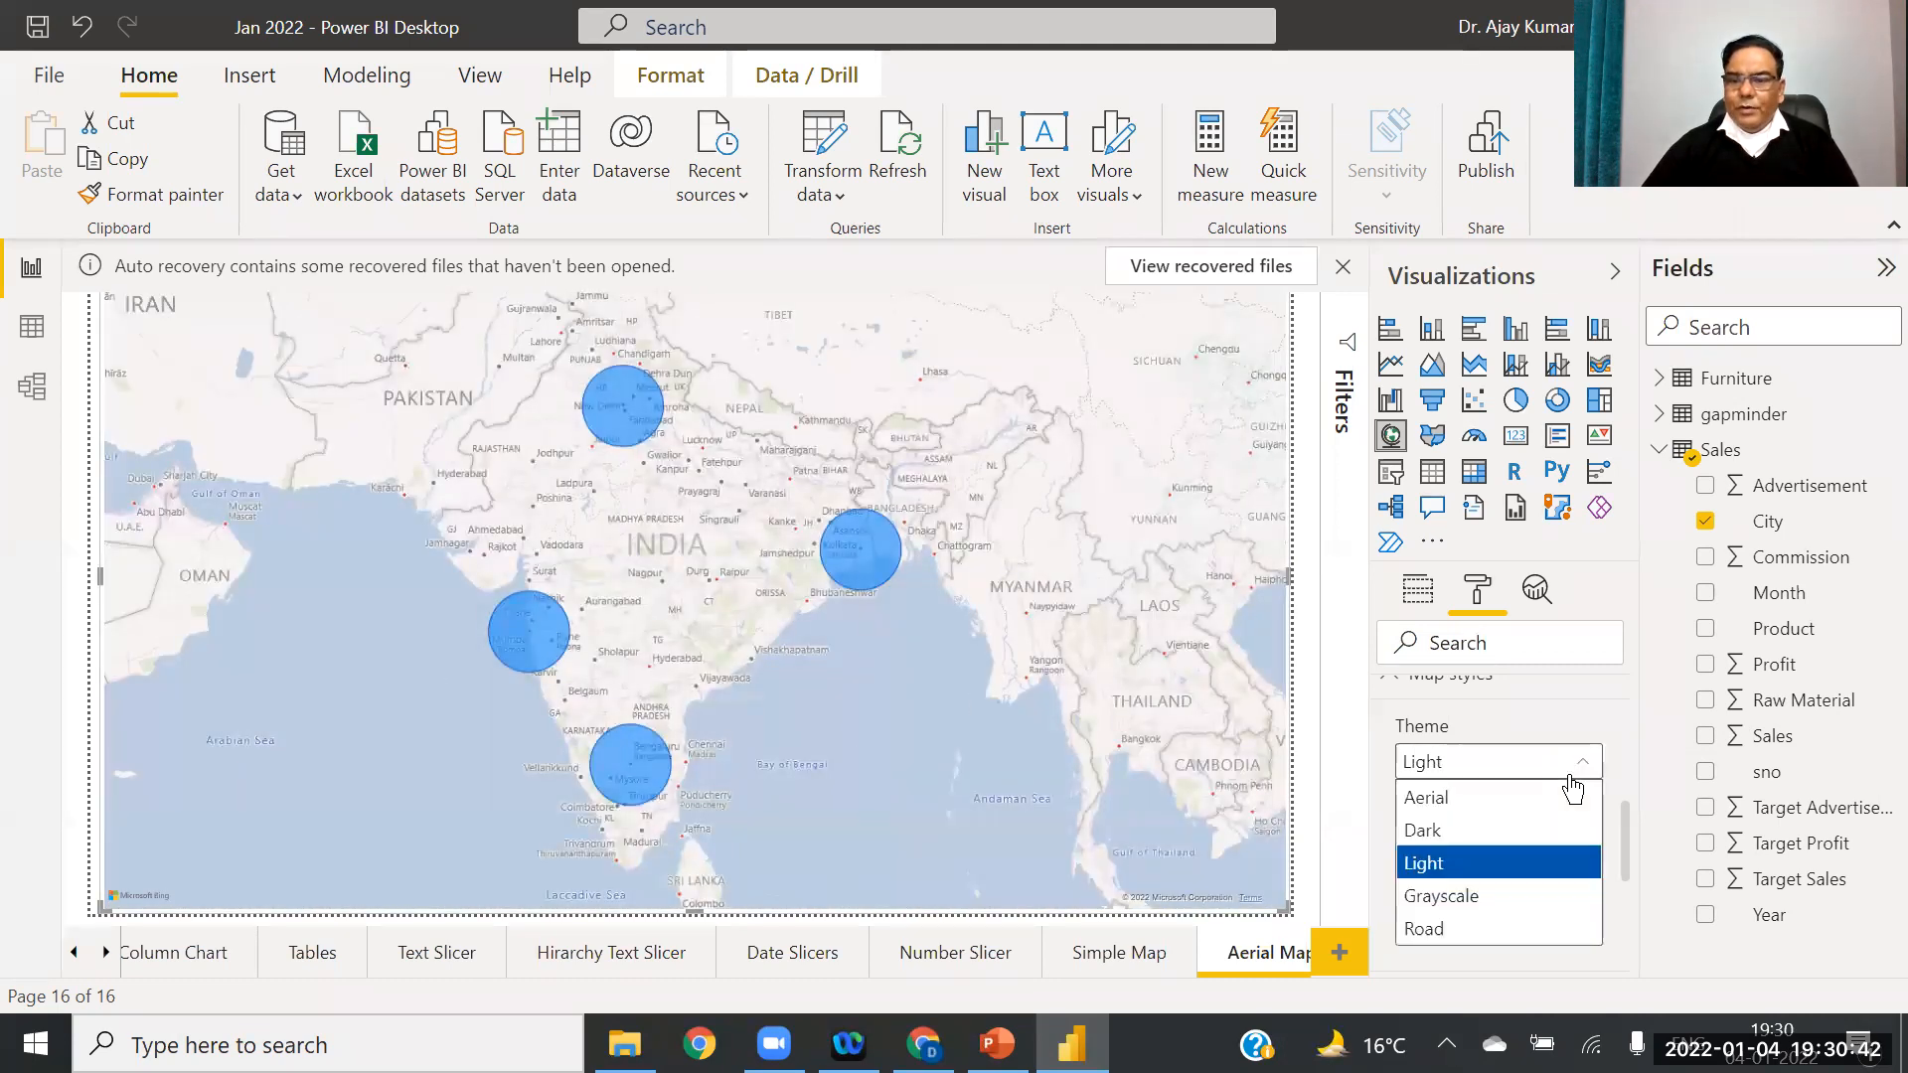
click(1477, 898)
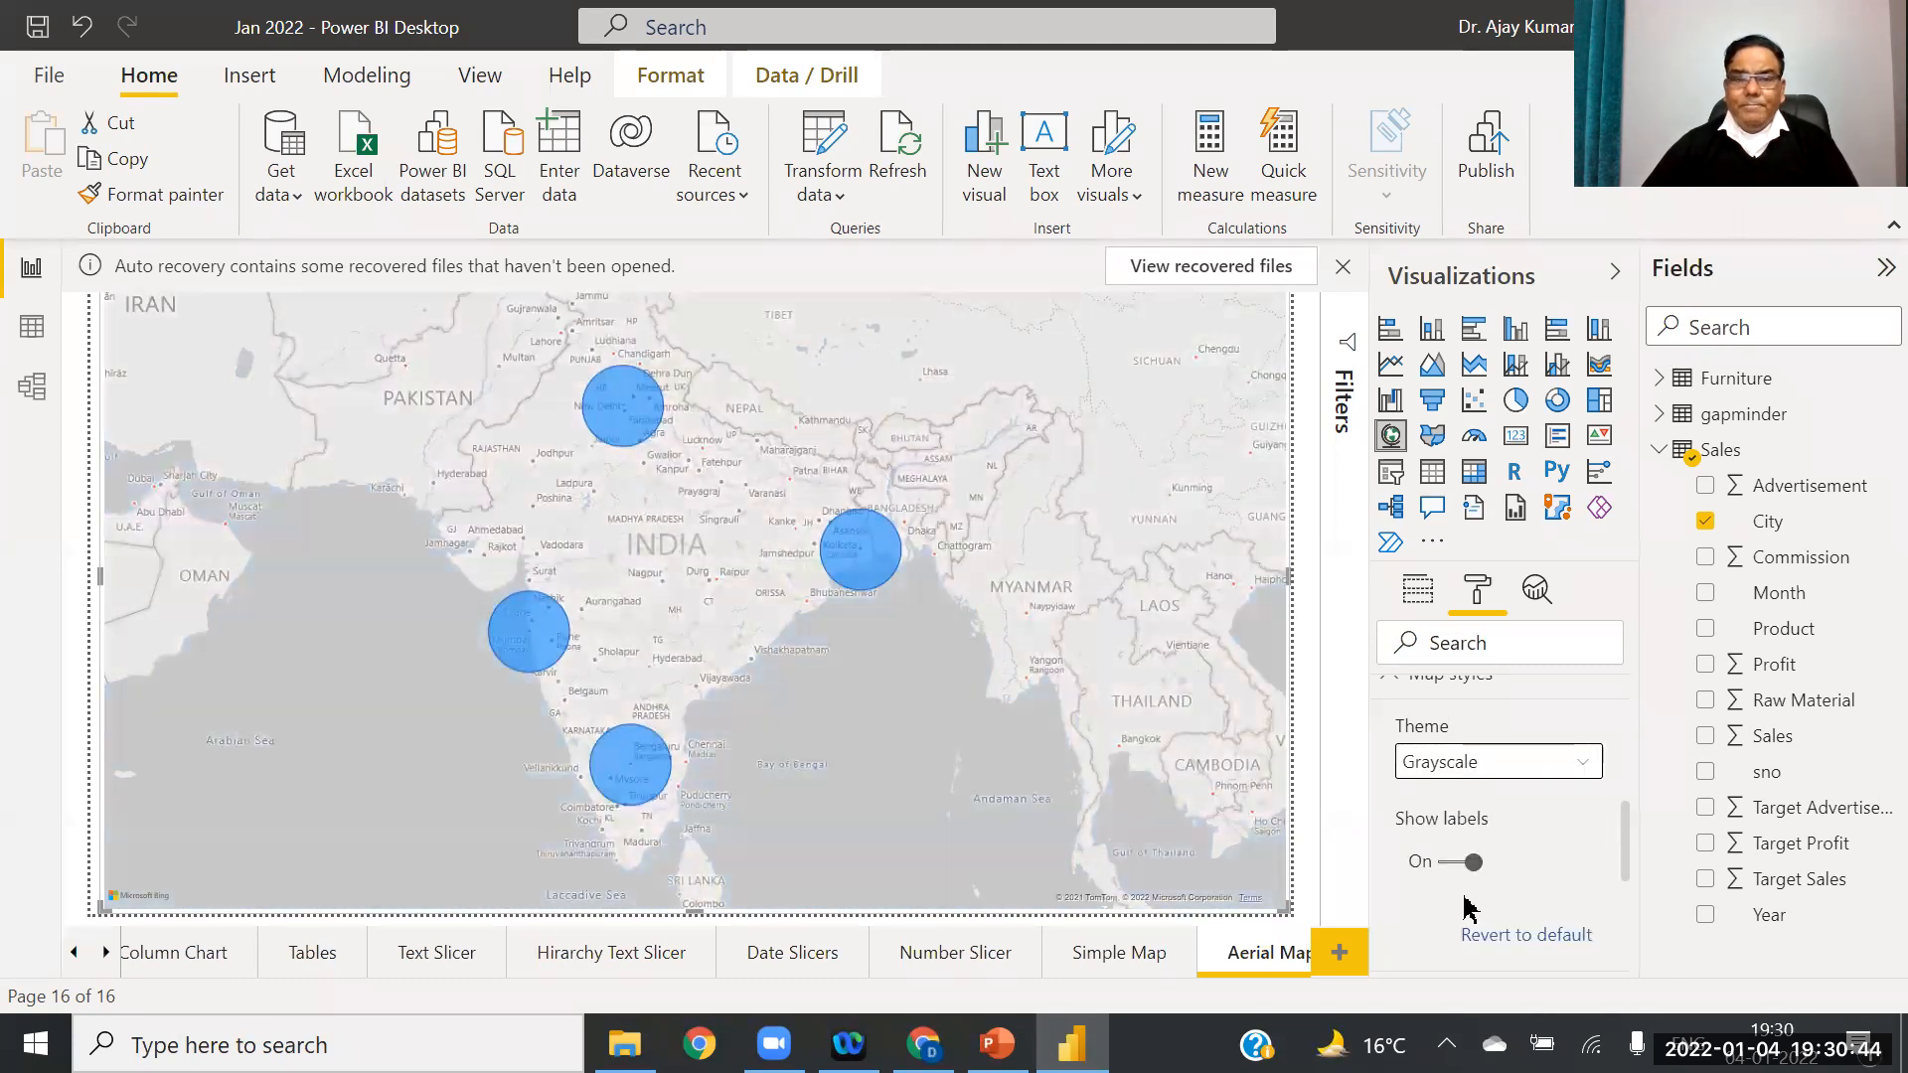
Step: Settle on the Aerial map theme
click(1588, 769)
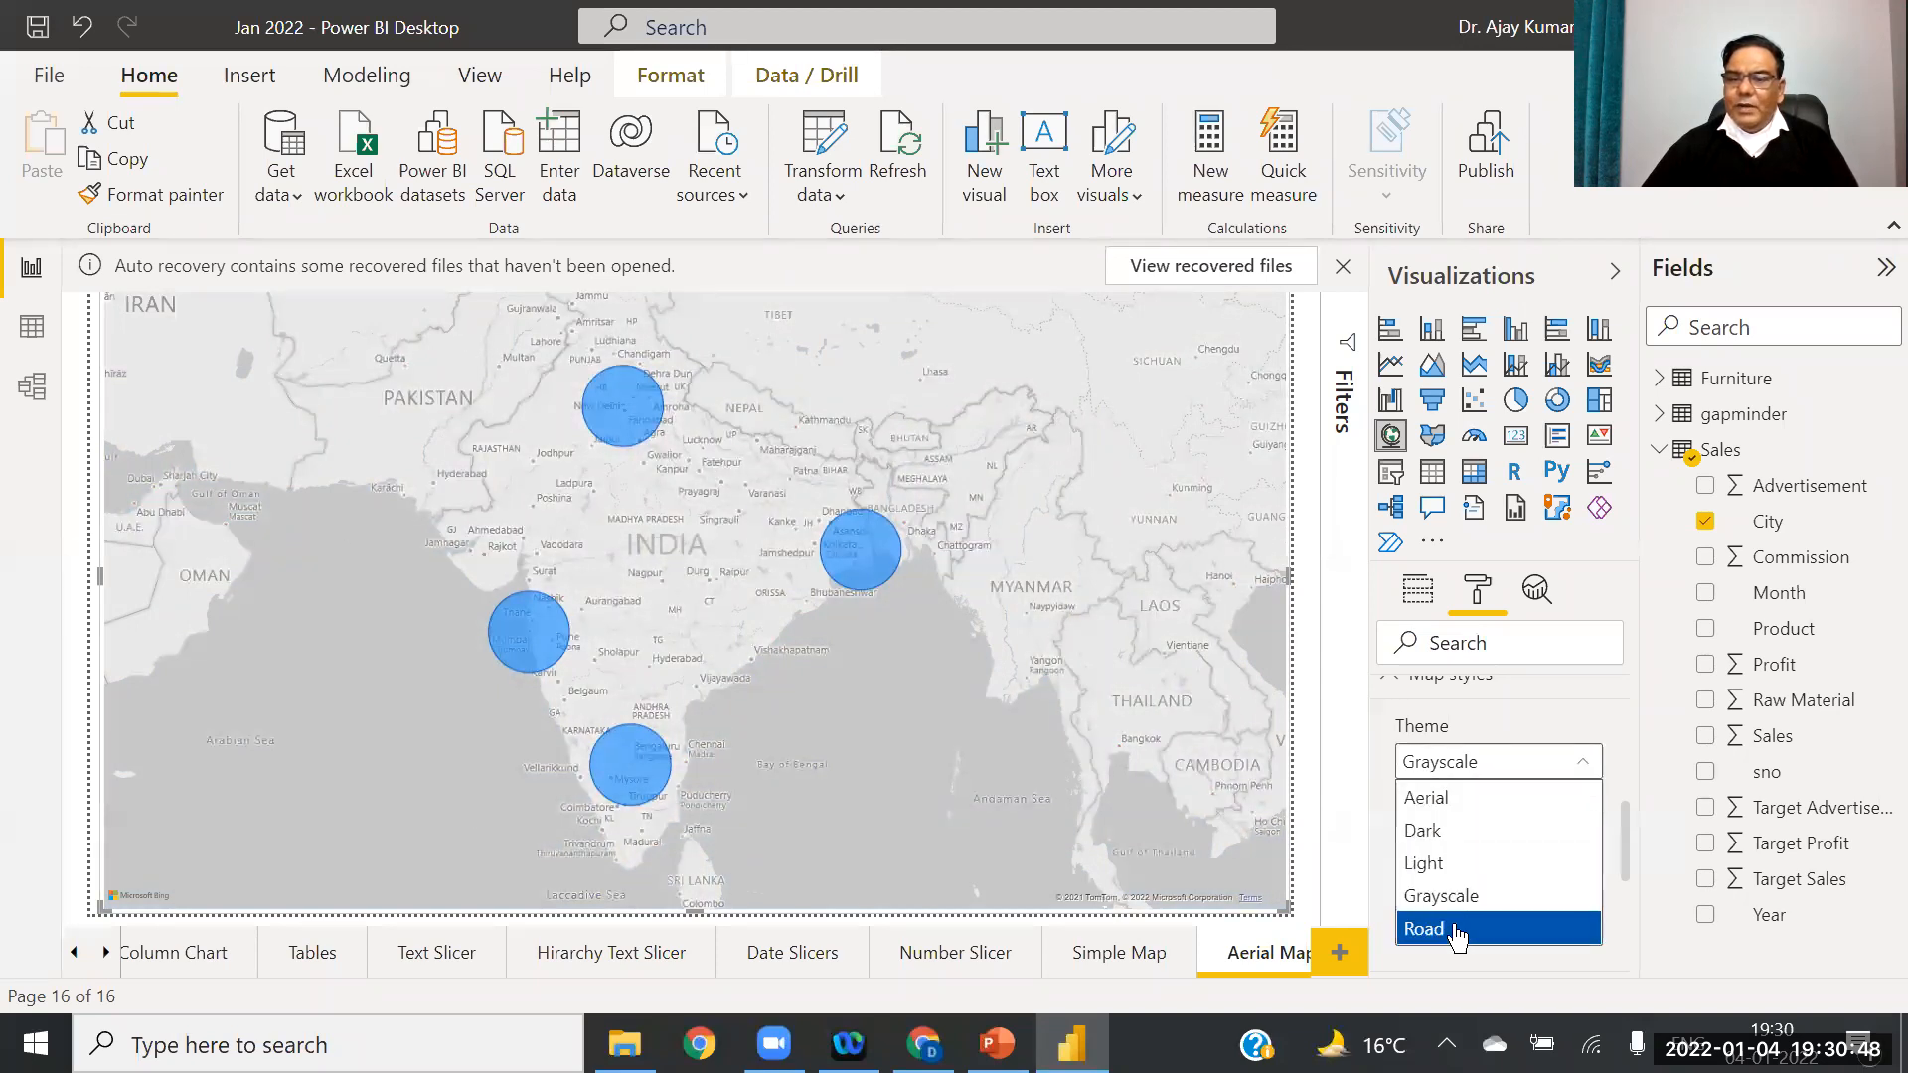
click(1432, 803)
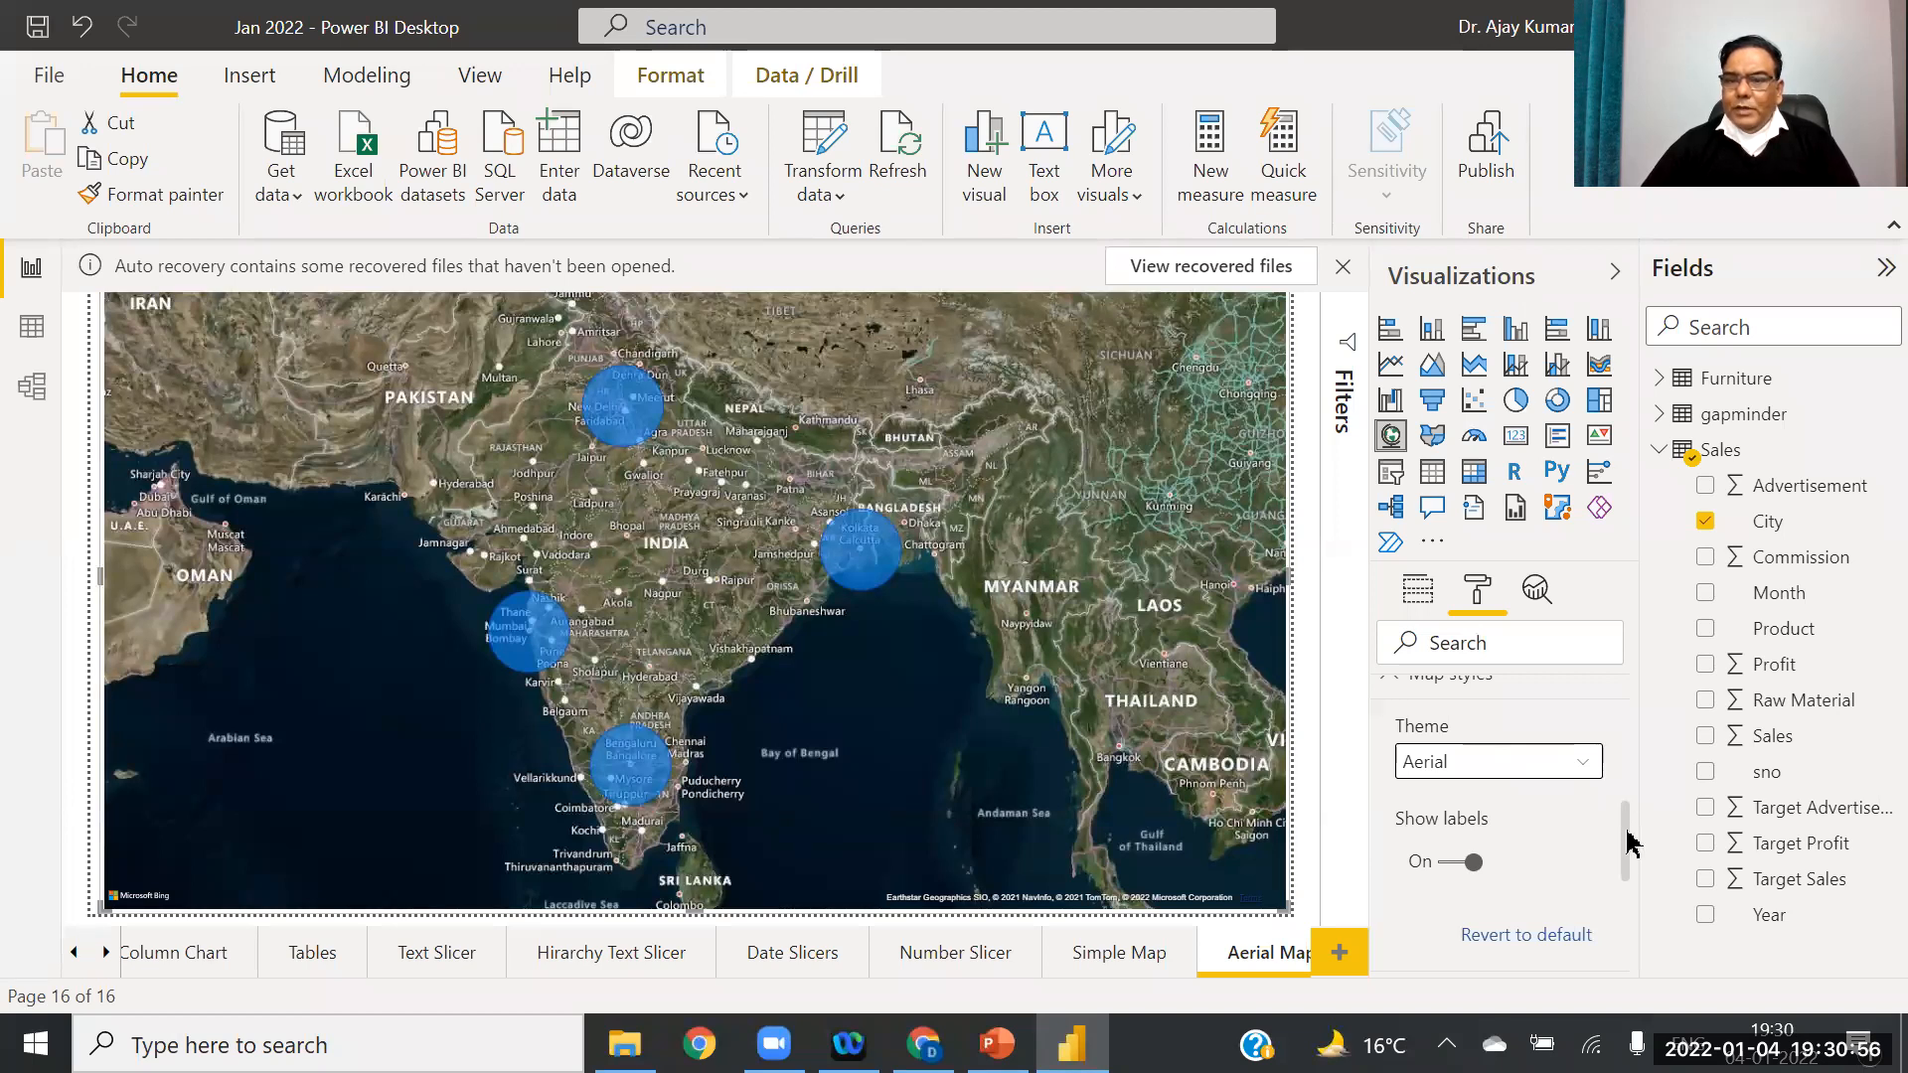
click(1415, 592)
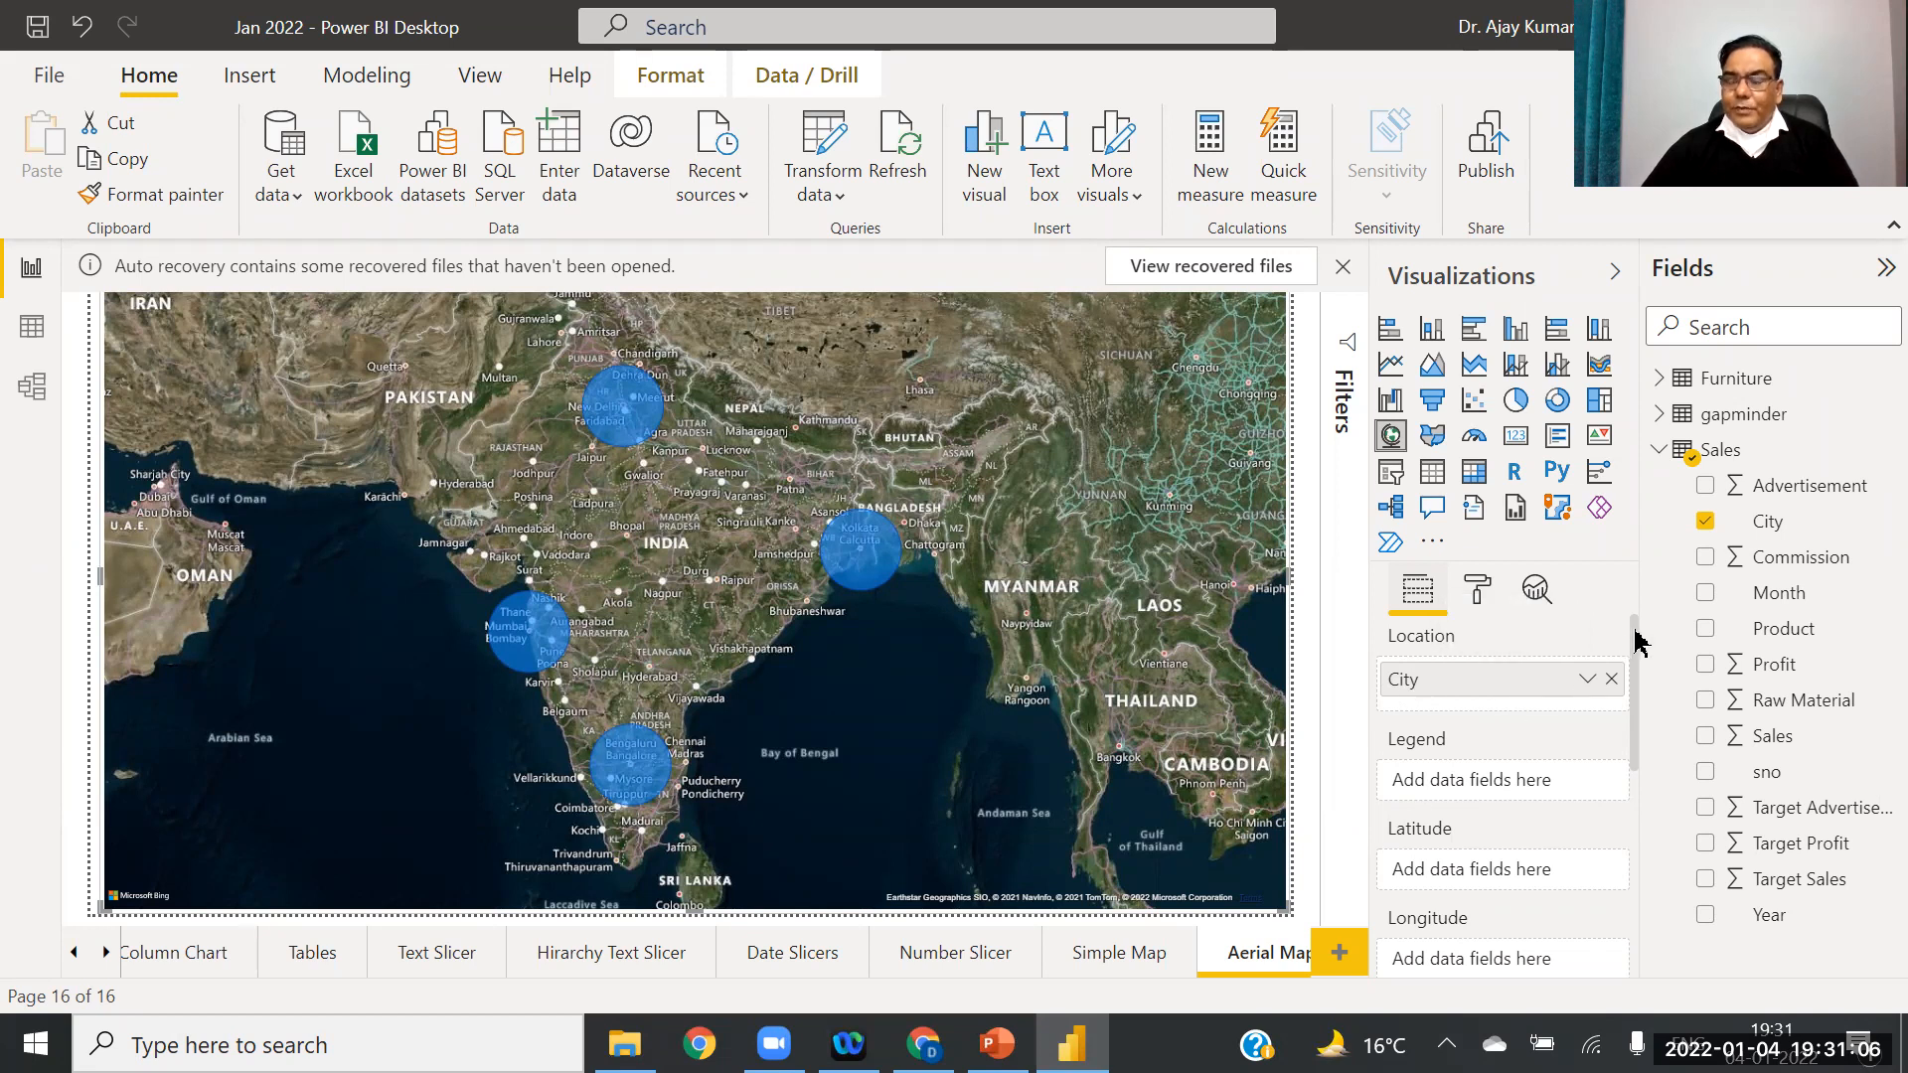
Step: Put the Sales field in the map's Size well so bubbles scale with sales
drag(1635, 660, 1640, 707)
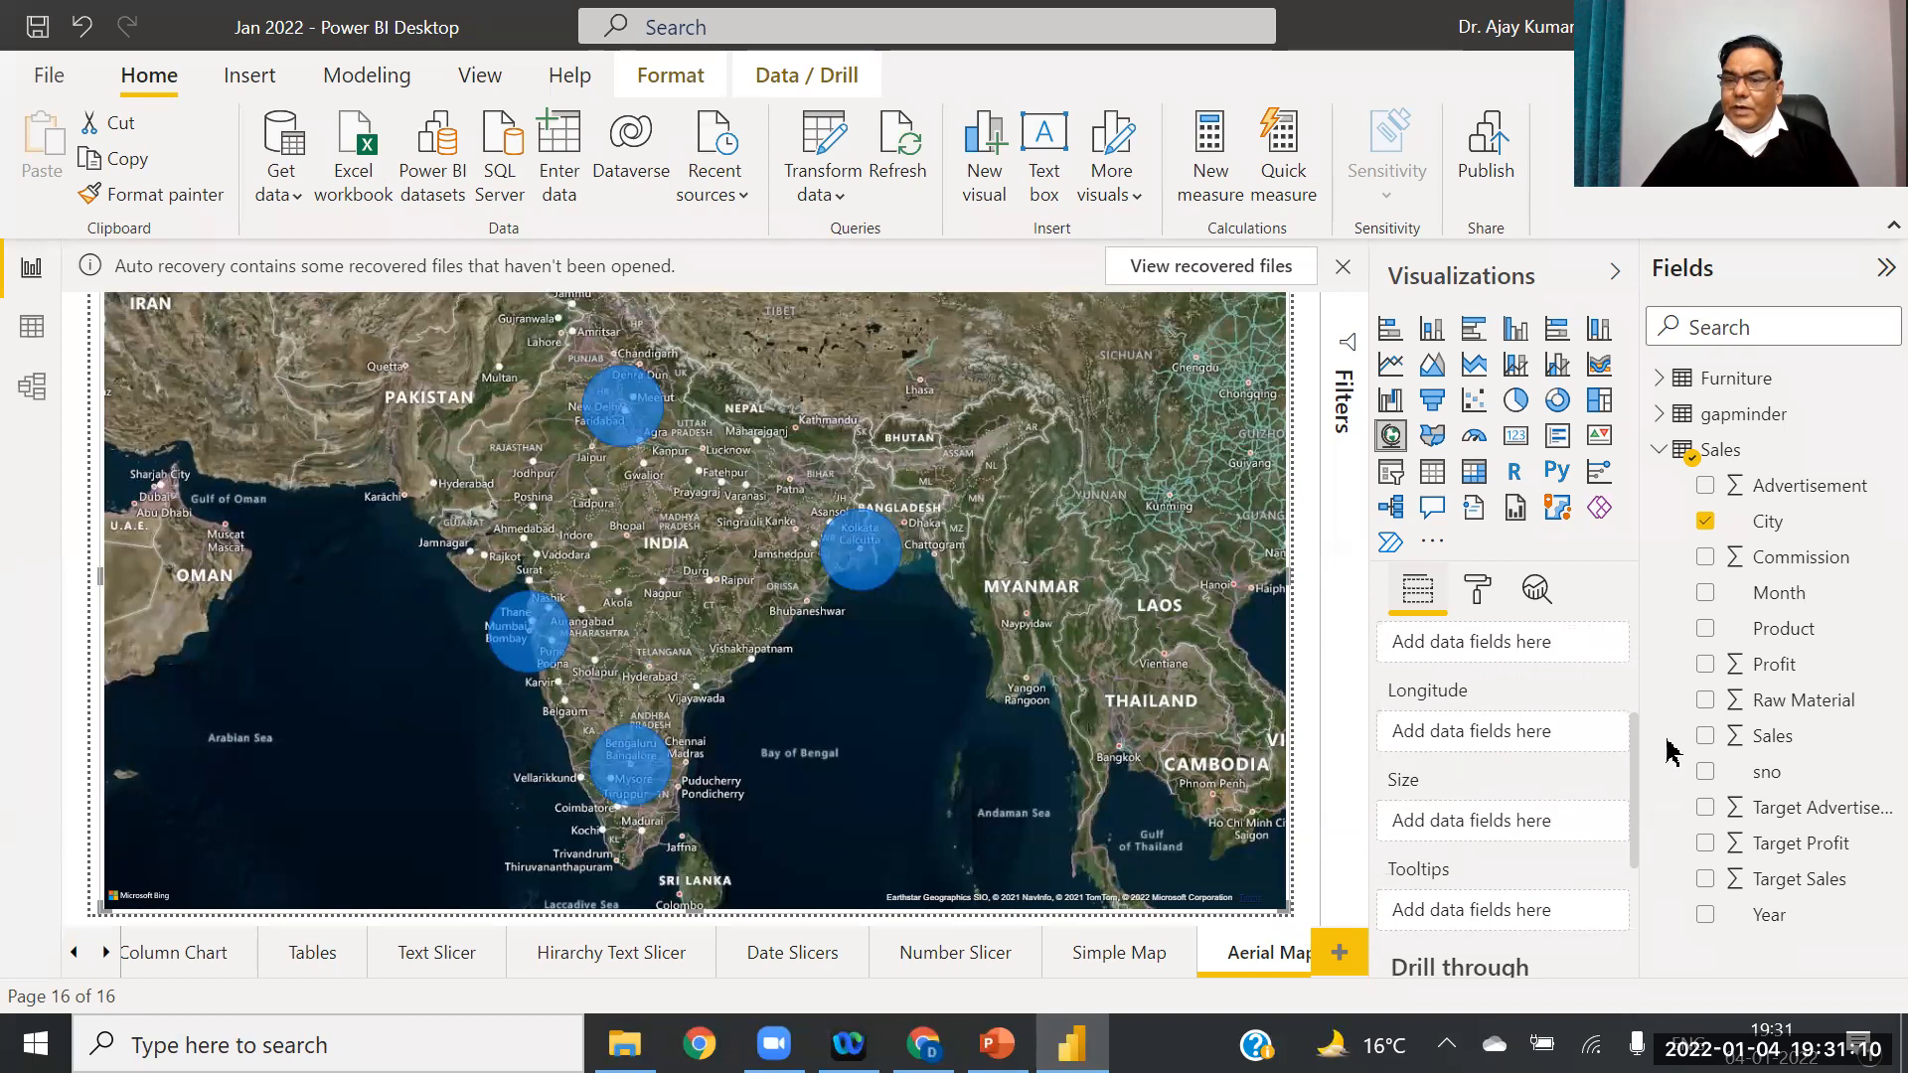
drag(1785, 740, 1502, 836)
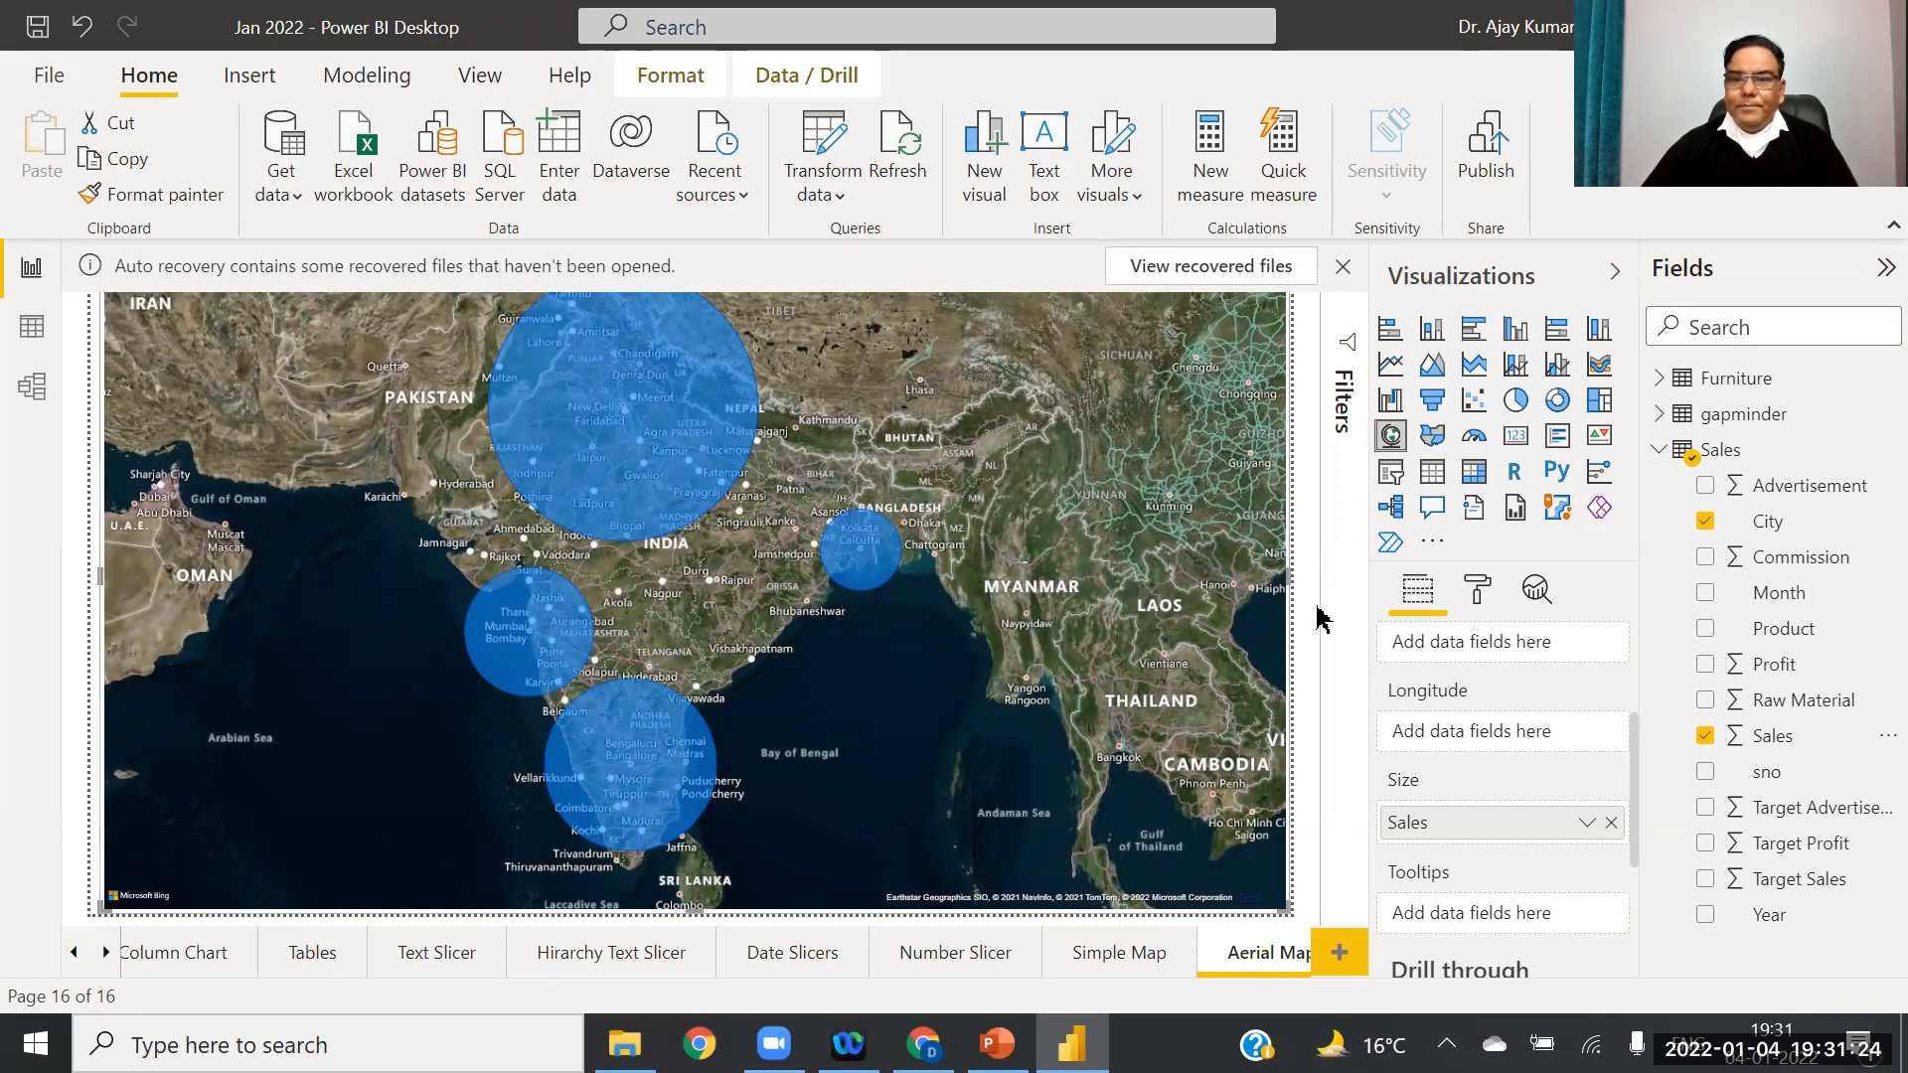
Step: Turn on the map's Zoom buttons and test them around India and South Asia
click(1478, 592)
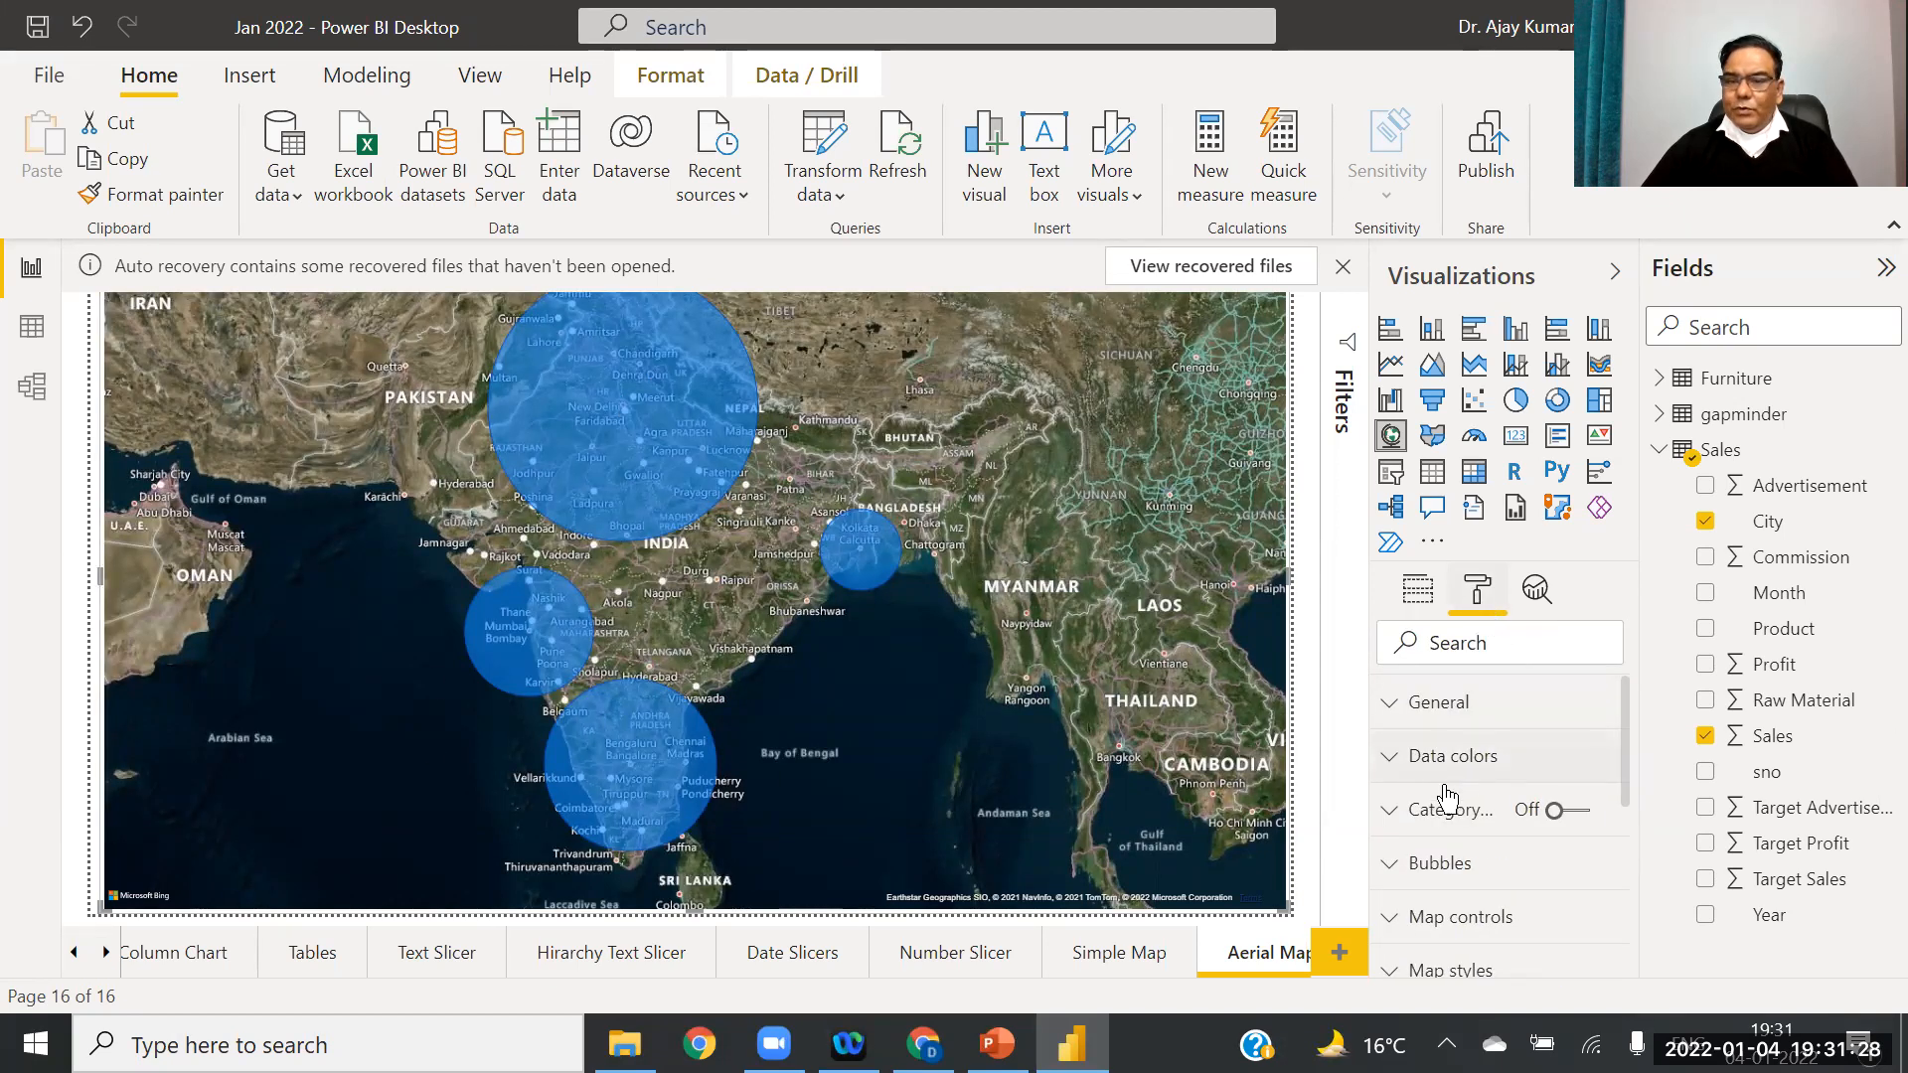
click(1387, 917)
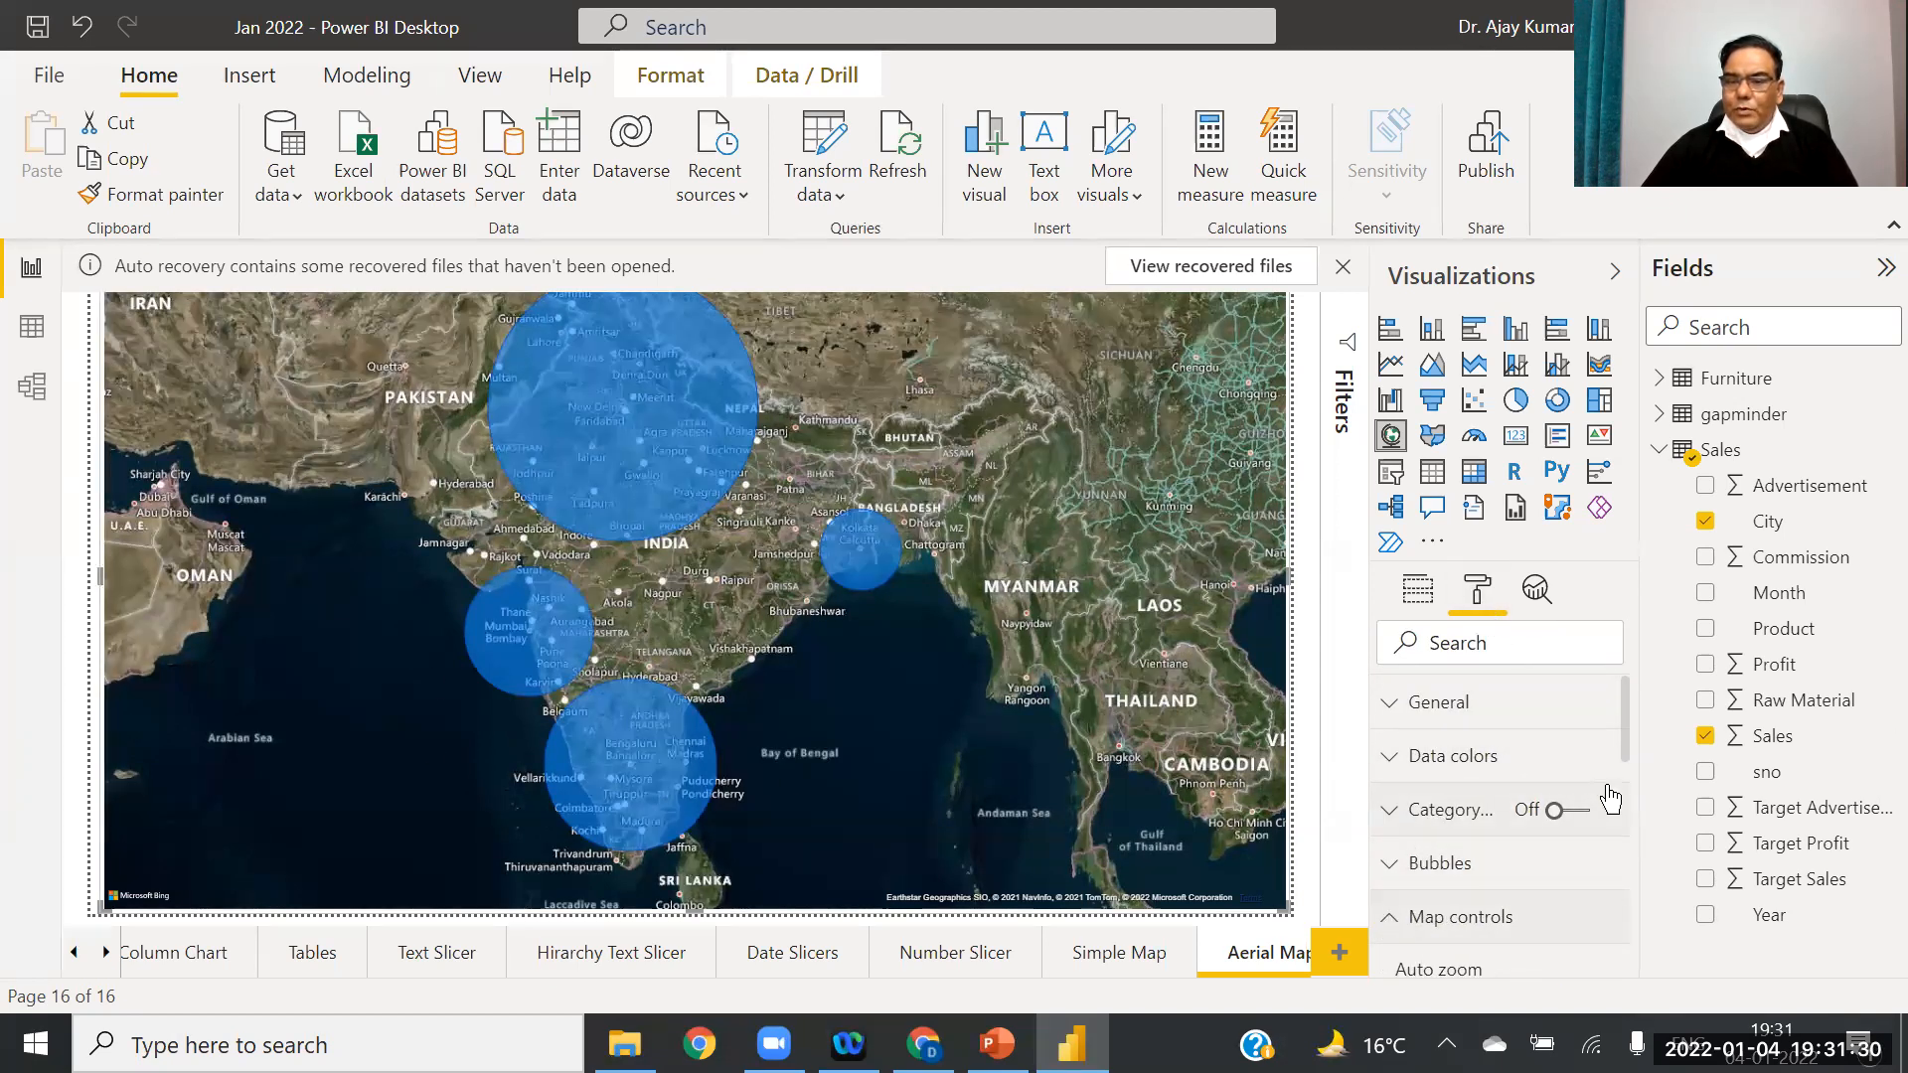
drag(1630, 741, 1625, 835)
click(1471, 785)
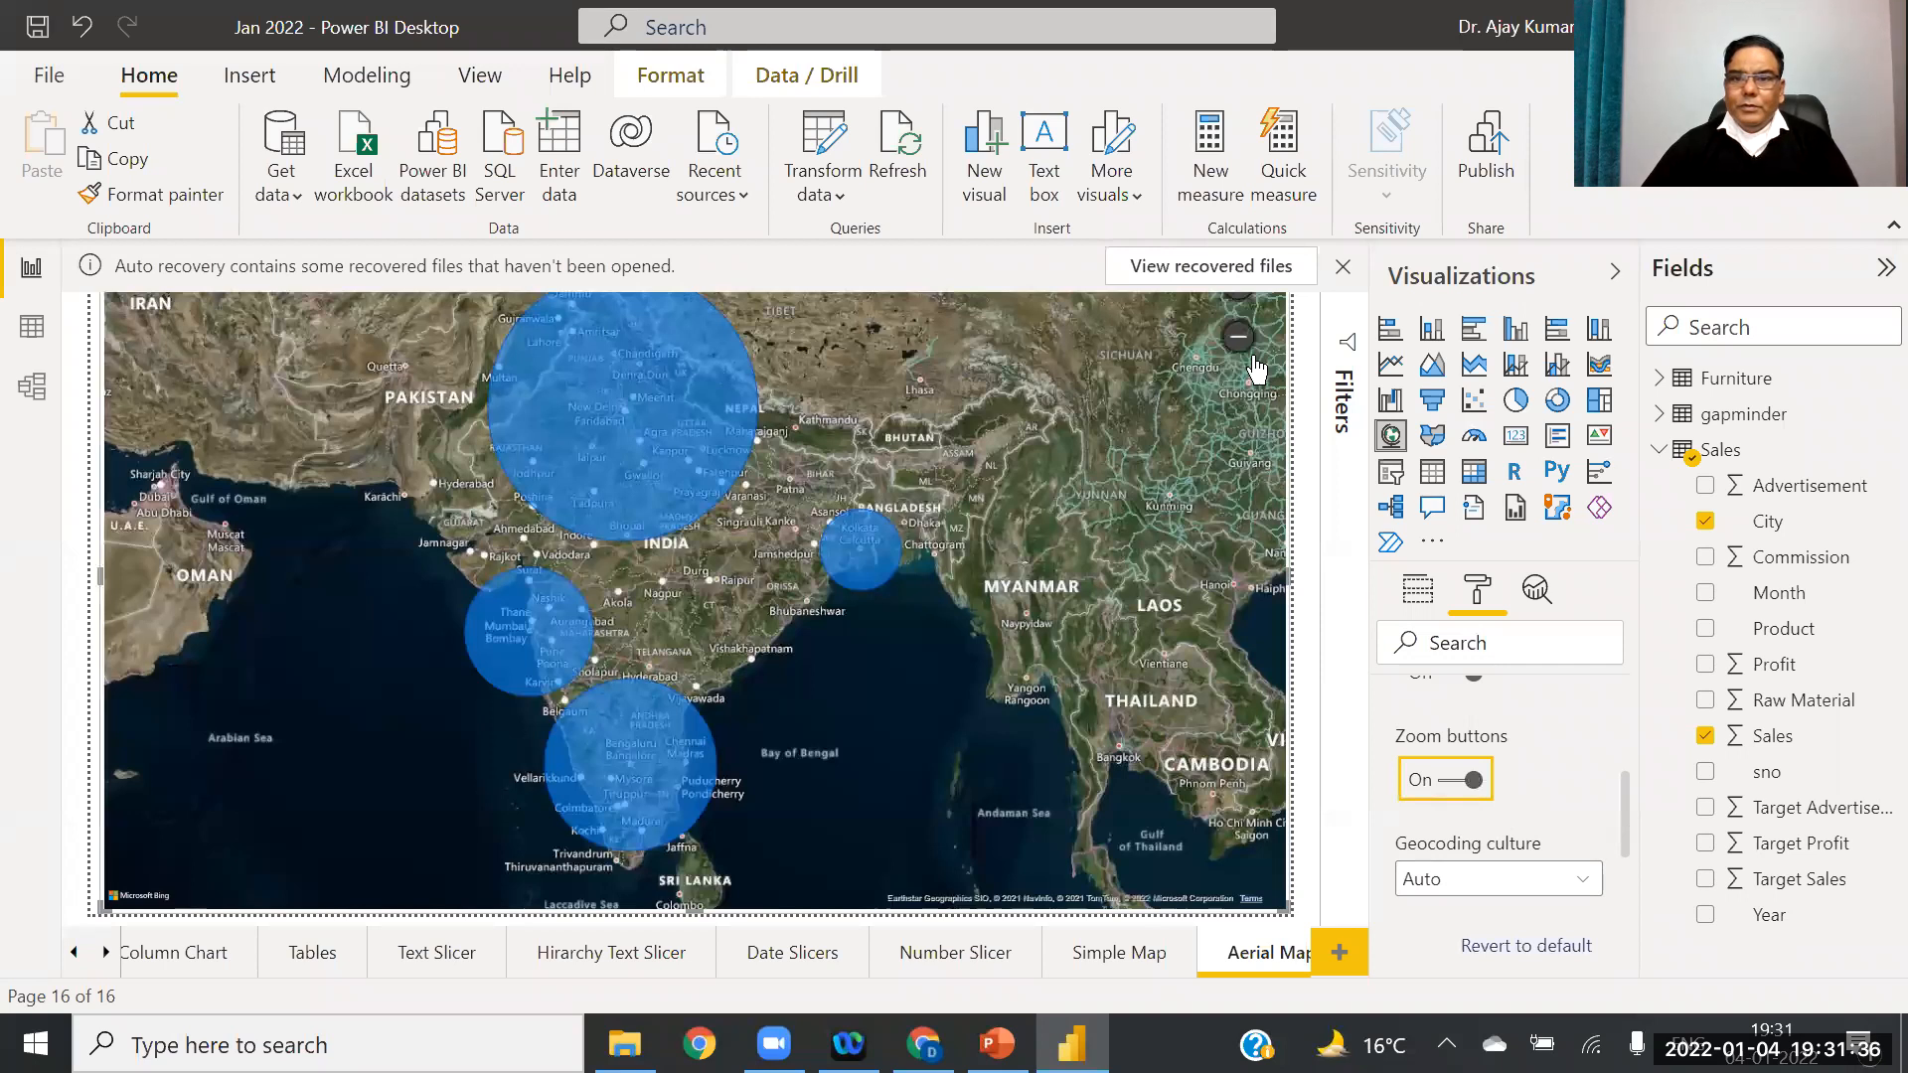
click(1237, 343)
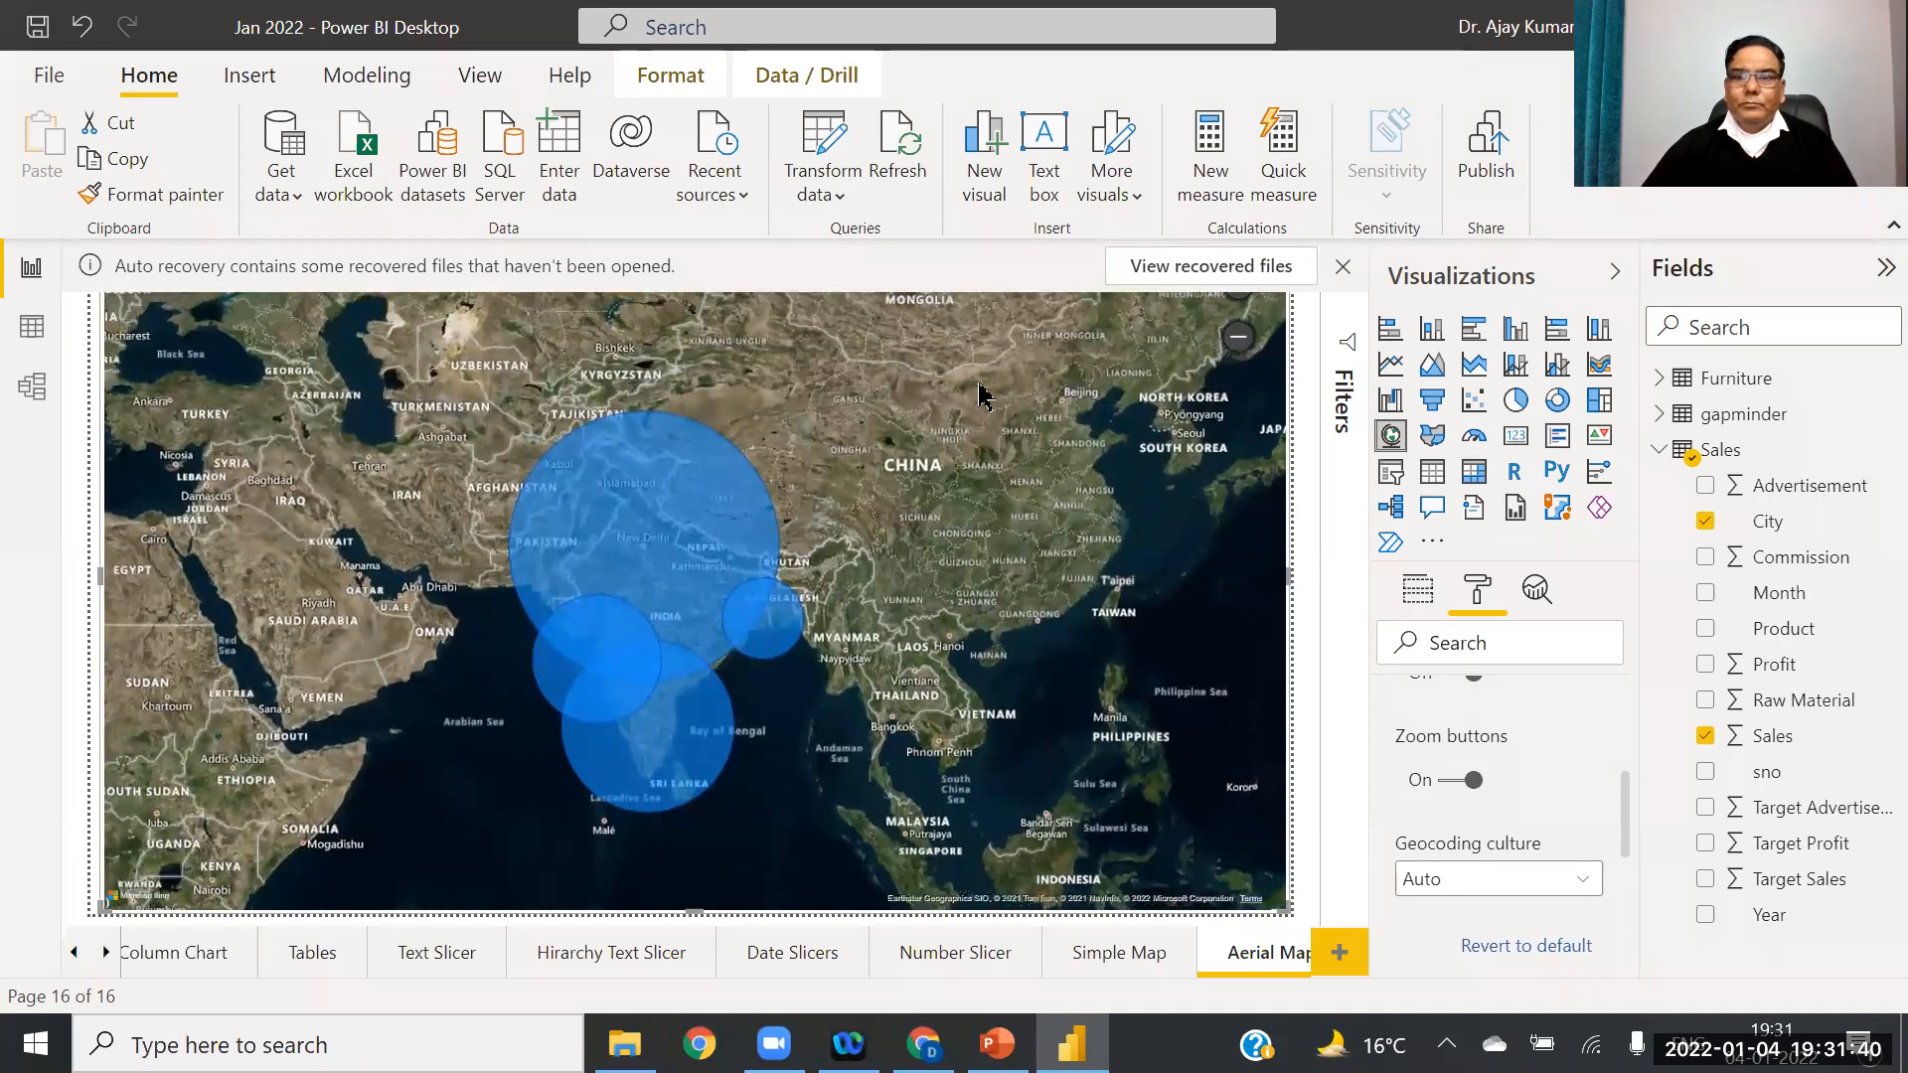
click(1239, 310)
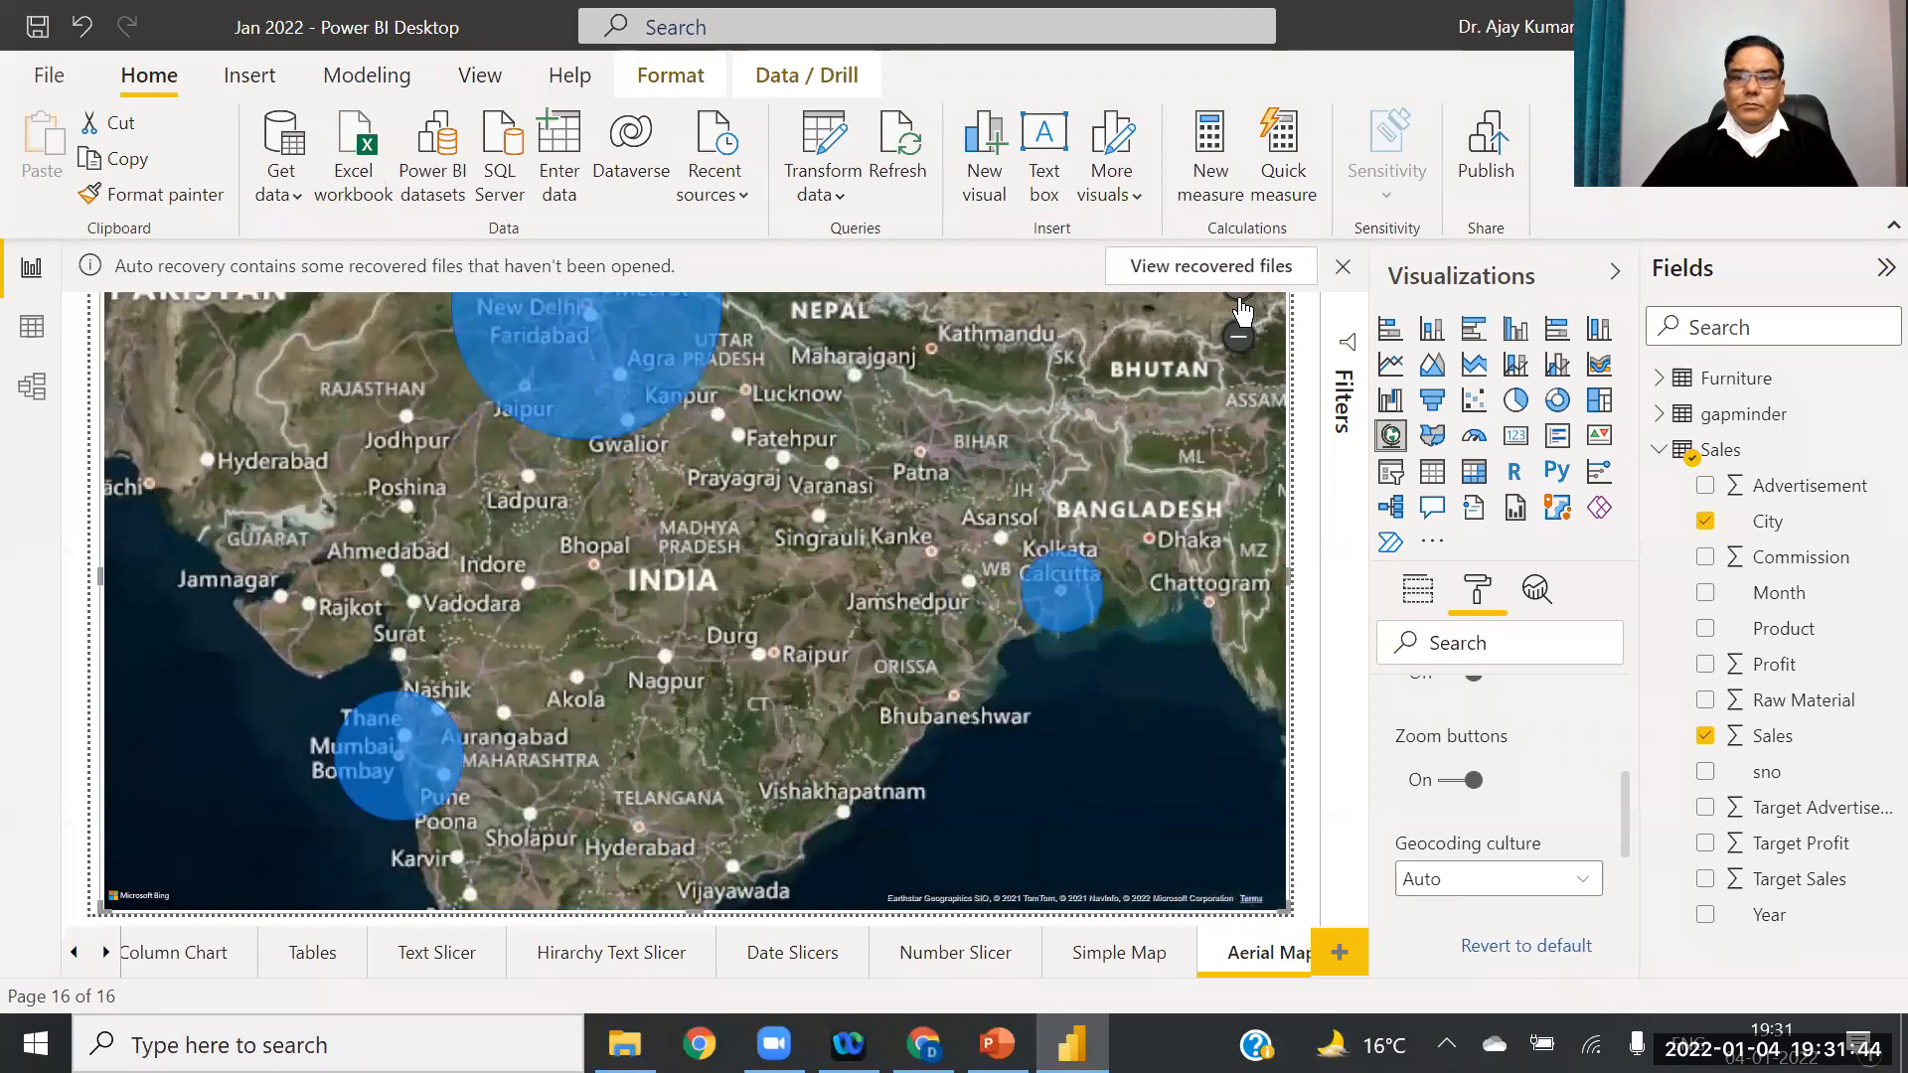
click(1240, 338)
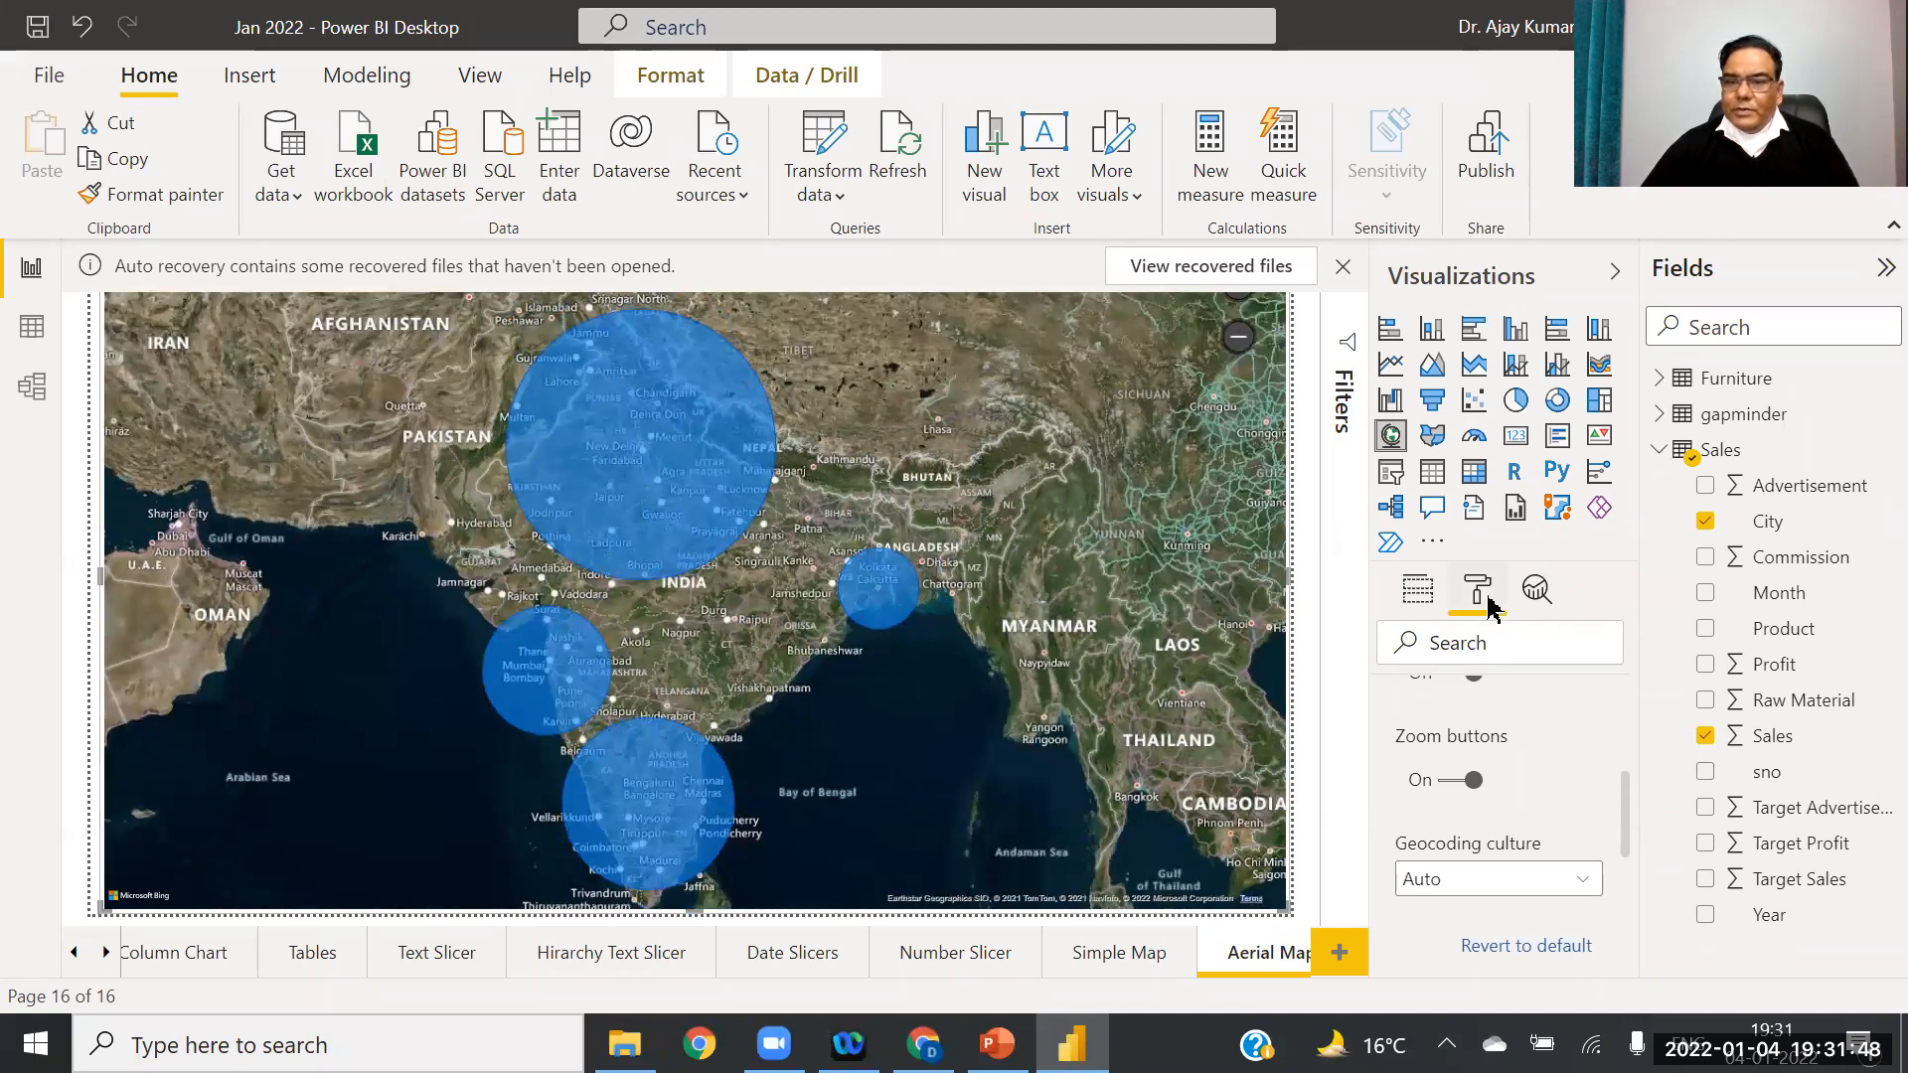
Step: Reduce the bubble size from 100 to 40
drag(1624, 802, 1623, 717)
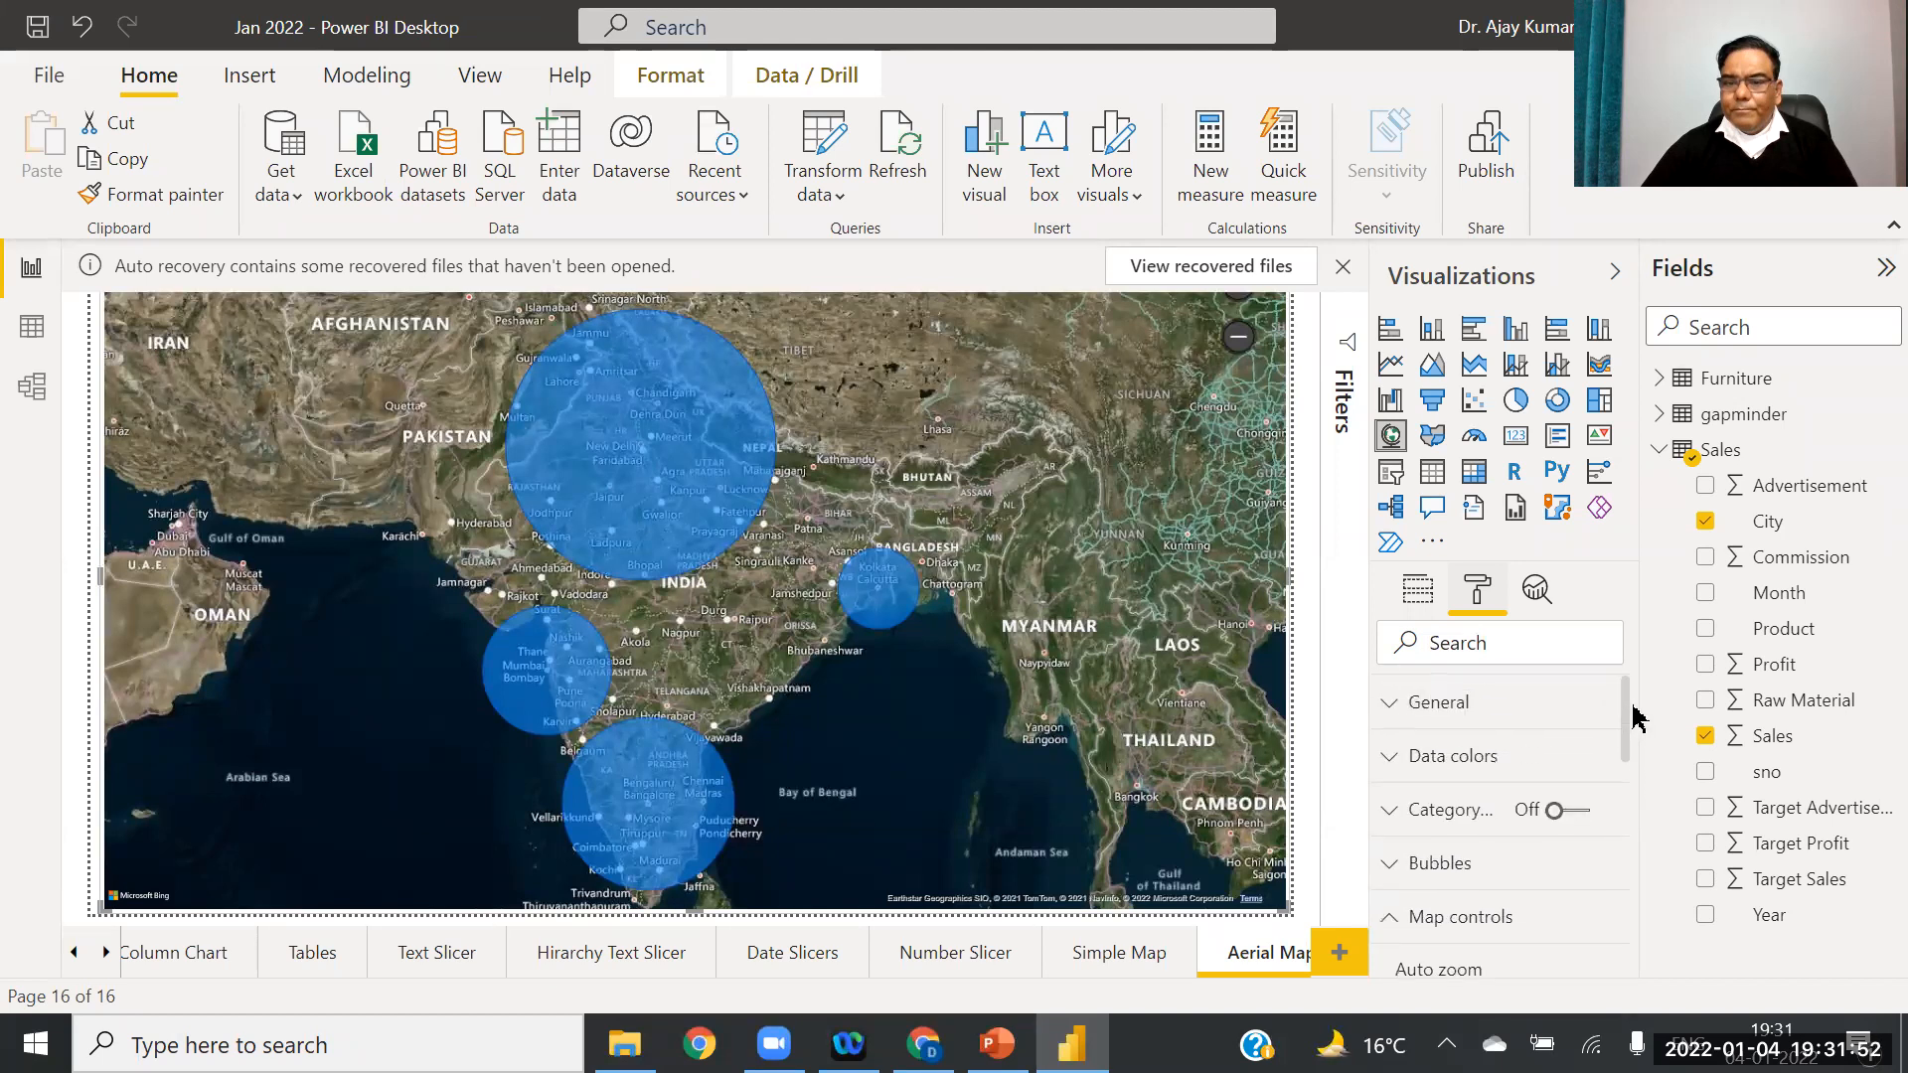
click(1389, 867)
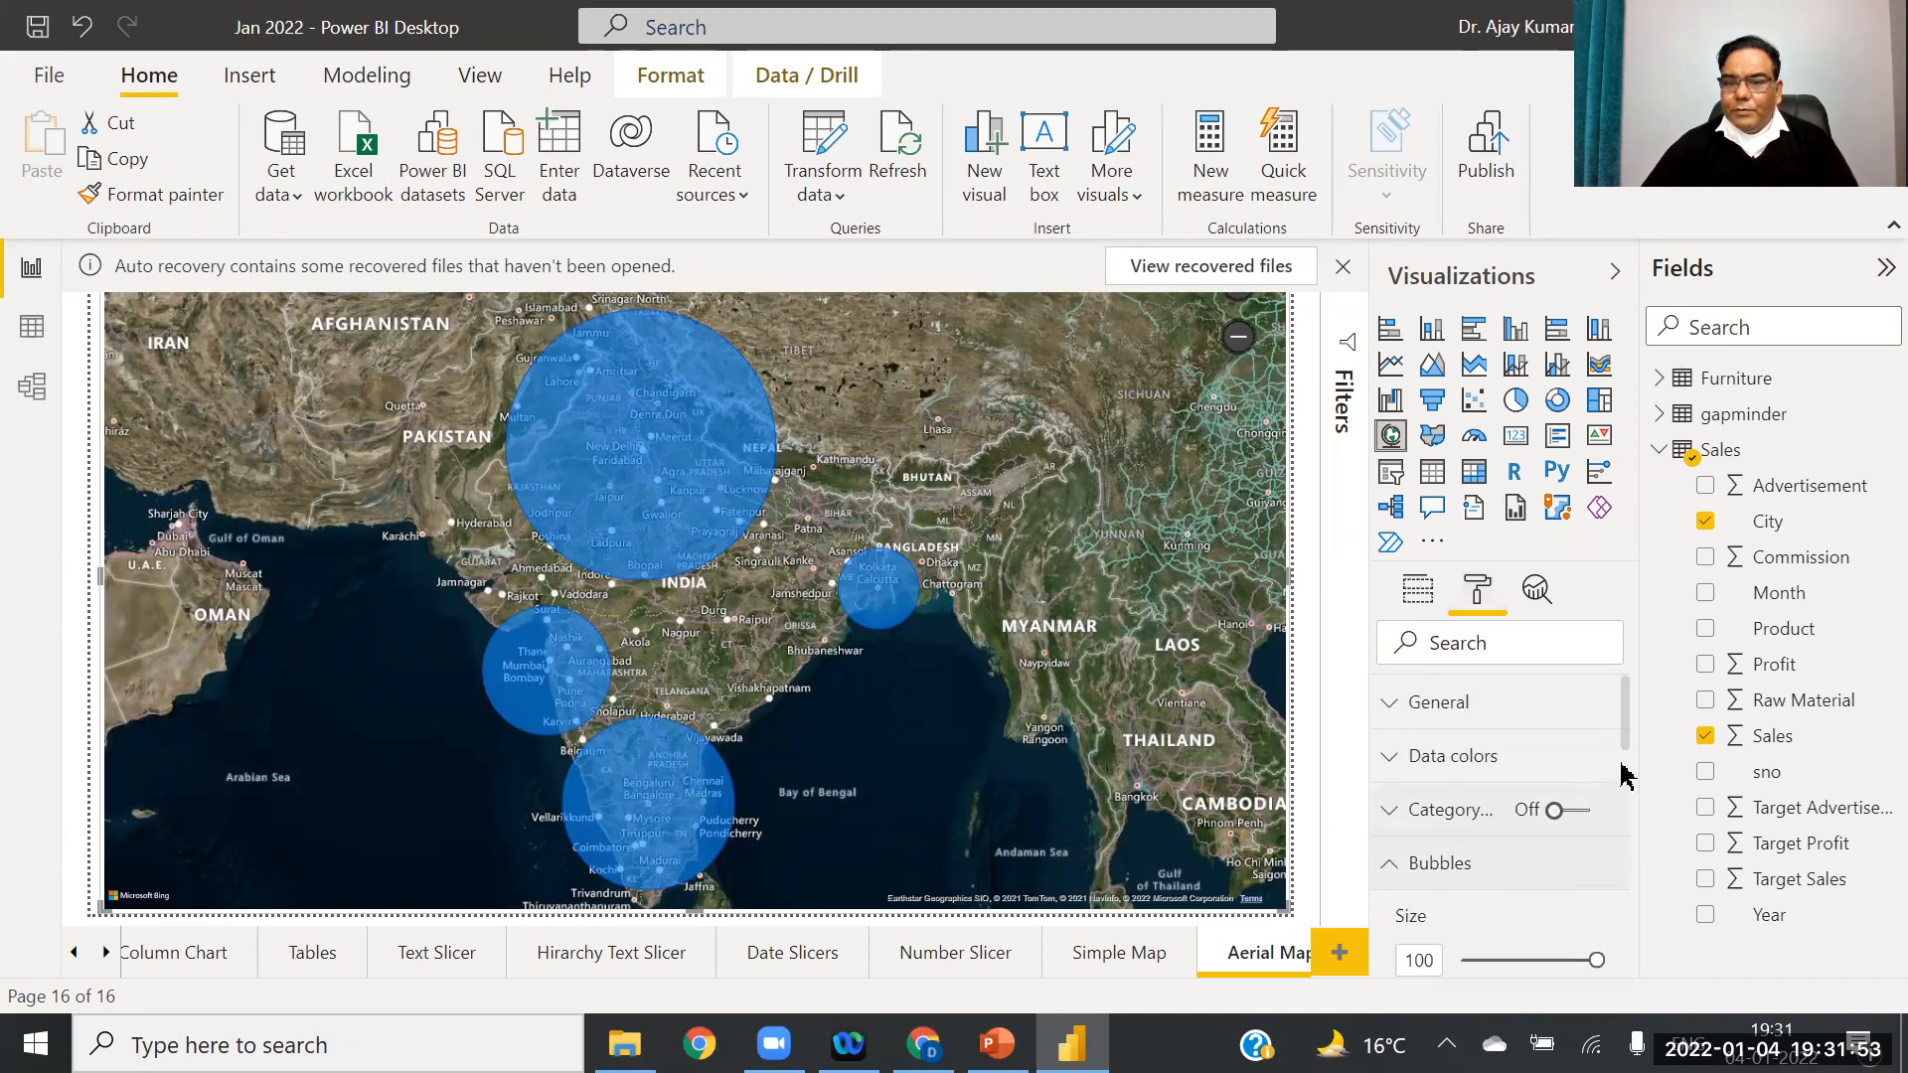
click(1557, 962)
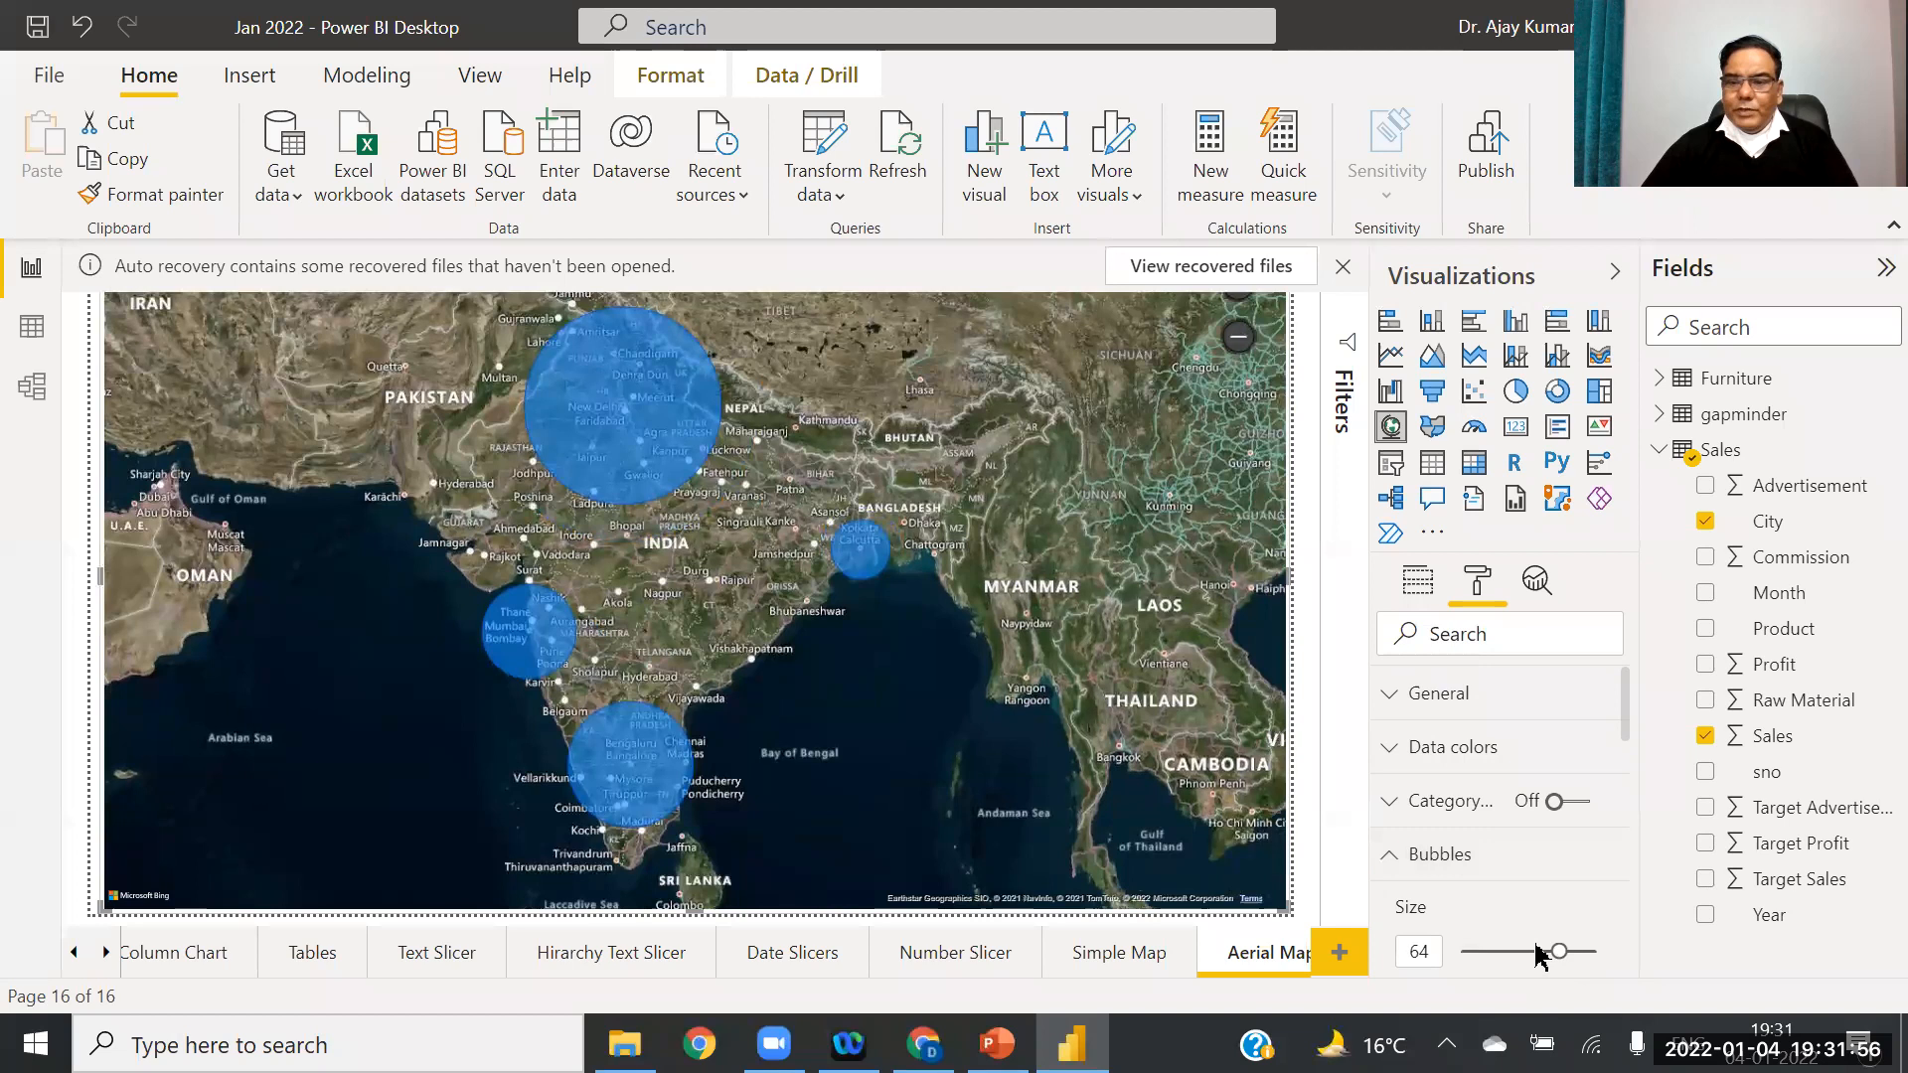
drag(1539, 956, 1533, 954)
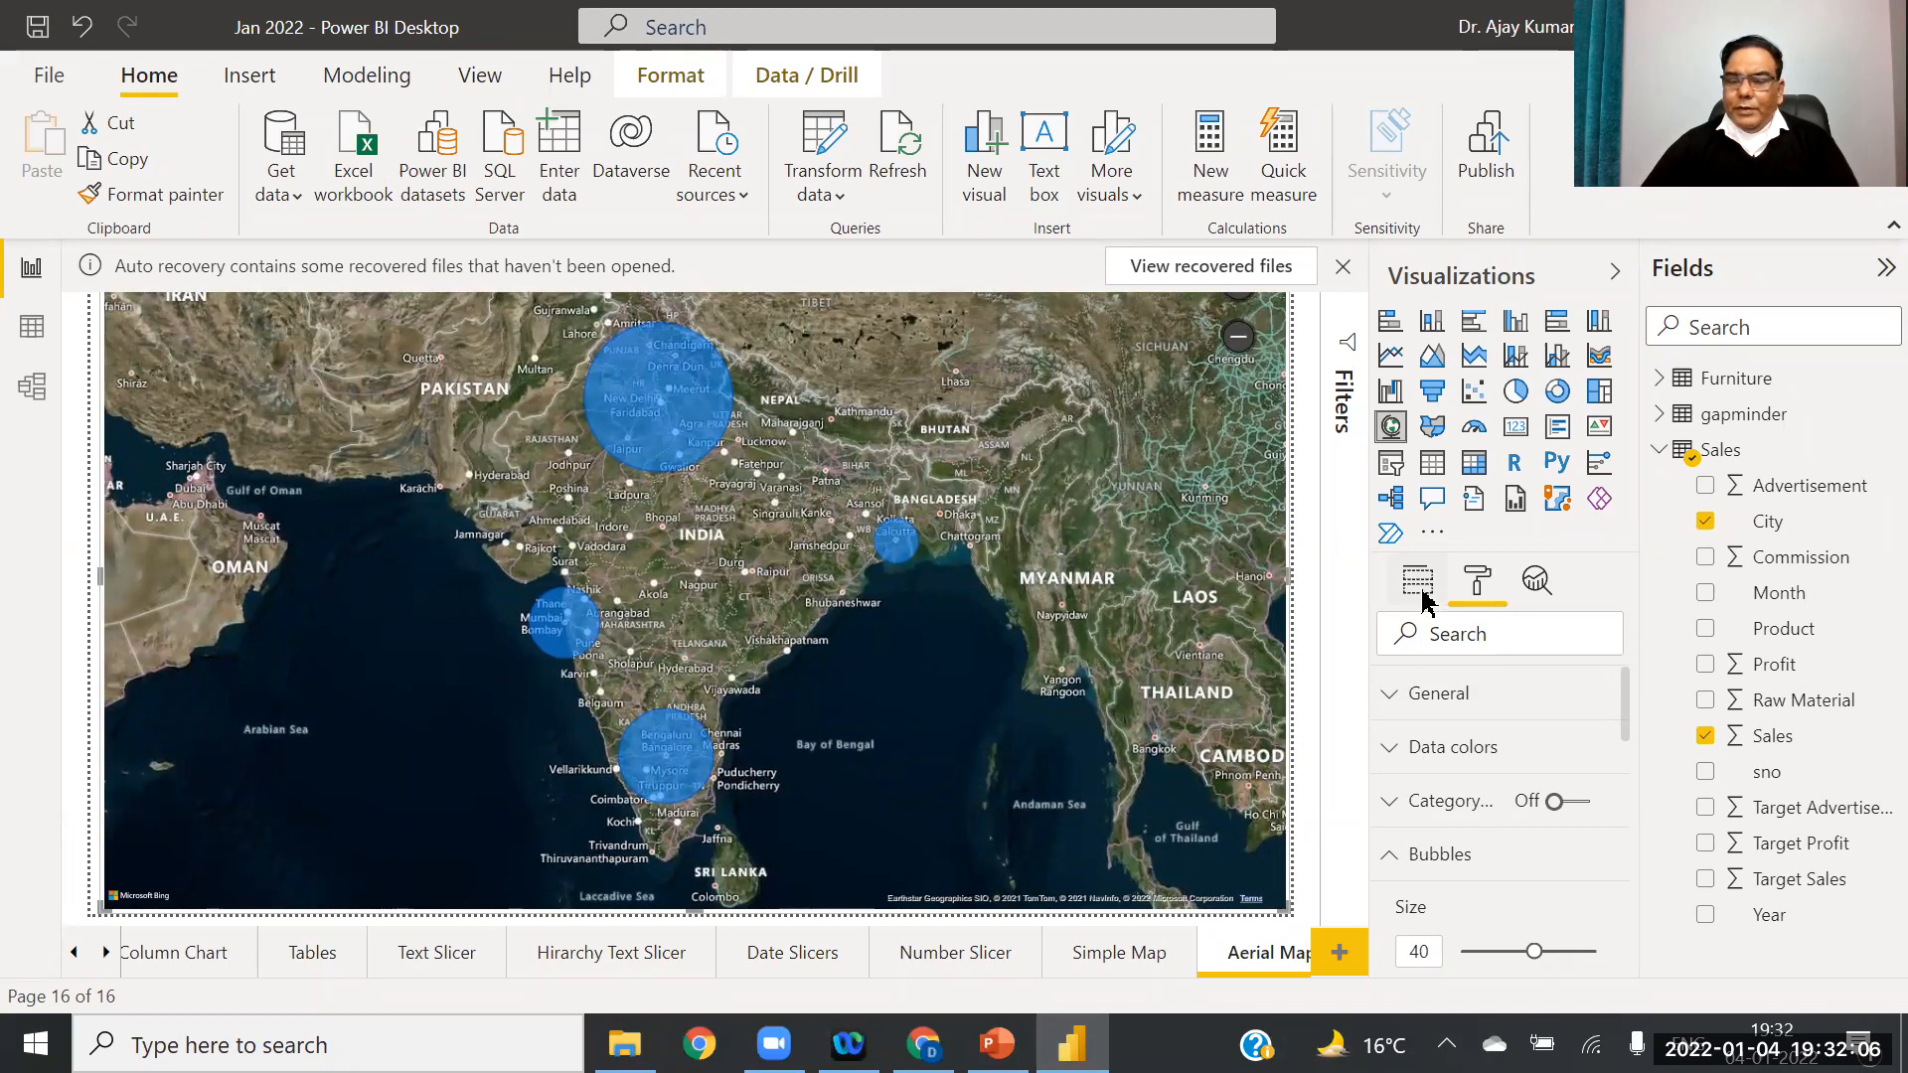
Step: Add Product to the map's Legend well, then highlight each product slice of Delhi's pie
click(1421, 588)
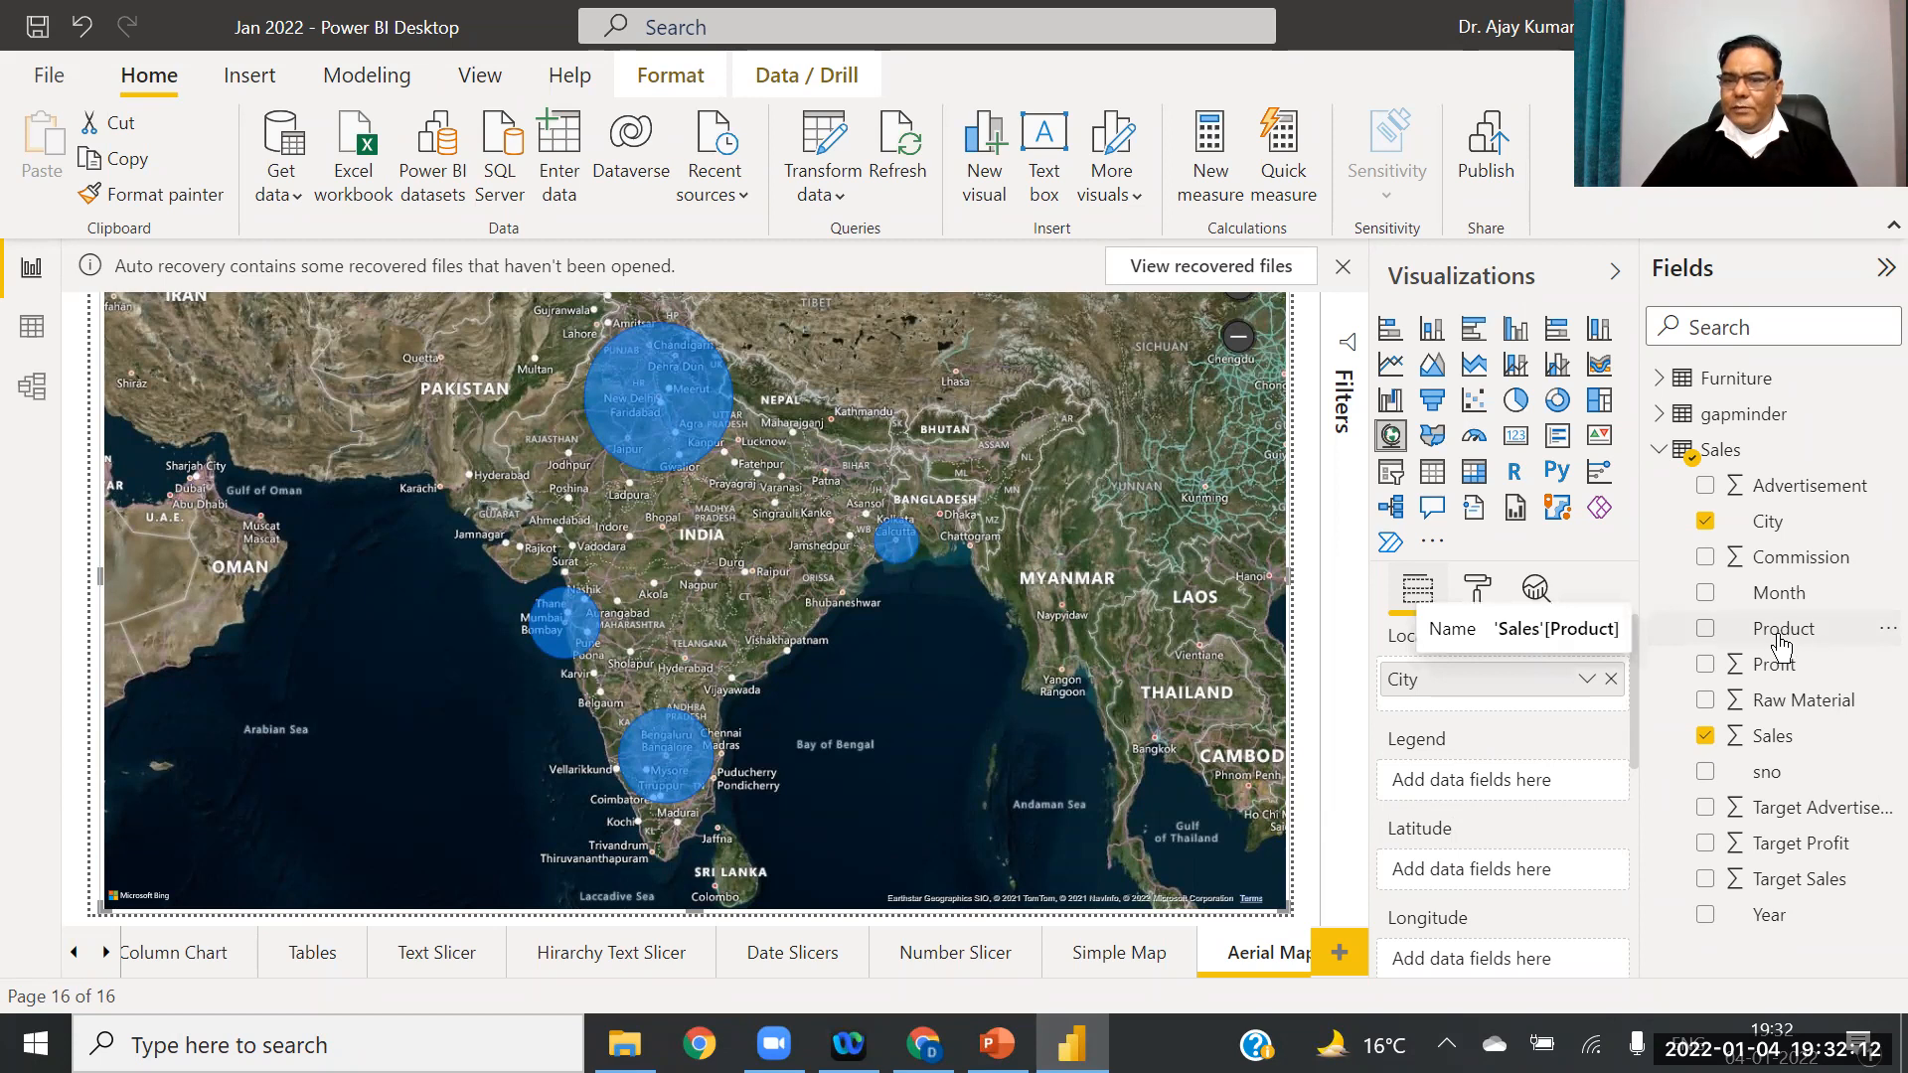
drag(1778, 642, 1505, 781)
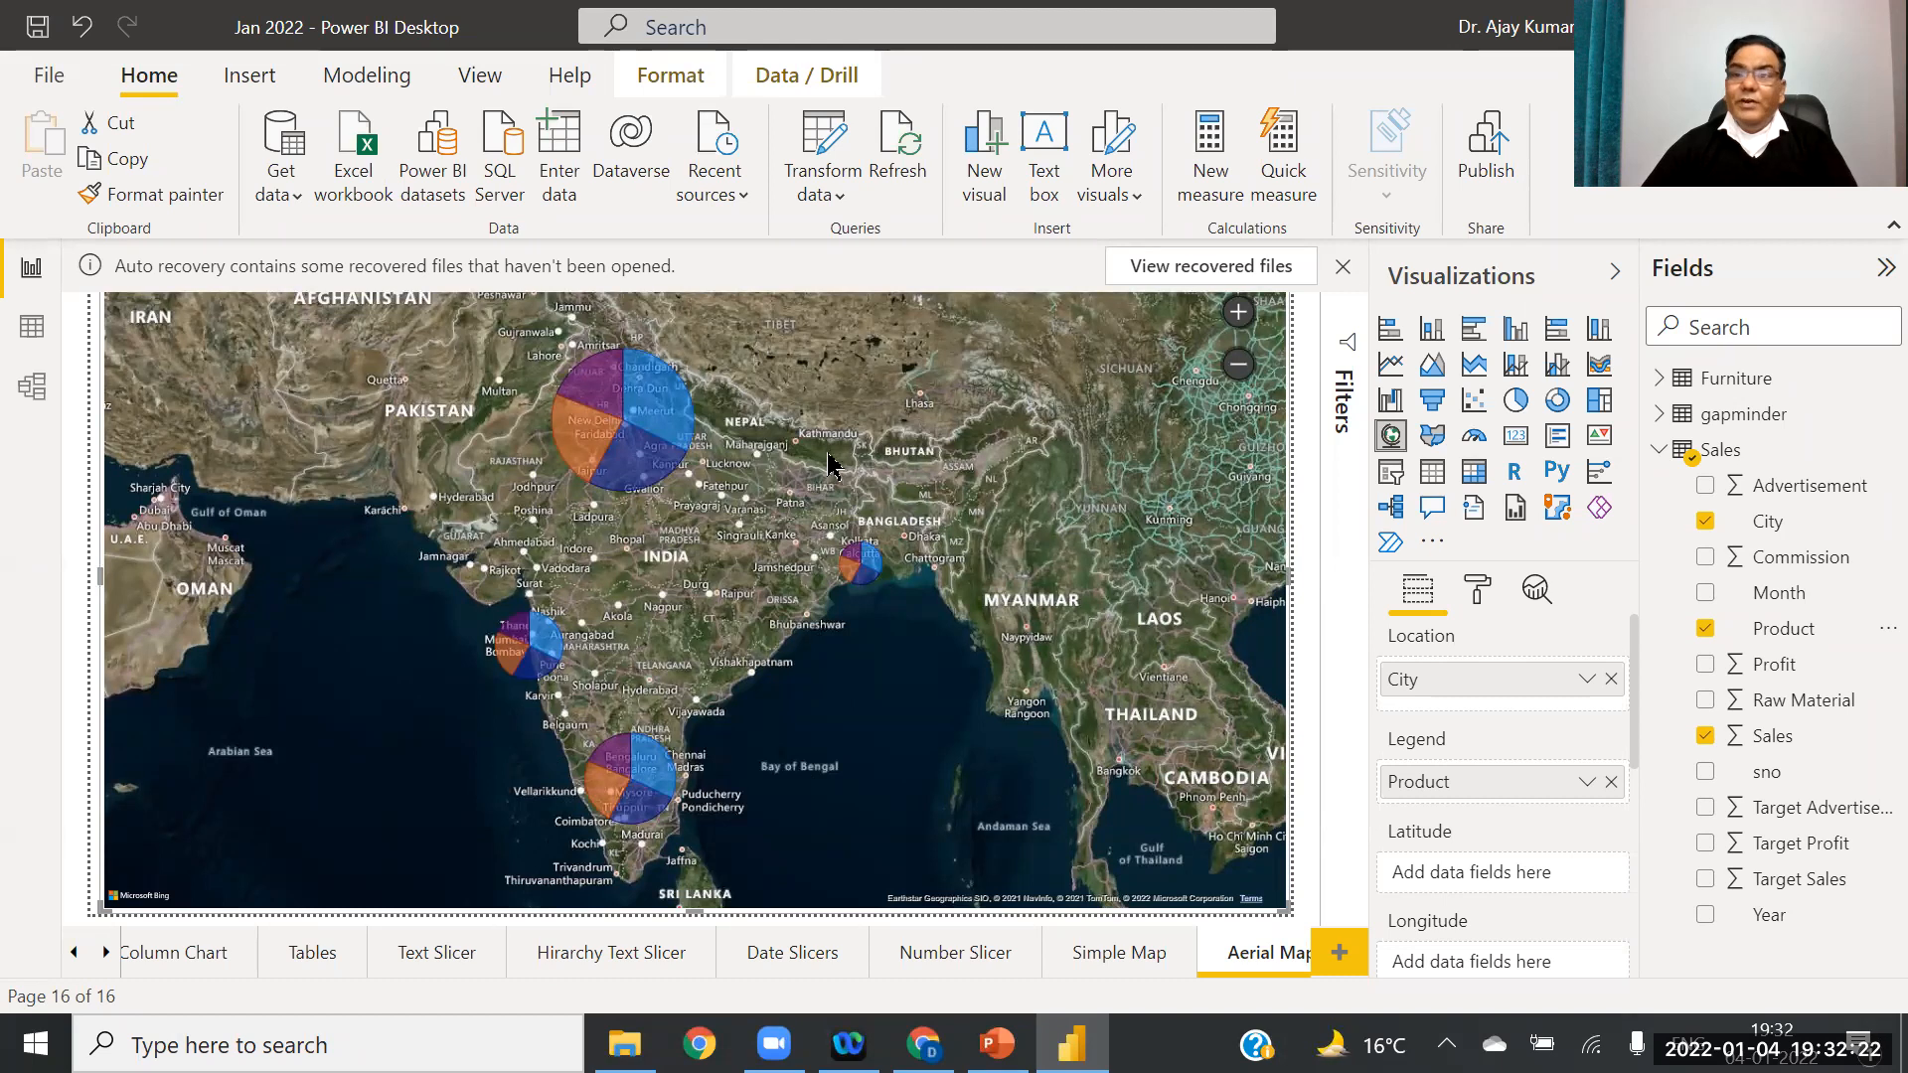
click(652, 403)
click(661, 407)
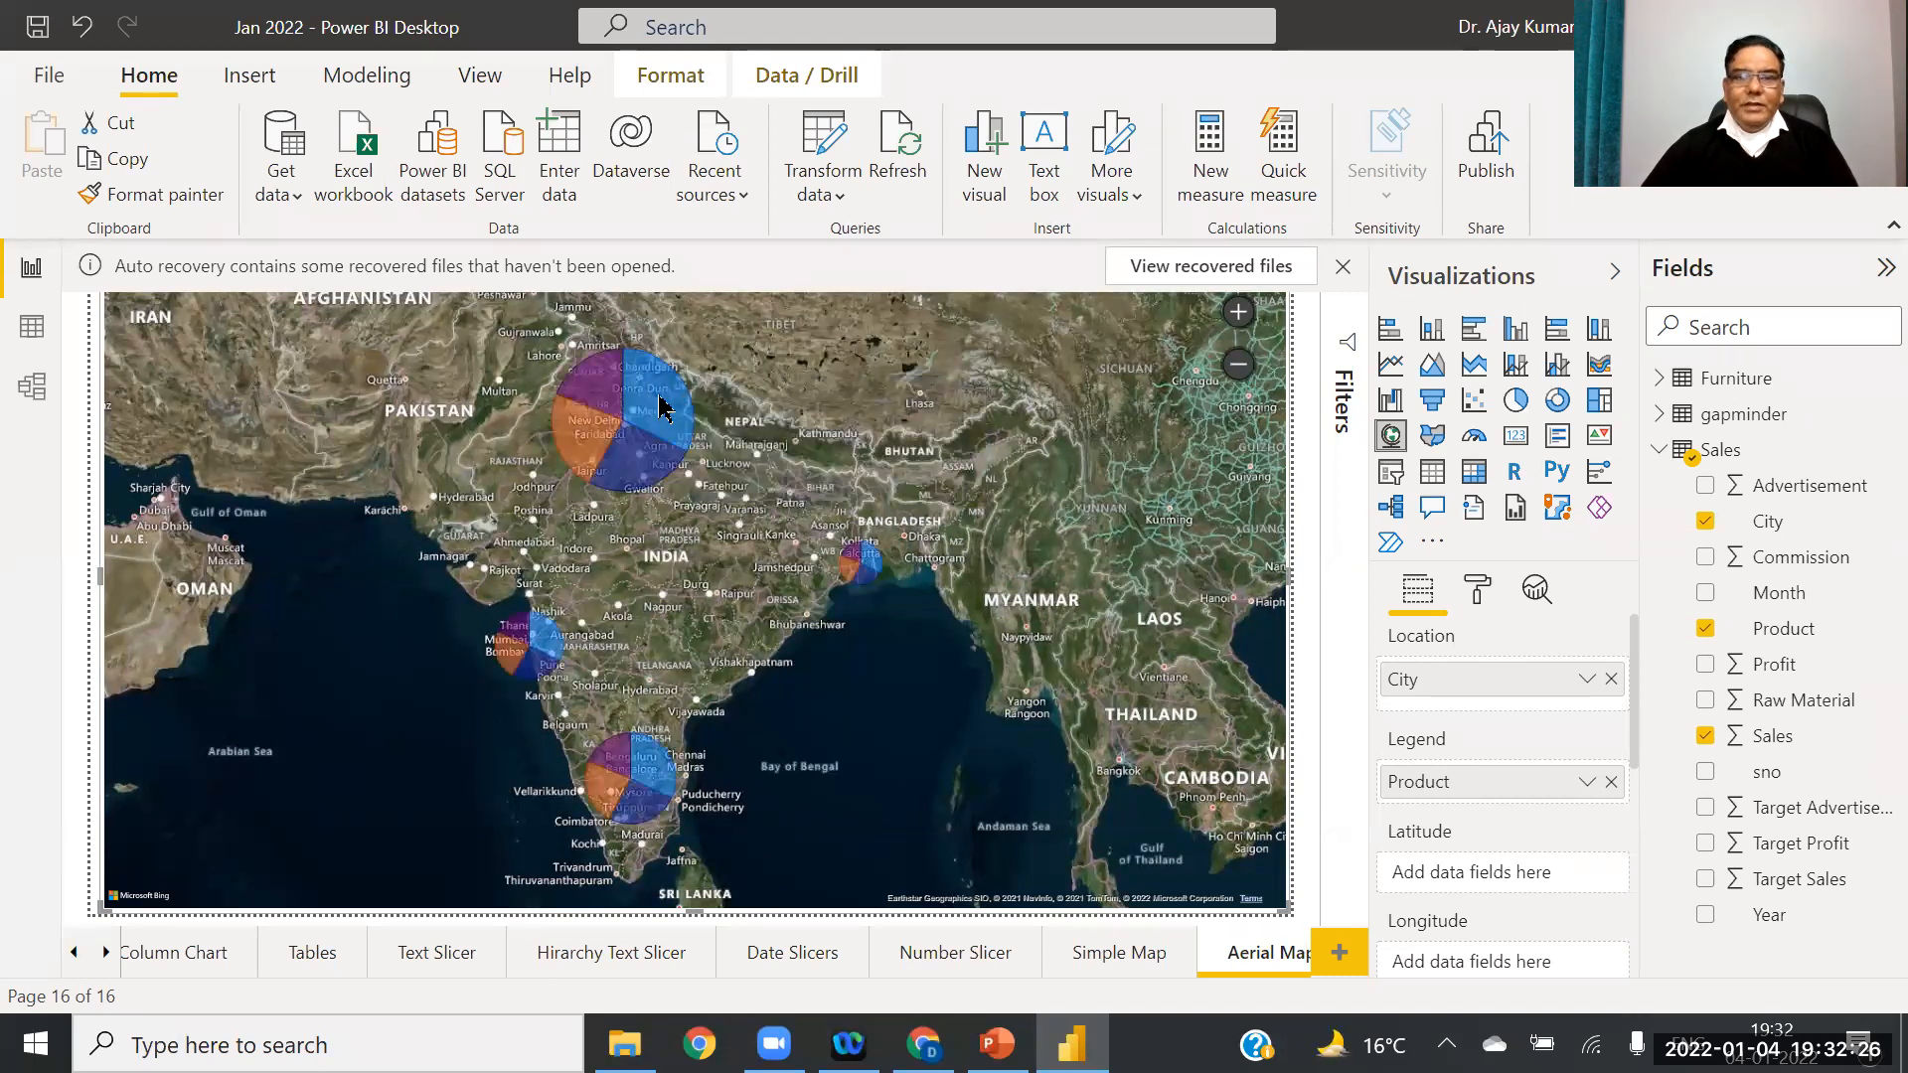
click(594, 437)
click(633, 453)
click(586, 386)
click(650, 400)
click(654, 408)
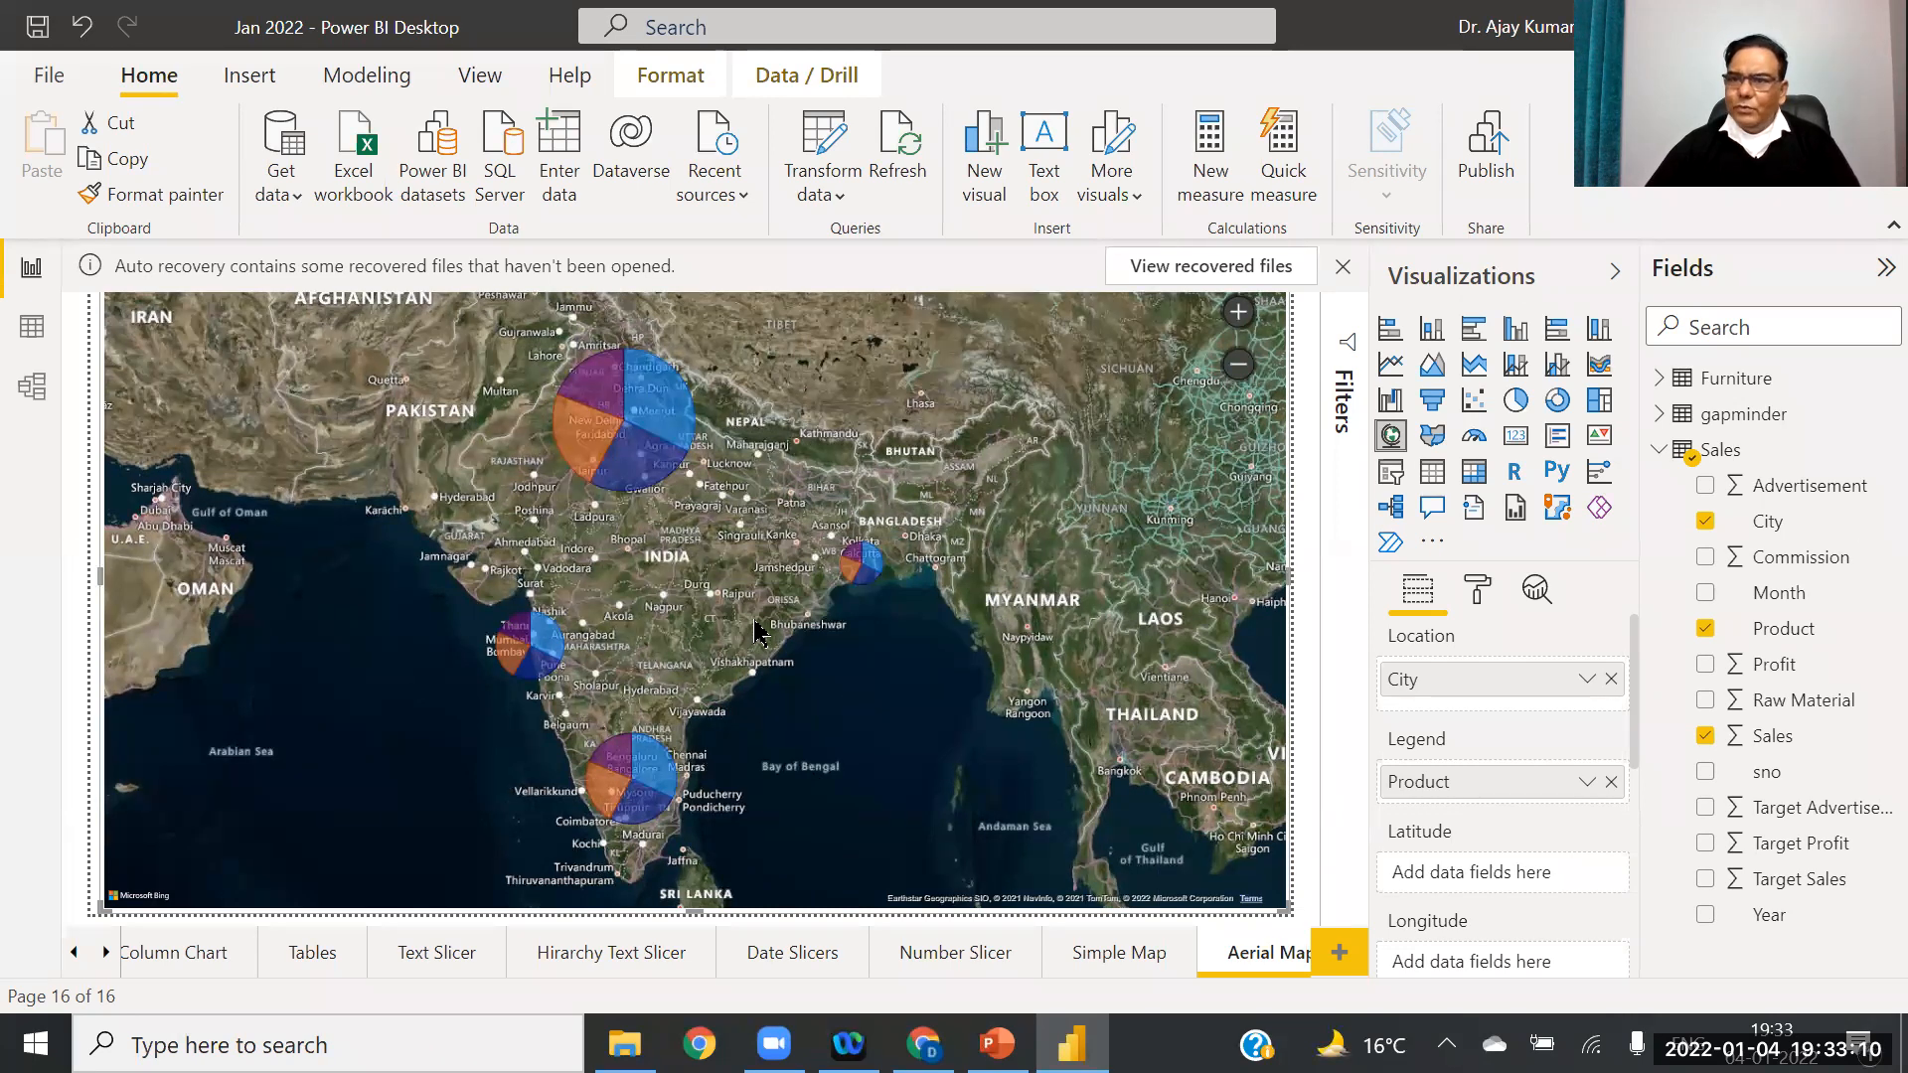
Step: Open the map's Format pane and briefly expand and collapse the general settings
mouse_move(648, 407)
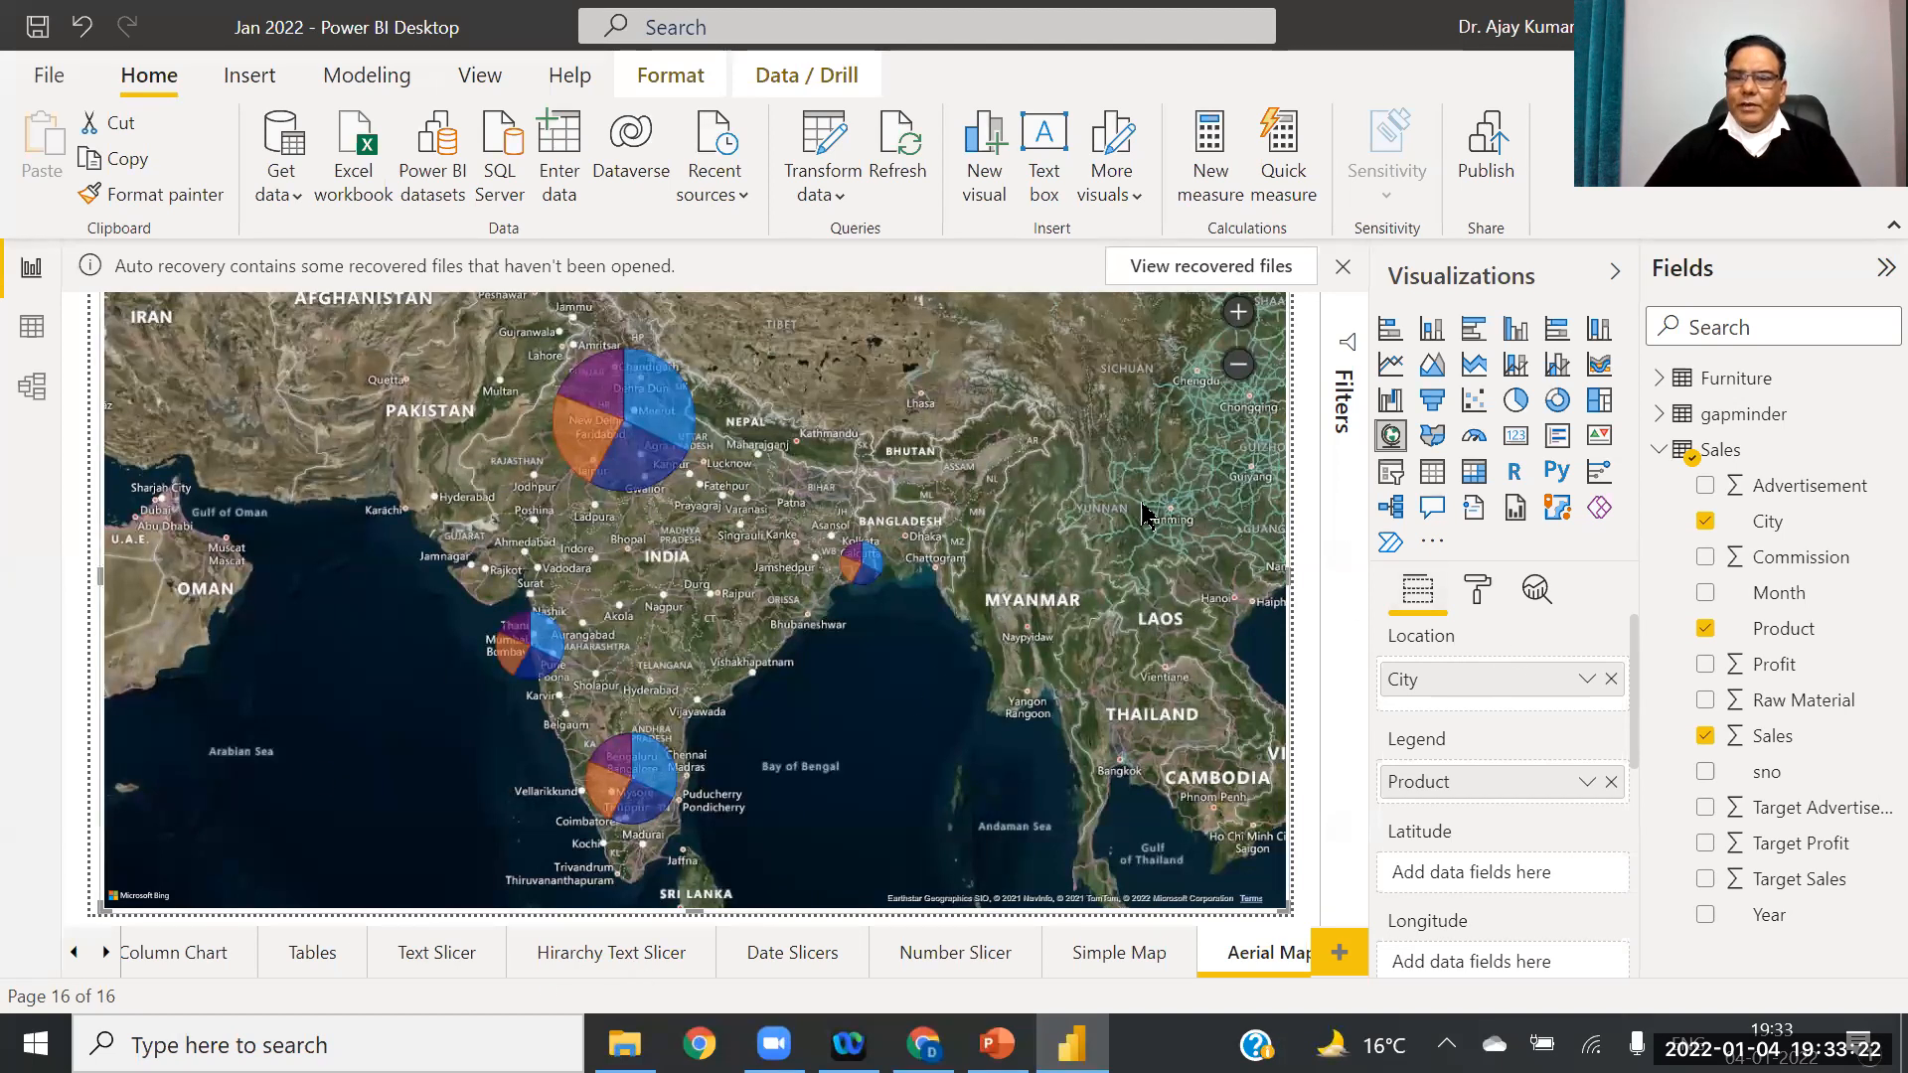
click(1480, 588)
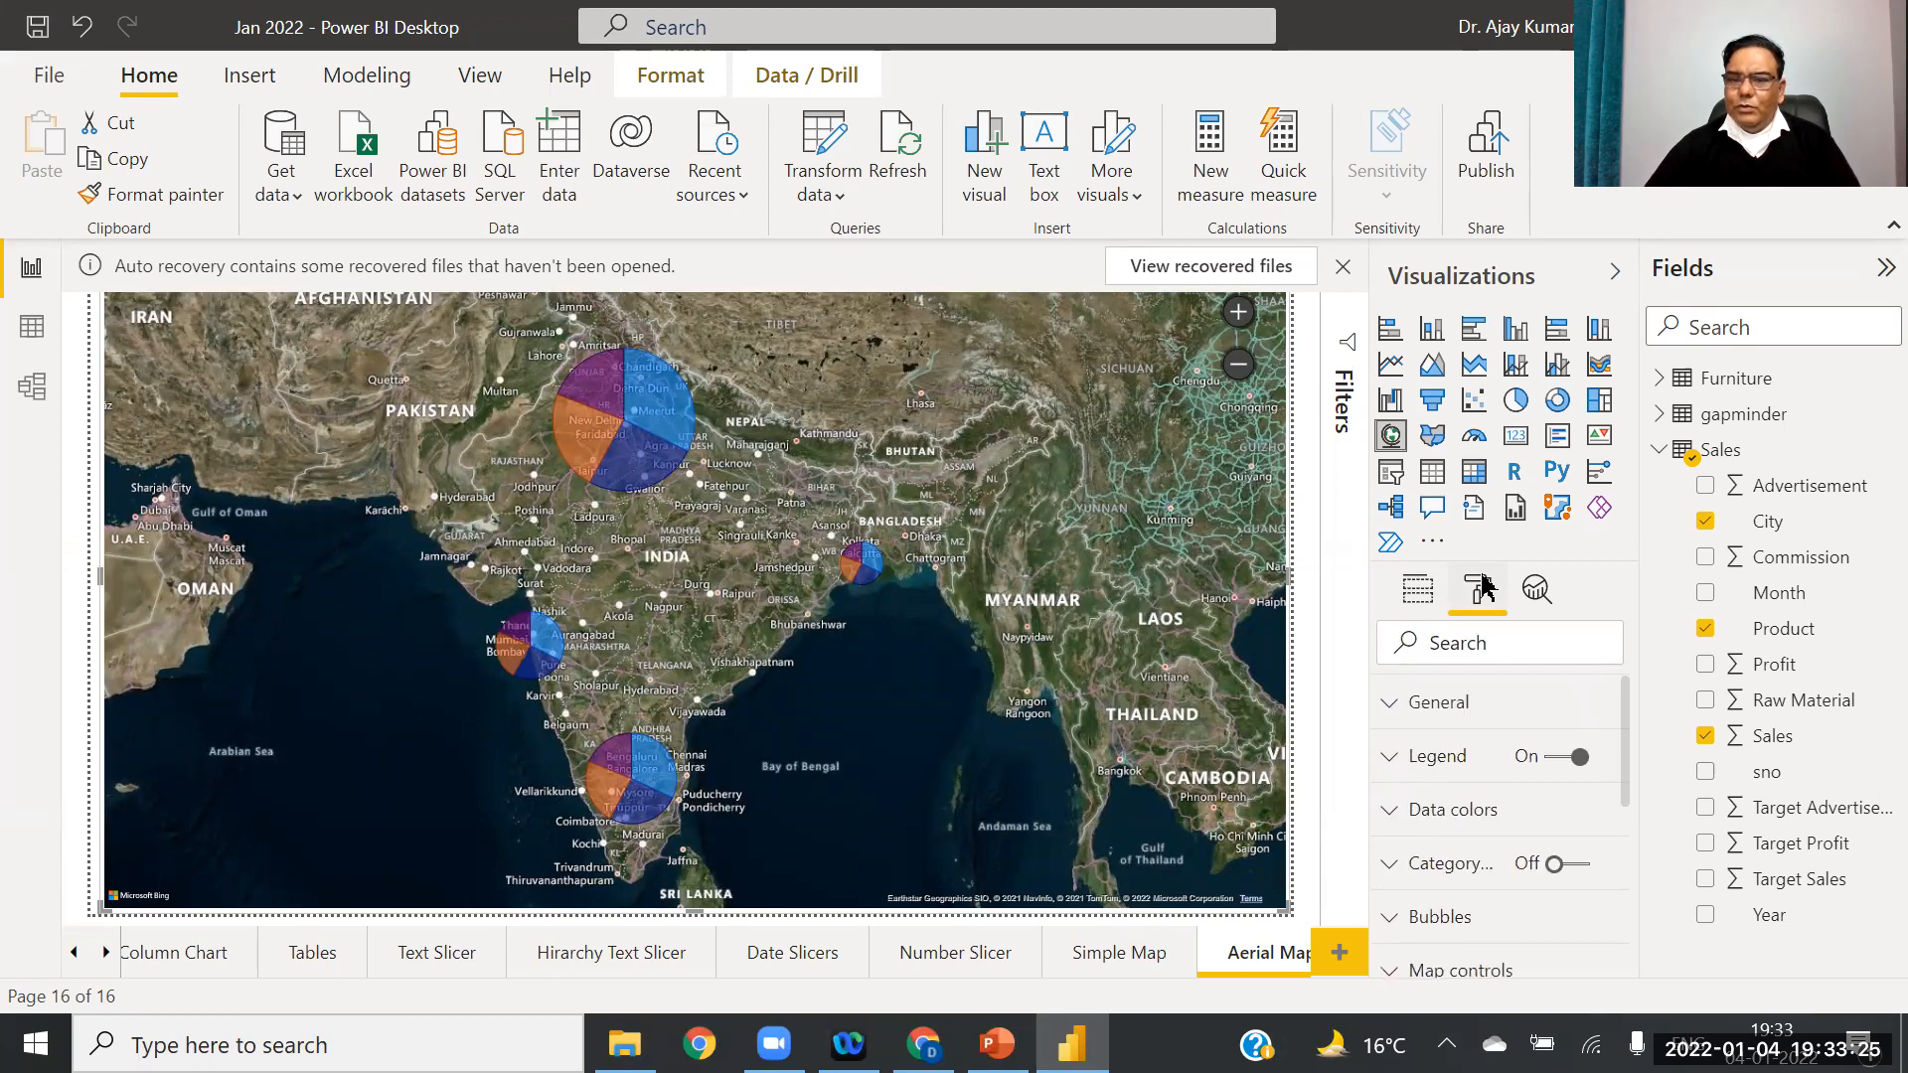
click(1390, 712)
click(1390, 714)
Step: Switch on Category labels for the city names at 23 pt bold text
click(1393, 813)
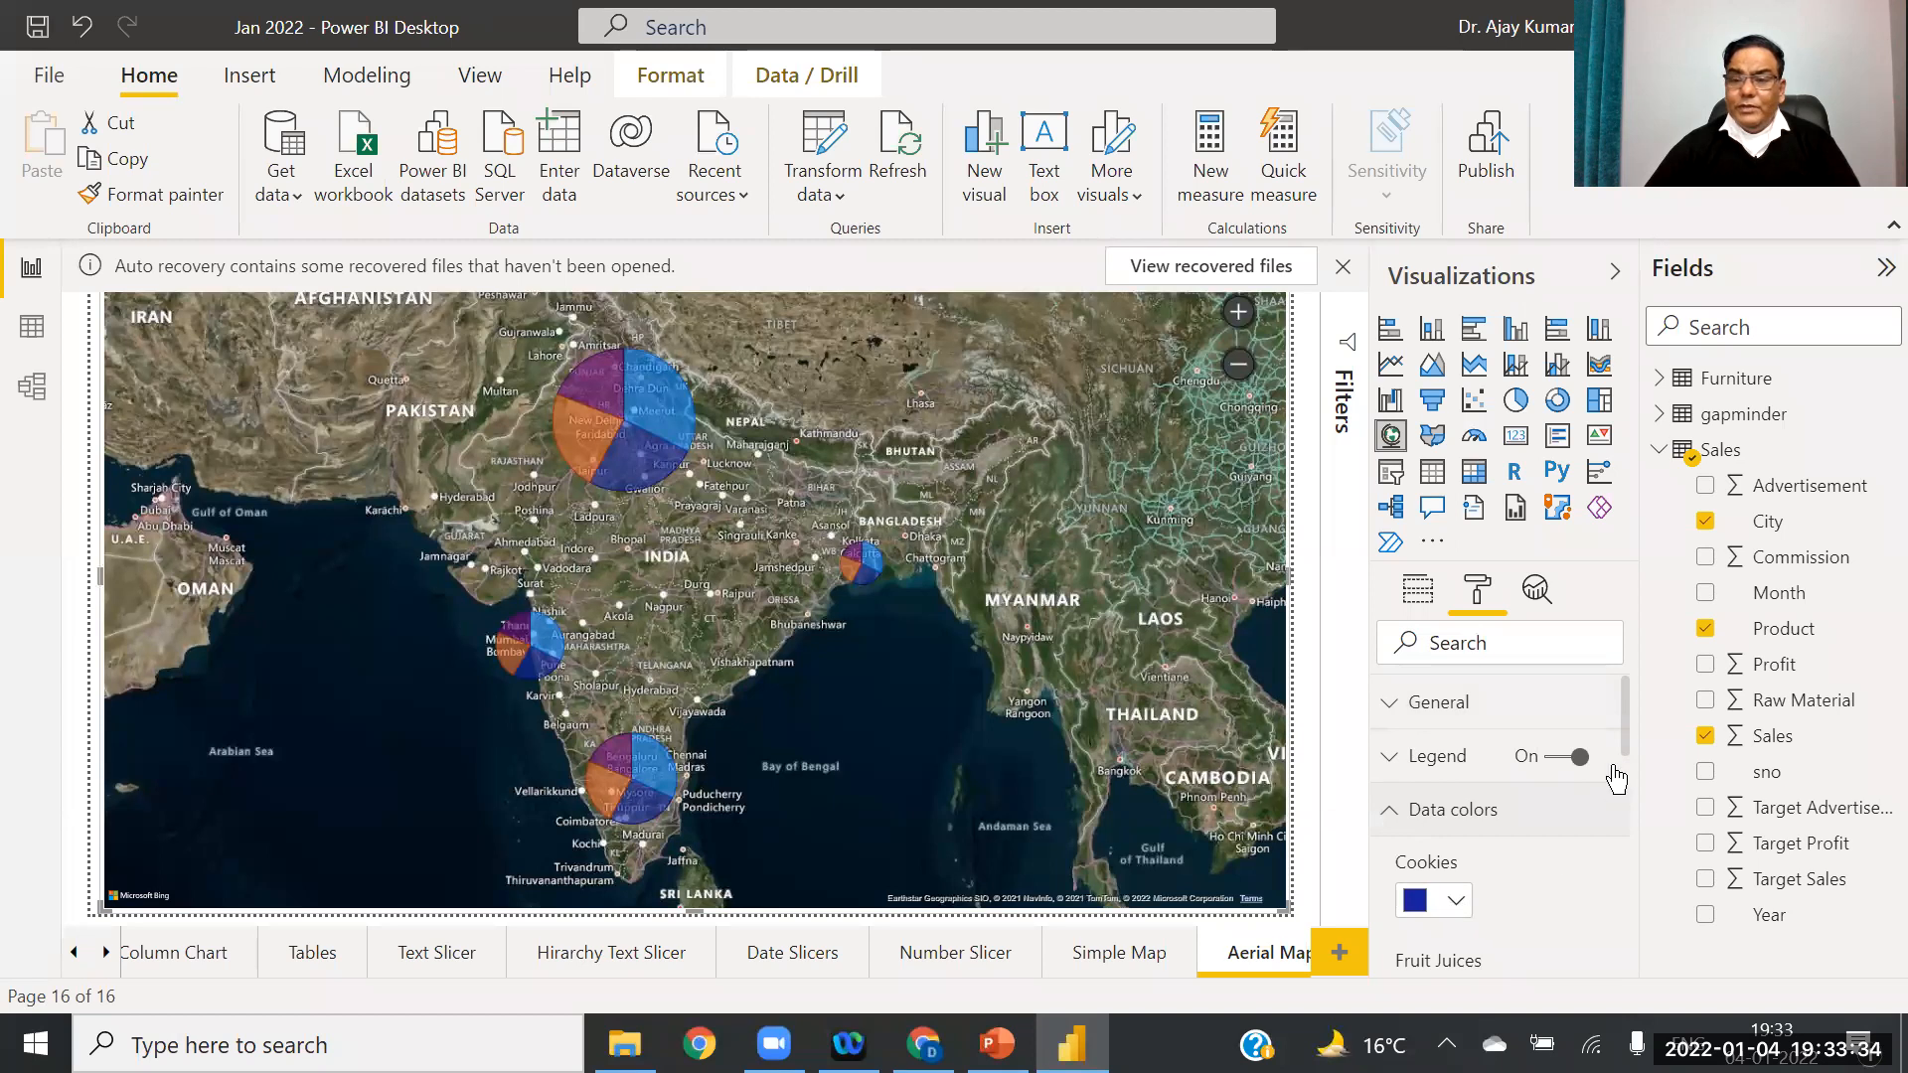
drag(1623, 720, 1631, 867)
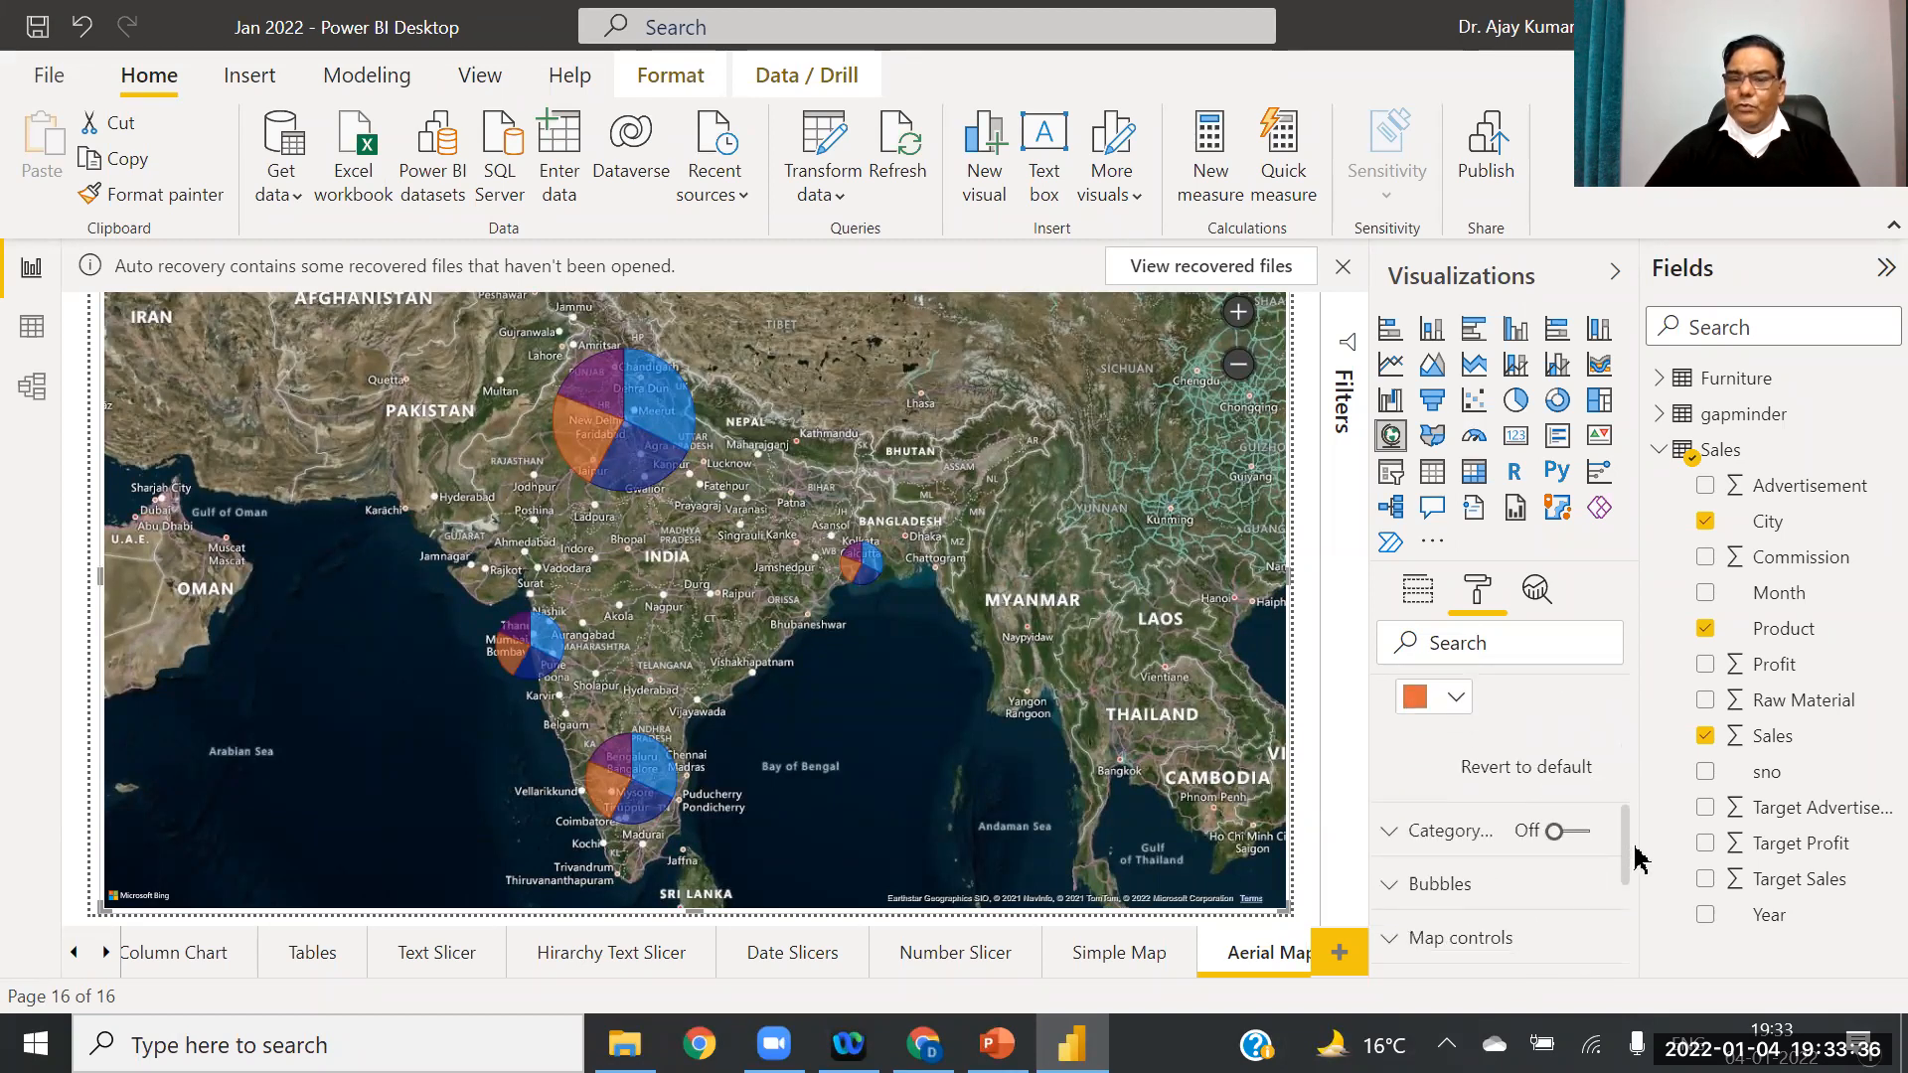
click(1393, 800)
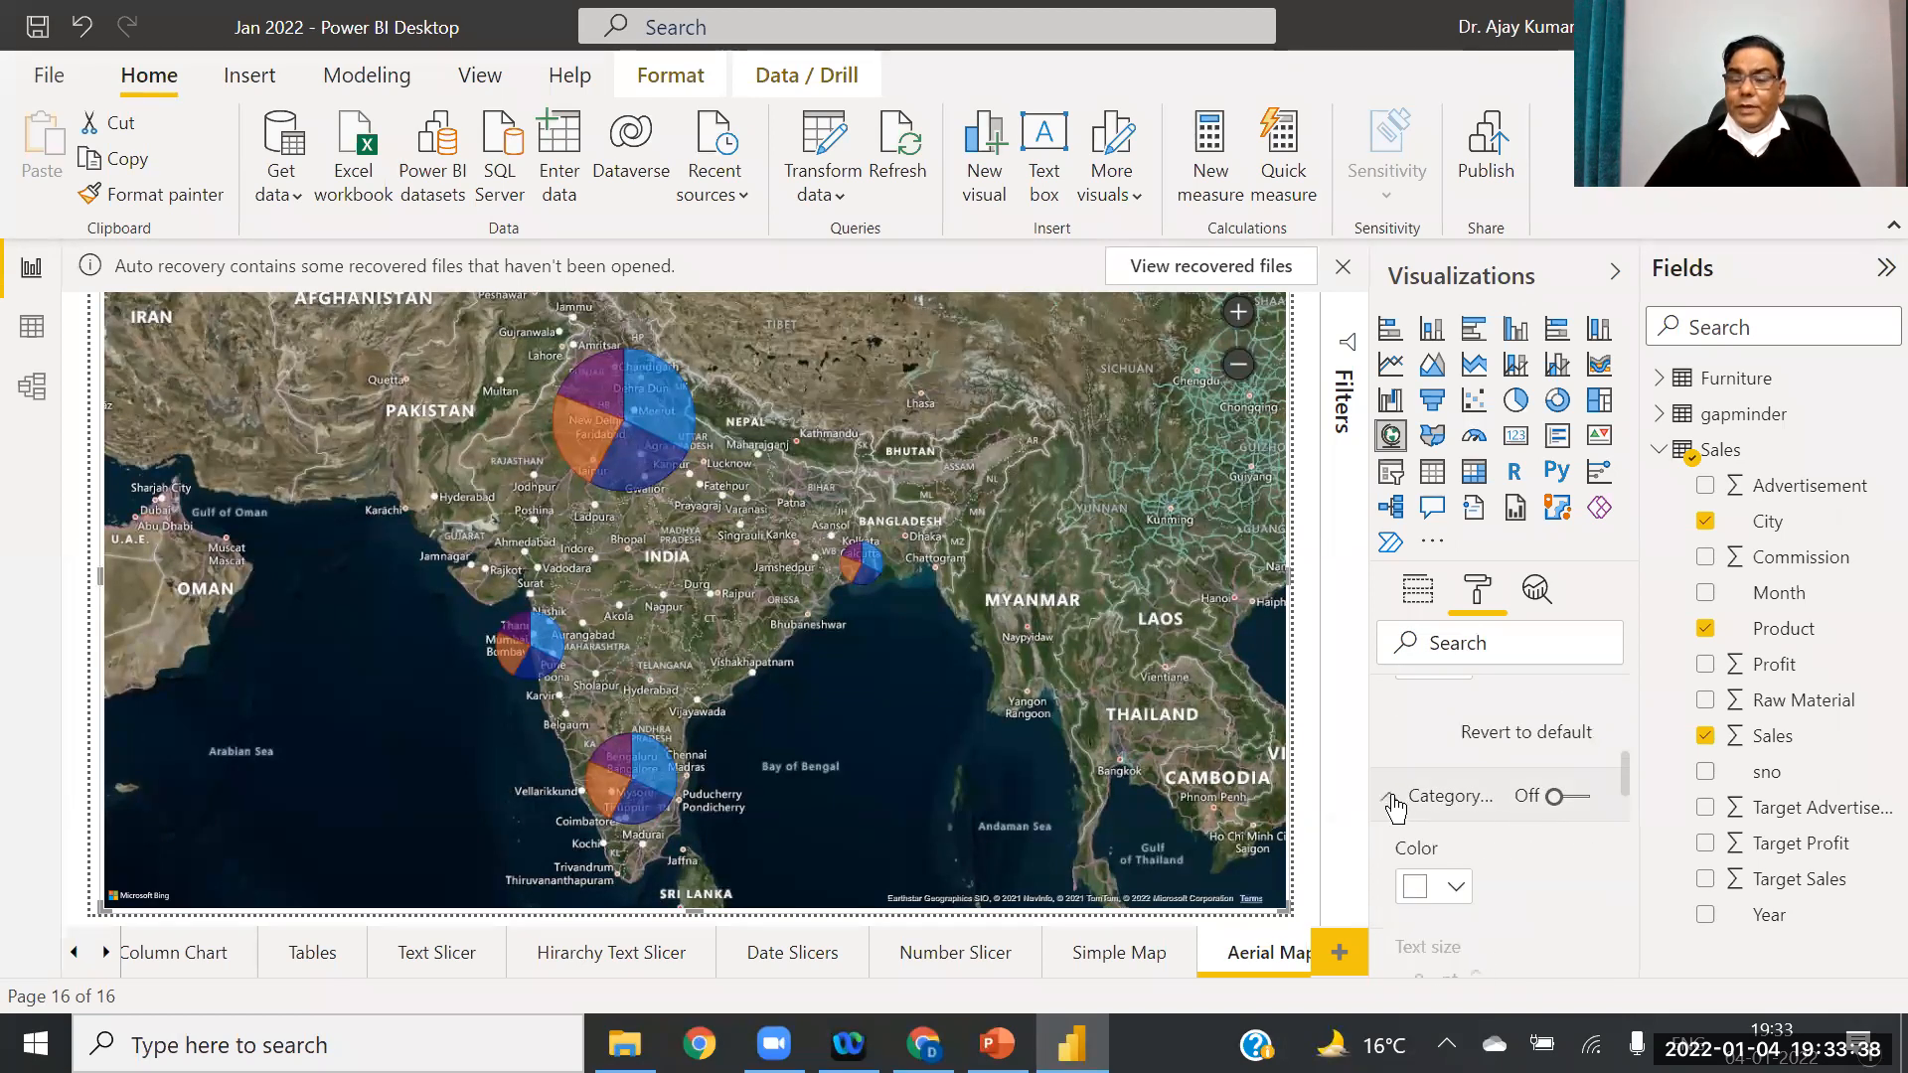
click(1578, 800)
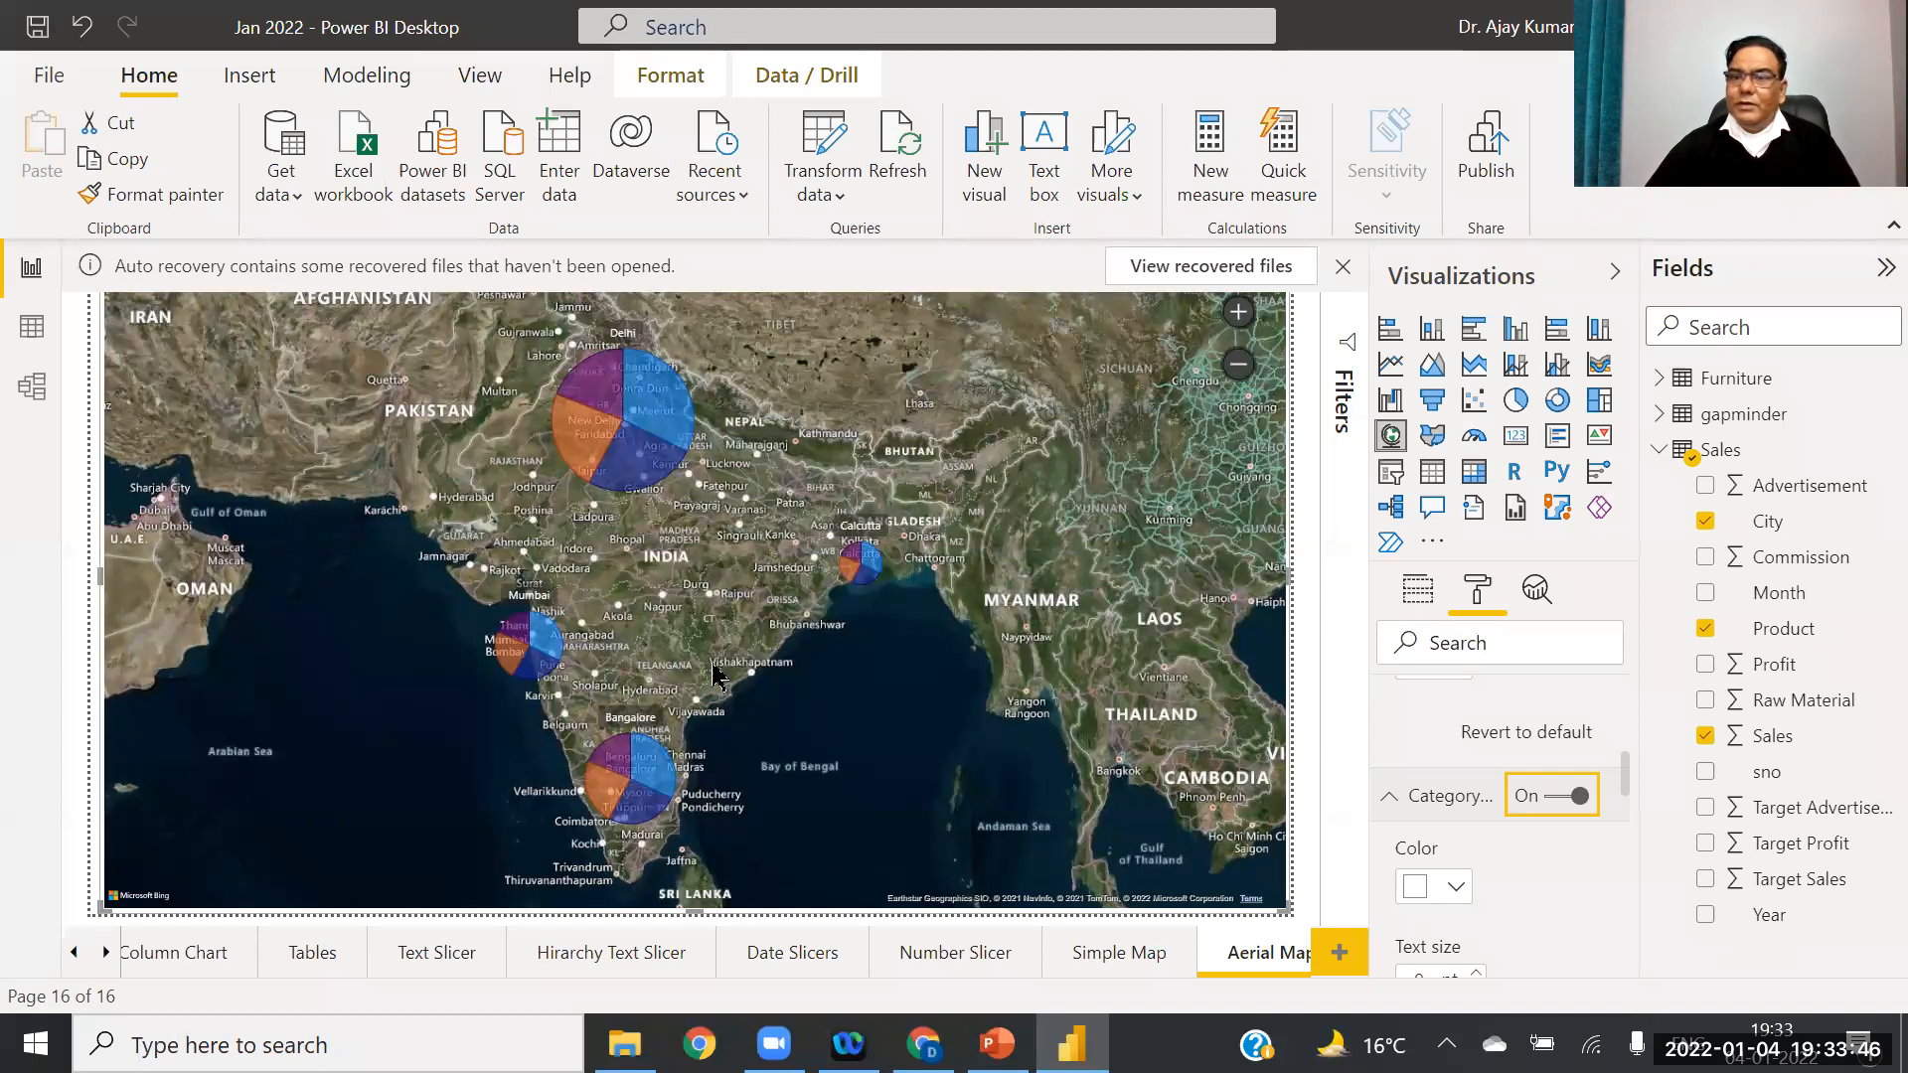
drag(1623, 771, 1612, 800)
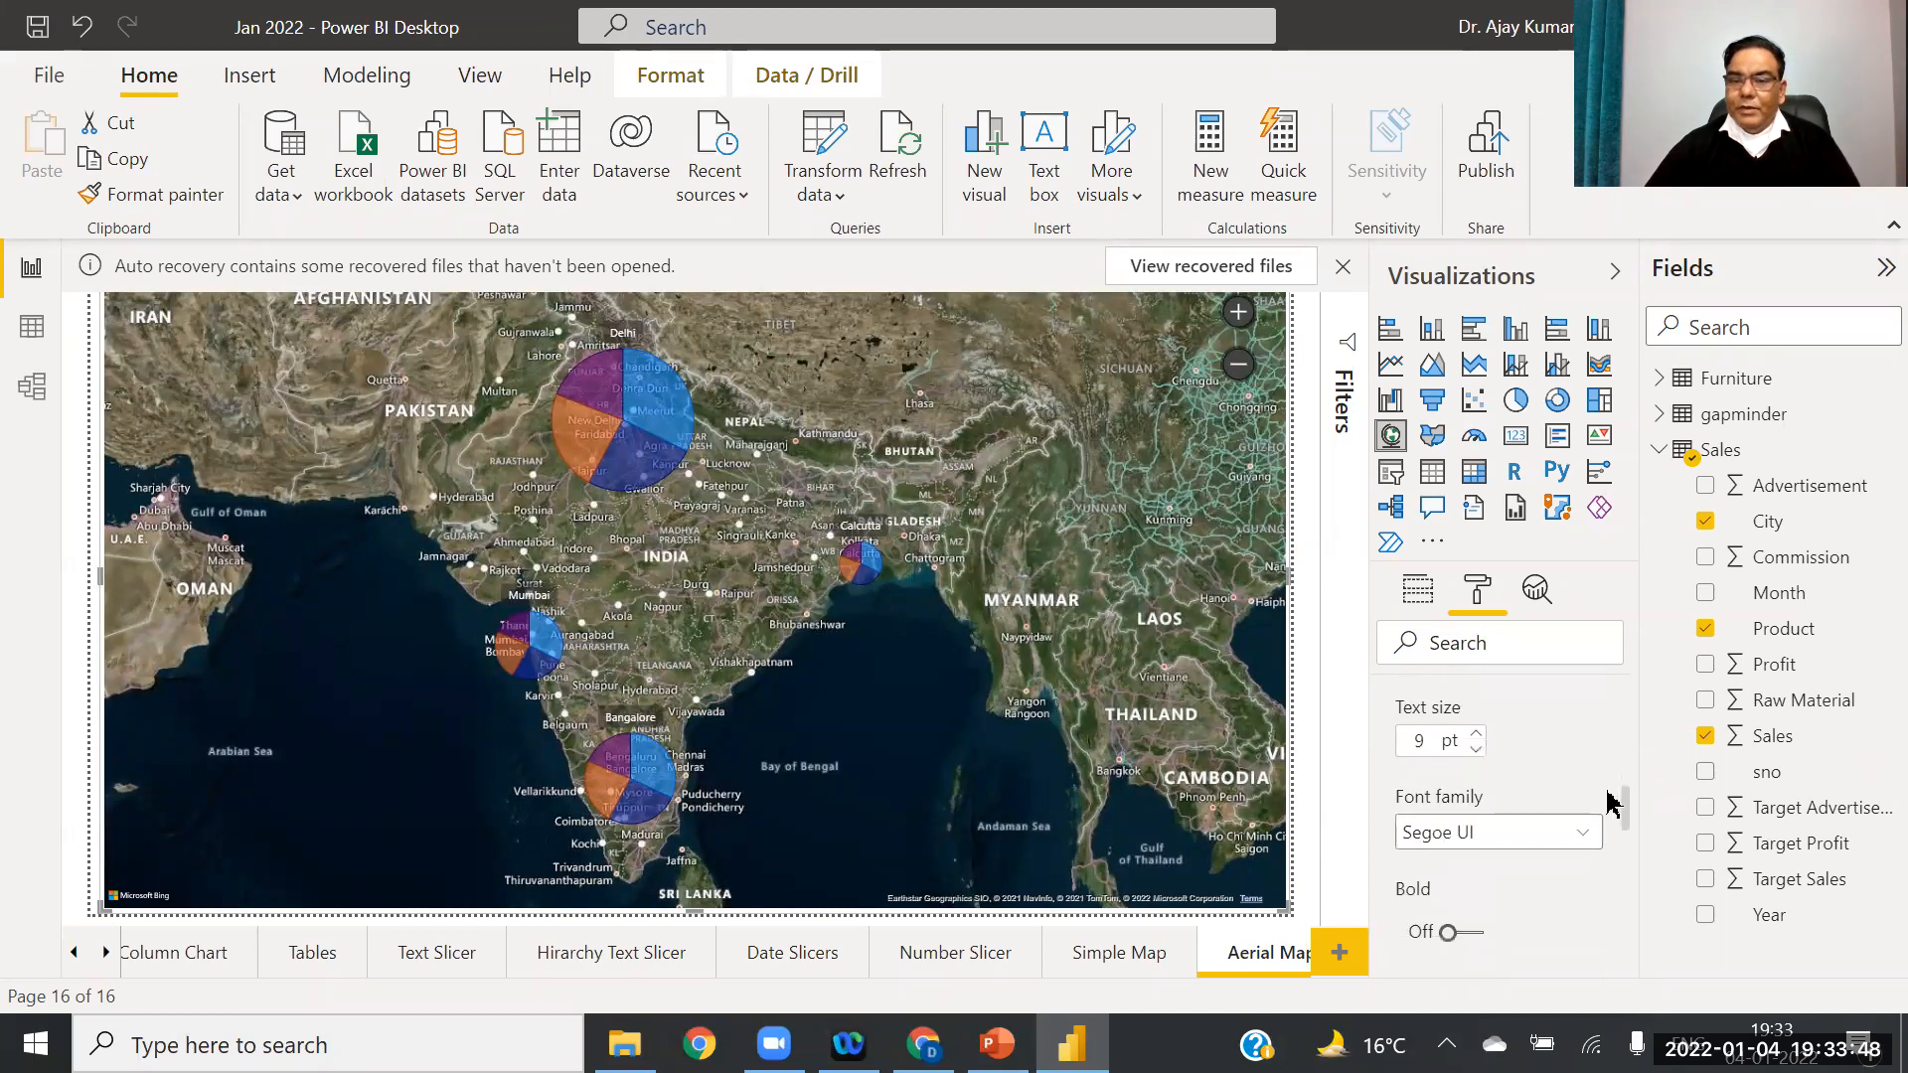
click(1477, 736)
click(1477, 737)
click(1477, 736)
click(1477, 737)
click(1477, 736)
click(1477, 737)
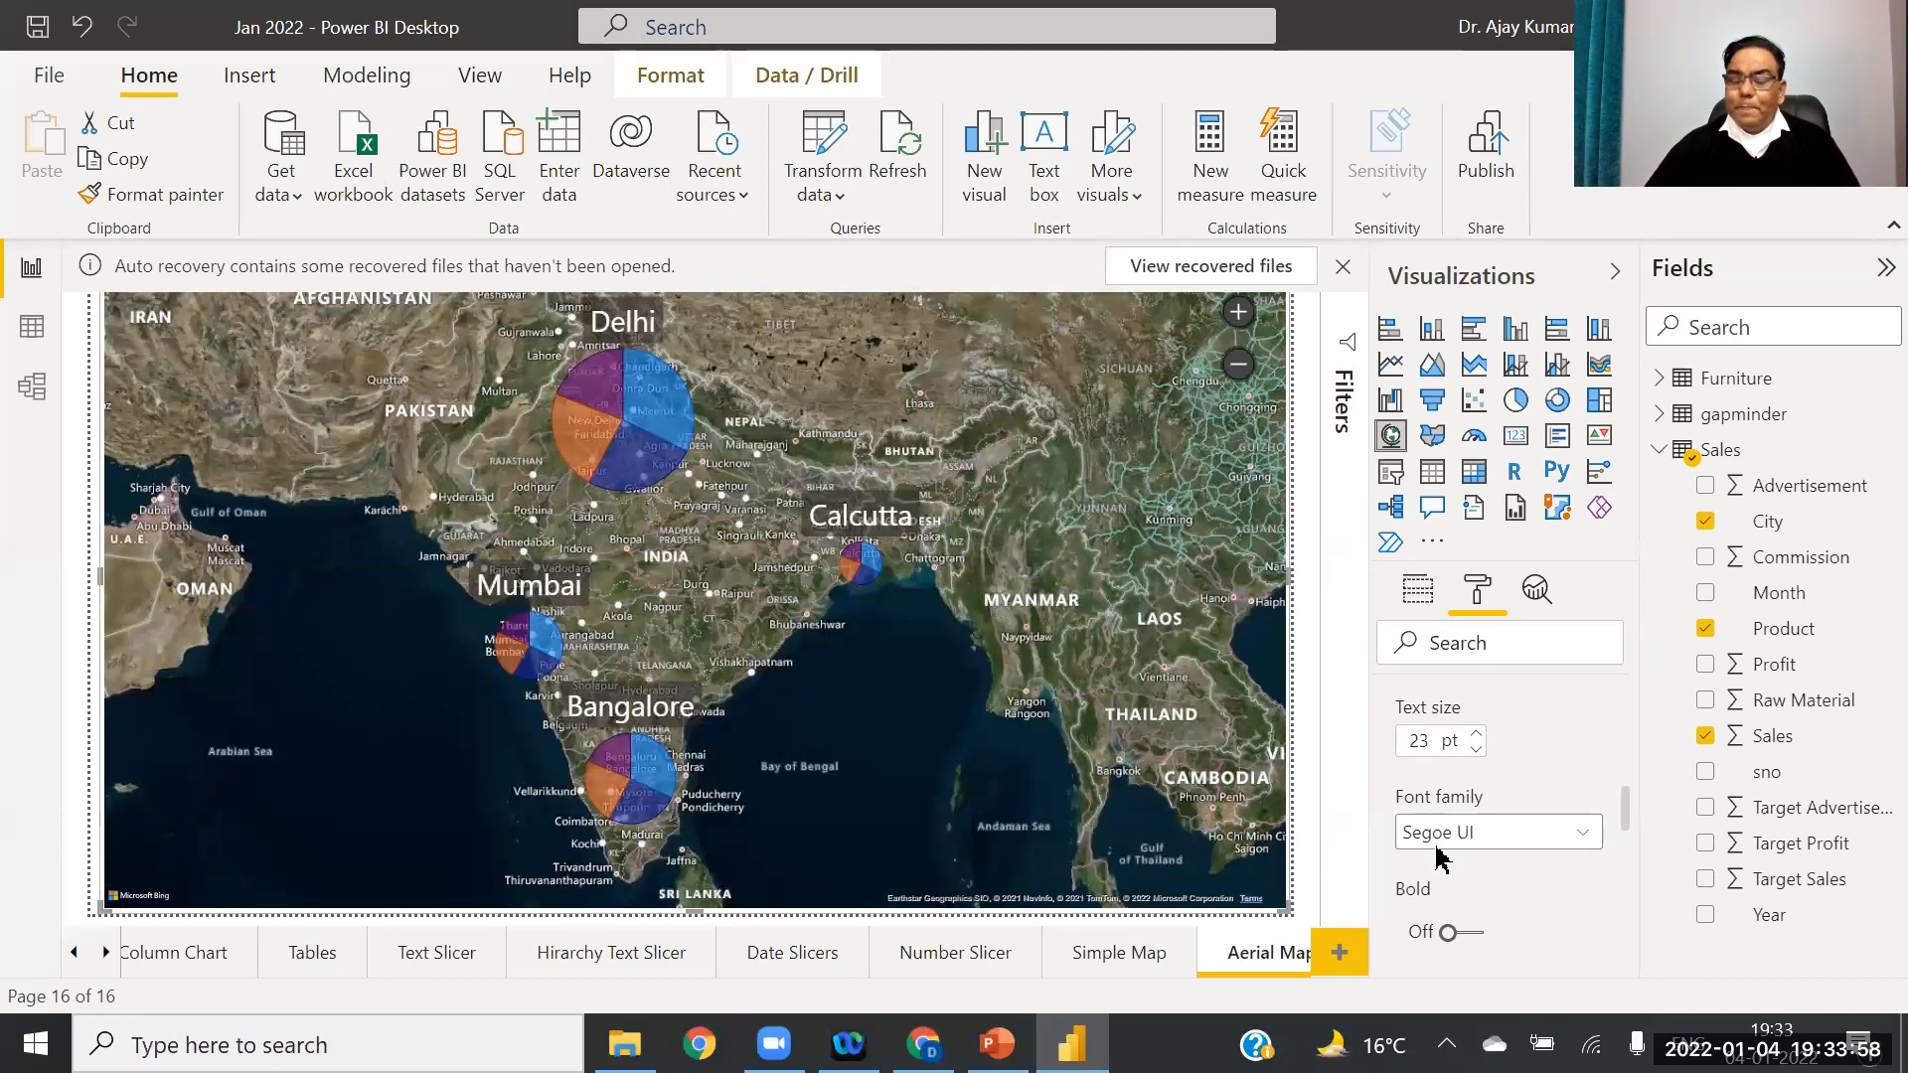
drag(1628, 807, 1631, 831)
click(1463, 757)
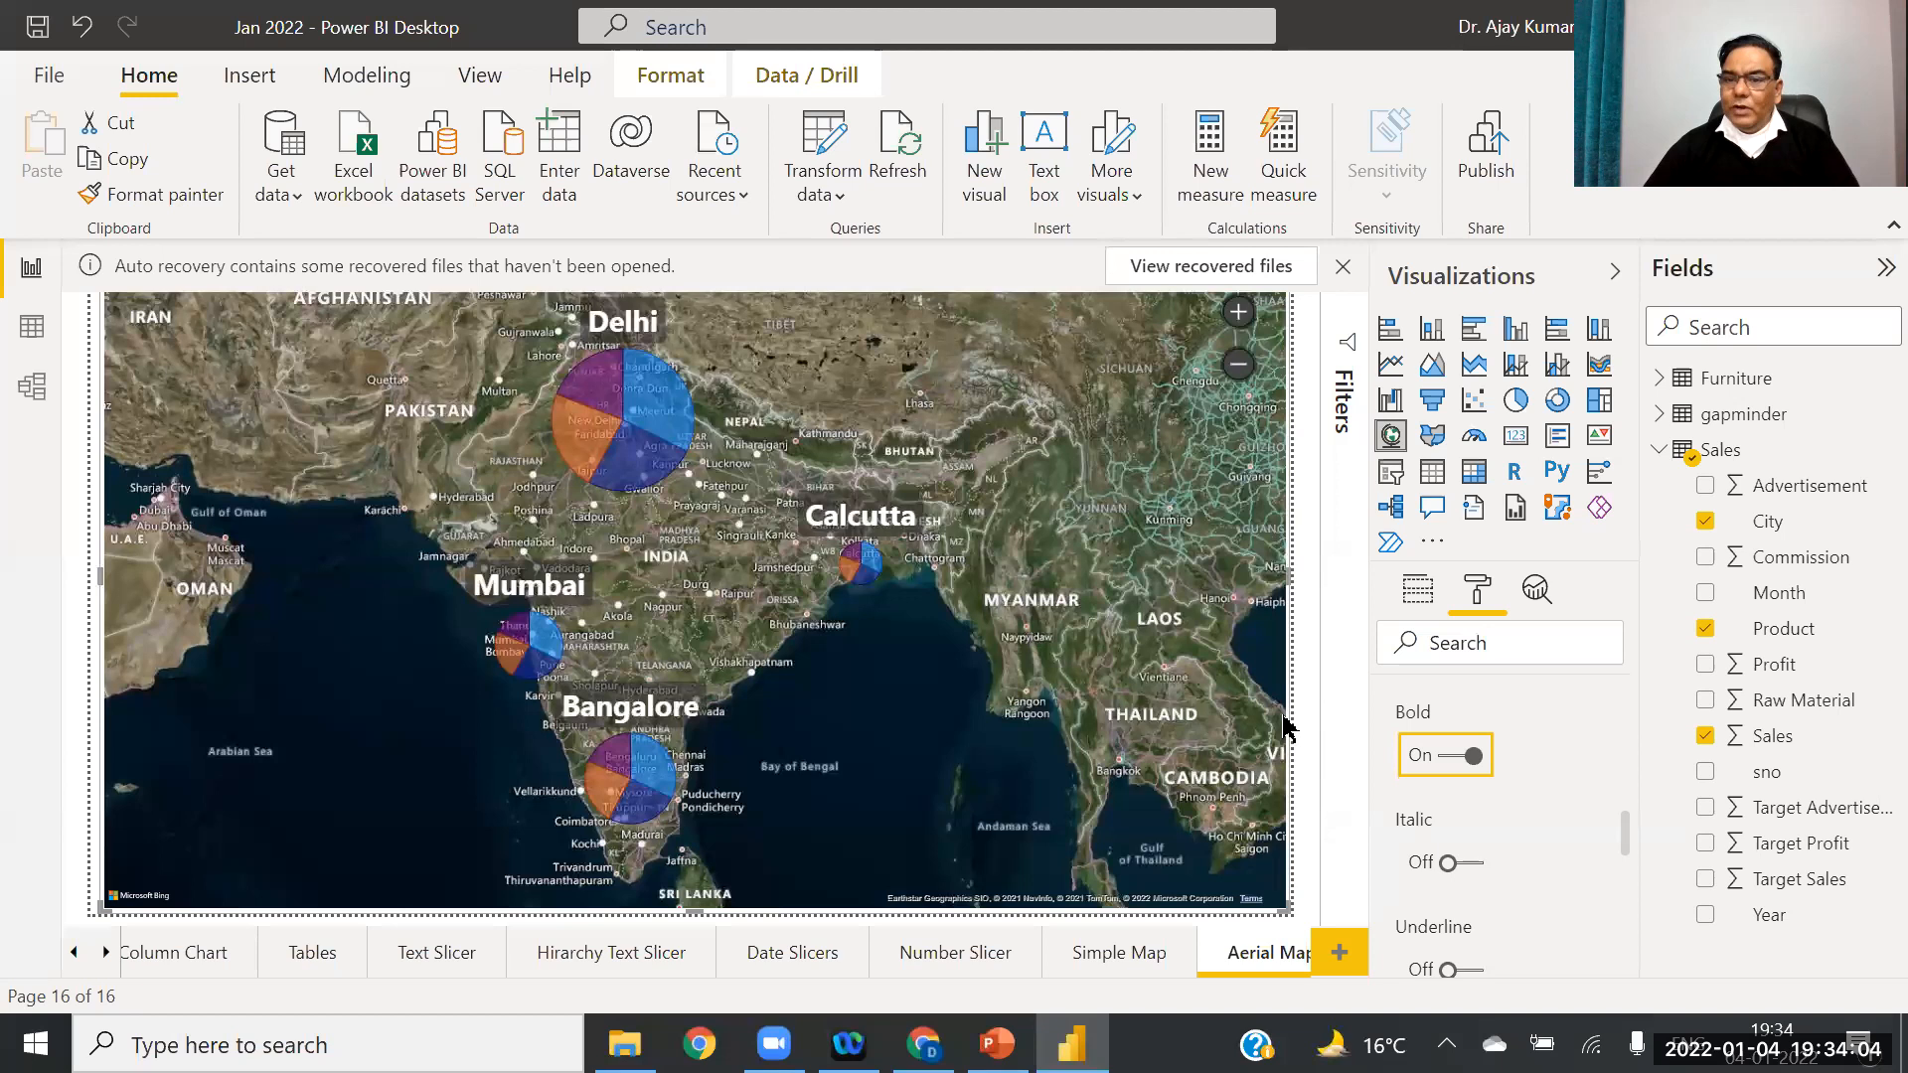
drag(1627, 835, 1639, 927)
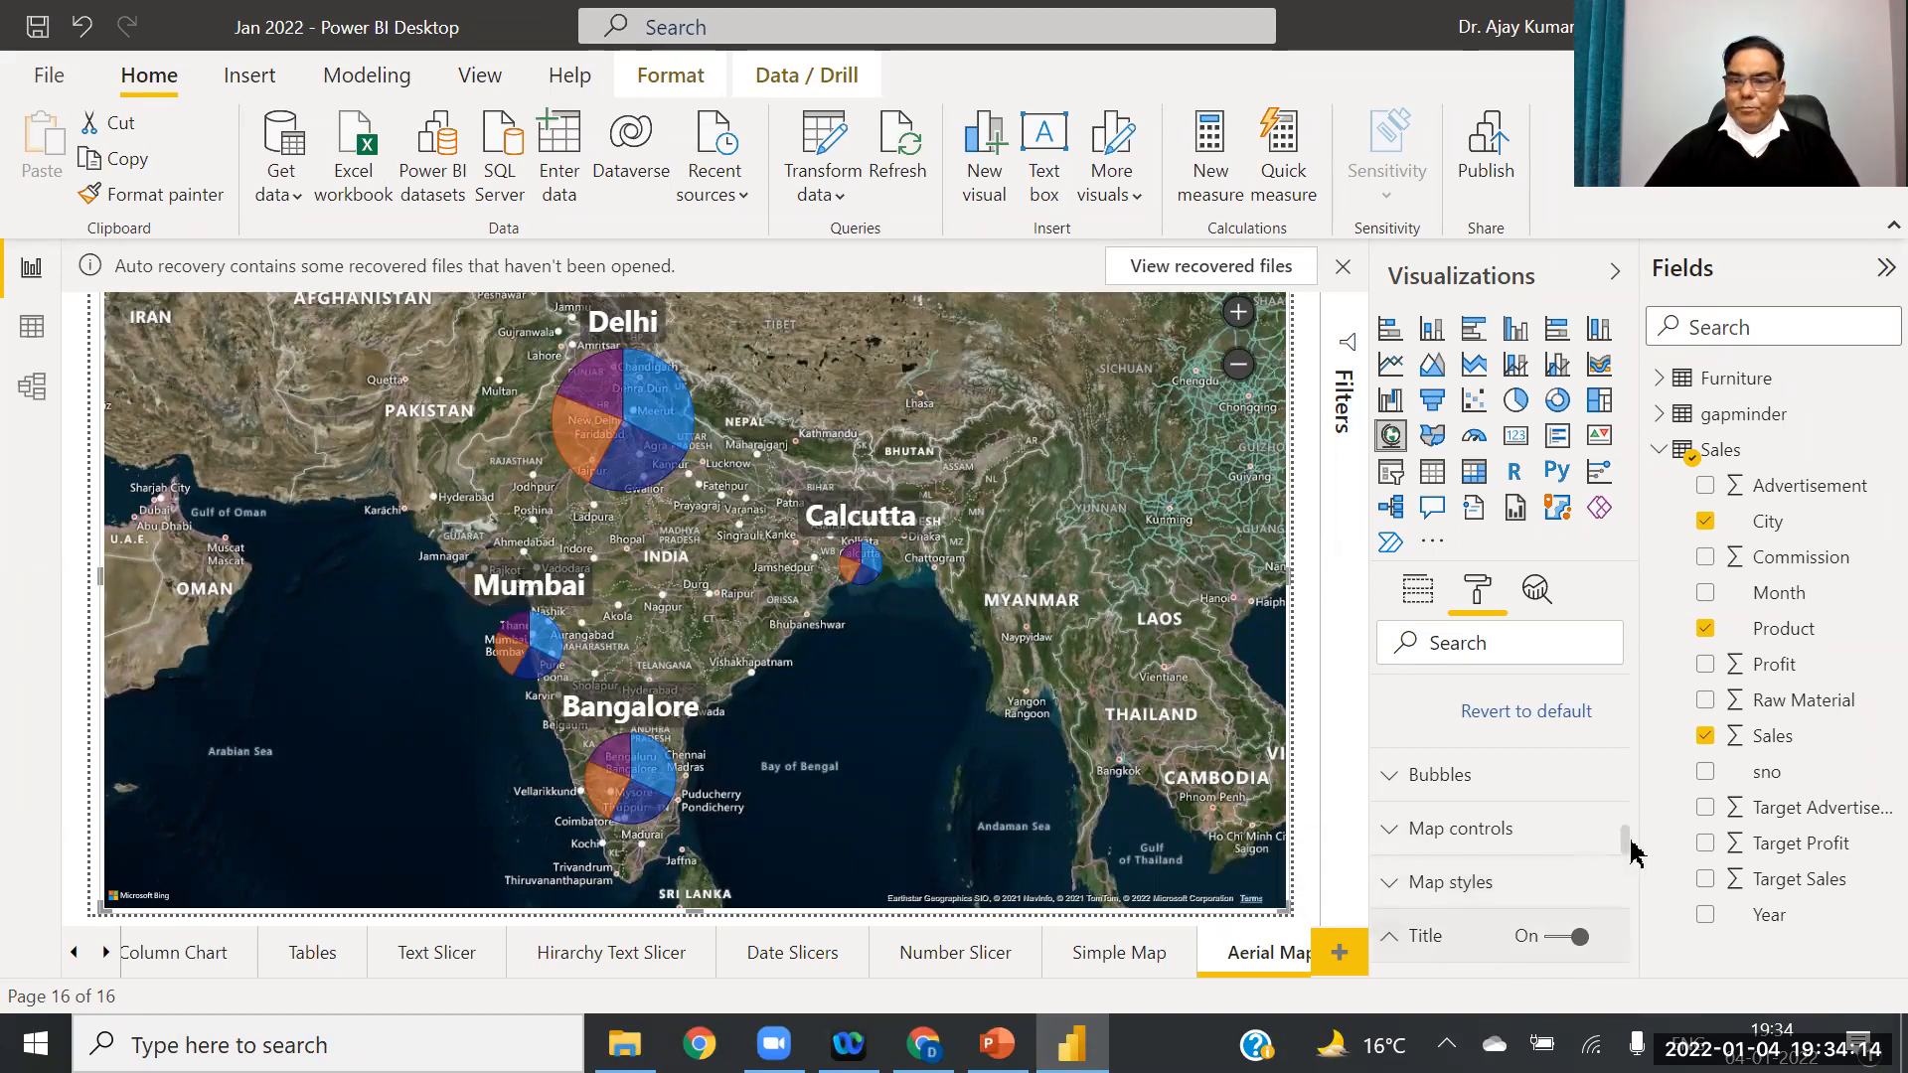
Step: Center-align the map title 'Sales by City and Product'
drag(1627, 835, 1640, 855)
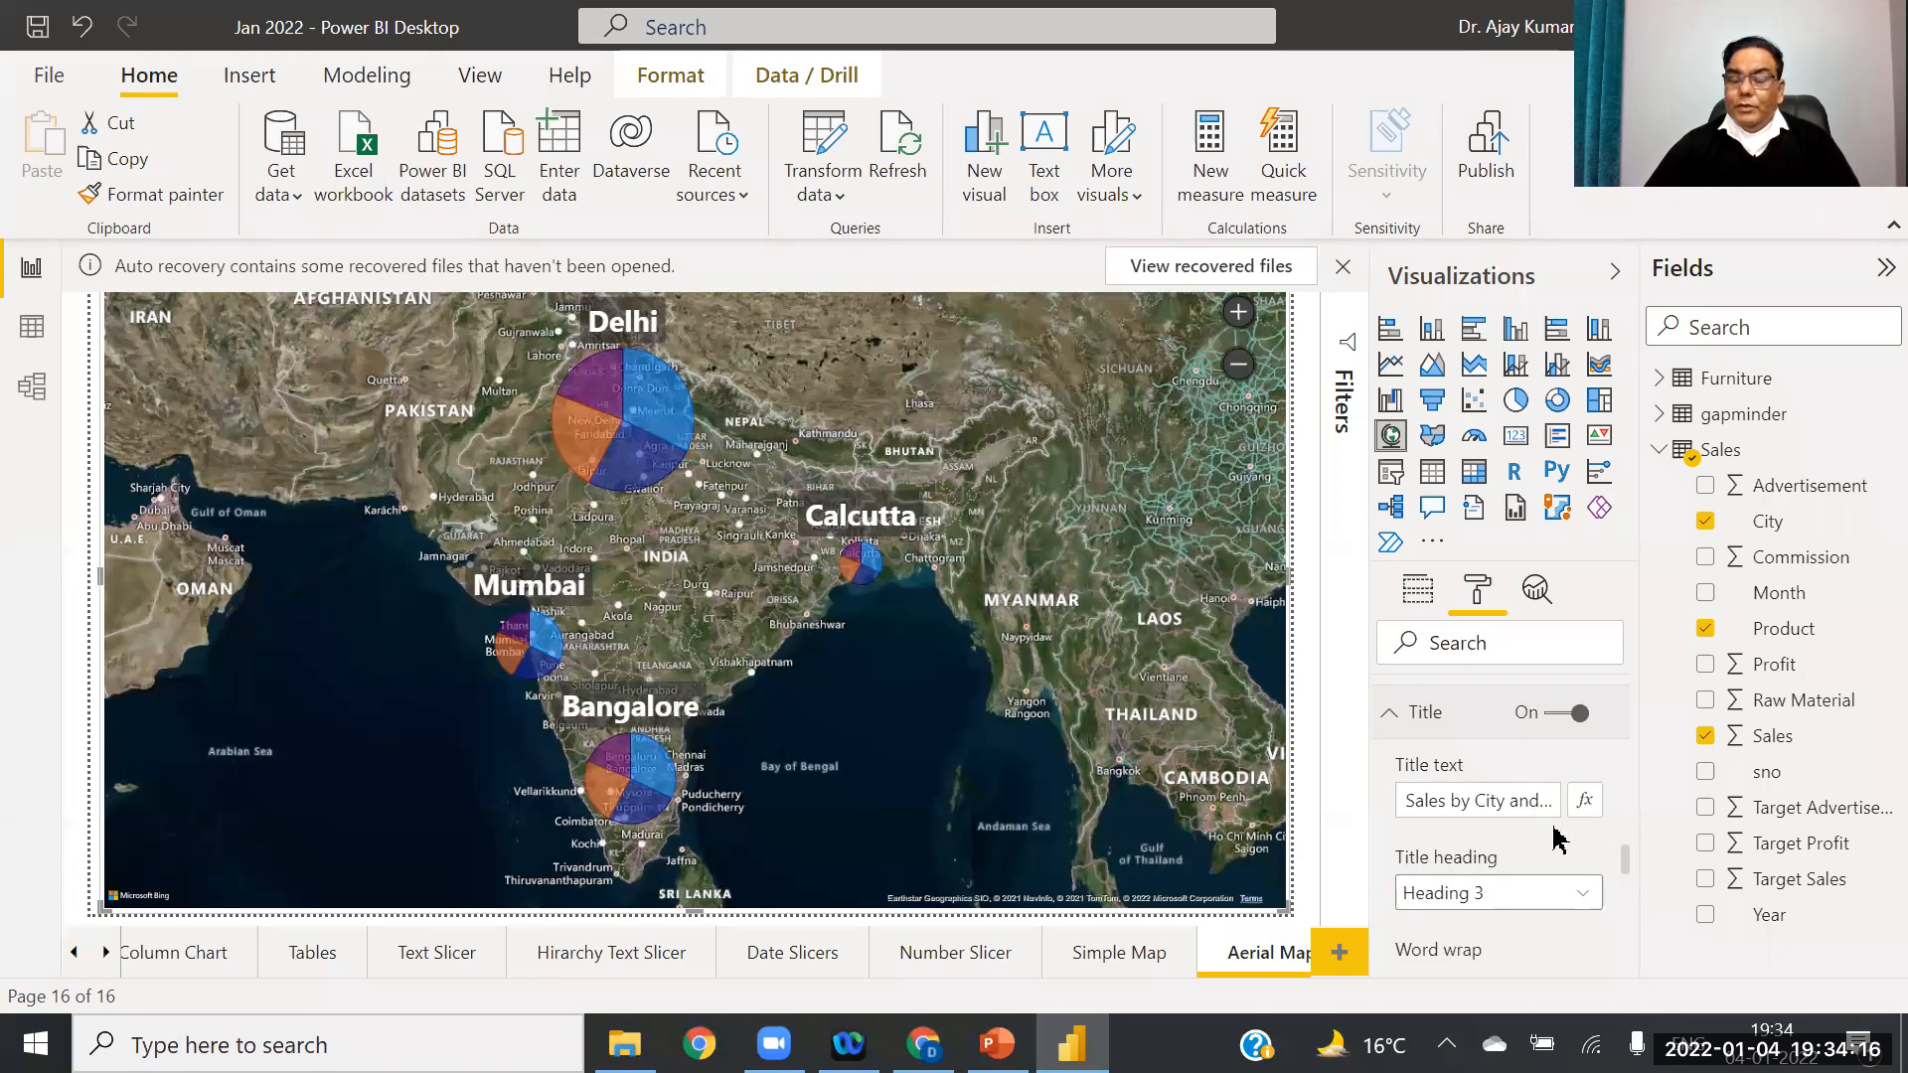
drag(1628, 870, 1633, 900)
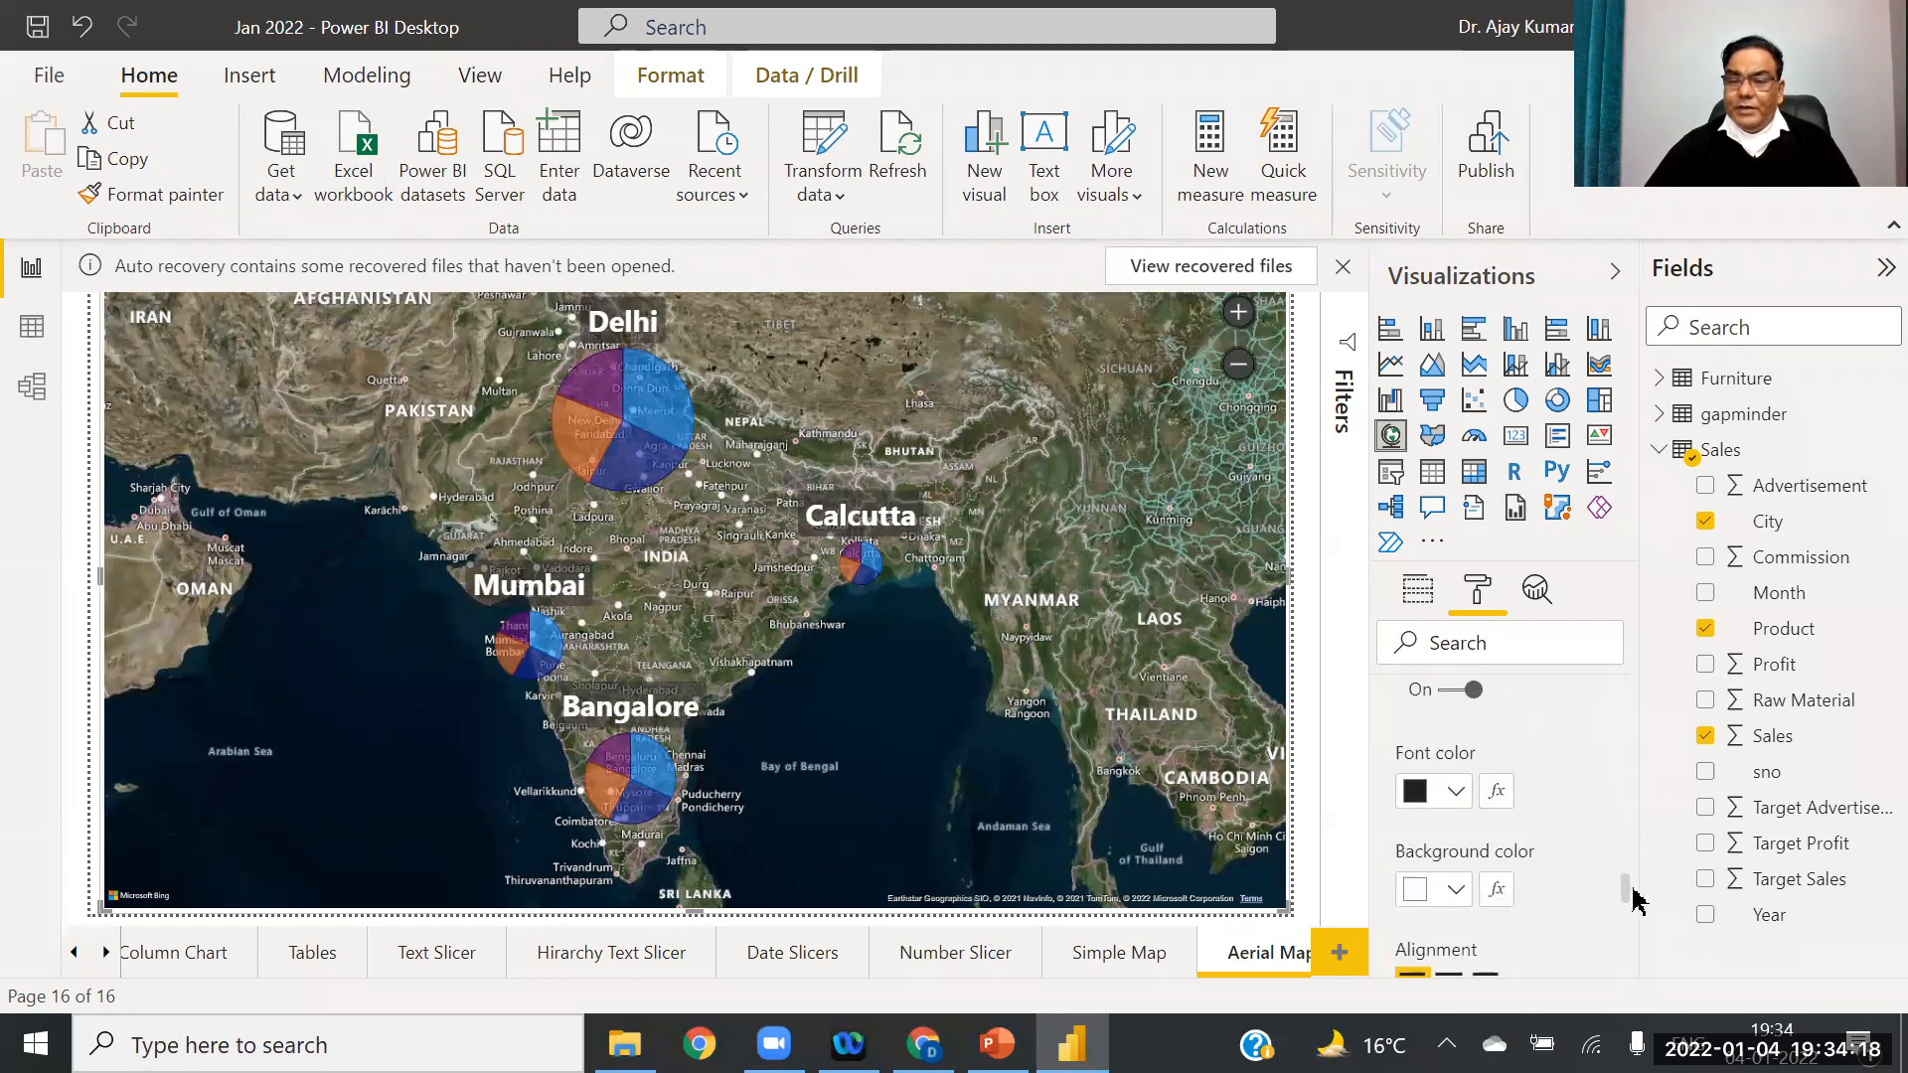
scroll(1635, 899, down, 2)
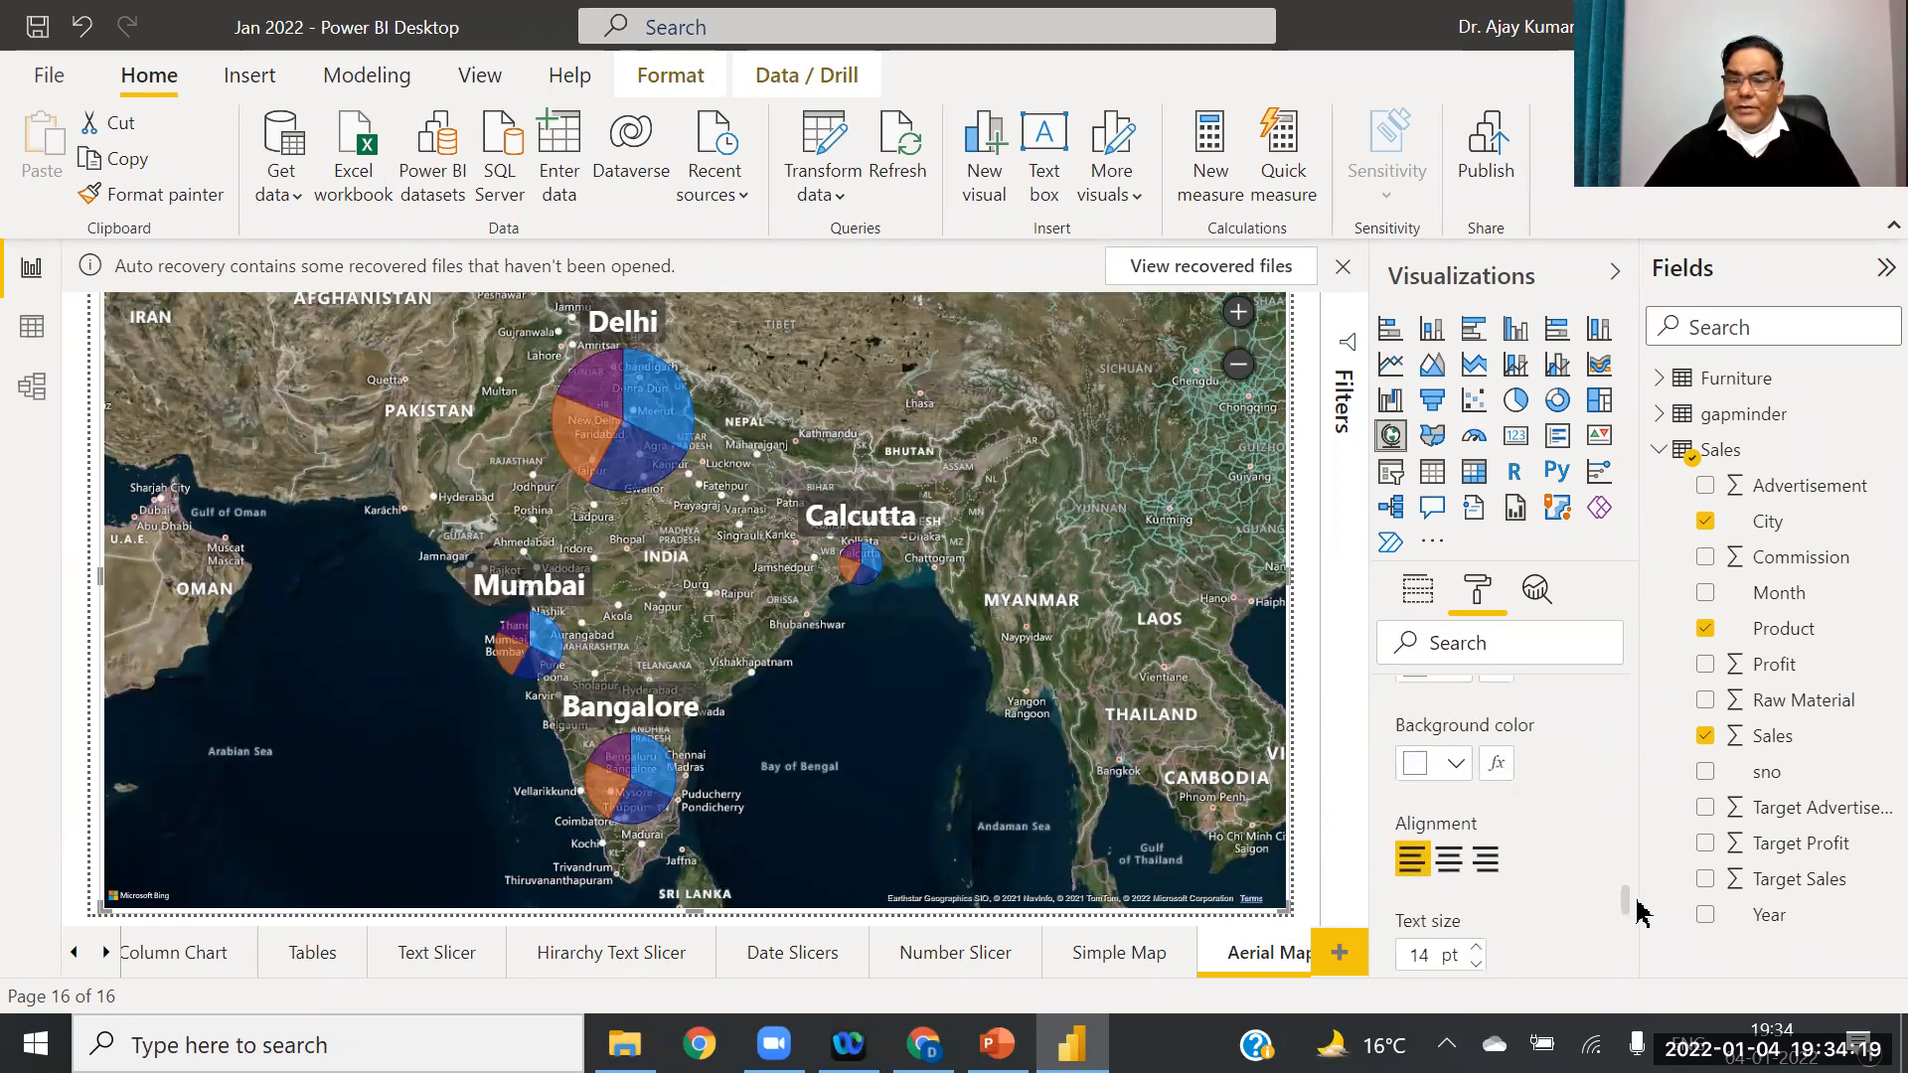
click(1448, 845)
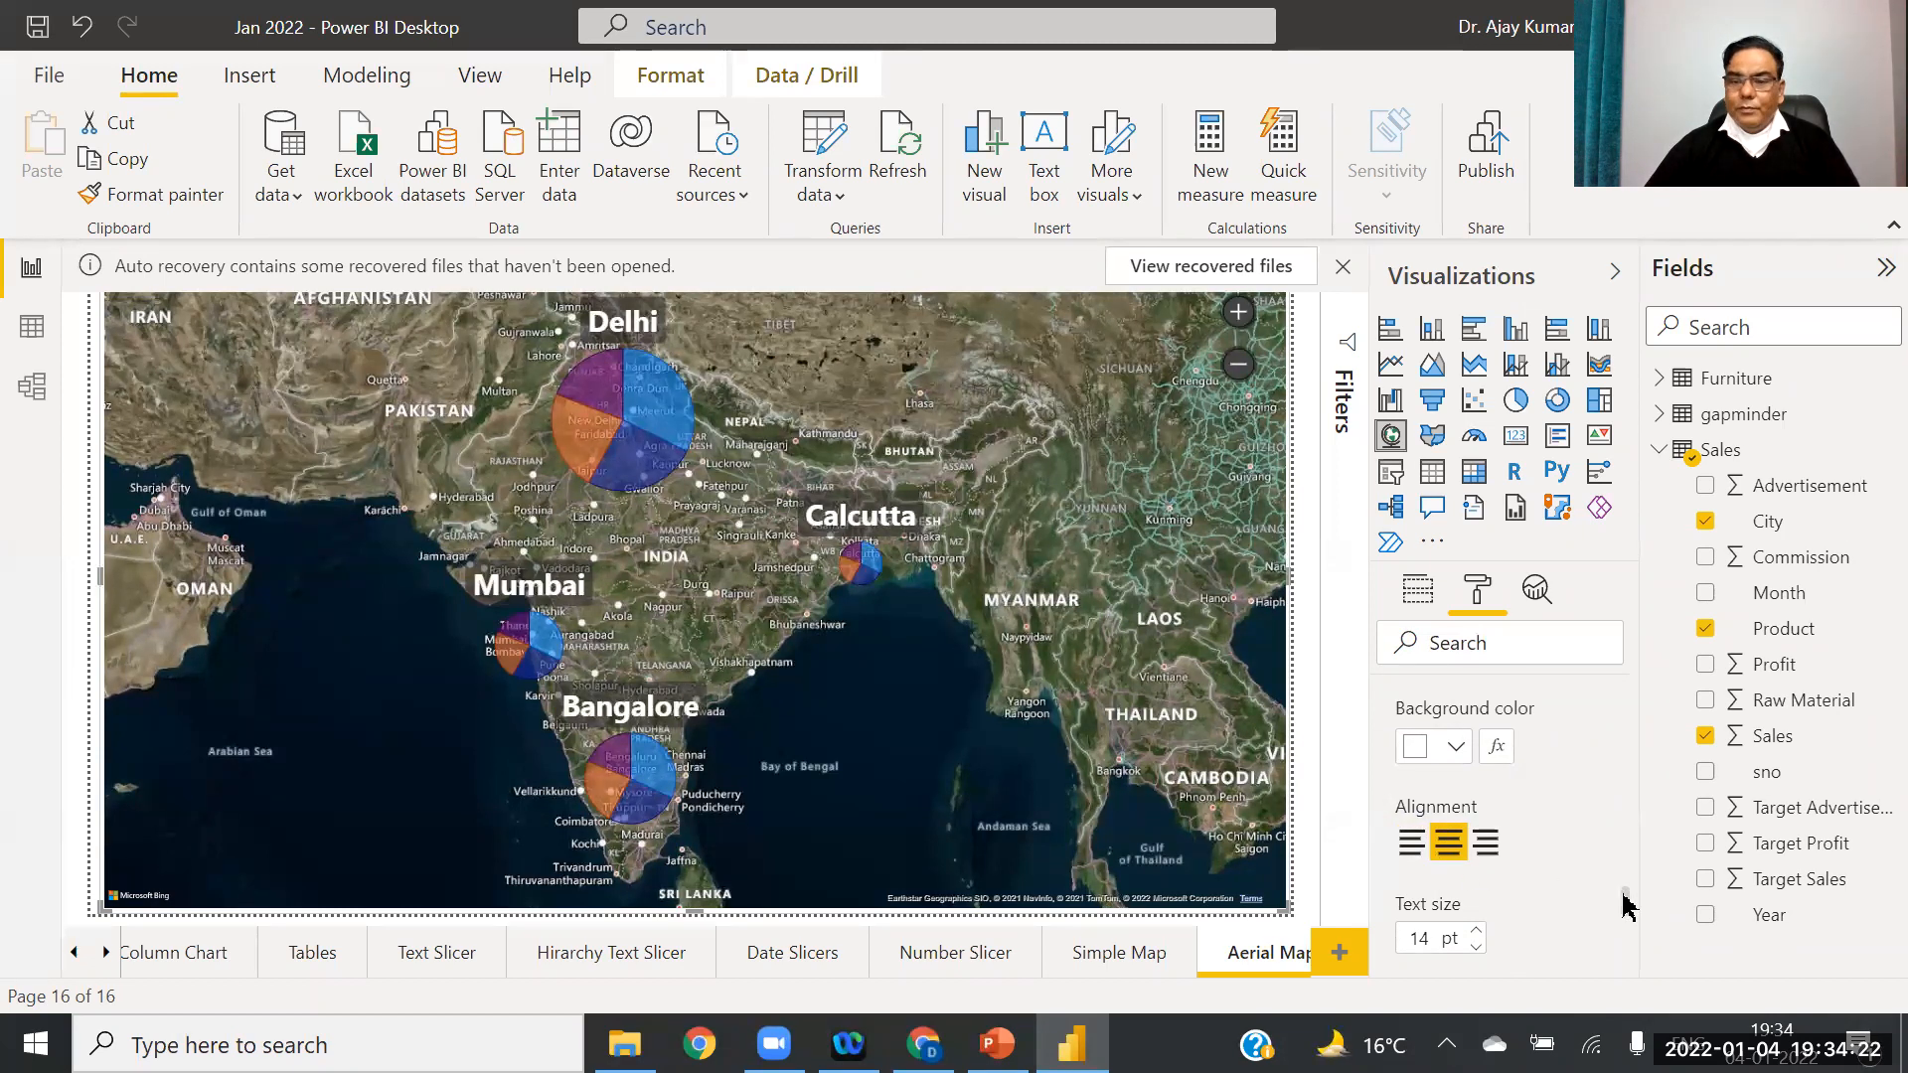
drag(1628, 899, 1630, 927)
Step: Set the map title's text size to 26 pt
scroll(1478, 746, up, 1)
click(1477, 741)
click(1477, 742)
click(1477, 741)
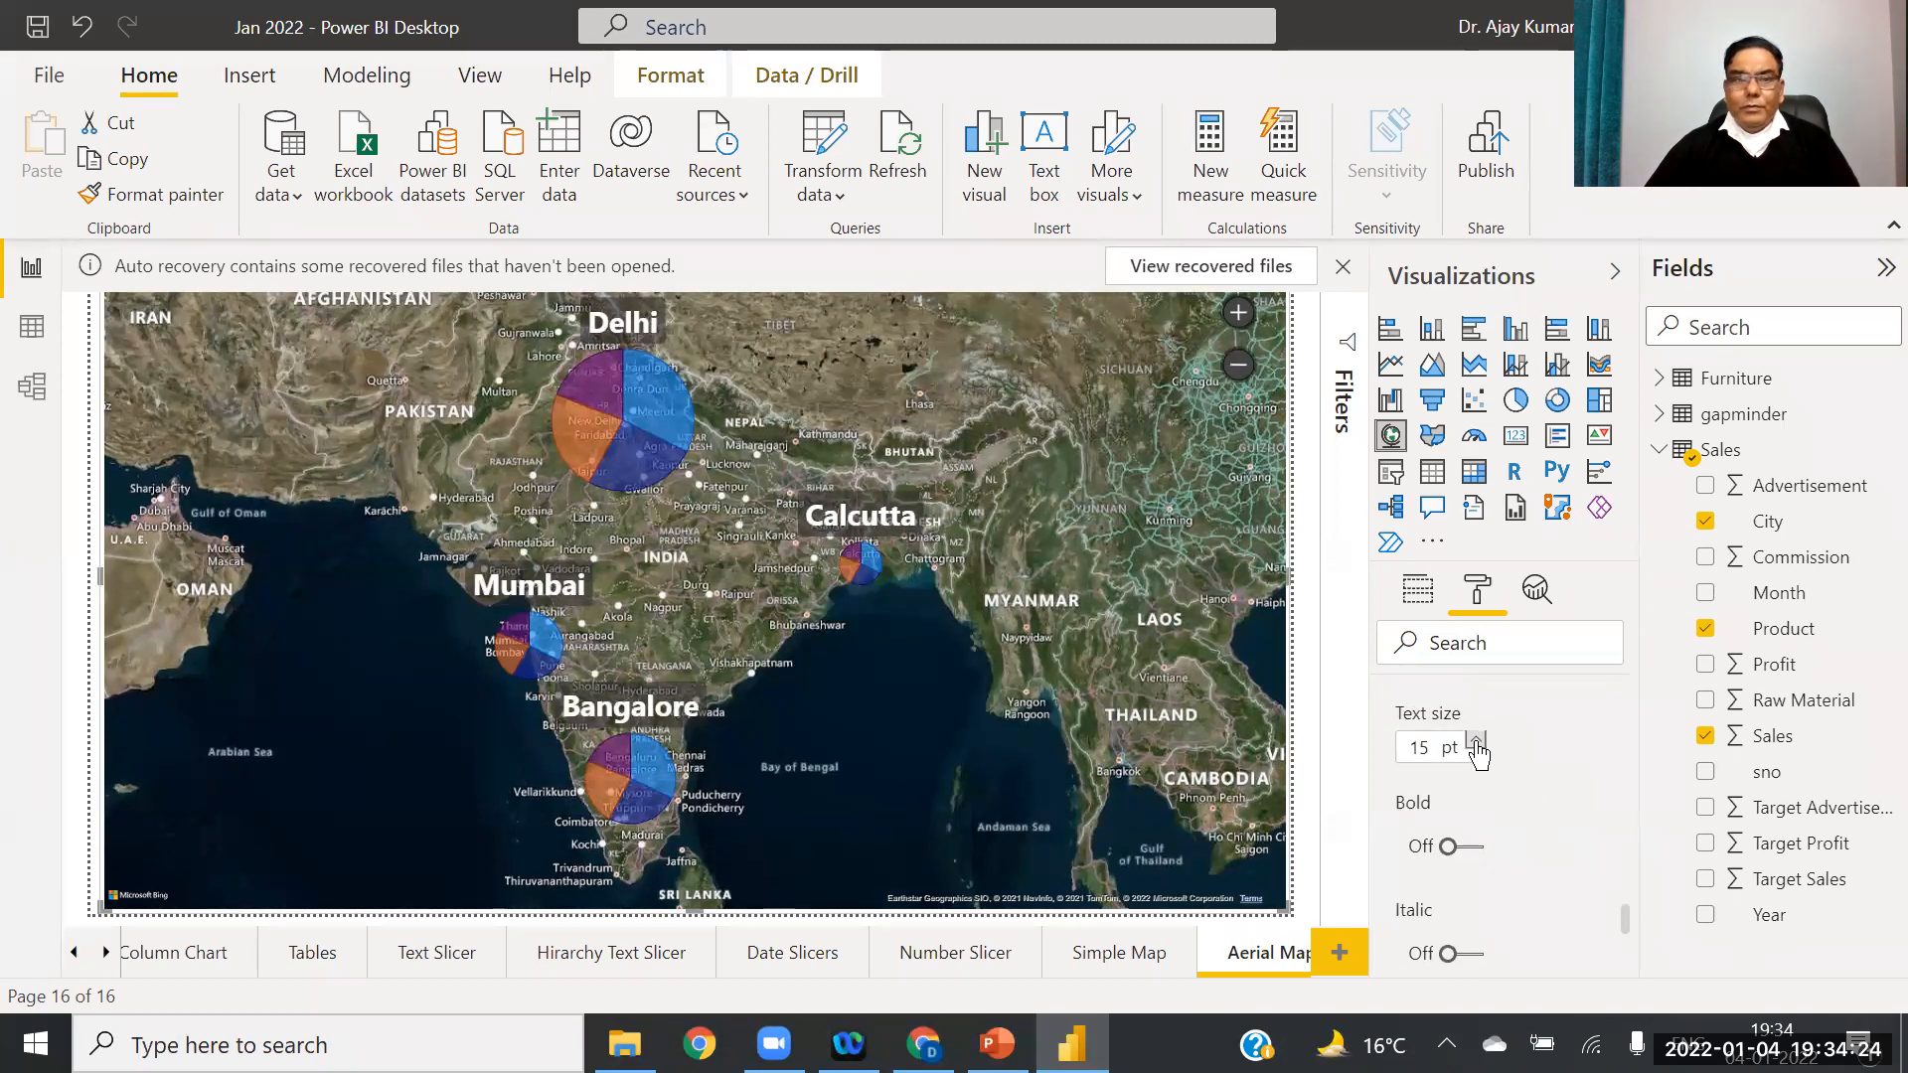
click(1477, 742)
click(1477, 742)
click(1477, 741)
click(1477, 742)
click(1477, 742)
click(1477, 742)
click(1477, 741)
click(1477, 741)
click(1476, 741)
click(1477, 742)
click(1476, 741)
click(1477, 741)
click(1477, 742)
click(1477, 742)
click(1477, 742)
click(1477, 742)
click(1477, 741)
click(1477, 742)
click(1477, 742)
click(1477, 742)
click(1477, 742)
click(1477, 742)
click(1476, 741)
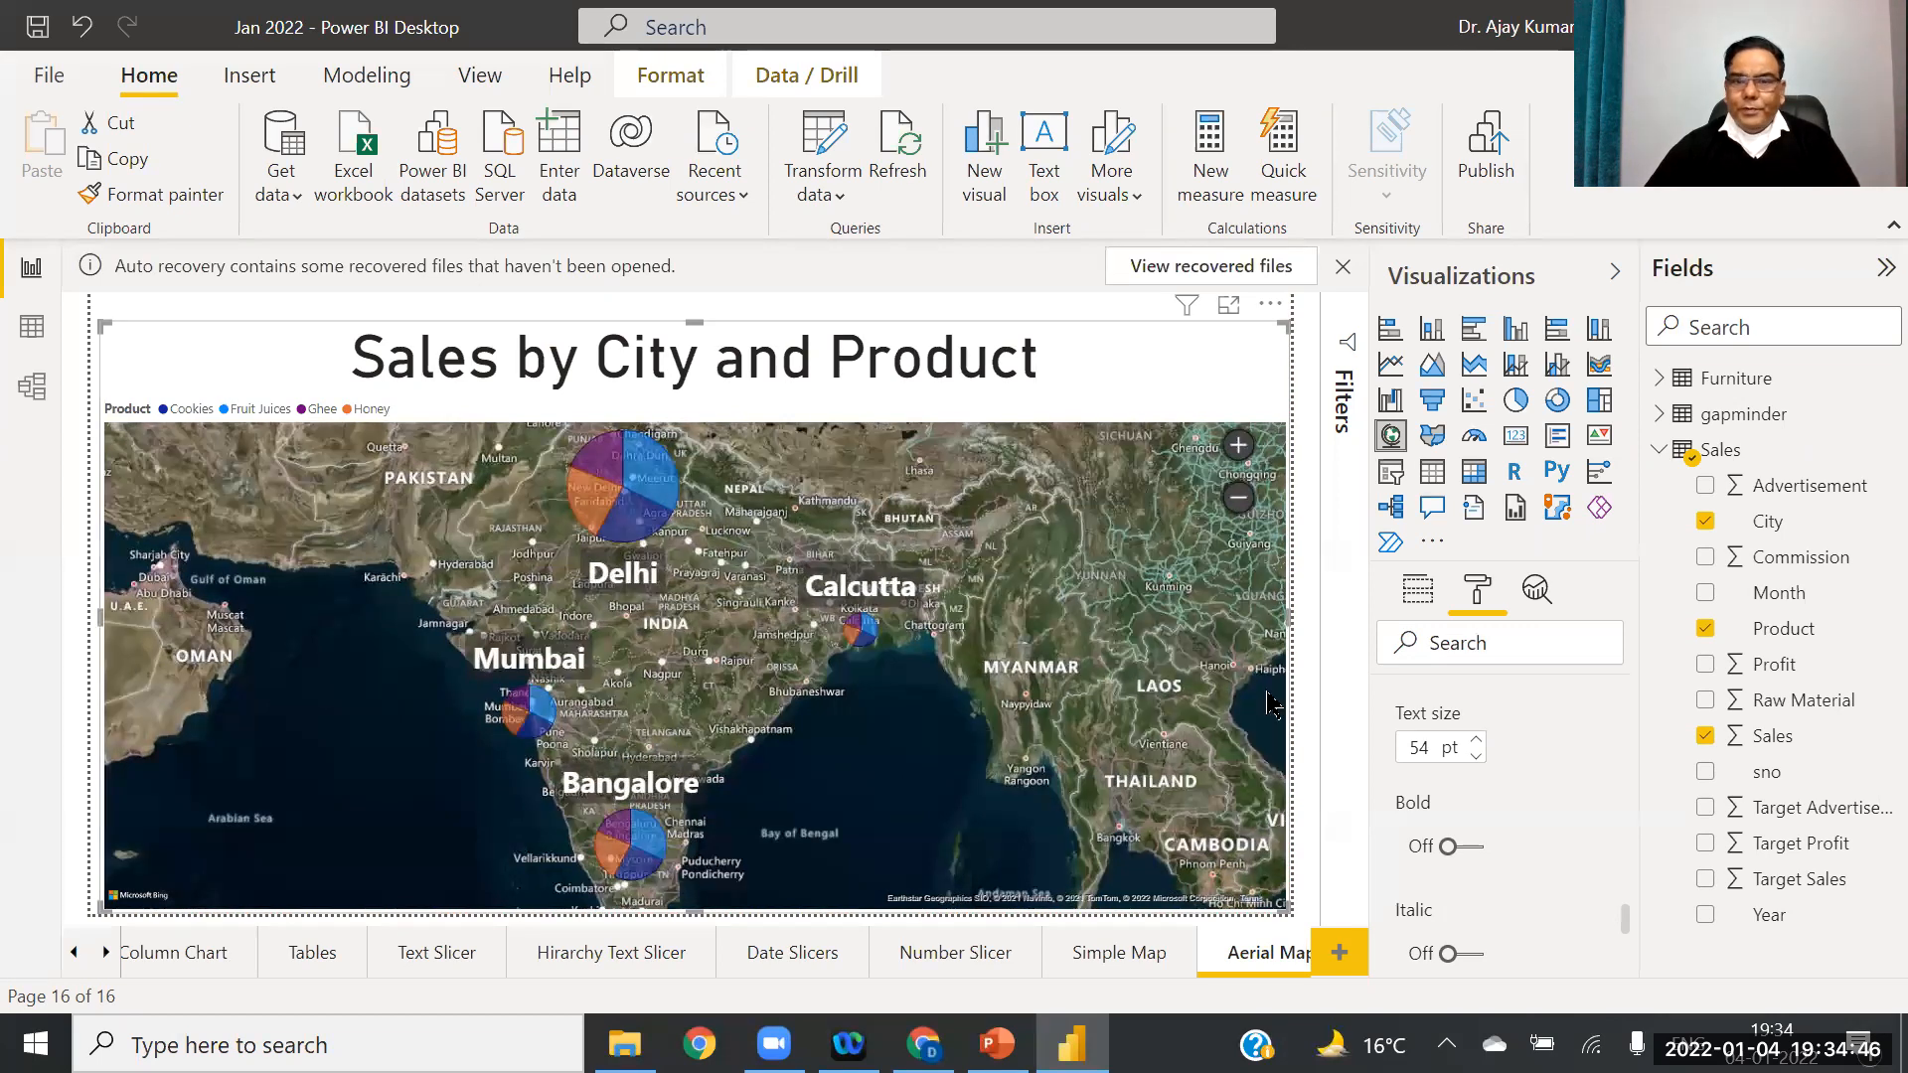
click(1476, 756)
click(1476, 755)
click(1476, 755)
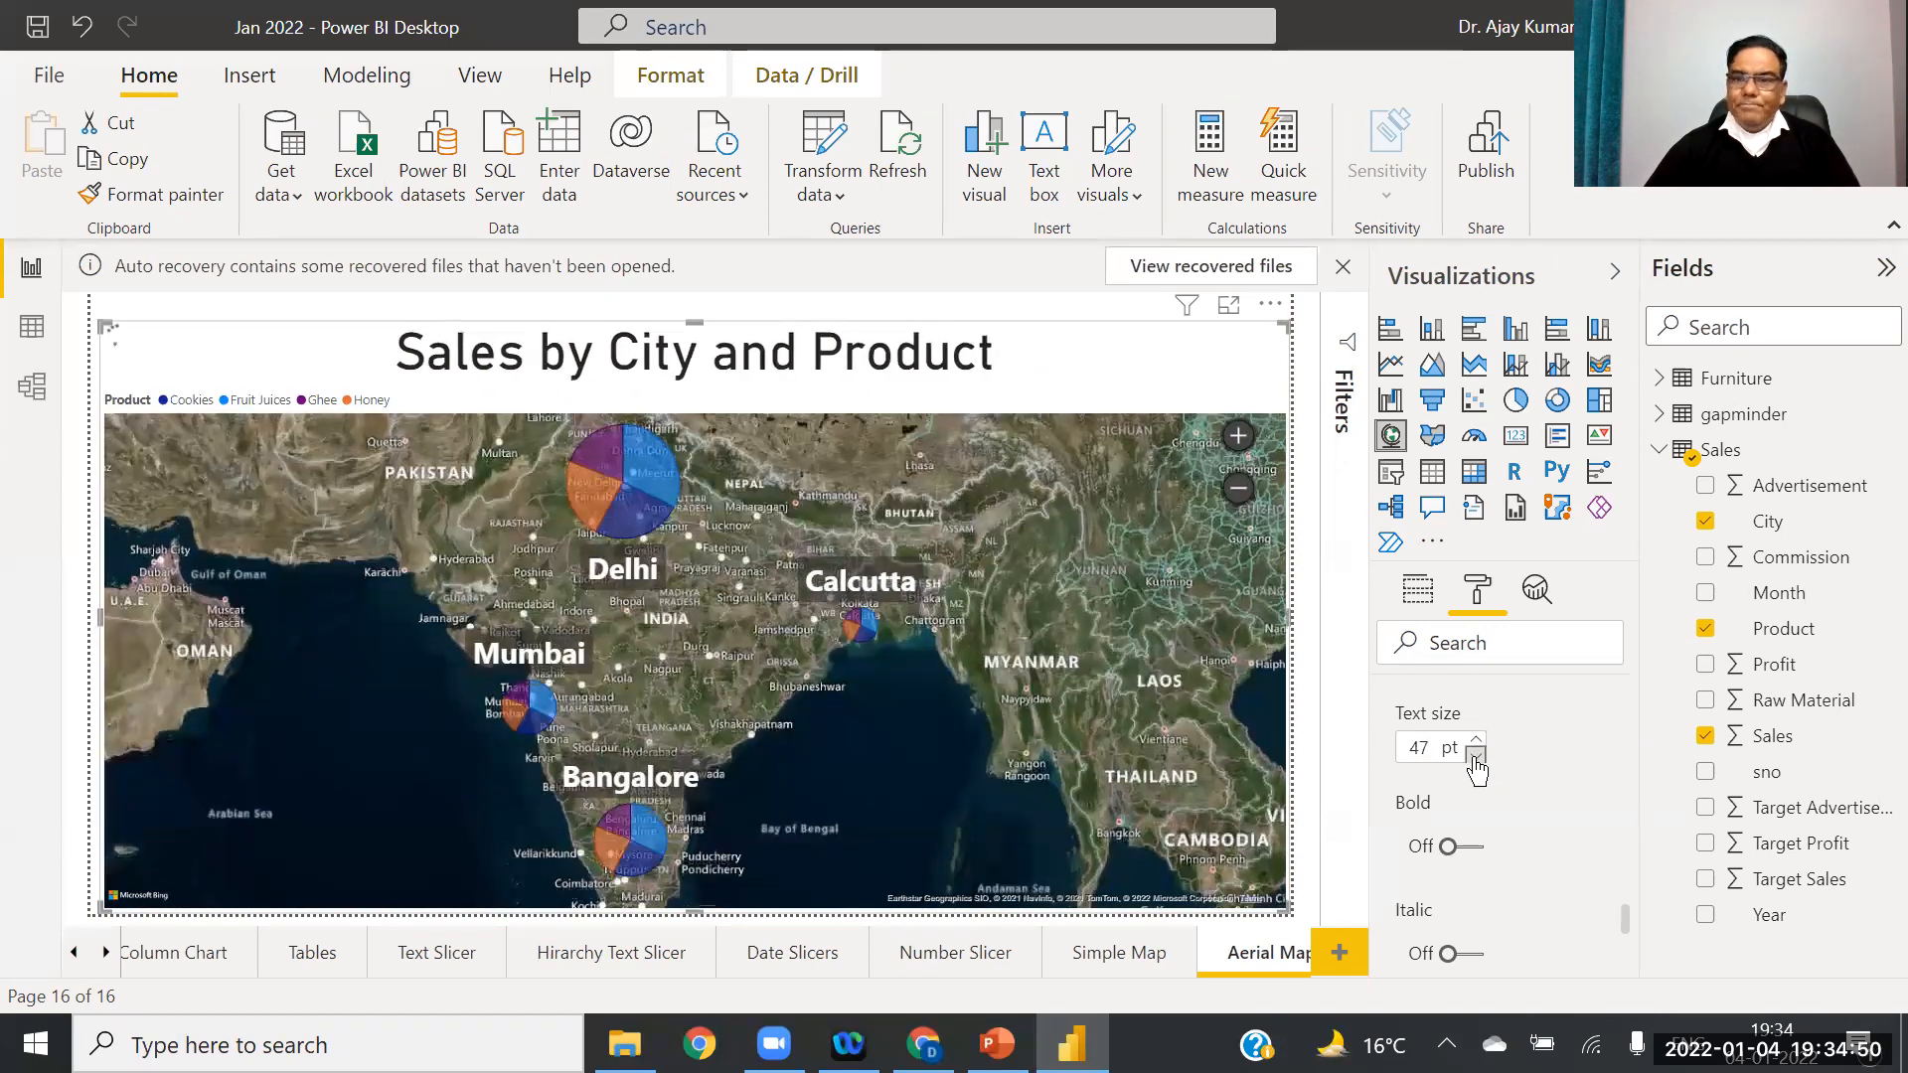
click(1476, 755)
click(1476, 756)
click(1476, 756)
click(1475, 756)
click(1476, 755)
click(1476, 755)
click(1476, 755)
click(1476, 755)
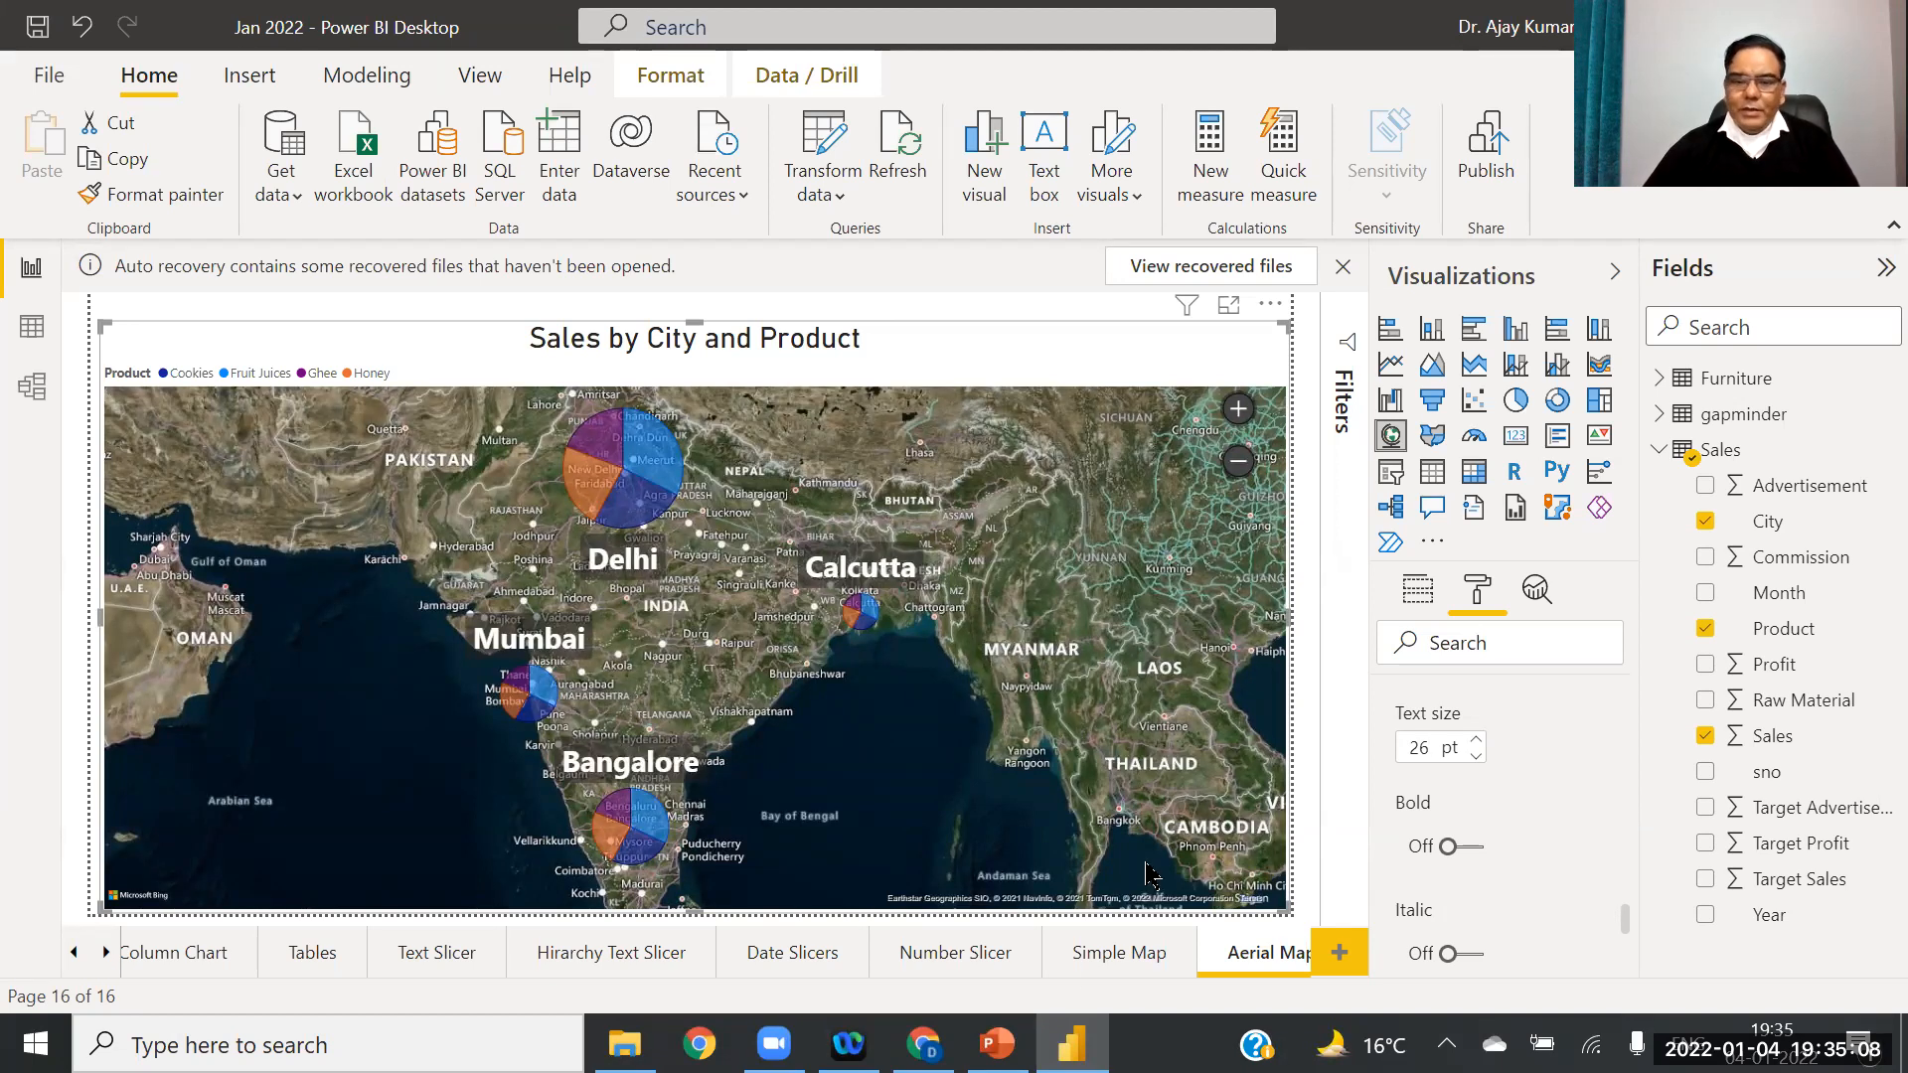
click(997, 1043)
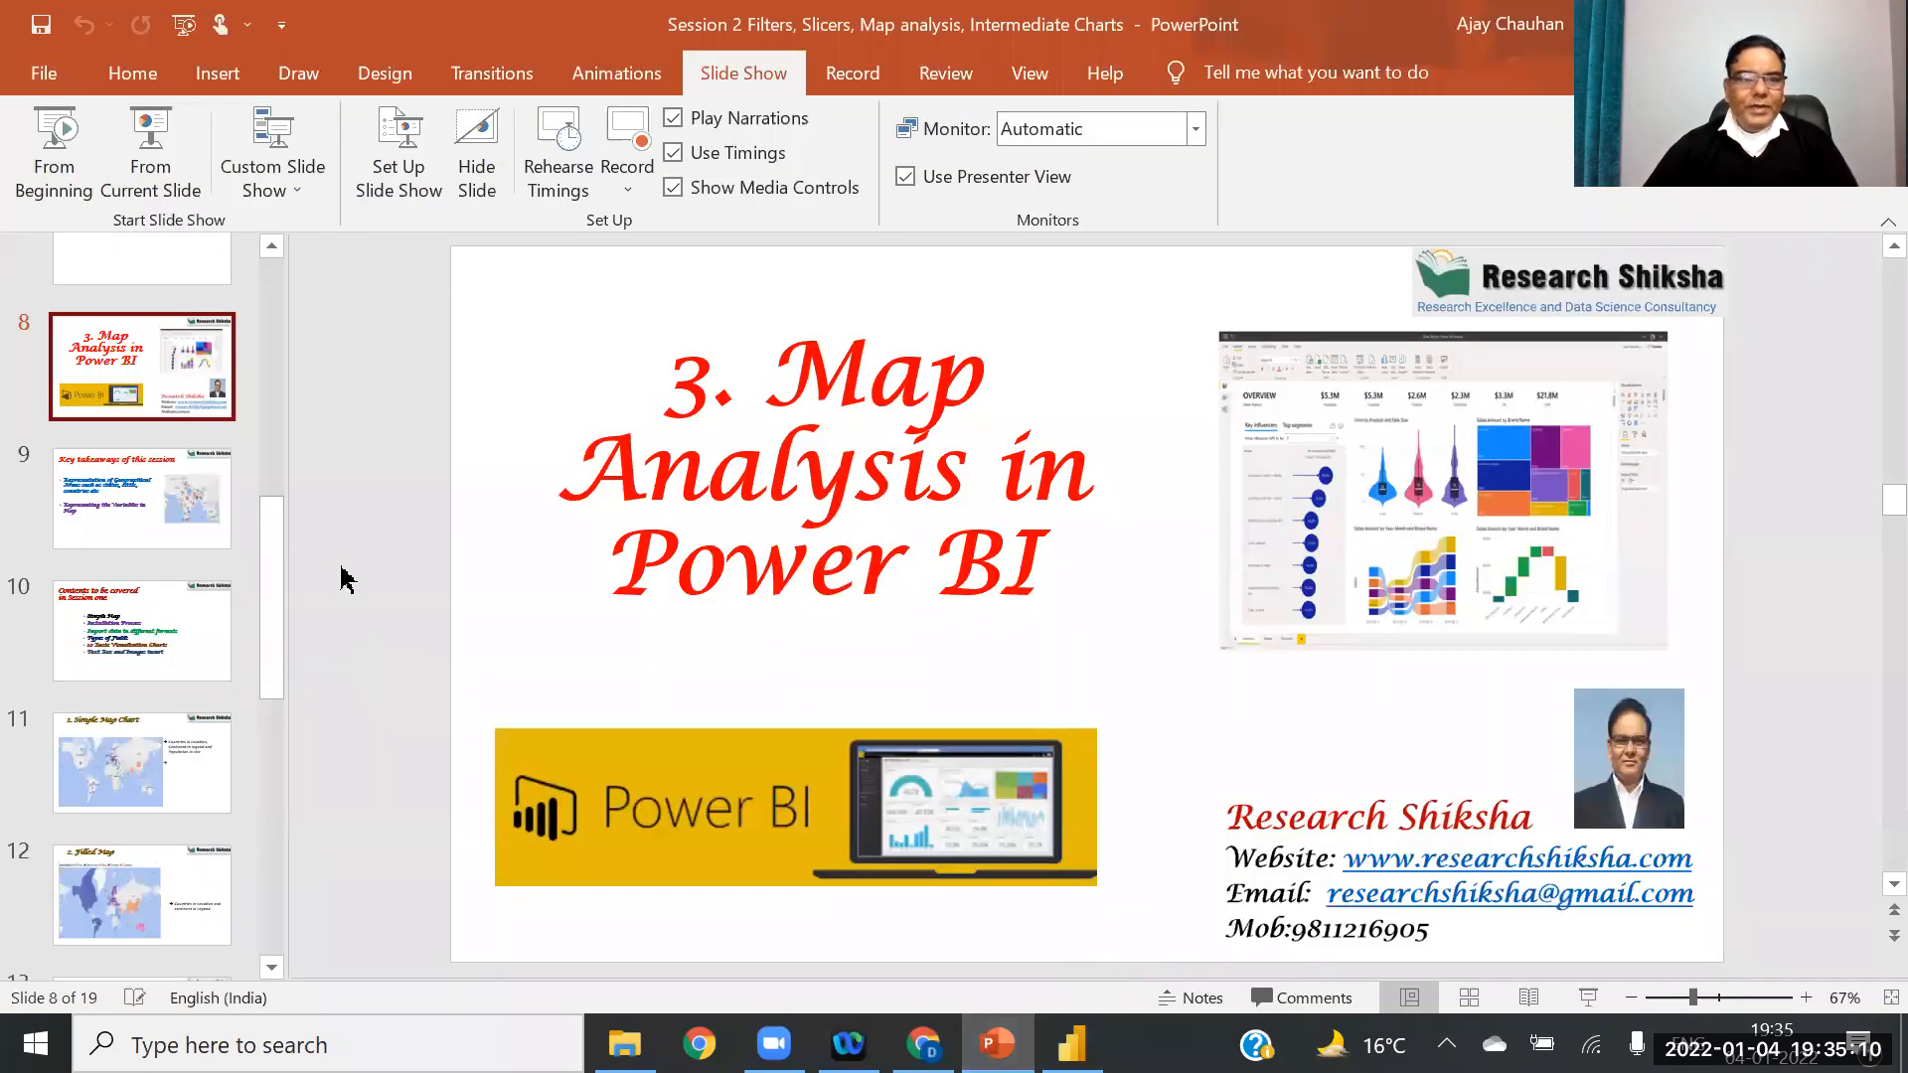
click(149, 775)
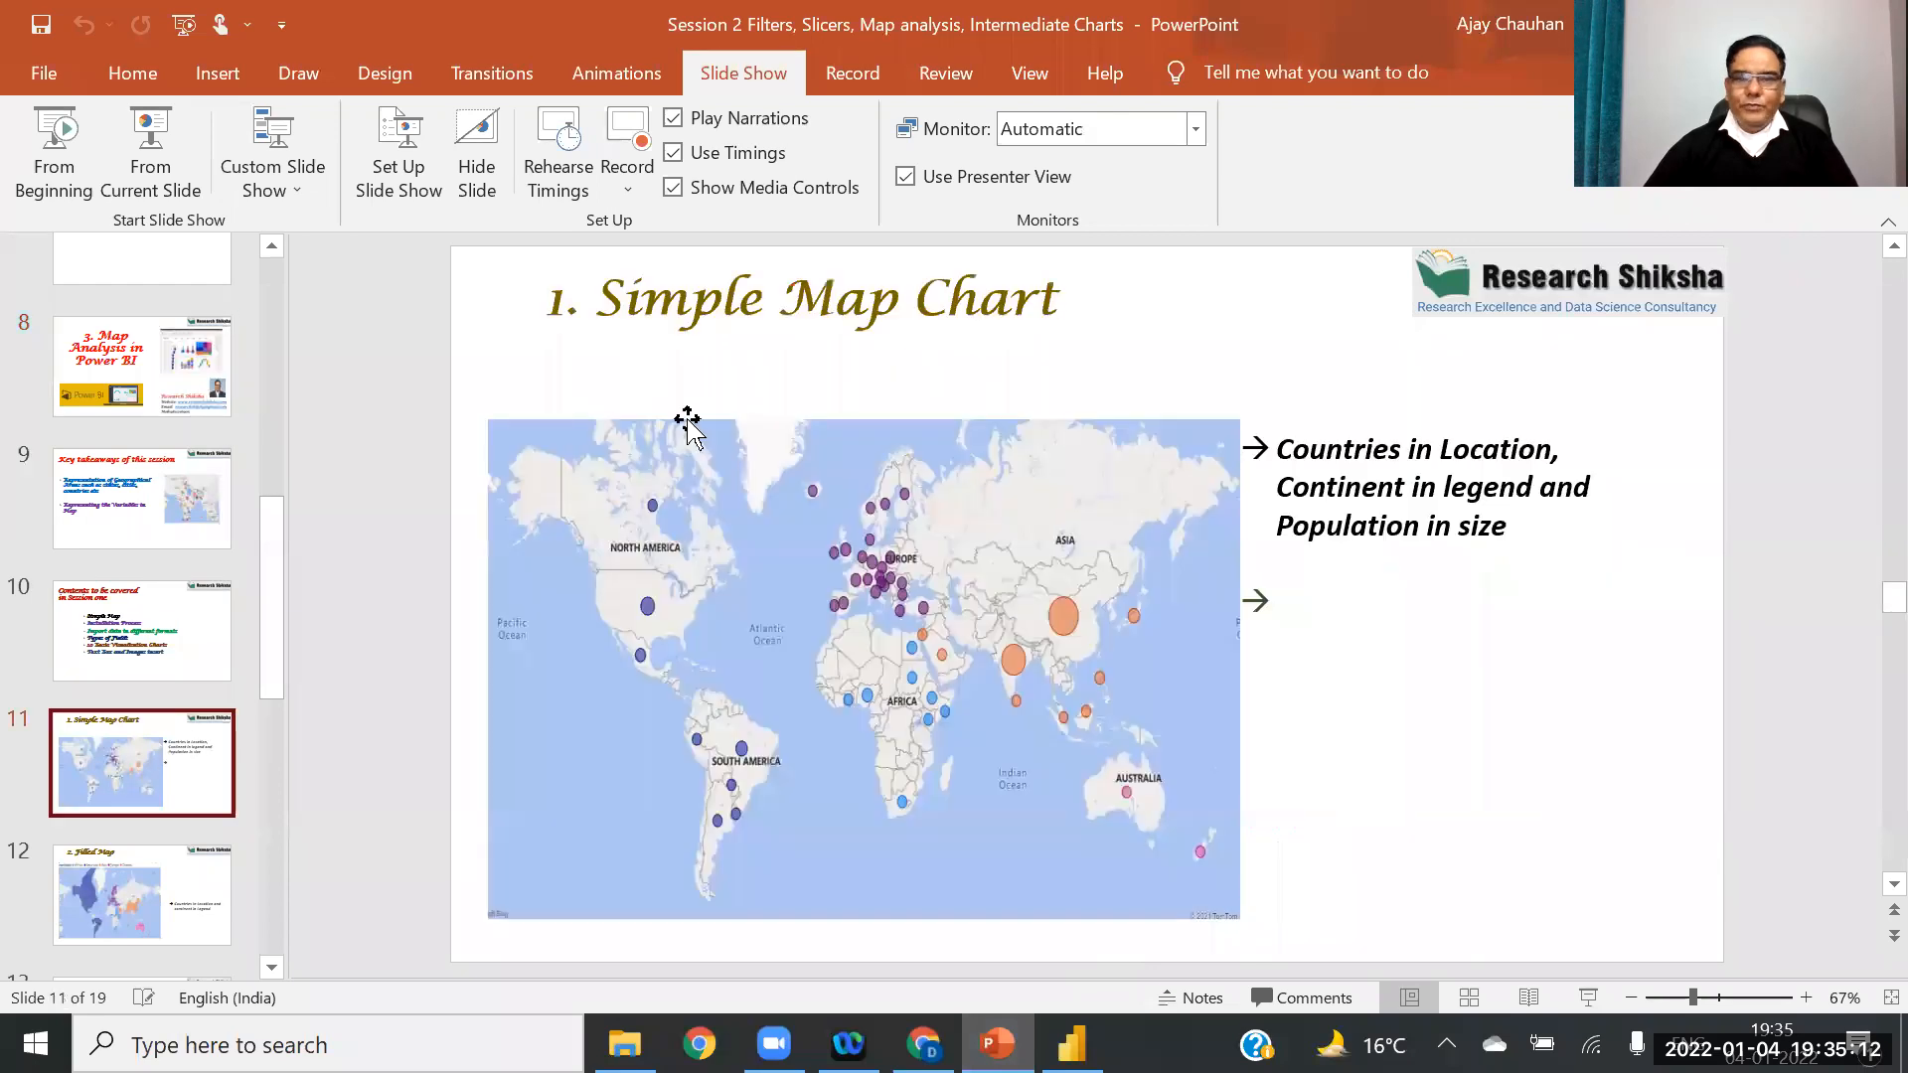
click(129, 906)
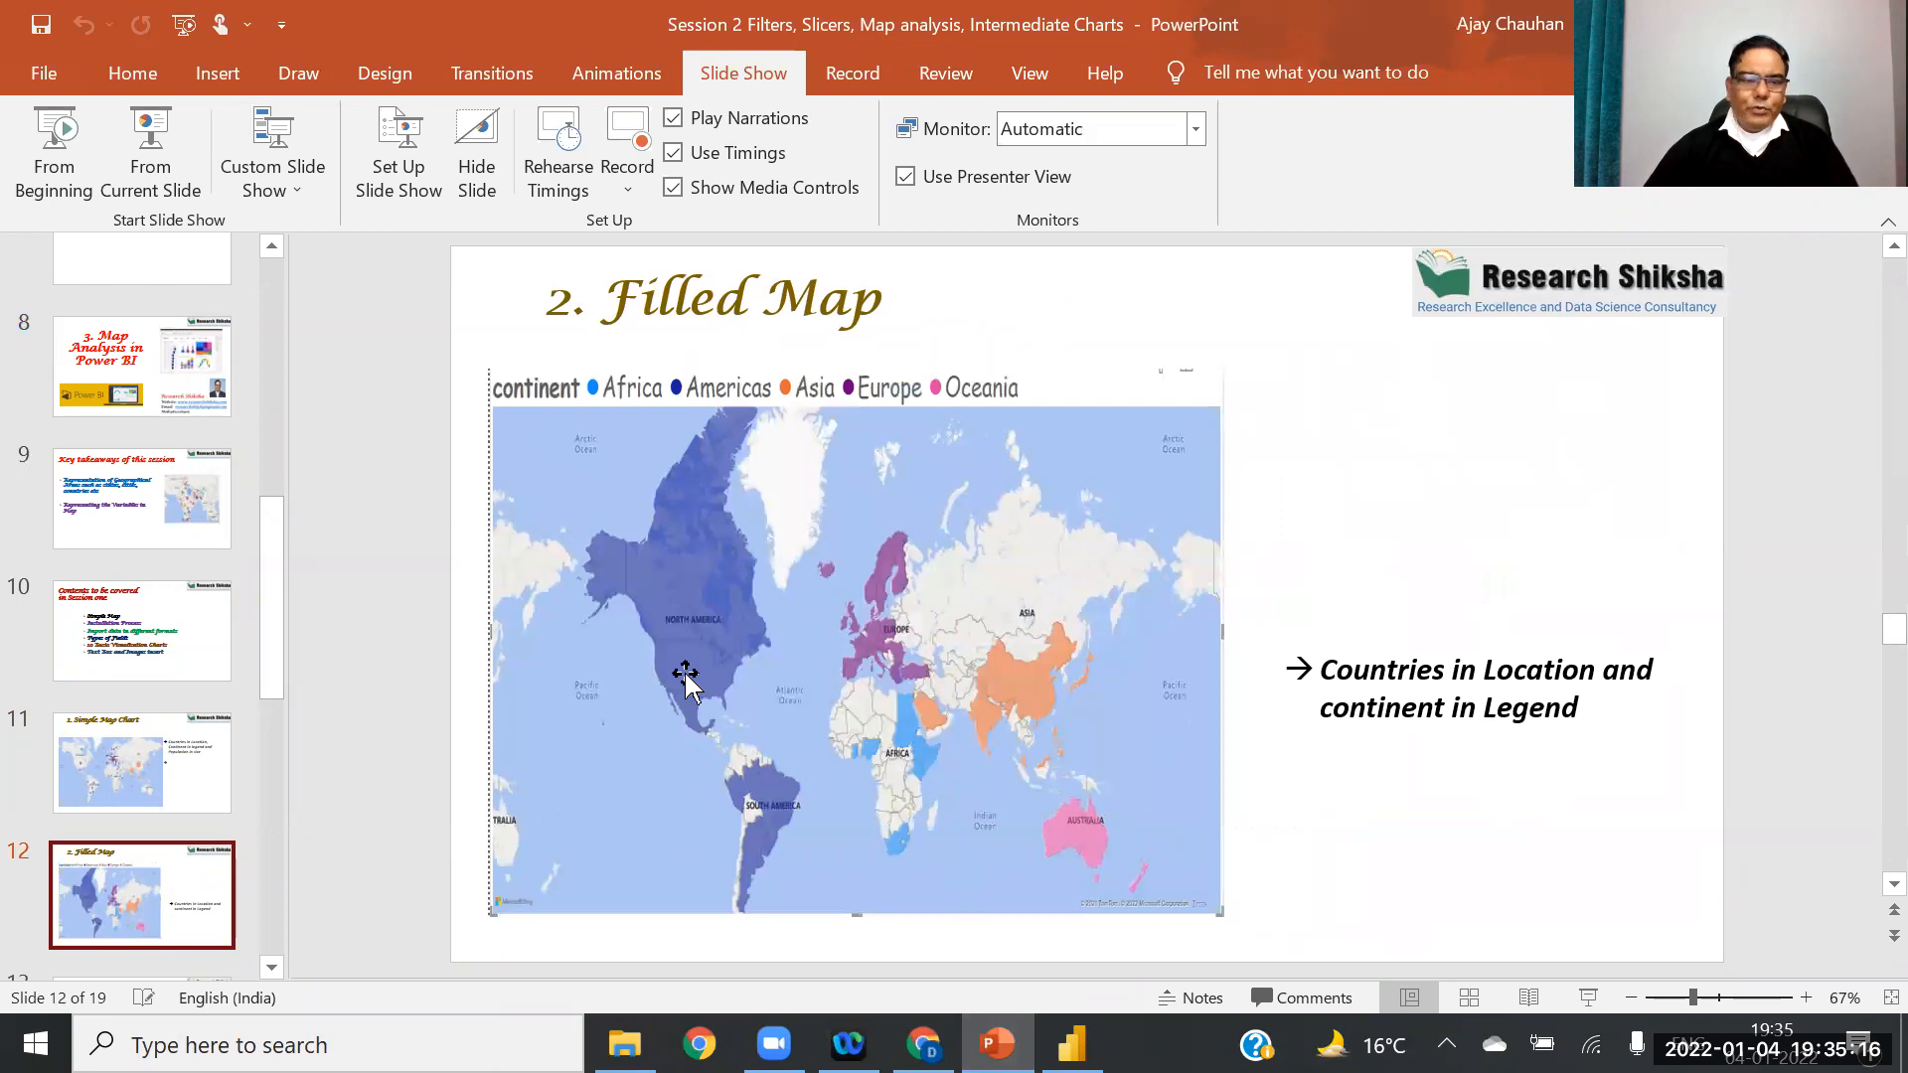
drag(272, 576, 277, 690)
click(170, 673)
click(146, 403)
click(159, 661)
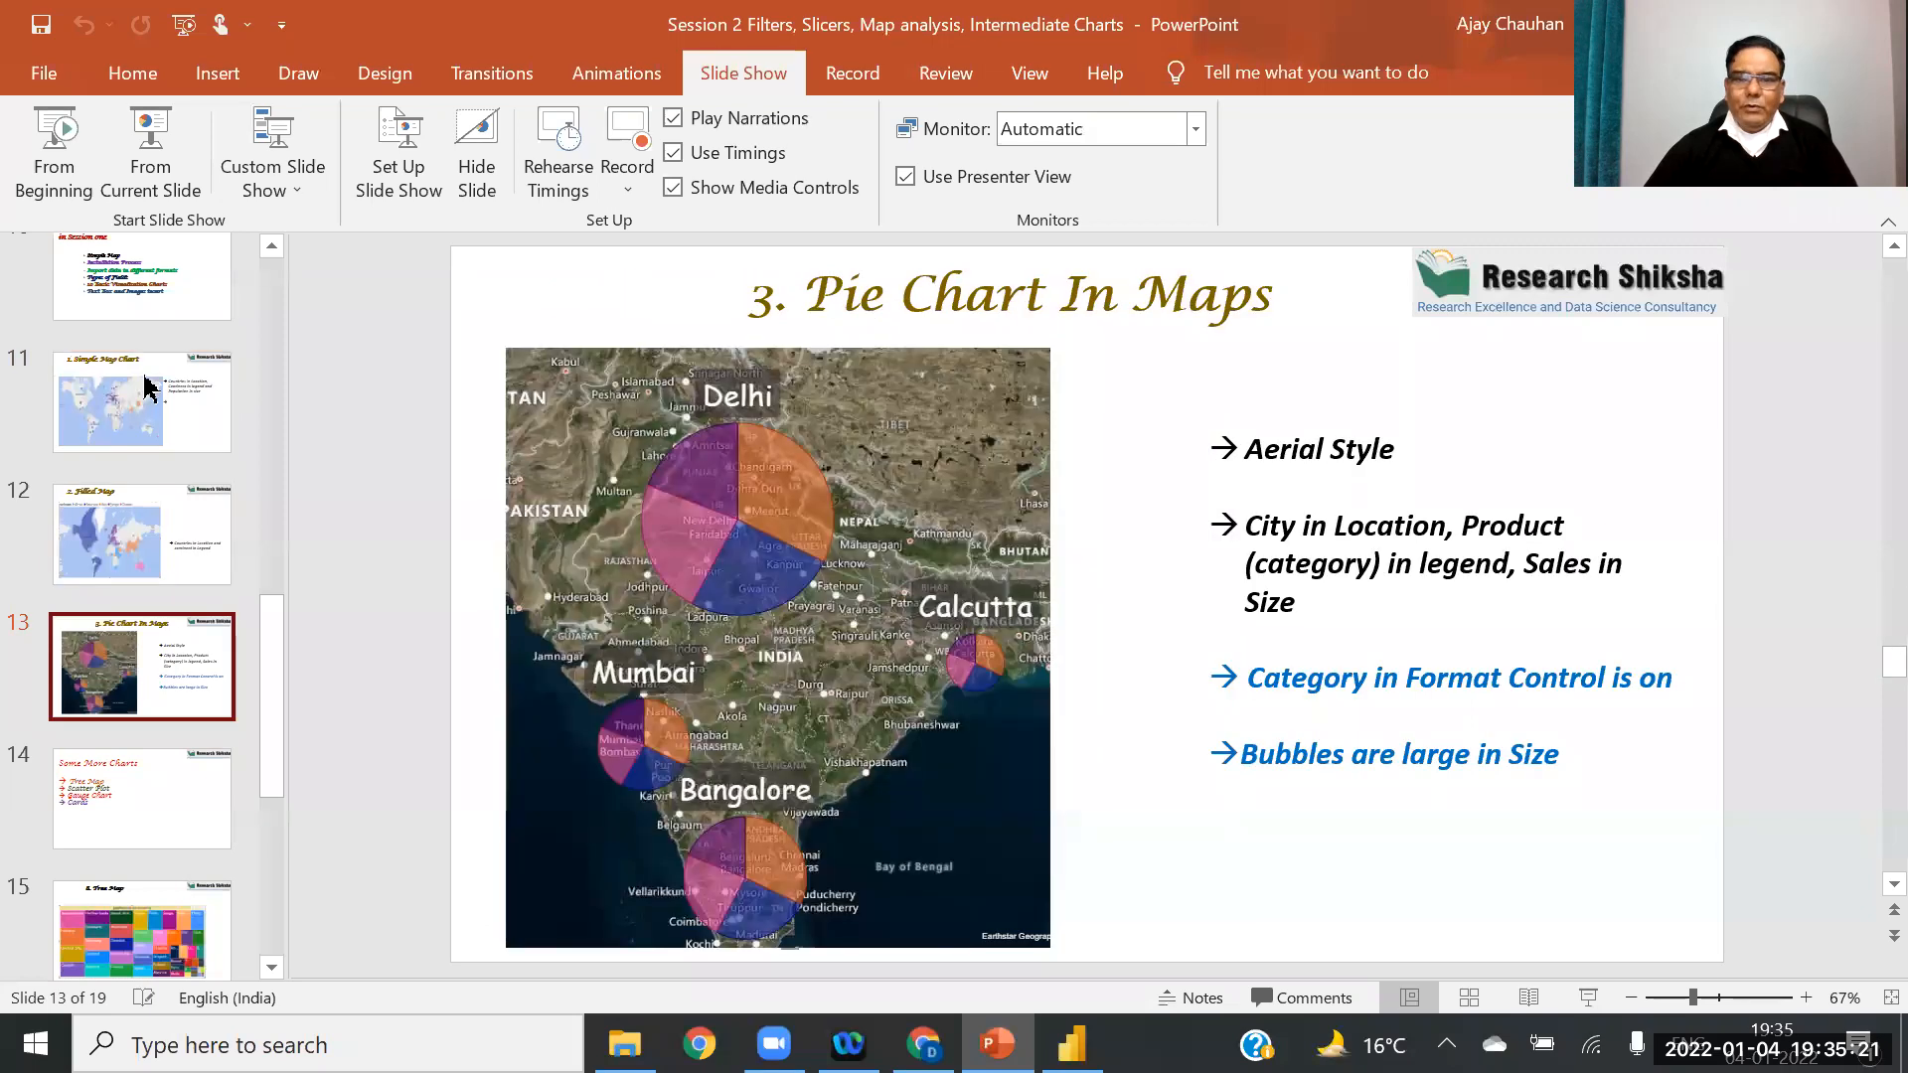
click(139, 551)
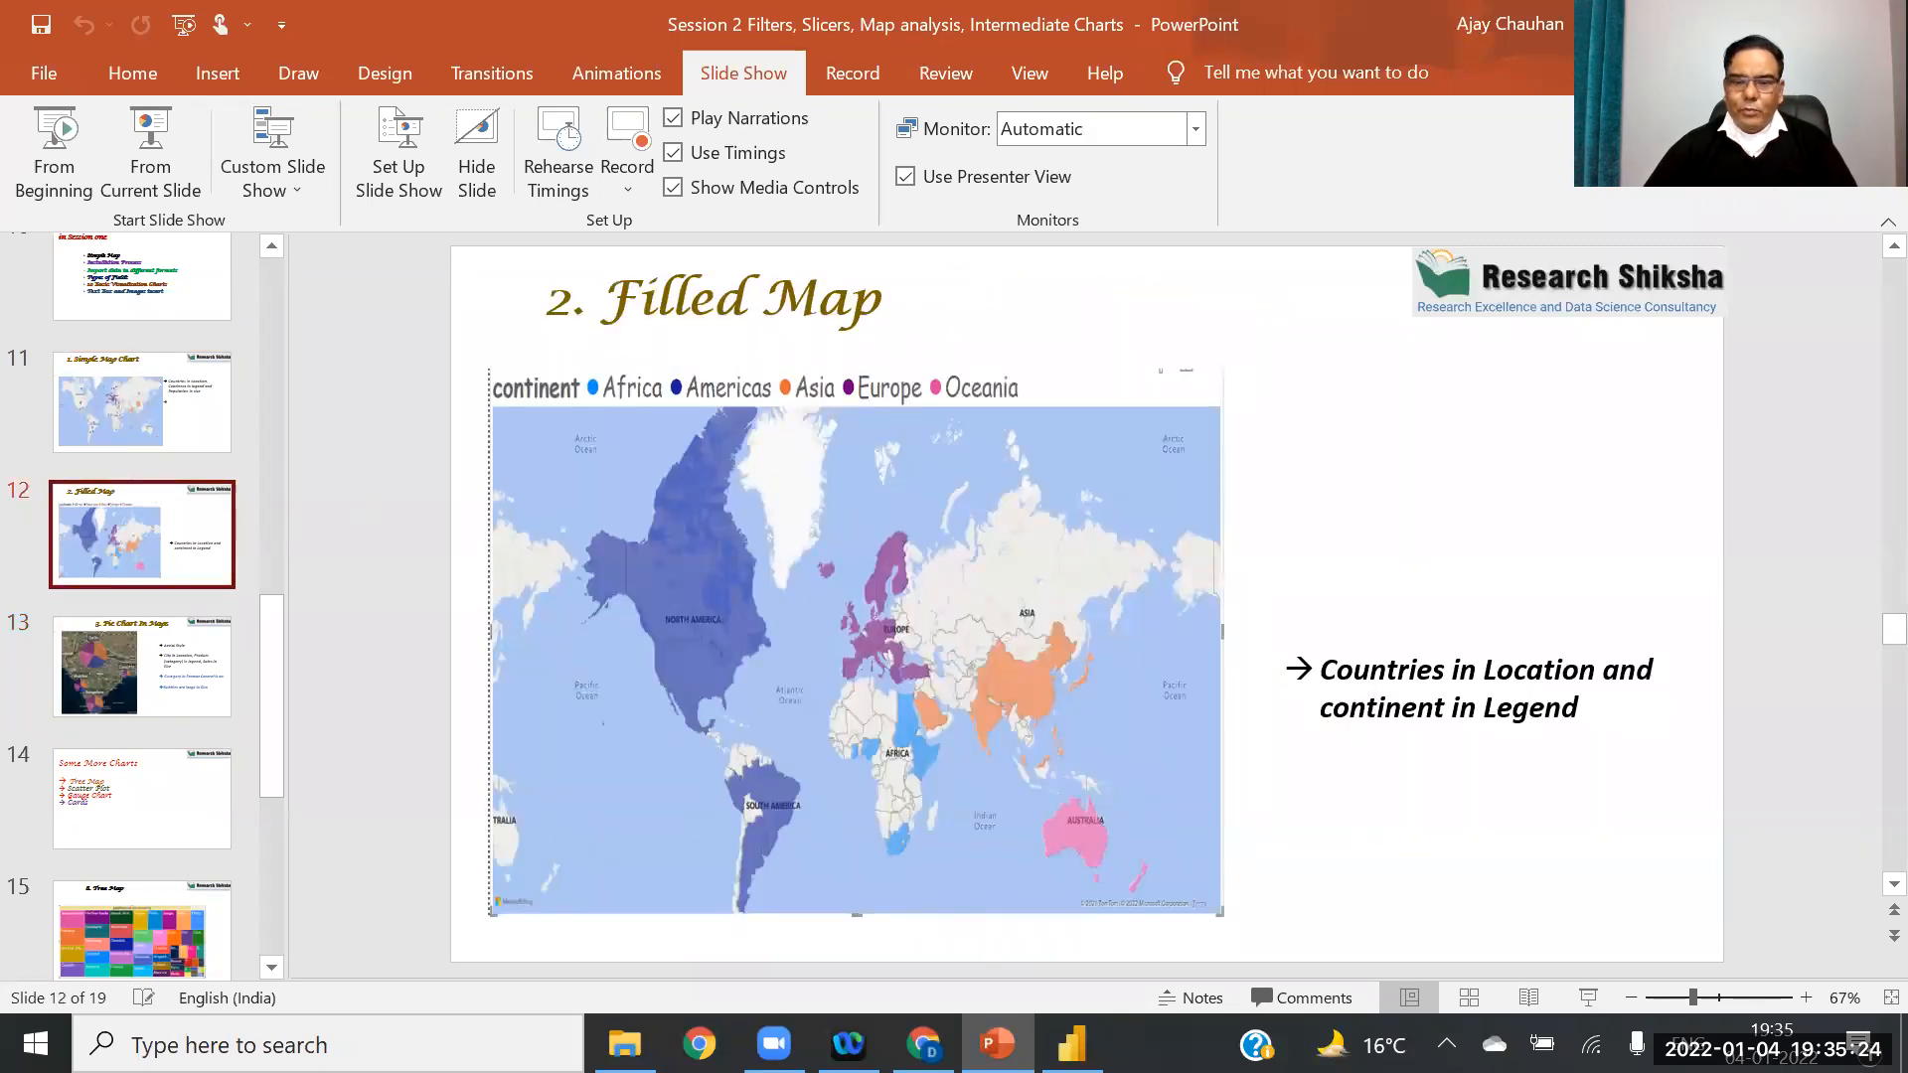
click(1072, 1044)
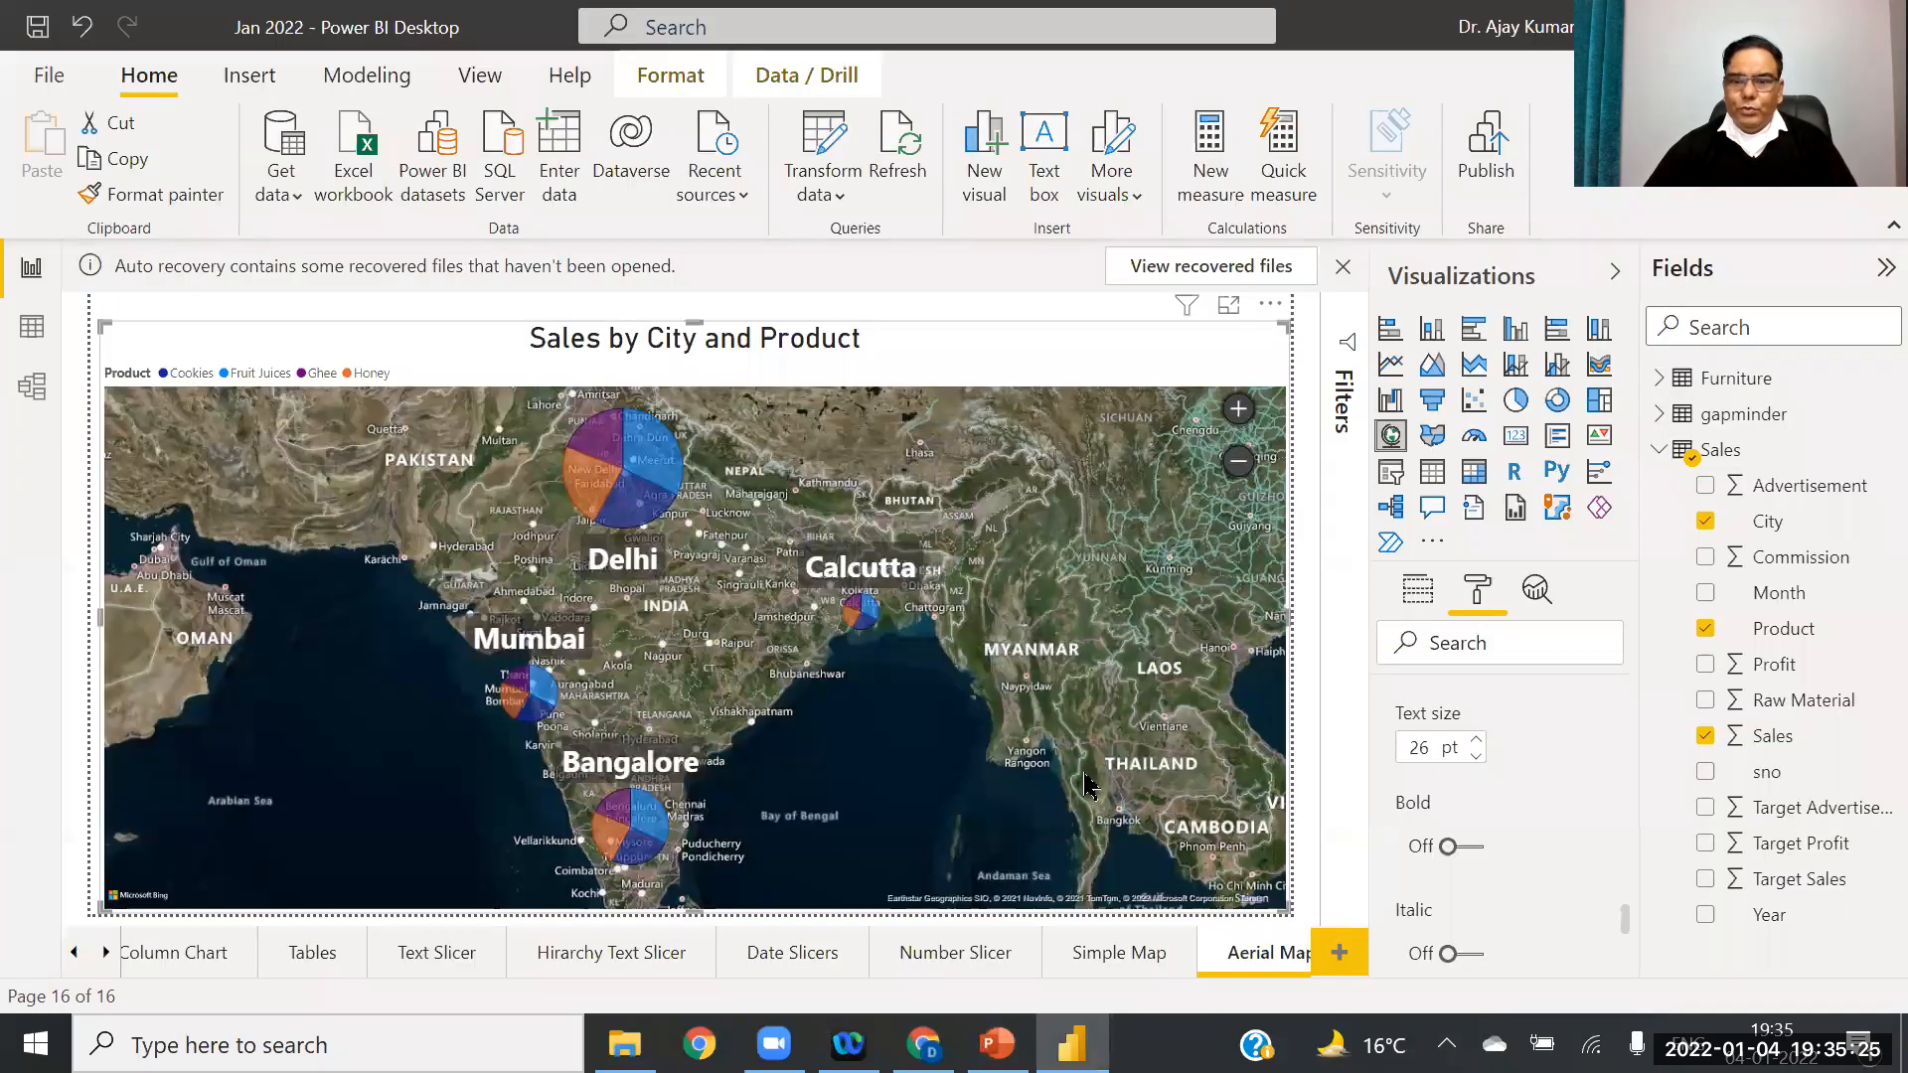
Step: Add a blank report page and rename it 'Filled Map'
click(1340, 954)
right_click(1282, 954)
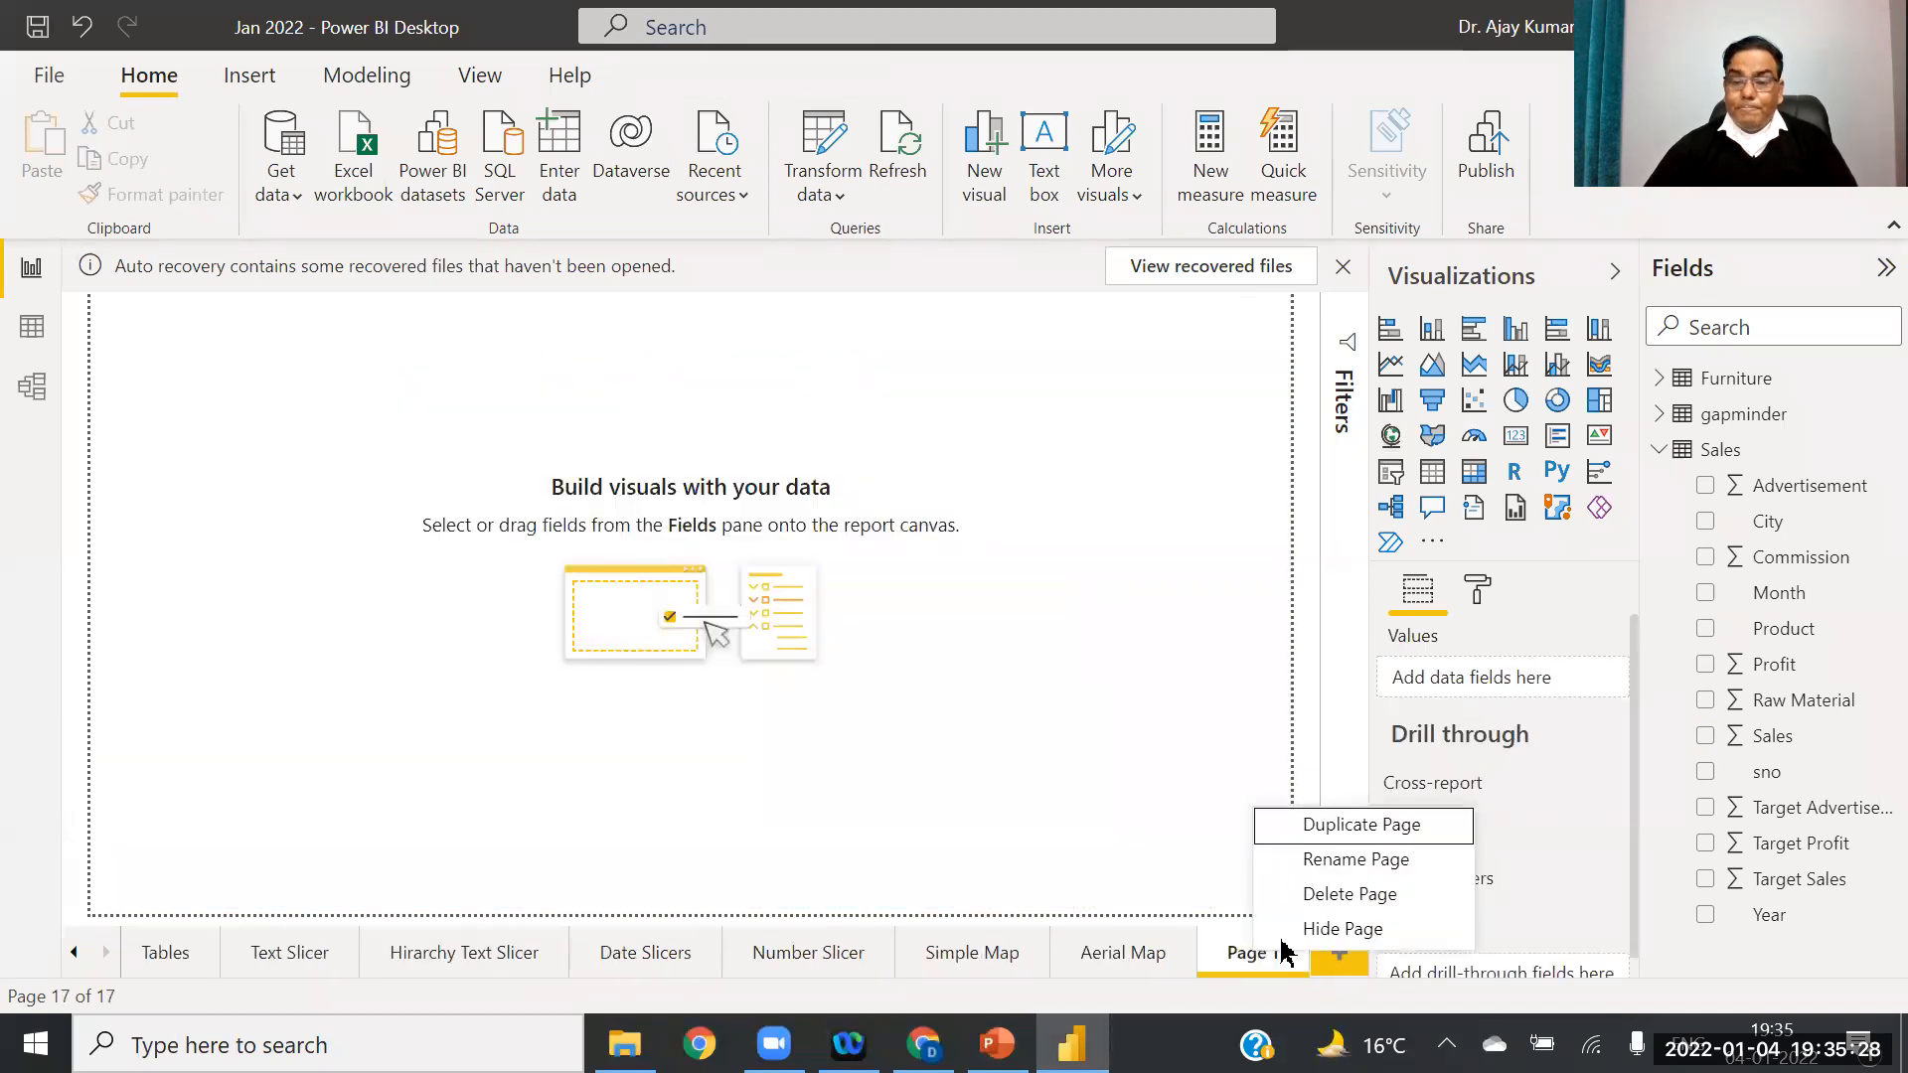
click(1353, 861)
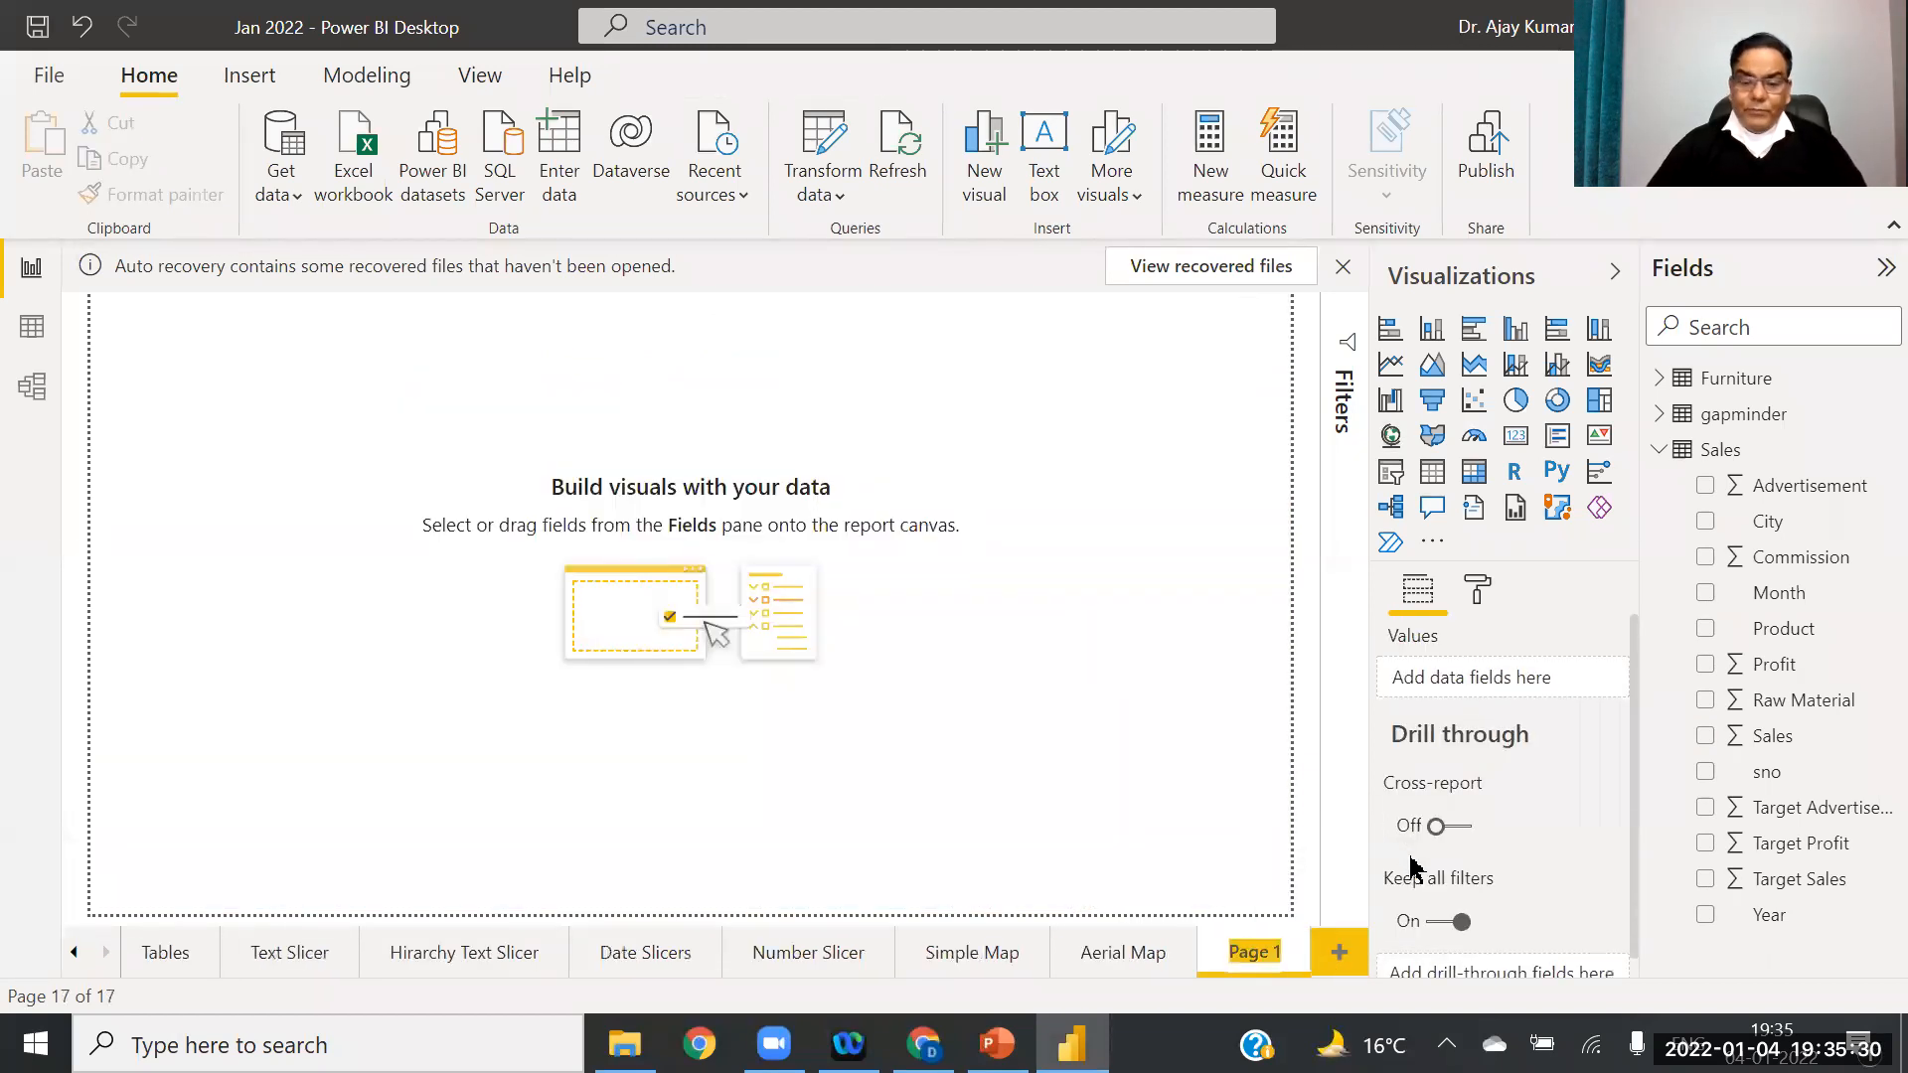
text(Fi)
text(lled Ma)
text(p)
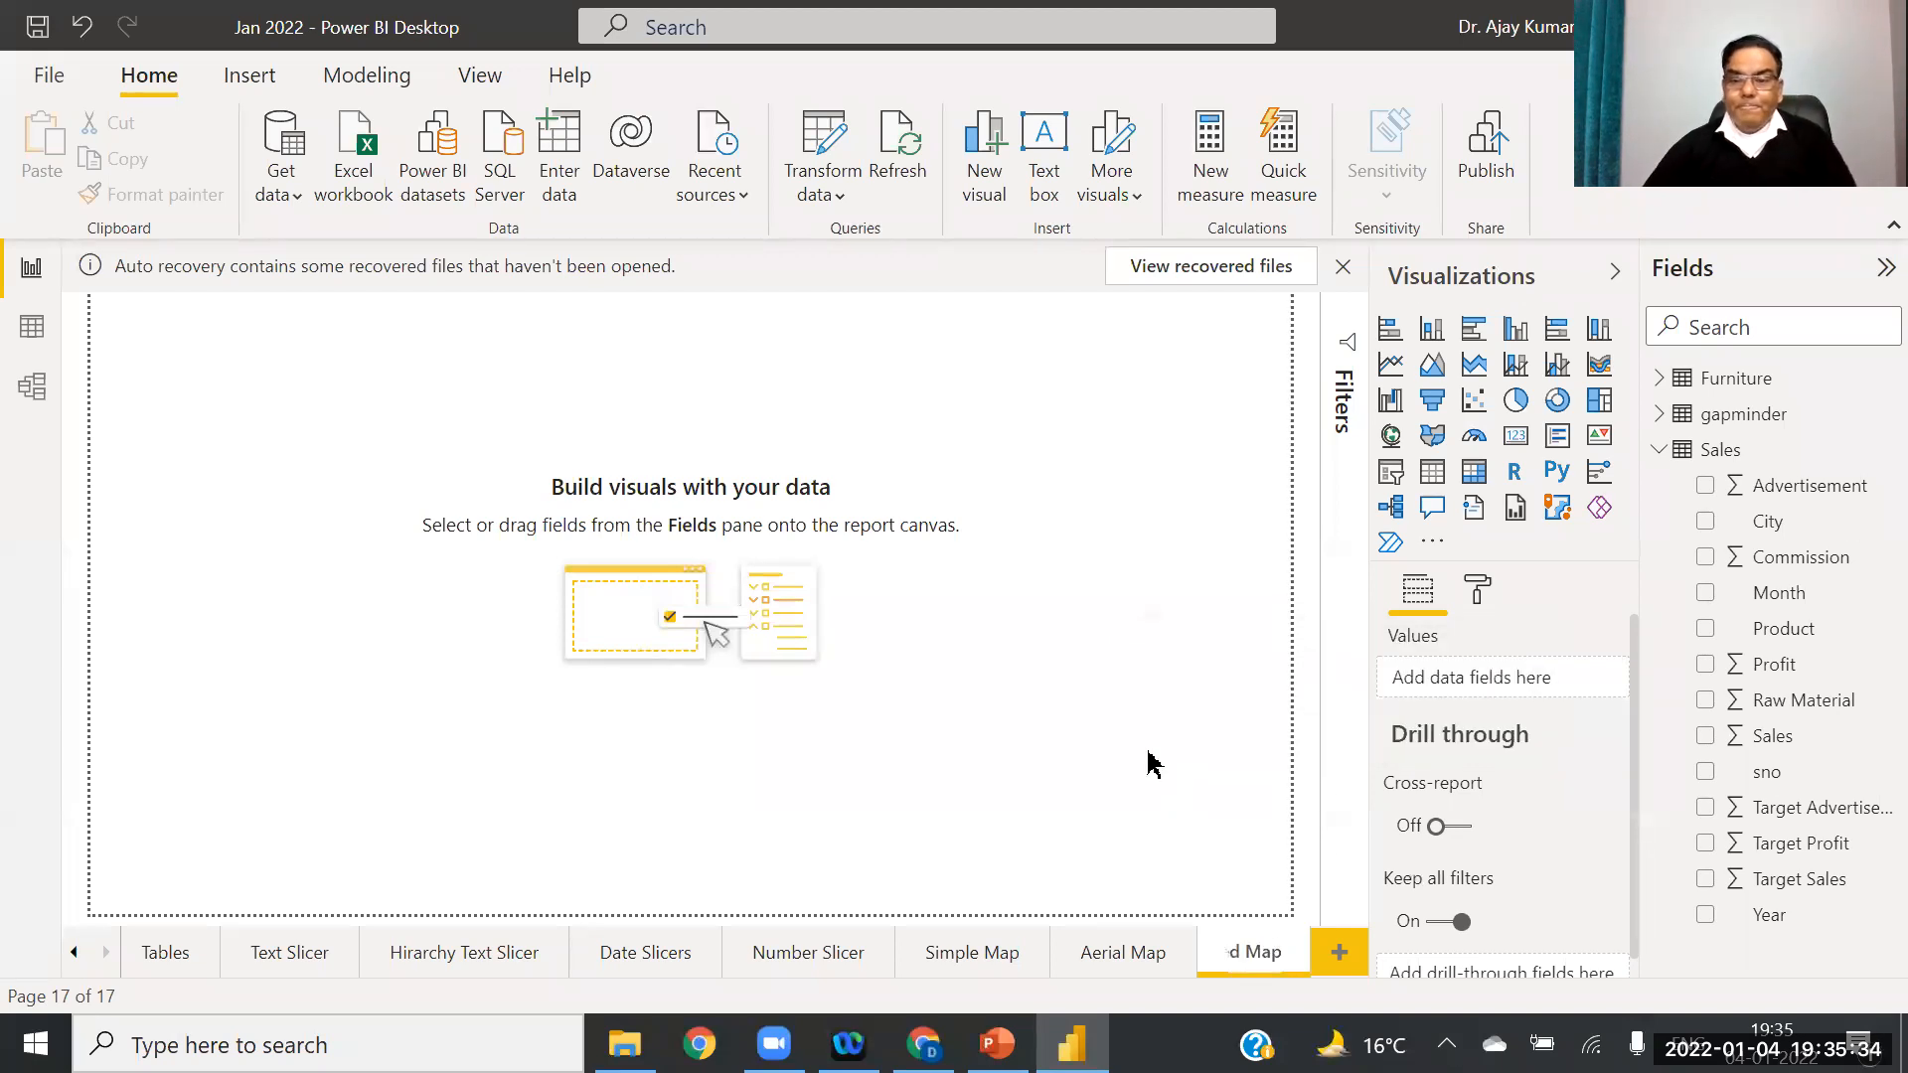
key(Return)
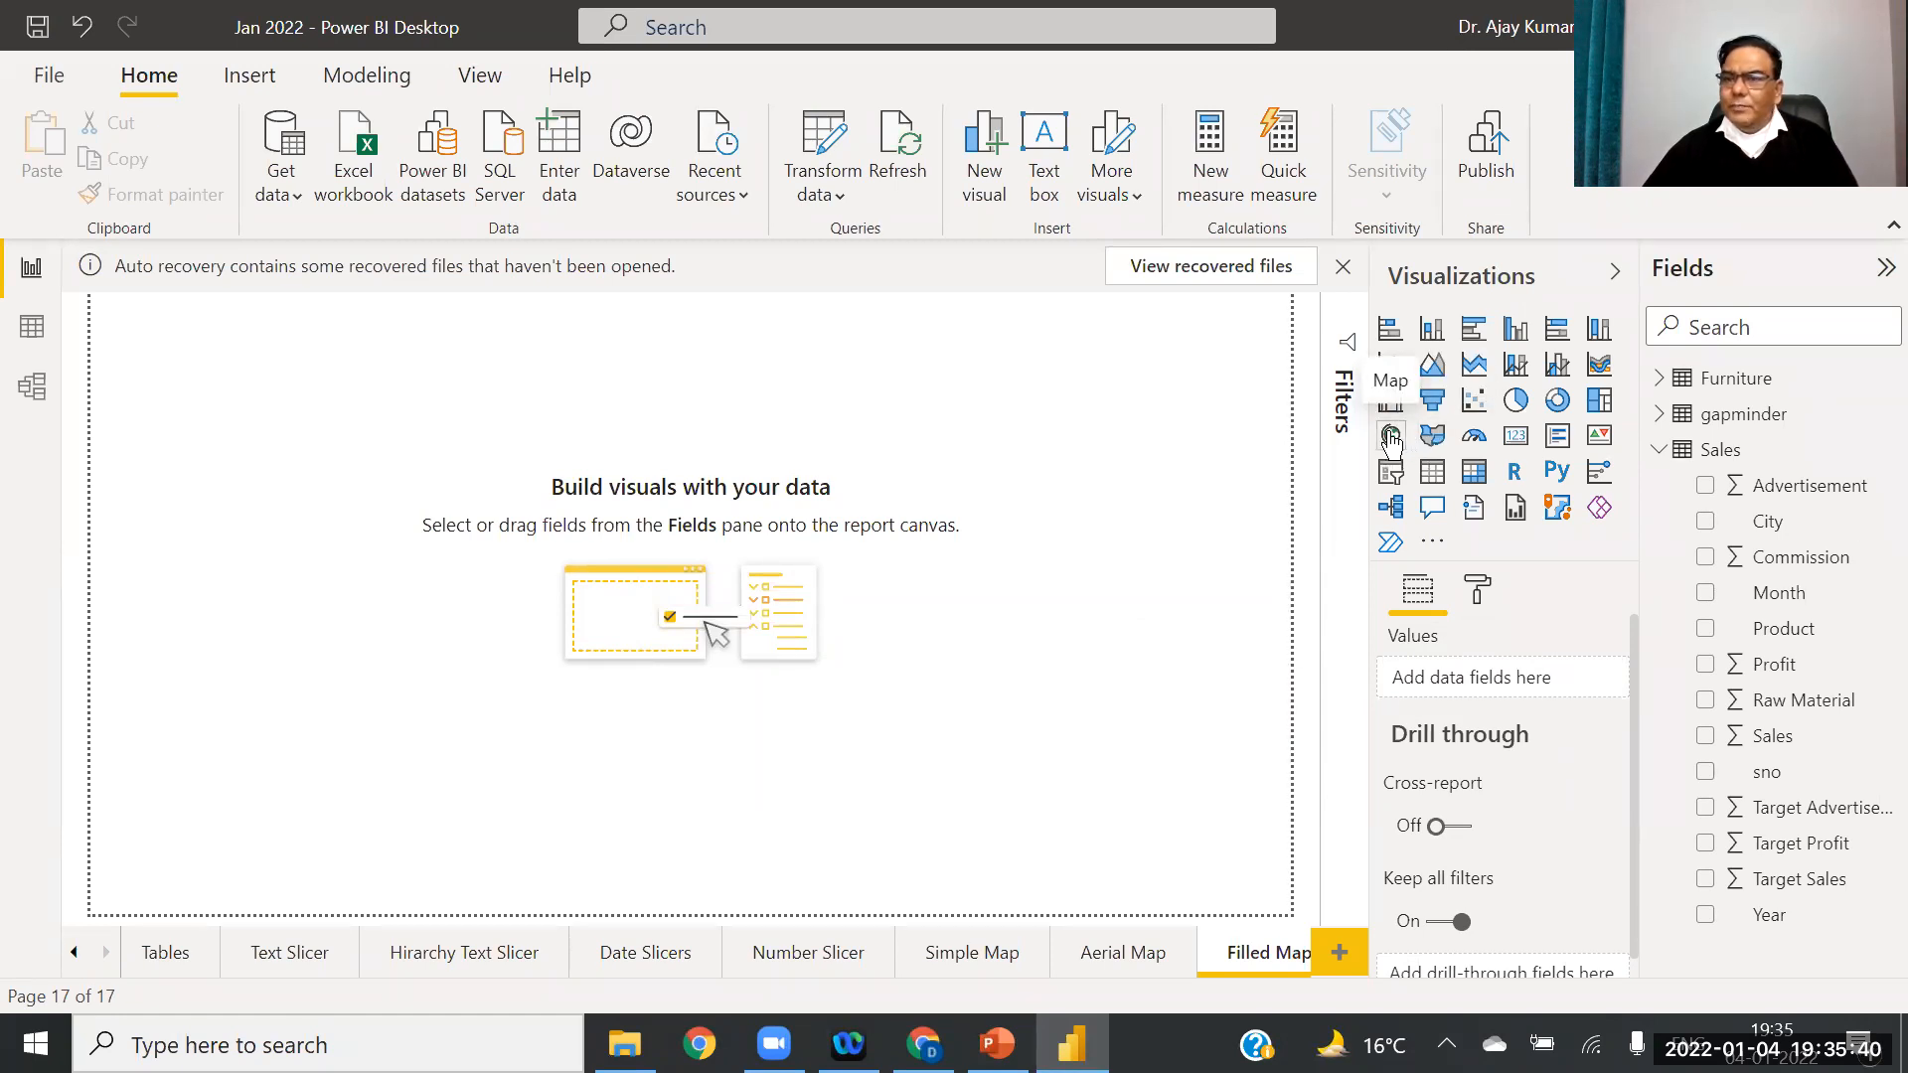
Step: Insert a Filled map visual and stretch it to fill the page
click(1434, 437)
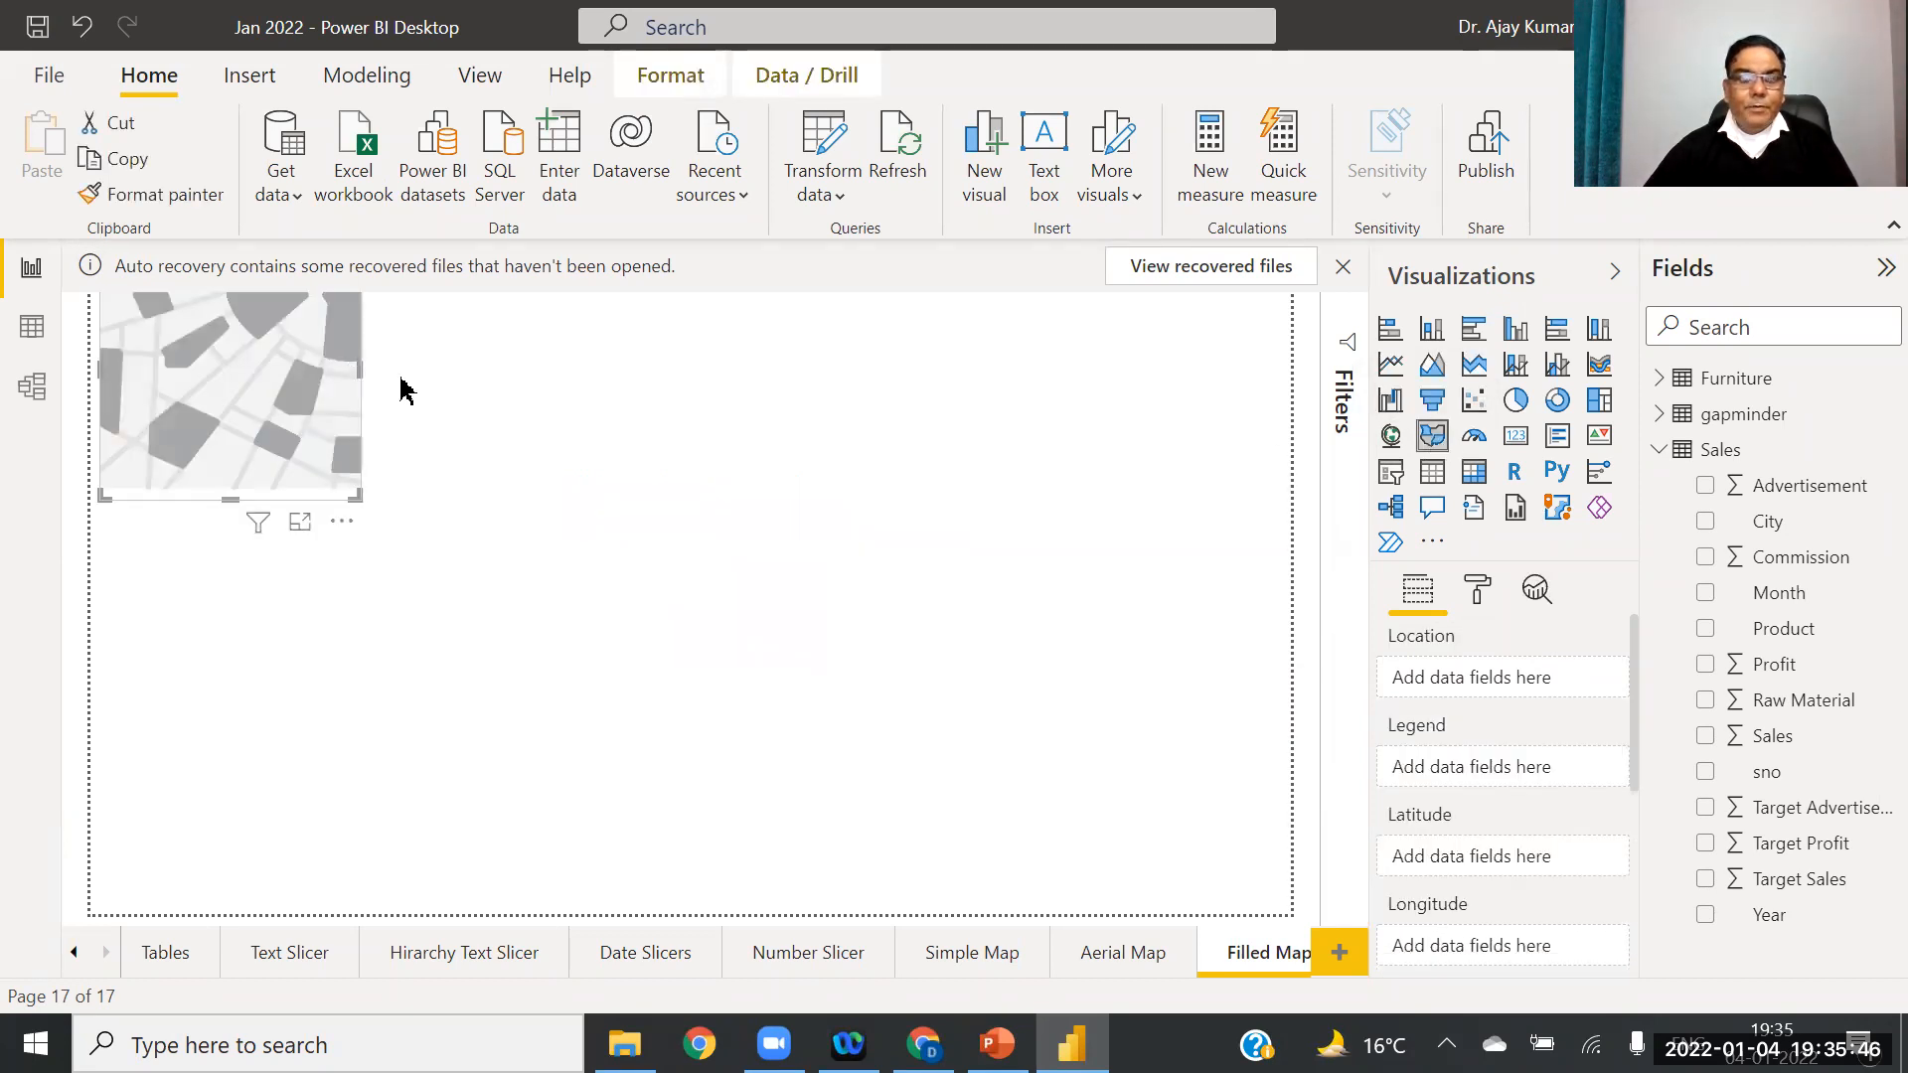
drag(360, 369, 1564, 472)
drag(695, 500, 660, 929)
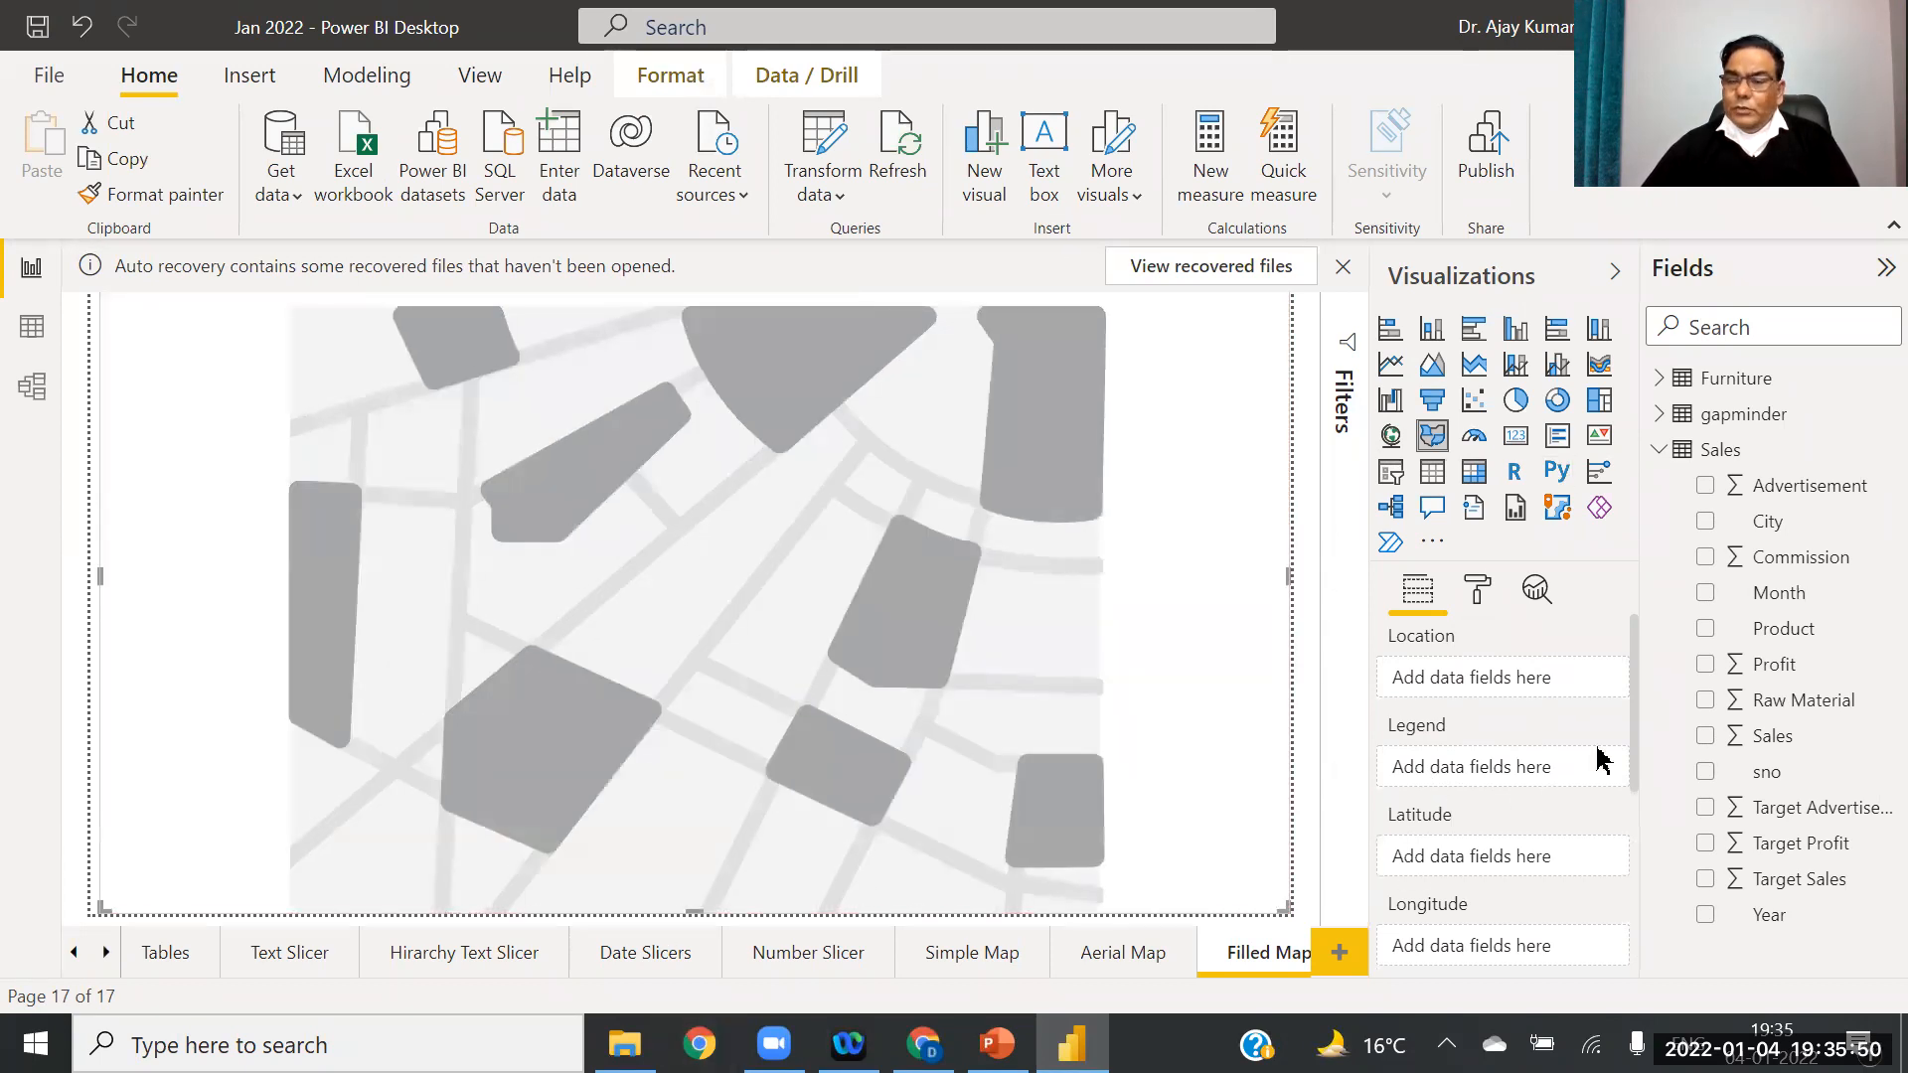
Step: Map gapminder country to Location and continent to Legend
click(1659, 413)
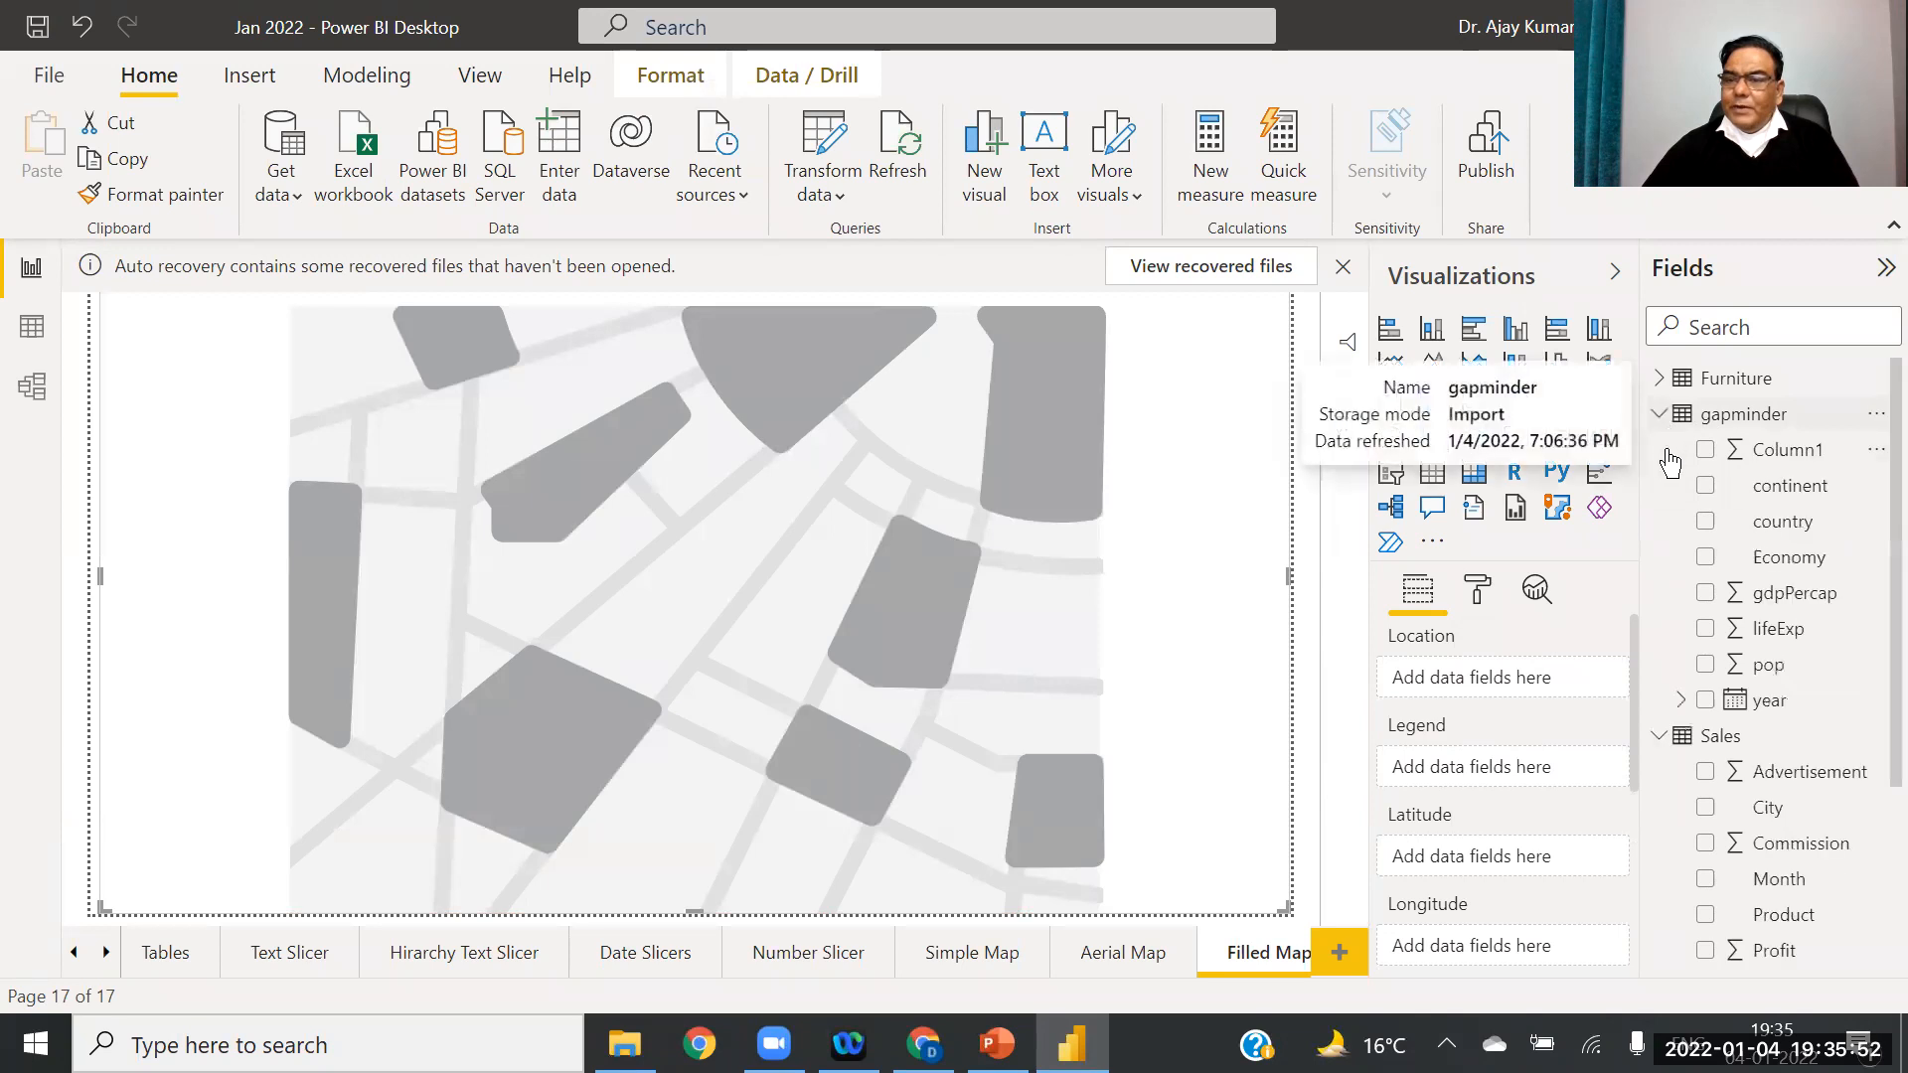
click(1658, 737)
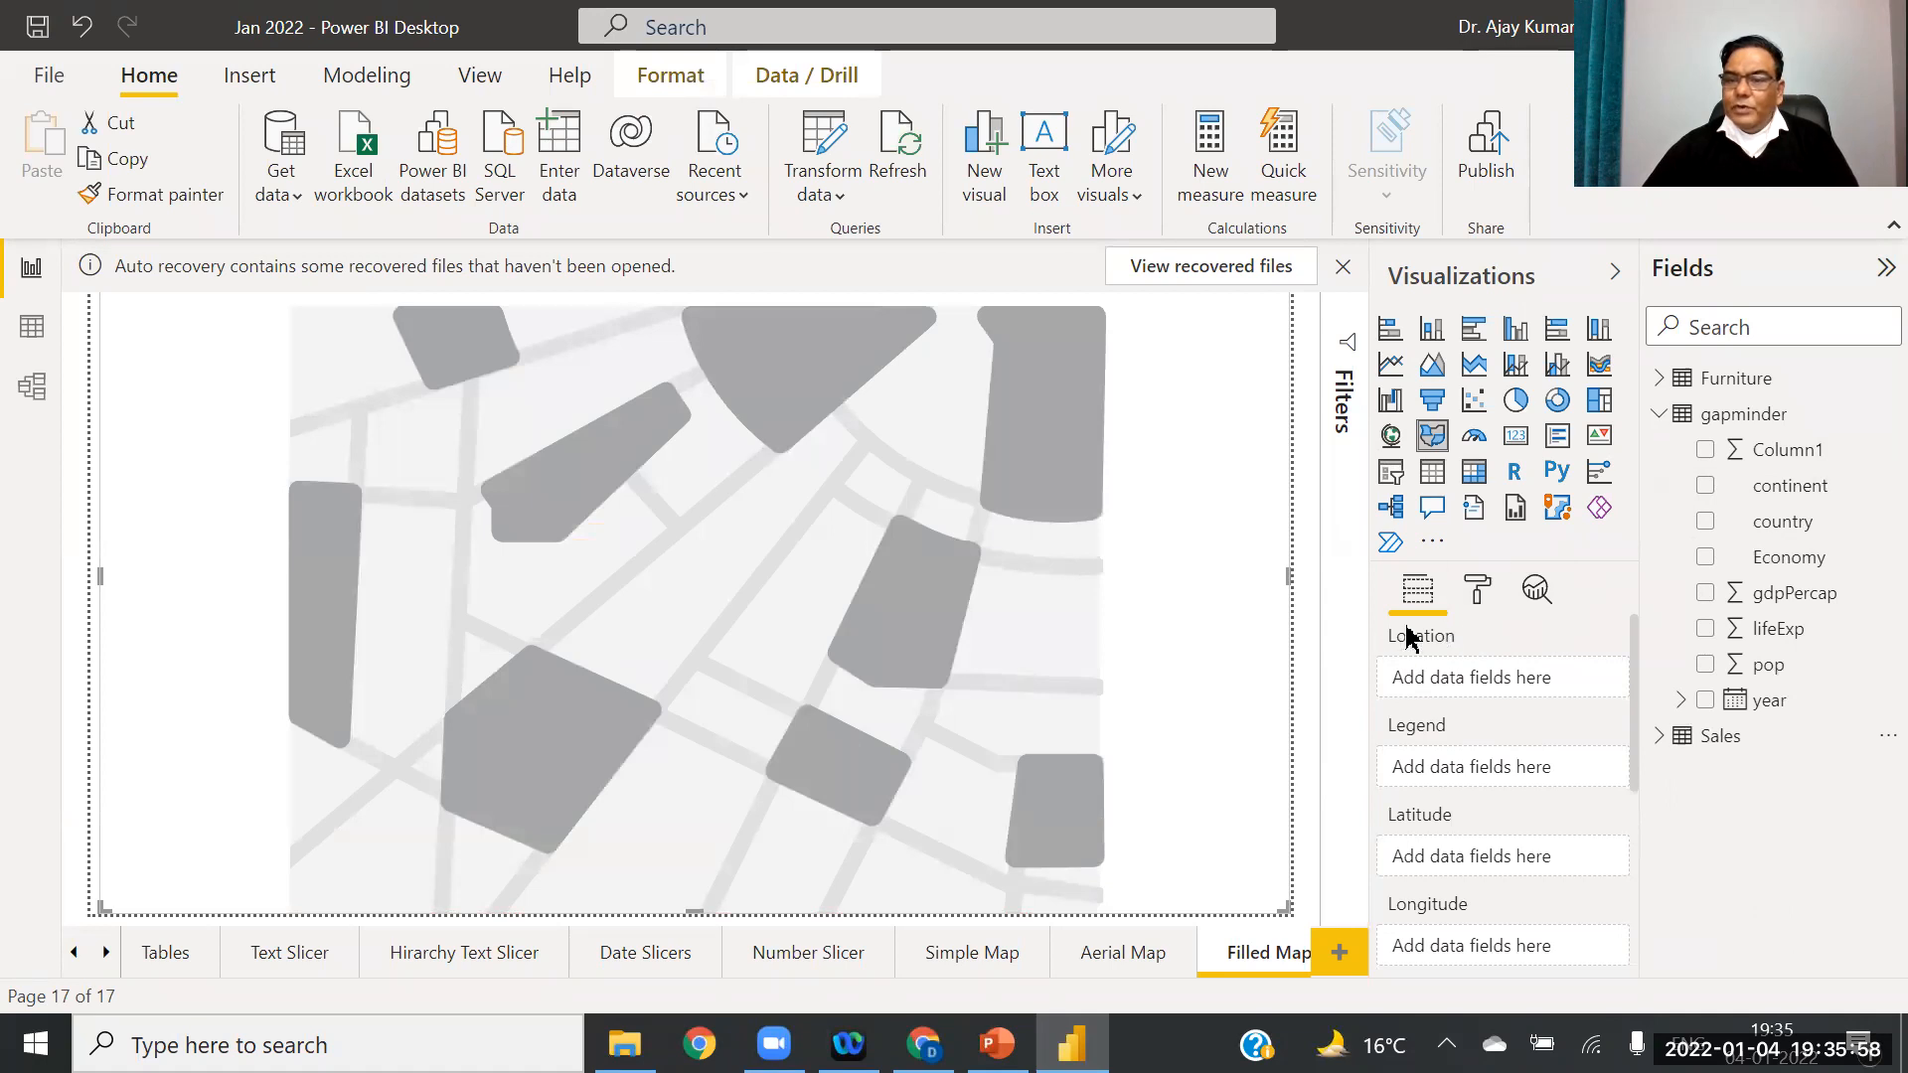
drag(1809, 531, 1531, 678)
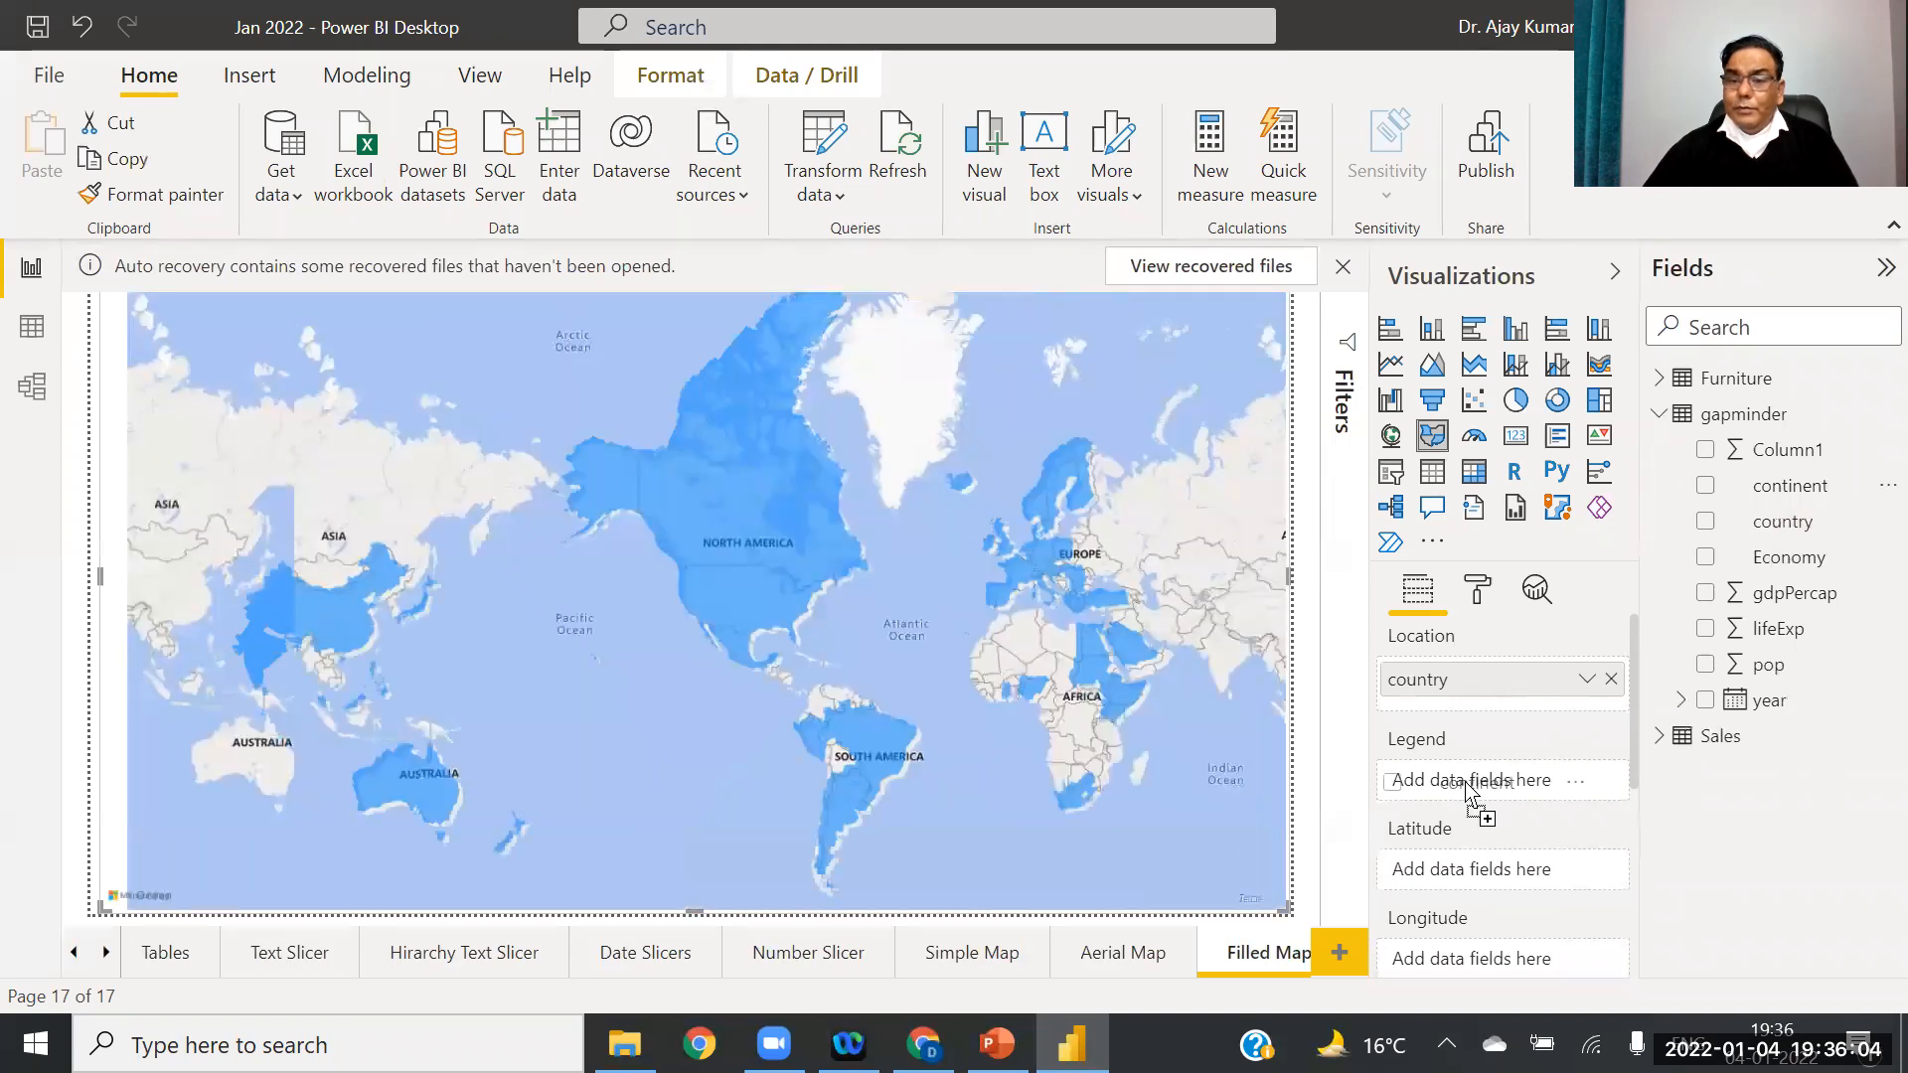
drag(1462, 778, 1463, 781)
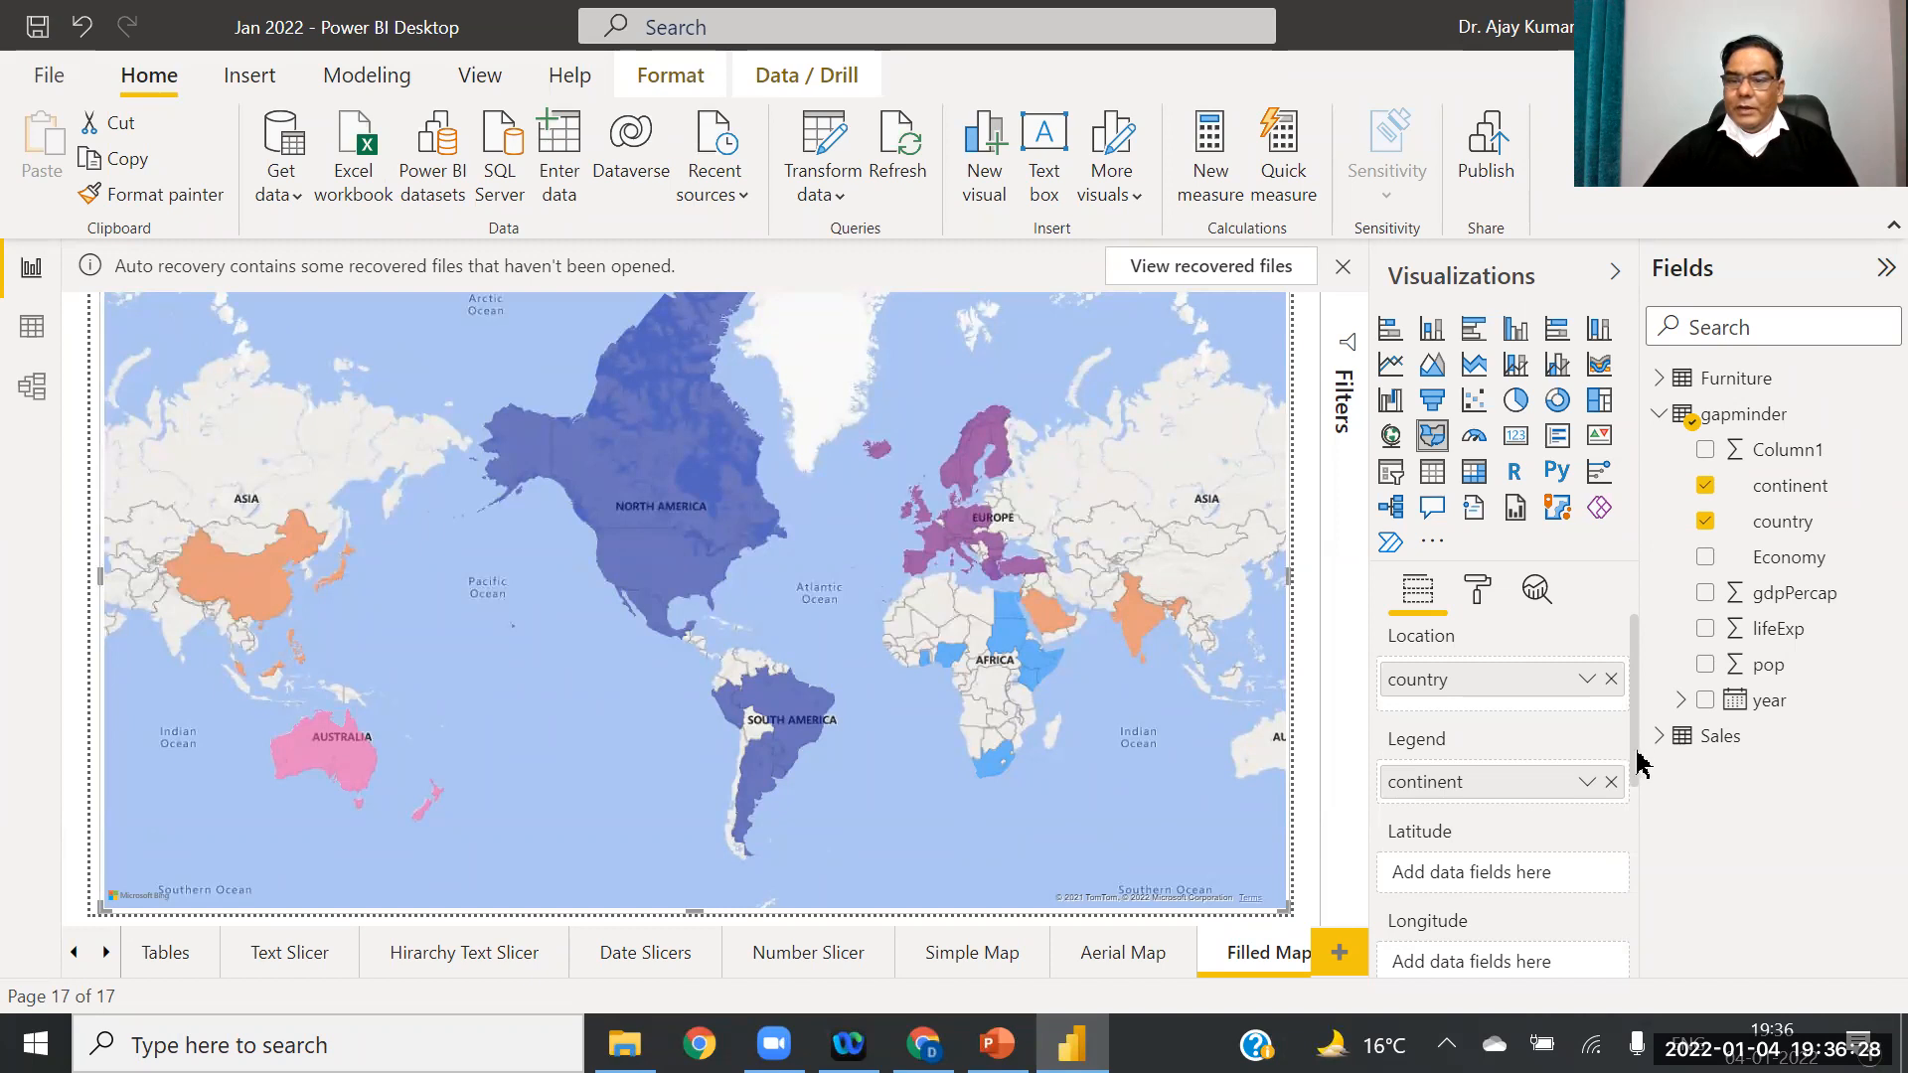
scroll(1638, 763, down, 4)
scroll(1653, 796, up, 3)
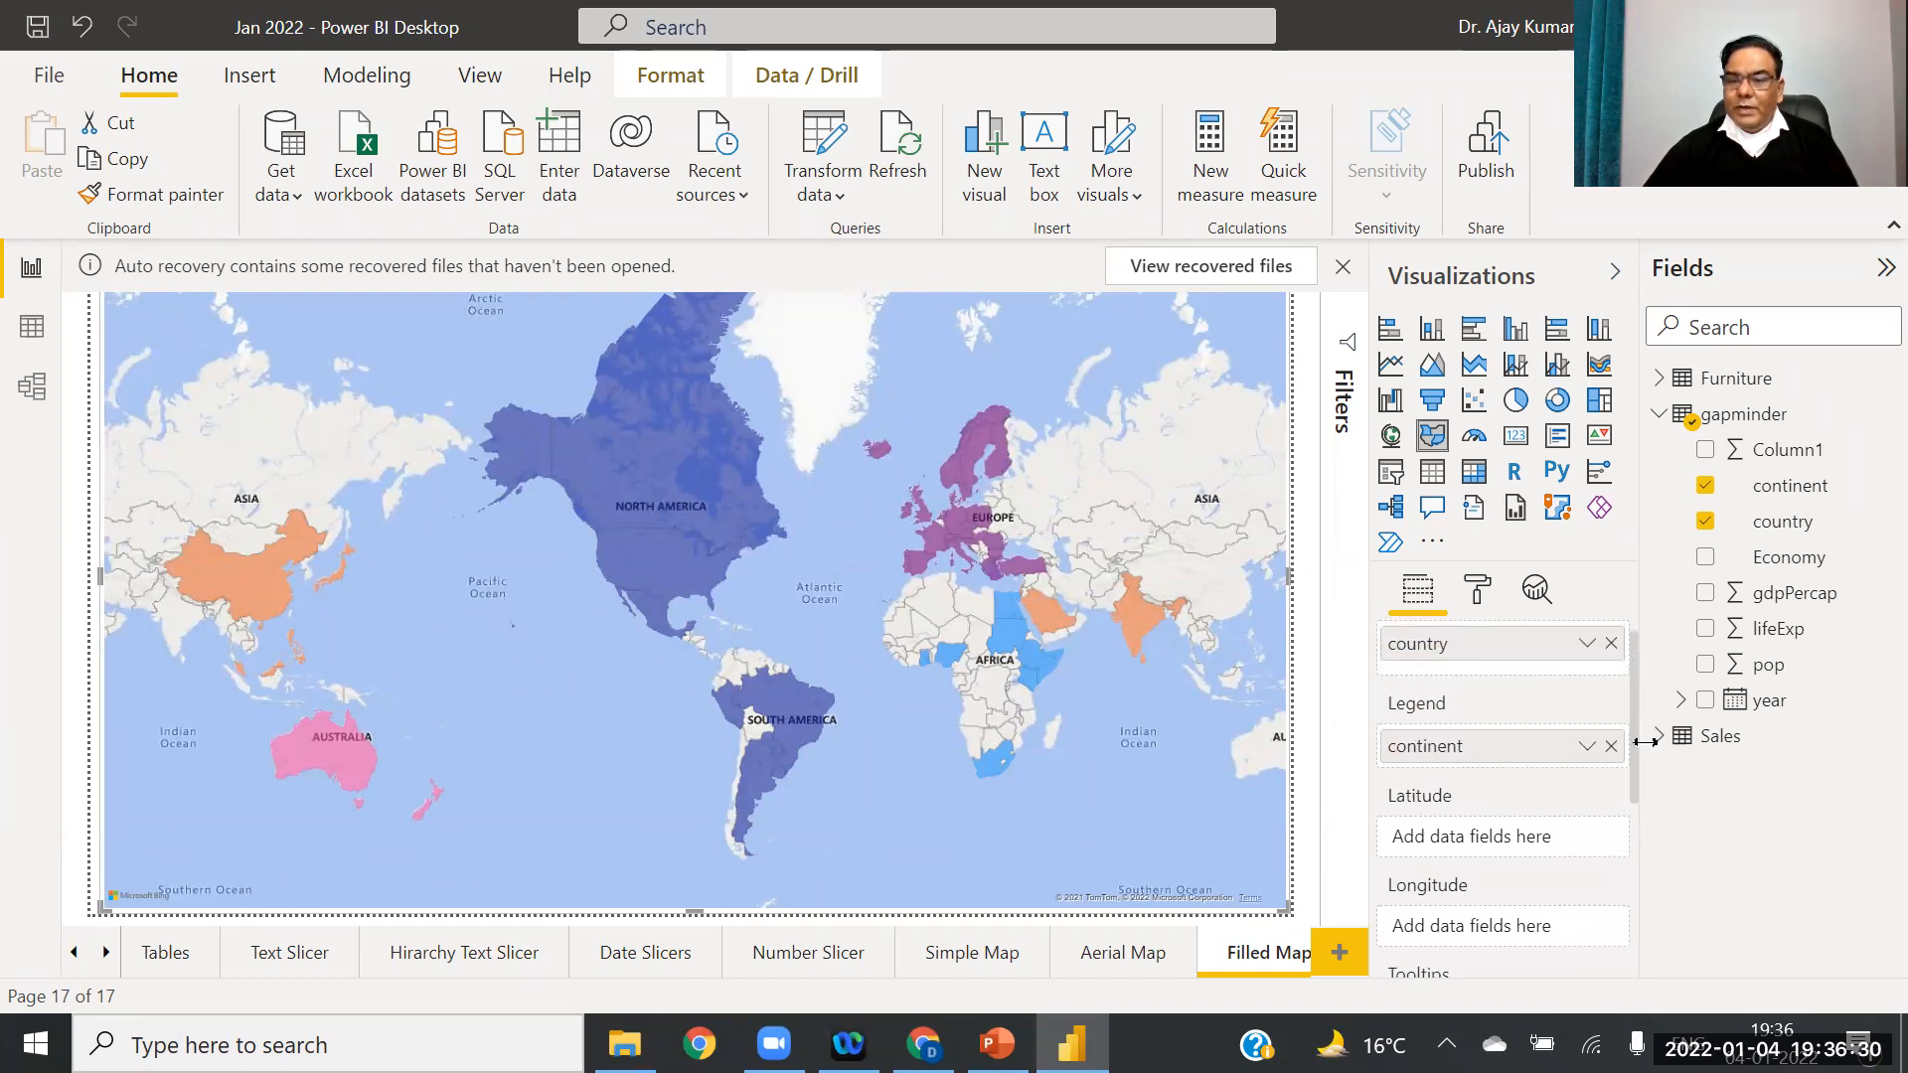
scroll(1642, 716, up, 1)
scroll(1650, 756, down, 5)
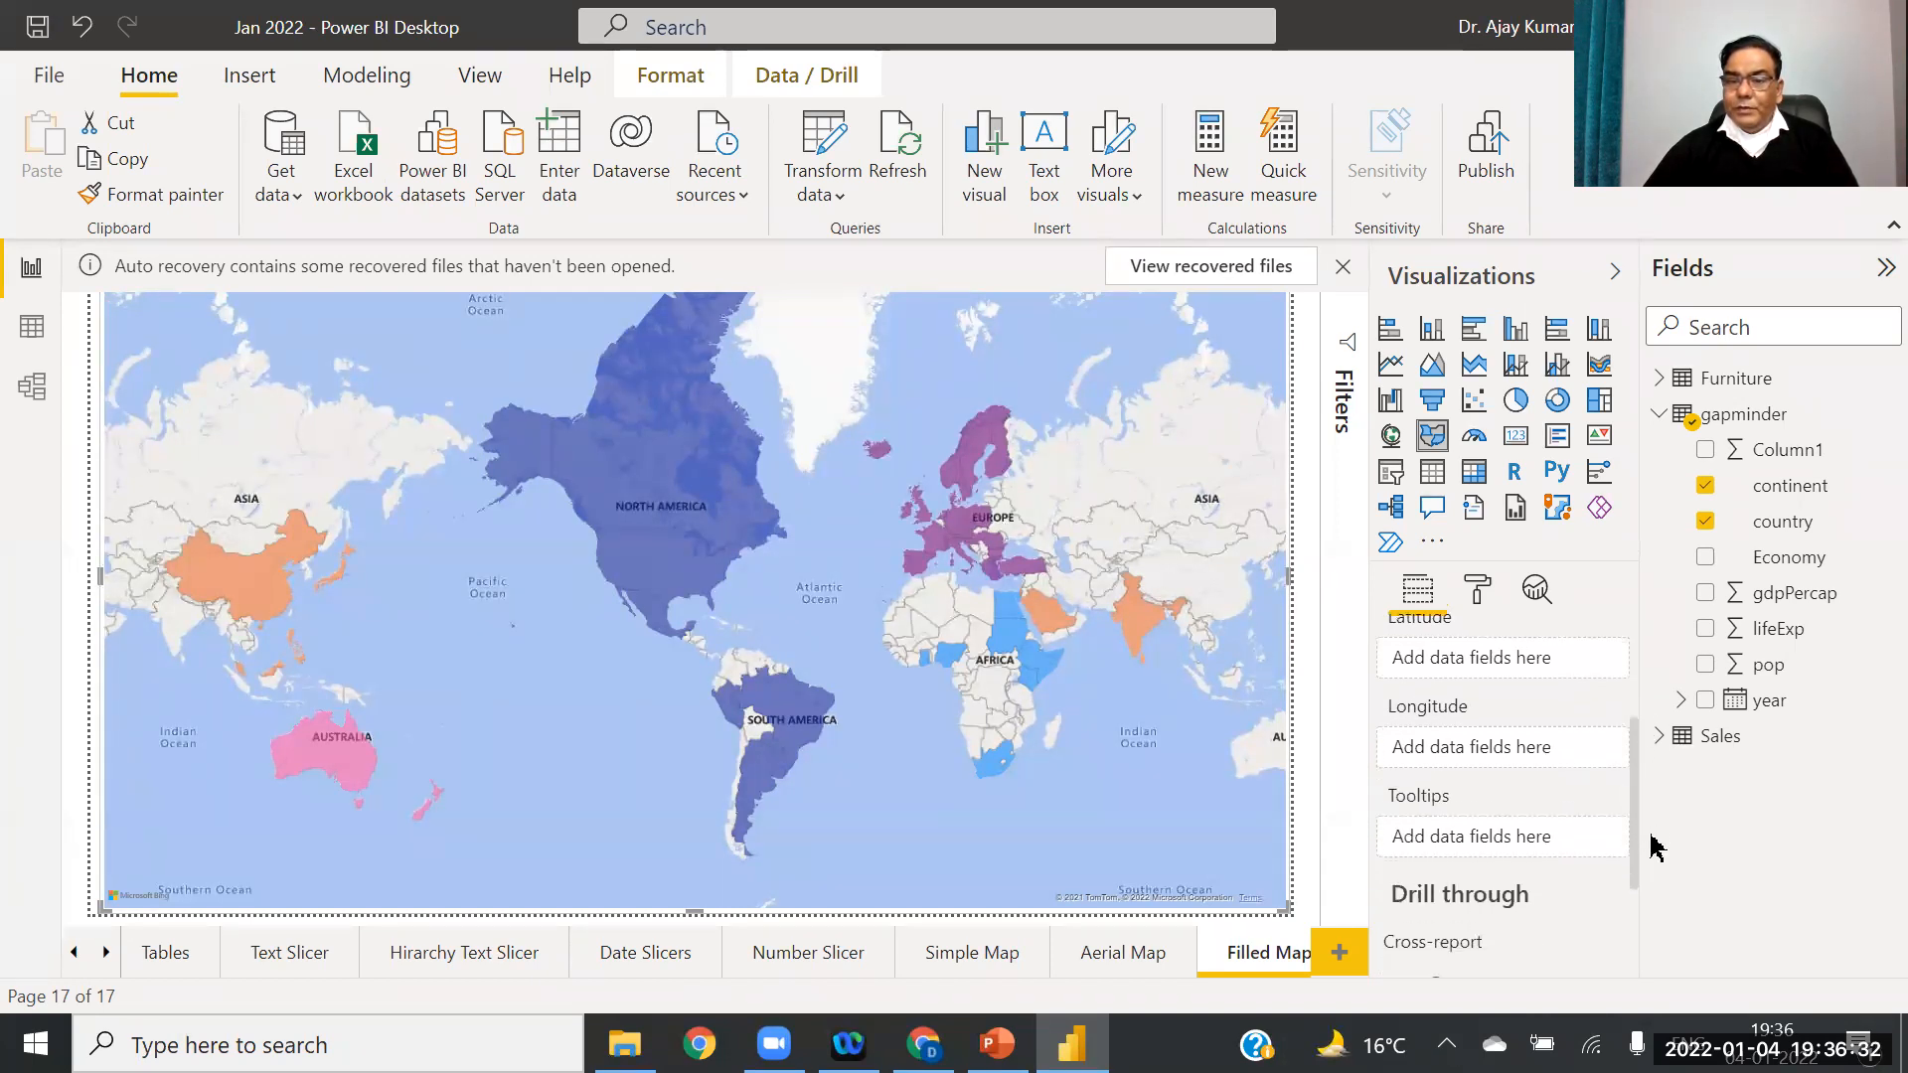
scroll(1653, 895, up, 5)
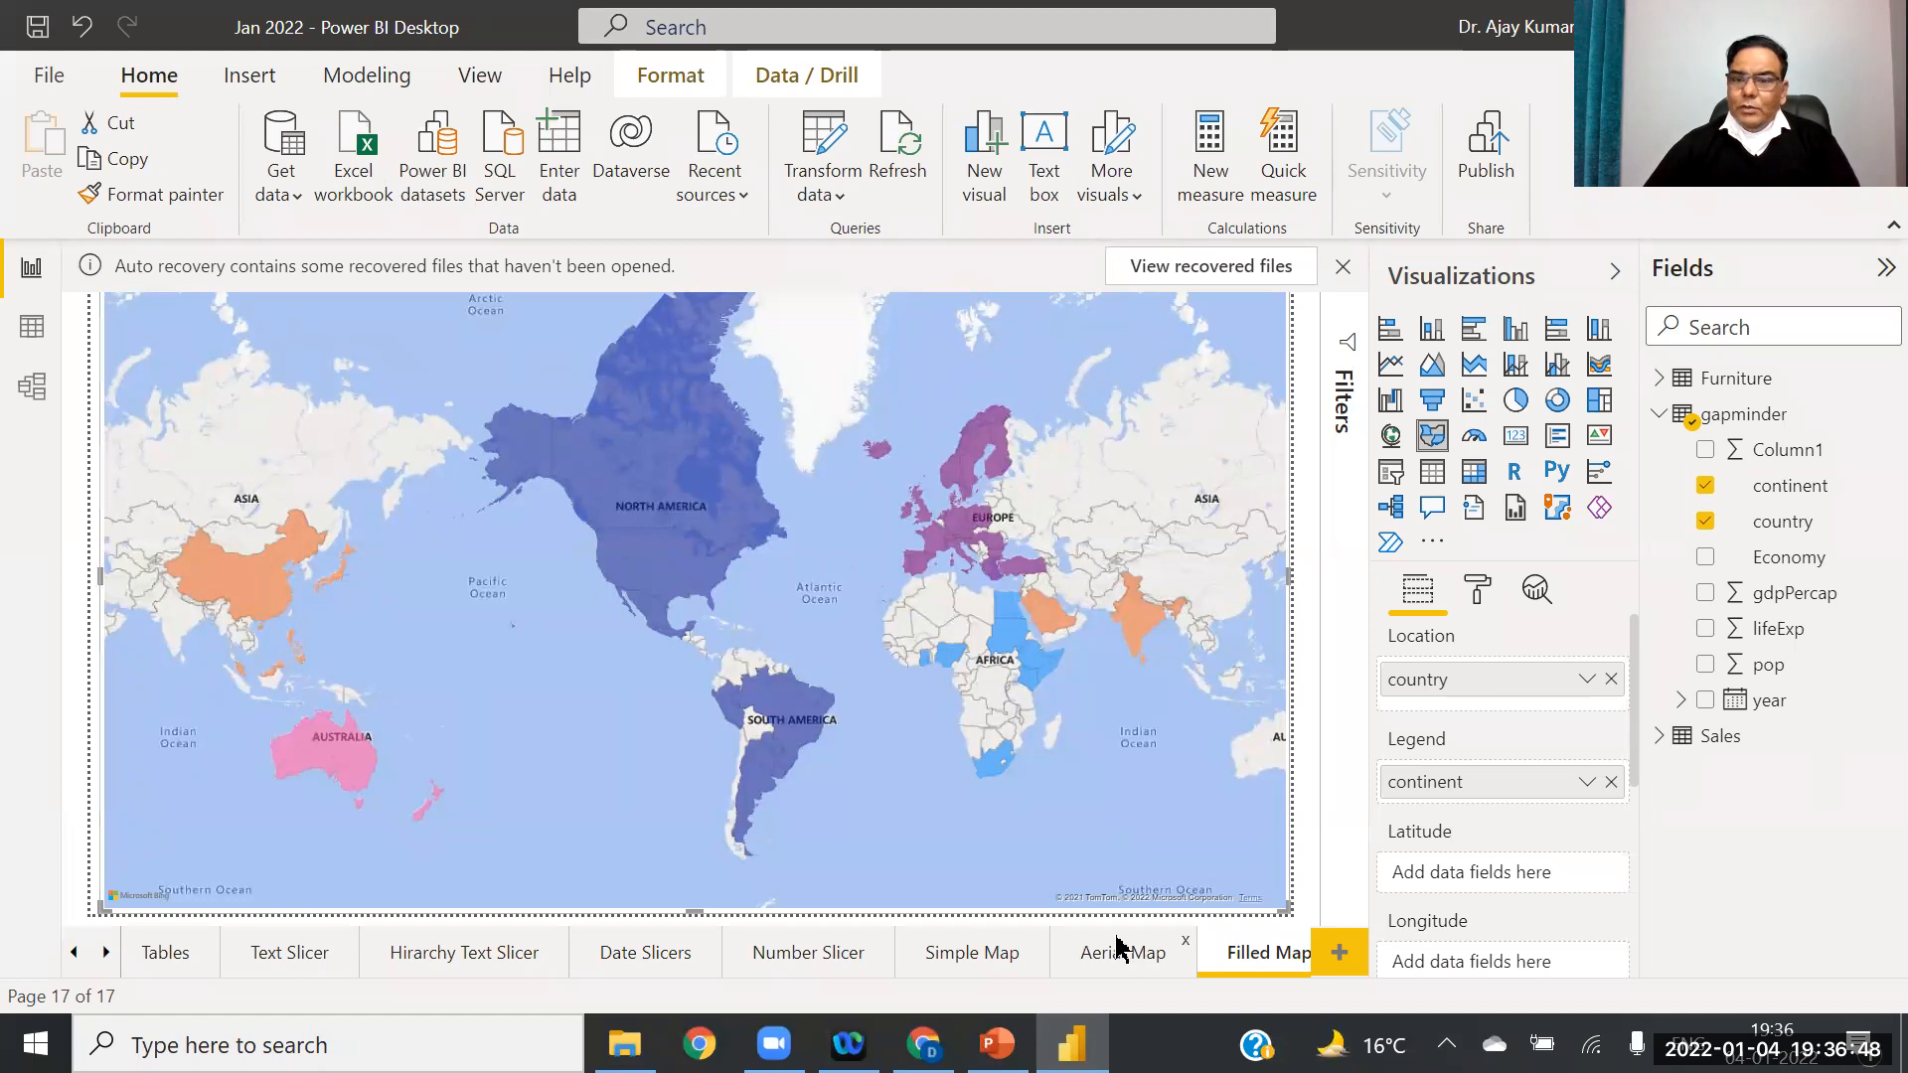
Step: In PowerPoint, step through slides 11 and 12 to slide 13, 'Pie Chart In Maps'
click(998, 1044)
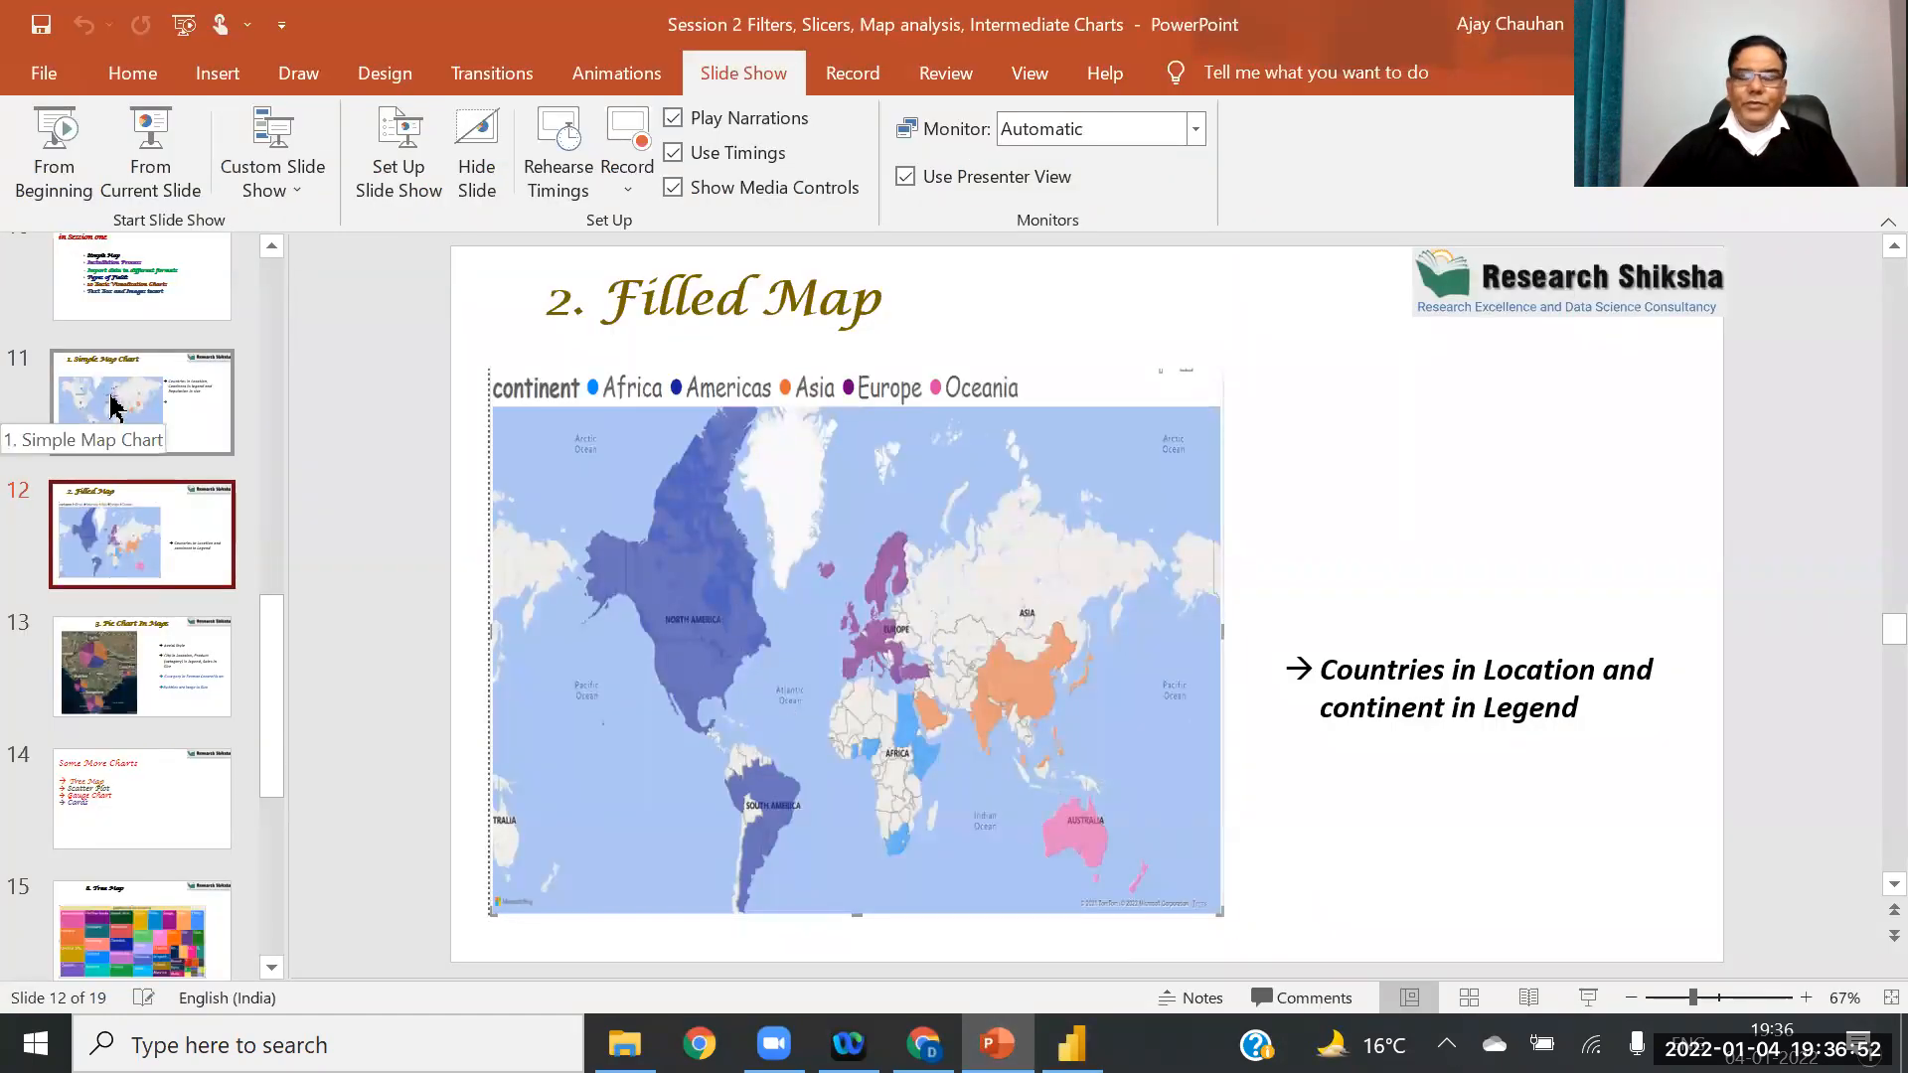
click(177, 421)
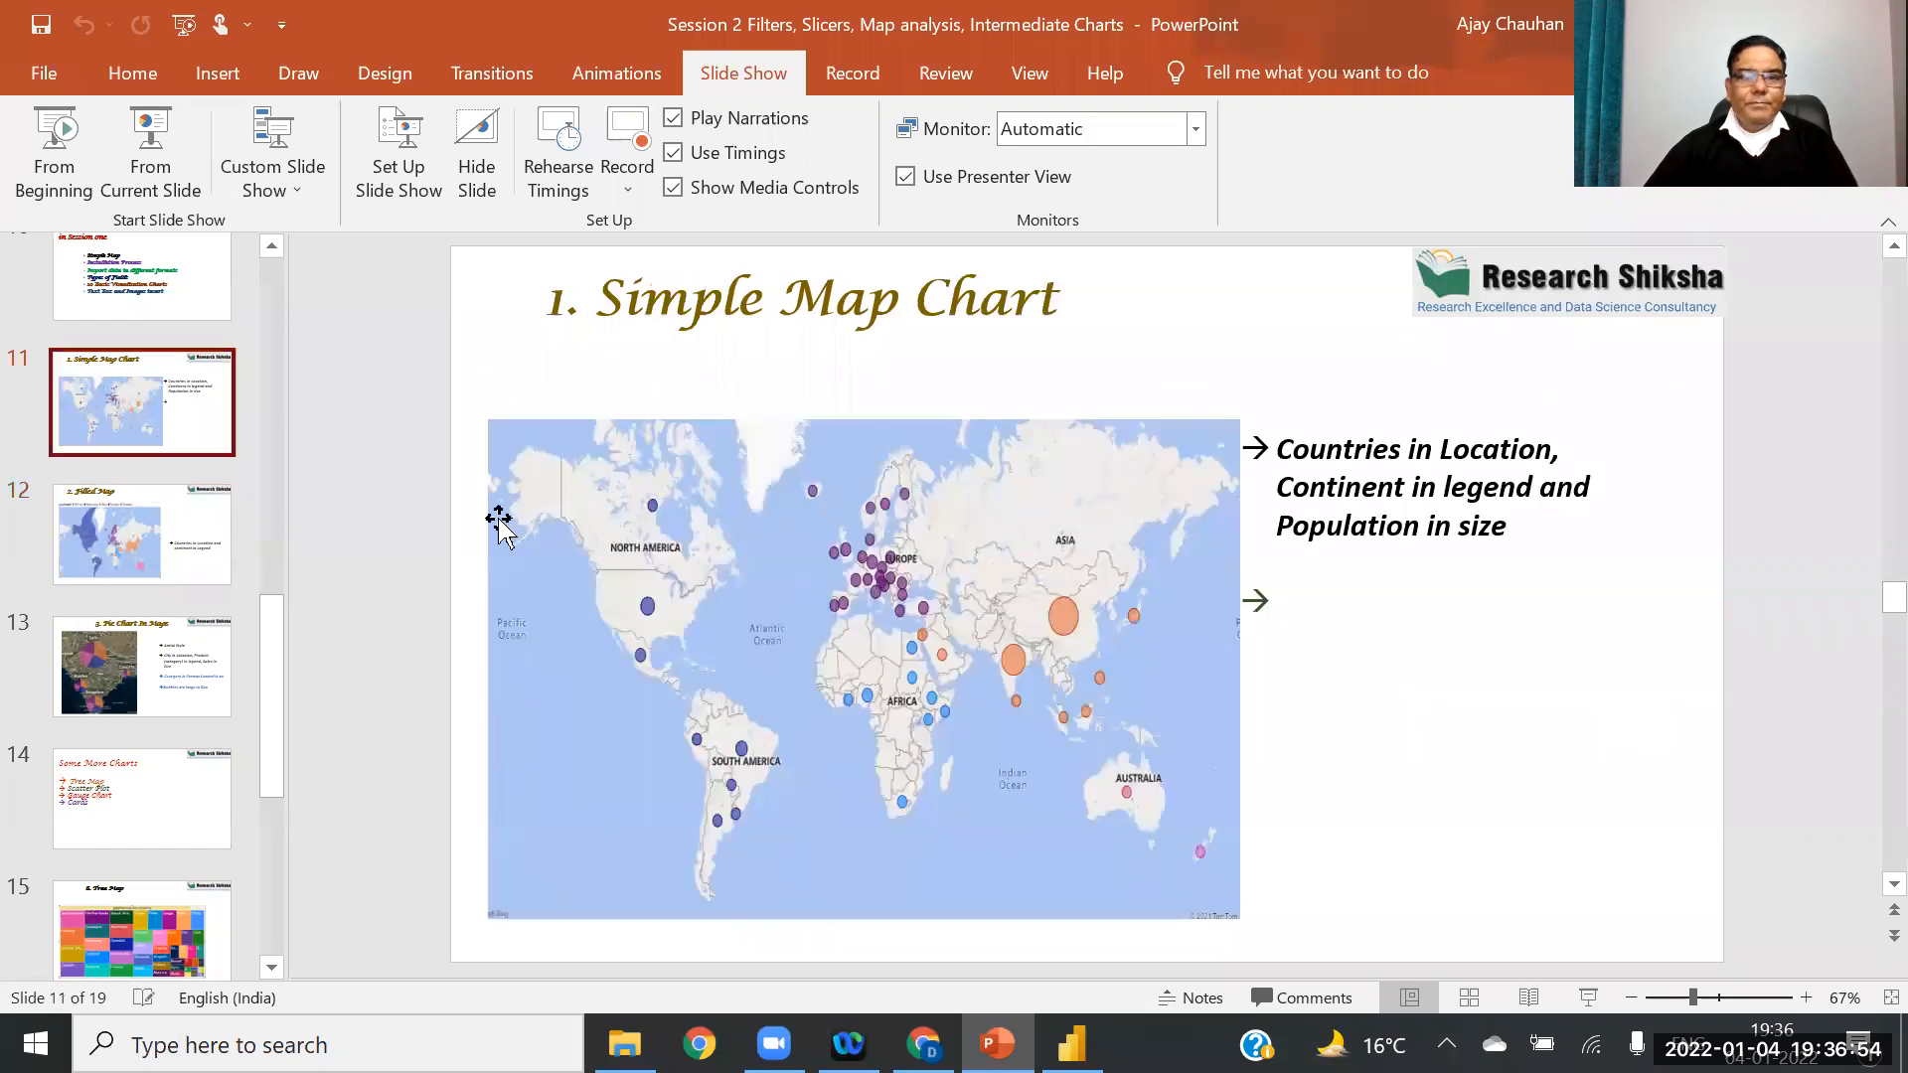
click(159, 516)
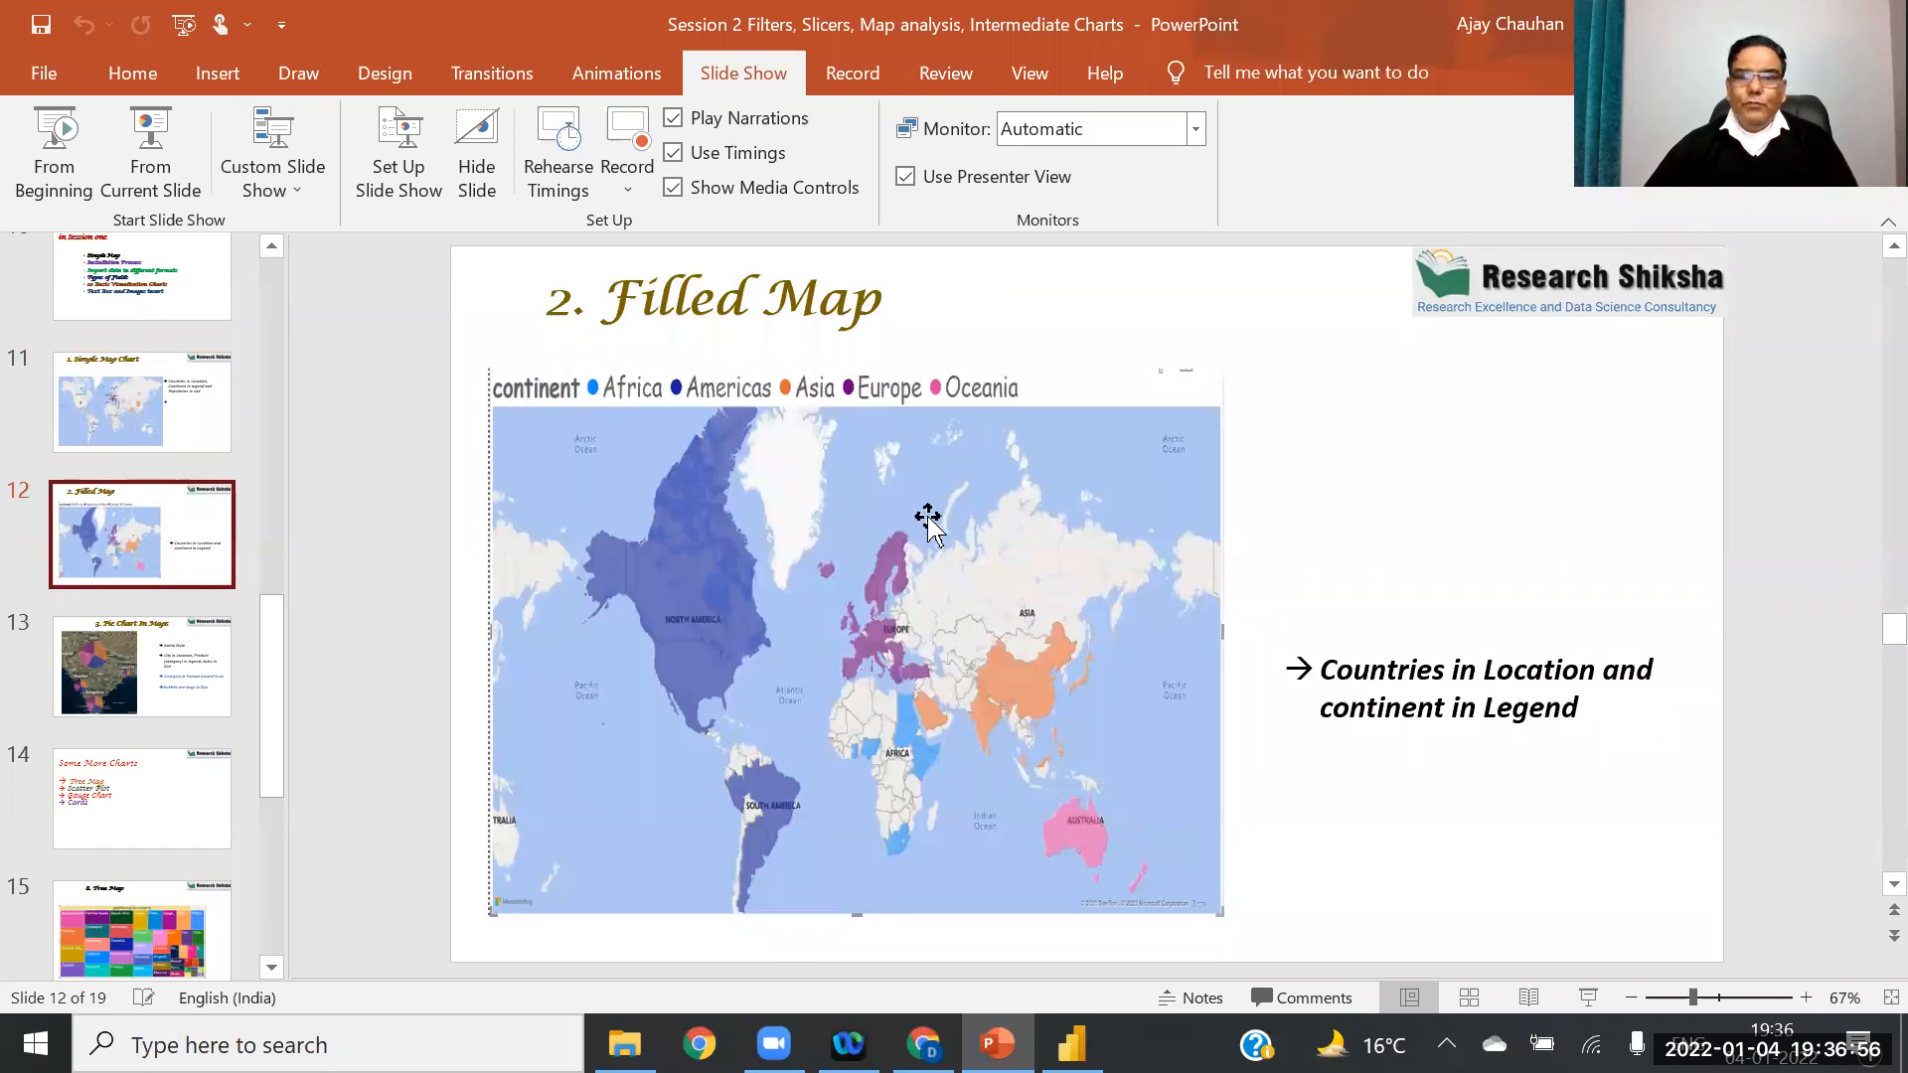
click(104, 674)
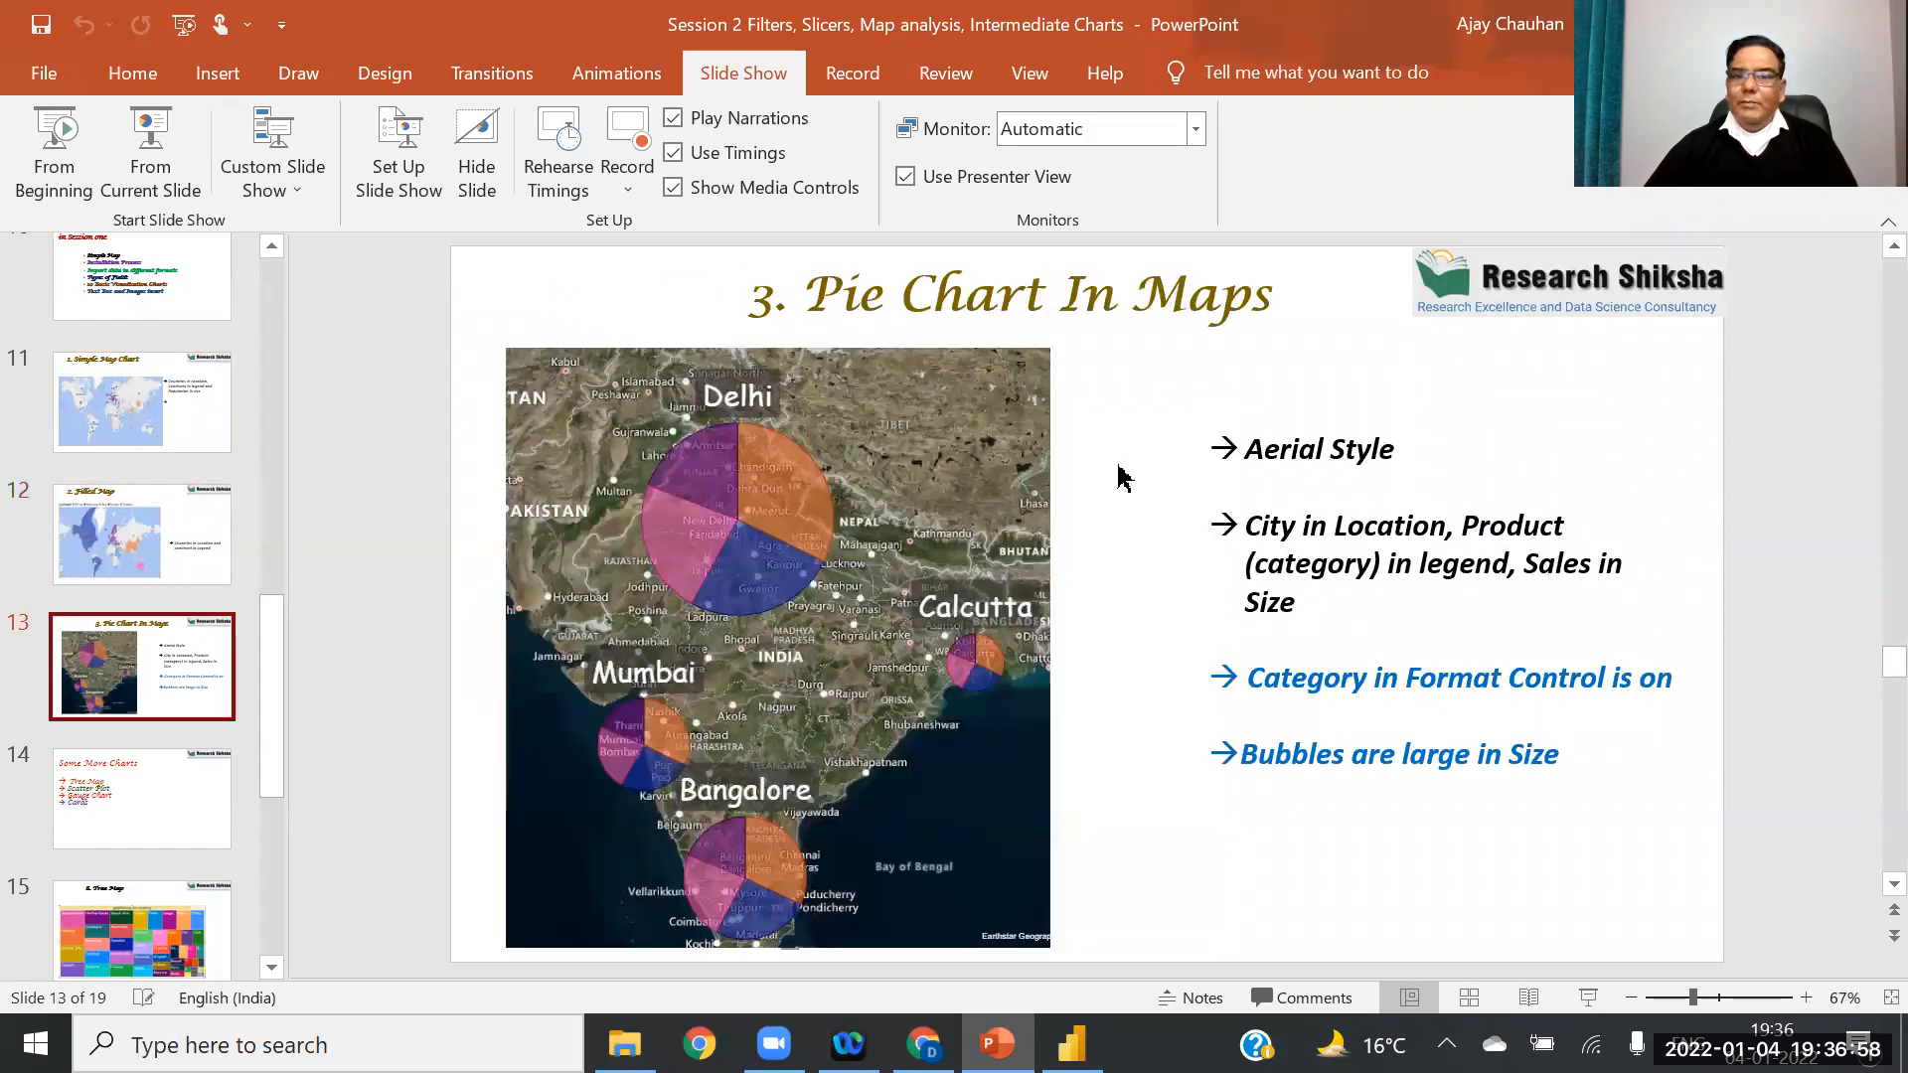
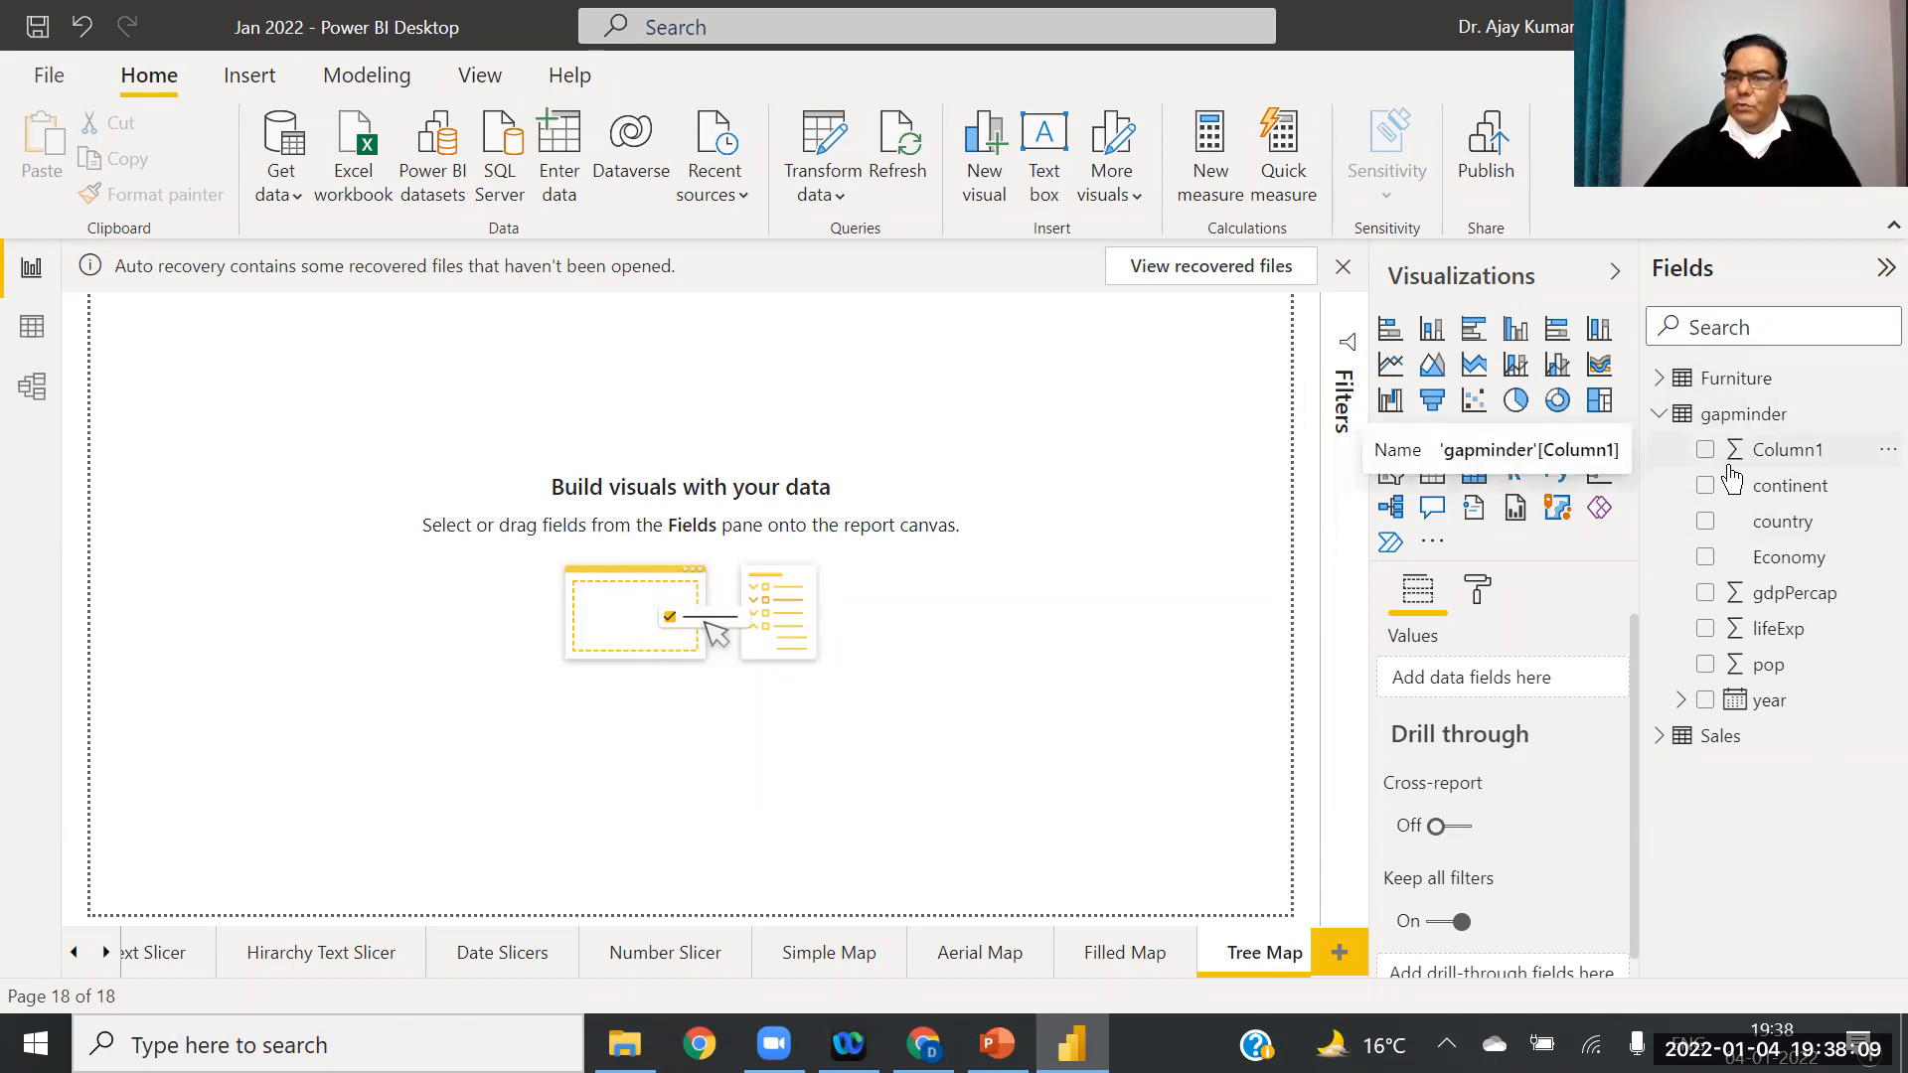
Step: Add a treemap visual and stretch it to fill the Tree Map page
click(1741, 562)
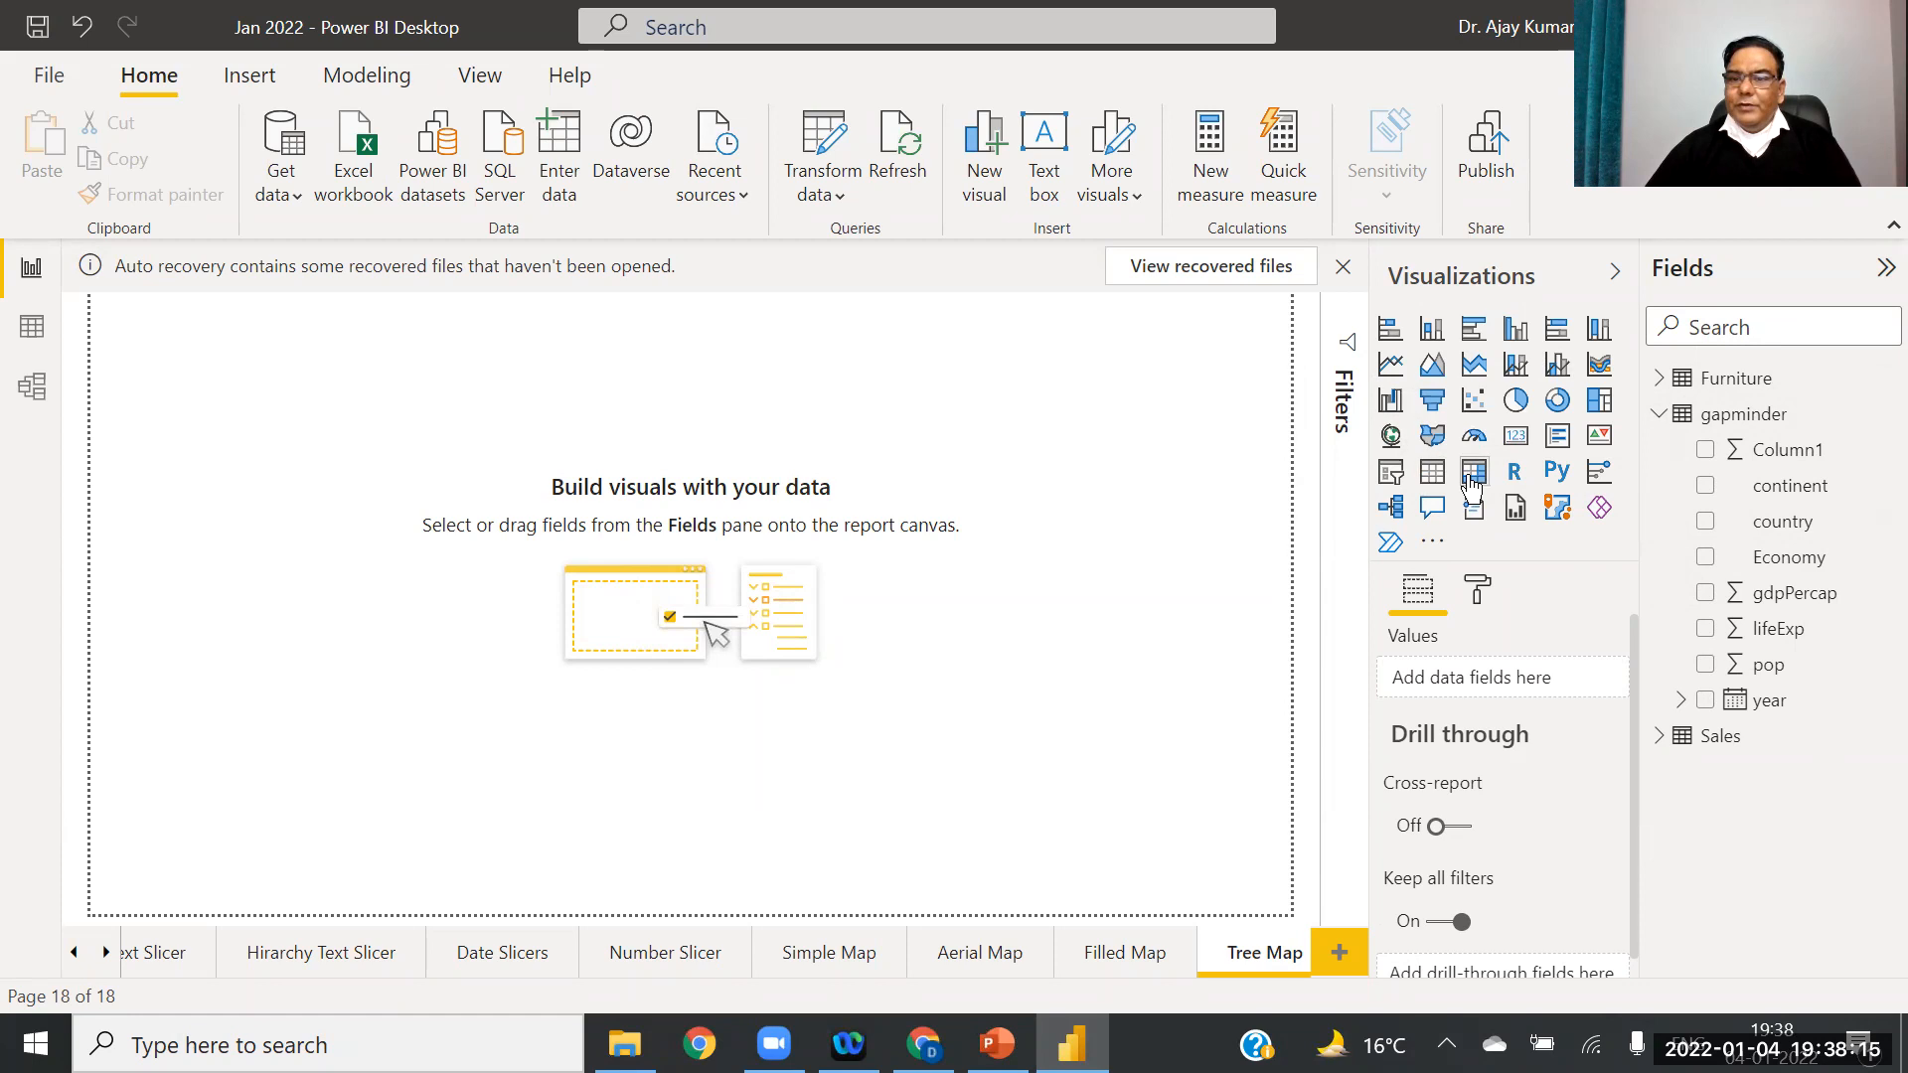
click(1603, 402)
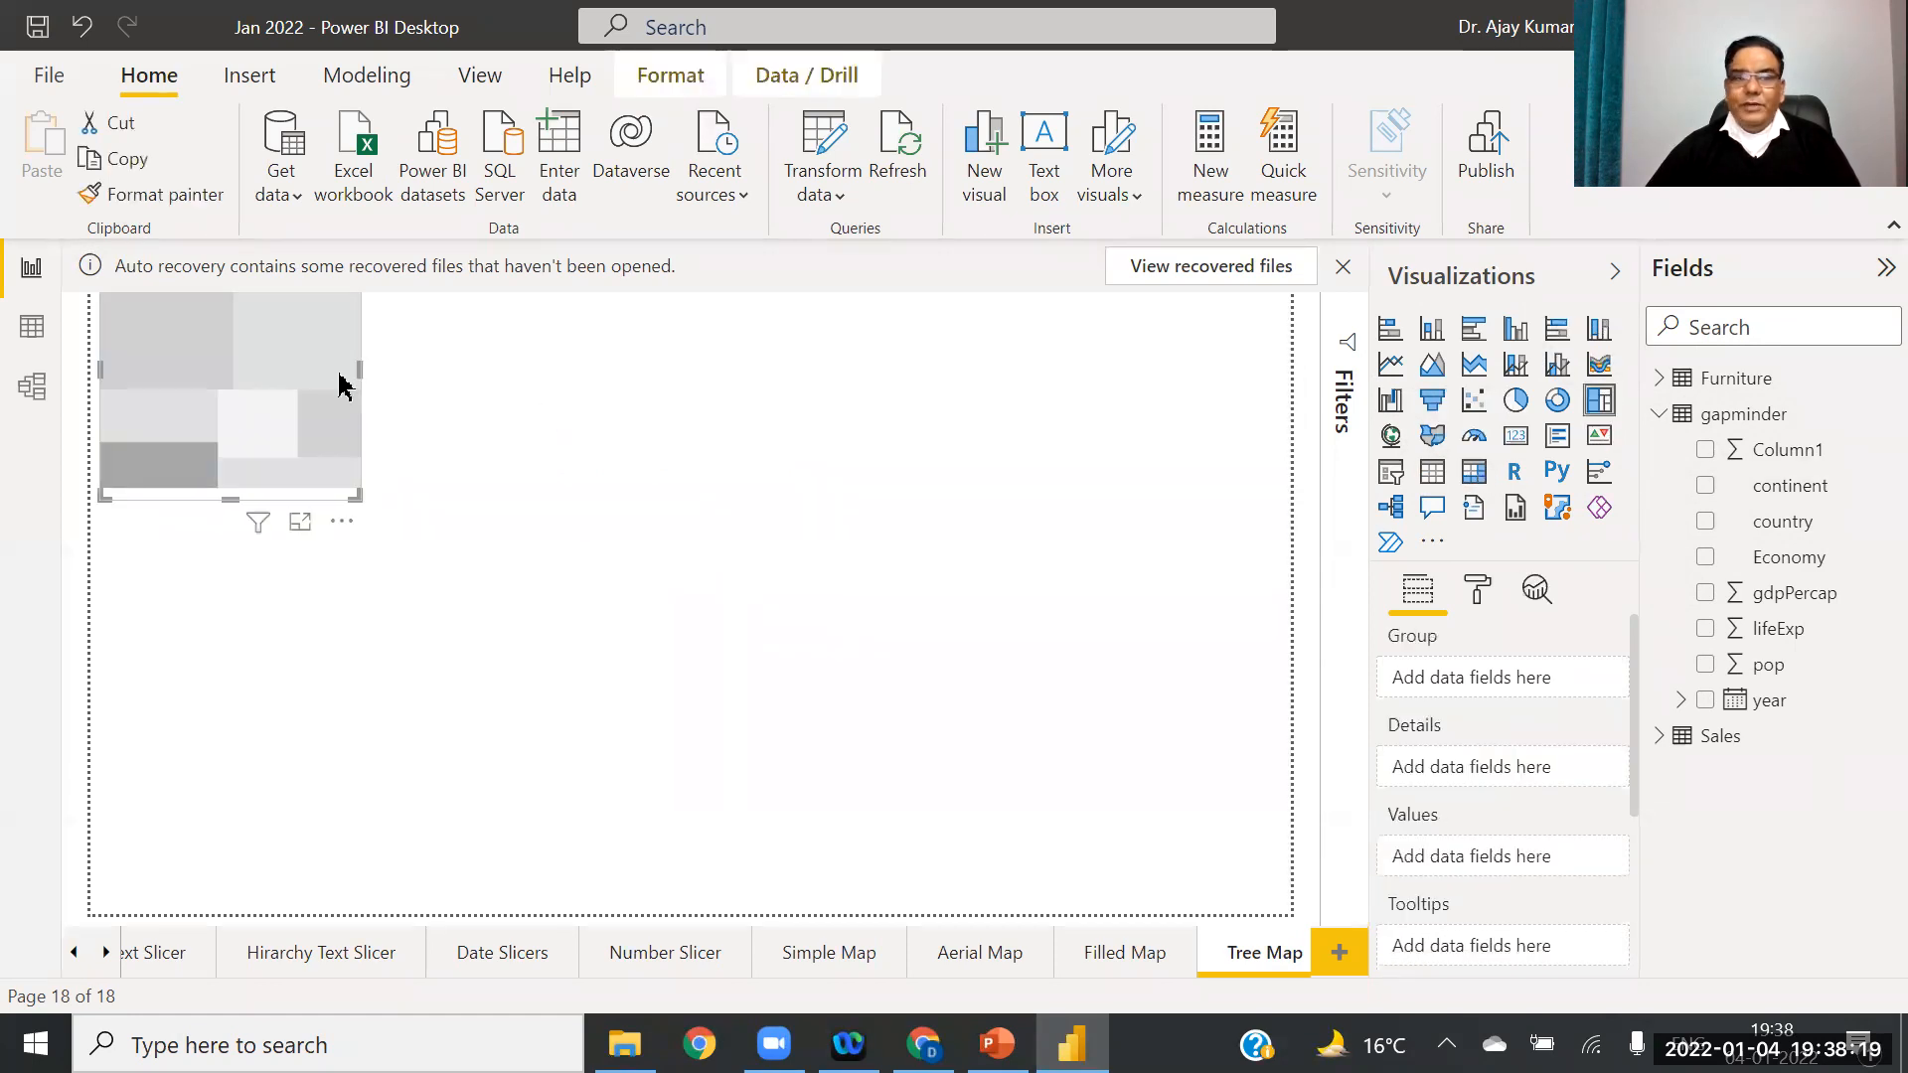
drag(361, 362, 761, 368)
drag(1110, 440, 1205, 438)
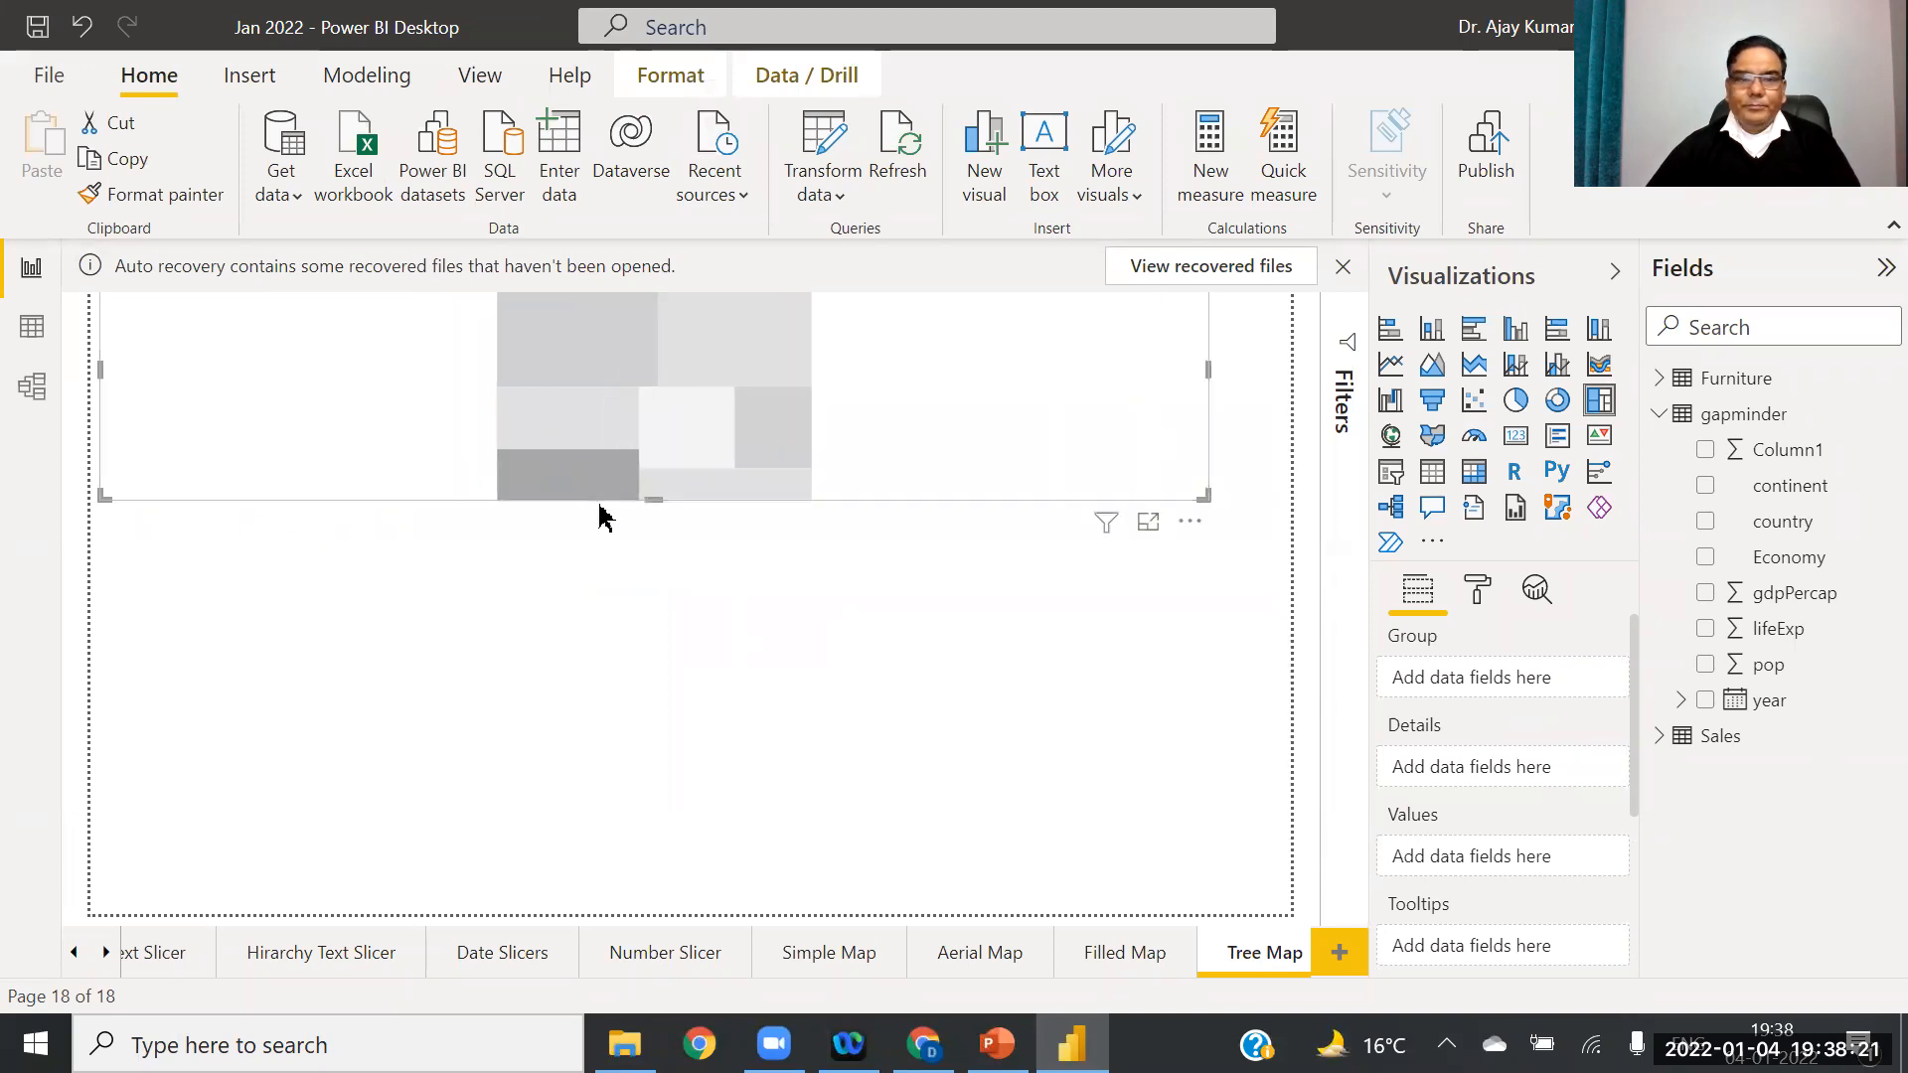
drag(647, 499, 602, 829)
drag(734, 473, 732, 556)
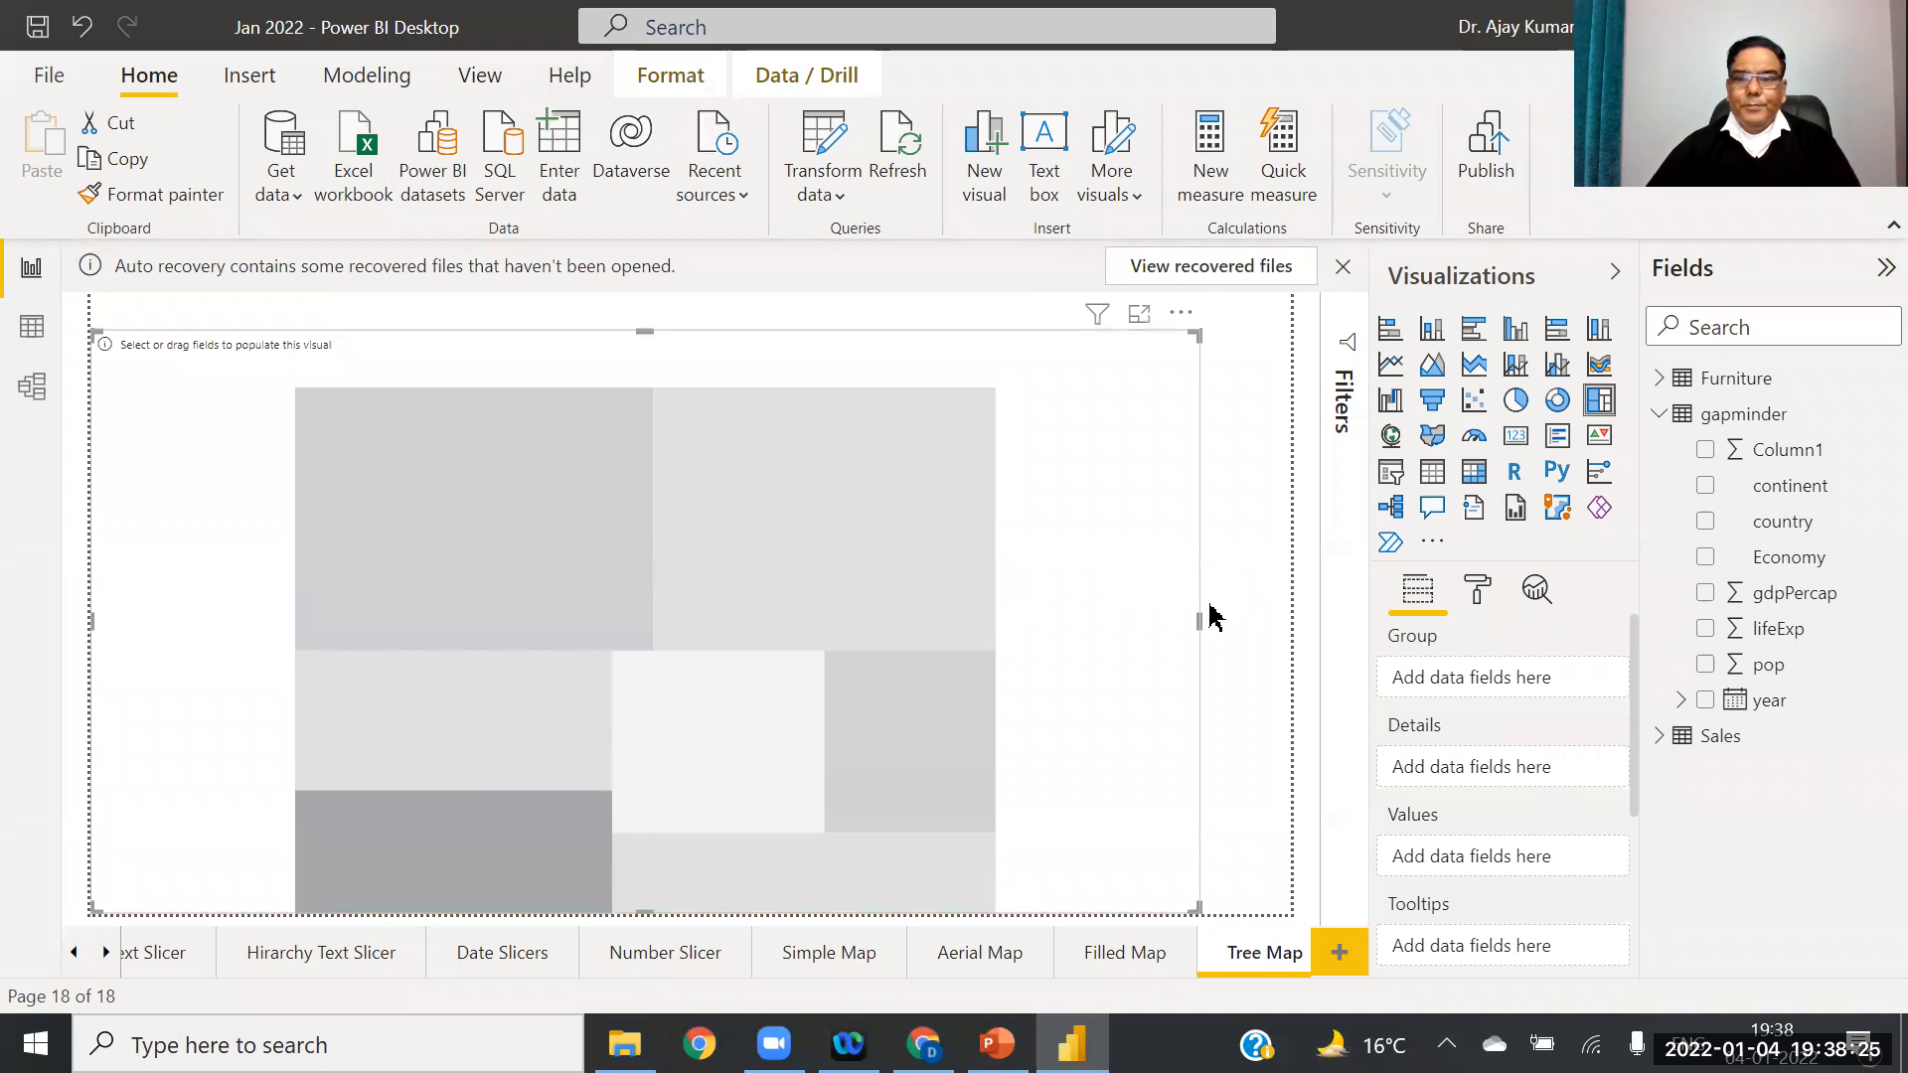
drag(1197, 618, 1292, 632)
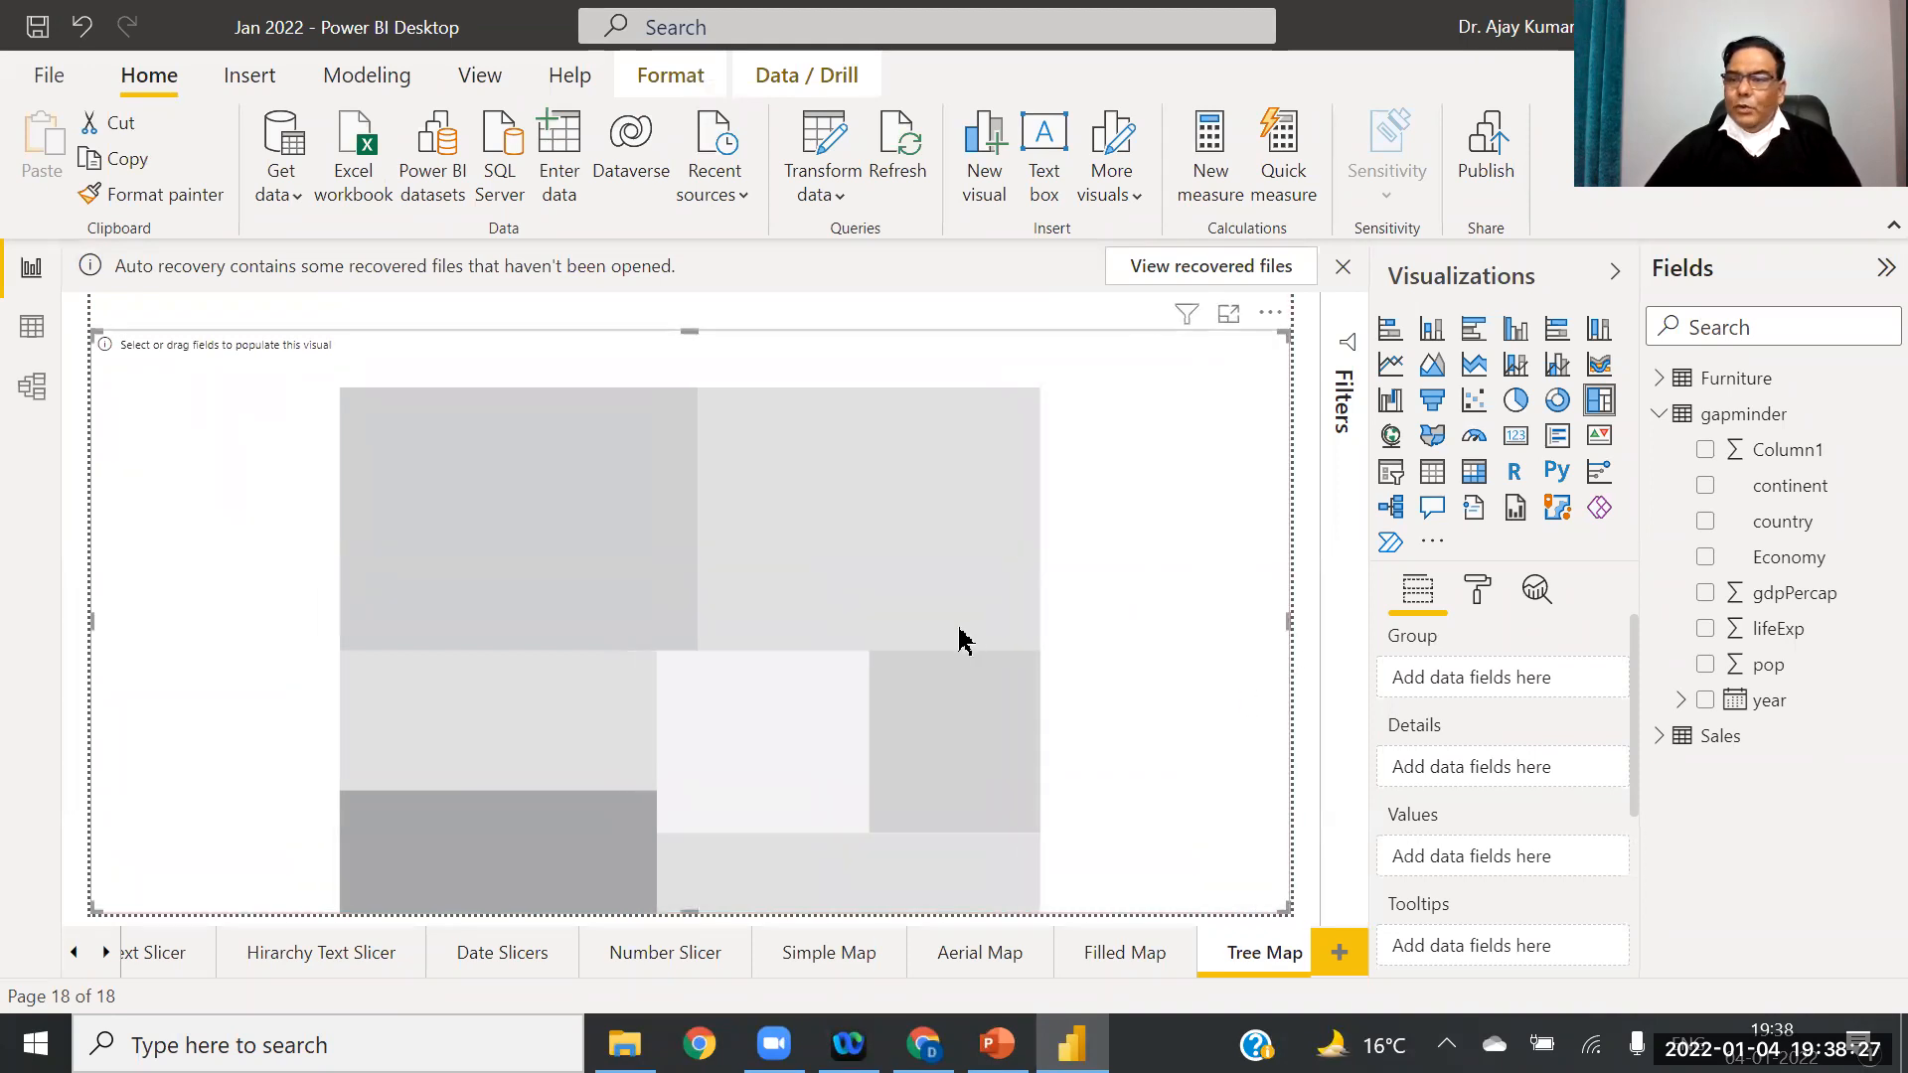
Step: Group the treemap by country, size its tiles by pop, and add a new blank page
drag(1779, 542, 1542, 681)
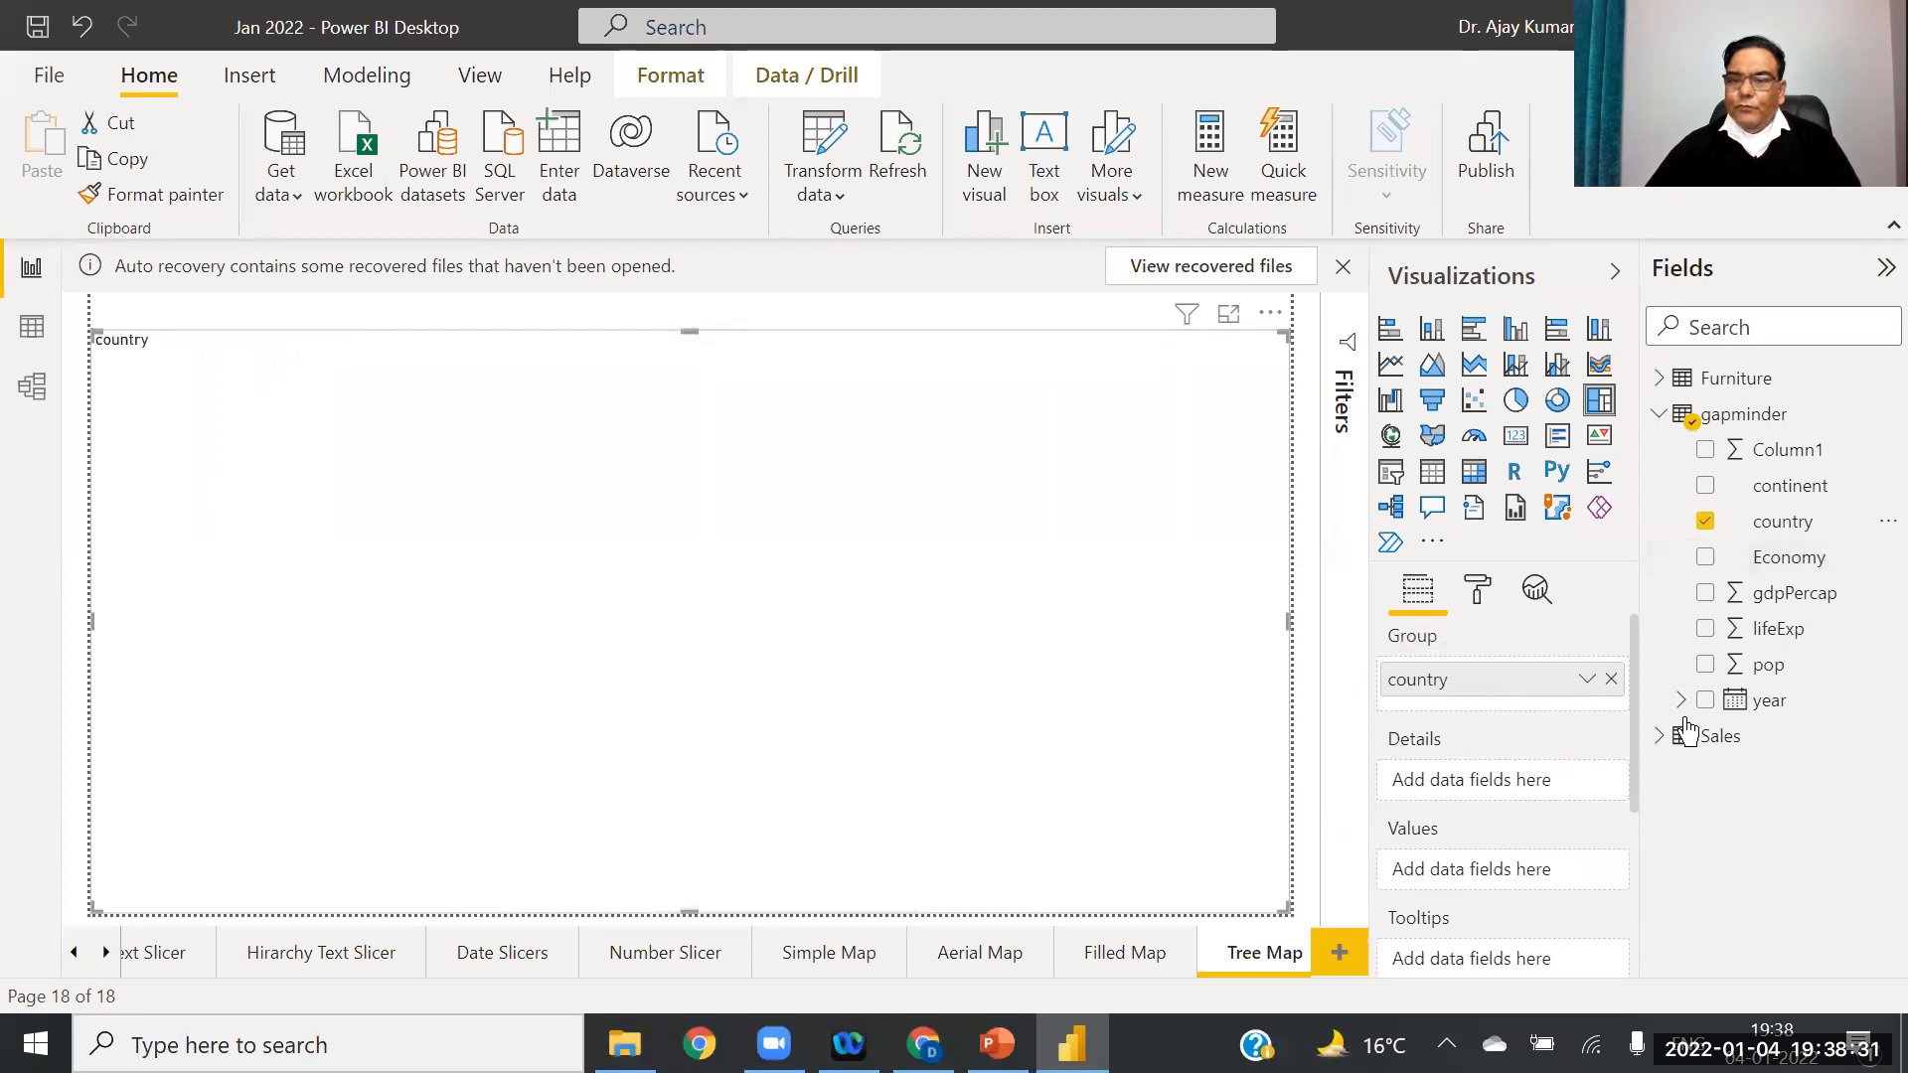
mouse_move(1769, 664)
mouse_down()
mouse_move(1524, 894)
mouse_move(1491, 875)
mouse_move(1529, 884)
mouse_up()
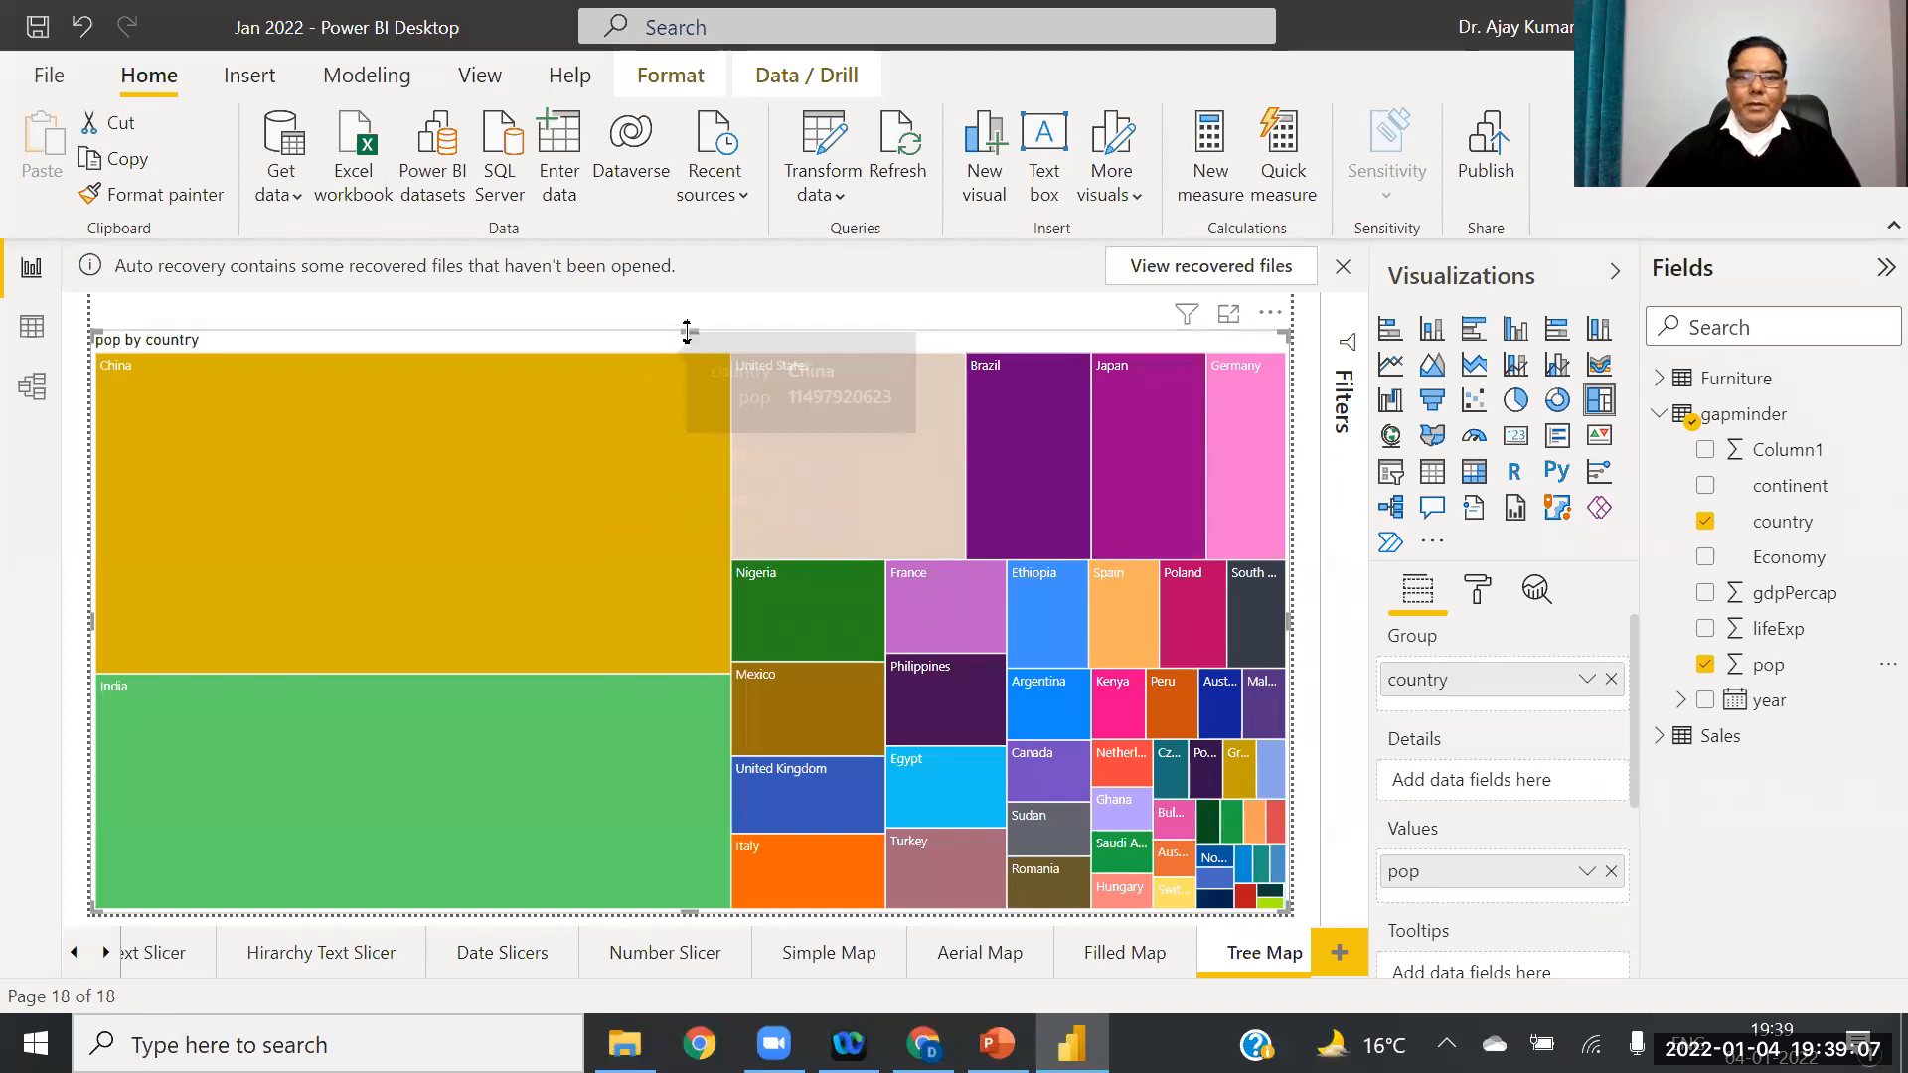
drag(687, 331, 687, 318)
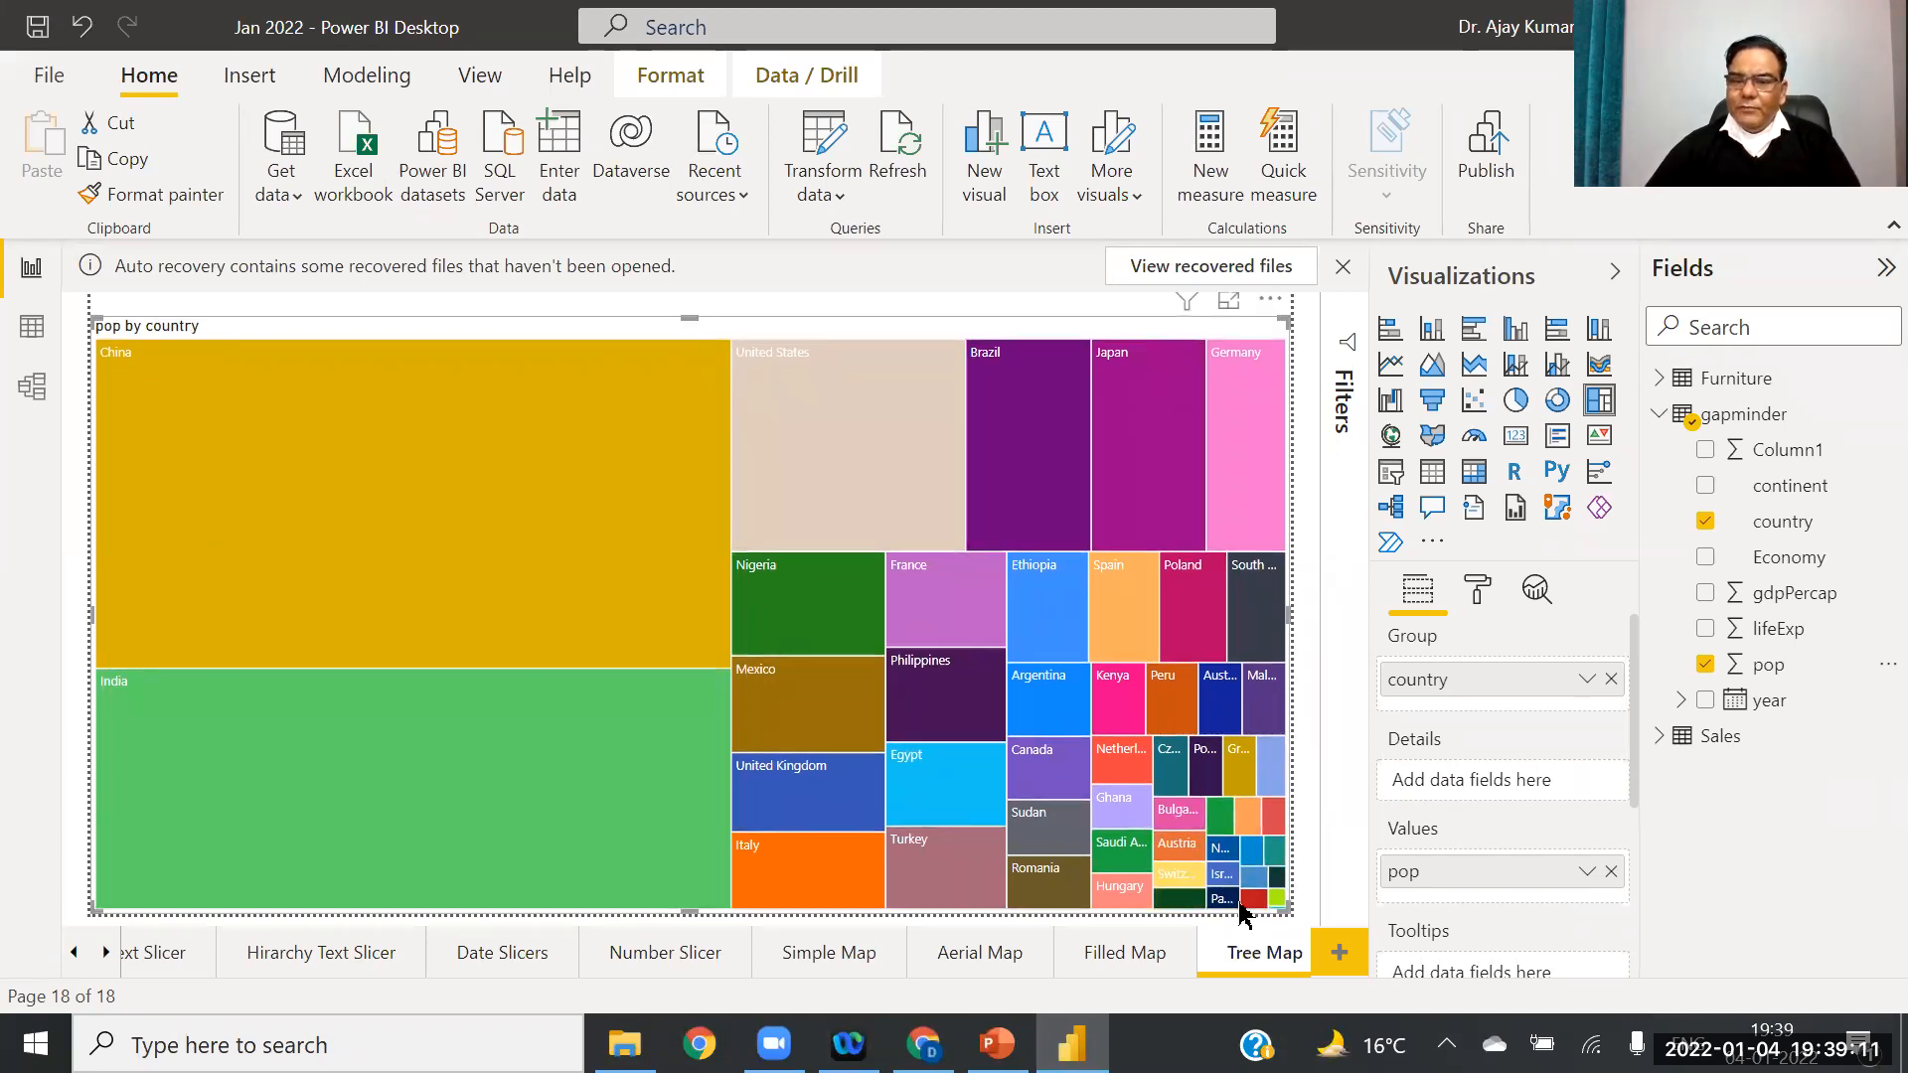
click(1340, 956)
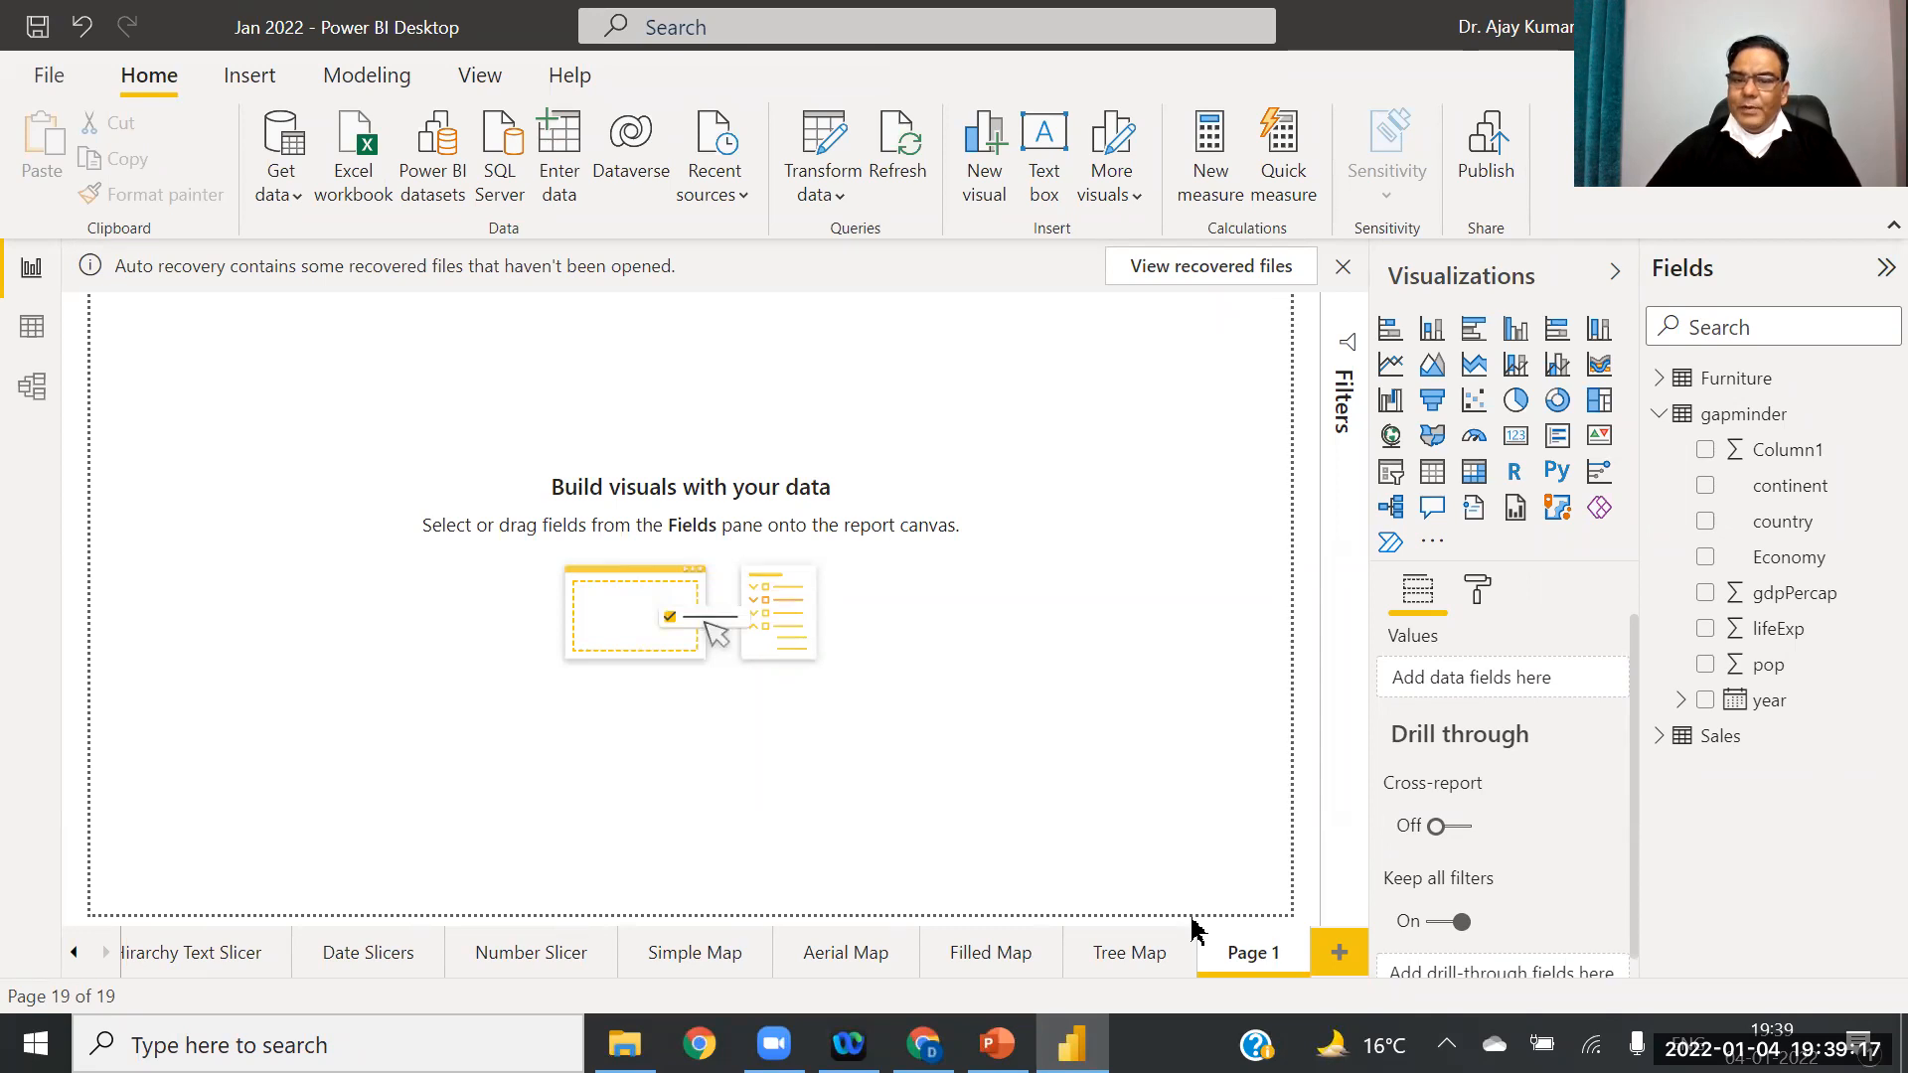
Step: Rename the new page 'Scatter Plot' and switch to the PowerPoint deck
right_click(1233, 956)
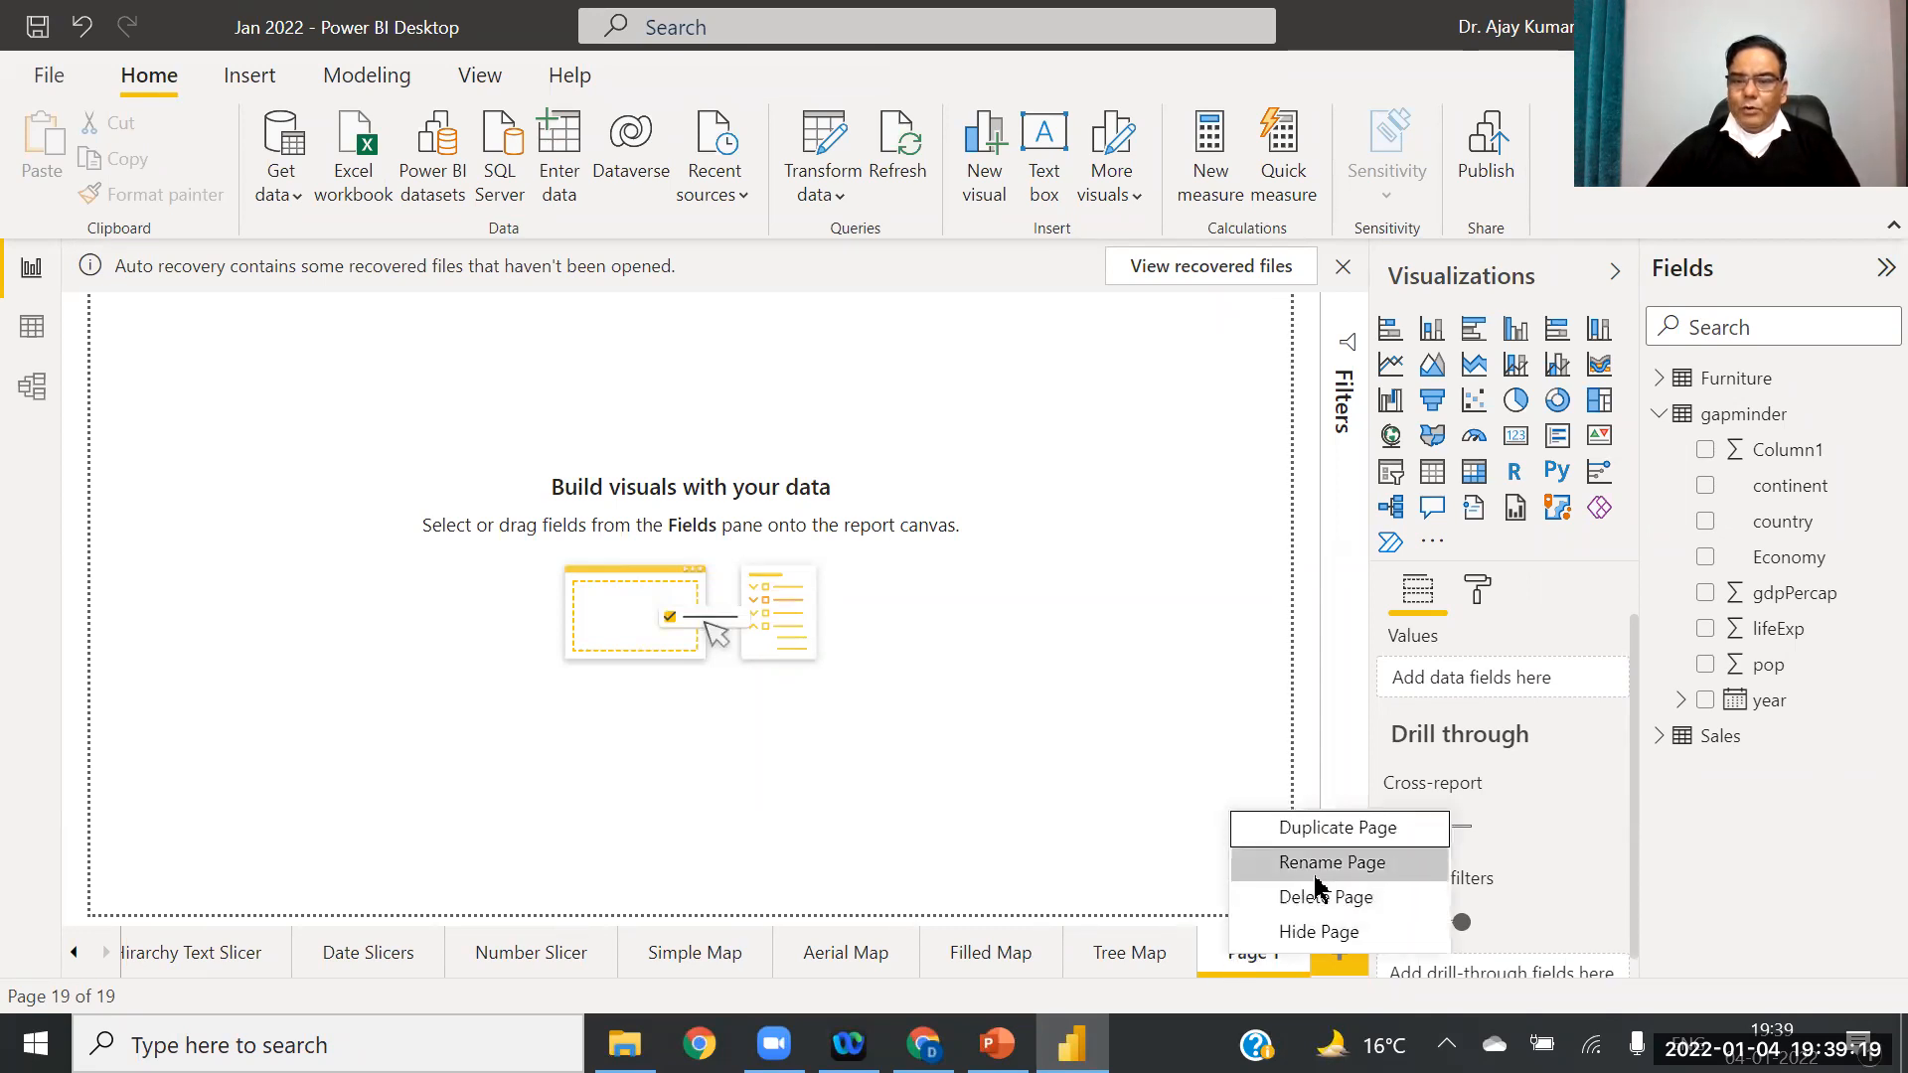
key(Escape)
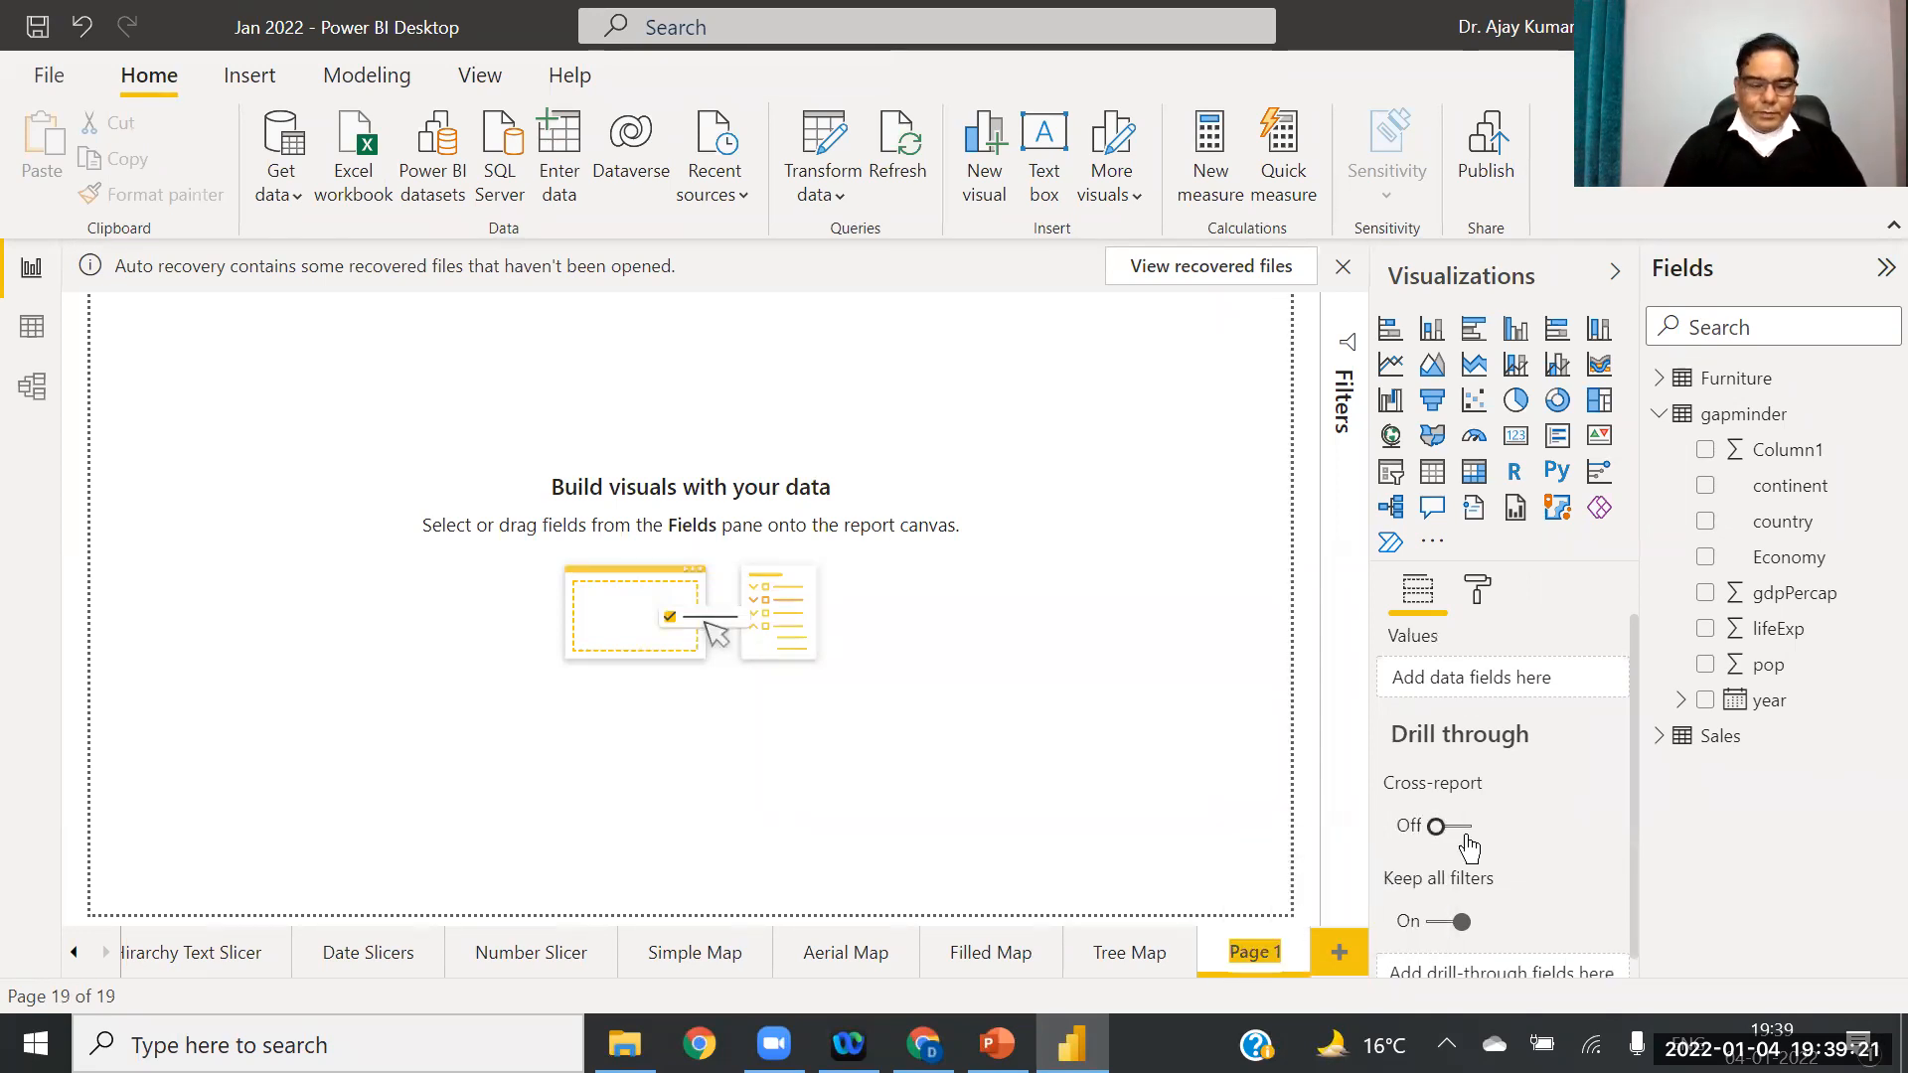
text(Sc)
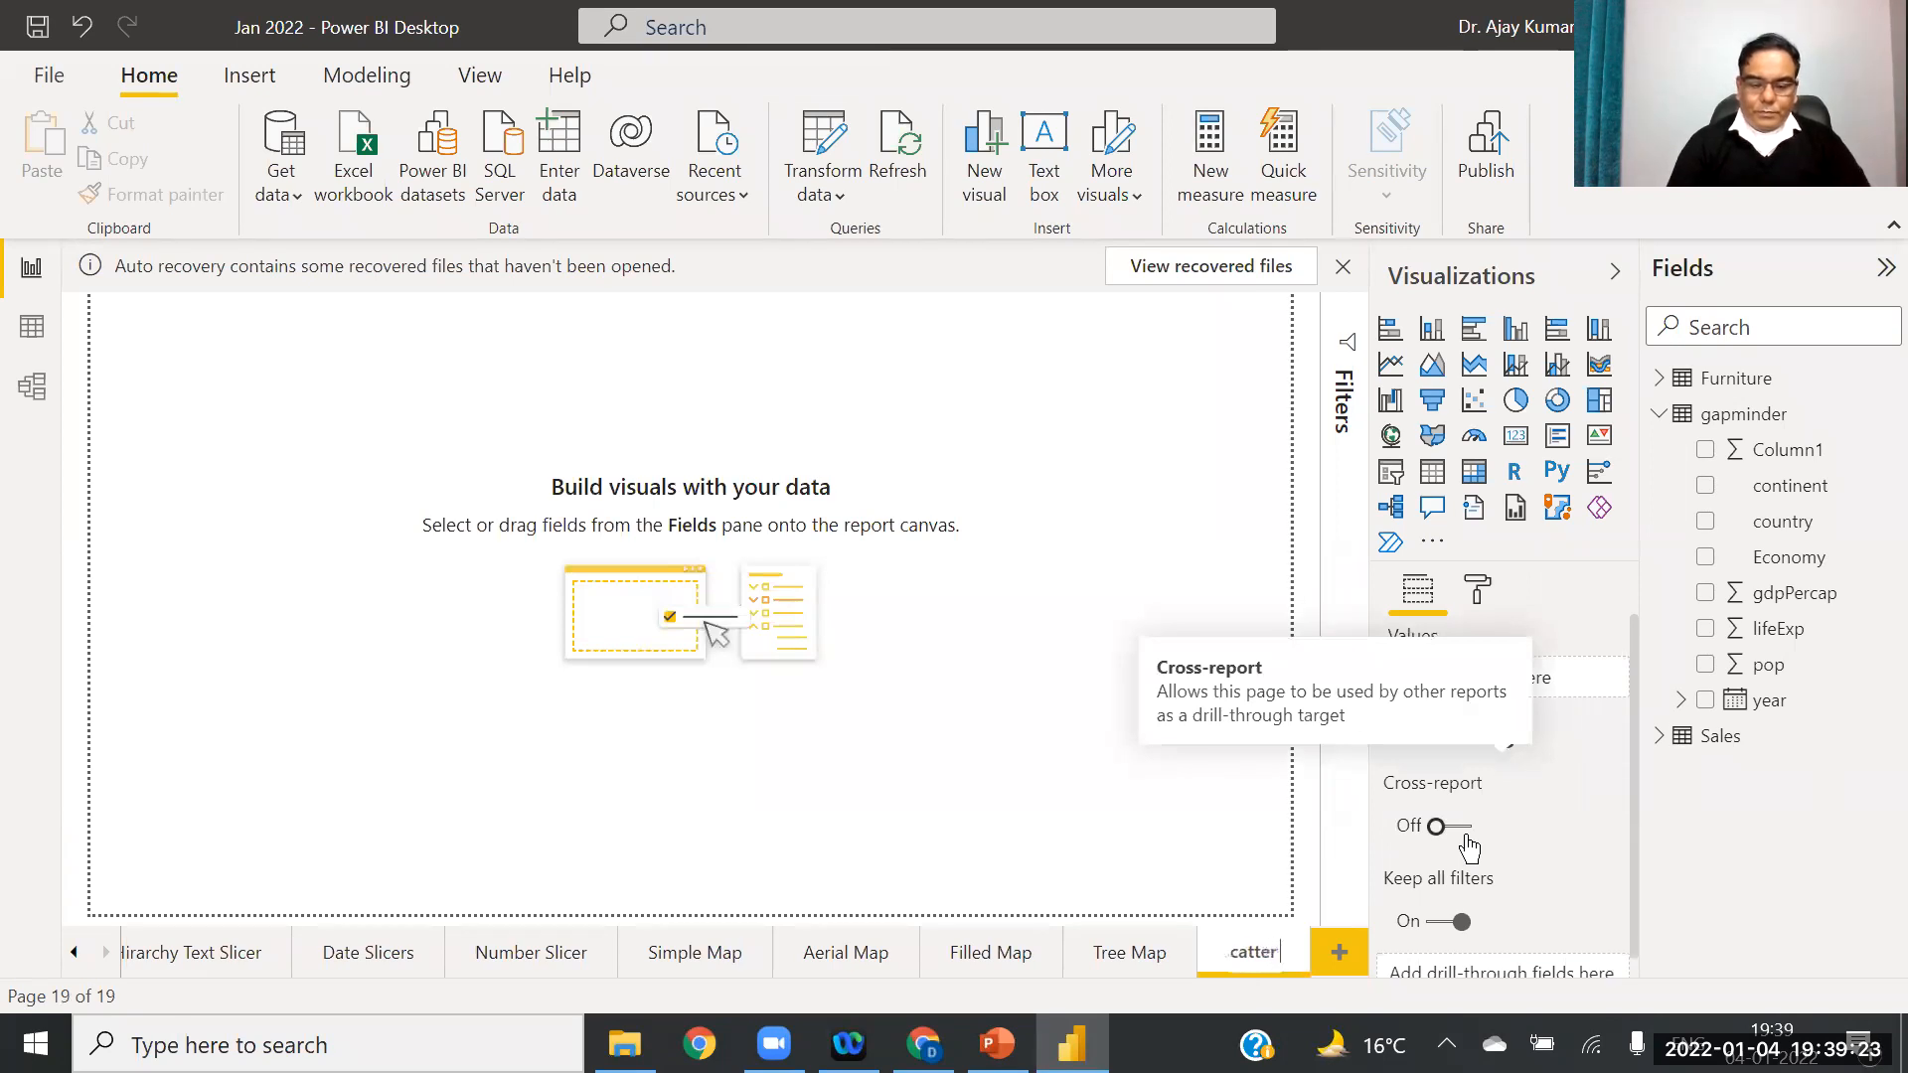
key(Return)
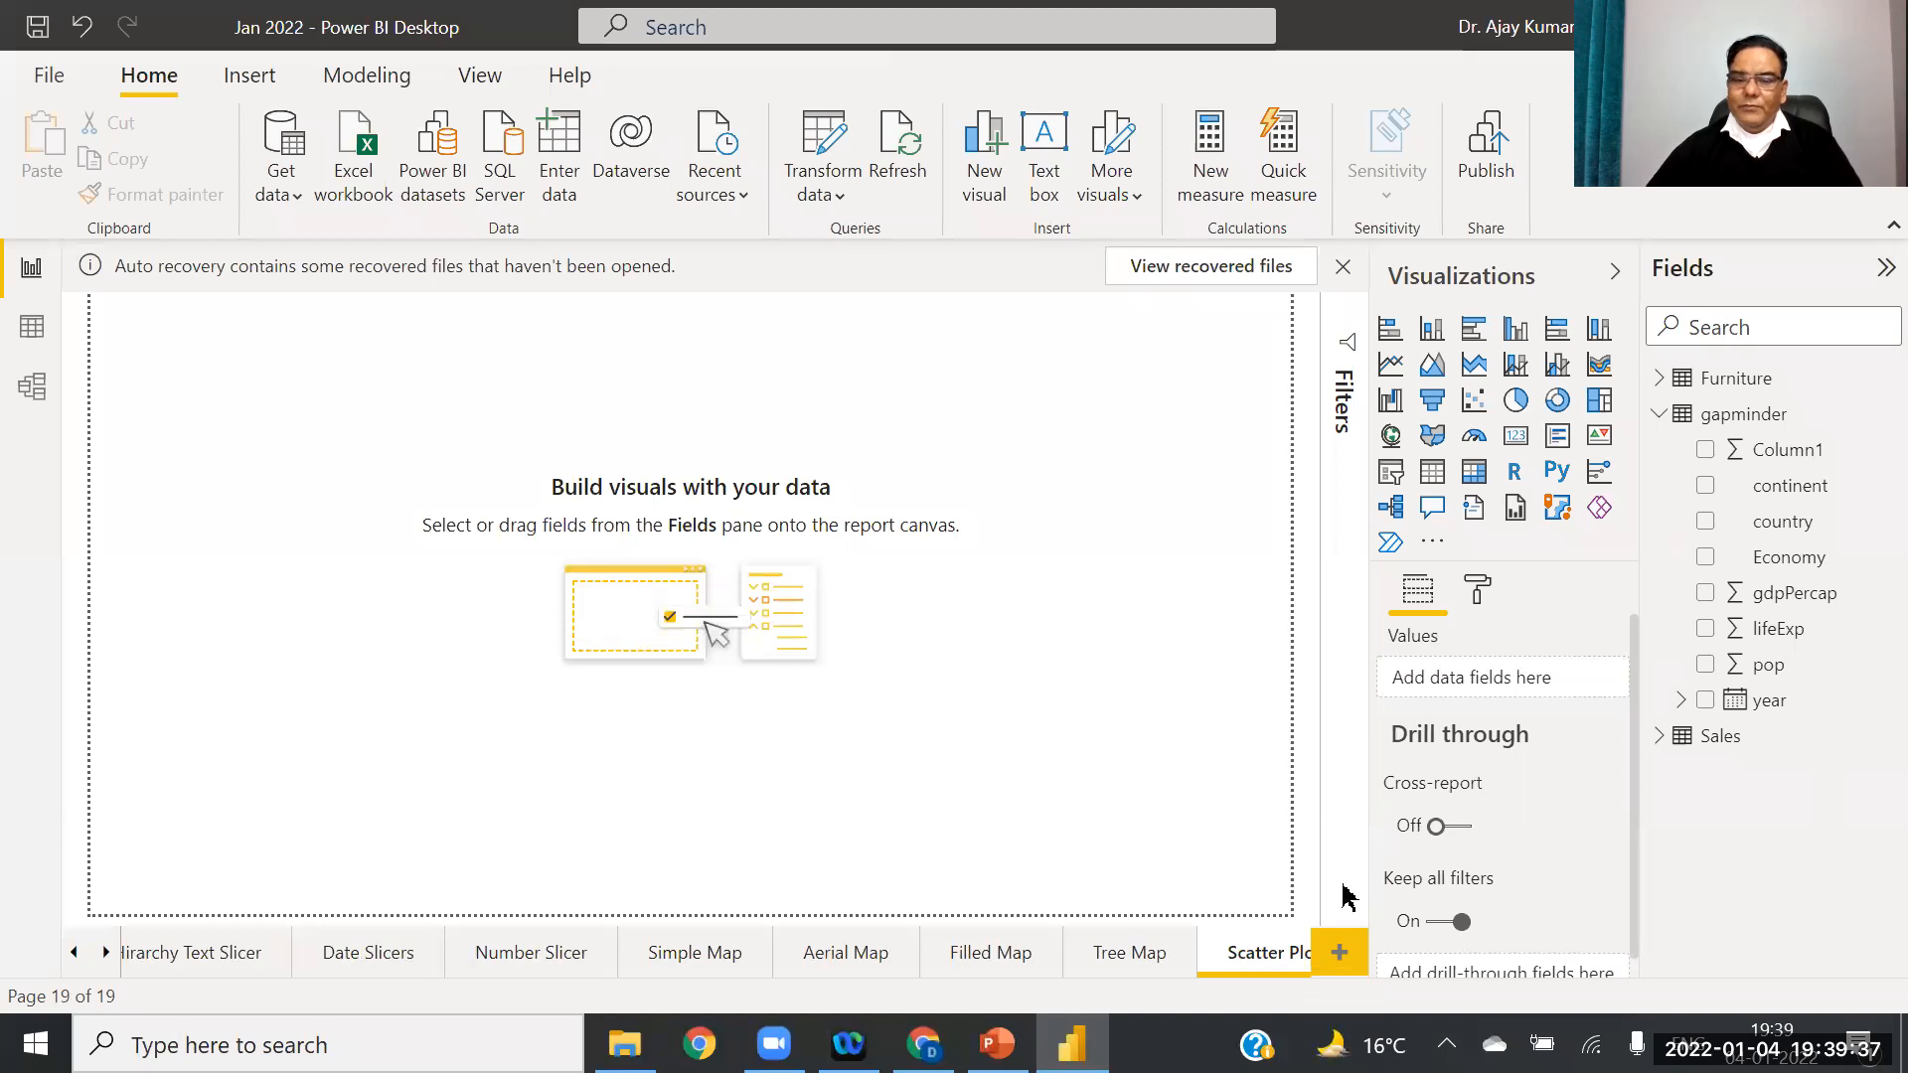
click(996, 1044)
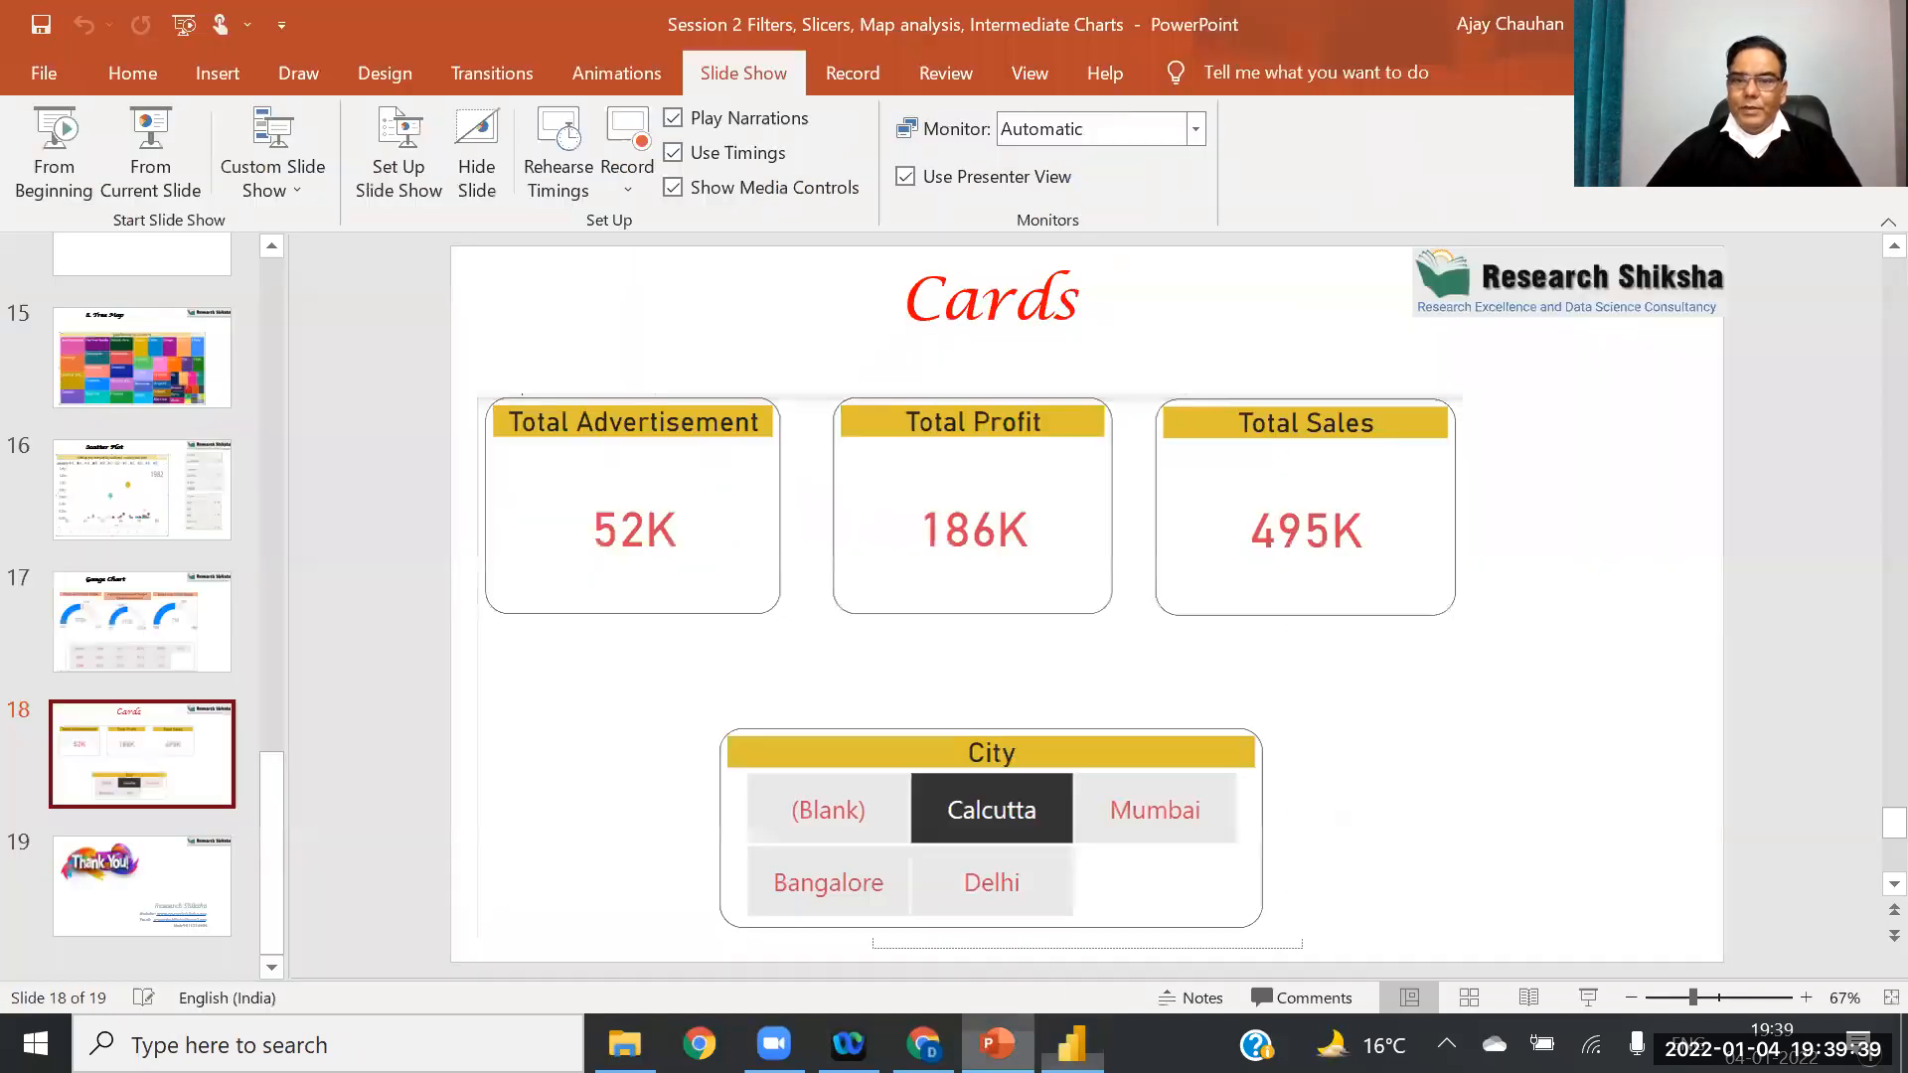
Step: View the Scatter Plot reference slide (slide 16), then return to Power BI
click(144, 497)
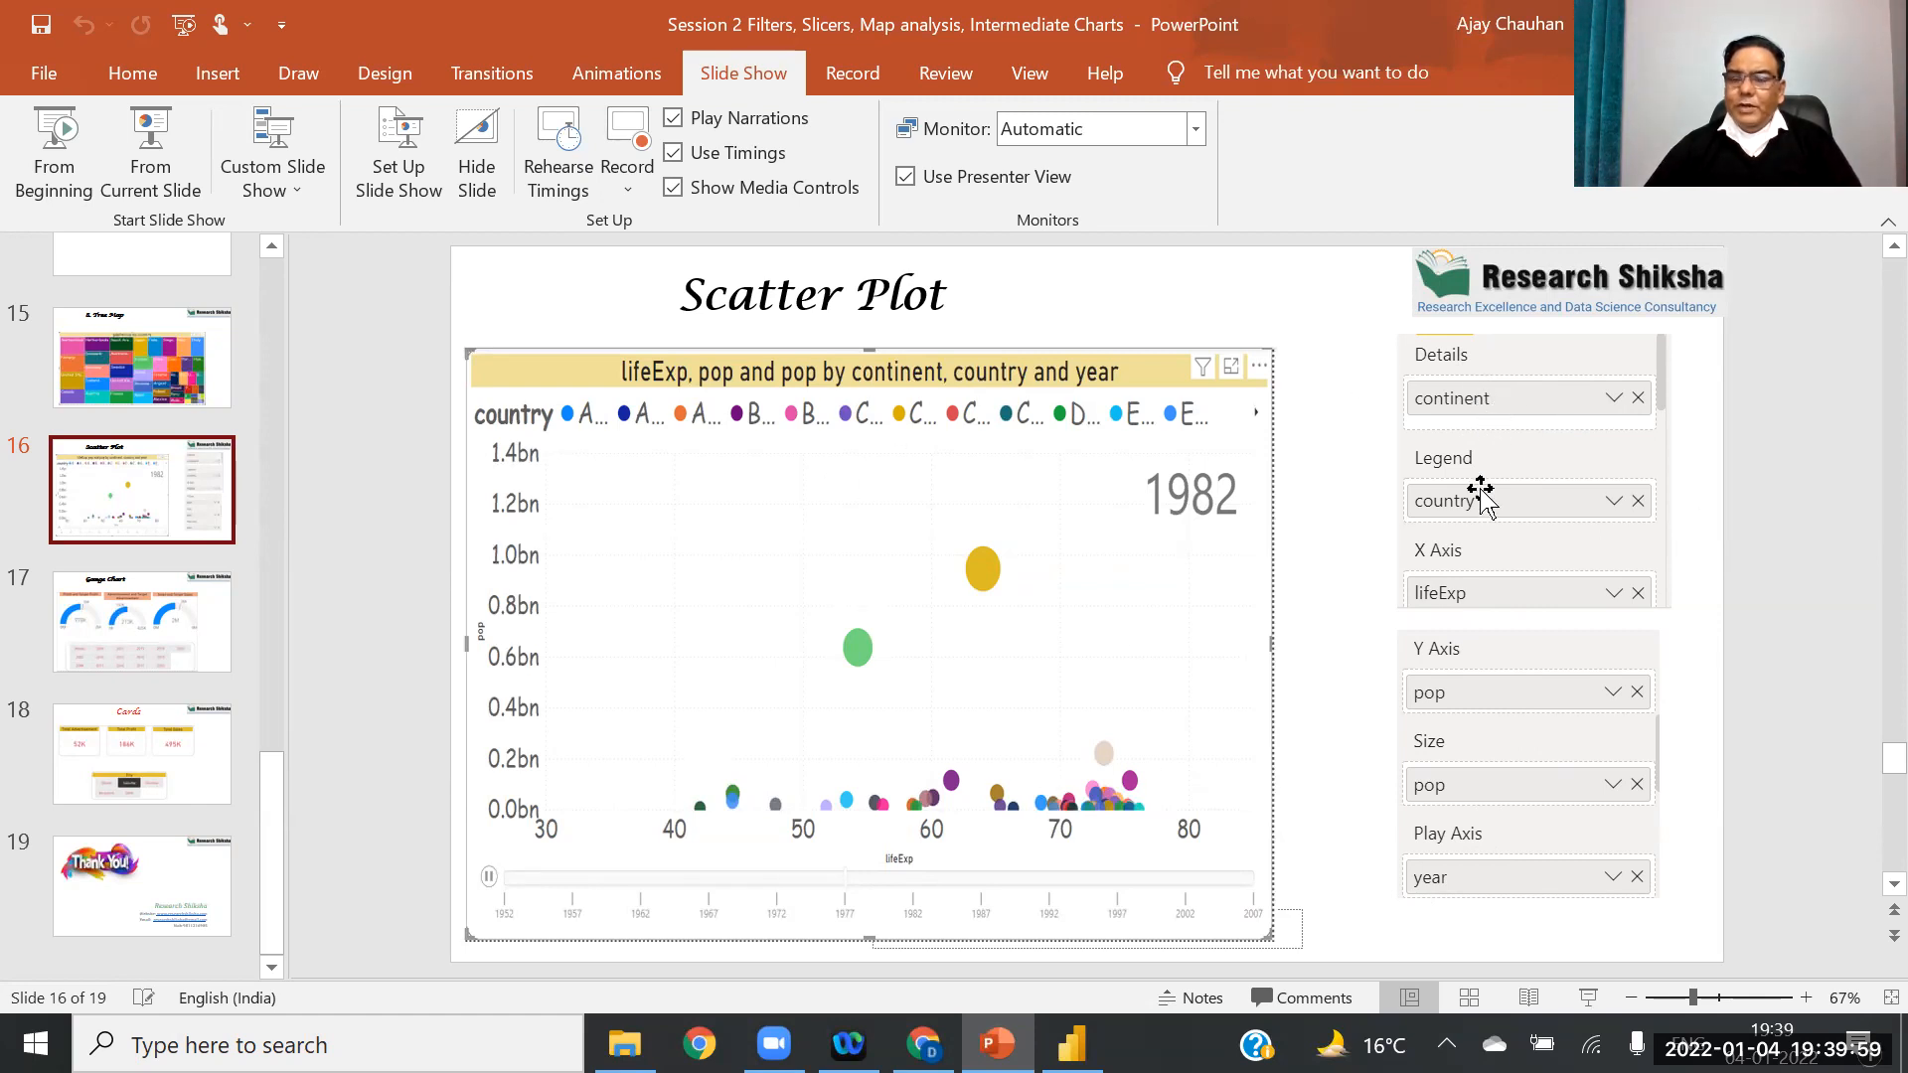
click(1088, 1026)
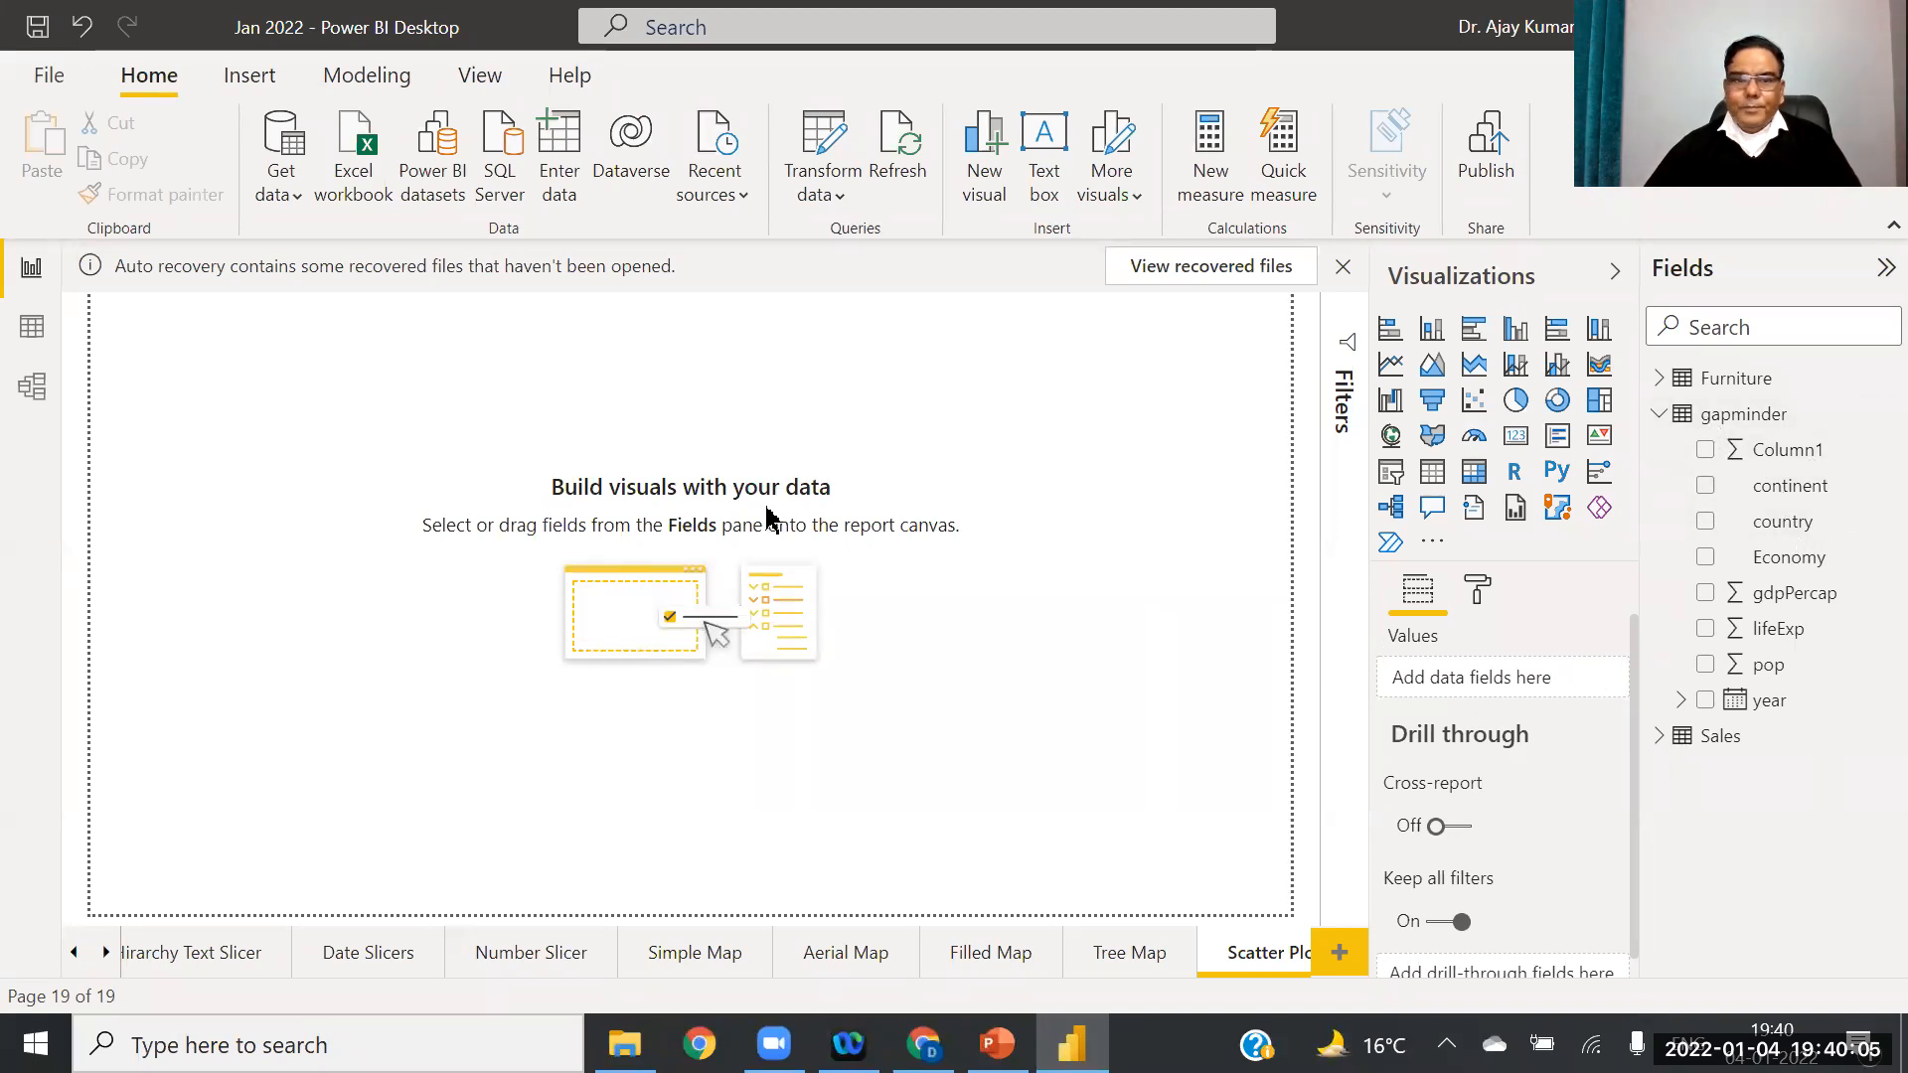
Step: Add a scatter chart and stretch it to fill the page
click(1477, 403)
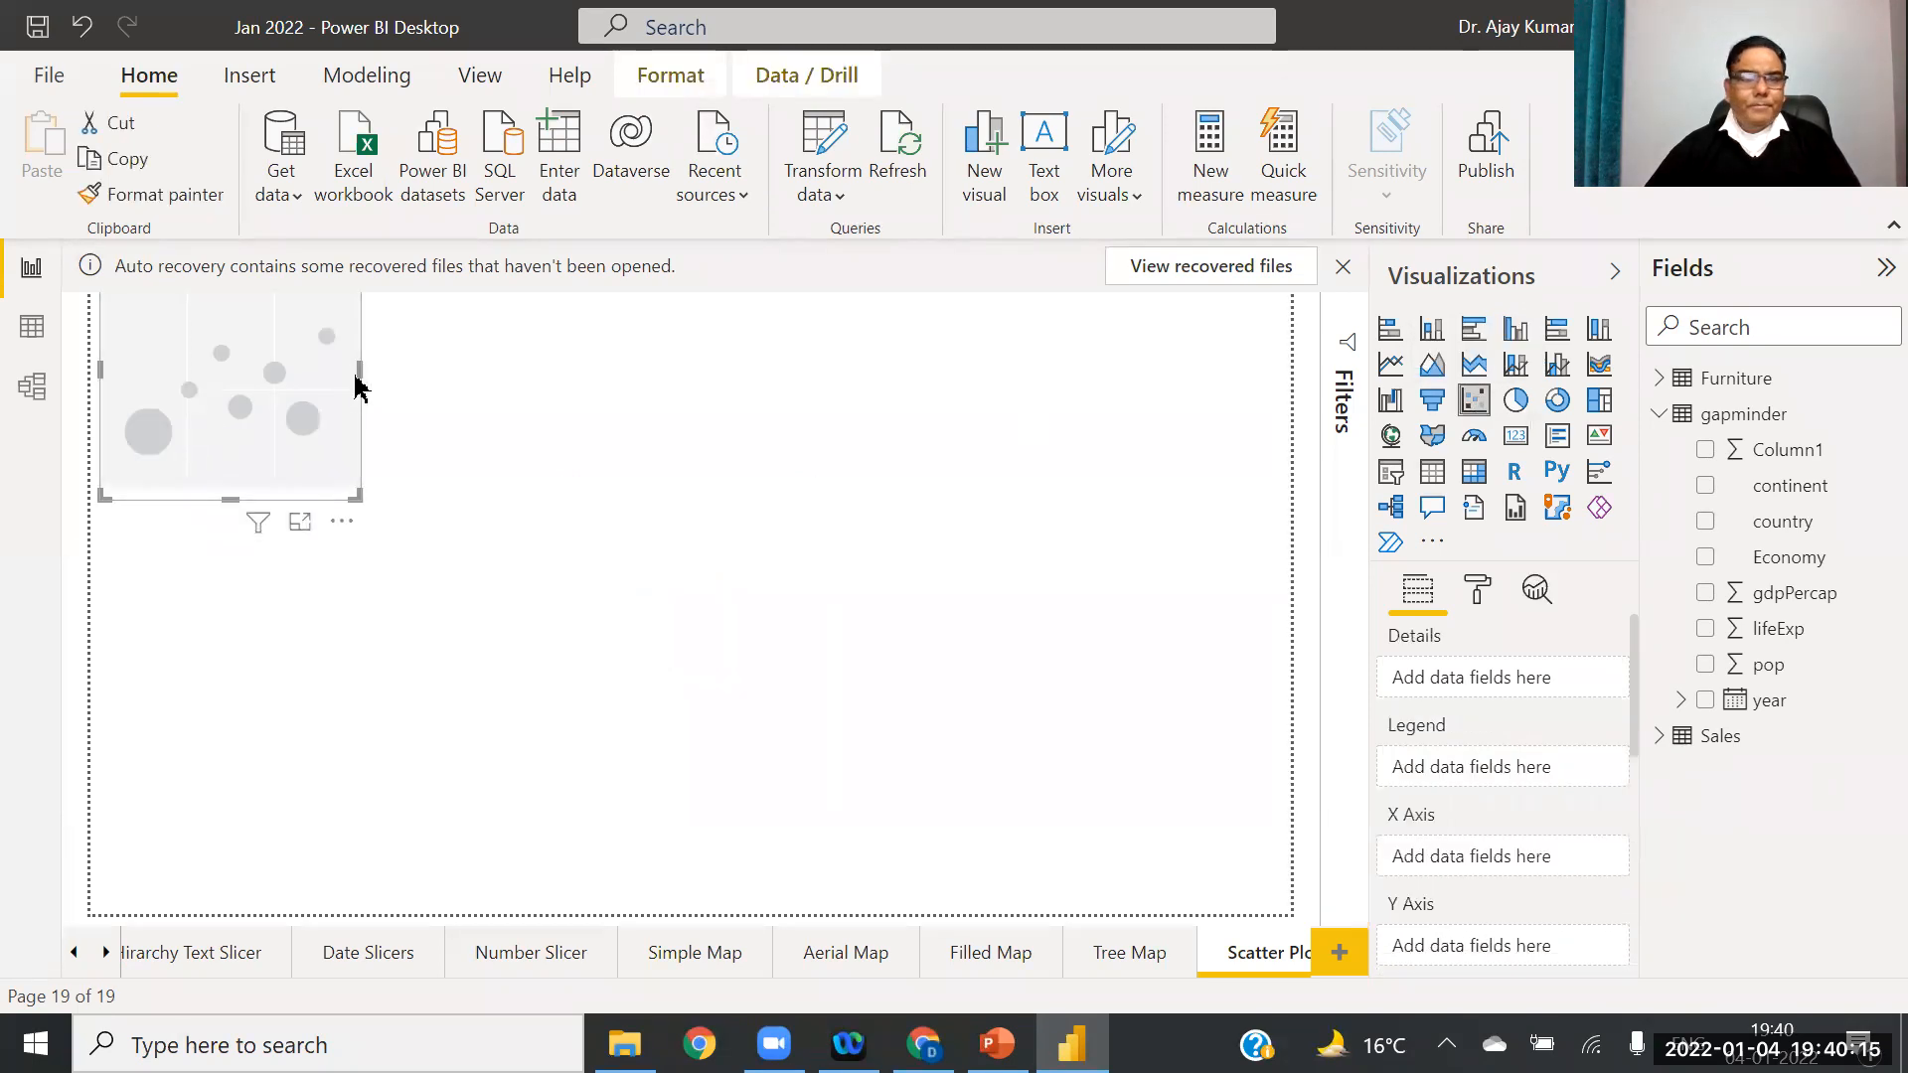
drag(360, 369, 1289, 370)
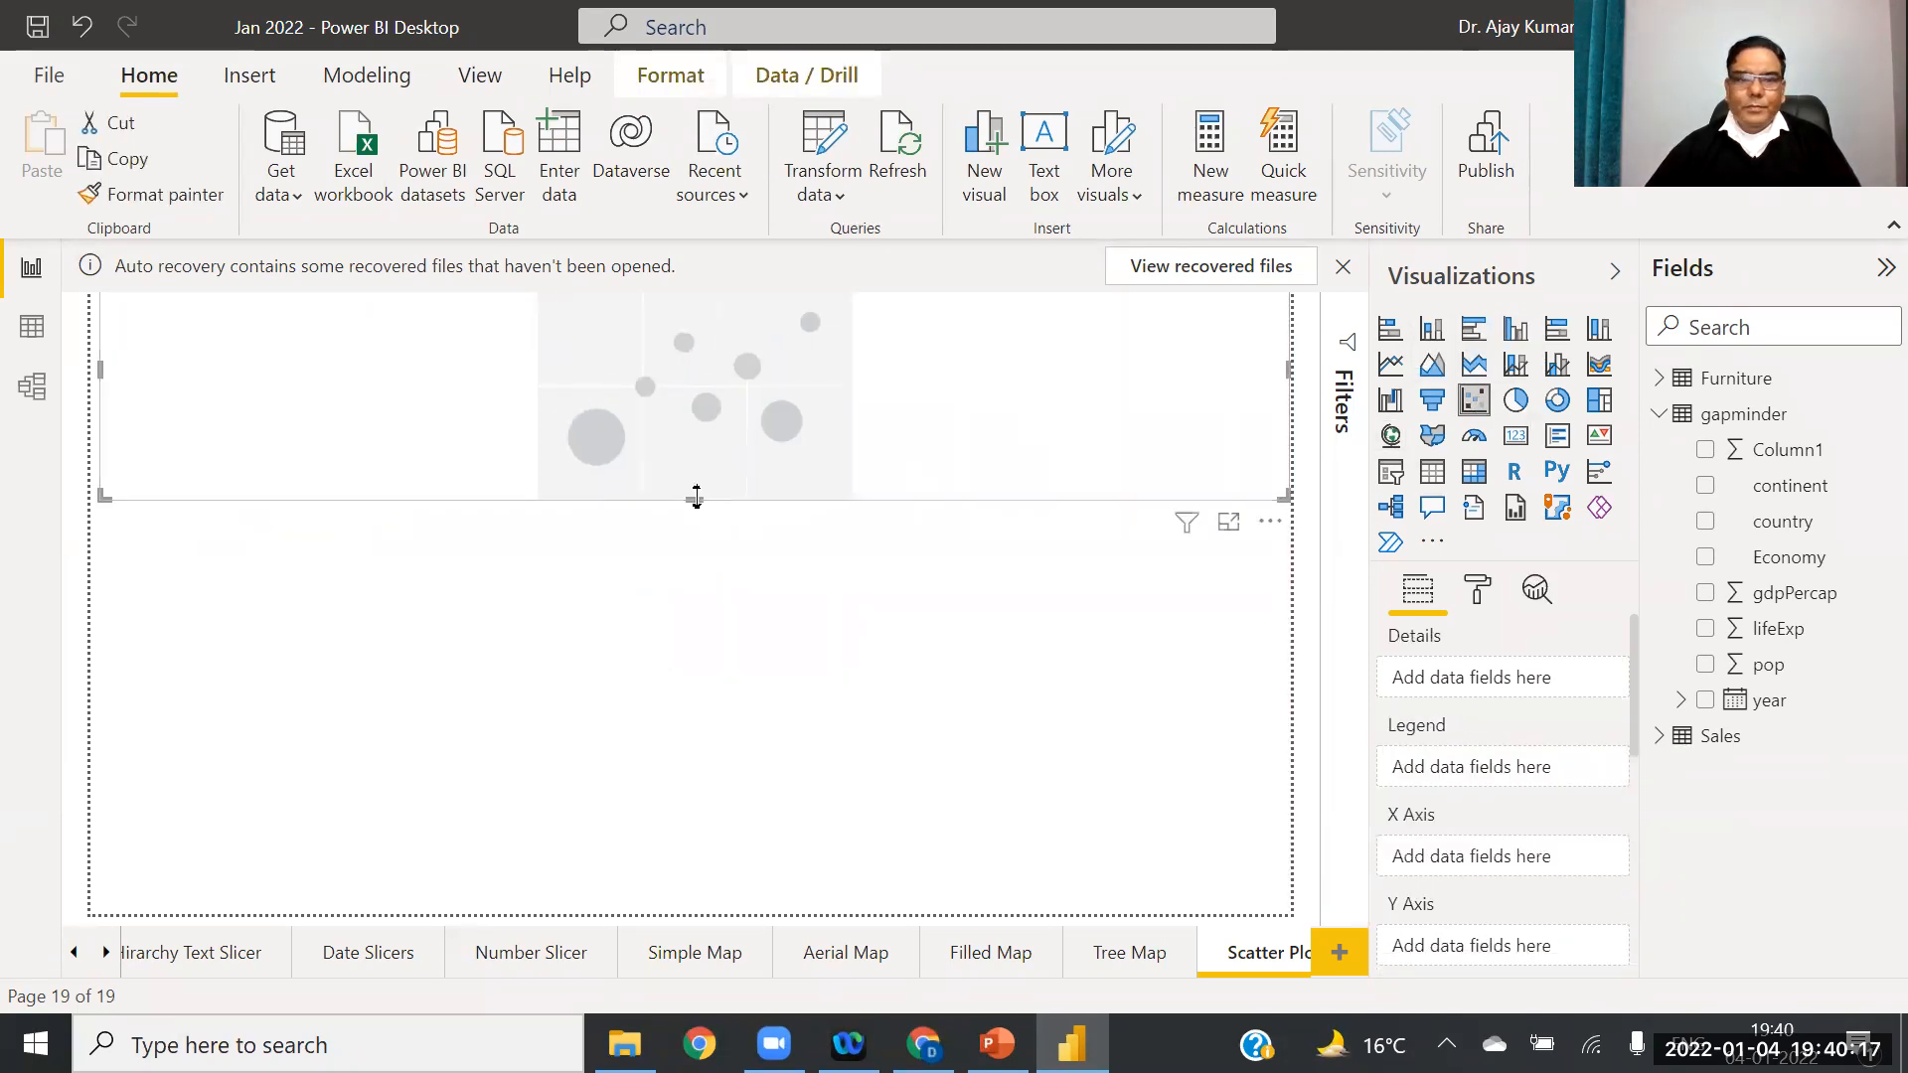
drag(696, 497, 609, 975)
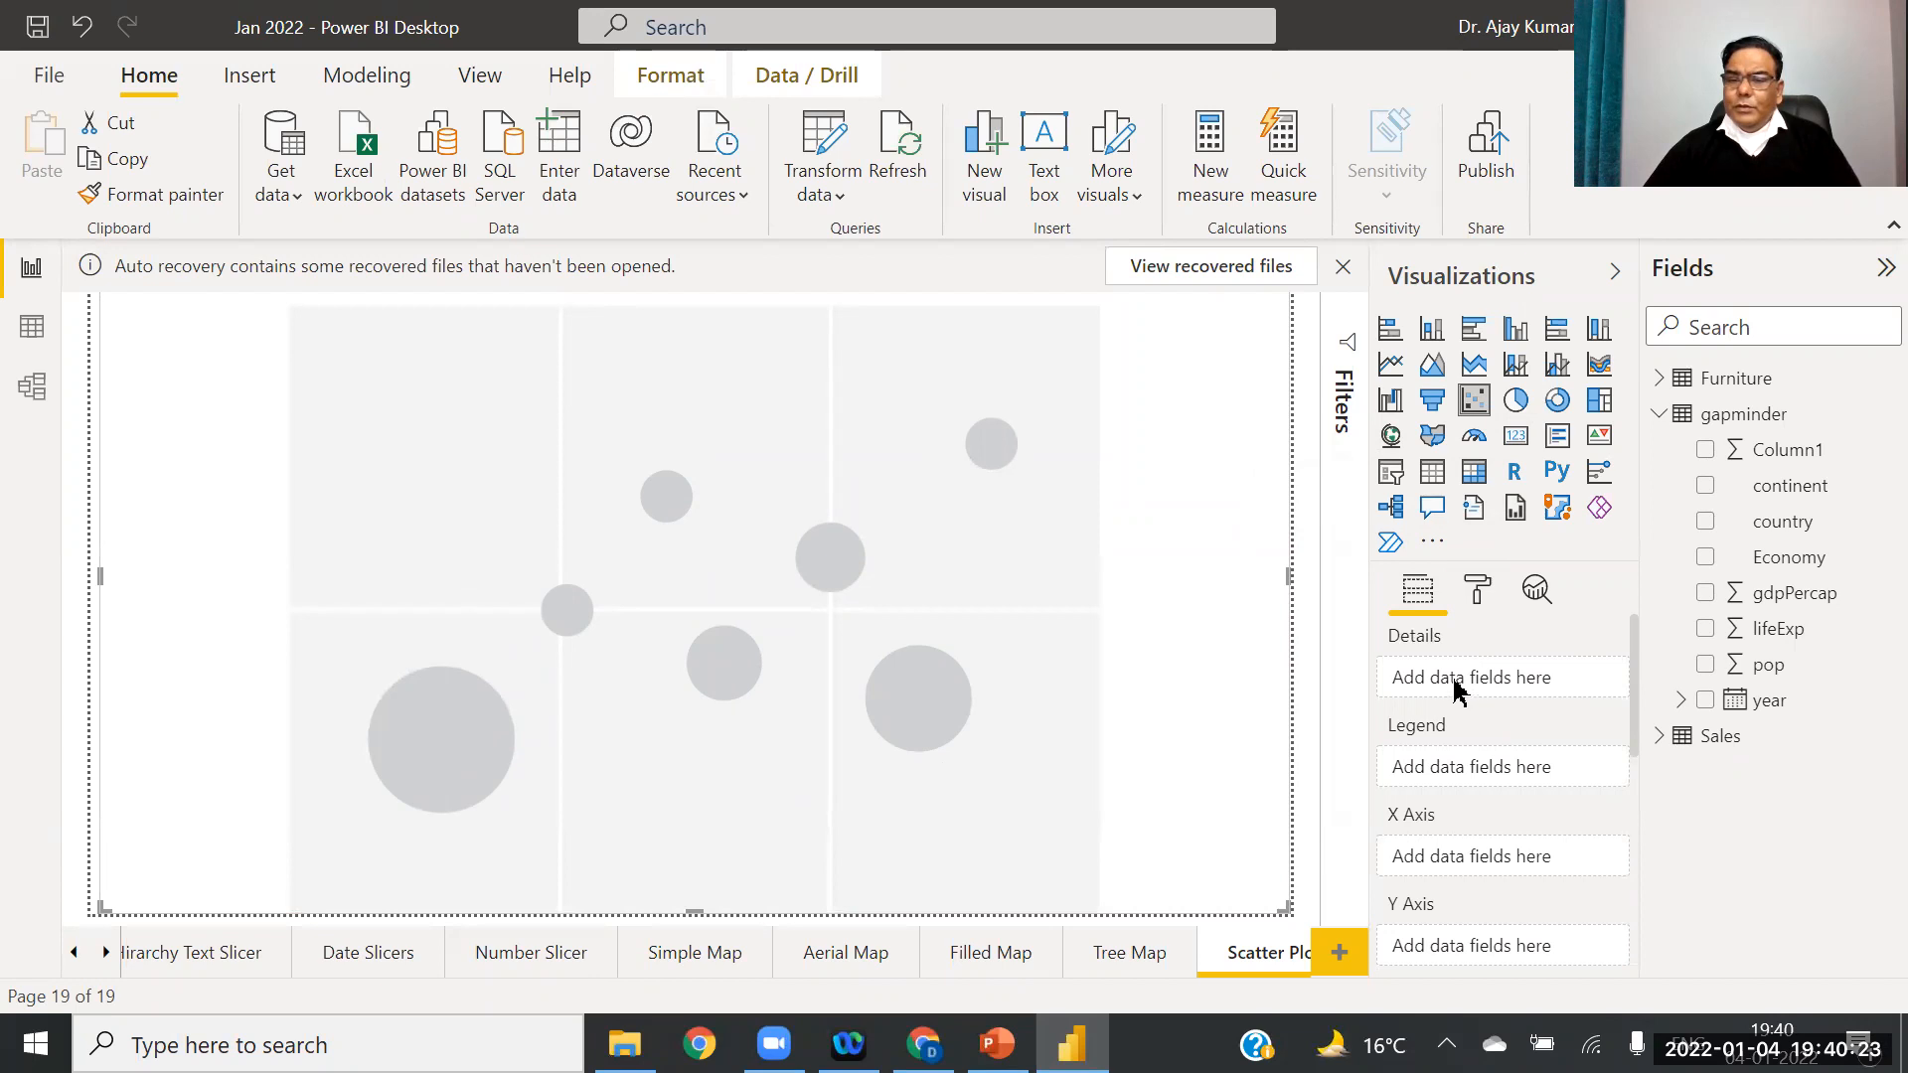
Step: Map continent to Details, country to Legend, lifeExp to X, pop to Y, year to Play axis
drag(1618, 646, 1509, 676)
drag(1787, 534, 1506, 783)
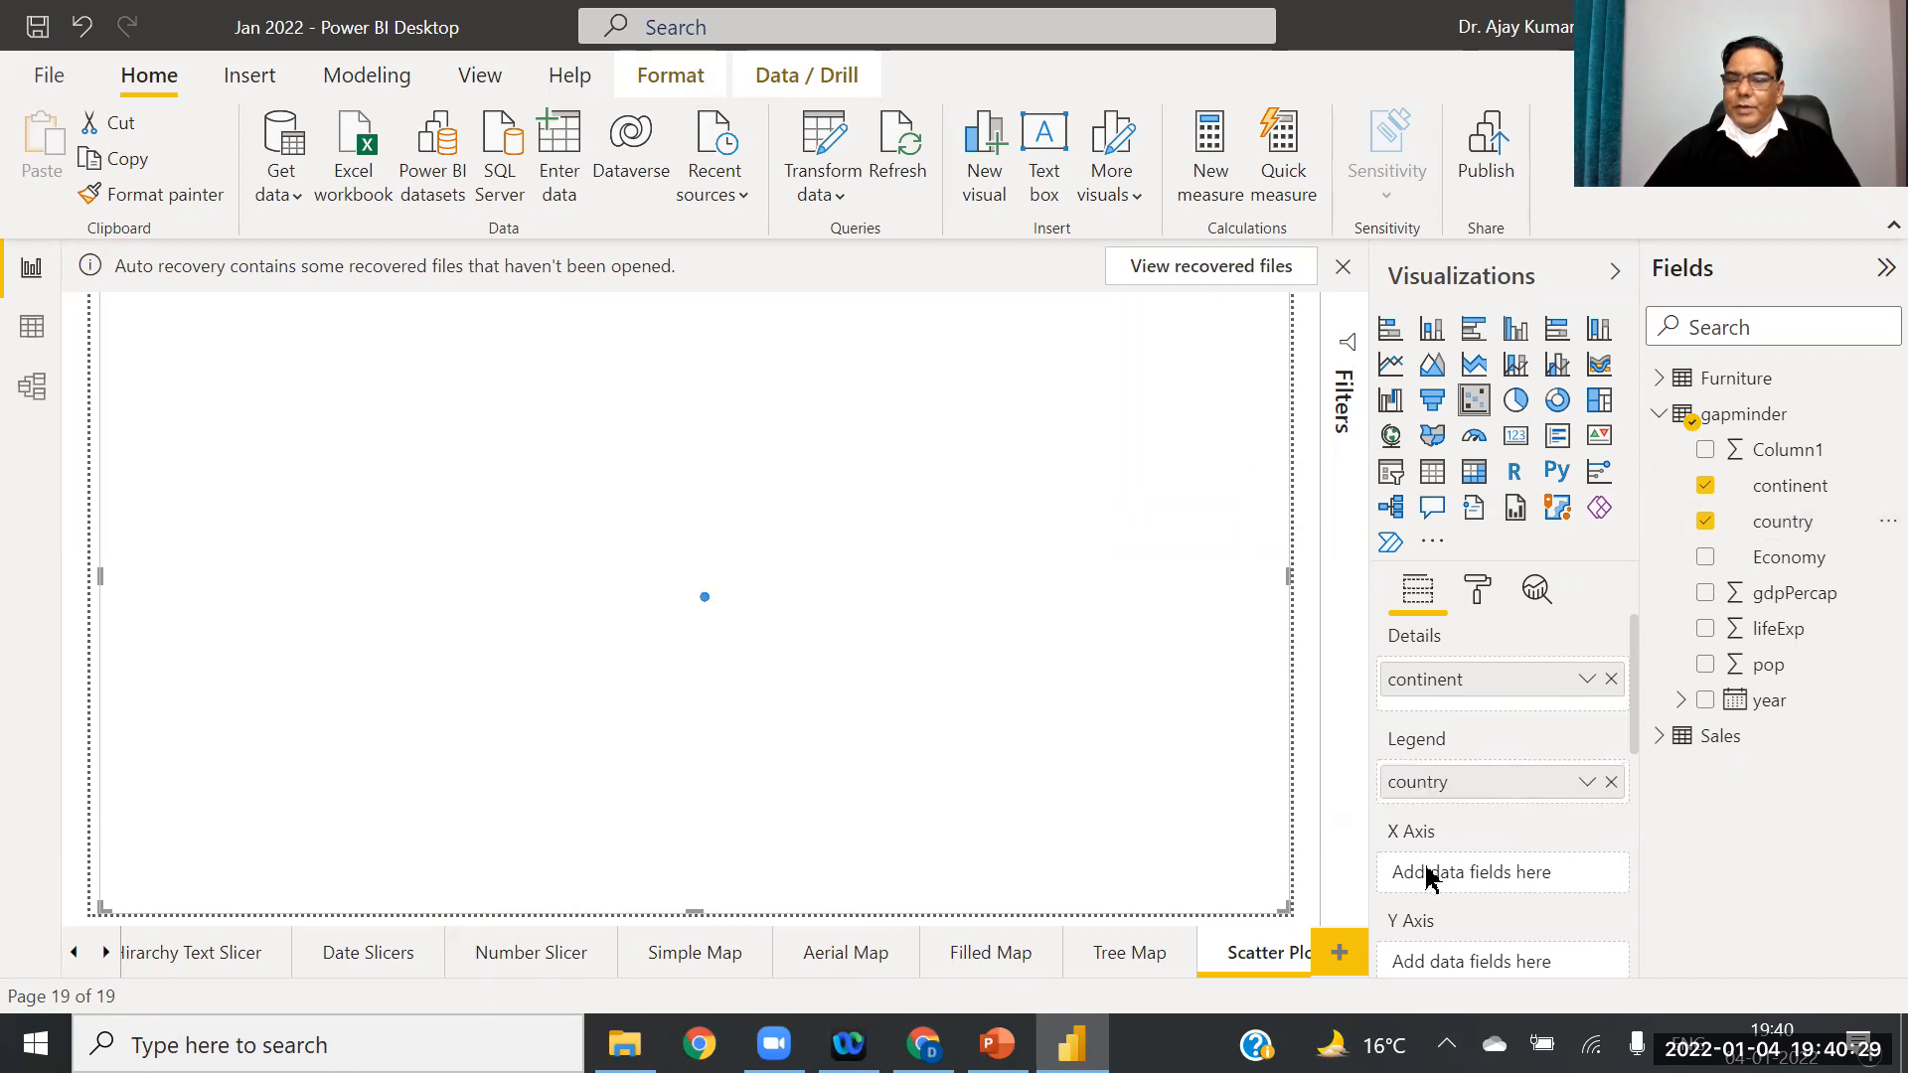
drag(1772, 641, 1498, 884)
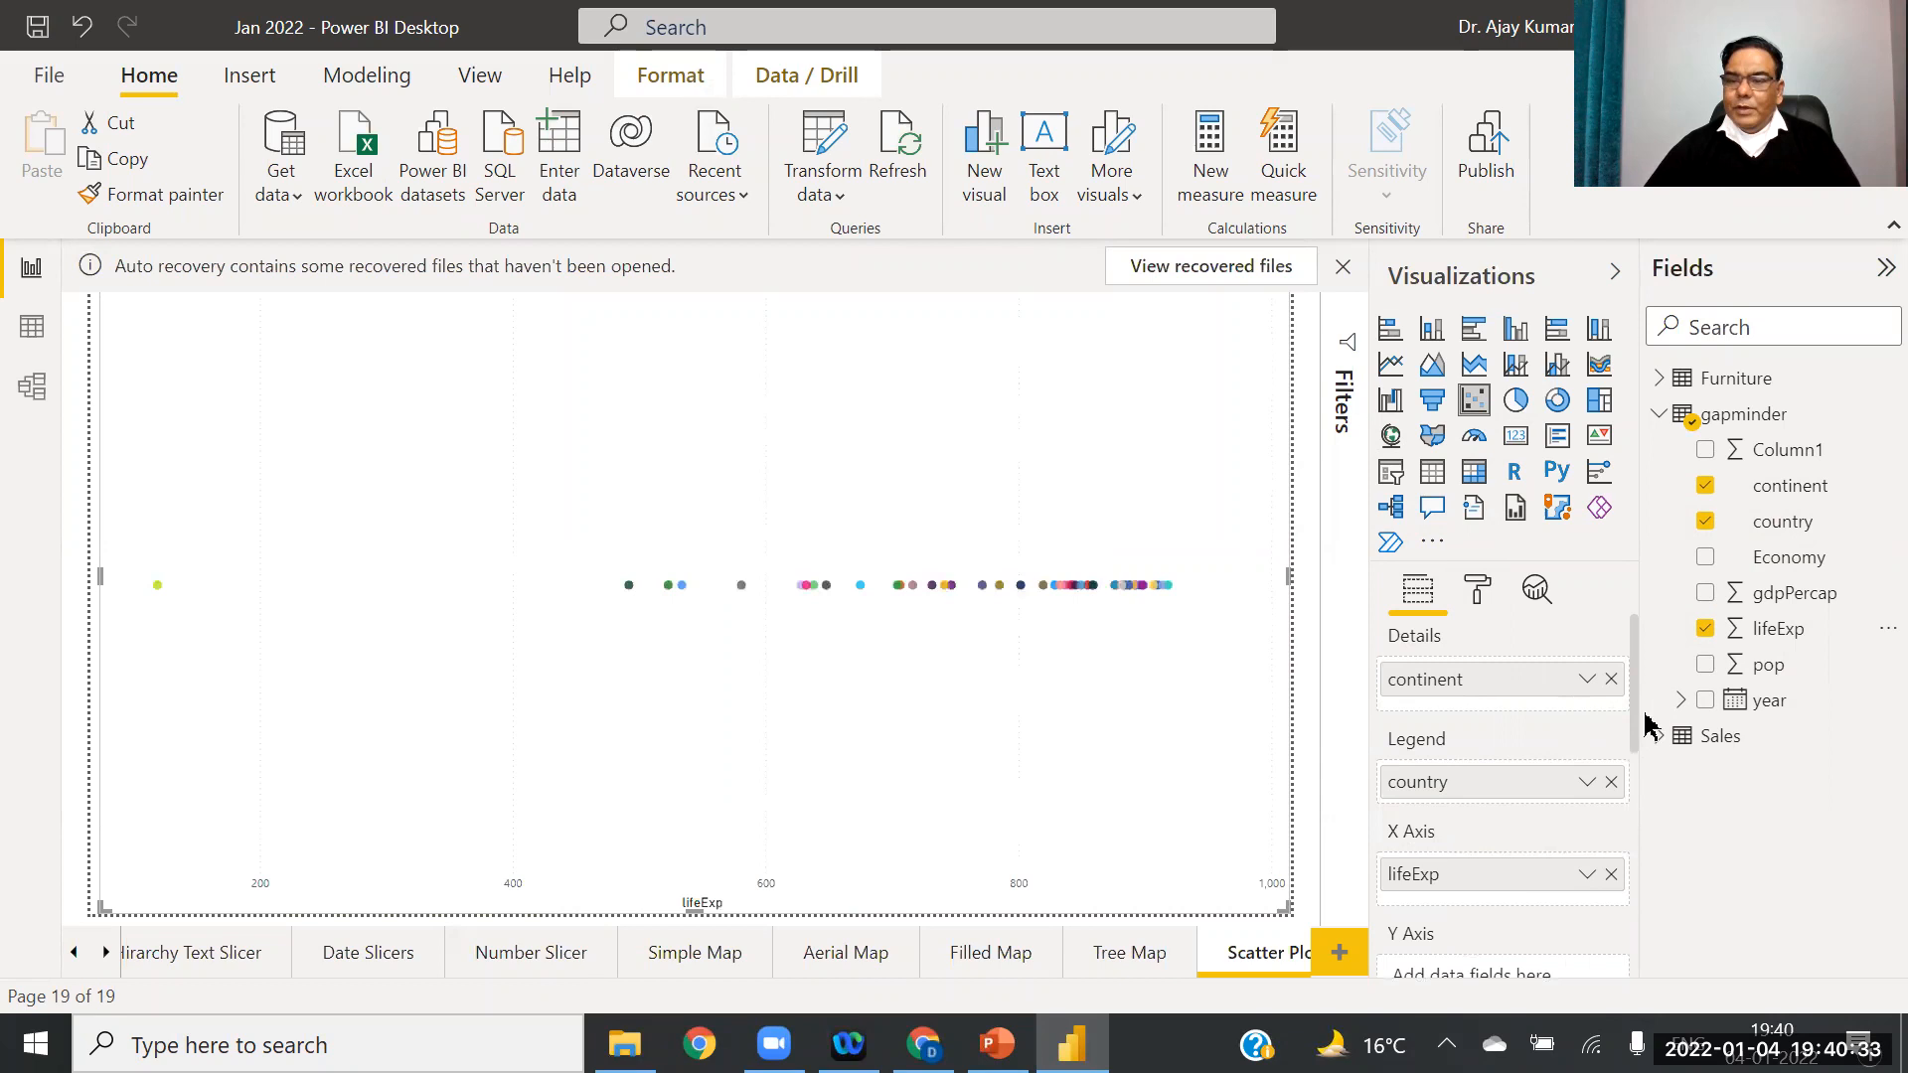
scroll(1632, 746, down, 3)
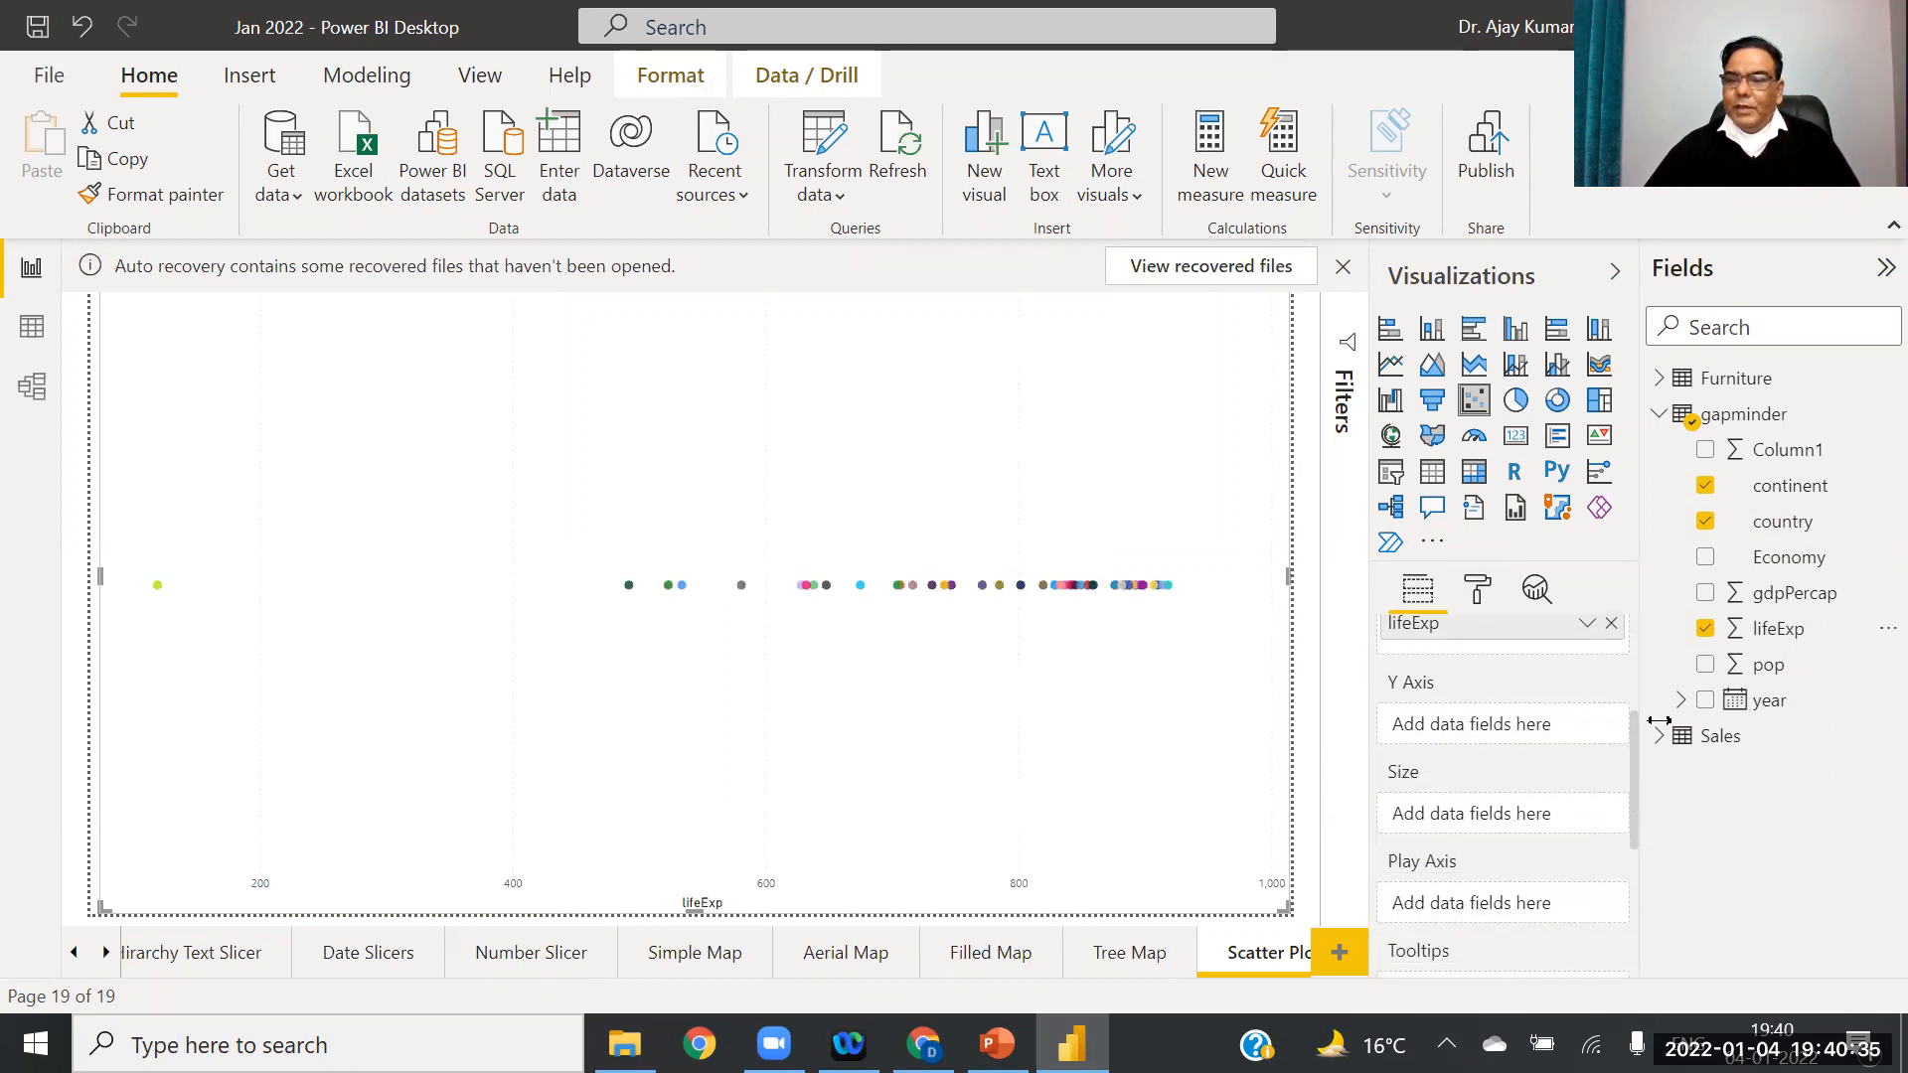
drag(1757, 676, 1488, 726)
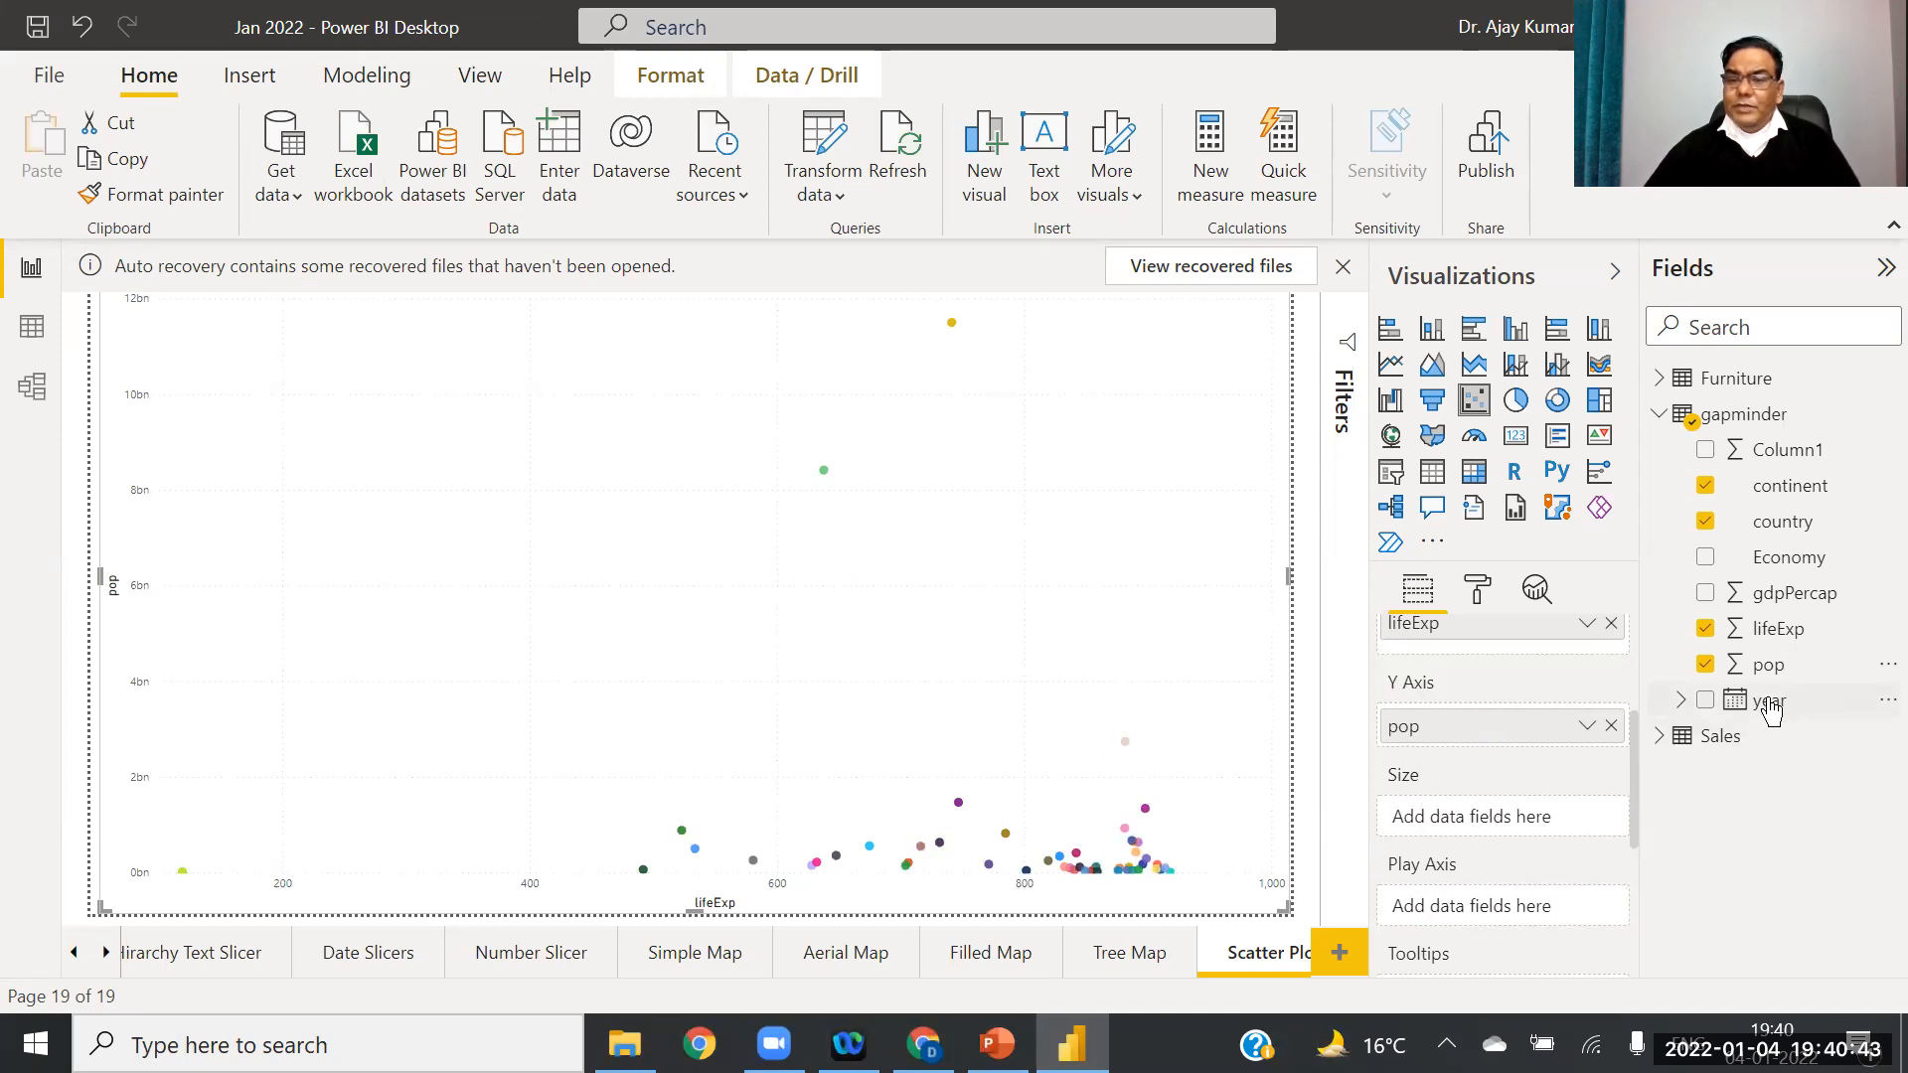
drag(1475, 726, 1526, 817)
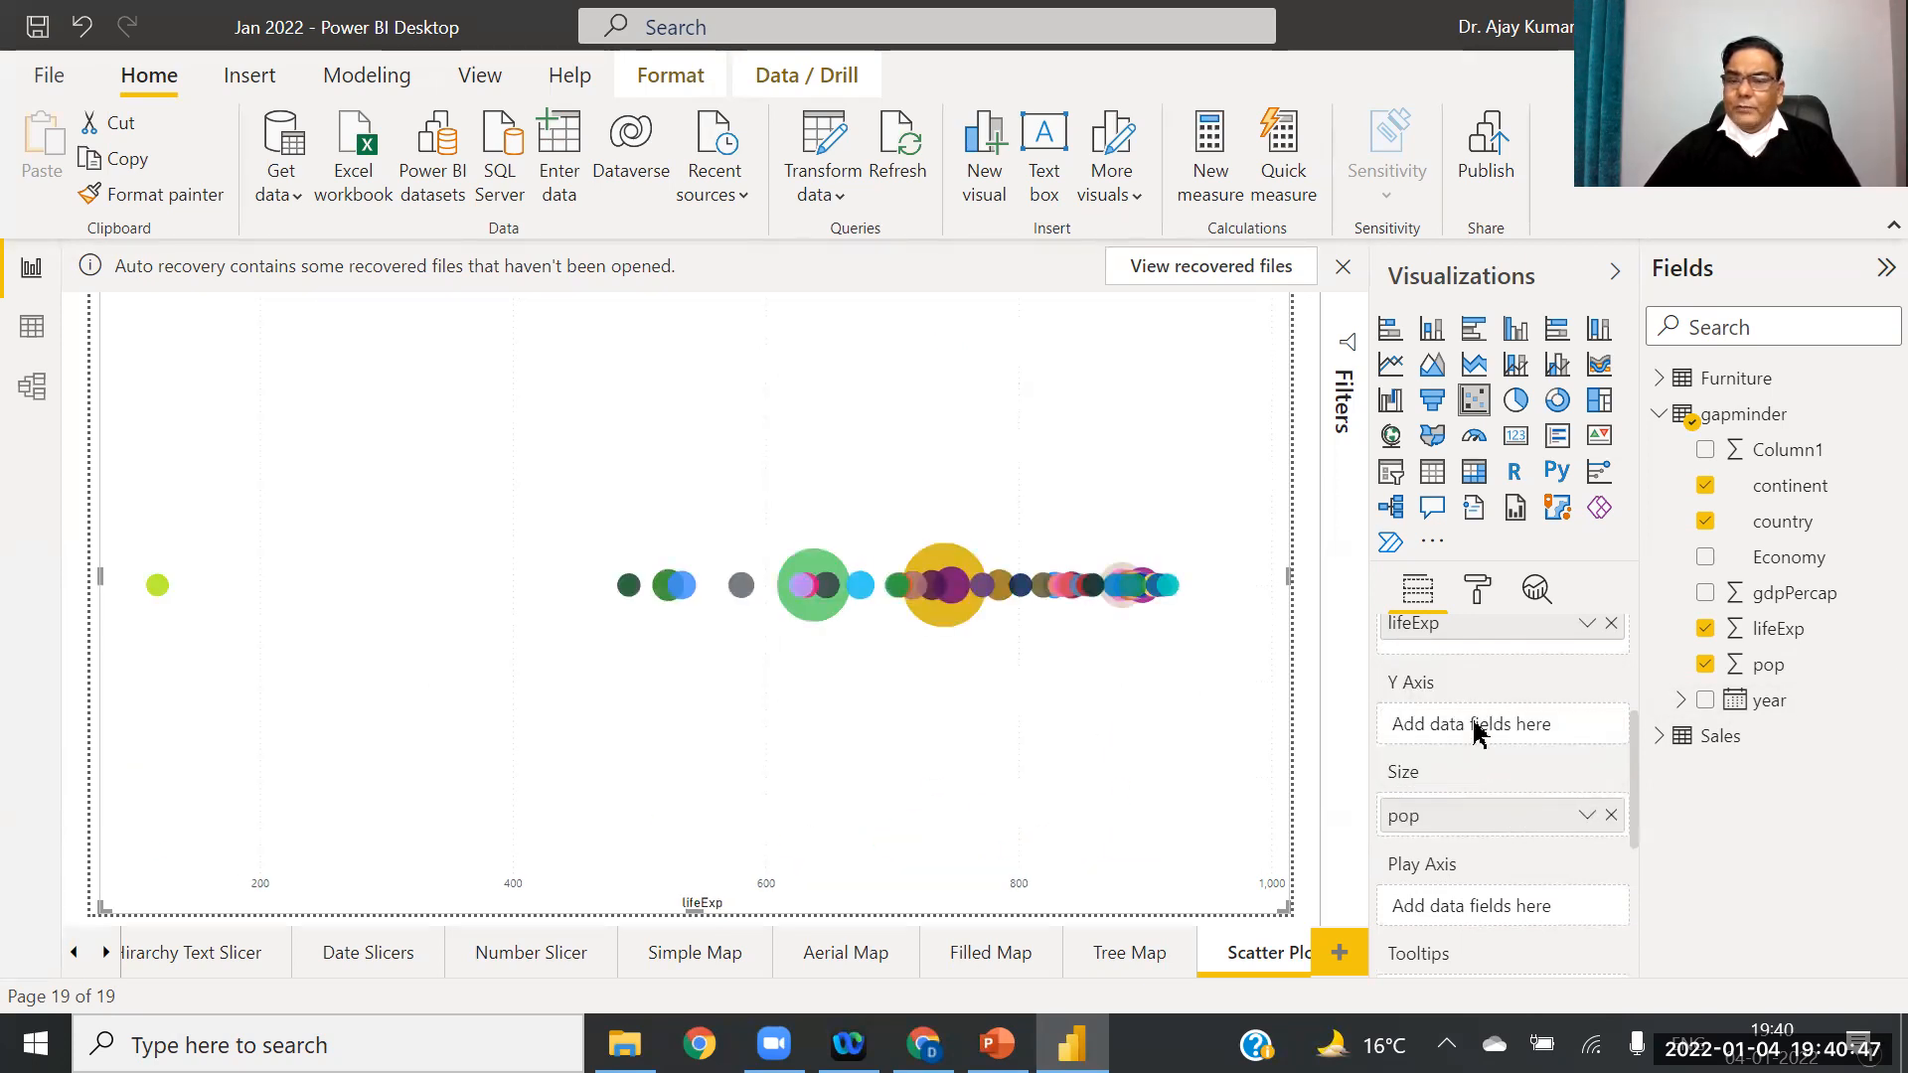
drag(1502, 835, 1493, 736)
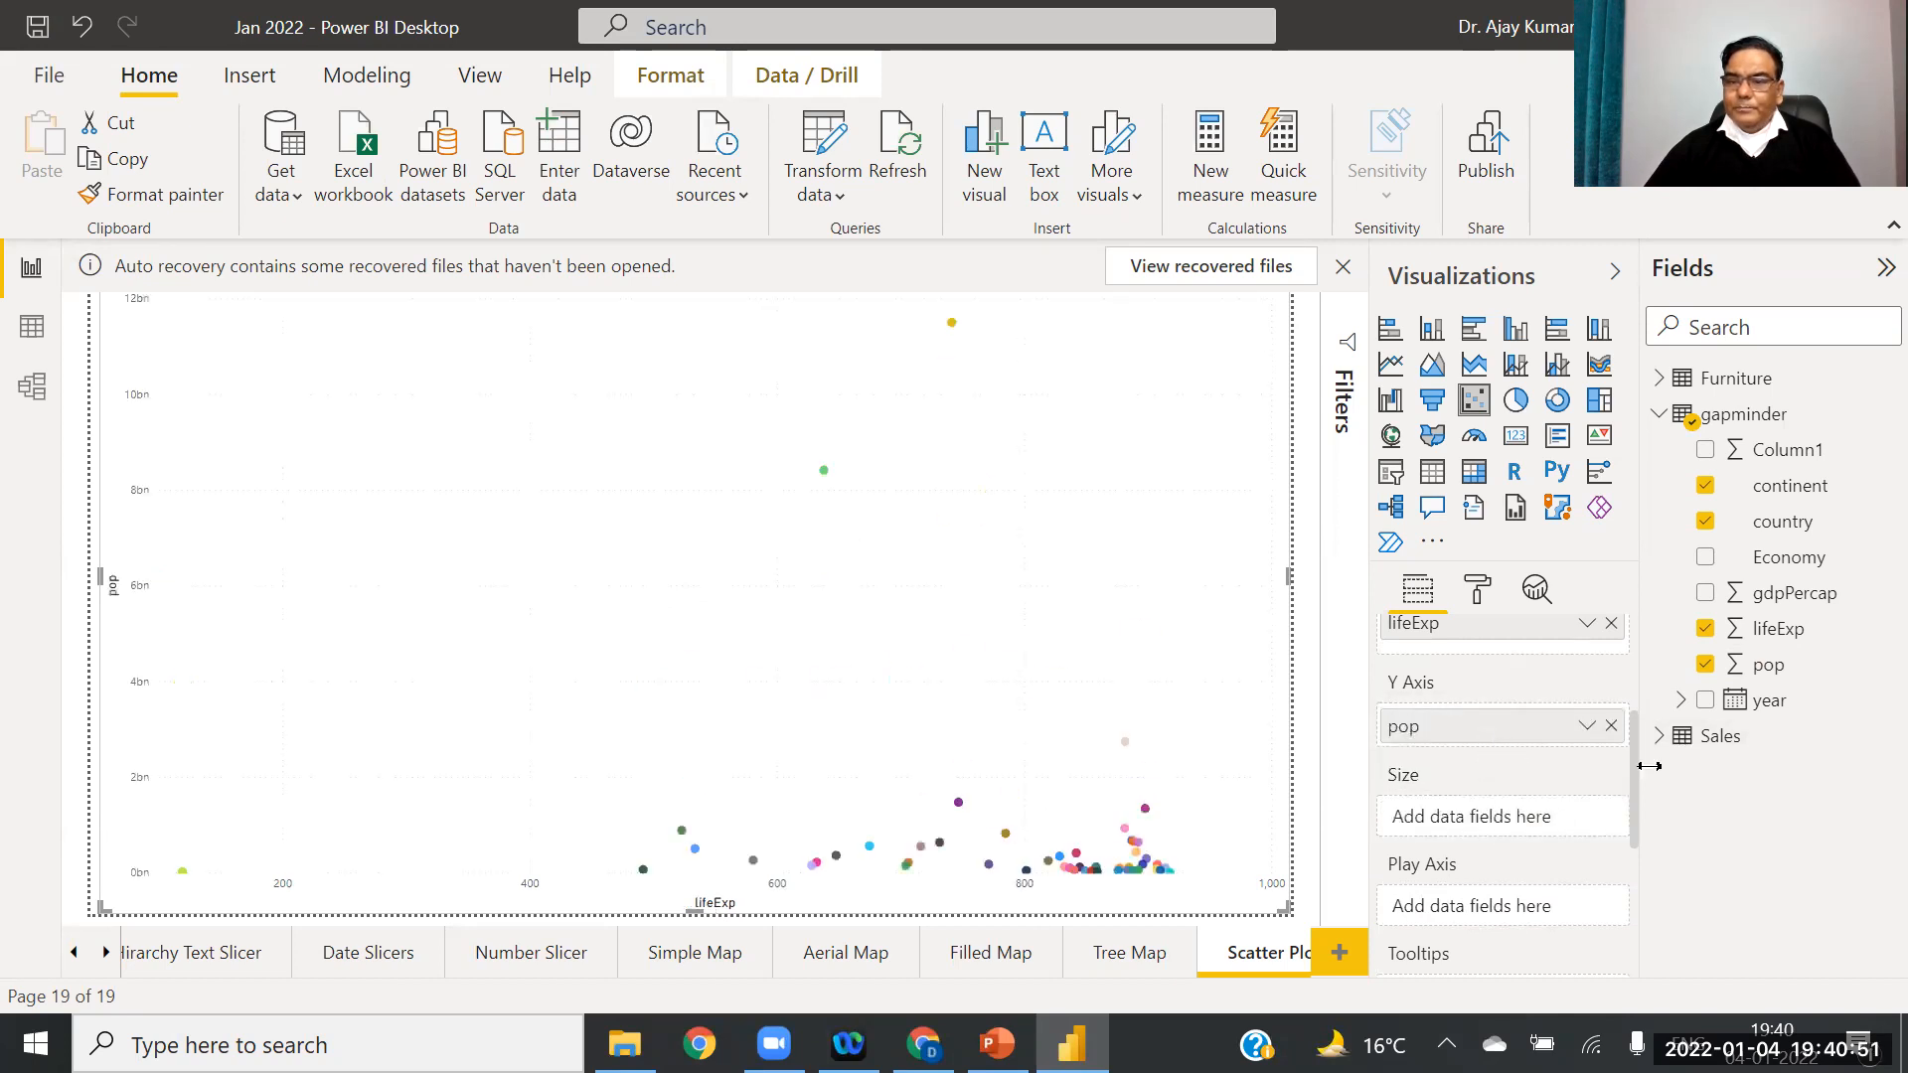
drag(1764, 710, 1481, 904)
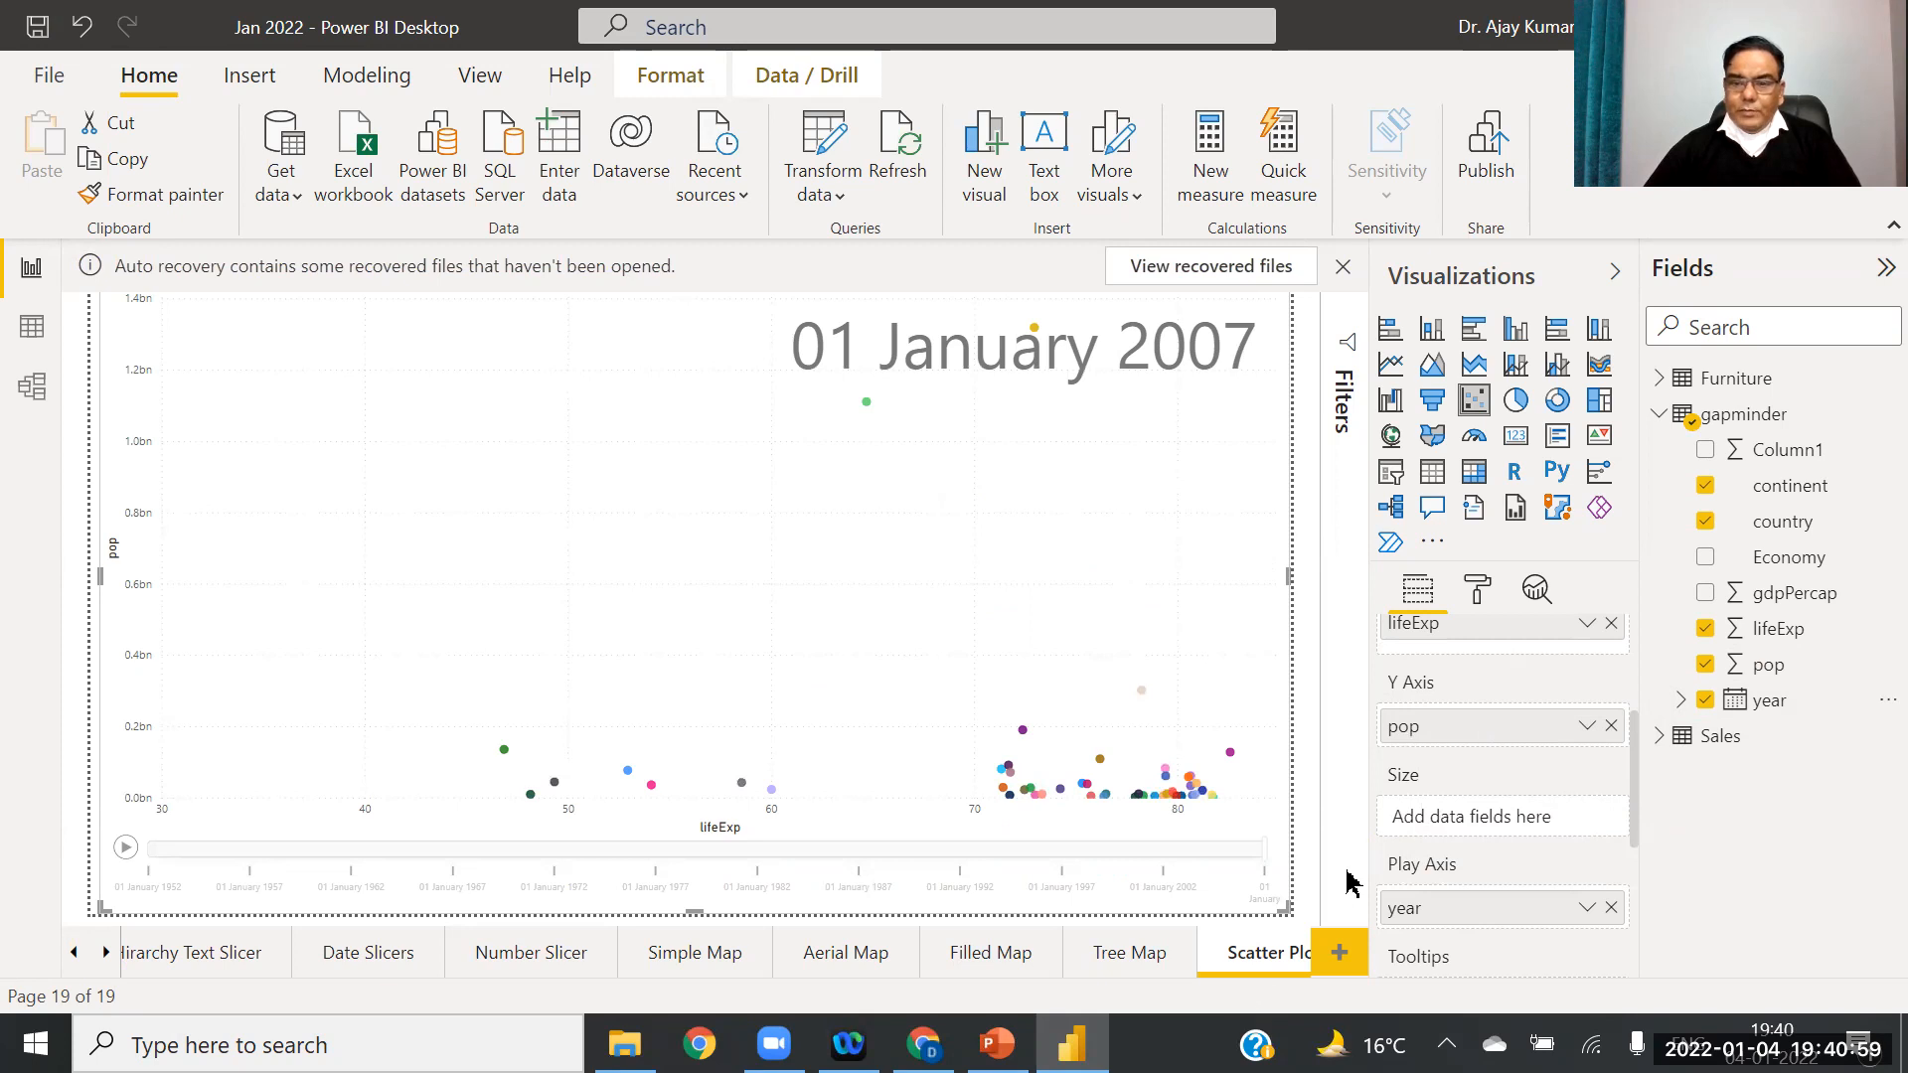
Step: Check the reference slide, then size the scatter bubbles by pop
scroll(1628, 795, up, 3)
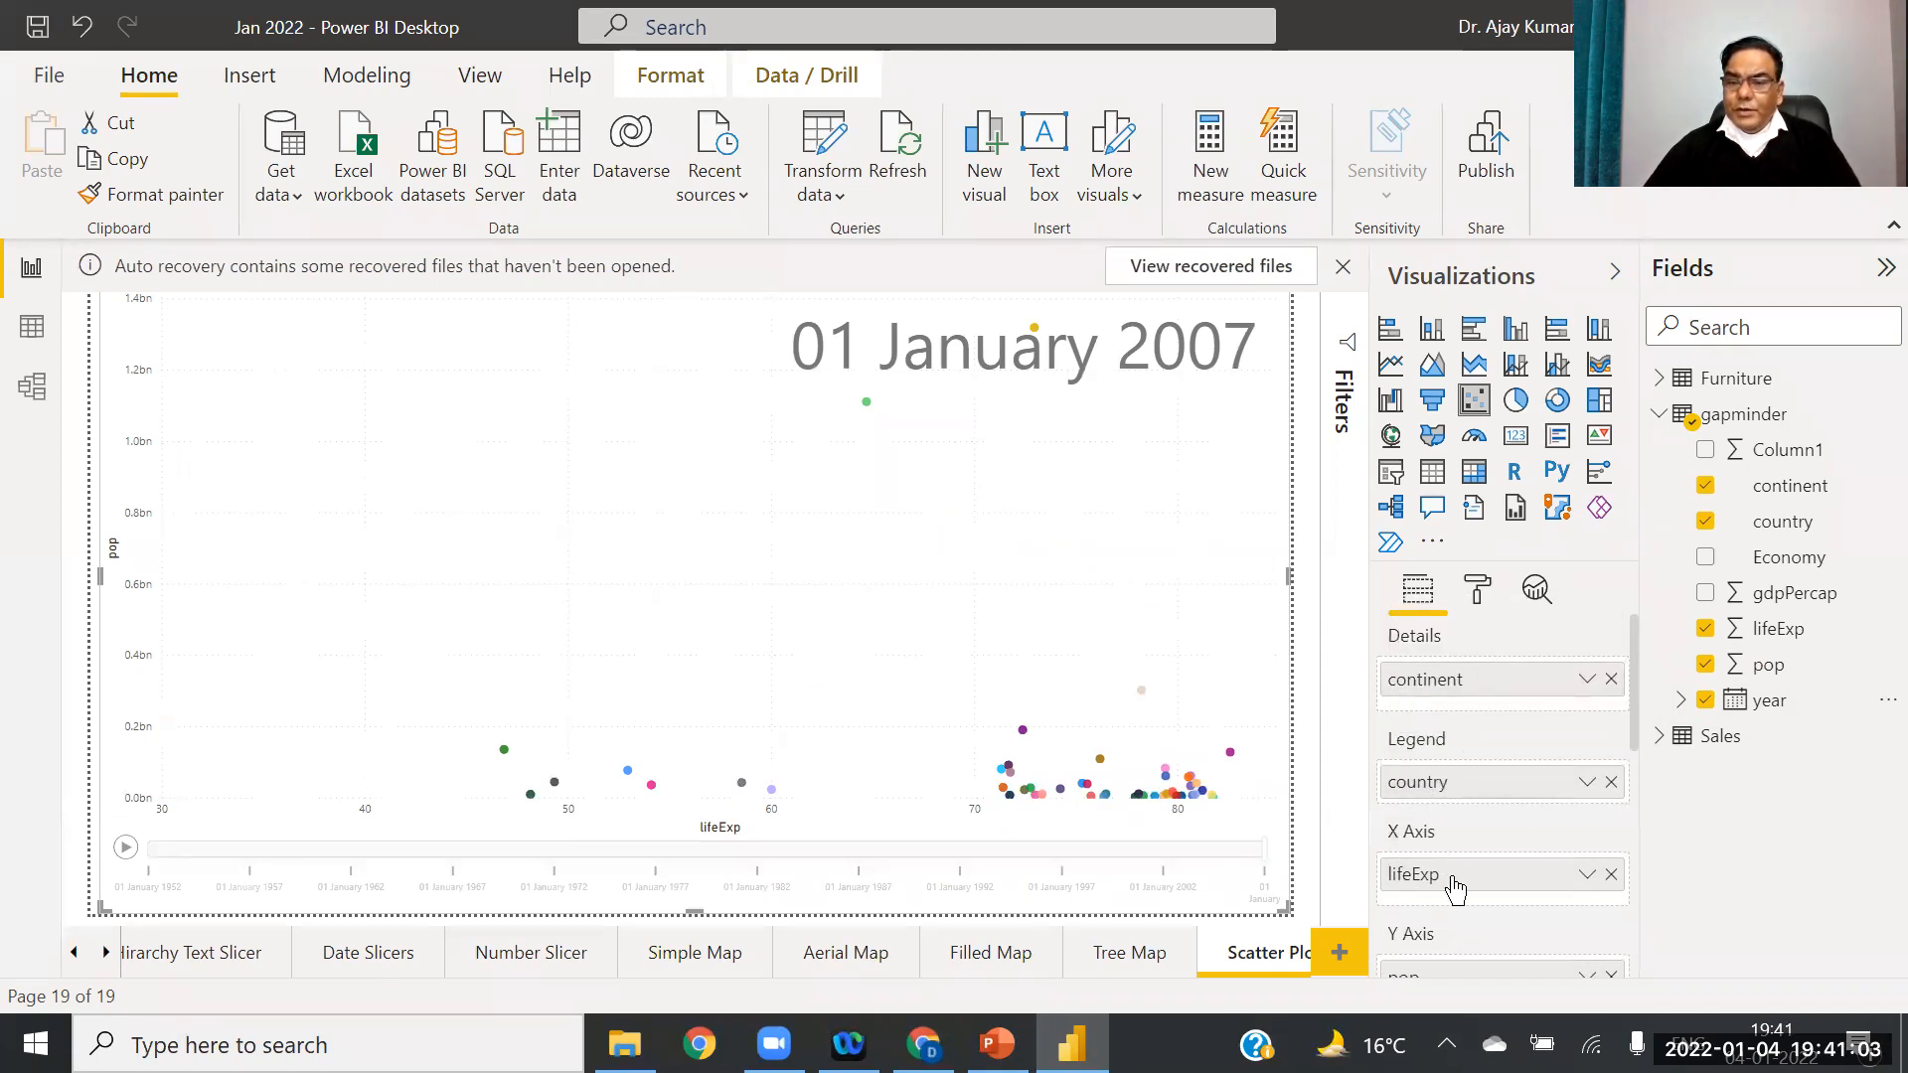
scroll(1642, 771, down, 5)
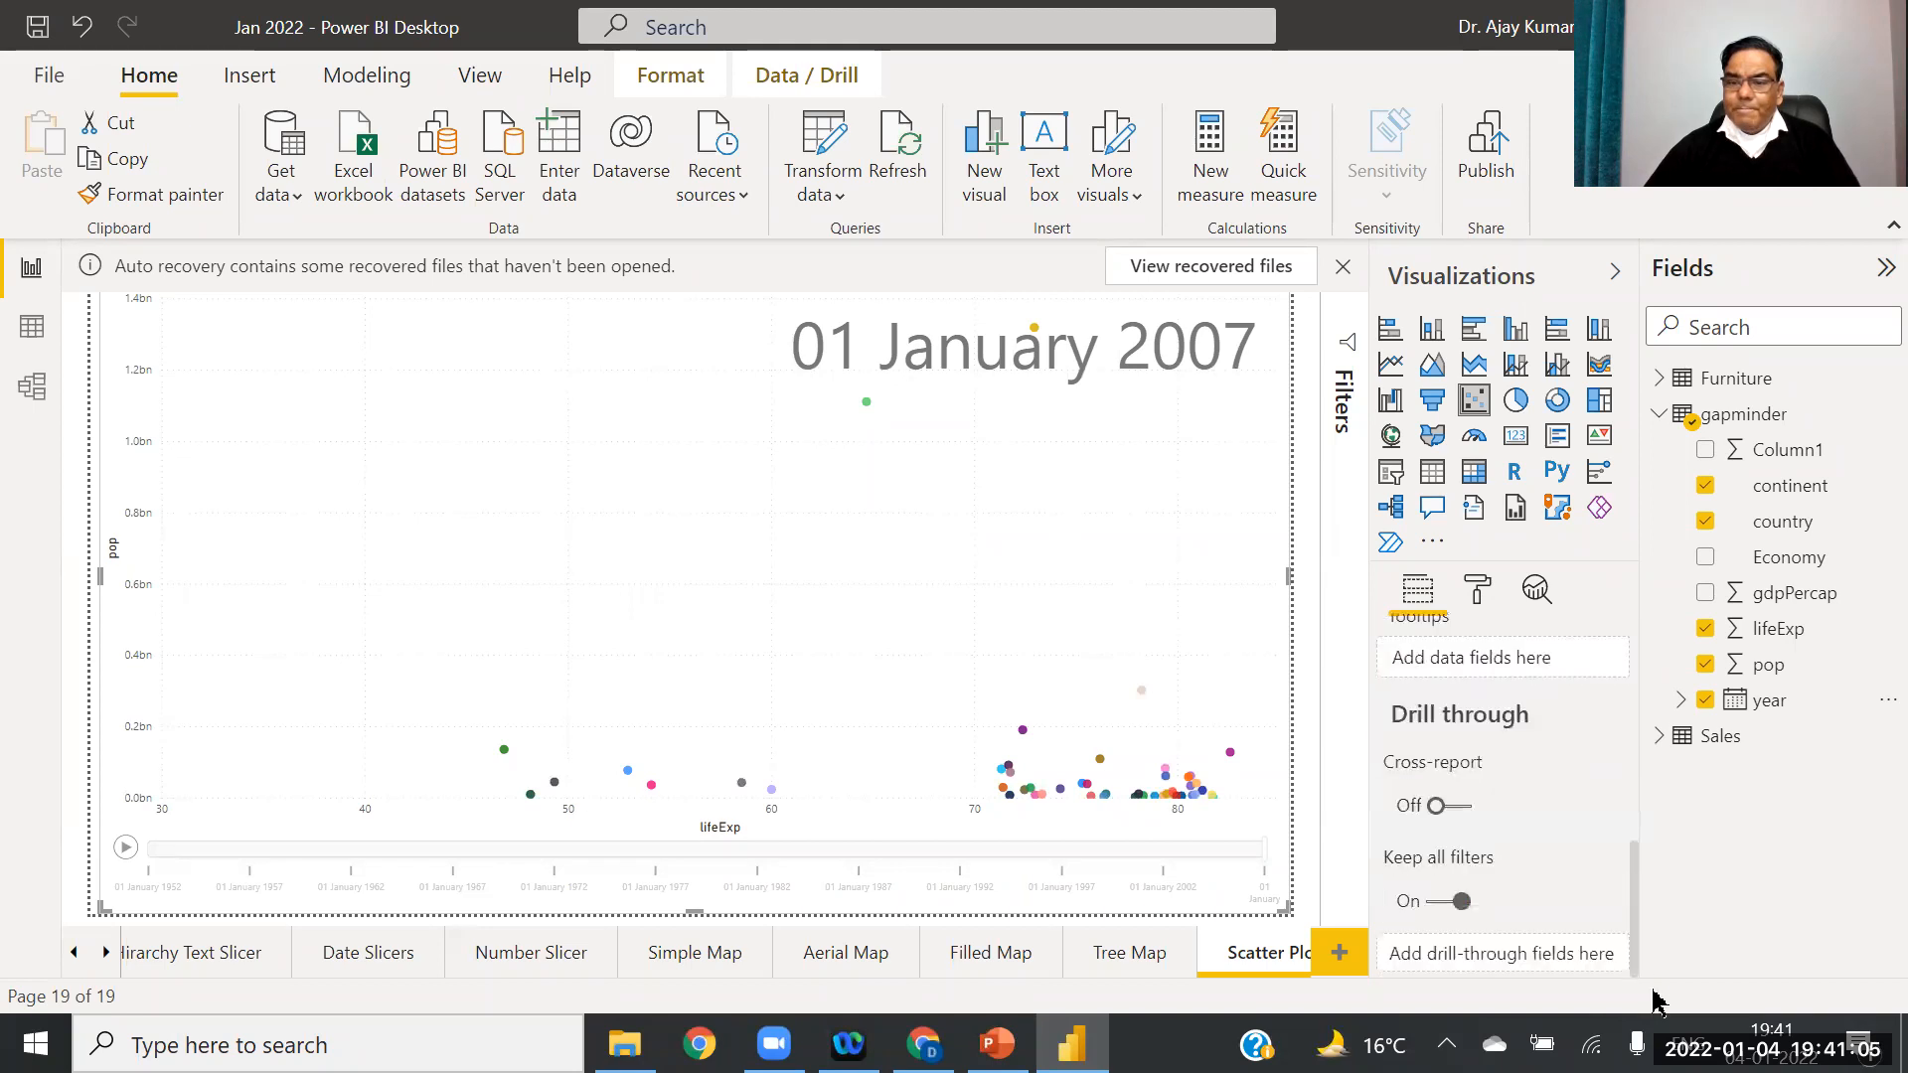
click(997, 1044)
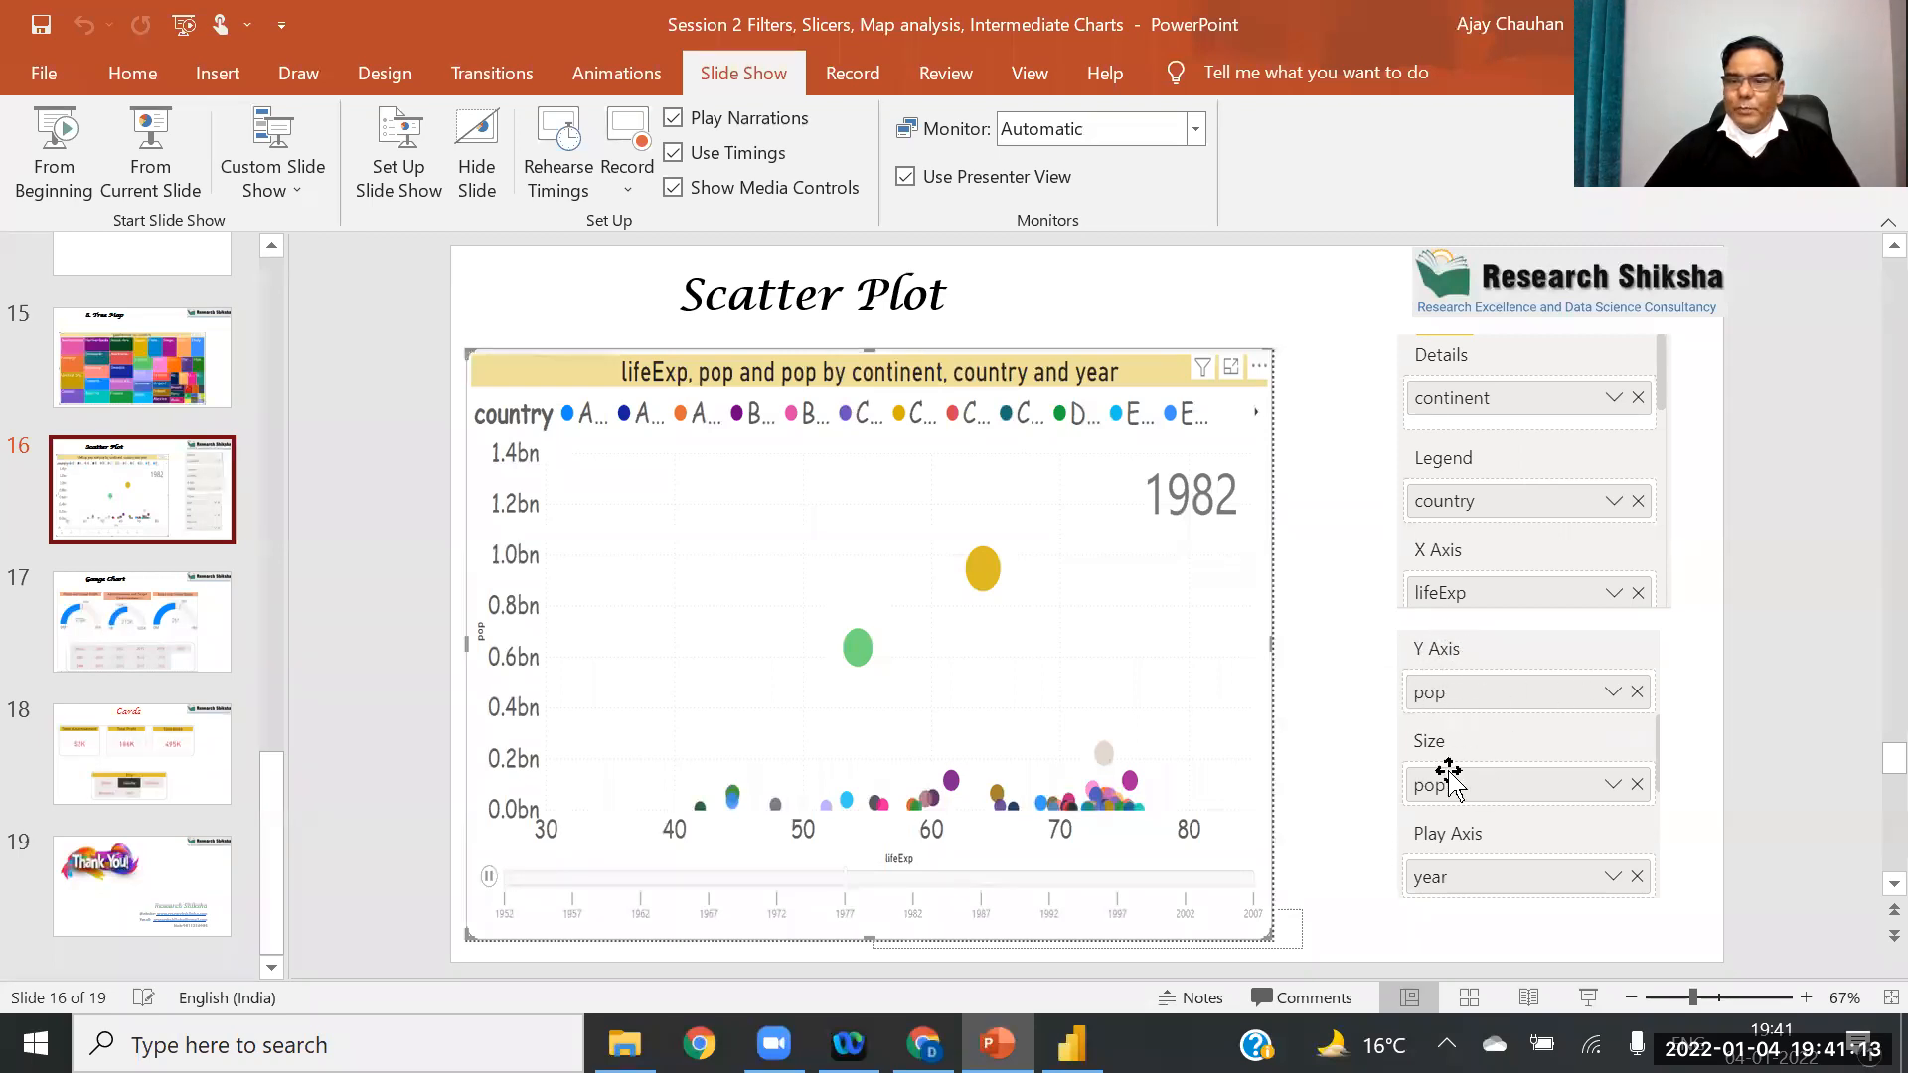
click(1071, 1043)
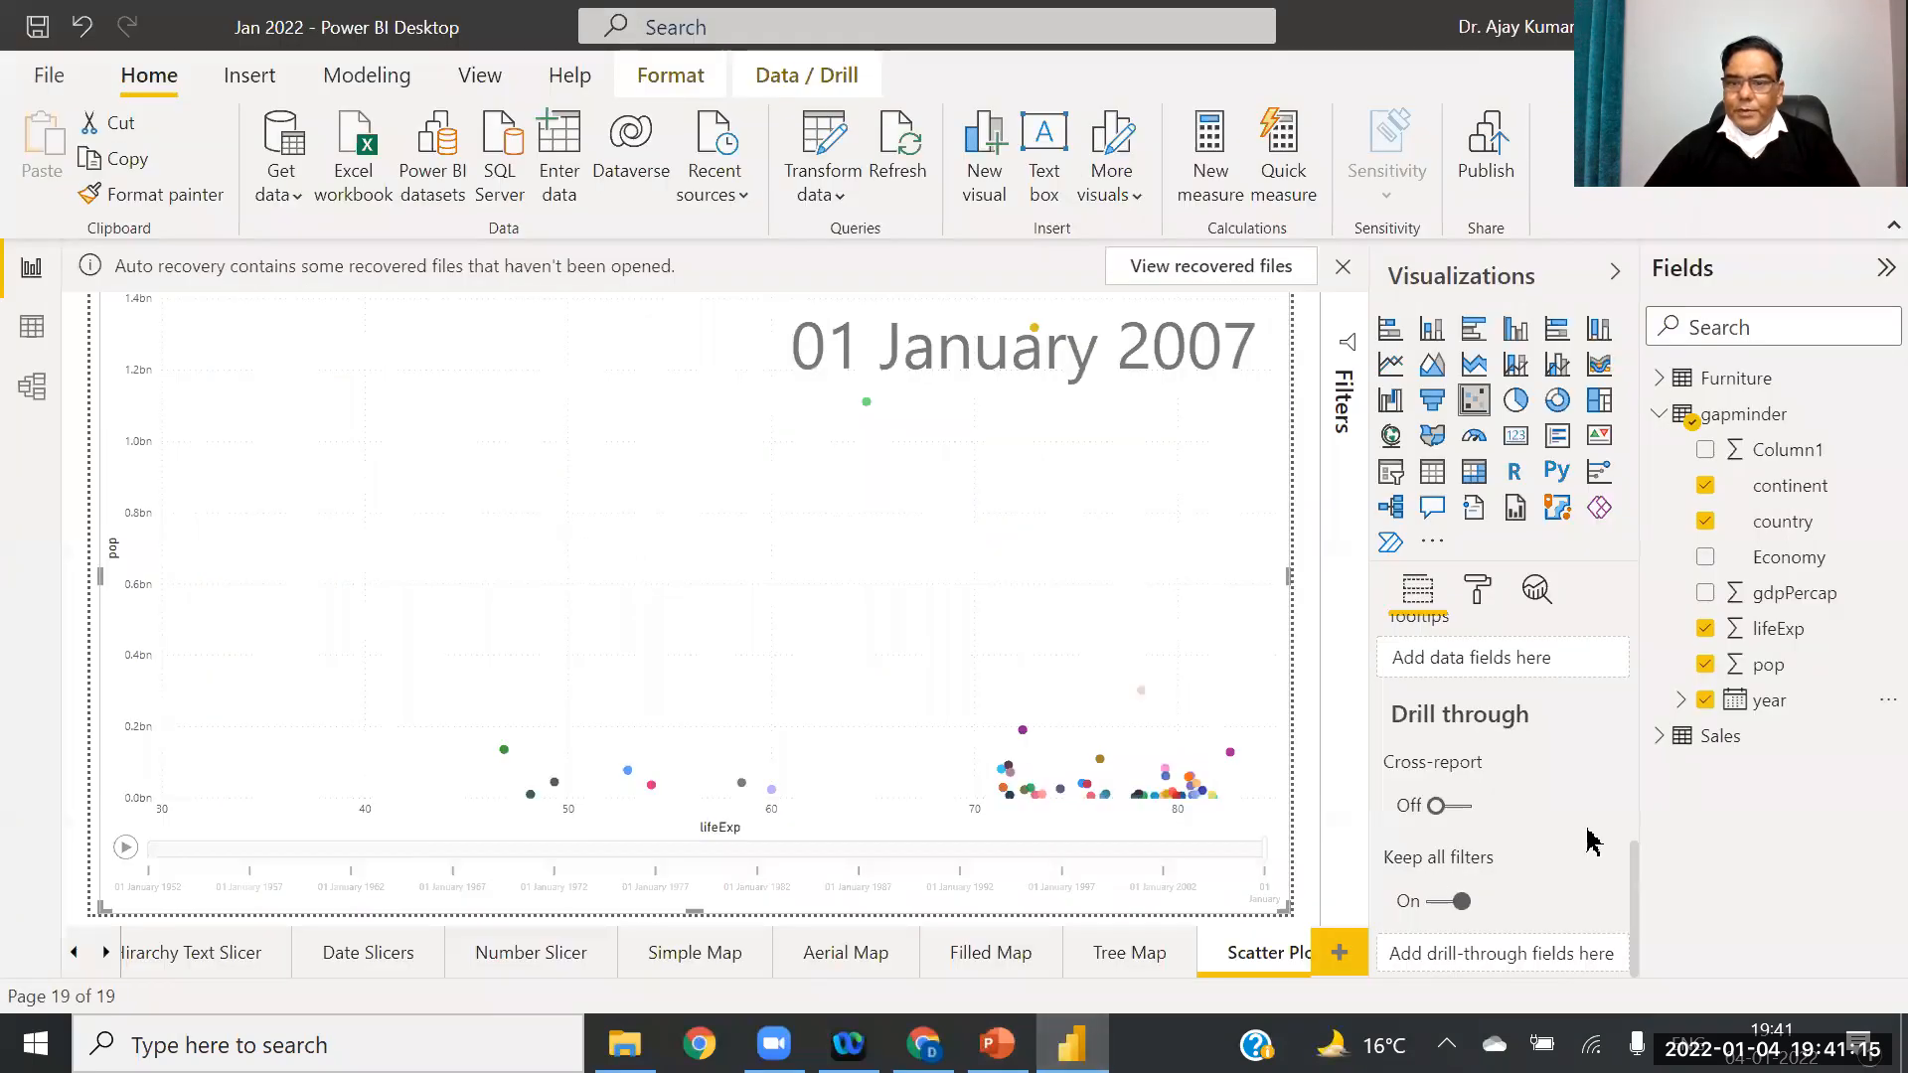
scroll(1624, 891, up, 4)
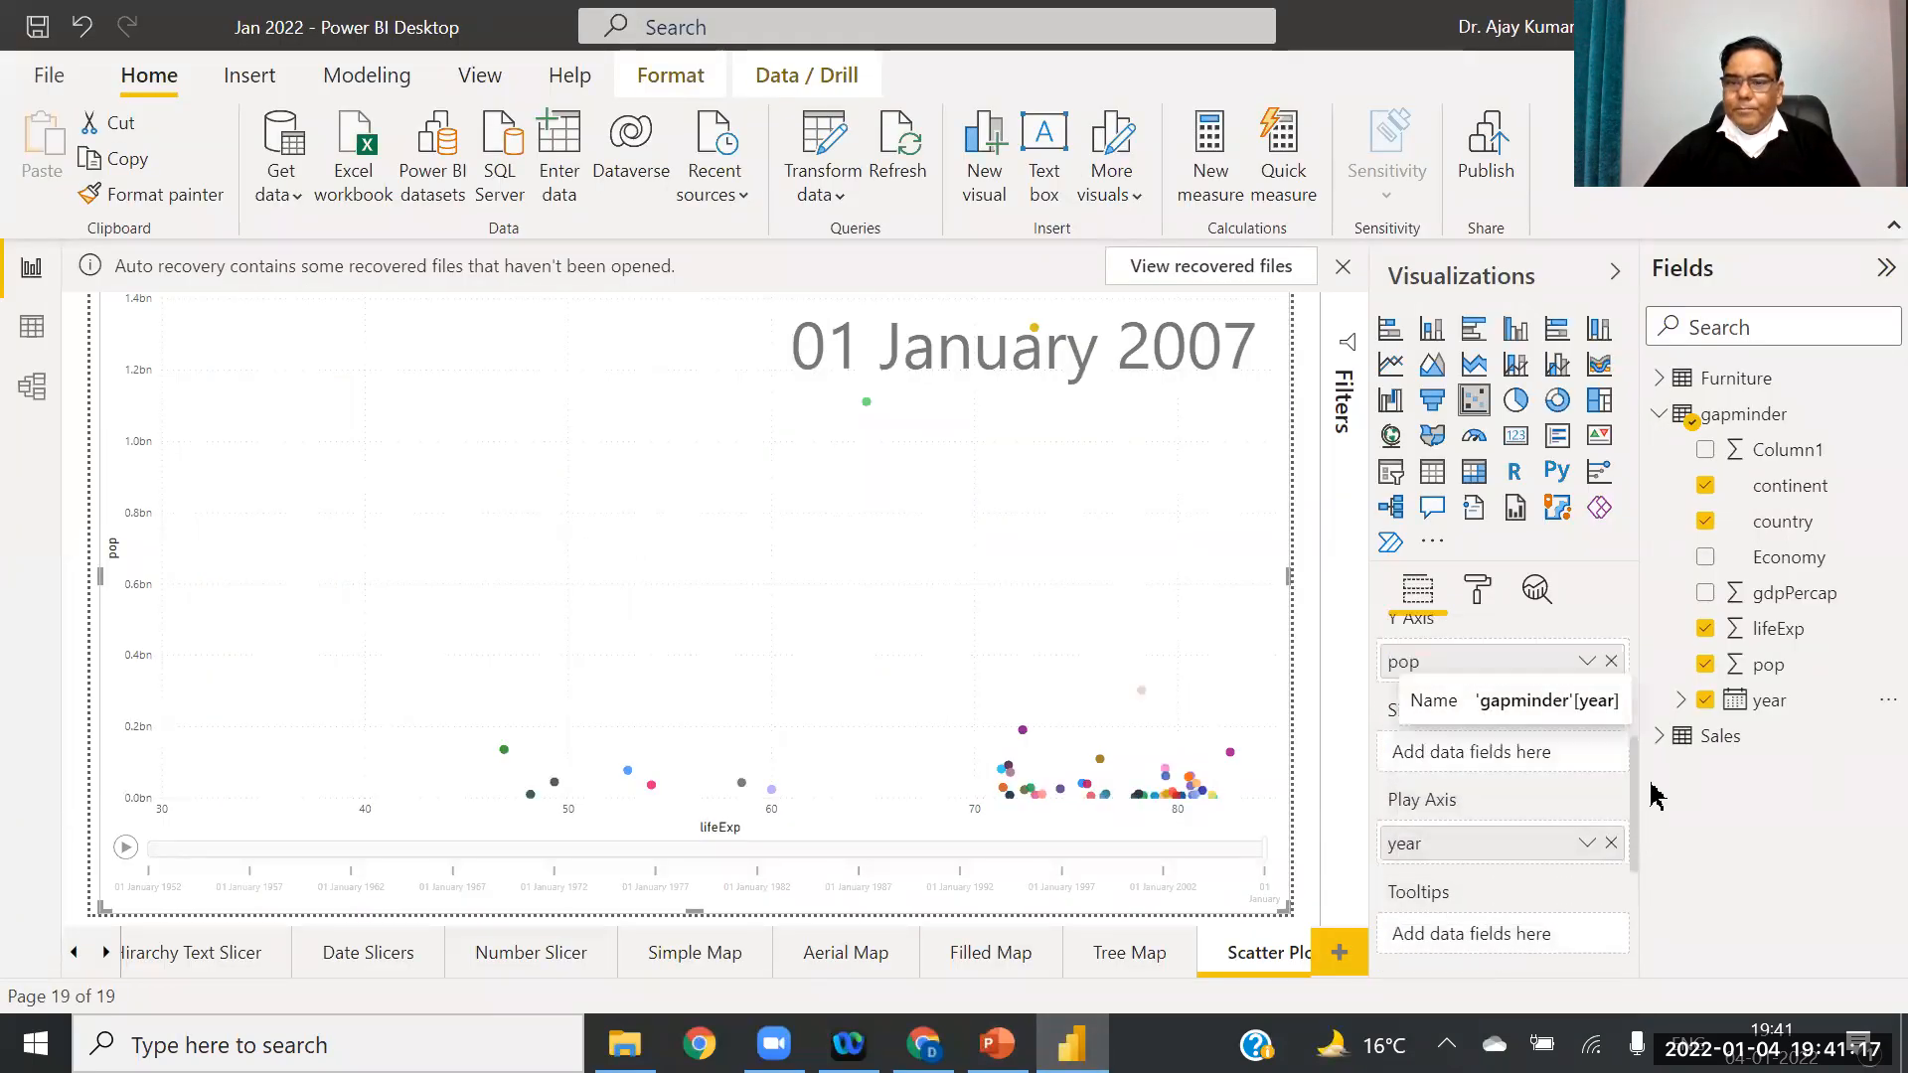
drag(1653, 762, 1643, 777)
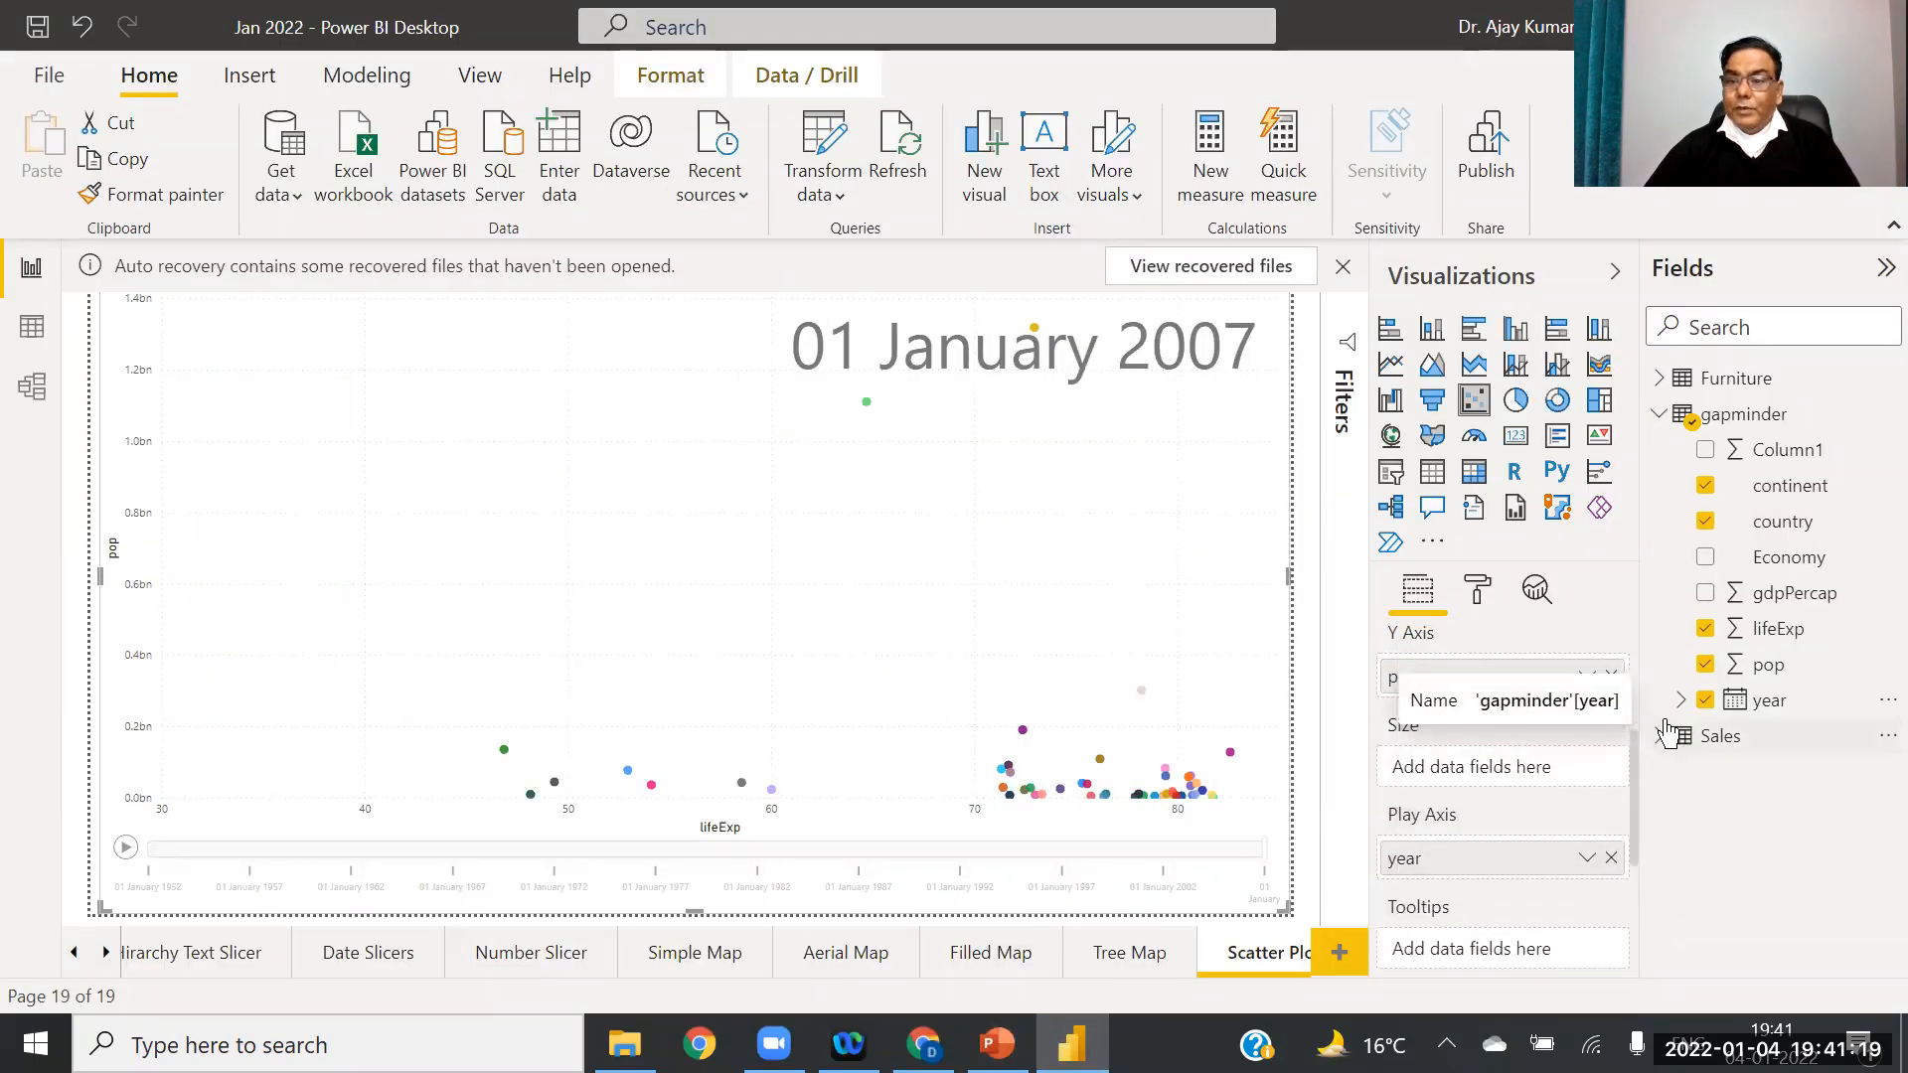
drag(1749, 665, 1495, 781)
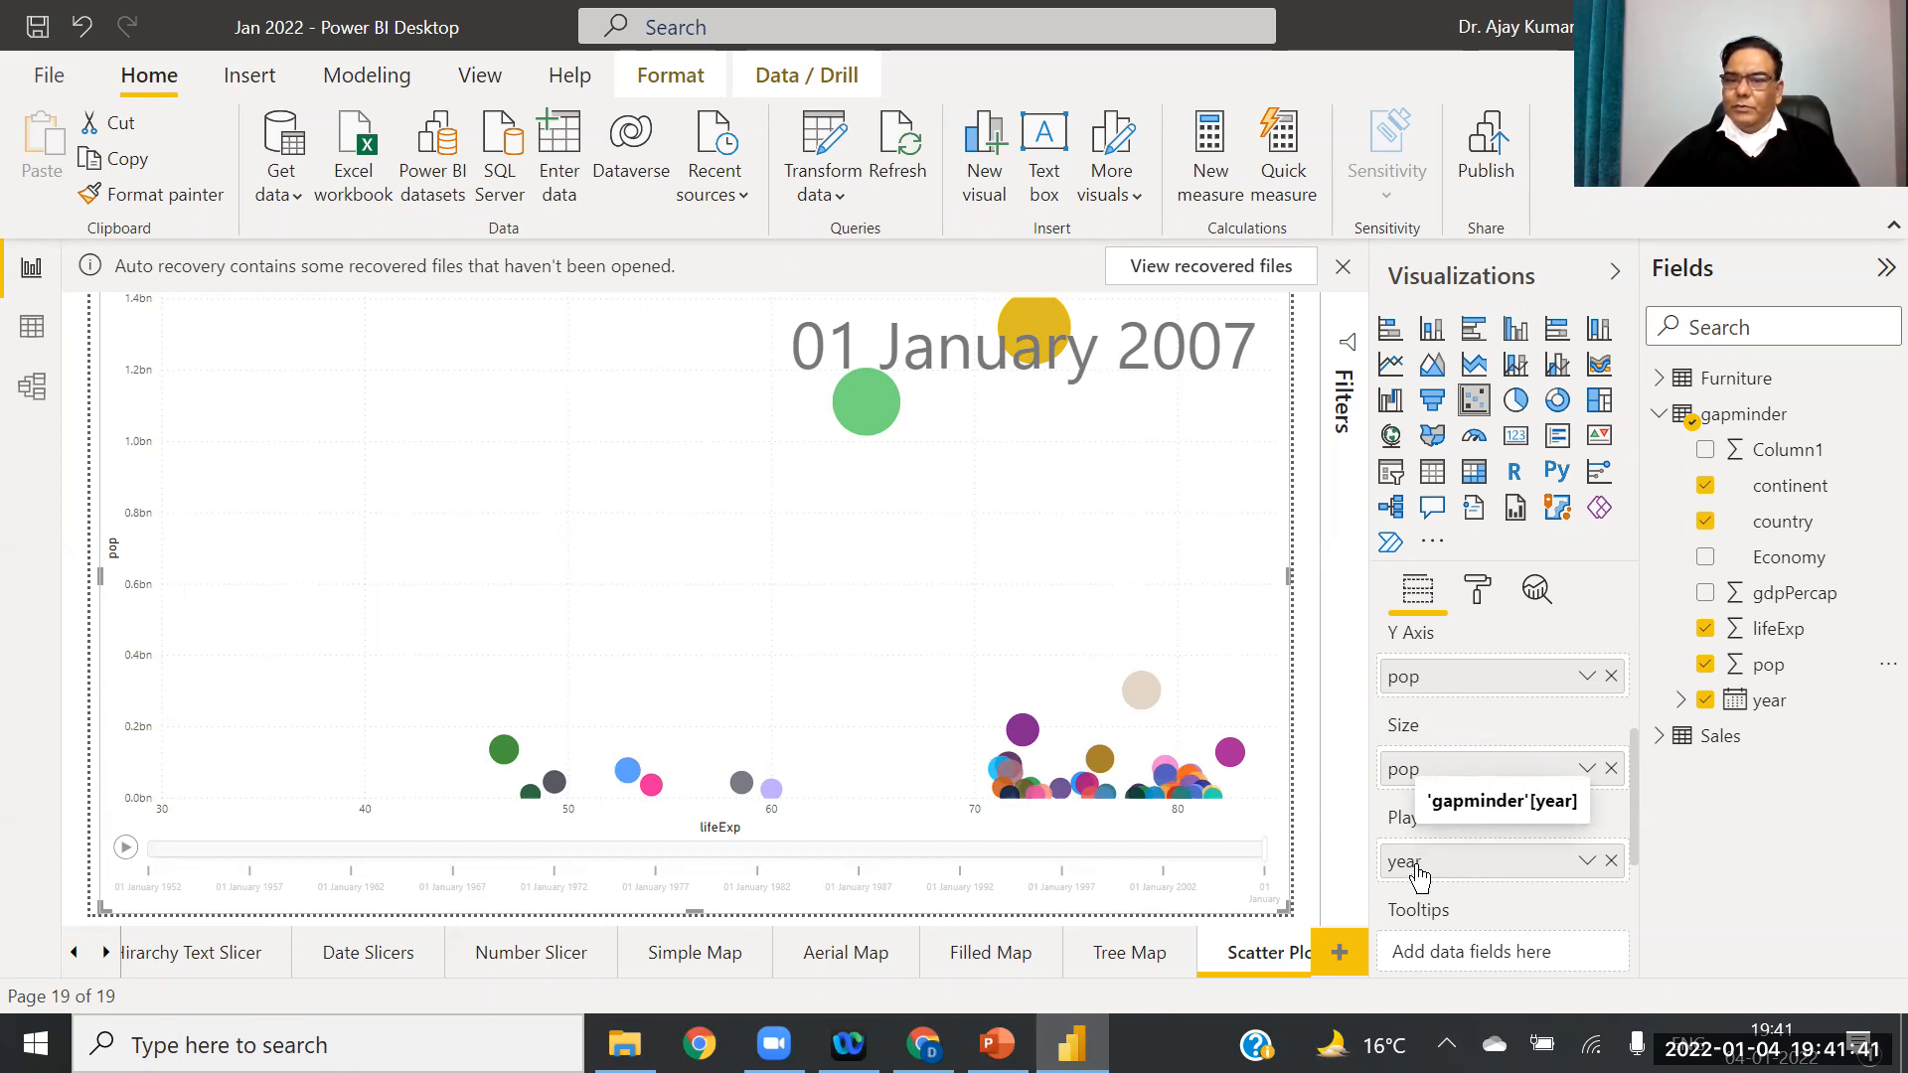
Step: Play the scatter chart's year animation several times from 1952
click(125, 848)
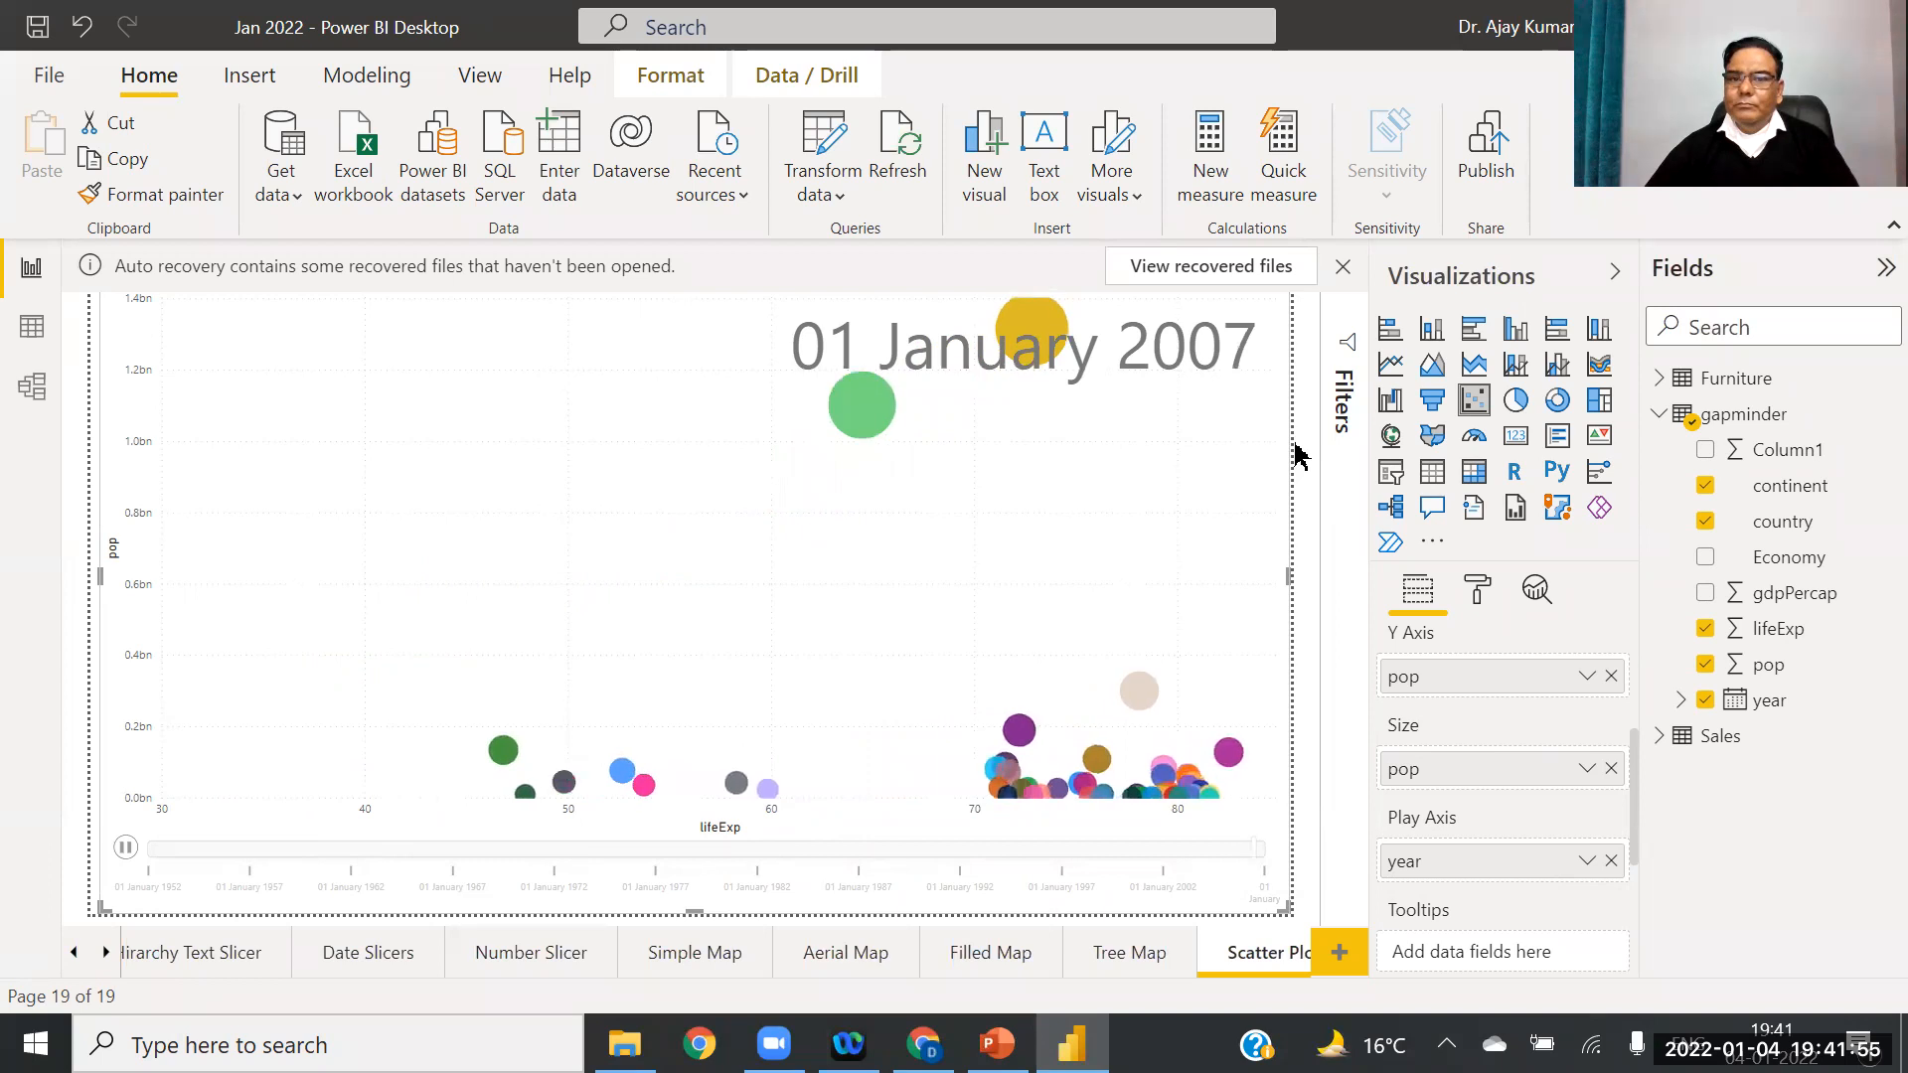
click(126, 850)
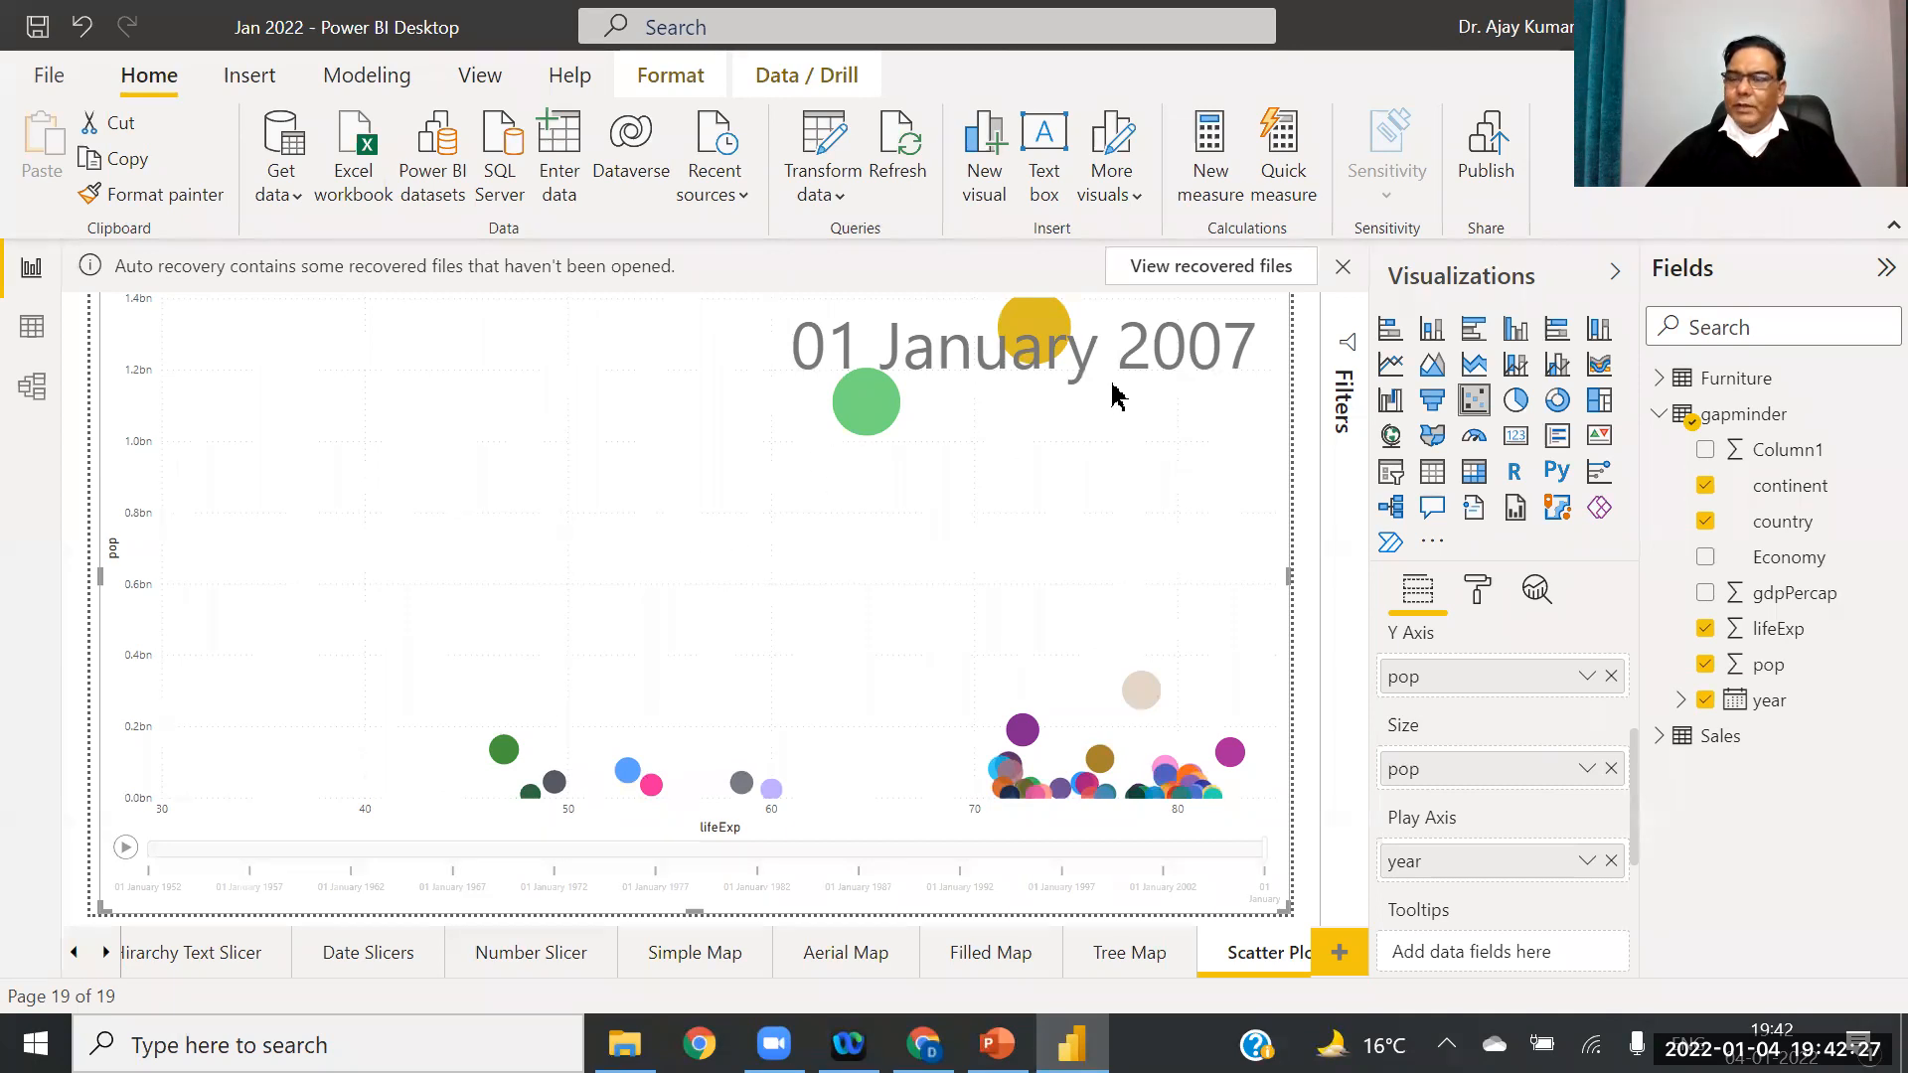
click(121, 851)
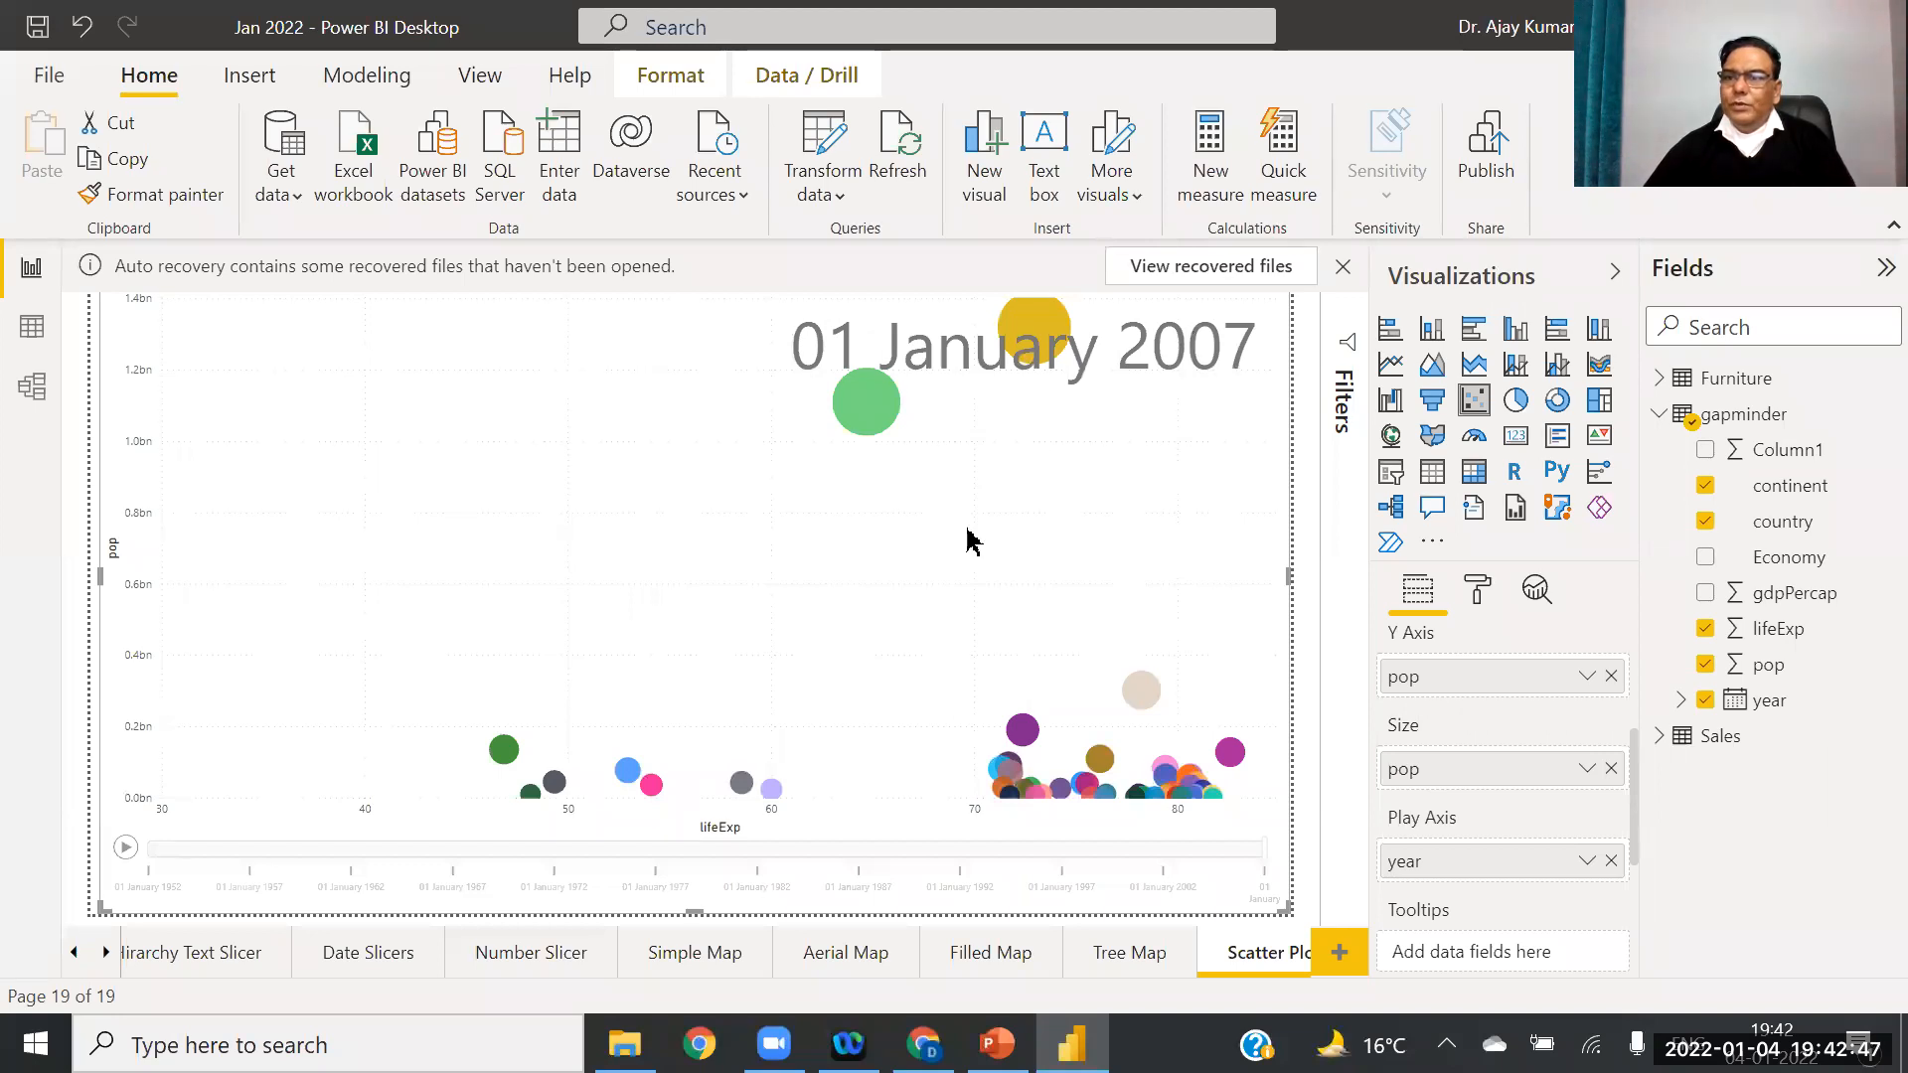
click(125, 848)
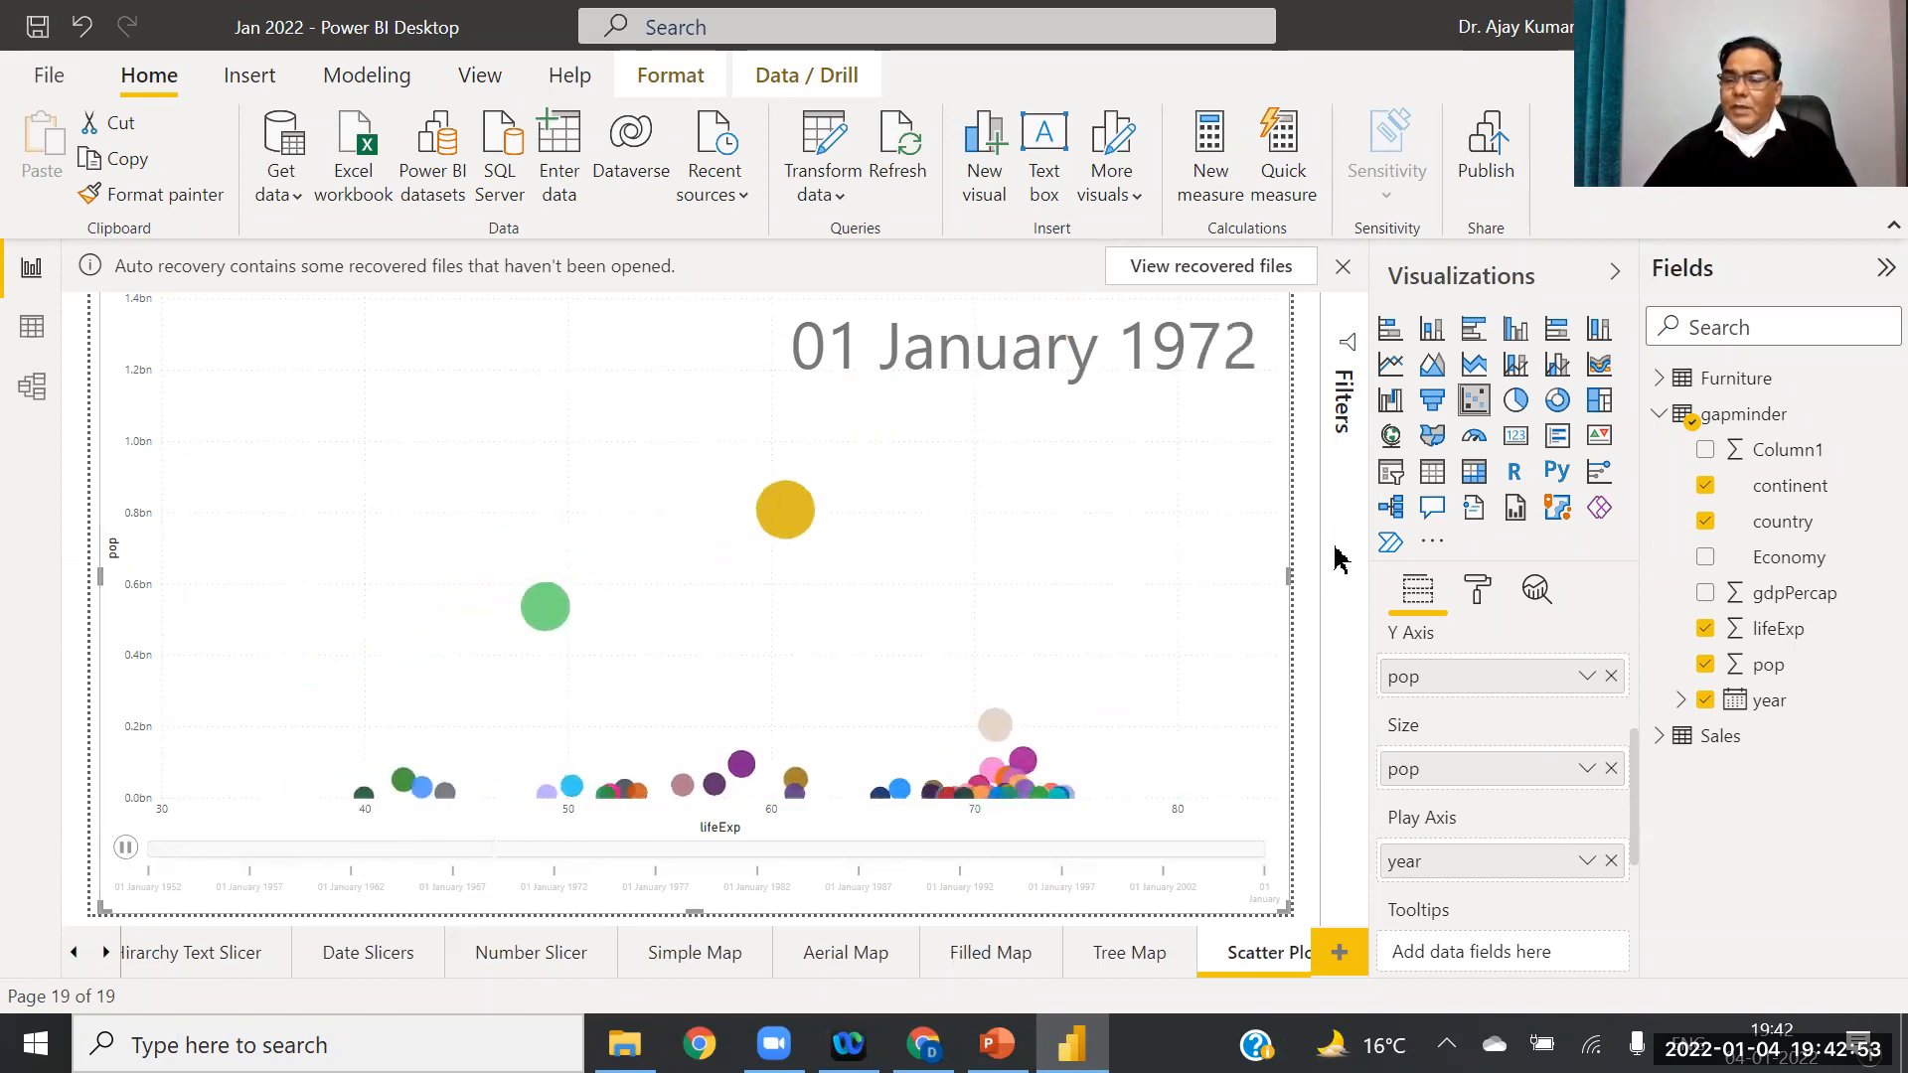
drag(1632, 797, 1648, 657)
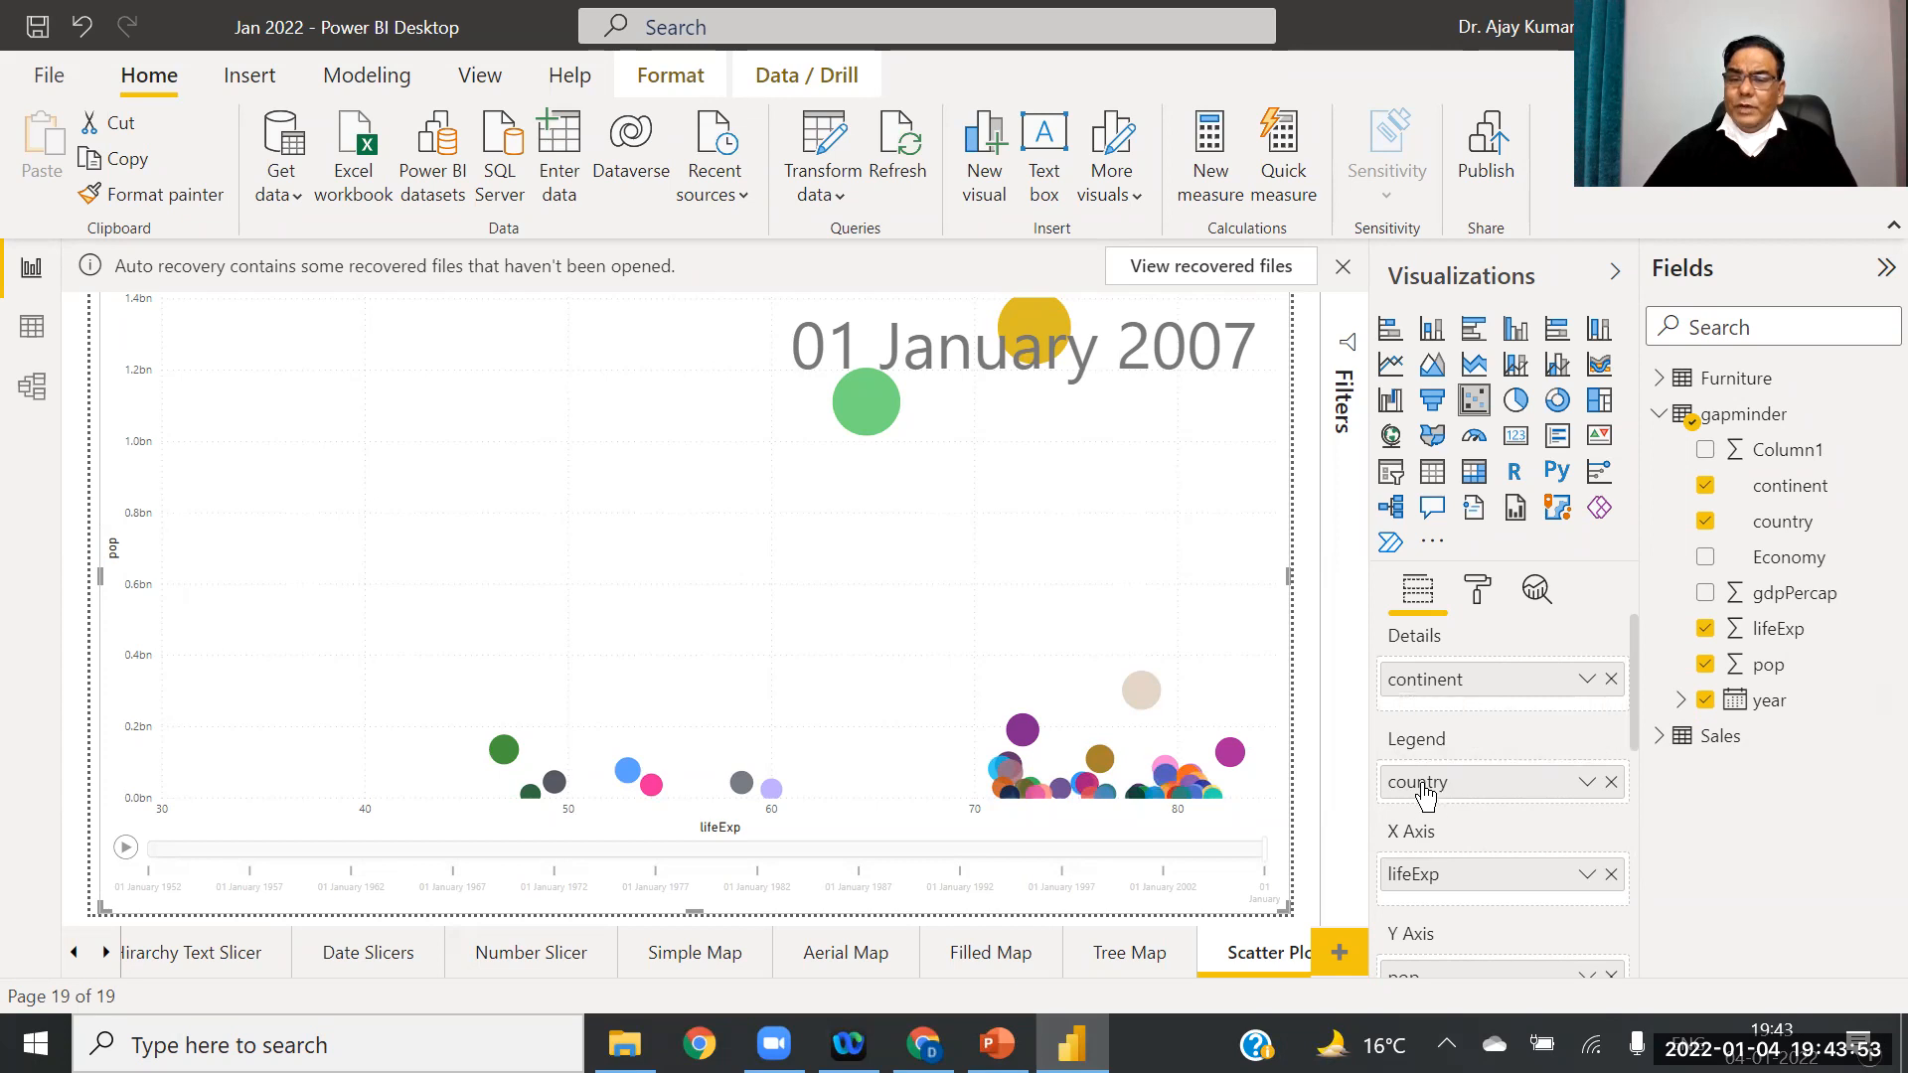
Step: Colour bubbles by continent with country as detail, replay, then add a new page
click(1612, 783)
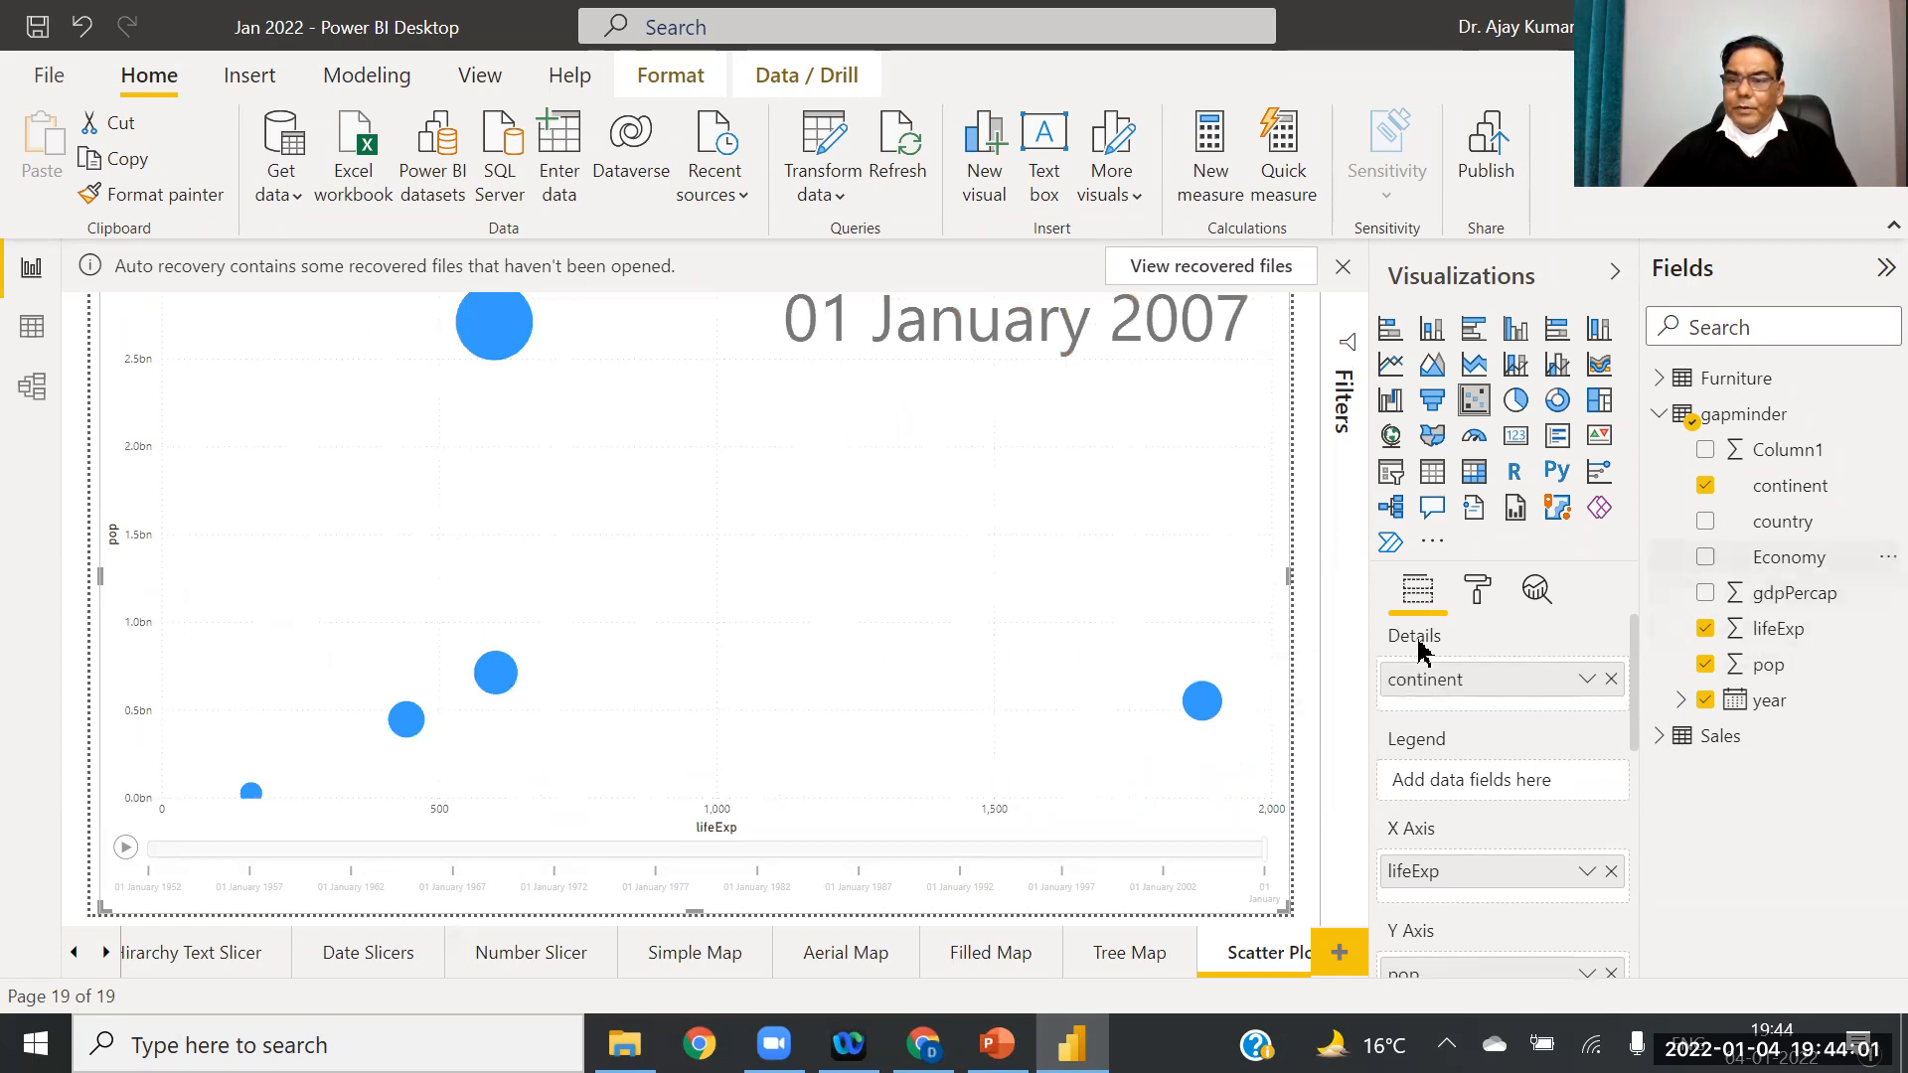
drag(1438, 684, 1443, 783)
drag(1789, 522, 1518, 678)
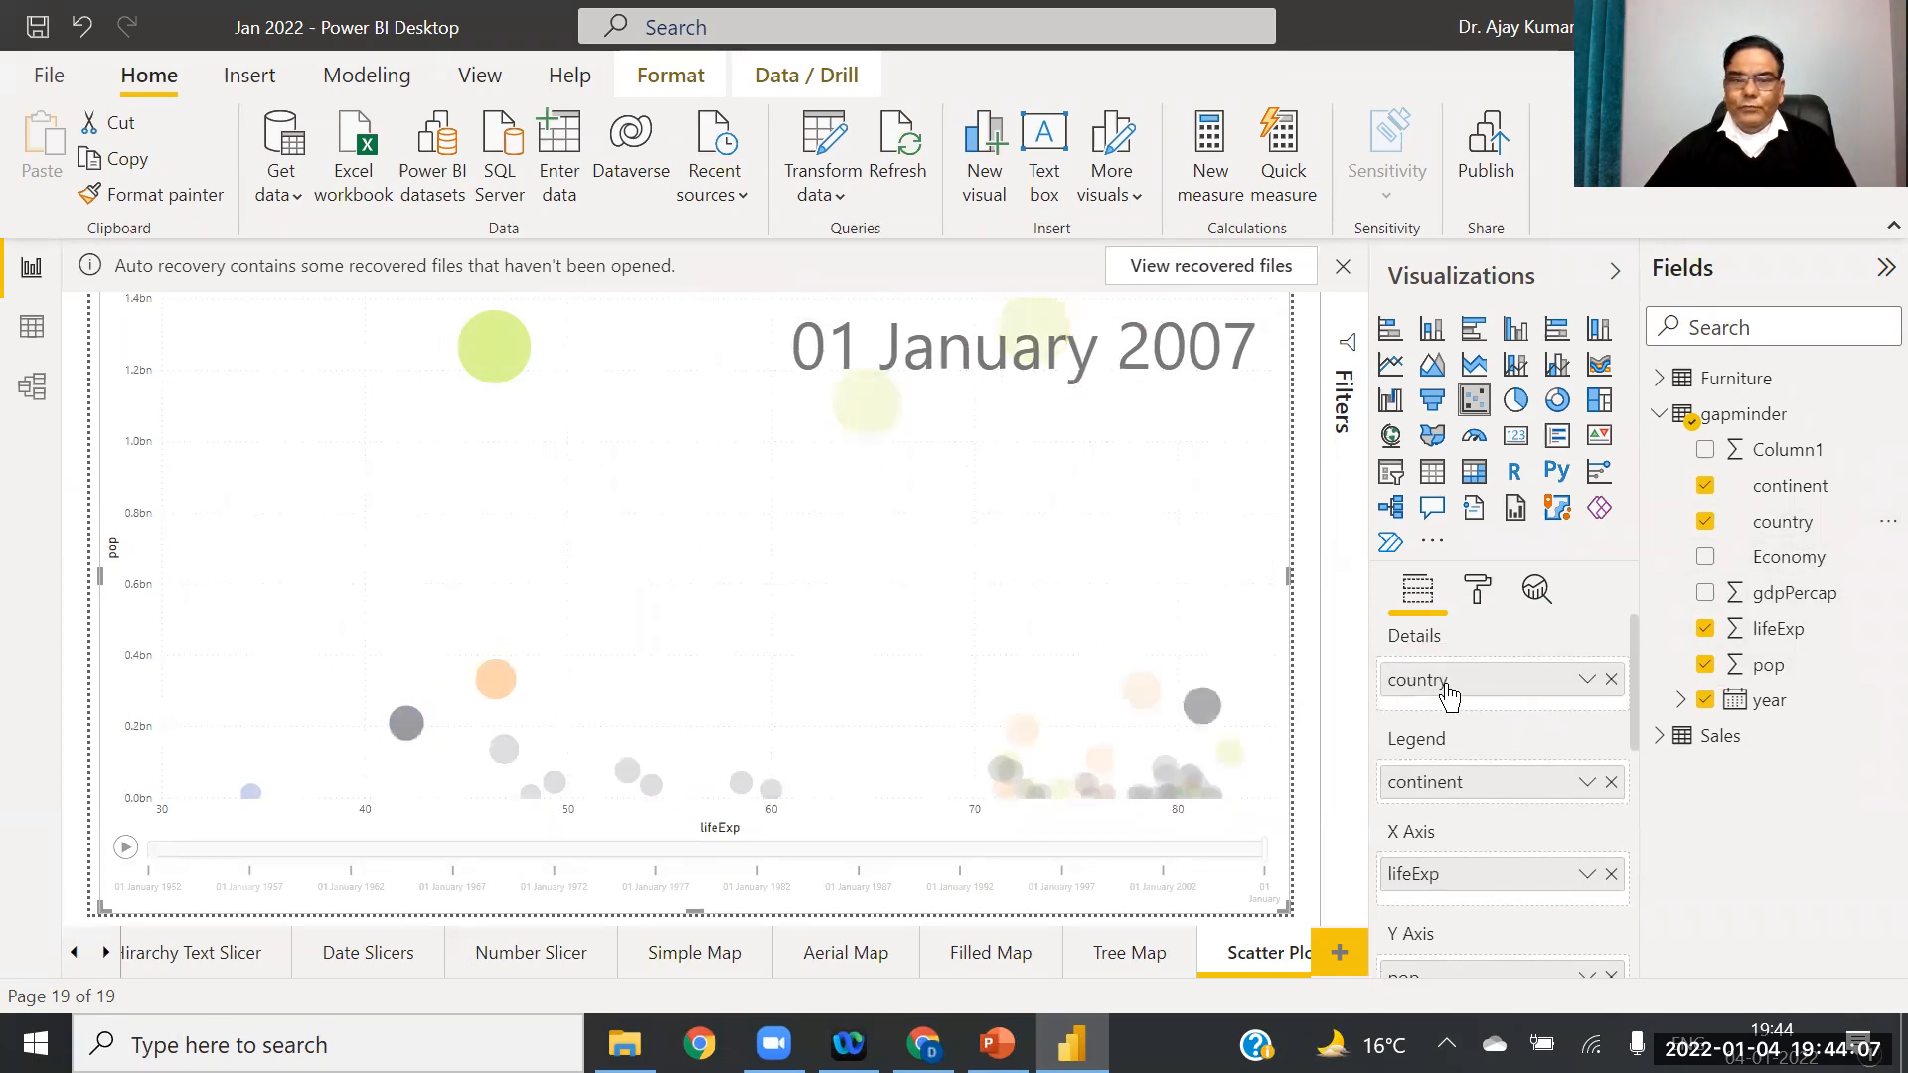
click(126, 849)
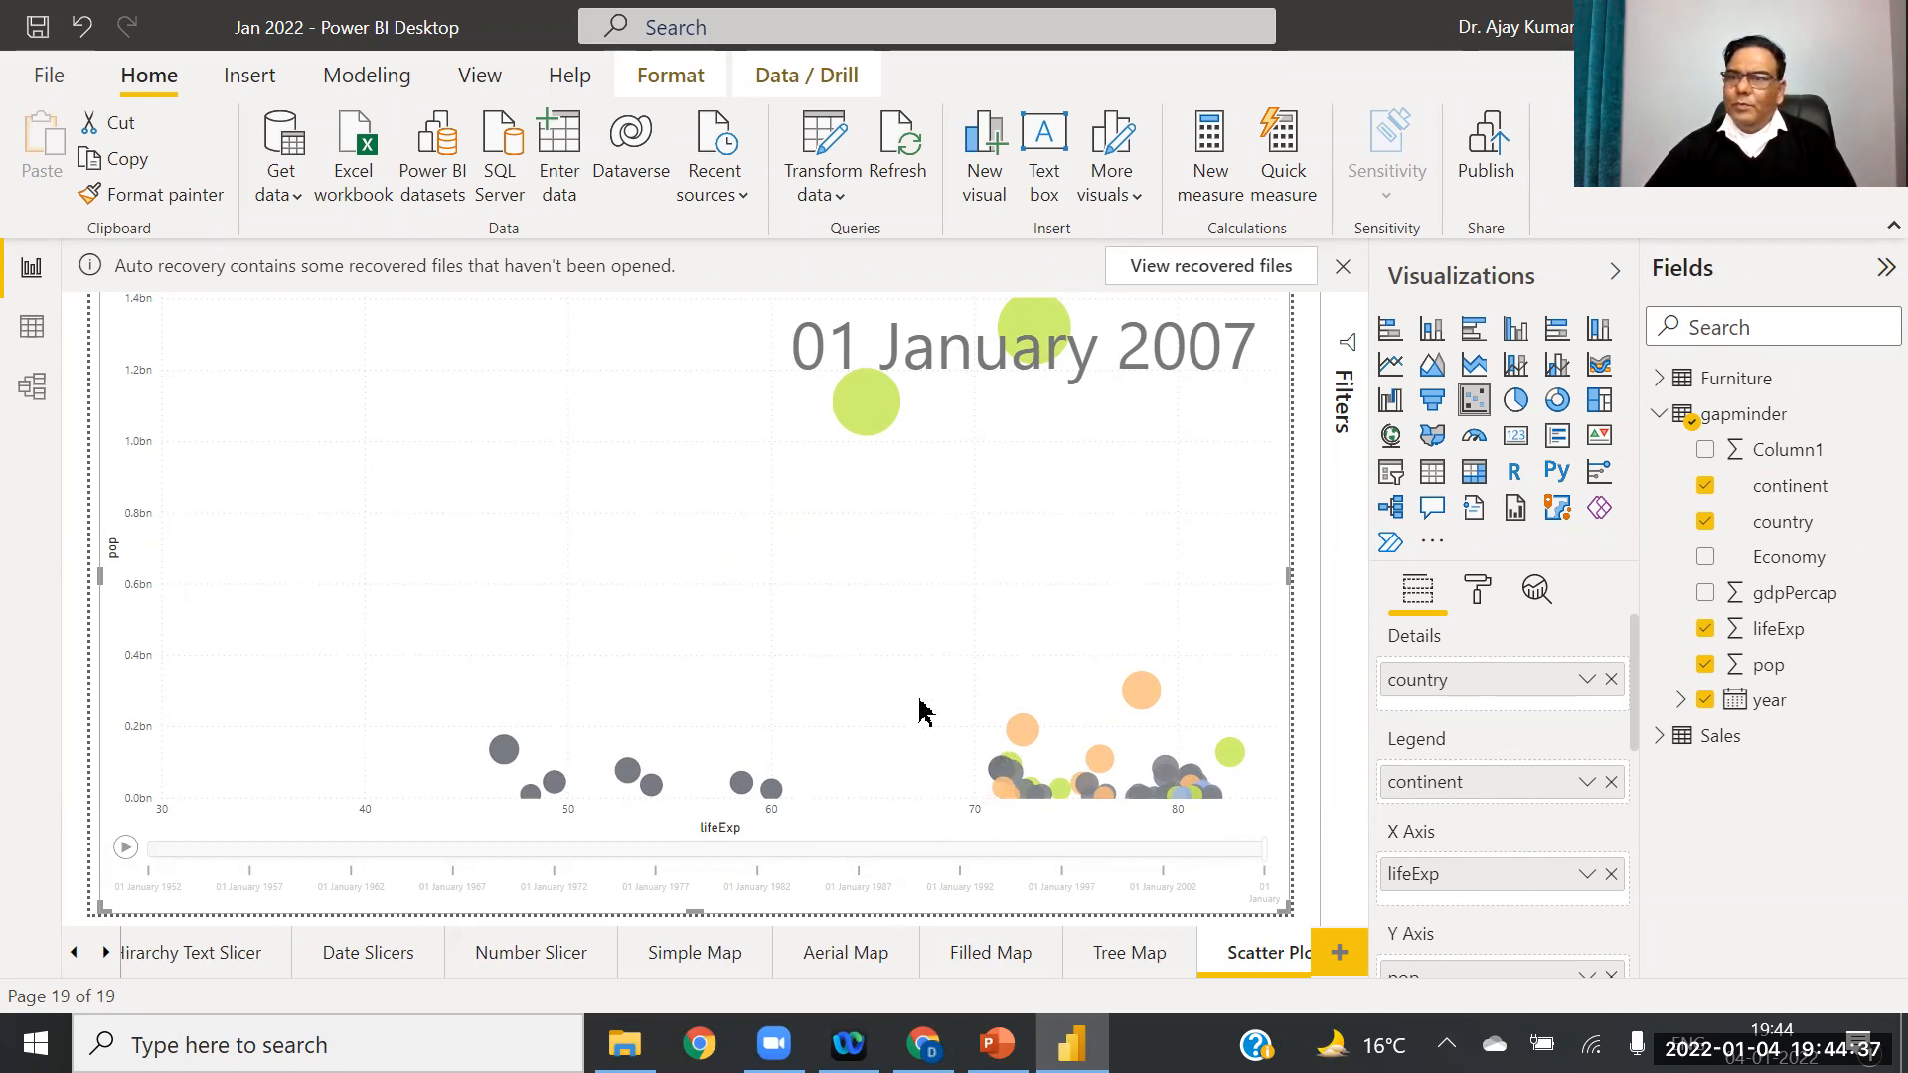
click(1340, 954)
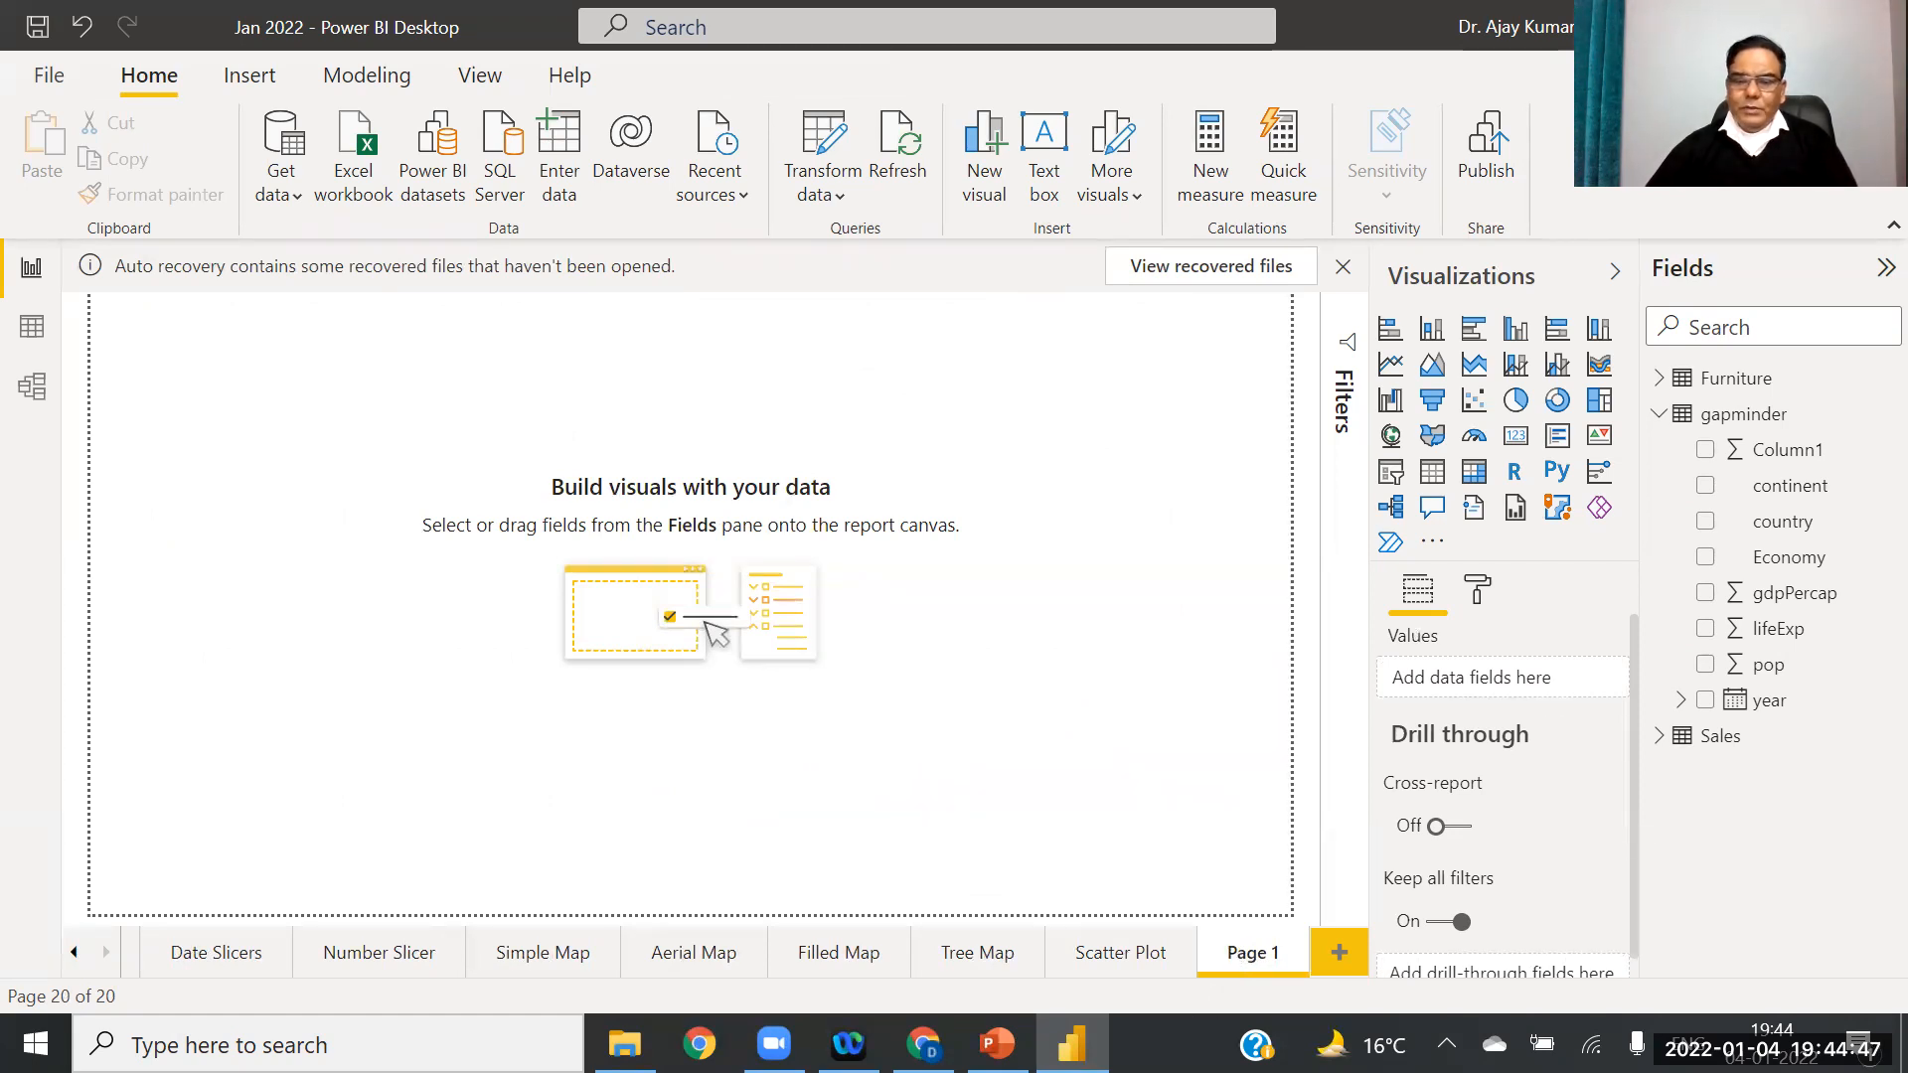
click(997, 1044)
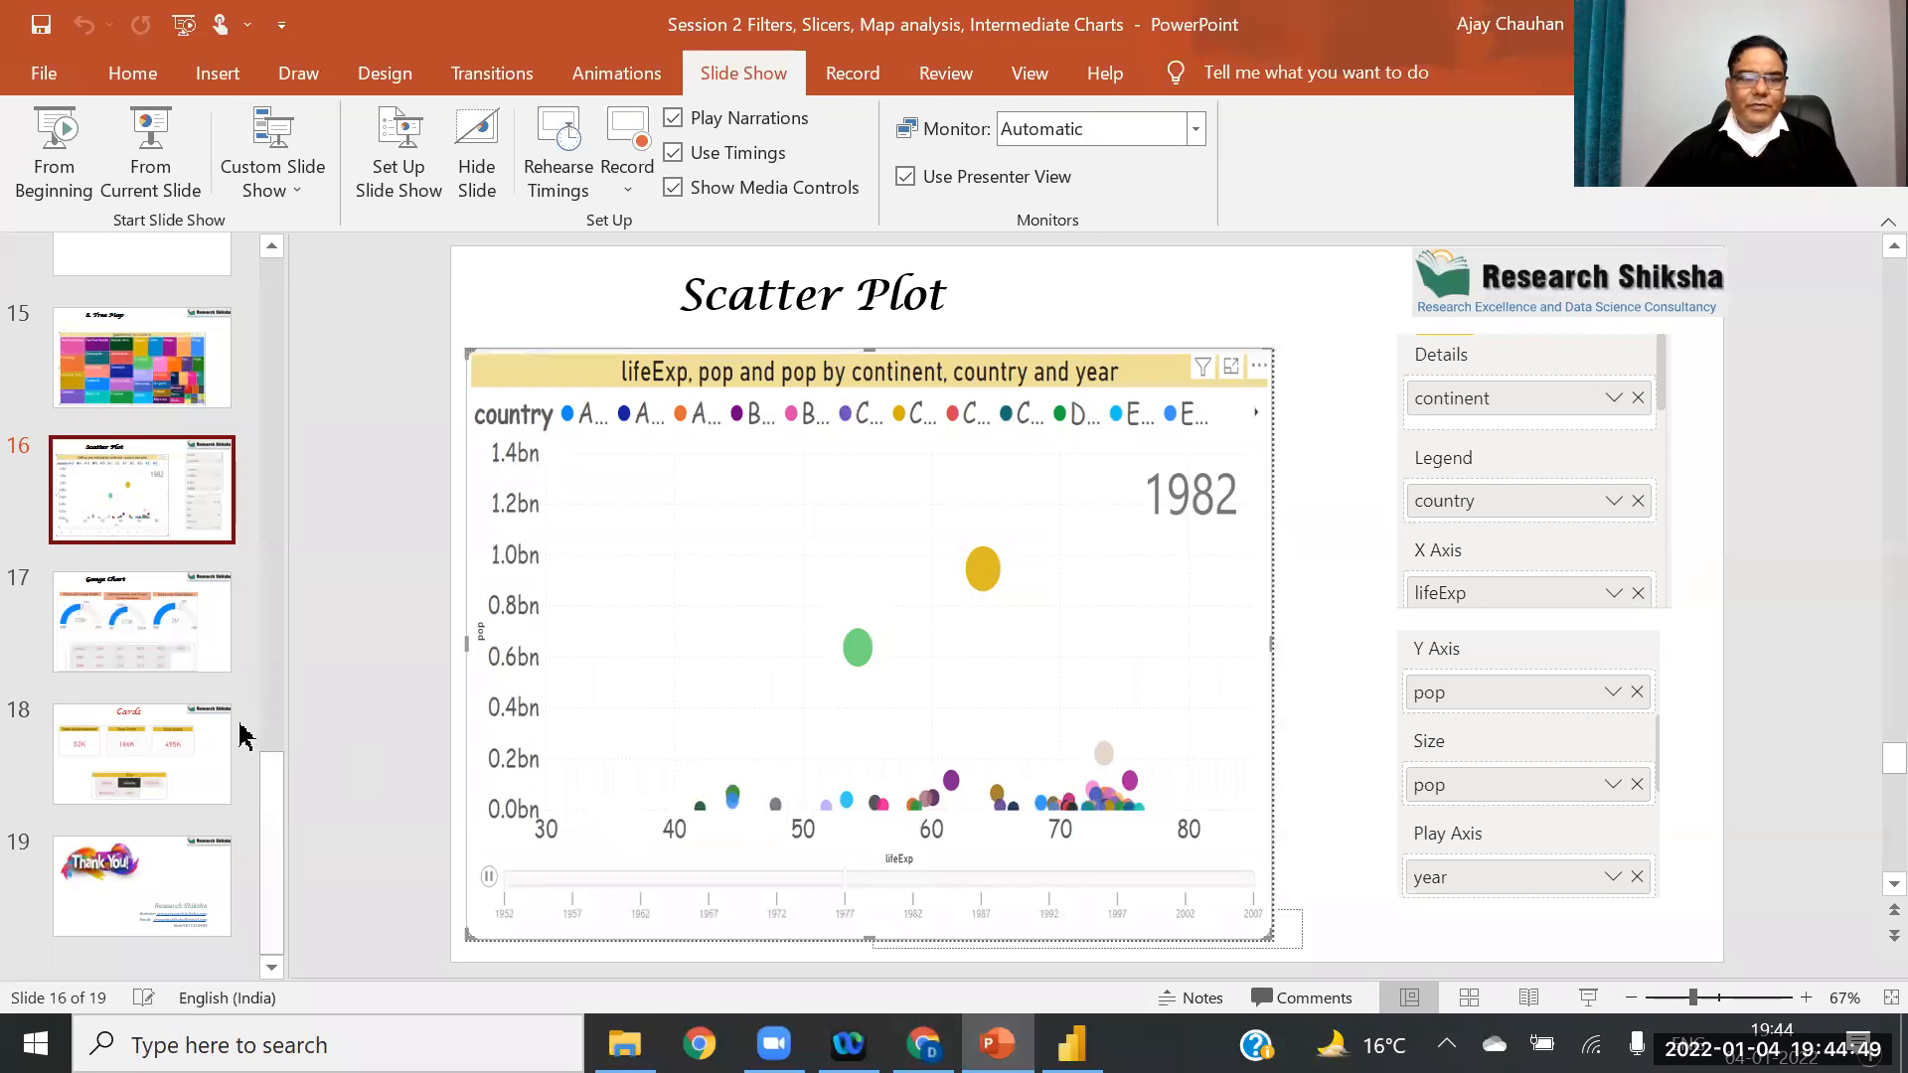
click(128, 644)
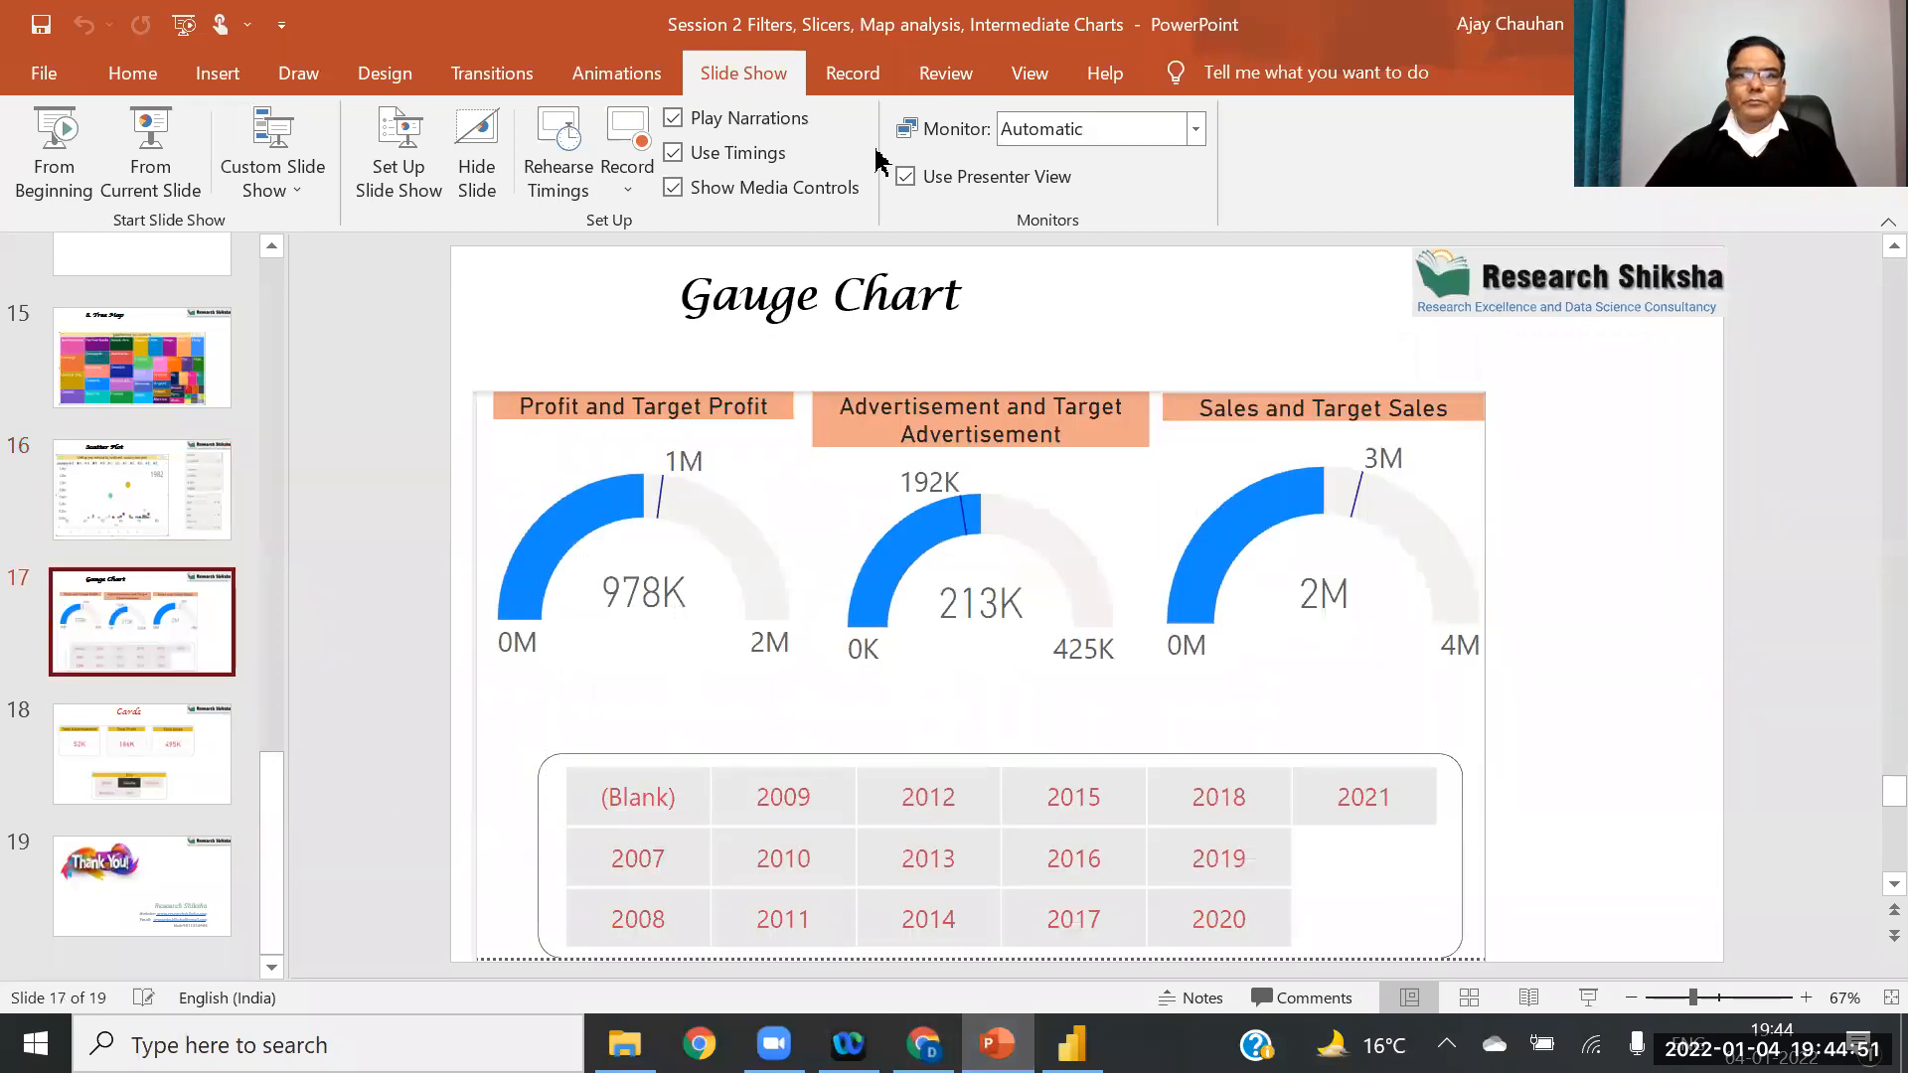
click(969, 97)
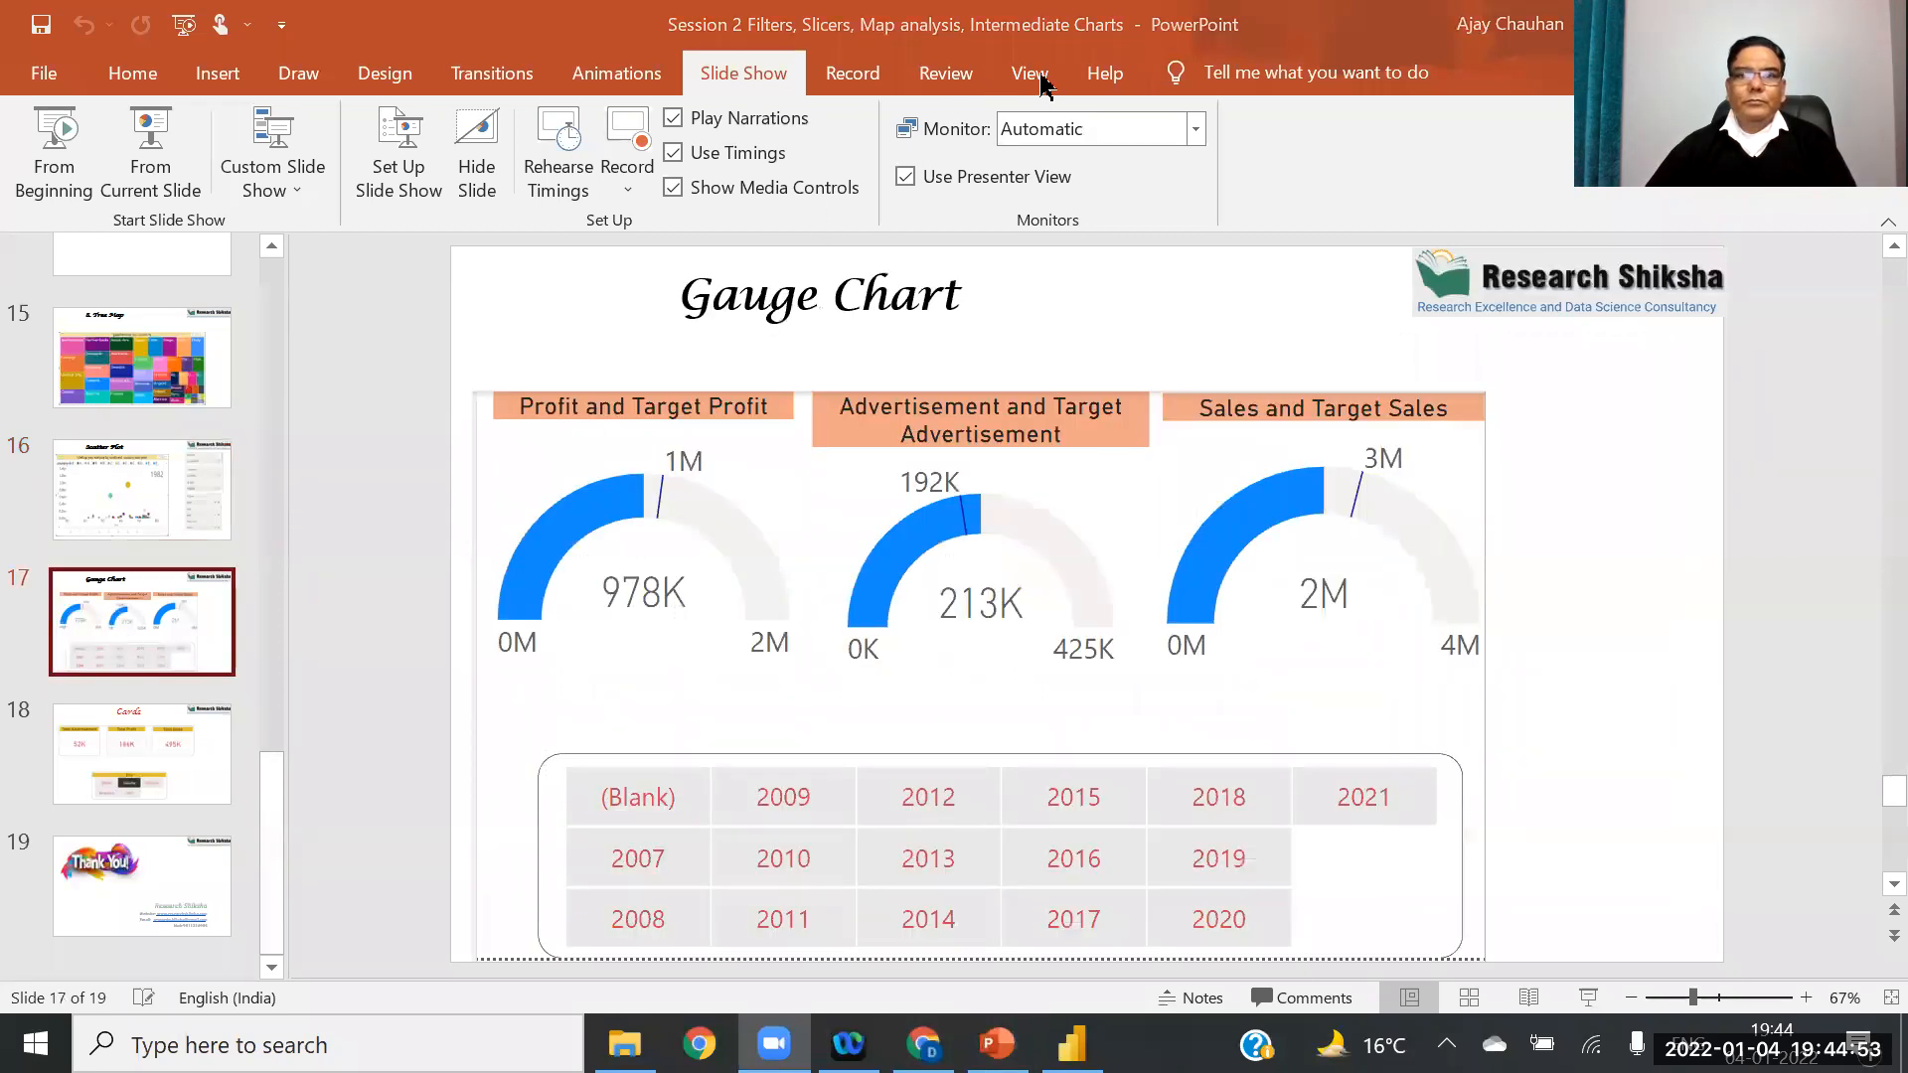
click(150, 164)
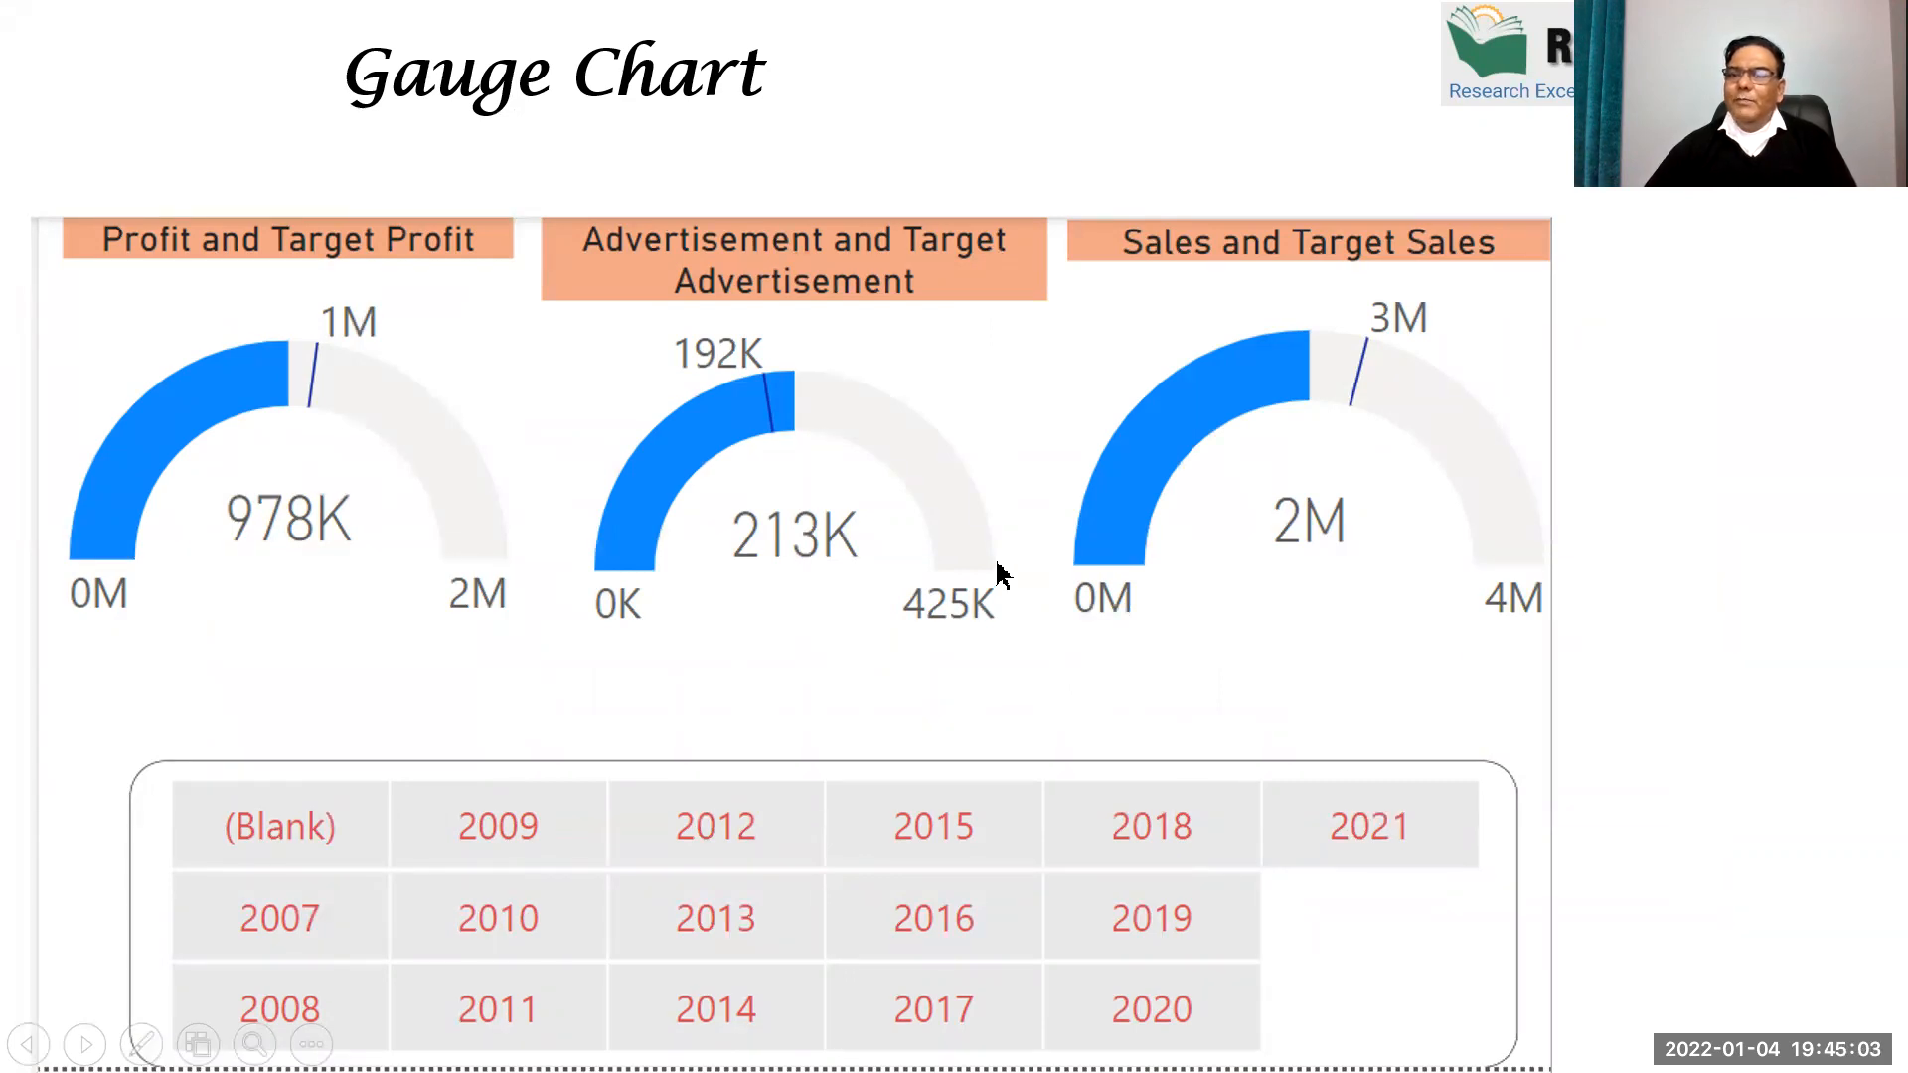
key(Escape)
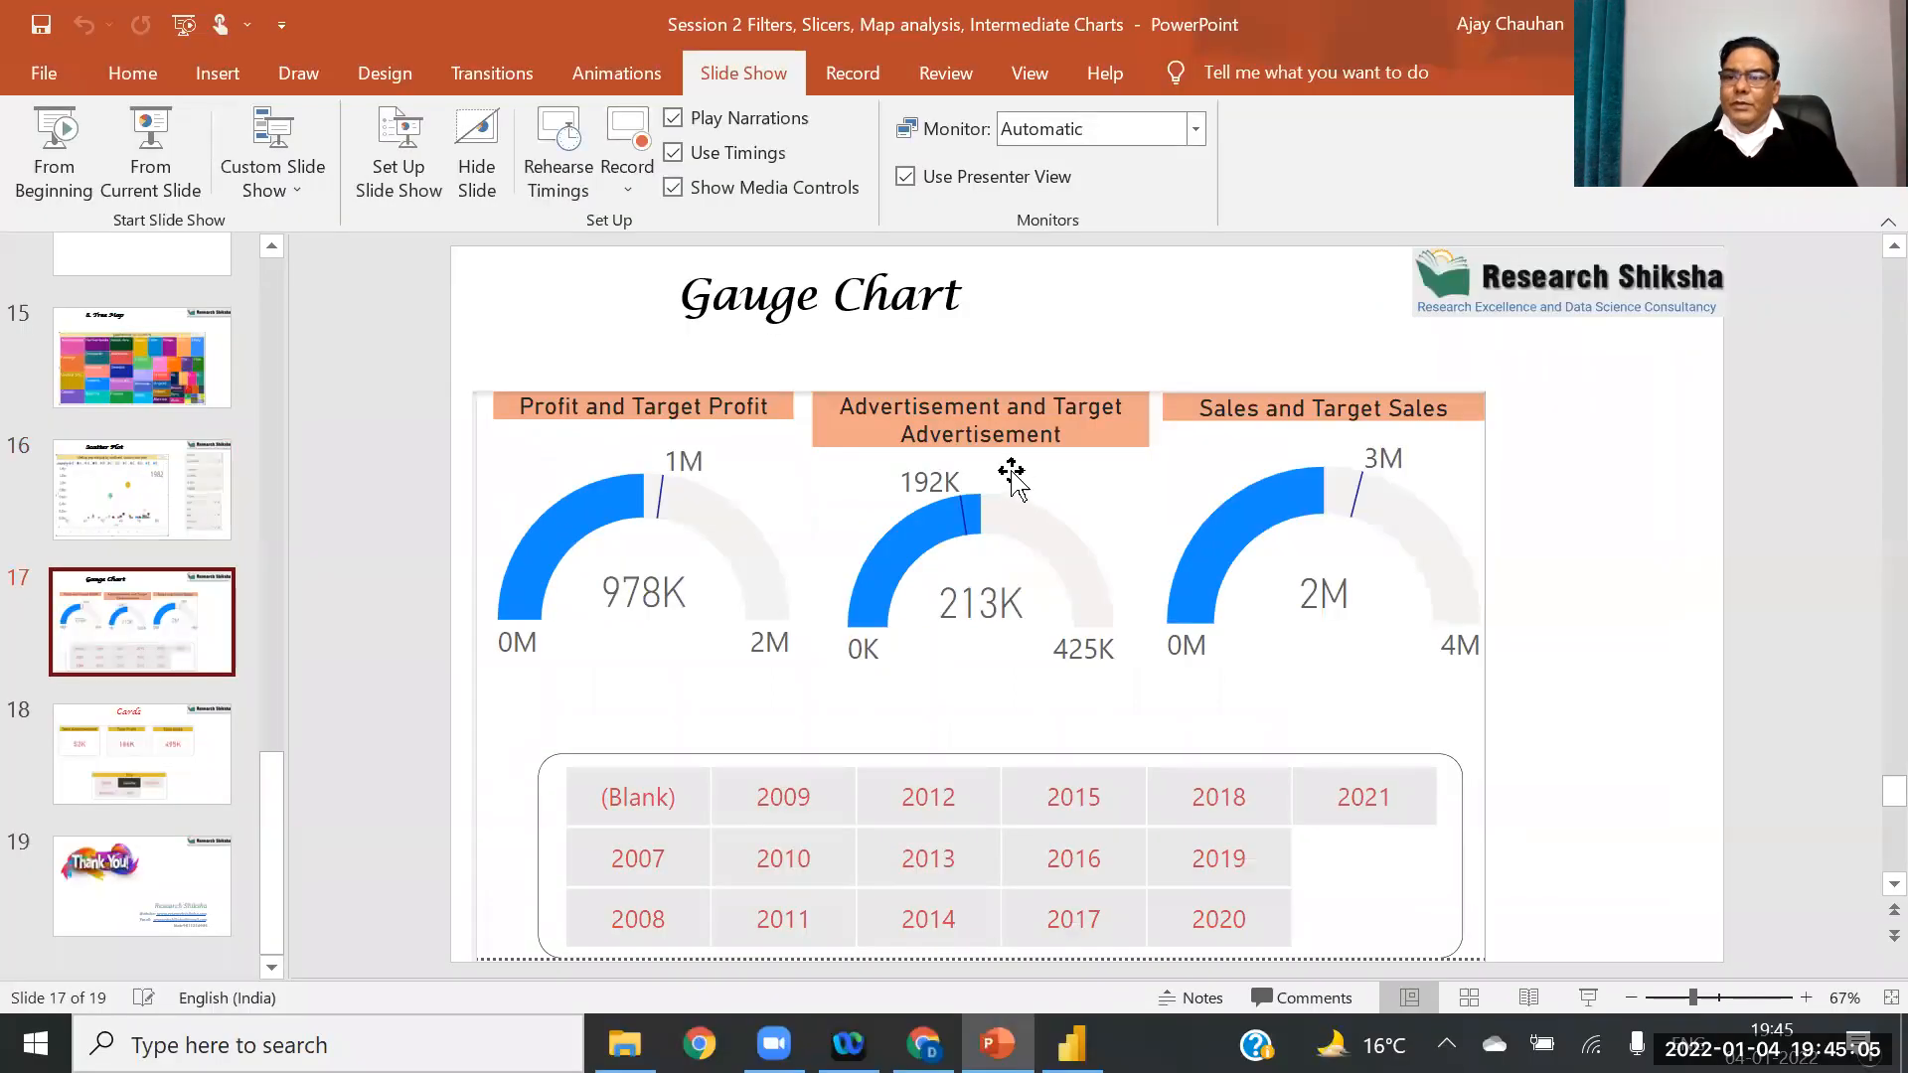
click(1071, 1043)
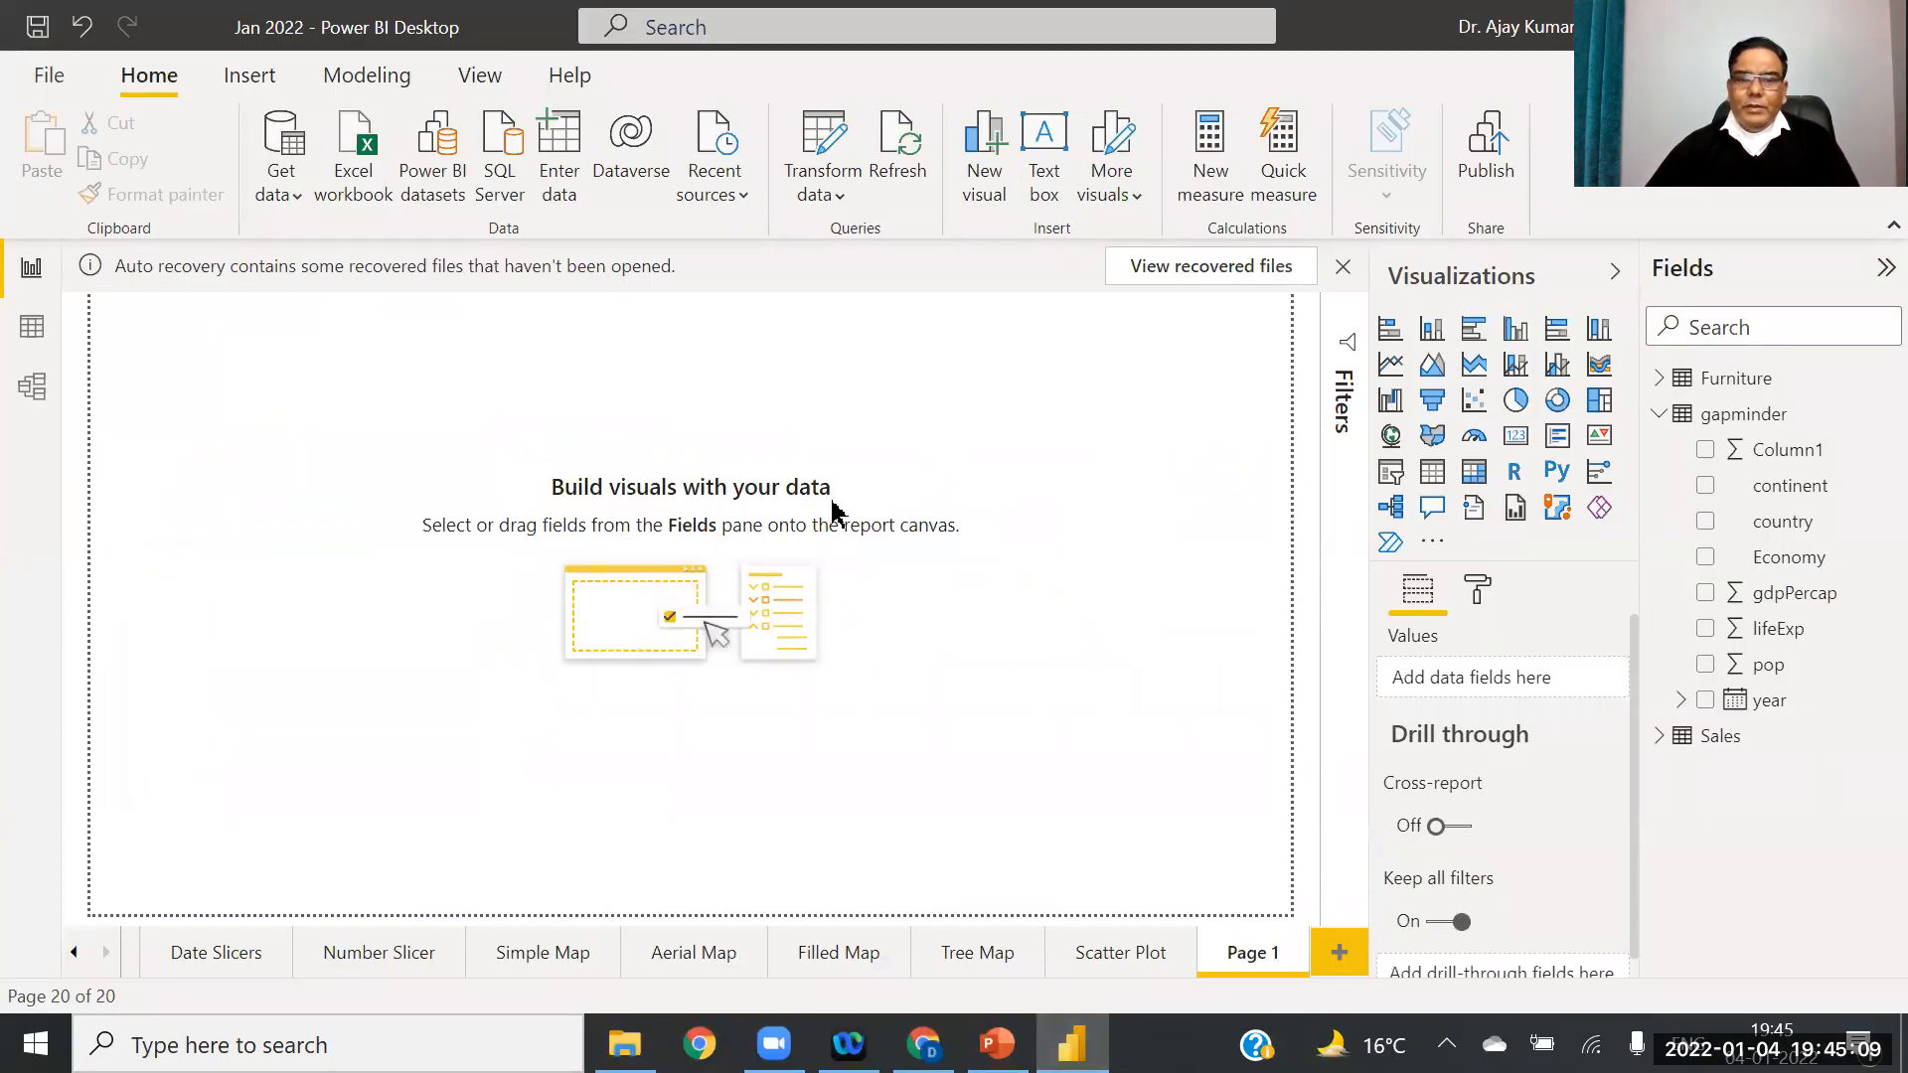
Step: Rename Page 1 to 'Gauge Chart'
right_click(1255, 961)
click(1341, 861)
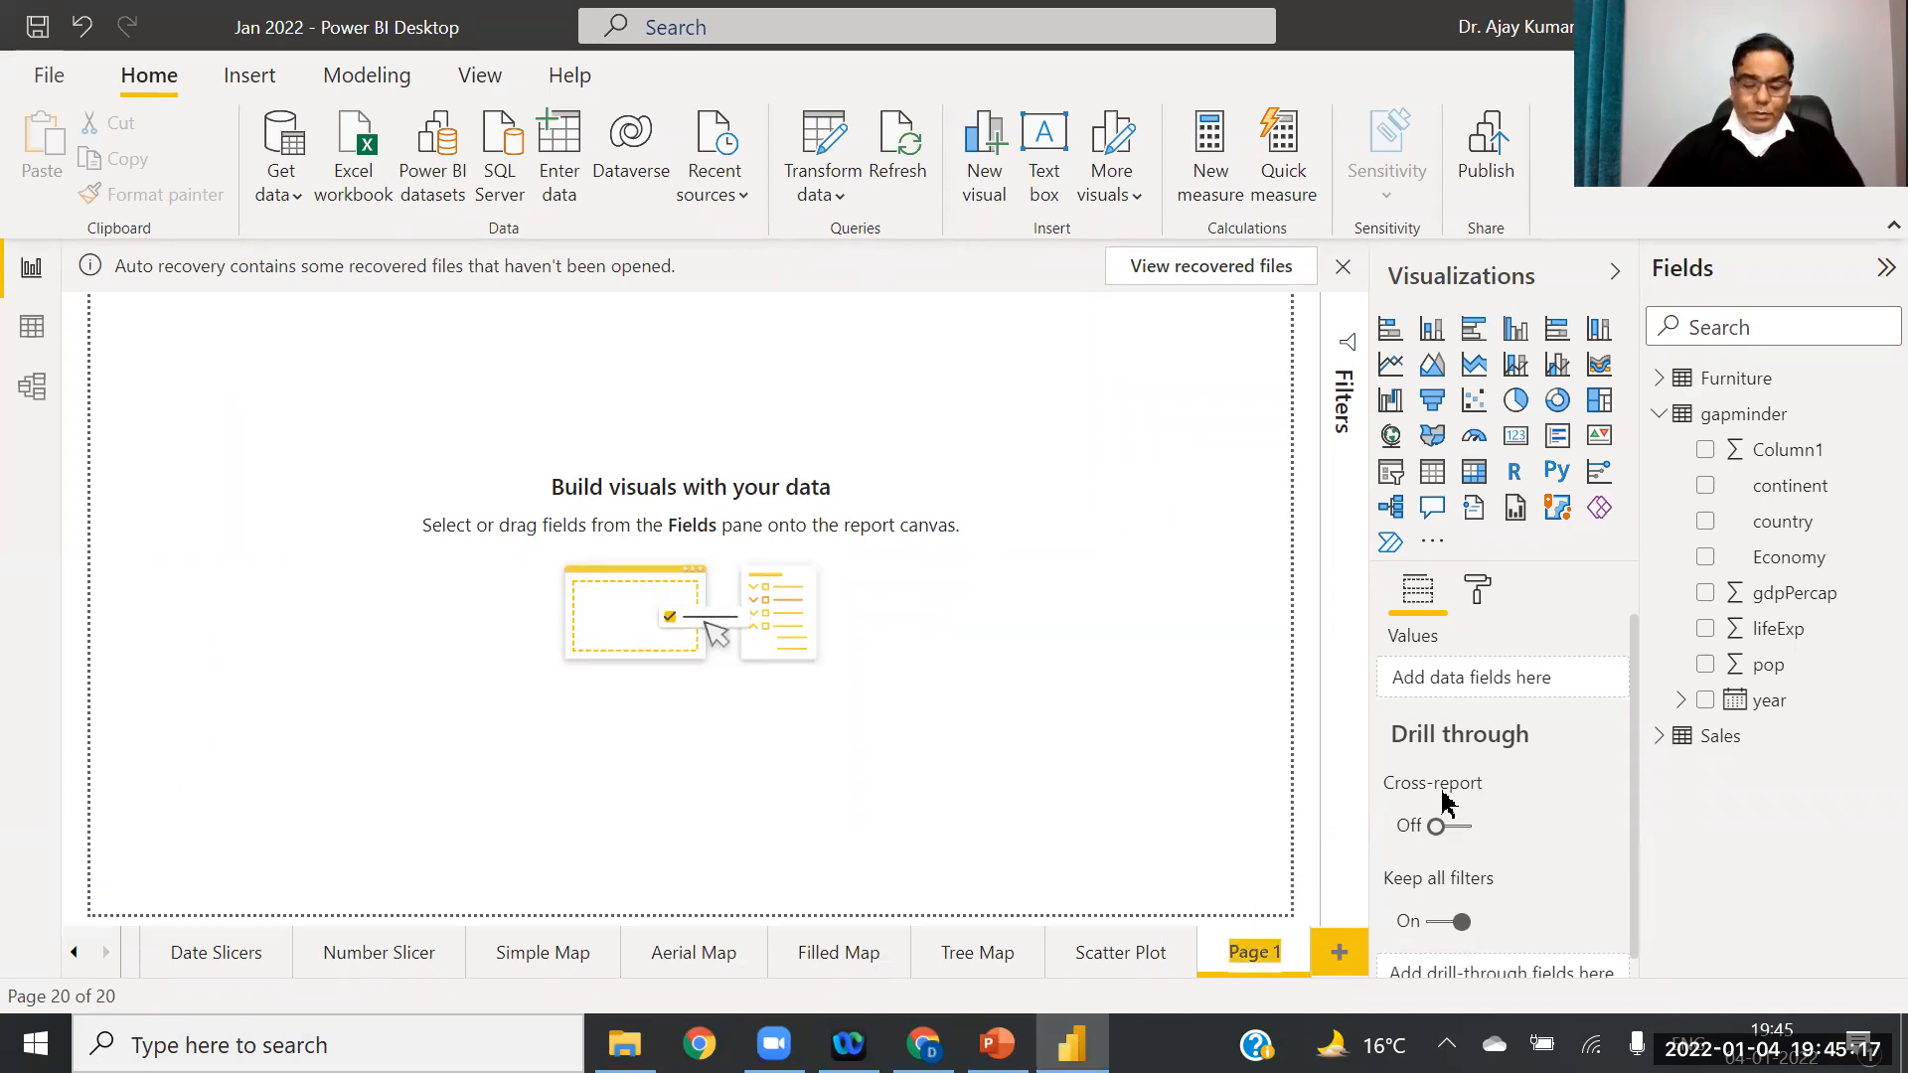
text(G)
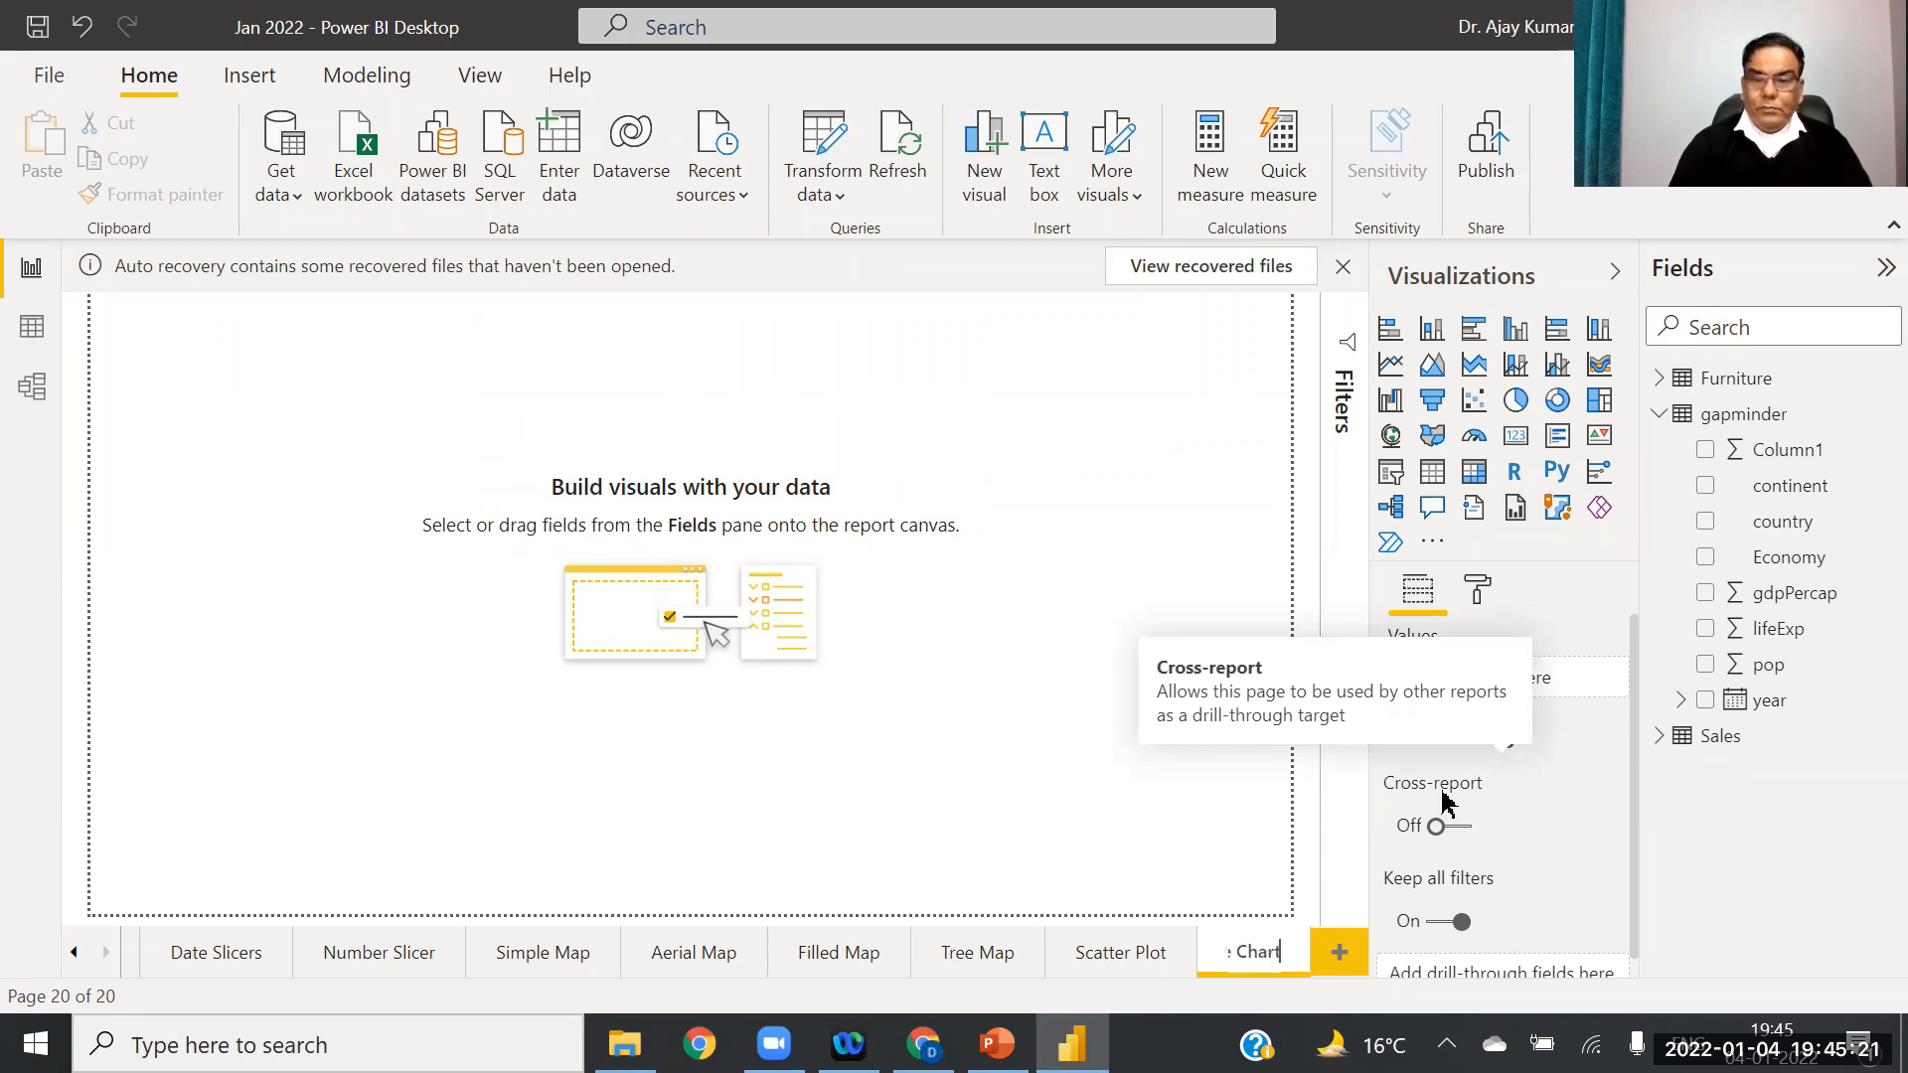
text(auge Chart)
key(Return)
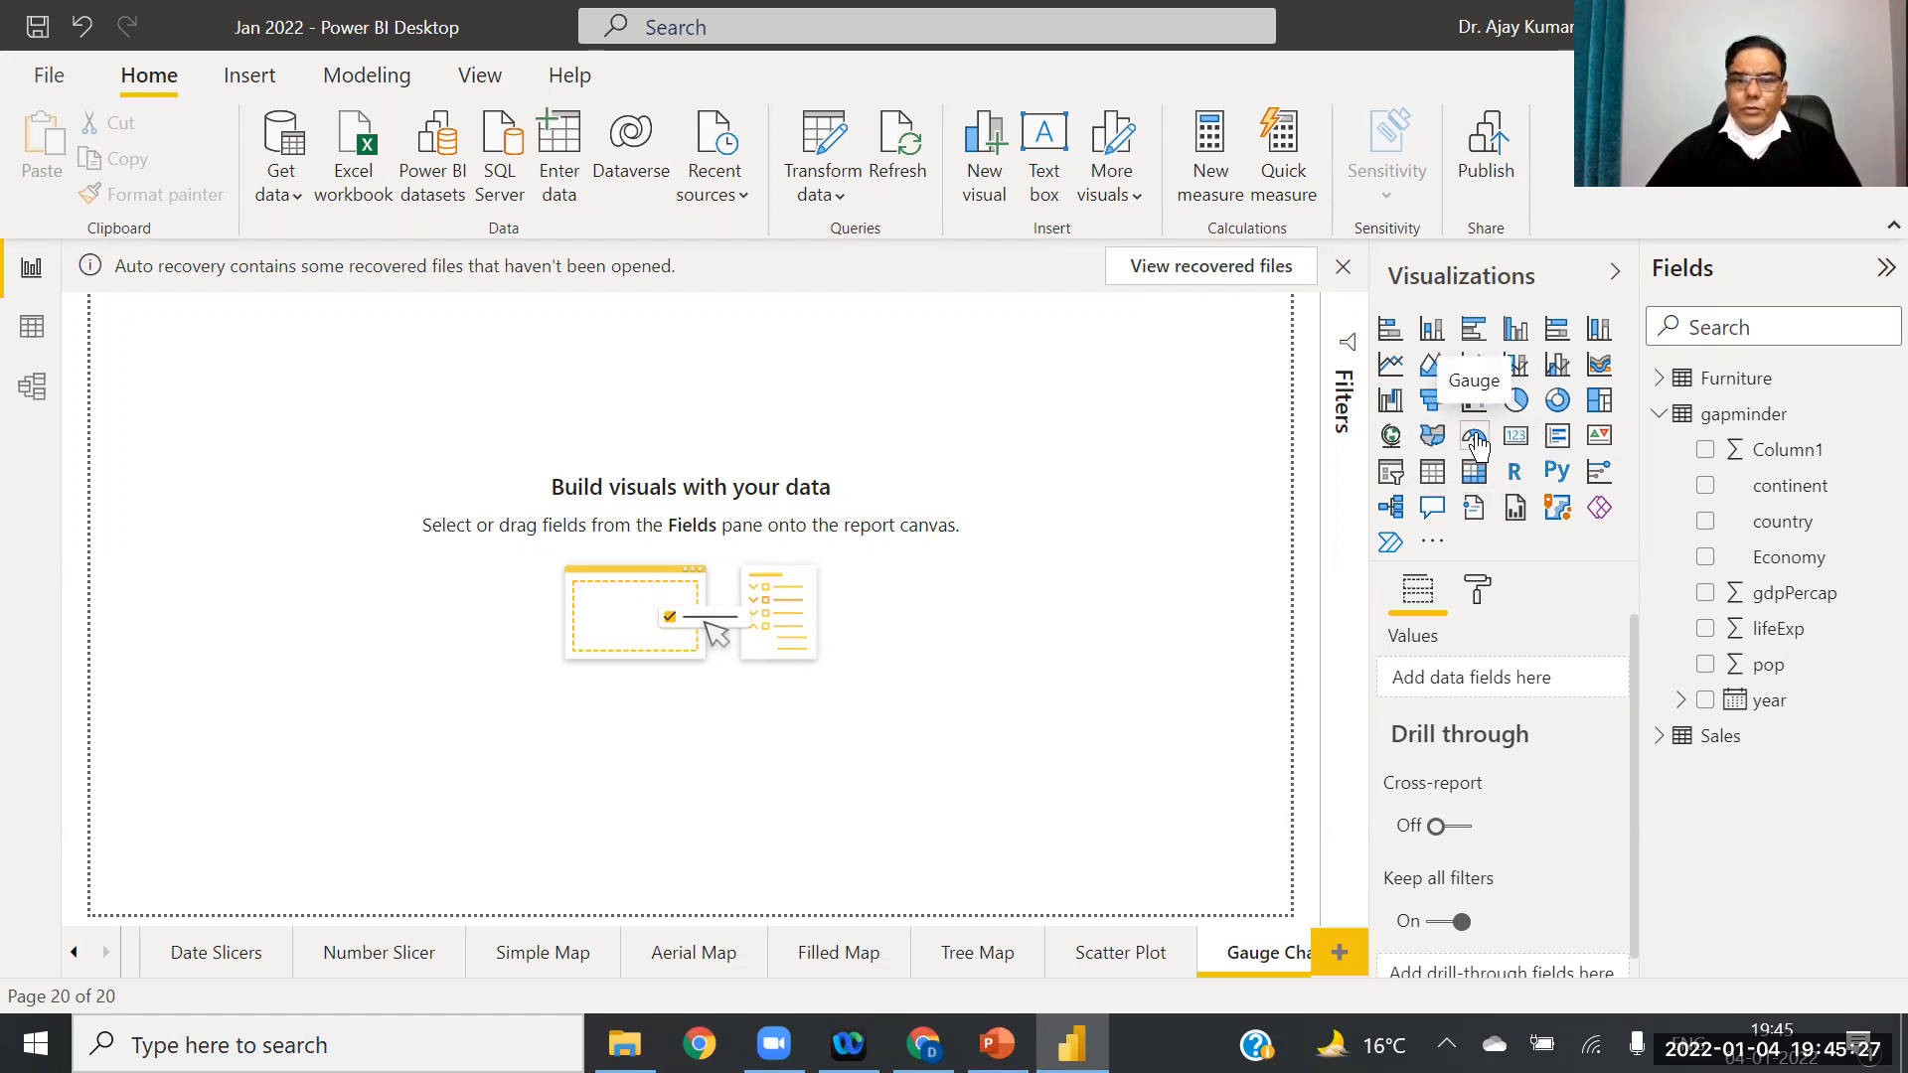
Step: Add three empty gauge visuals and arrange them in a row across the top
click(1478, 444)
click(671, 453)
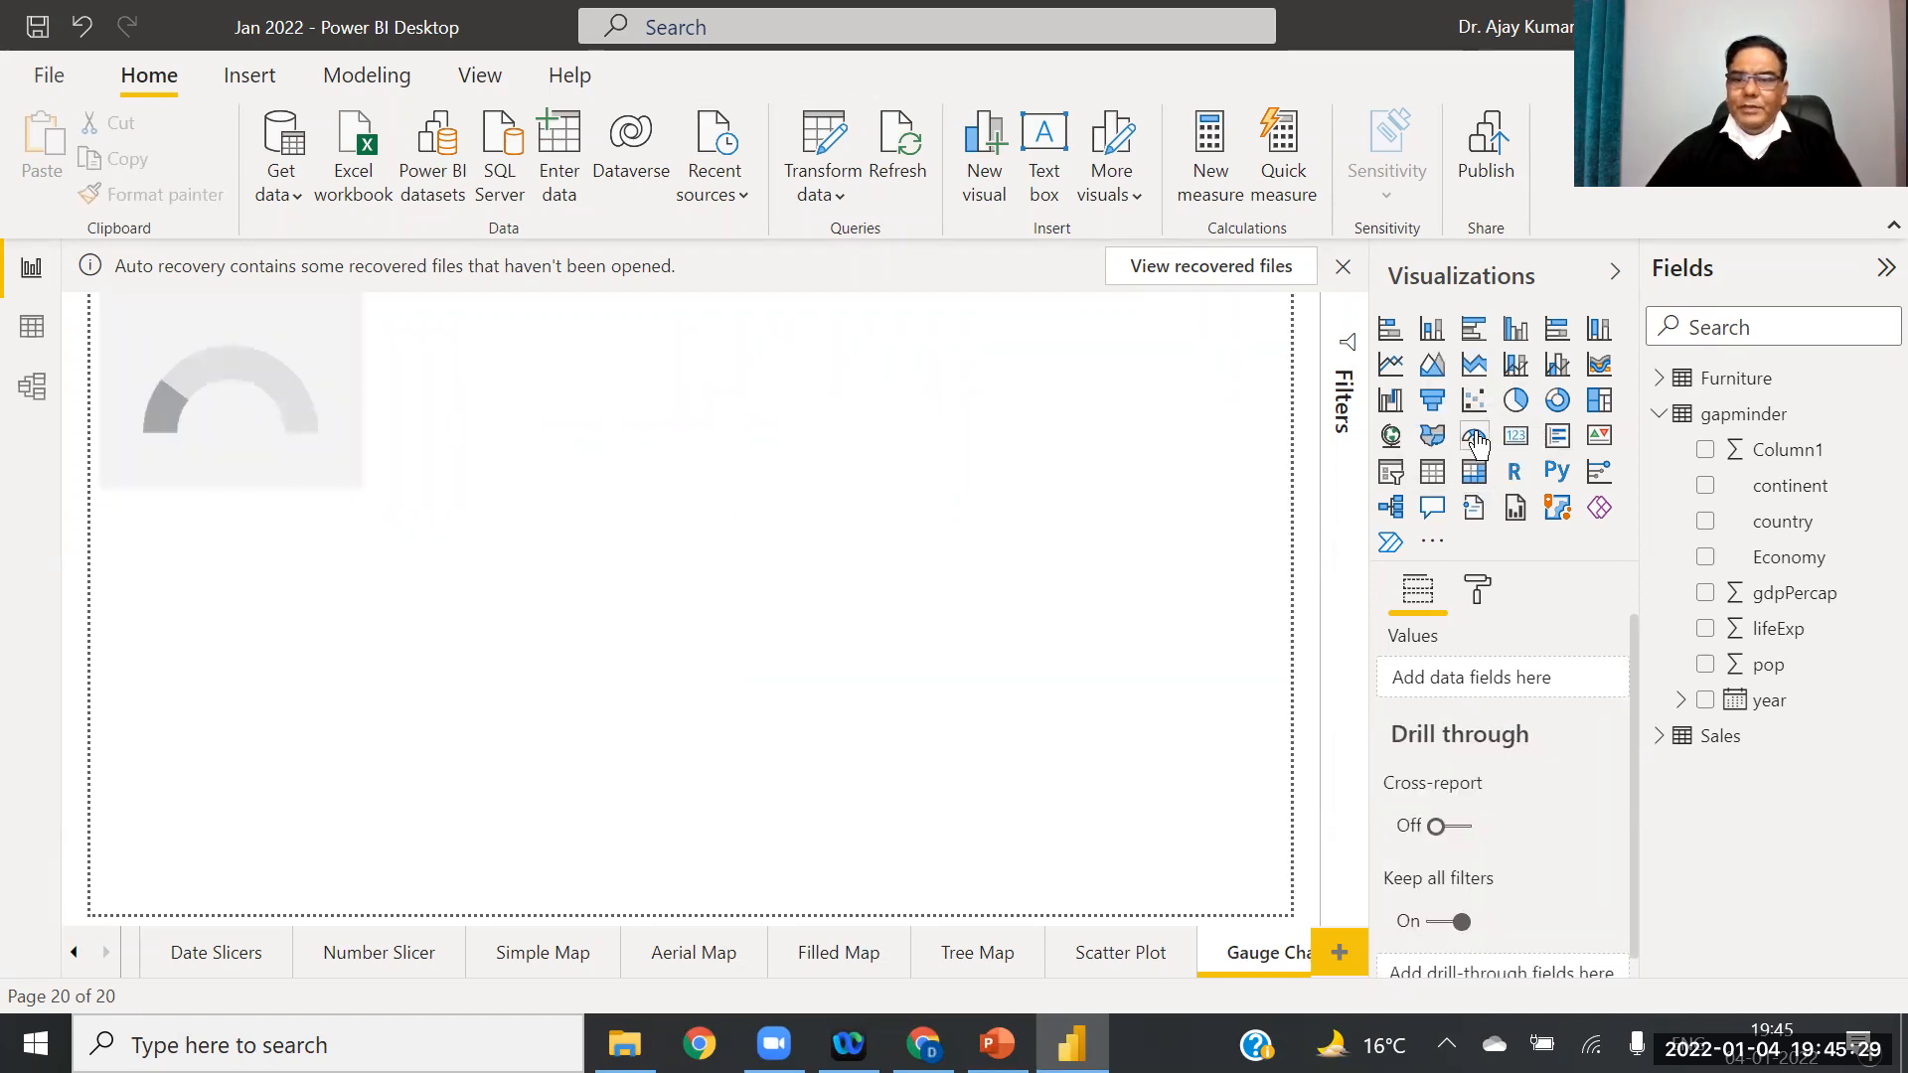
click(1478, 444)
click(1475, 440)
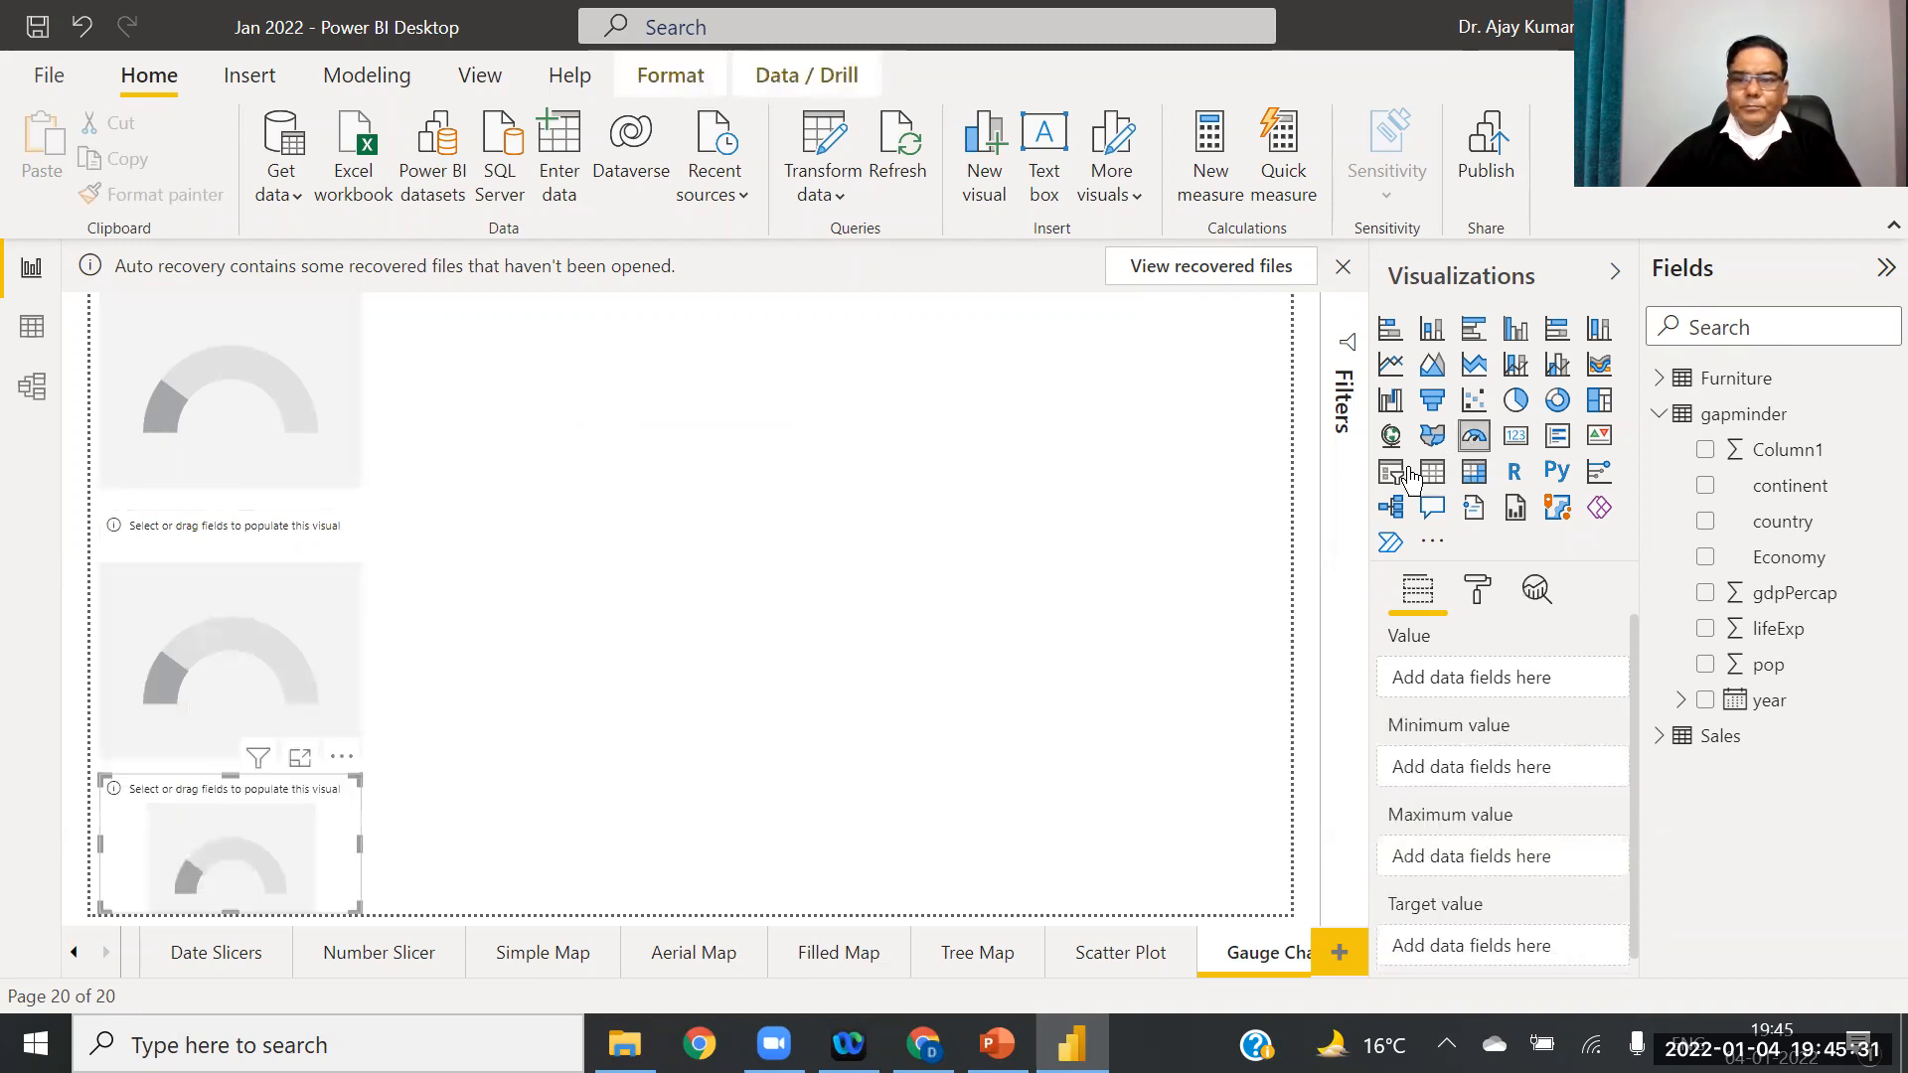
drag(711, 396, 706, 375)
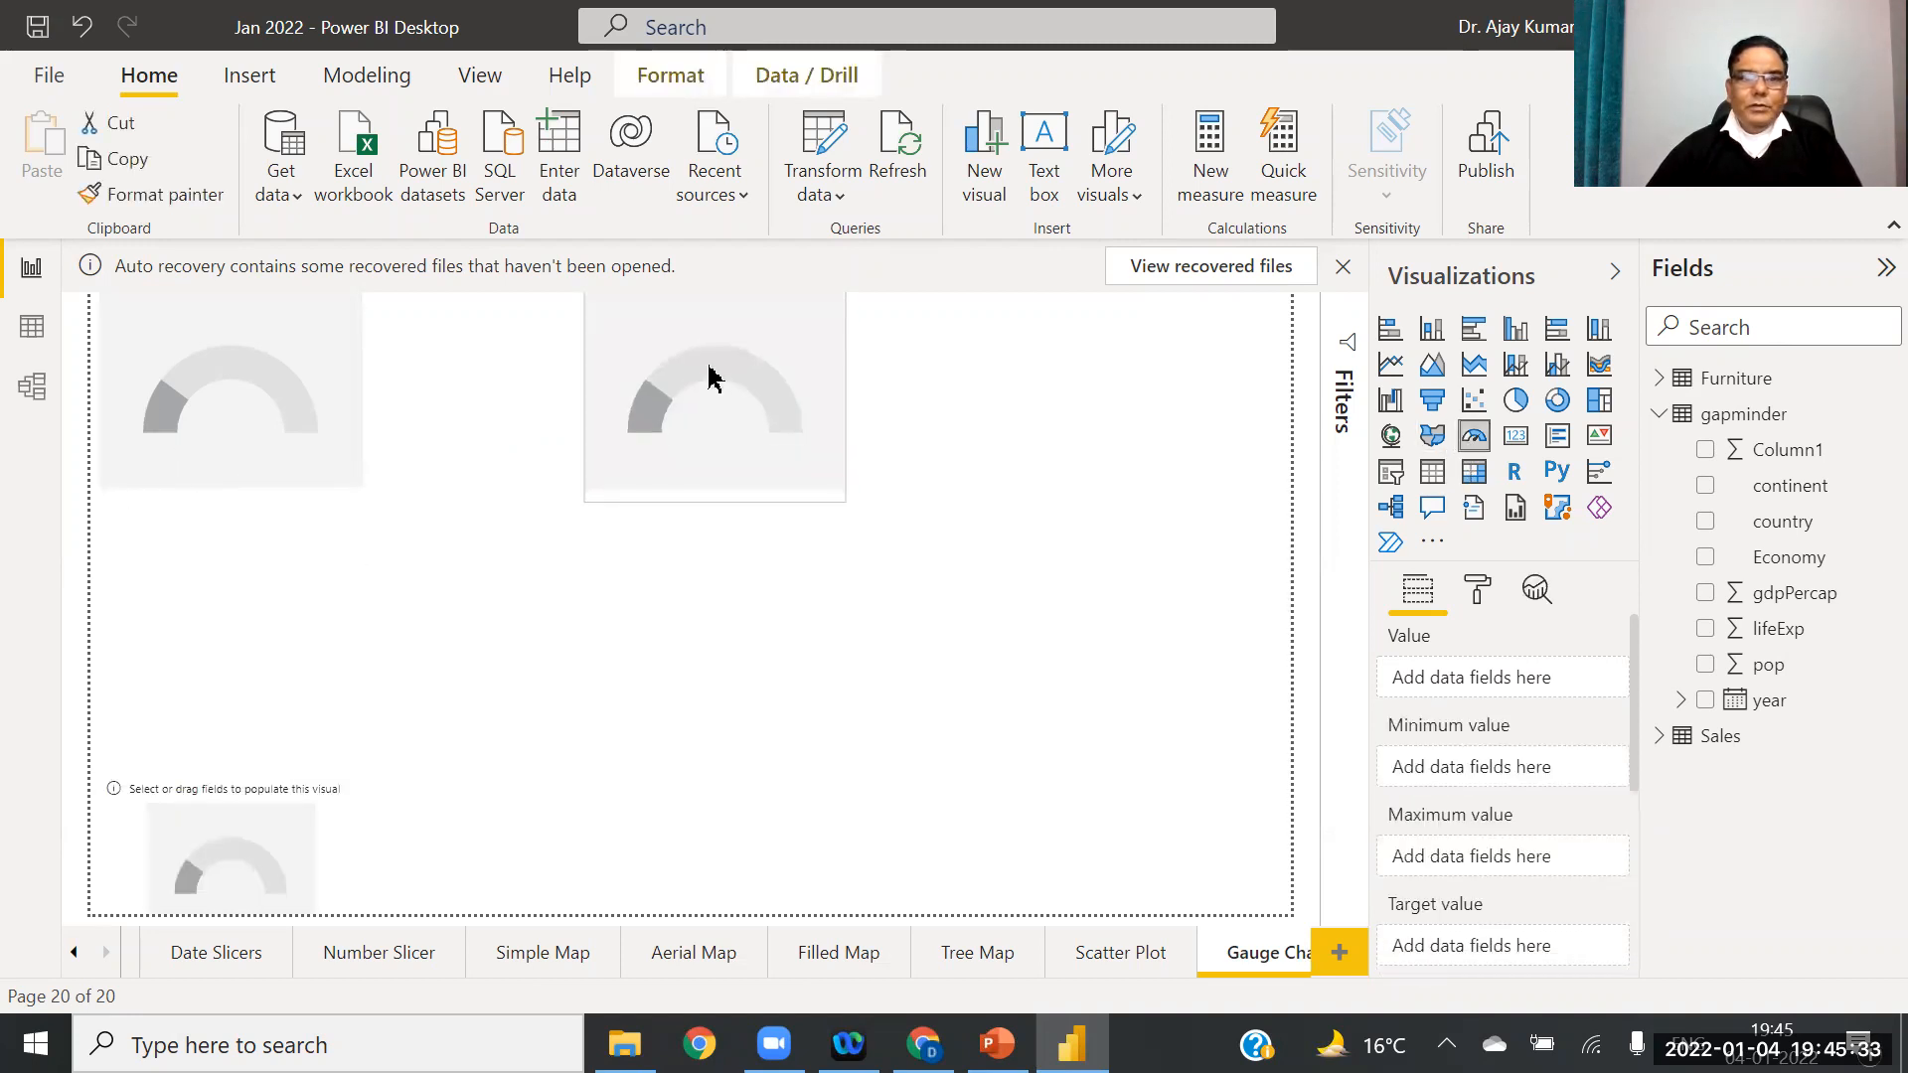
drag(227, 853, 1142, 375)
drag(276, 425, 264, 477)
drag(733, 408, 699, 489)
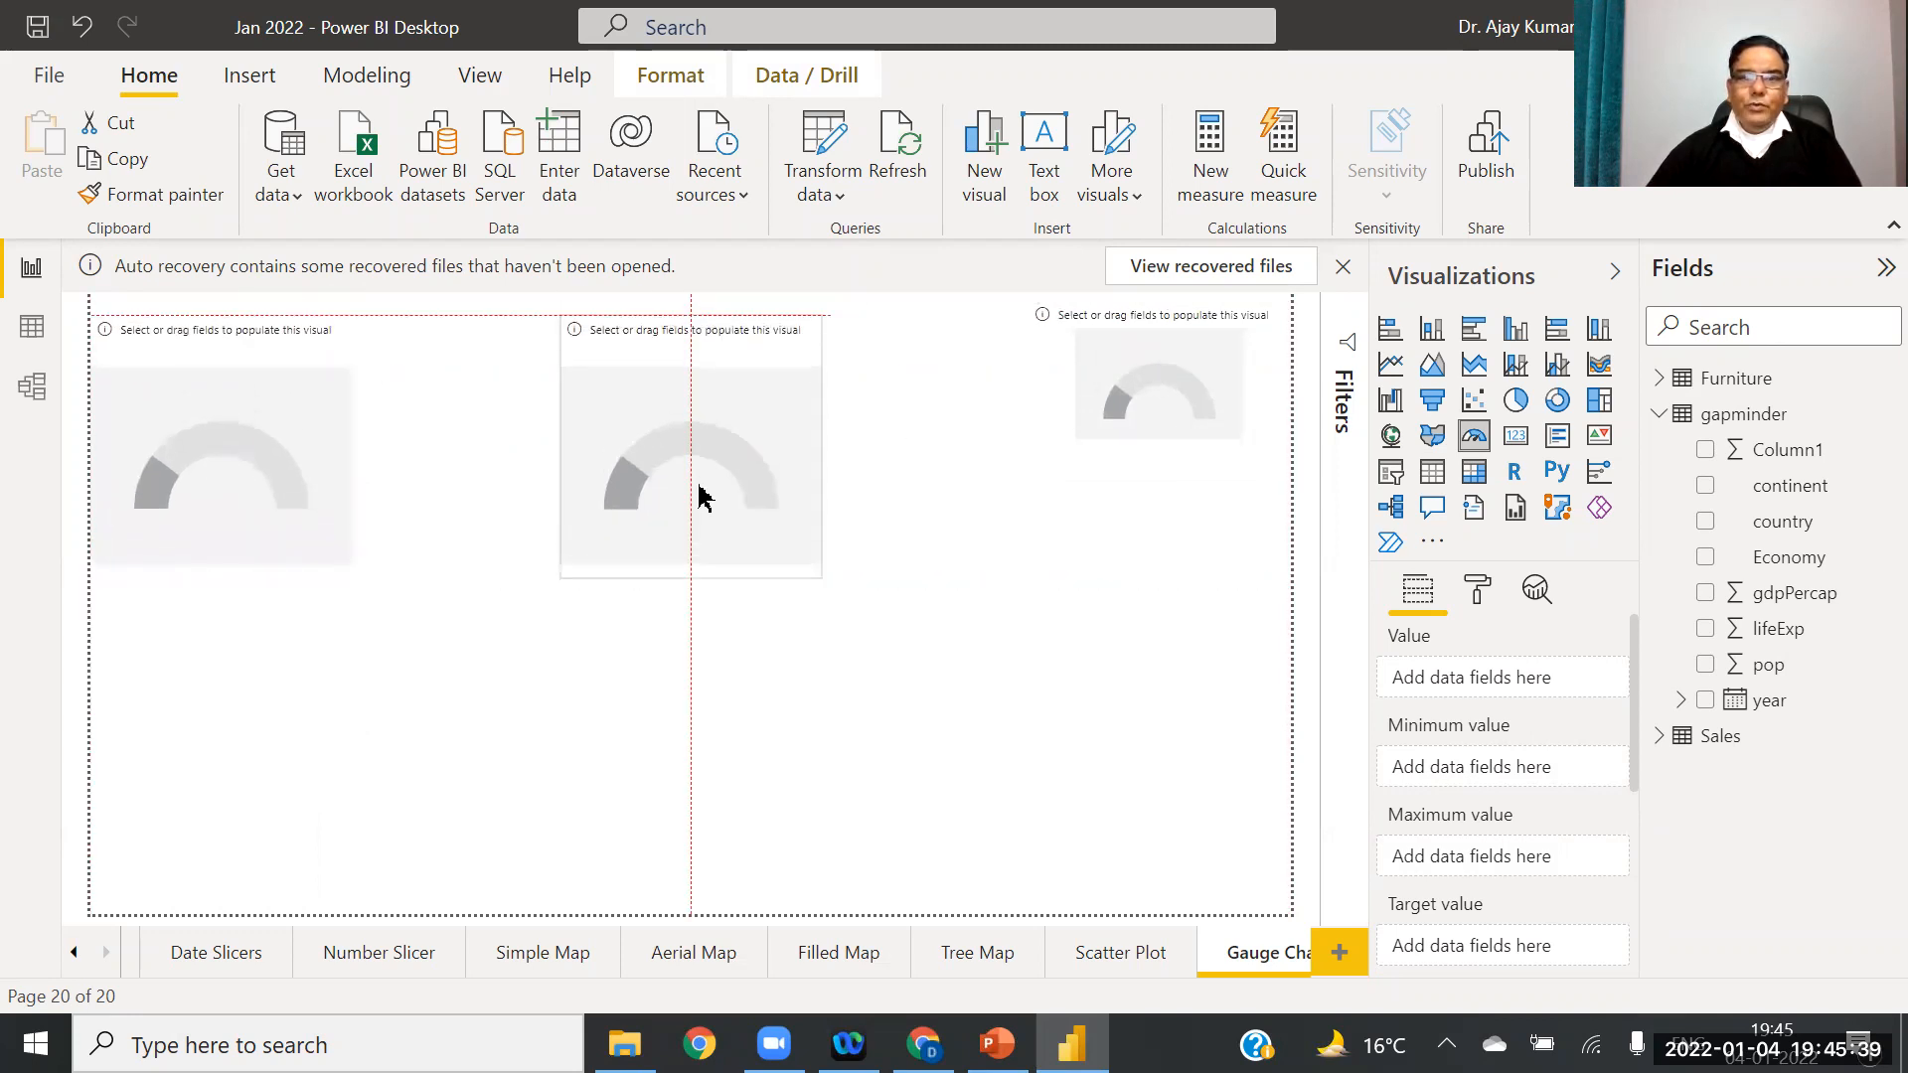
drag(1193, 403, 1195, 429)
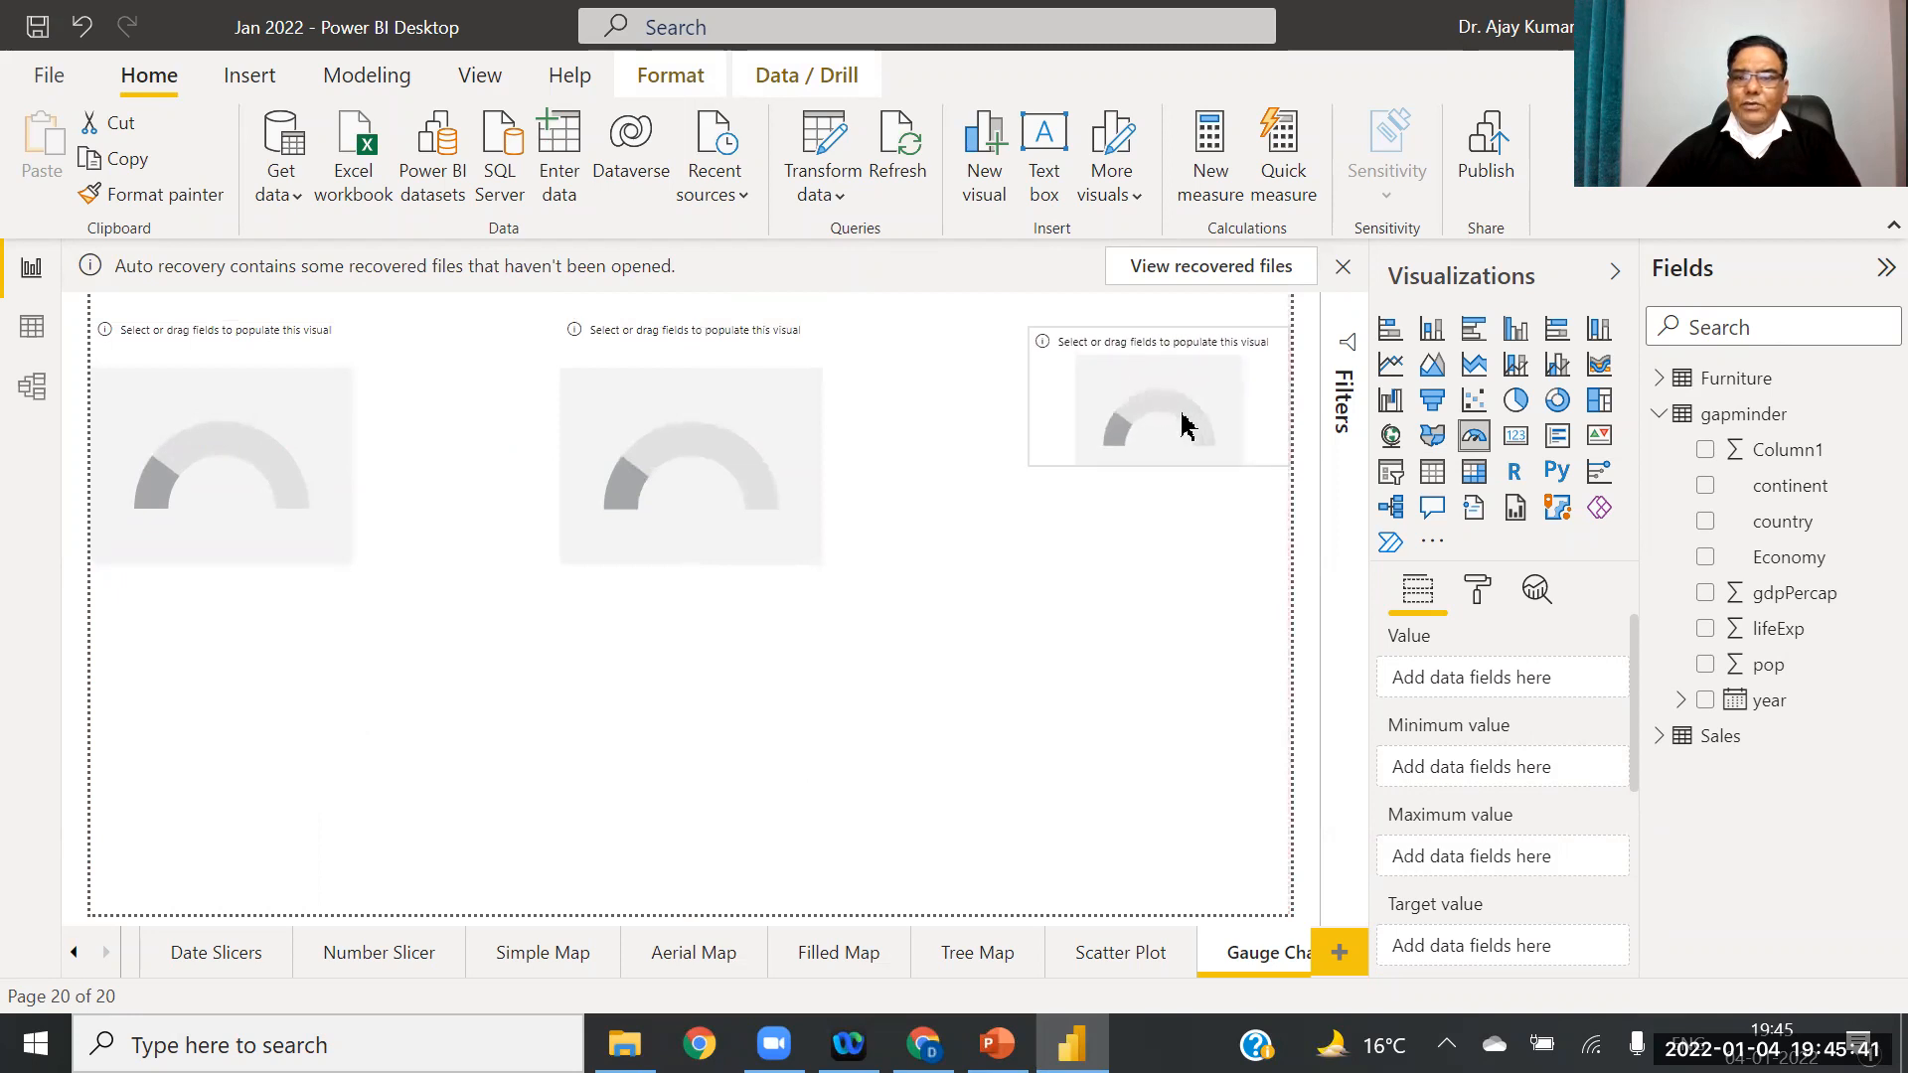
Step: Widen the three gauges, enlarge the right one, and line it up with the others
click(353, 466)
drag(349, 443, 432, 452)
click(599, 473)
drag(558, 446, 483, 453)
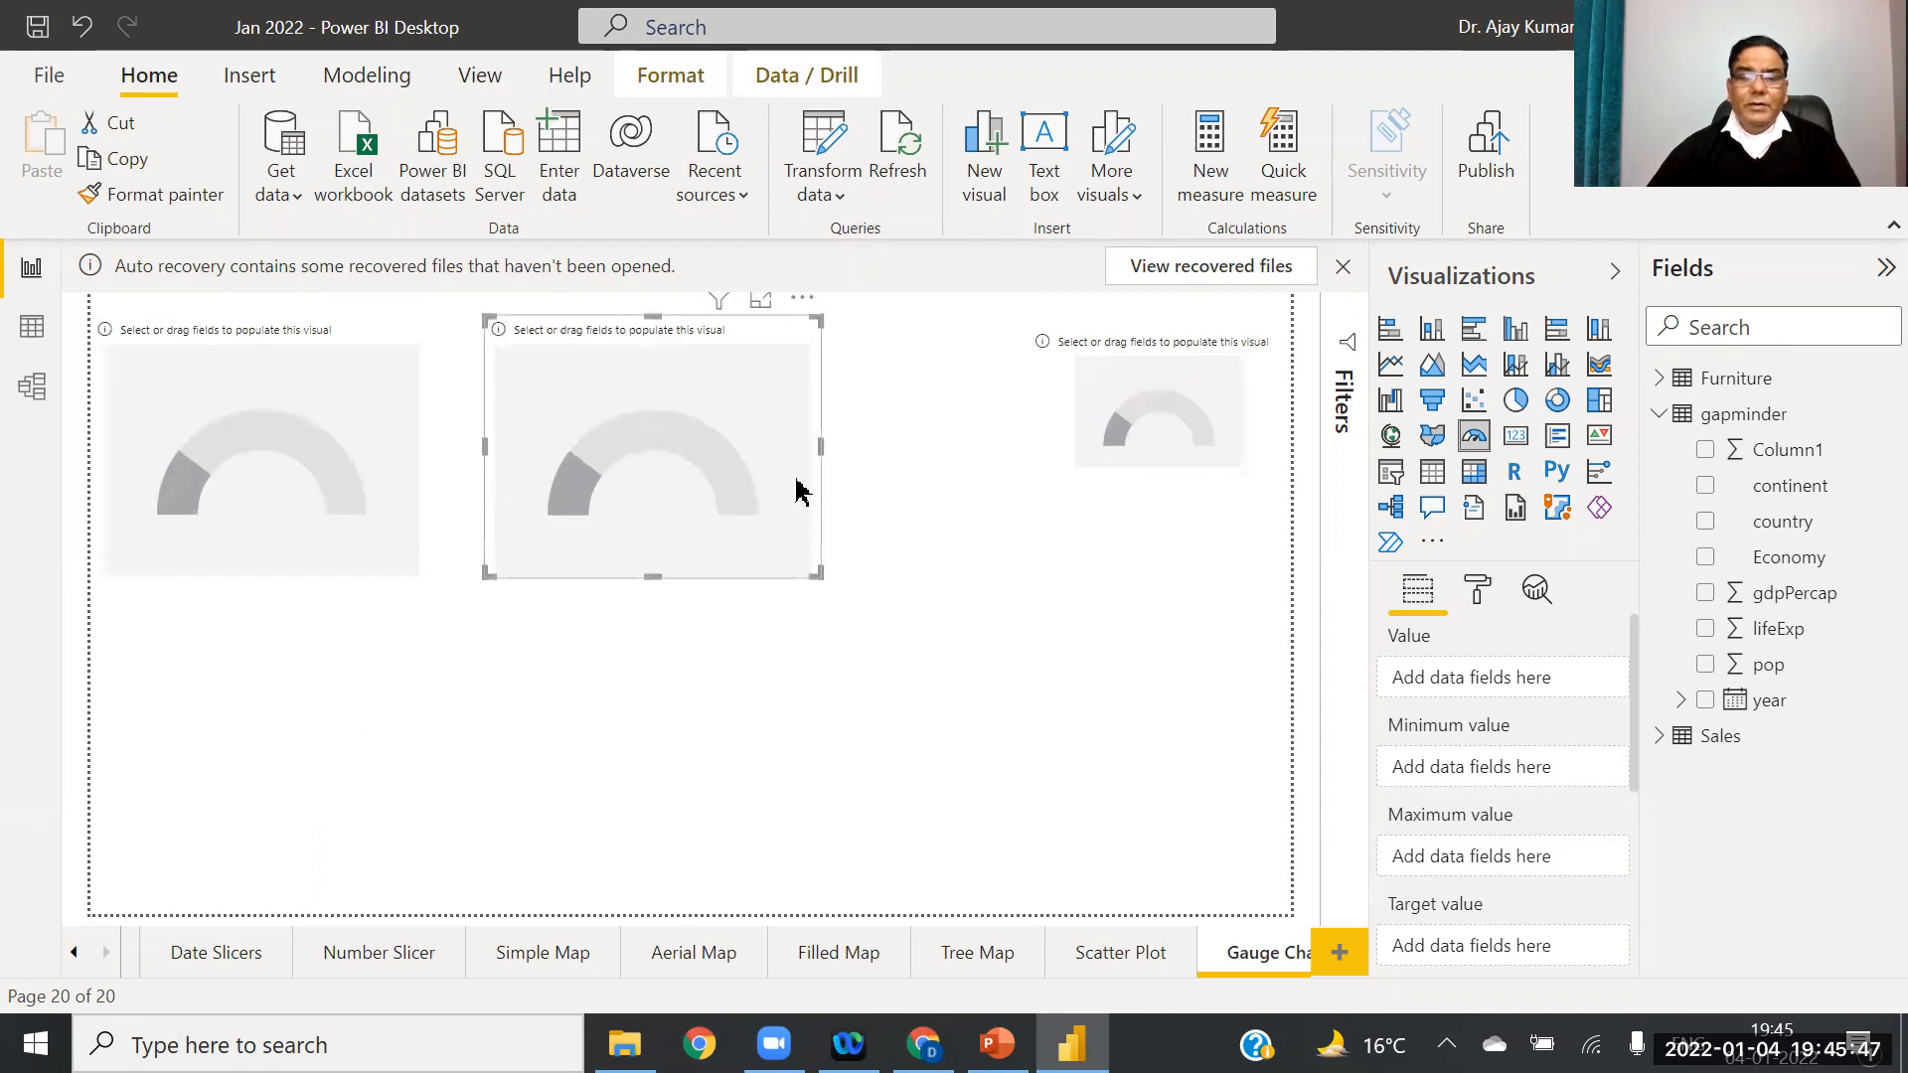
click(1128, 412)
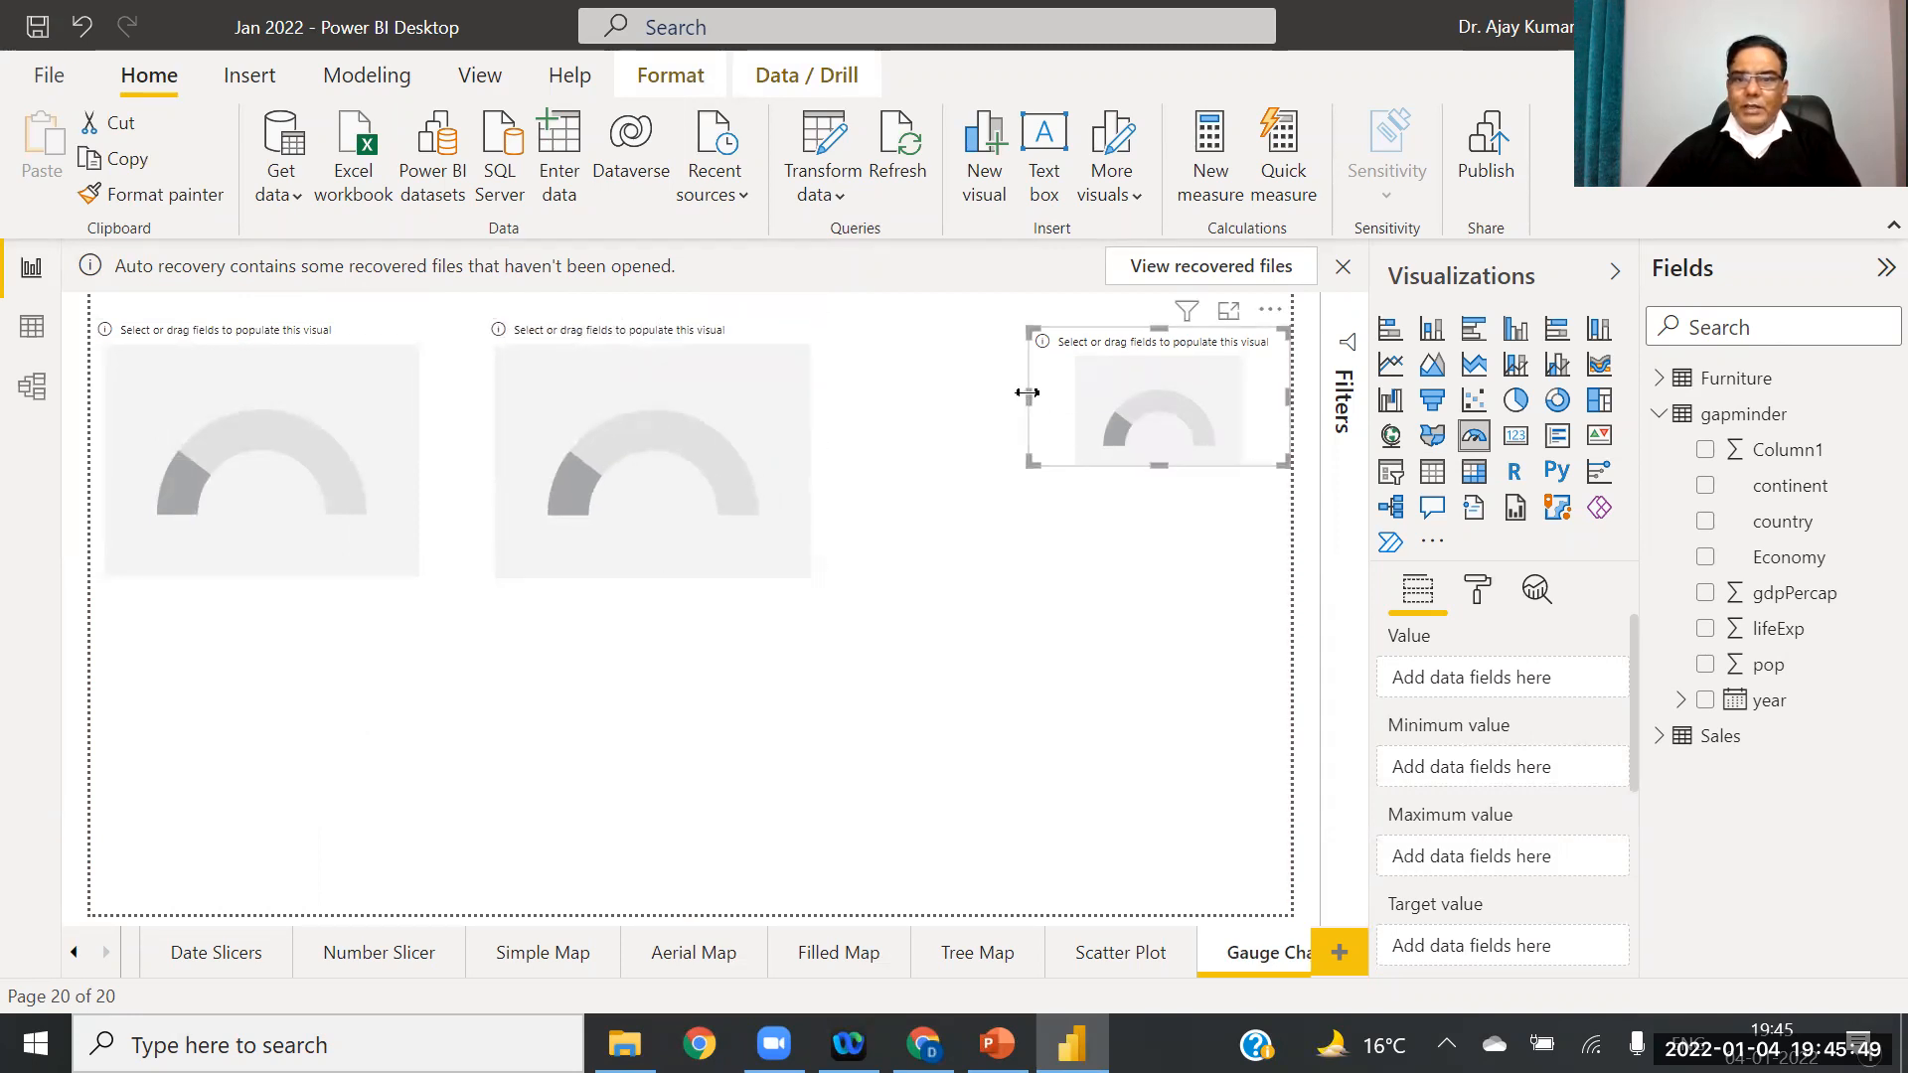
drag(1029, 393, 903, 408)
drag(1099, 461, 1077, 579)
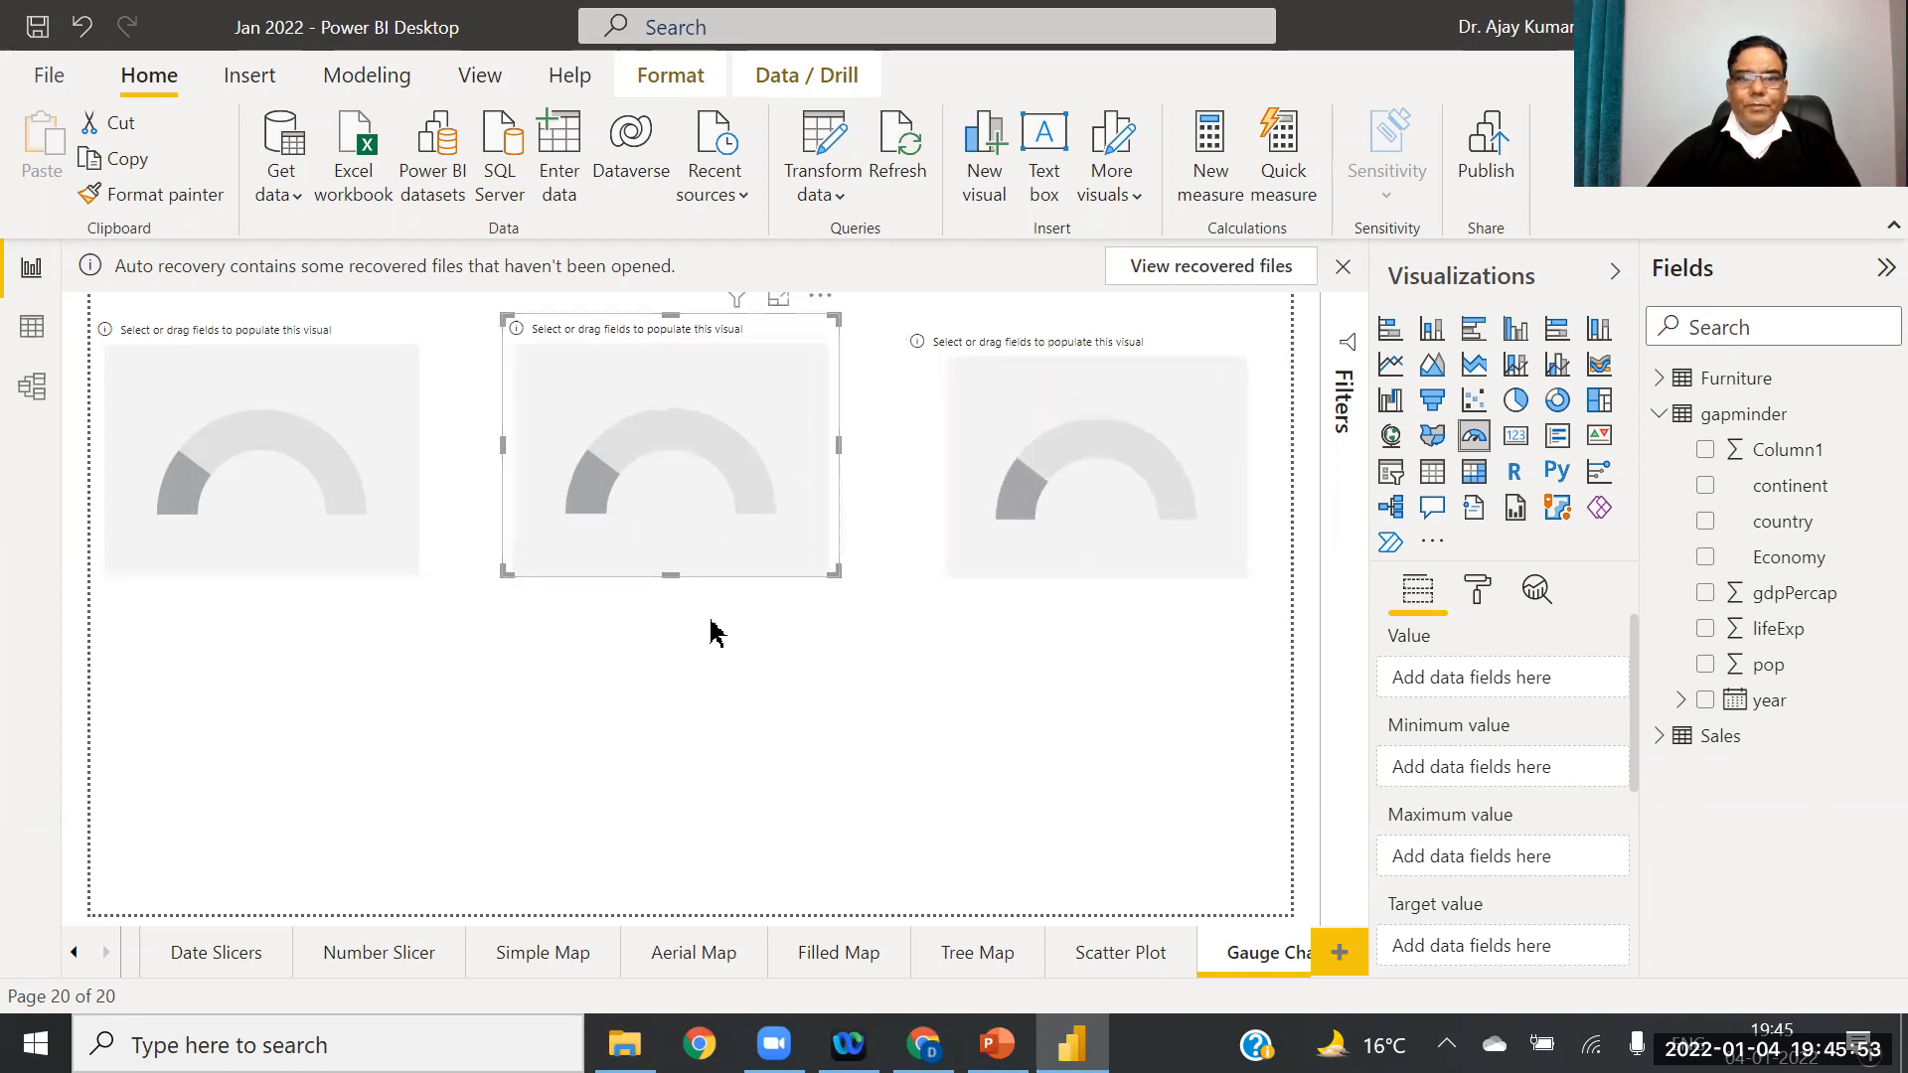
click(743, 644)
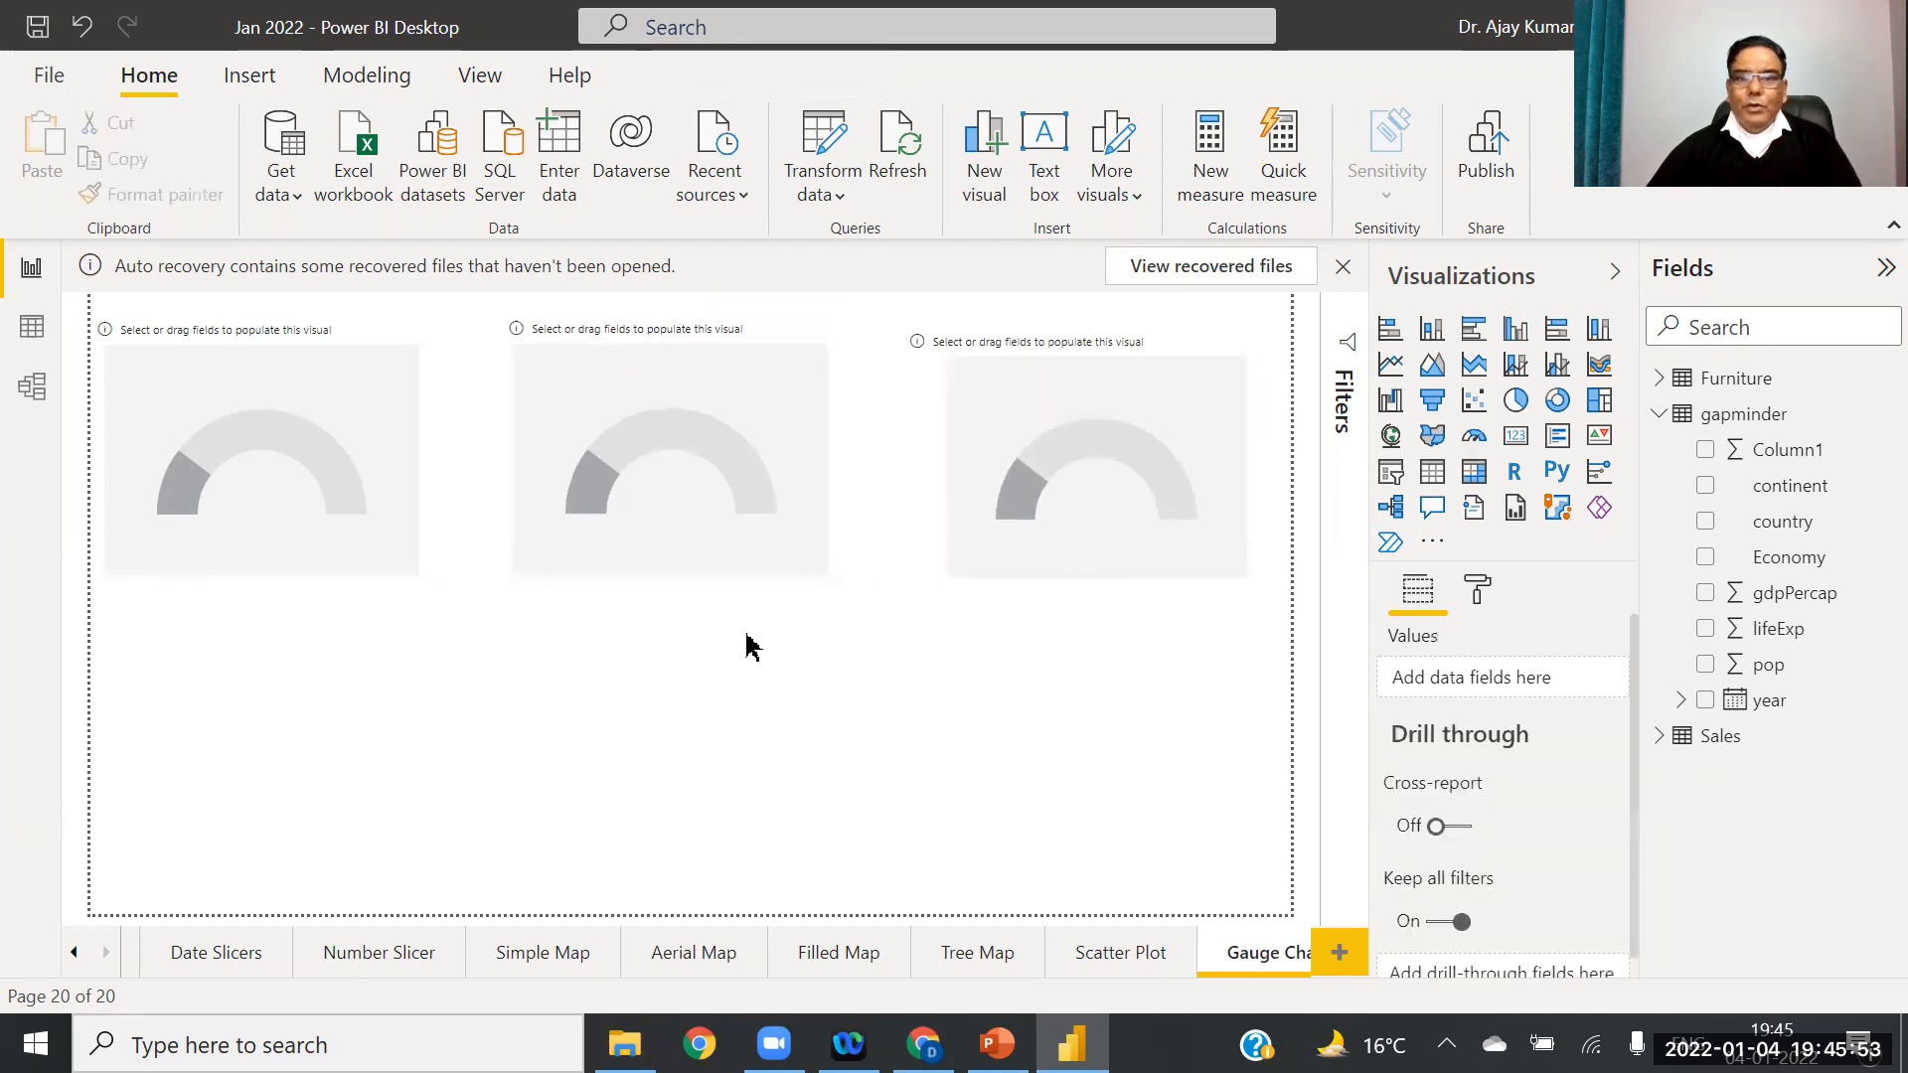
click(1113, 536)
drag(1093, 511, 1091, 498)
click(571, 626)
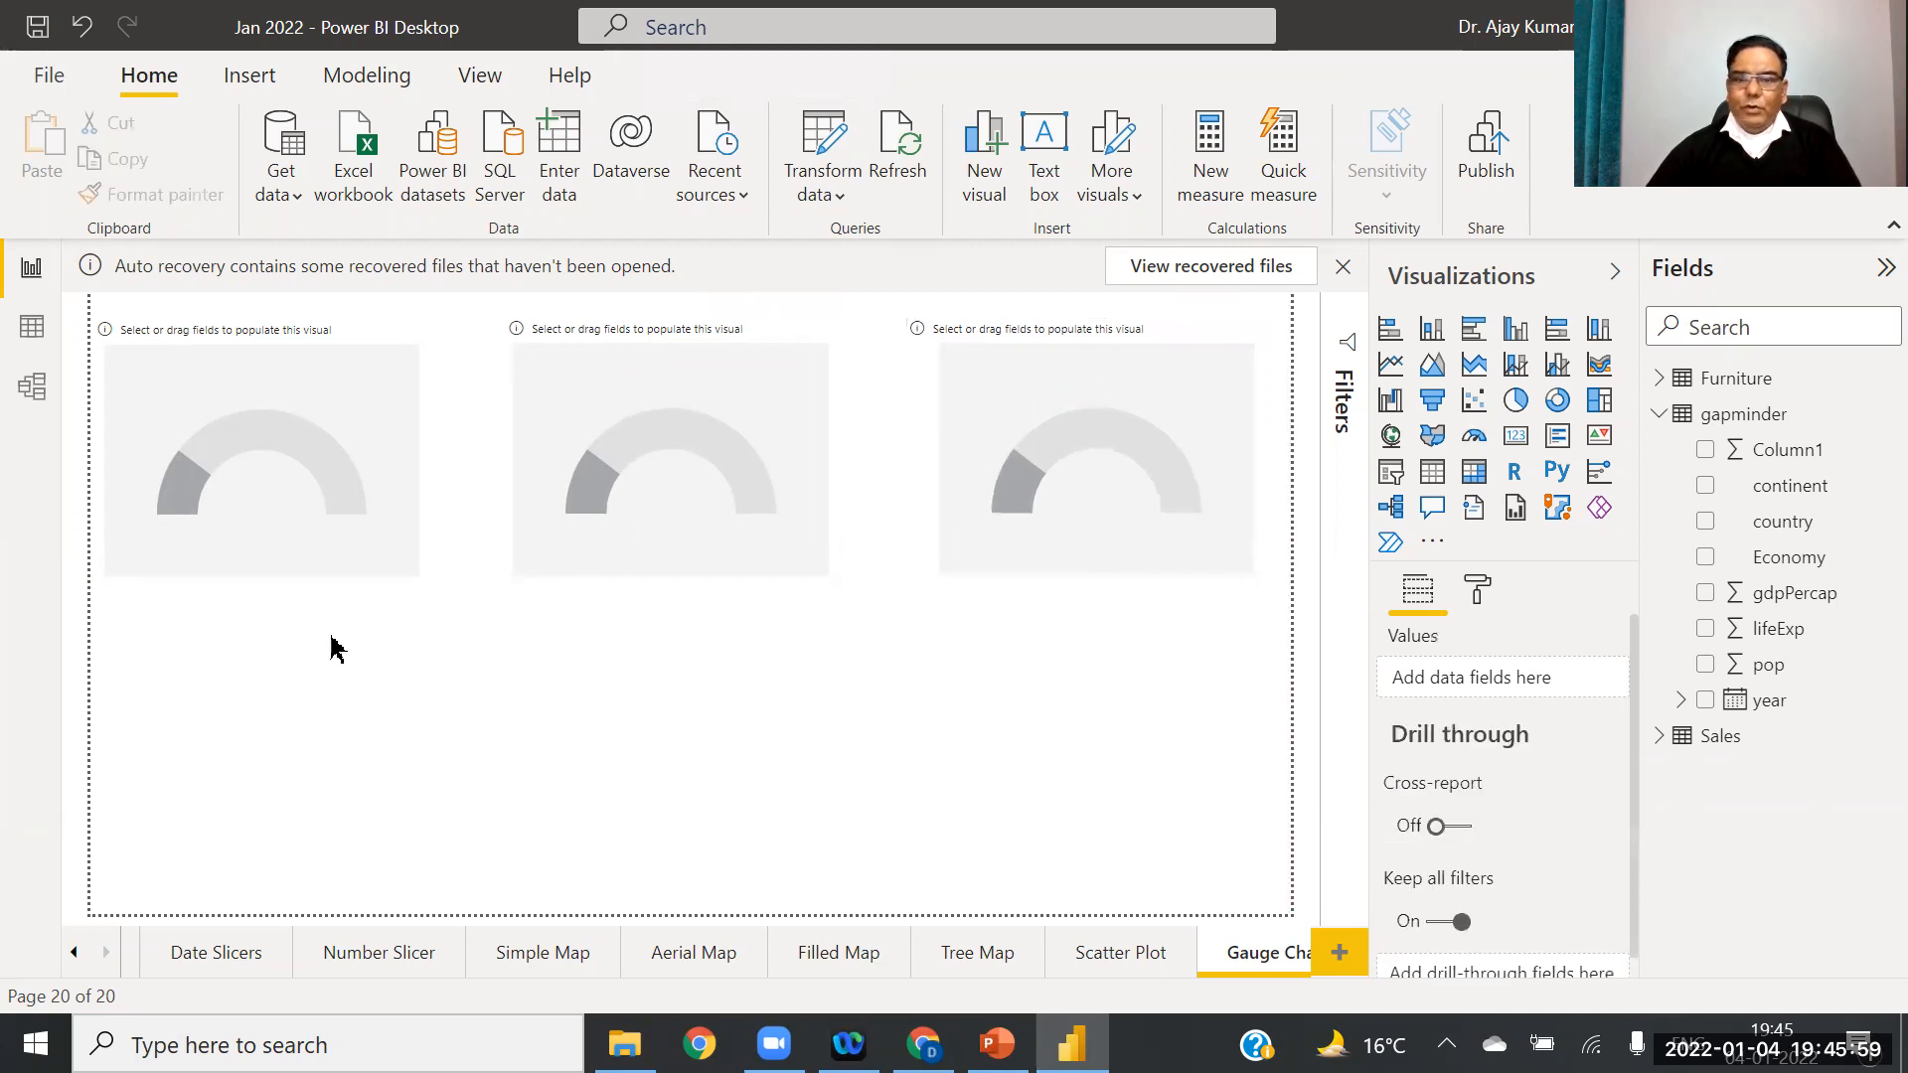
Step: Place an empty slicer below the middle gauge and expand the Sales table's fields
click(1399, 487)
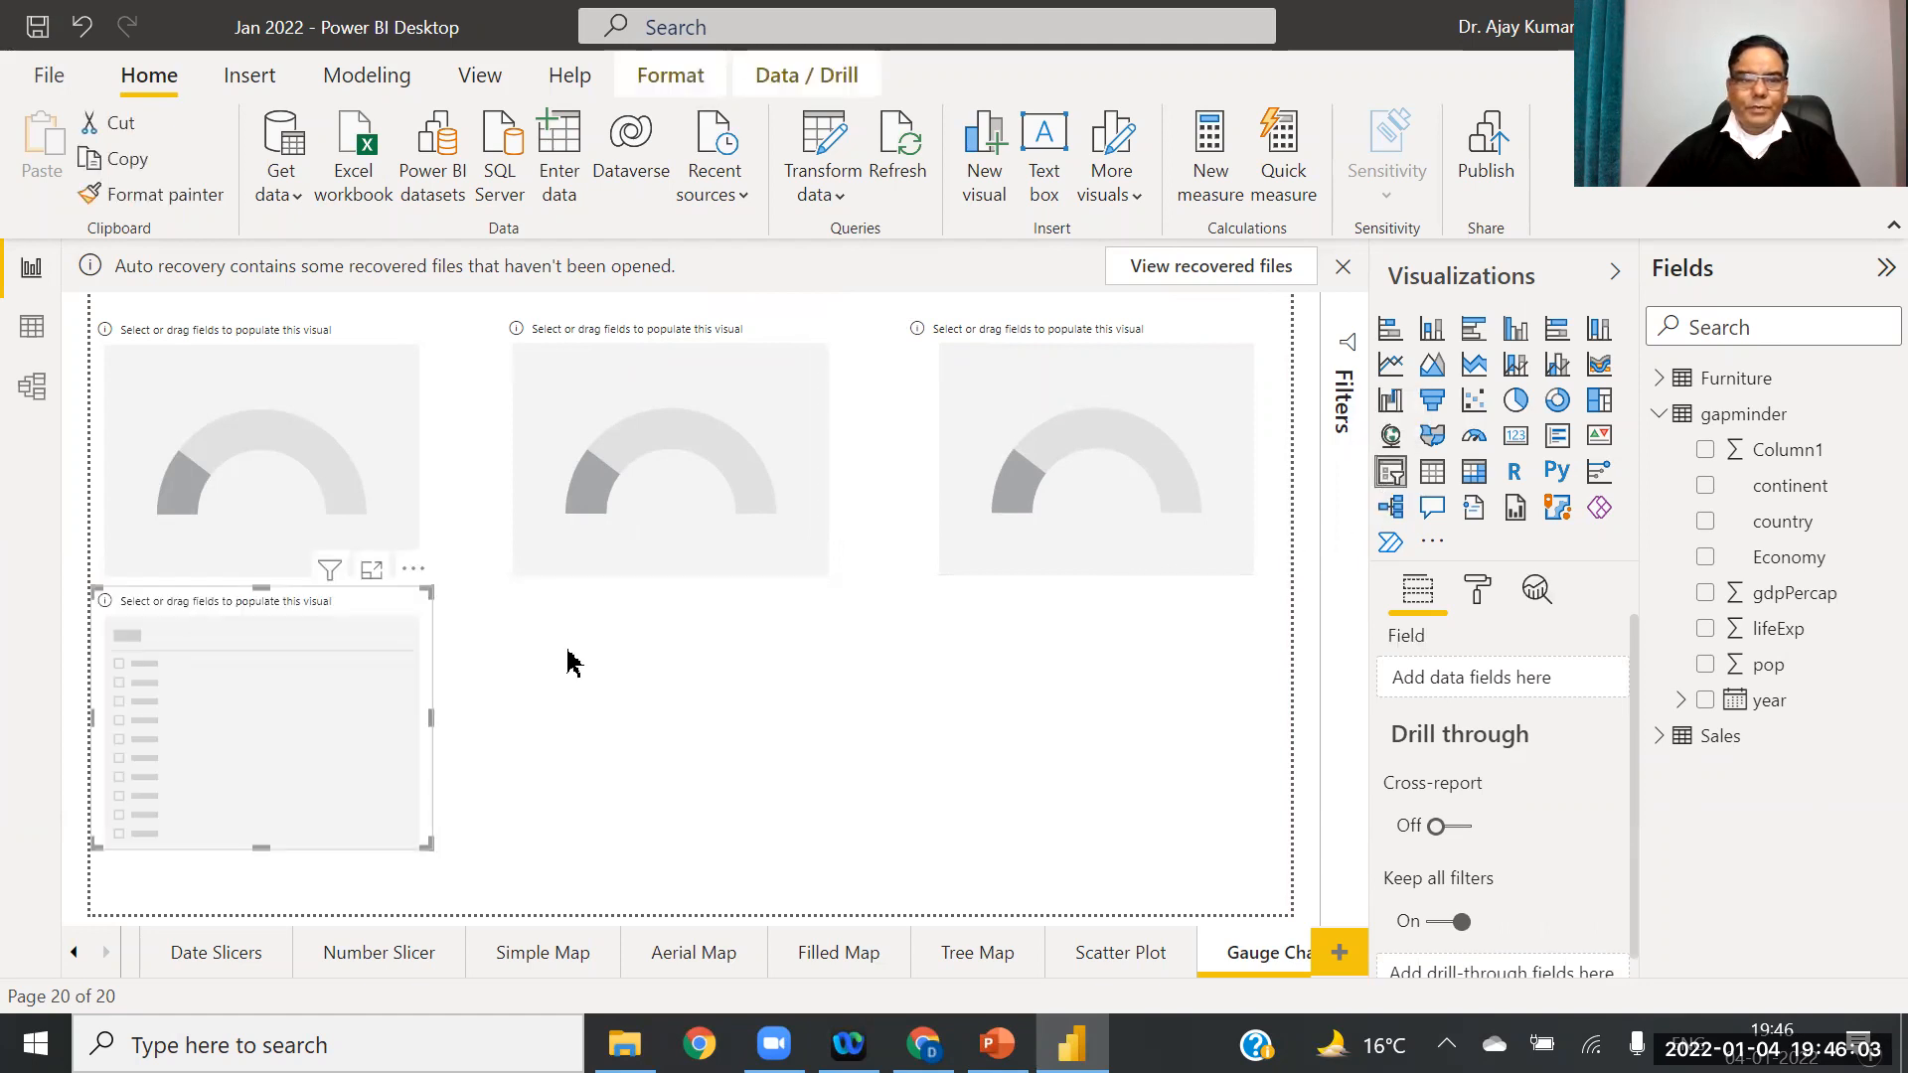
drag(379, 759, 751, 771)
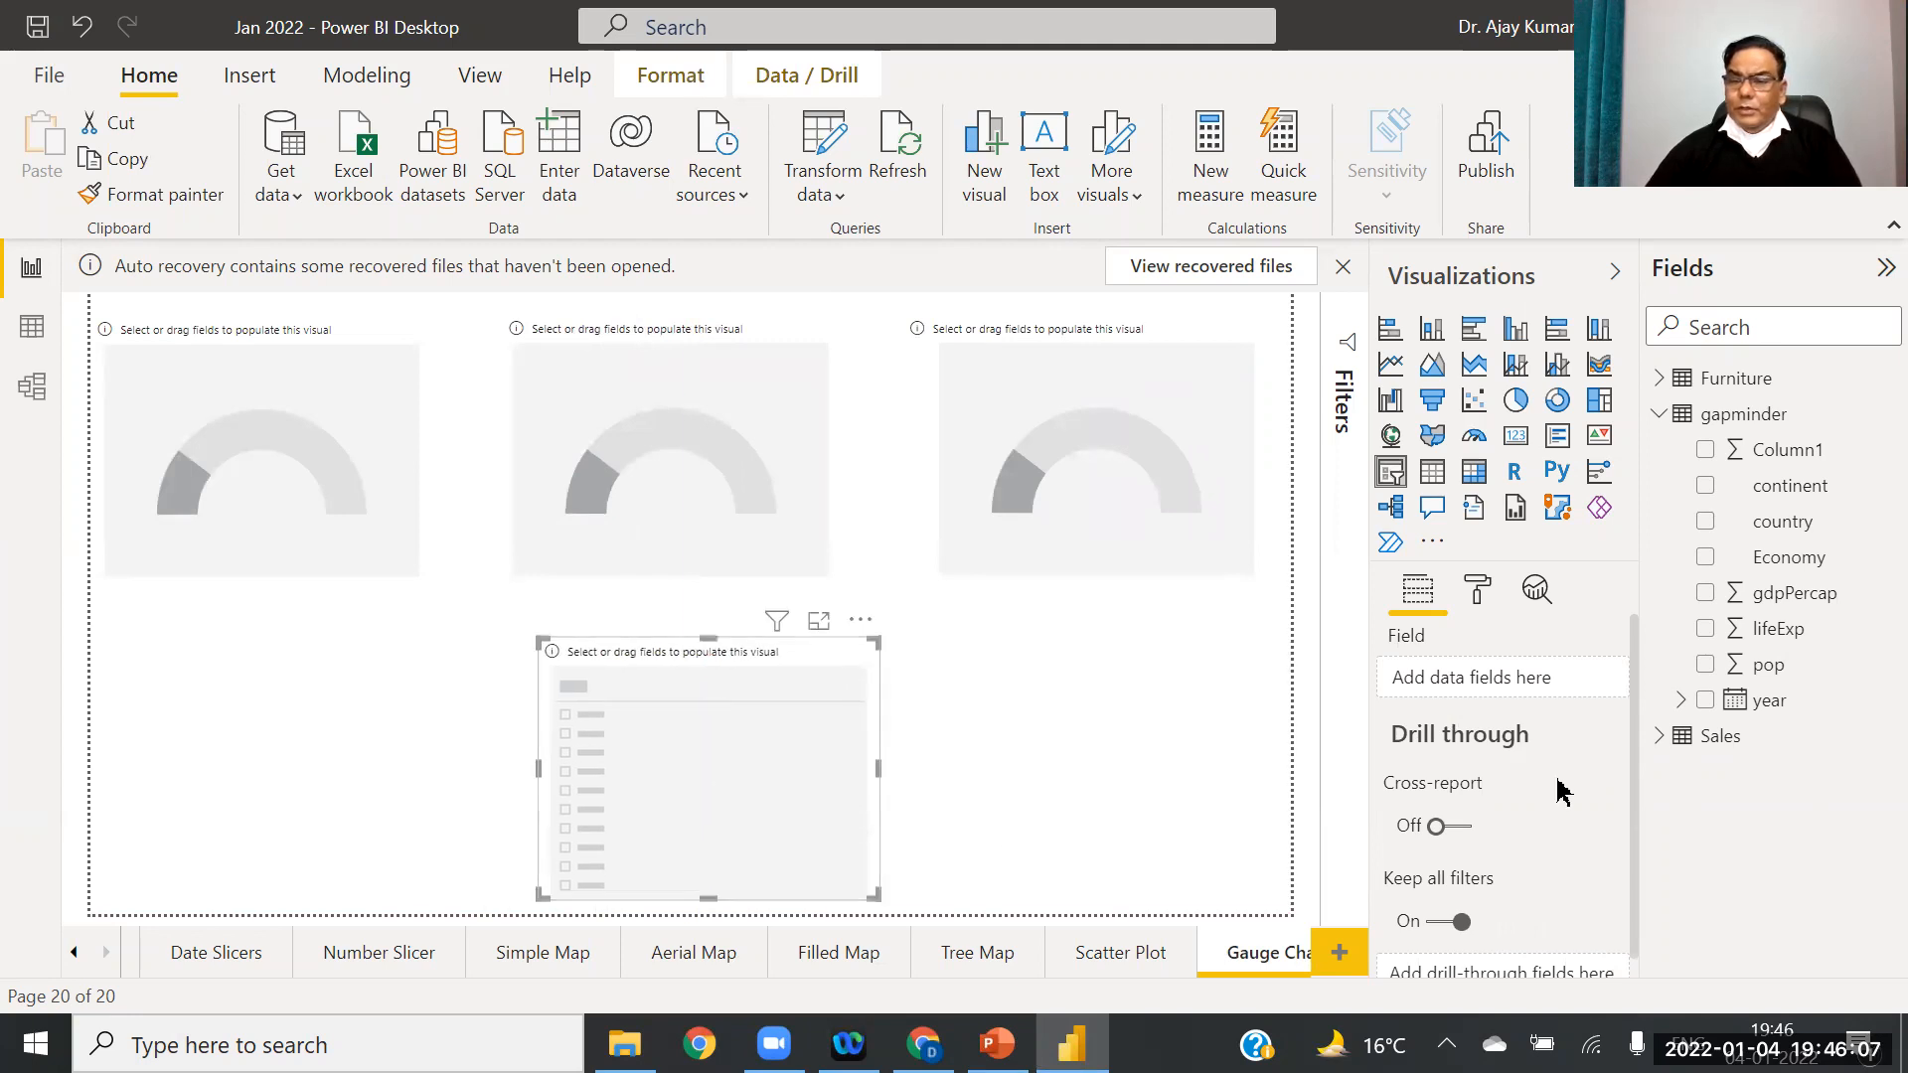
drag(1636, 741, 1636, 779)
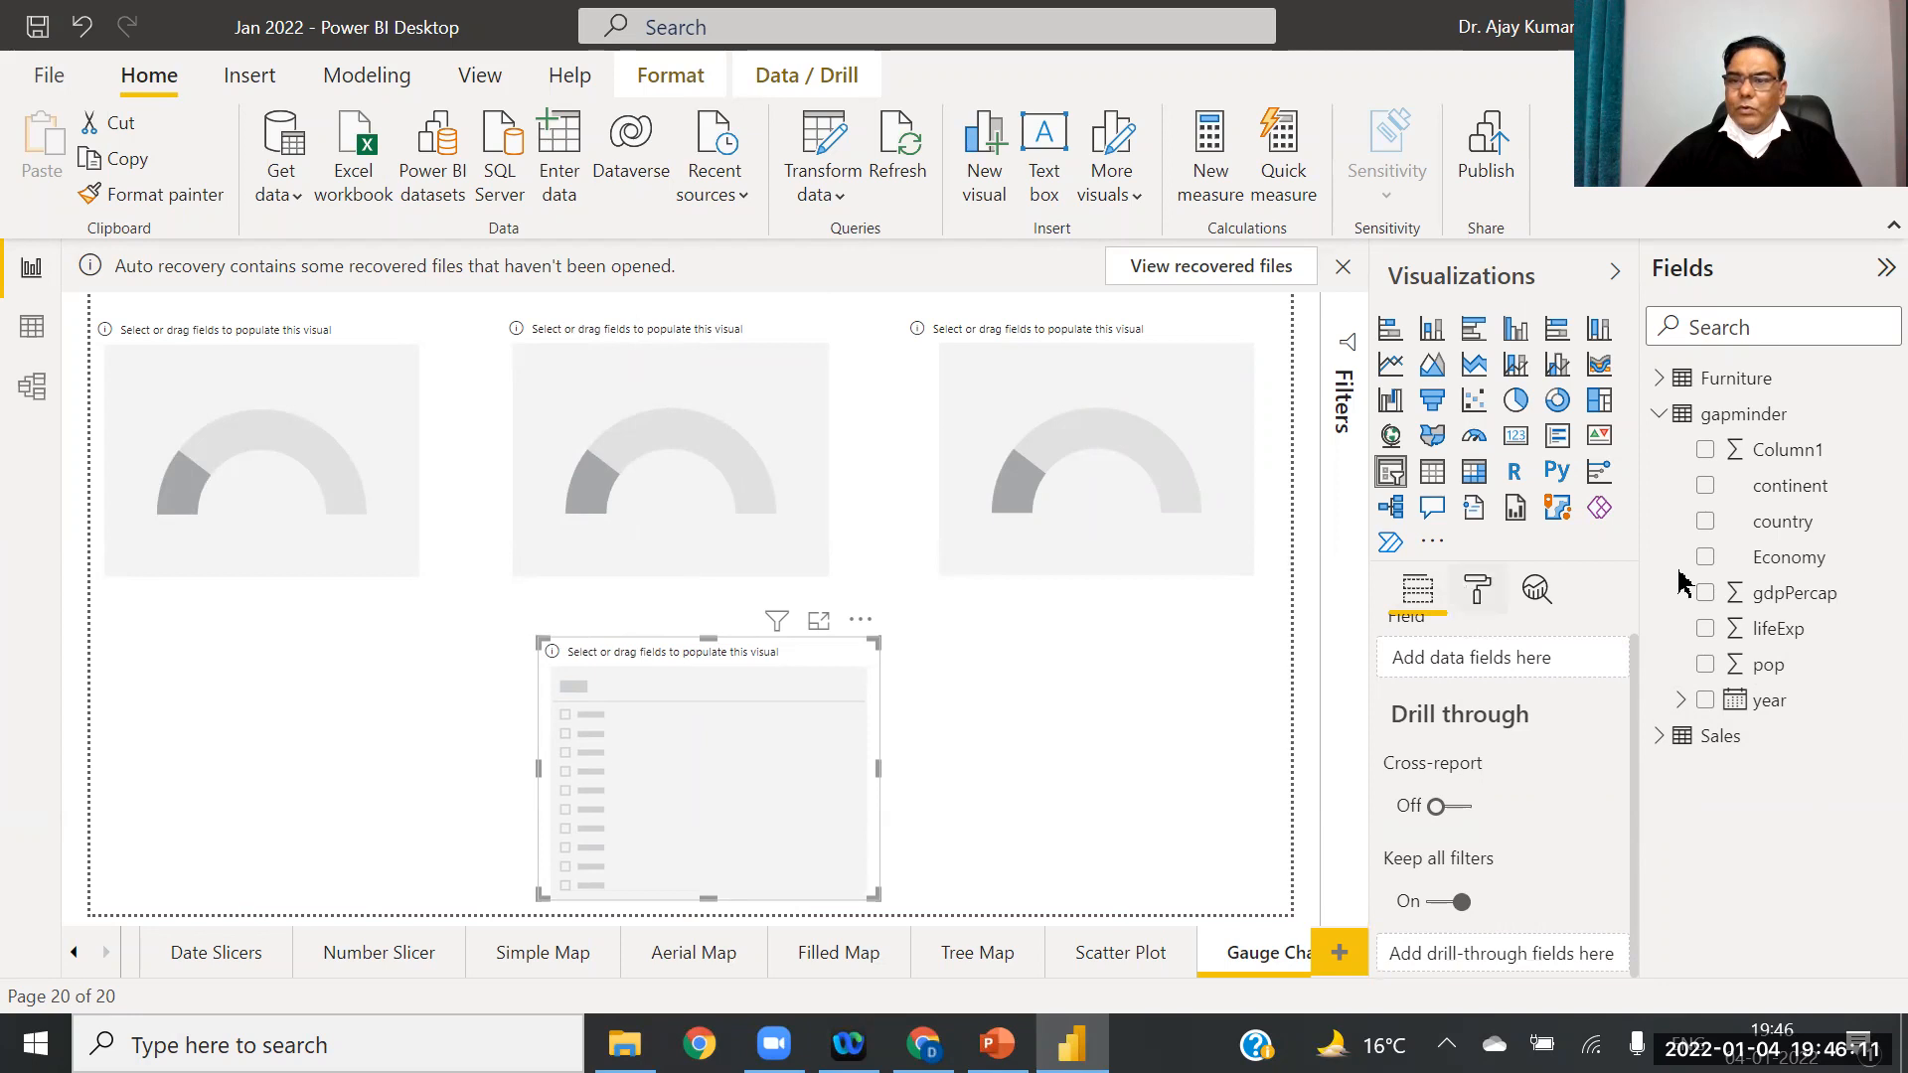
click(1660, 736)
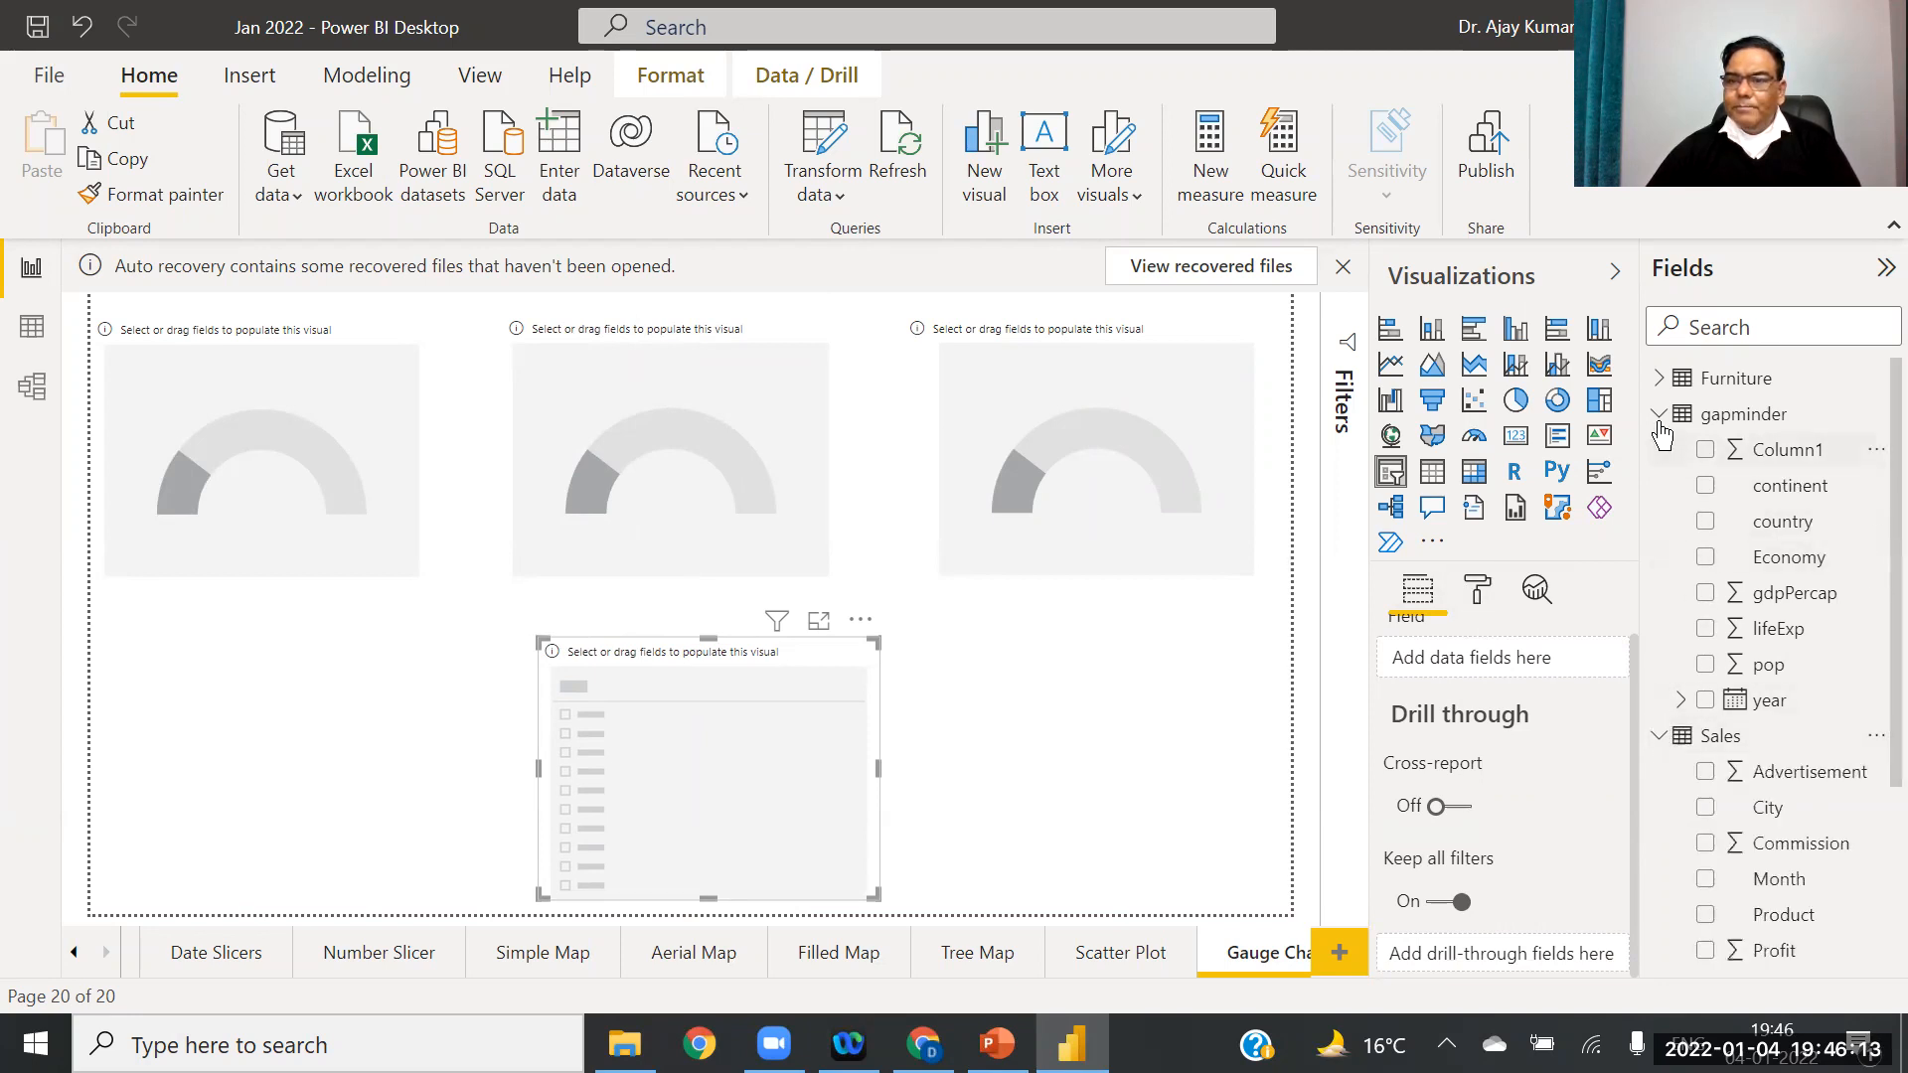
click(1660, 417)
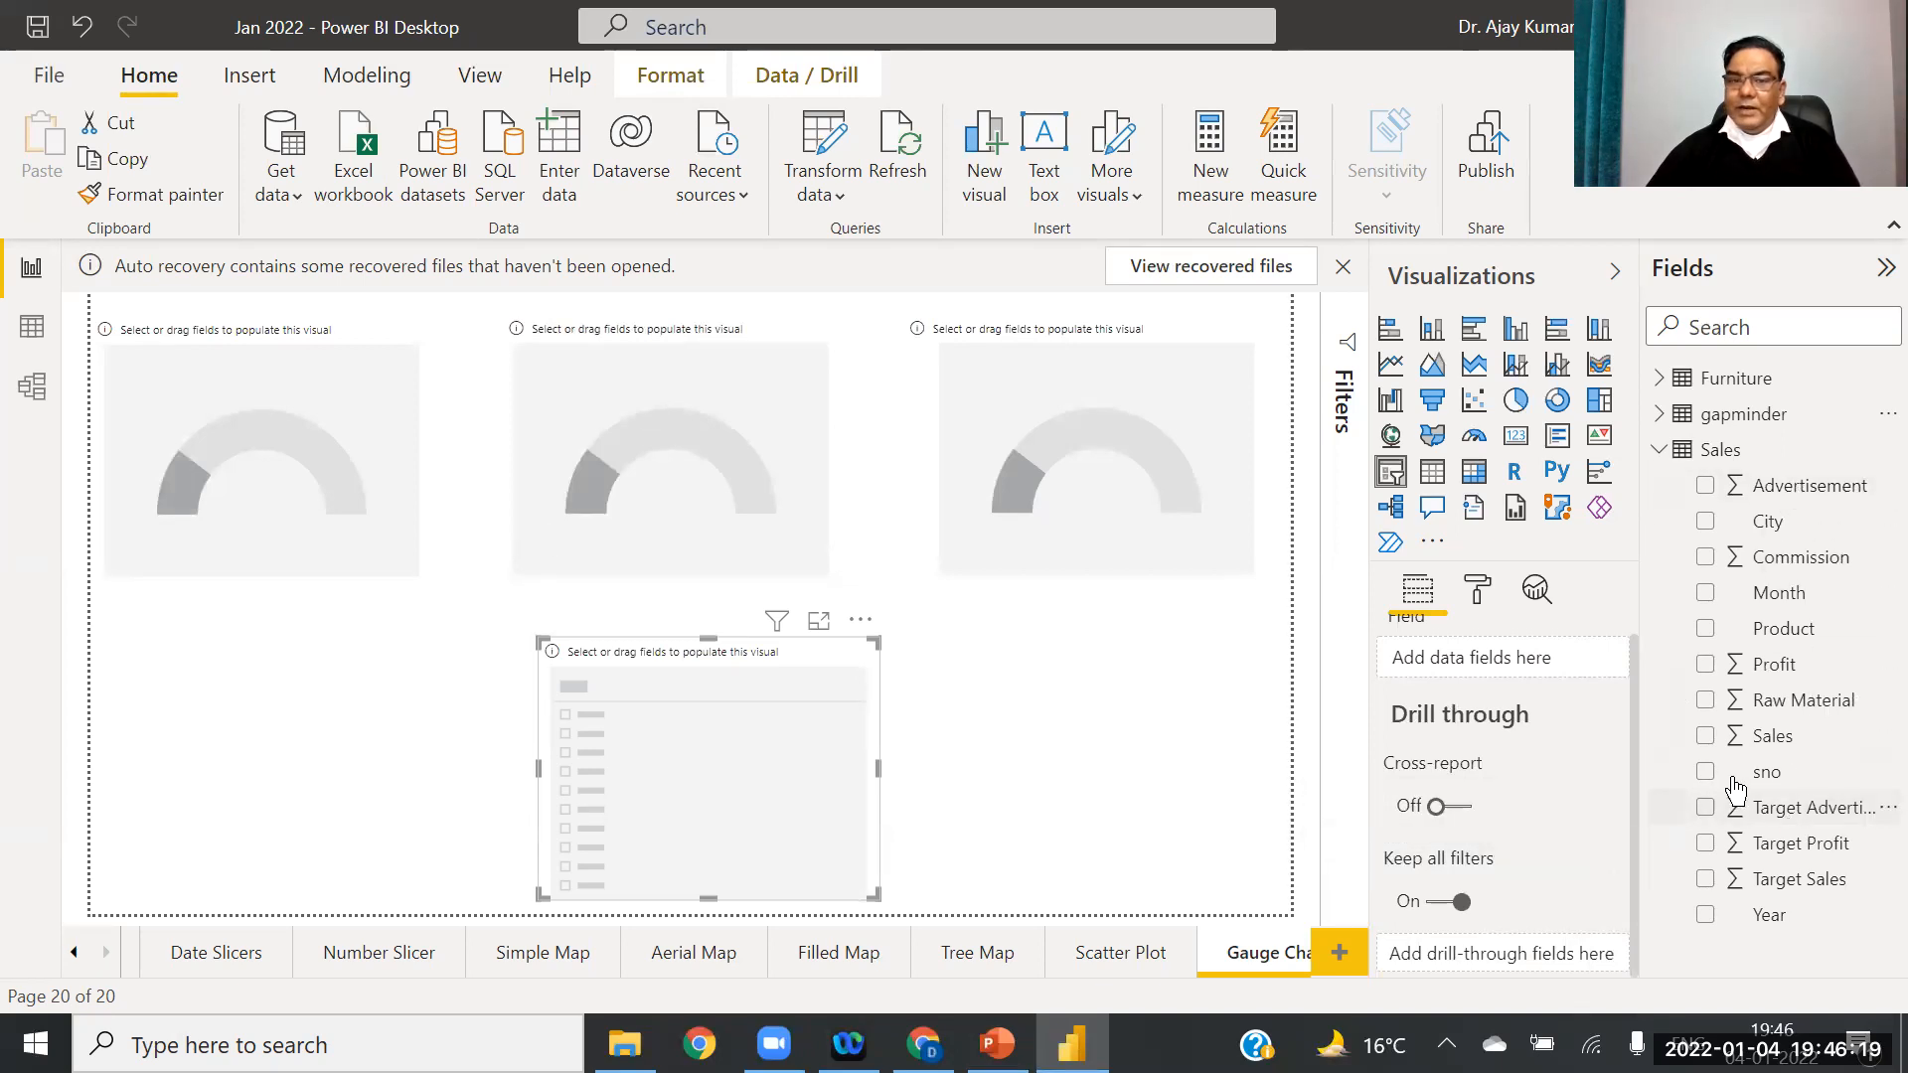
click(298, 477)
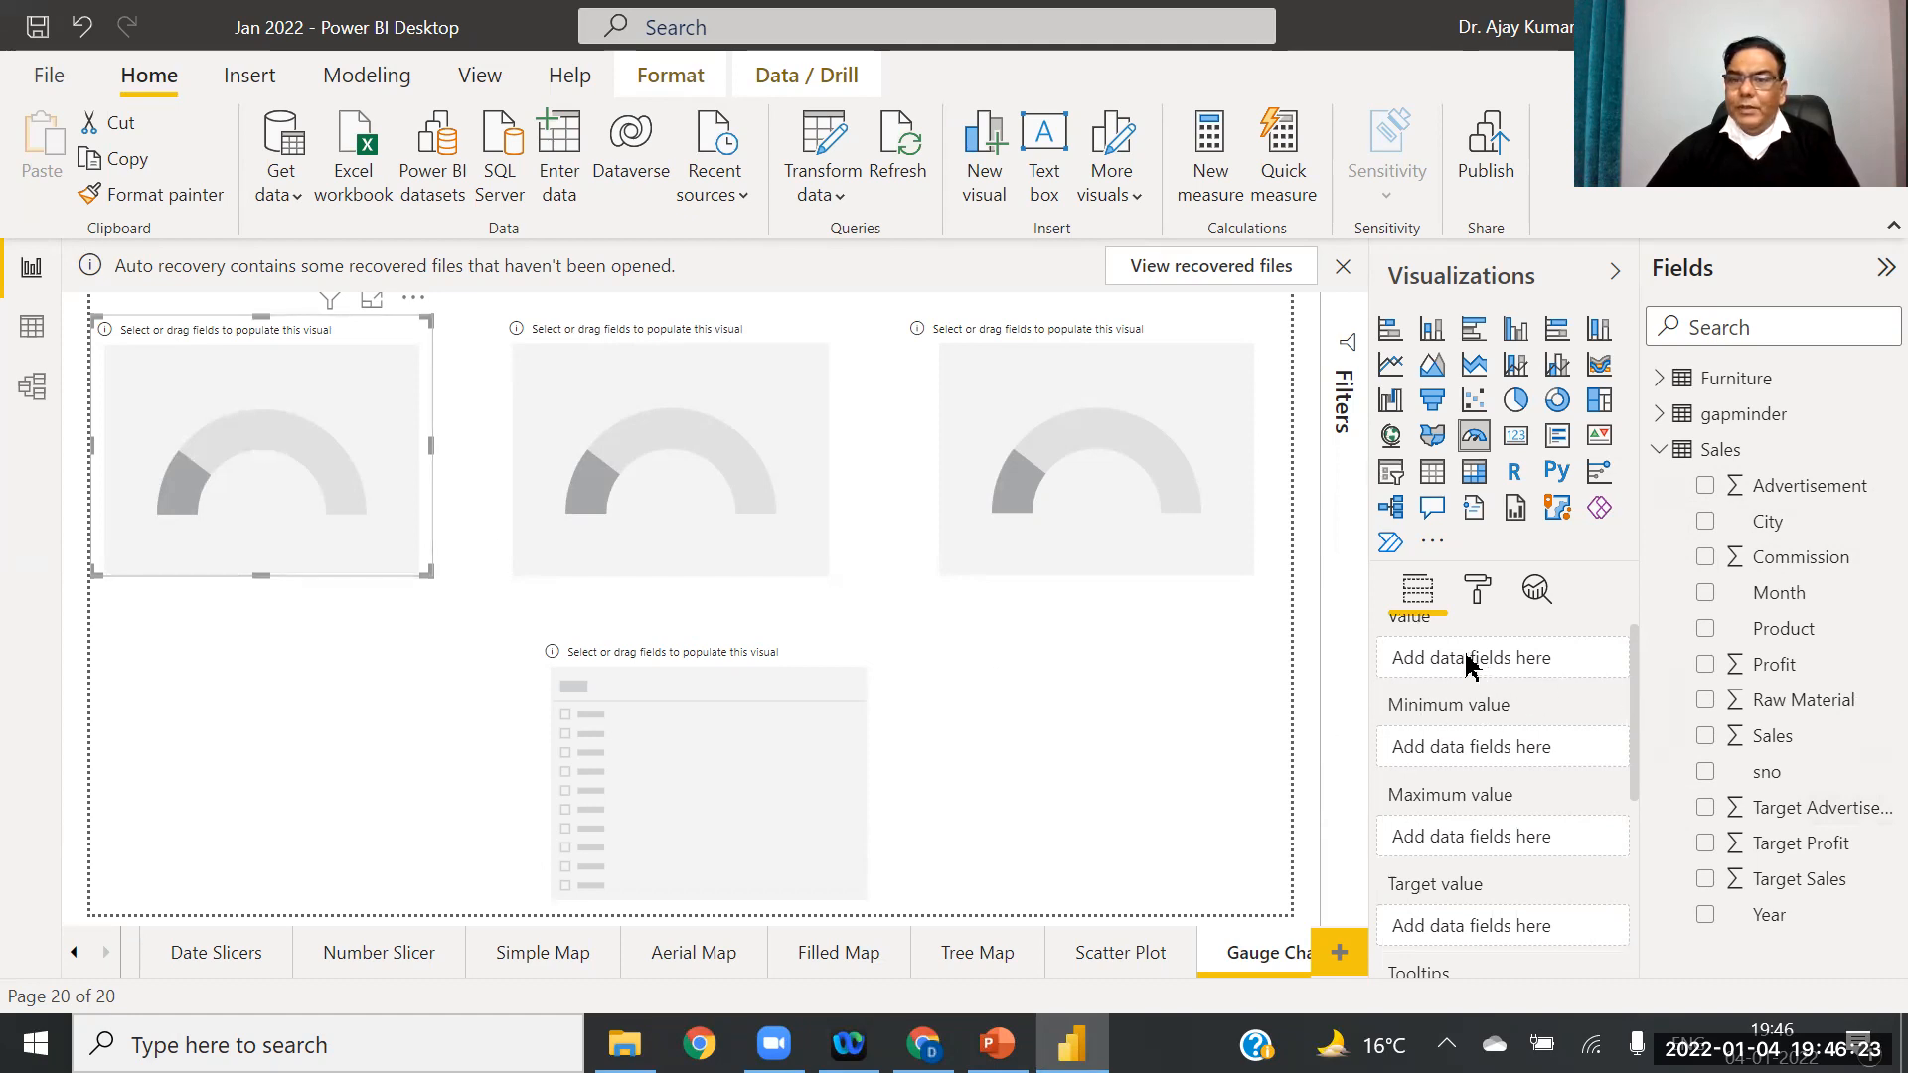
Step: Set gauges to Advertisement, Sales and Profit with their matching Target fields as targets
drag(1789, 489, 1515, 666)
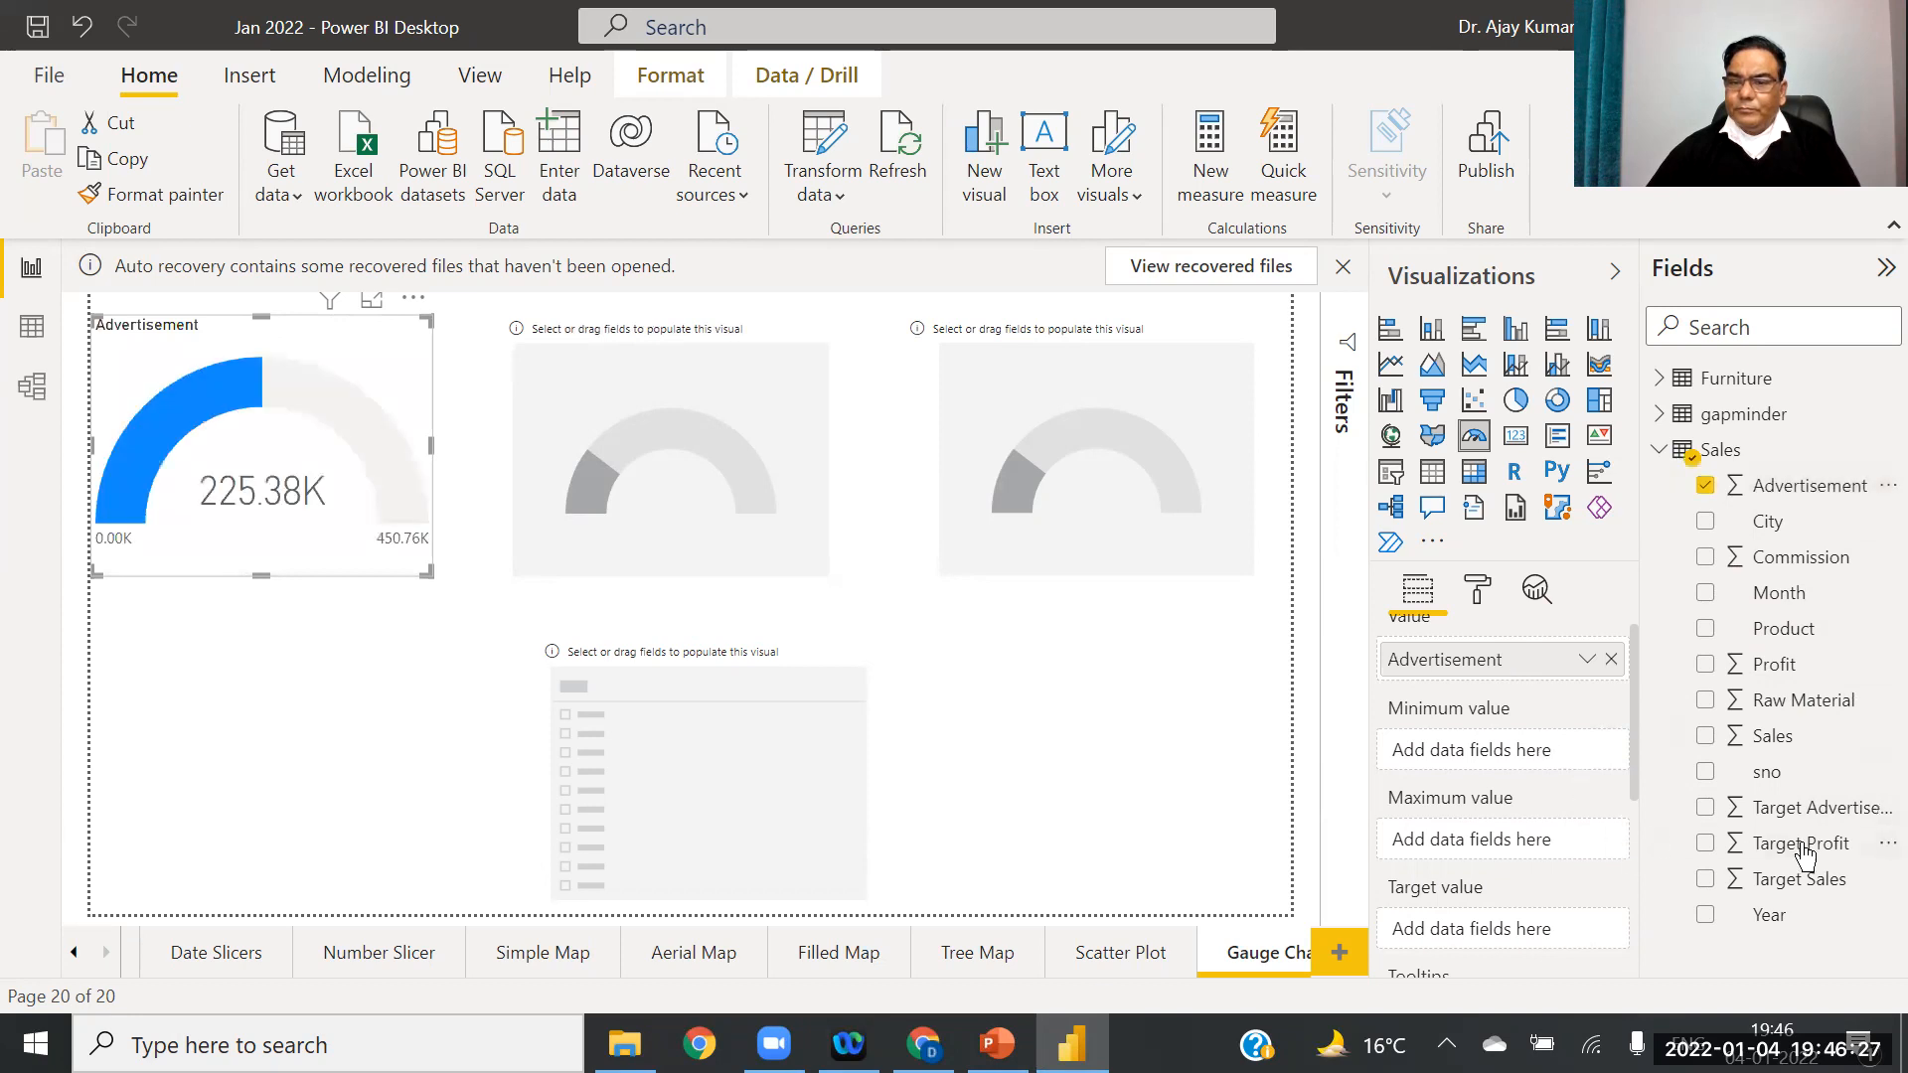
drag(1786, 808, 1524, 932)
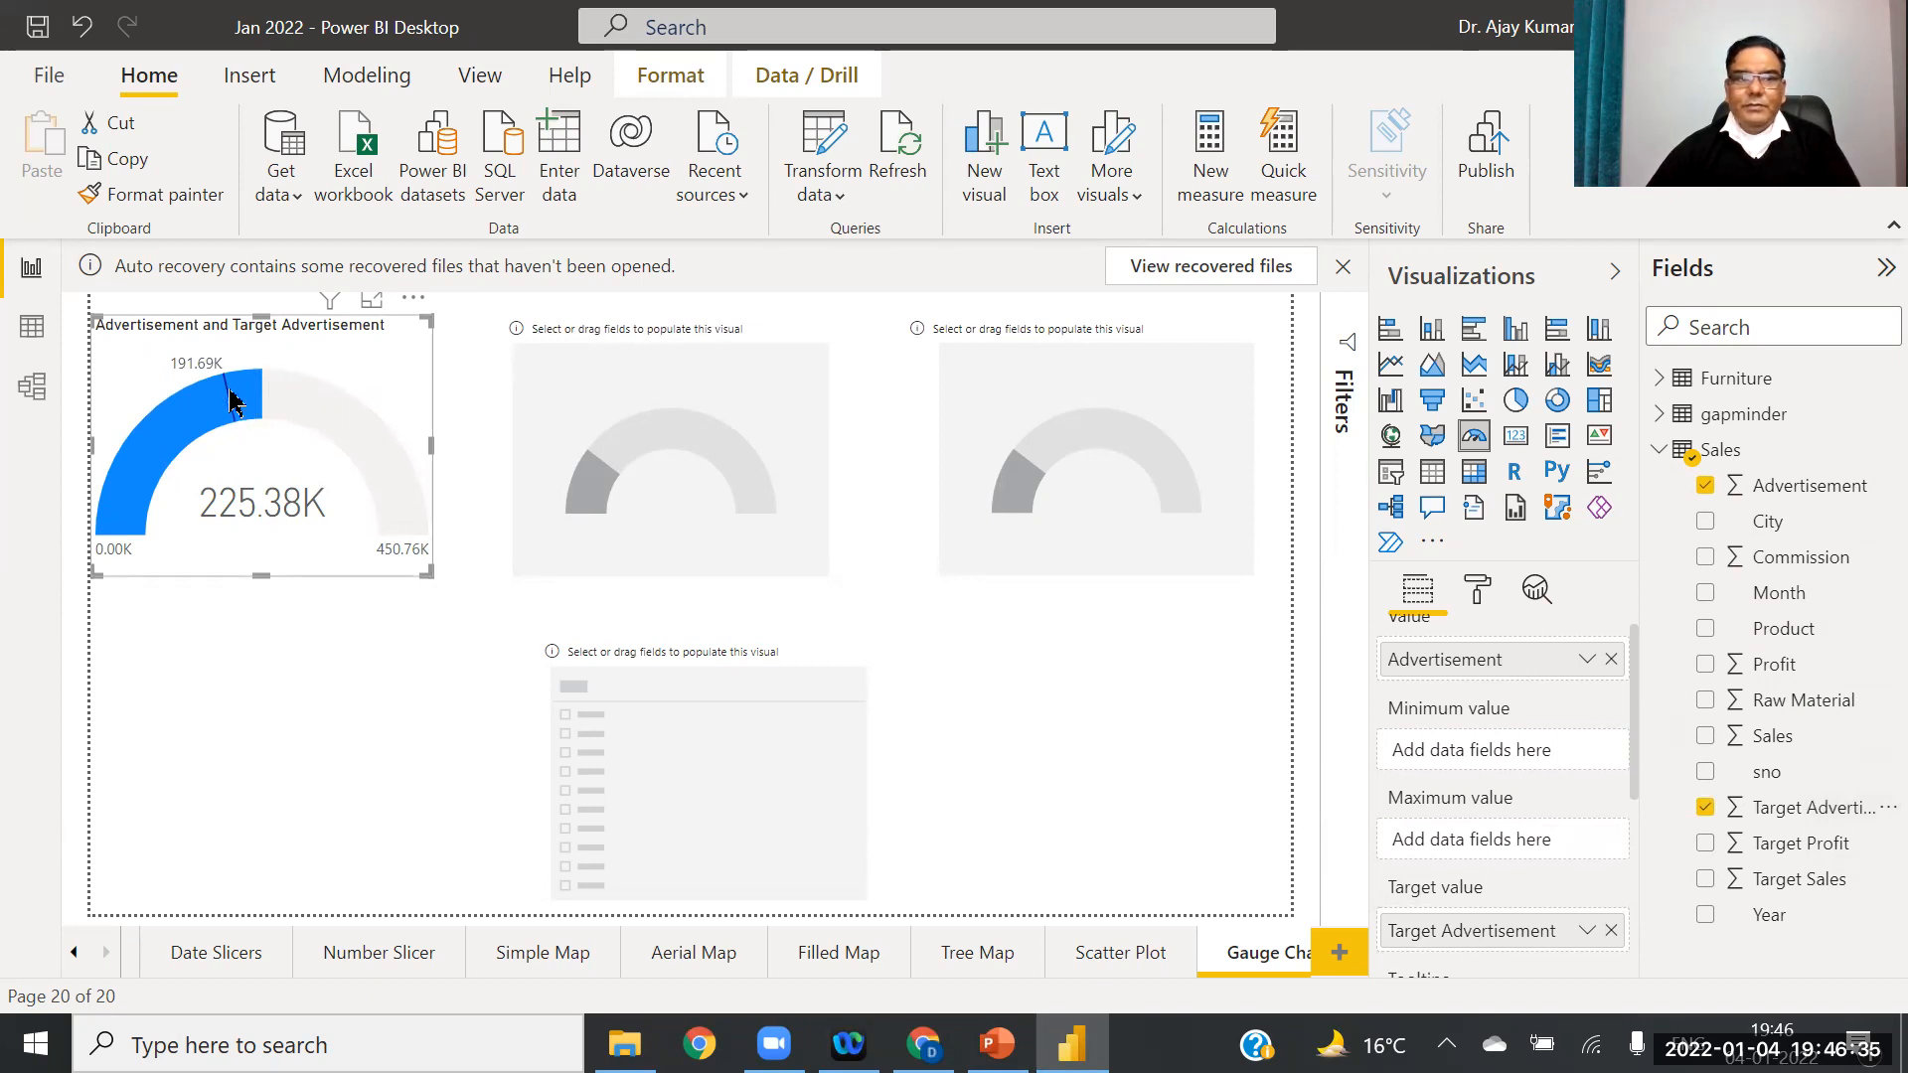
click(696, 460)
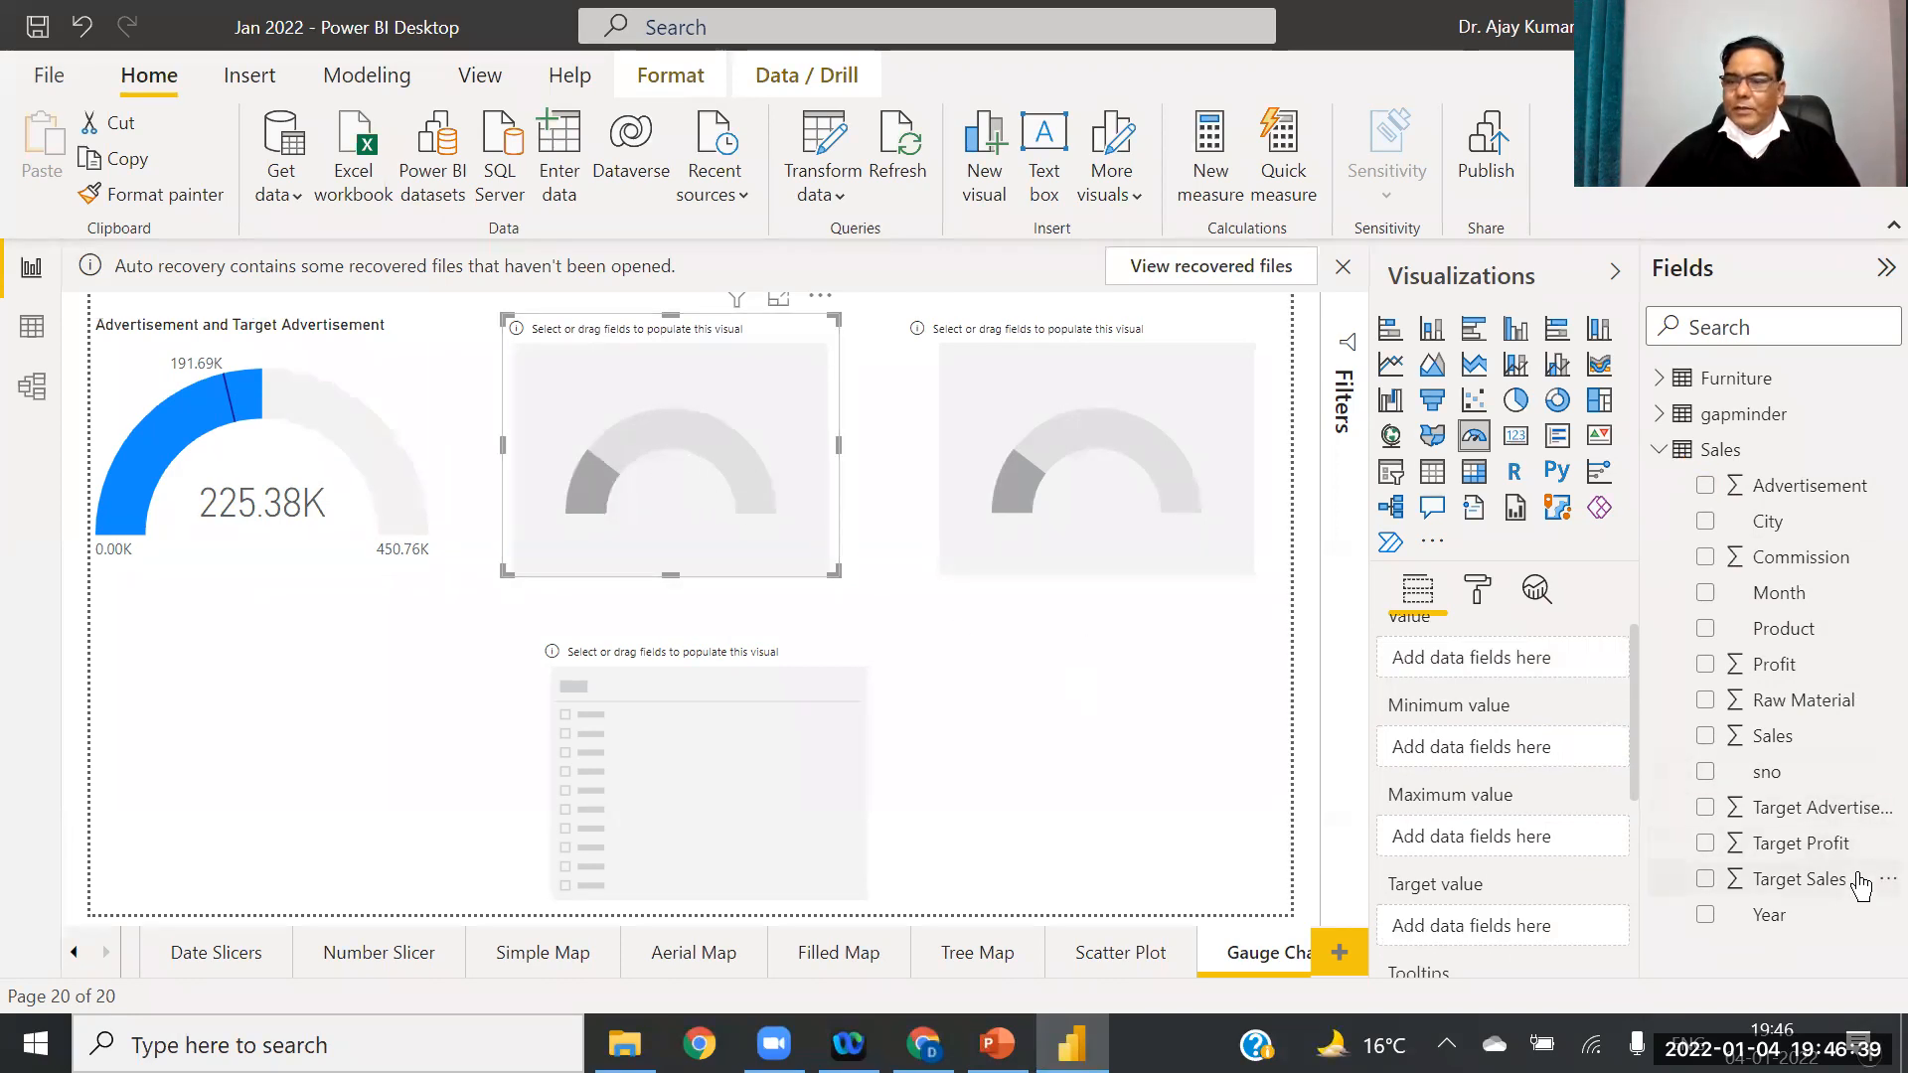
drag(1773, 736, 1512, 676)
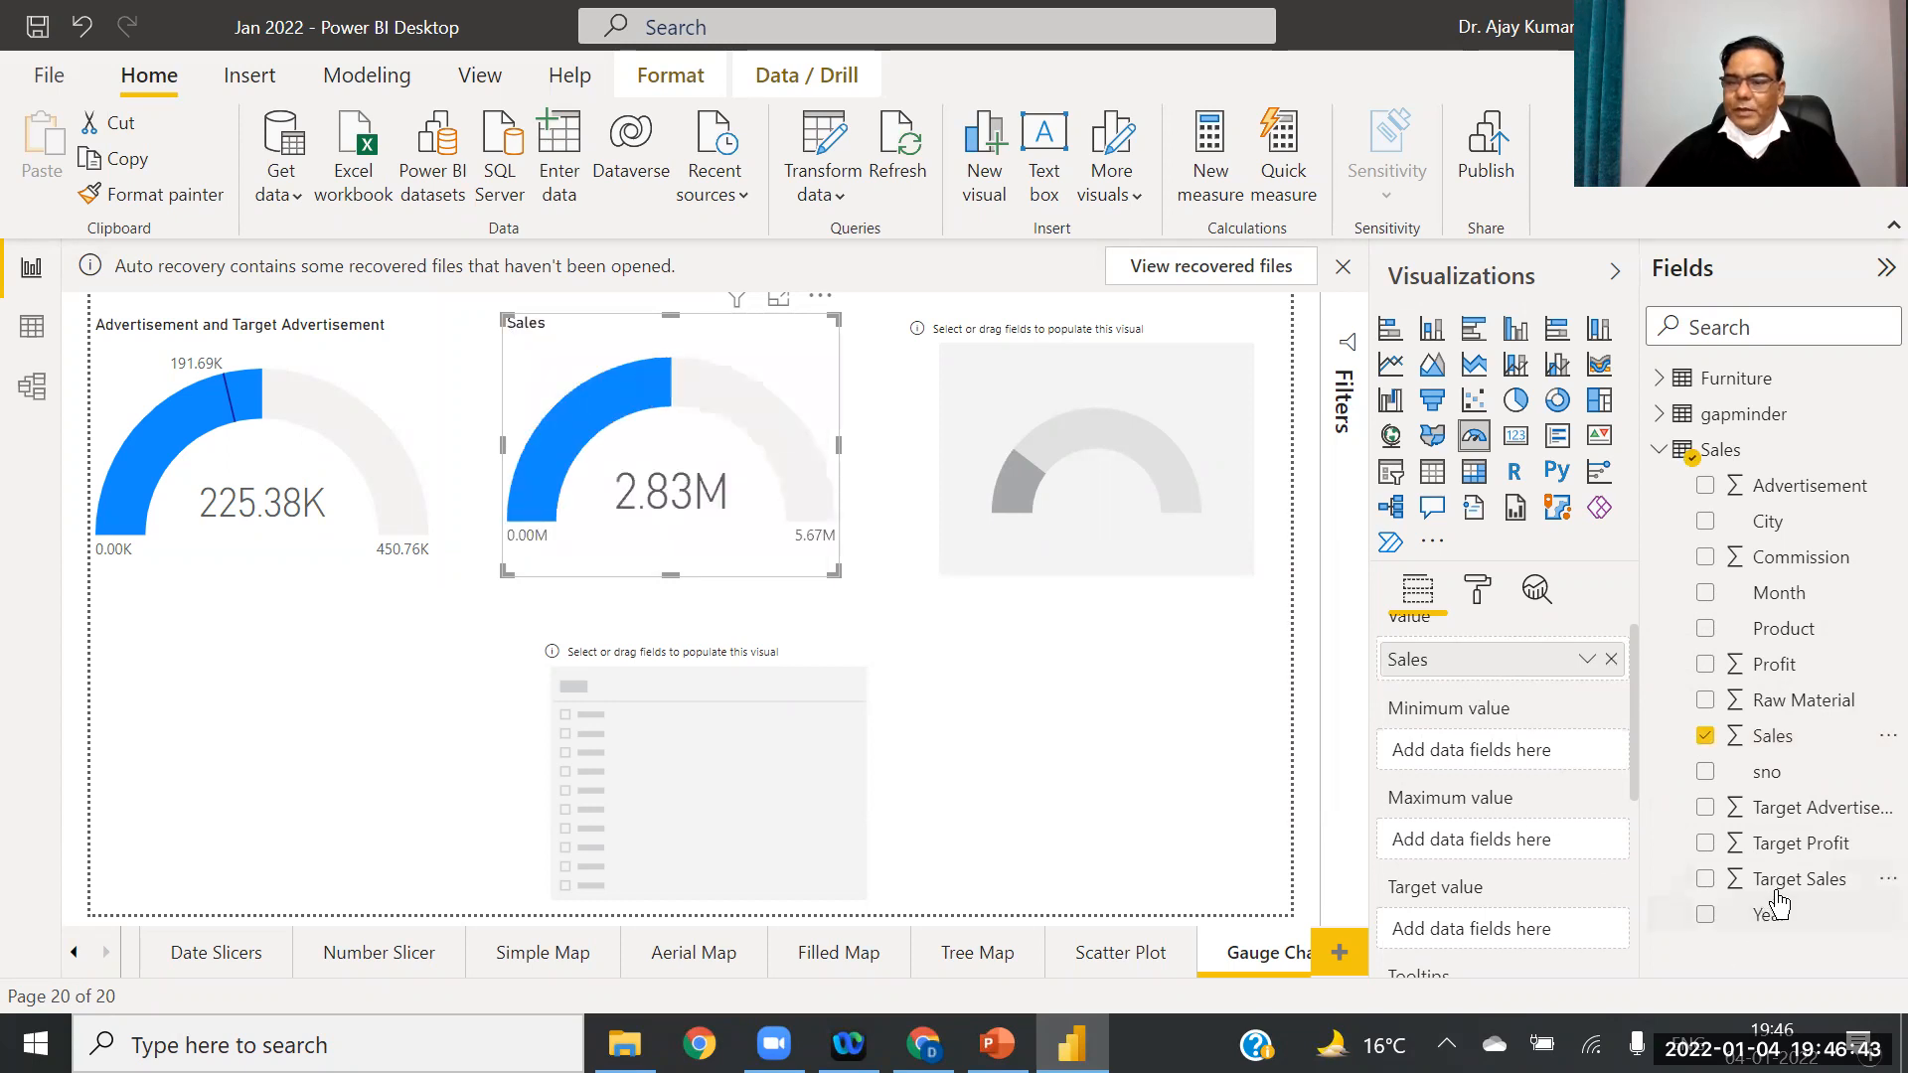
drag(1789, 879, 1512, 934)
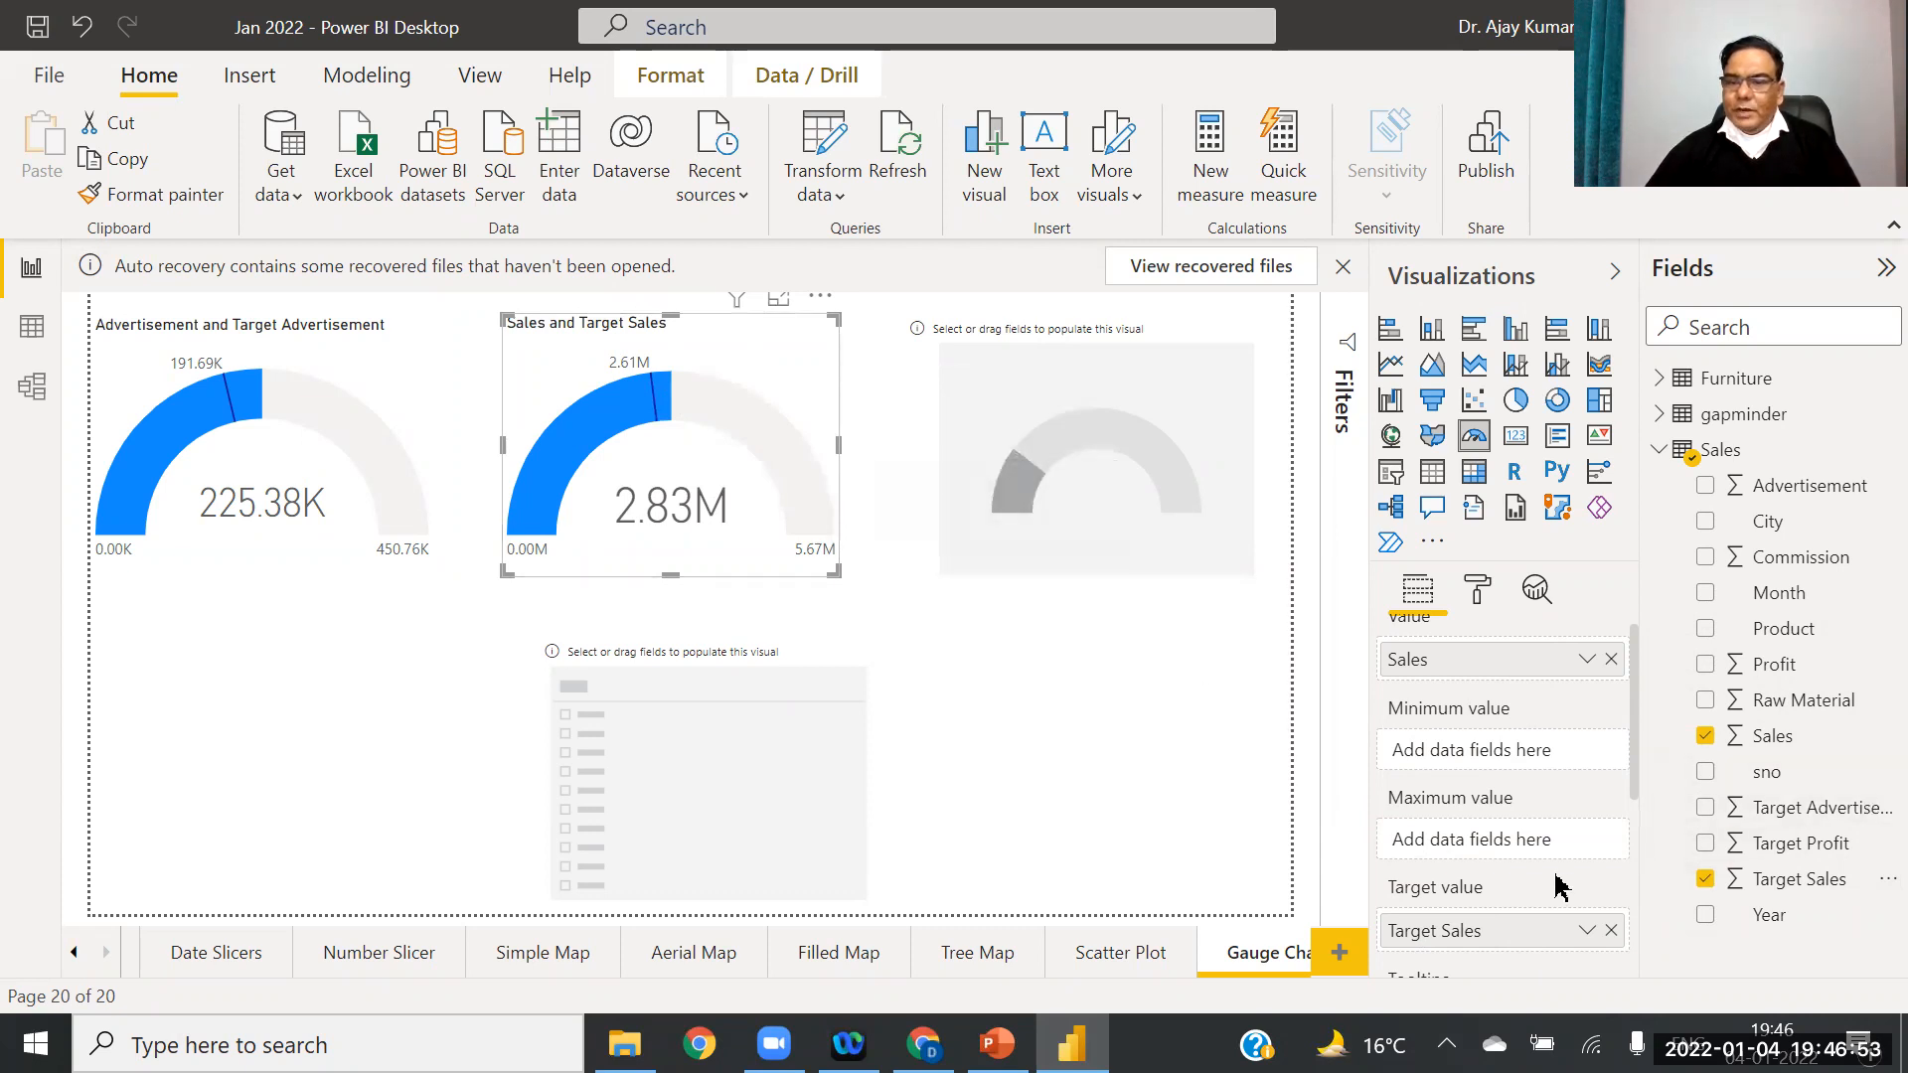
click(1113, 429)
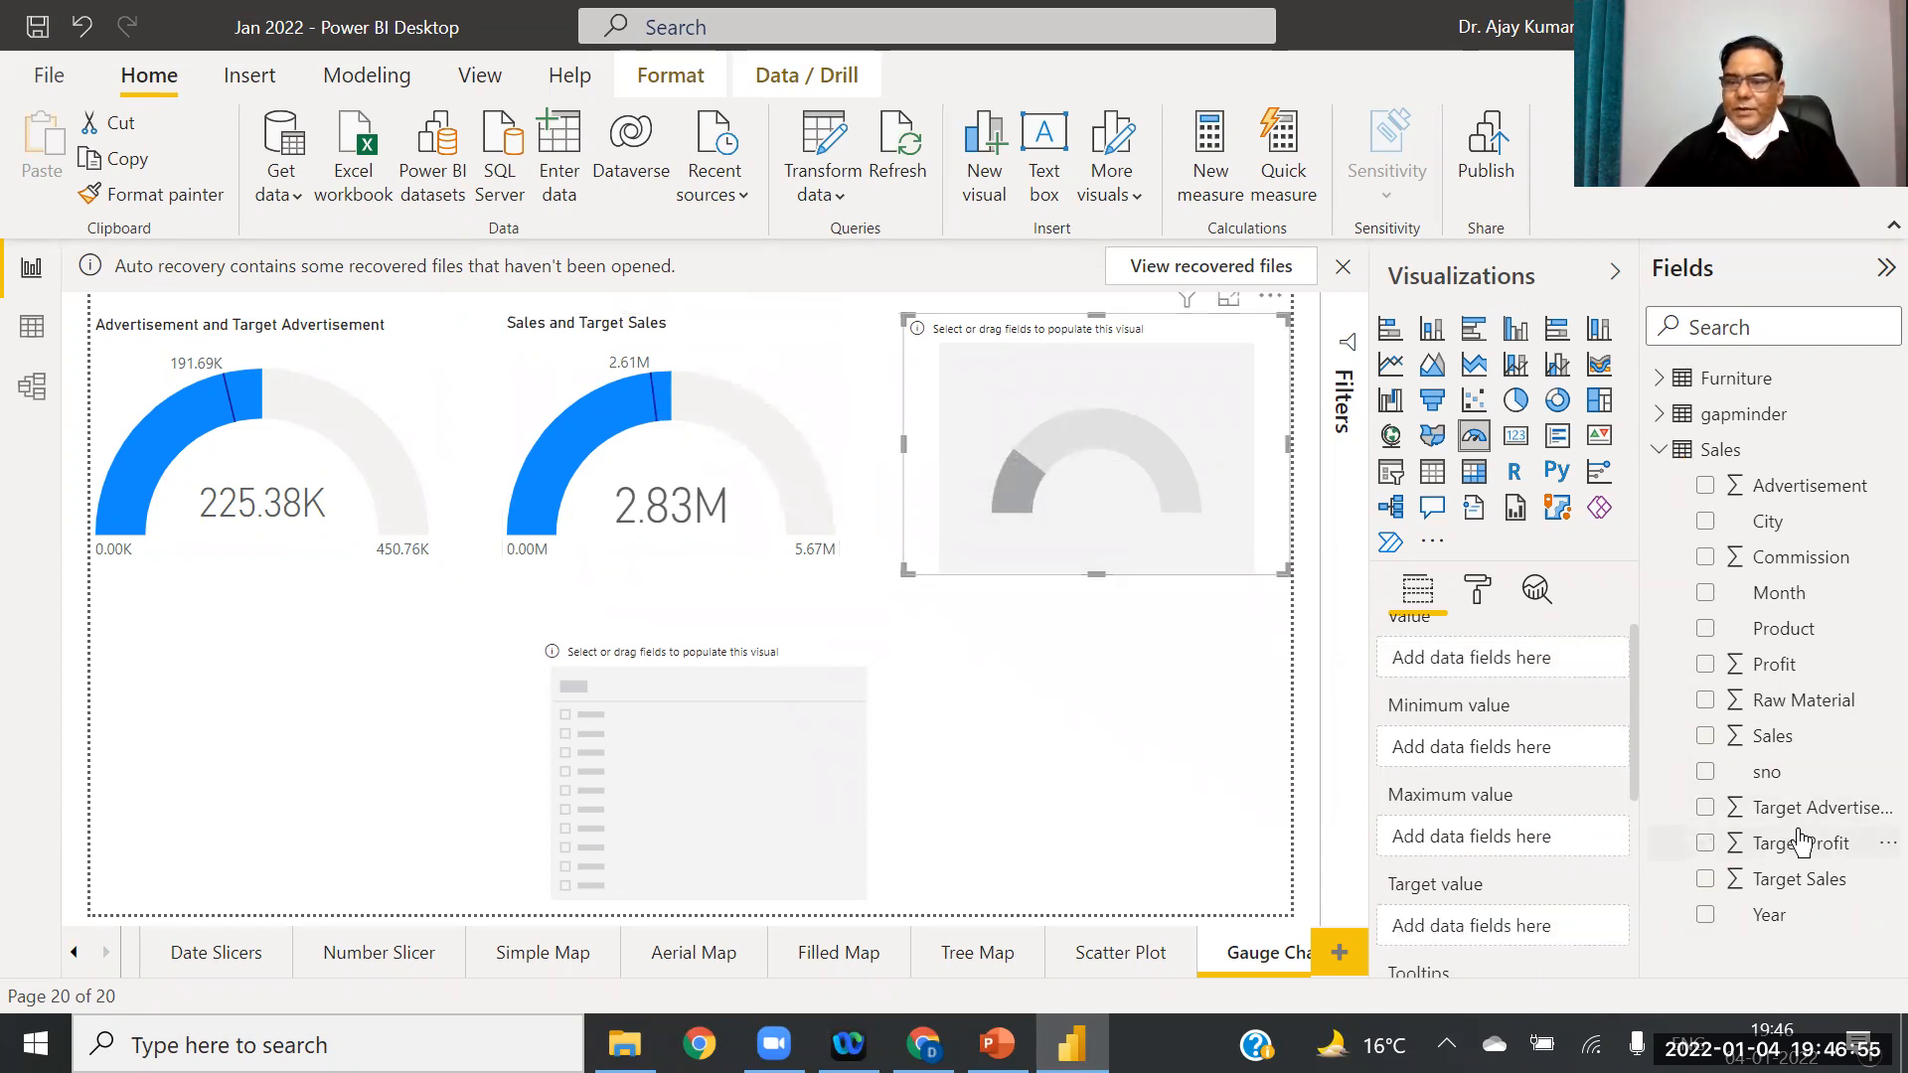
drag(1833, 863, 1550, 932)
drag(1780, 671, 1509, 656)
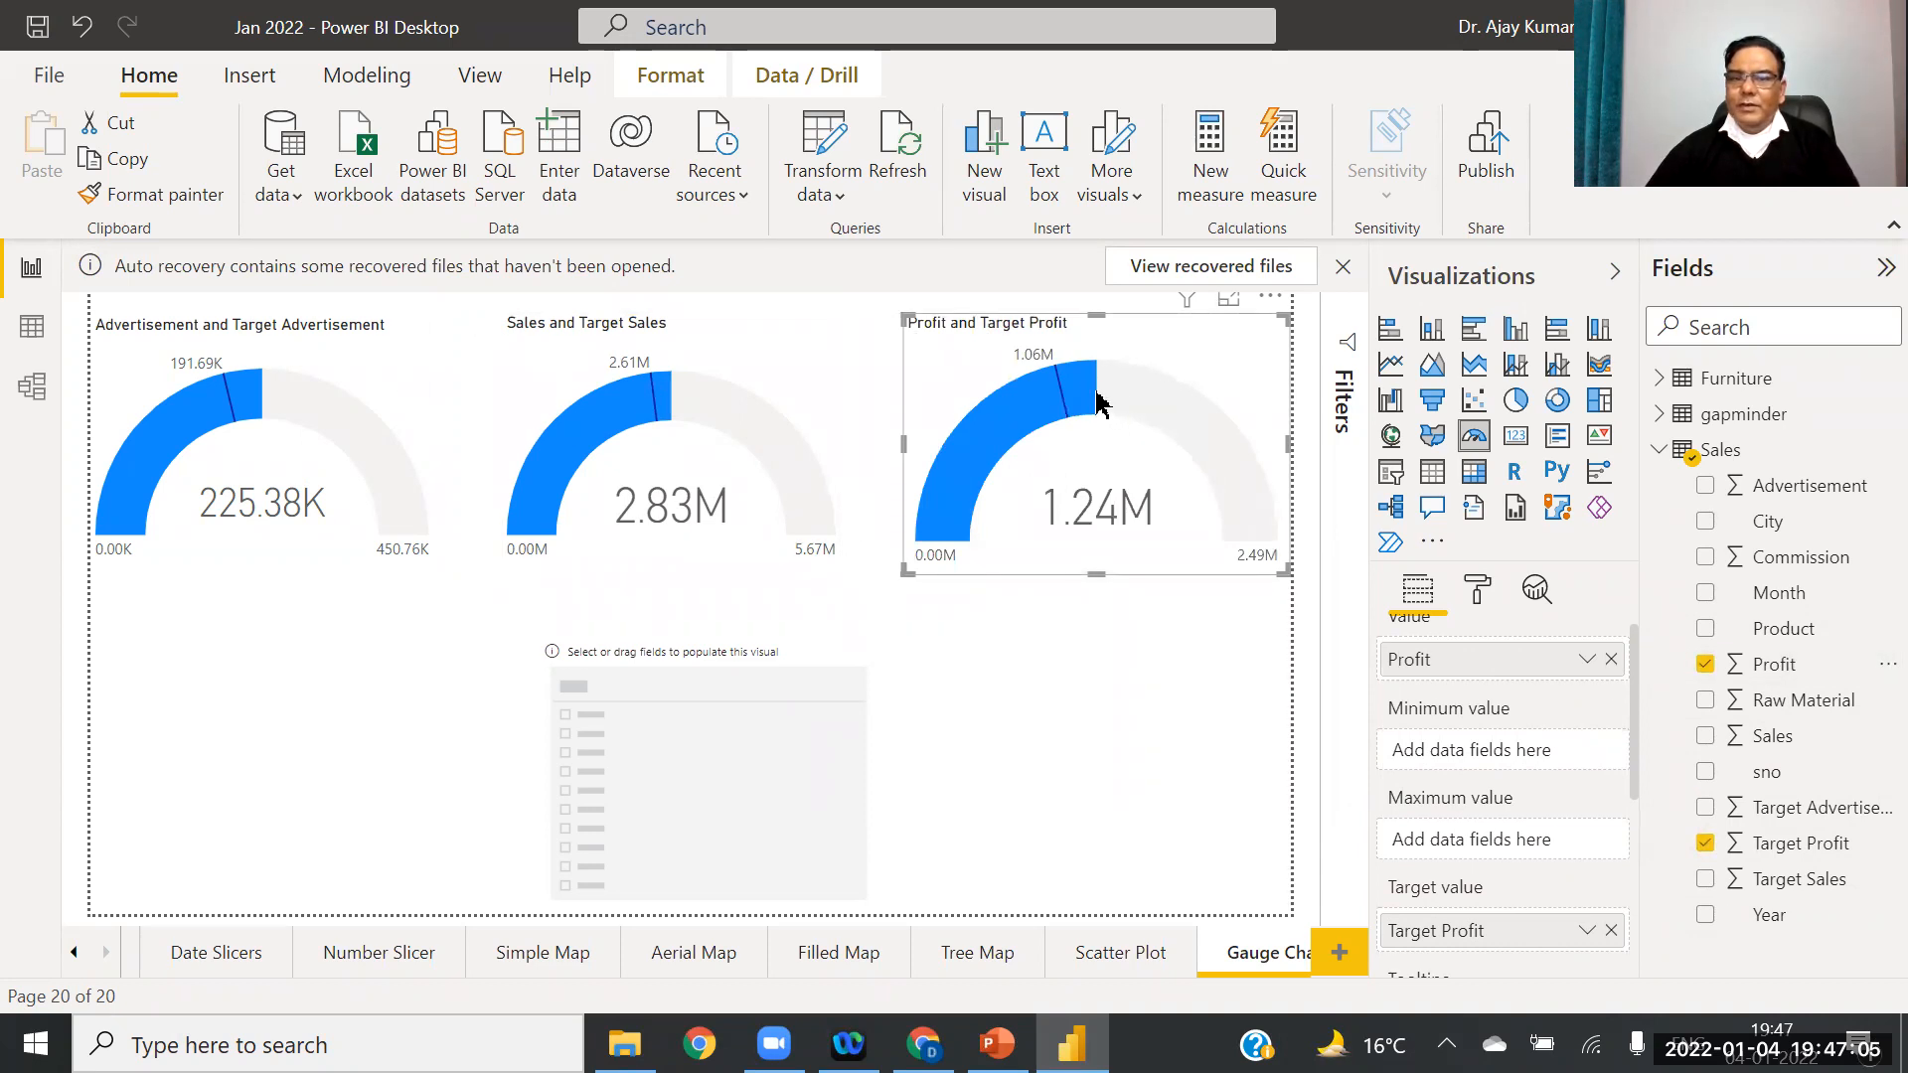
Step: Widen the Advertisement gauge slightly
click(825, 403)
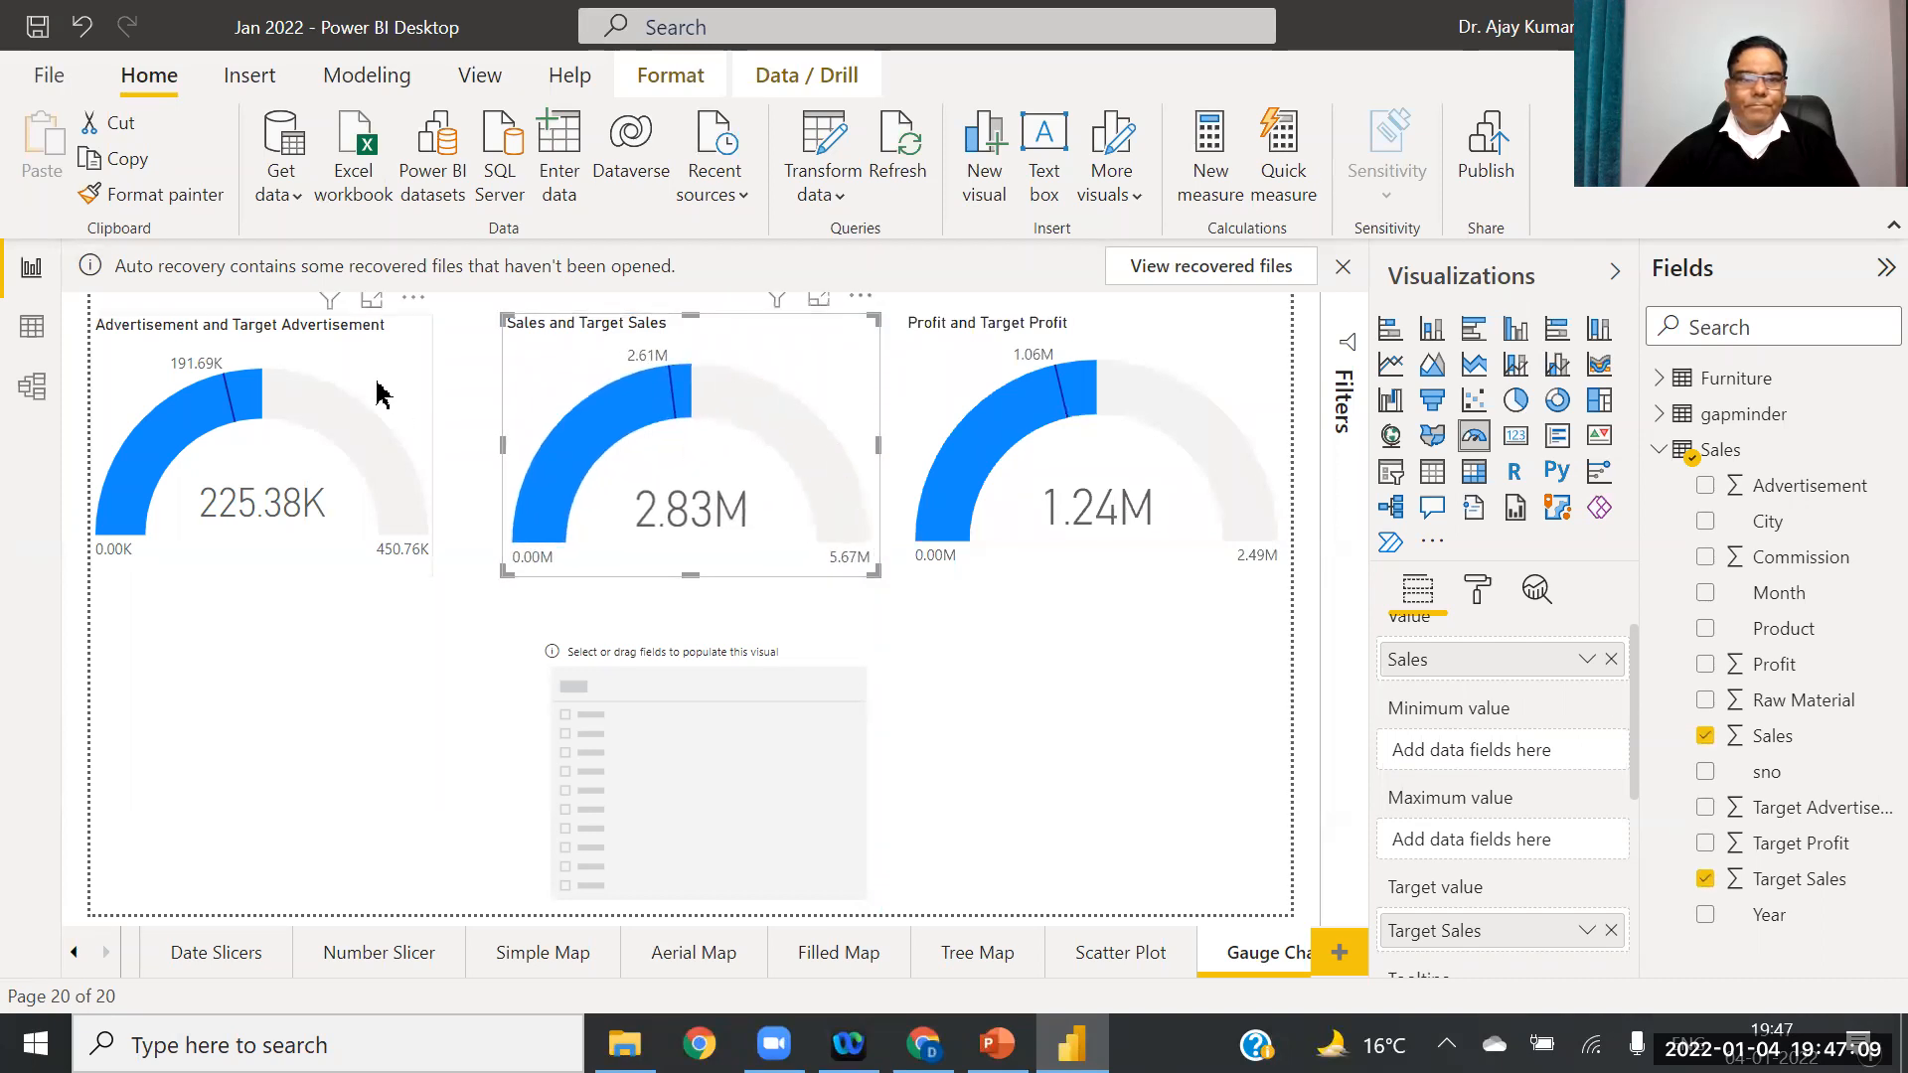
click(418, 413)
drag(431, 442, 469, 445)
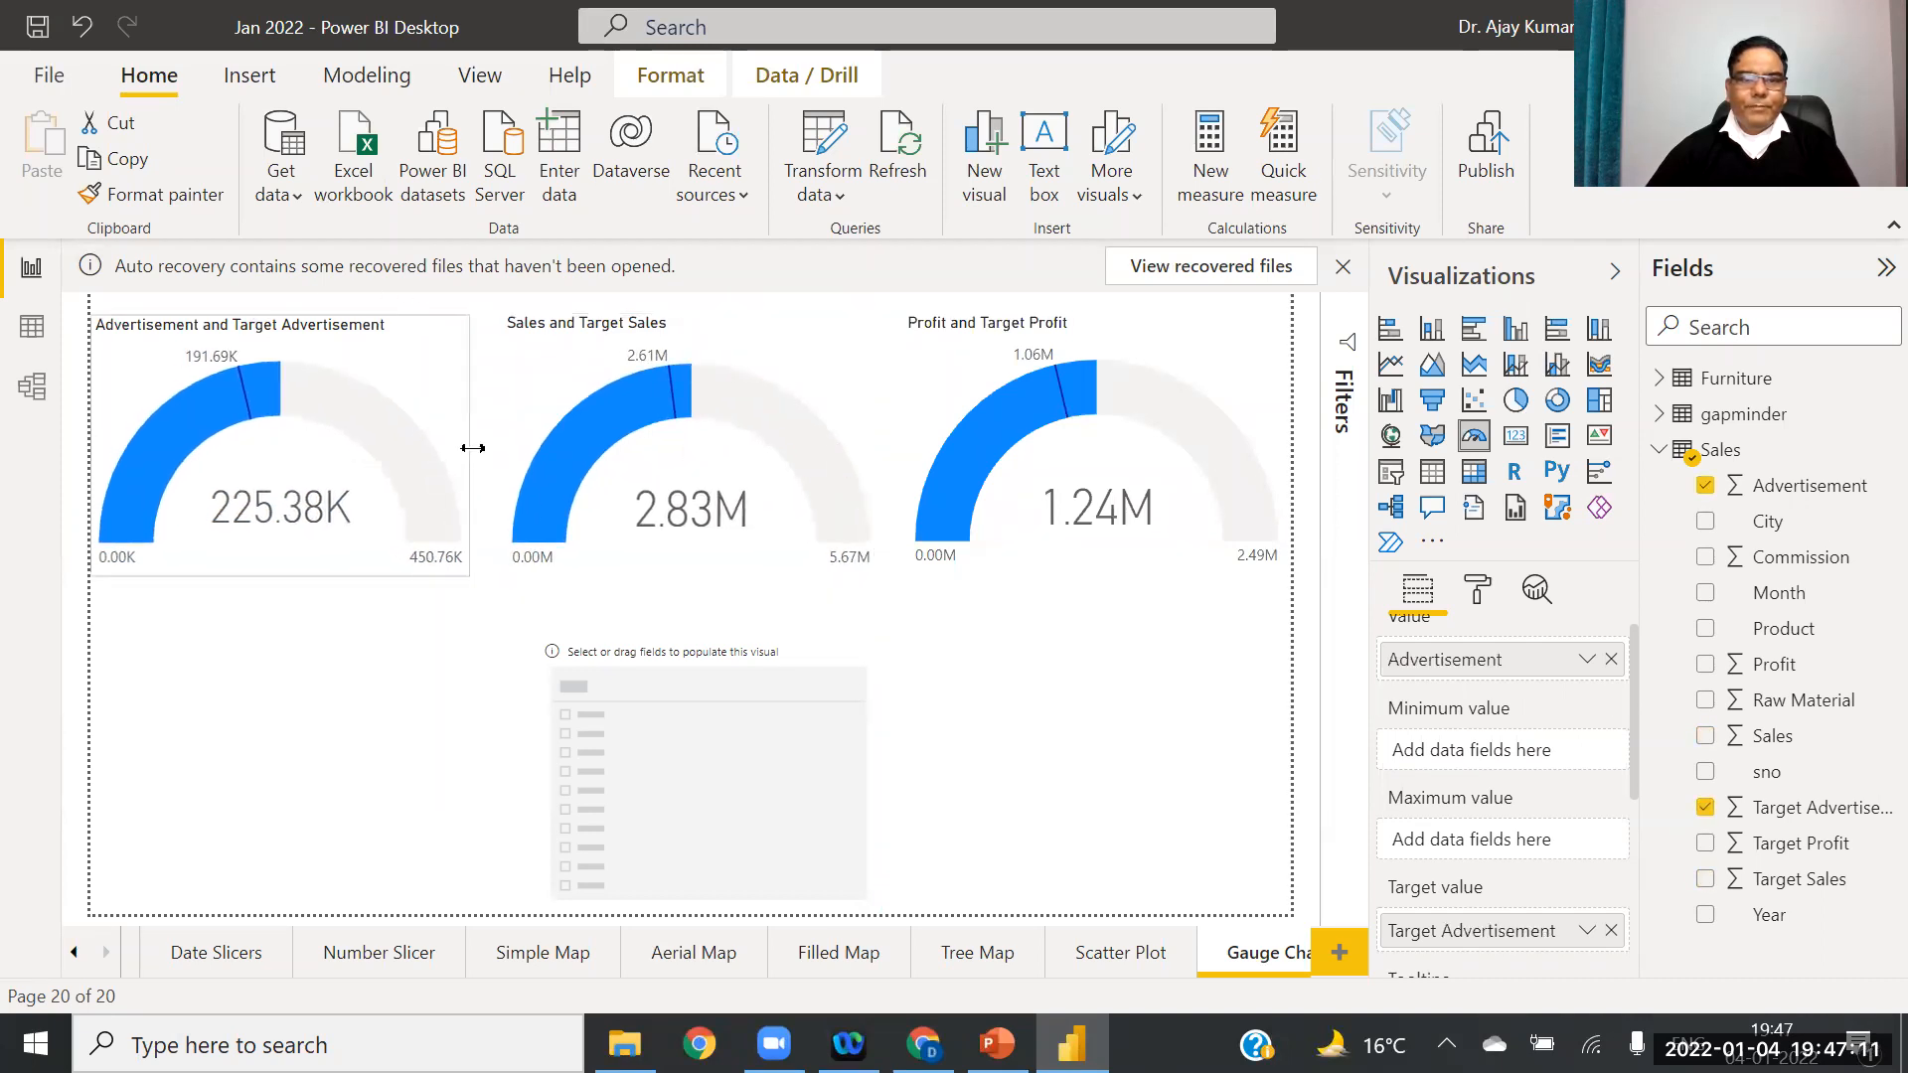
click(681, 534)
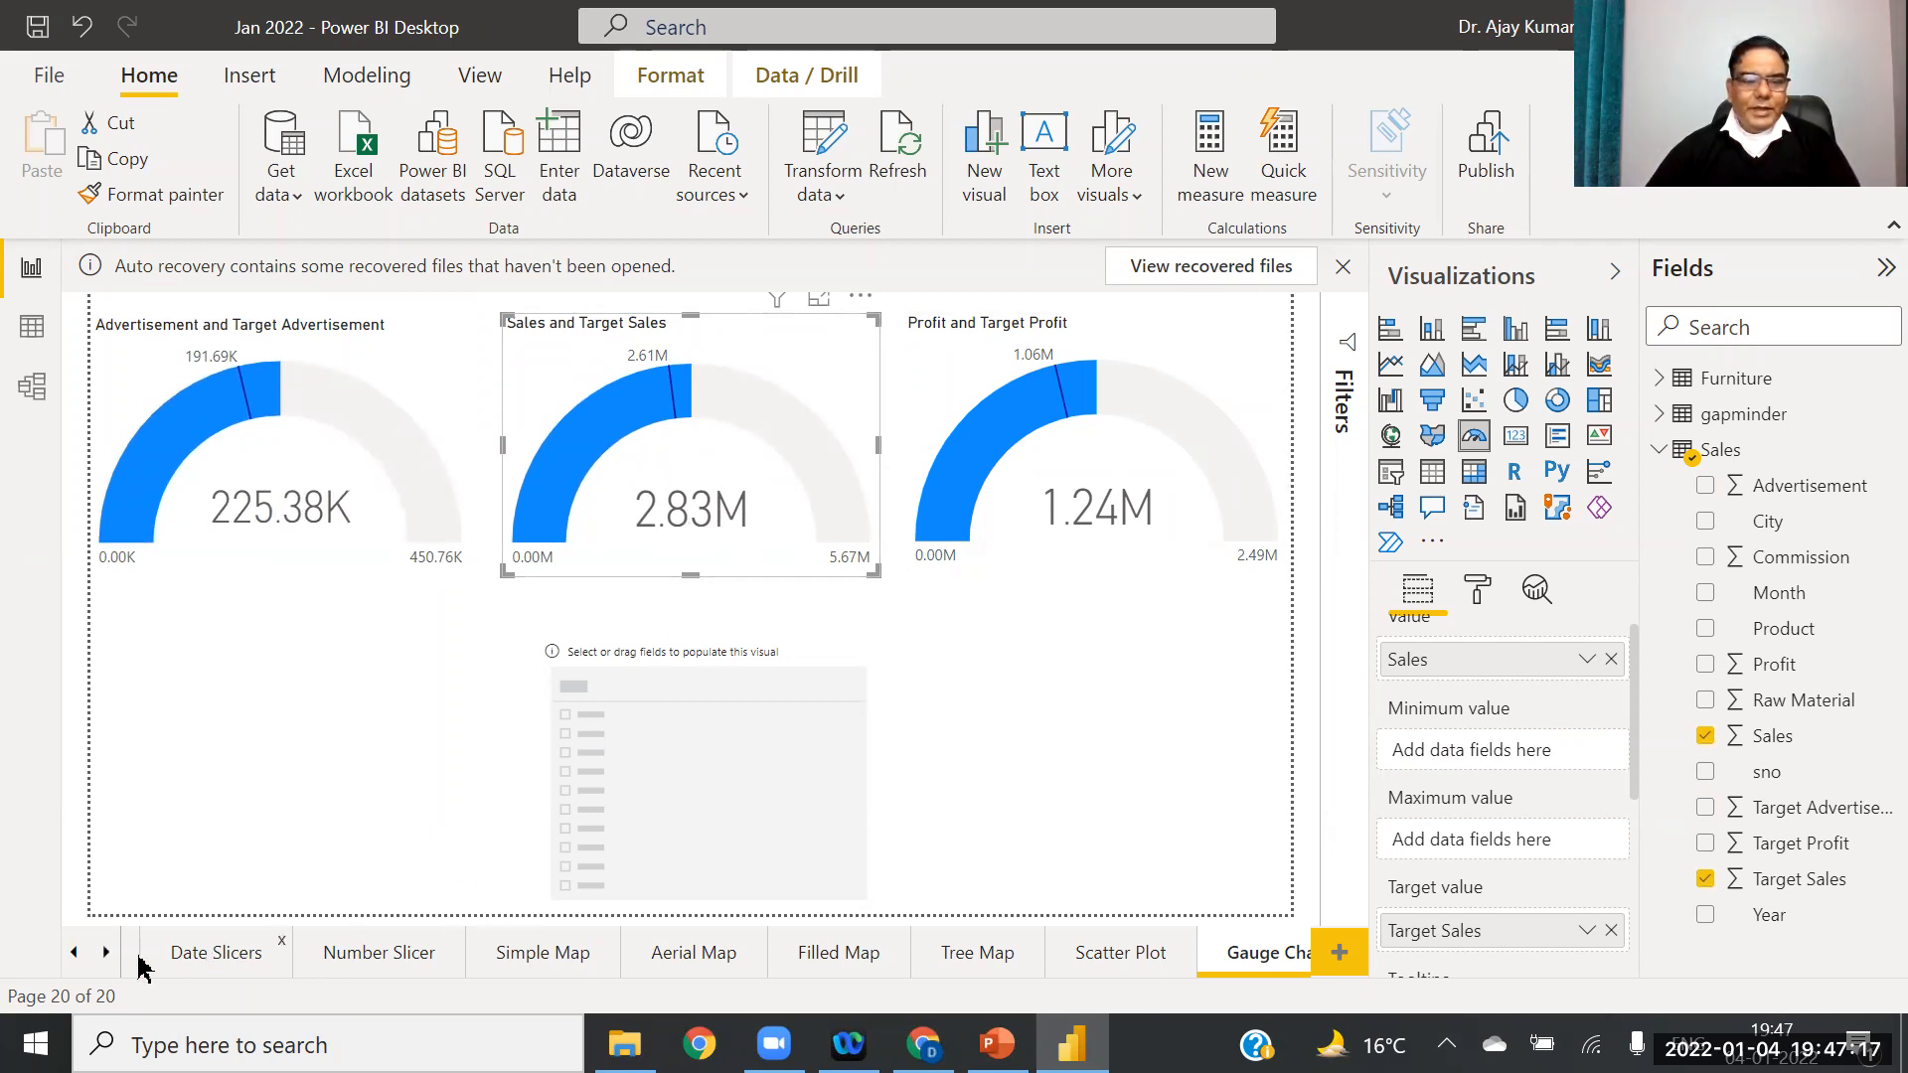
Step: Open the Stacked Column Chart page and select its chart
click(76, 953)
click(76, 953)
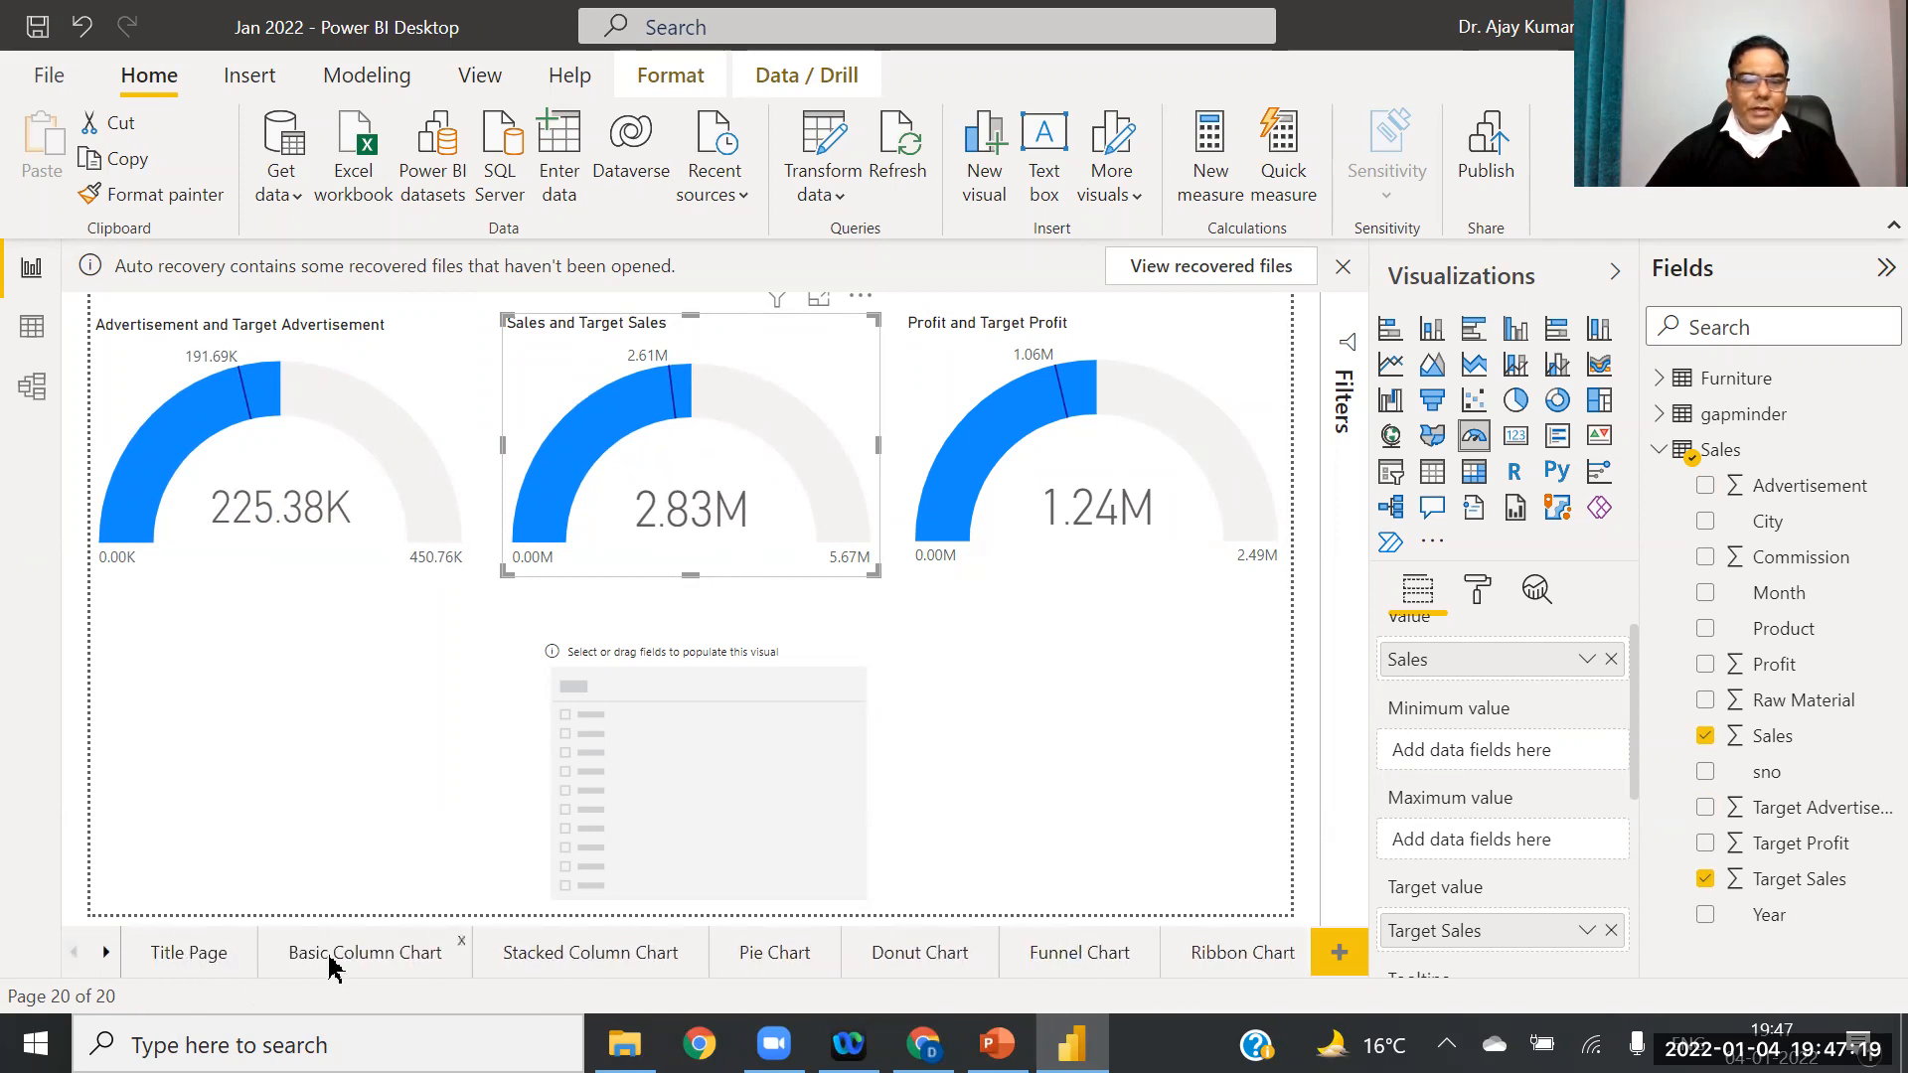
click(590, 955)
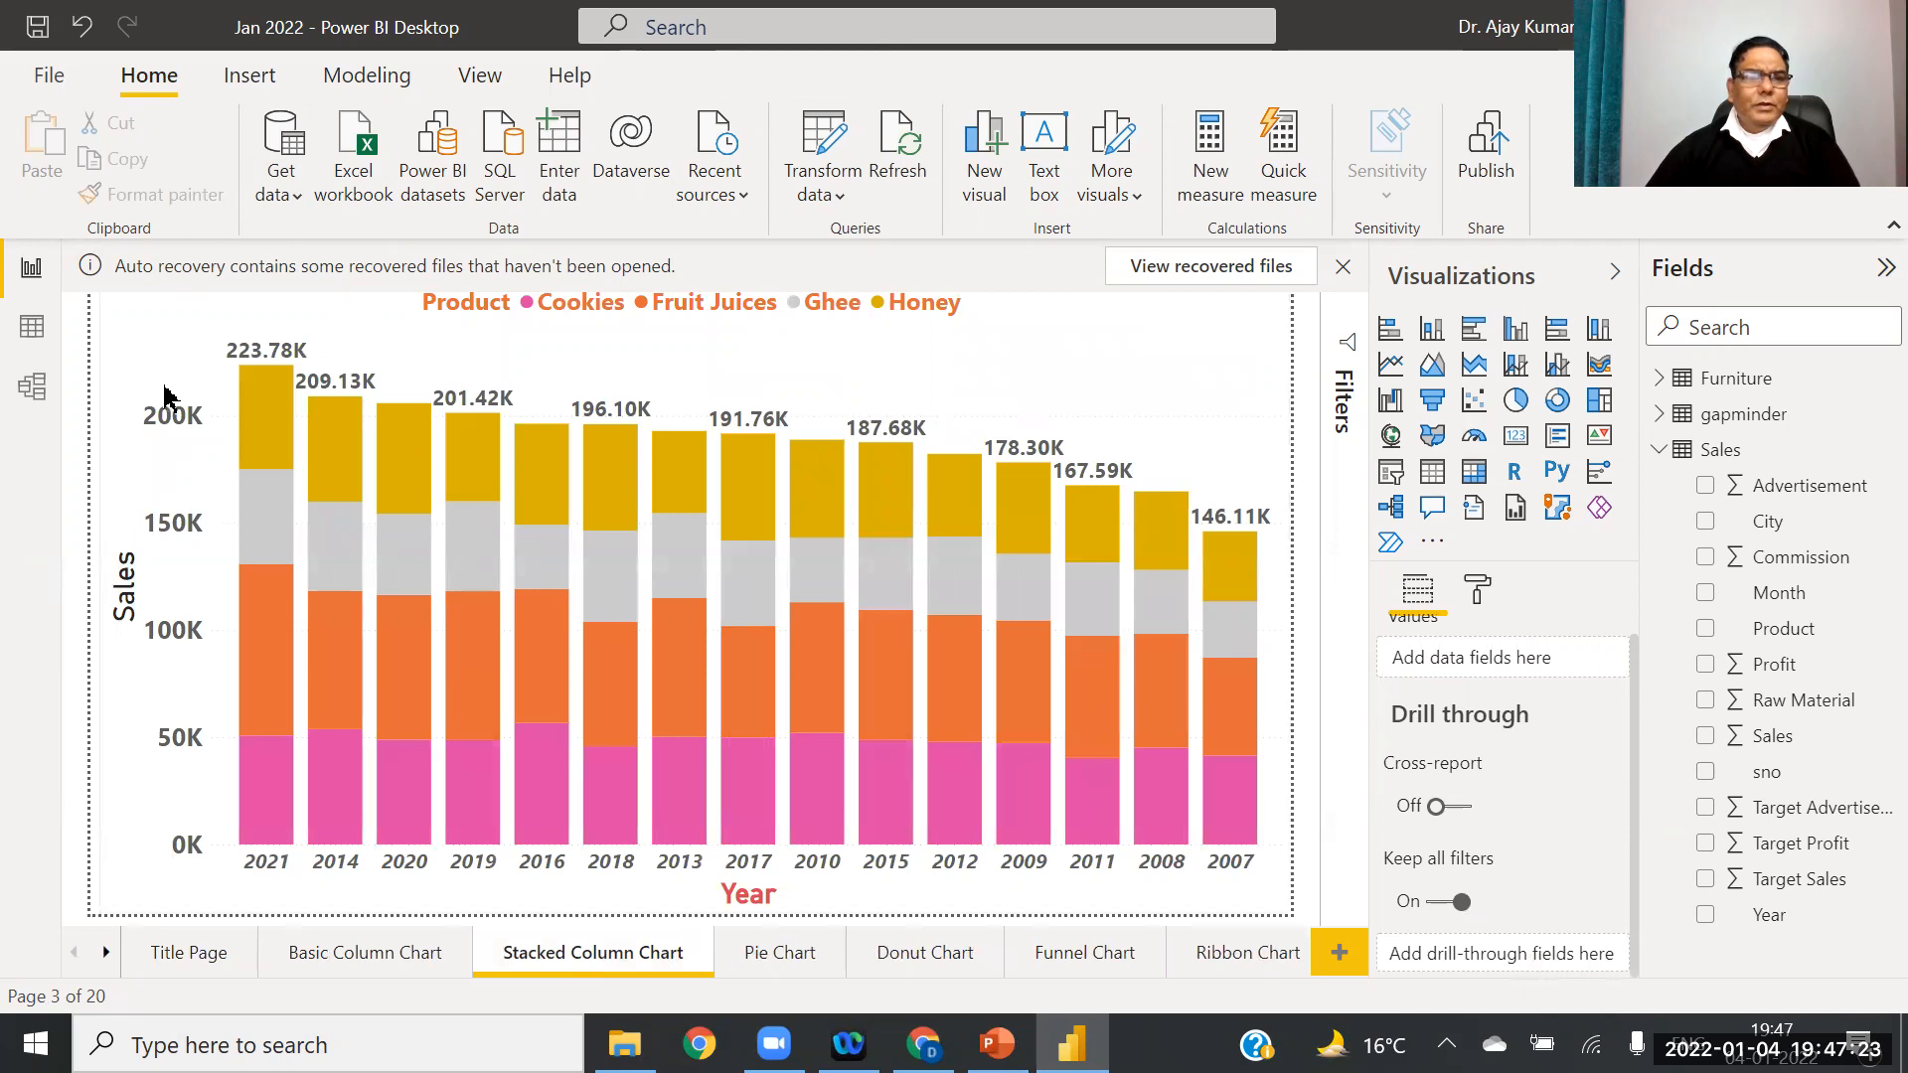
click(164, 396)
Step: Copy the stacked column chart's formatting onto the Advertisement gauge
click(154, 195)
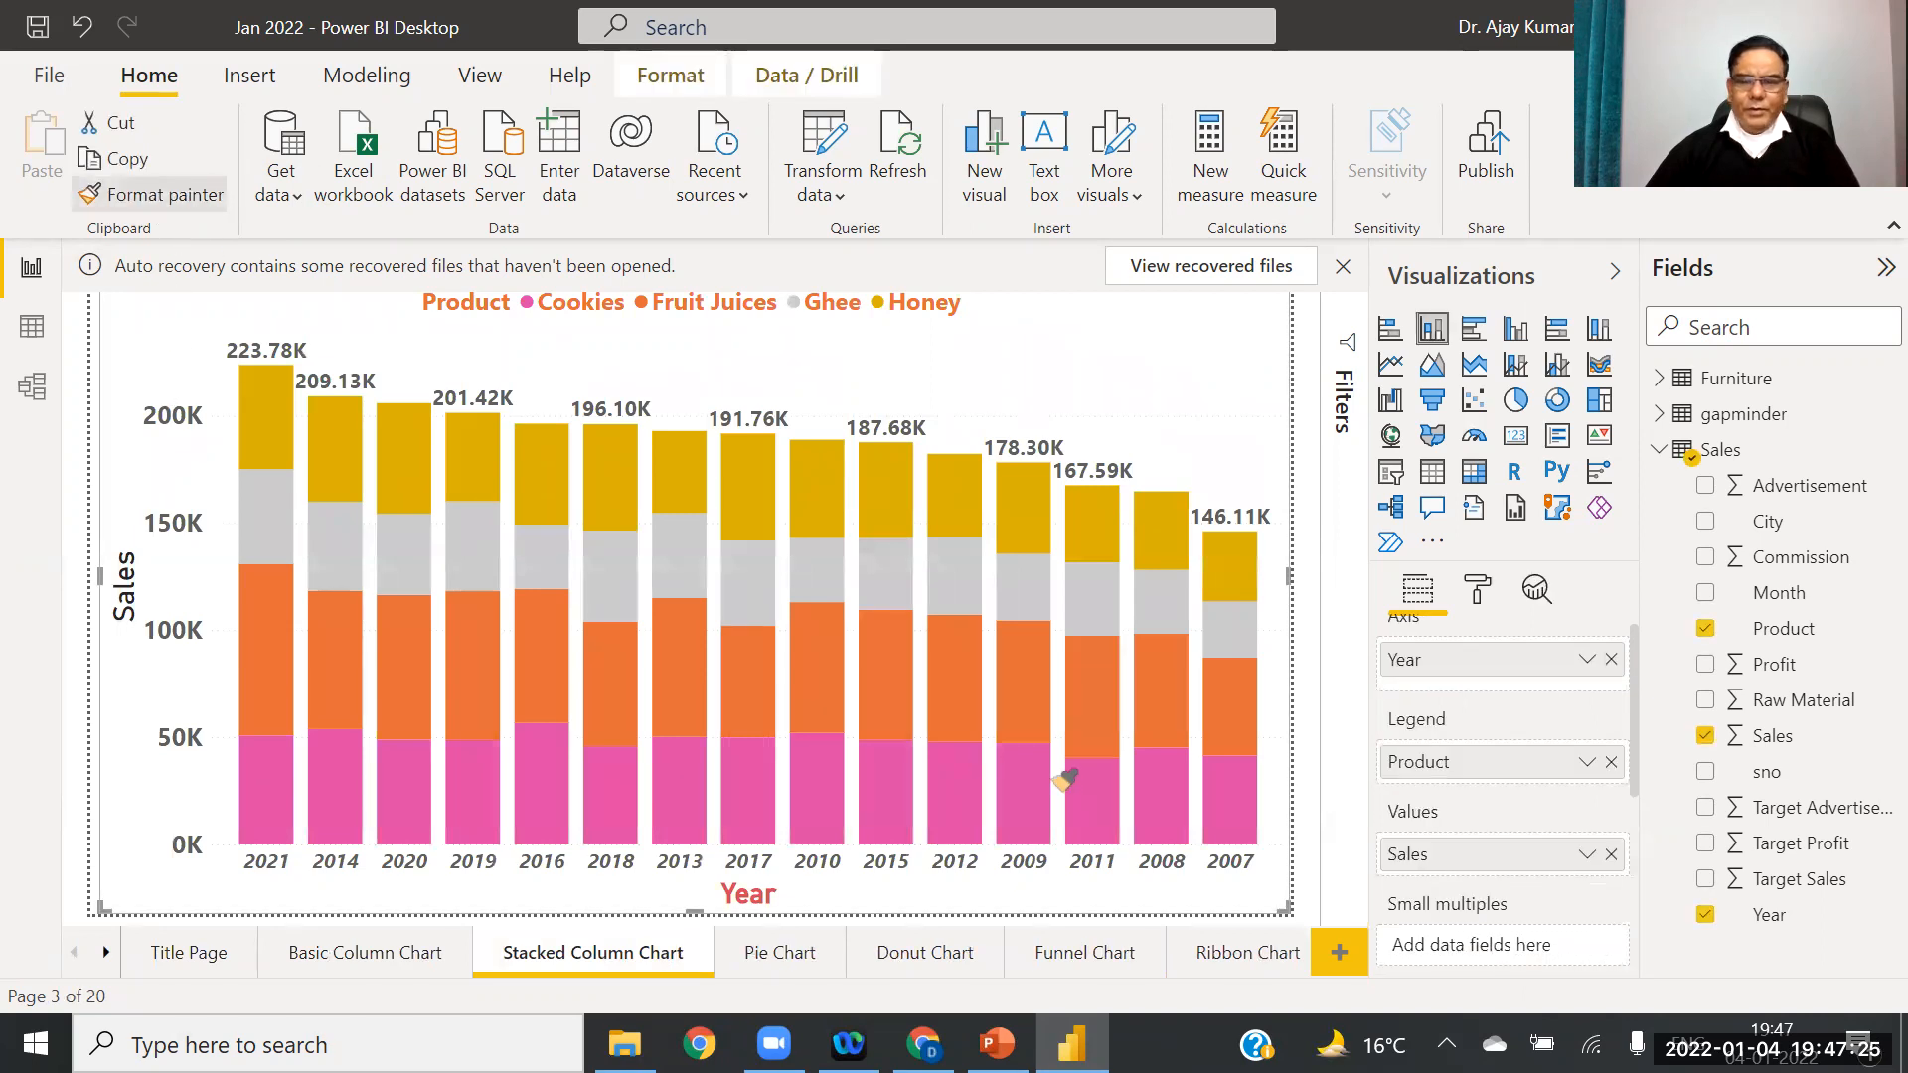
click(105, 952)
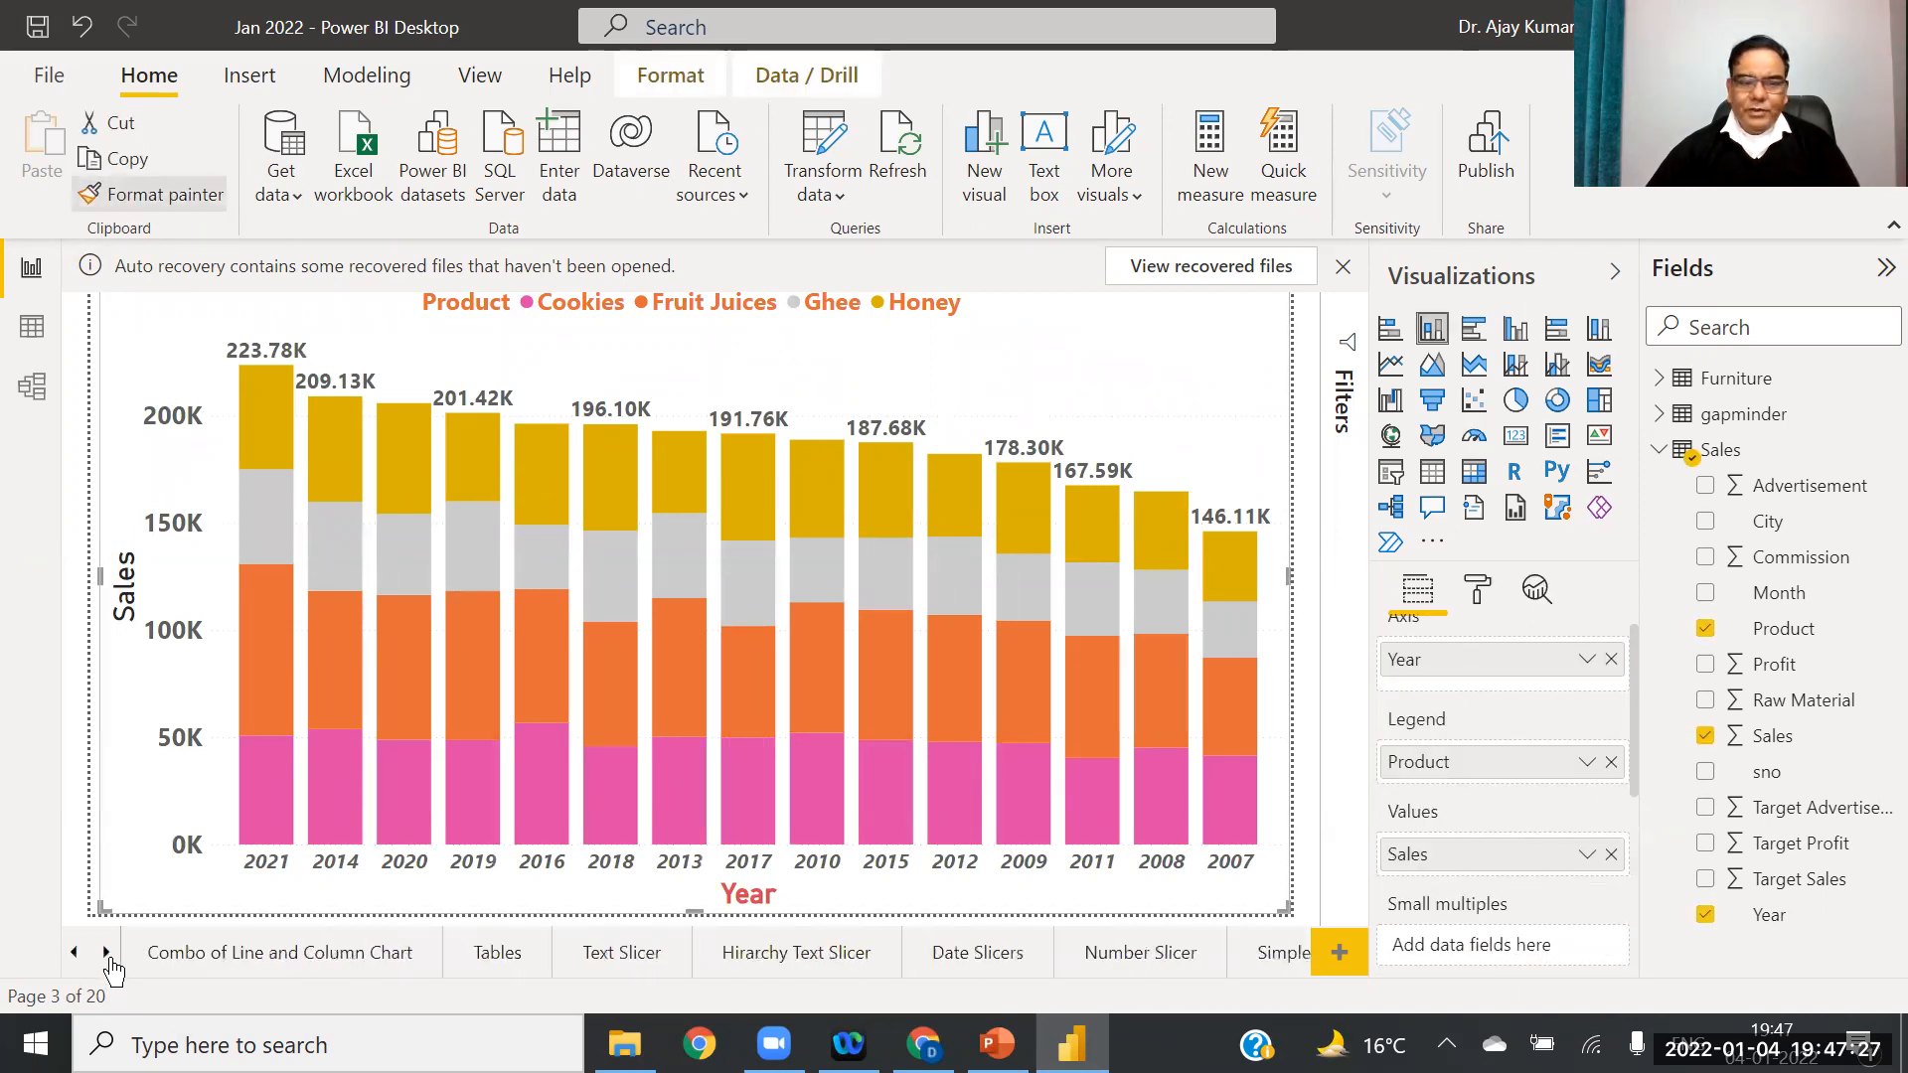
click(1228, 952)
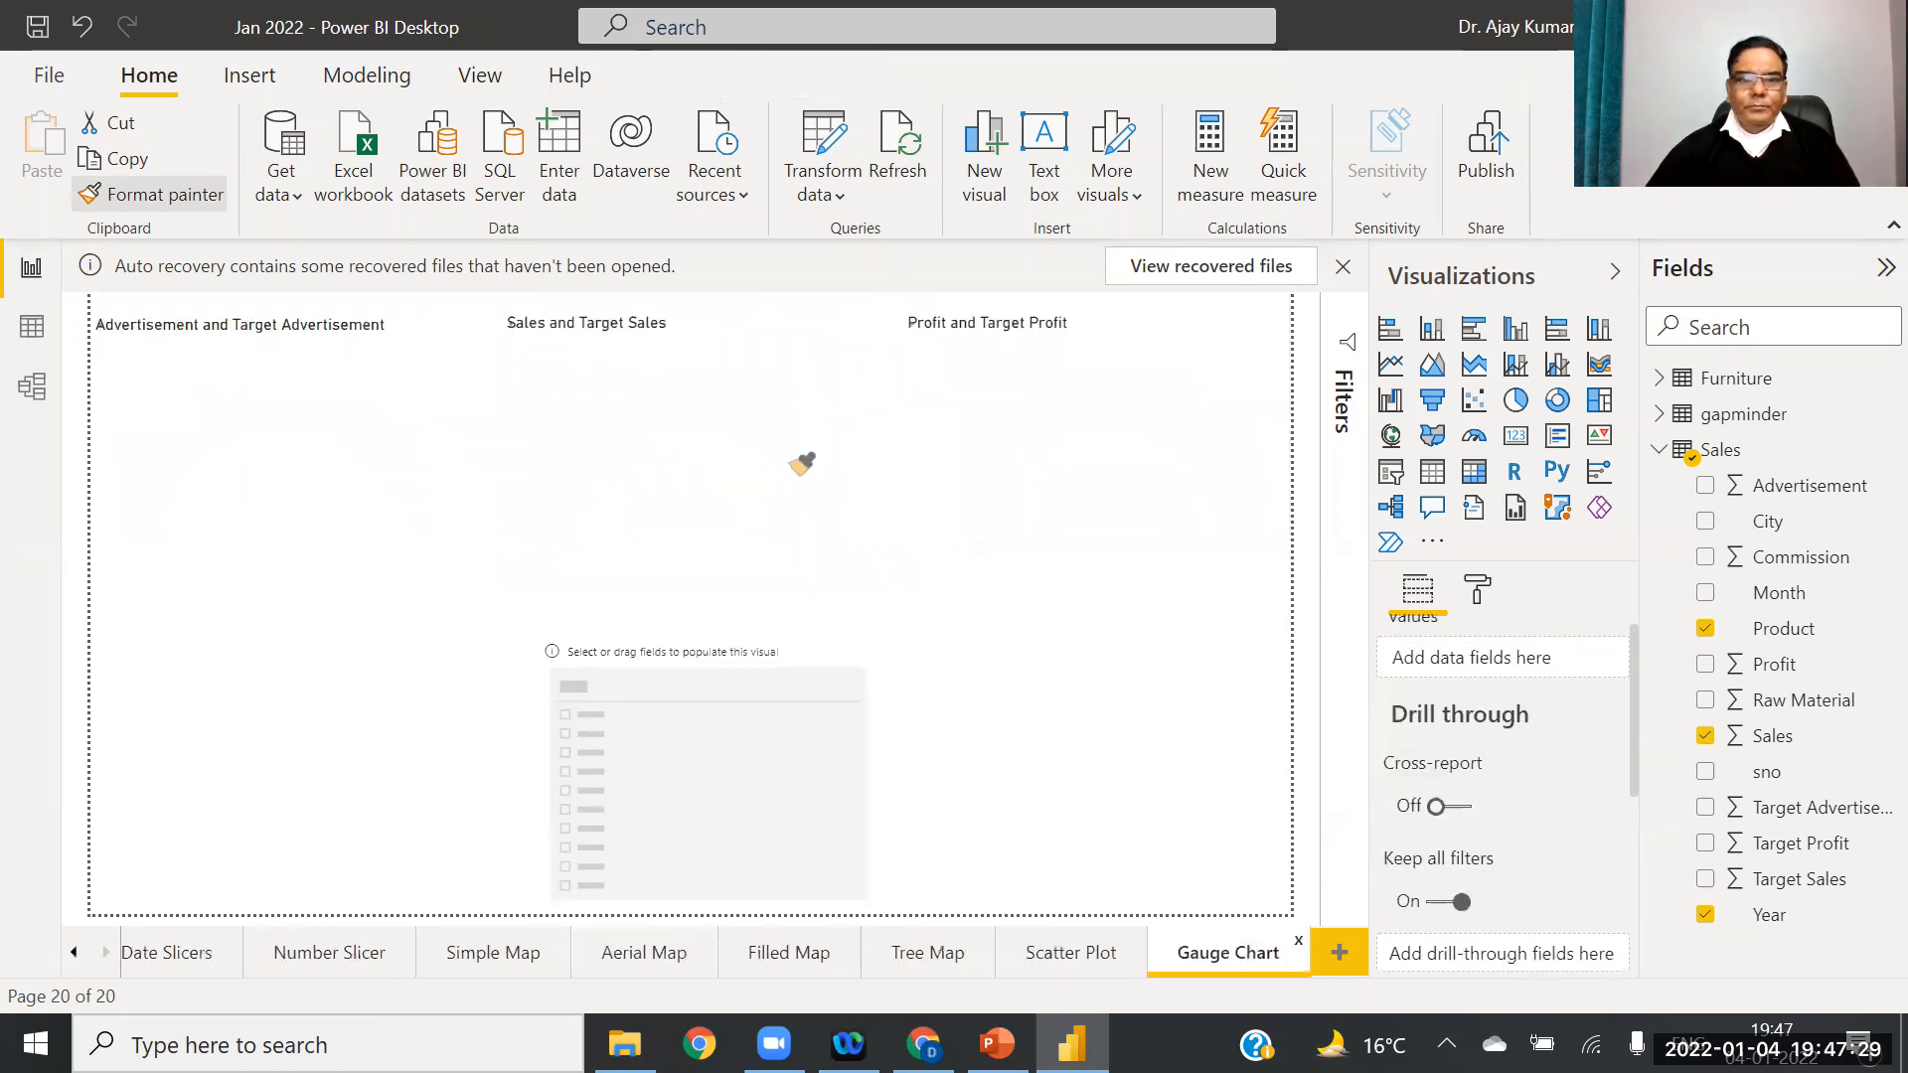
click(404, 352)
click(403, 352)
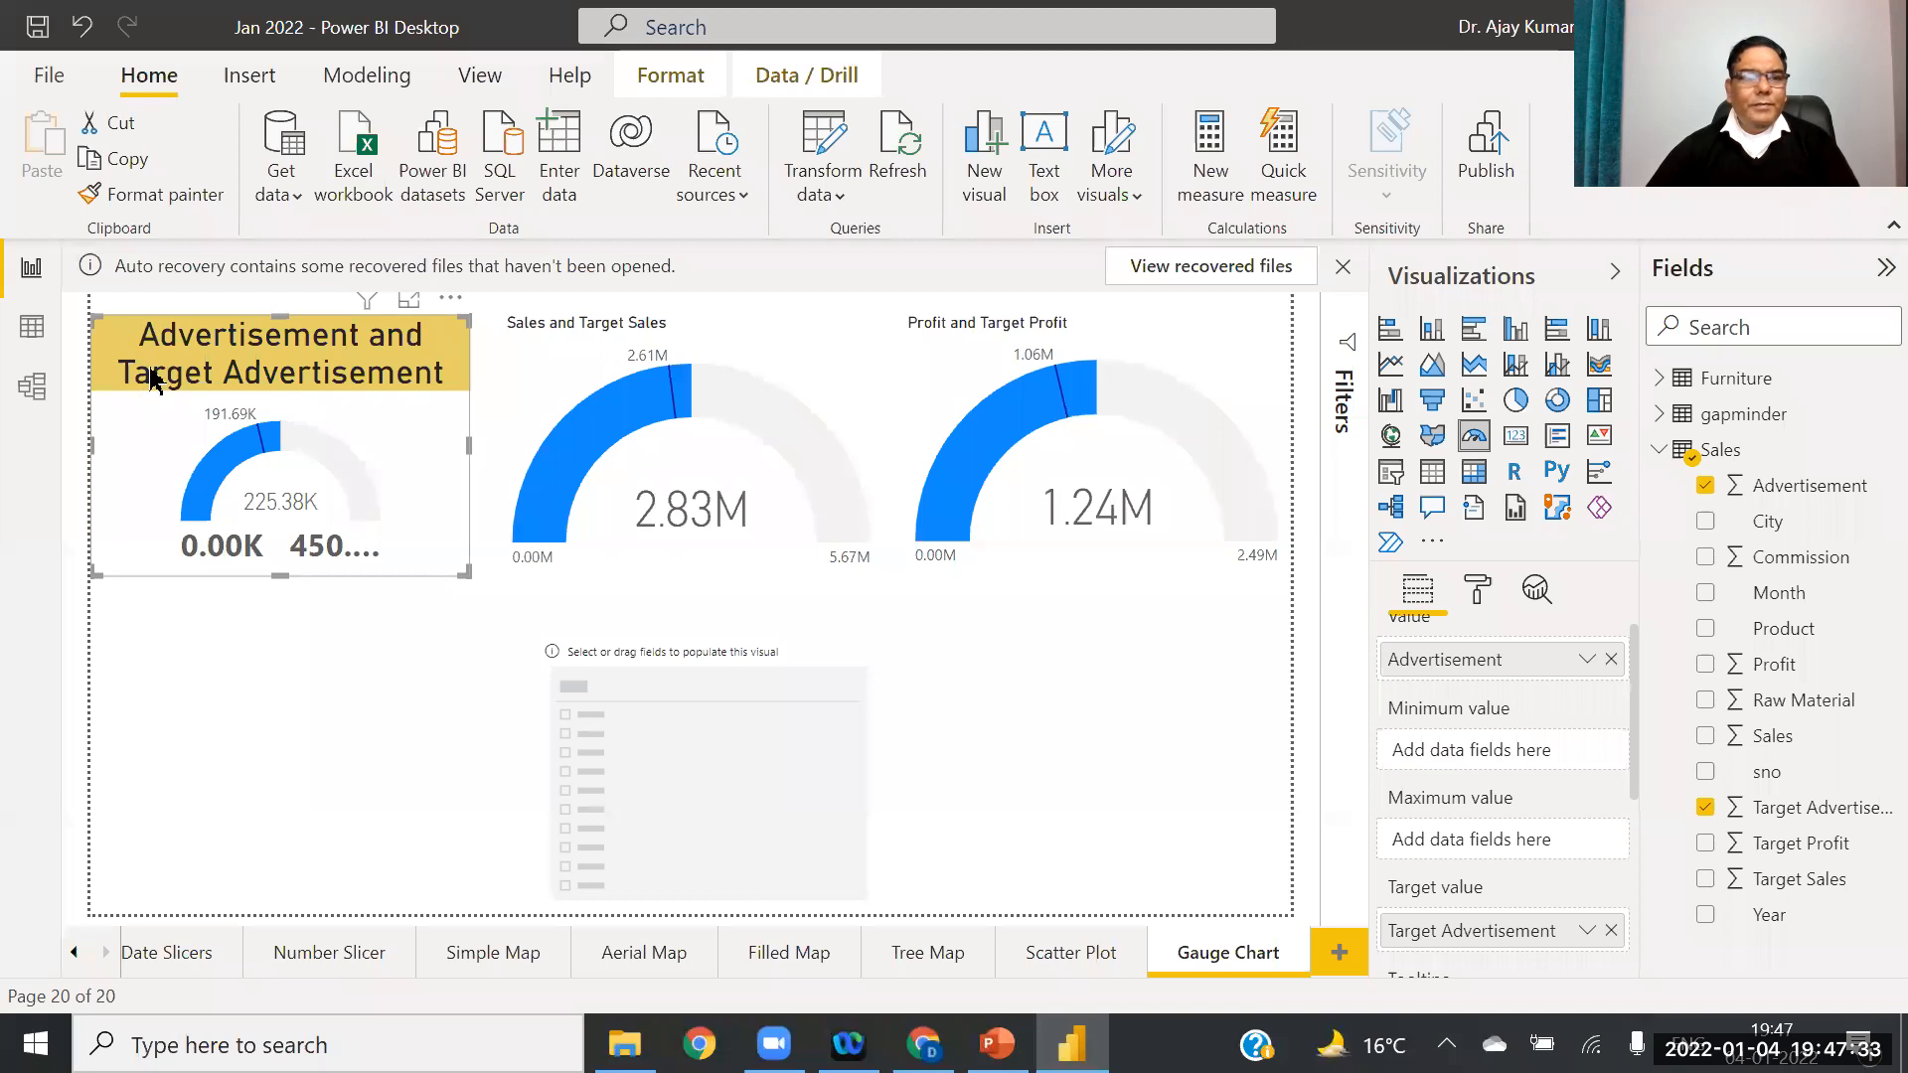
Step: Format-paint the Advertisement gauge's styling onto the Sales and Profit gauges
click(154, 194)
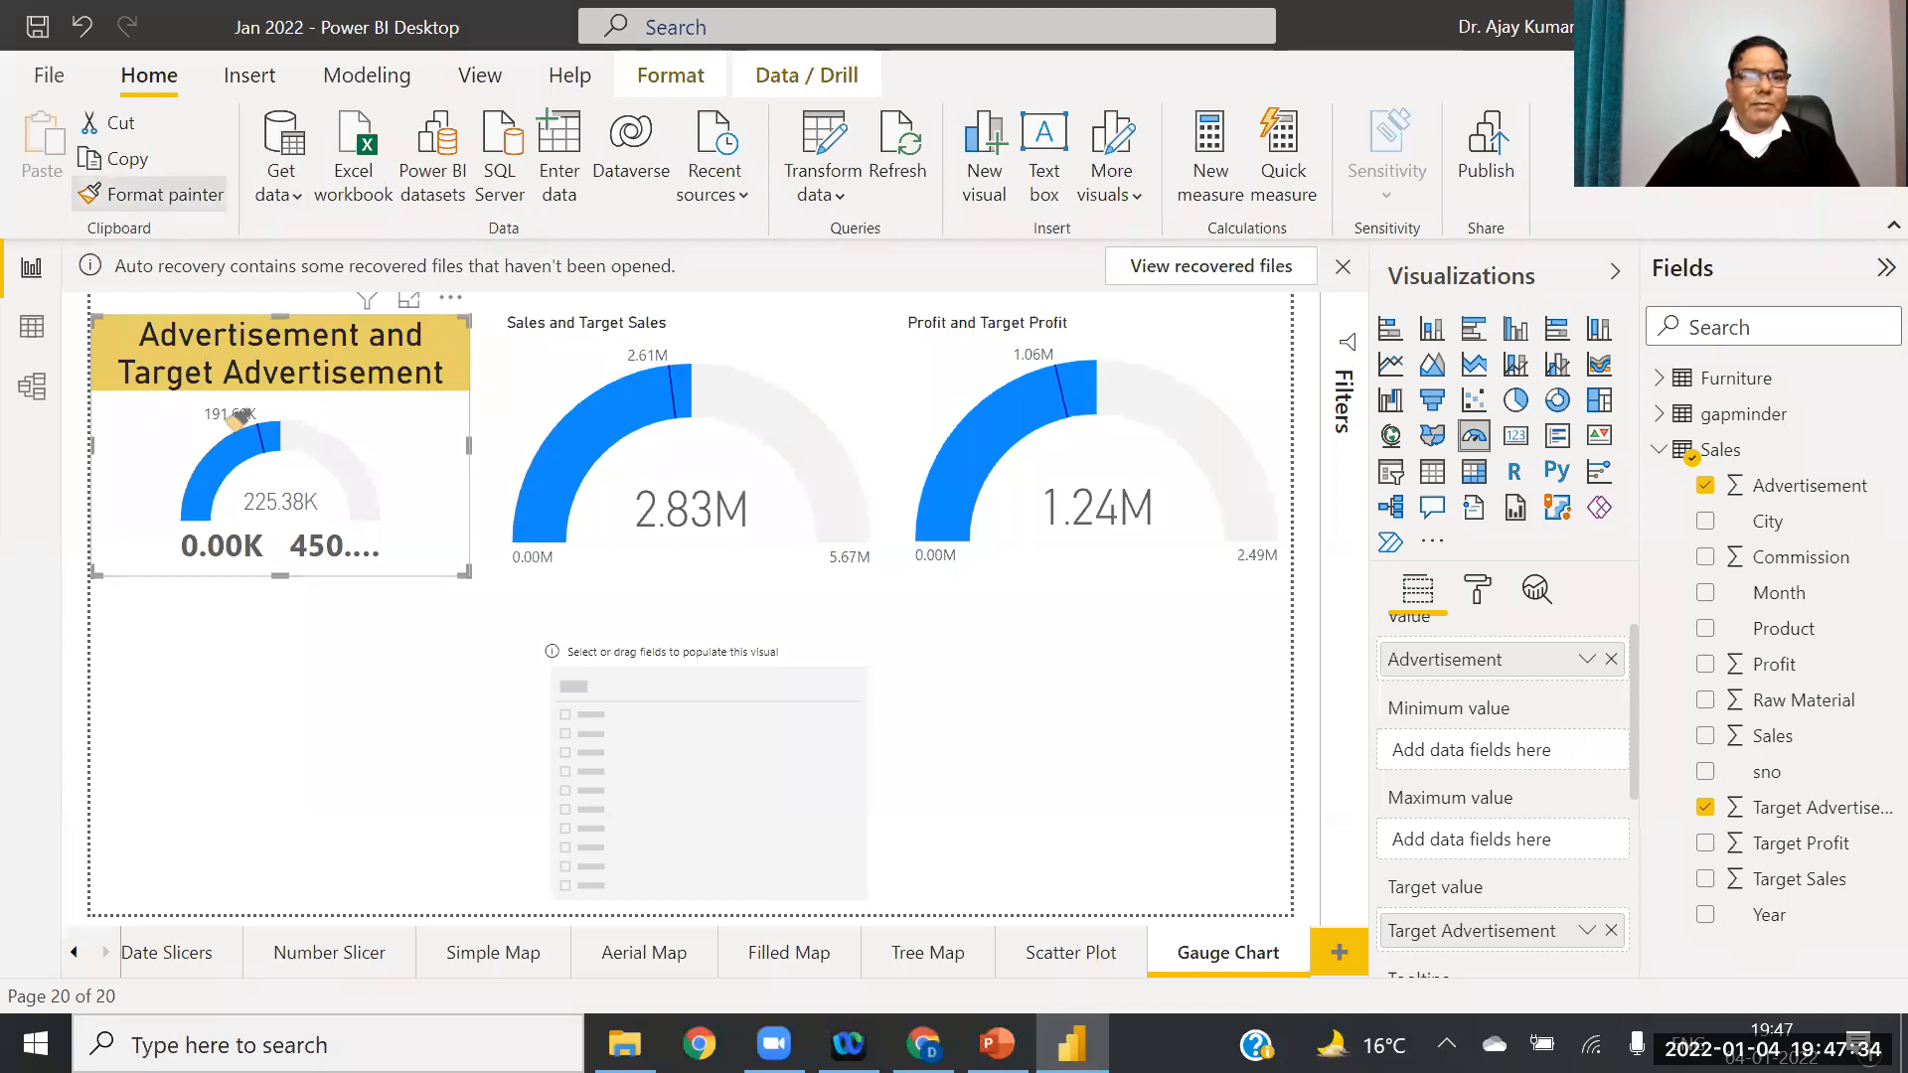
click(526, 353)
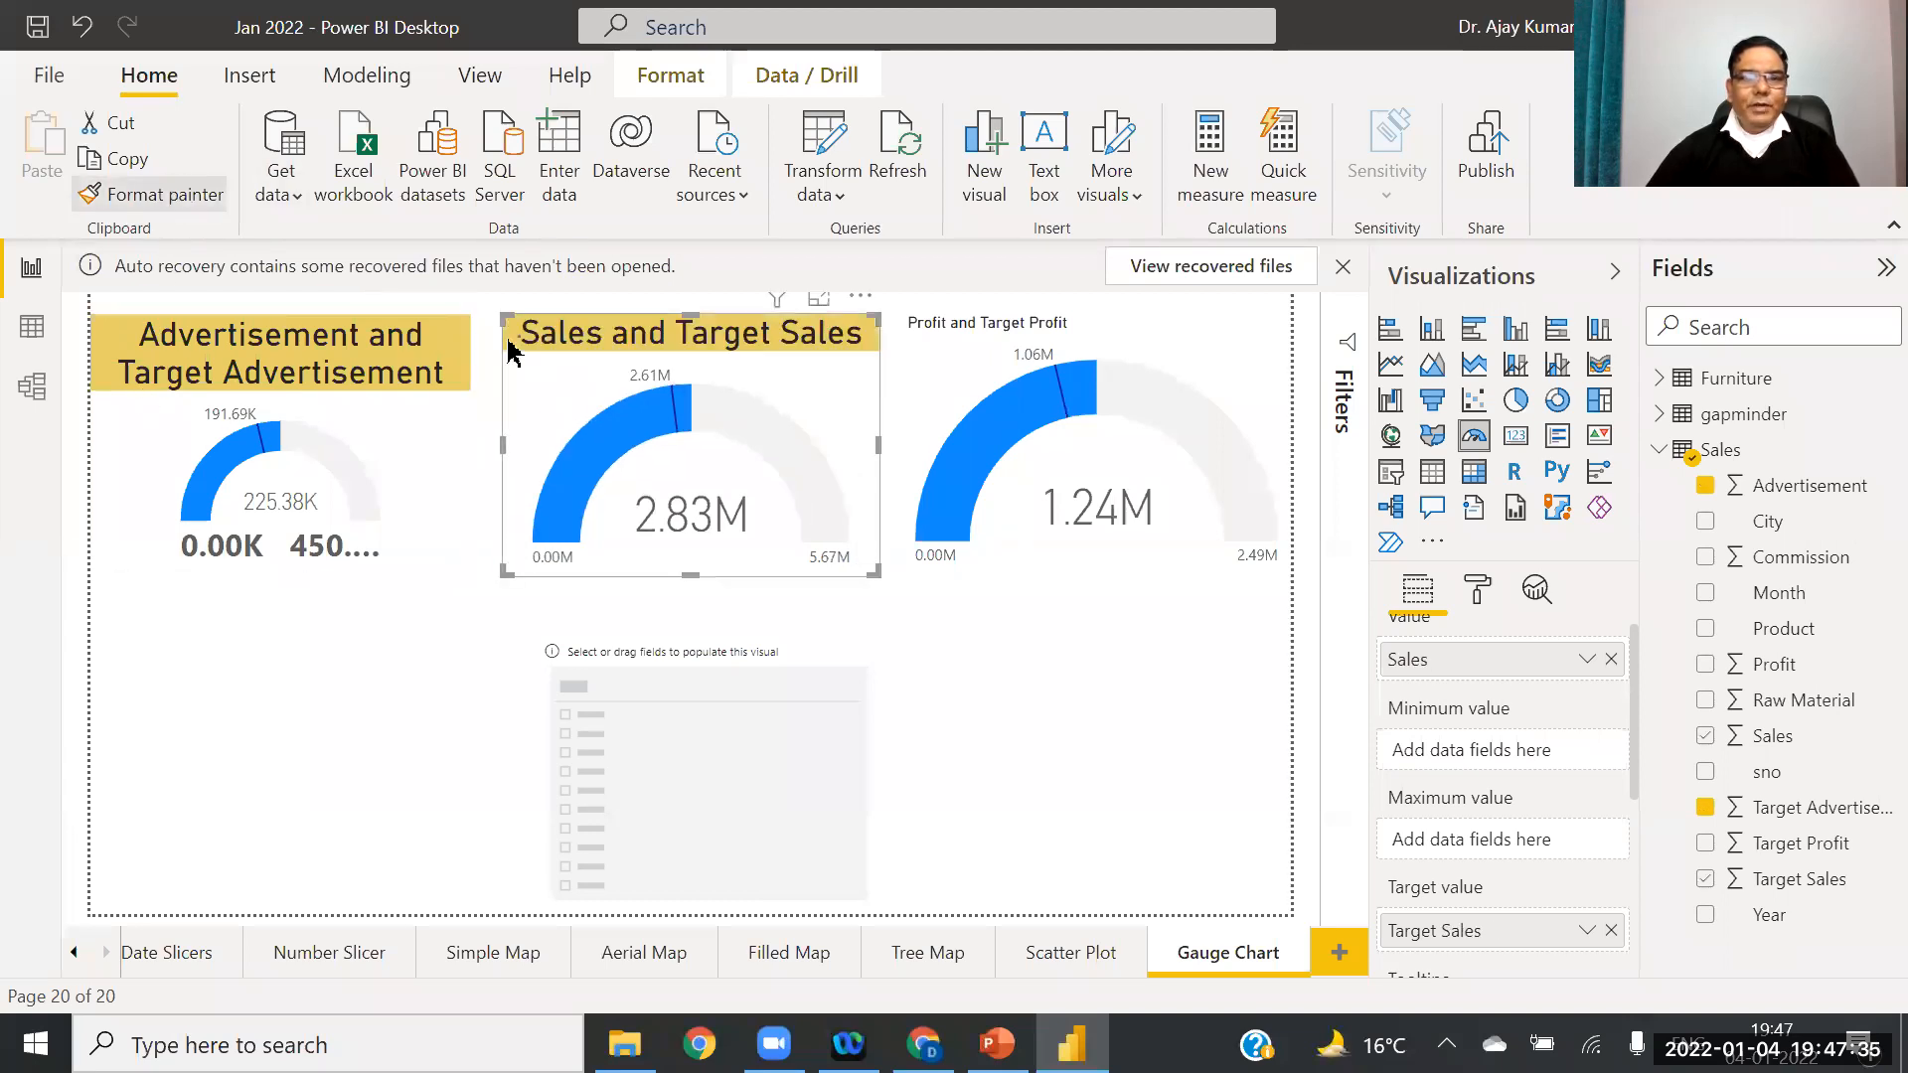
click(413, 455)
key(ctrl+shift+c)
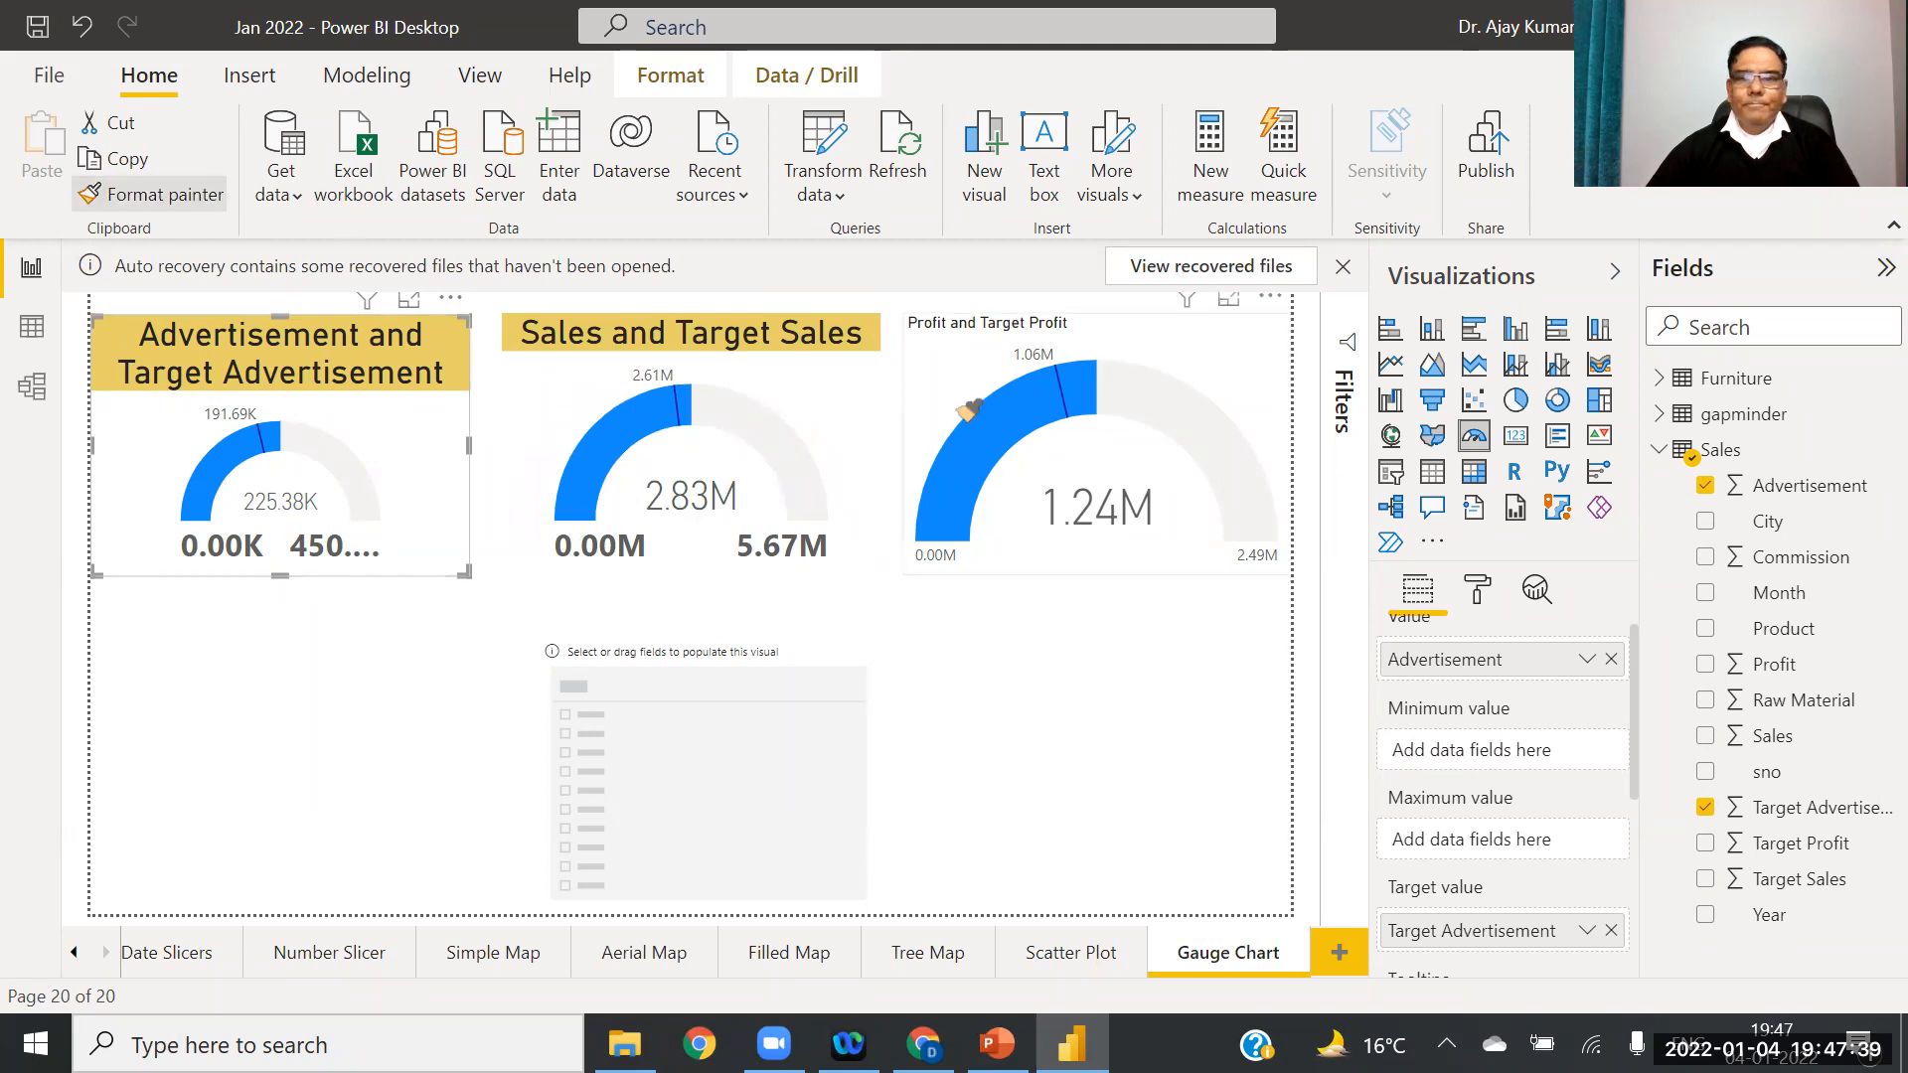
click(959, 408)
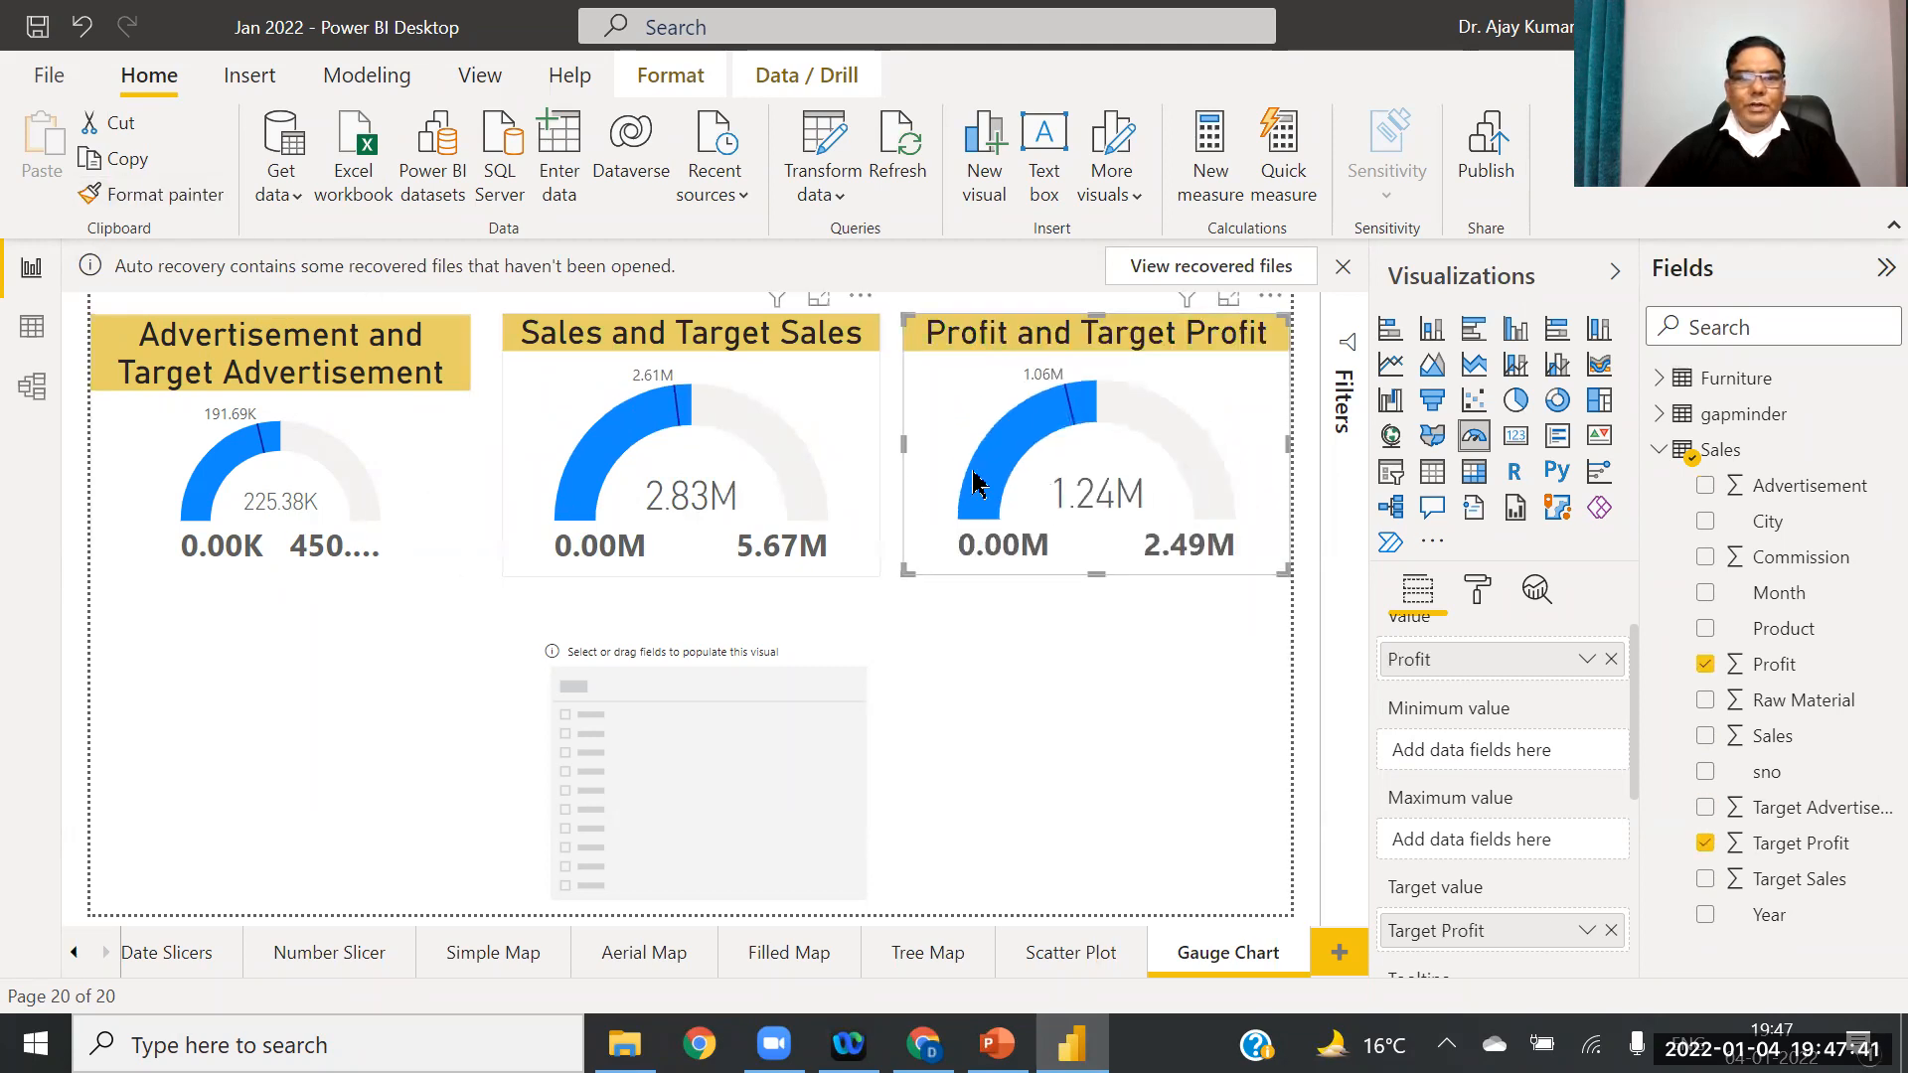
click(1129, 758)
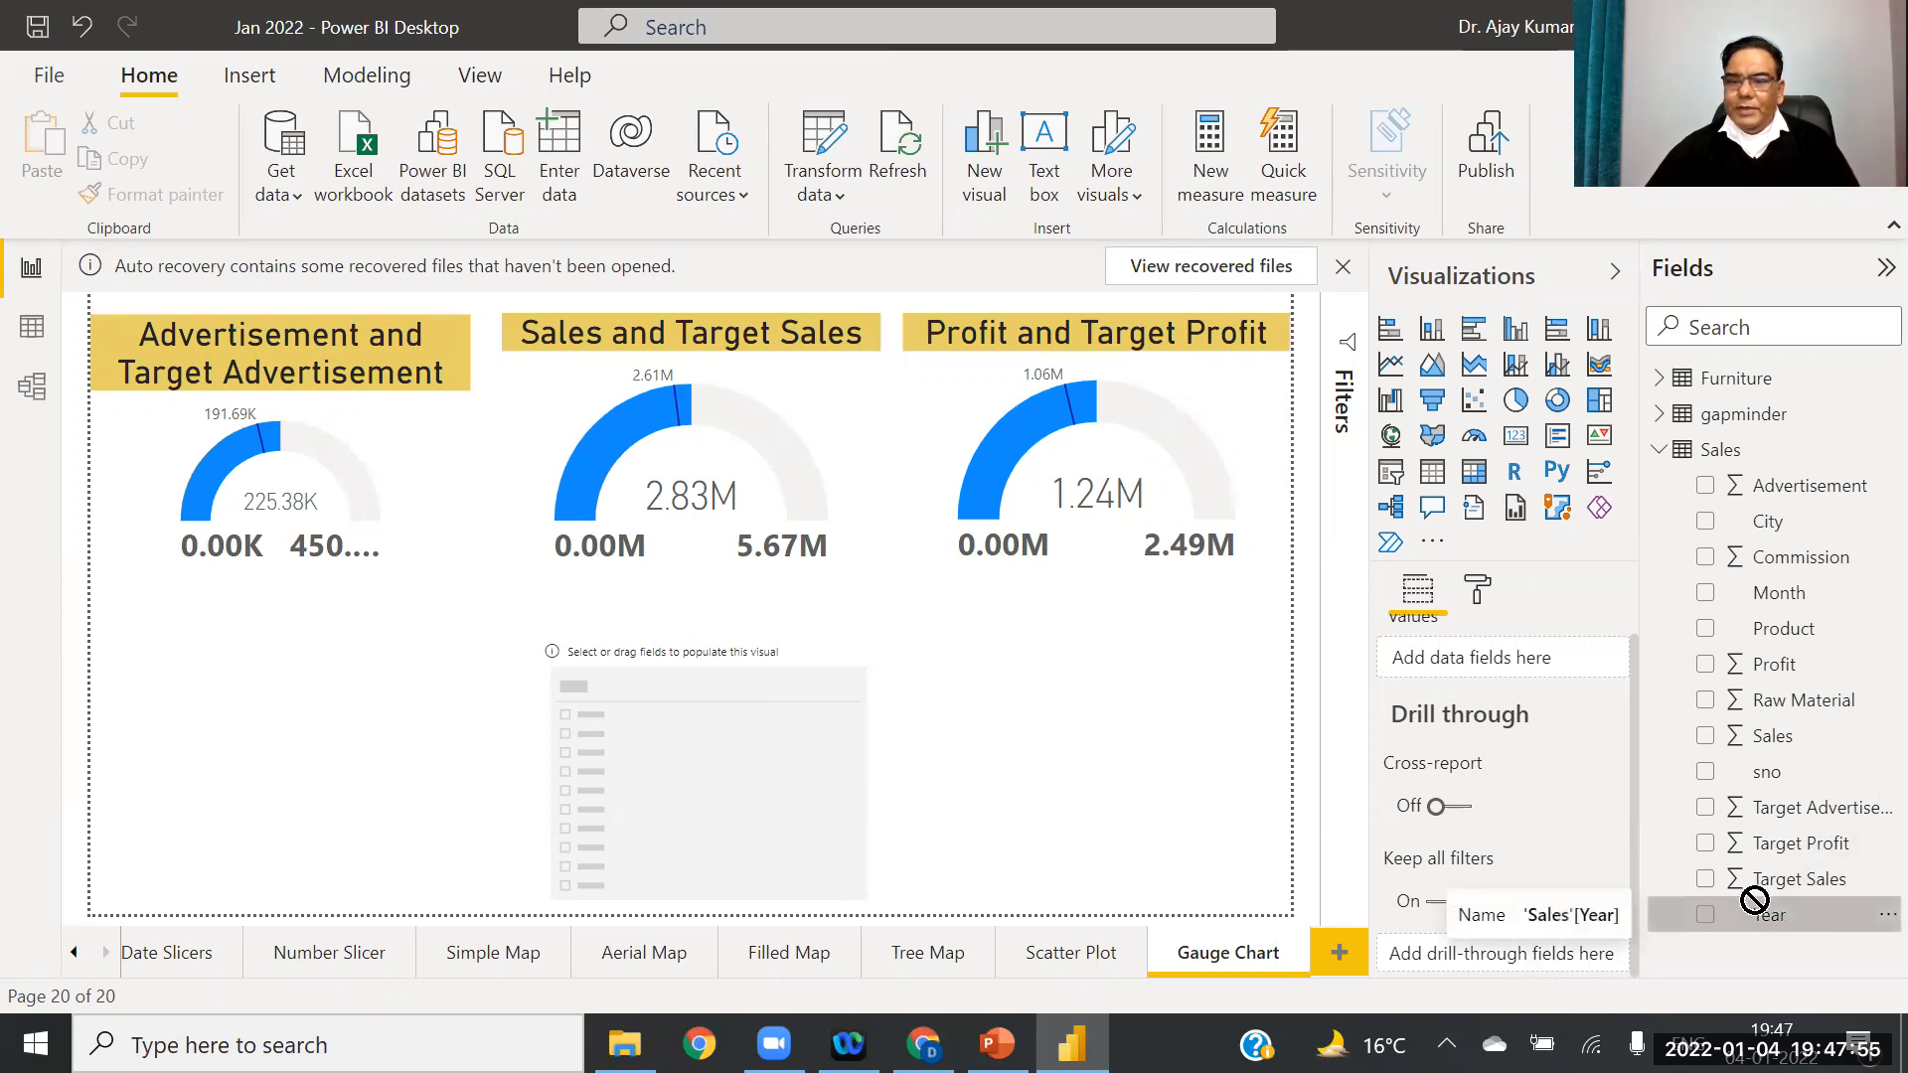
Step: Add the Year field to the empty slicer and filter the gauges to 2011
click(718, 783)
drag(1761, 916, 1495, 656)
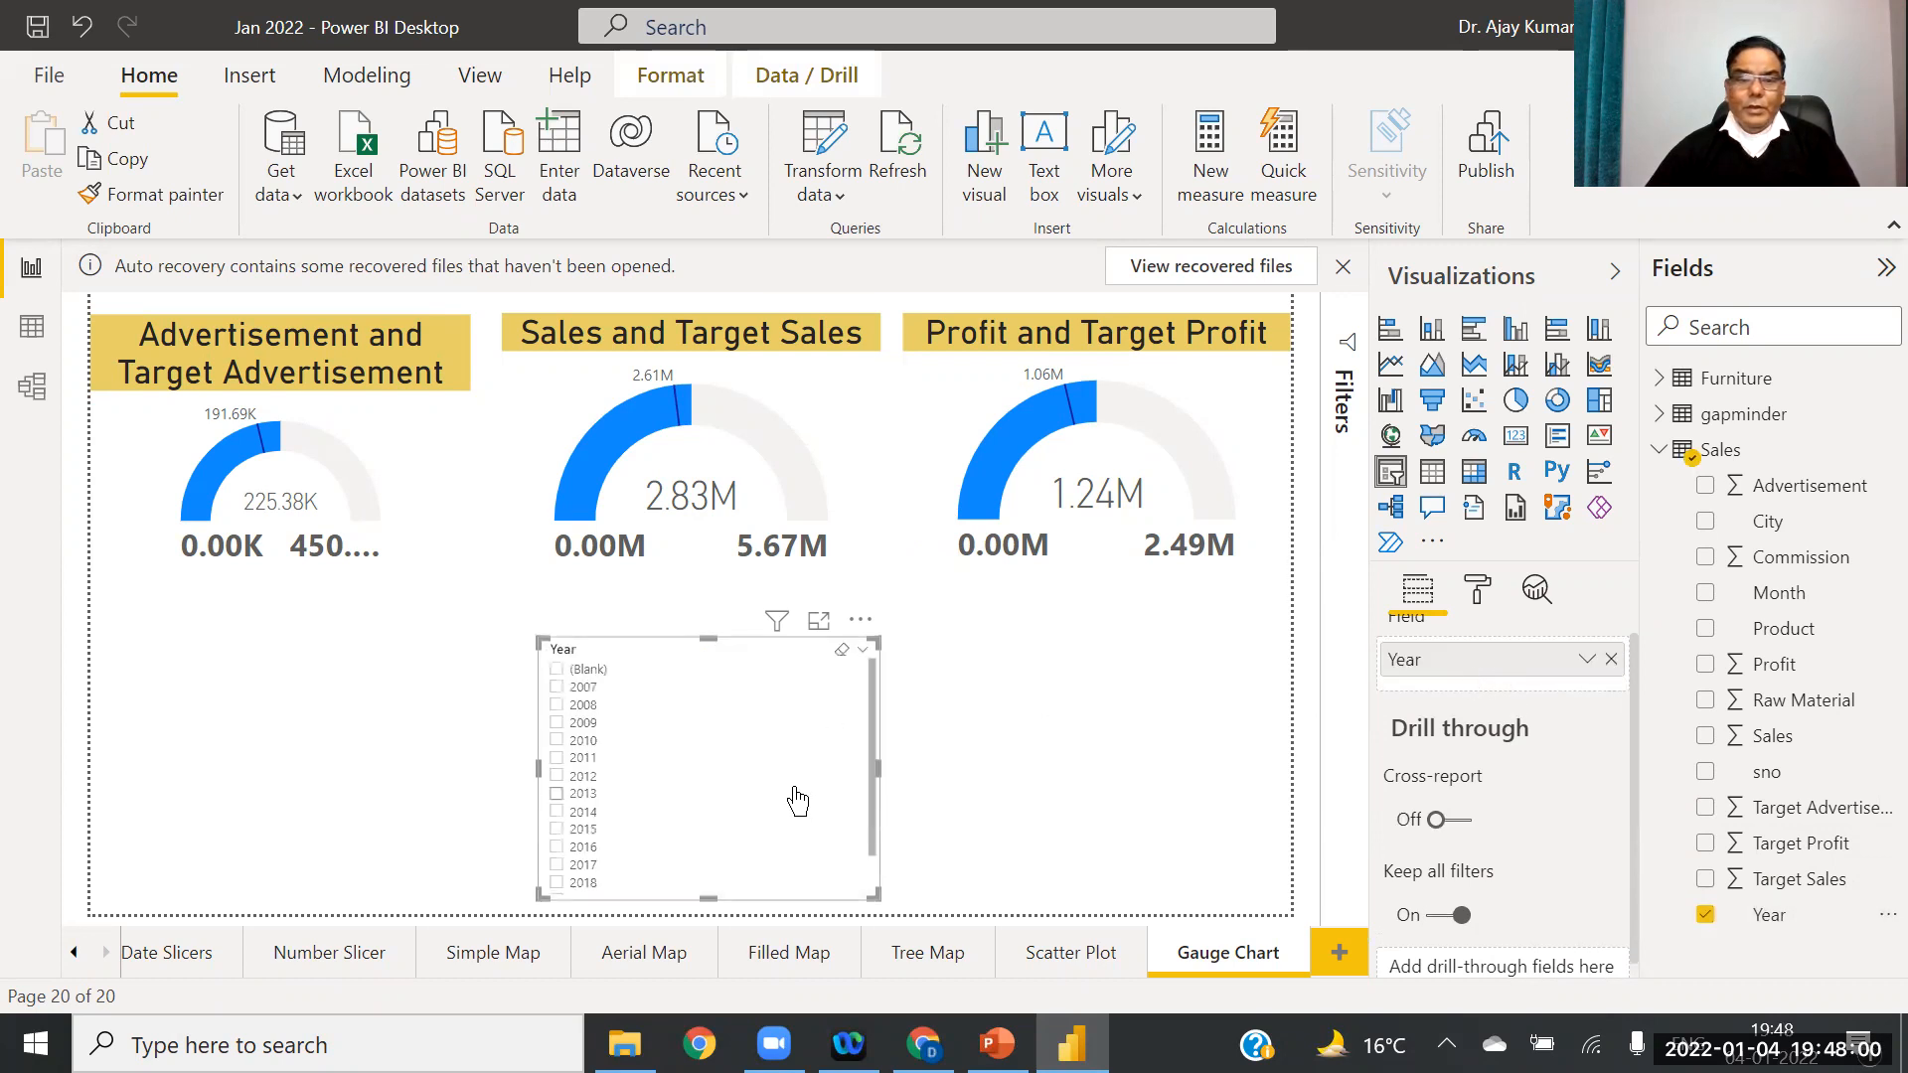
click(652, 758)
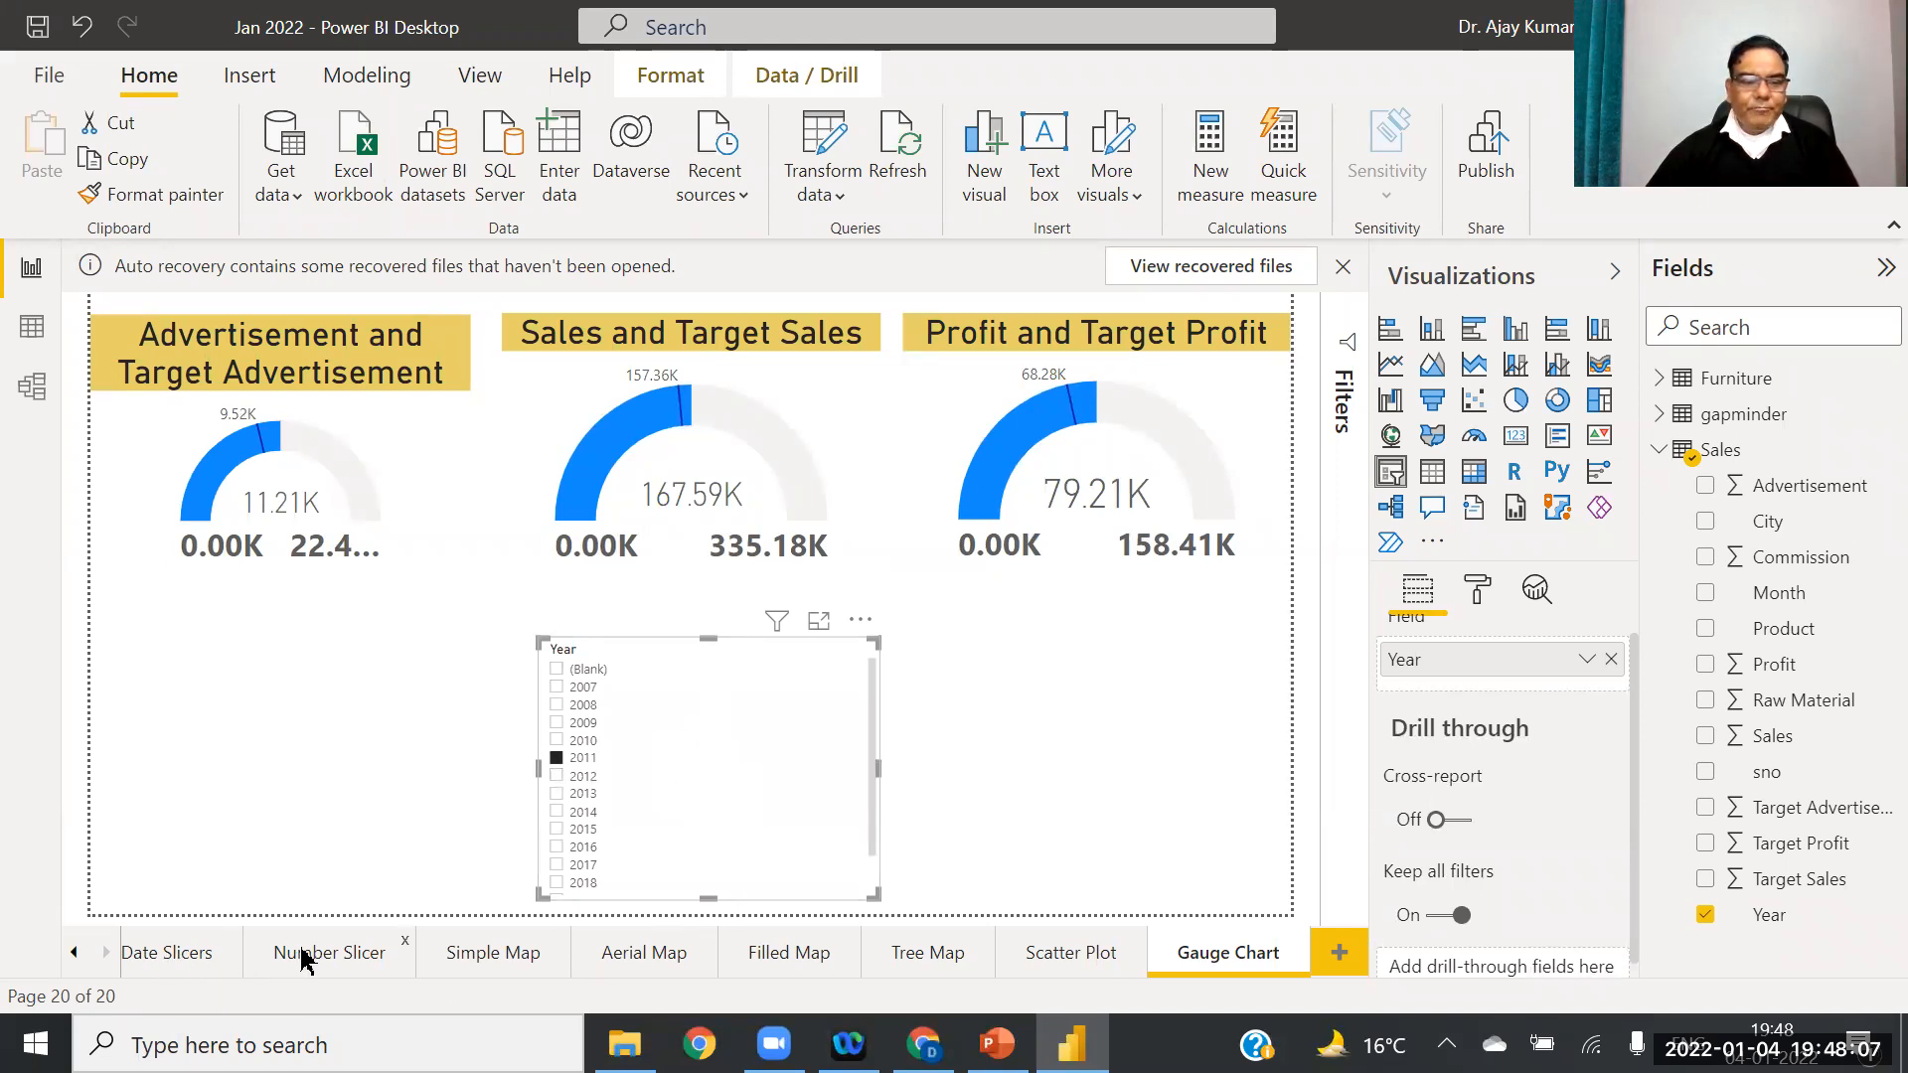
Step: Copy the Text Slicer page's city slicer tile formatting onto the Year slicer
click(74, 952)
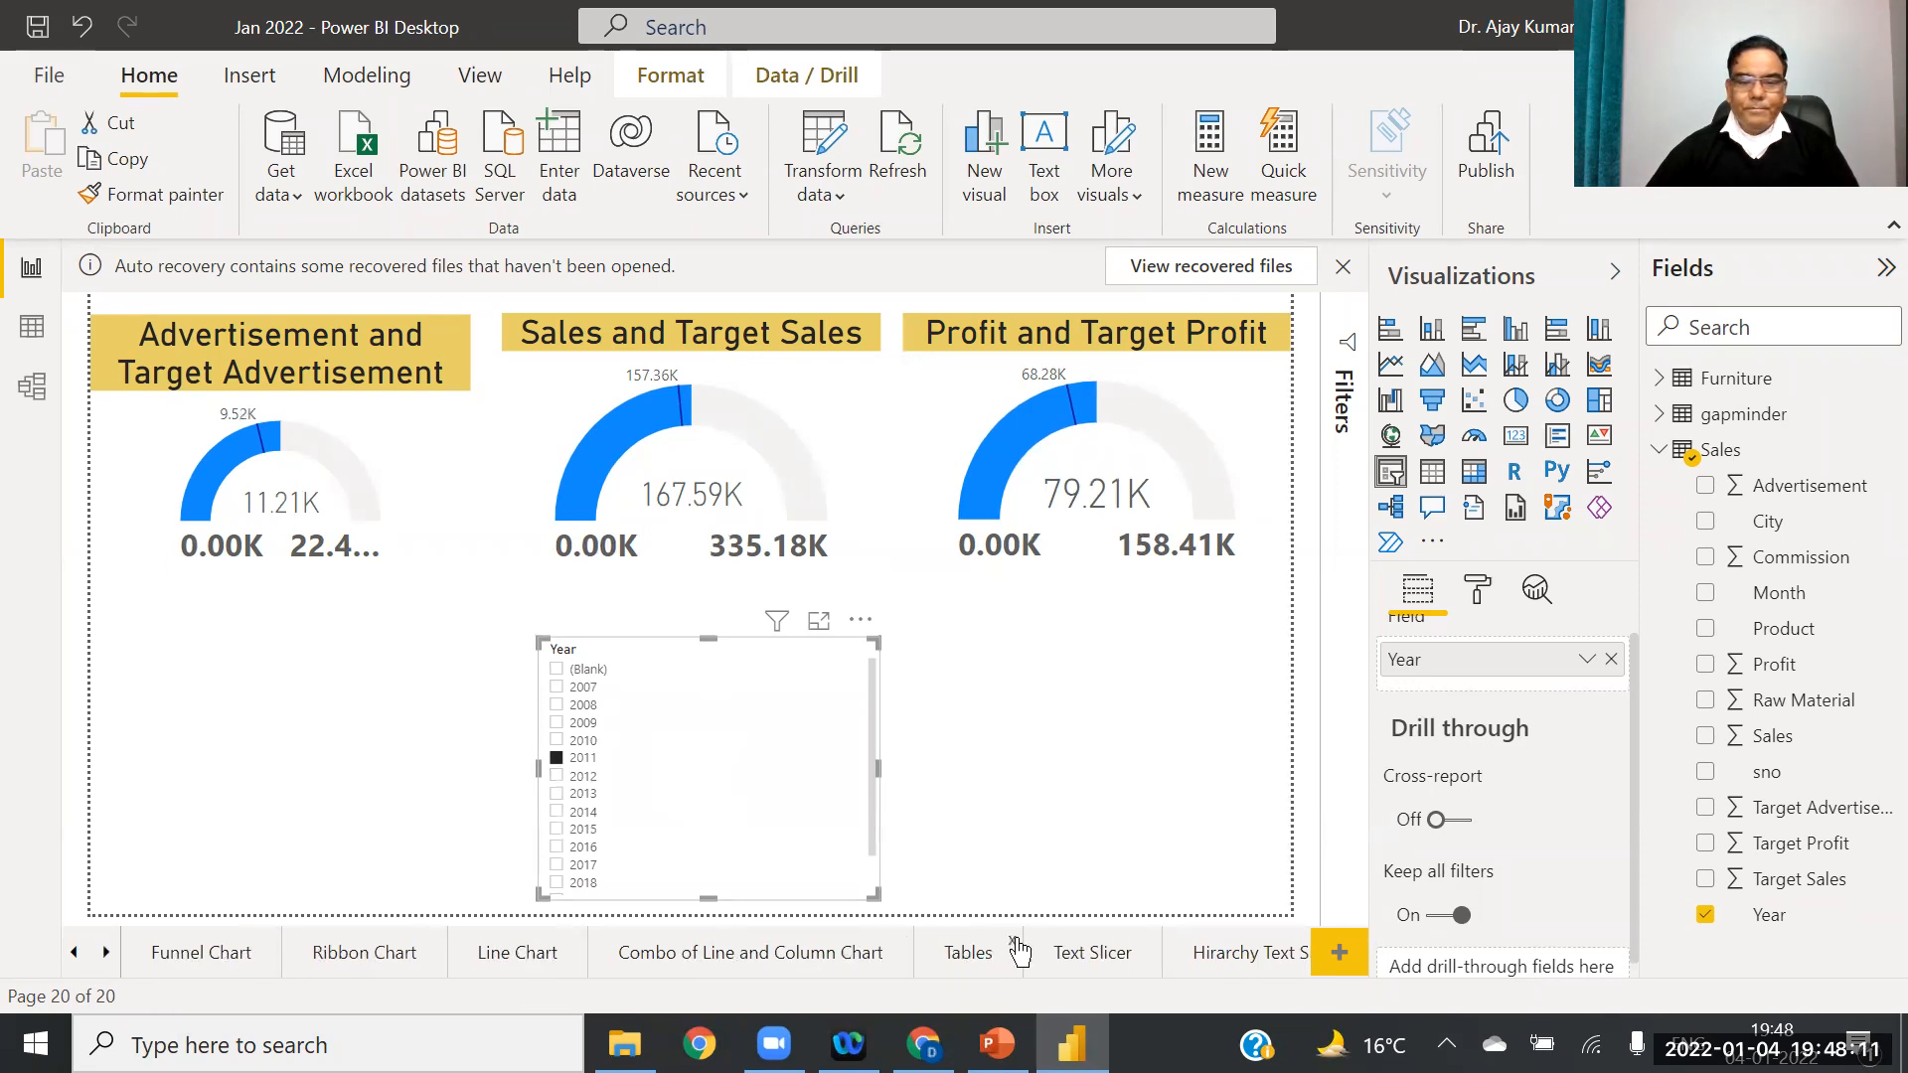
click(1065, 956)
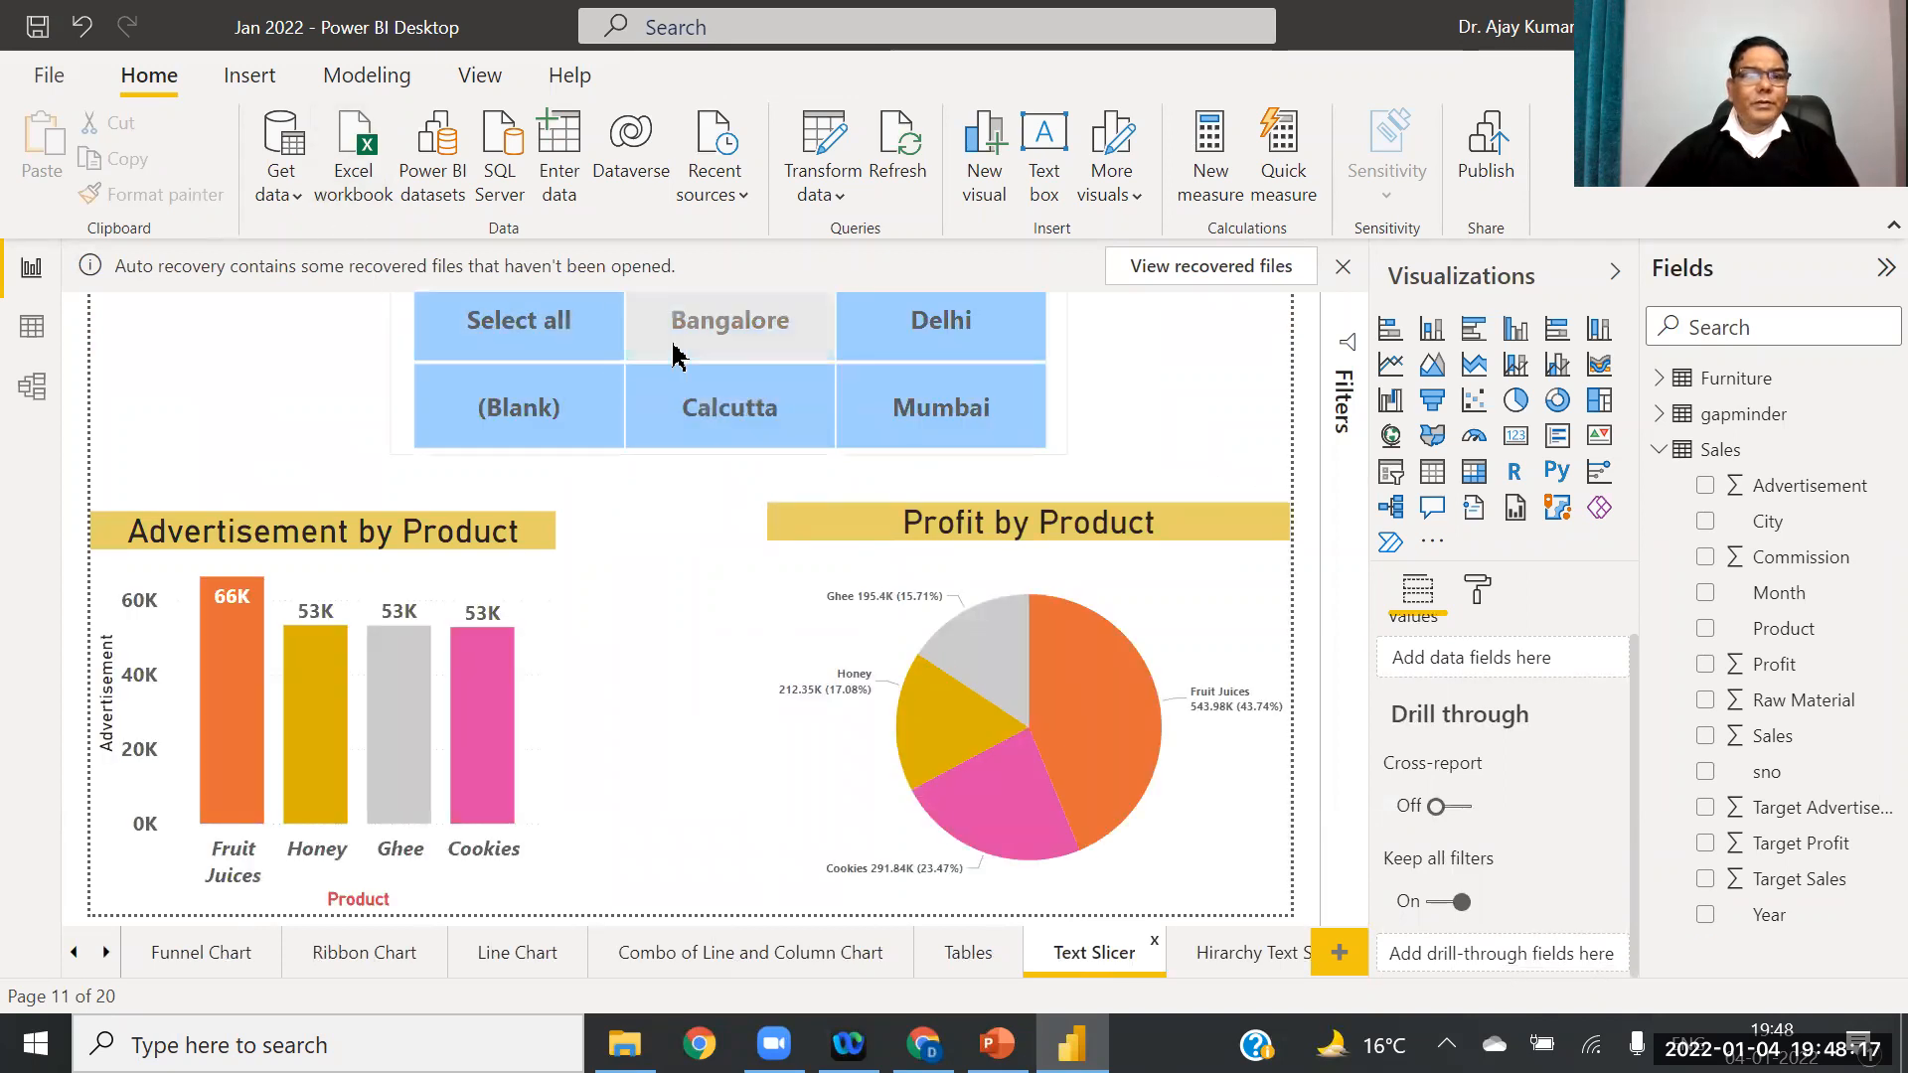
click(675, 355)
click(134, 198)
click(105, 953)
click(106, 953)
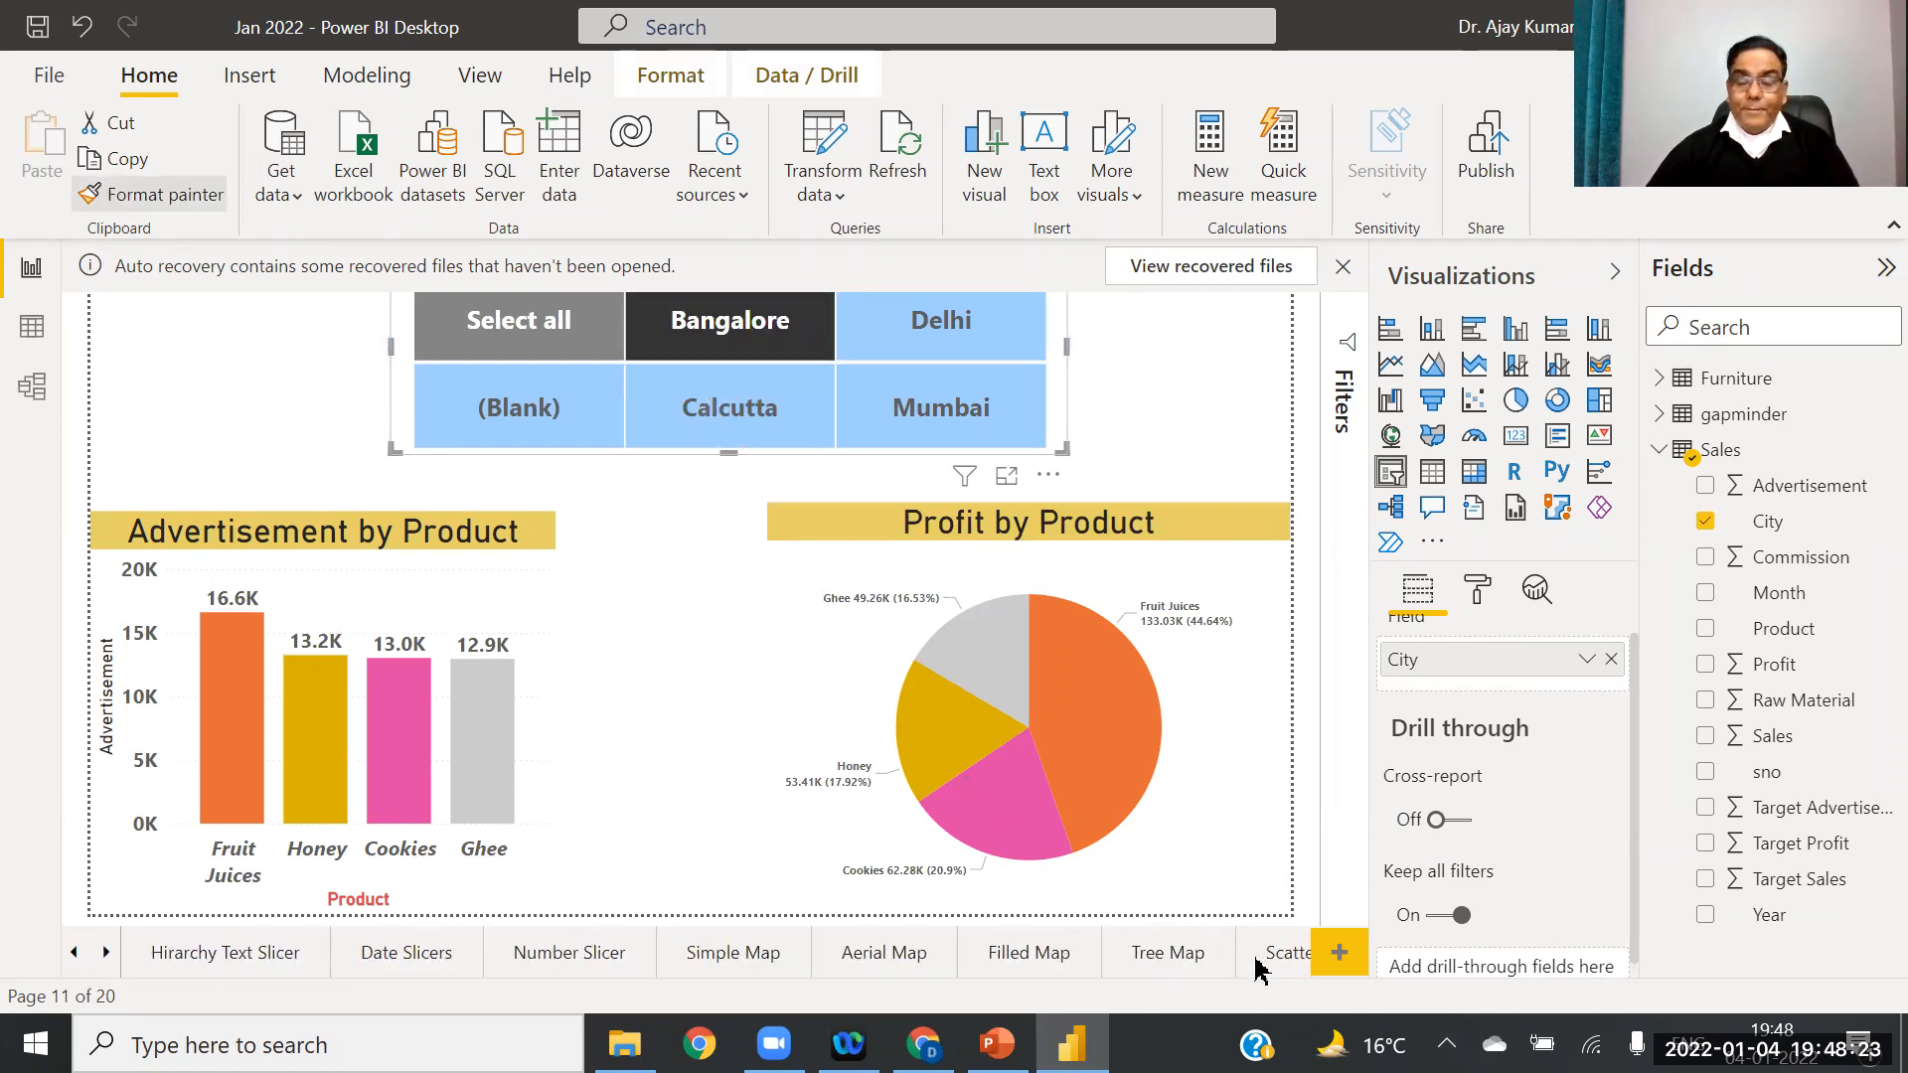
click(106, 953)
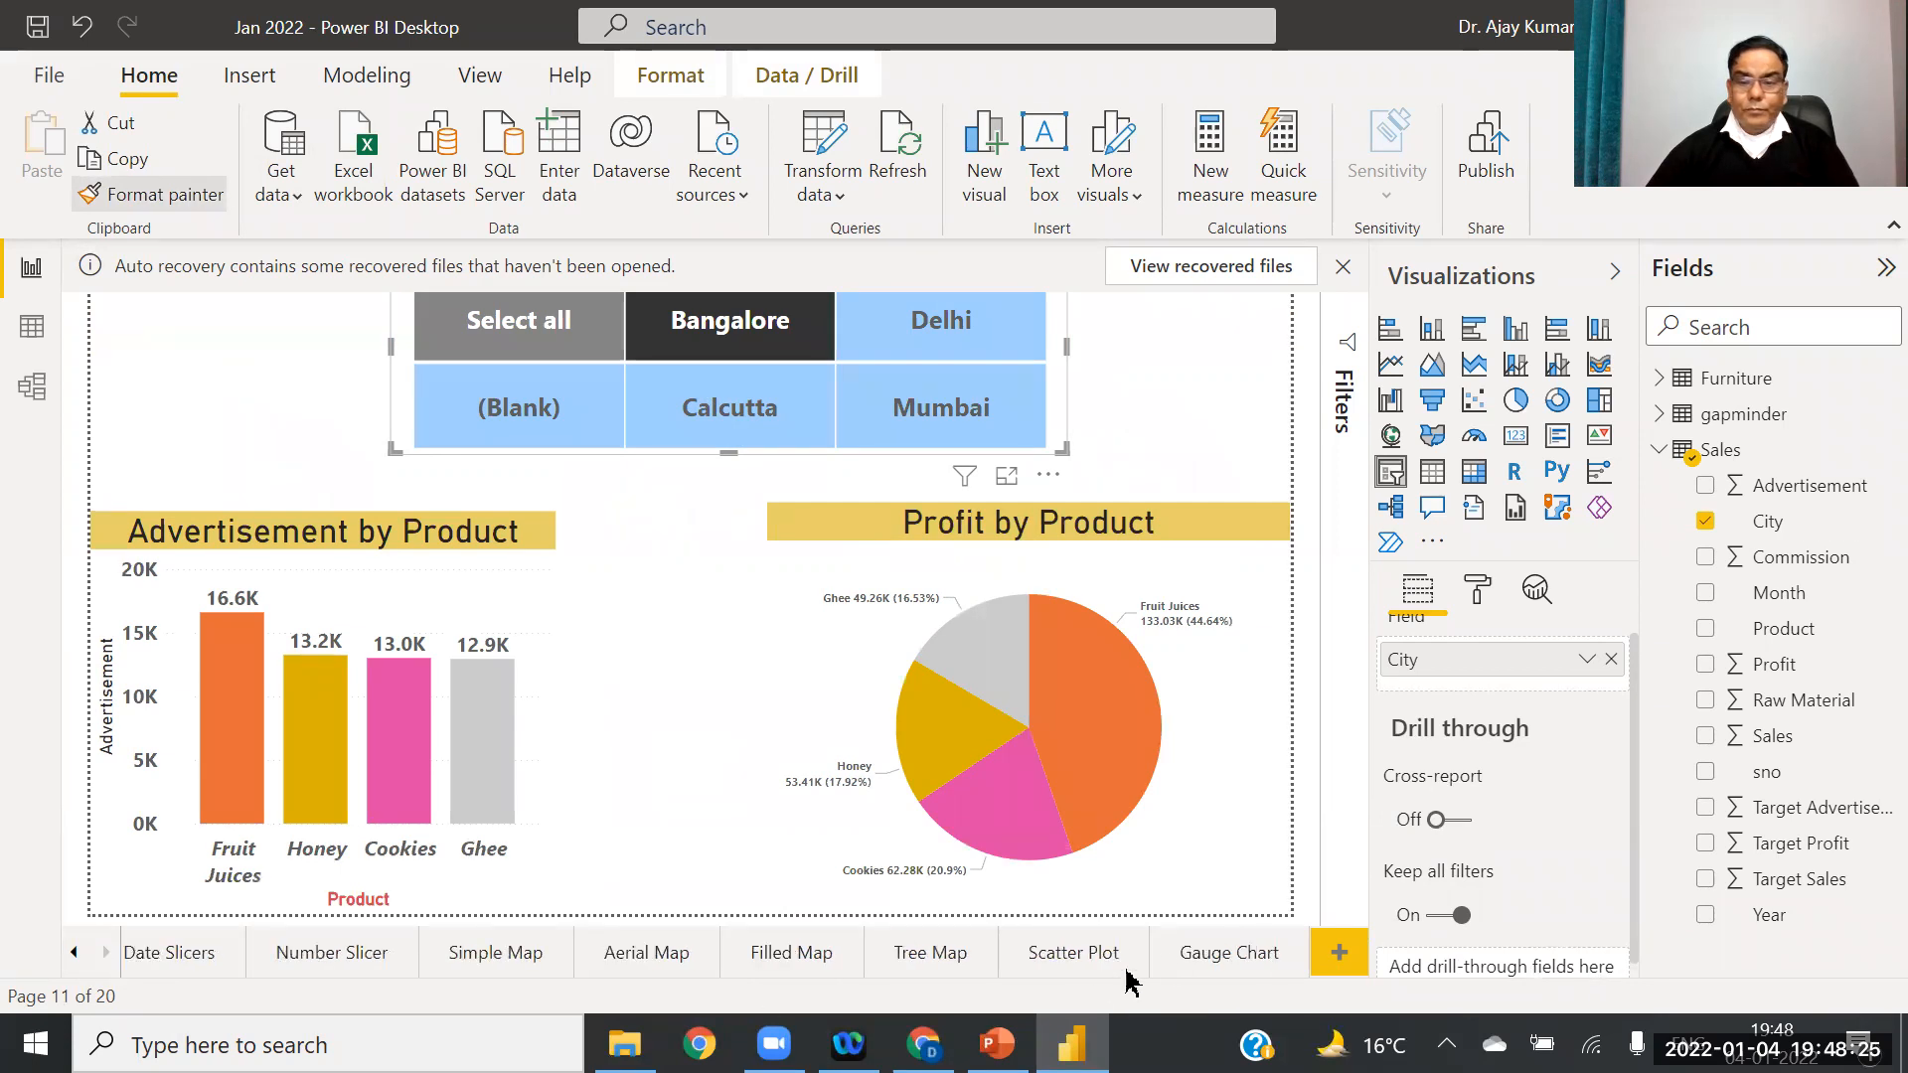
click(1209, 962)
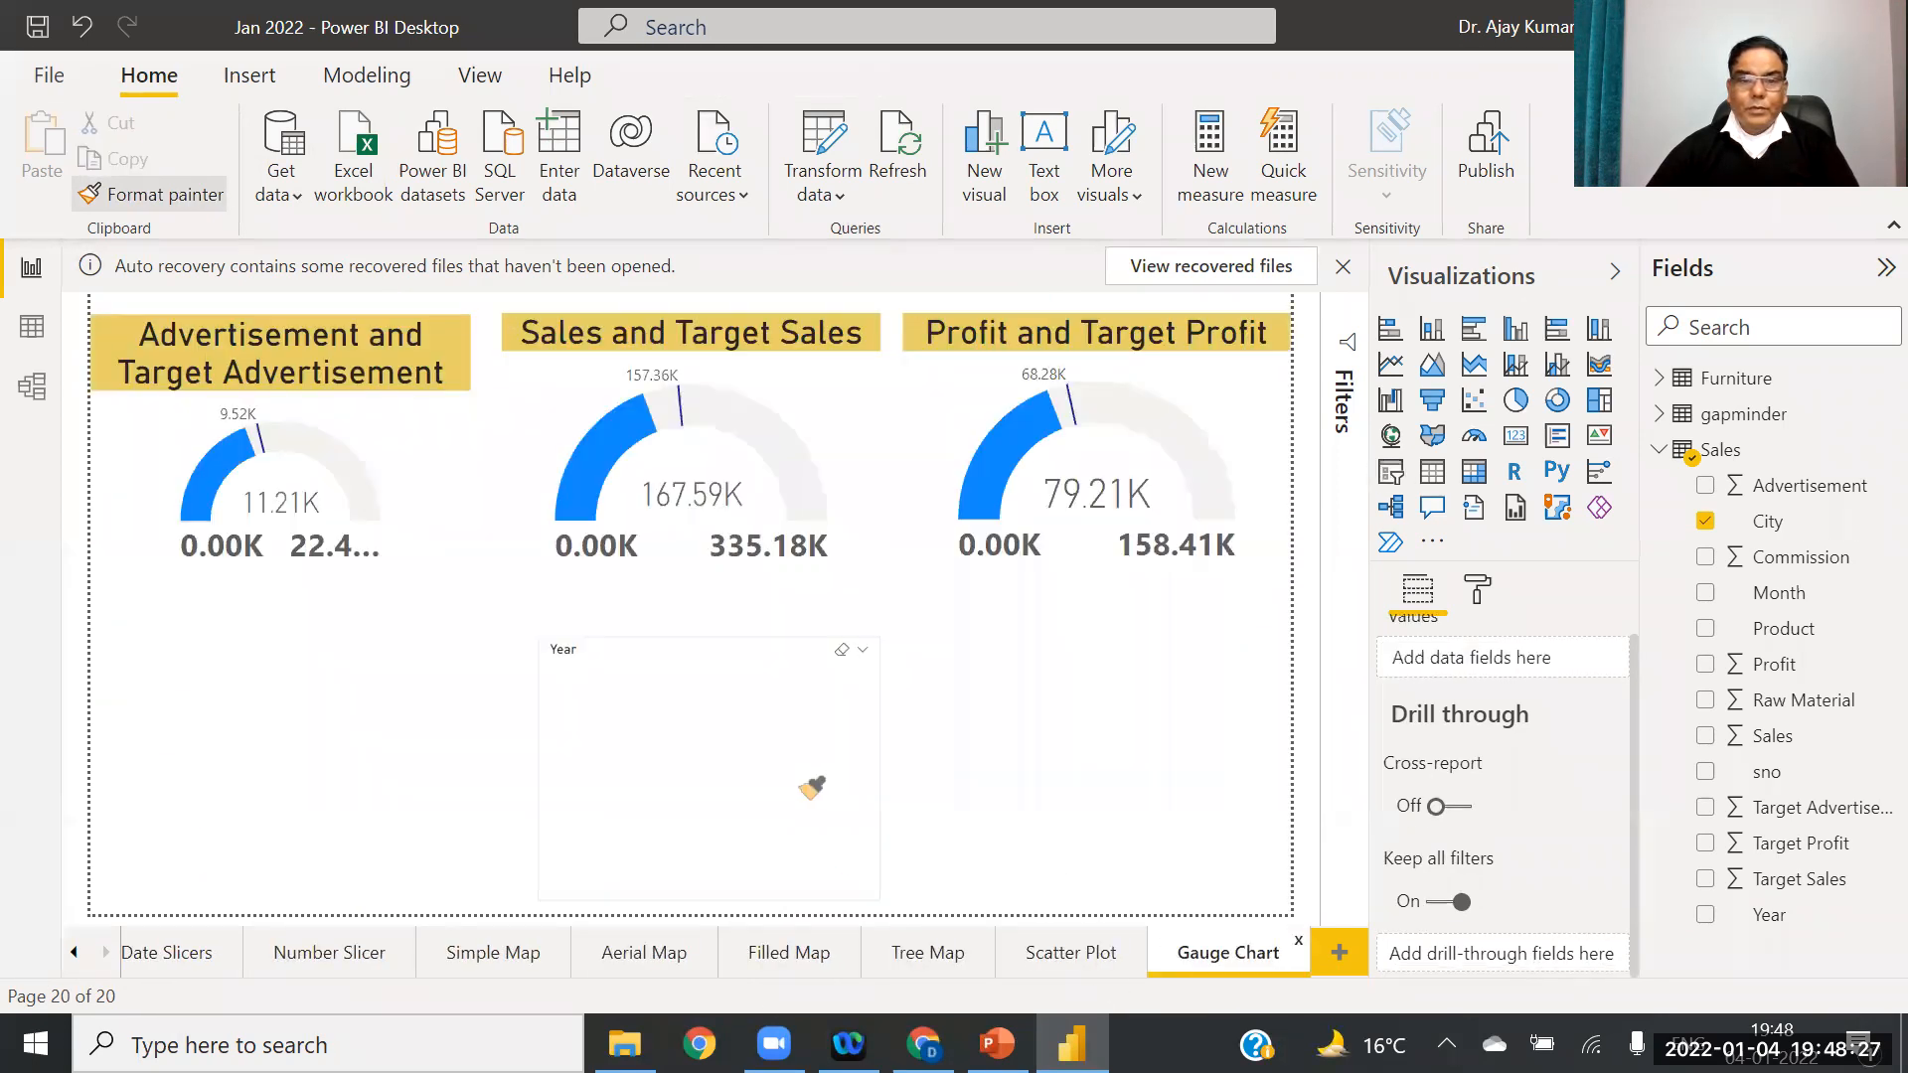
click(731, 740)
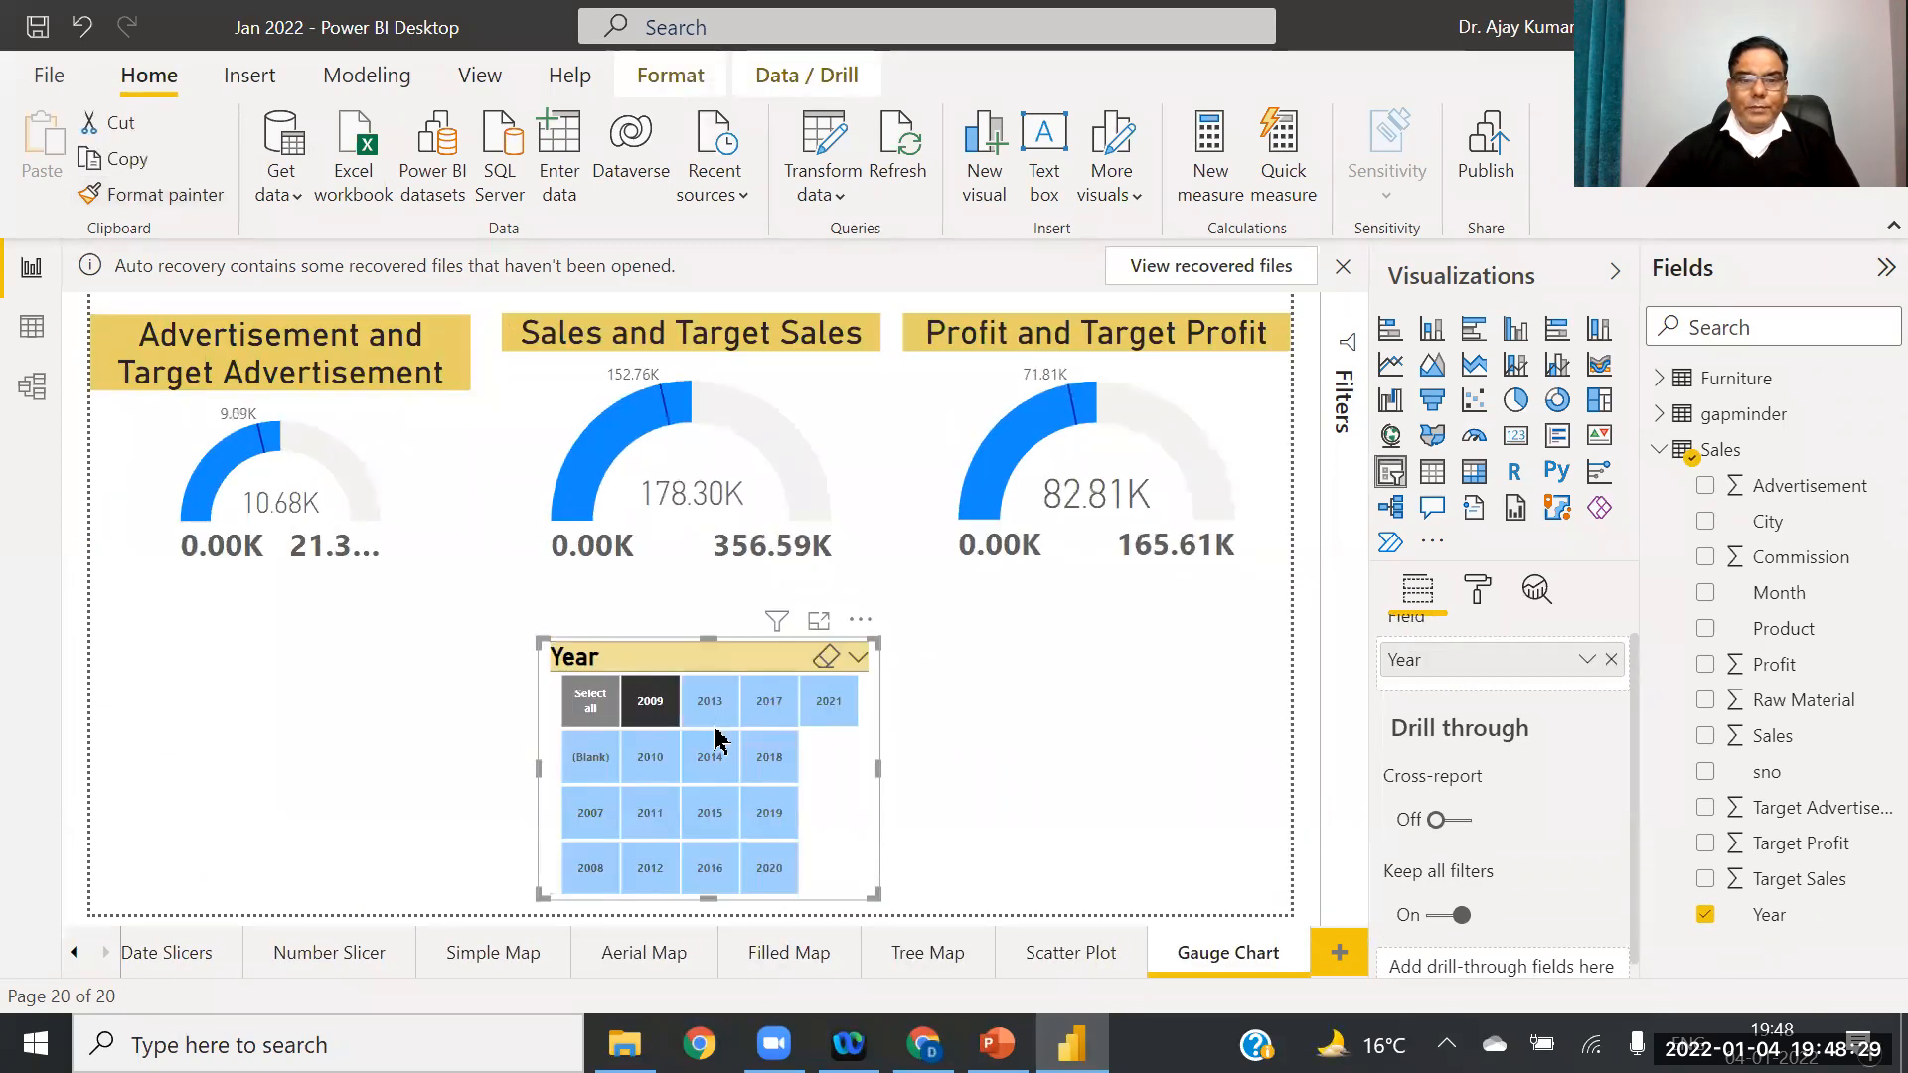
Step: Stretch the Year slicer to both page edges and test the 2011, 2017, 2019 and 2021 tiles
drag(877, 769, 1275, 775)
drag(539, 786, 110, 791)
click(572, 775)
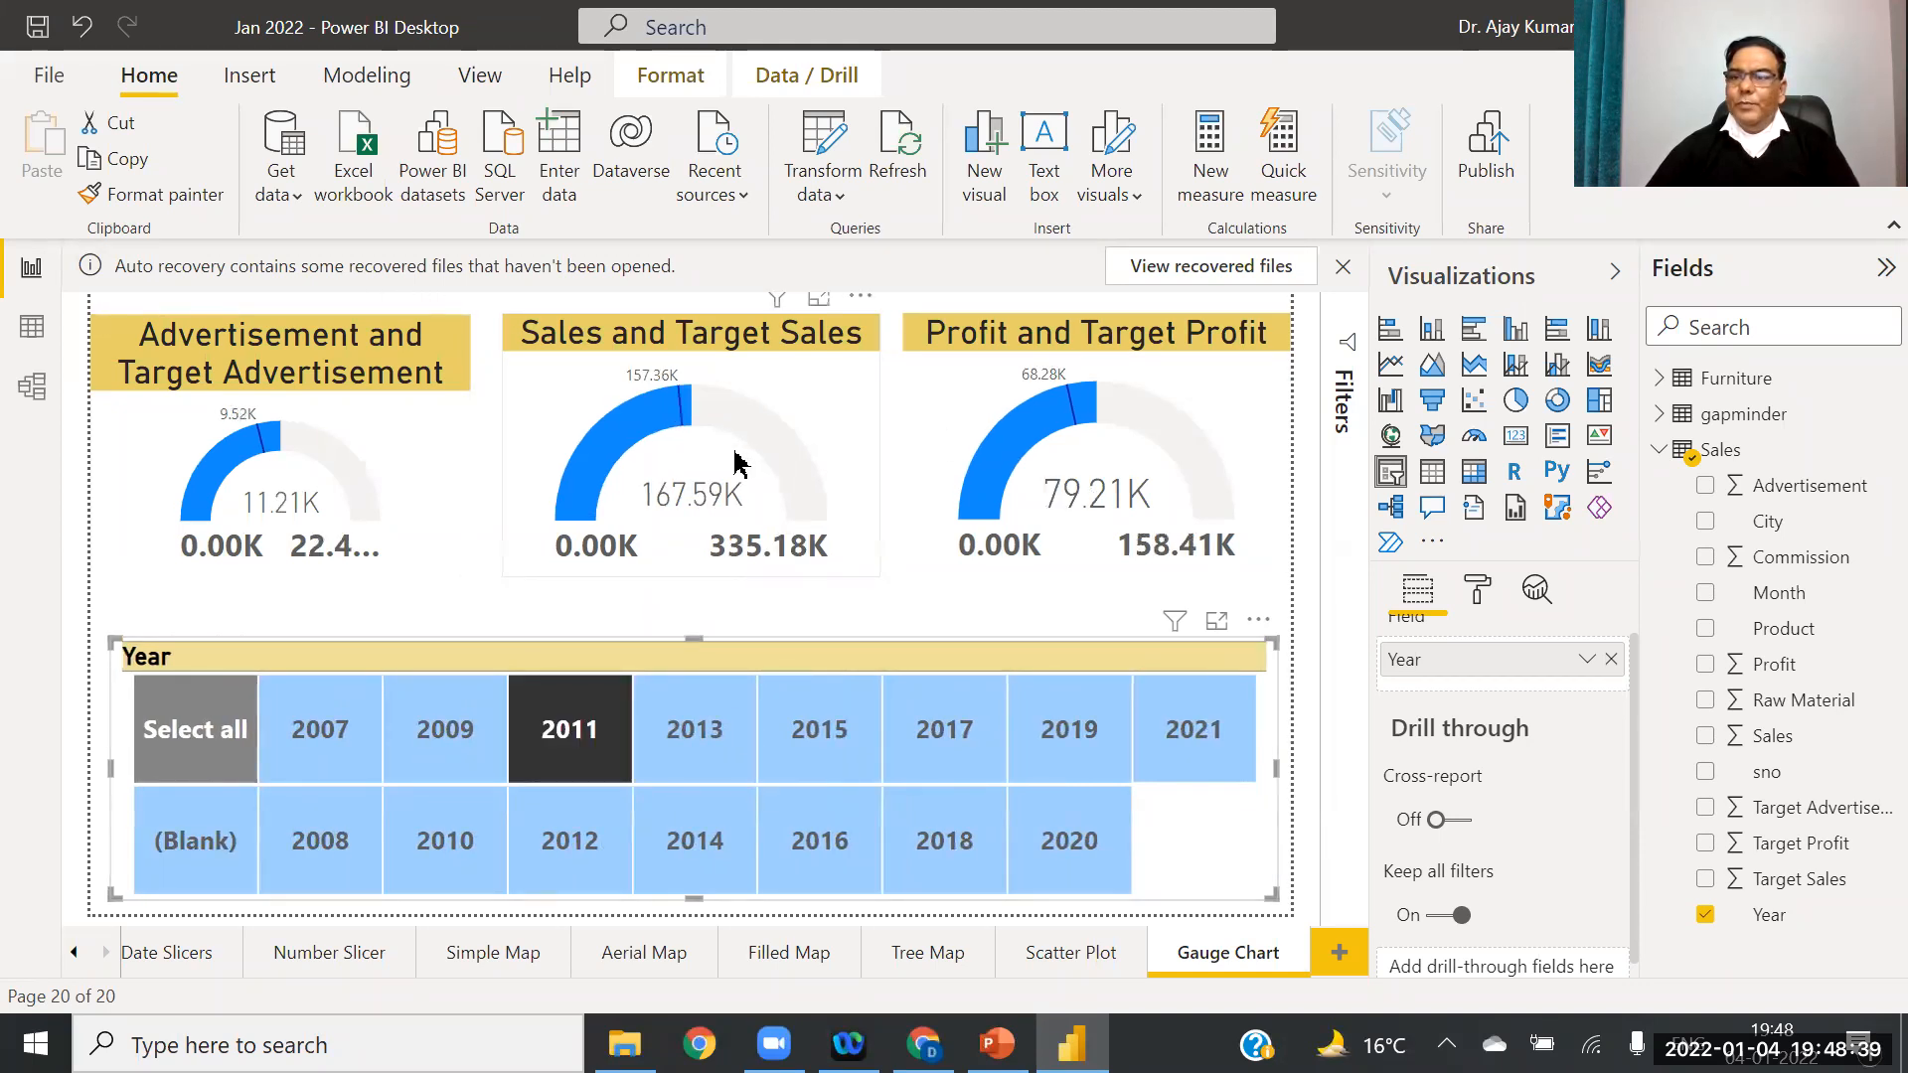
click(960, 726)
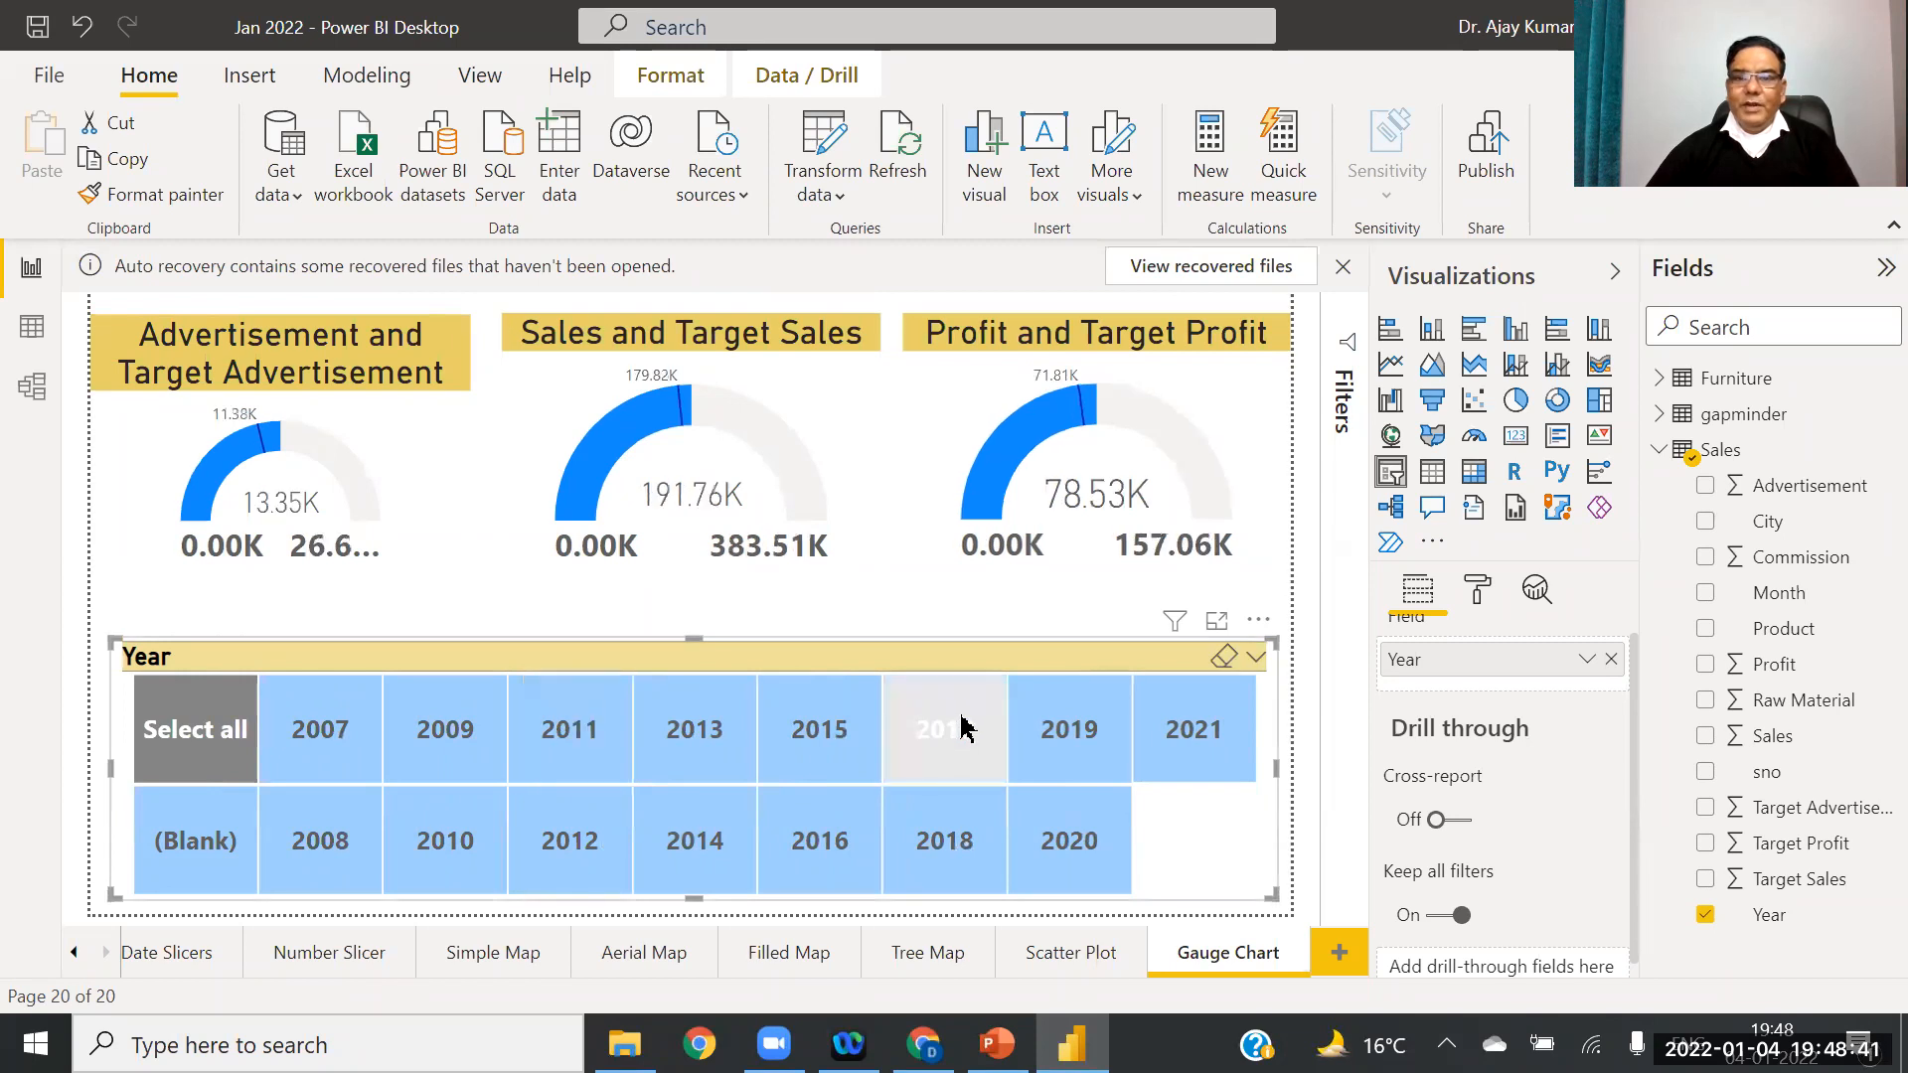
click(1063, 740)
click(1181, 756)
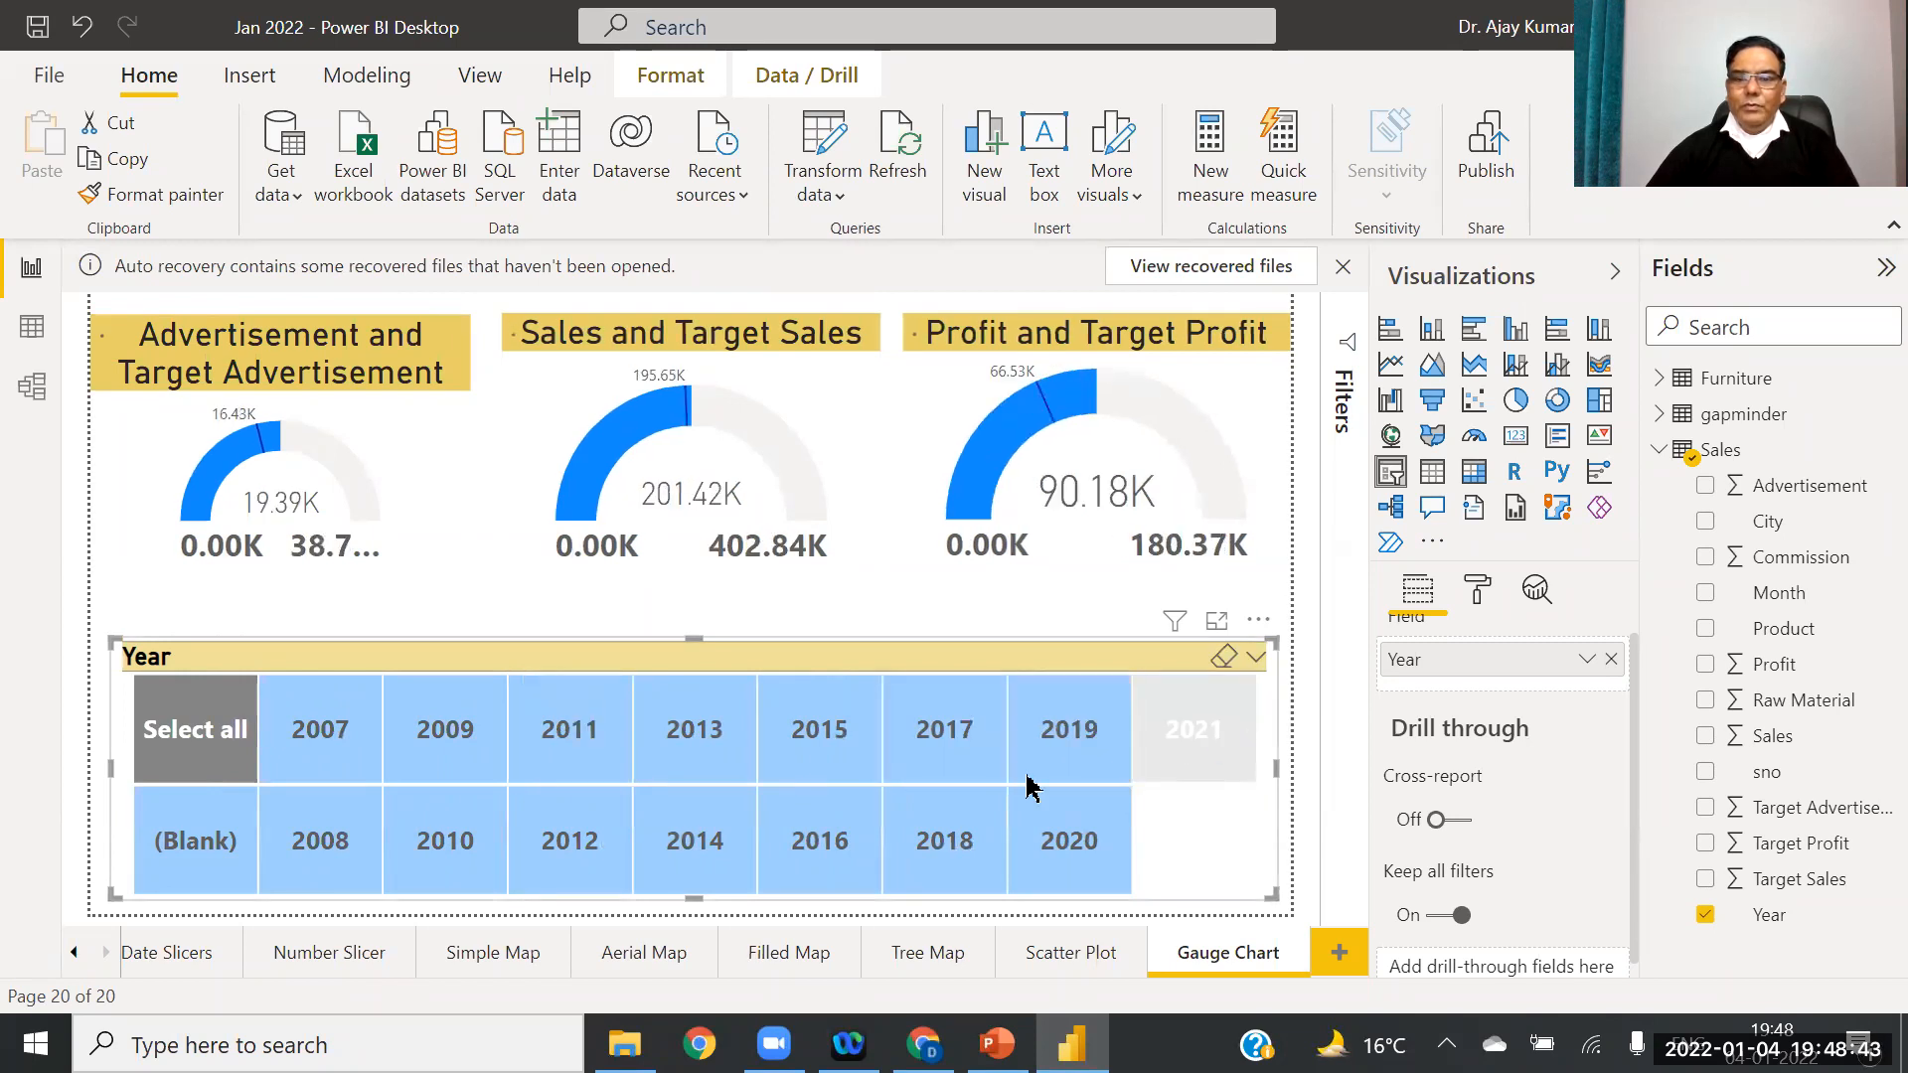
Step: Test the 2008–2018 tiles, finish on 2020, then nudge the slicer's right and top edges
click(294, 851)
click(447, 847)
click(592, 841)
click(708, 837)
click(849, 839)
click(947, 841)
click(1047, 825)
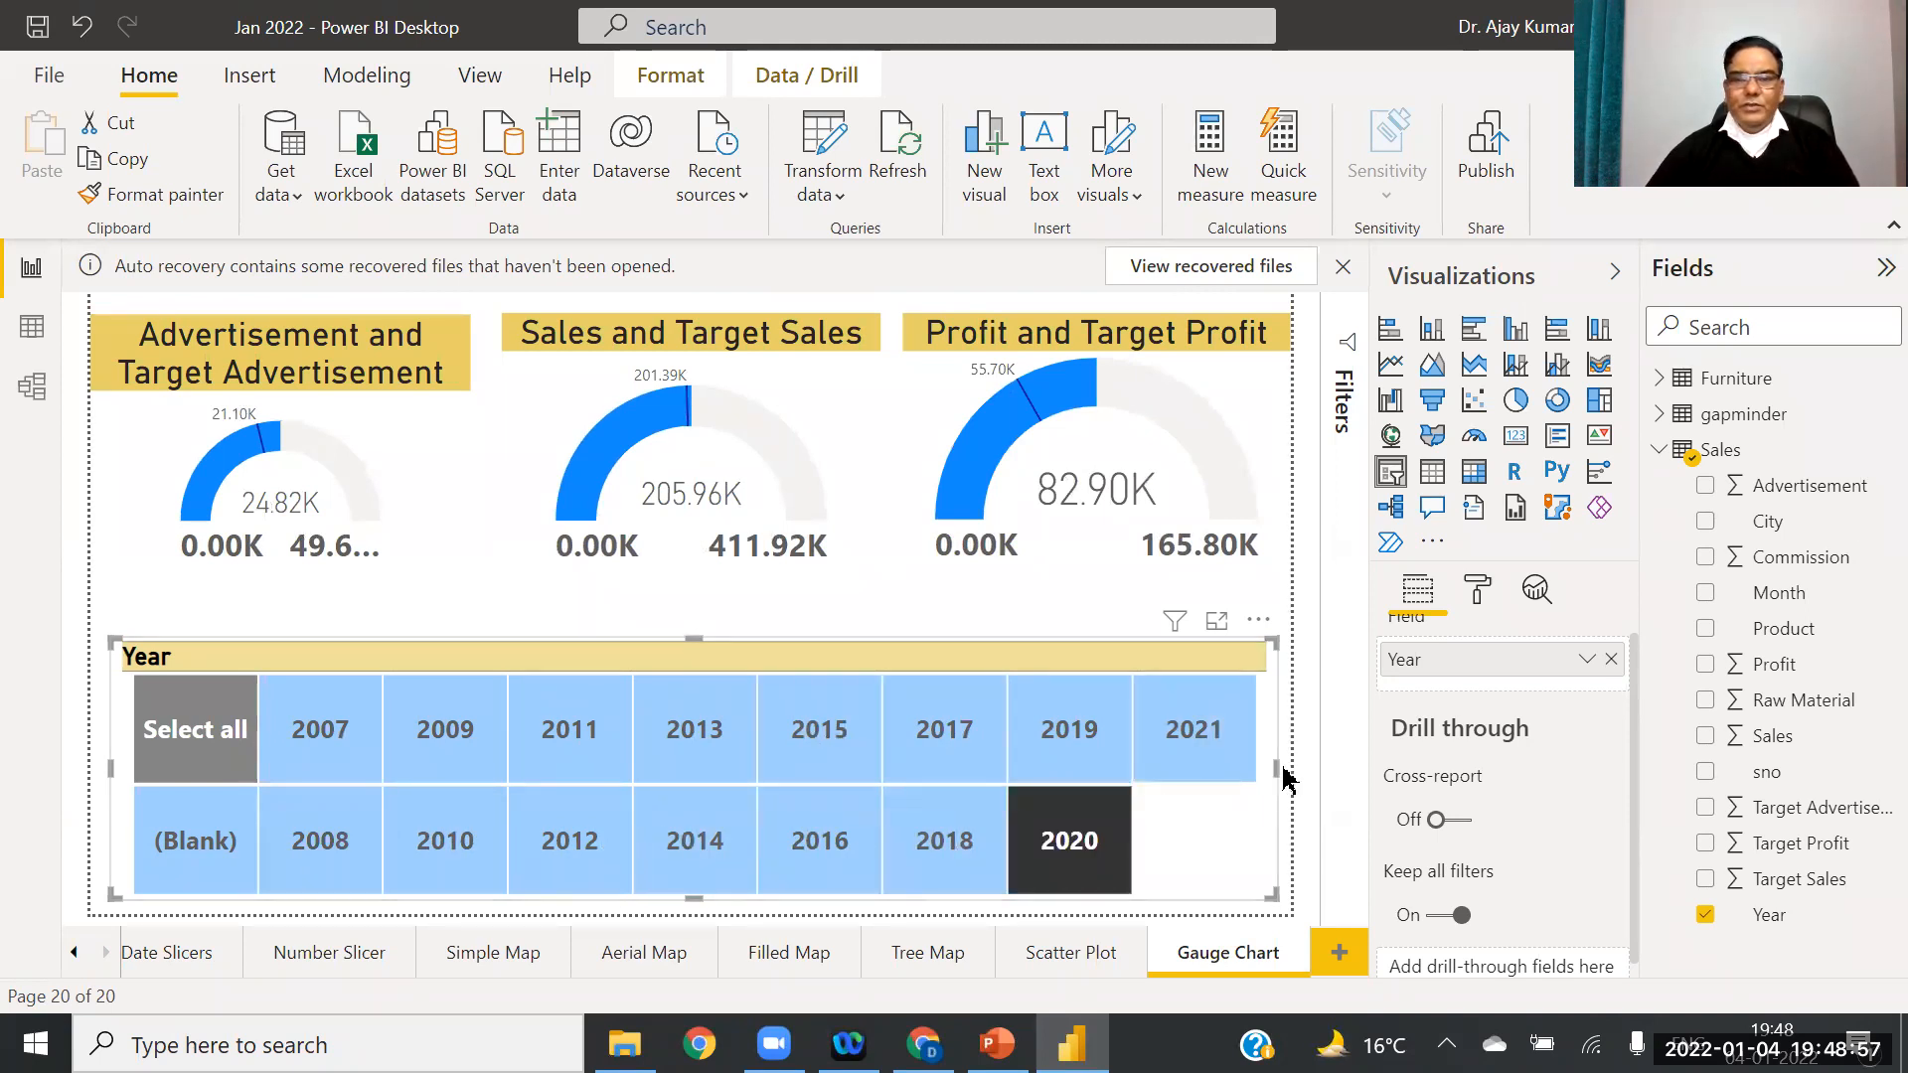
drag(1282, 777, 1296, 777)
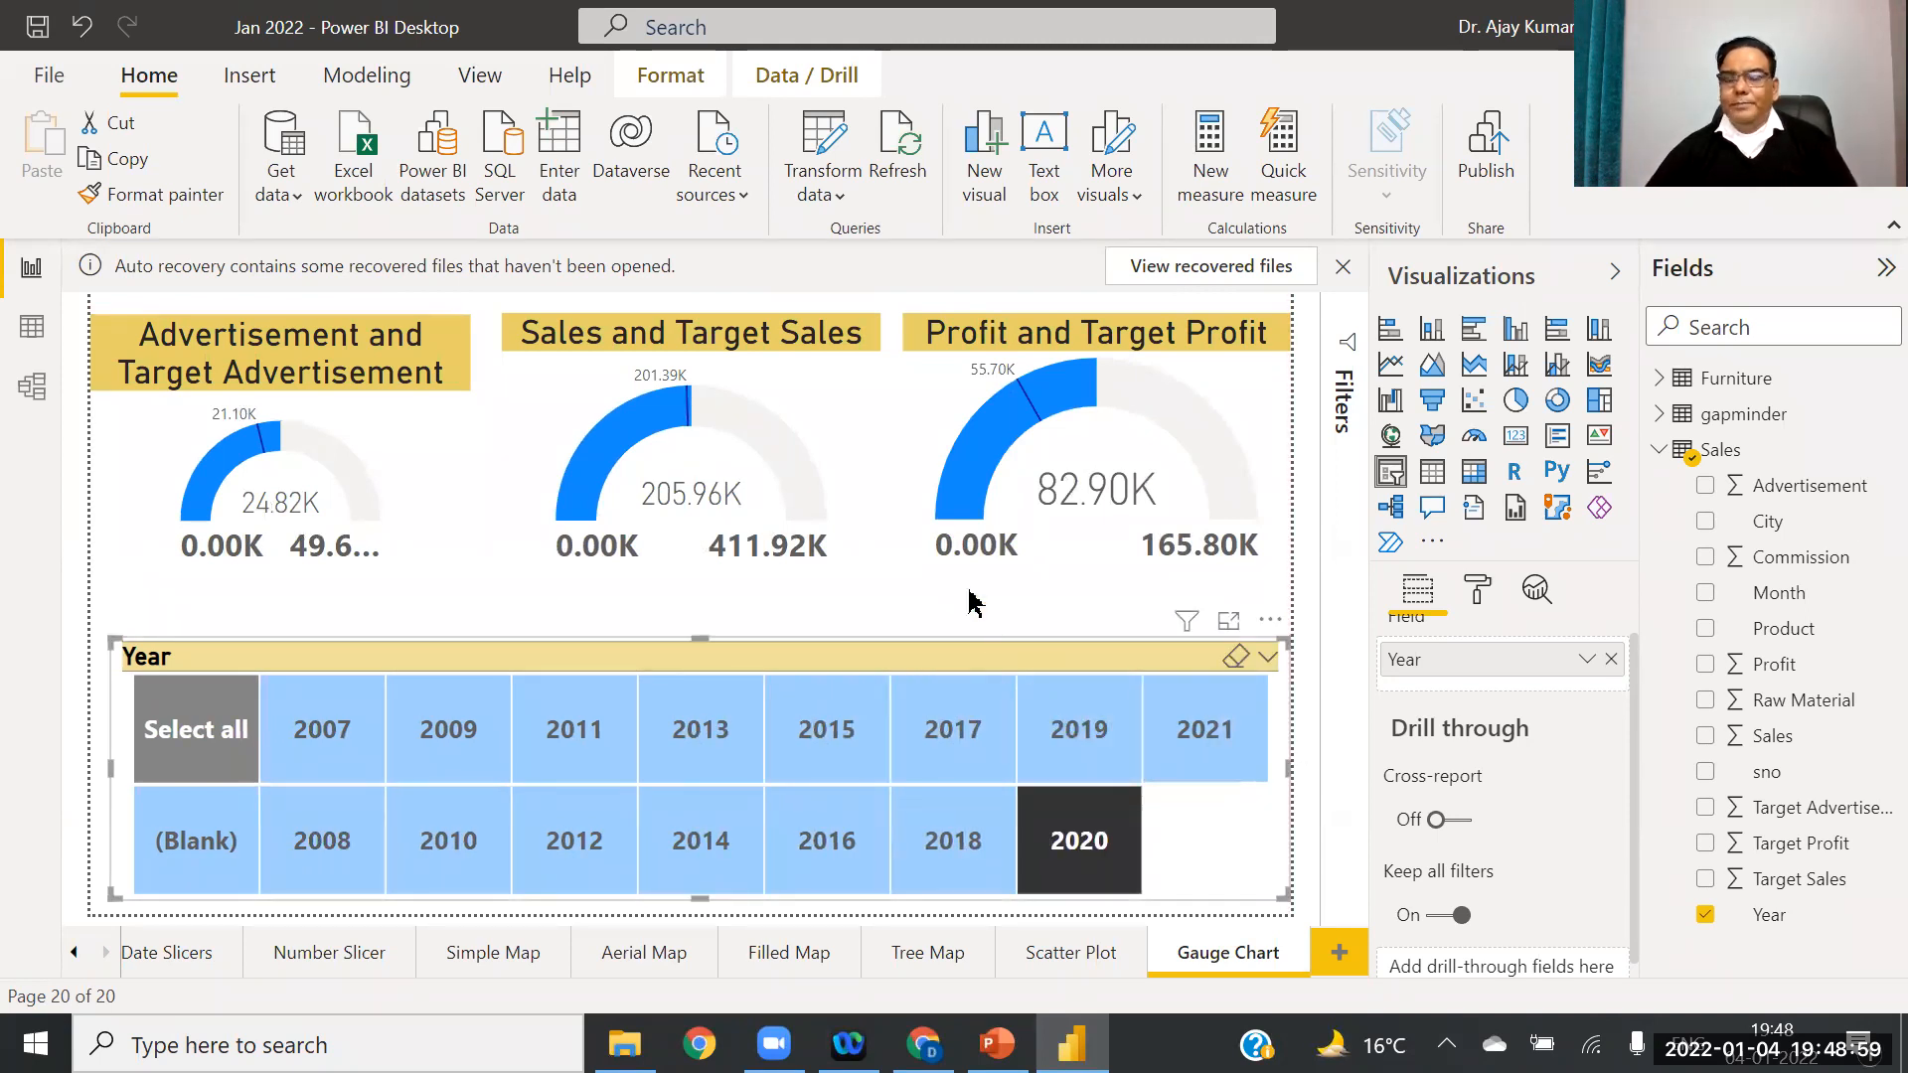
drag(695, 638, 695, 678)
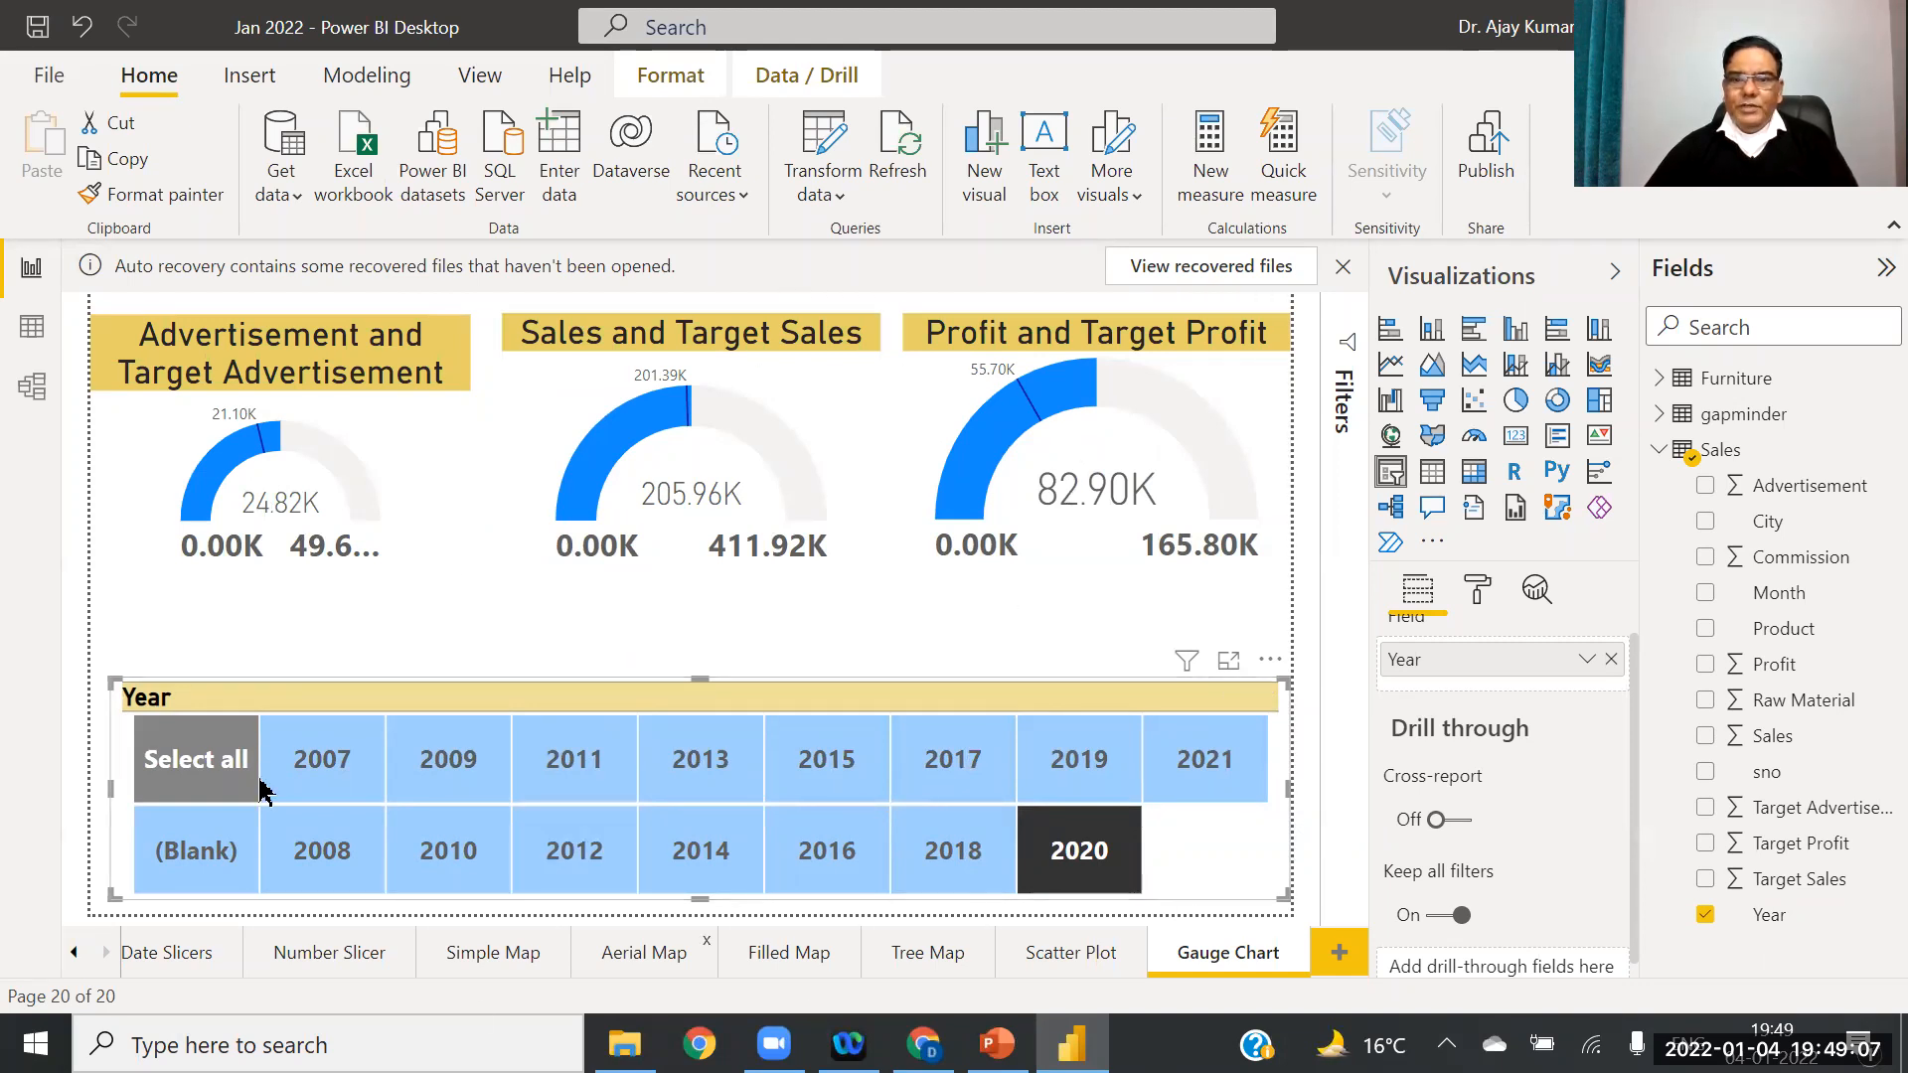
Step: Add a new report page with three card visuals placed left, centre and right across the top
click(1338, 956)
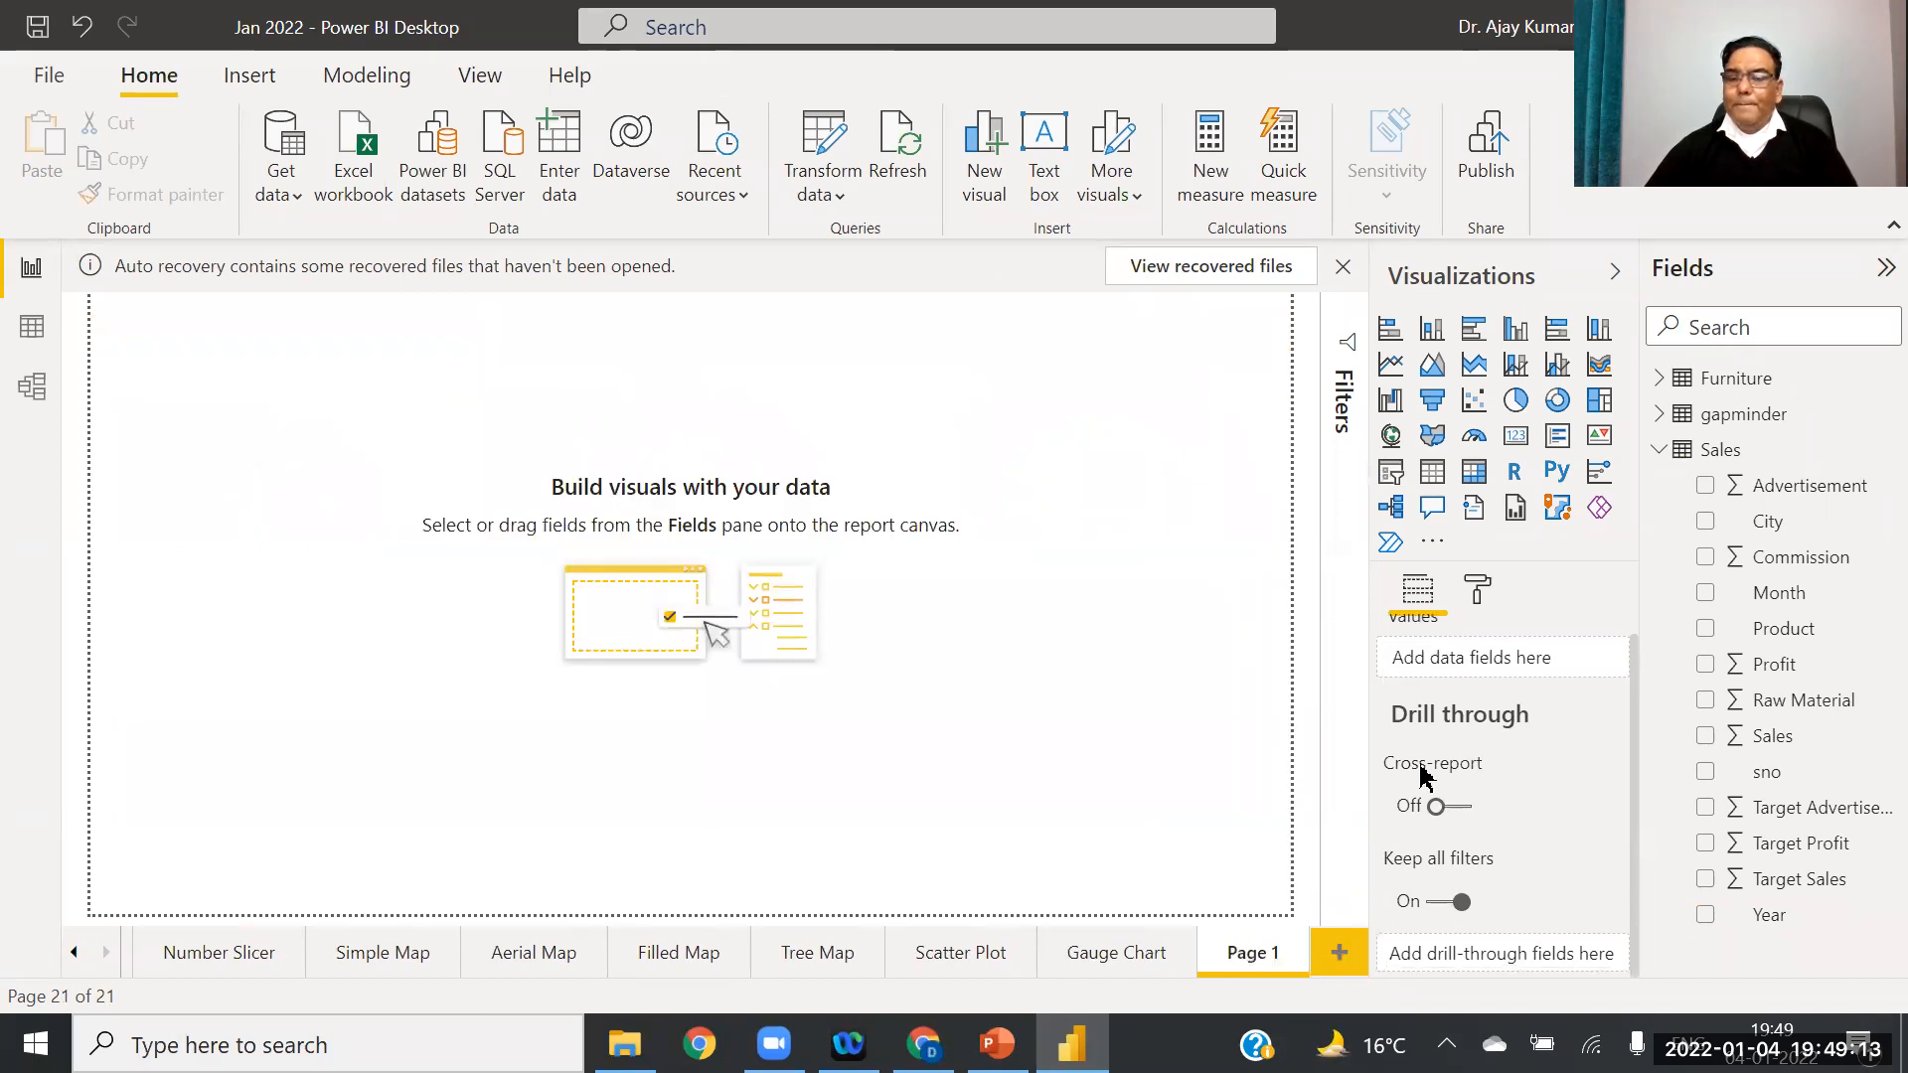
click(1518, 447)
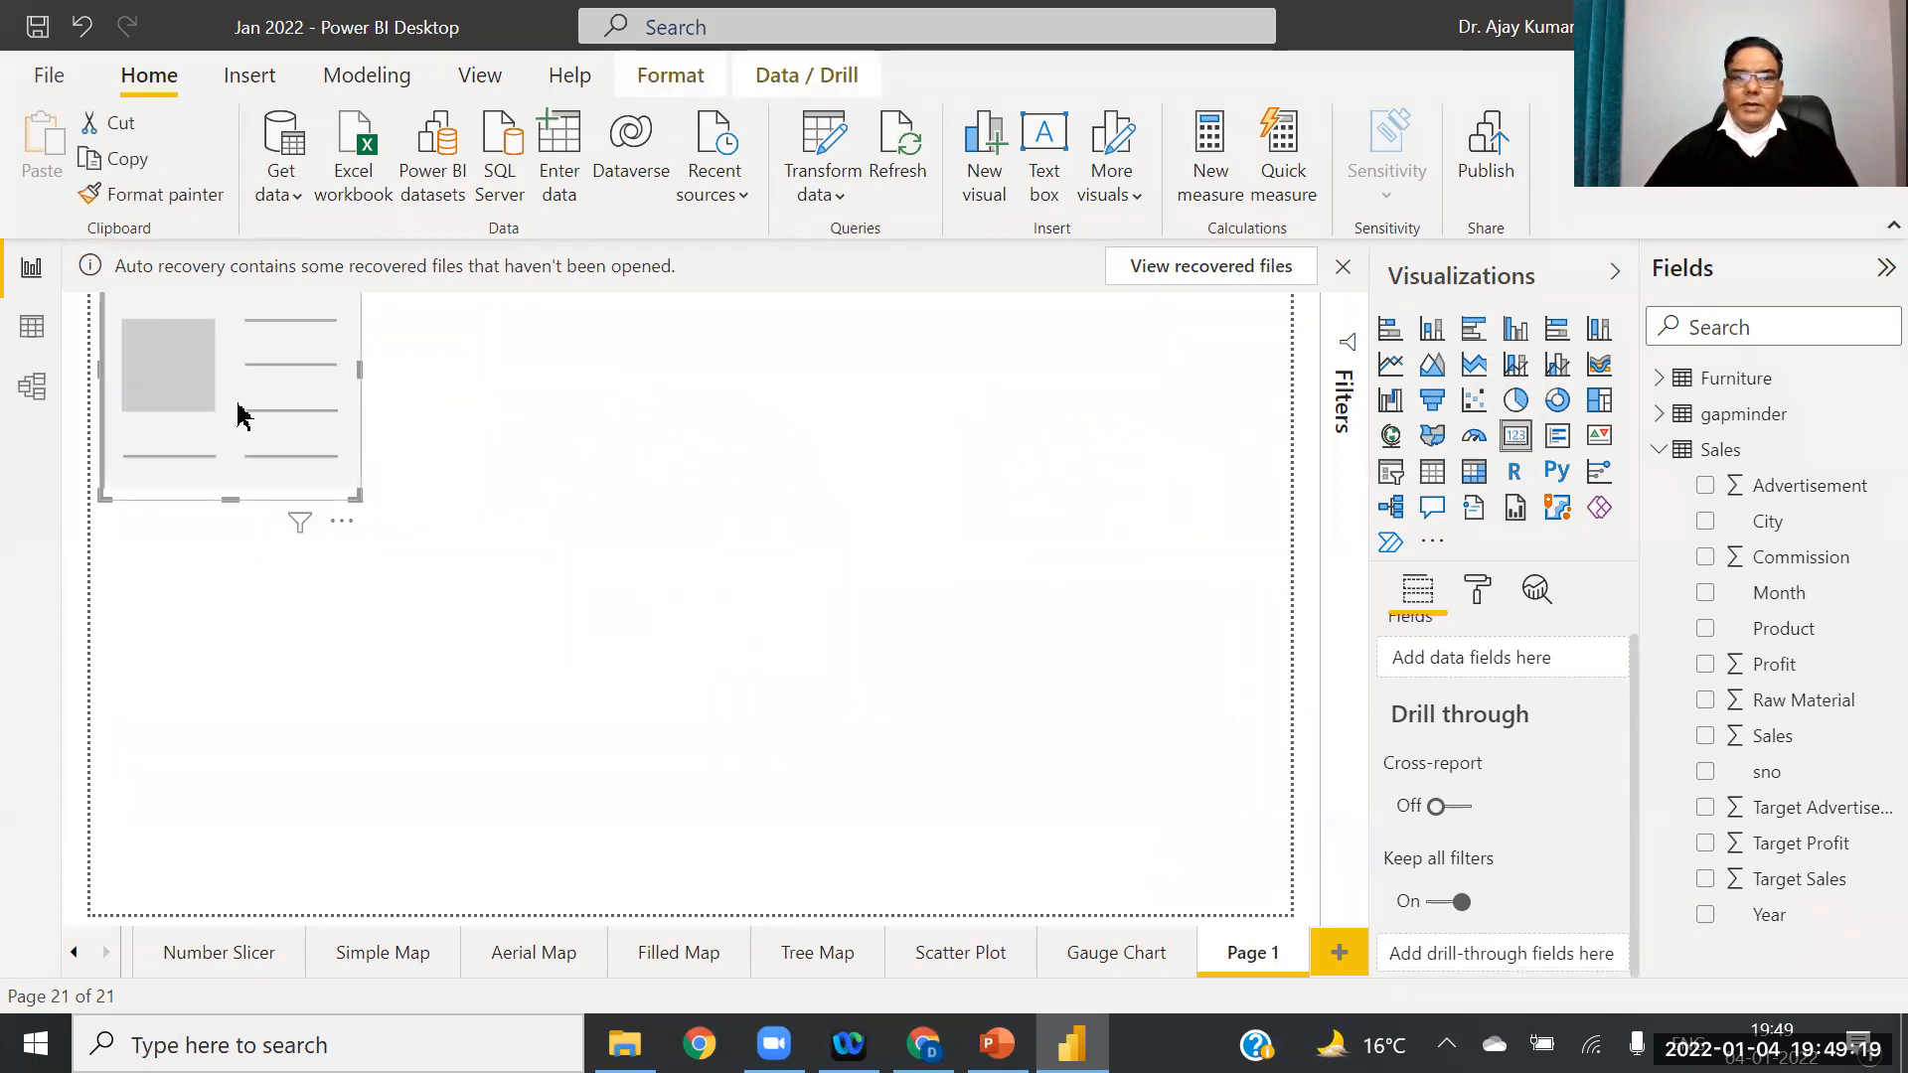
click(705, 422)
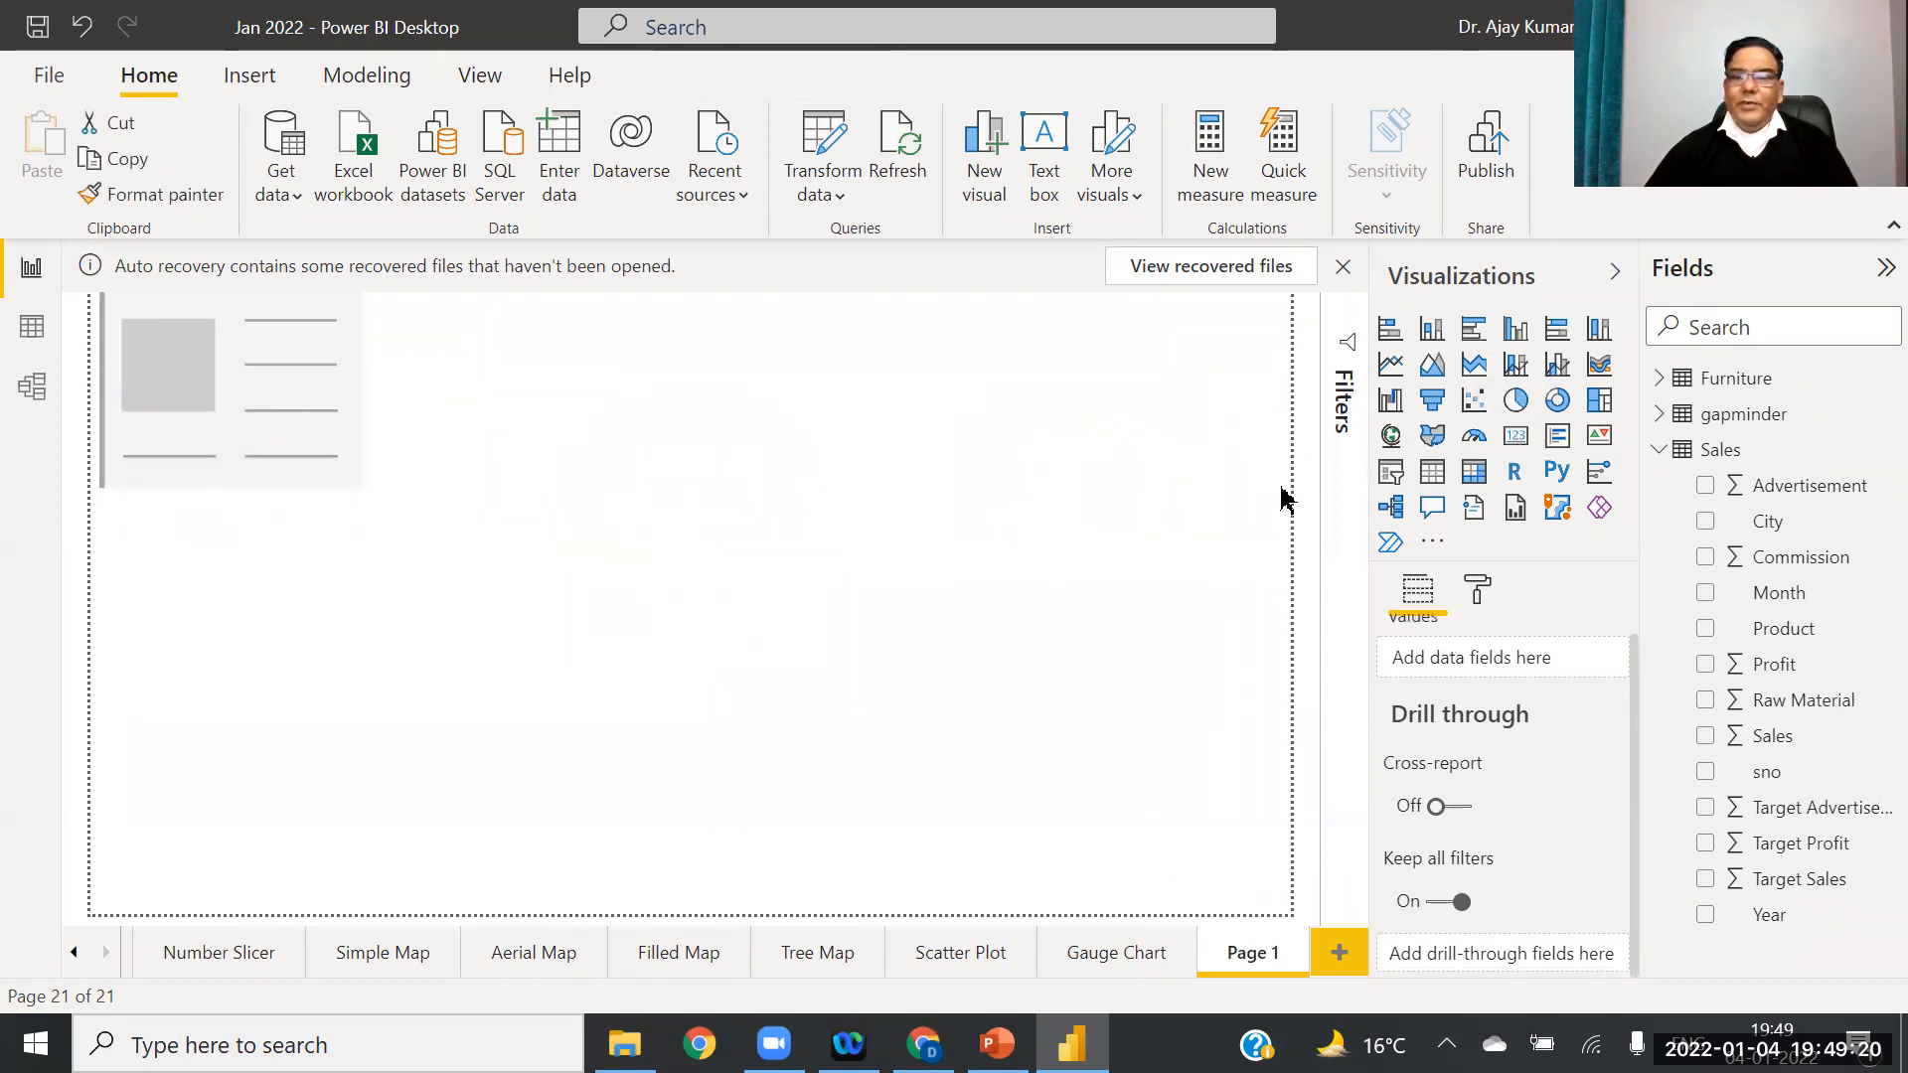
click(1517, 442)
mouse_move(268, 600)
mouse_down()
mouse_move(647, 468)
mouse_move(729, 390)
mouse_move(737, 414)
mouse_up()
click(1118, 552)
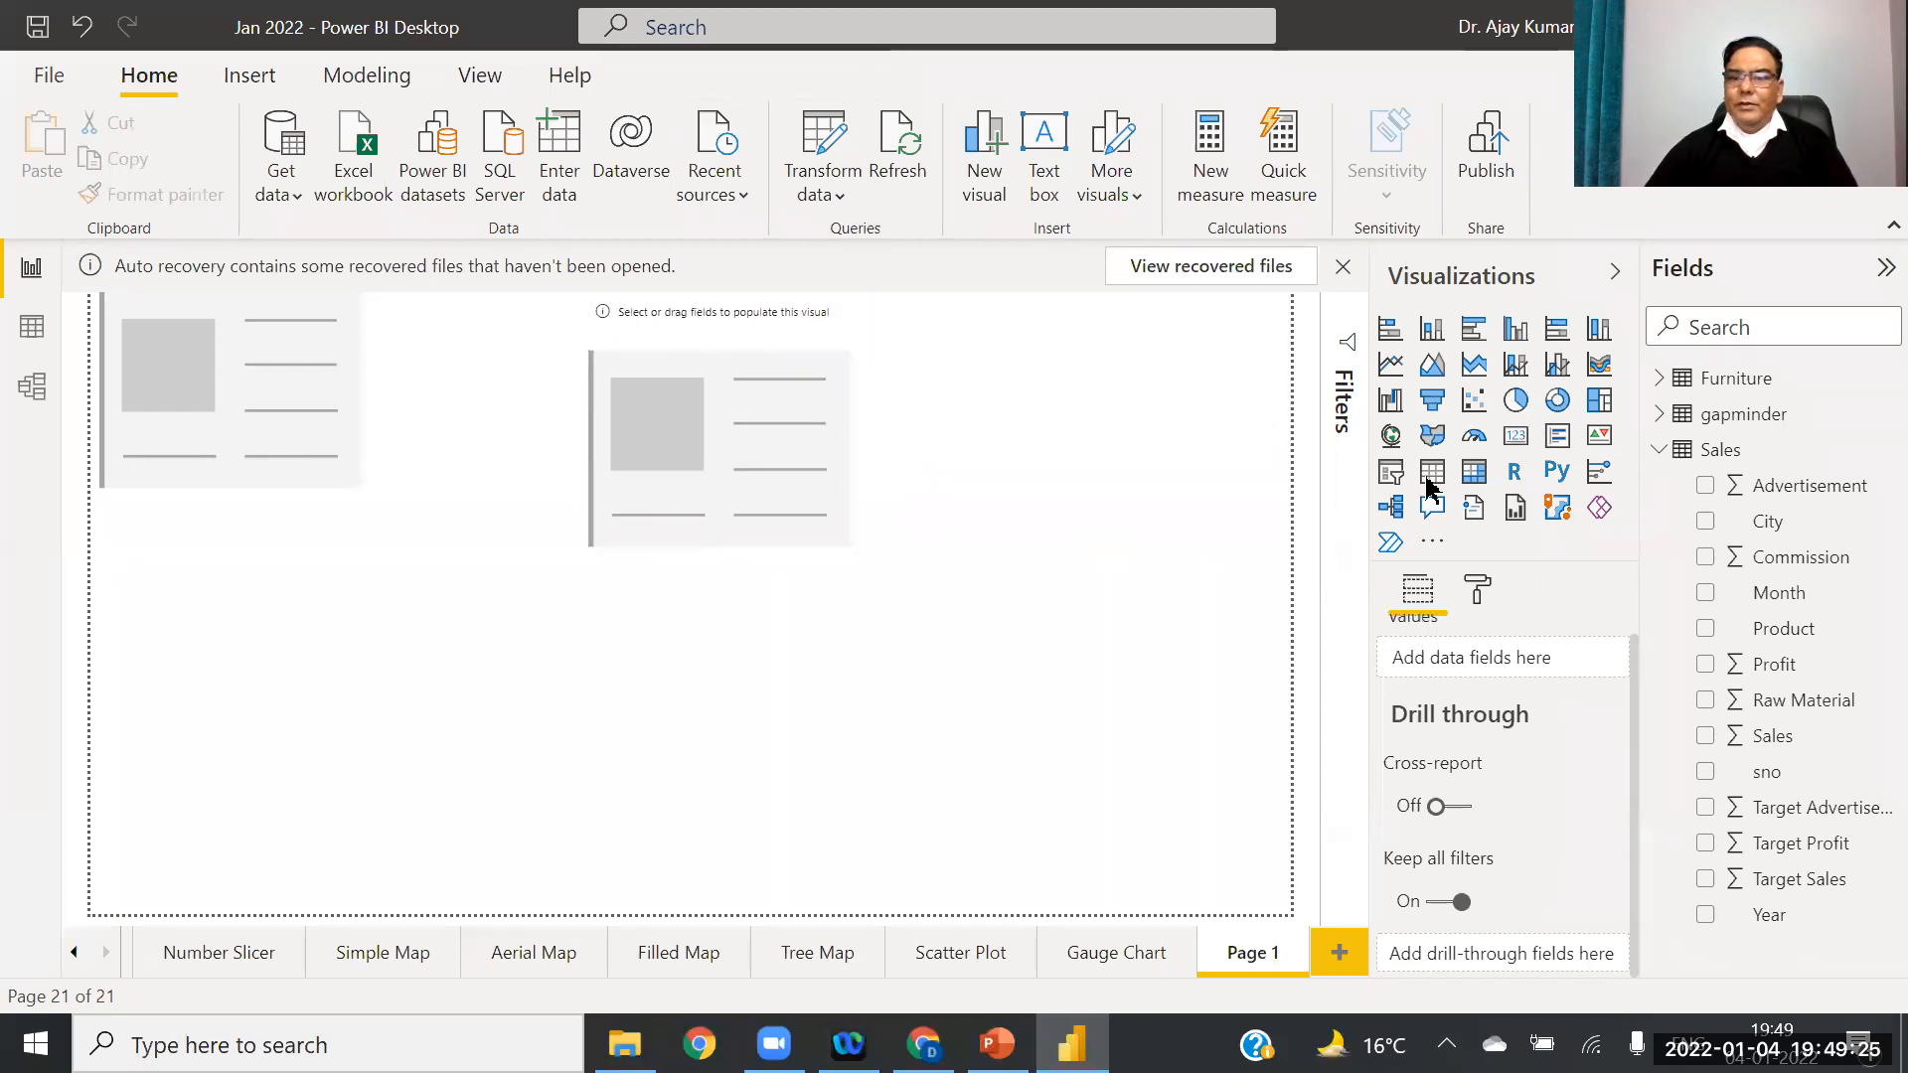
click(1516, 435)
drag(212, 736, 1116, 475)
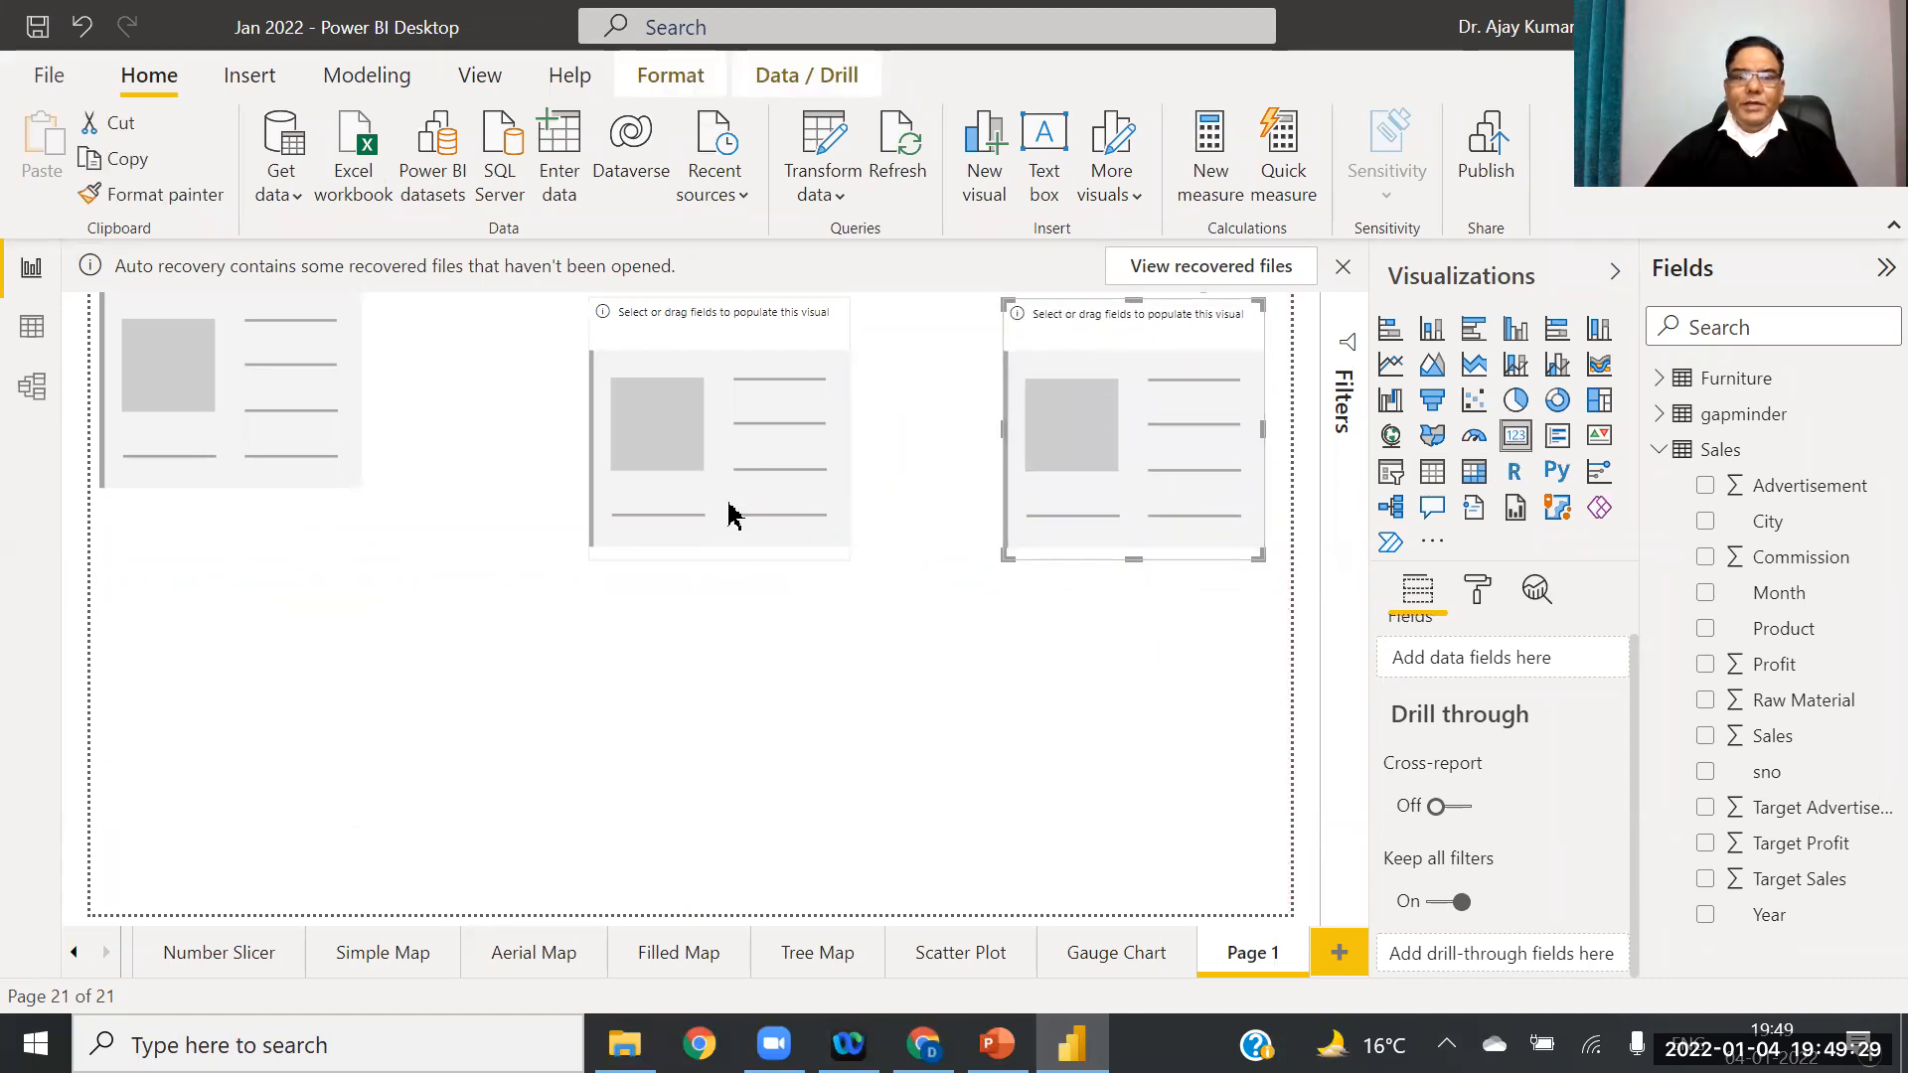
Step: Nudge the middle card, make the left card taller and wider, and widen the middle card
drag(700, 507, 673, 495)
click(247, 456)
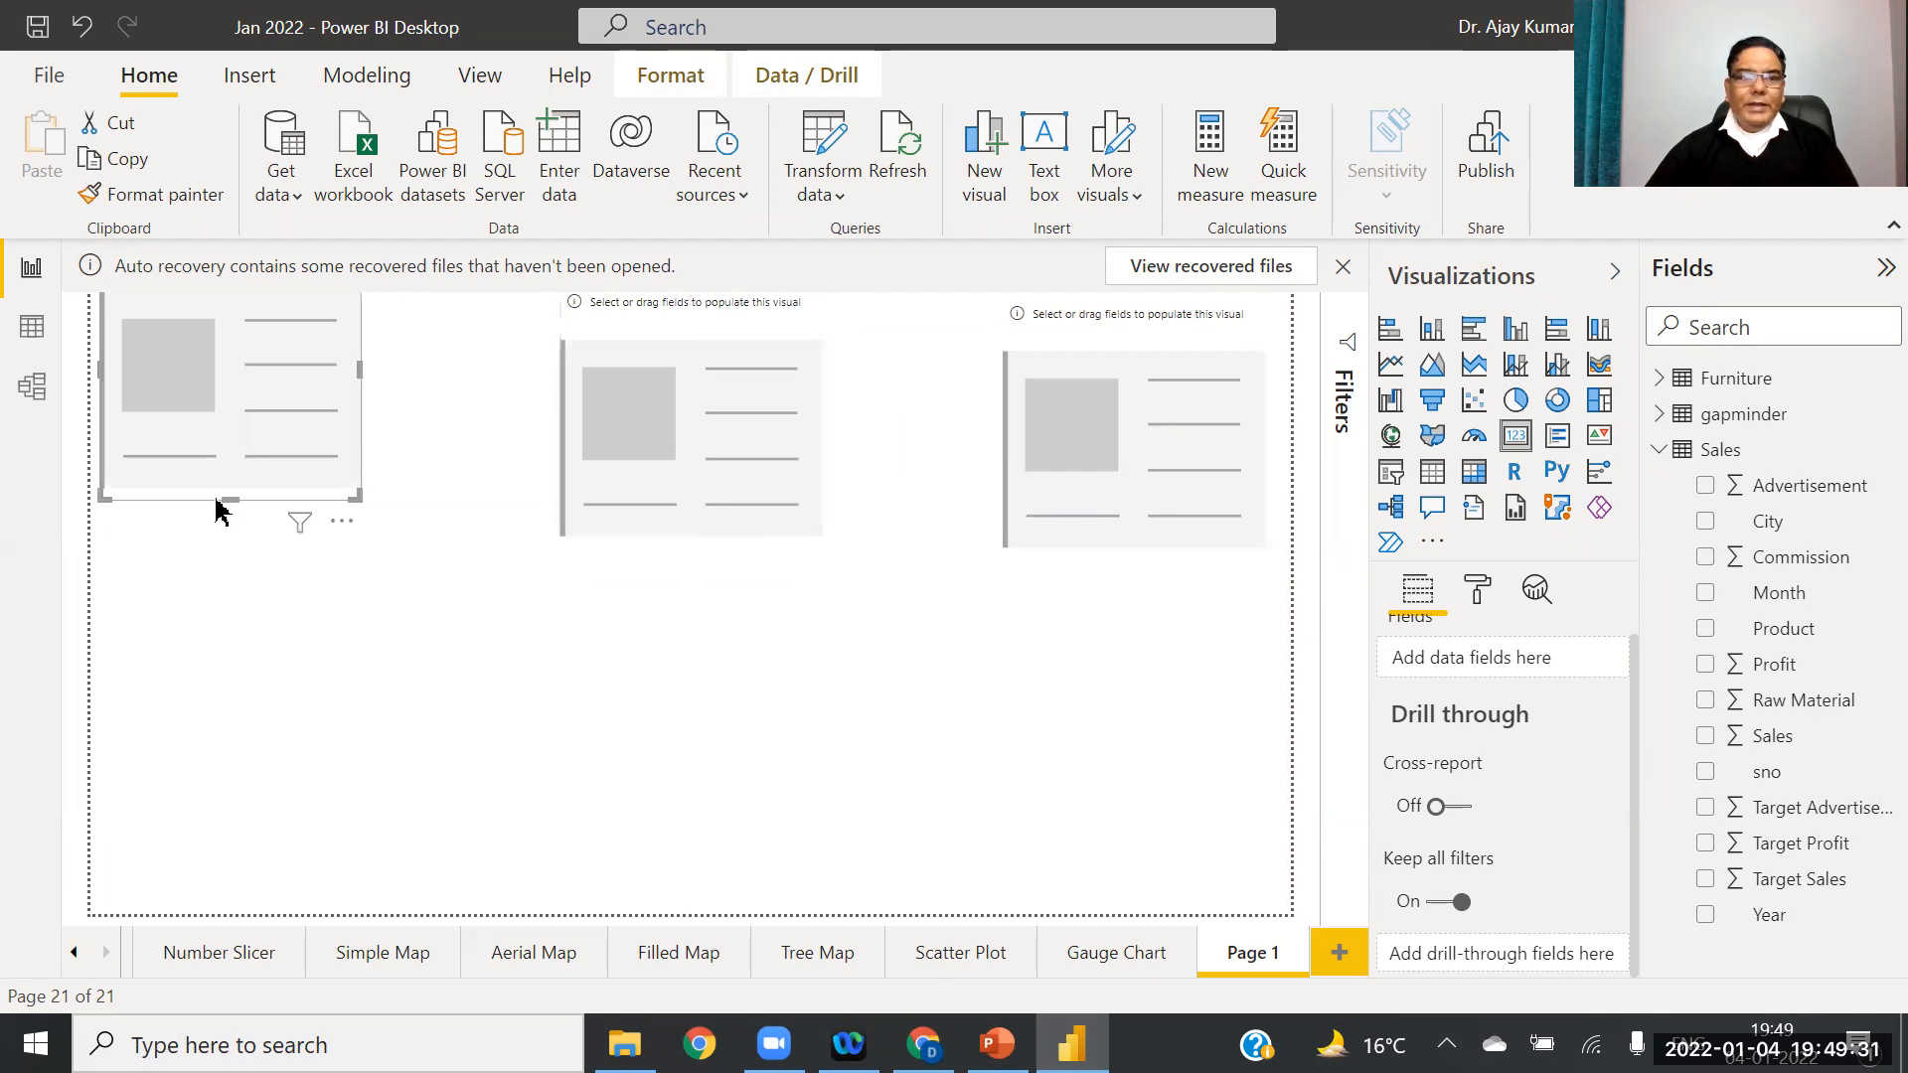
drag(230, 514, 225, 541)
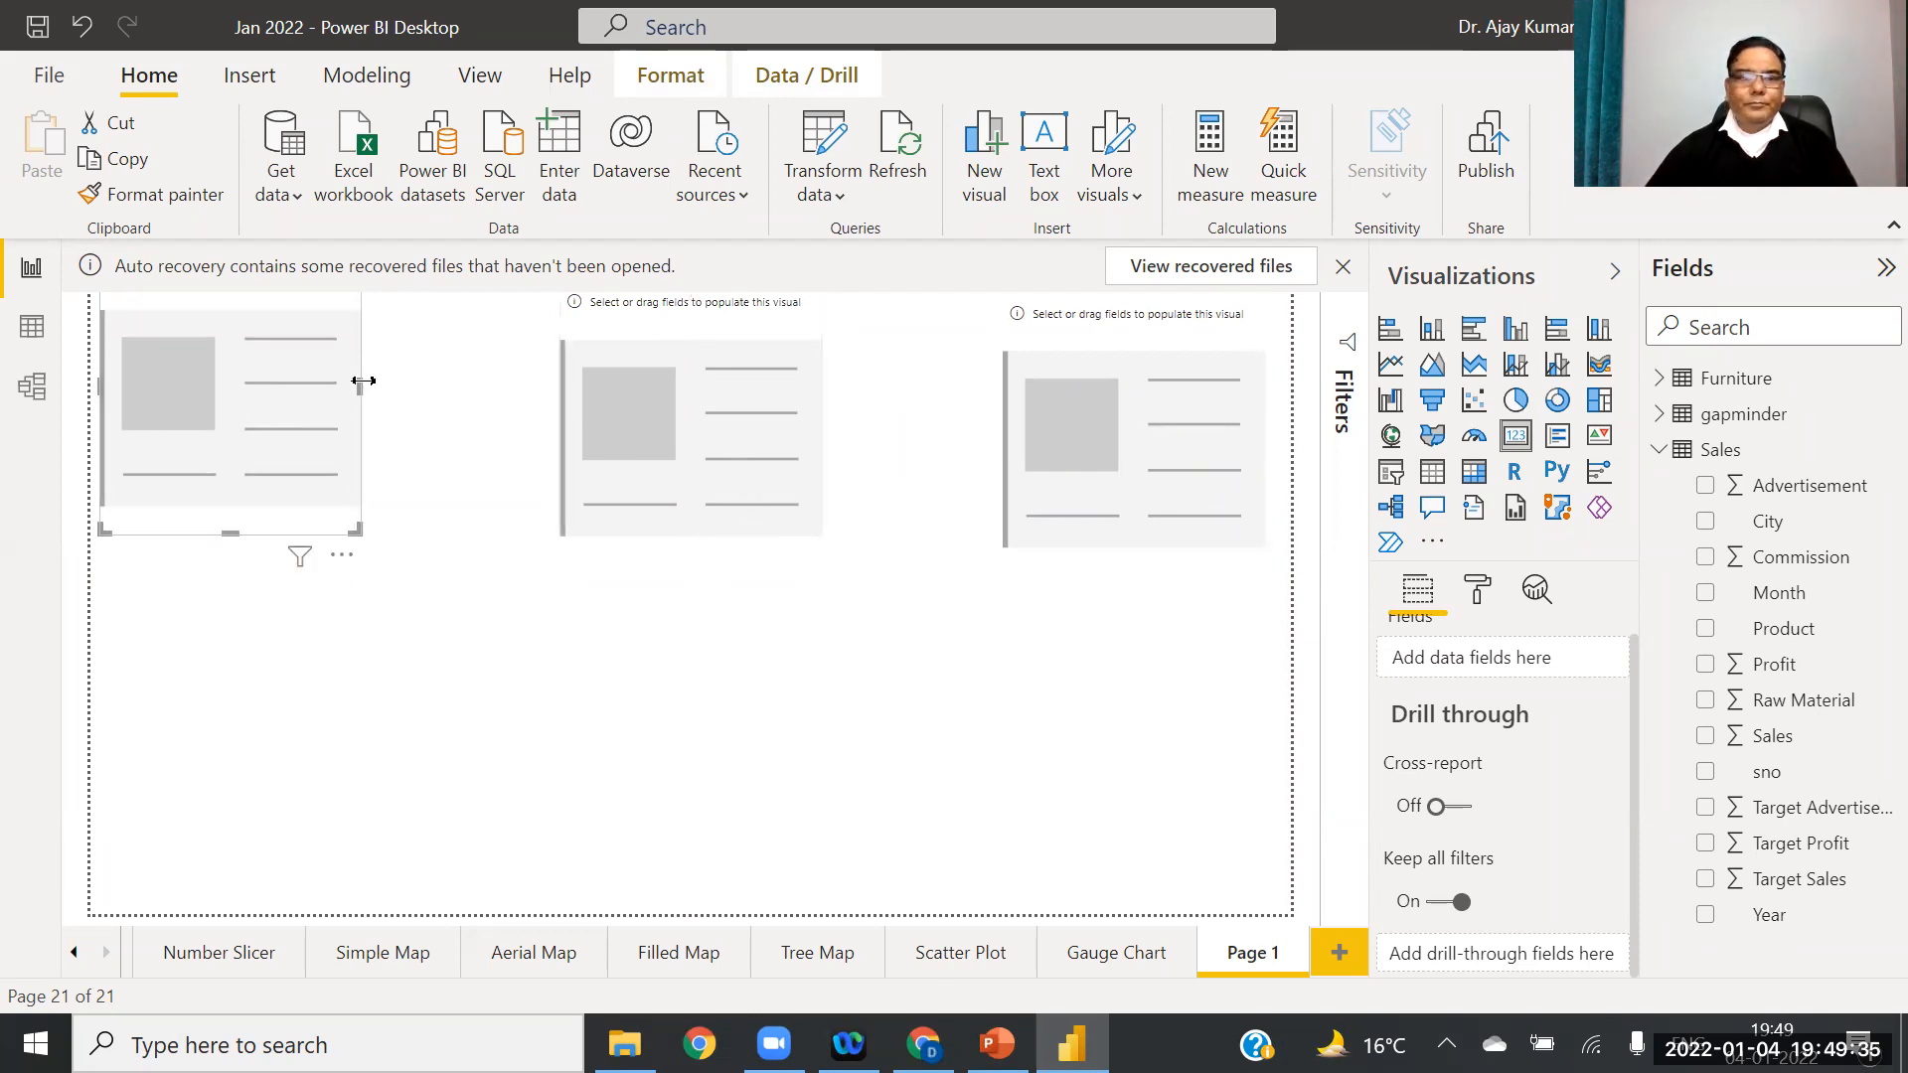
drag(362, 387, 444, 399)
click(772, 429)
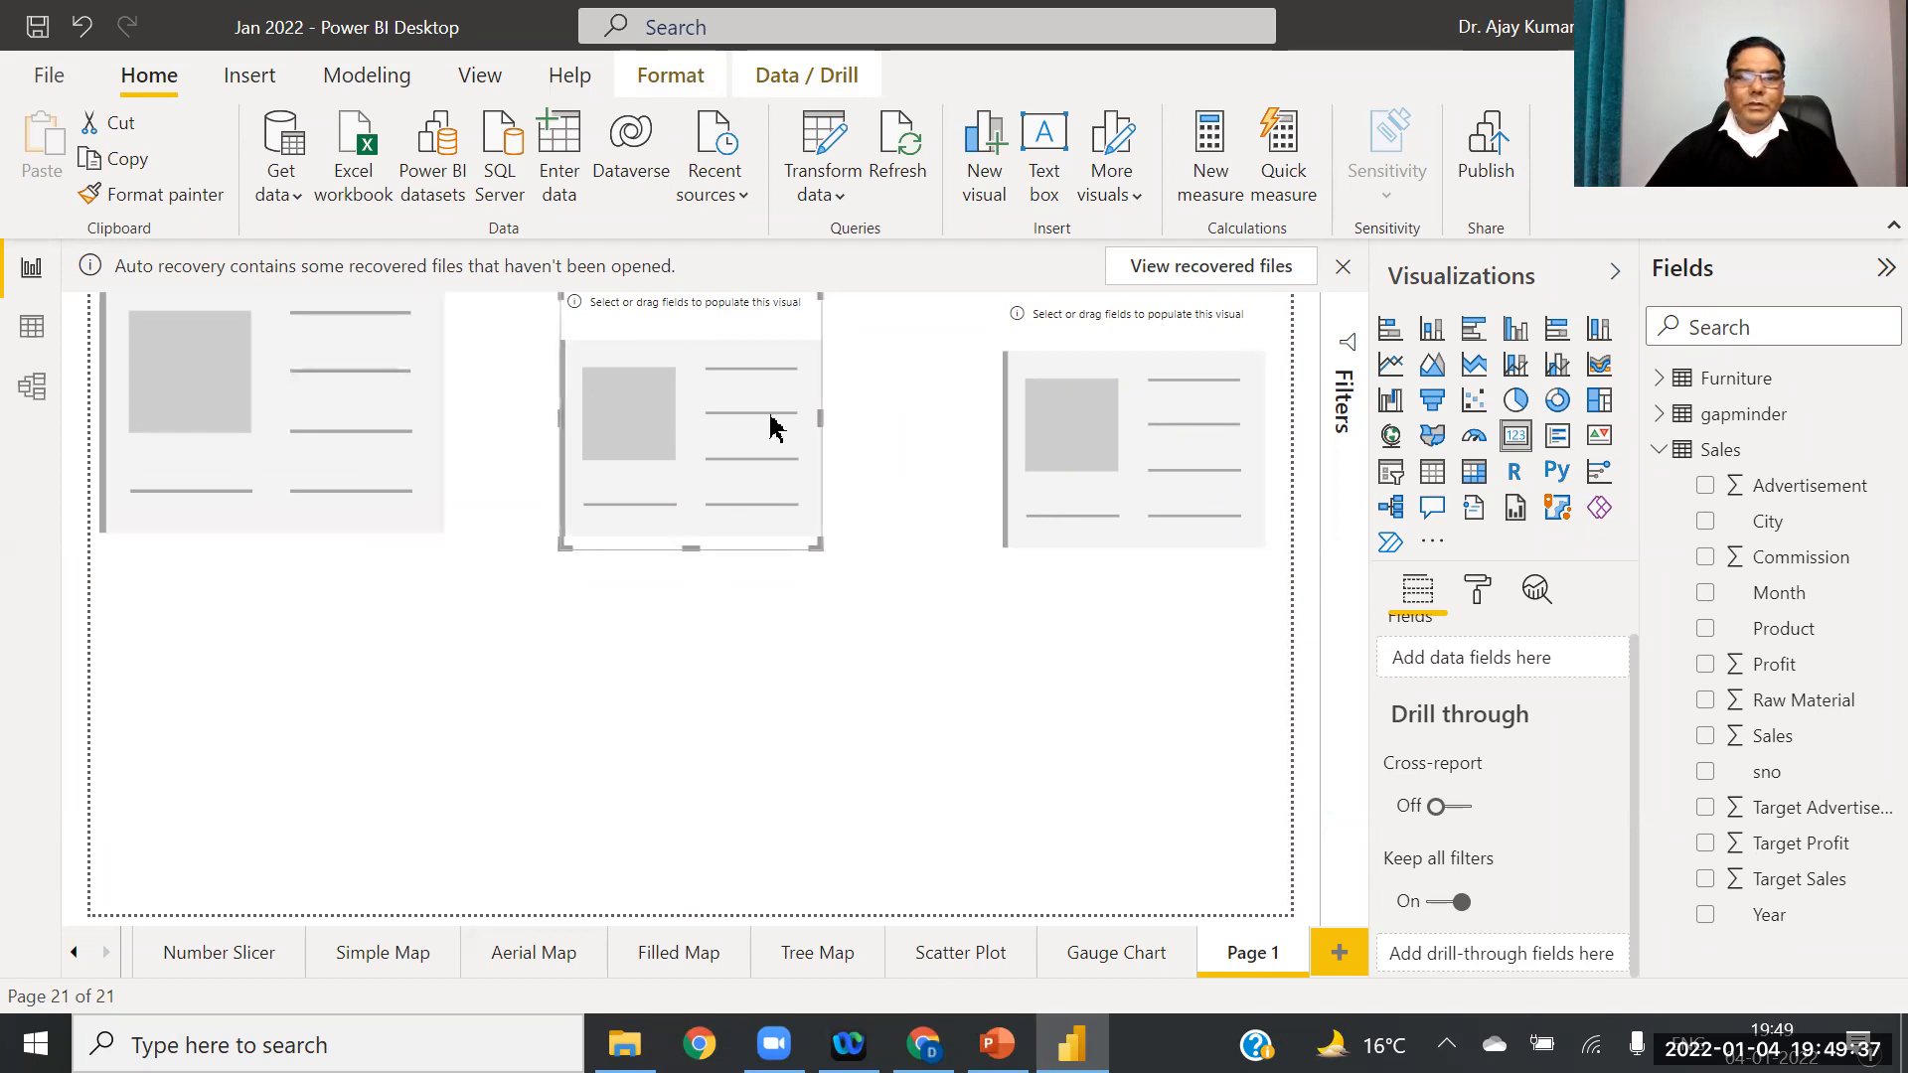
drag(819, 414, 885, 425)
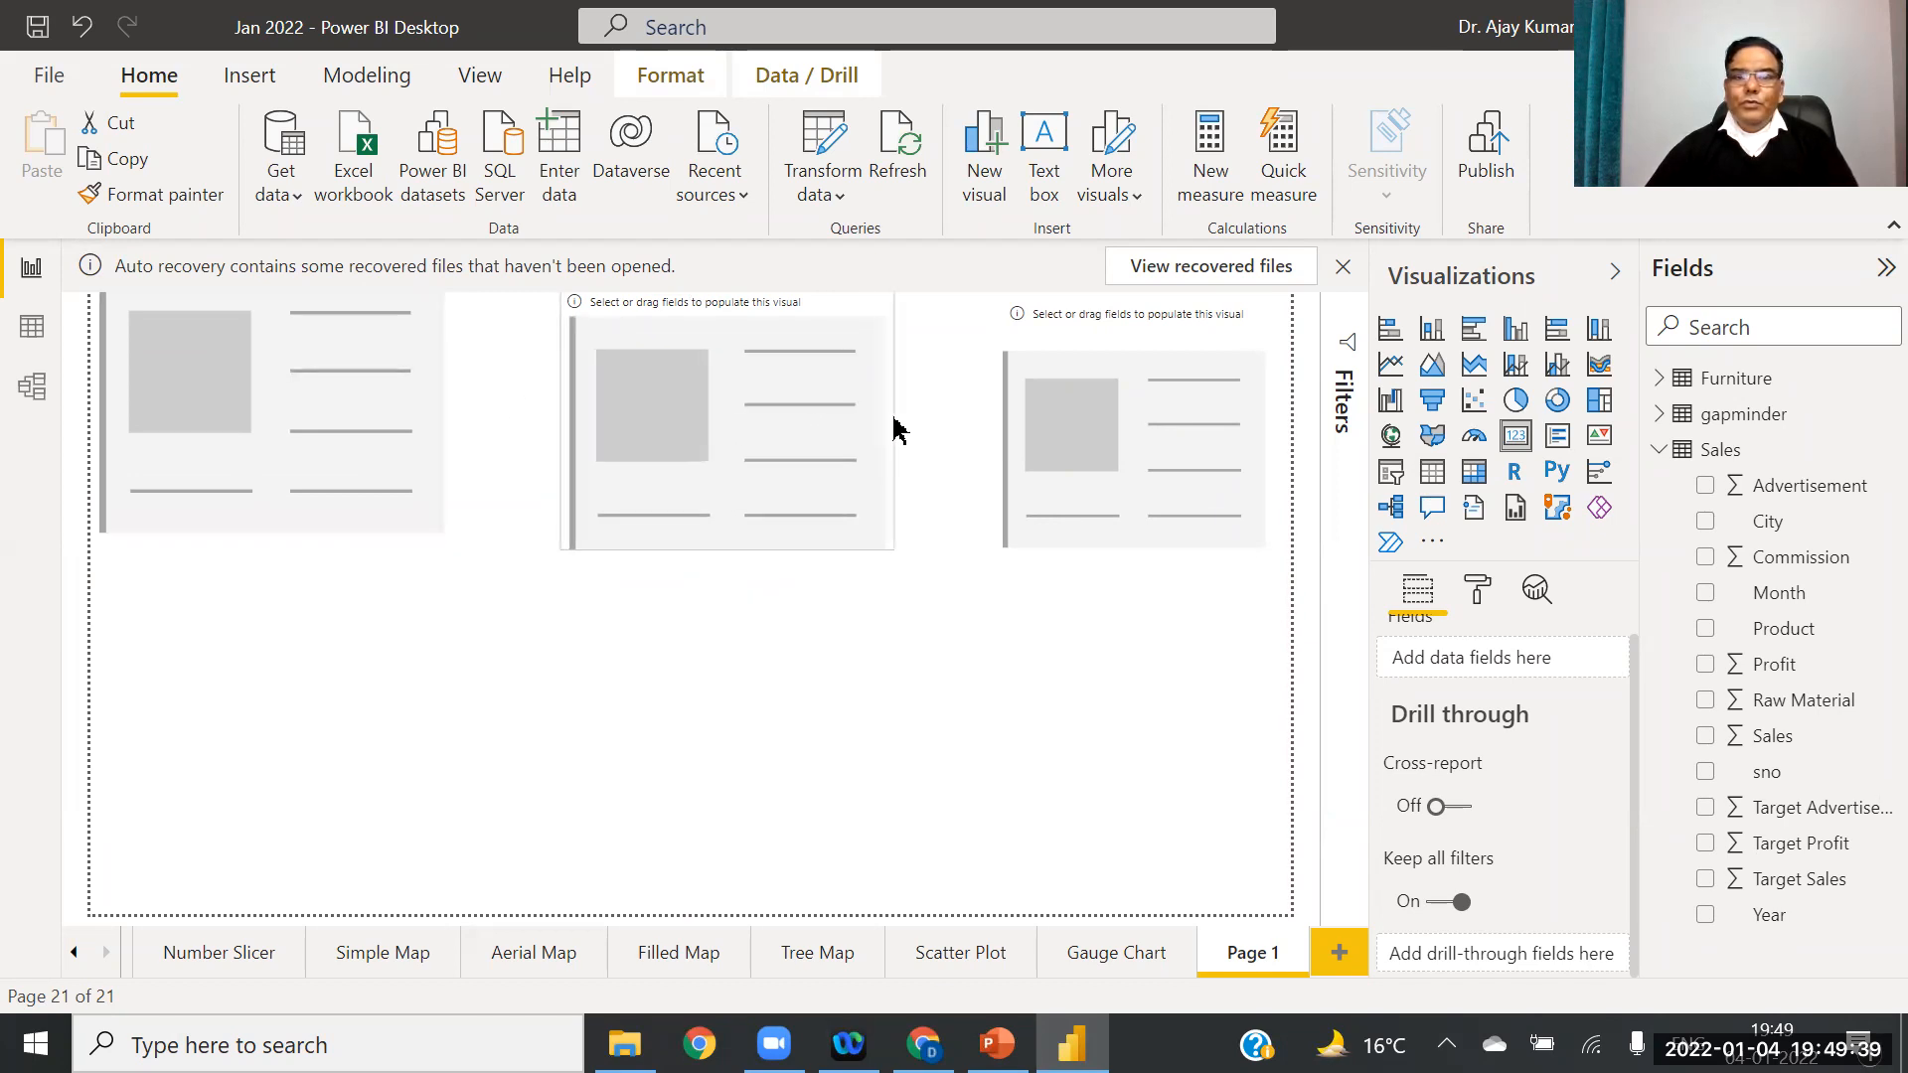
Step: Widen the right card, shift the middle card left, and match the left card's height
click(1018, 422)
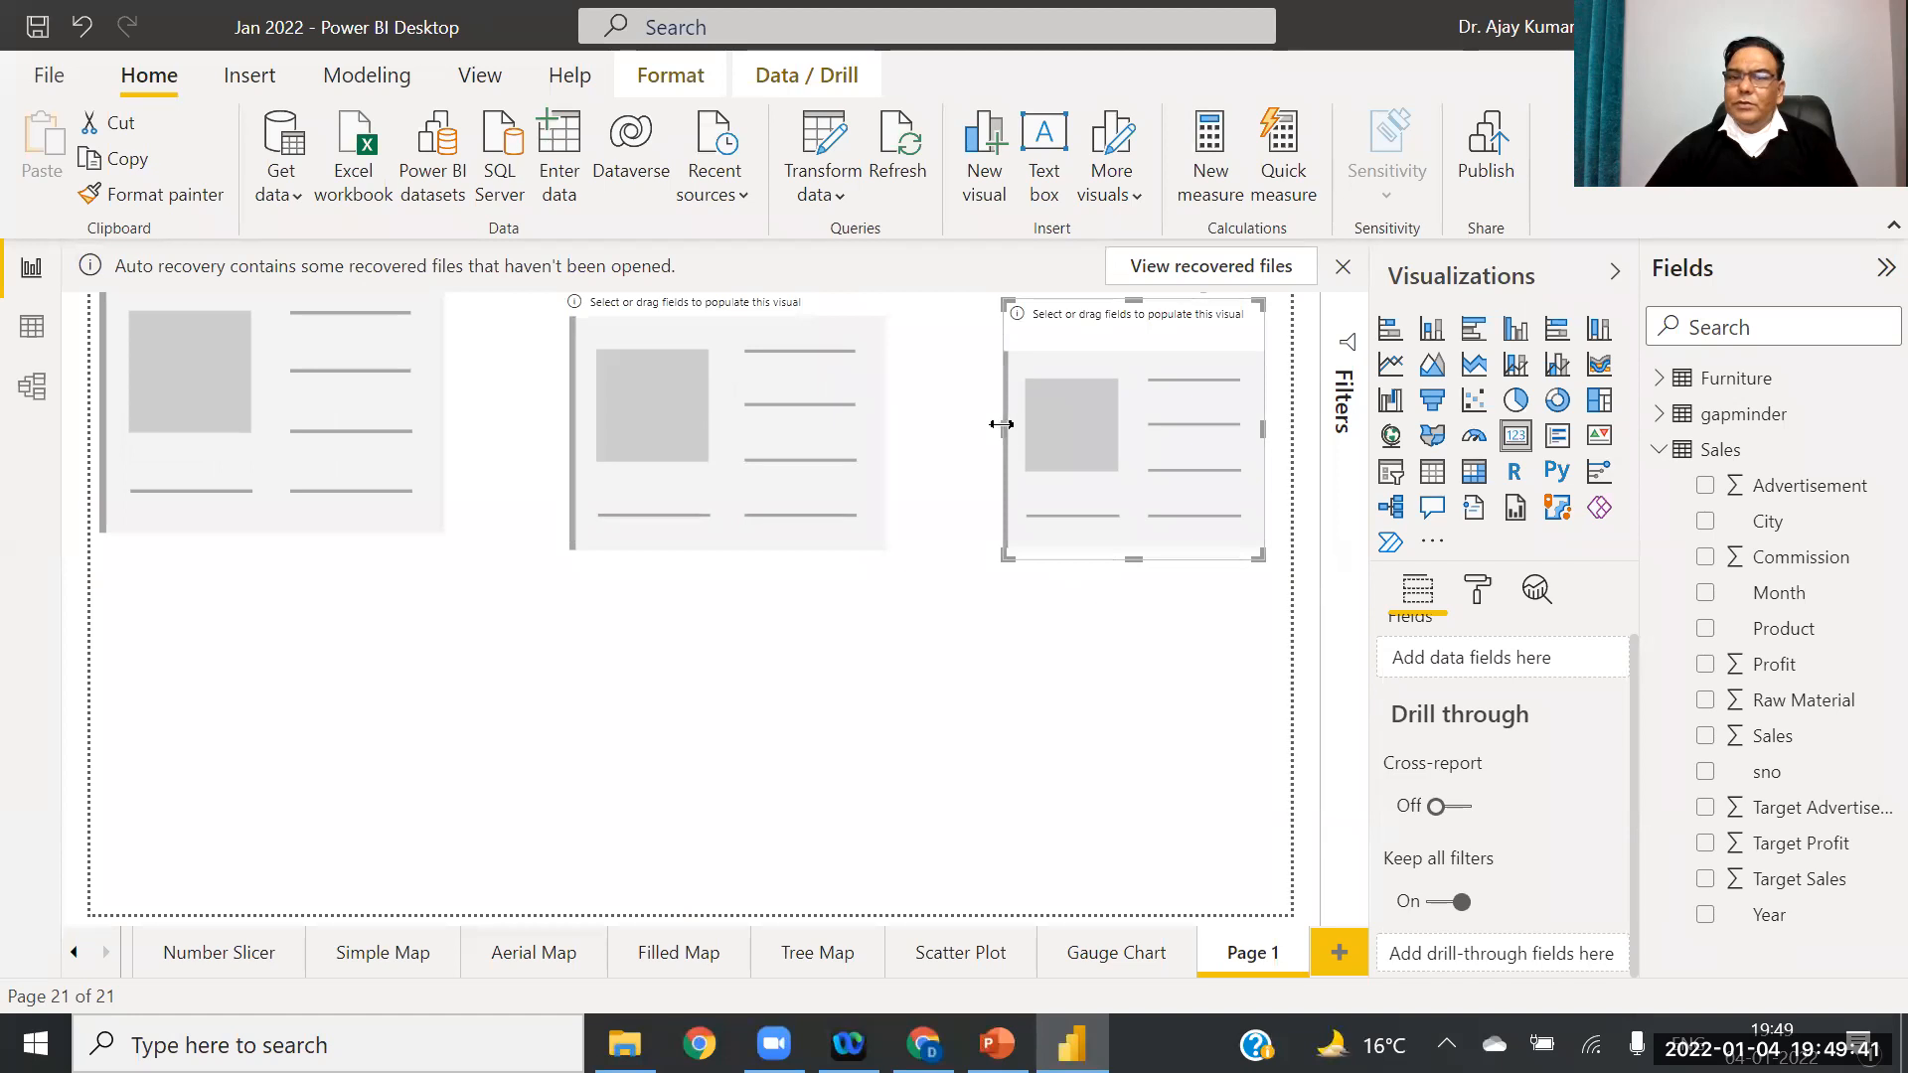
drag(1001, 437, 987, 436)
click(1023, 432)
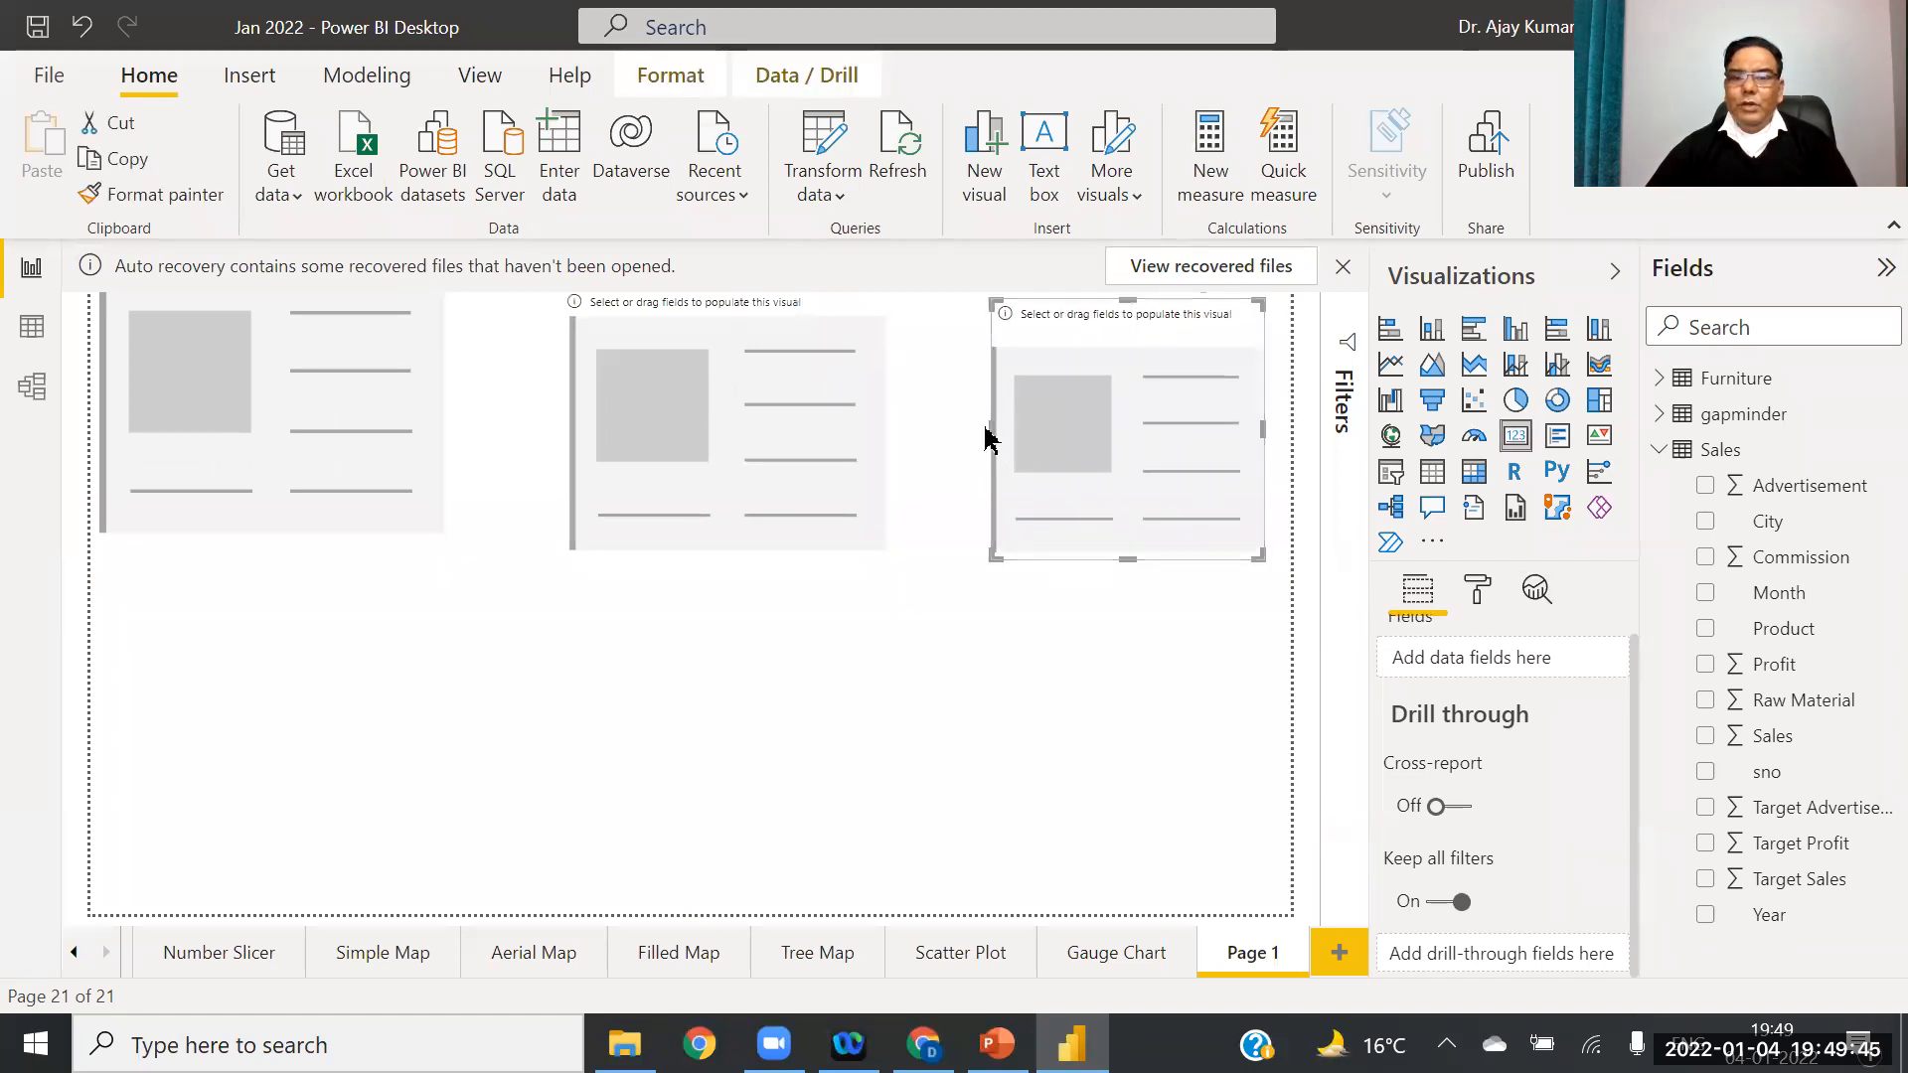
drag(986, 424, 944, 430)
drag(805, 418, 763, 431)
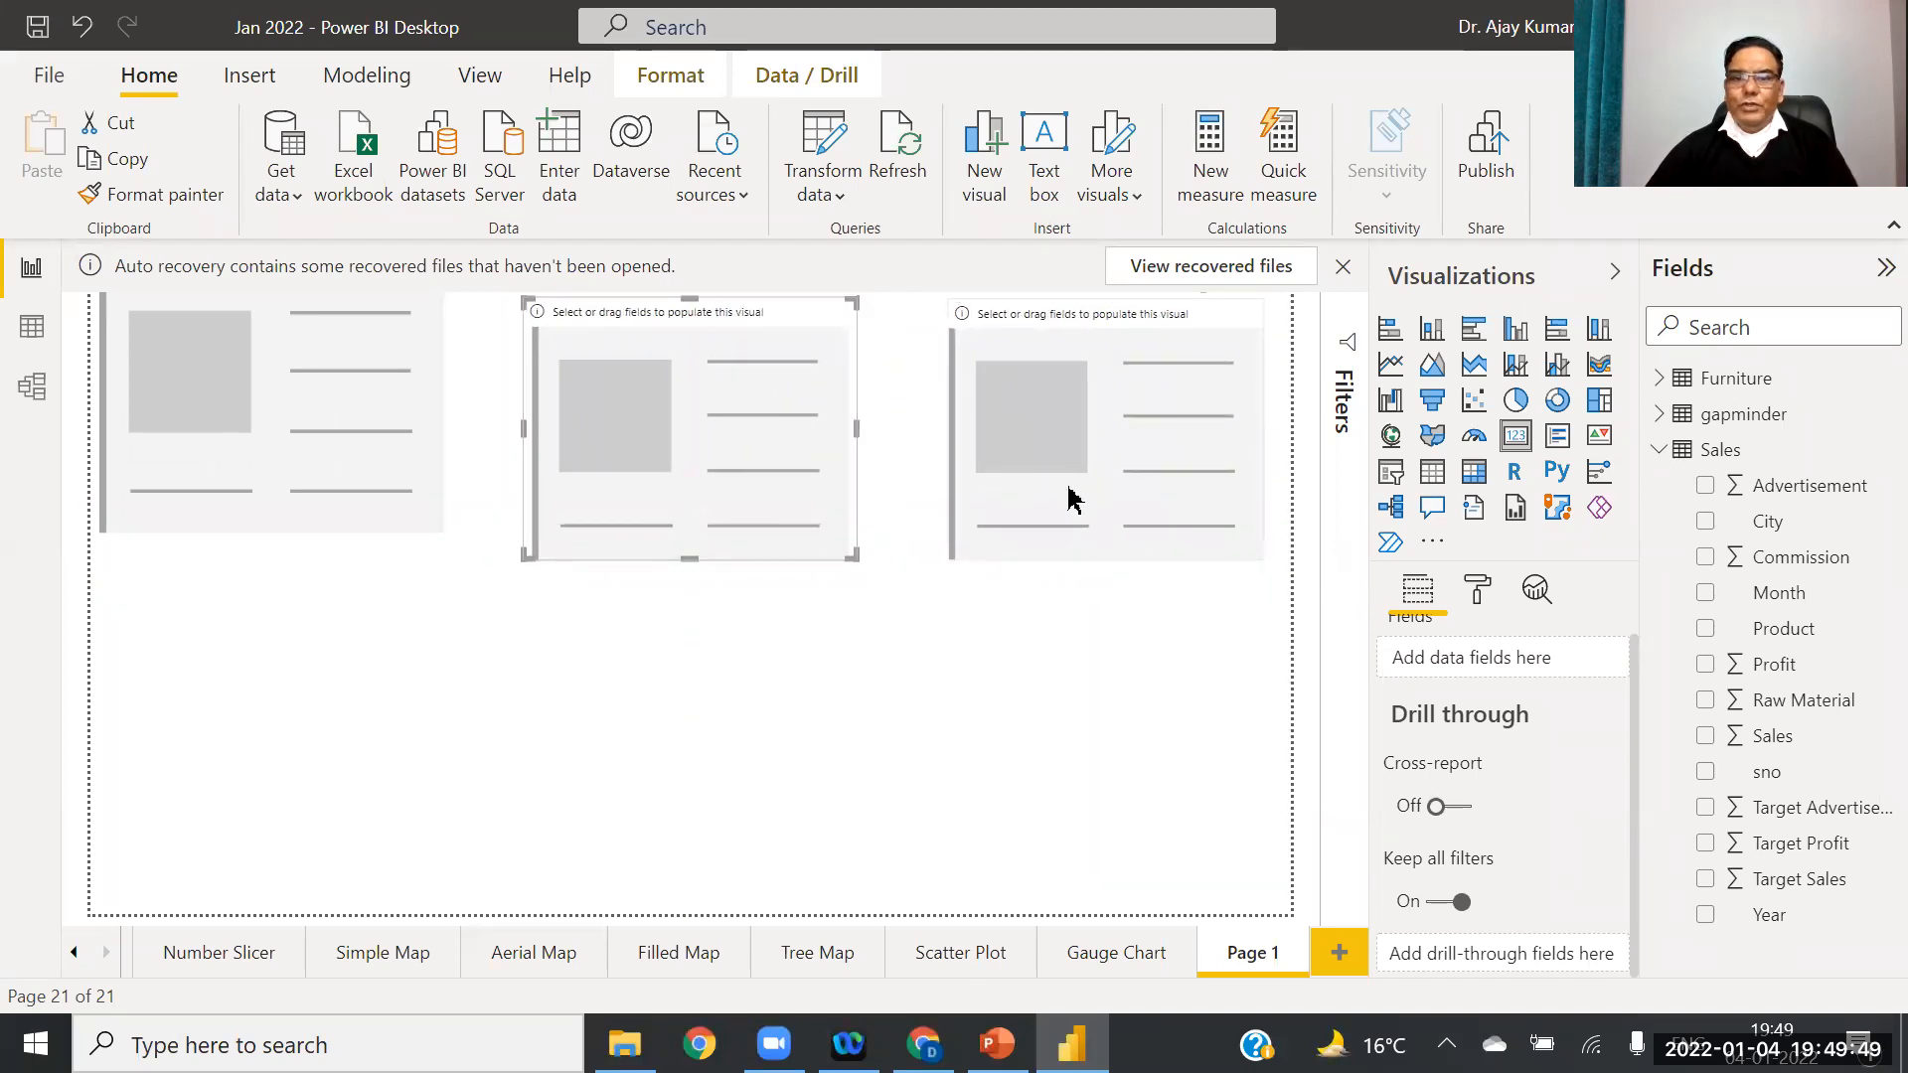
click(1086, 481)
click(289, 532)
drag(271, 535, 271, 558)
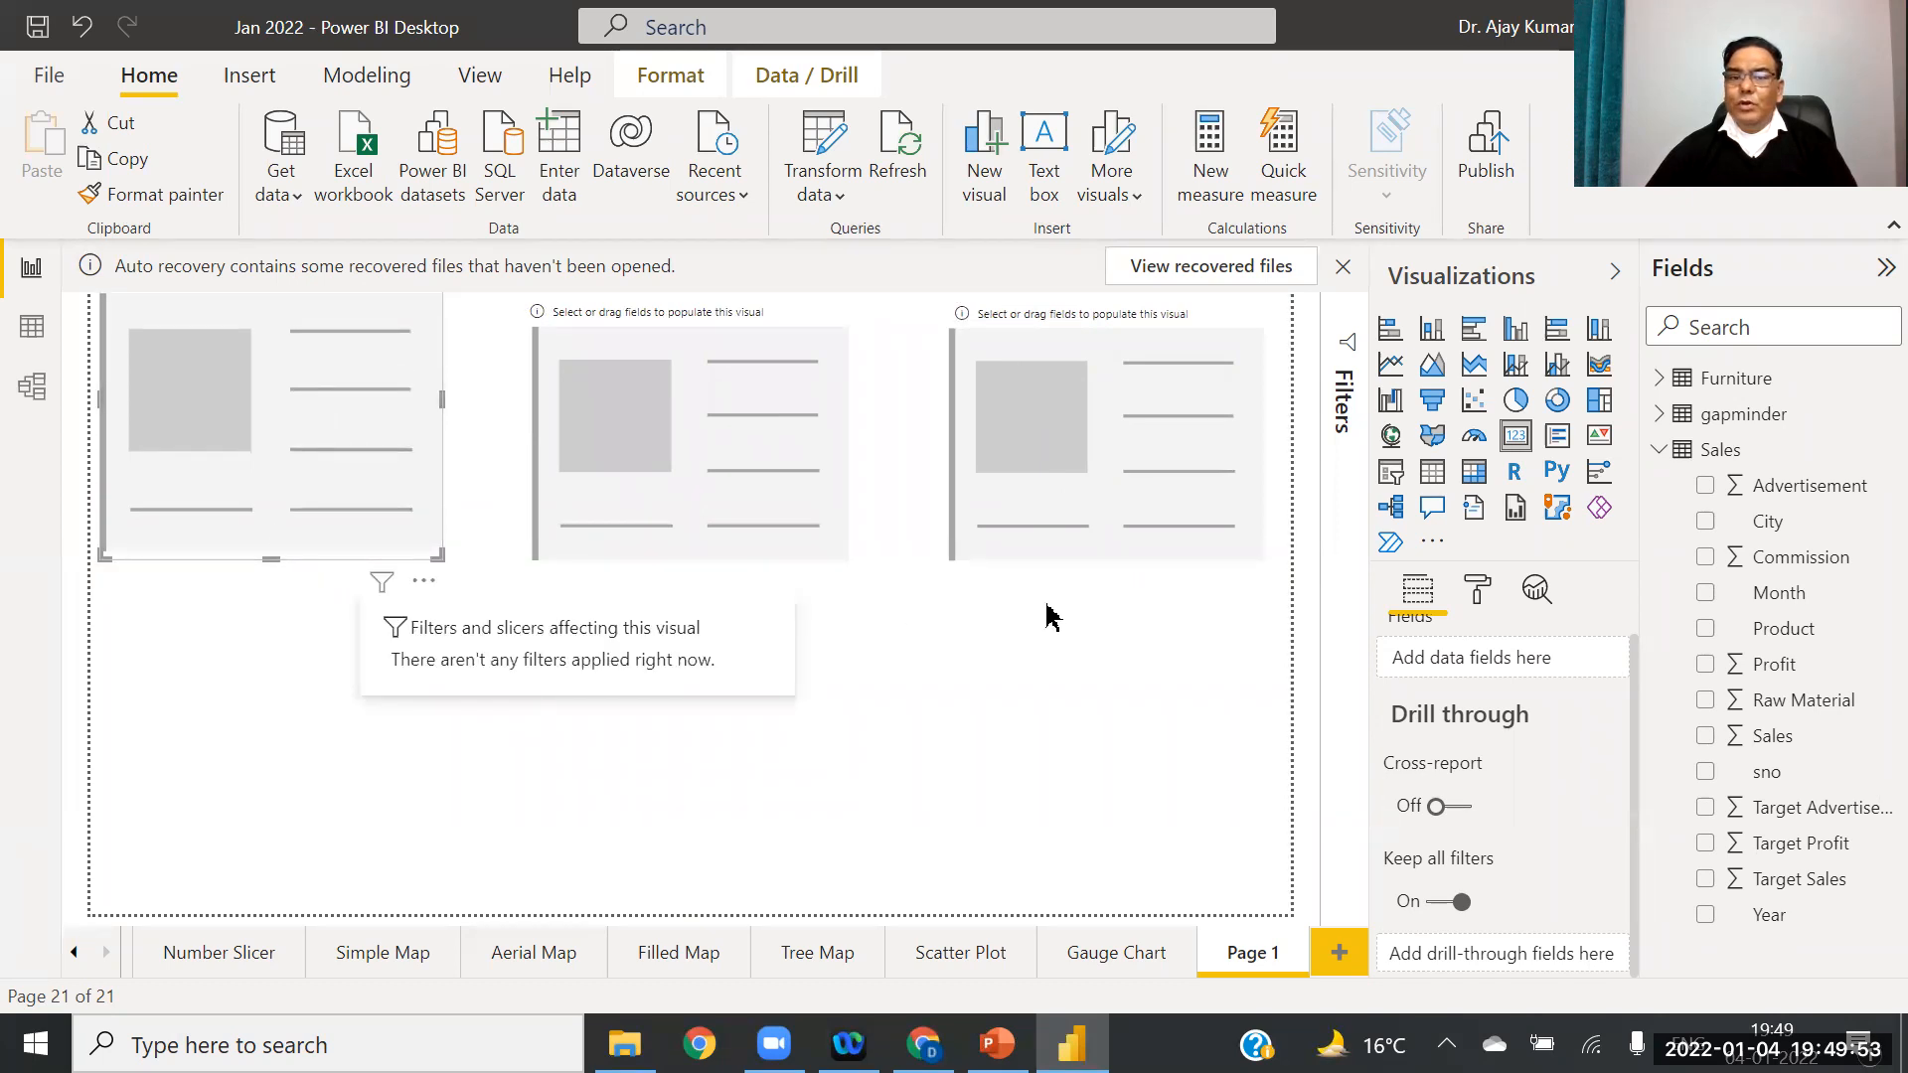
click(825, 631)
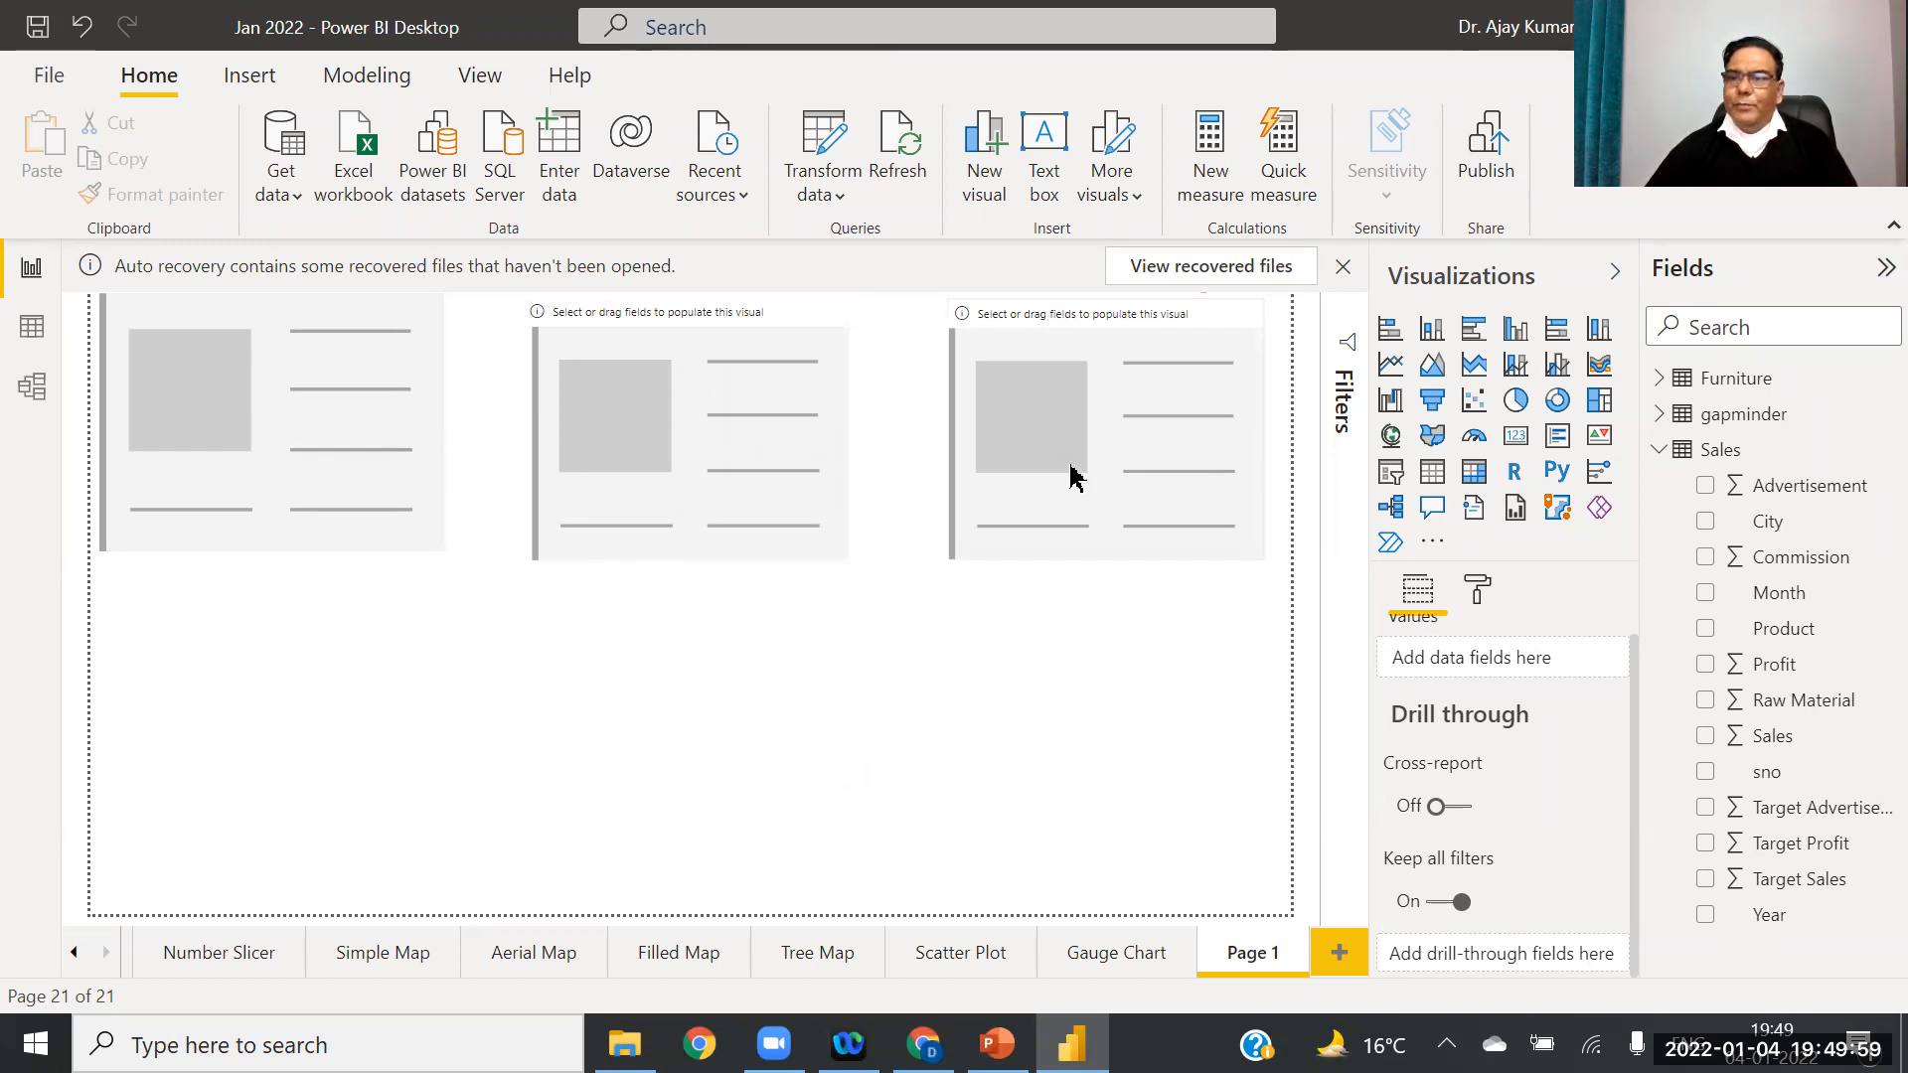
Step: Show Profit, Sales and Advertisement in the left, middle and right cards
click(332, 409)
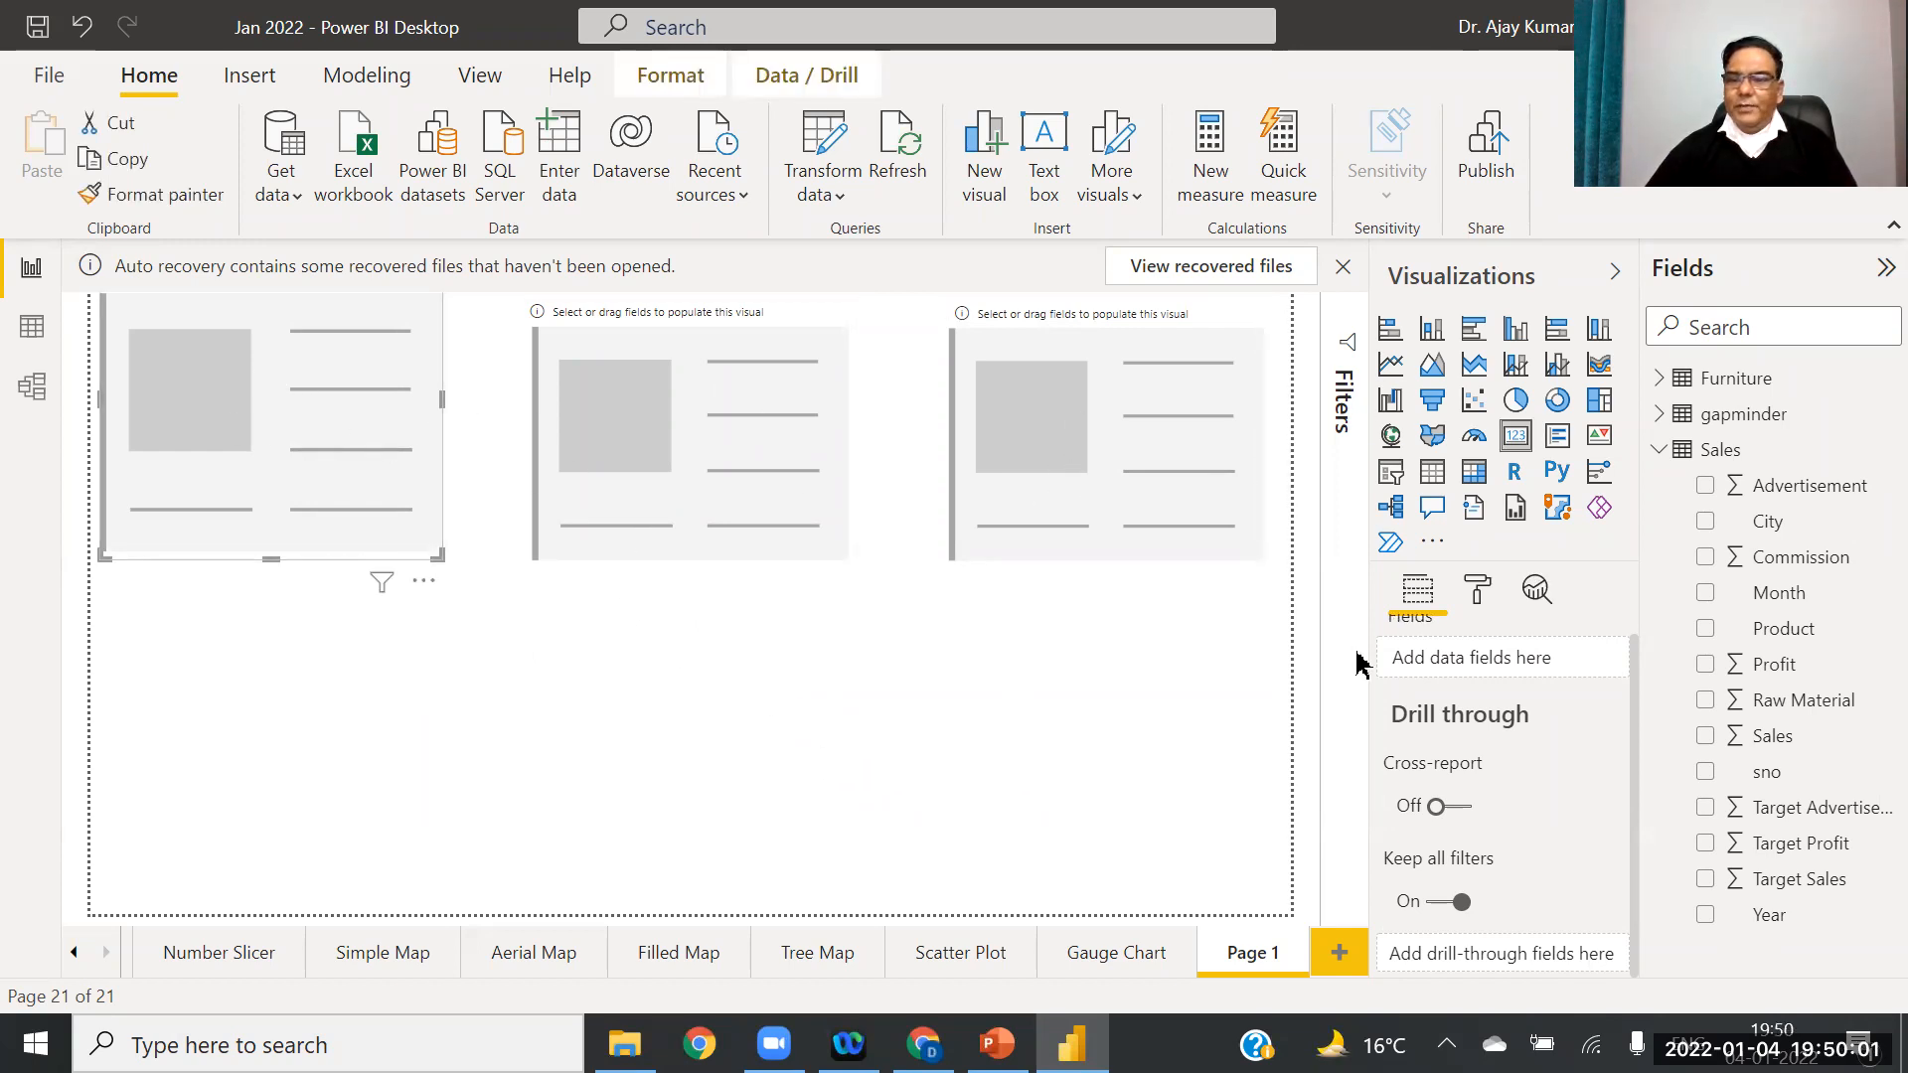
drag(1775, 664, 1517, 662)
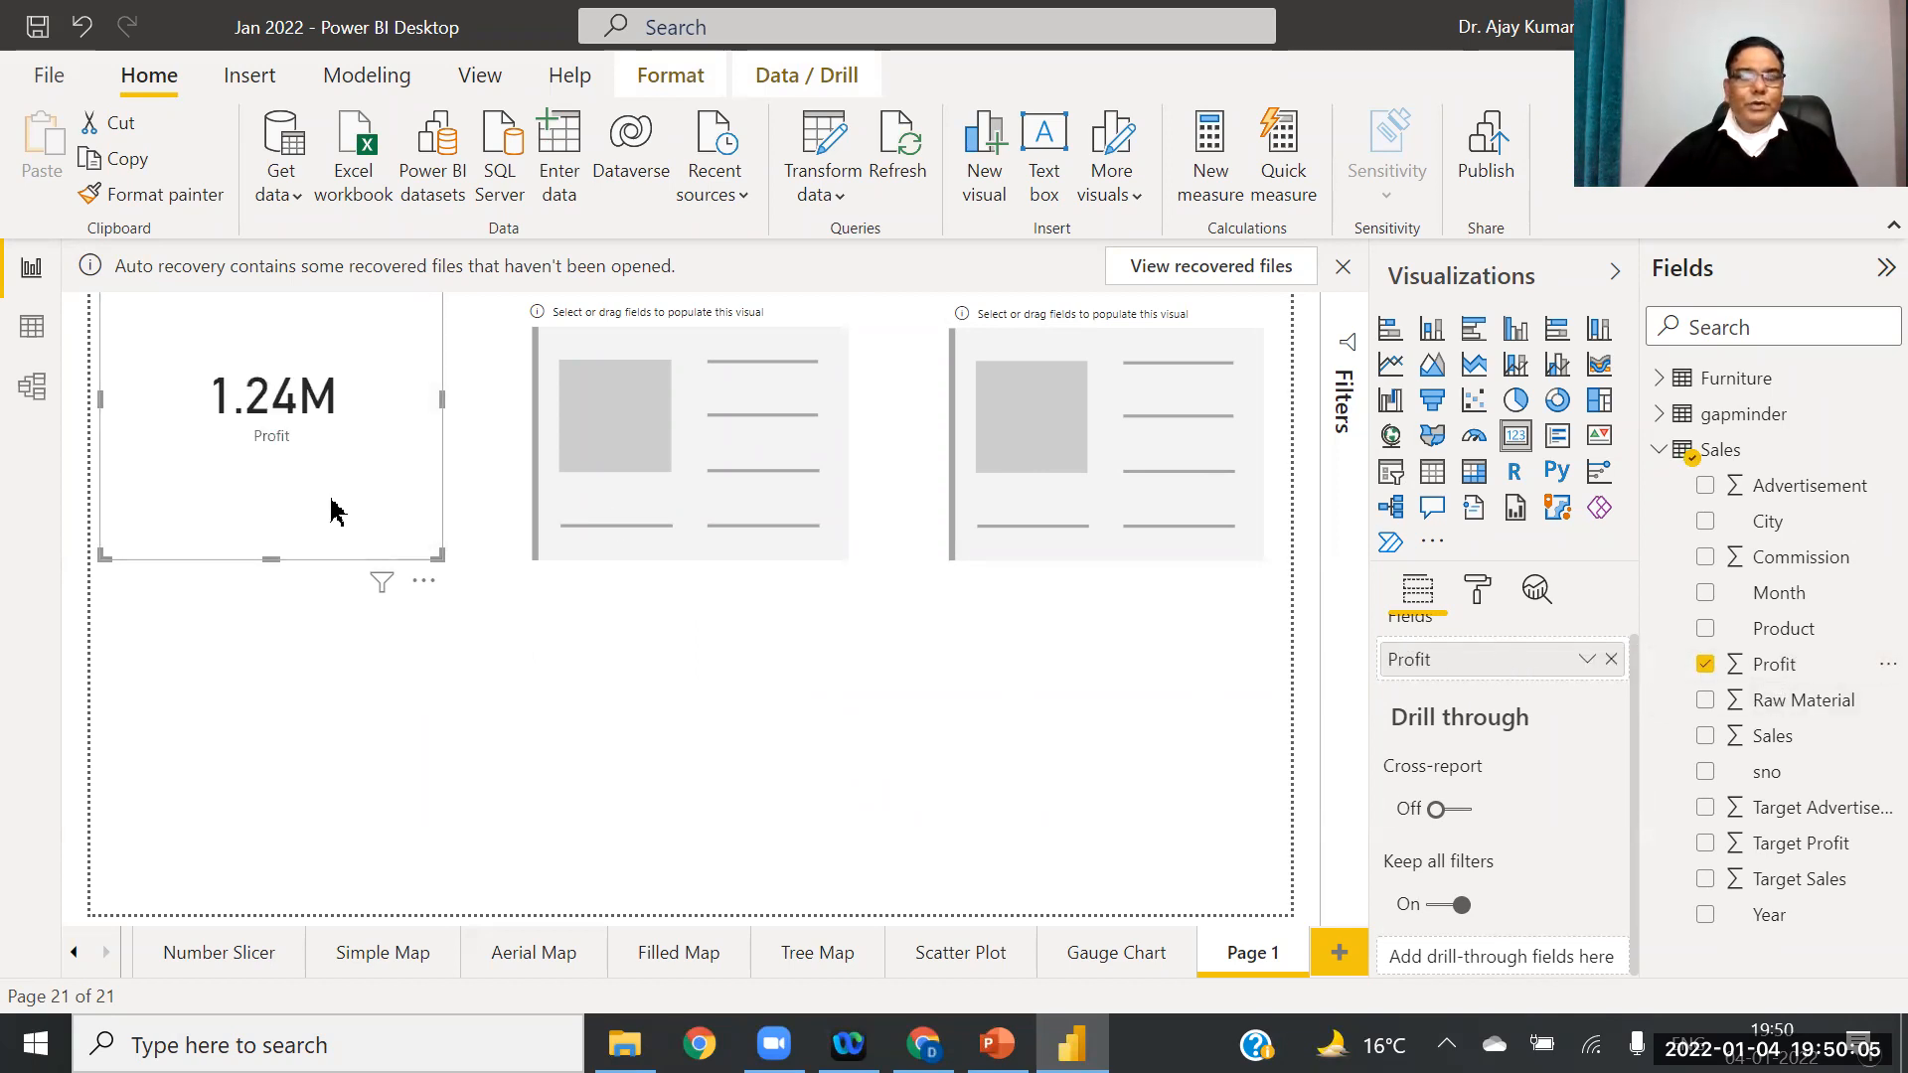
click(795, 443)
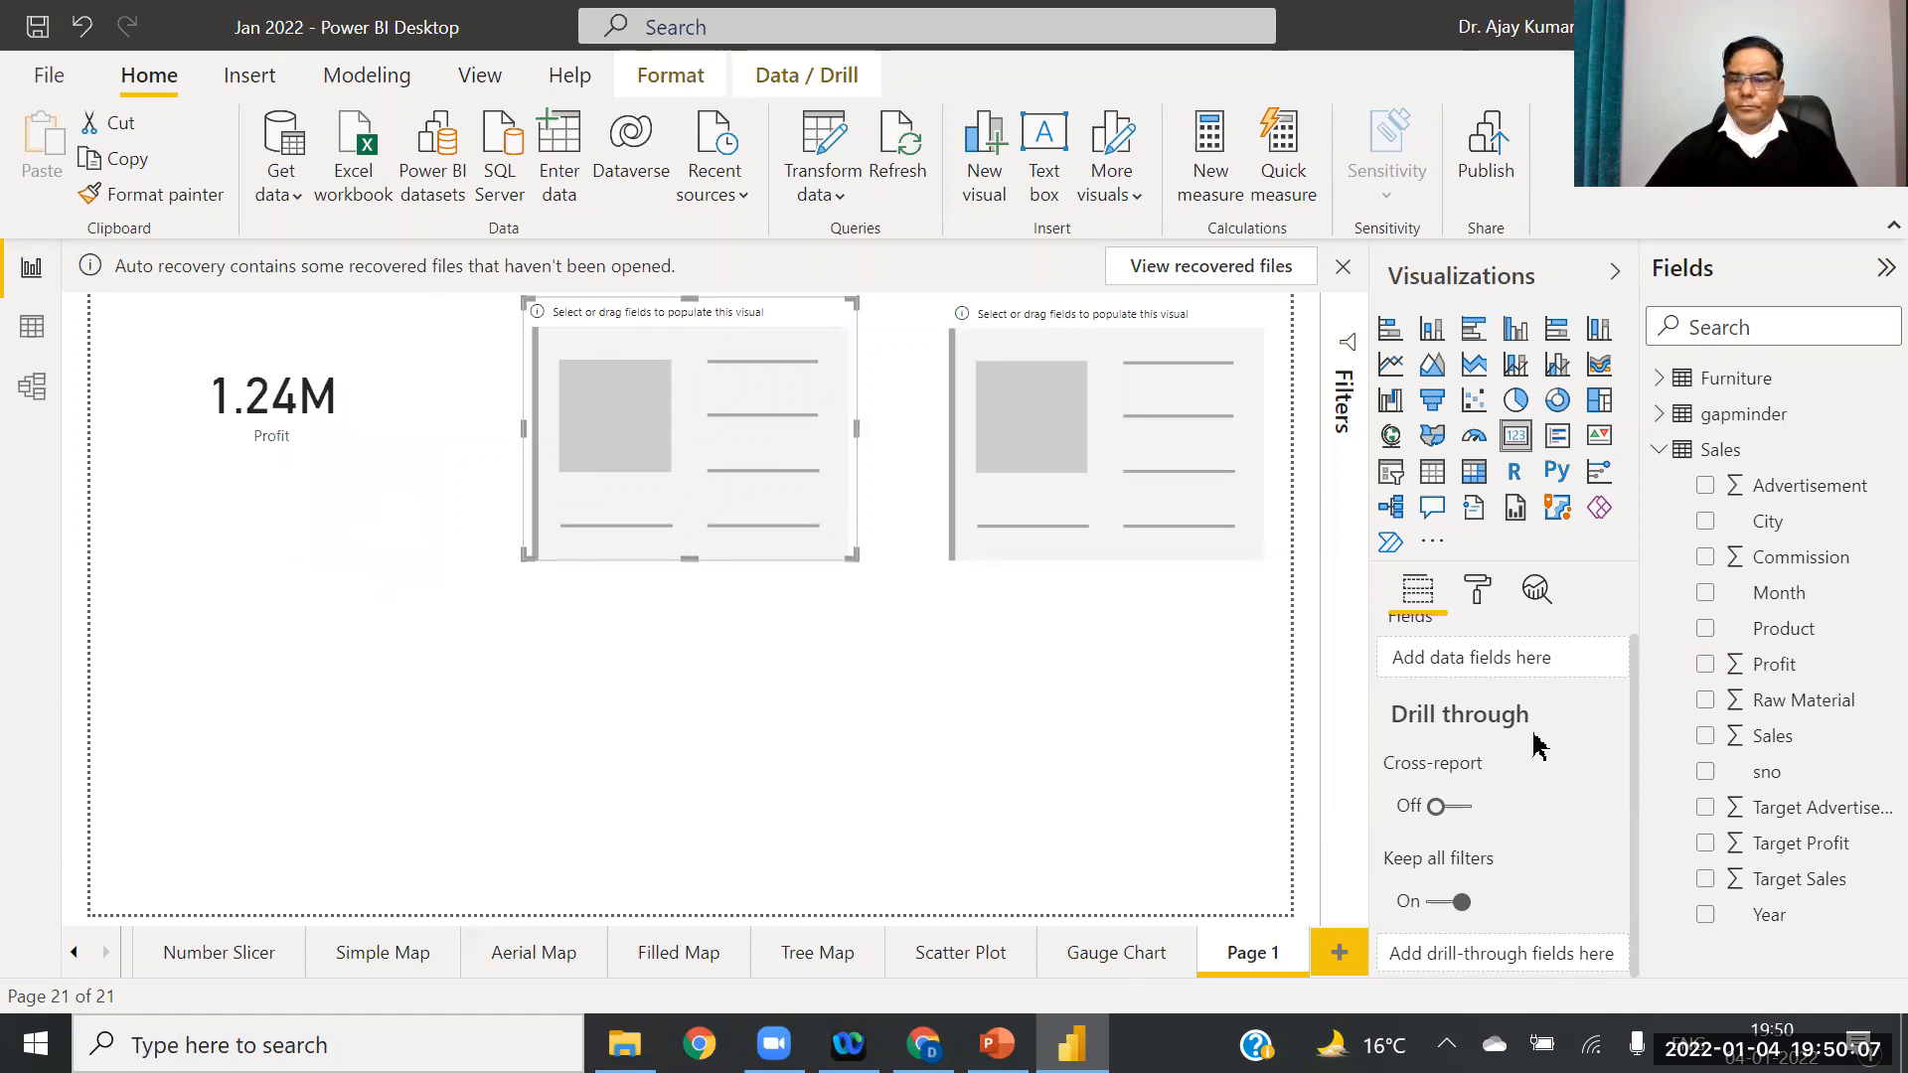
drag(1810, 738, 1520, 658)
click(1129, 470)
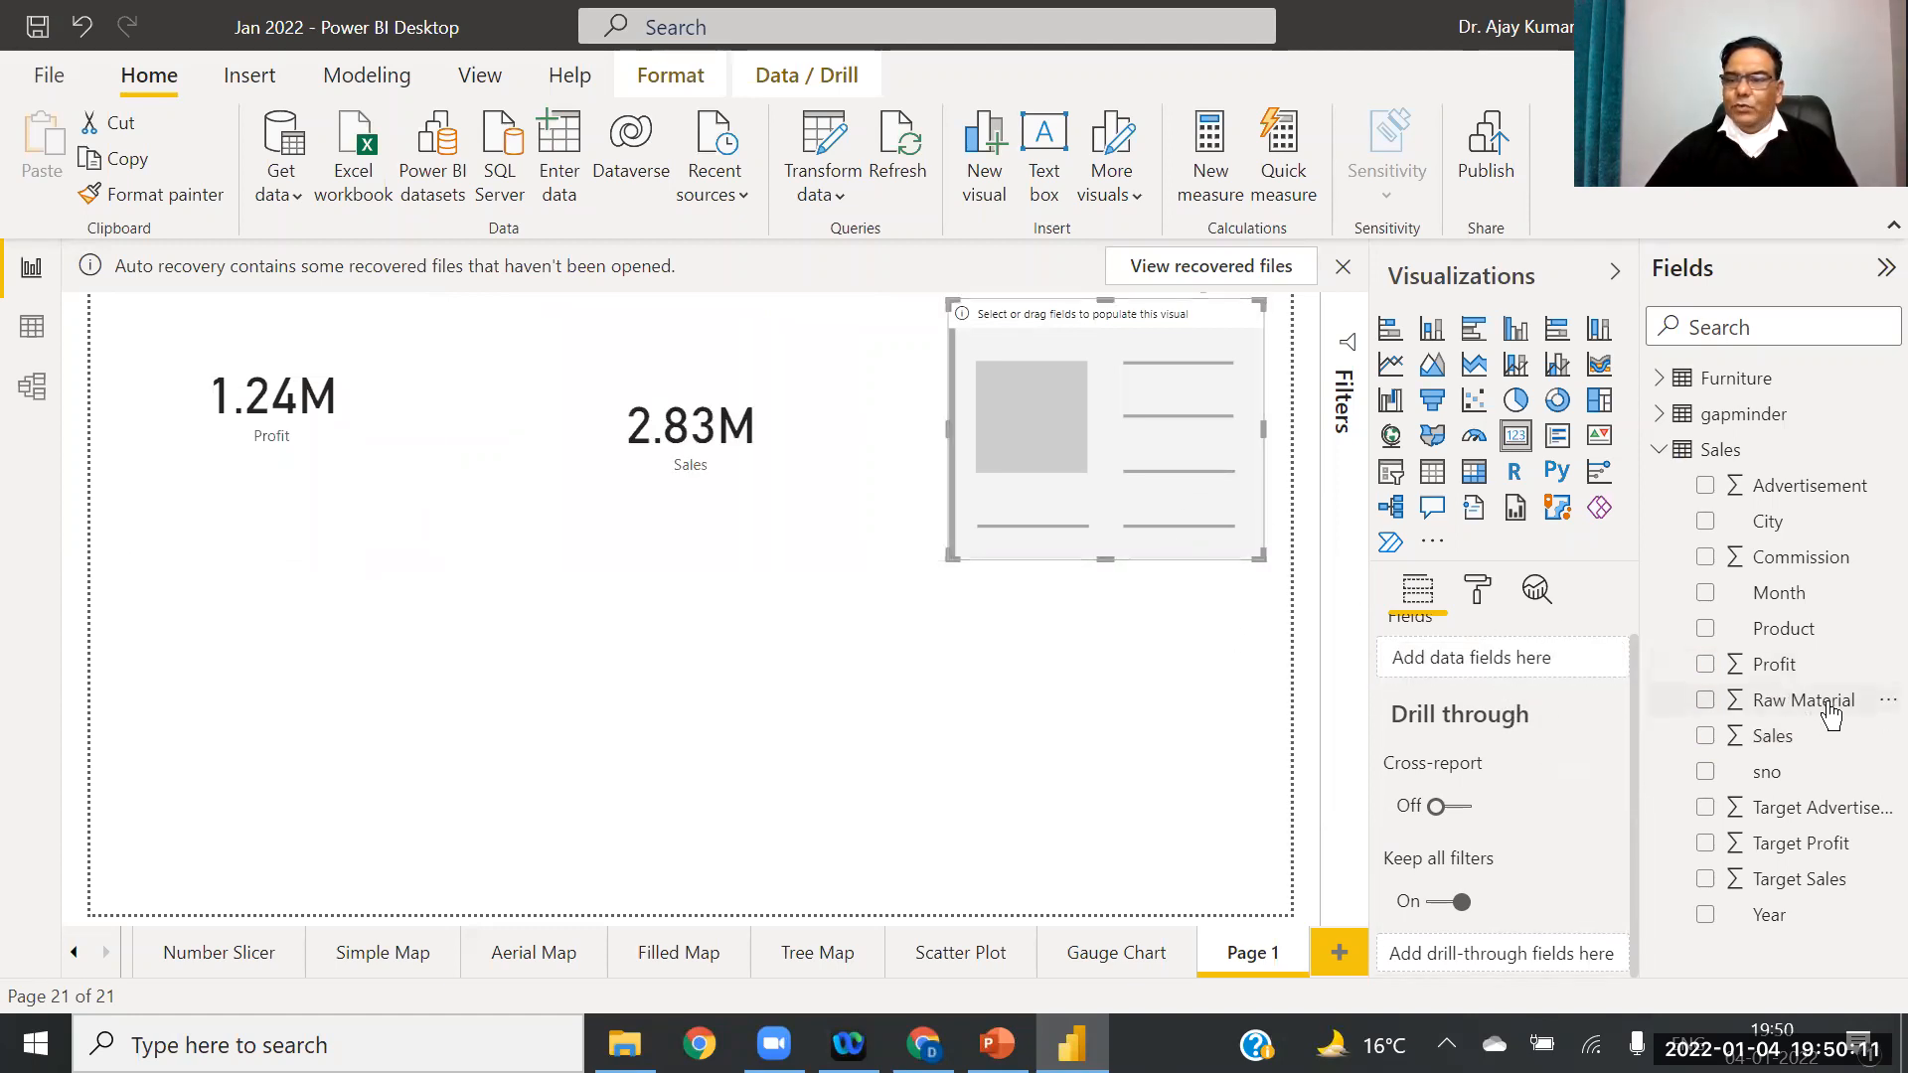
drag(1768, 502, 1433, 664)
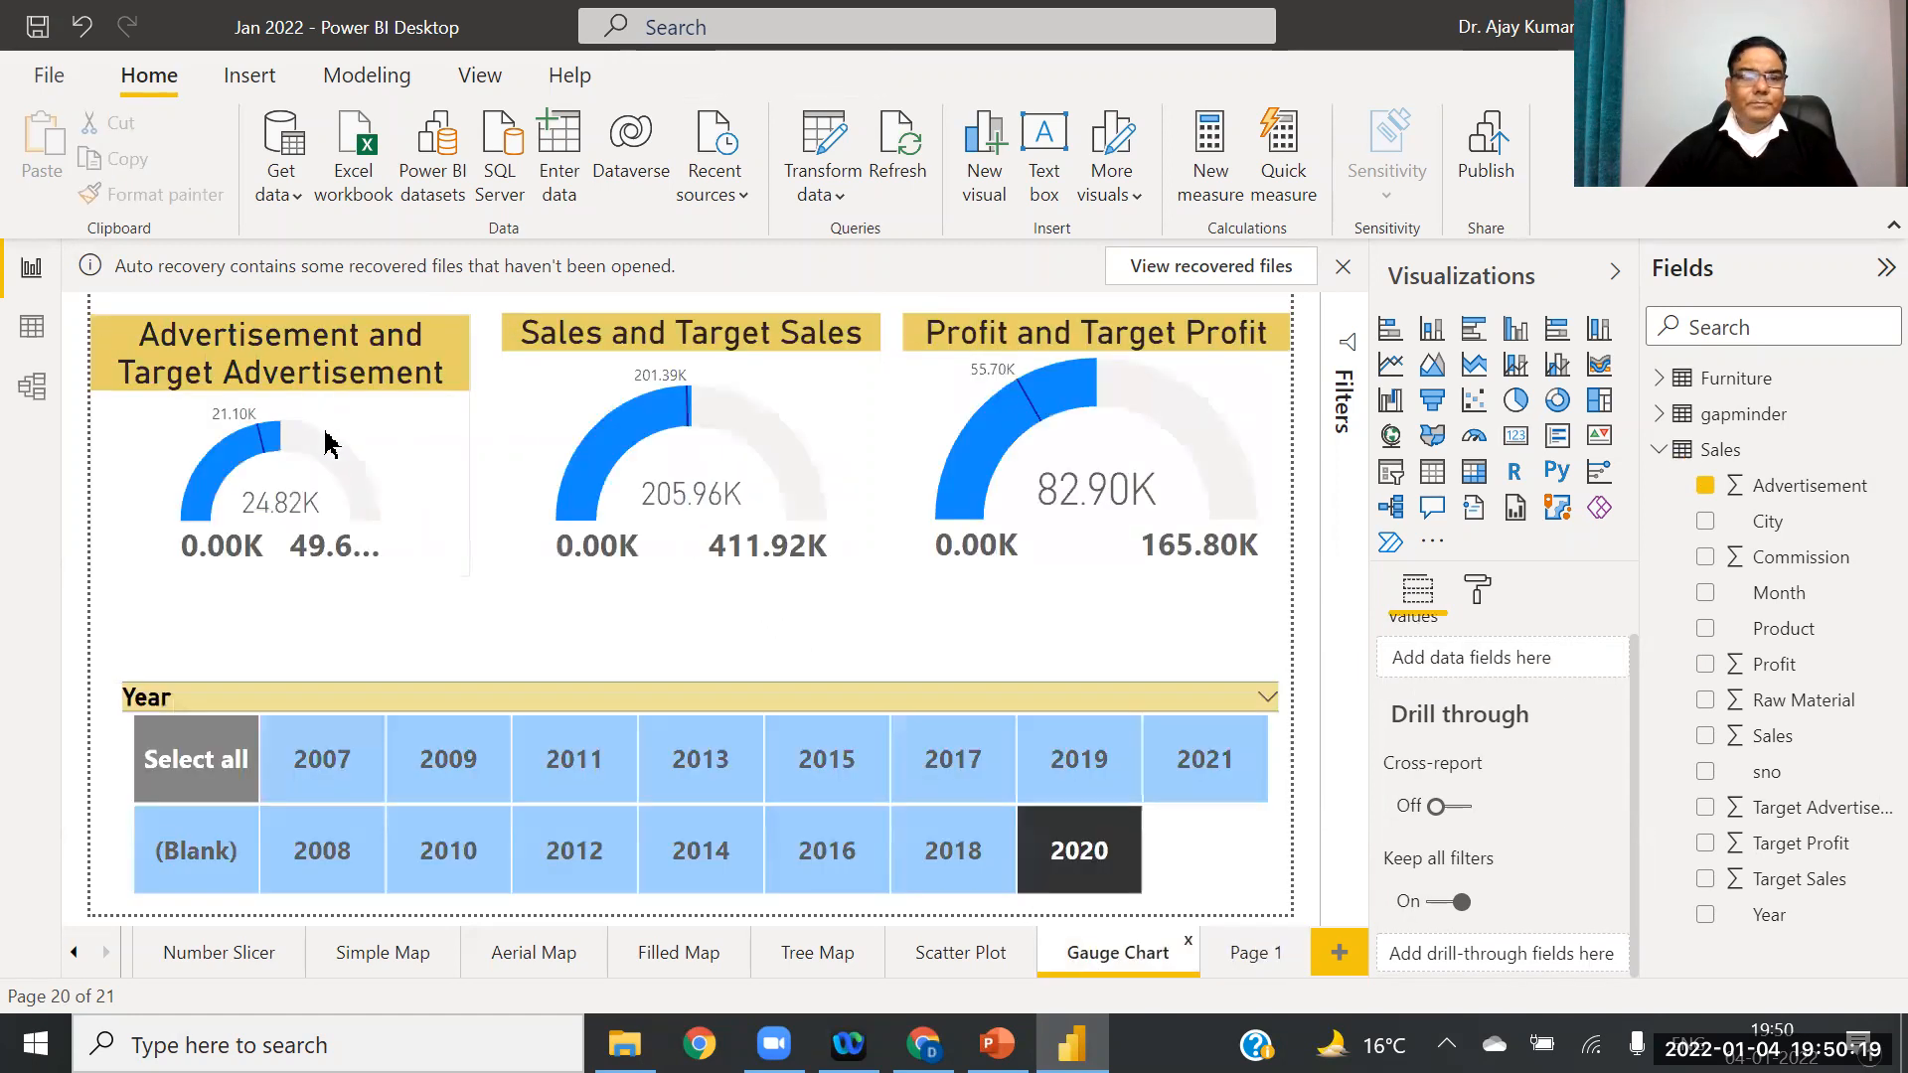
Step: Copy the Advertisement gauge's formatting onto the Profit card with Format painter
click(435, 446)
click(154, 194)
click(1213, 949)
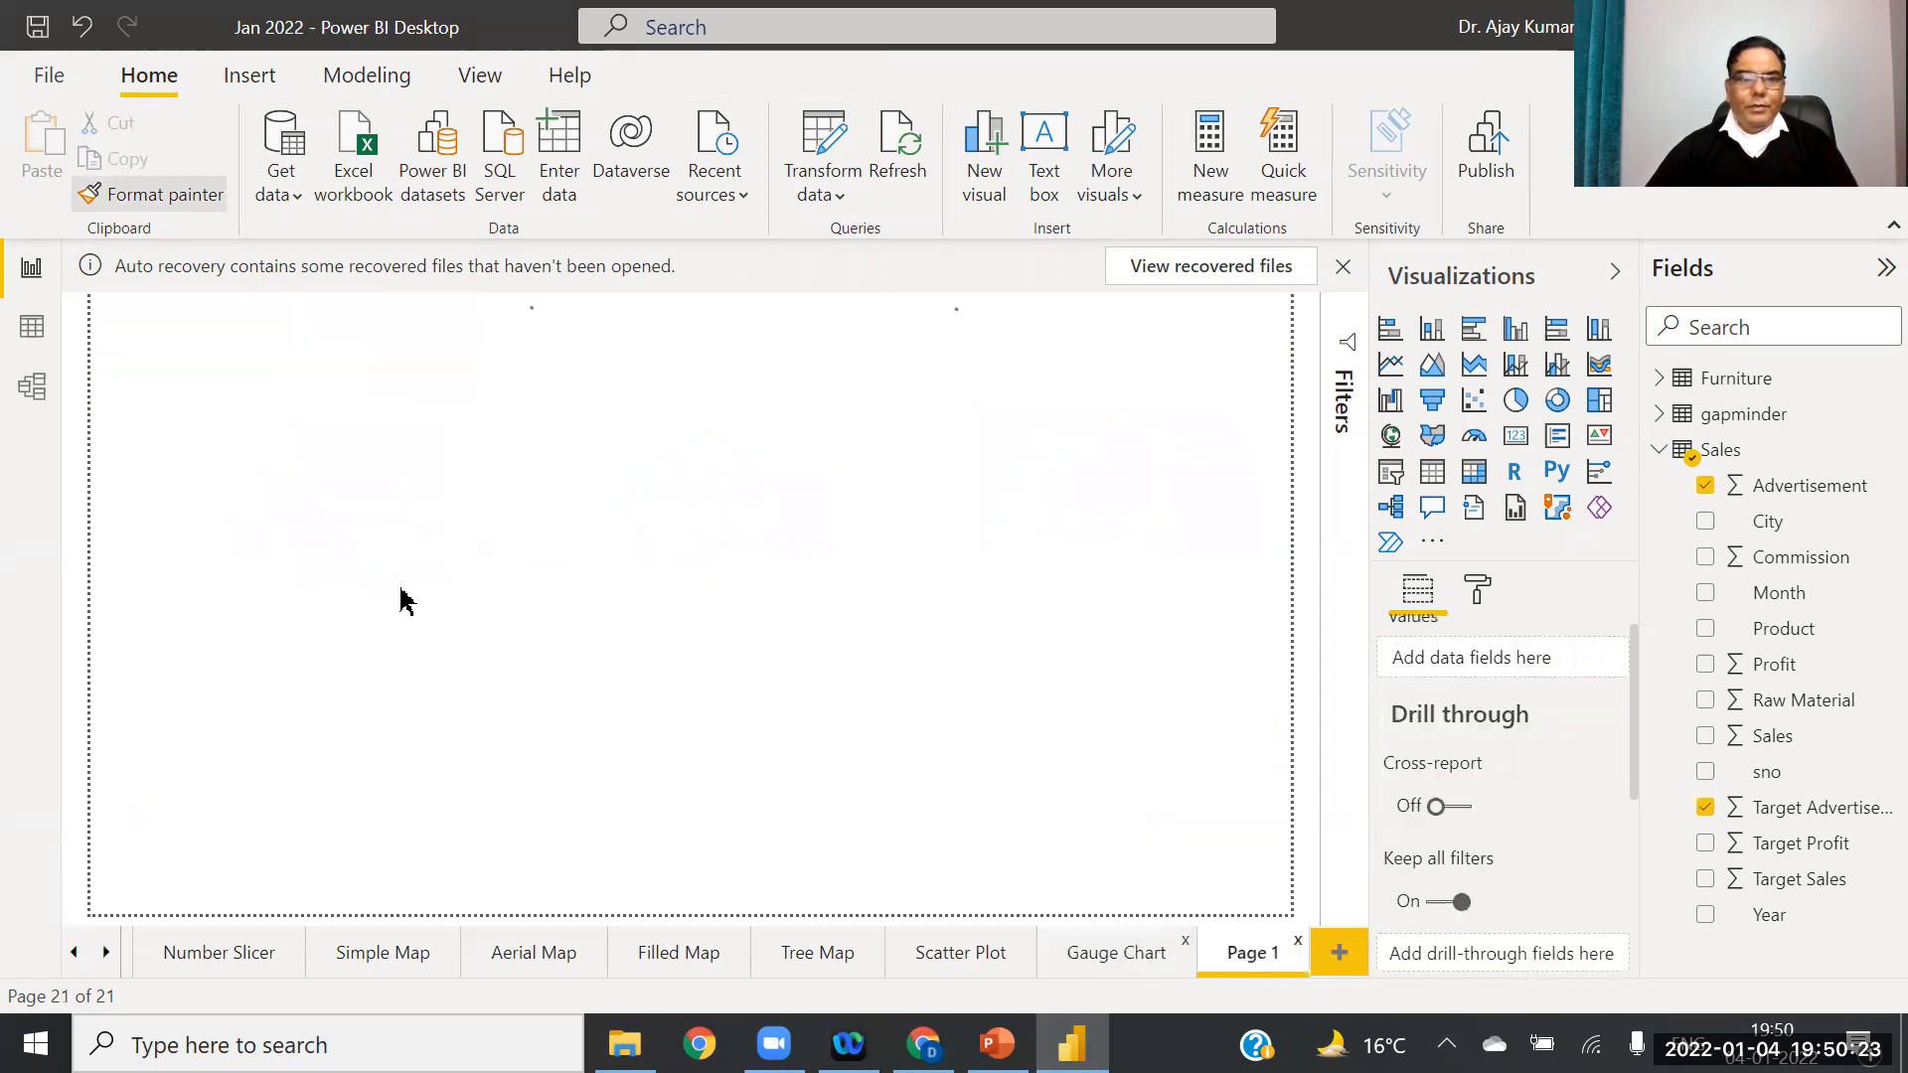
click(316, 434)
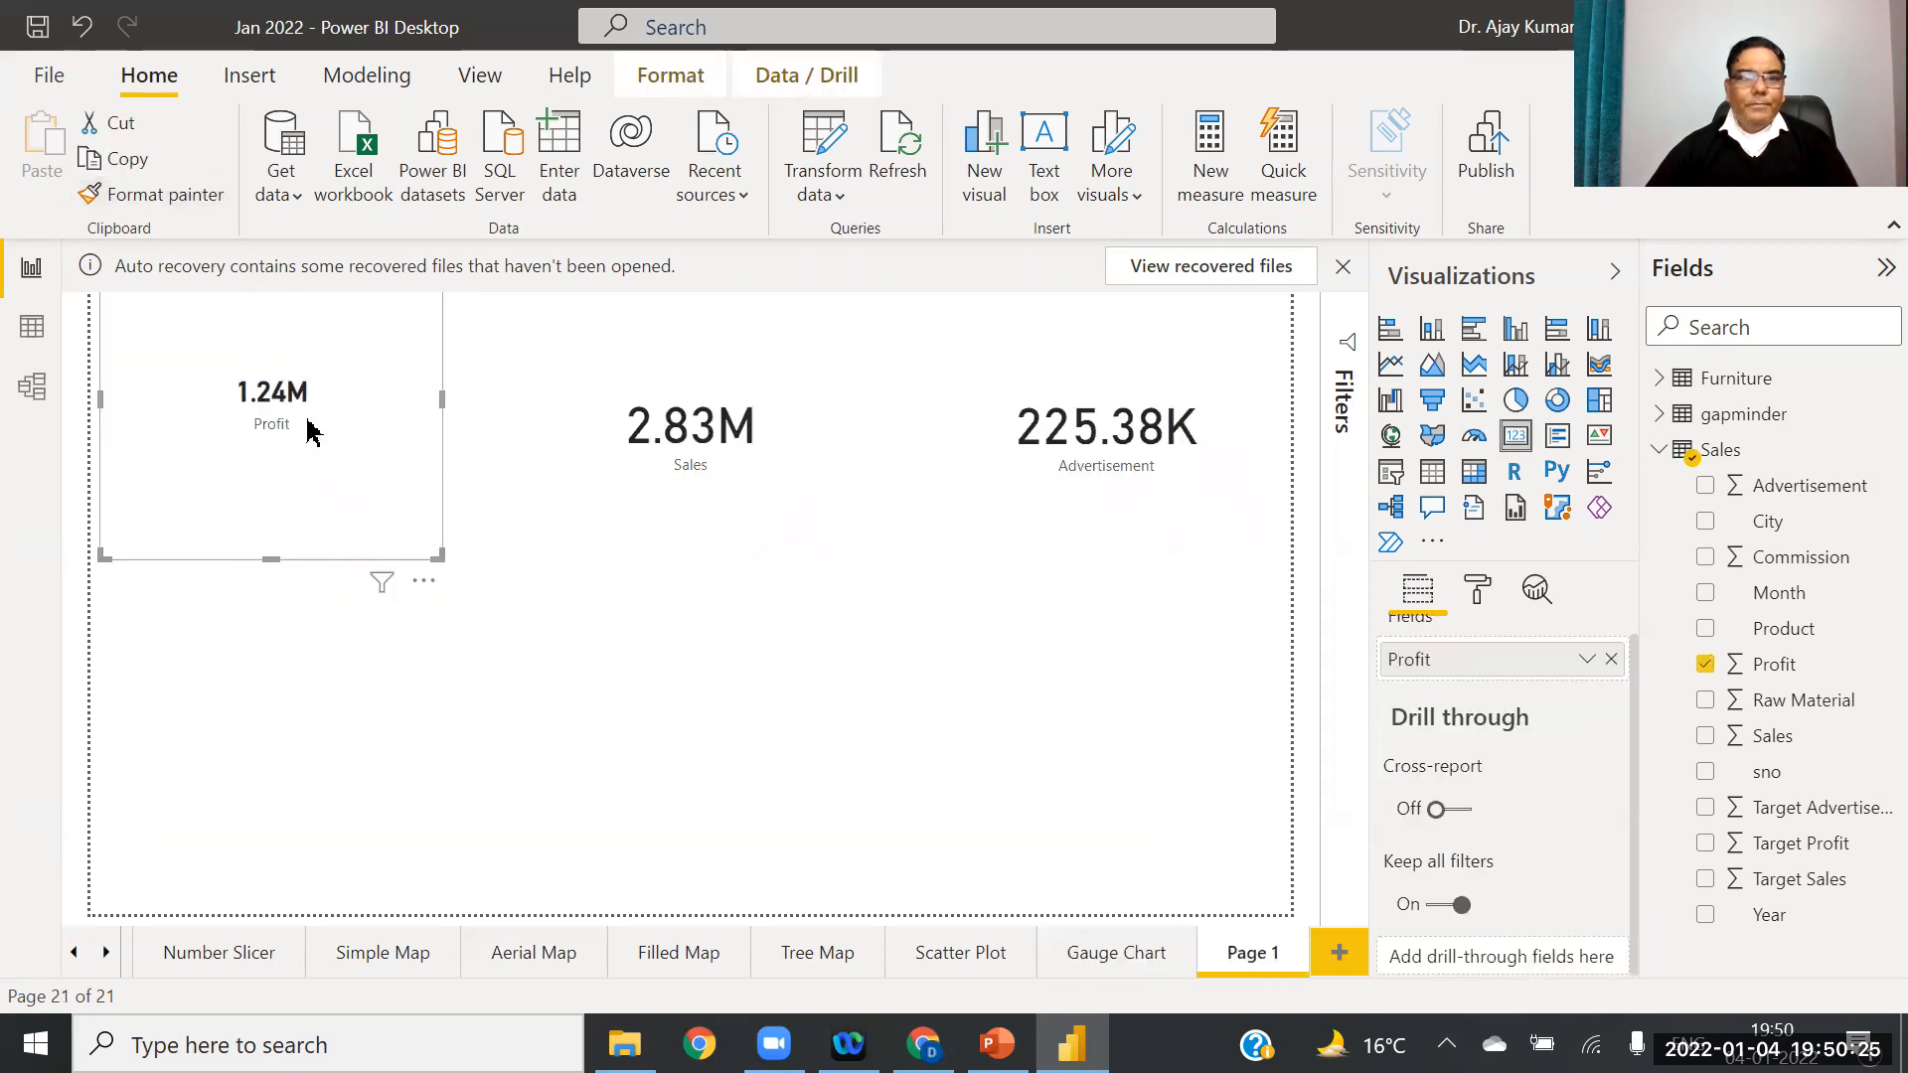
Step: Select the Profit, Sales and Advertisement cards in turn to review them
click(795, 467)
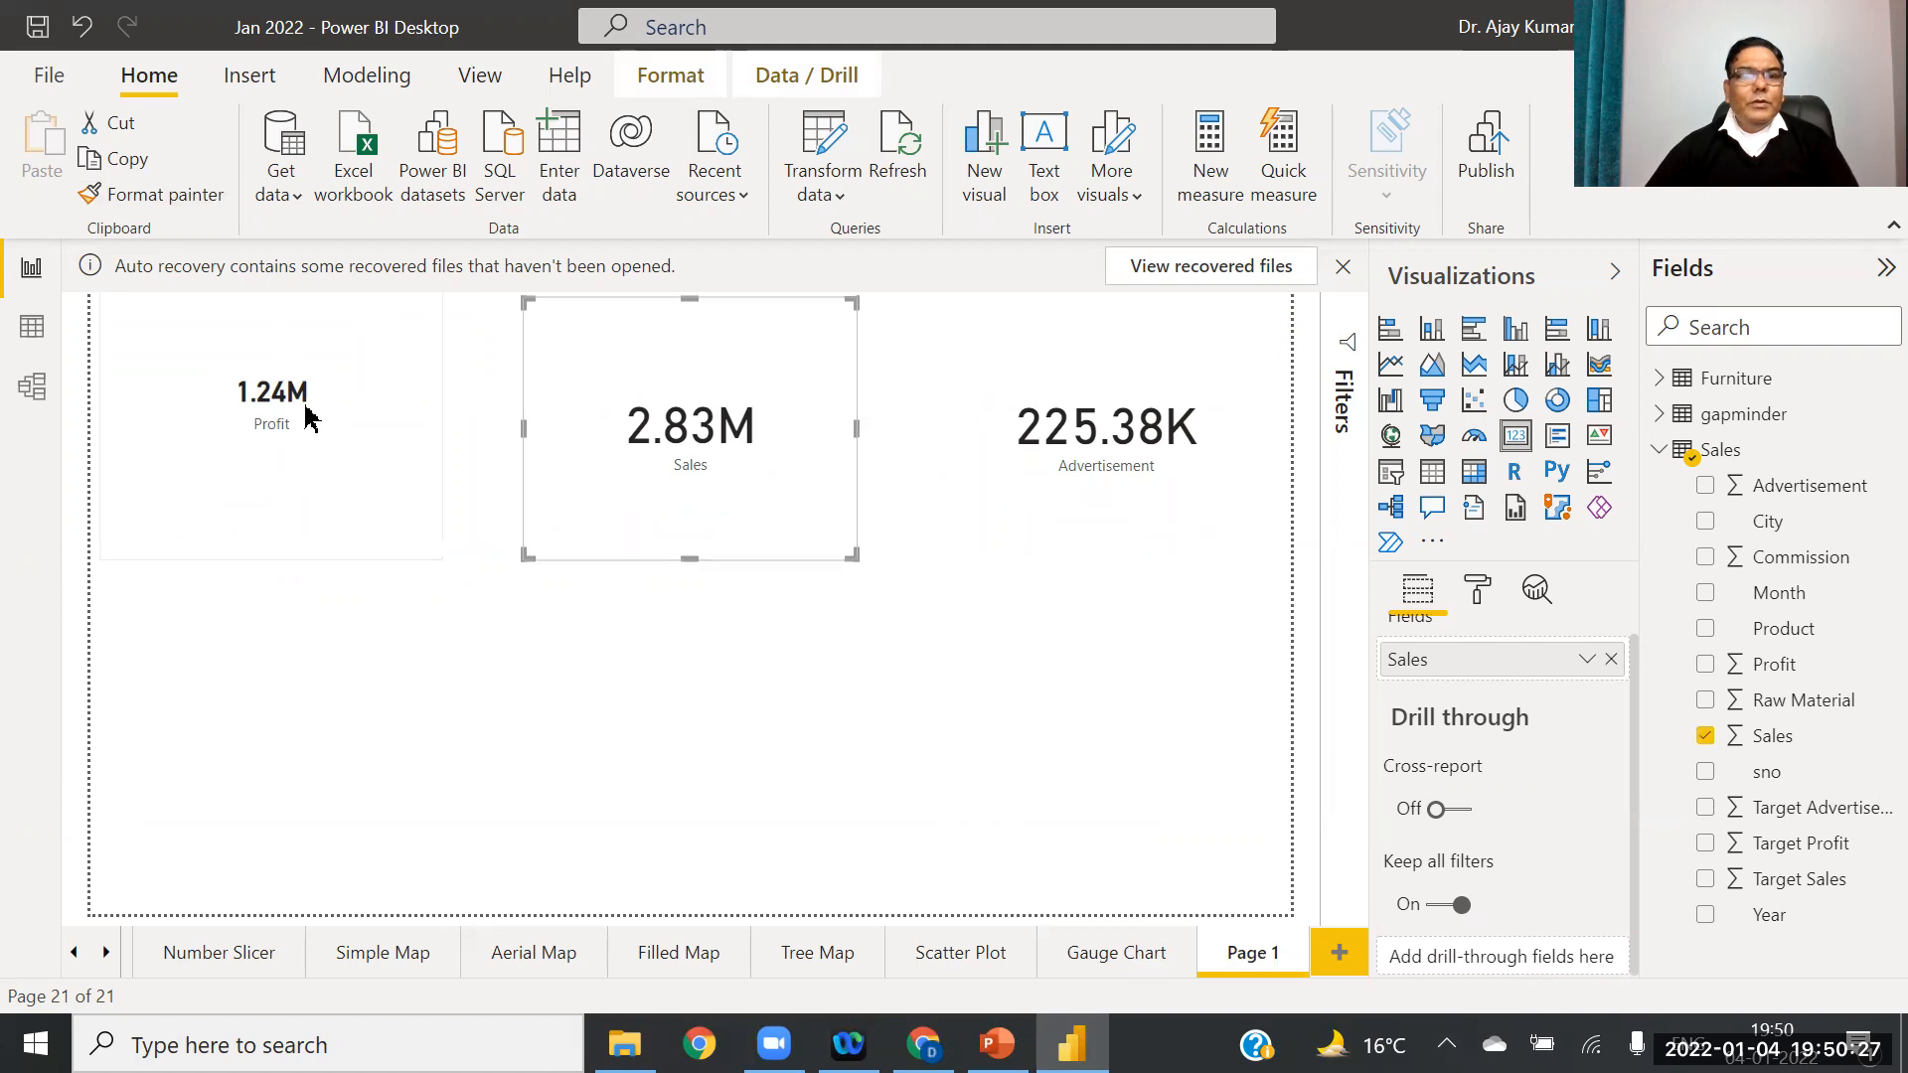
click(236, 423)
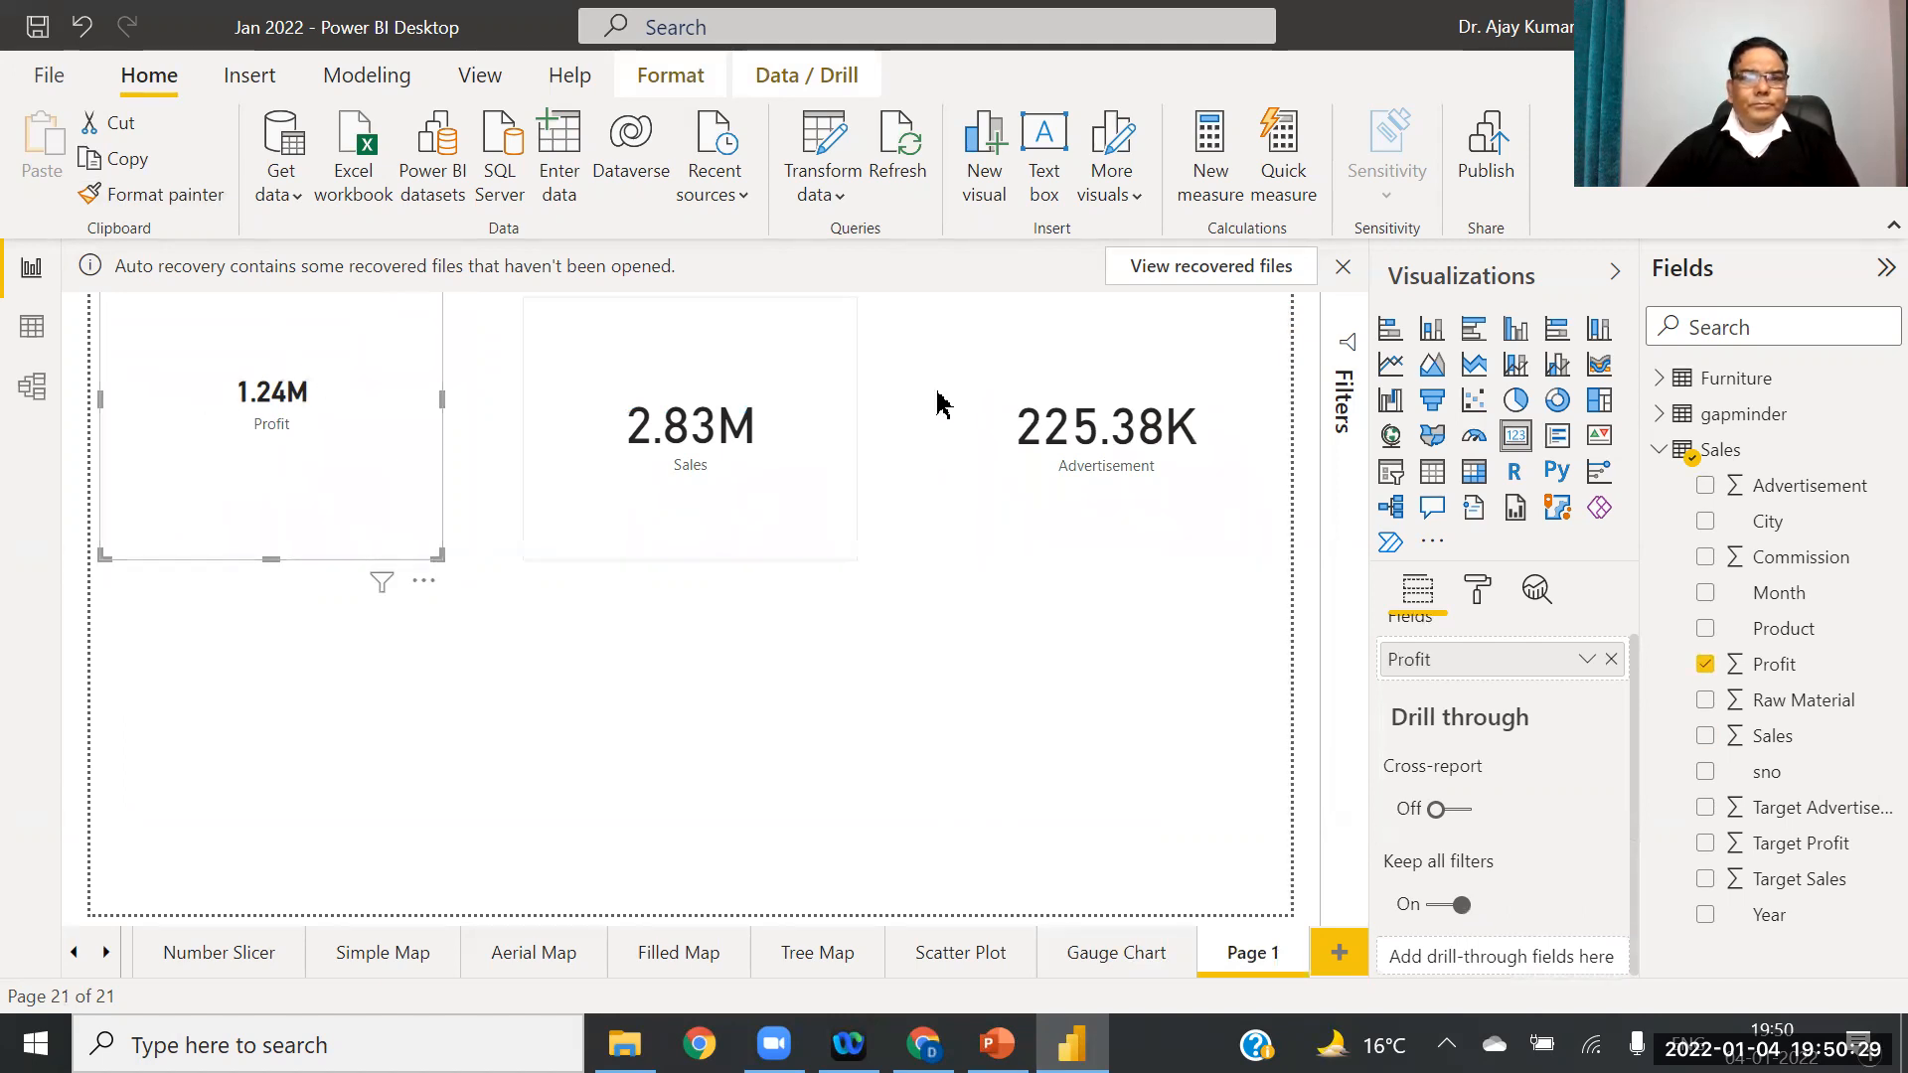
click(693, 444)
click(1094, 427)
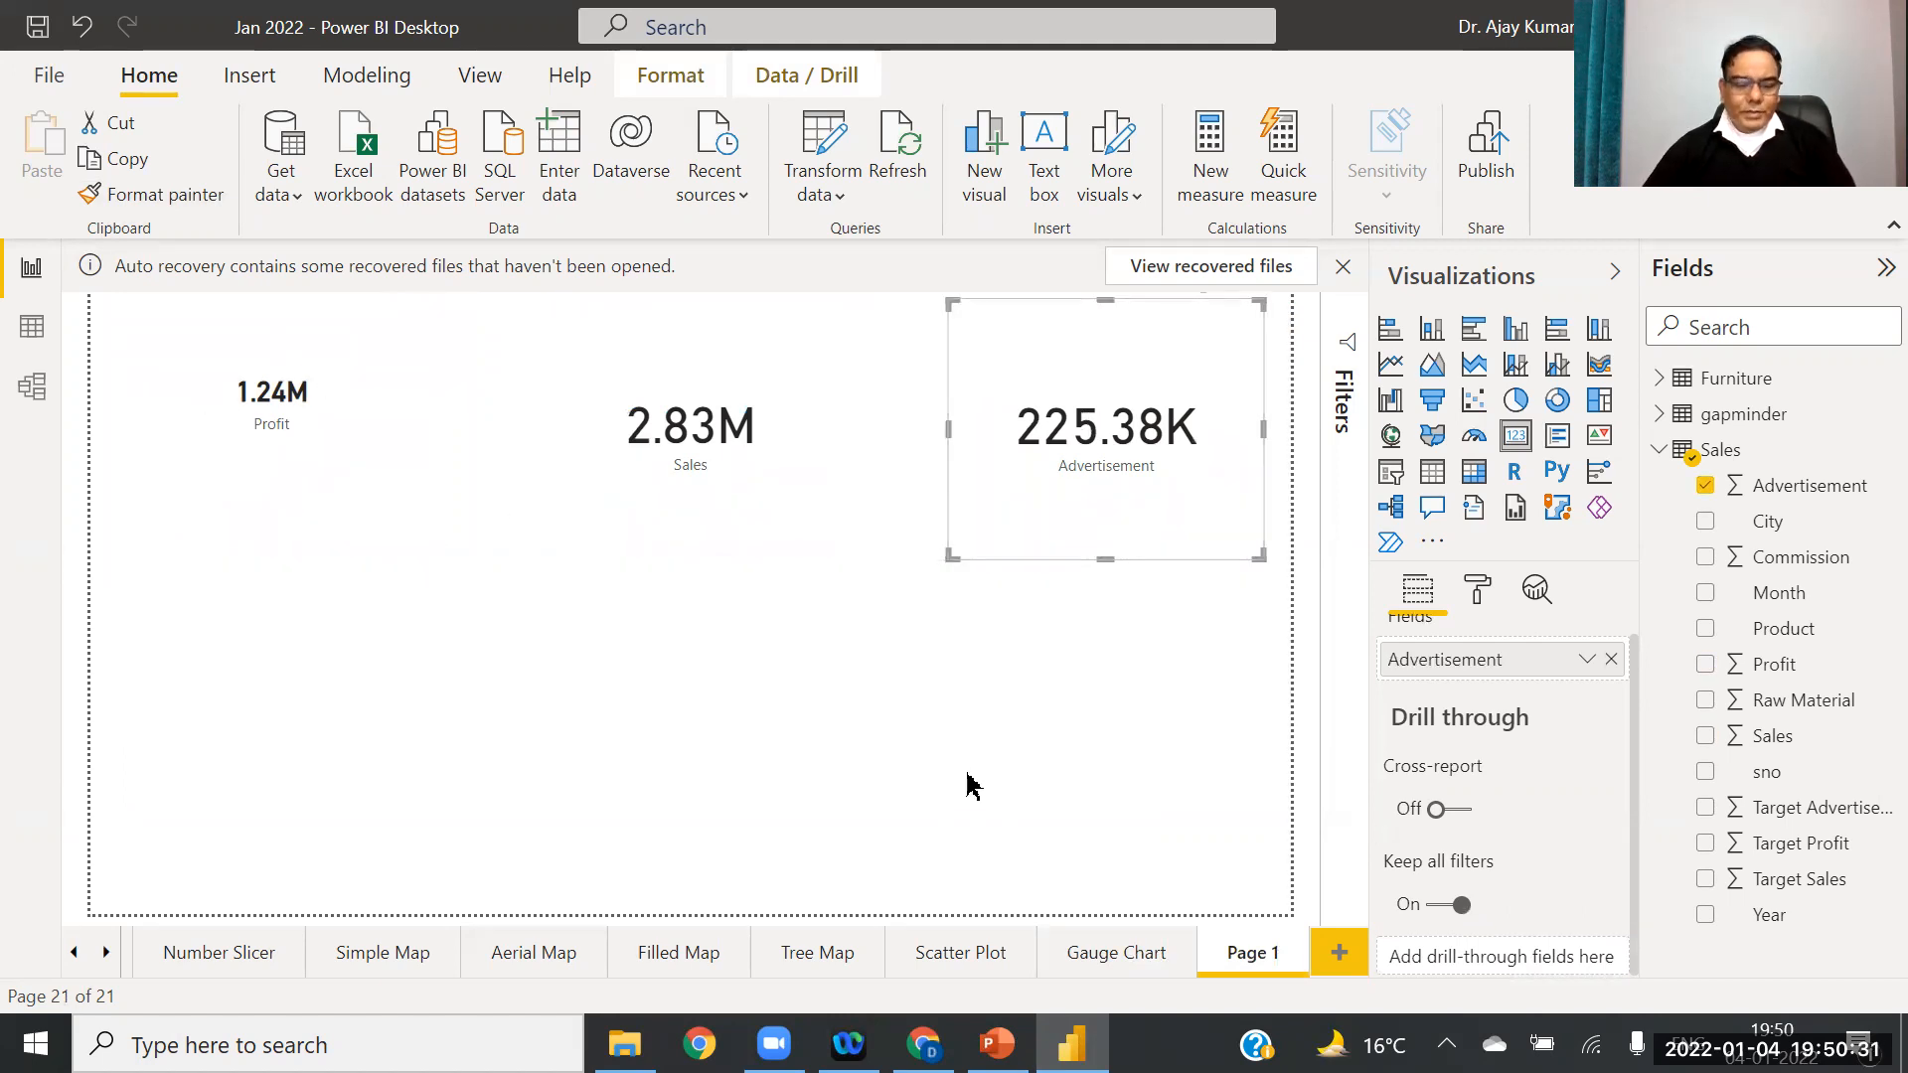
click(278, 492)
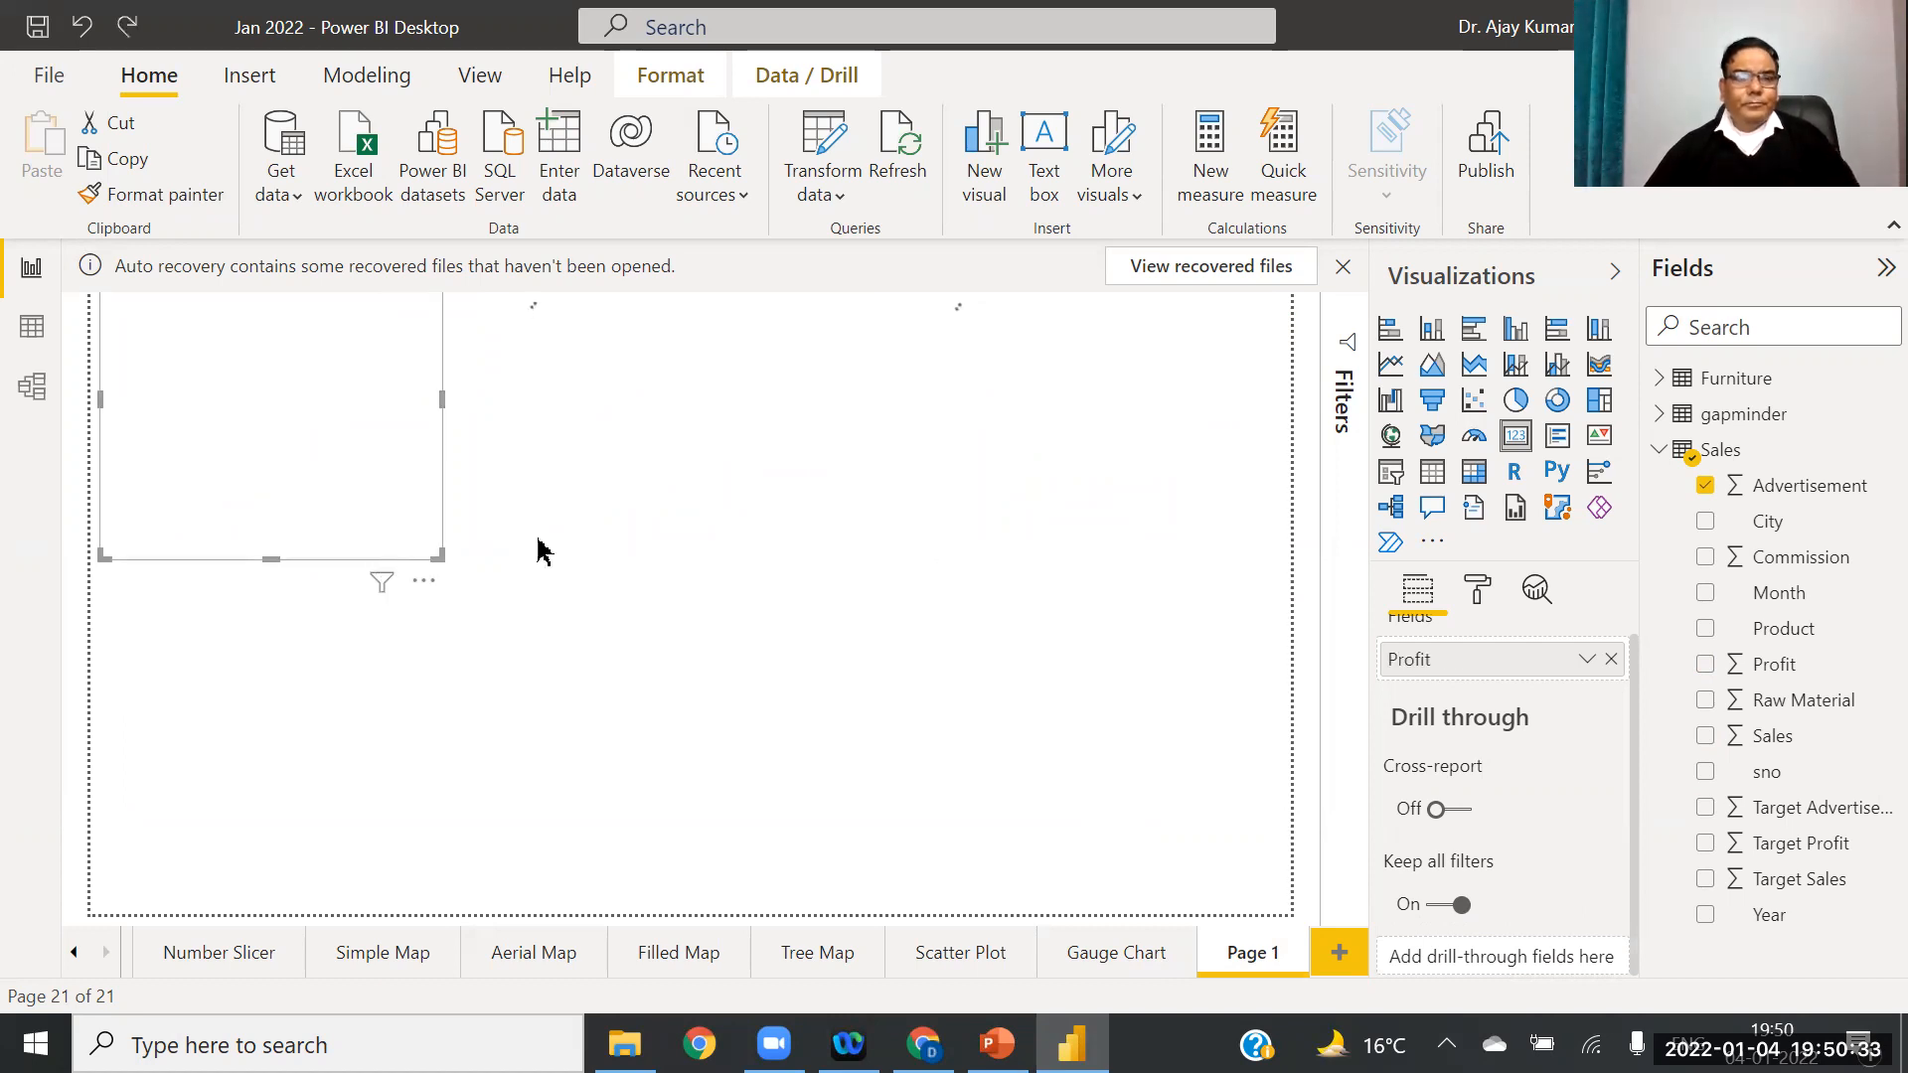
click(704, 642)
click(708, 459)
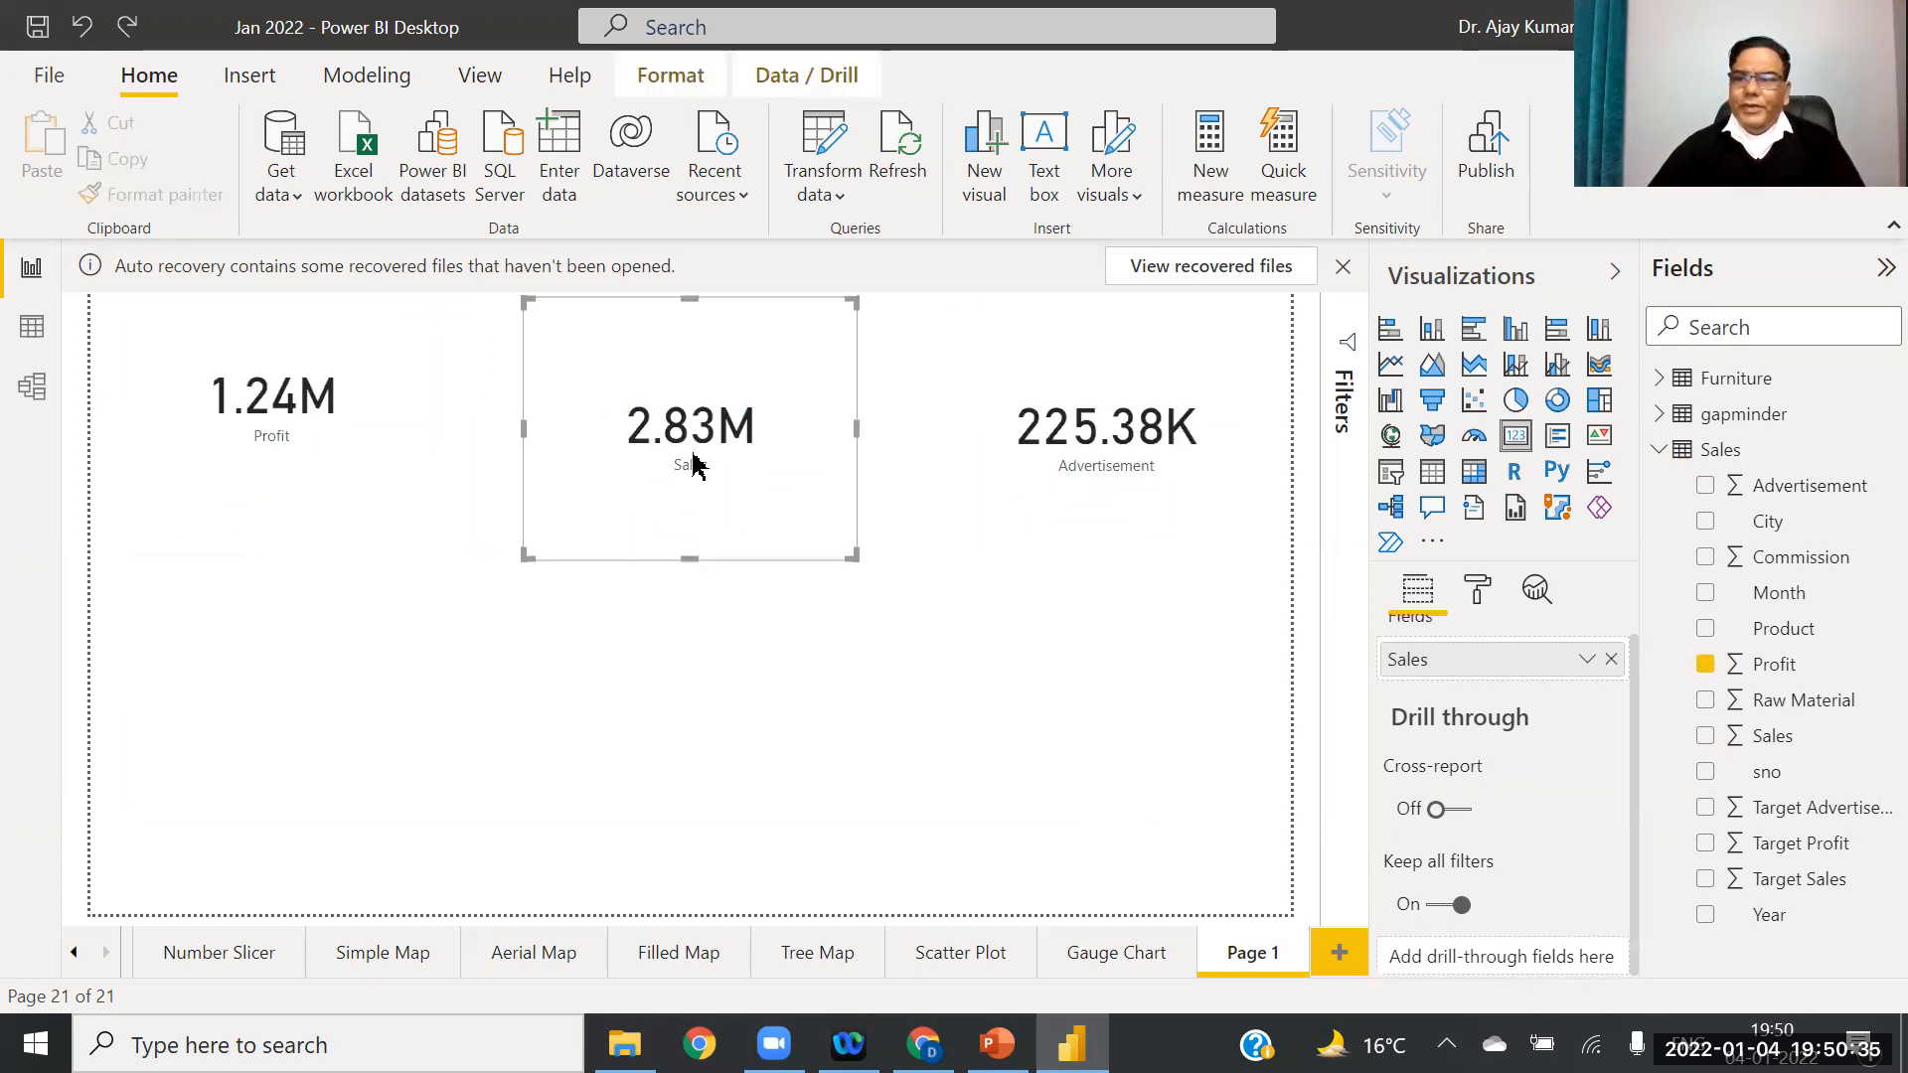
click(1145, 433)
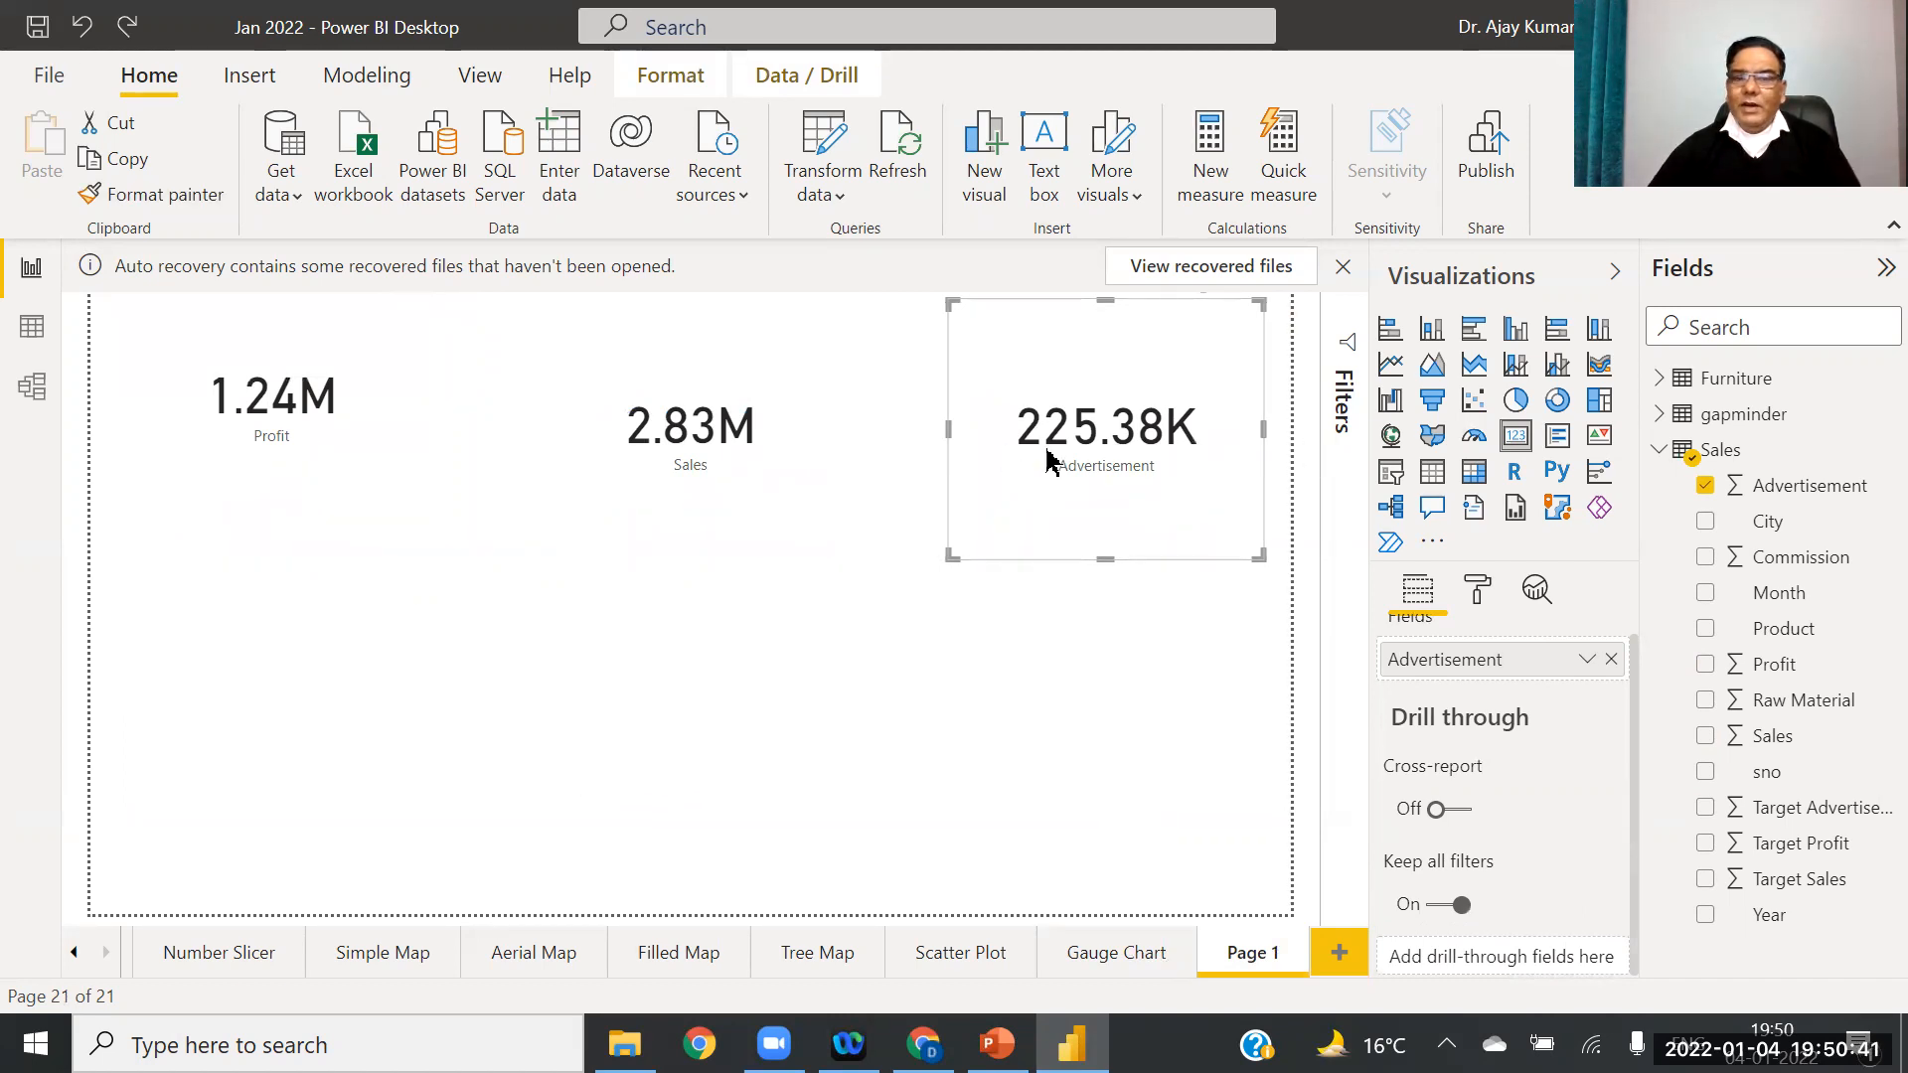
click(1133, 673)
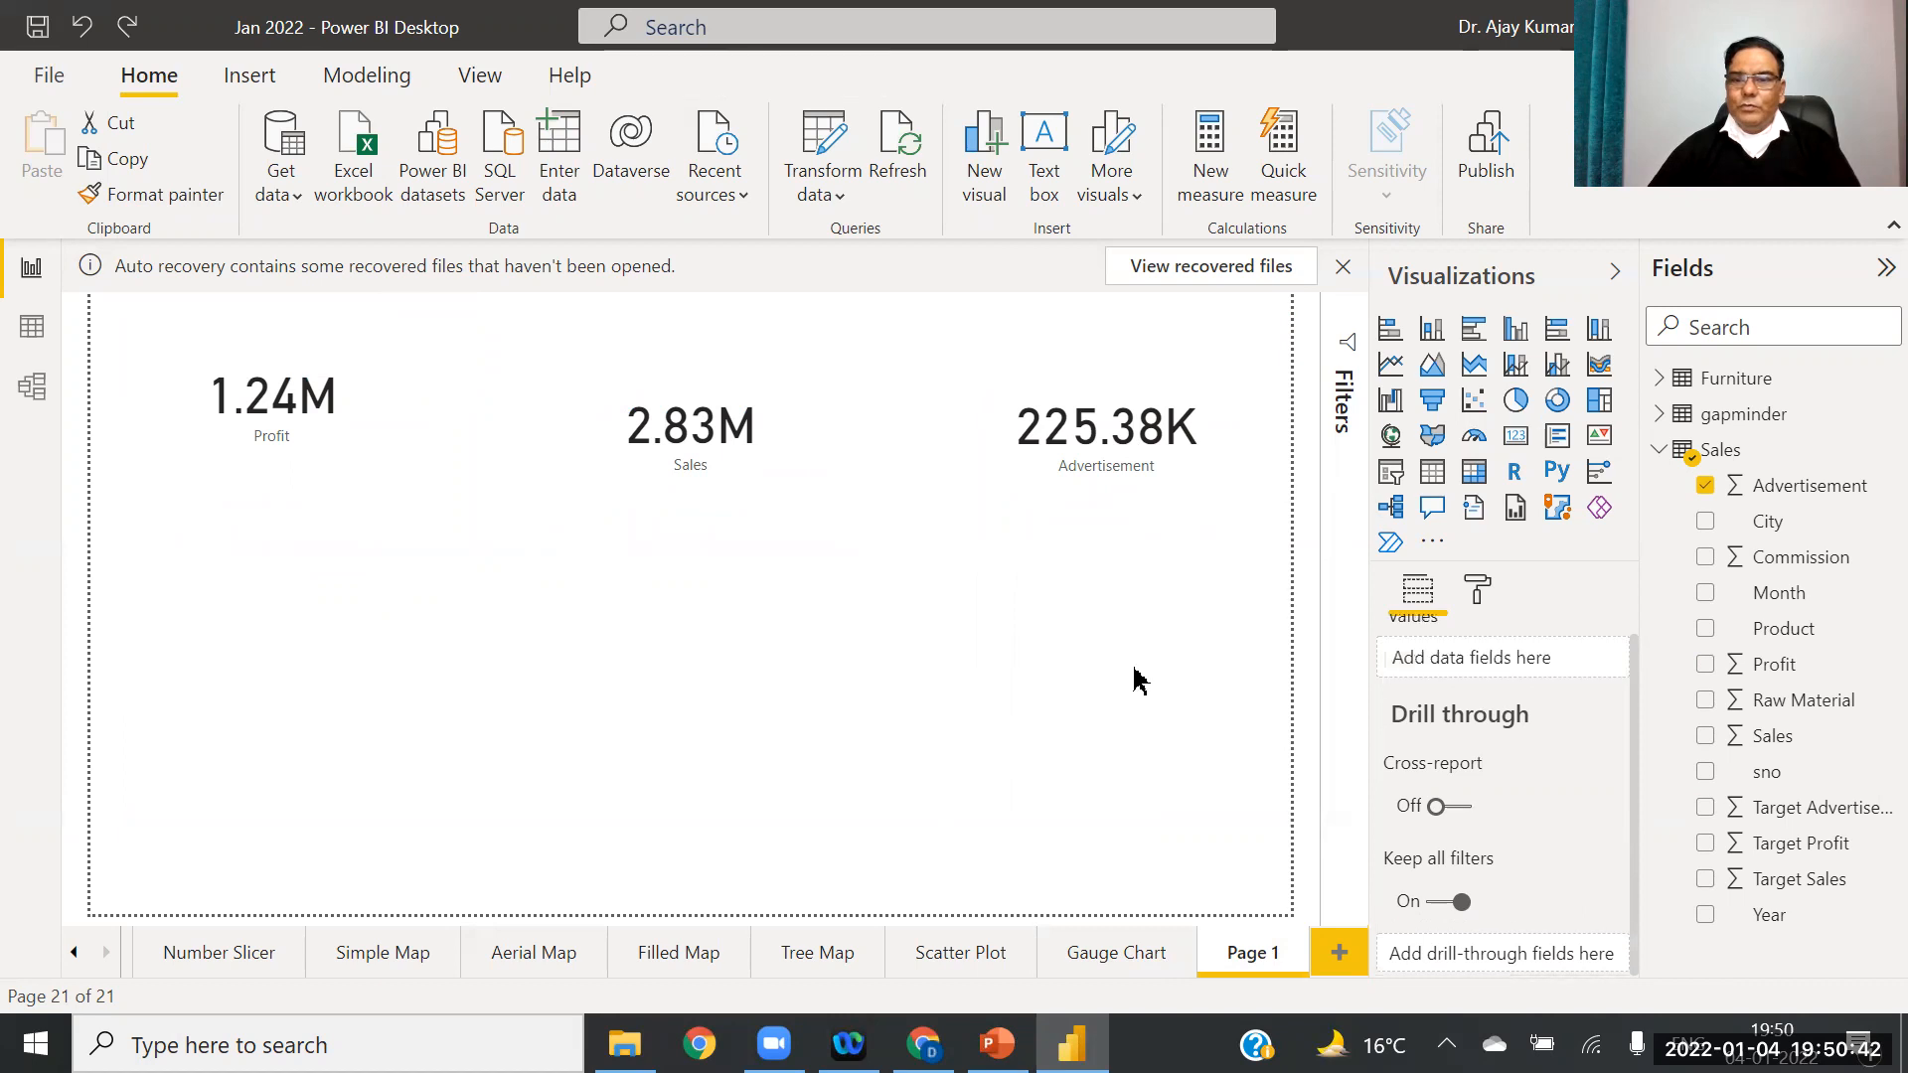
Step: Add a slicer below the cards and set its field to Product
click(1391, 471)
drag(341, 766, 556, 788)
click(1788, 916)
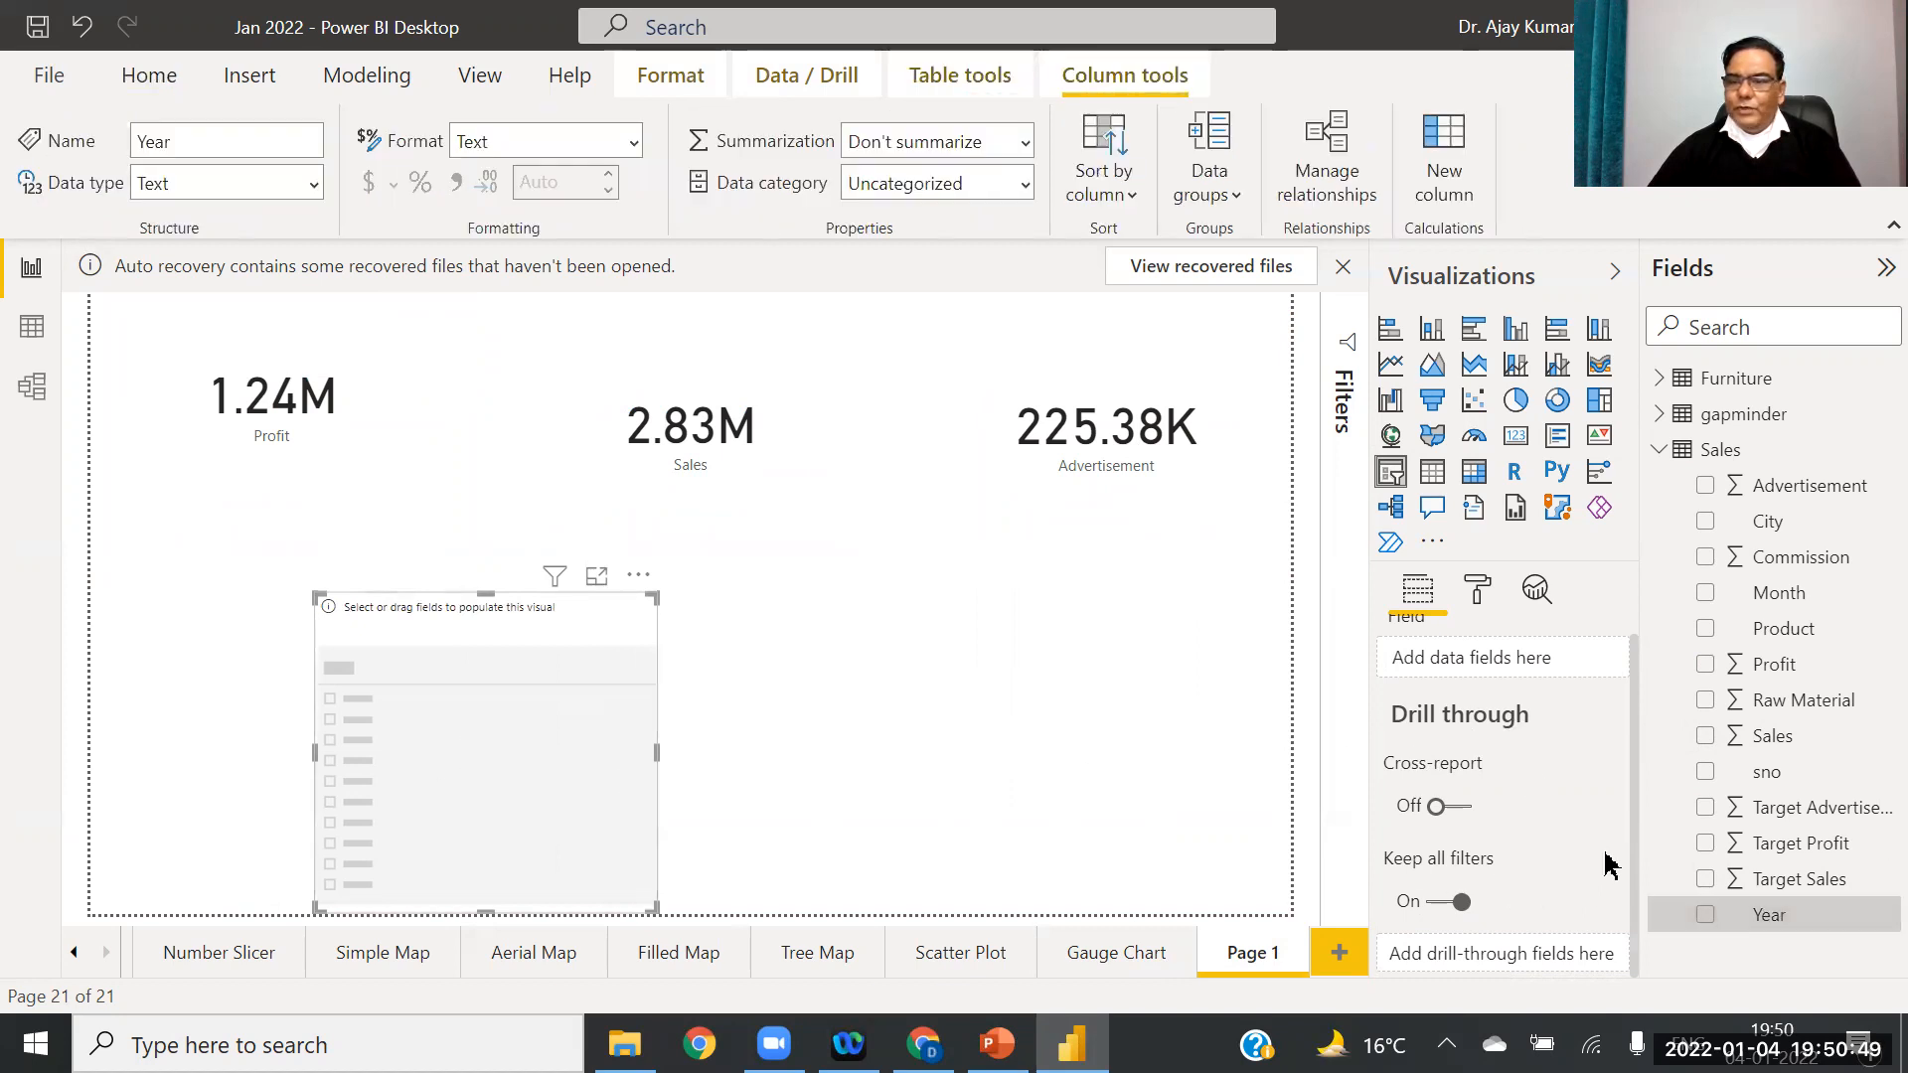
drag(1784, 628, 1511, 664)
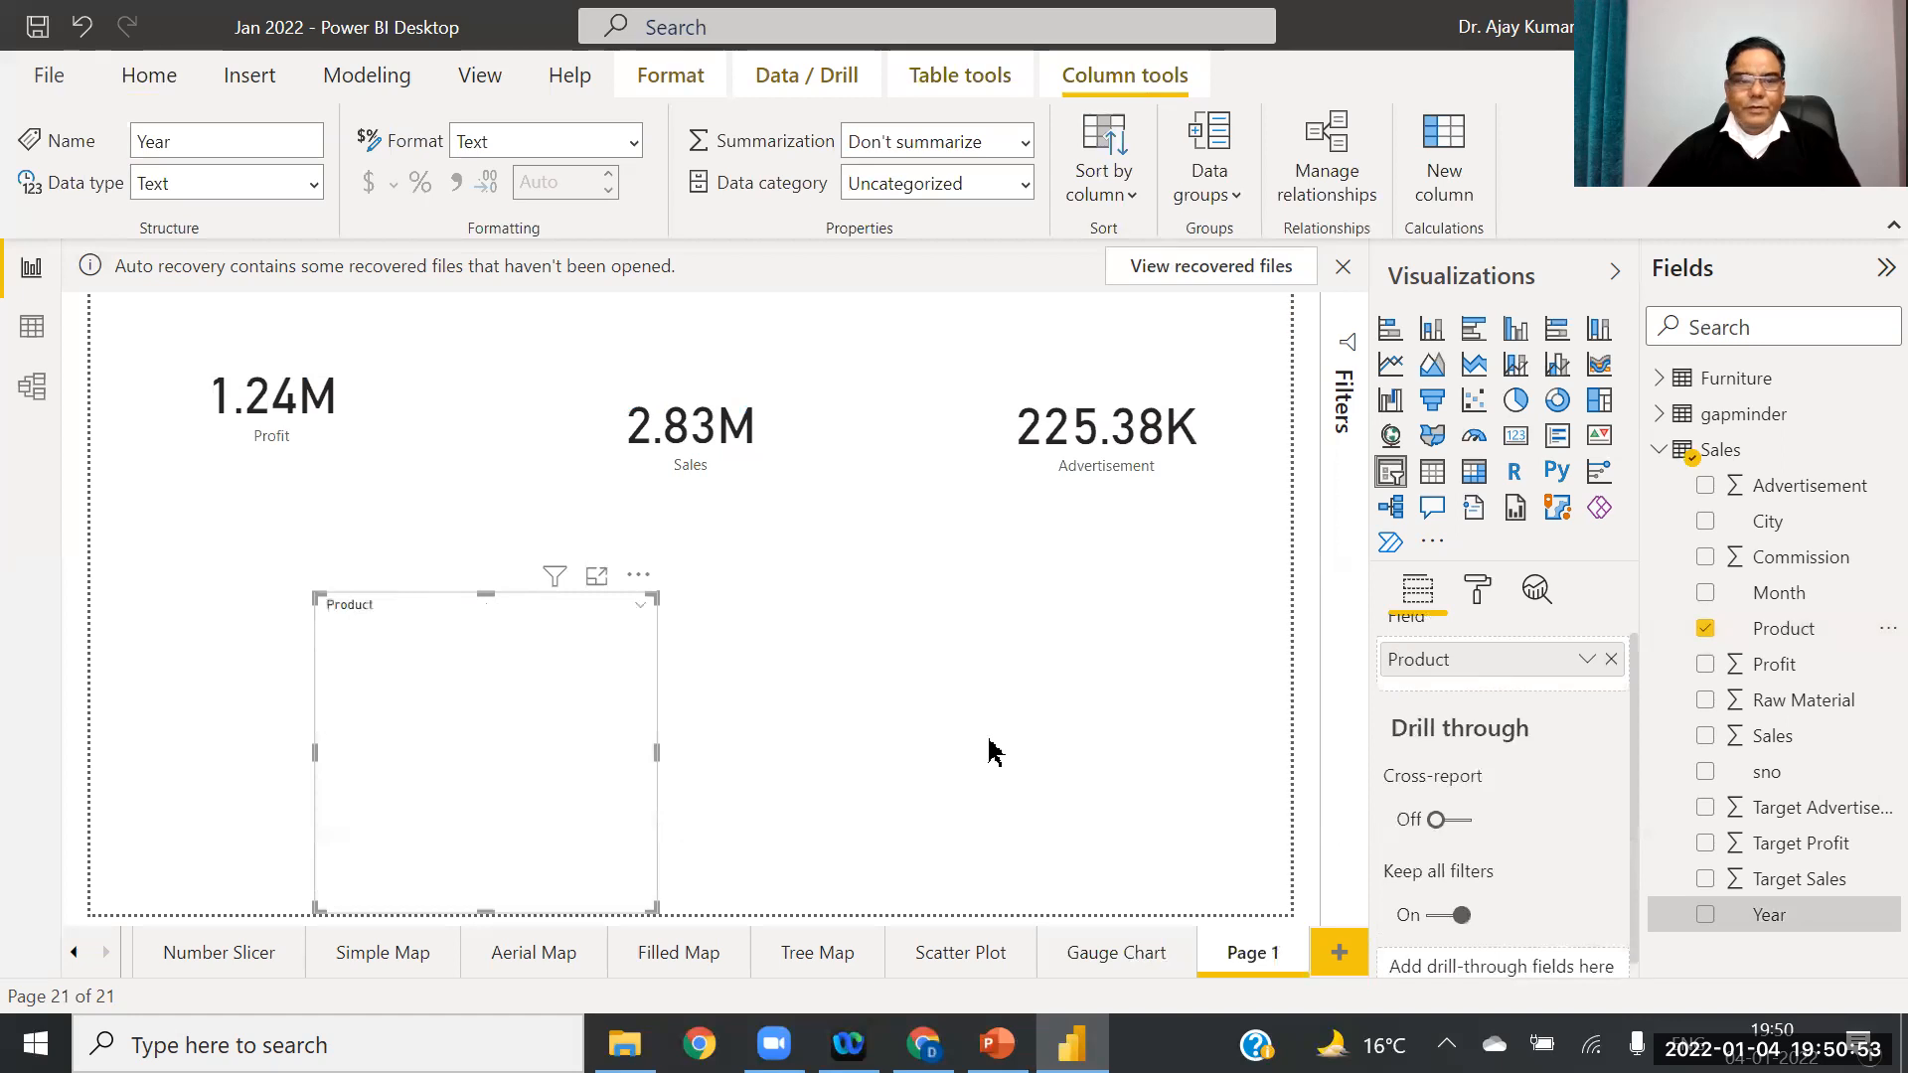
Step: Apply the Year slicer's tile style to the Product slicer, choose Cookies, and widen it
click(1116, 953)
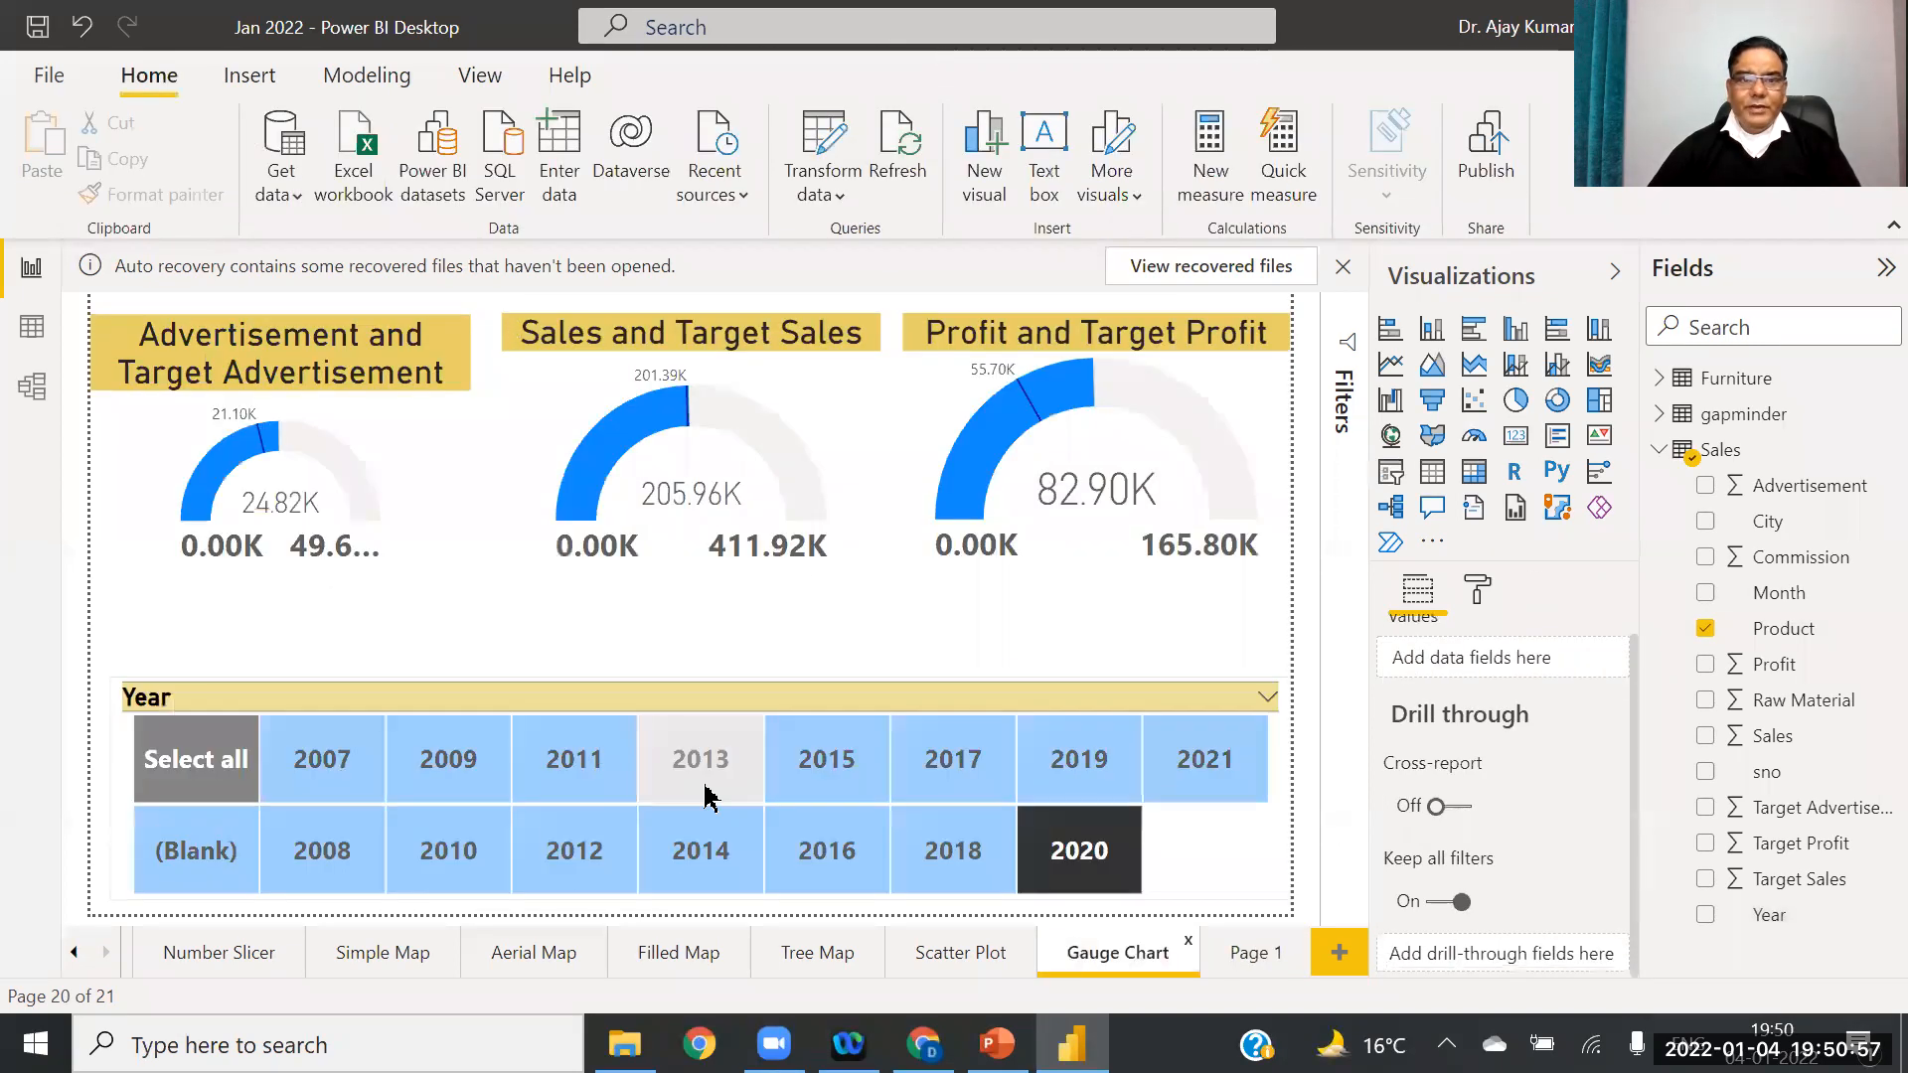
click(576, 758)
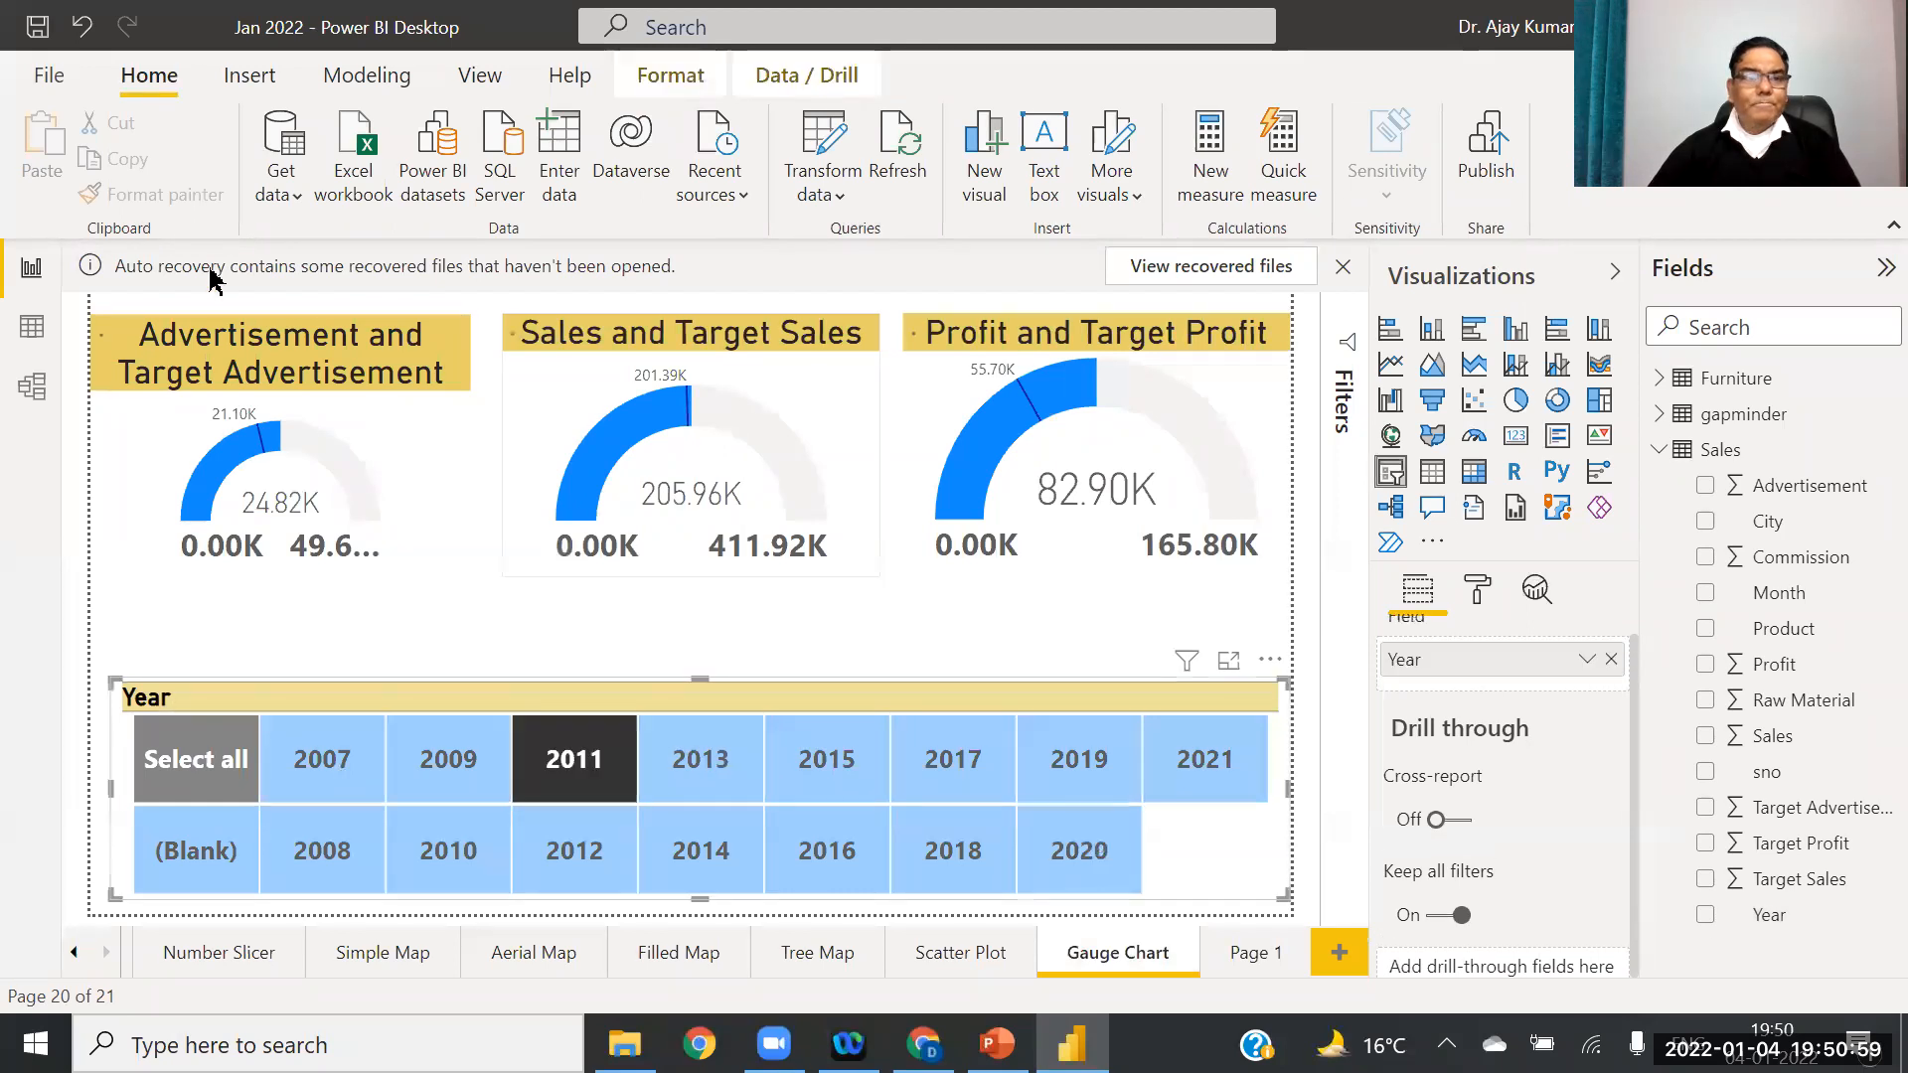
click(194, 199)
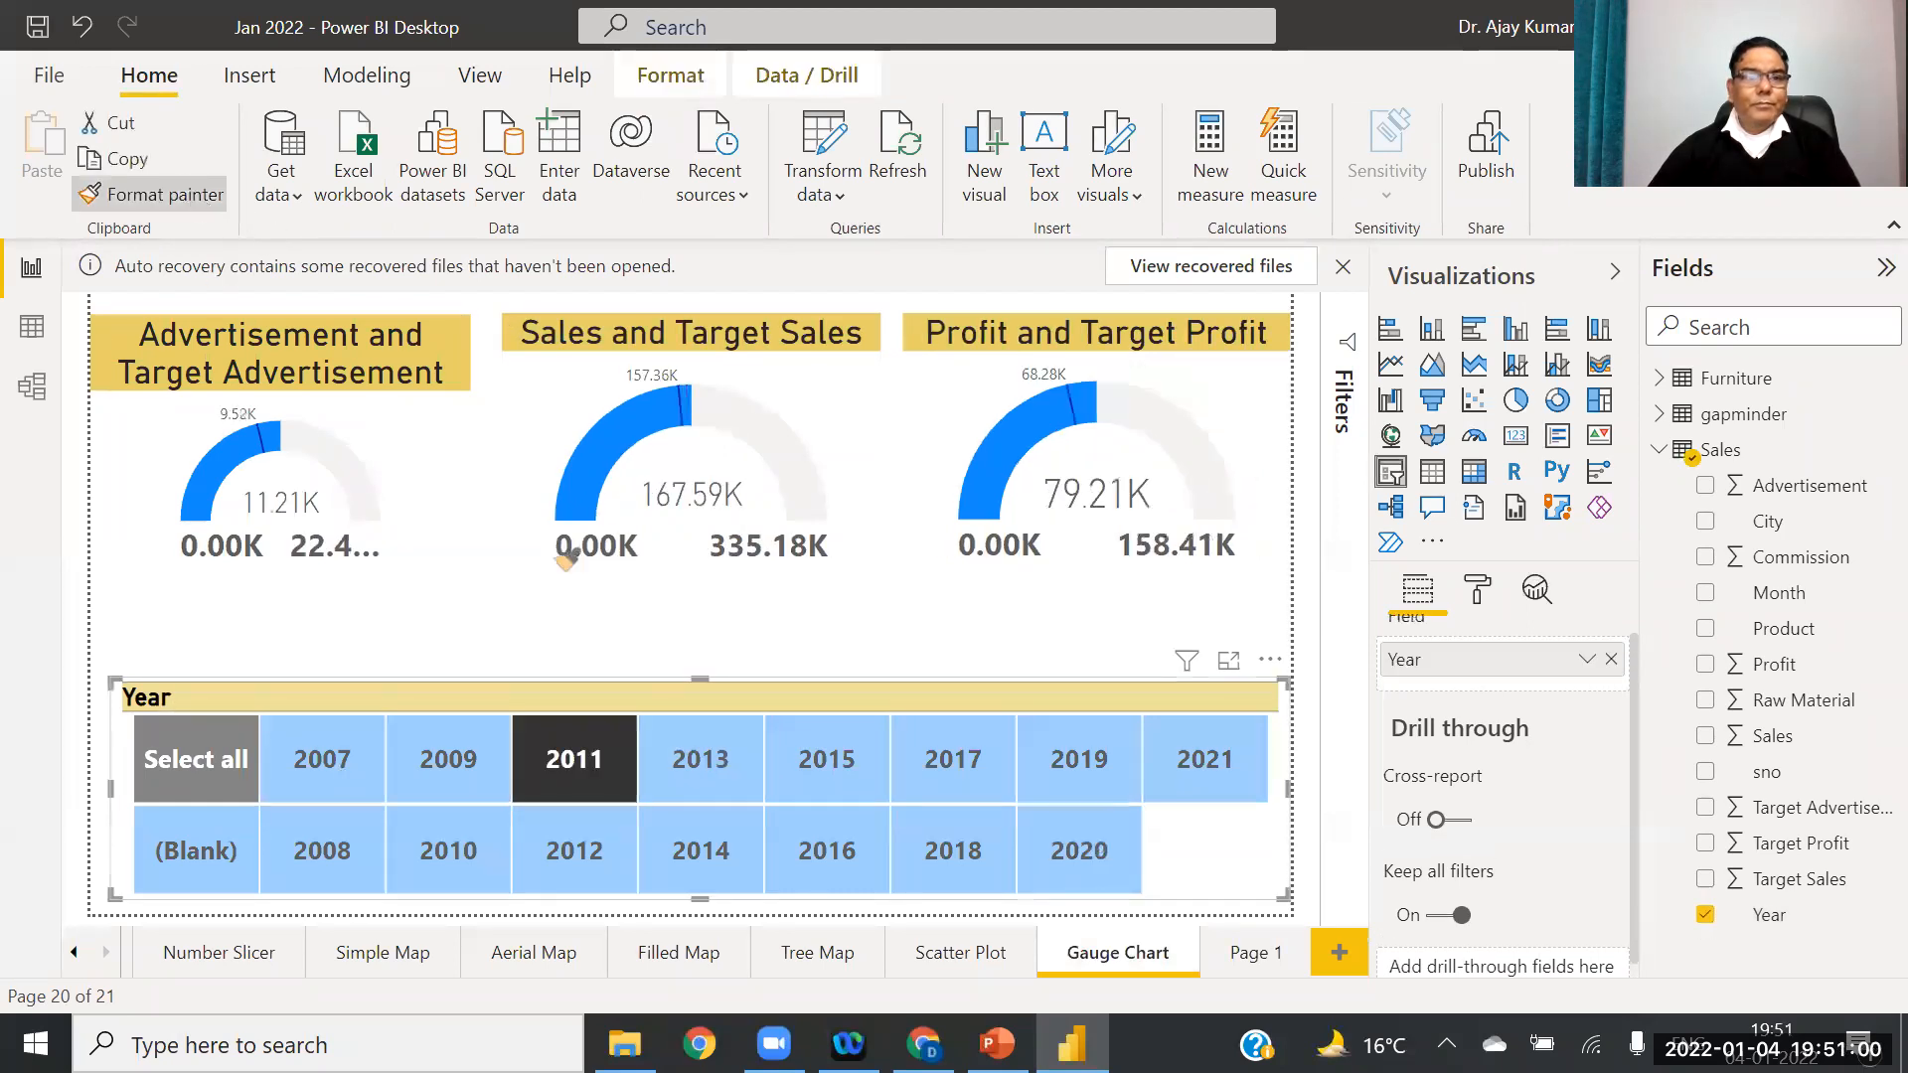
click(1247, 954)
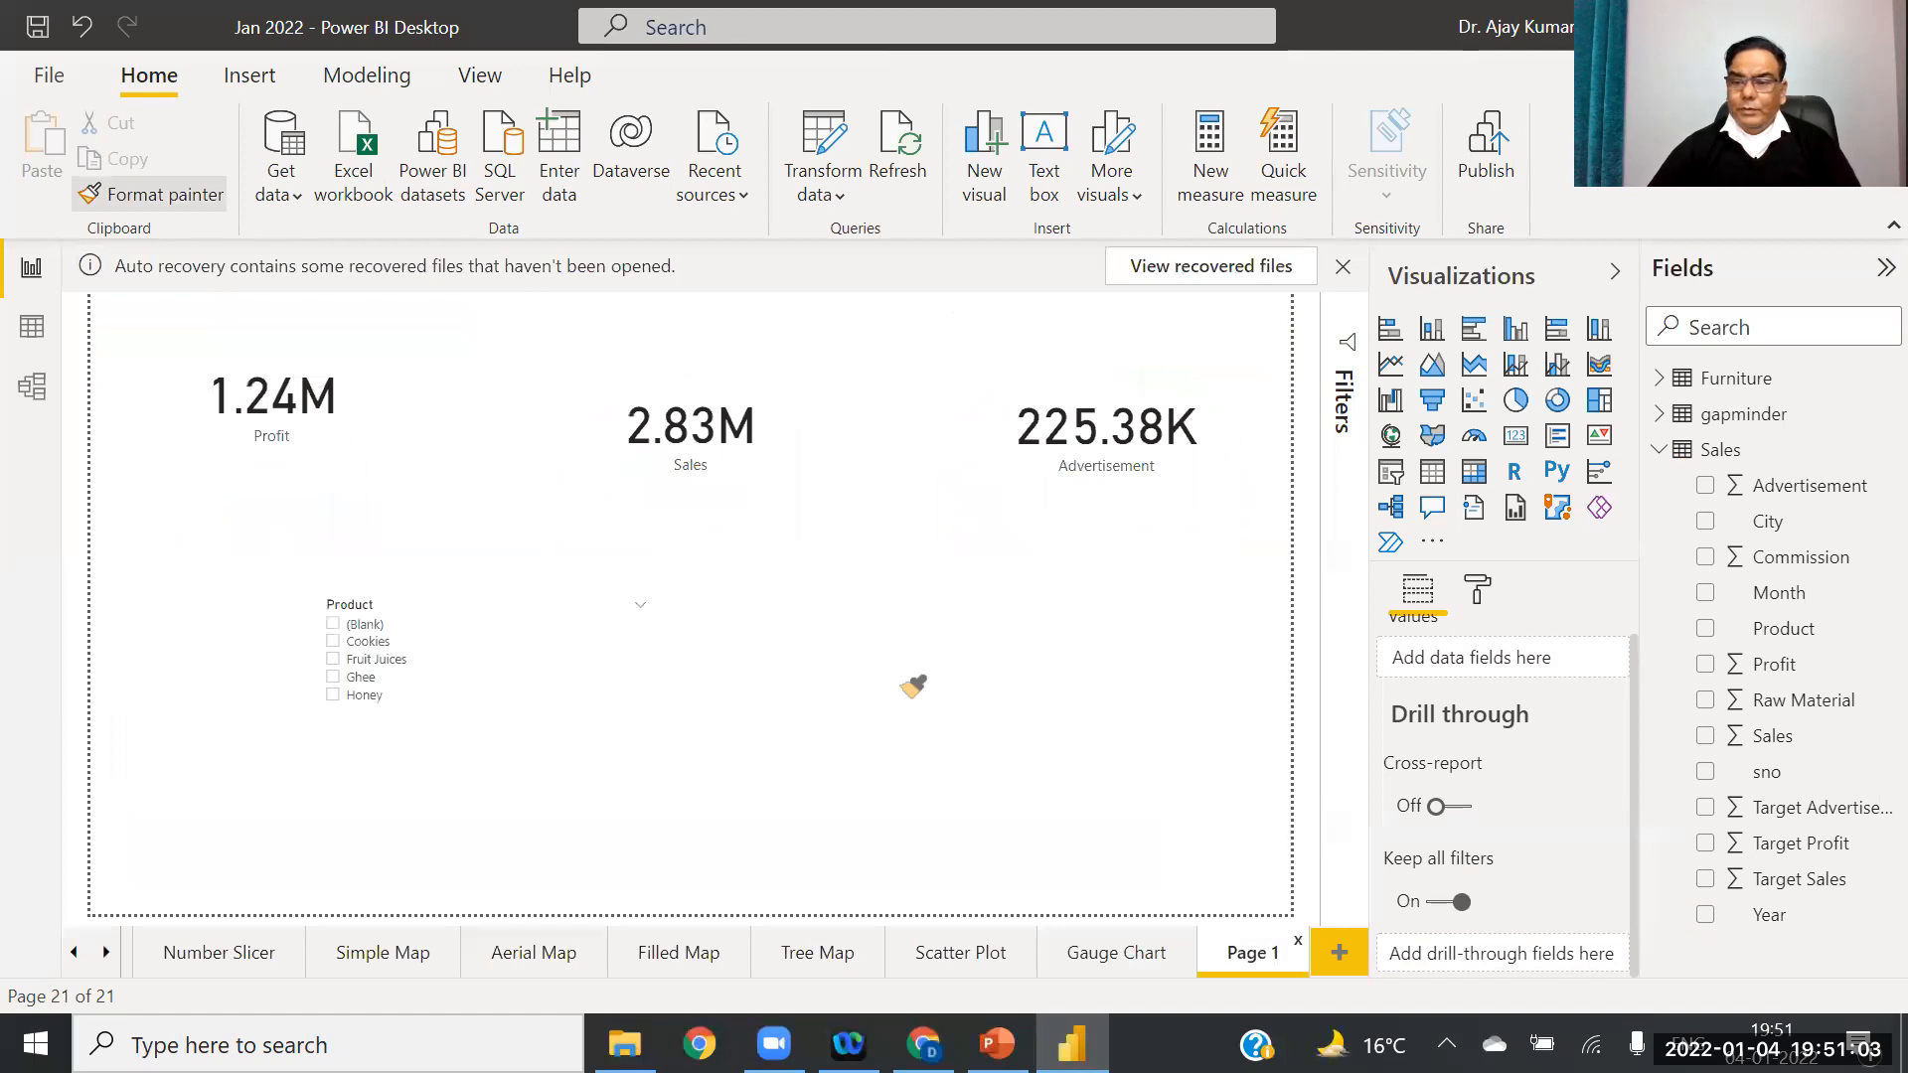
click(368, 642)
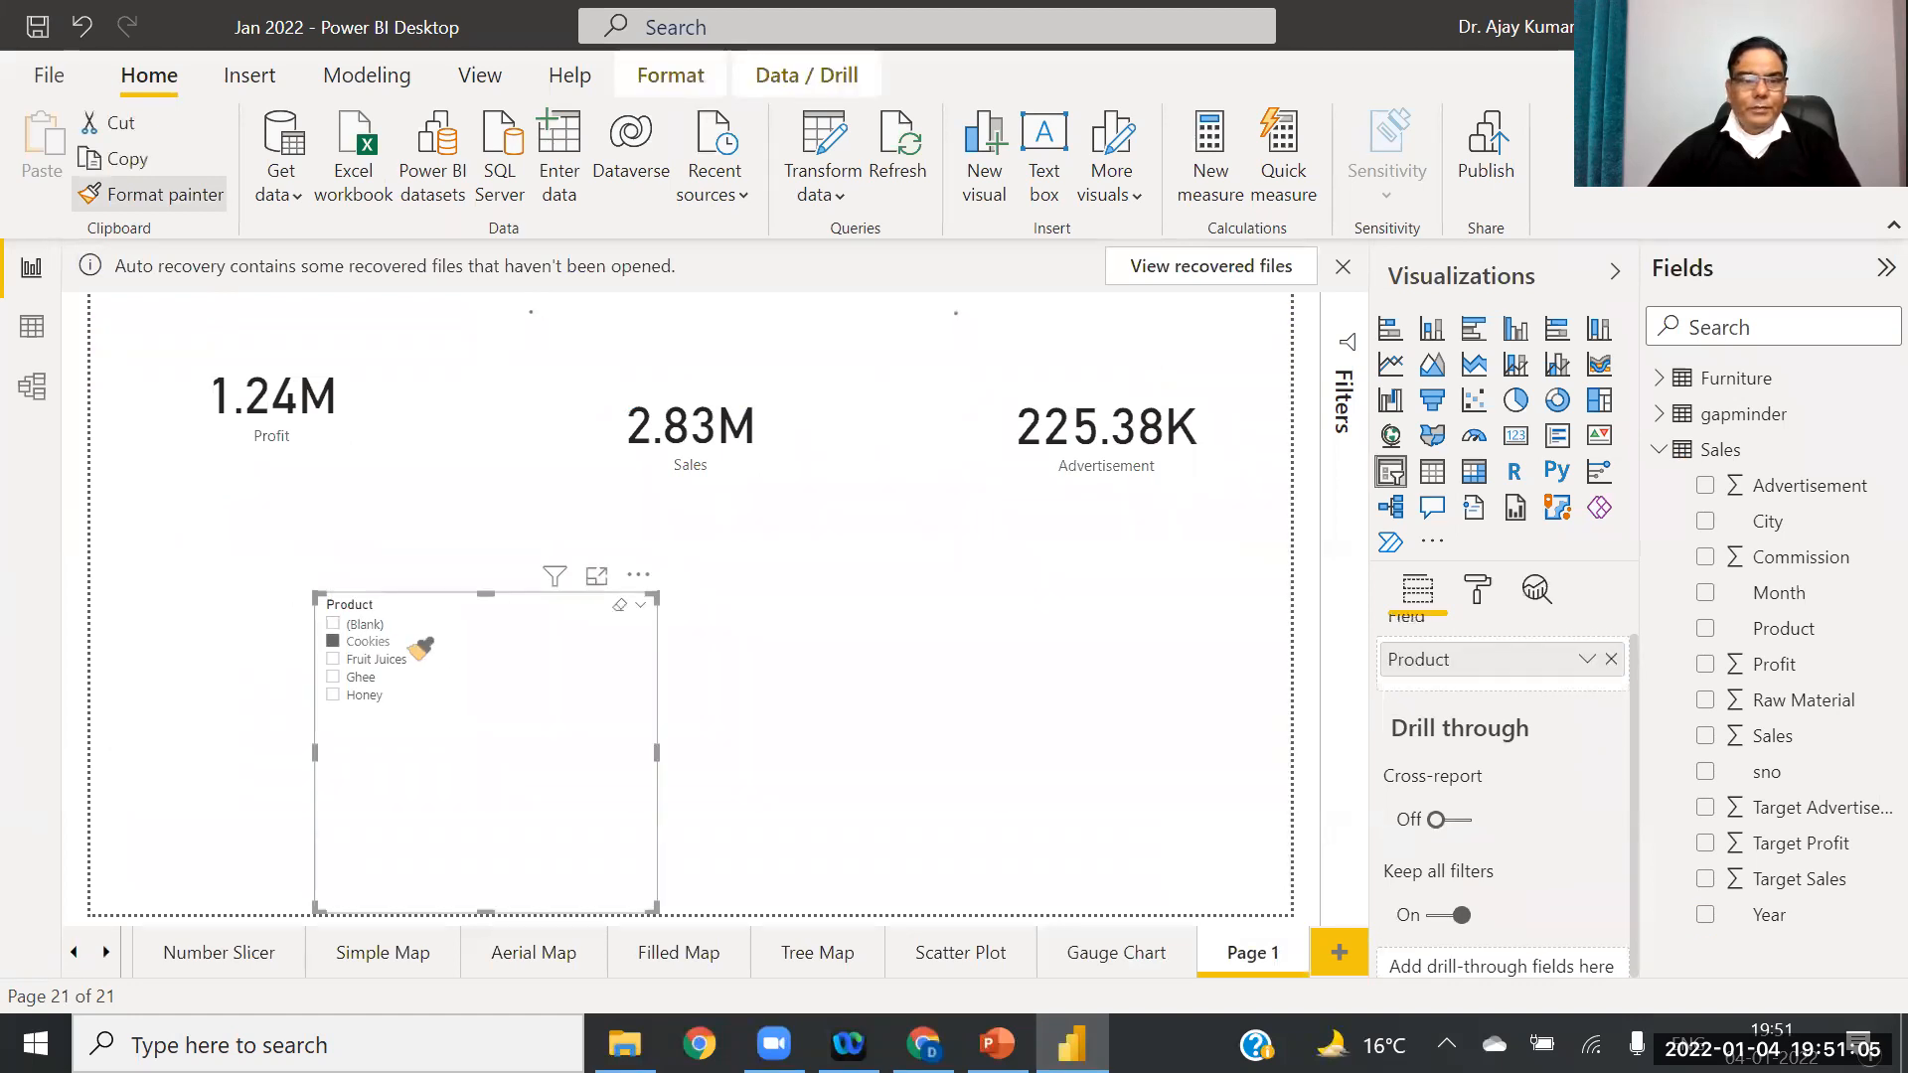
click(417, 648)
drag(657, 752, 1156, 757)
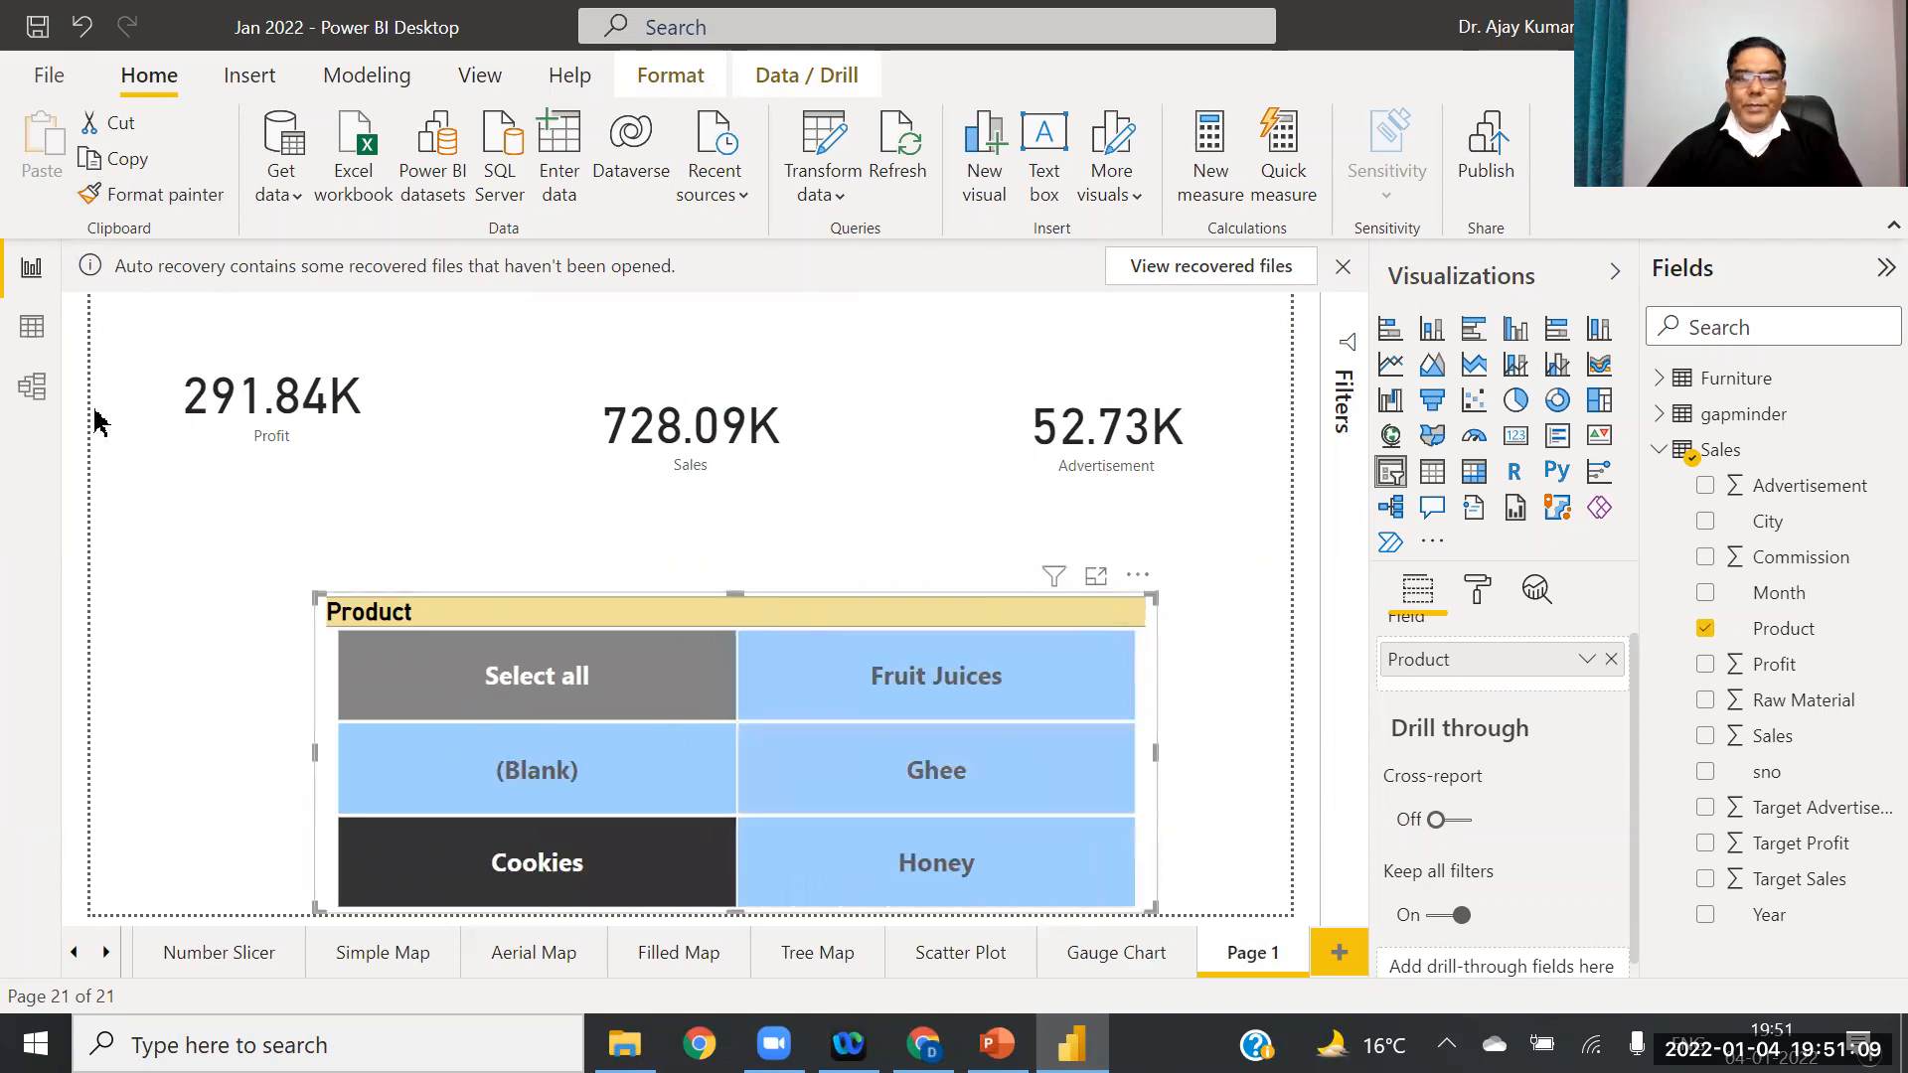
Step: Try the Ghee, Honey, Cookies and Fruit Juices tiles, ending with Ghee selected
click(258, 414)
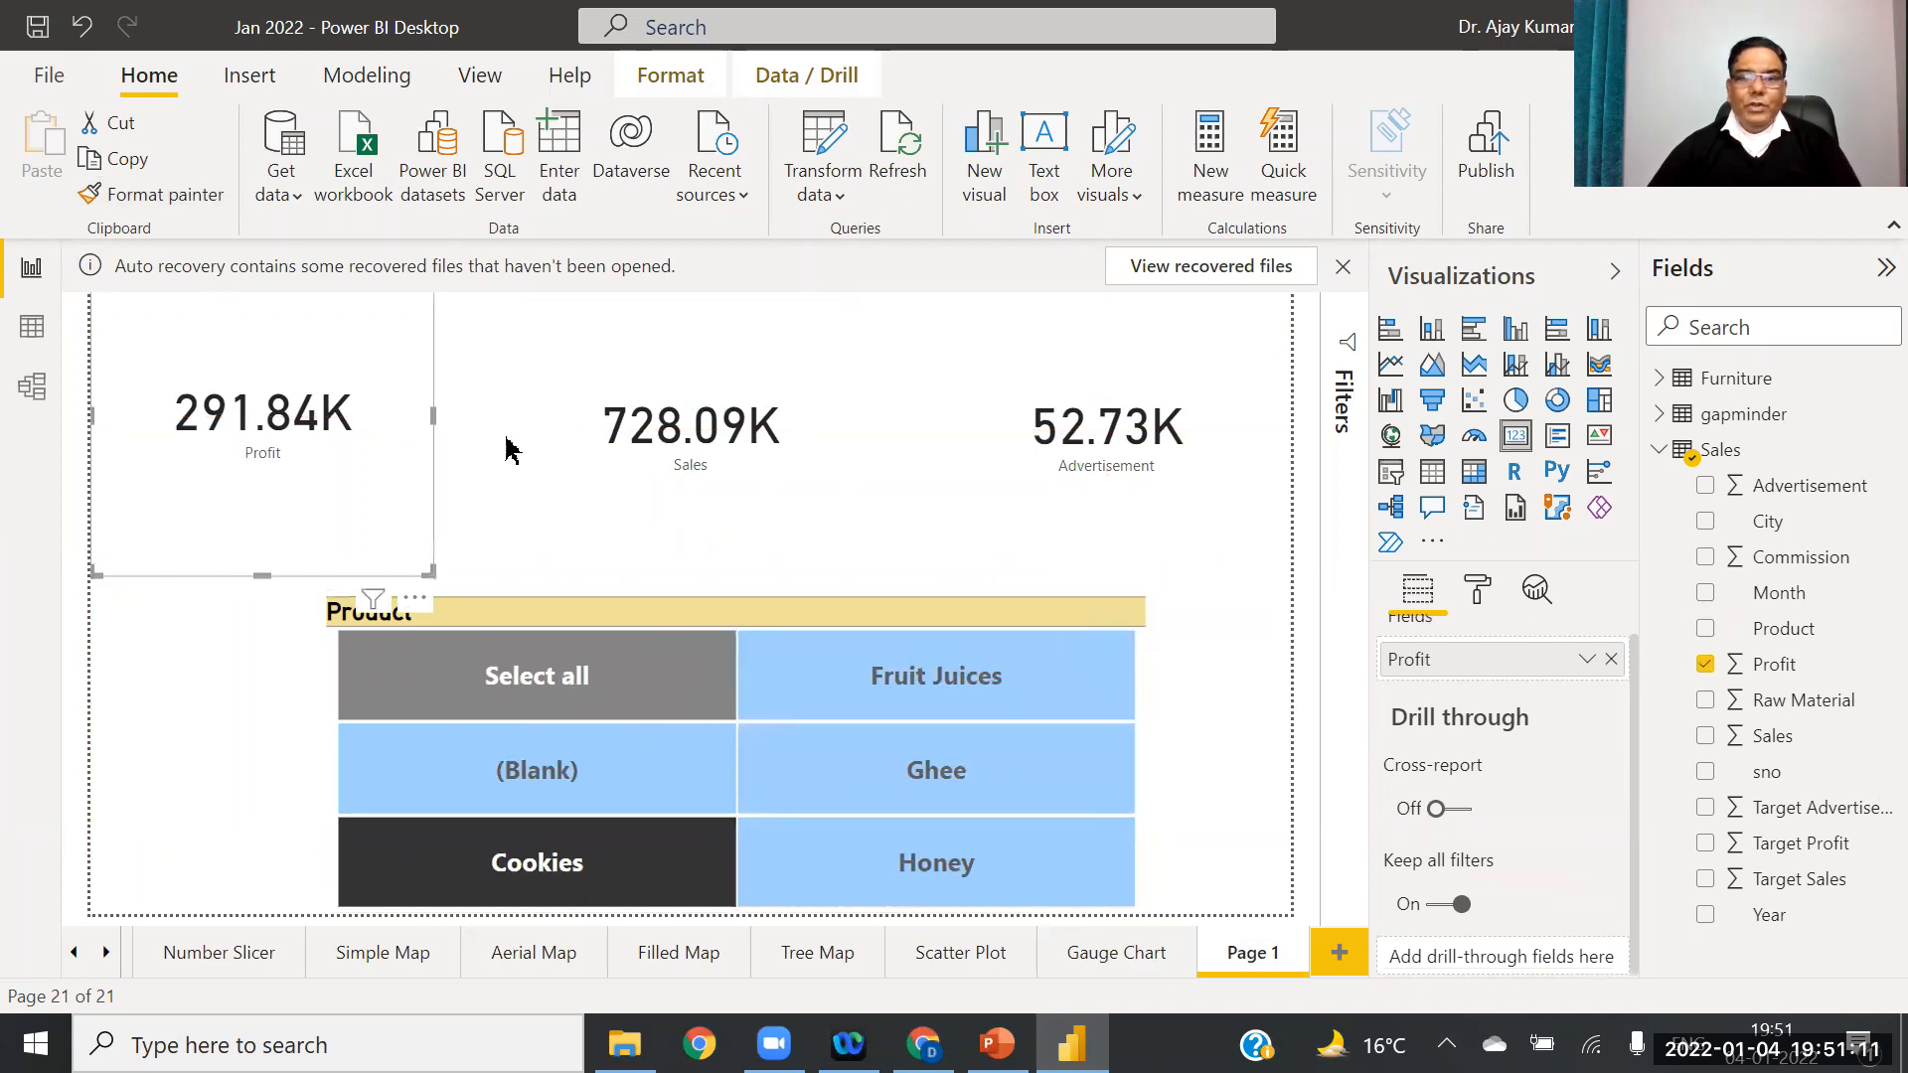
click(956, 691)
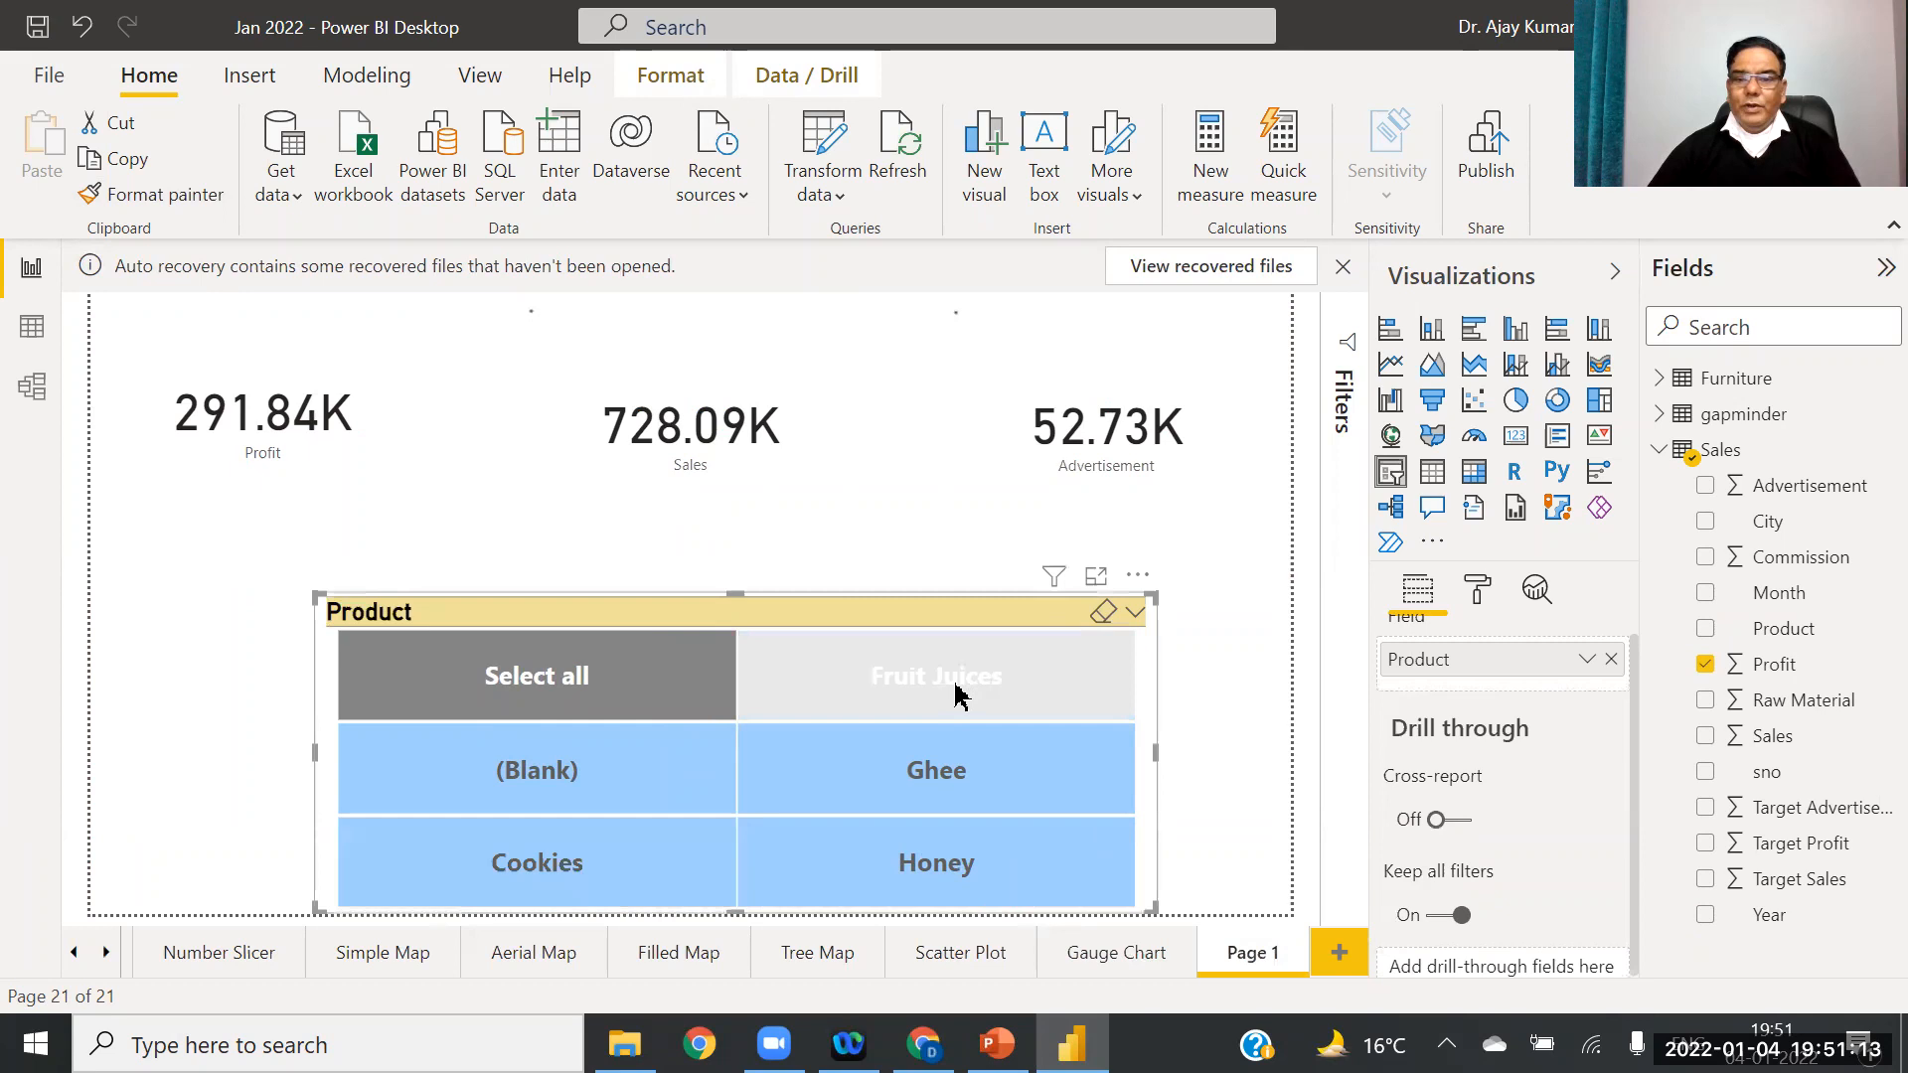
click(934, 770)
click(935, 869)
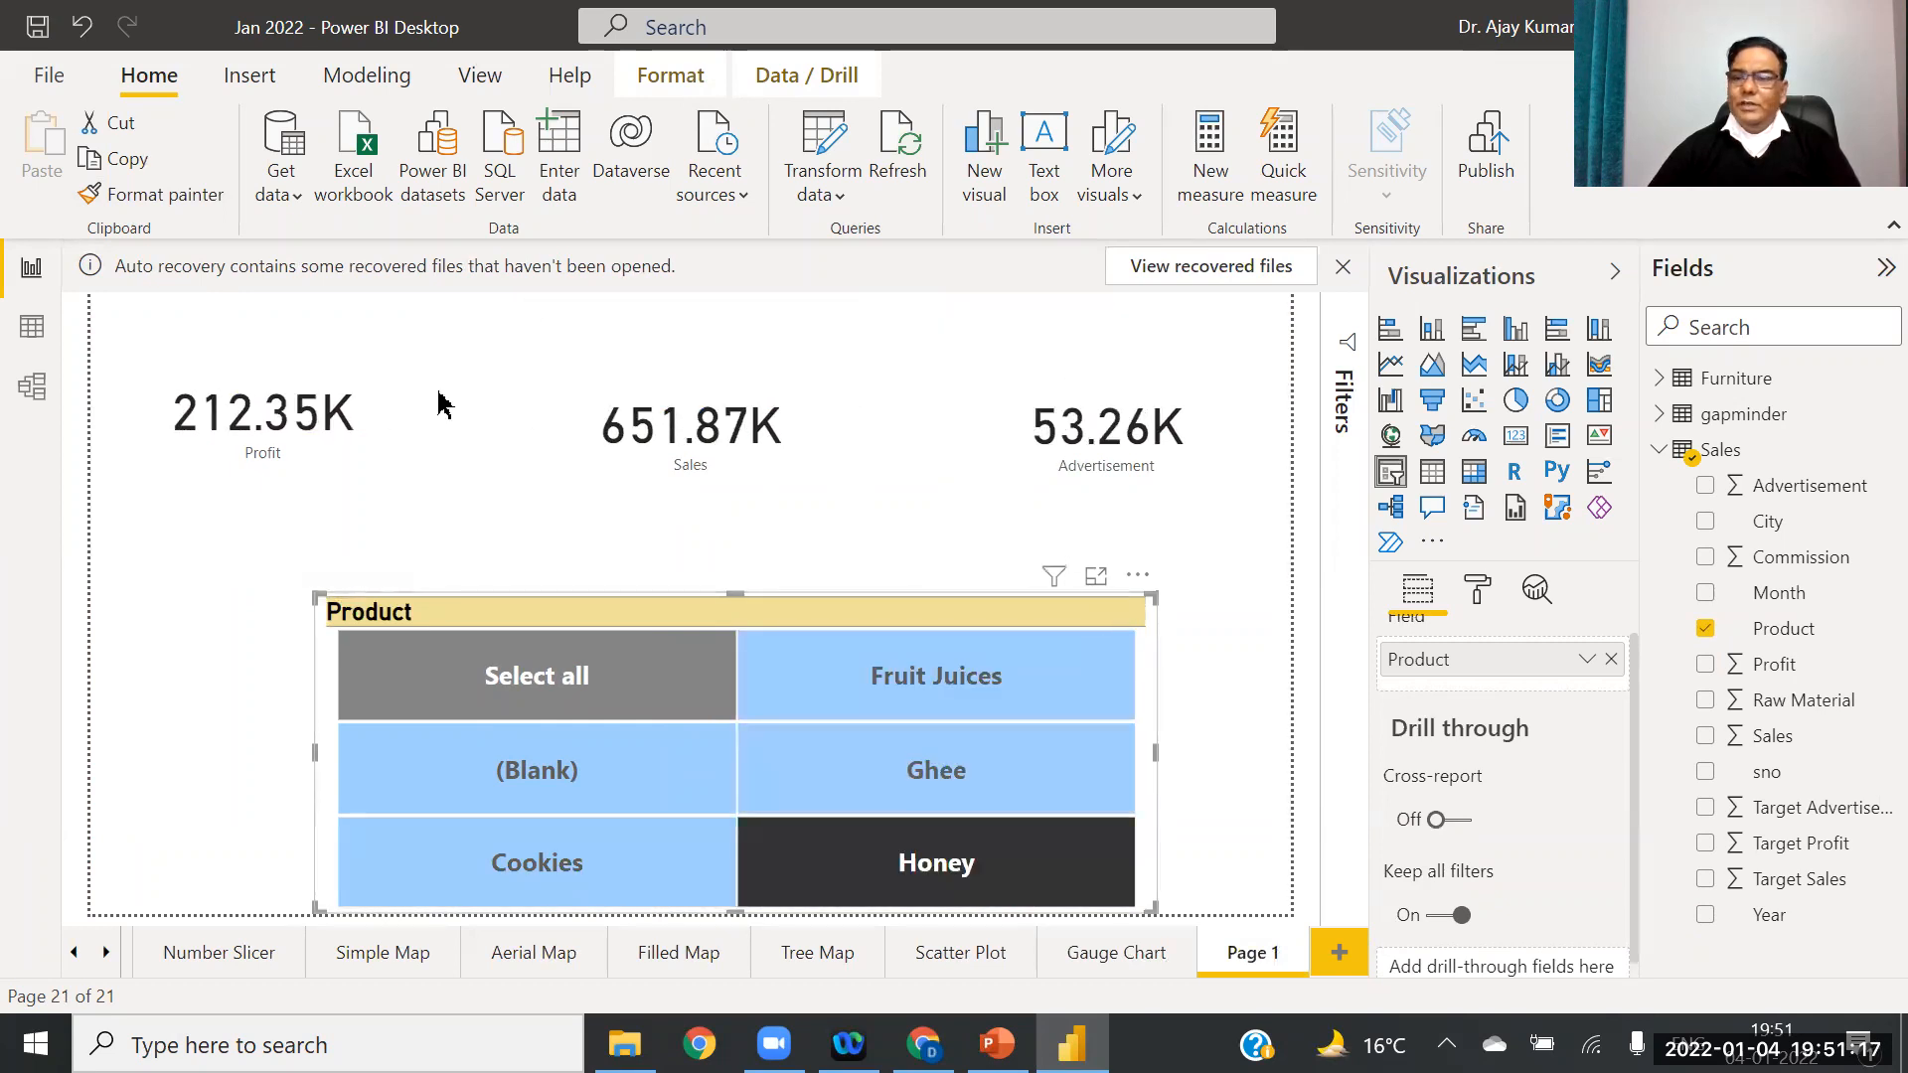
click(537, 863)
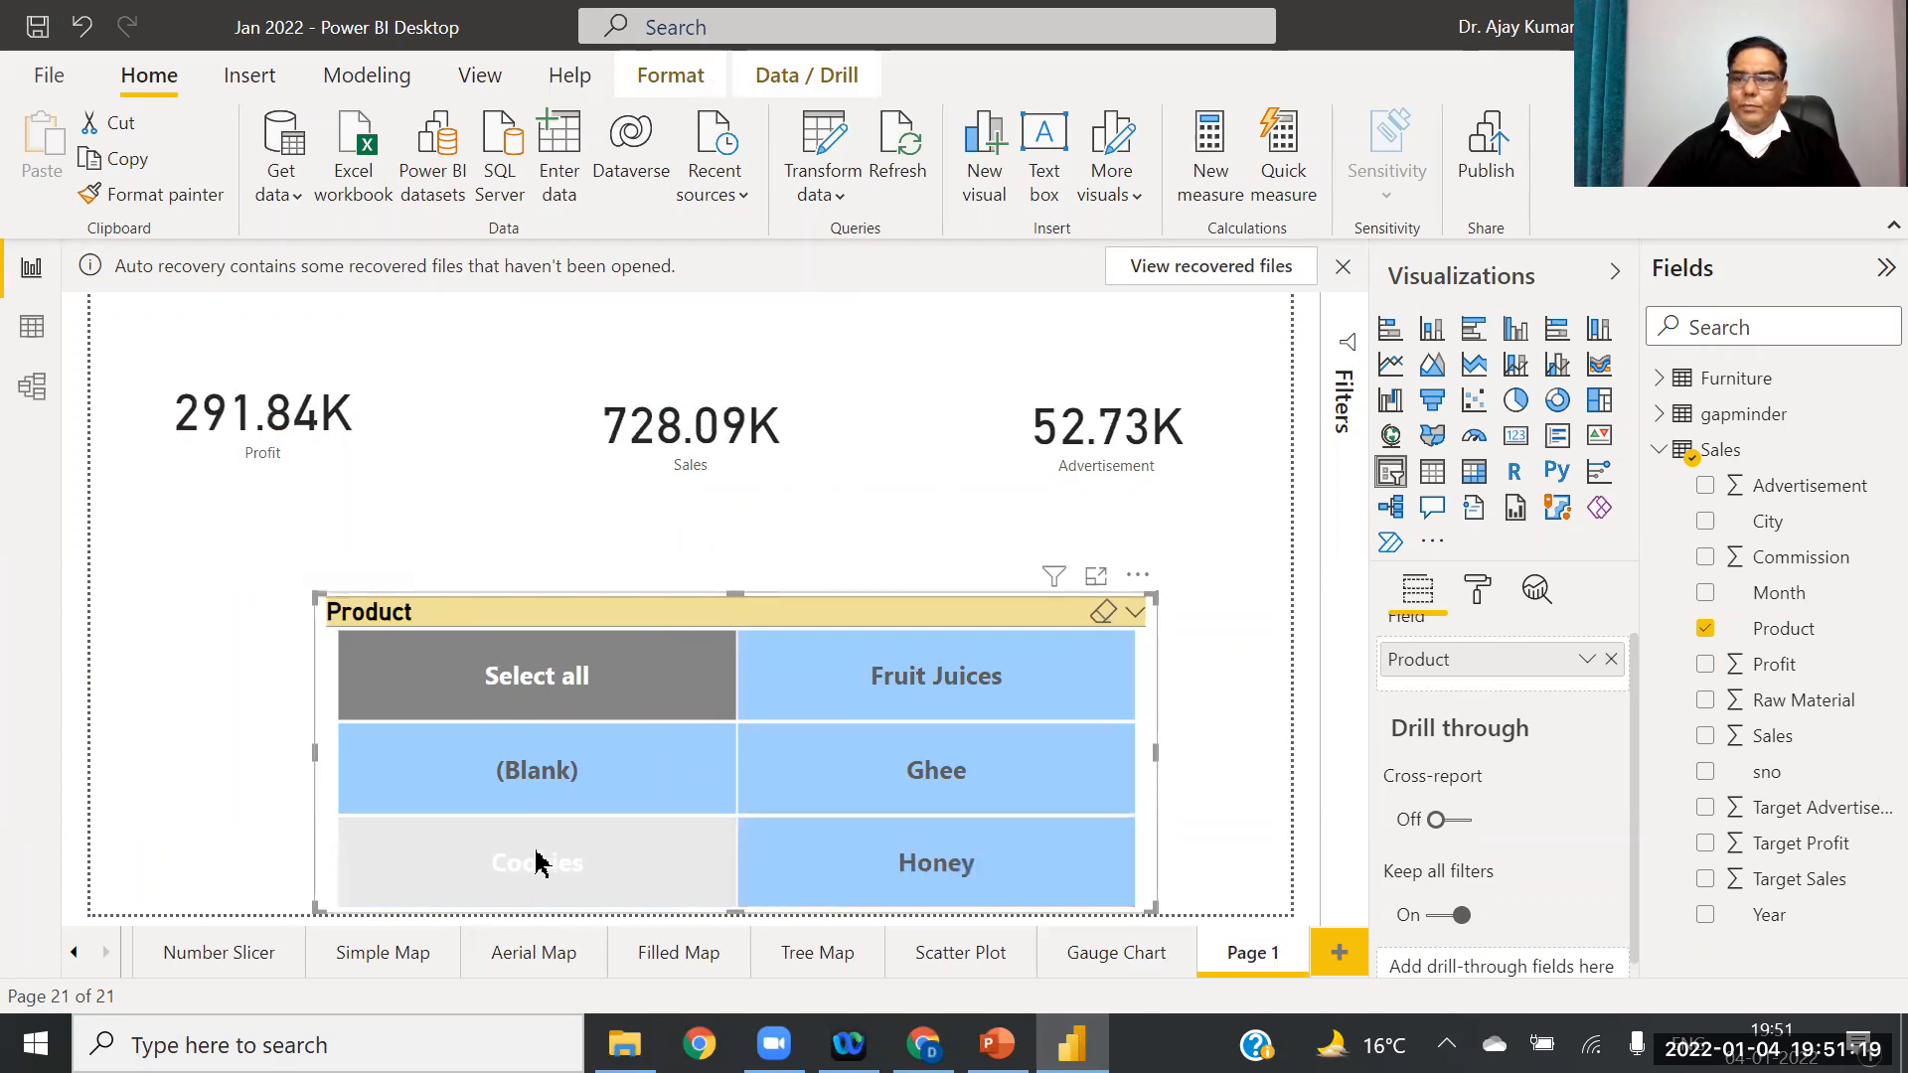
click(942, 683)
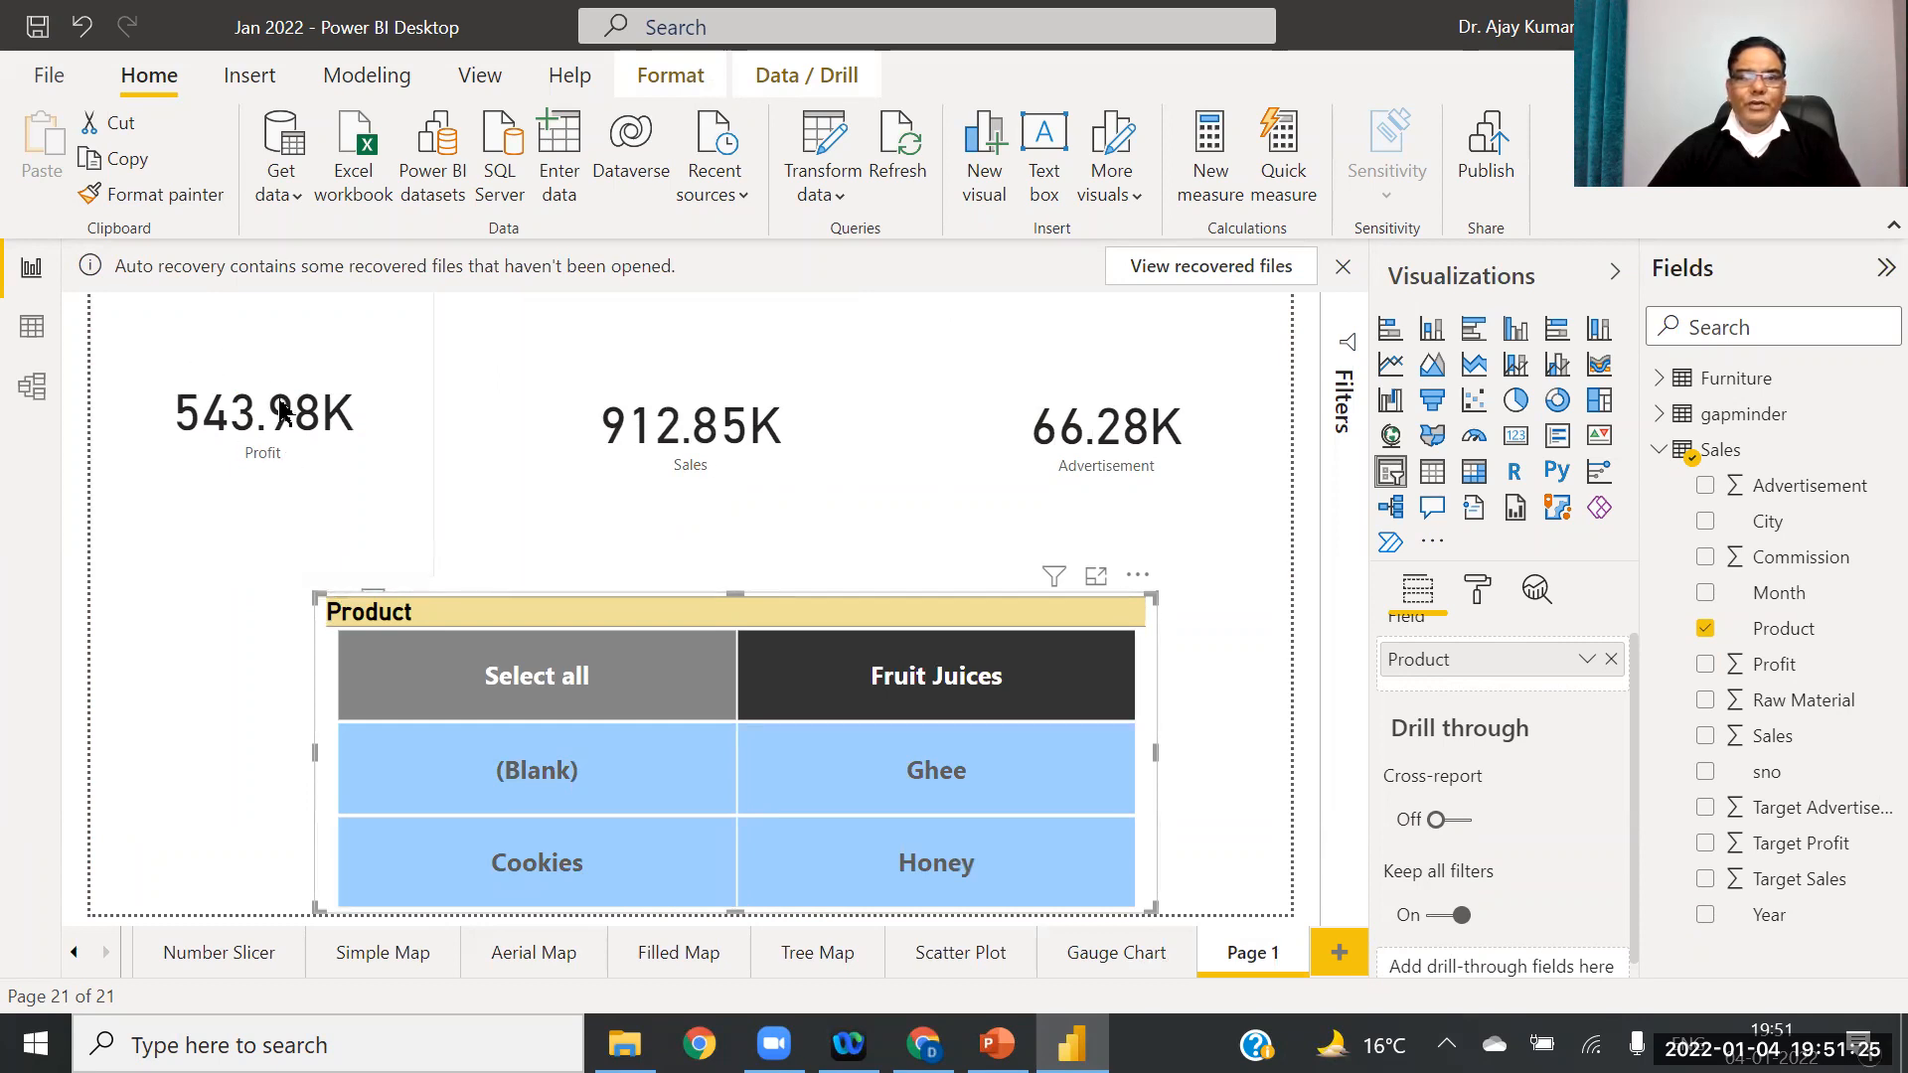
click(969, 783)
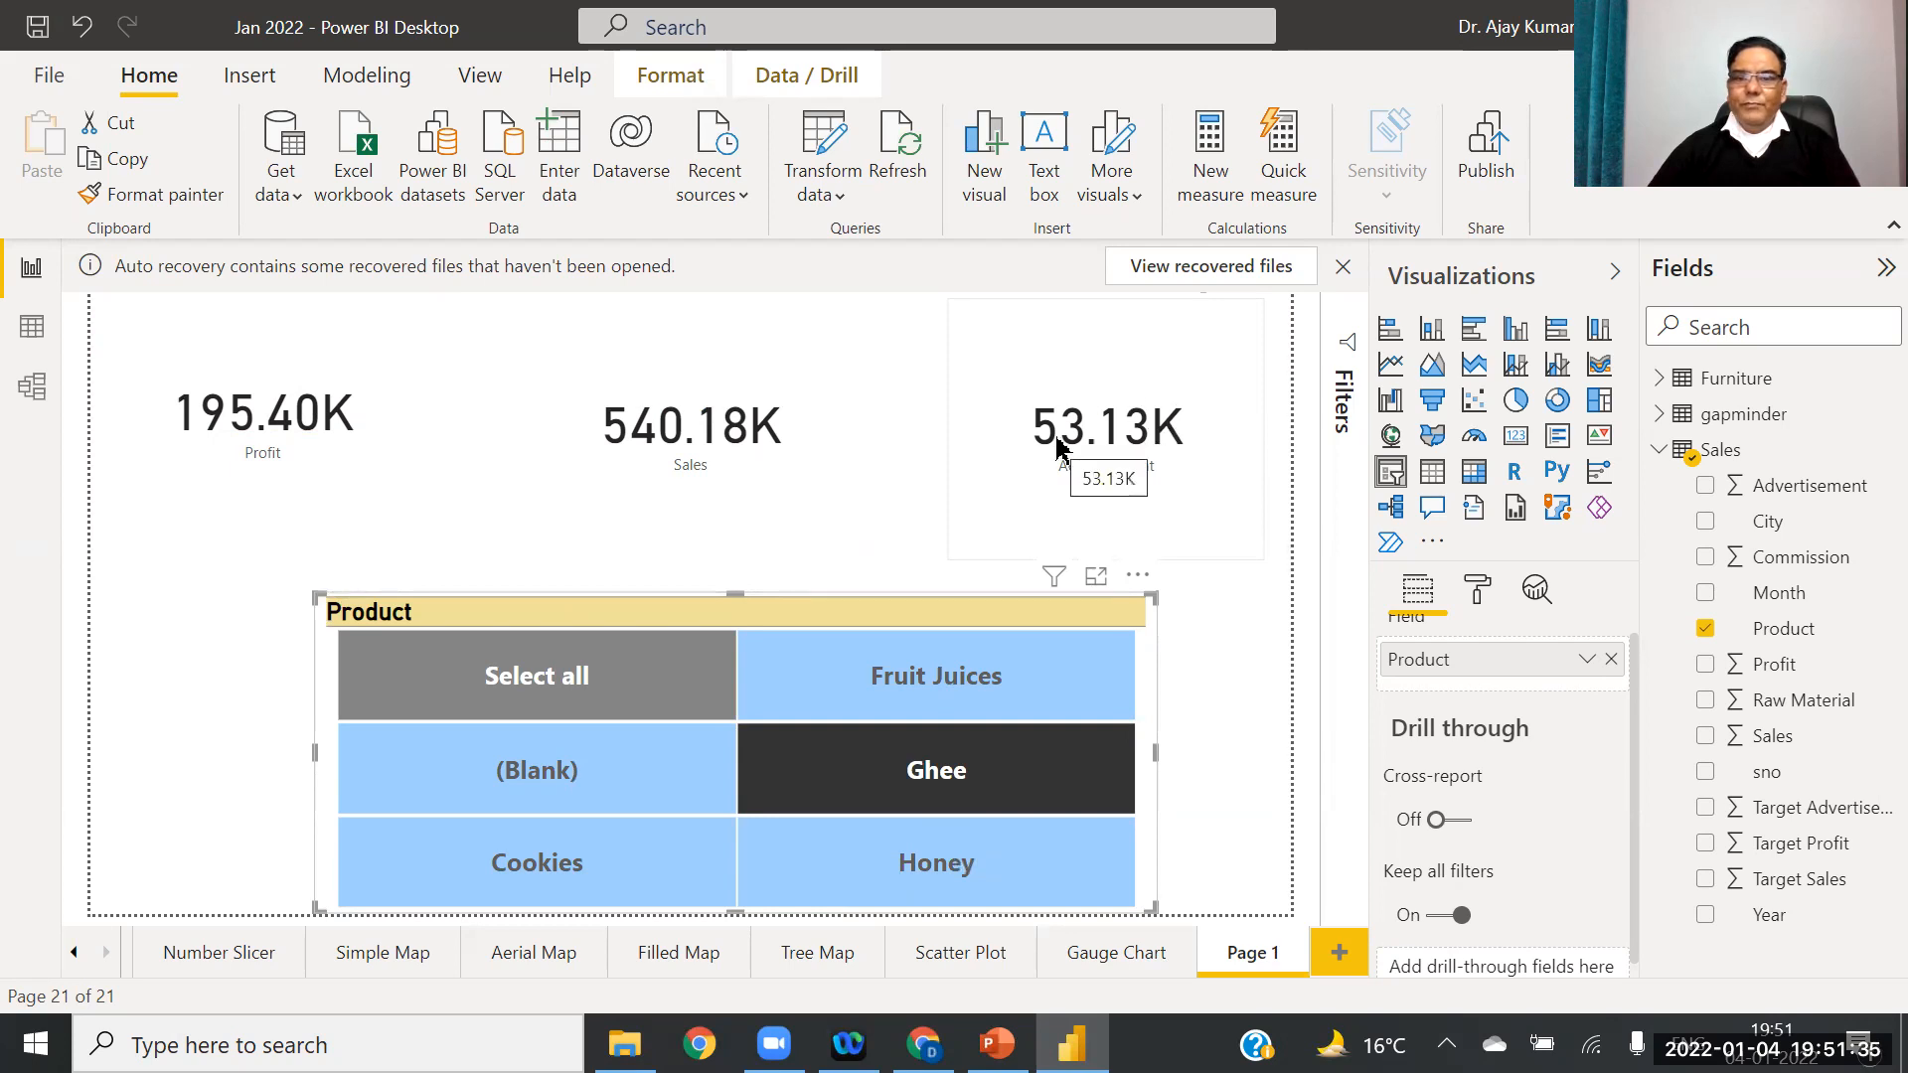
Step: Move the Product slicer lower and open the Profit card's formatting options
click(251, 397)
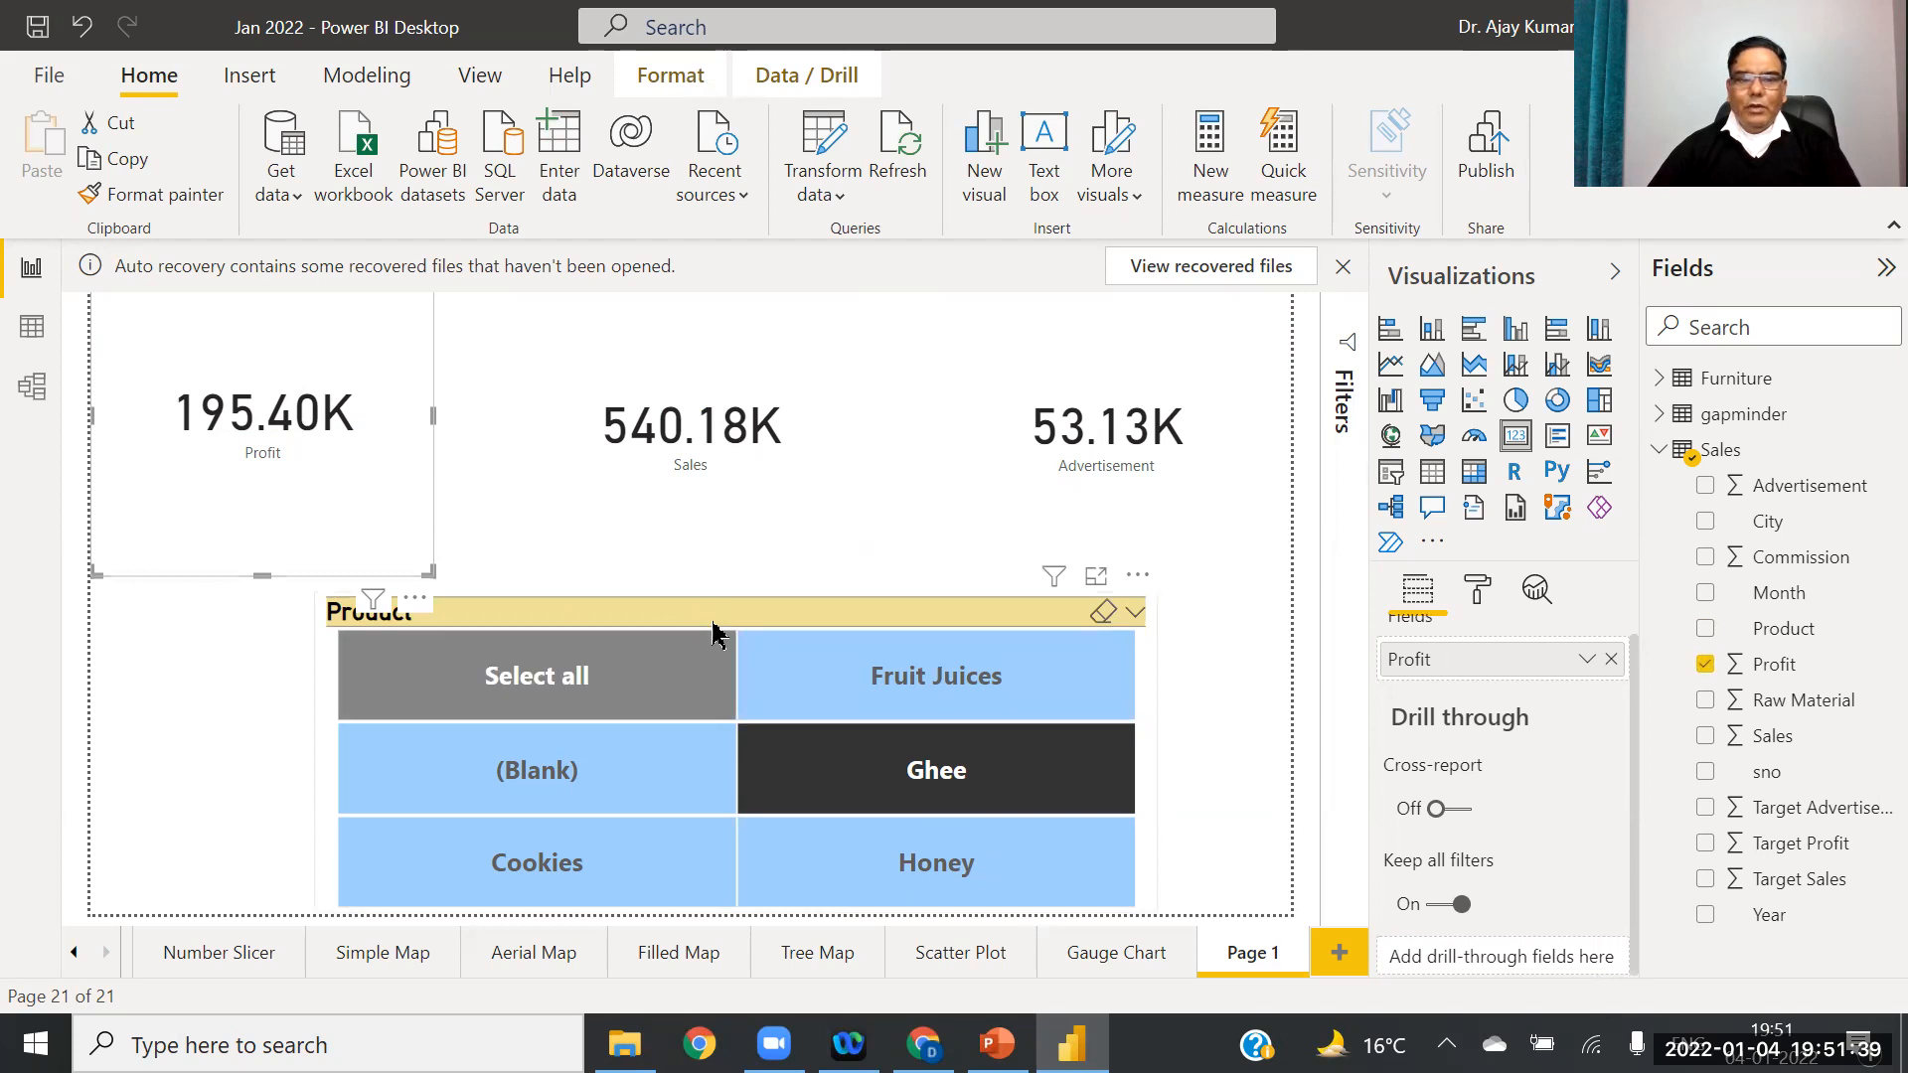
drag(737, 601, 733, 639)
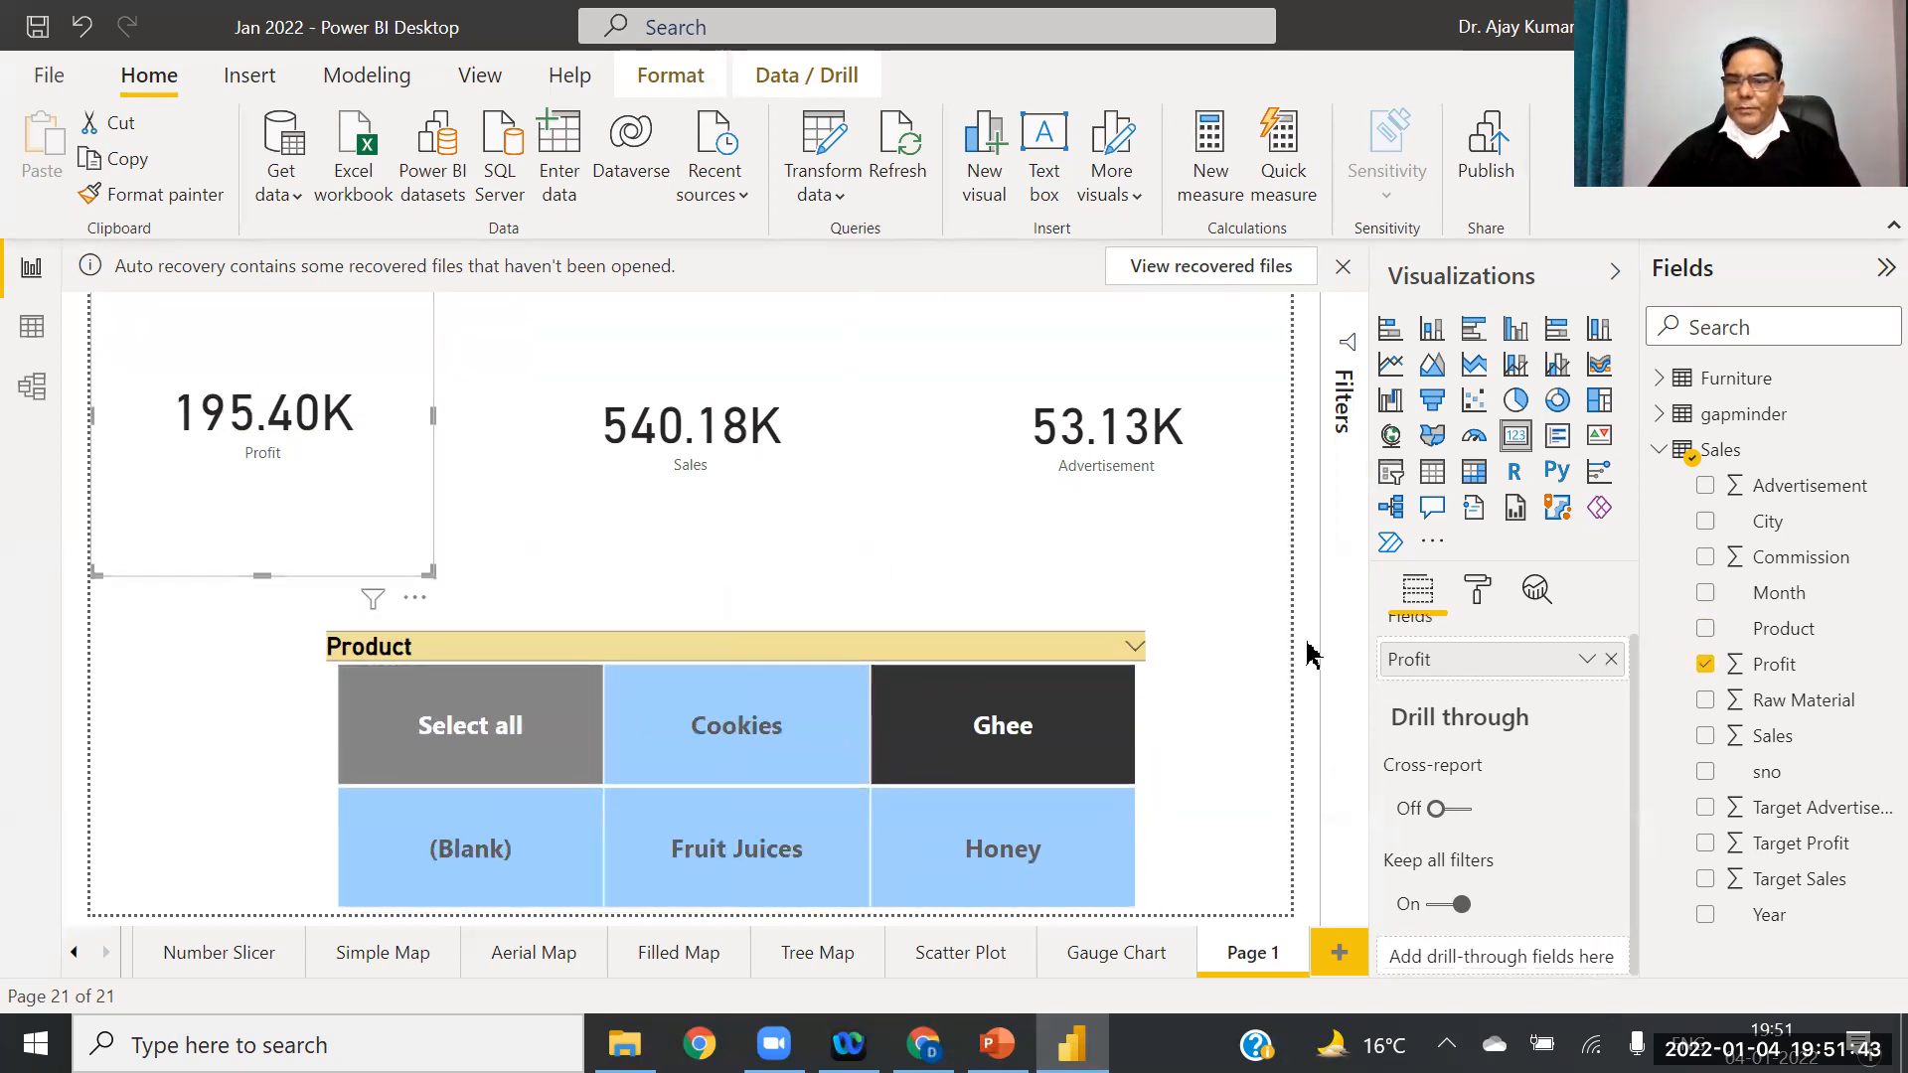
click(1477, 584)
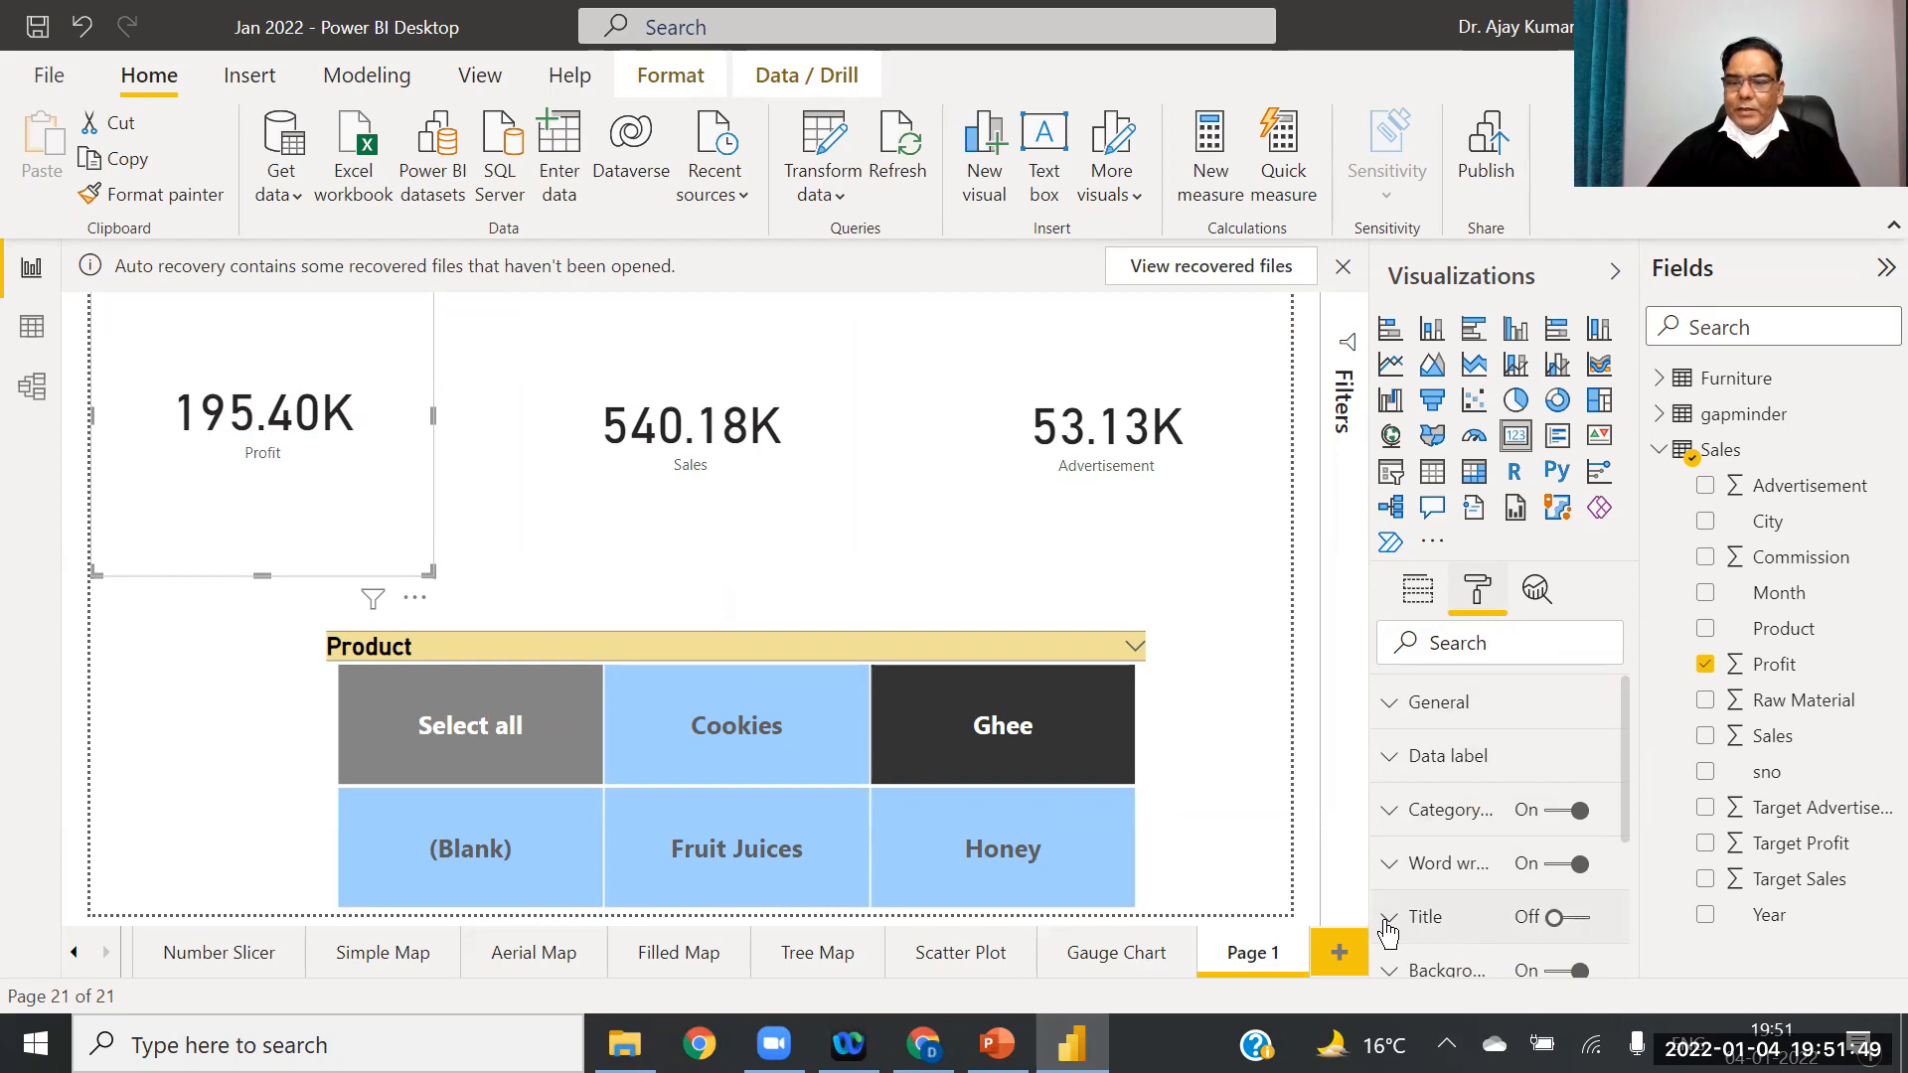
Step: Turn on the Profit card's title, reposition the card, and centre the title
click(1580, 919)
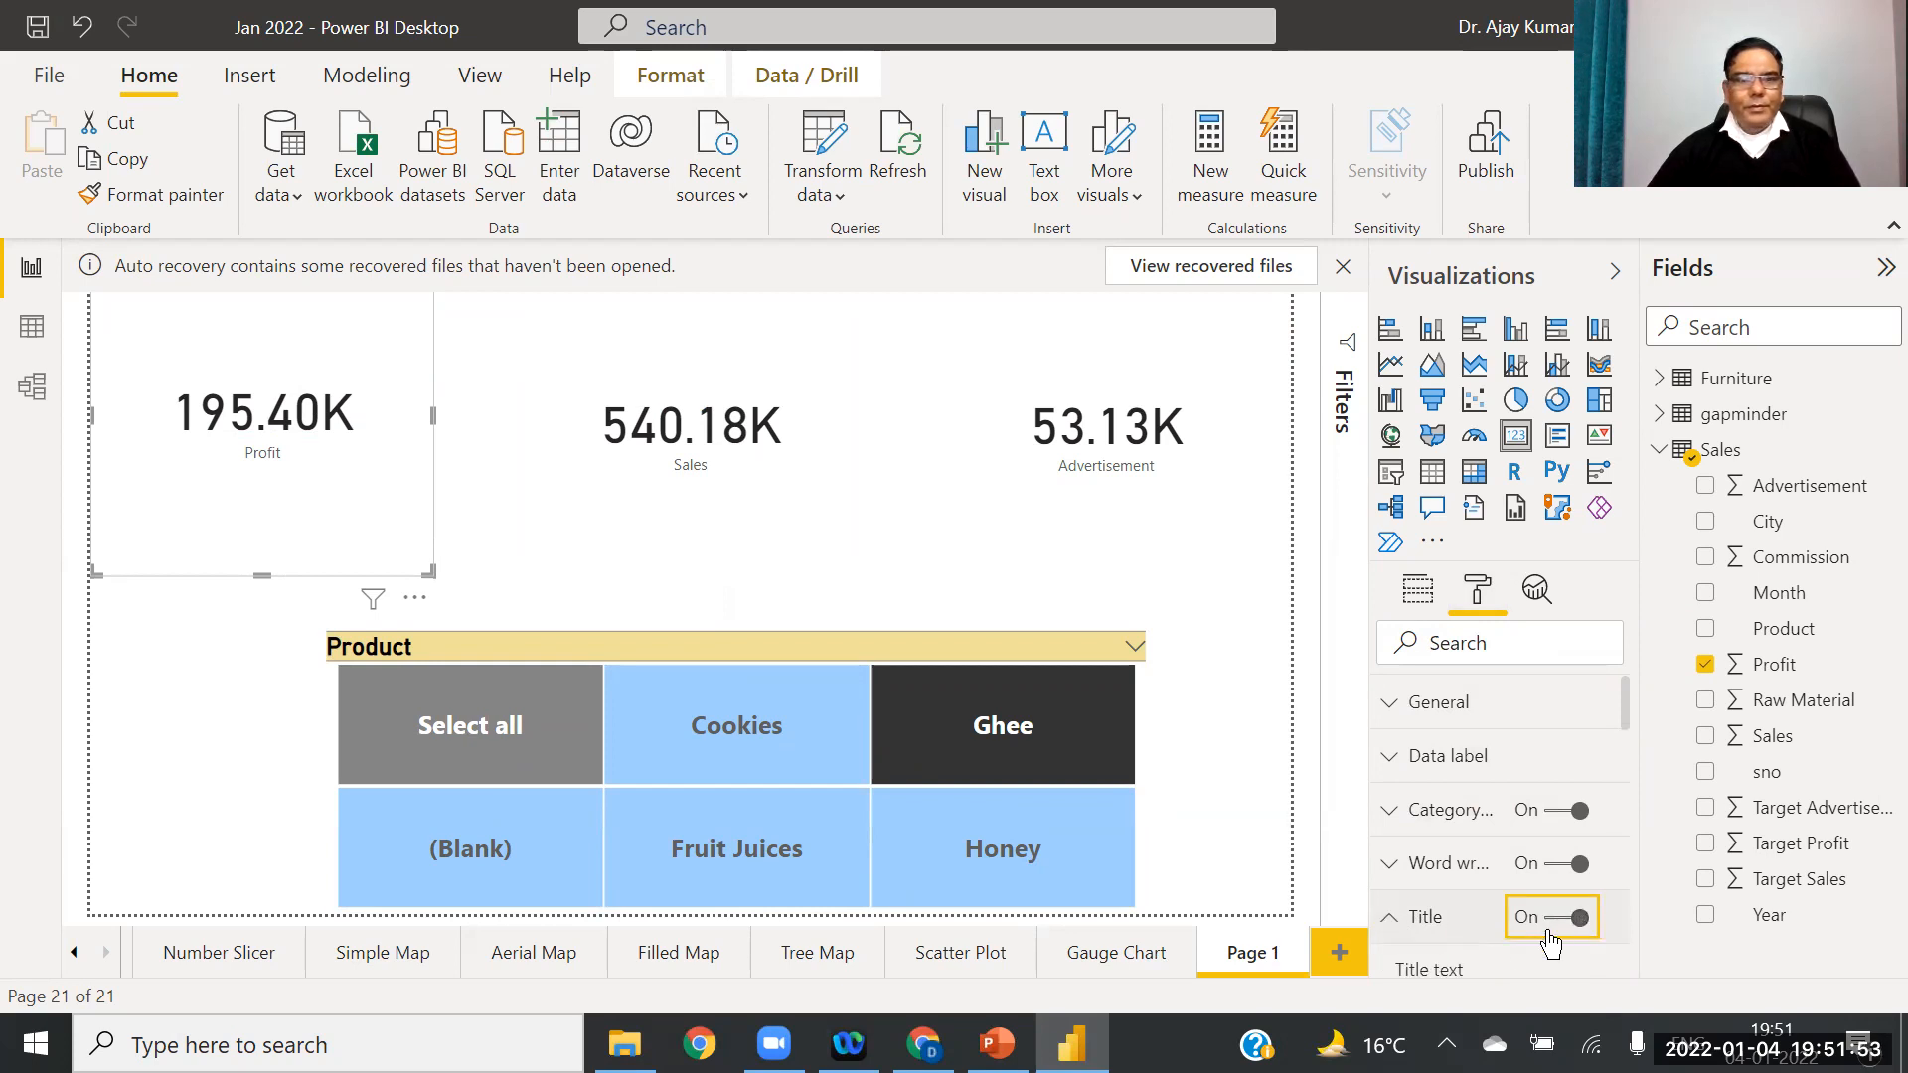
drag(362, 341, 353, 396)
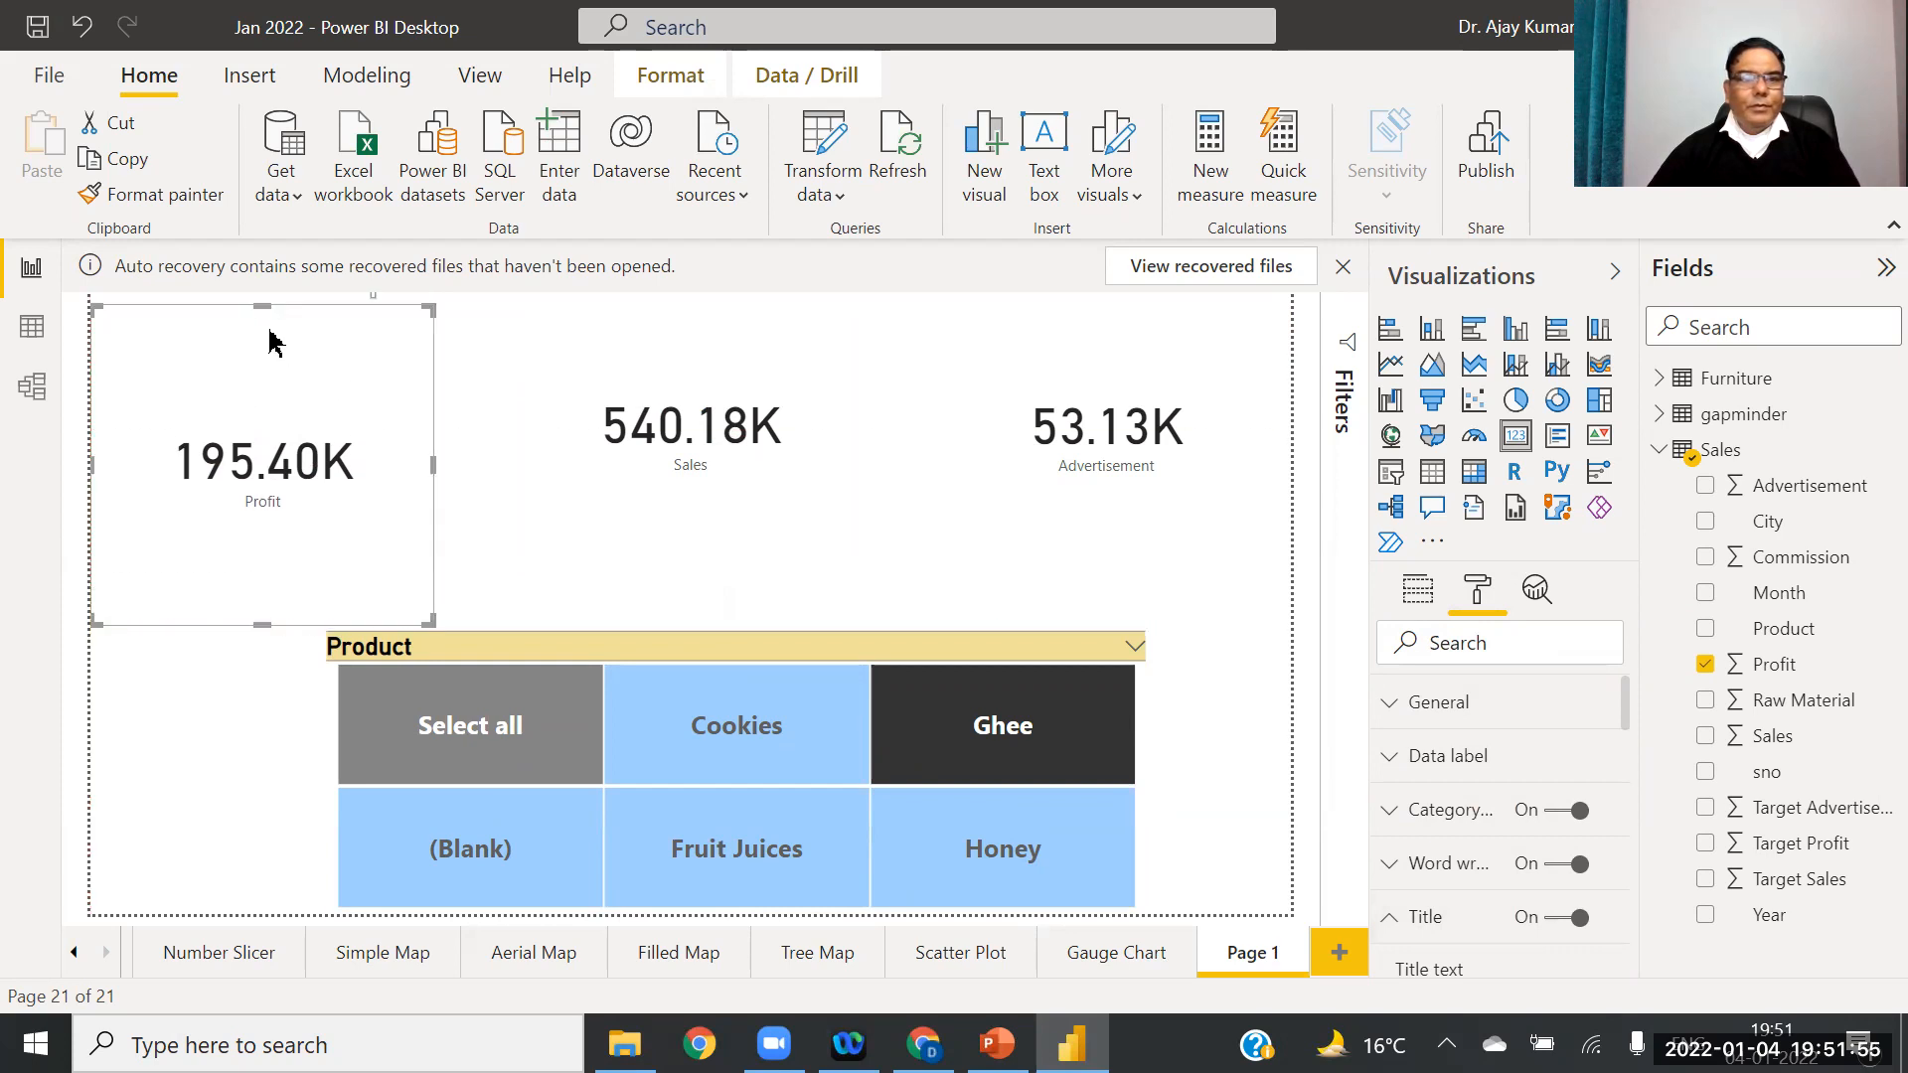
drag(261, 306, 276, 380)
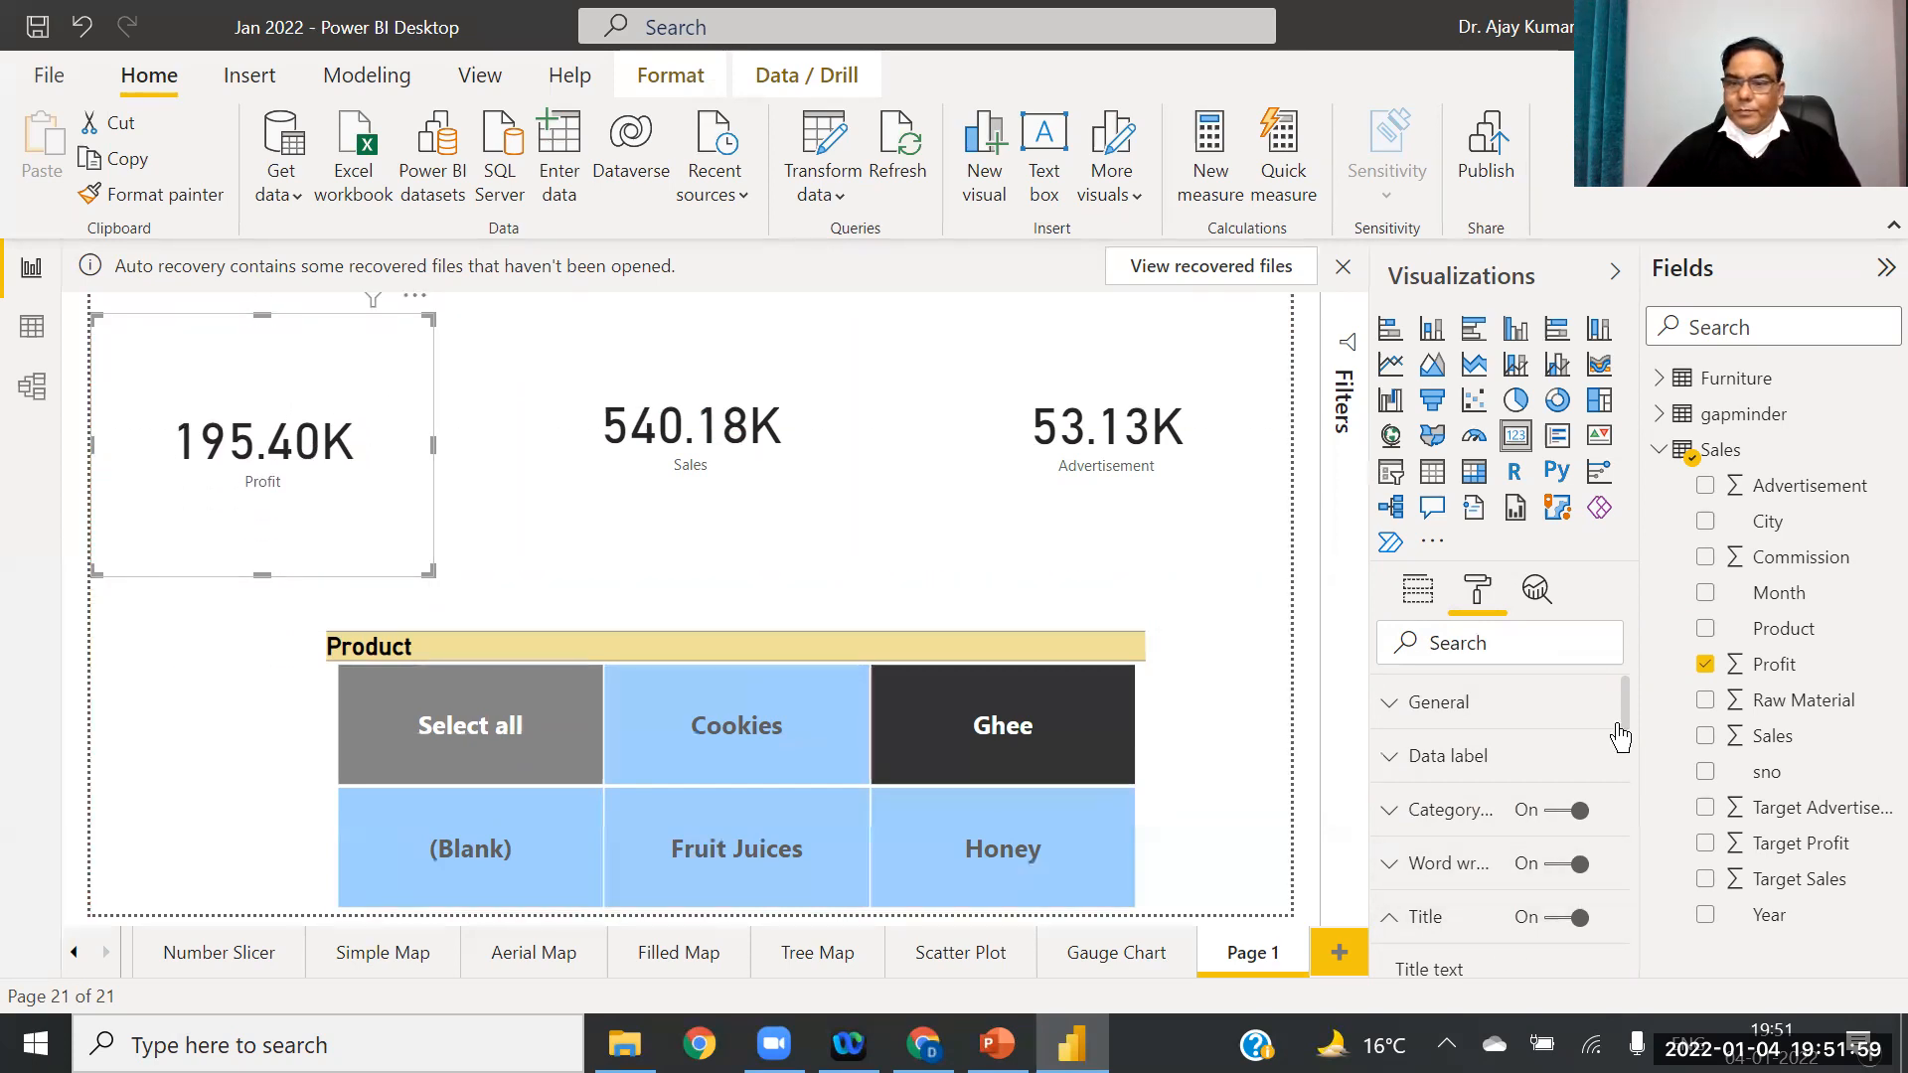
scroll(1630, 770, down, 5)
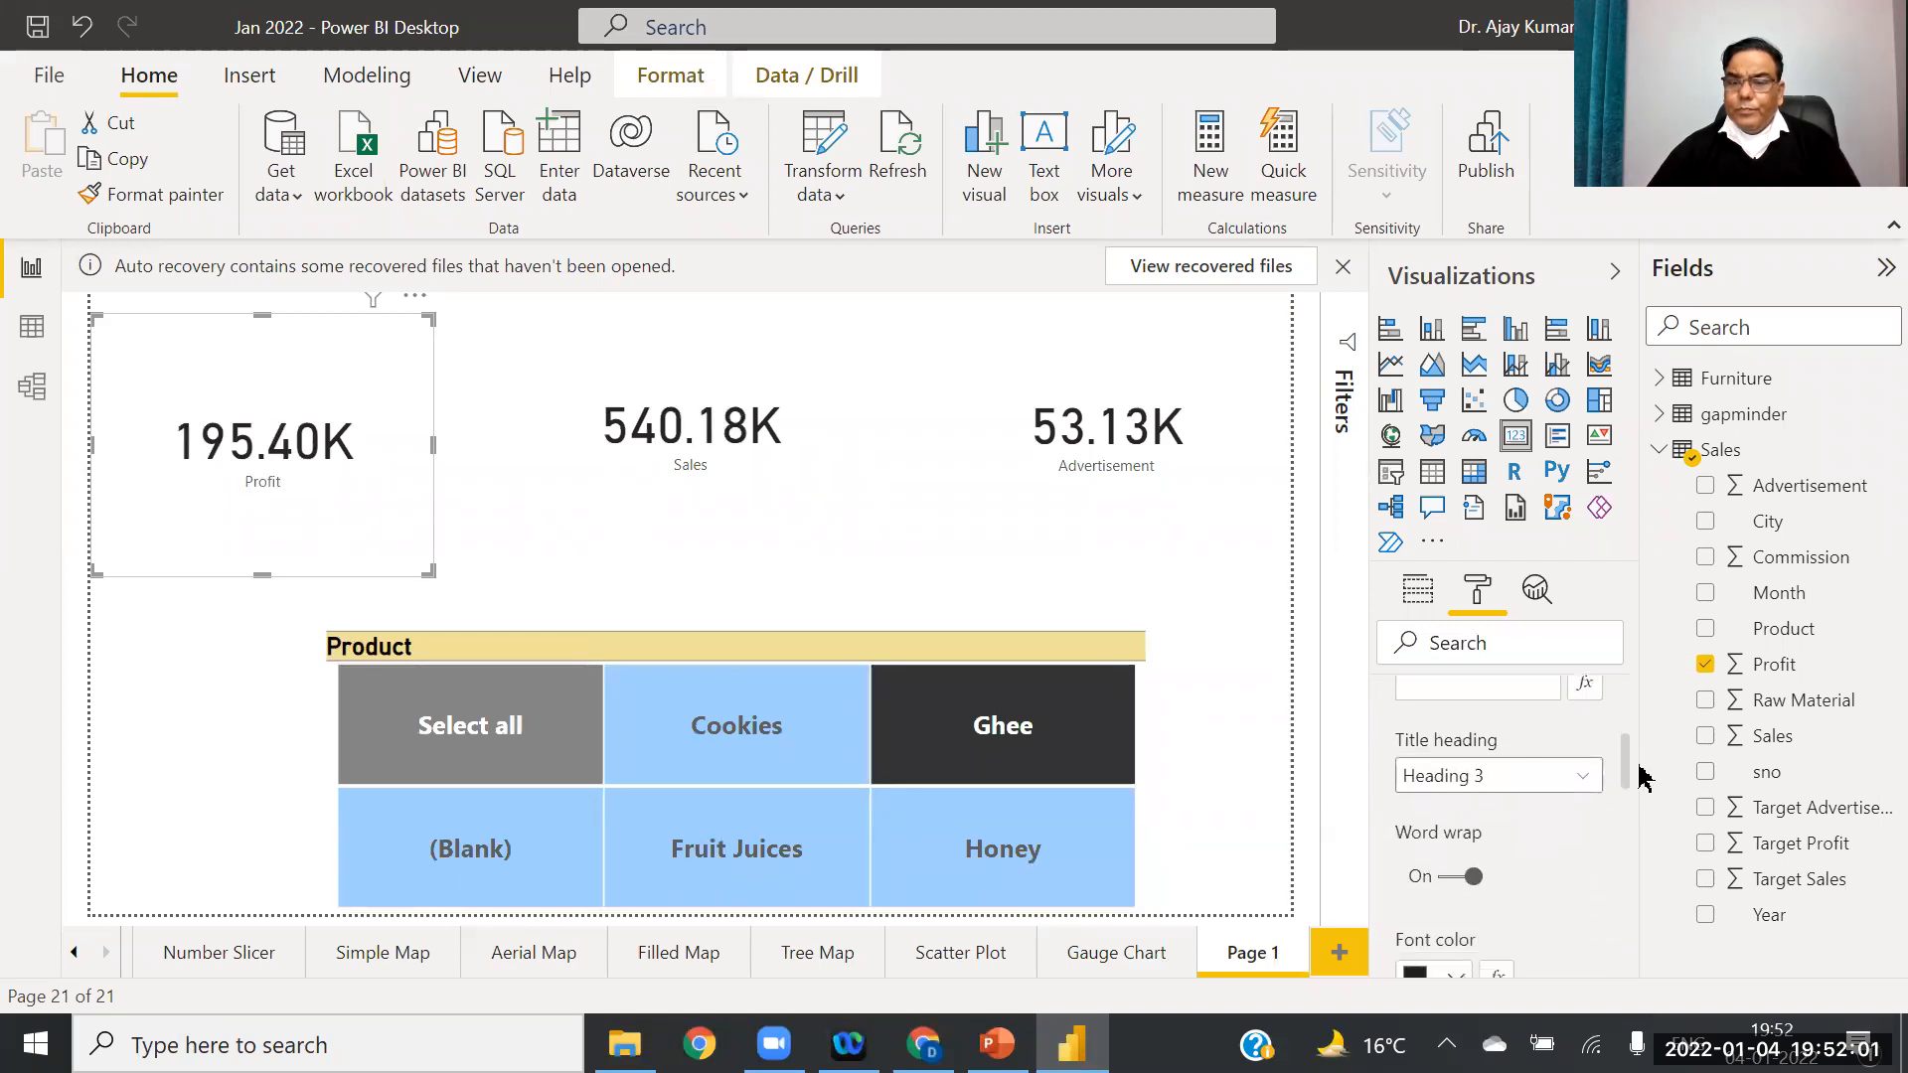
scroll(1648, 795, down, 3)
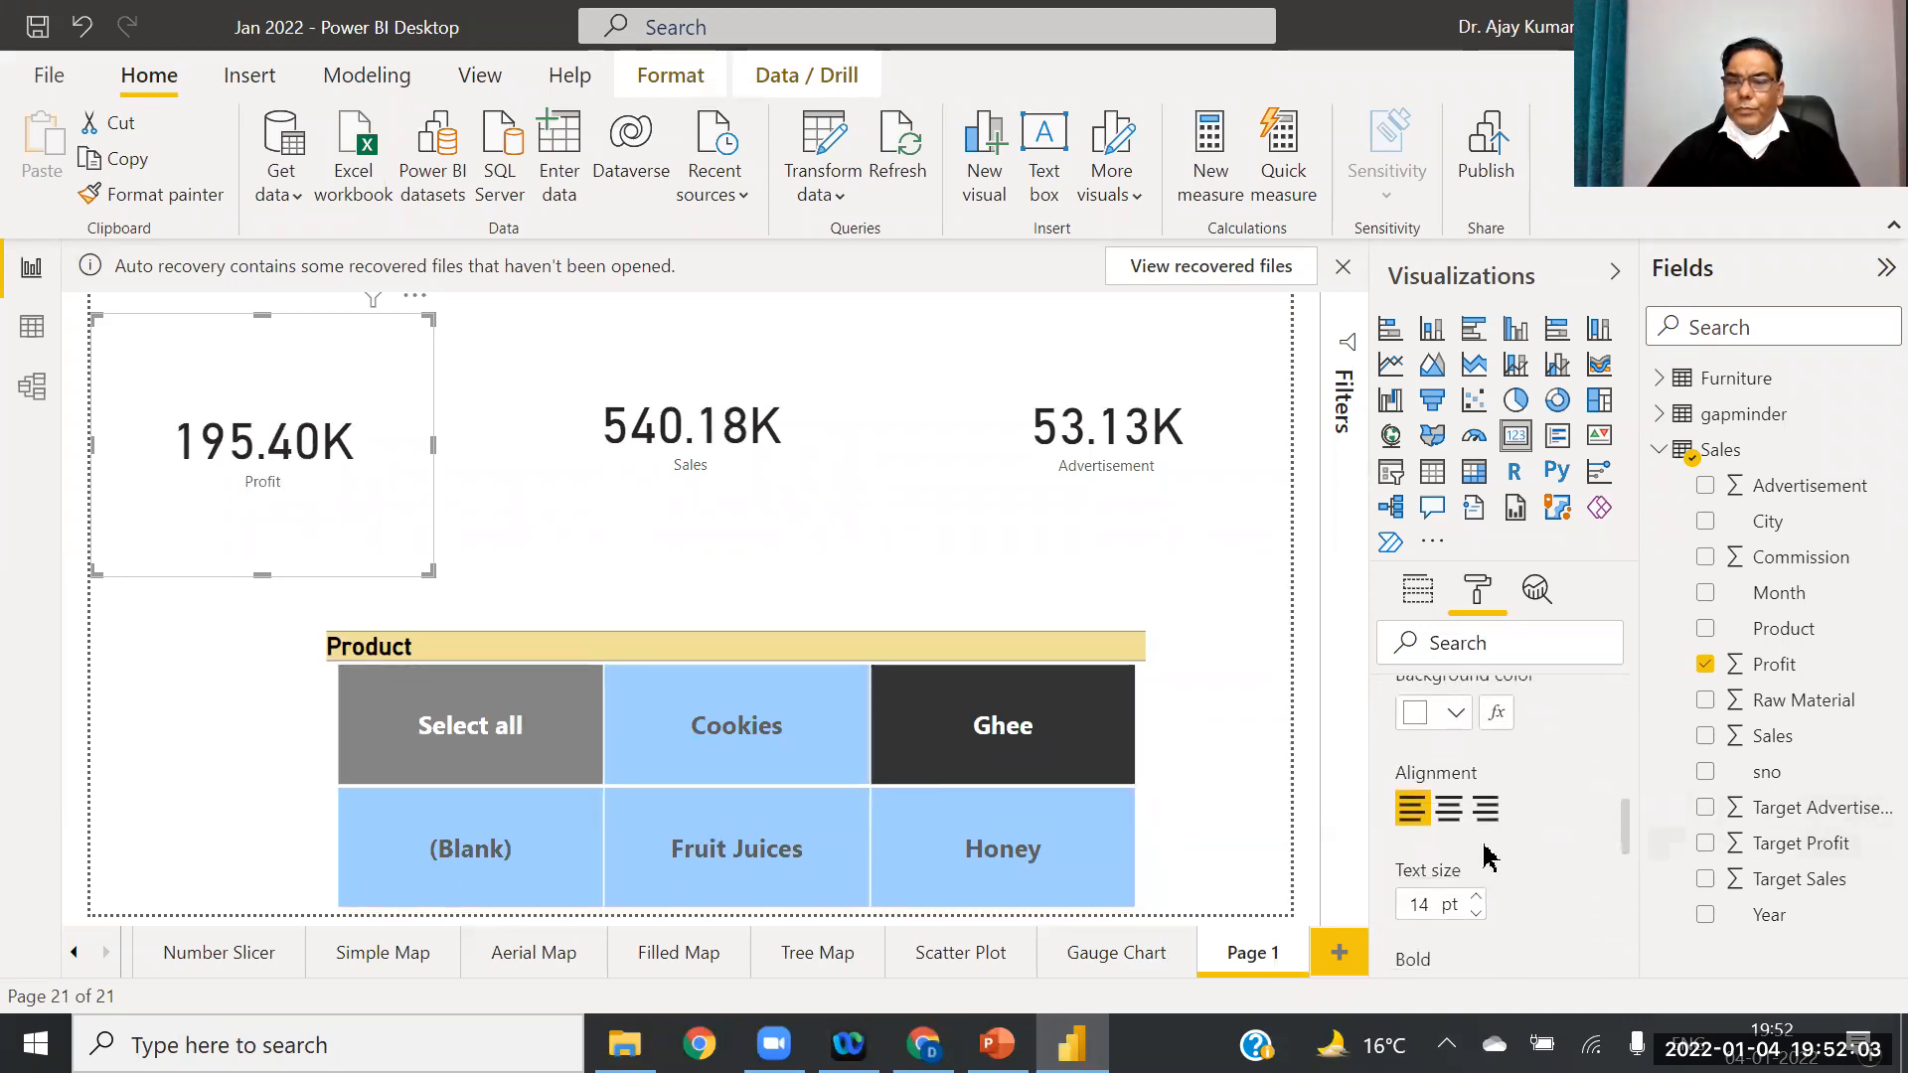
click(1451, 811)
scroll(1630, 835, up, 9)
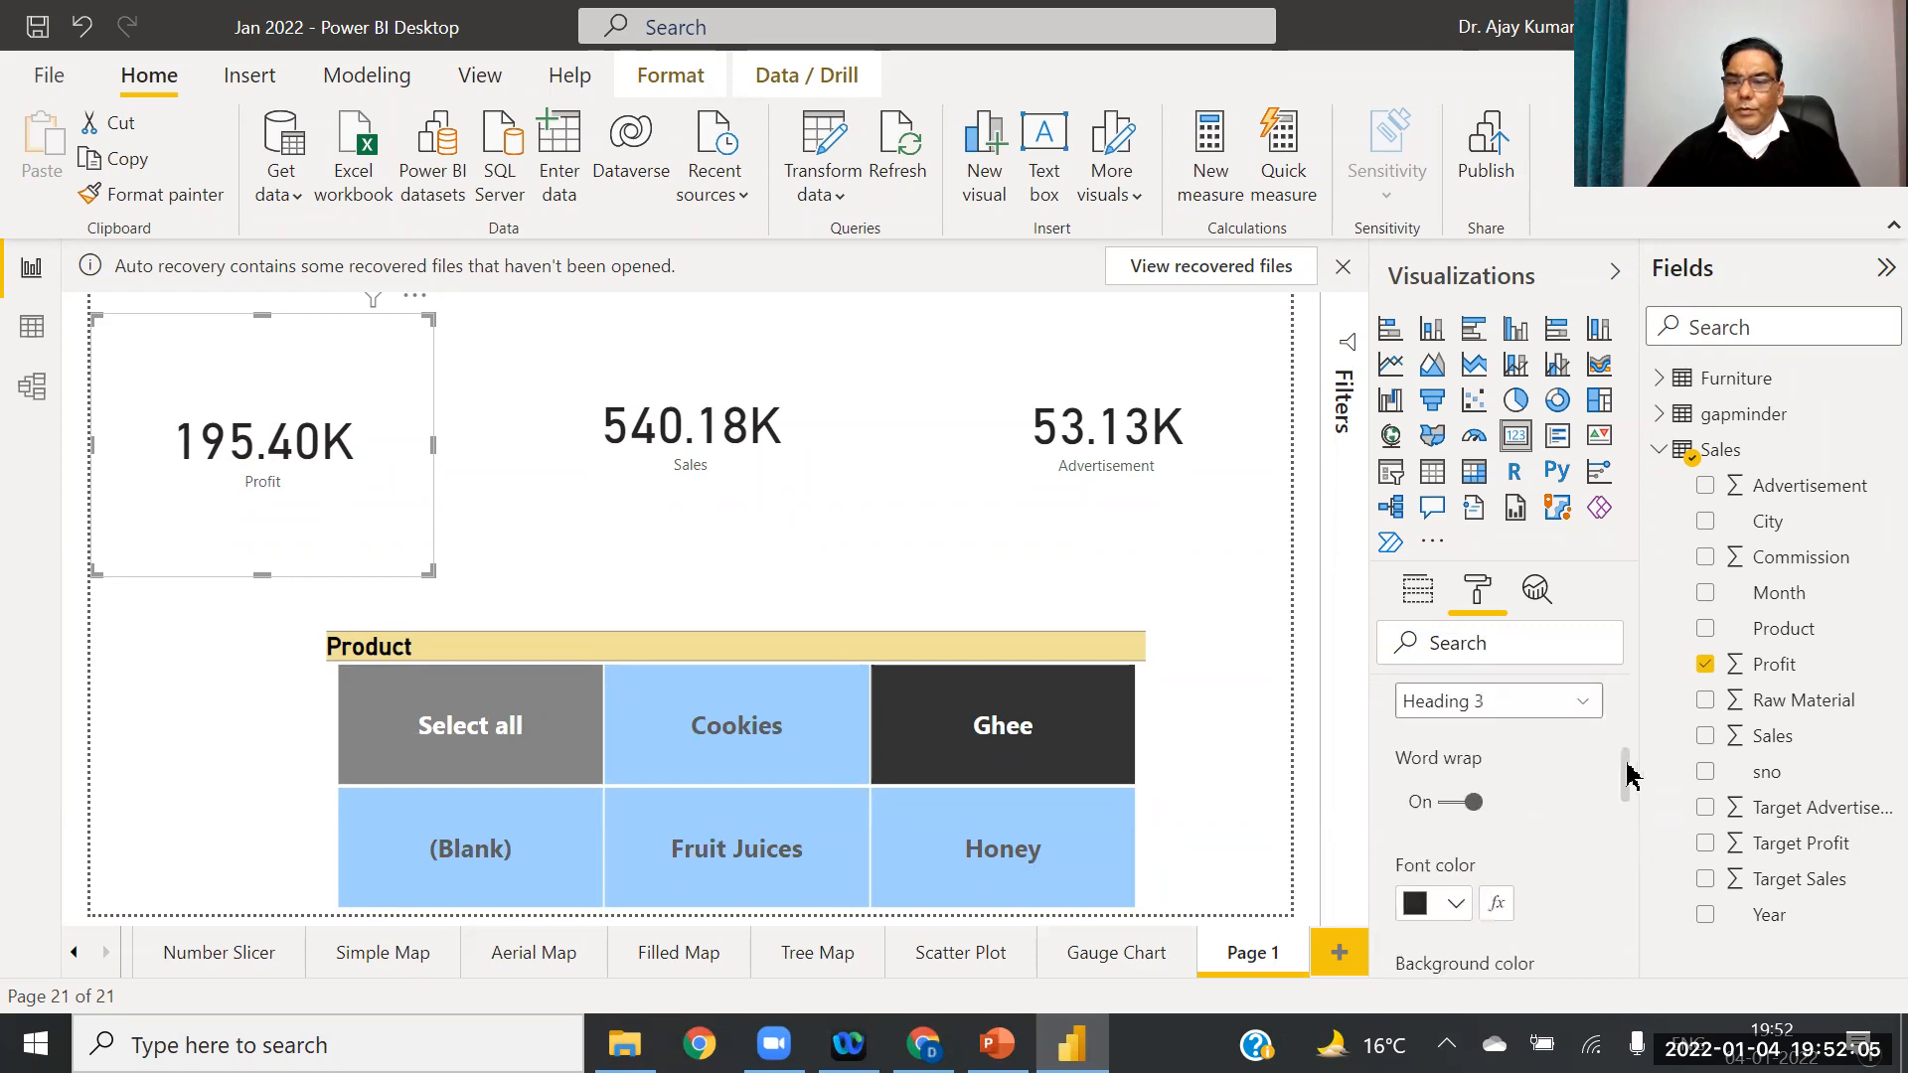
scroll(1452, 776, down, 1)
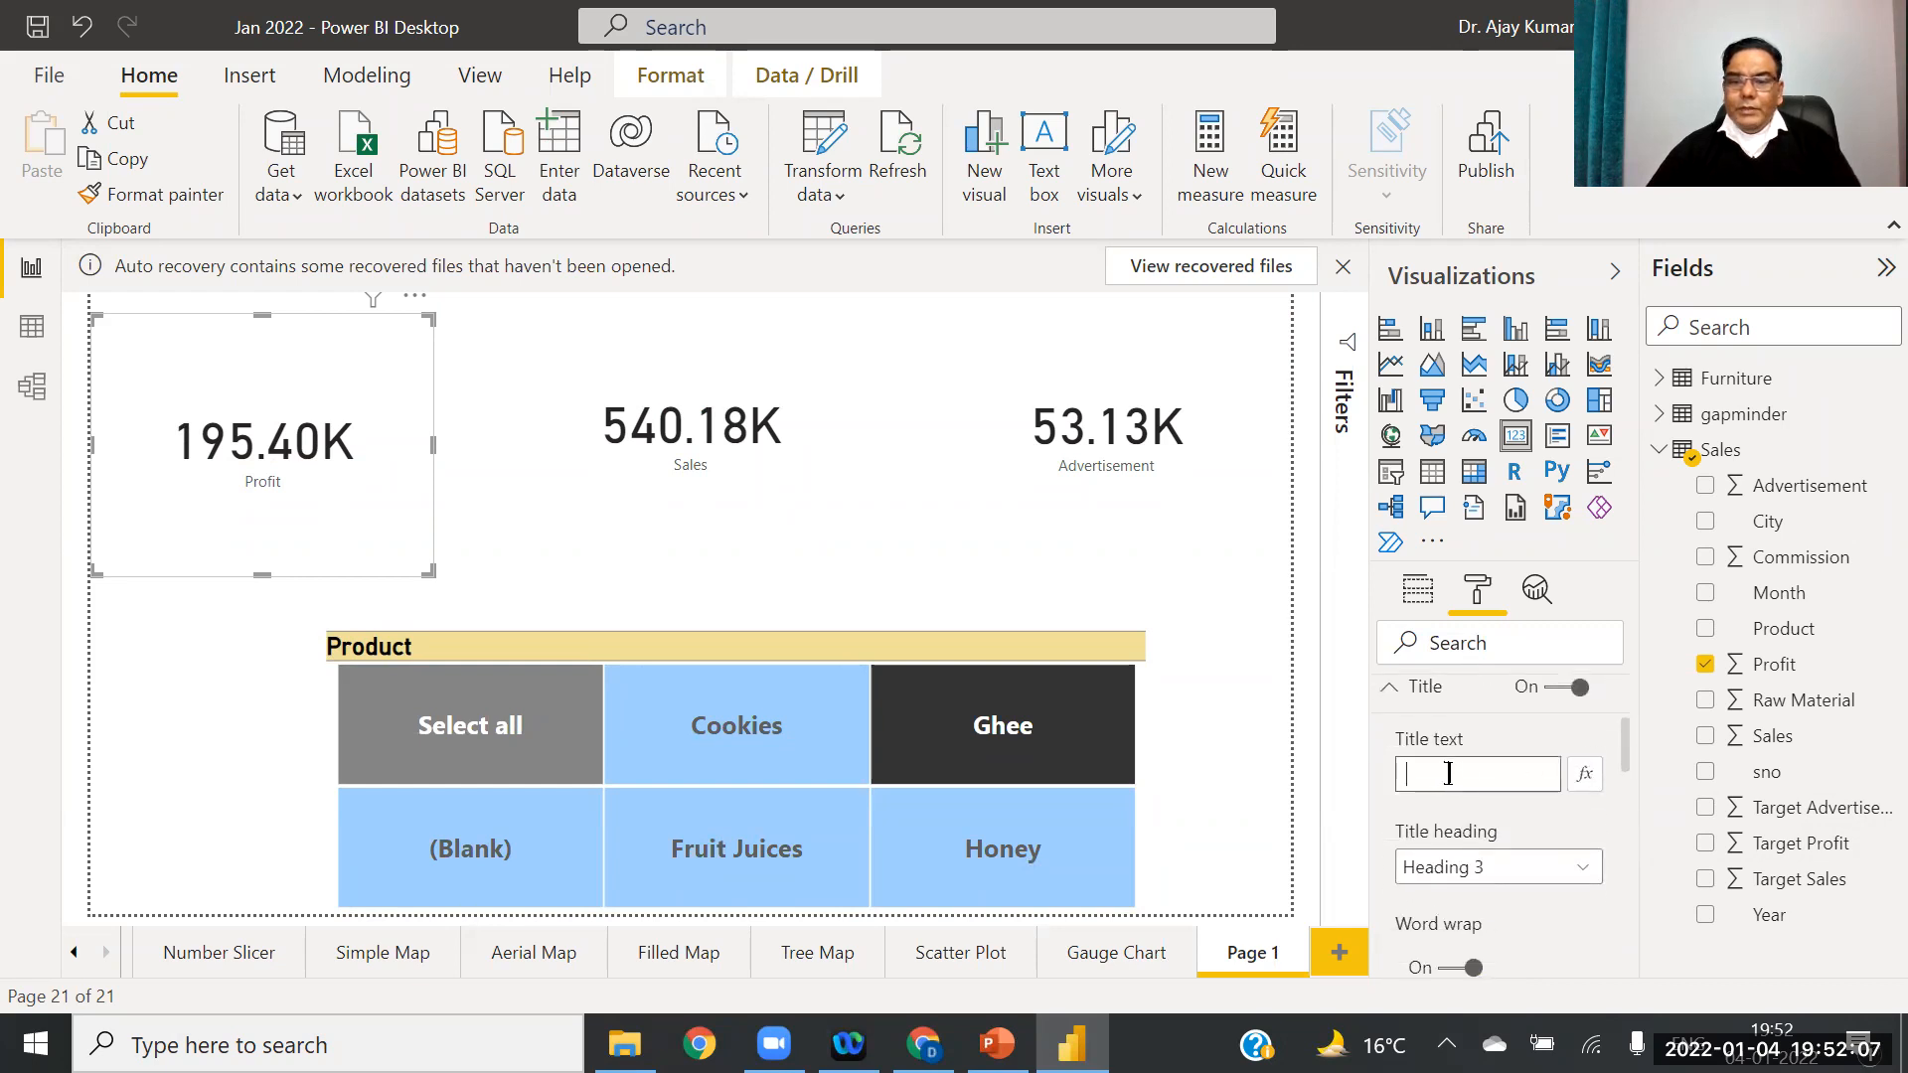
Step: Set the title text to 'Total Profit' with a light yellow background
text(Total Pr)
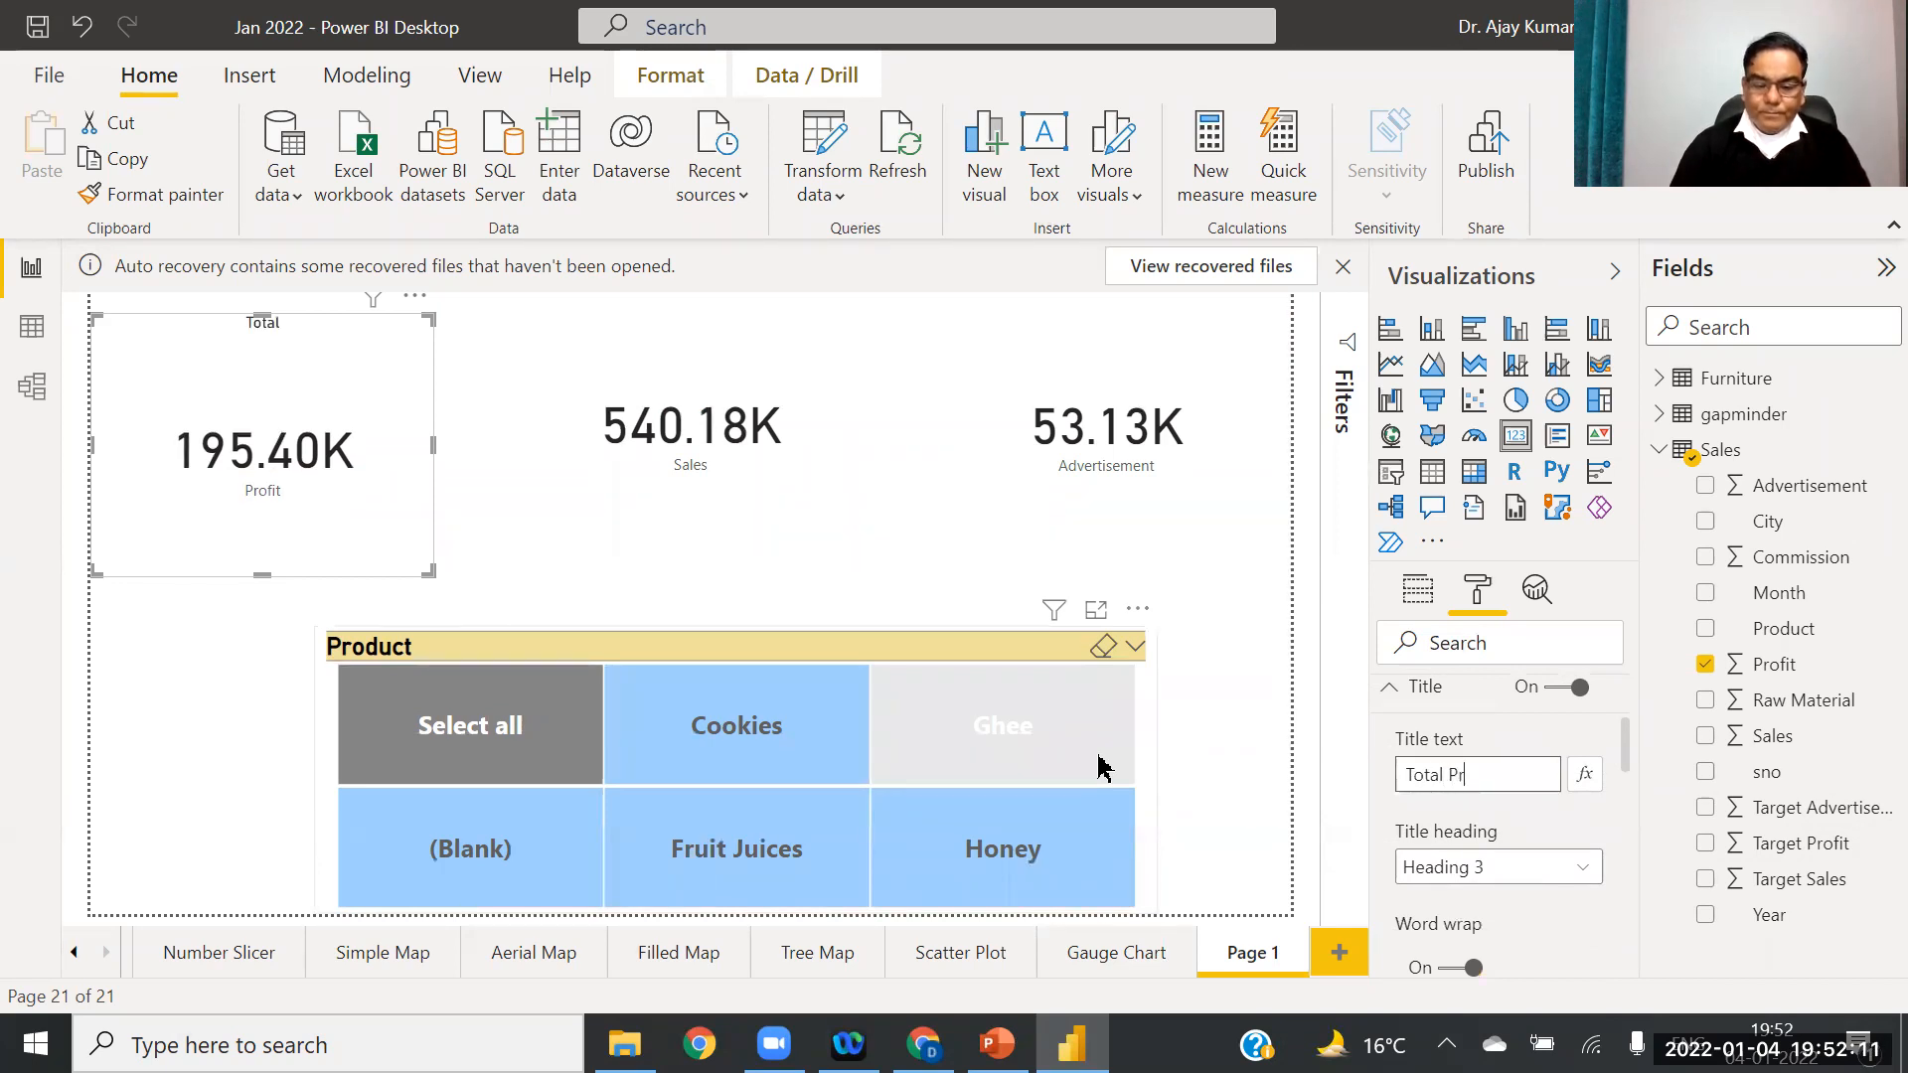
text(ofit)
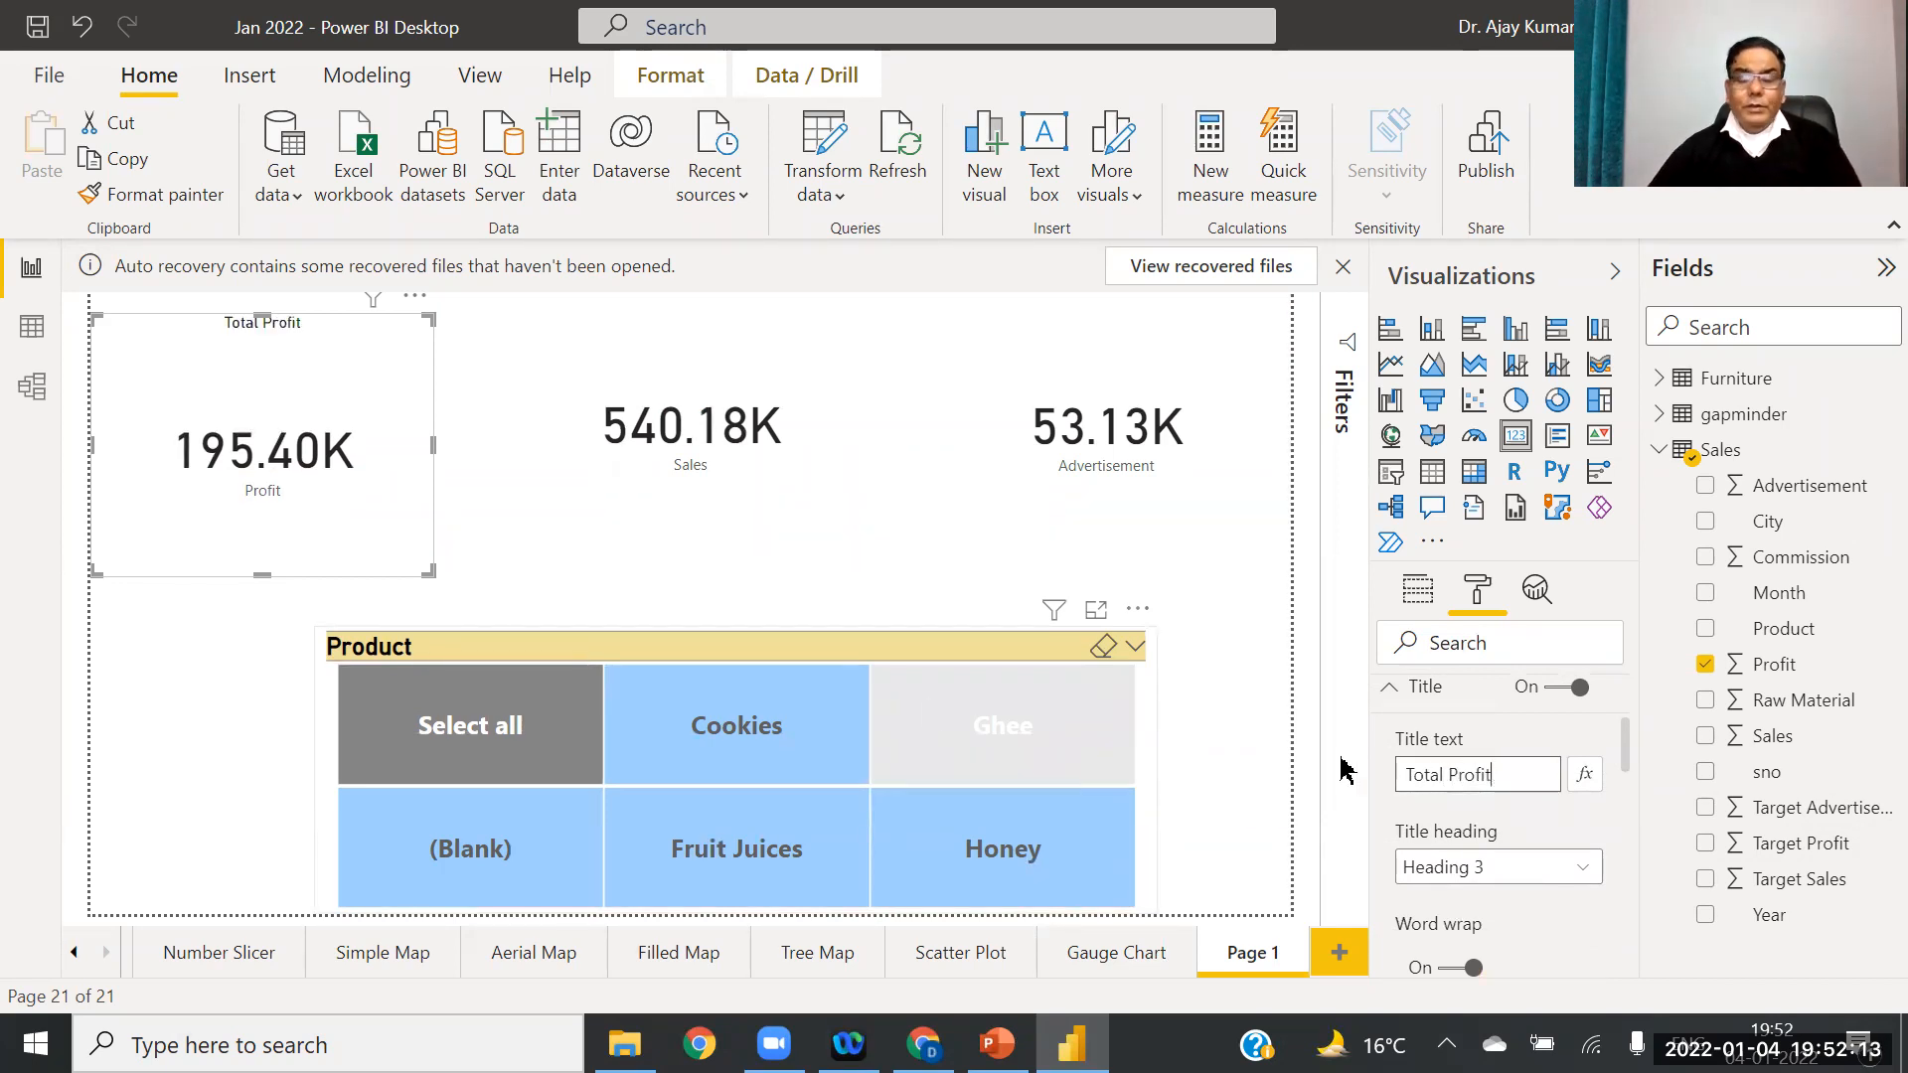
click(1628, 786)
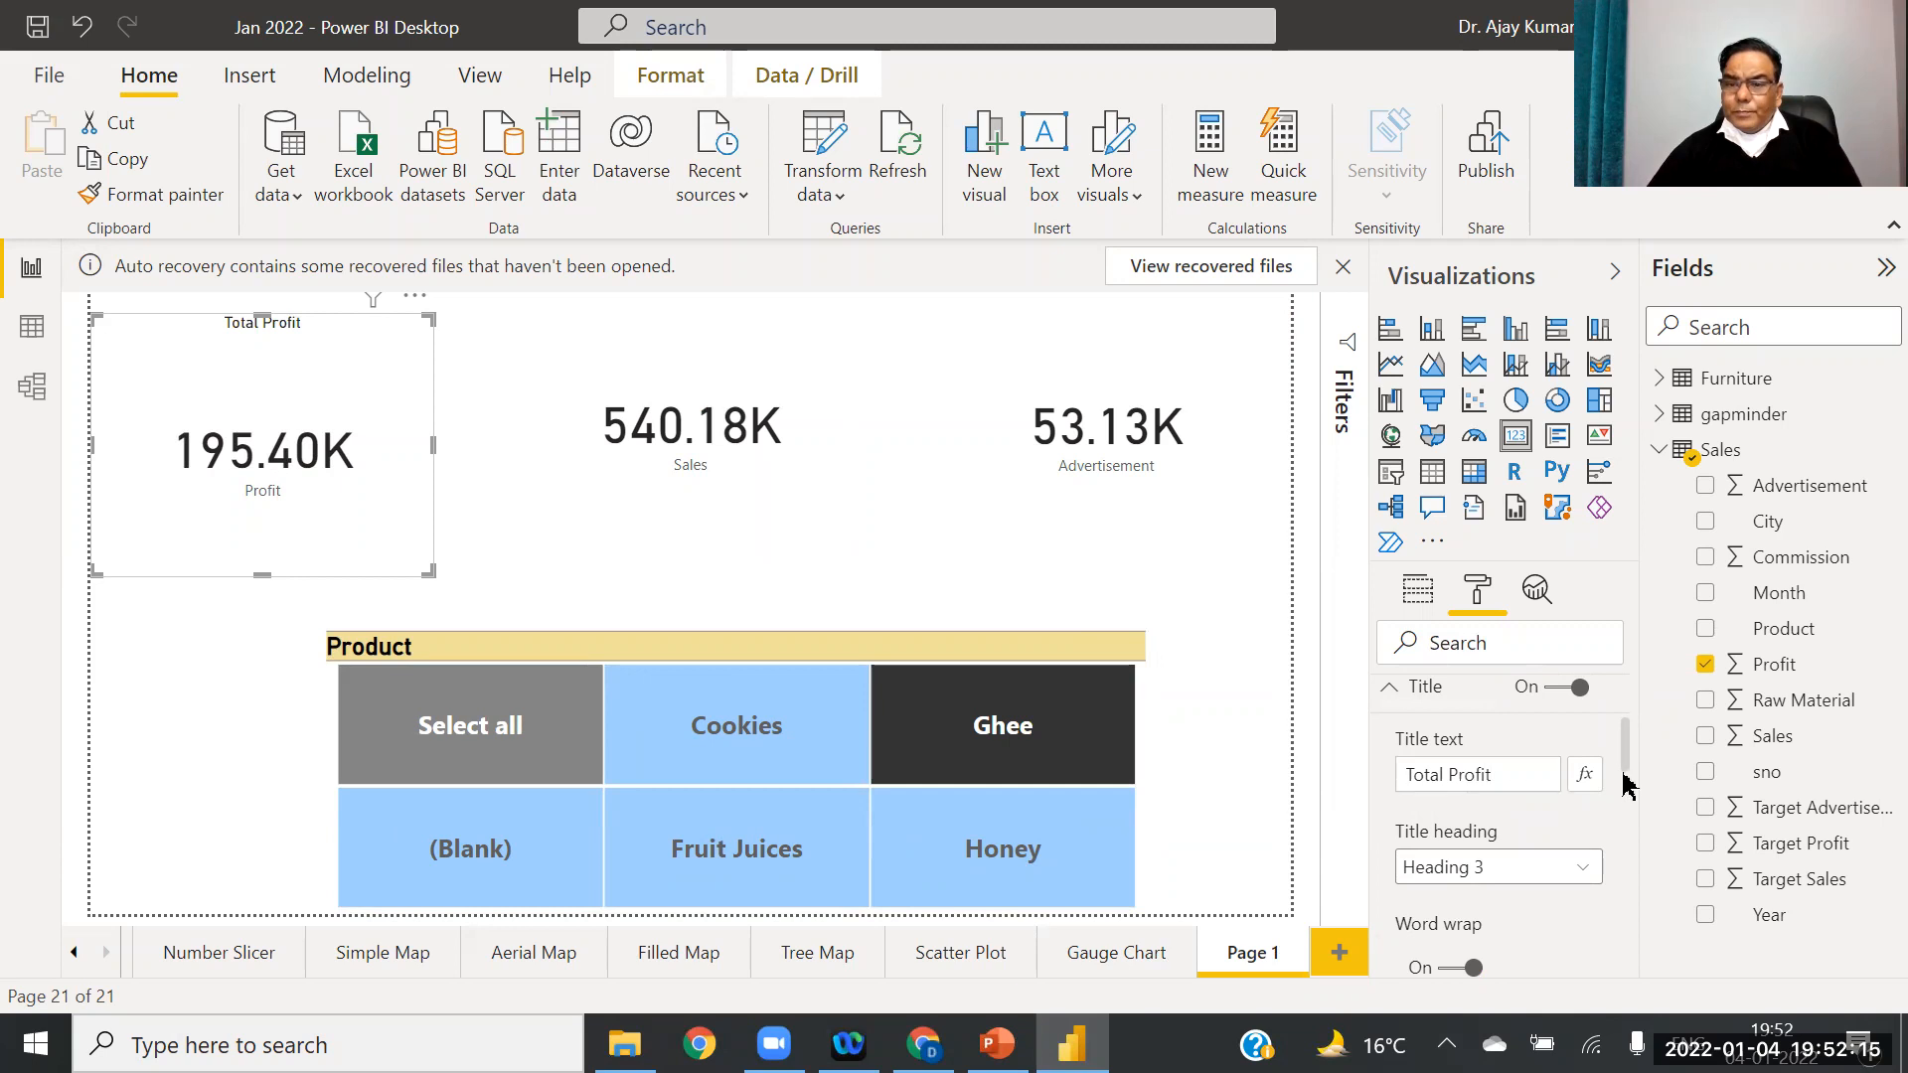
drag(1624, 745, 1624, 801)
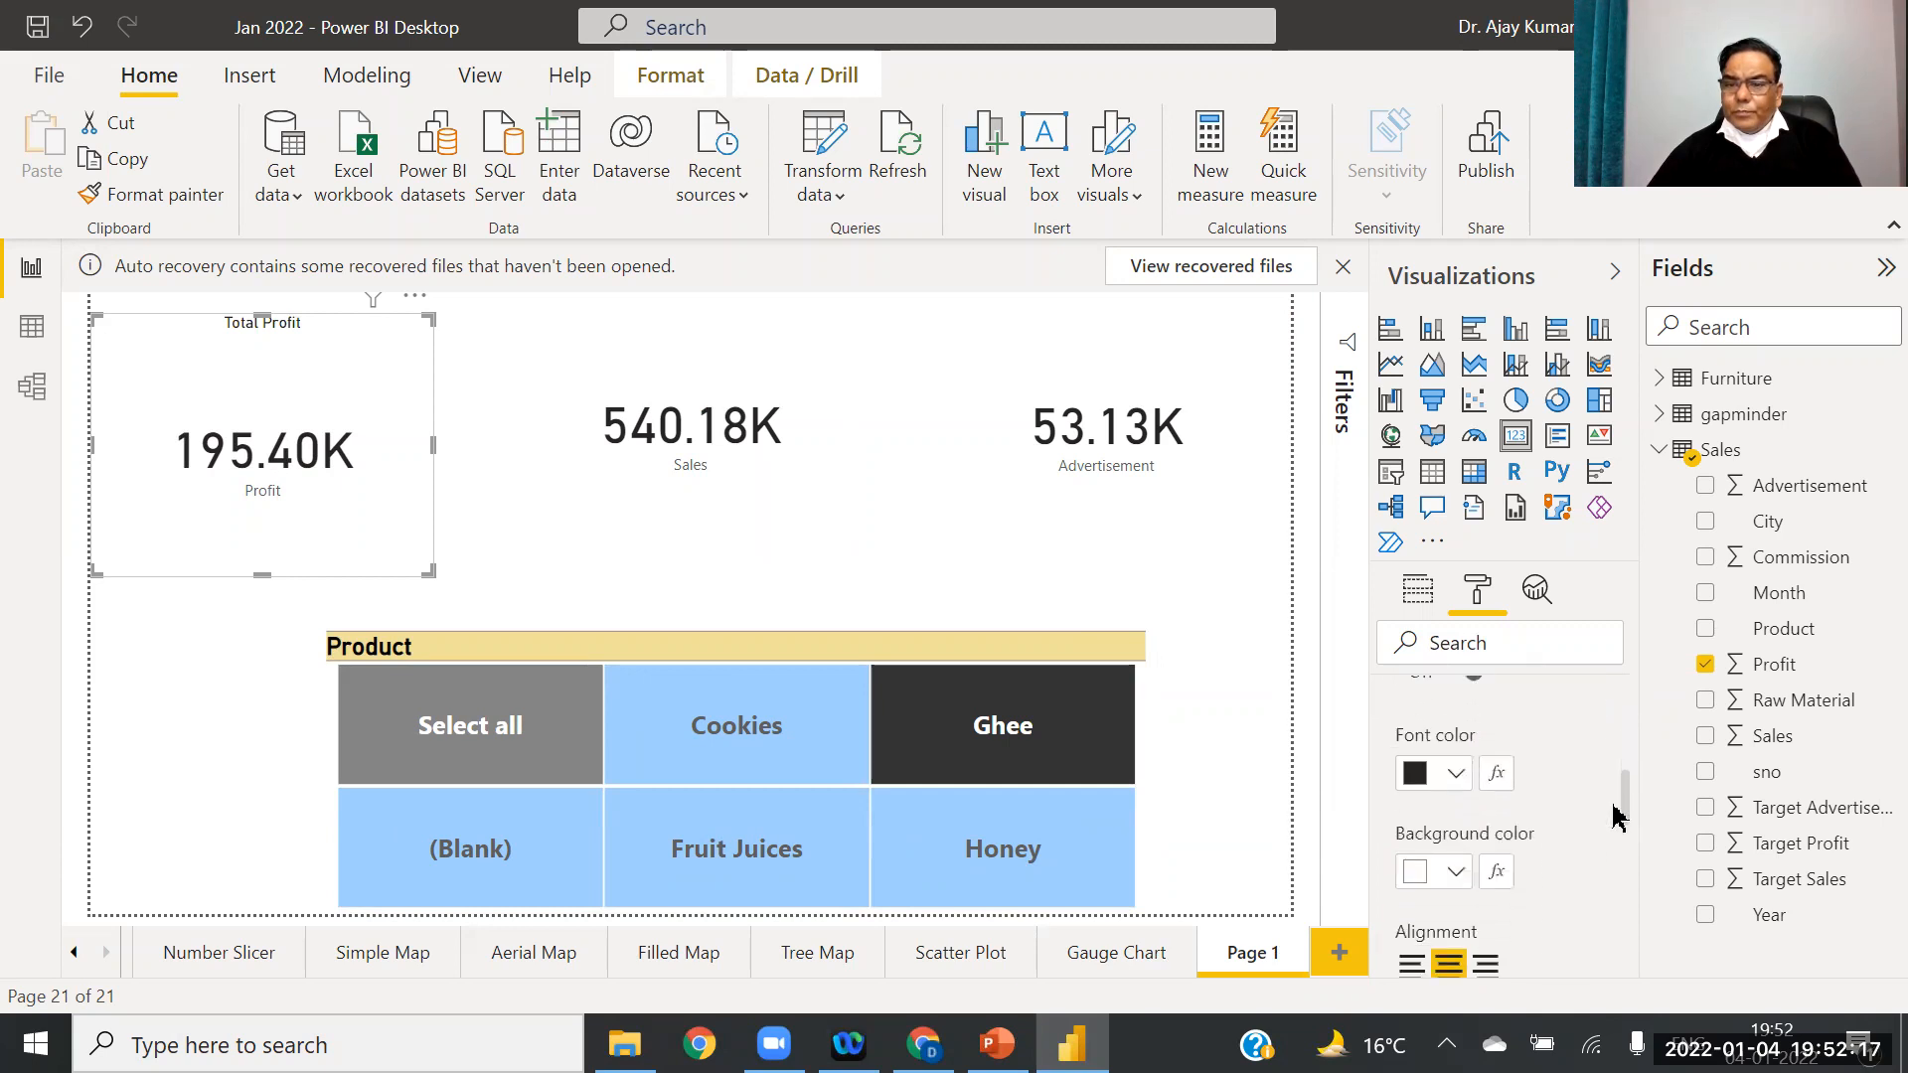
click(1454, 781)
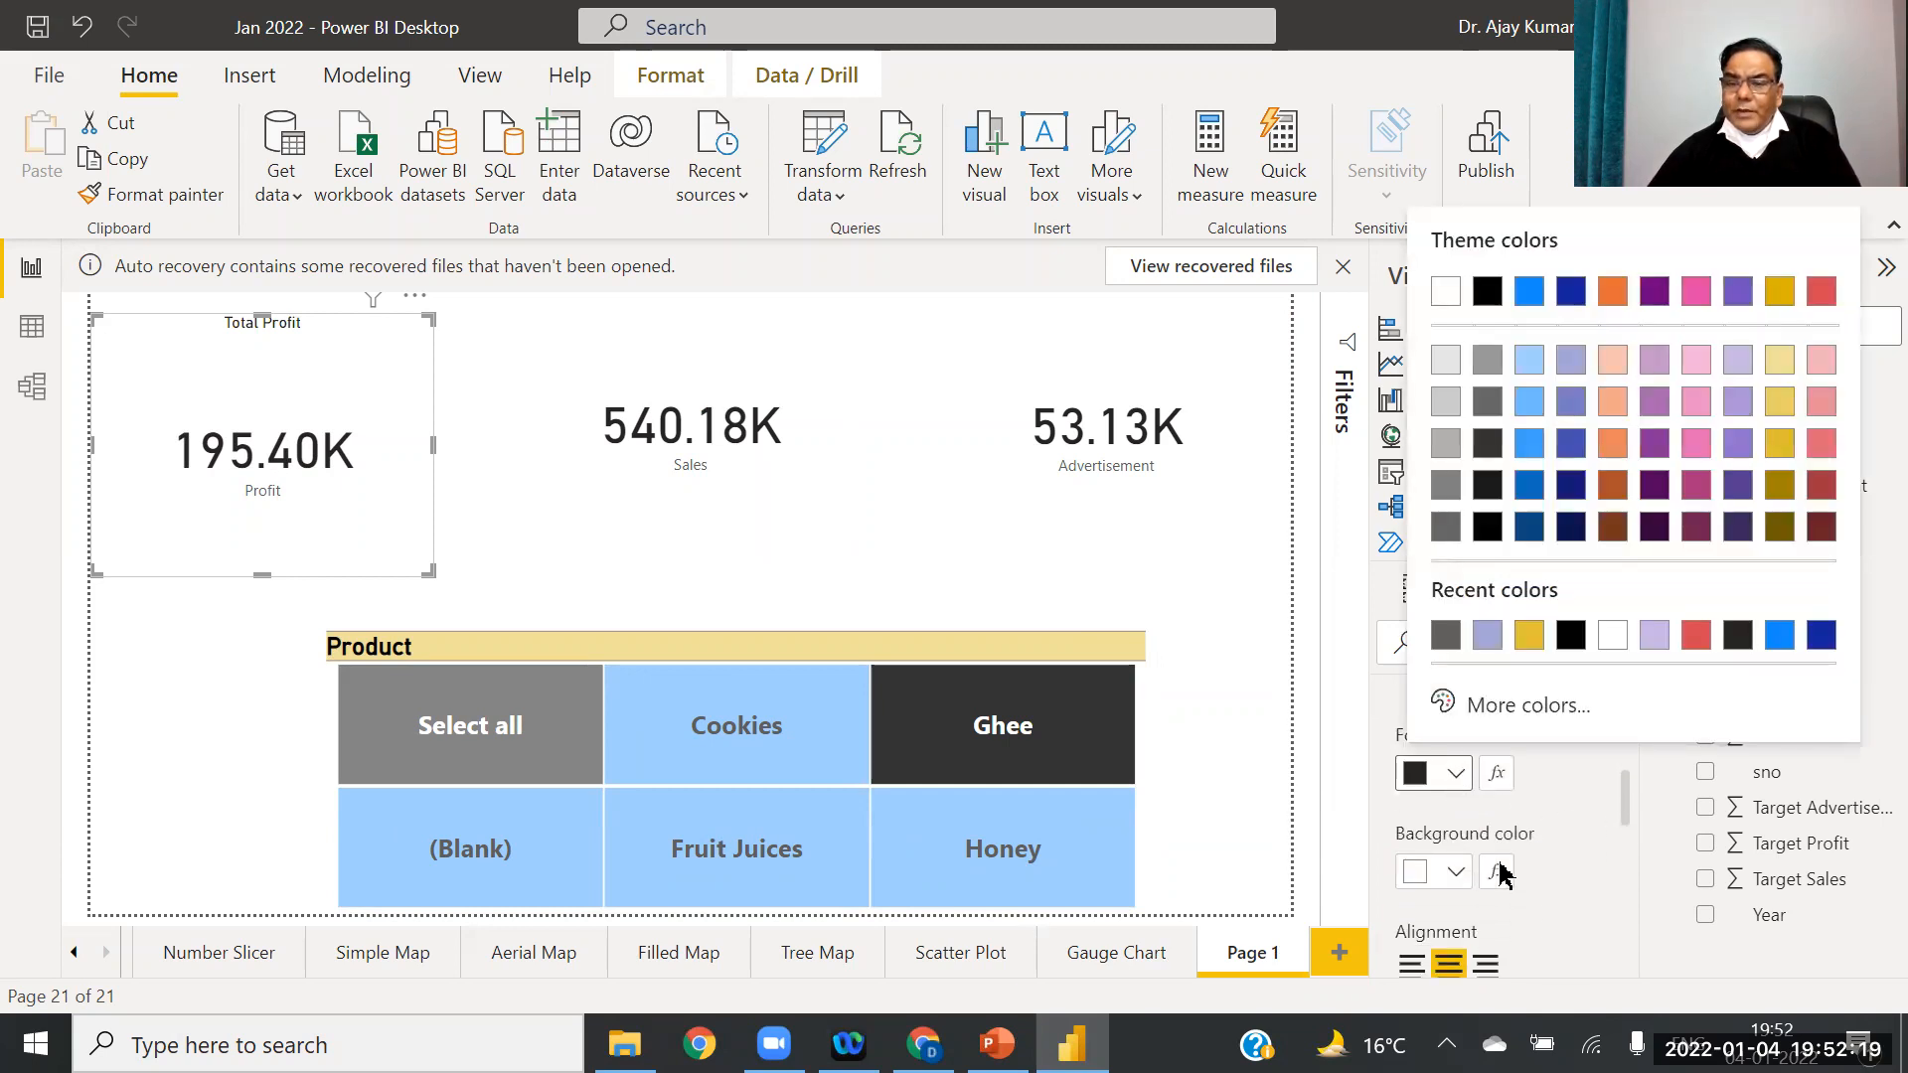
click(1452, 881)
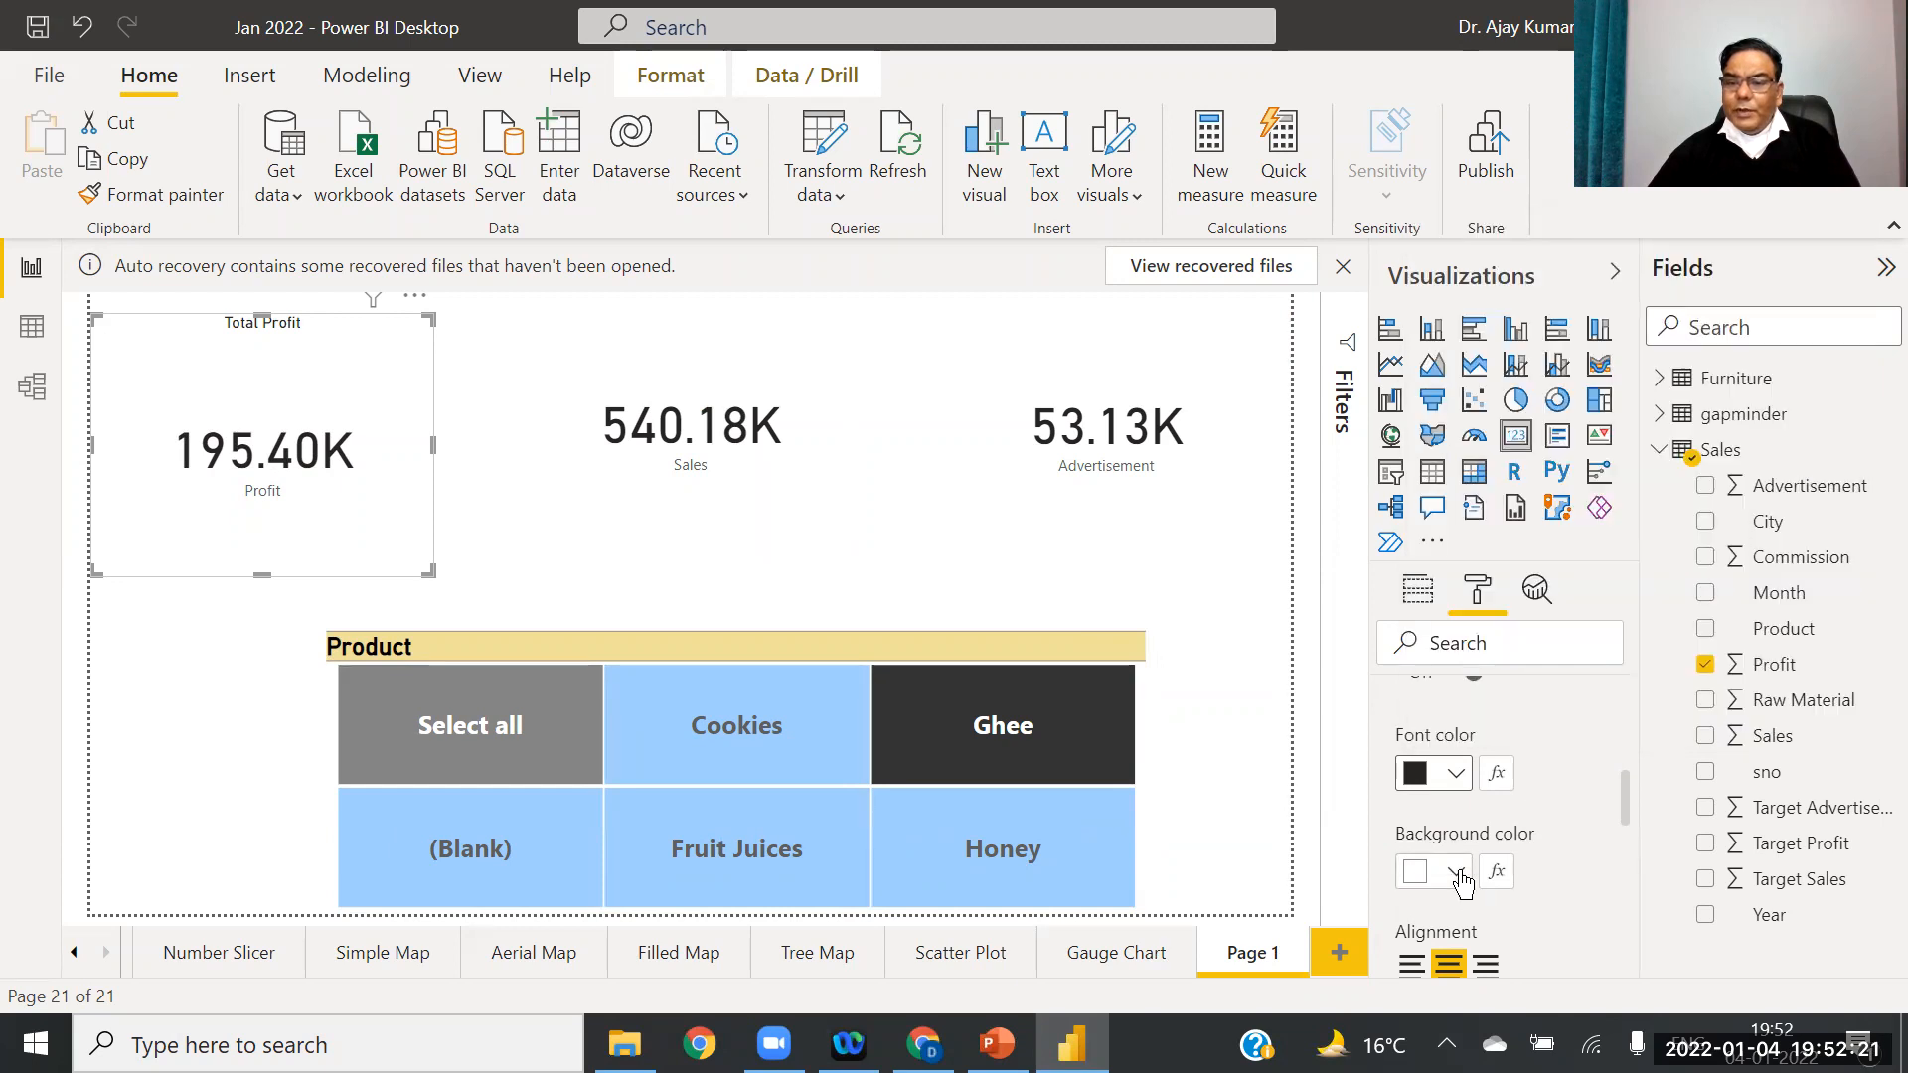
click(1456, 874)
click(1781, 388)
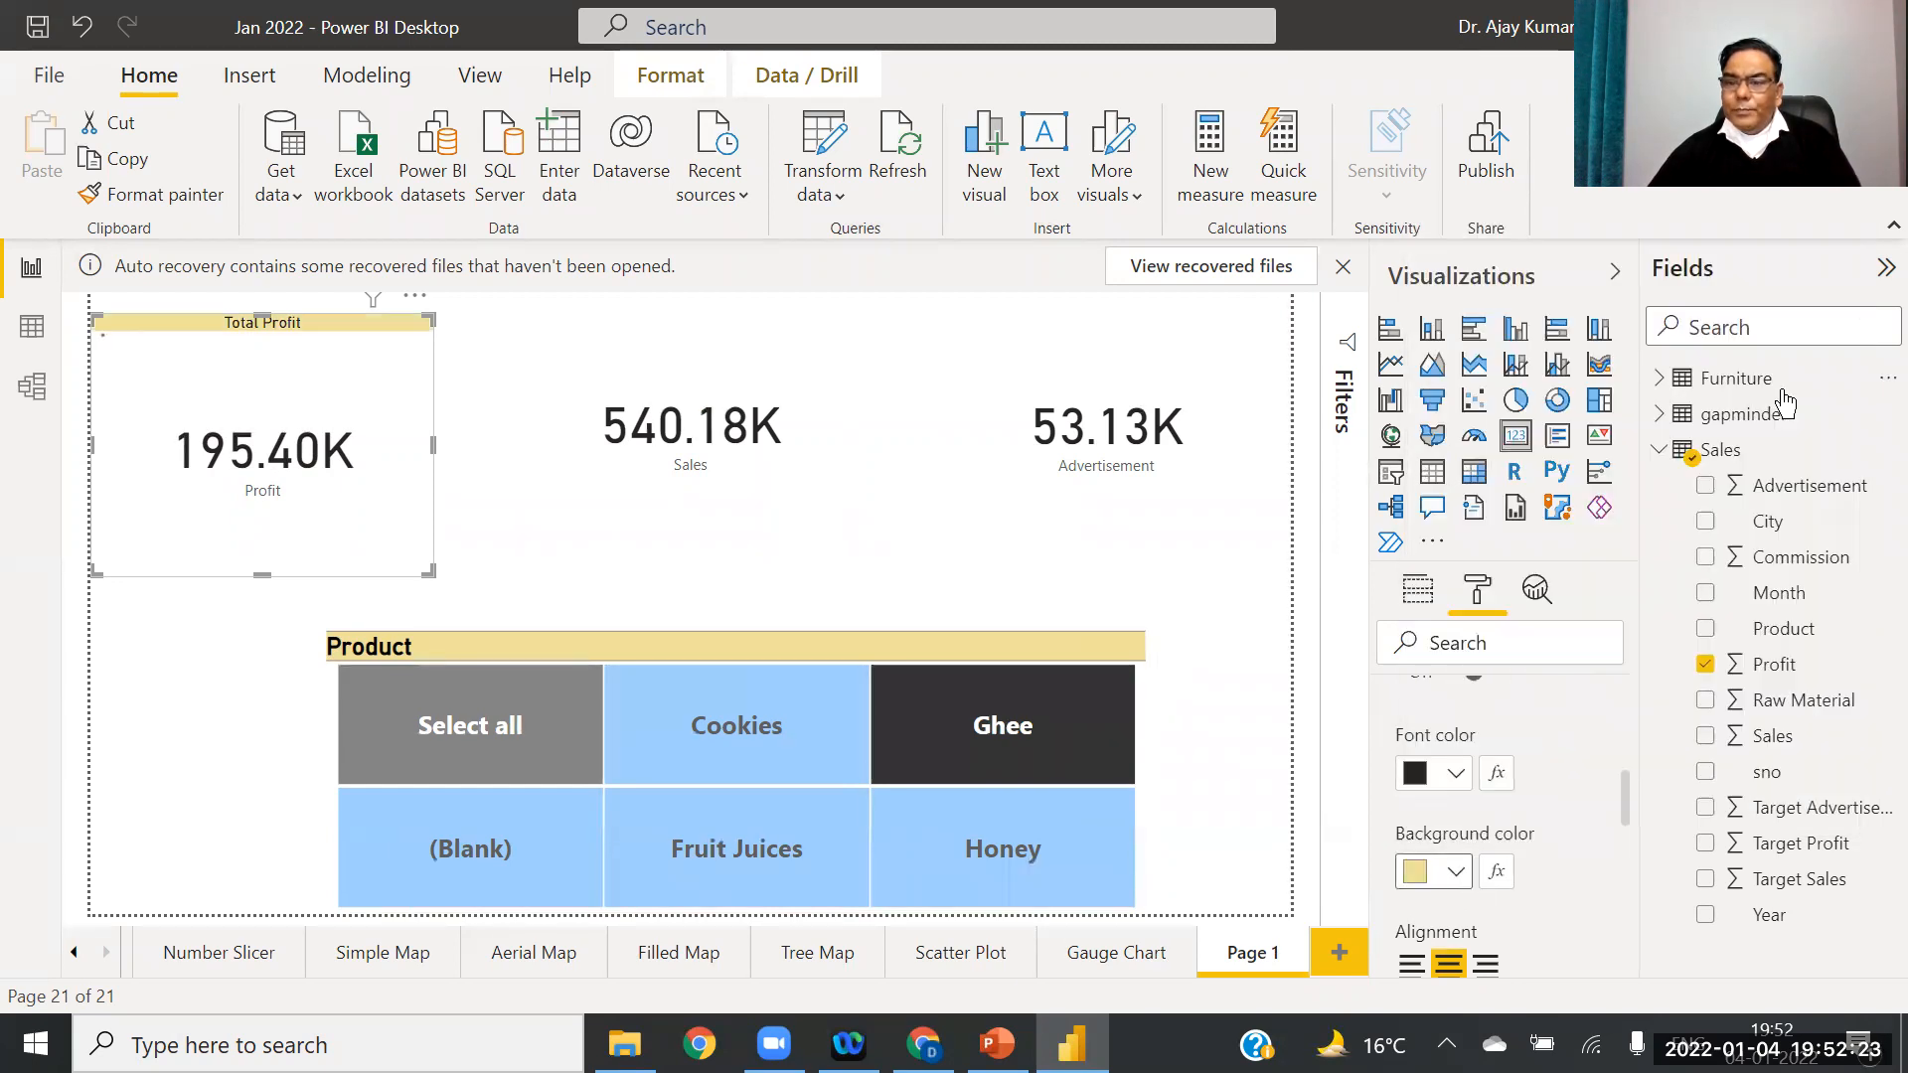
Step: Raise the Total Profit title text size to 33 pt
scroll(1630, 824, down, 3)
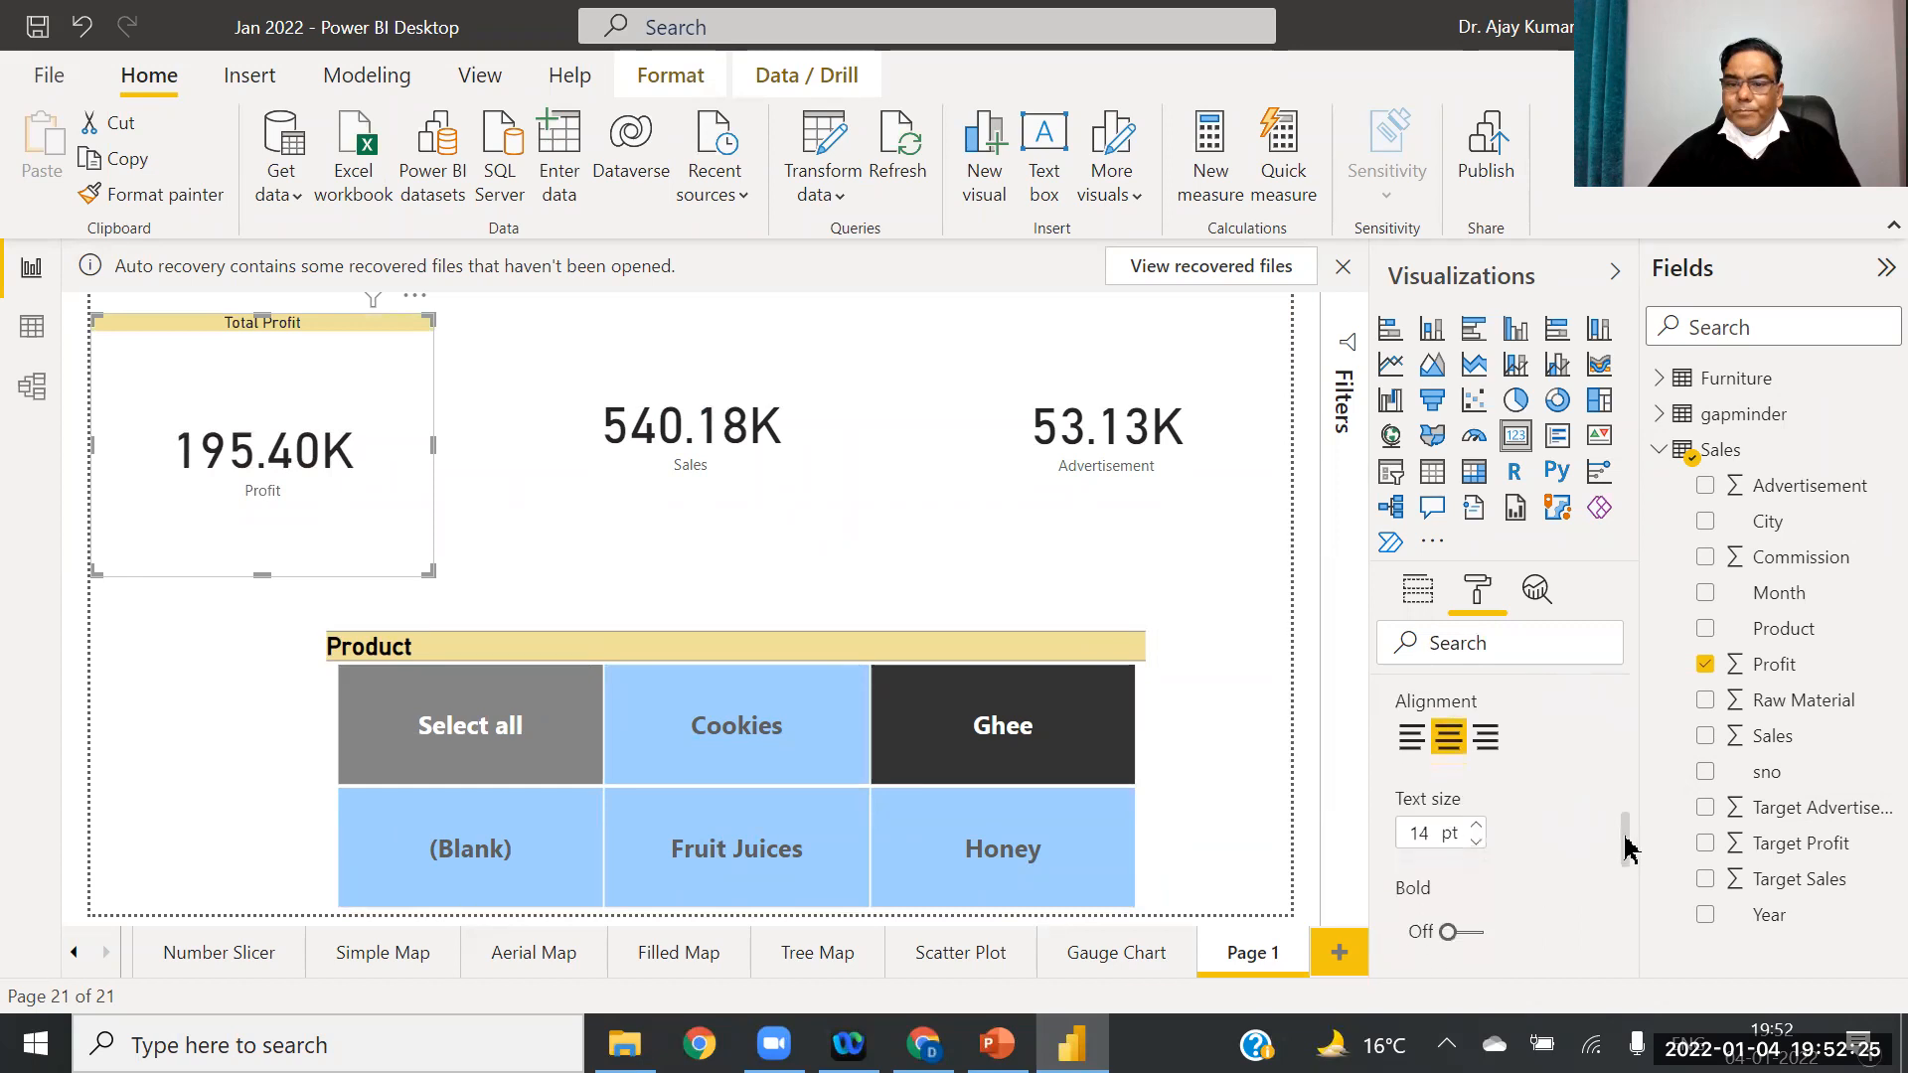
click(1478, 803)
click(1478, 803)
click(1478, 803)
click(1478, 803)
click(1478, 804)
click(1478, 803)
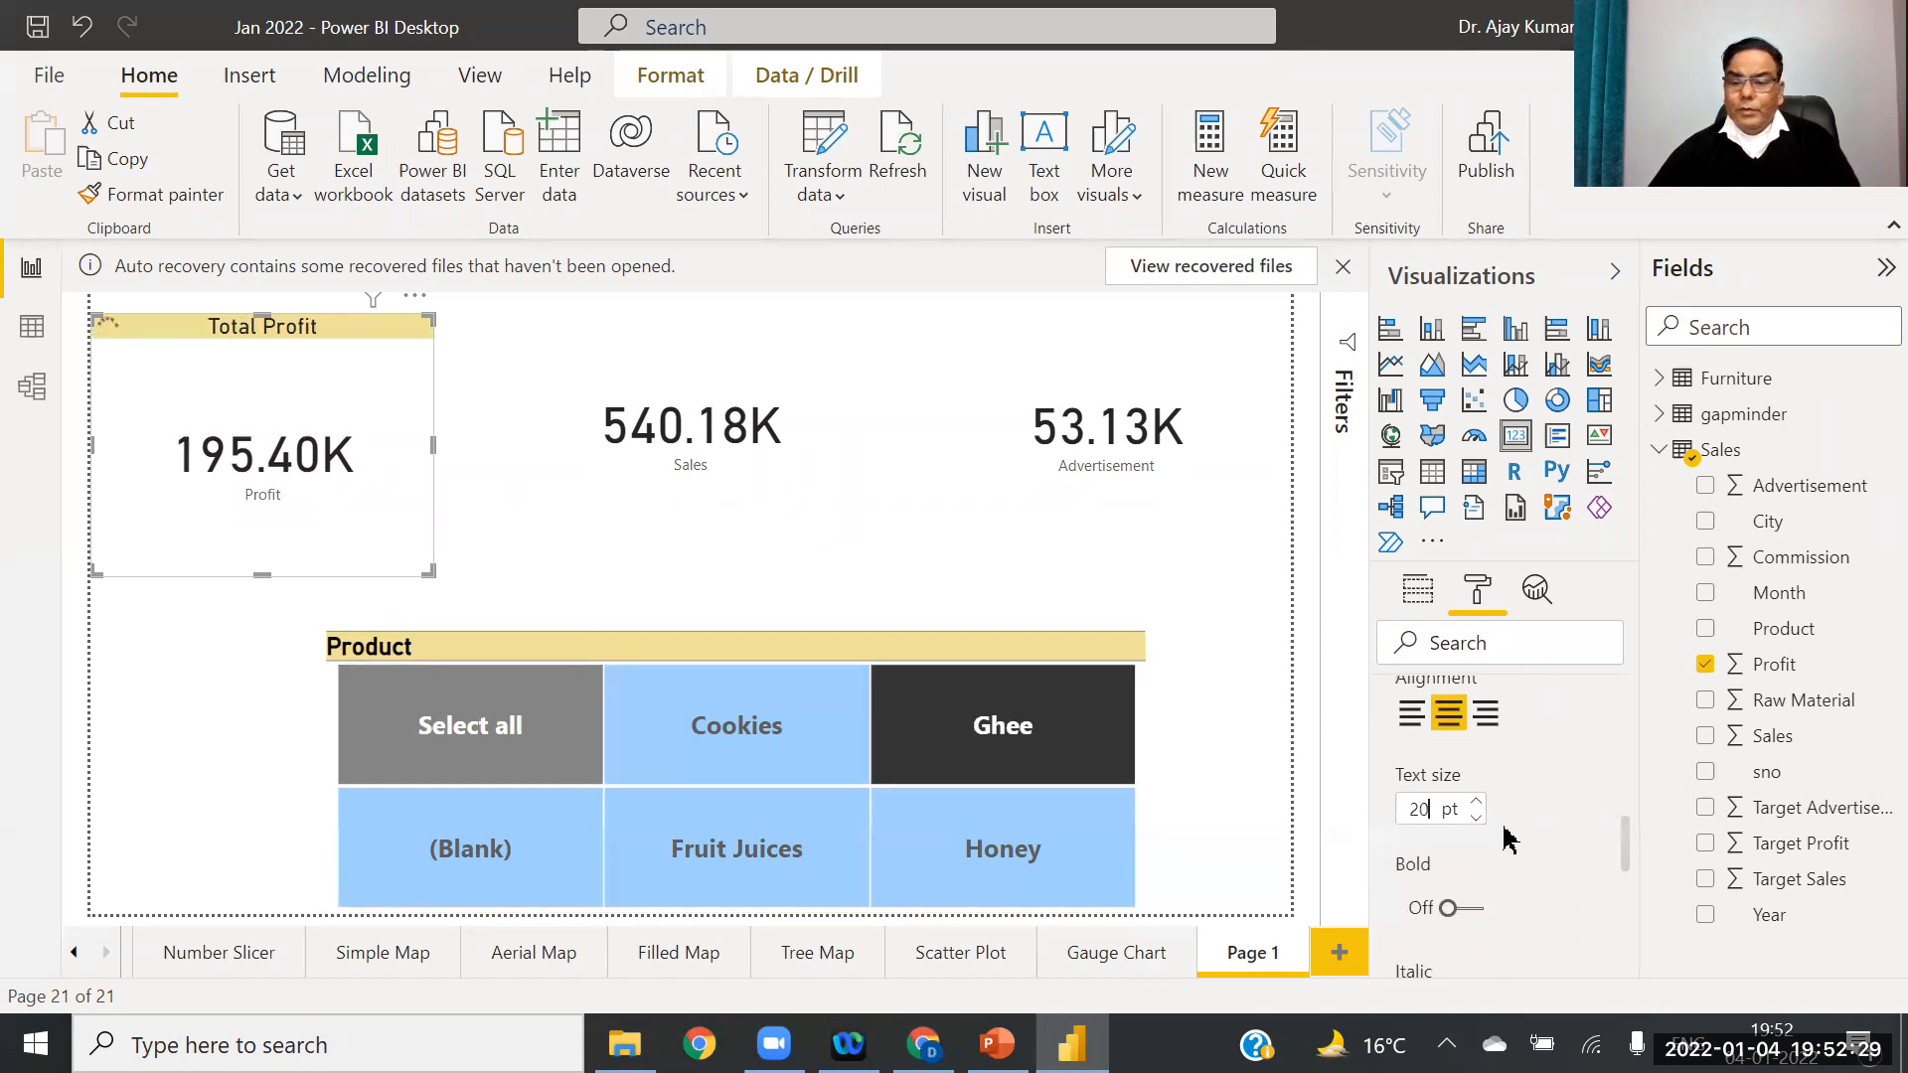
click(1478, 803)
click(1478, 803)
click(1477, 803)
click(1478, 803)
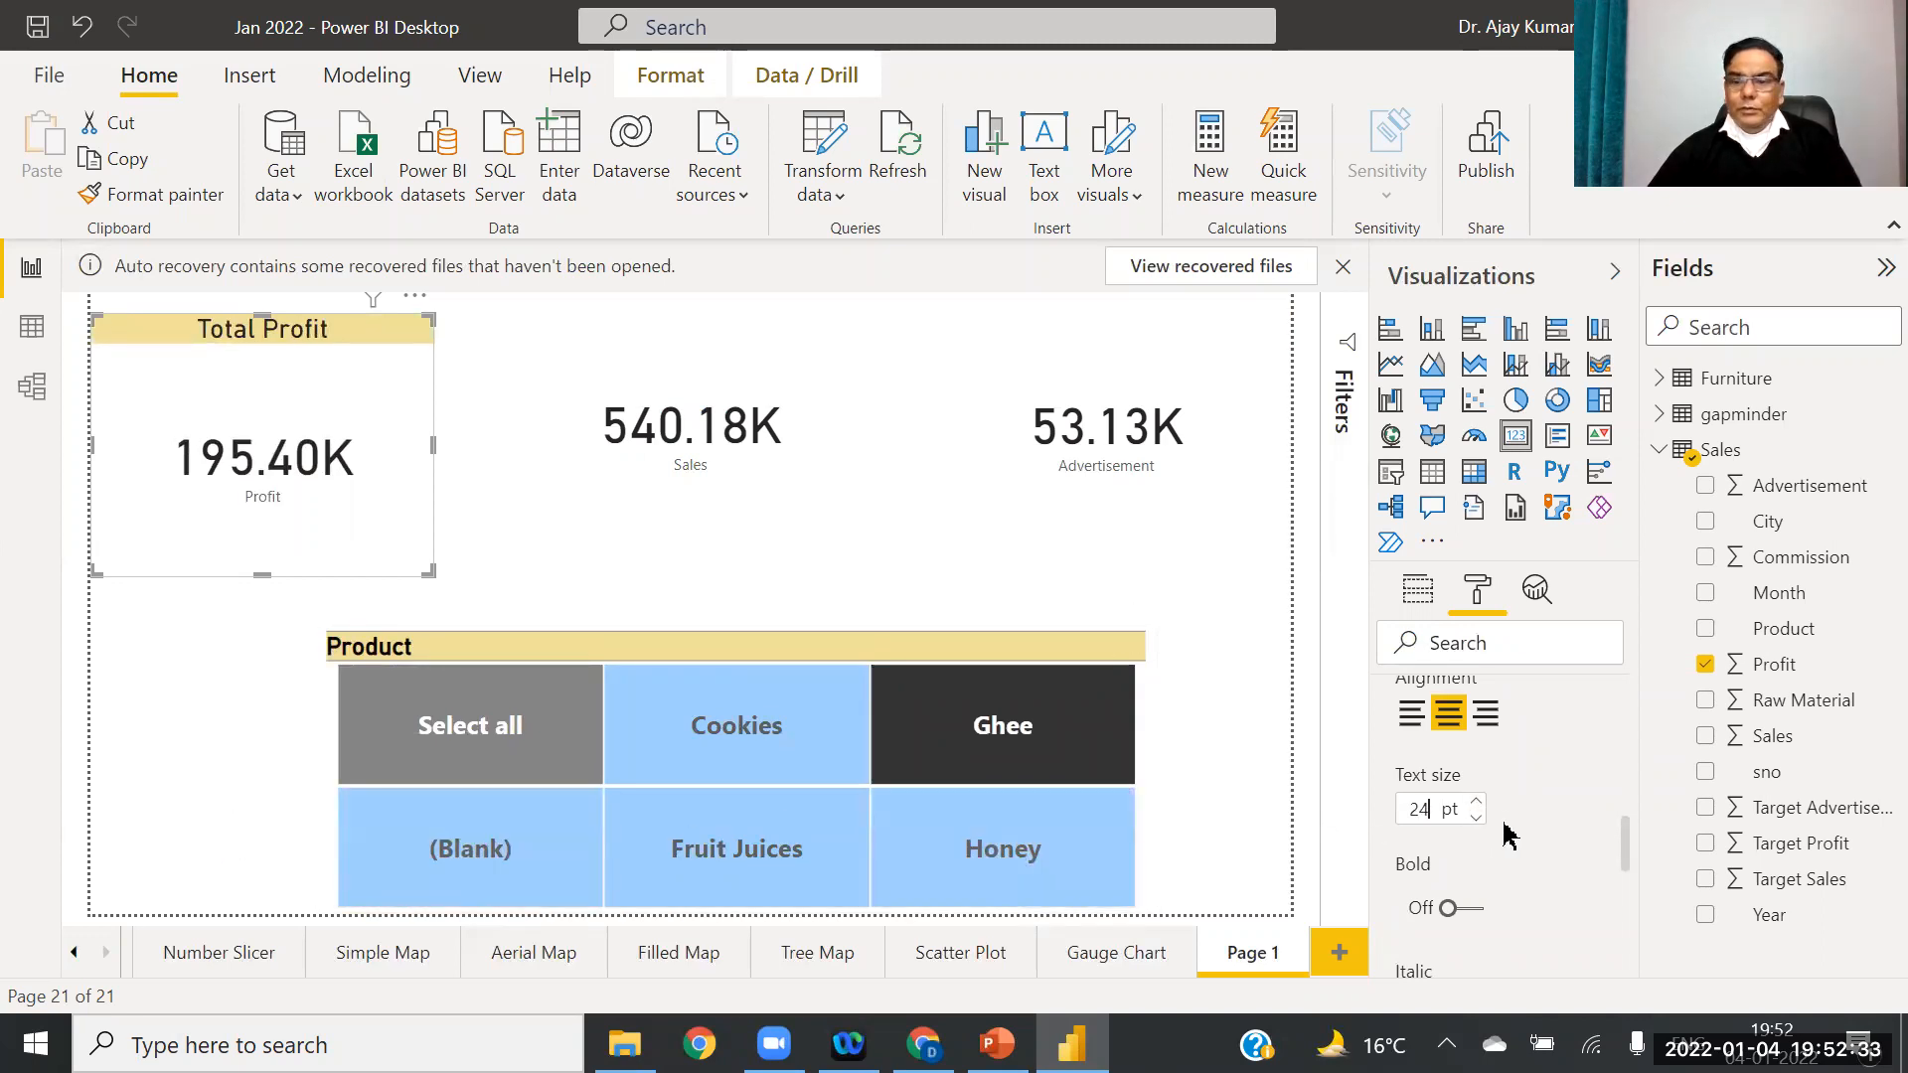
click(1477, 802)
click(1477, 802)
click(1477, 802)
click(1477, 802)
click(1477, 802)
click(1477, 802)
click(1477, 802)
click(1477, 802)
click(1477, 802)
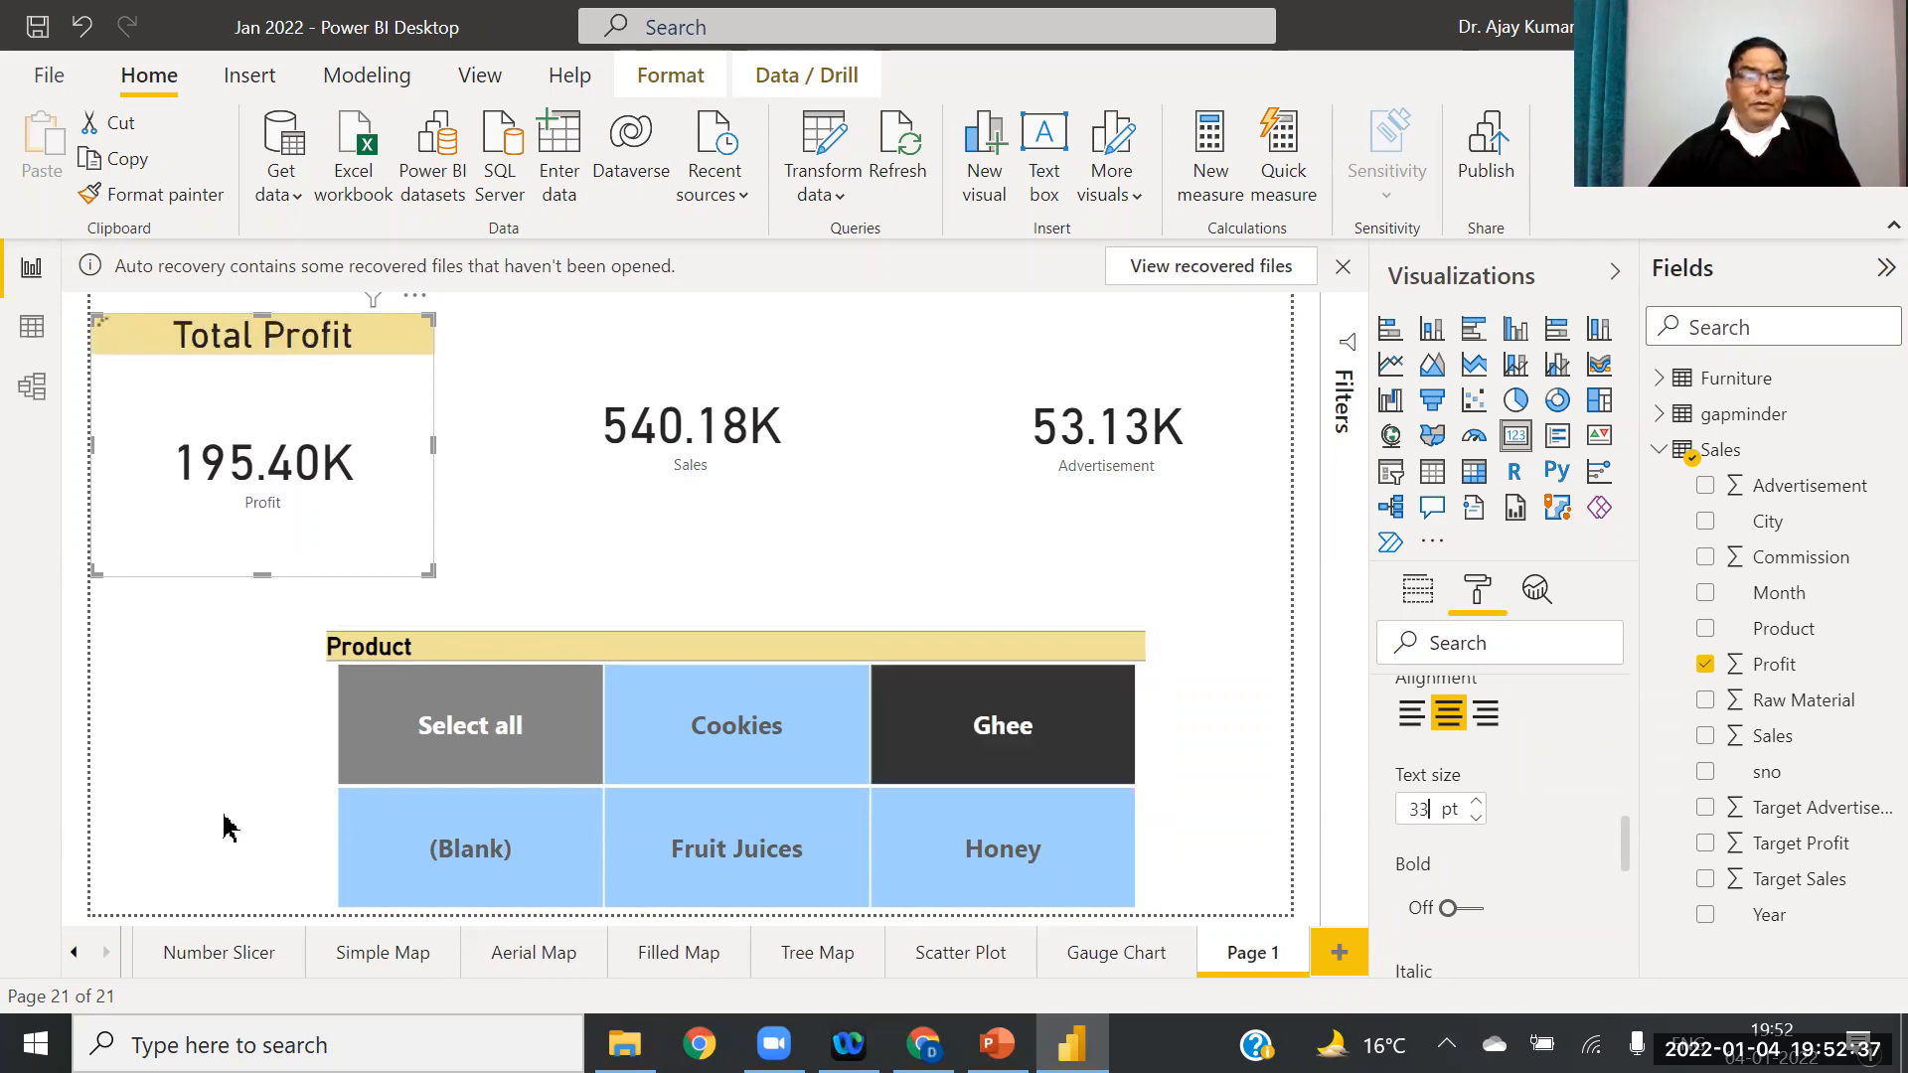
click(370, 624)
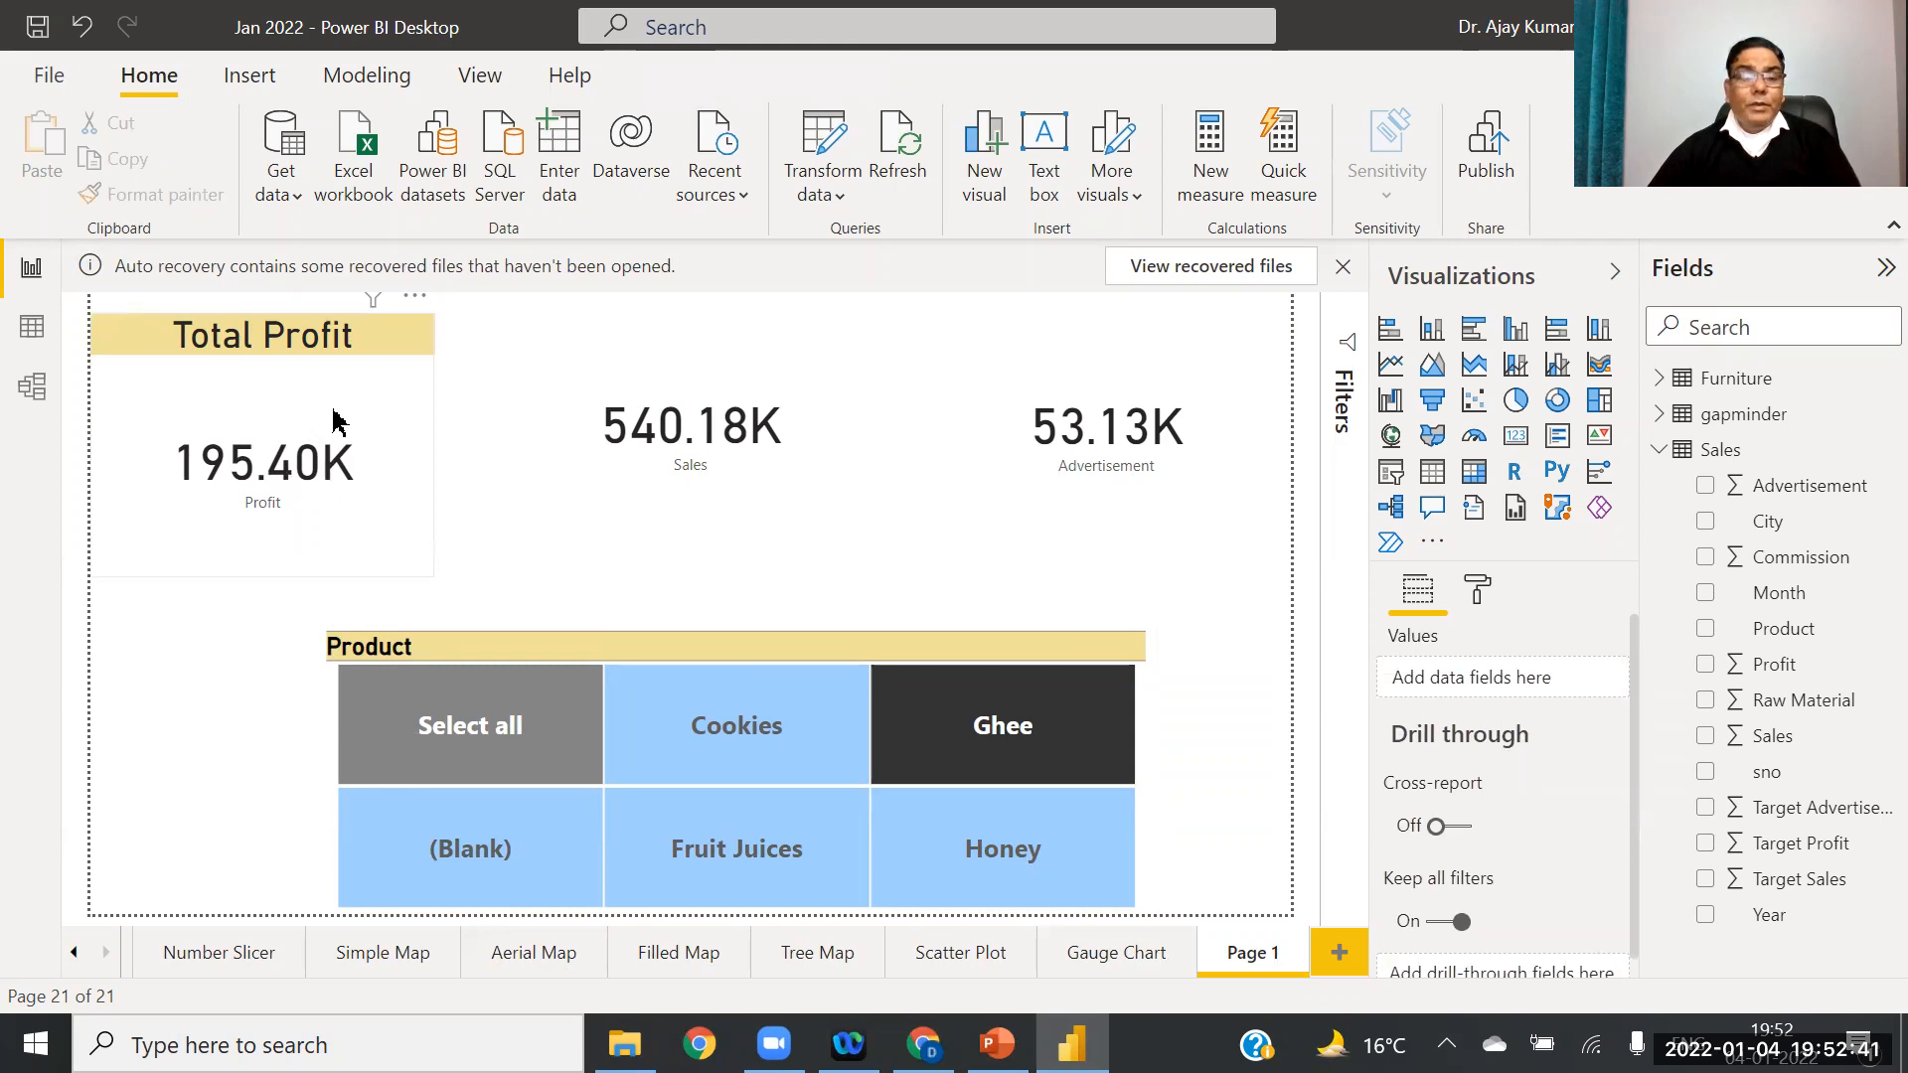
Step: Turn on the Sales card's title and set its text to 'Total sales'
click(675, 403)
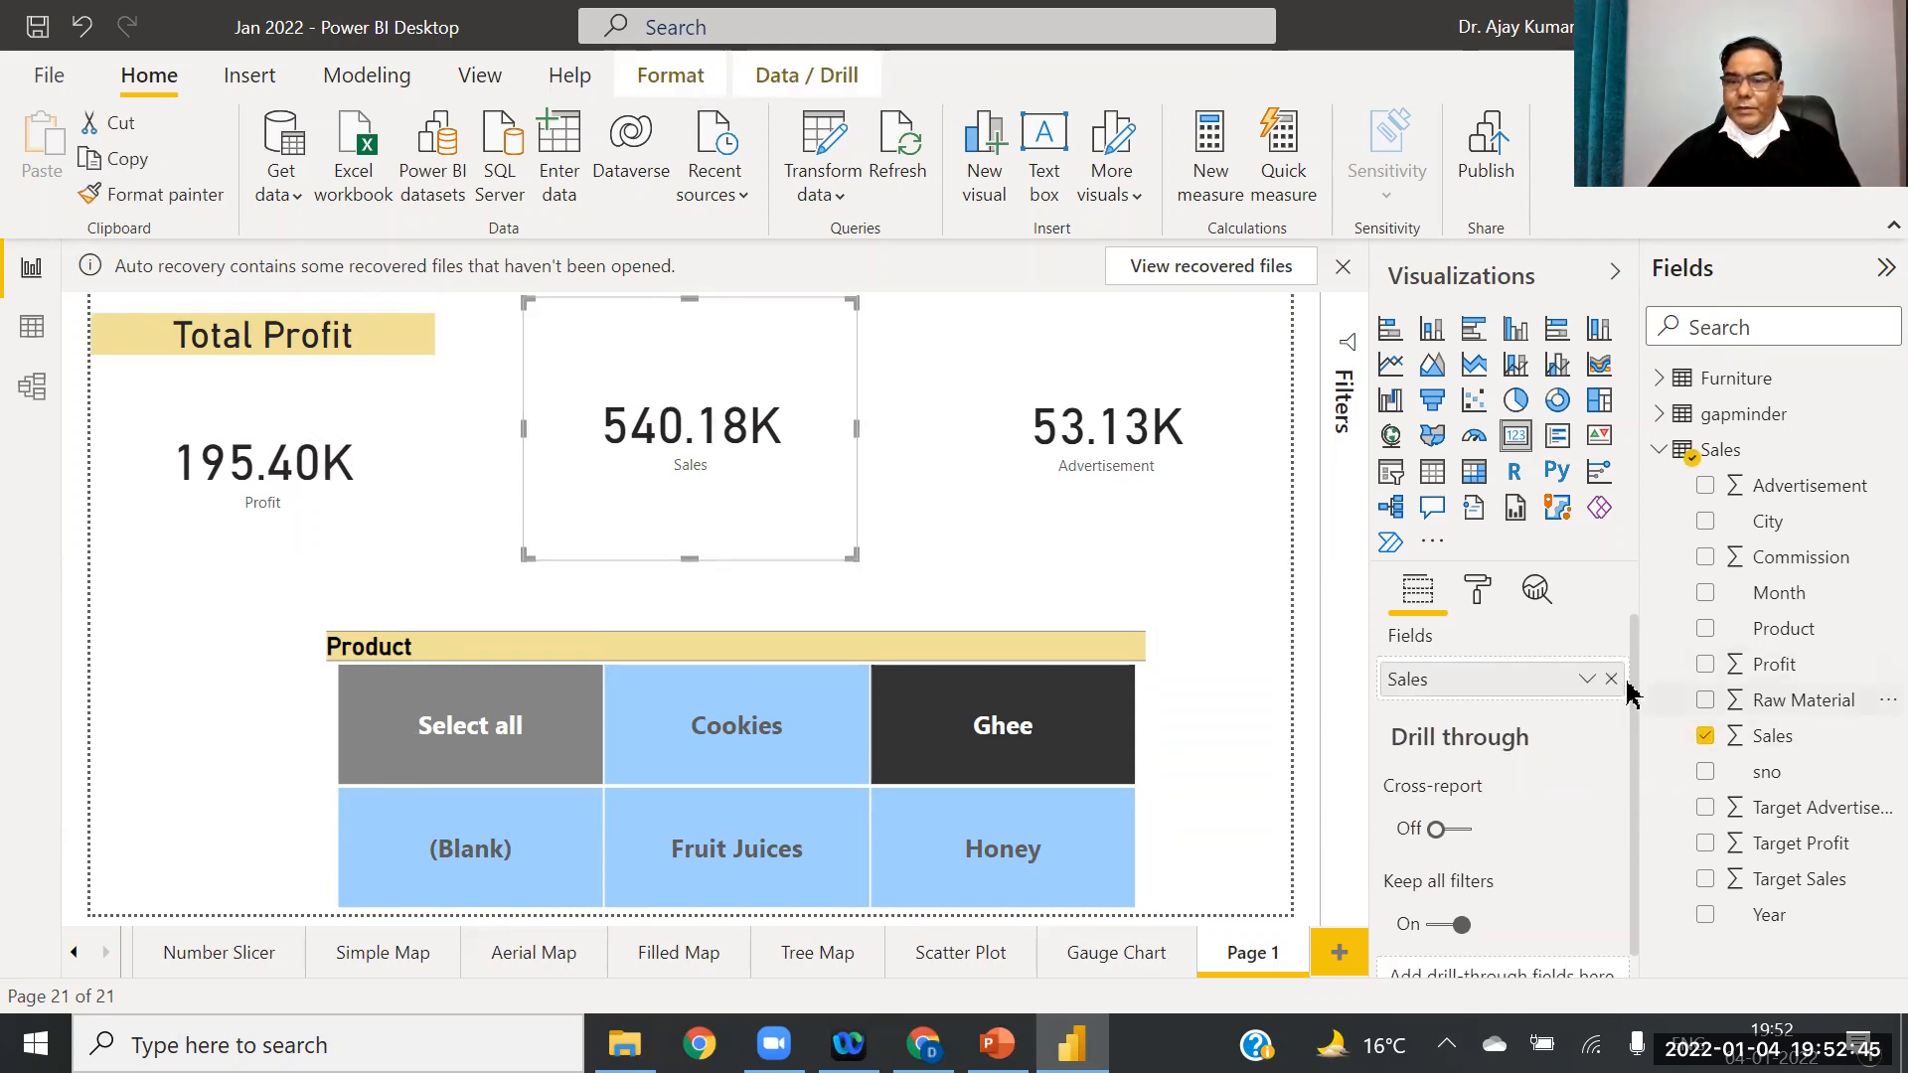
click(1471, 590)
click(1396, 920)
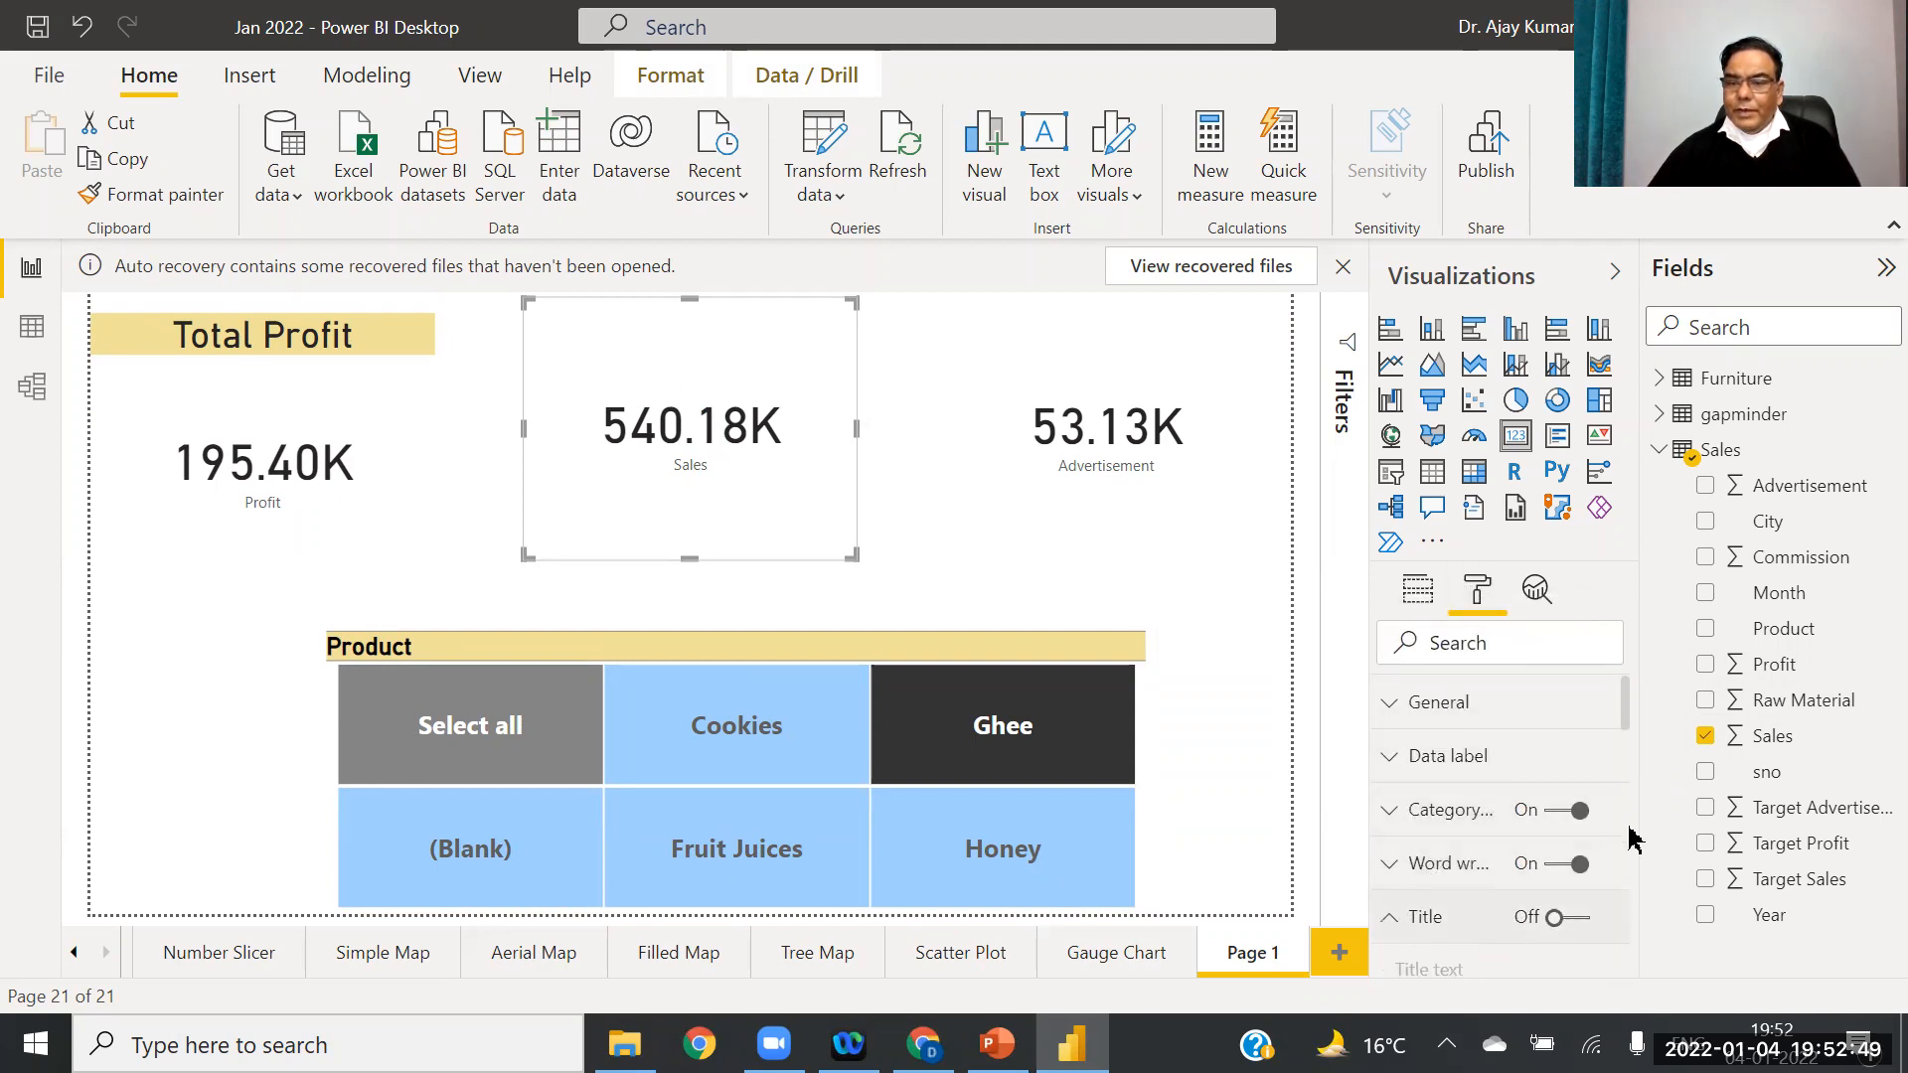
click(1579, 920)
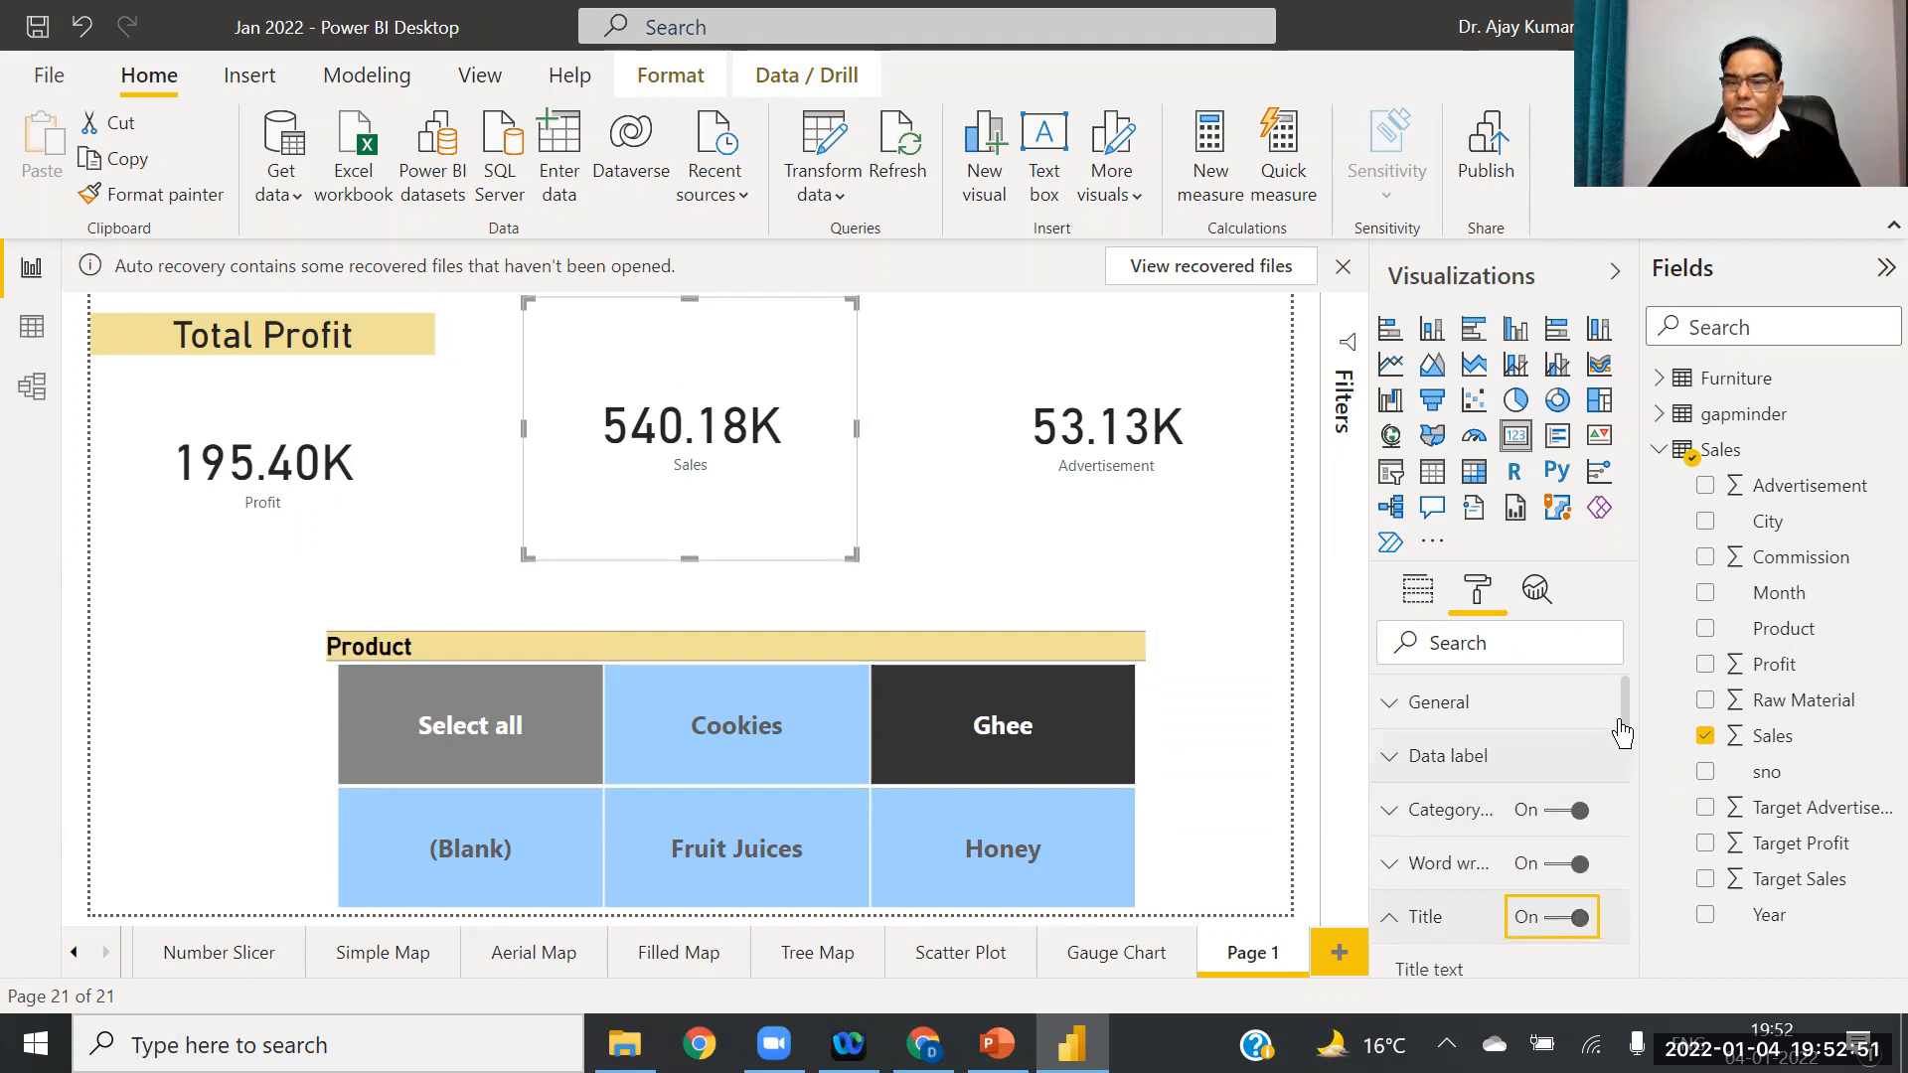
scroll(1577, 736, down, 3)
scroll(1577, 736, up, 1)
scroll(1576, 756, down, 1)
click(1541, 761)
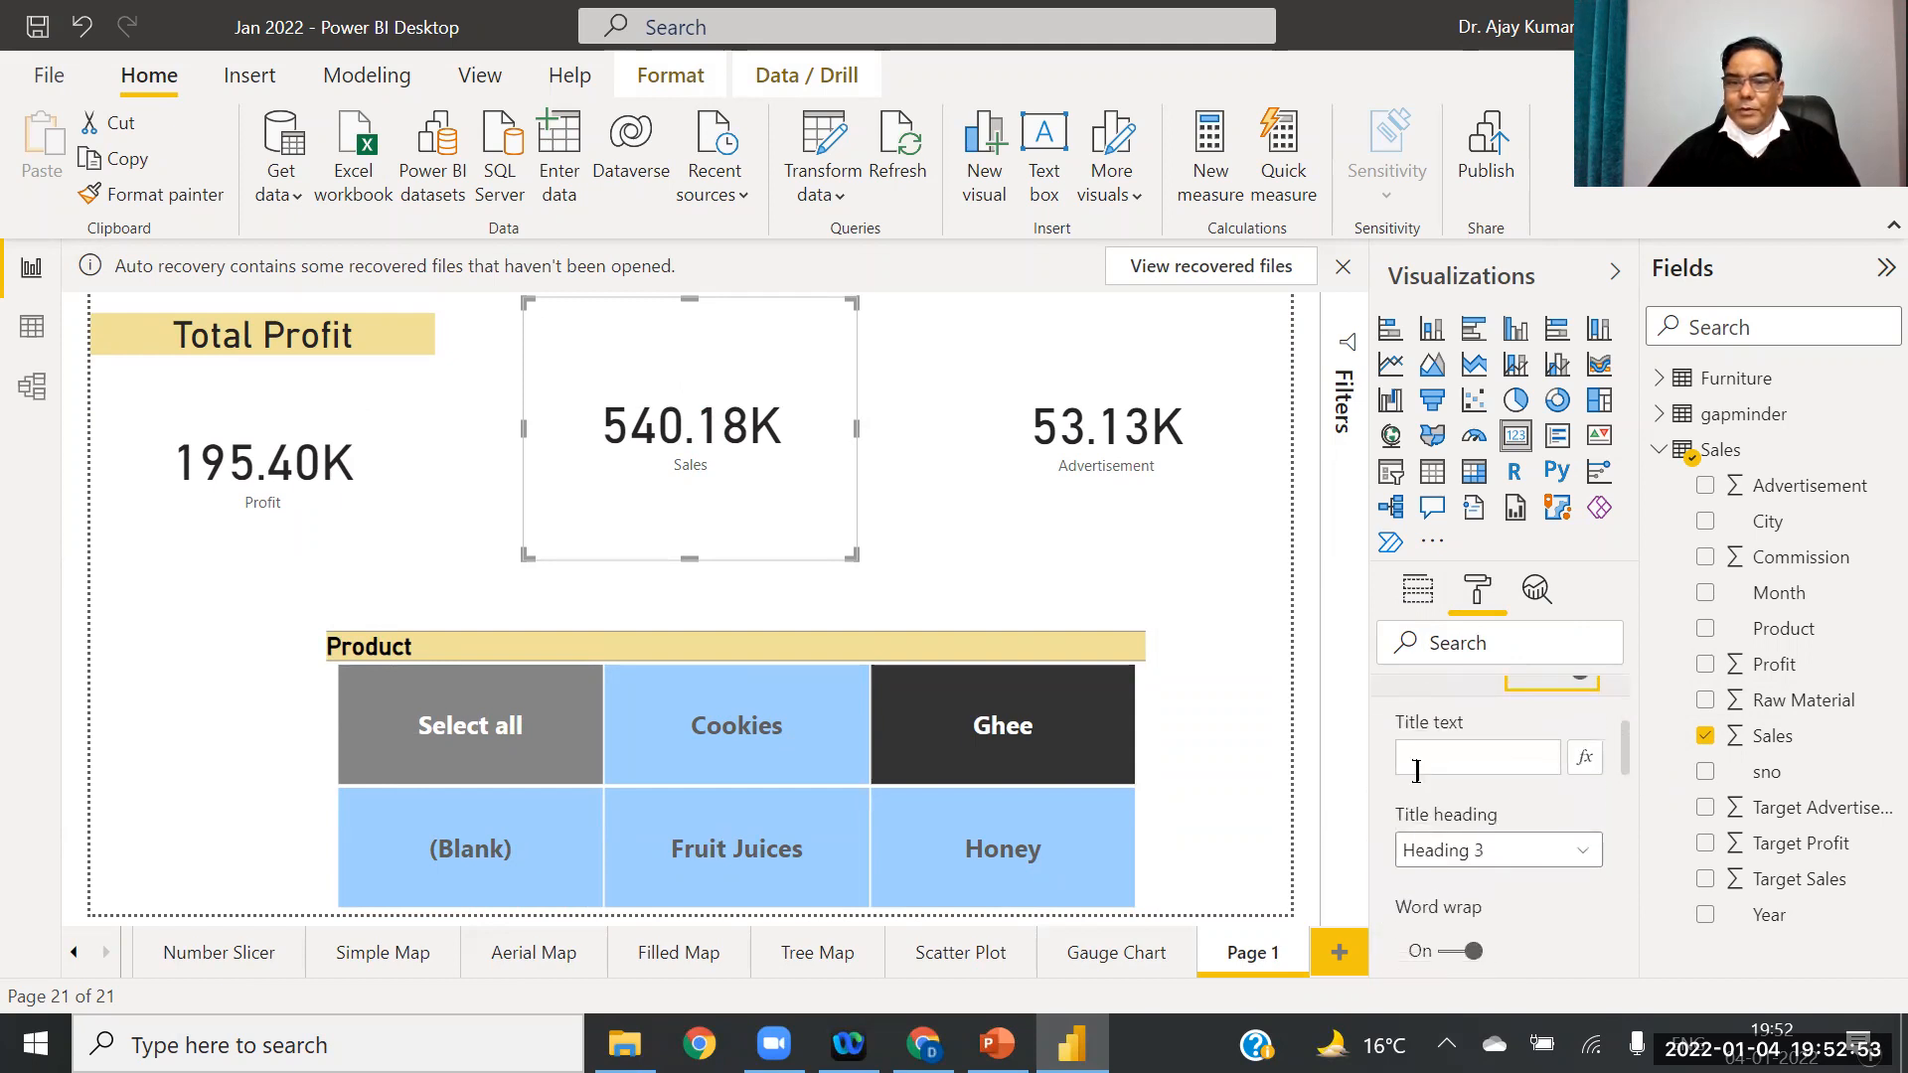
text(Total sales)
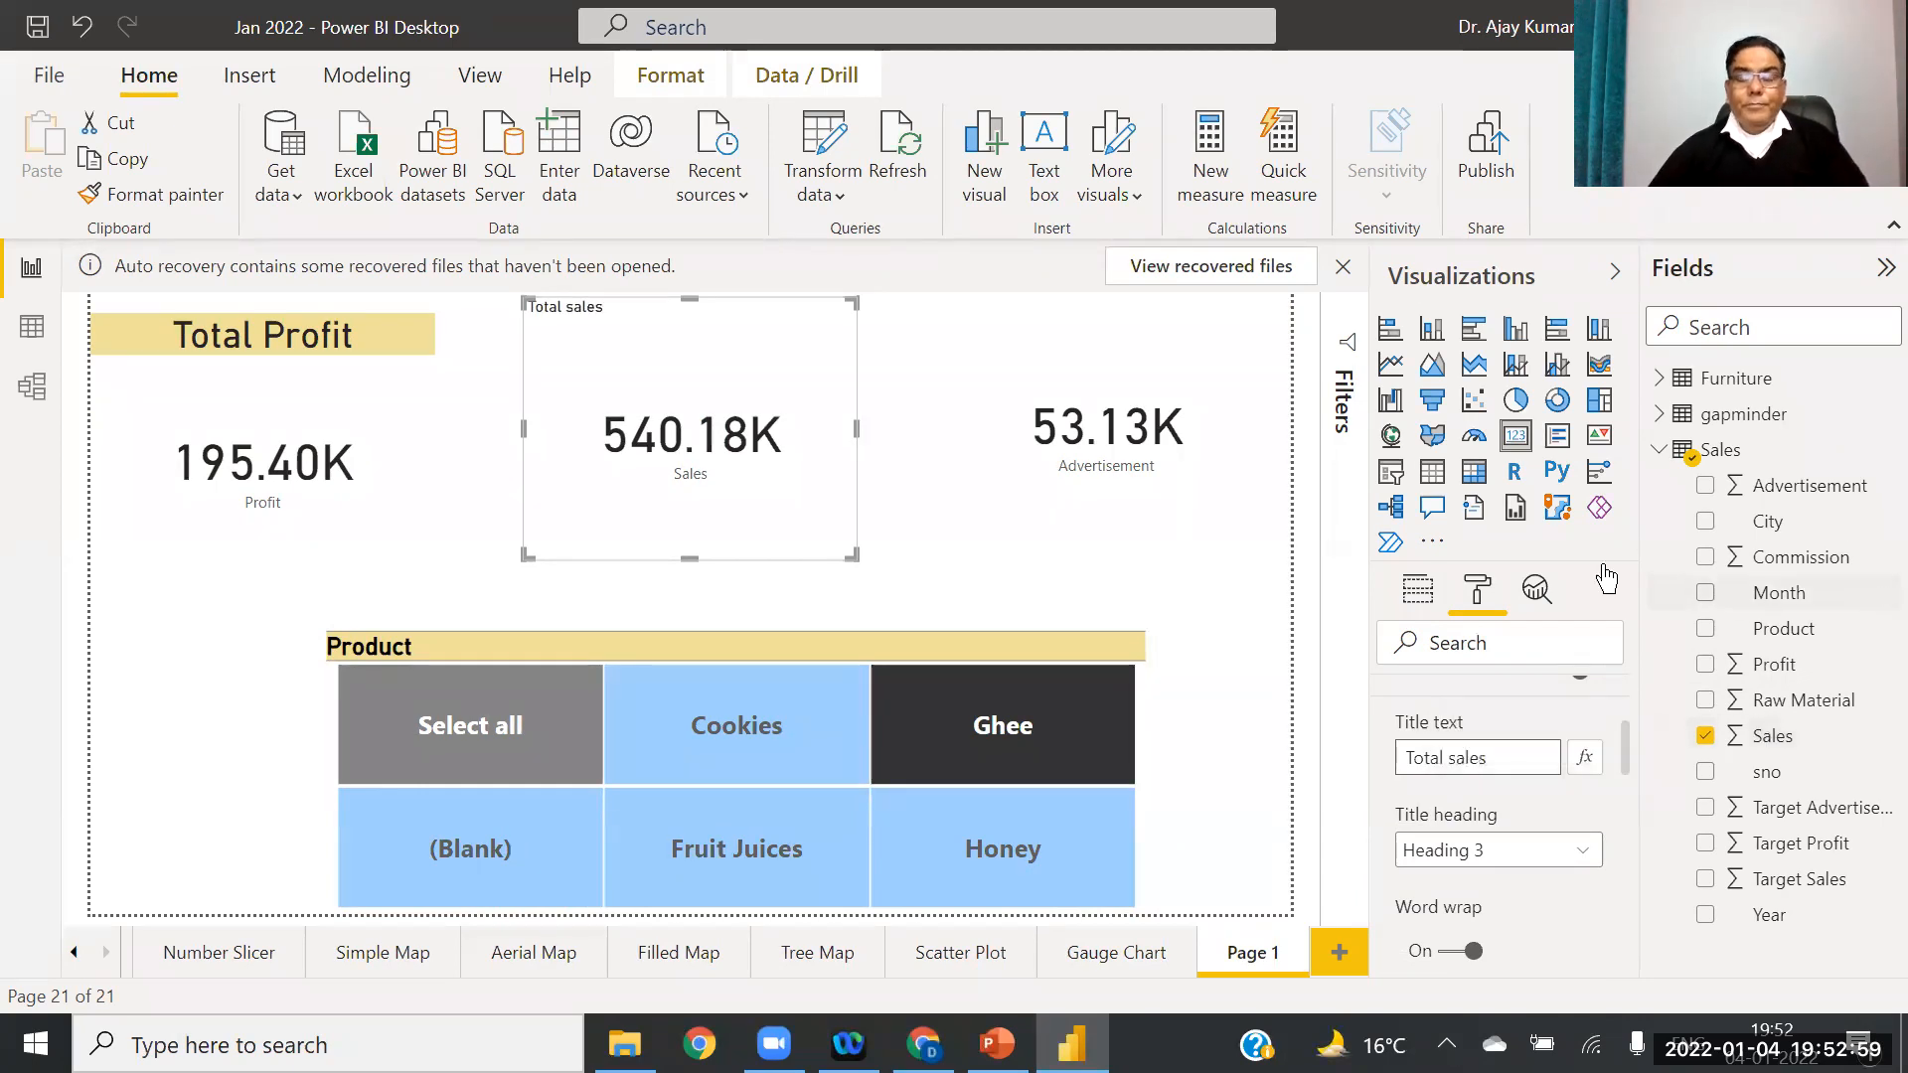
click(1108, 375)
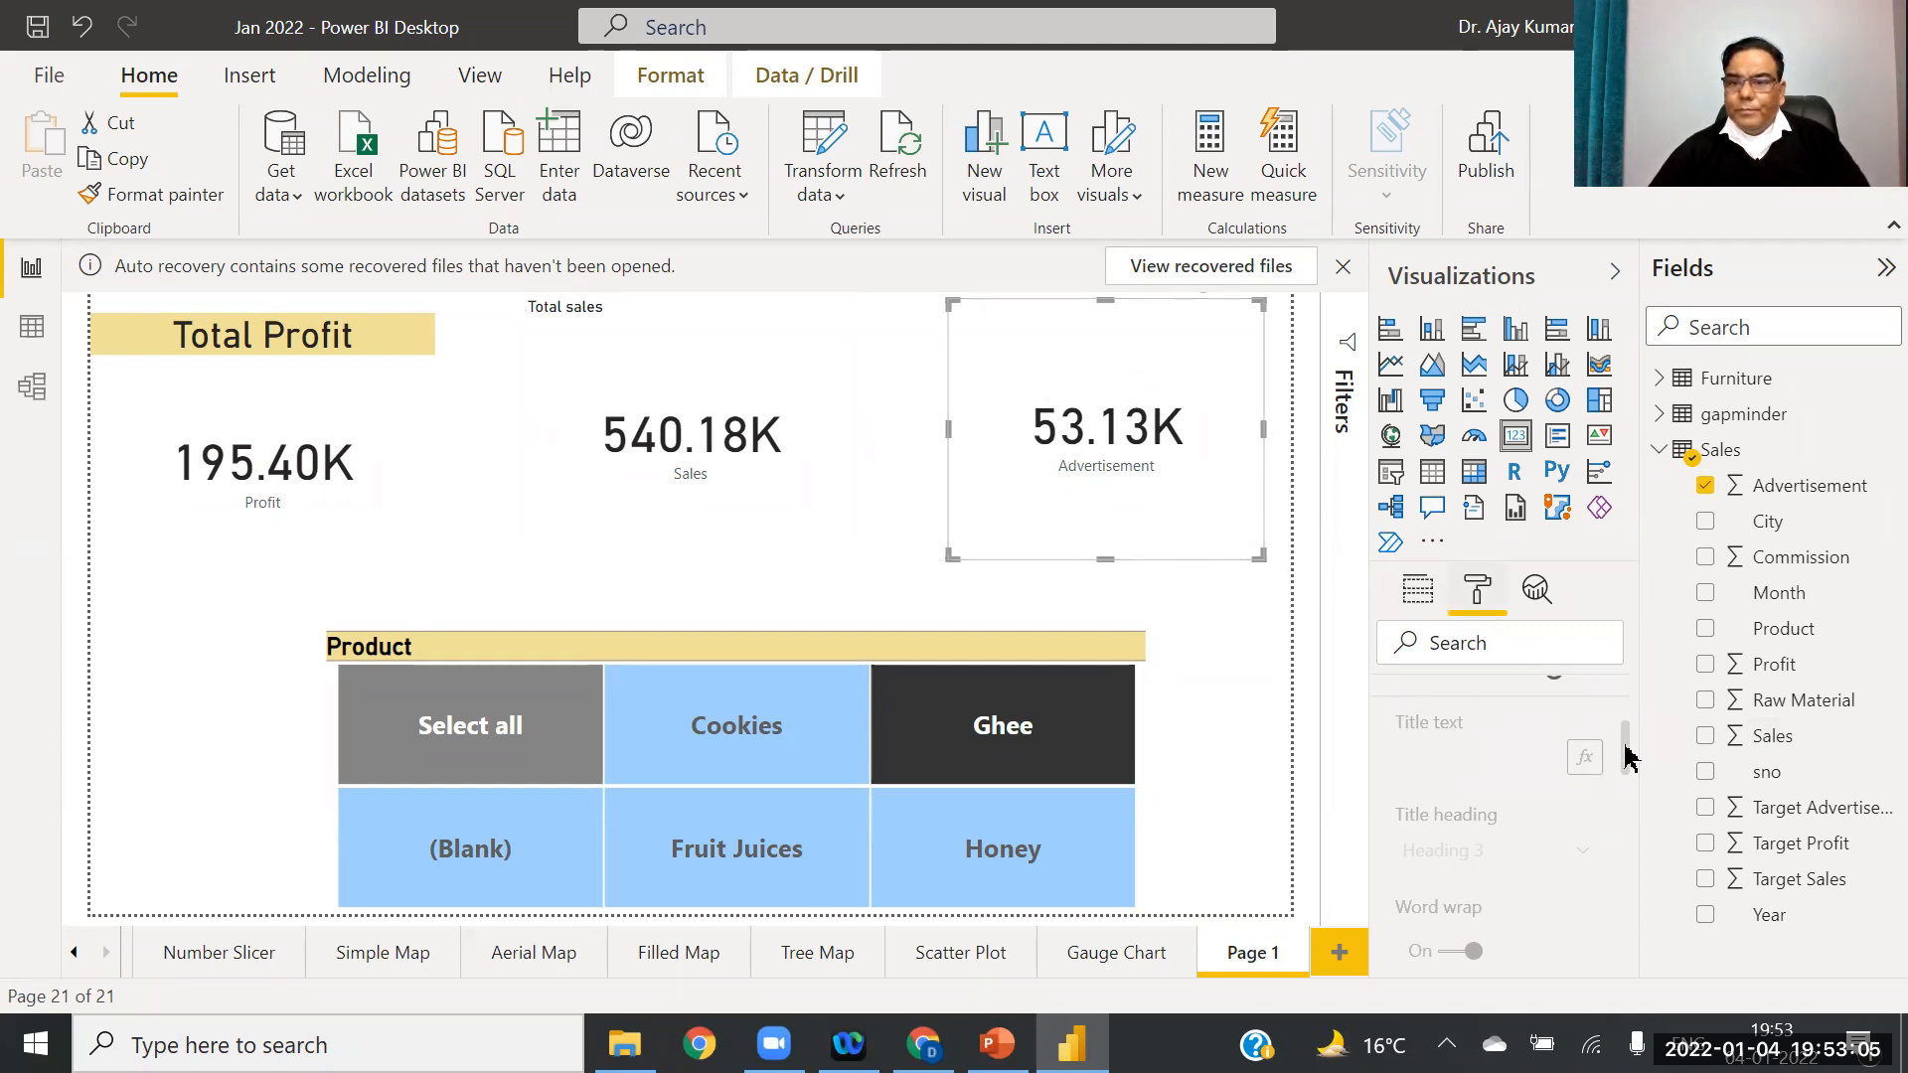
Step: Turn on the Advertisement card's title and set it to 'Total Advertisement'
scroll(1628, 714, up, 3)
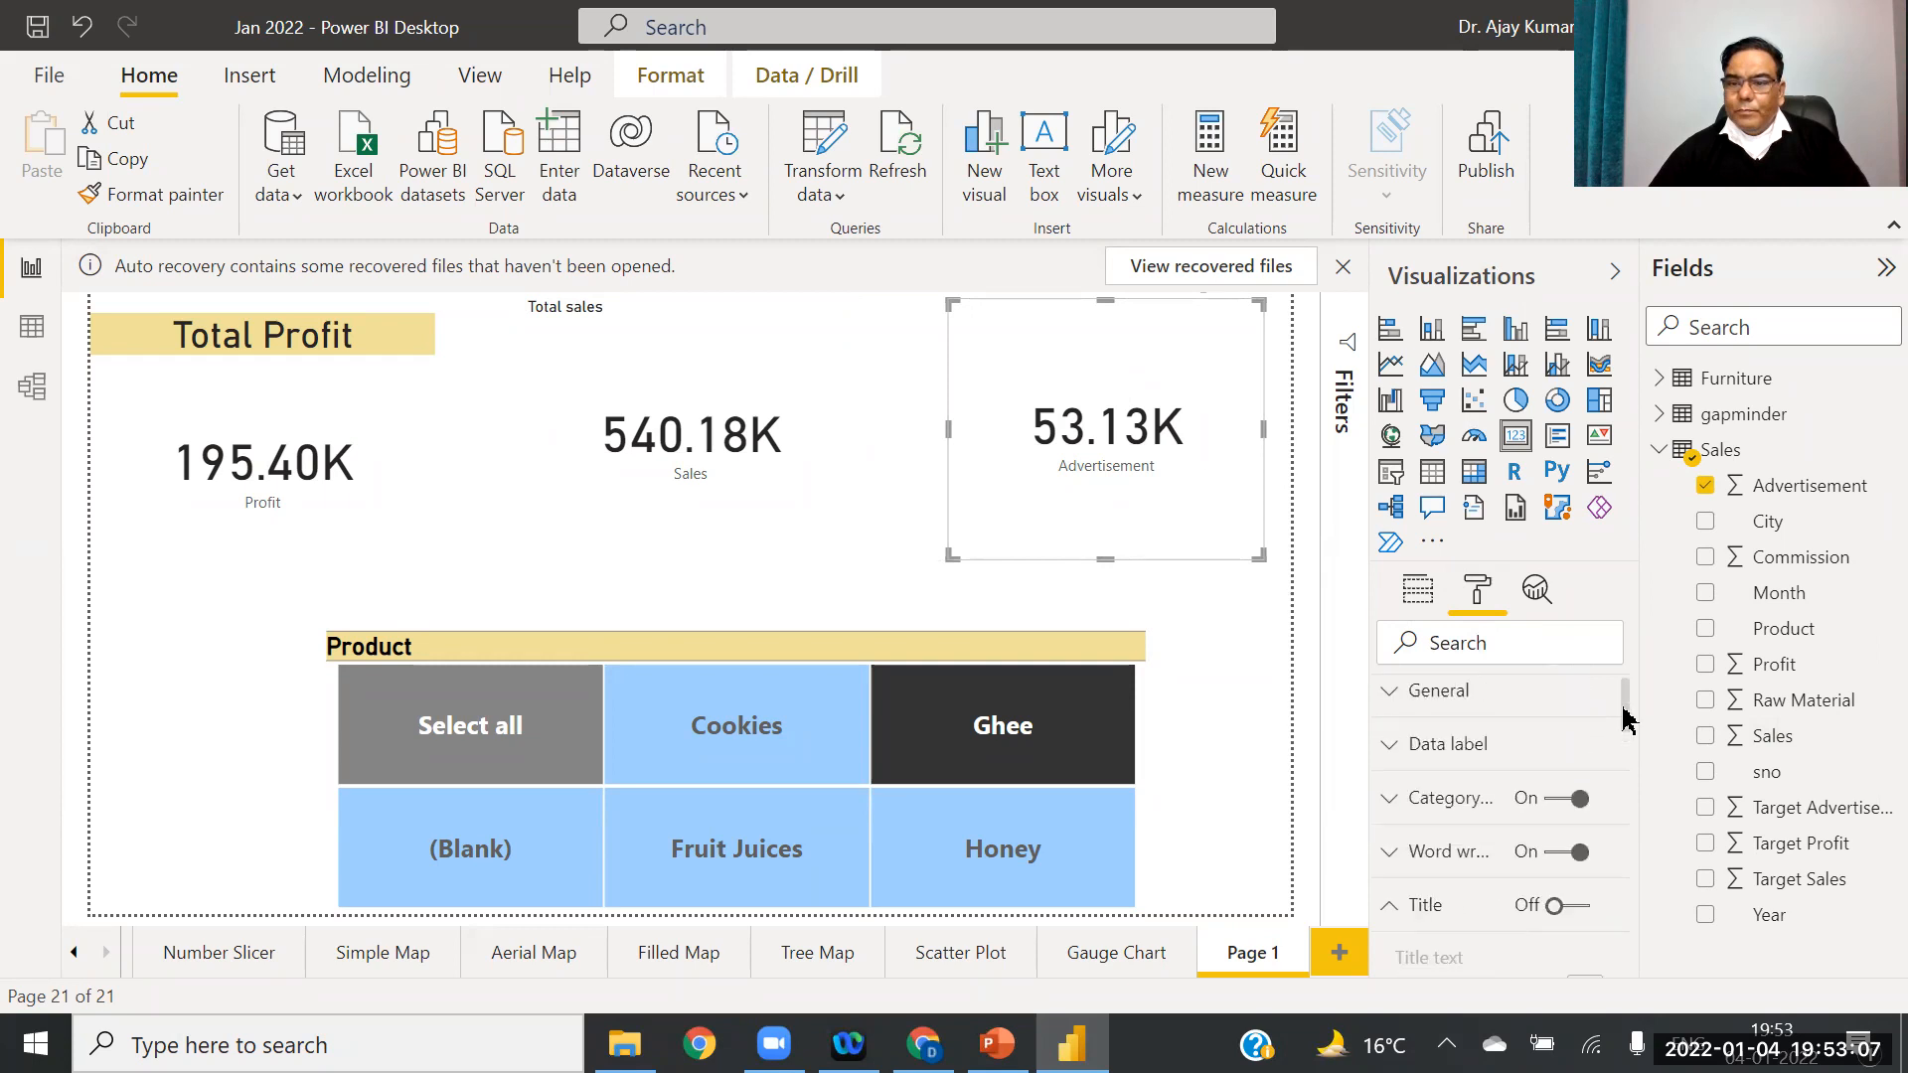
click(1576, 905)
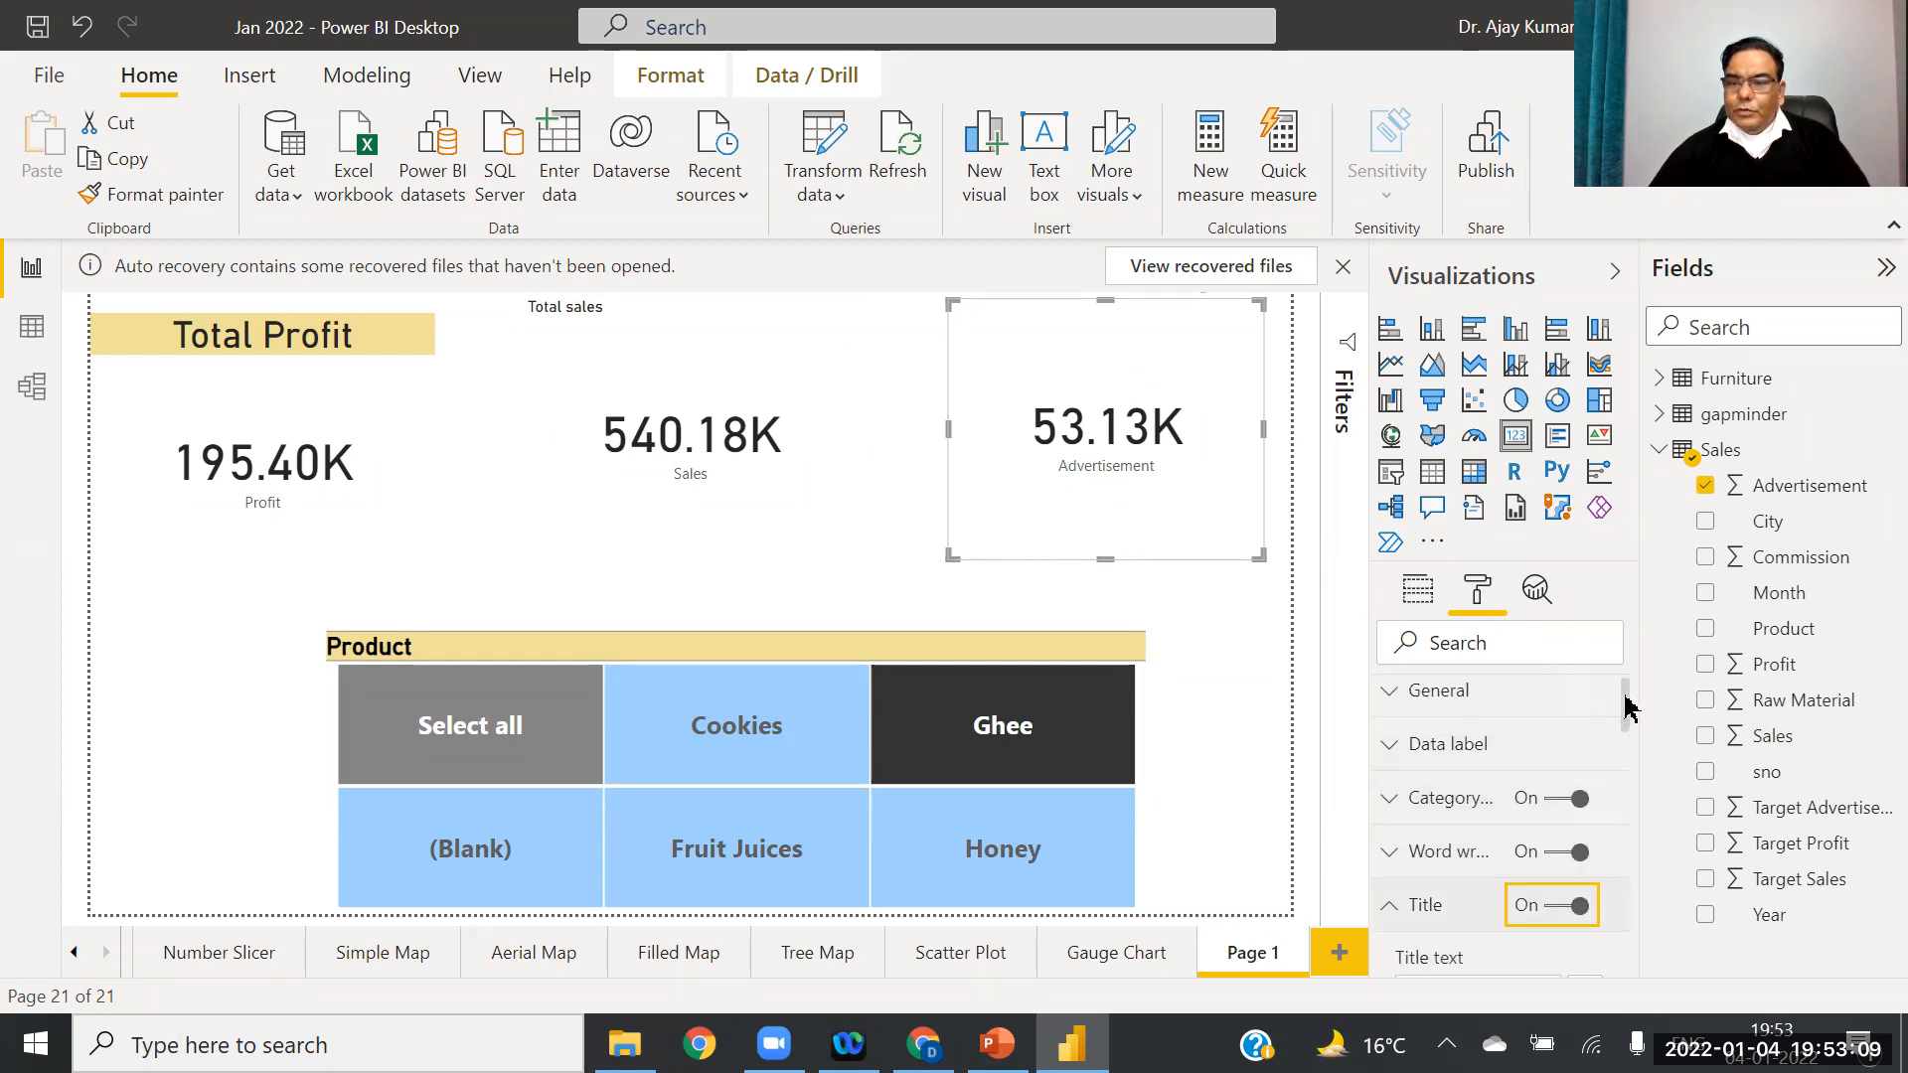
drag(1628, 708, 1627, 733)
click(1447, 803)
text(Tota)
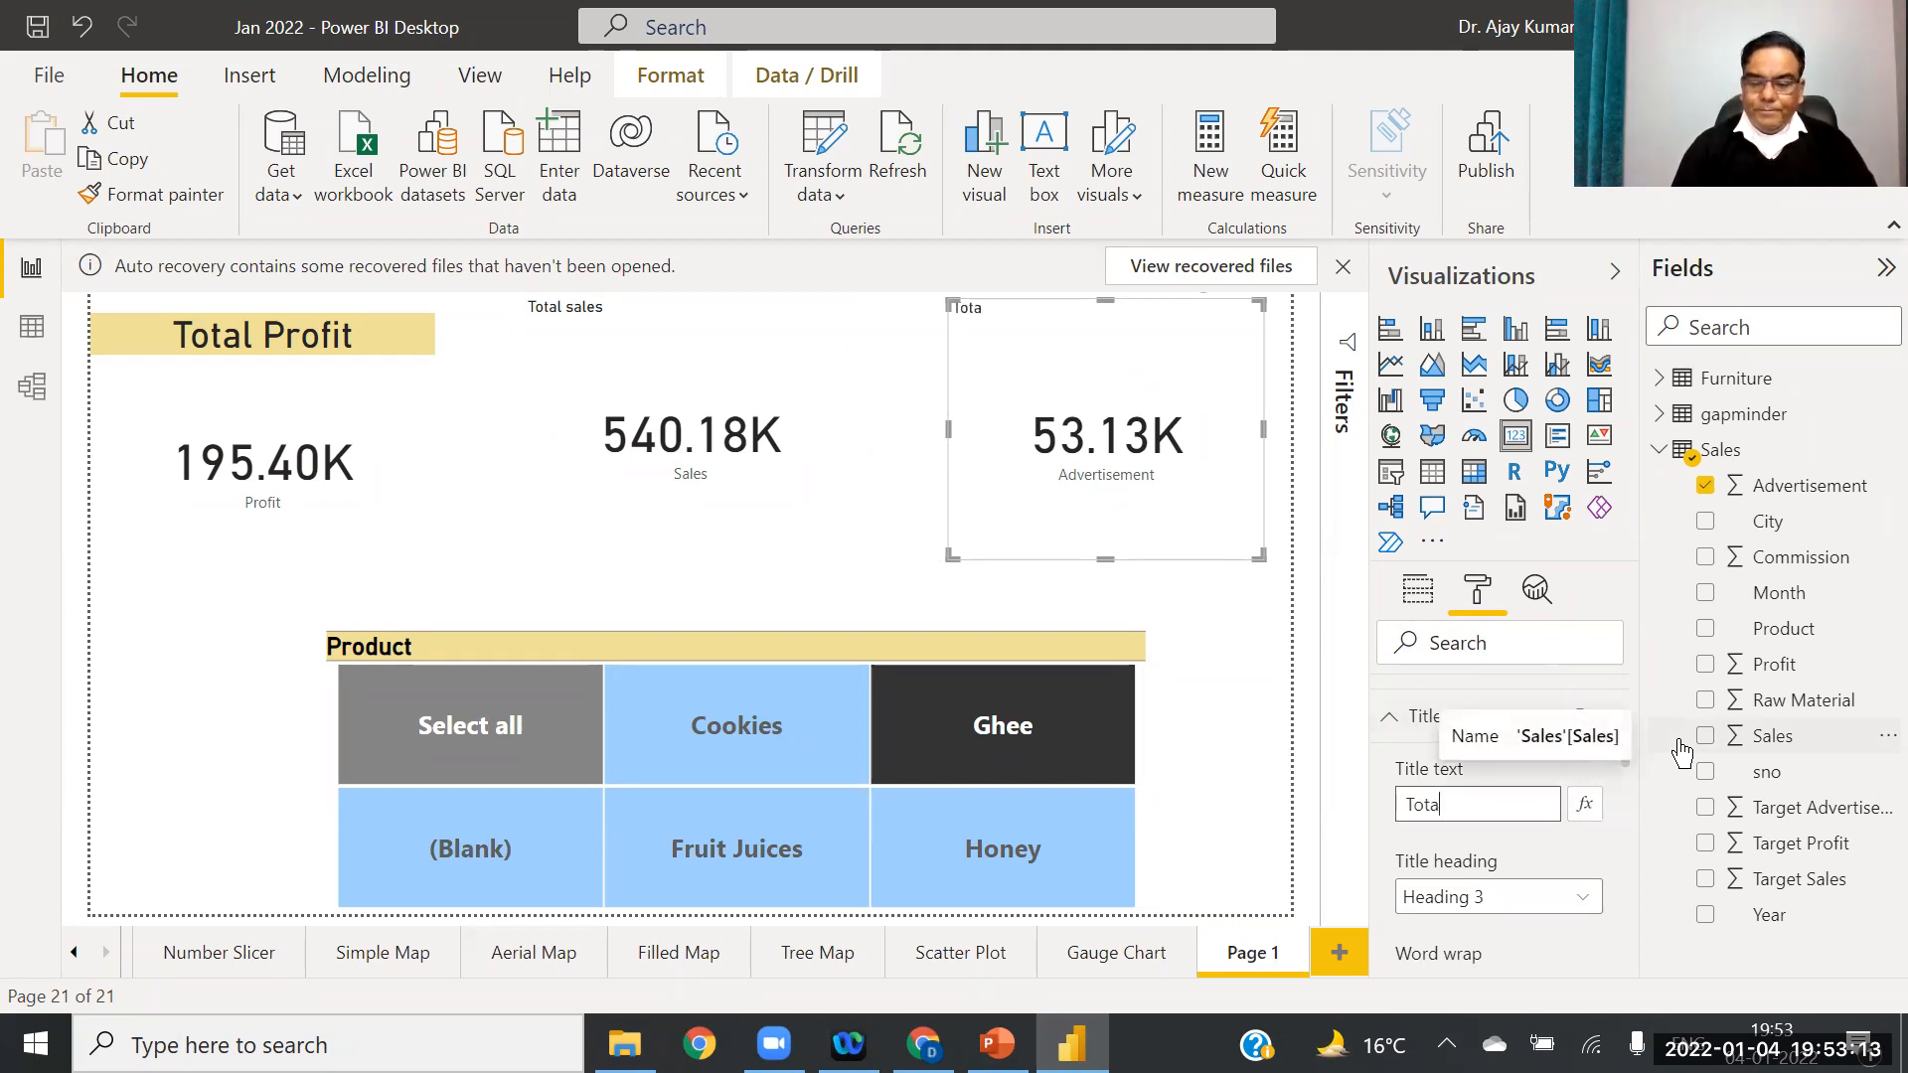
text(l Ad)
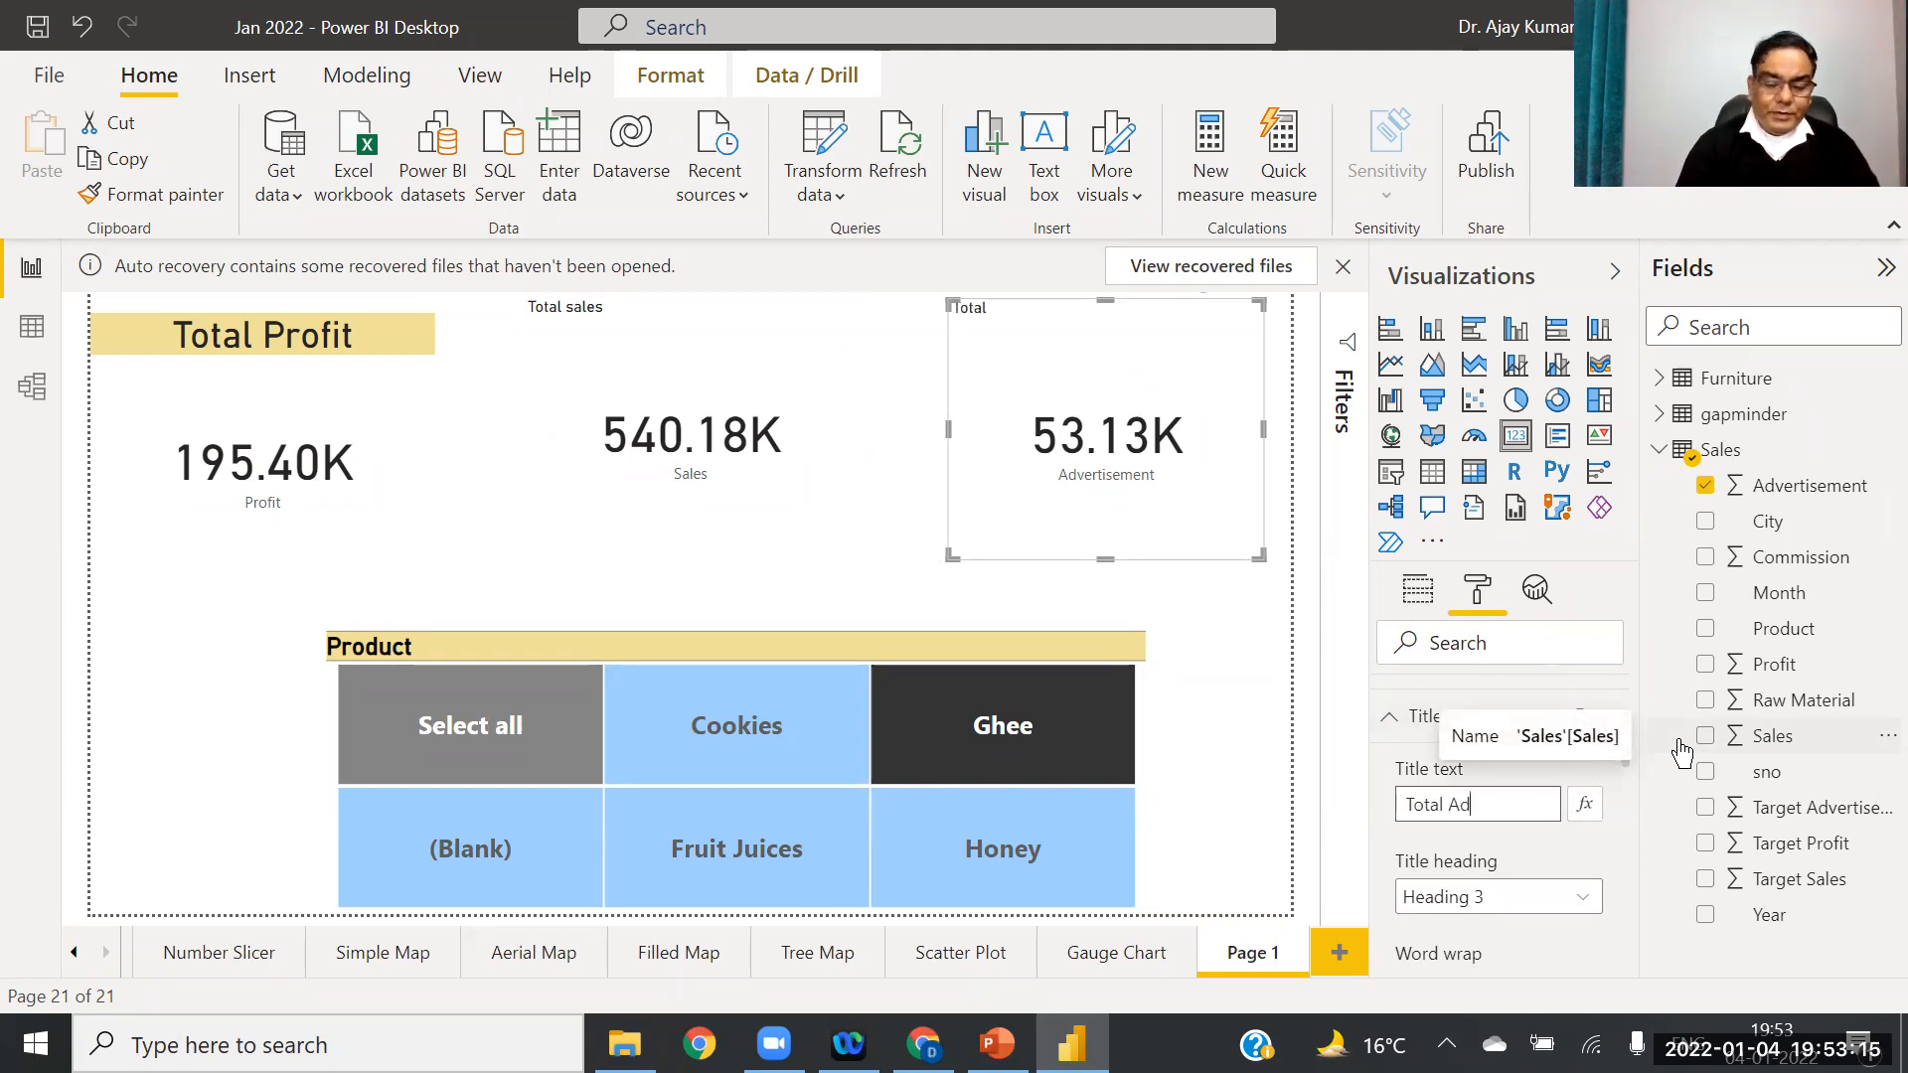
text(vertisement)
key(Return)
Step: Copy the Total Profit title style onto the Total sales card with Format painter
click(353, 392)
click(159, 194)
click(592, 375)
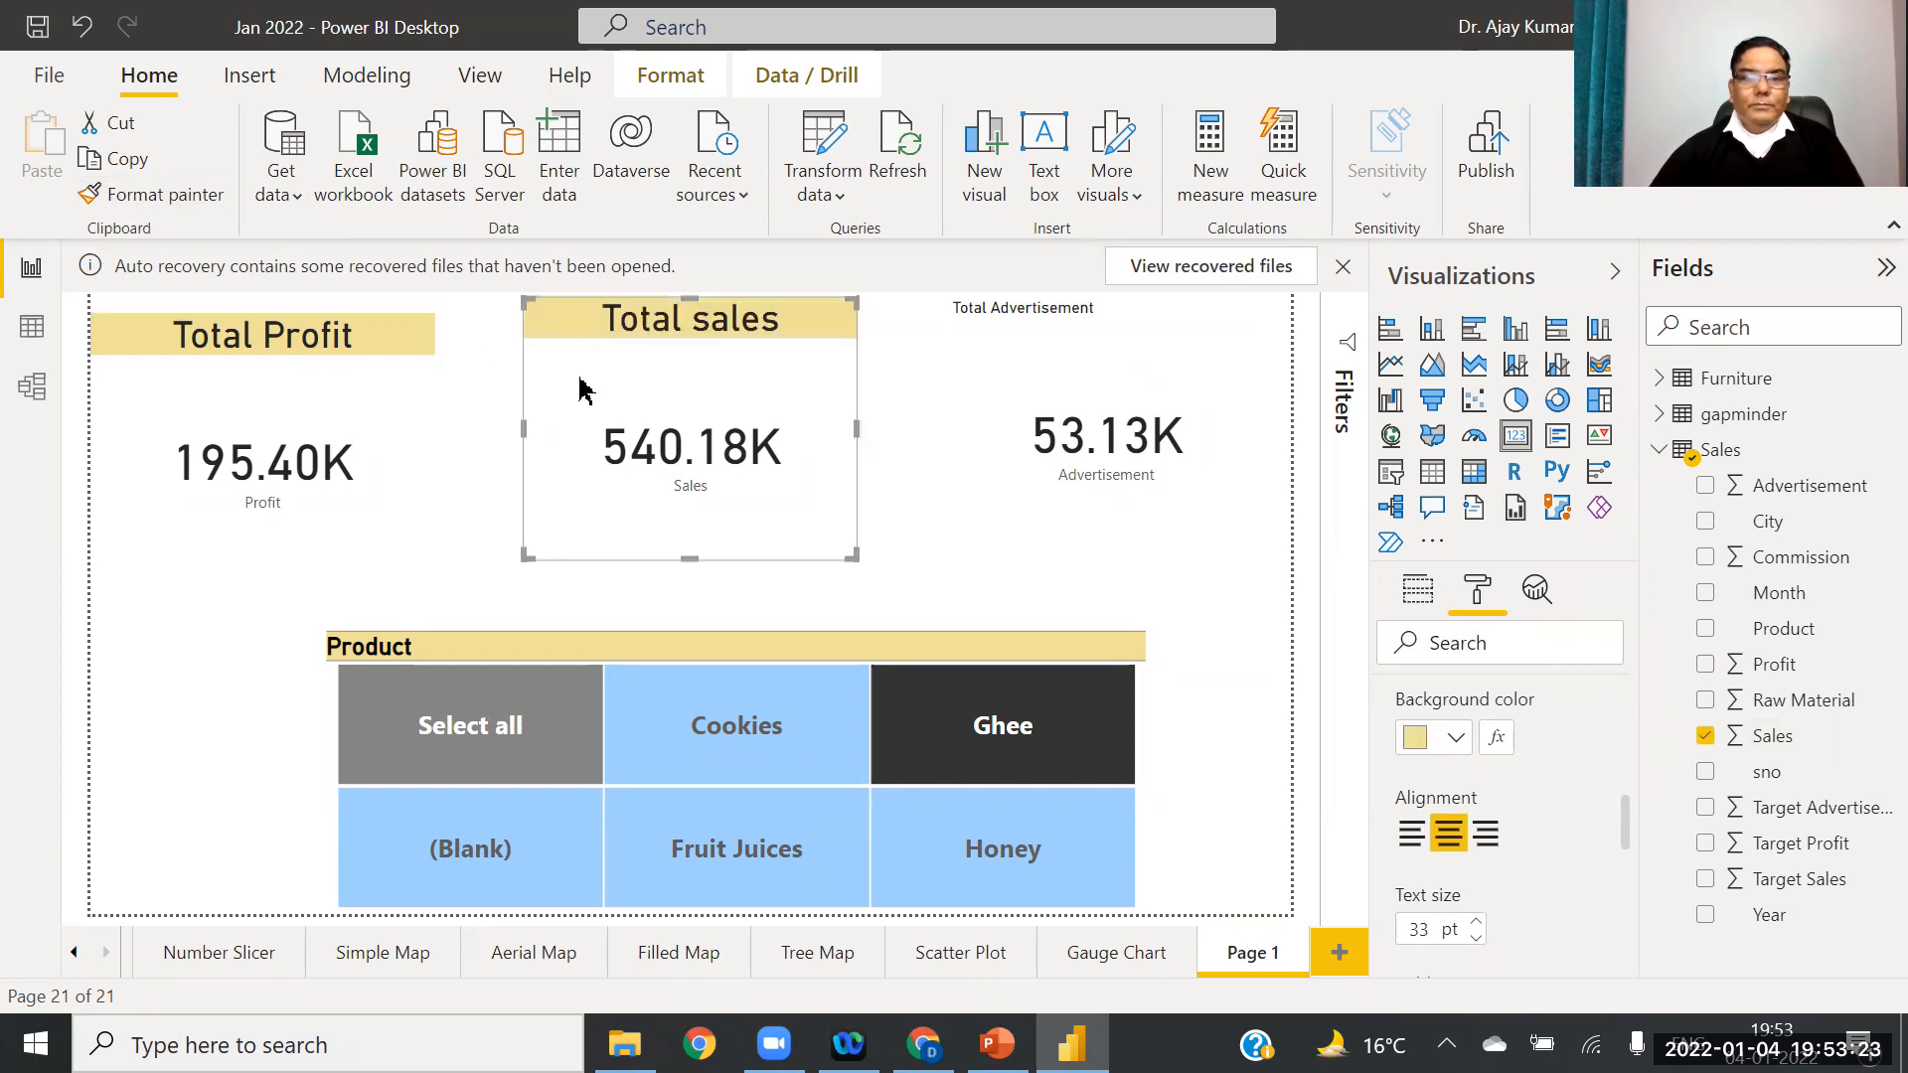
Step: Copy the Total Profit title style onto the Total Advertisement card
click(332, 447)
click(159, 195)
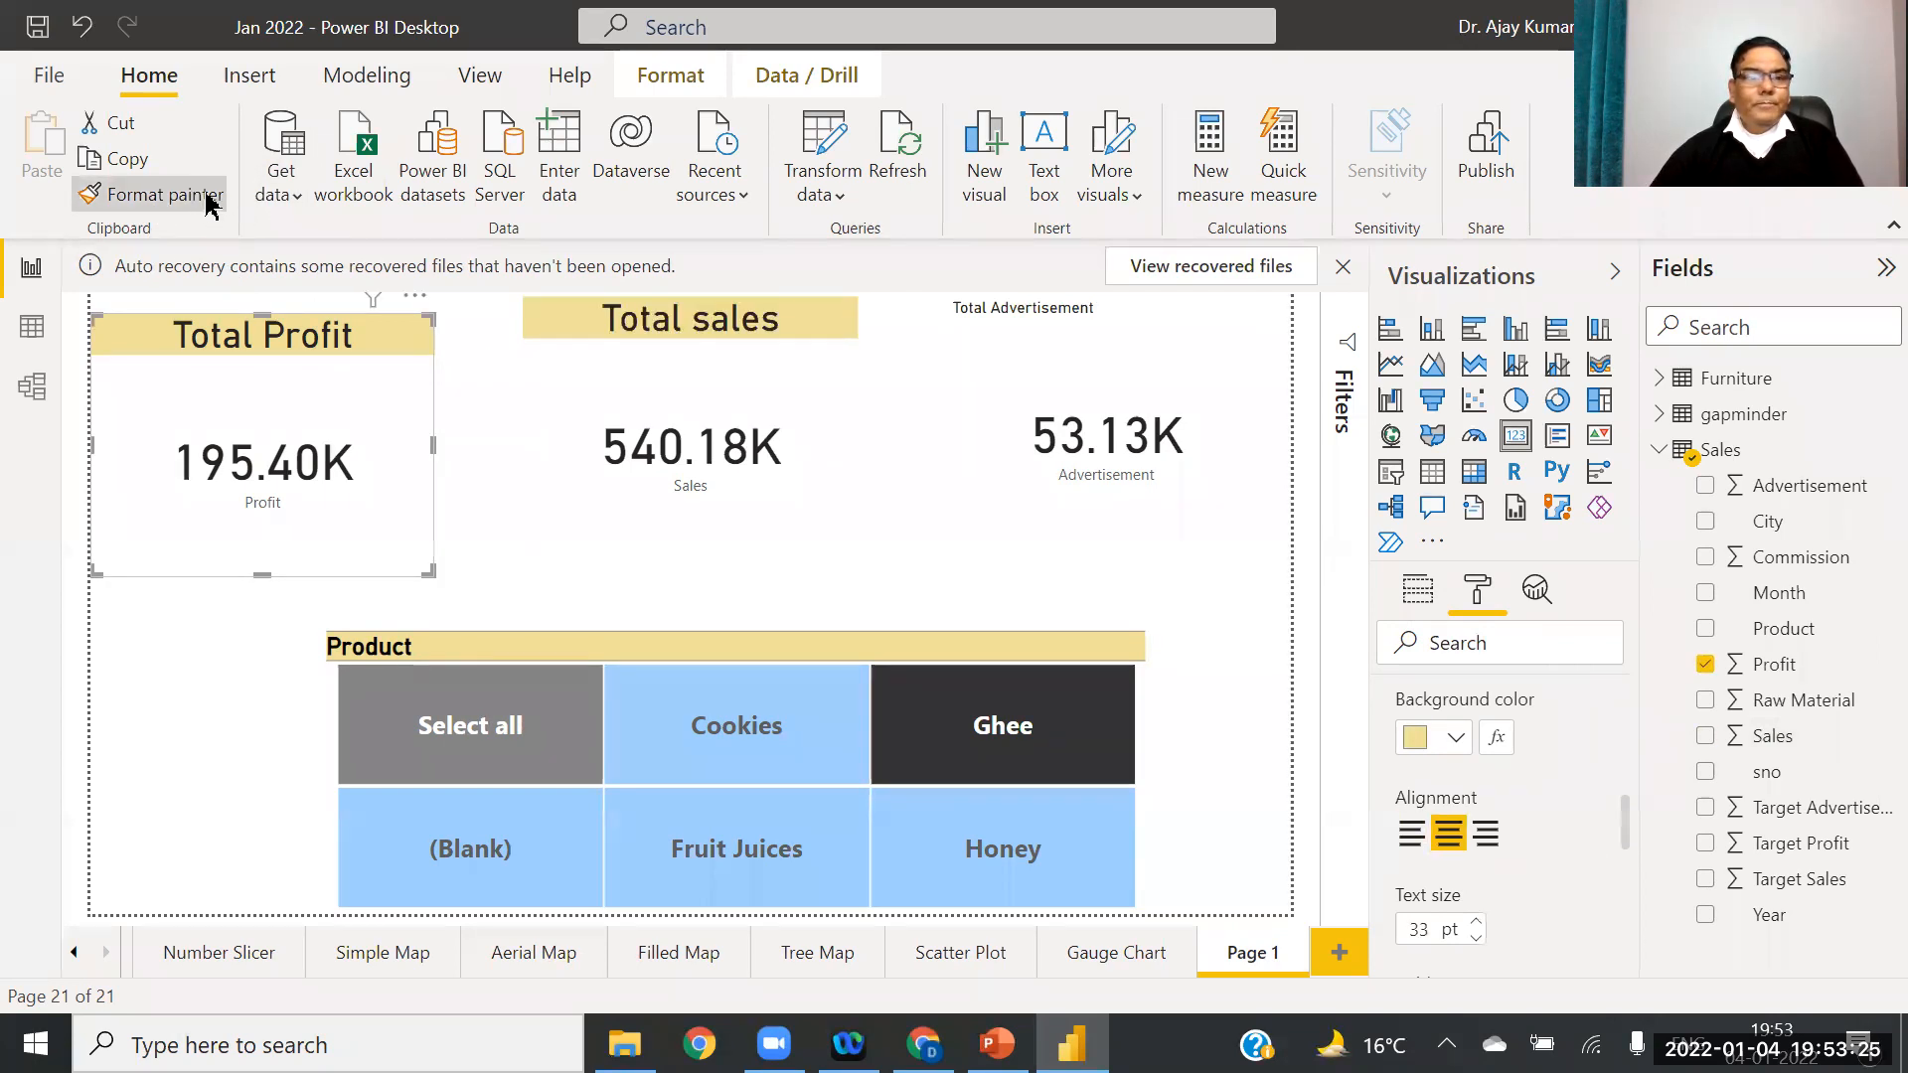
click(1099, 430)
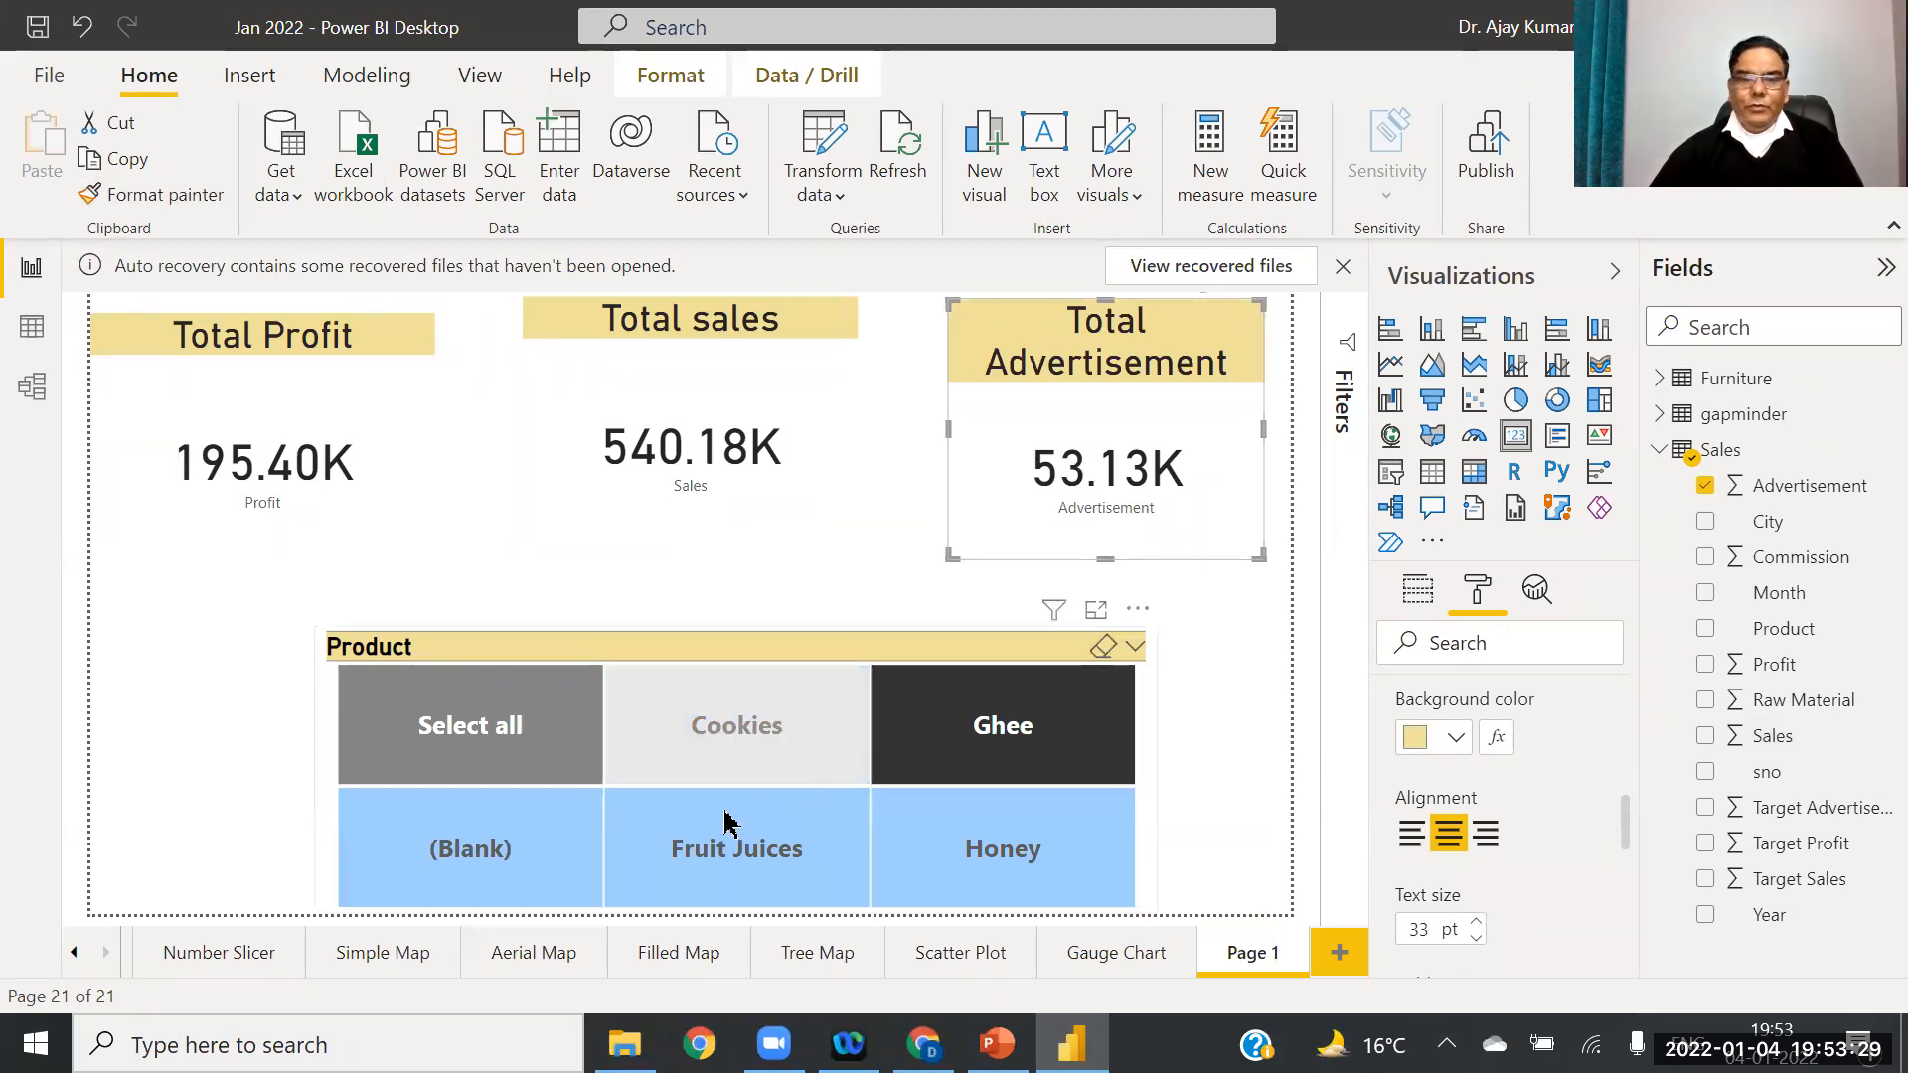
Step: Filter the cards to Fruit Juices, then to Honey, and select Total Profit
click(732, 865)
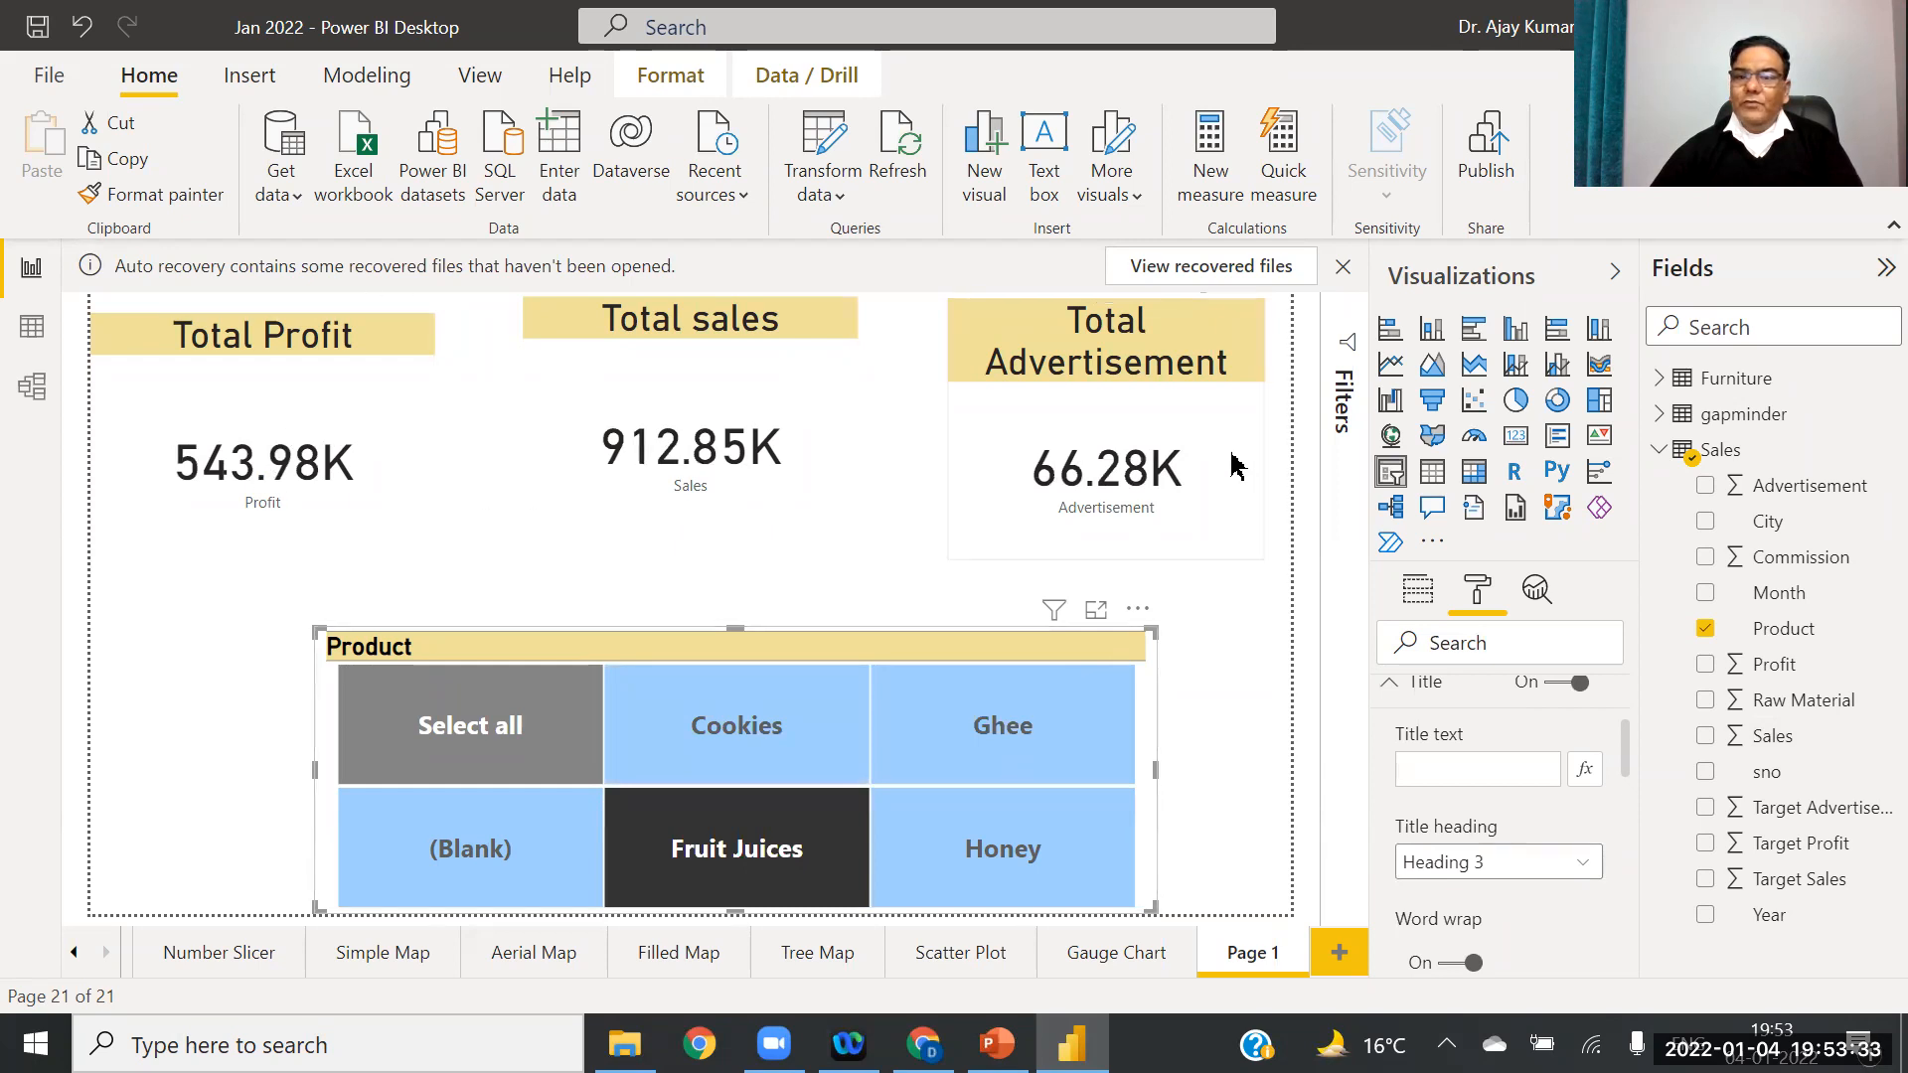
click(1033, 865)
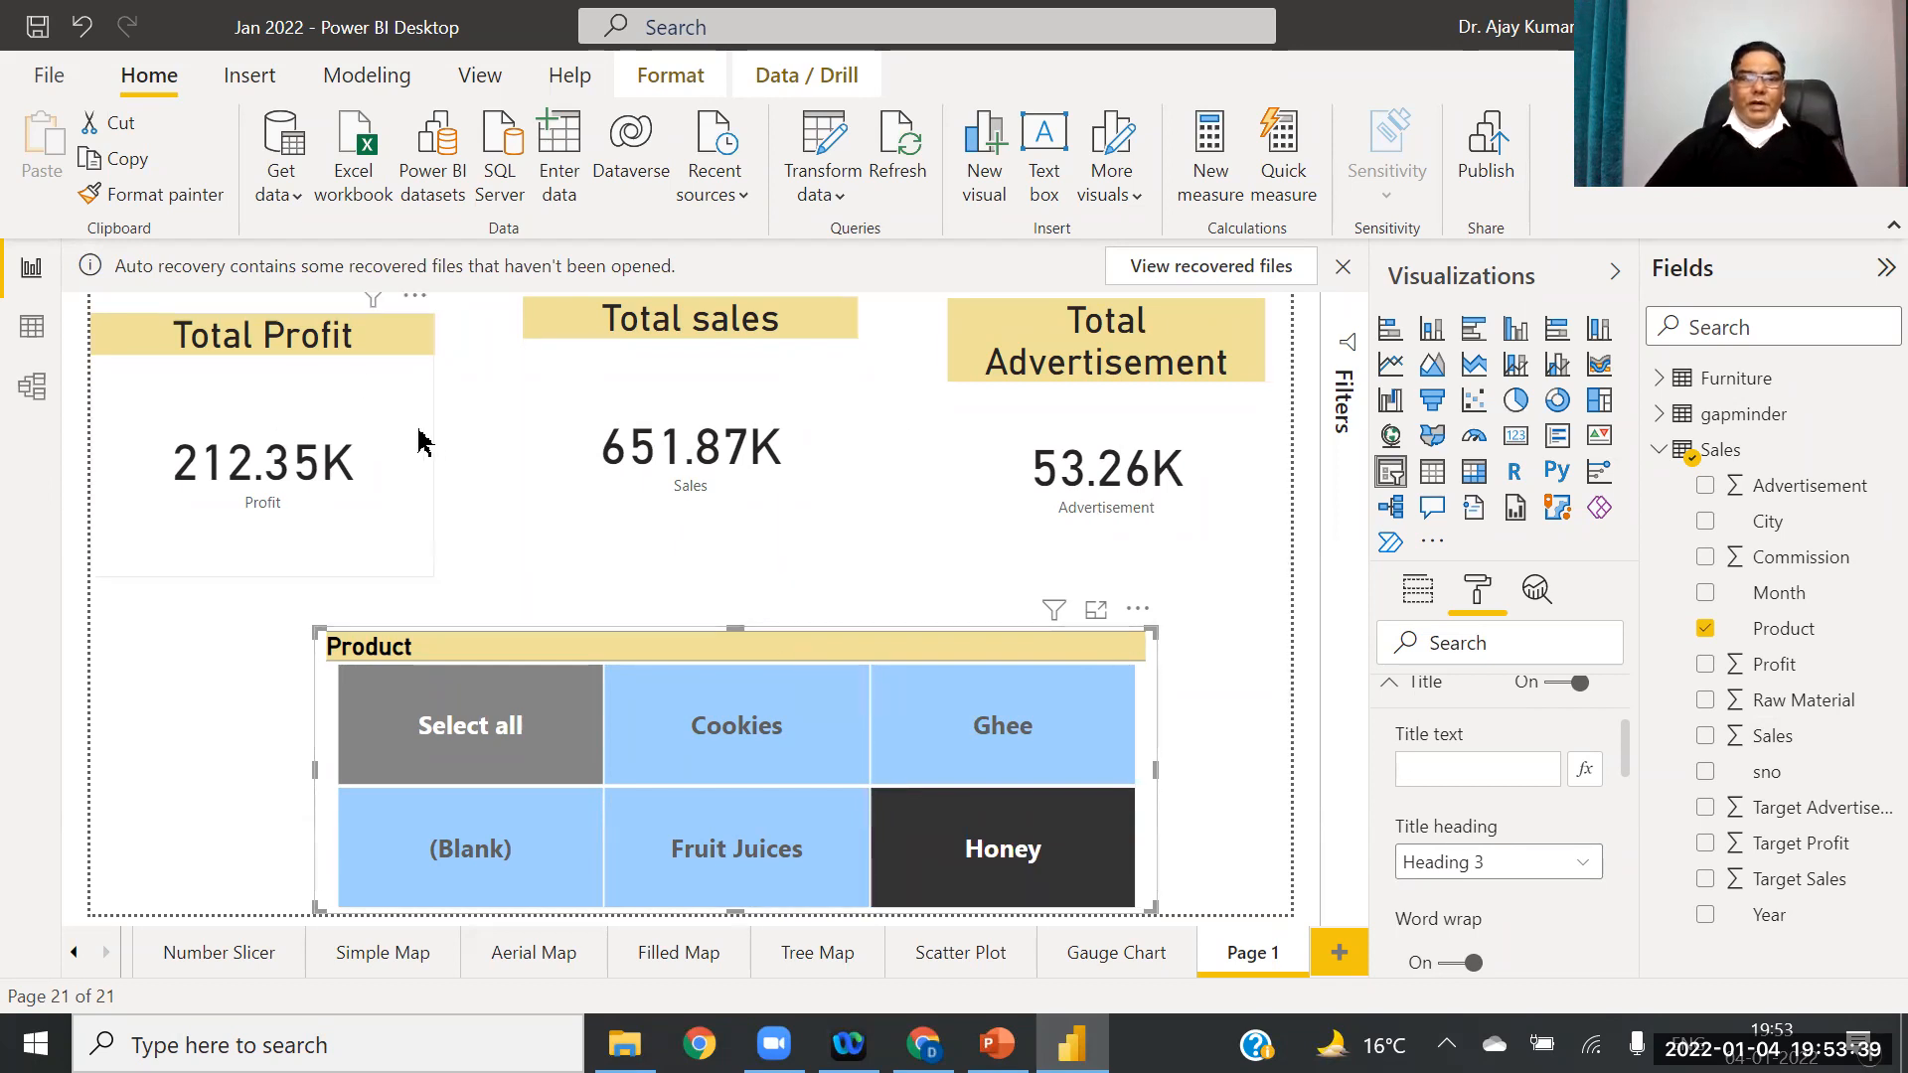
click(365, 413)
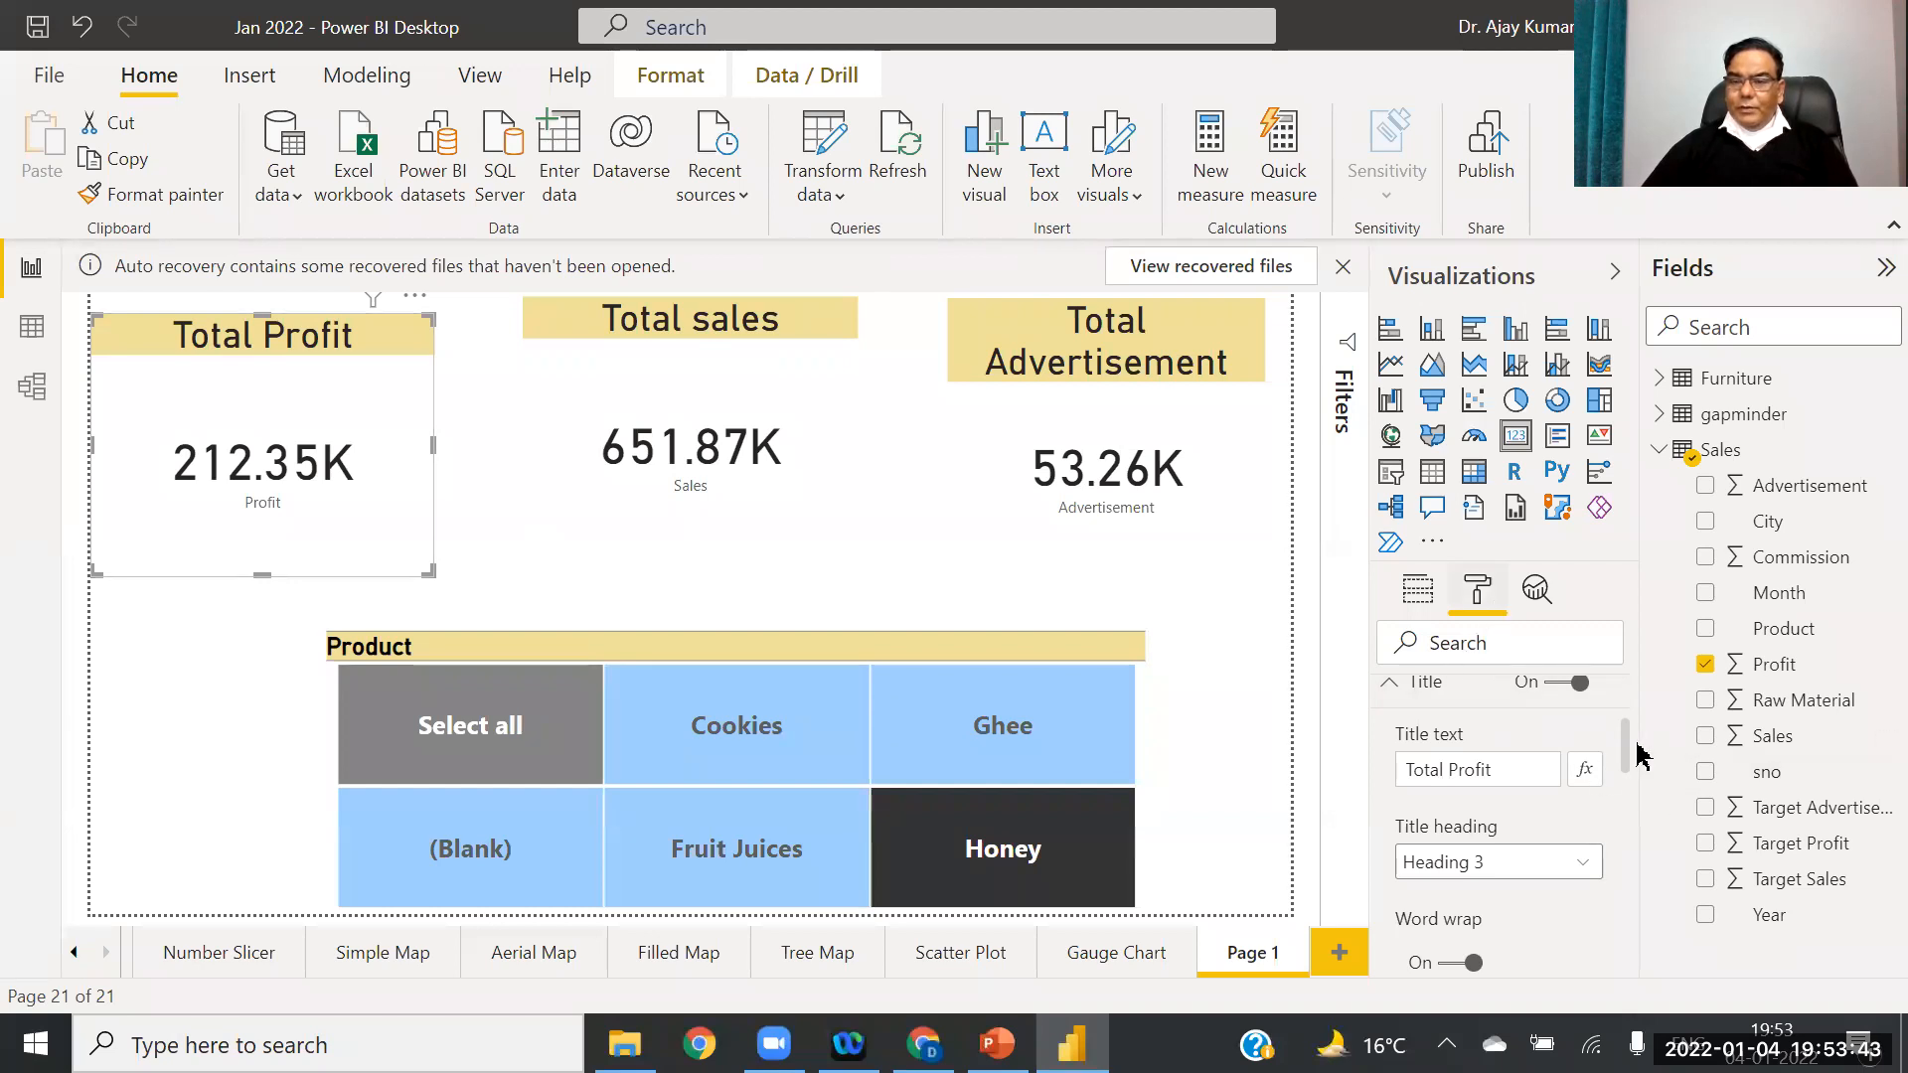
Step: Turn on the Total Profit card's border and round its corners to 30 px
drag(1627, 746, 1641, 937)
scroll(1491, 854, down, 1)
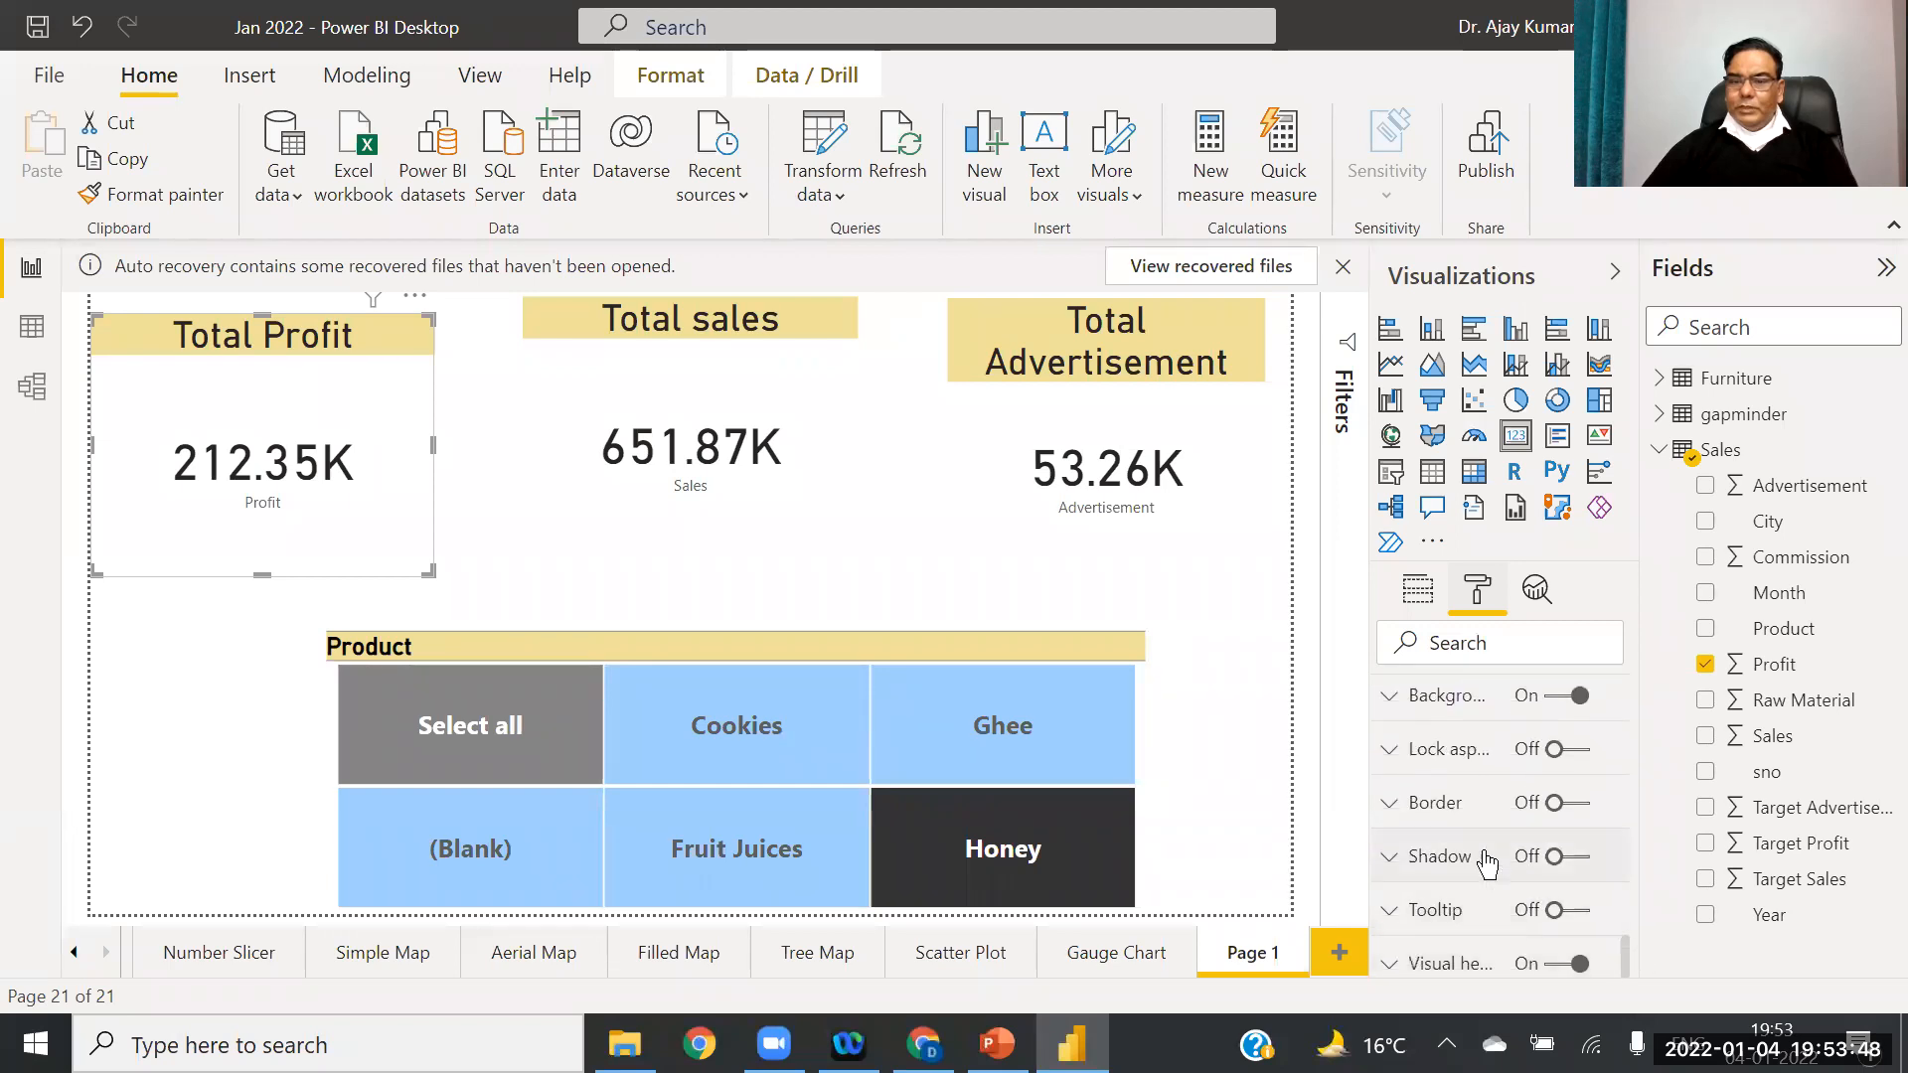
click(1389, 805)
click(1580, 808)
drag(1631, 904, 1622, 954)
scroll(1528, 884, up, 1)
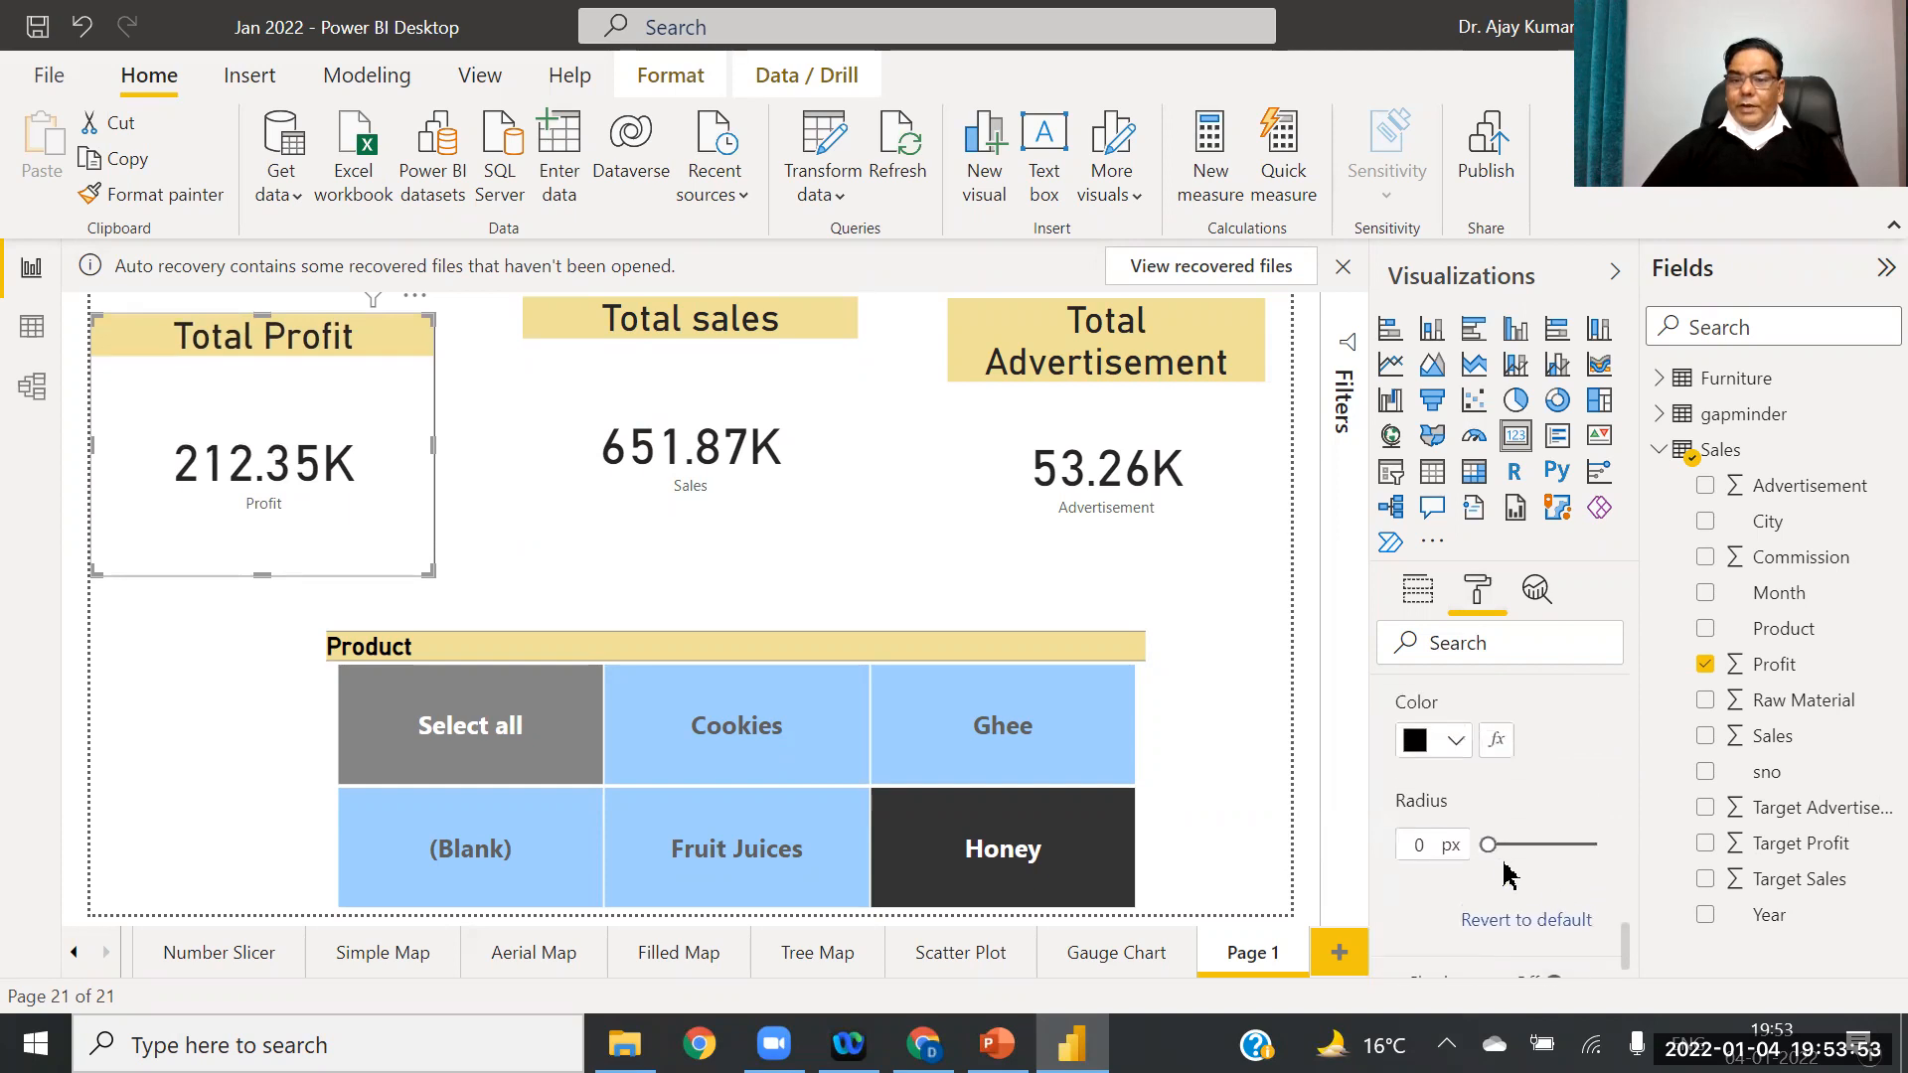
drag(1506, 851, 1618, 842)
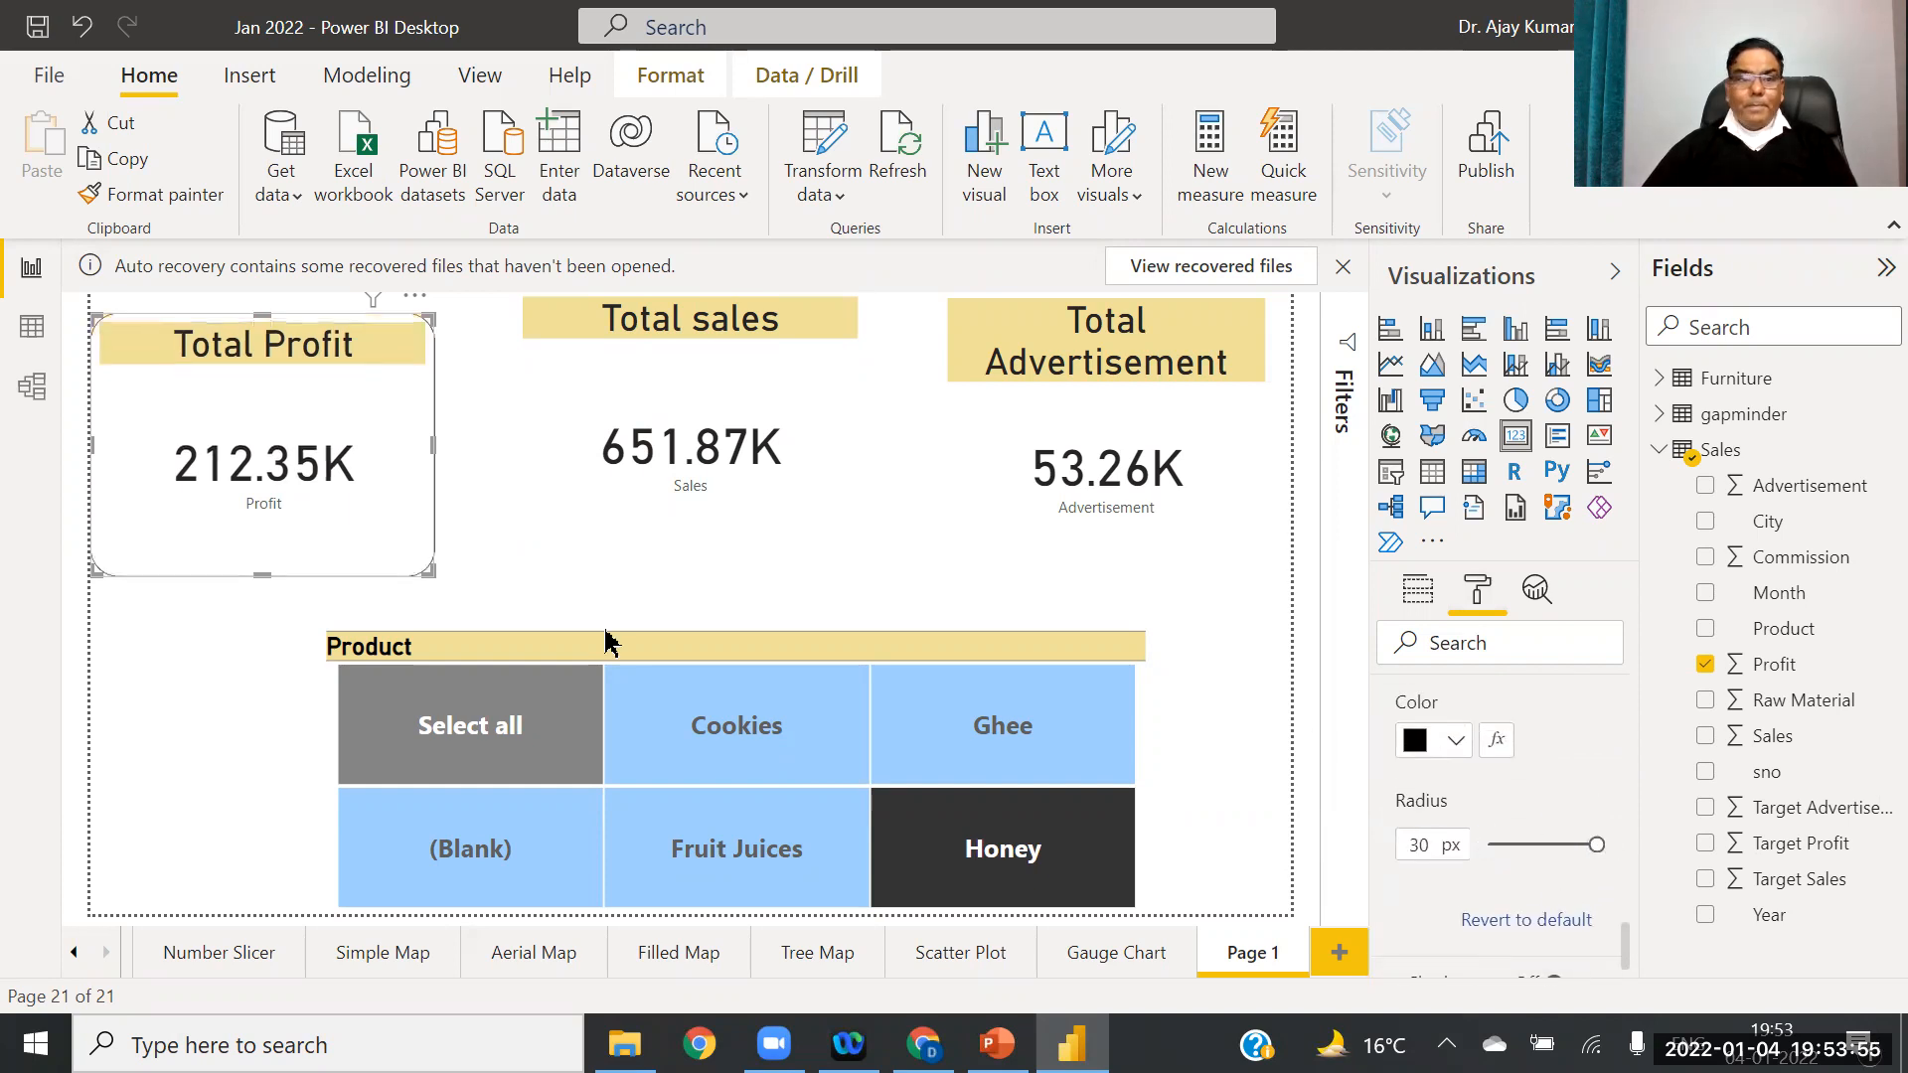
click(801, 613)
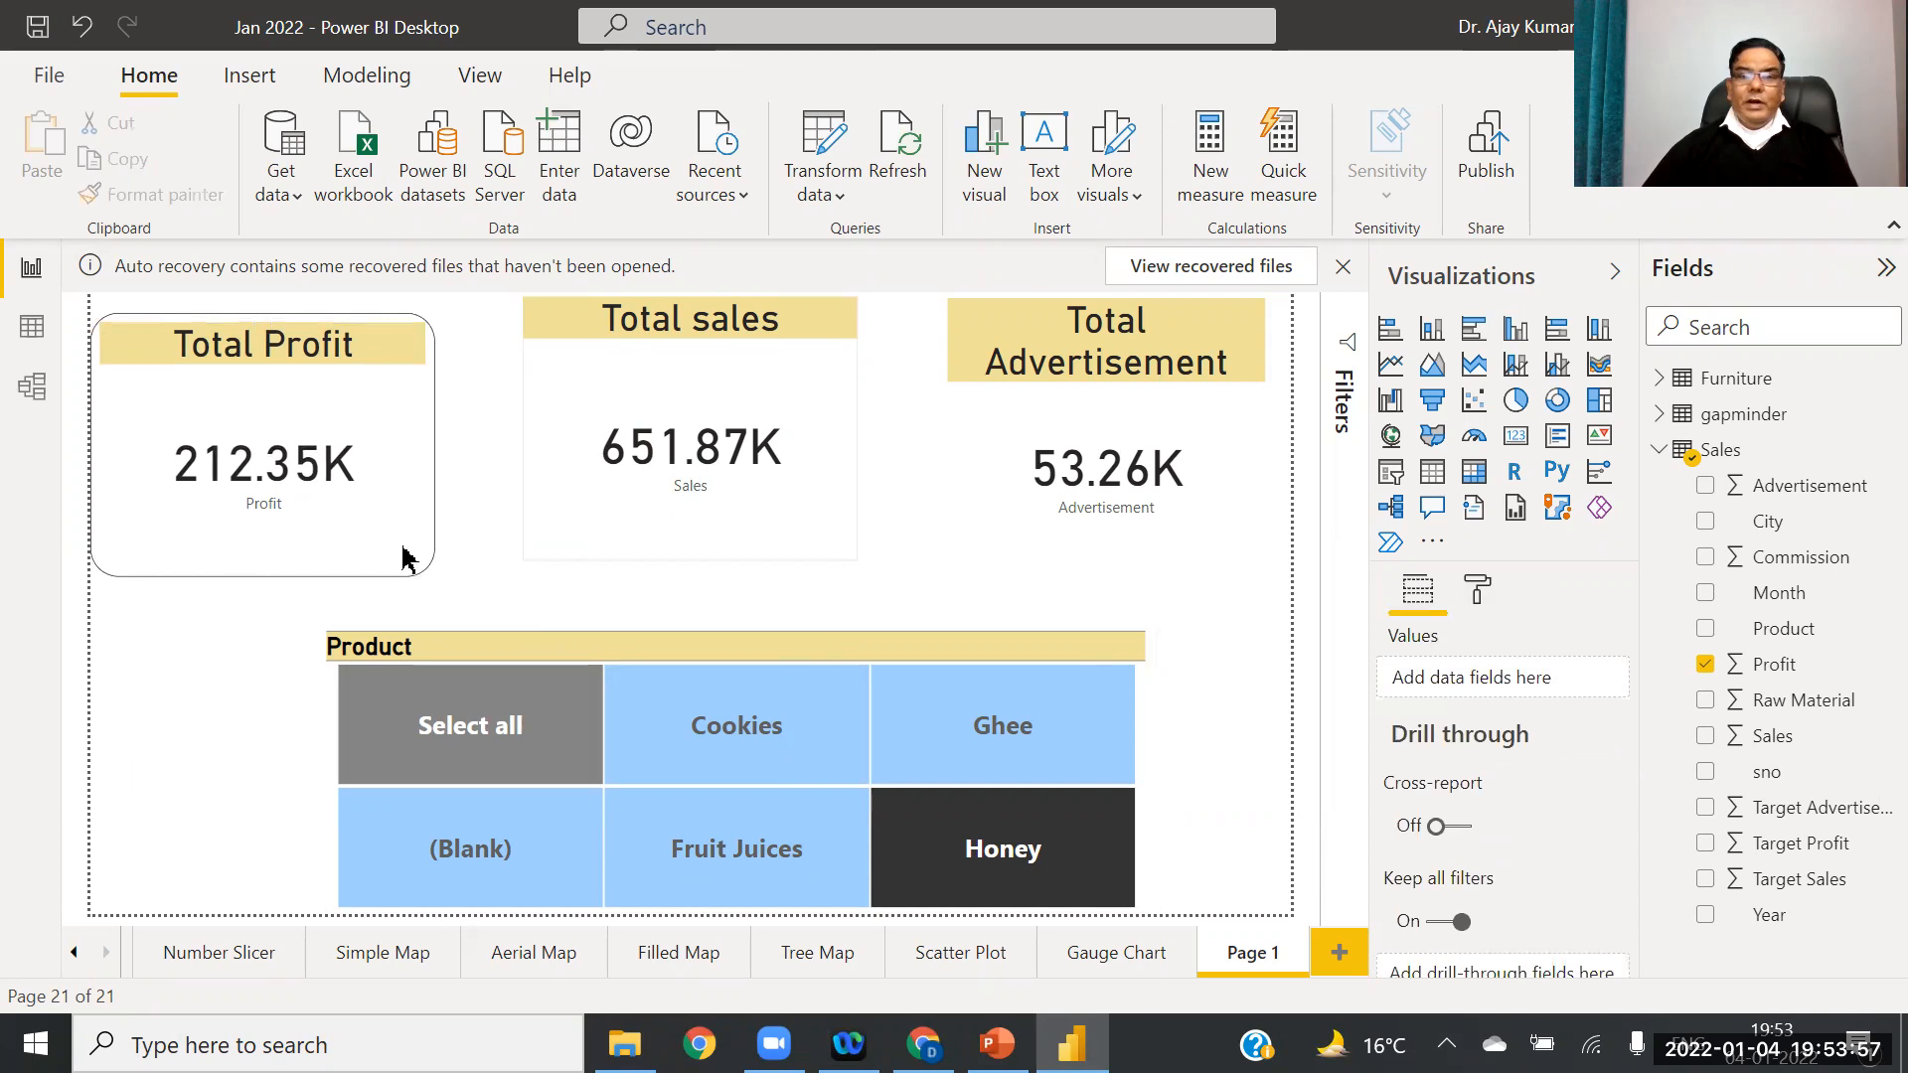
Step: Format-paint the Total Profit card's rounded border onto the Total sales and Total Advertisement cards
click(332, 427)
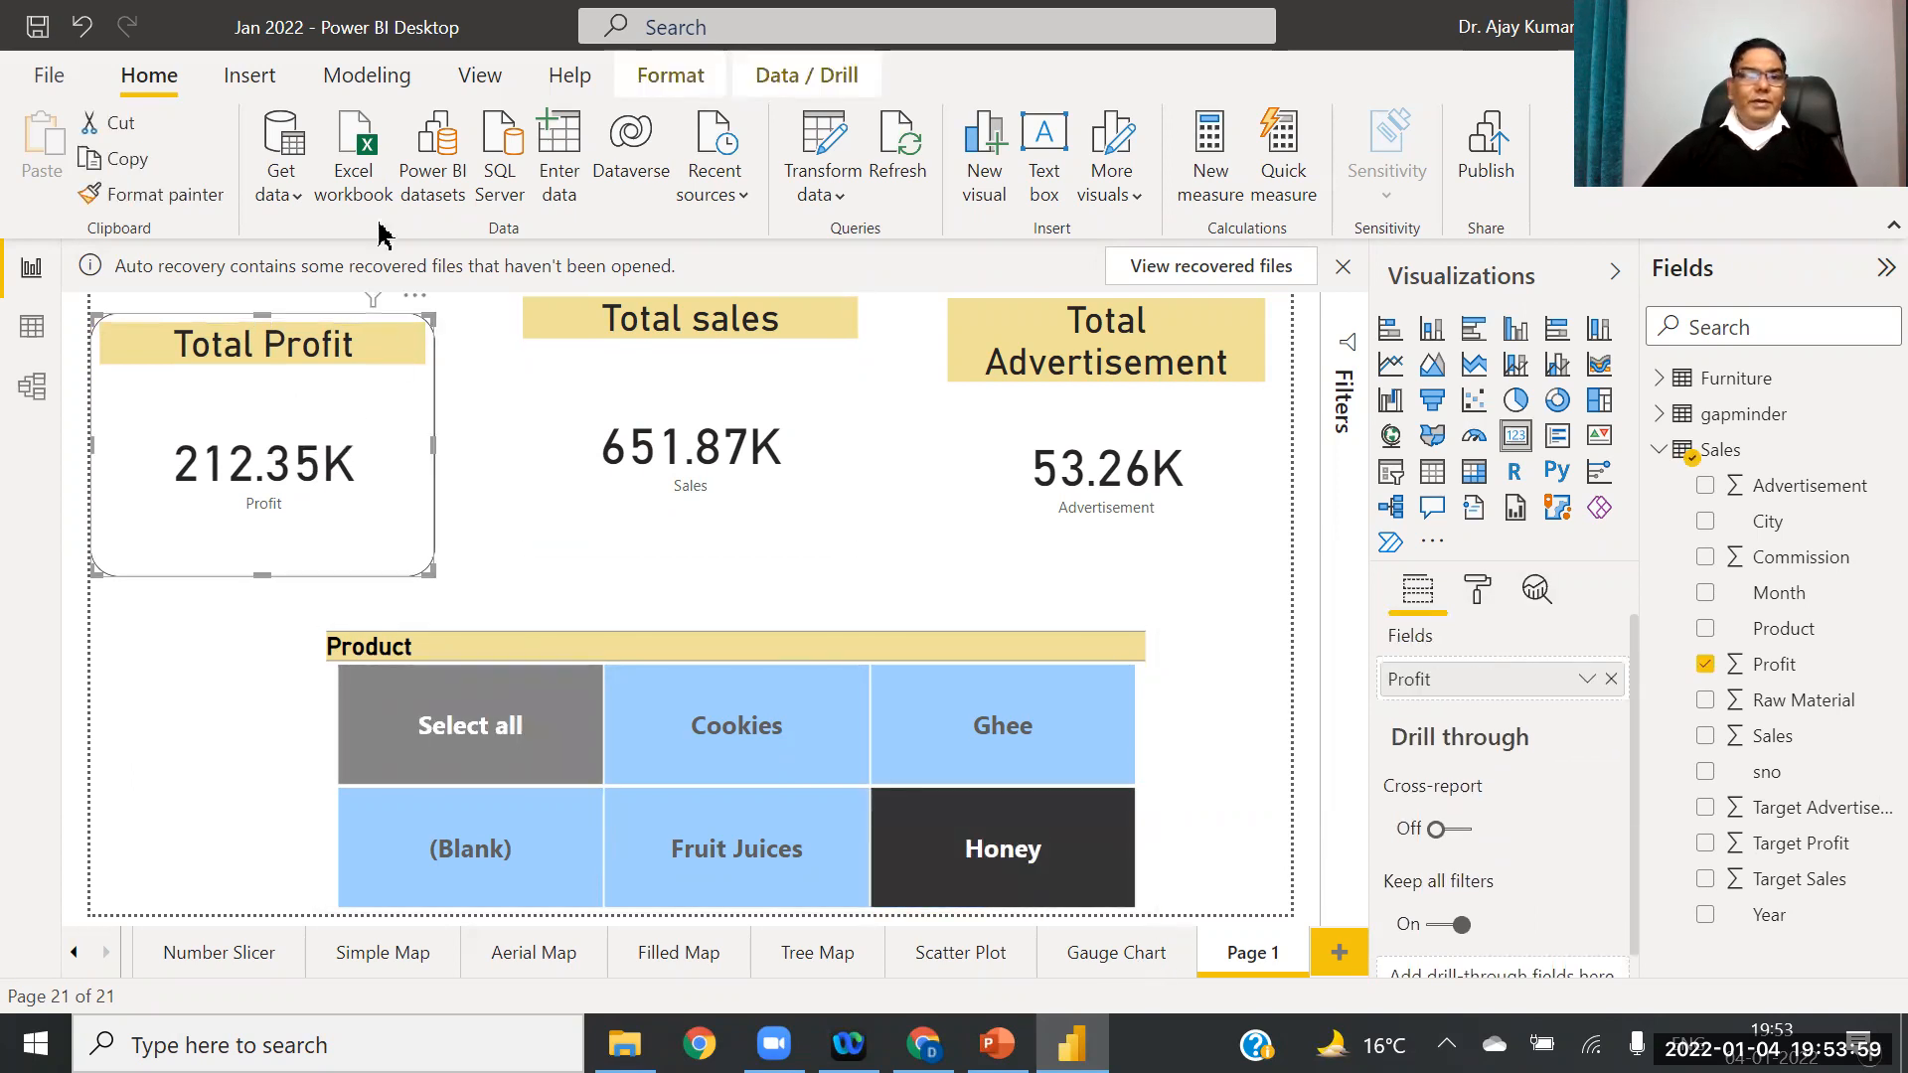
click(154, 195)
click(747, 398)
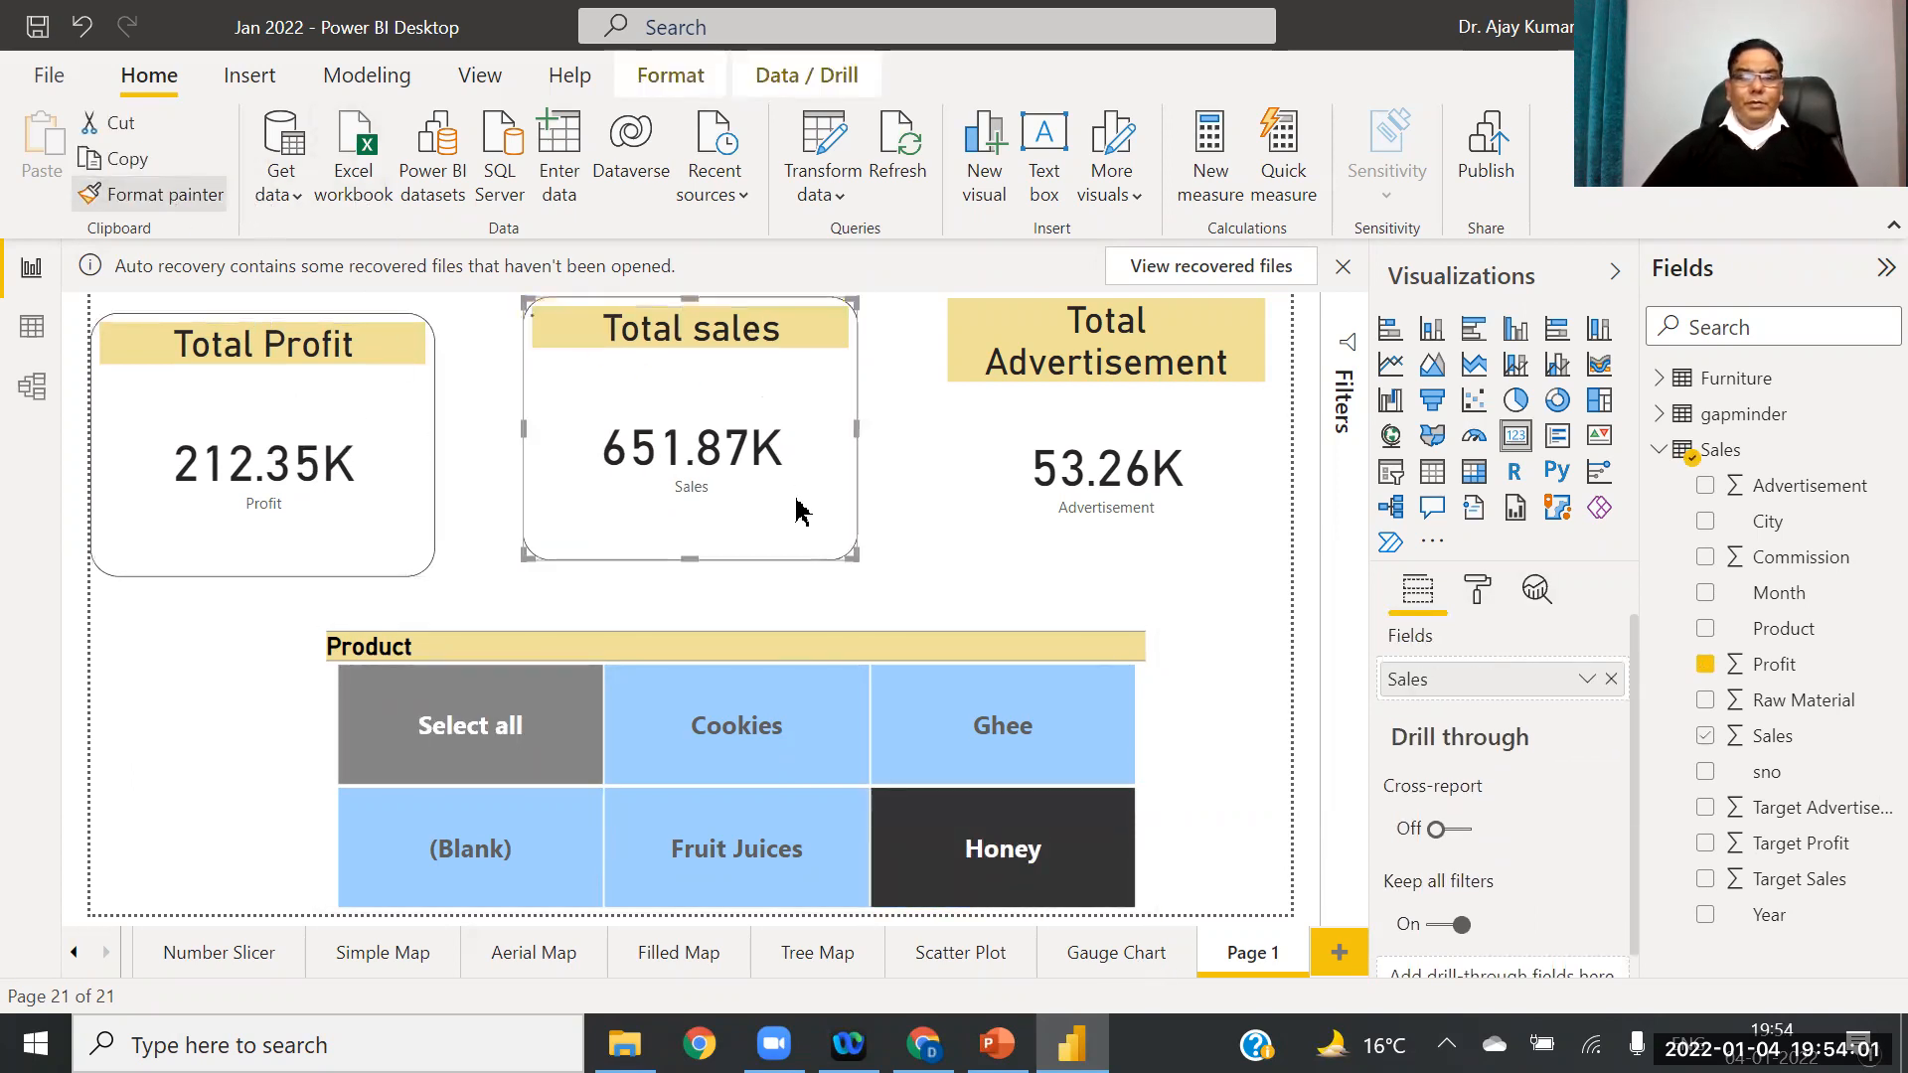
click(257, 389)
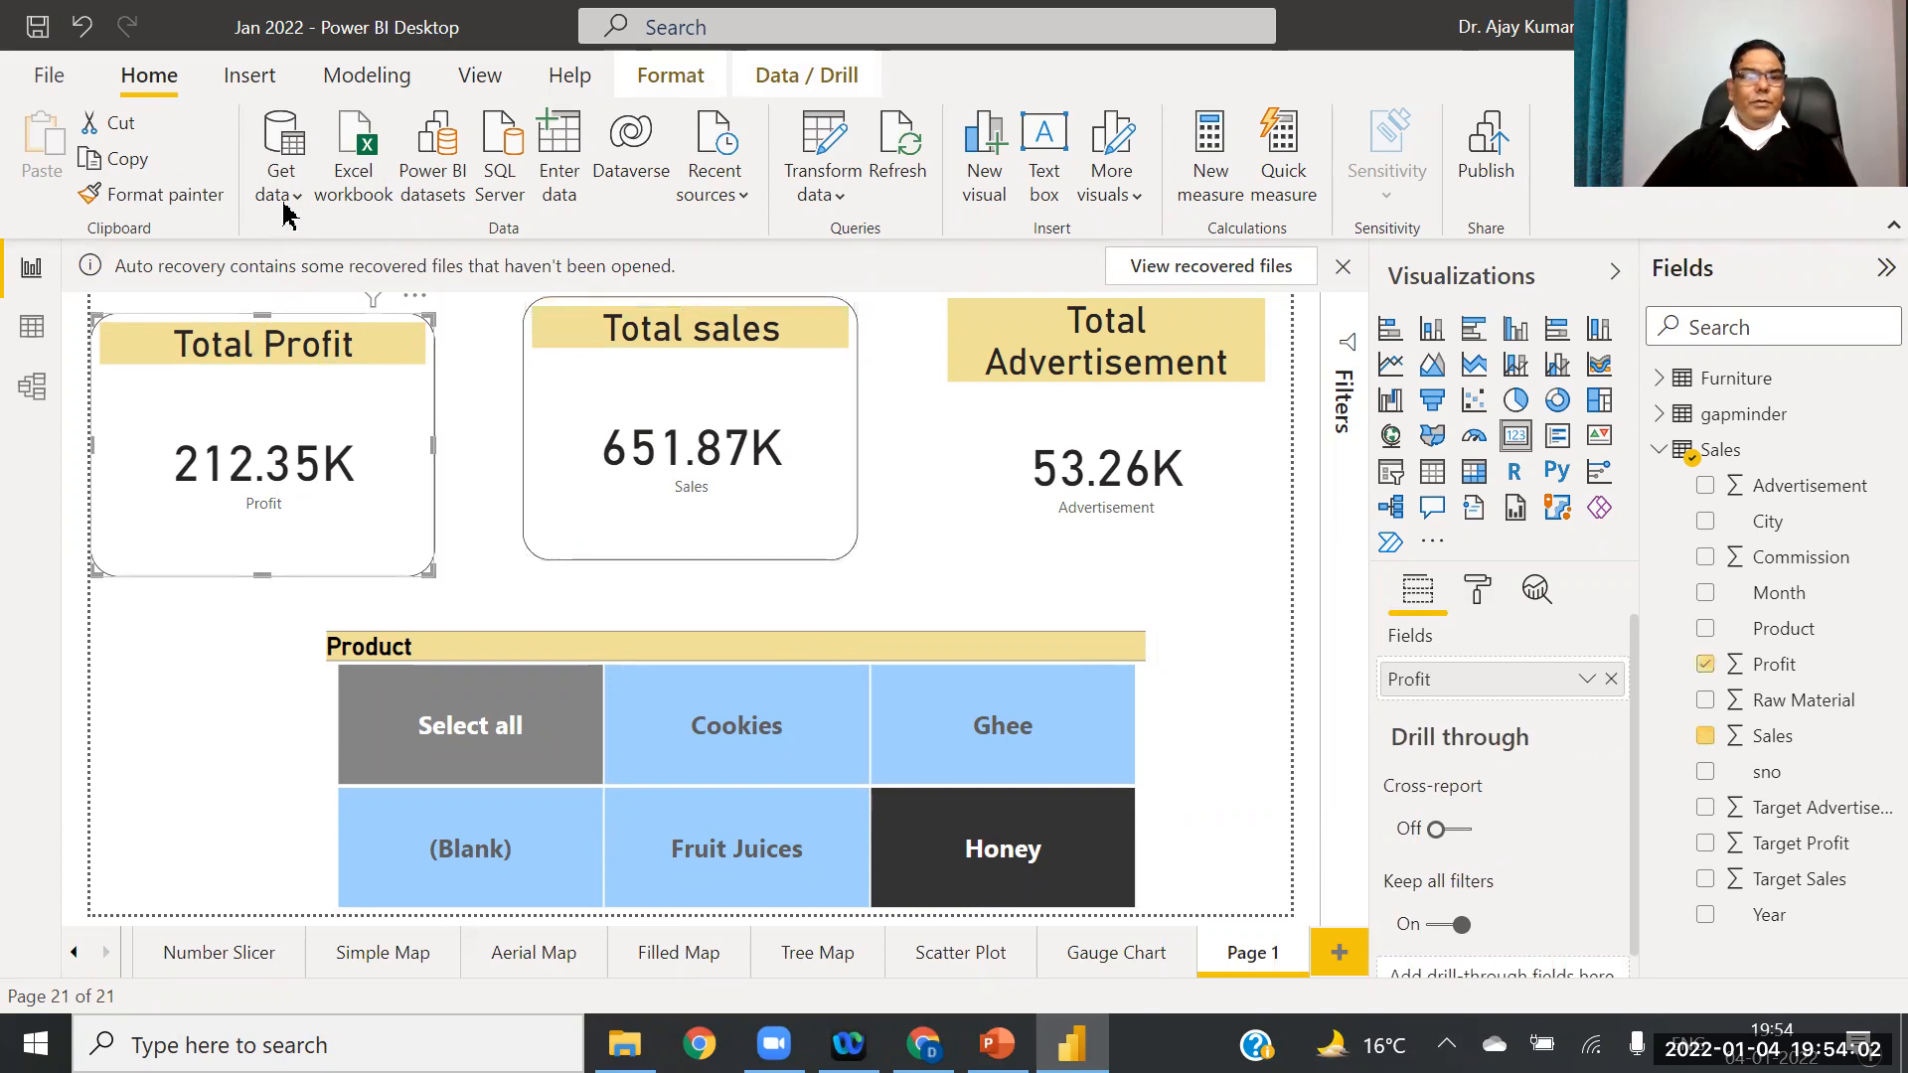
click(154, 195)
click(1205, 486)
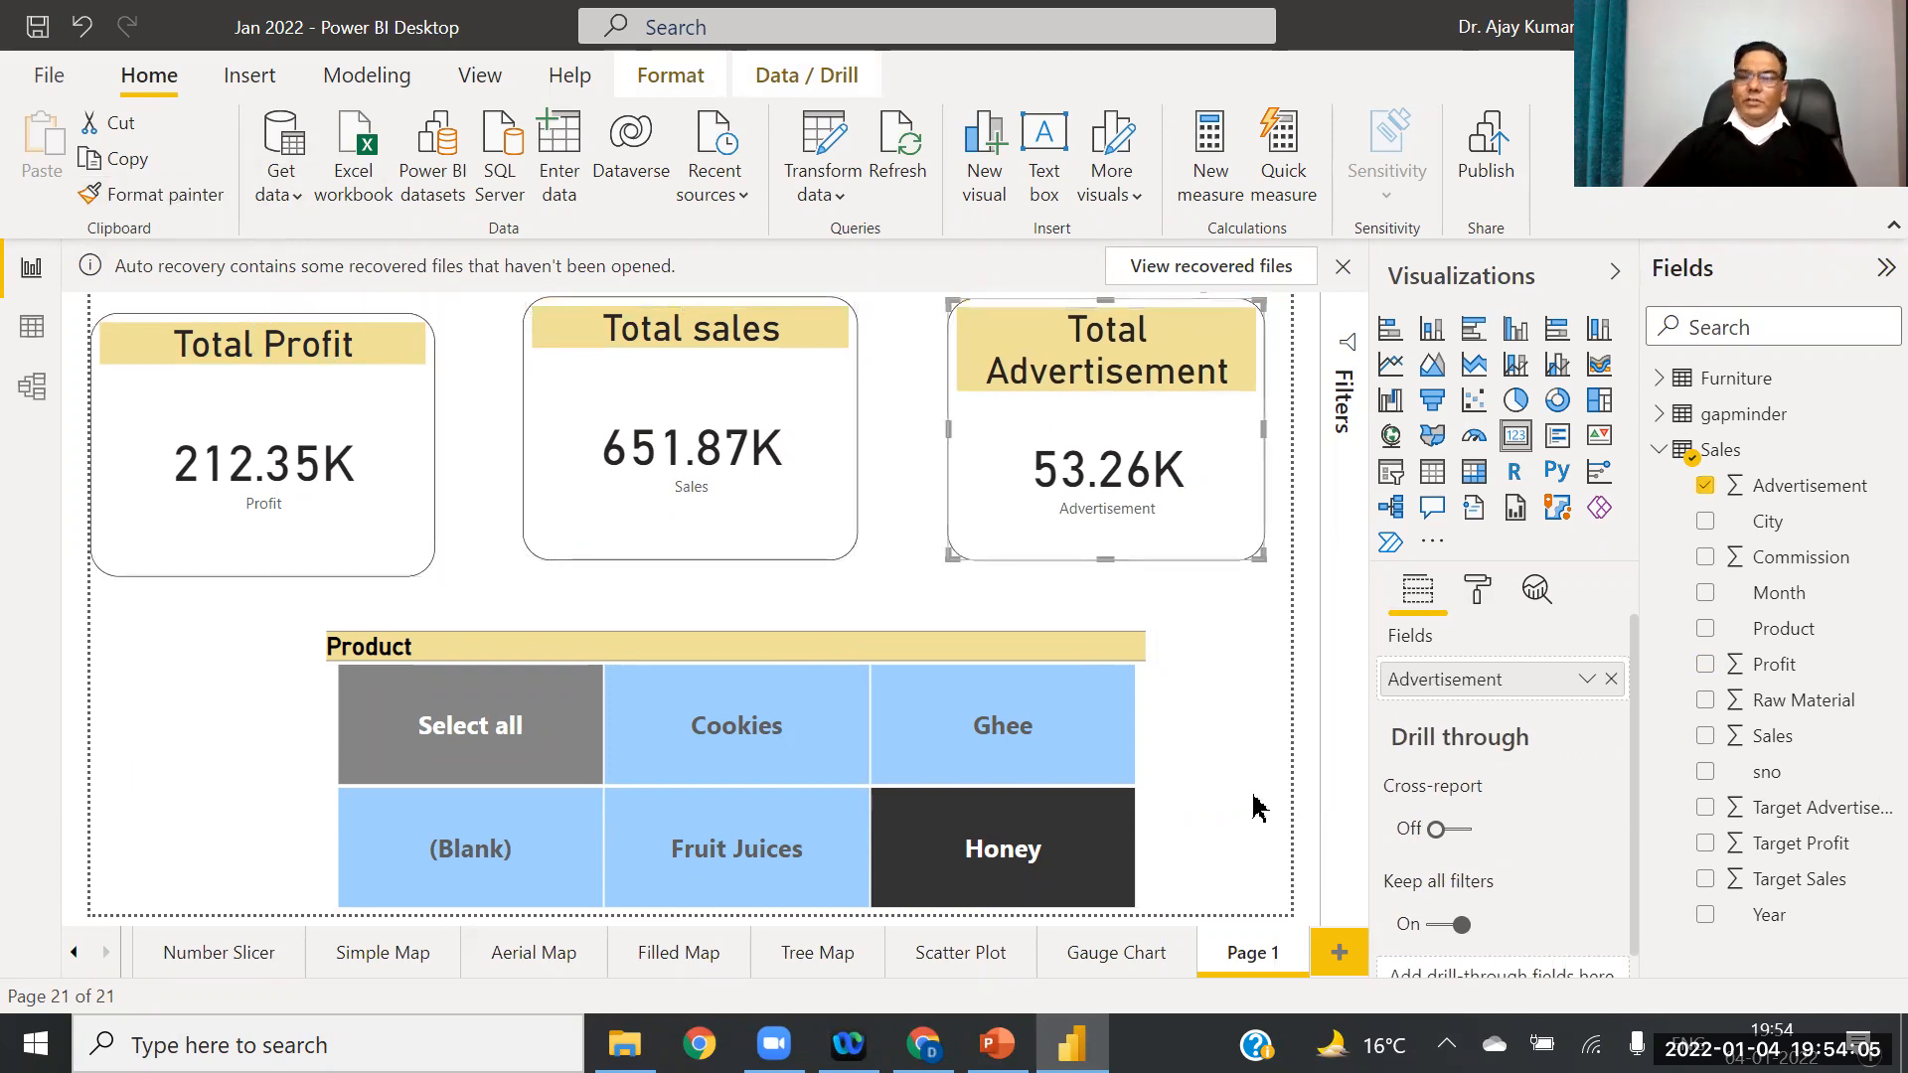
click(257, 691)
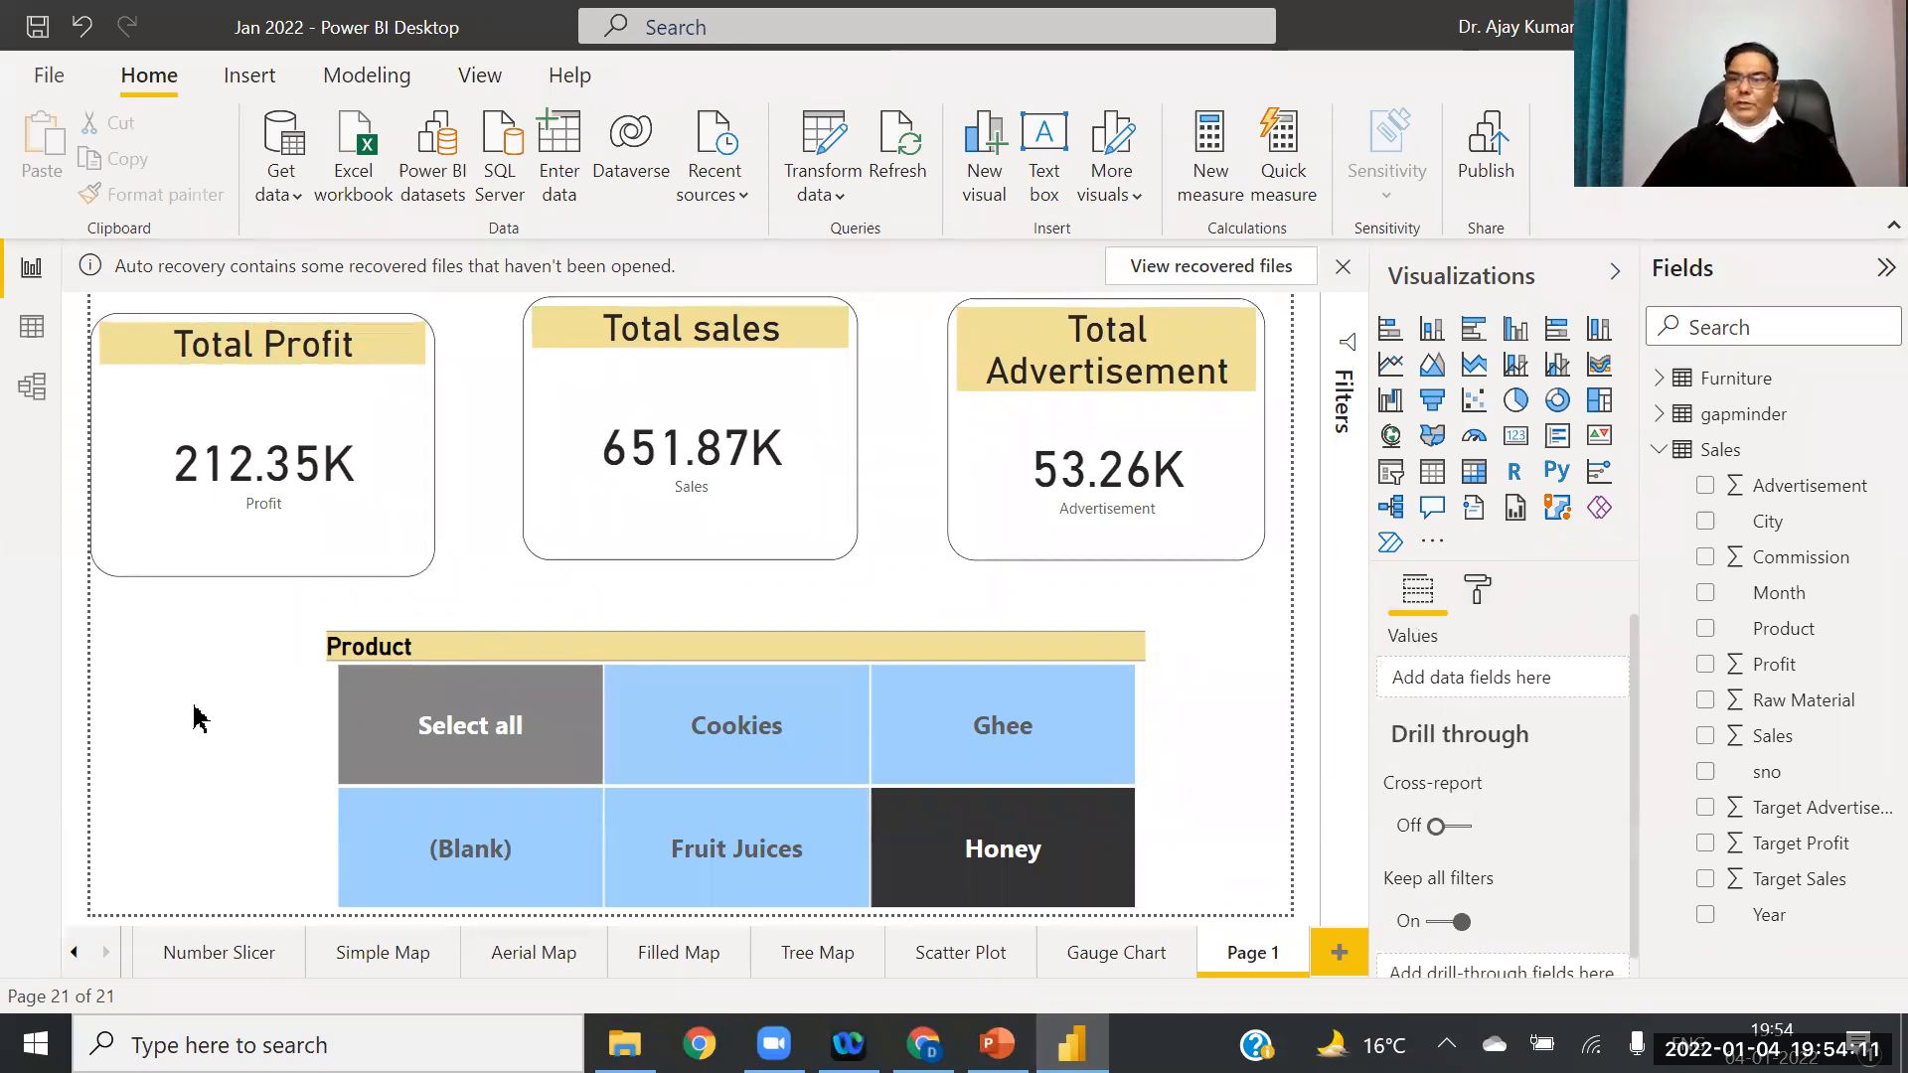
click(328, 395)
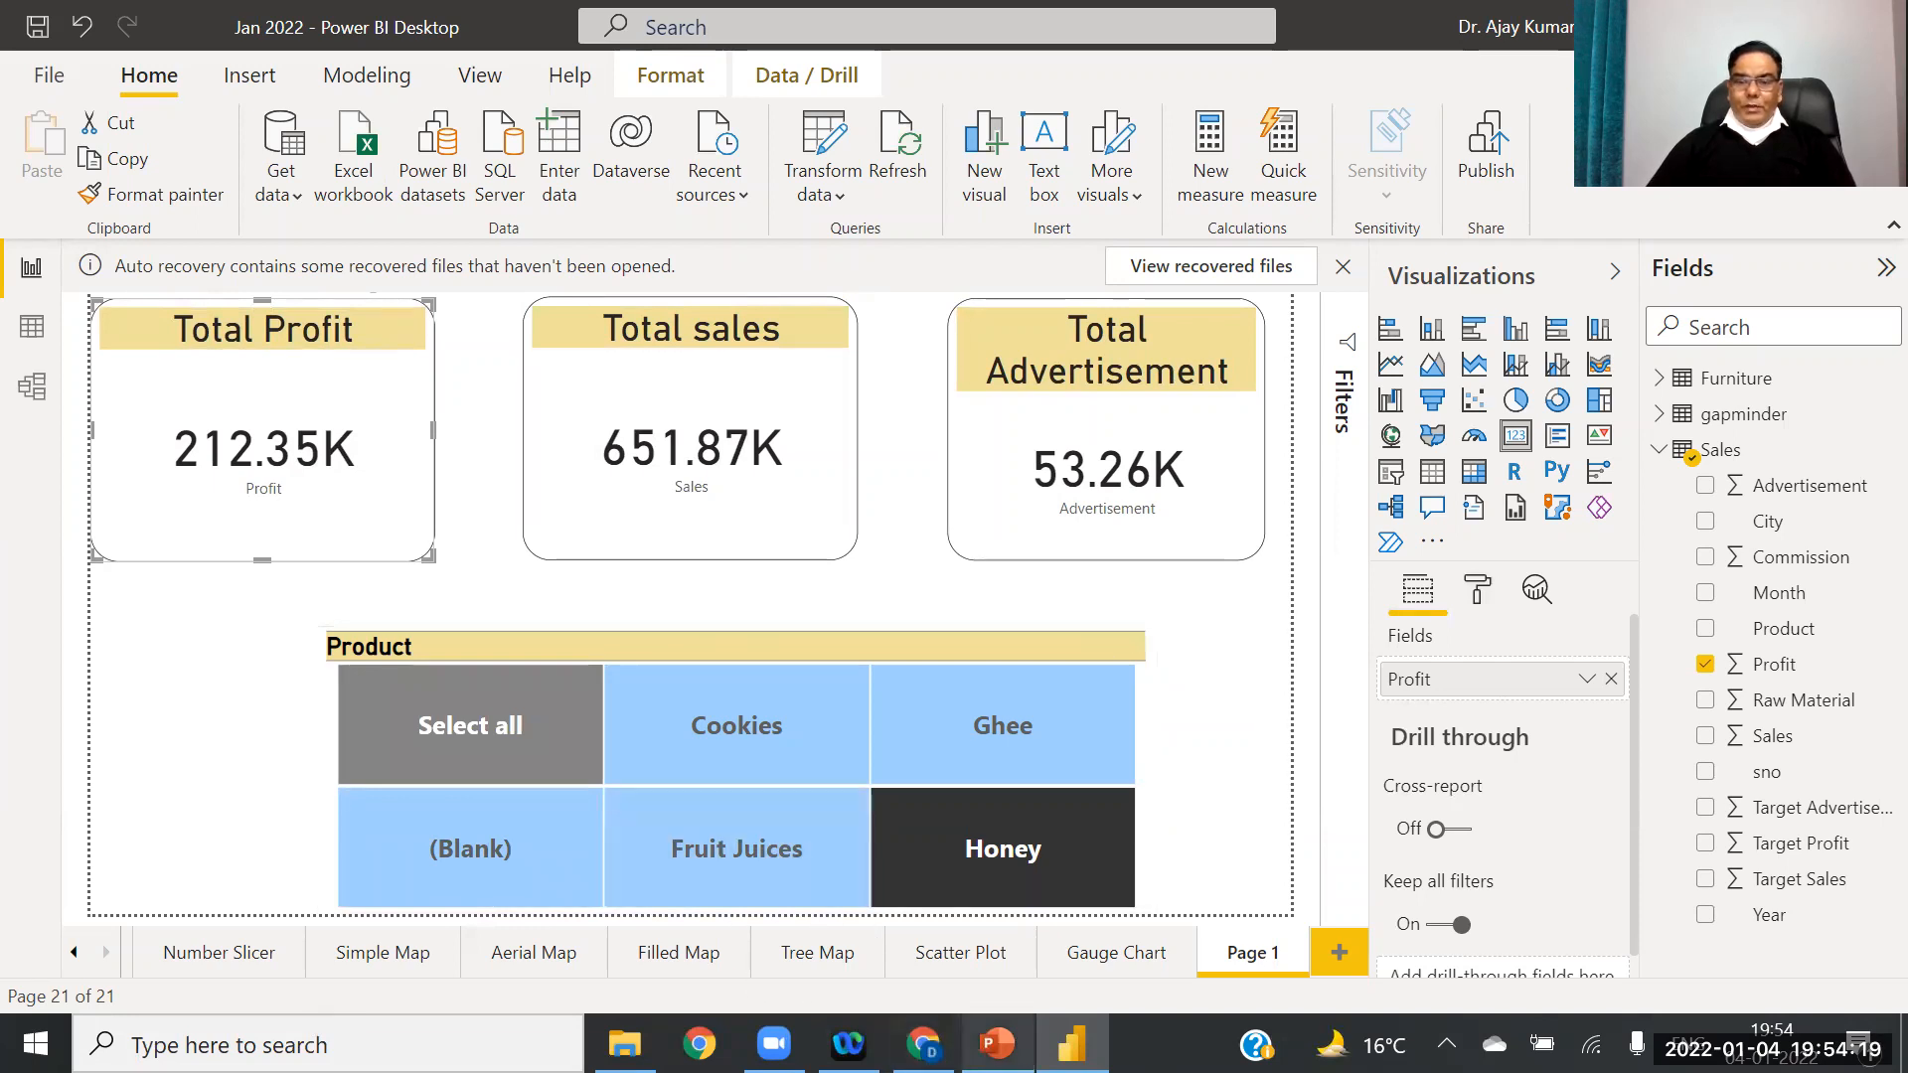
click(996, 1043)
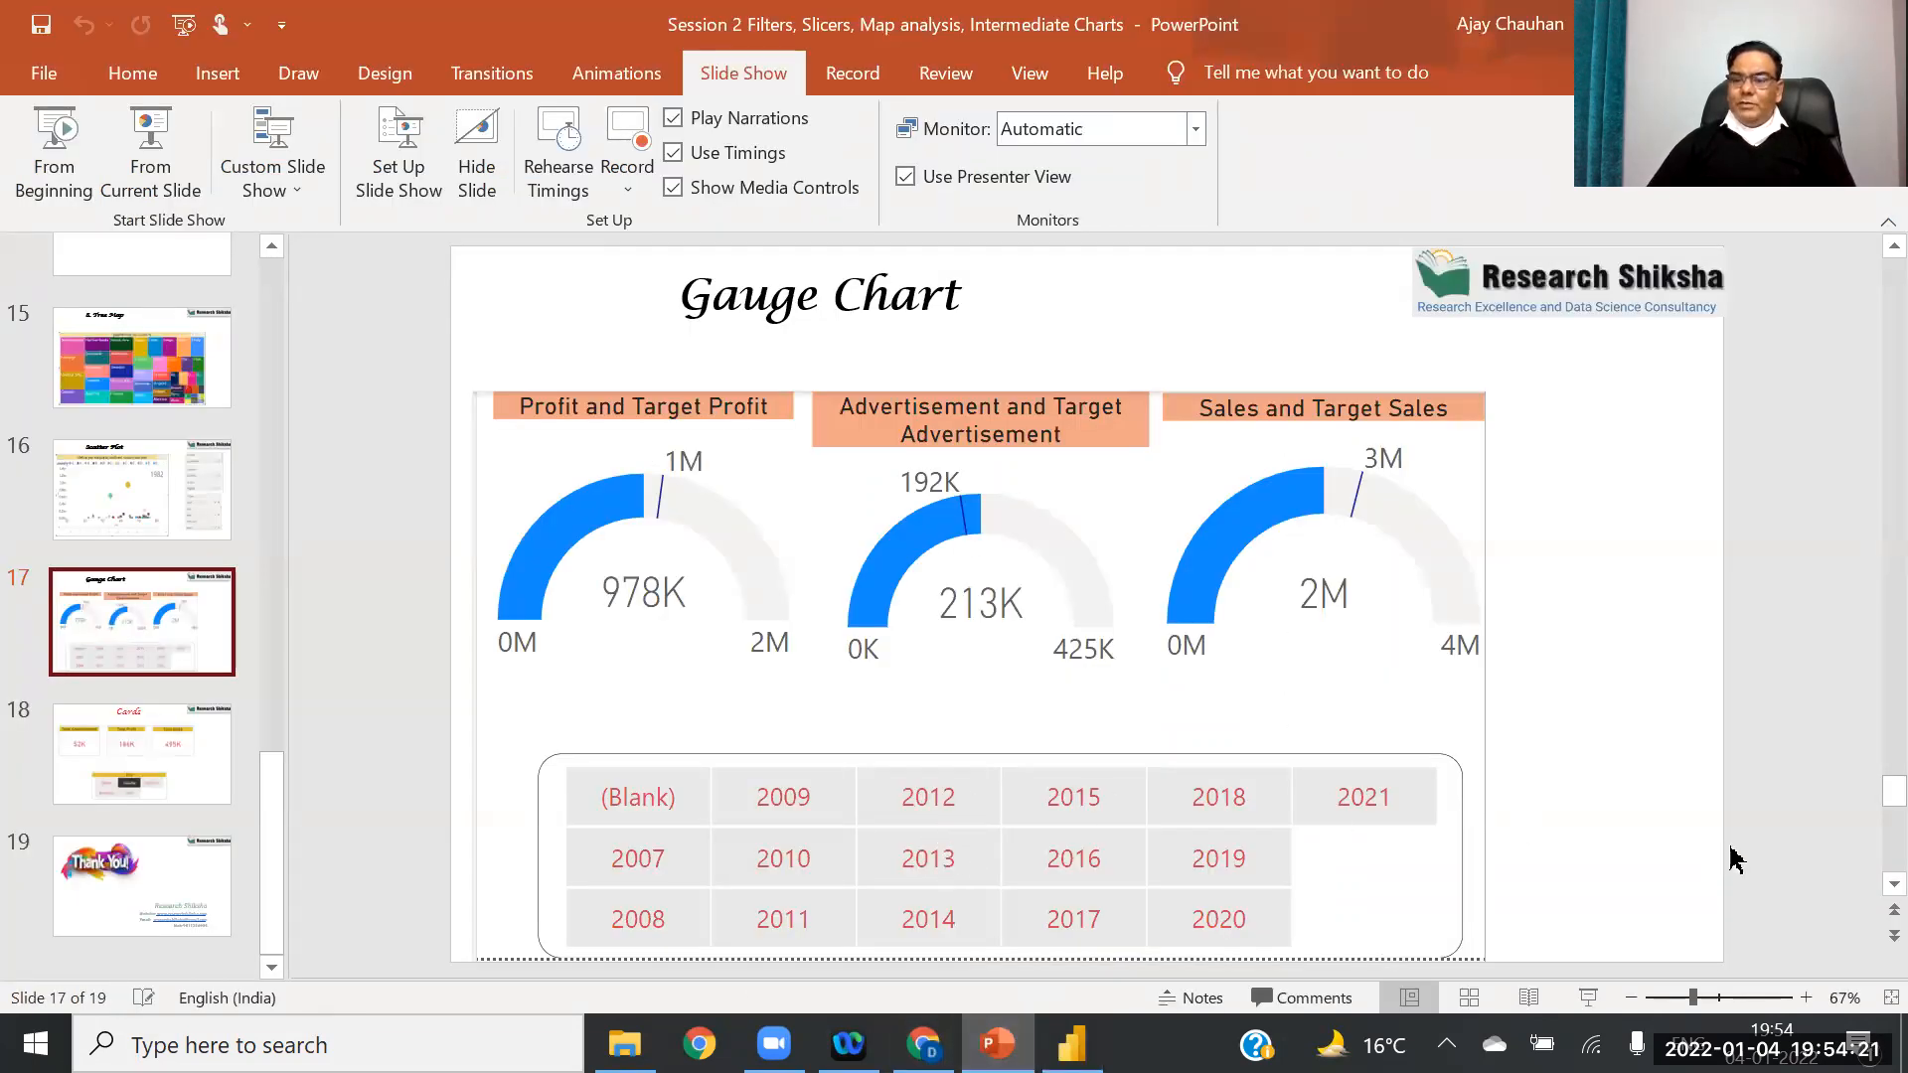
Step: Scroll the slide thumbnails to the top and display slide 2, Key takeaways
drag(1866, 805, 1861, 328)
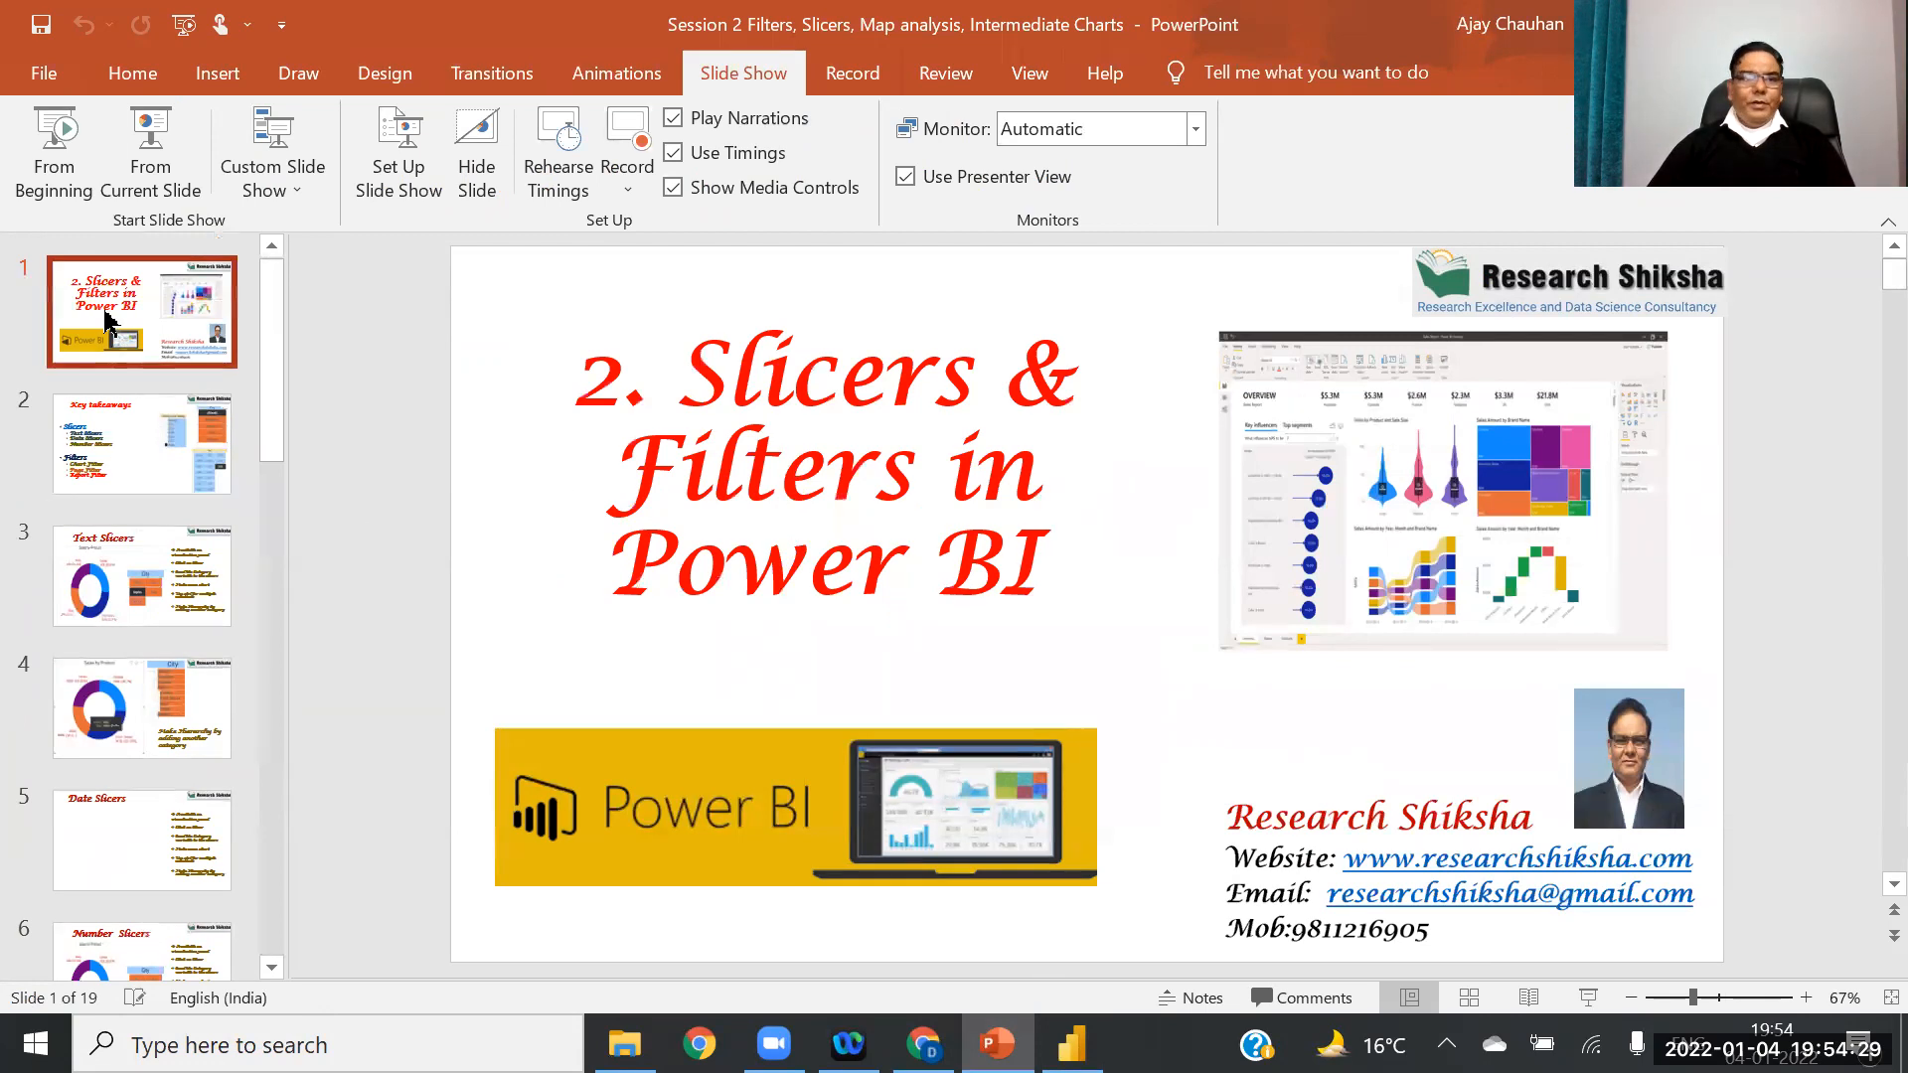
click(127, 437)
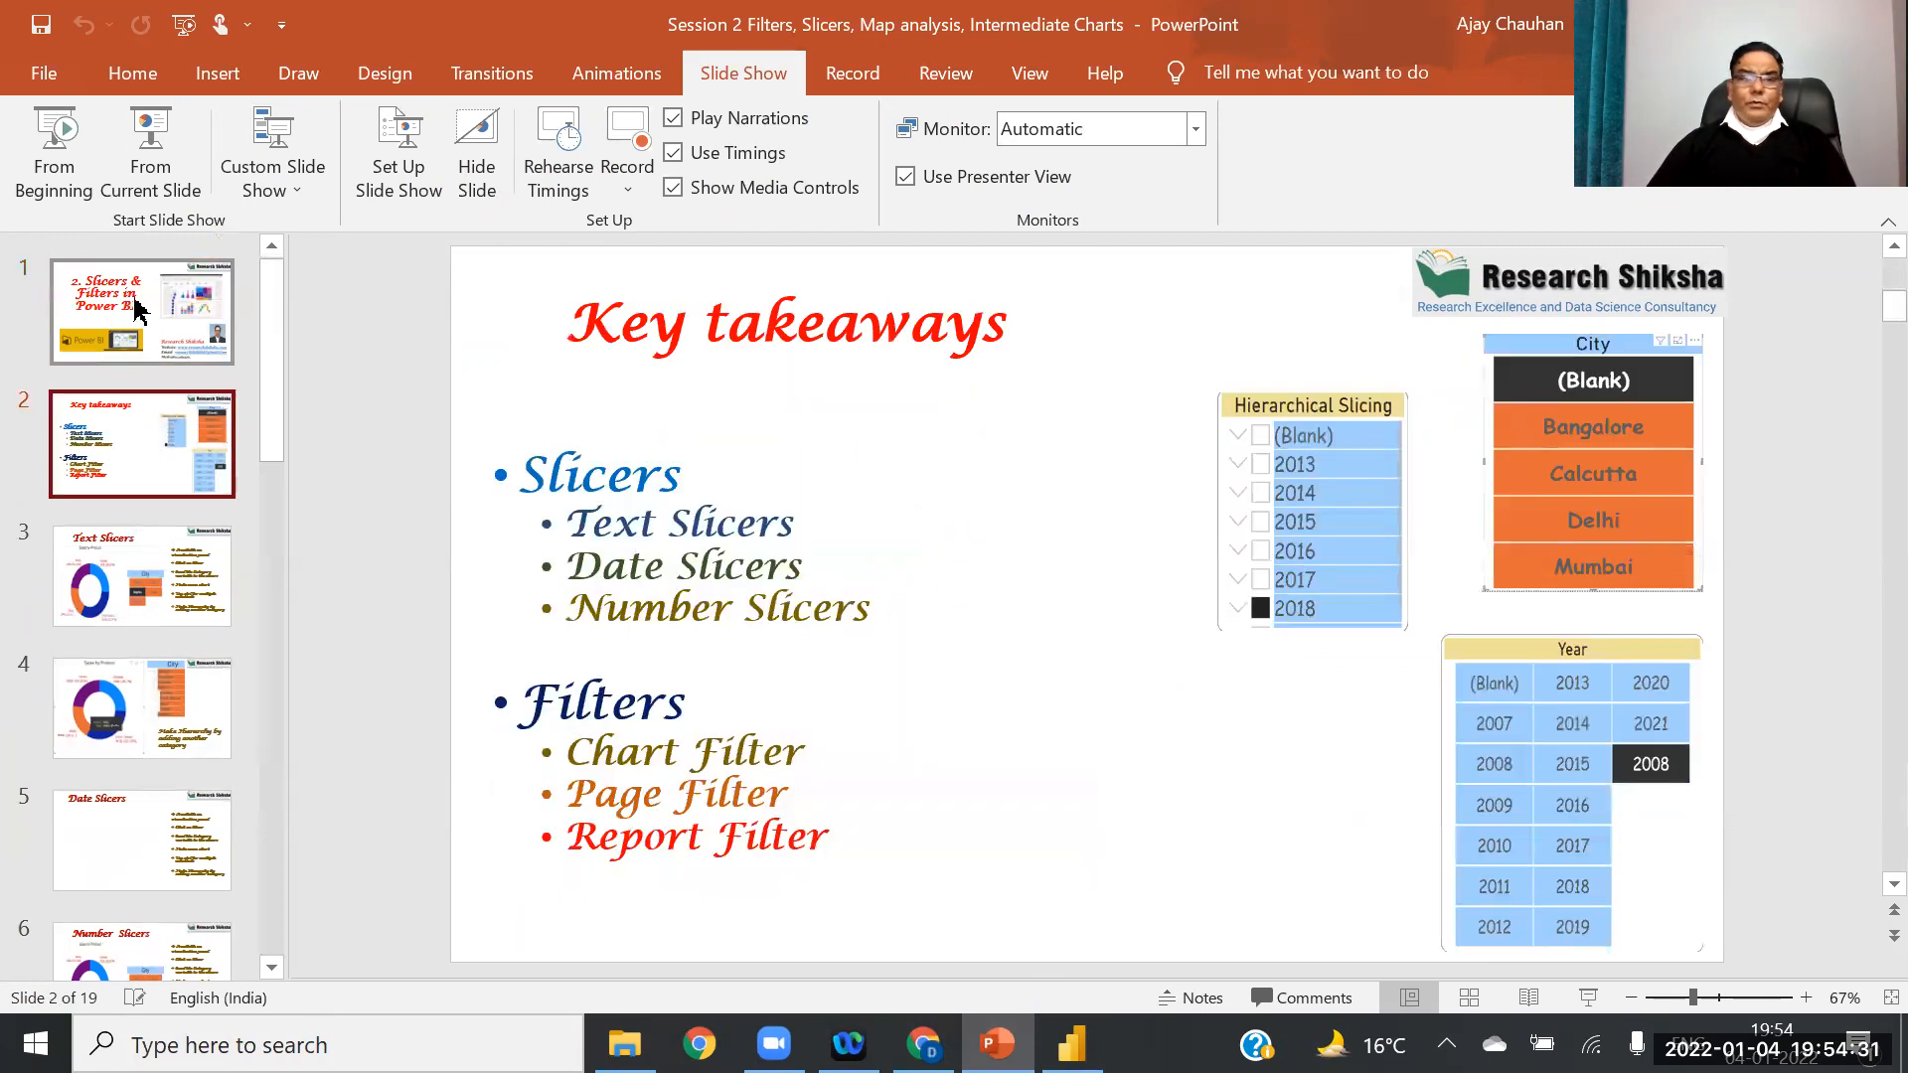
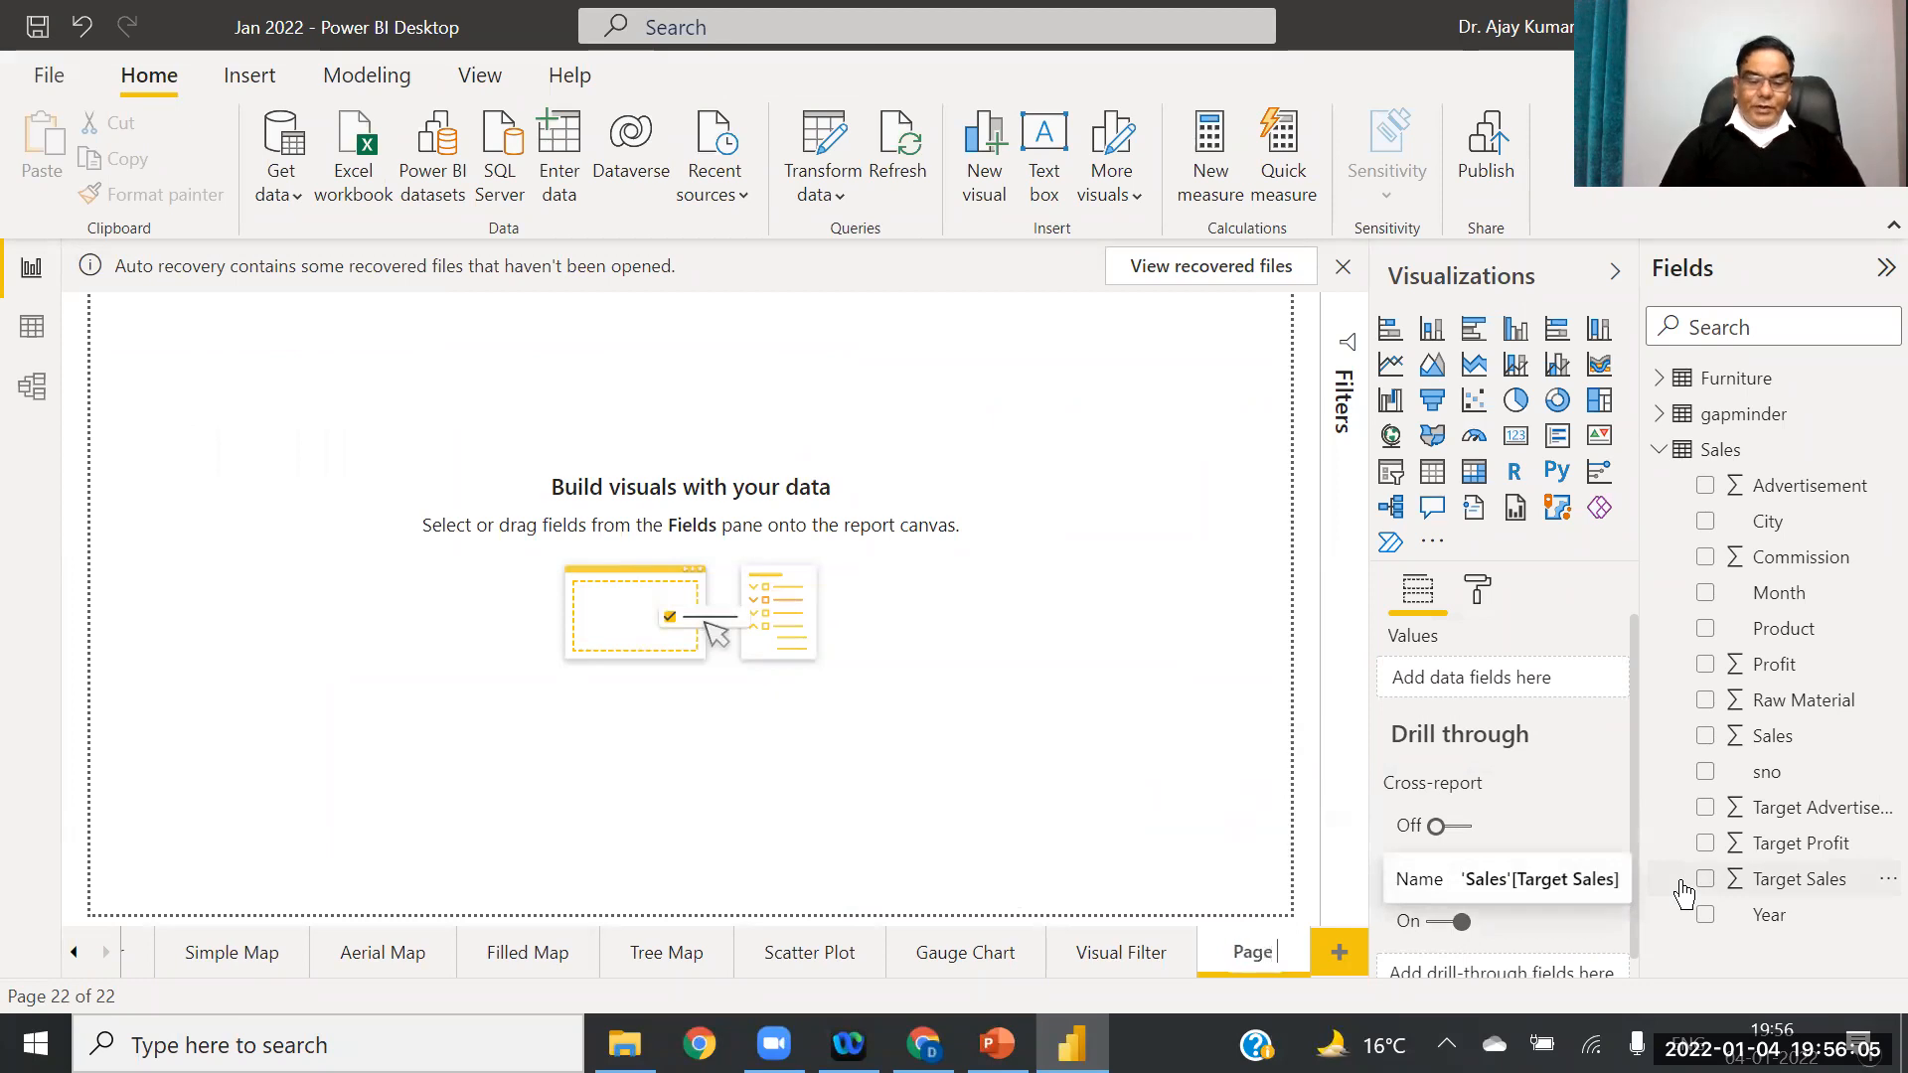
Step: Finish naming page 22 'Page Filter', then add a blank page 23 named 'Report Filter'
text(ilter)
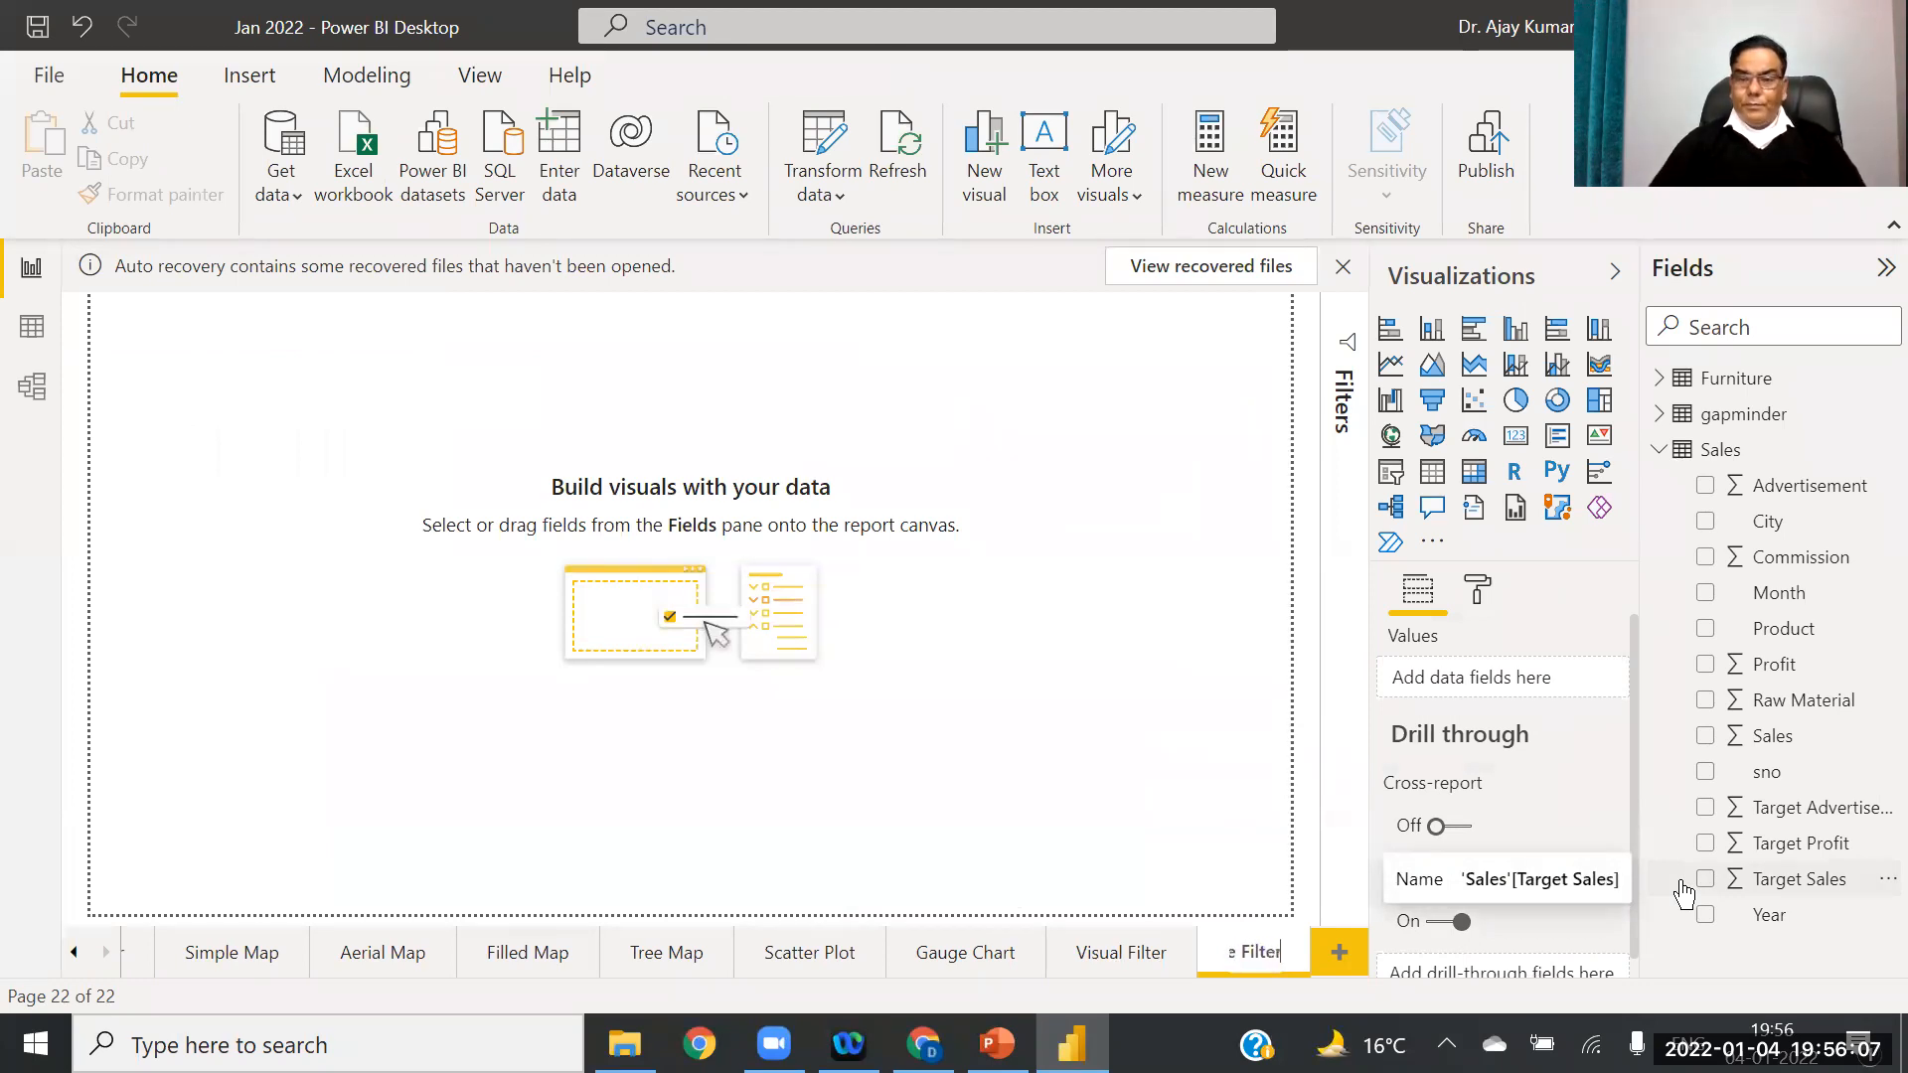
key(Return)
click(1341, 956)
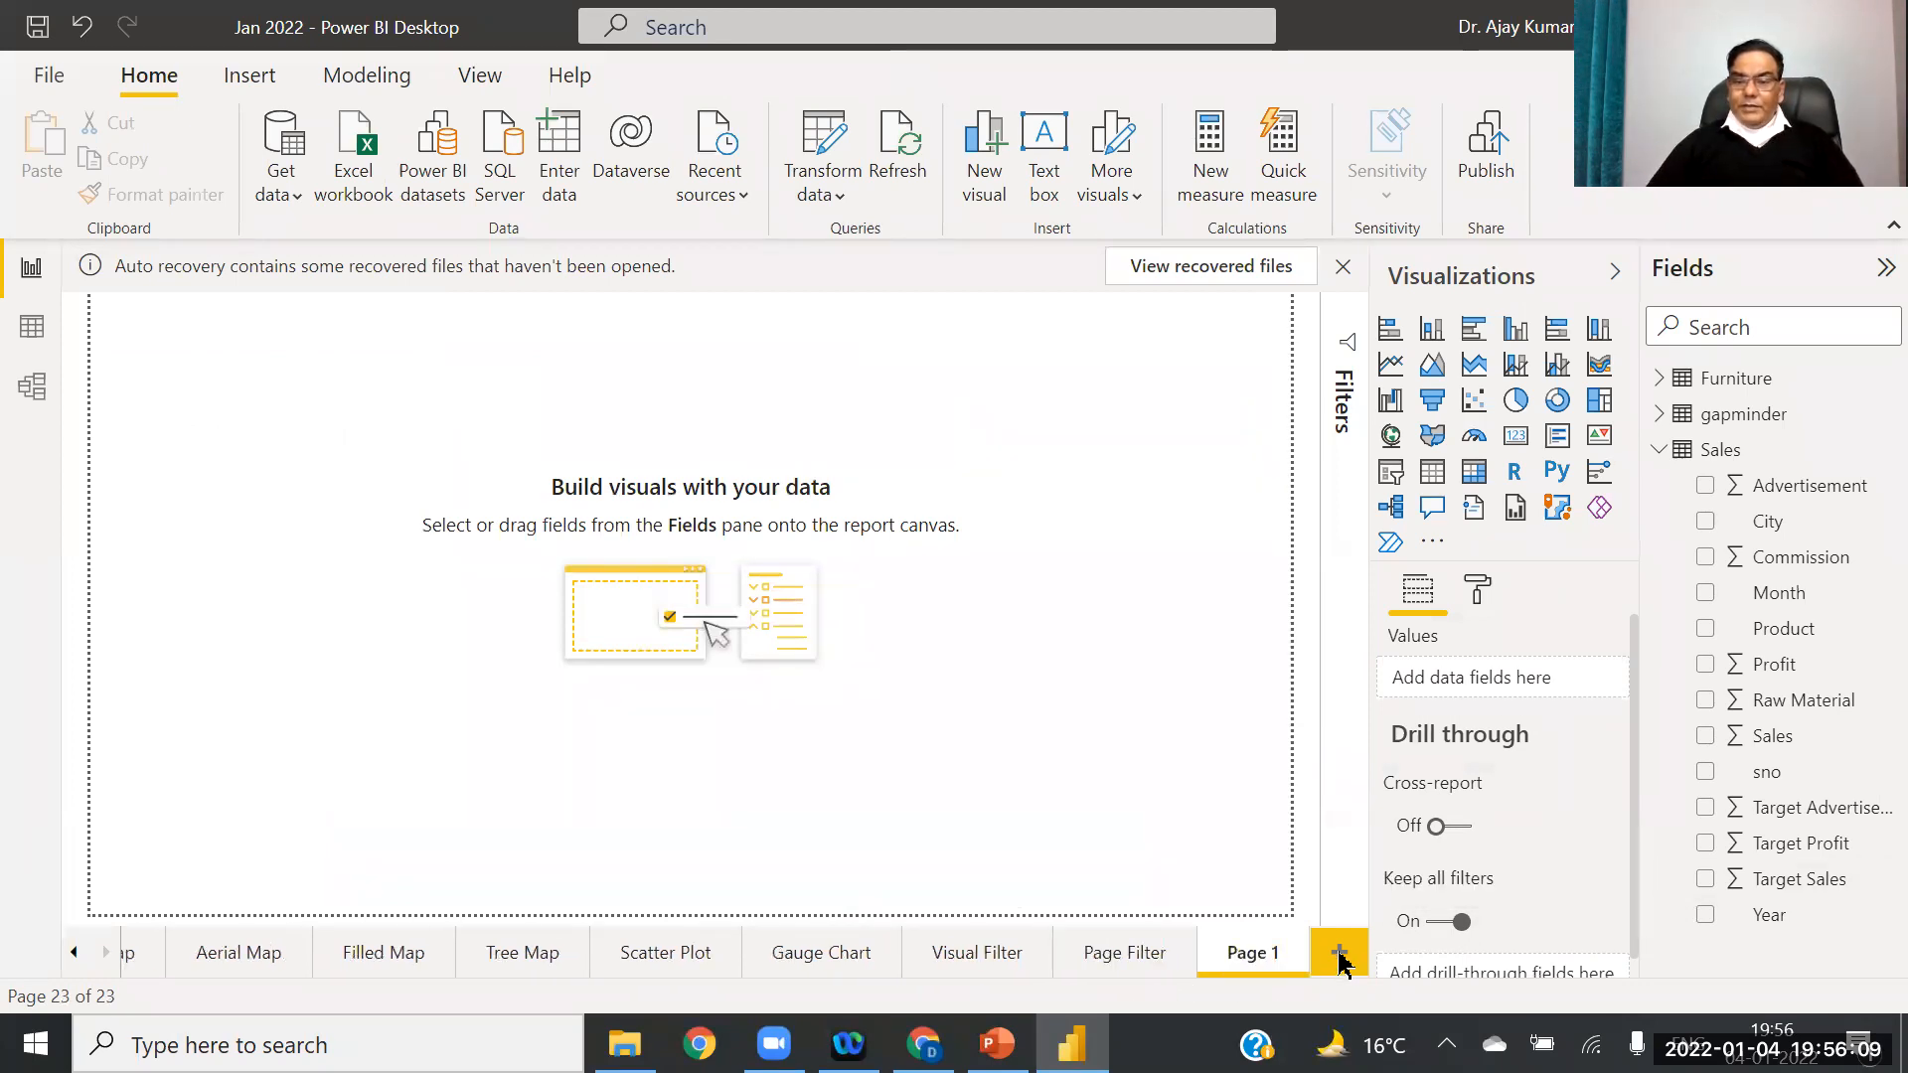
right_click(1247, 954)
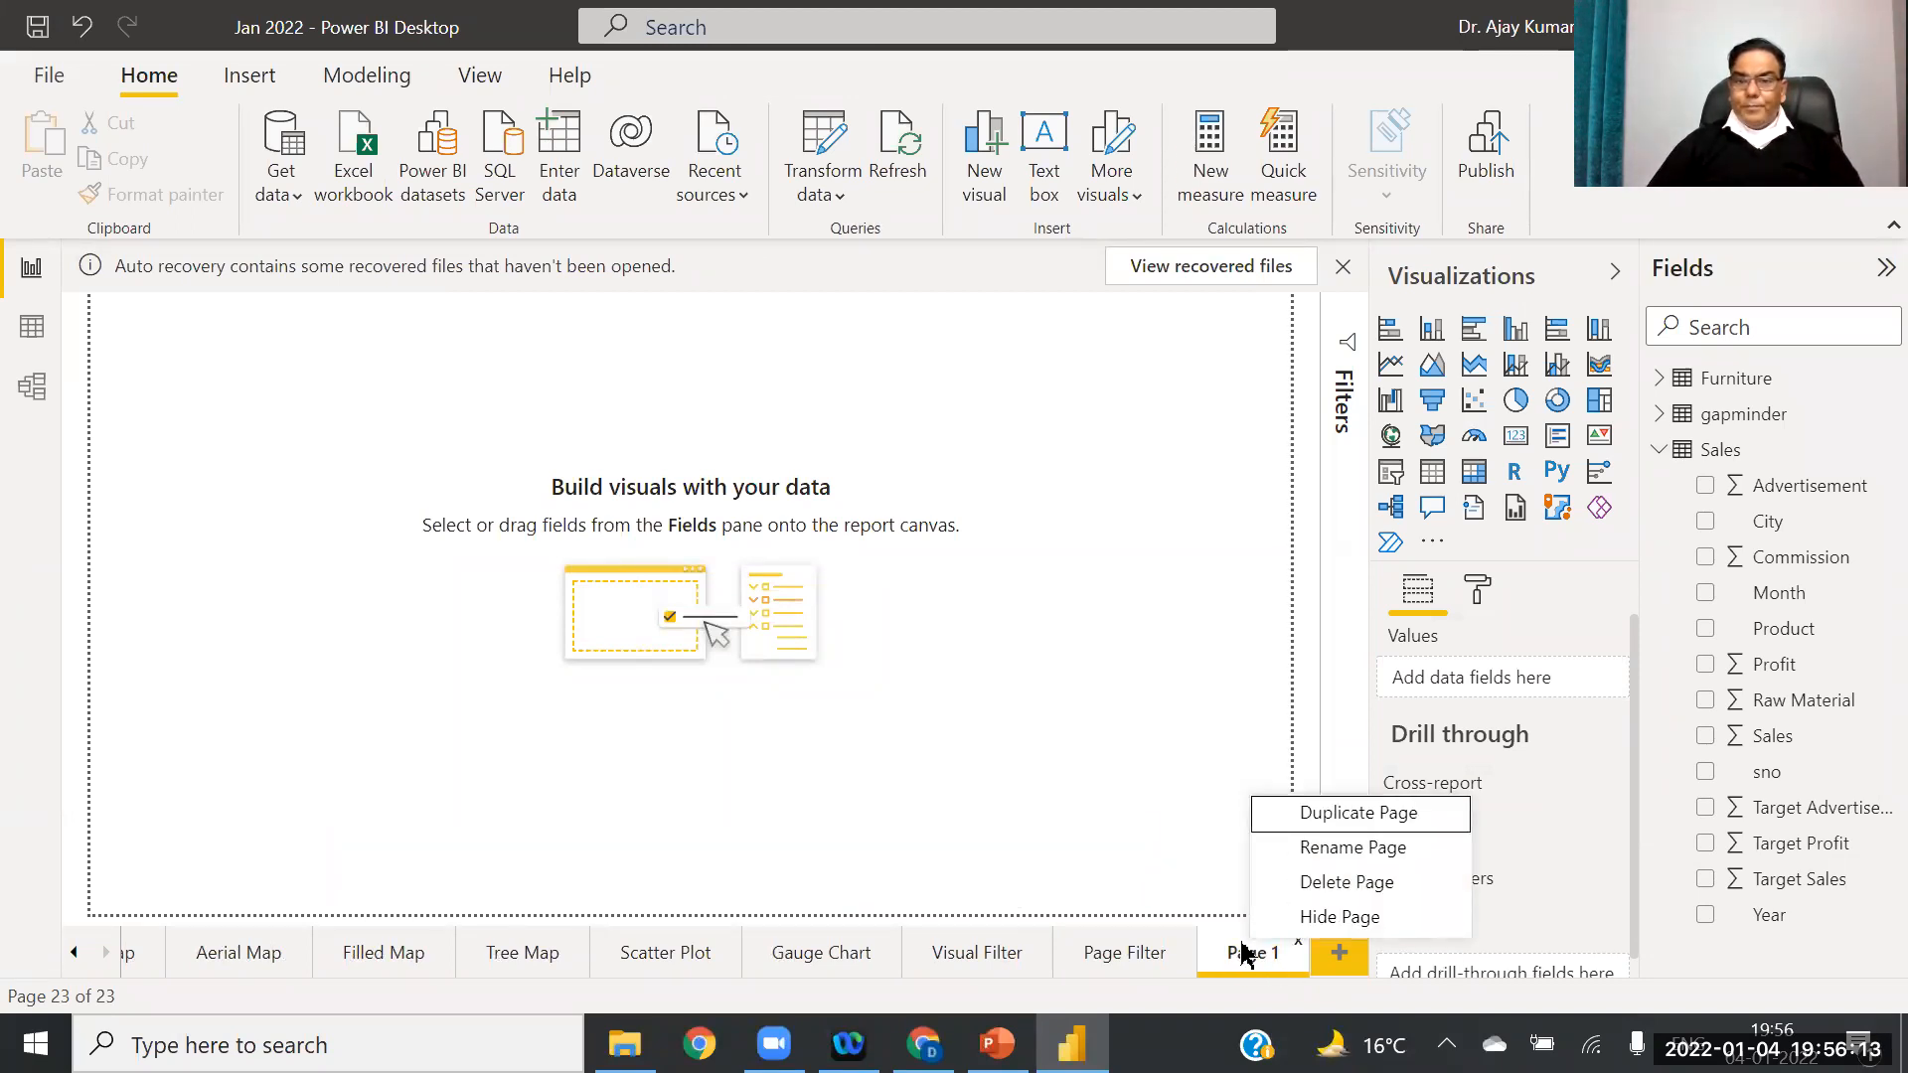
click(1332, 850)
text(Report)
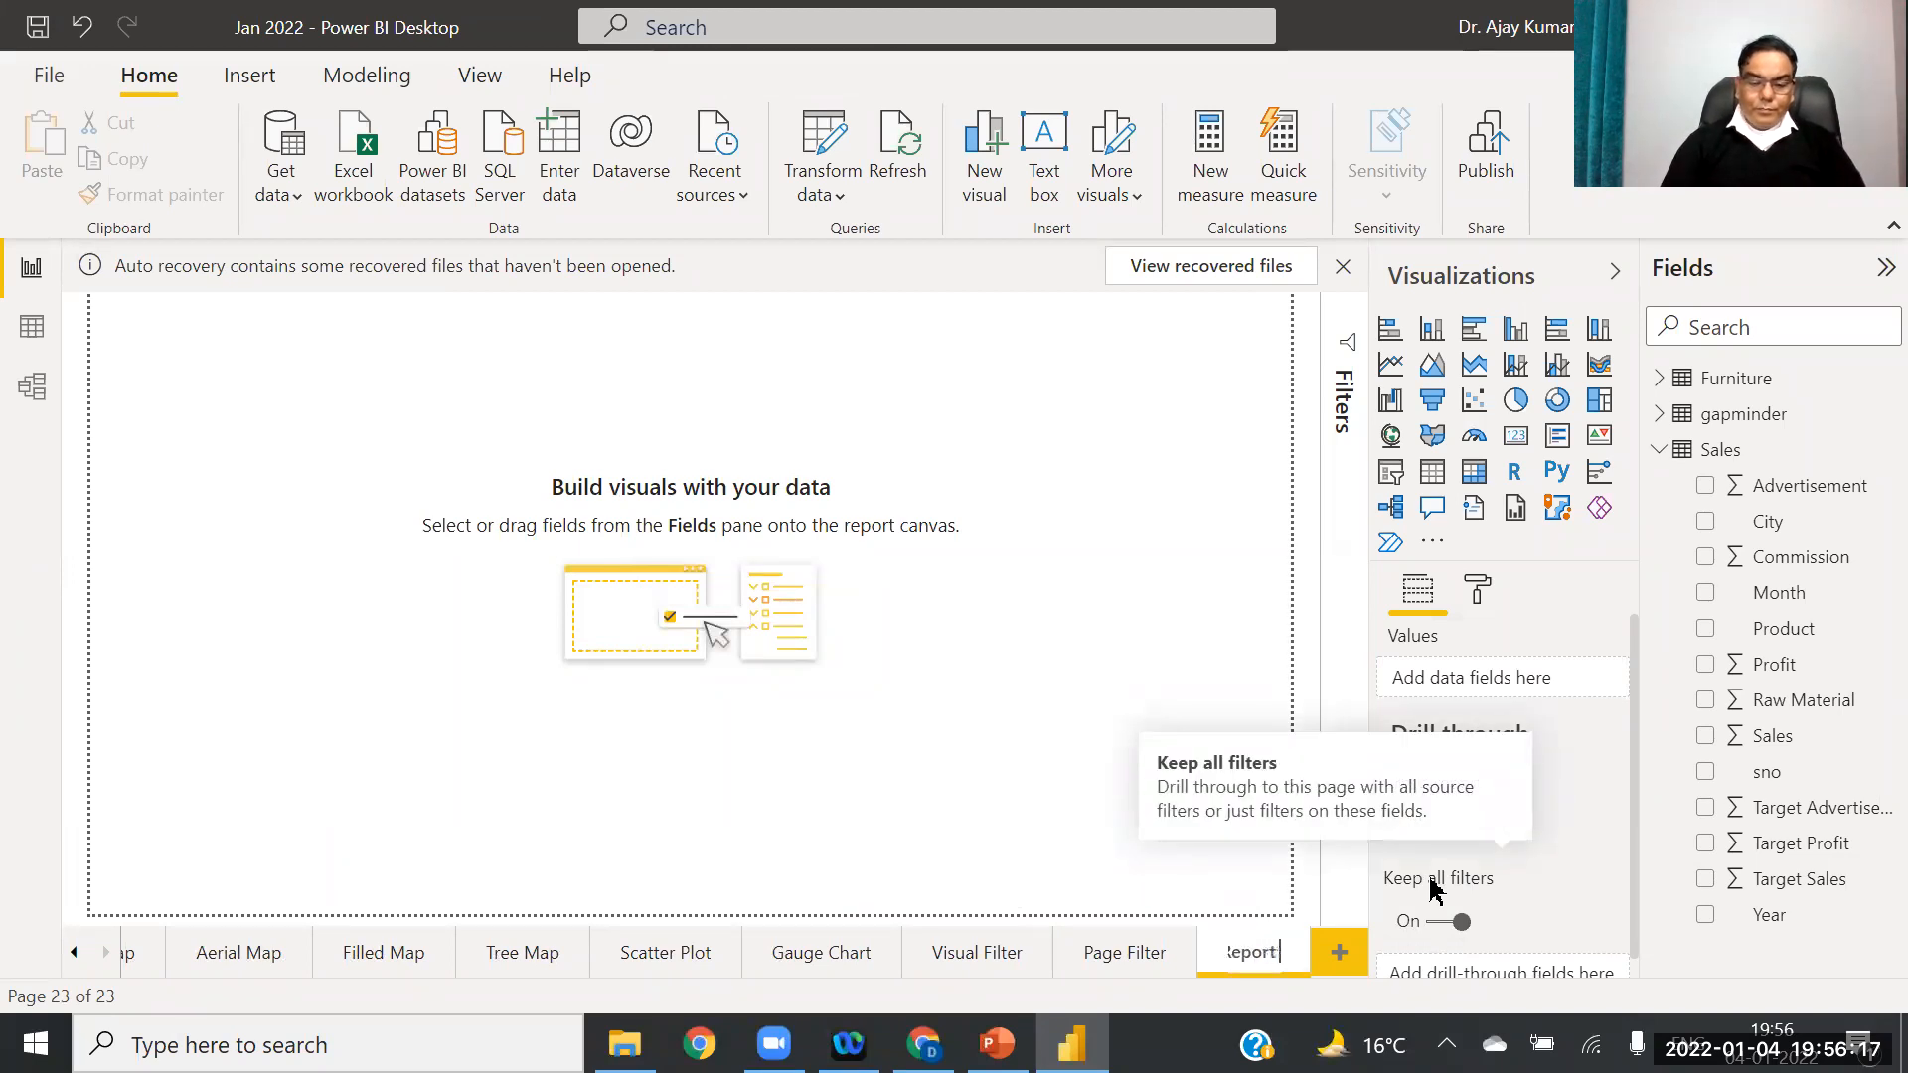
text( Filter)
key(Return)
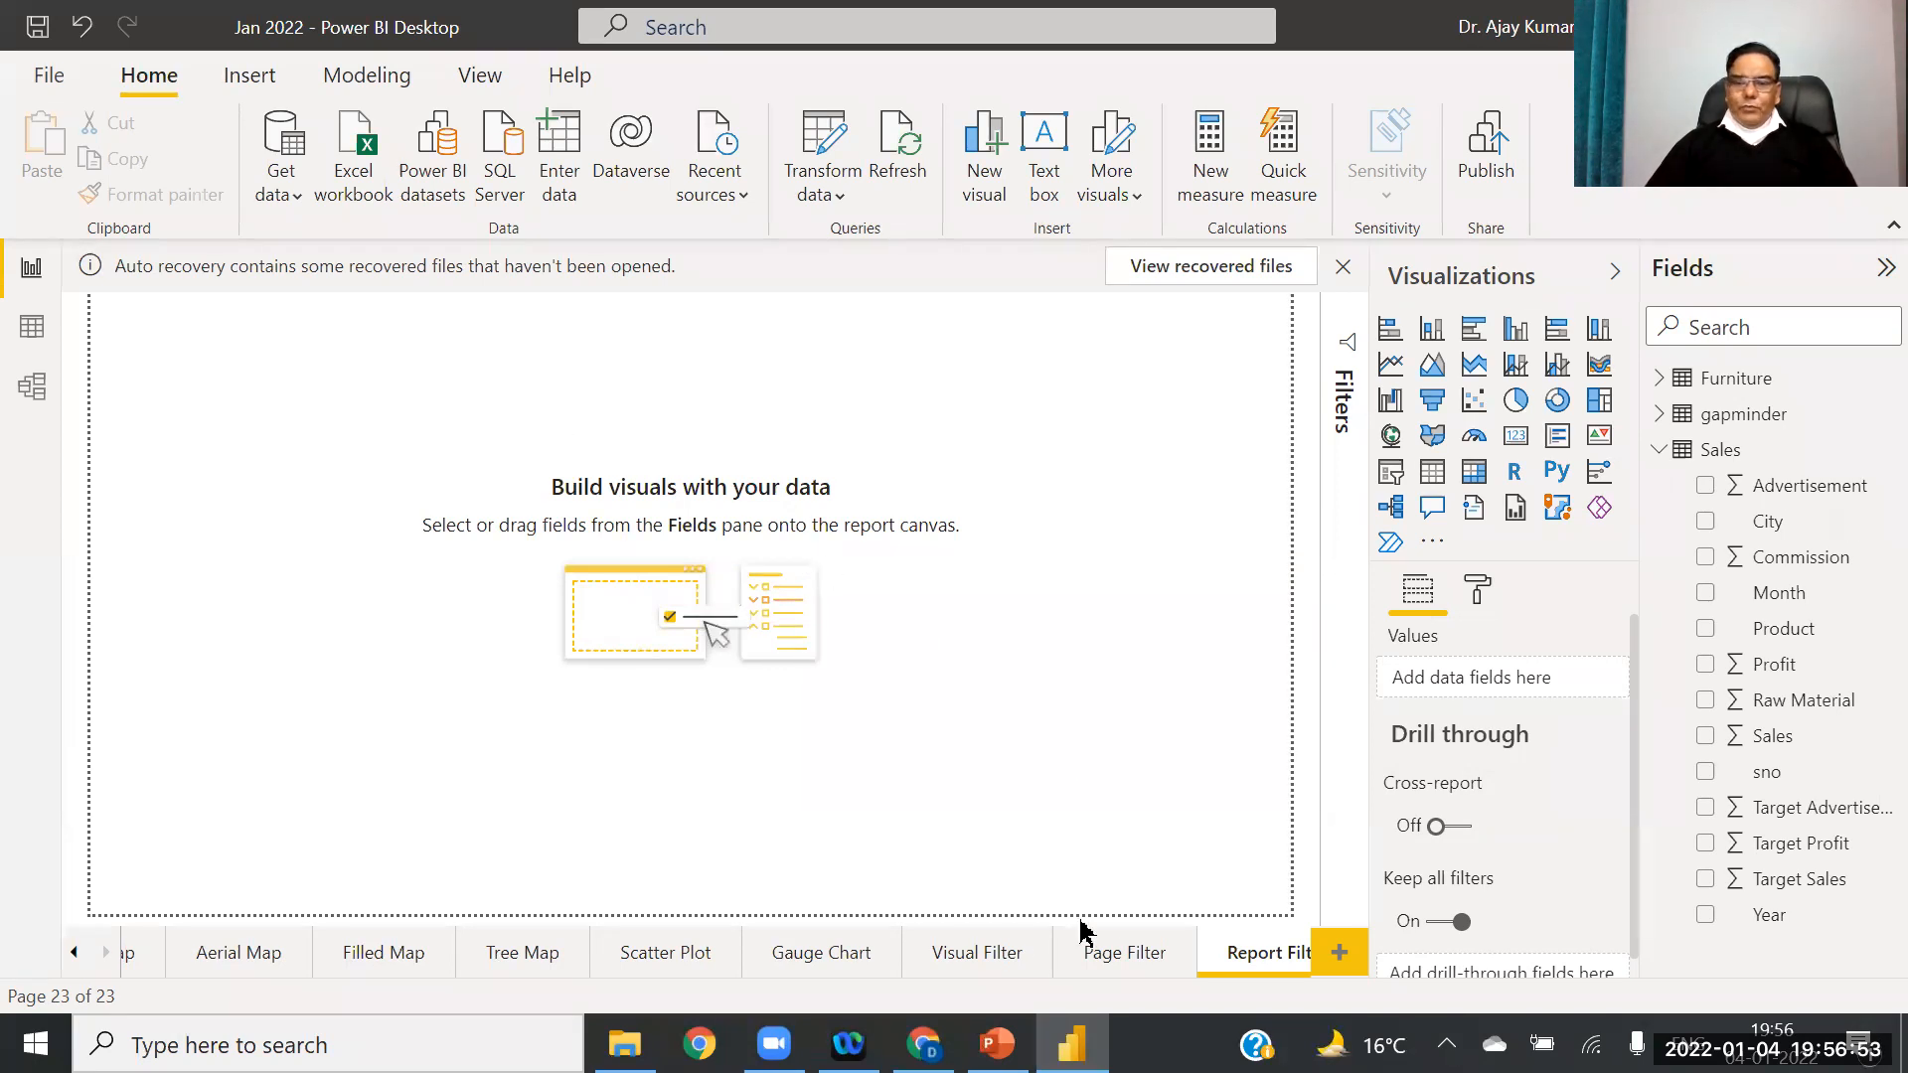
Step: Rename the Visual Filter page to 'Card'
click(979, 956)
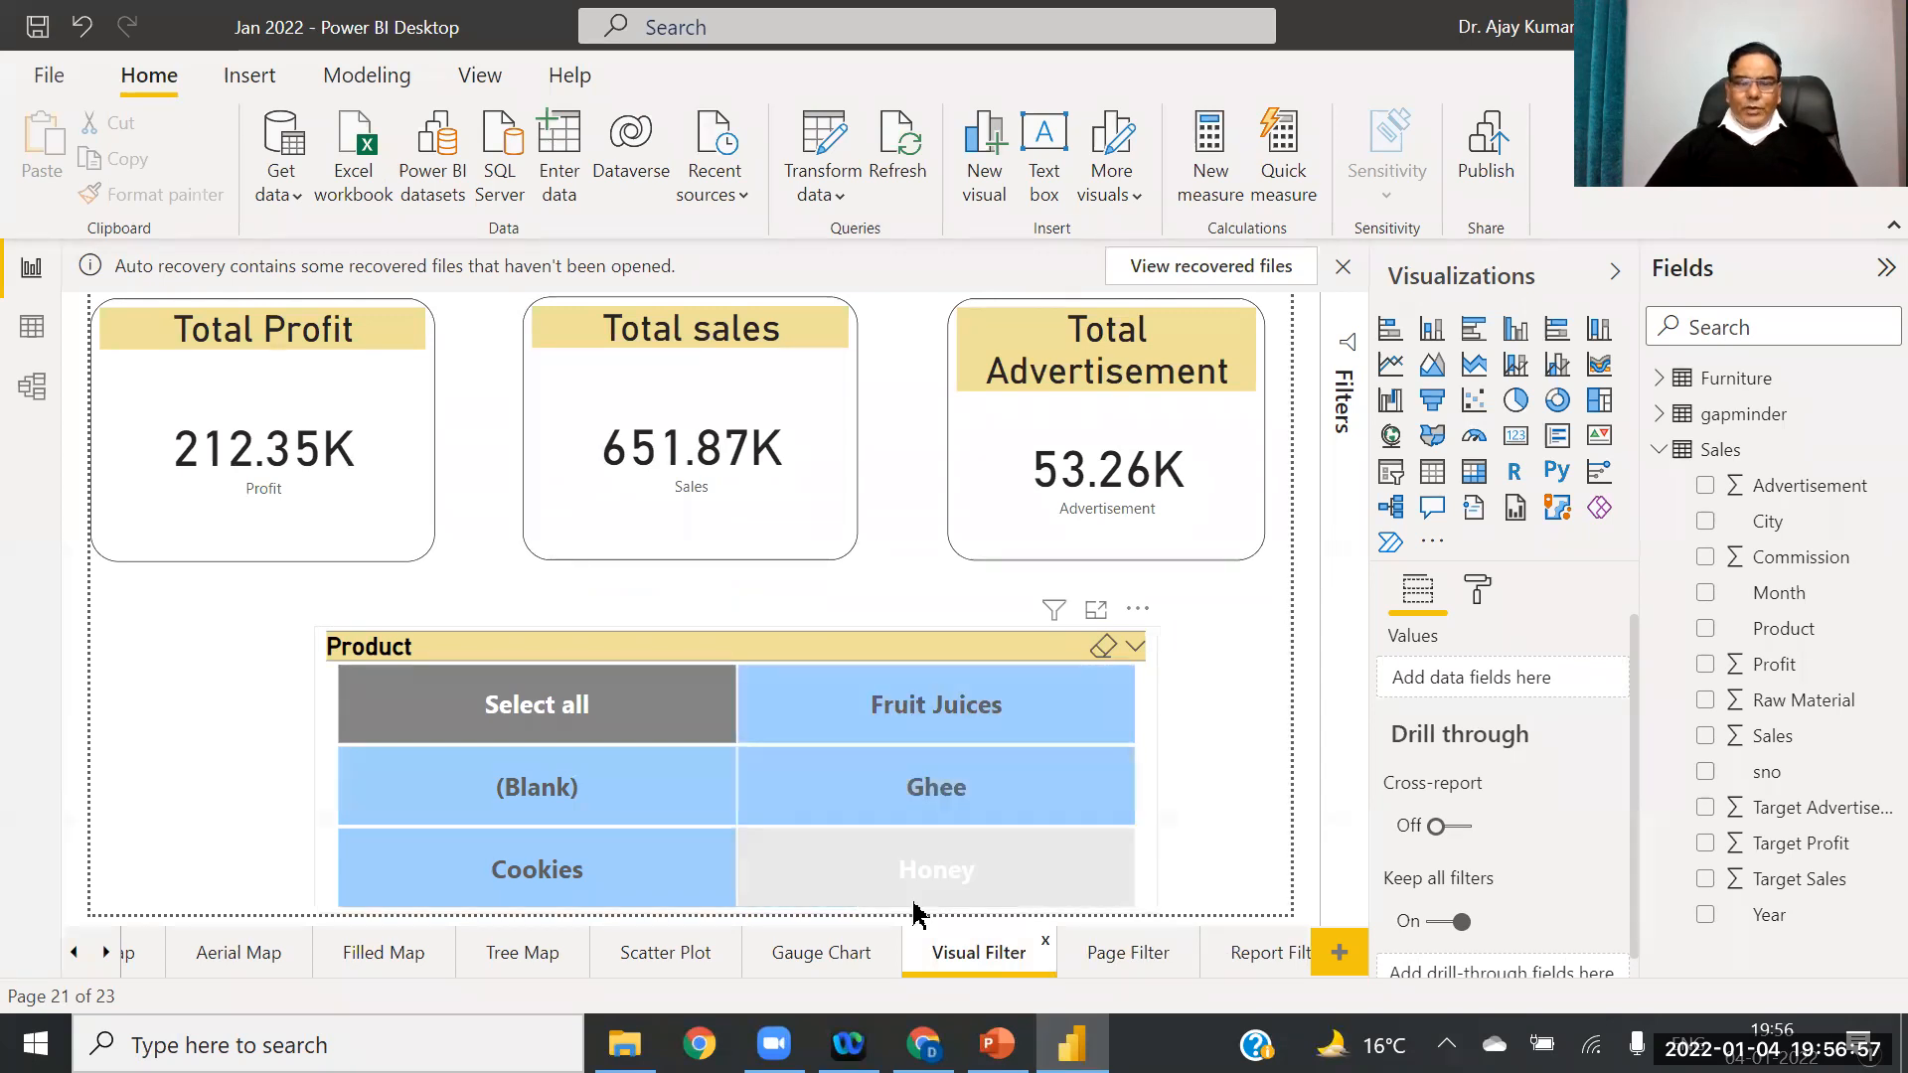
click(825, 959)
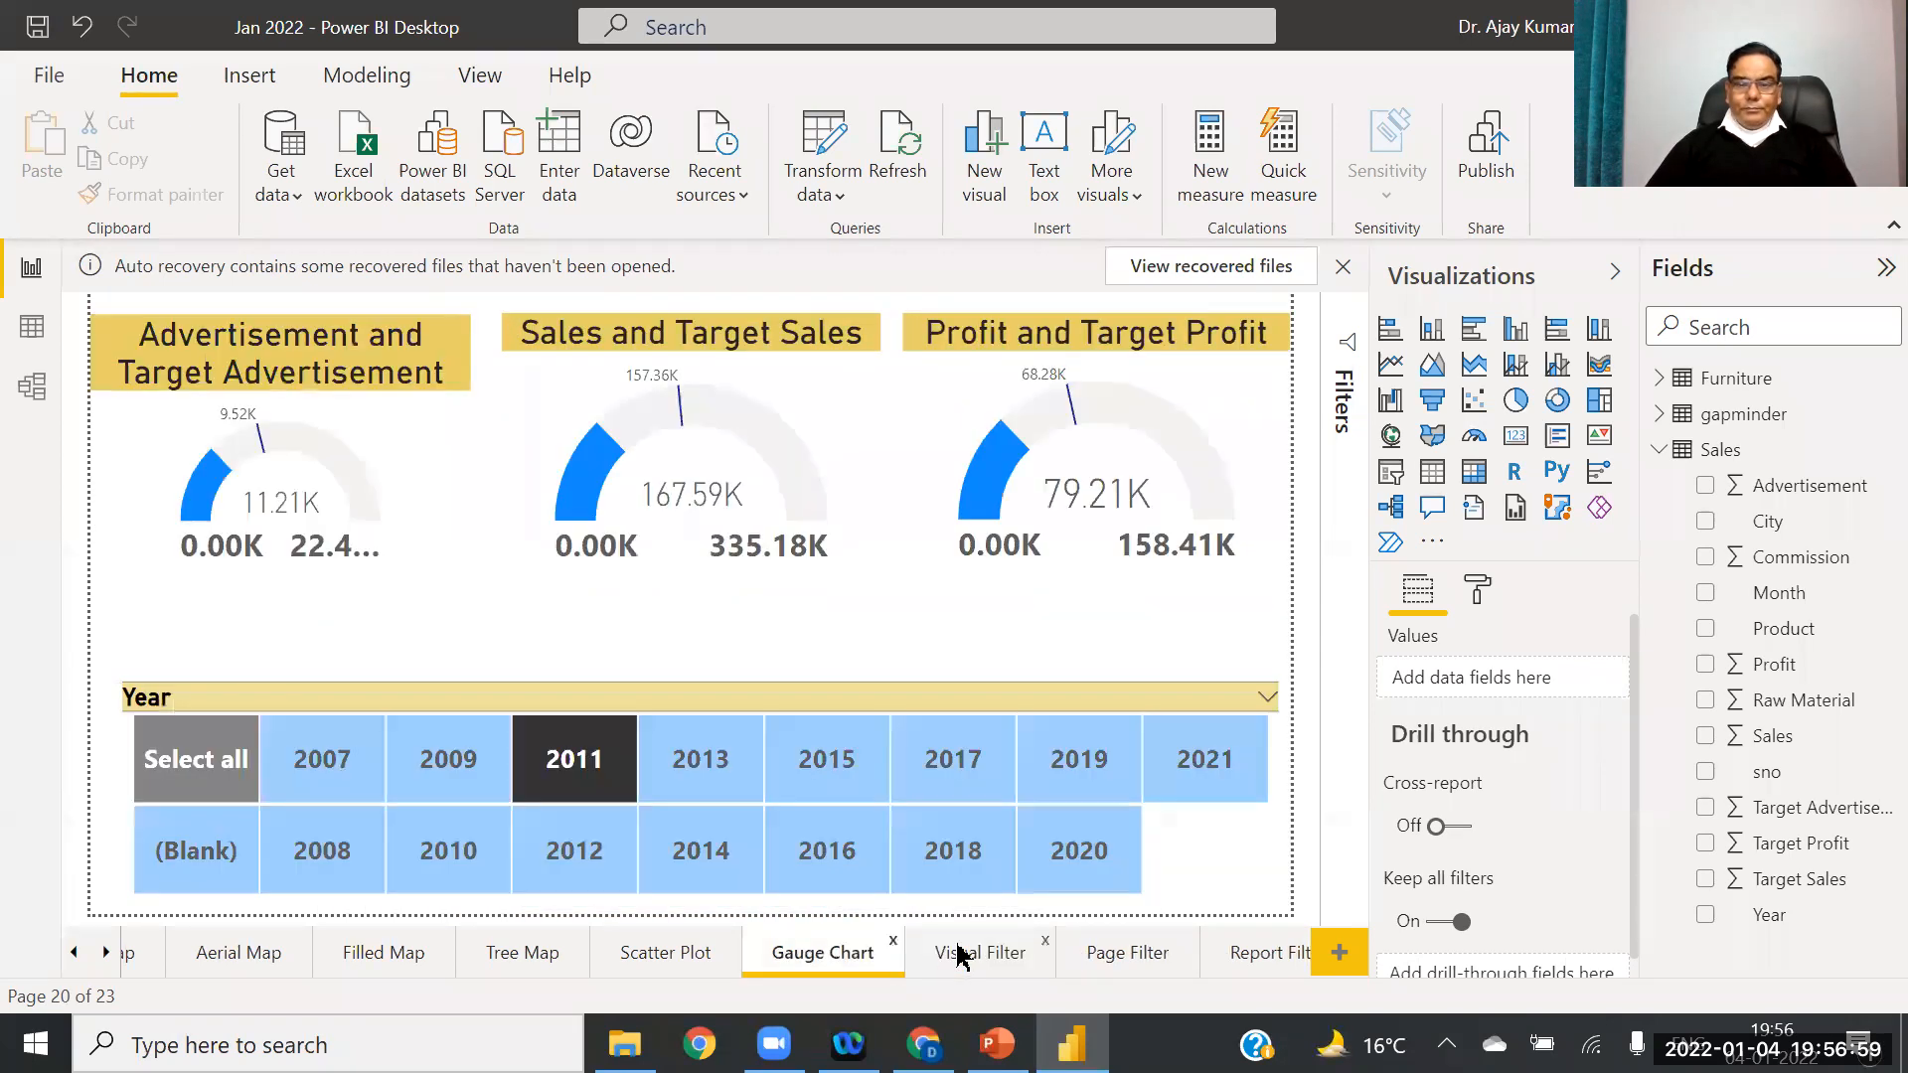
click(969, 955)
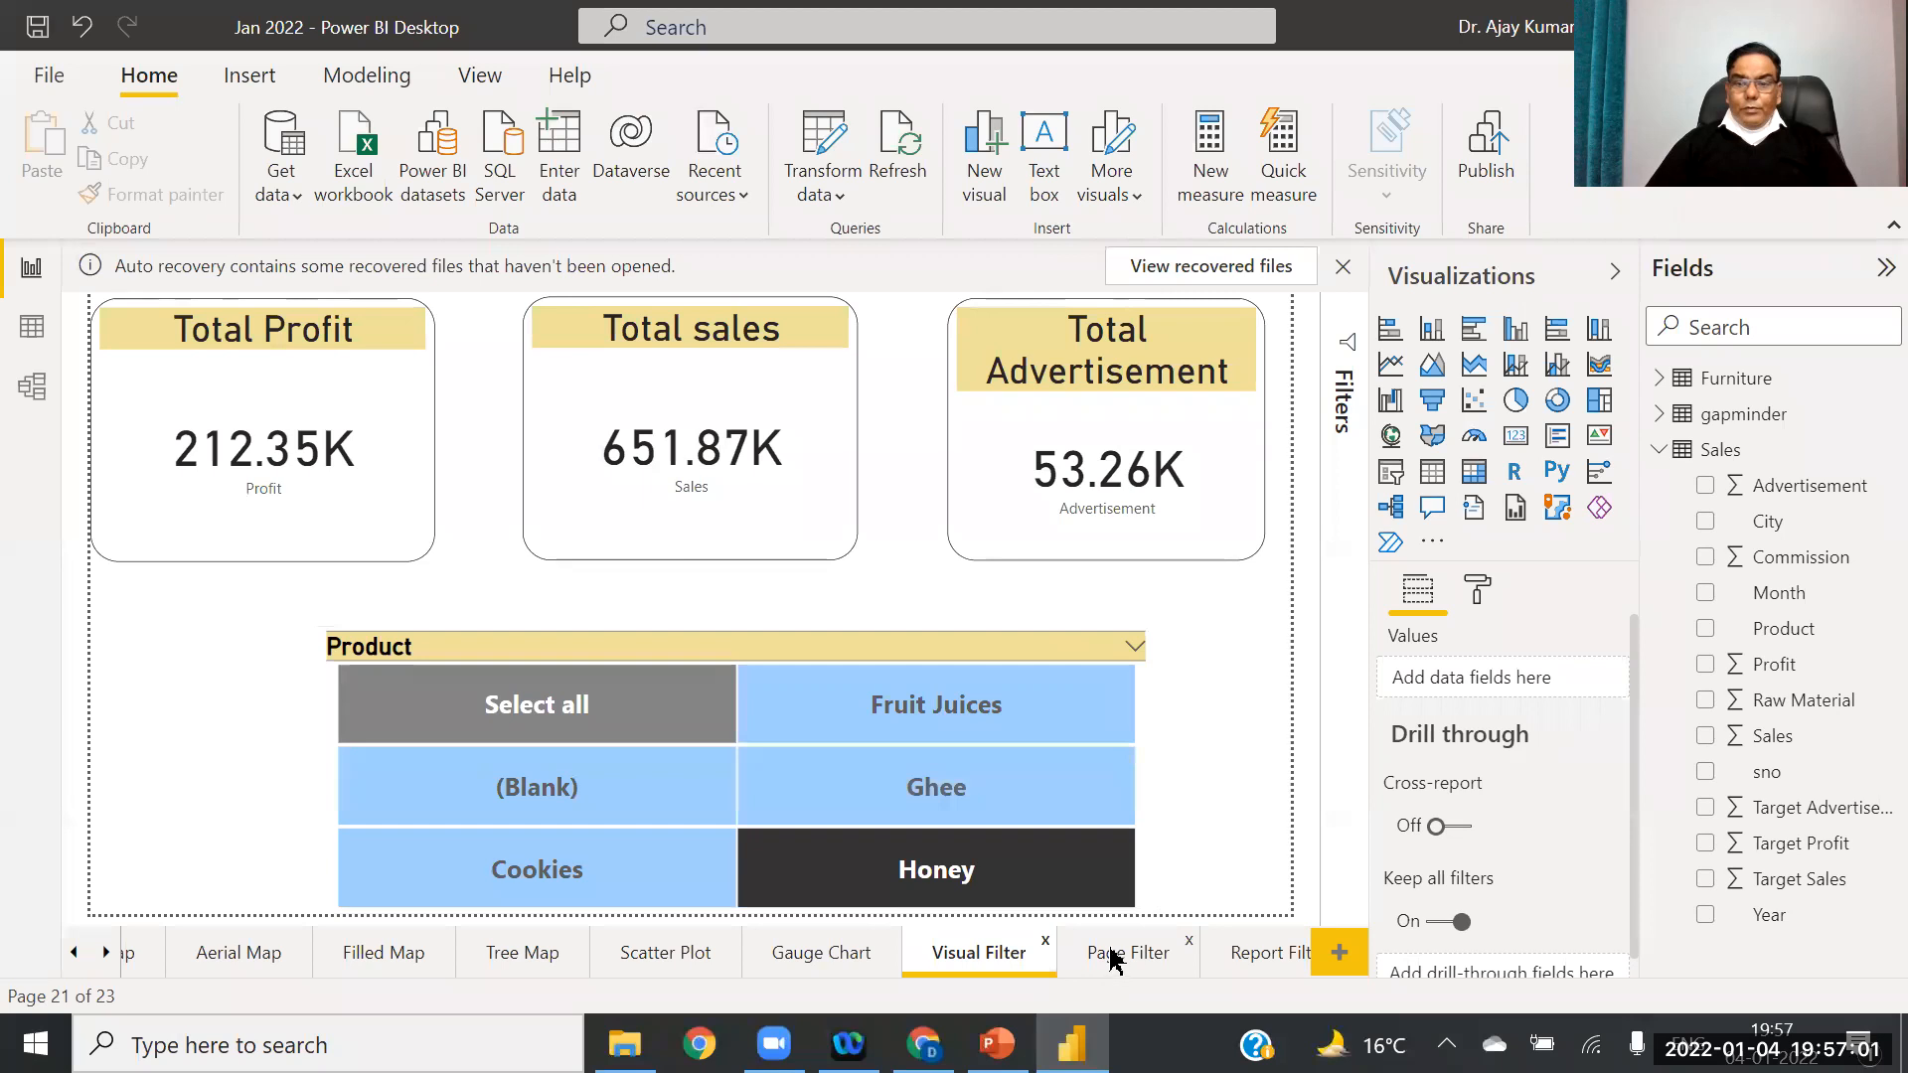
right_click(979, 956)
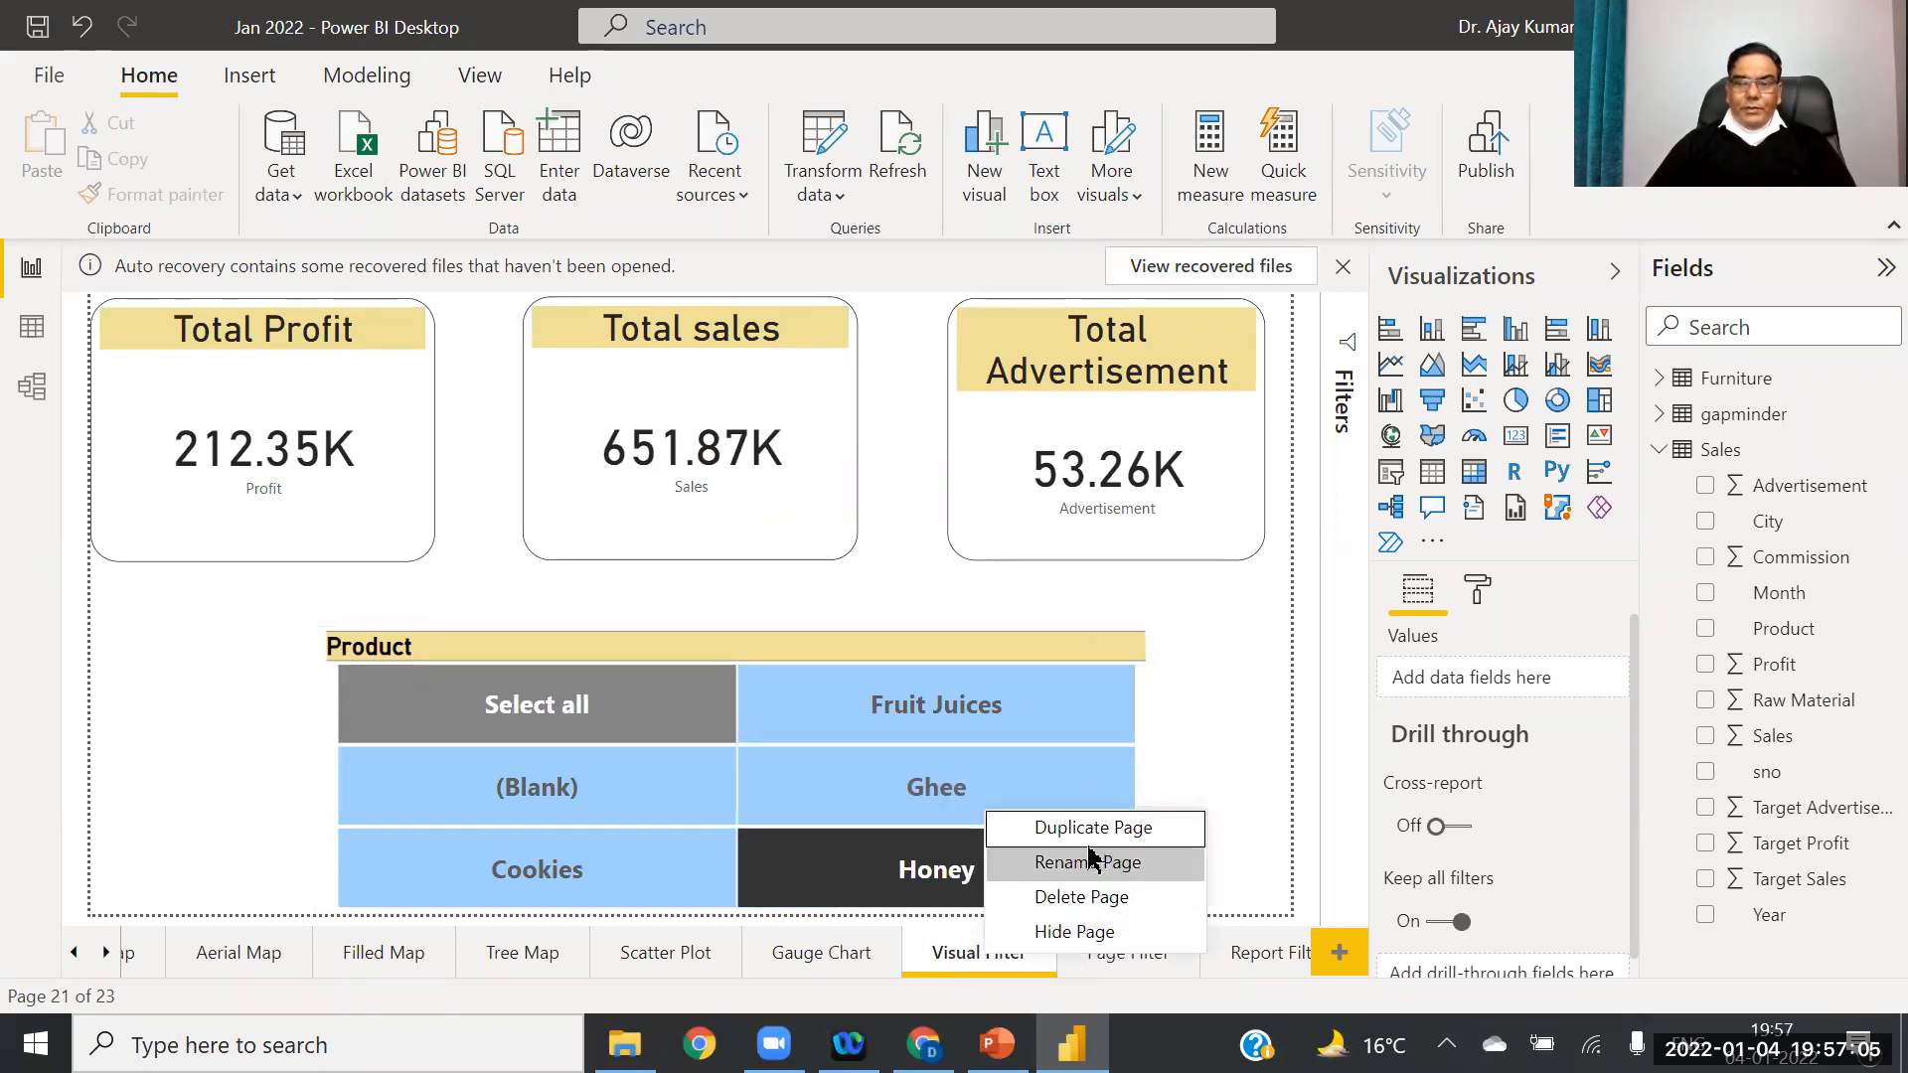
click(1106, 872)
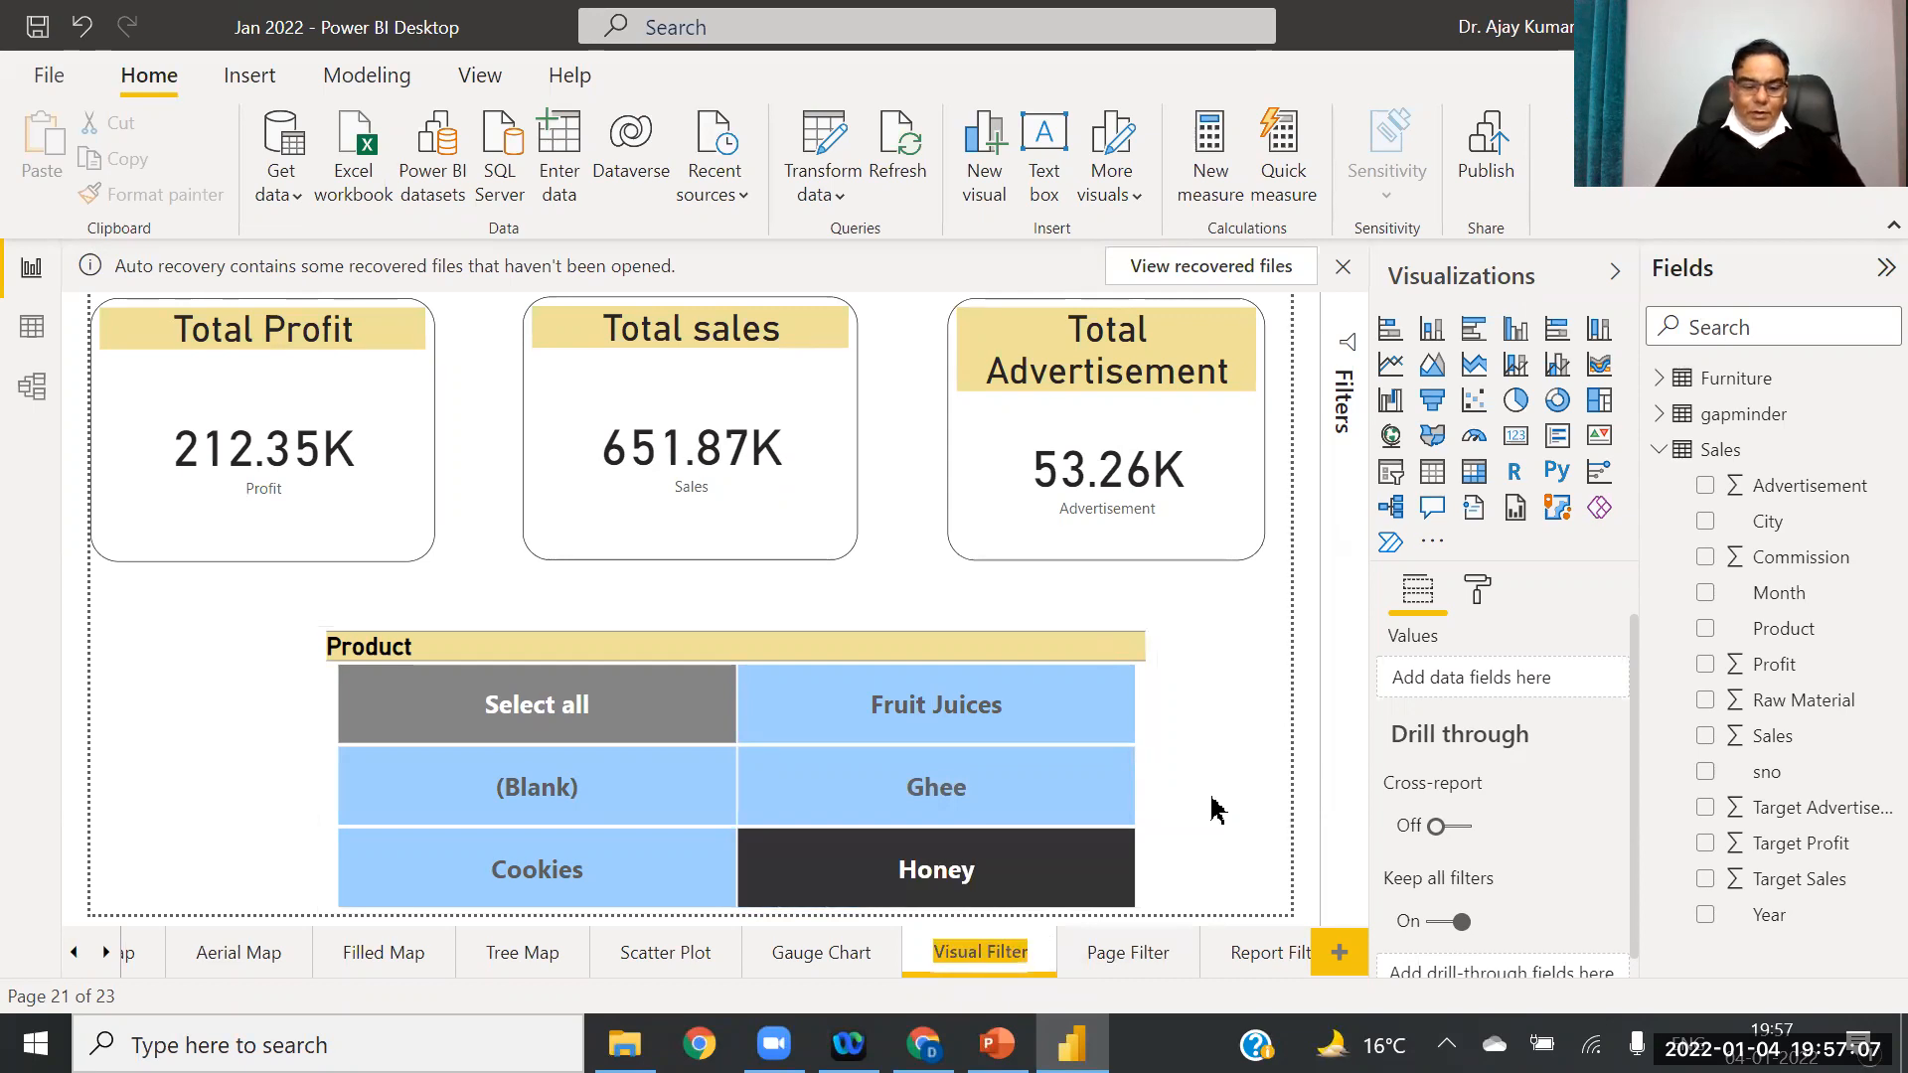
text(Card)
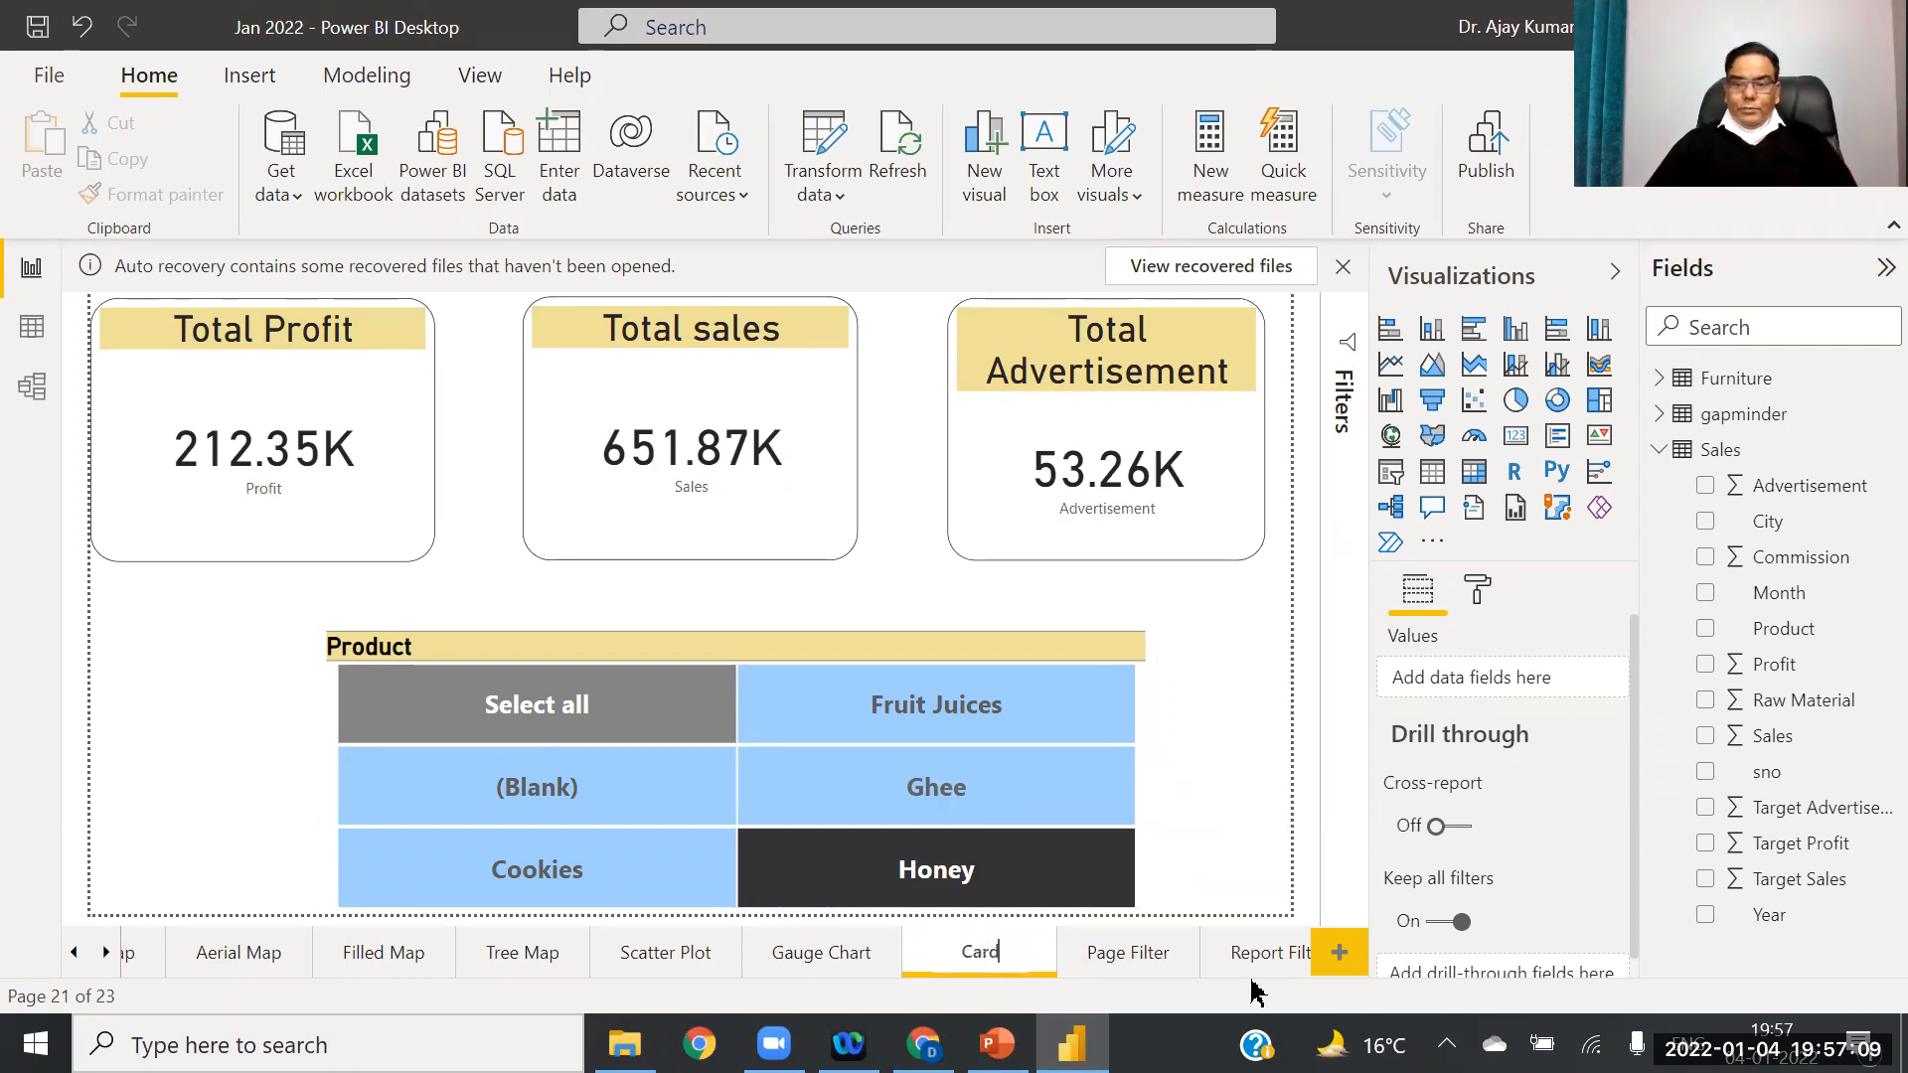
key(Return)
Step: Add a blank page, move it right after Card, and name it 'Visual Filetr'
click(1342, 956)
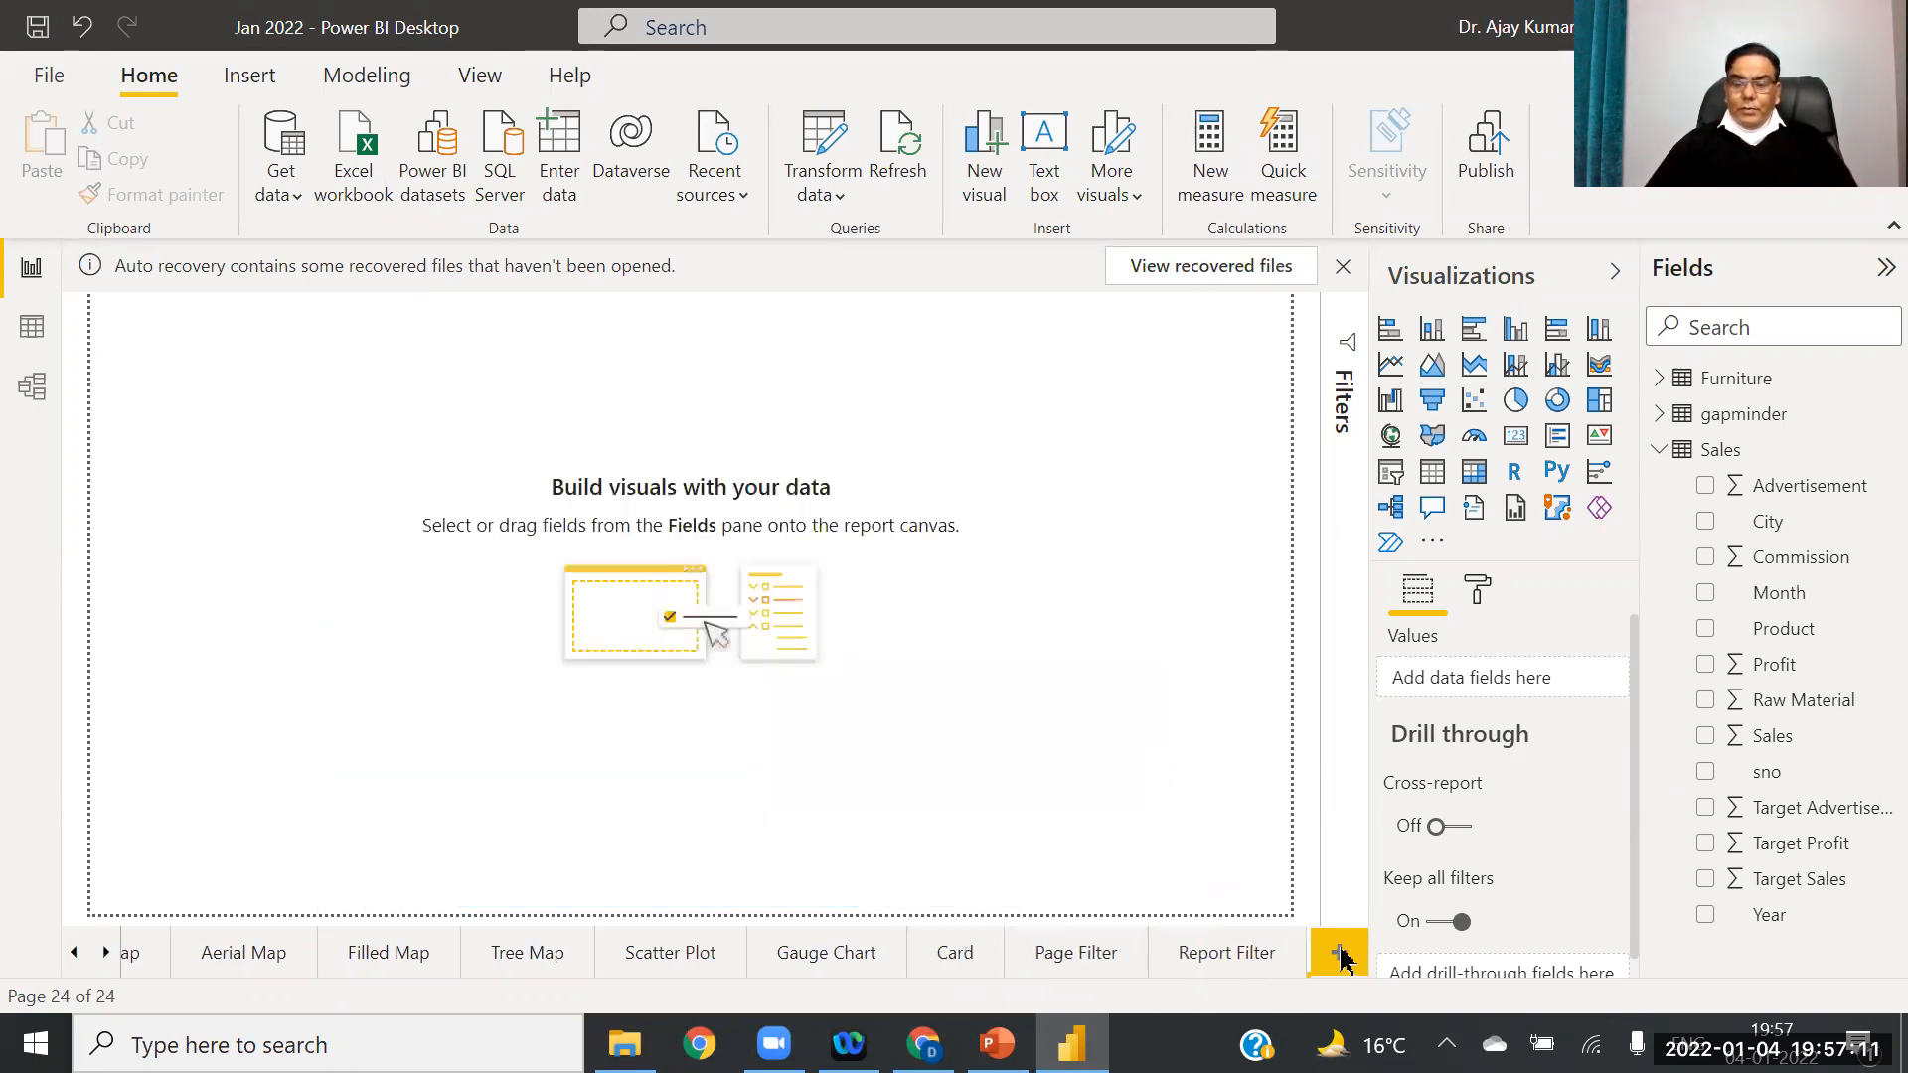
drag(1108, 961, 979, 959)
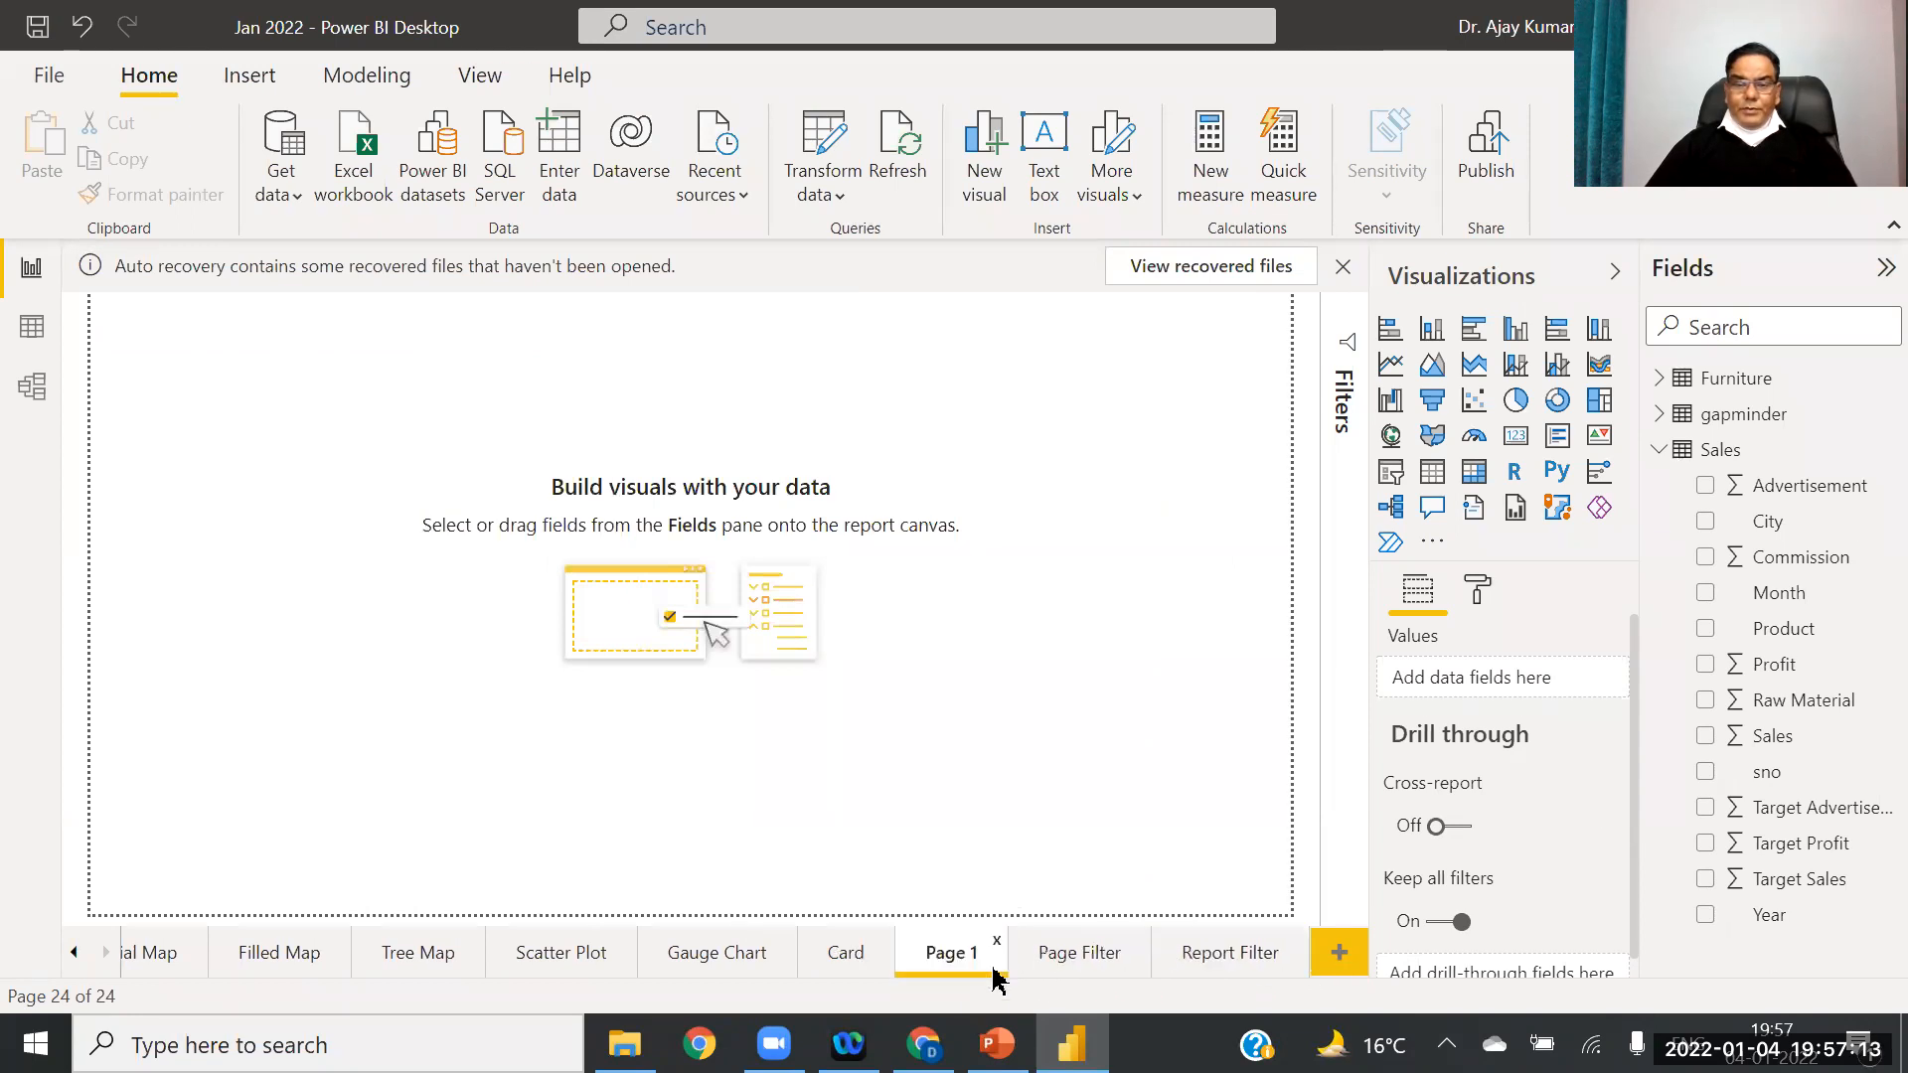
right_click(975, 954)
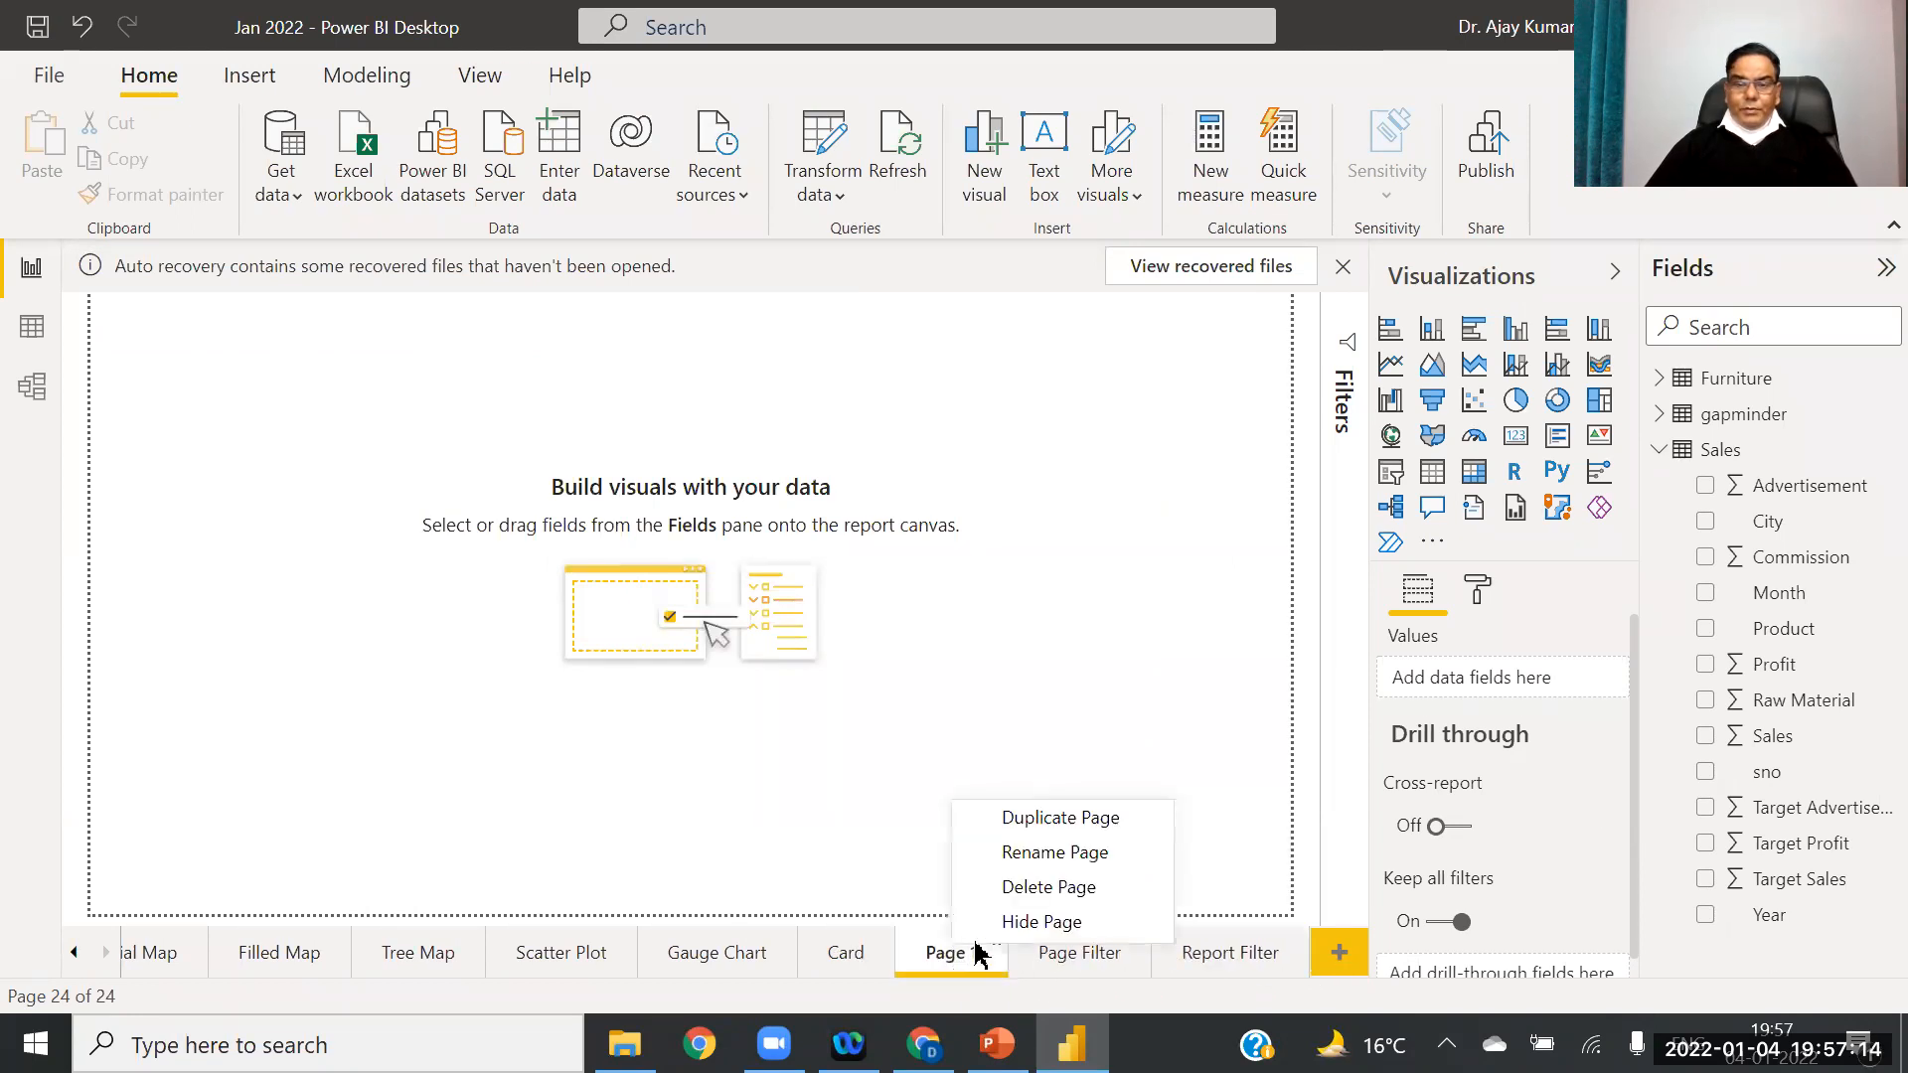
click(1053, 852)
text(Vi)
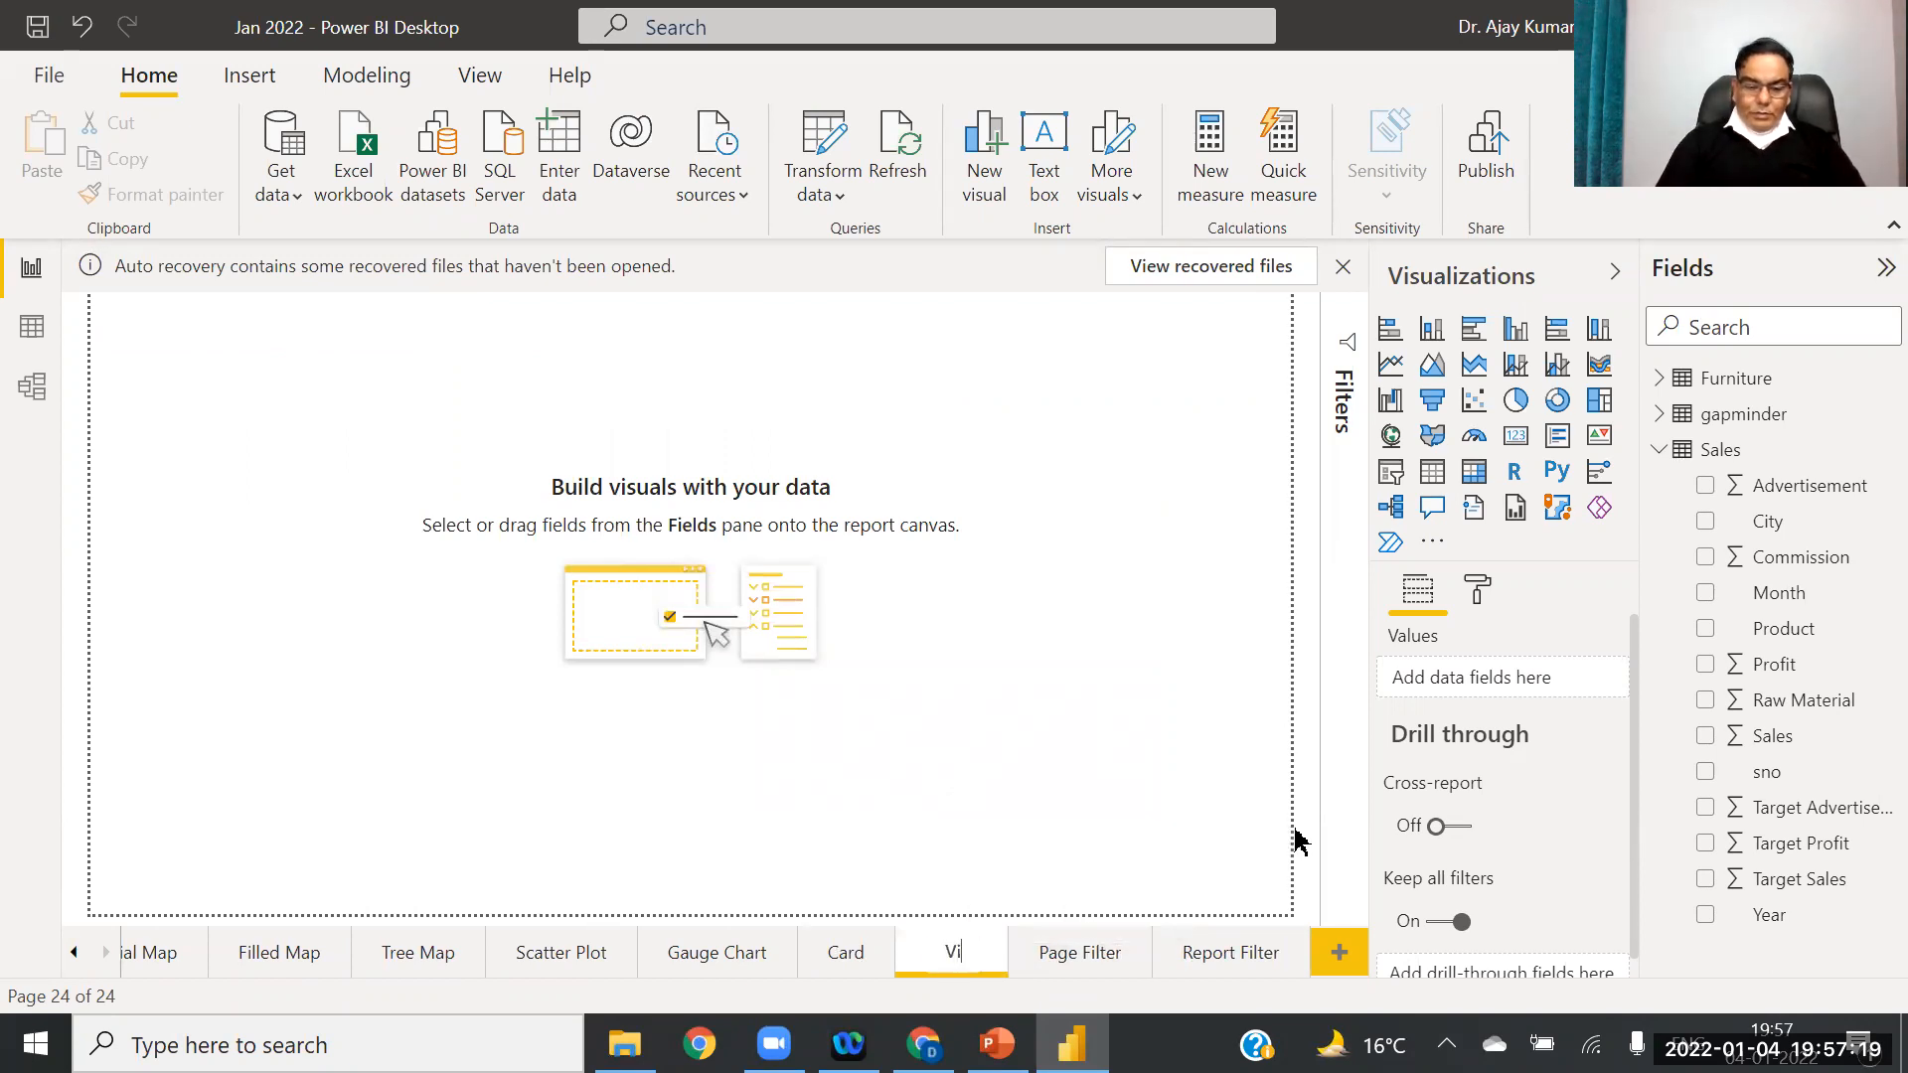
text(sual Filetr)
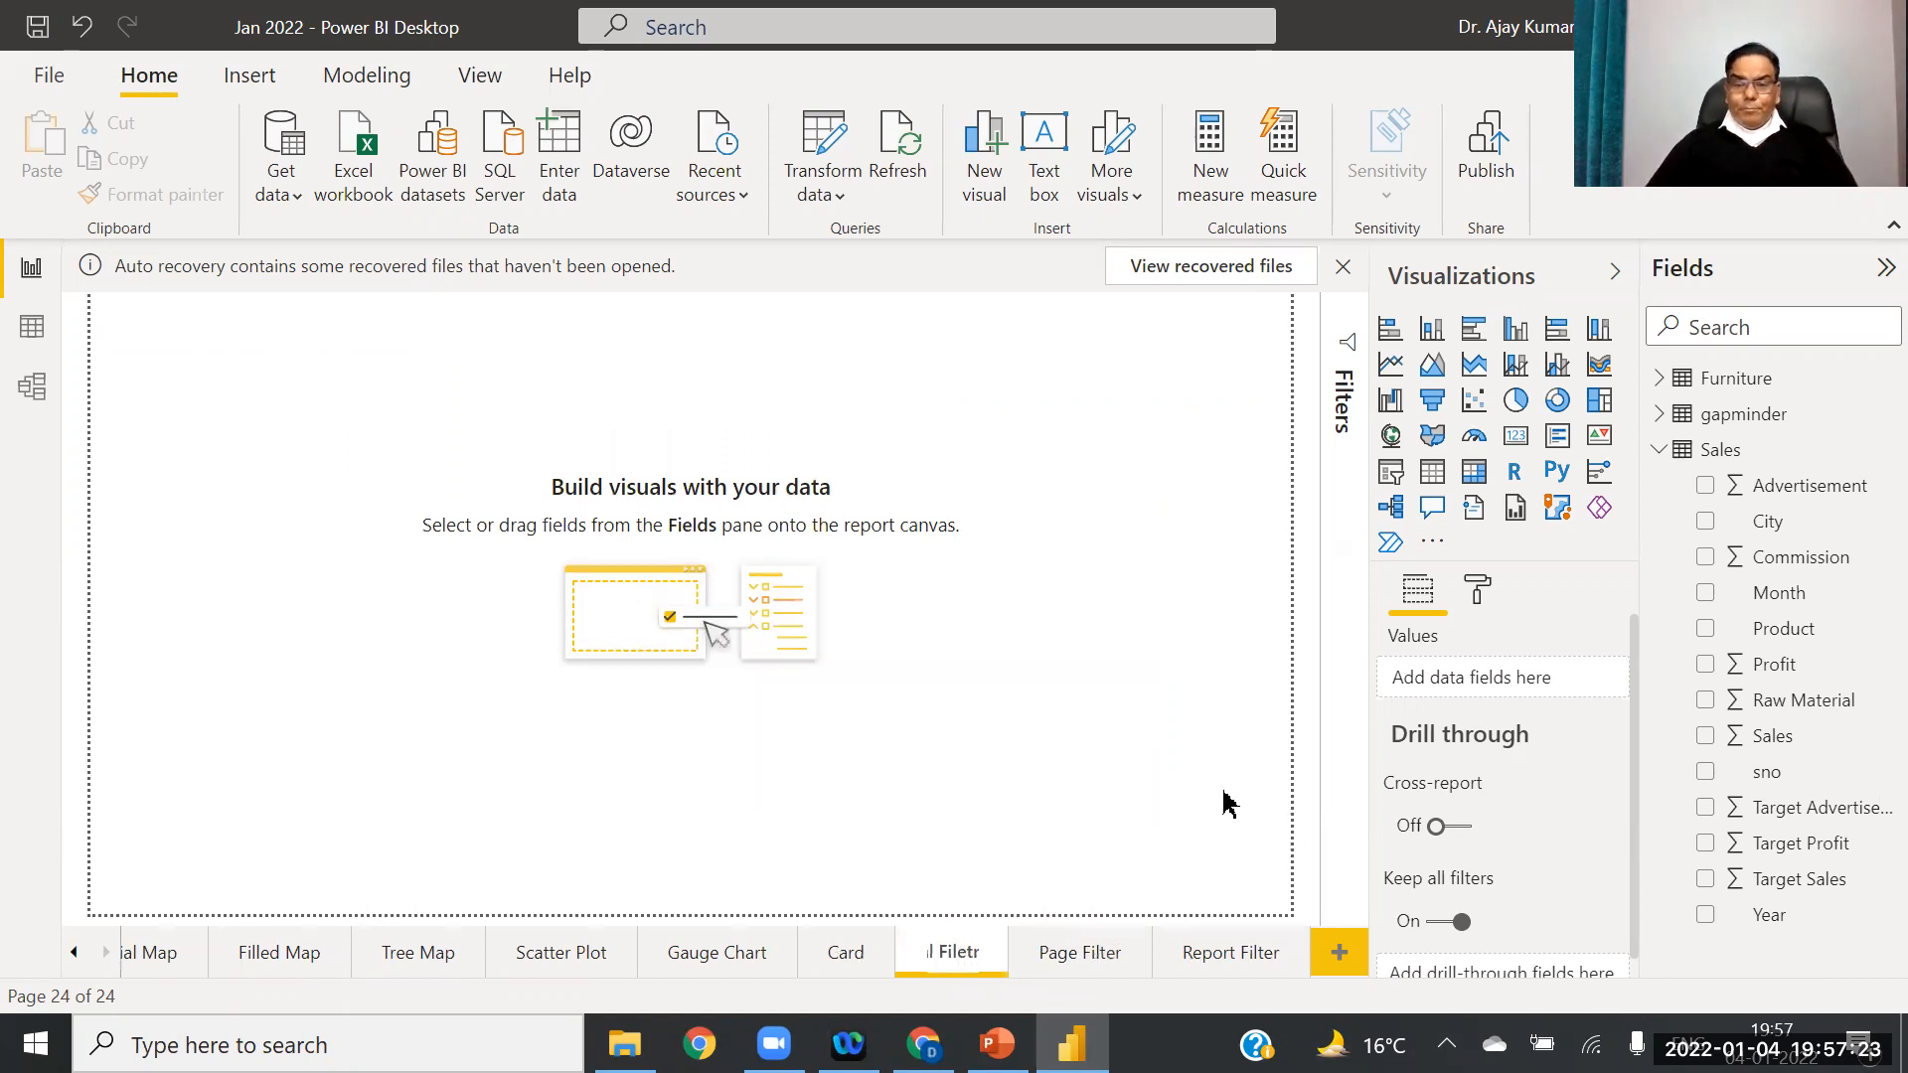
key(Return)
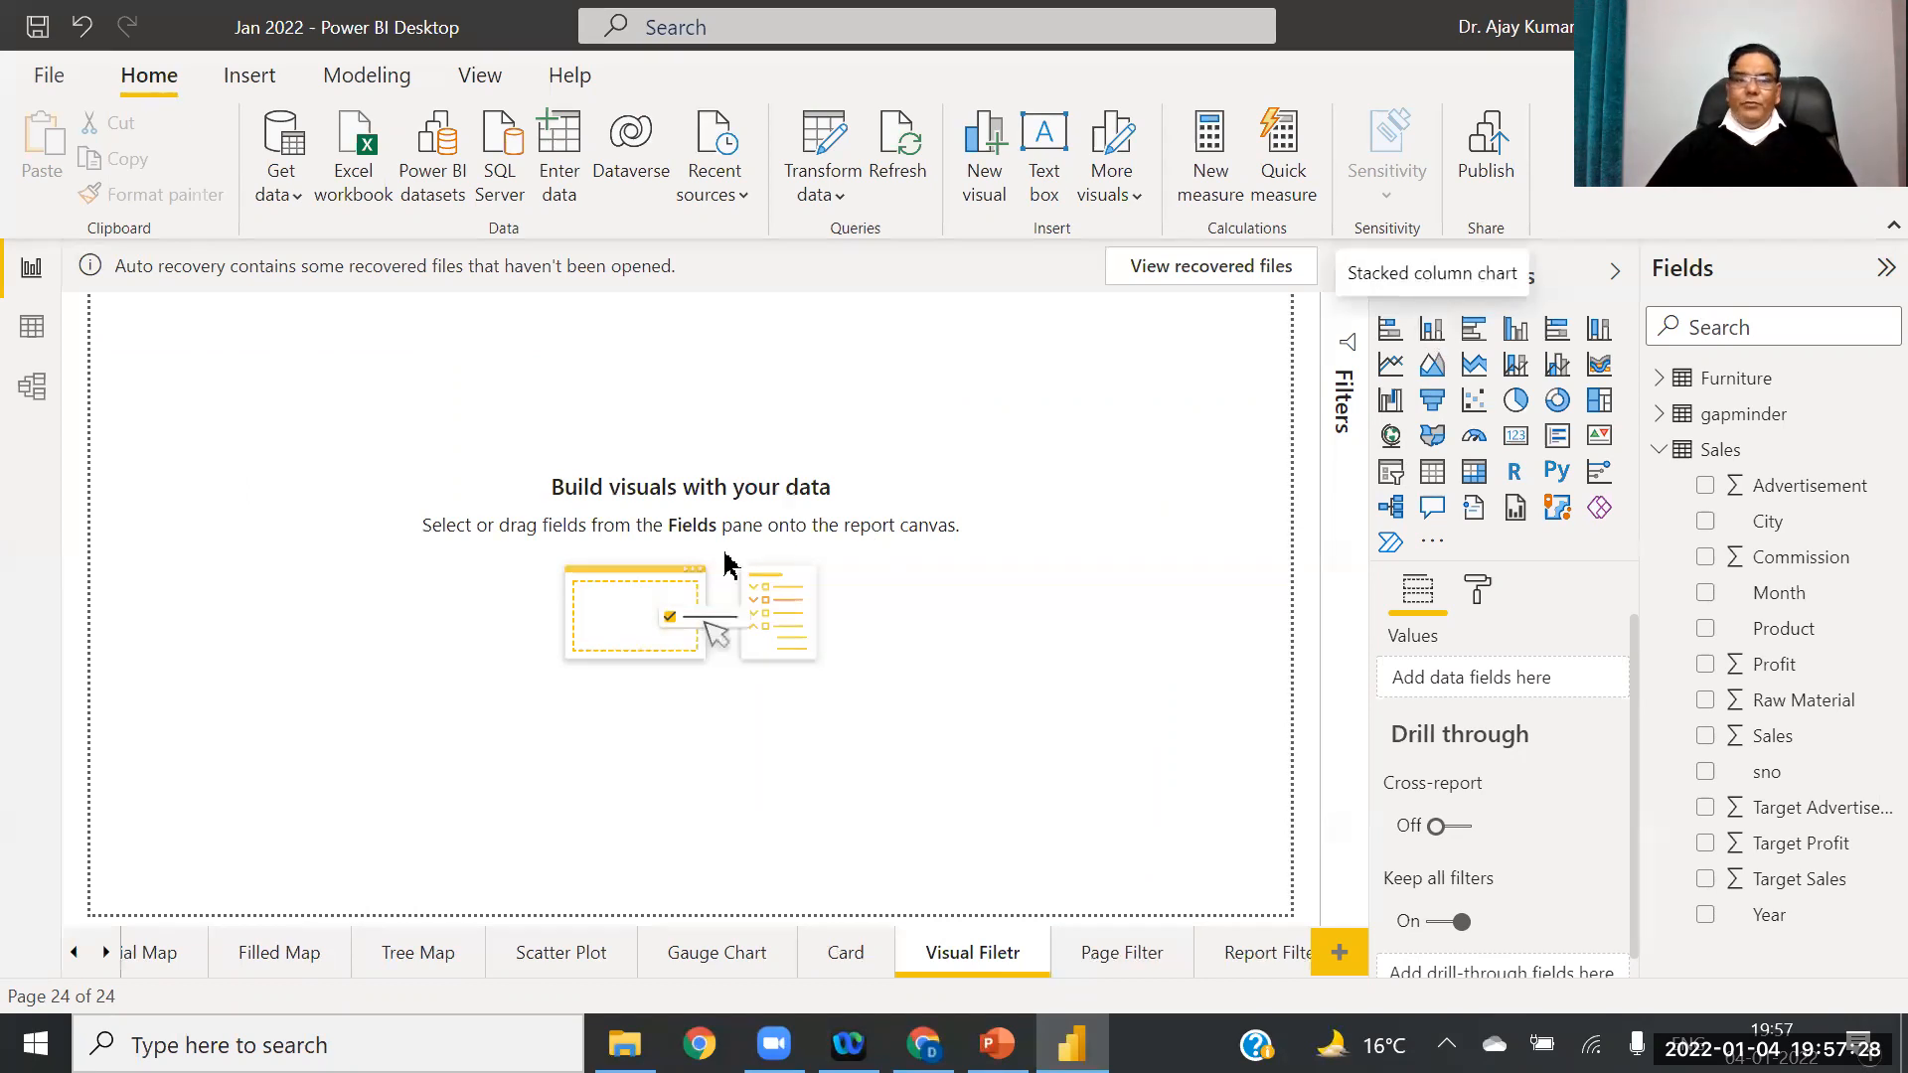
Step: Add a column chart to the blank page and stretch it wide and tall
click(1427, 336)
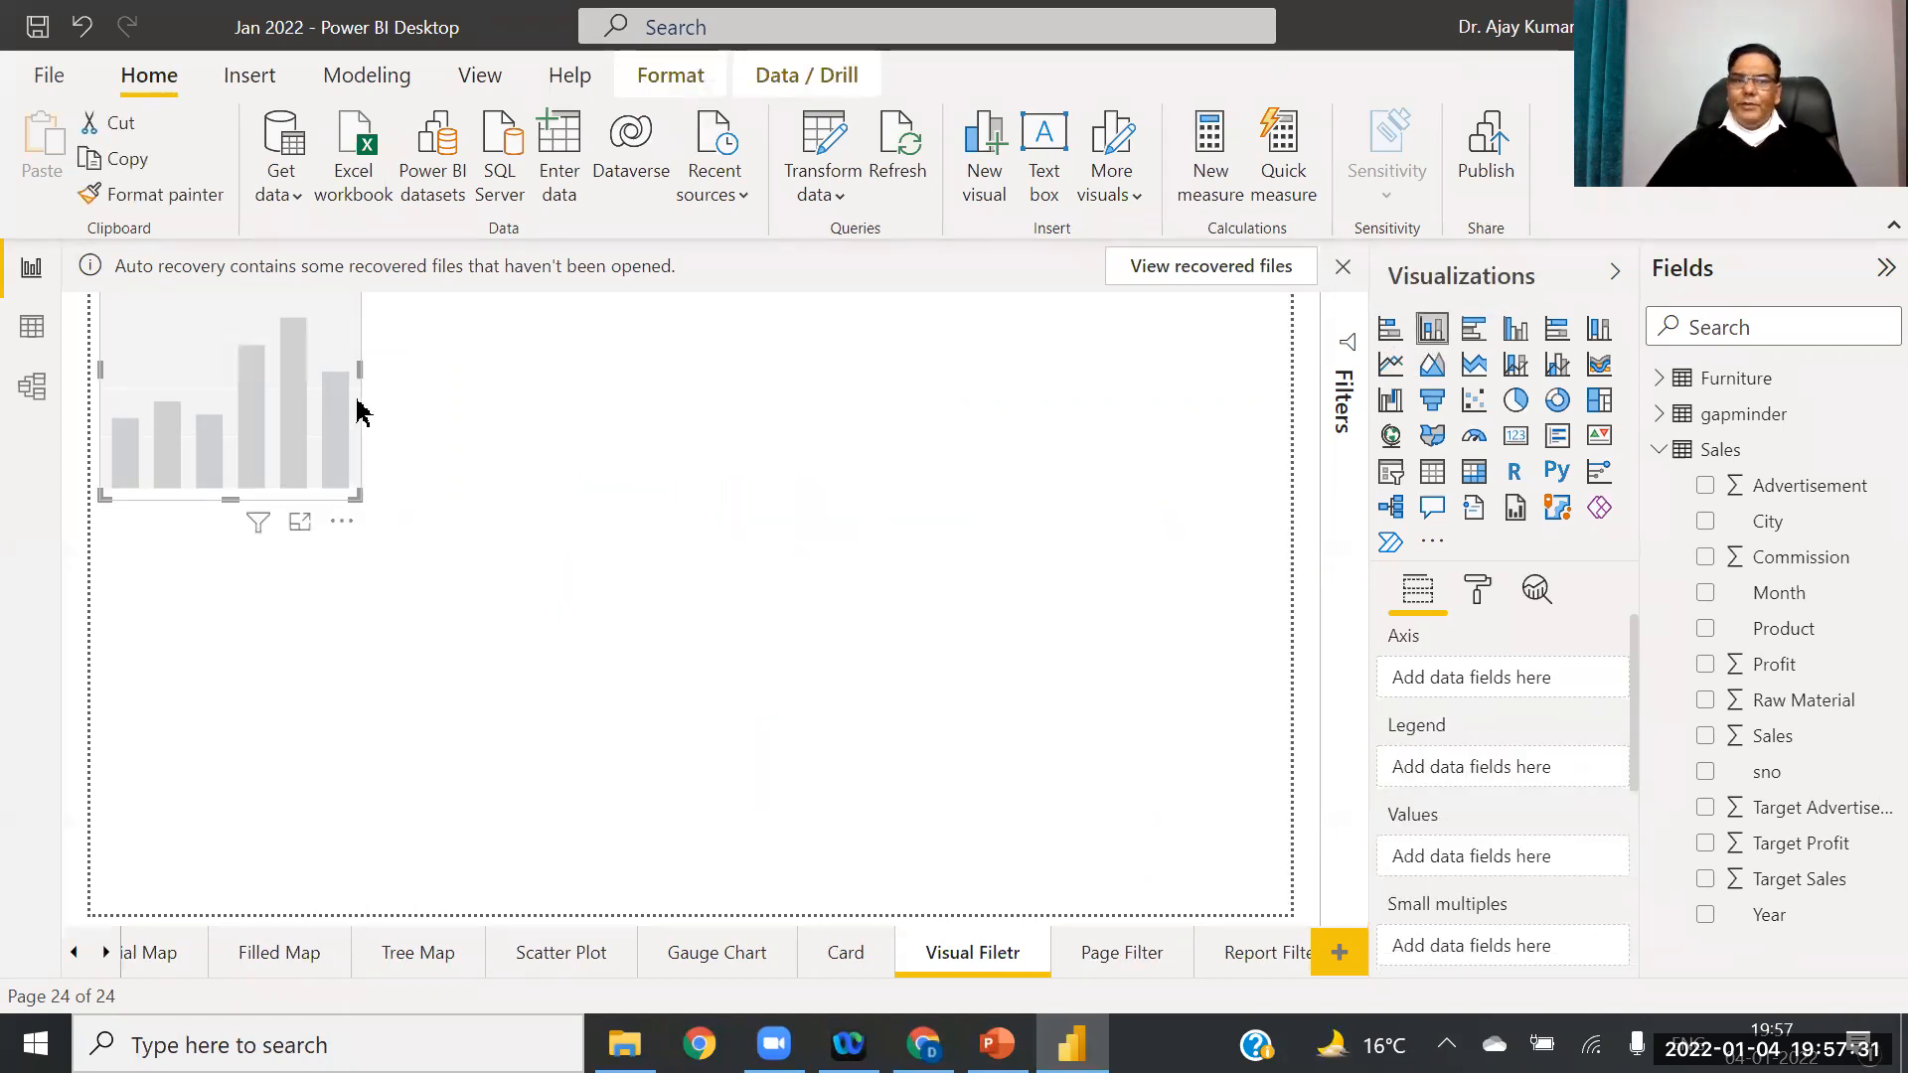
drag(366, 375, 946, 410)
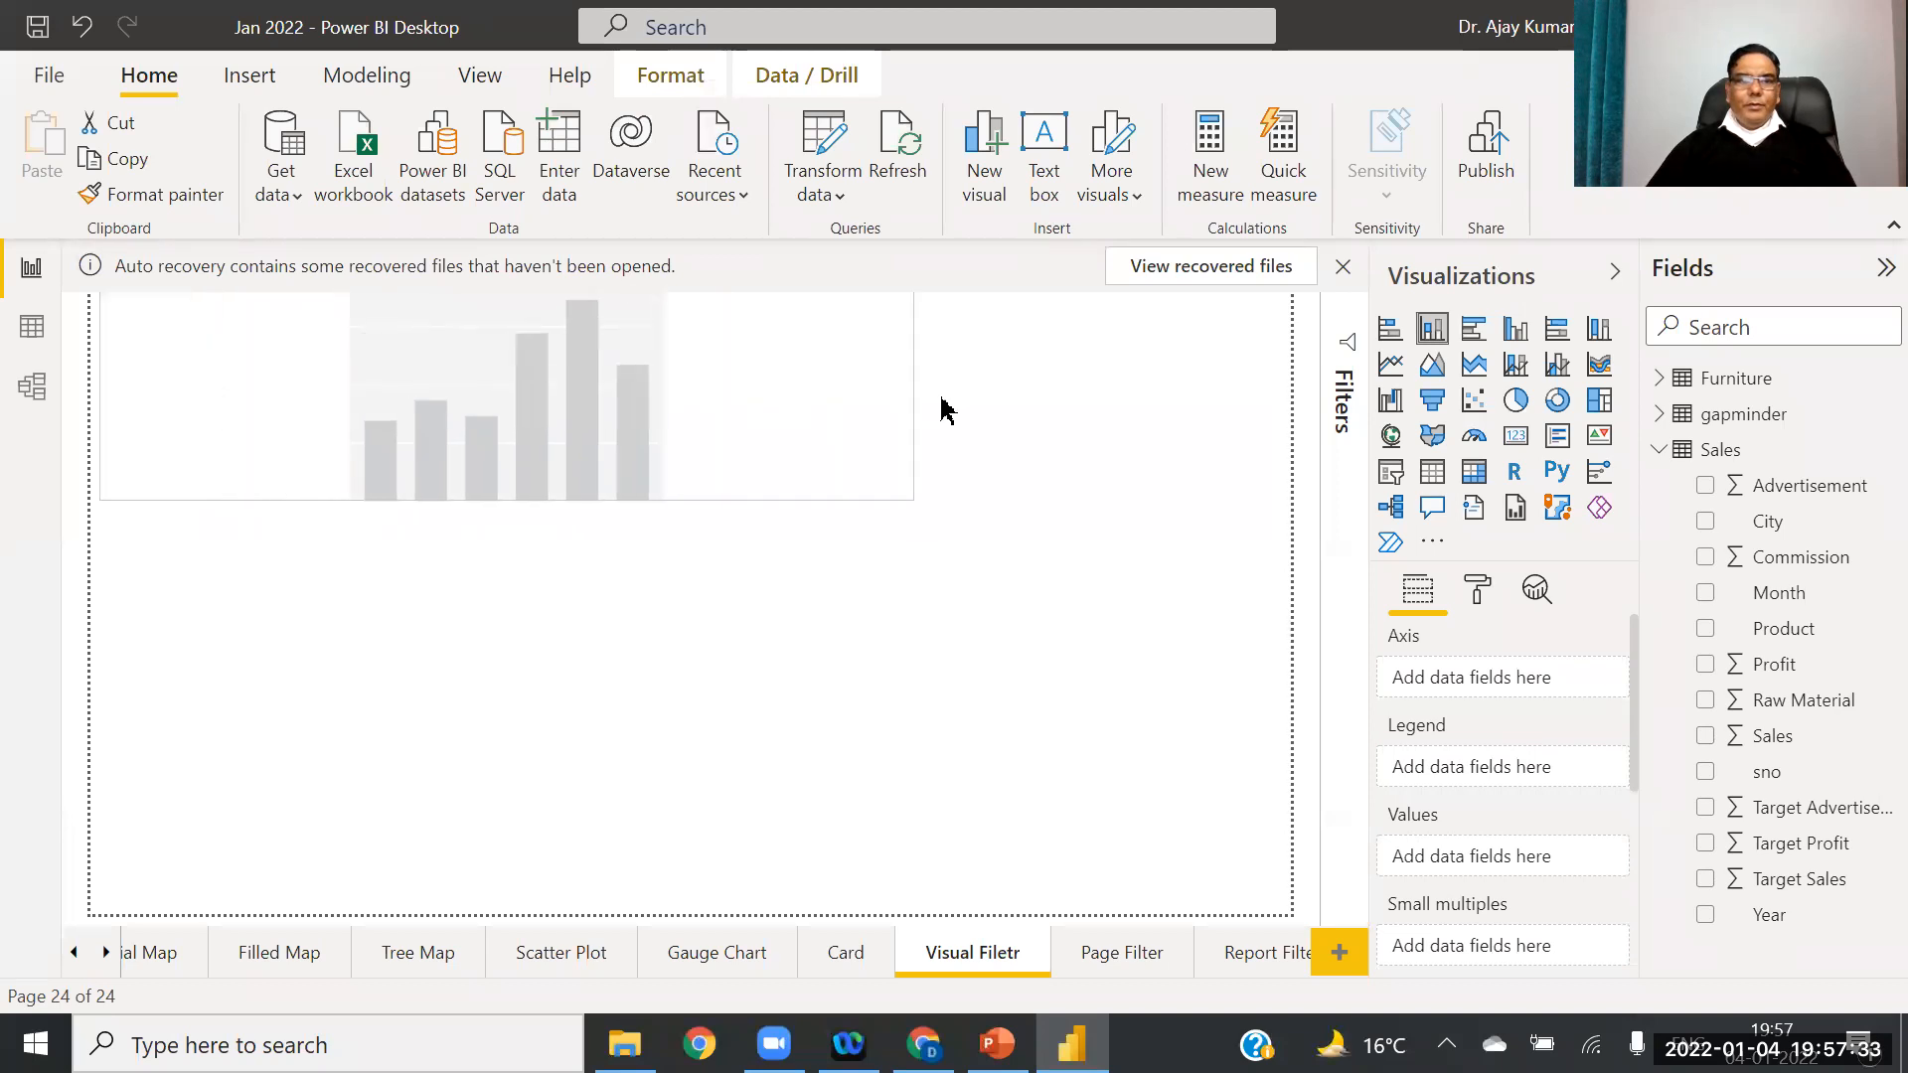
drag(521, 497, 507, 784)
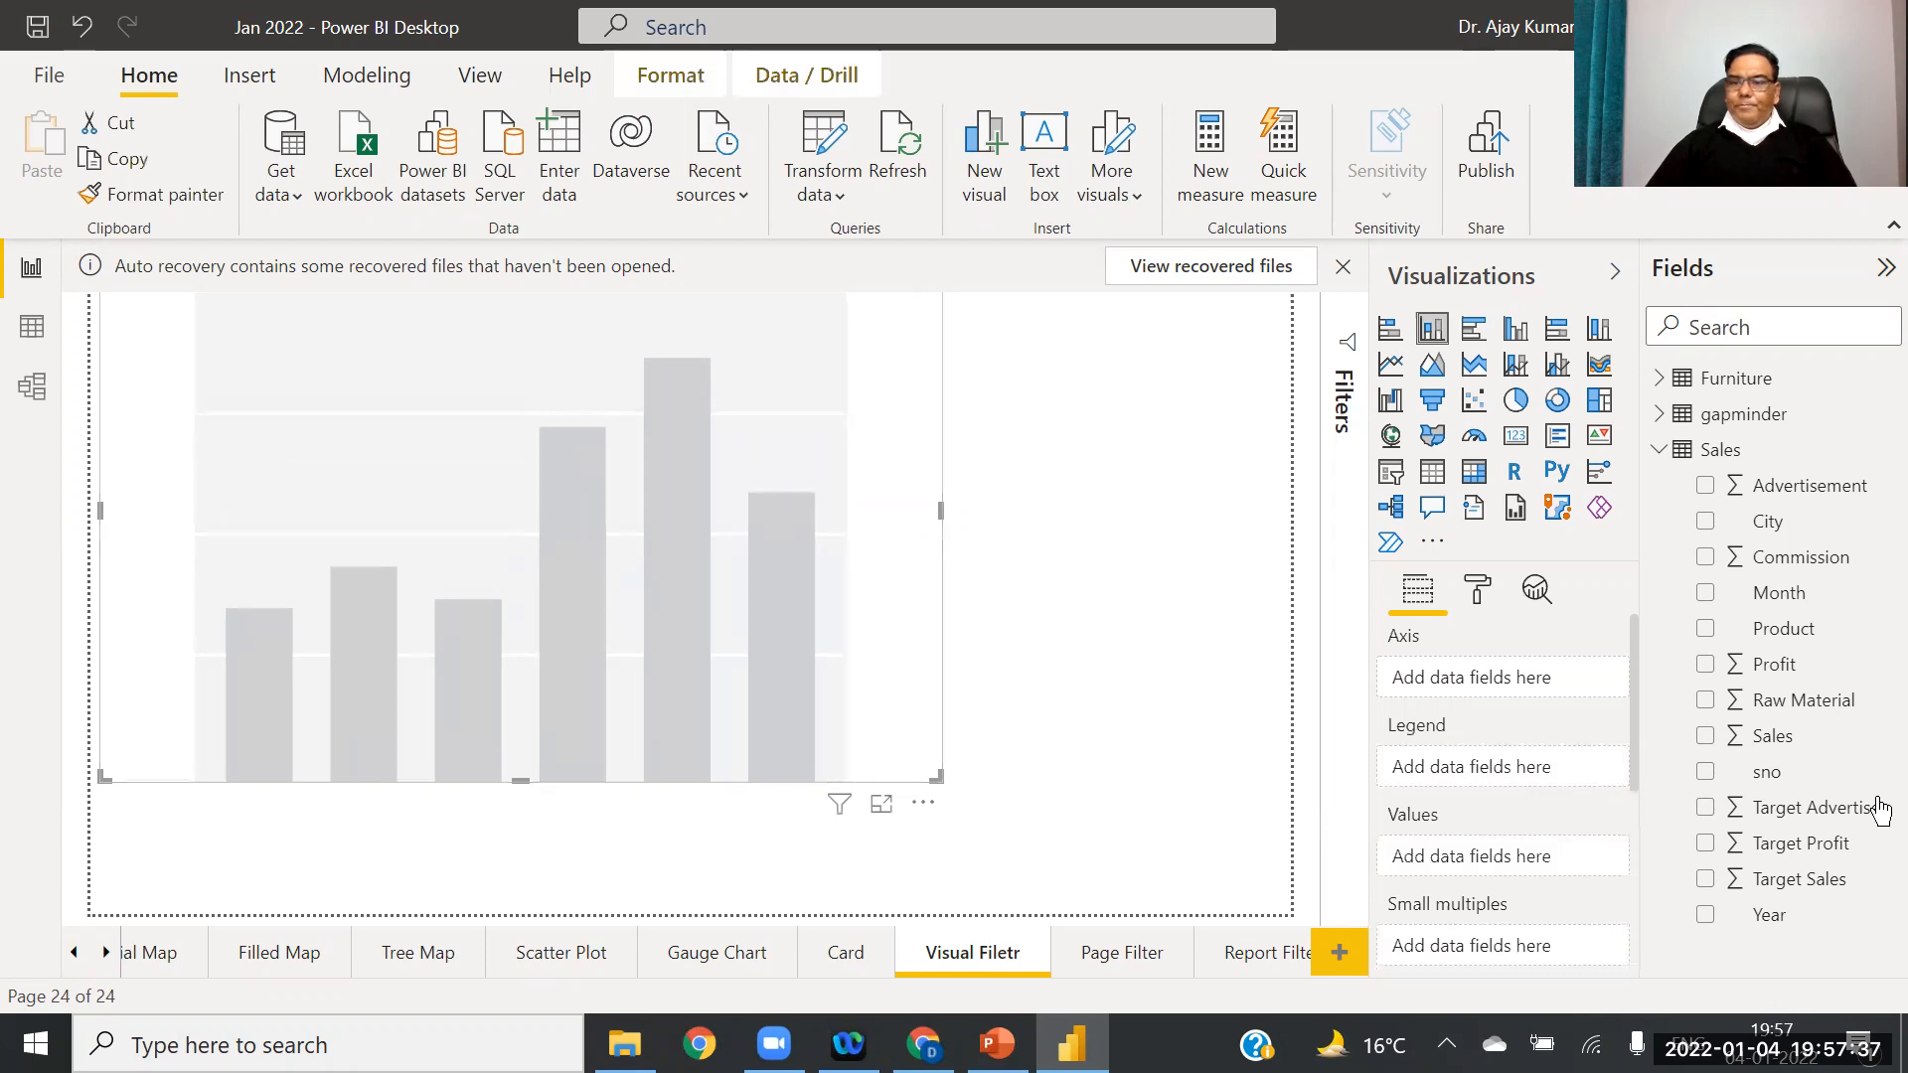
Step: Plot Sales by Product in the column chart, removing City from the axis
drag(1790, 748, 1537, 878)
drag(1779, 593, 1486, 702)
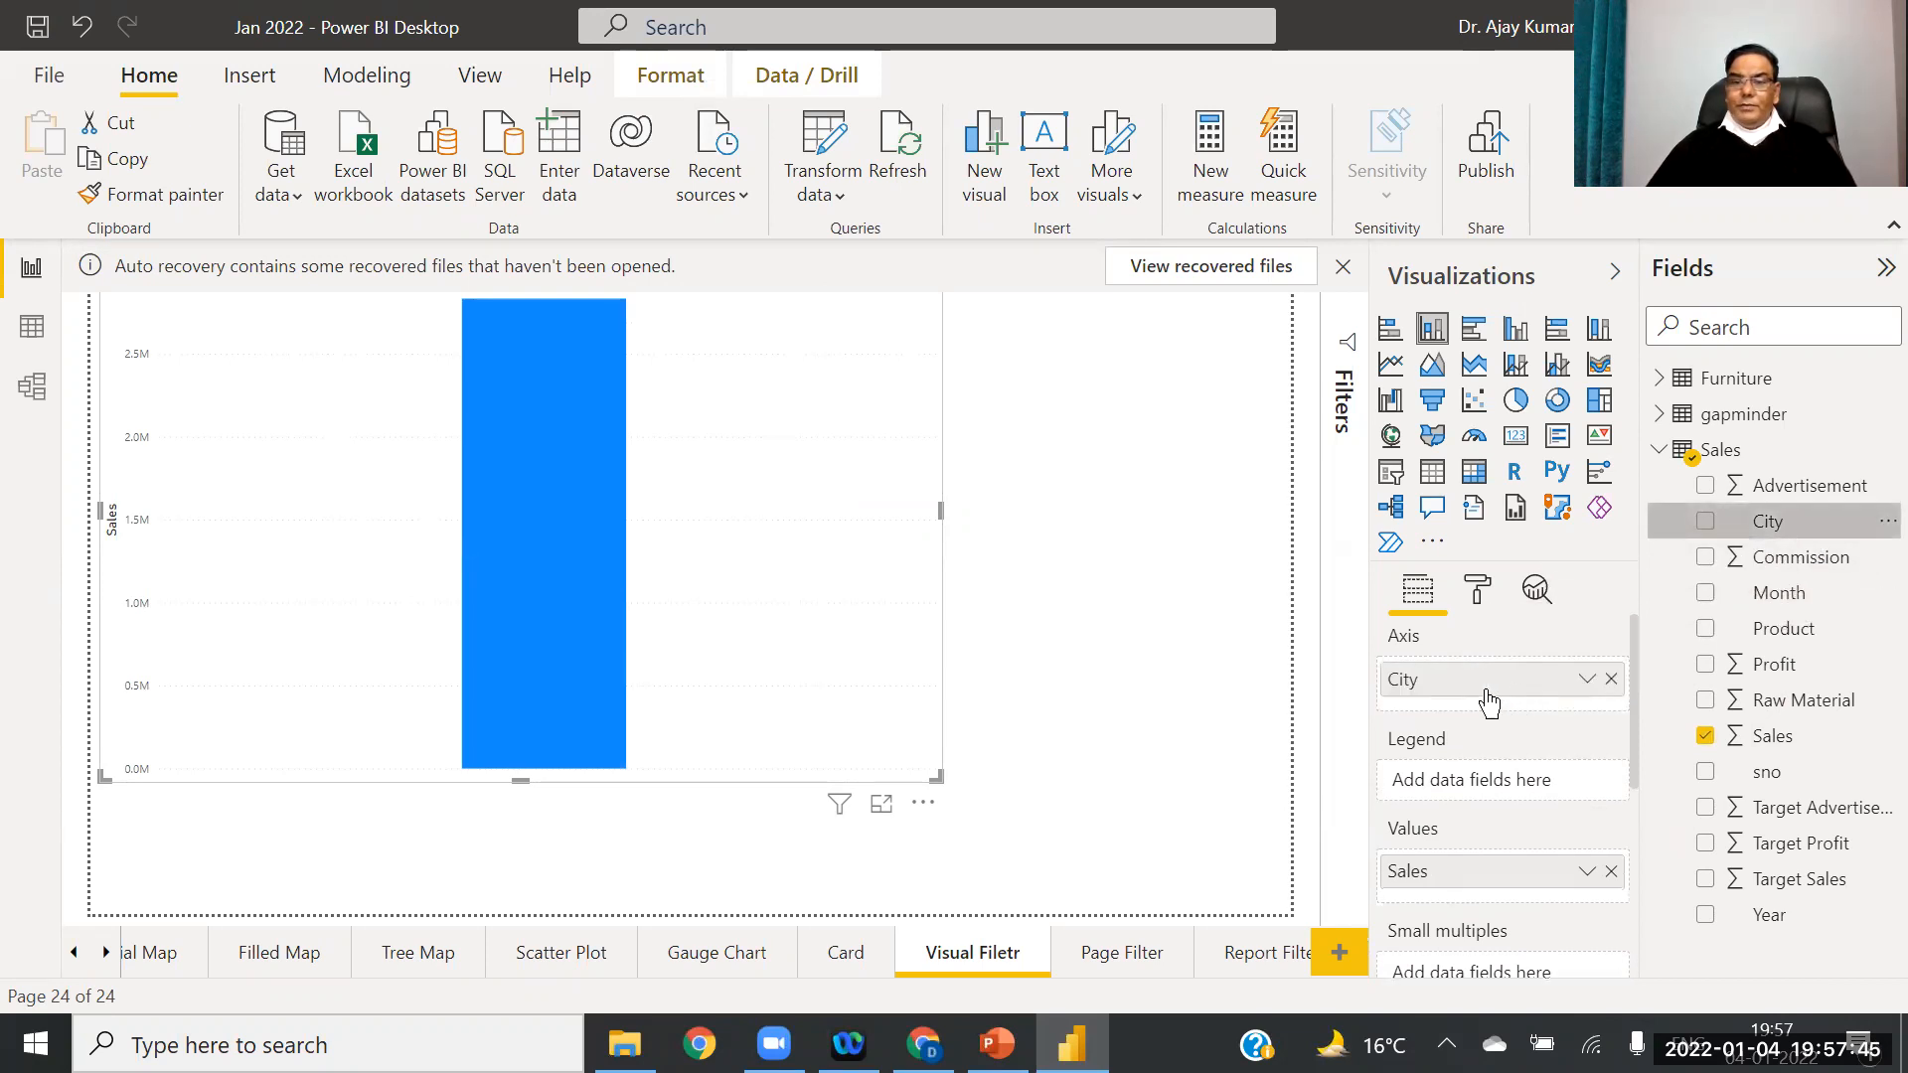
drag(1779, 630, 1496, 716)
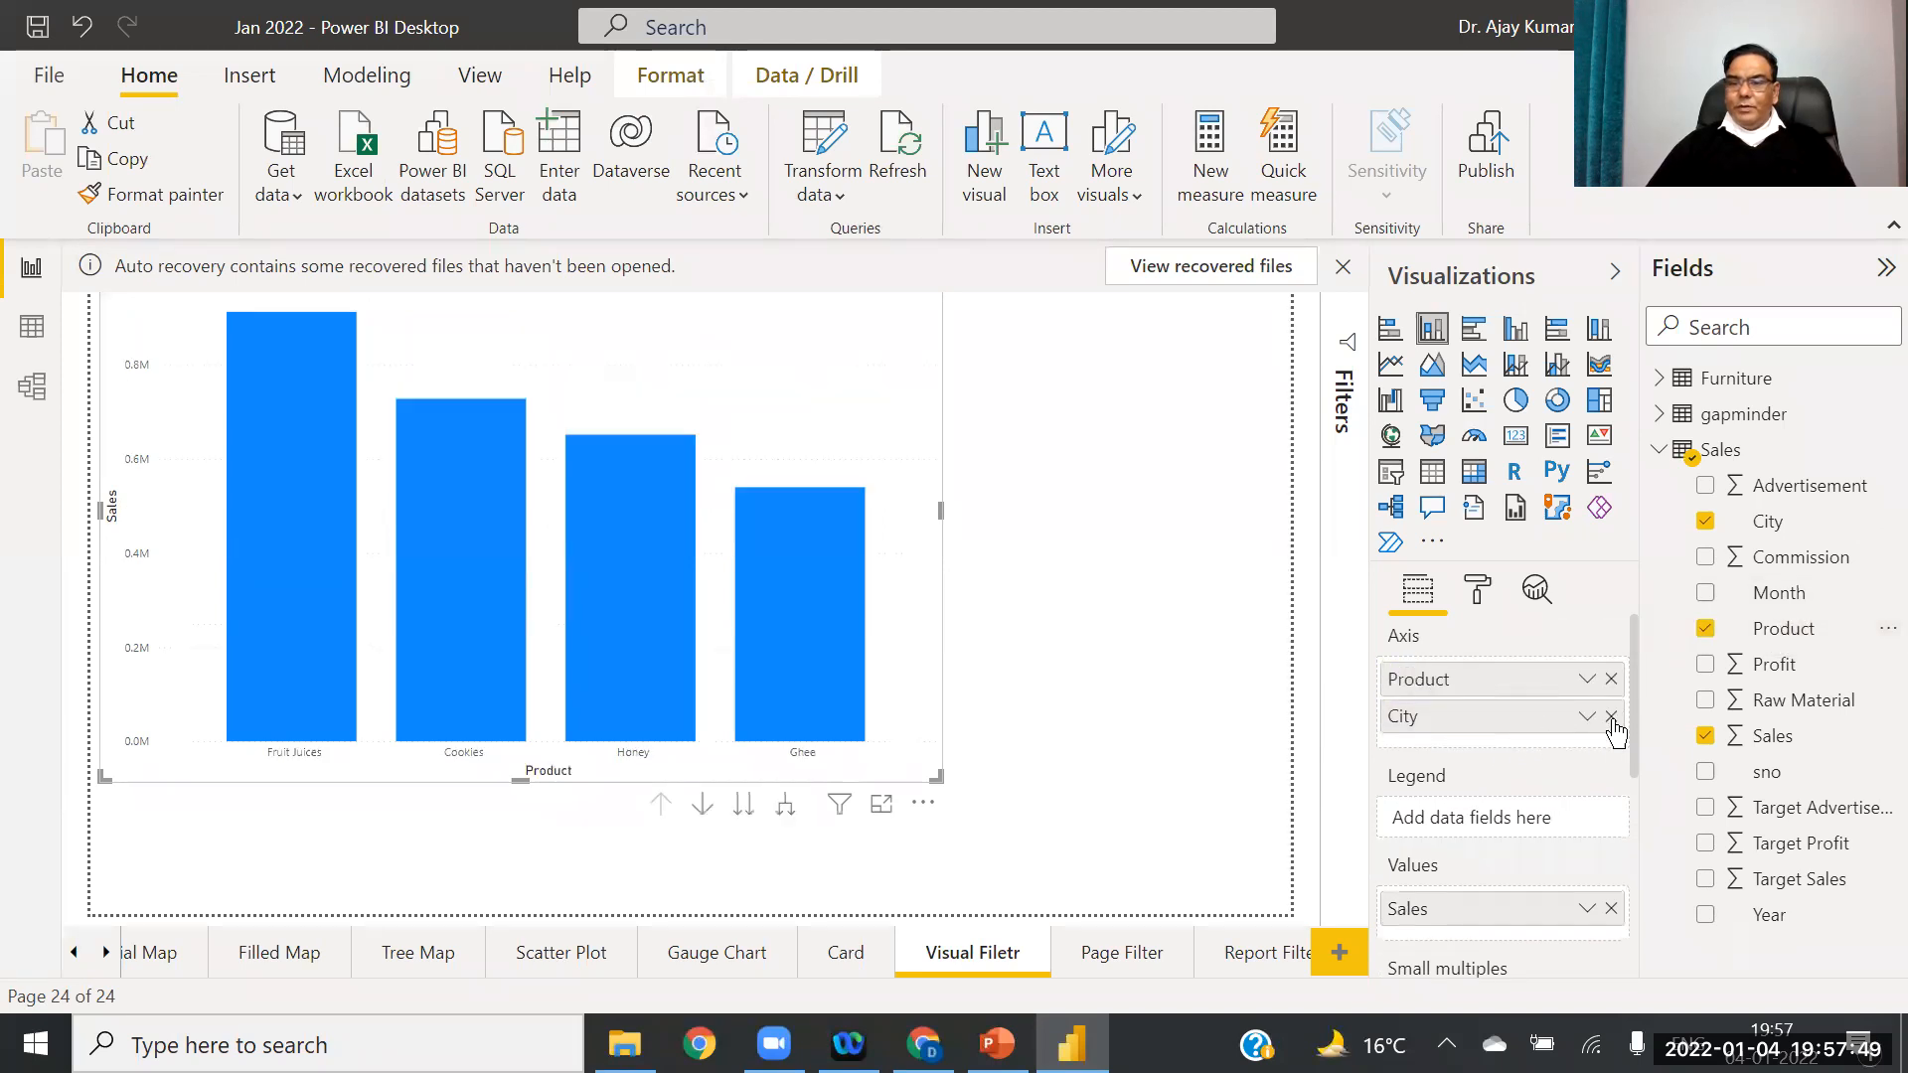
click(1611, 717)
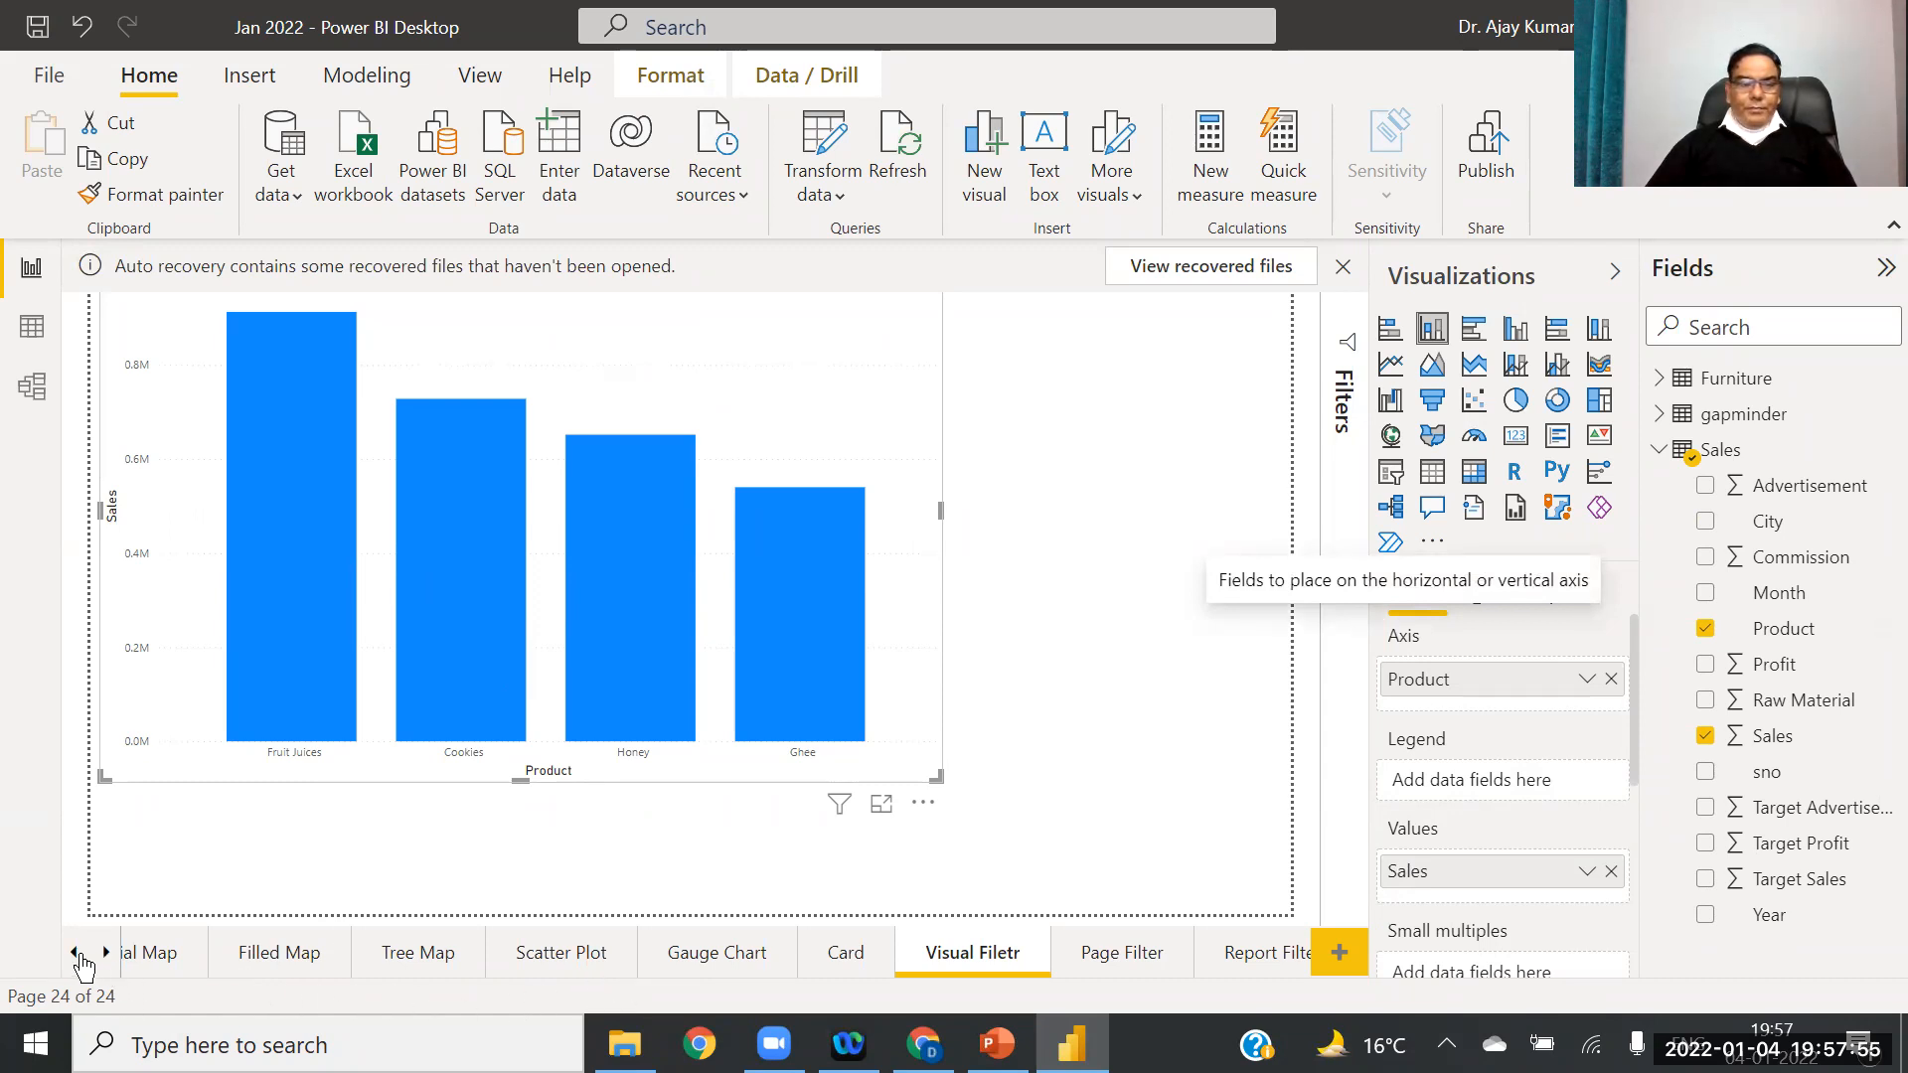
click(78, 956)
click(77, 957)
click(77, 956)
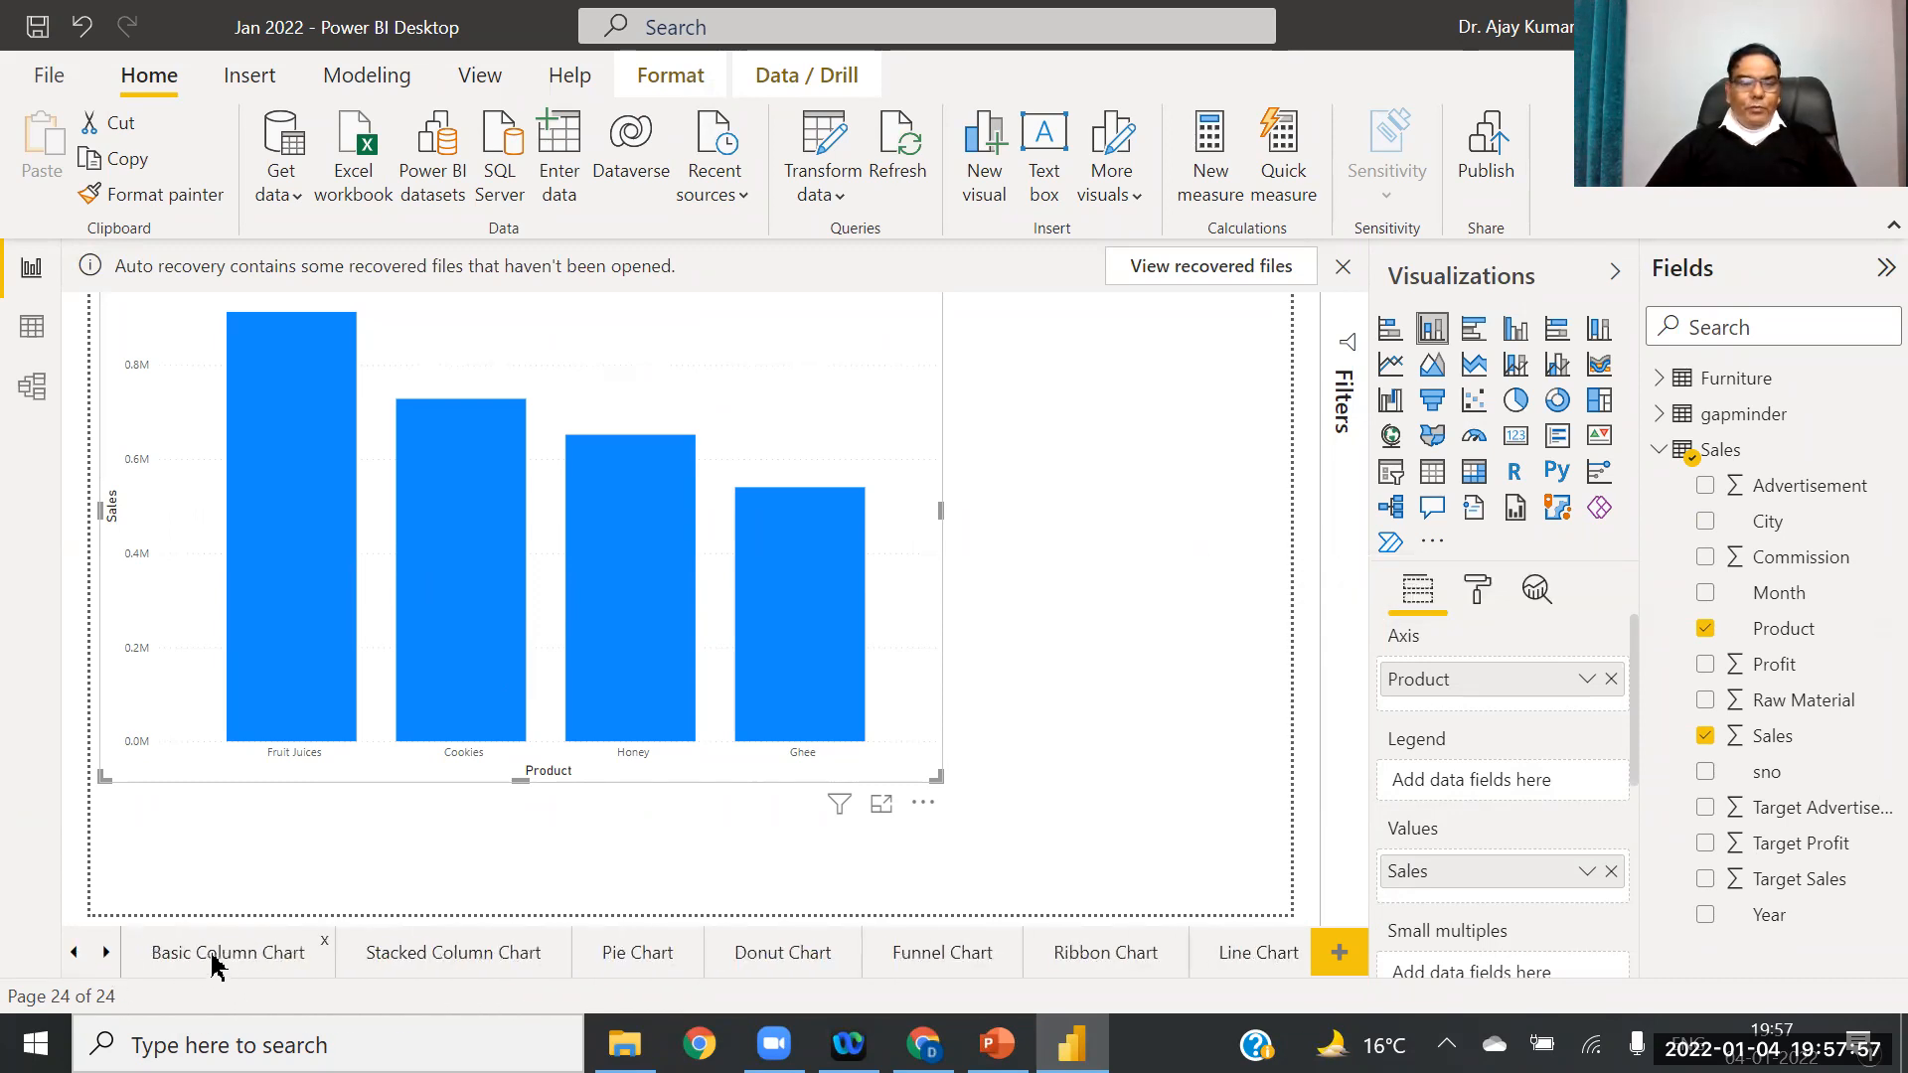
Step: Copy the Basic Column Chart page's chart formatting onto the Visual Filetr column chart
click(212, 956)
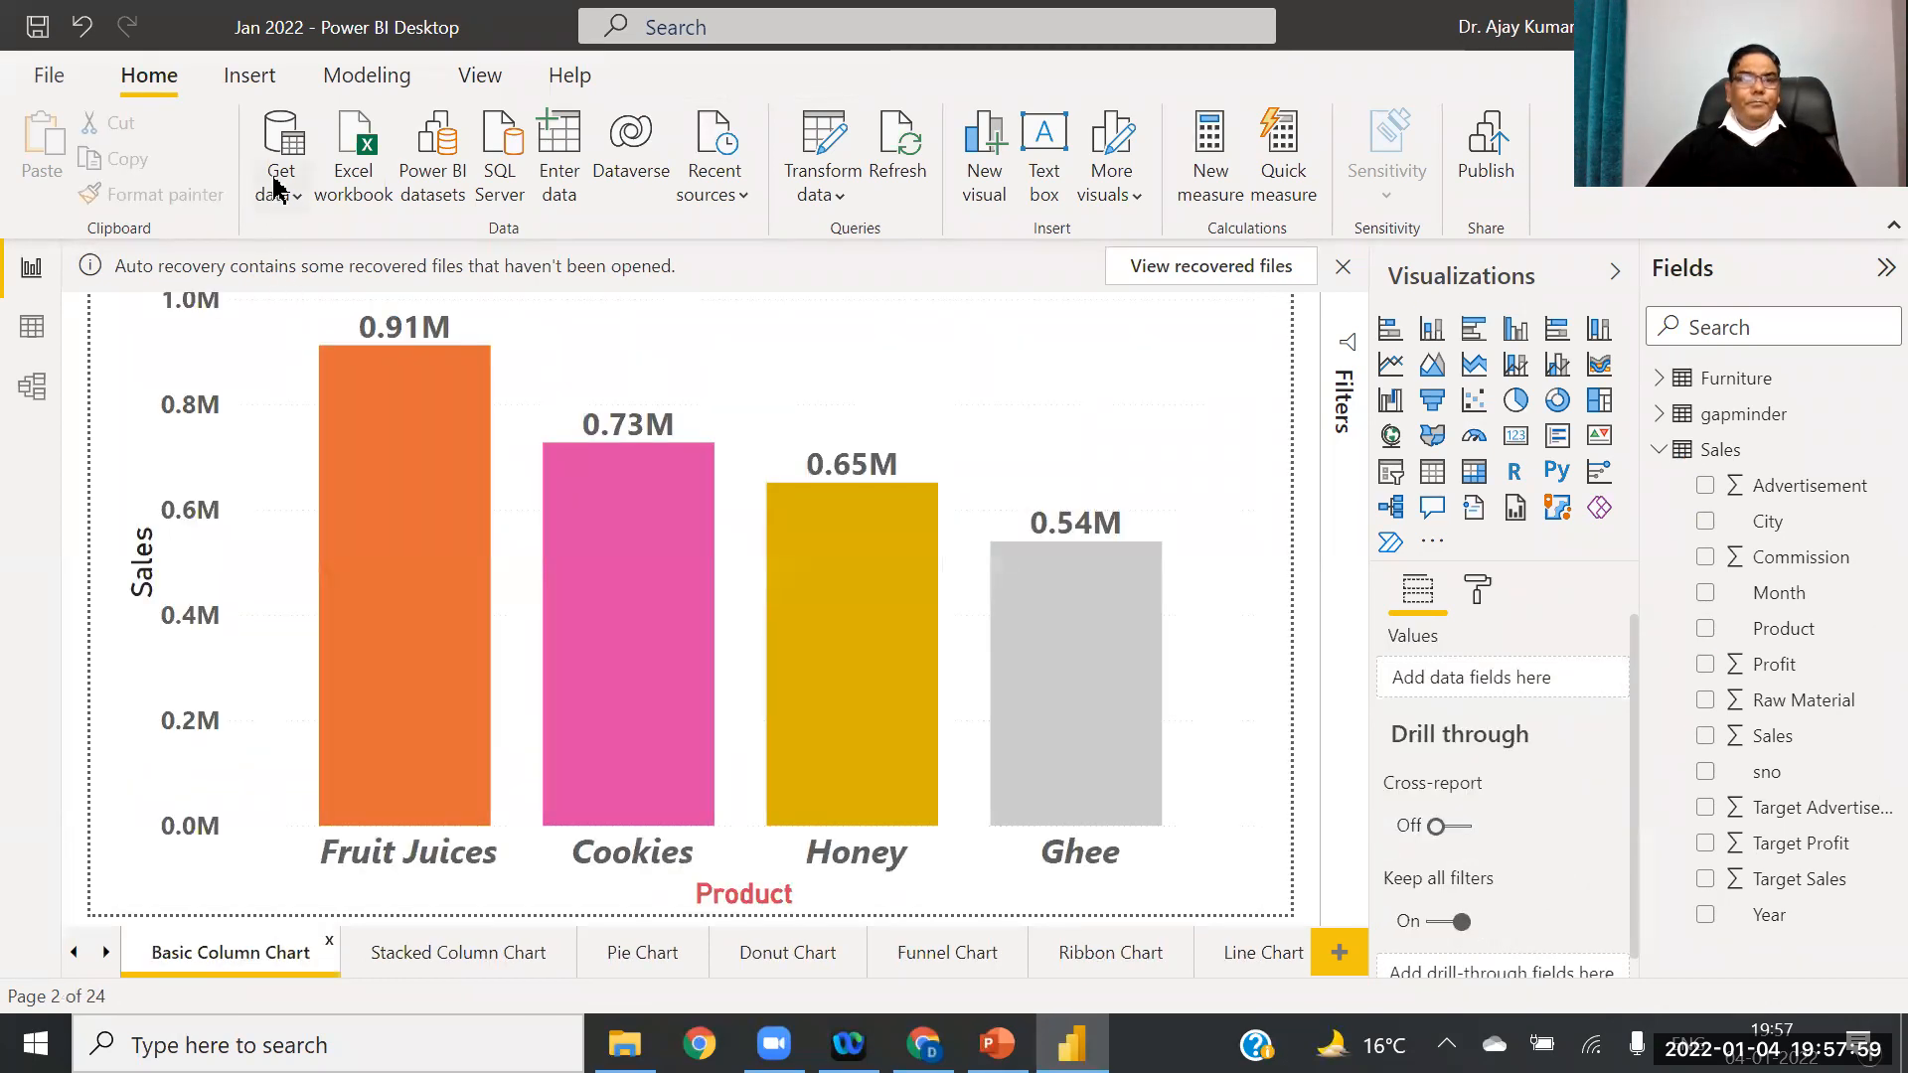
click(136, 364)
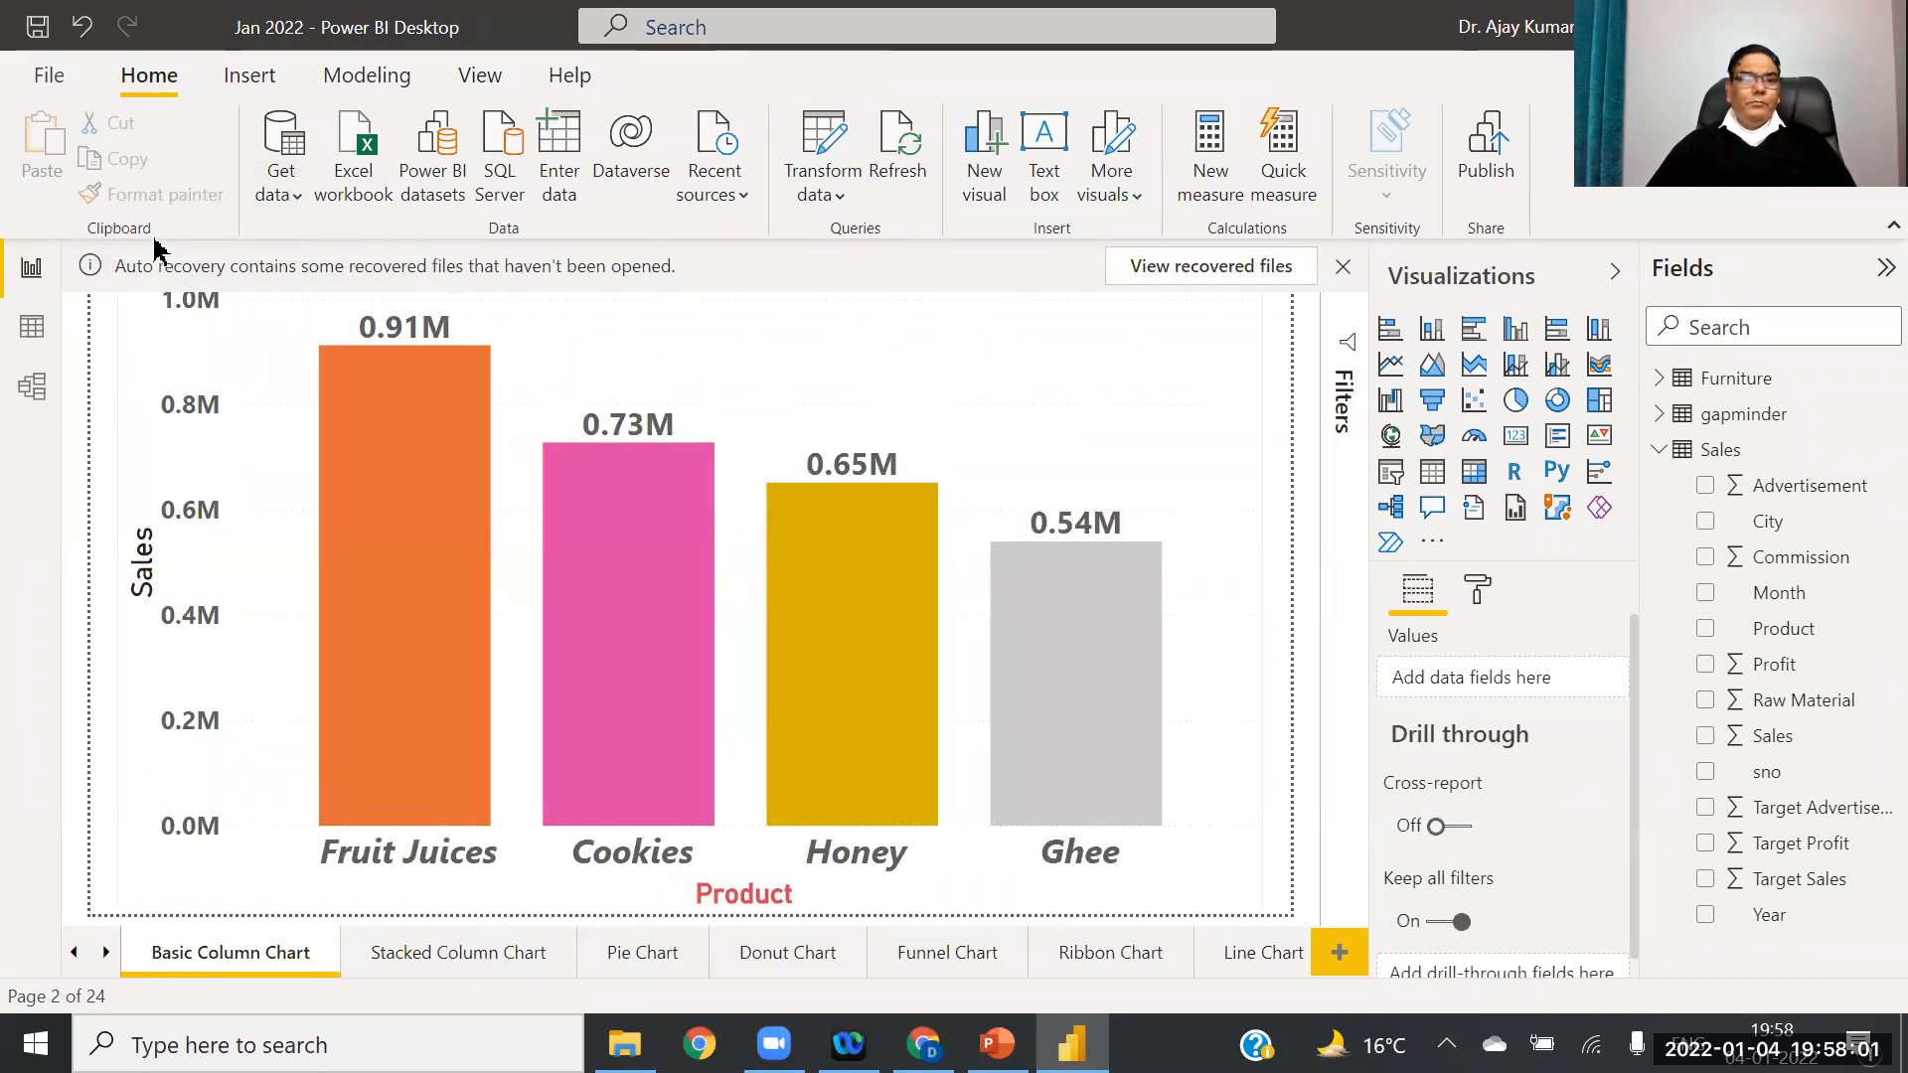
click(151, 197)
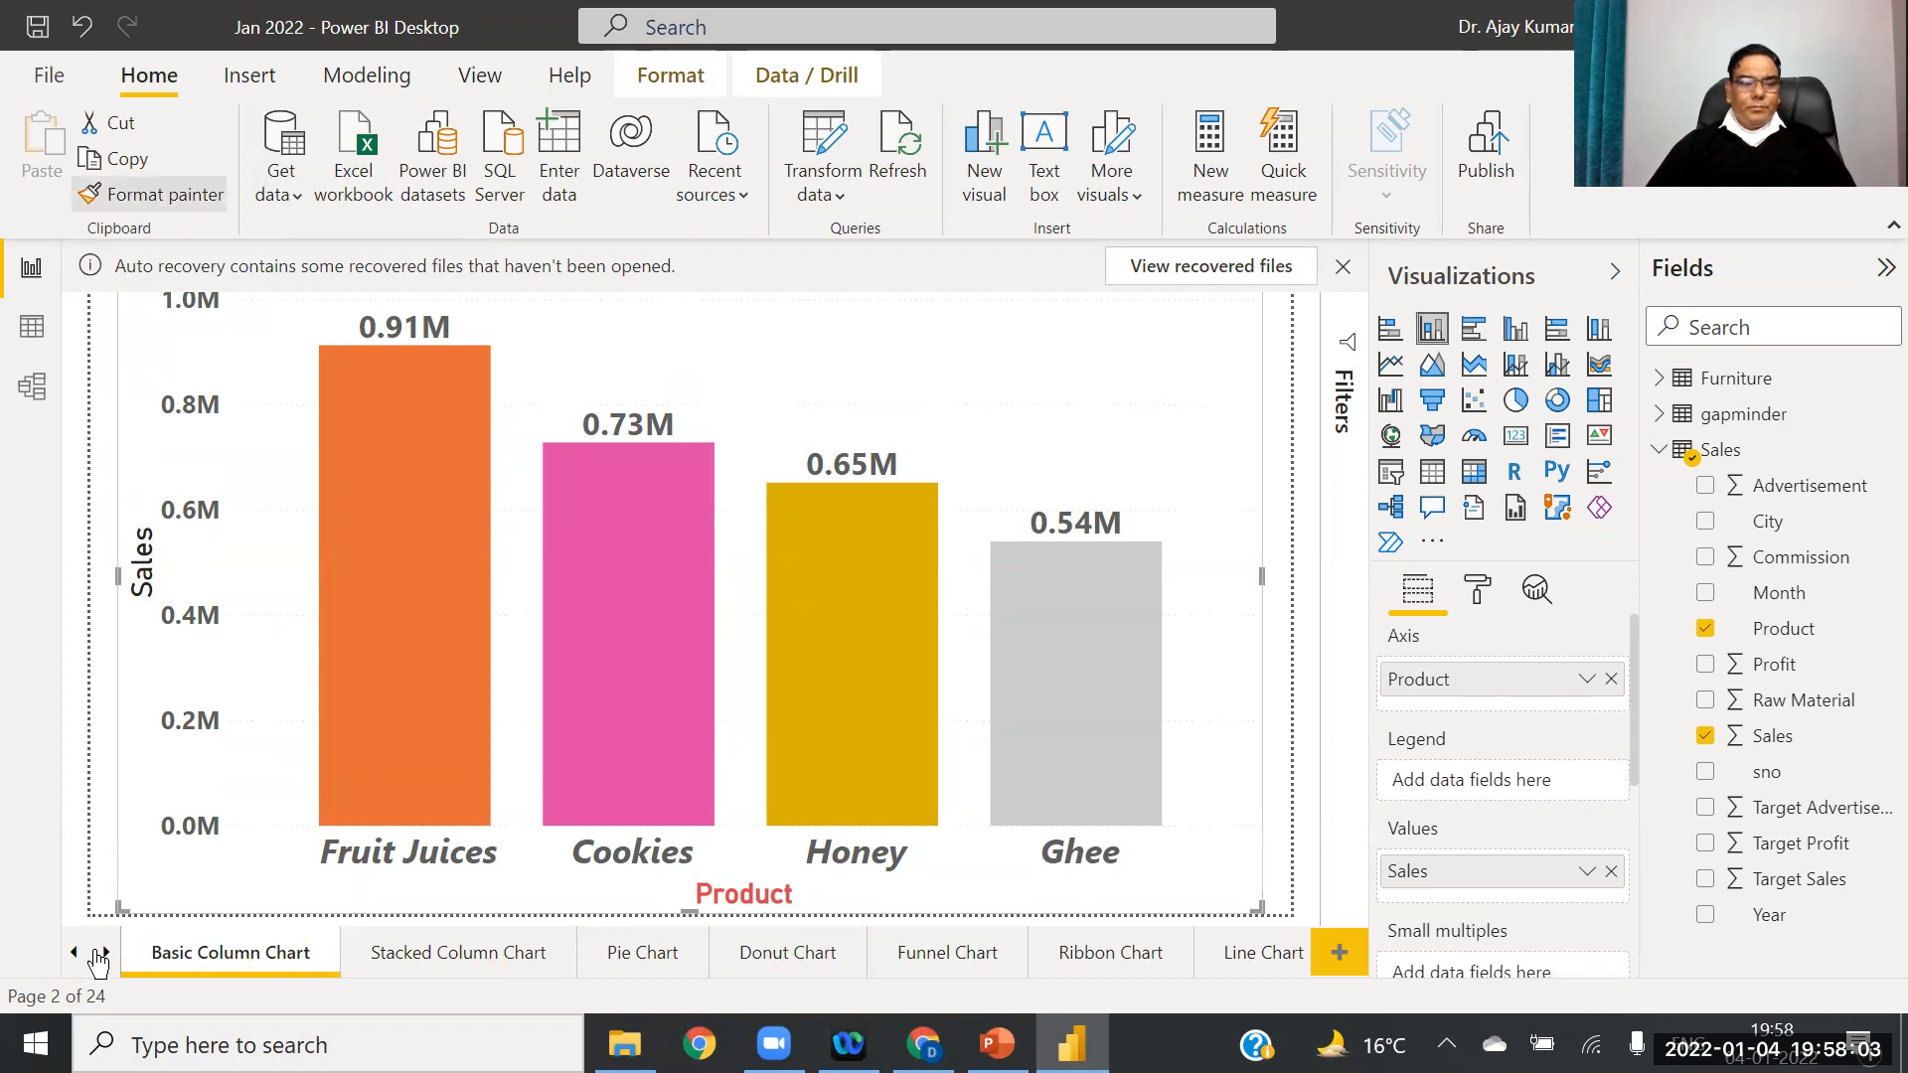
click(104, 956)
click(105, 957)
click(105, 956)
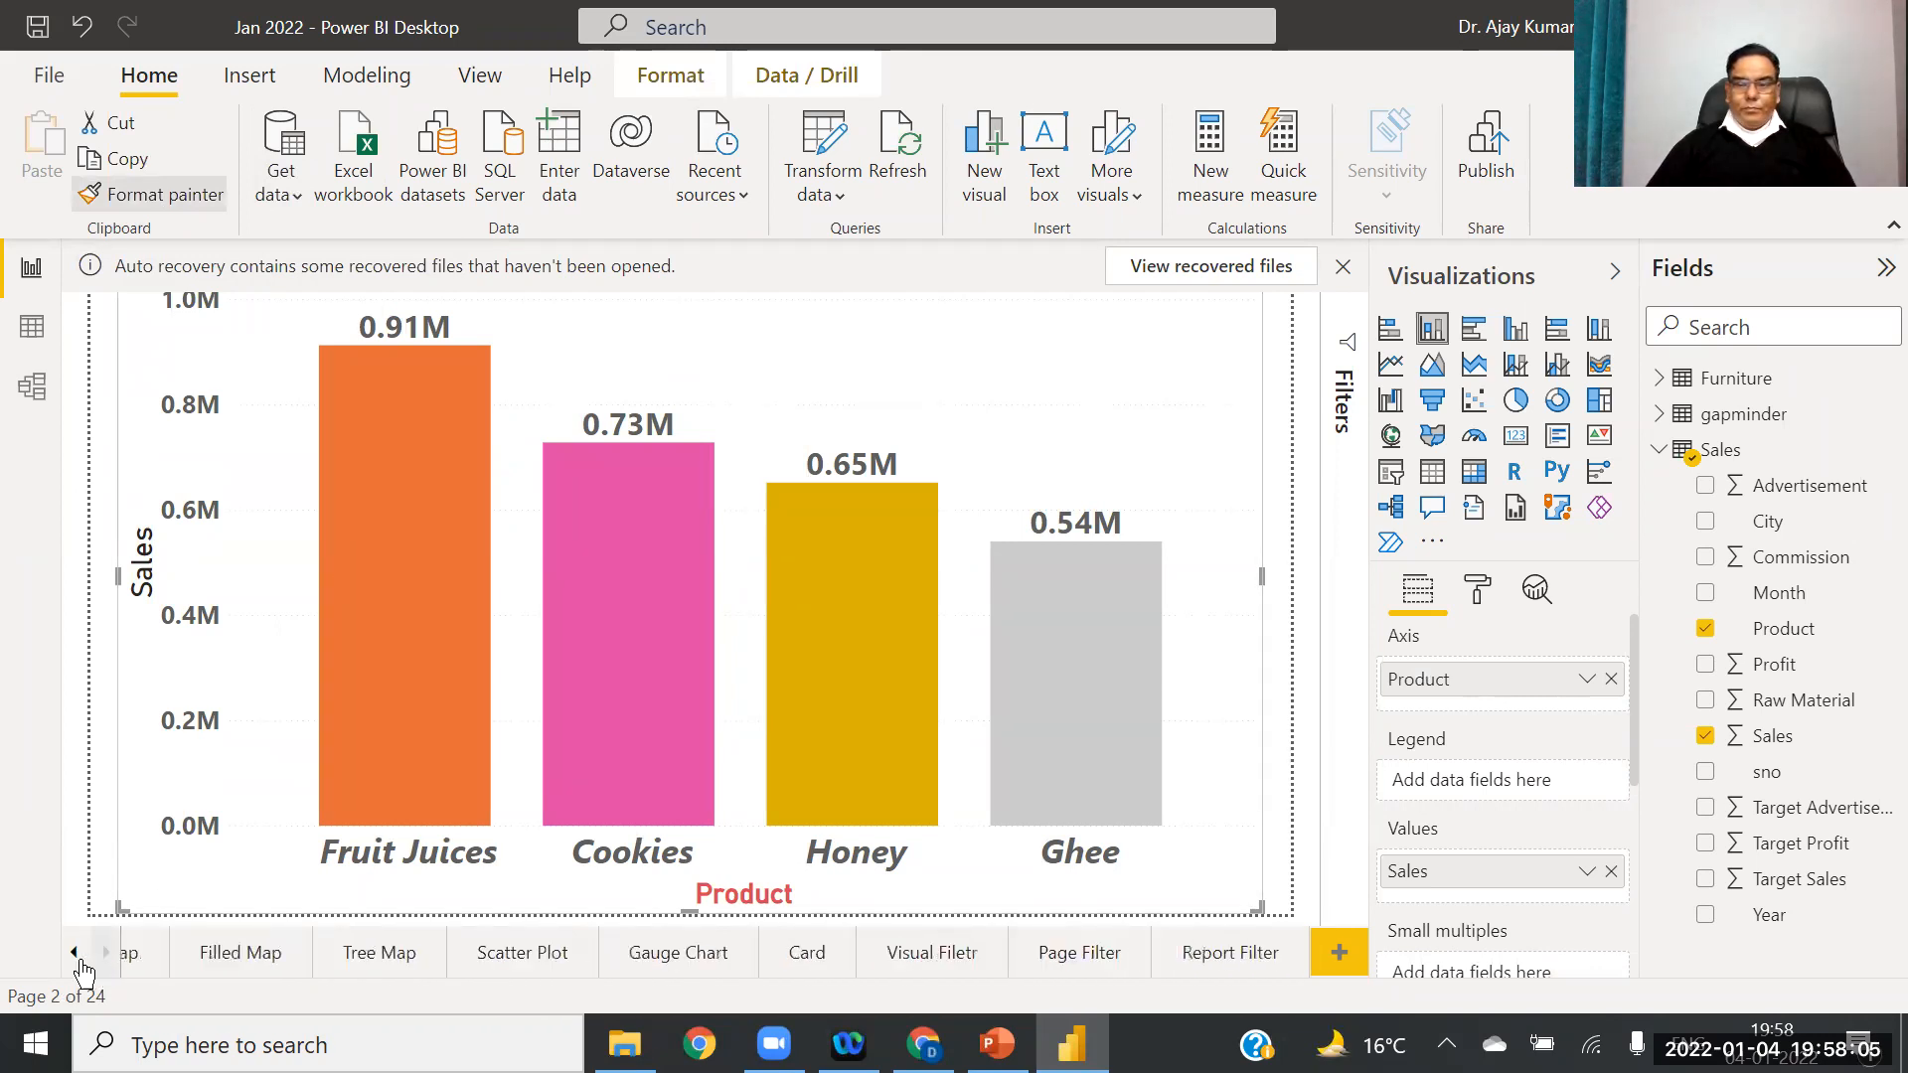
click(917, 956)
click(694, 562)
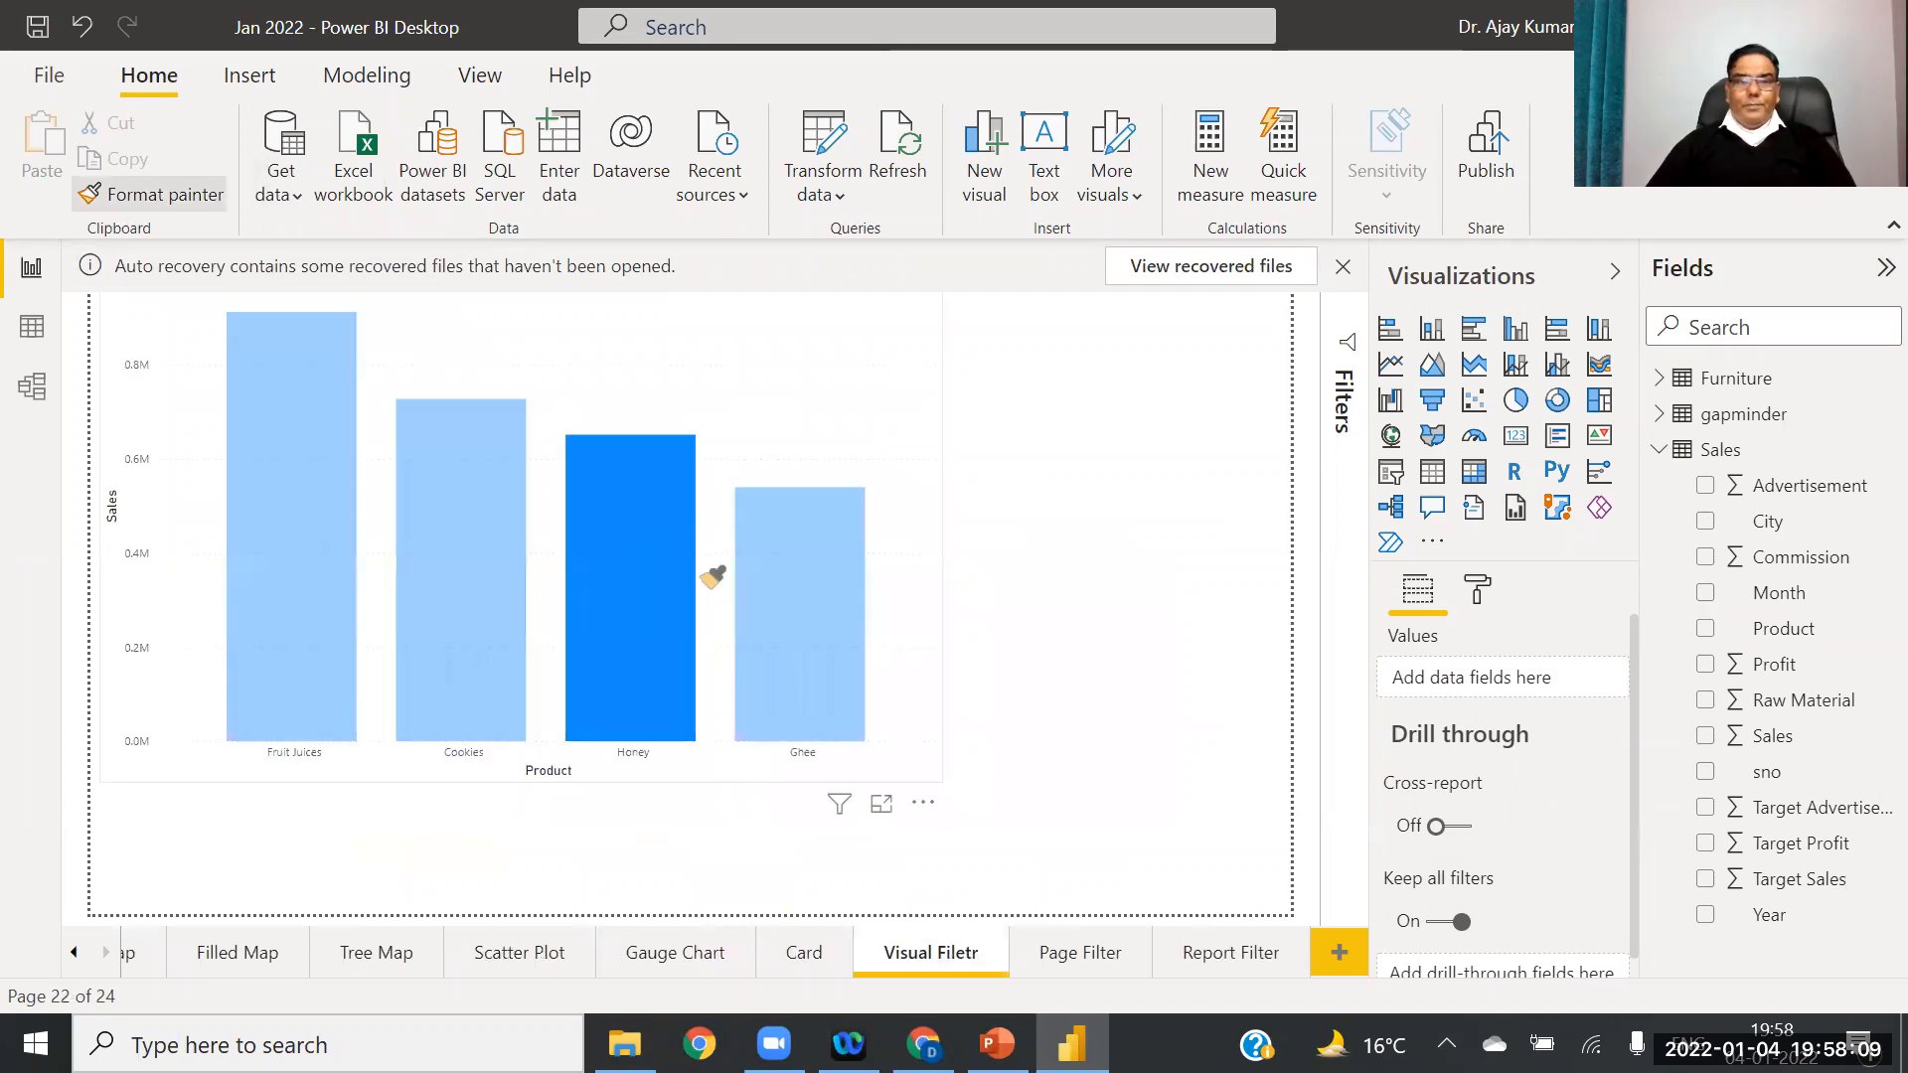
click(601, 373)
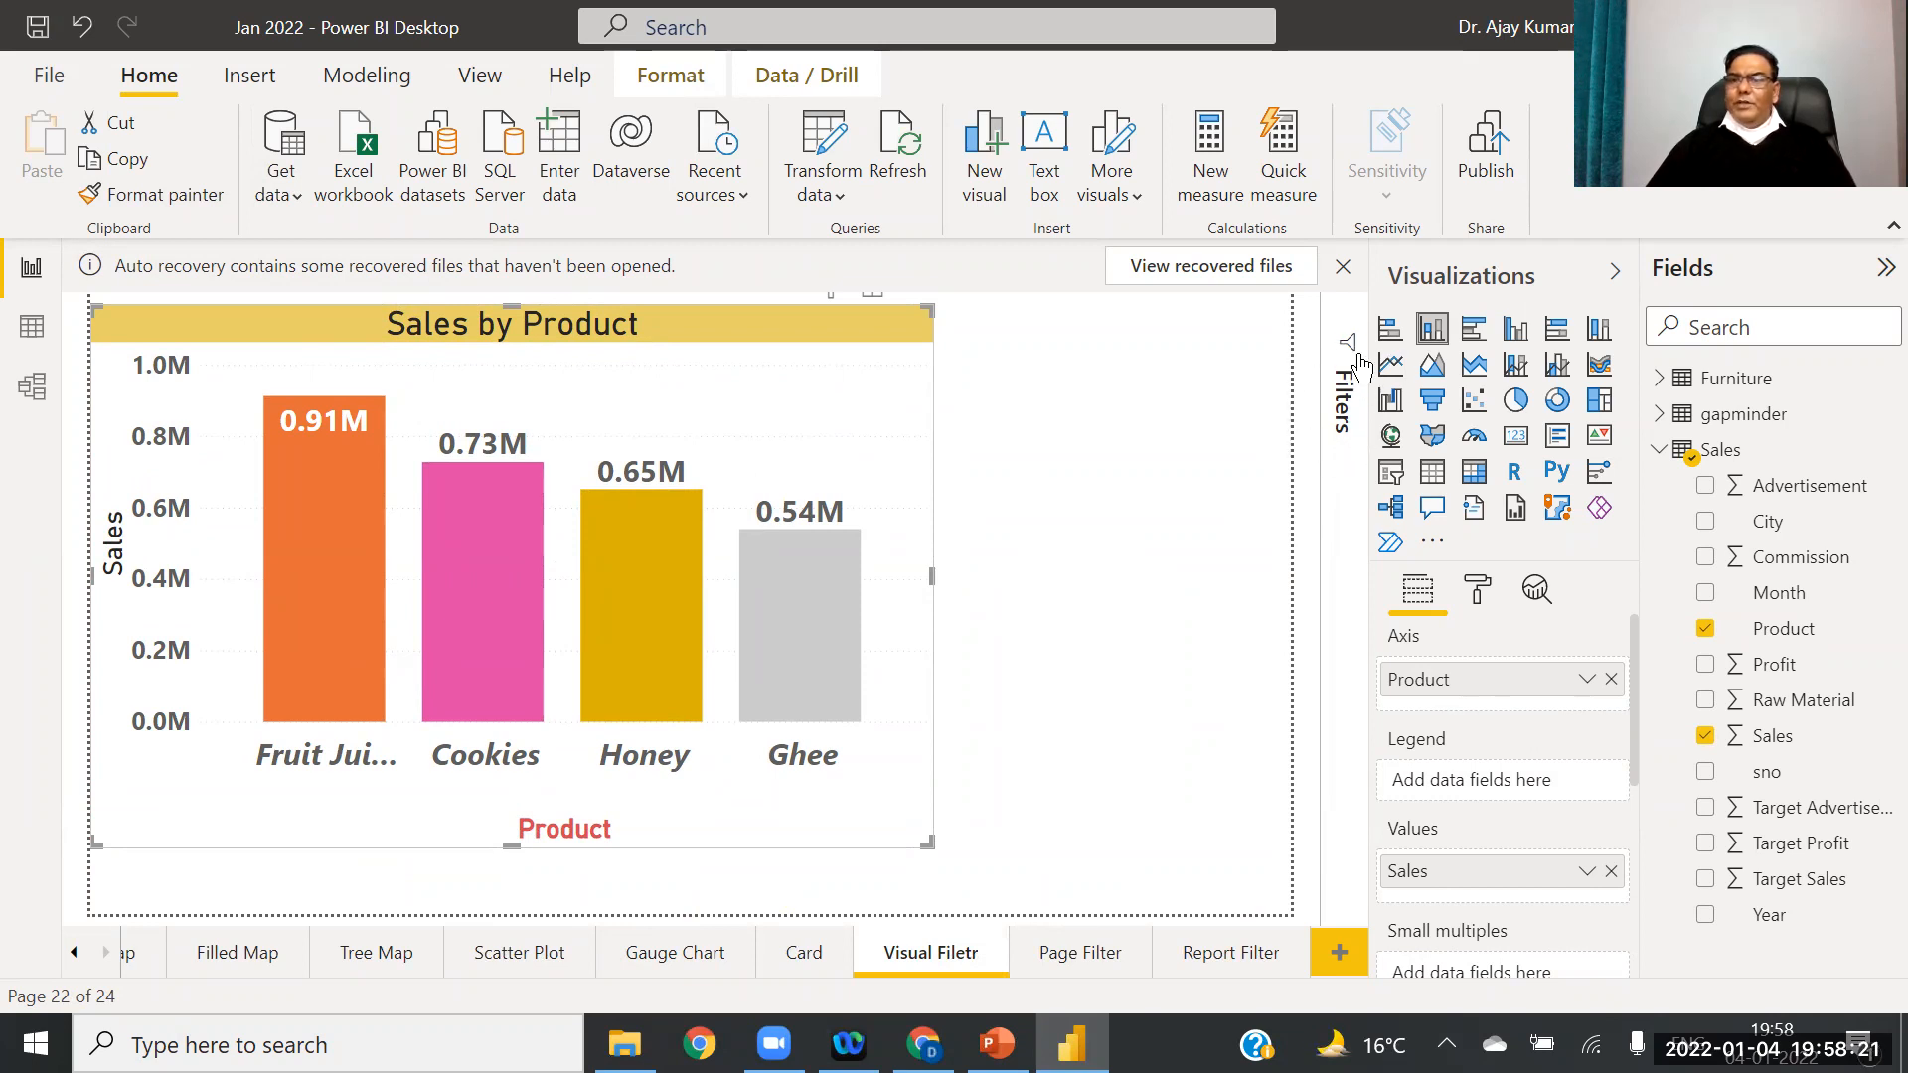
click(1347, 418)
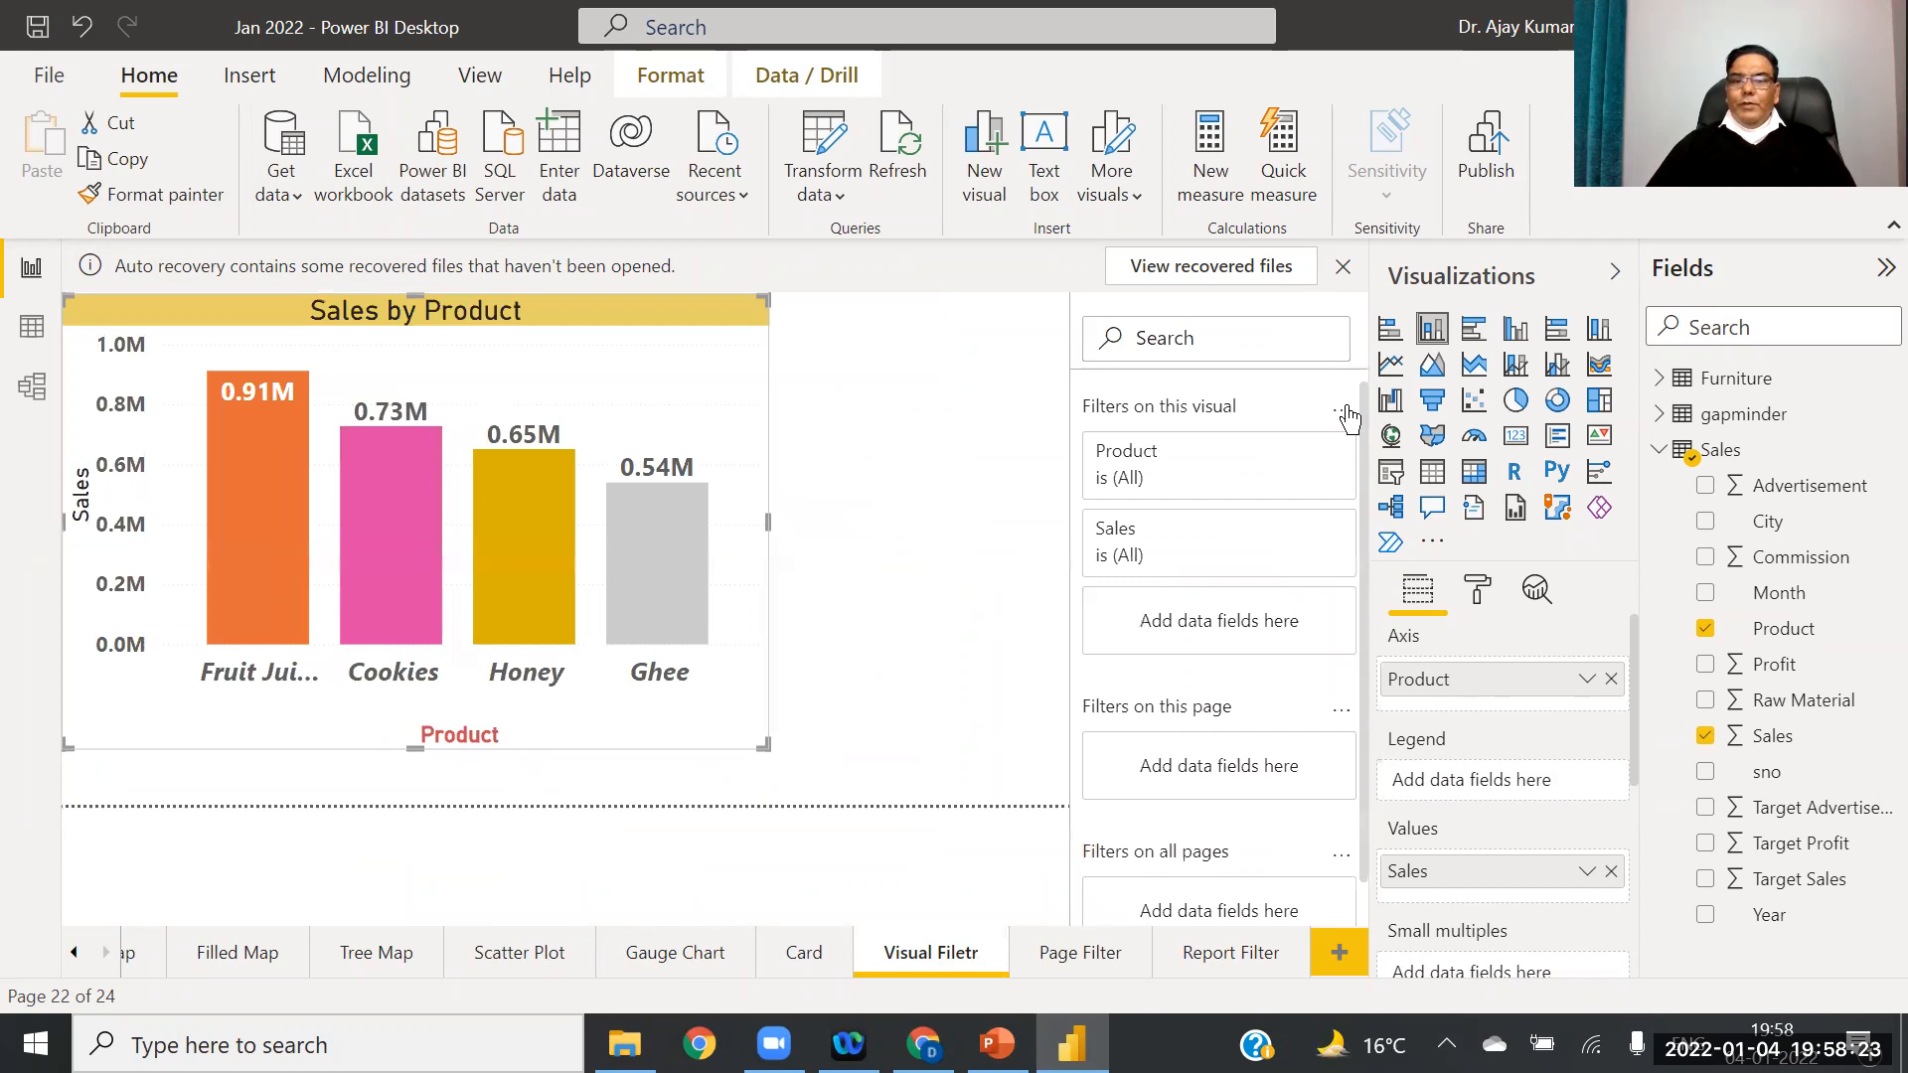
click(913, 709)
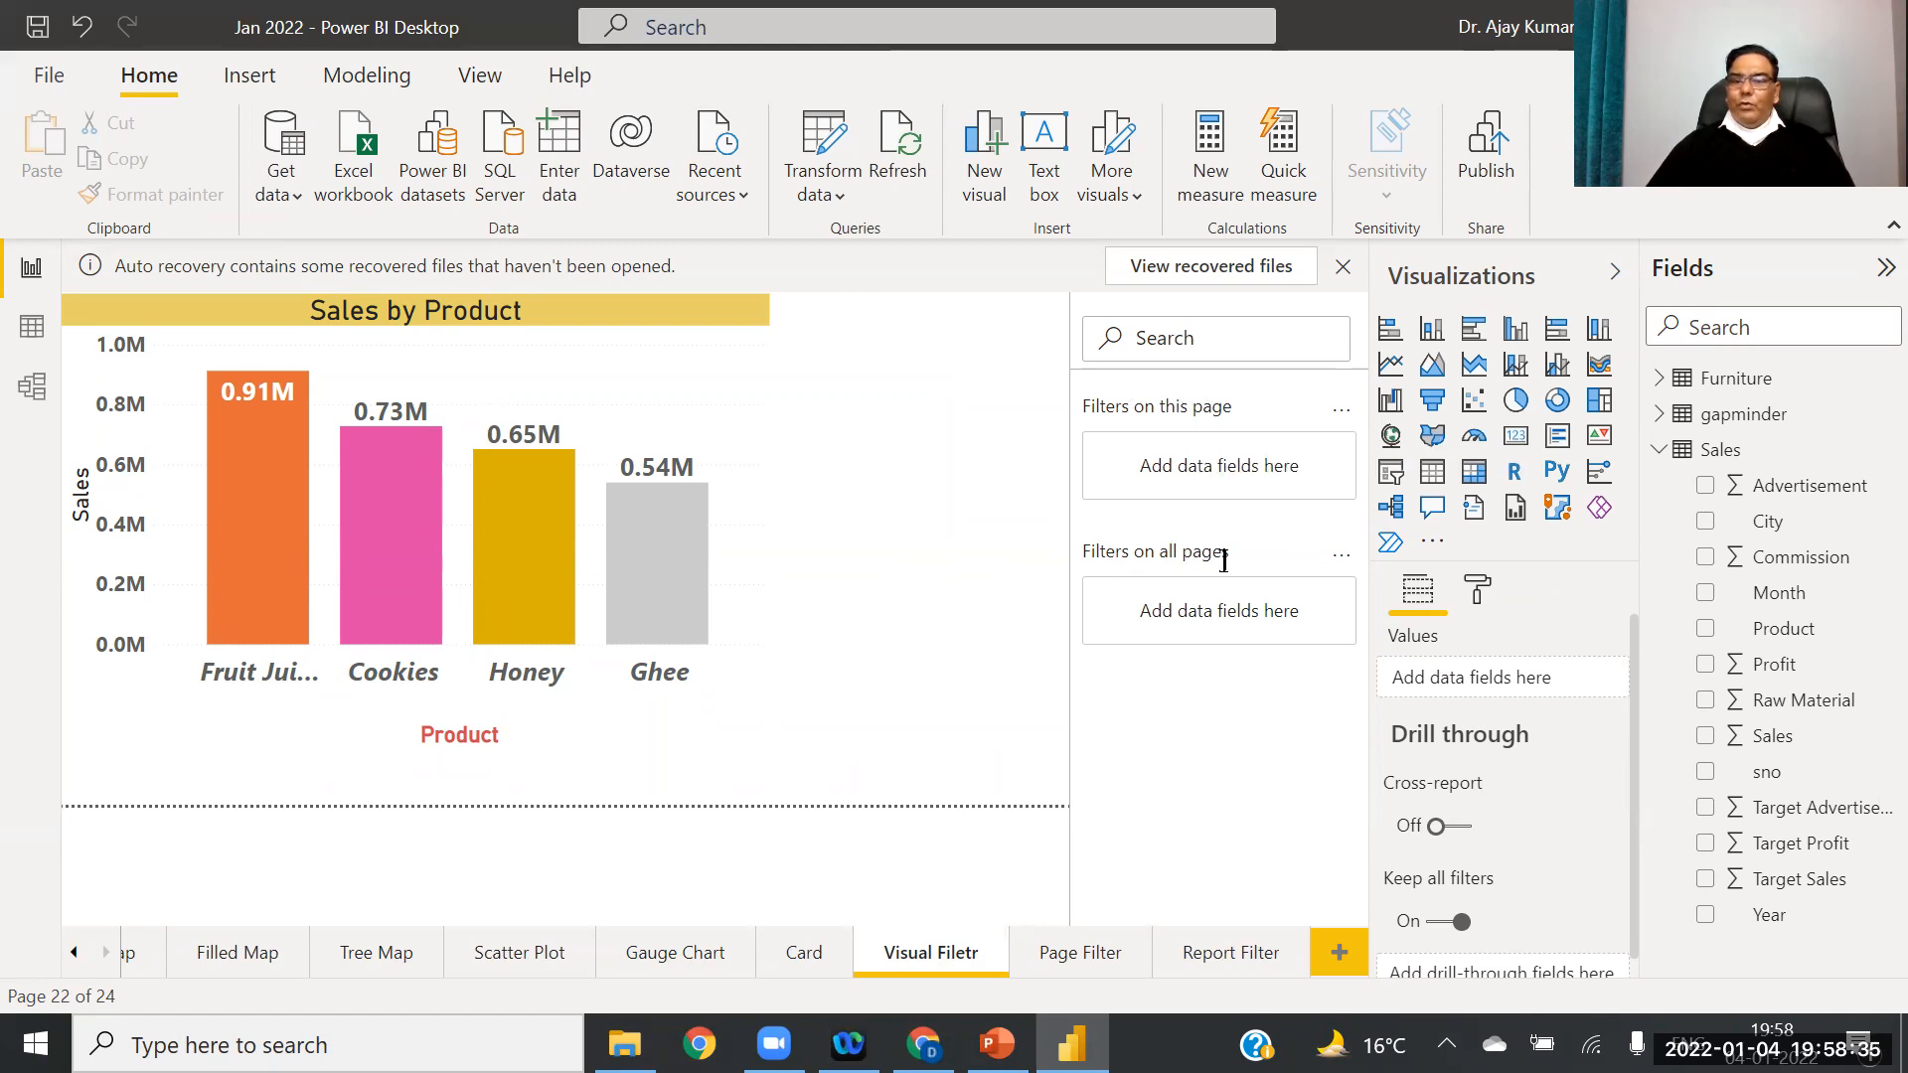
click(516, 383)
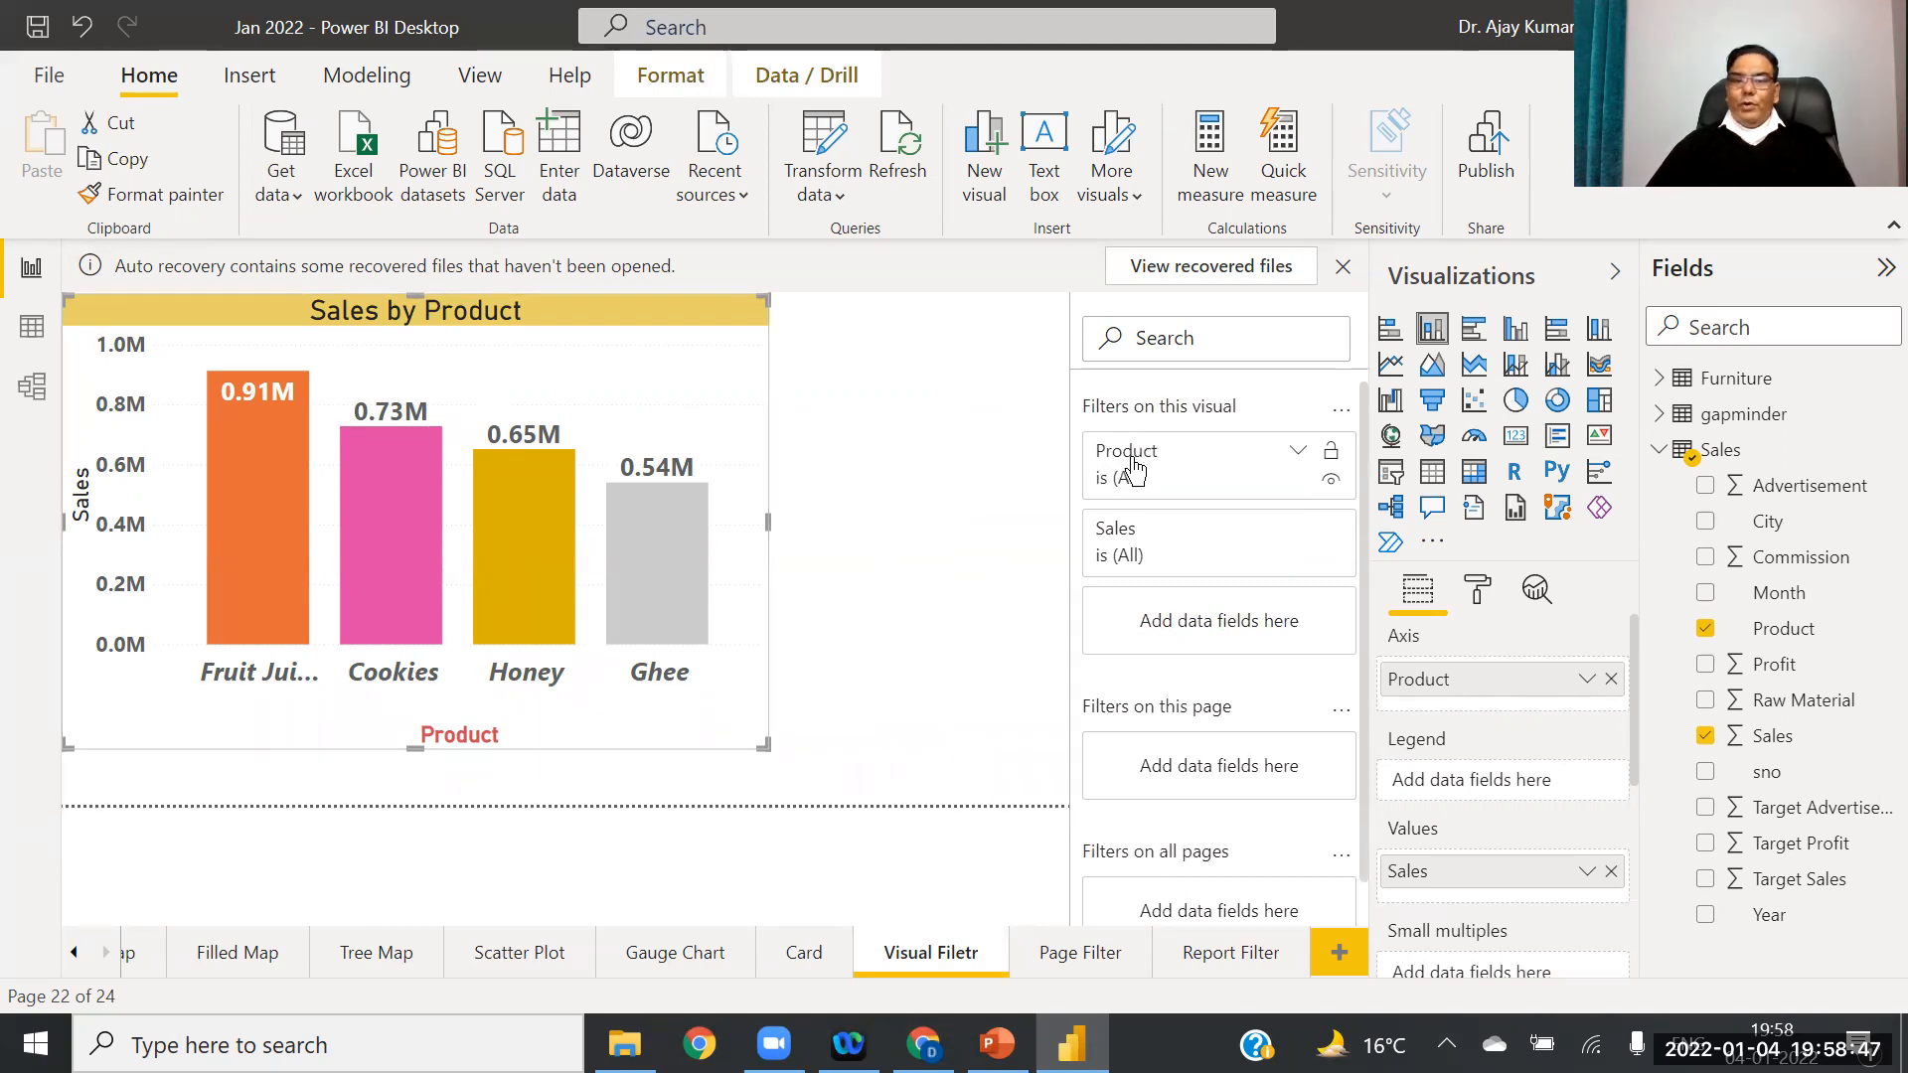
click(1297, 452)
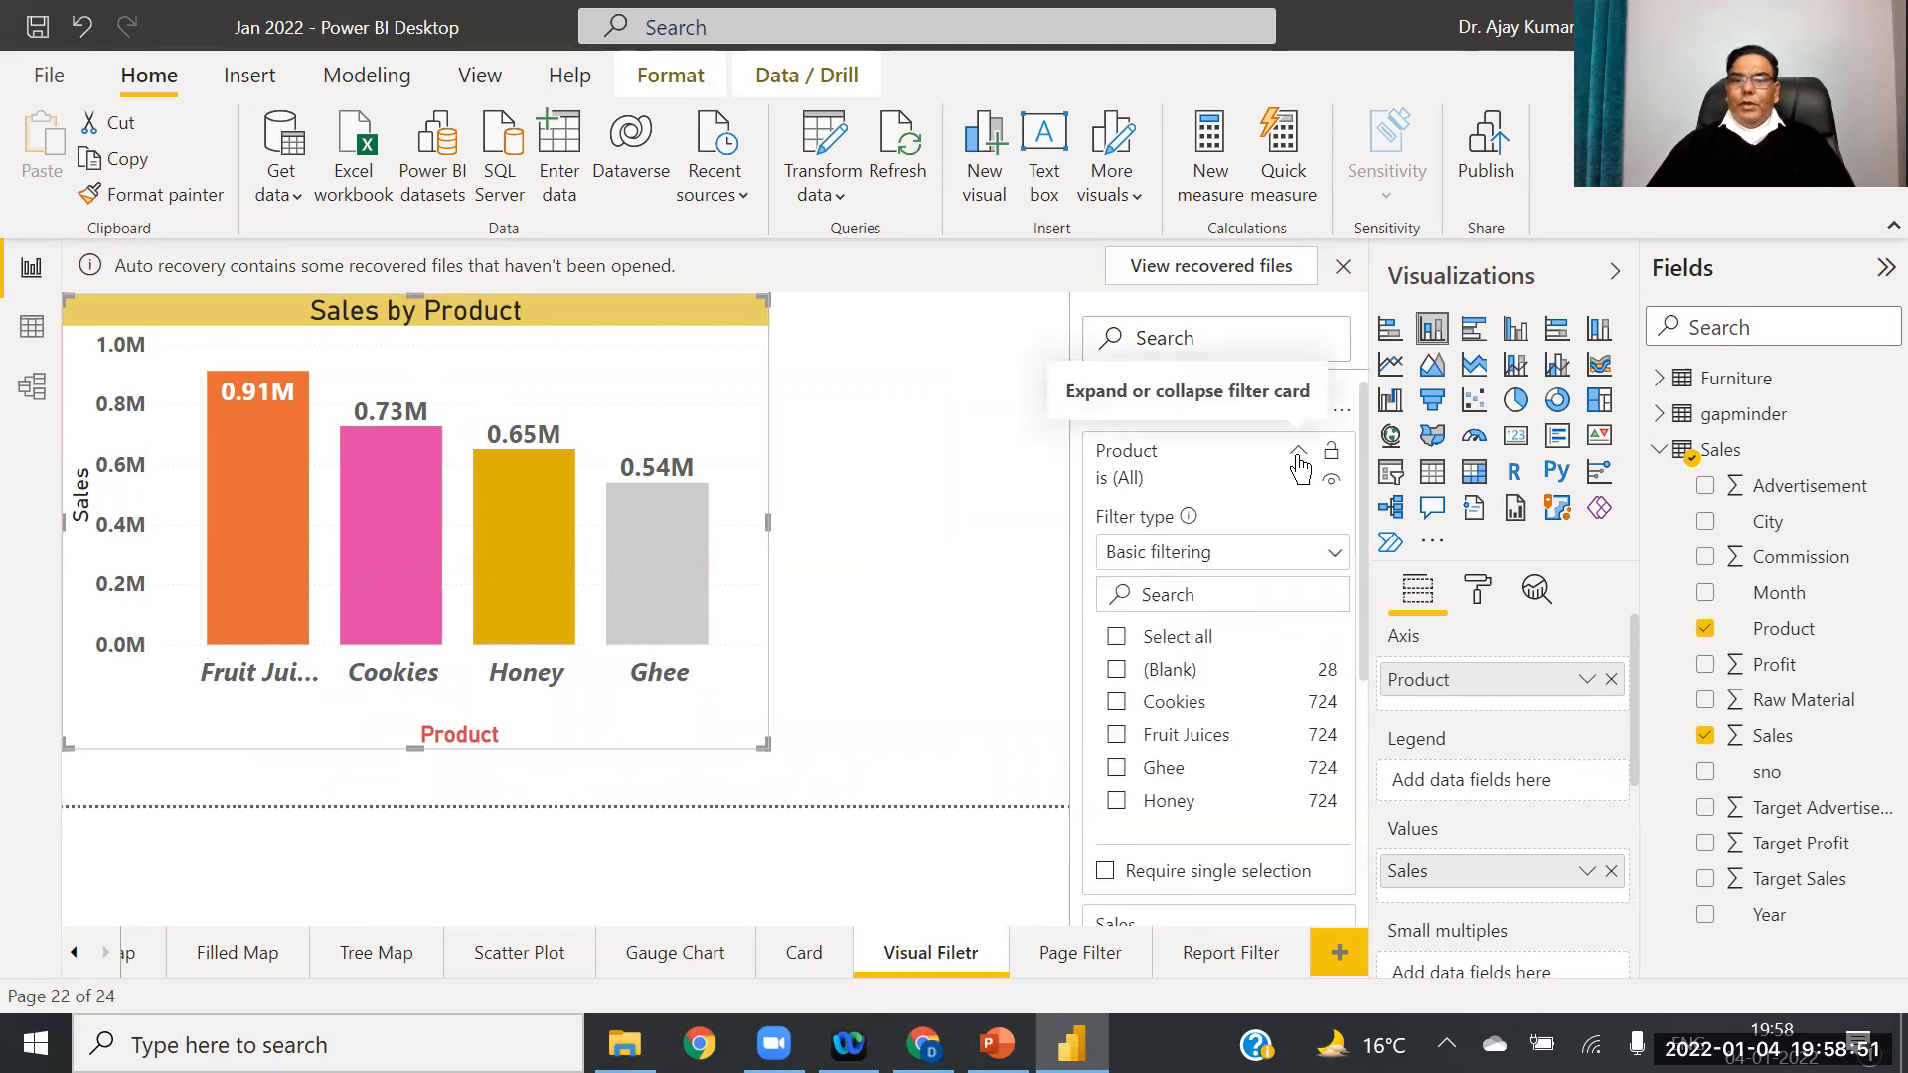
click(1117, 703)
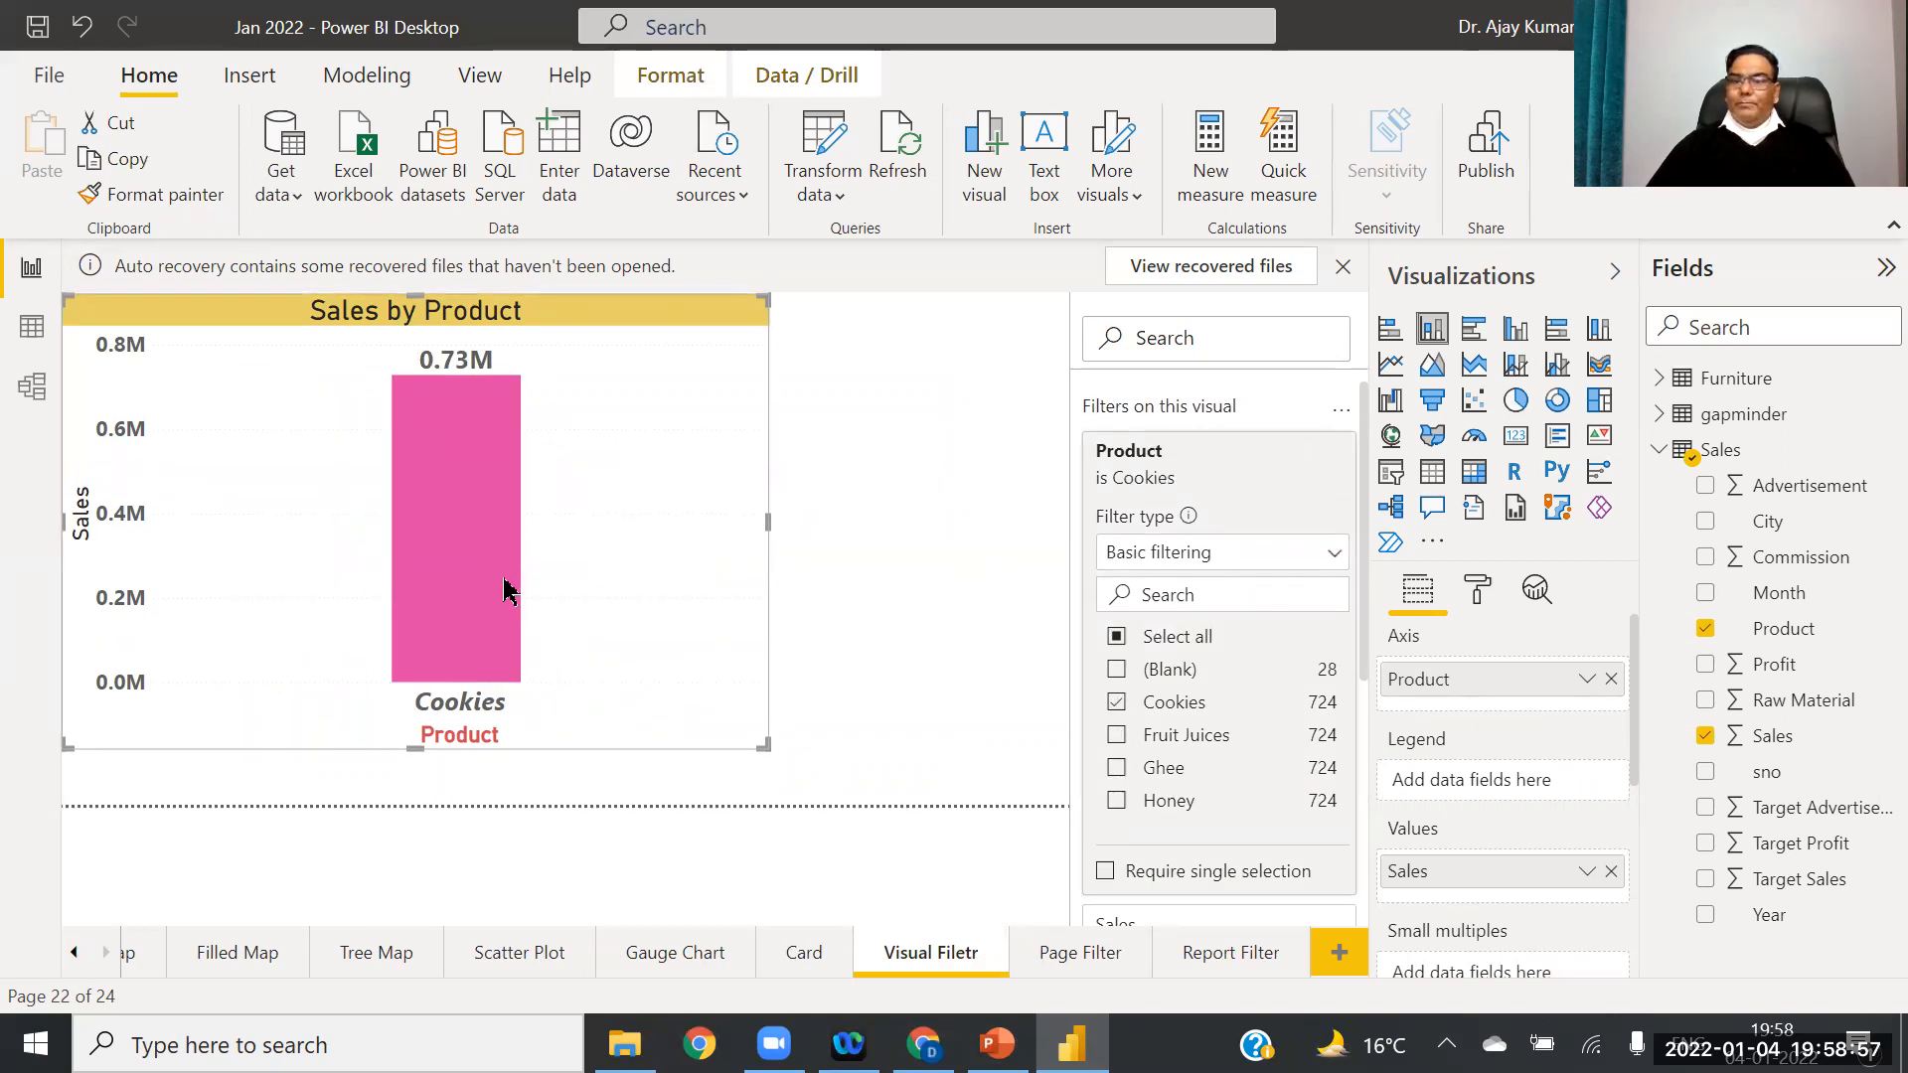
click(1117, 736)
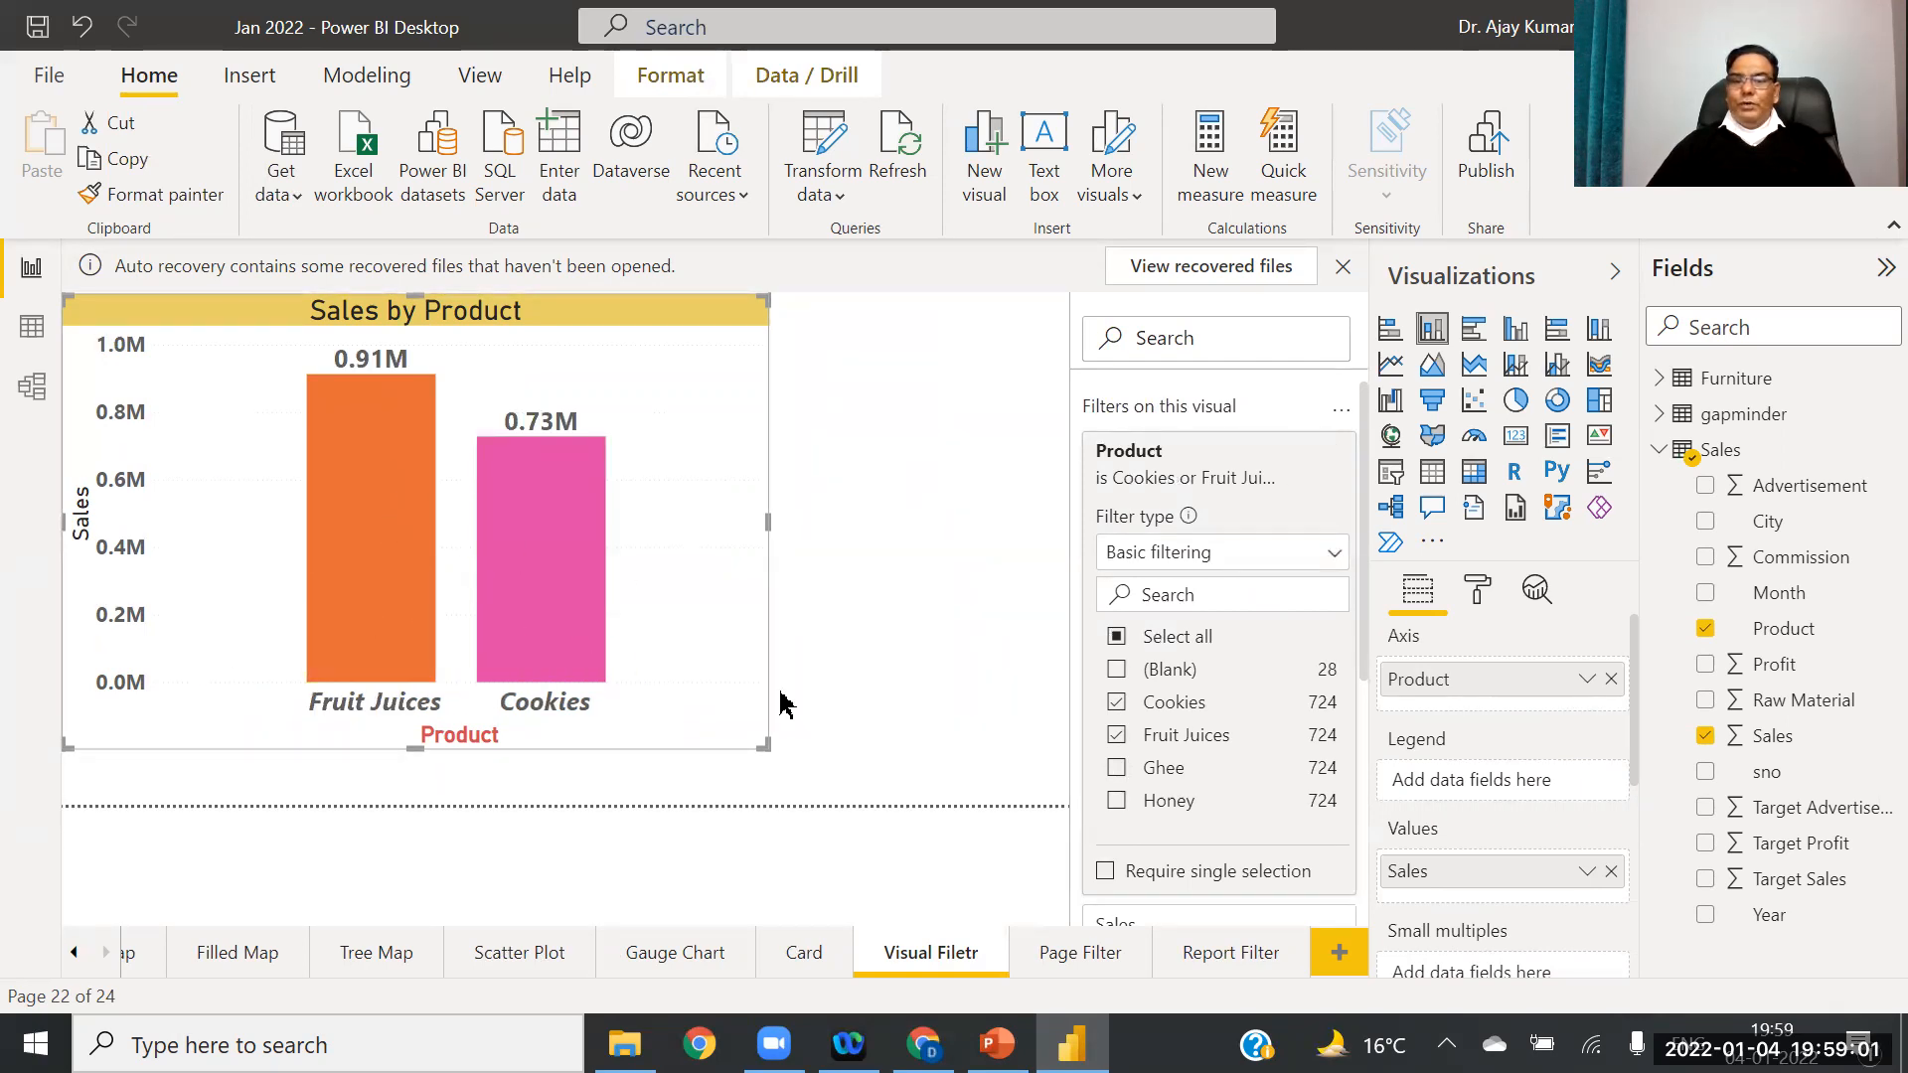
click(1117, 768)
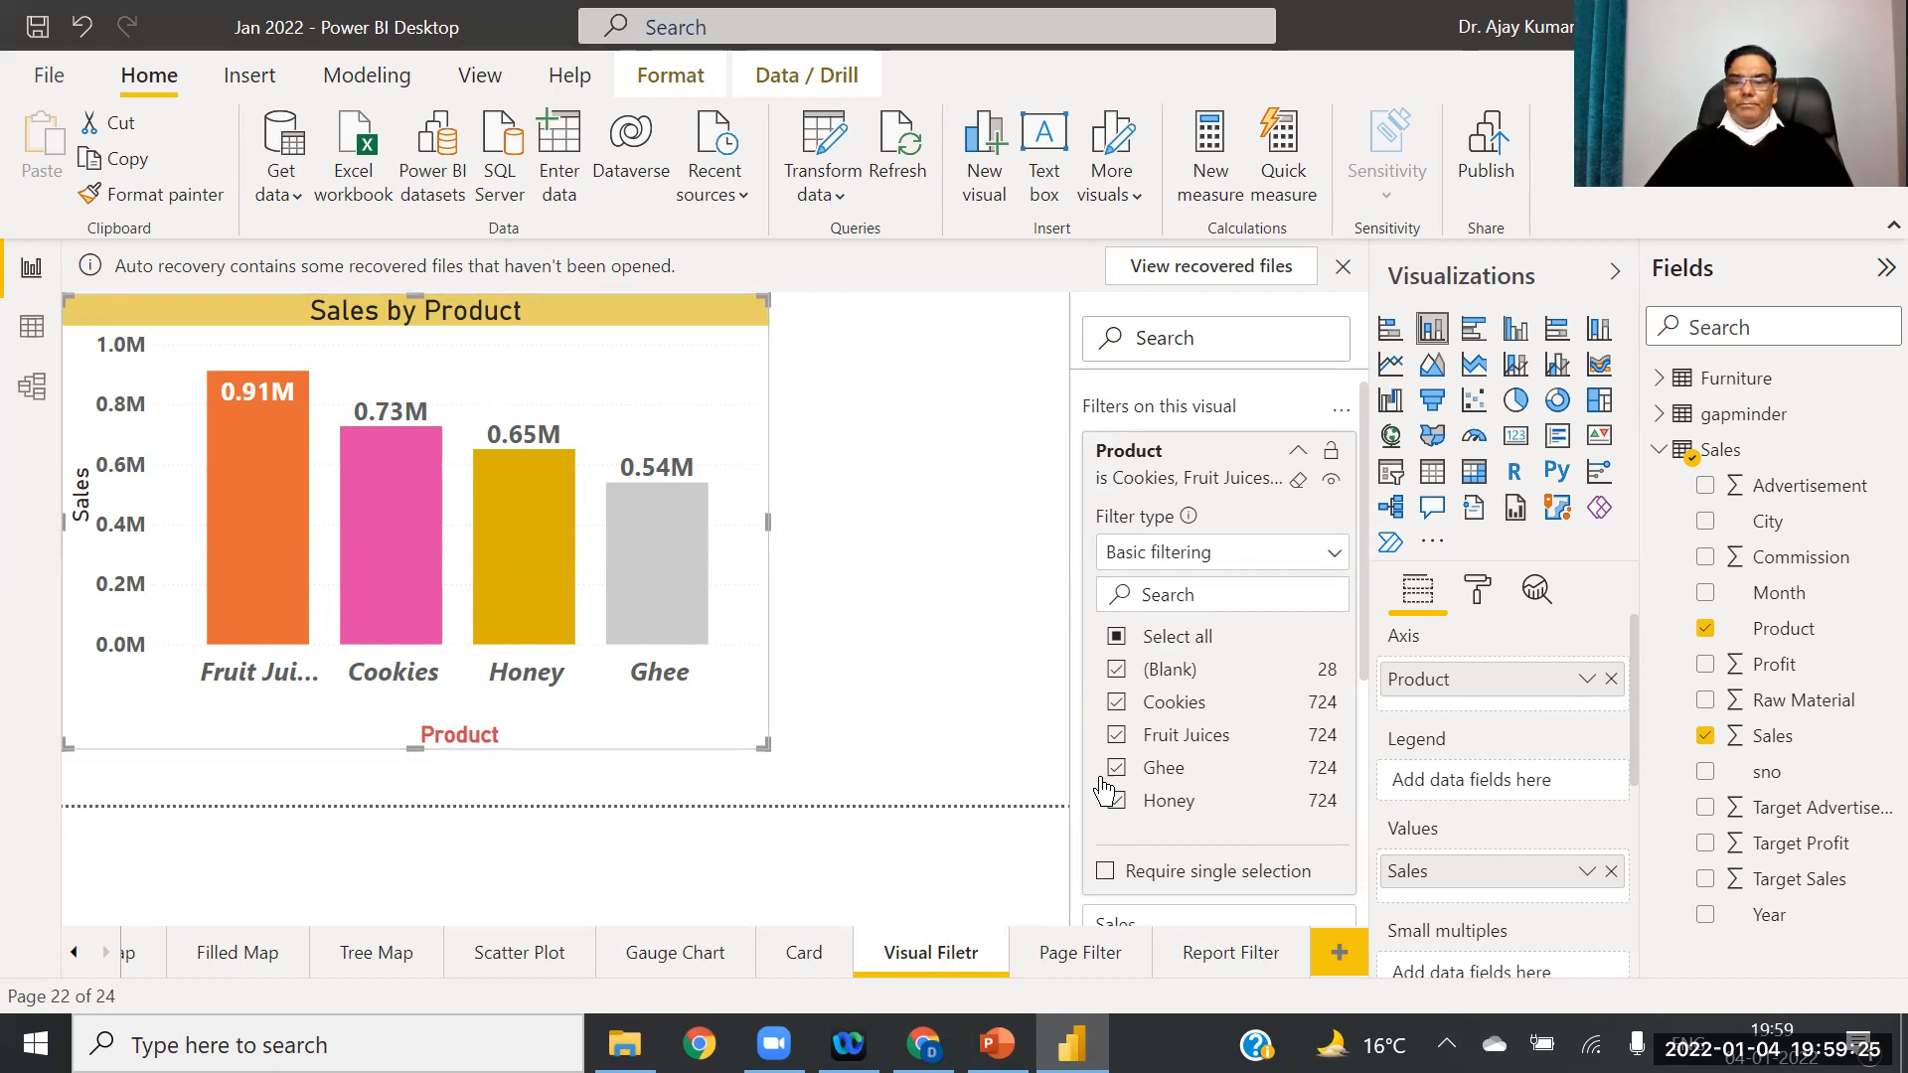
click(1117, 670)
click(1118, 702)
click(1118, 735)
click(1117, 769)
click(1117, 801)
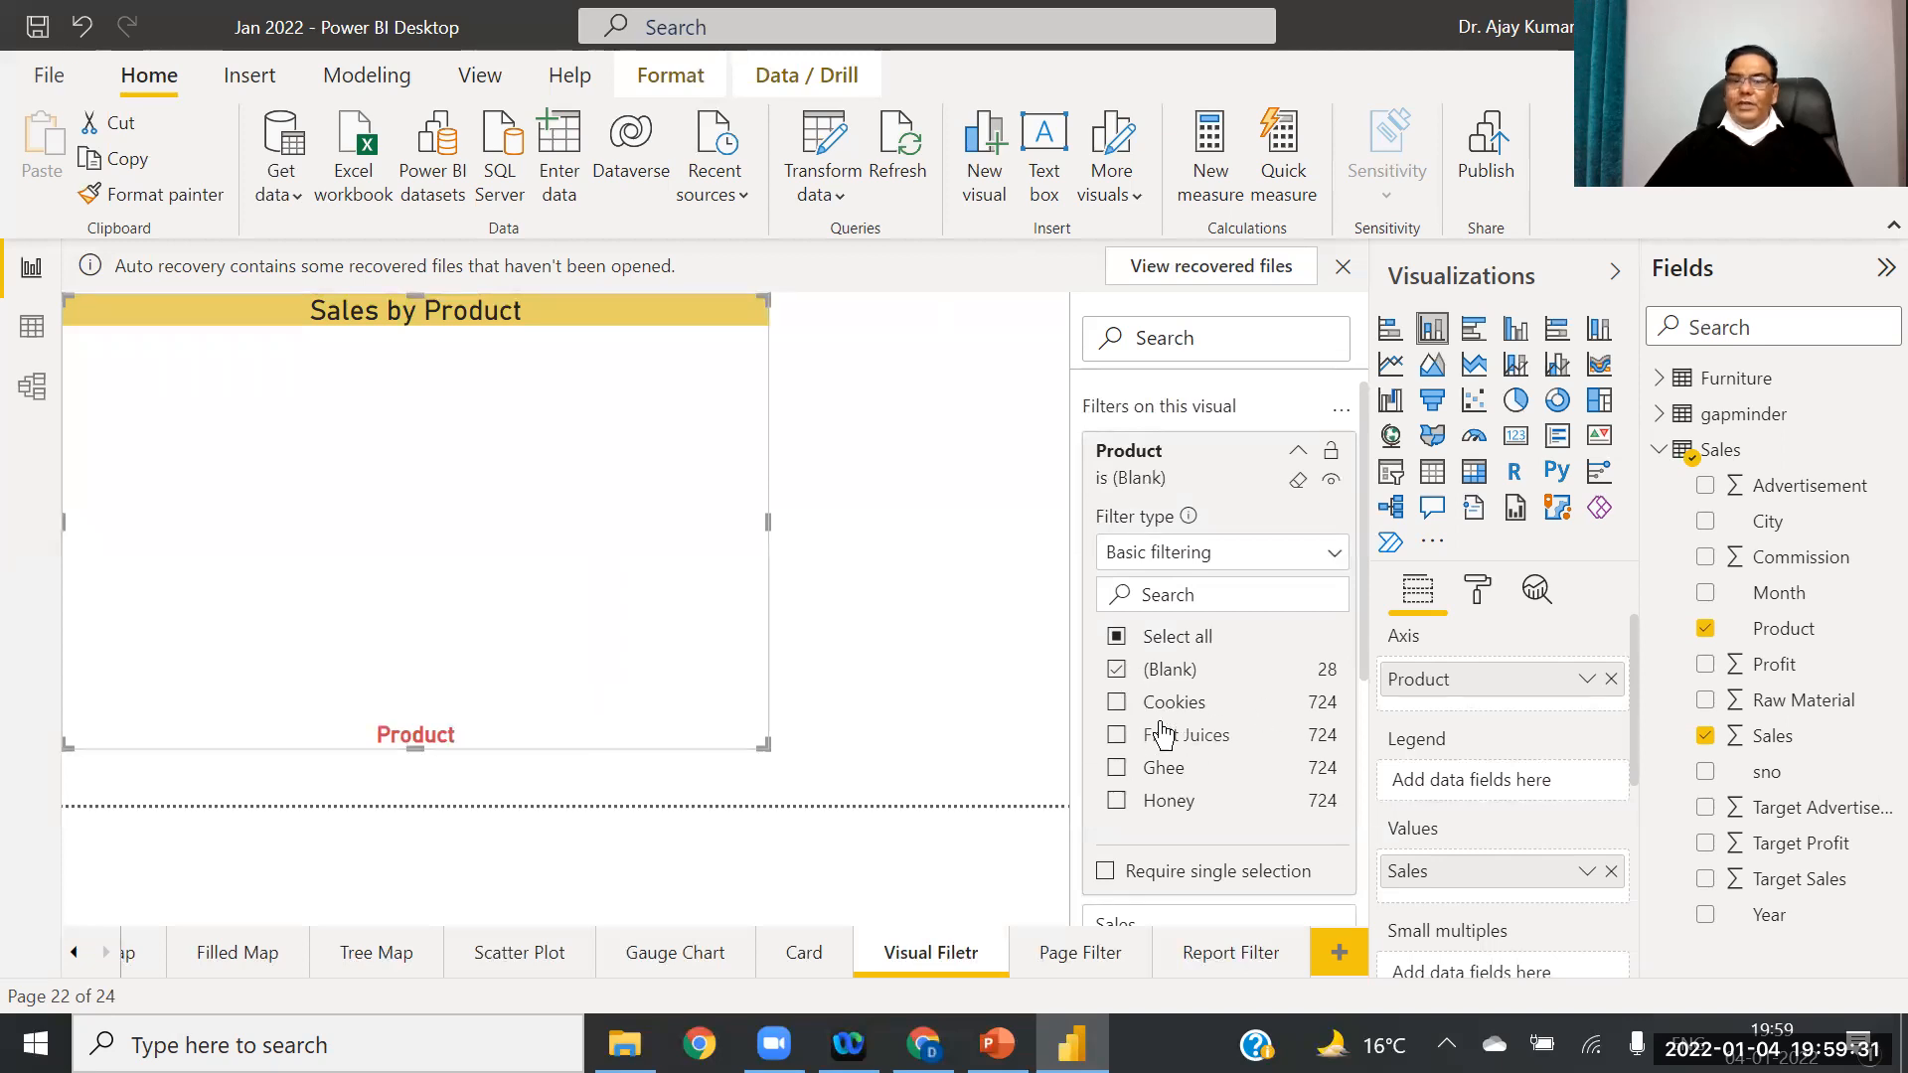
click(1117, 669)
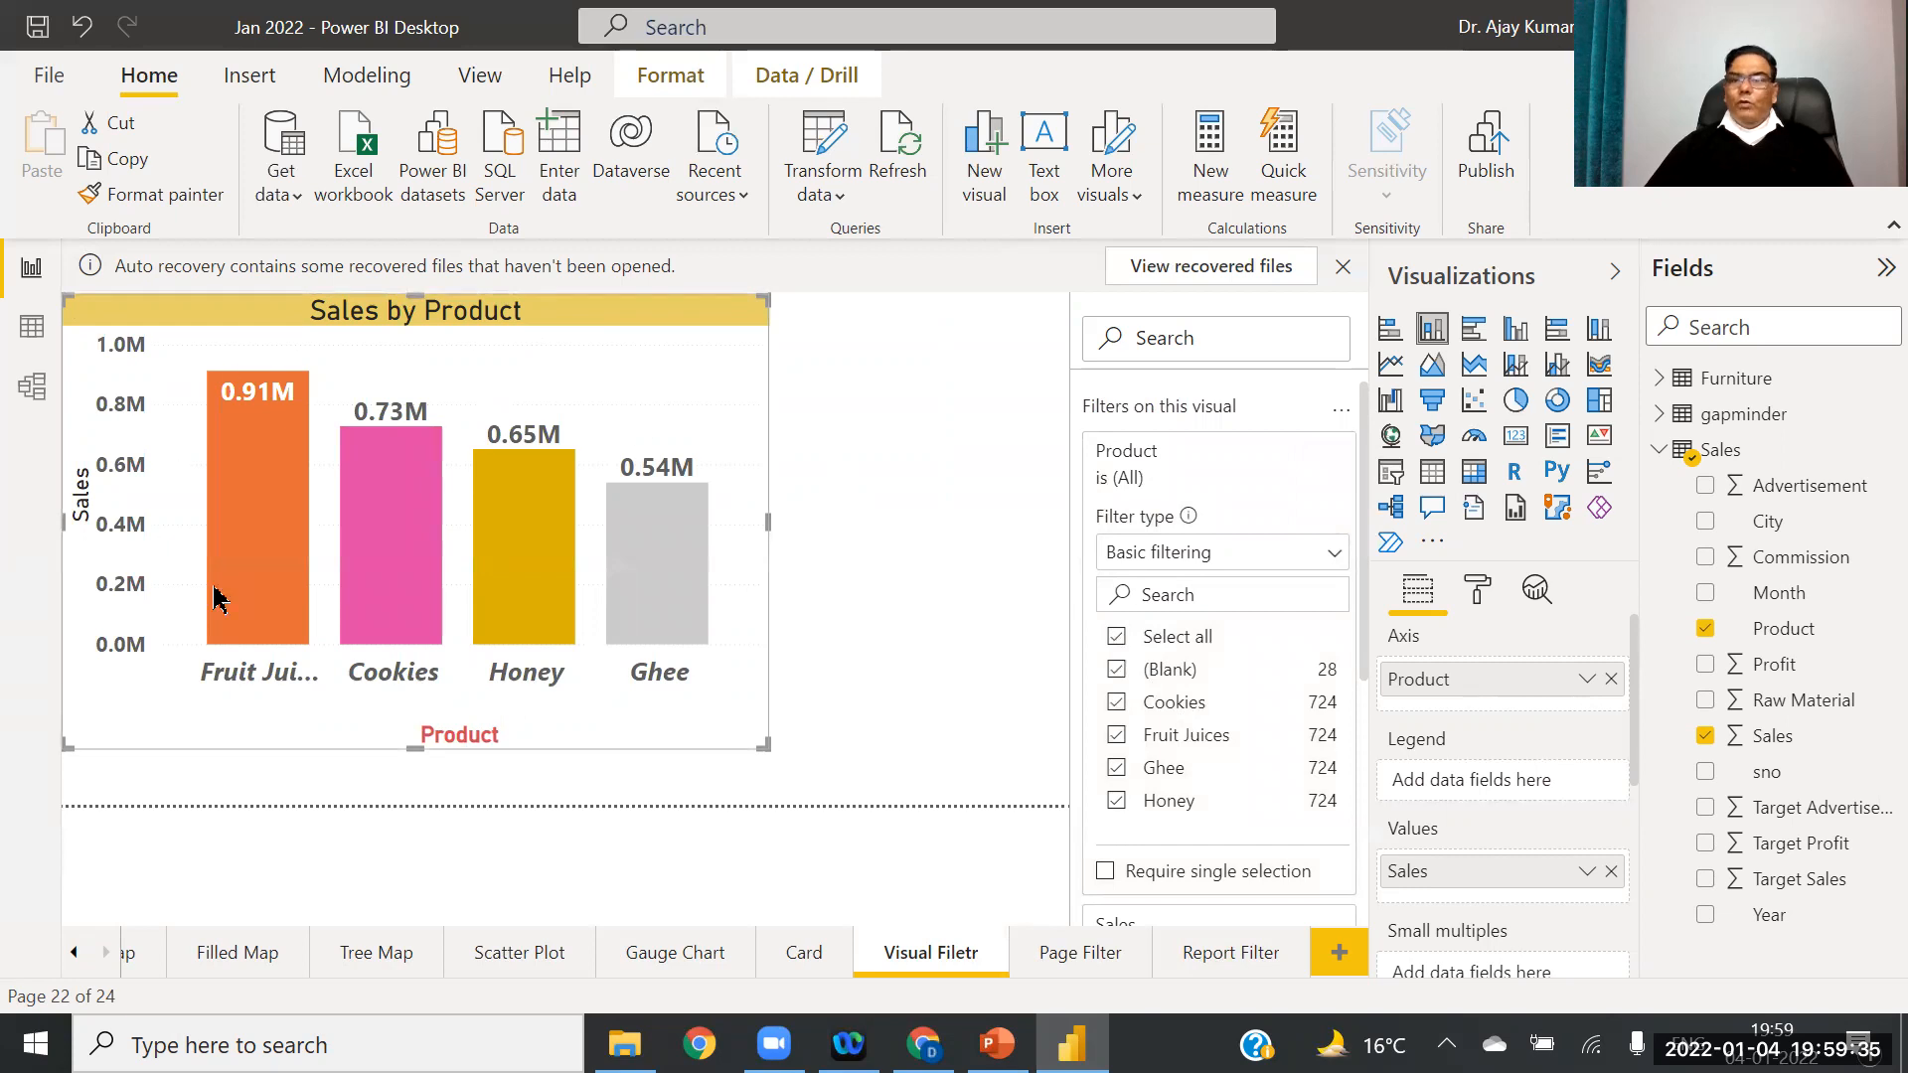
click(1333, 560)
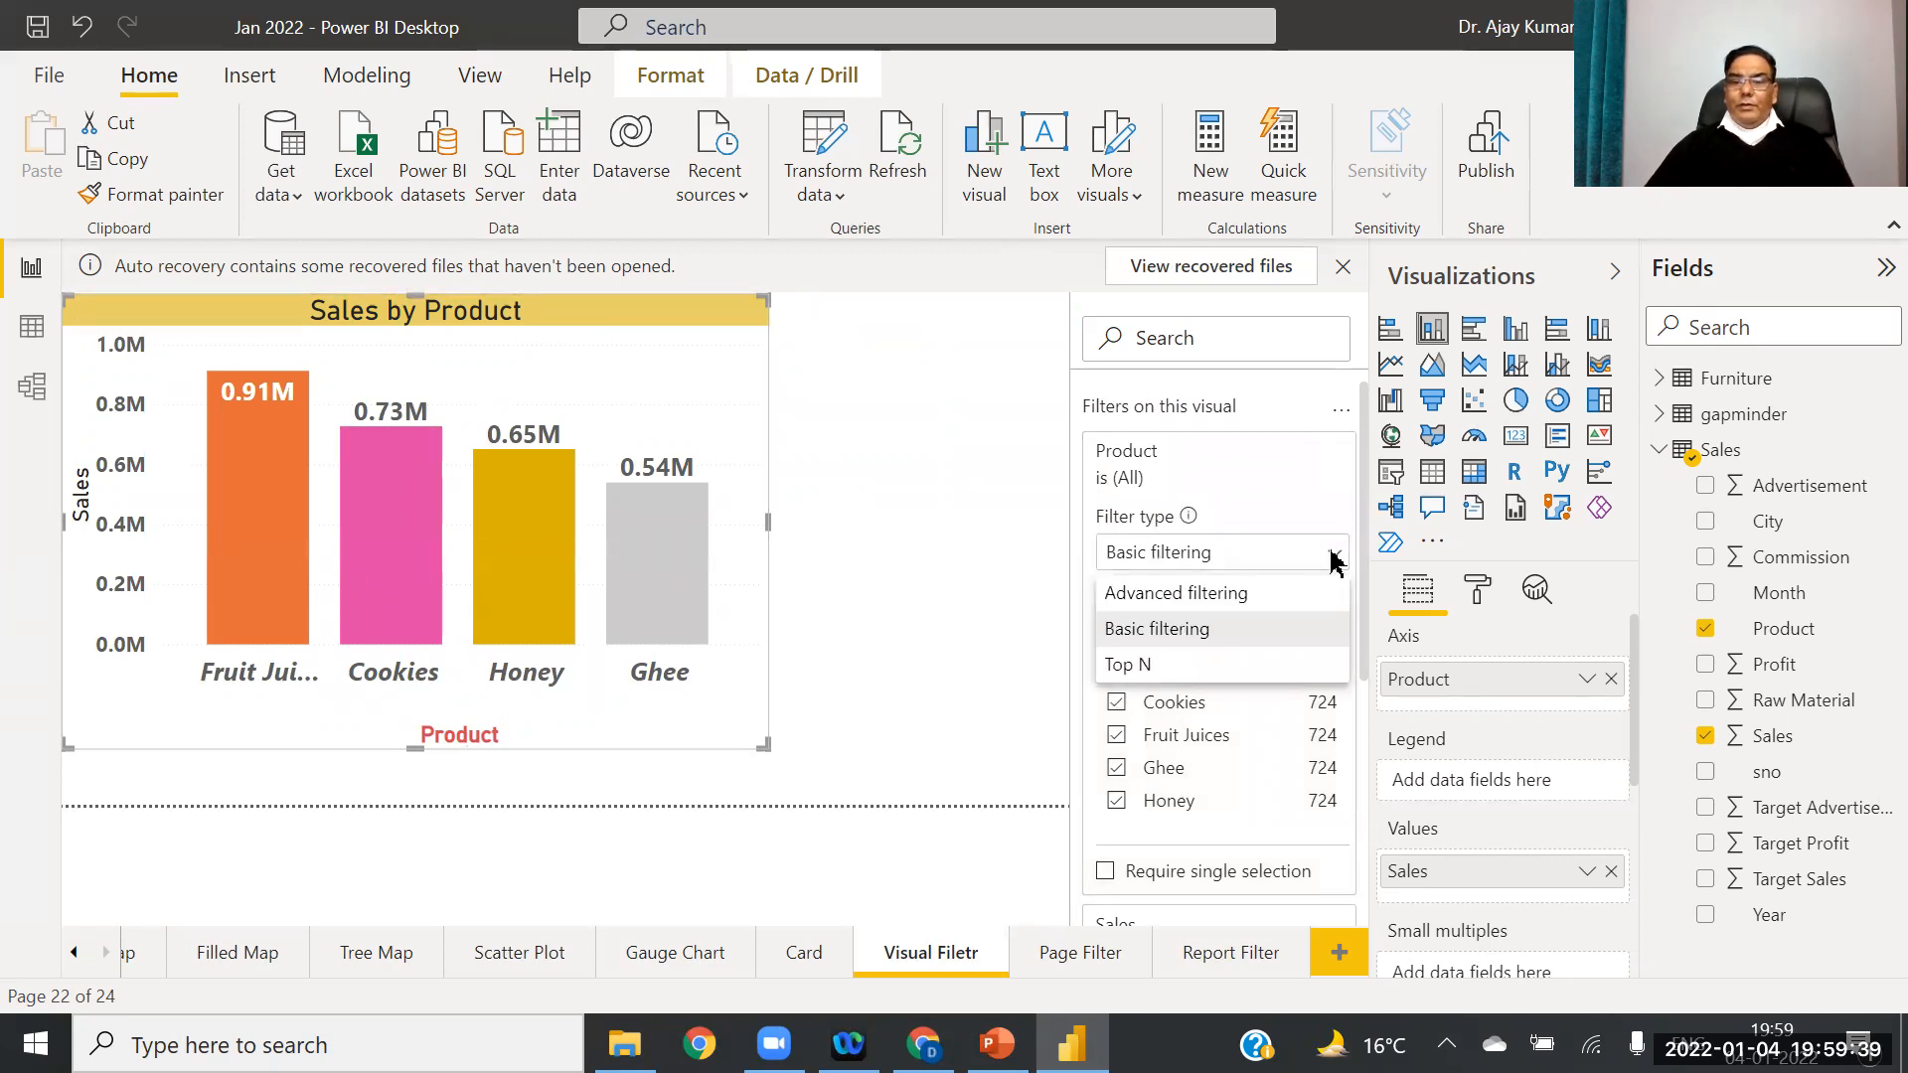
click(1162, 630)
click(945, 618)
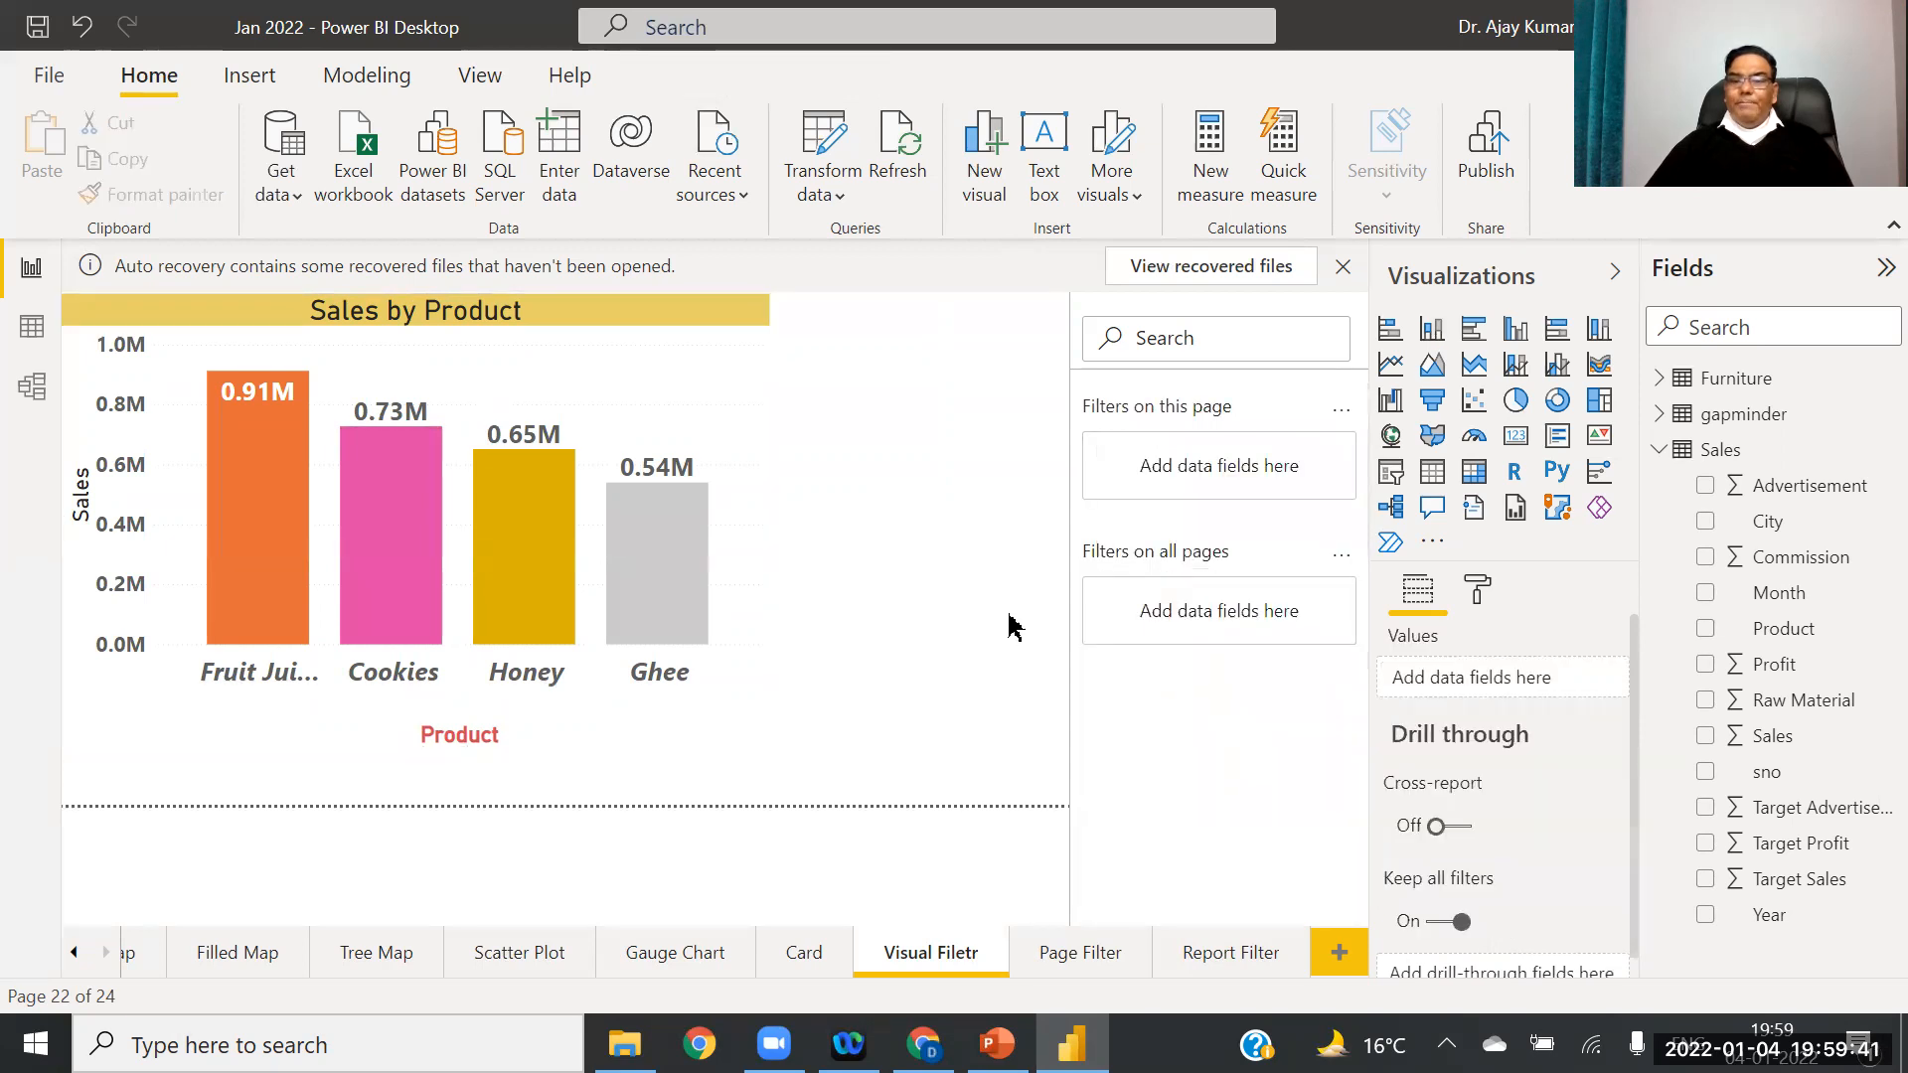
click(708, 408)
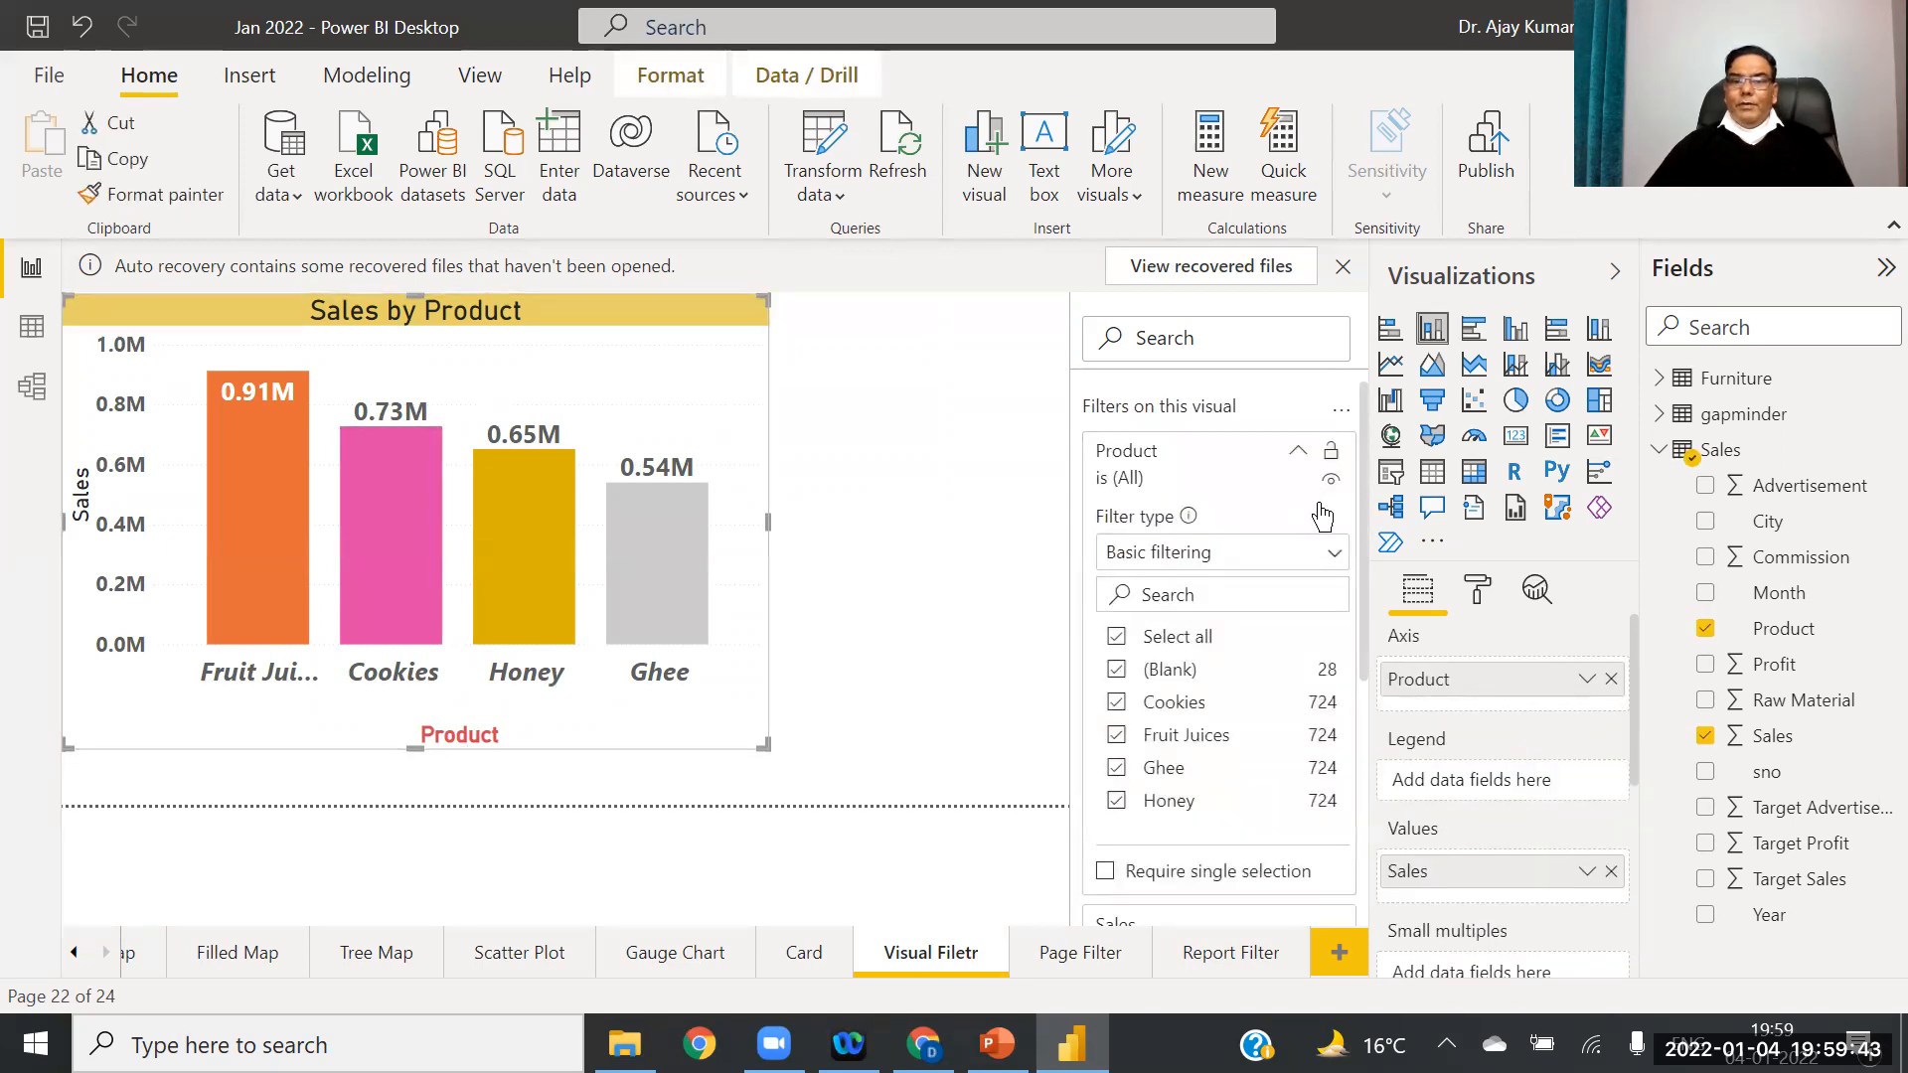
click(1337, 558)
click(947, 519)
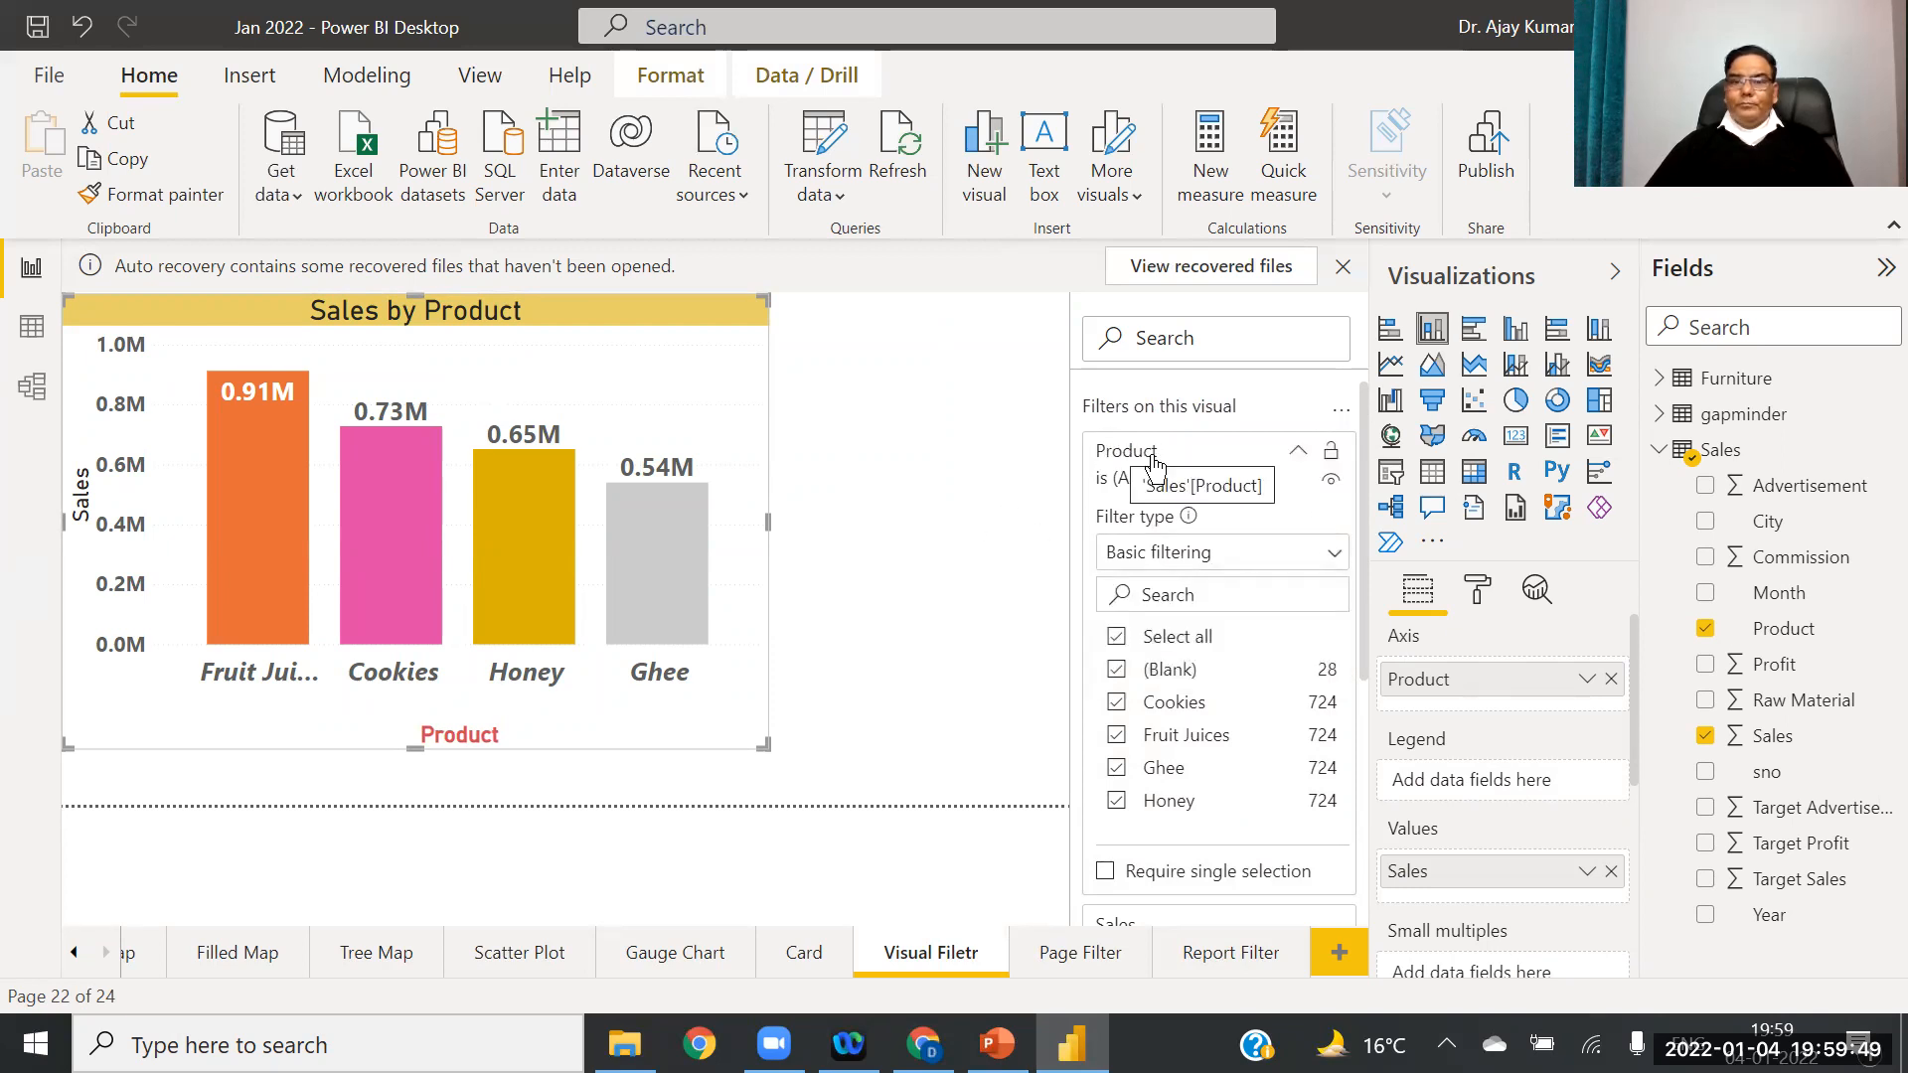
click(1300, 458)
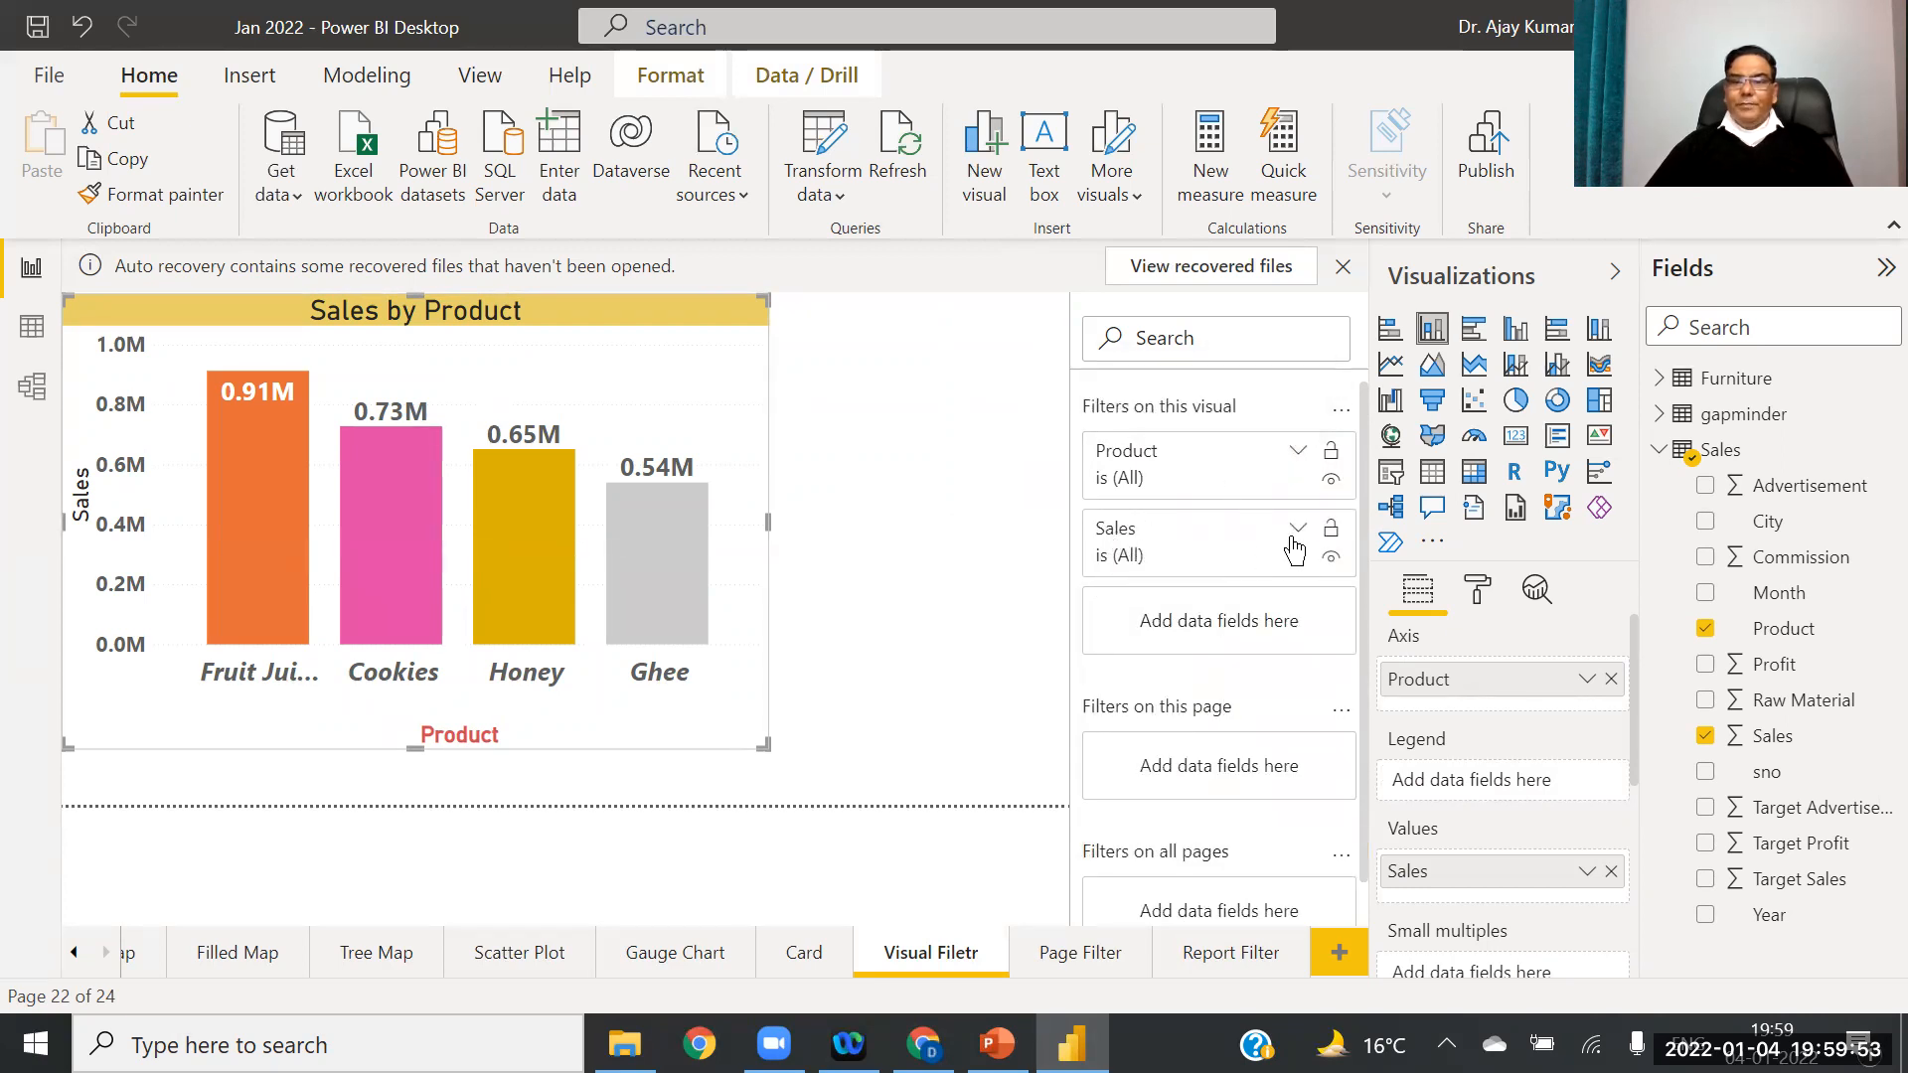
click(1298, 532)
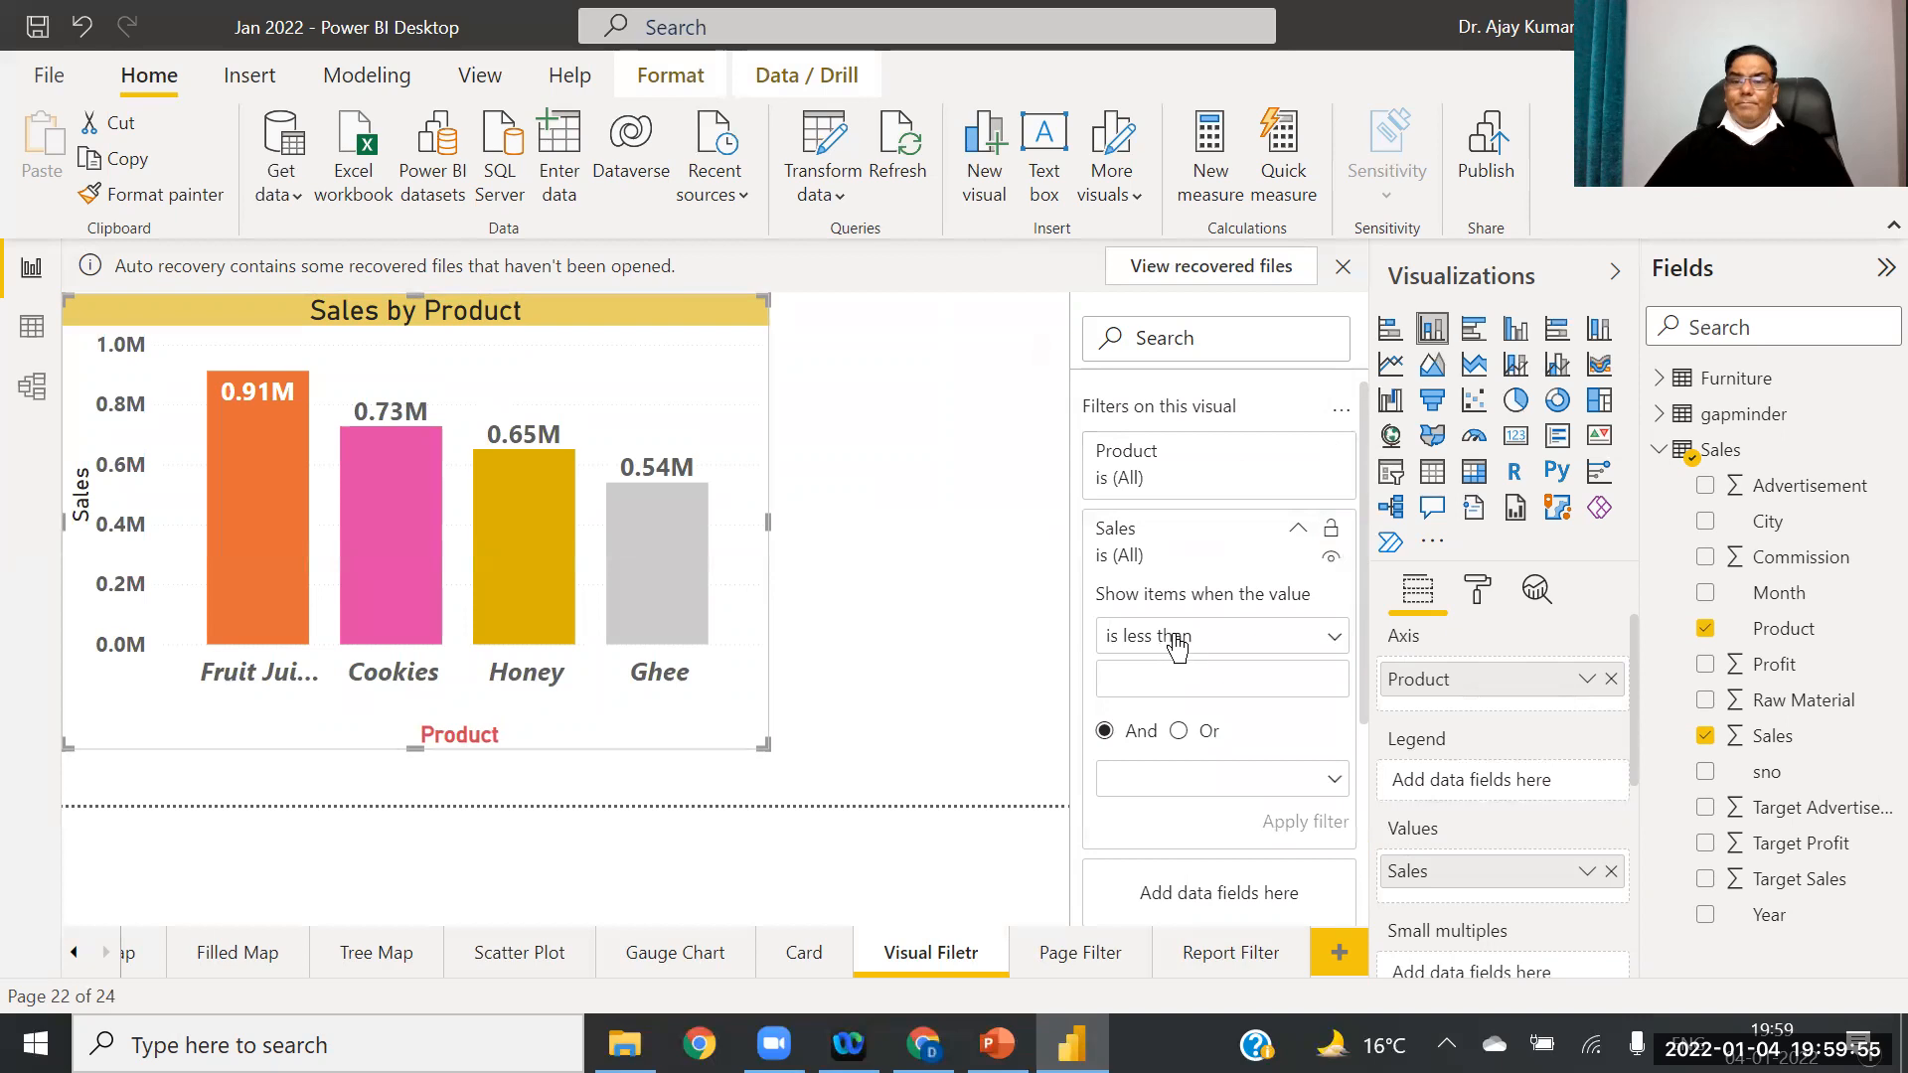
click(1335, 639)
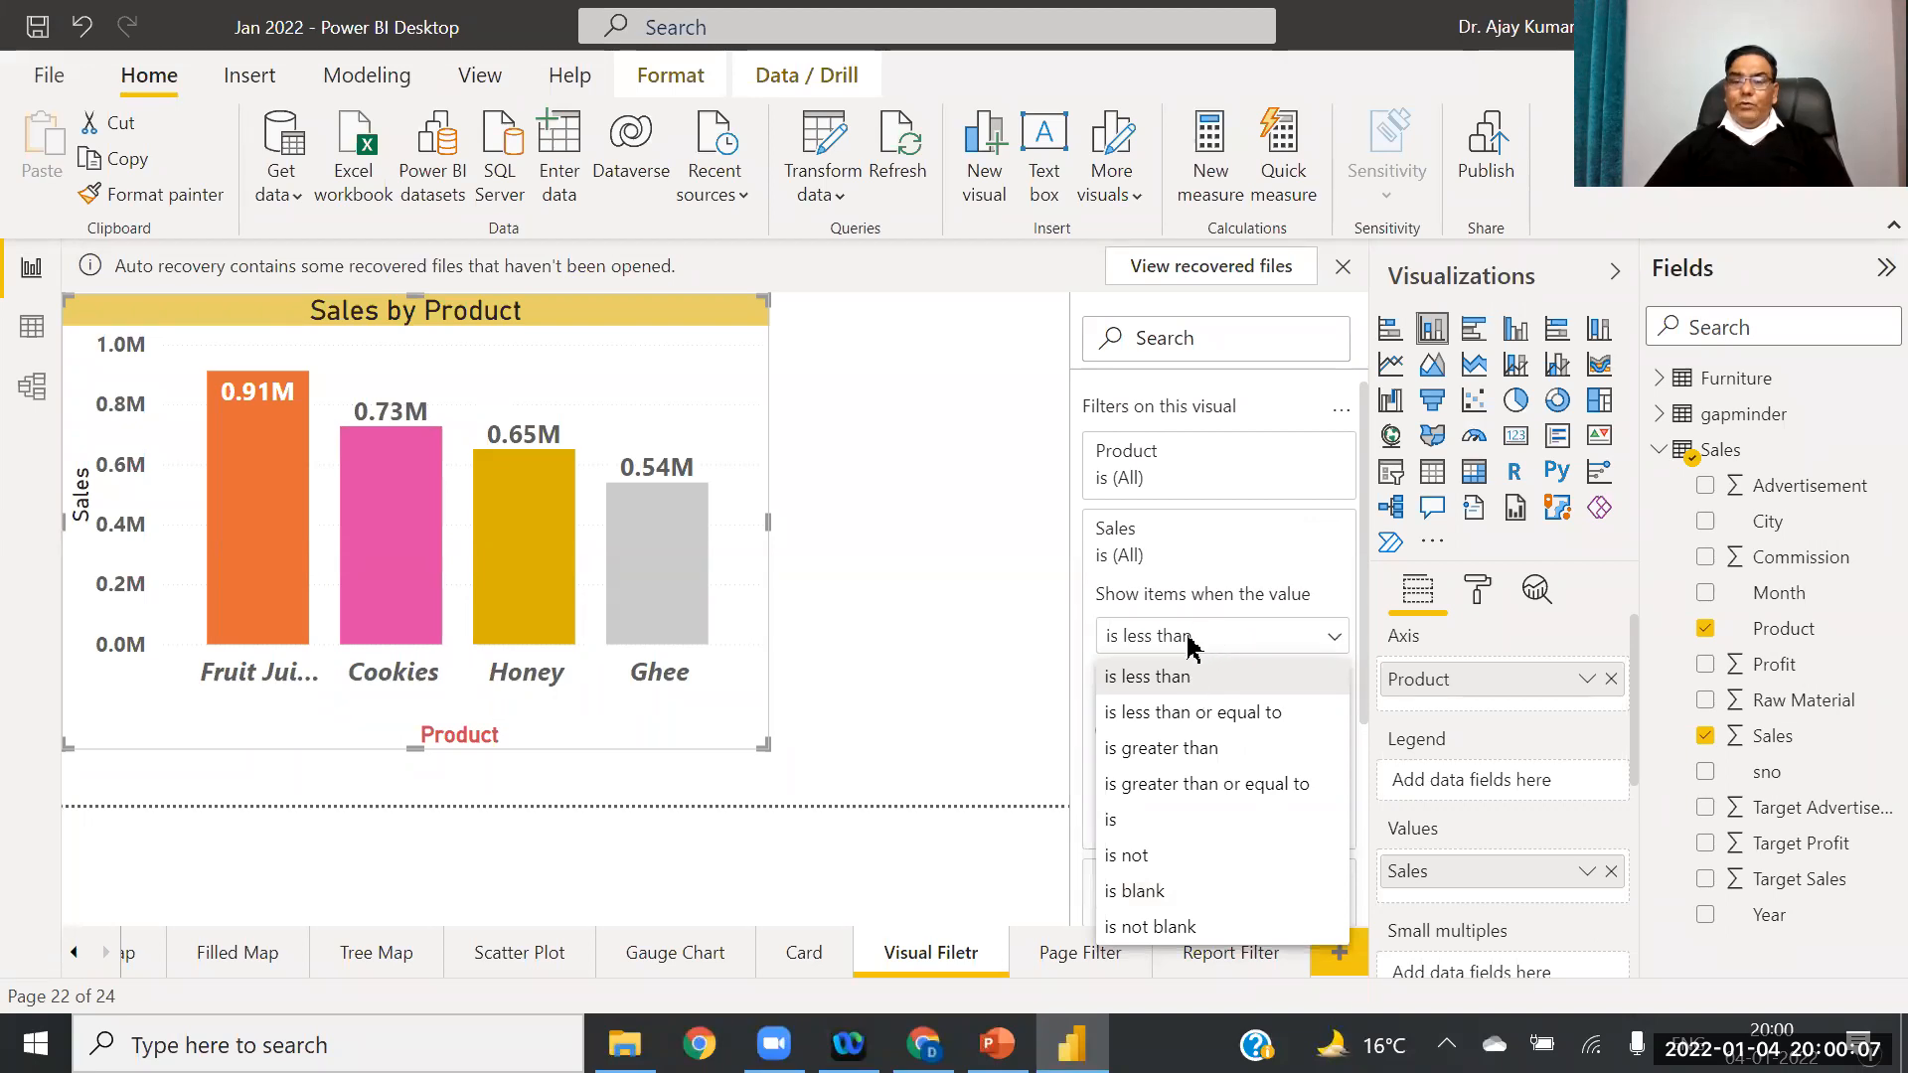
click(1230, 648)
click(1140, 678)
text(200)
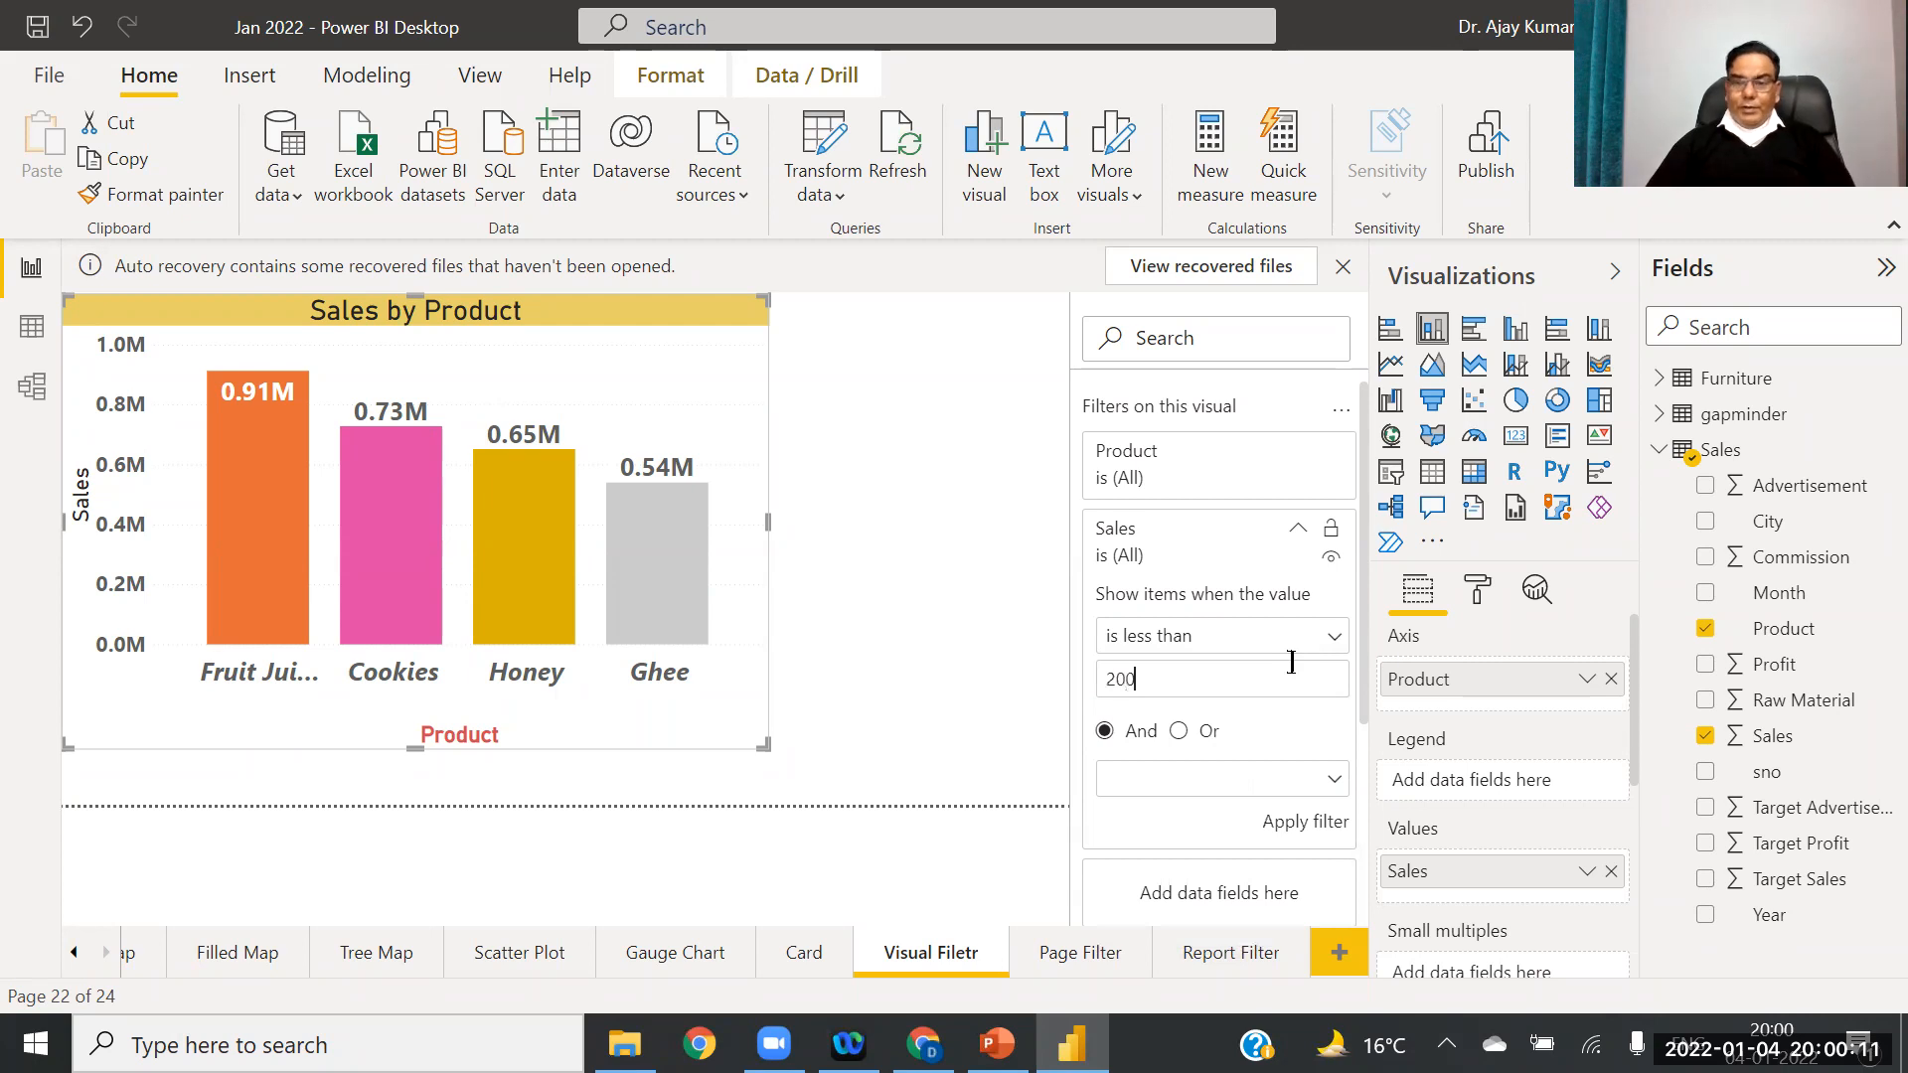
click(1022, 648)
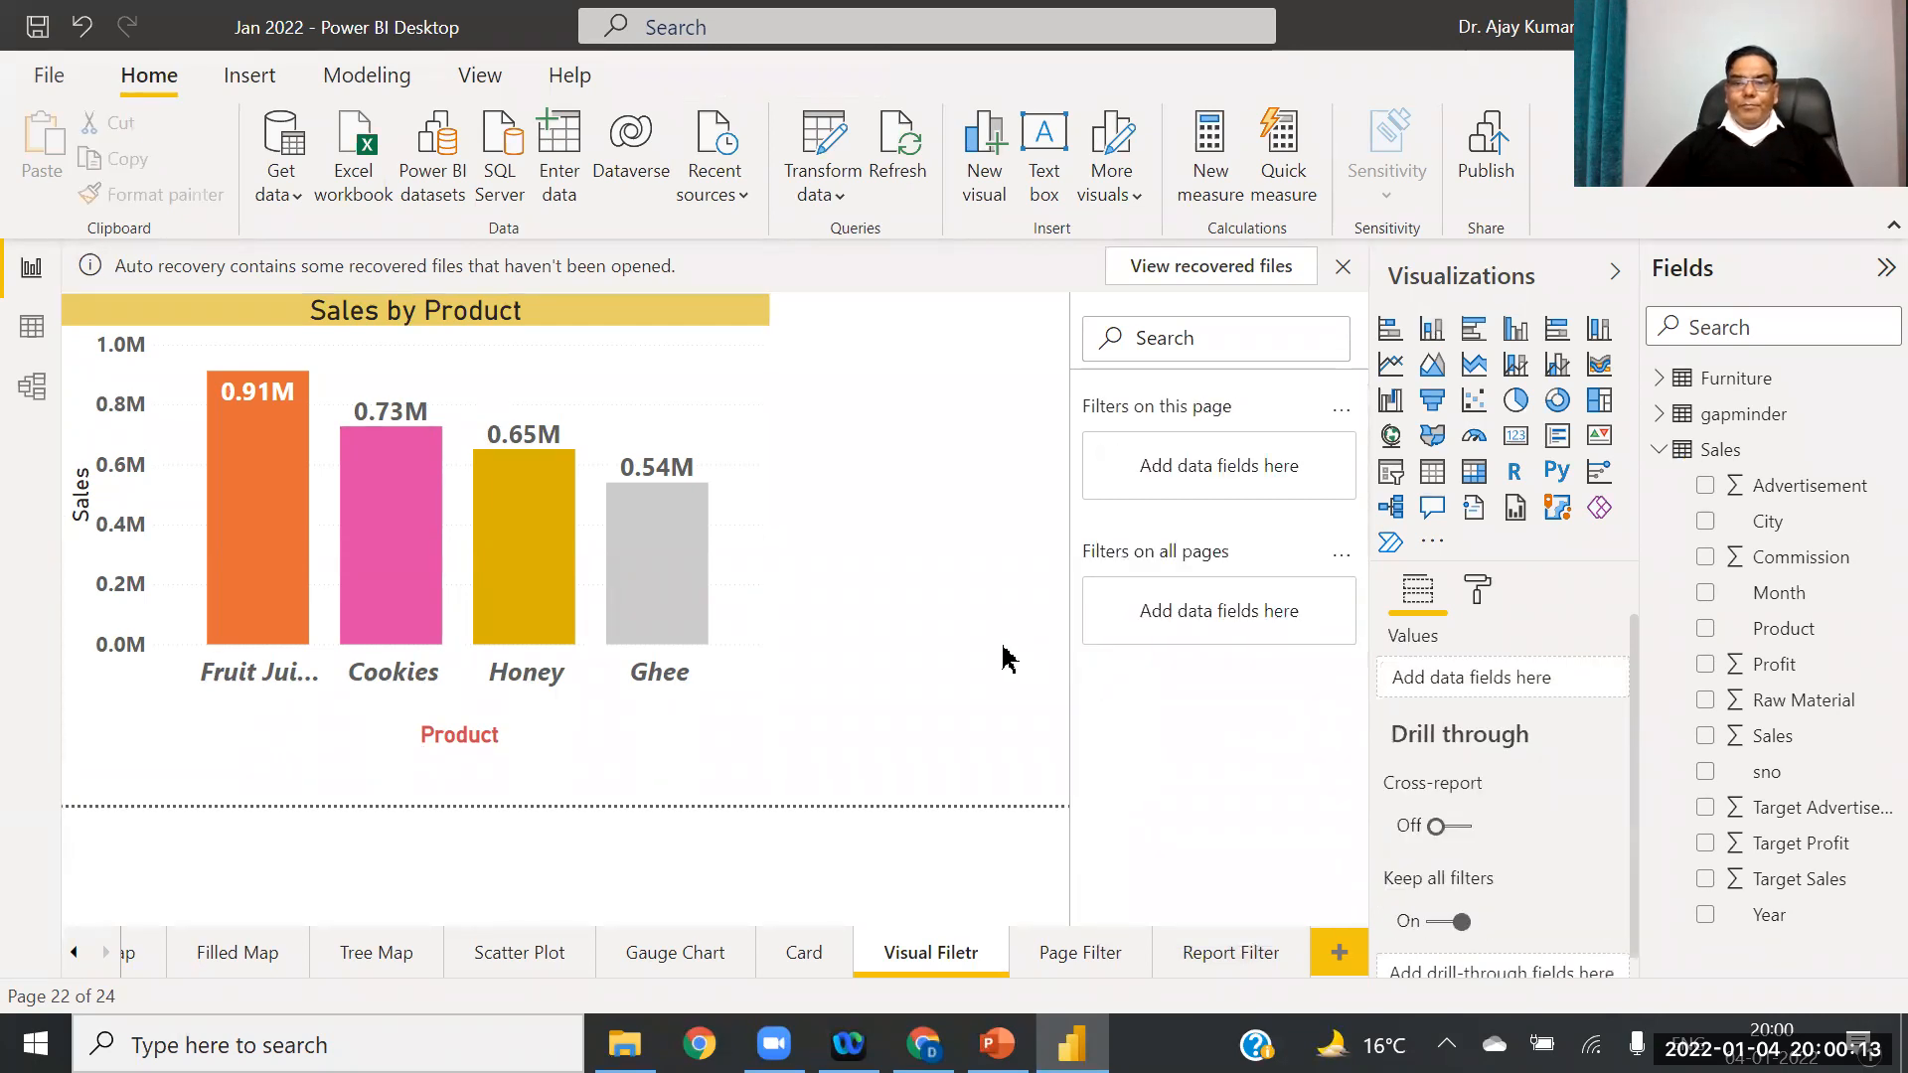
click(693, 423)
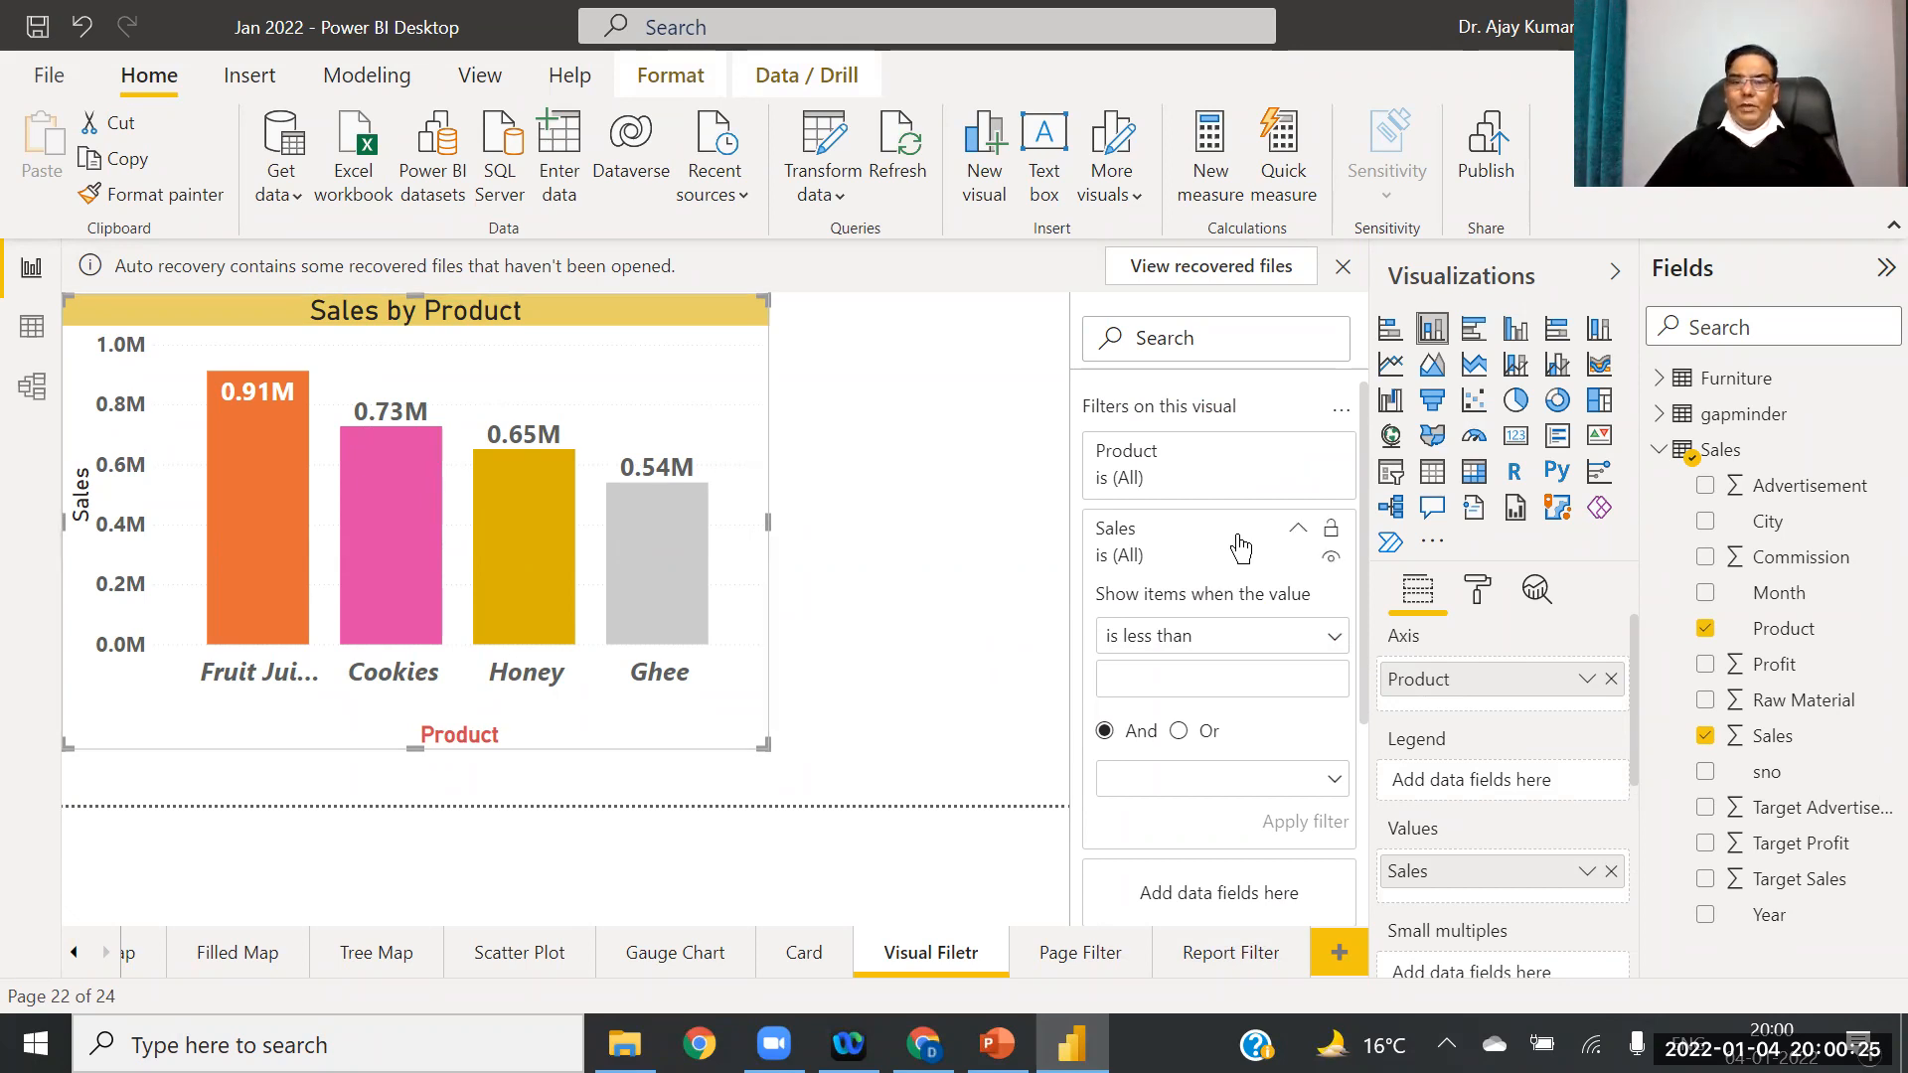
click(1297, 535)
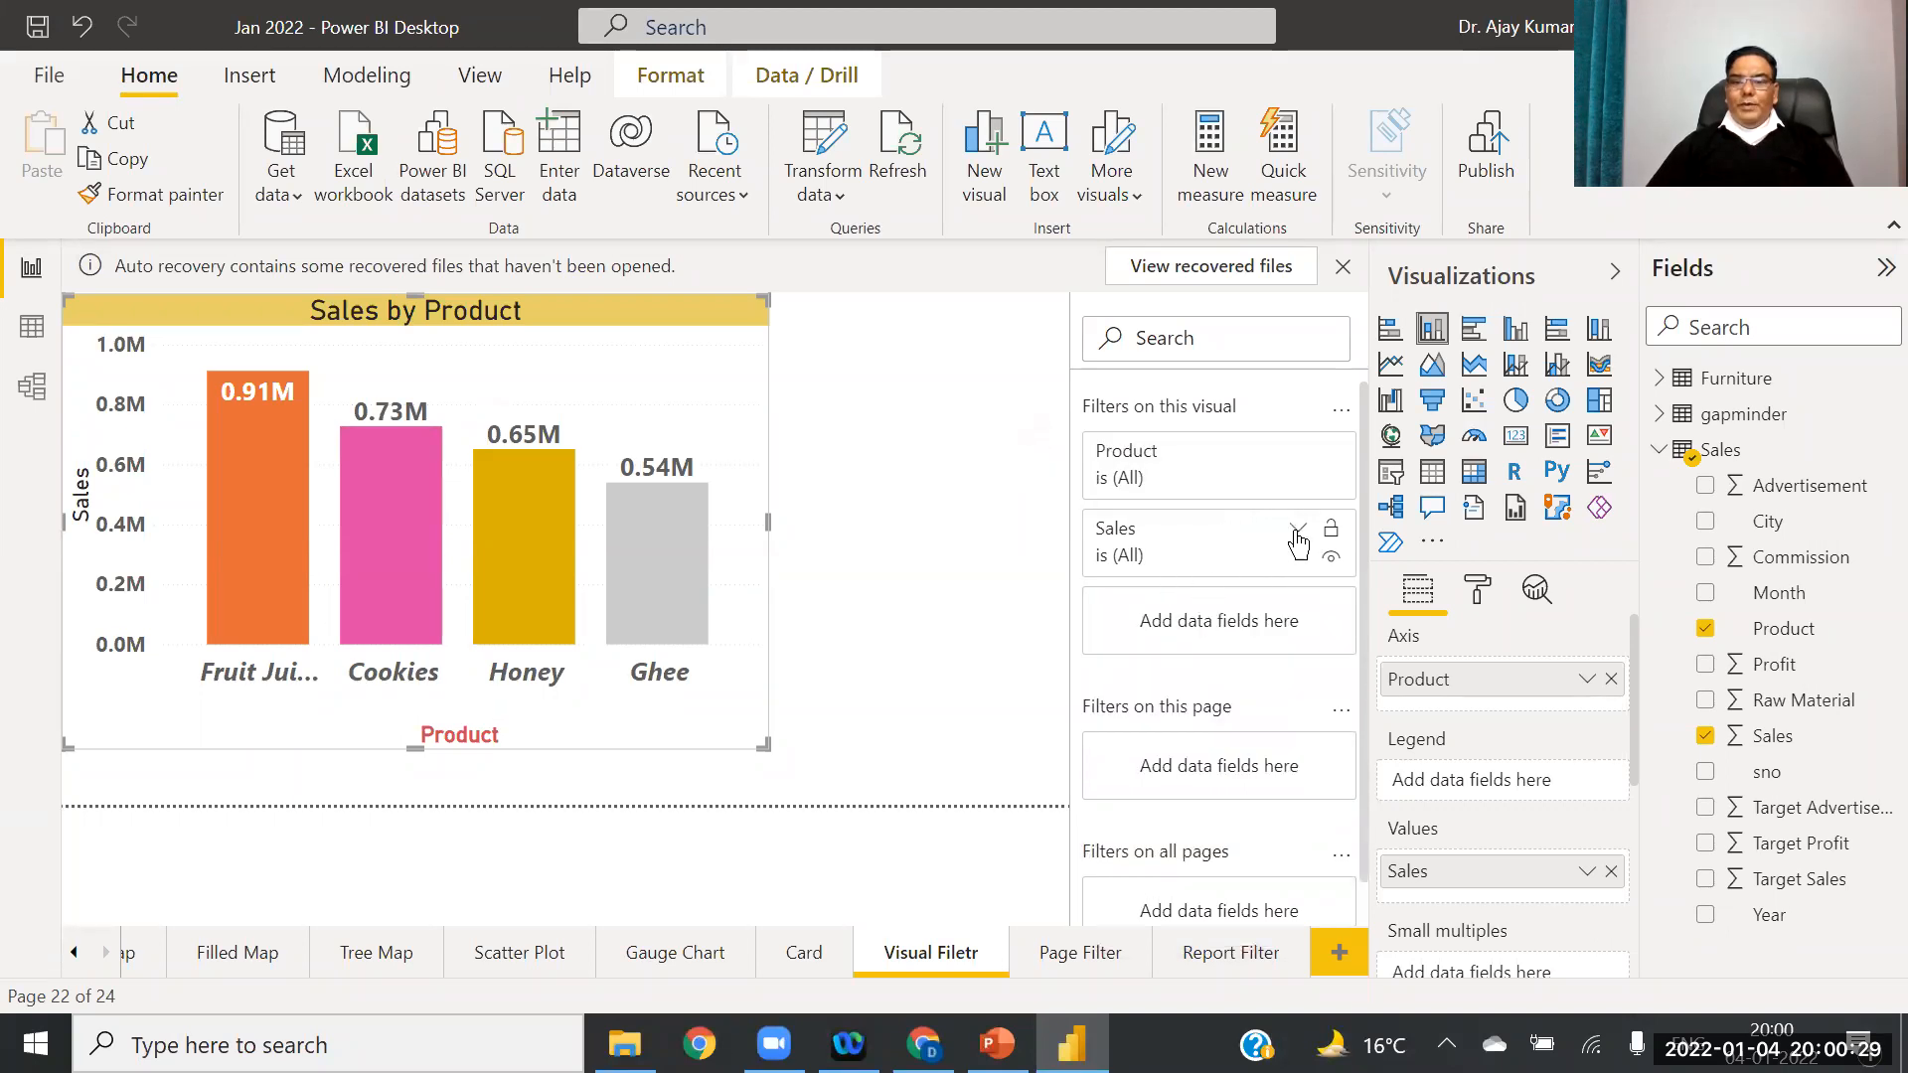
click(1297, 532)
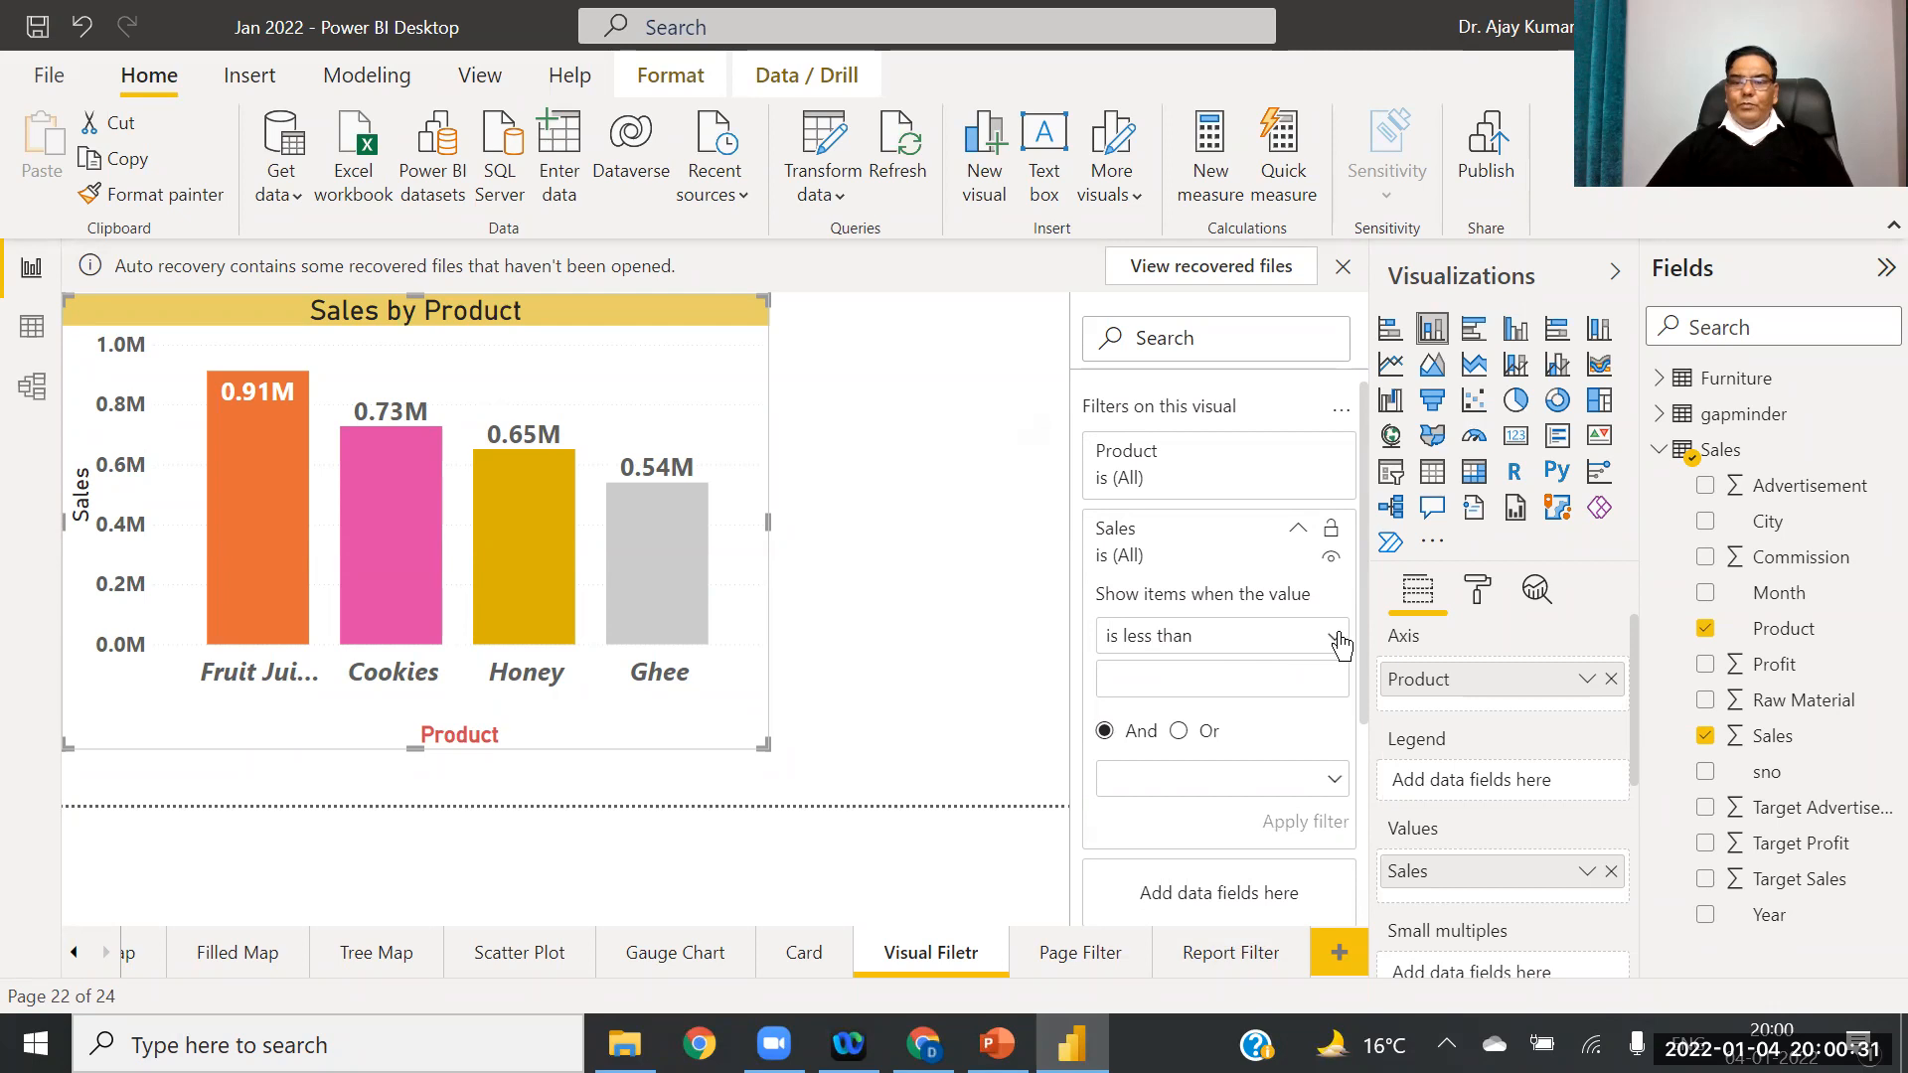
click(1302, 534)
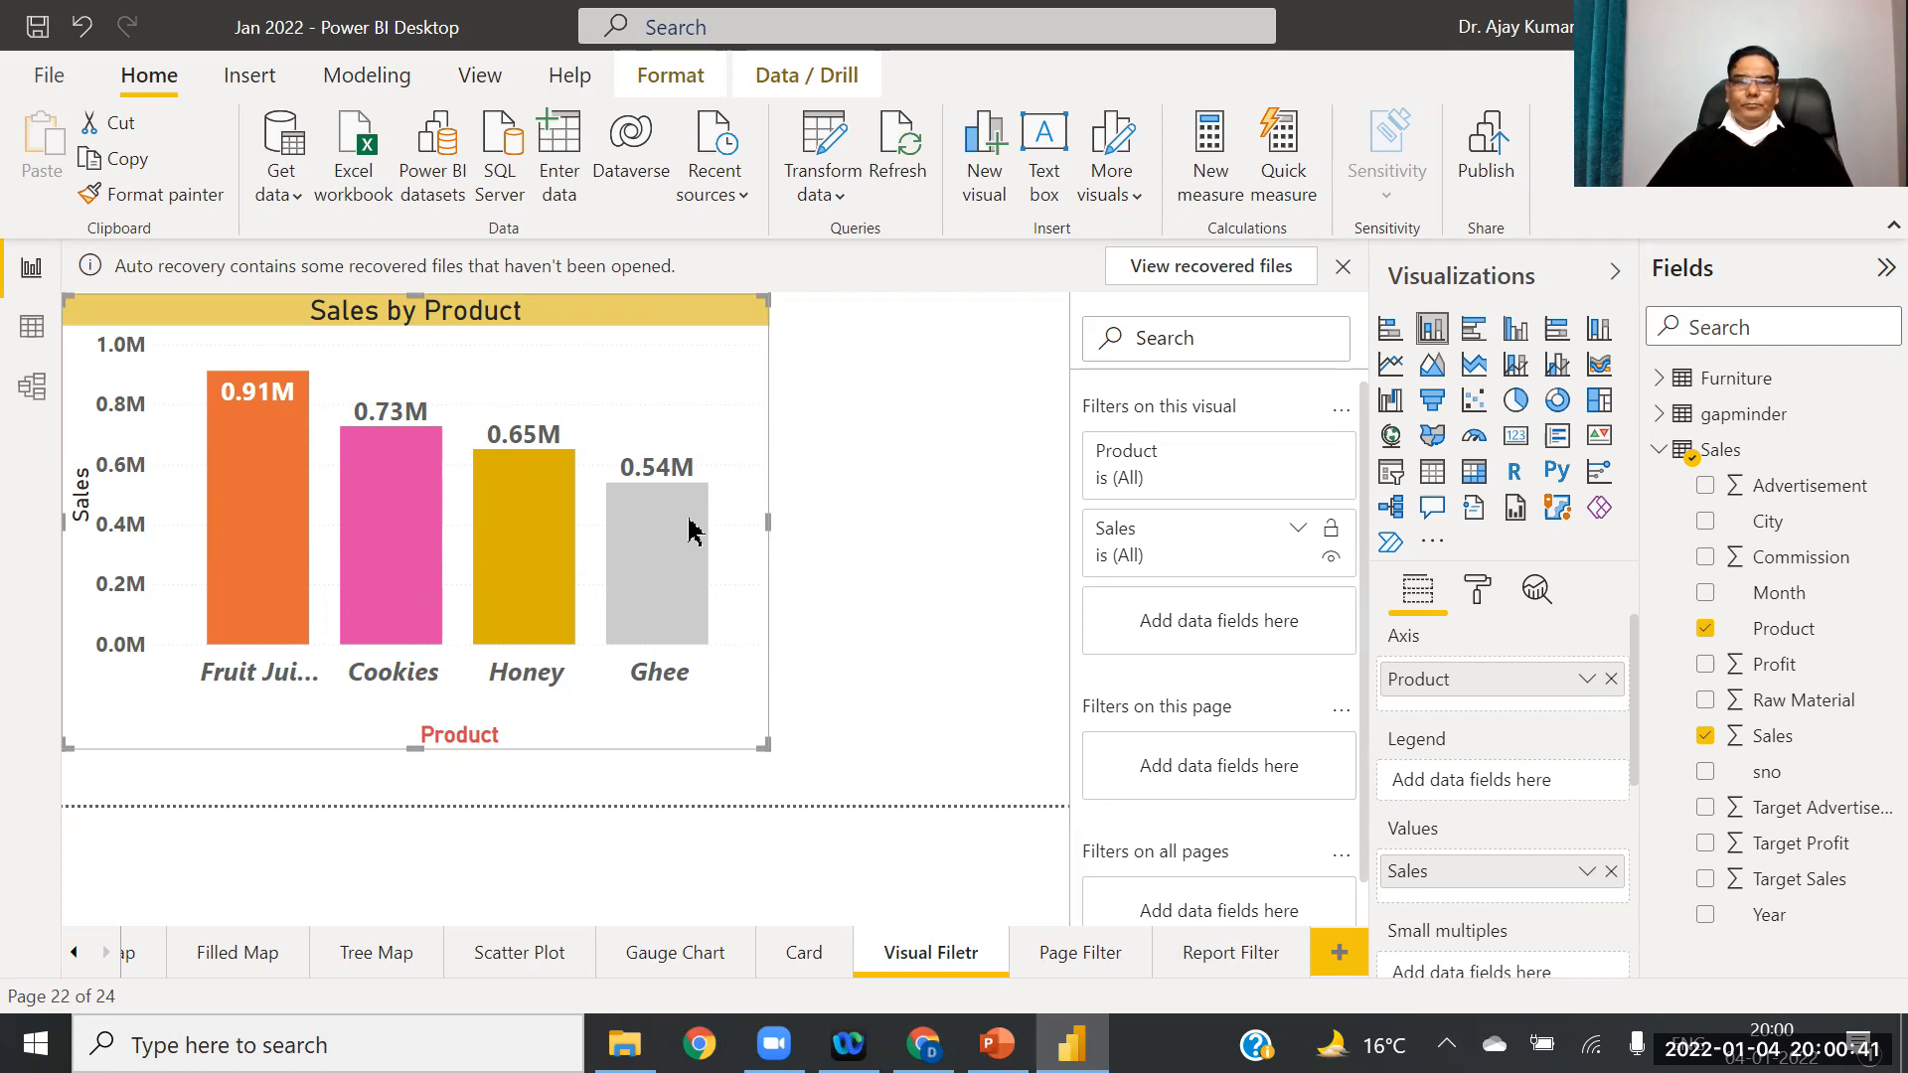
Step: Duplicate the Visual Filetr page and name the copy 'Page'
right_click(932, 966)
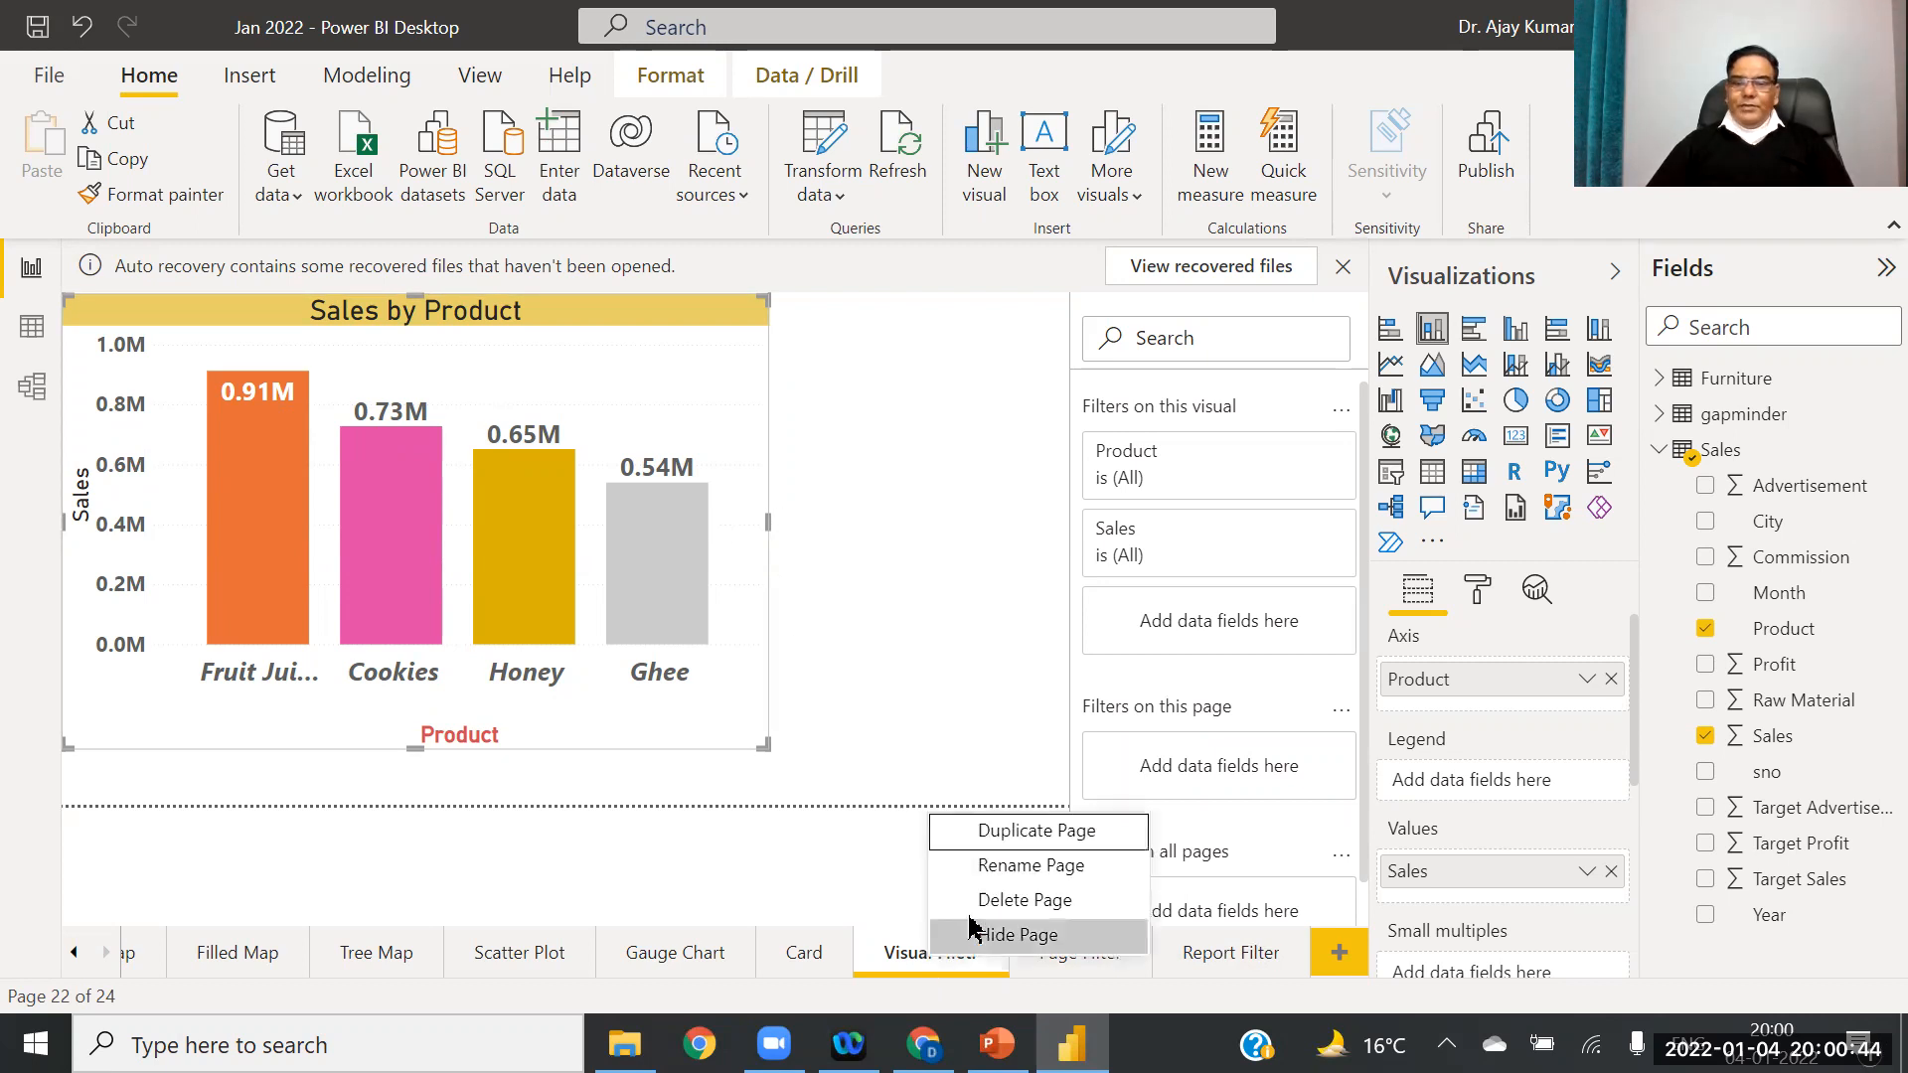
click(1024, 843)
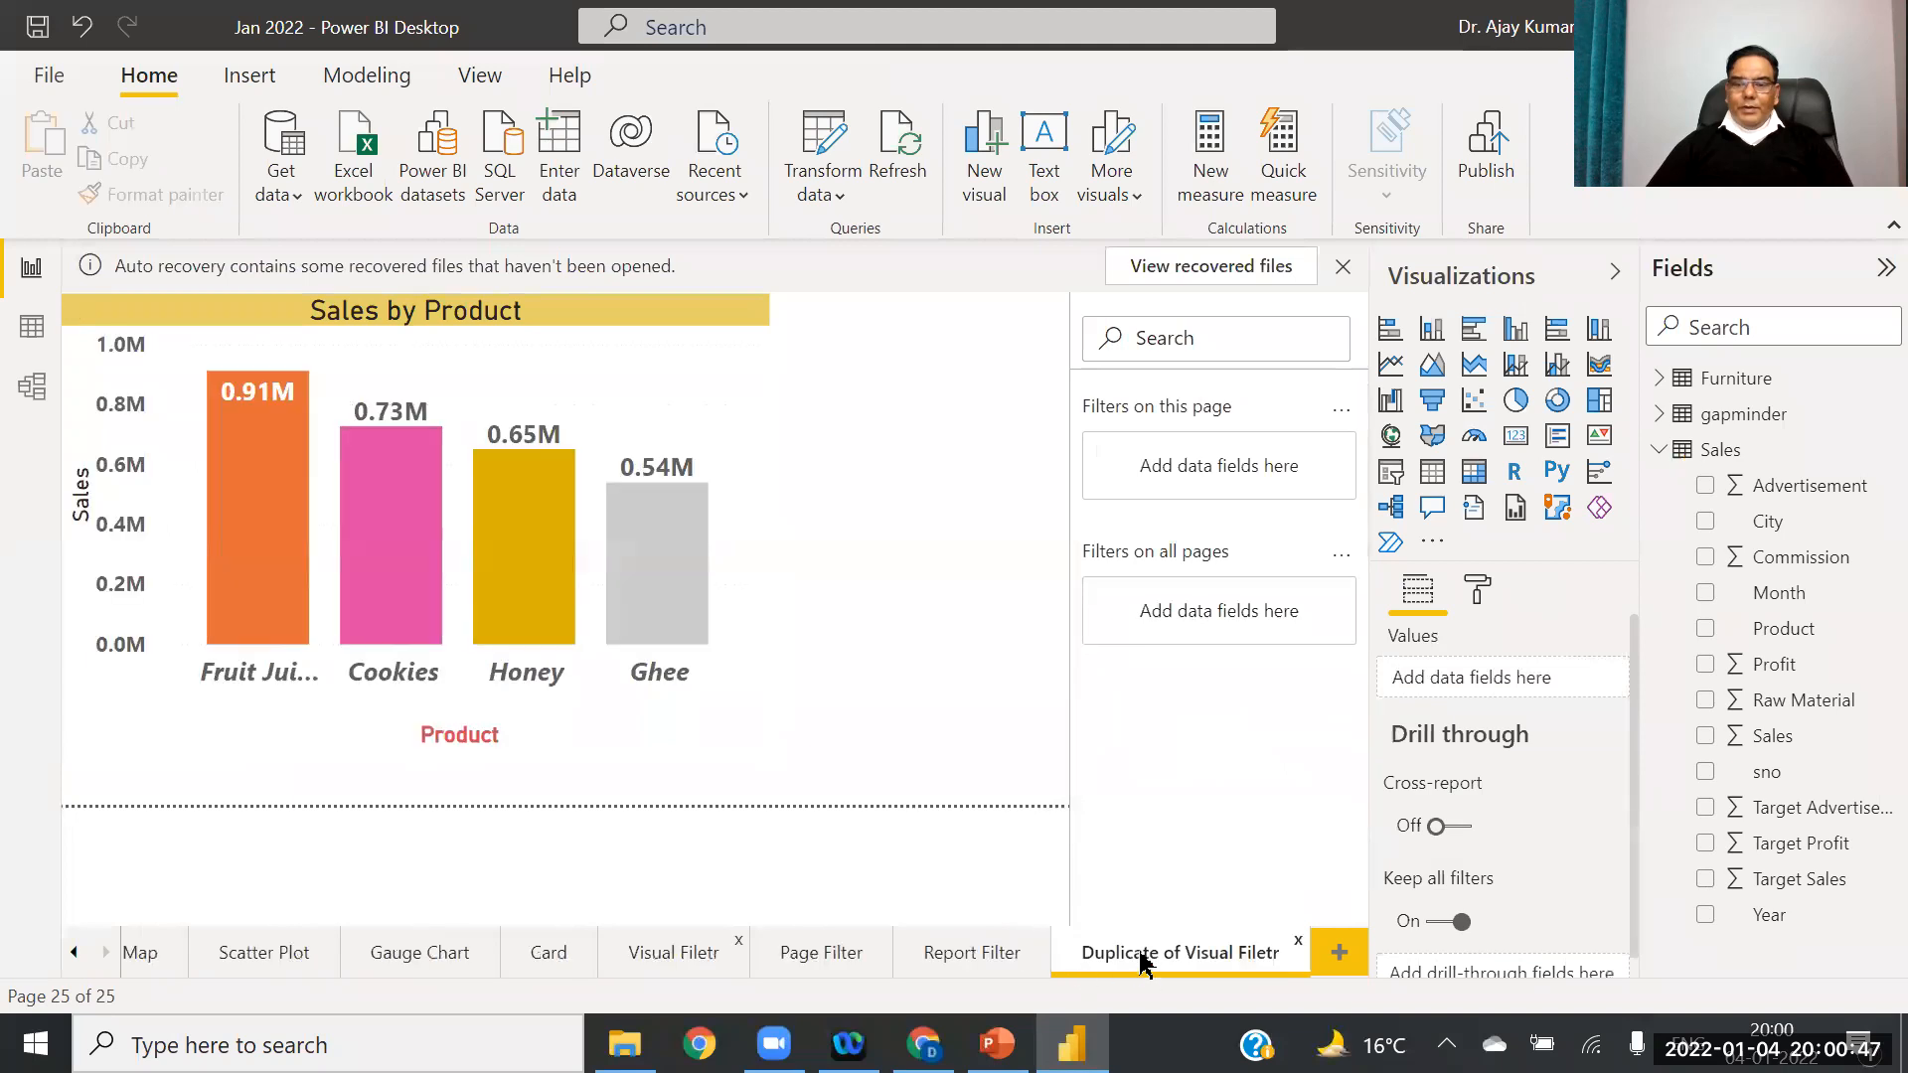
right_click(1145, 956)
click(1232, 857)
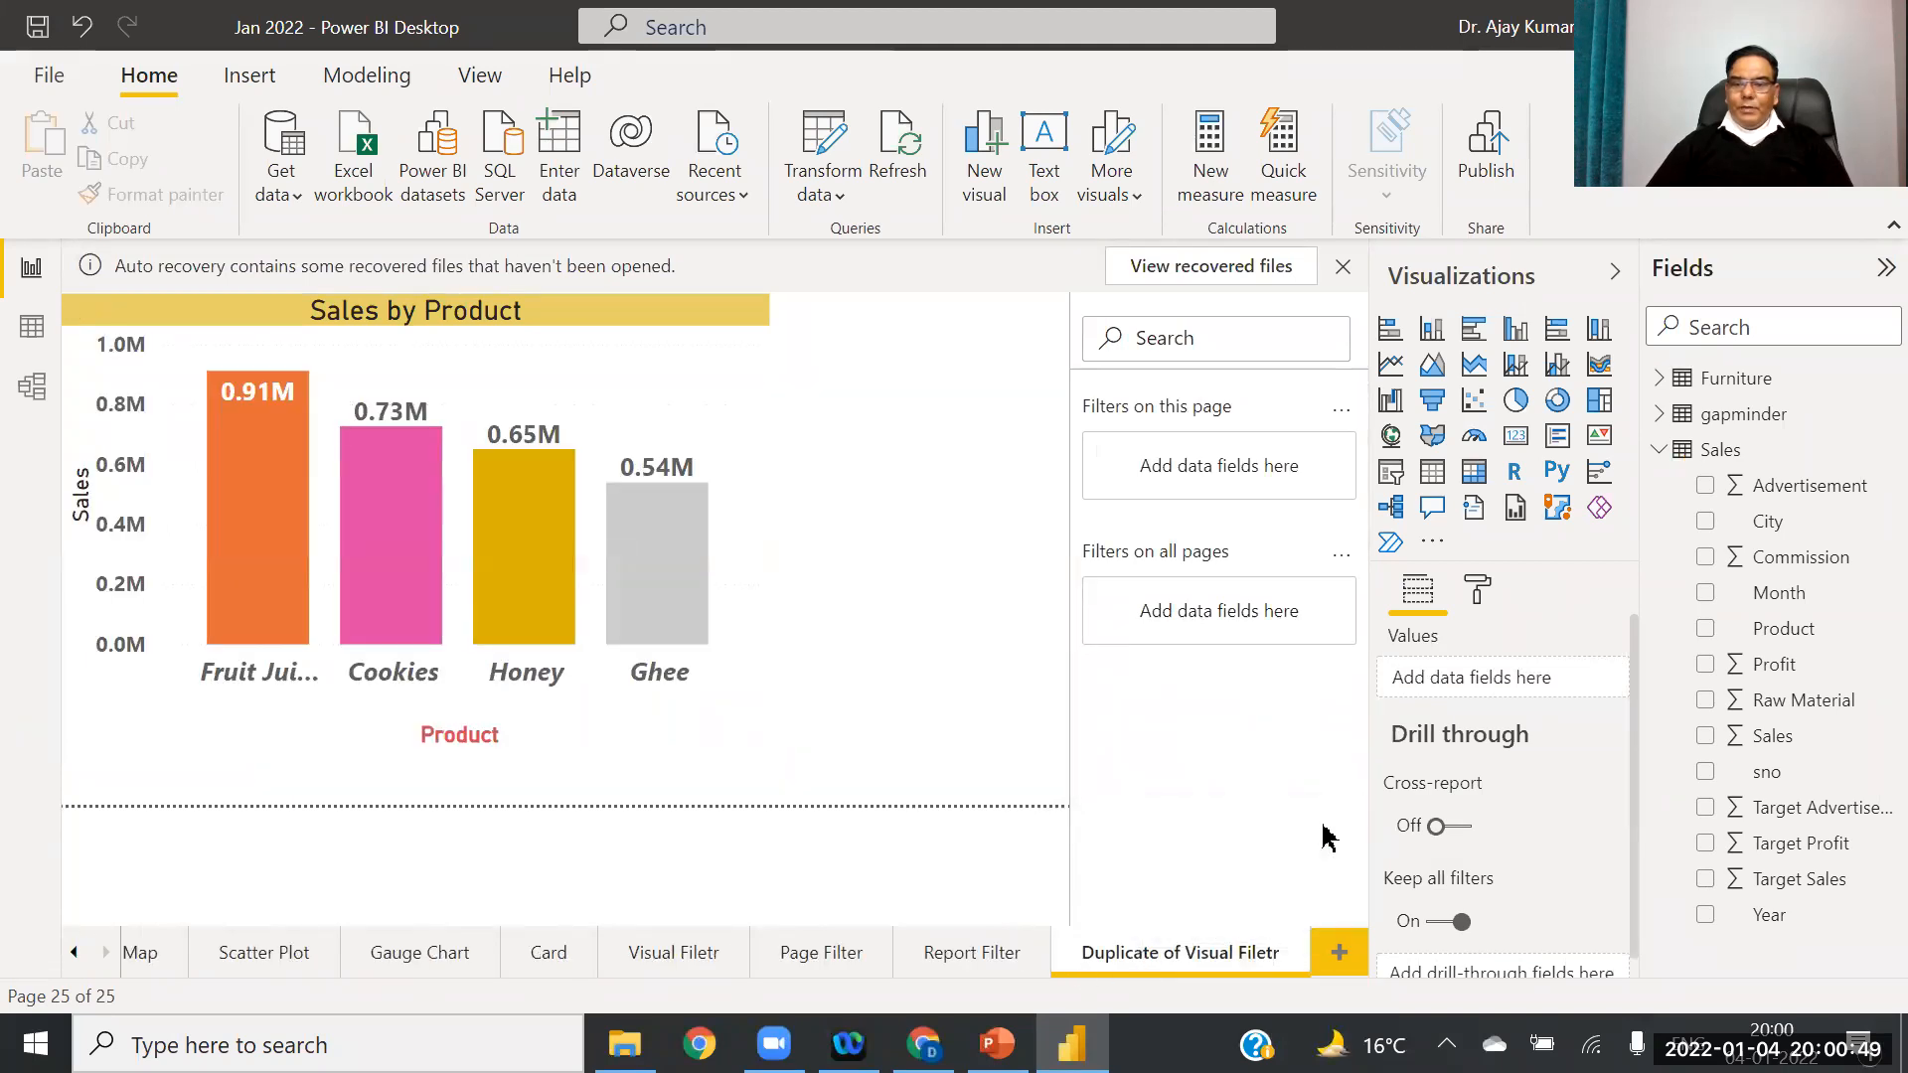
text(Page)
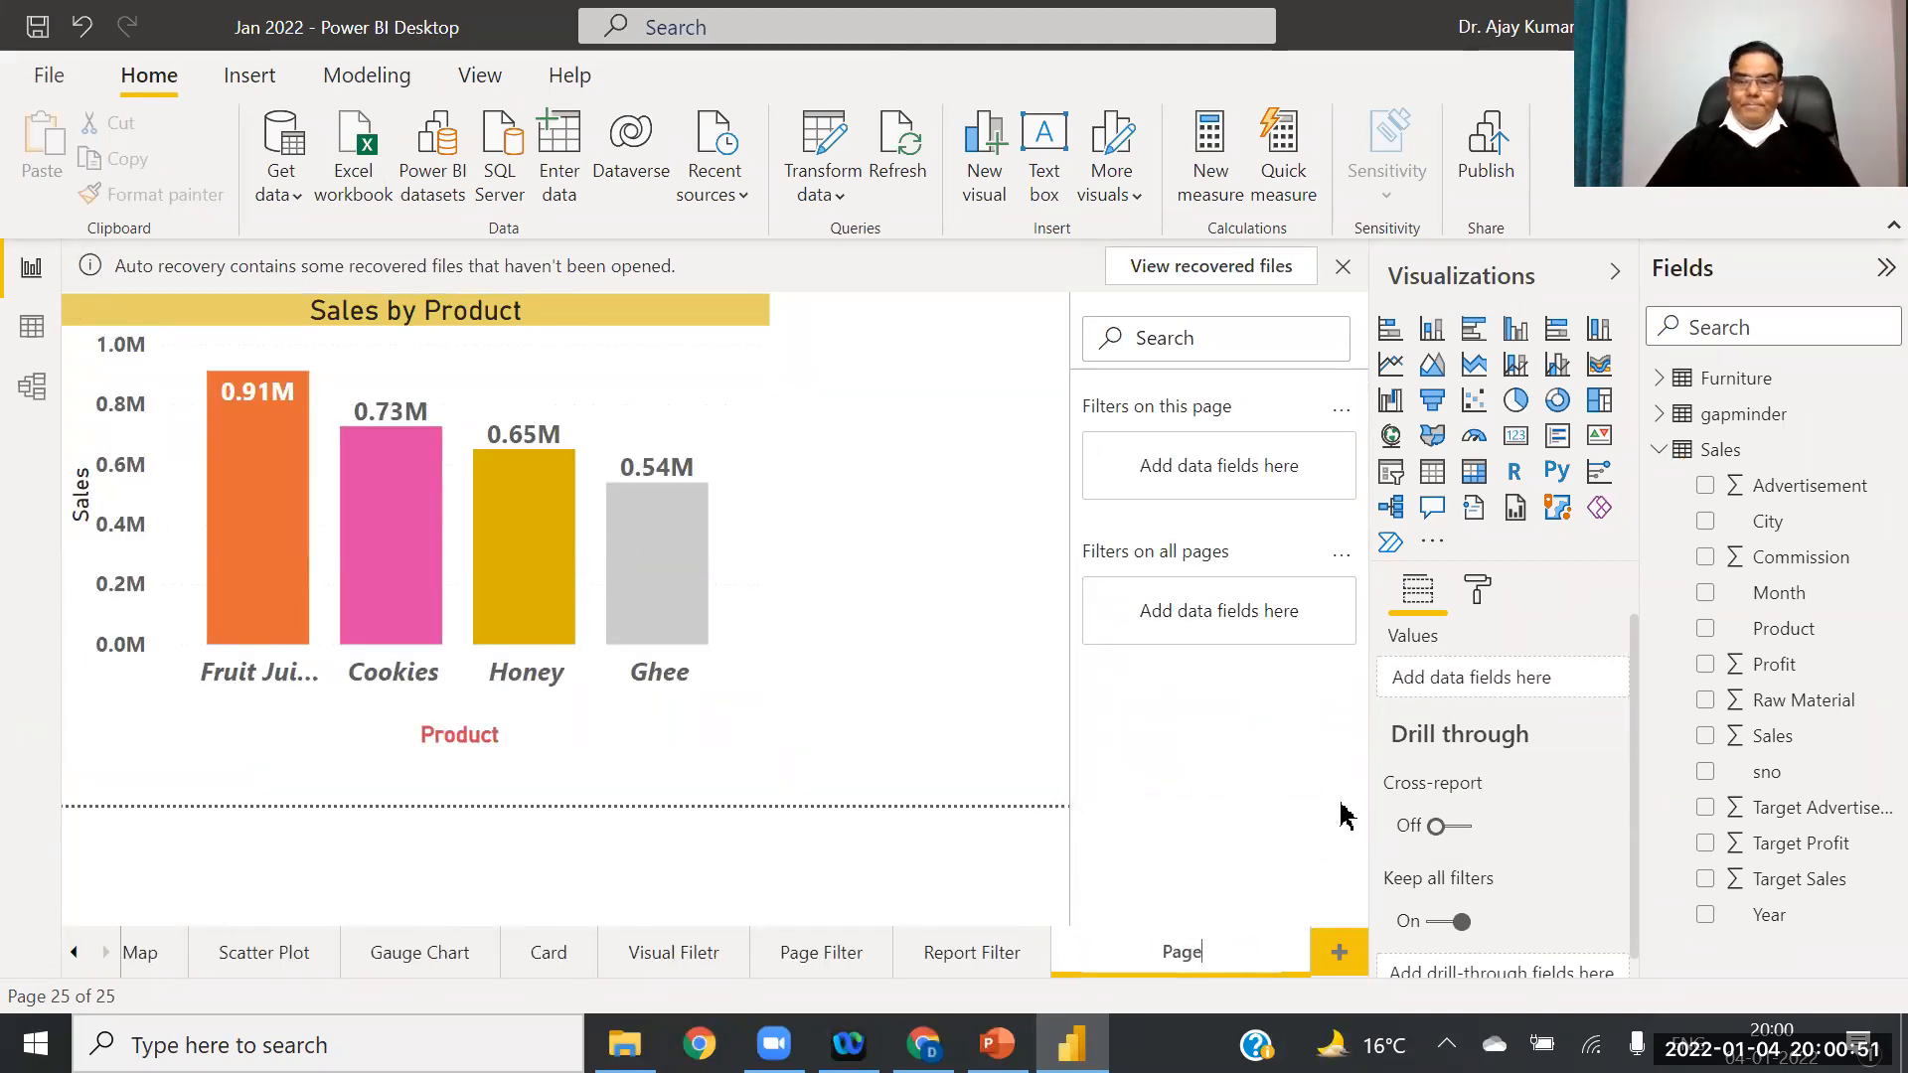
click(870, 825)
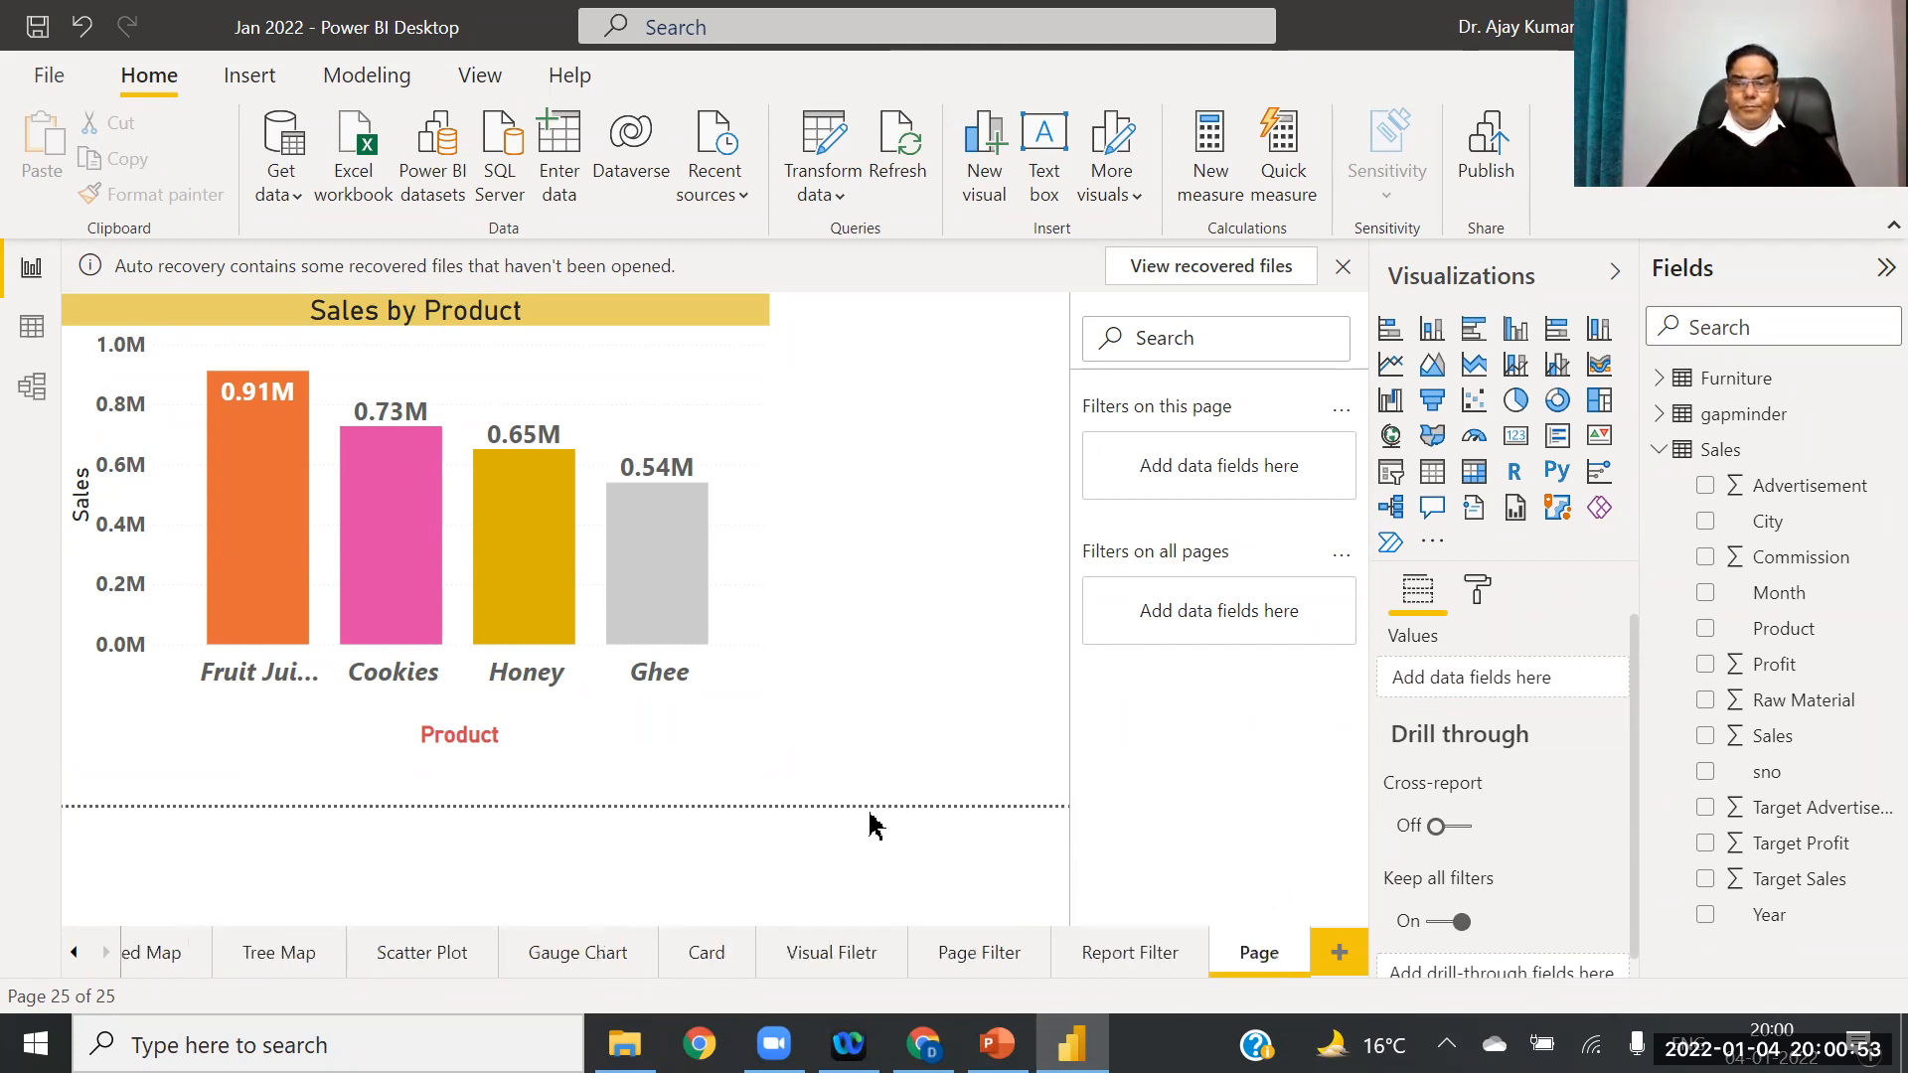
Step: Extend the duplicated page's name to 'Page Filter'
right_click(1271, 951)
click(1334, 861)
double_click(1279, 942)
key(Right)
text(Filter)
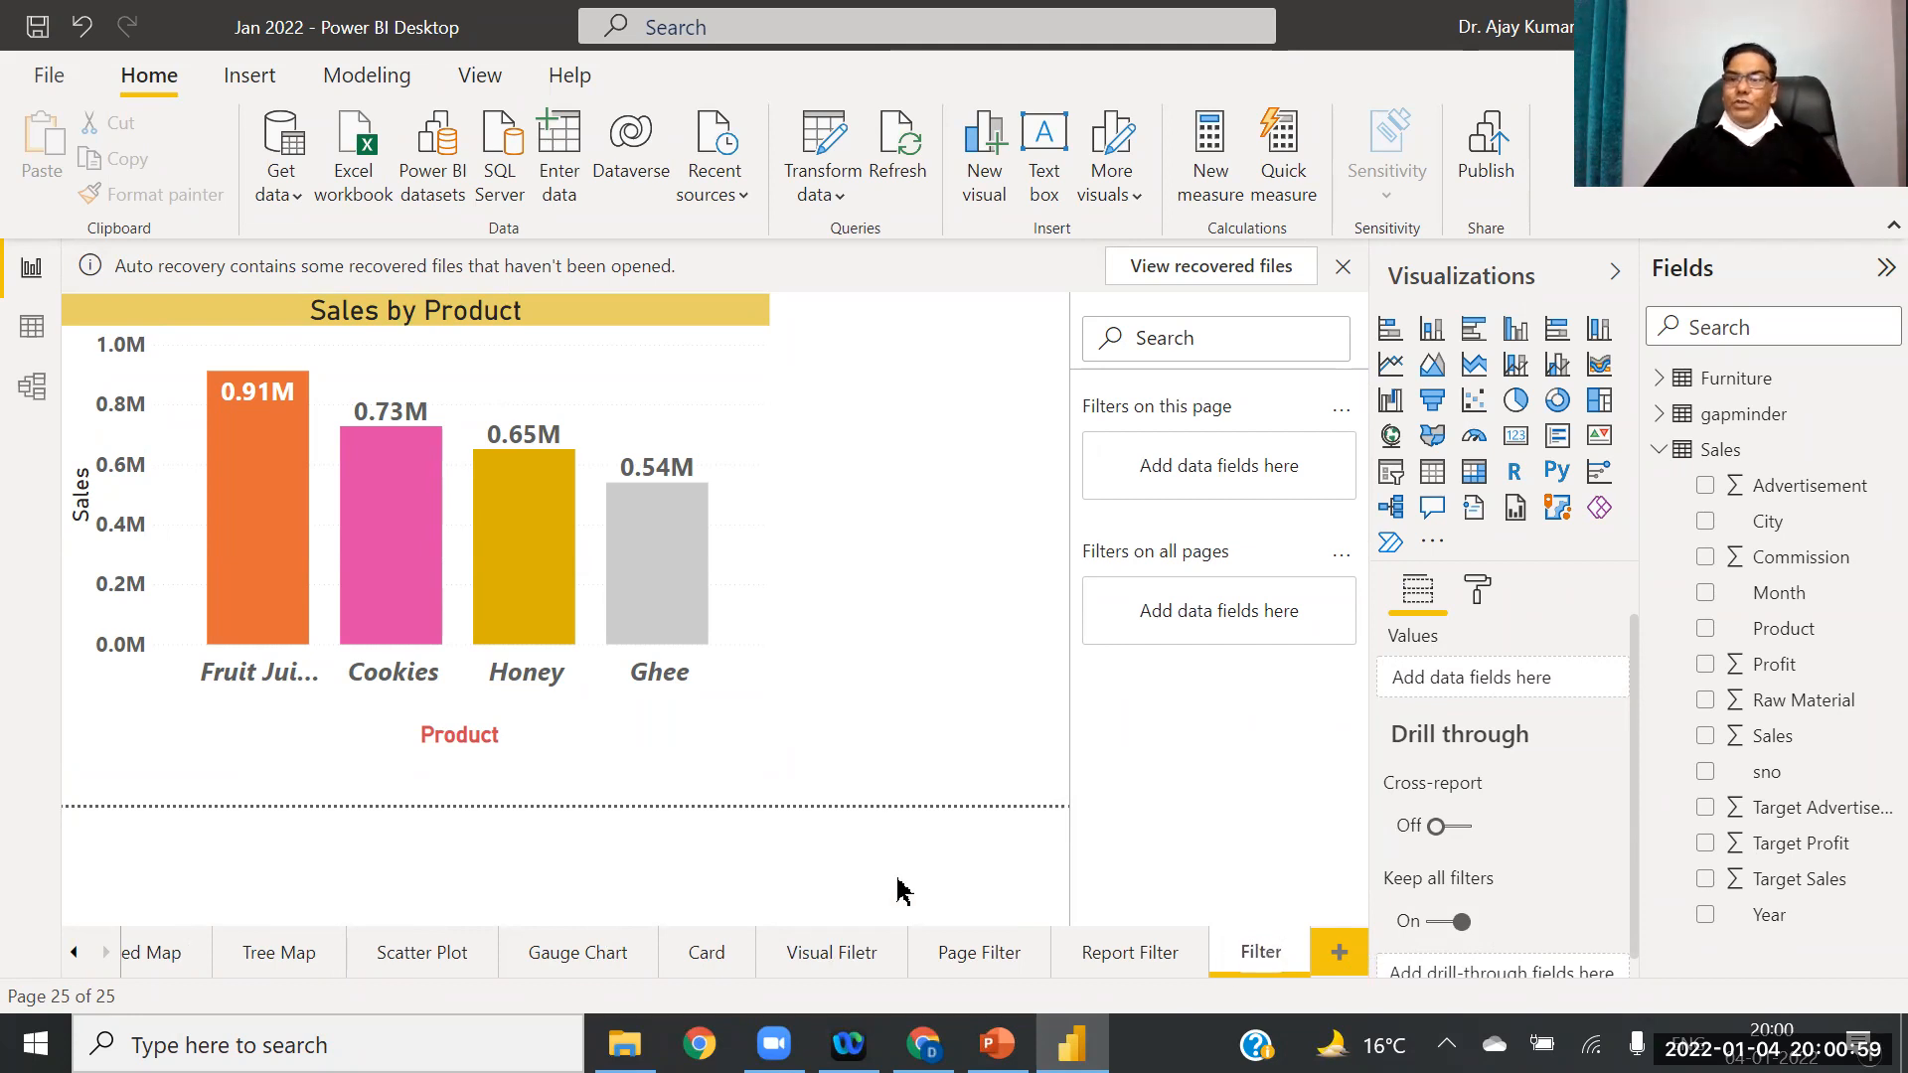
click(835, 868)
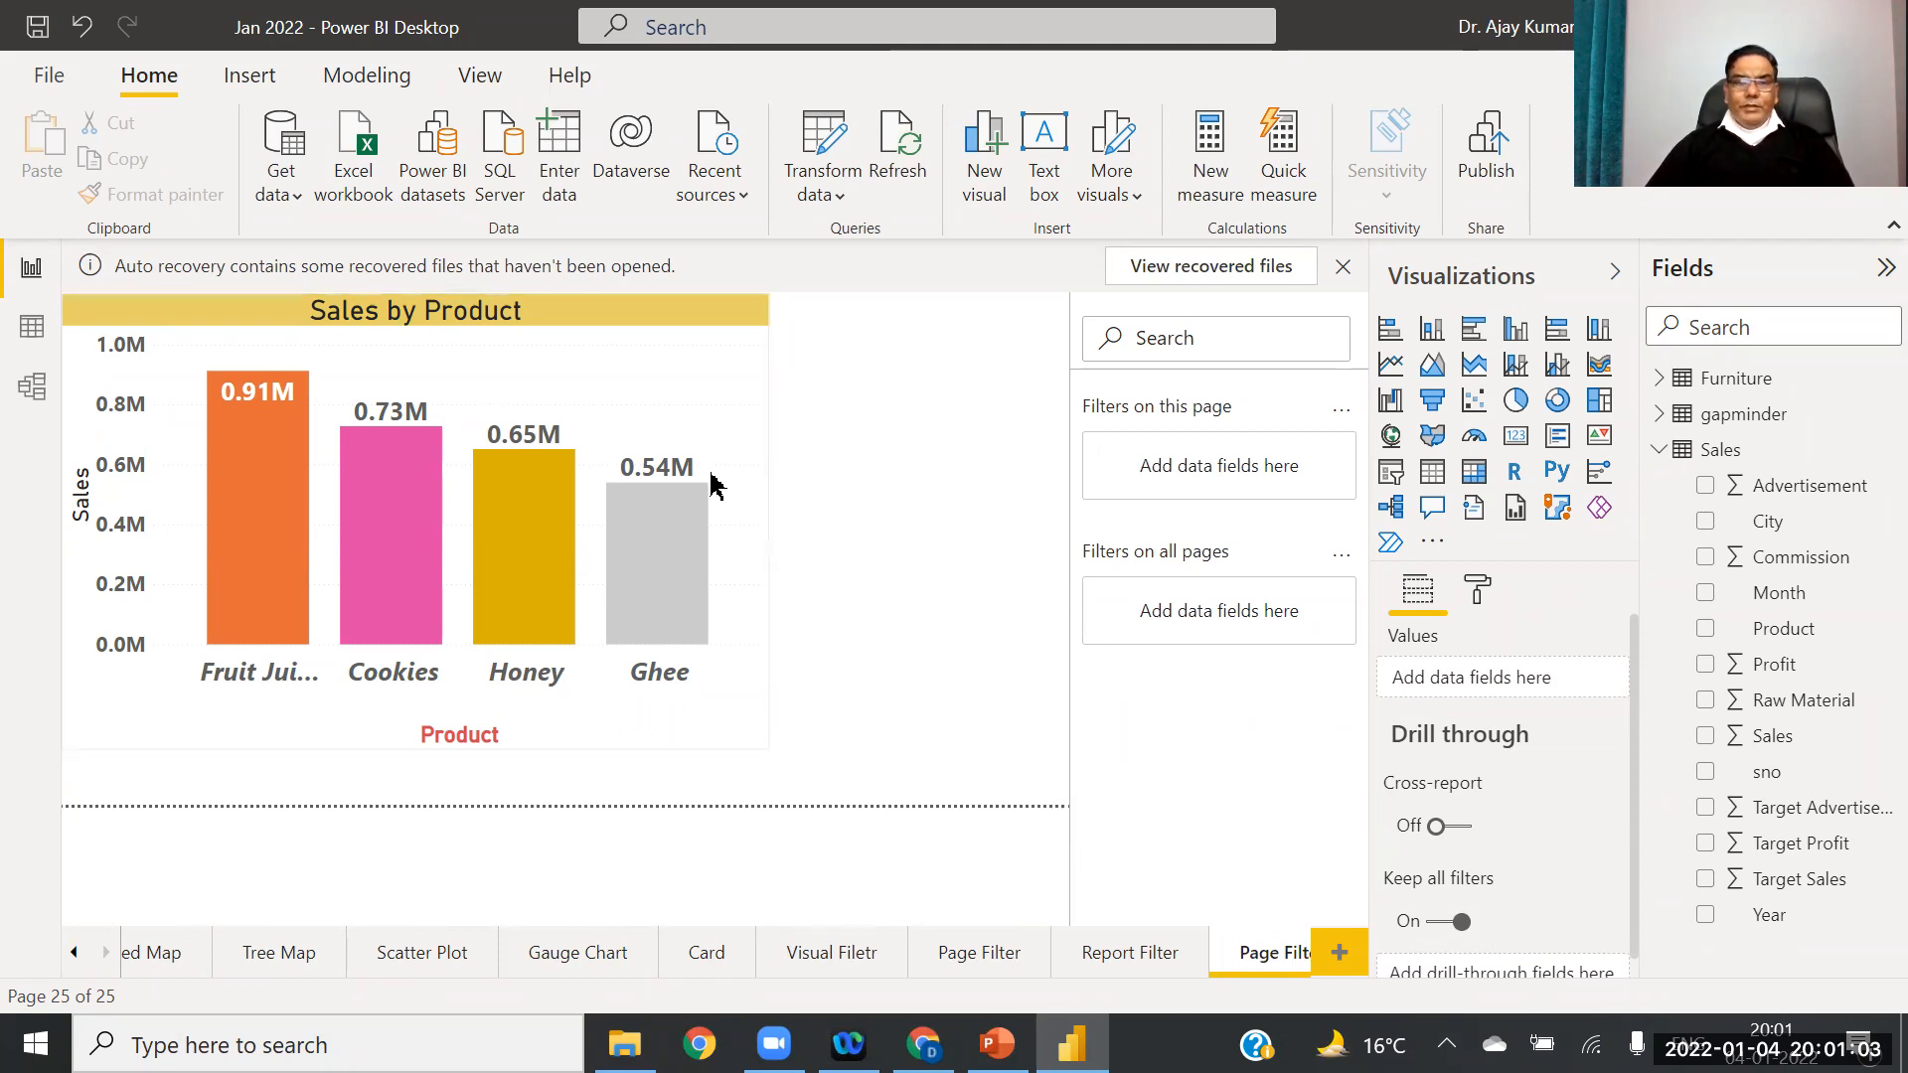
Step: Make the Sales by Product column chart narrower
click(767, 540)
drag(766, 520, 532, 514)
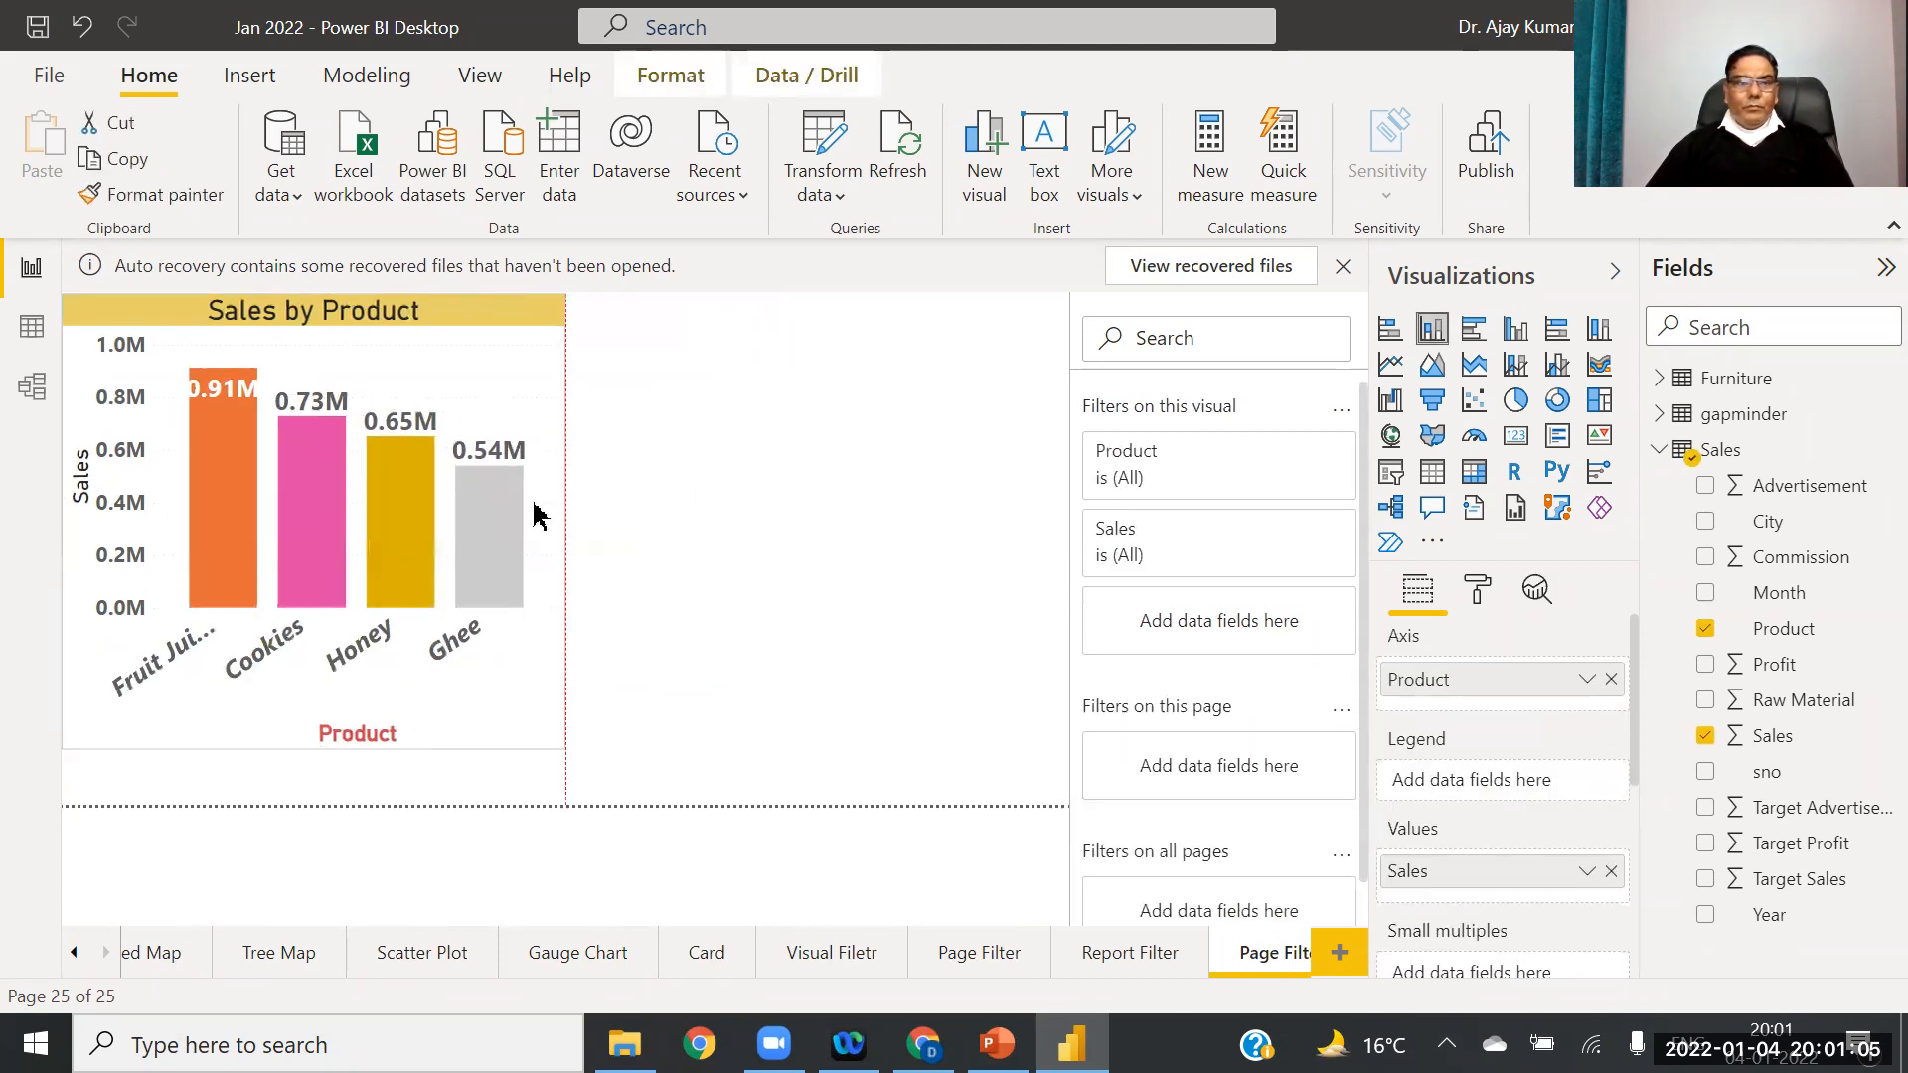
click(666, 542)
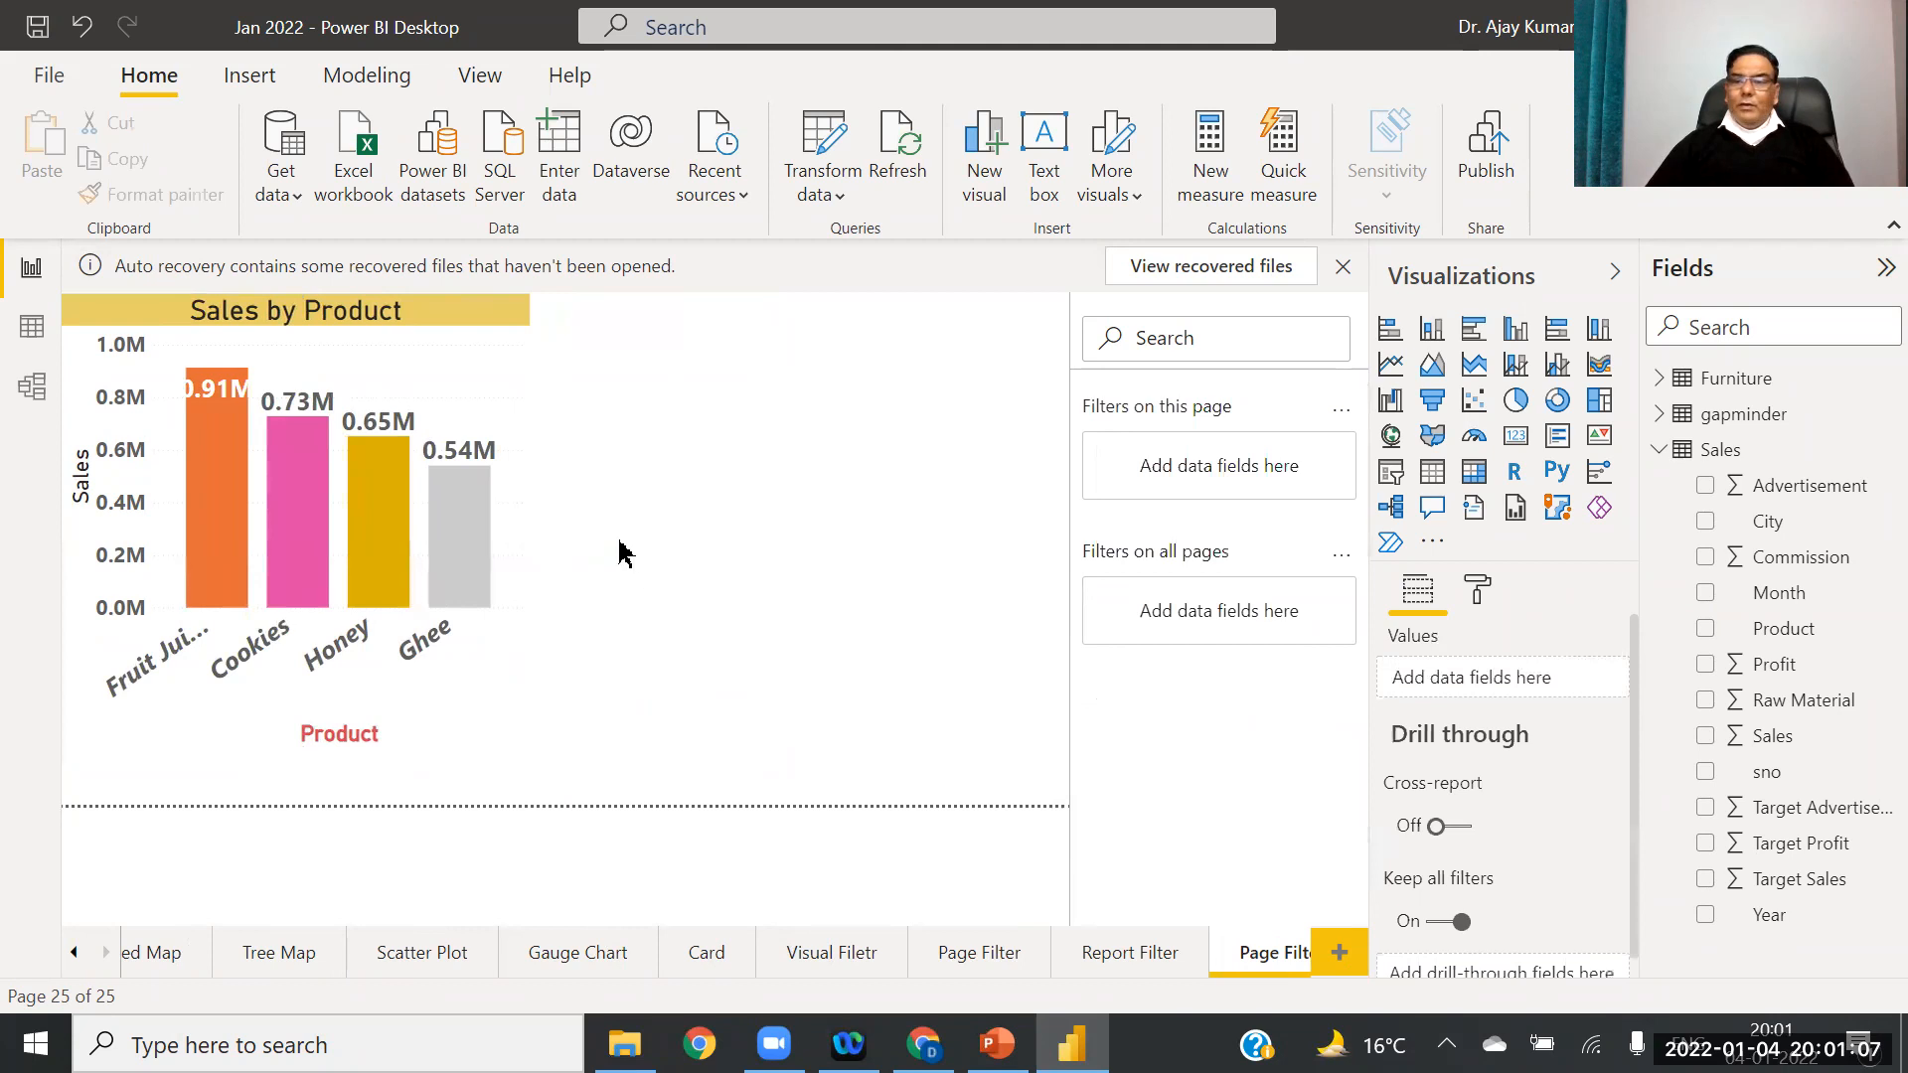
Step: Add a pie chart with Sales as values and Product as legend, placed right of the column chart
click(1516, 400)
drag(848, 504, 856, 532)
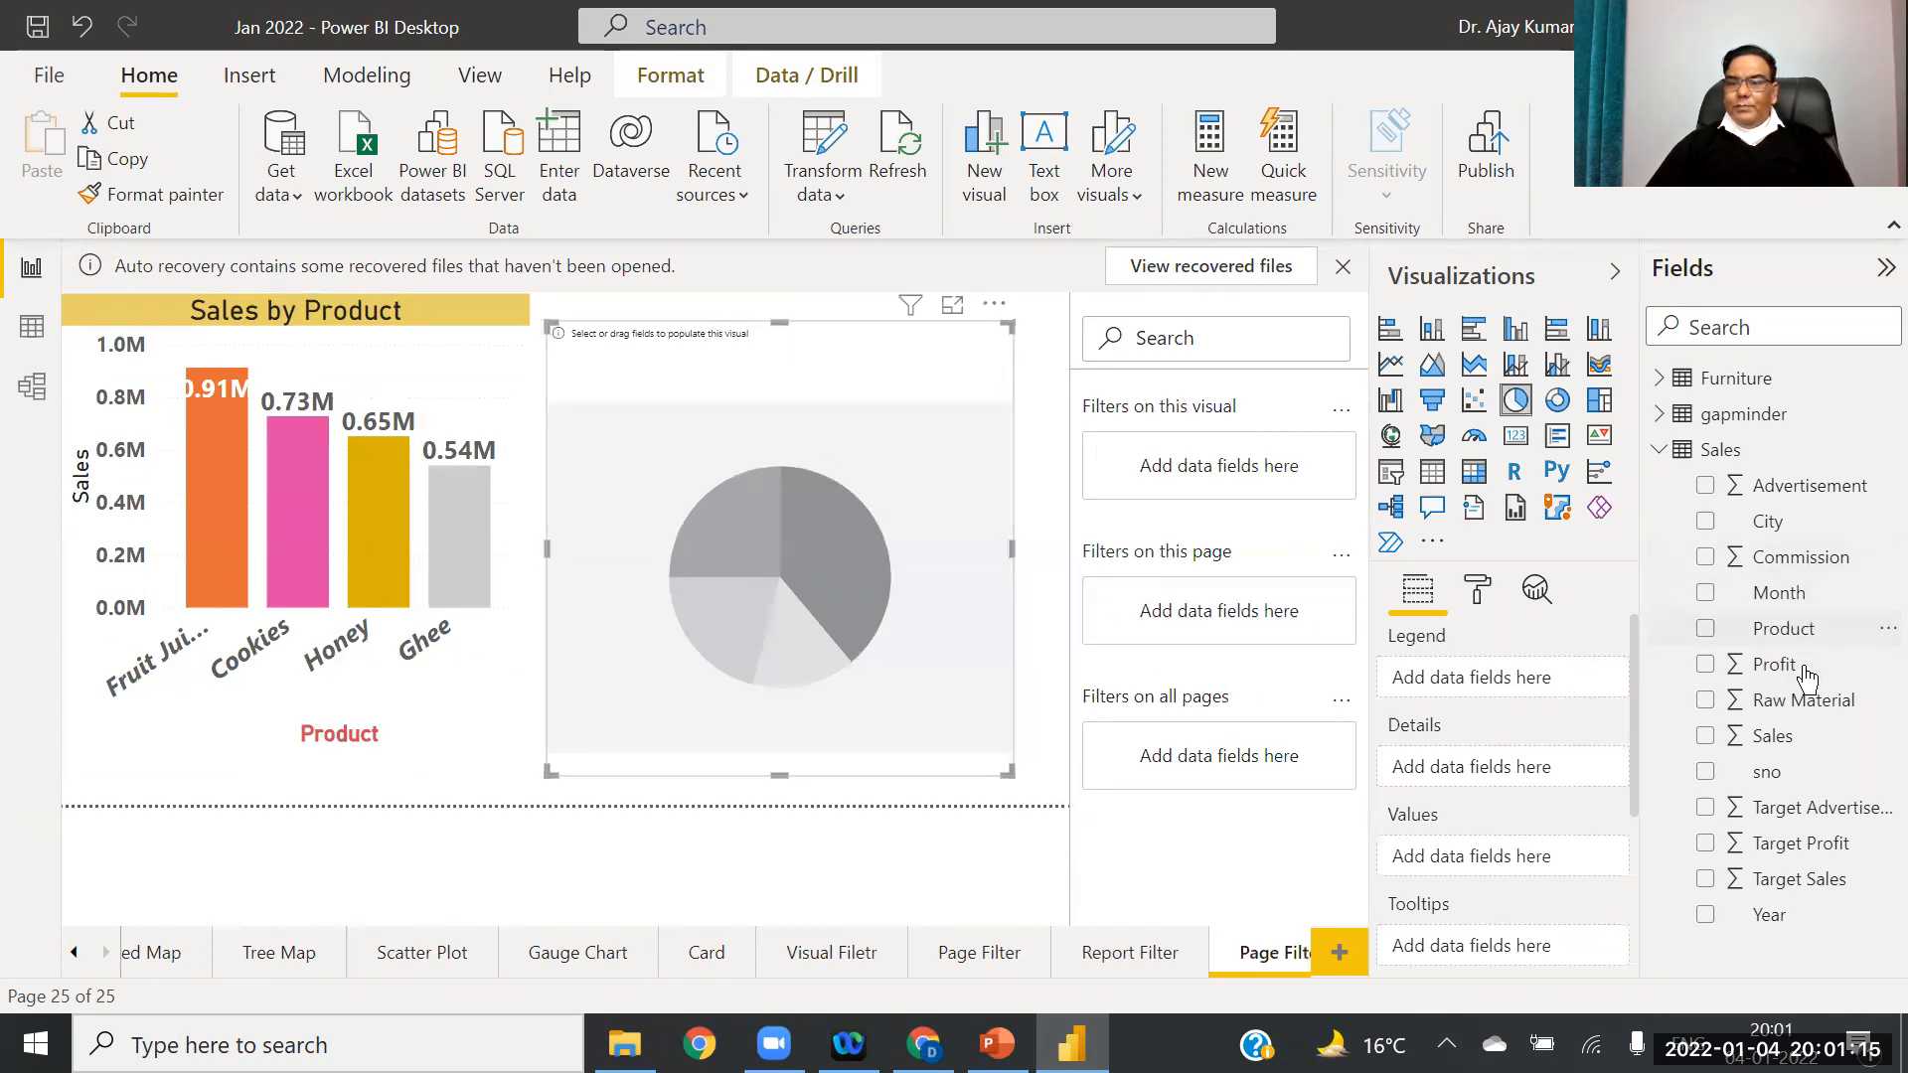
drag(1777, 735, 1544, 855)
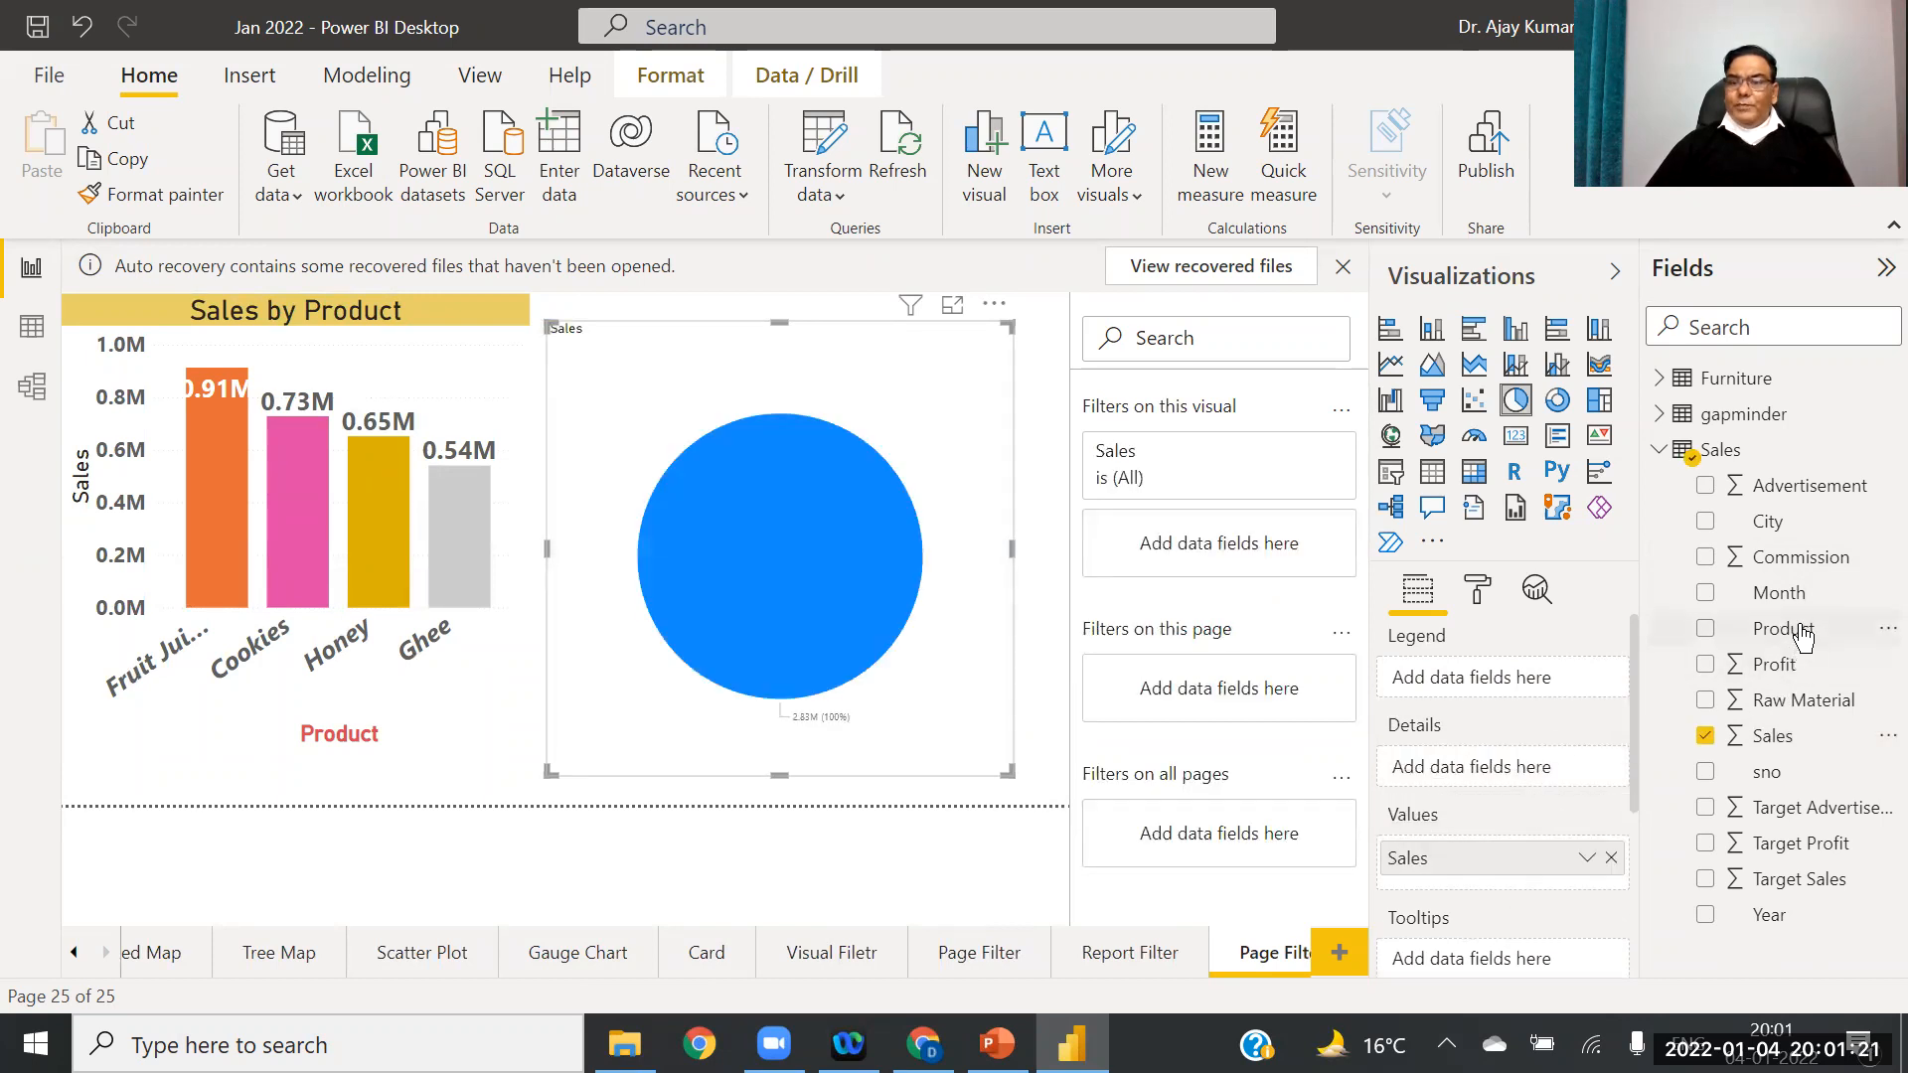
mouse_move(1779, 598)
mouse_down()
mouse_move(1565, 701)
mouse_move(1762, 604)
mouse_up()
drag(1775, 525, 1392, 680)
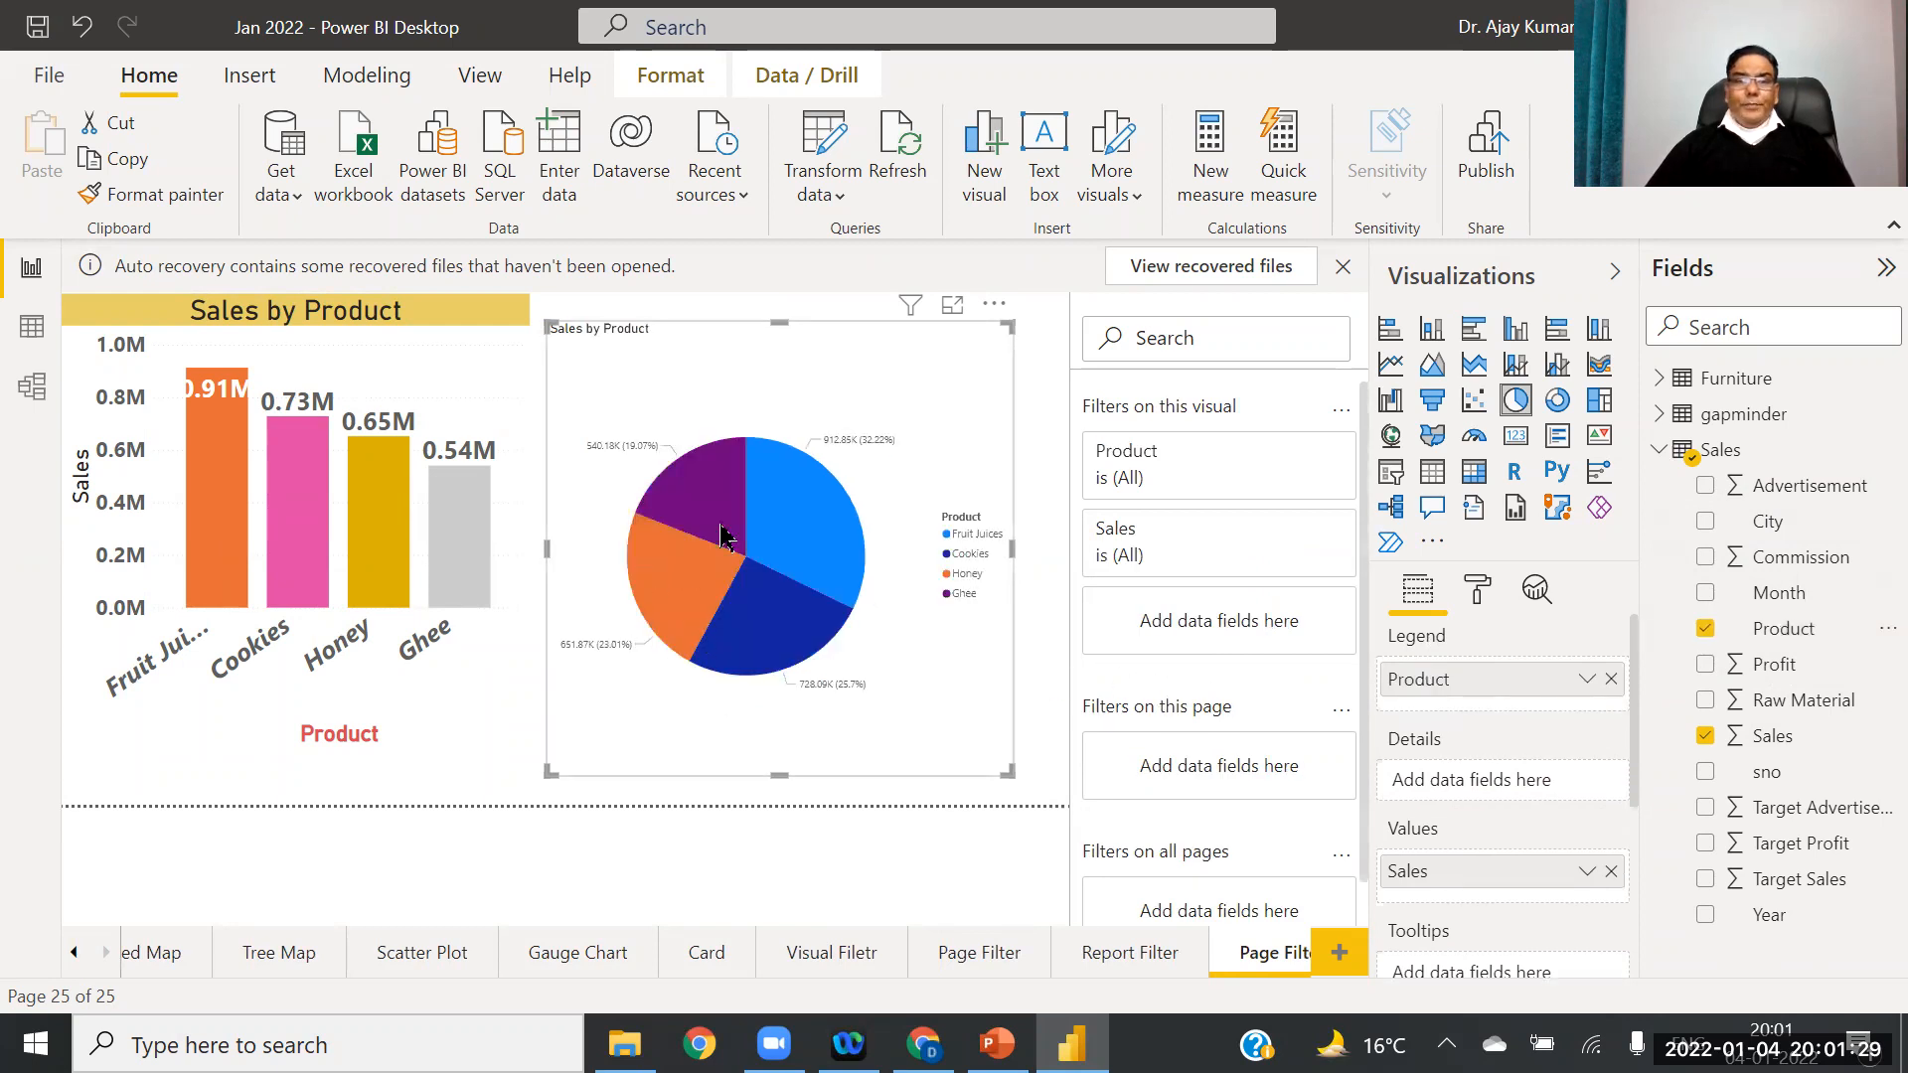
drag(778, 375, 778, 368)
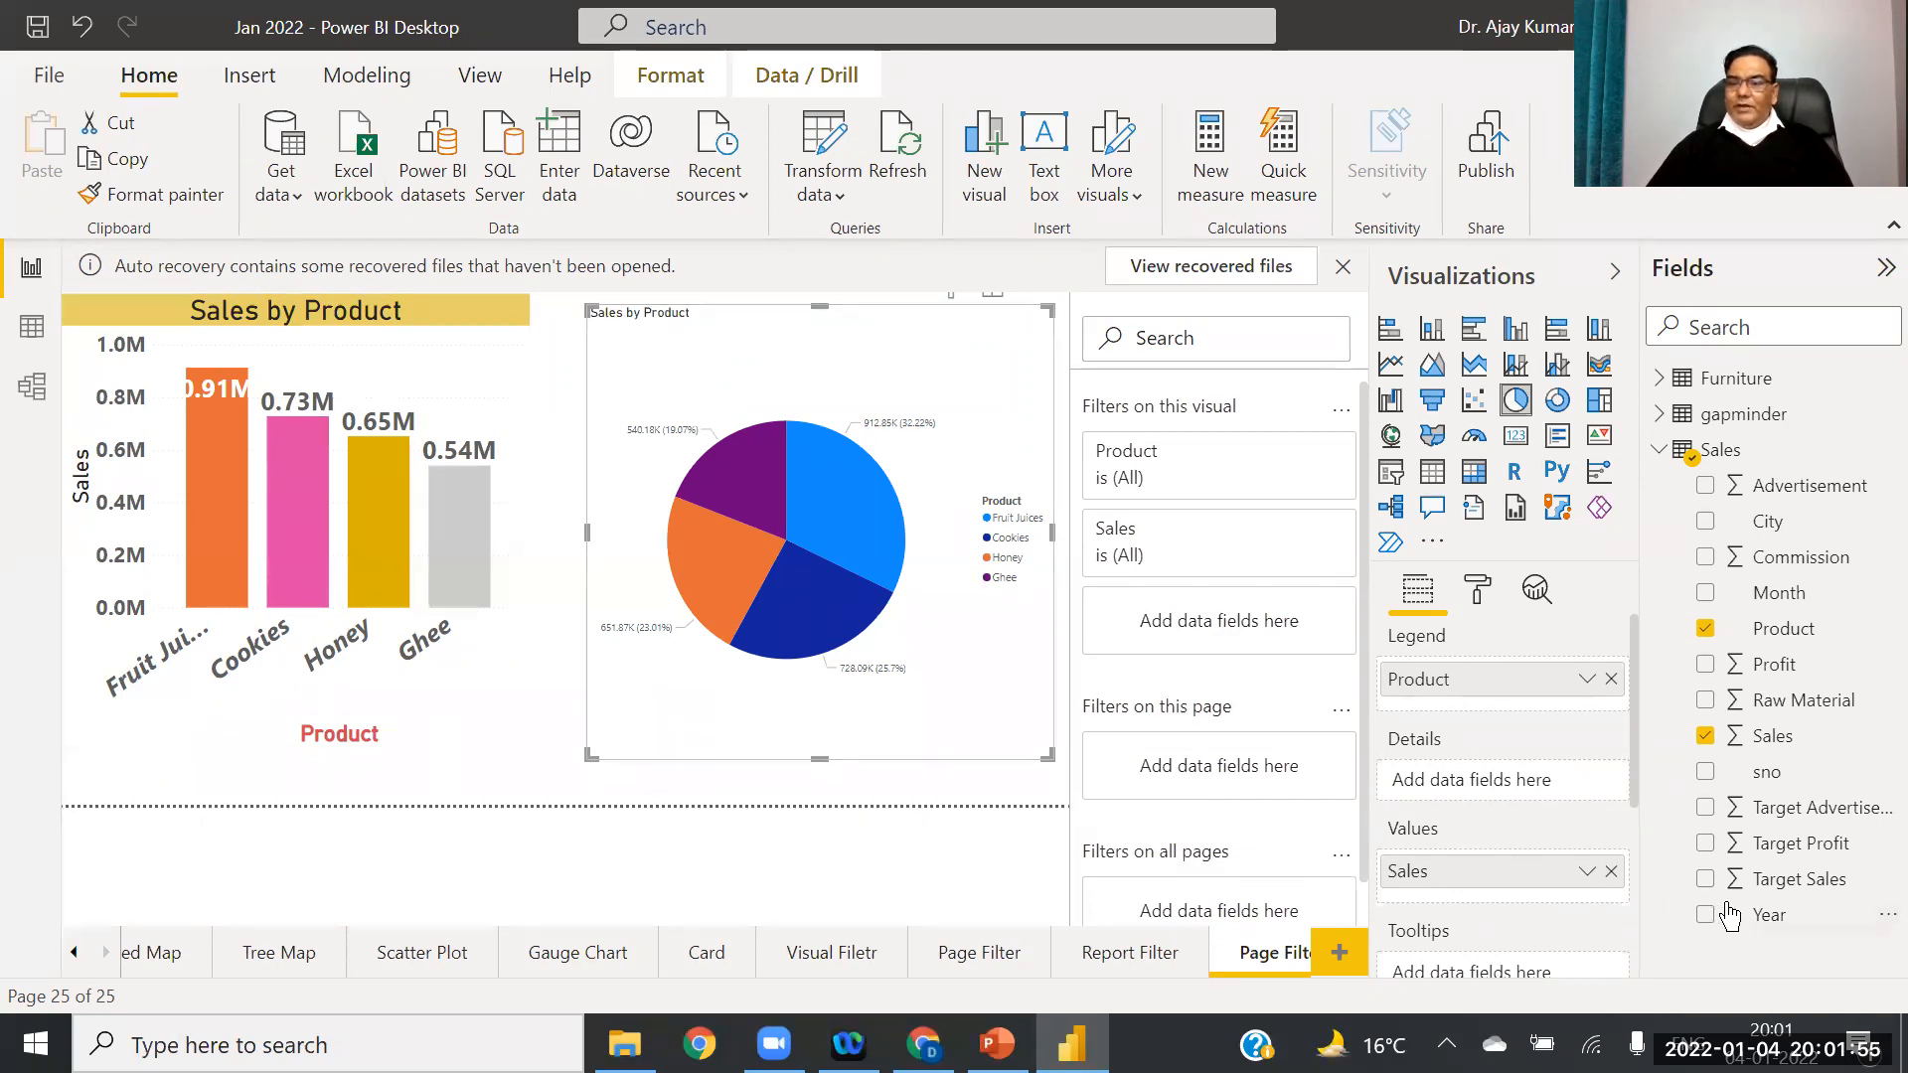
Step: Add Year as a page-level filter and tick 2007 and 2010 under Basic filtering
drag(1767, 914, 1213, 773)
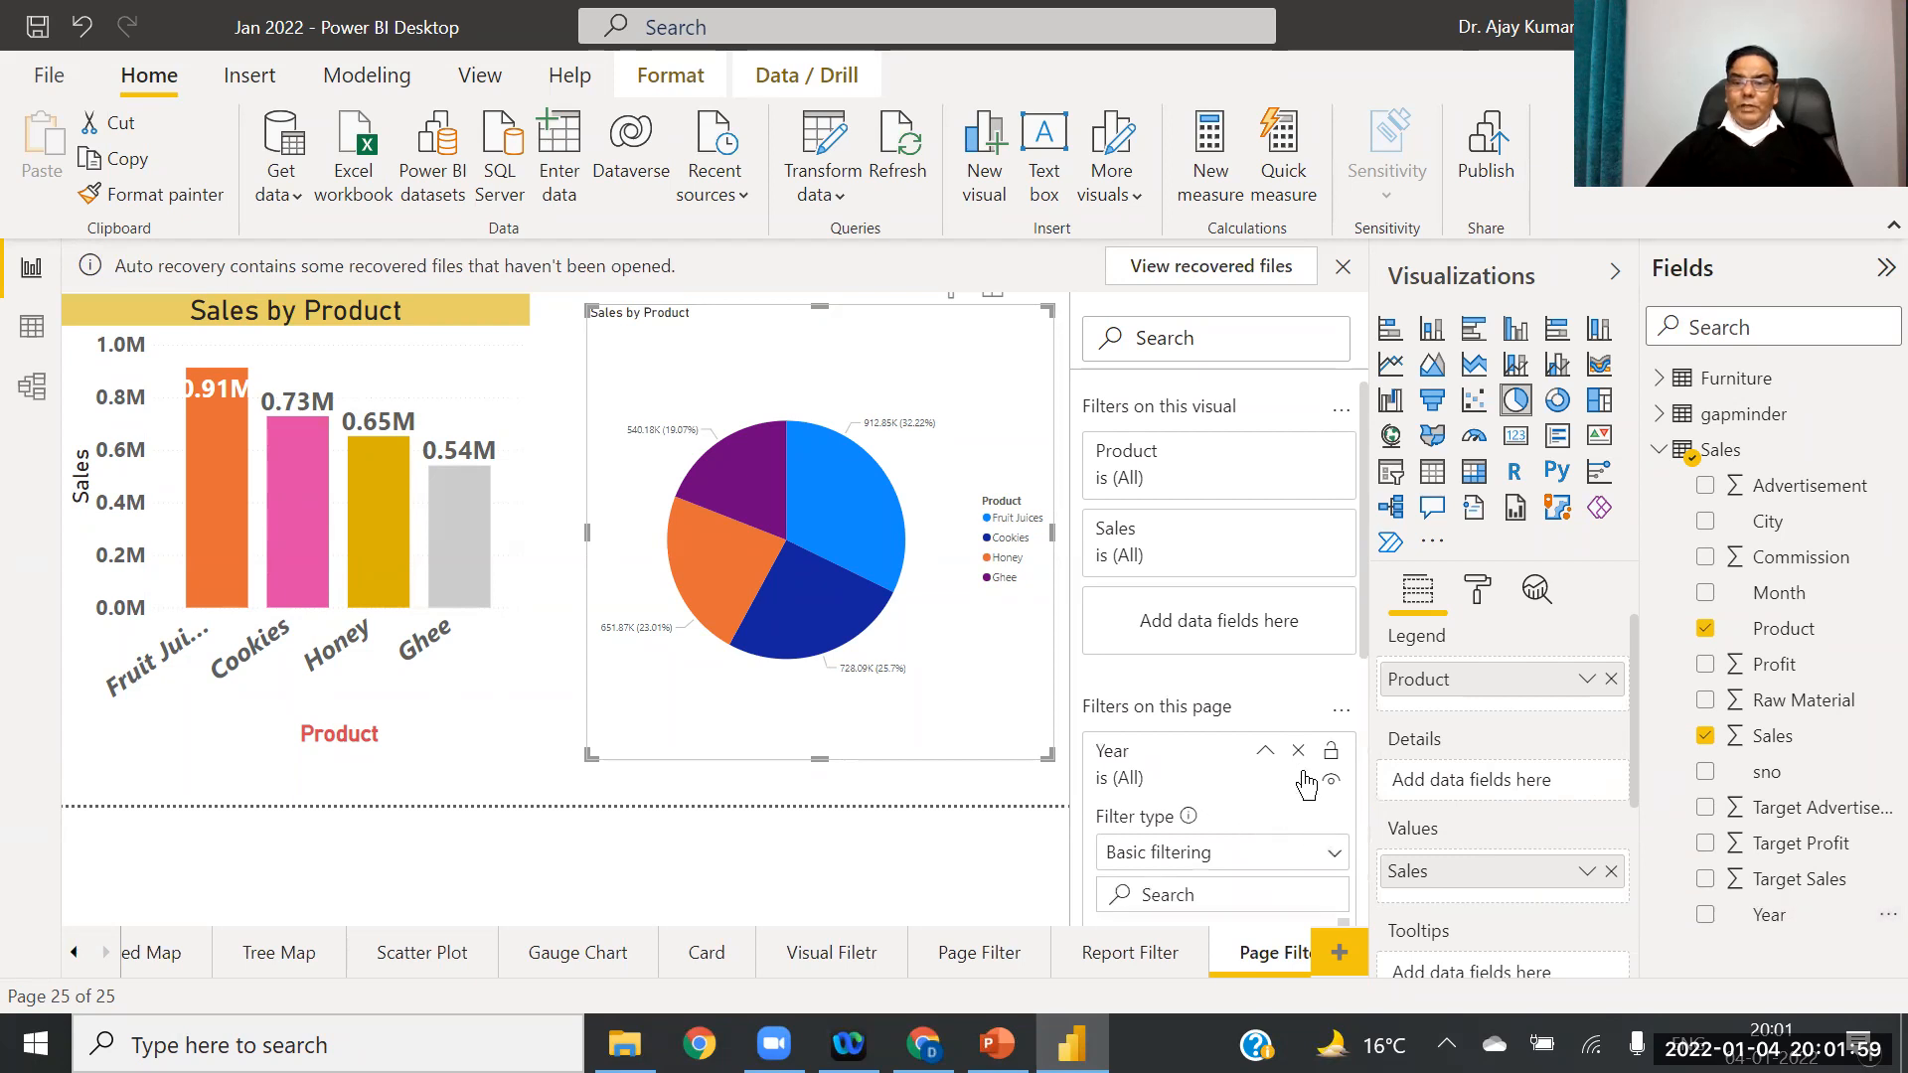
click(1265, 755)
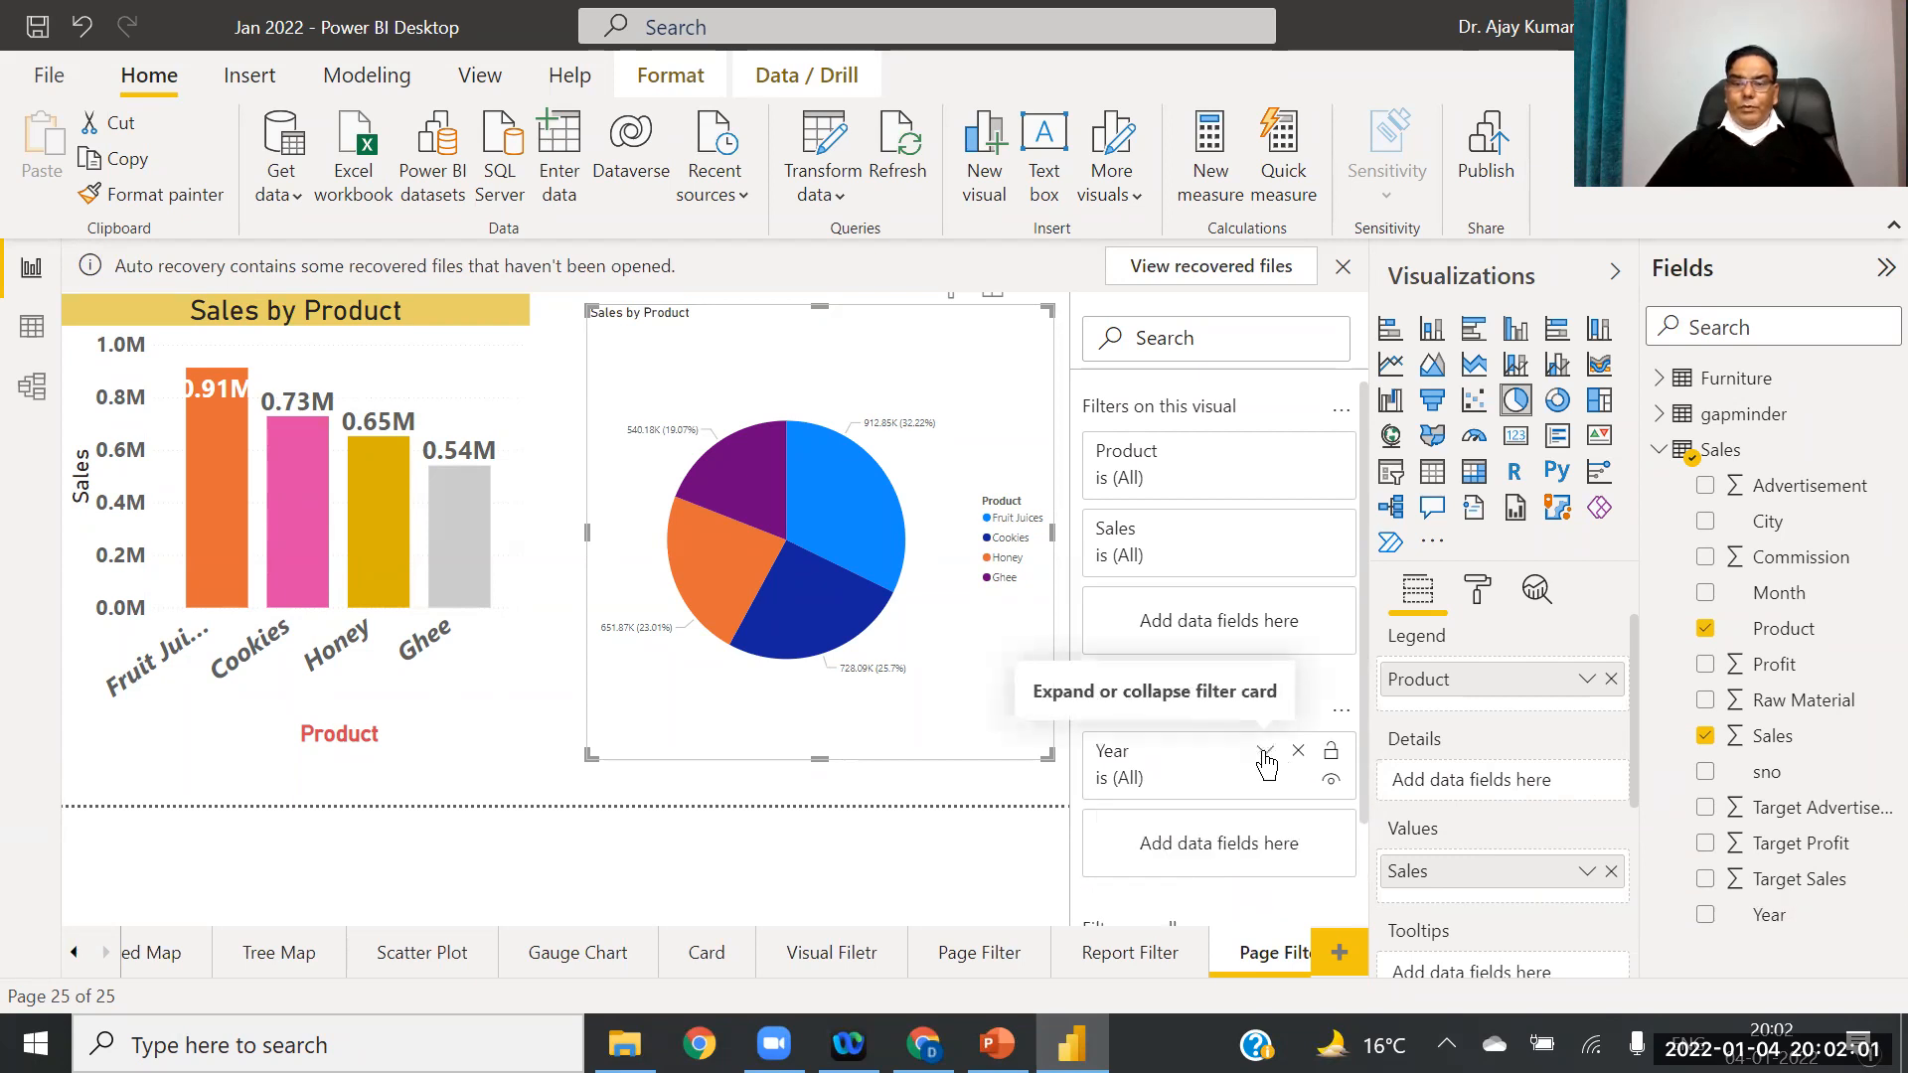
click(1266, 757)
click(1335, 859)
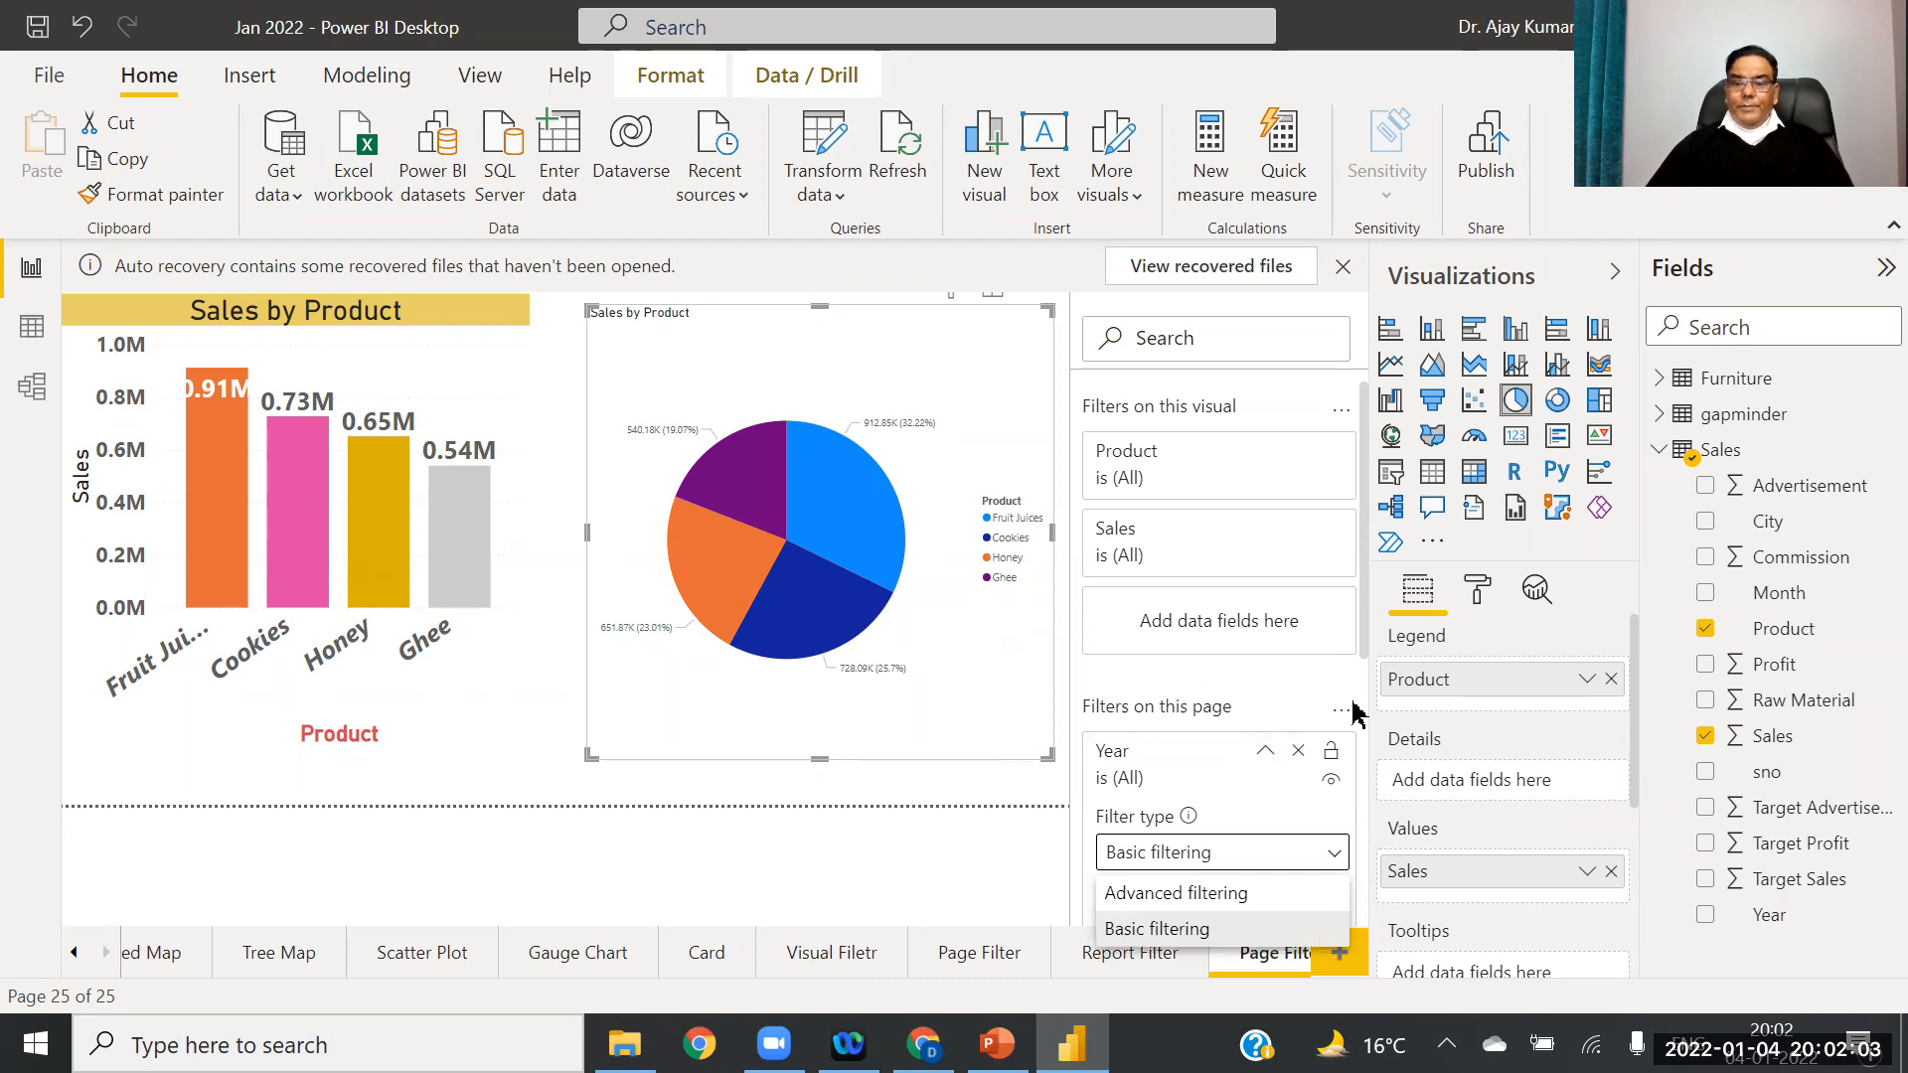
click(1359, 667)
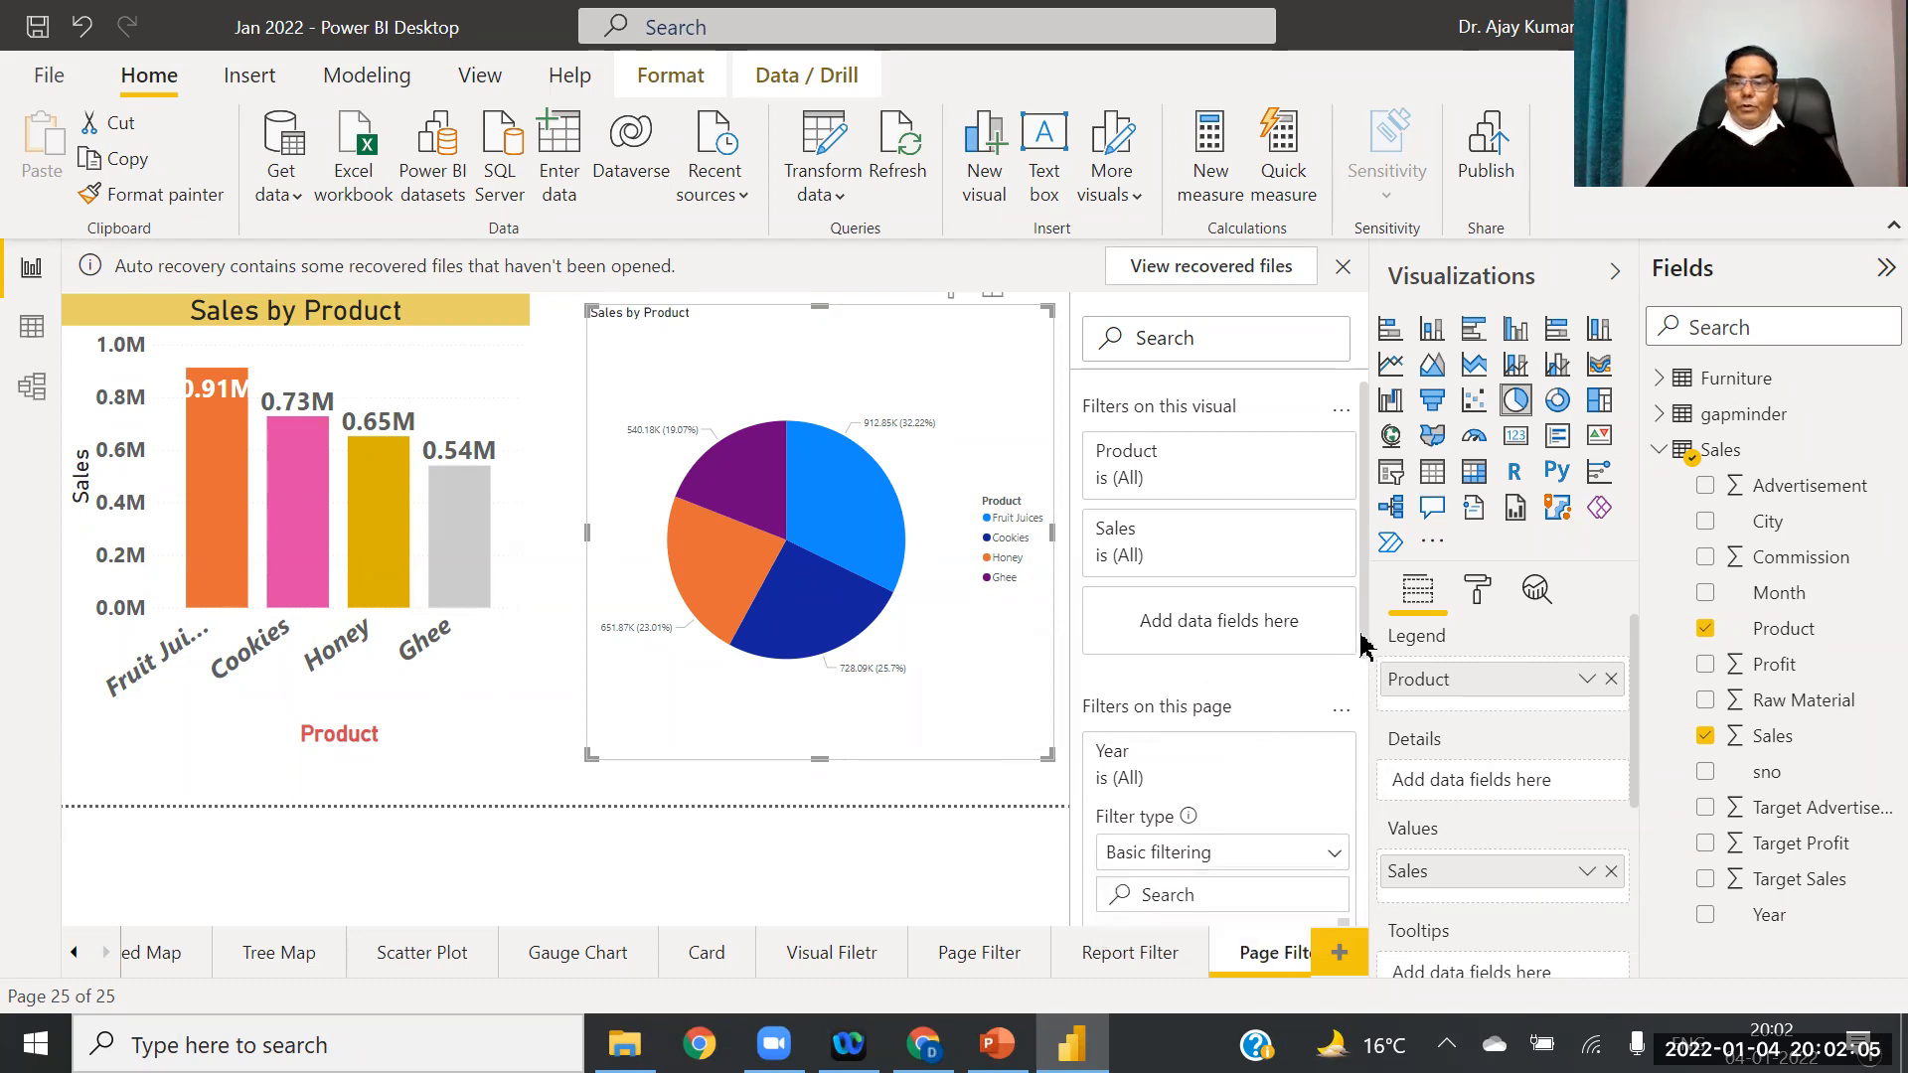
scroll(1222, 616, down, 3)
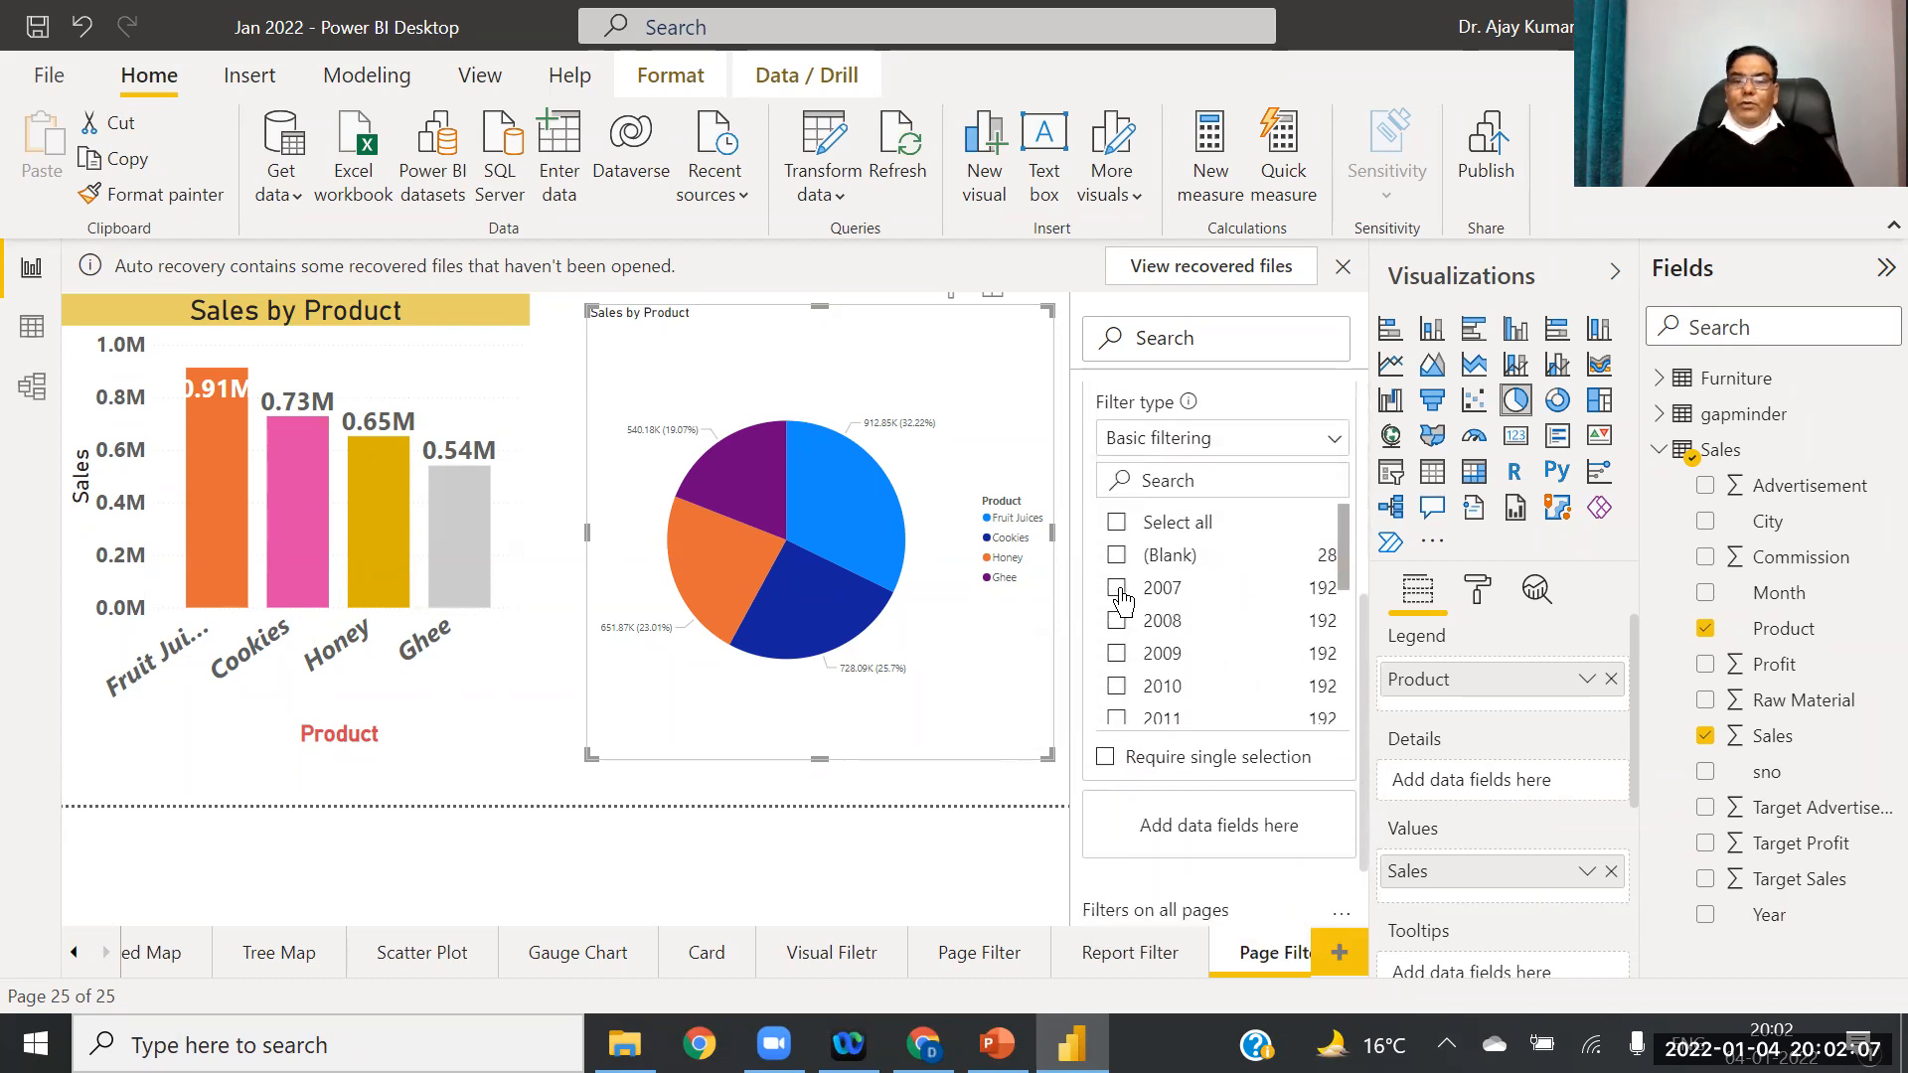
click(1117, 589)
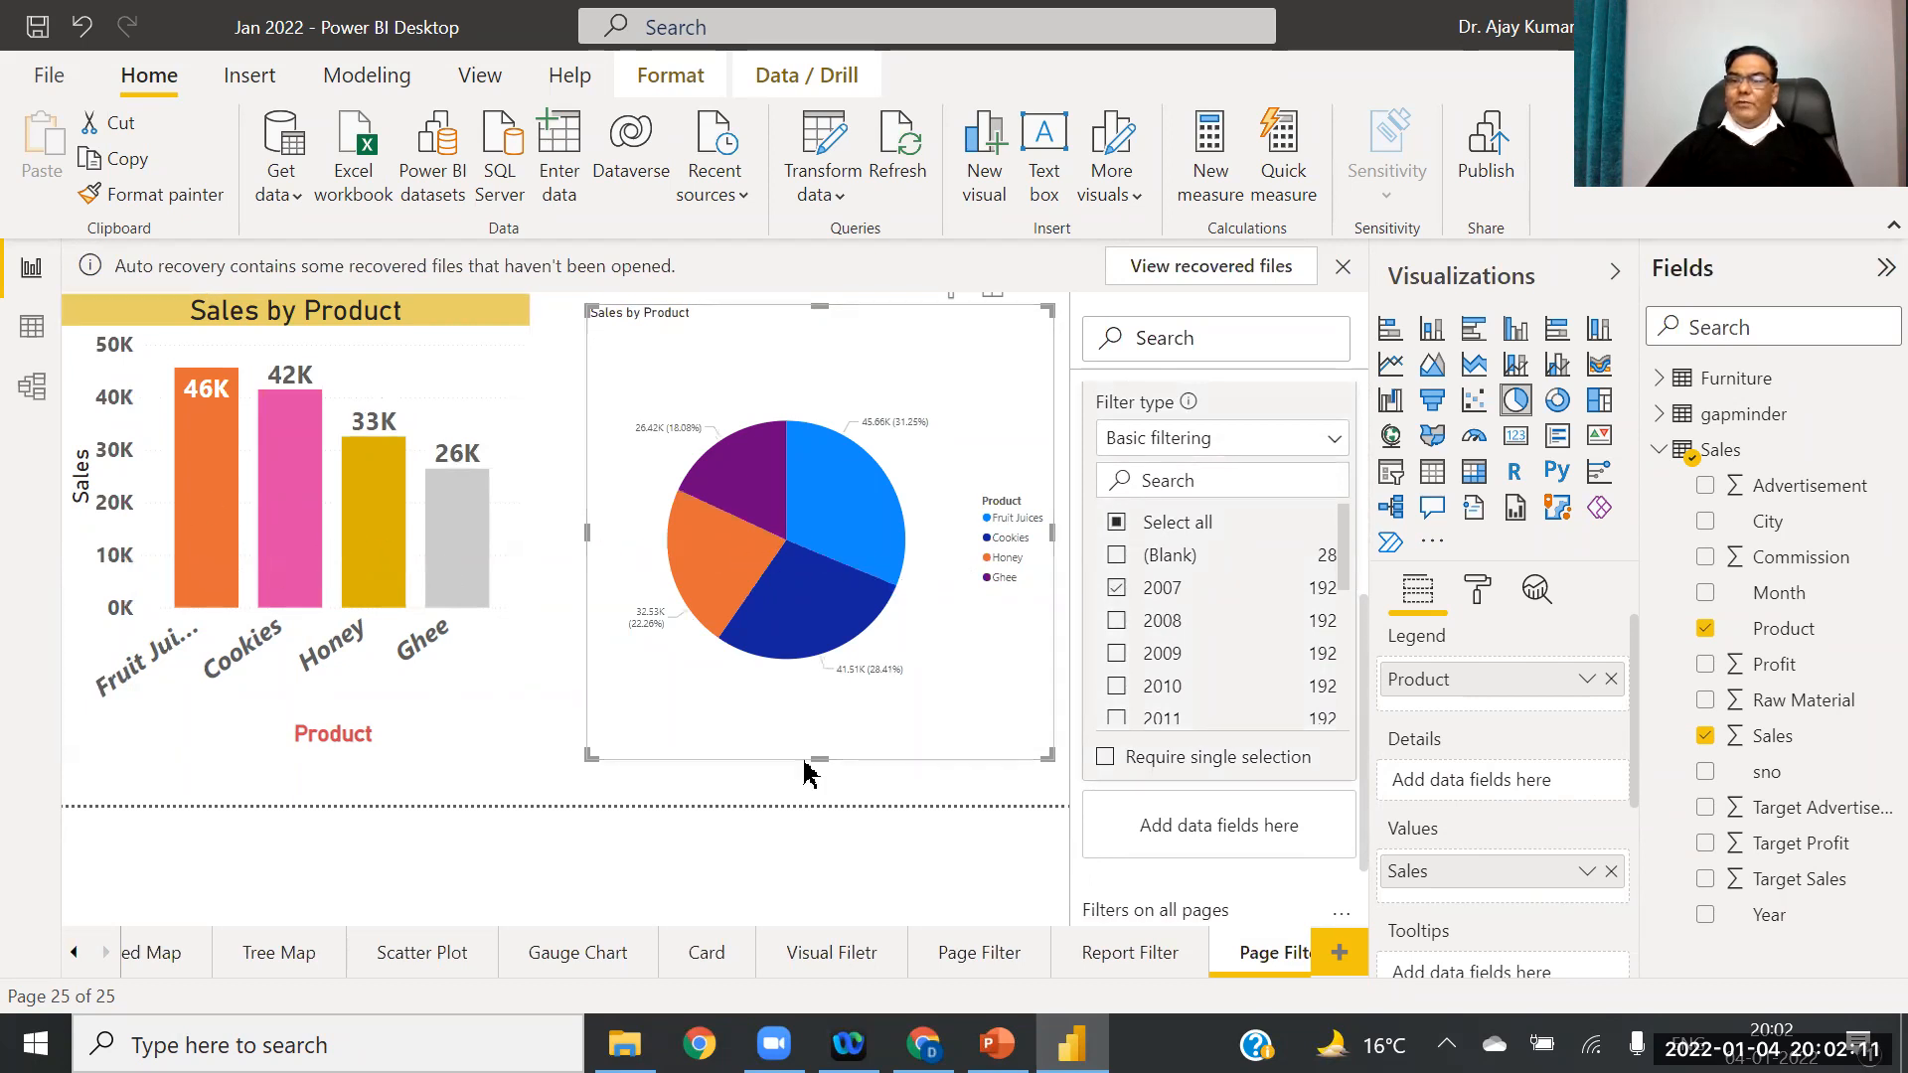
click(1117, 687)
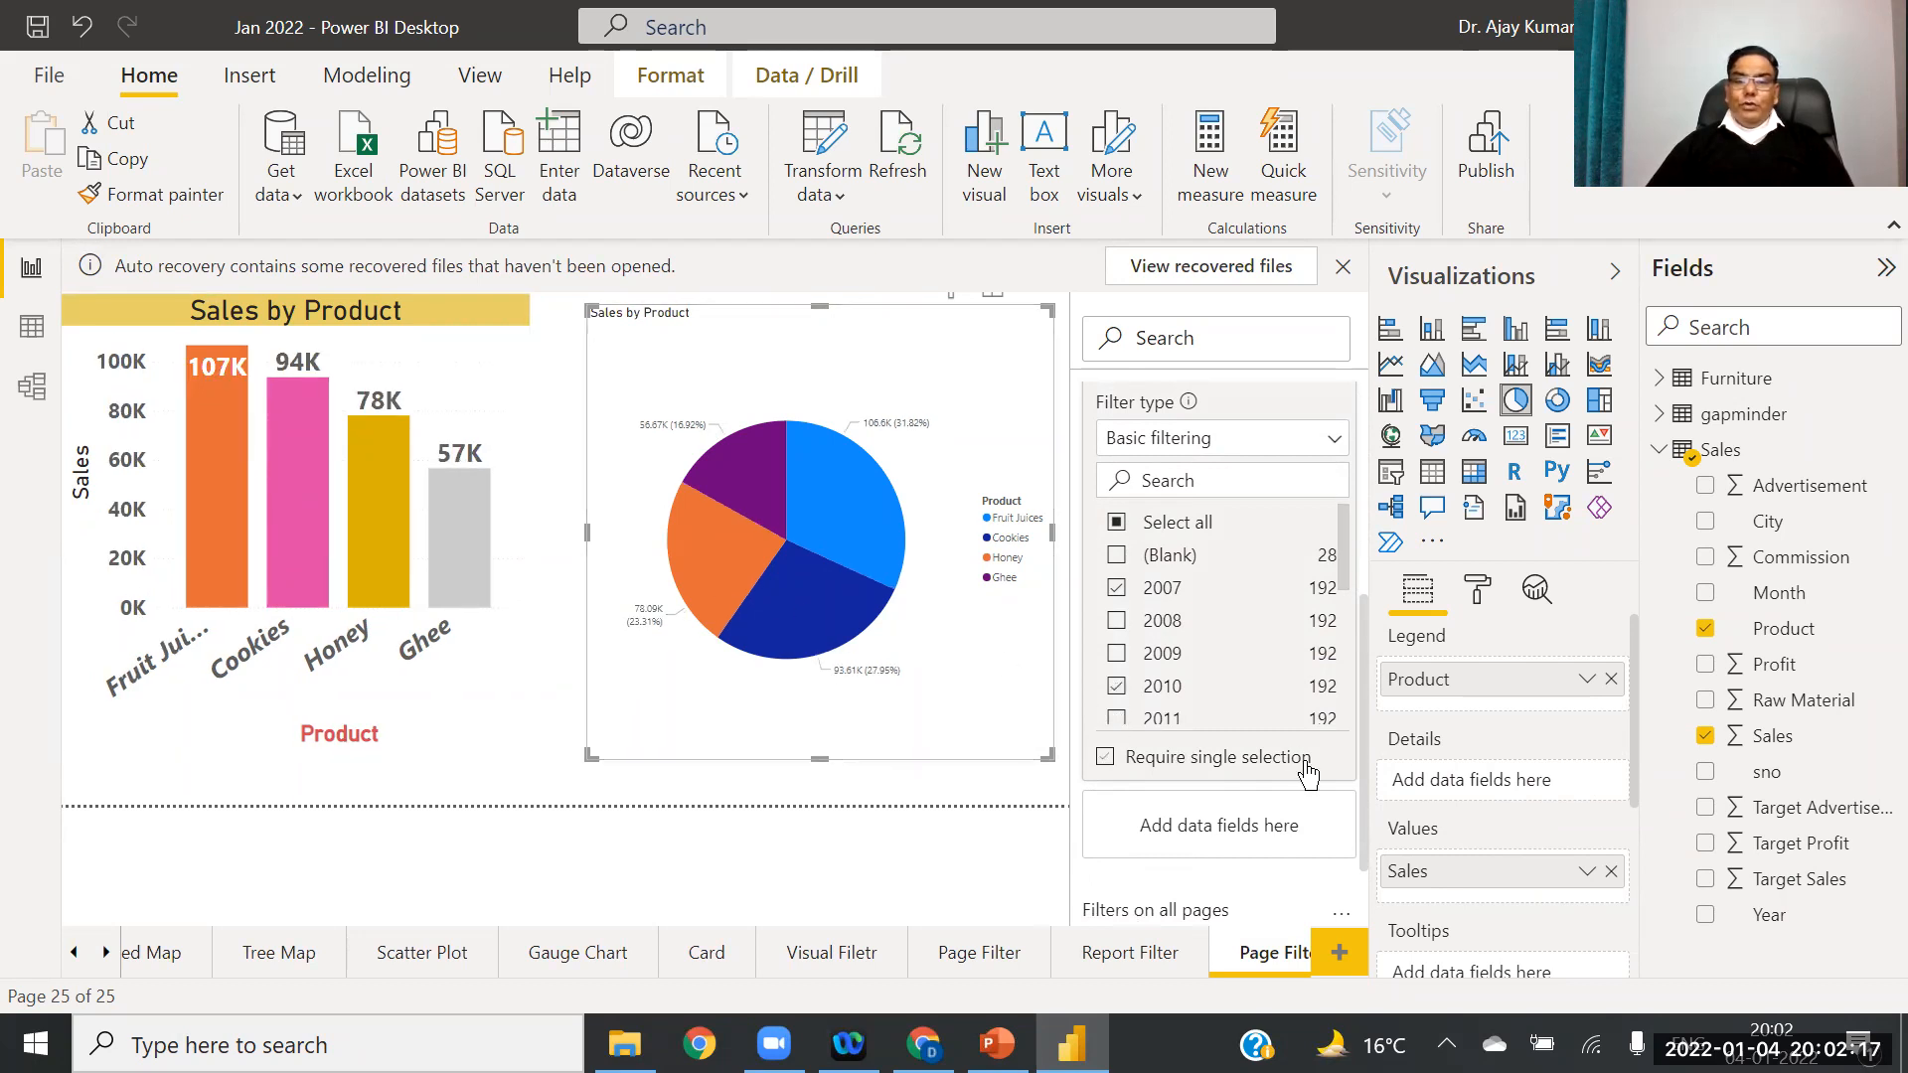
click(509, 714)
Step: Narrow the column chart further and move the pie chart up beside it, much shorter
drag(527, 537, 387, 522)
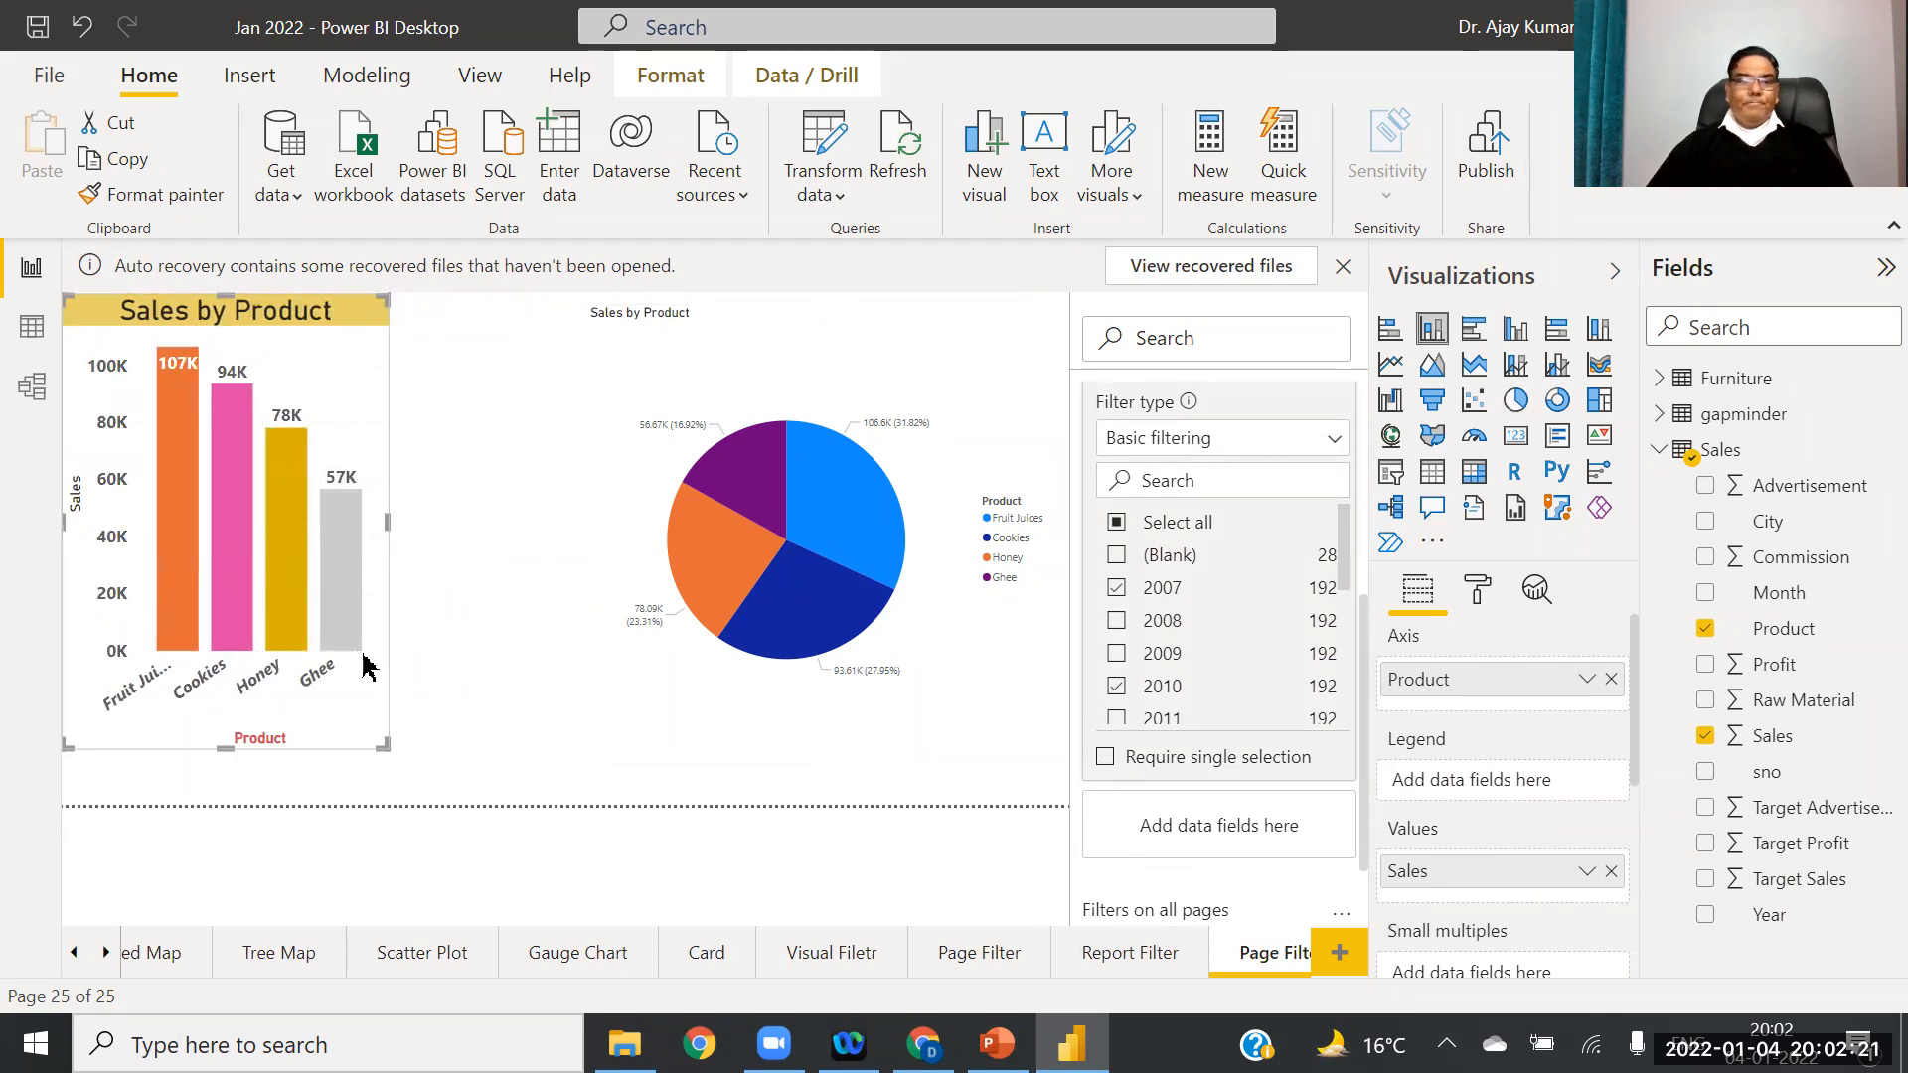
drag(664, 549, 489, 538)
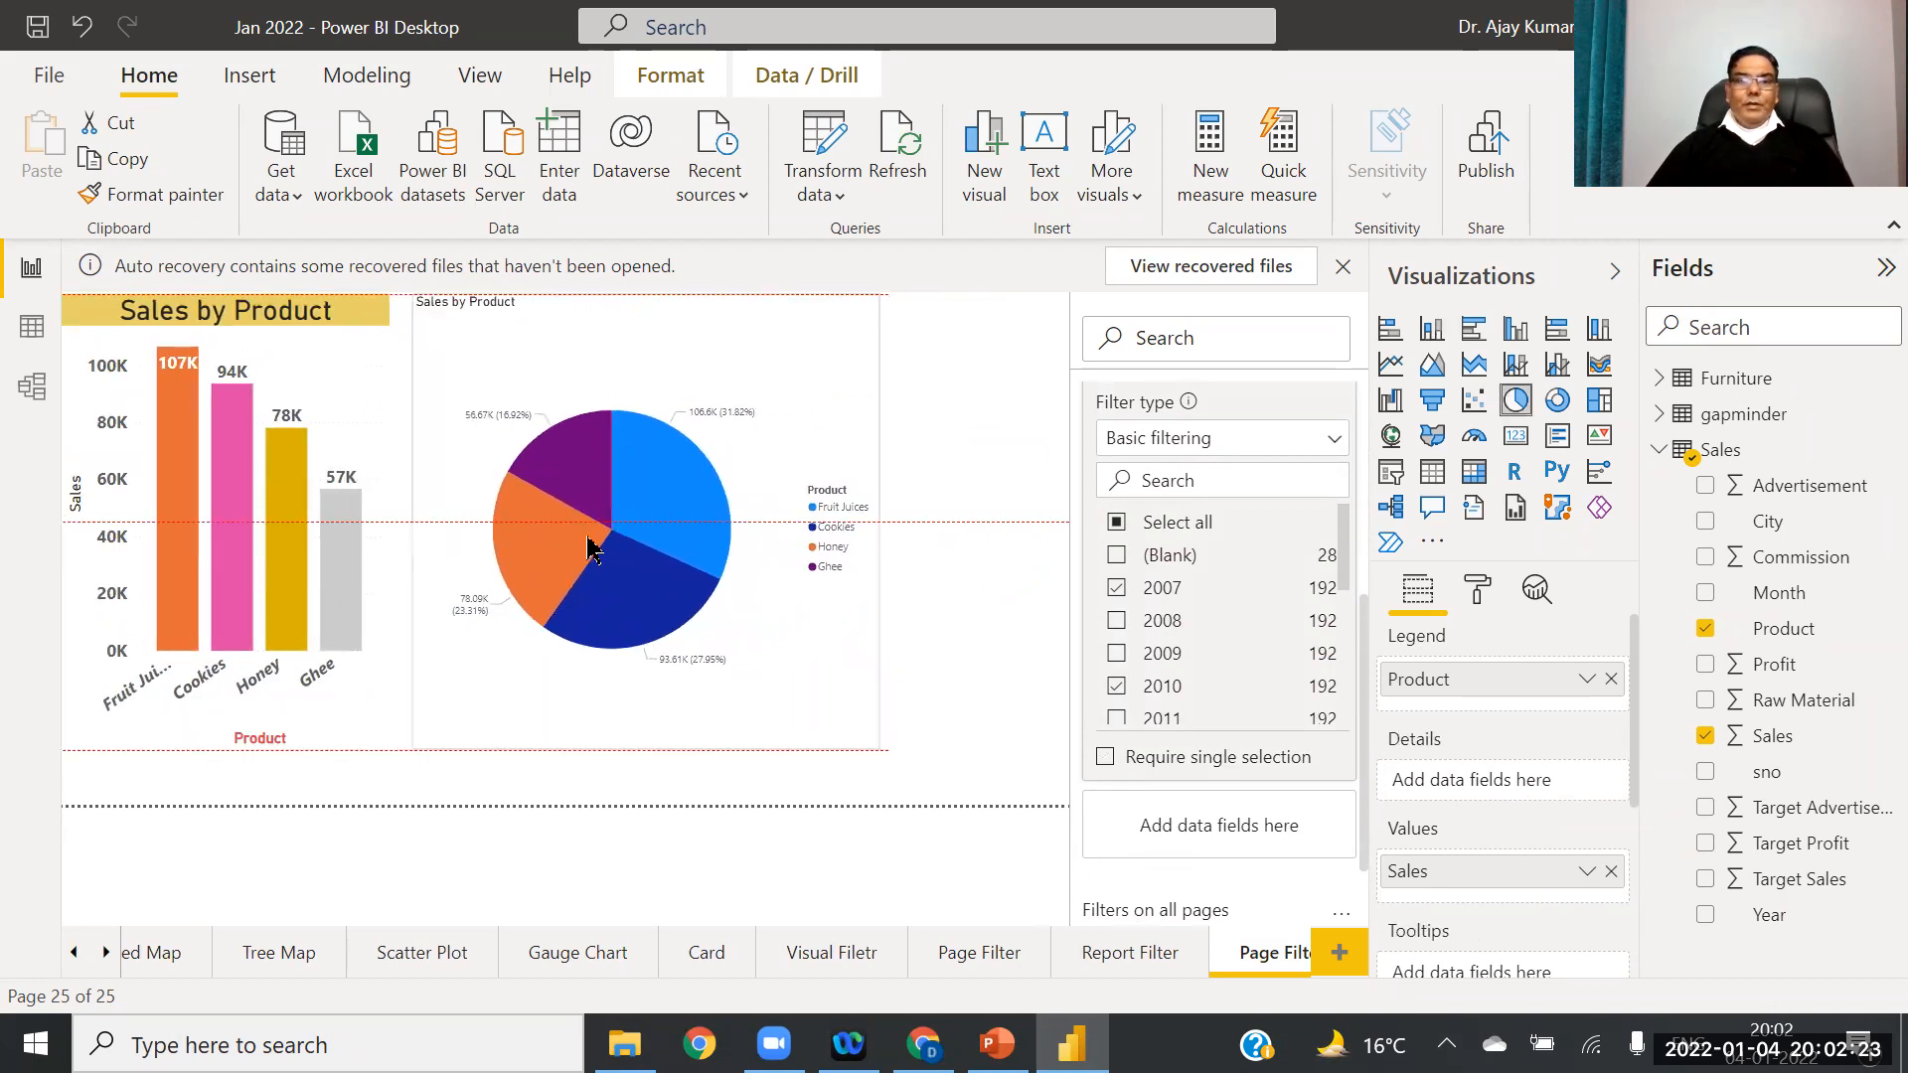
drag(874, 518, 992, 539)
drag(707, 748, 703, 456)
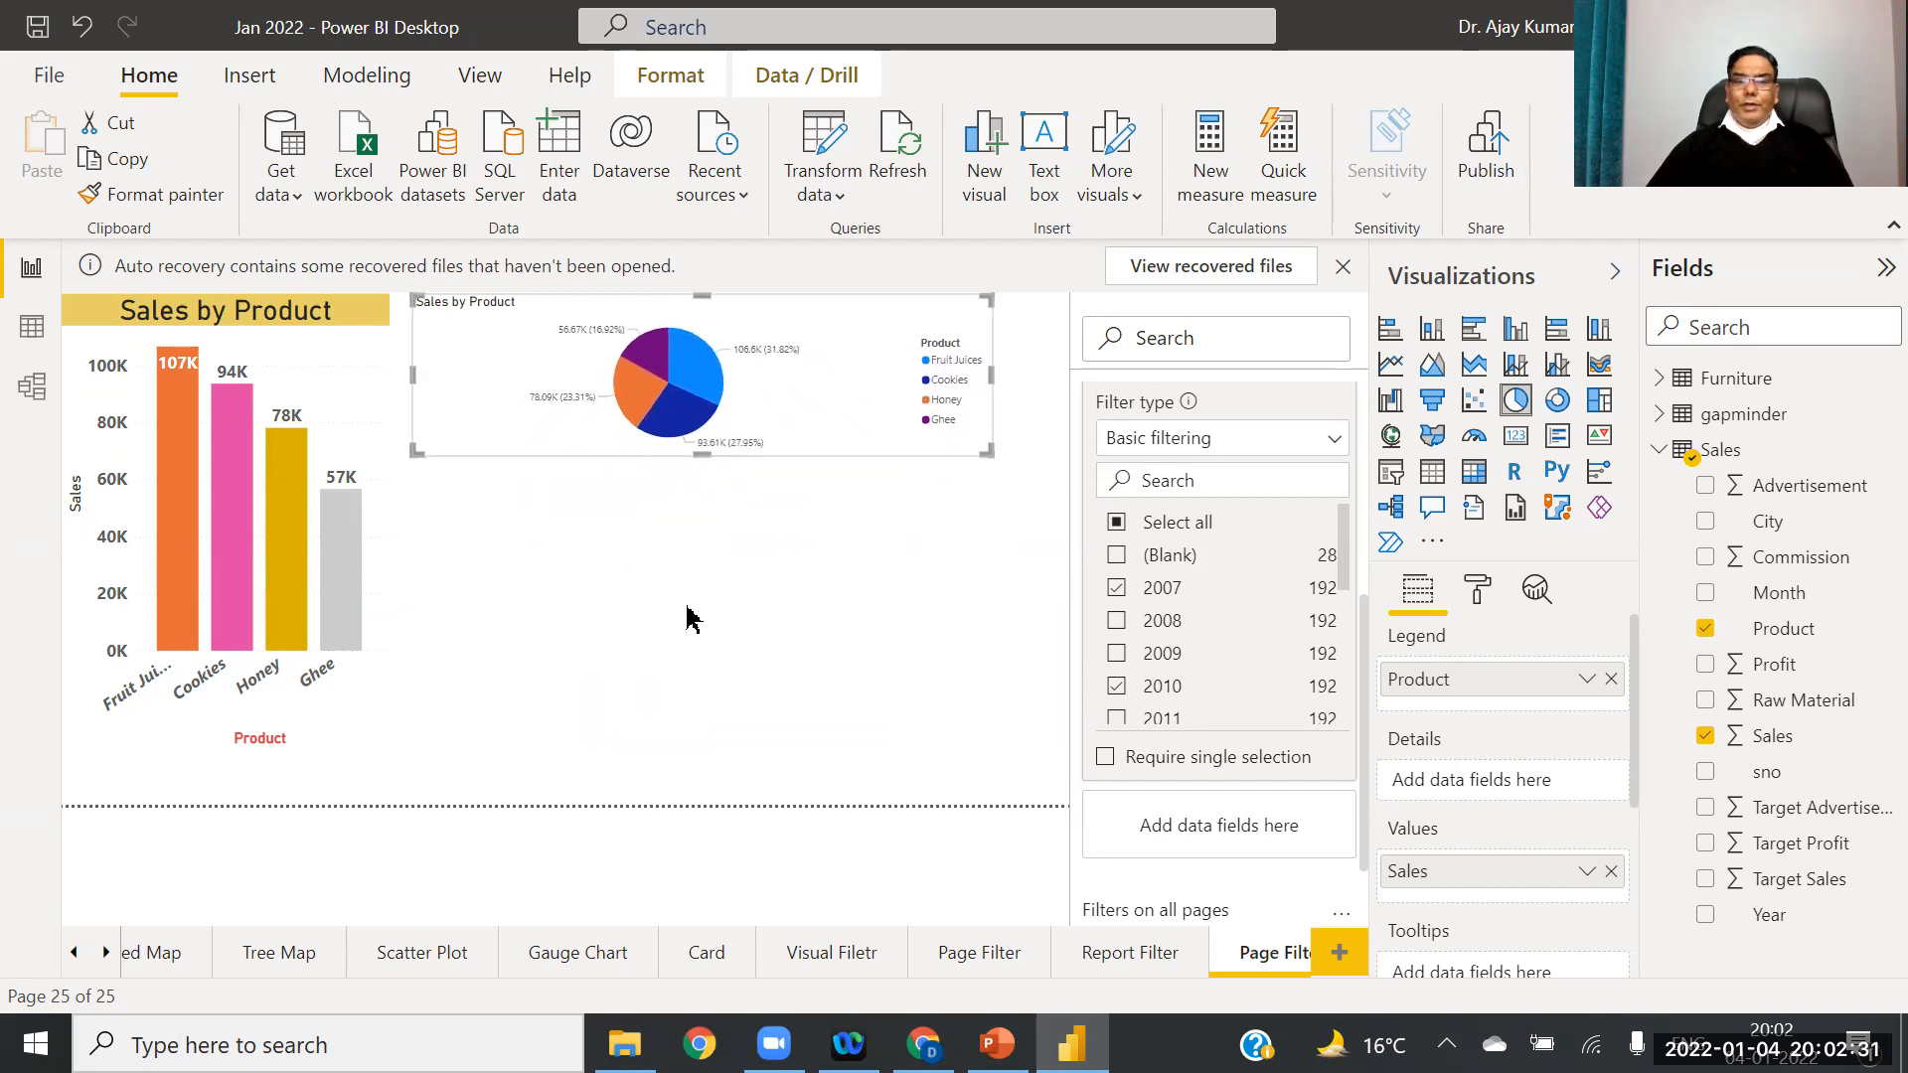
click(688, 618)
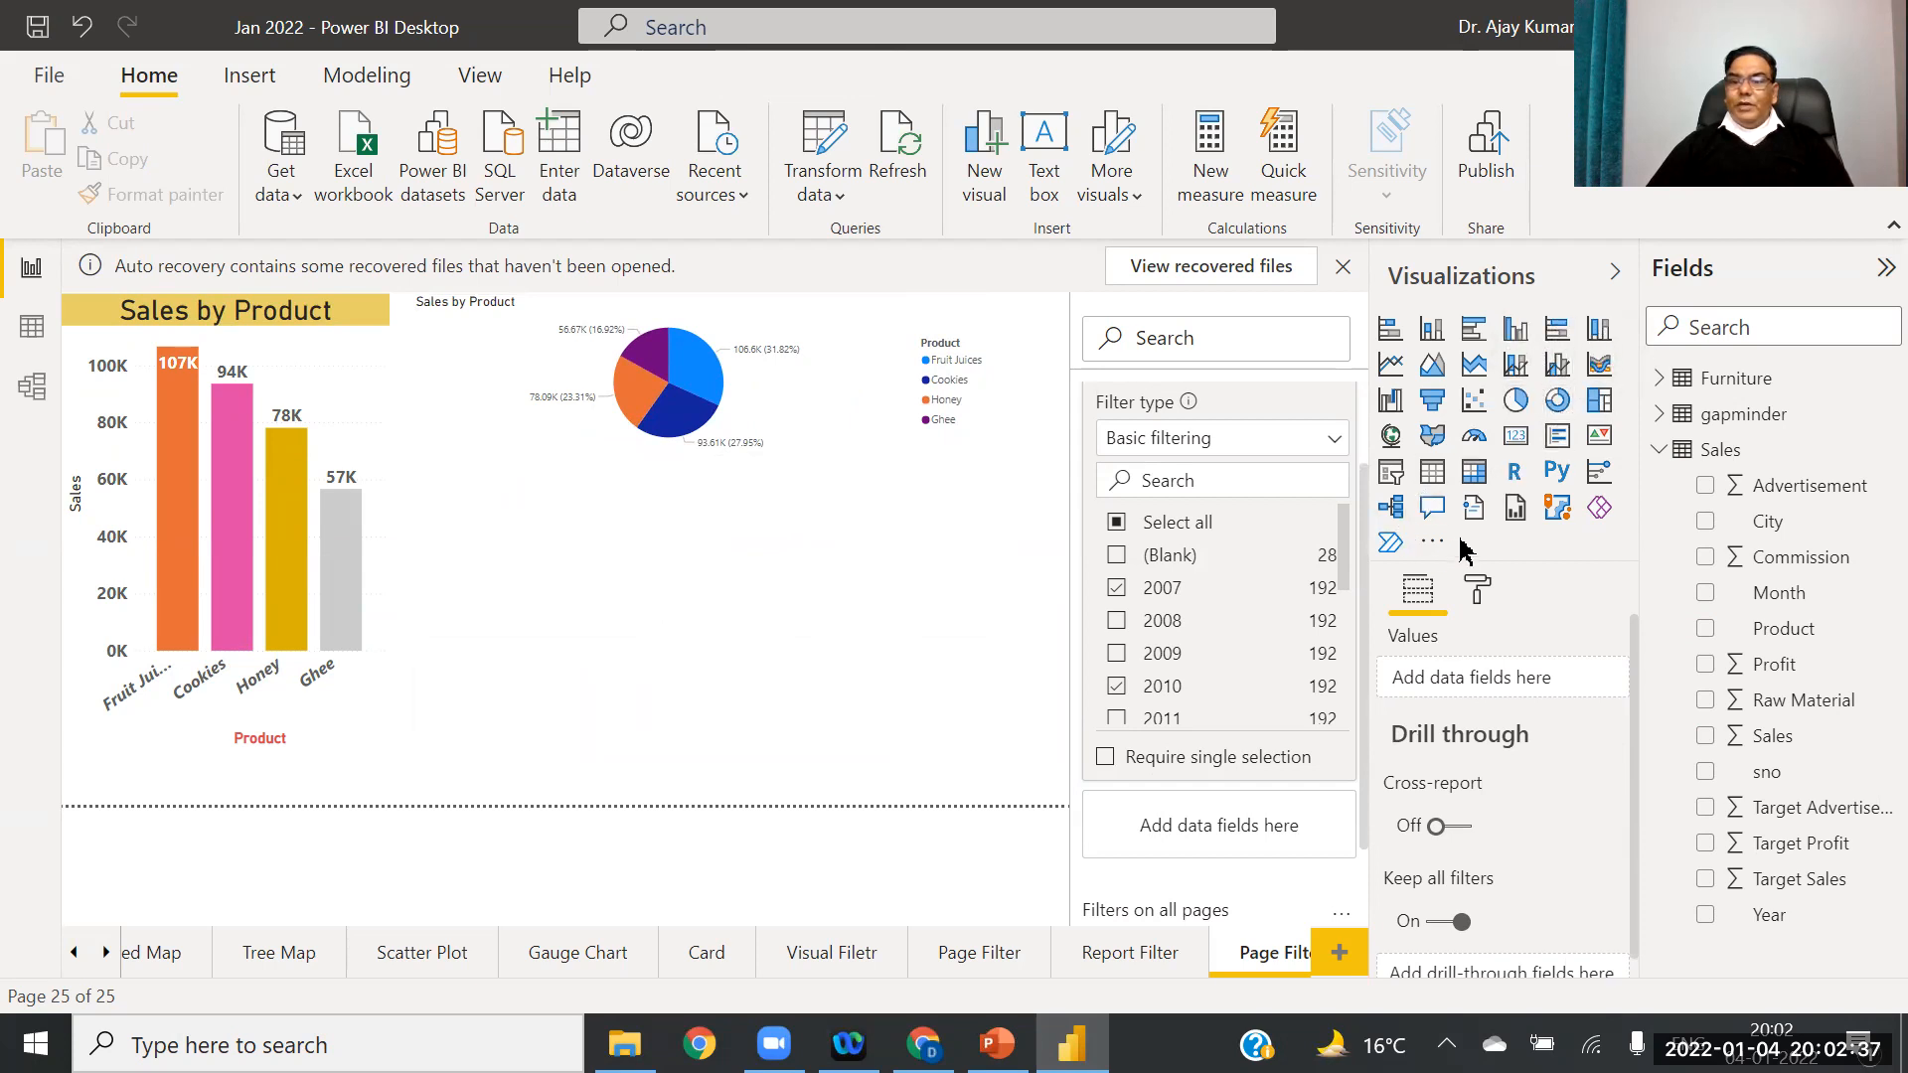
Step: Add a card showing total Profit, sized and placed below the pie chart
click(1517, 439)
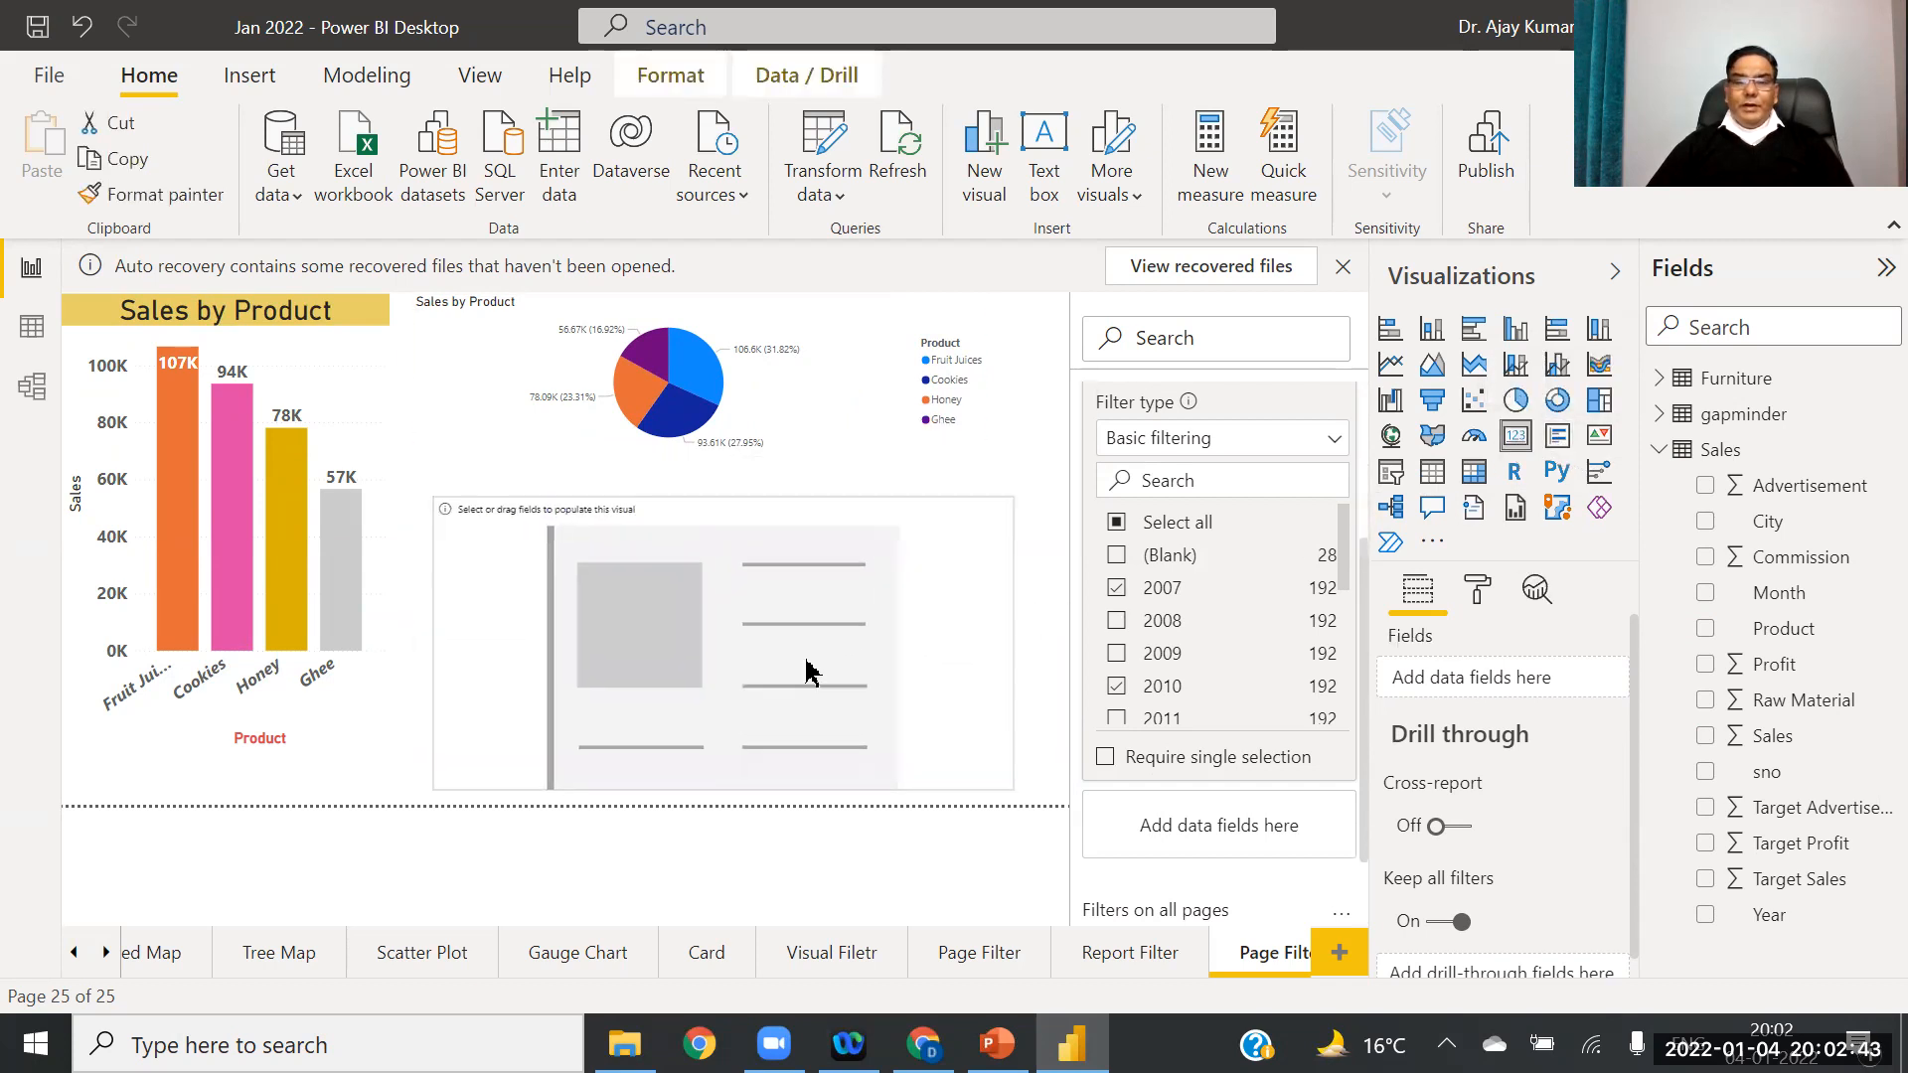
click(951, 646)
drag(1014, 643, 784, 657)
drag(658, 617, 827, 646)
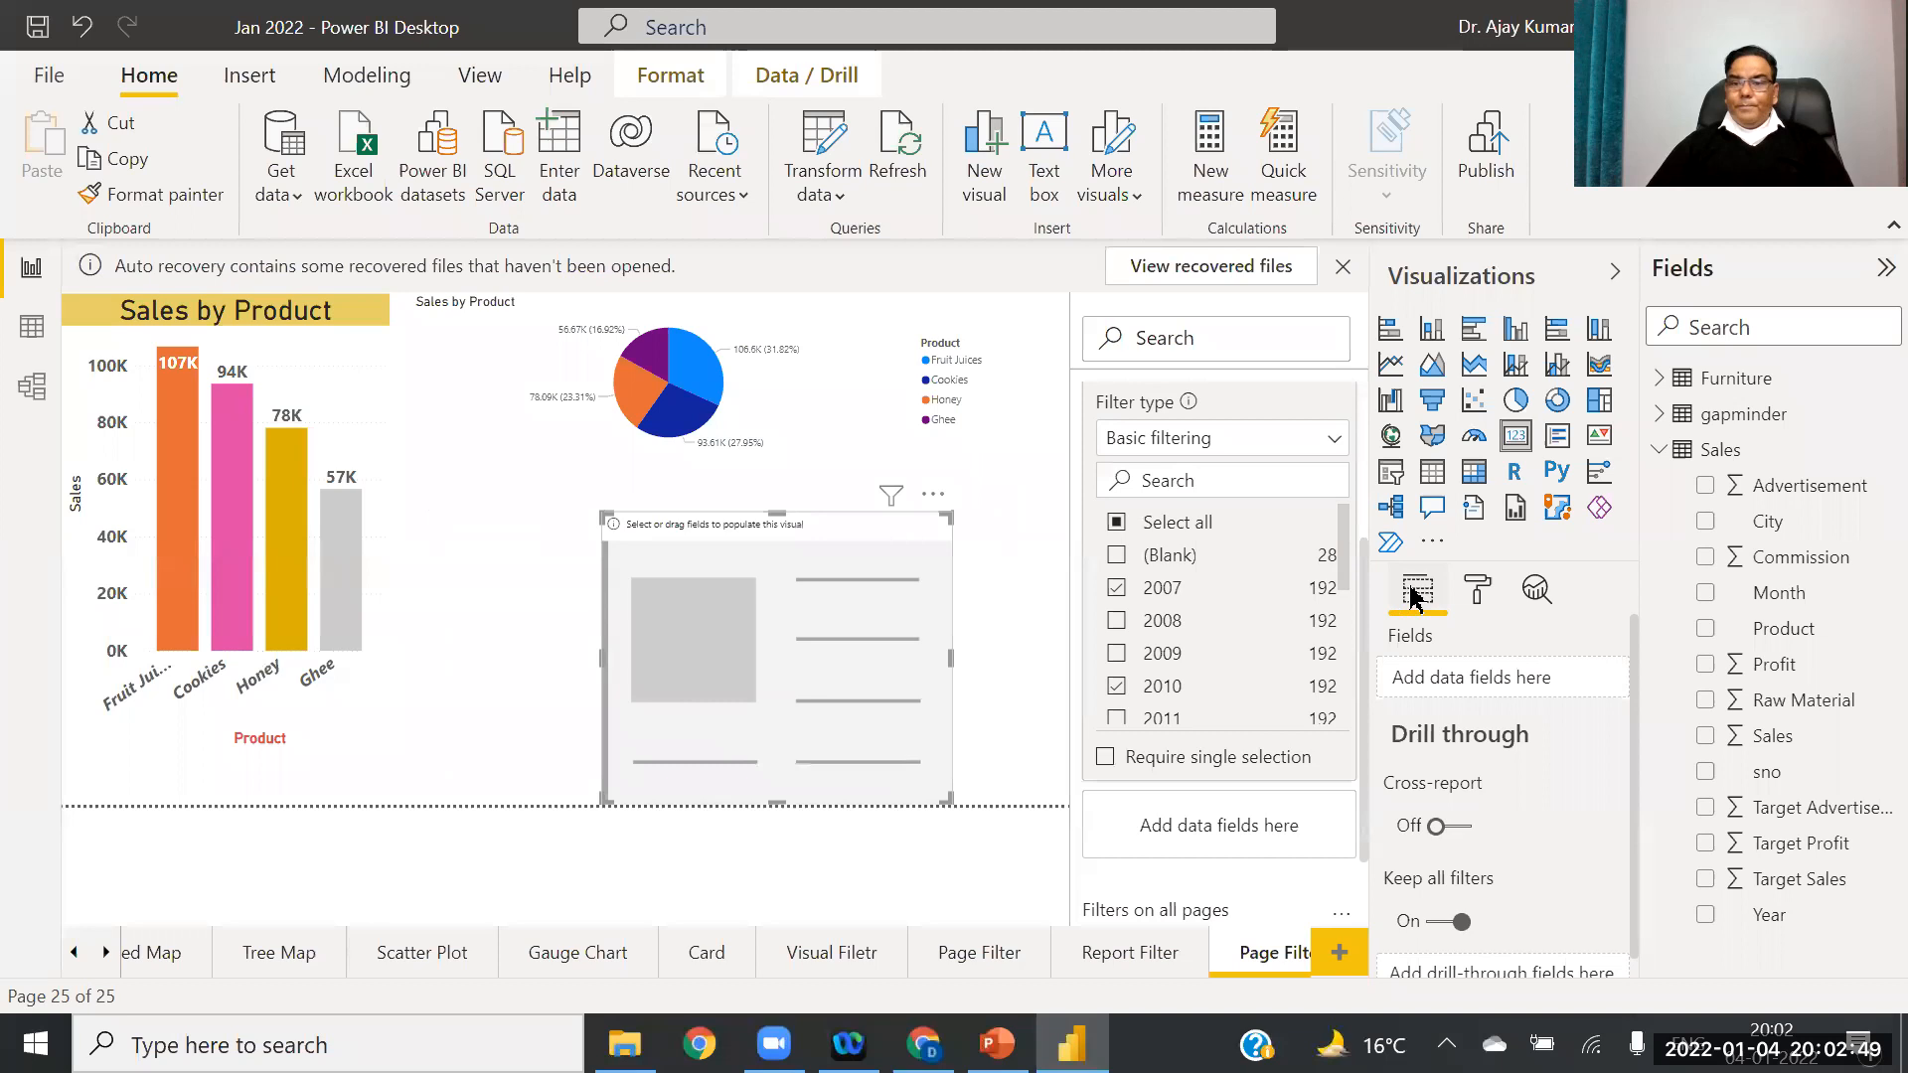
drag(1775, 666, 1471, 680)
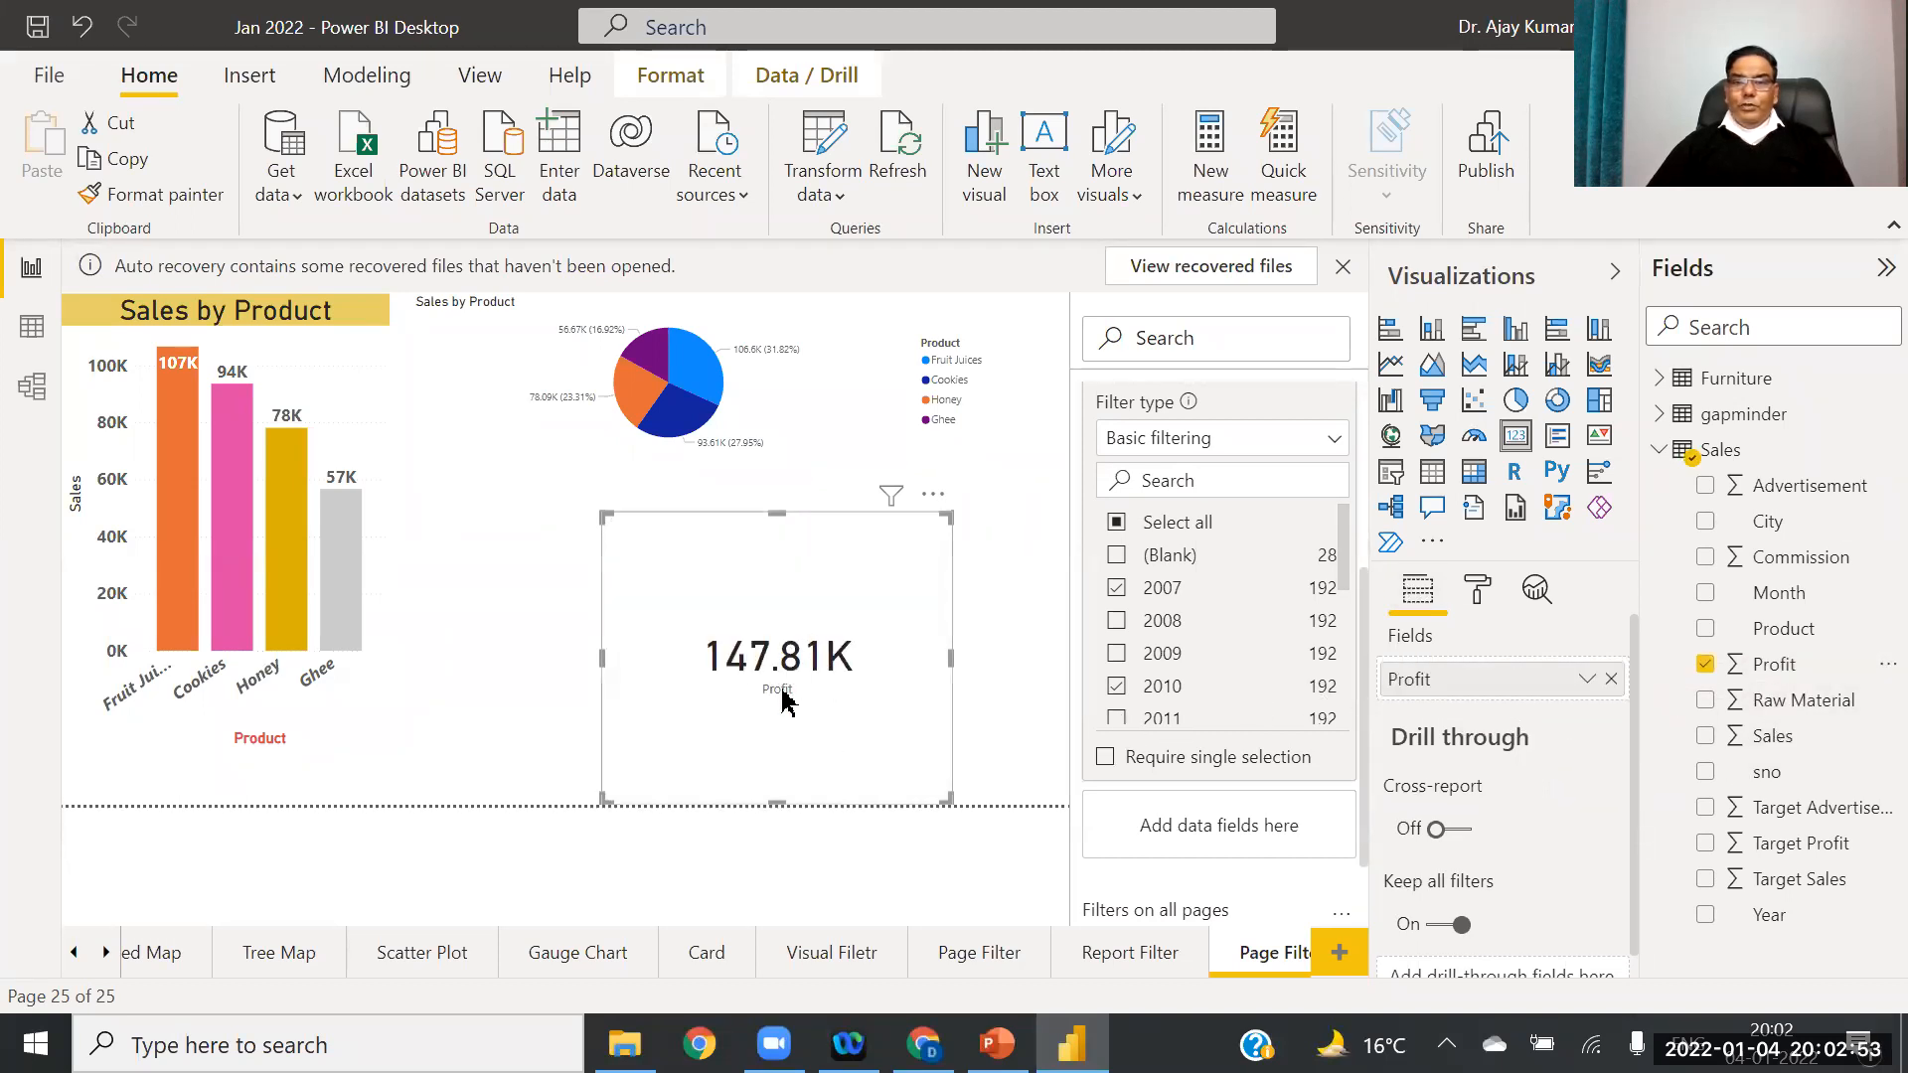
Step: Limit the Year filter to 2010 only, making the pie chart taller and the Profit card shorter
click(1120, 693)
click(1121, 693)
click(1119, 654)
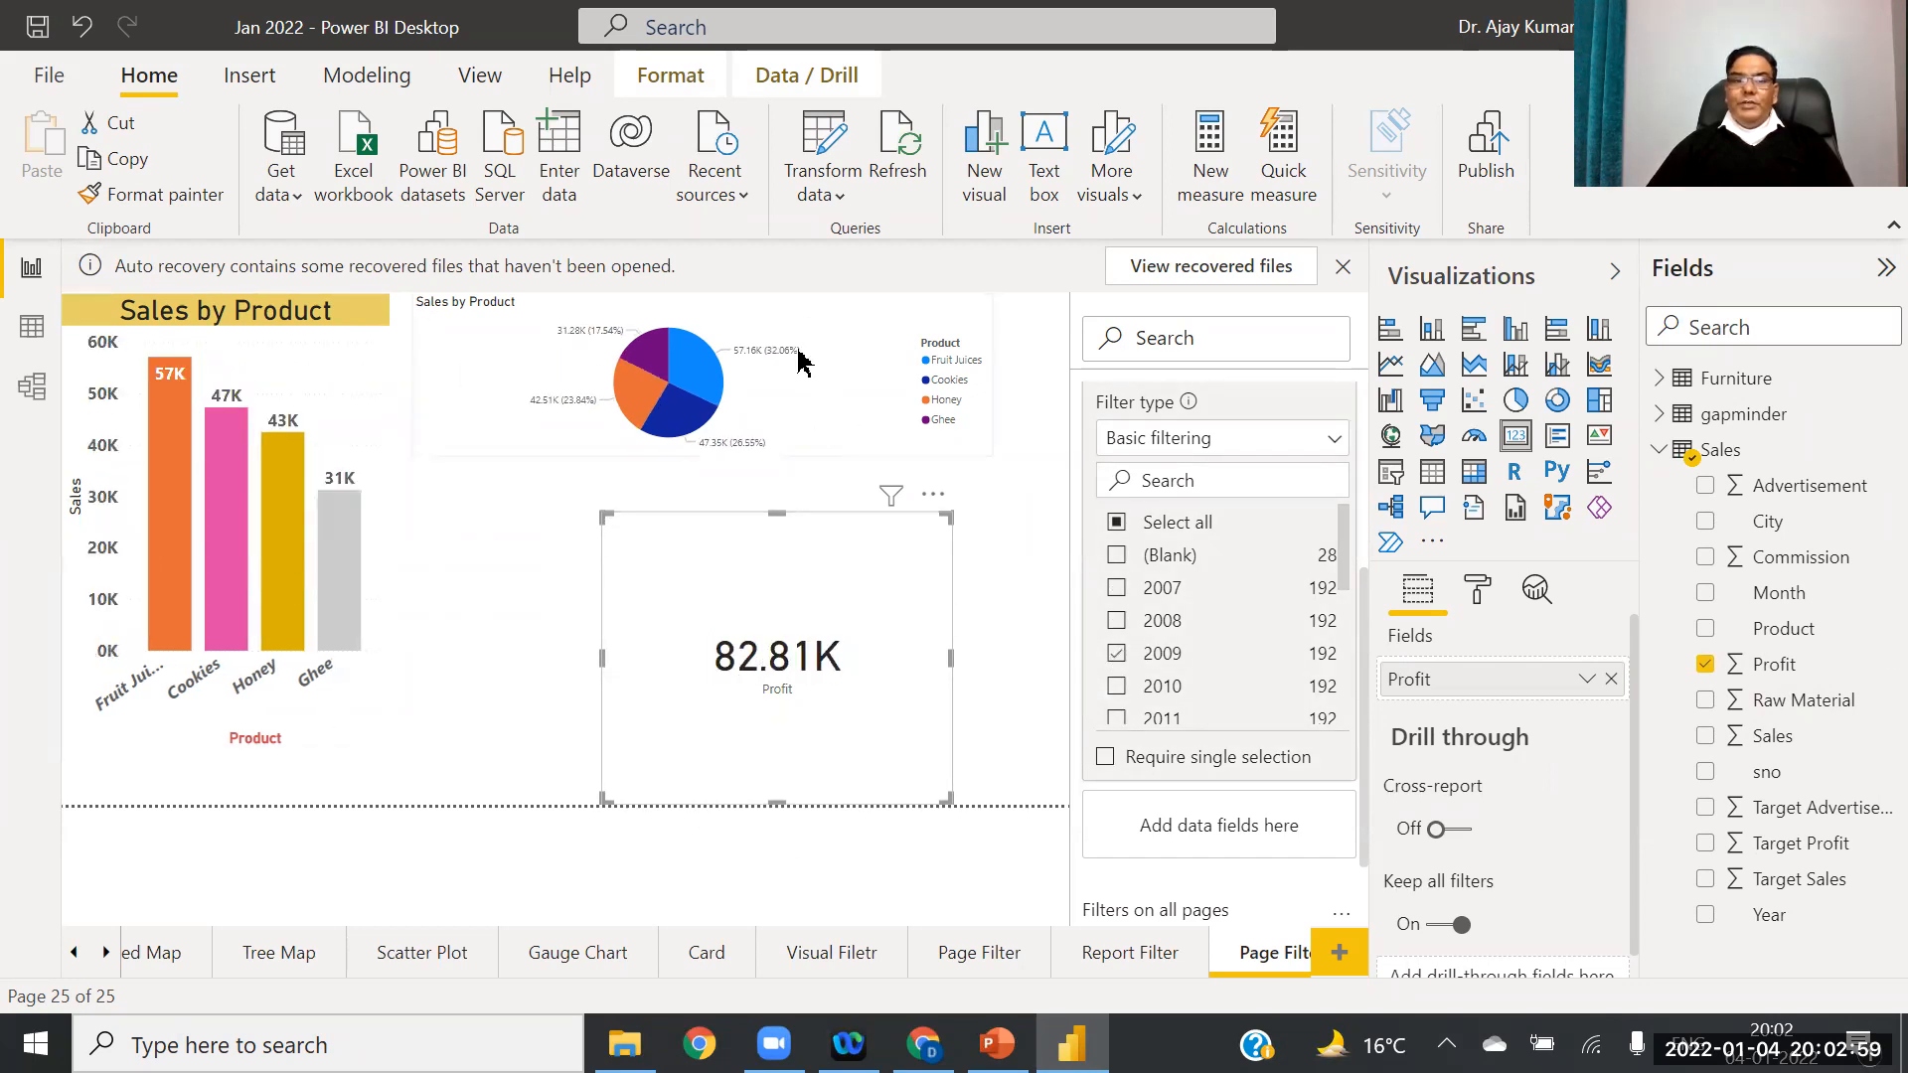
click(684, 446)
drag(704, 456, 684, 586)
click(731, 692)
drag(703, 506, 821, 693)
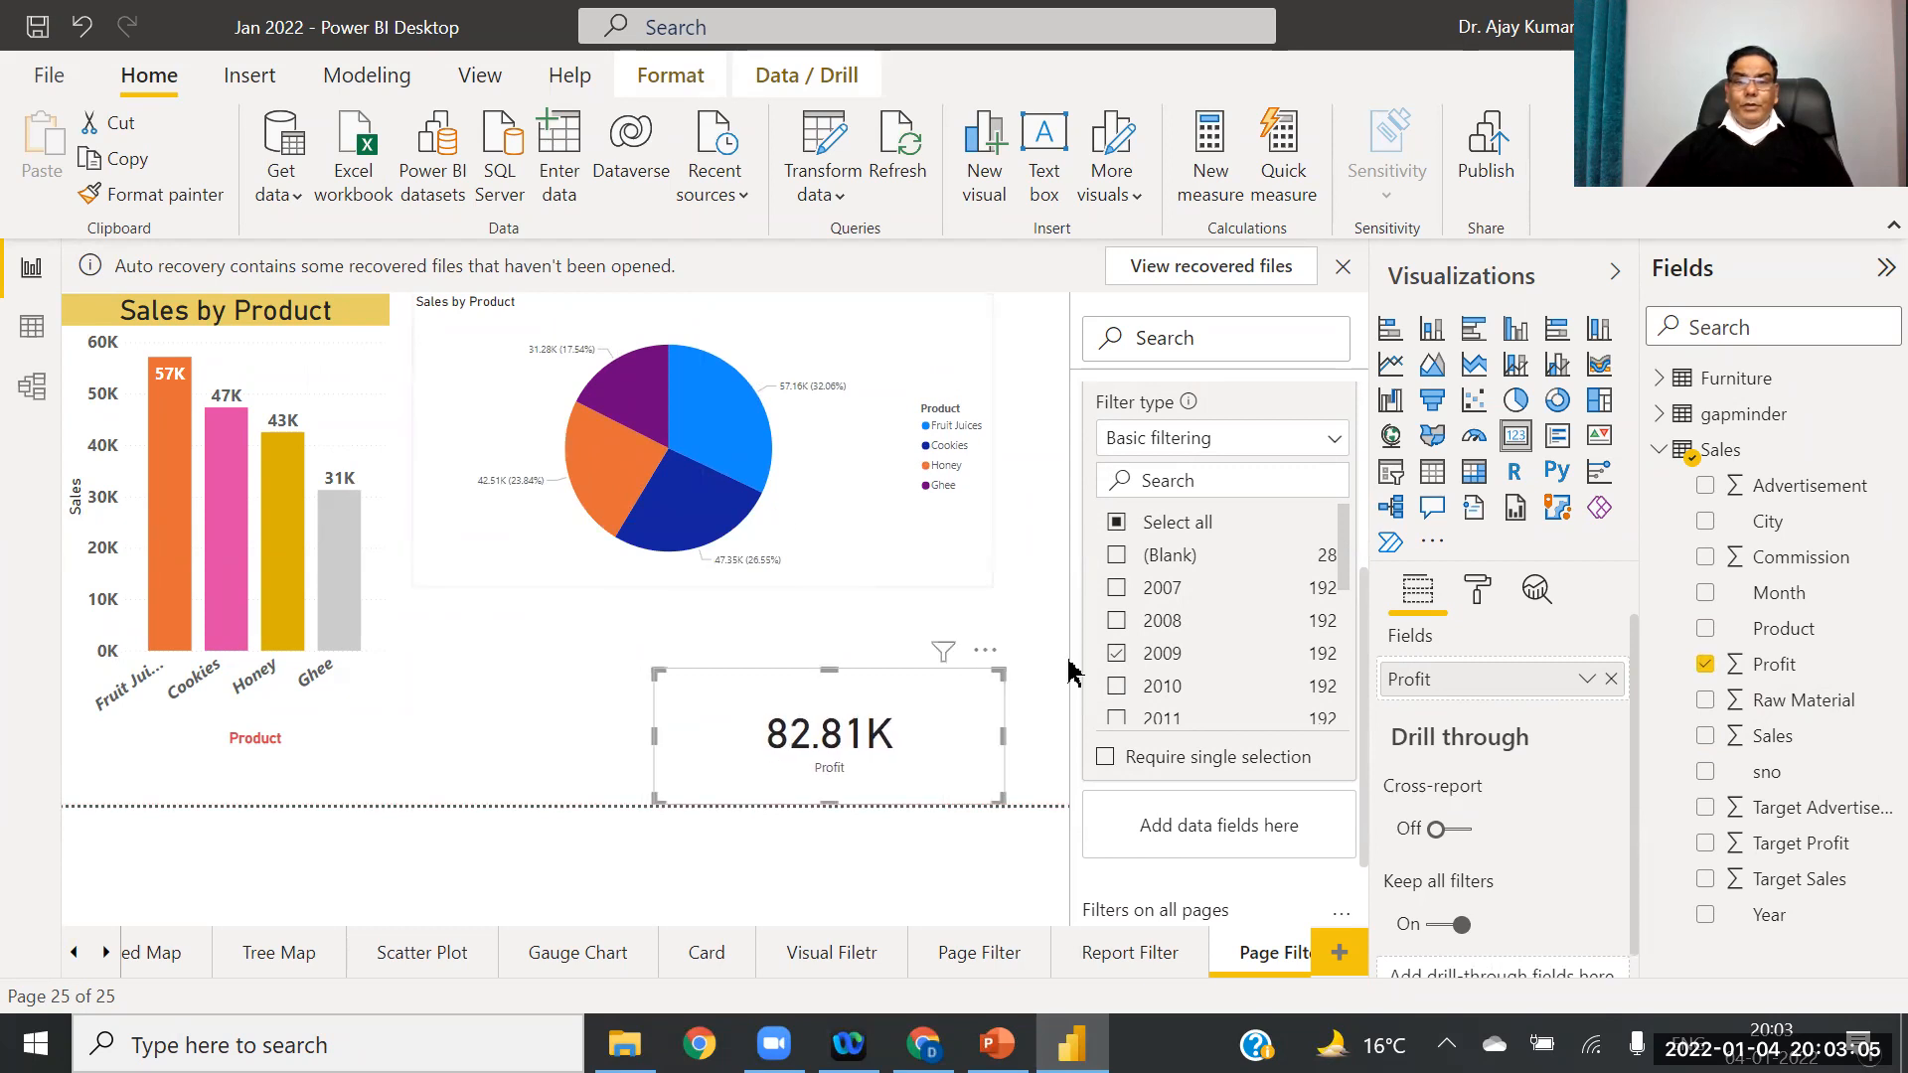
click(1117, 655)
click(1117, 686)
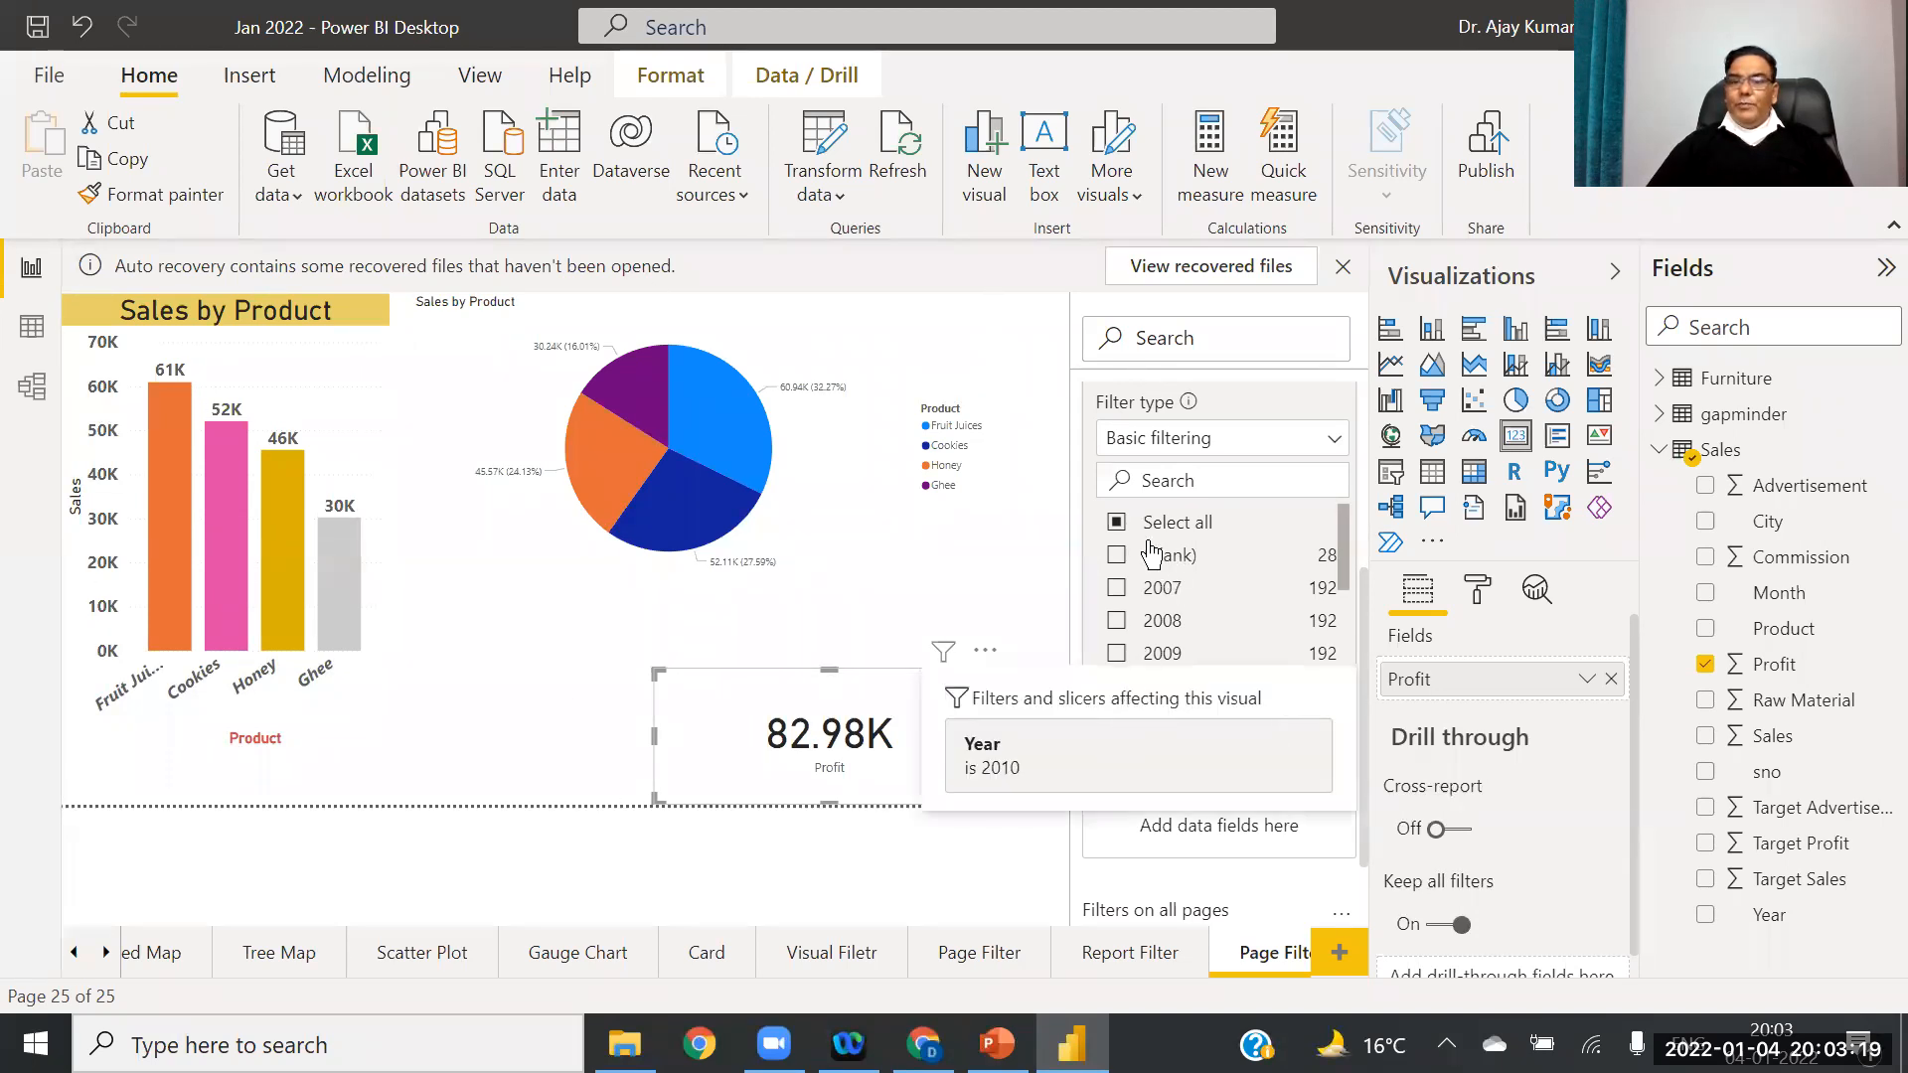
Step: Keep basic filtering and collapse the Year filter card to read 'Year is 2010'
click(1332, 444)
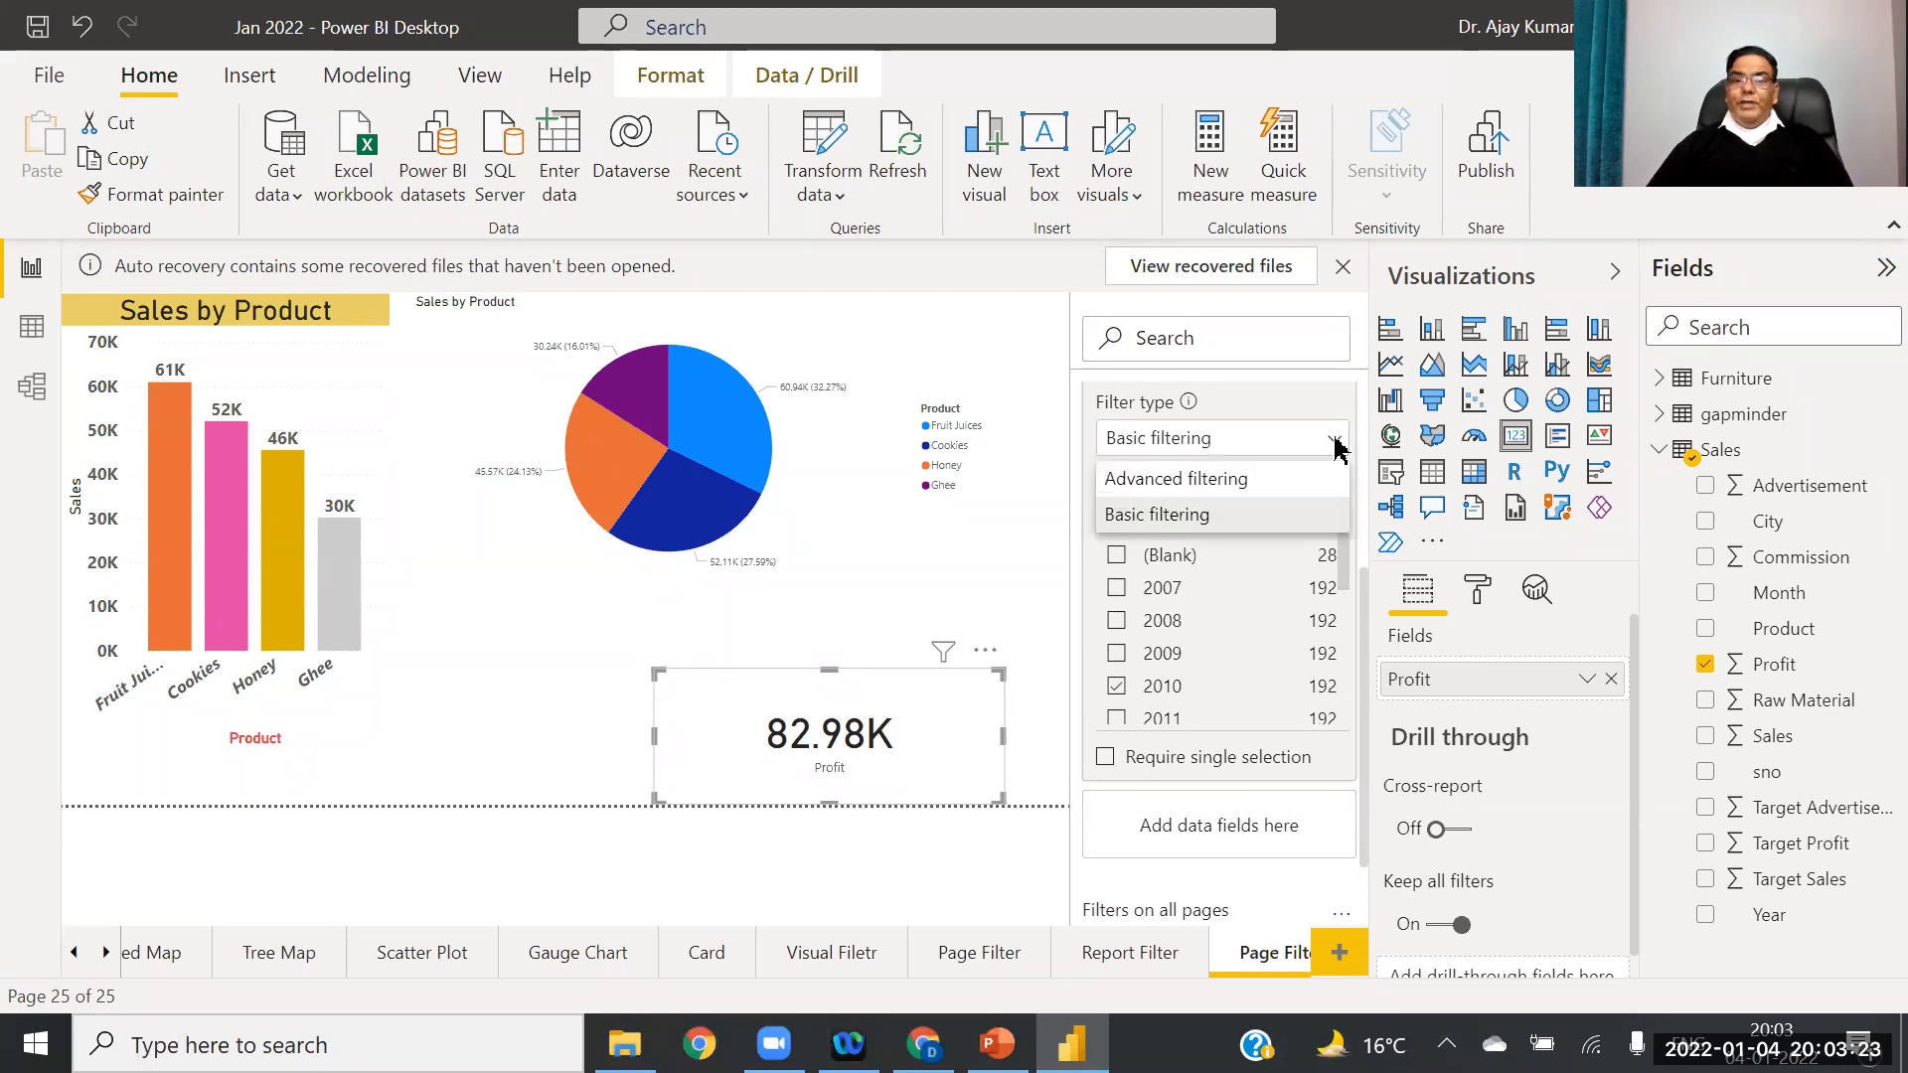
click(1333, 440)
scroll(1370, 487, up, 2)
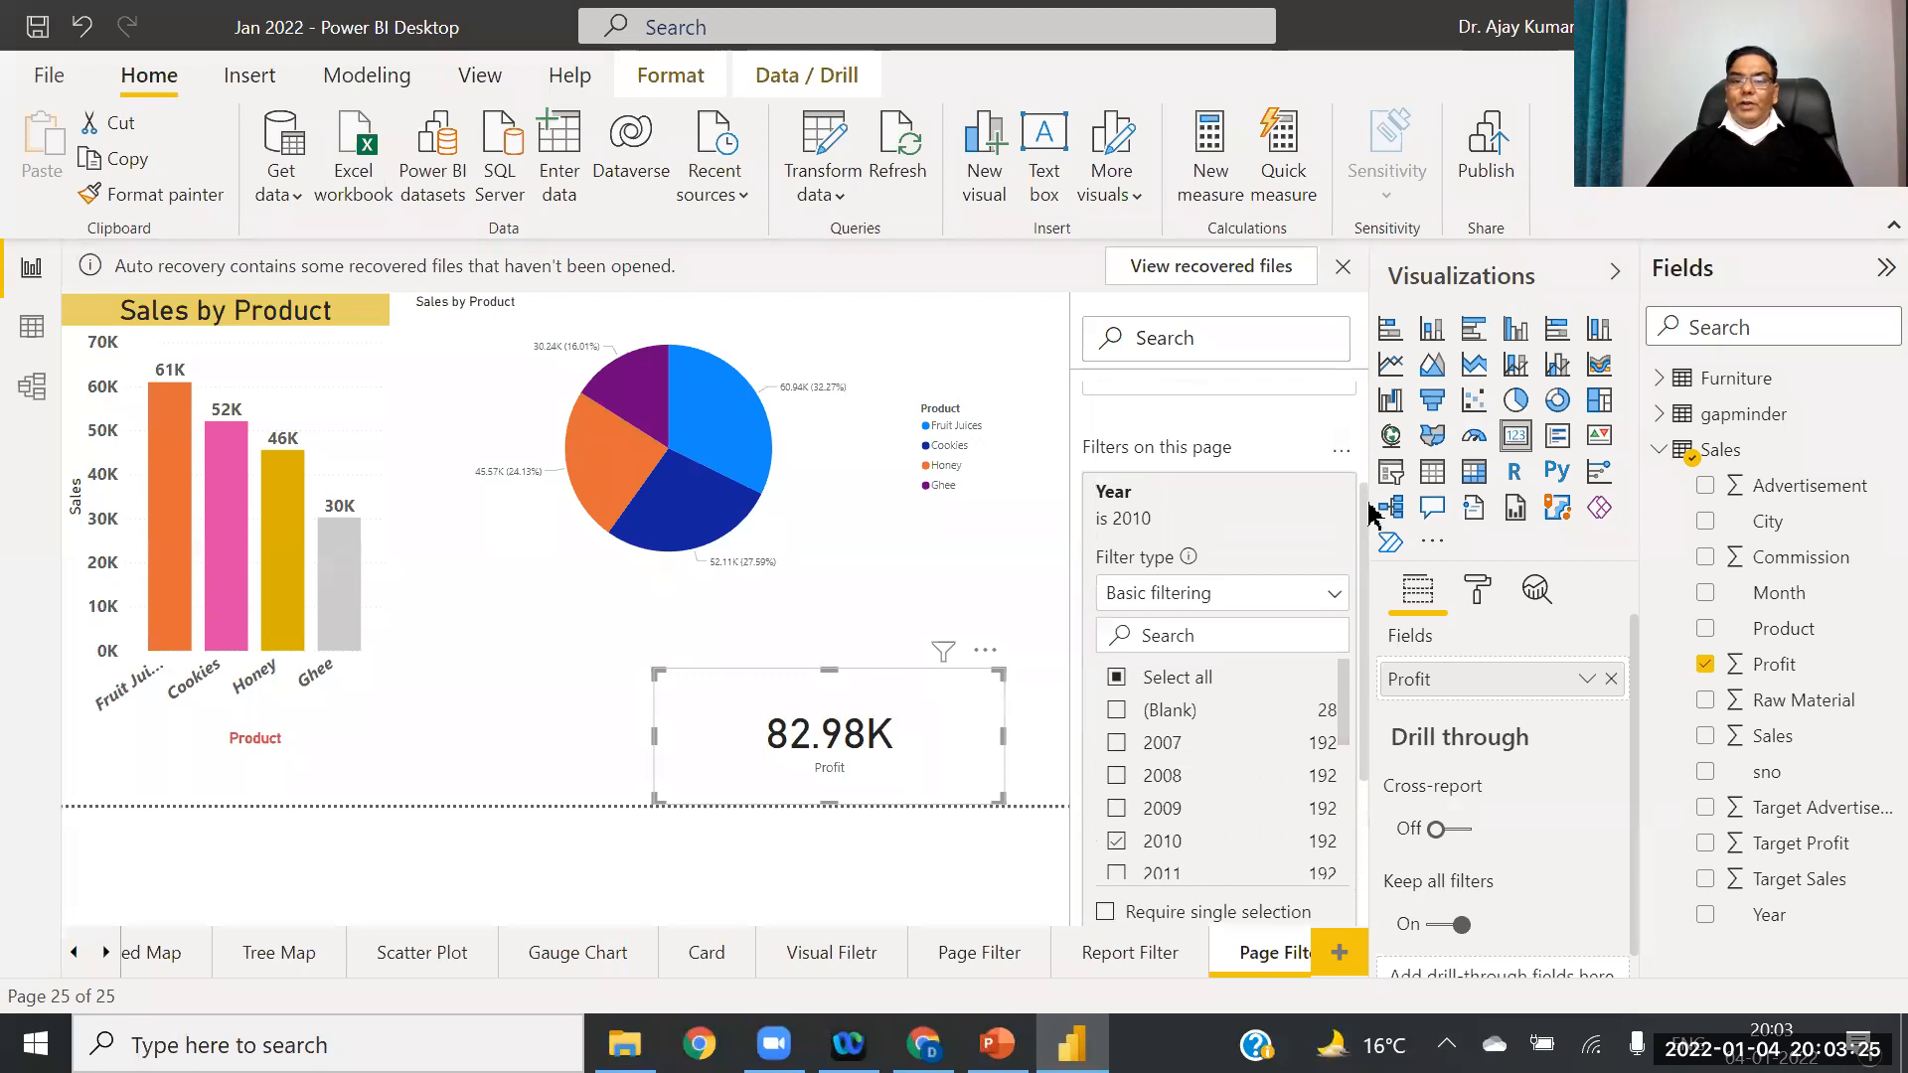
mouse_move(1337, 576)
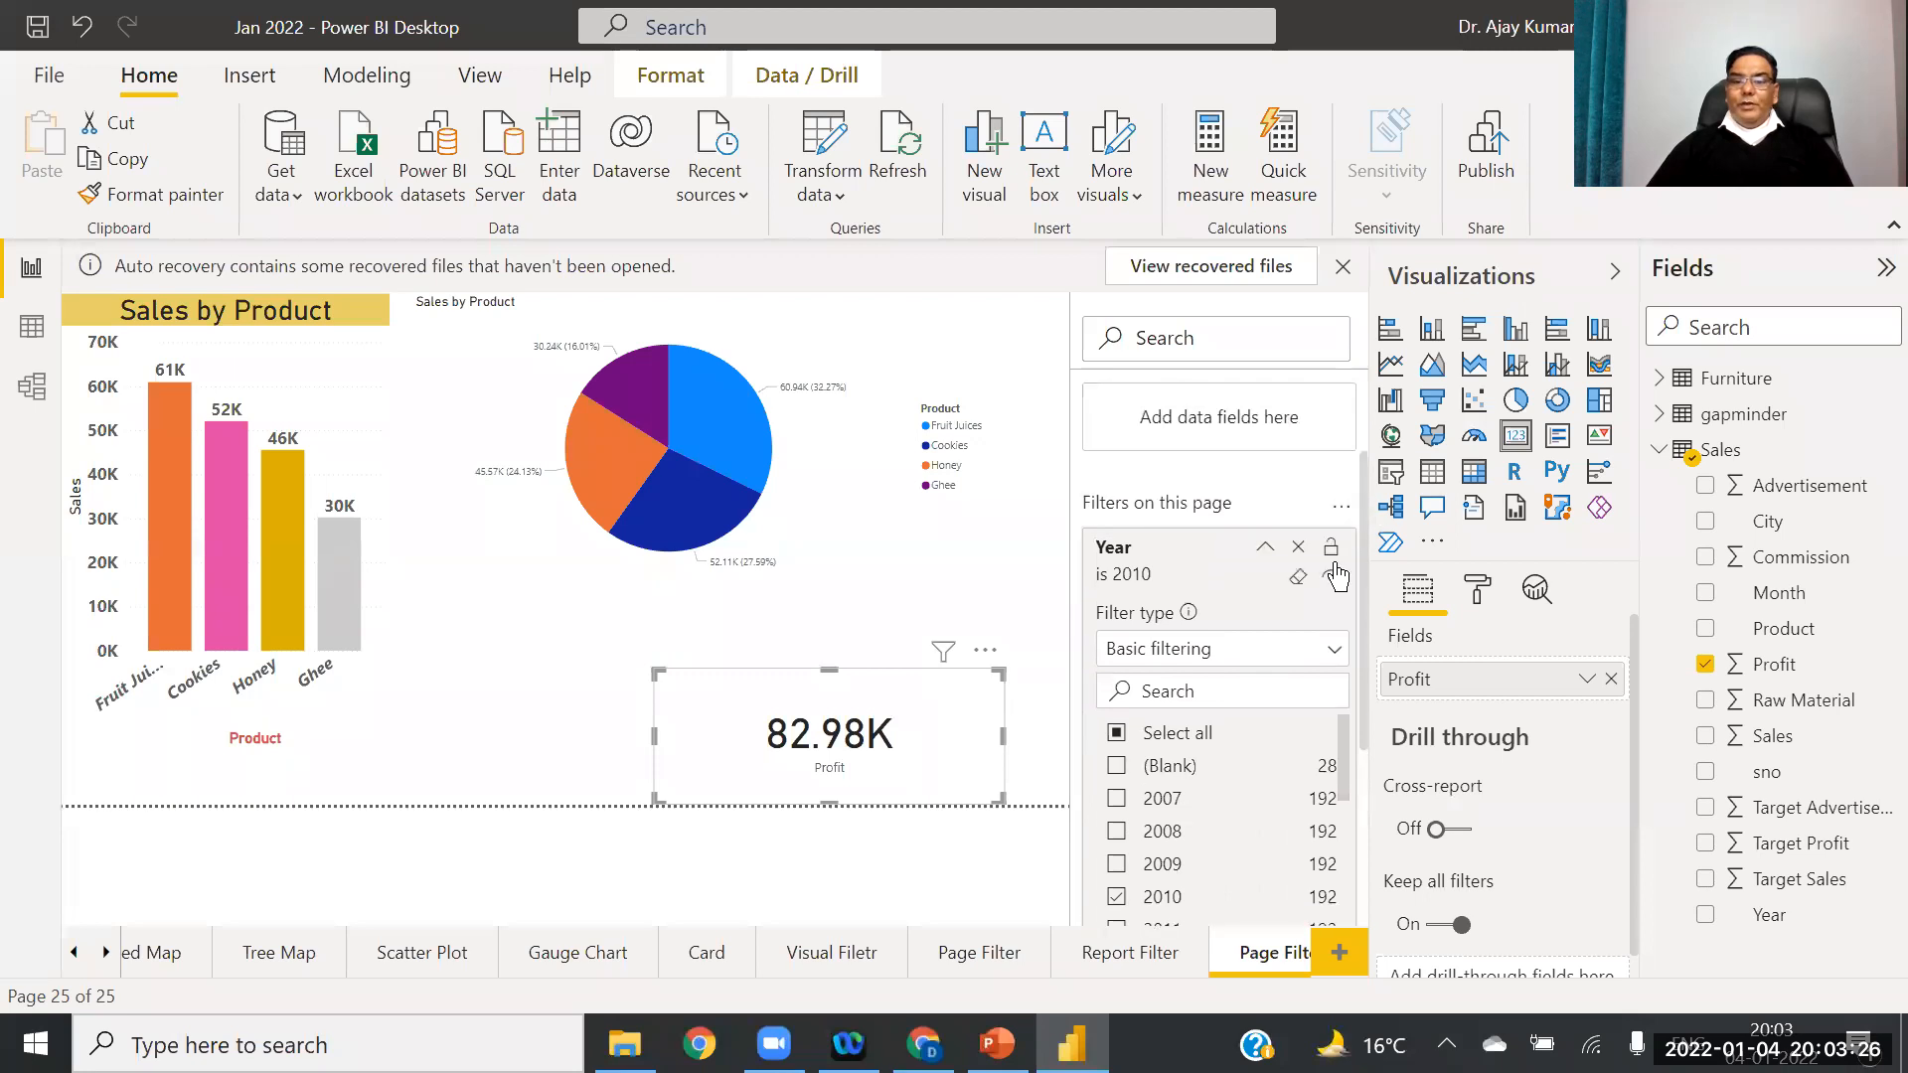
click(1264, 551)
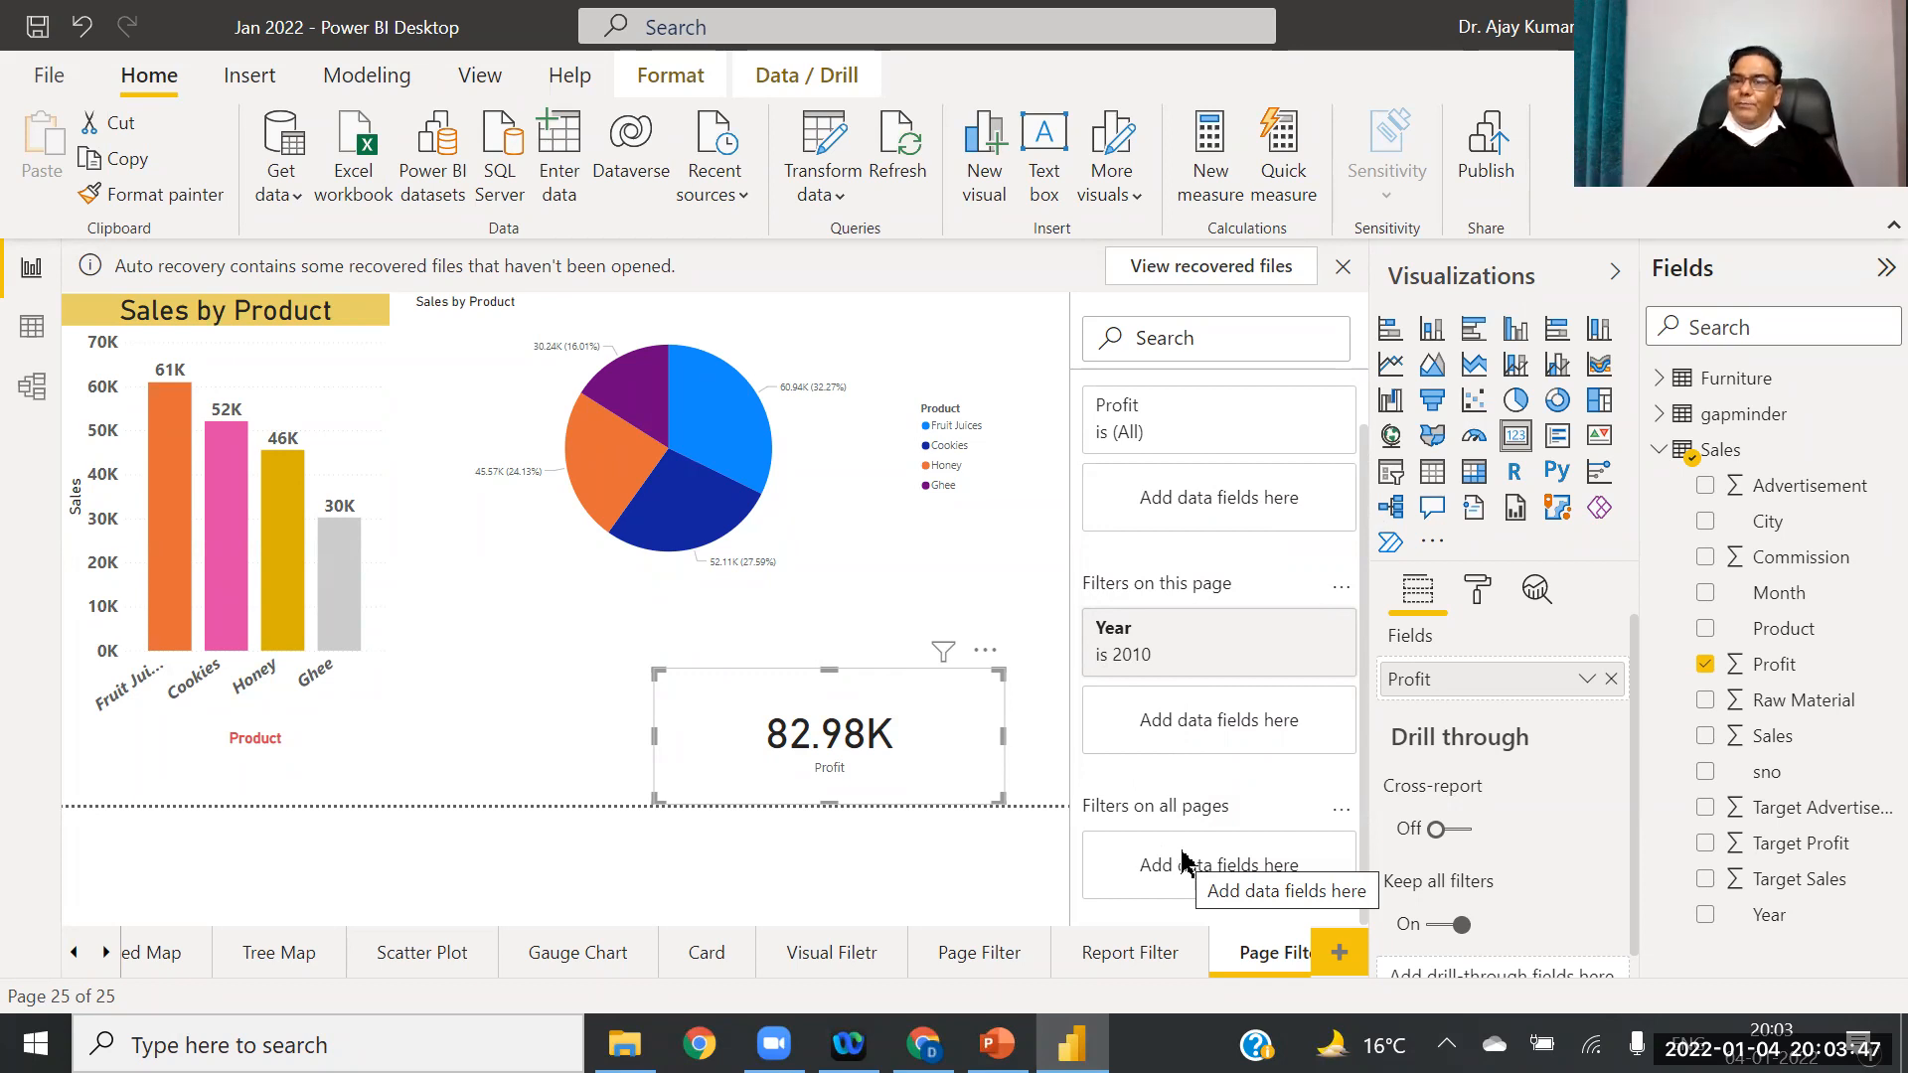
Step: Start renaming the second Page Filter page but keep its name Page Filter
right_click(1249, 959)
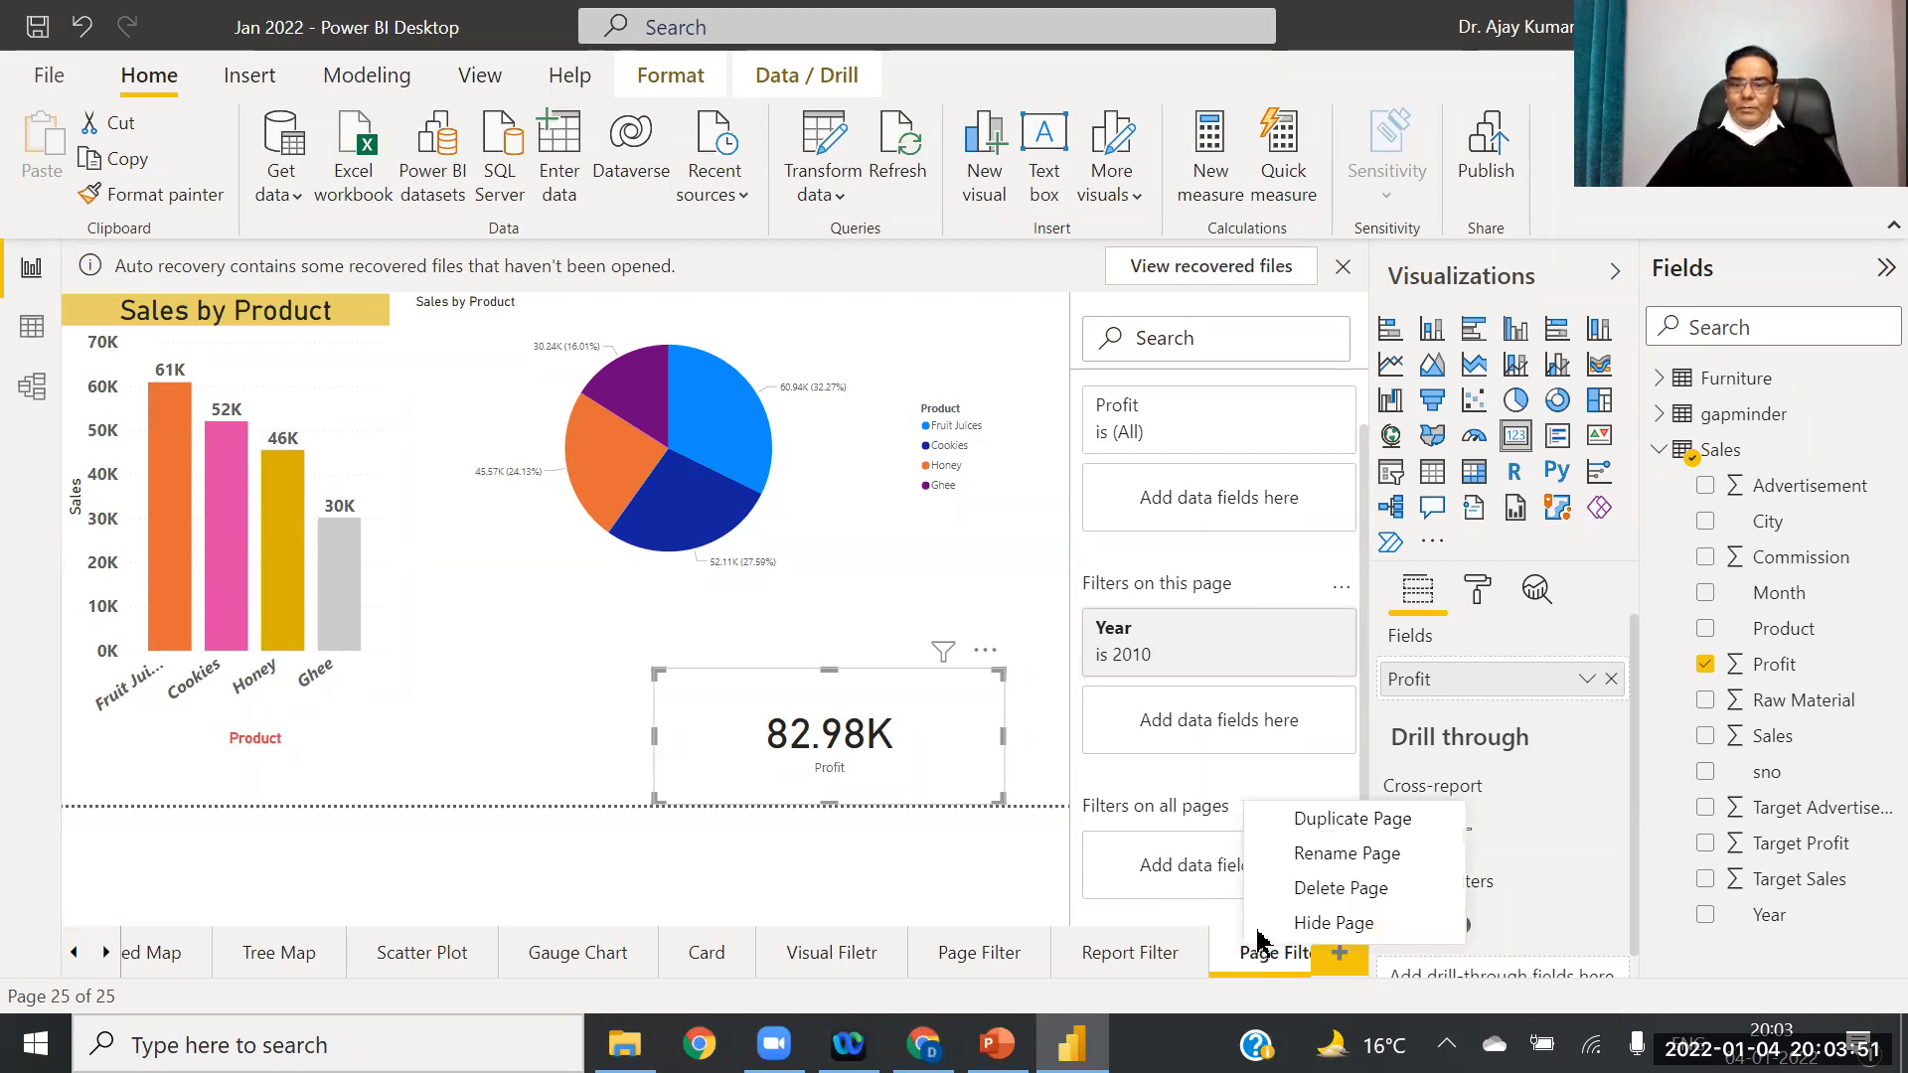
click(1307, 856)
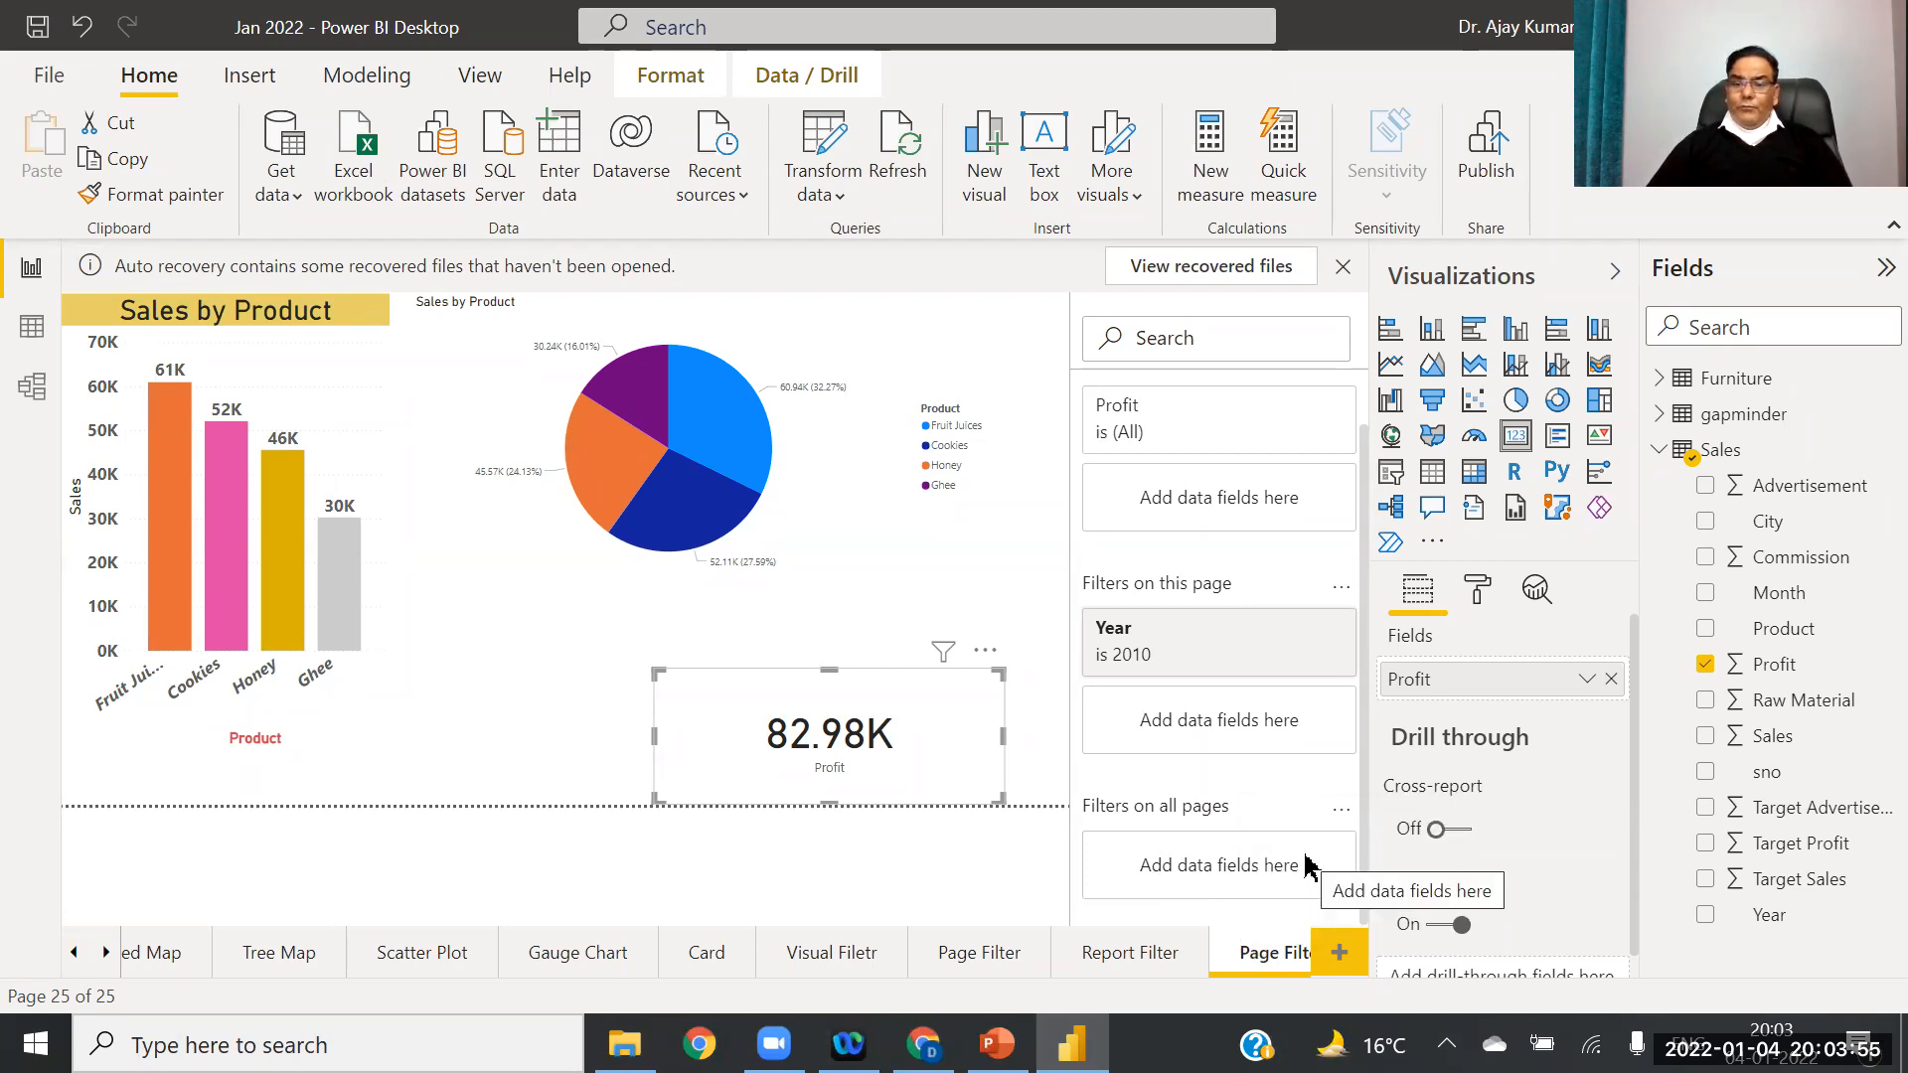
key(Return)
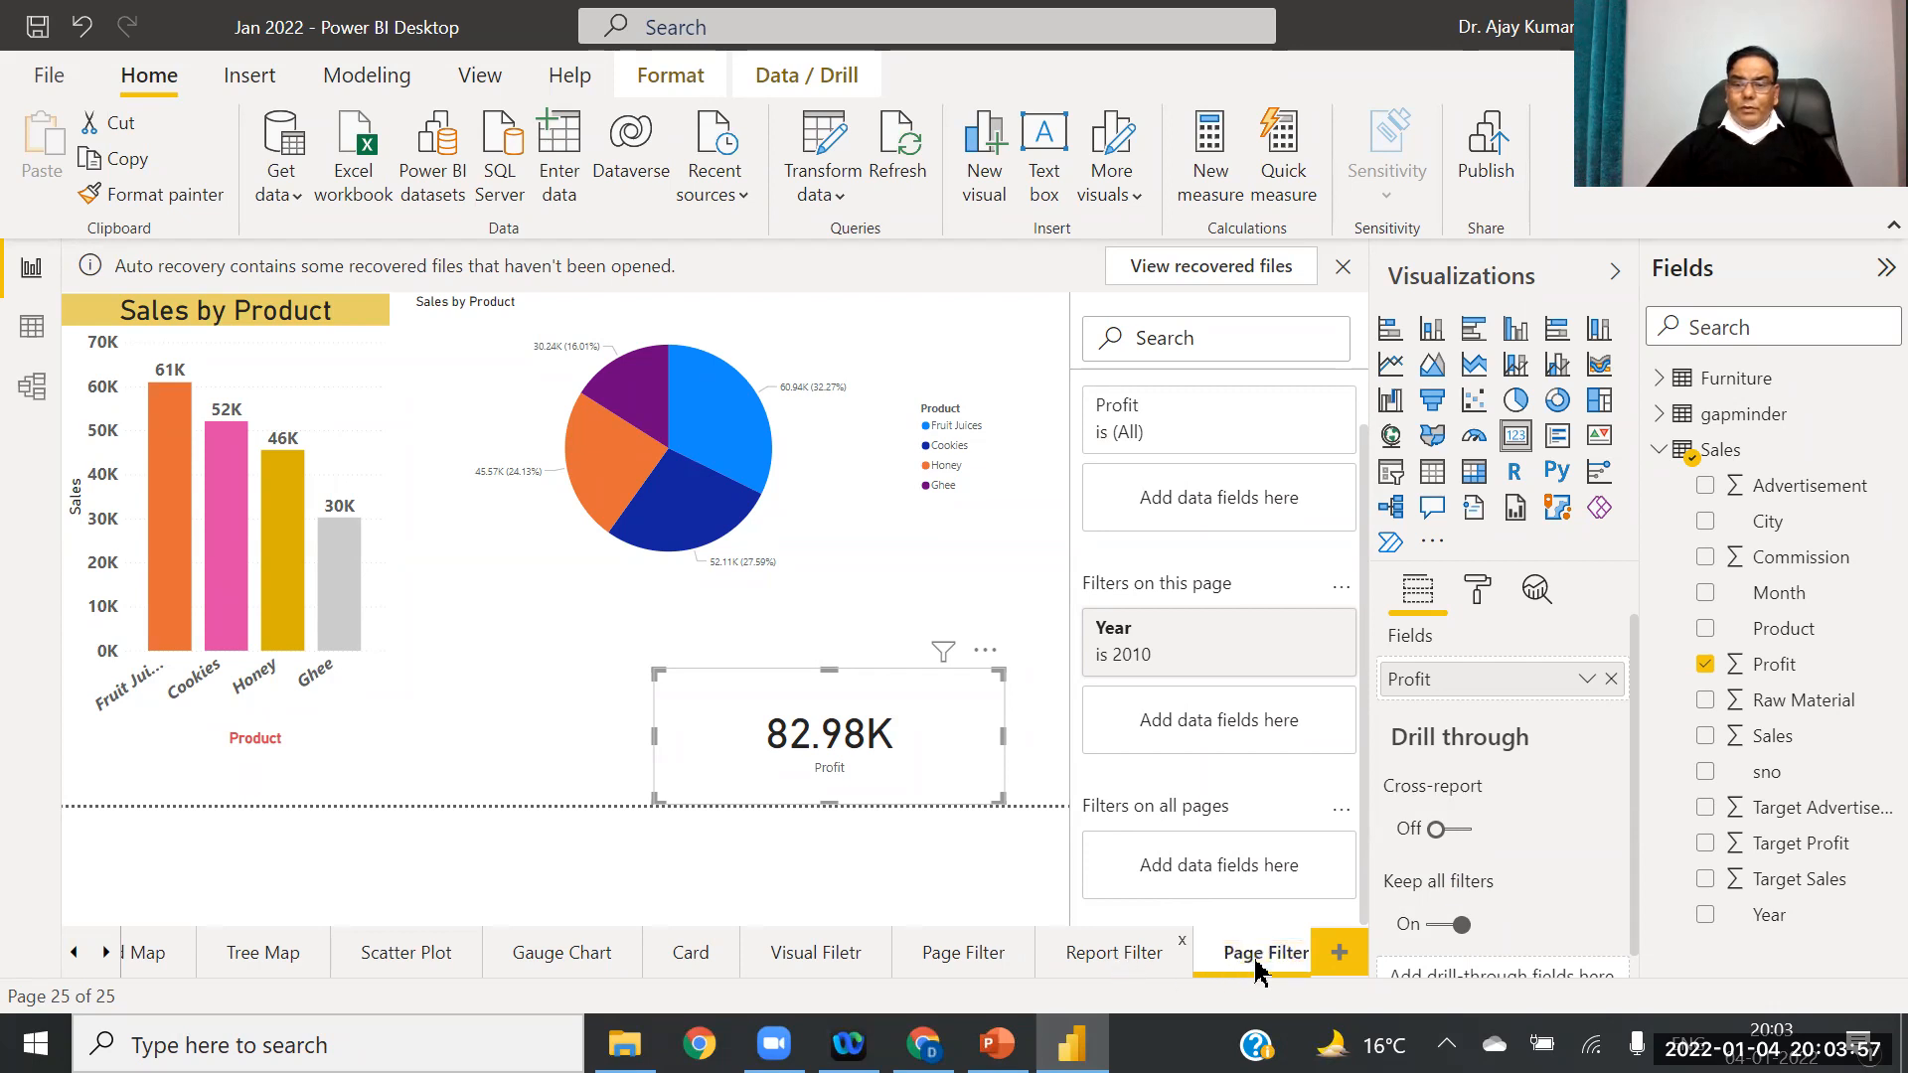
Step: Delete the empty Report Filter page, leaving 24 pages
right_click(1254, 970)
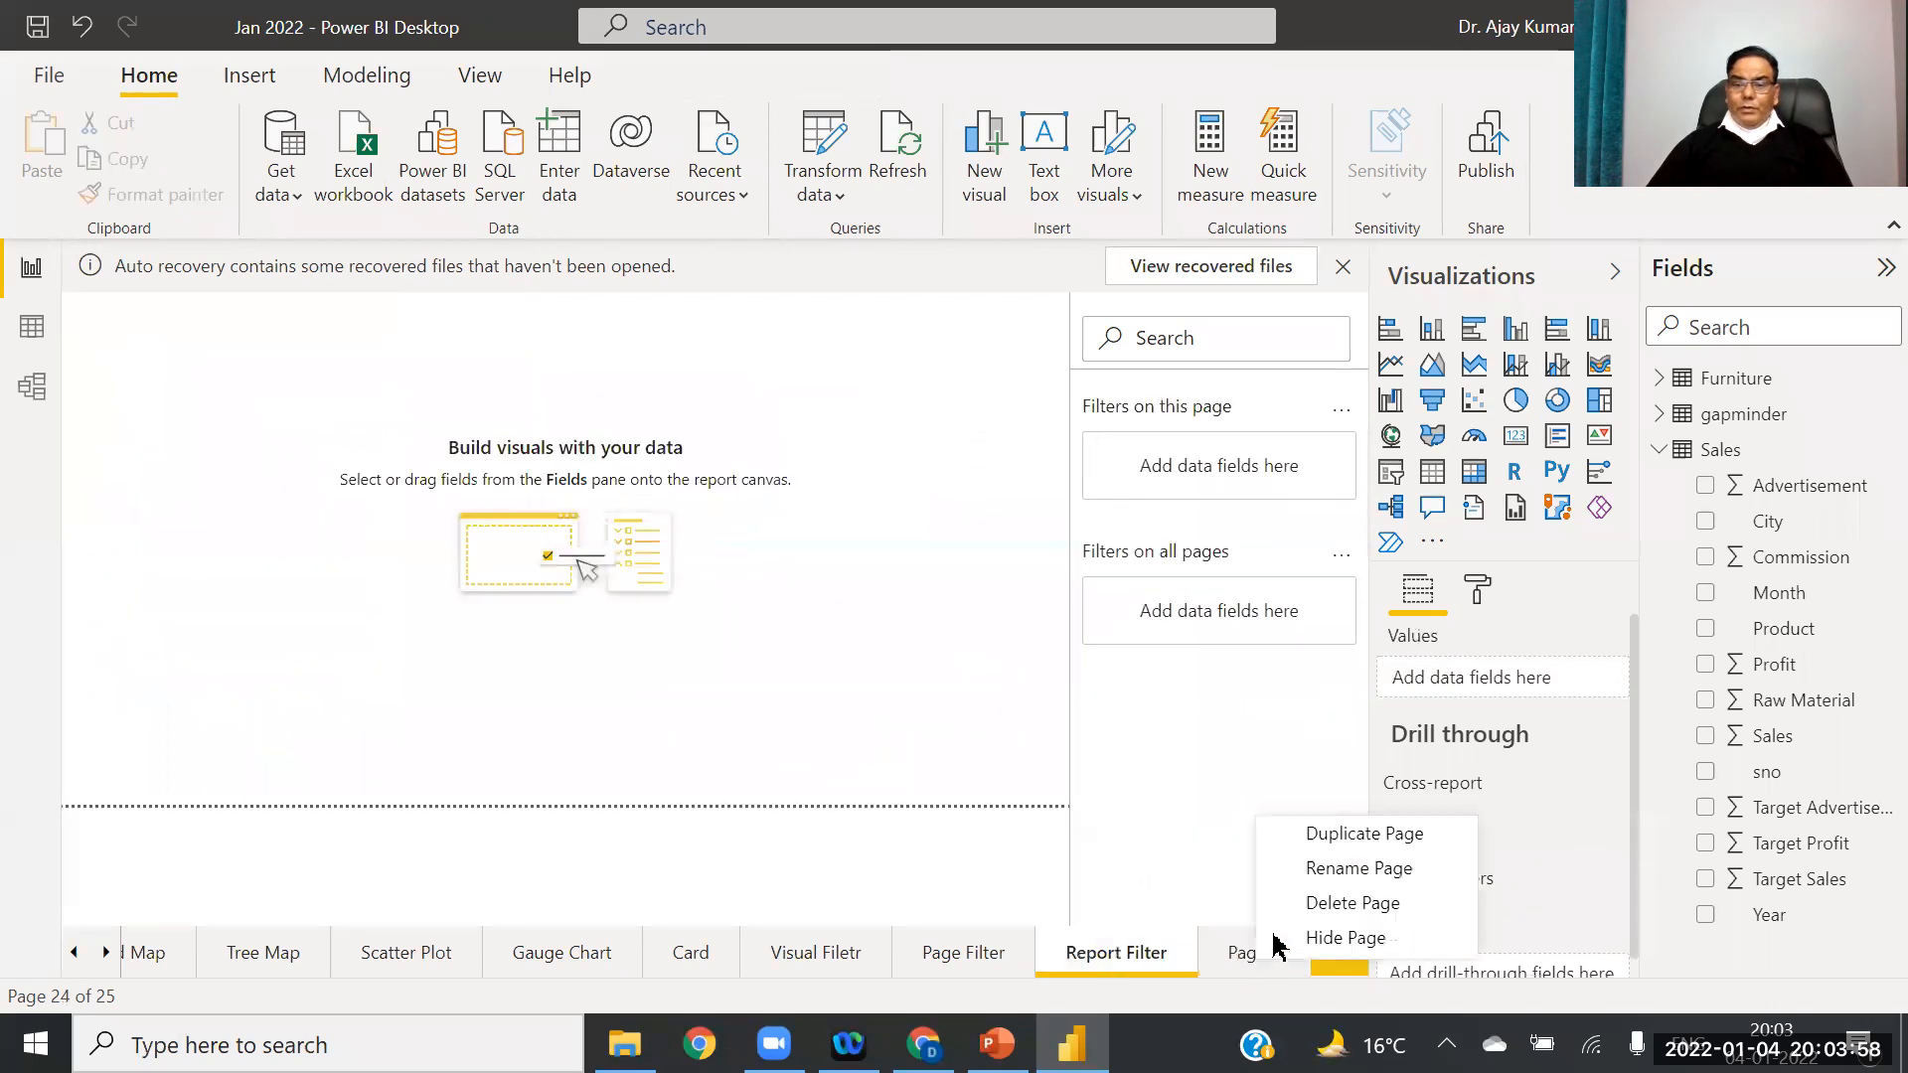
click(1187, 944)
click(1185, 942)
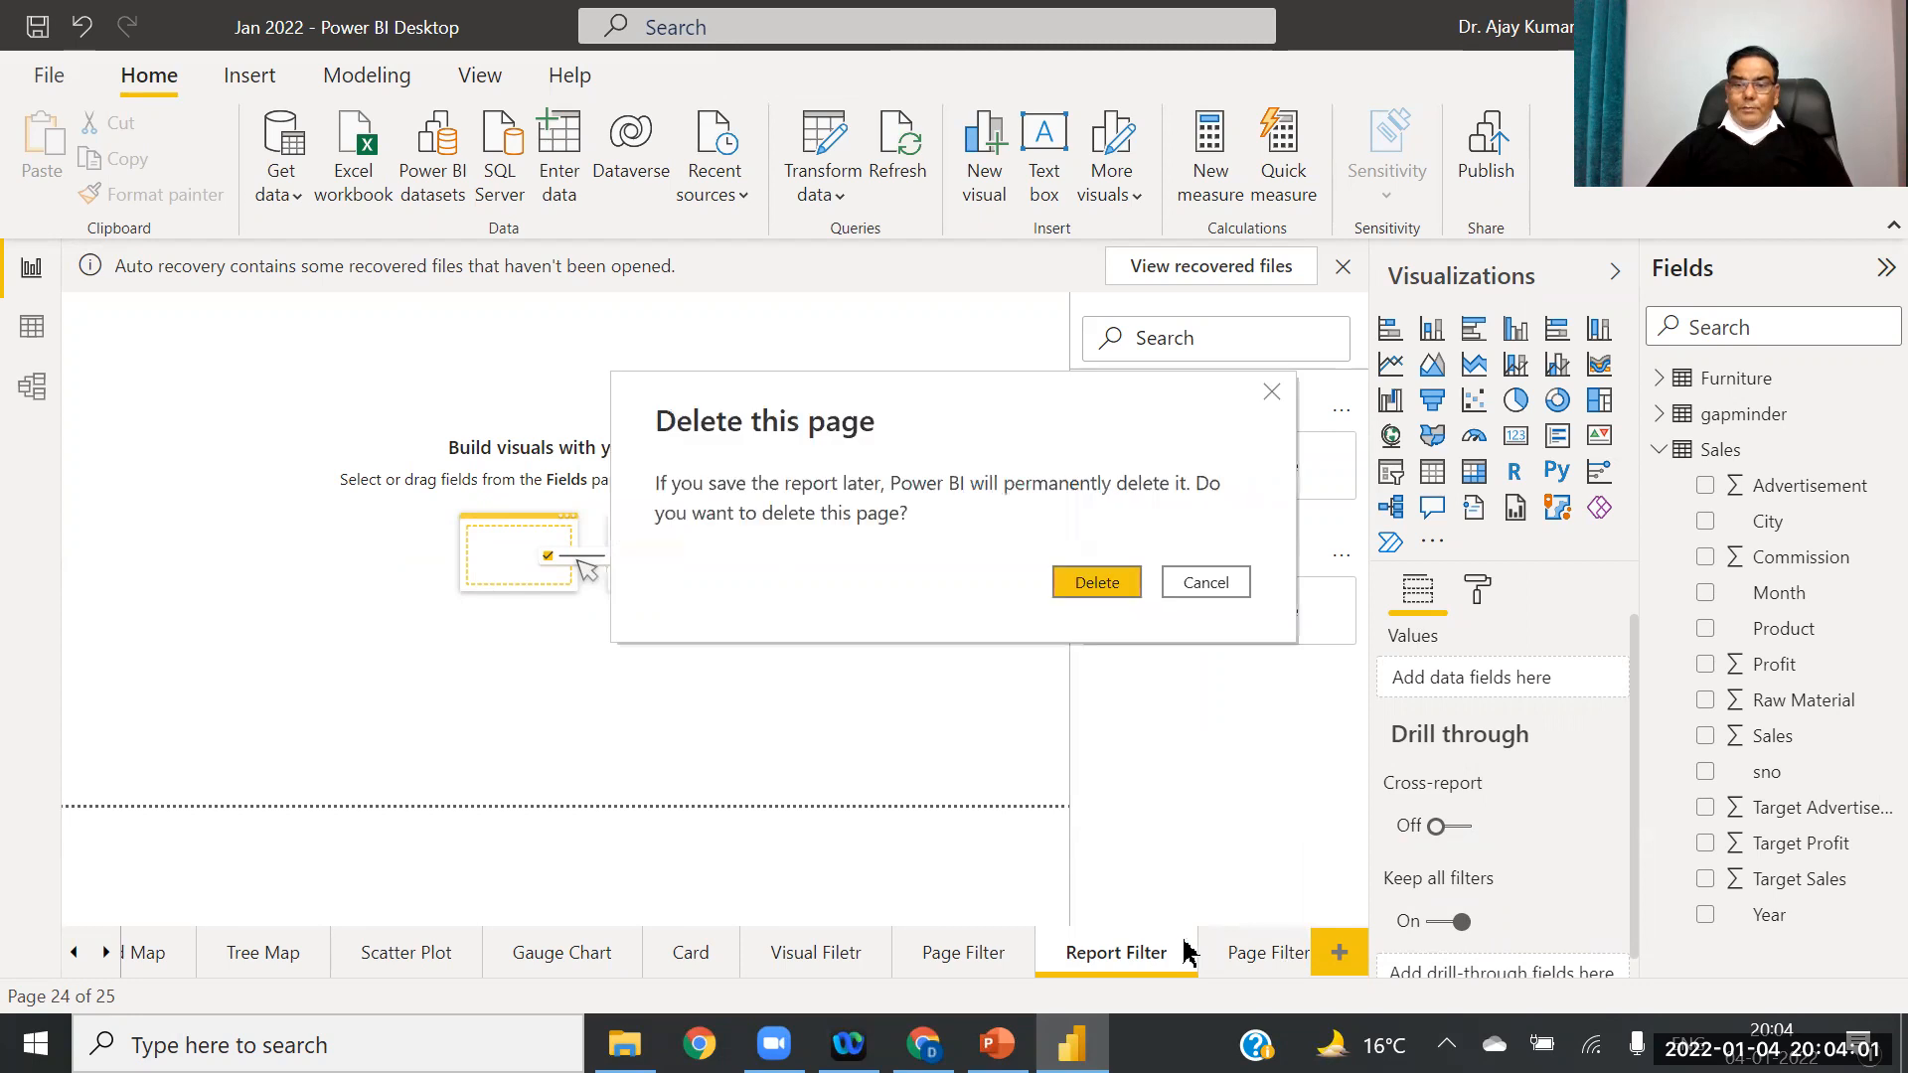
click(1095, 590)
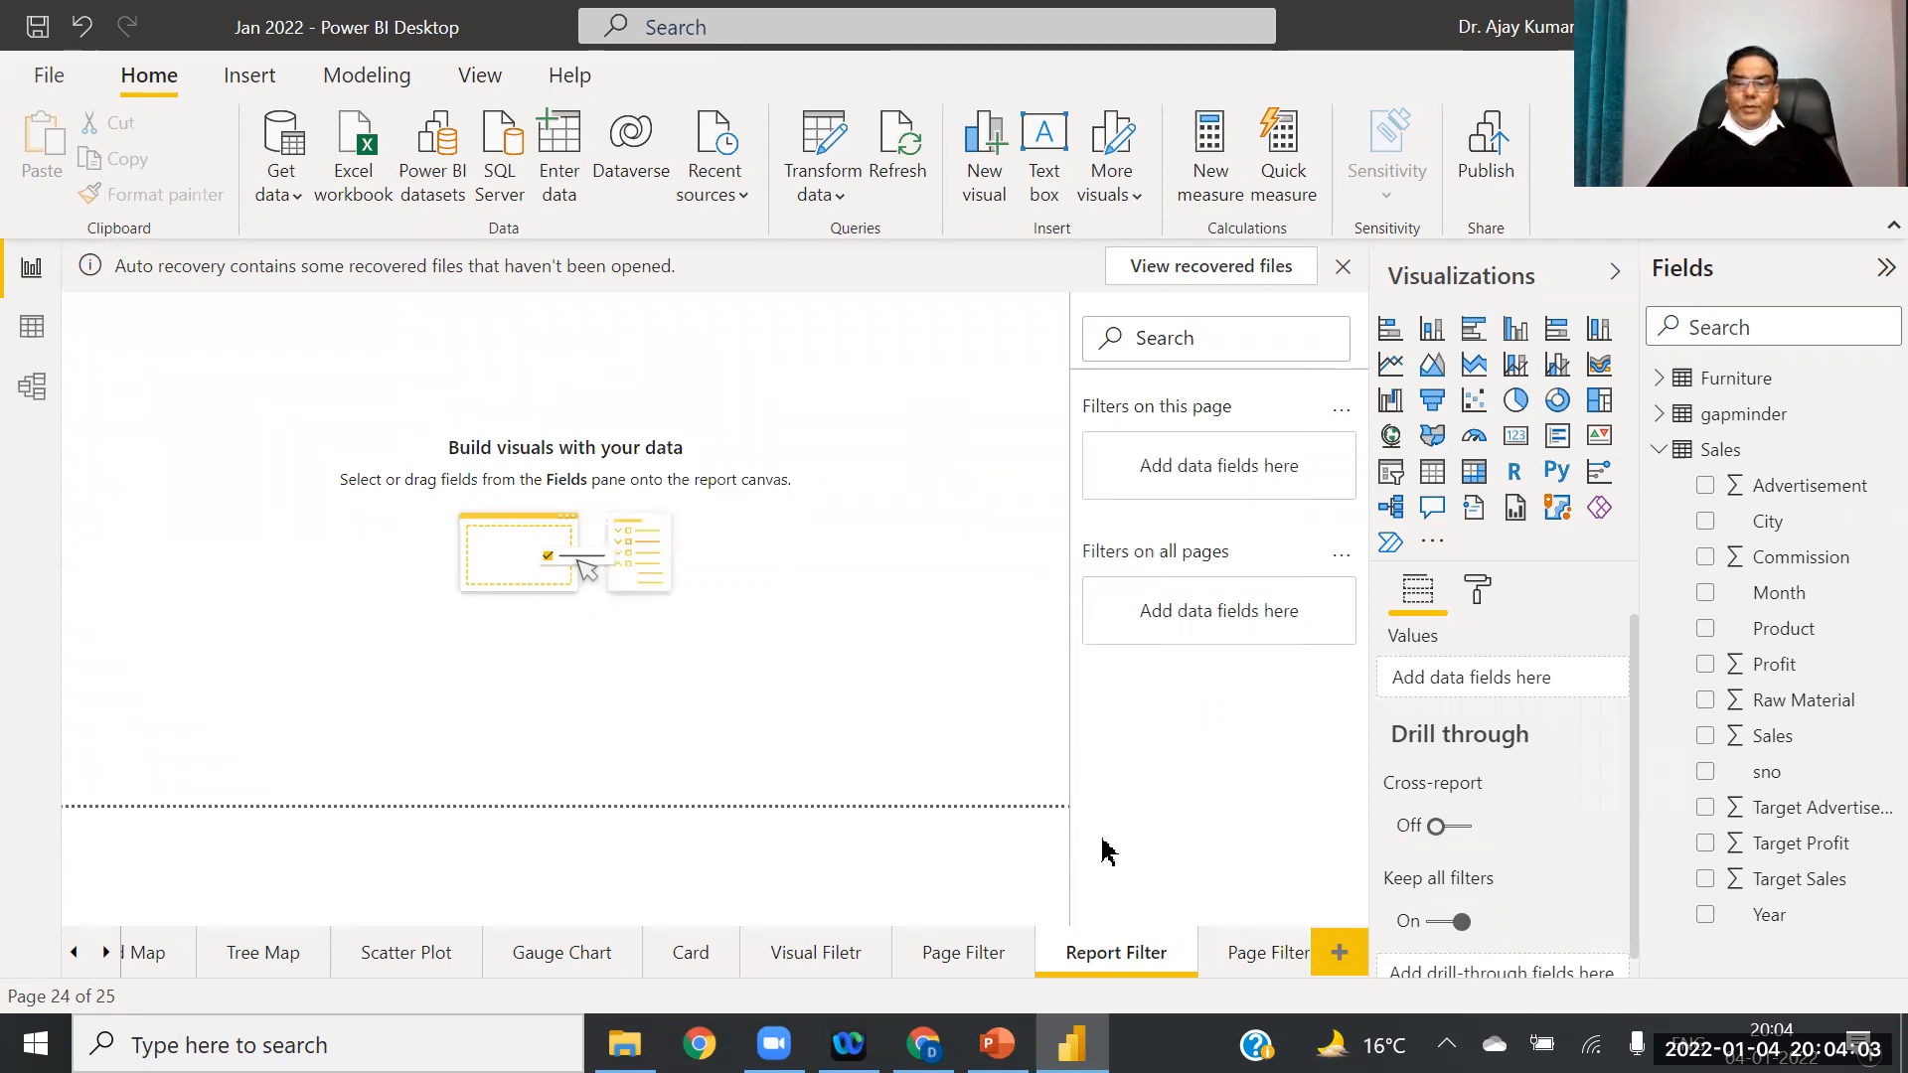
right_click(1229, 964)
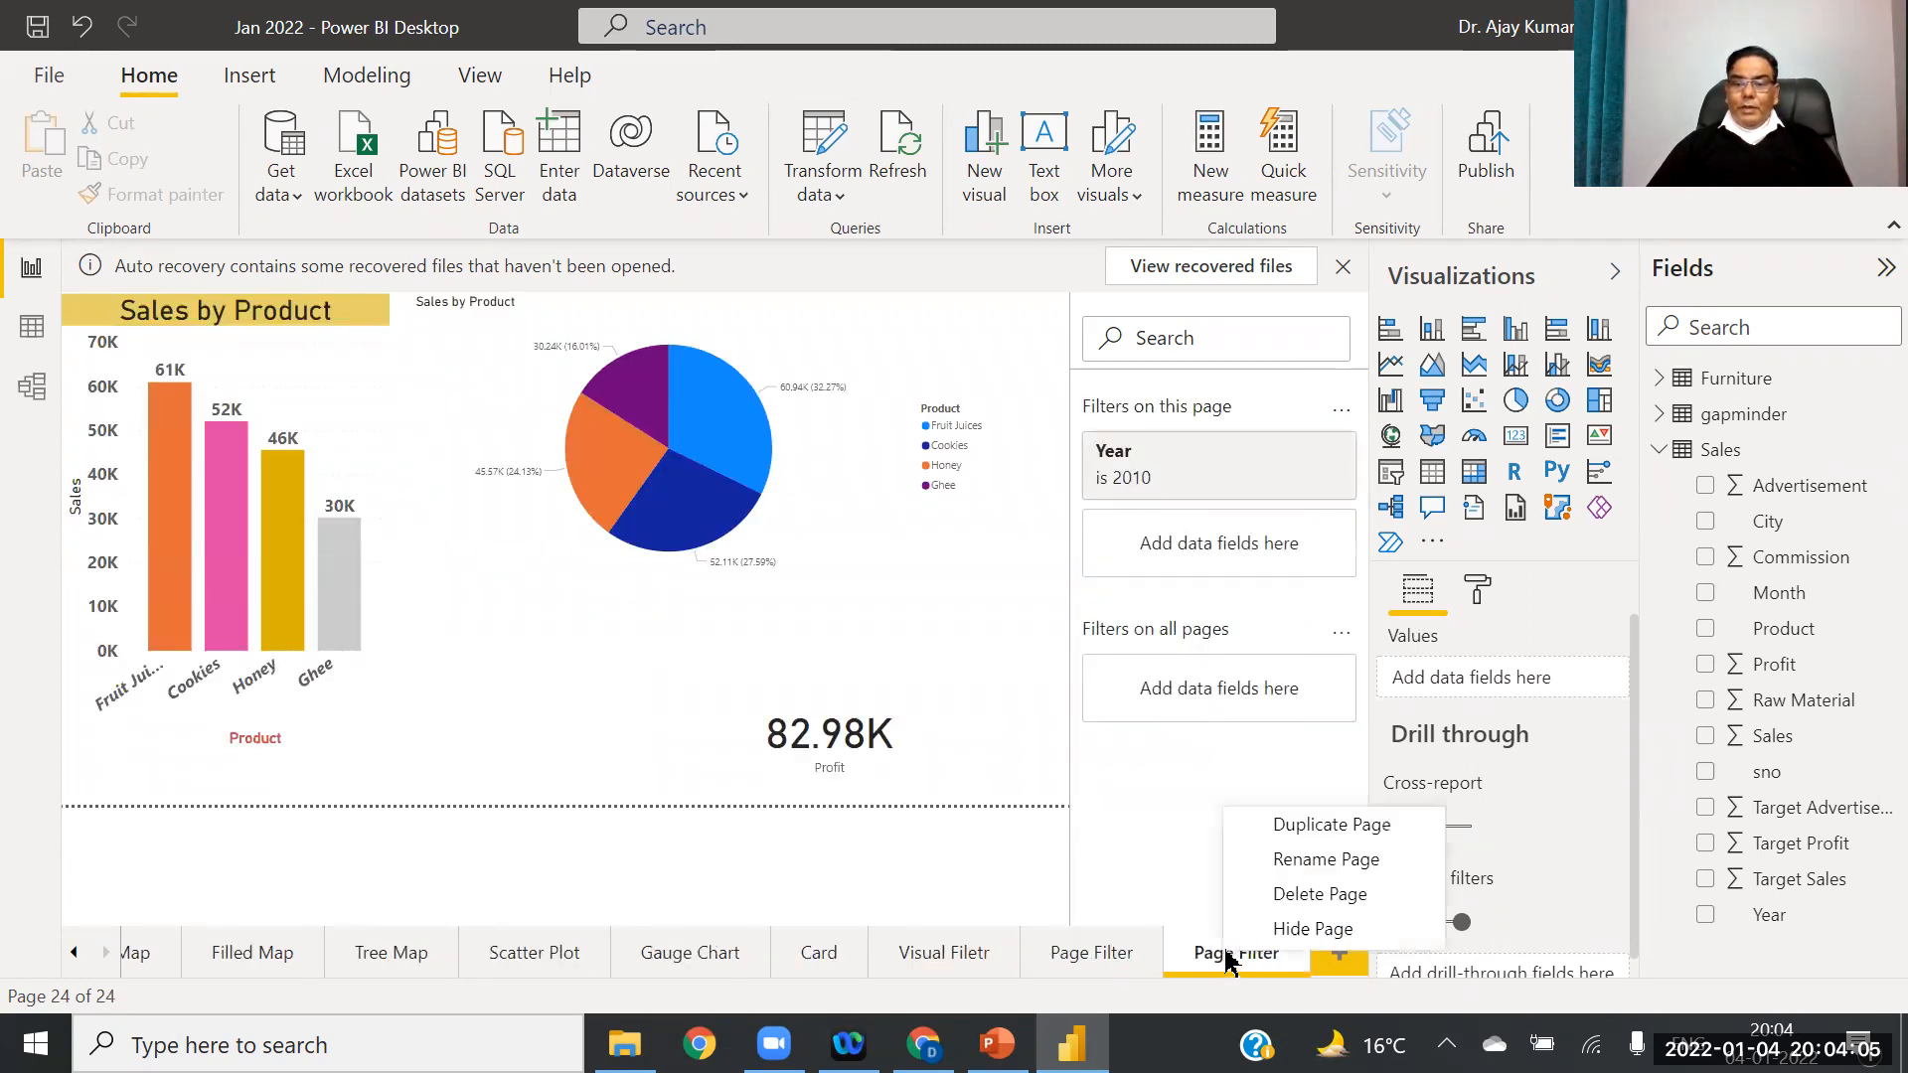
Step: Duplicate the Page Filter page and rename the copy 'Report Filter'
click(1314, 835)
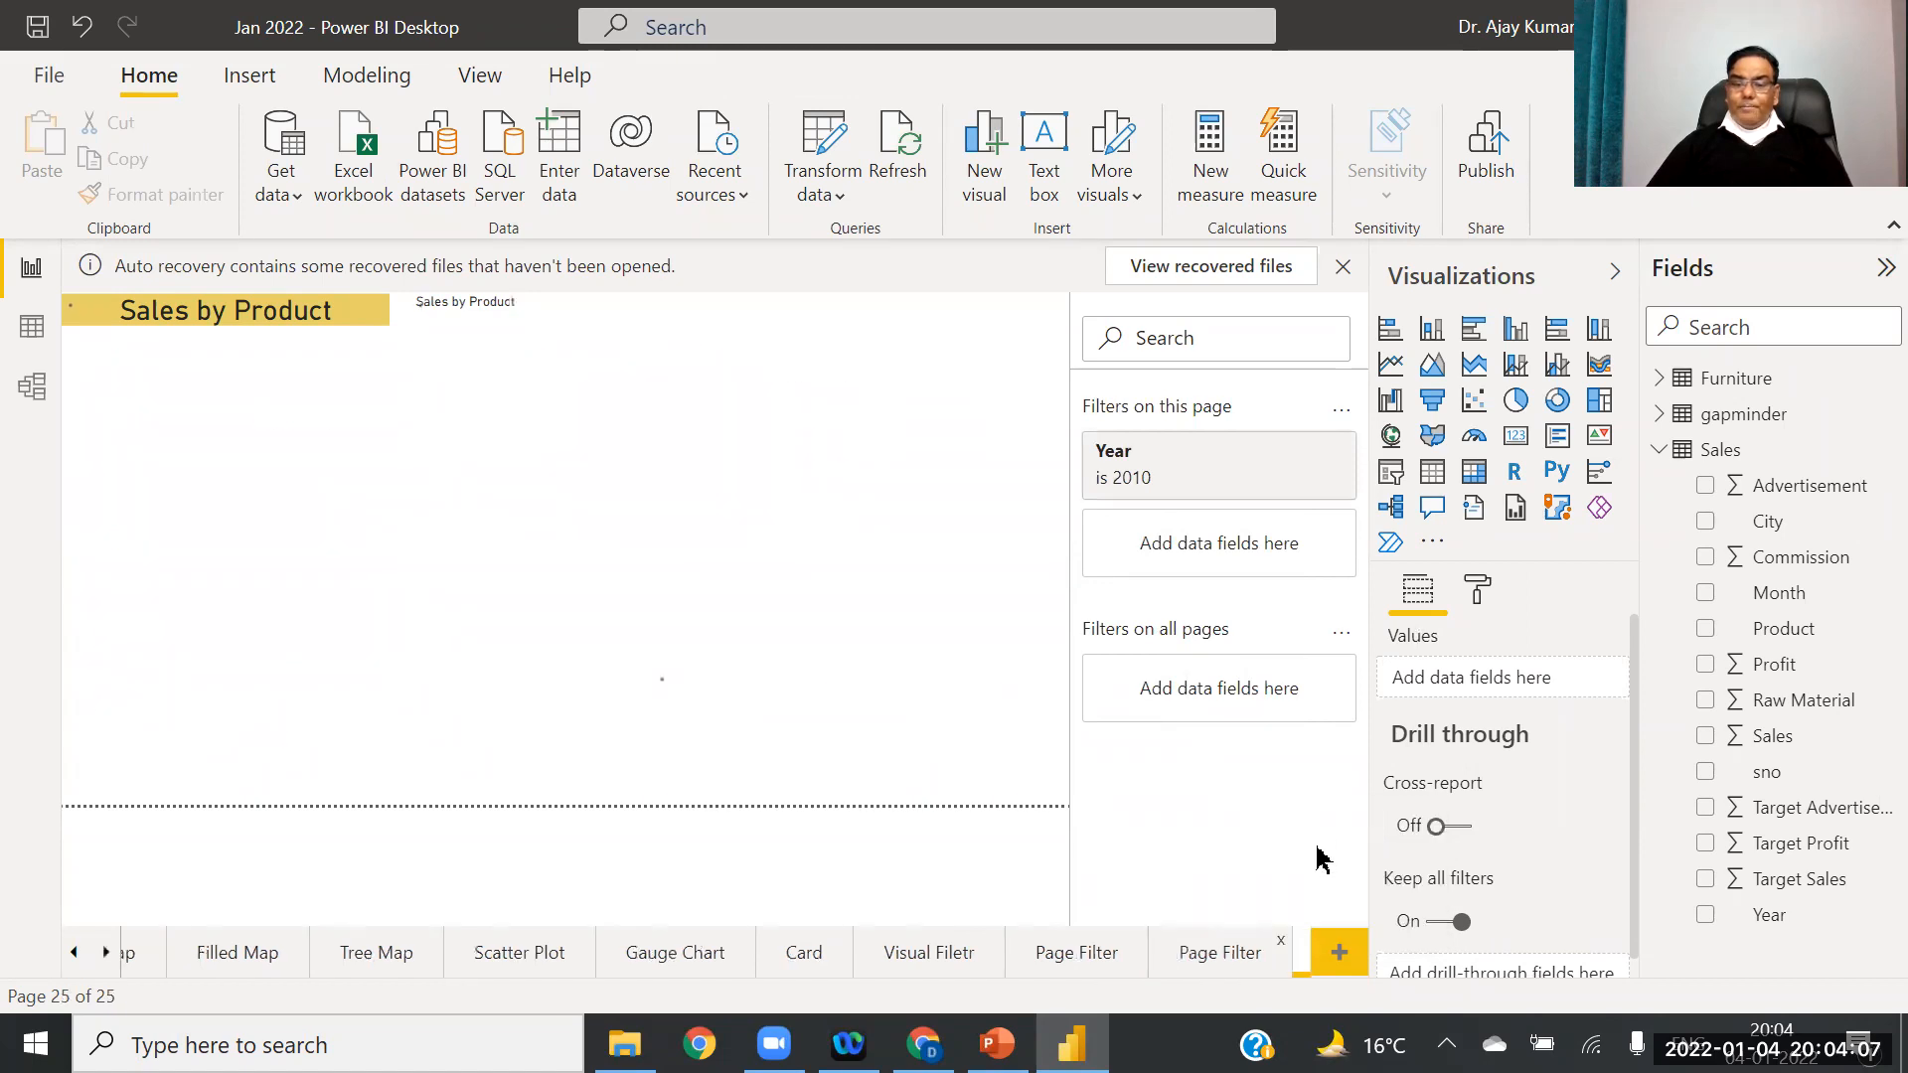
right_click(1192, 954)
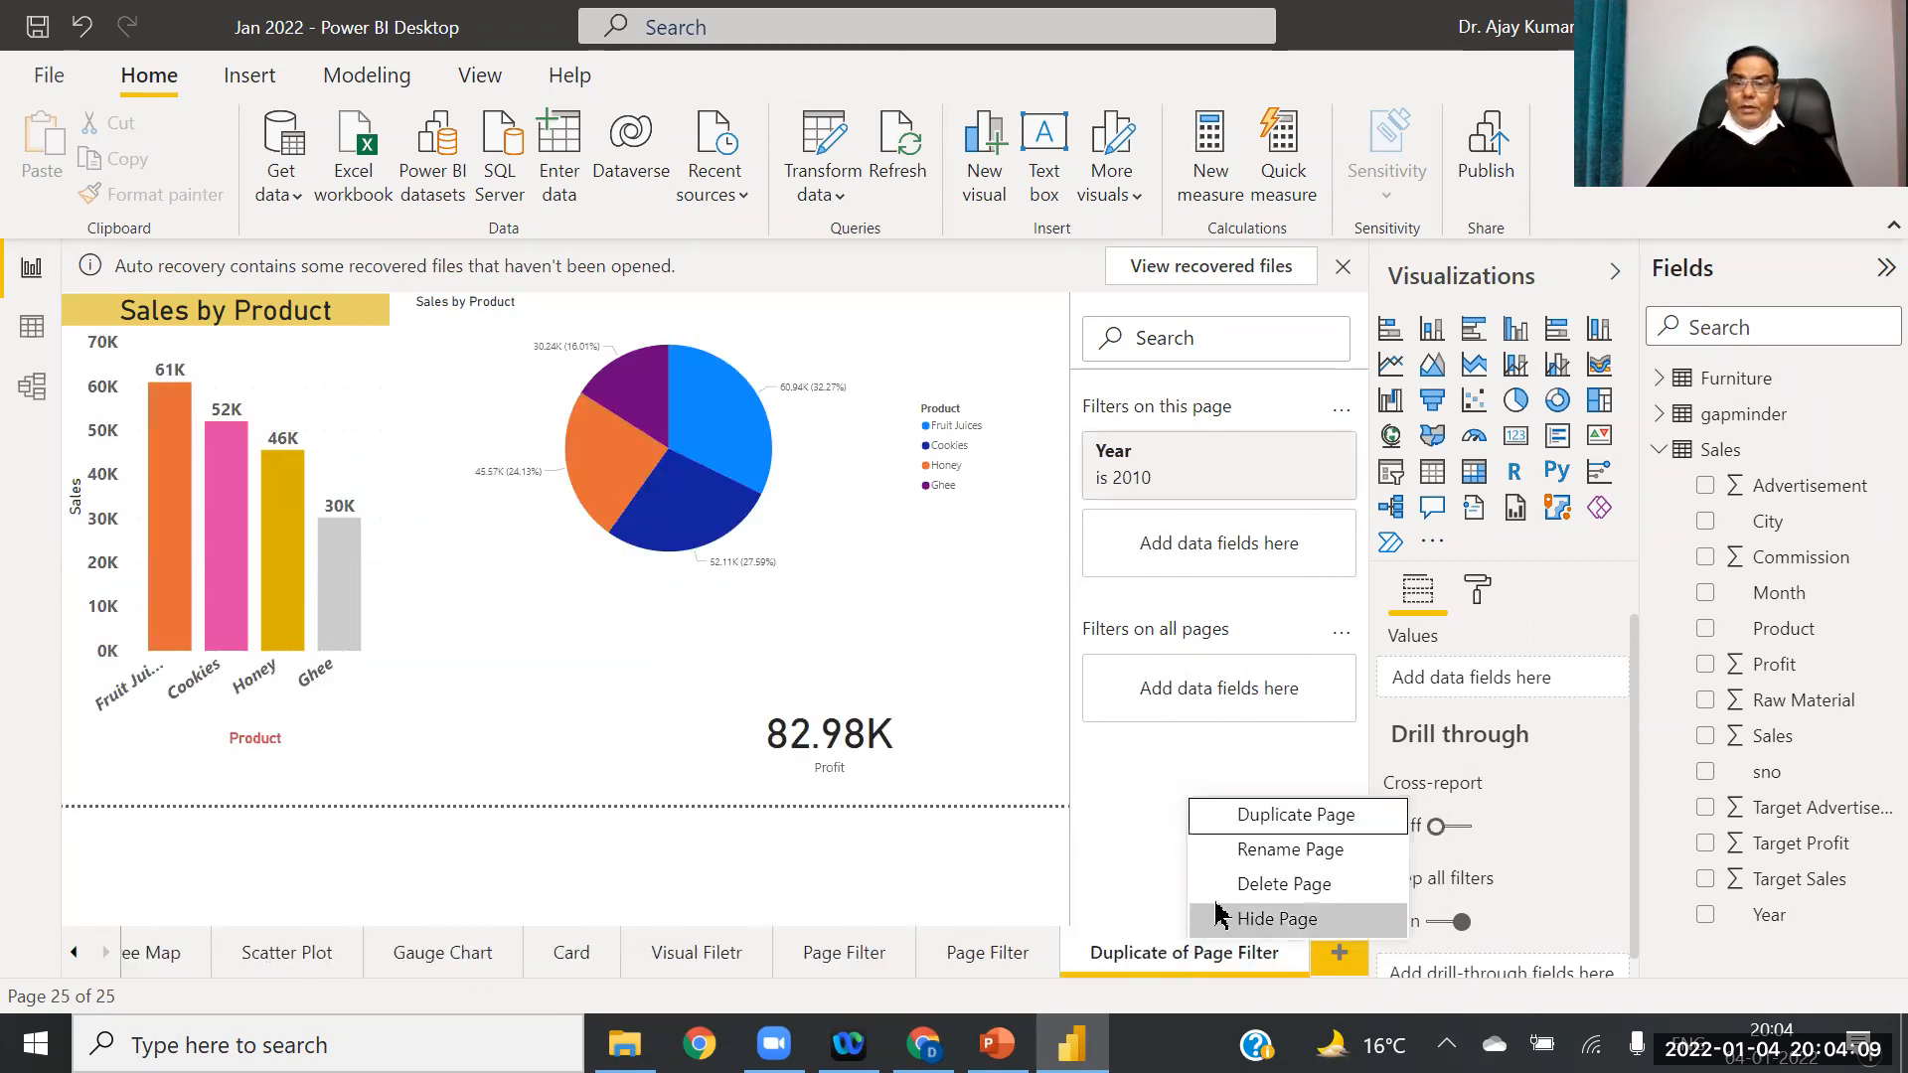
click(1257, 848)
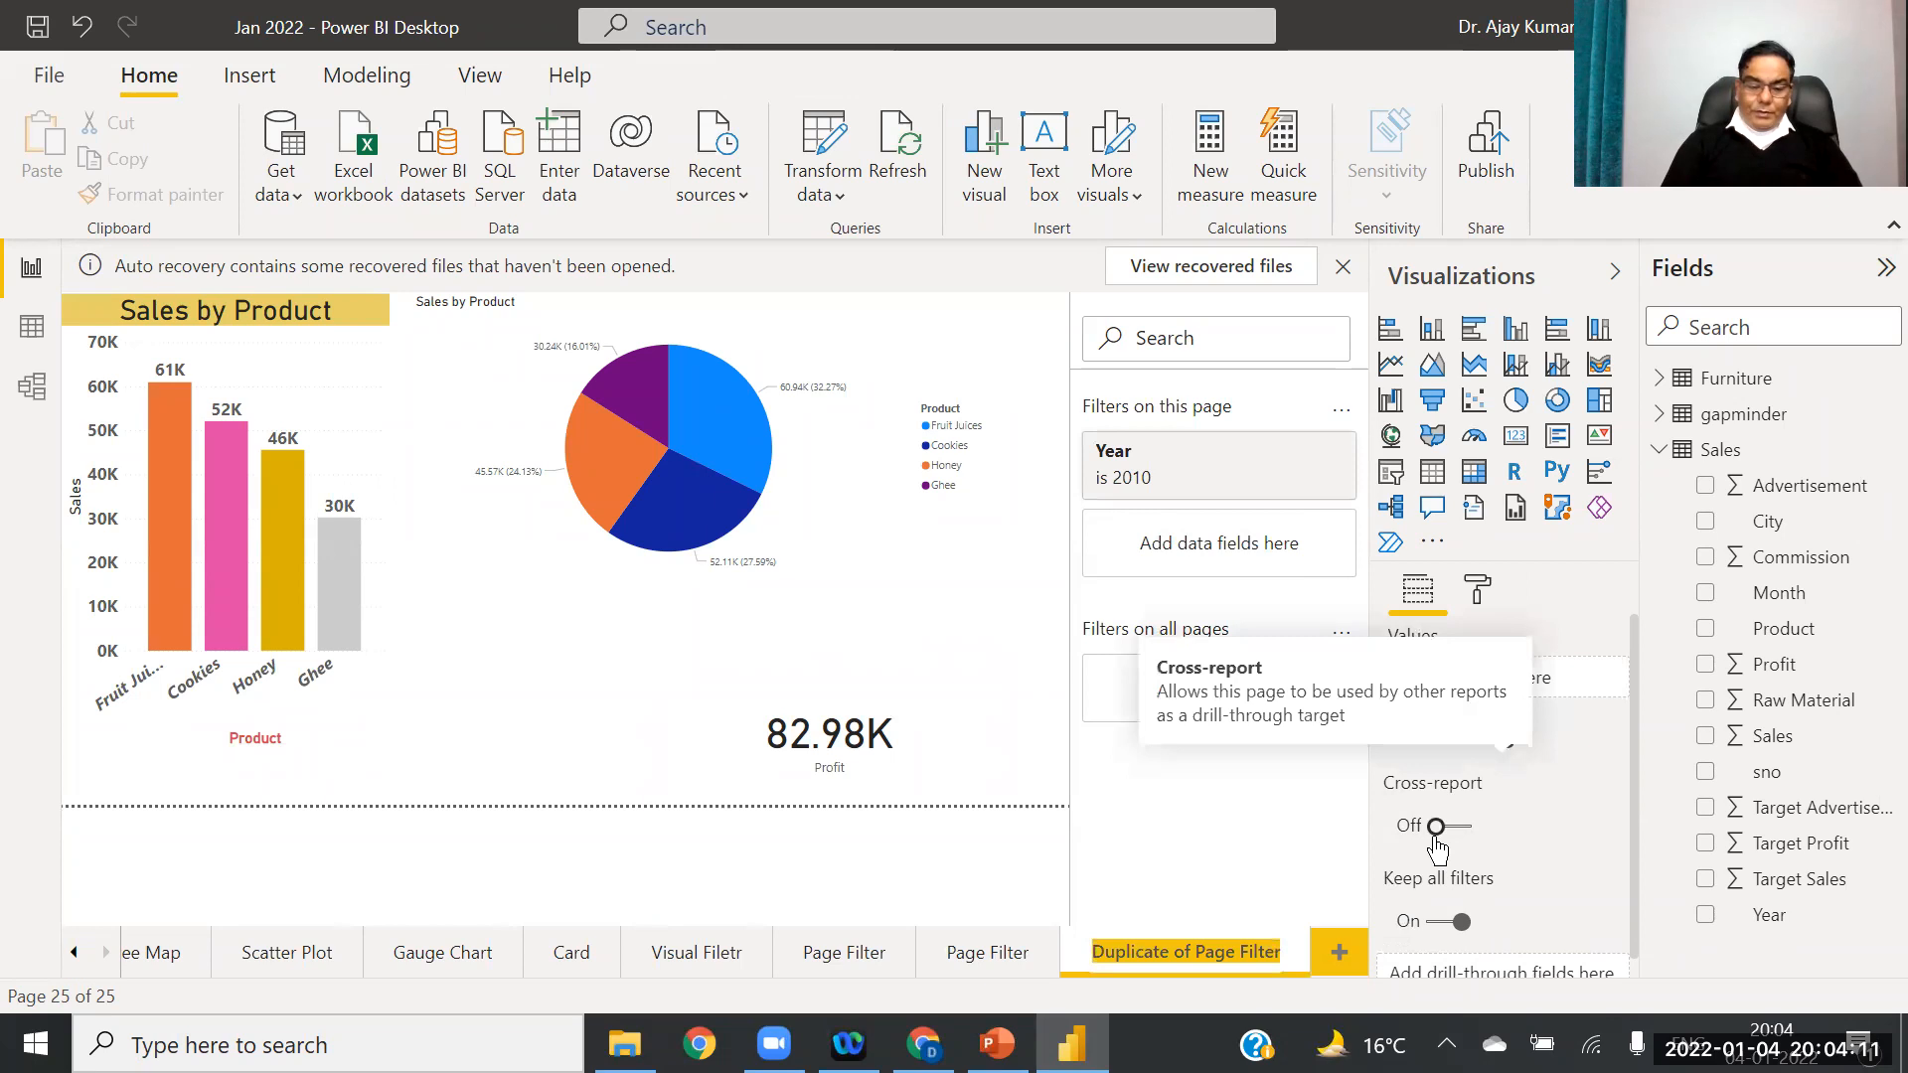
text(Report)
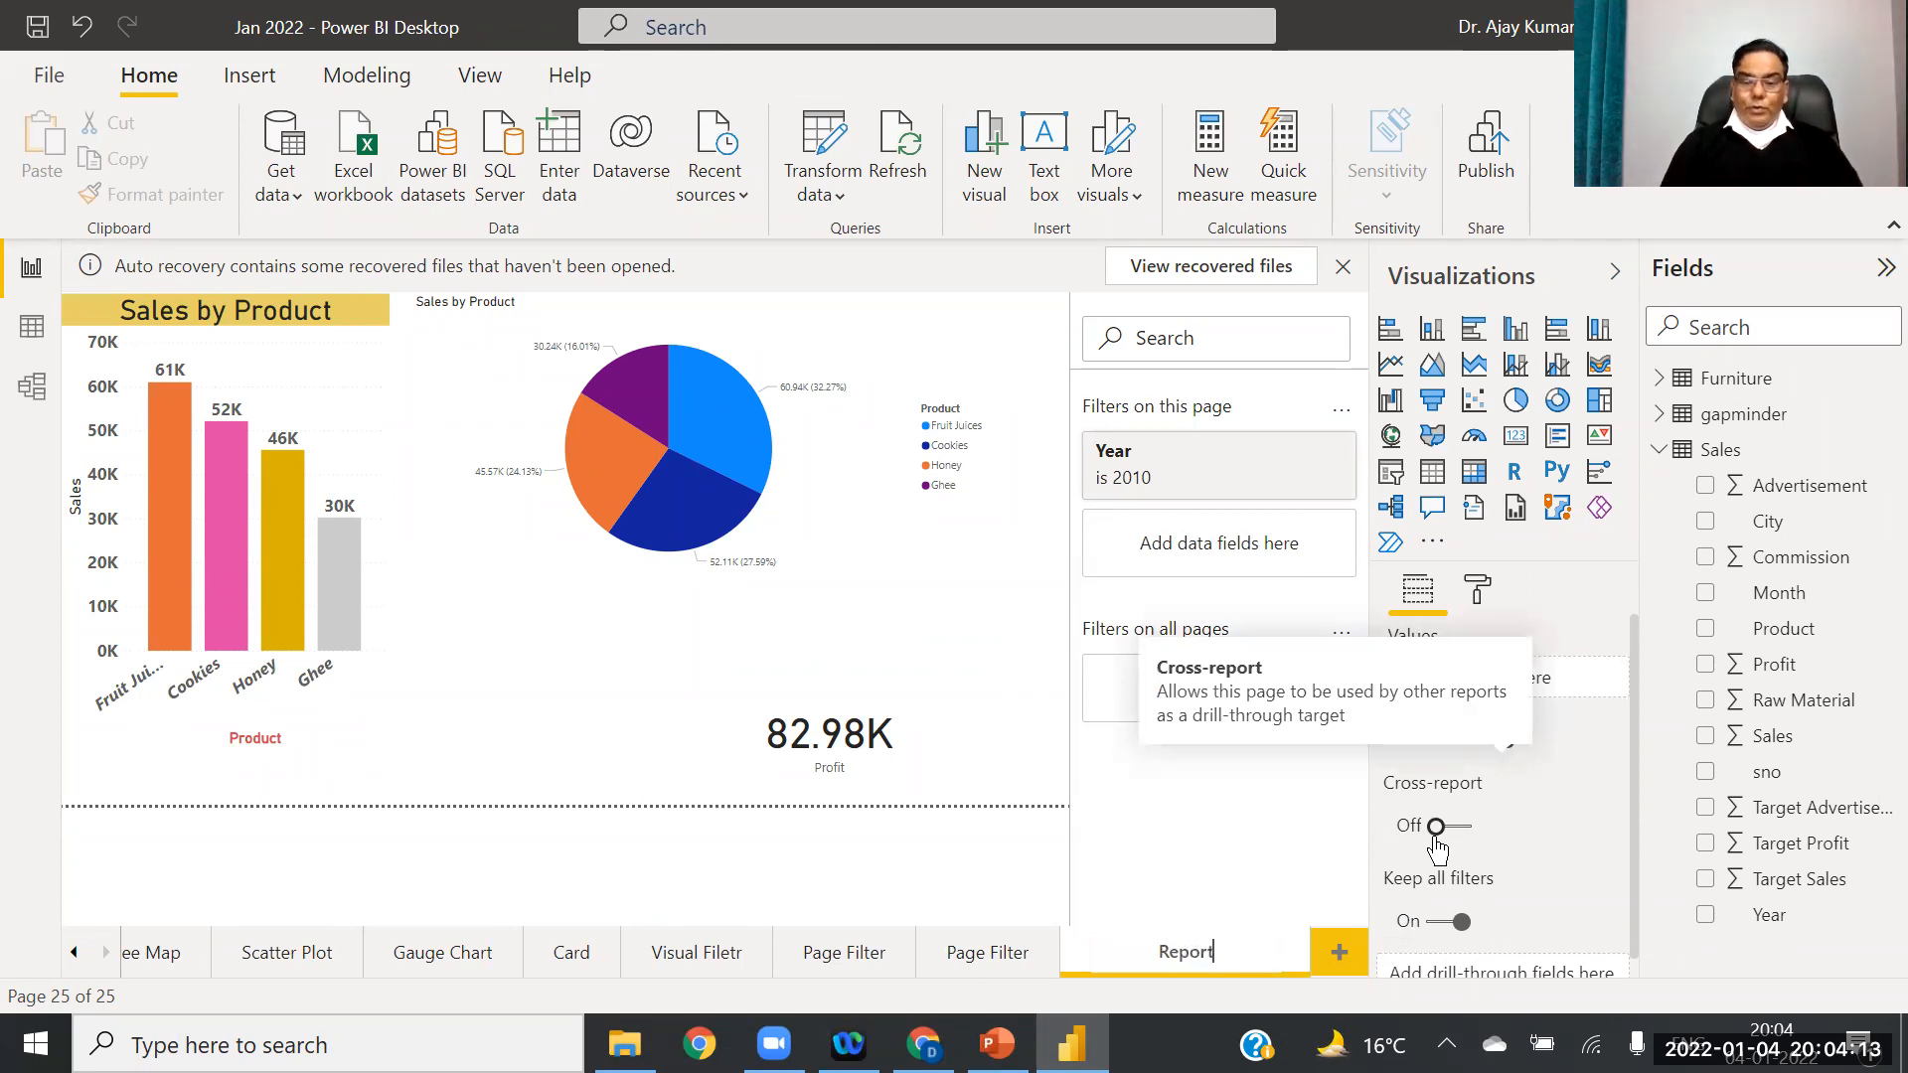
text( Filter)
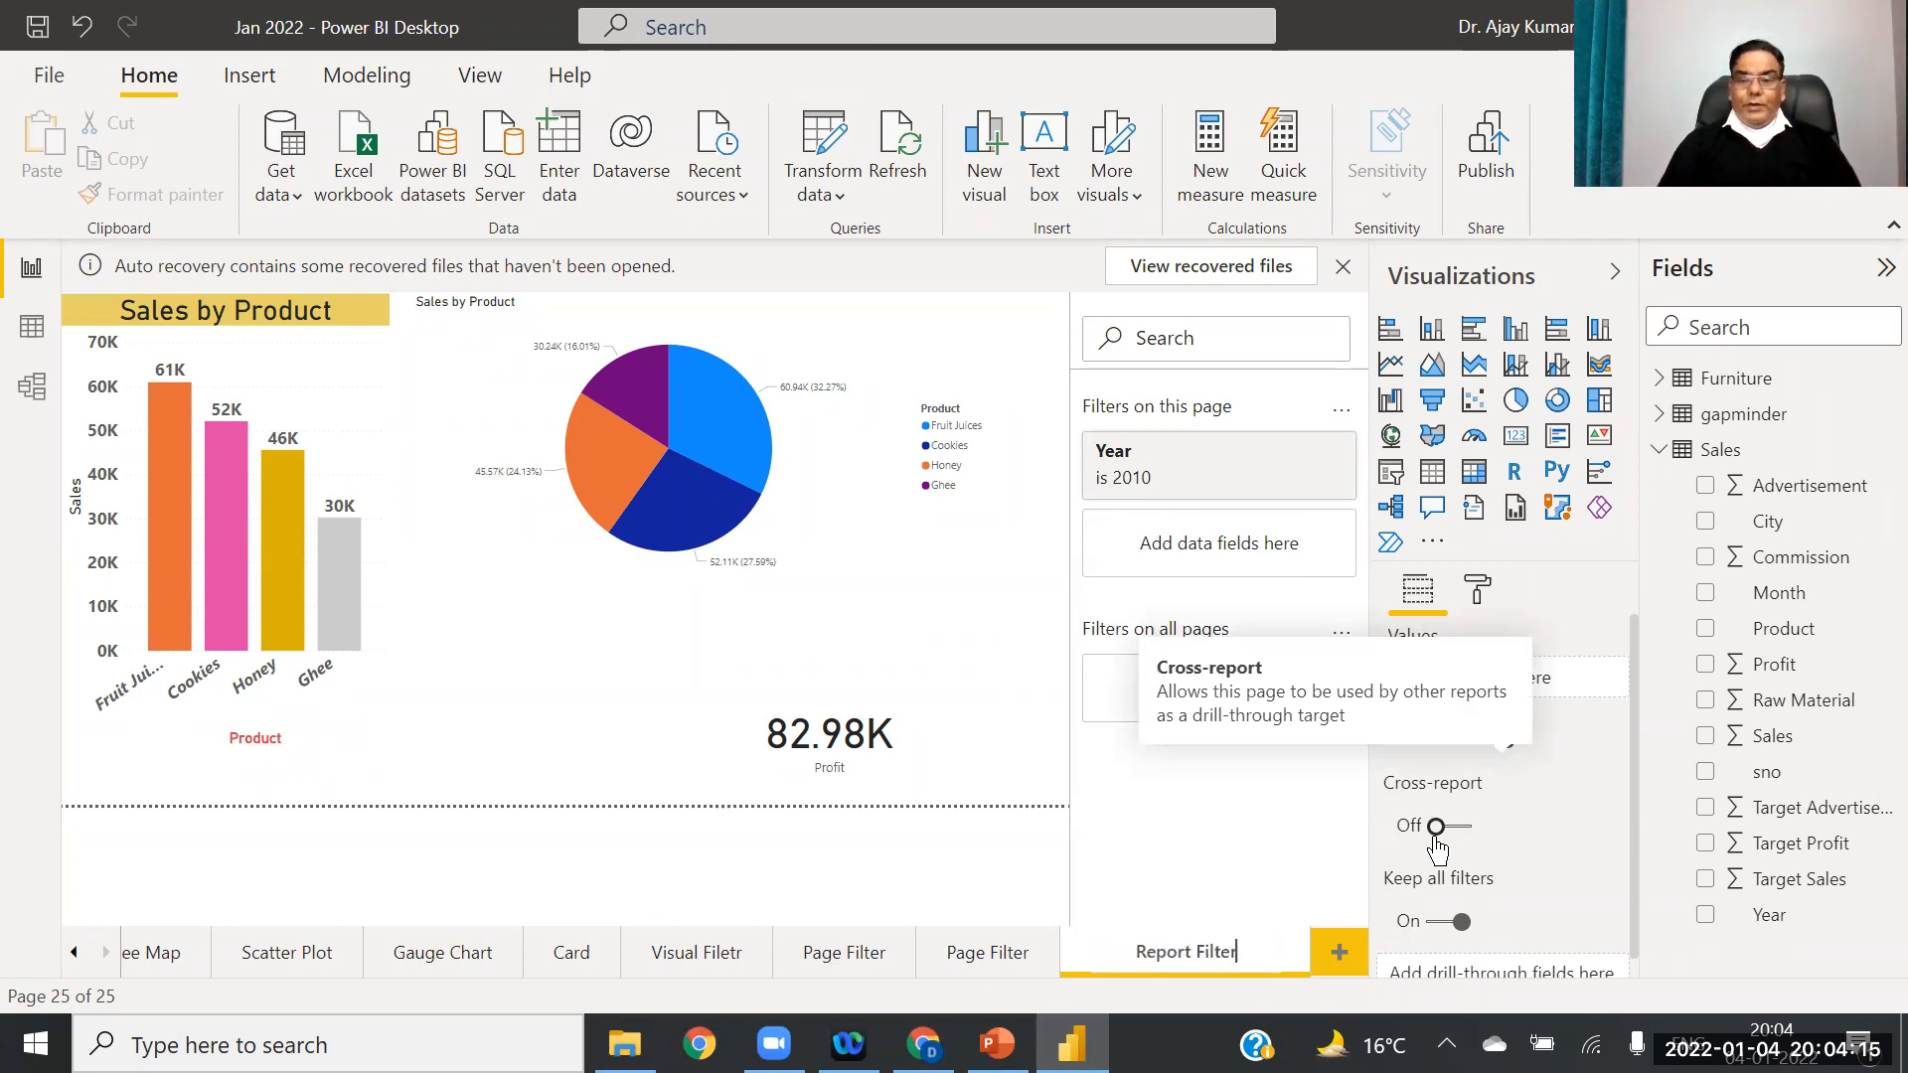
click(781, 882)
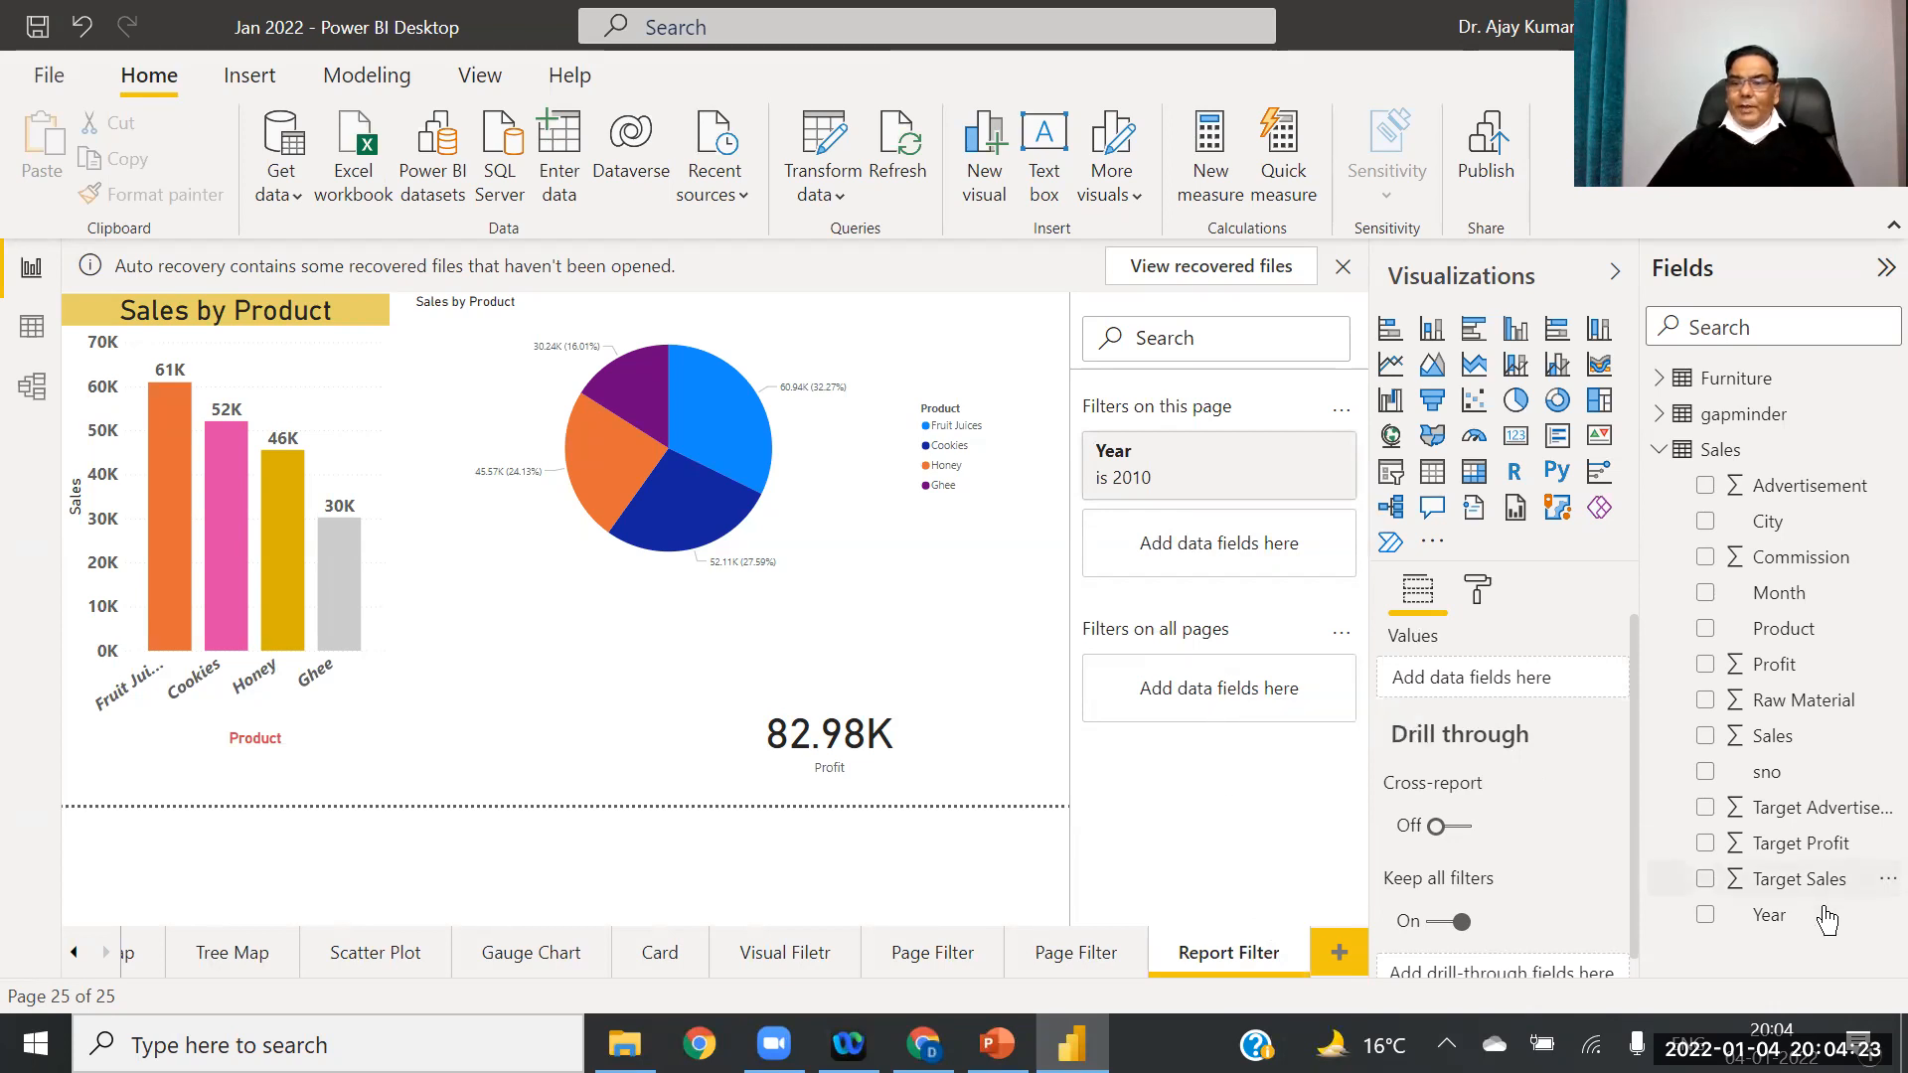
Step: Add Year as an all-pages filter set to only 2010, then view the Gauge Chart page
drag(1784, 916, 1230, 708)
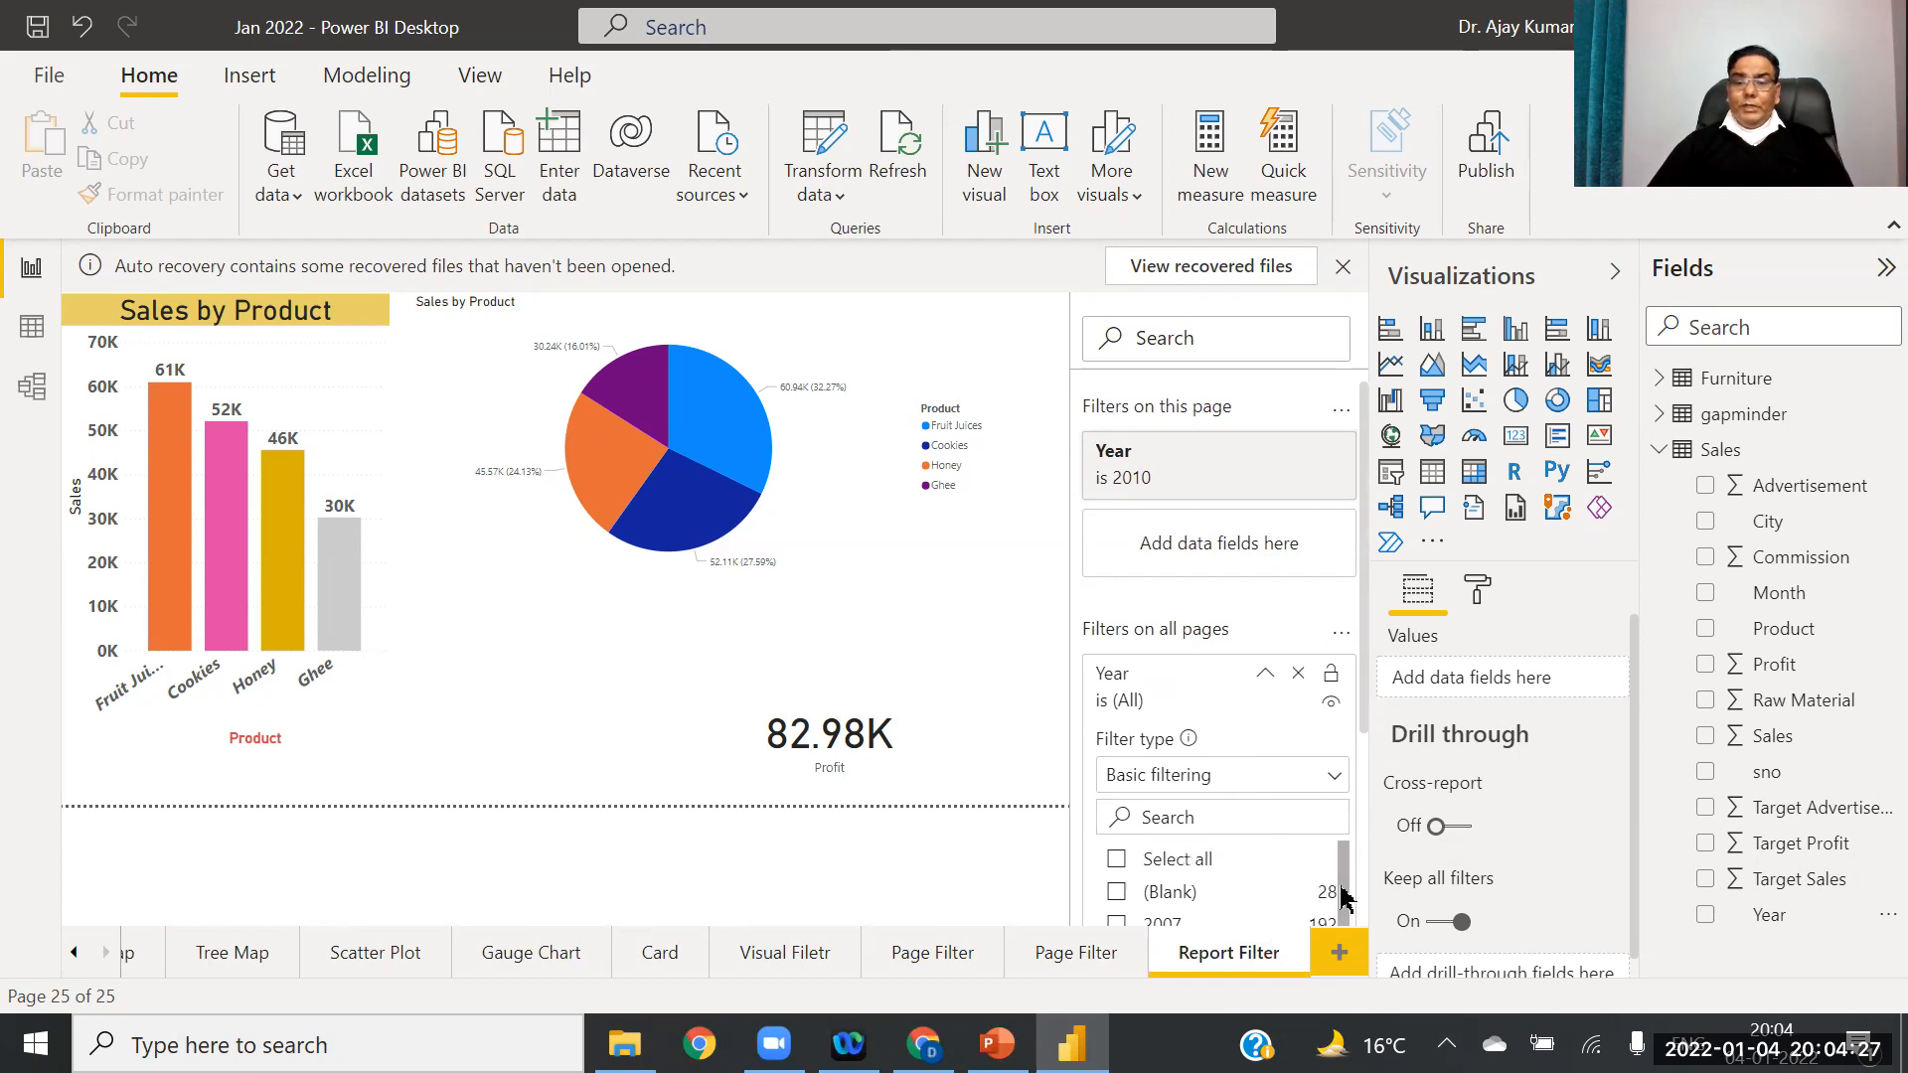
drag(1344, 867, 1364, 914)
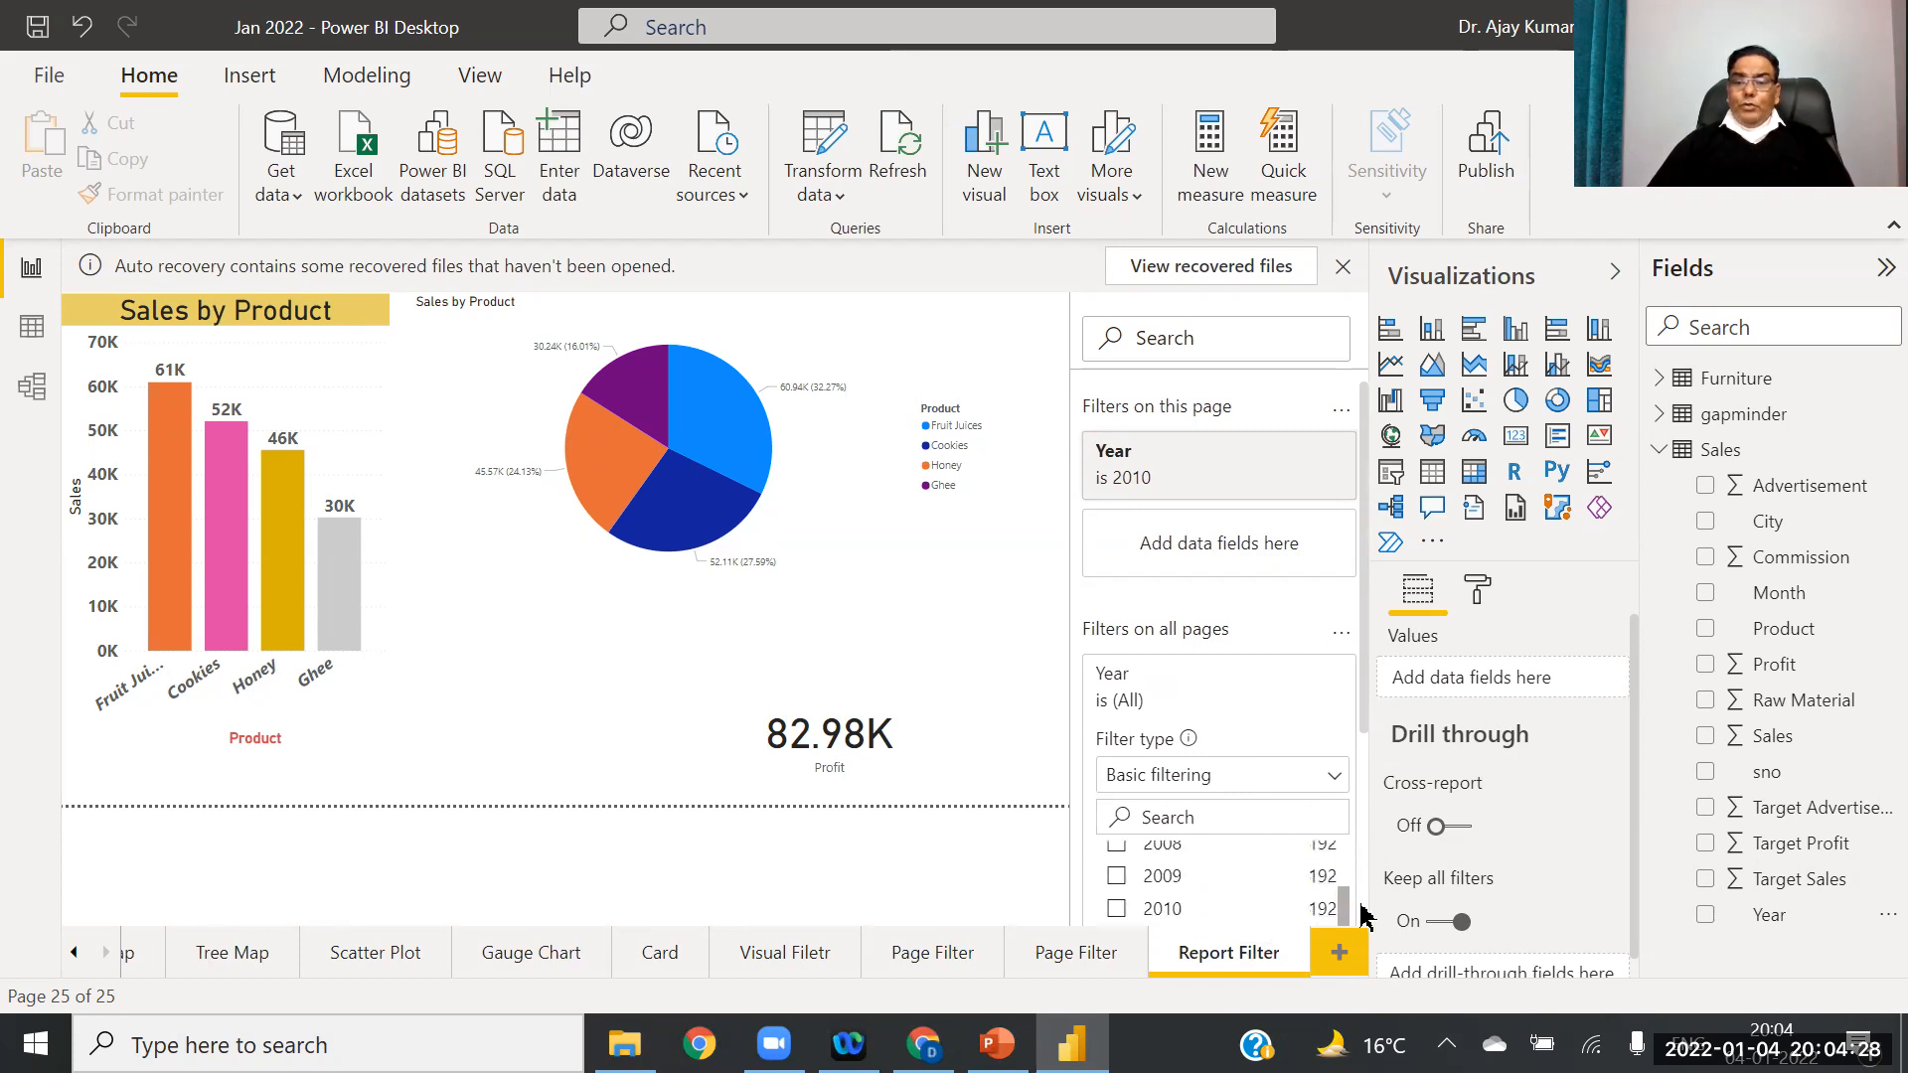
click(1117, 879)
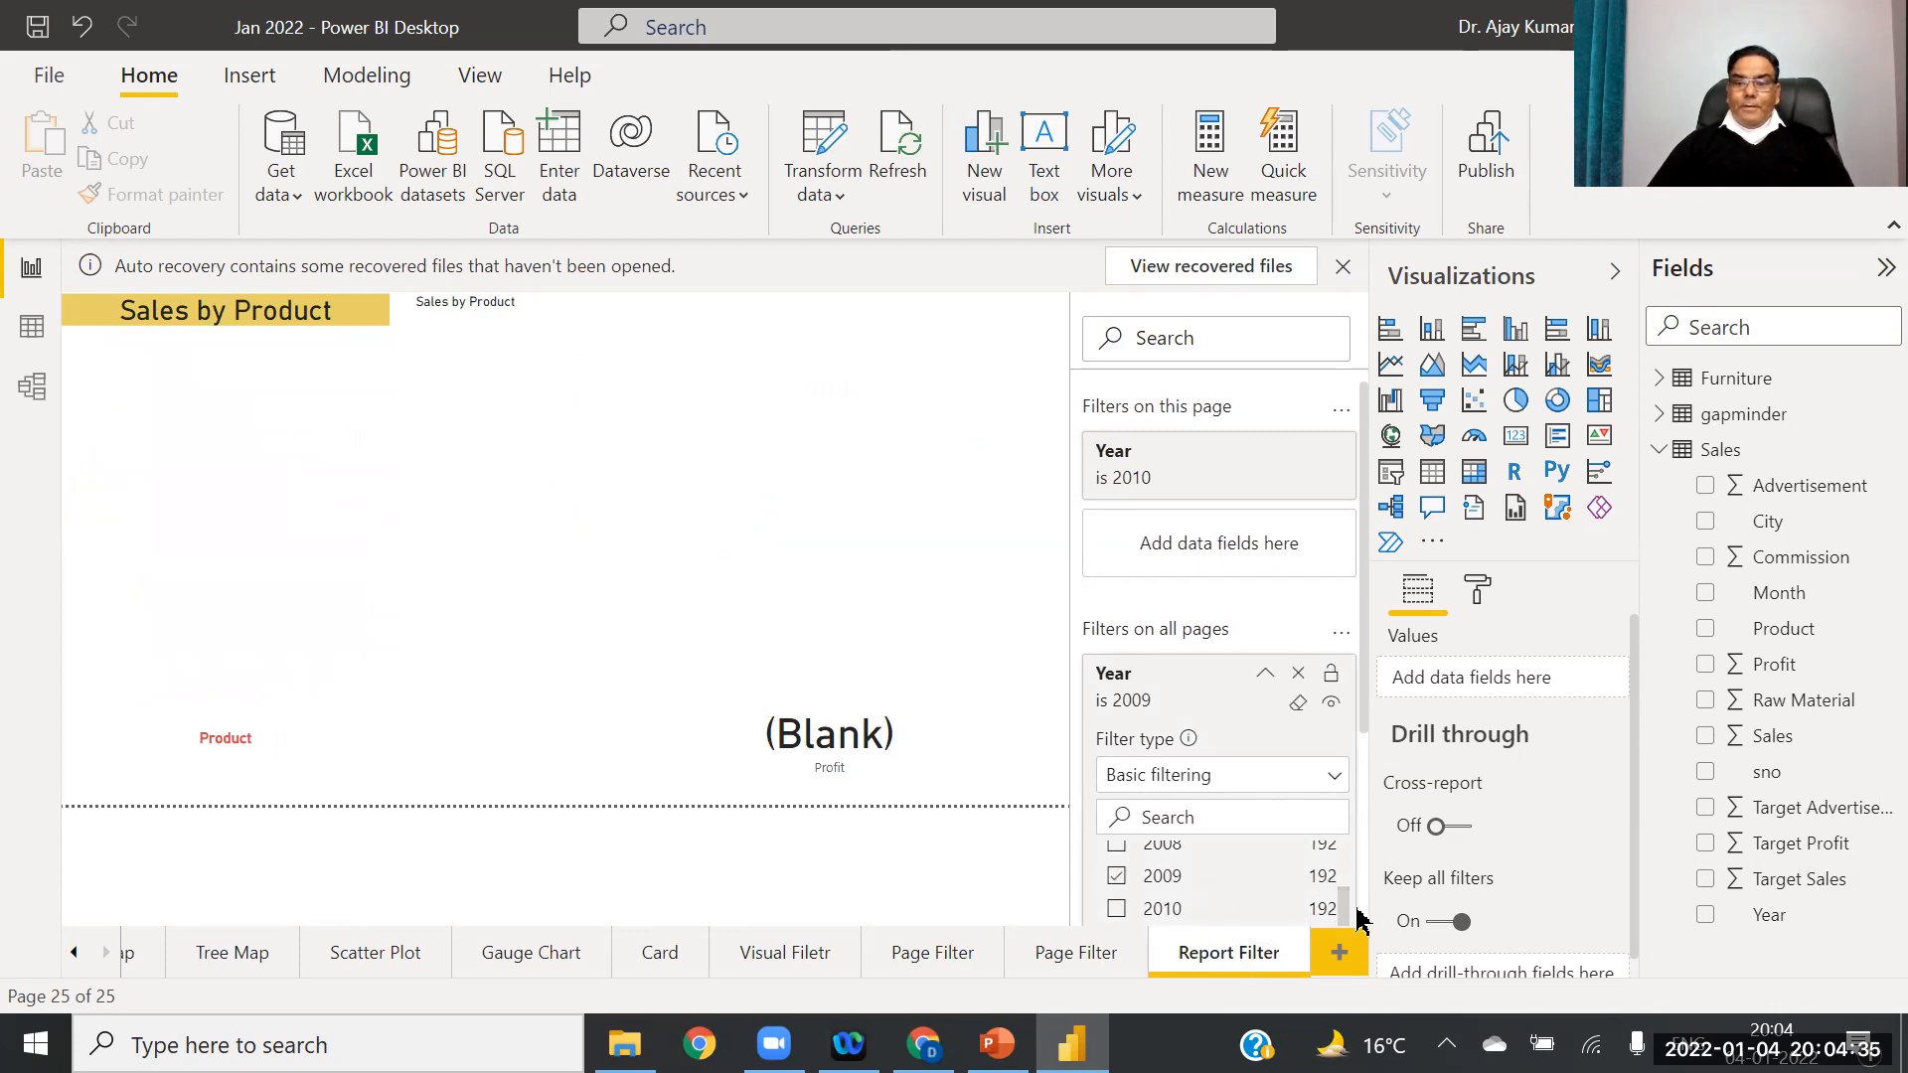
scroll(1348, 907, down, 2)
scroll(1347, 906, up, 5)
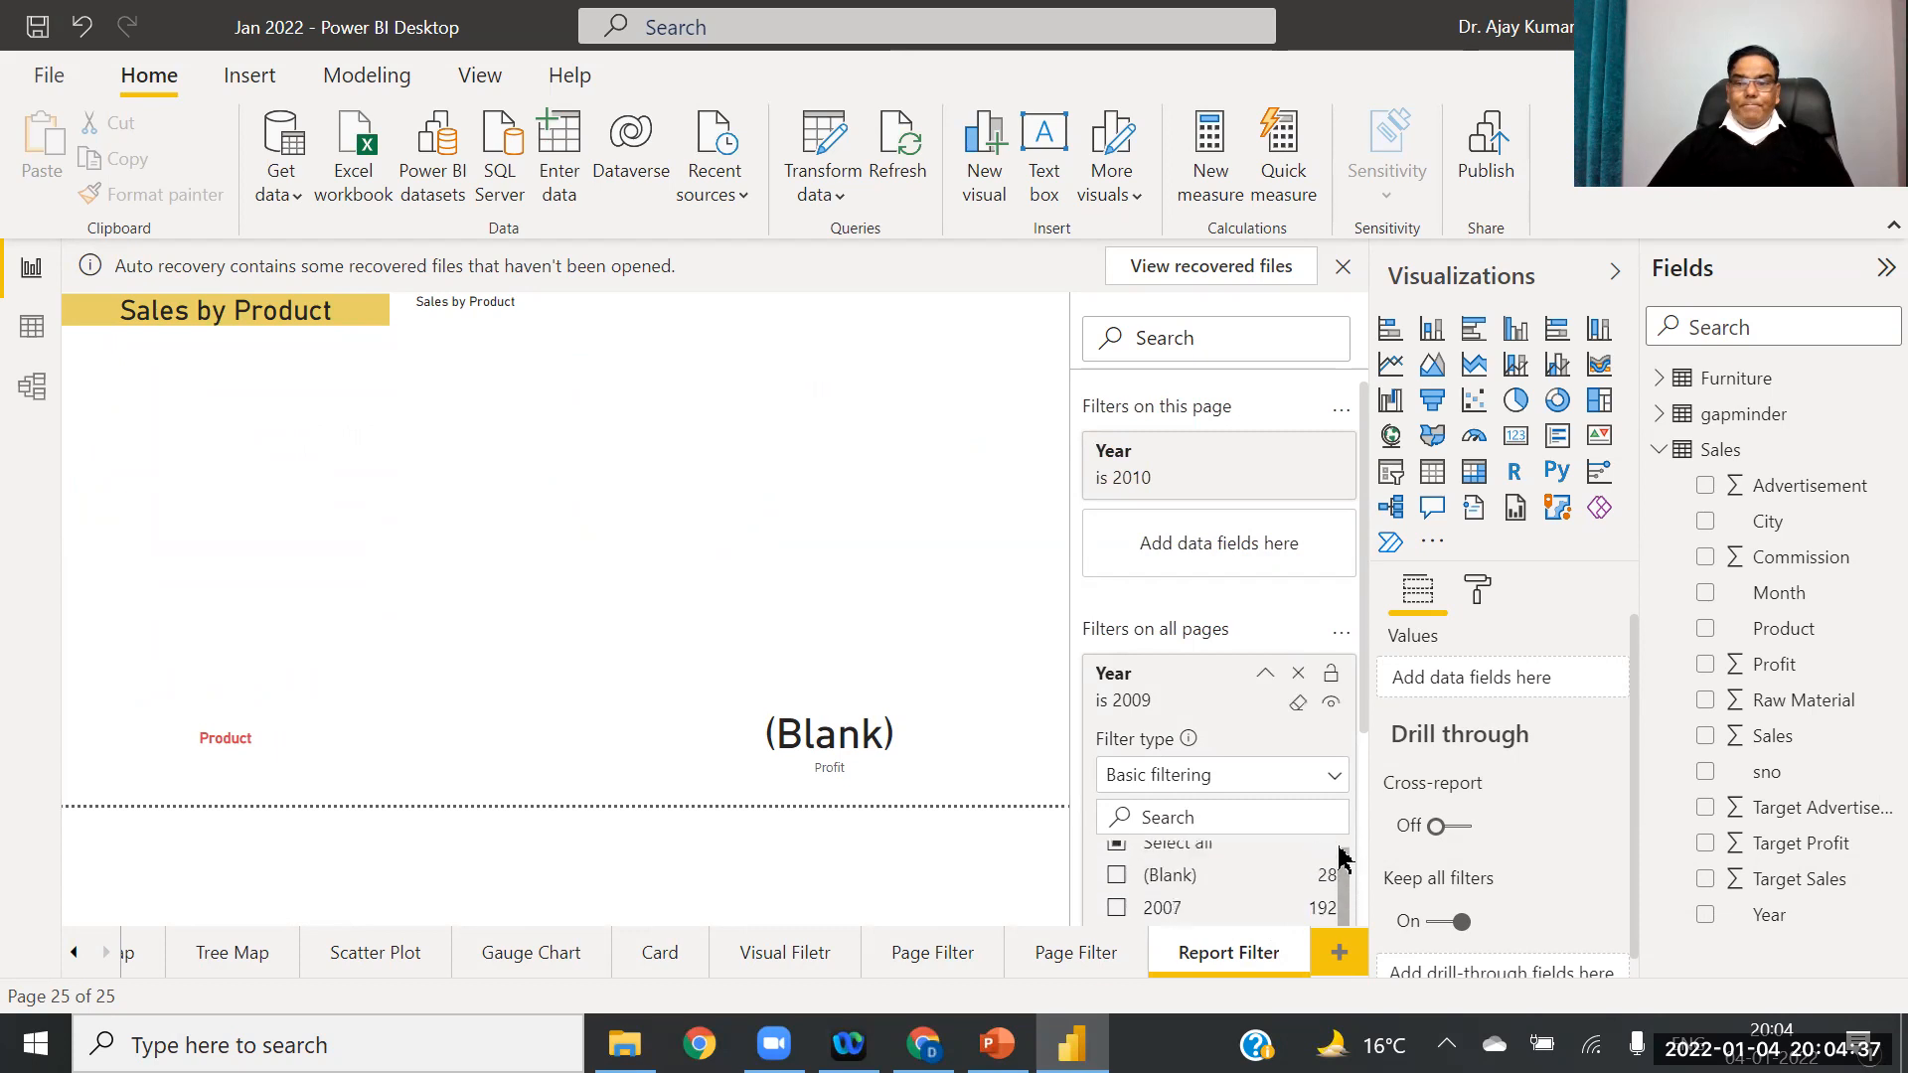
click(1120, 866)
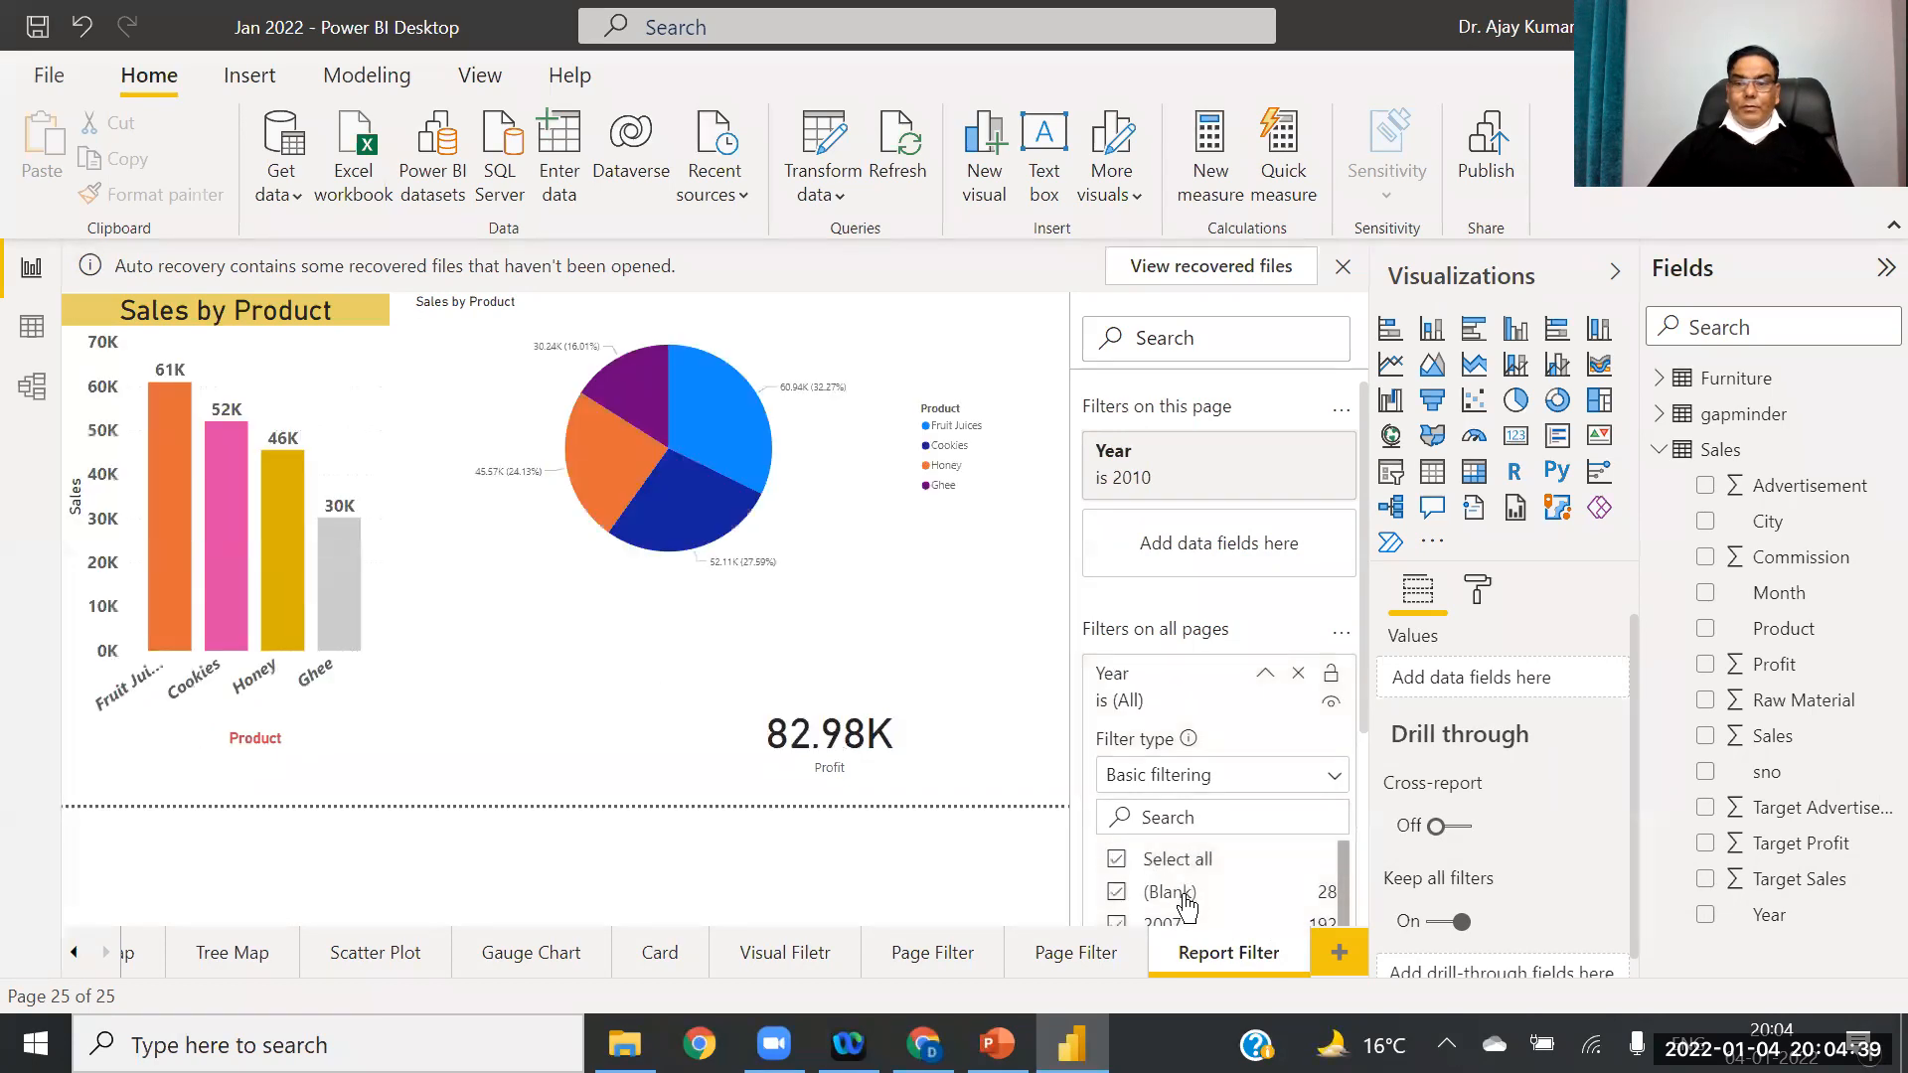
scroll(1344, 875, down, 2)
scroll(1344, 880, up, 3)
click(1118, 861)
scroll(1344, 879, down, 2)
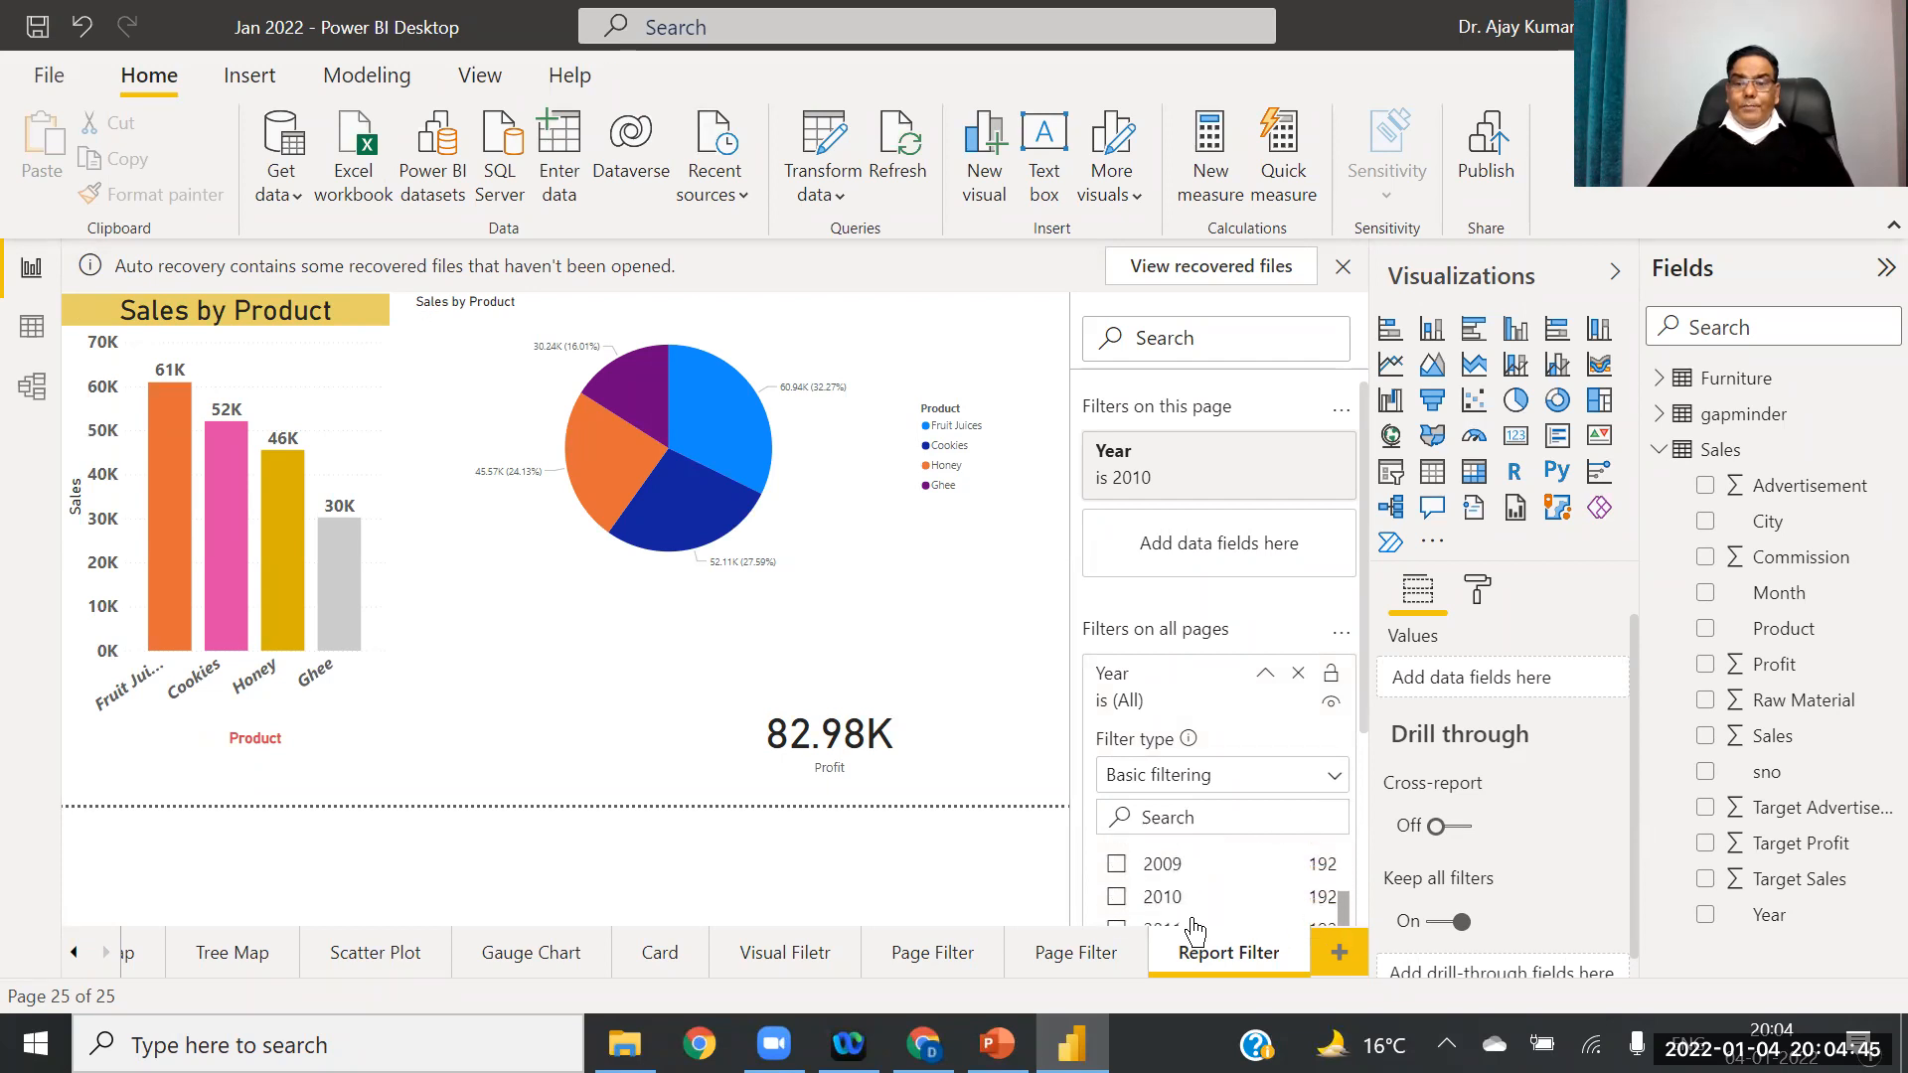
click(1117, 897)
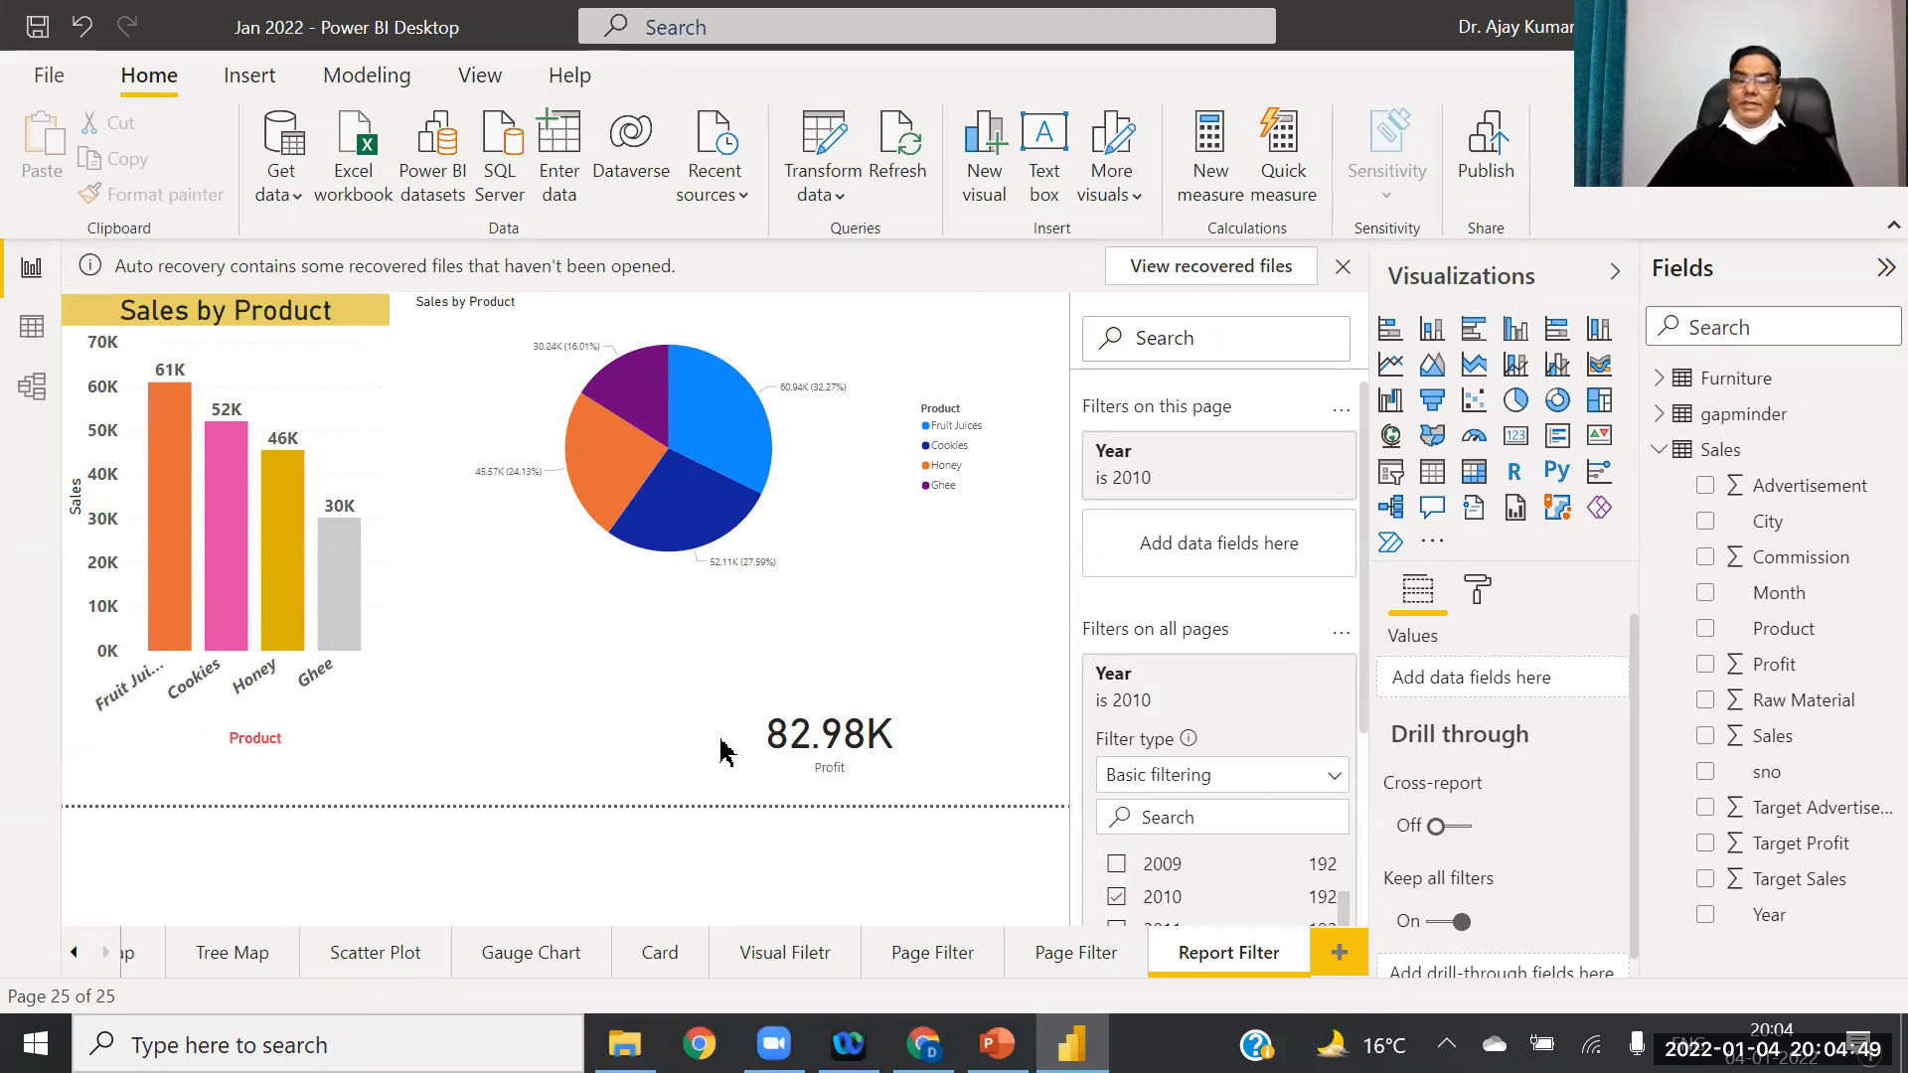
click(537, 955)
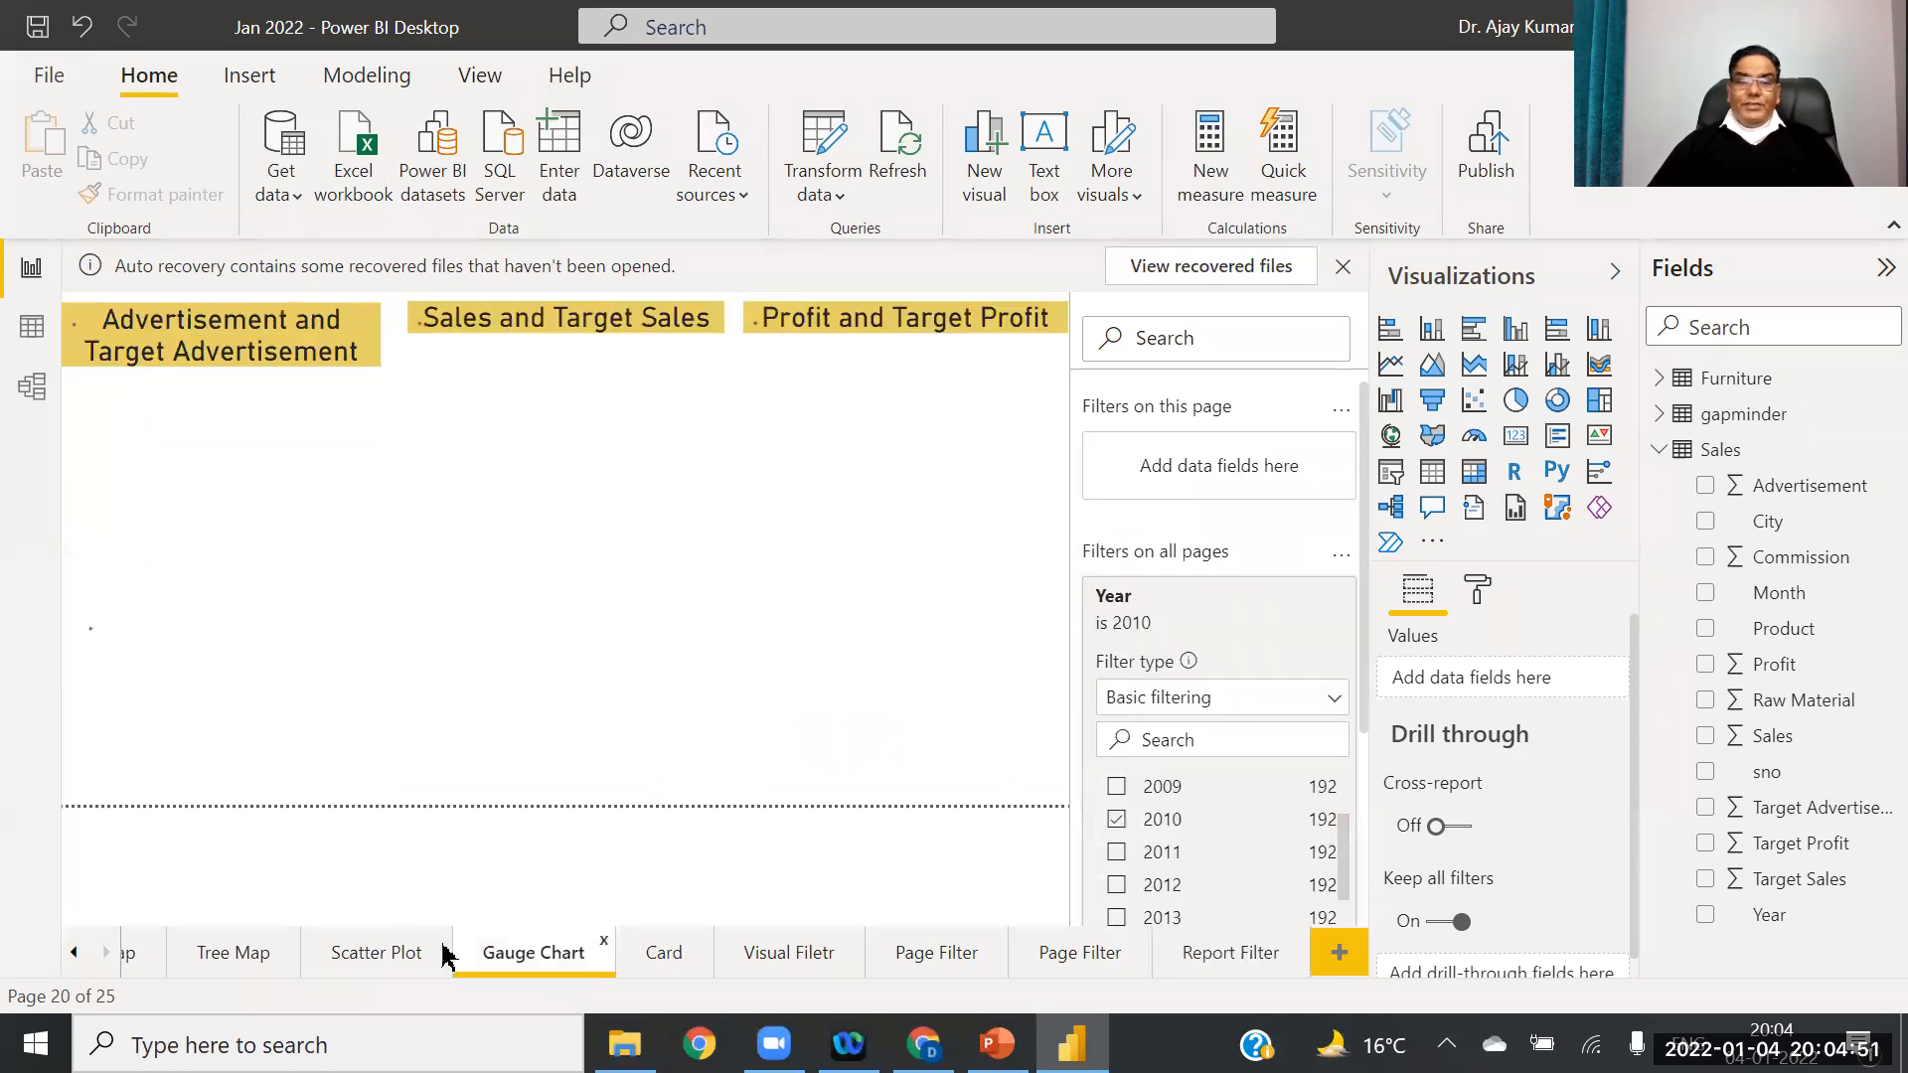
Step: Check Scatter Plot, Tree Map, Visual Filetr and Card pages, then collapse Year on Report Filter
click(379, 955)
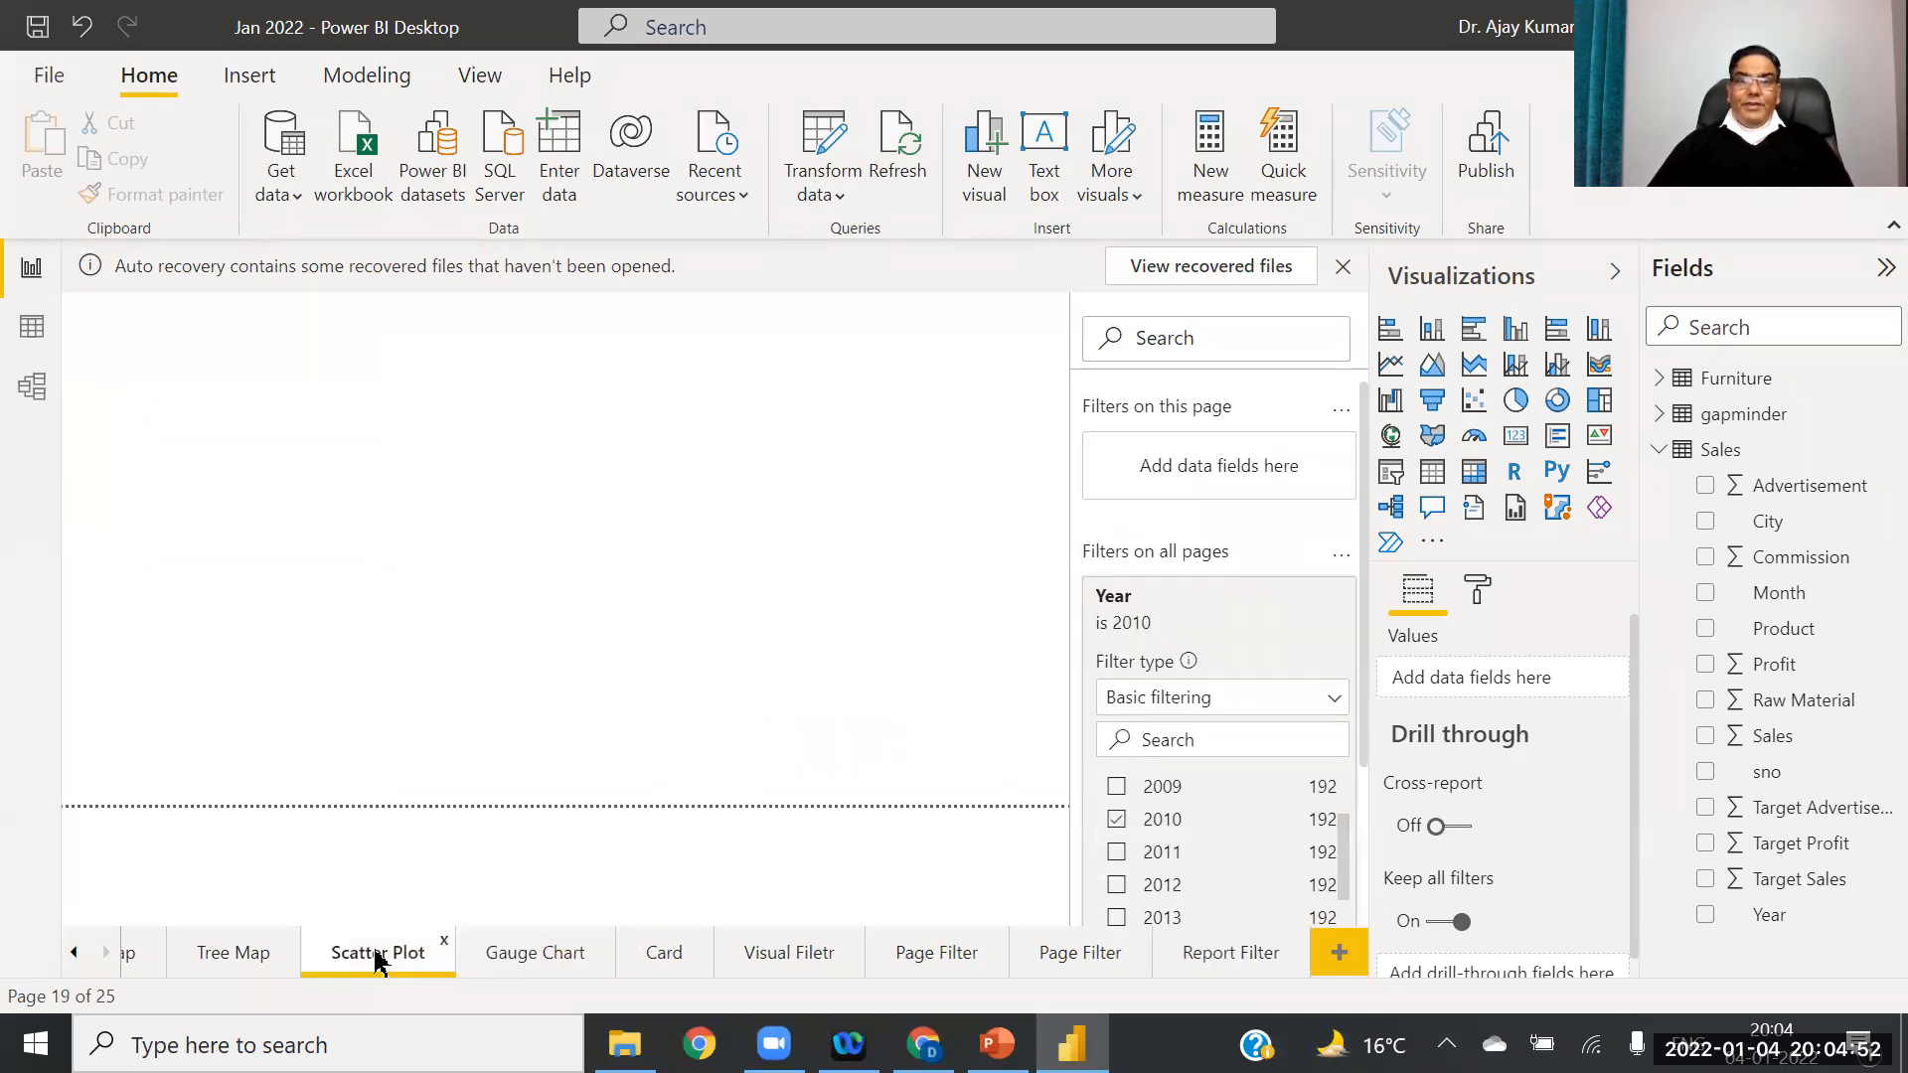
click(242, 956)
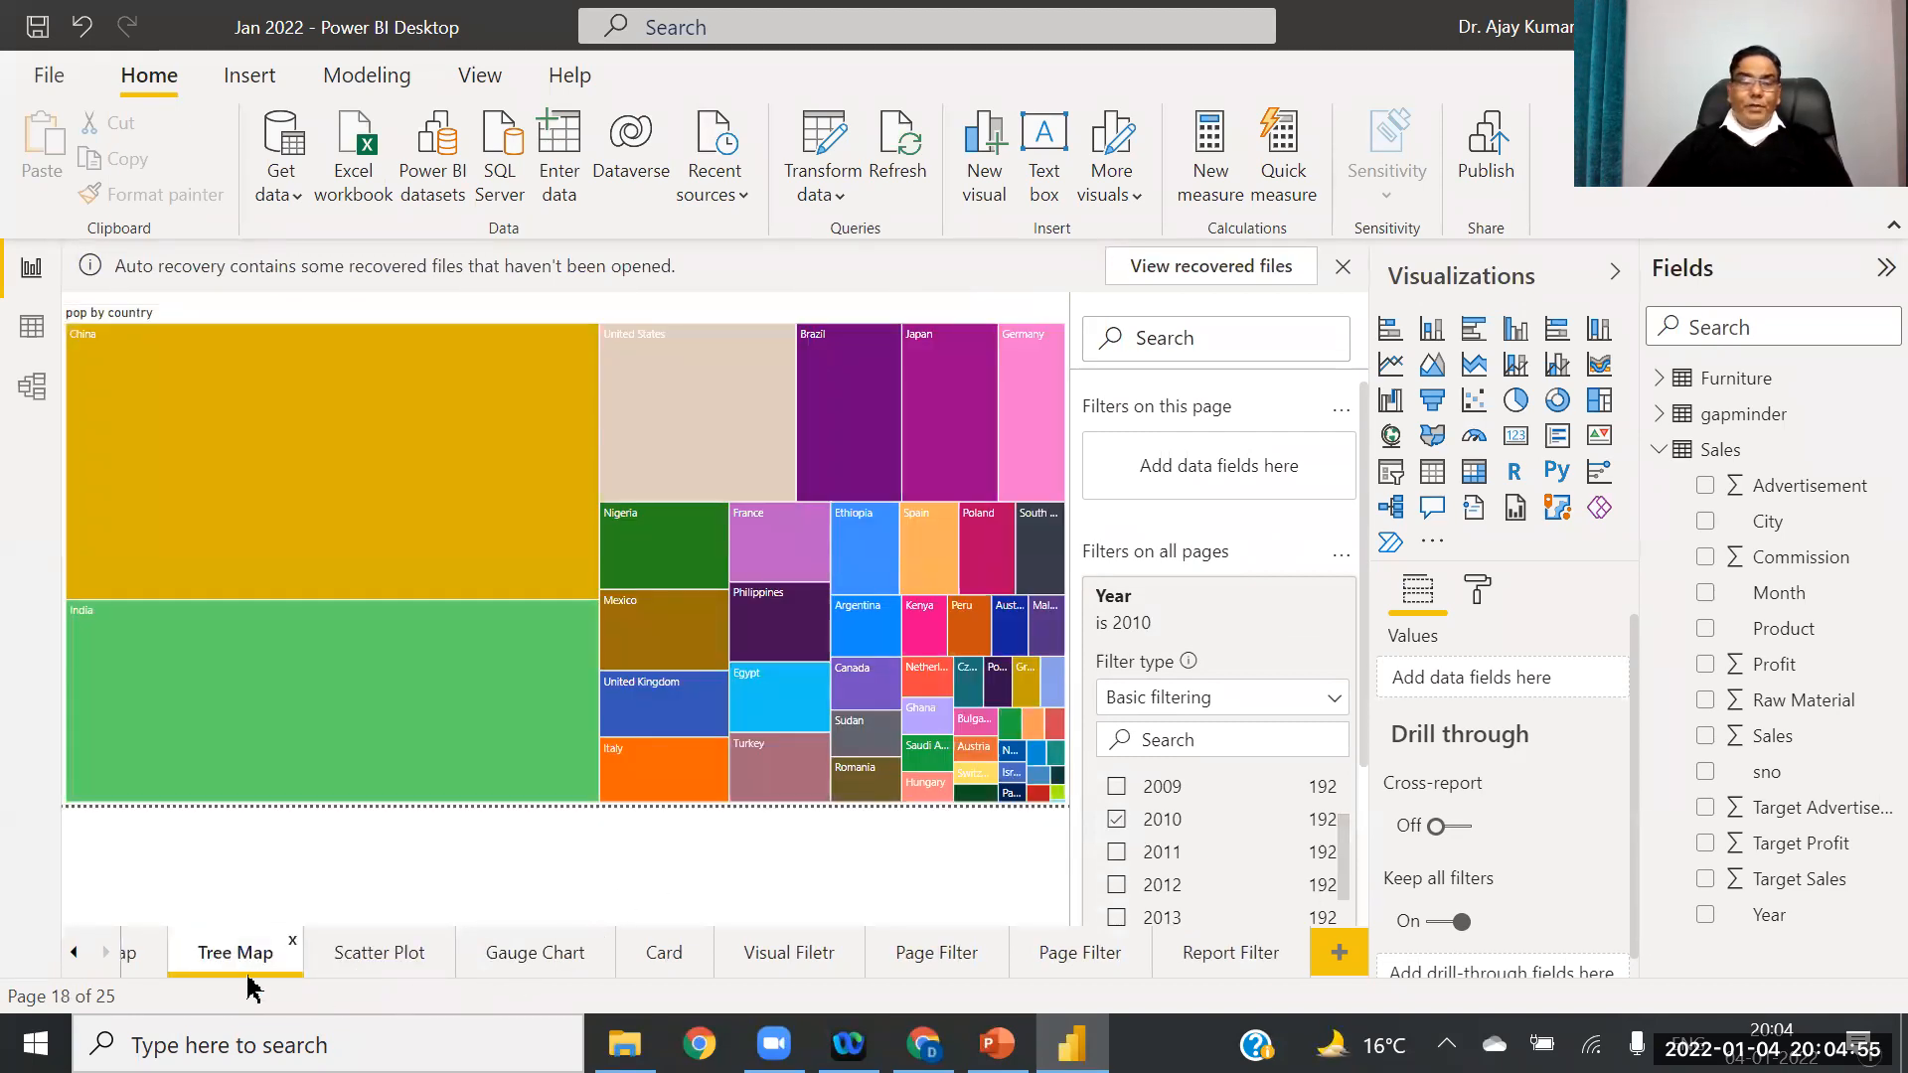
click(759, 962)
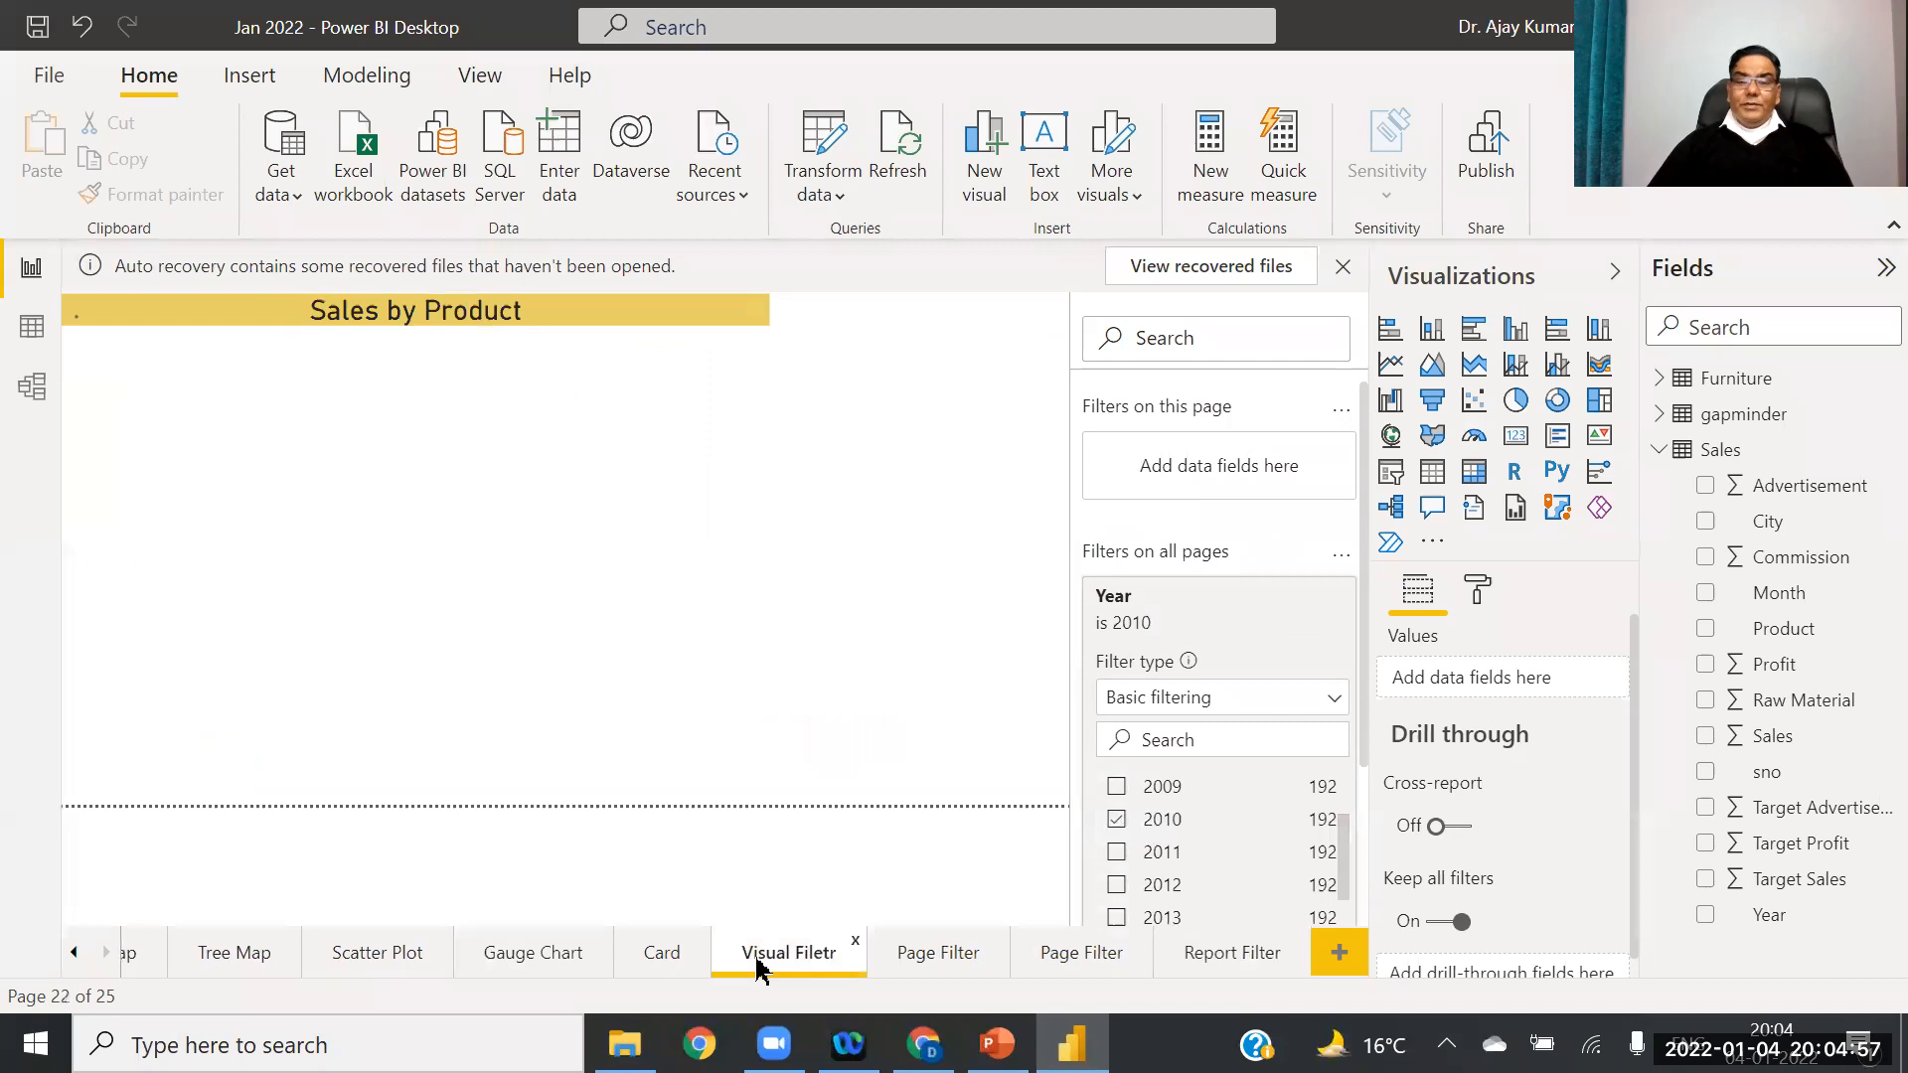
click(661, 956)
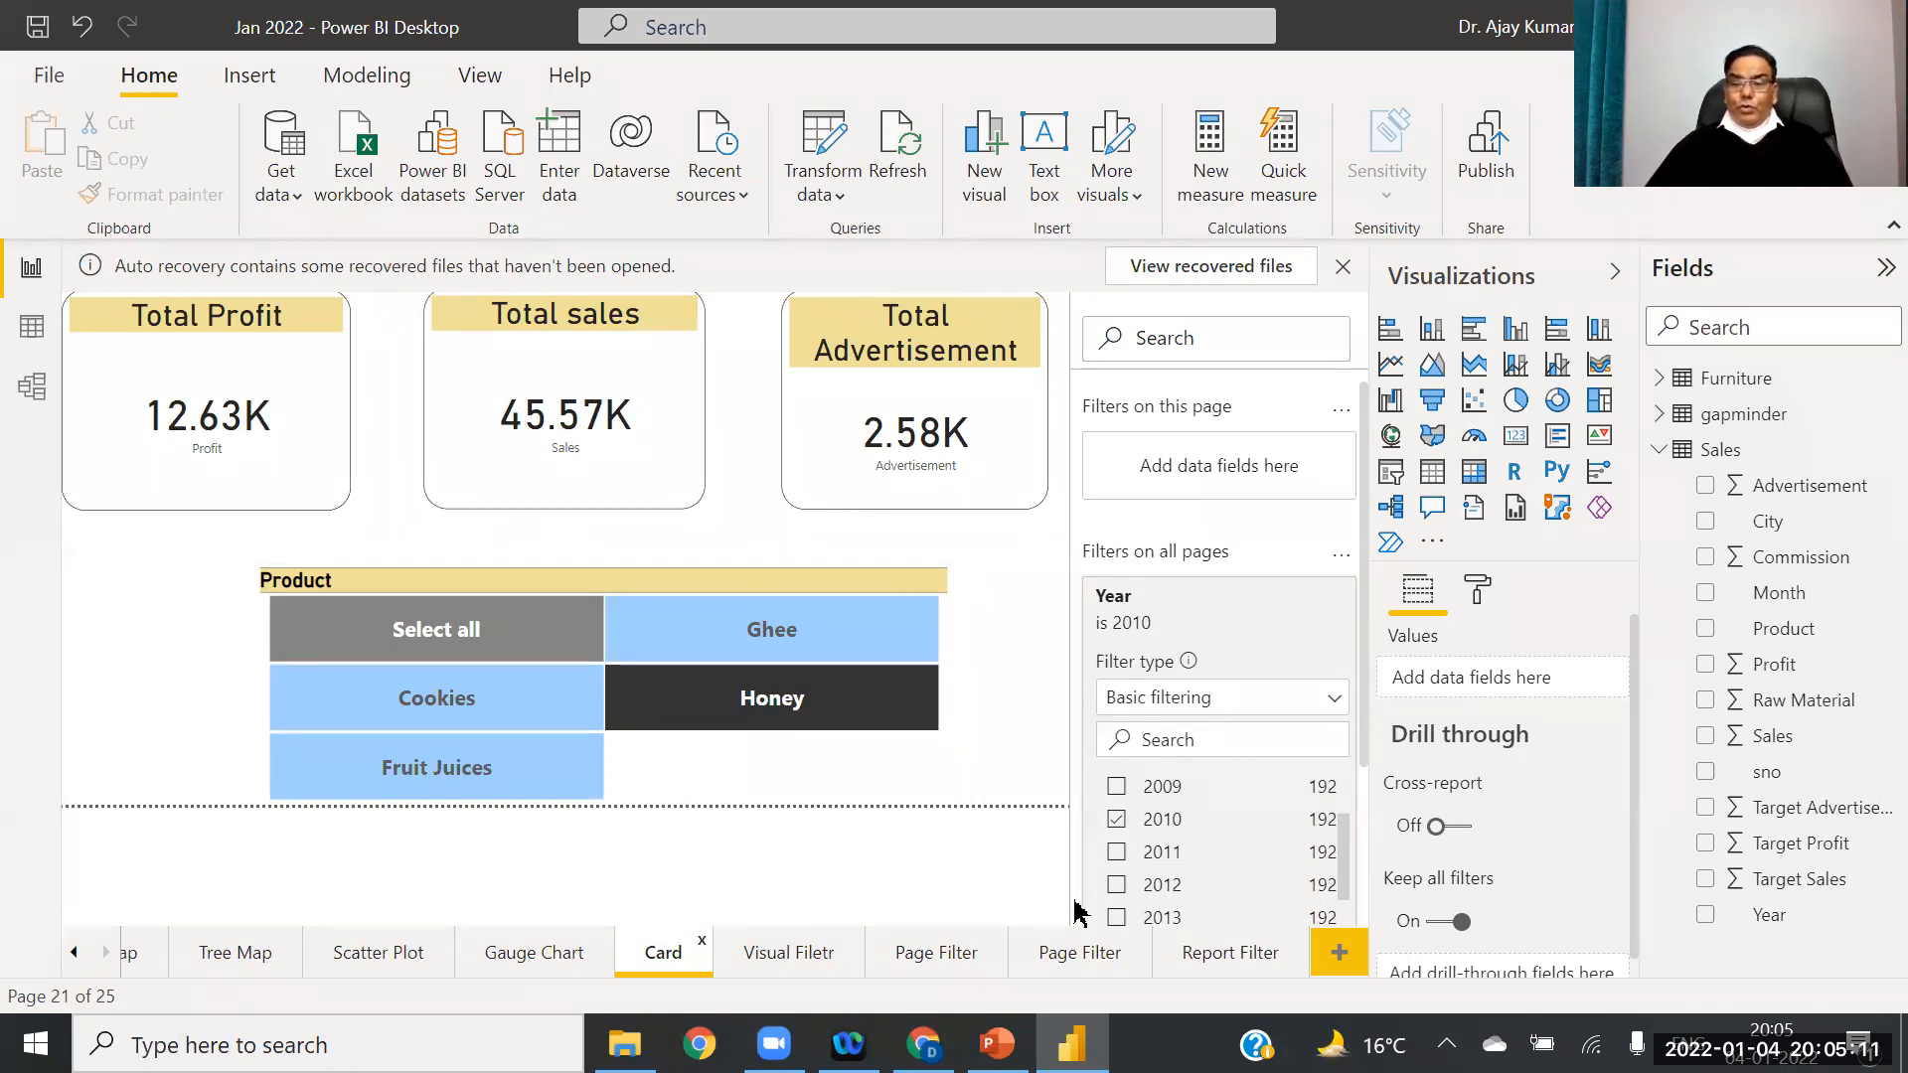
click(1225, 956)
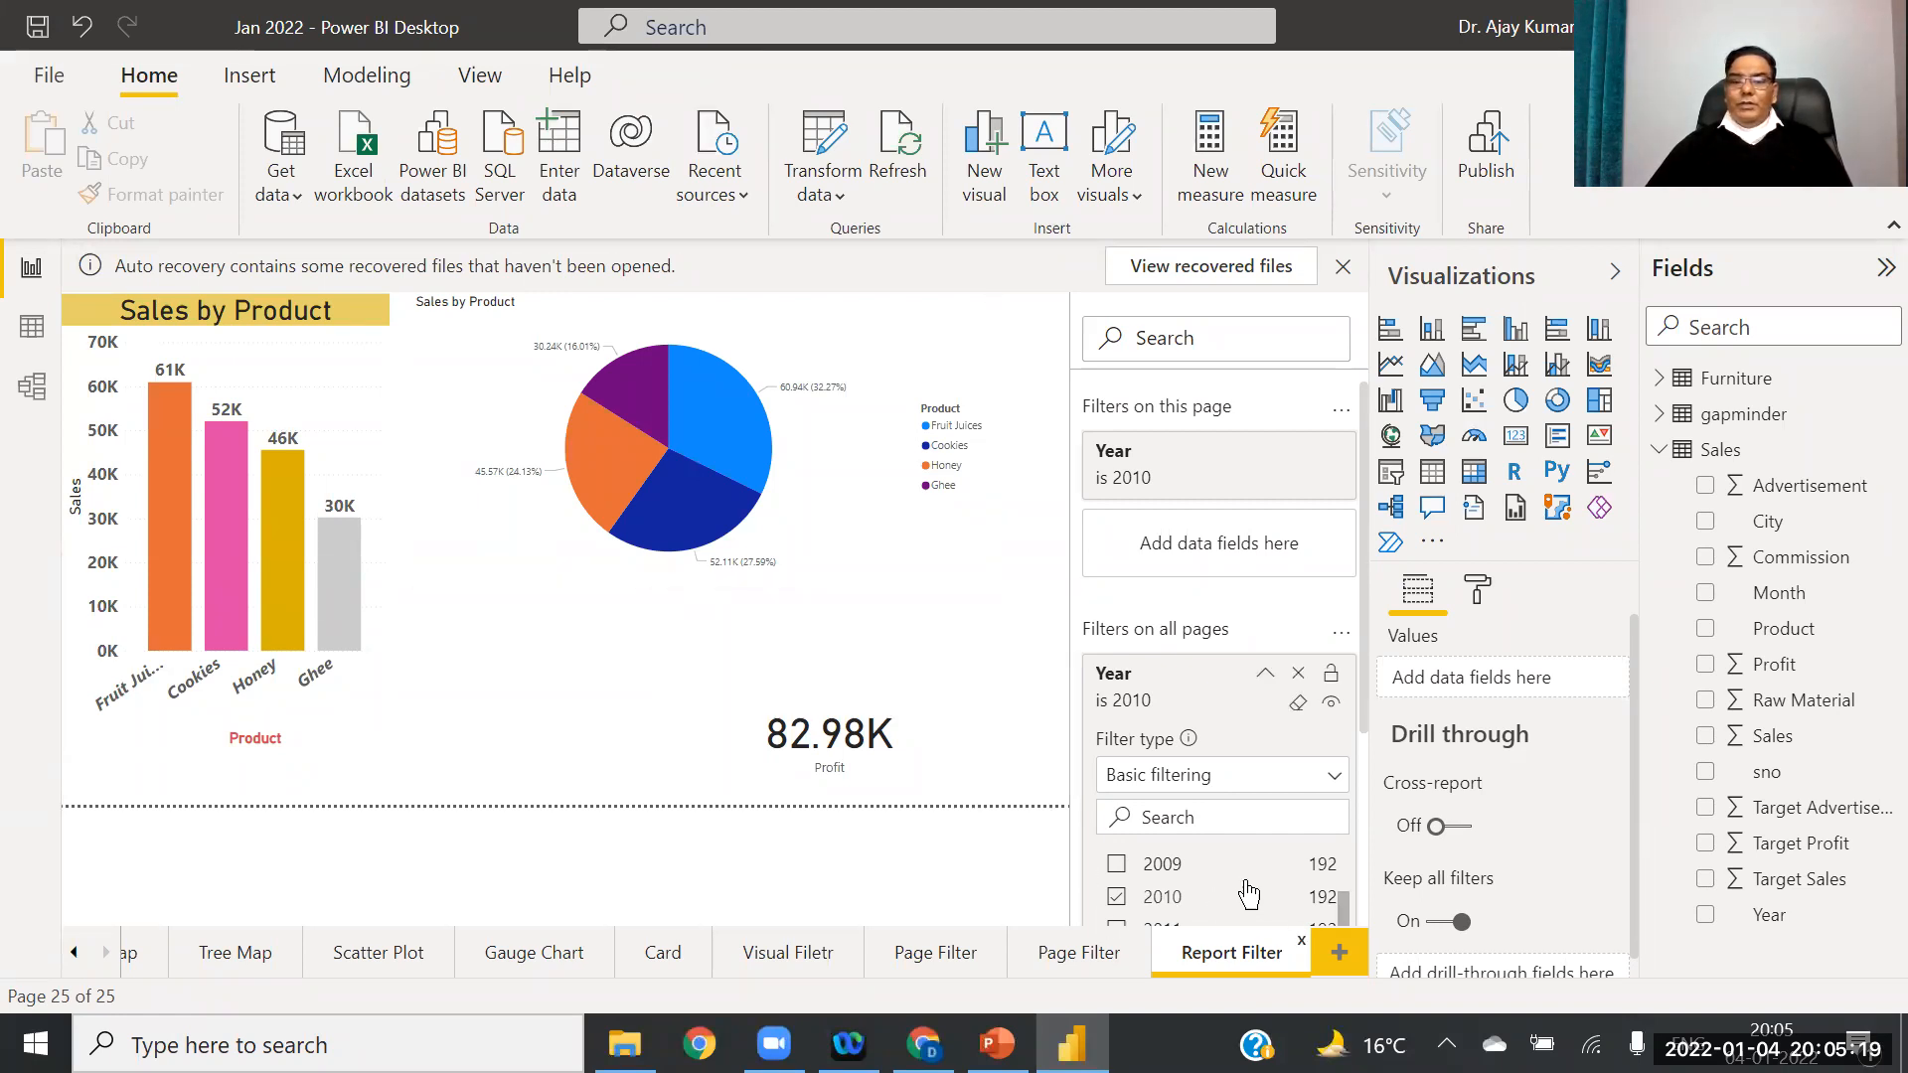
click(1265, 680)
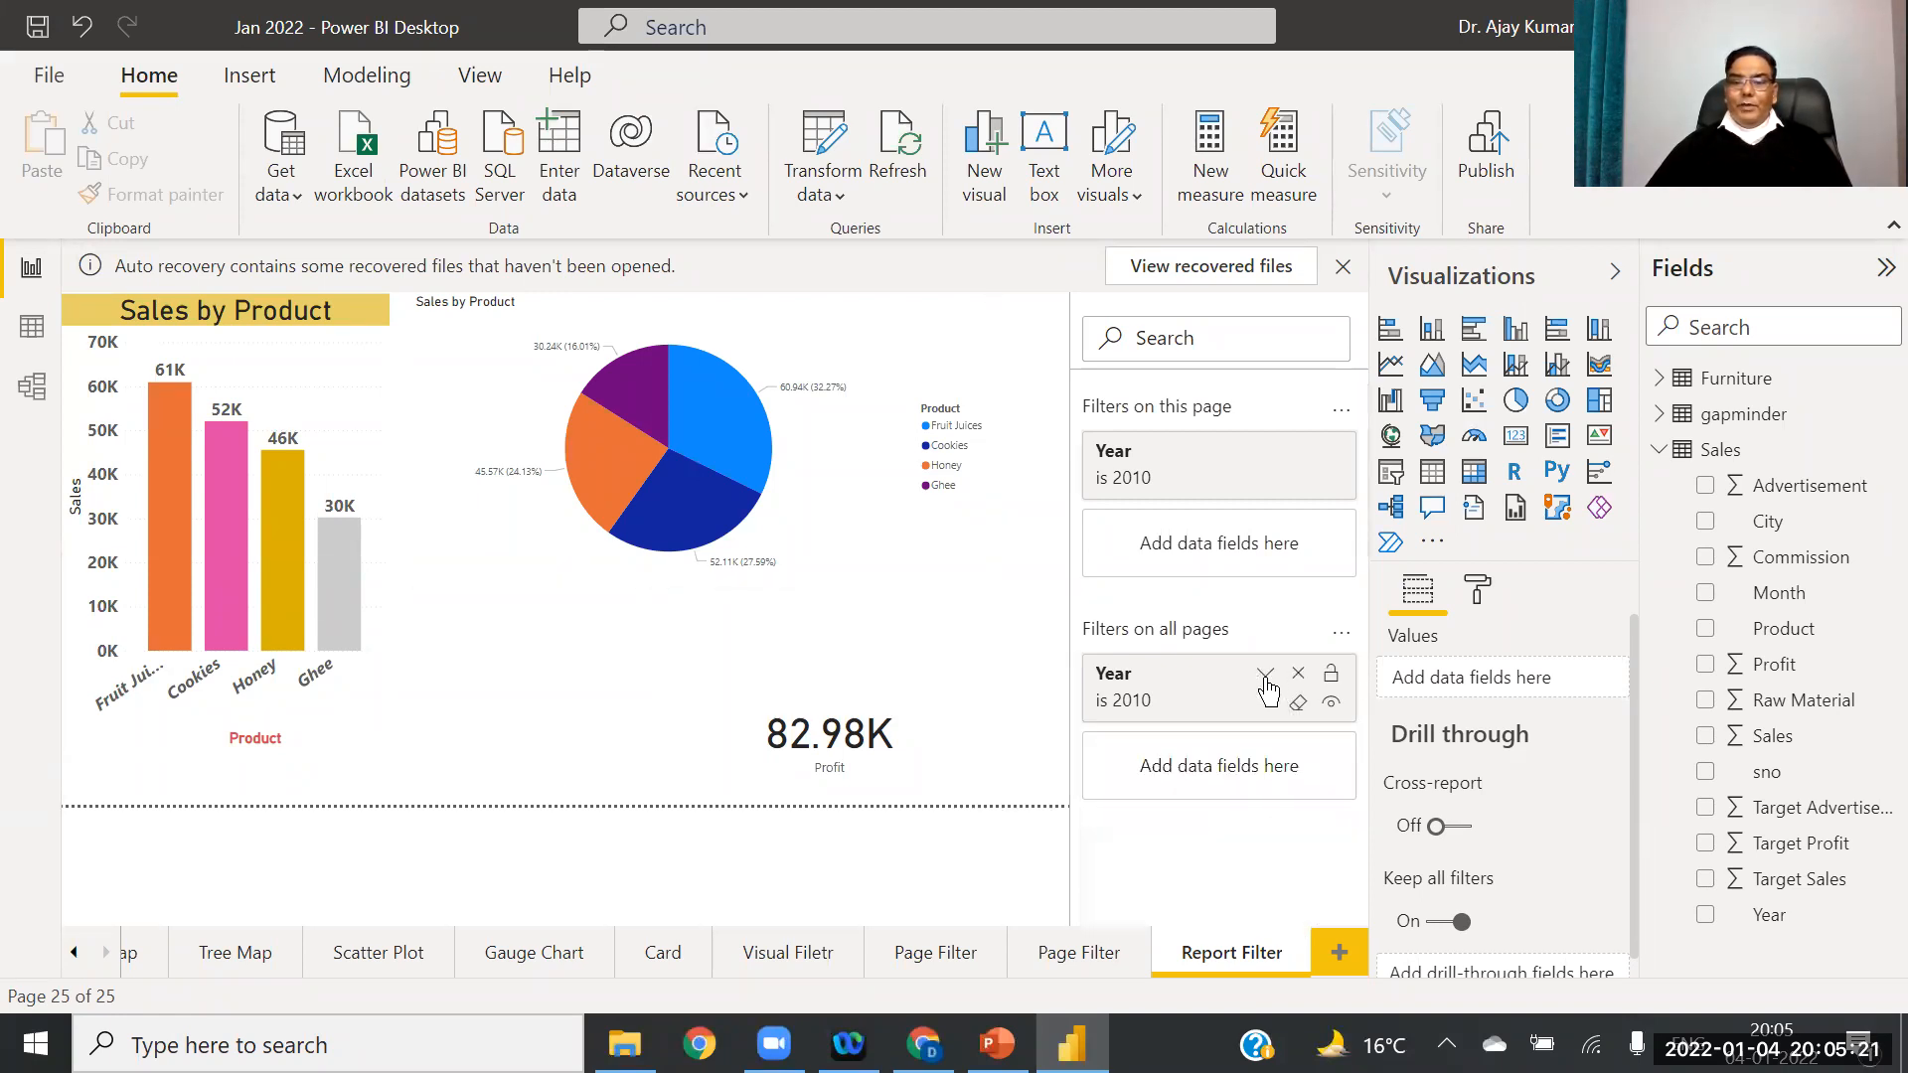